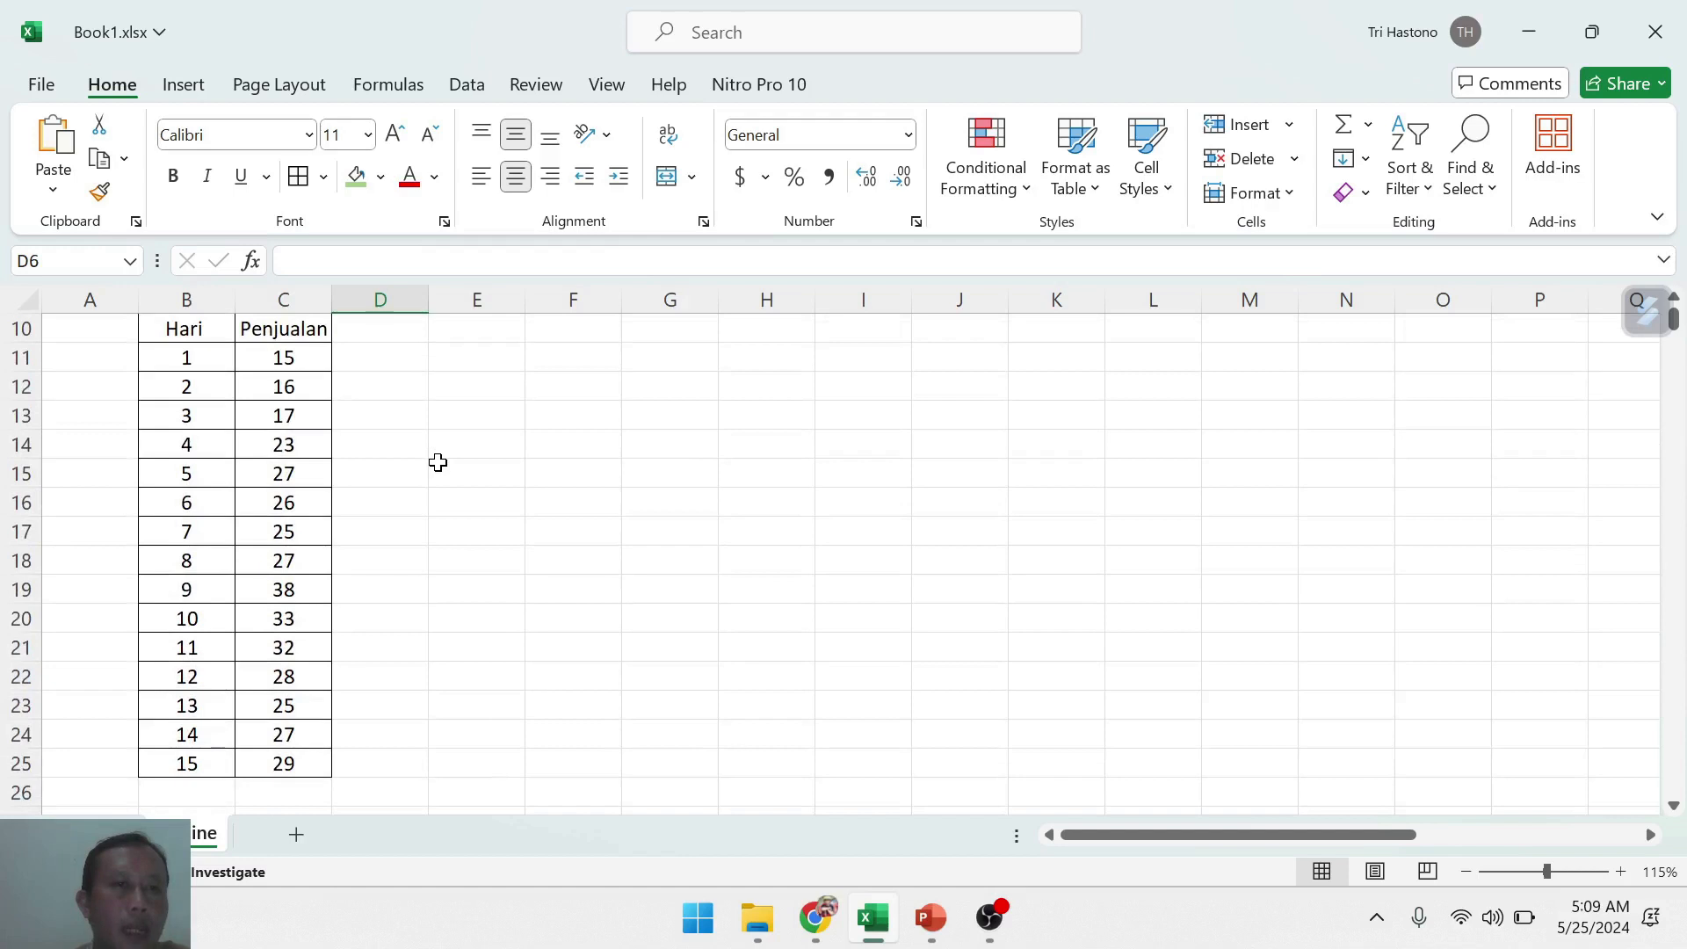
scroll(439, 462, up, 1)
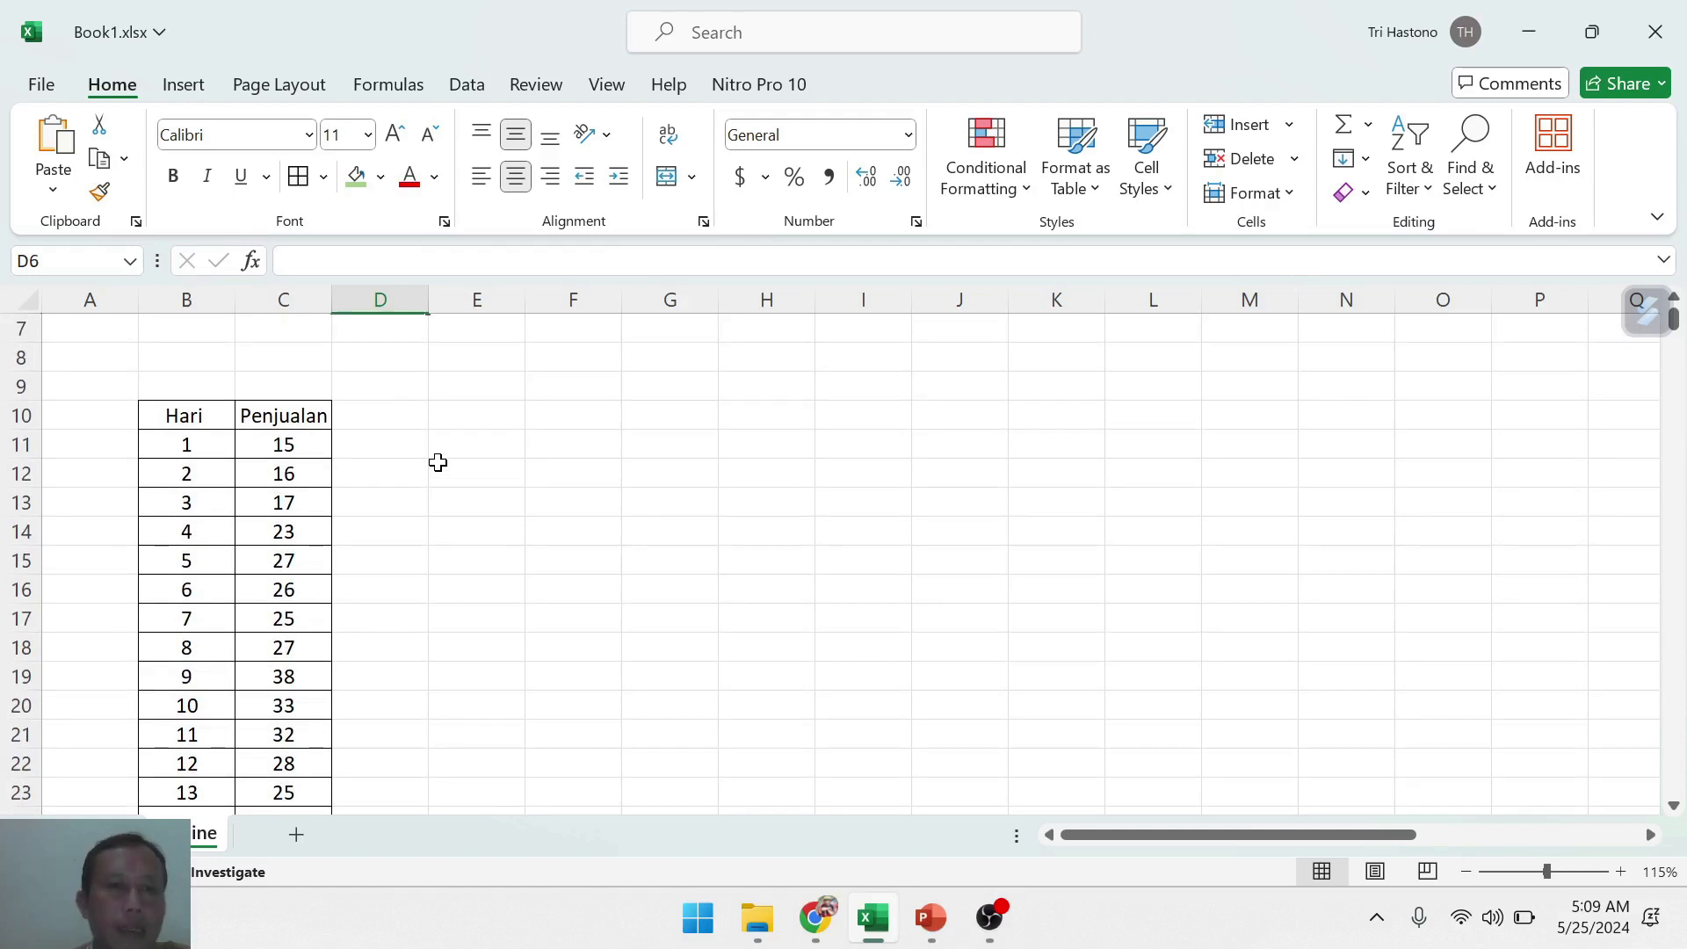
scroll(438, 462, up, 2)
click(411, 392)
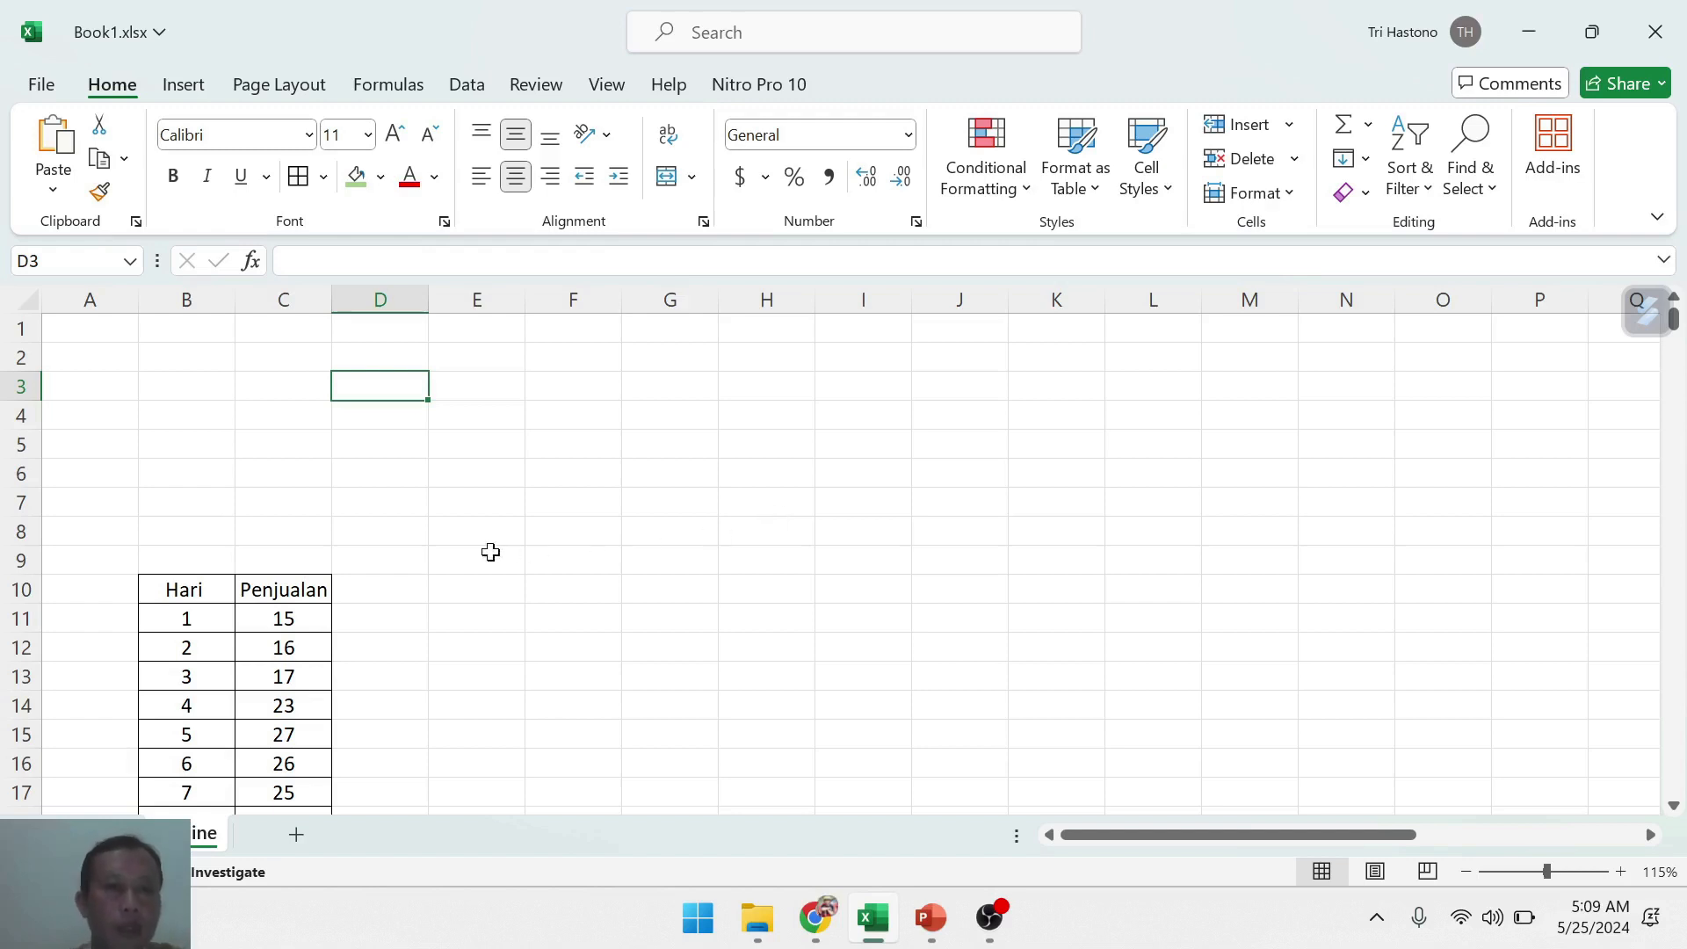
click(464, 554)
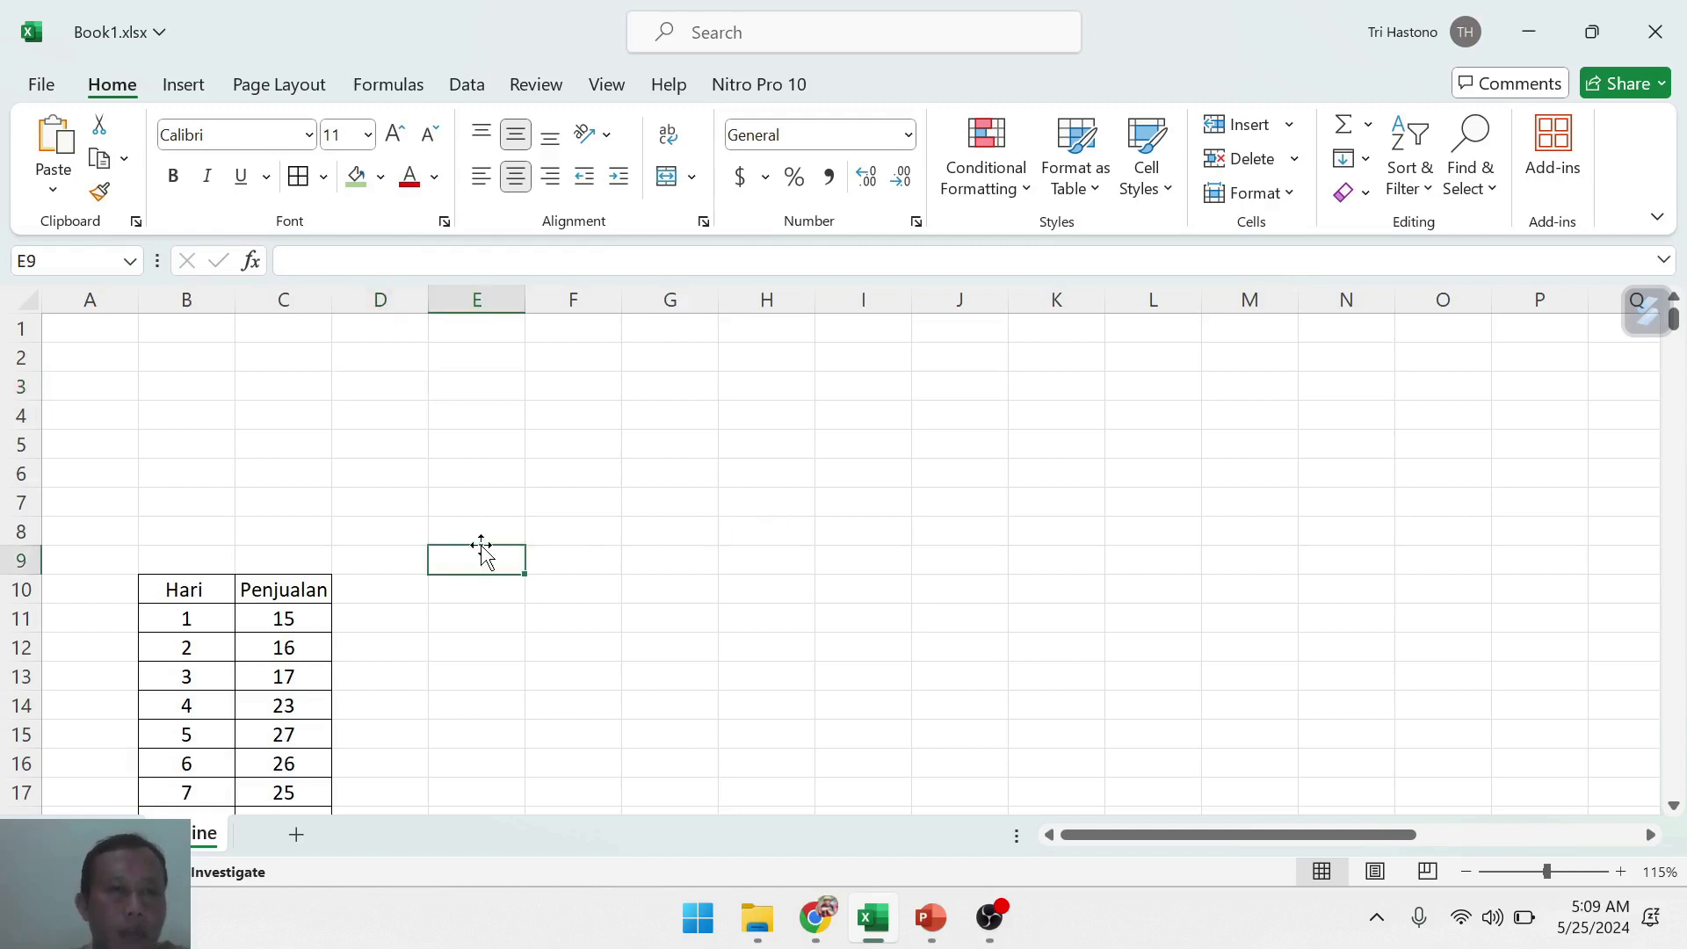
scroll(482, 554, down, 1)
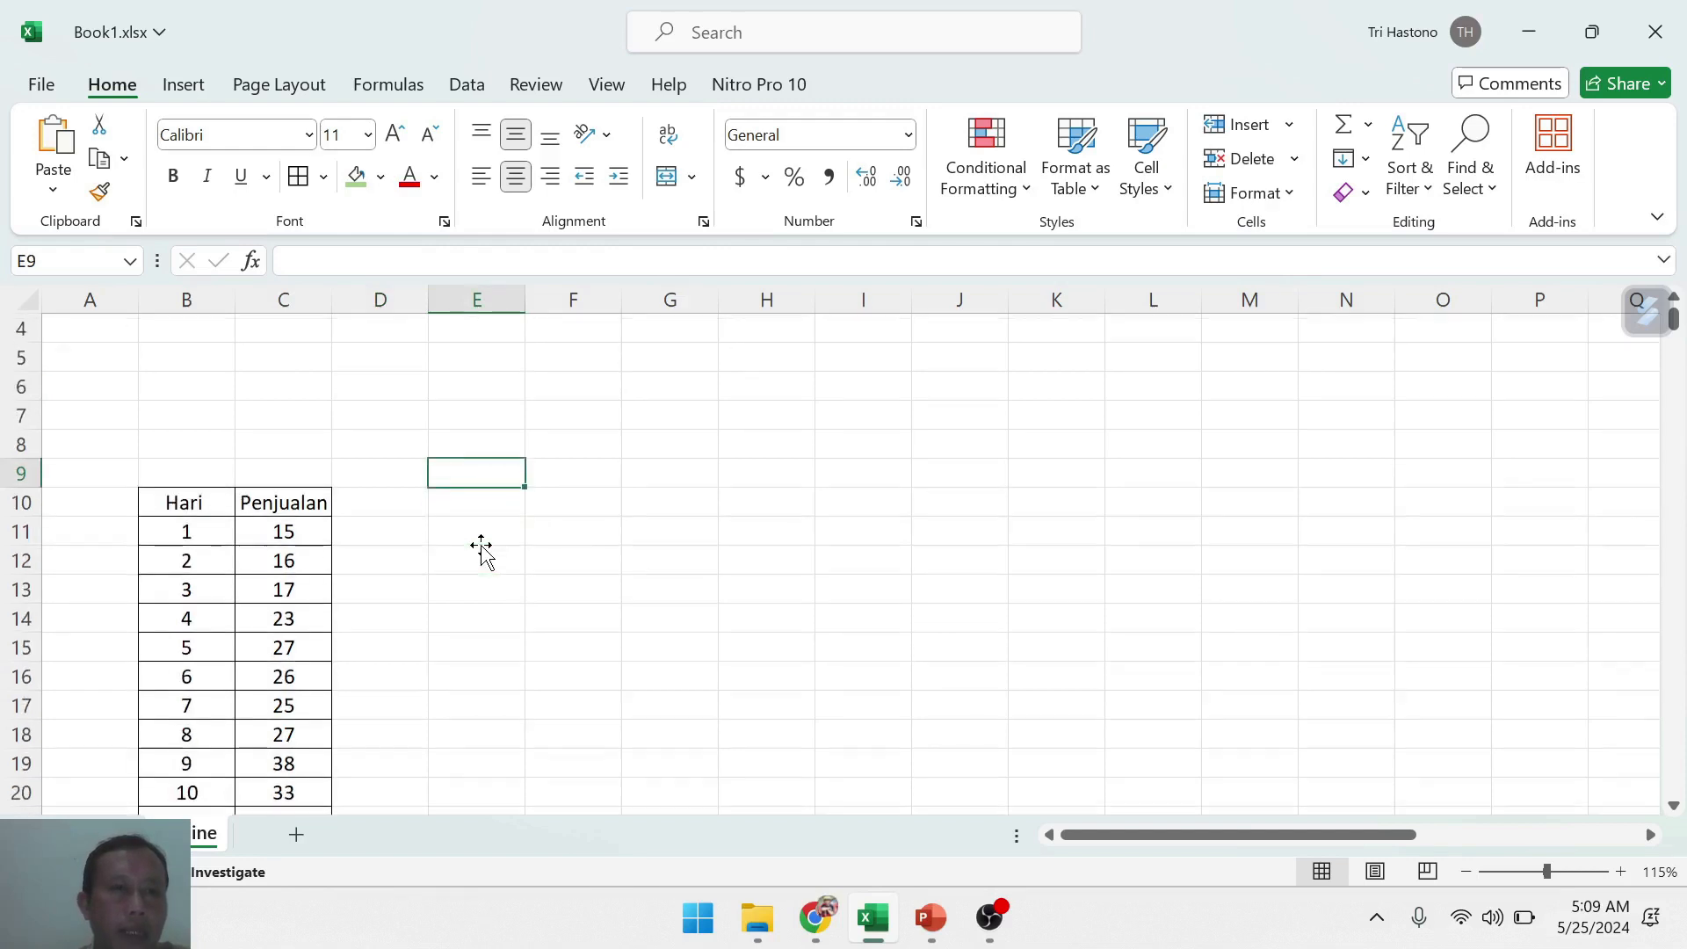
click(300, 533)
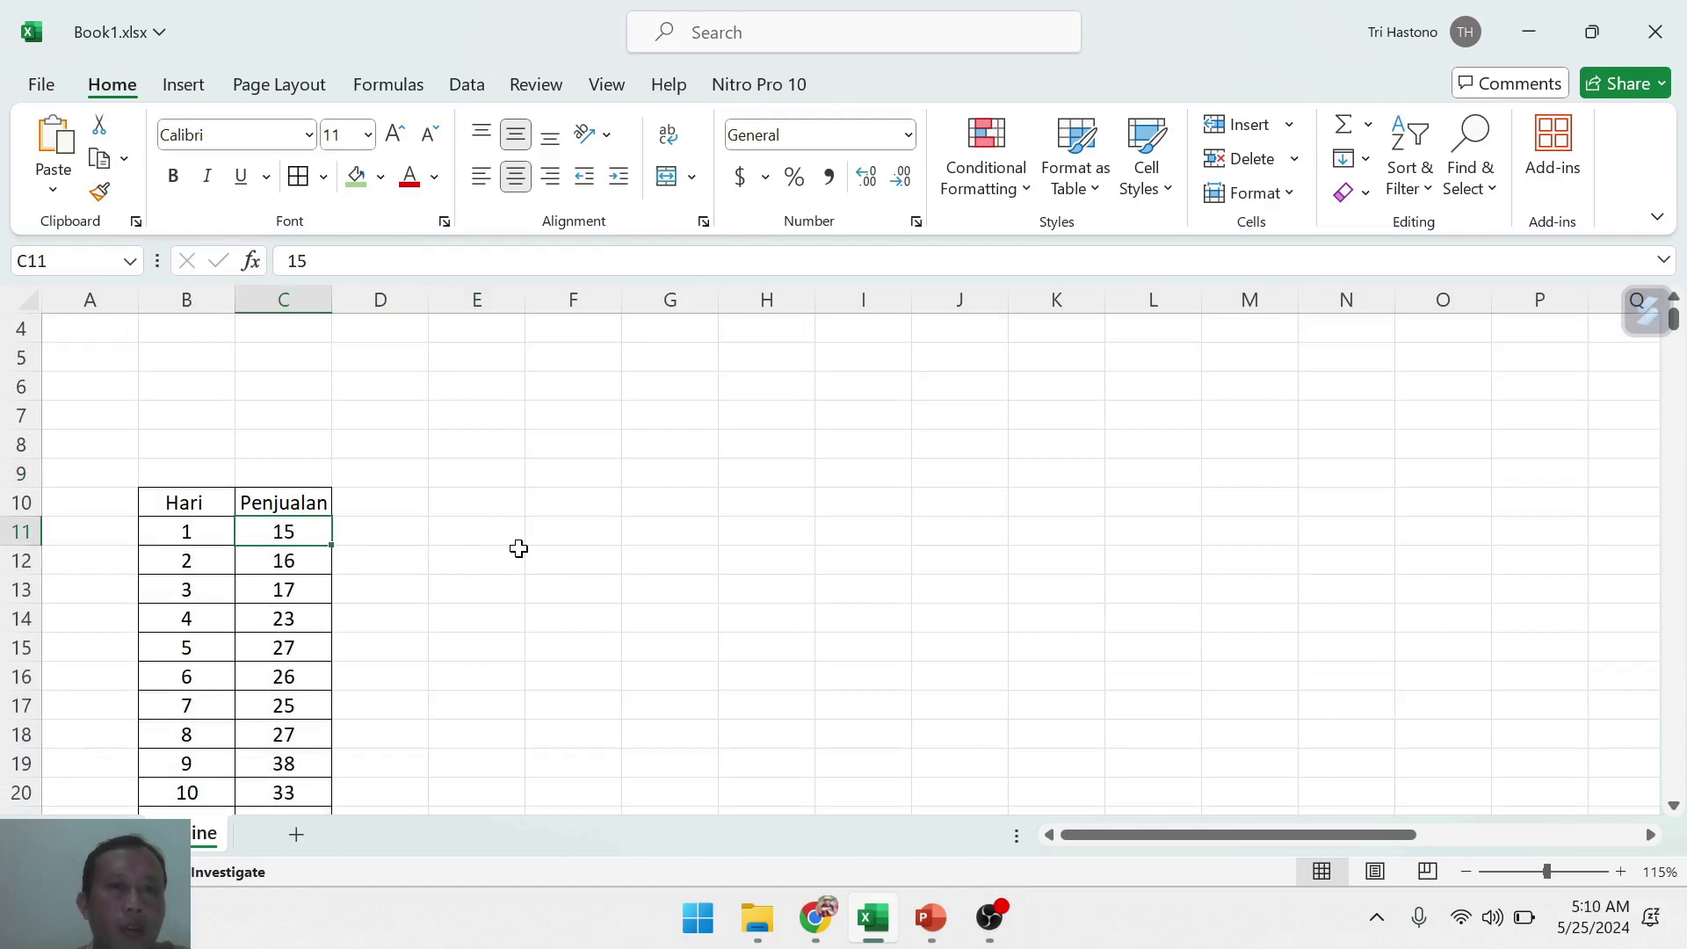
scroll(519, 548, up, 1)
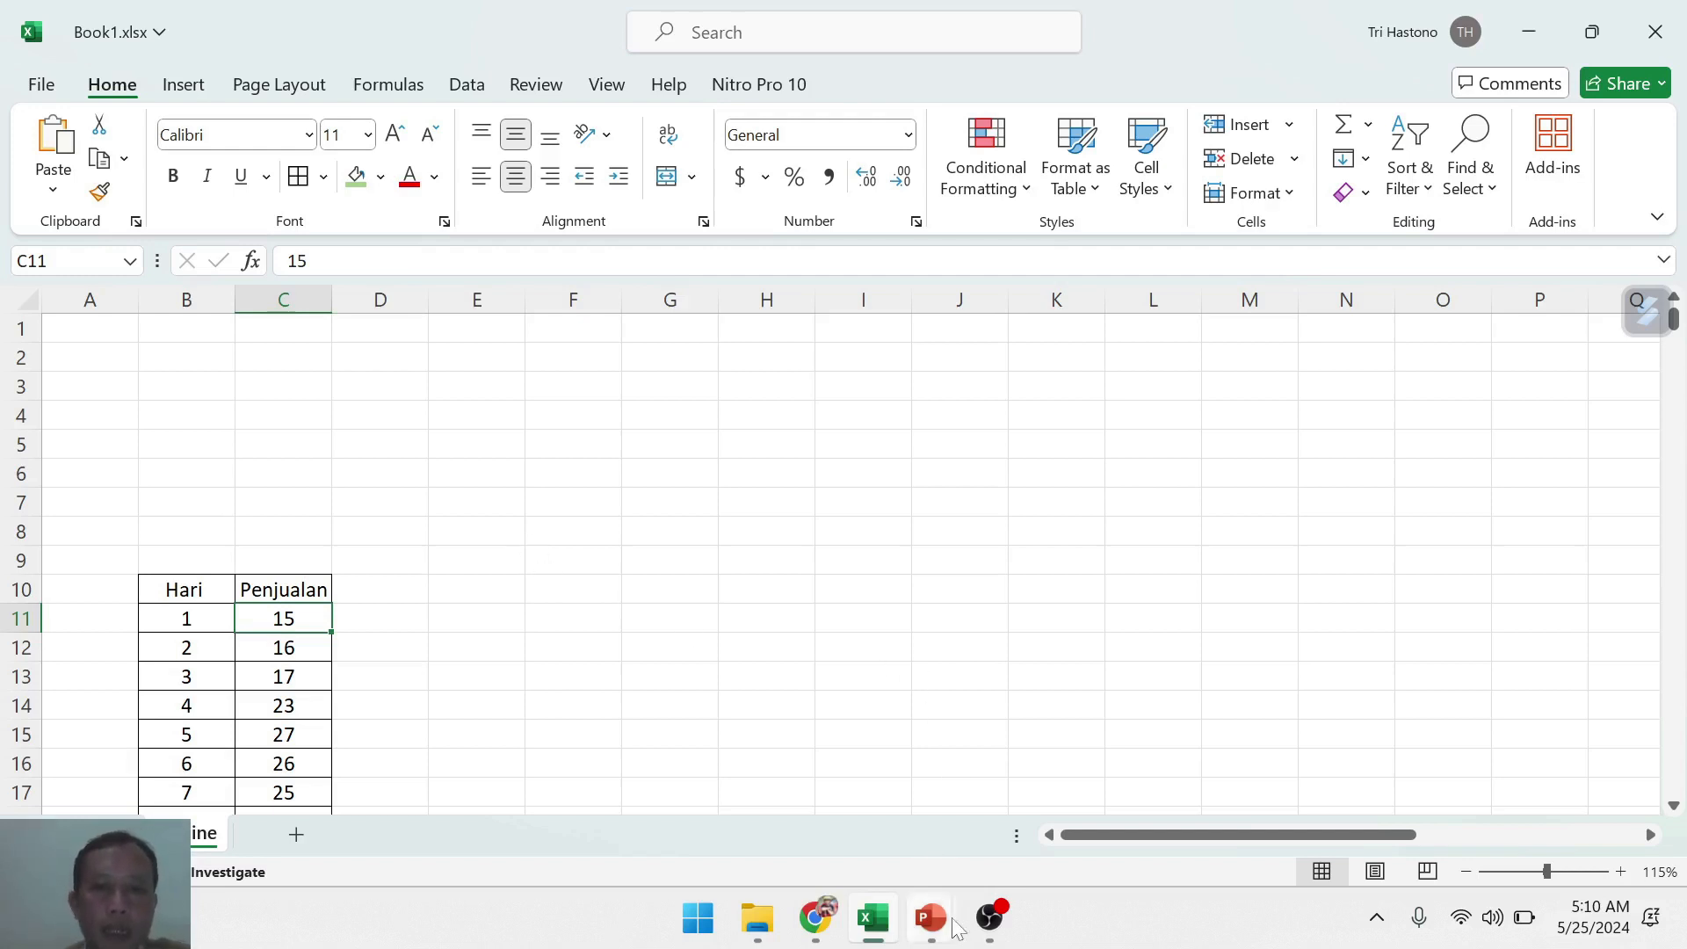
- Switch to the blank PowerPoint slide show and set the Highlighter to black ink
mouse_move(945, 922)
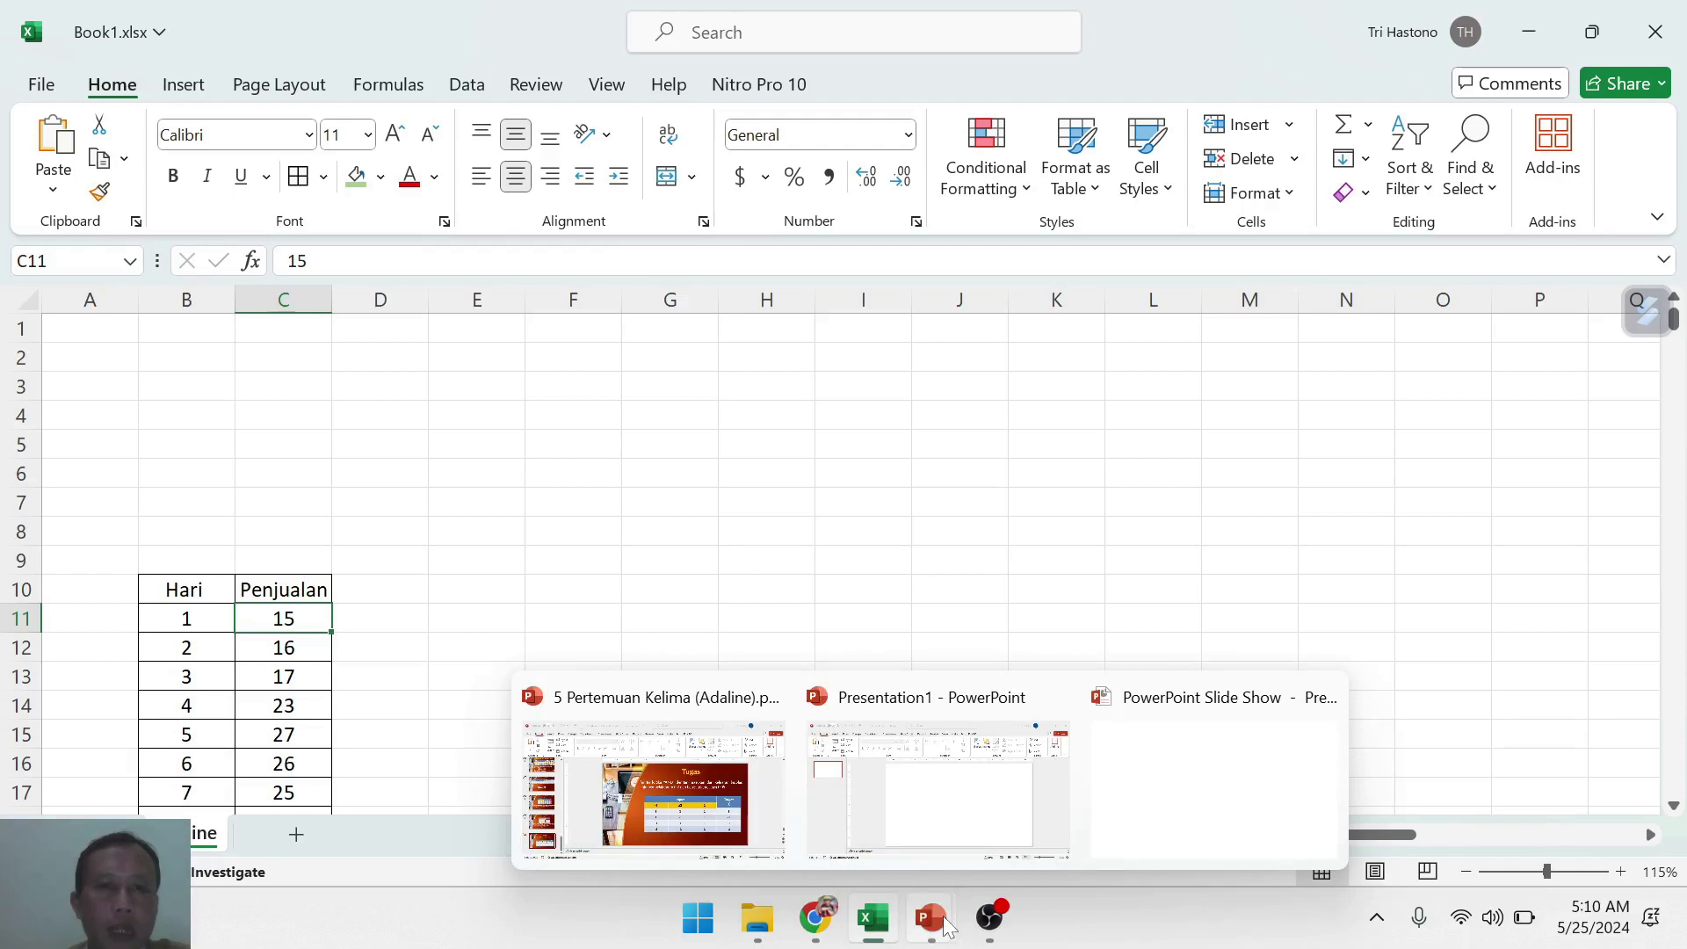
click(1217, 816)
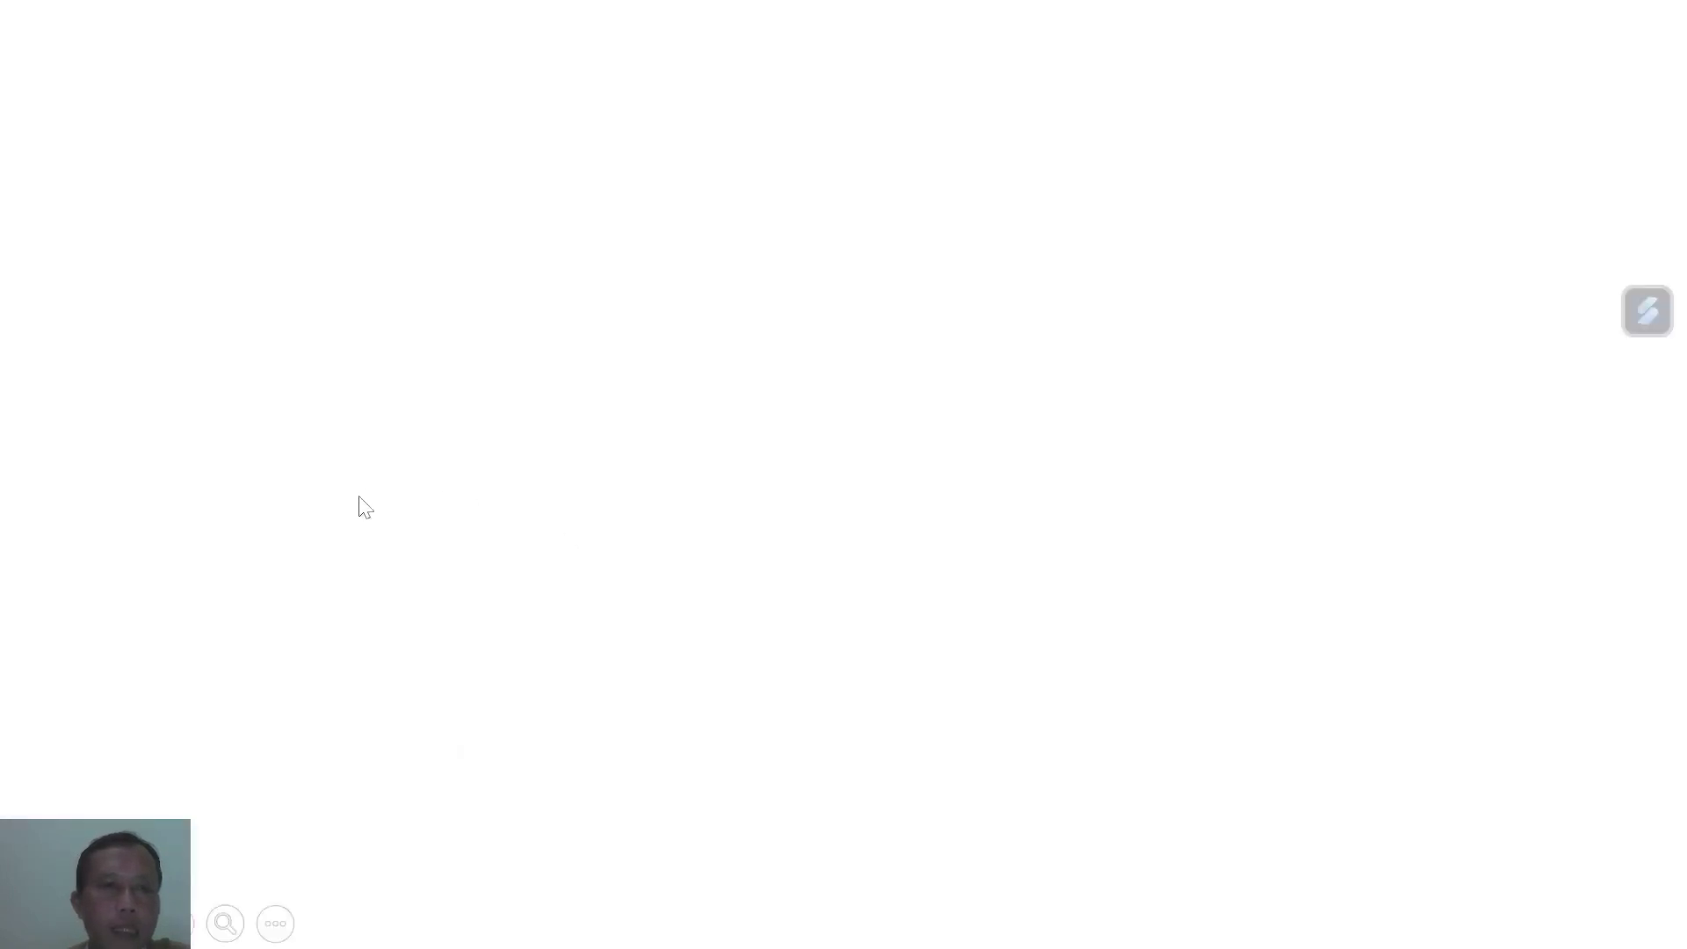
click(126, 922)
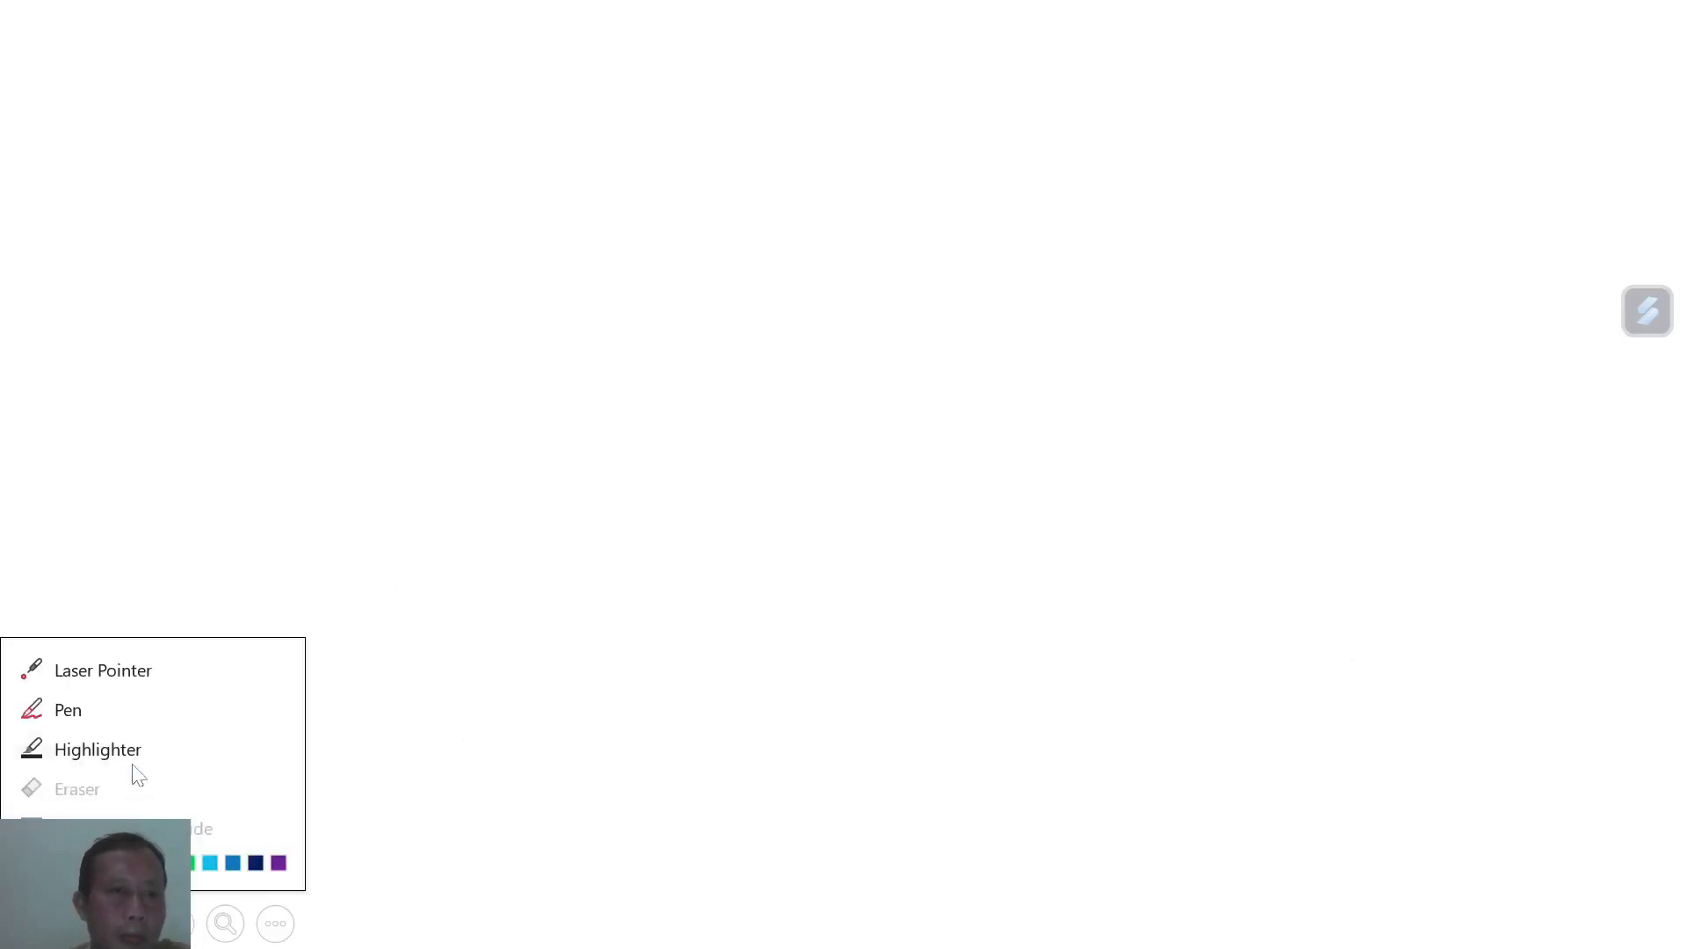
click(117, 749)
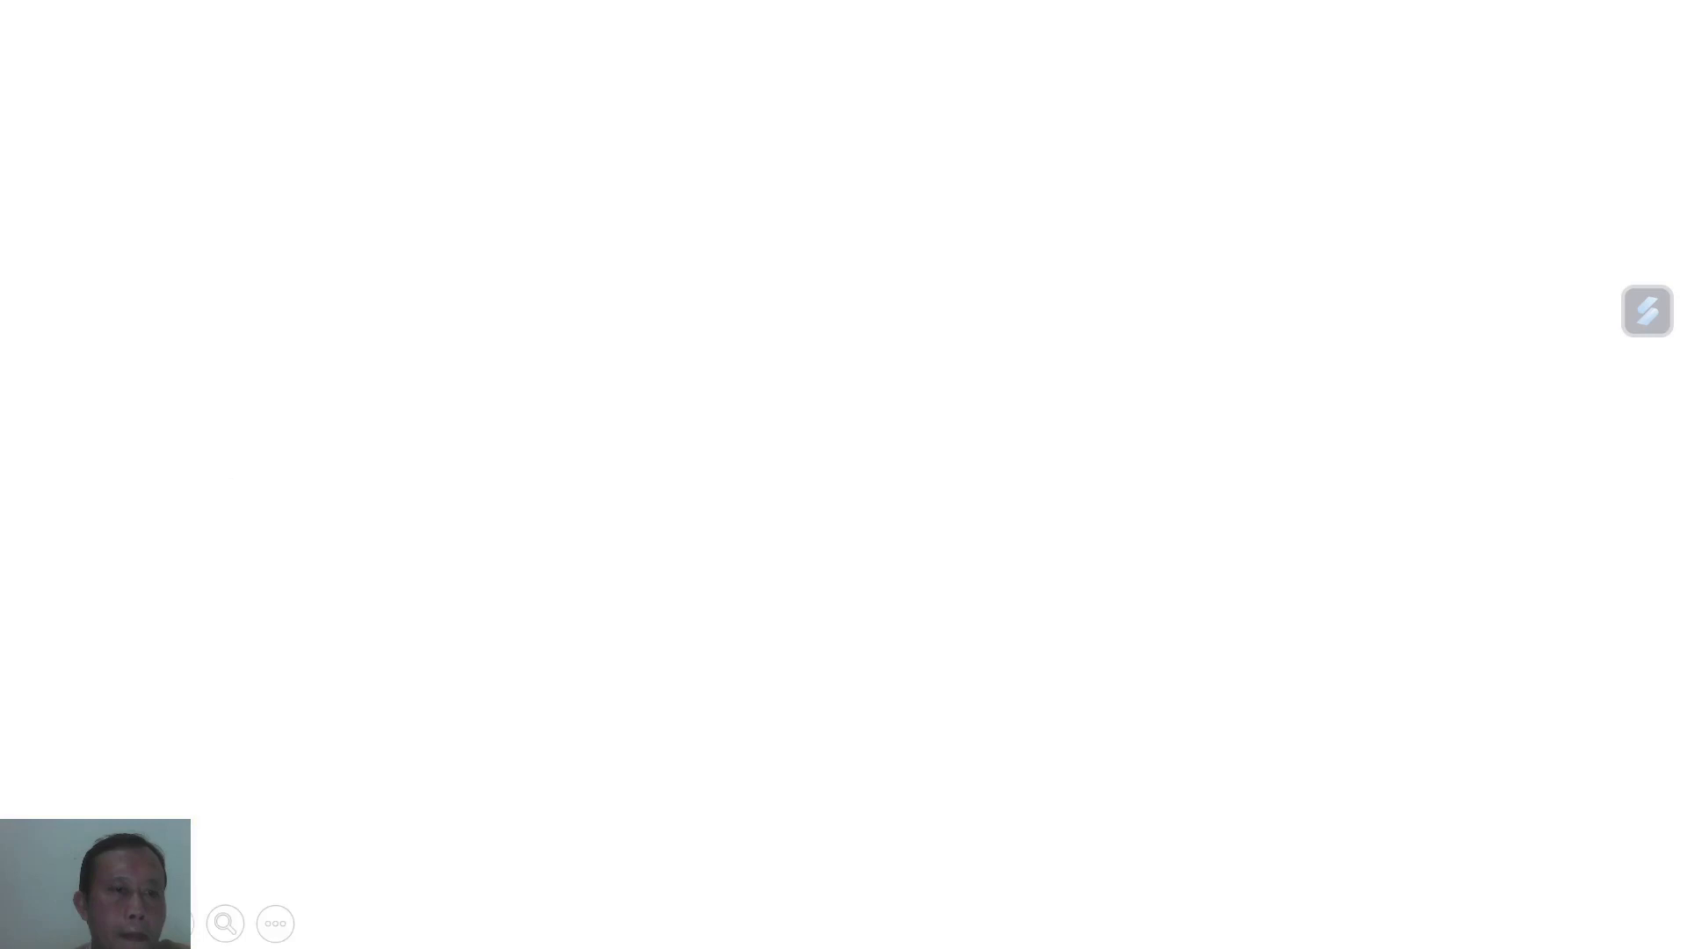
click(124, 924)
click(53, 862)
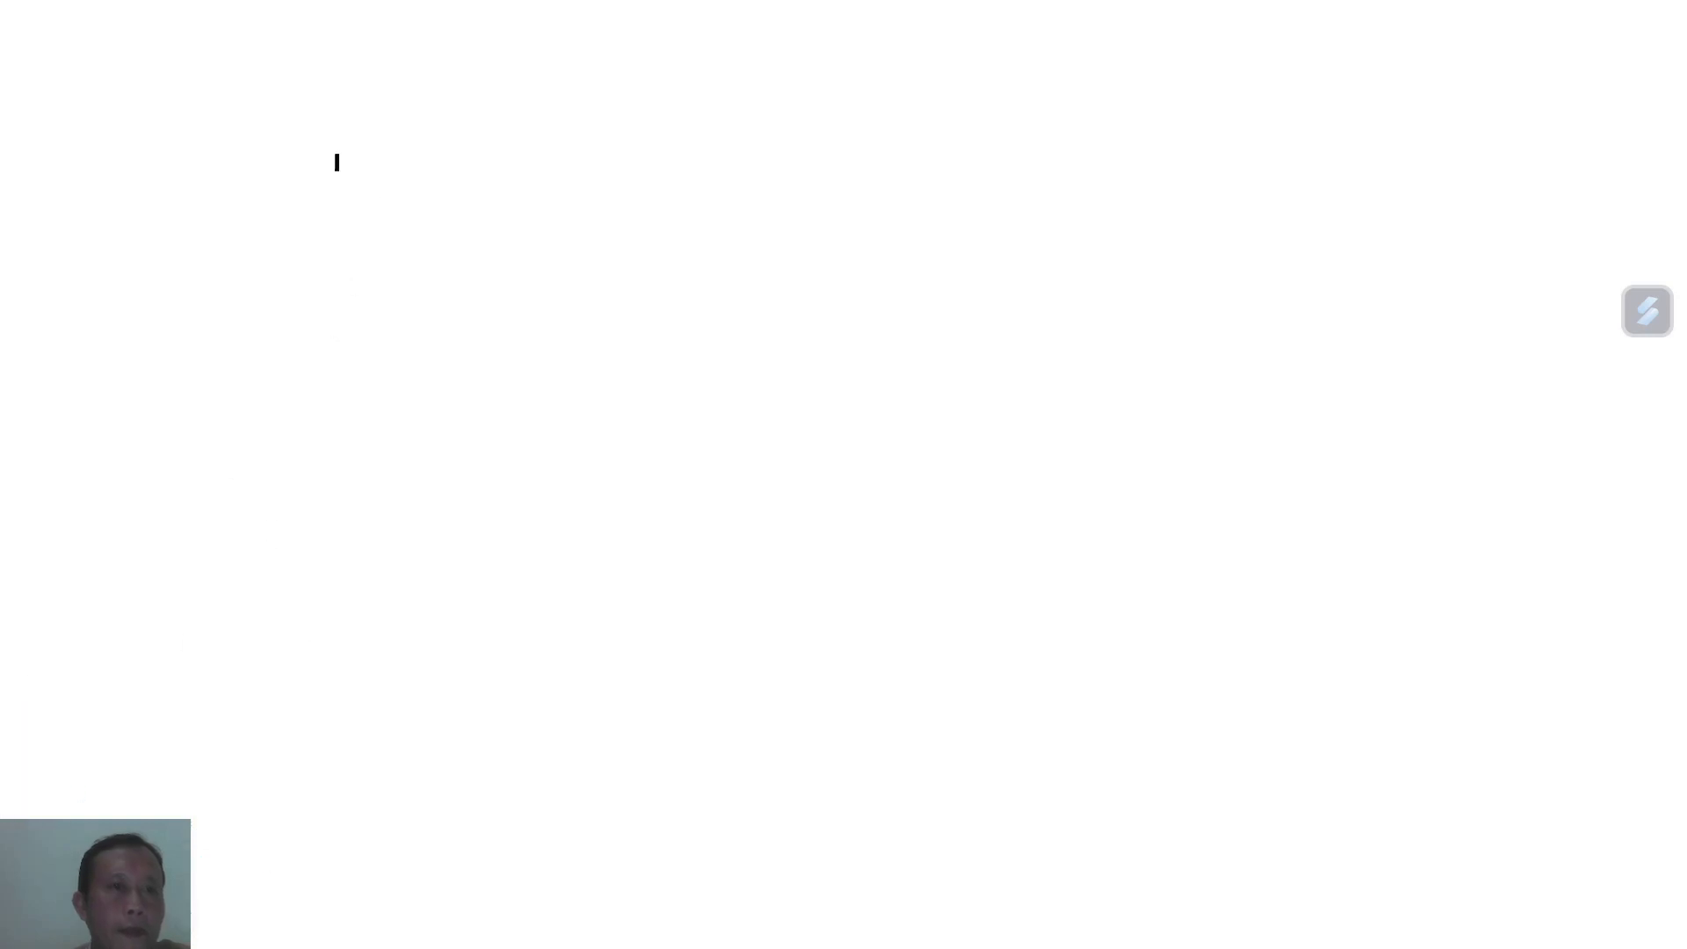
- Handwrite the start of the normalization formula, x' = (0.8*(x - a)), across the upper part of the blank slide
mouse_move(157, 68)
mouse_down()
mouse_move(128, 118)
mouse_move(168, 114)
mouse_up()
drag(182, 50, 186, 19)
drag(225, 94, 272, 115)
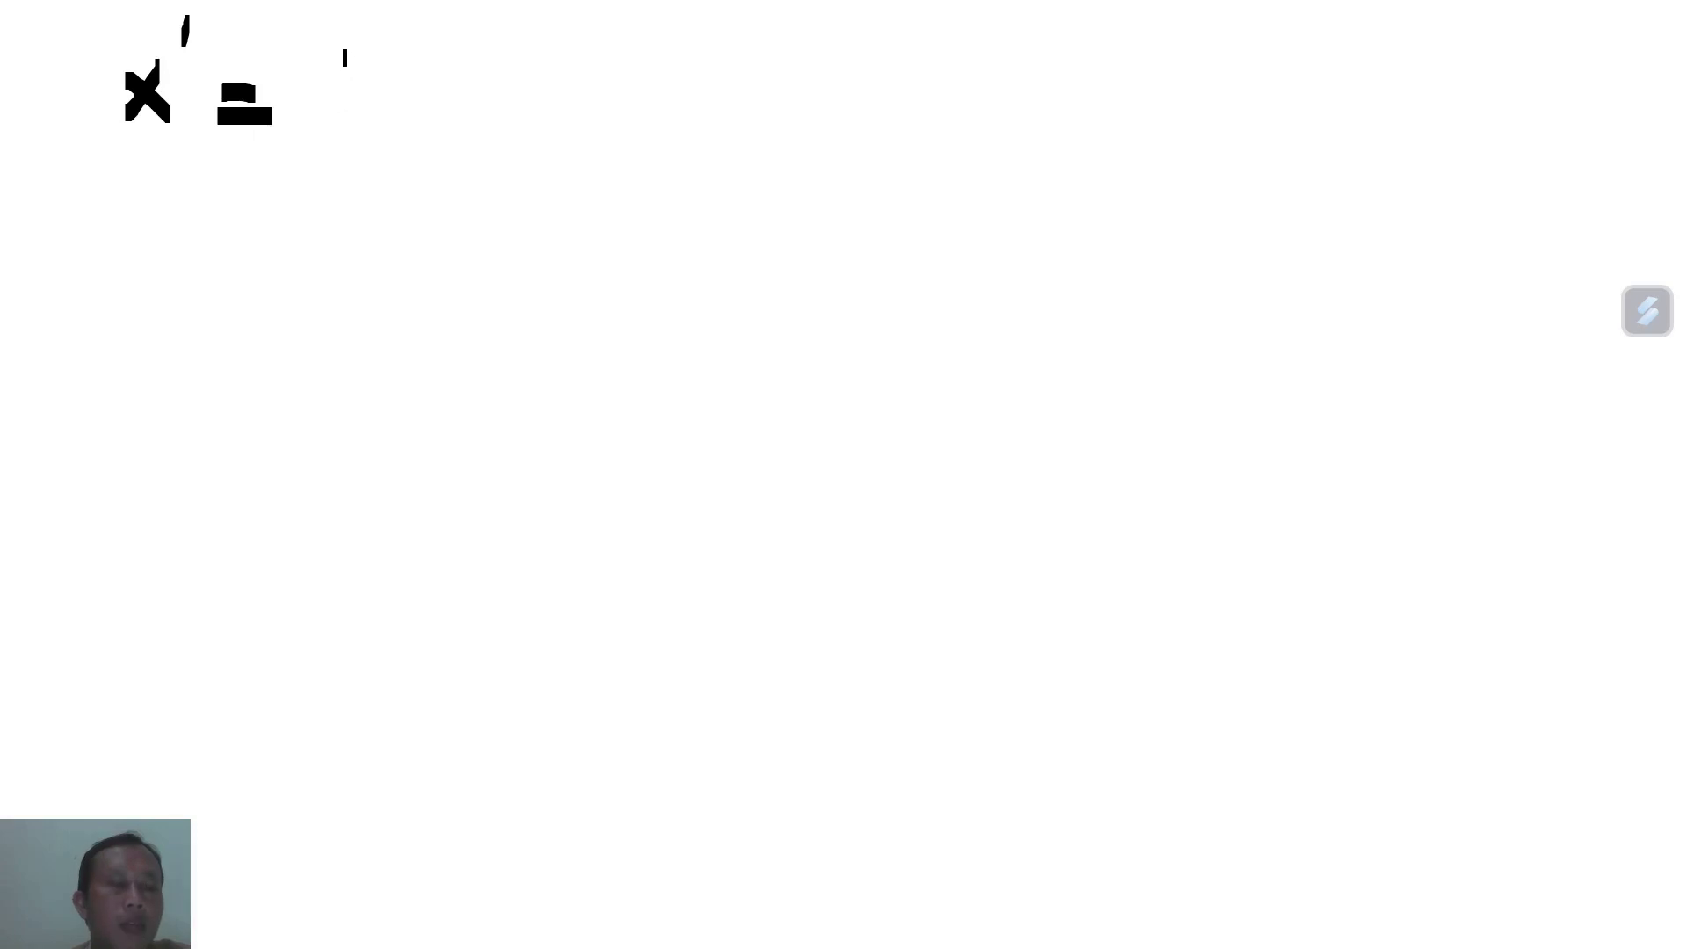
drag(350, 28, 339, 123)
mouse_move(388, 69)
mouse_down()
mouse_move(401, 95)
mouse_move(461, 118)
mouse_move(450, 42)
mouse_move(471, 61)
mouse_up()
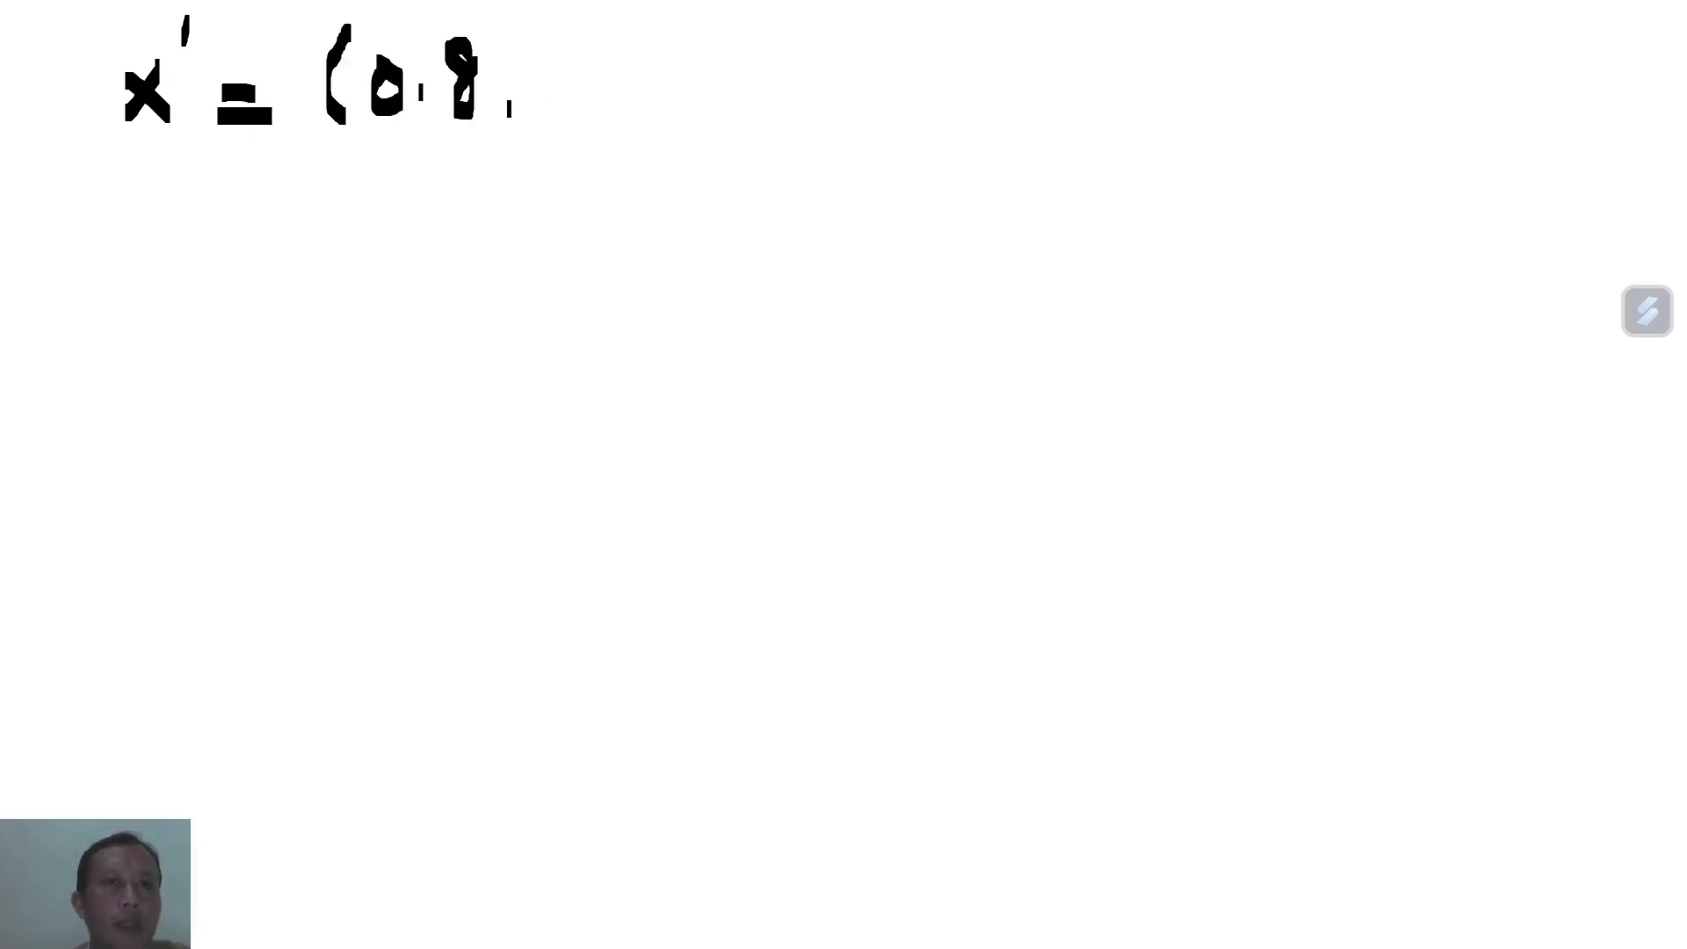
mouse_move(523, 41)
mouse_down()
mouse_move(506, 62)
mouse_move(519, 66)
mouse_up()
drag(529, 55, 554, 138)
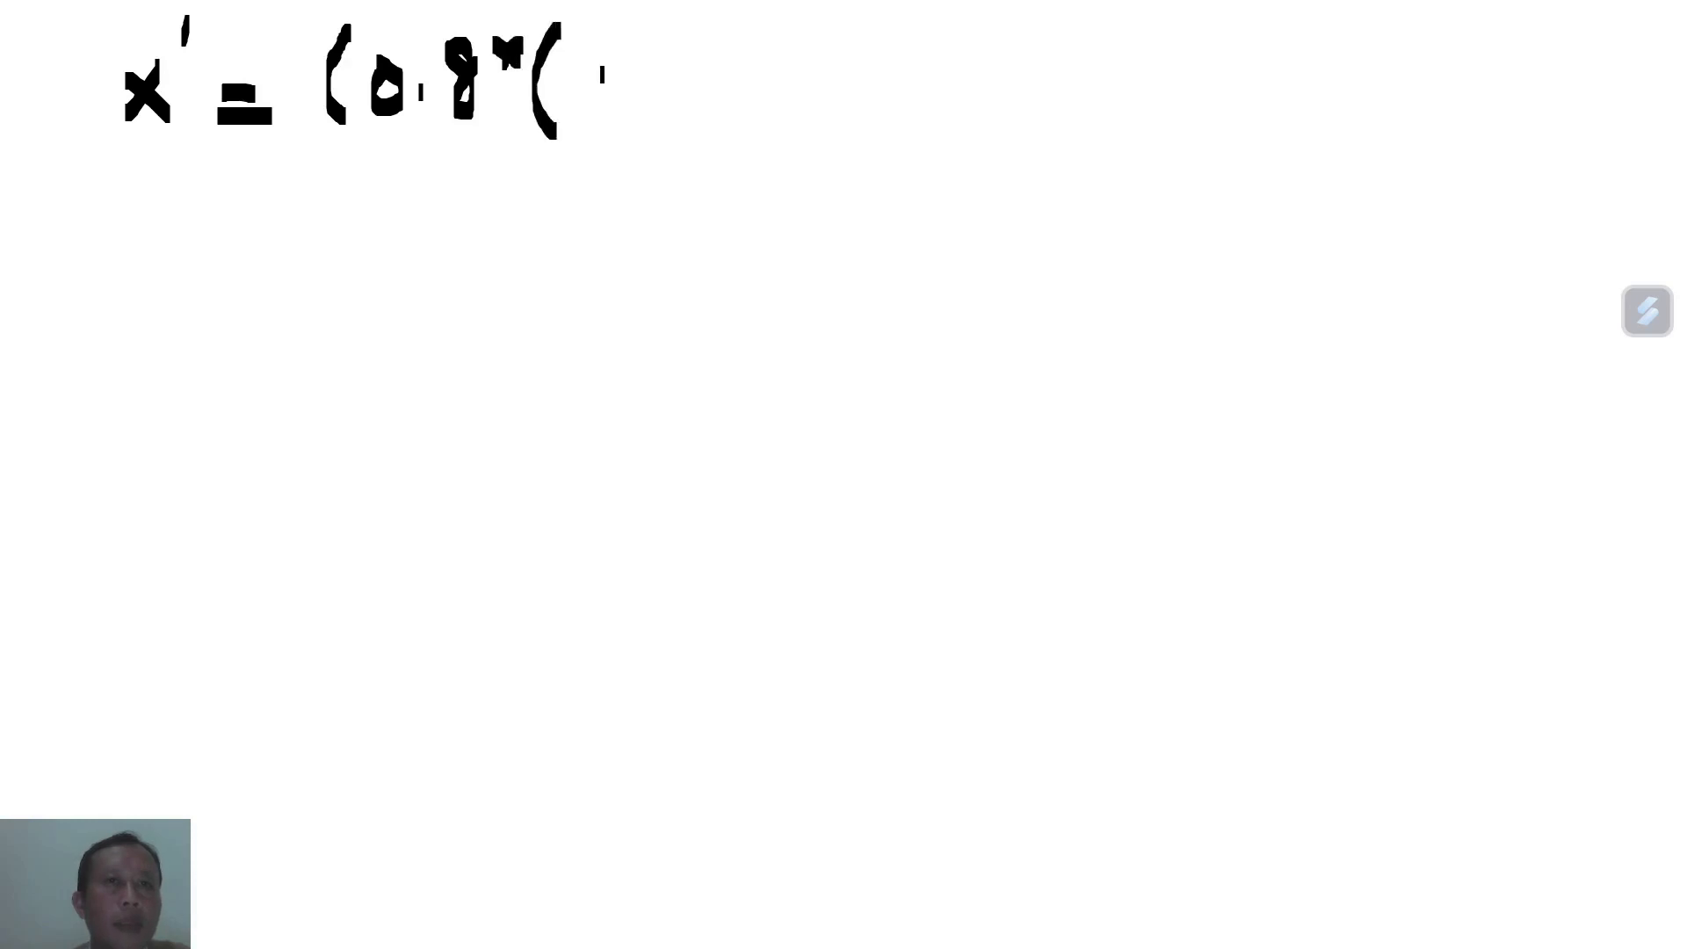
mouse_move(600, 68)
mouse_down()
mouse_move(573, 124)
mouse_move(607, 110)
mouse_up()
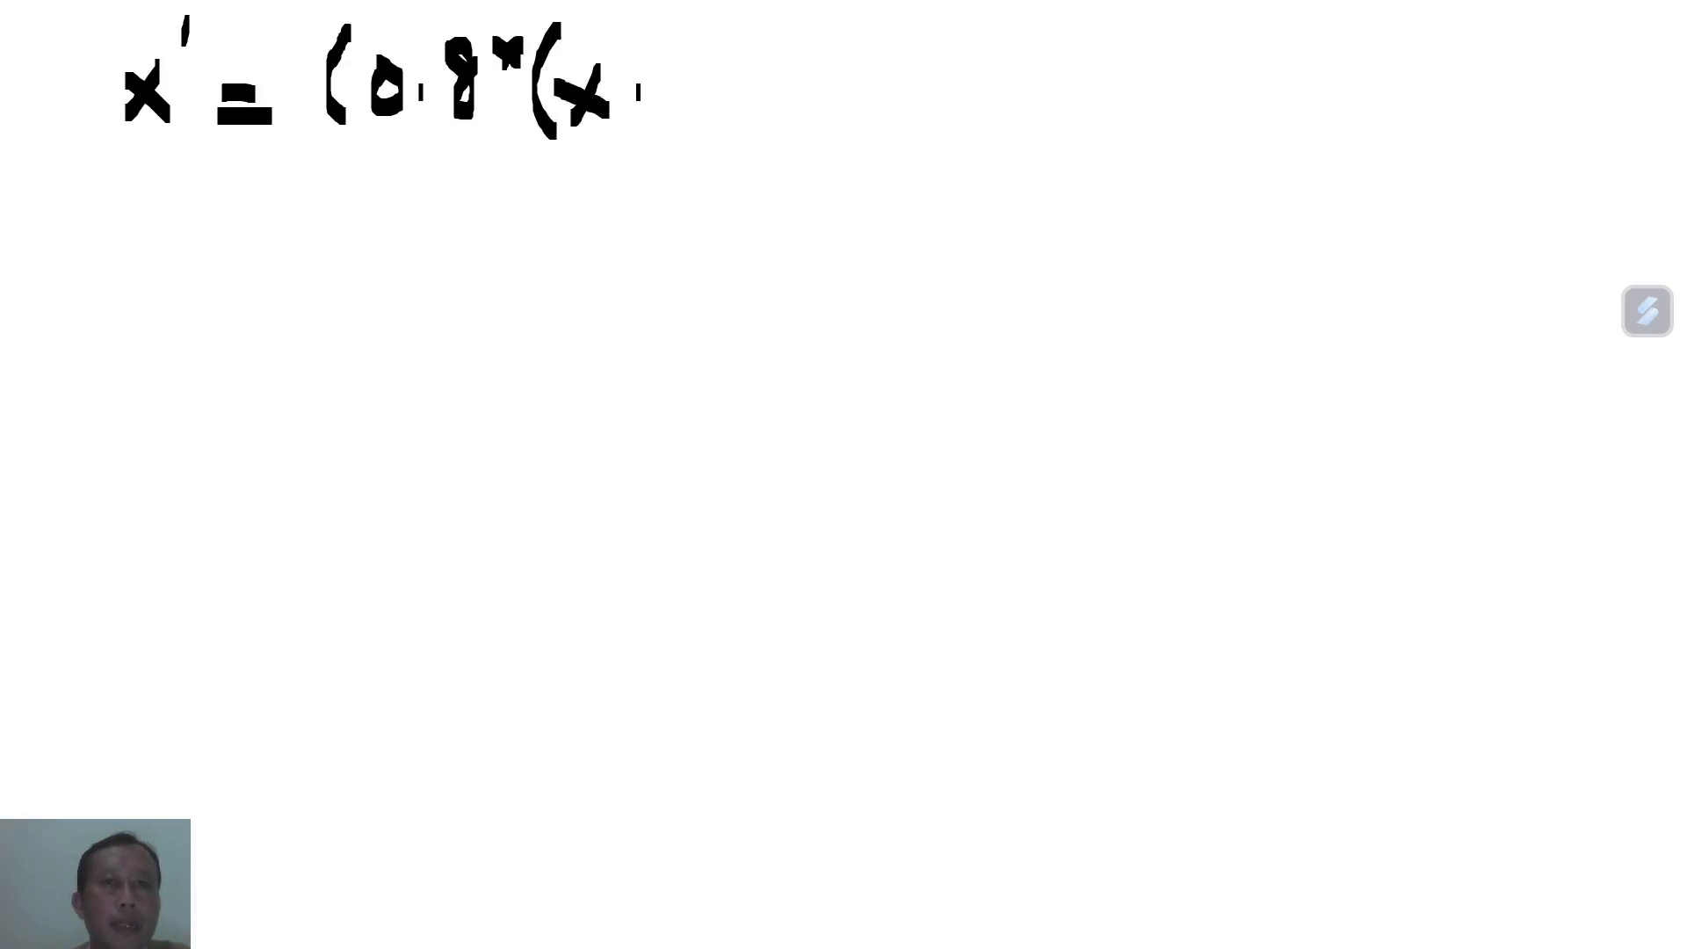
mouse_move(636, 91)
mouse_down()
mouse_move(700, 95)
mouse_move(719, 69)
mouse_move(745, 112)
mouse_up()
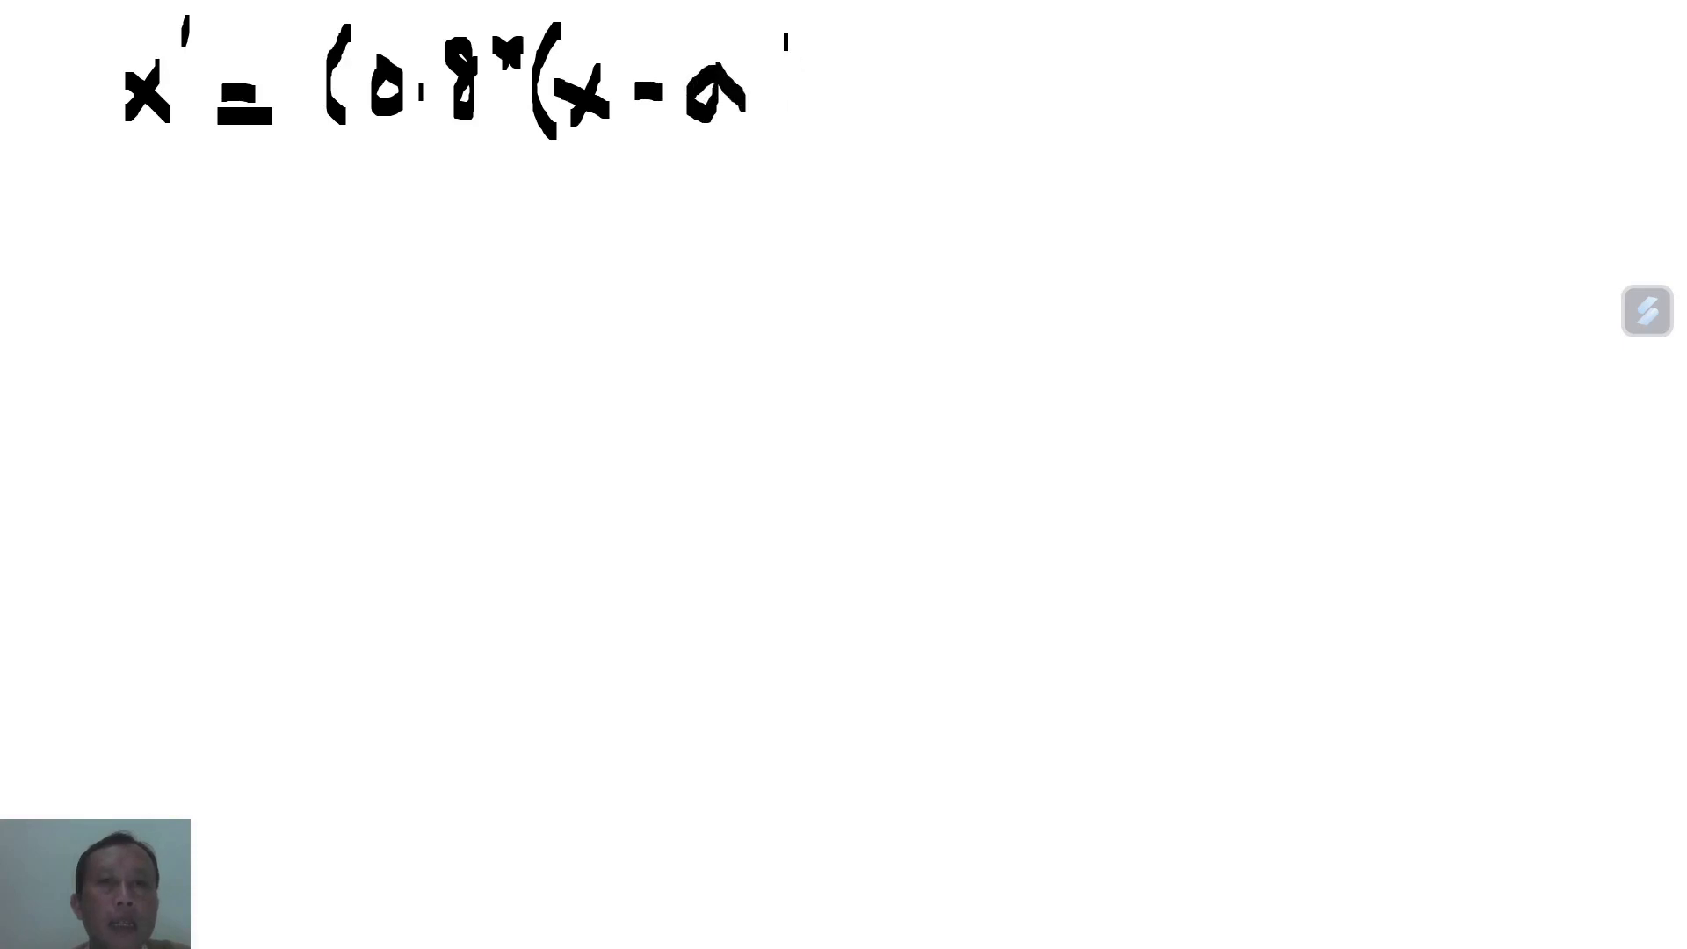
drag(781, 30, 789, 111)
mouse_move(820, 21)
mouse_down()
mouse_move(841, 103)
mouse_move(817, 130)
mouse_up()
- Draw a fraction bar under (0.8*(x - a)), write (b - a) as the denominator, and add + 0.1 after the fraction
mouse_move(348, 157)
mouse_down()
mouse_move(684, 167)
mouse_move(836, 146)
mouse_up()
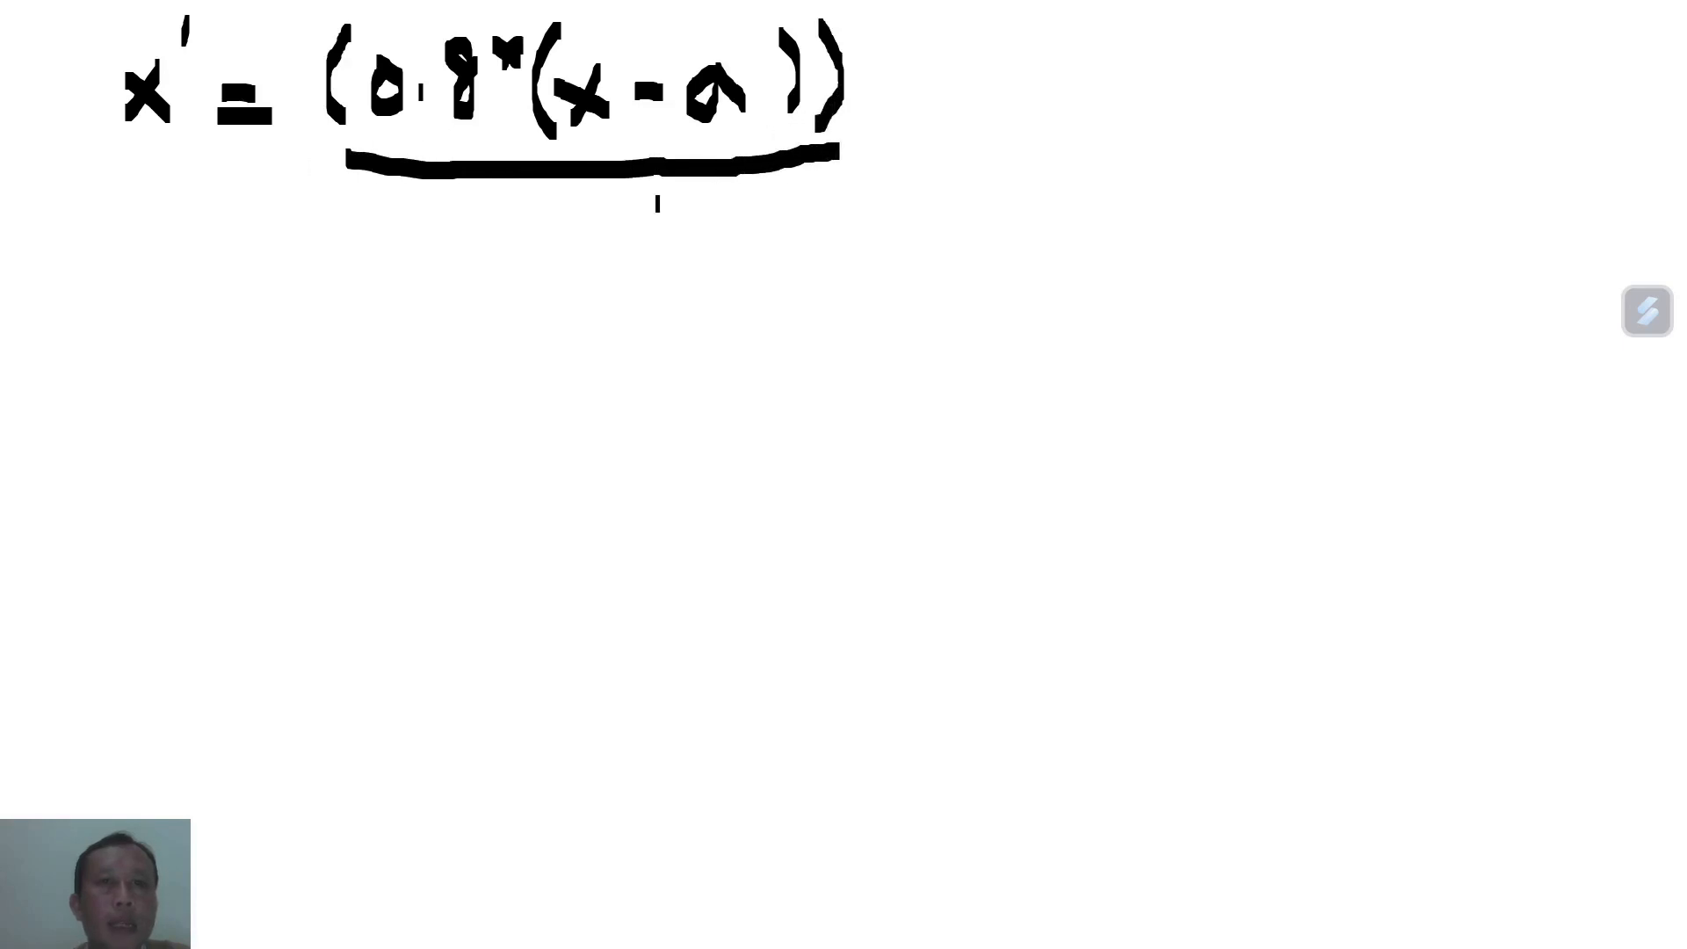
mouse_move(533, 200)
mouse_down()
mouse_move(508, 262)
mouse_move(528, 285)
mouse_up()
mouse_move(559, 216)
mouse_down()
mouse_move(572, 286)
mouse_move(565, 237)
mouse_move(594, 253)
mouse_move(573, 279)
mouse_up()
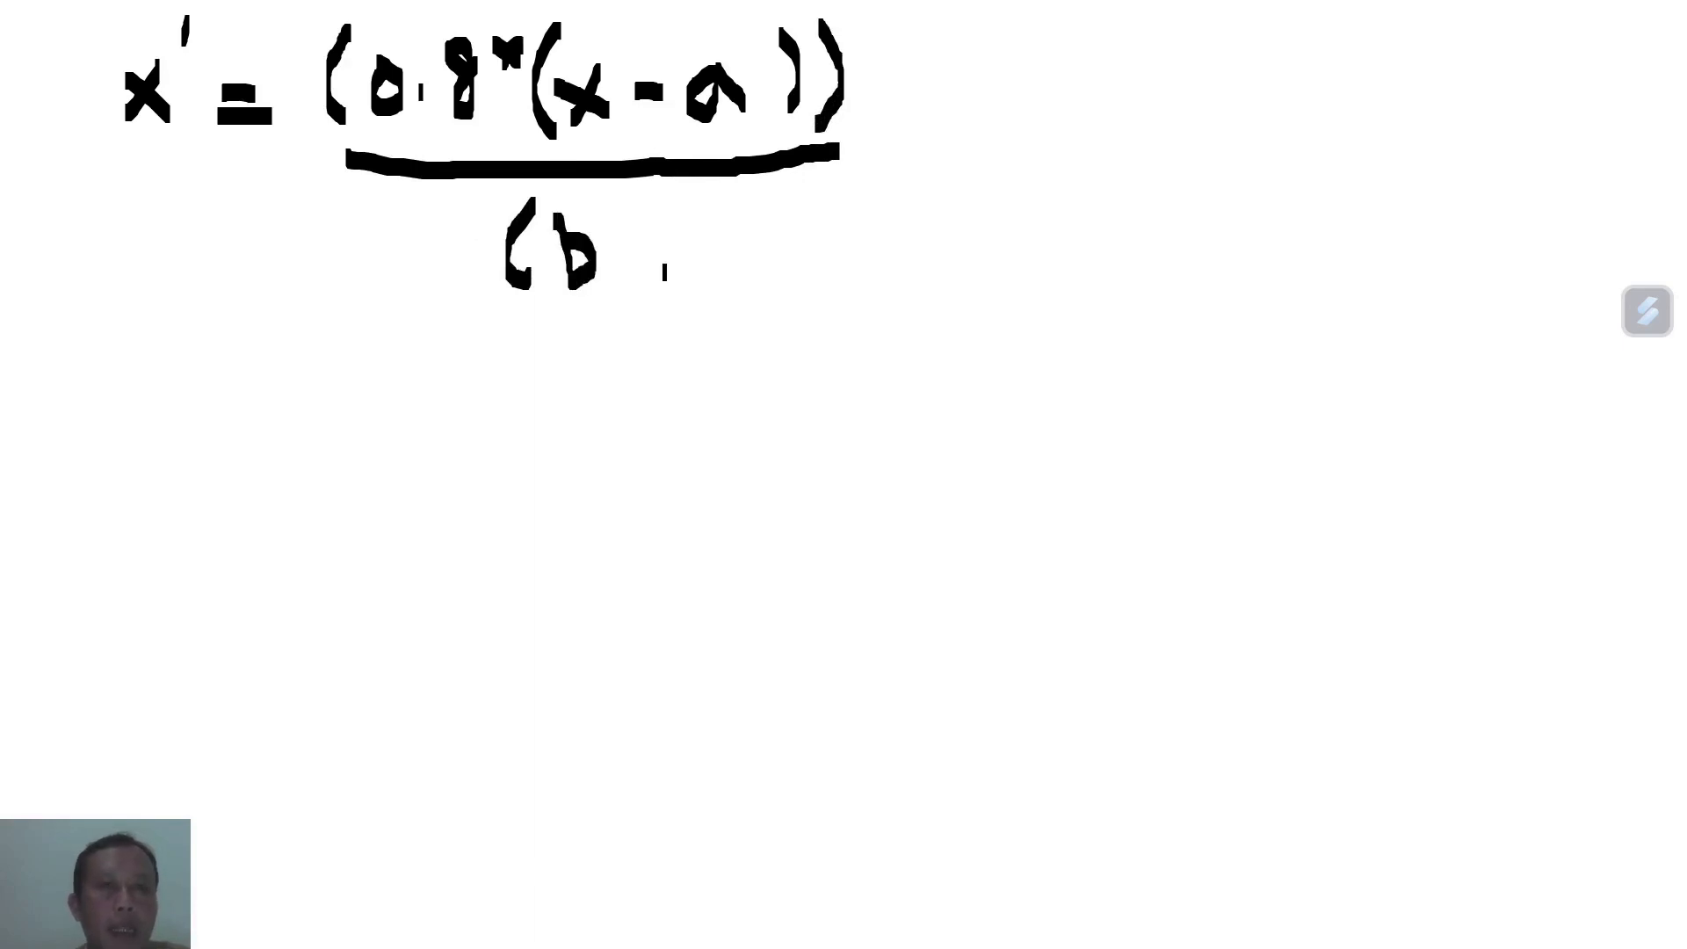
mouse_move(624, 253)
mouse_down()
mouse_move(691, 271)
mouse_move(717, 218)
mouse_move(738, 266)
mouse_up()
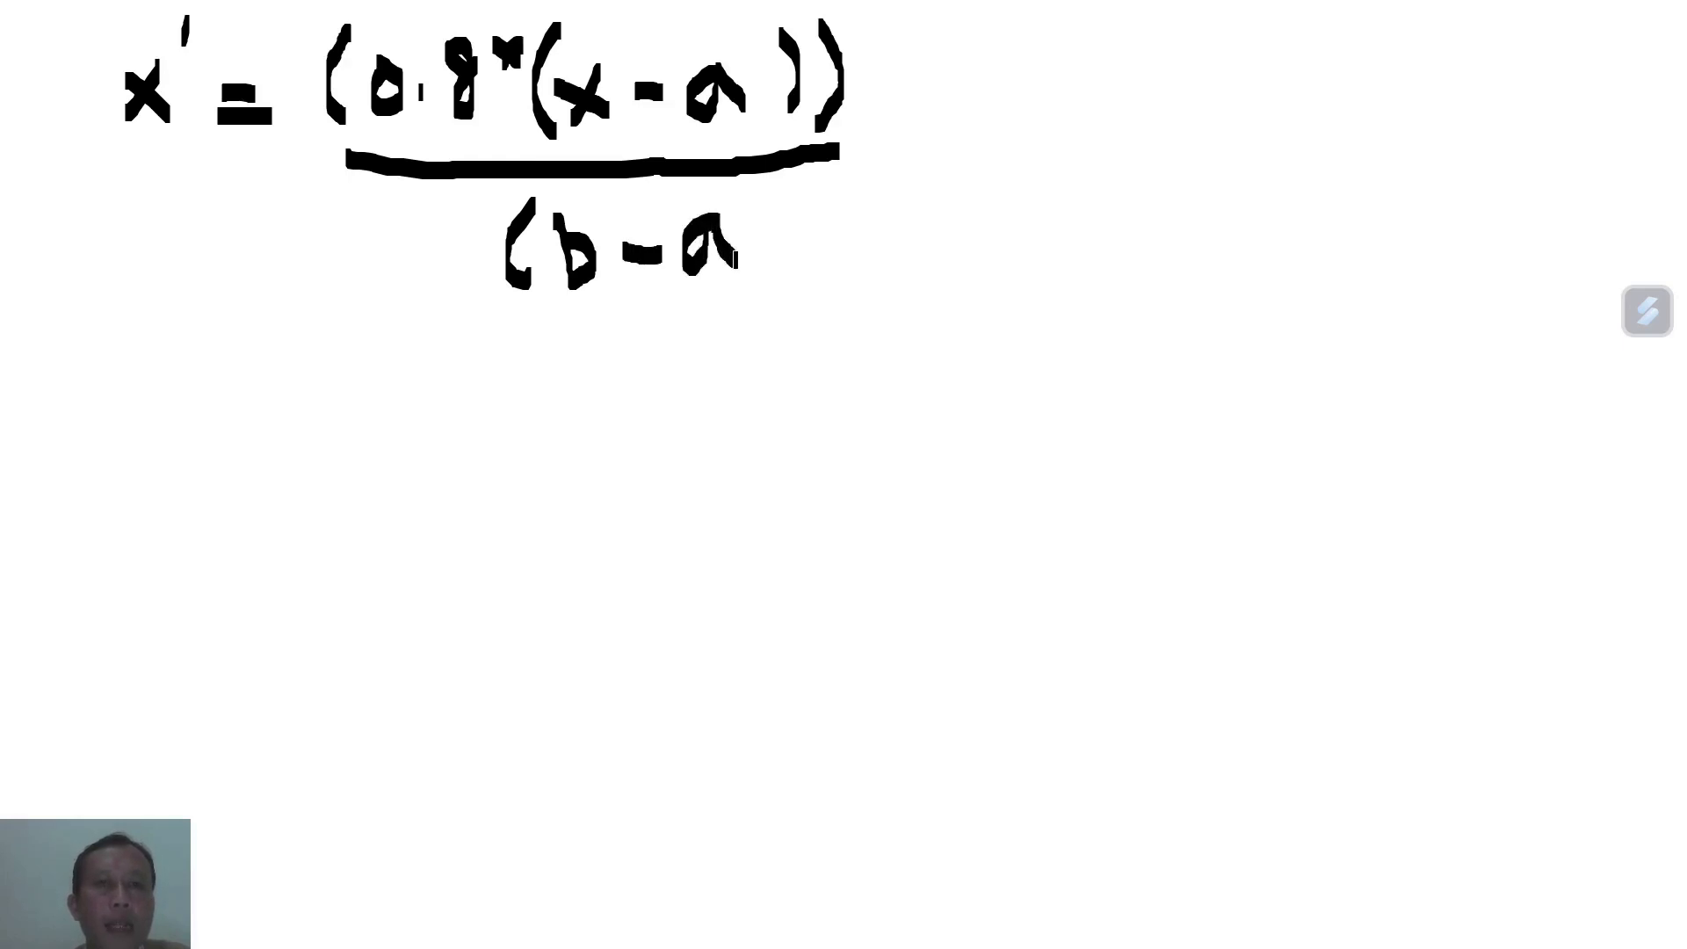
drag(754, 191, 766, 273)
mouse_move(910, 95)
mouse_down()
mouse_move(912, 156)
mouse_move(909, 129)
mouse_move(925, 129)
mouse_move(977, 160)
mouse_move(972, 99)
mouse_move(1054, 165)
mouse_up()
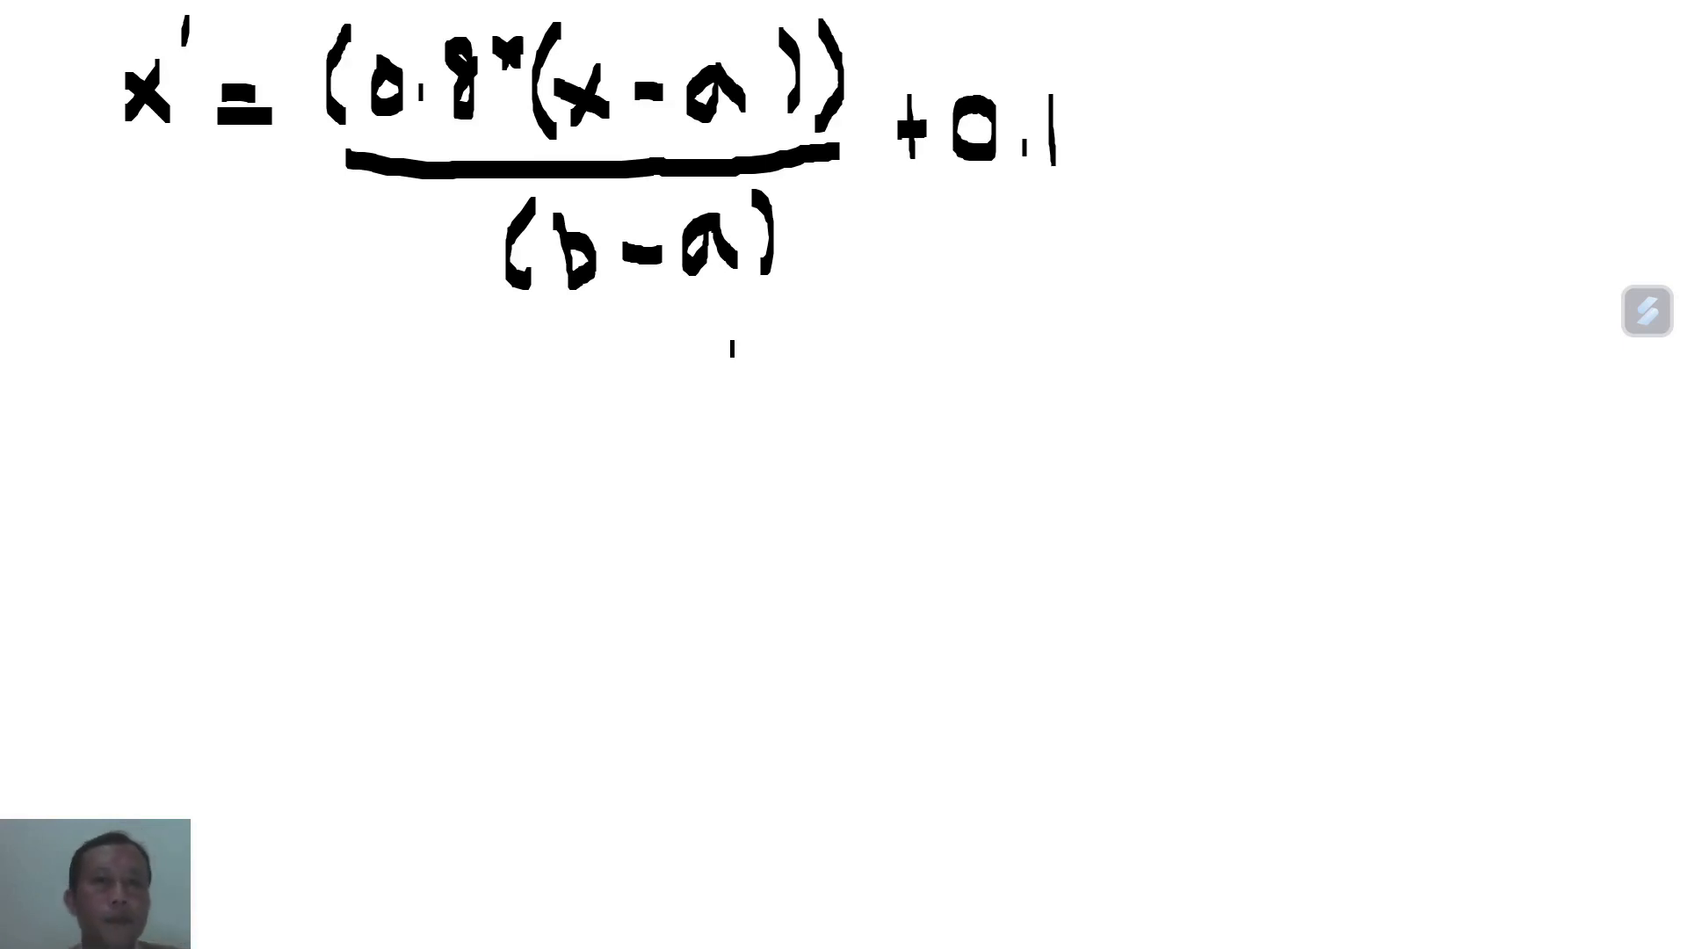
- Capture a screen snip of the handwritten formula and paste it into the Book1.xlsx worksheet in Excel
key(super+shift+s)
drag(95, 1, 1109, 317)
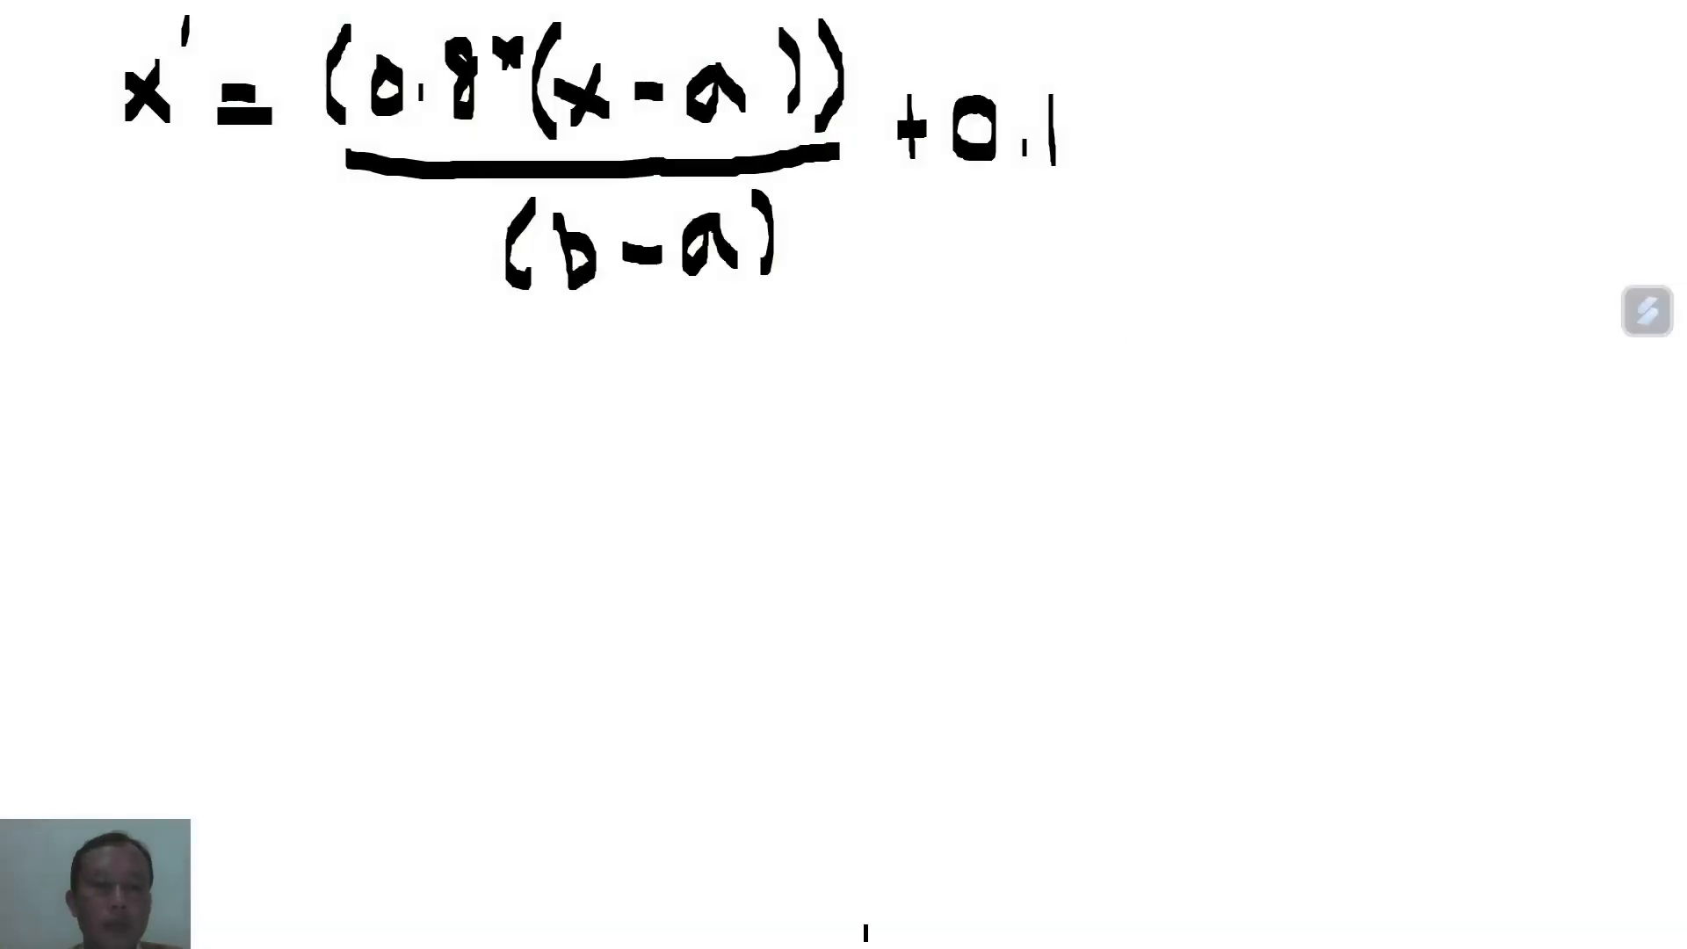
key(super)
mouse_move(872, 916)
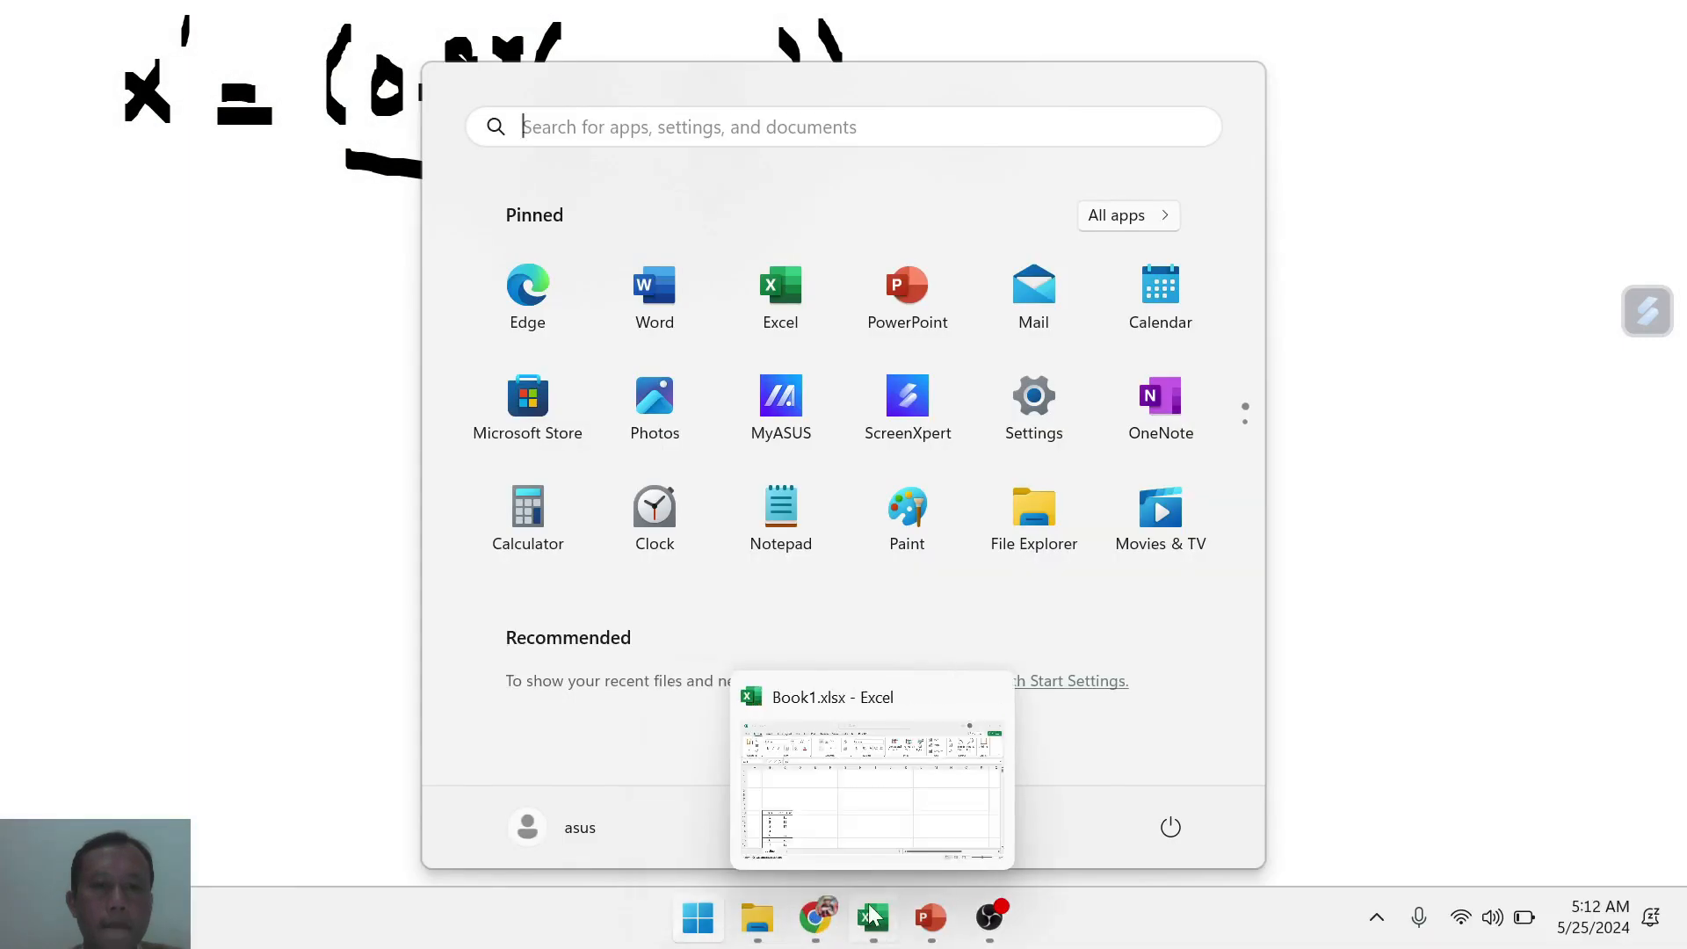
click(873, 917)
key(ctrl+v)
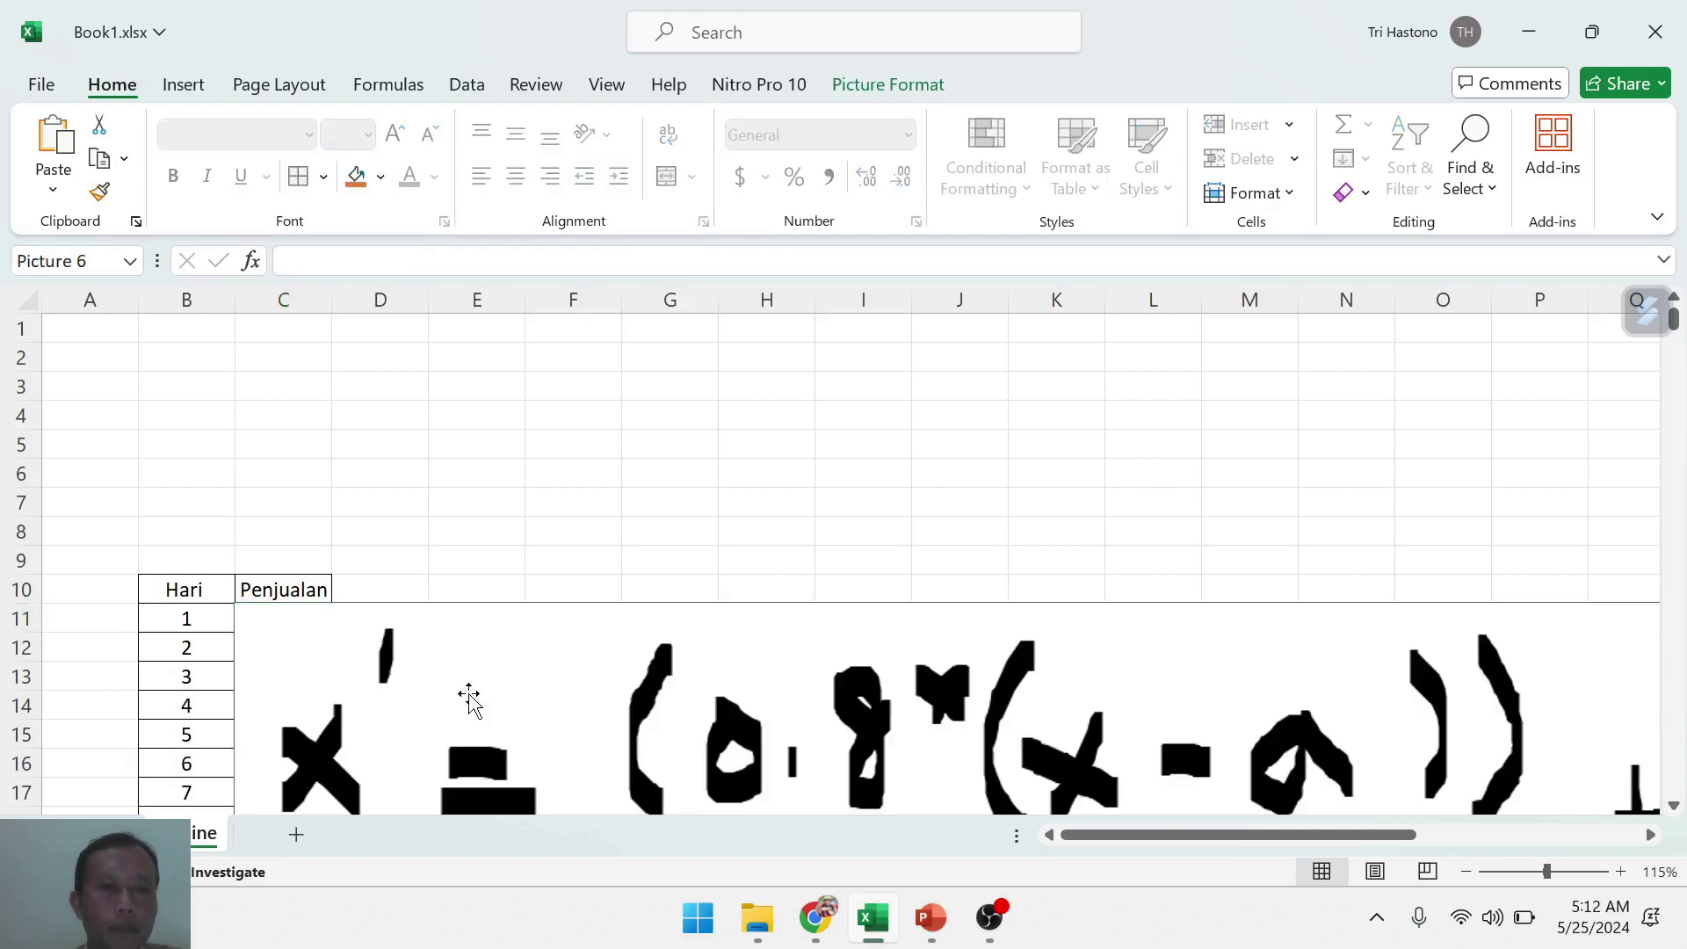
- Shrink the pasted formula picture and place it above the sales table, covering roughly cells A1 to E5
drag(545, 726, 459, 532)
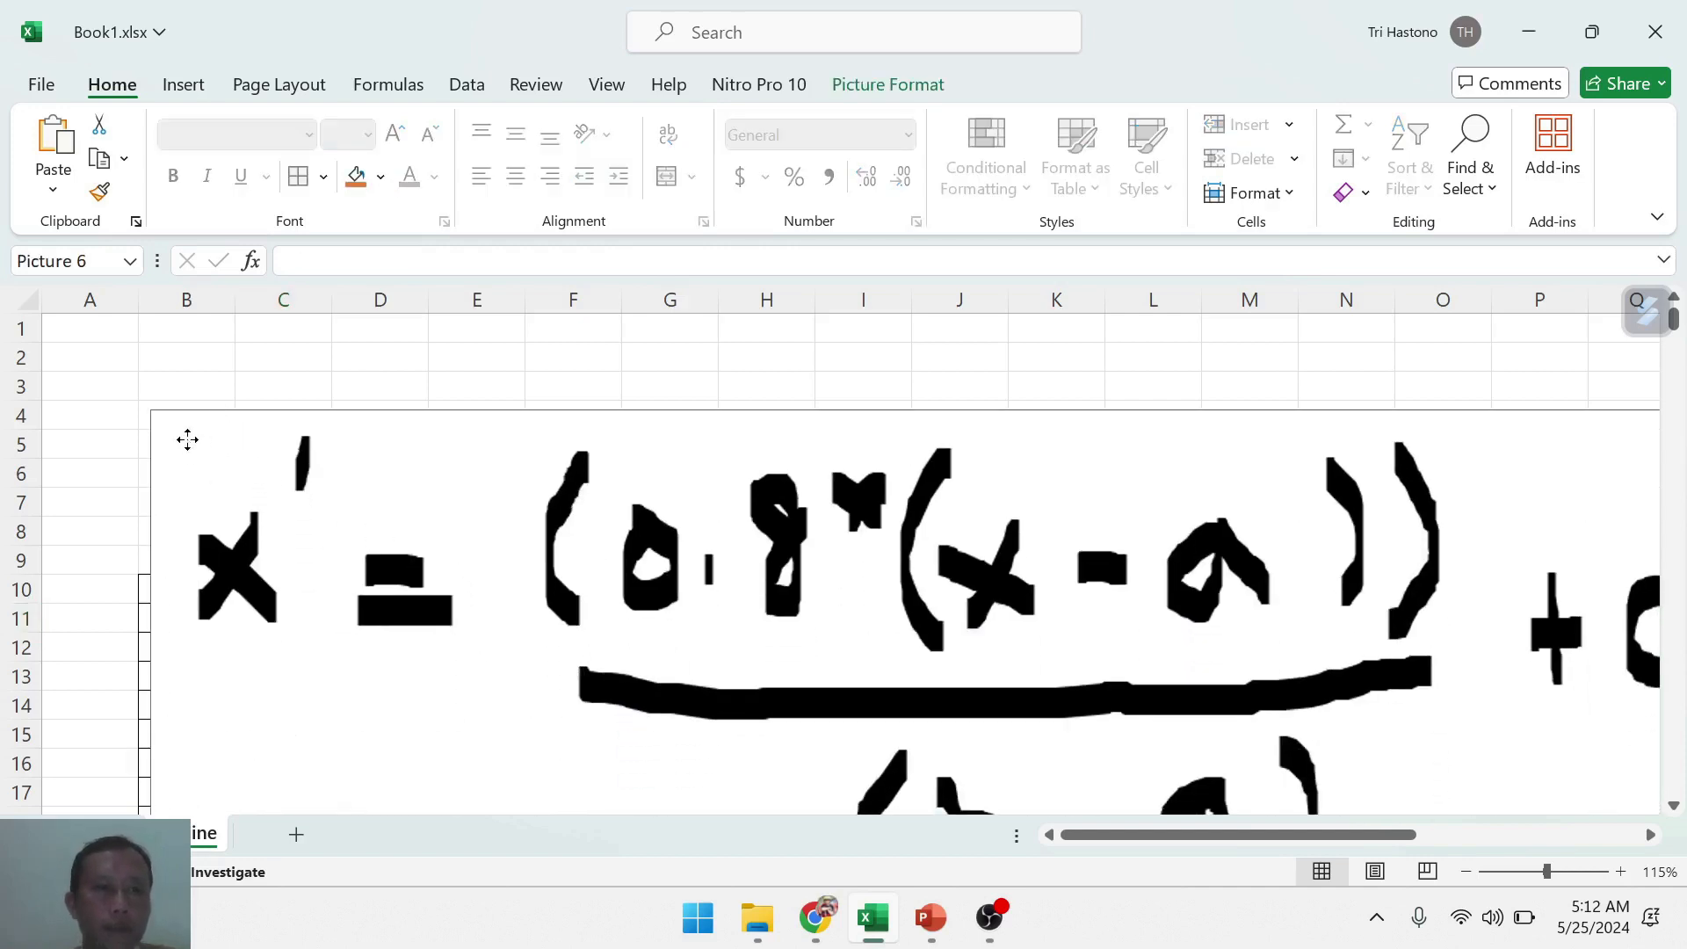
drag(143, 408, 866, 624)
drag(1244, 722, 567, 480)
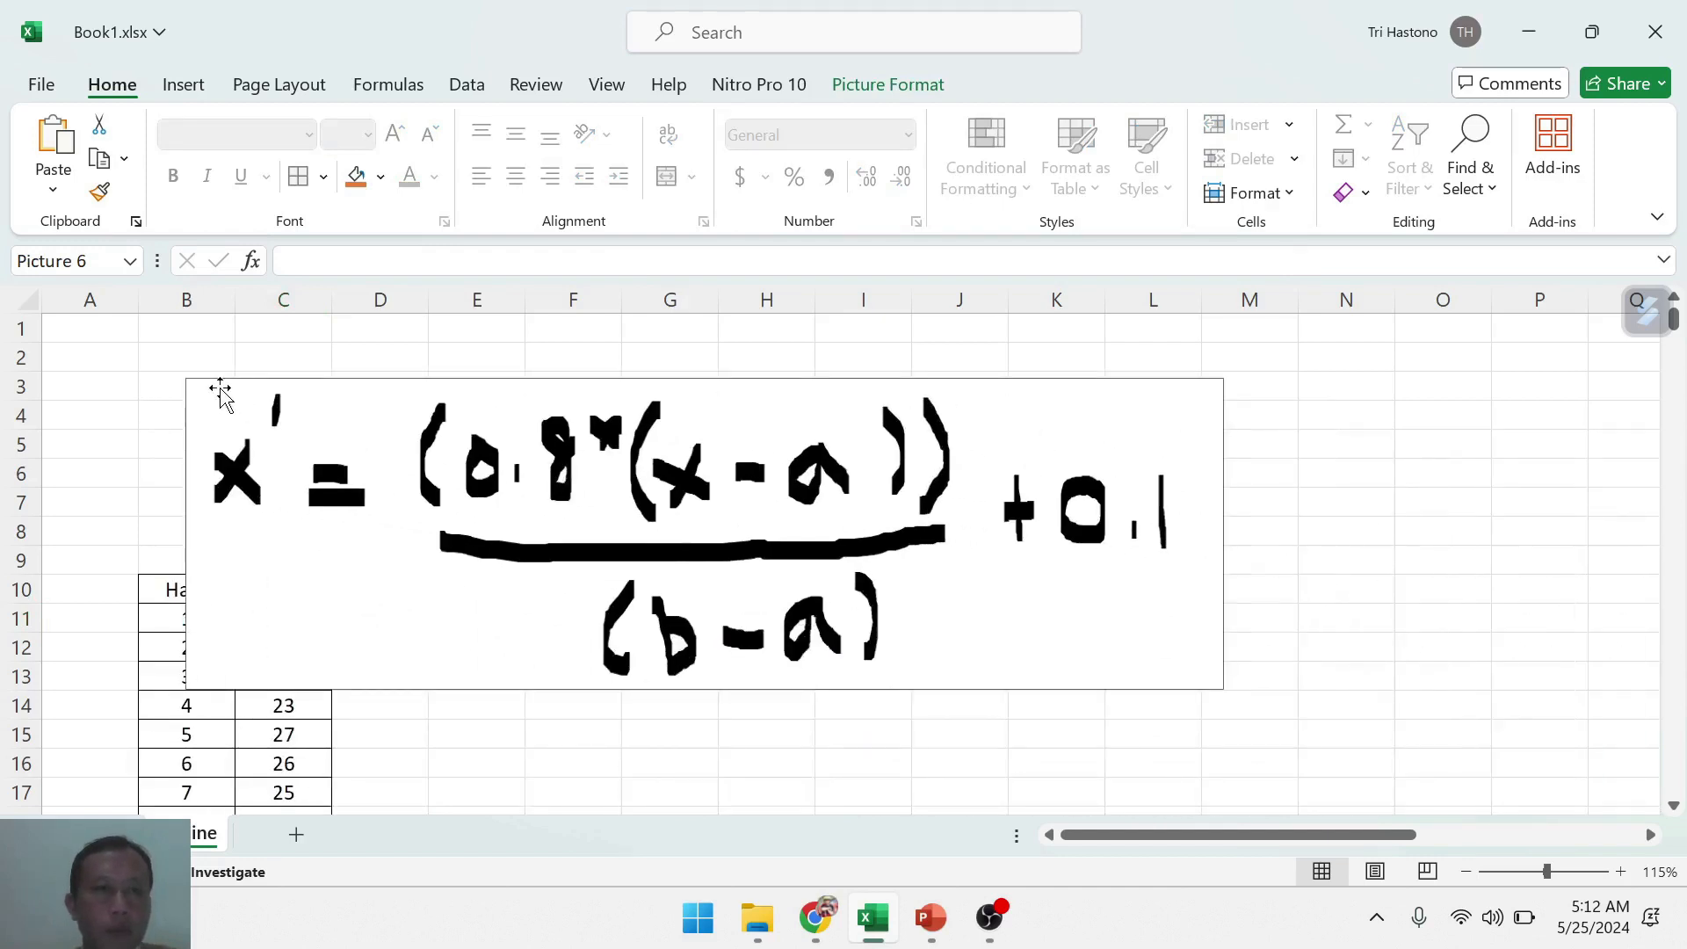
drag(178, 378, 720, 587)
drag(971, 576, 337, 388)
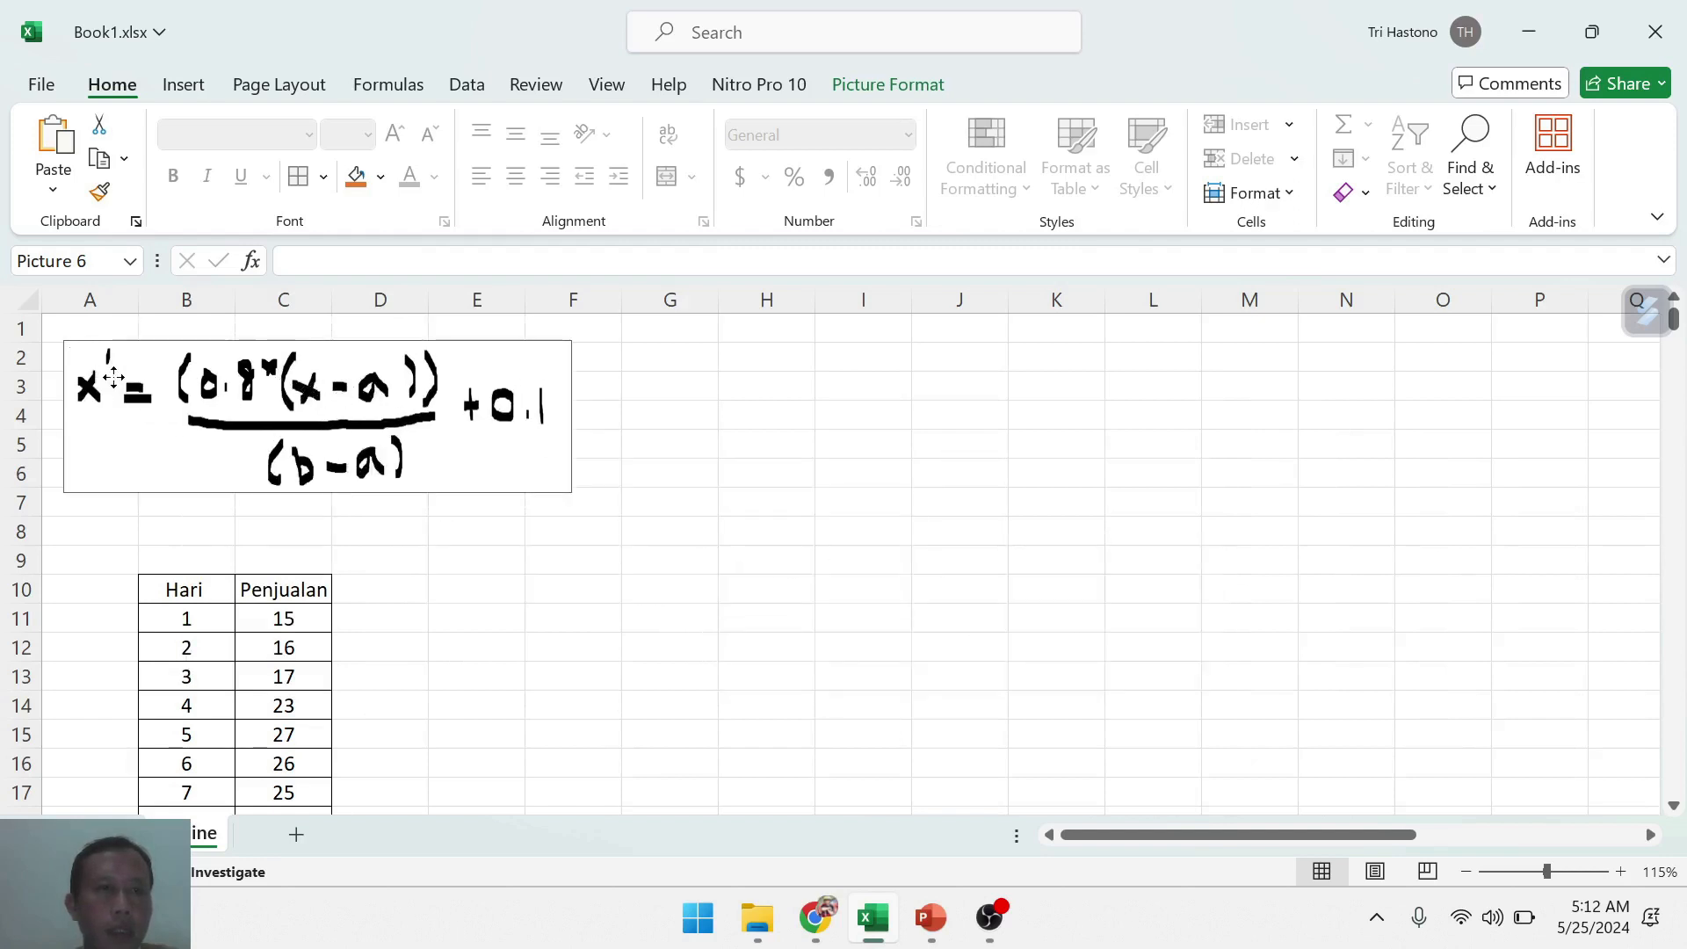
drag(72, 355, 151, 367)
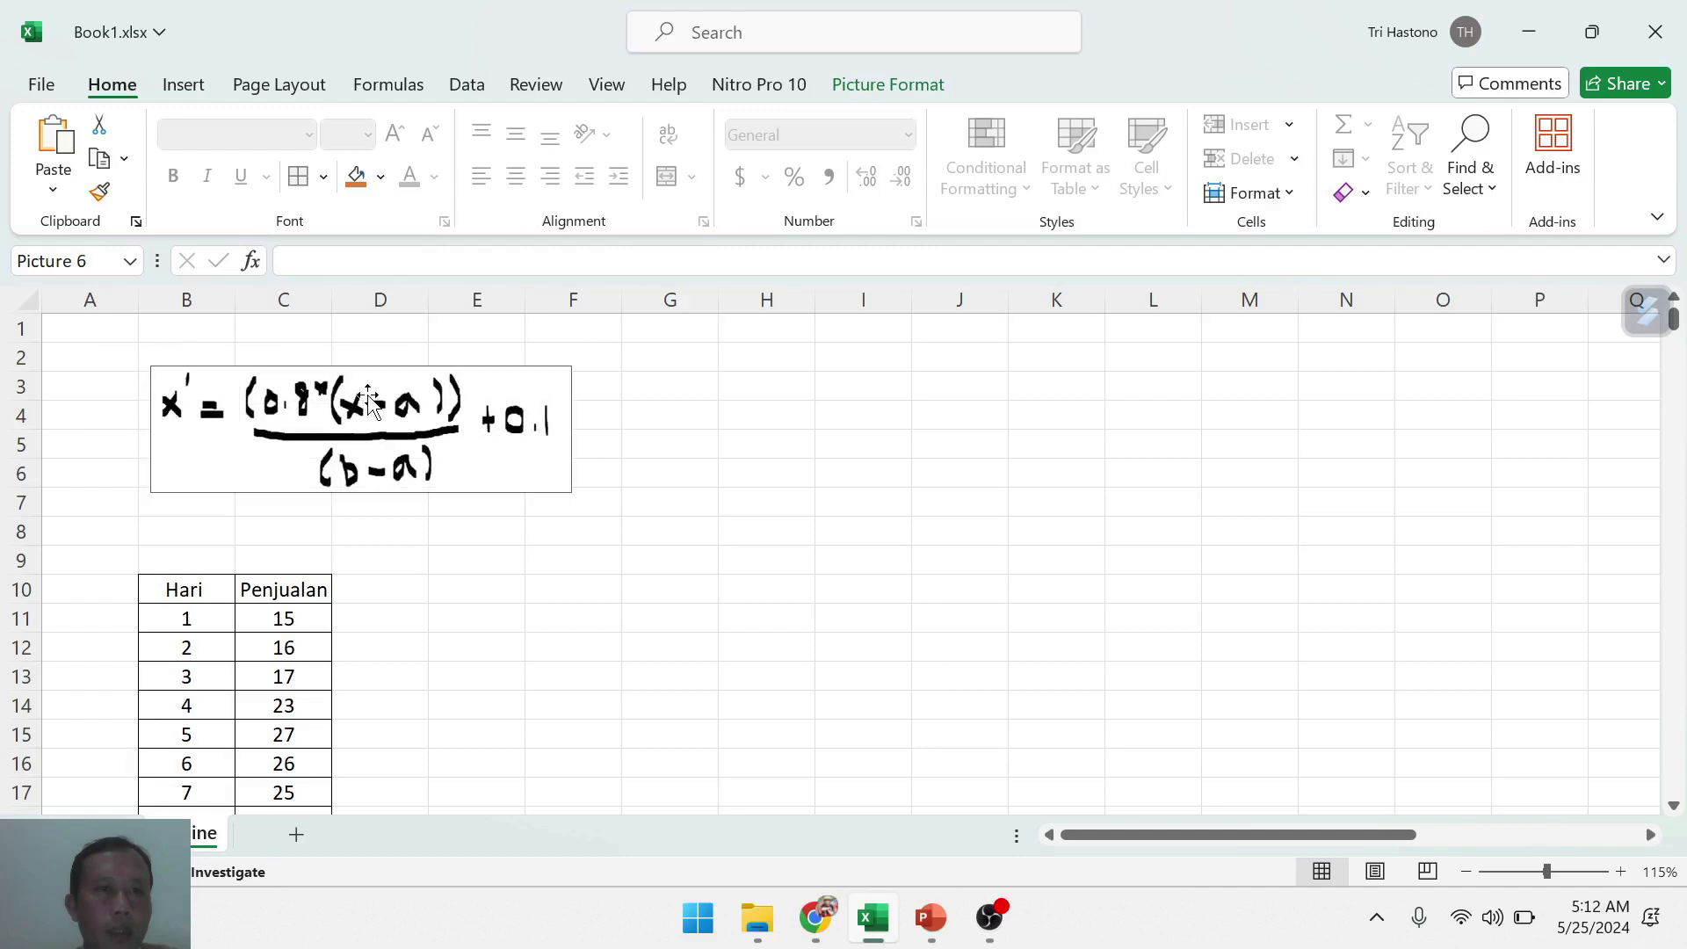
drag(384, 409, 300, 369)
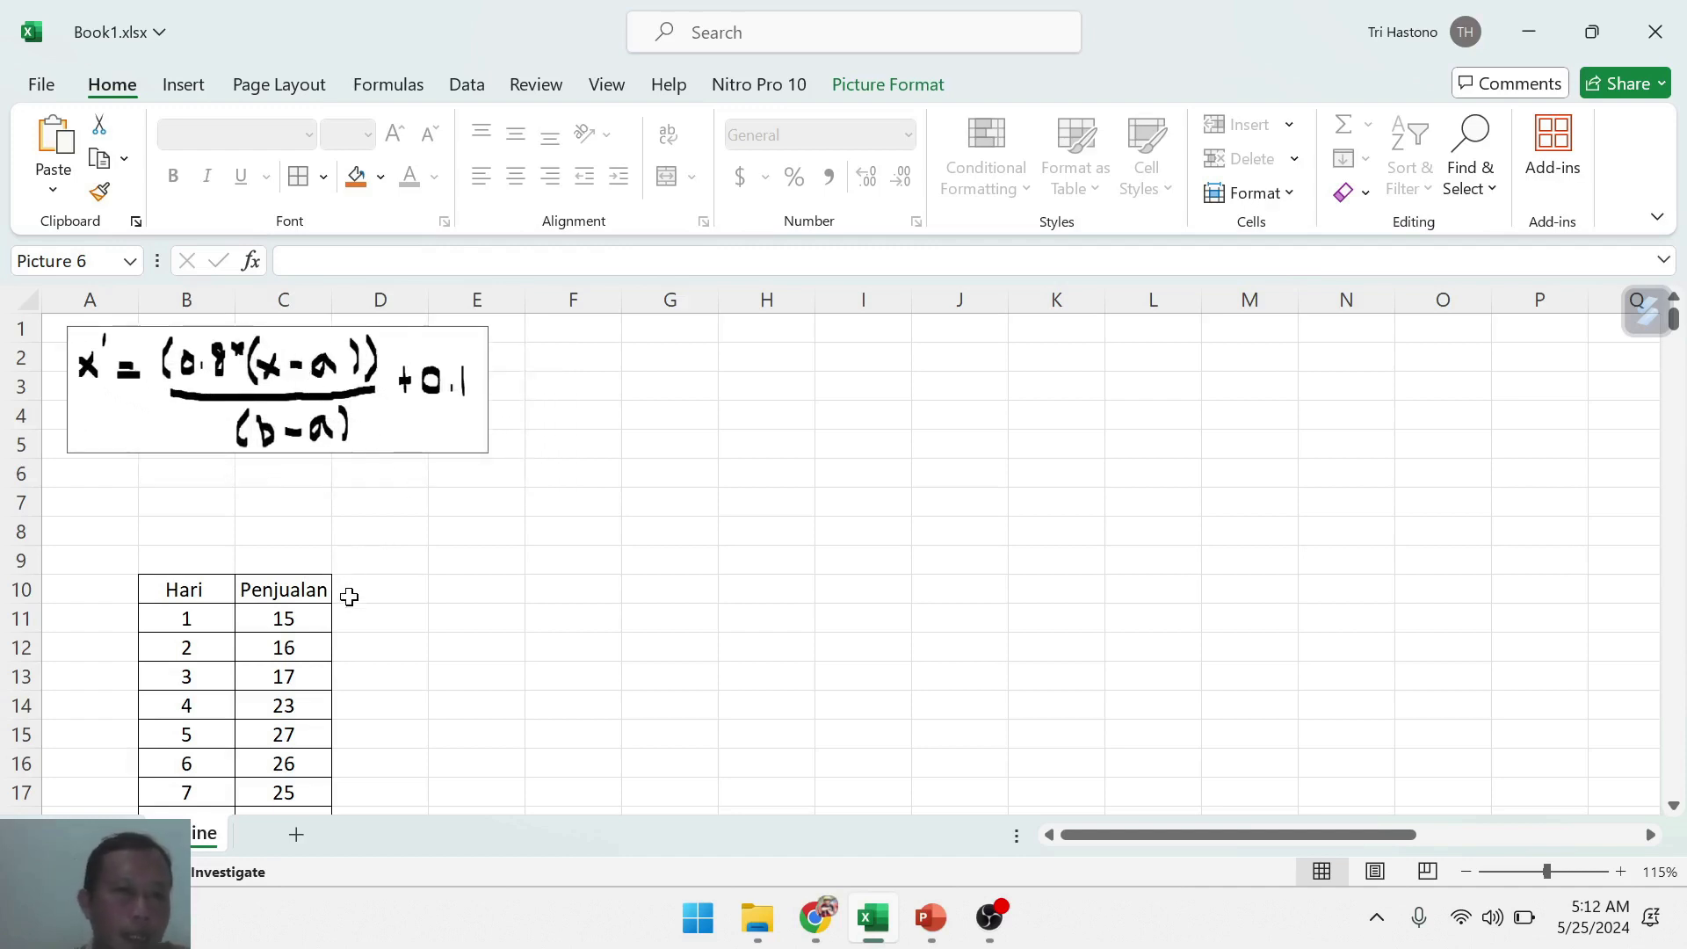
click(292, 626)
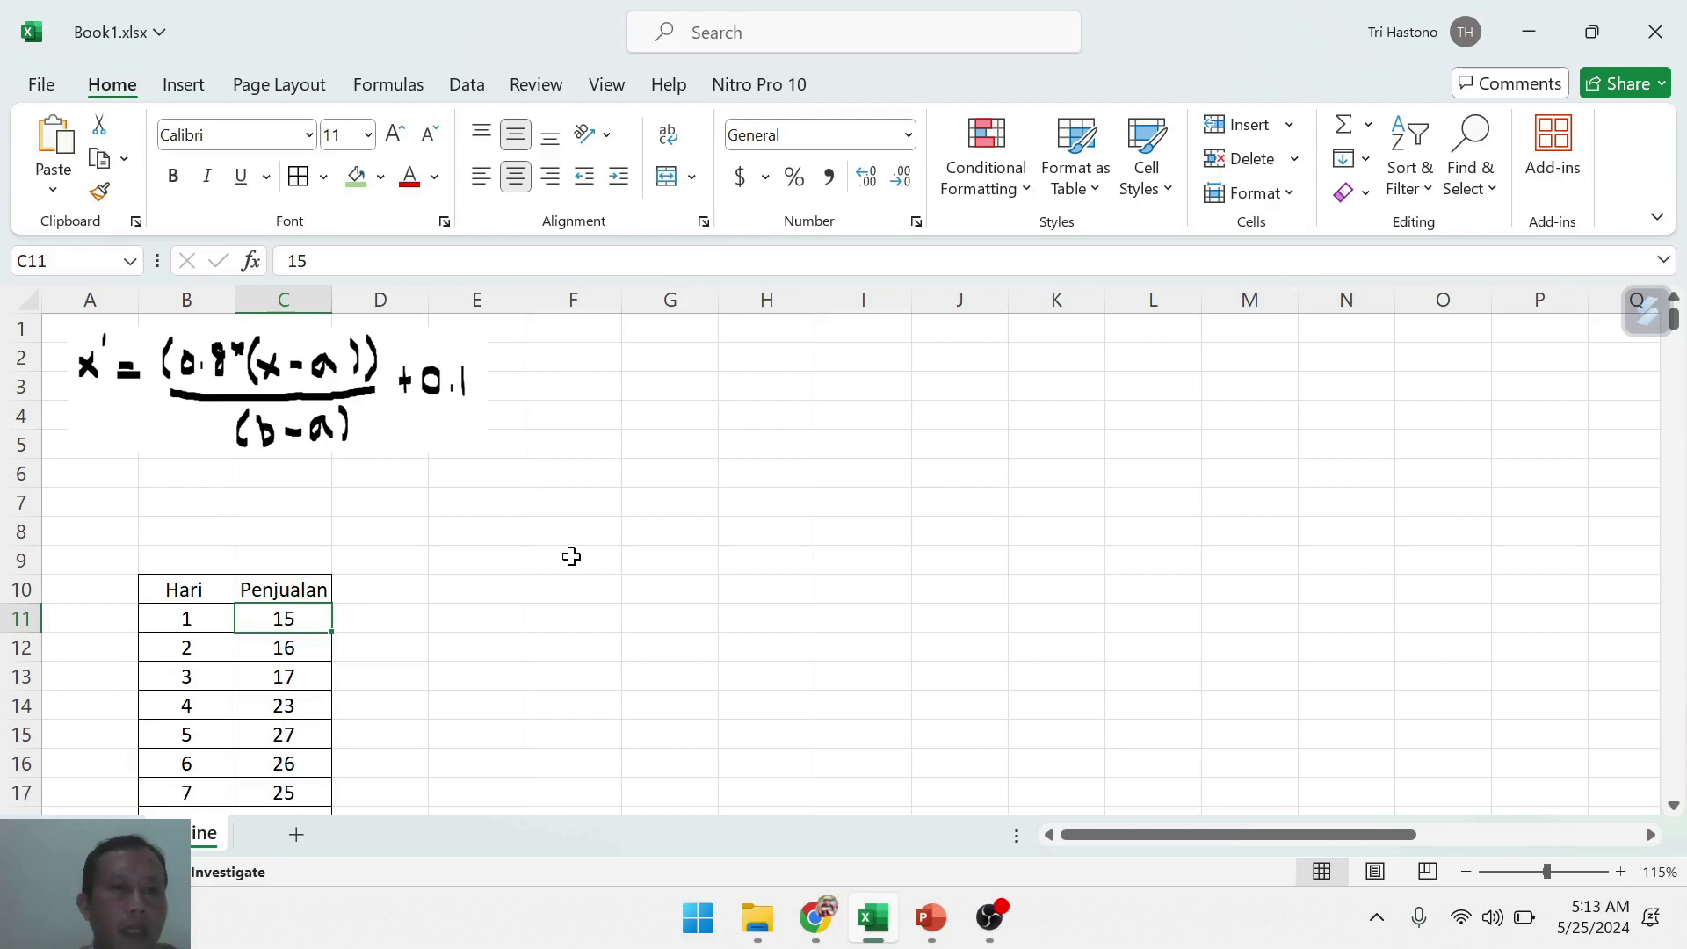
click(362, 420)
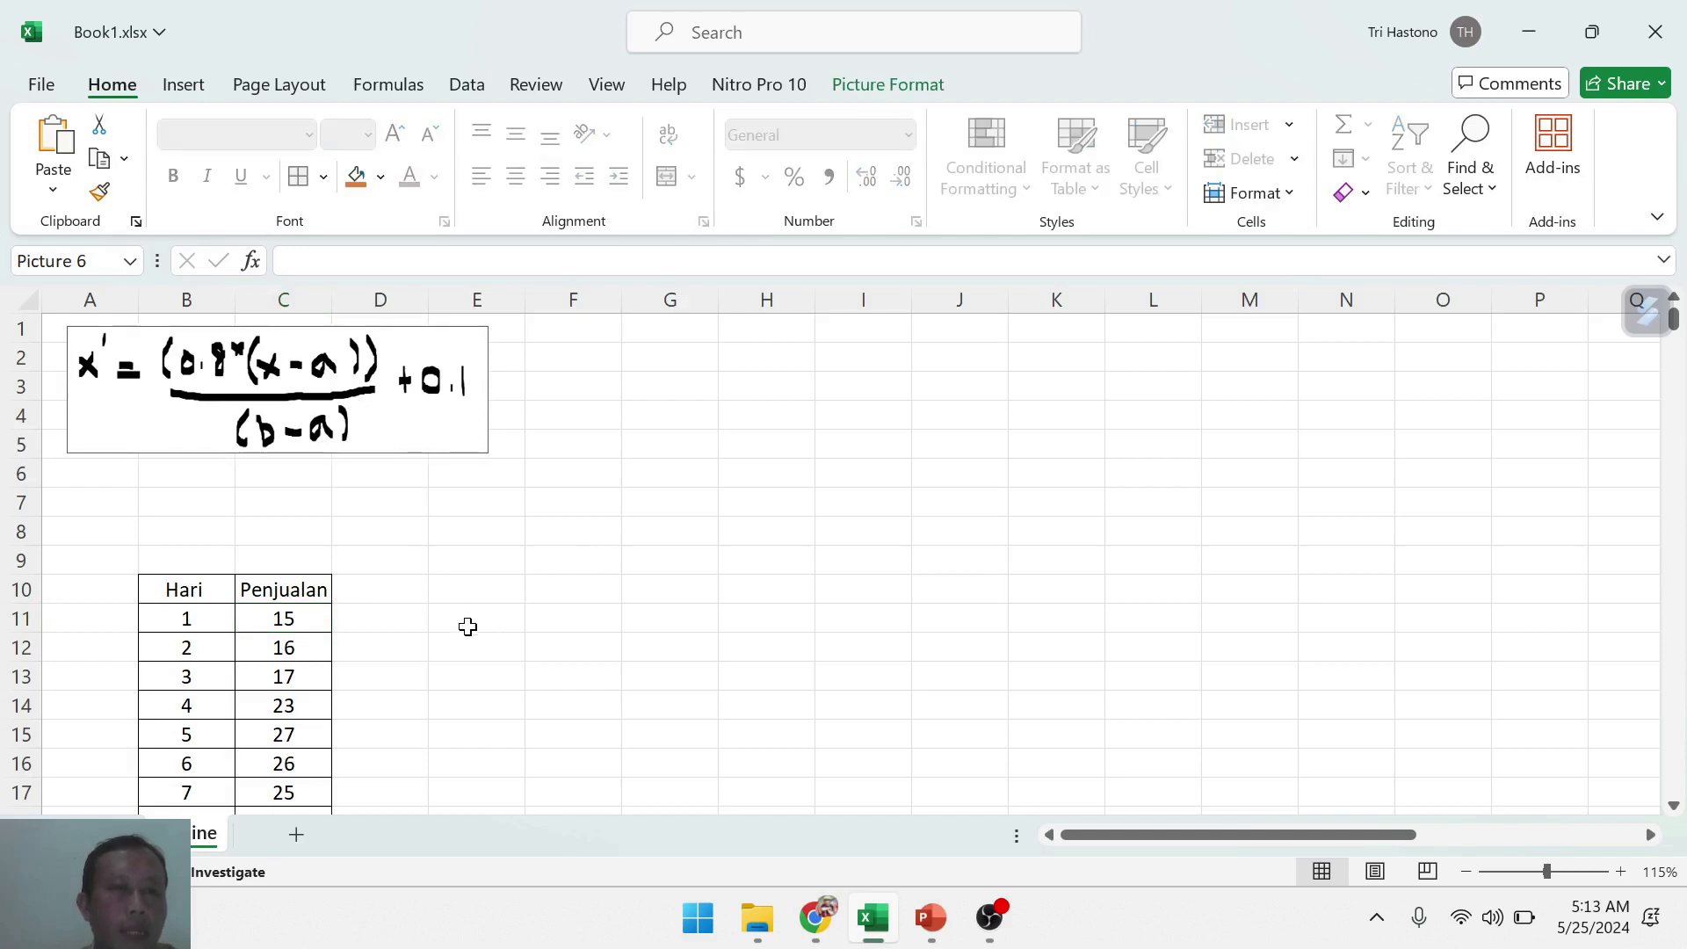
- Calculate the minimum of the Penjualan values in E10 with =MIN(C11:C25)
click(397, 625)
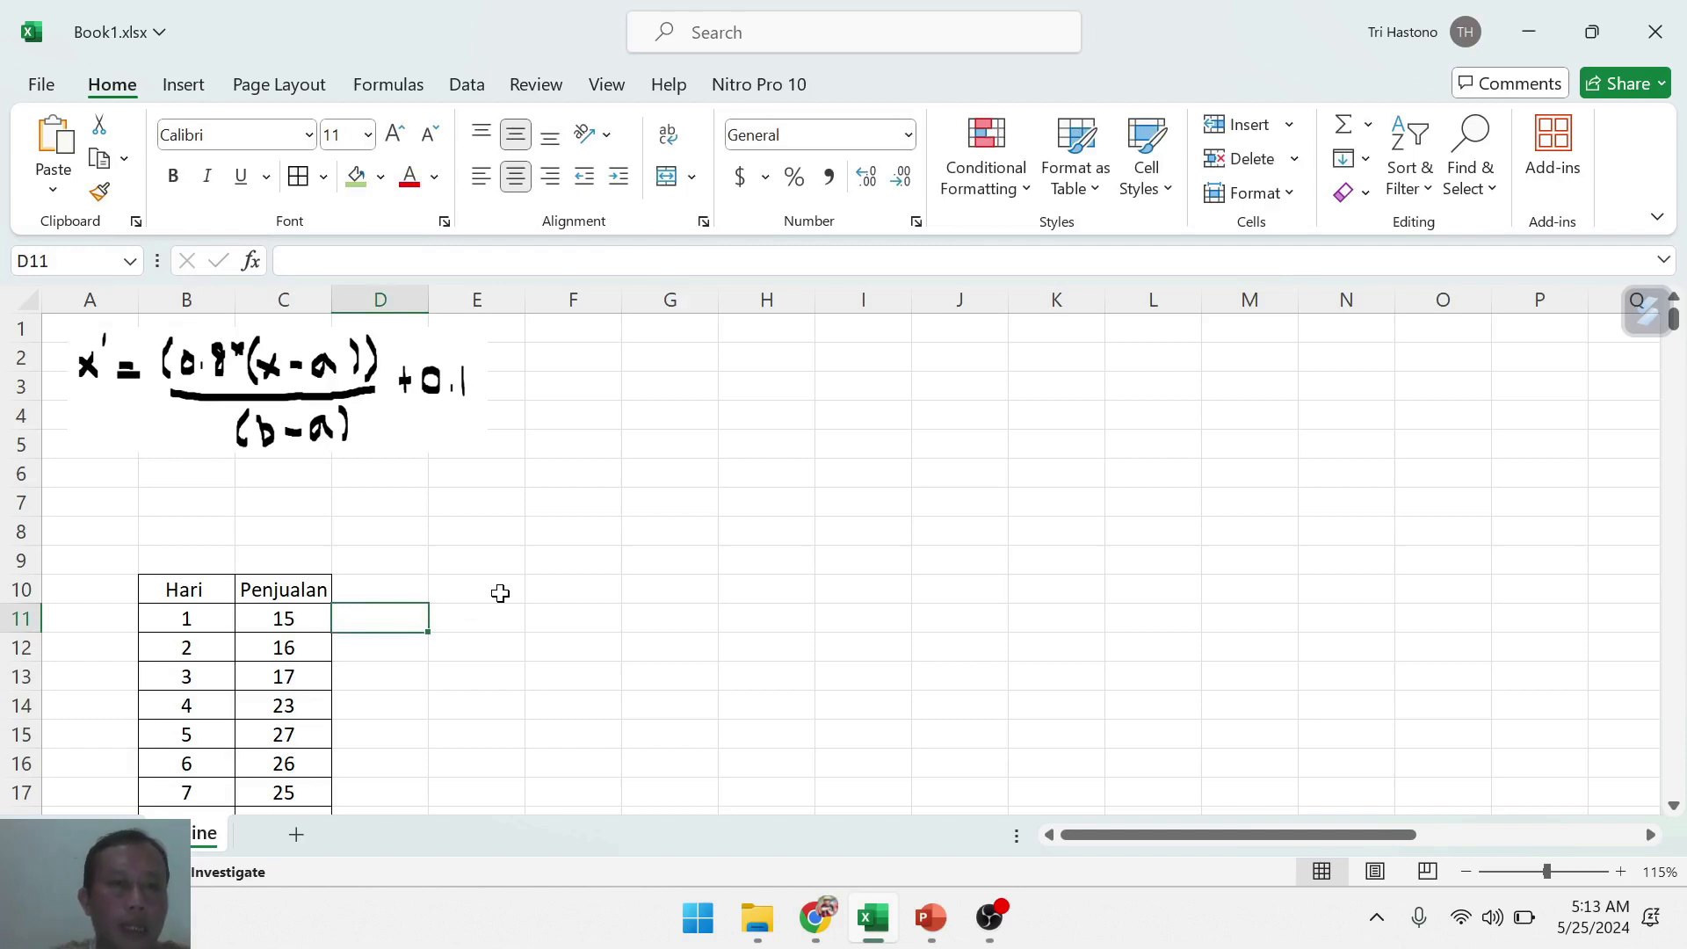
key(Up)
key(Right)
text(min)
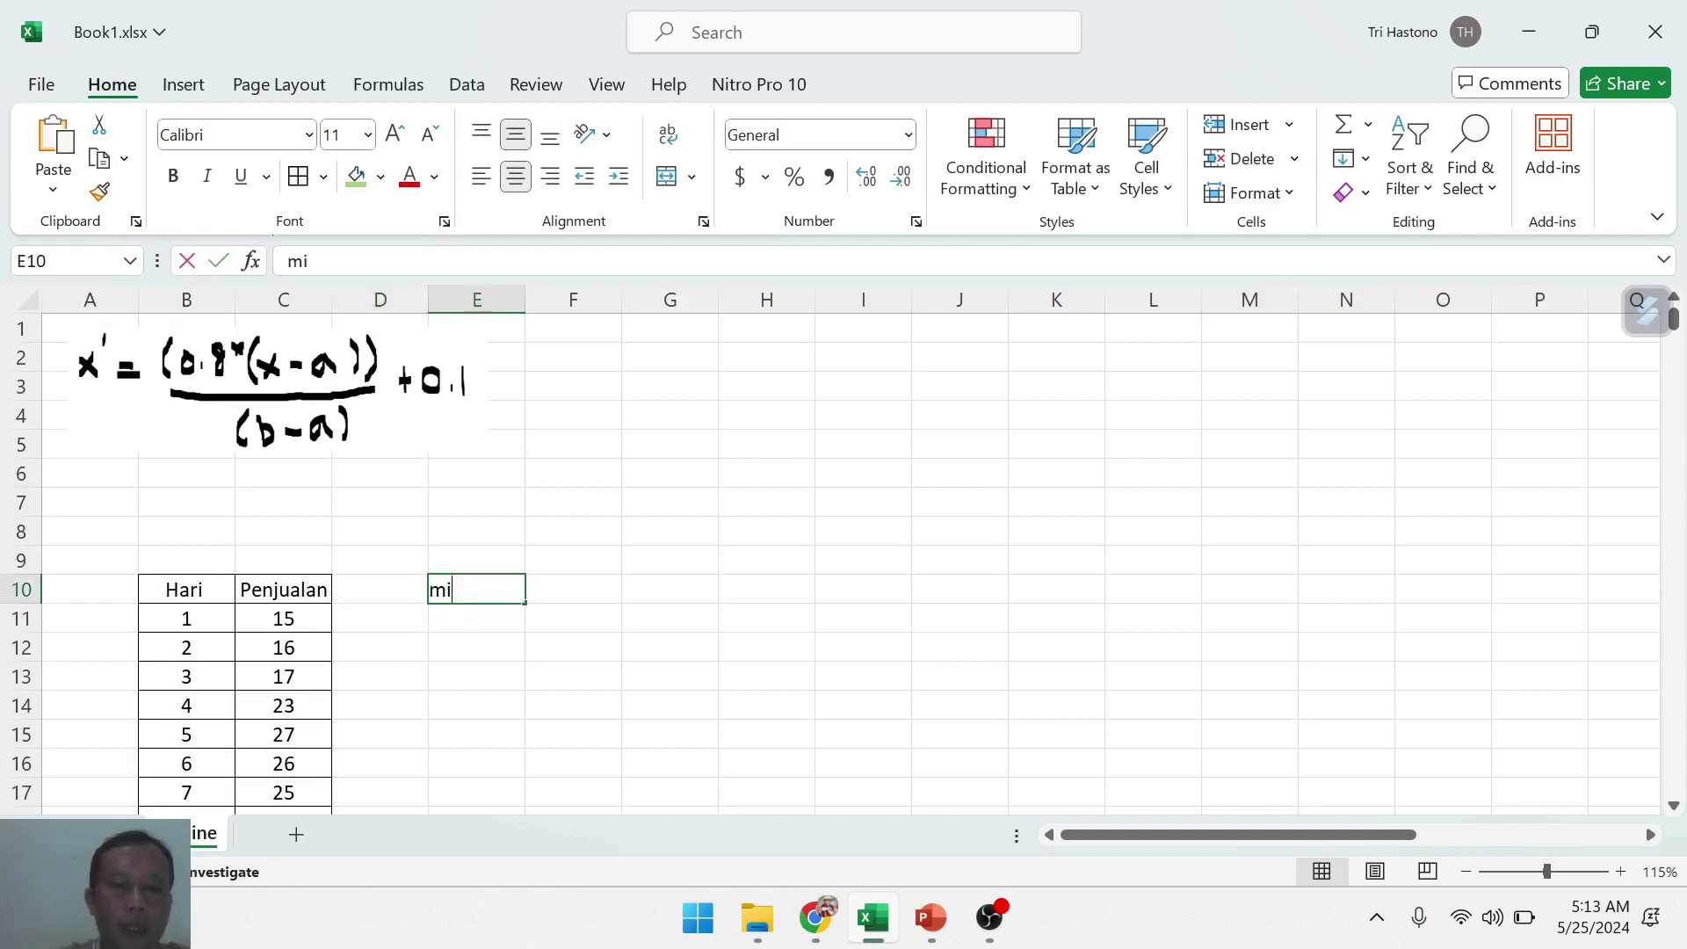
key(BackSpace)
key(BackSpace)
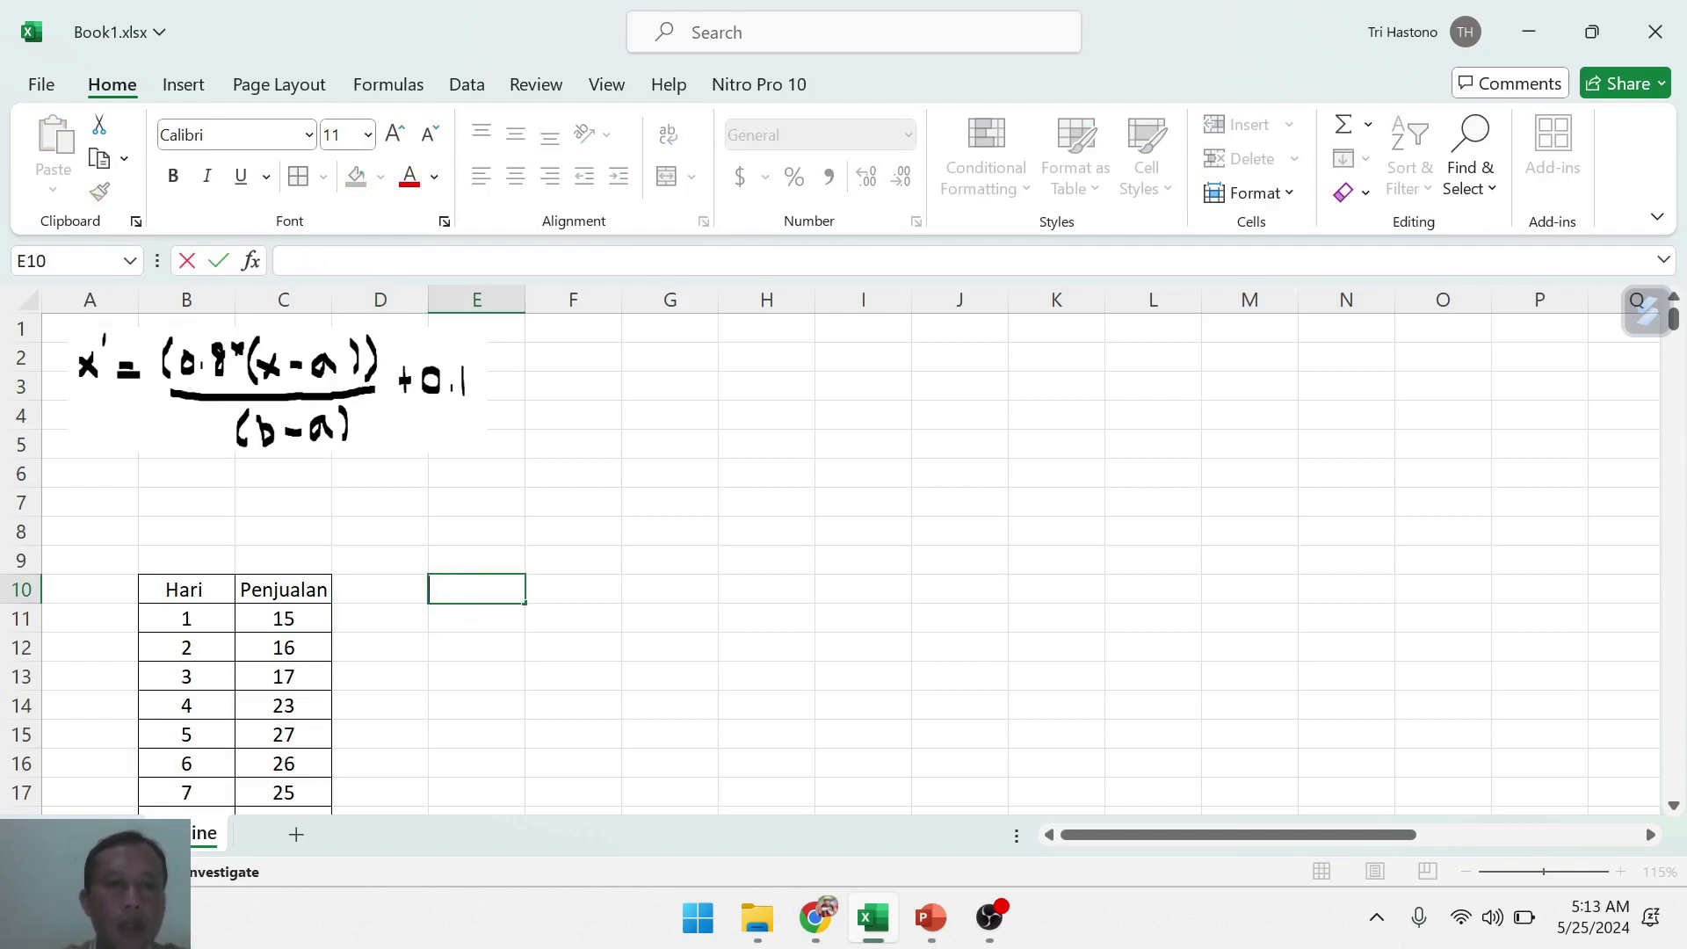
text(=min)
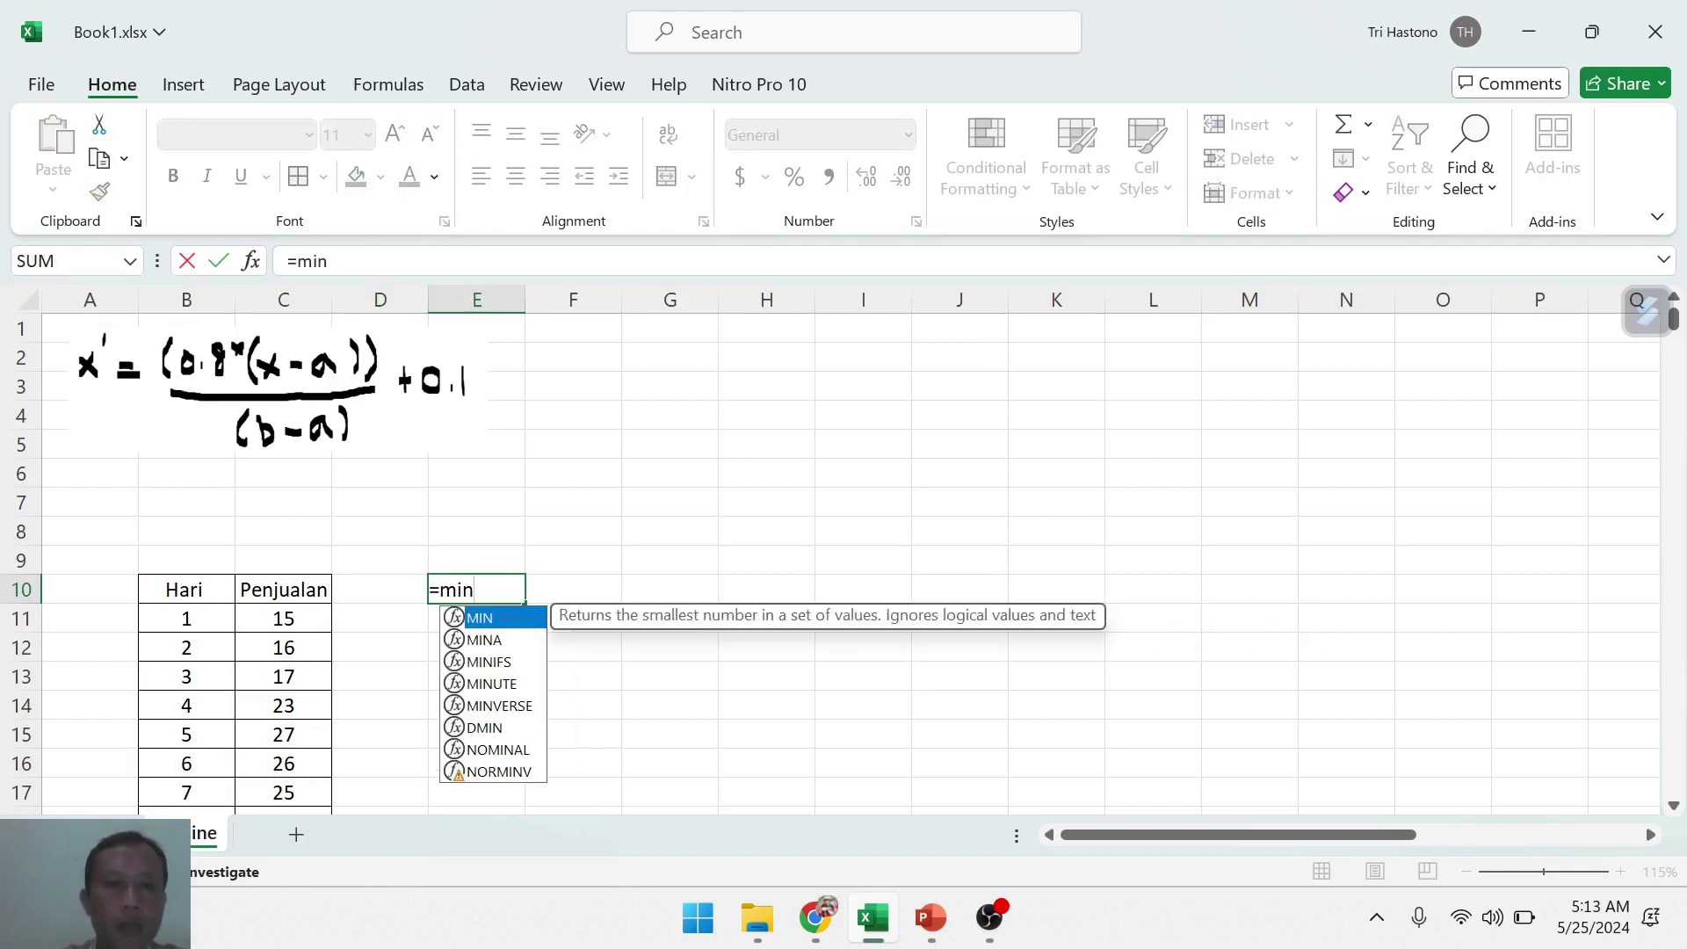
key(Tab)
key(Left)
key(Left)
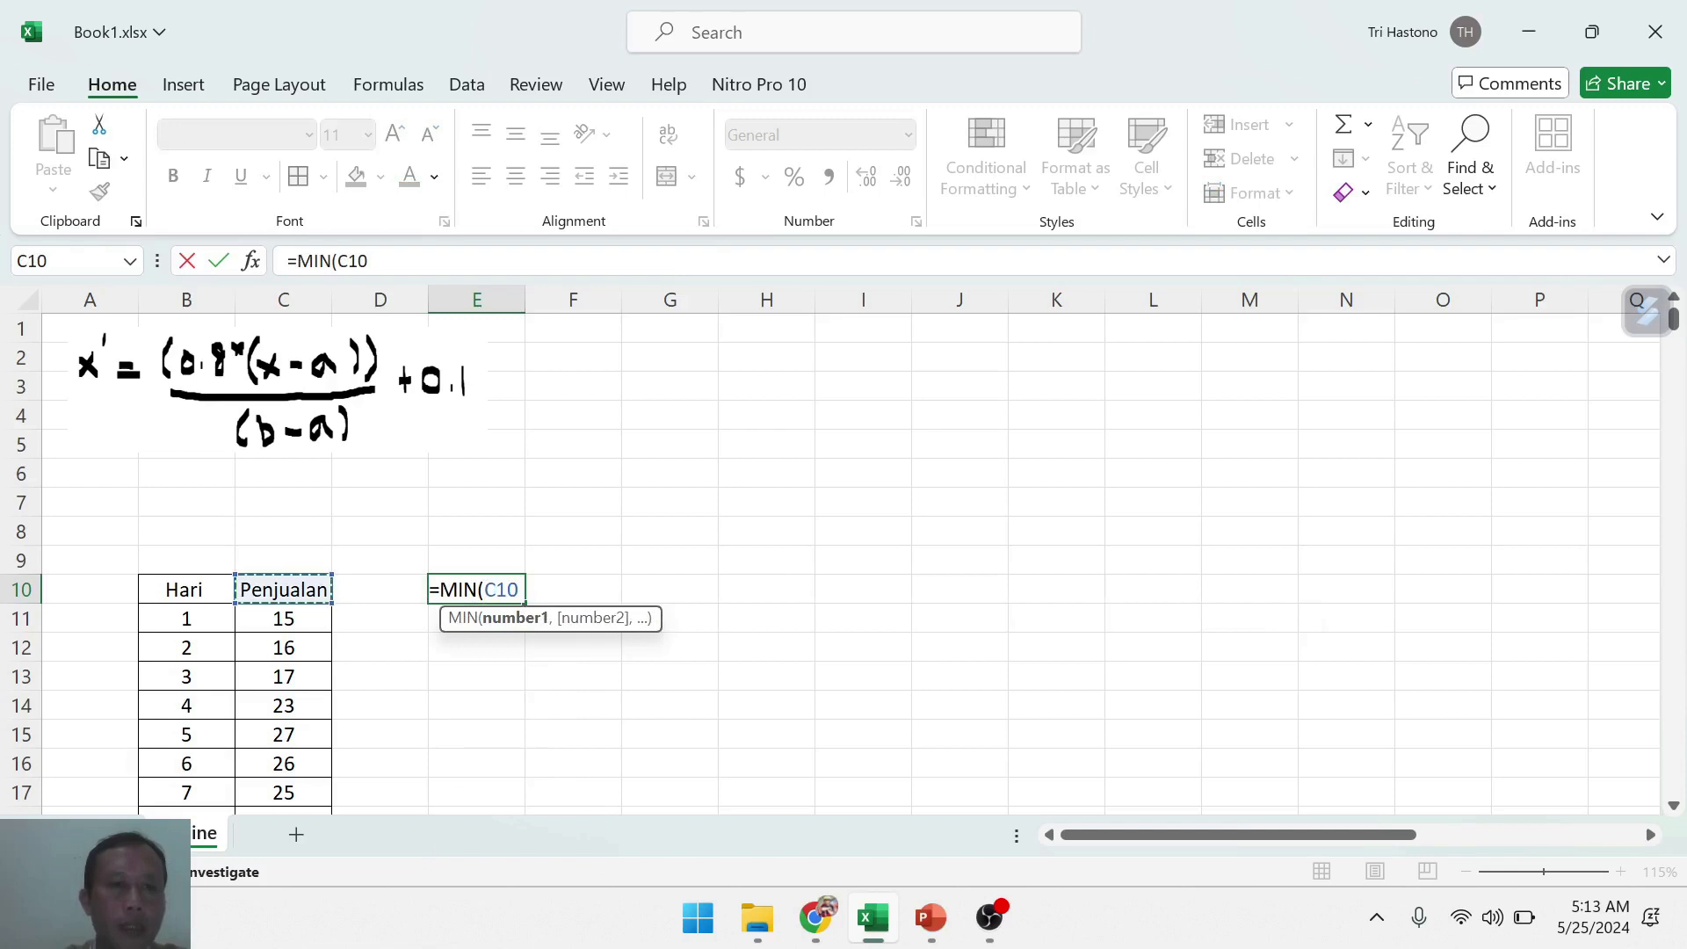
key(Down)
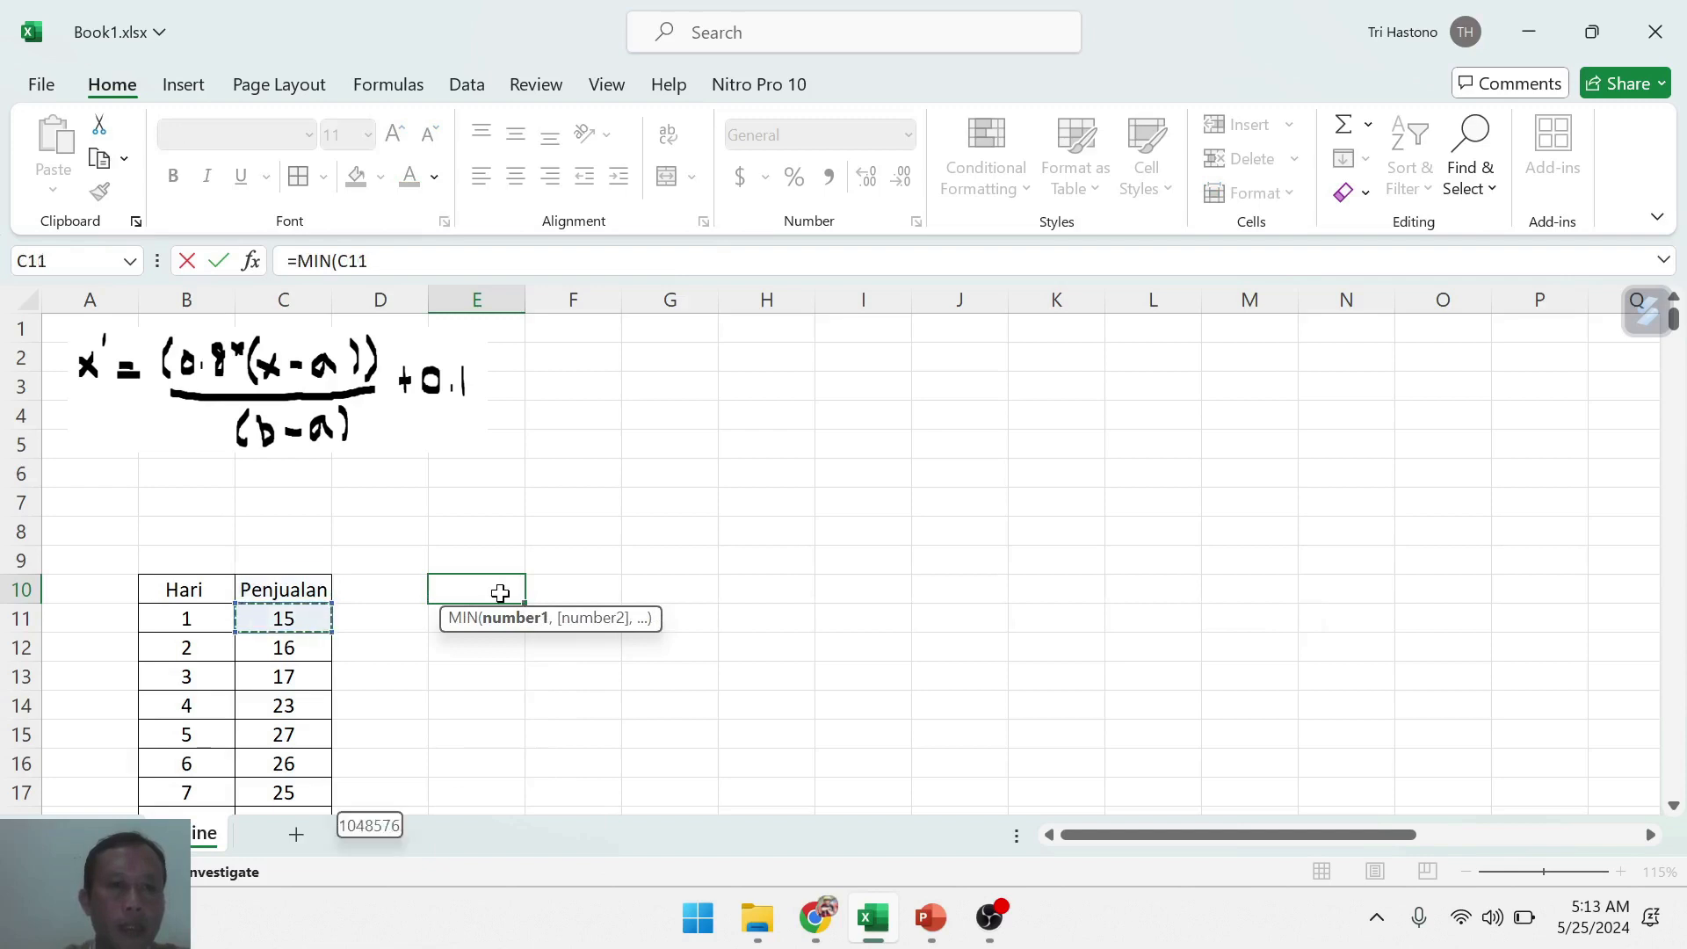
key(ctrl+shift+Down)
text())
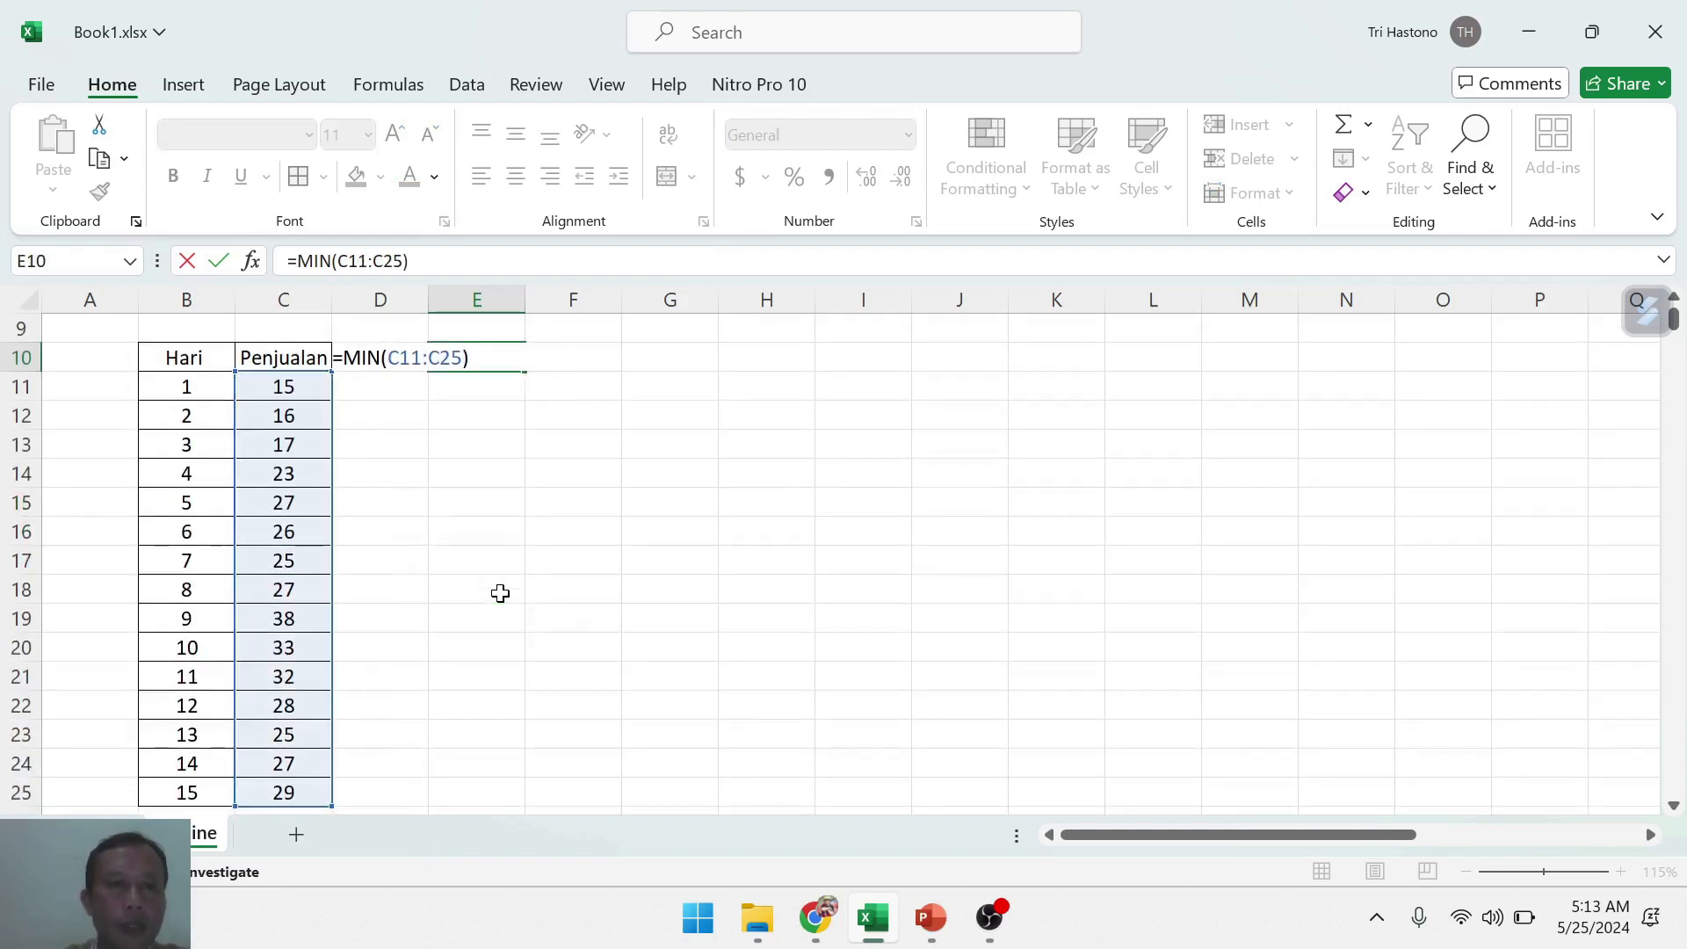
key(Return)
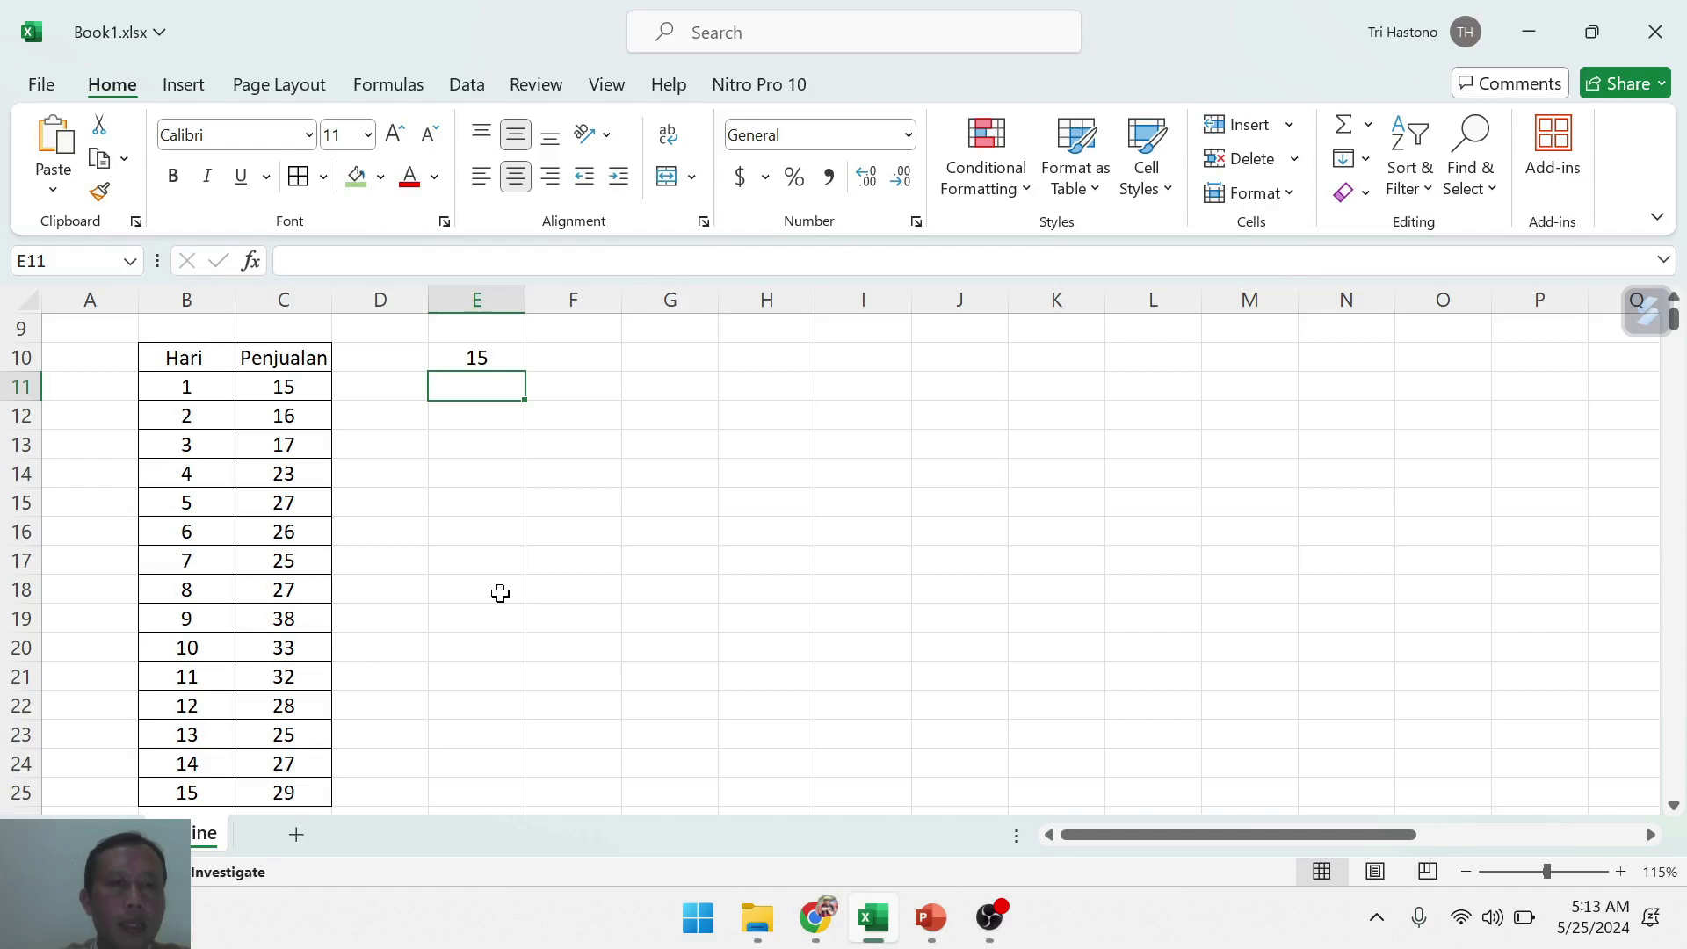
- Enter the label a in E9 above the minimum and the label b in F9 beside it
key(Up)
key(Up)
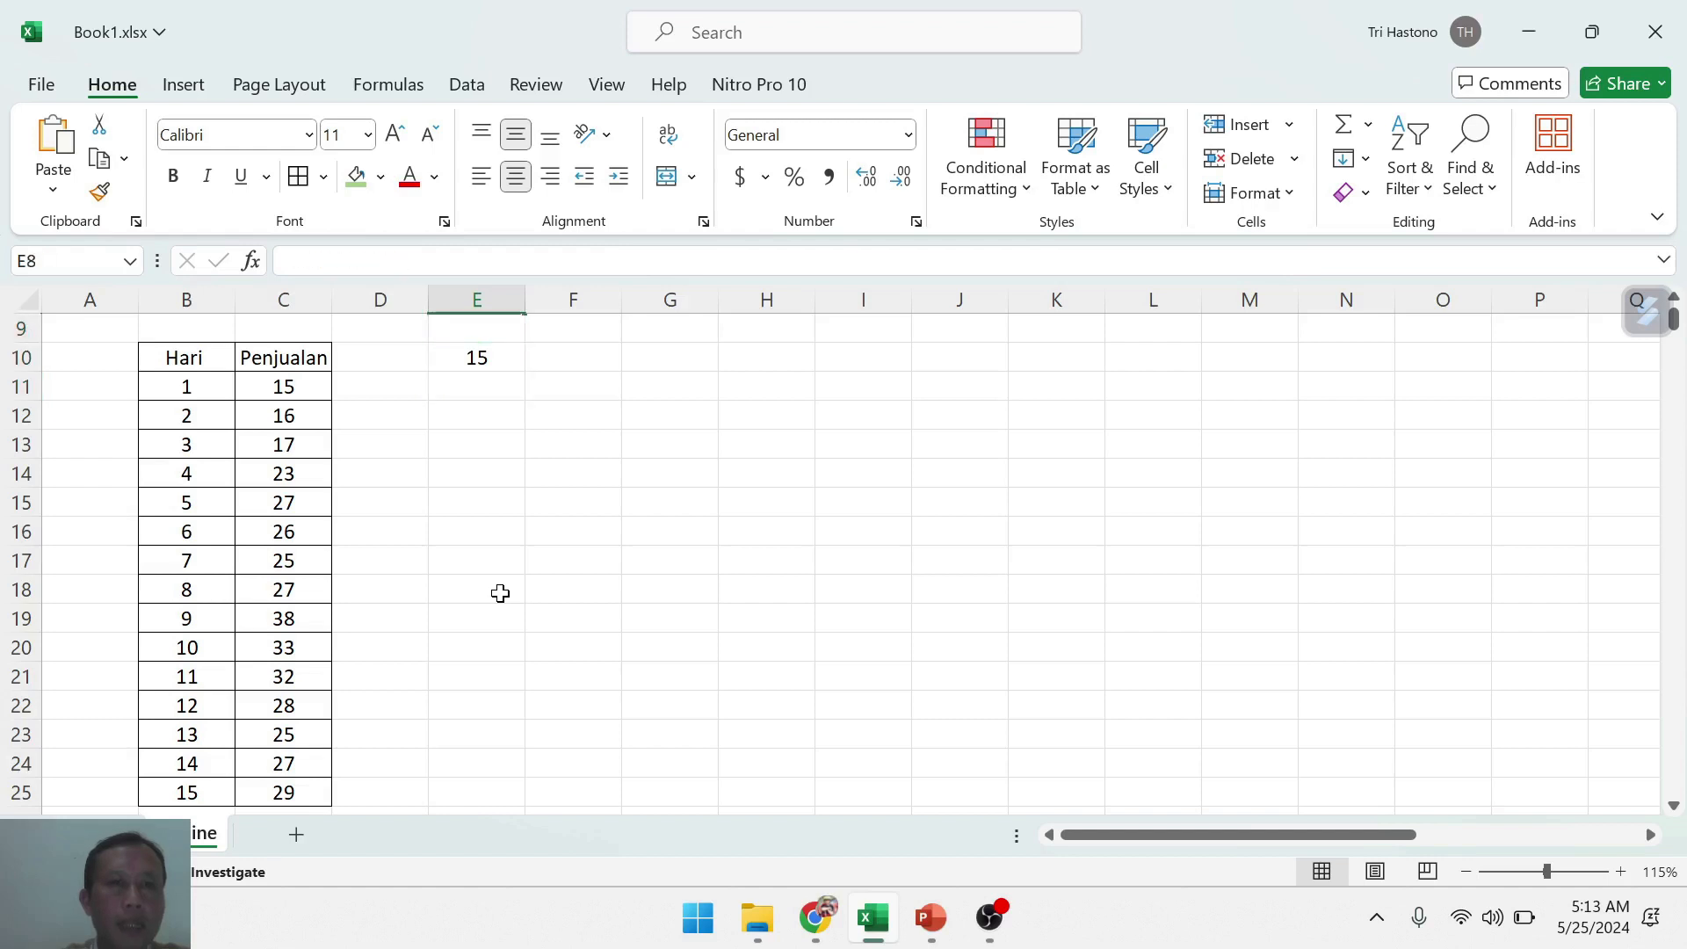
scroll(500, 594, up, 1)
text(a)
key(Tab)
key(Down)
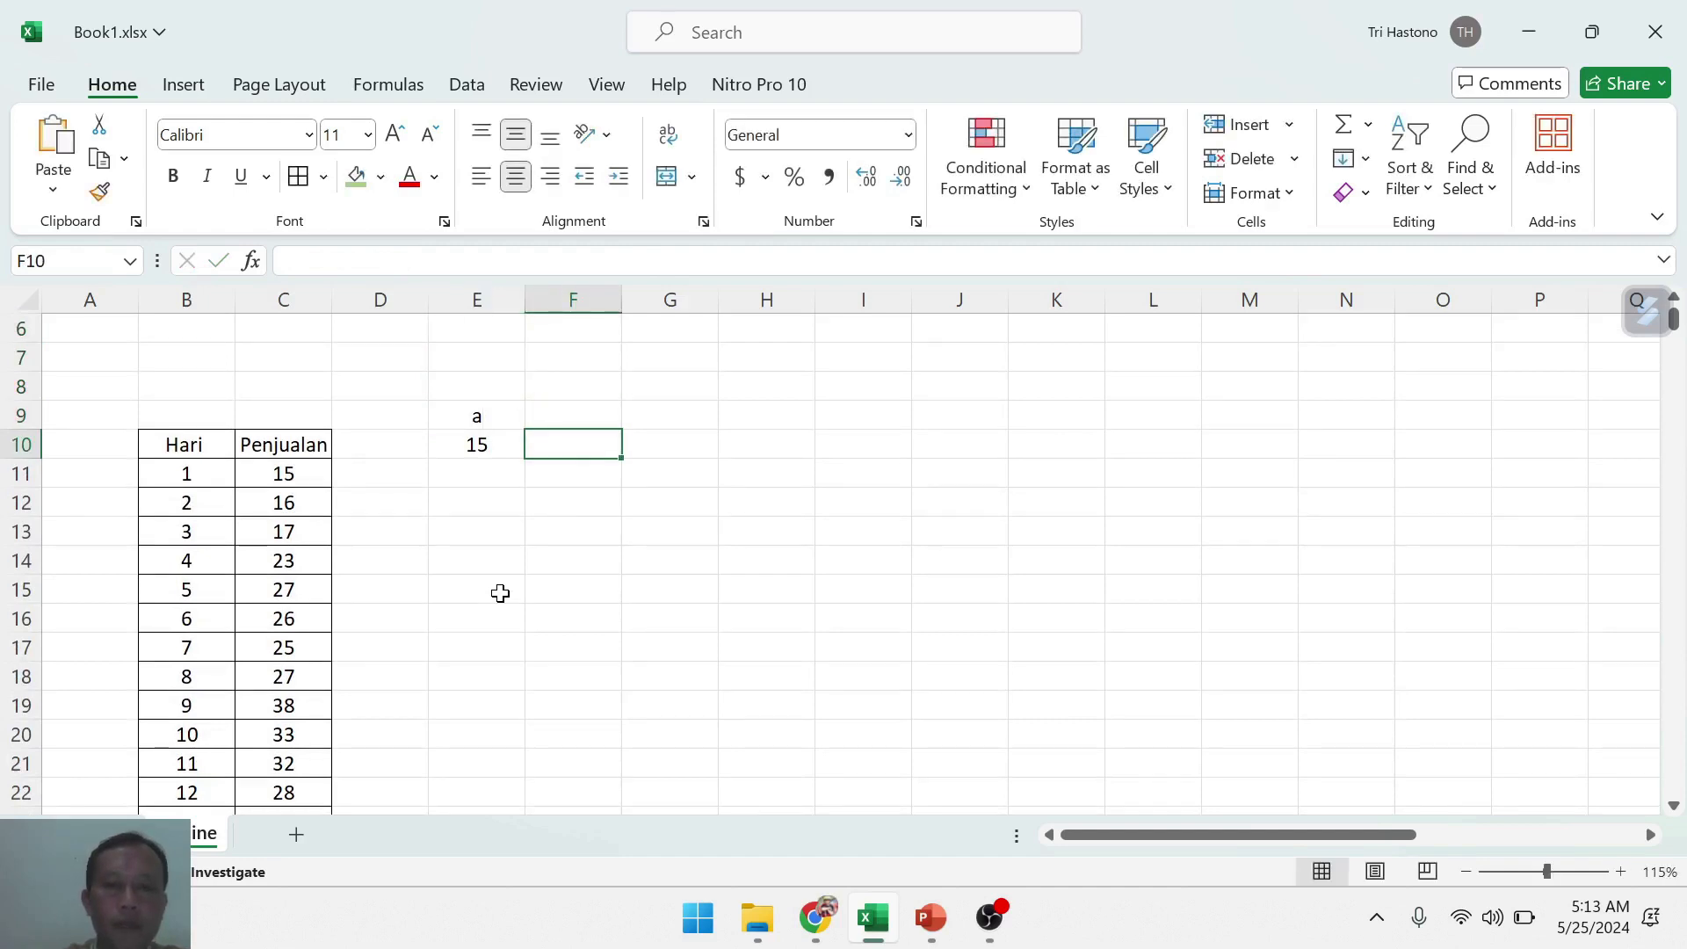
text(b)
key(Tab)
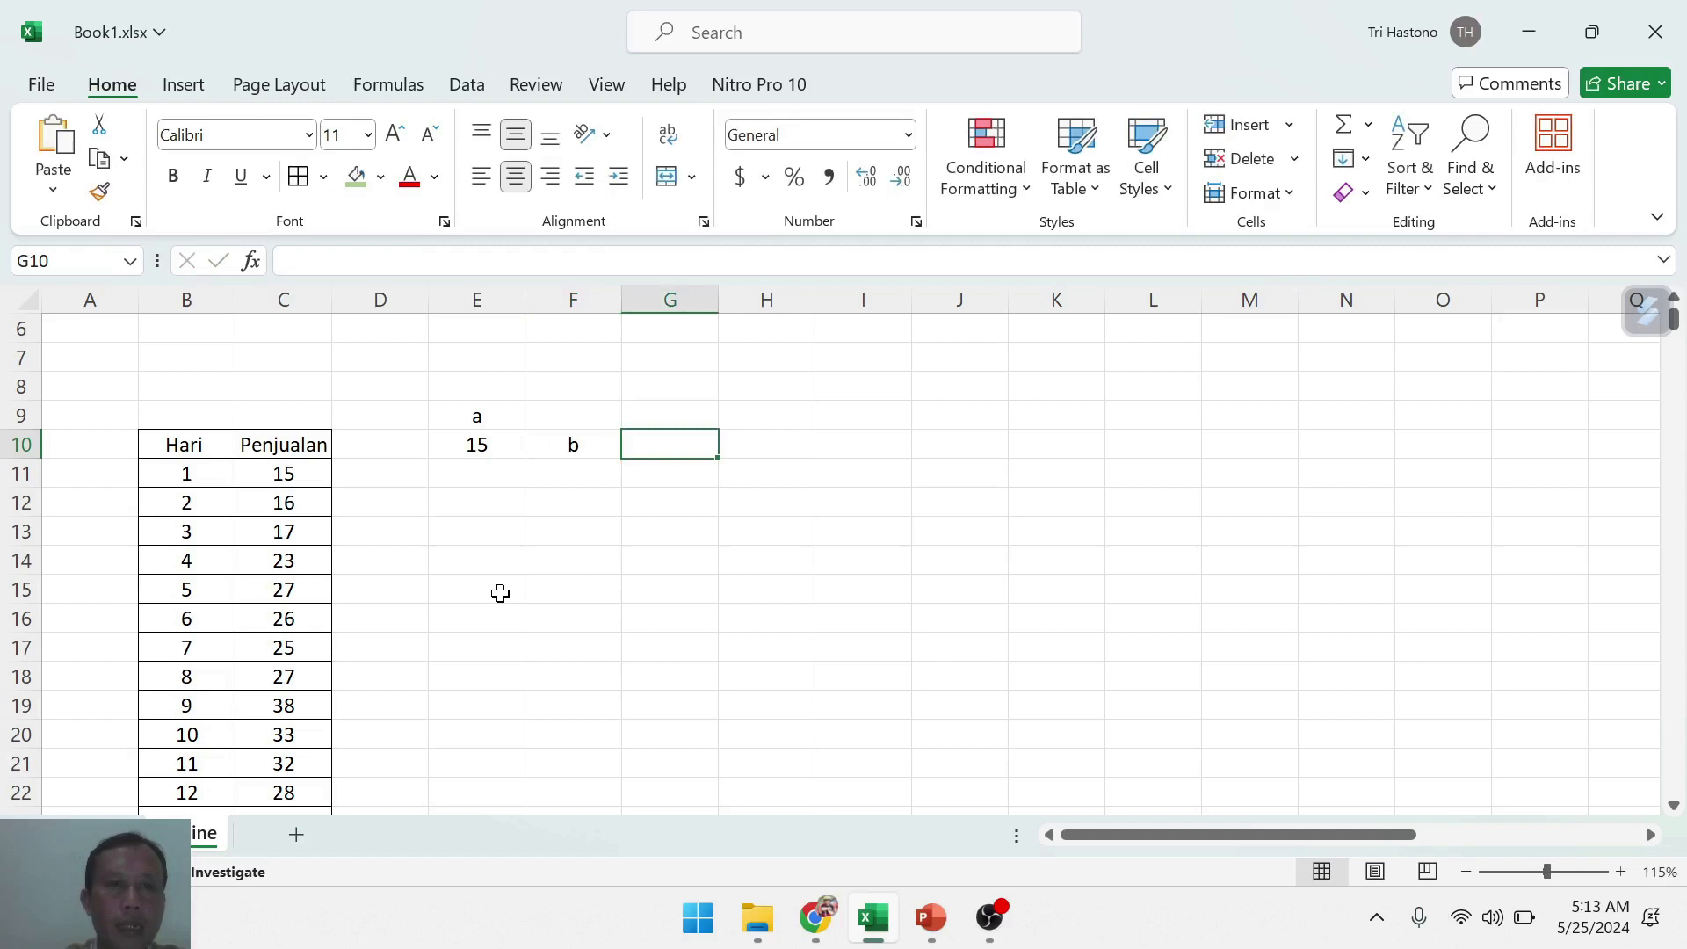
key(Left)
key(Up)
text(b)
key(Return)
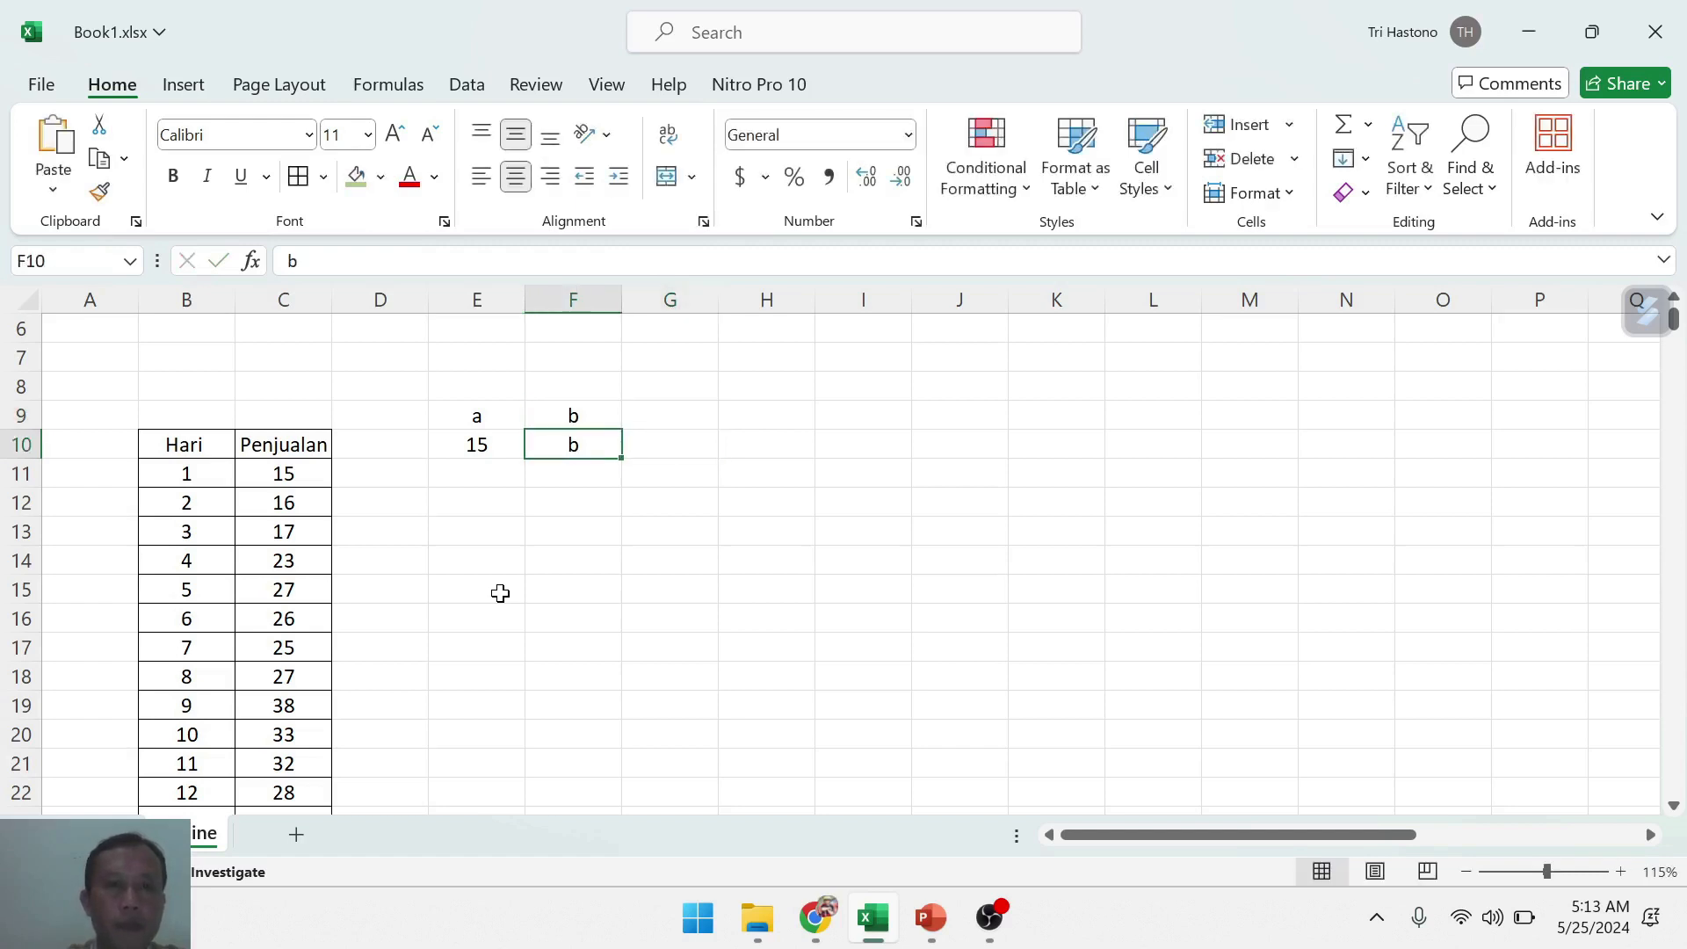
- Calculate the maximum of the Penjualan values in F10 with =MAX(C11:C25)
text(=m)
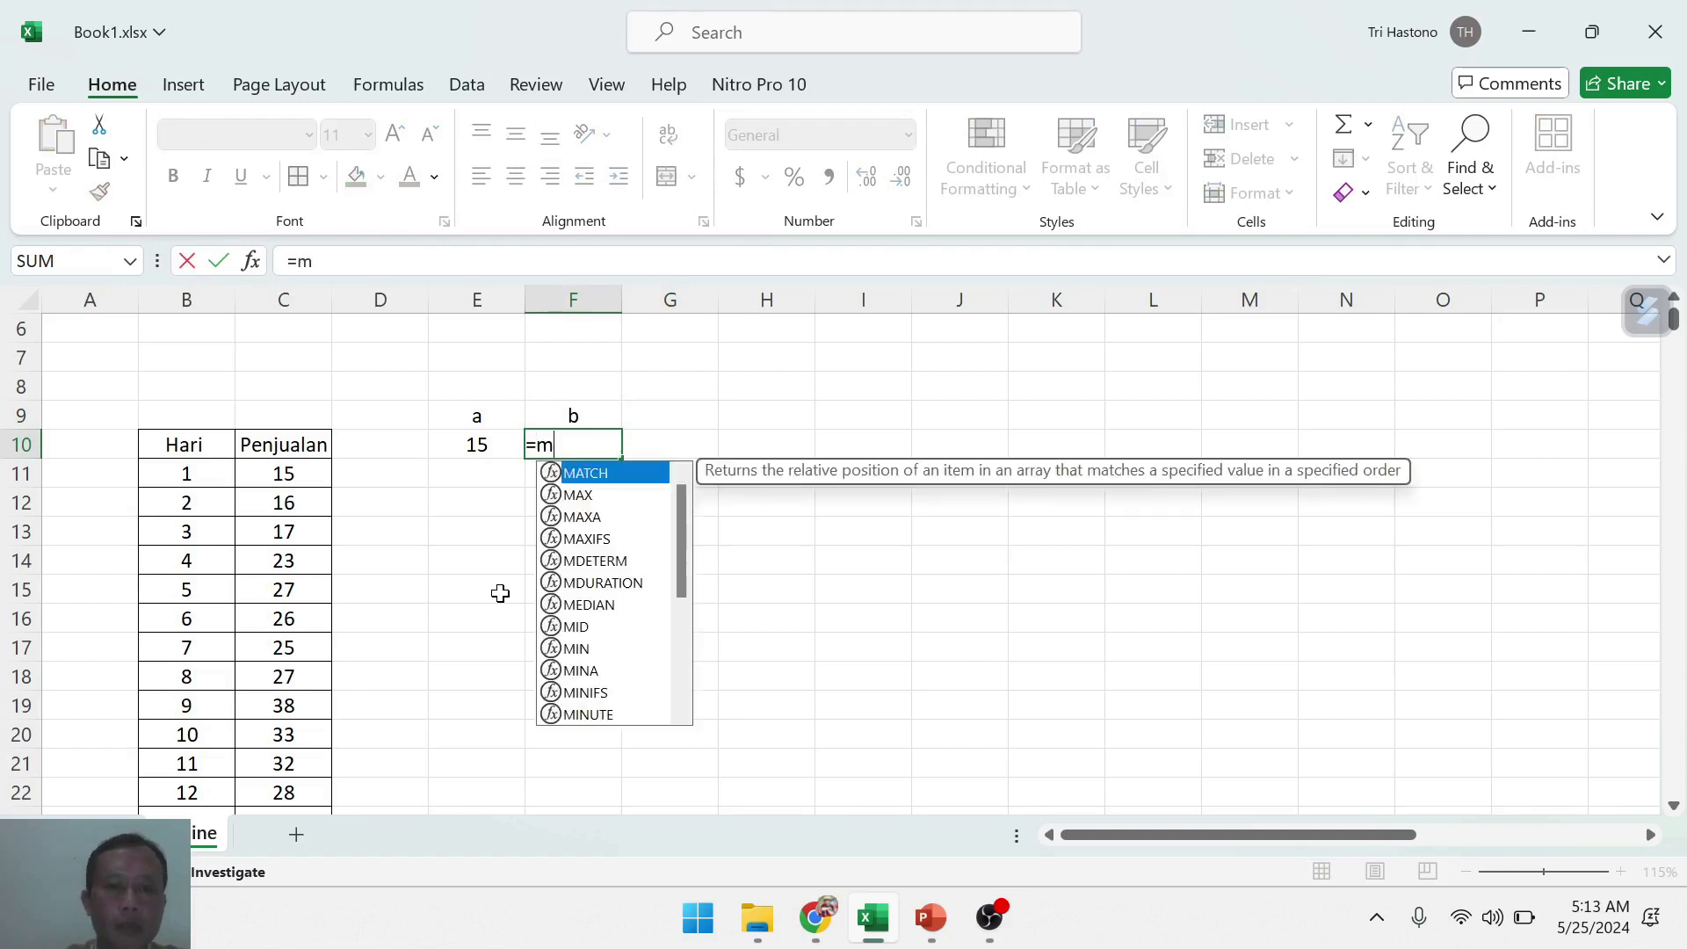
text(ax)
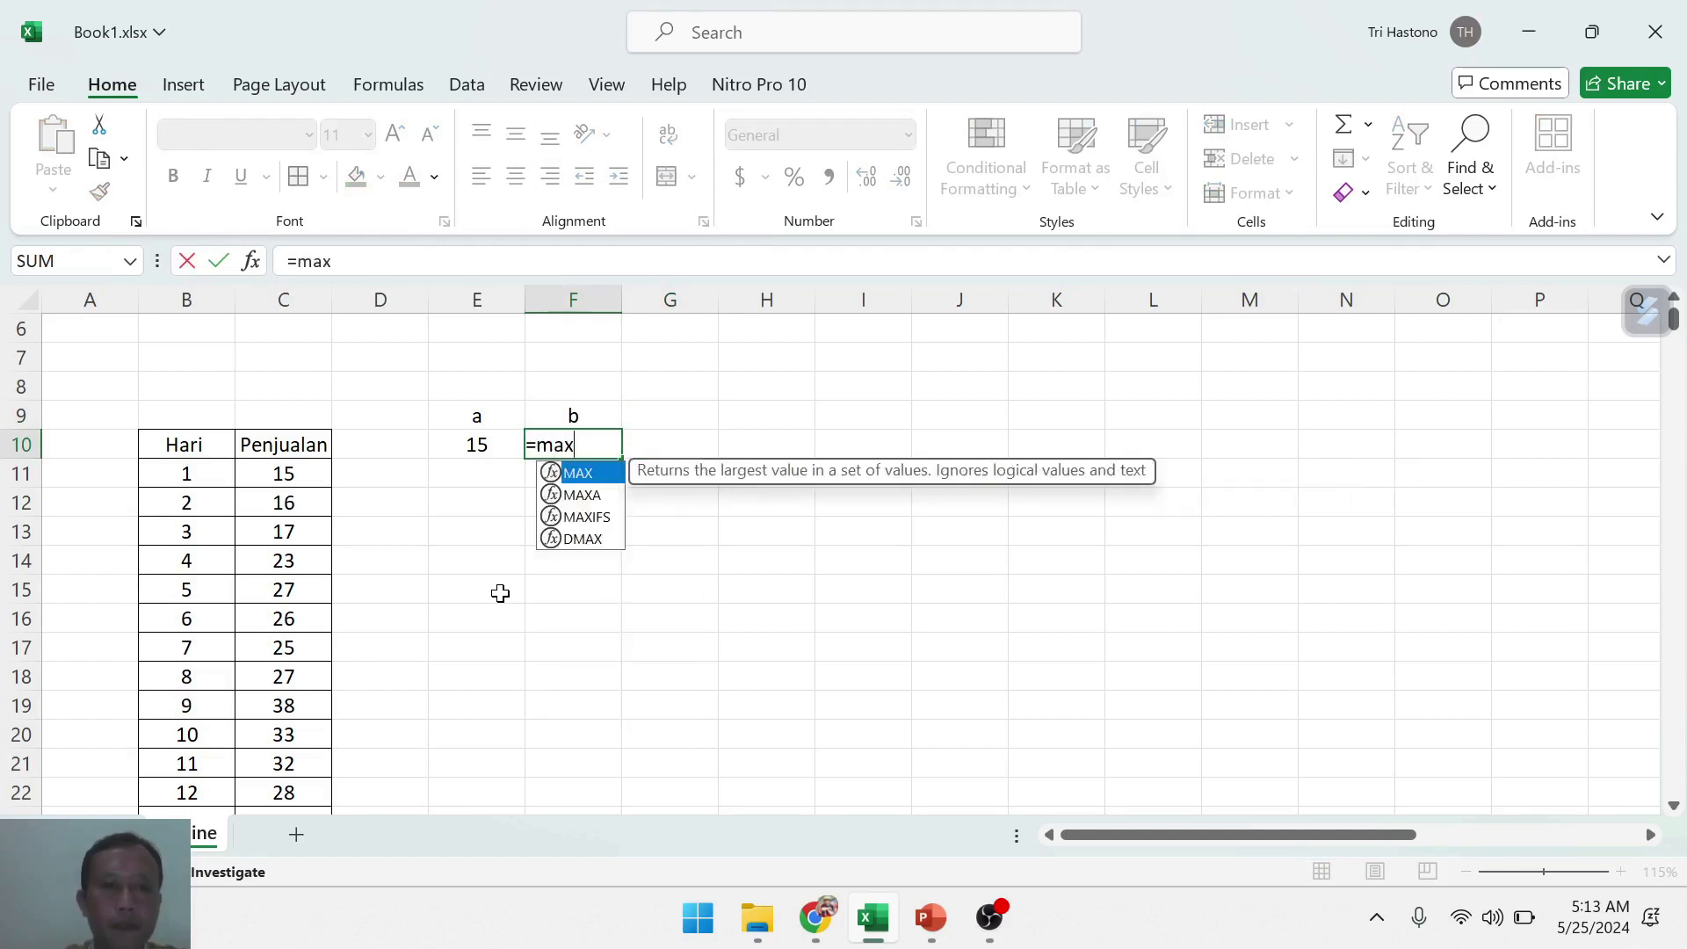
text(()
key(Left)
key(Left)
key(Left)
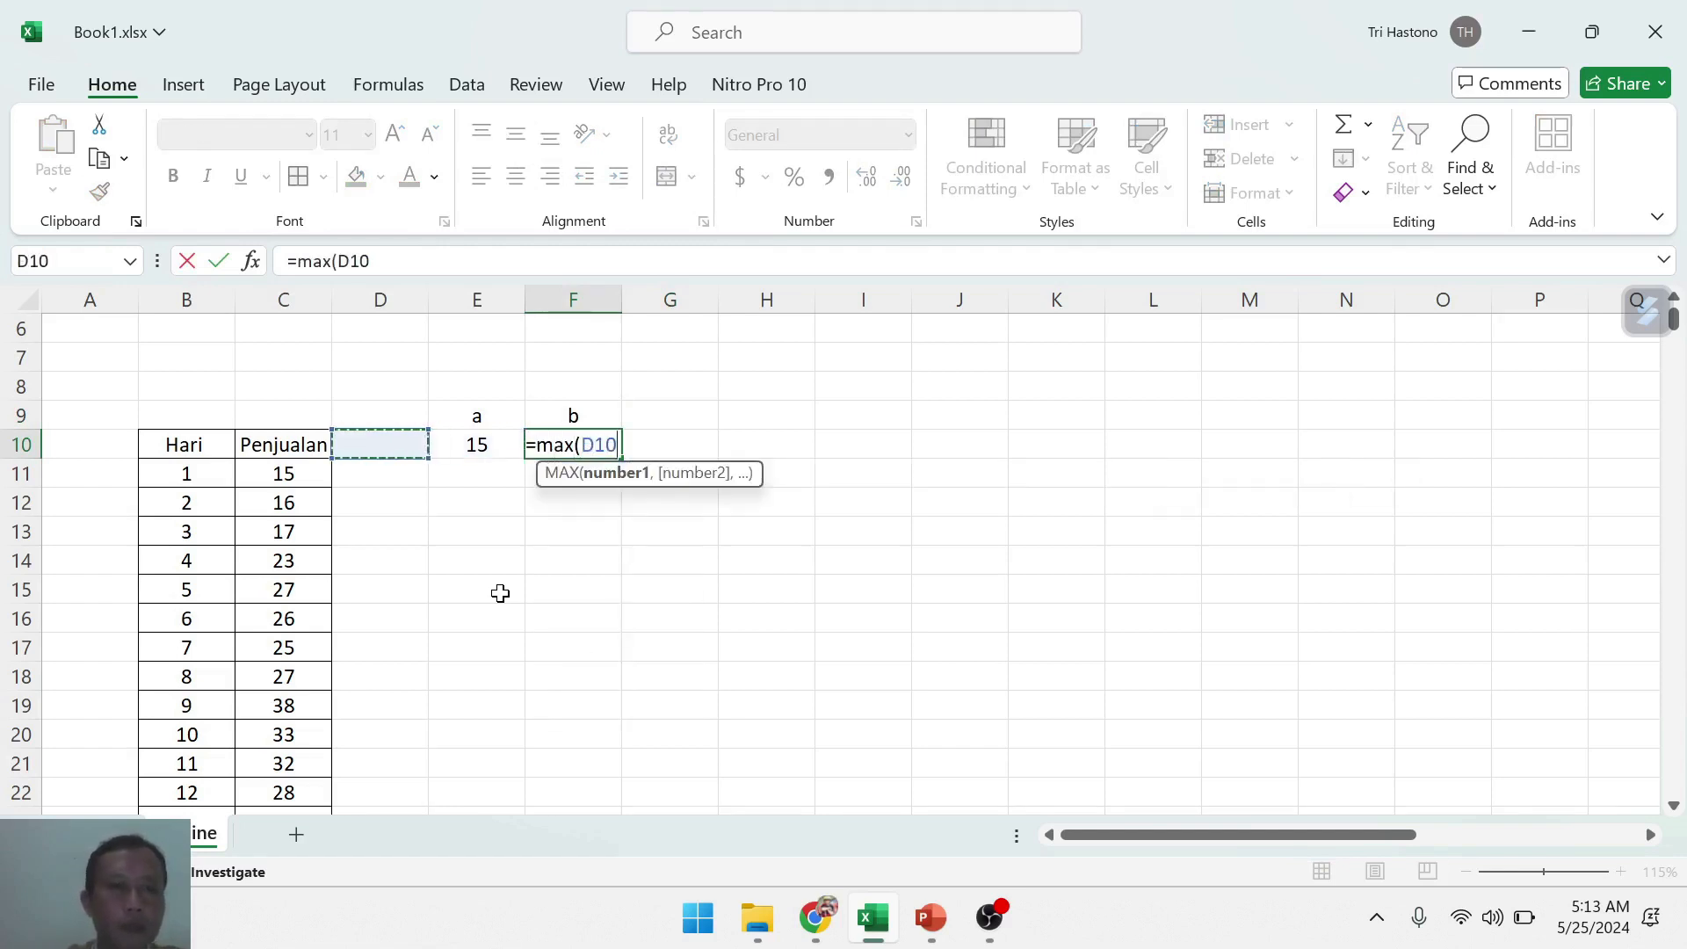
key(Down)
key(ctrl+shift+Down)
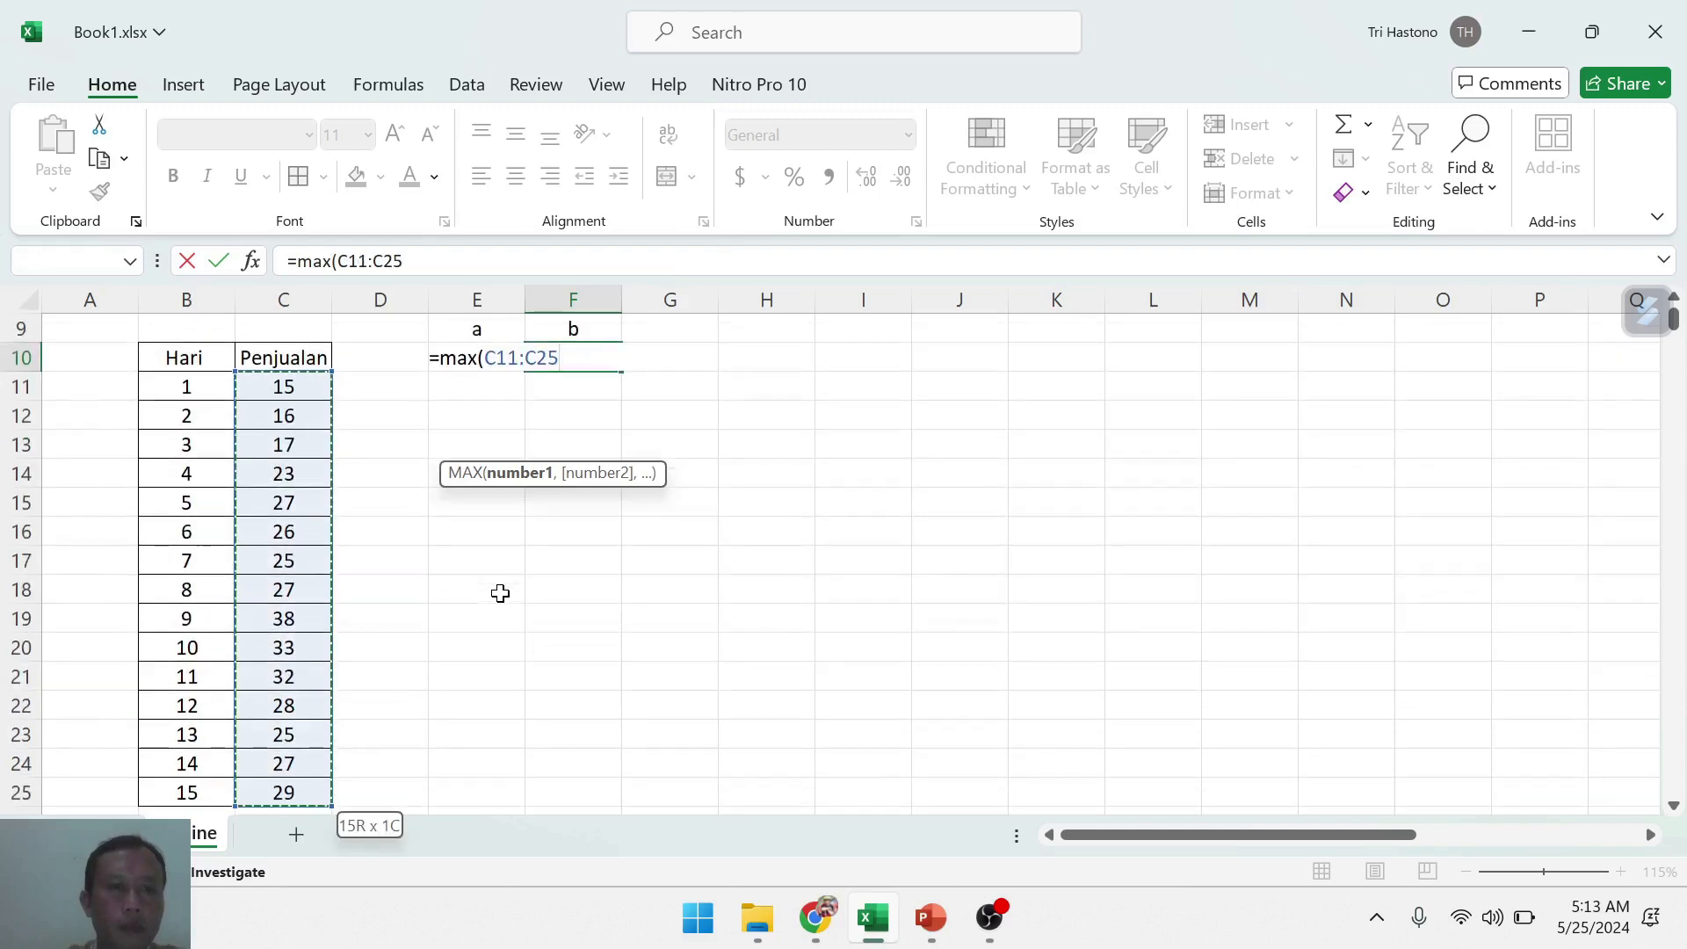
text())
key(Return)
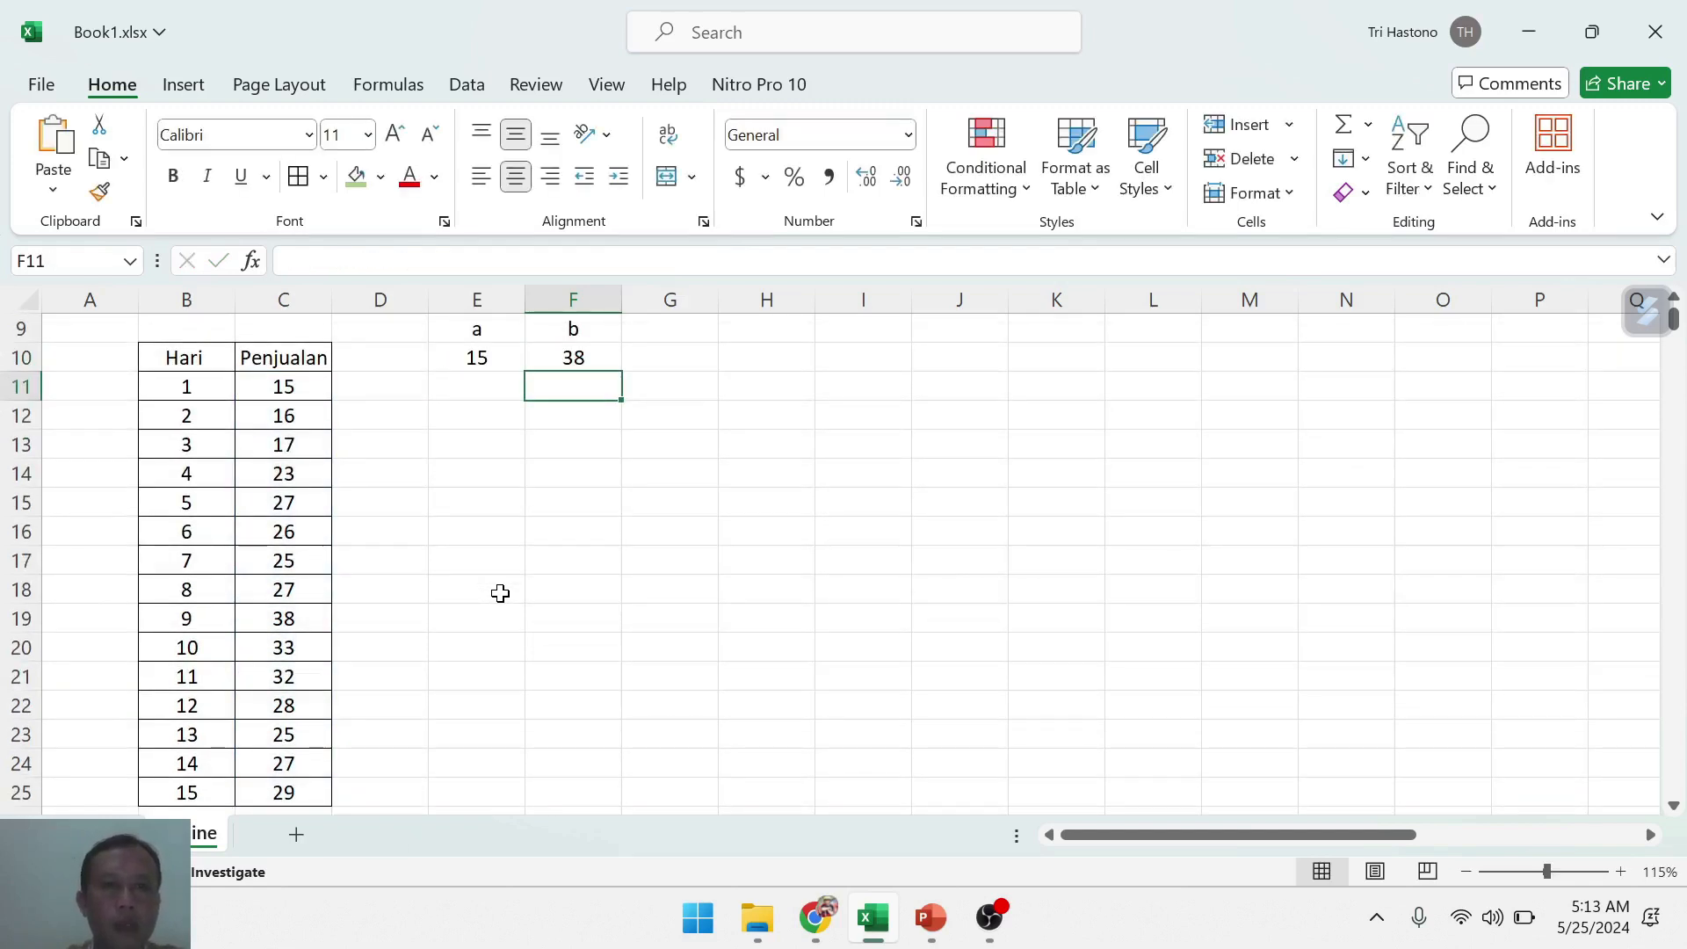
- Copy the a and b labels with their formulas from E9:F10 to the block starting at D8
scroll(552, 550, up, 3)
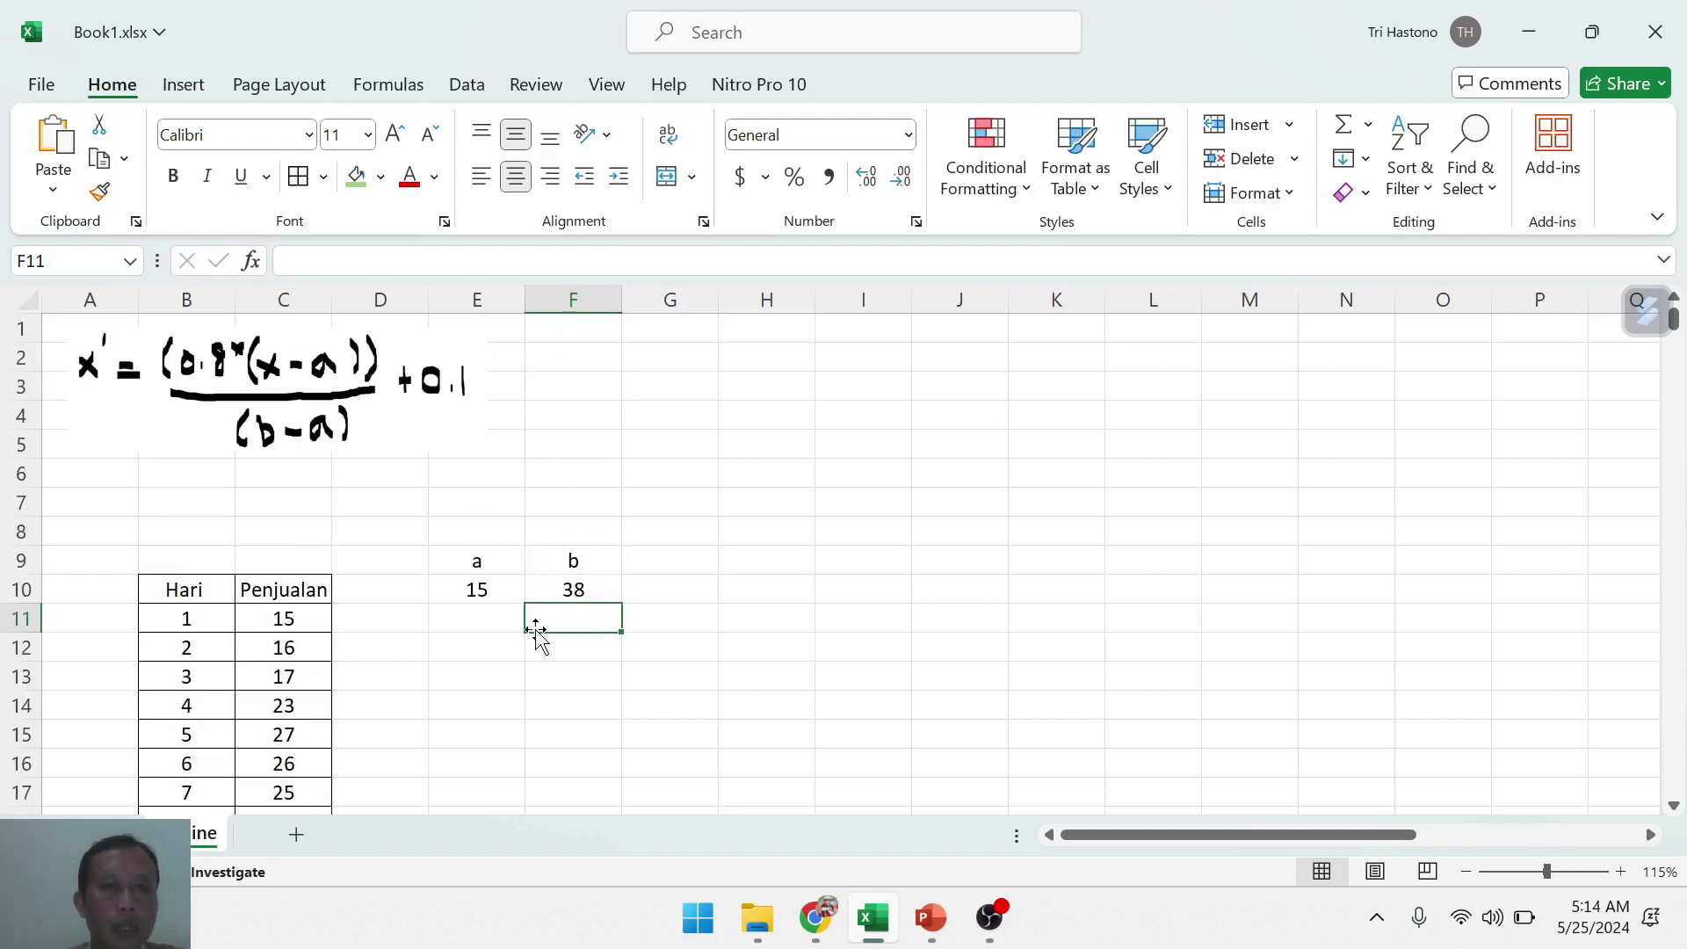
drag(475, 560, 570, 590)
key(ctrl+c)
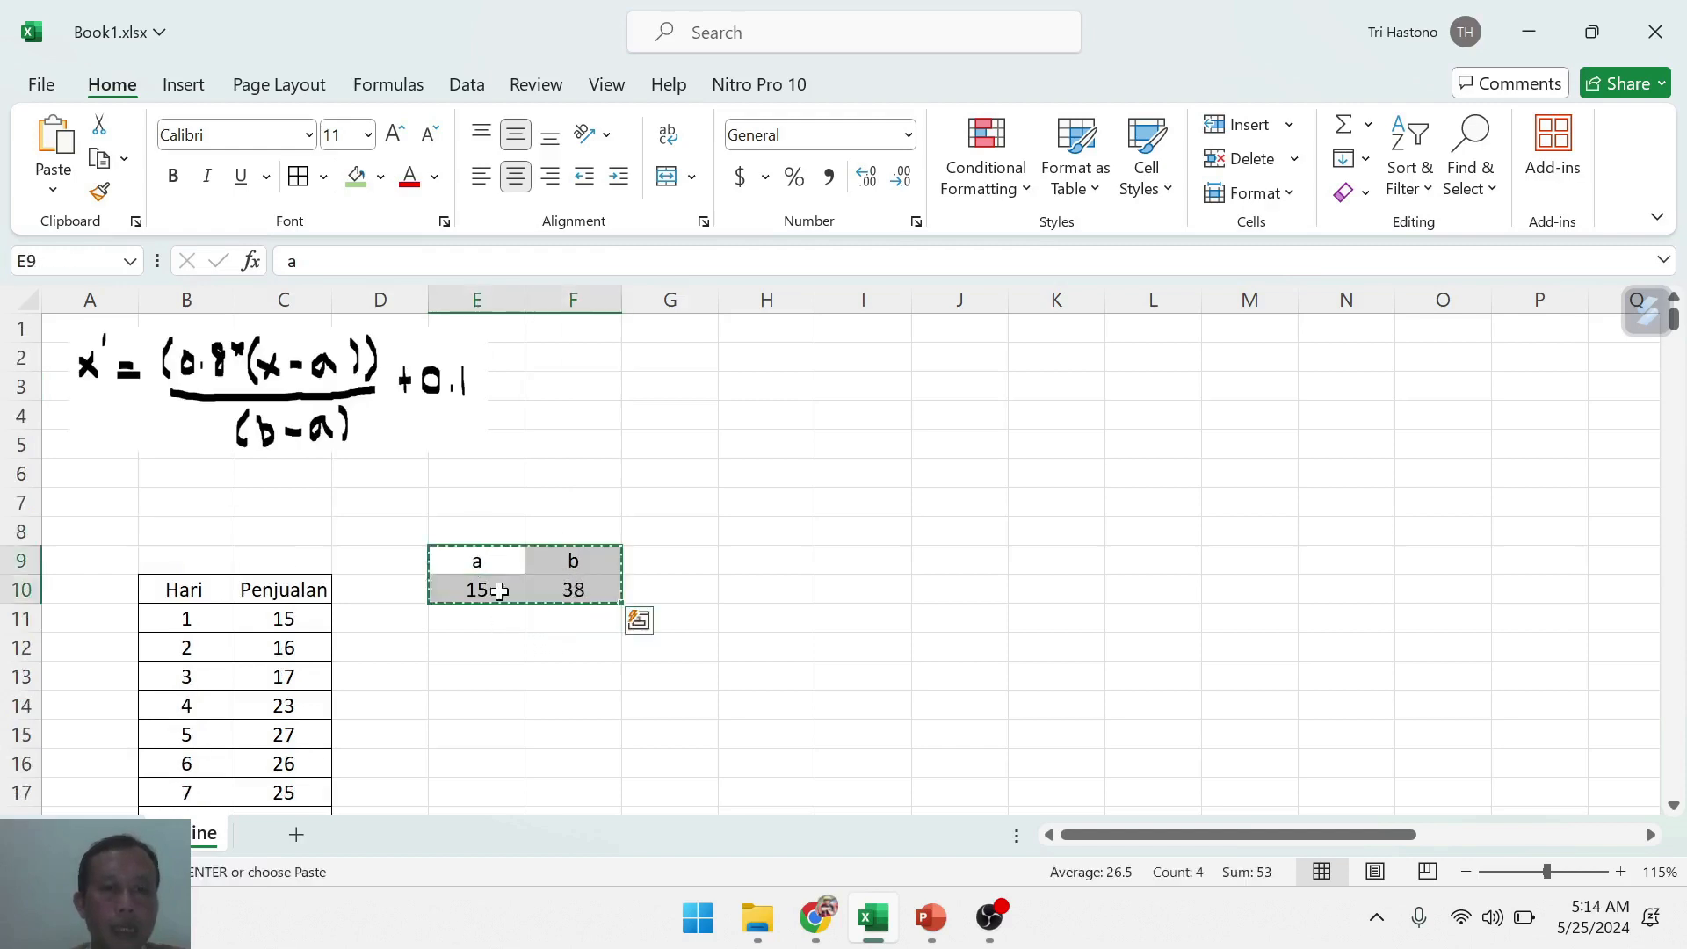
click(378, 532)
key(ctrl+v)
click(560, 644)
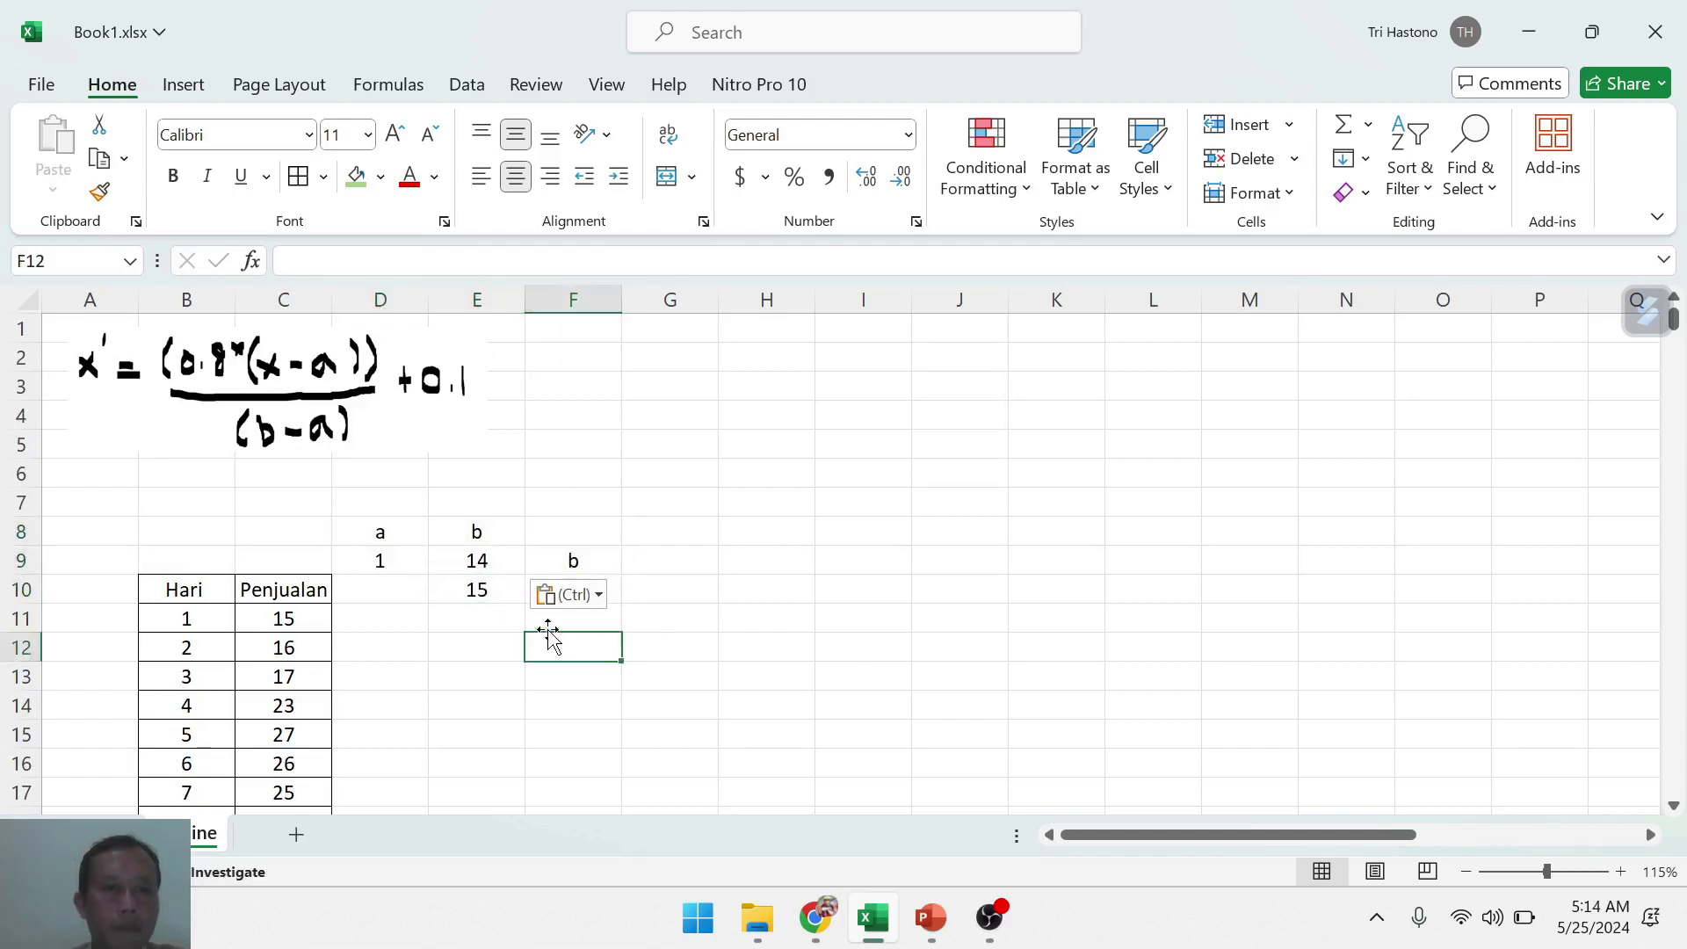
click(479, 617)
- Correct the range of the MIN formula in D9 to C11:C25
click(400, 564)
click(348, 261)
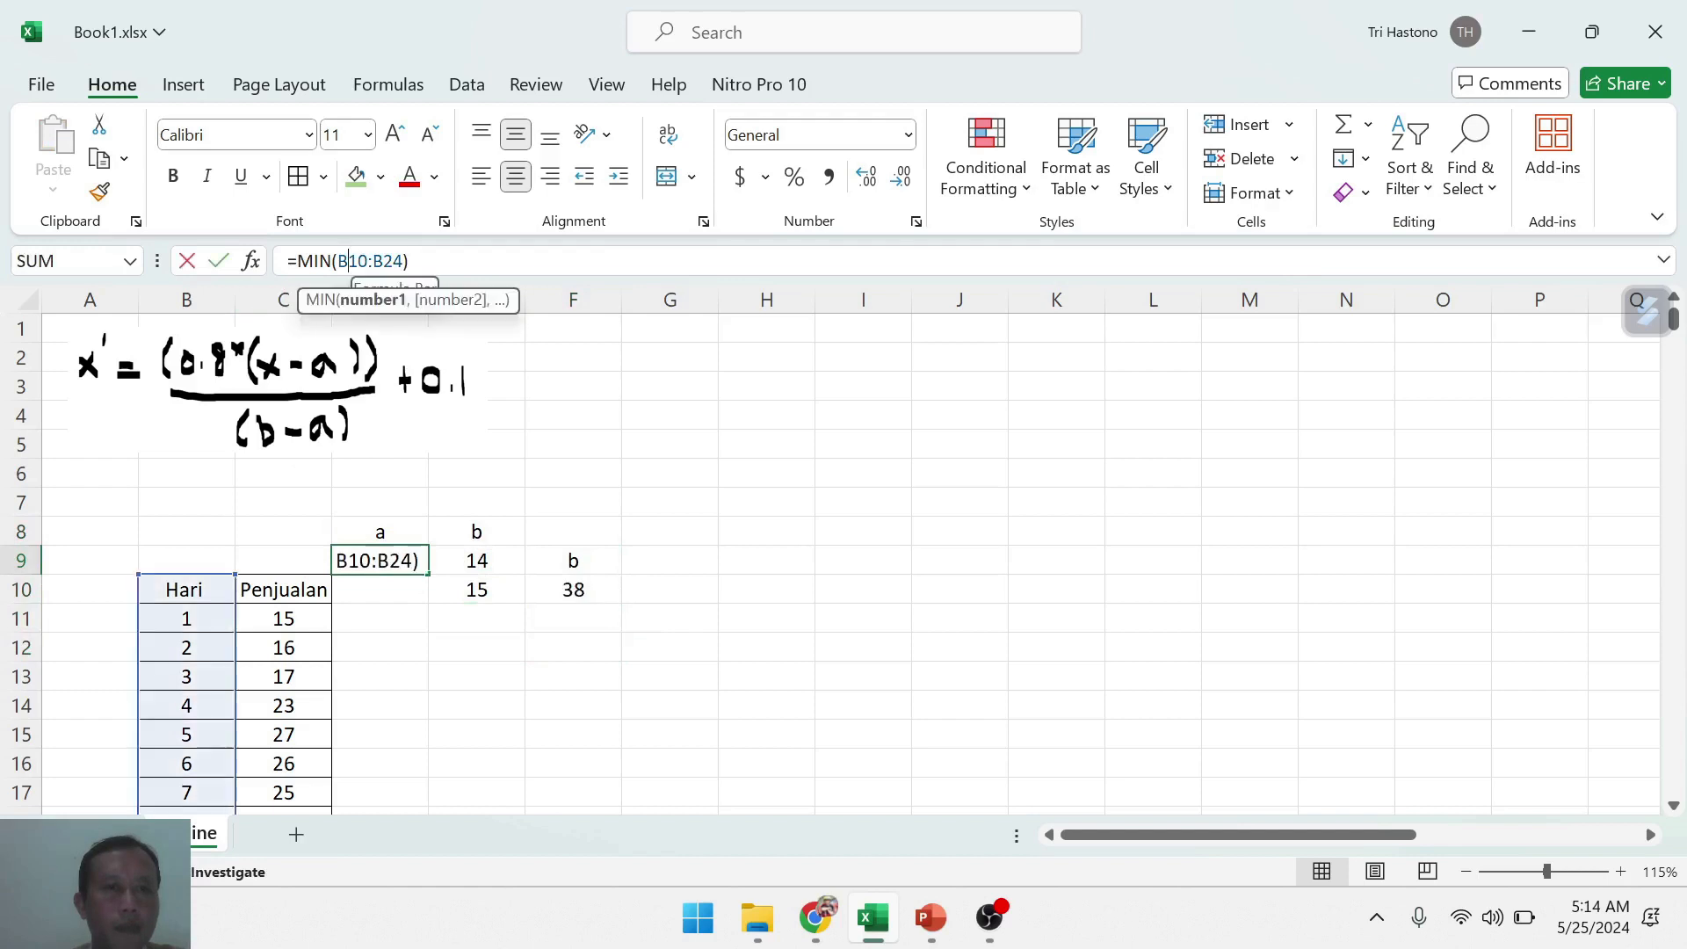
double_click(352, 261)
drag(283, 624, 307, 763)
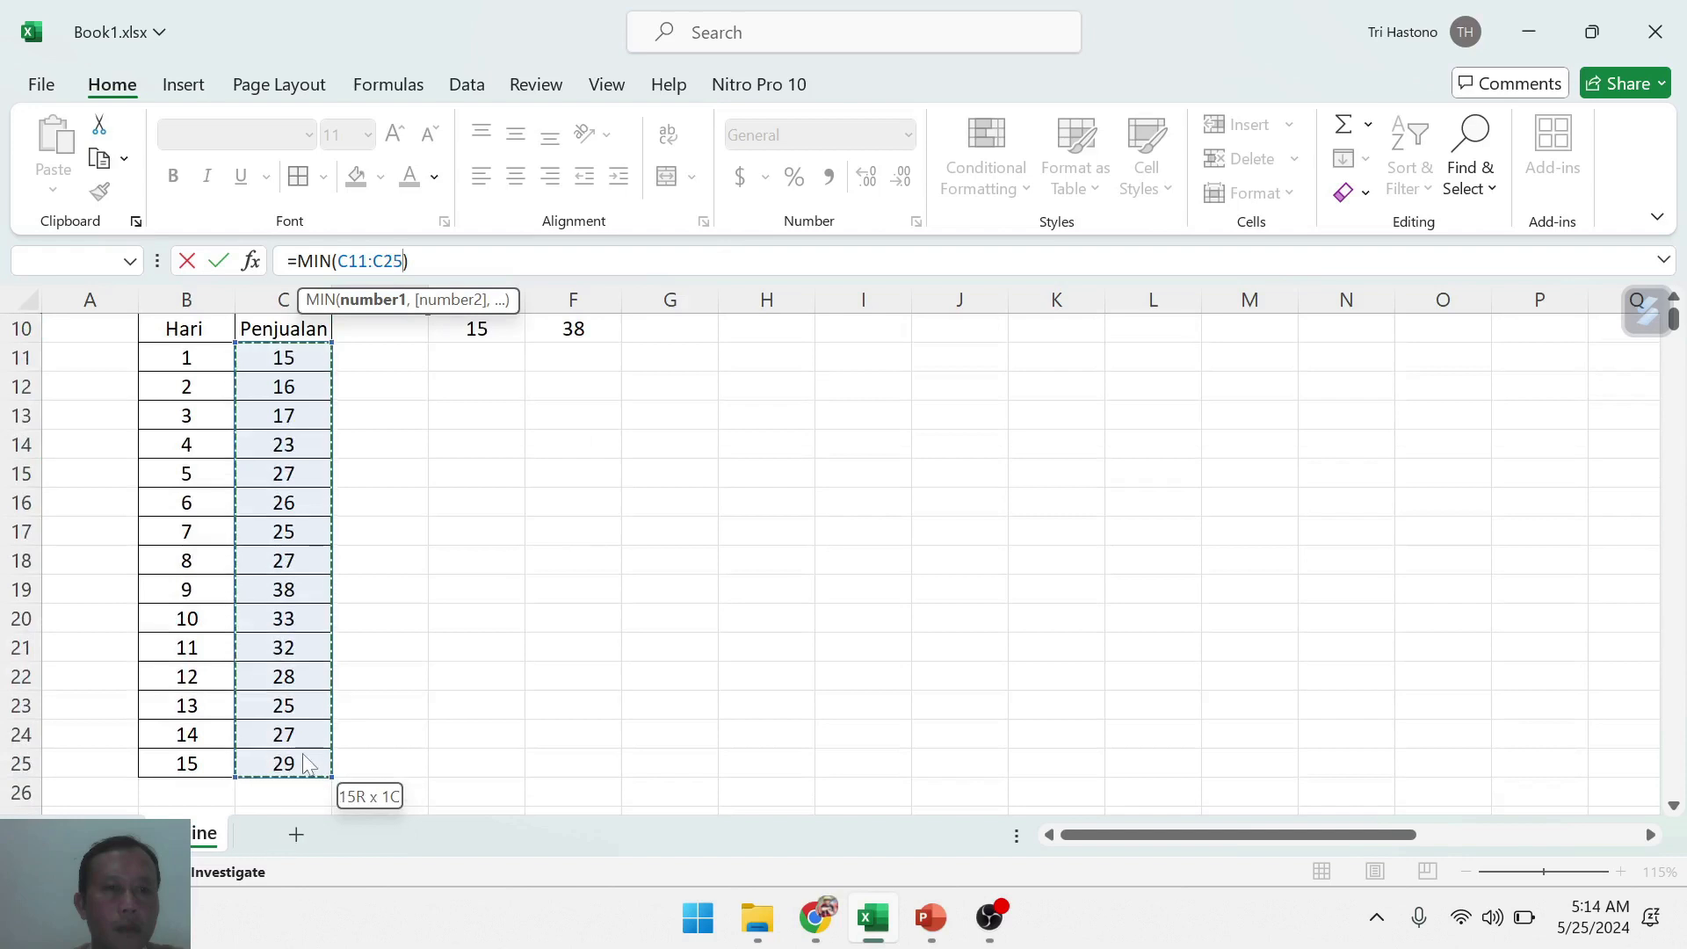
key(Return)
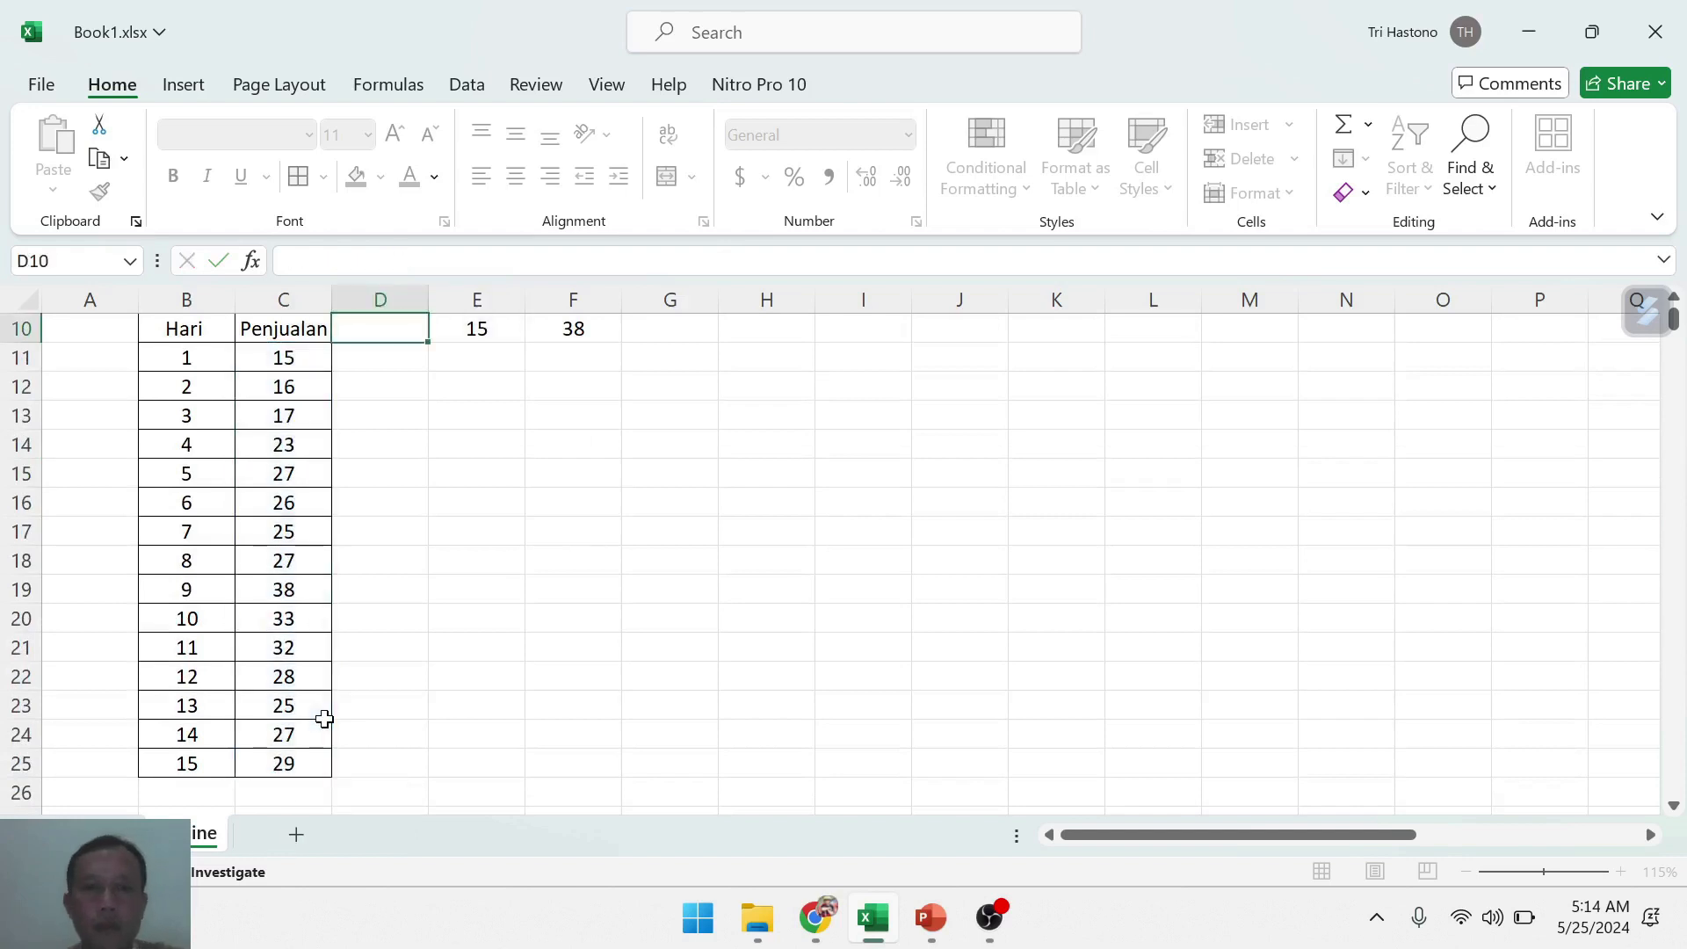
scroll(455, 577, up, 3)
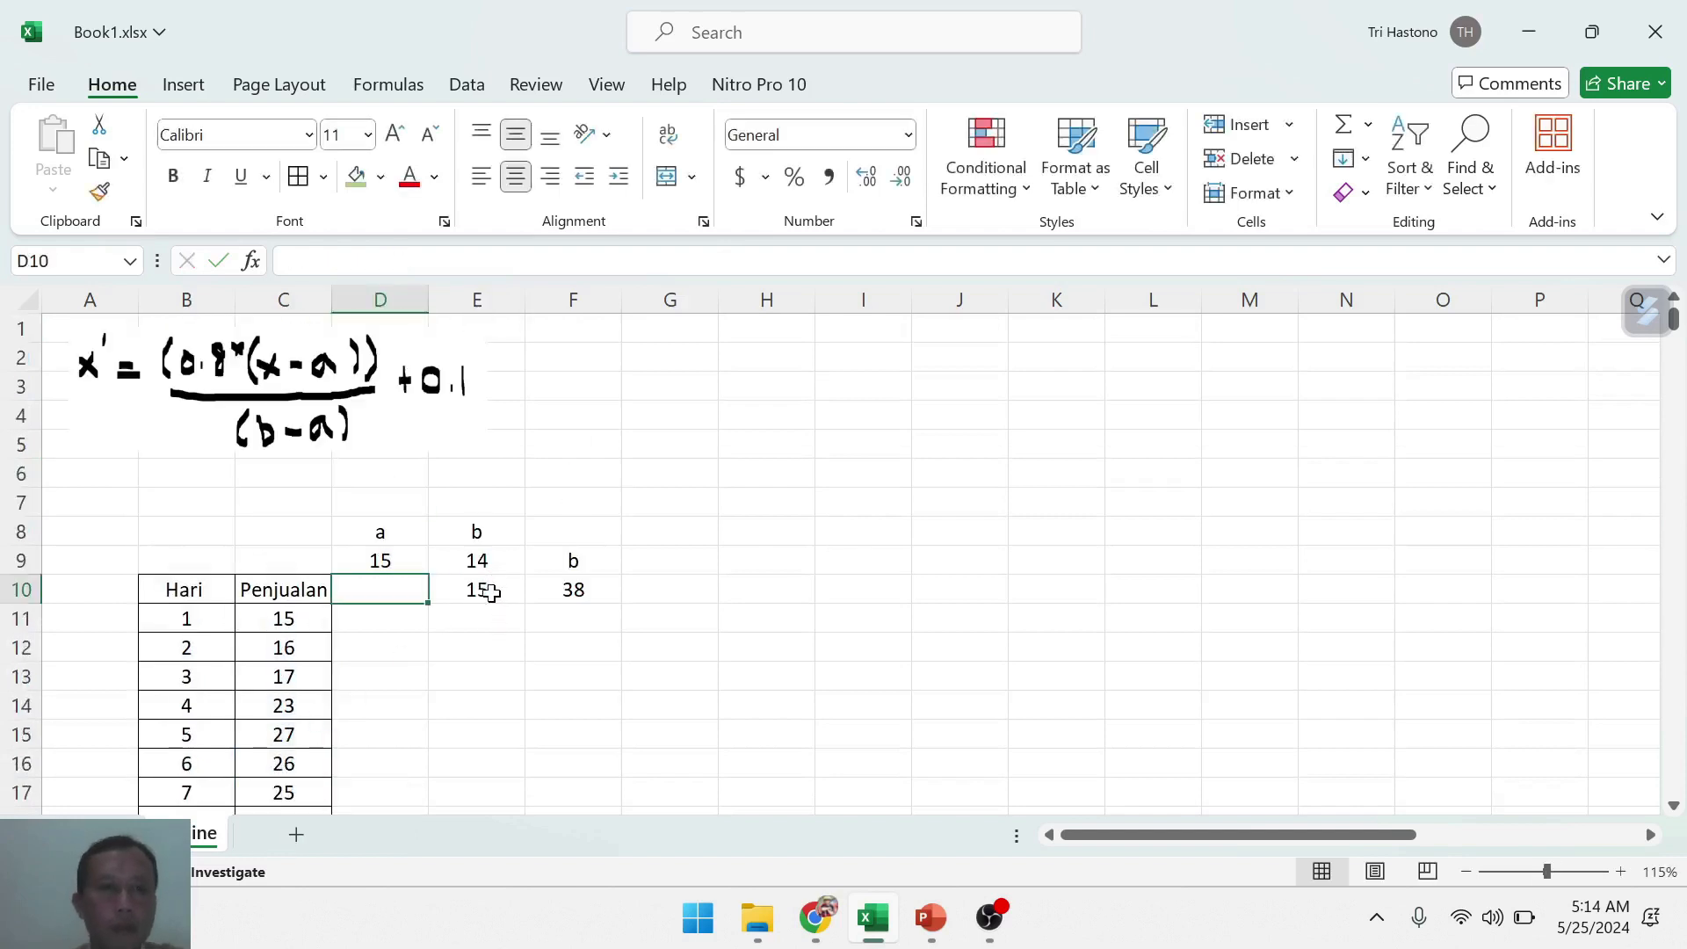
- Copy the formula text =MAX(C11:C25) from F10 and paste it into E9 under label b
click(577, 594)
drag(413, 261, 287, 261)
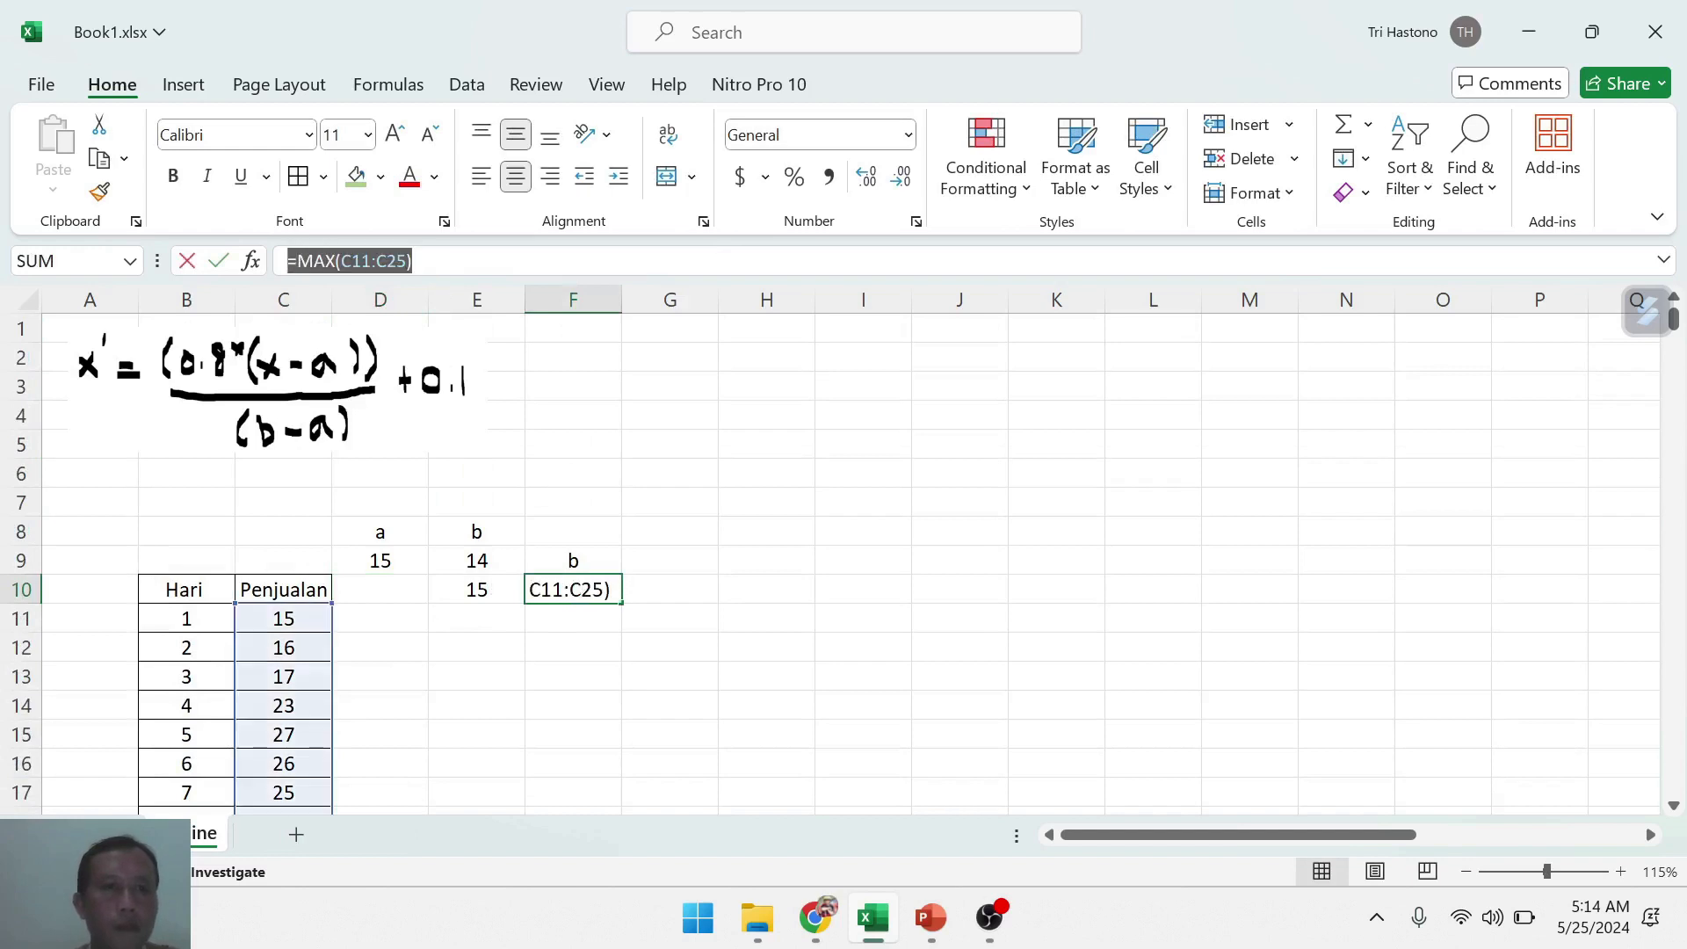
key(Escape)
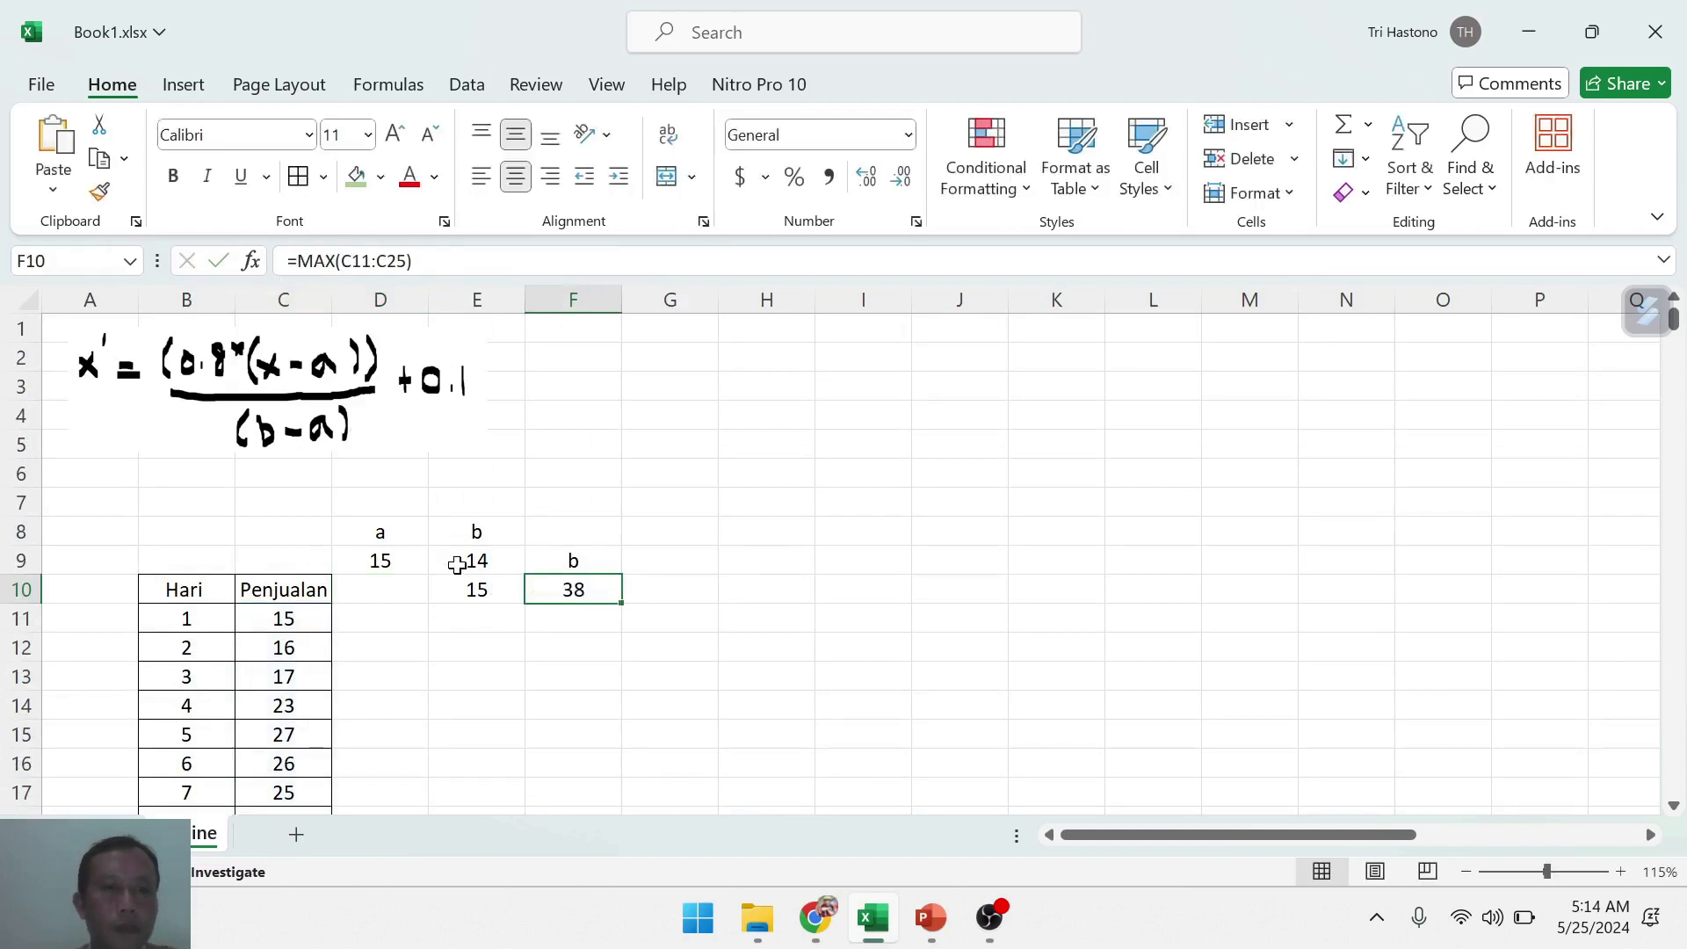
click(467, 562)
key(ctrl+v)
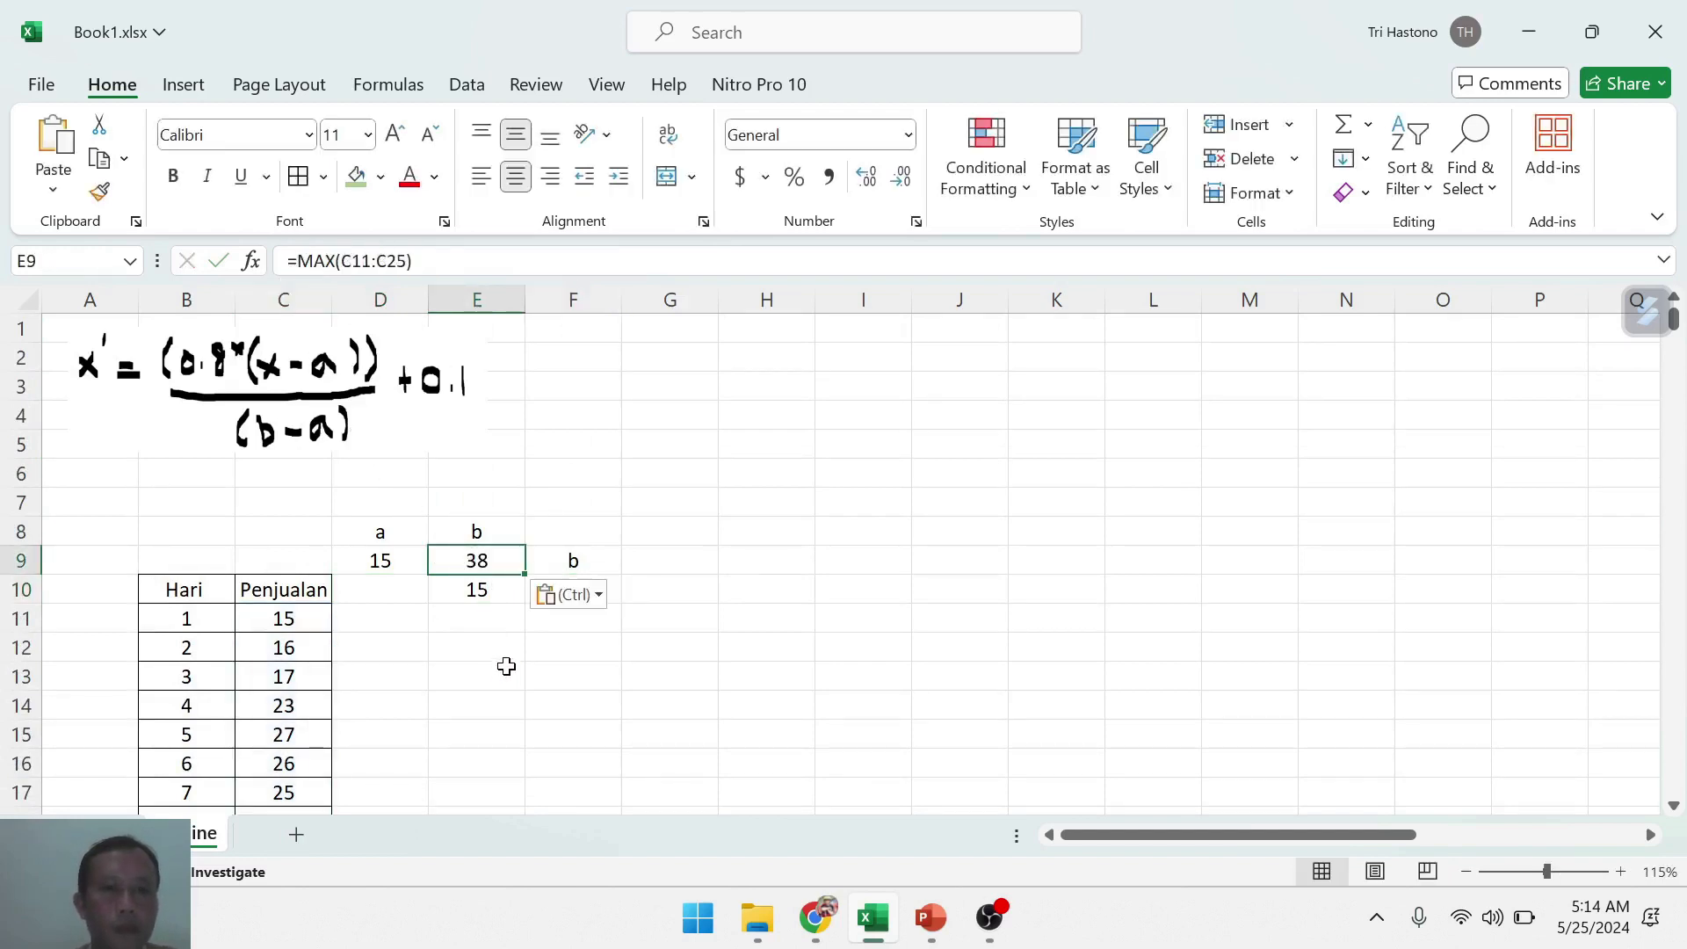
- Delete the leftover original formulas in E10:F10 and the leftover label b in F9
click(503, 673)
drag(472, 594, 602, 592)
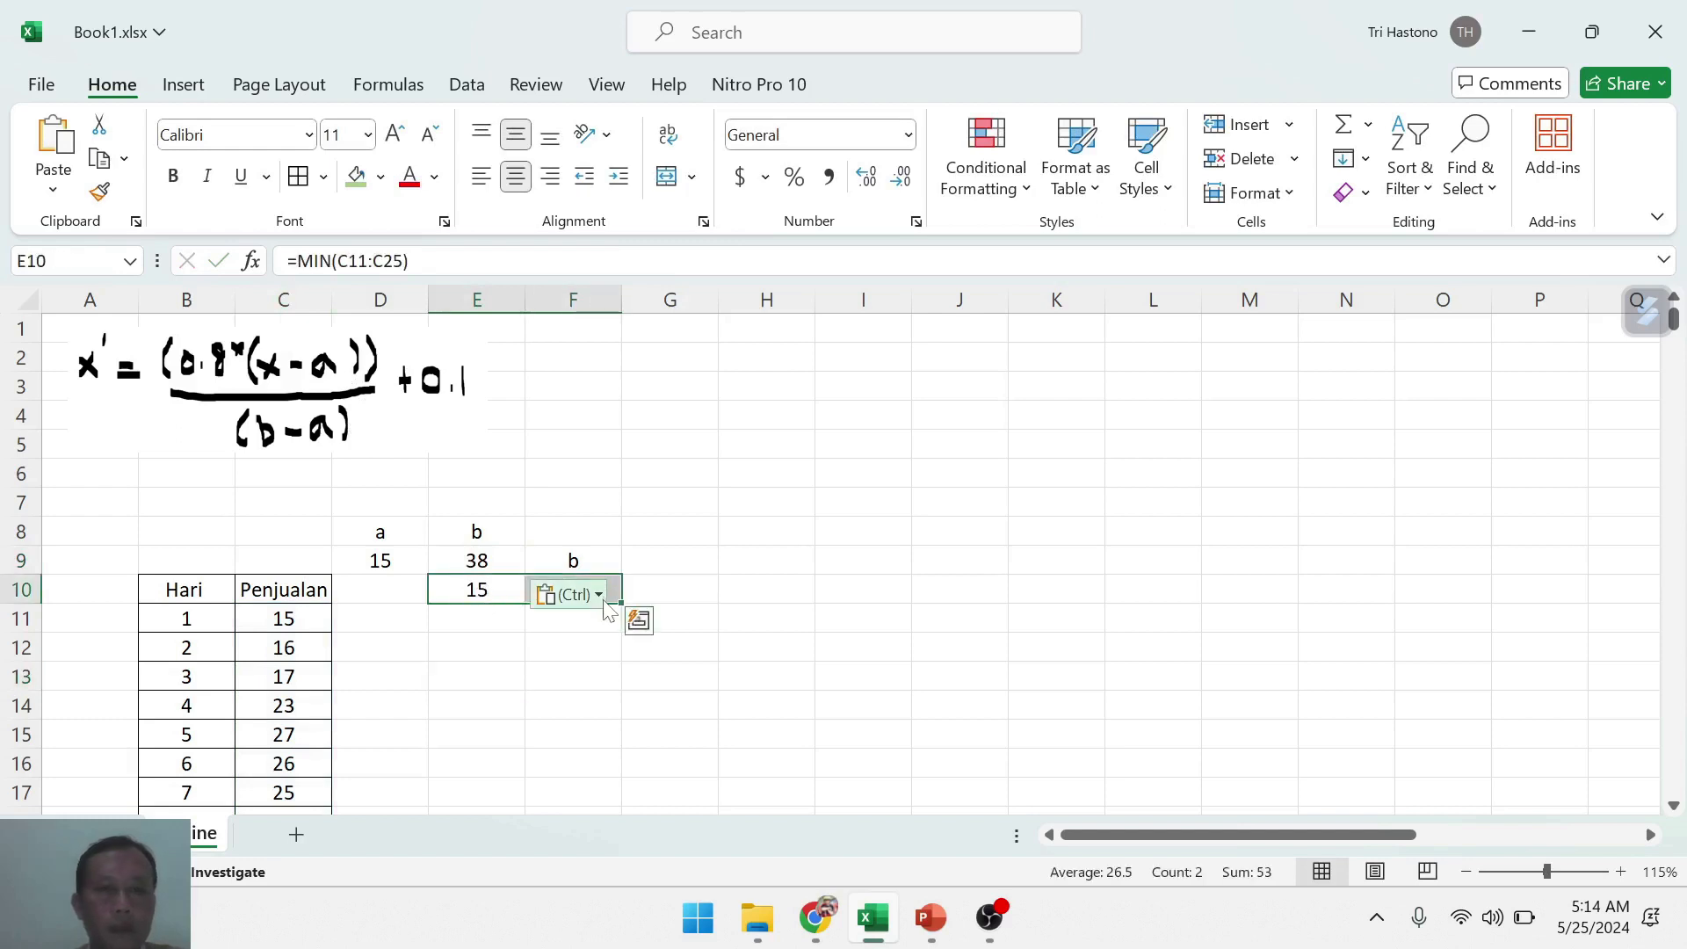
key(Delete)
click(679, 552)
click(565, 560)
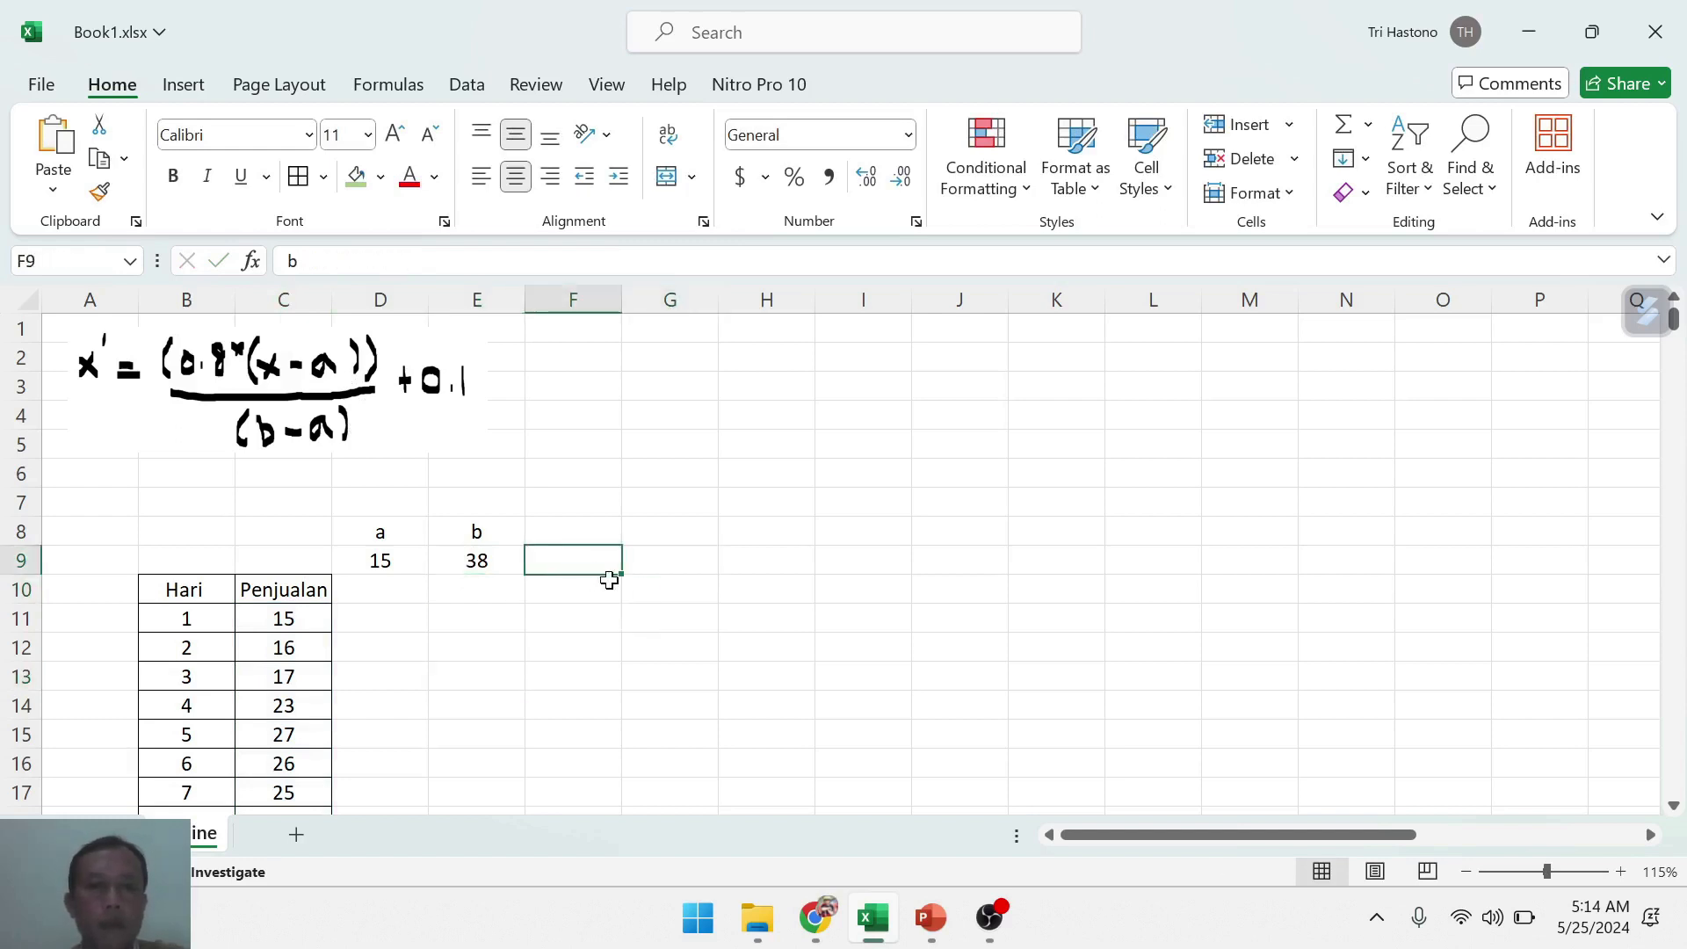
click(699, 590)
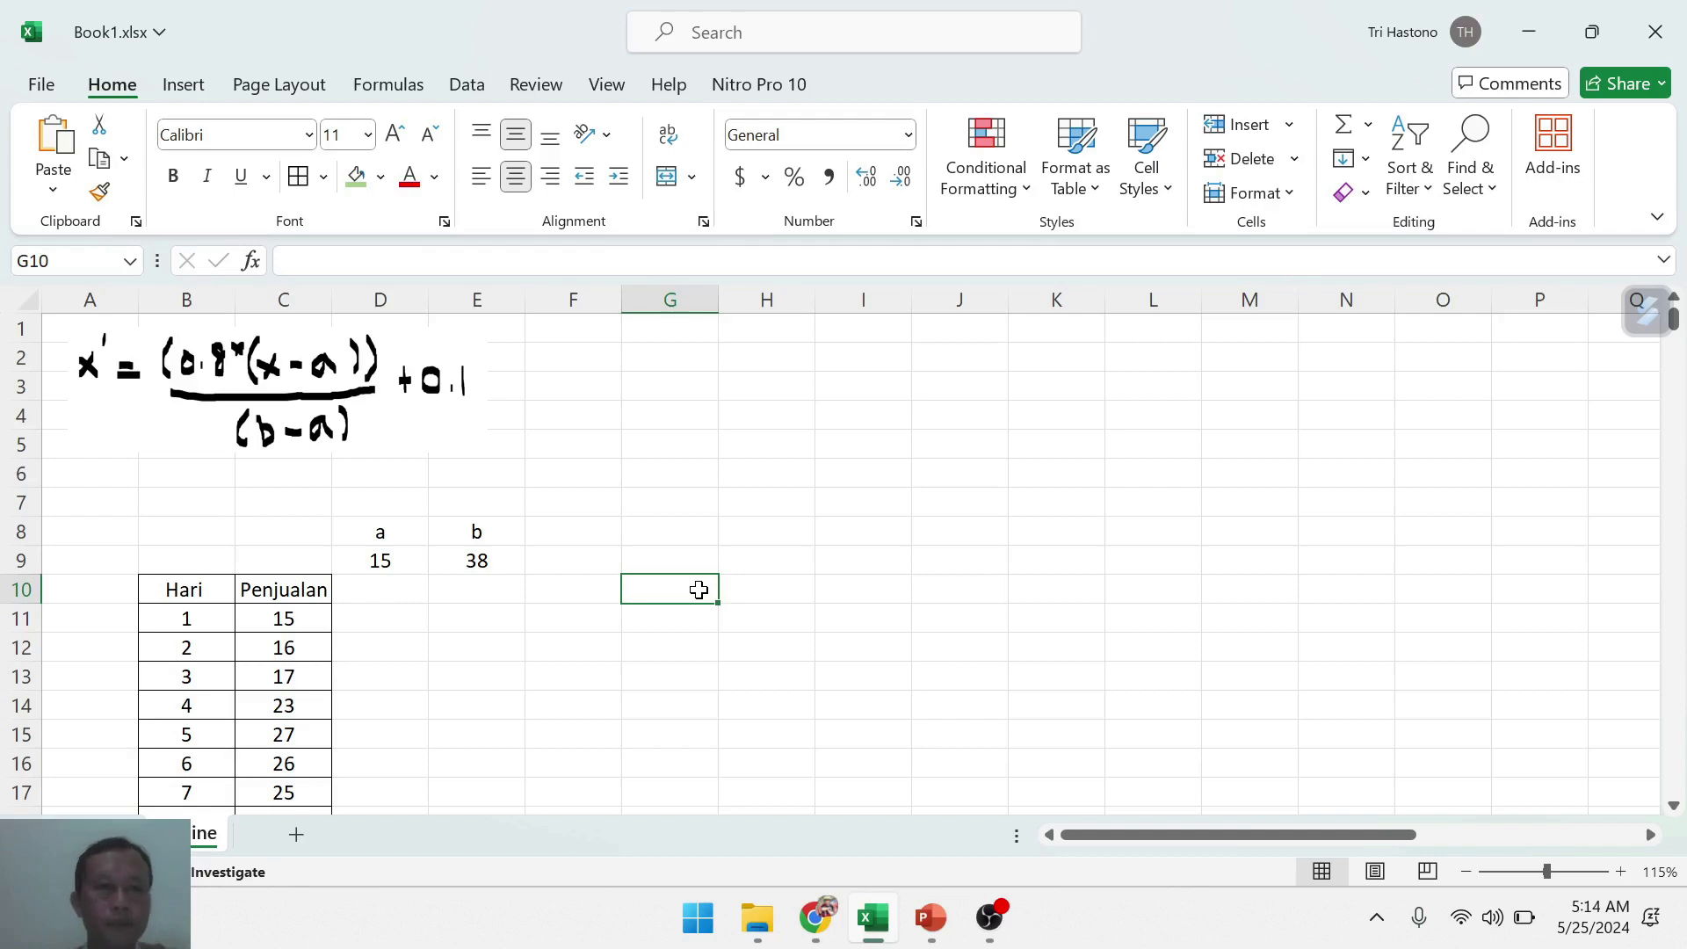
click(626, 615)
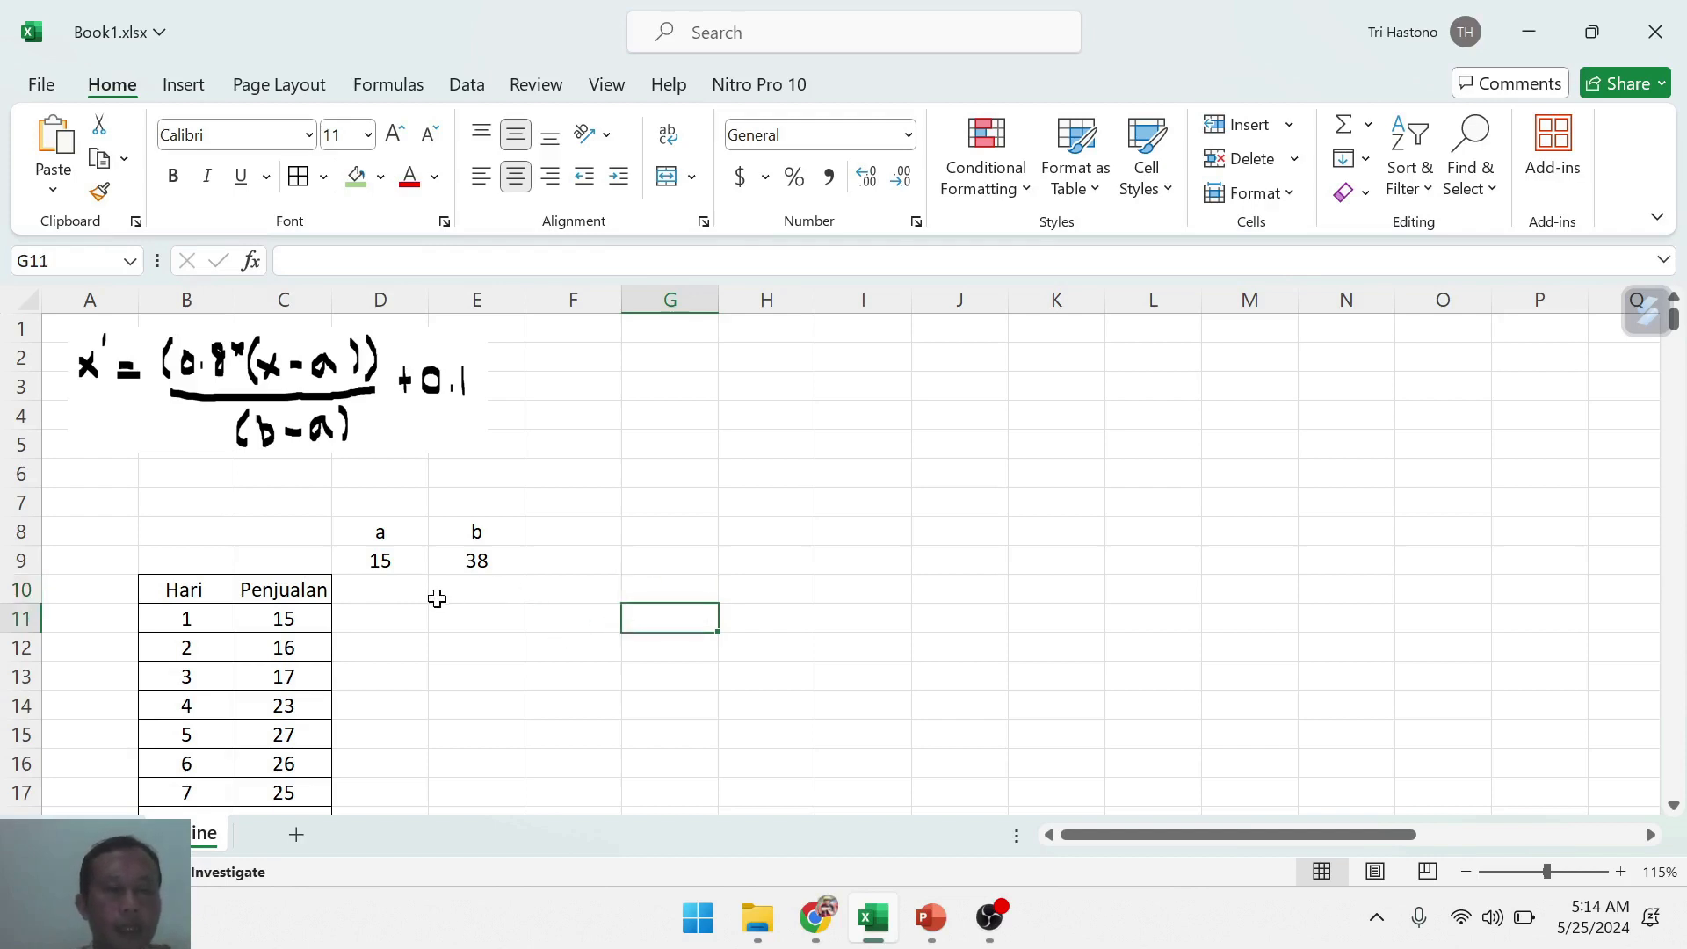
scroll(437, 598, down, 1)
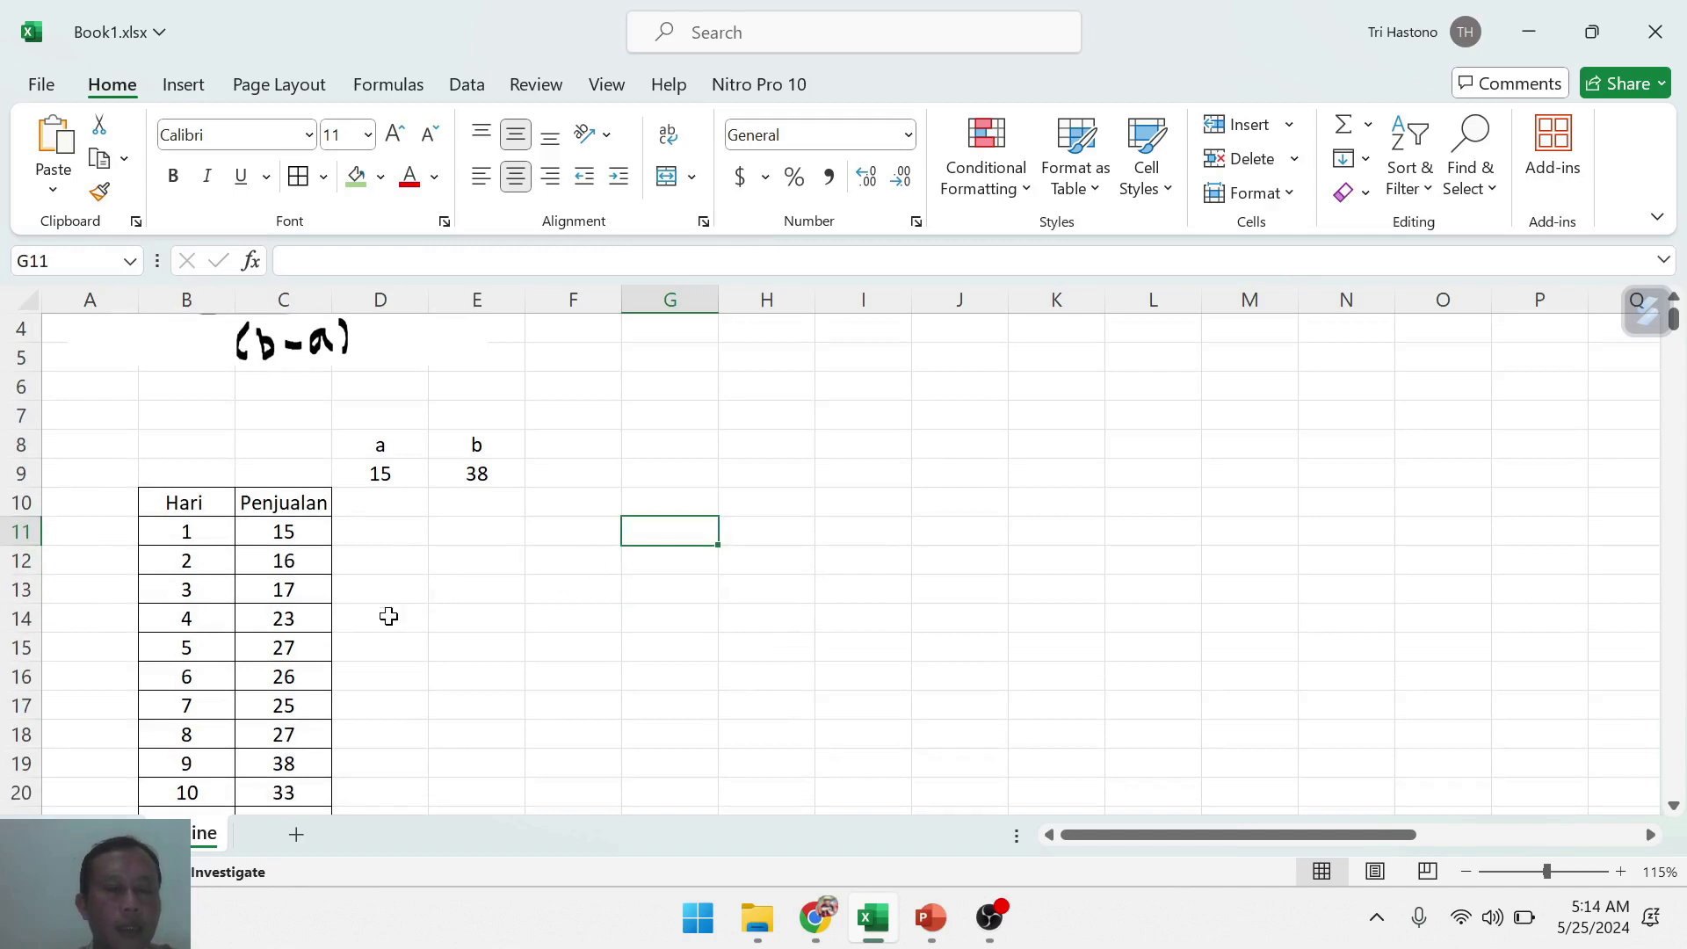
scroll(514, 596, up, 1)
scroll(513, 597, down, 1)
click(305, 525)
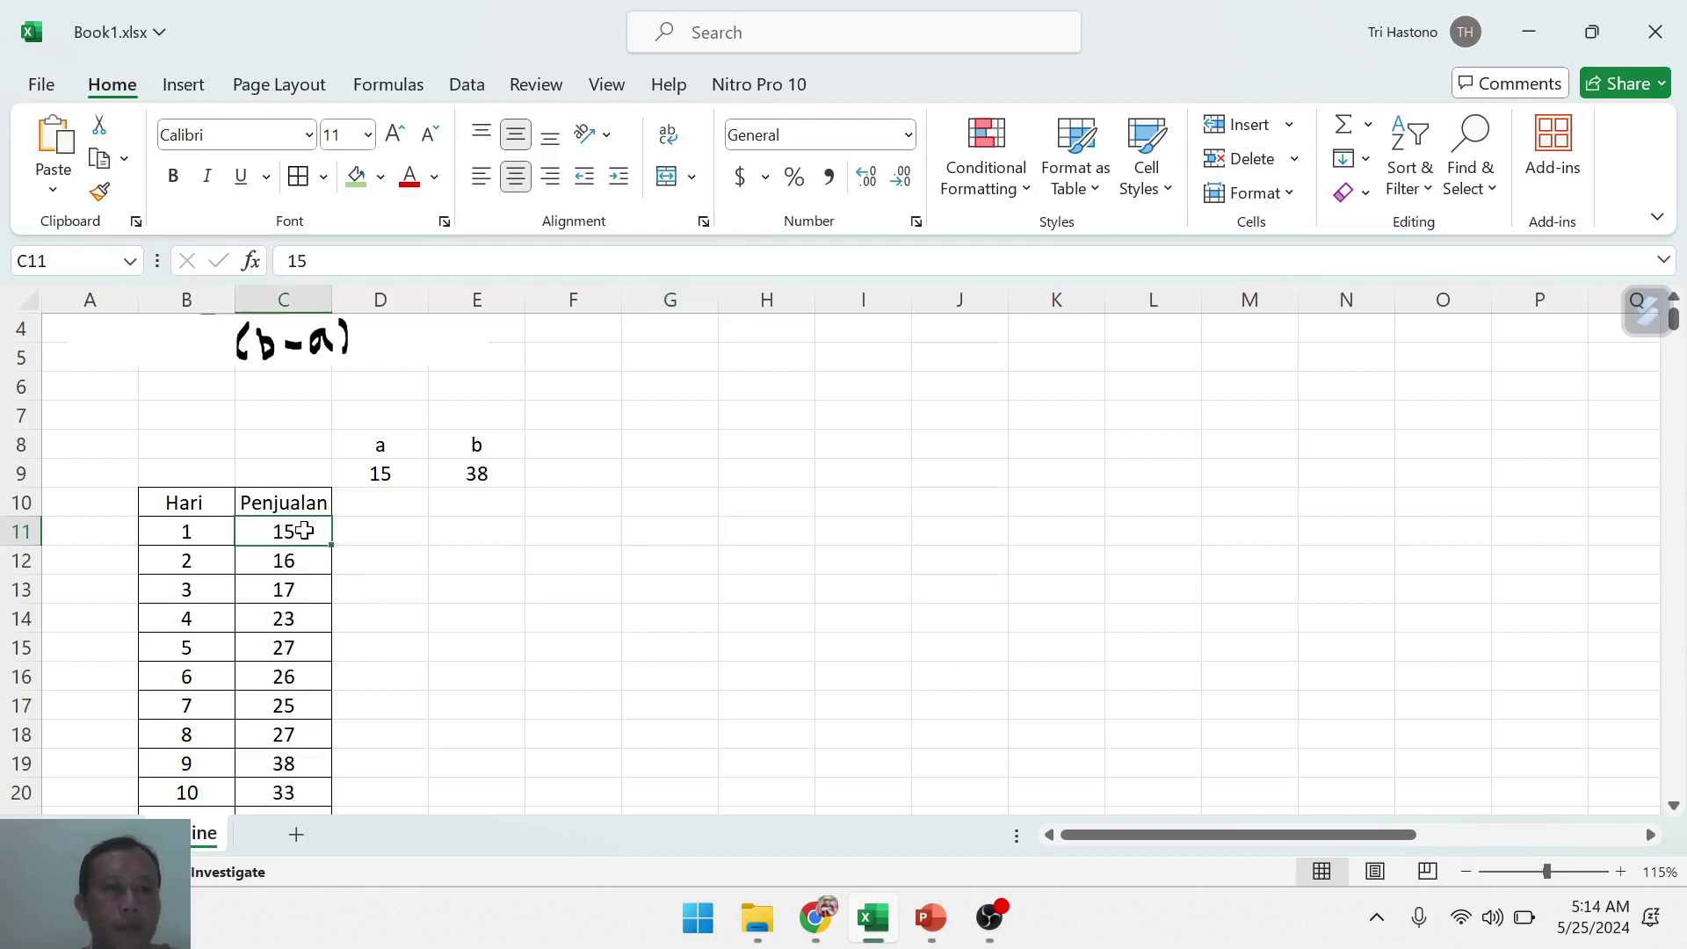
drag(304, 540, 298, 590)
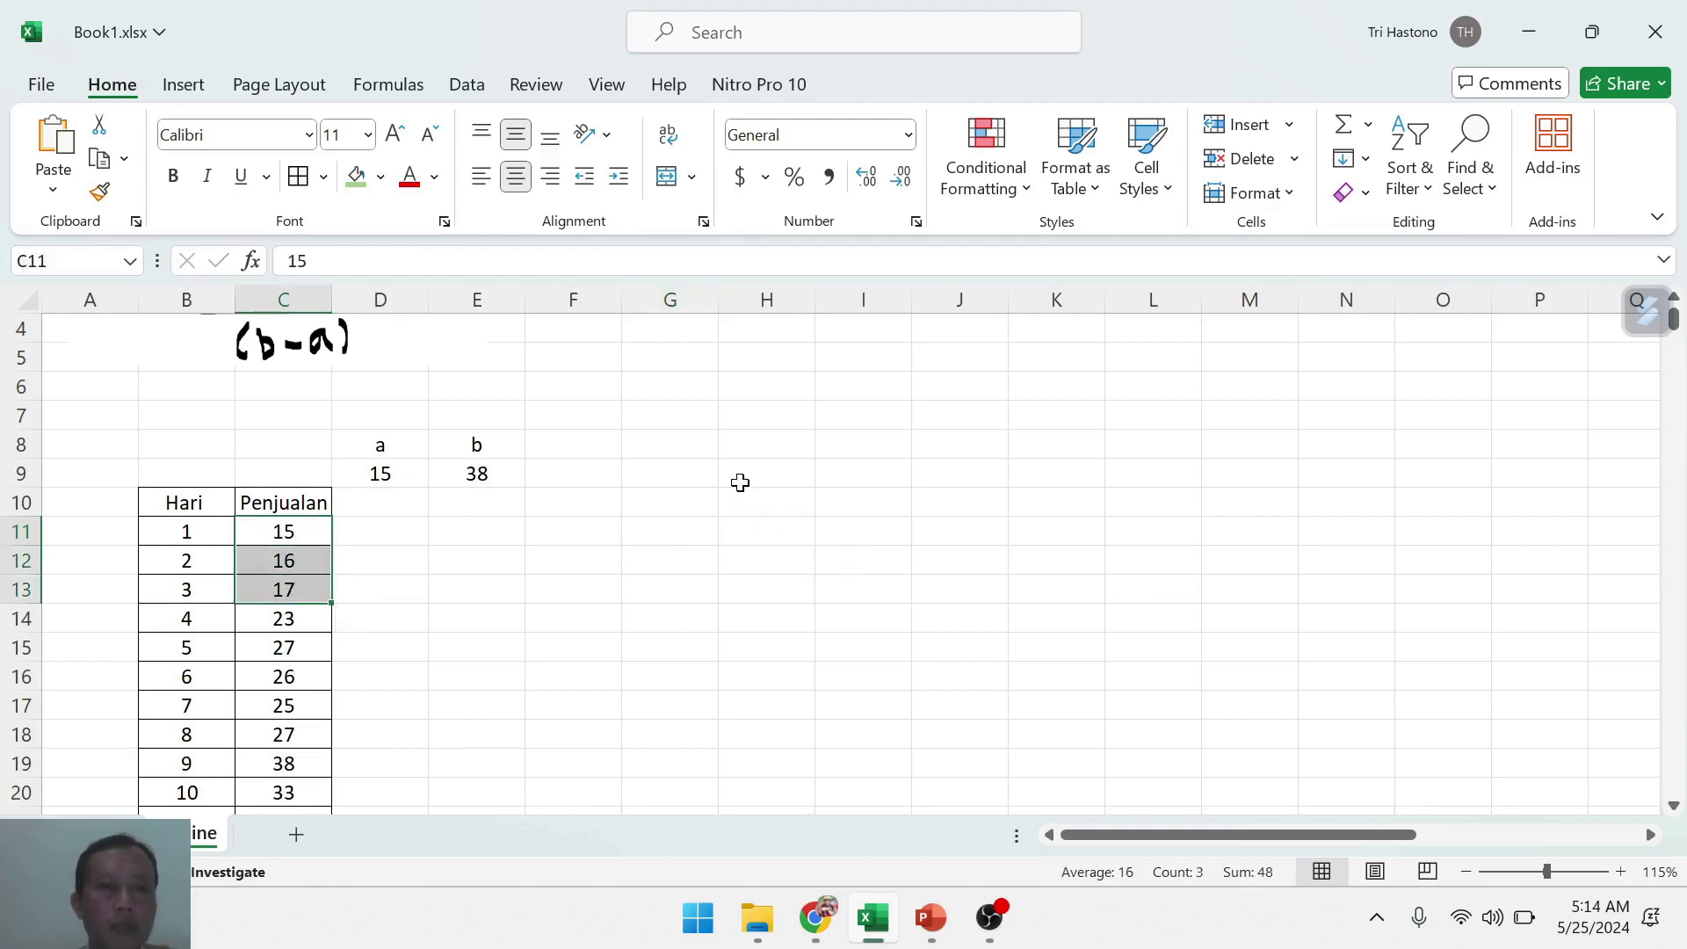
click(677, 527)
click(699, 450)
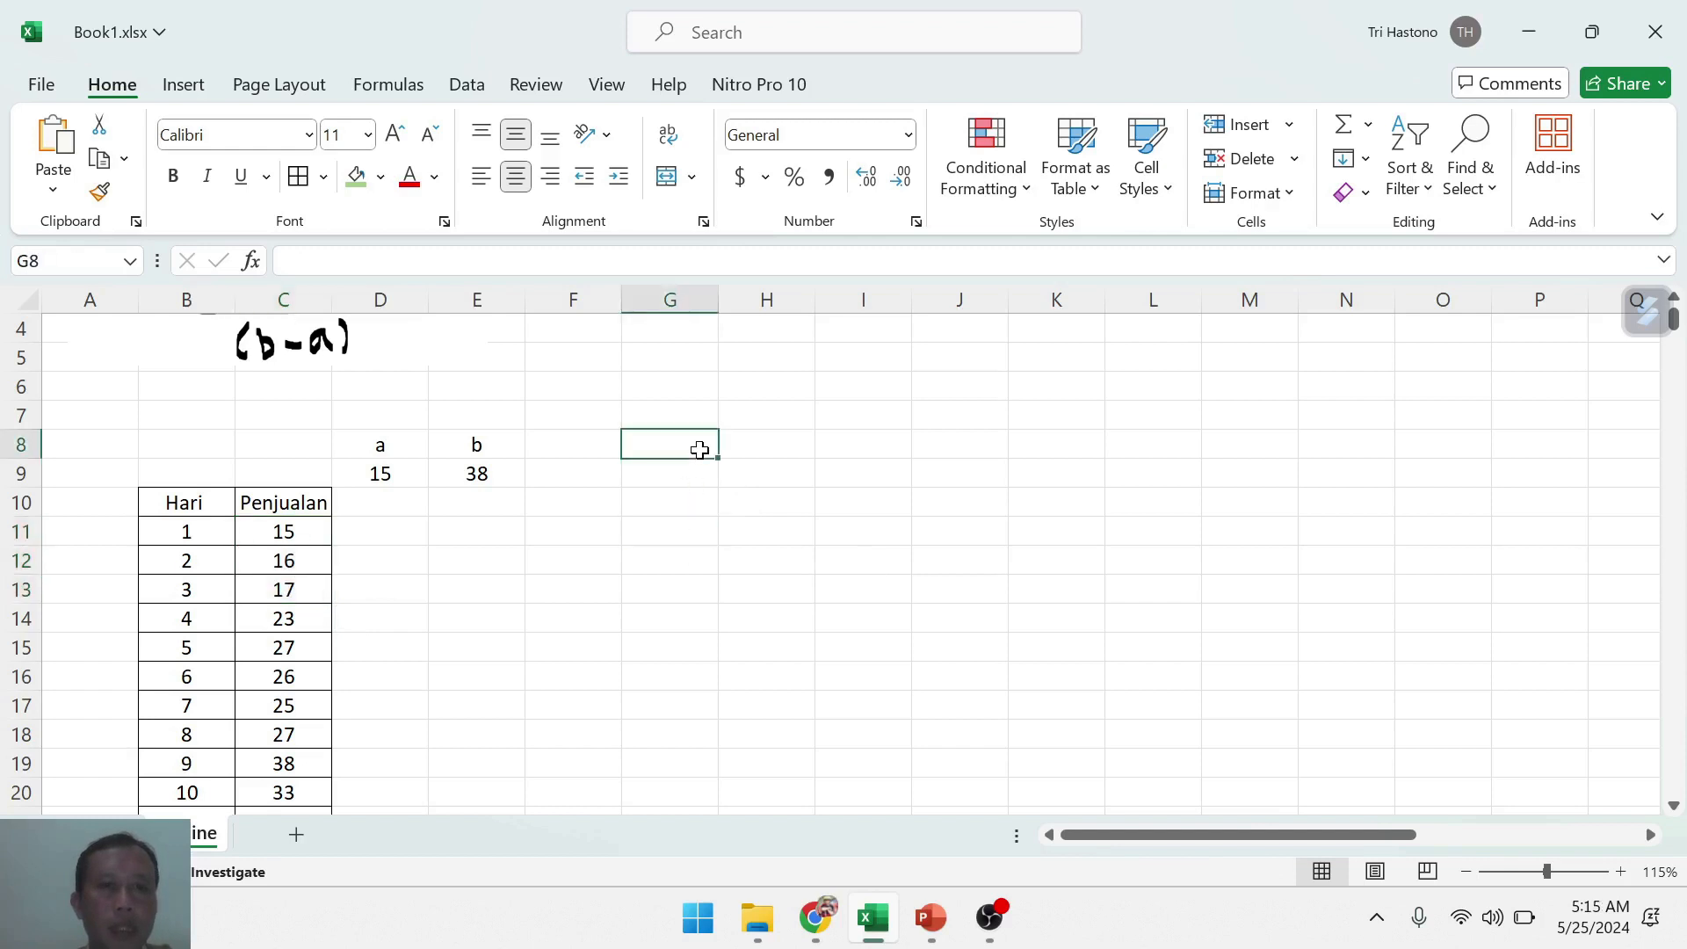
- Enter the column headers x1, x2 and t in cells H8, I8 and J8
click(761, 442)
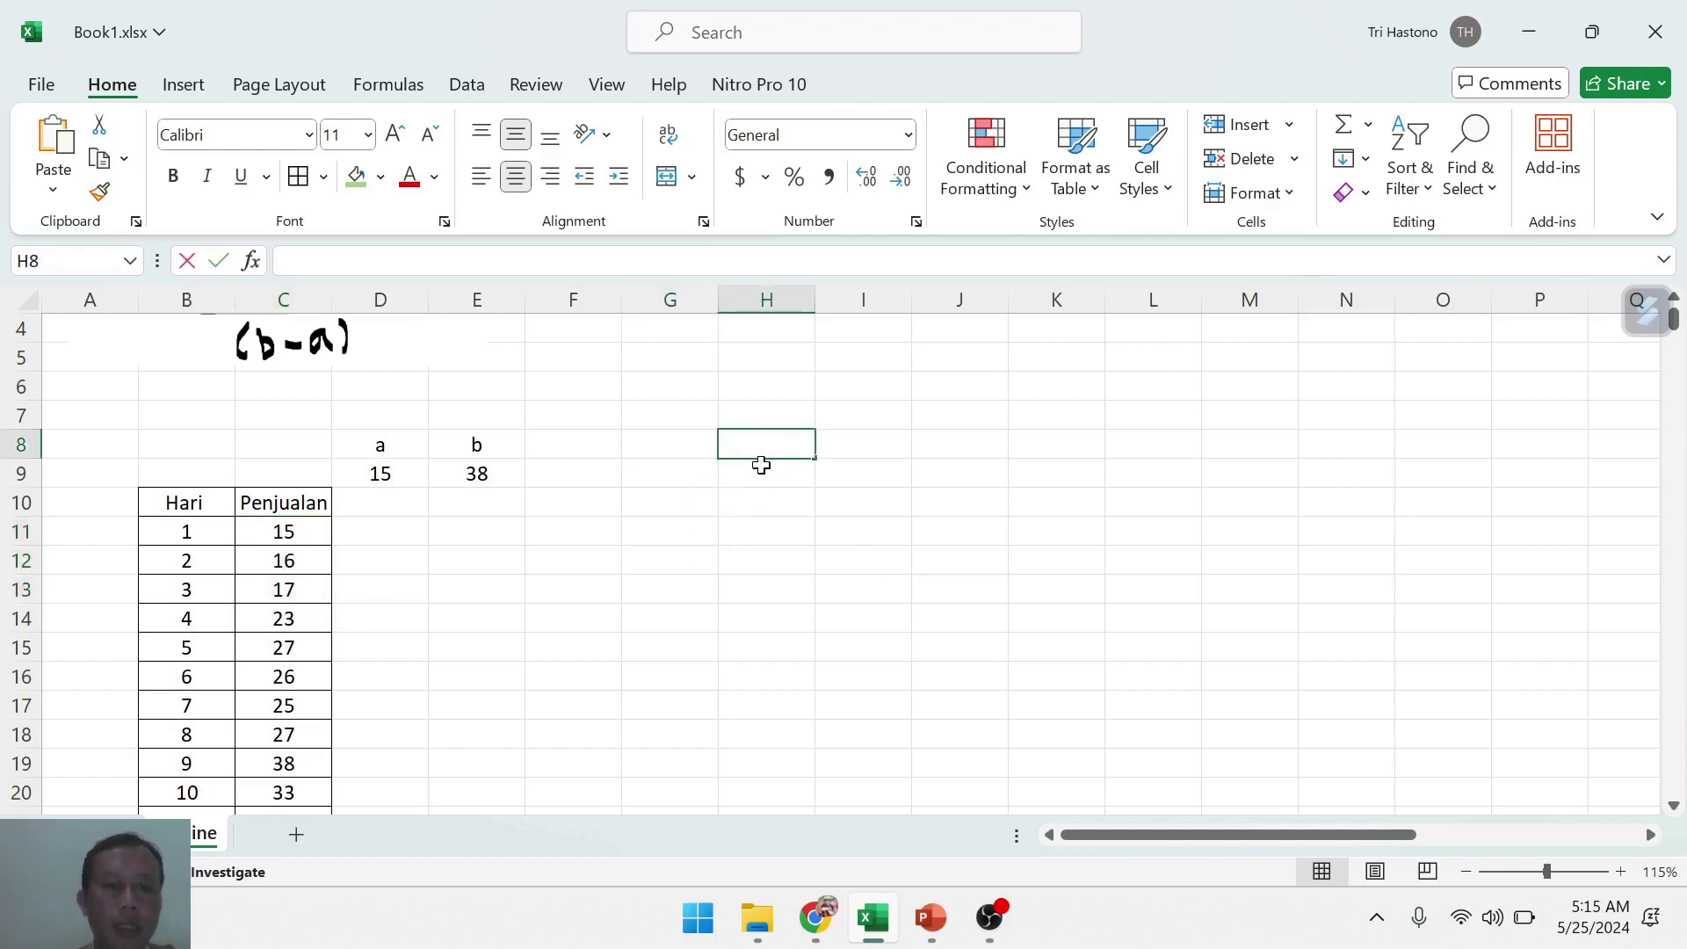
text(x1)
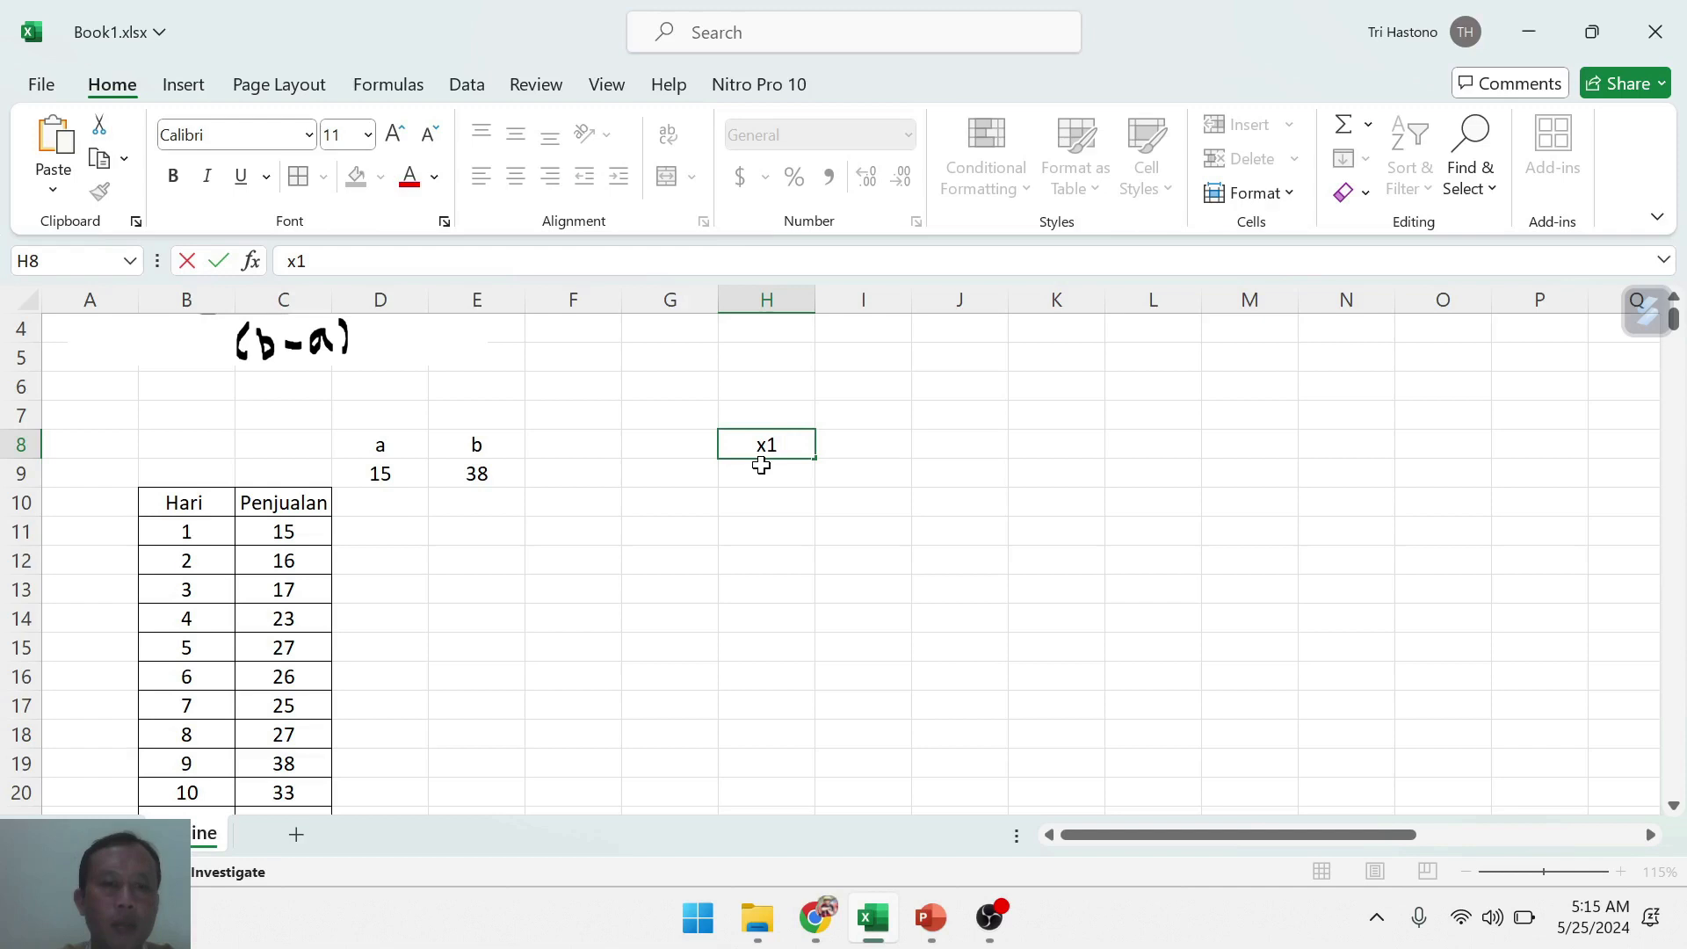
key(Tab)
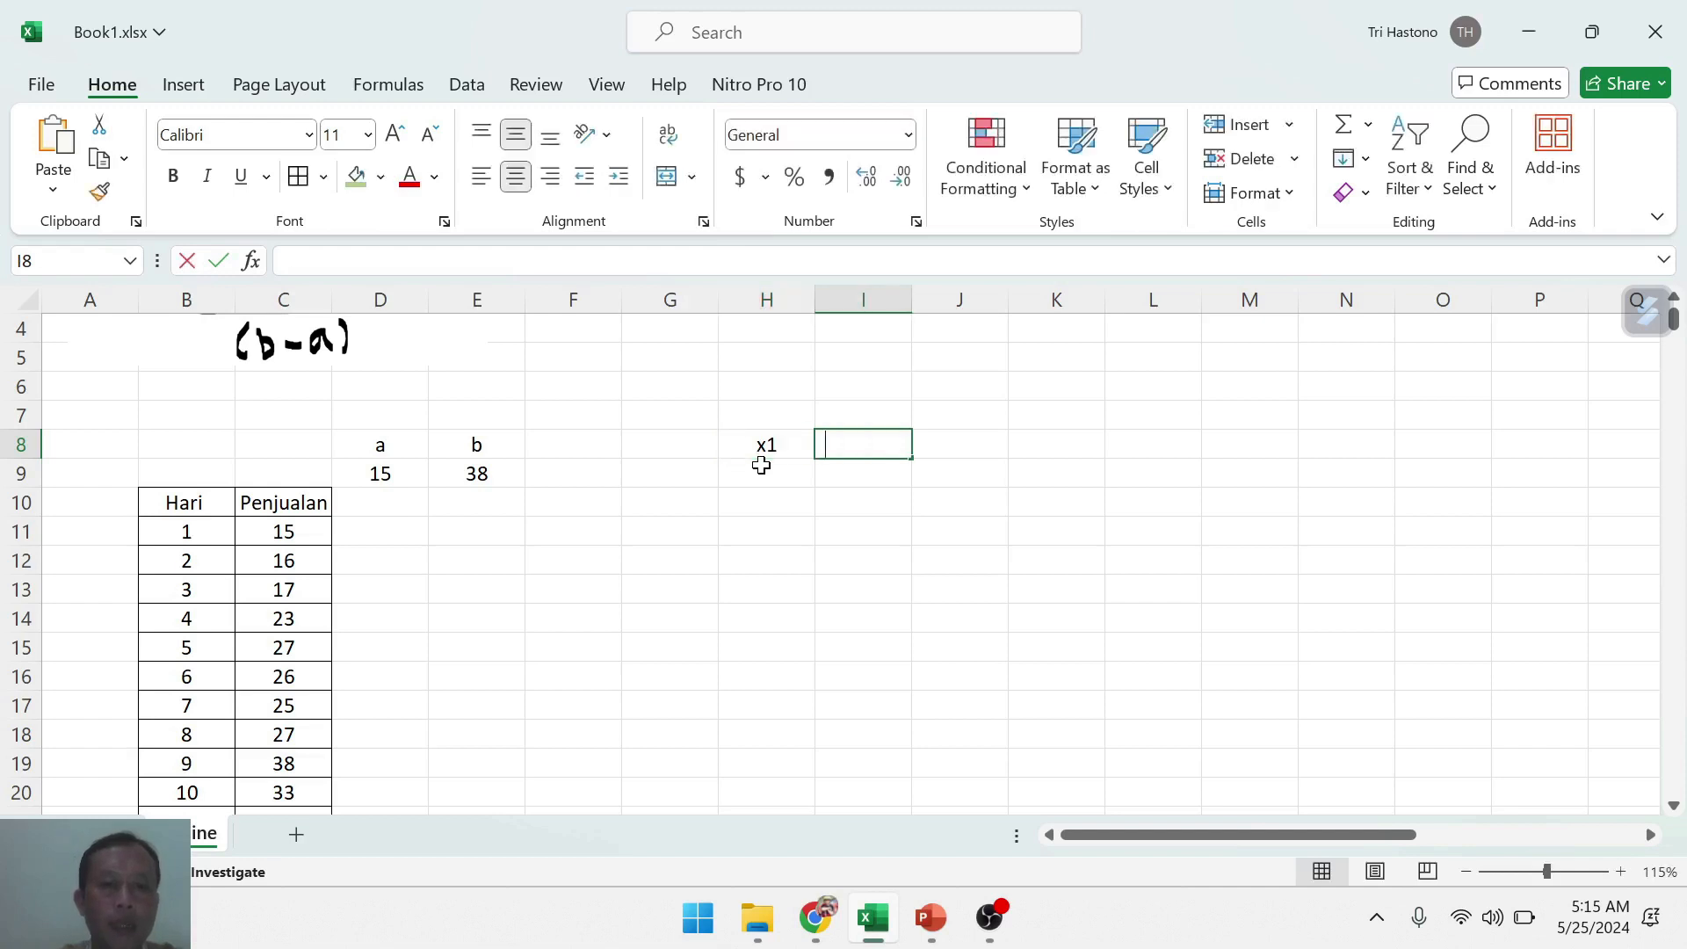
text(x2)
key(Tab)
text(t)
key(Tab)
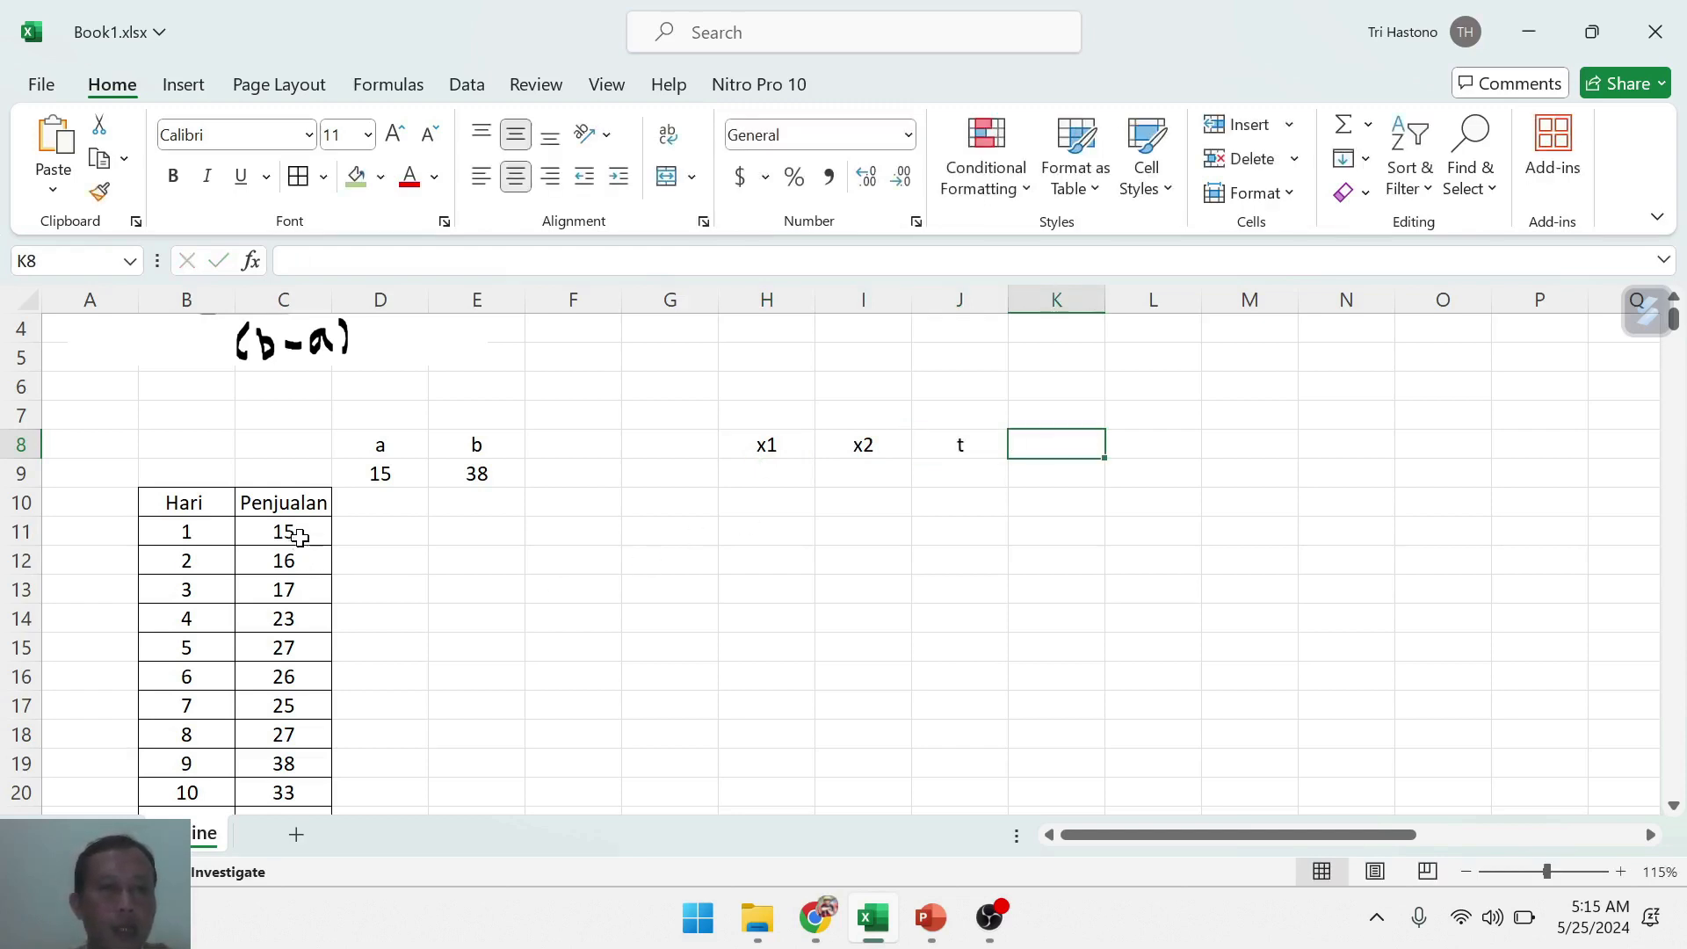
- Copy the sales values in C11:C13 and paste them transposed into the row starting at H9
drag(295, 531, 284, 591)
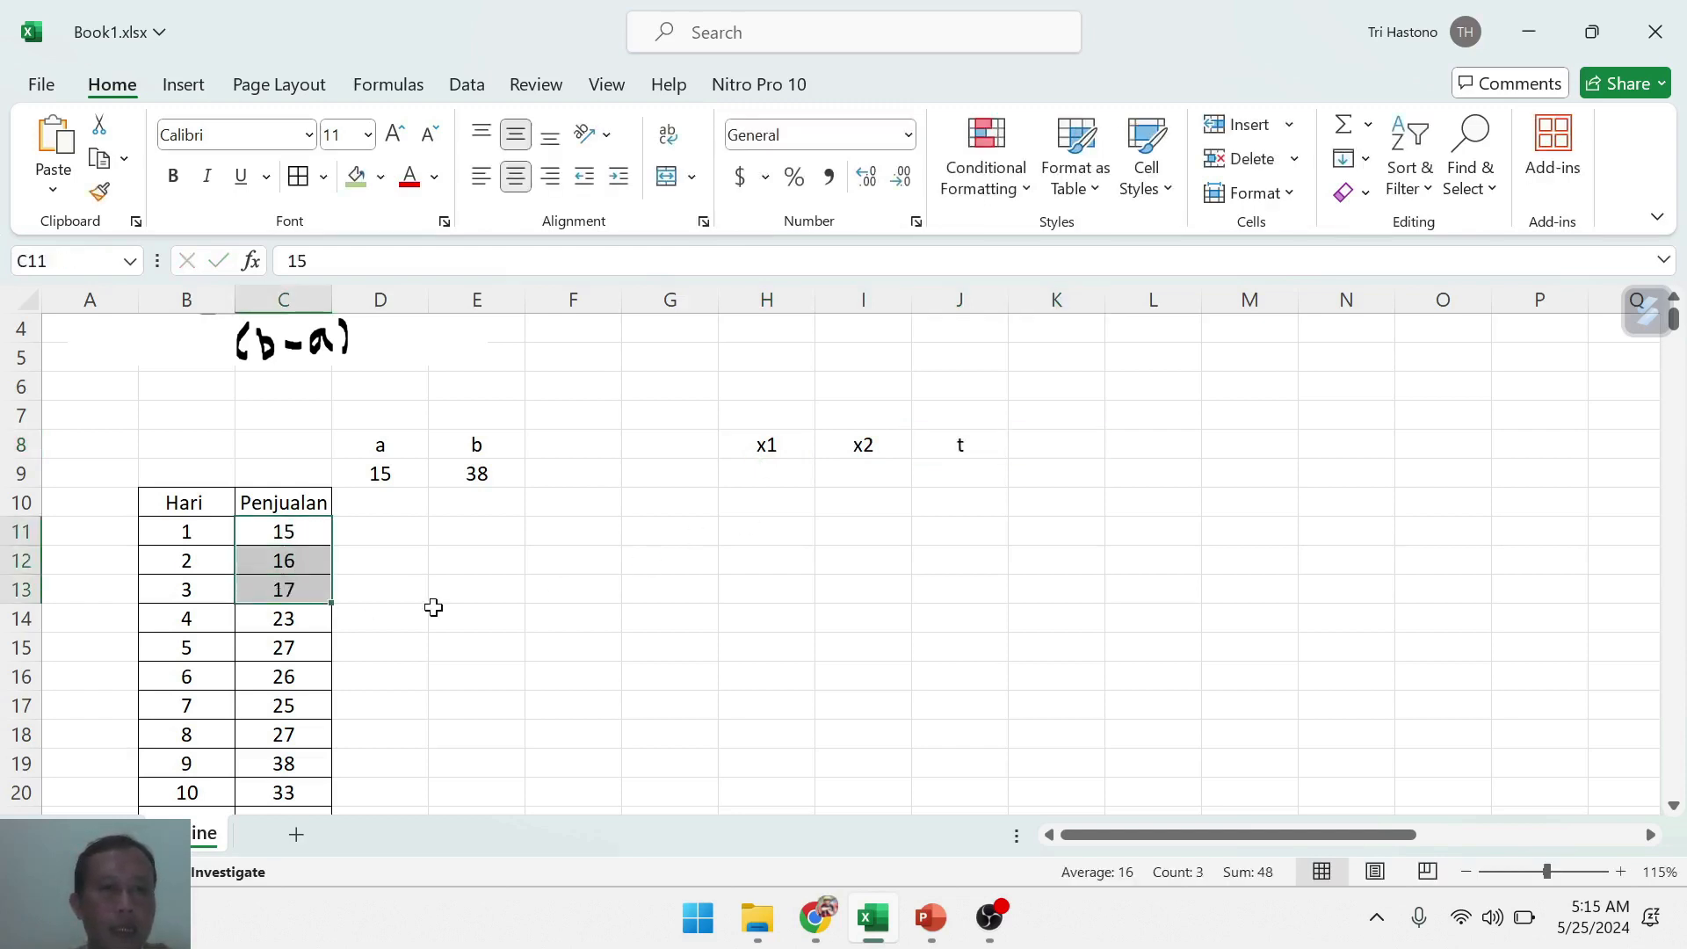
key(ctrl+c)
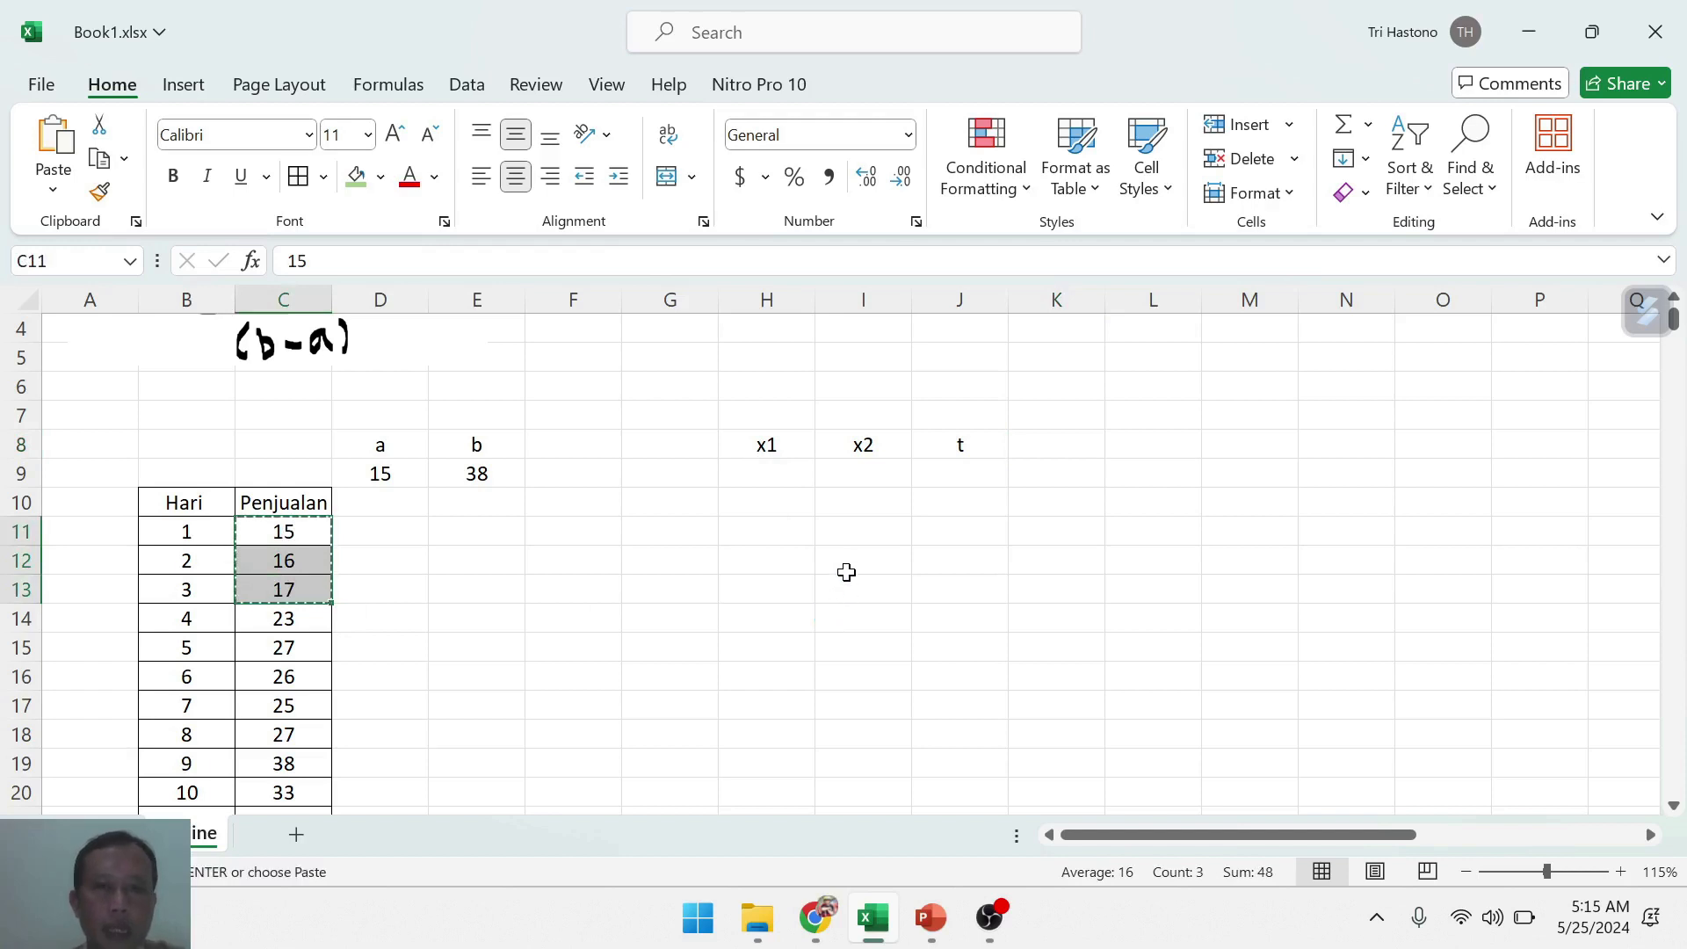
click(773, 474)
right_click(773, 475)
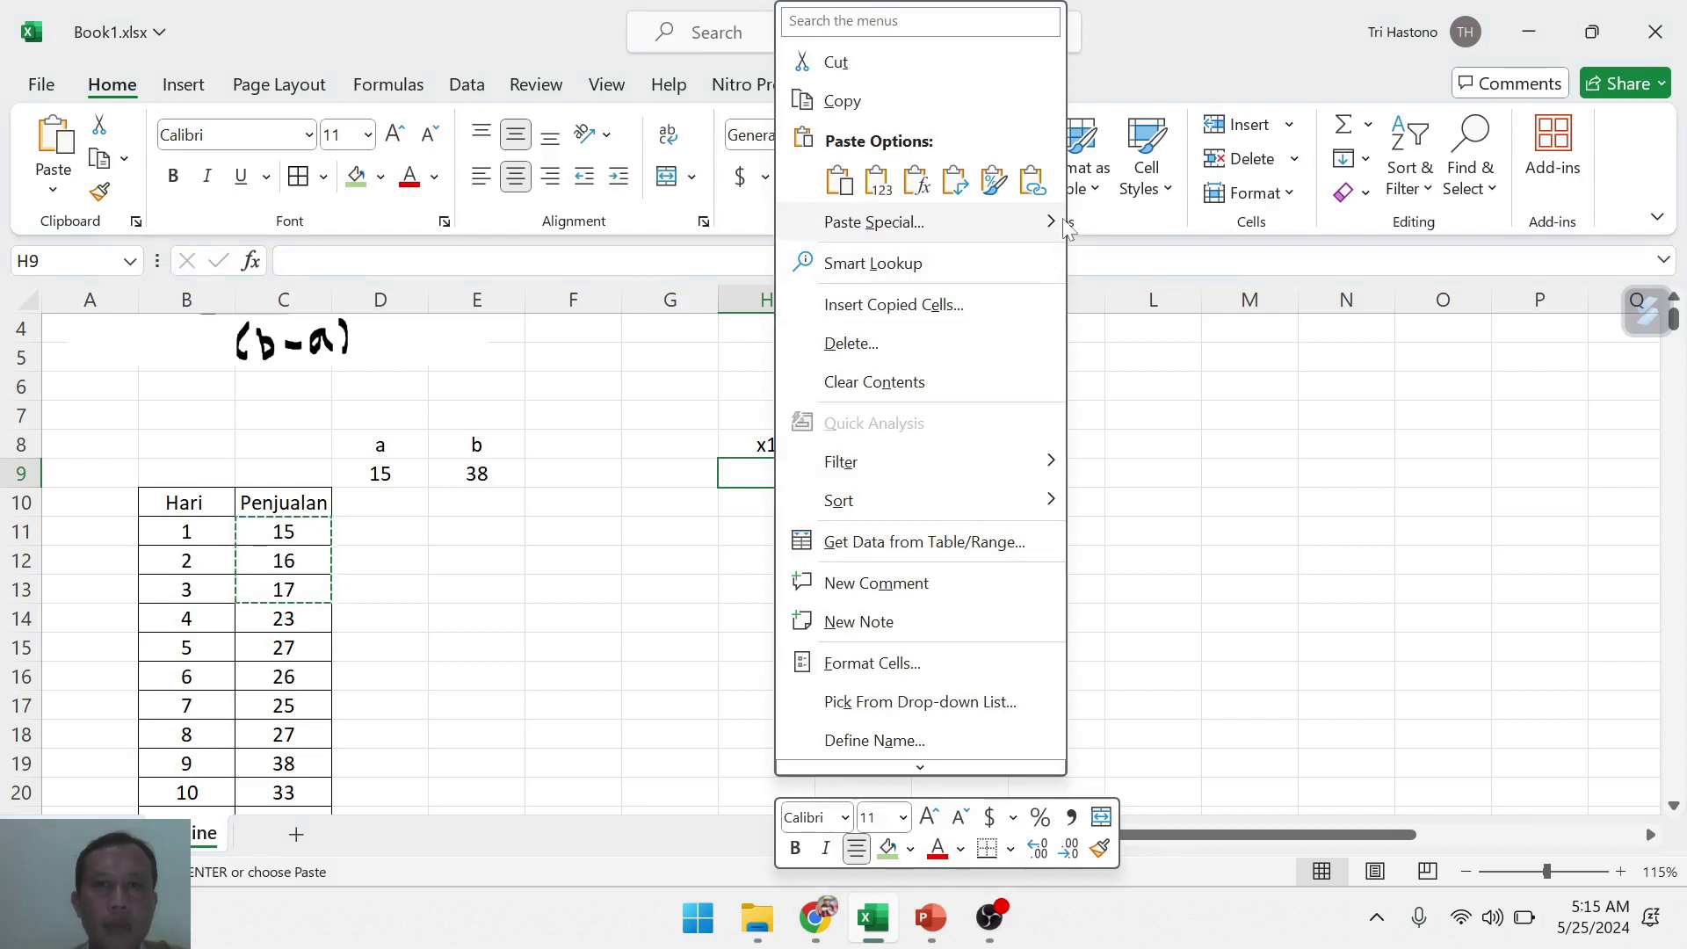
mouse_move(1063, 225)
click(1175, 499)
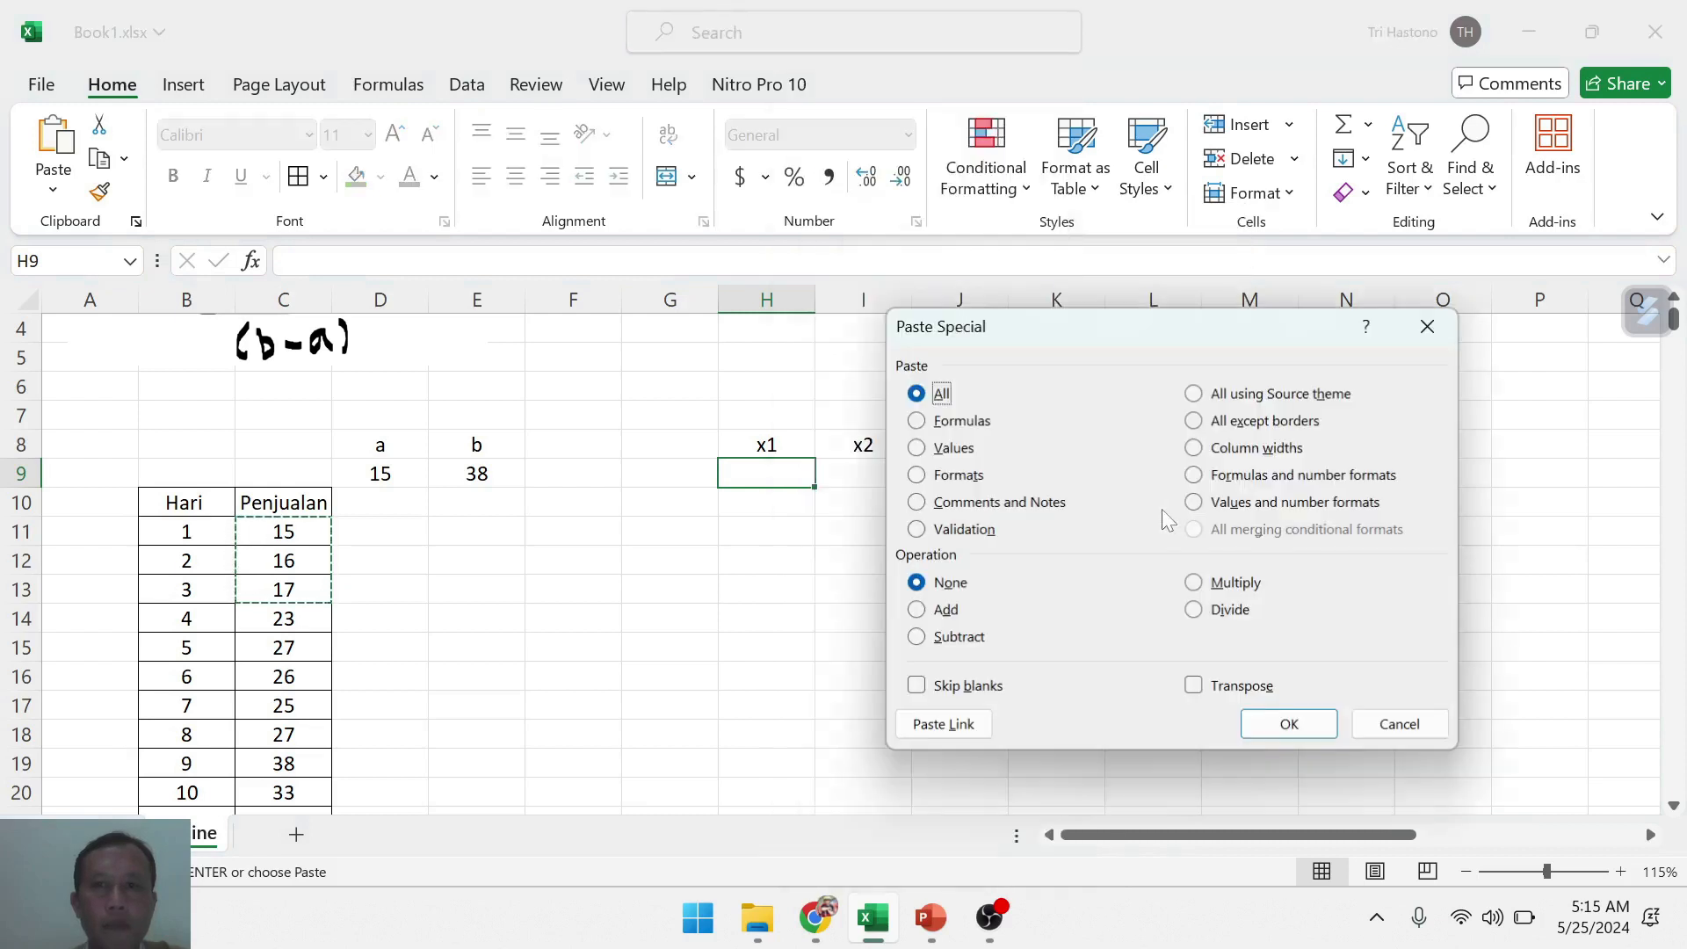
click(1234, 686)
click(1290, 725)
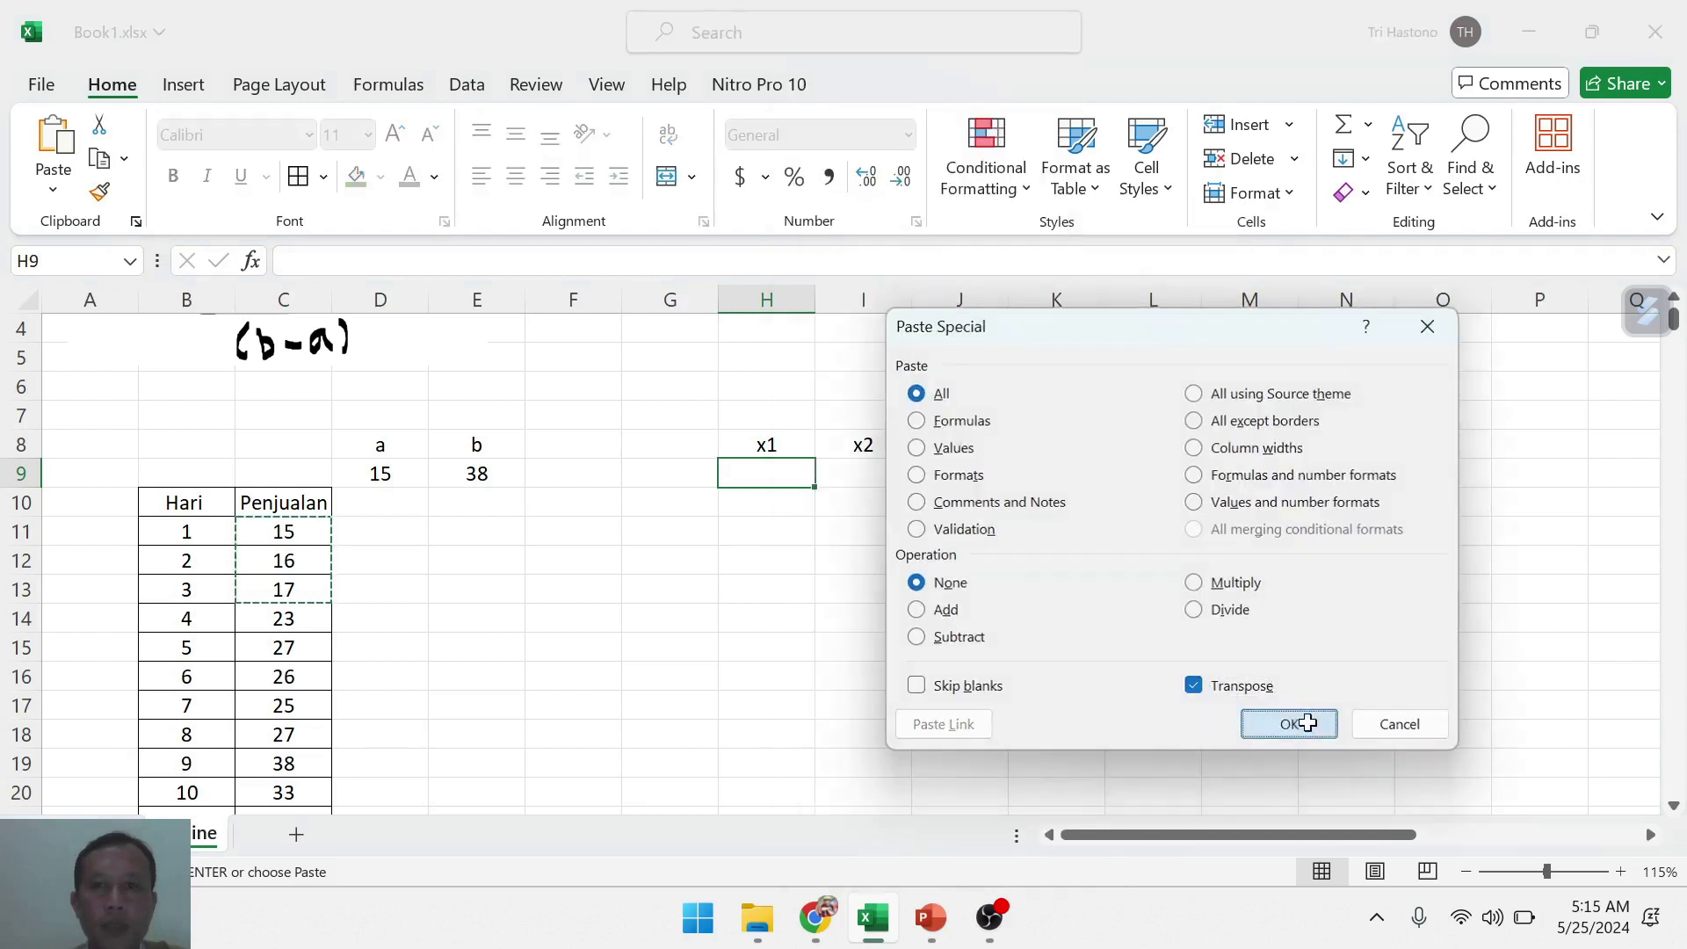
click(1166, 618)
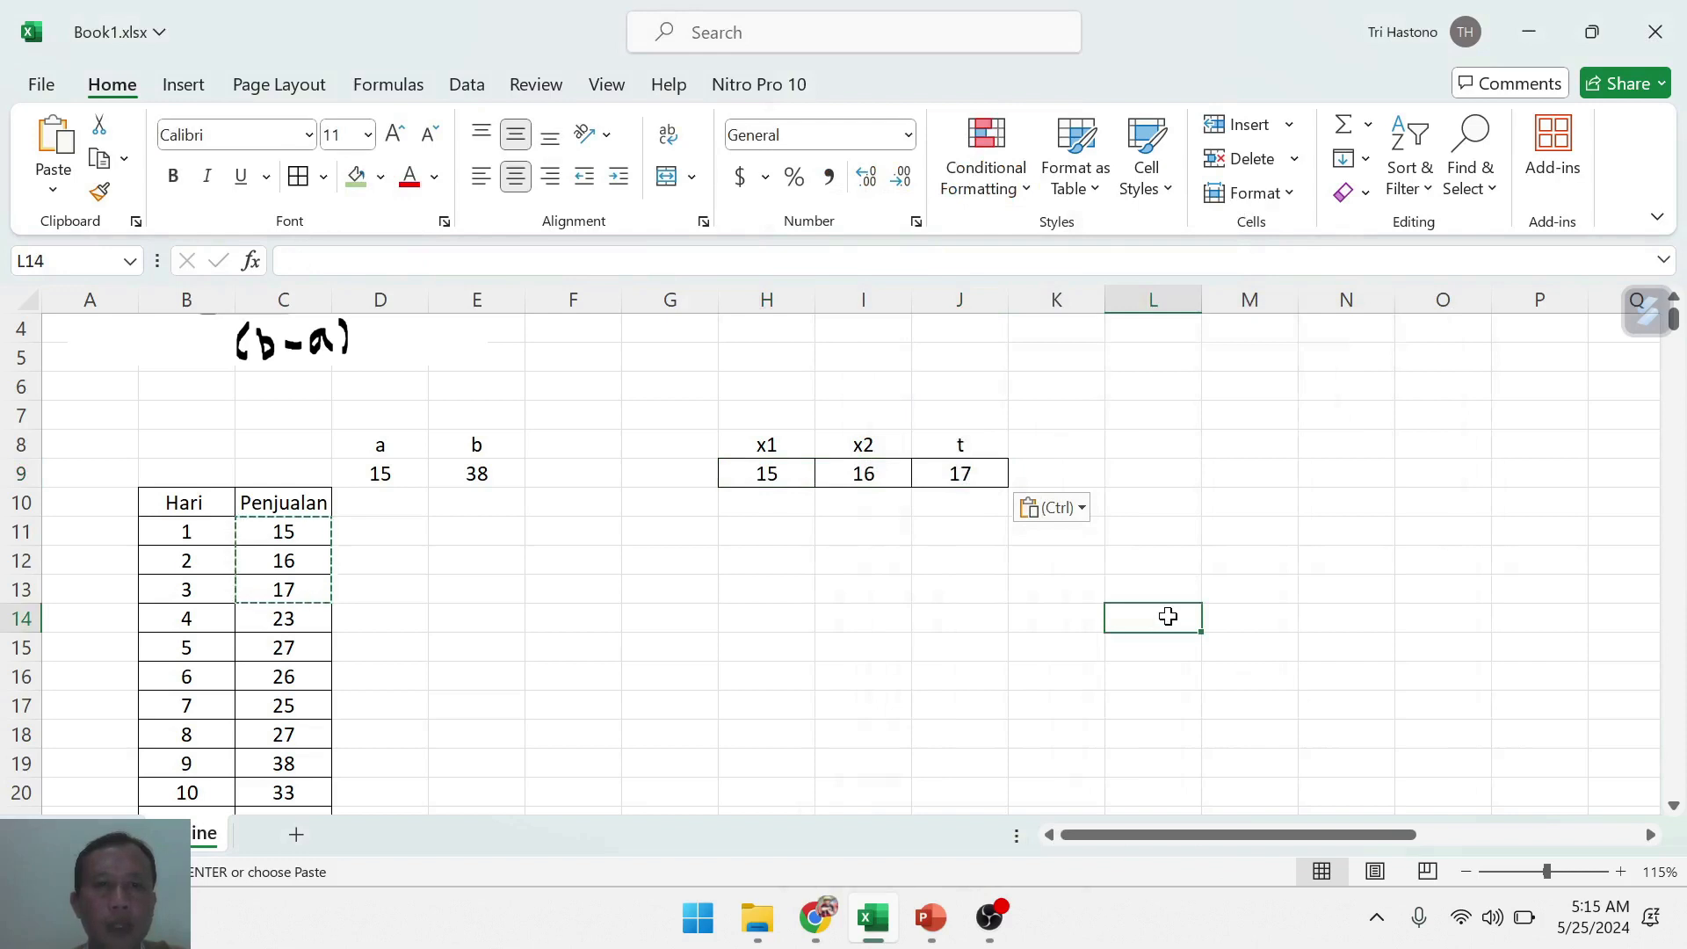
click(938, 582)
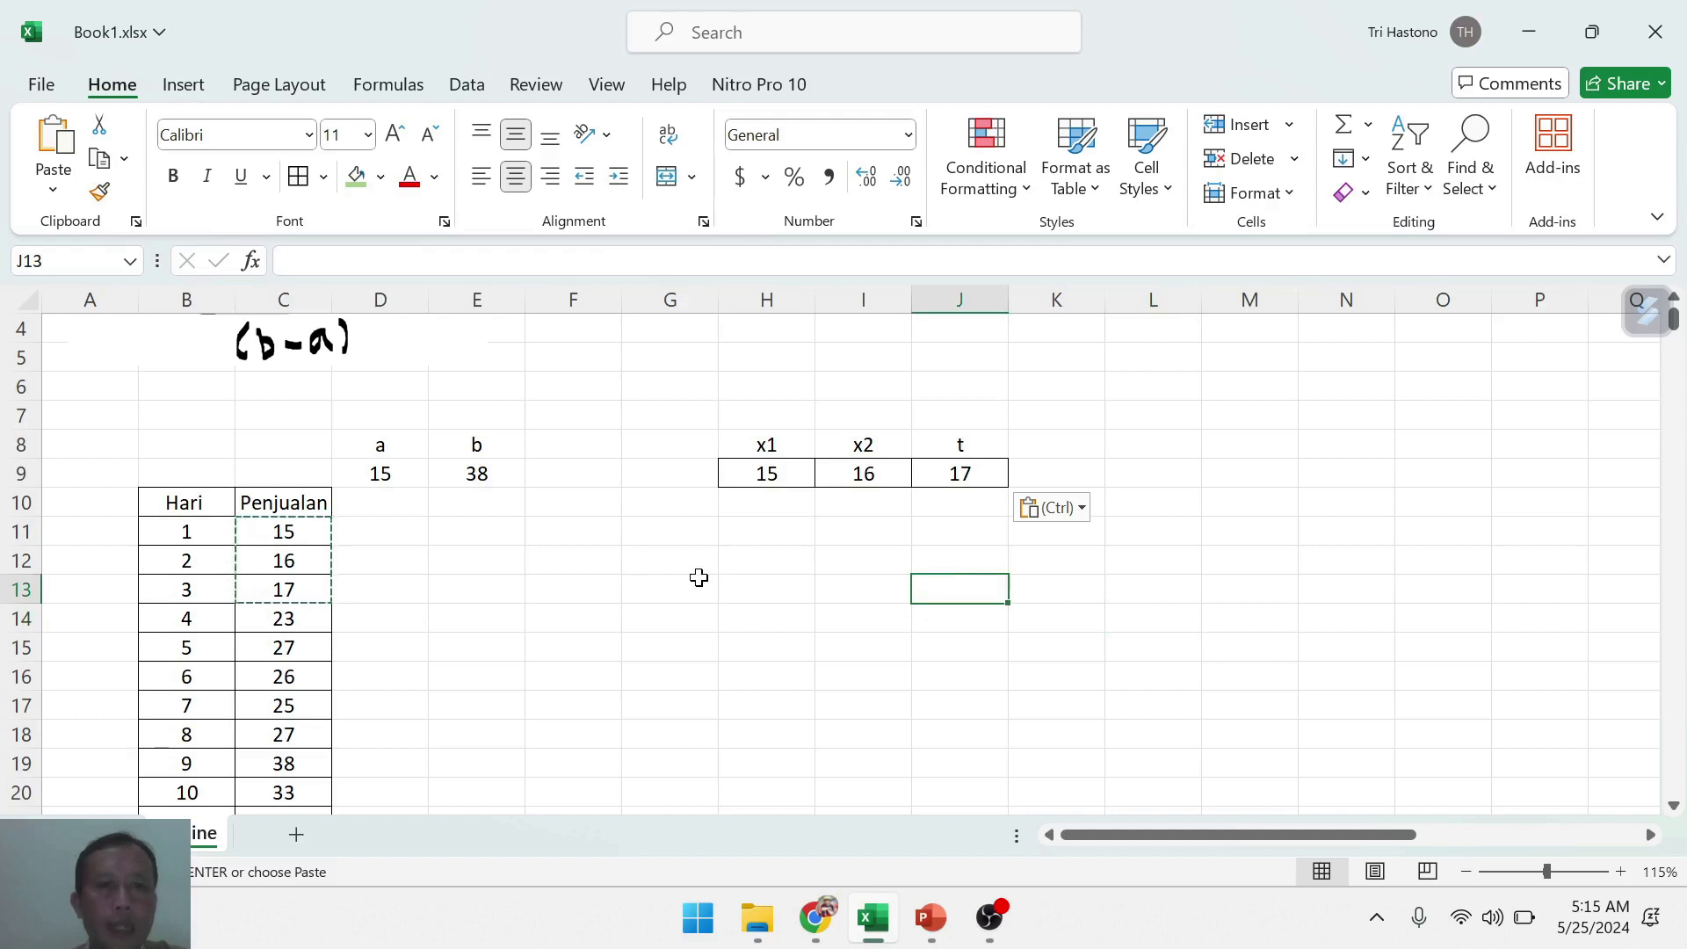
- Copy the sales values in C12:C14 and paste them transposed into the row starting at H10
drag(301, 559, 303, 621)
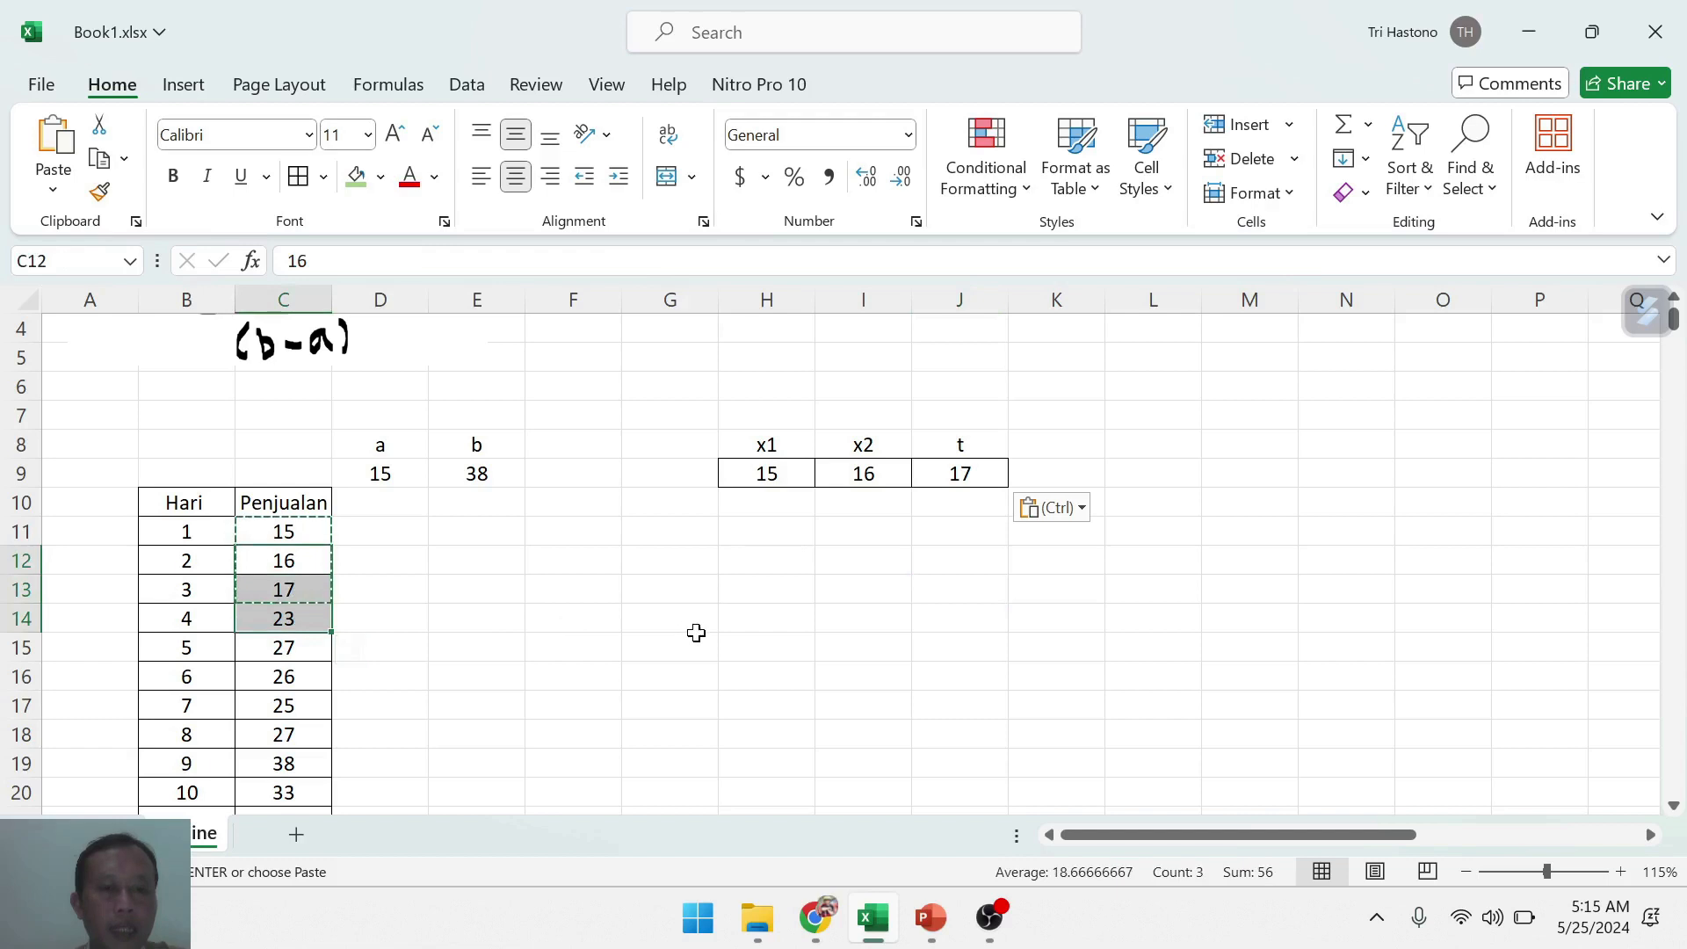
key(ctrl+c)
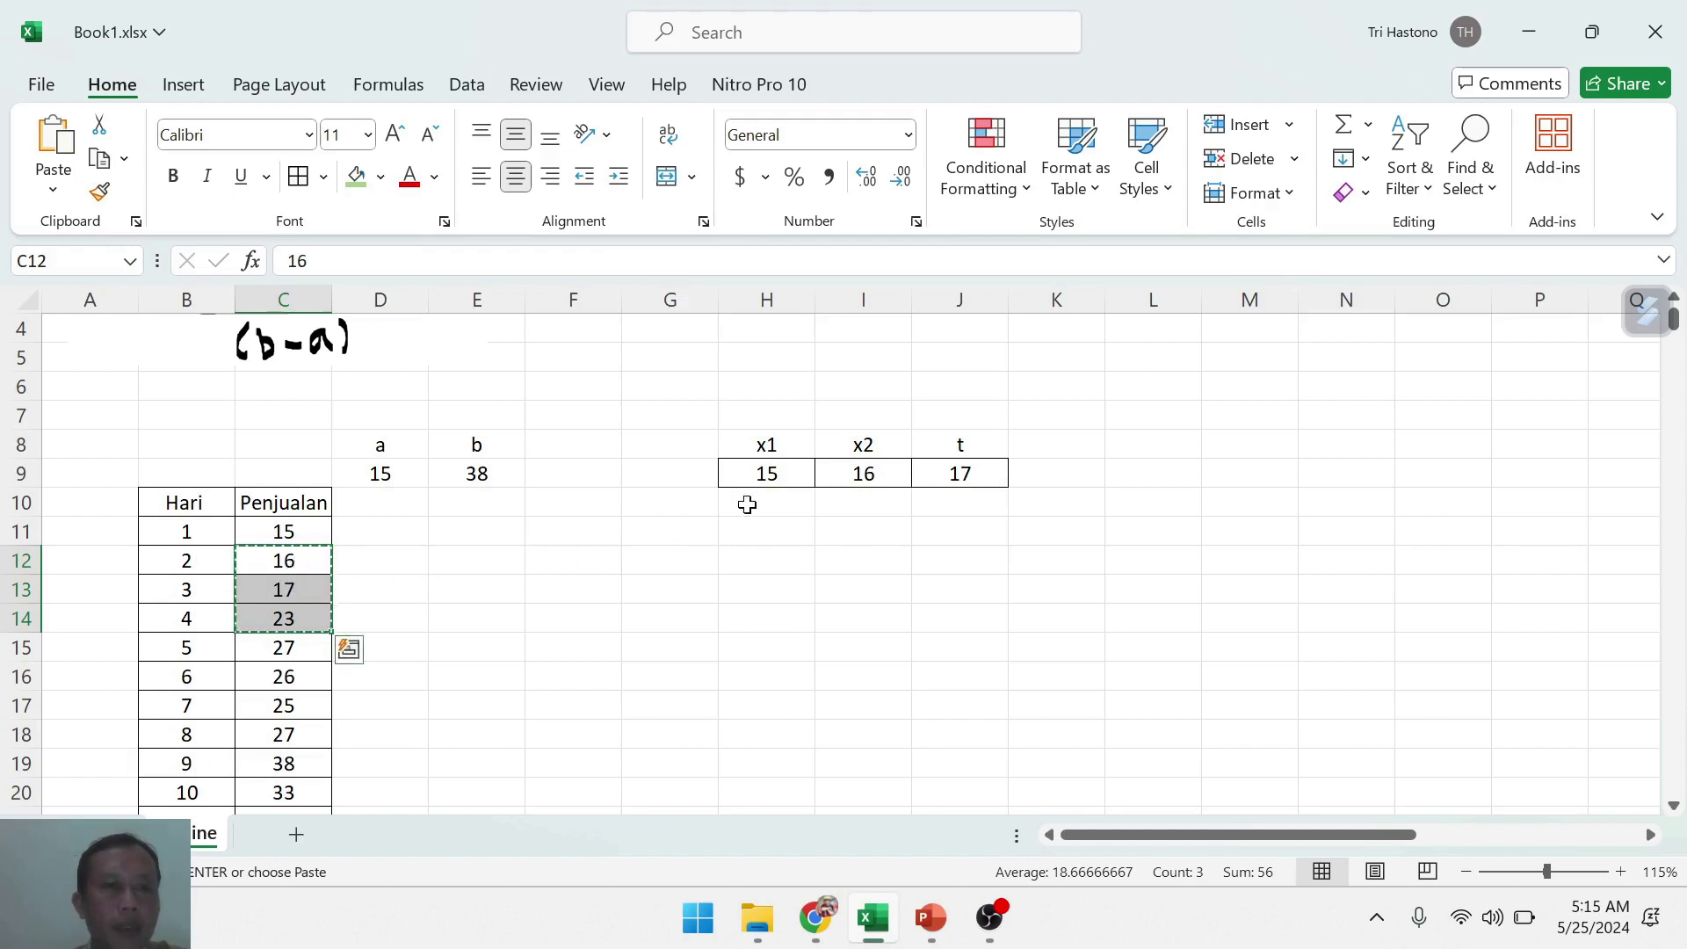
right_click(782, 501)
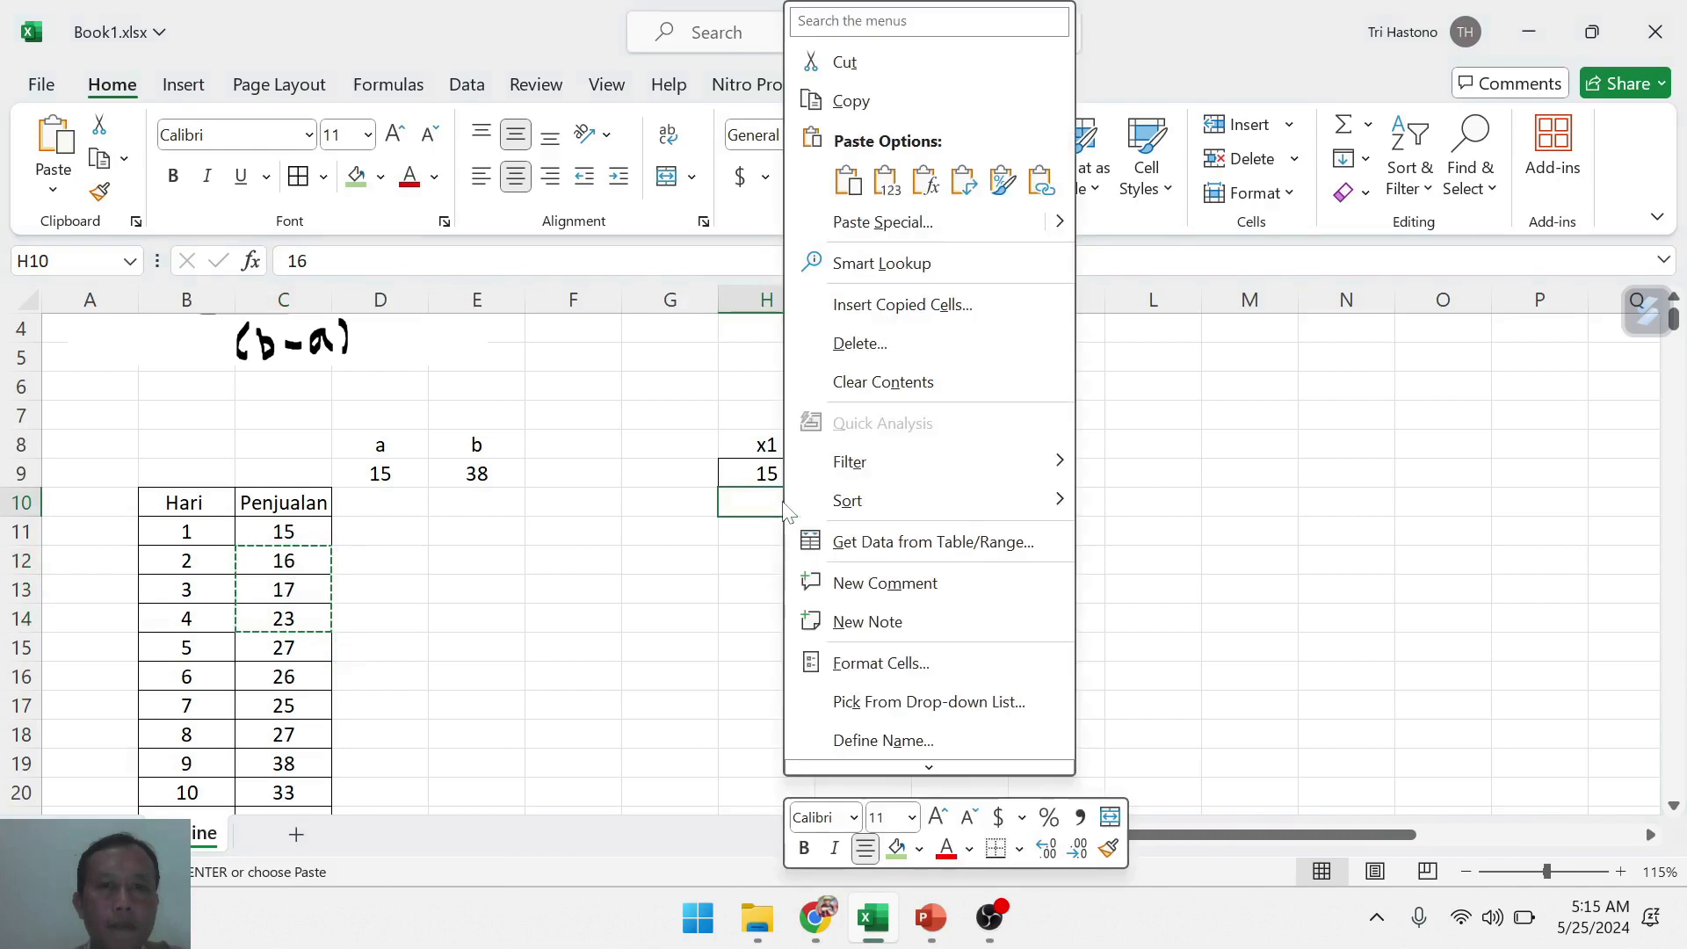
mouse_move(1065, 234)
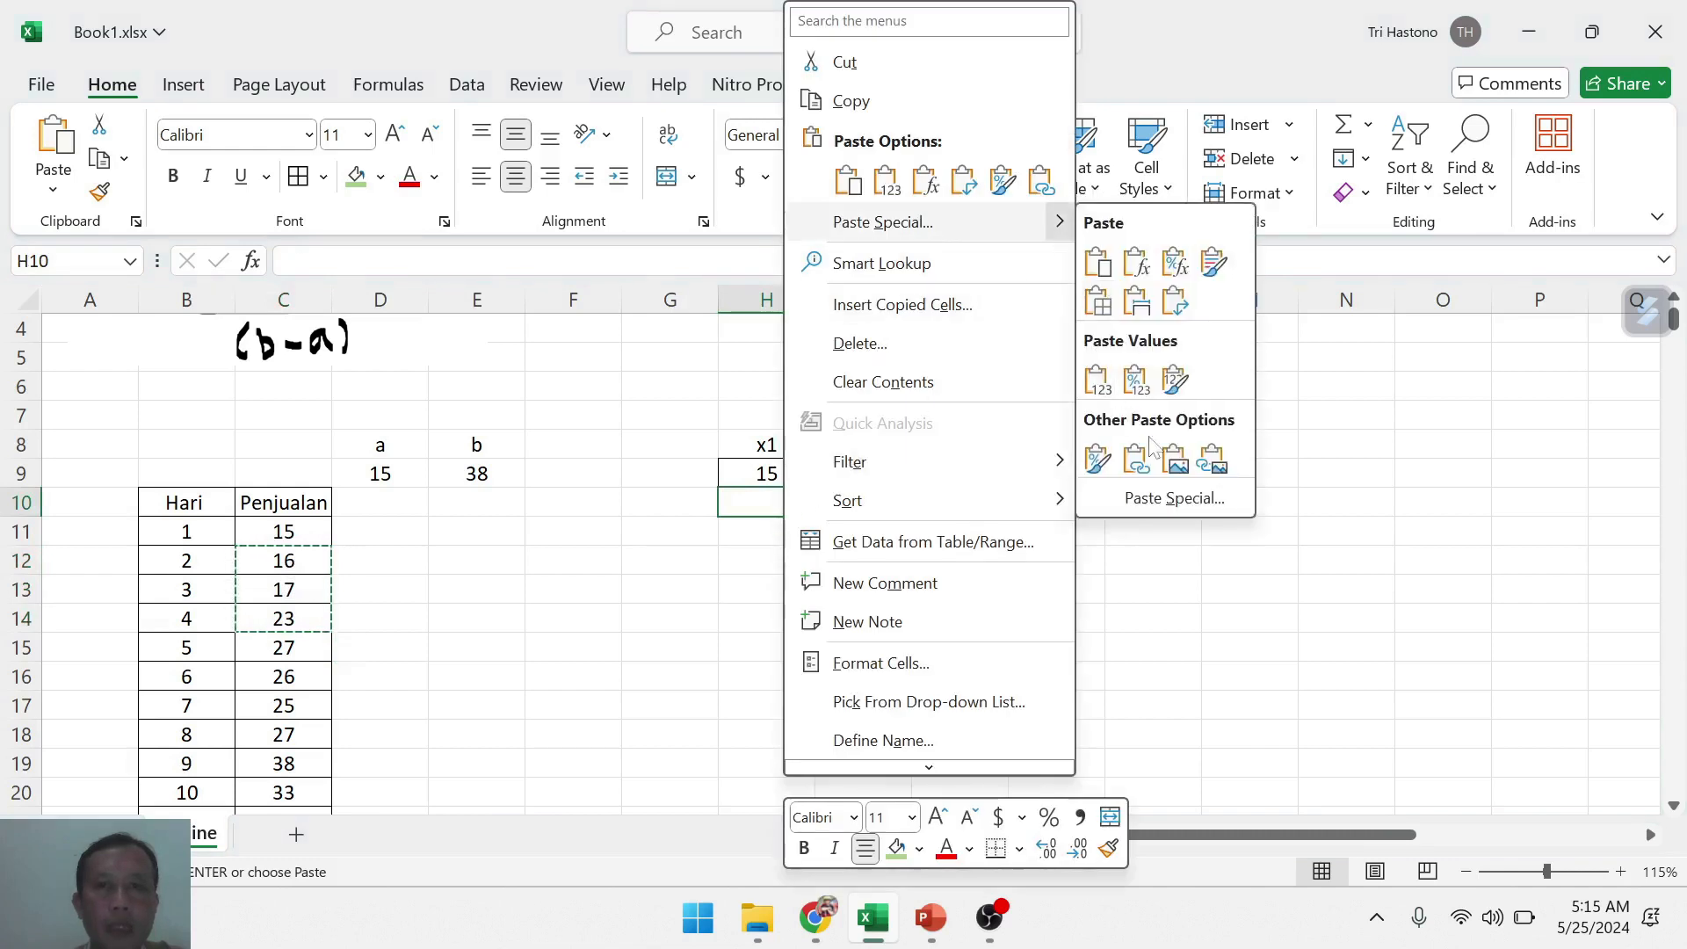
click(1163, 498)
click(1252, 684)
click(1297, 722)
click(1200, 631)
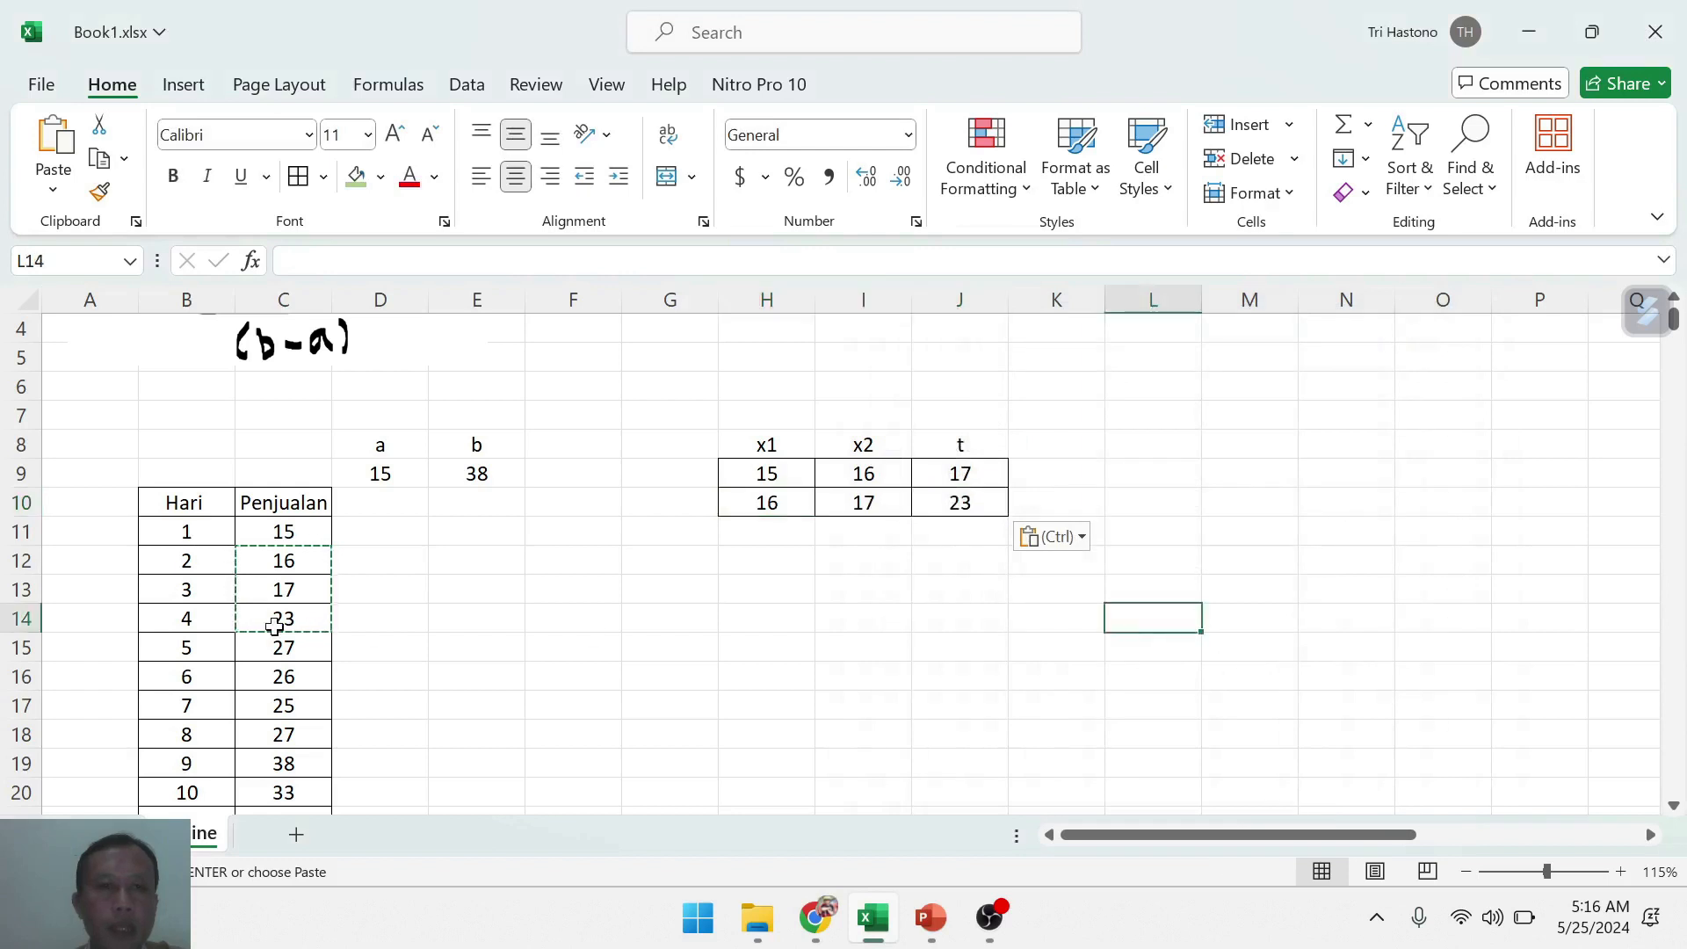
- Copy the sales values in C13:C15 and paste them transposed into the row starting at H11
click(293, 591)
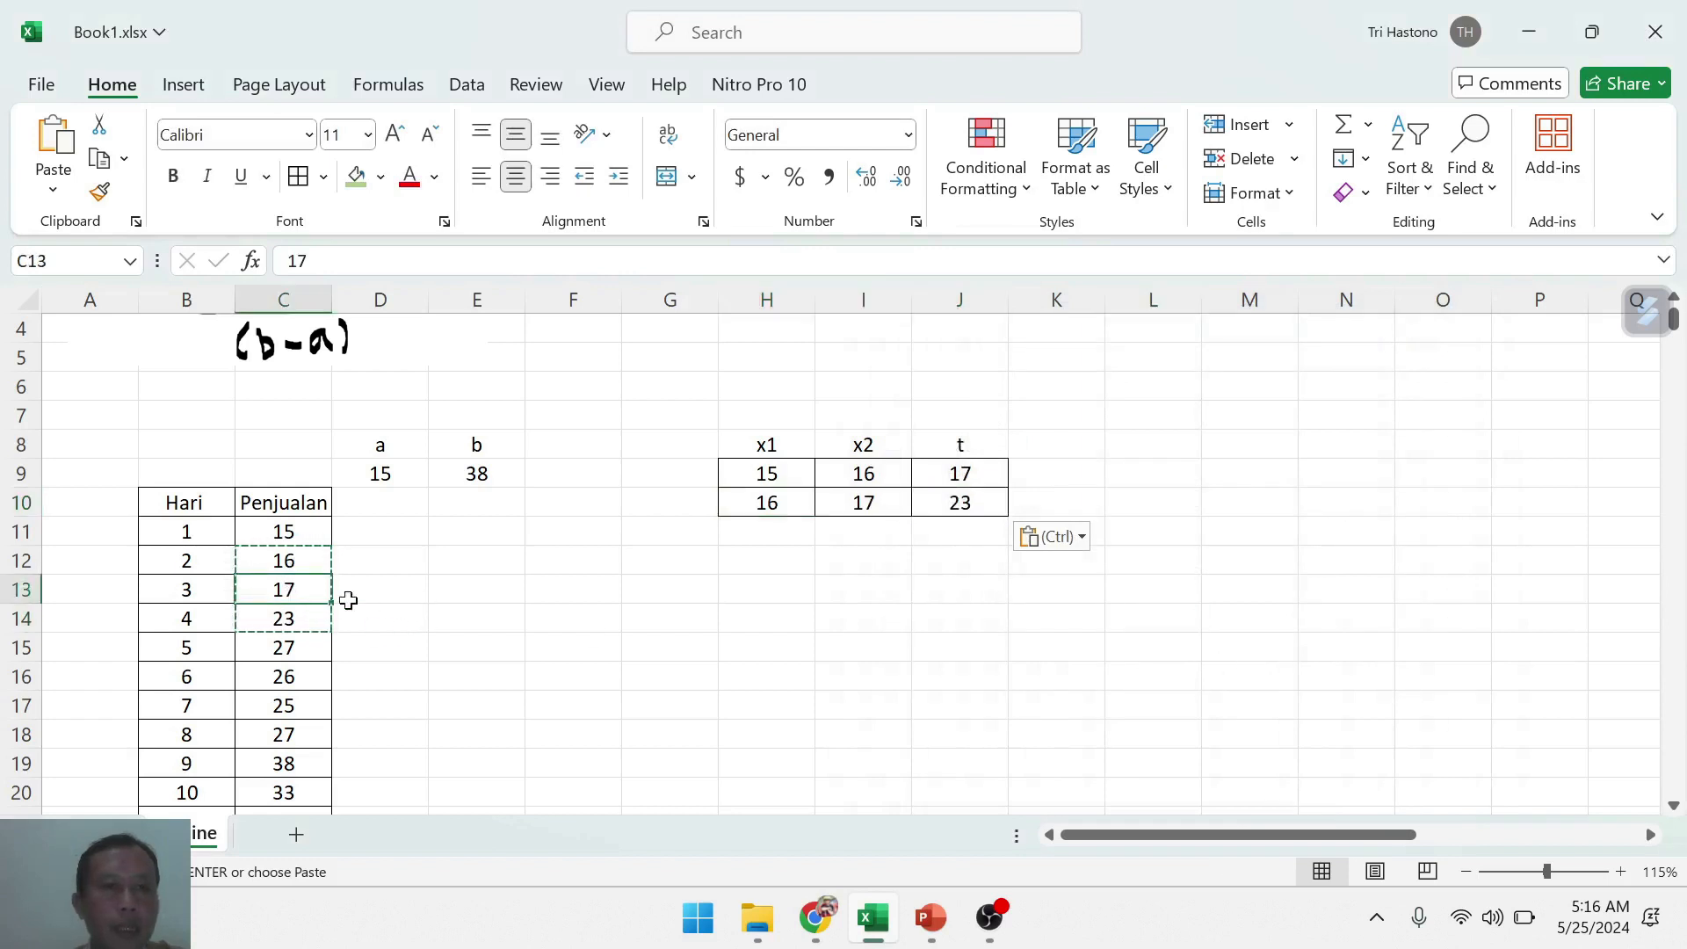
click(450, 590)
drag(292, 589, 283, 647)
key(ctrl+c)
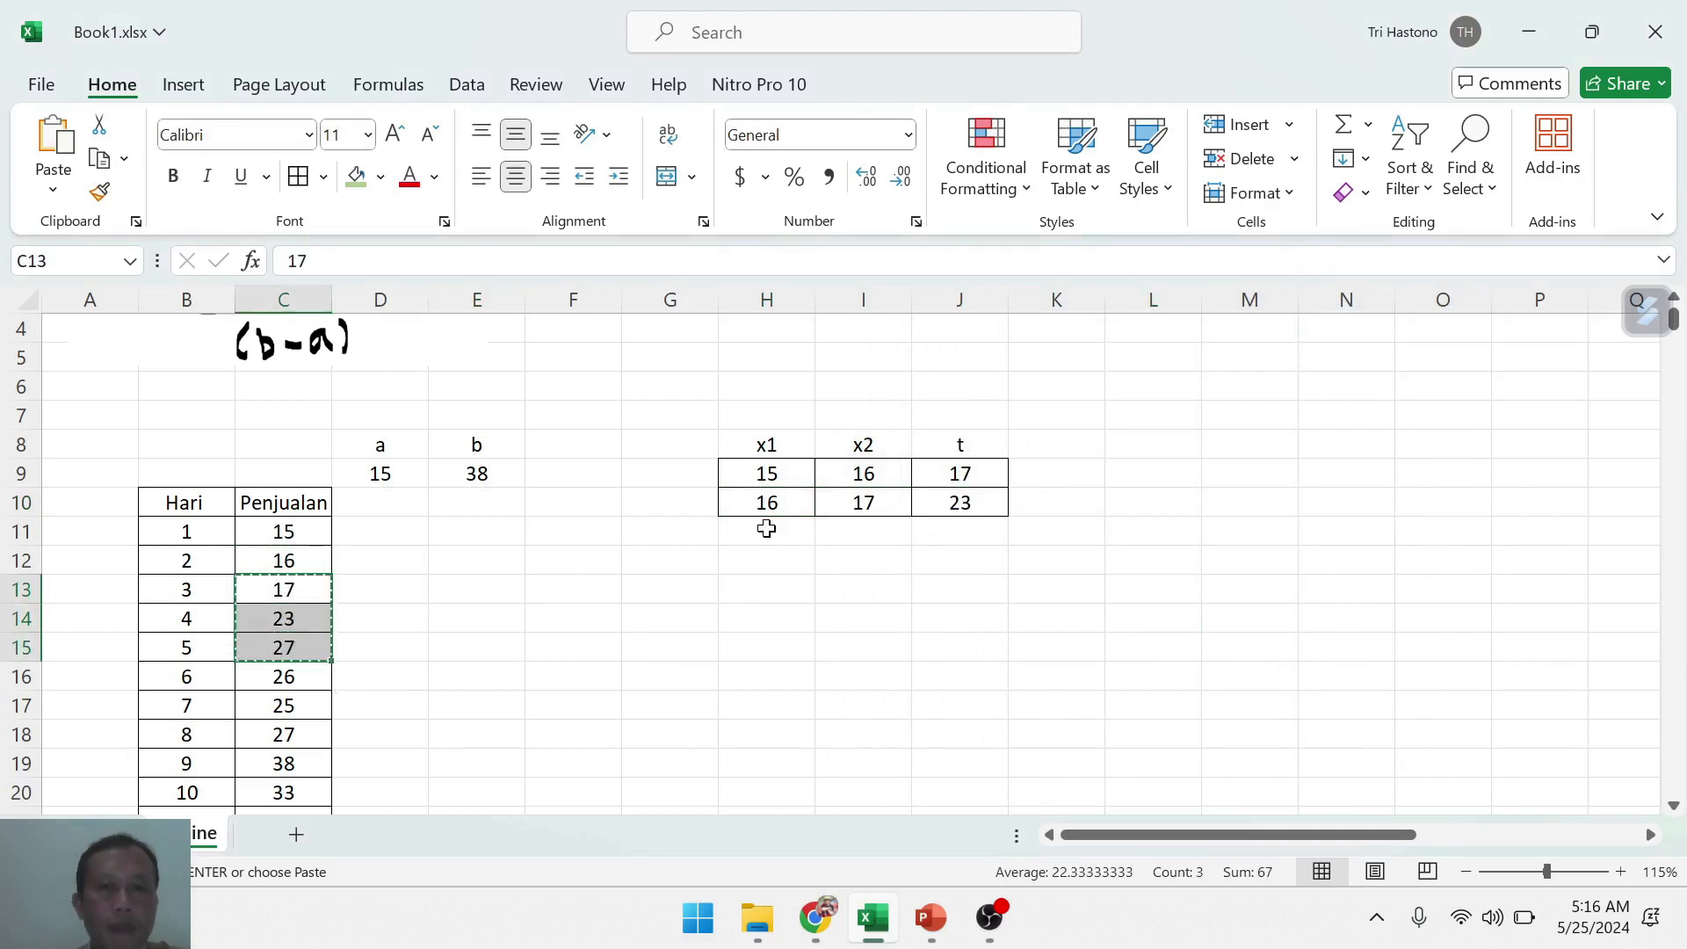
click(764, 528)
right_click(764, 527)
mouse_move(1050, 228)
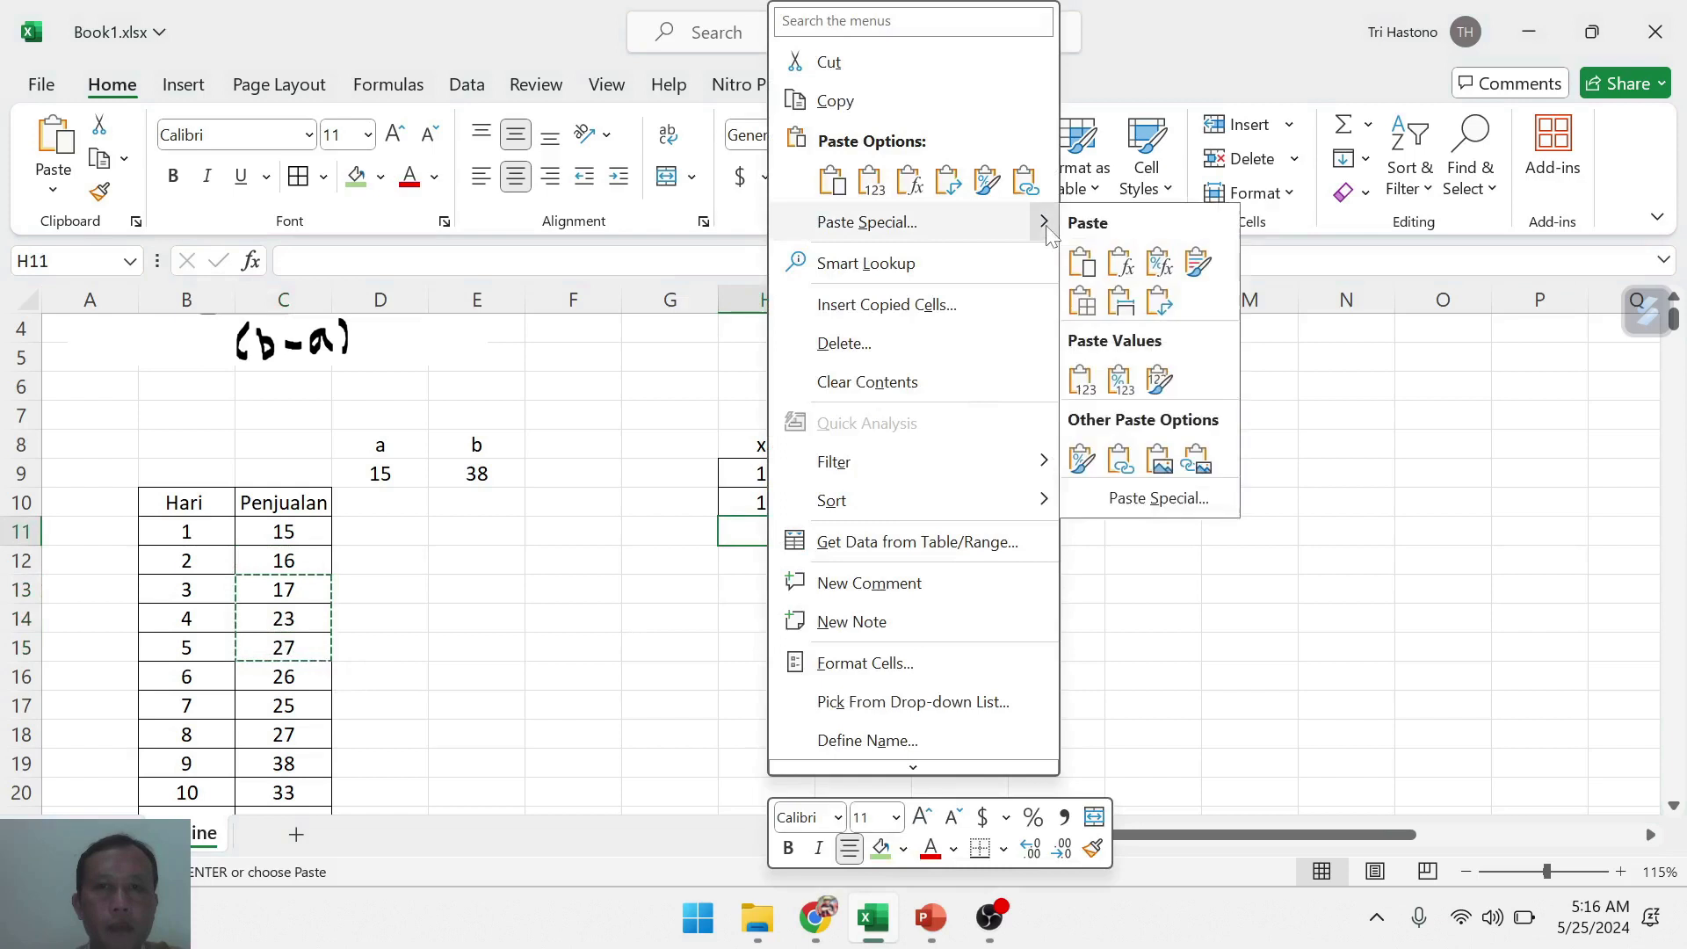
click(1157, 499)
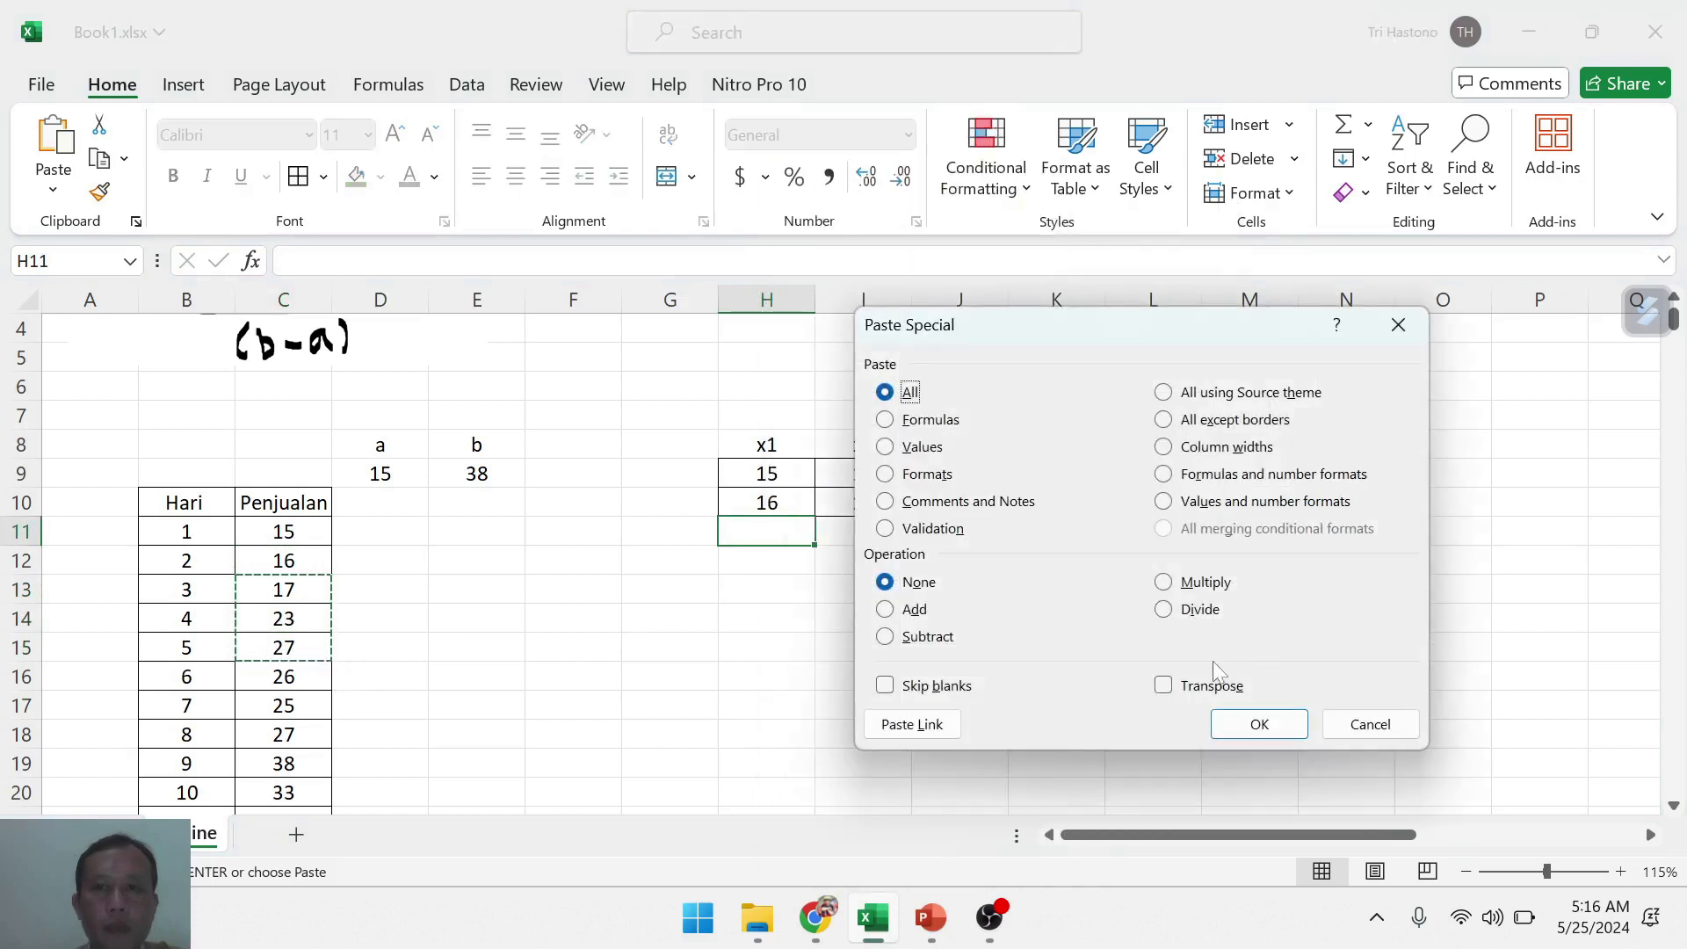
click(1211, 694)
click(1256, 723)
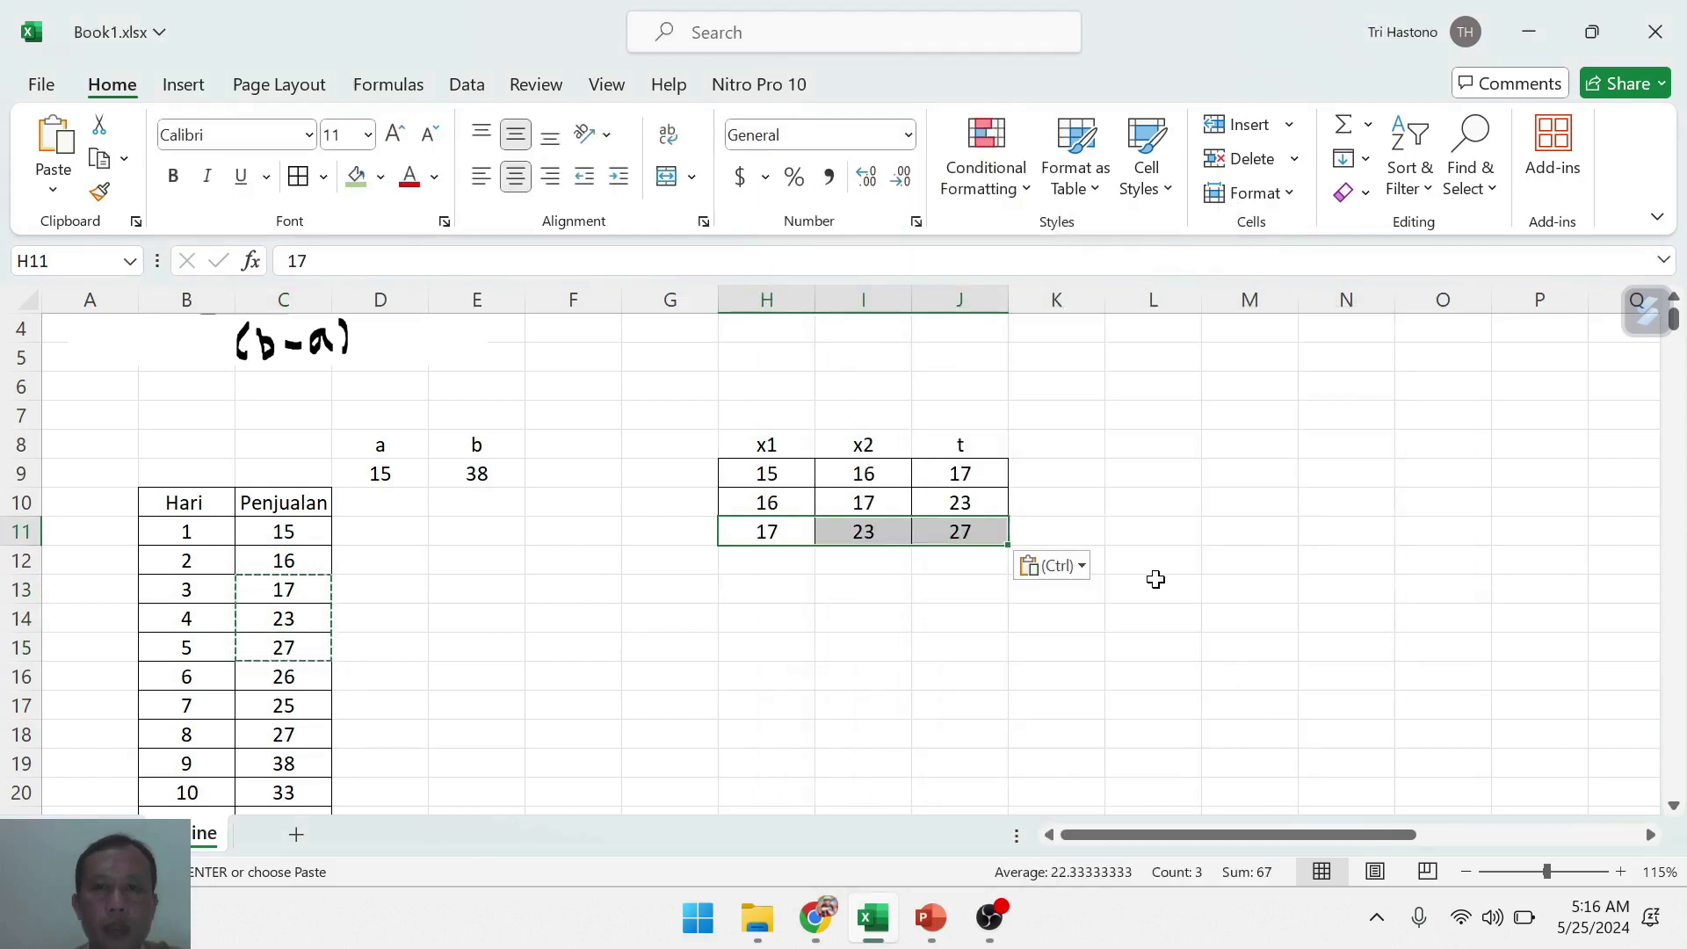
click(1177, 587)
- Copy the sales values in C14:C16 and paste them transposed into the row starting at H12
scroll(319, 640, down, 2)
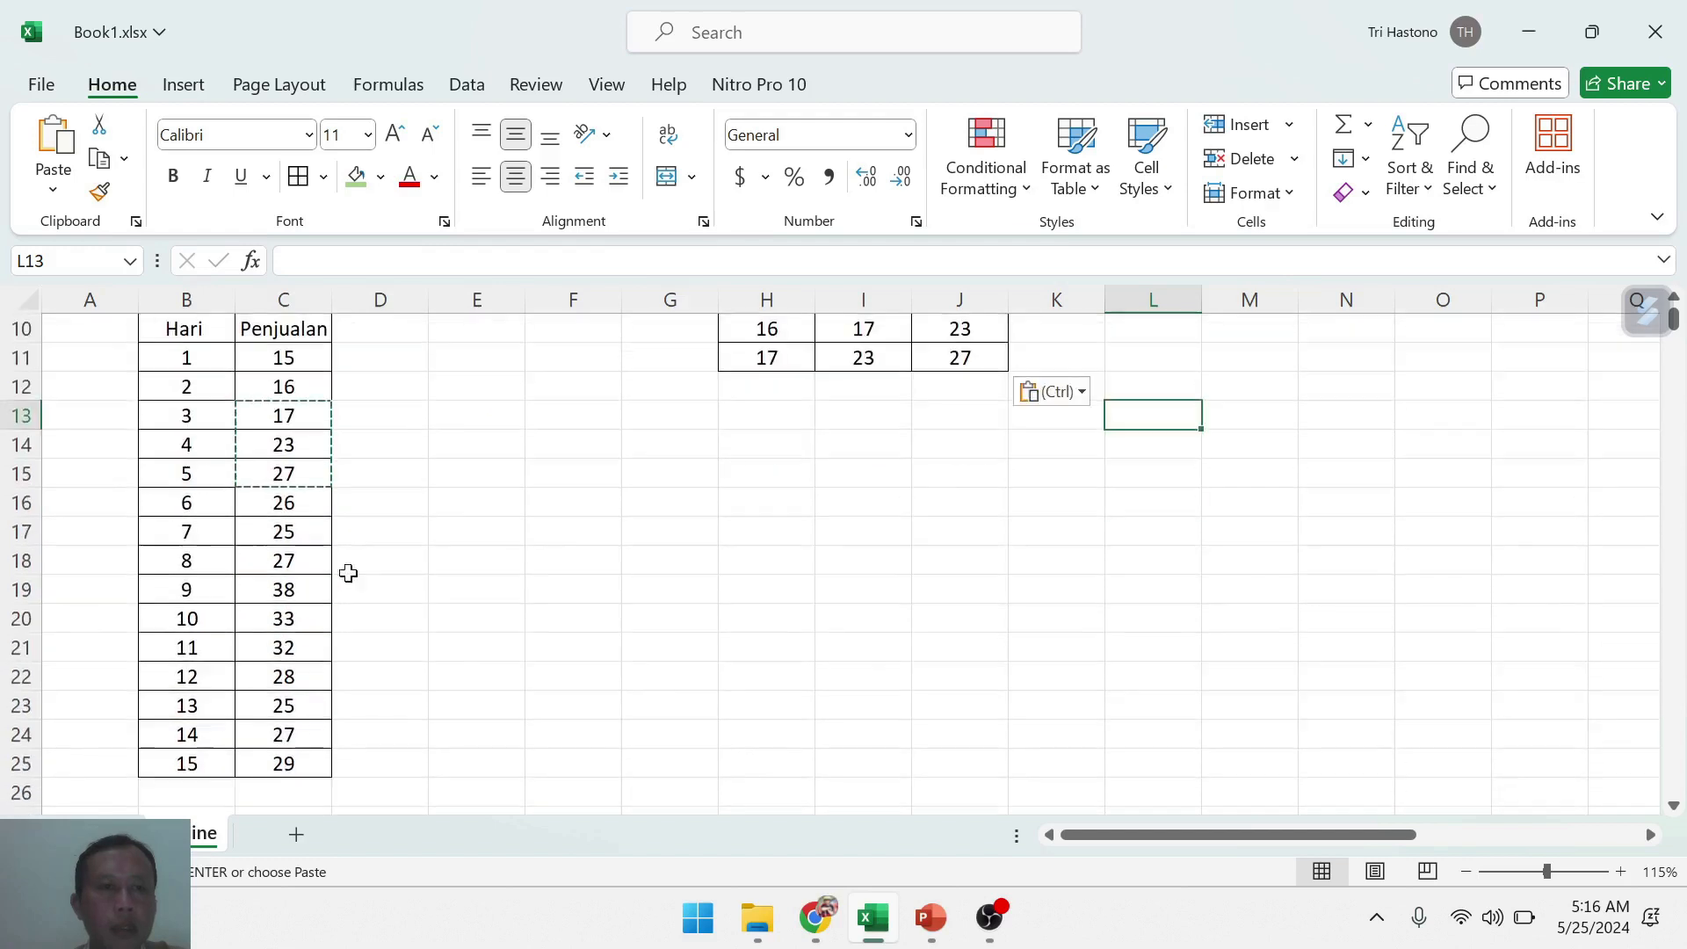
drag(294, 443, 295, 503)
right_click(767, 392)
mouse_move(1044, 334)
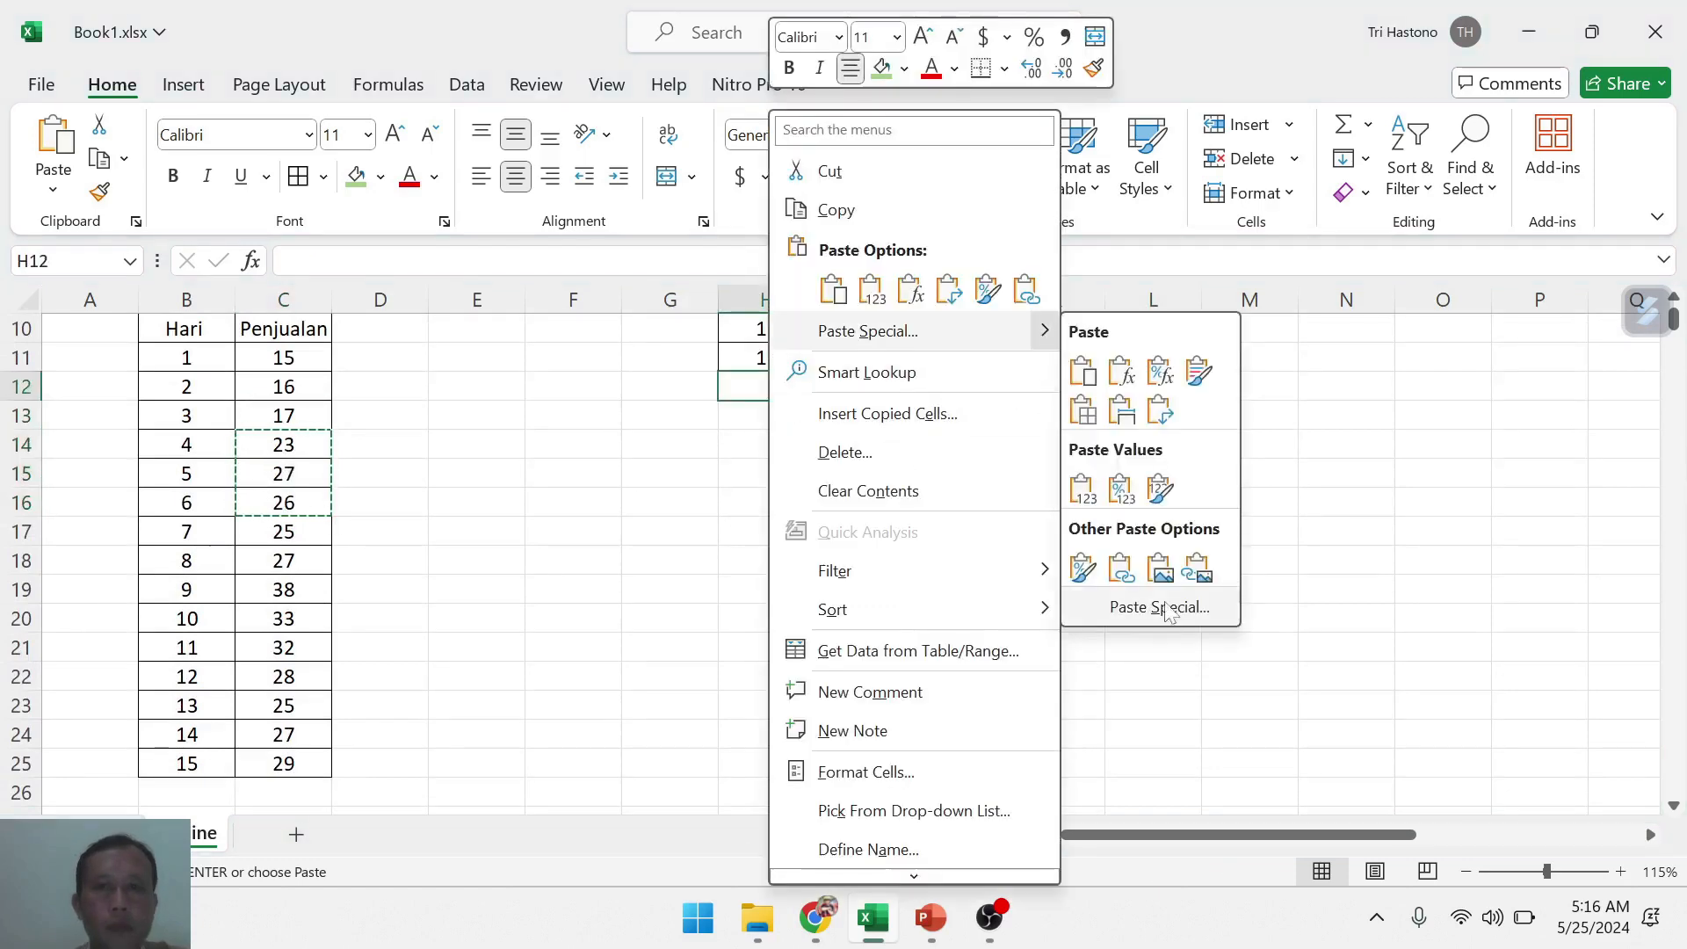
click(1160, 606)
click(1186, 788)
click(1281, 829)
- Copy the sales values in C15:C17 and paste them transposed into the row starting at H13
drag(290, 474, 283, 764)
key(ctrl+c)
right_click(772, 416)
click(1046, 339)
click(1187, 788)
click(1281, 829)
- Copy the sales values in C16:C18 and paste them transposed into the row starting at H14
key(ctrl+c)
right_click(782, 446)
click(1065, 339)
click(1190, 785)
click(1286, 826)
- Copy the sales values in C17:C19 and paste them transposed into the row starting at H15
key(ctrl+c)
right_click(777, 474)
click(967, 219)
click(1215, 689)
click(1312, 727)
- Copy the sales values in C18:C20 and paste them transposed into the row starting at H16
key(ctrl+c)
right_click(767, 503)
mouse_move(885, 219)
click(1175, 498)
click(1190, 691)
click(1286, 729)
- Copy the sales values in C19:C21 and paste them transposed into the row starting at H17
key(ctrl+c)
right_click(767, 531)
click(1160, 517)
click(1191, 691)
click(1286, 730)
- Copy the sales values in C20:C22 and paste them transposed into the row starting at H18
key(ctrl+c)
right_click(767, 561)
click(1160, 516)
click(1191, 691)
click(1285, 729)
- Copy the sales values in C21:C23 and paste them transposed into the row starting at H19
key(ctrl+c)
right_click(767, 590)
click(1160, 517)
click(1190, 691)
click(1286, 729)
- Copy the sales values in C22:C24 and paste them transposed into the row starting at H20
key(ctrl+c)
right_click(767, 619)
click(1160, 517)
click(1206, 690)
click(1302, 729)
- Copy the sales values in C23:C25 and paste them transposed into the row starting at H21
key(ctrl+c)
right_click(767, 648)
click(866, 218)
click(1207, 691)
click(1303, 729)
click(1270, 592)
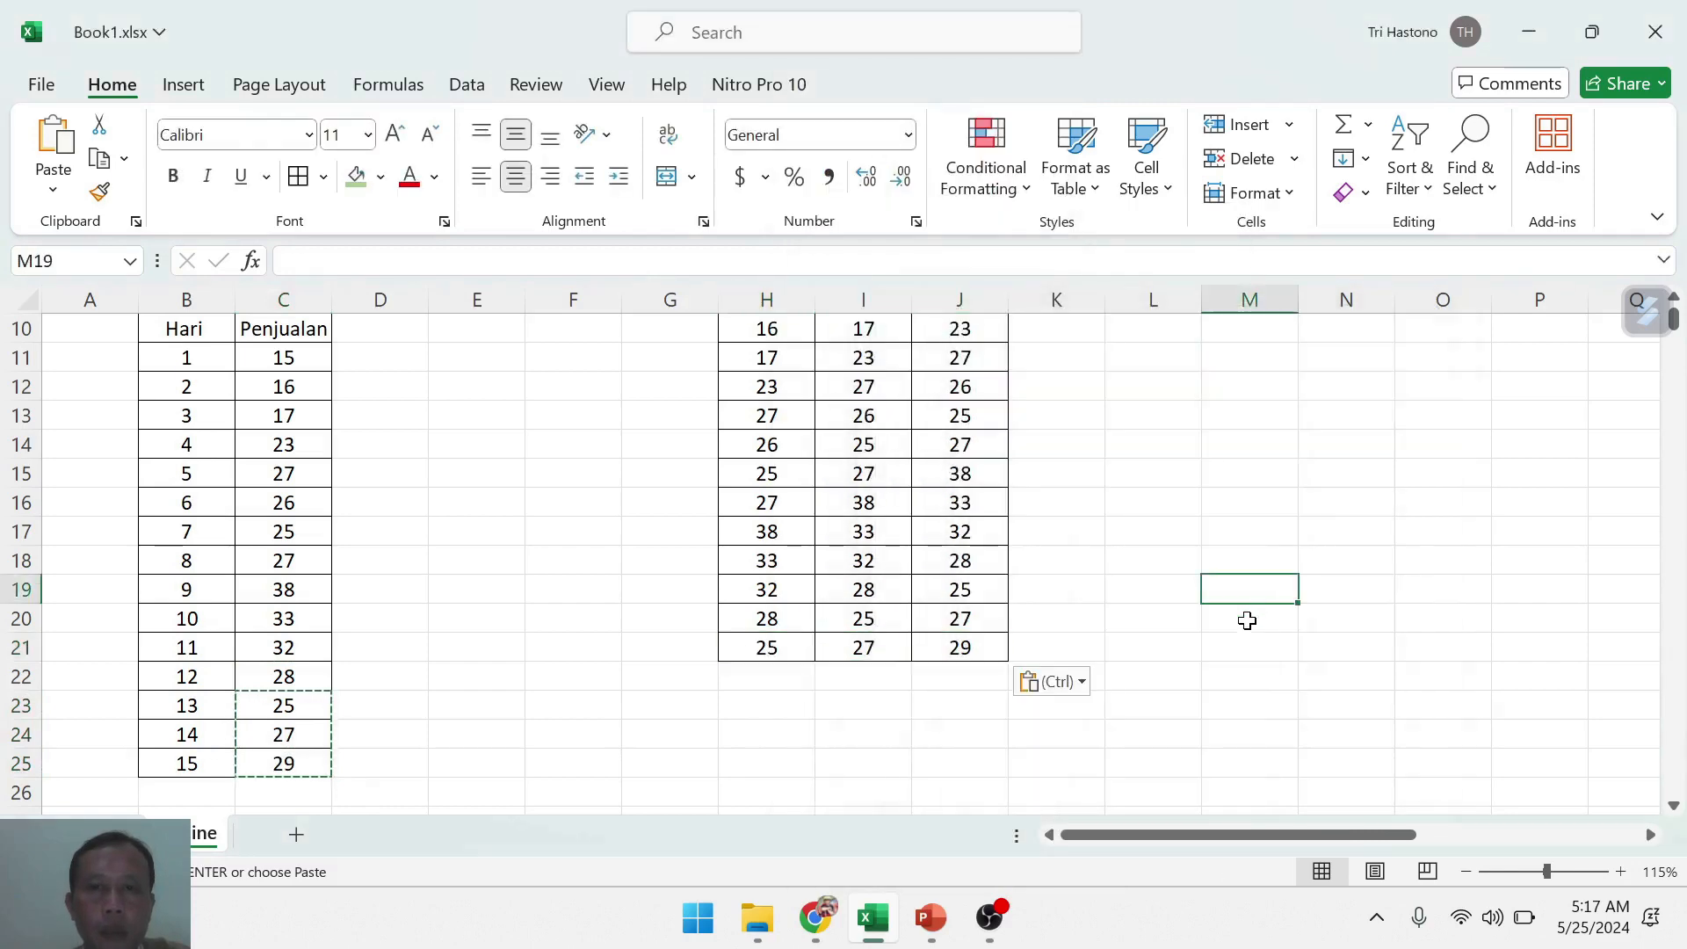
- Number the rows of the x1, x2, t table from 1 to 13 as a filled series in G9:G21
scroll(1152, 645, up, 2)
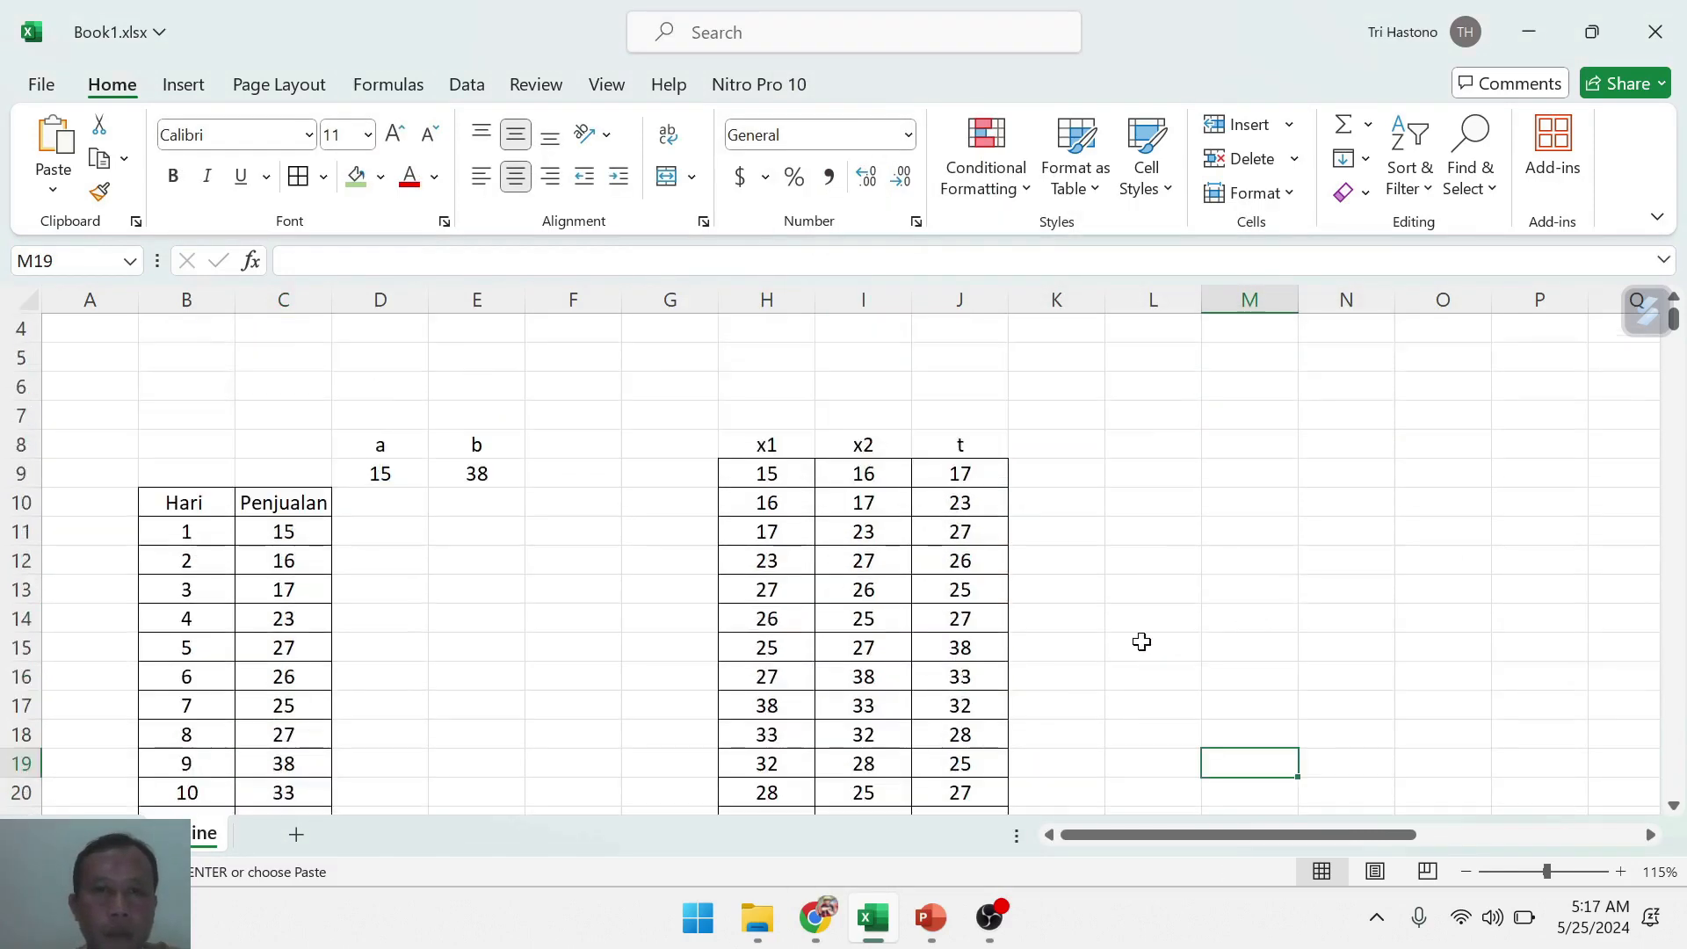
scroll(291, 555, down, 2)
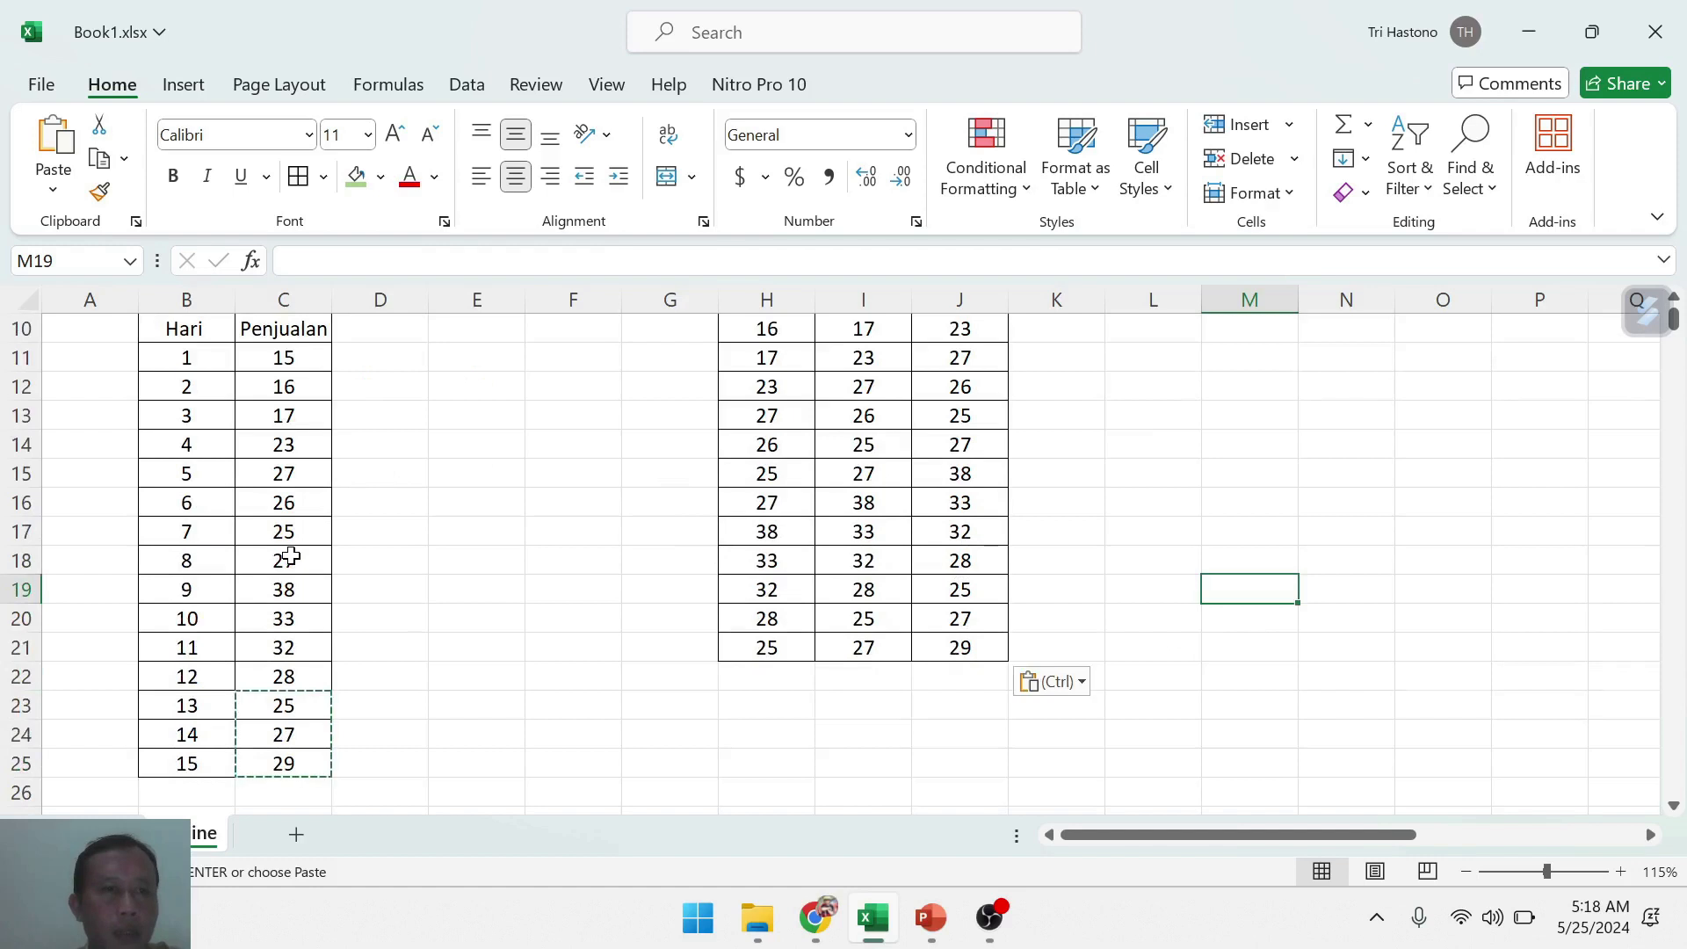
scroll(483, 576, up, 2)
click(693, 479)
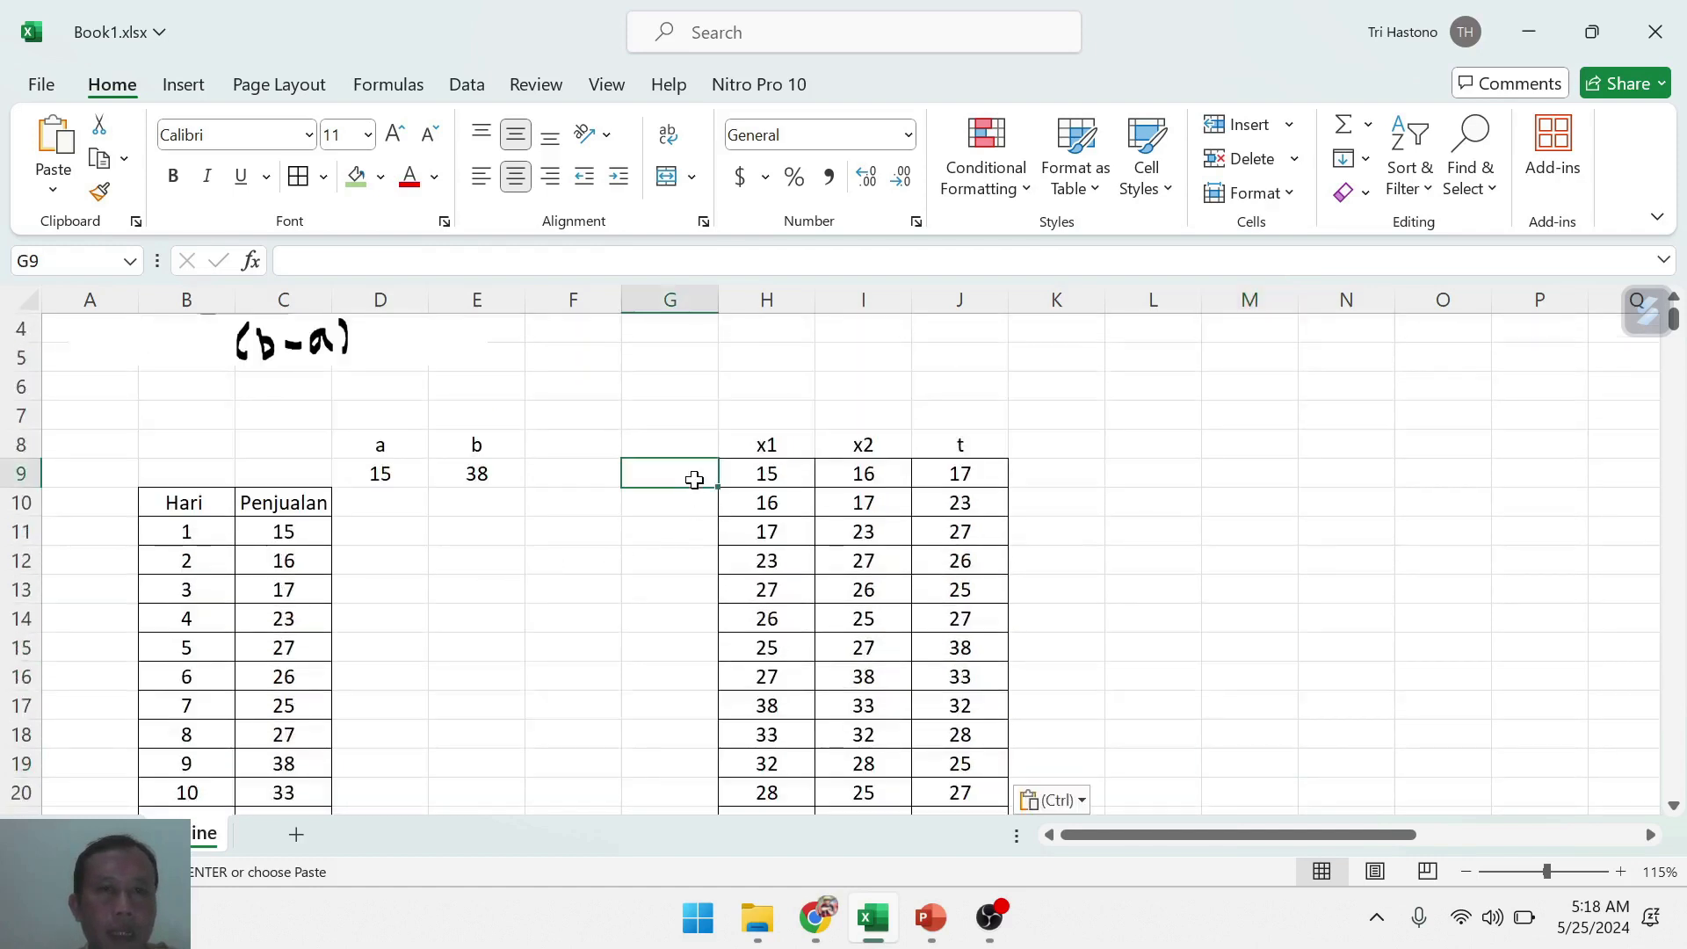
text(1)
click(654, 553)
click(666, 478)
drag(717, 486, 675, 766)
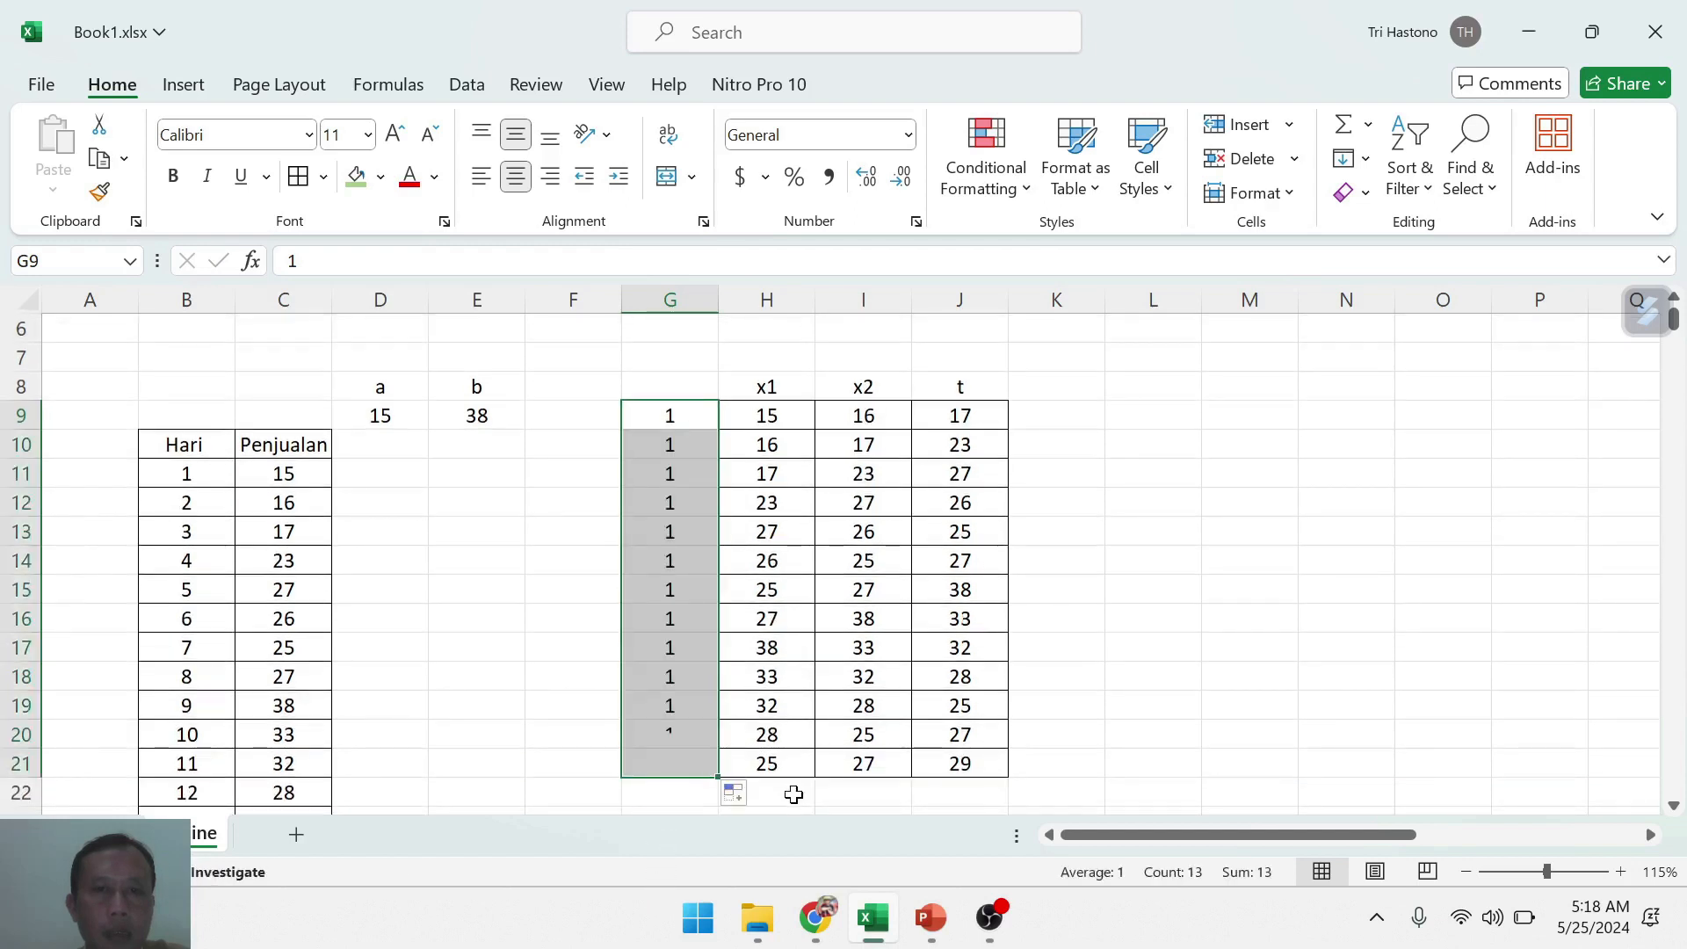
click(734, 792)
click(782, 666)
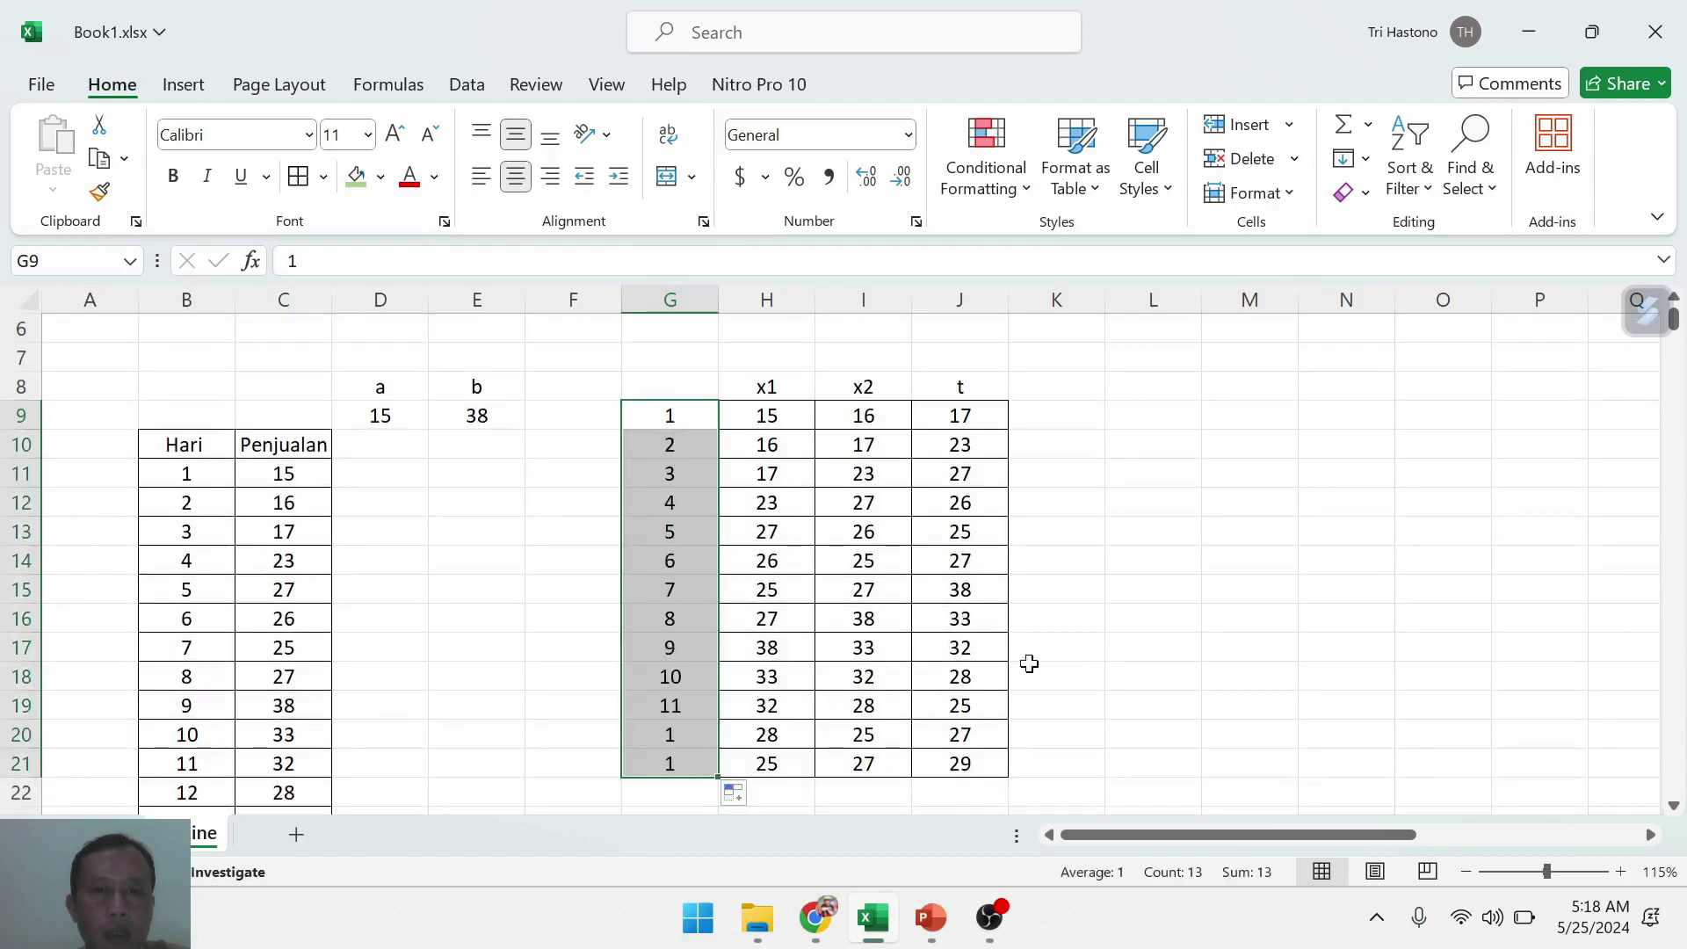
click(1272, 611)
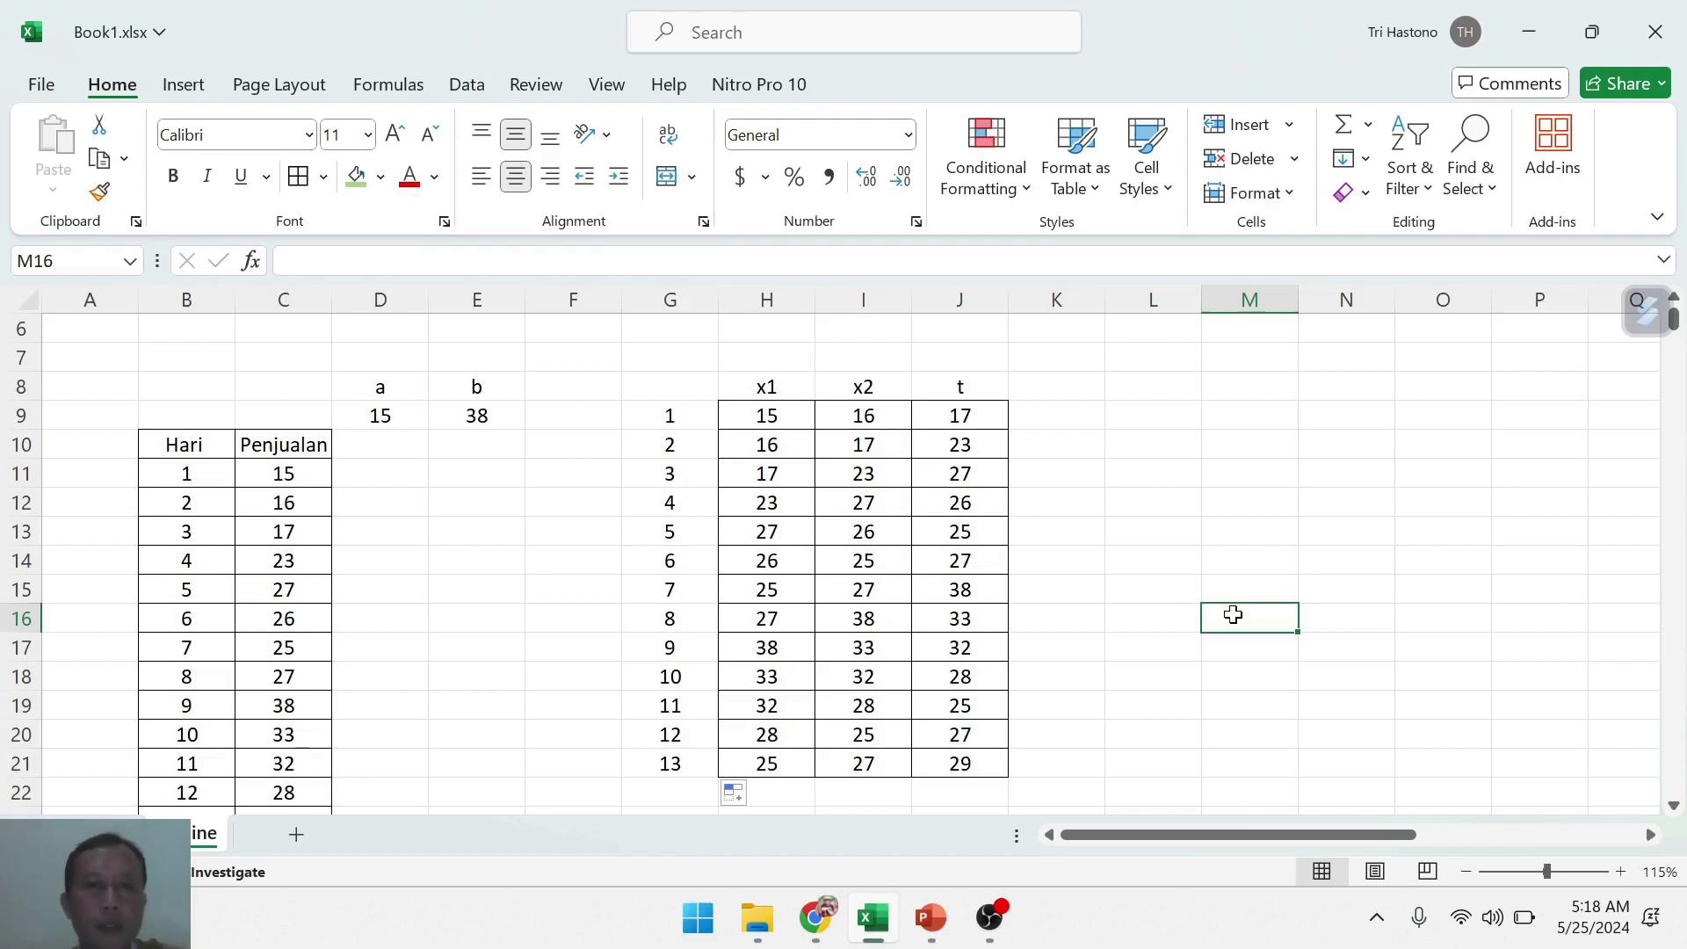
click(537, 580)
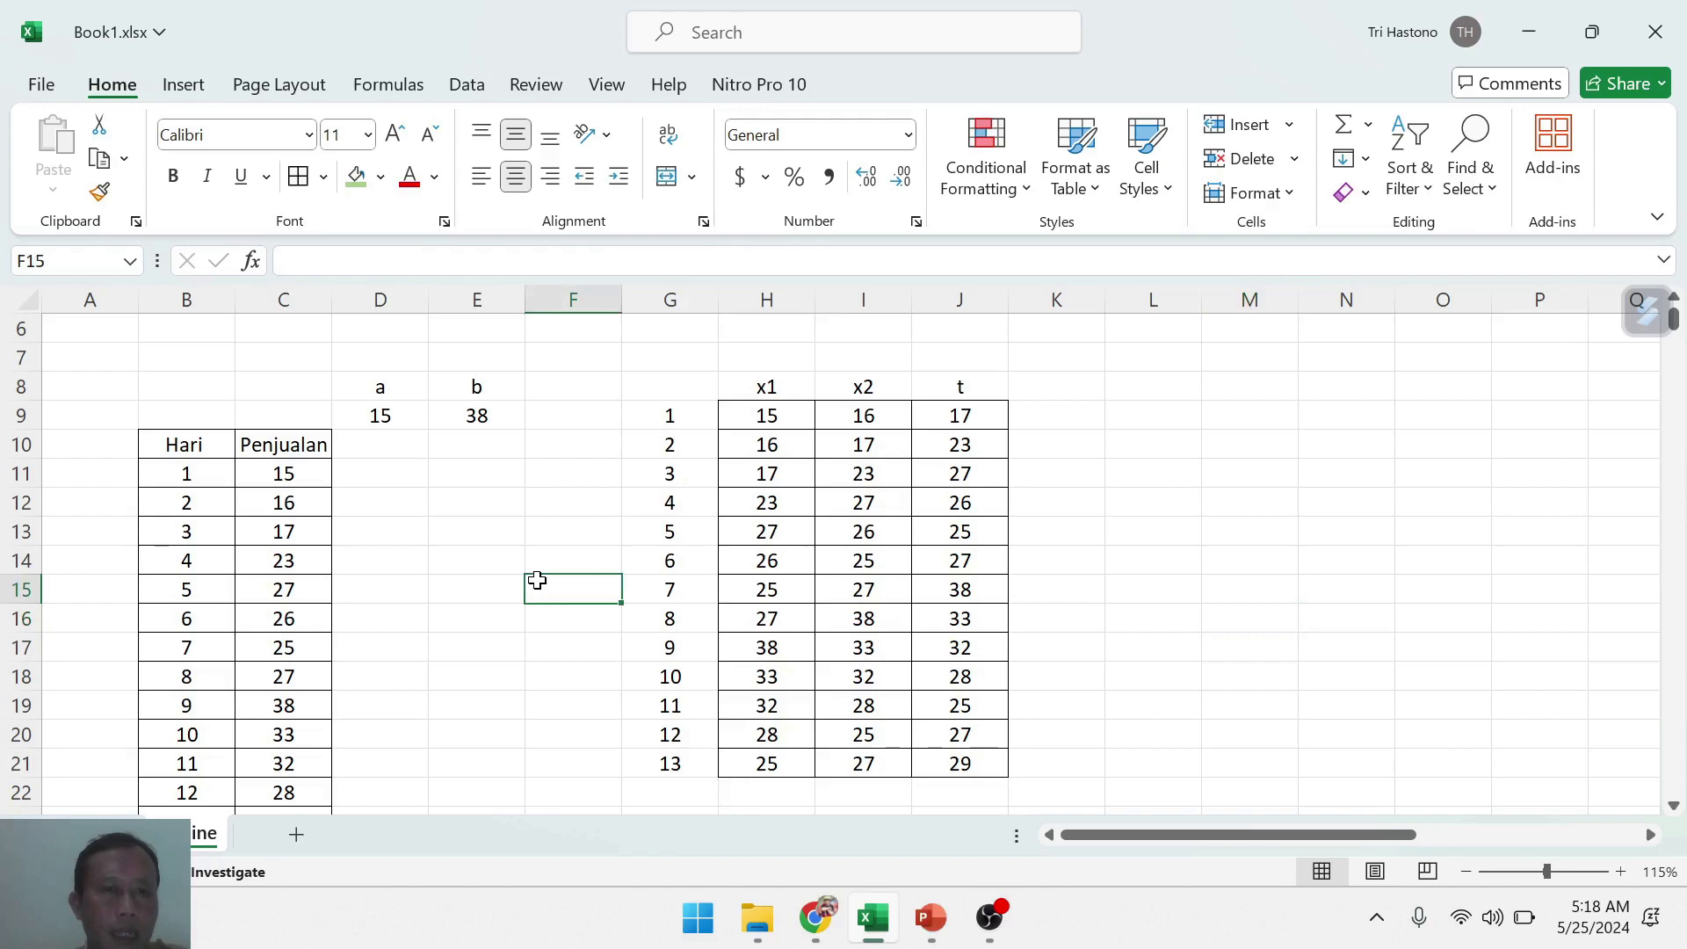
scroll(537, 580, down, 2)
scroll(541, 580, up, 2)
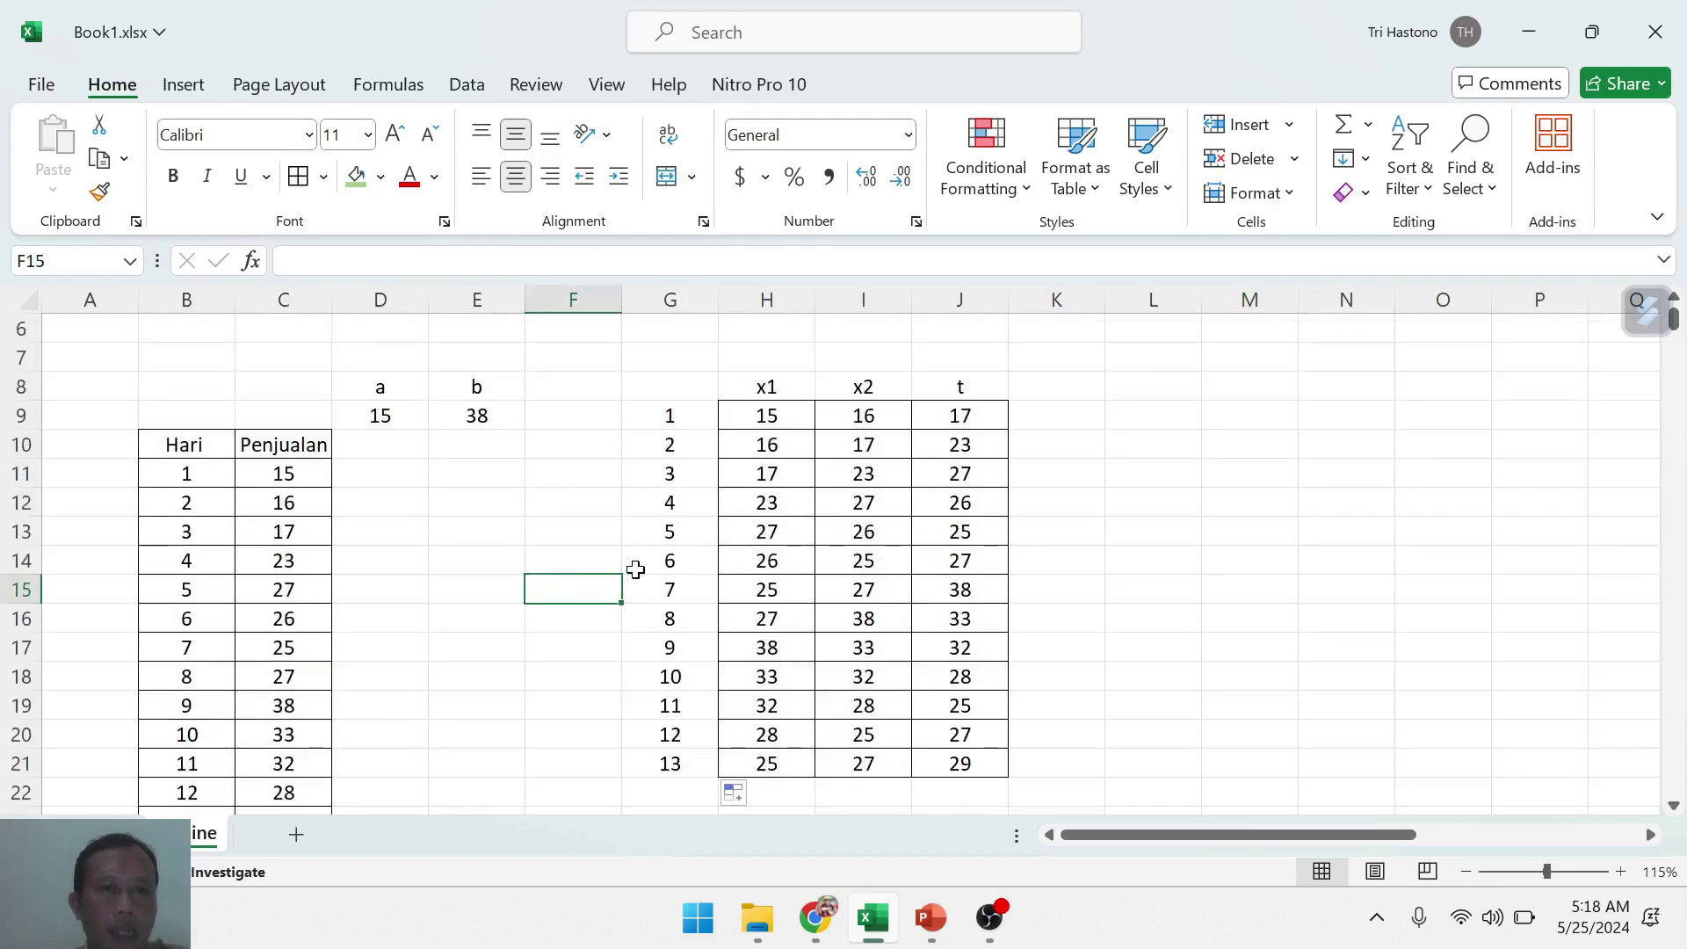
scroll(635, 570, down, 1)
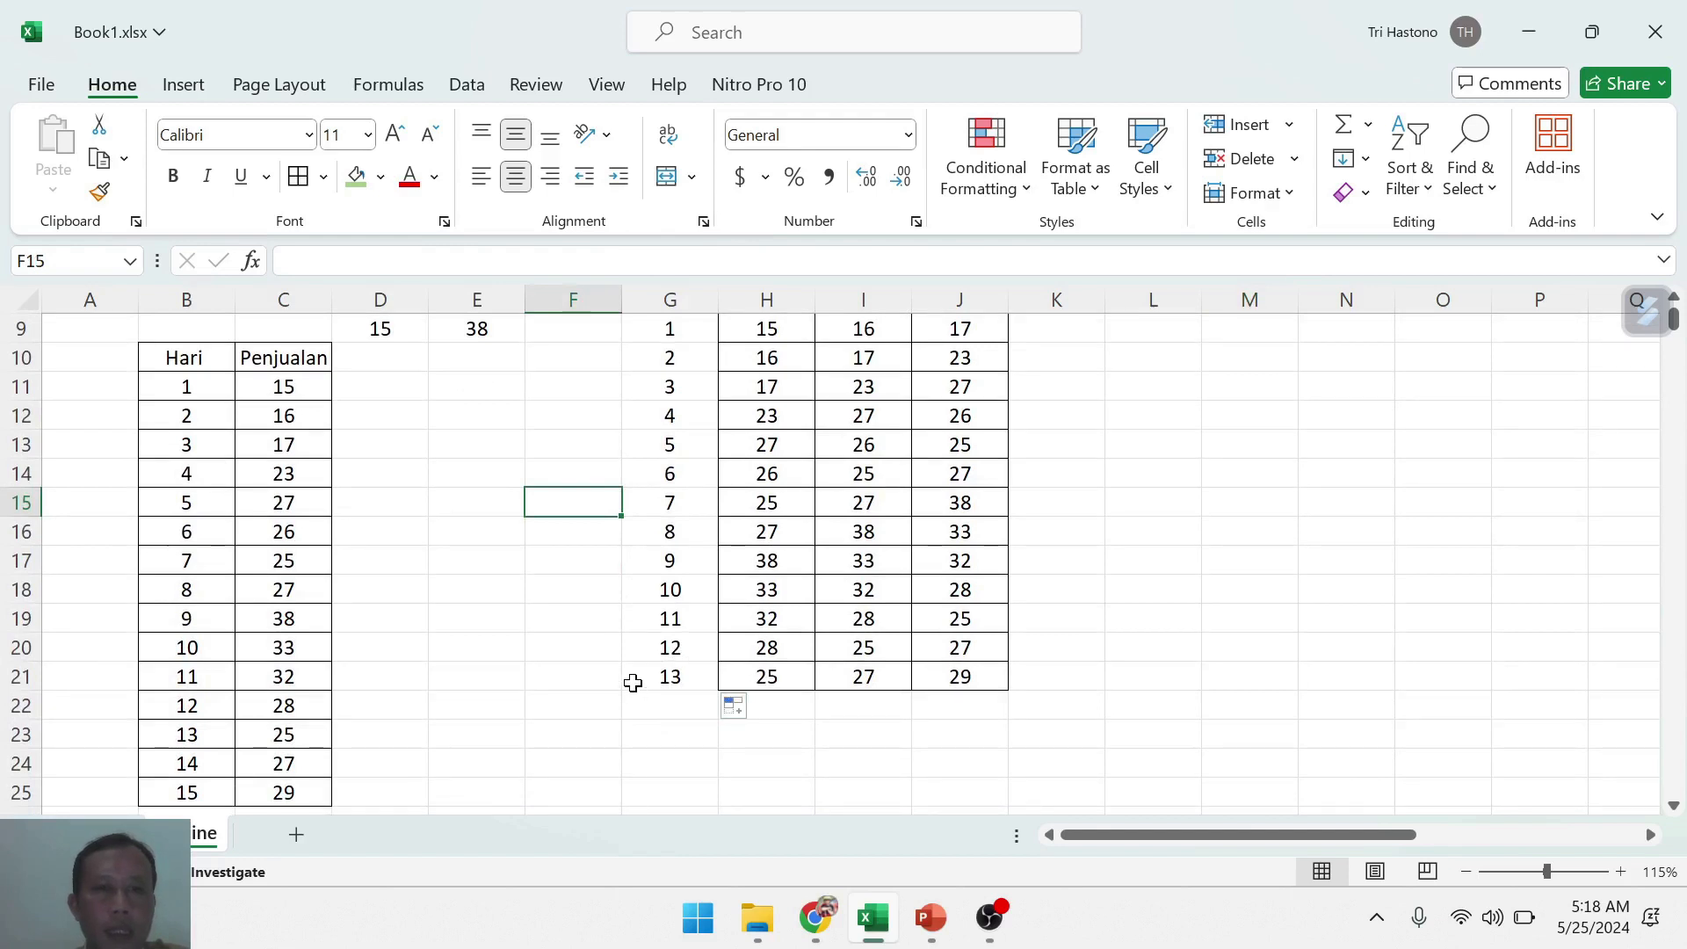
- Enter the heading "Baris data Latih" in G8 above the row numbers
scroll(627, 682, up, 2)
click(670, 474)
text(Bar)
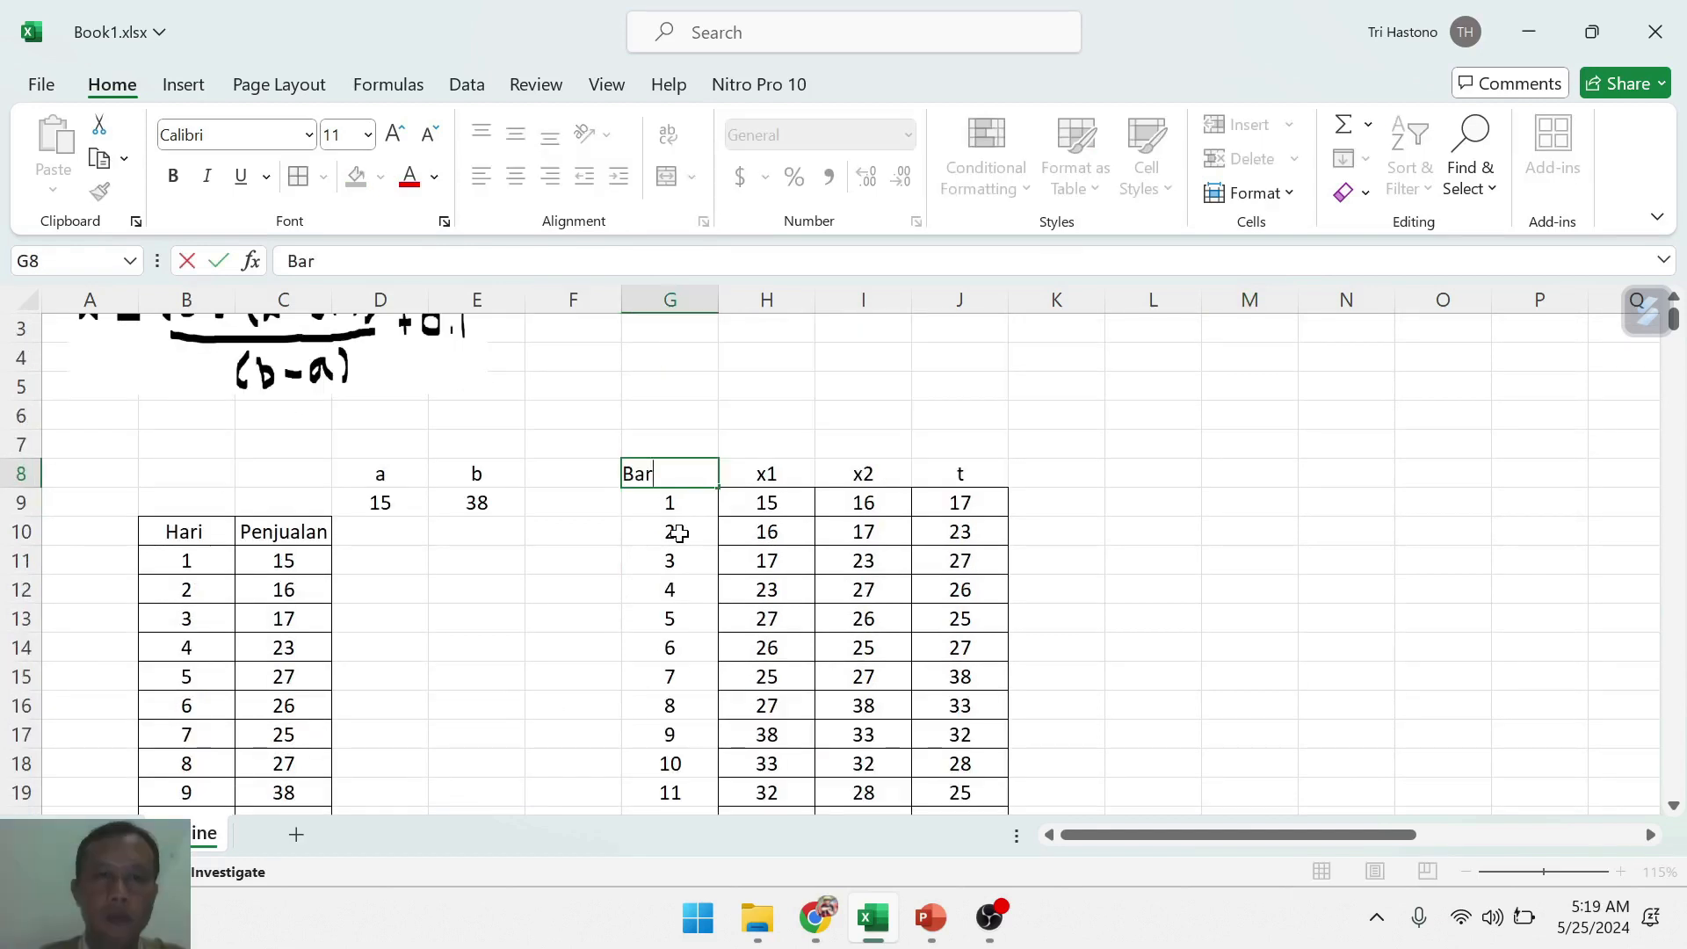
text(is data)
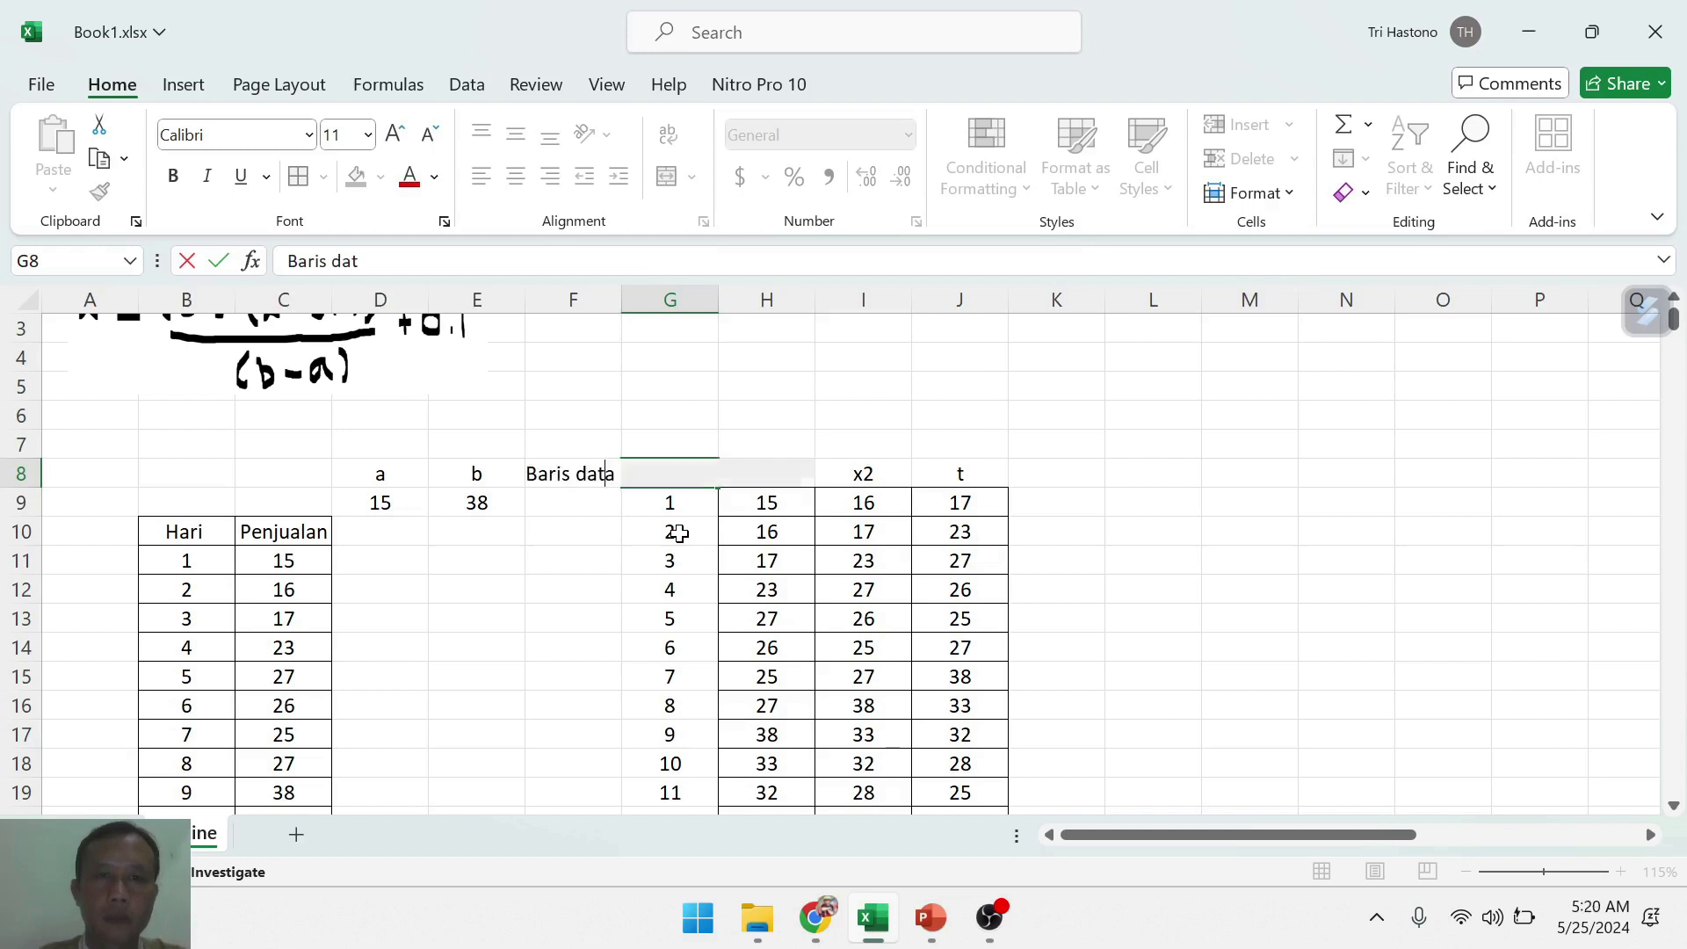
text( Latih)
key(Return)
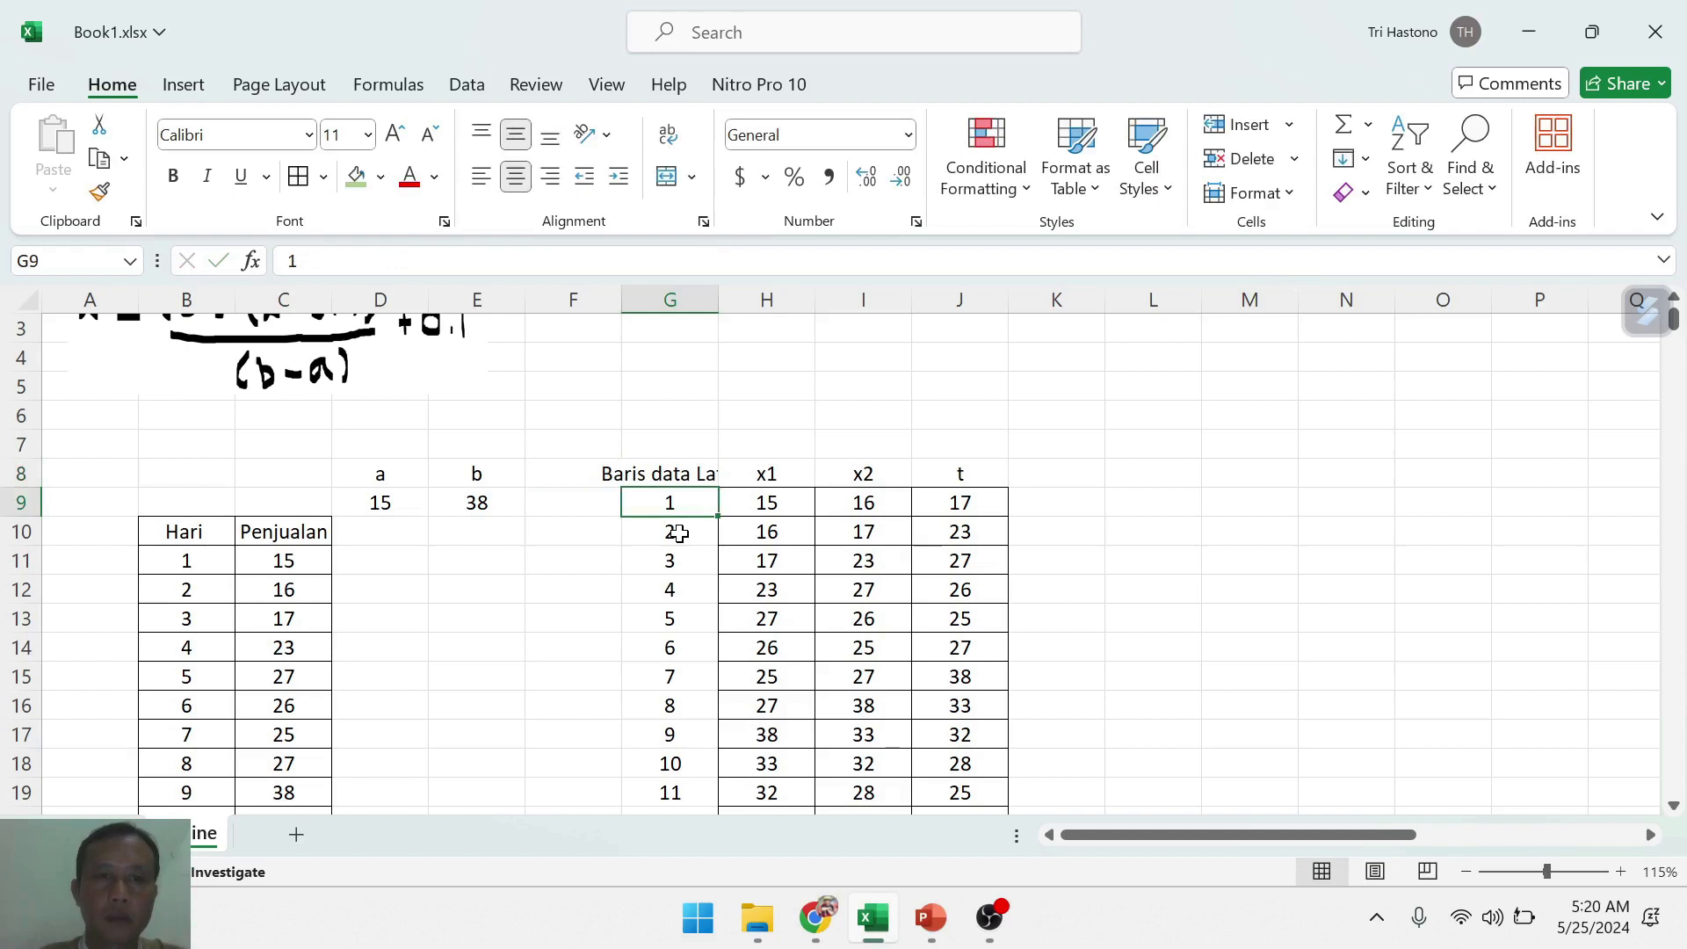
- Shorten the heading in G8 to "data Latih"
click(675, 474)
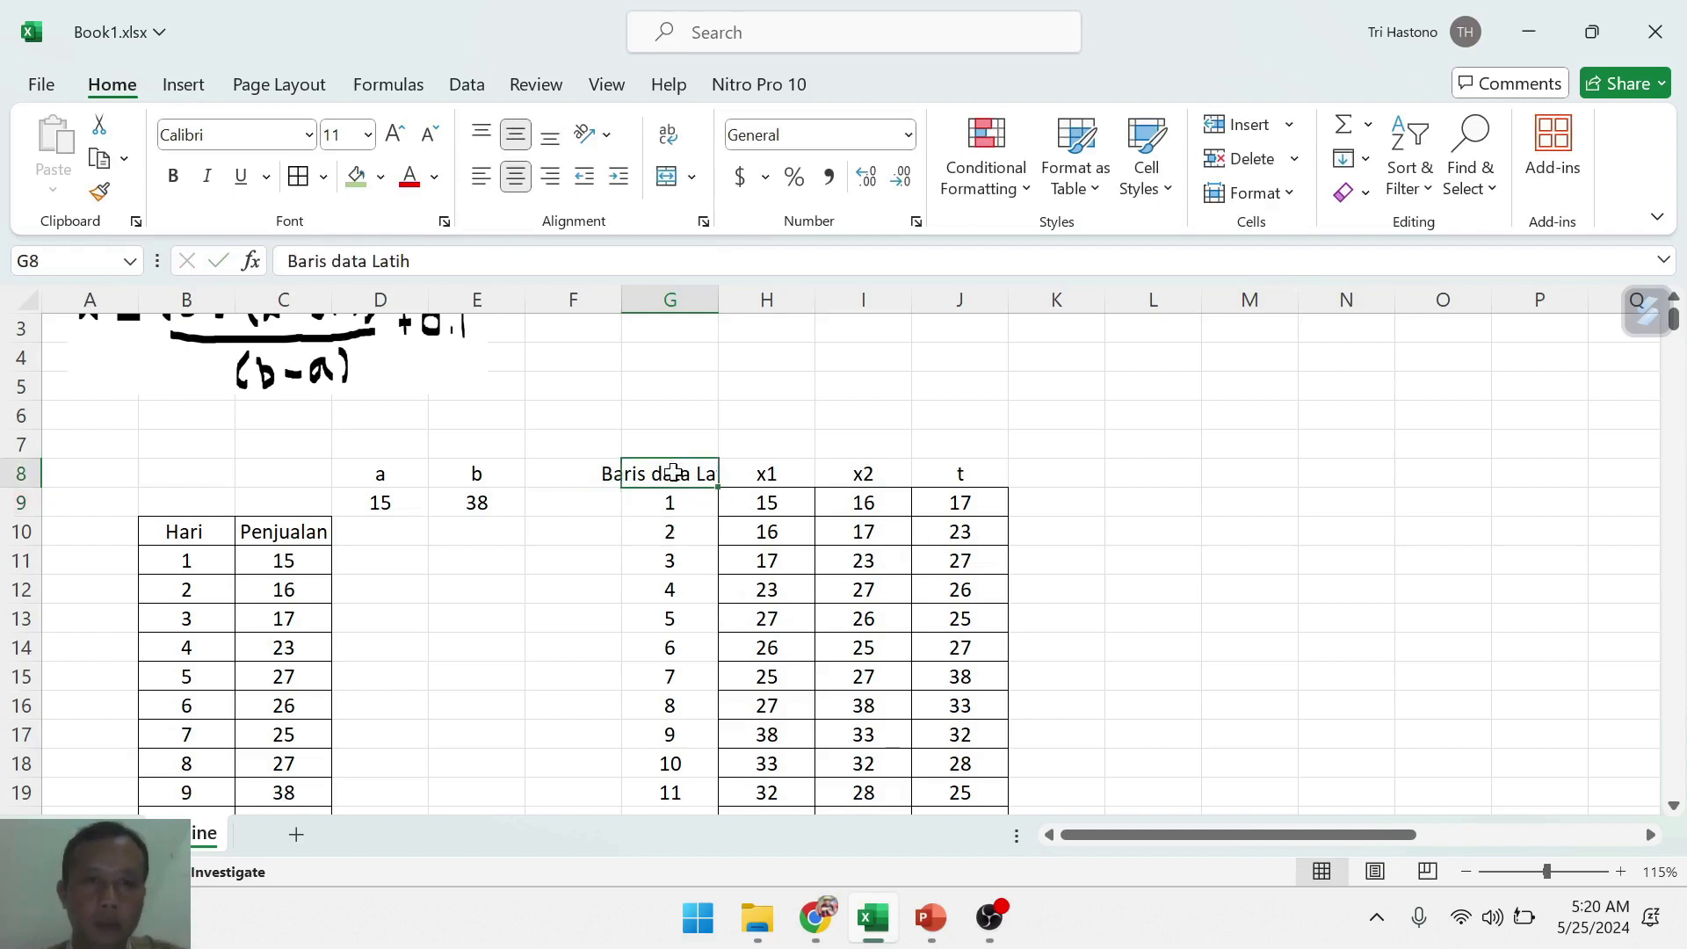
drag(330, 262, 270, 266)
key(BackSpace)
click(1090, 569)
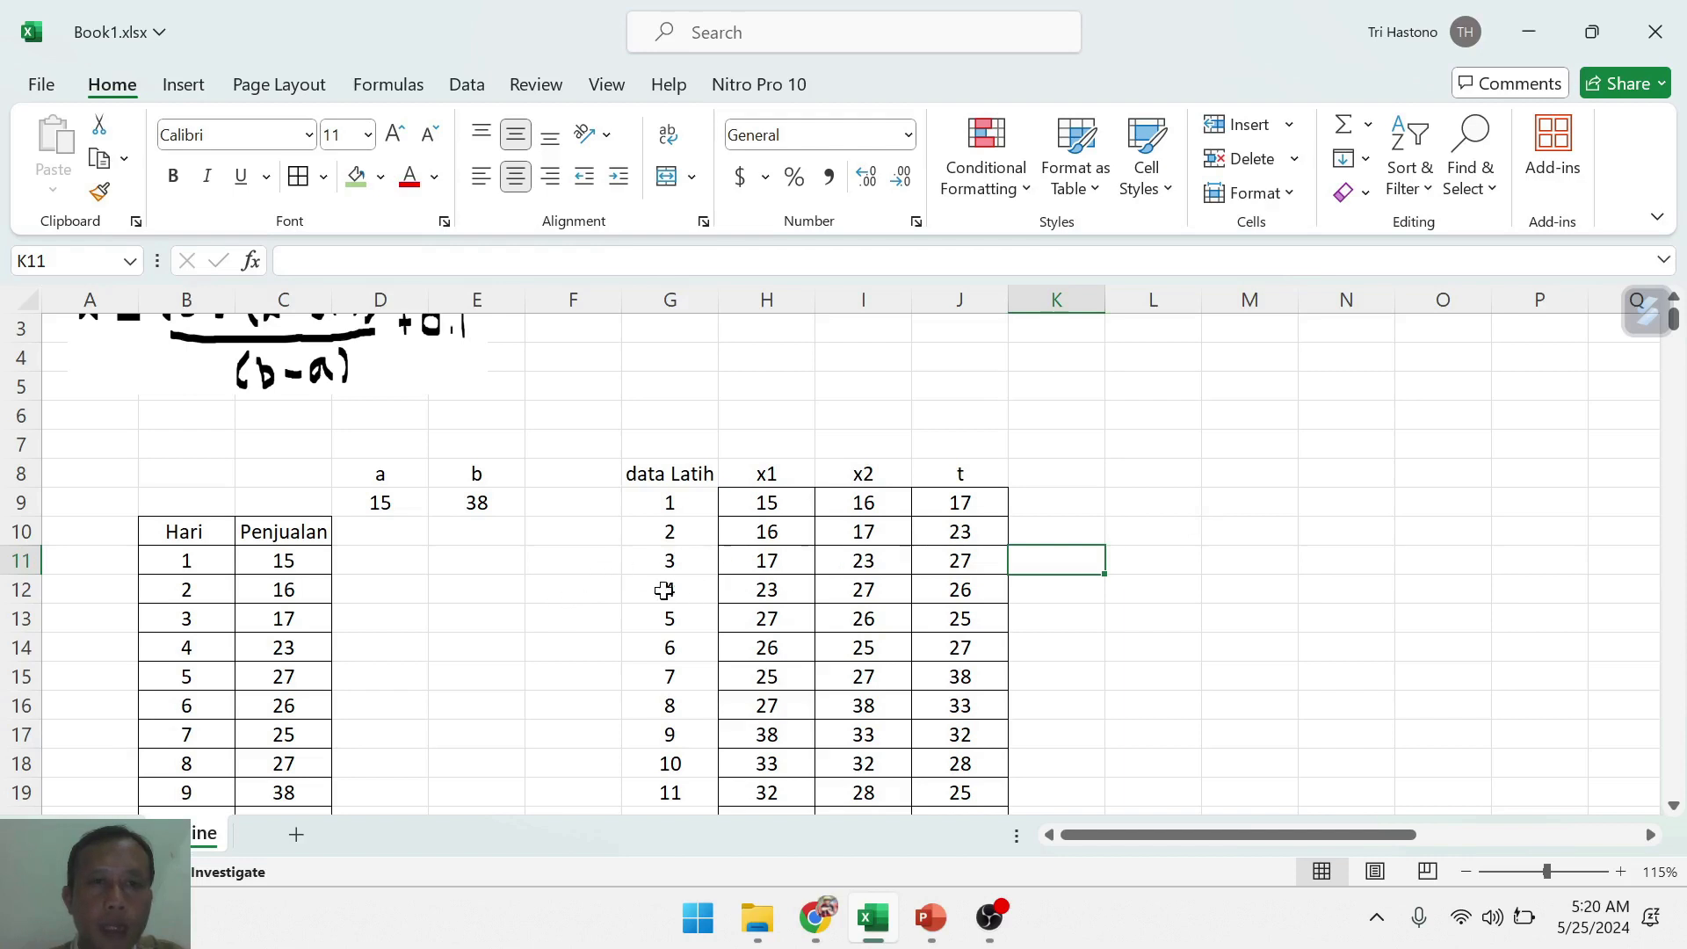
- Enter the heading "x1 fix" in K8 beside the t column and fill it across to L8:M8
scroll(666, 590, up, 1)
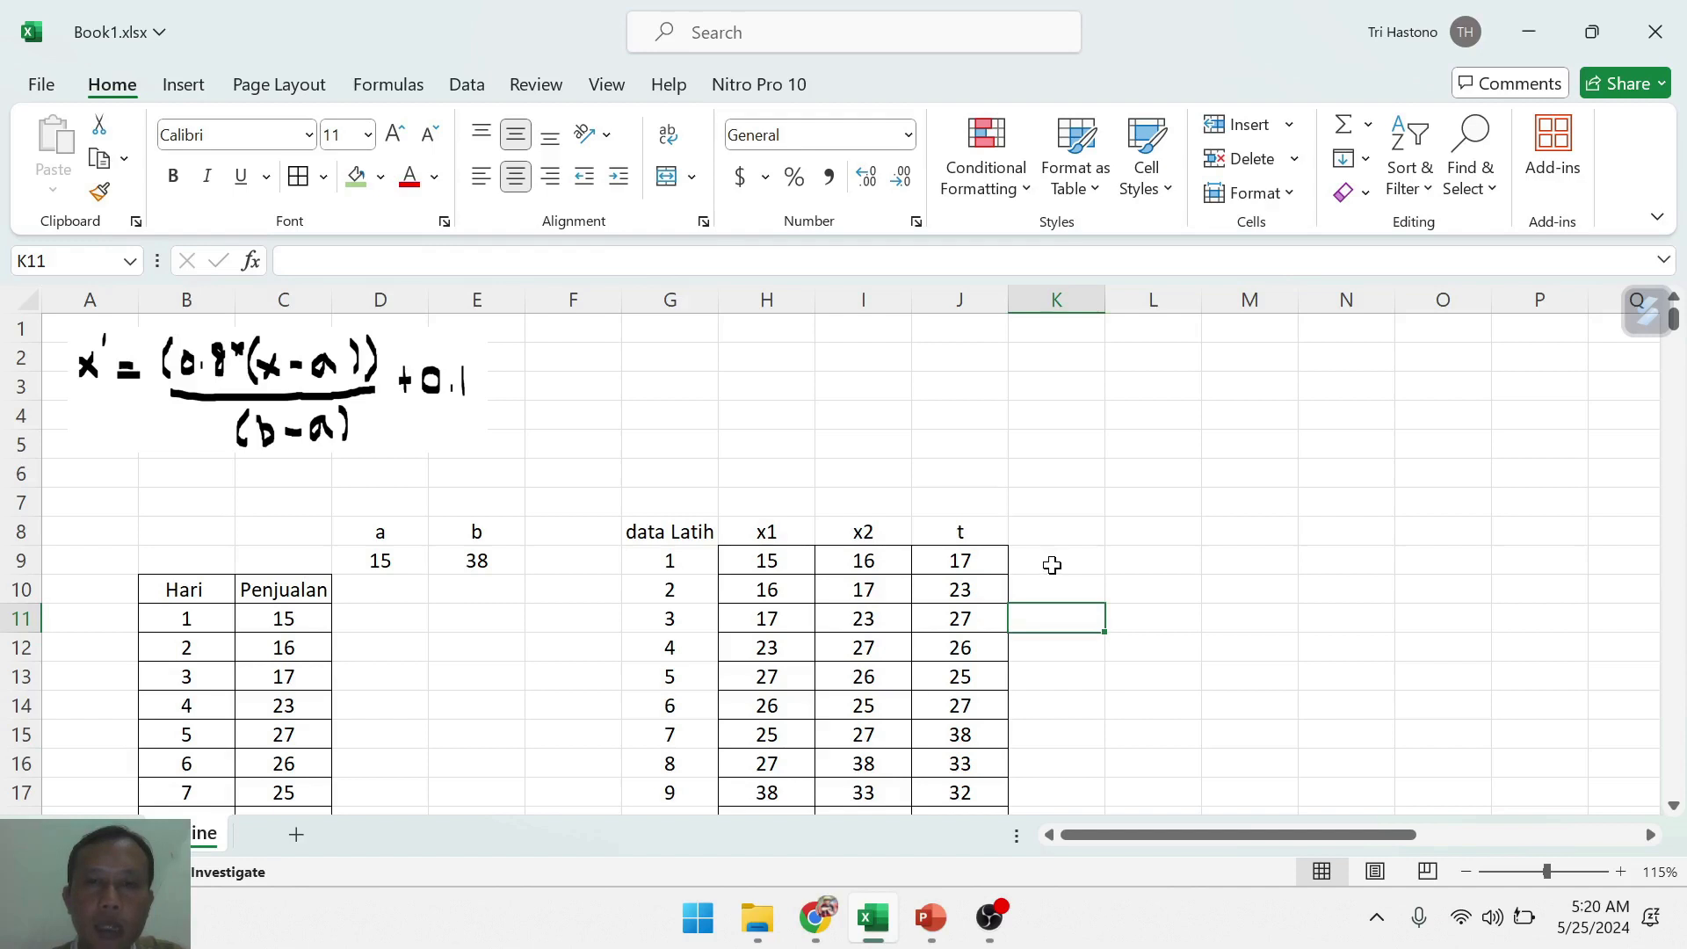
click(1064, 538)
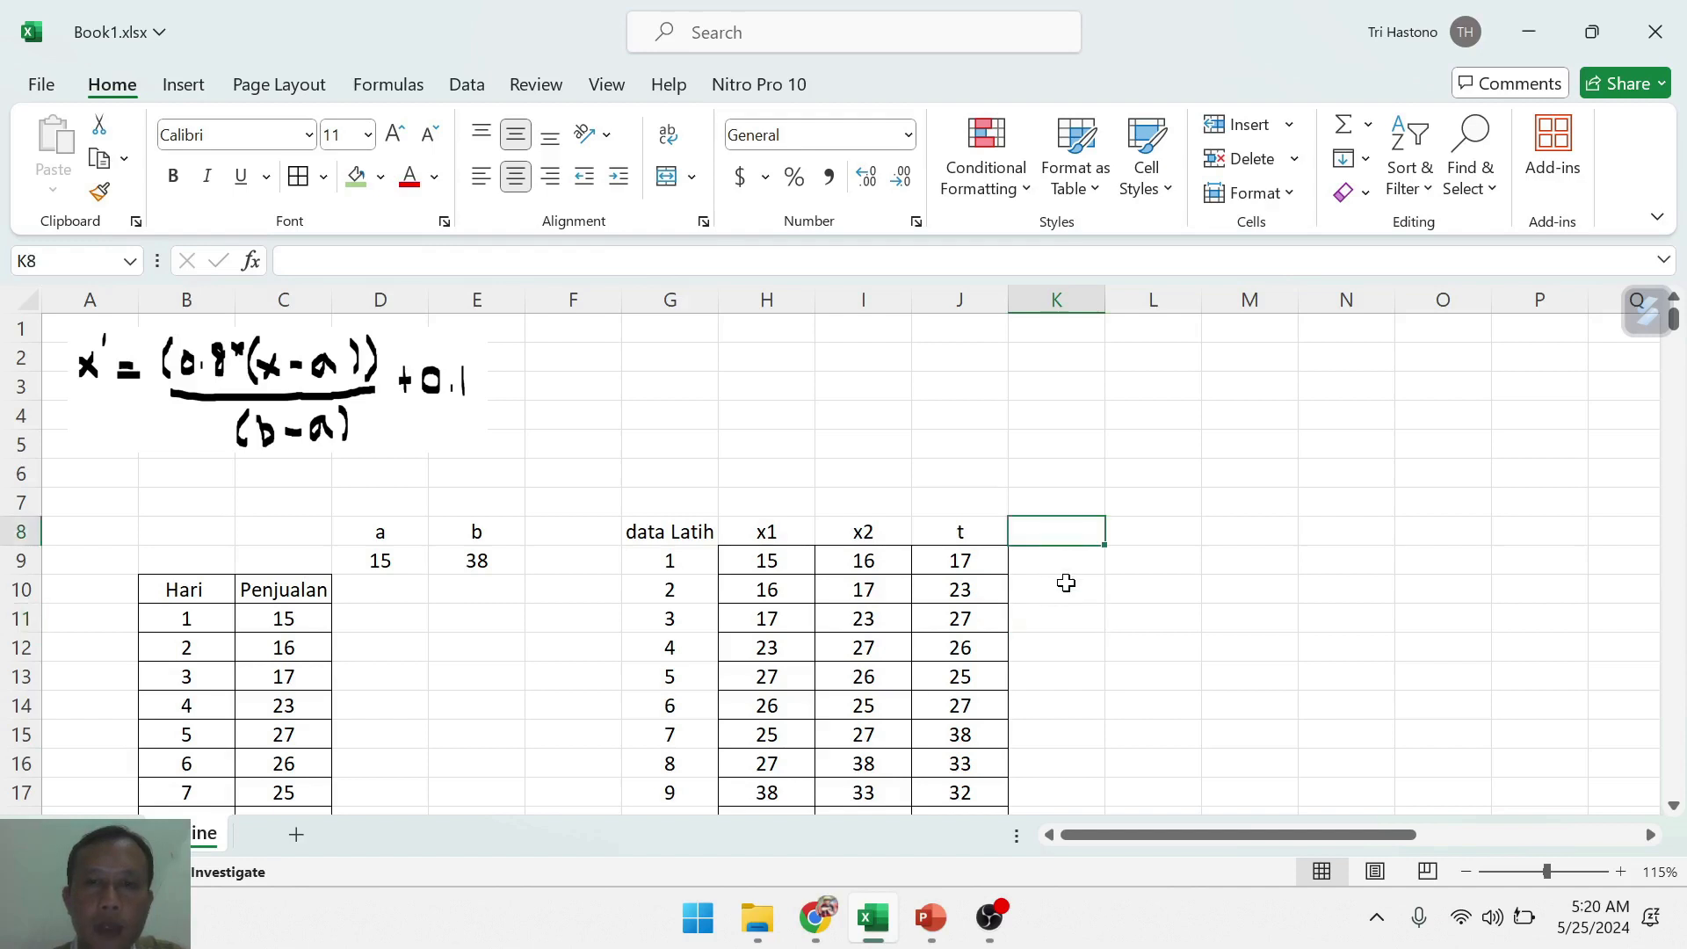
text(x1)
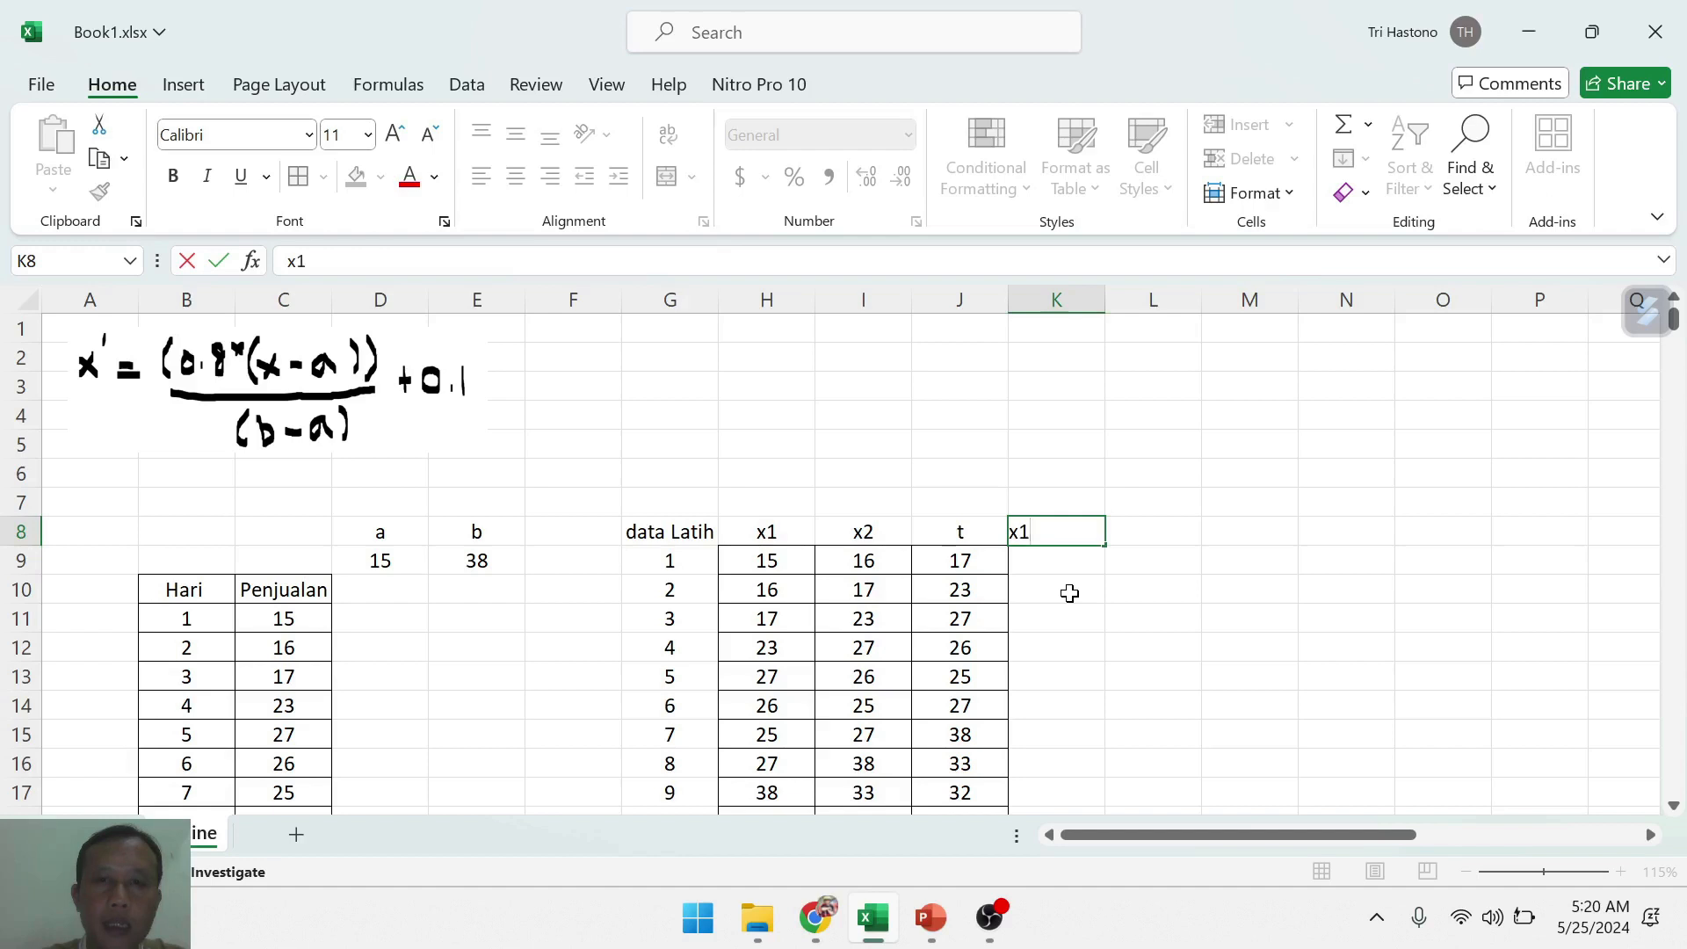
key(BackSpace)
key(BackSpace)
text(x1 fix)
key(Return)
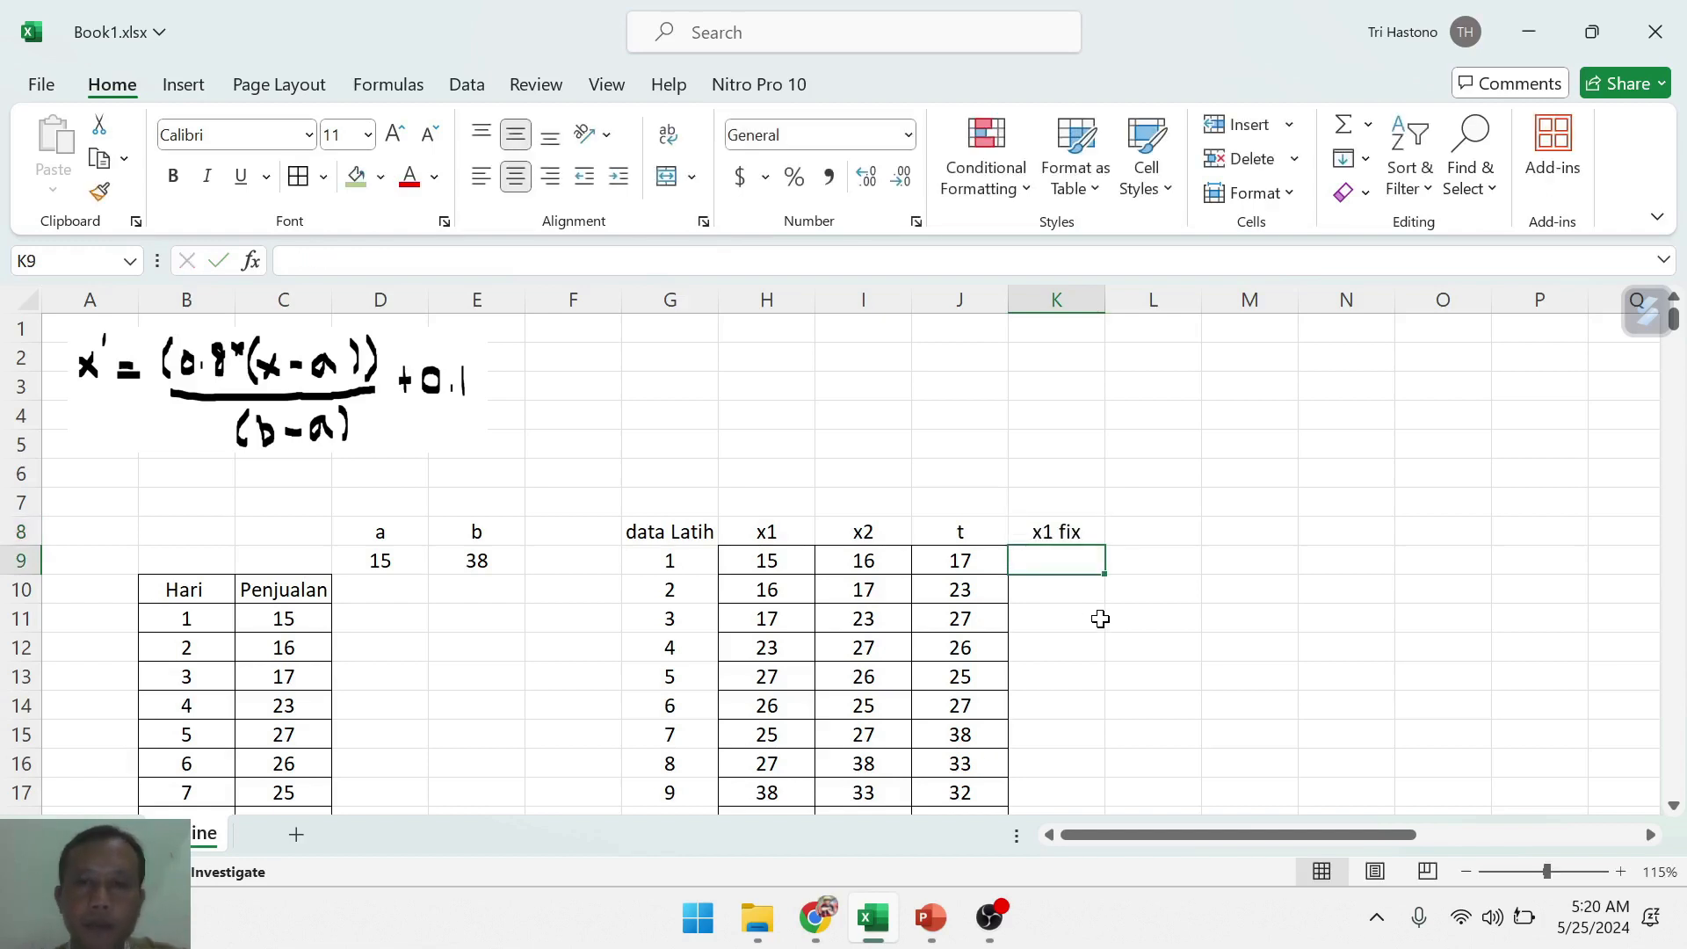
click(1041, 536)
drag(1111, 547, 1261, 553)
click(1233, 639)
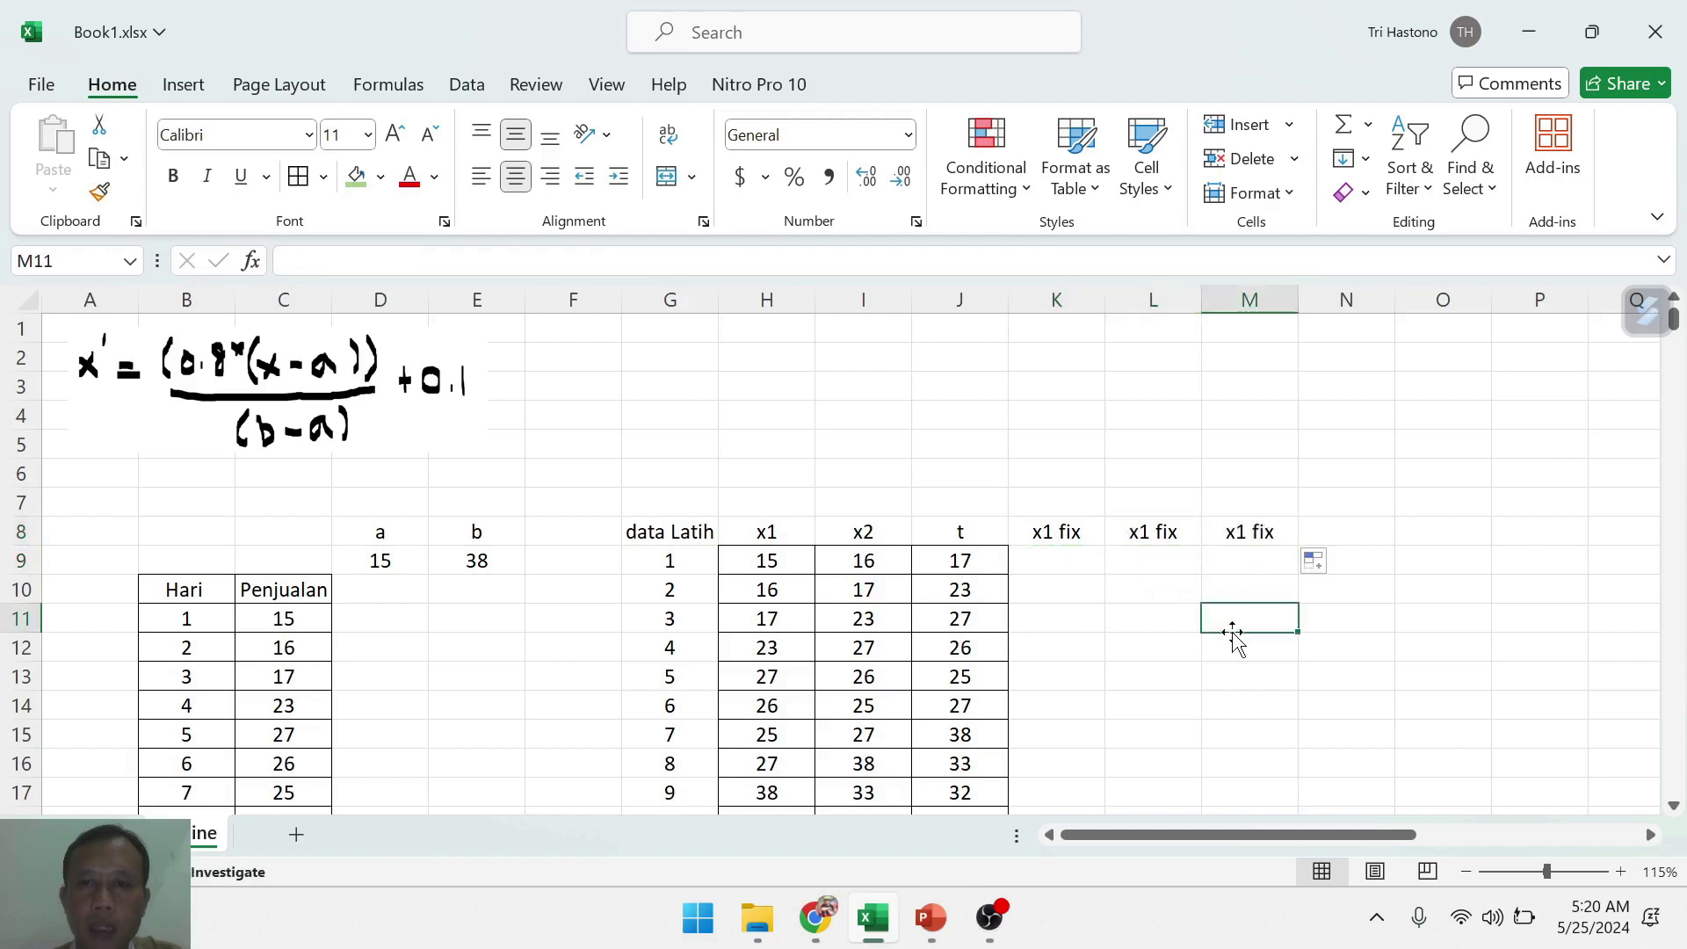
- Change the copied heading in L8 to "x2 fix"
click(1159, 532)
click(334, 261)
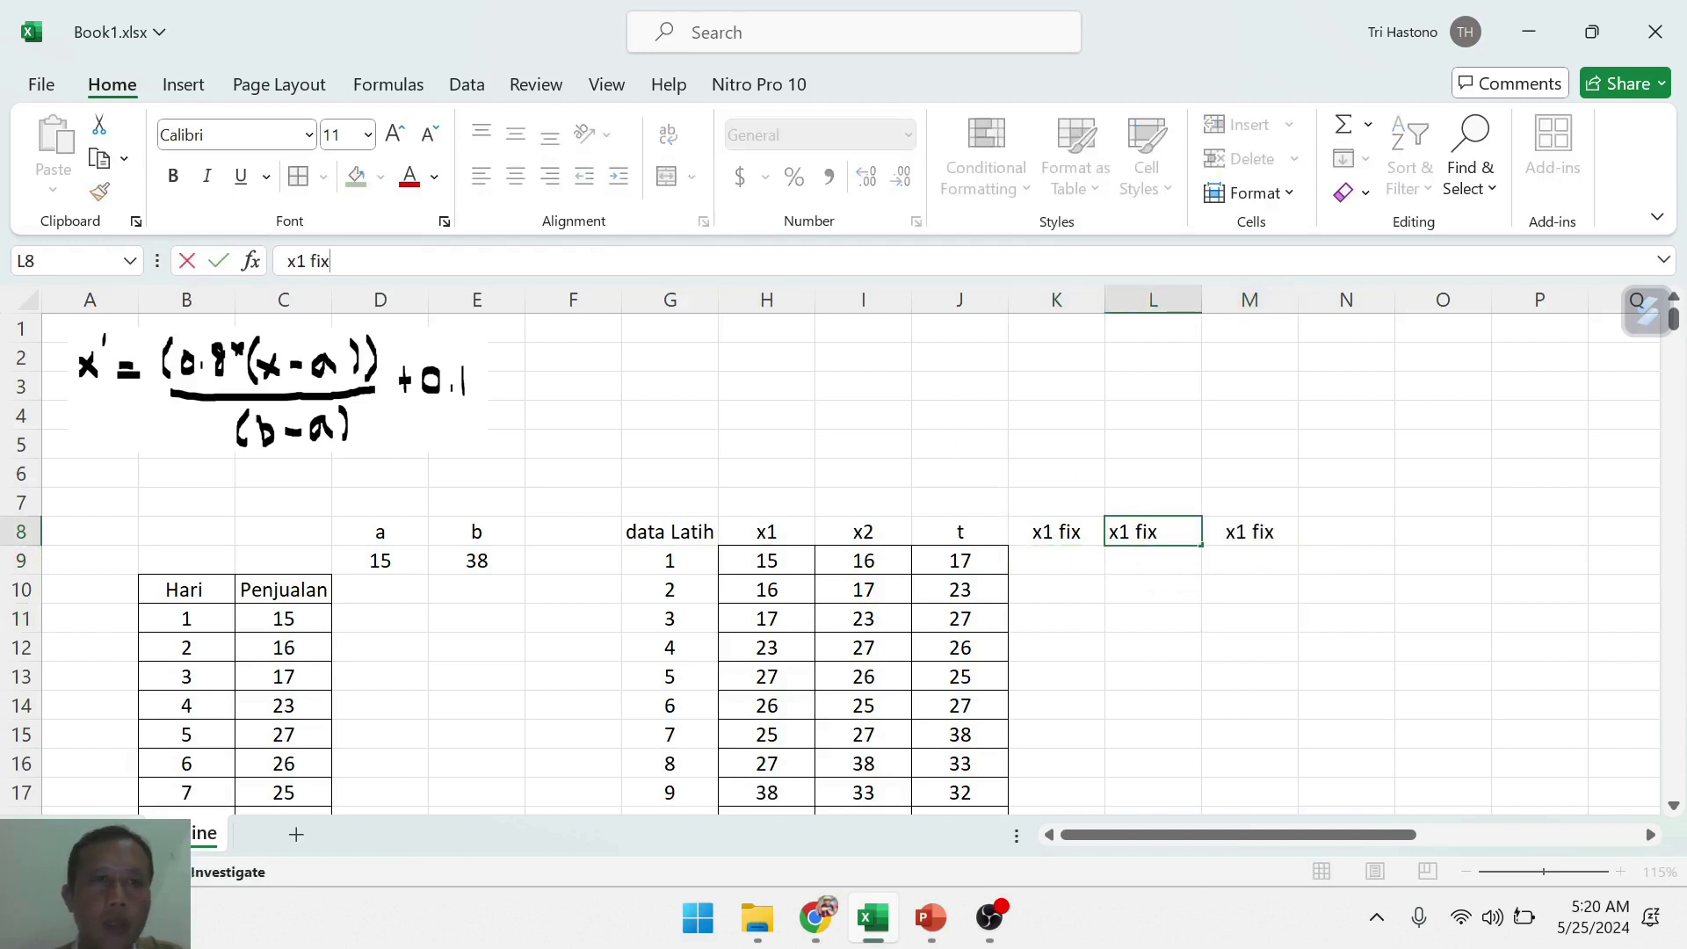
key(shift+Left)
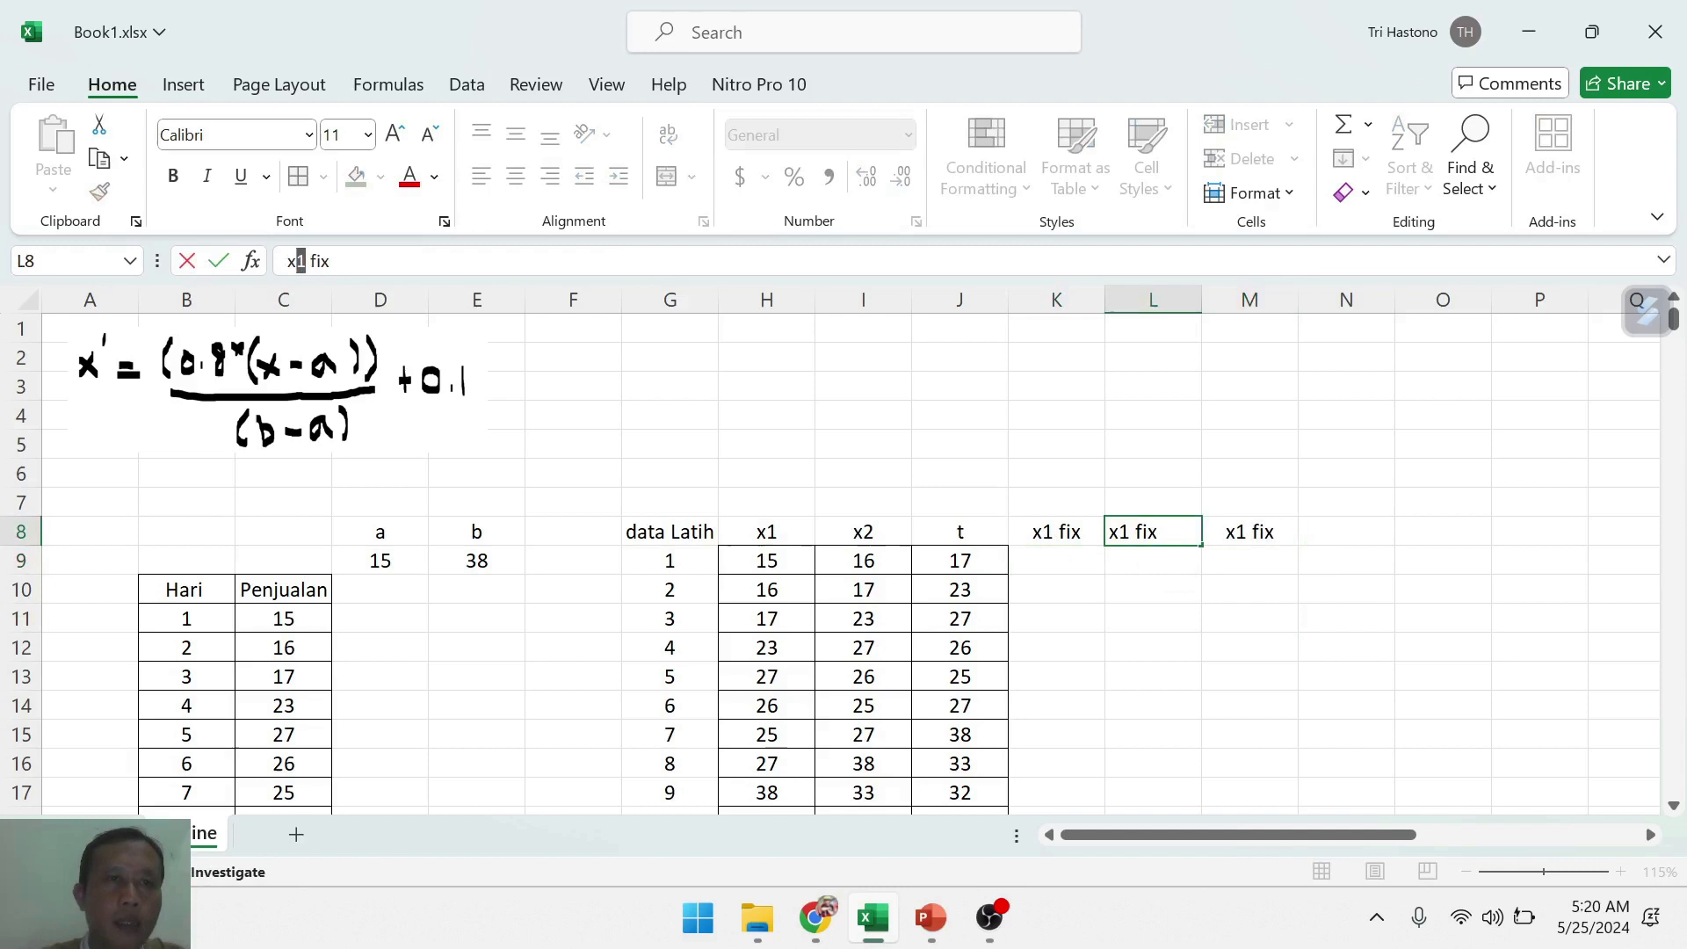
text(2)
key(Tab)
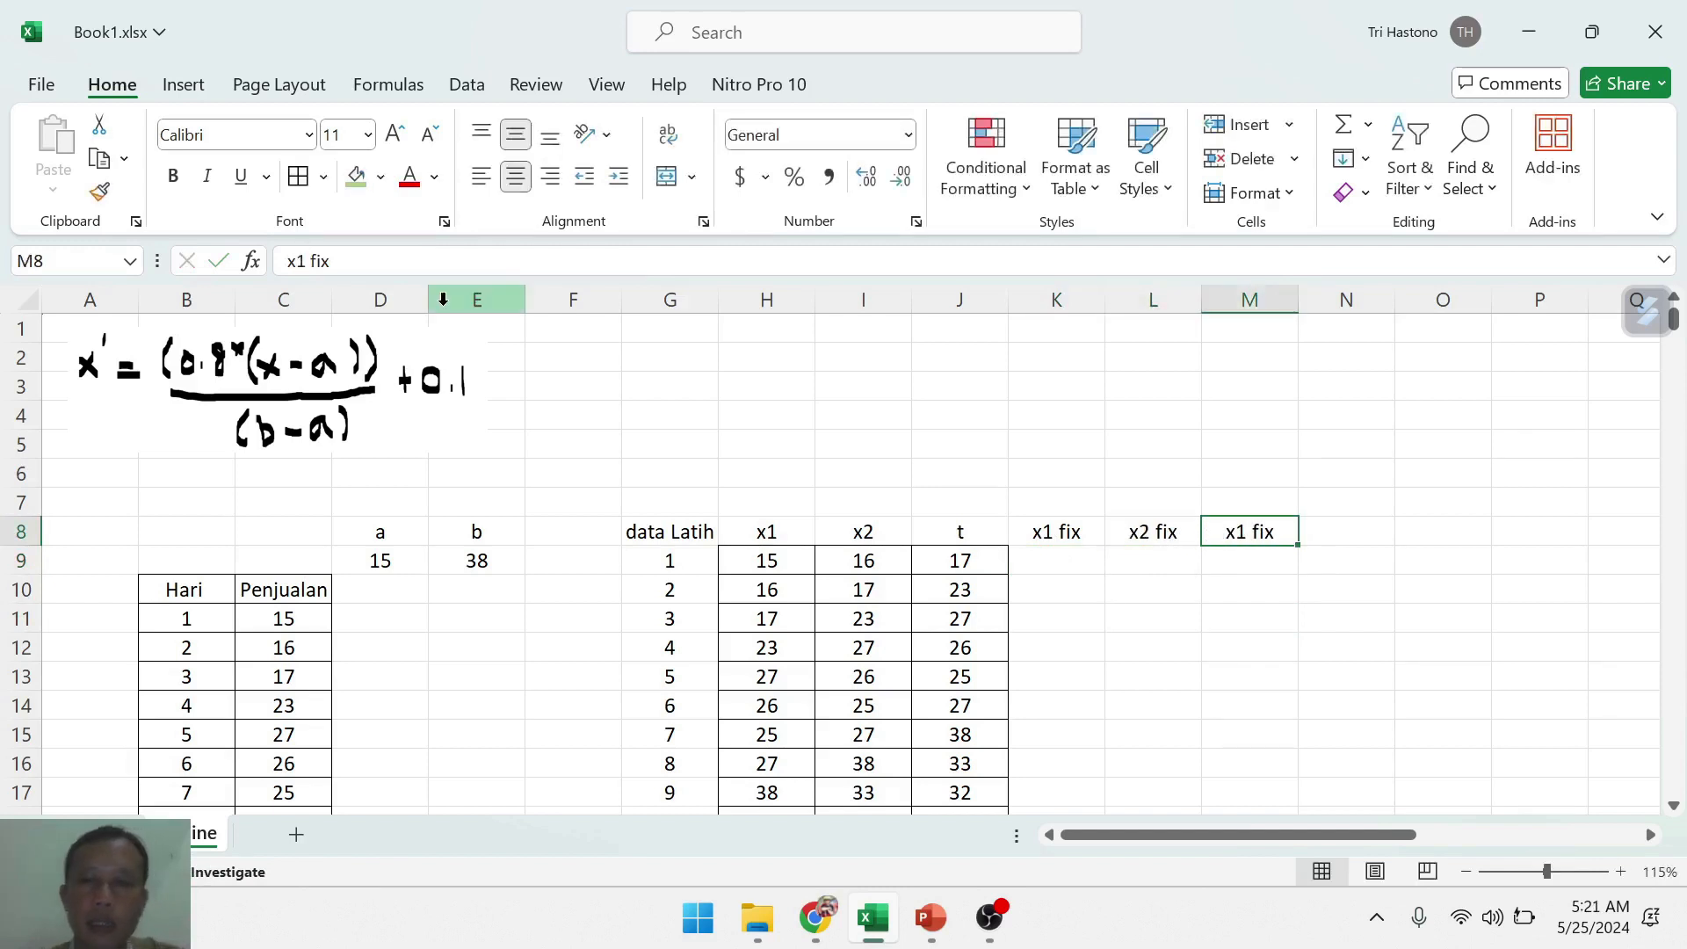
- Change the copied heading in M8 to "T fix"
click(1135, 594)
click(1268, 533)
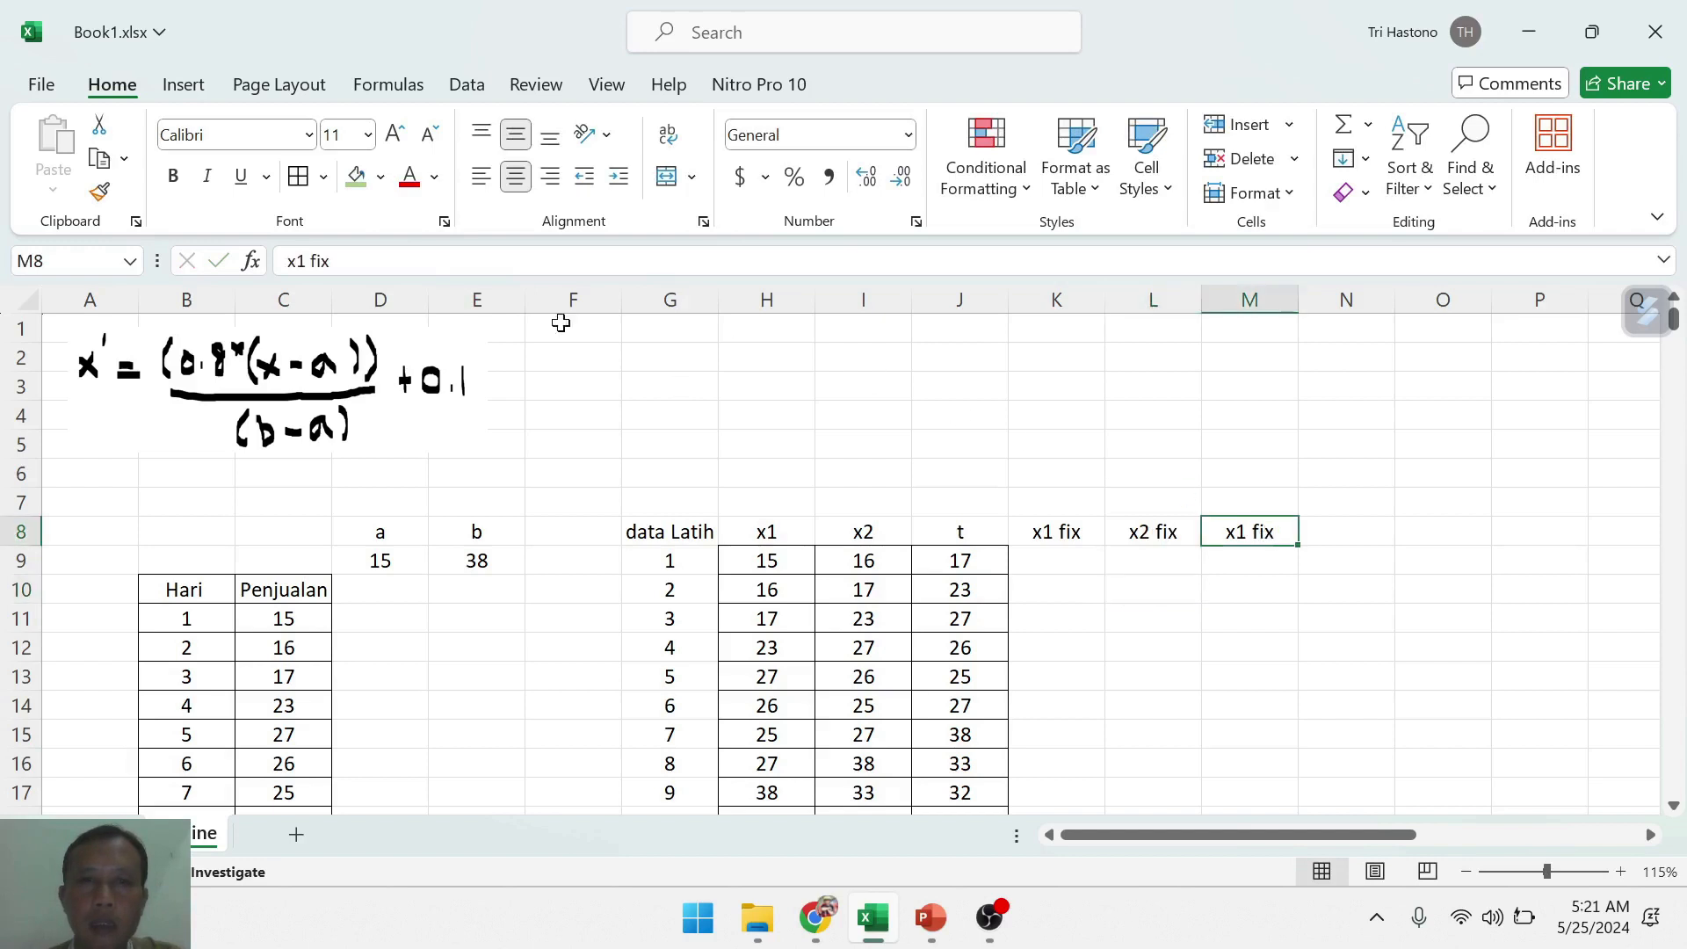
double_click(296, 261)
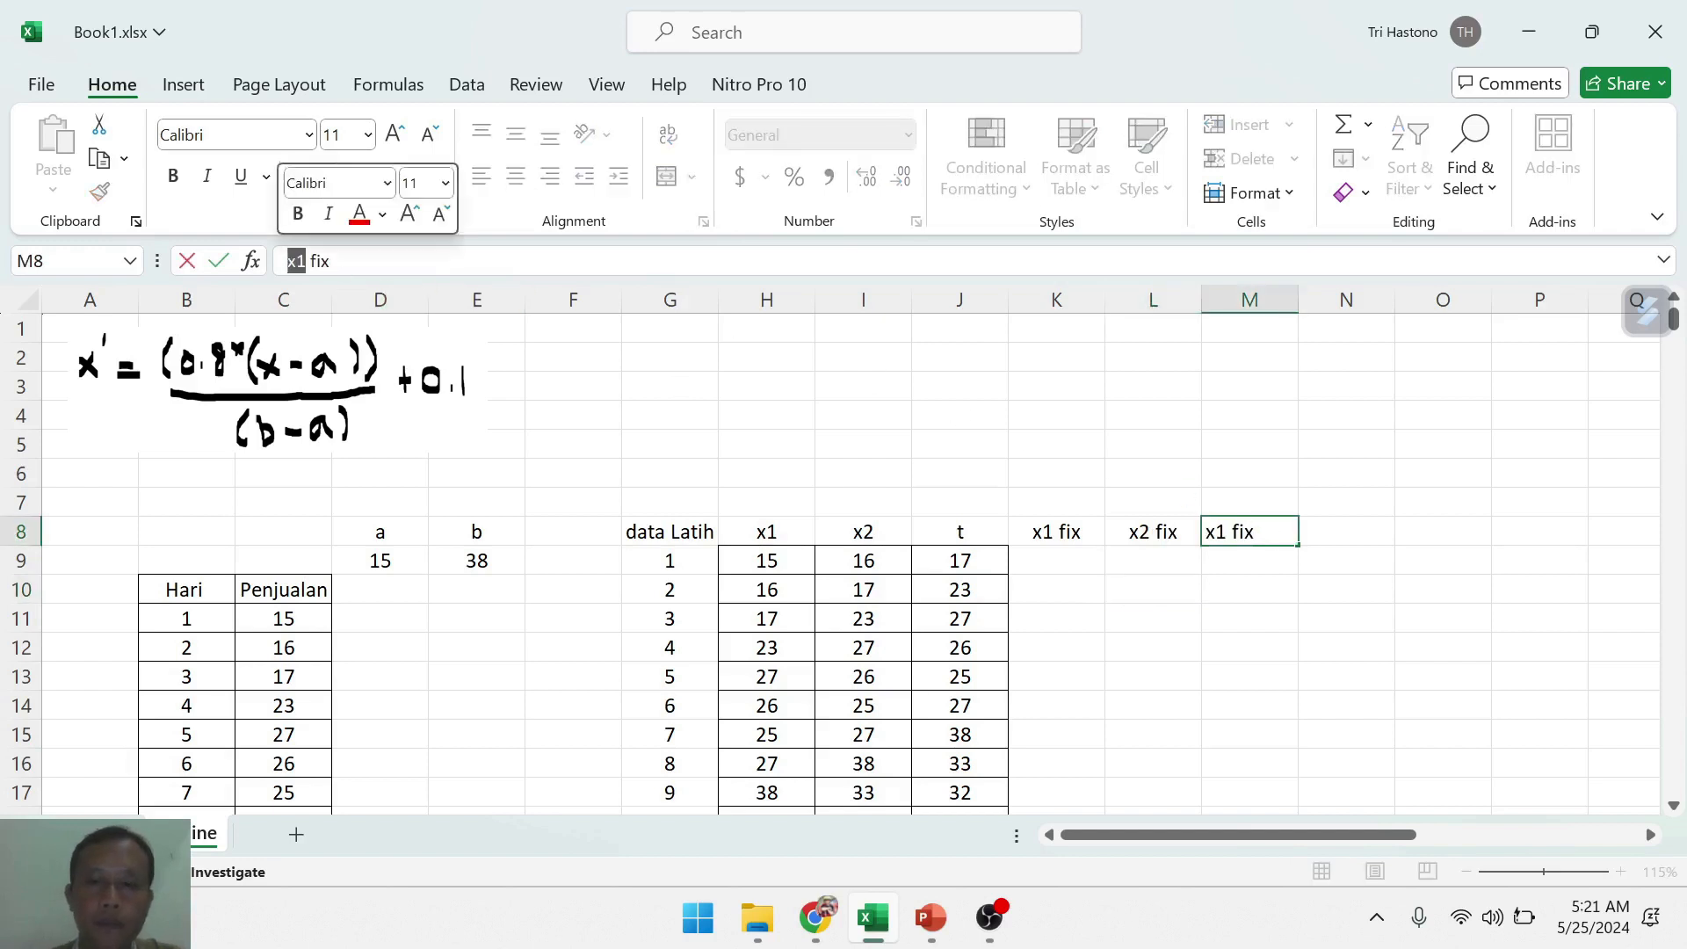
text(T)
key(Return)
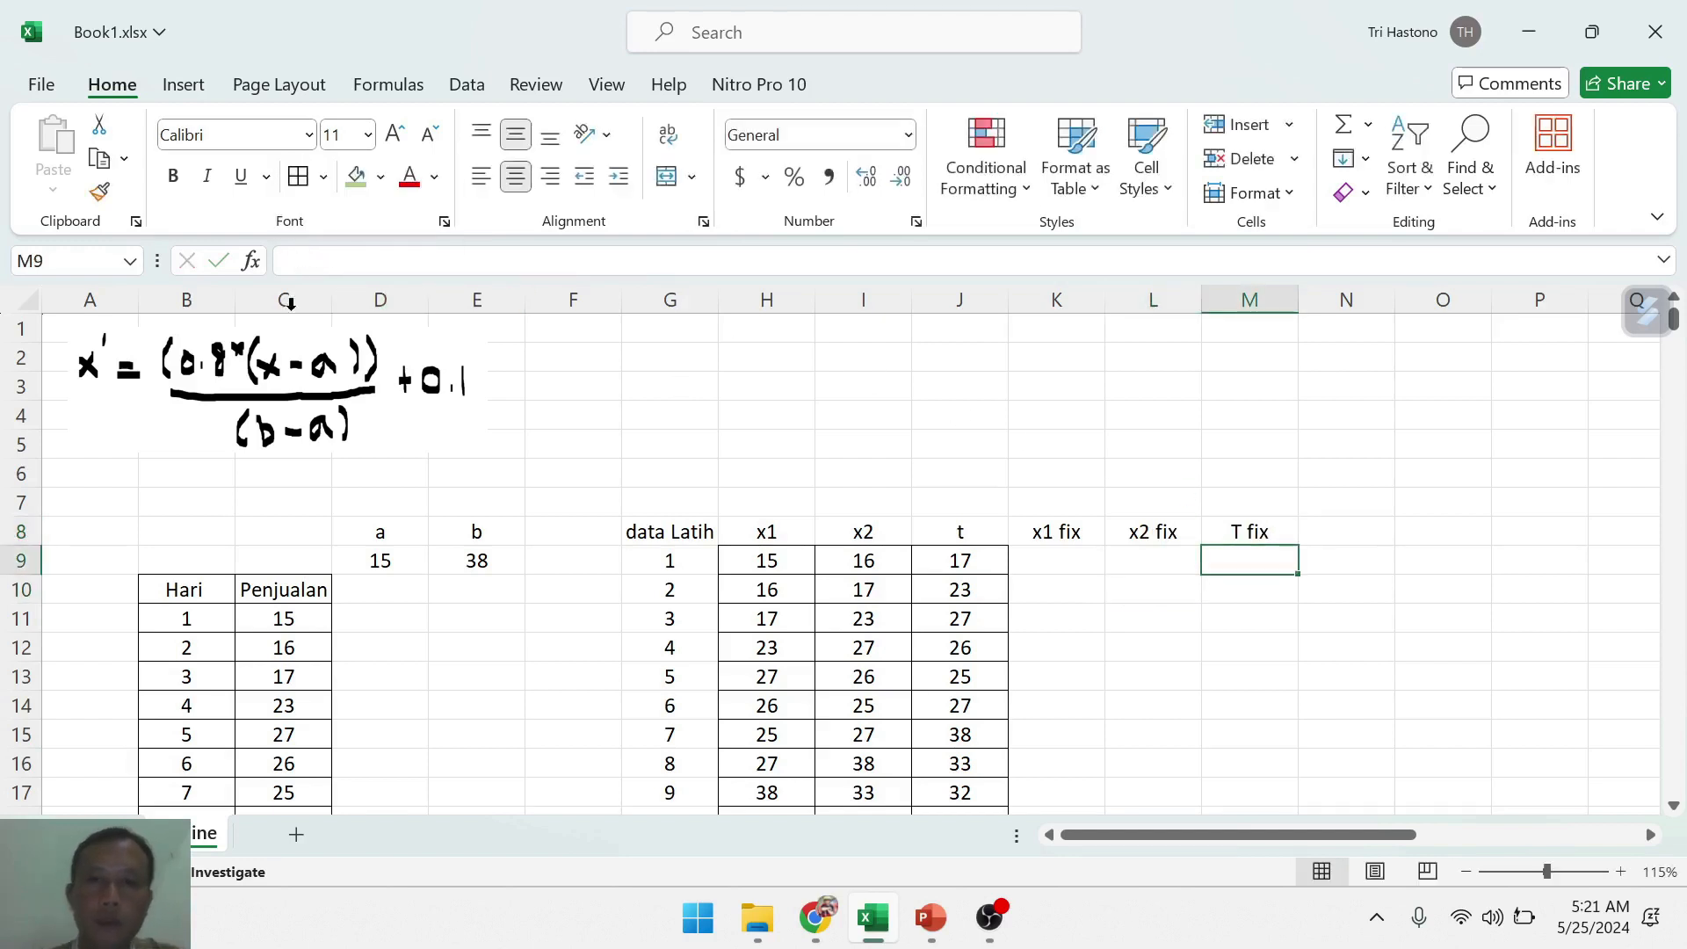
- Start the normalization formula in K9 with the numerator =(0.8*(H9-$D$9)), keeping the reference to a absolute, followed by a division sign
click(1063, 560)
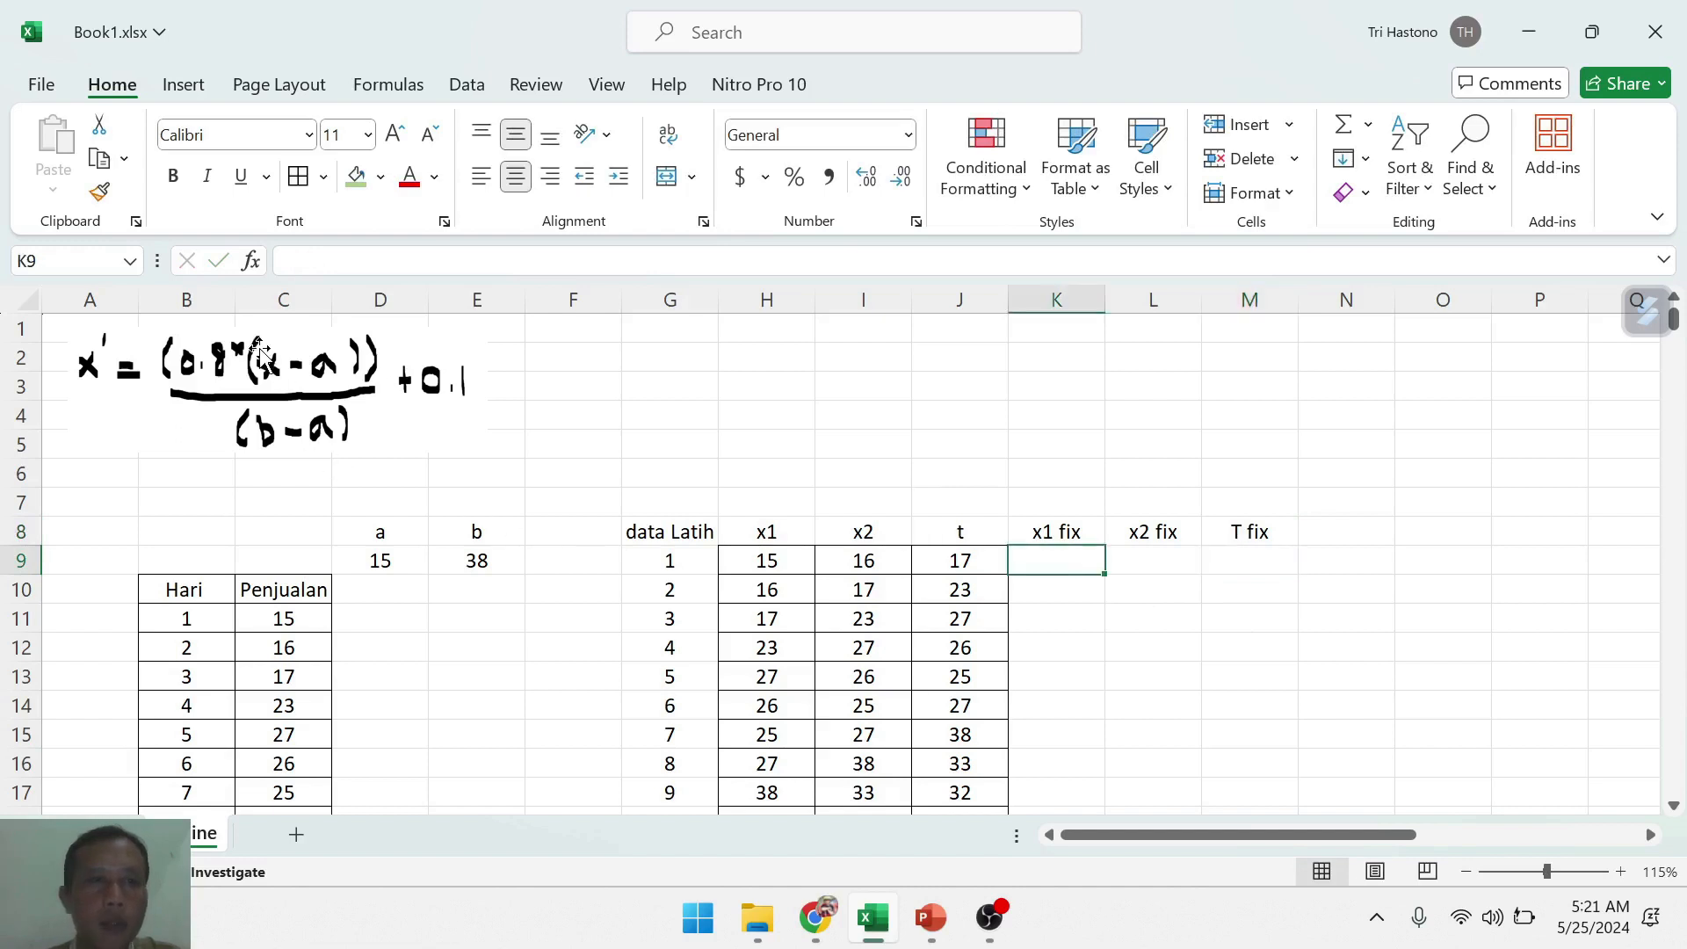
click(253, 387)
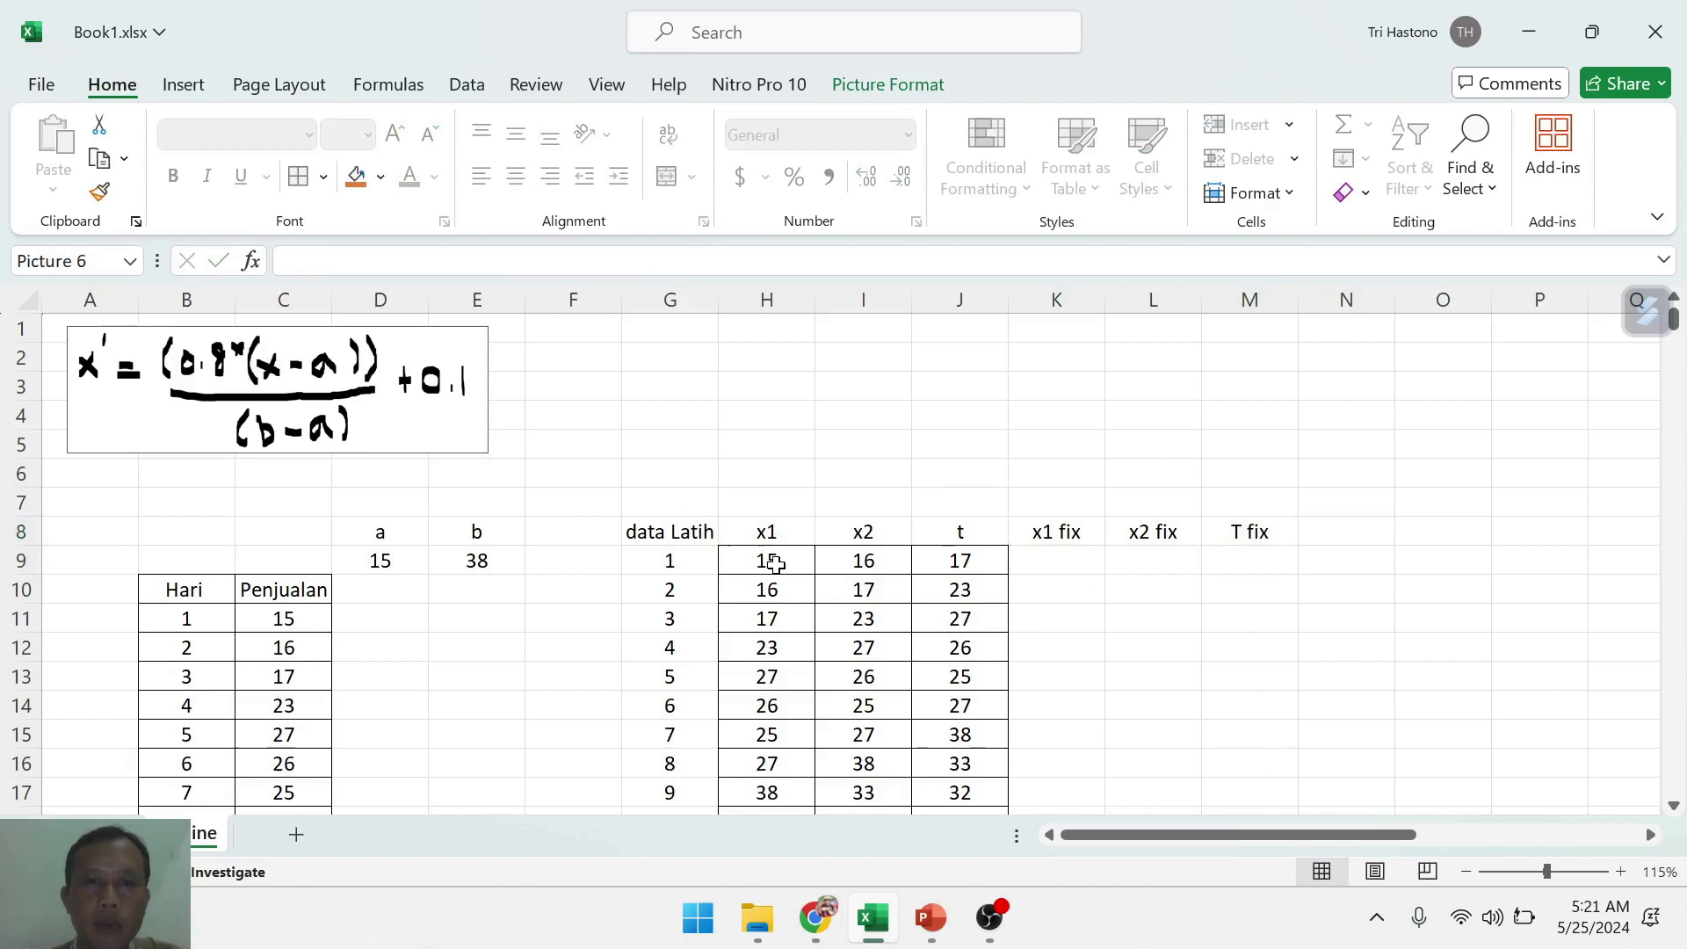
click(1061, 562)
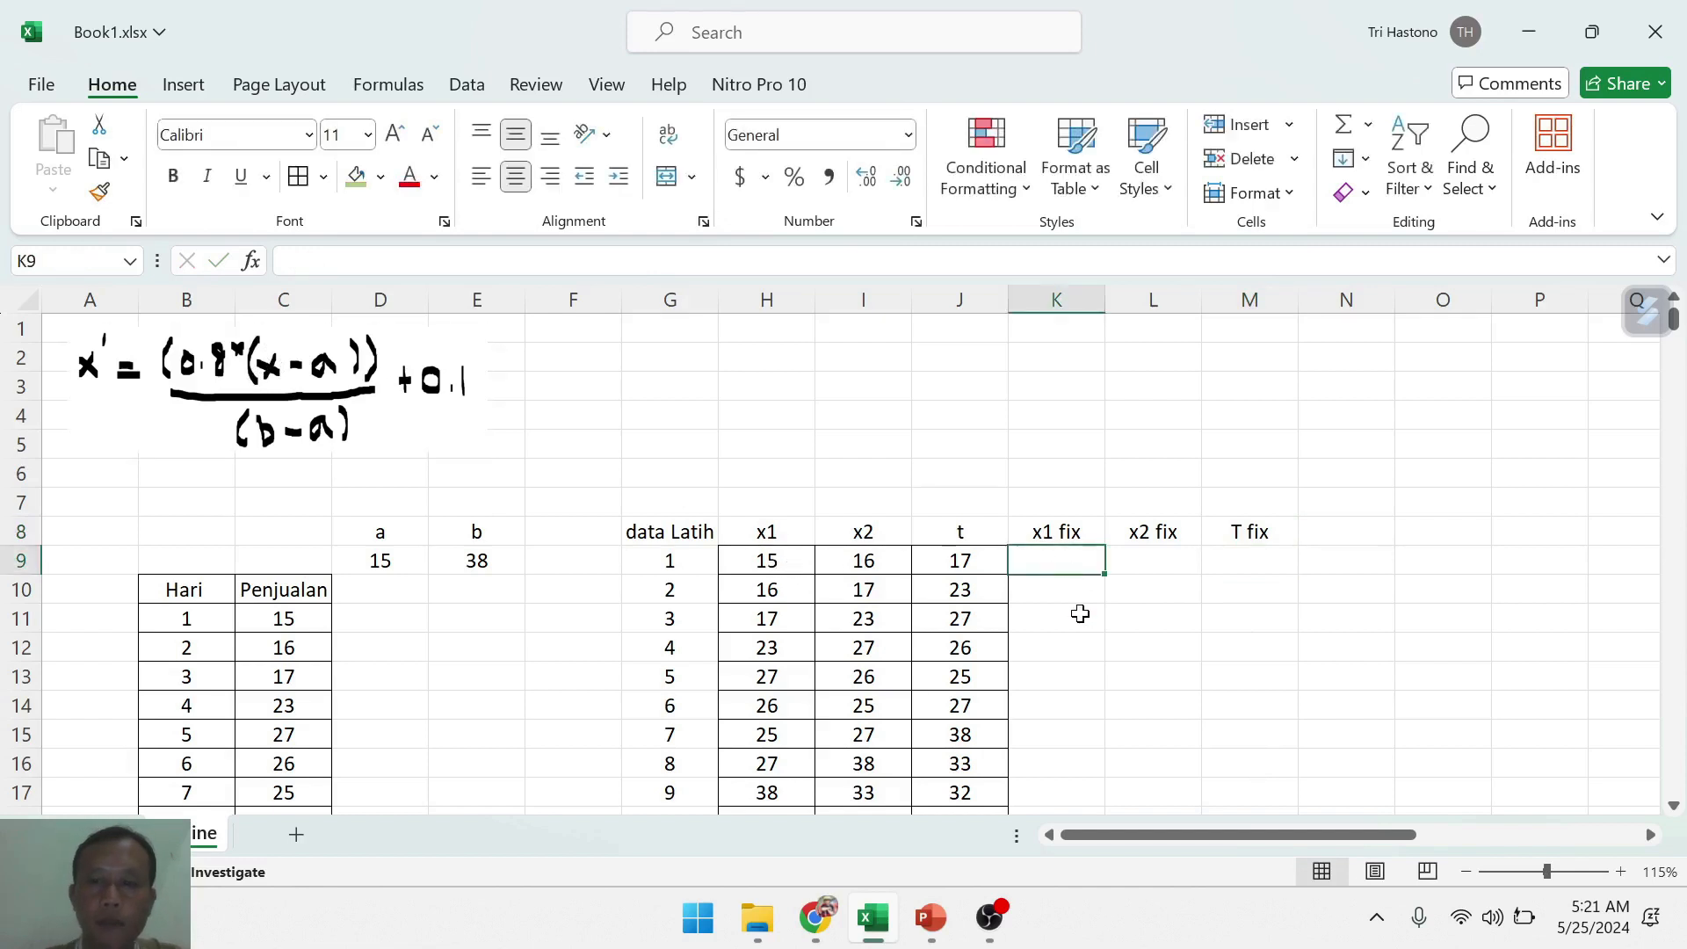
text(=()
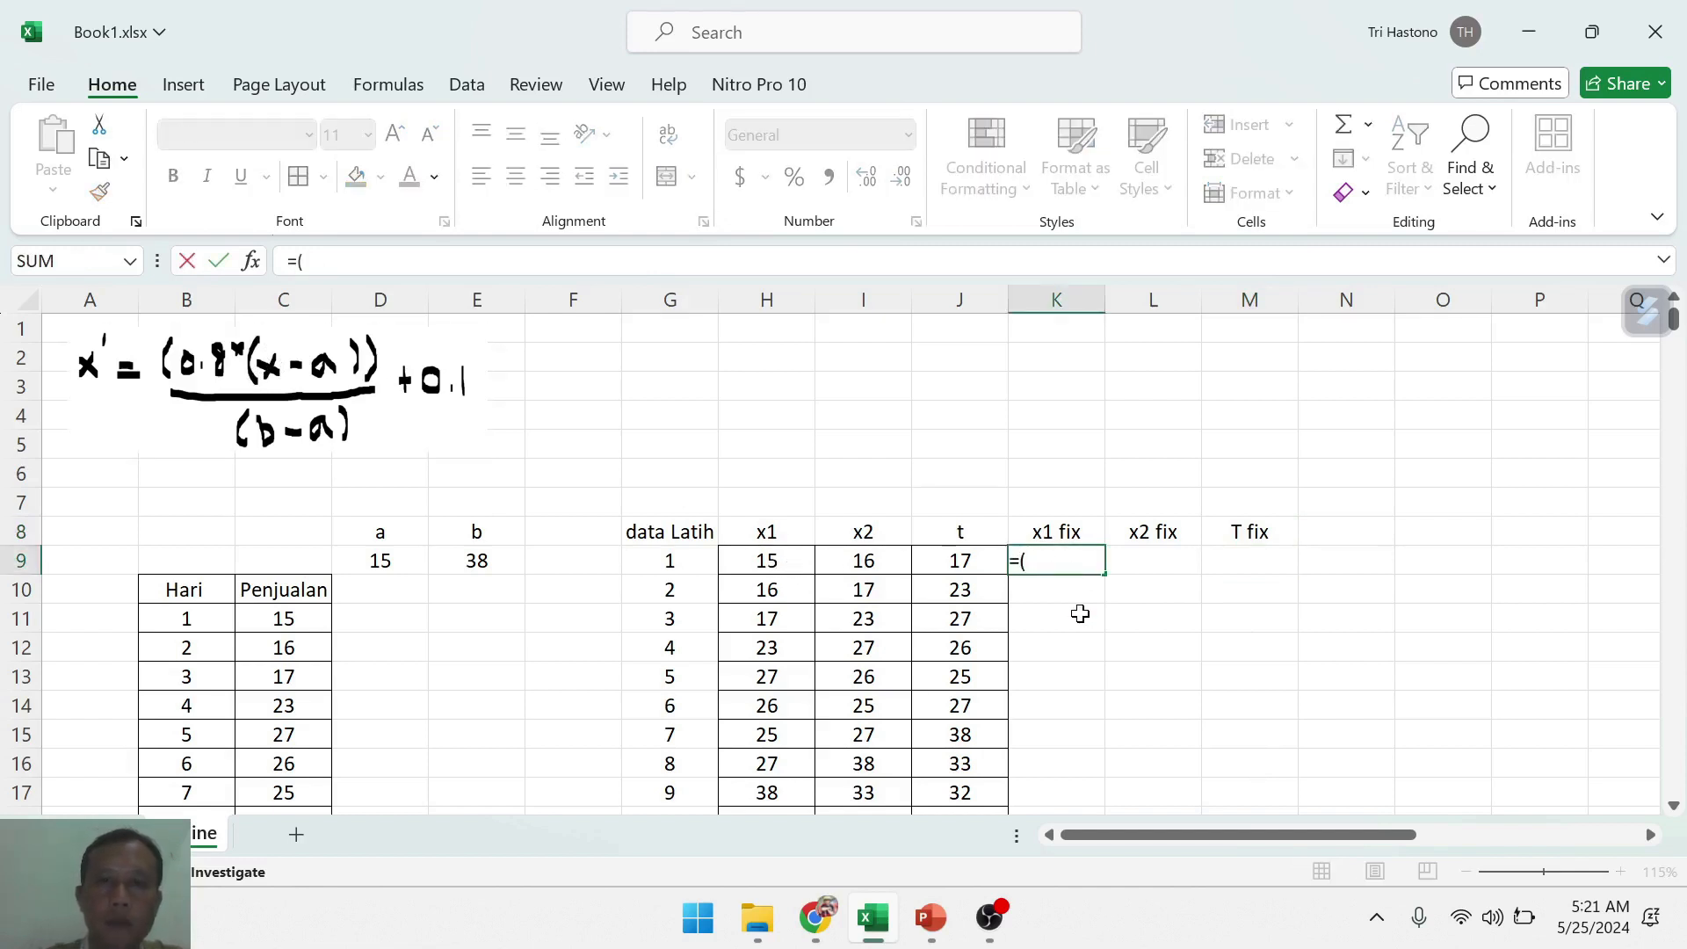
text(0.8*()
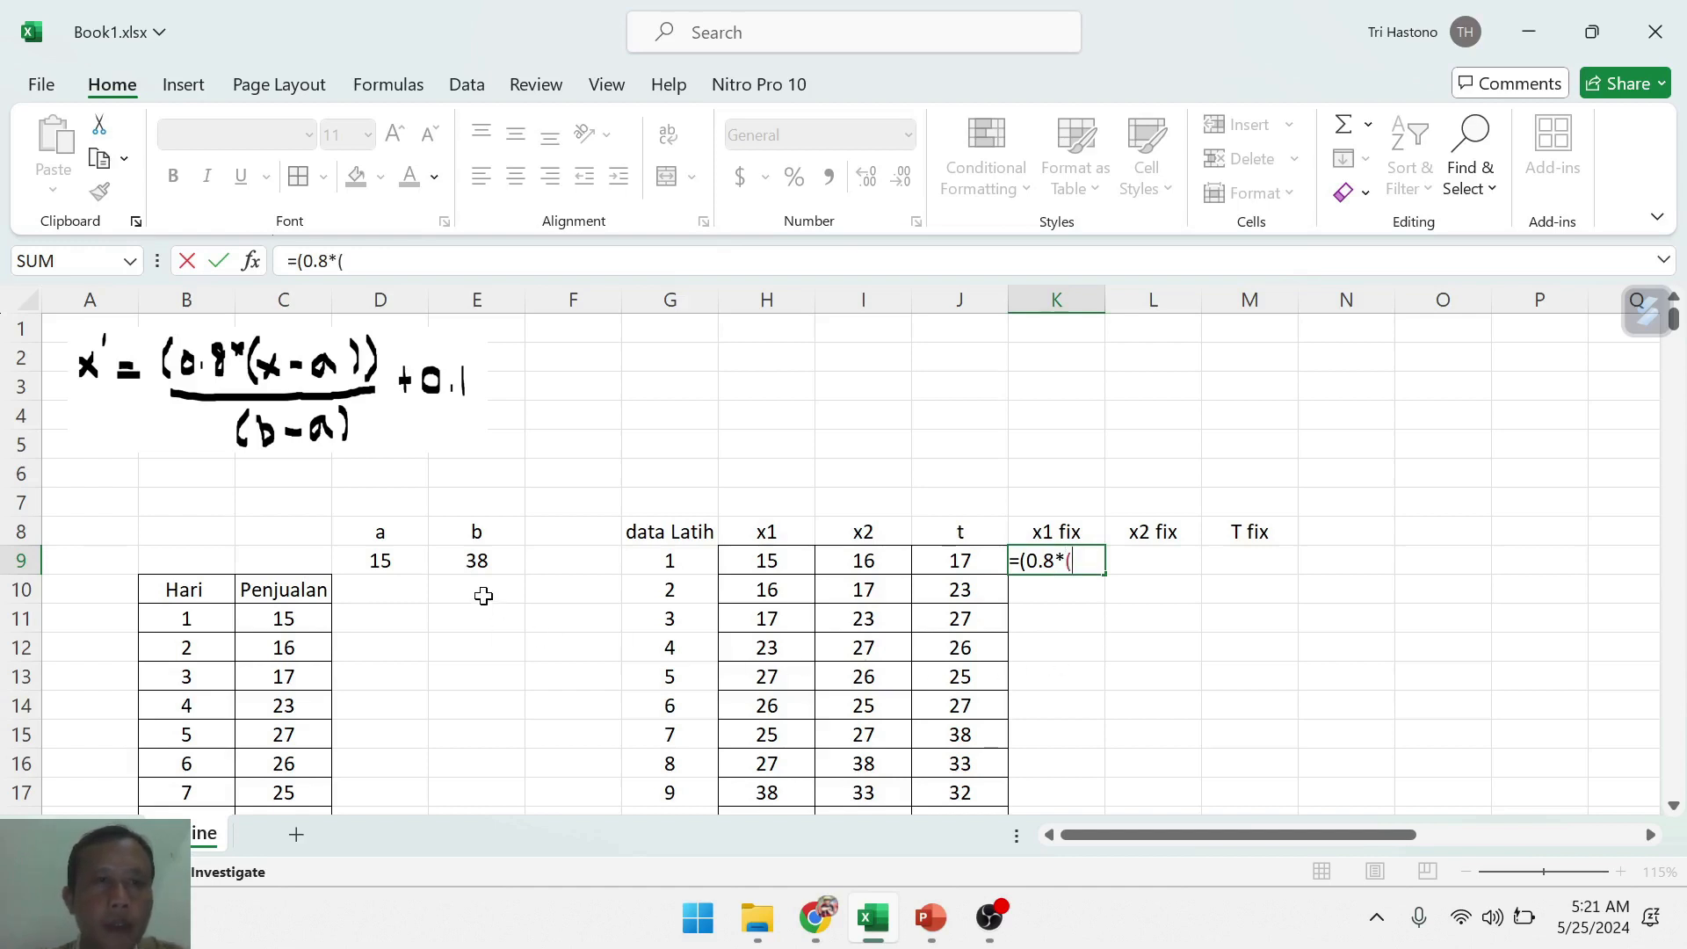
click(772, 563)
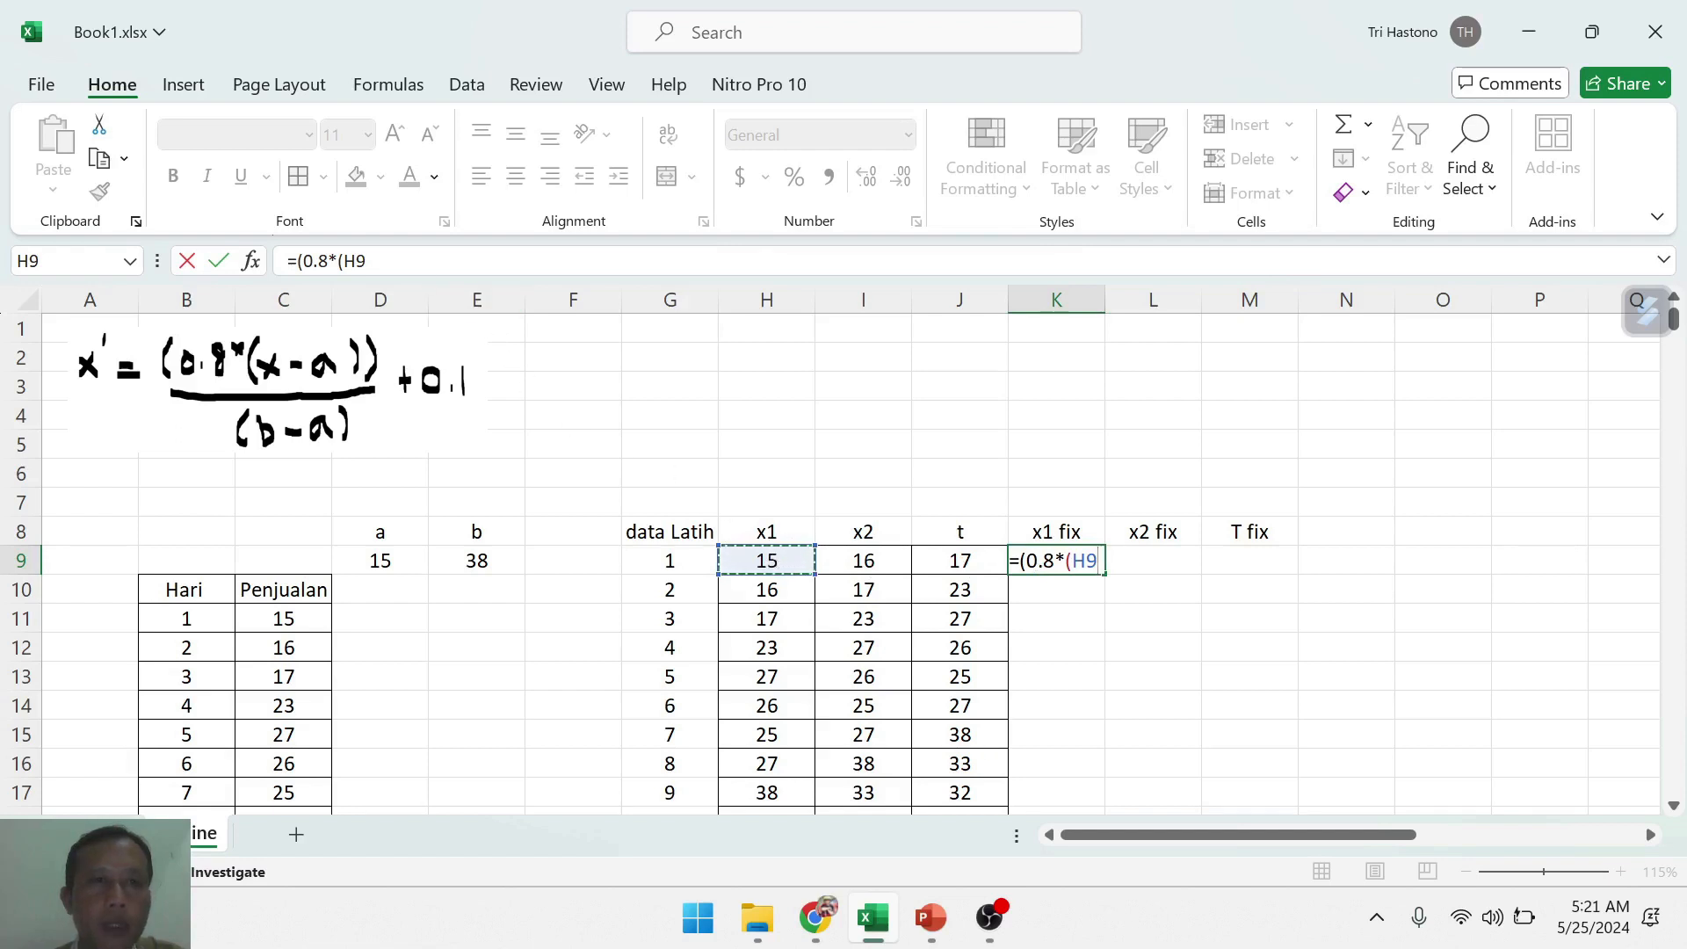
text(--)
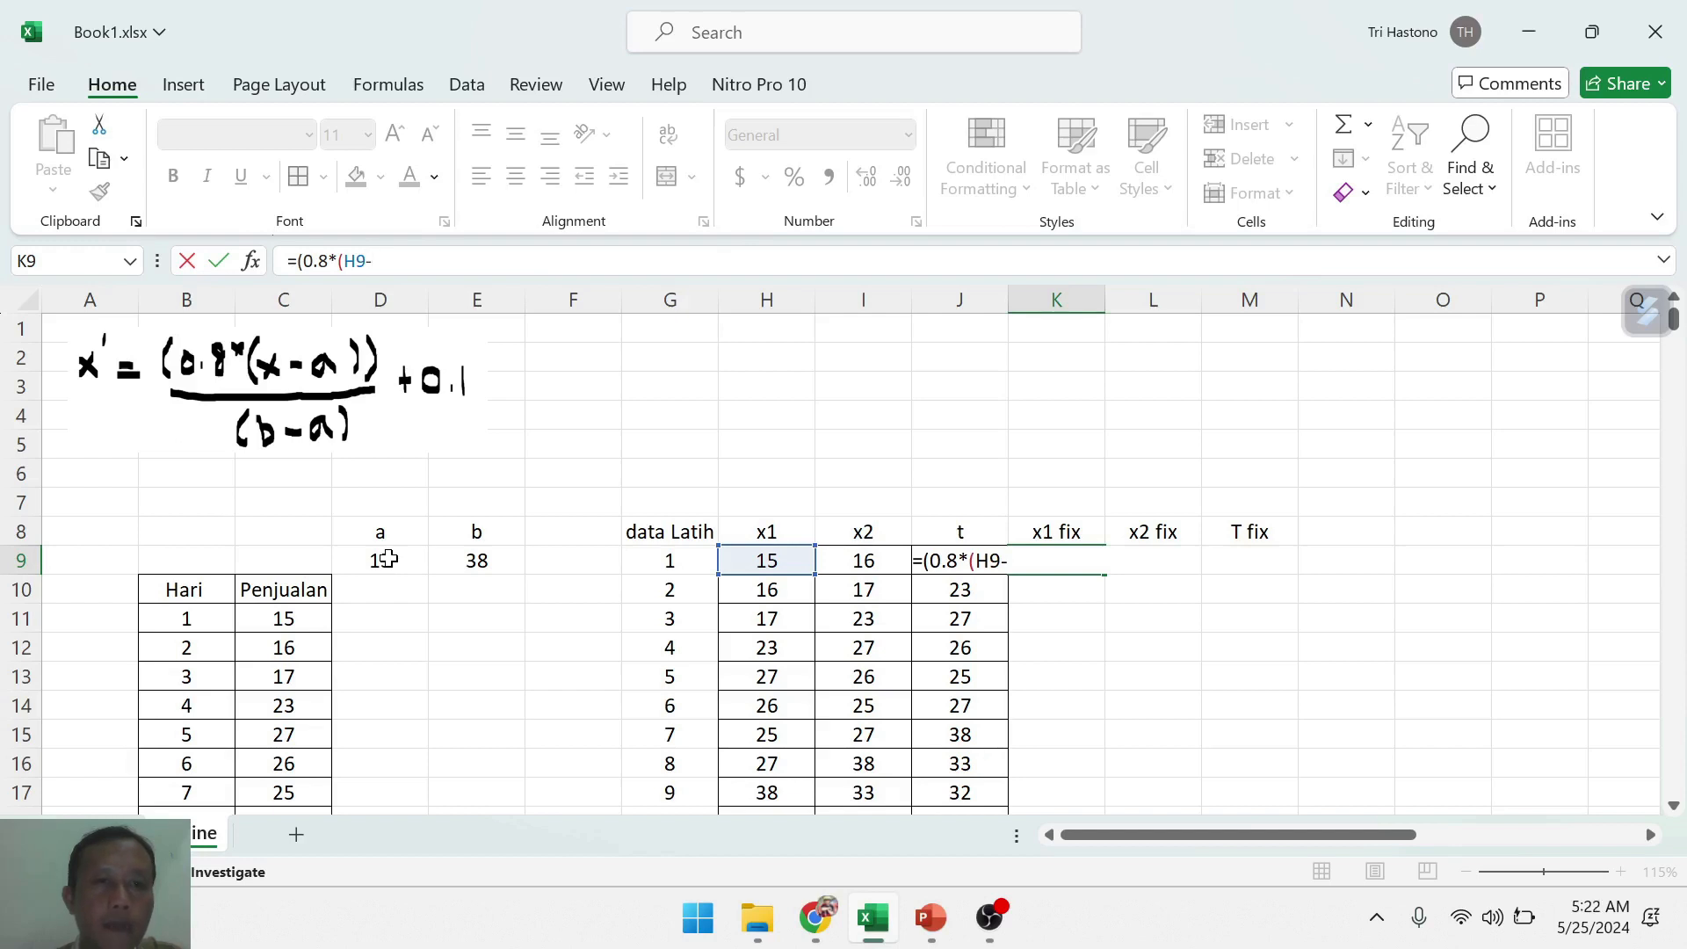
click(387, 559)
text())
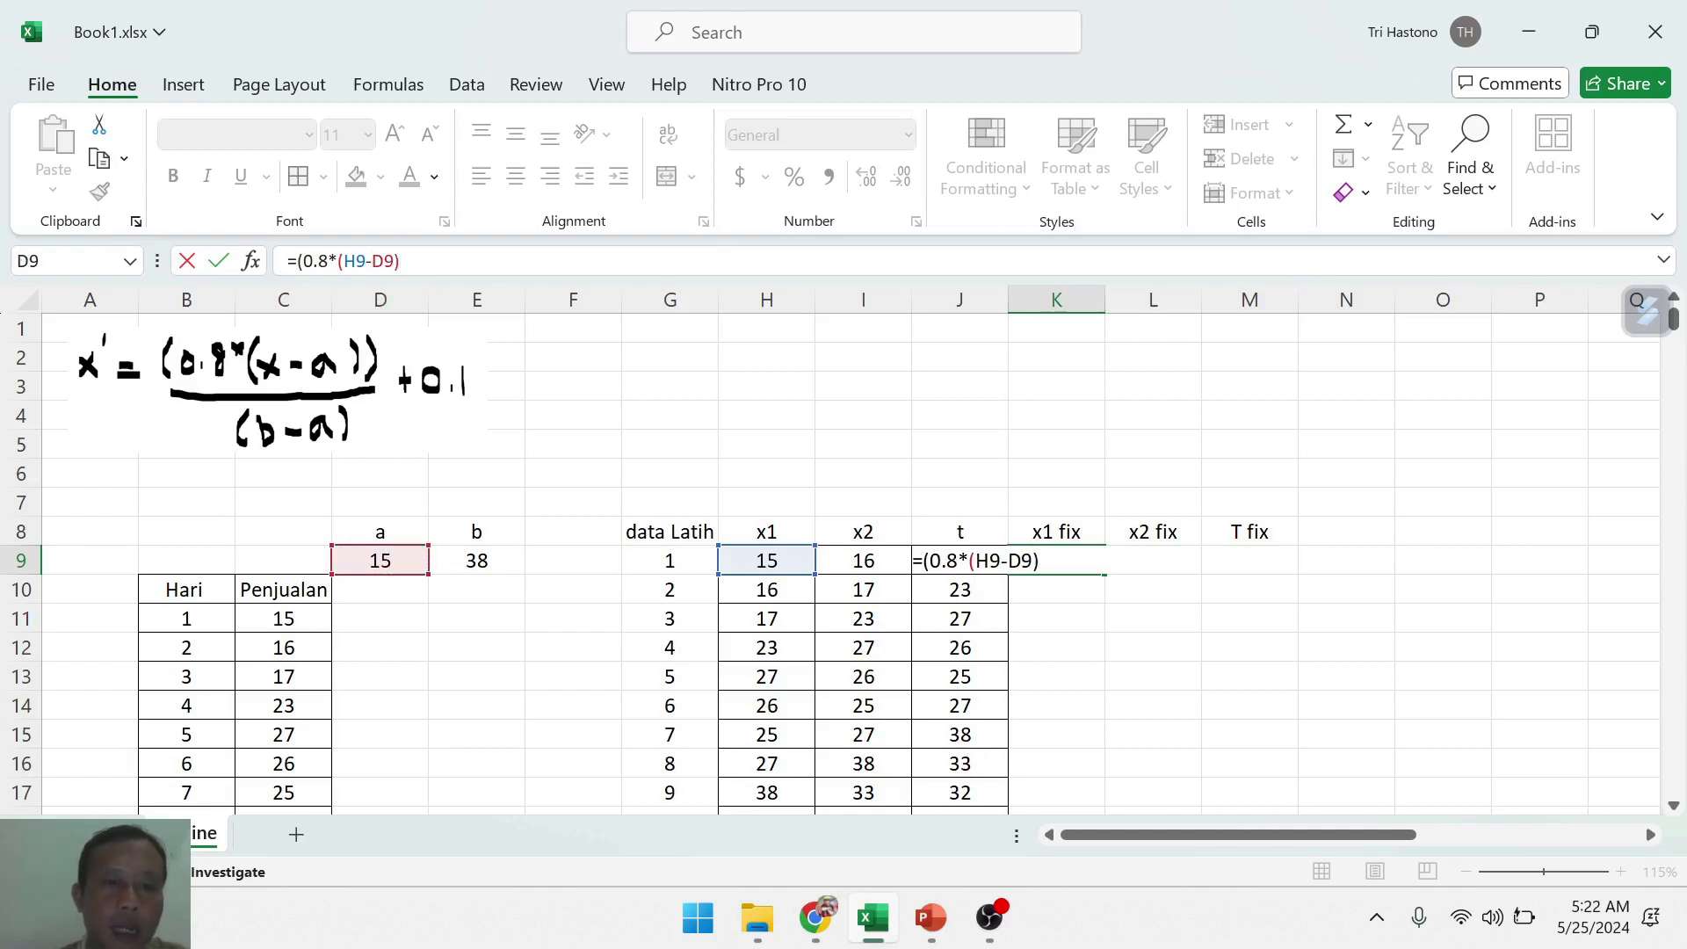
text($D)
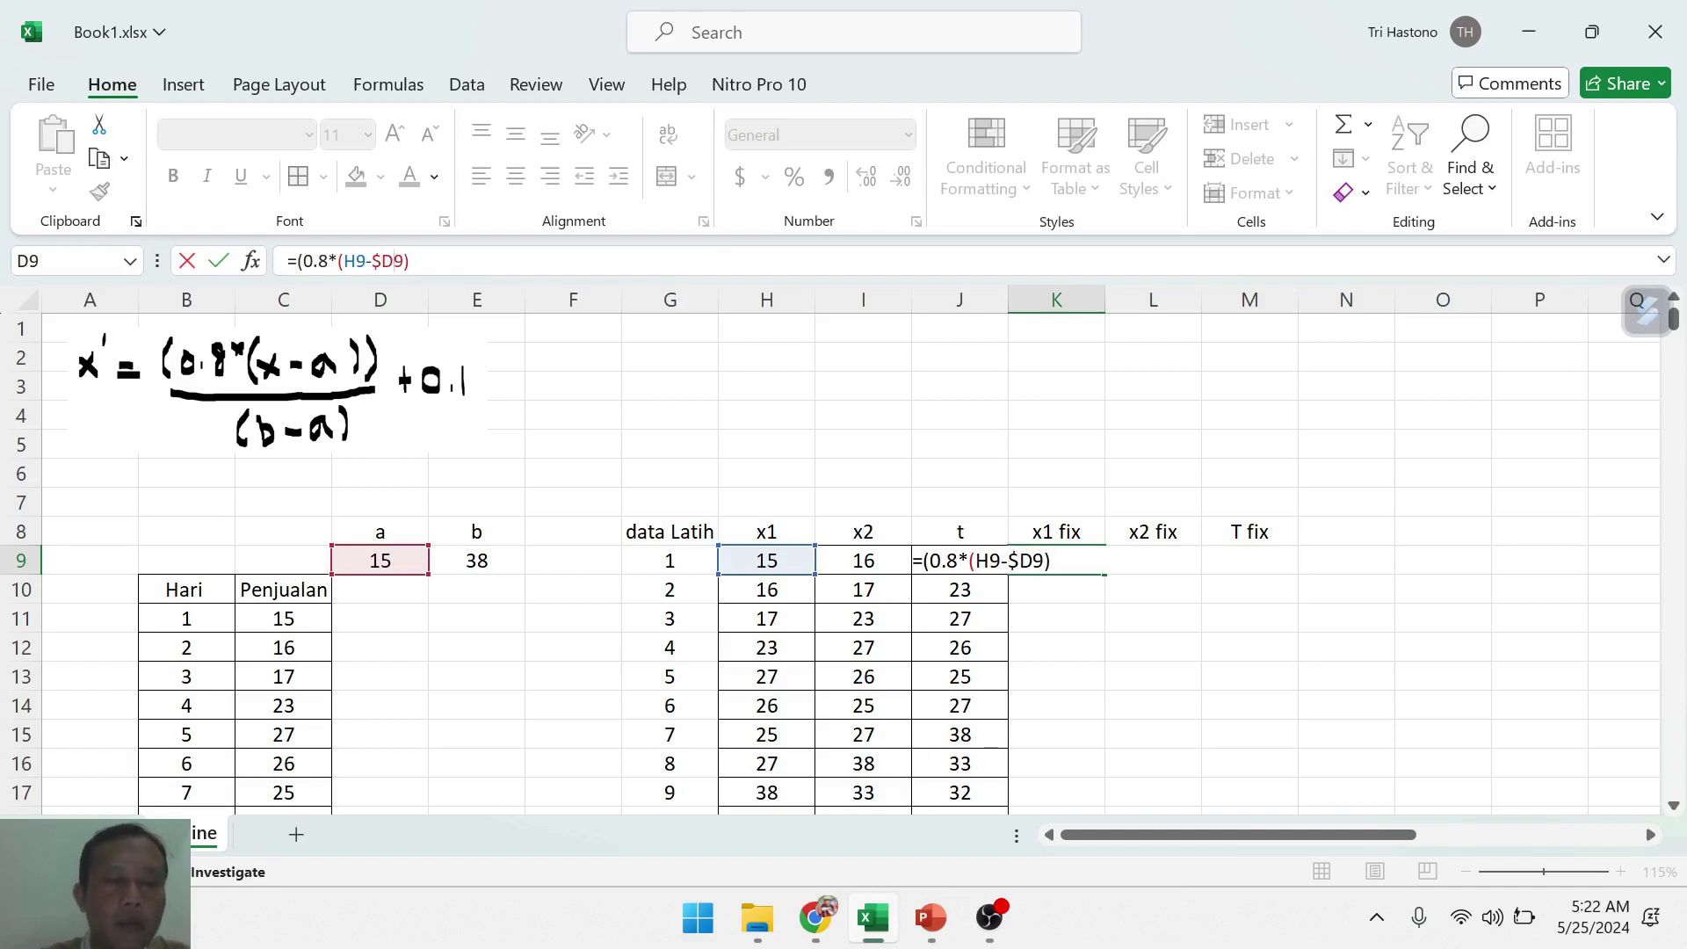
text($)
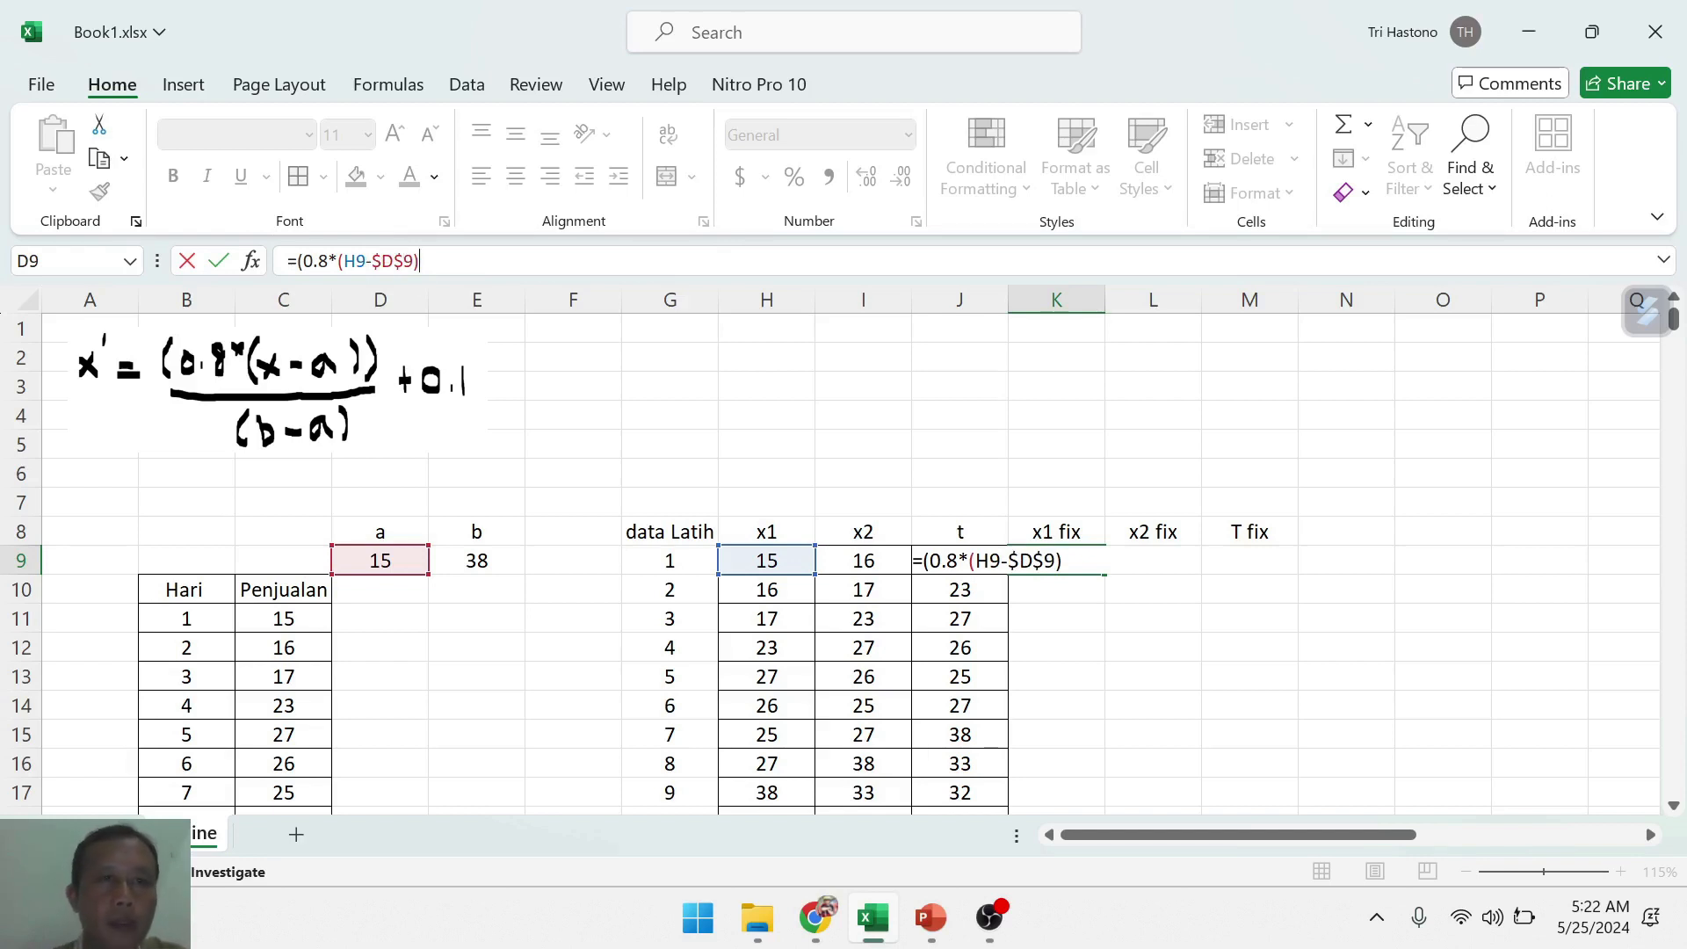
text()/)
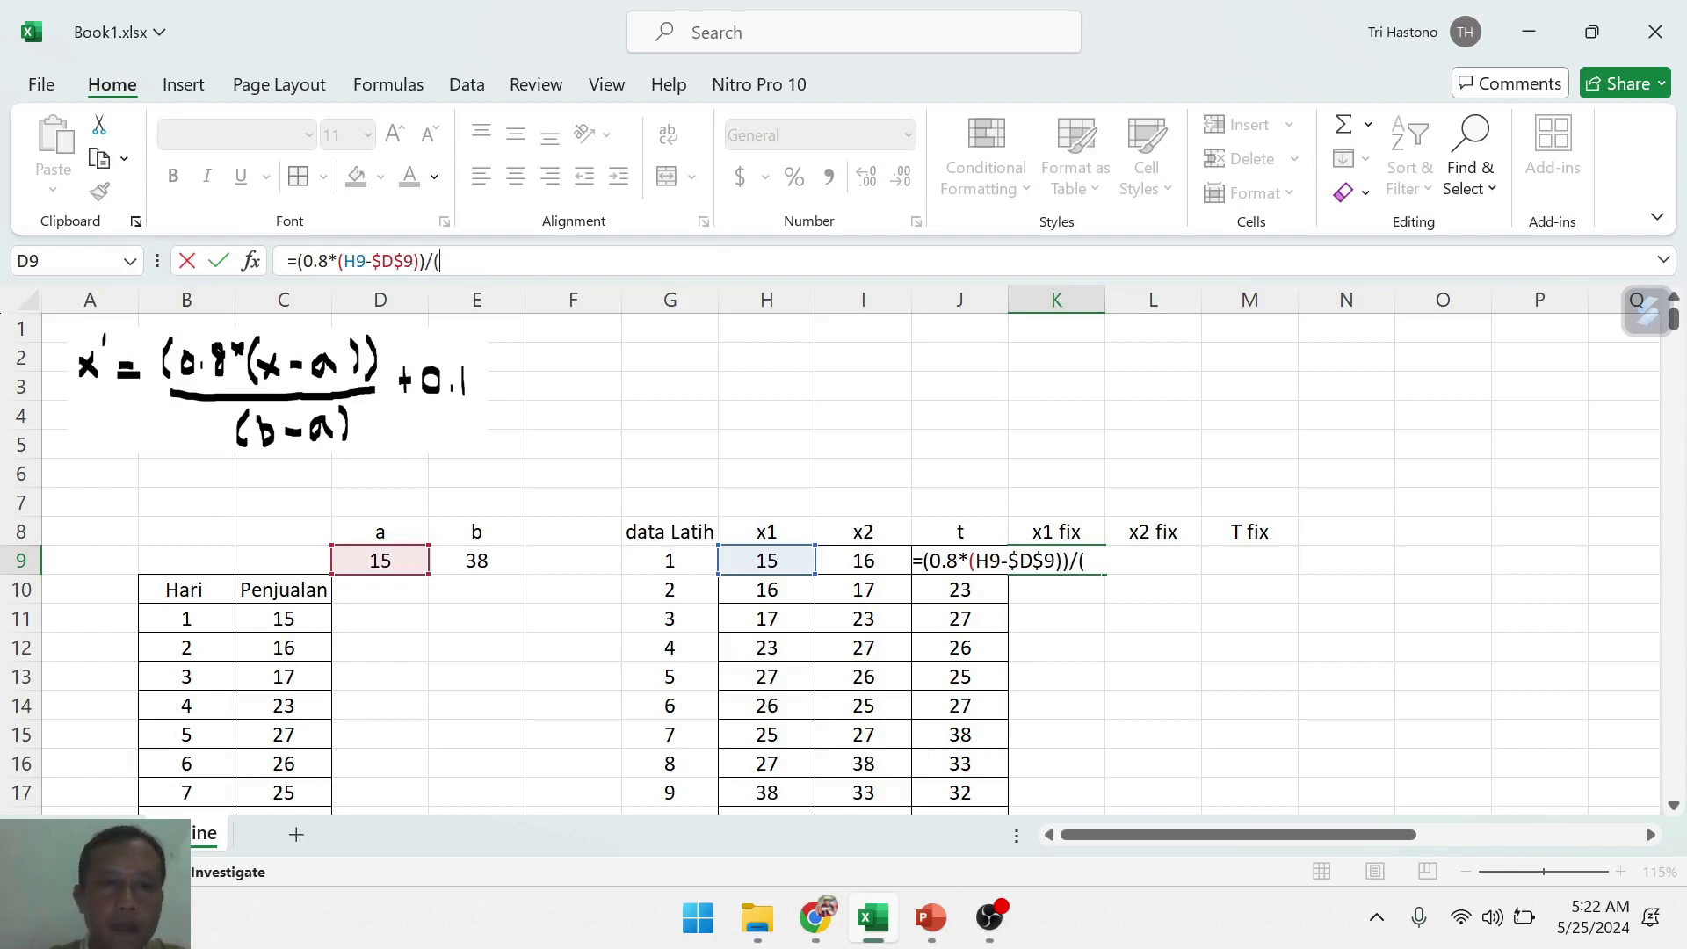
- Add the denominator (E9-D9) to the K9 formula, referencing the b and a cells
text(()
click(484, 562)
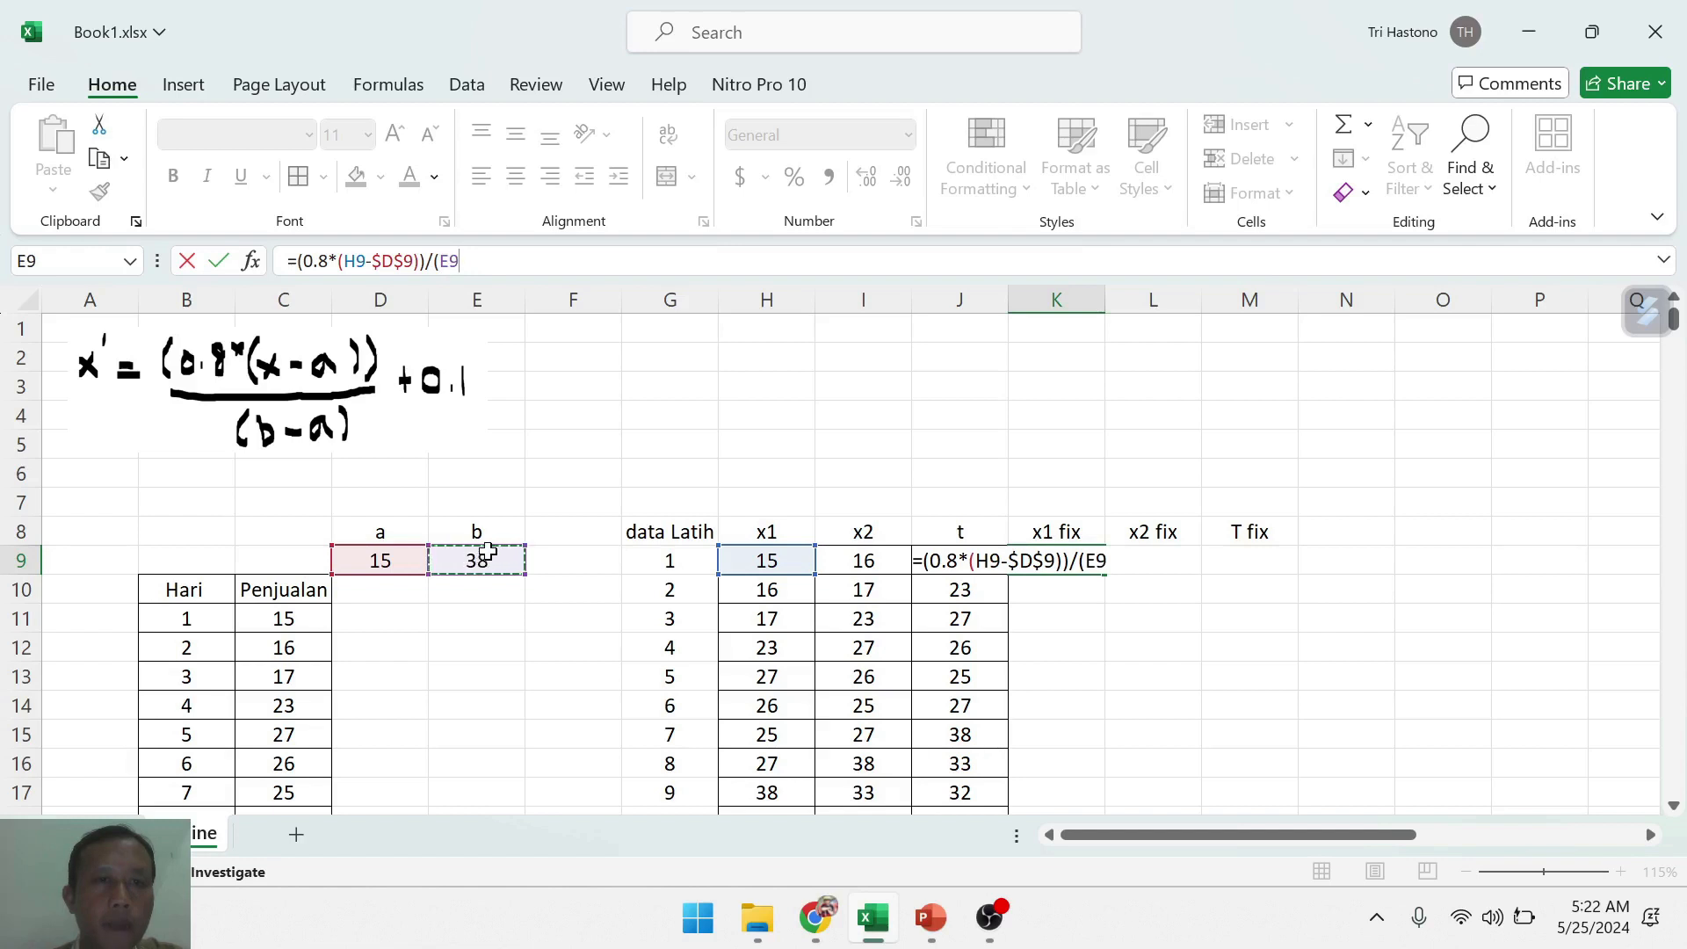
text(-)
click(384, 559)
click(488, 261)
text())
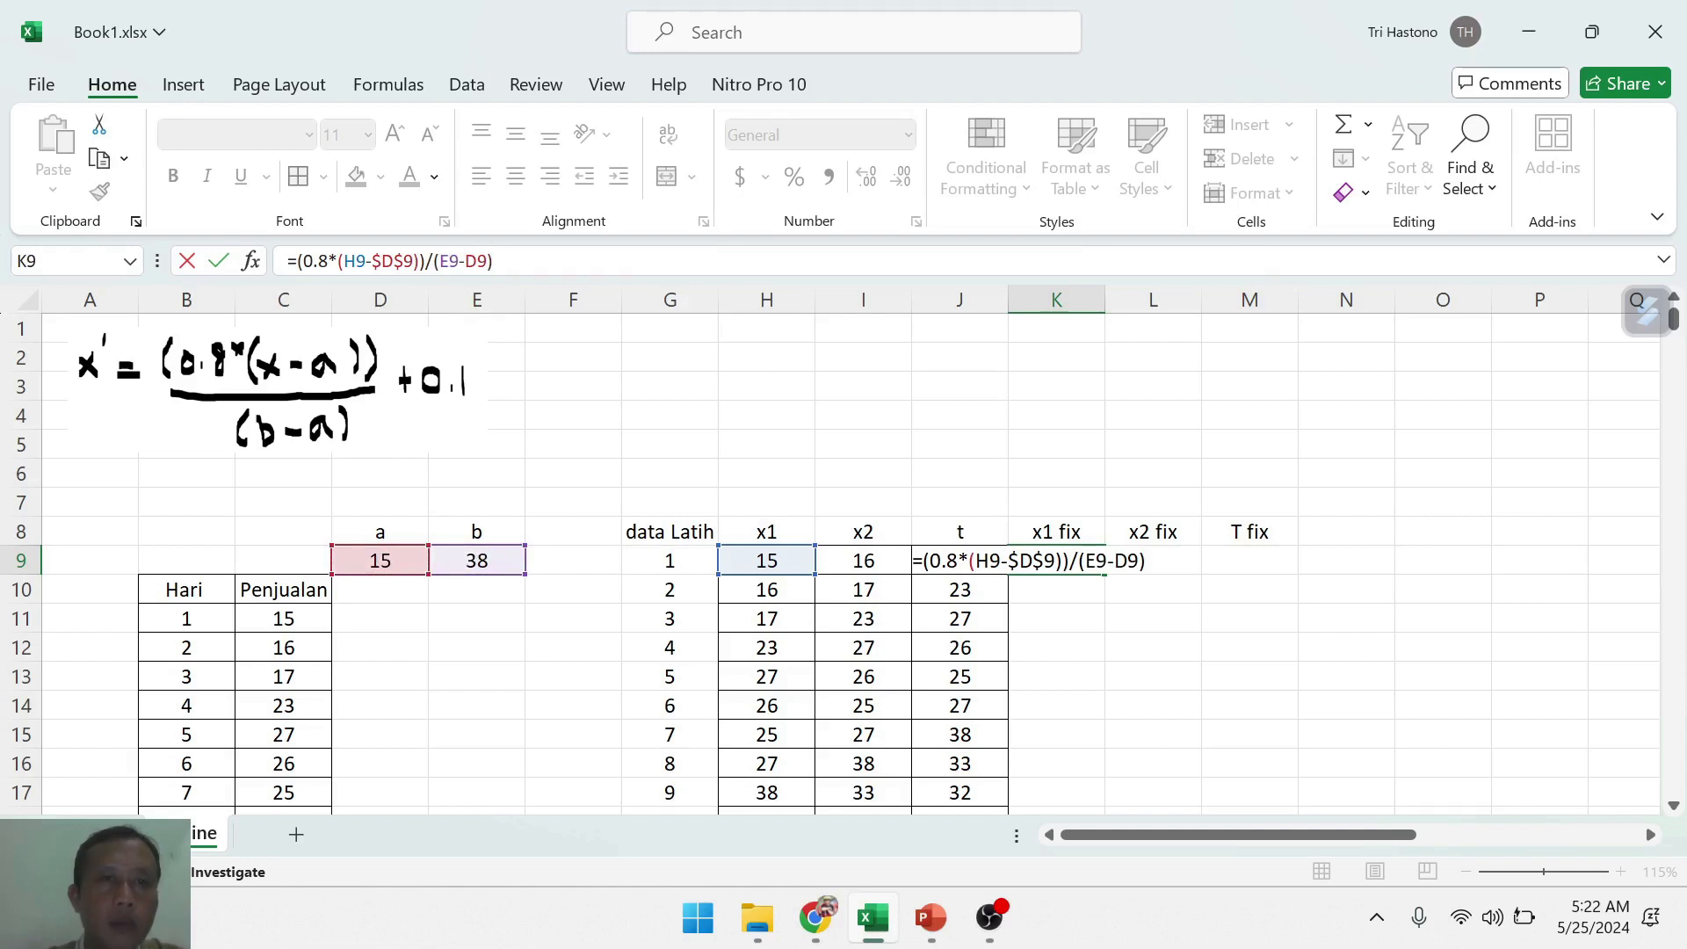
- Make both denominator references in the K9 formula absolute, as ($E$9-$D$9)
text($)
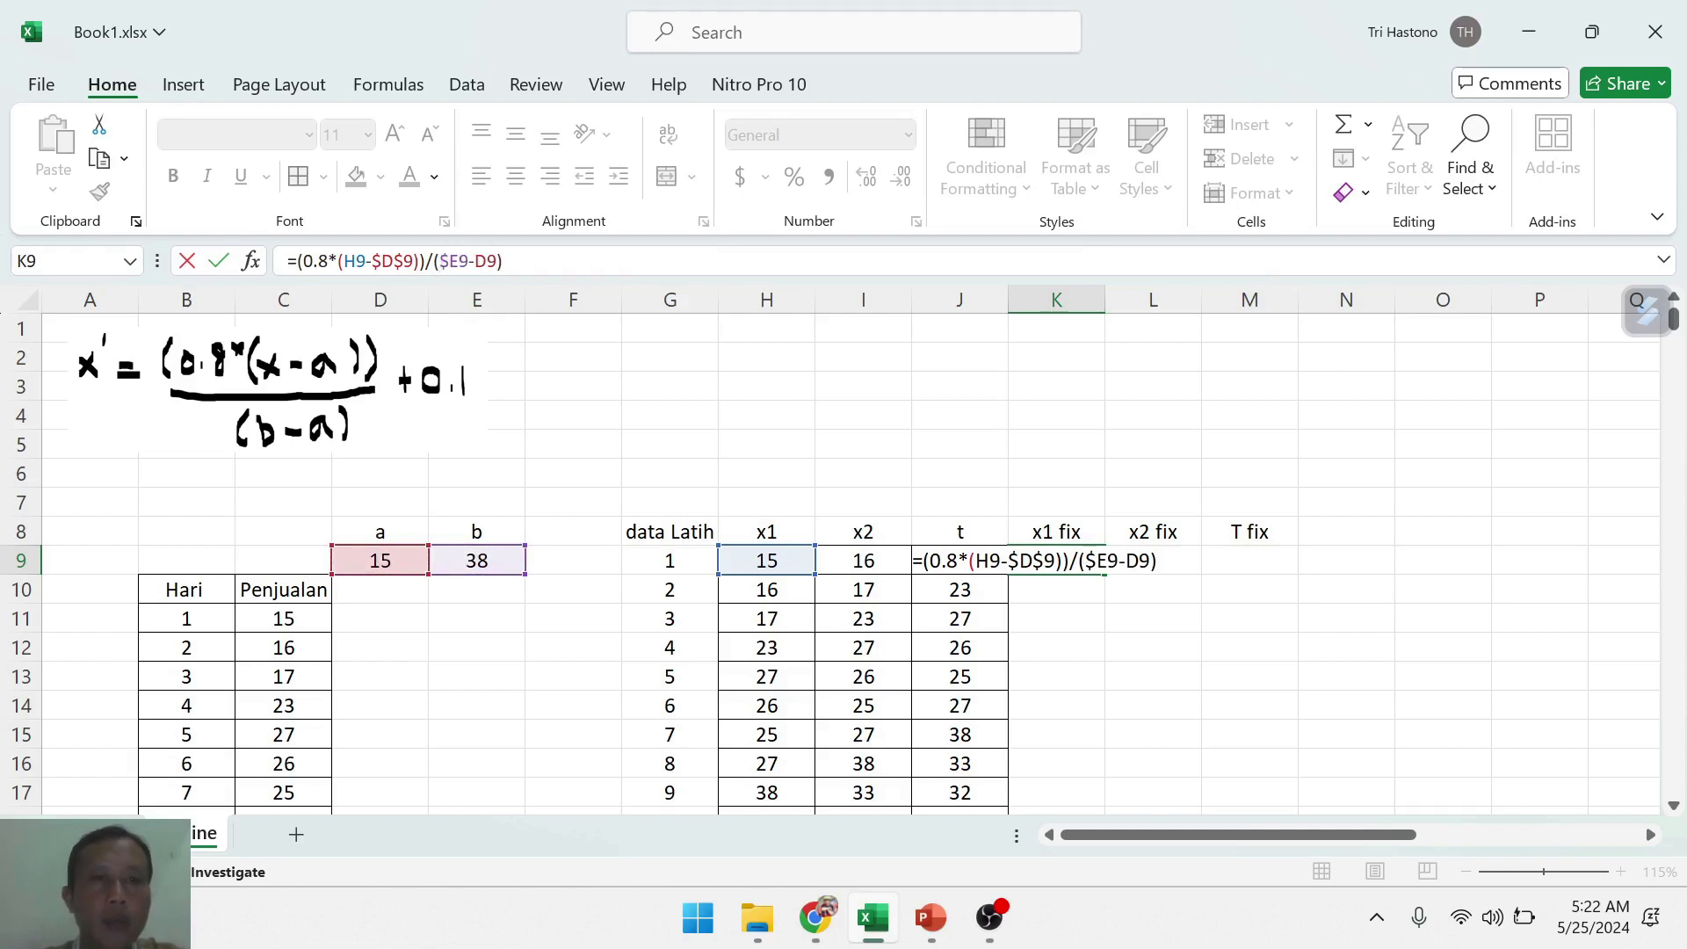
text($)
text($)
text($)
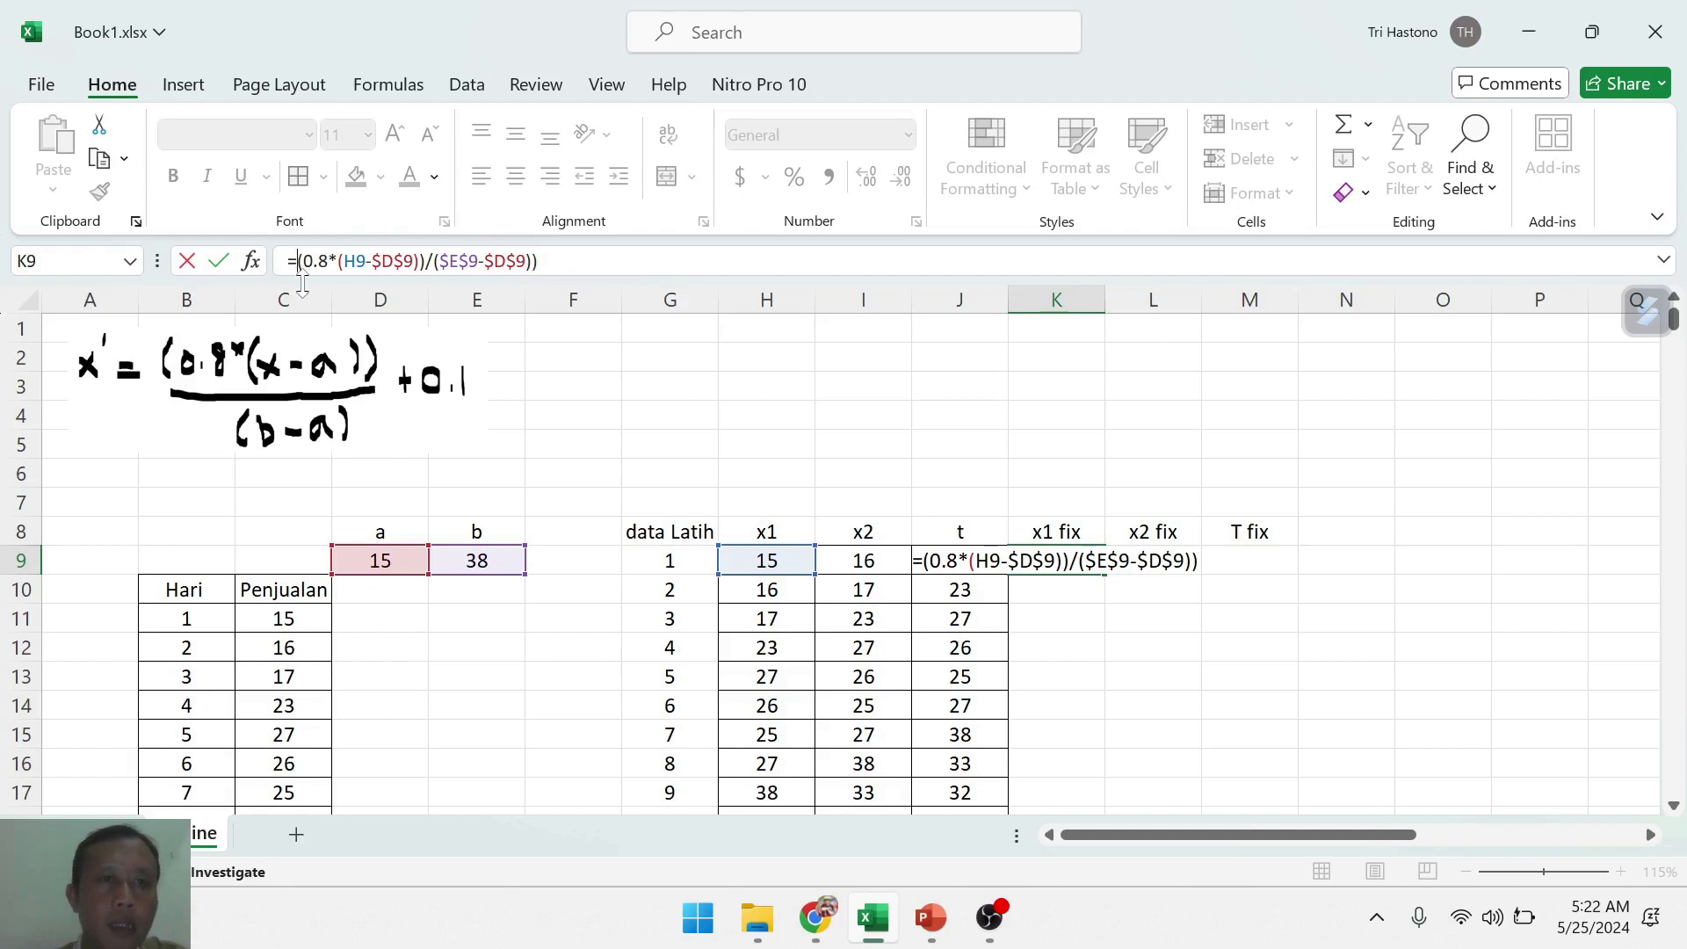
- Enclose the whole fraction in the K9 formula in parentheses, add +0.1 after it and enter the formula
text(()
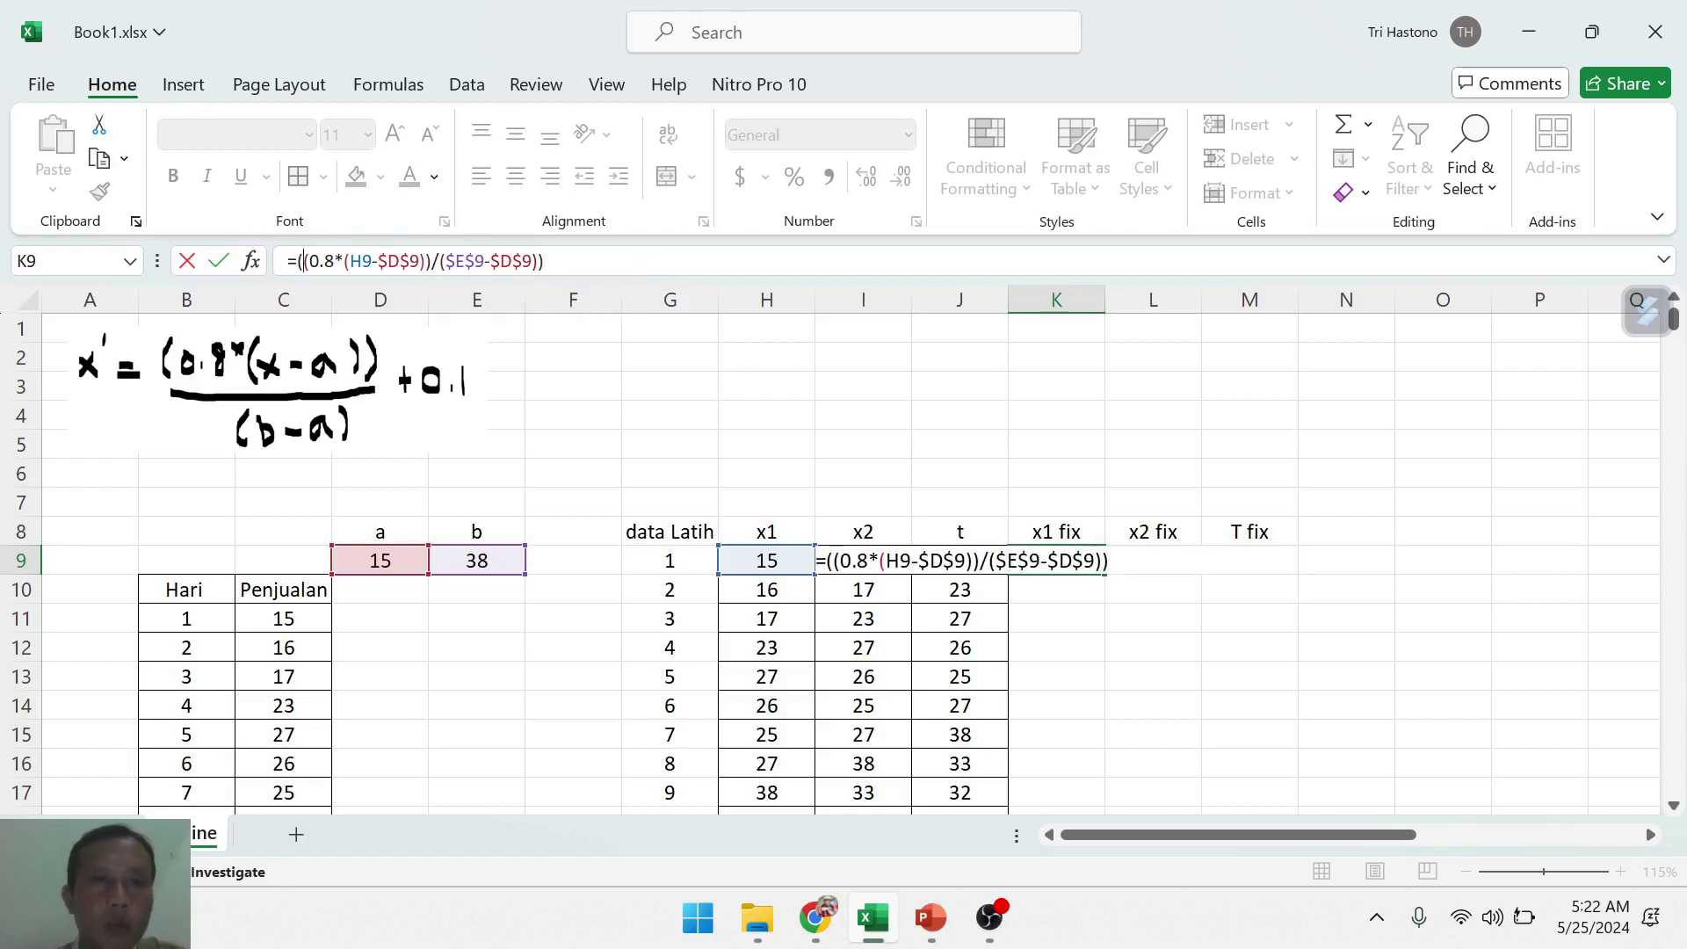
text(+)
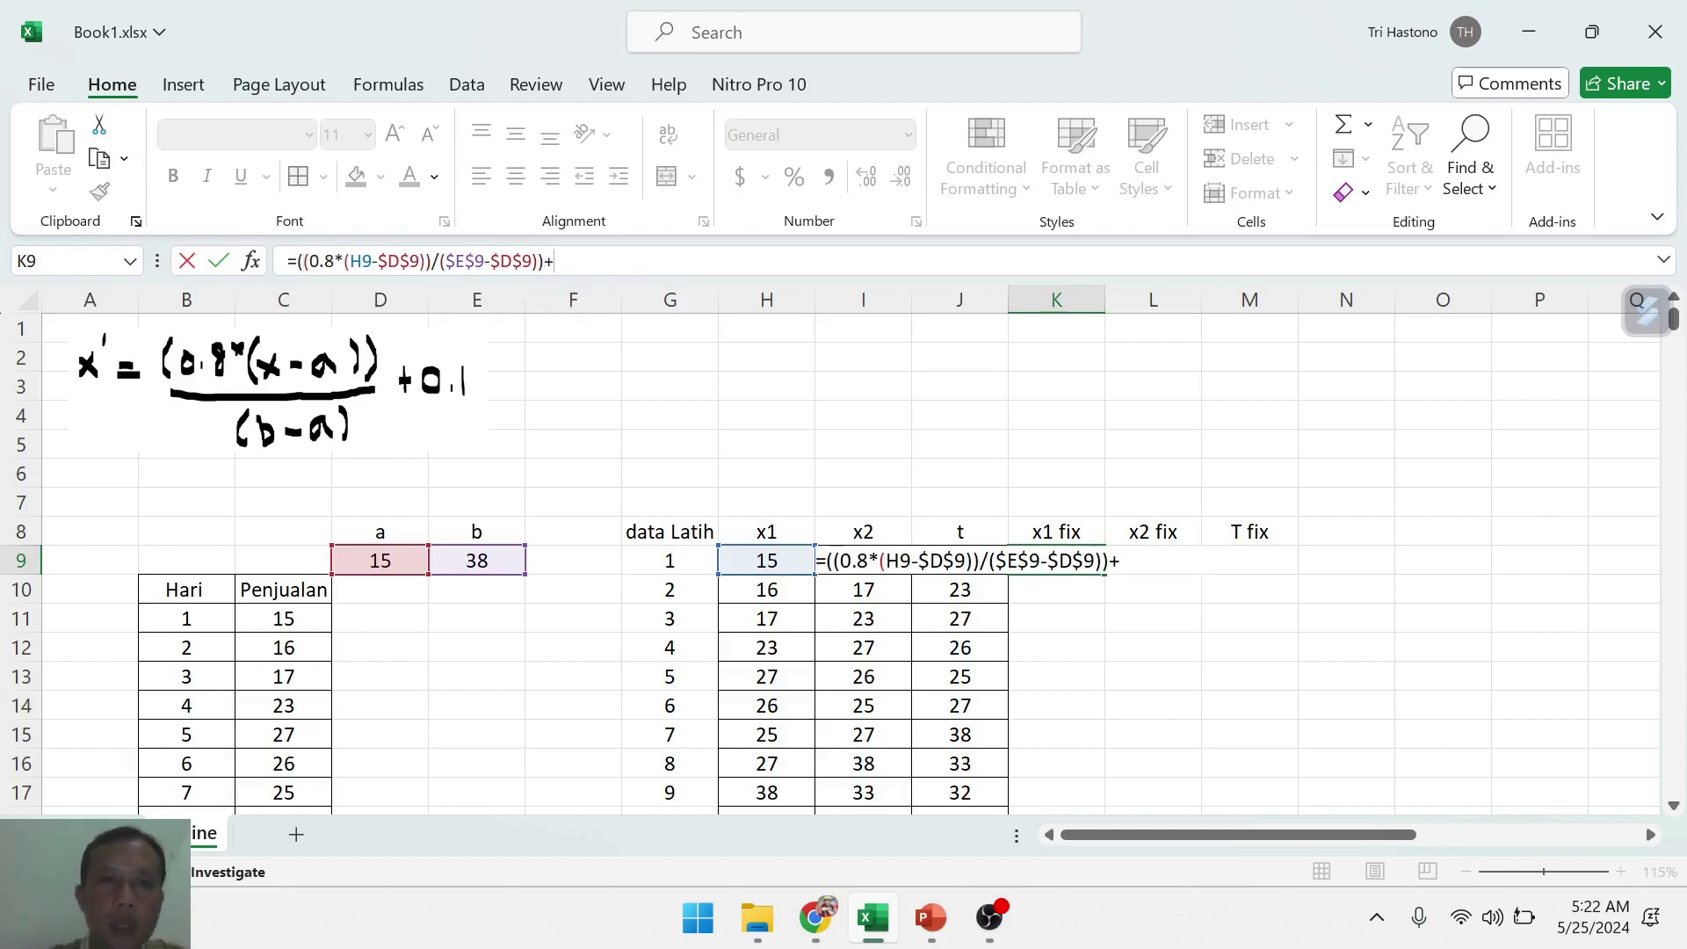
text(0.1)
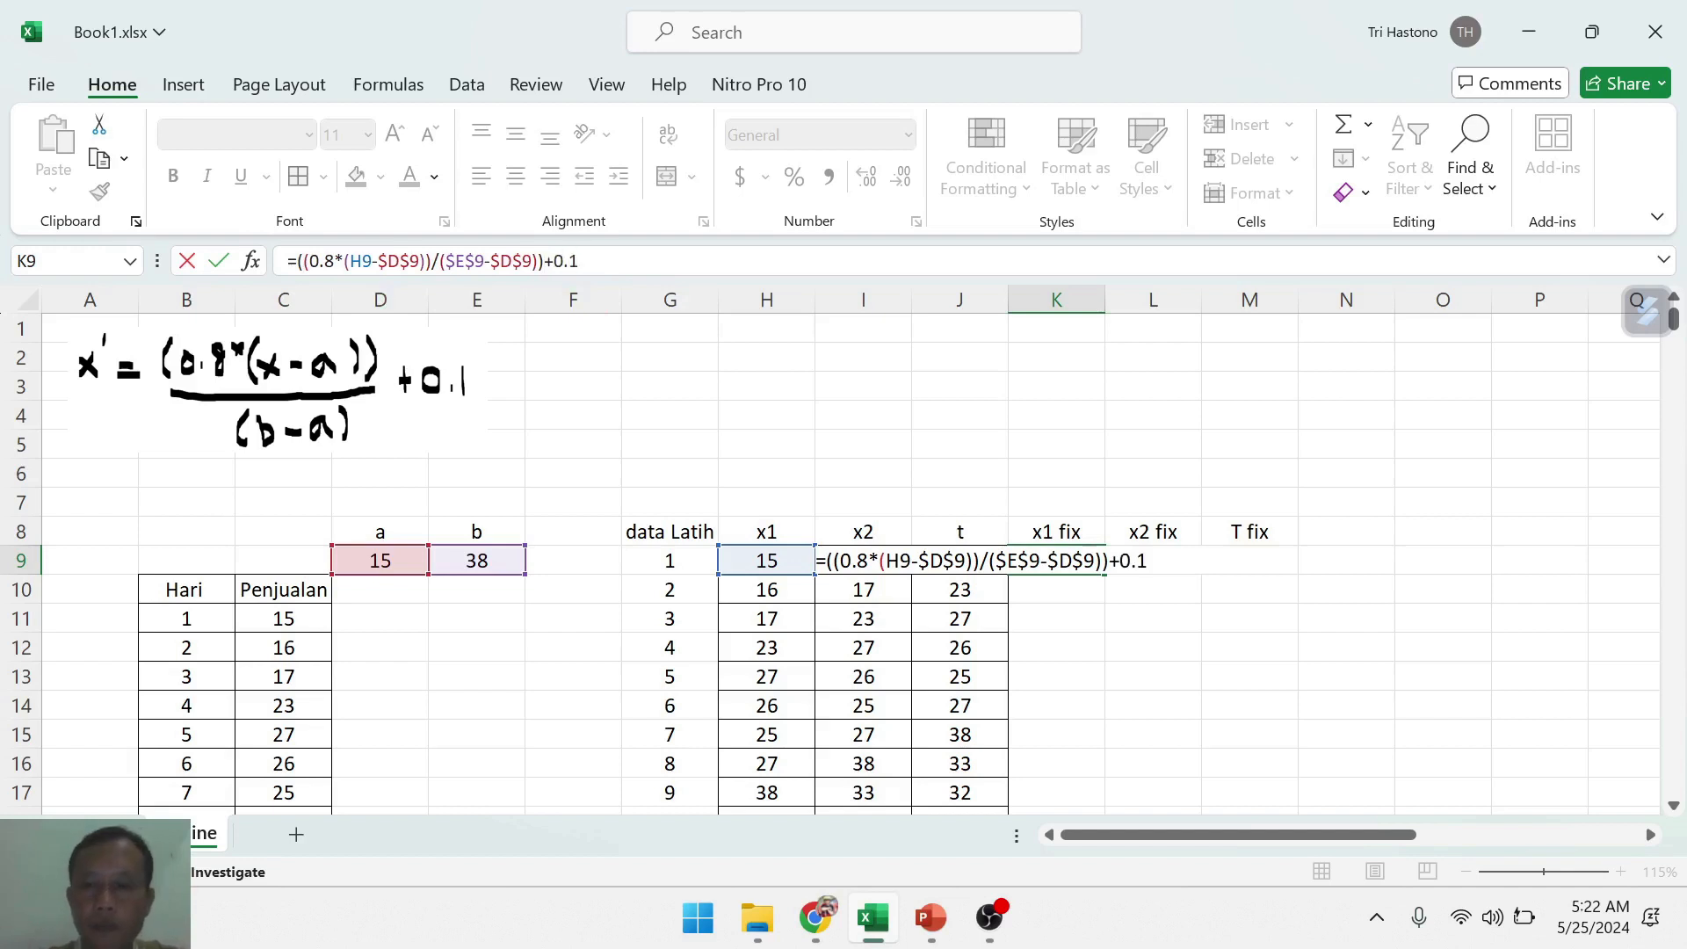
key(Return)
- Fill the K9 normalization formula down the x1 fix column to K21
click(1056, 672)
click(1079, 561)
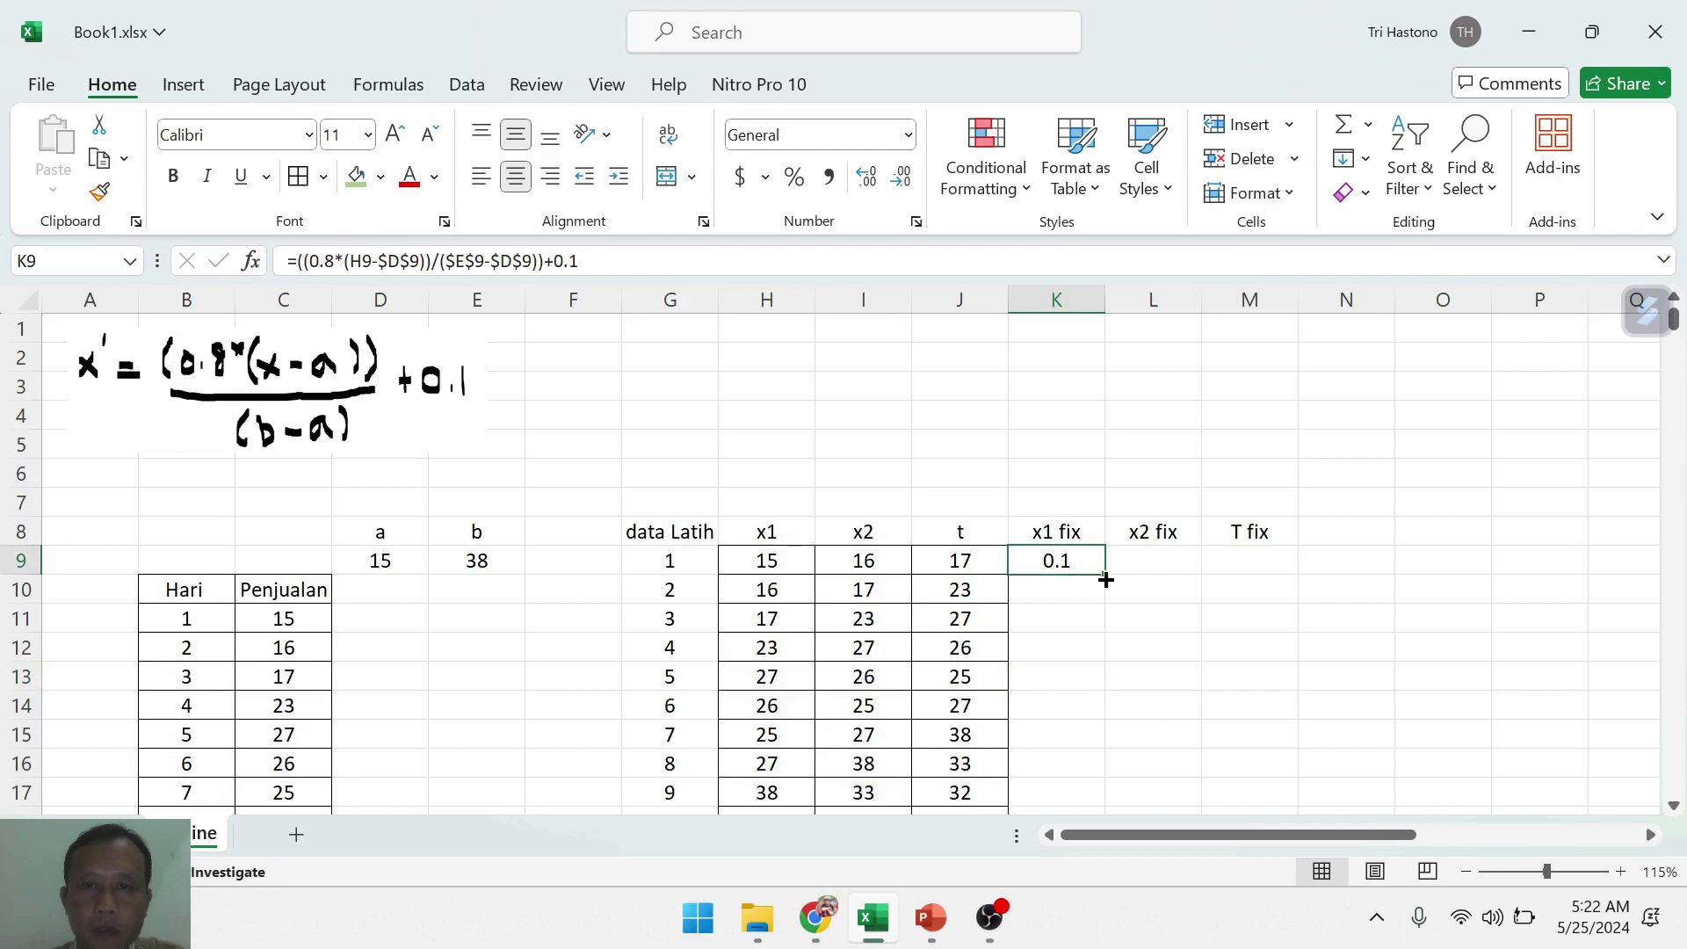
double_click(1107, 575)
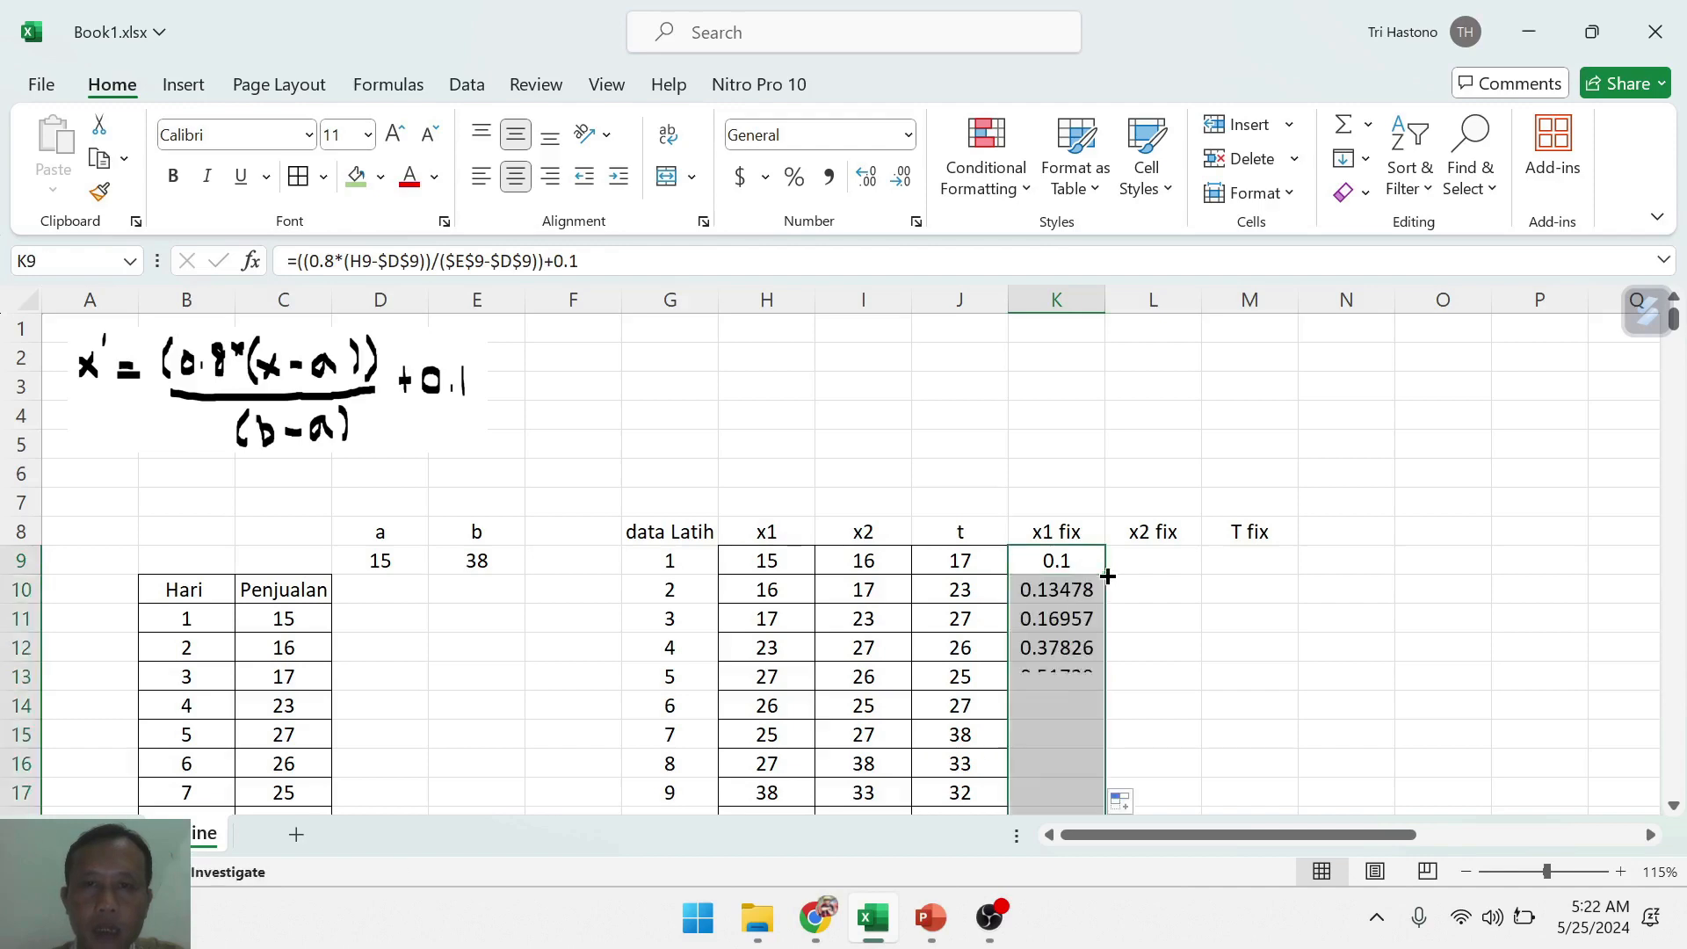
scroll(1179, 641, down, 4)
scroll(1169, 632, up, 2)
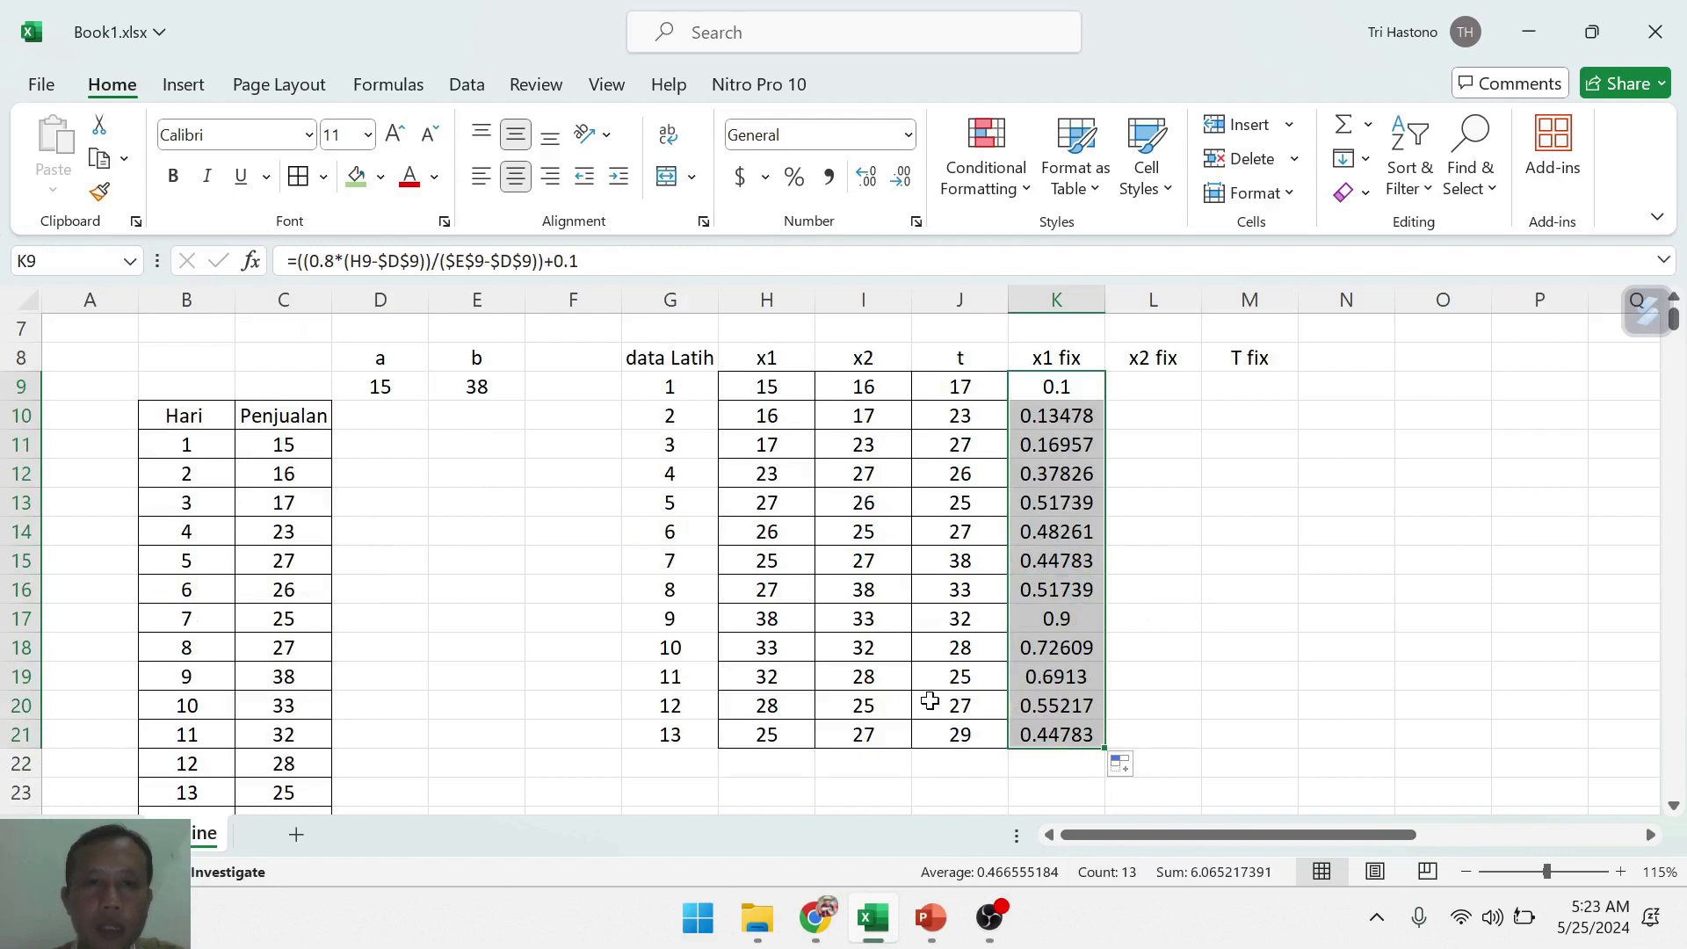
- Compare the a and b values with the smallest and largest x1 entries and their normalized results in x1 fix
click(475, 392)
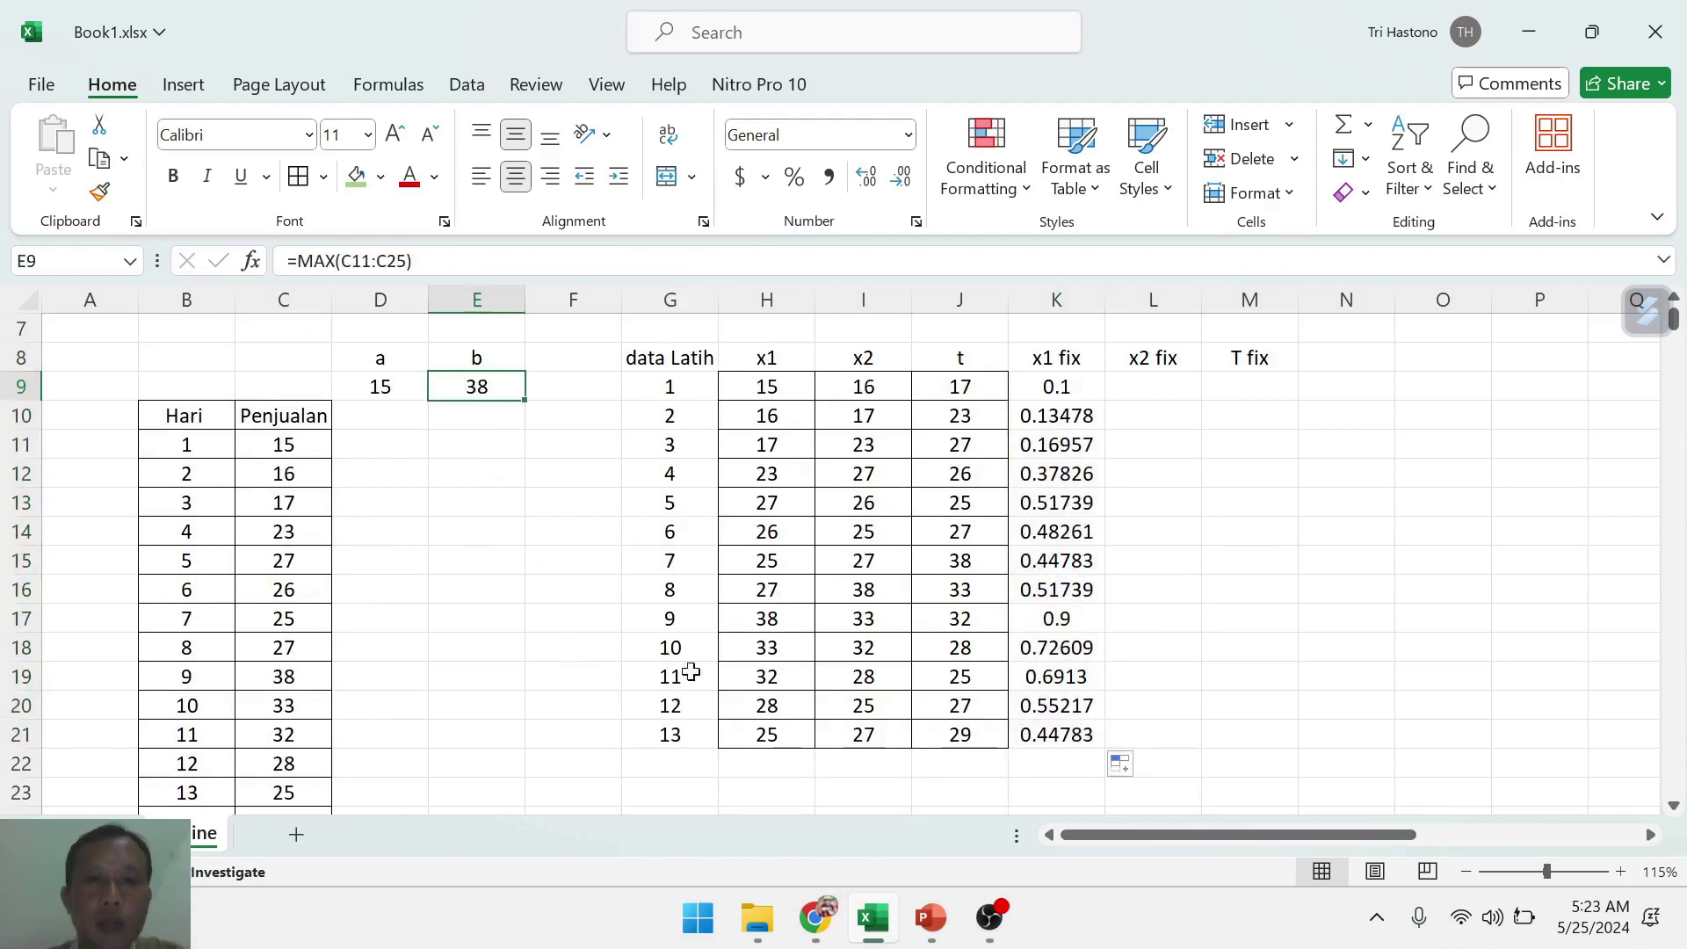
click(959, 560)
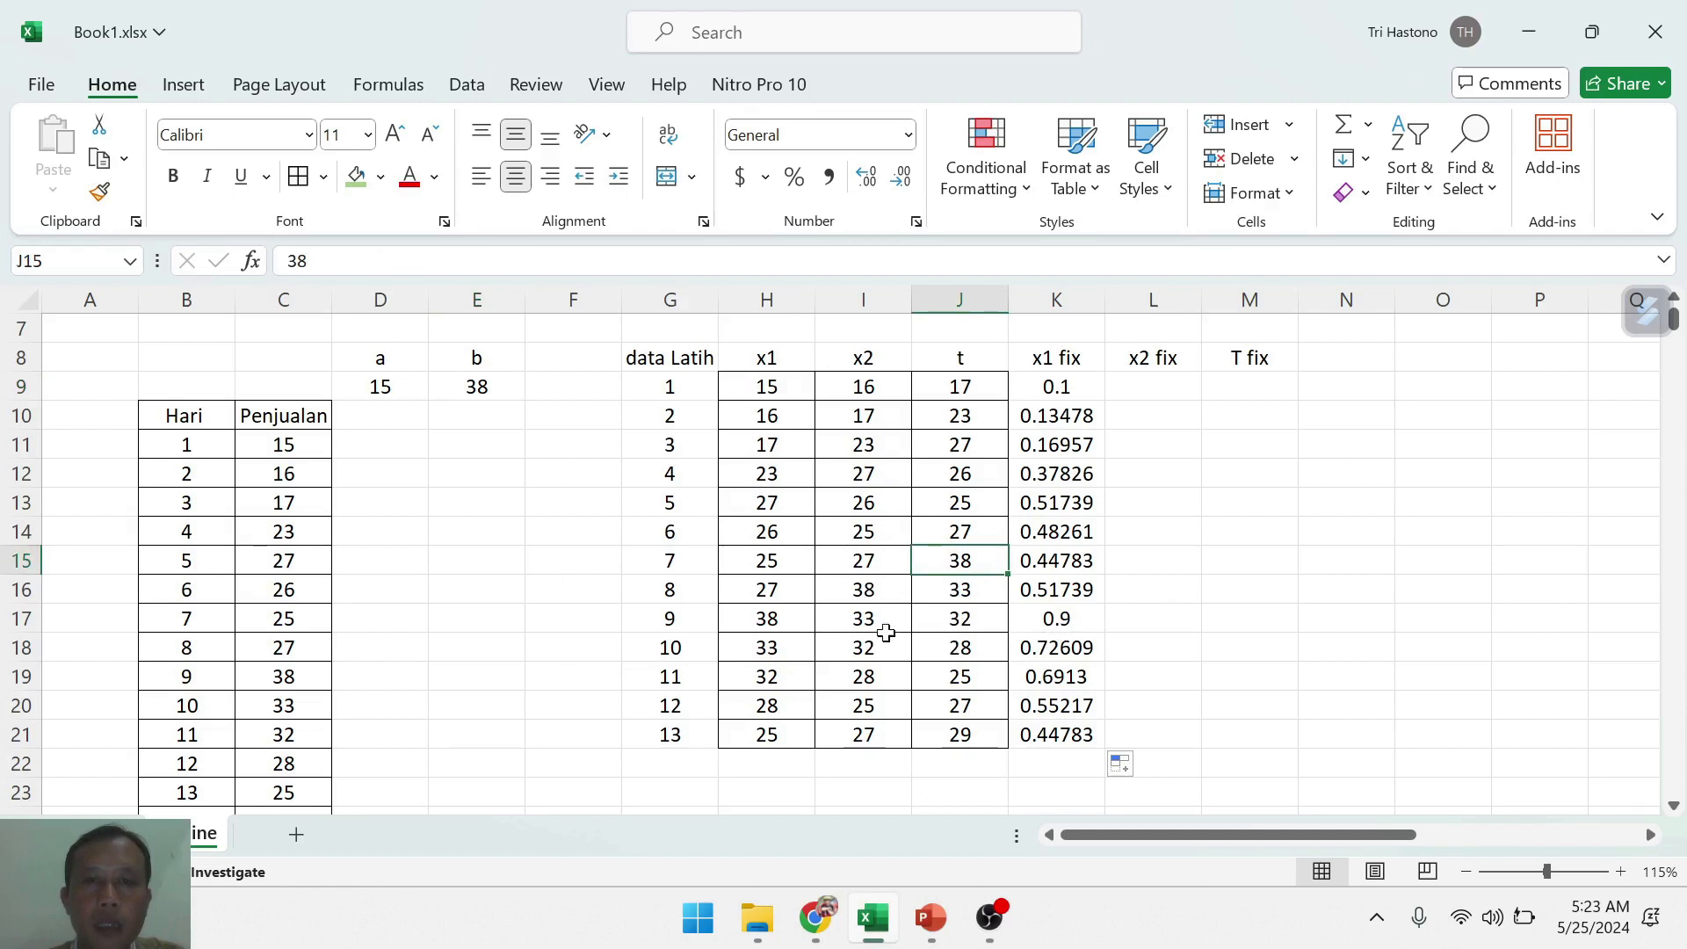
click(1057, 620)
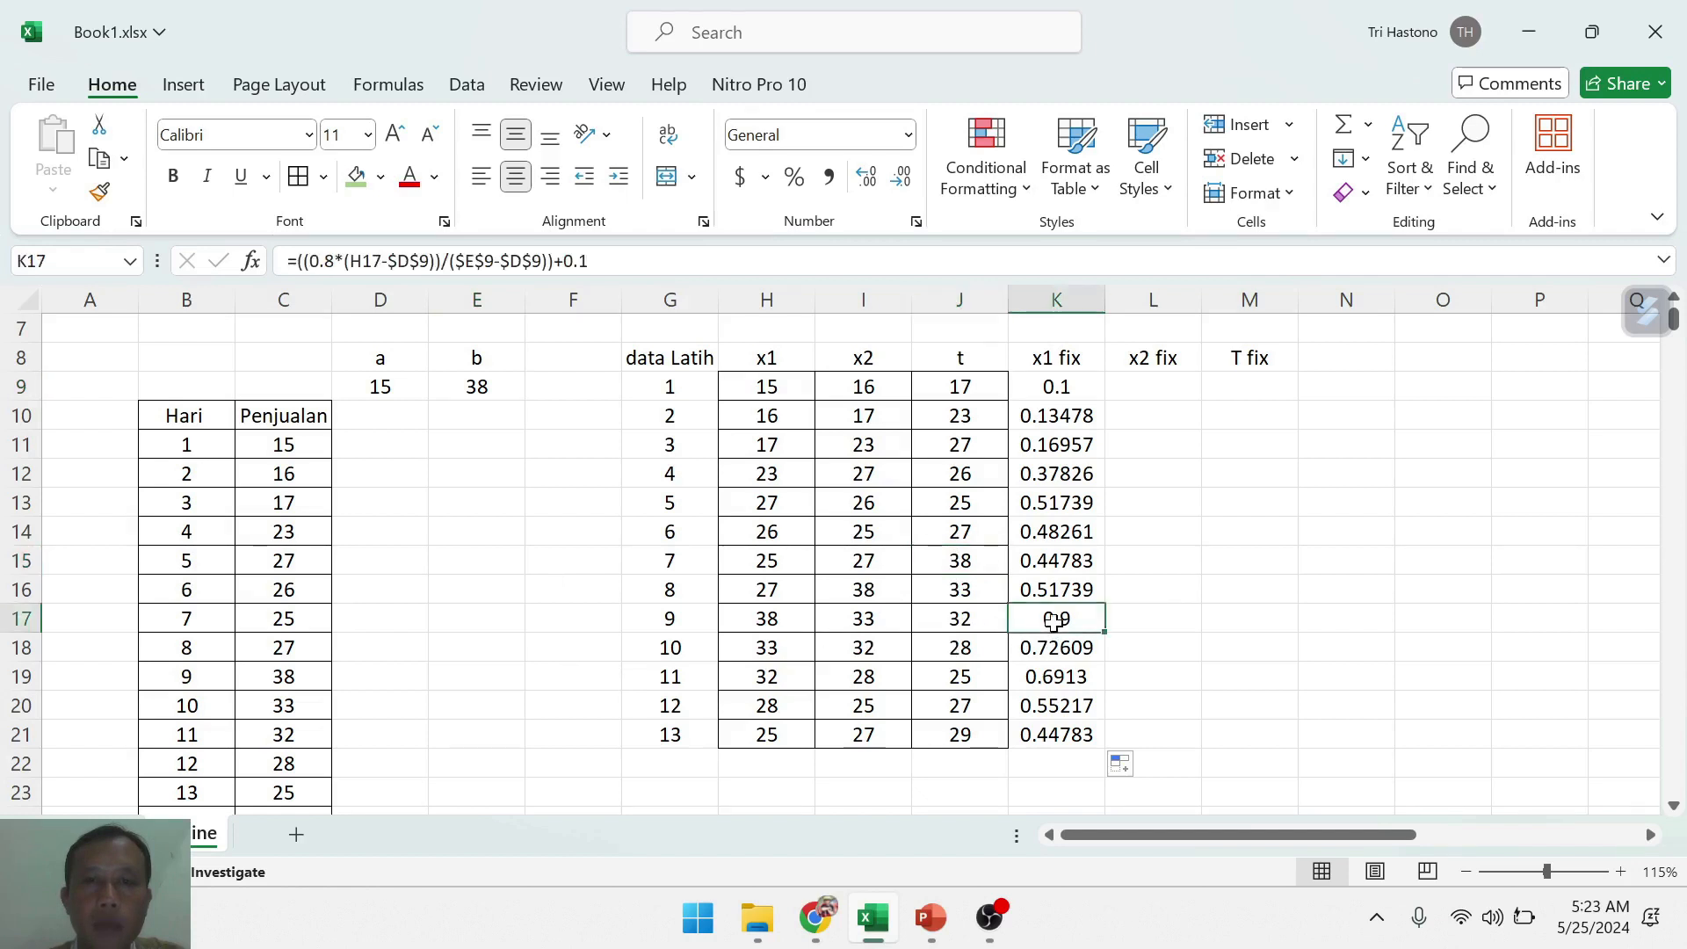
click(784, 622)
click(1062, 618)
click(393, 389)
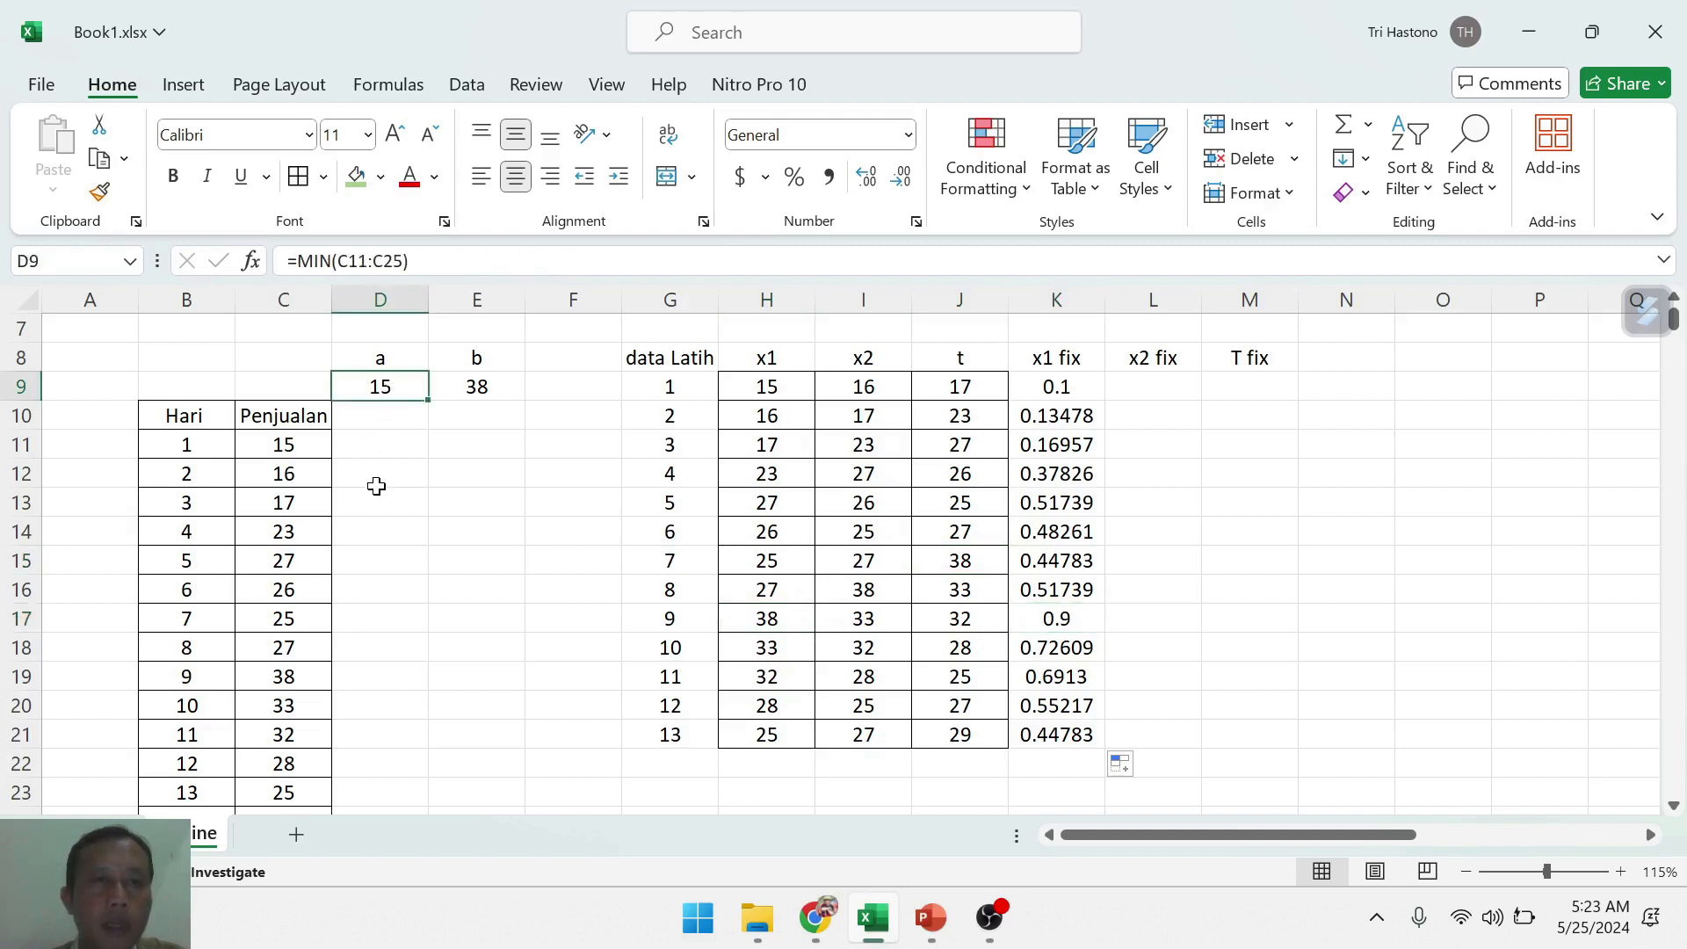
click(1071, 524)
click(1061, 388)
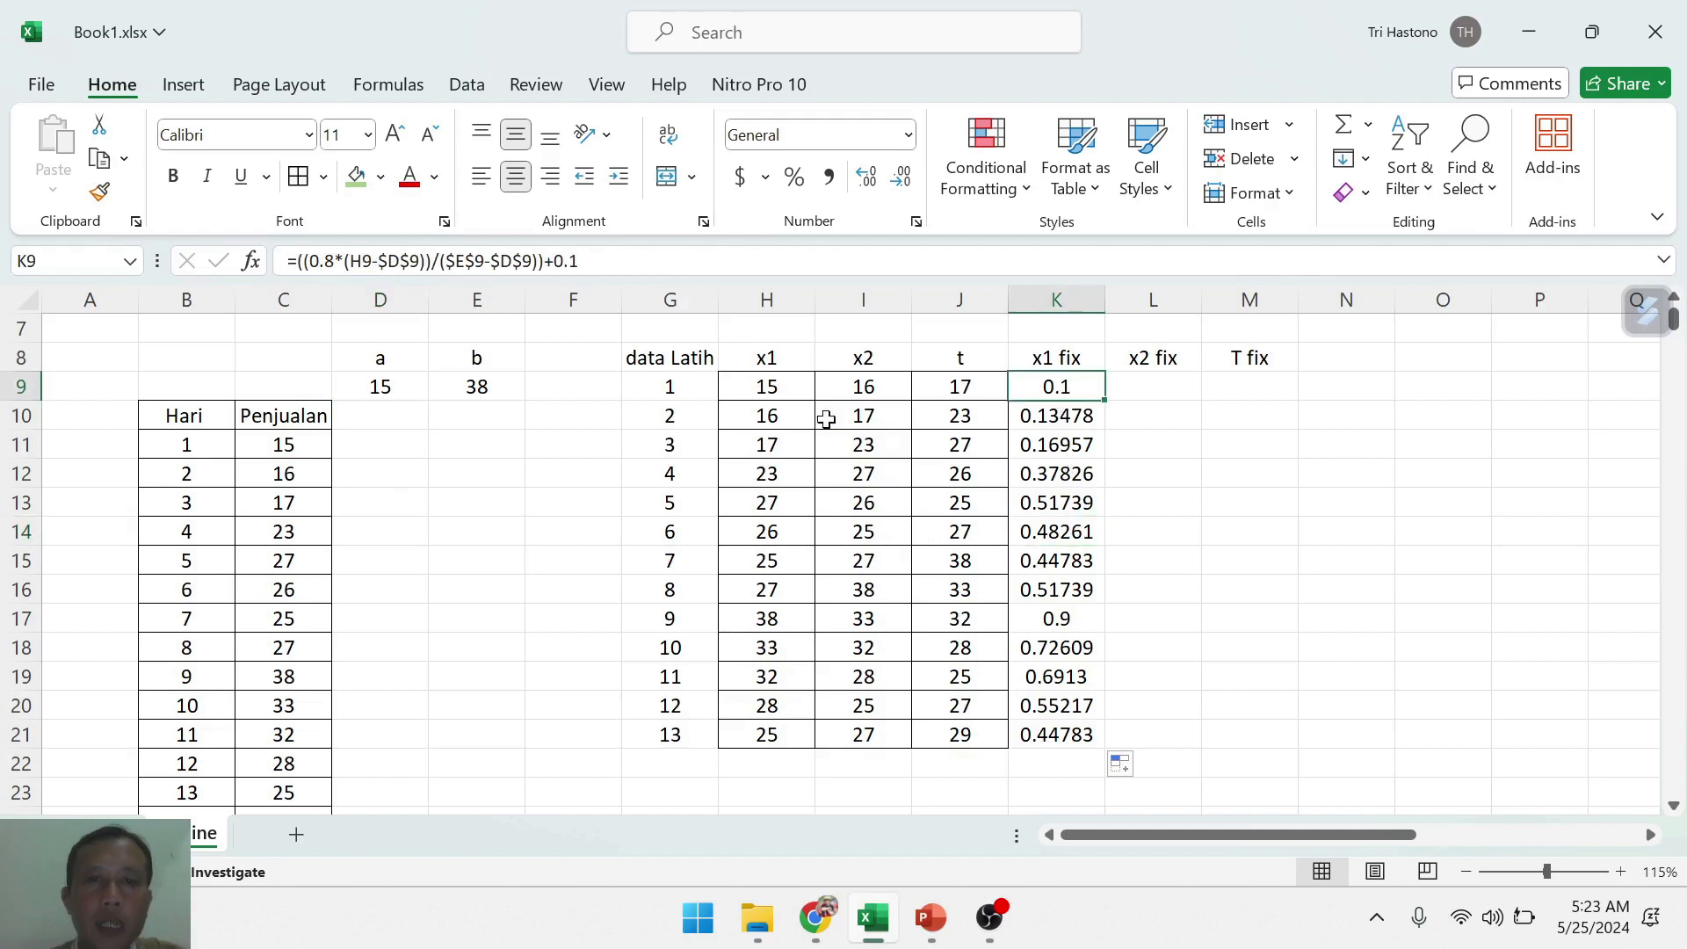
click(771, 390)
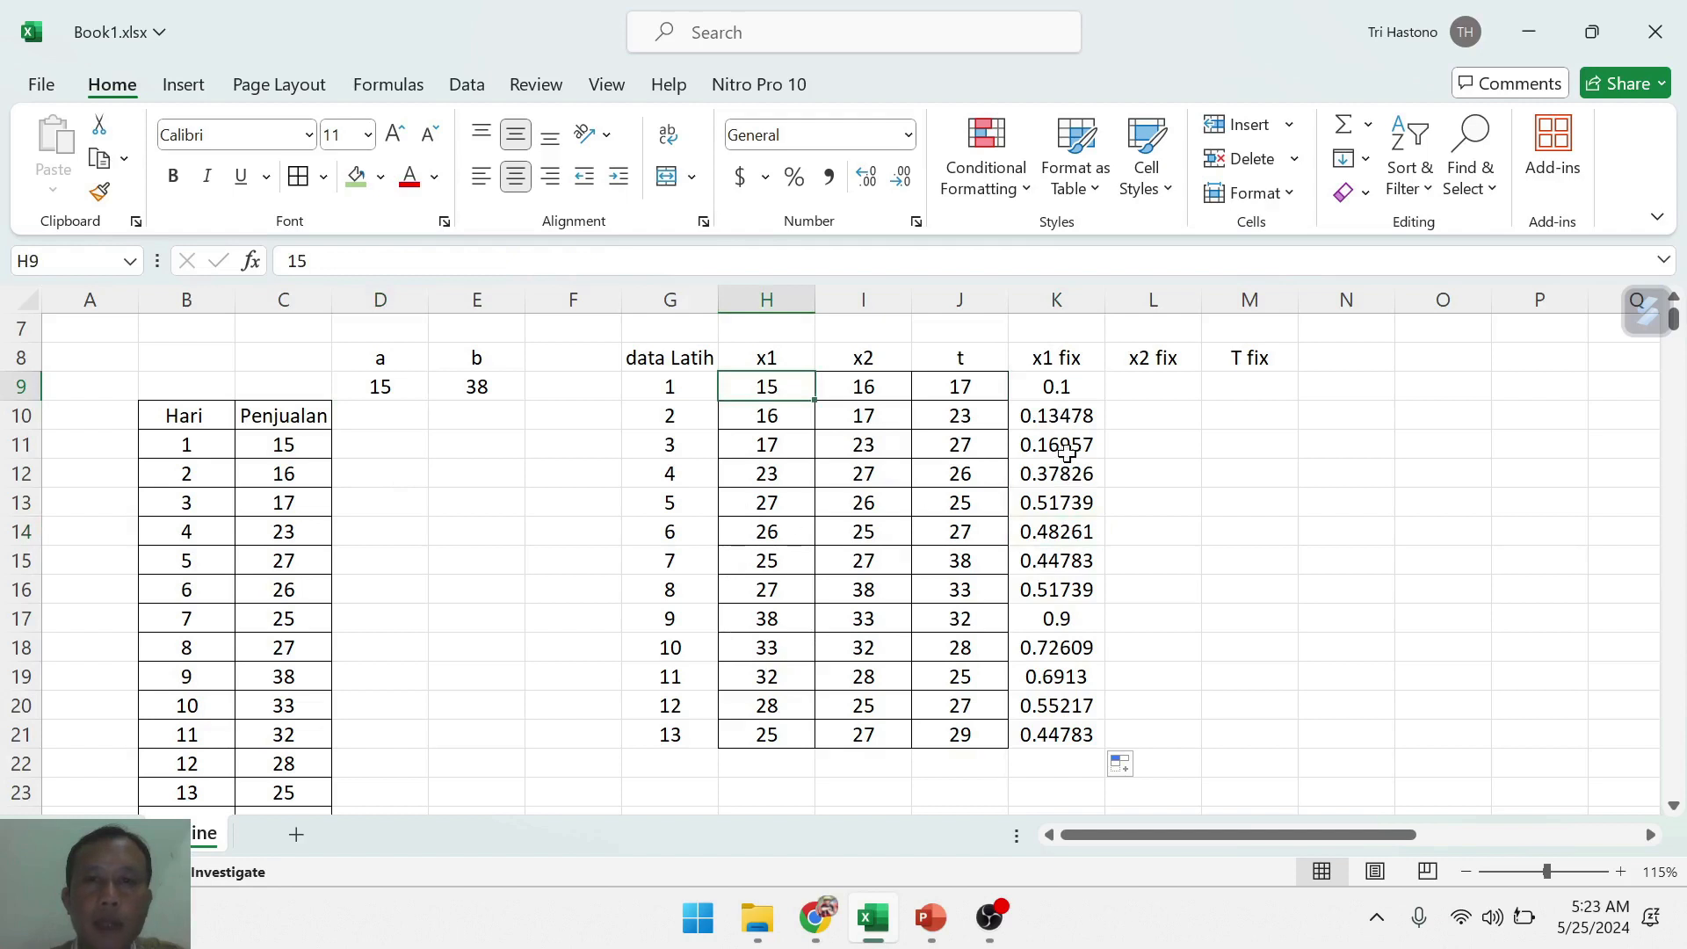
click(1083, 389)
click(1215, 481)
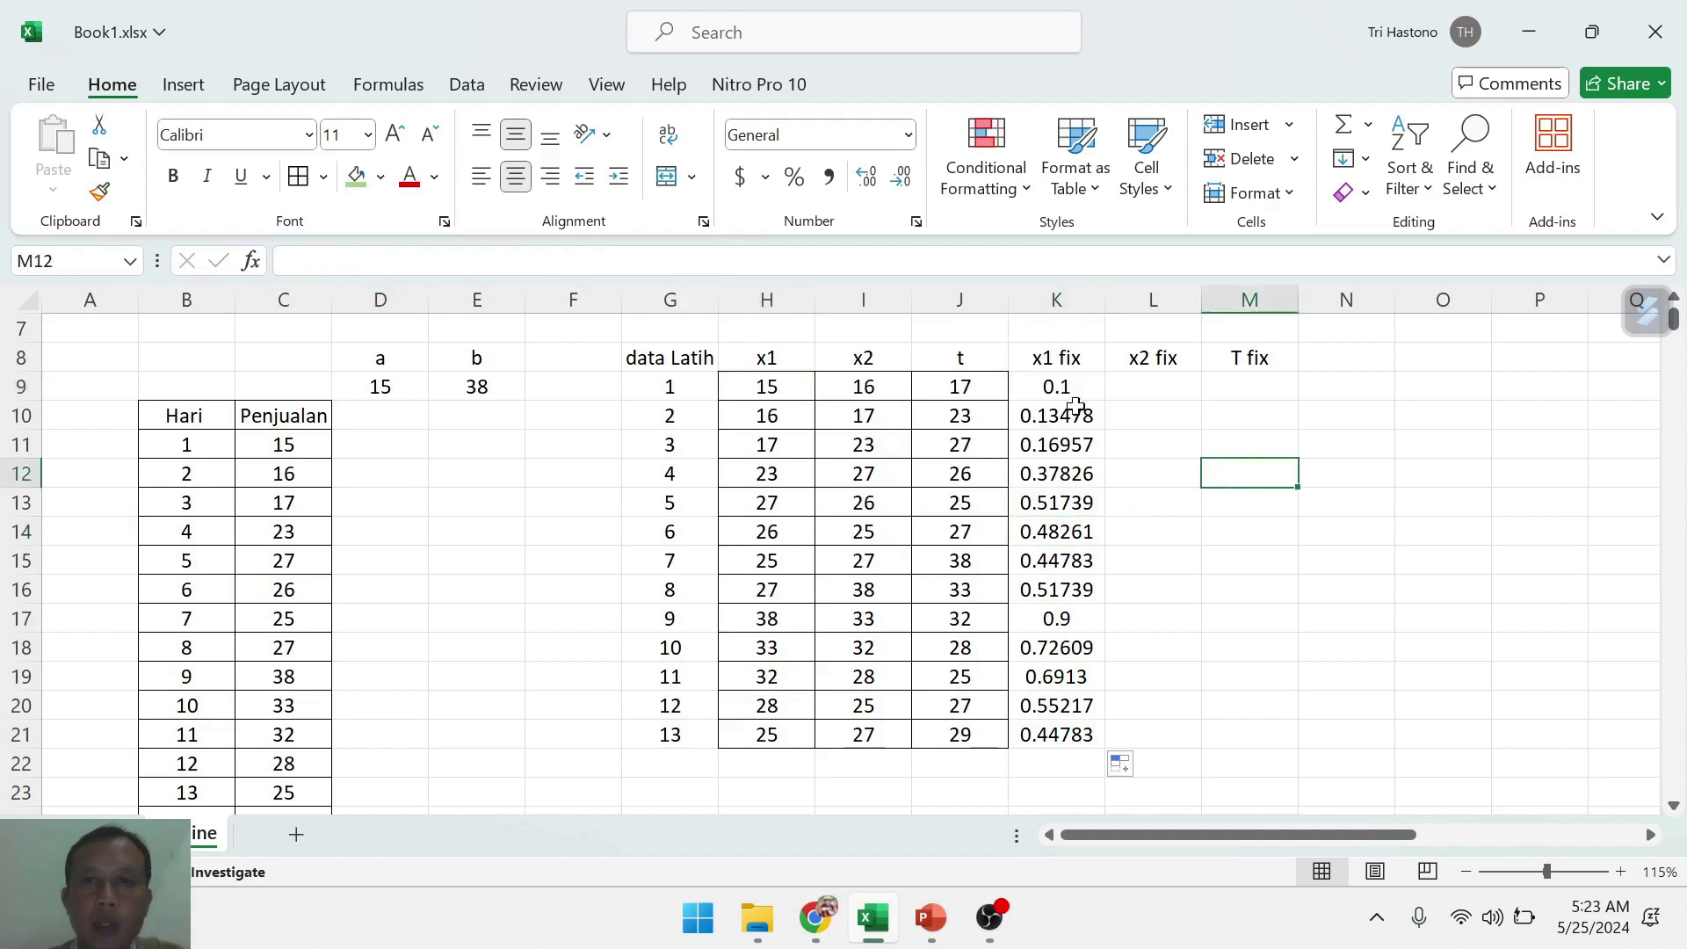
- Copy the K9 normalization formula across to L9 and M9 under x2 fix and T fix
click(1062, 388)
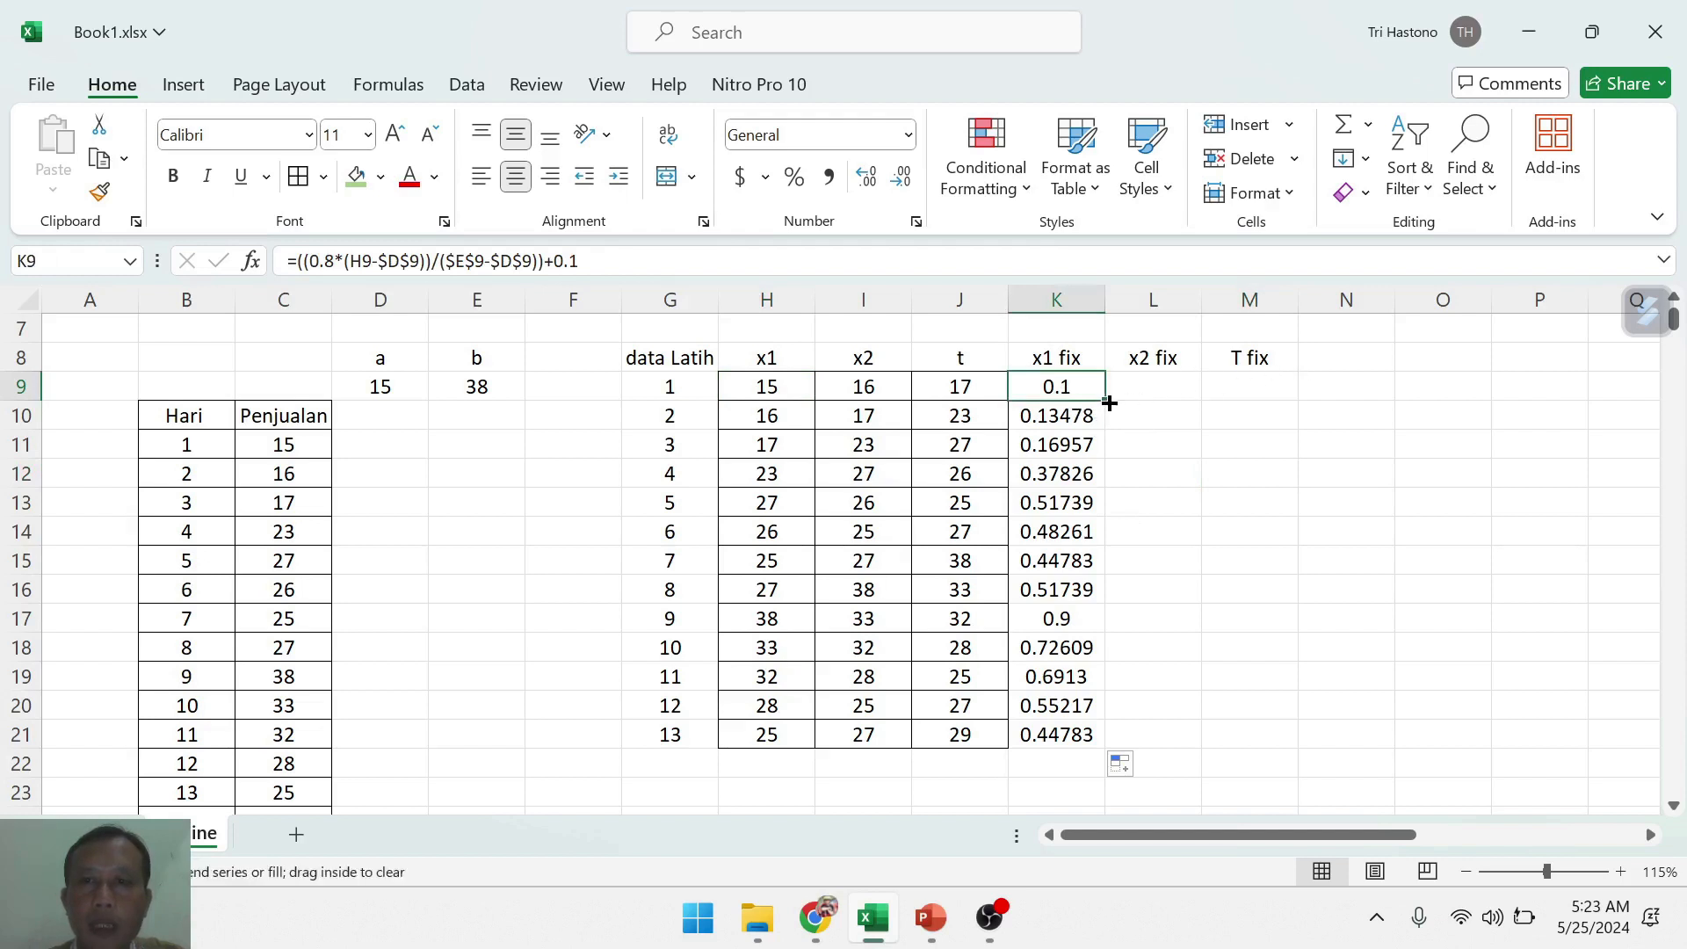
click(1141, 451)
click(1074, 392)
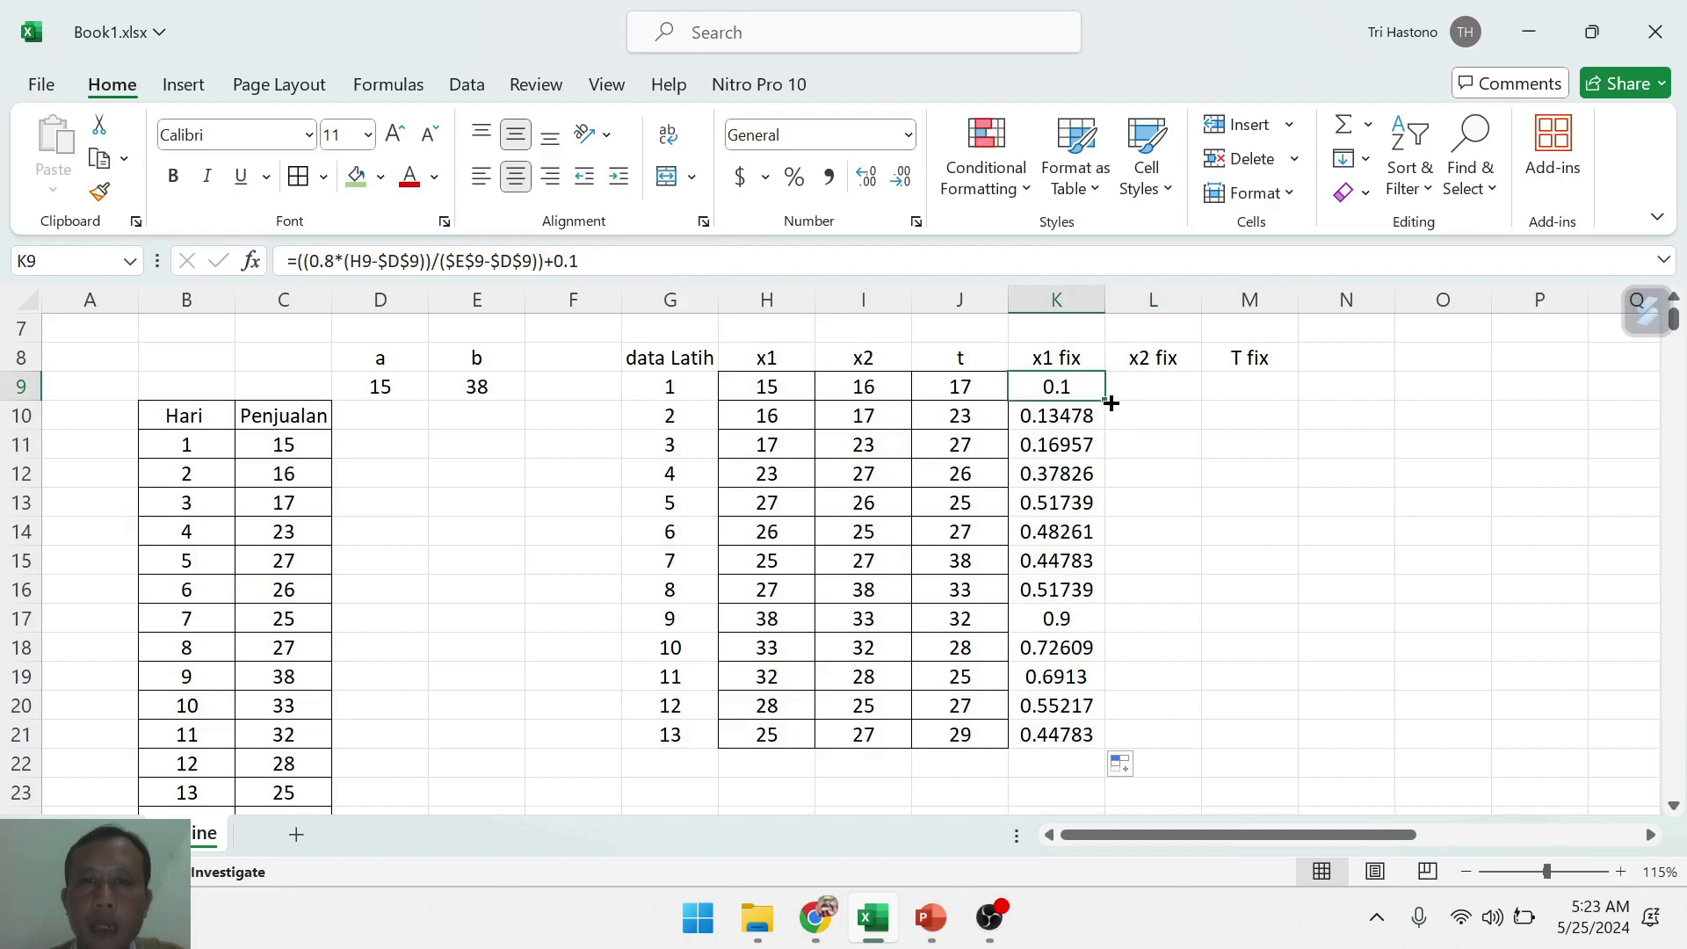
drag(1111, 402, 1288, 400)
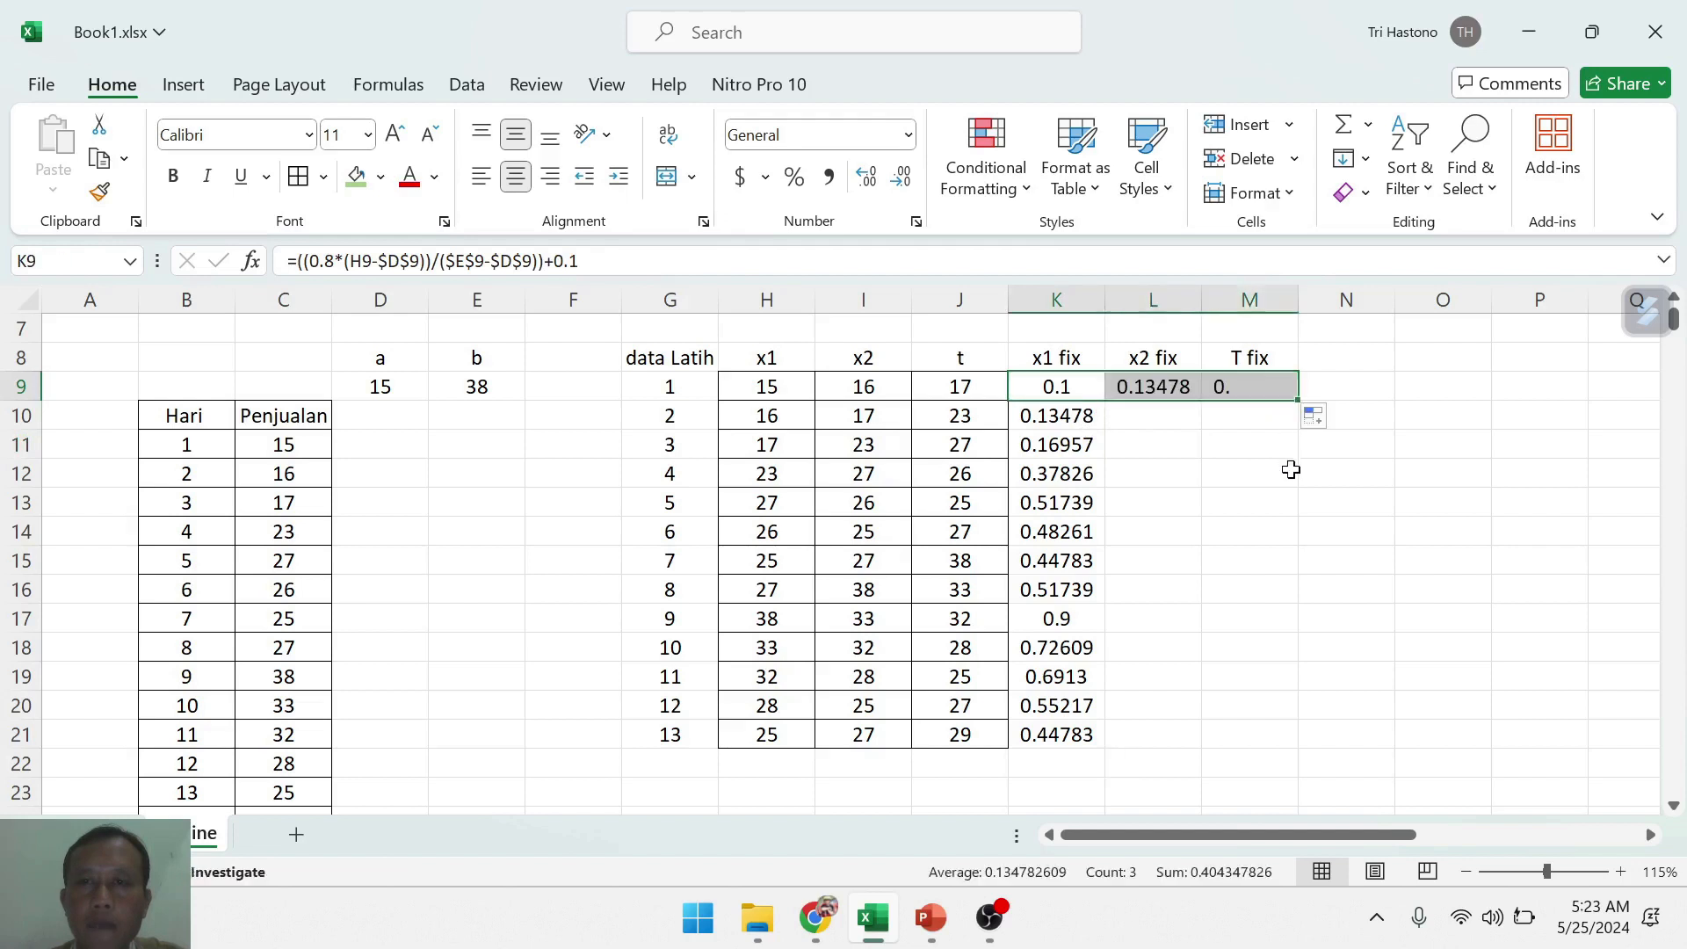
- Fill the L9:M9 formulas down the x2 fix and T fix columns to row 21
click(1274, 467)
drag(1058, 384, 1253, 388)
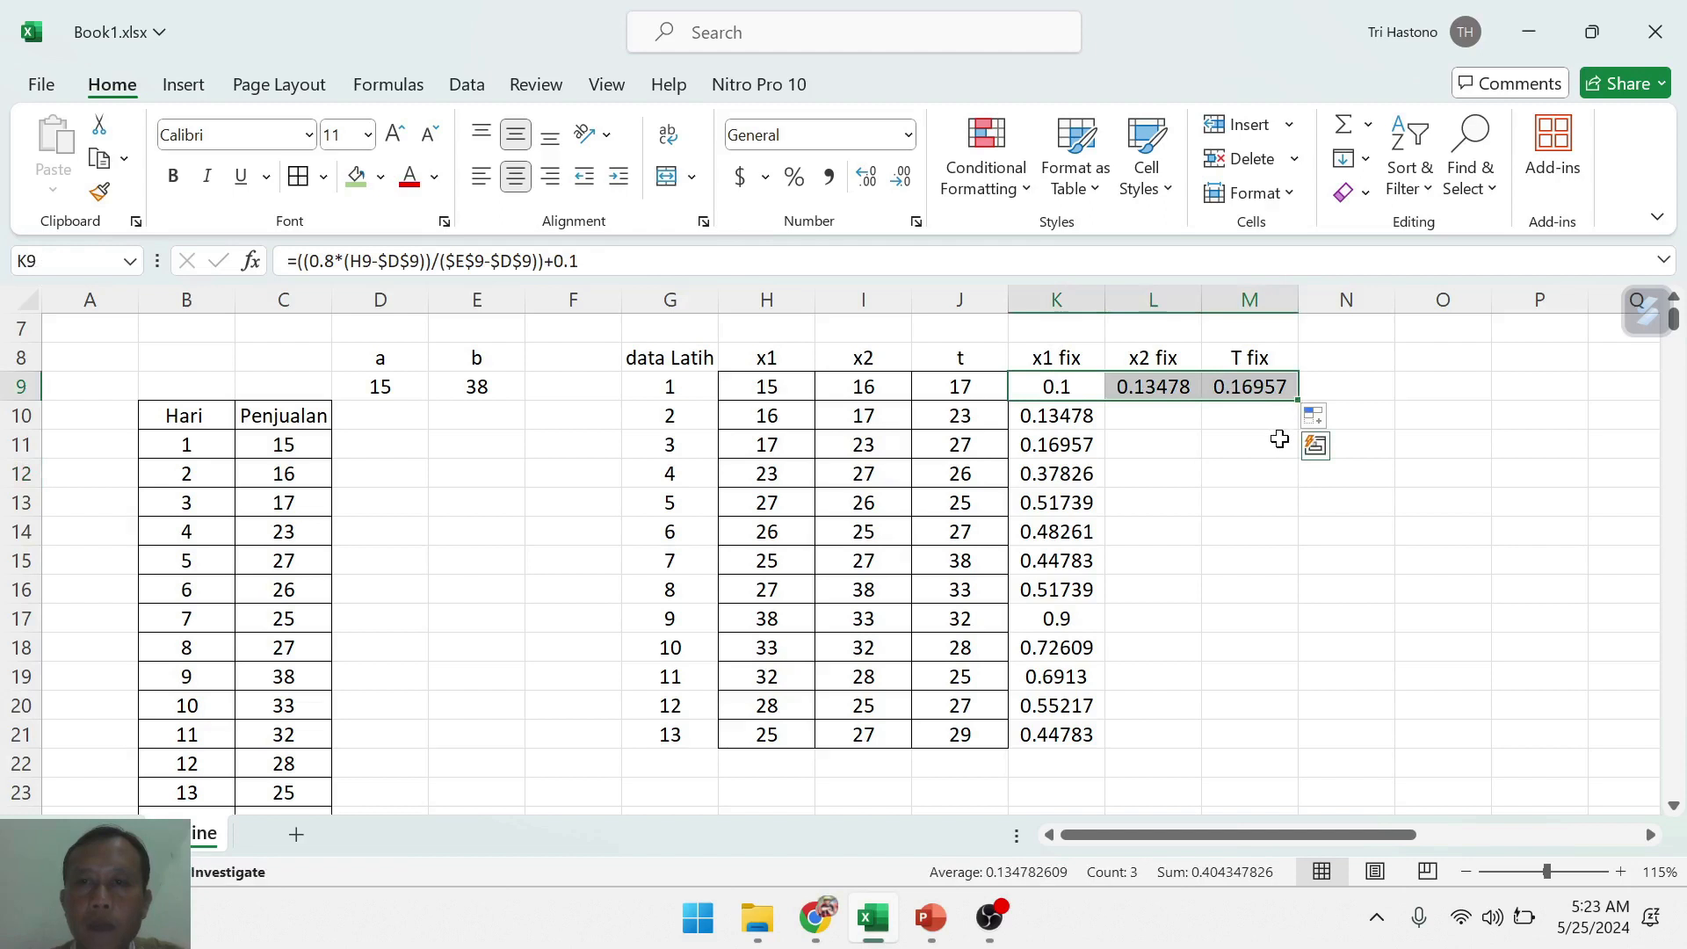
click(1279, 439)
drag(1160, 387, 1265, 387)
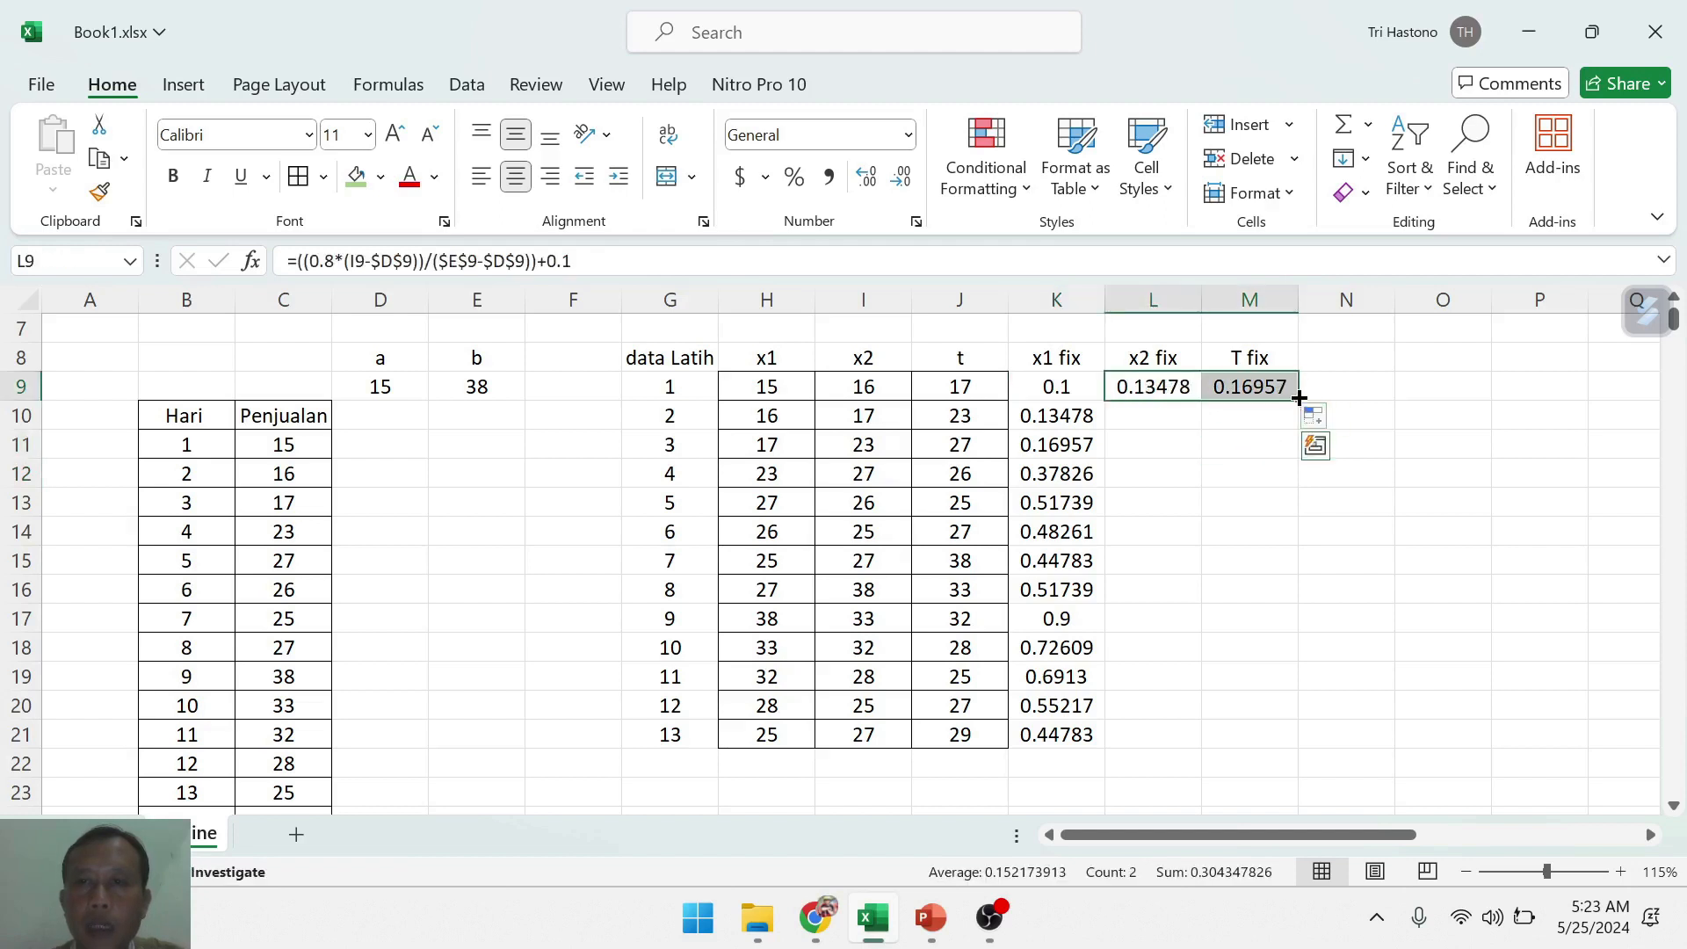
double_click(1301, 400)
click(1384, 527)
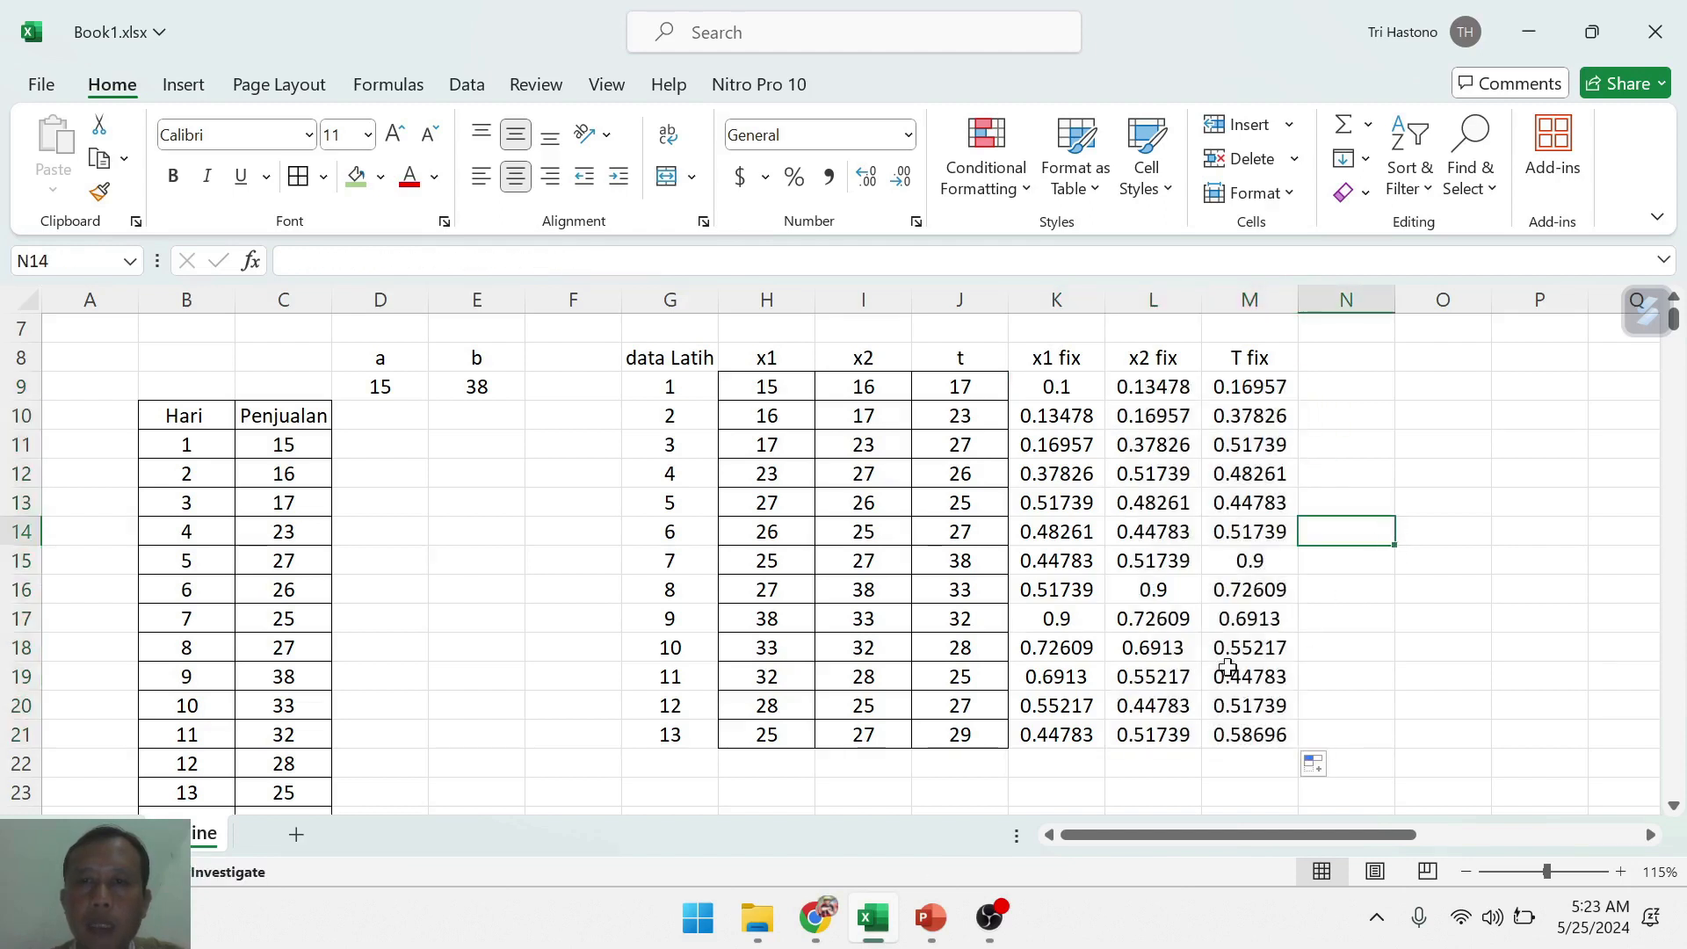
- Check the normalized results of the maximum value in the x1, x2 and t columns against their fix columns
click(771, 619)
click(873, 587)
click(959, 565)
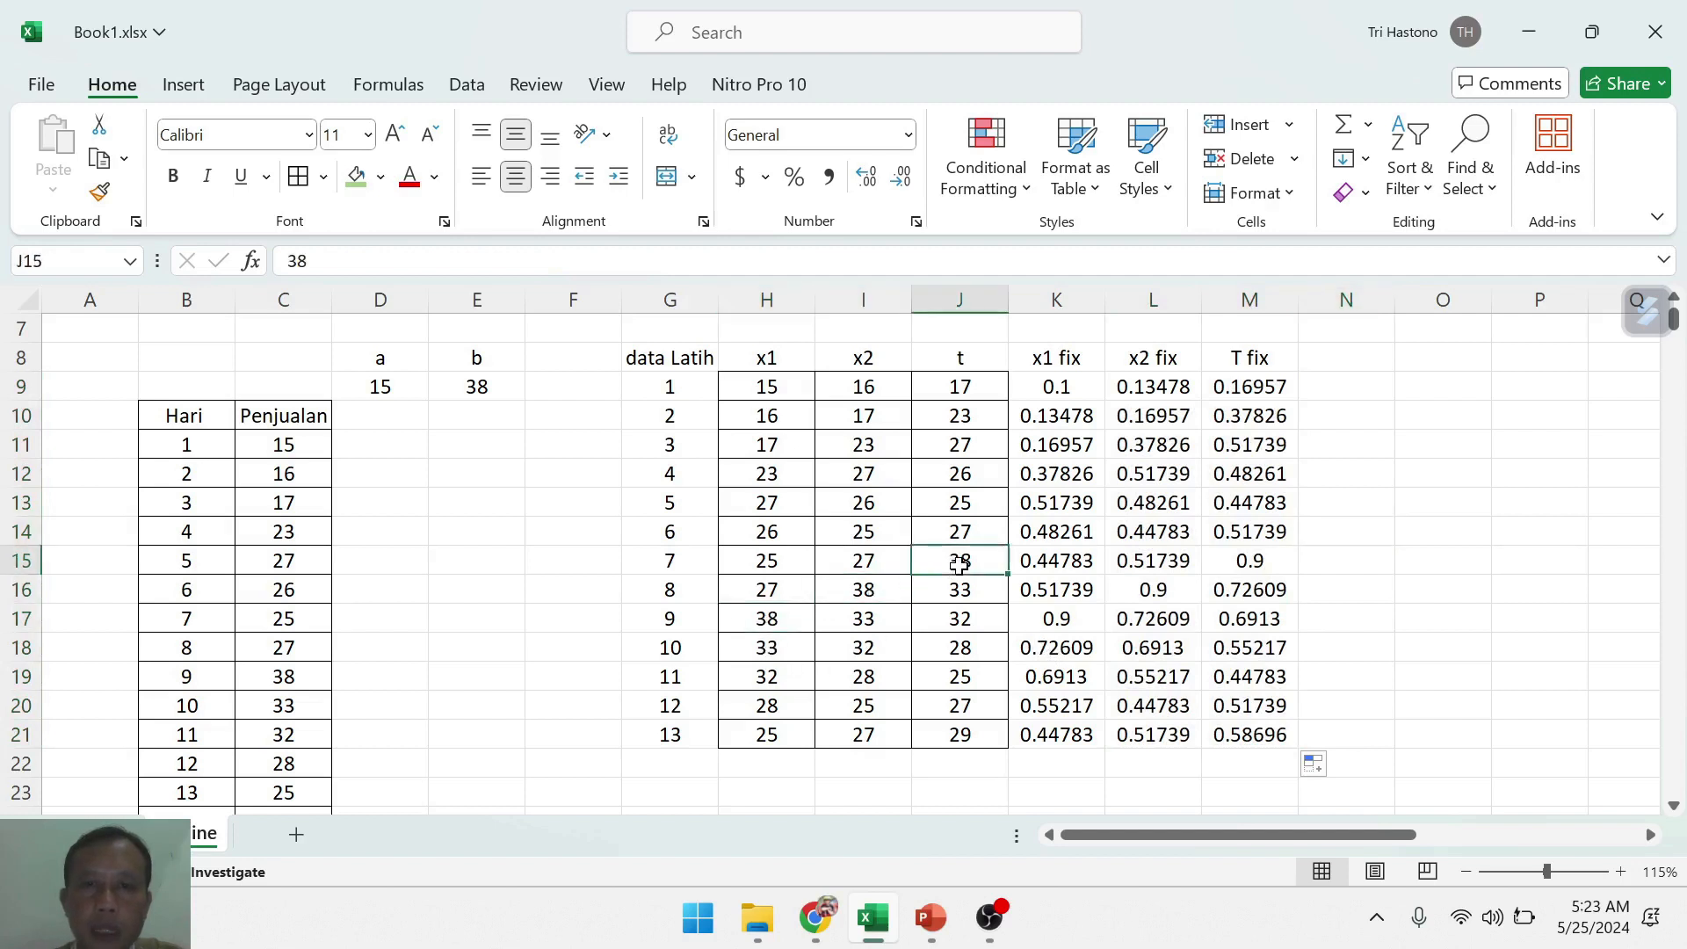
click(1074, 620)
click(1155, 593)
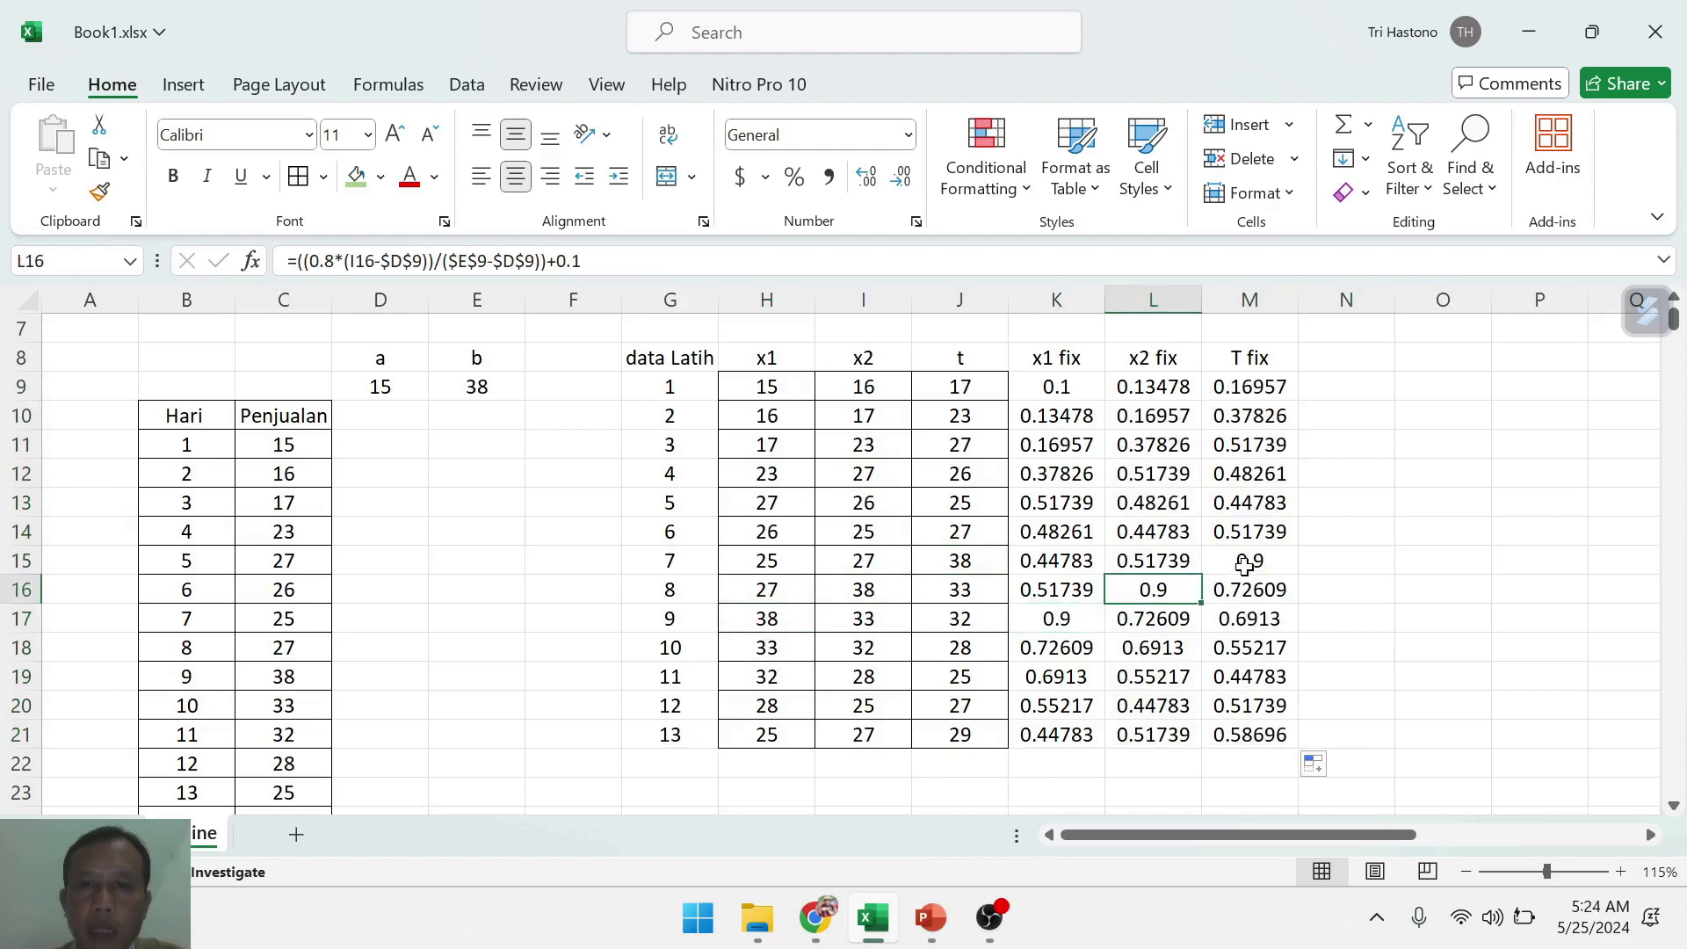
click(1244, 566)
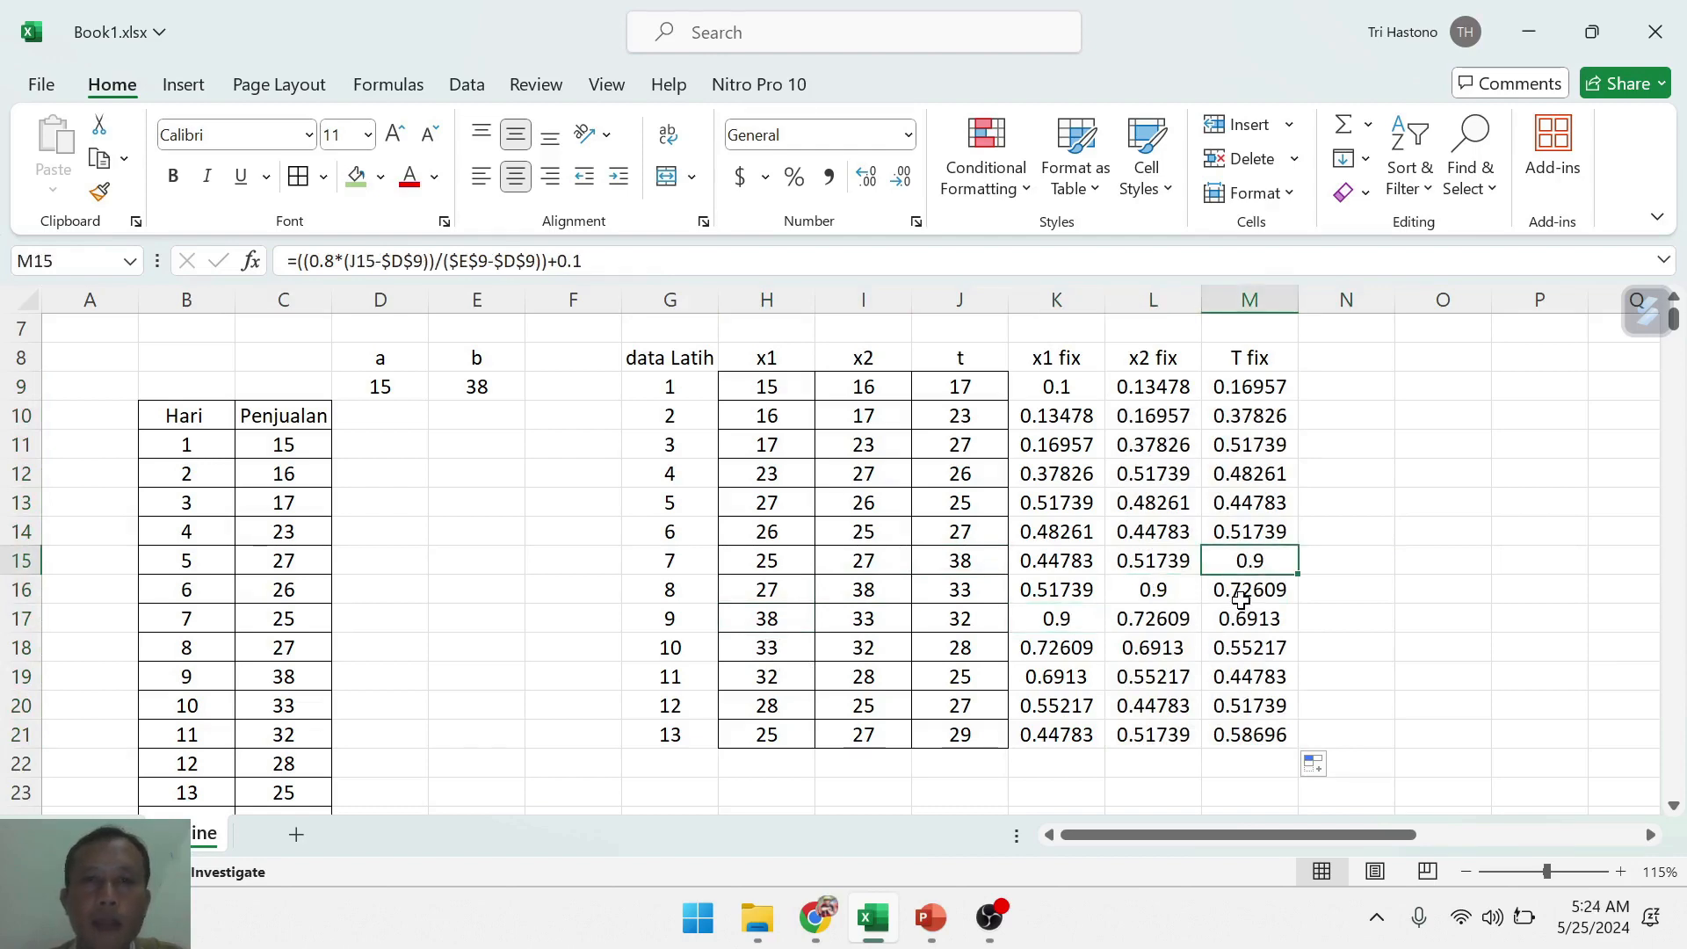
scroll(1242, 600, up, 2)
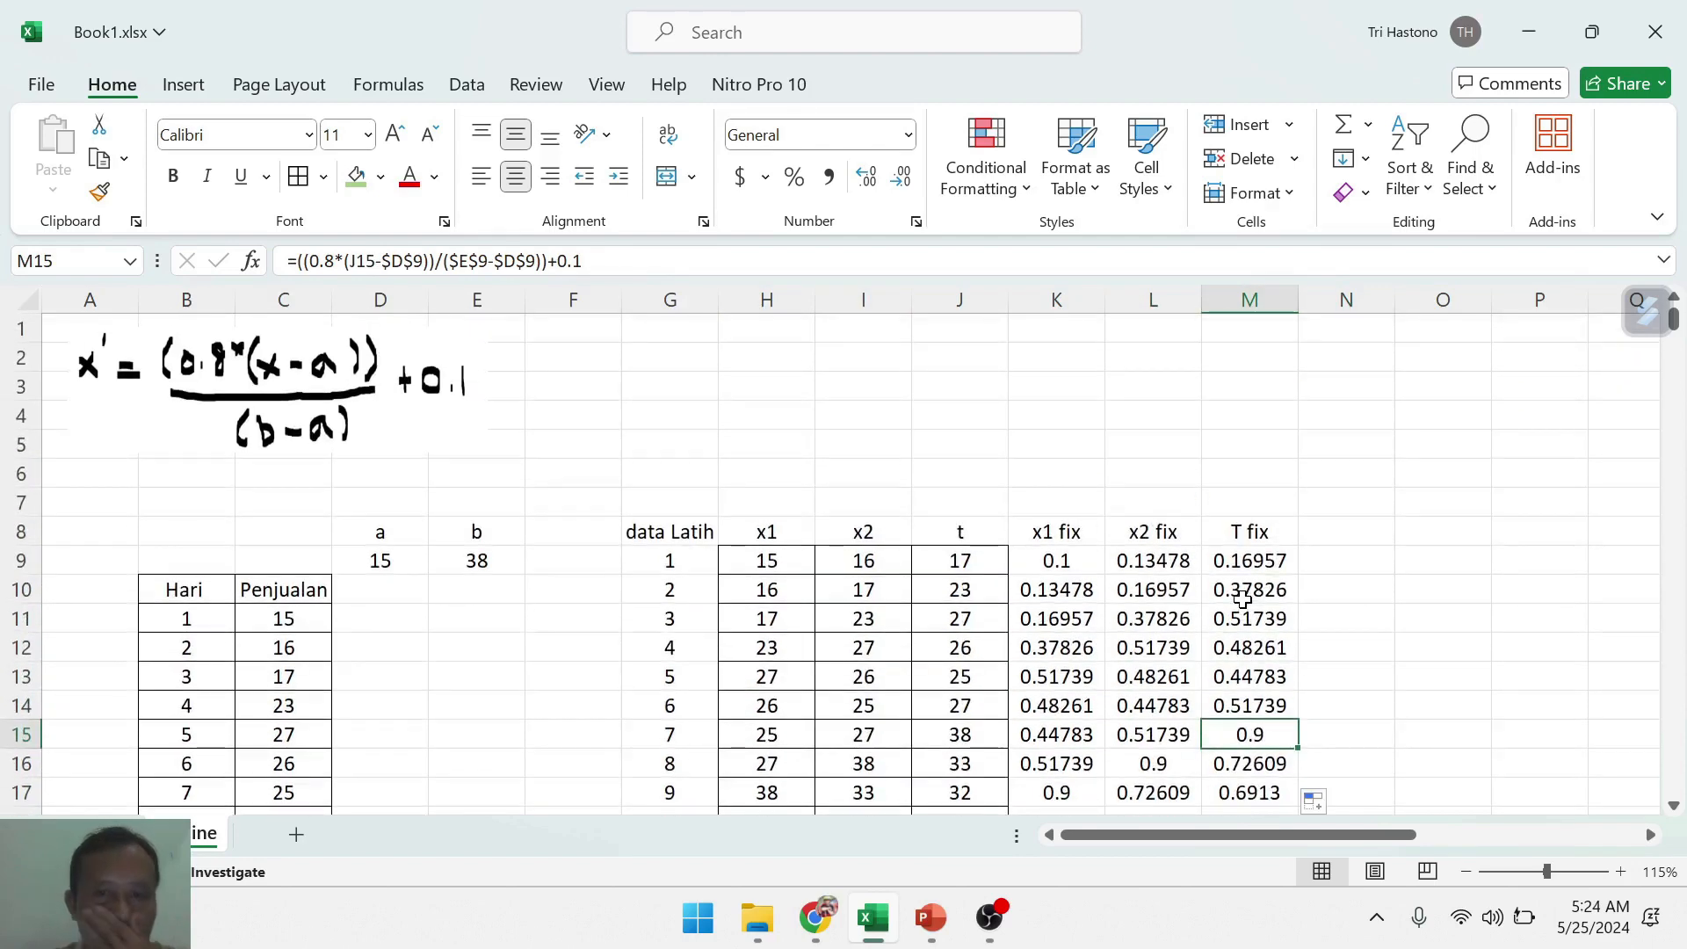
scroll(1247, 599, down, 1)
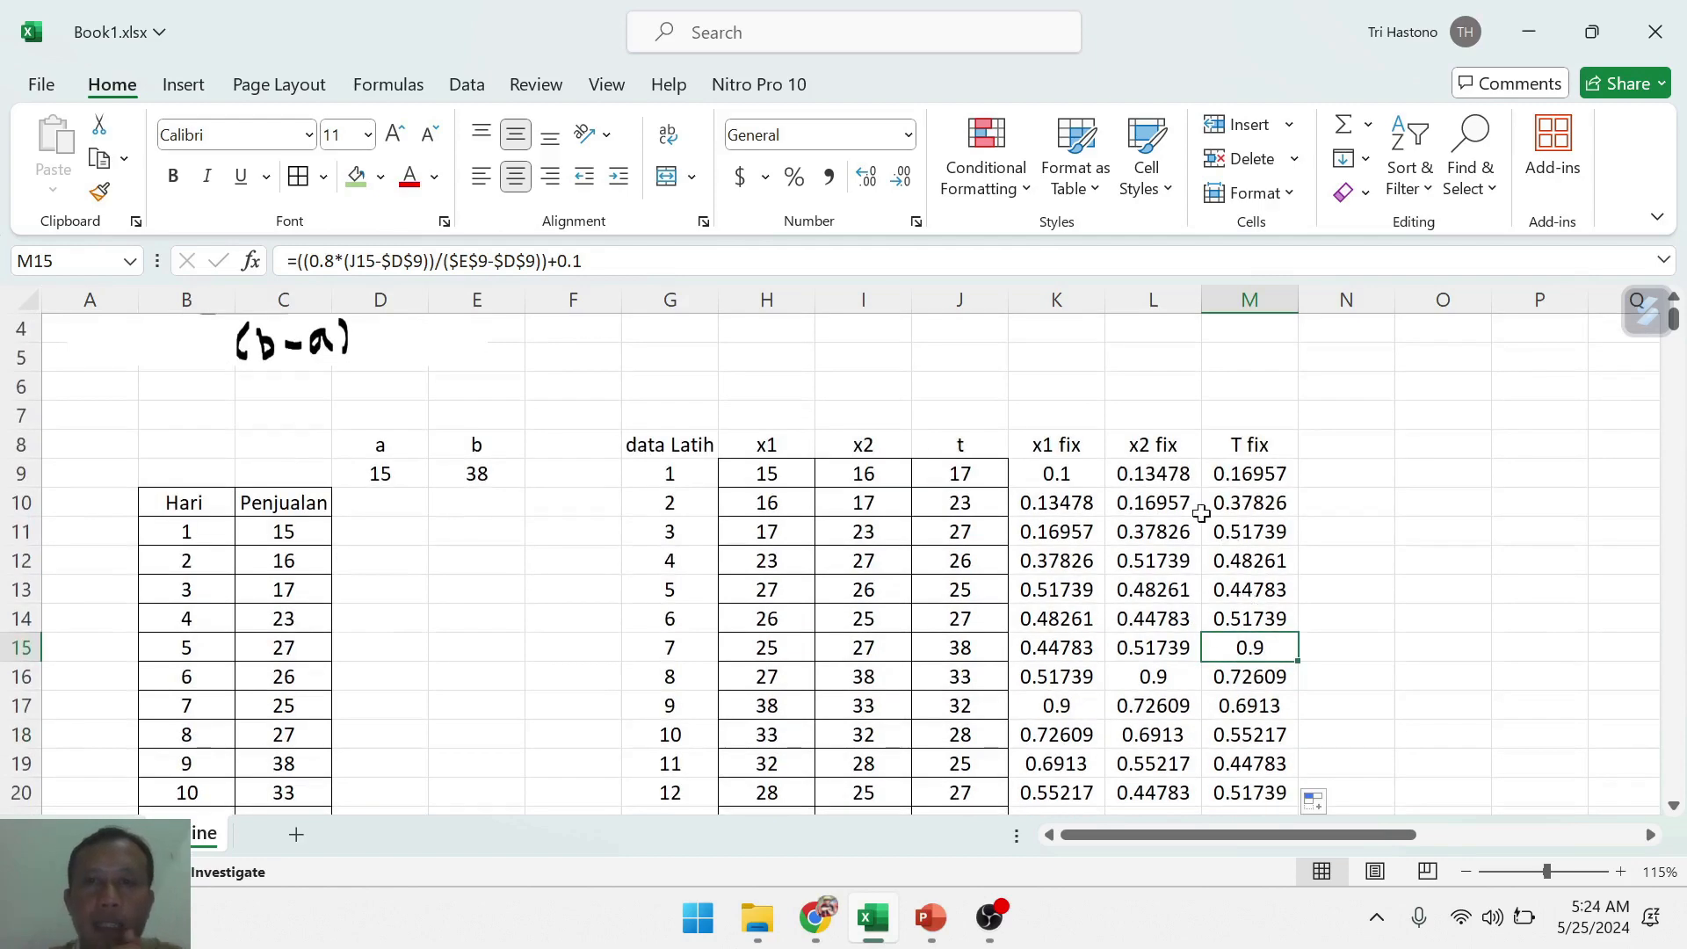
click(1055, 476)
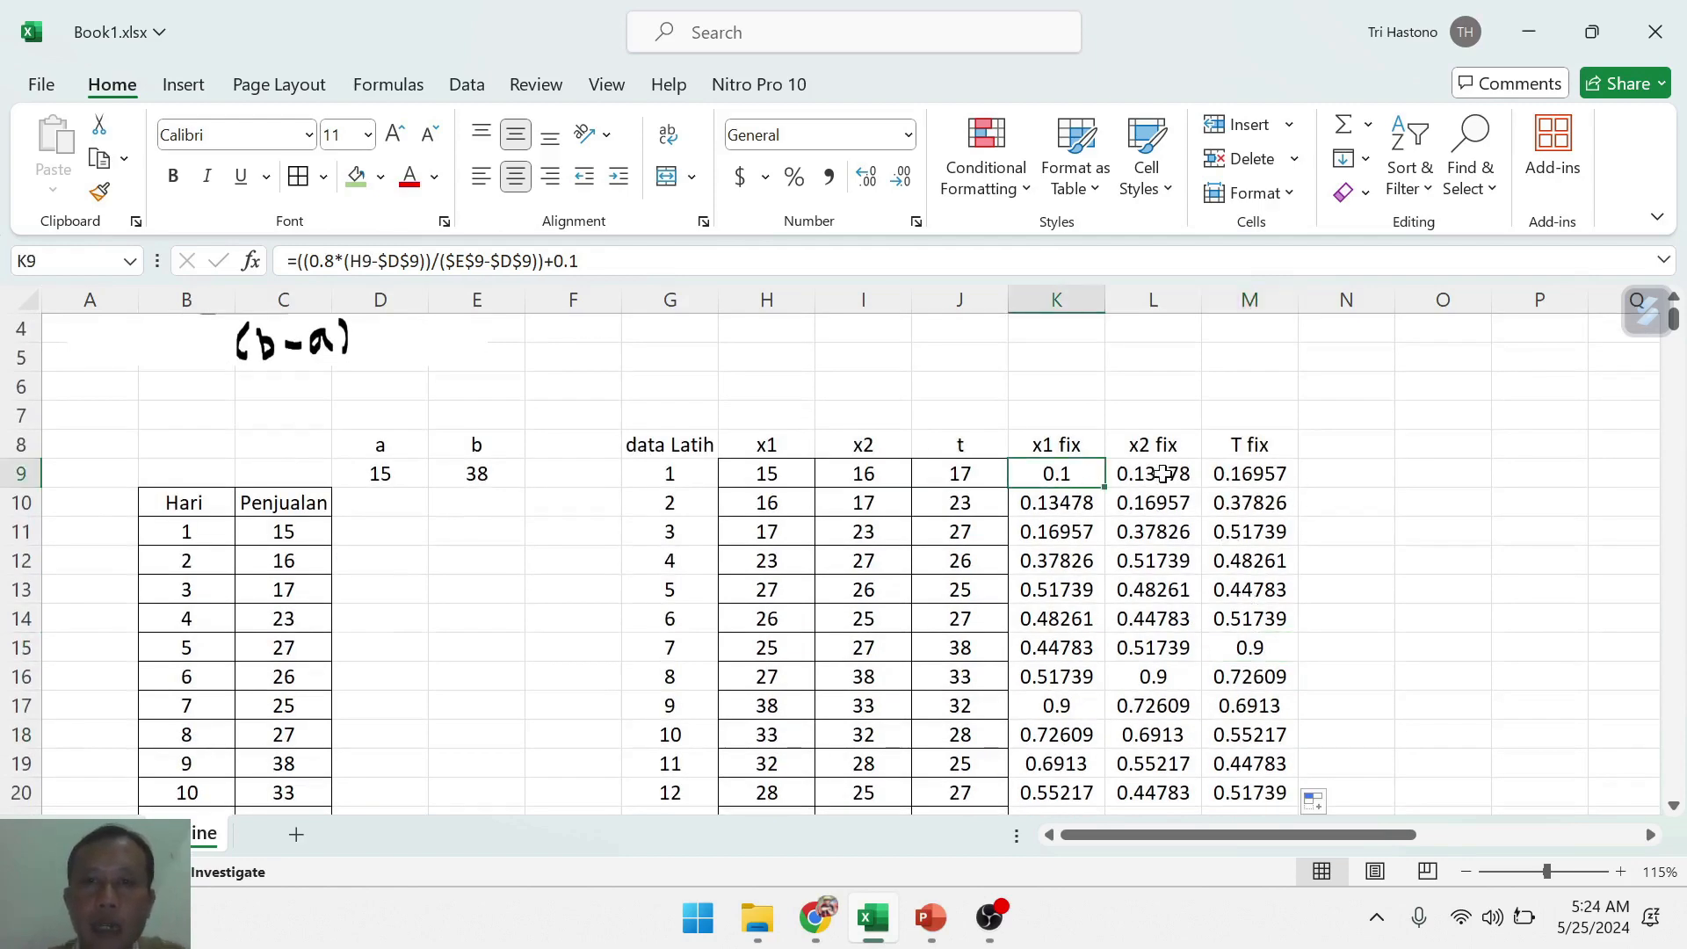
- Enter the headings "net" in N8 and "fnet" in O8, beside T fix
click(1370, 444)
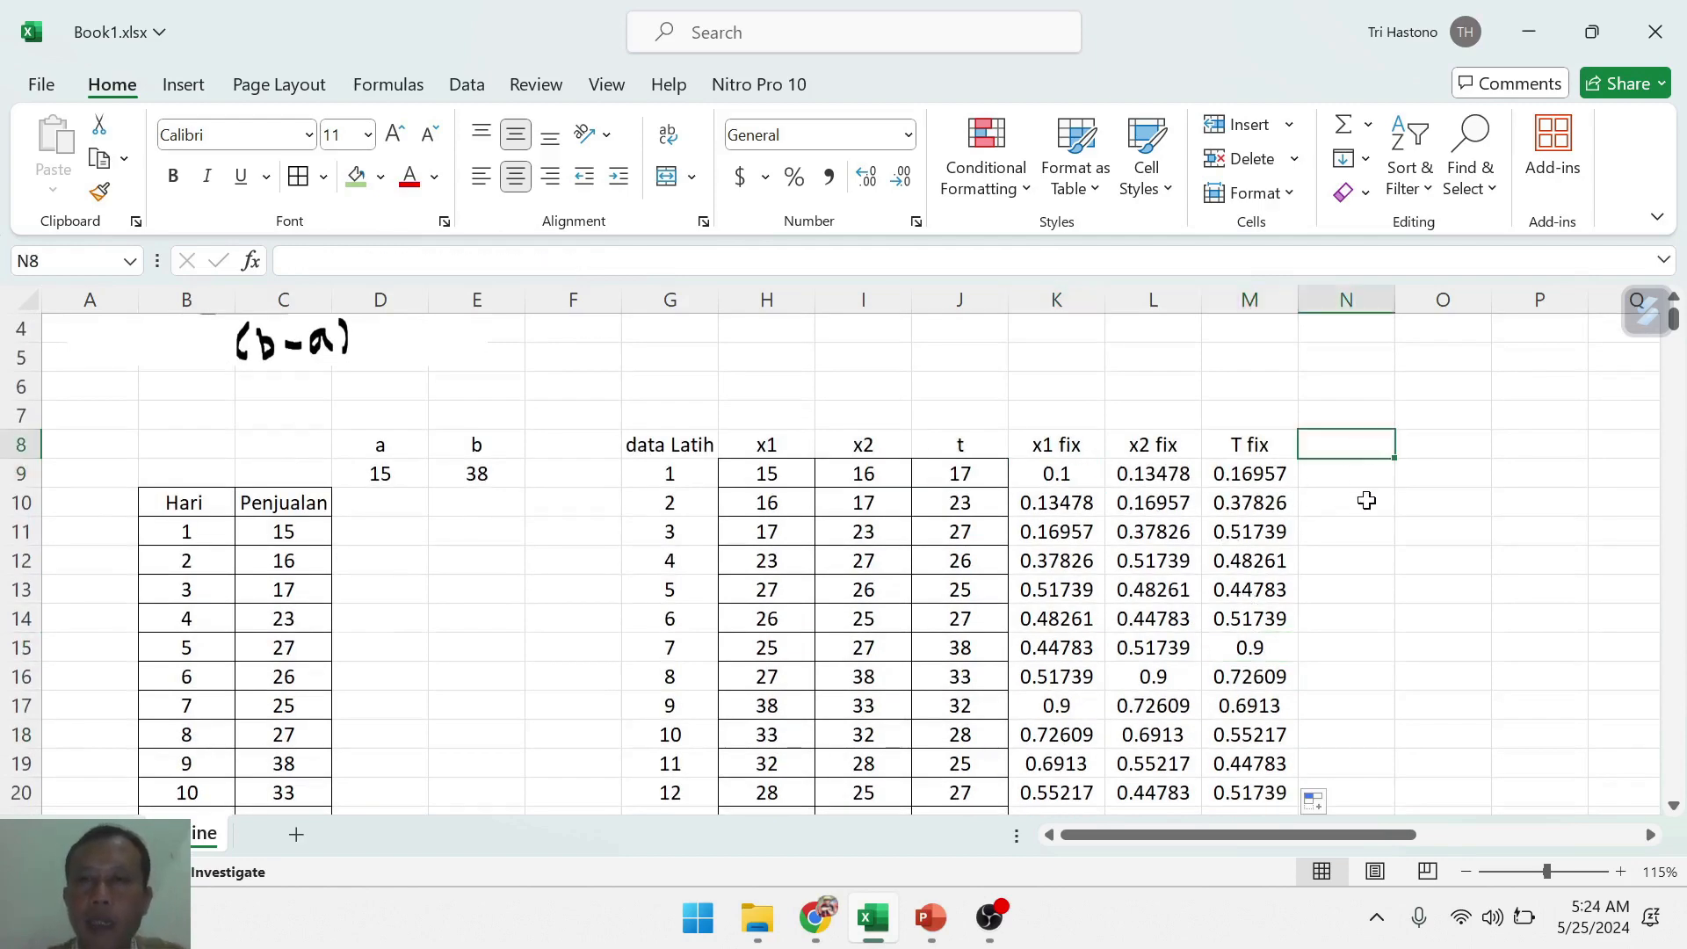
text(net)
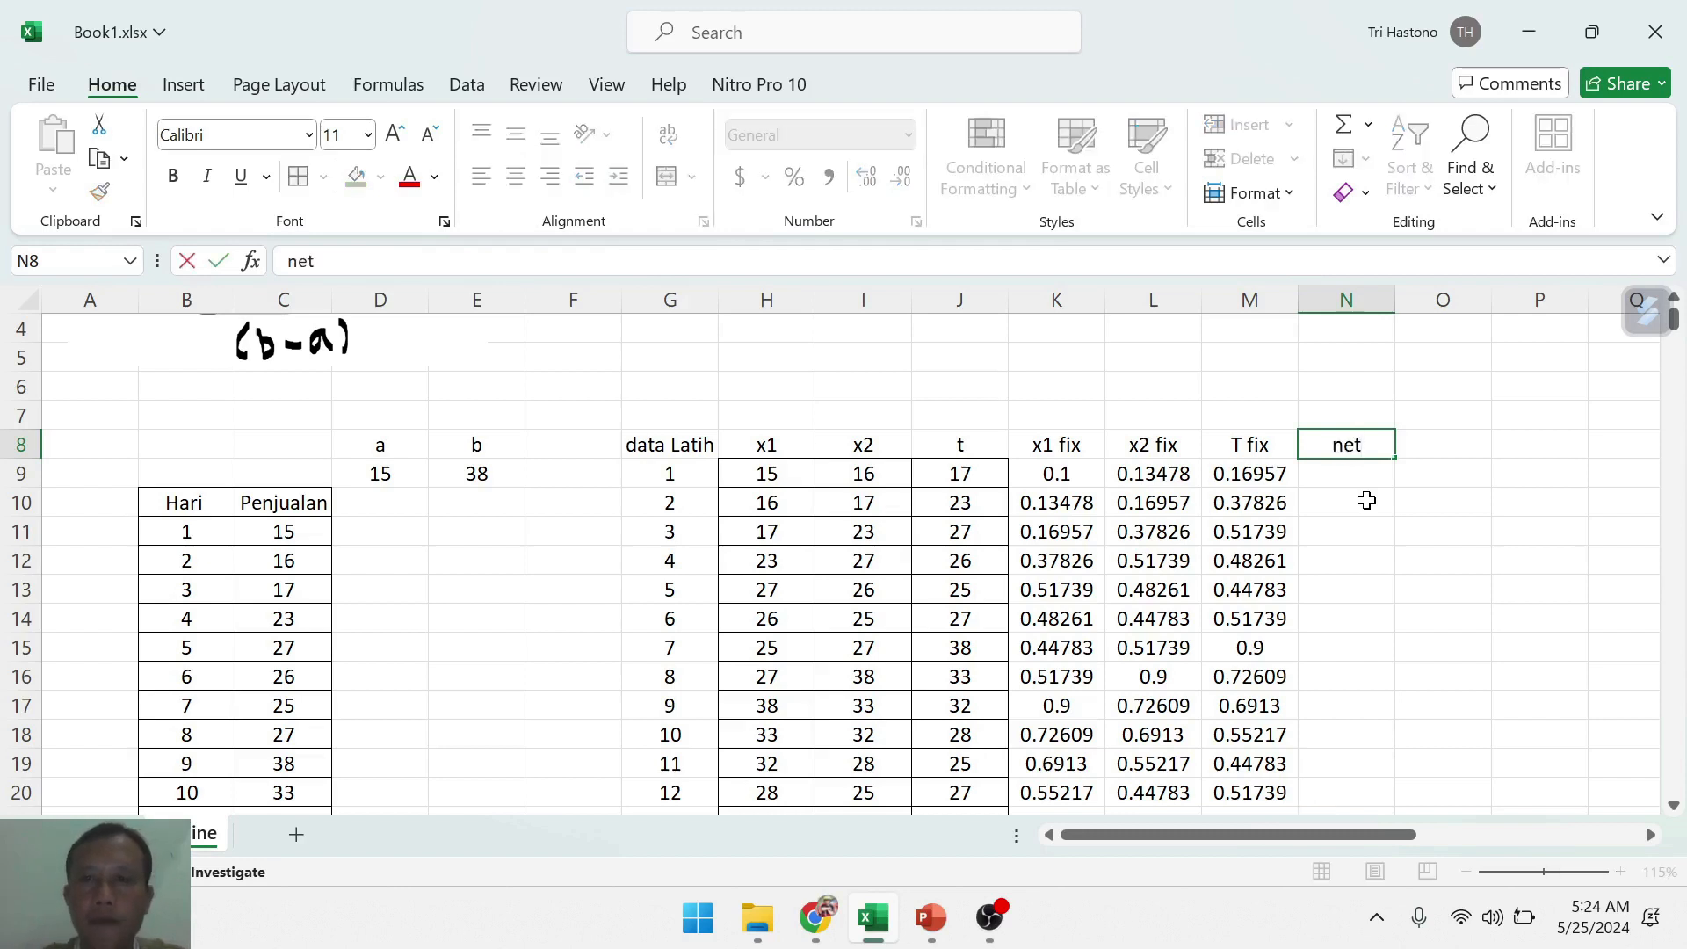
key(Tab)
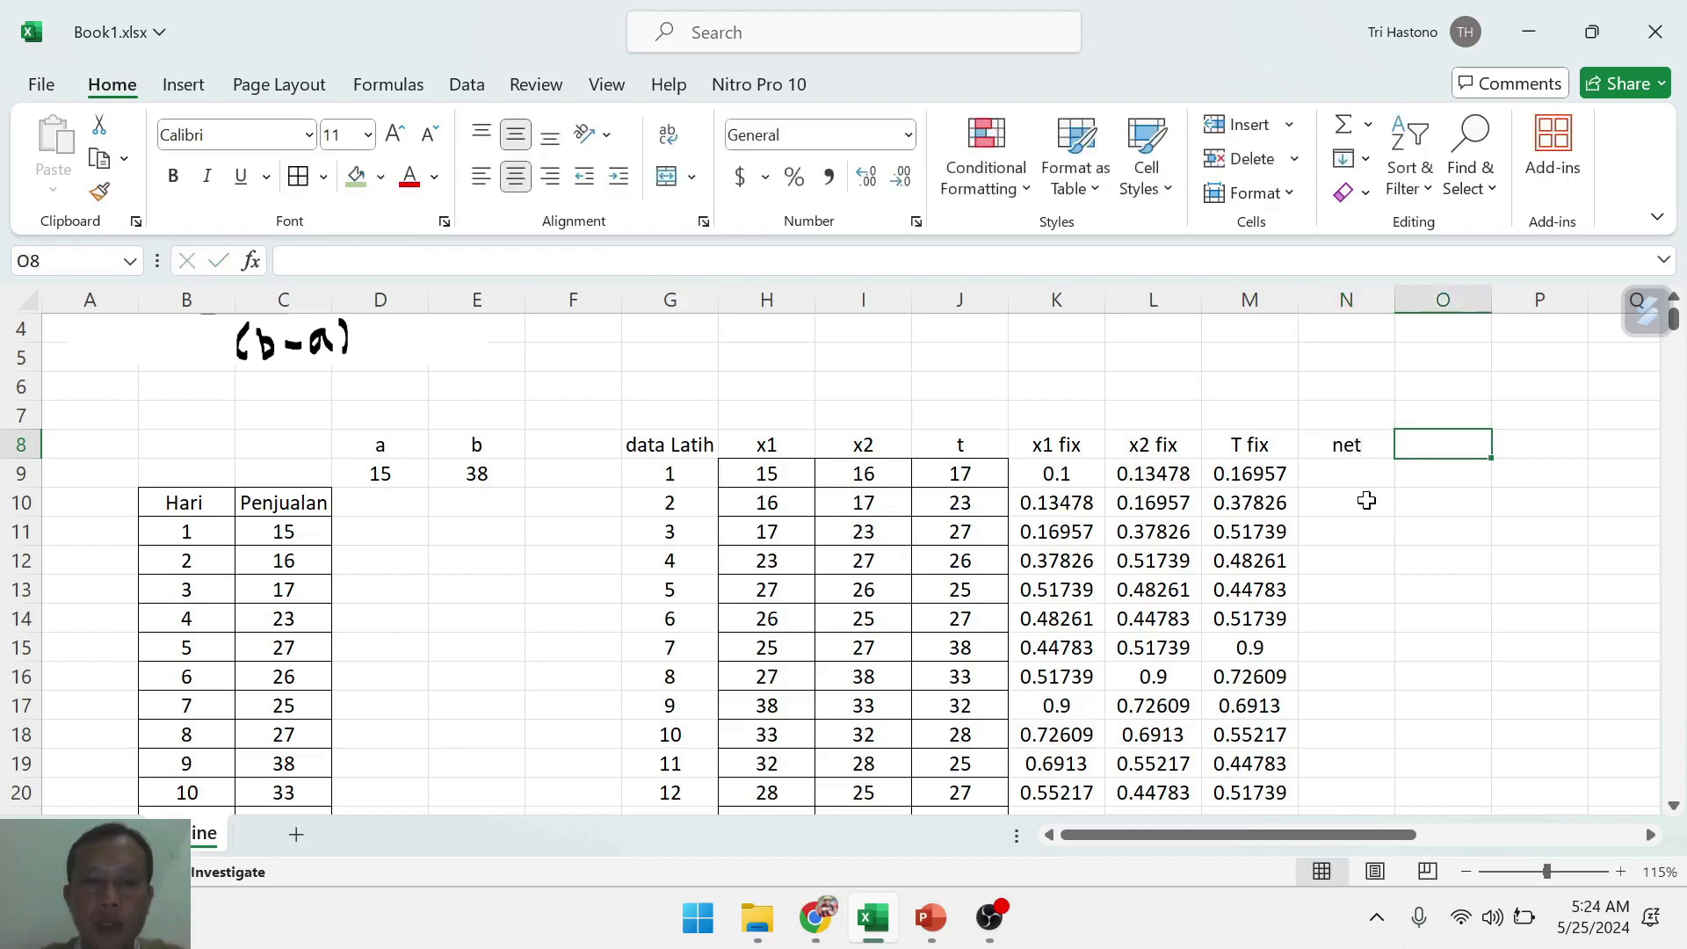
text(fnet)
key(Tab)
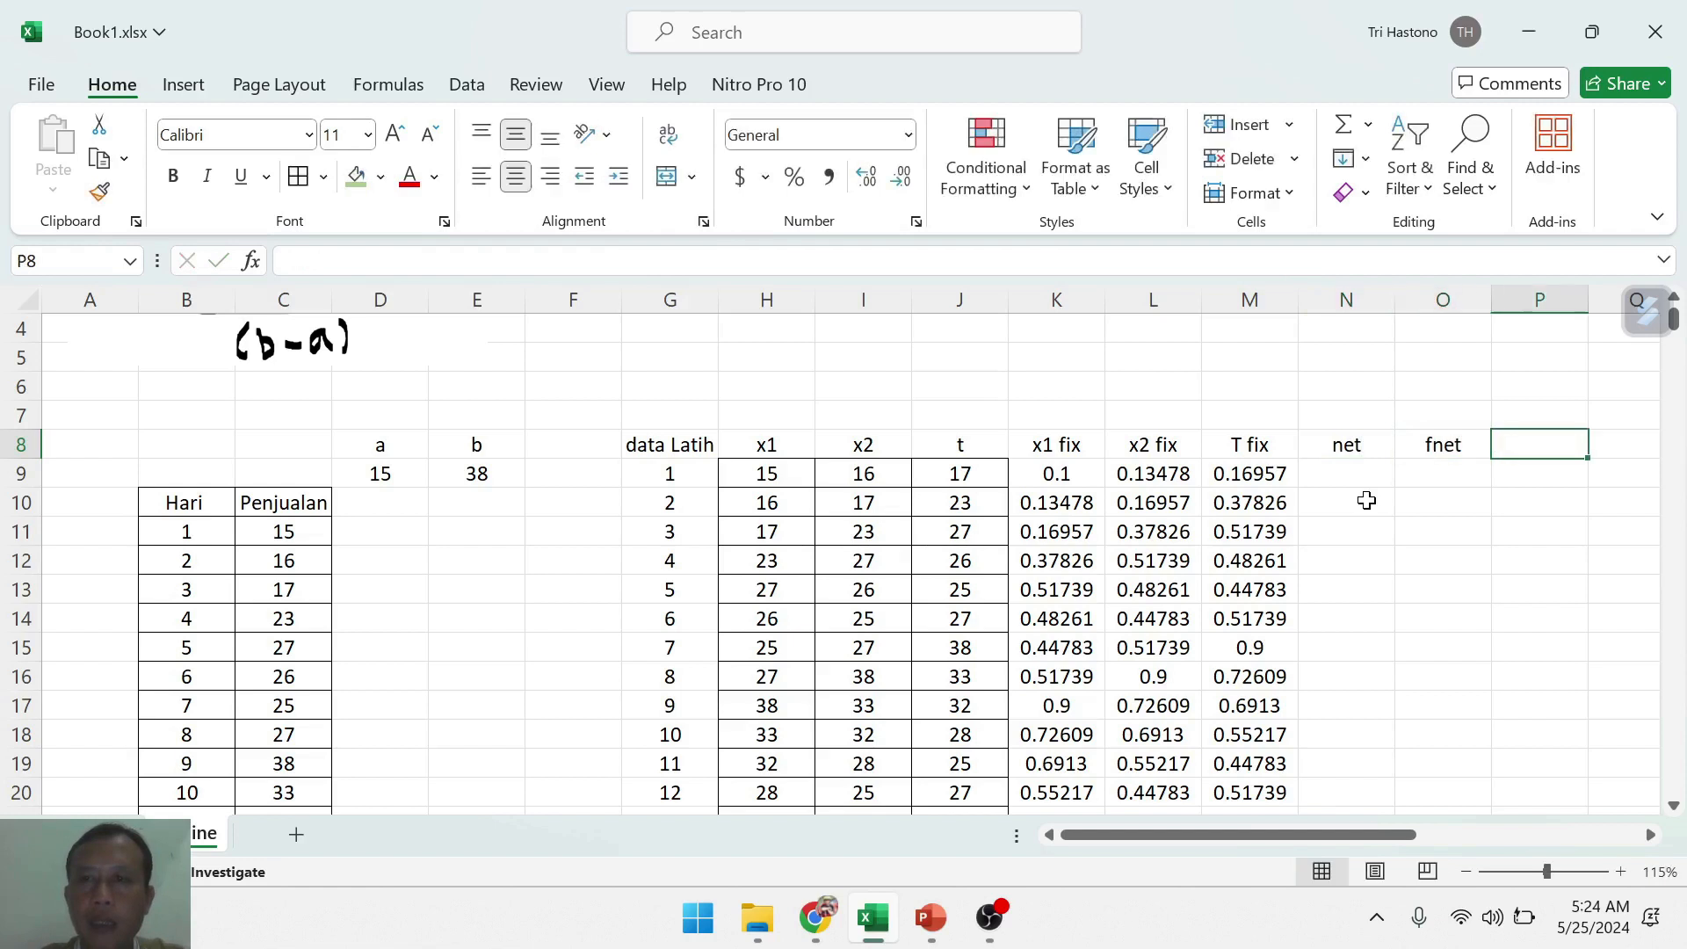
- Enter the headings "t-y" in P8 and "delta x1 fix" in Q8
text(t)
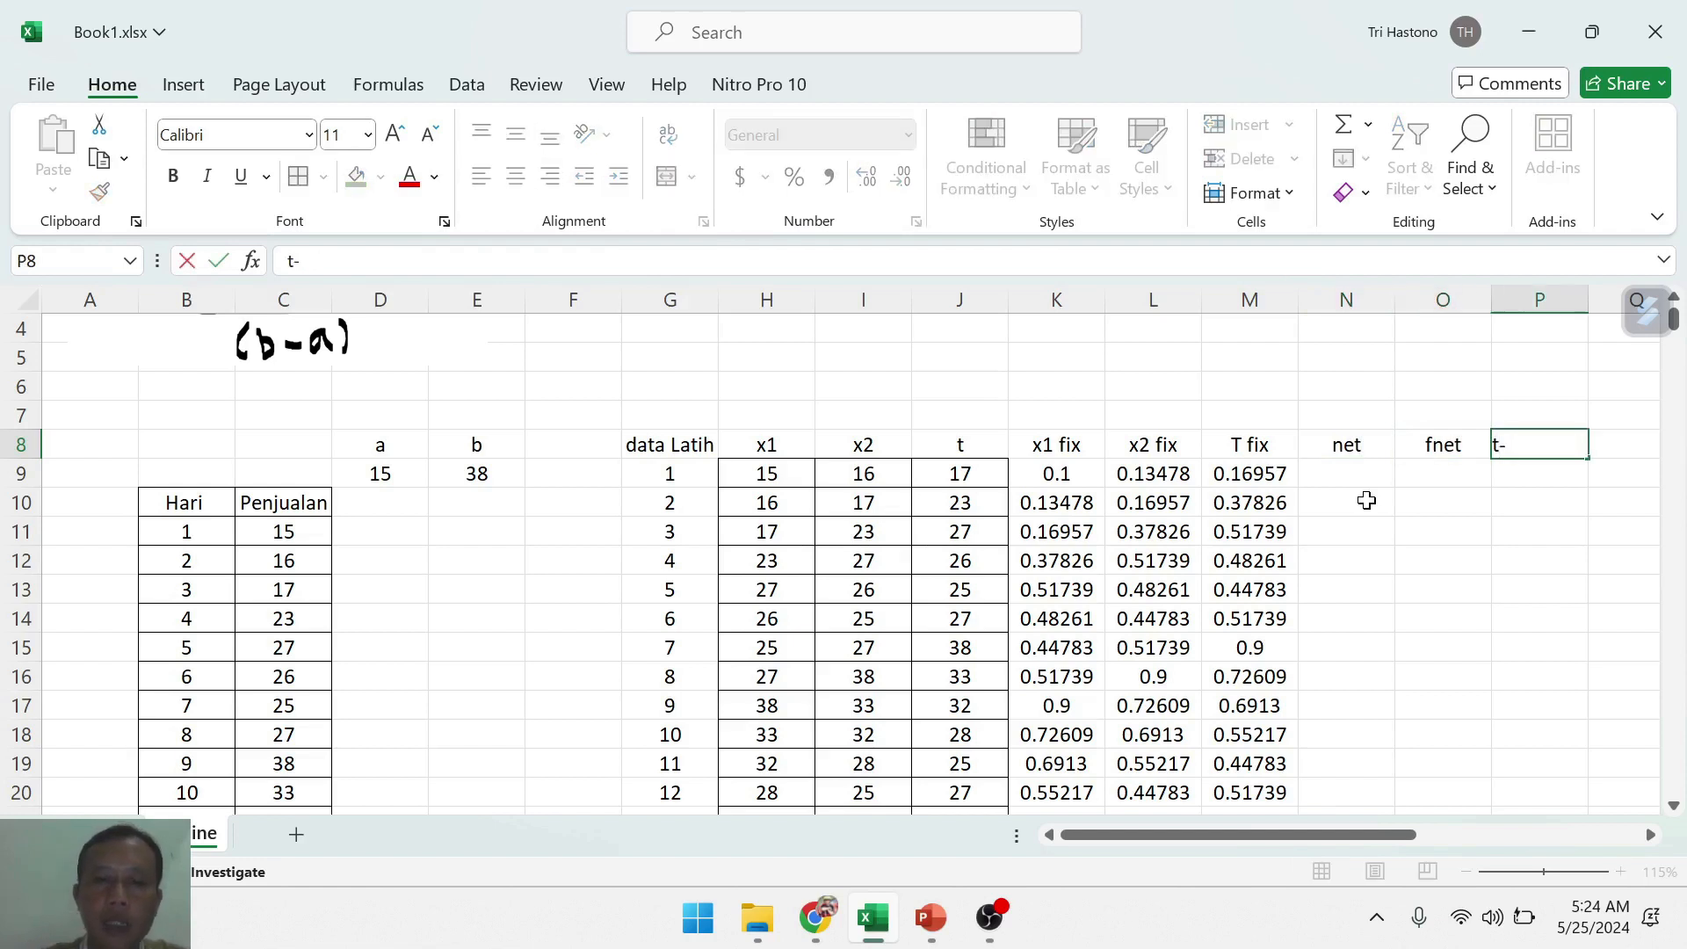
text(-y)
key(Tab)
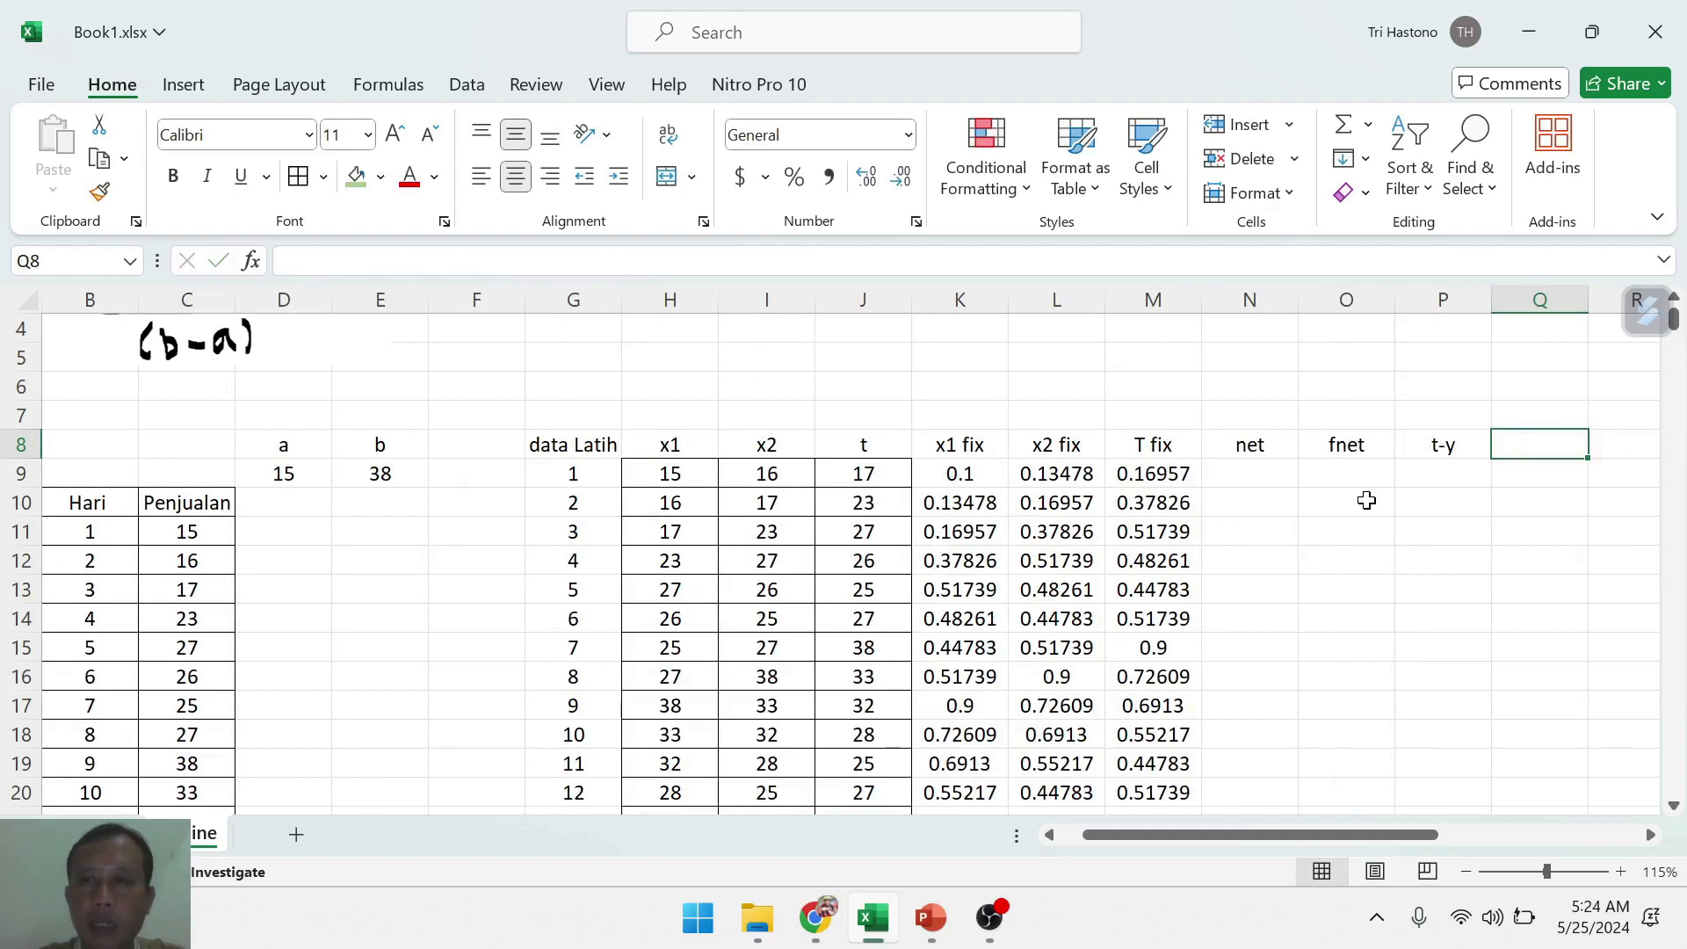
text(delta x1 fi)
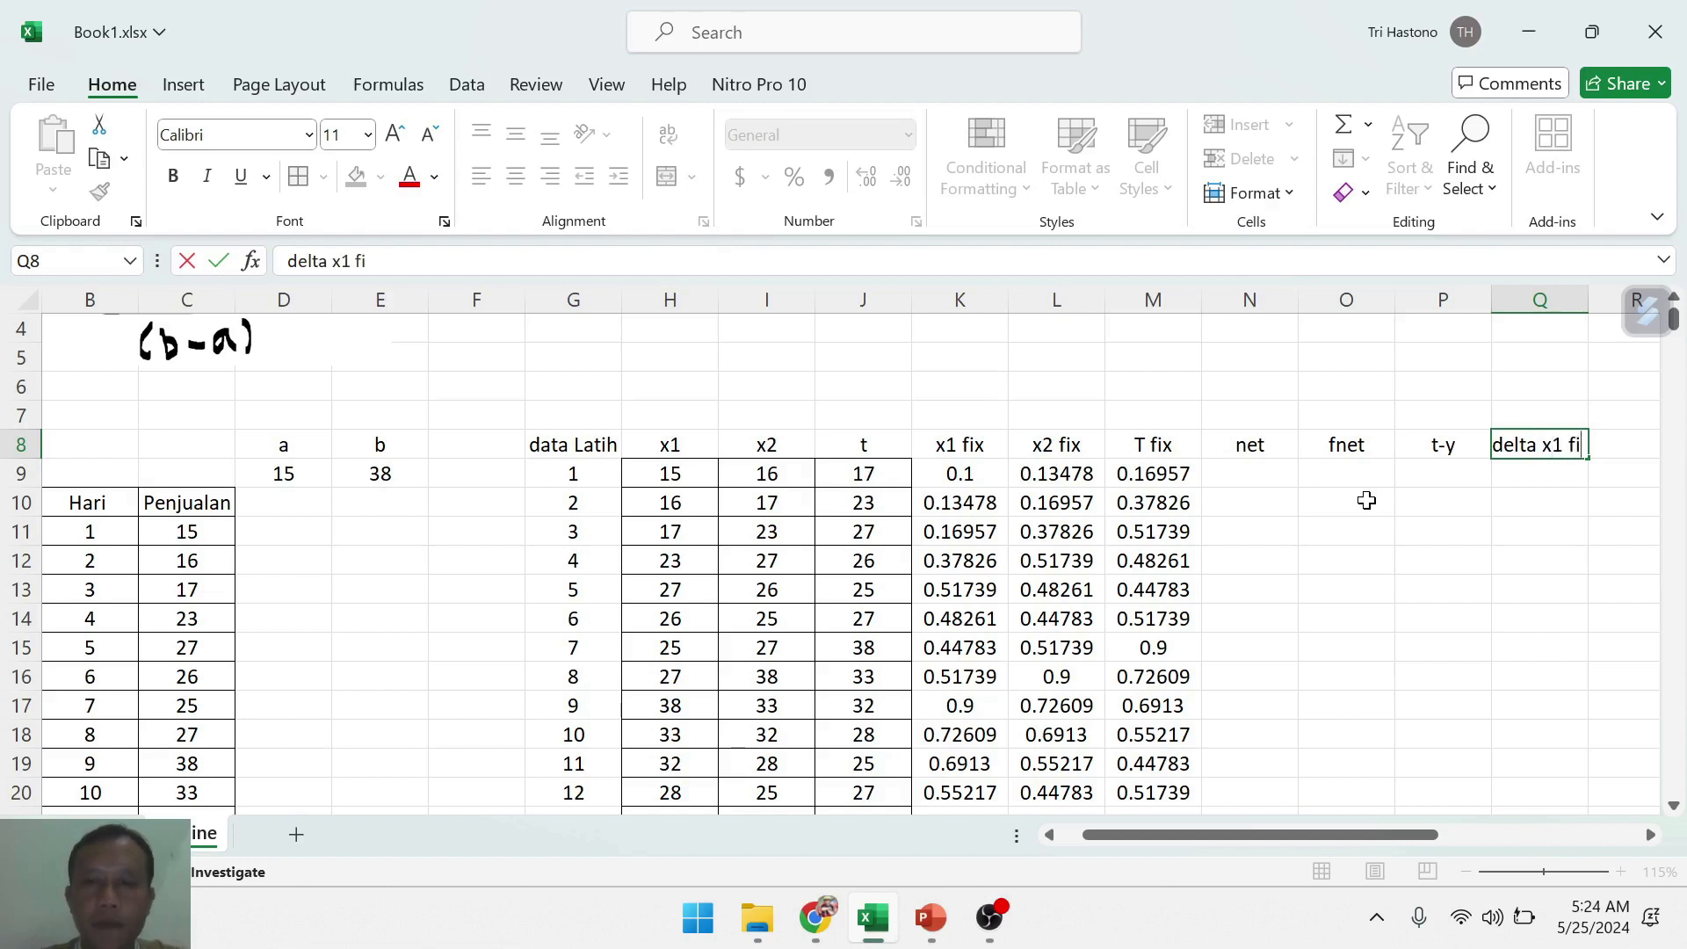
text(x)
key(Return)
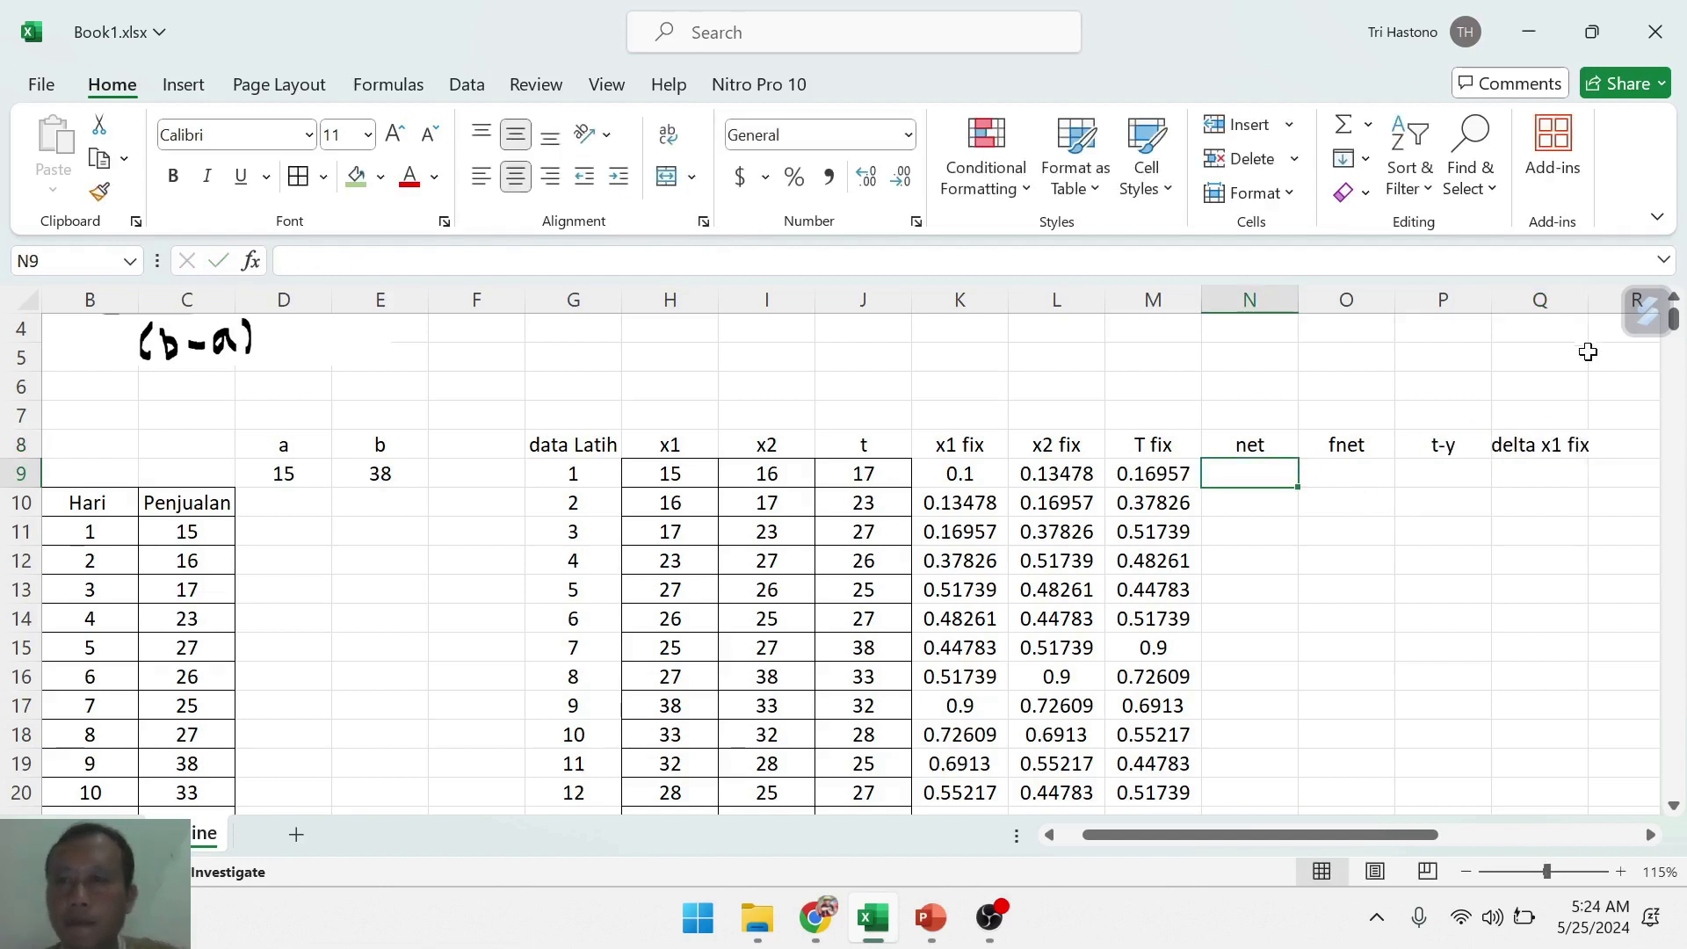
- Widen column Q to fit its heading and copy the "delta x1 fix" heading into R8:S8
drag(1588, 300, 1601, 300)
click(1512, 580)
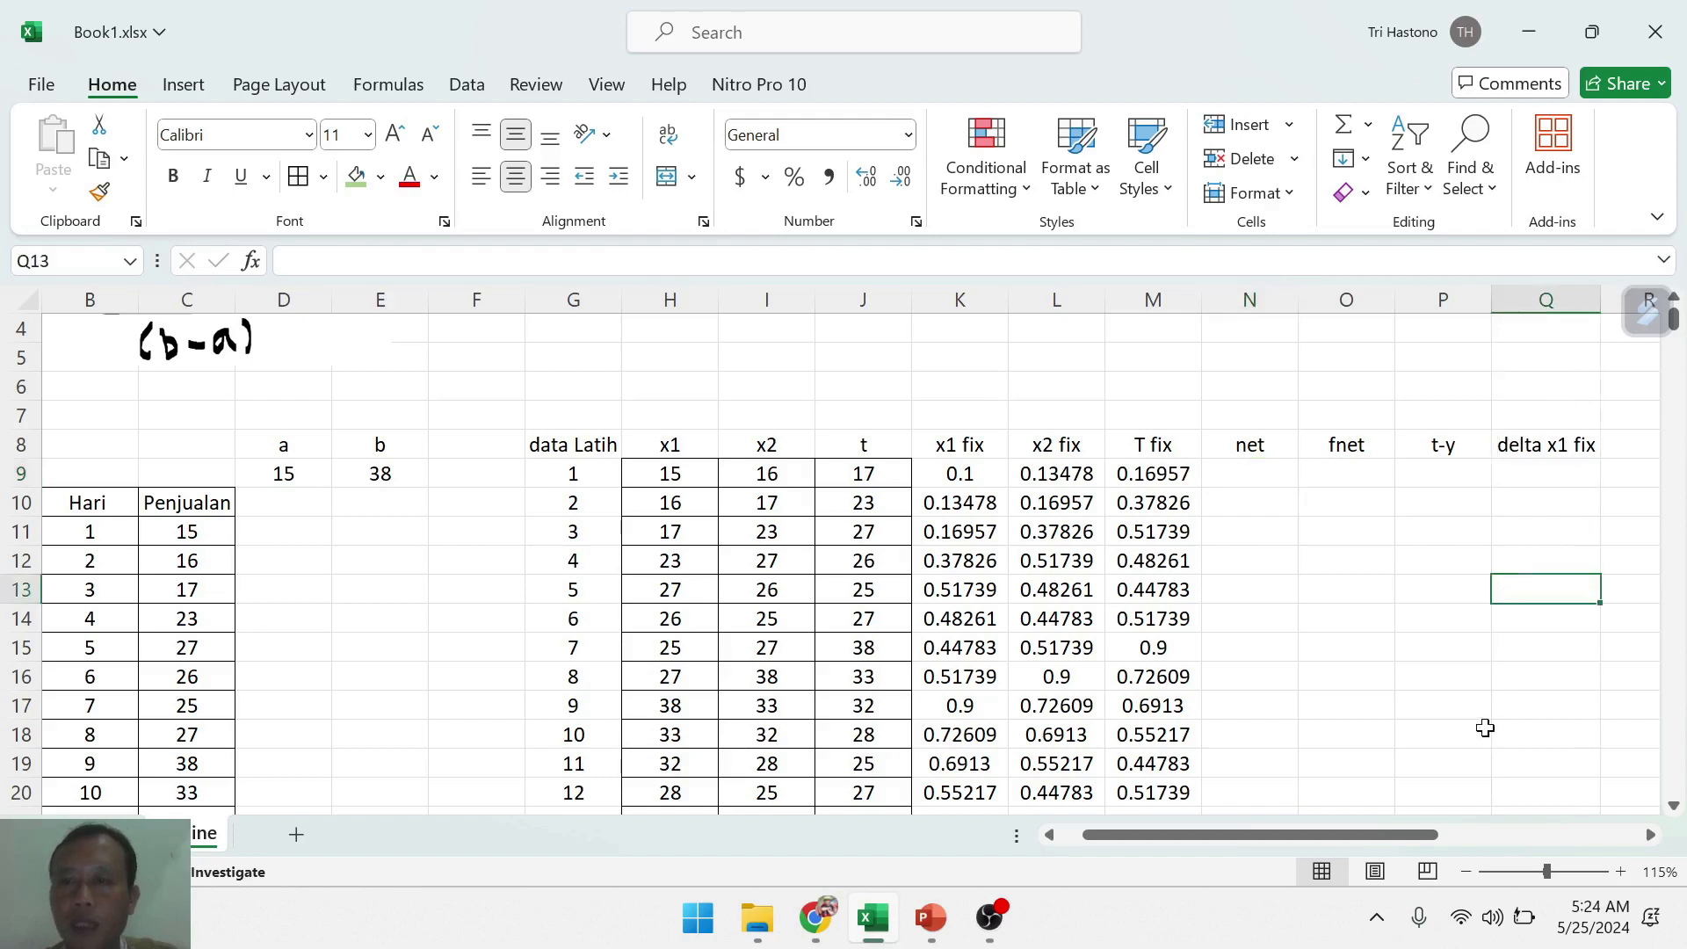
drag(1380, 841, 1406, 841)
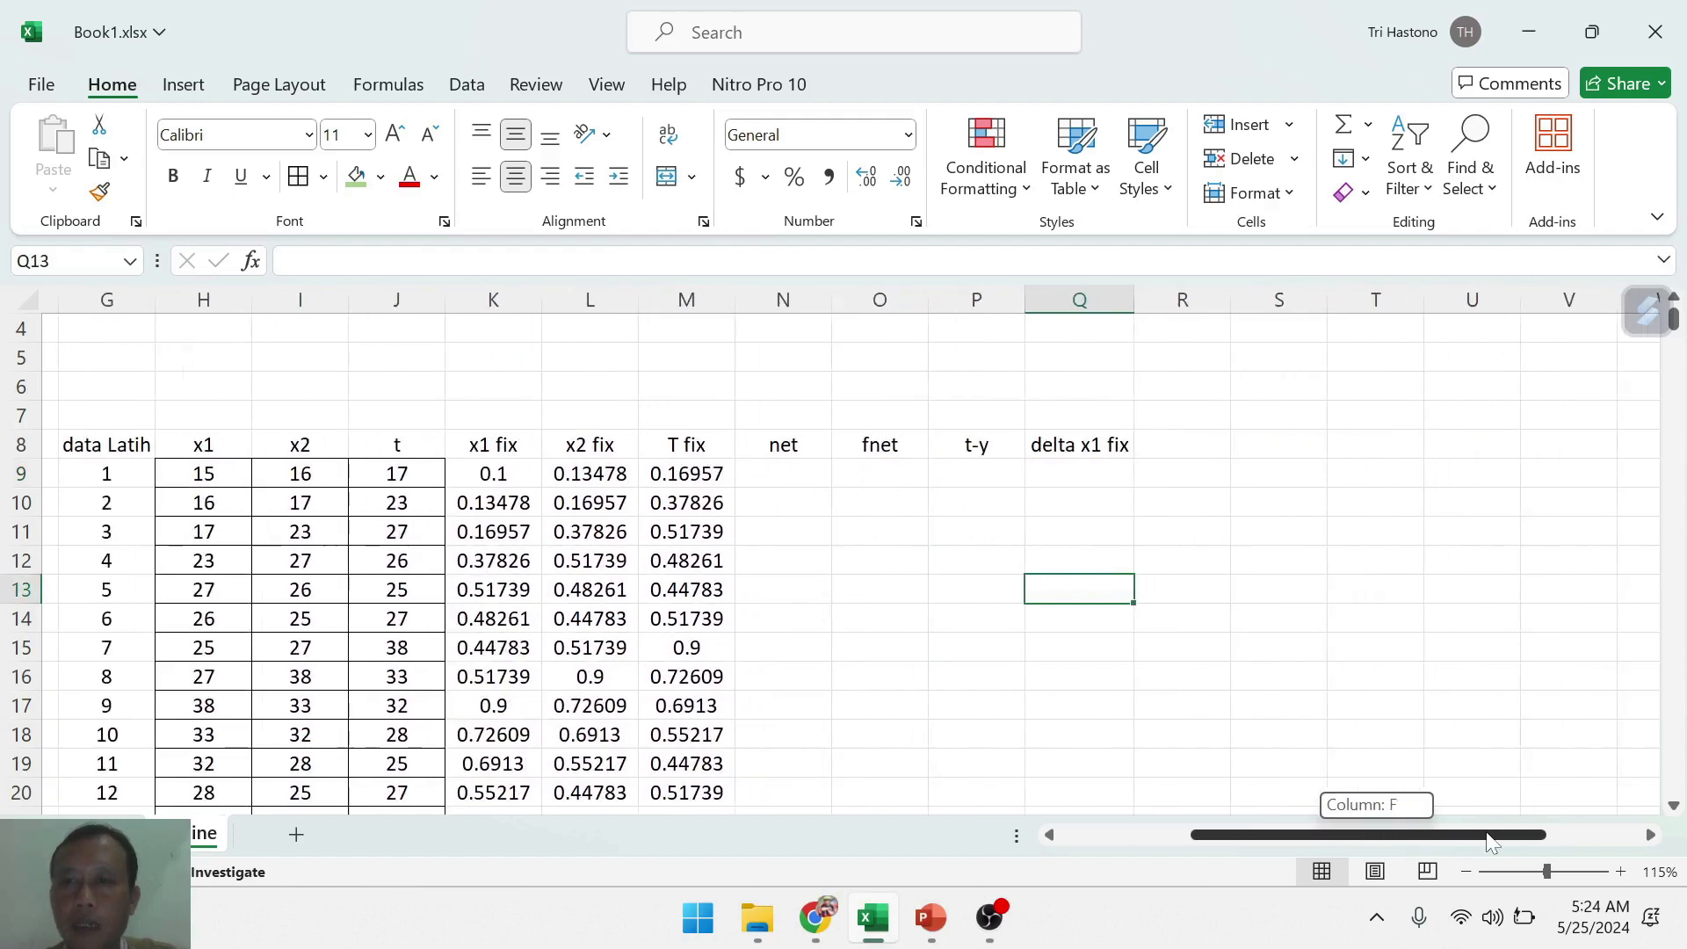
click(1083, 446)
drag(1117, 458, 1282, 457)
click(1265, 557)
- Fit column R to its heading and change the R8 heading to "delta x2 fix"
click(1173, 444)
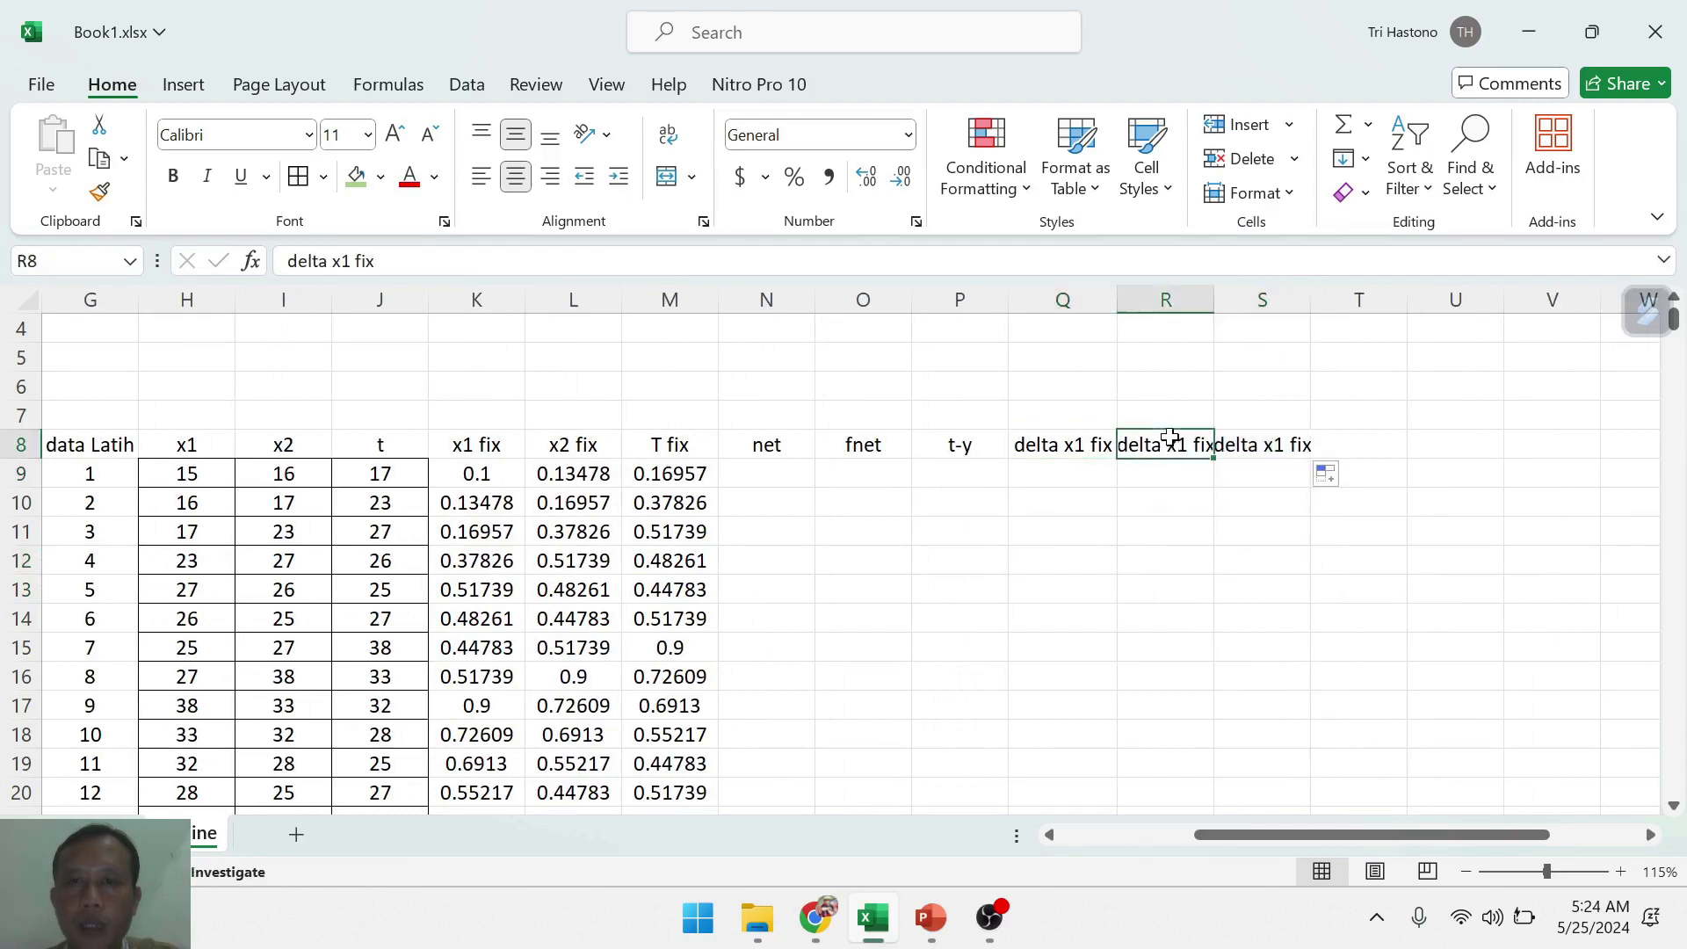
double_click(1215, 299)
click(351, 261)
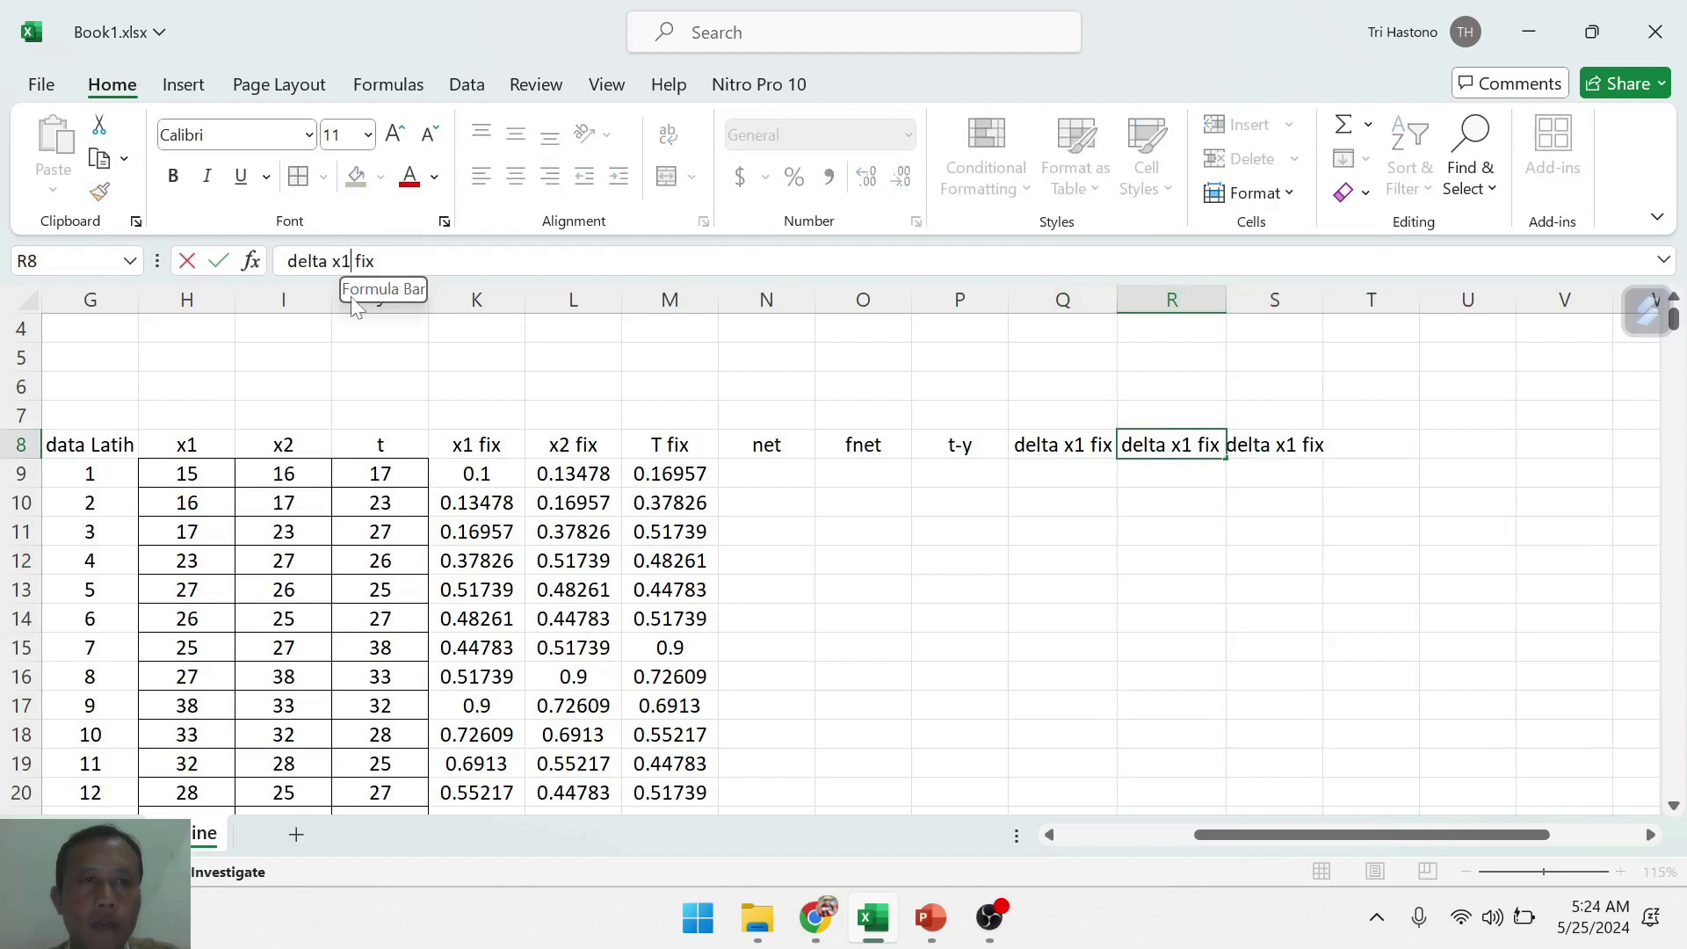
key(BackSpace)
text(2)
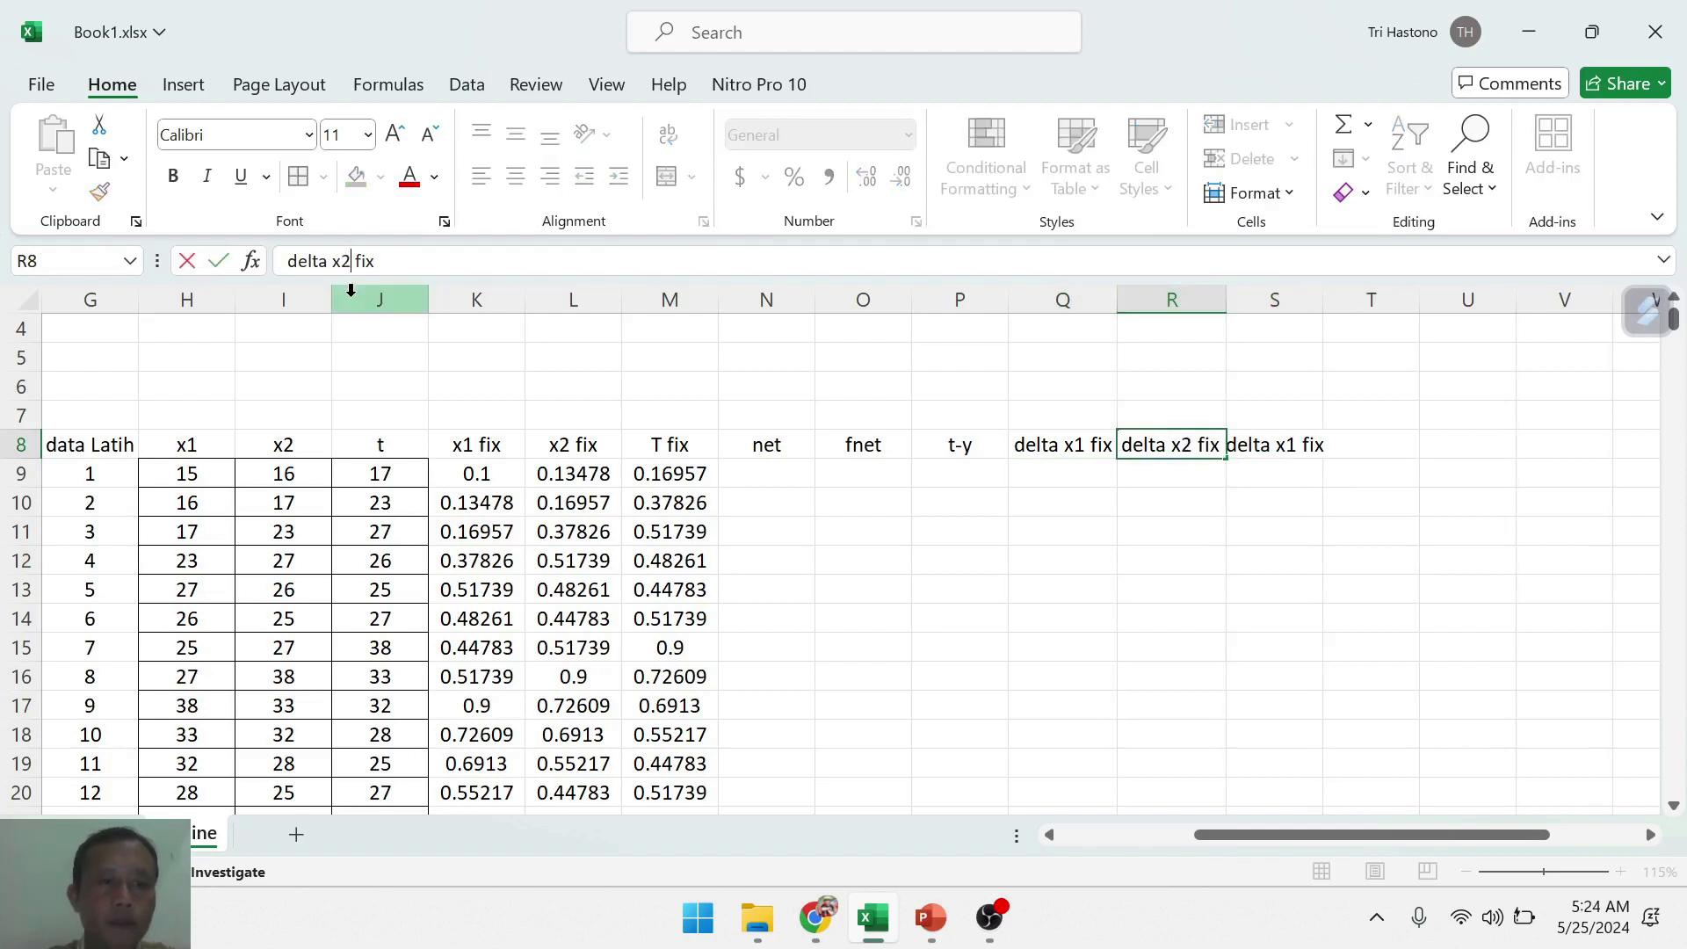
key(Return)
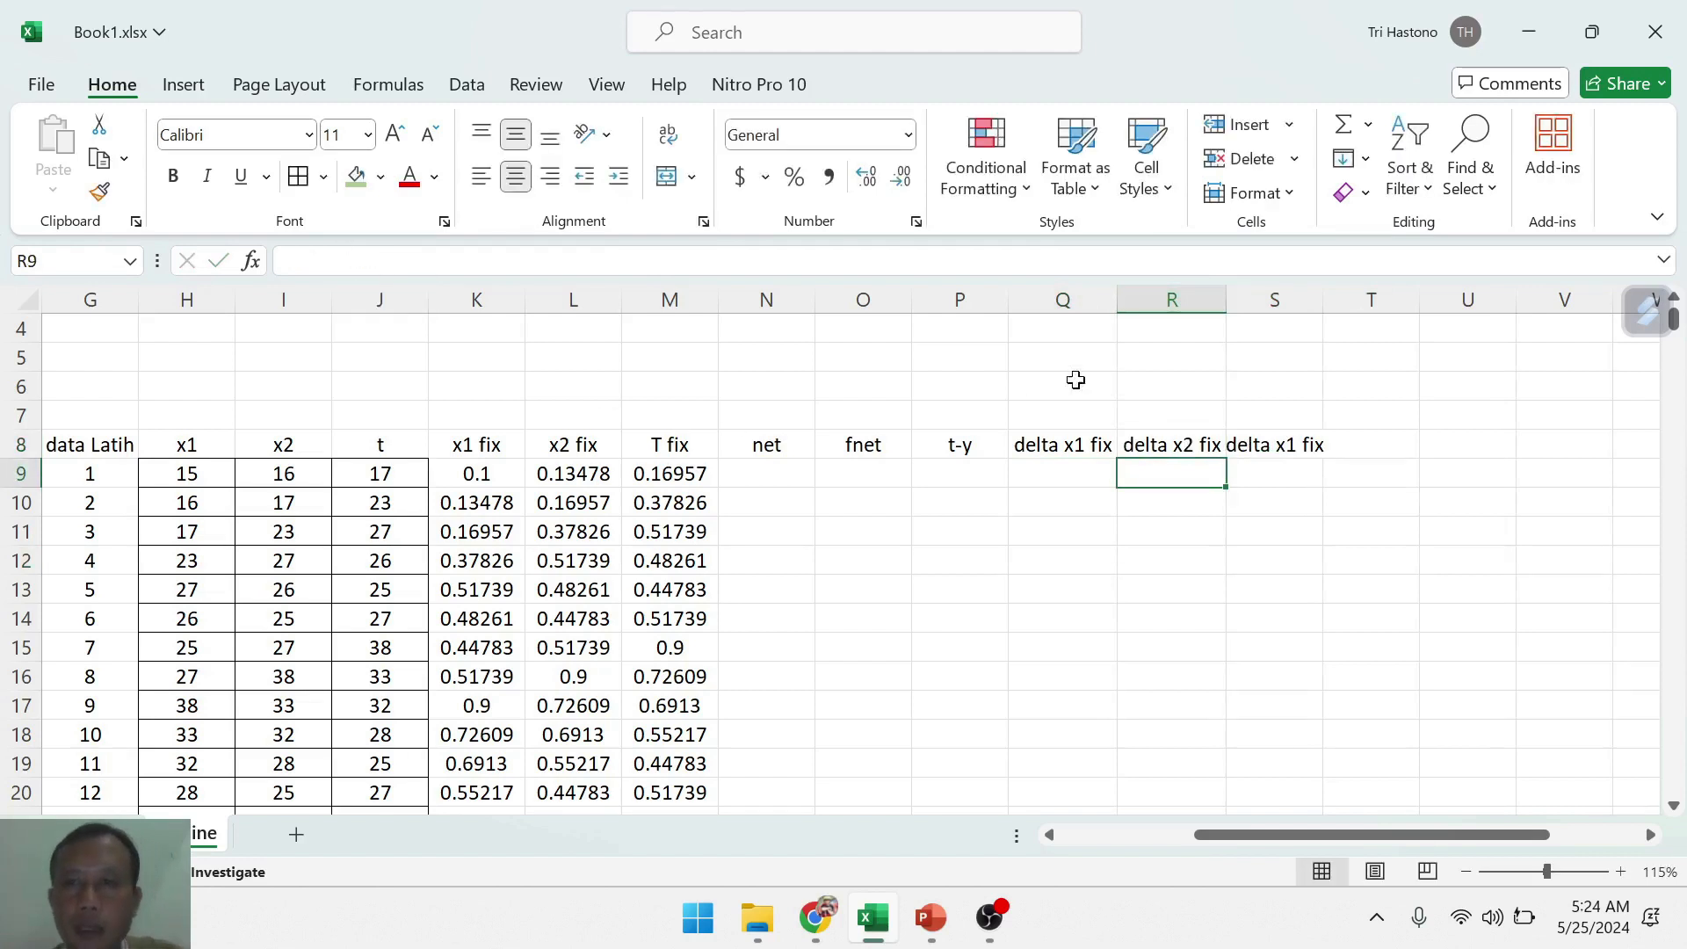
- Change the S8 heading to "delta T fix"
click(1282, 437)
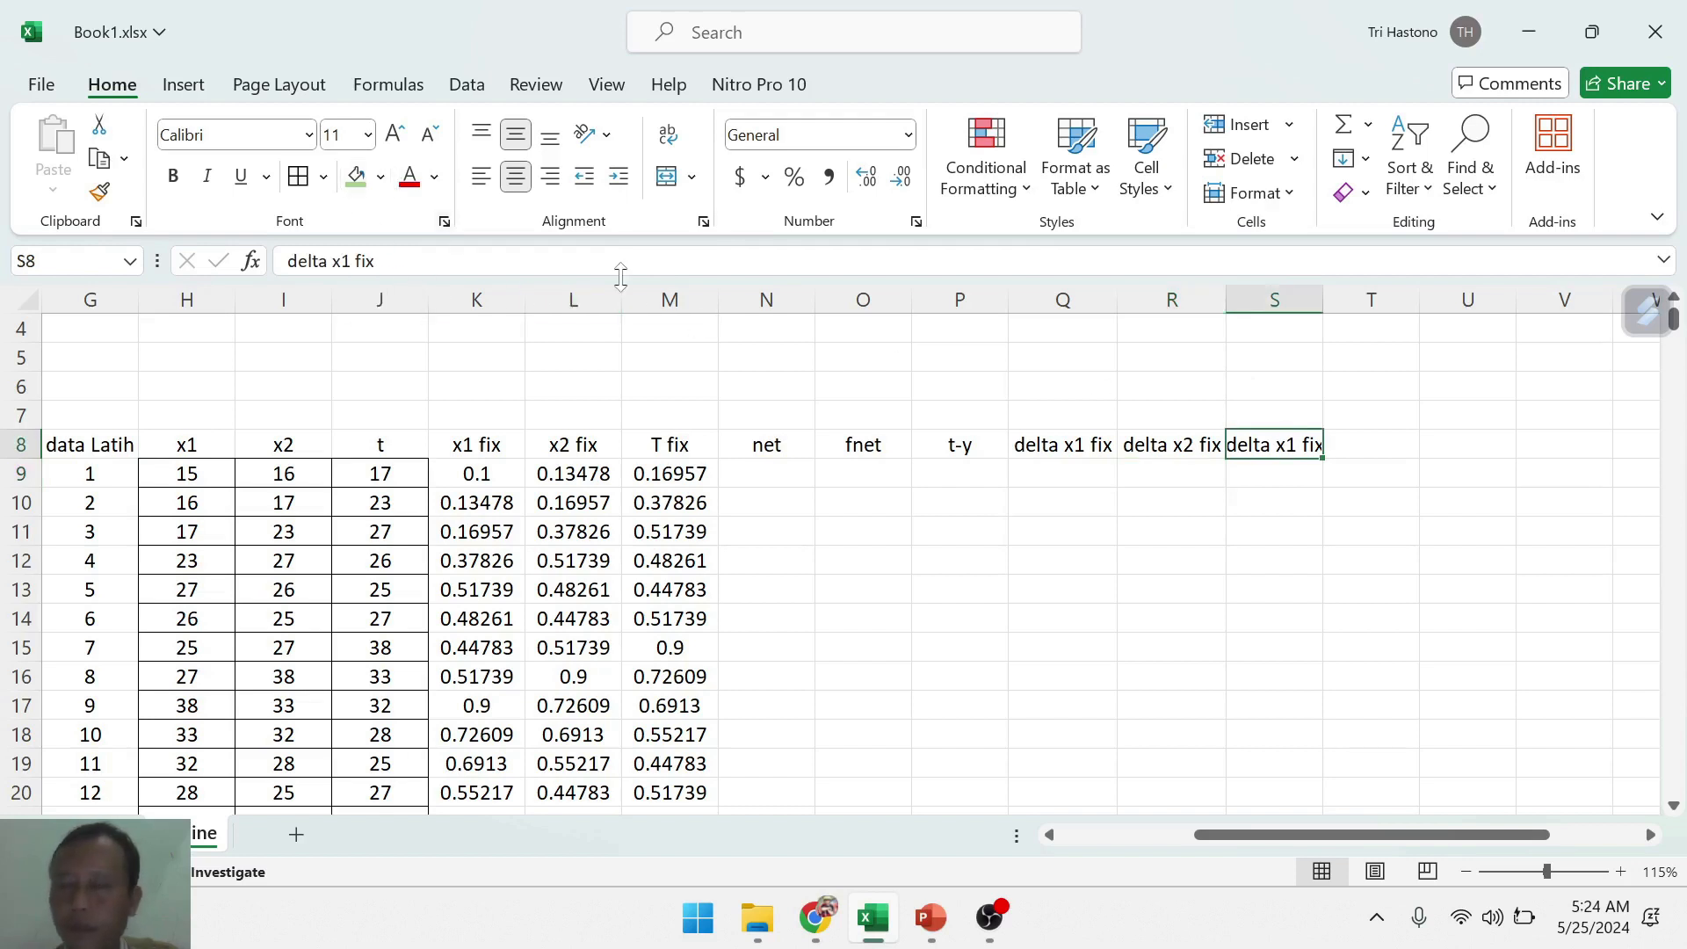
double_click(341, 261)
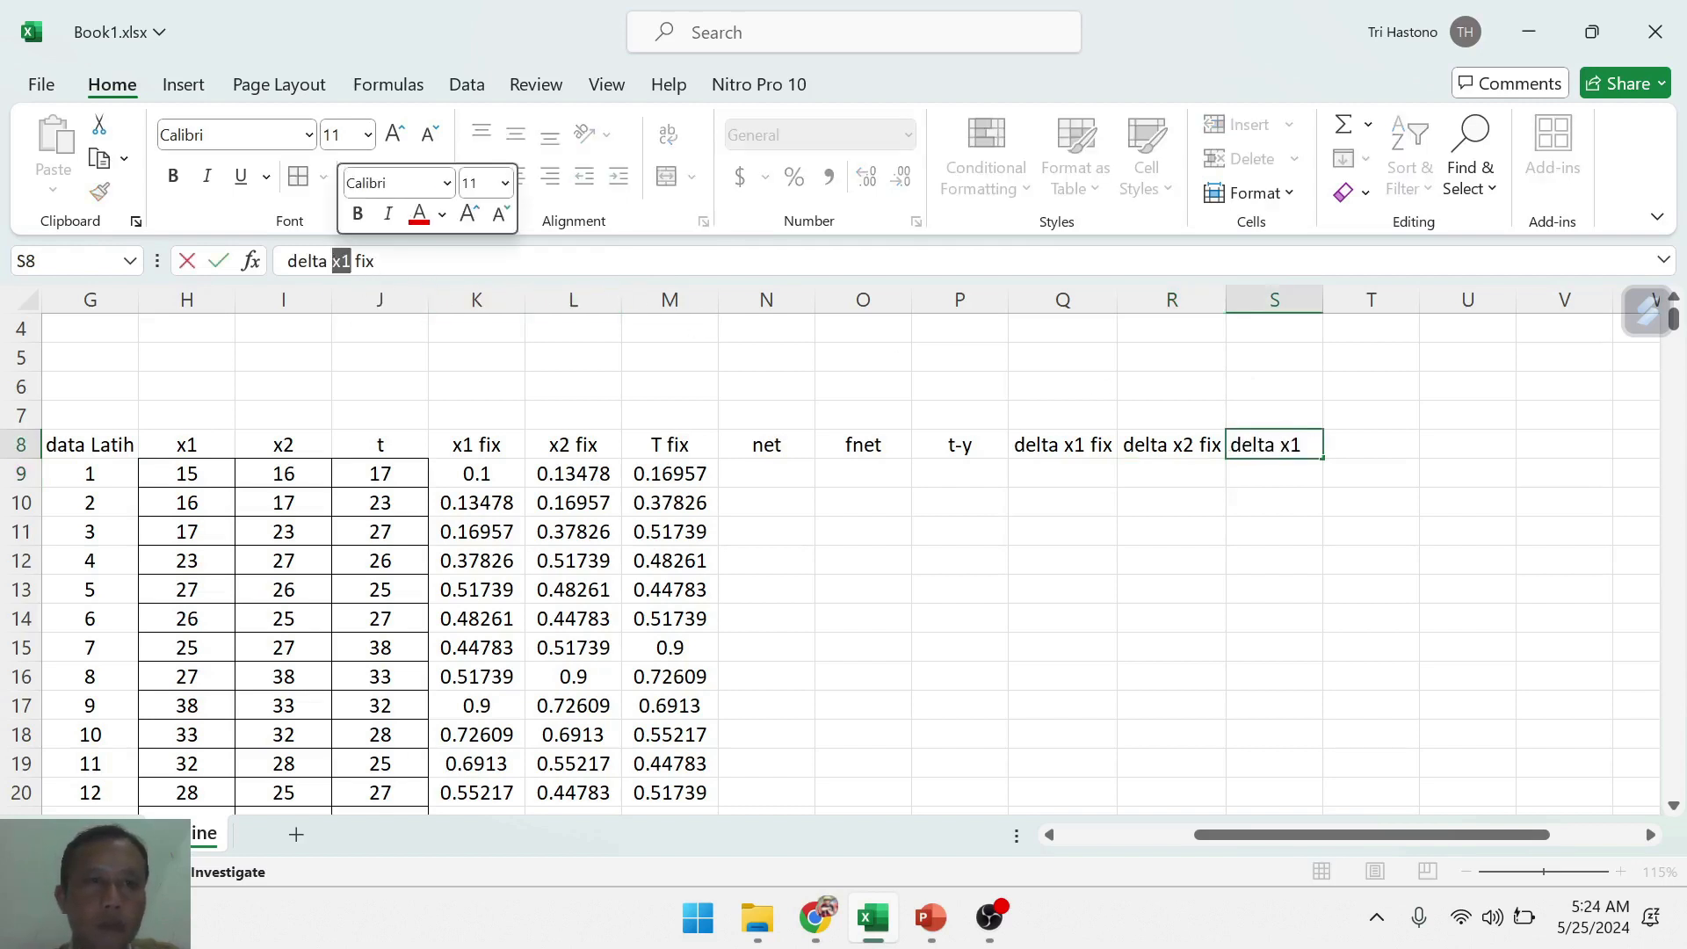
text(T)
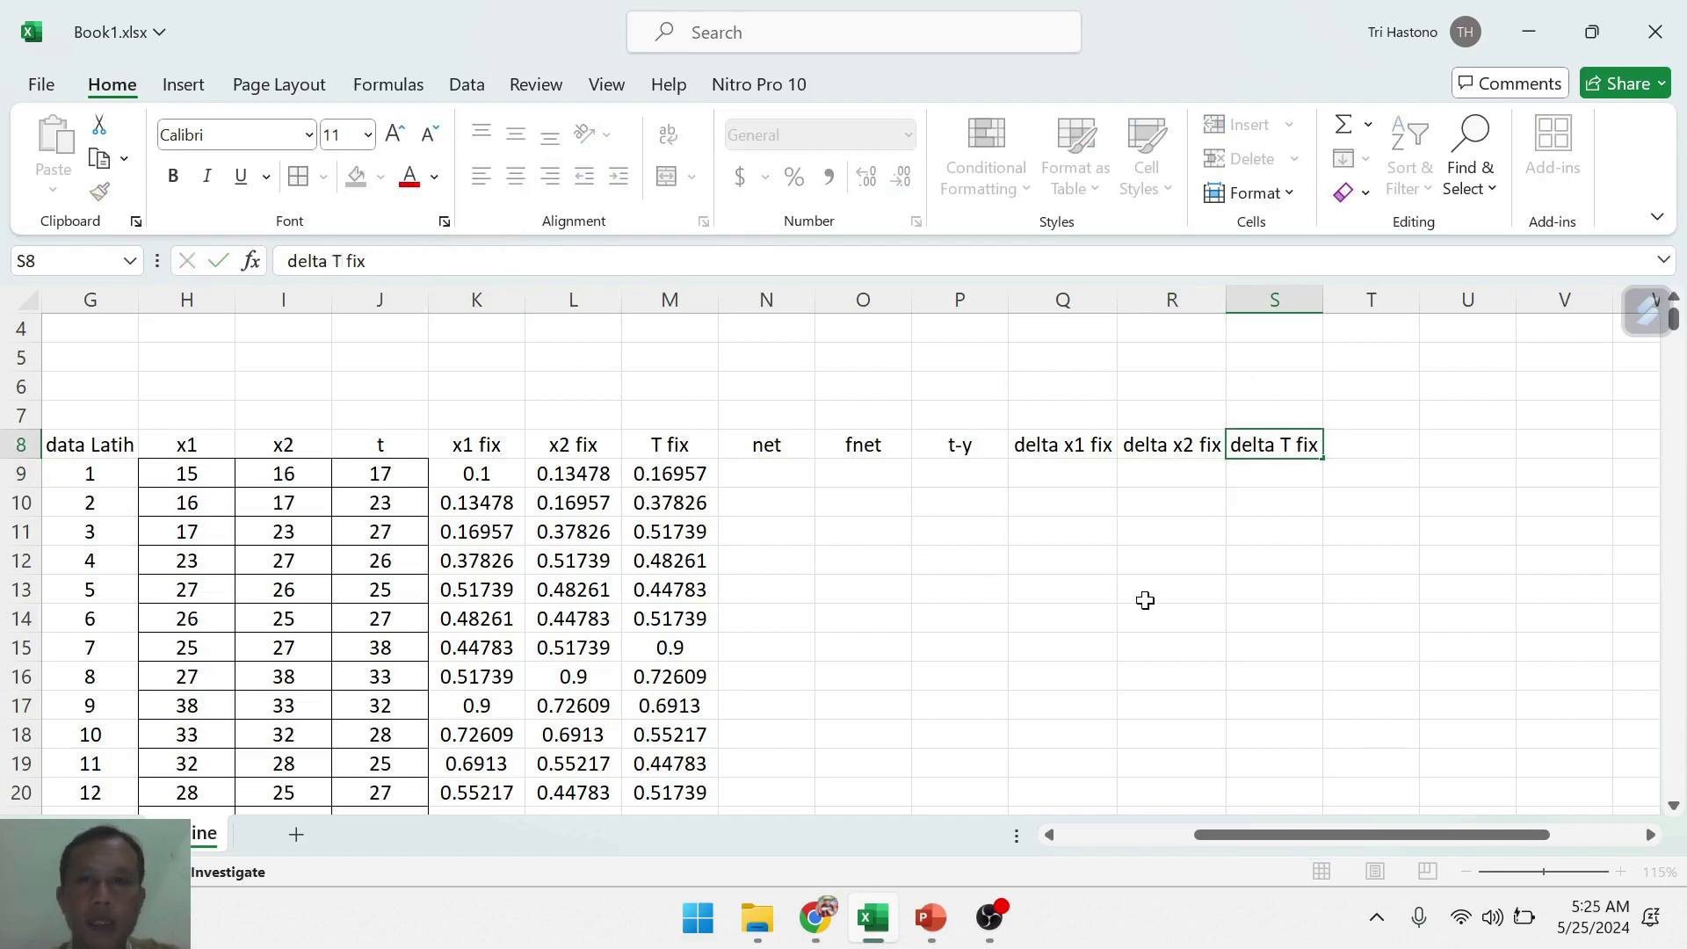
click(1143, 601)
- Enter the heading "W1" in T7 and fill the series across to V7
click(1385, 425)
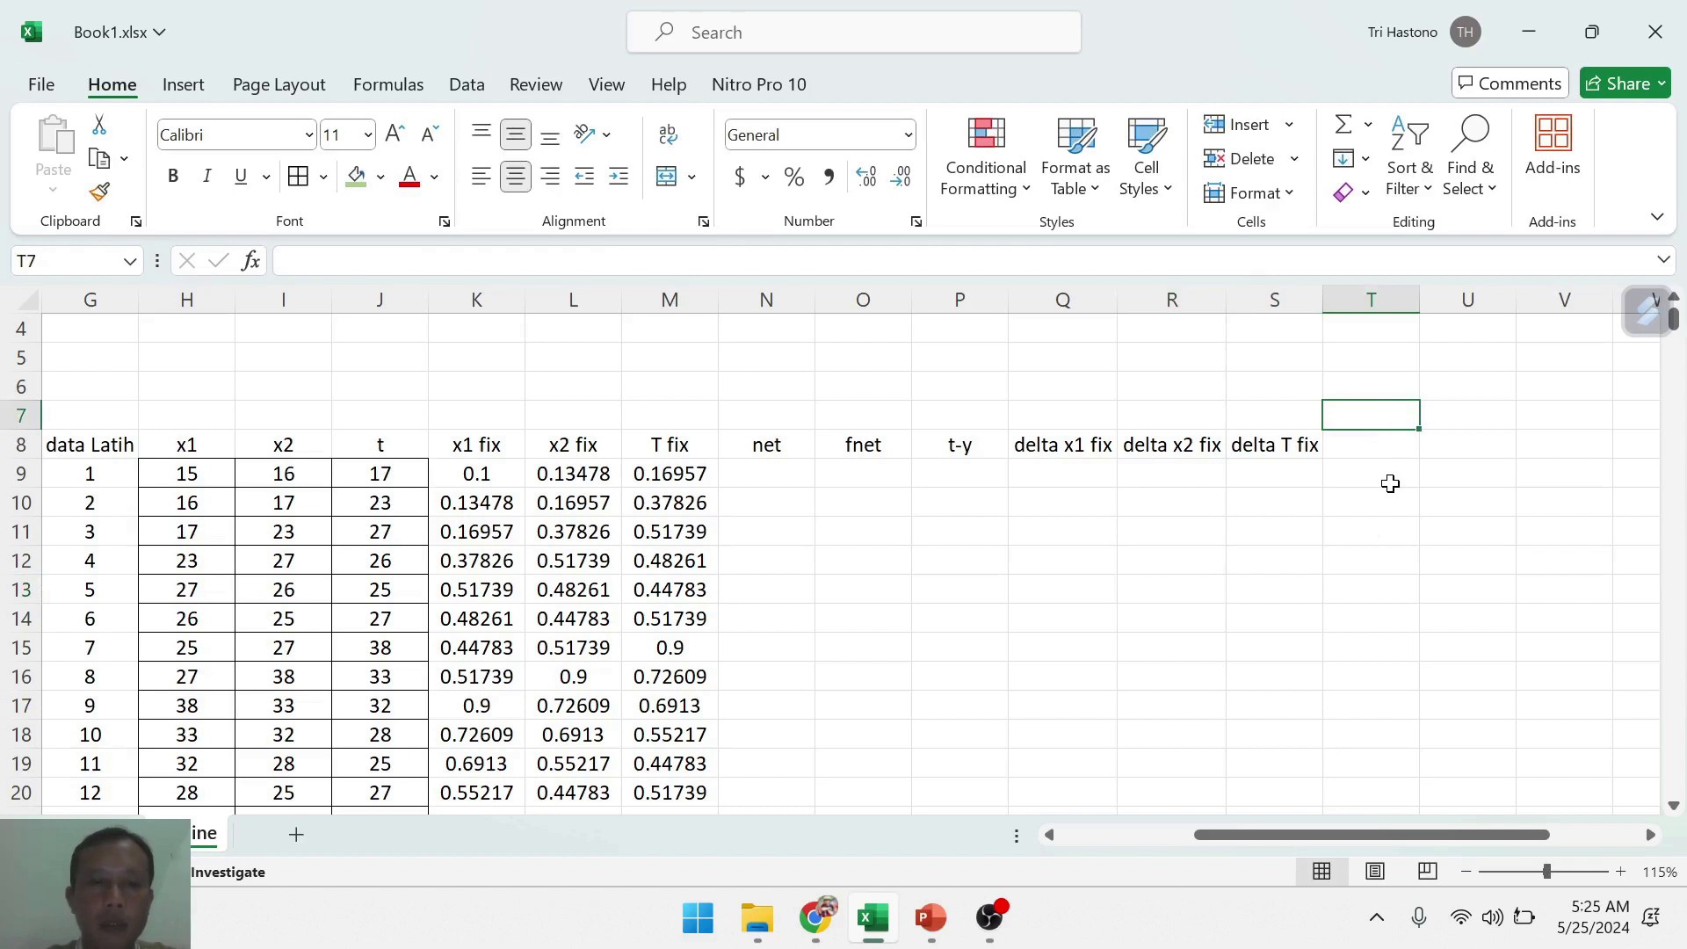
text(W1)
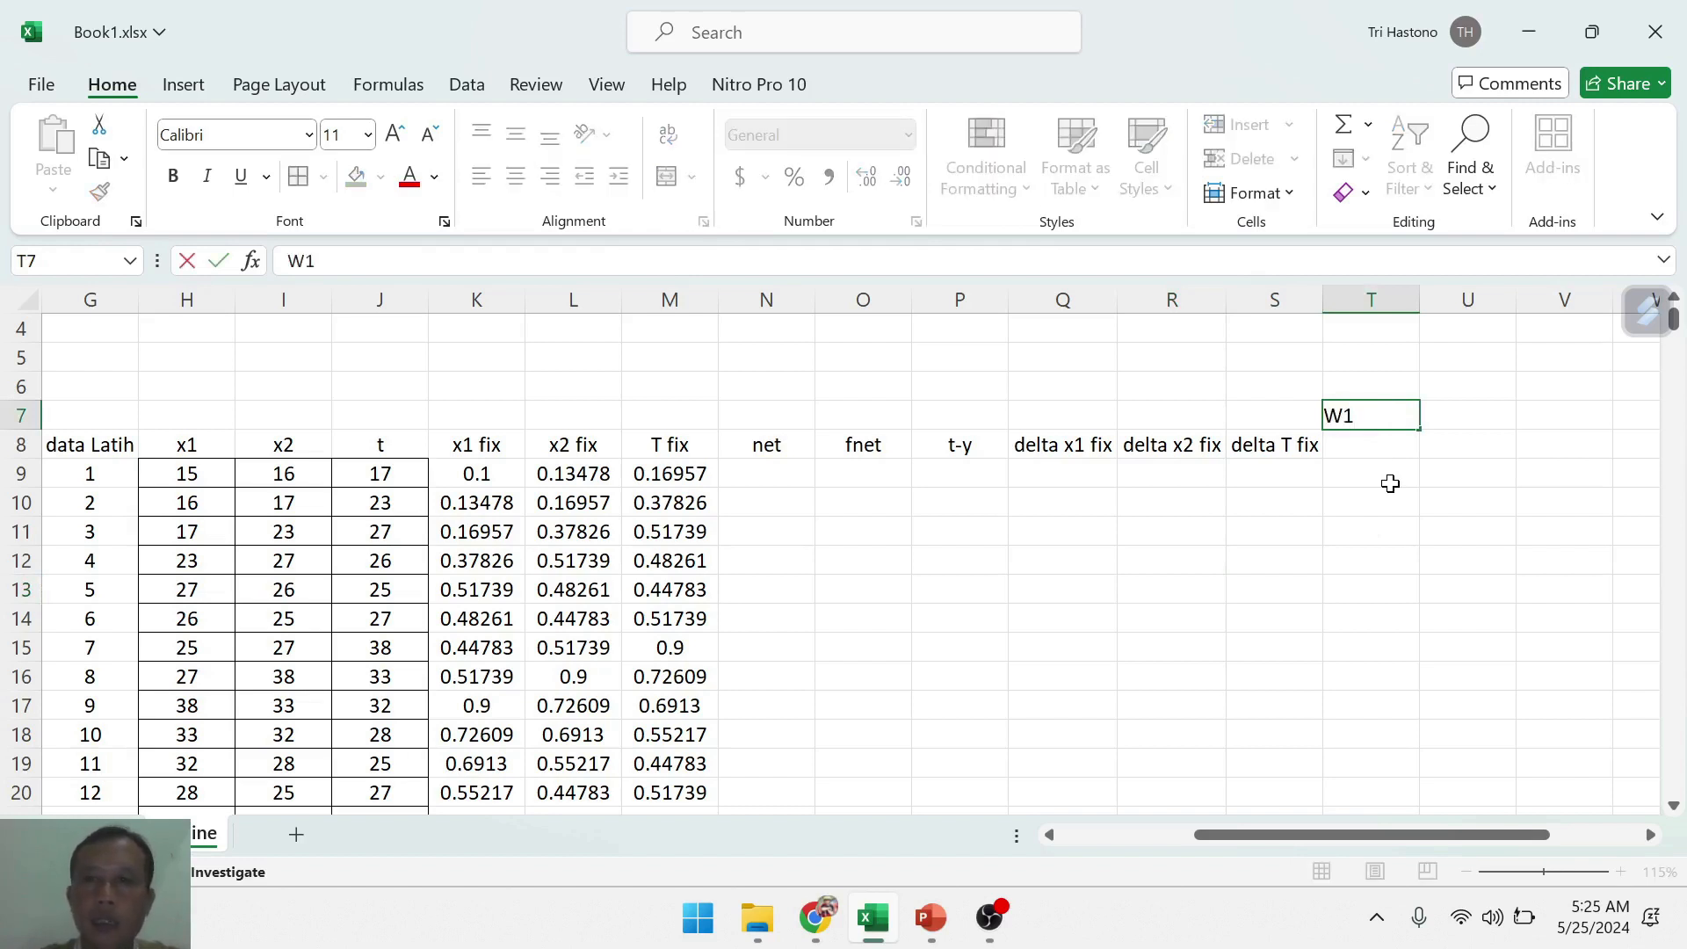
key(Tab)
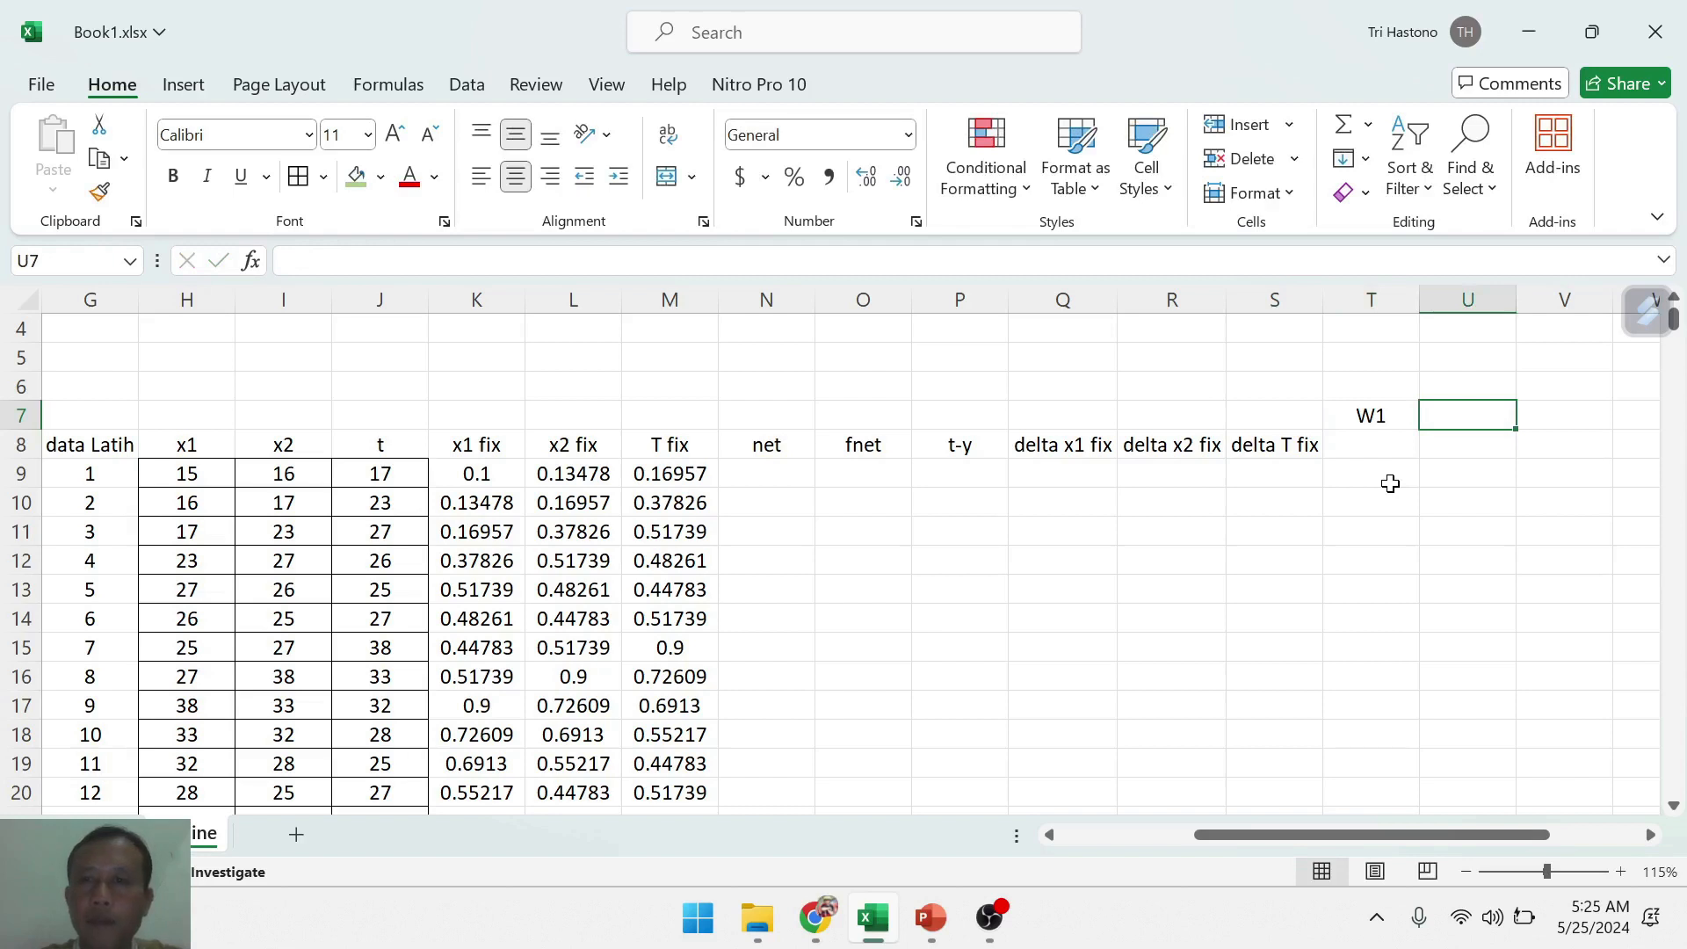
click(1367, 416)
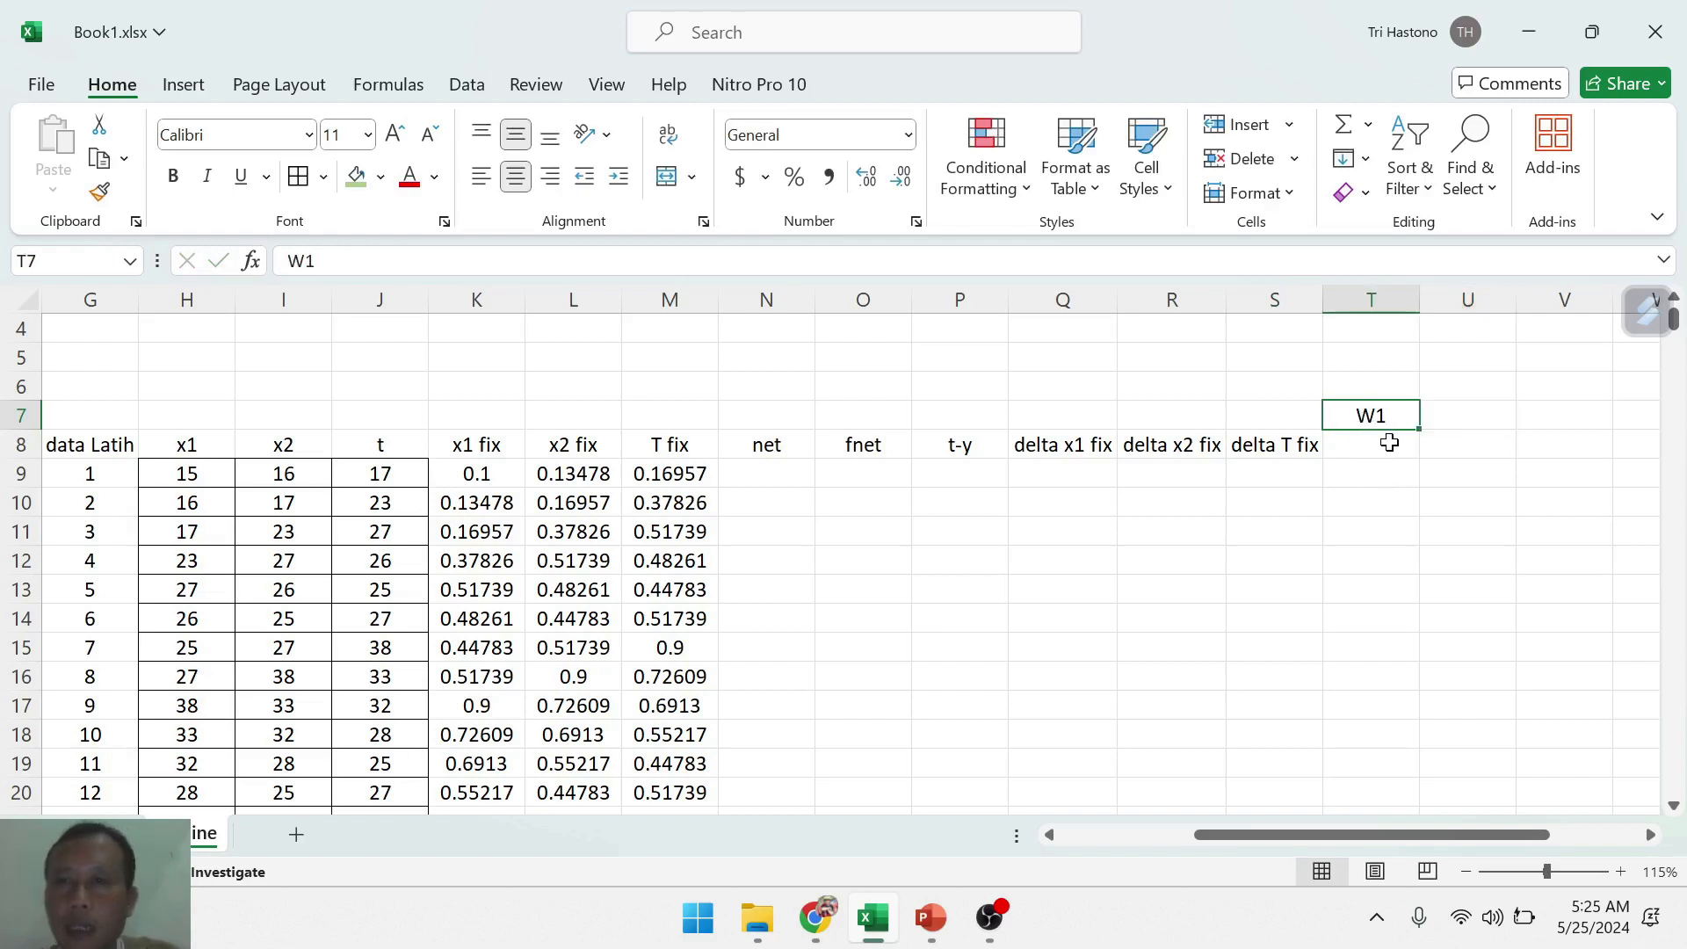
drag(1422, 432, 1569, 435)
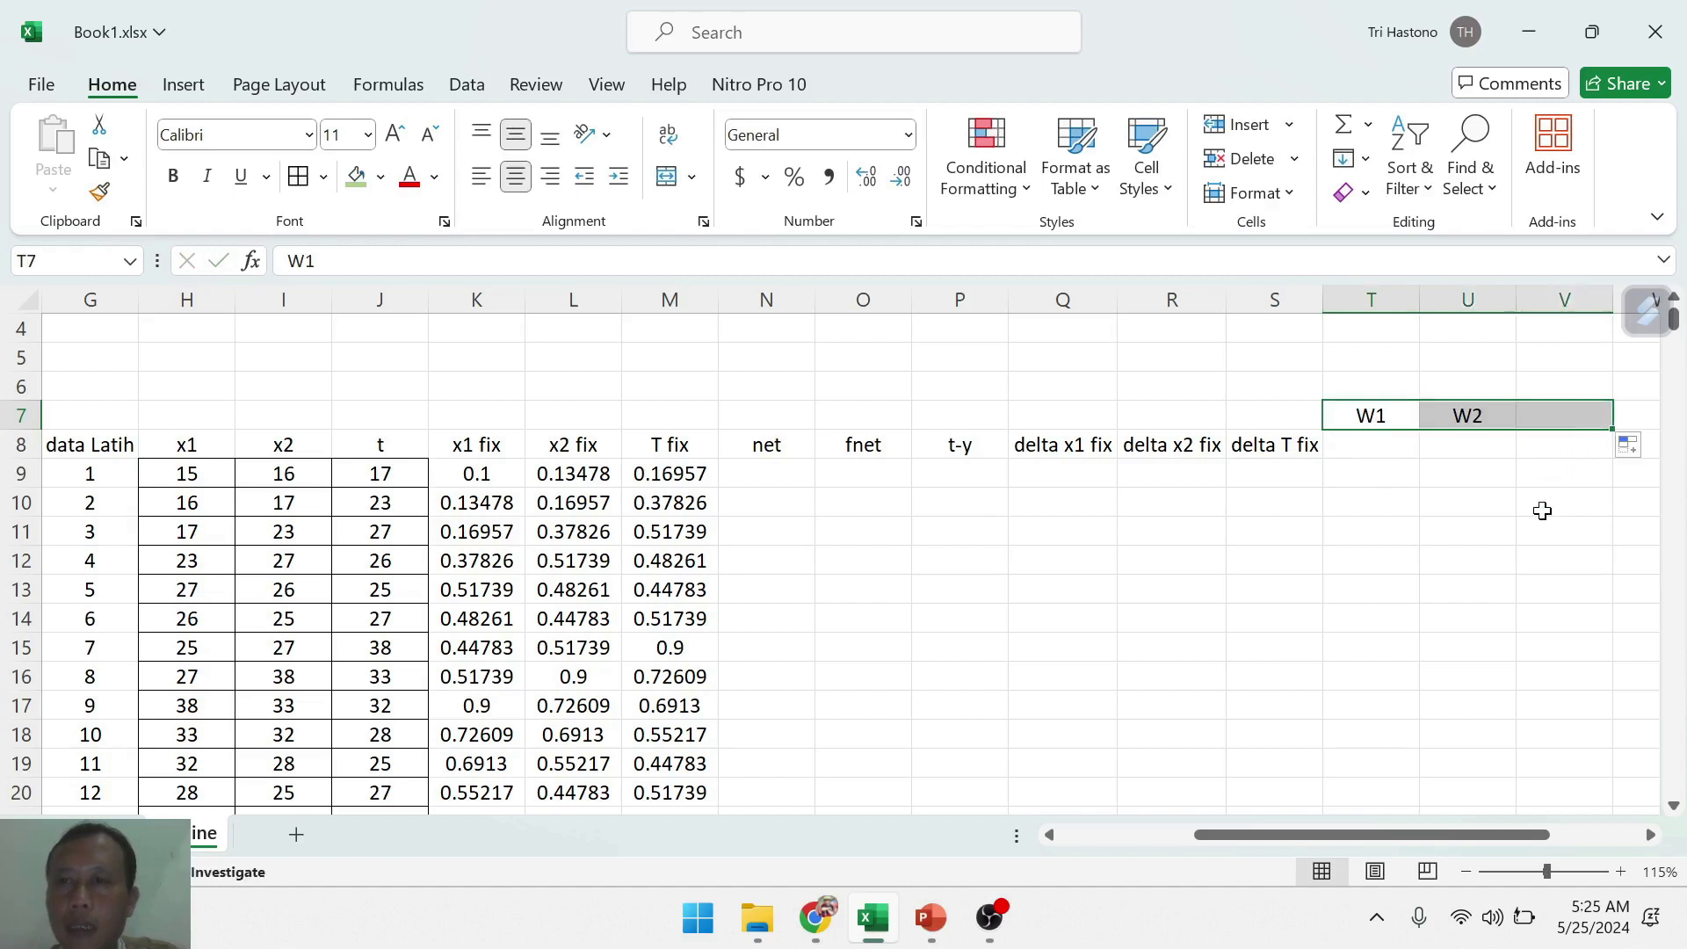
click(1494, 531)
- Replace the heading in V7, beside W2, with "T"
click(1560, 415)
click(314, 261)
double_click(300, 261)
text(T)
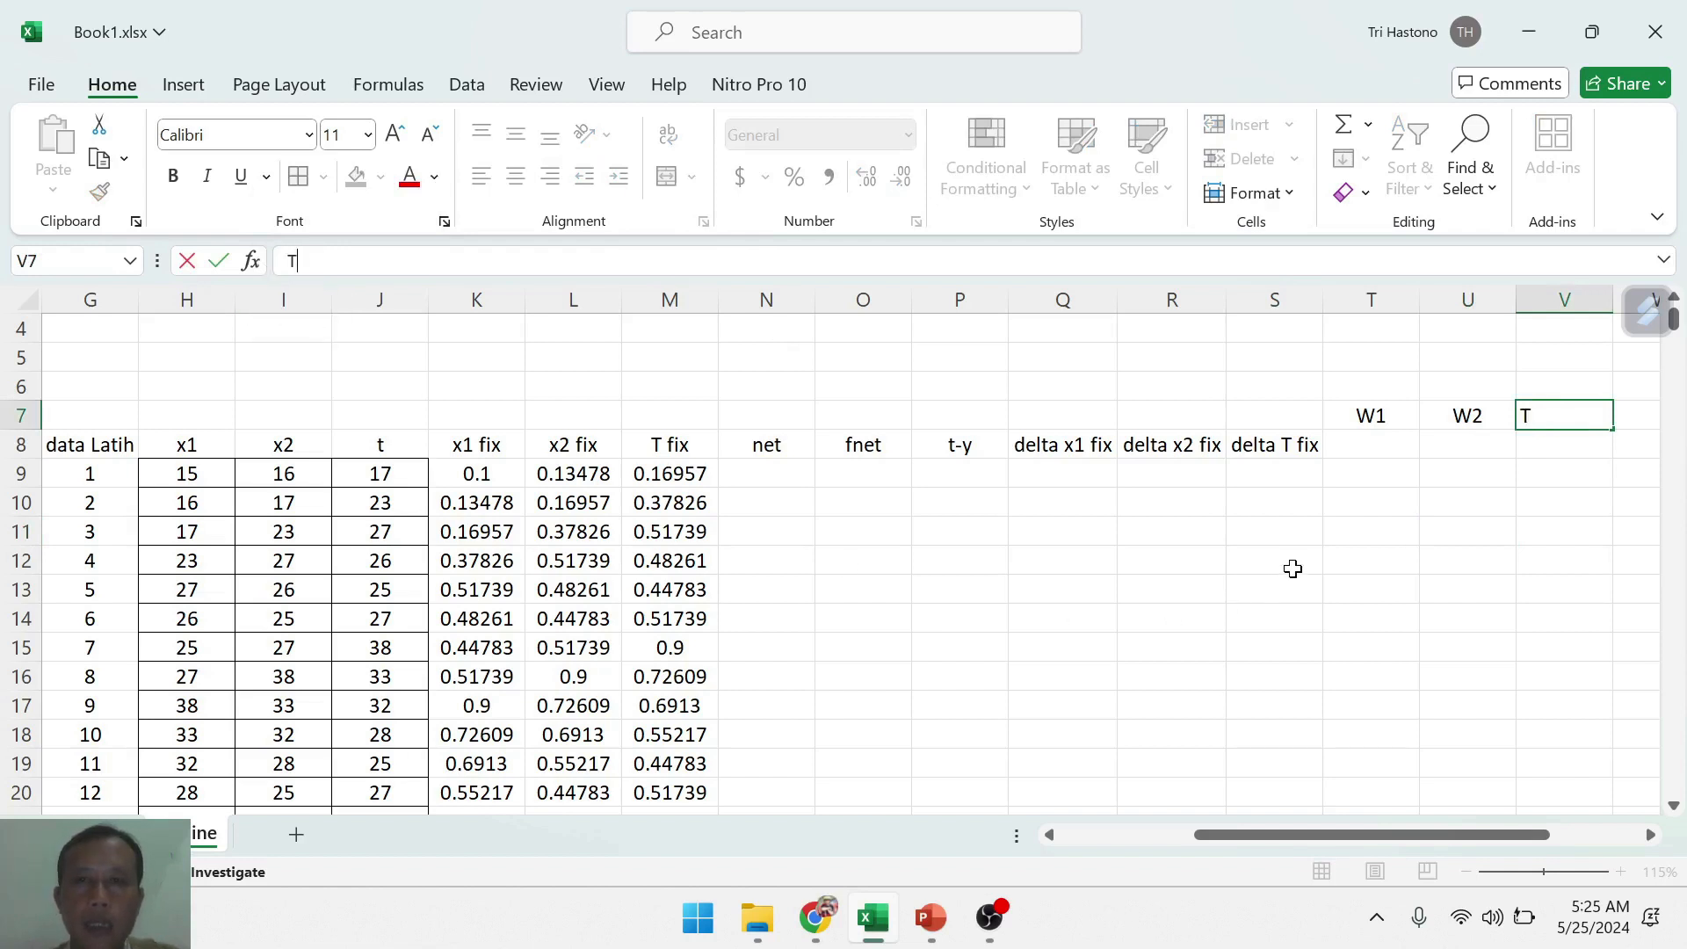
click(1462, 559)
click(1532, 505)
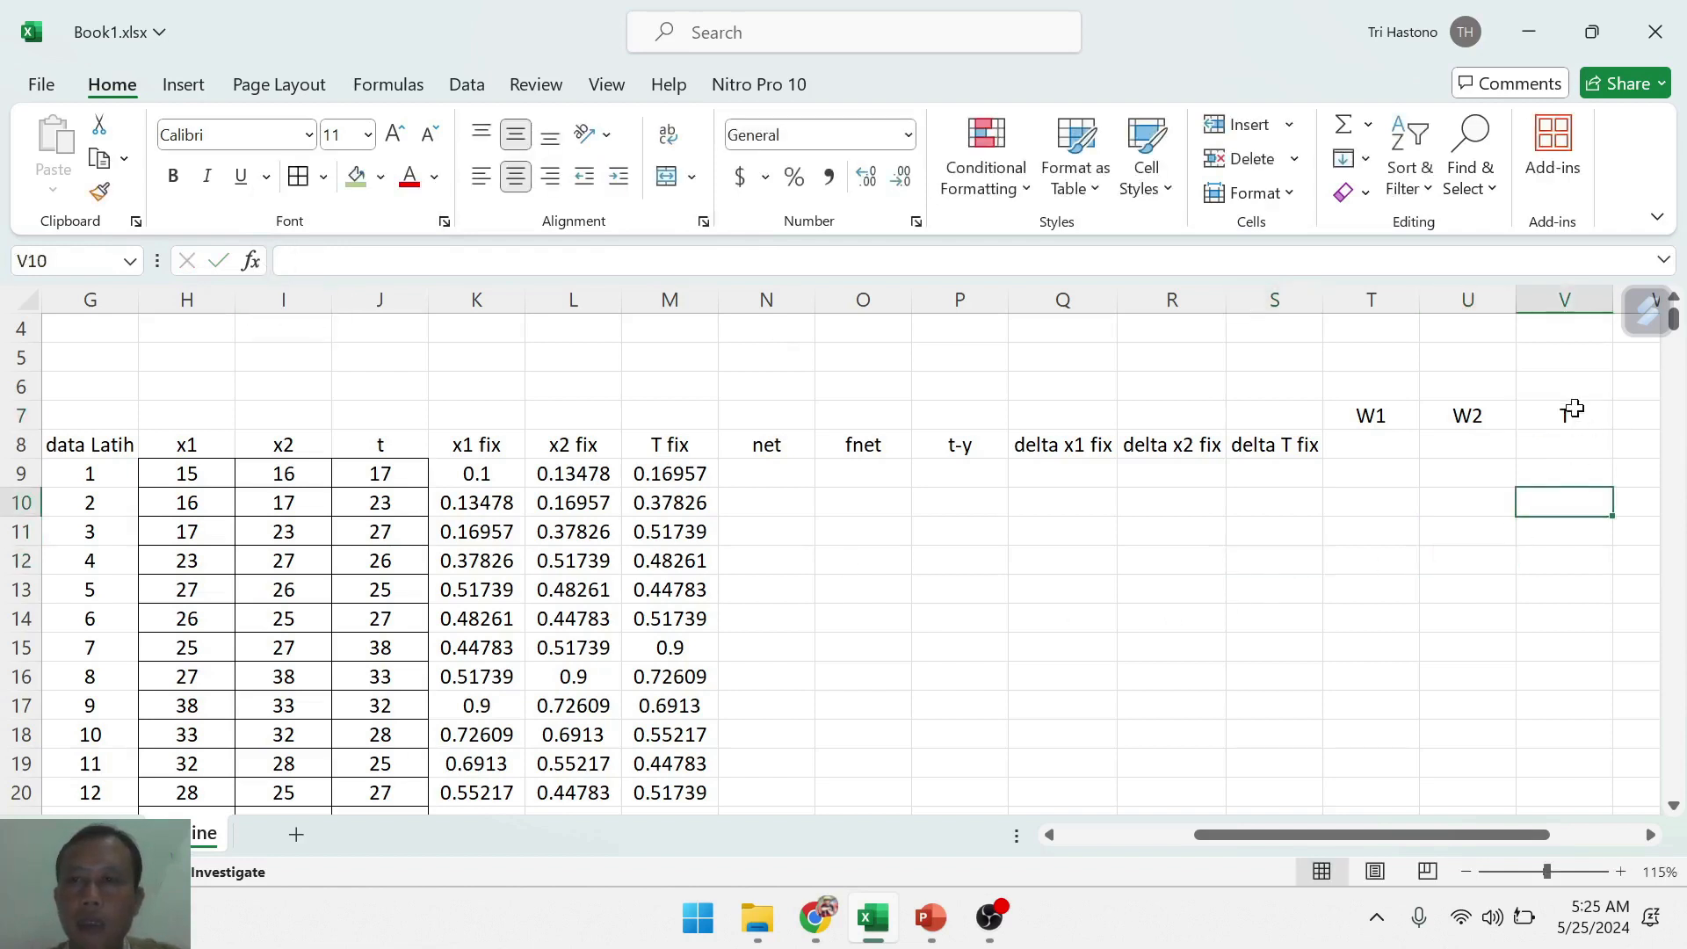
- Delete column V, which holds the T heading
click(1564, 297)
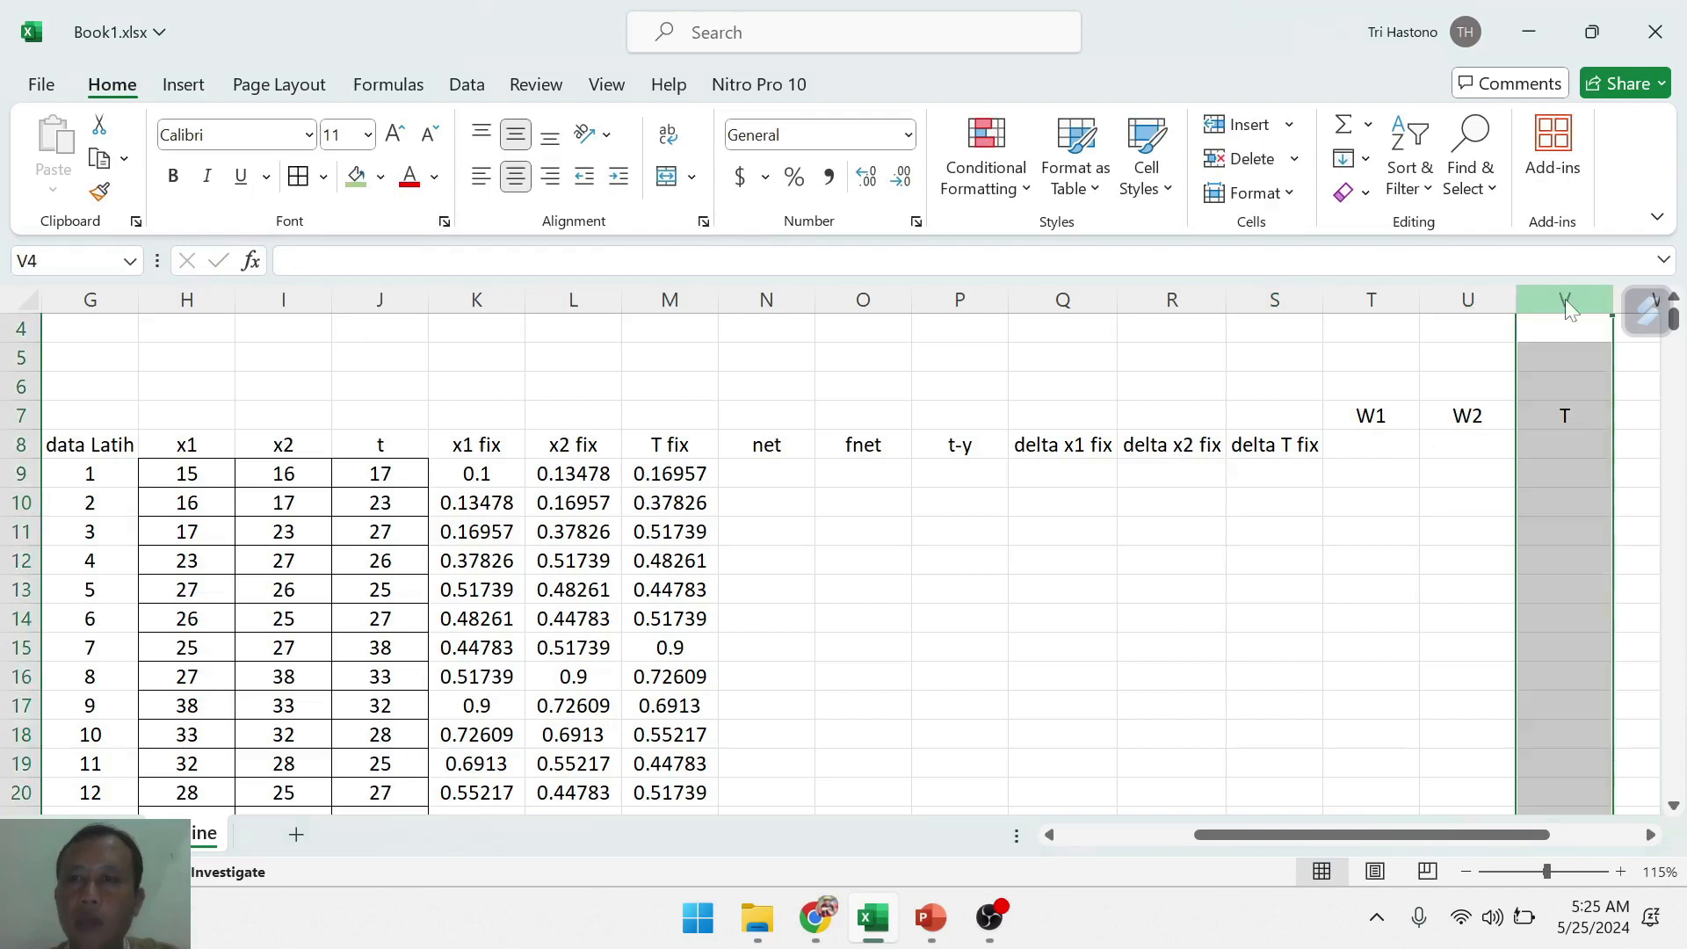
right_click(1569, 308)
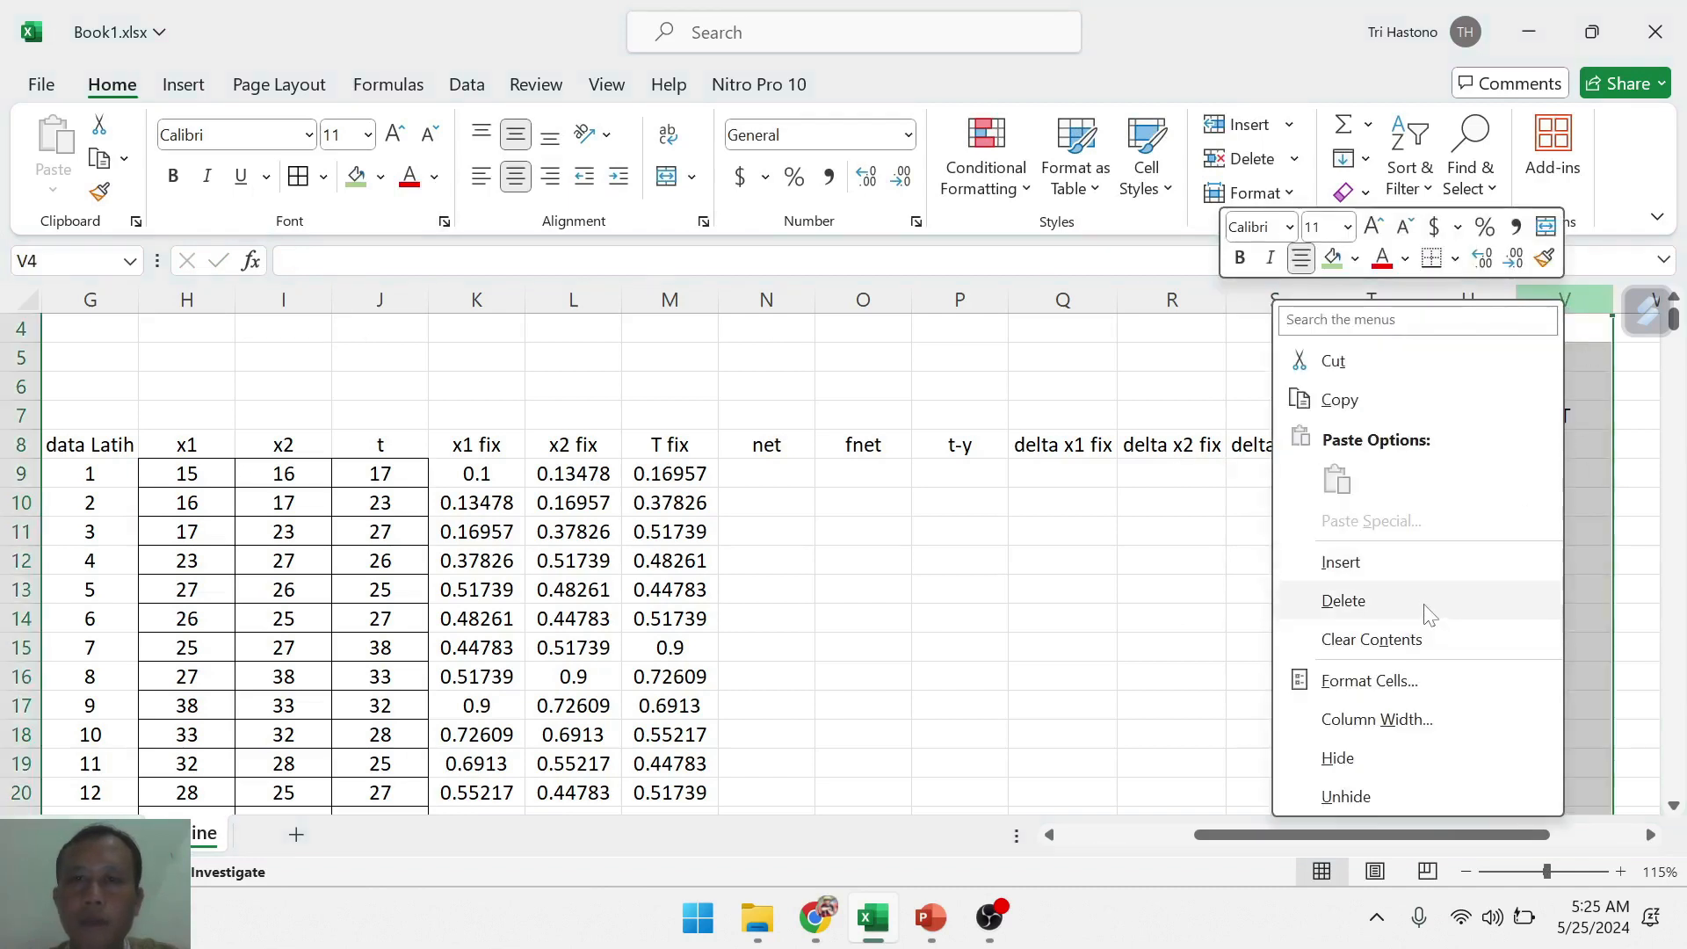
click(1428, 606)
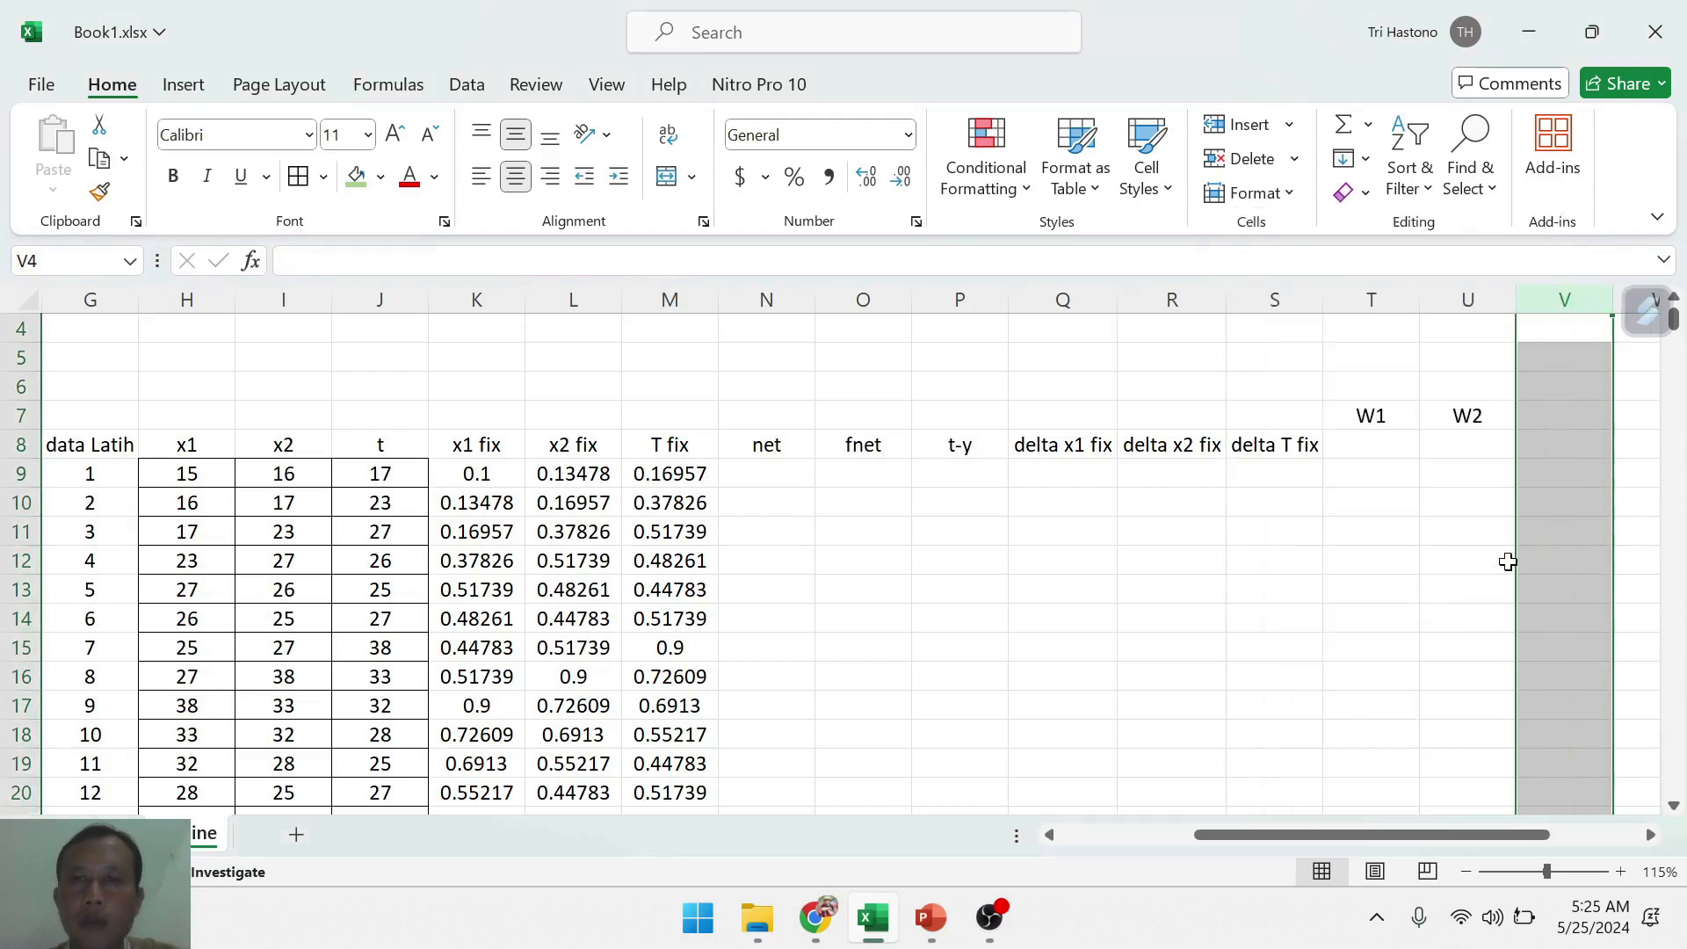
click(1505, 561)
- Delete column S with the "delta T fix" heading
click(1282, 450)
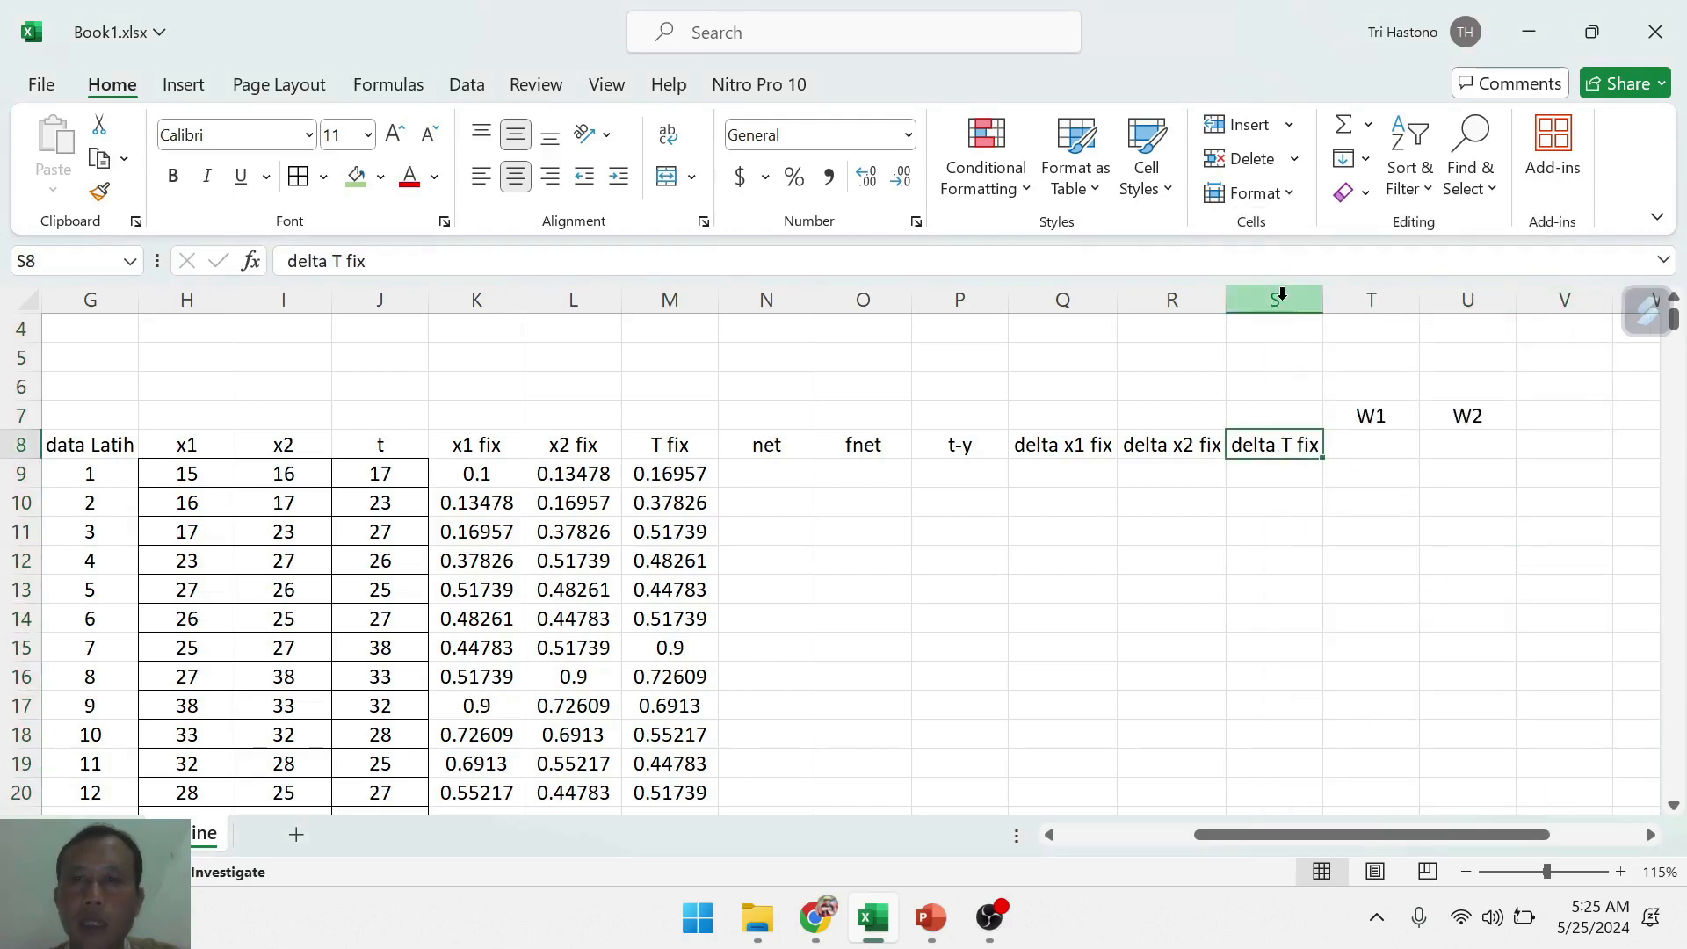
click(1281, 297)
right_click(1282, 297)
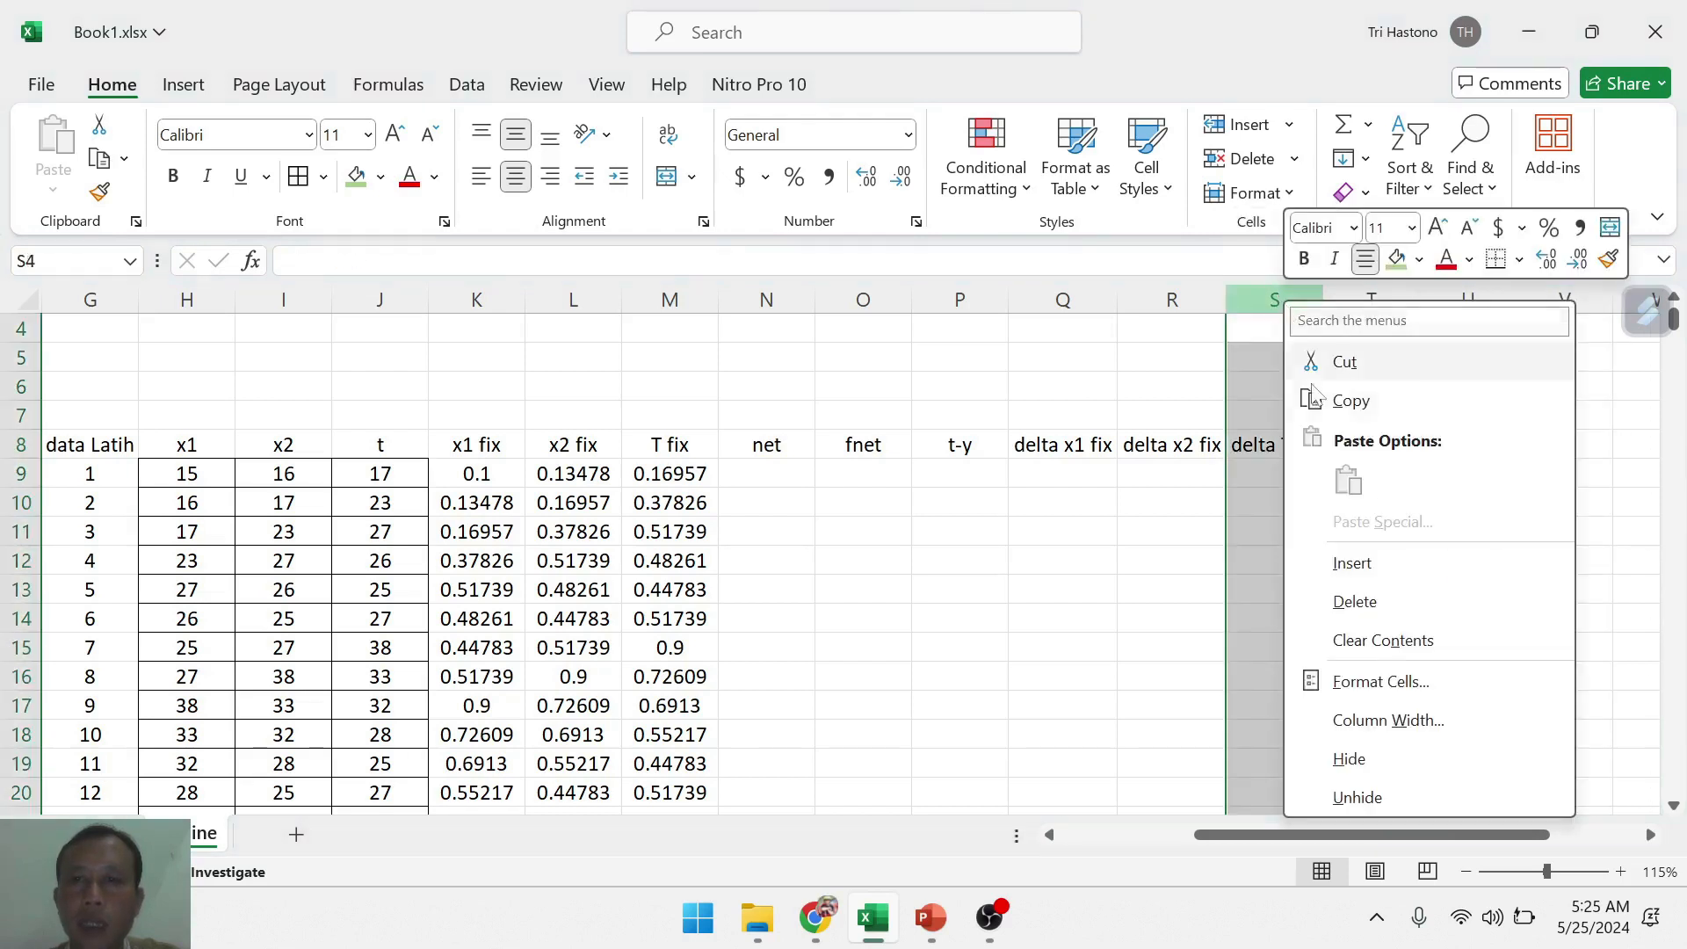
click(1370, 610)
click(1444, 531)
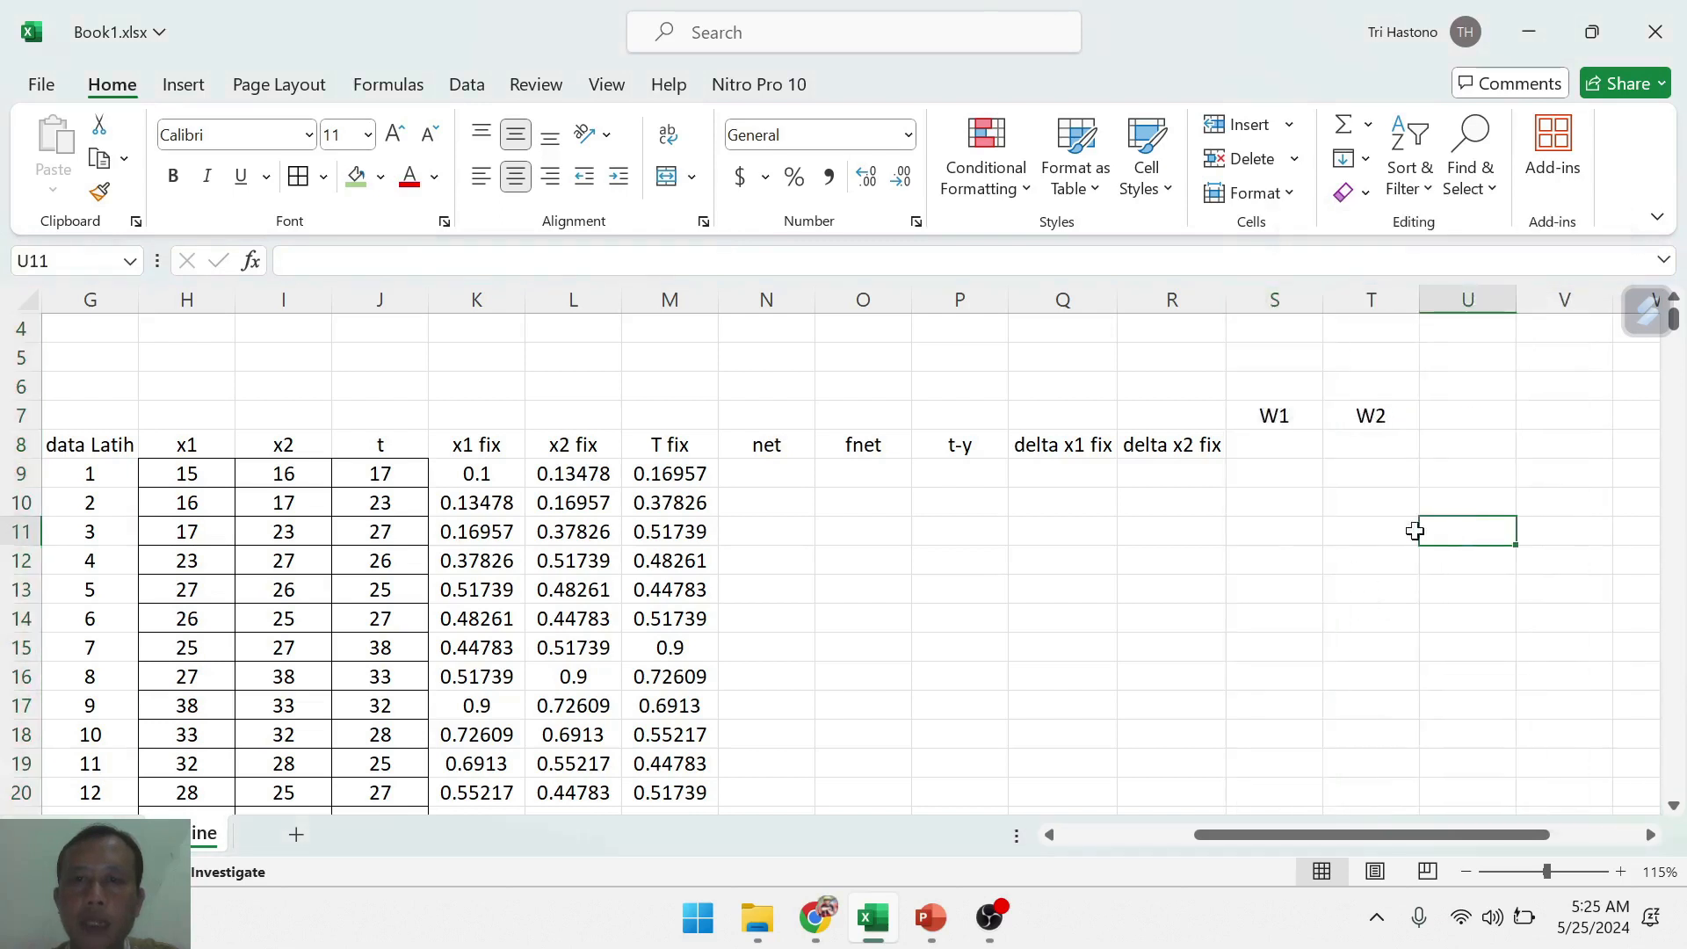
click(1064, 451)
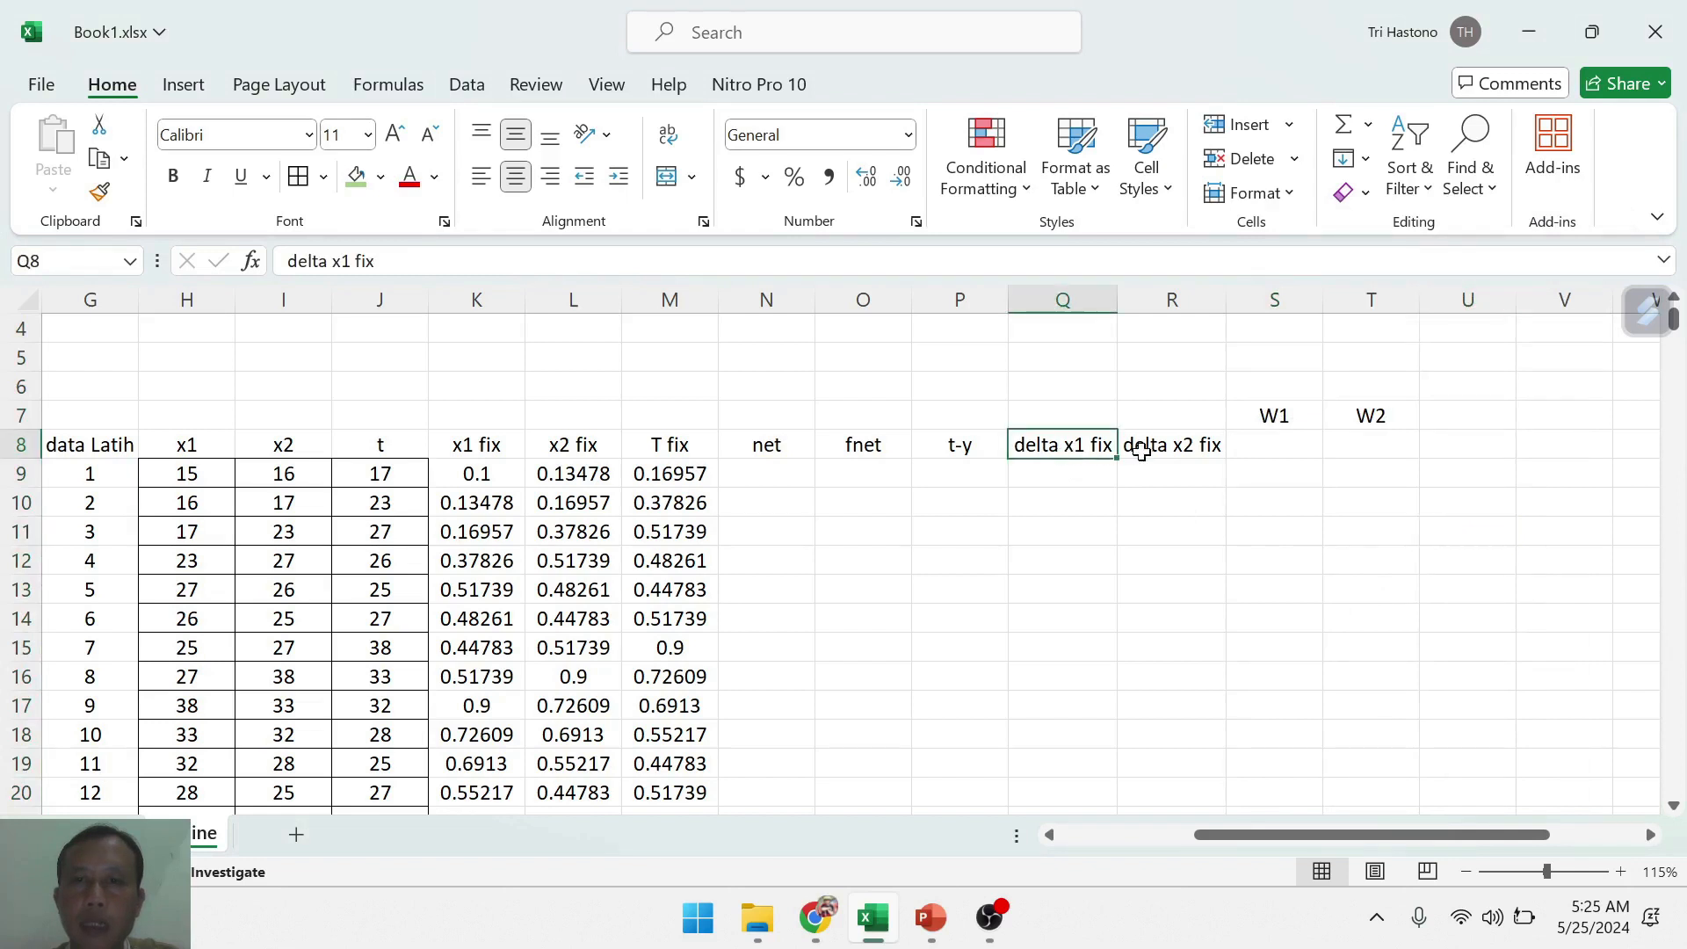
click(1189, 450)
click(1276, 415)
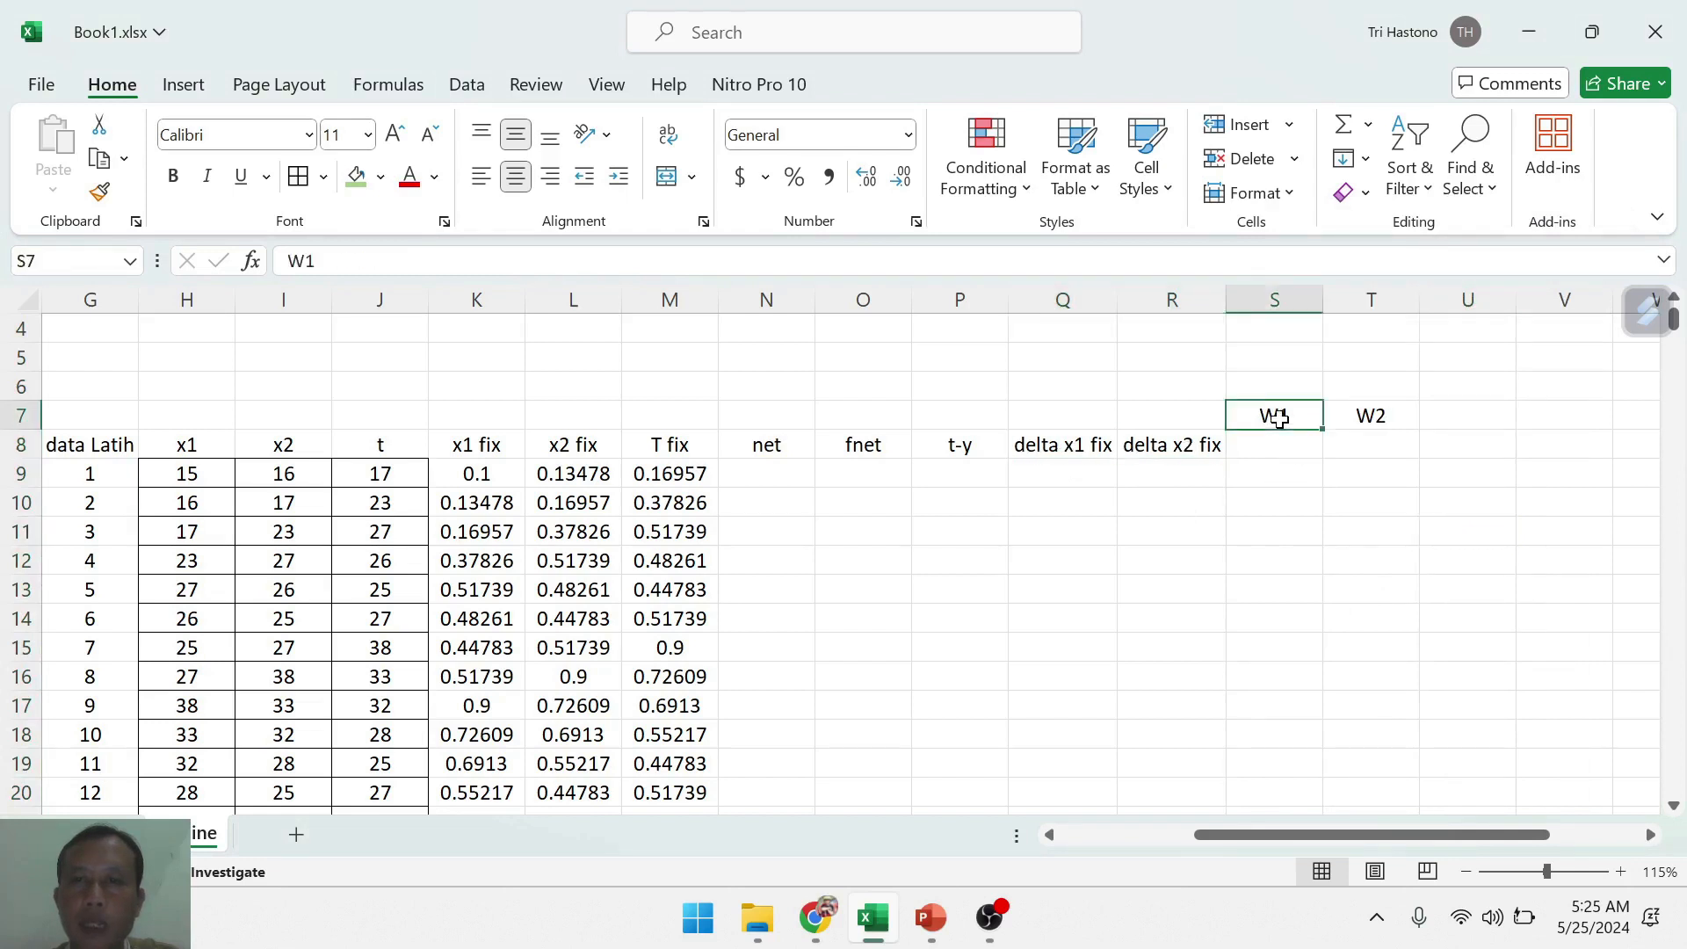
click(1385, 407)
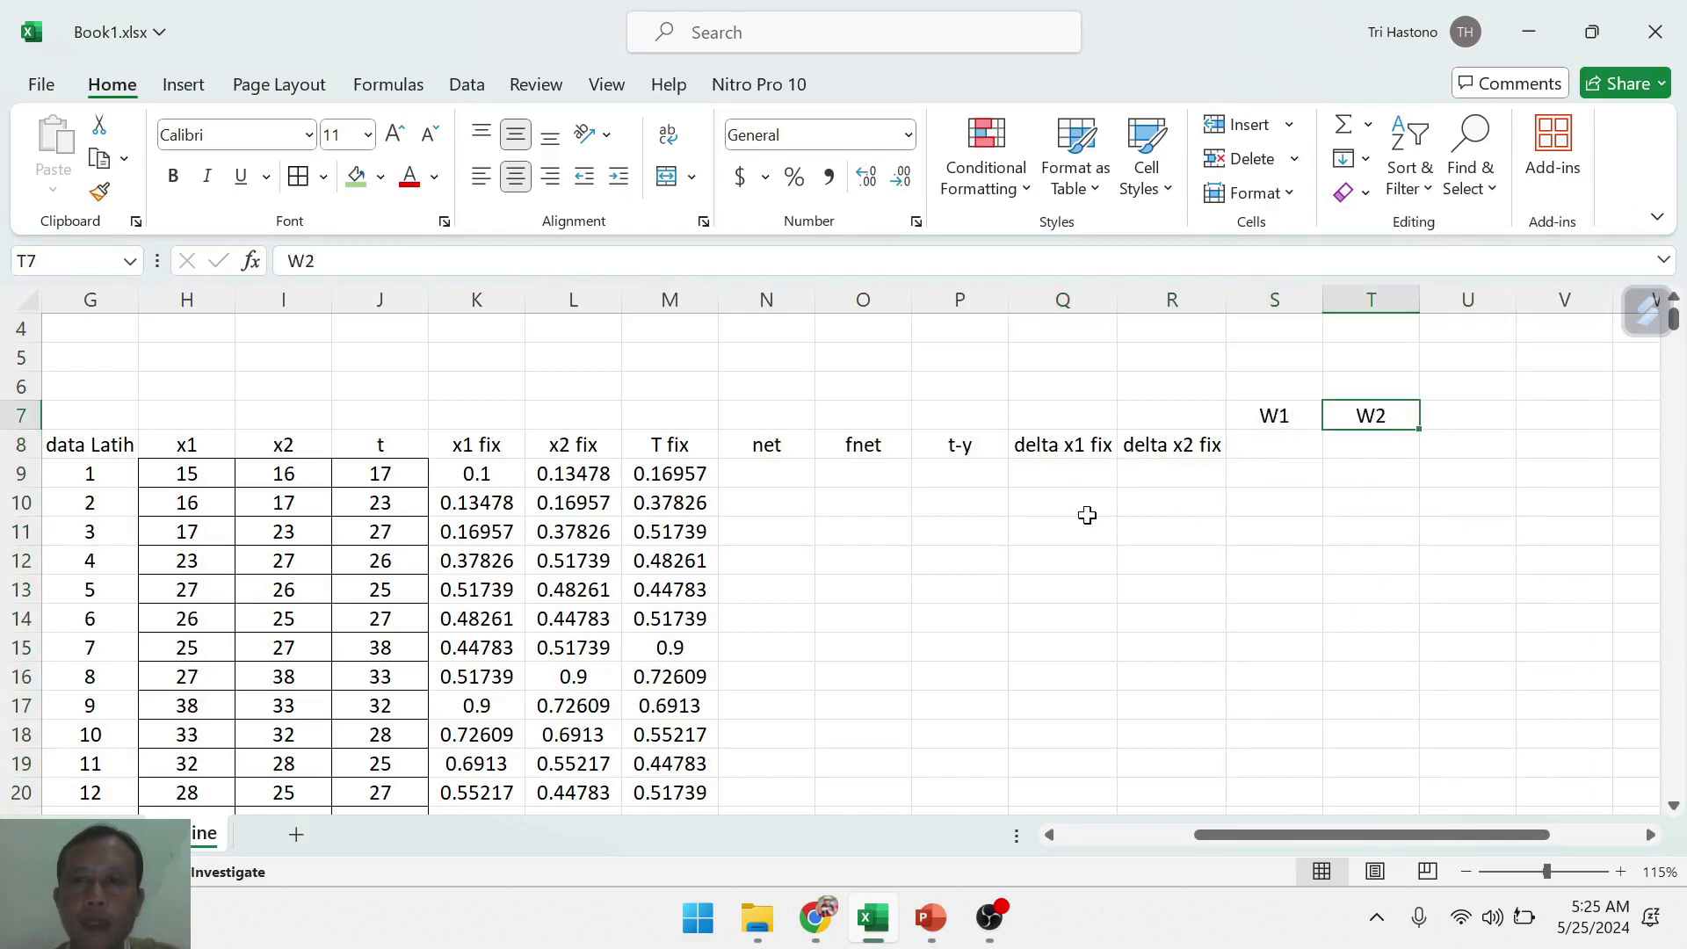
click(1037, 508)
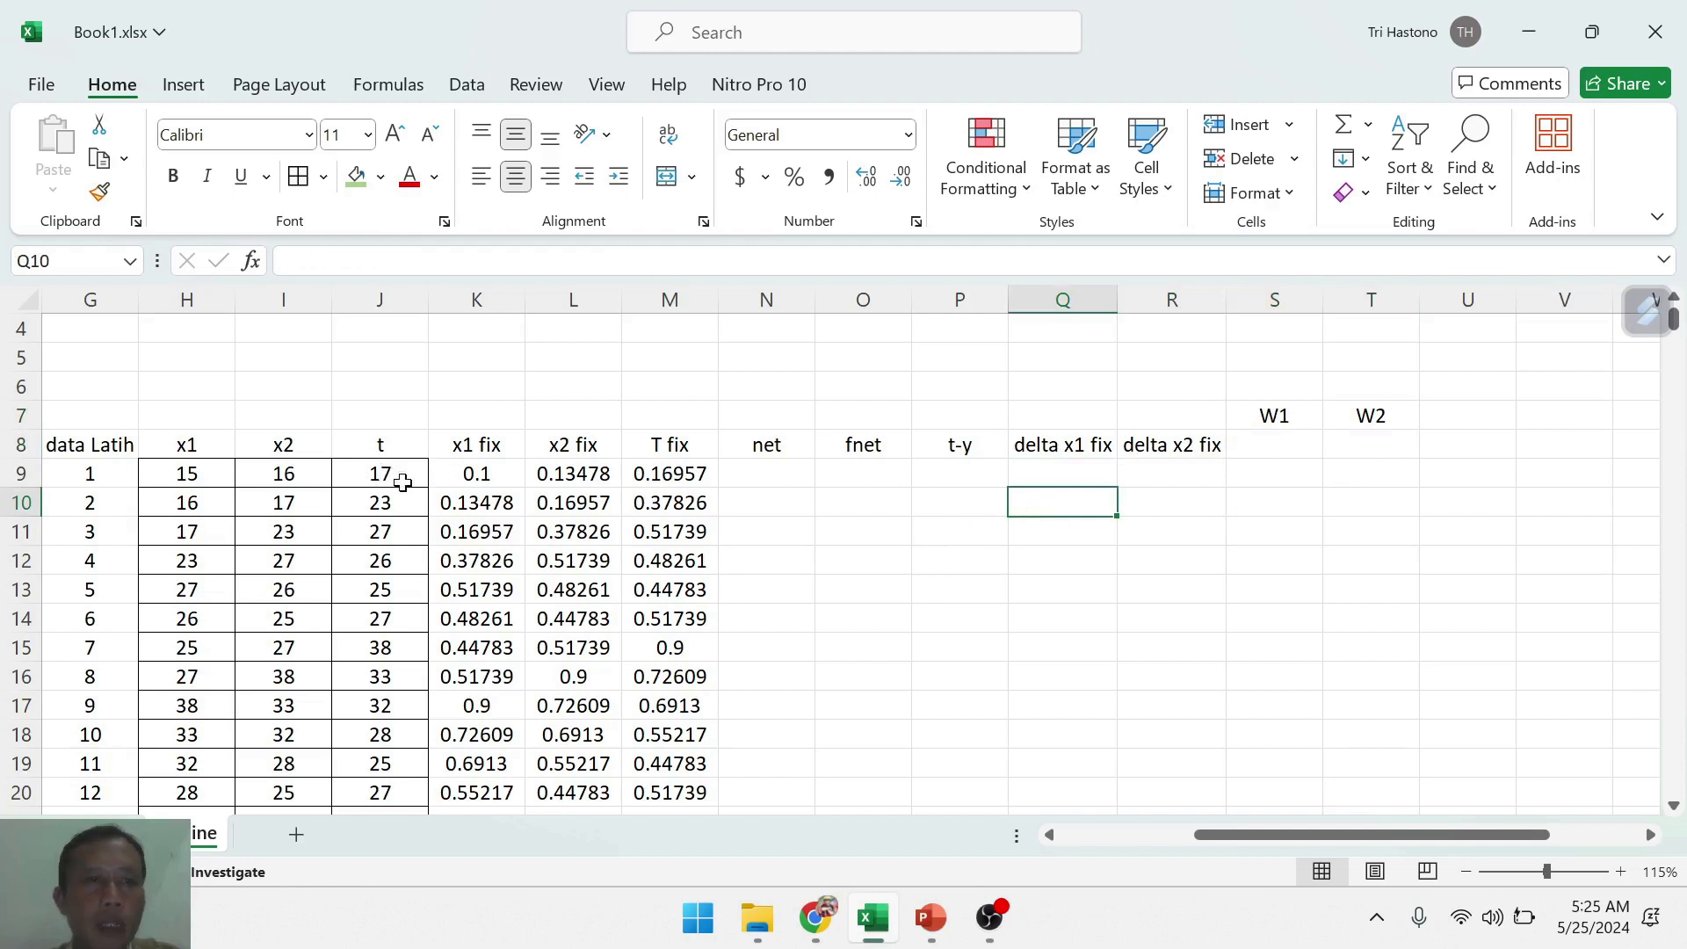
- Merge and center each heading from data Latih in column G to delta x2 fix in column R across rows 7 and 8
drag(1225, 839, 1158, 844)
drag(334, 419, 352, 443)
click(667, 176)
drag(477, 417, 475, 444)
click(668, 177)
drag(568, 417, 572, 444)
click(668, 178)
drag(683, 415, 757, 444)
click(668, 178)
click(668, 178)
drag(863, 419, 863, 444)
click(667, 178)
drag(959, 417, 960, 443)
click(668, 178)
drag(1056, 417, 1056, 444)
click(668, 177)
drag(1153, 417, 1151, 450)
click(668, 178)
drag(1251, 416, 1251, 443)
click(668, 180)
drag(1356, 416, 1356, 444)
click(670, 181)
drag(1461, 417, 1461, 444)
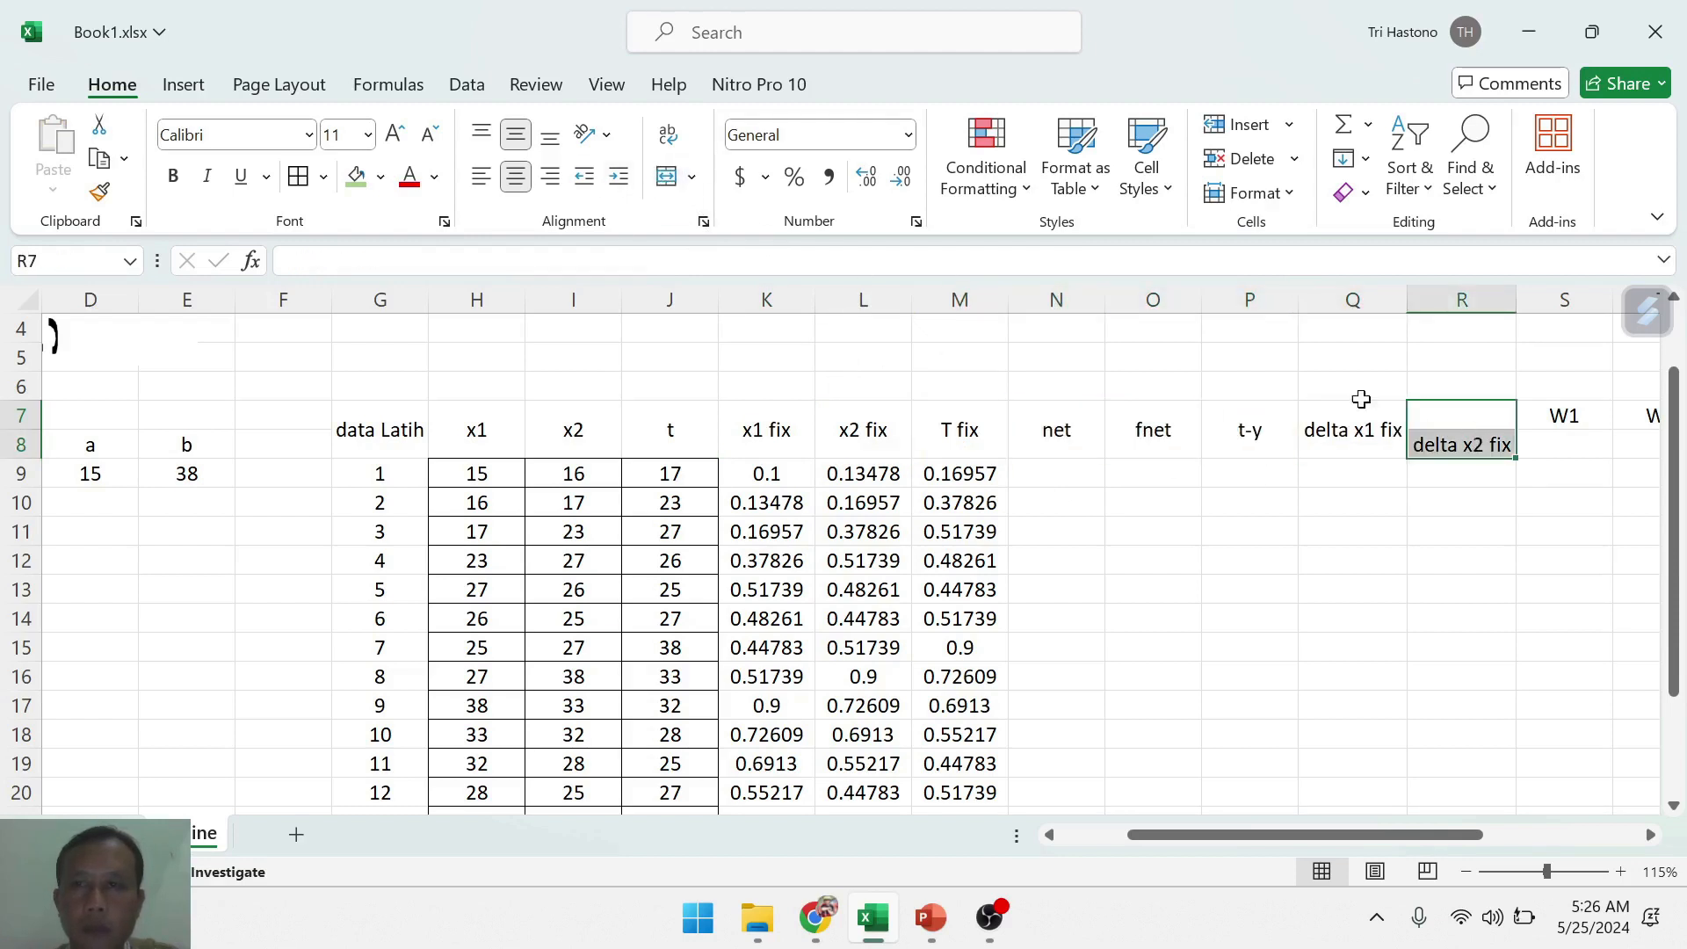
click(668, 177)
- Fill the heading rows 7 and 8, from data Latih through W2, with dark gray
drag(686, 453, 1640, 441)
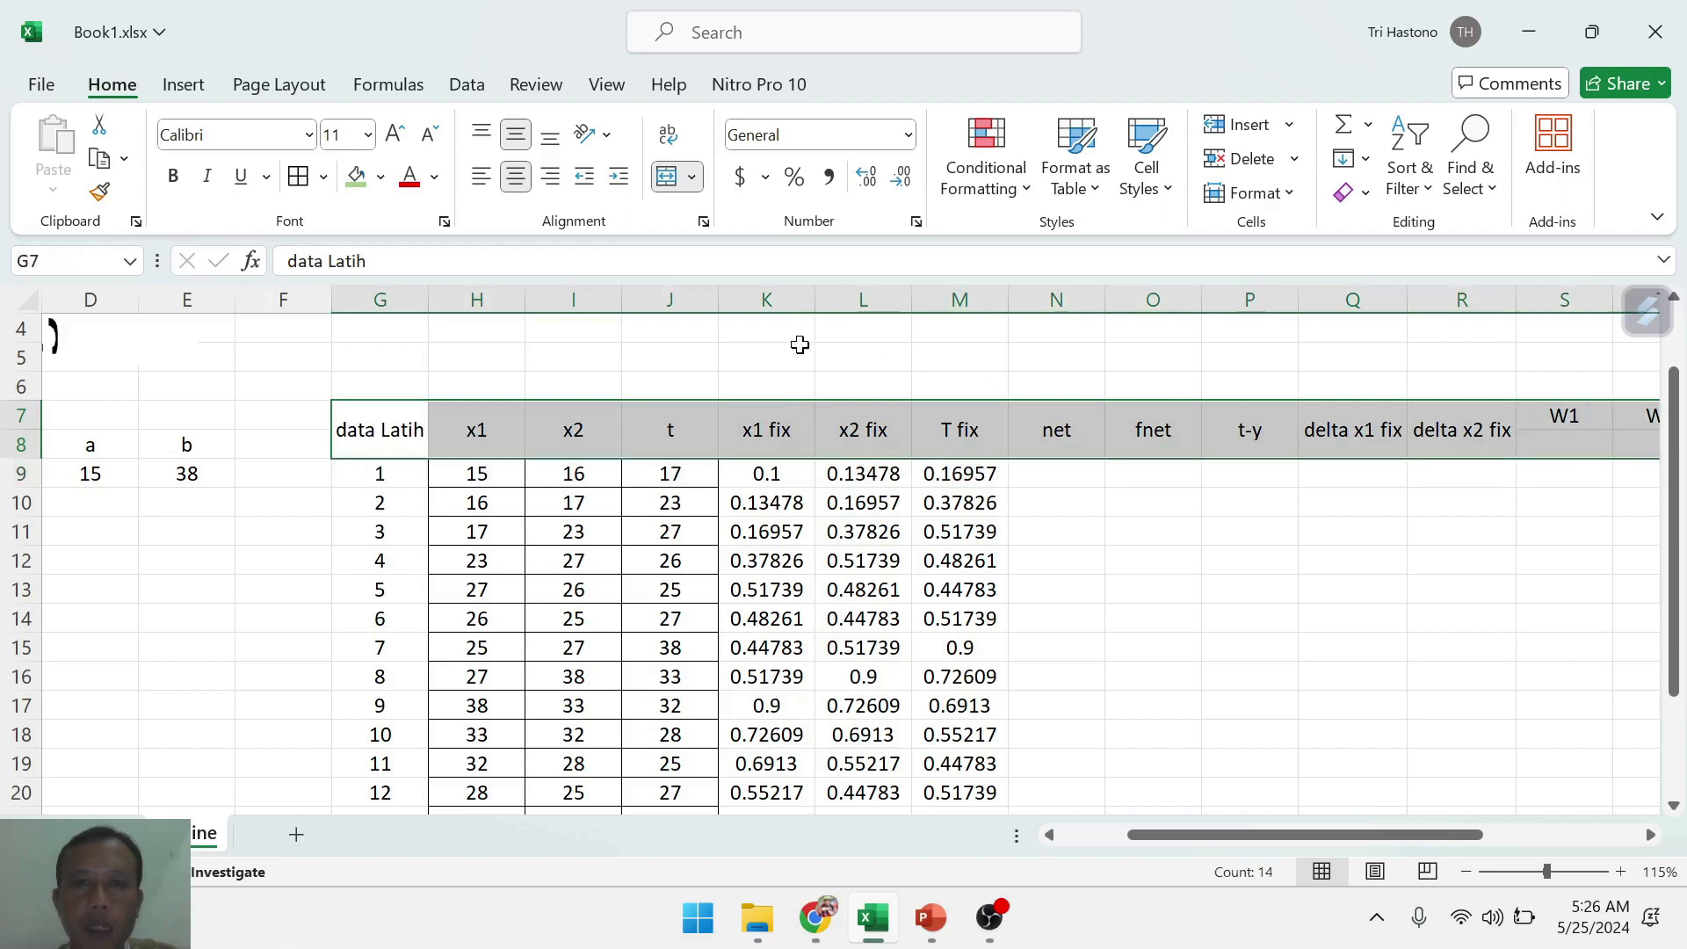
click(380, 177)
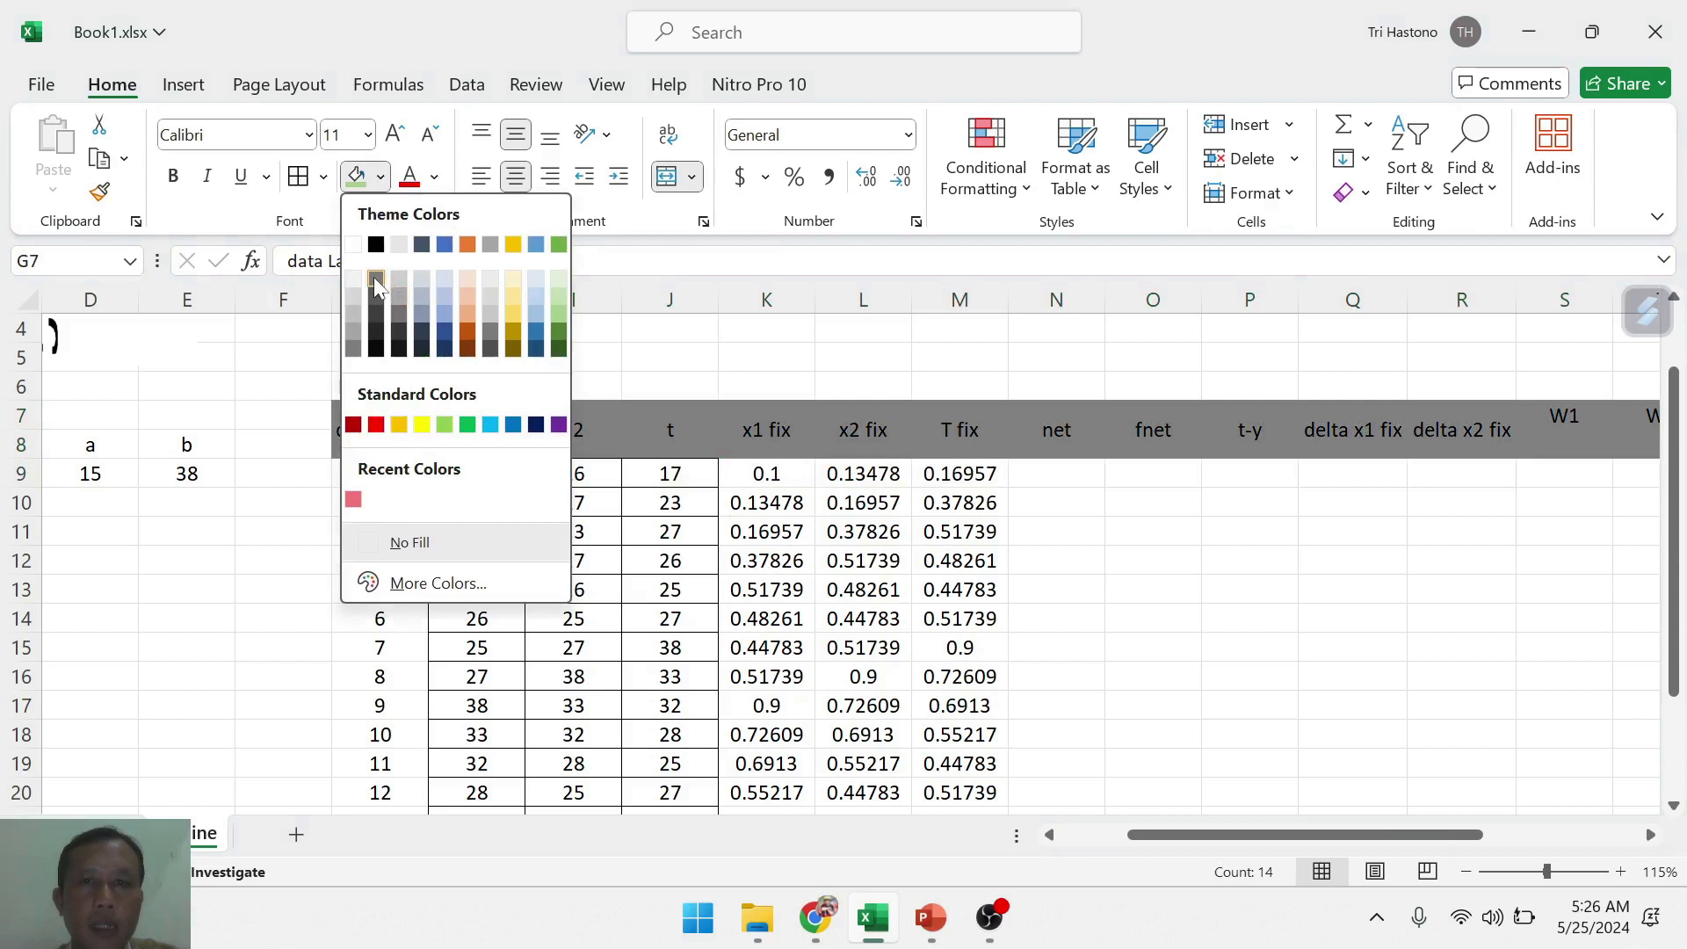
click(376, 279)
click(1024, 552)
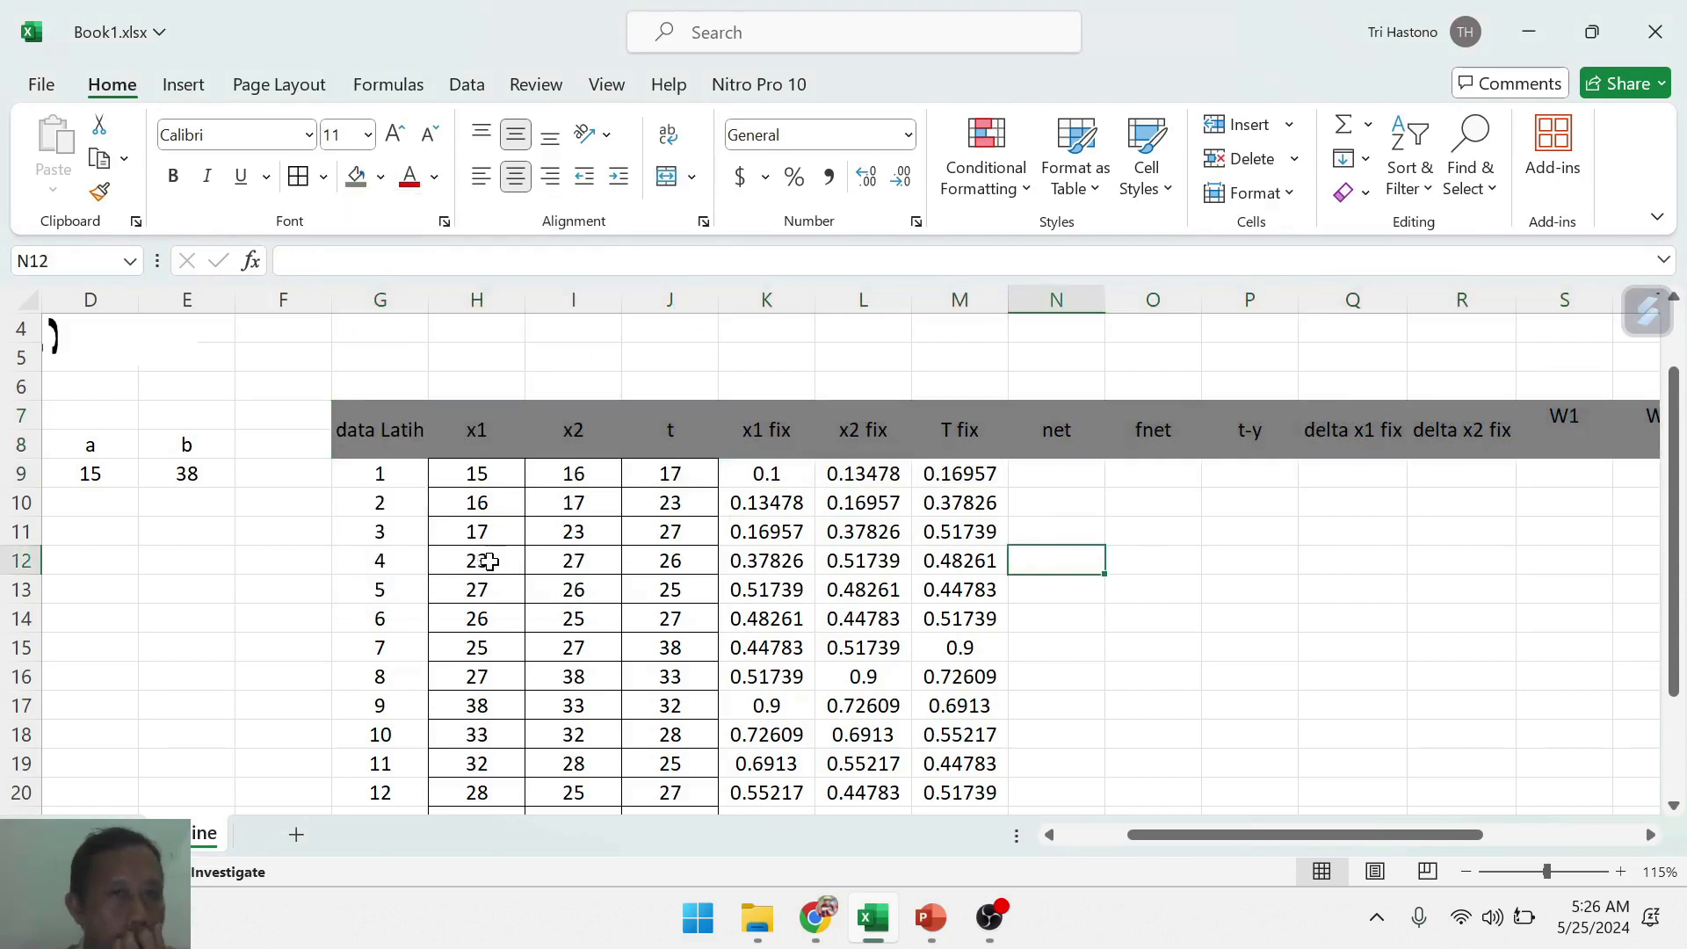
- Fill the x1, x2 and t data in H9:J21 with light blue
click(652, 593)
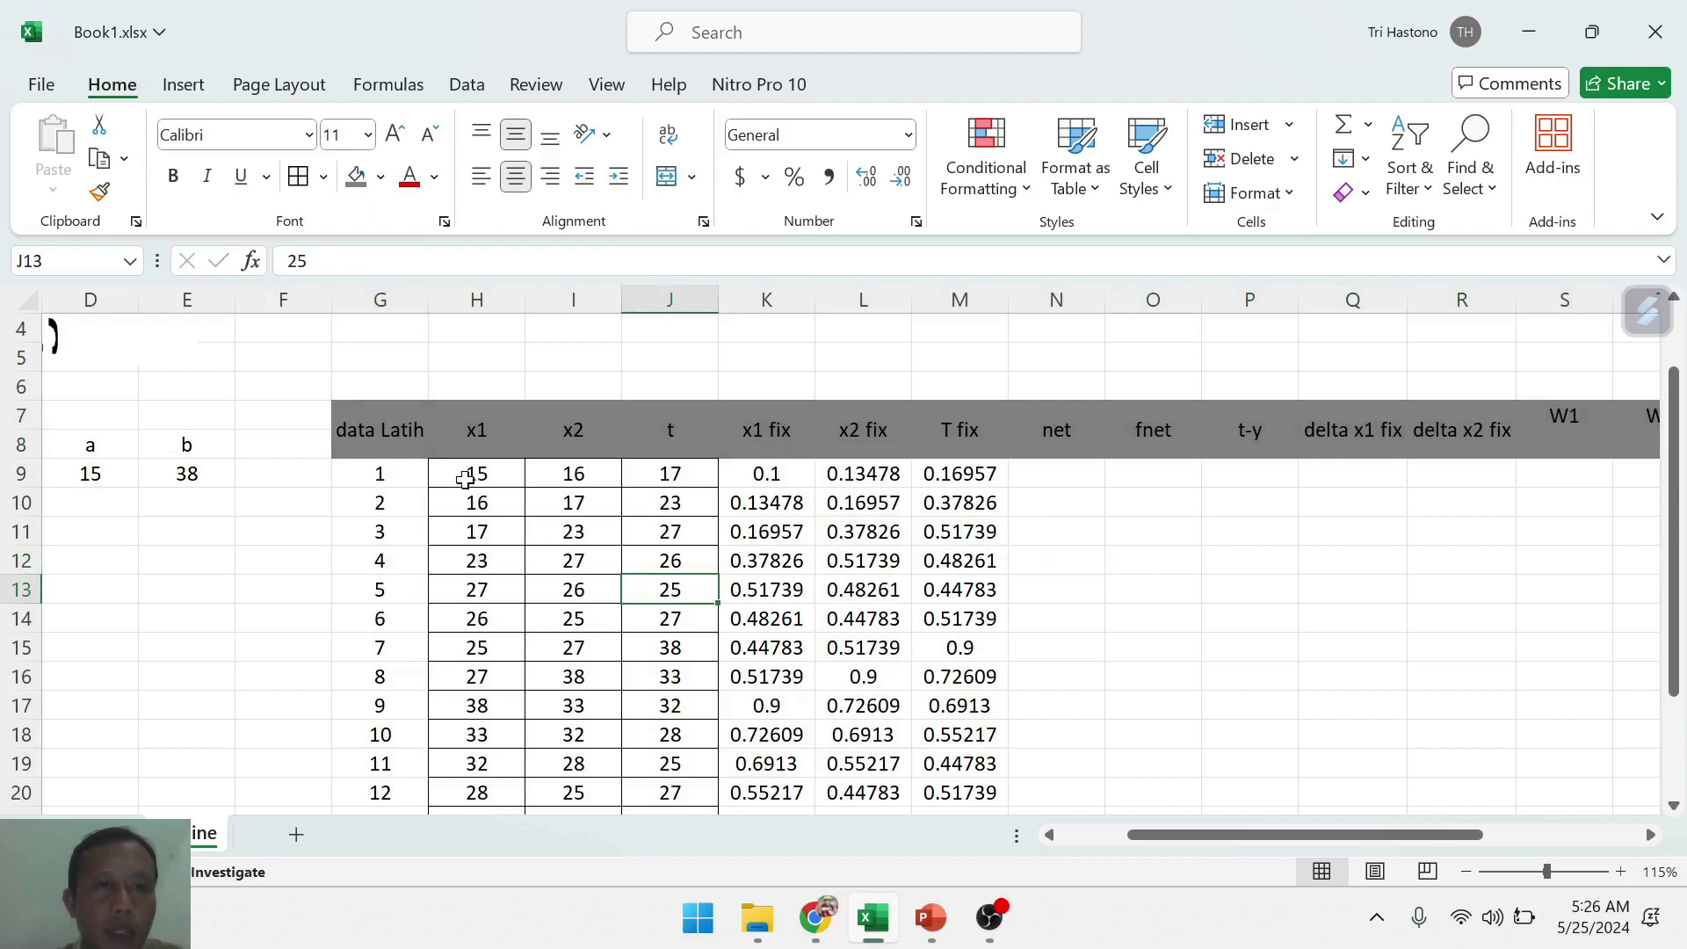
drag(467, 473, 671, 763)
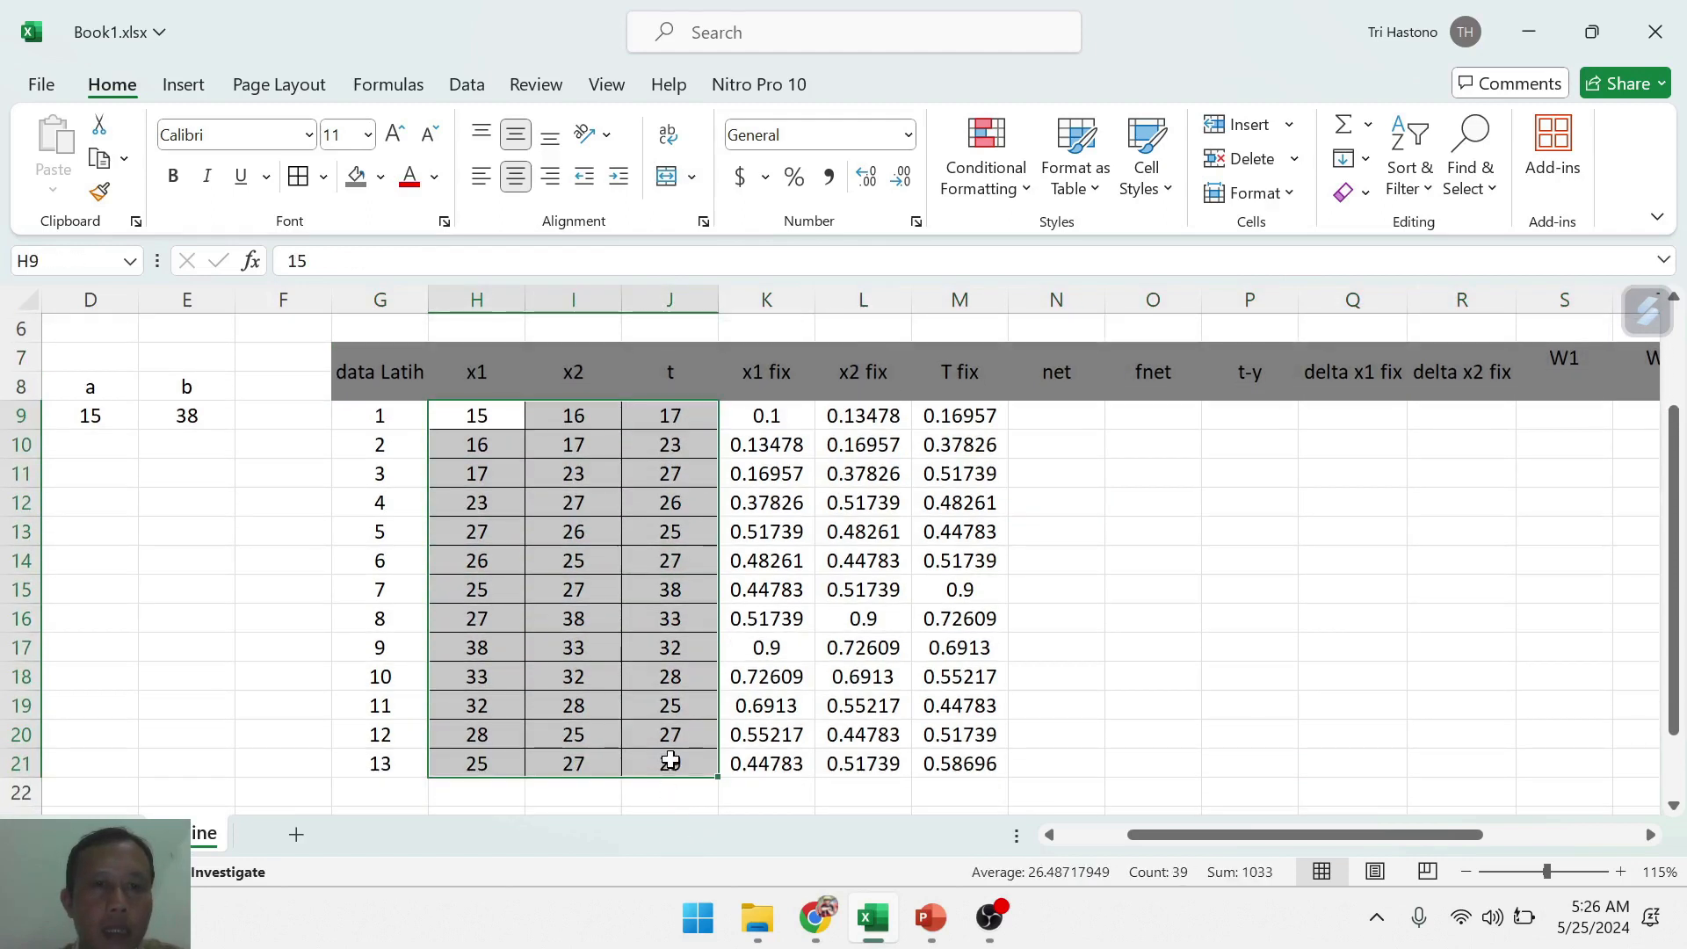
click(380, 176)
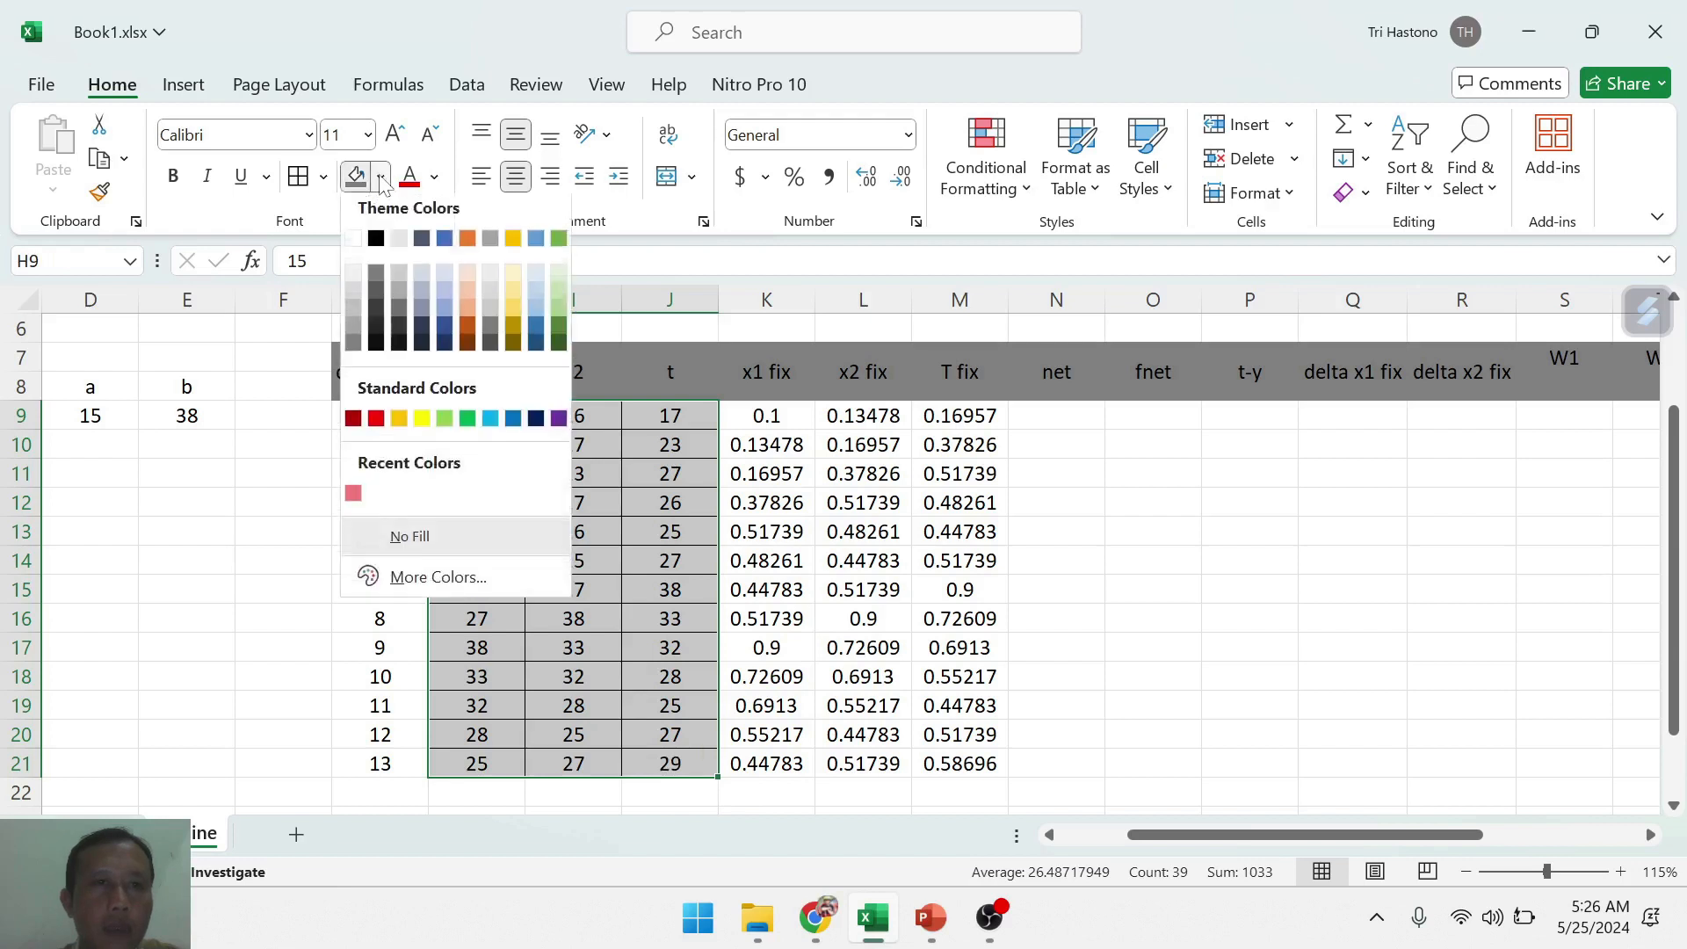
click(438, 290)
click(826, 508)
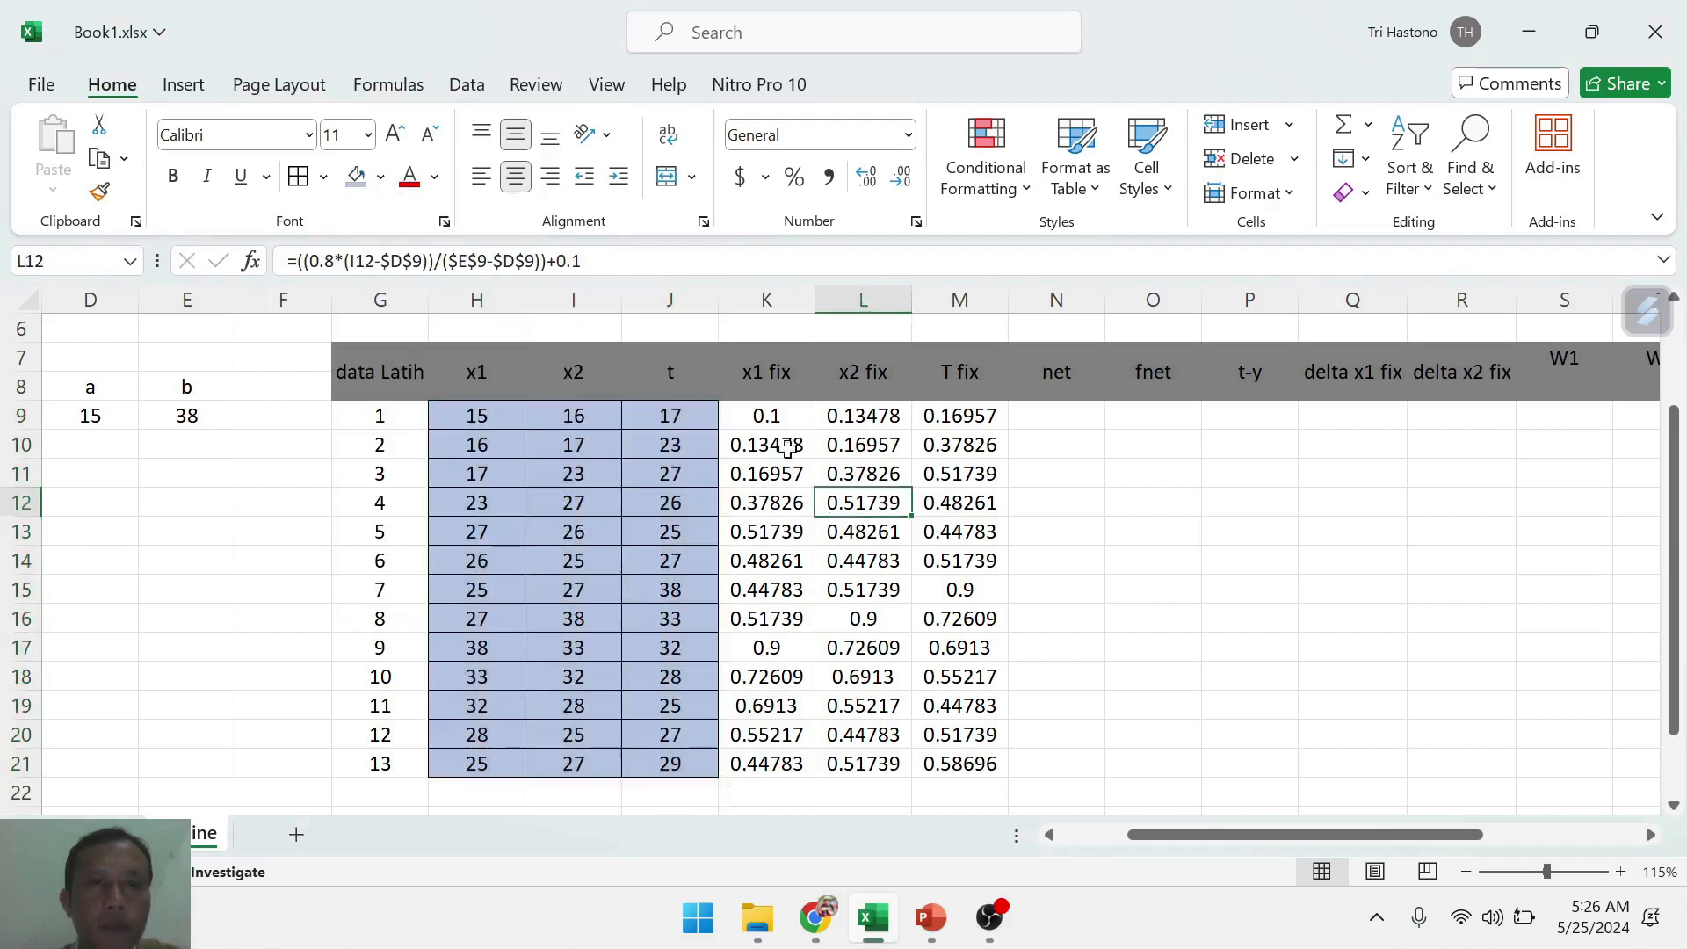
- Fill the x1 fix, x2 fix and T fix data in K9:M21 with the lightest orange theme shade
drag(764, 417, 960, 756)
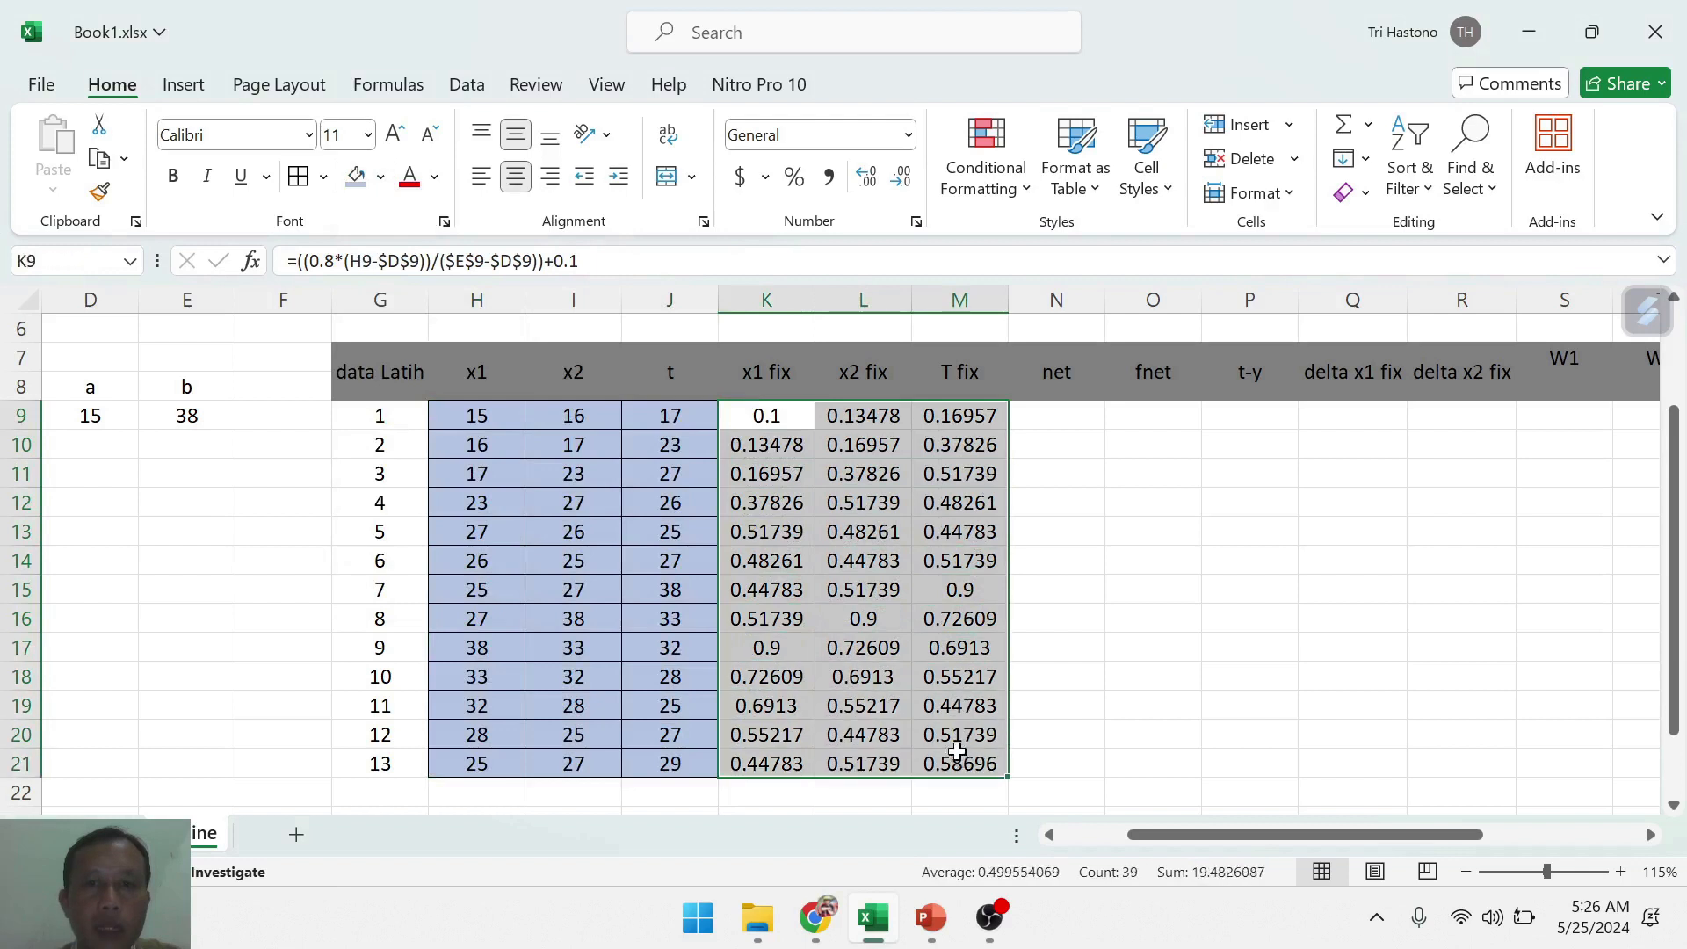
click(381, 178)
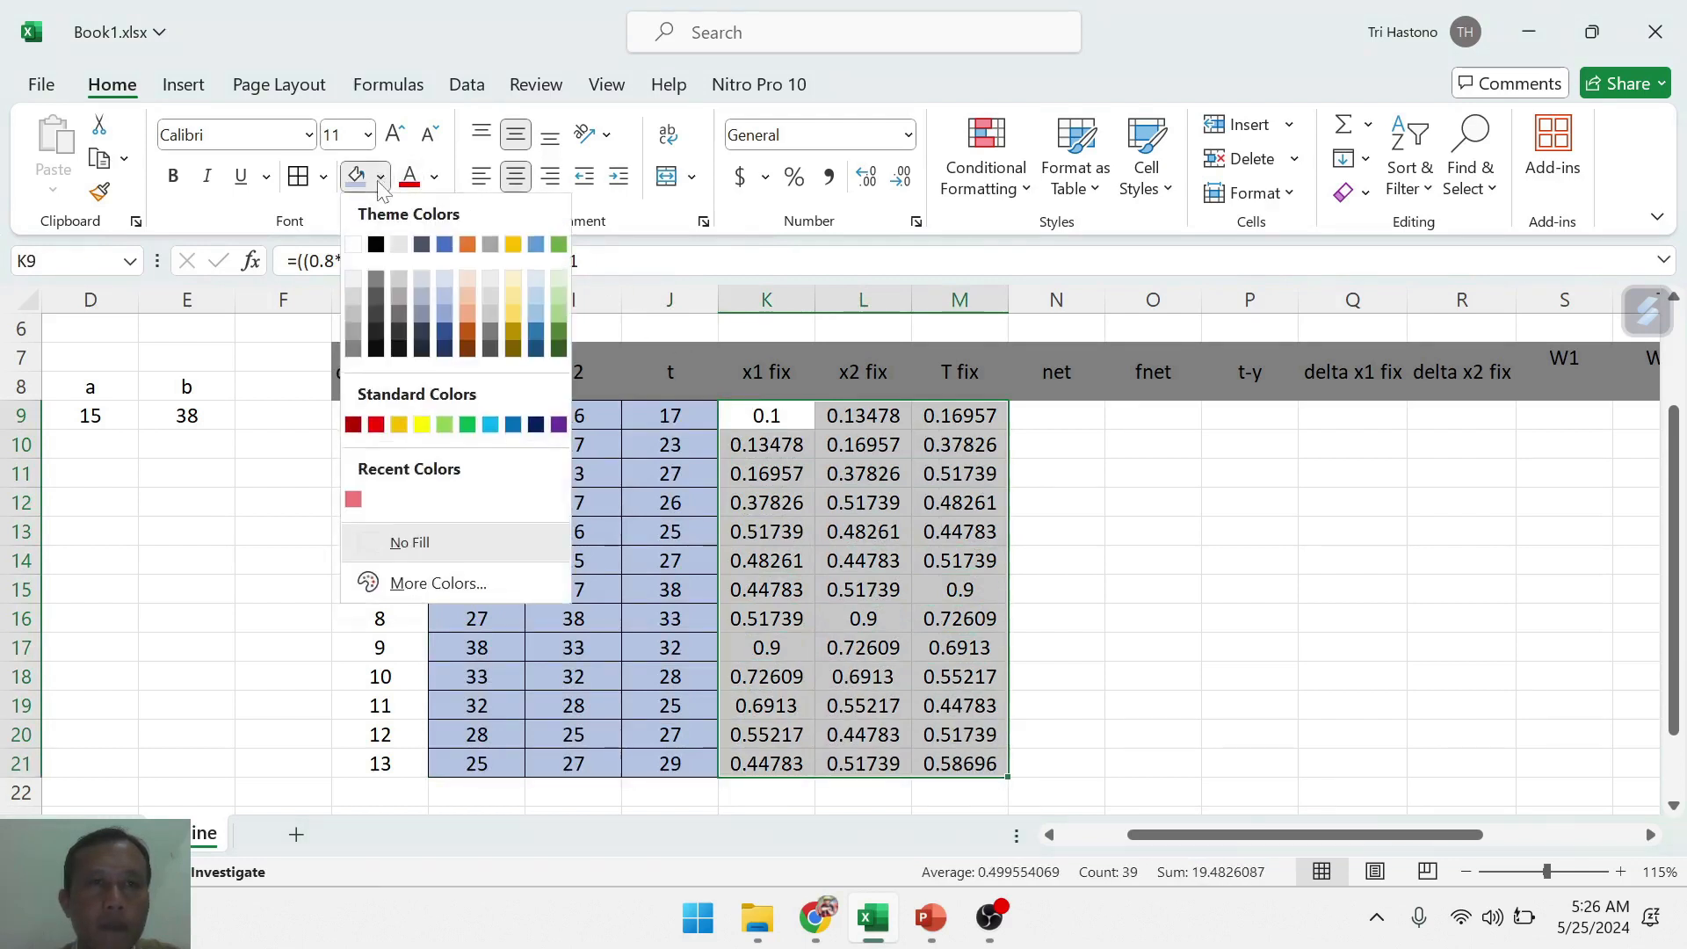
click(471, 280)
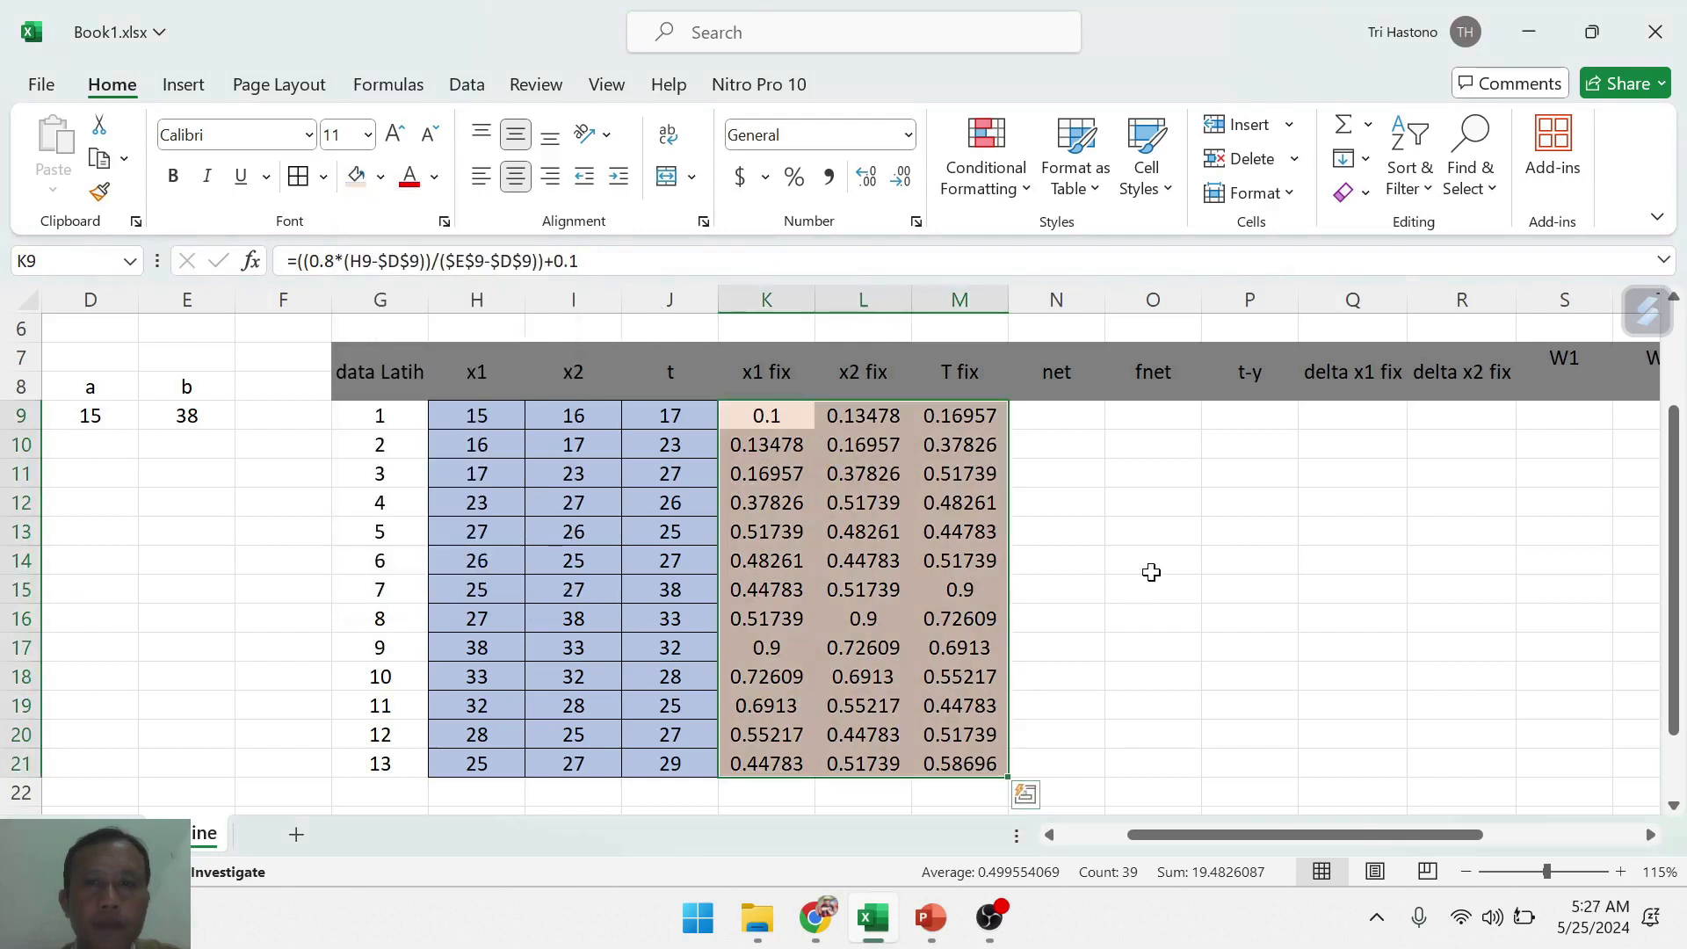
click(1151, 572)
- Fill the net cells N9:N21 with light gold and extend the fill across the fnet cells O9:O21
drag(1081, 419, 1067, 743)
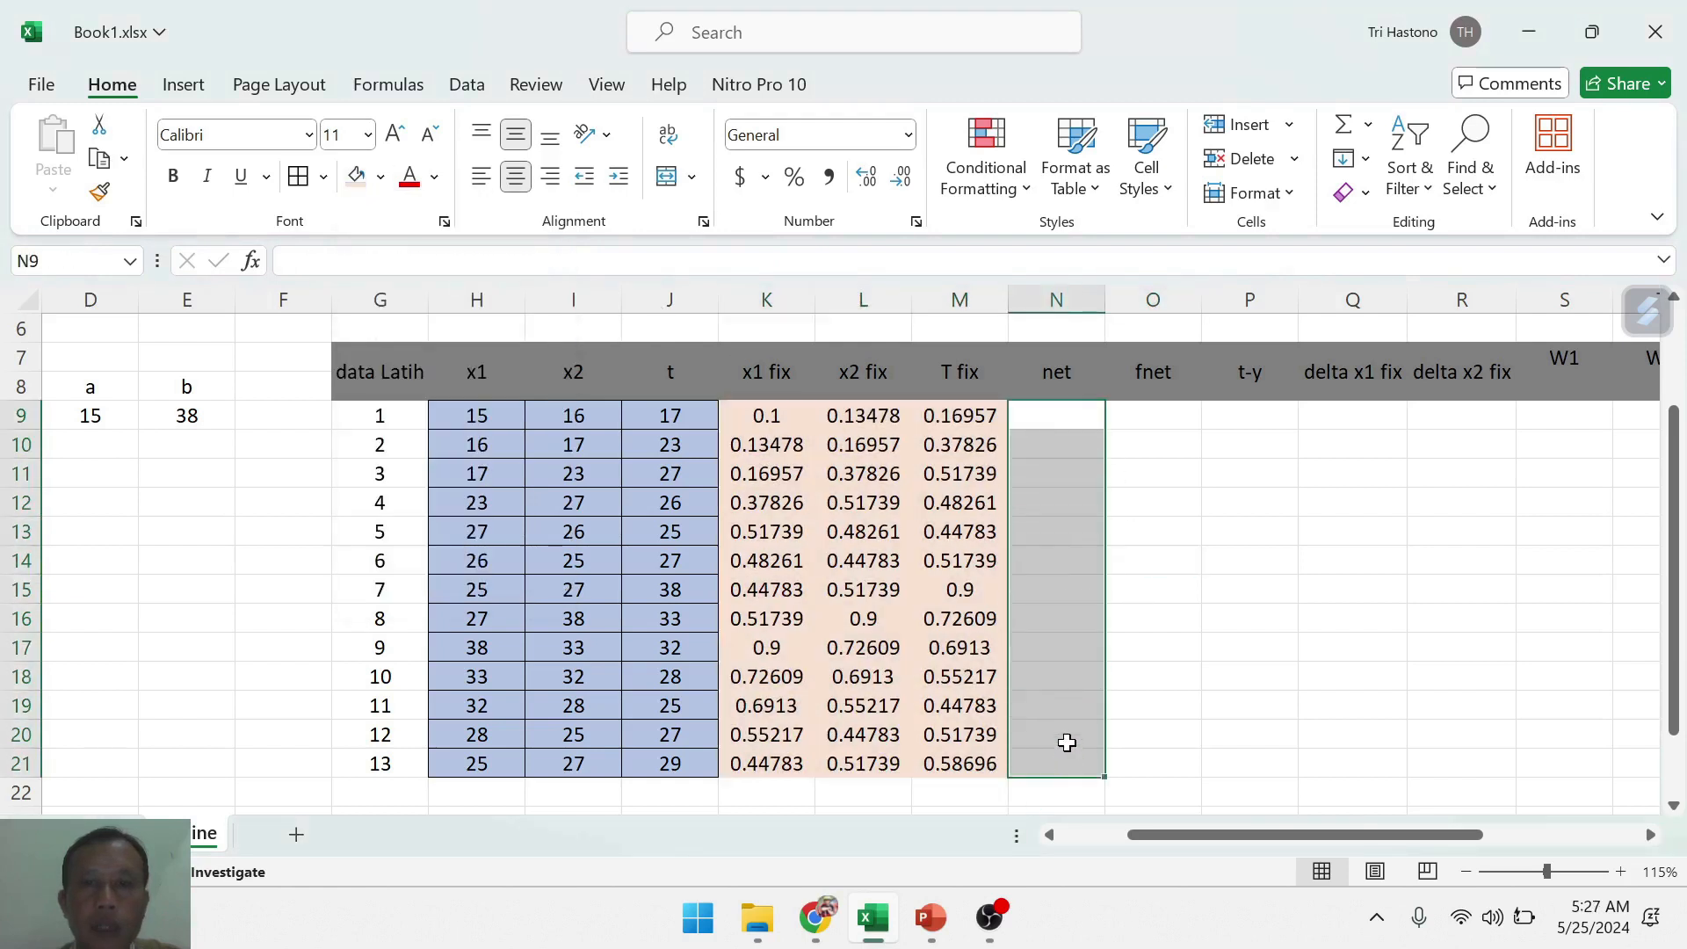
click(381, 177)
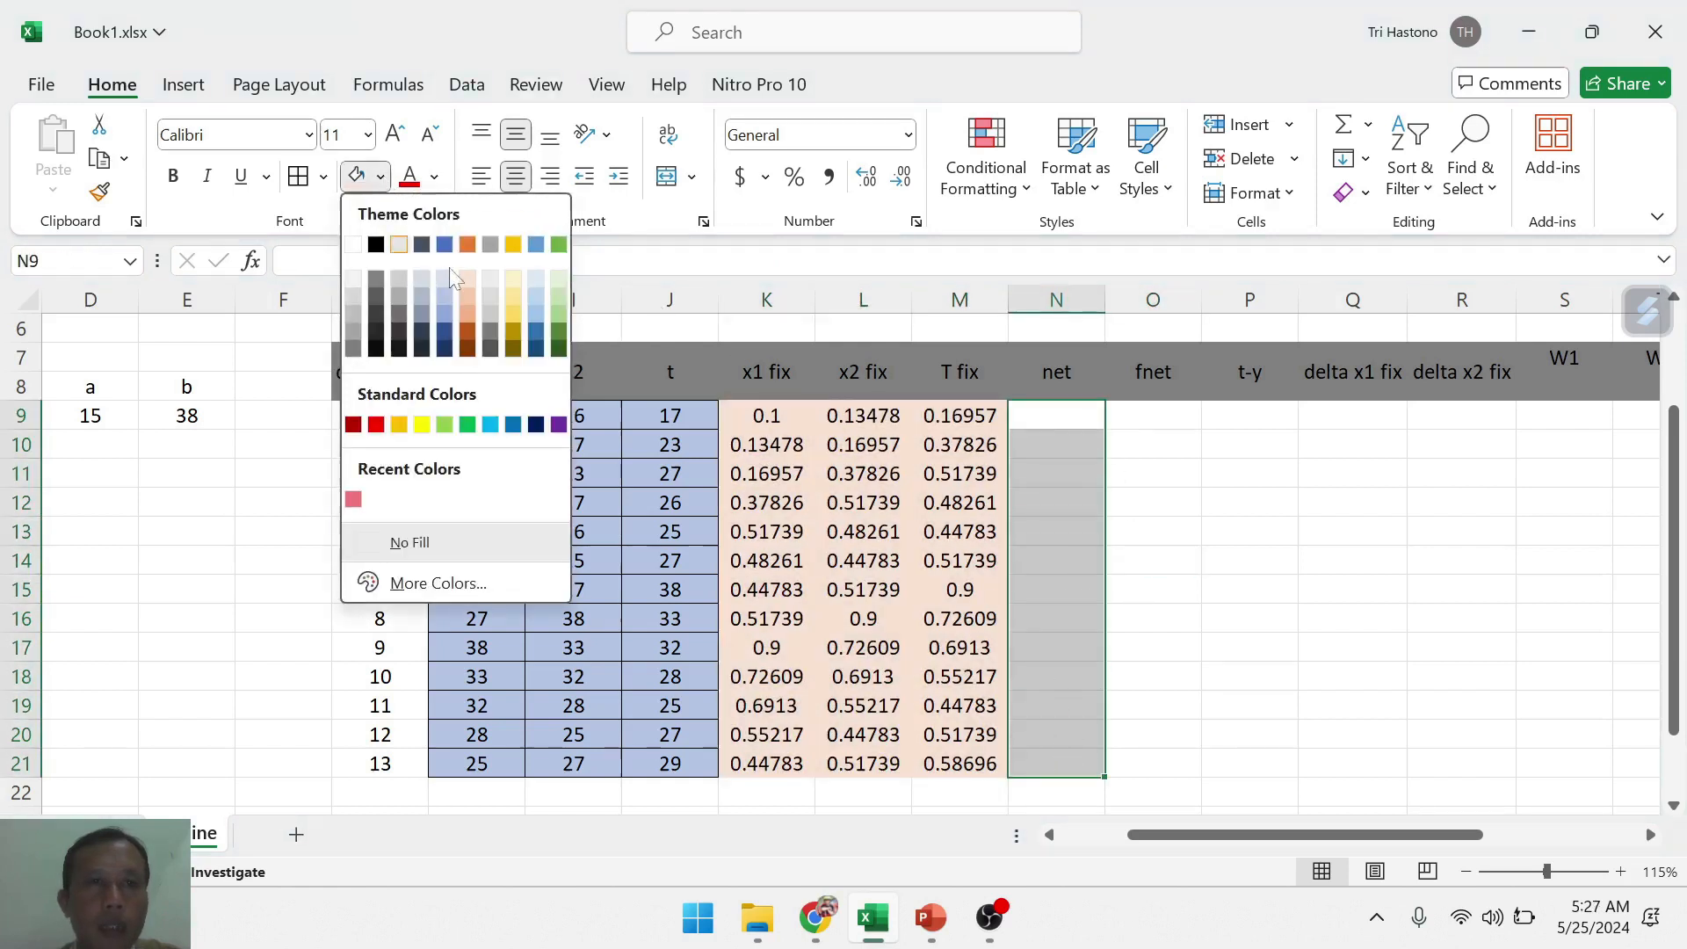
click(513, 294)
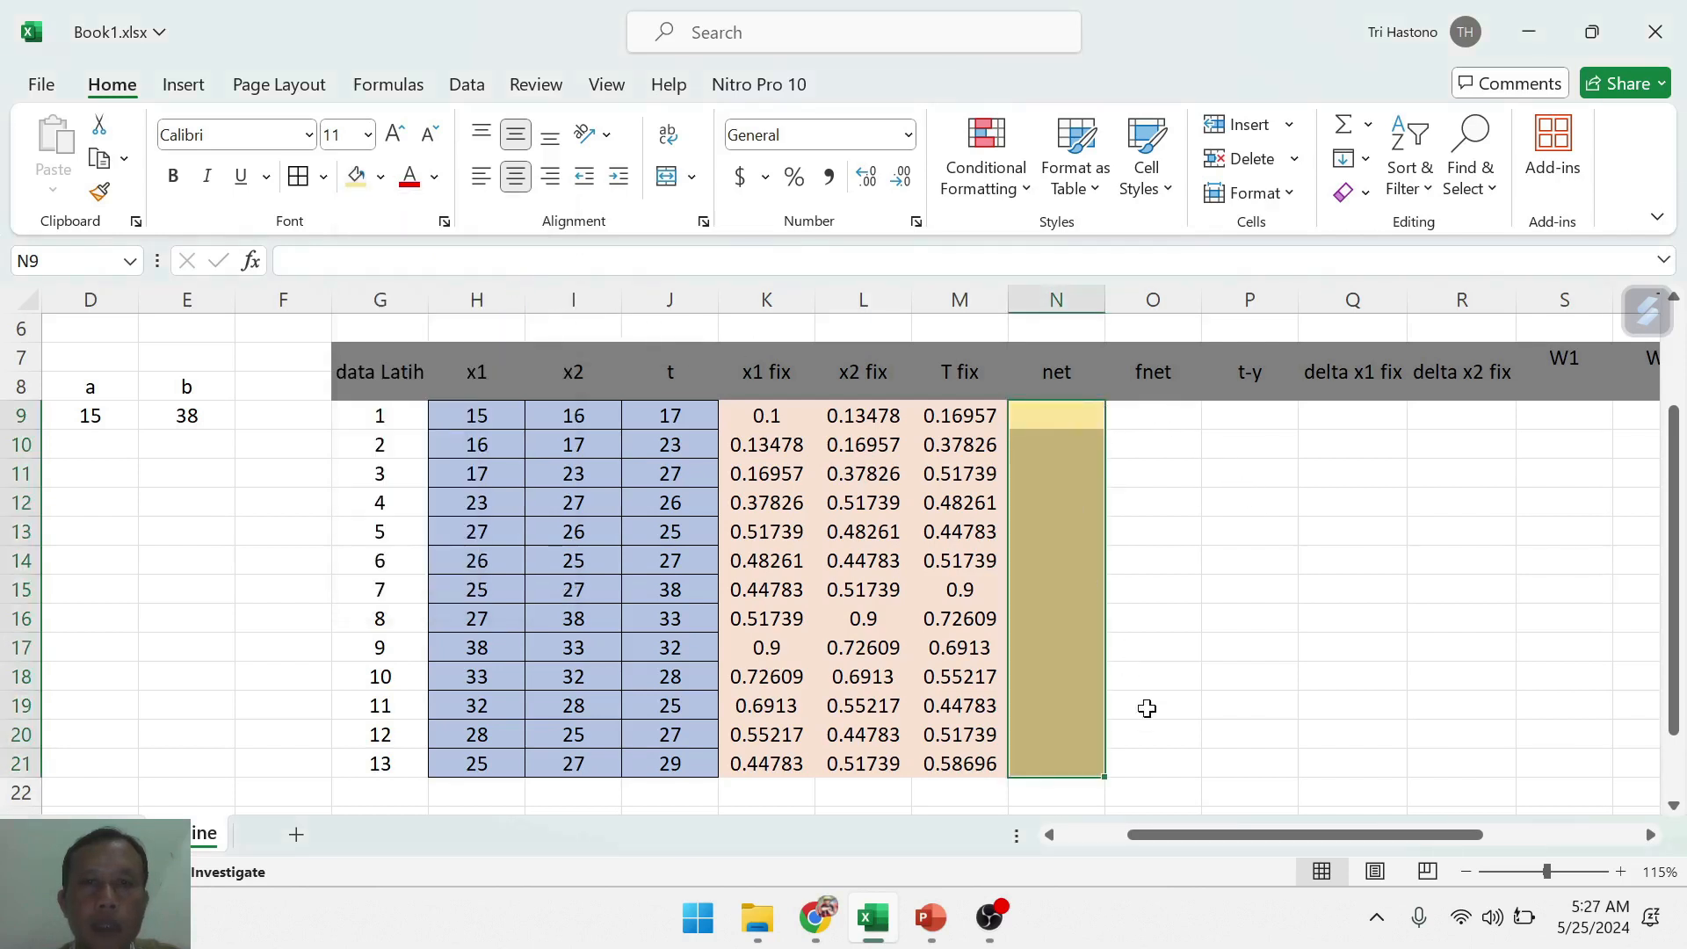
drag(1111, 778, 1191, 782)
click(1083, 542)
click(1152, 508)
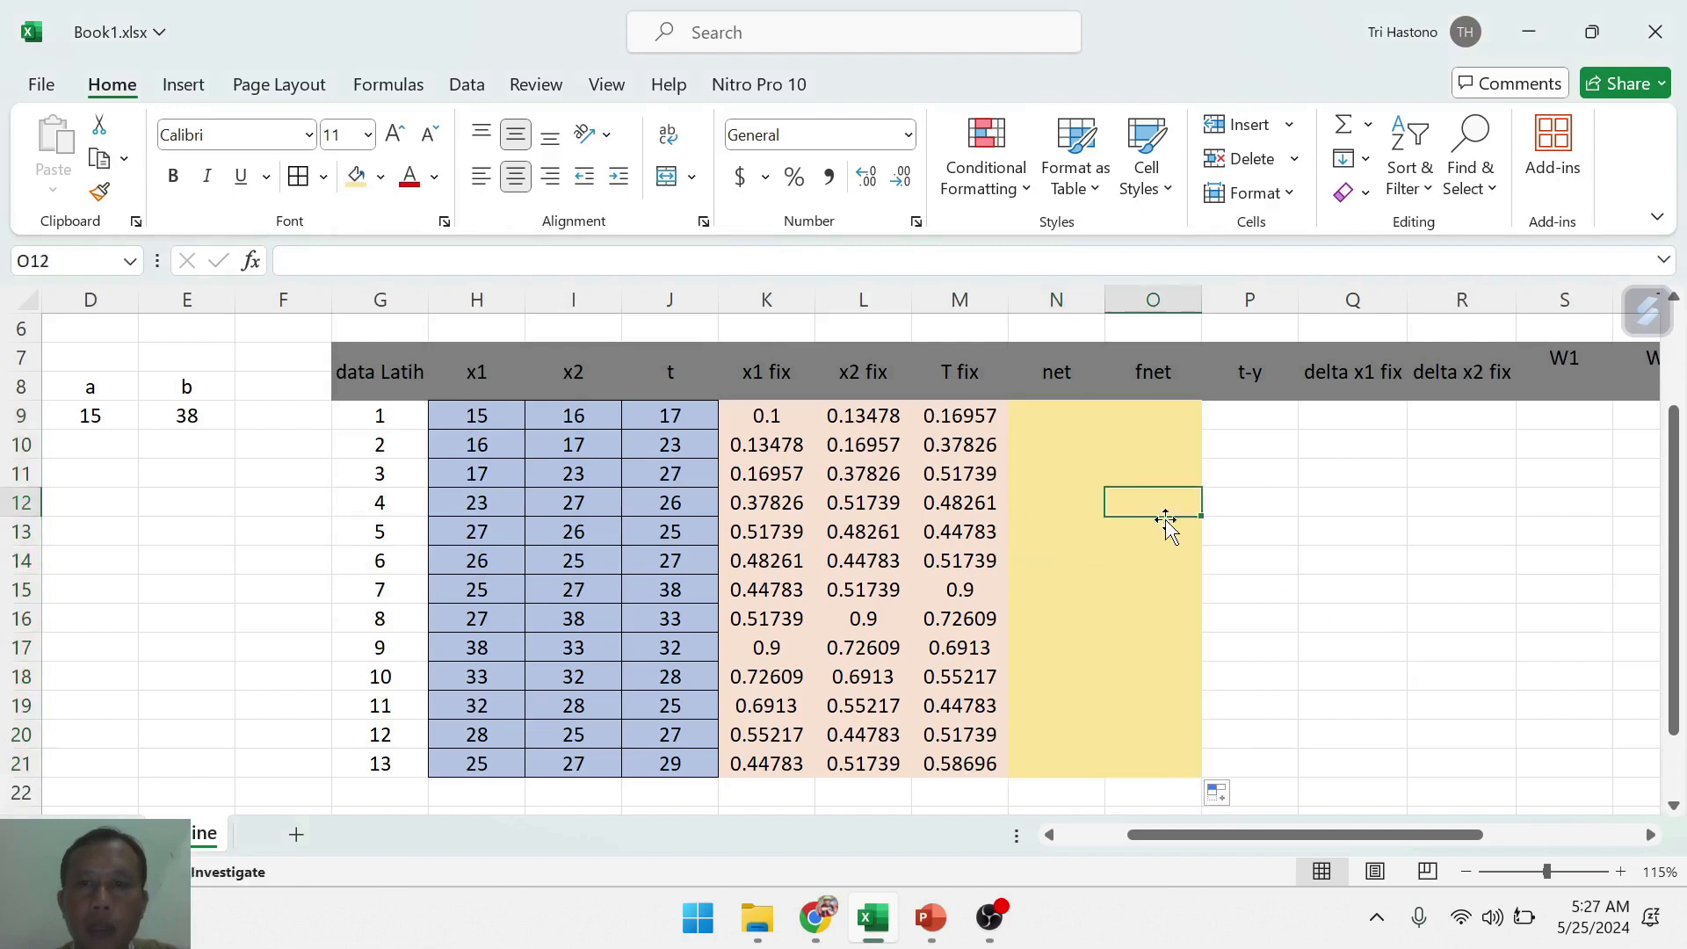
- Fill the t-y cells P9:P21 with the recently used pinkish red
drag(1260, 429, 1227, 761)
click(380, 176)
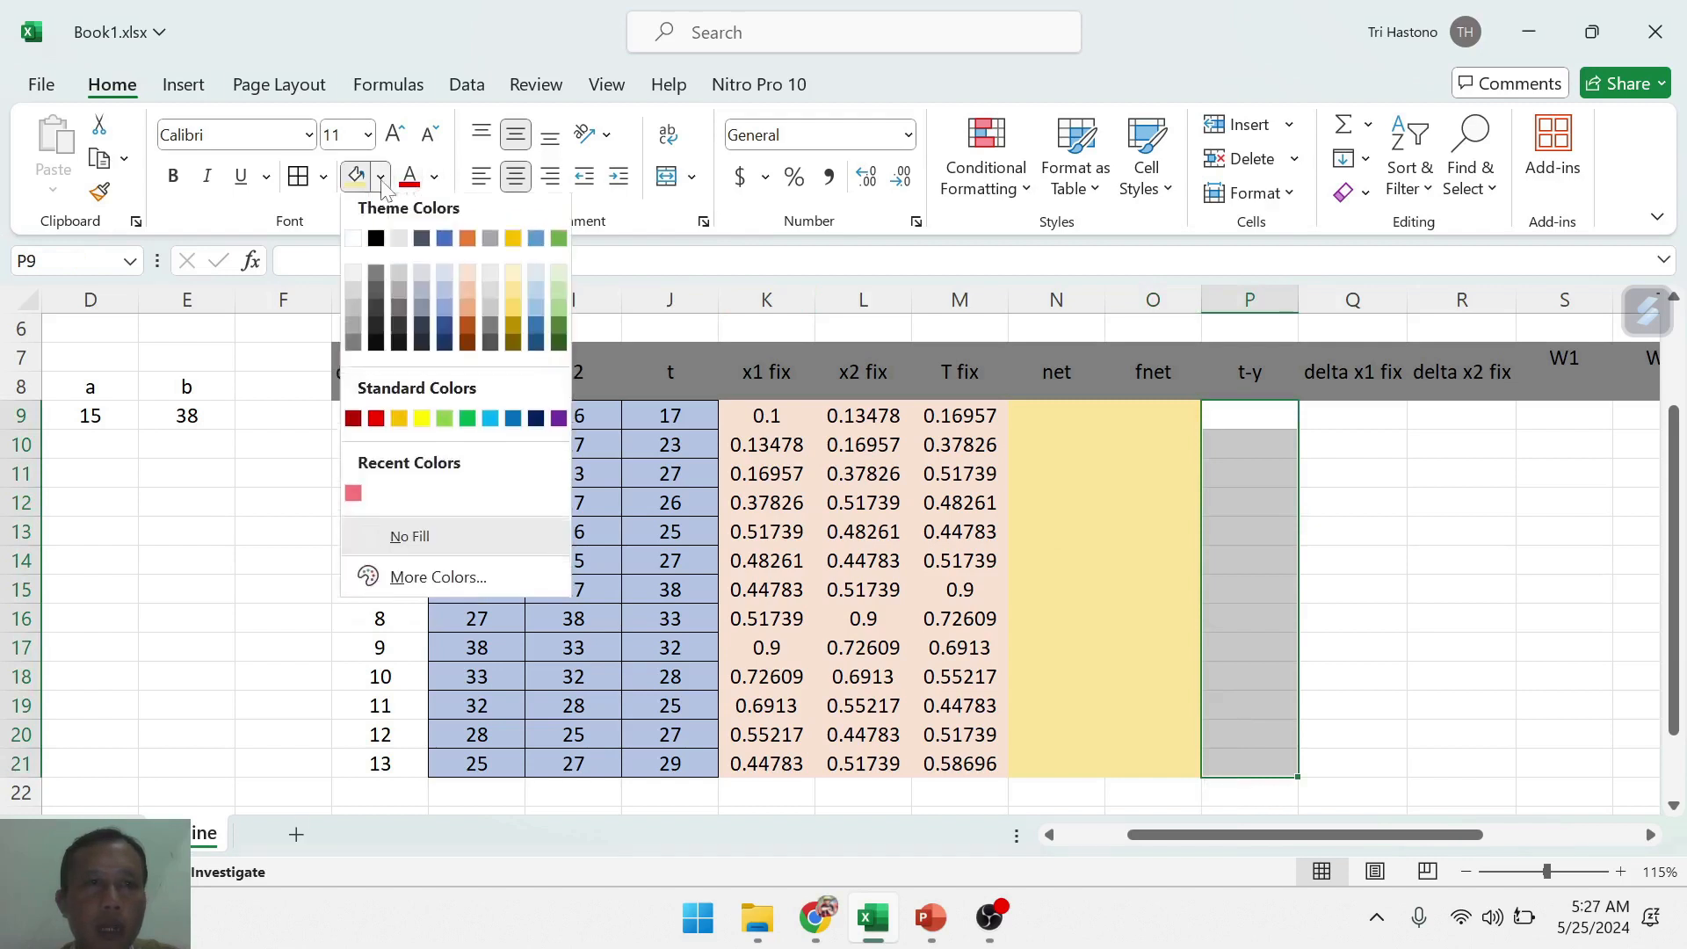
click(353, 501)
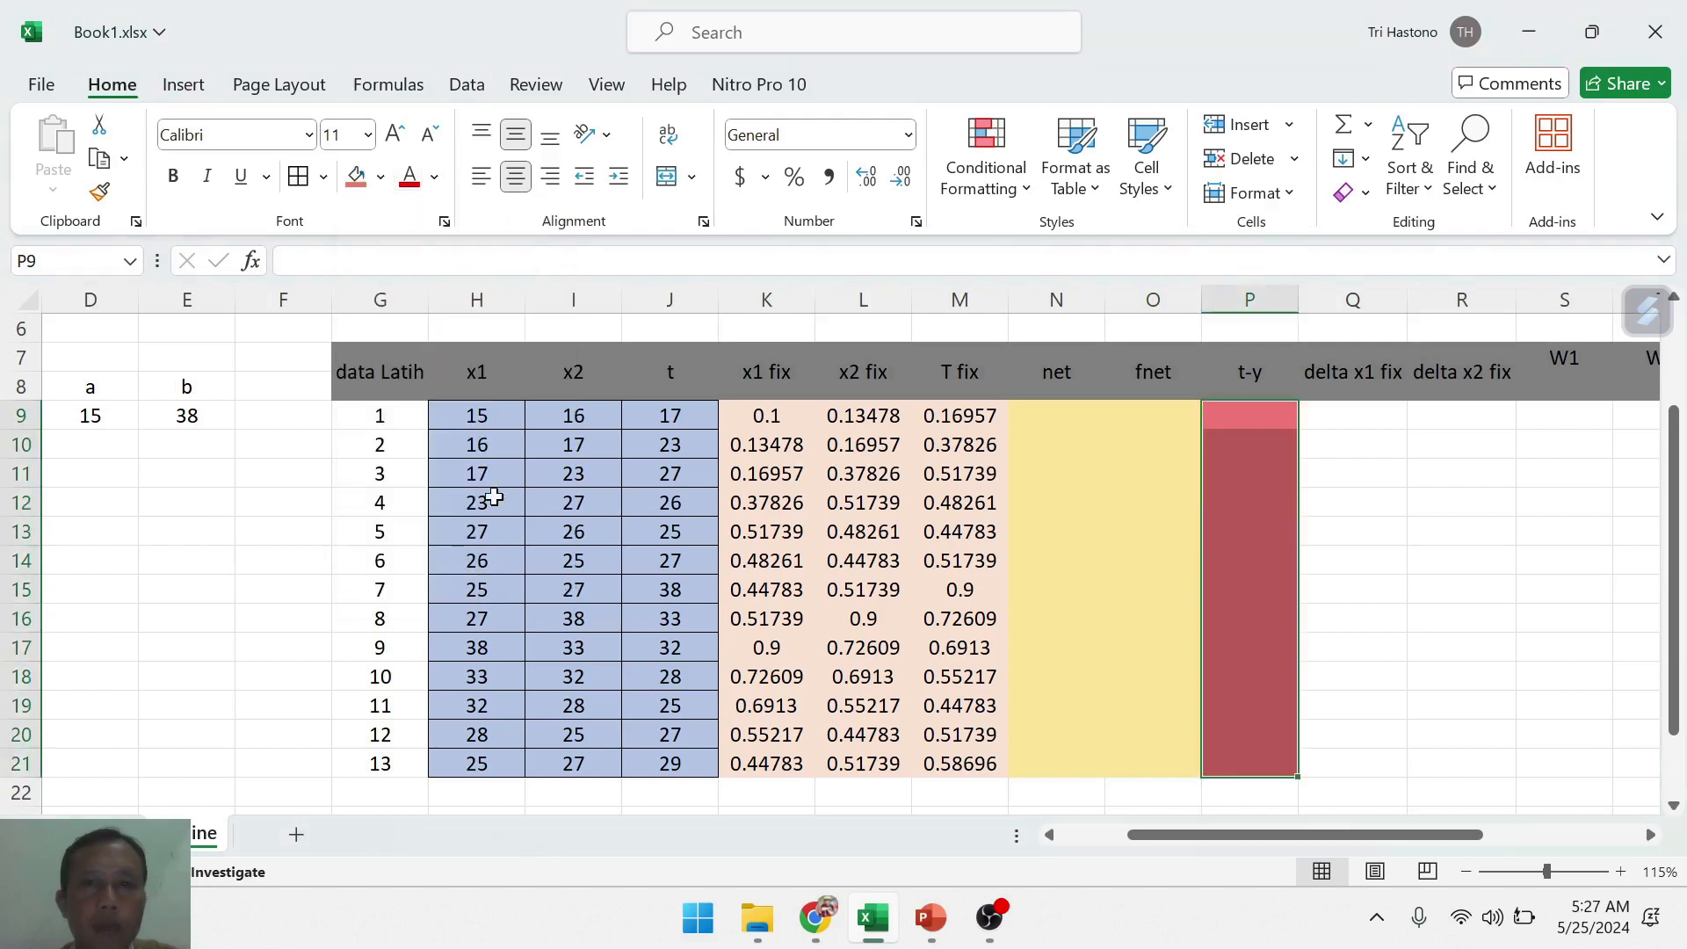
click(1450, 503)
- Fill the delta x1 fix and delta x2 fix cells in Q9:R21 with light green
drag(1436, 844, 1527, 842)
drag(972, 409, 1085, 763)
click(381, 176)
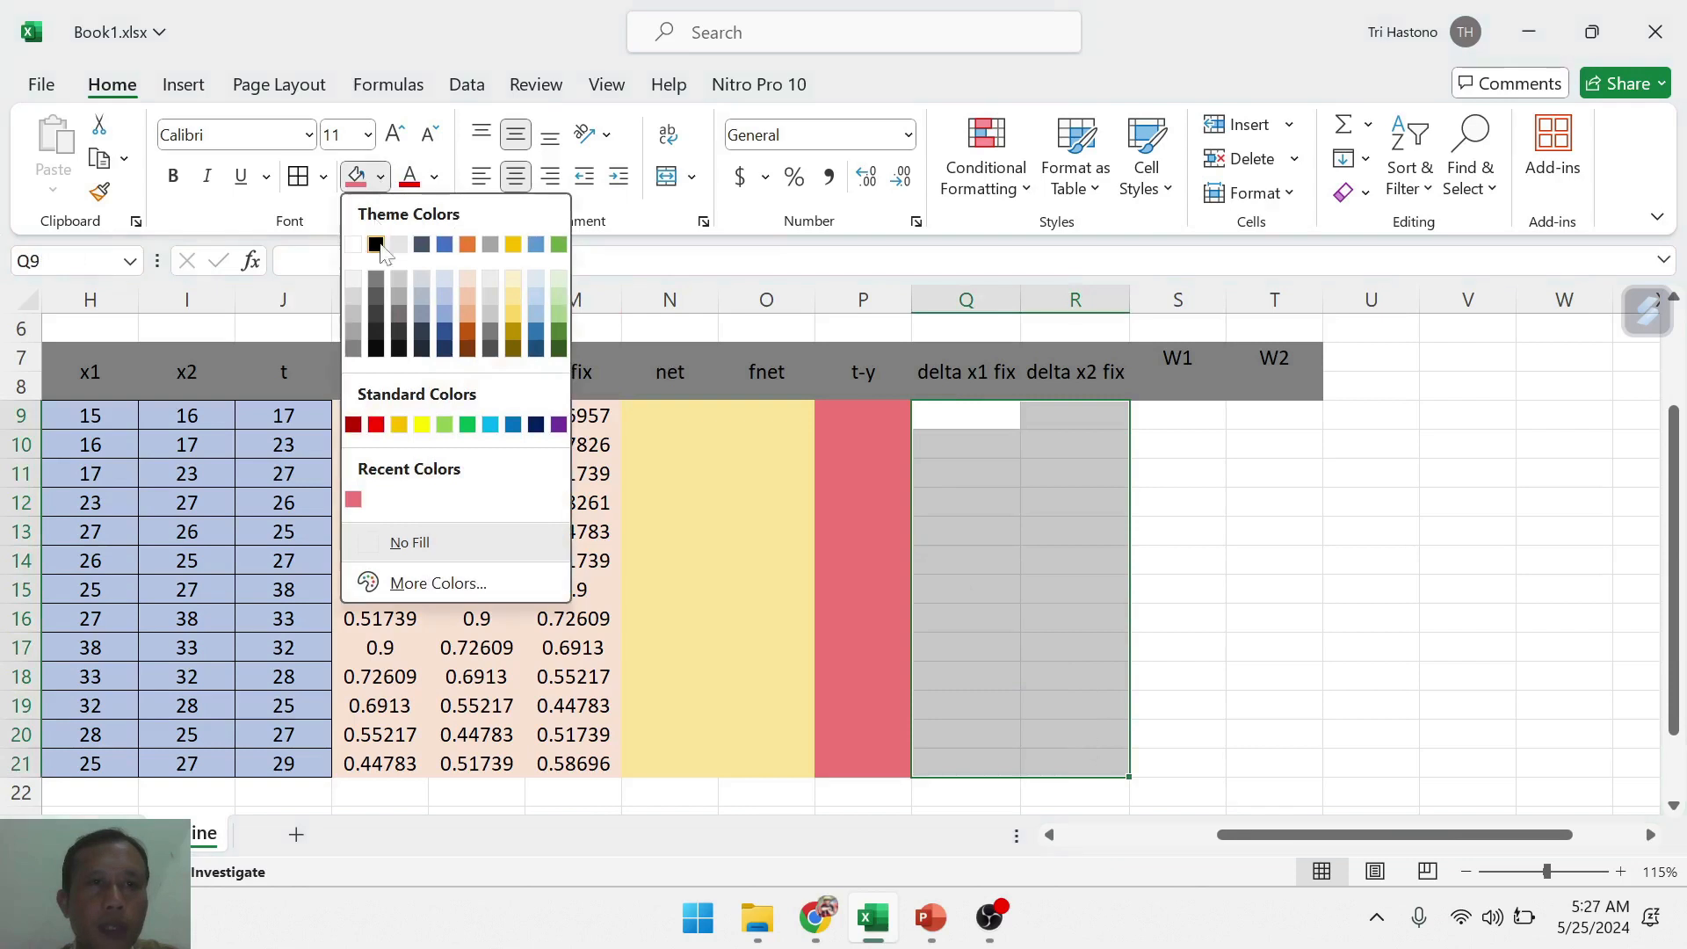
click(561, 294)
click(1263, 528)
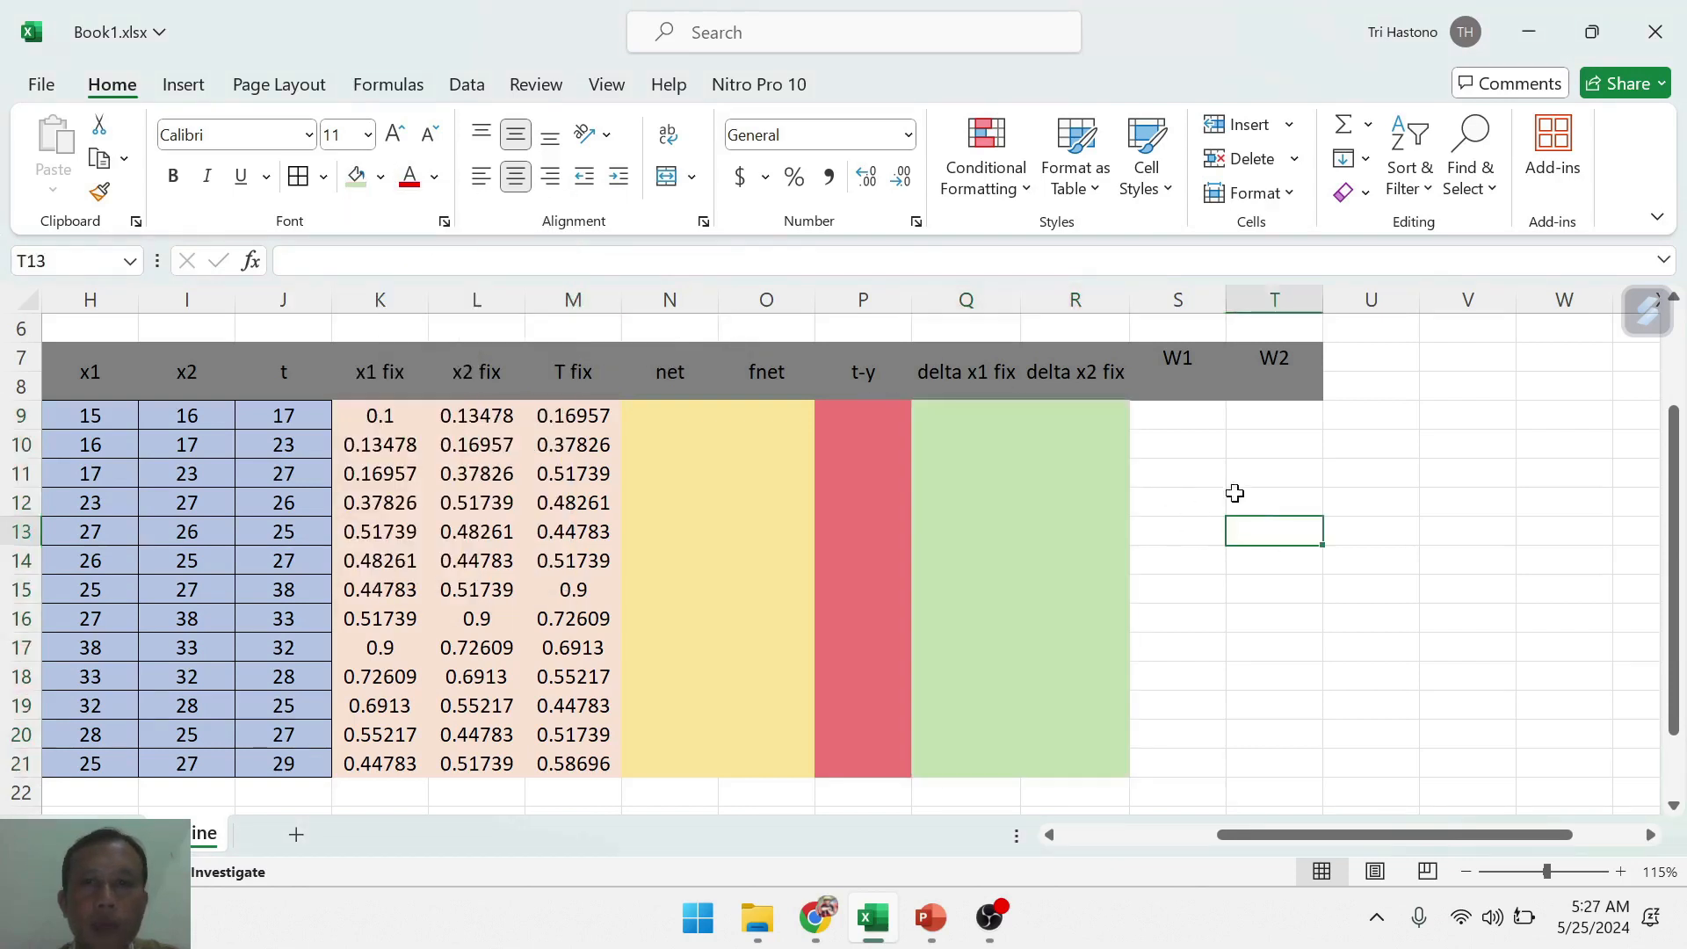
- Fill the W1 and W2 cells in S9:T21 with a stronger gold than the net columns
drag(1163, 413, 1277, 740)
click(381, 177)
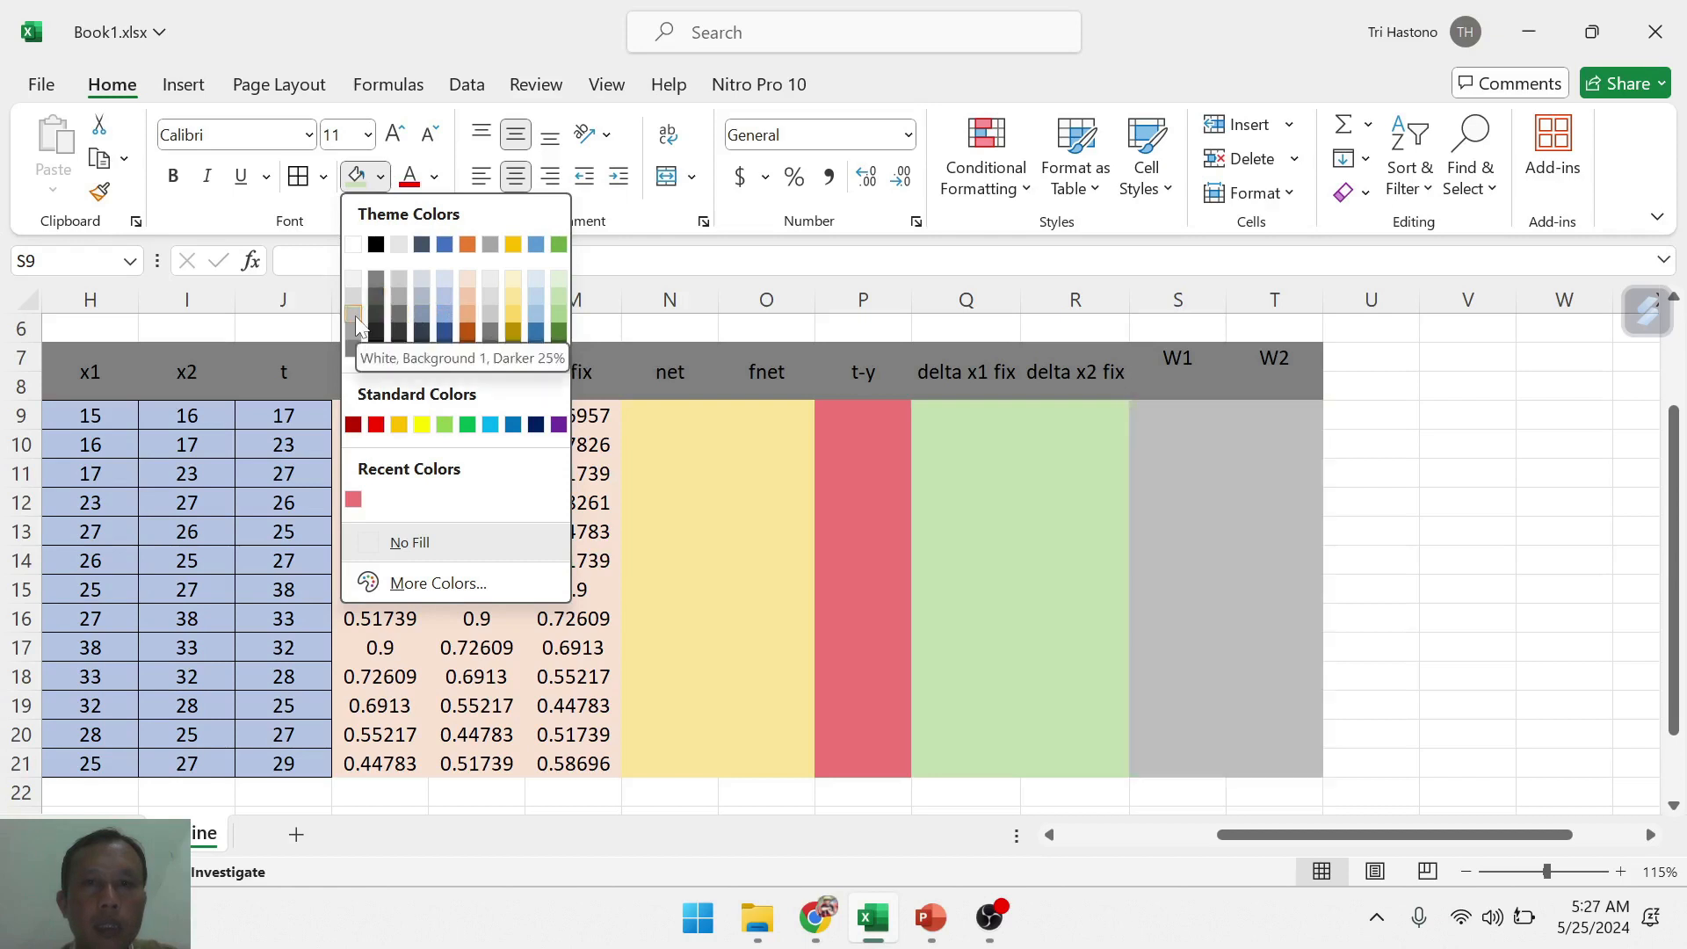
click(514, 318)
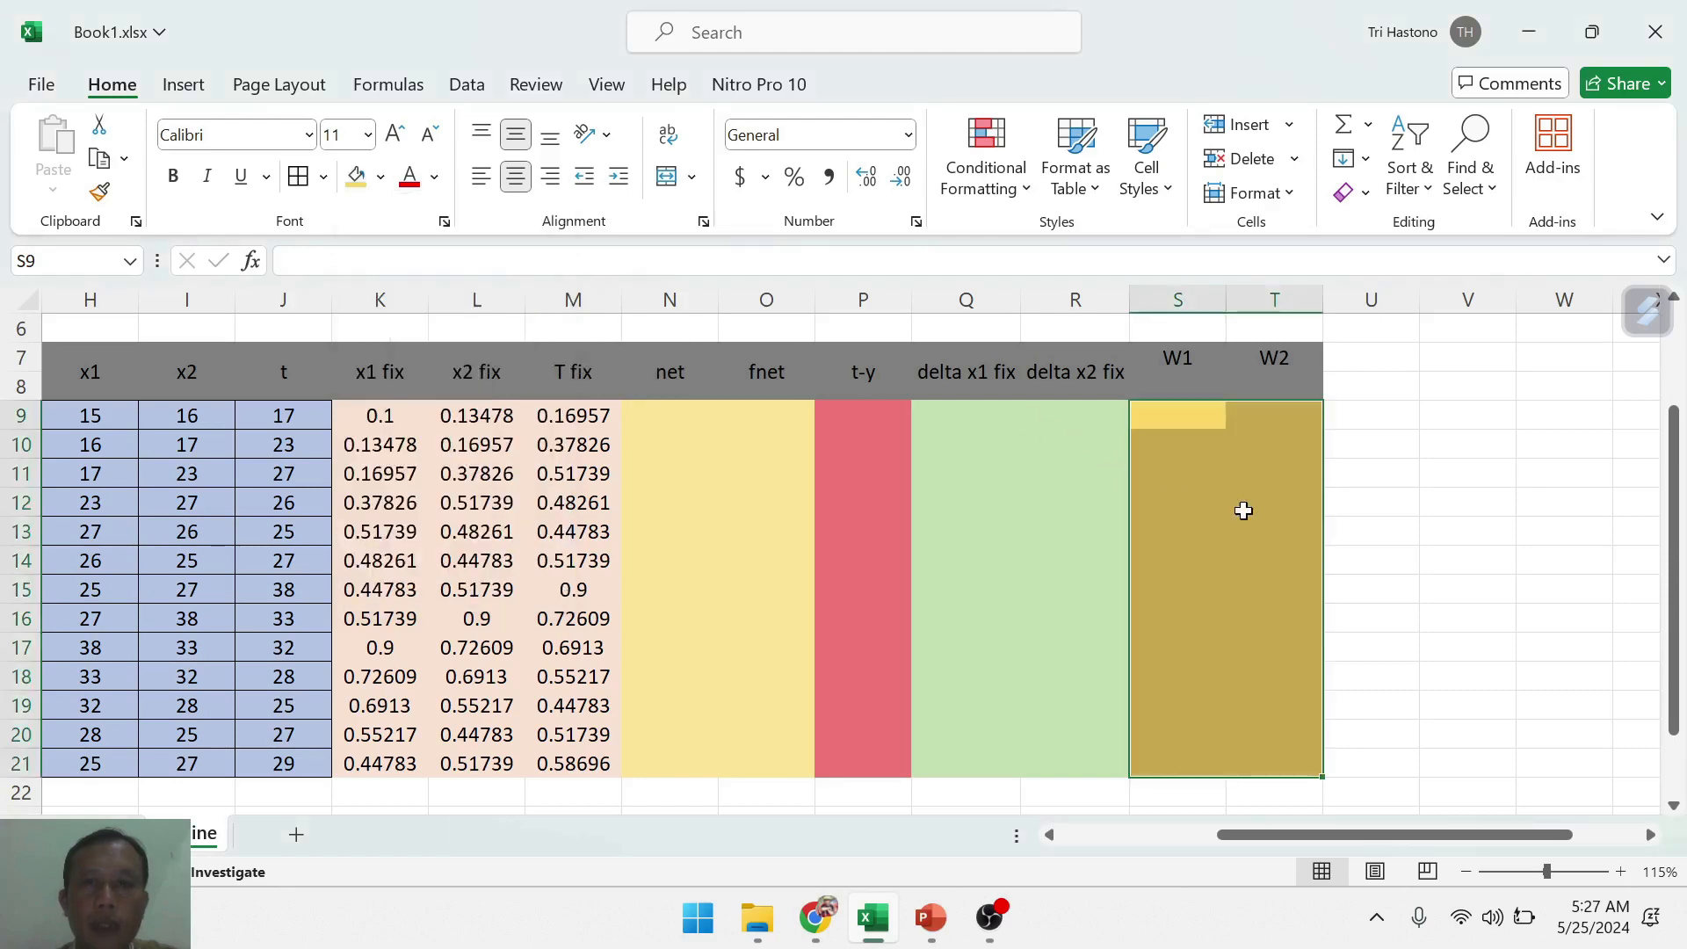
click(1416, 502)
- Apply all borders to the whole calculation table, from data Latih through W2, in G7:T21
drag(1231, 835, 1112, 841)
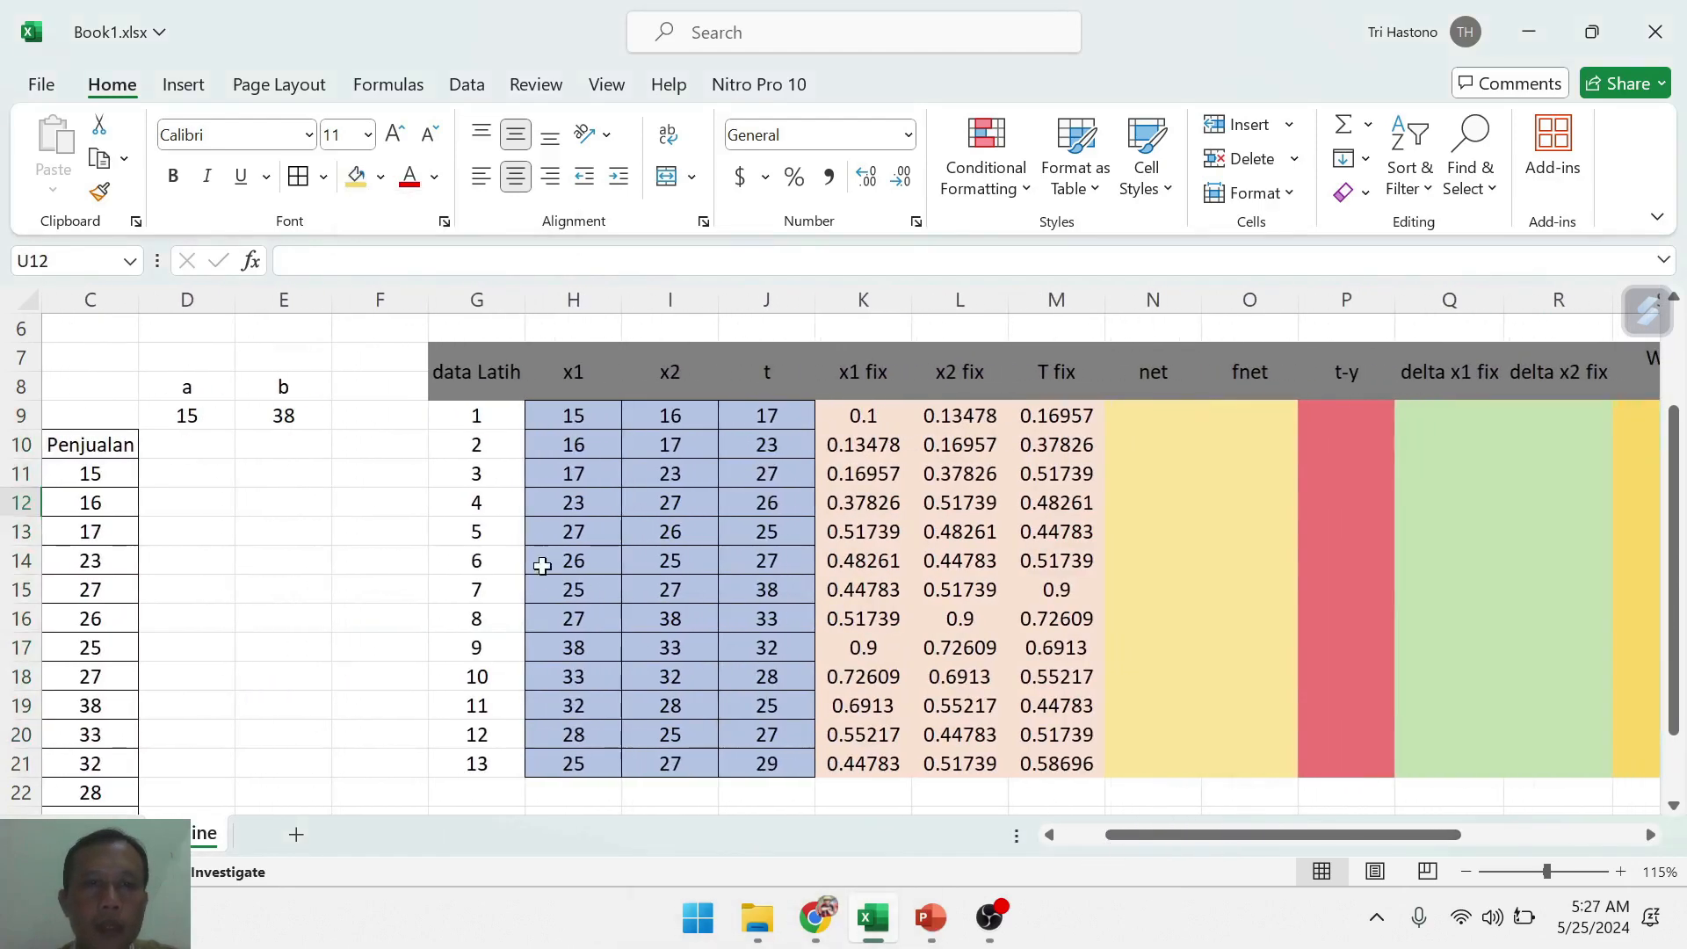
click(478, 444)
key(ctrl+a)
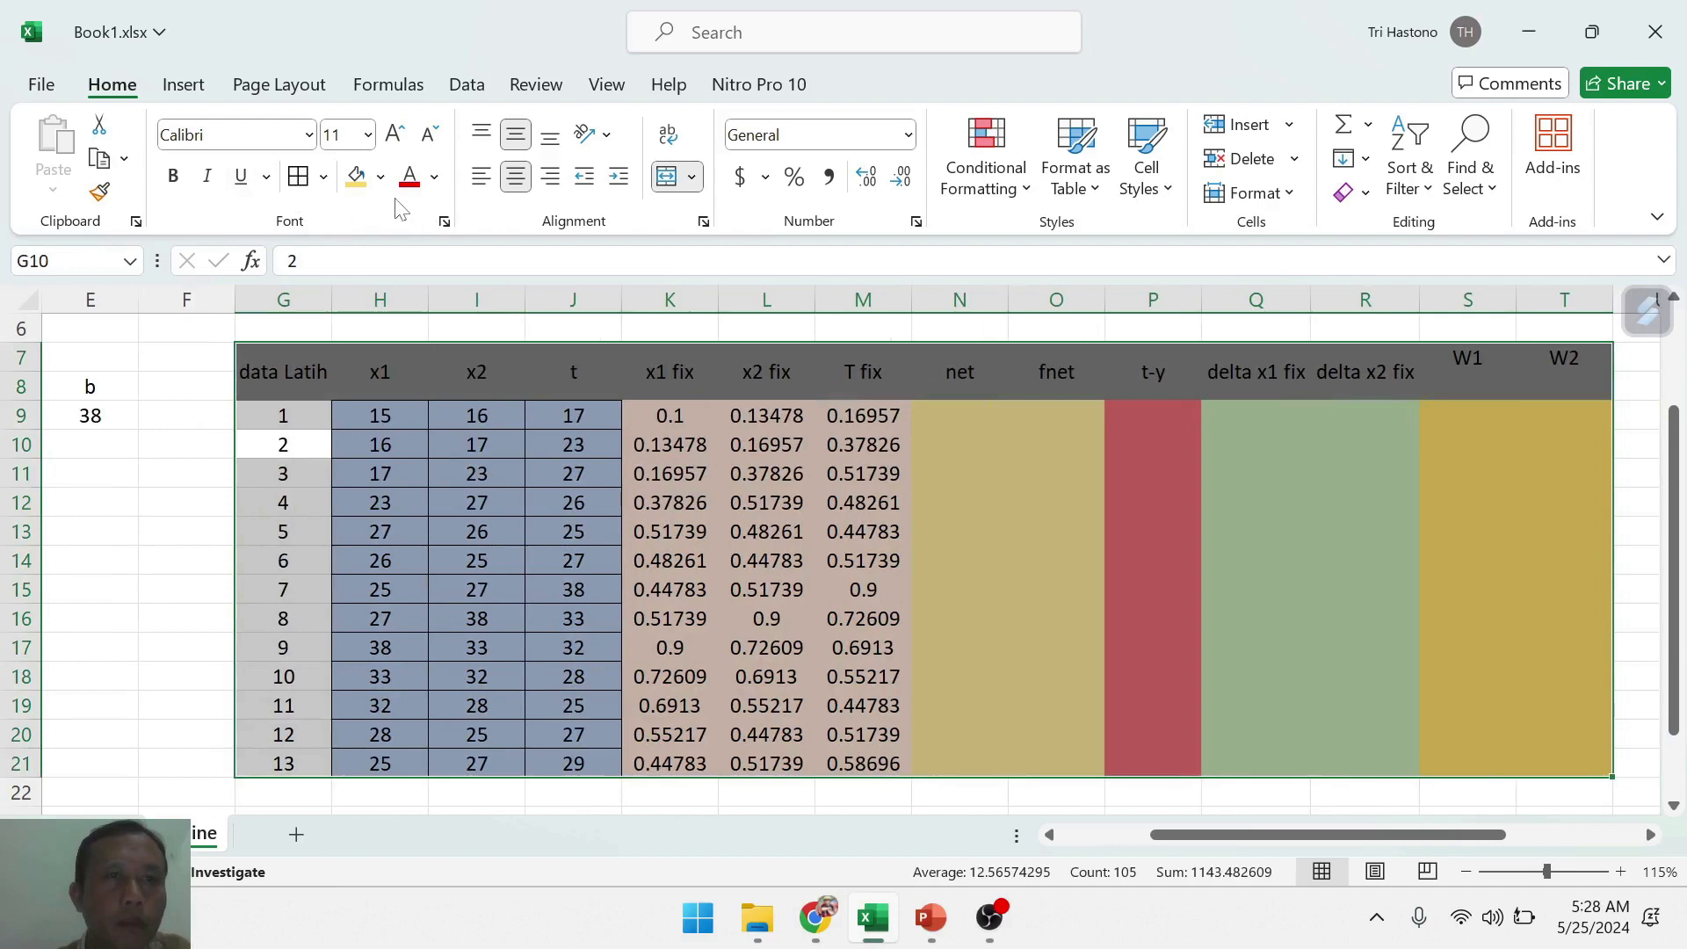
click(297, 175)
click(717, 500)
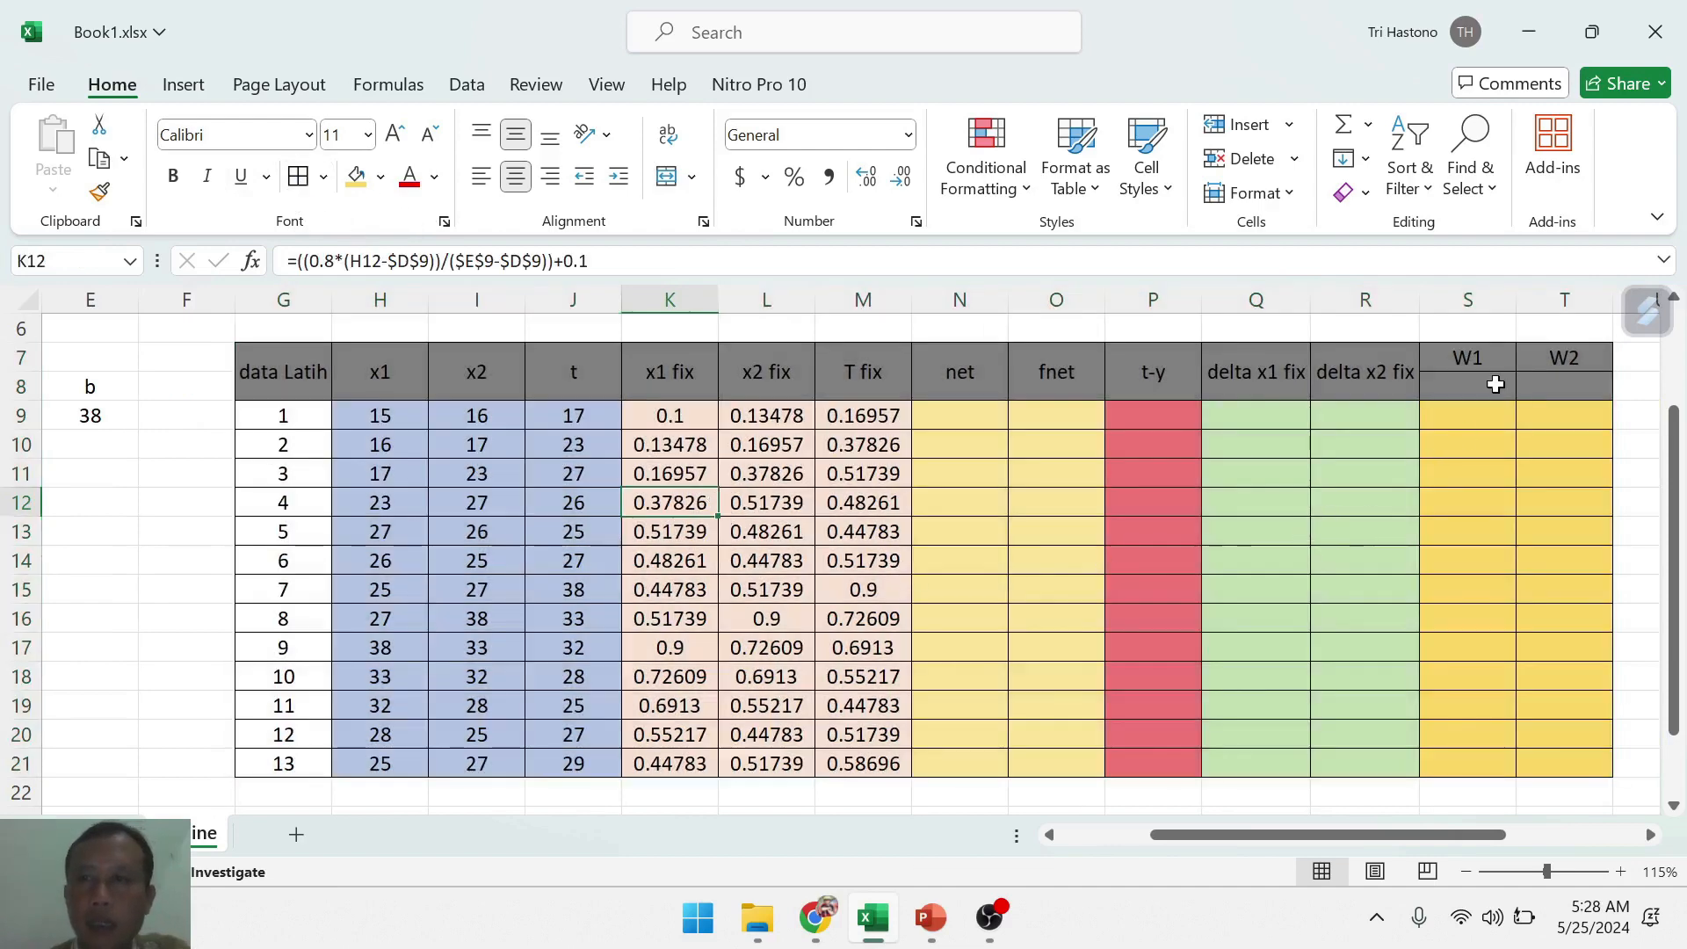
- Enter initial weights of 0 under W1 in S8 and under W2 in T8
scroll(1076, 546, up, 2)
scroll(1077, 545, down, 2)
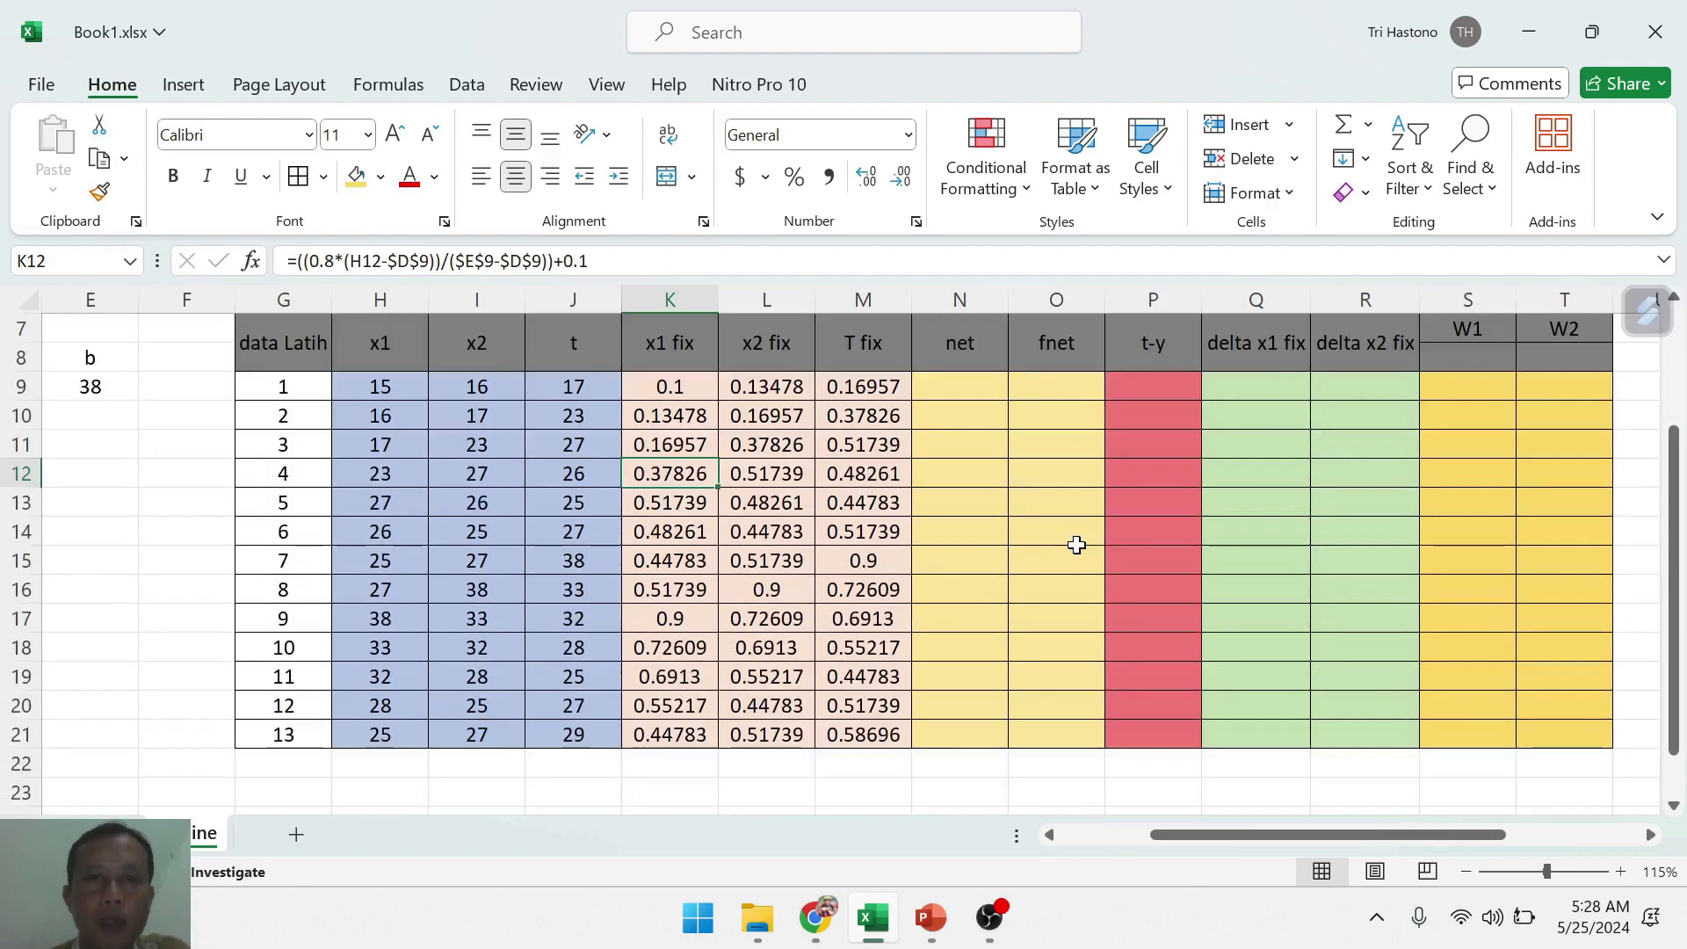
scroll(1076, 546, up, 1)
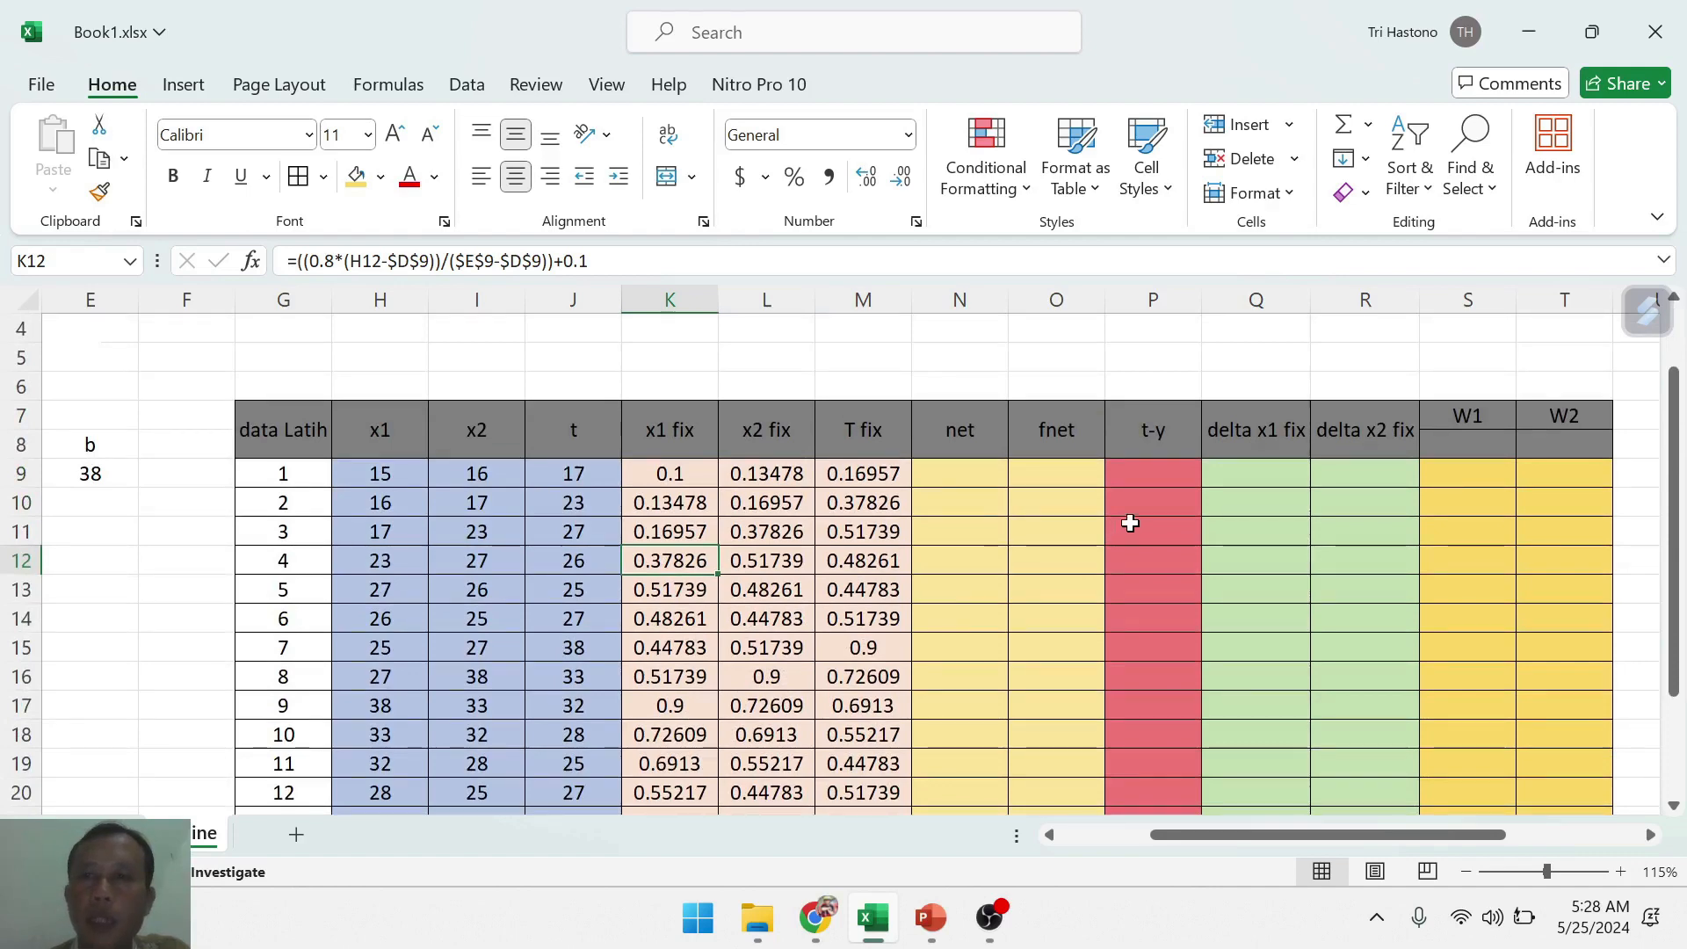
click(1474, 437)
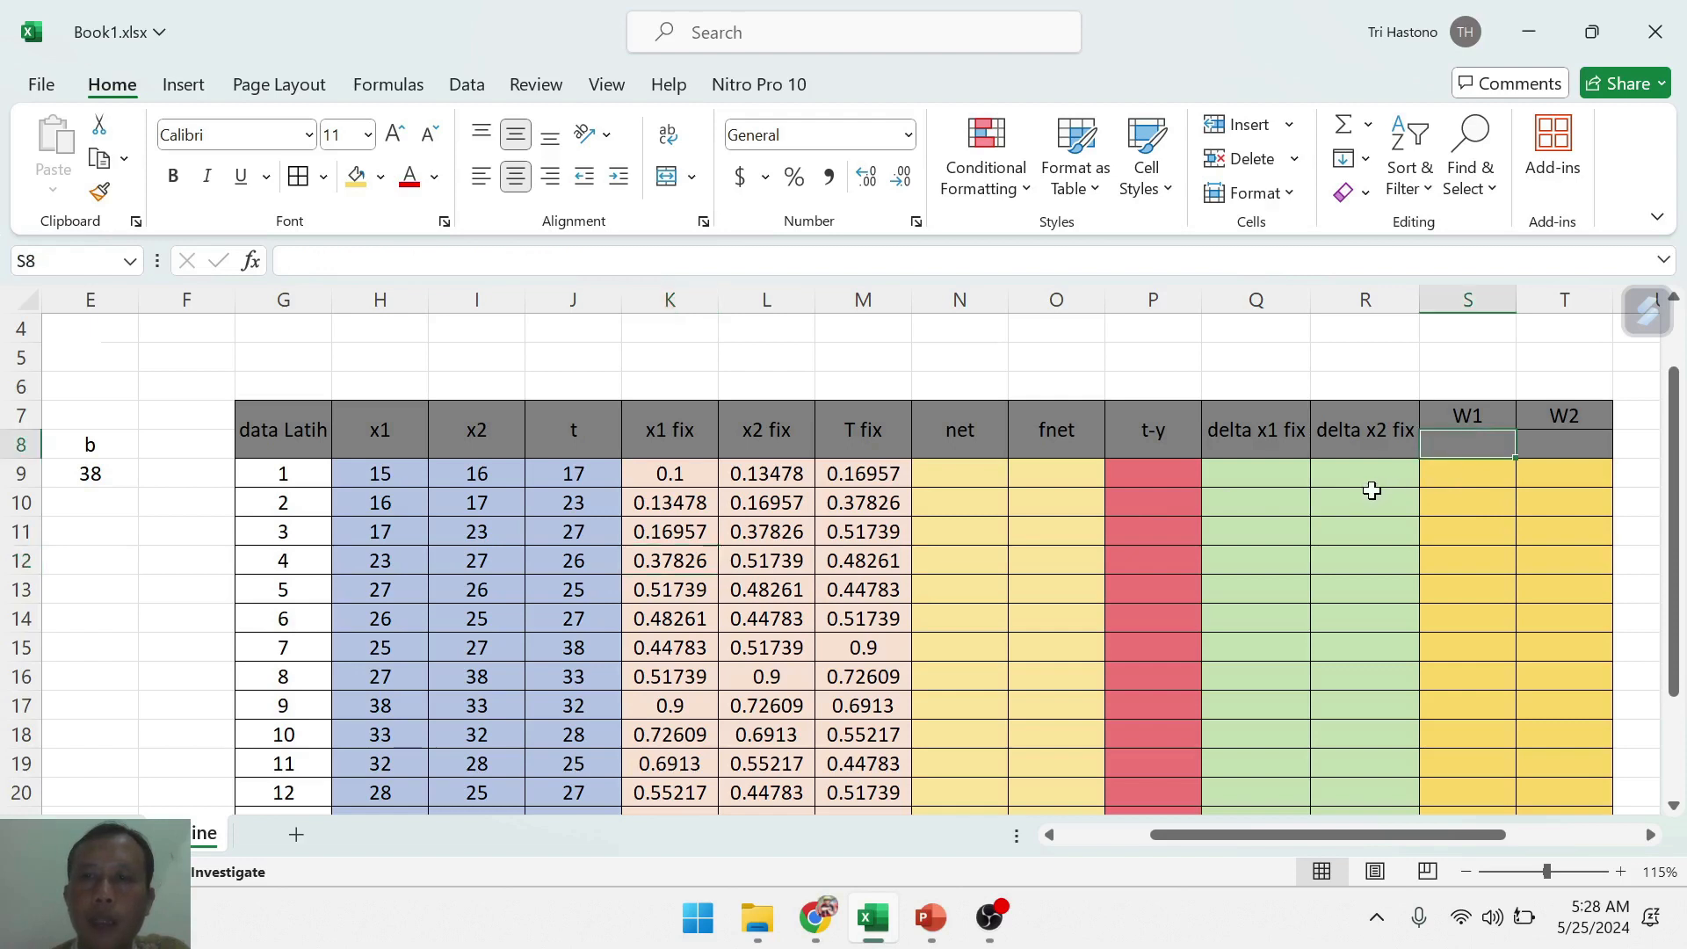
click(384, 433)
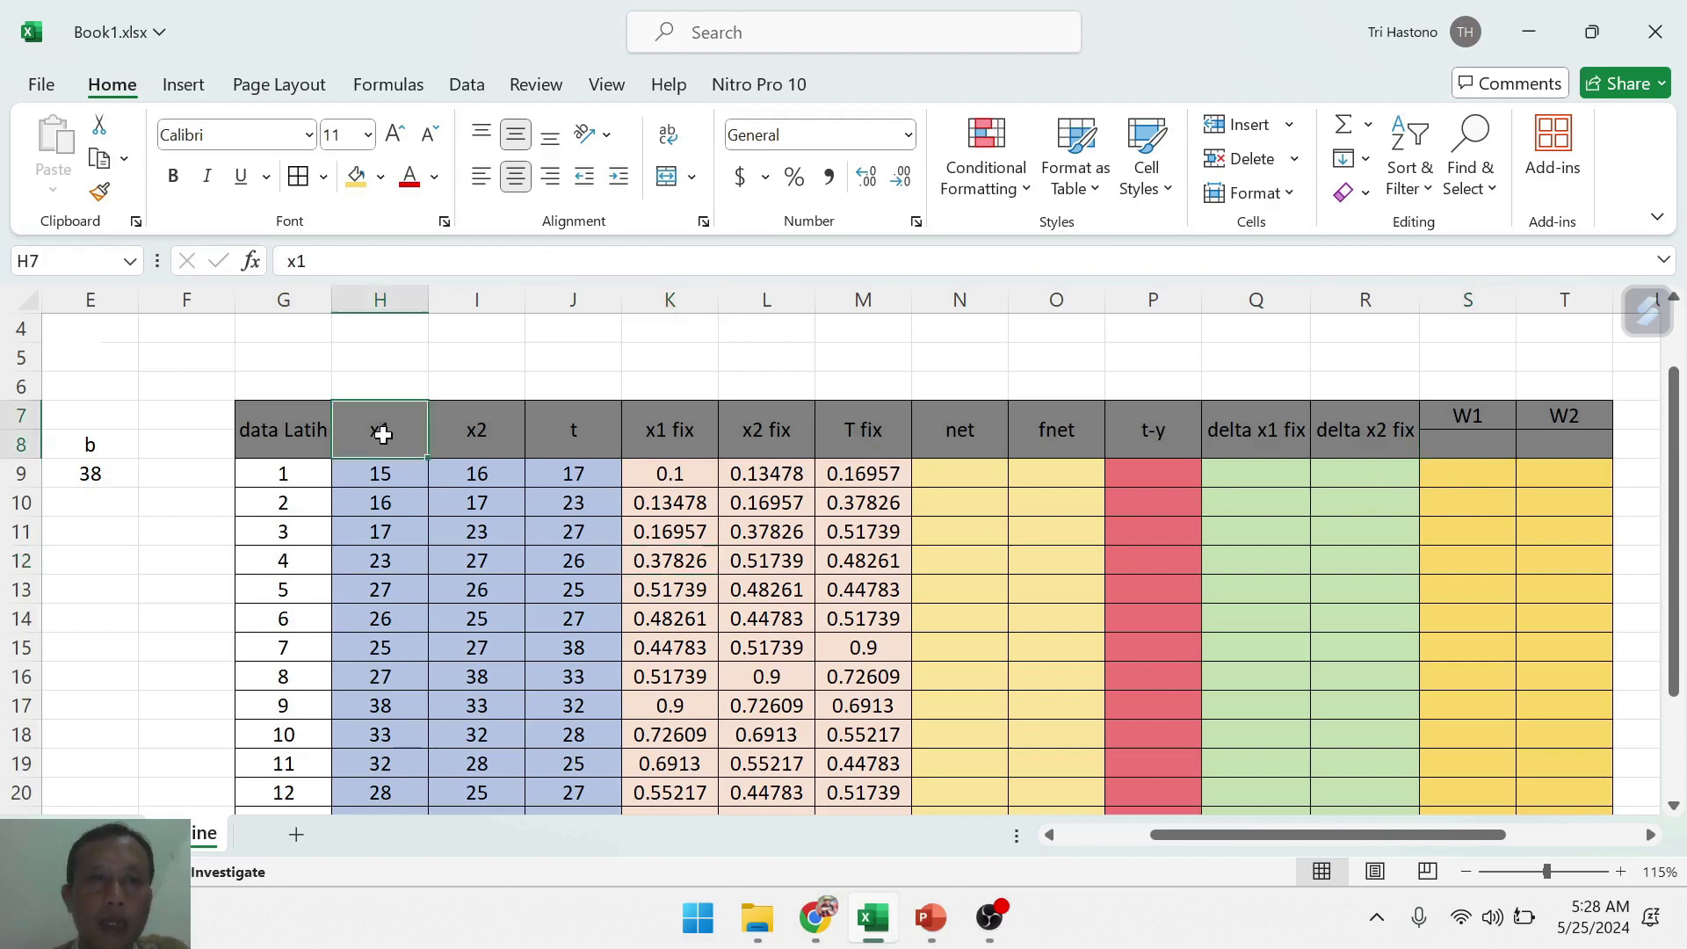
click(1459, 446)
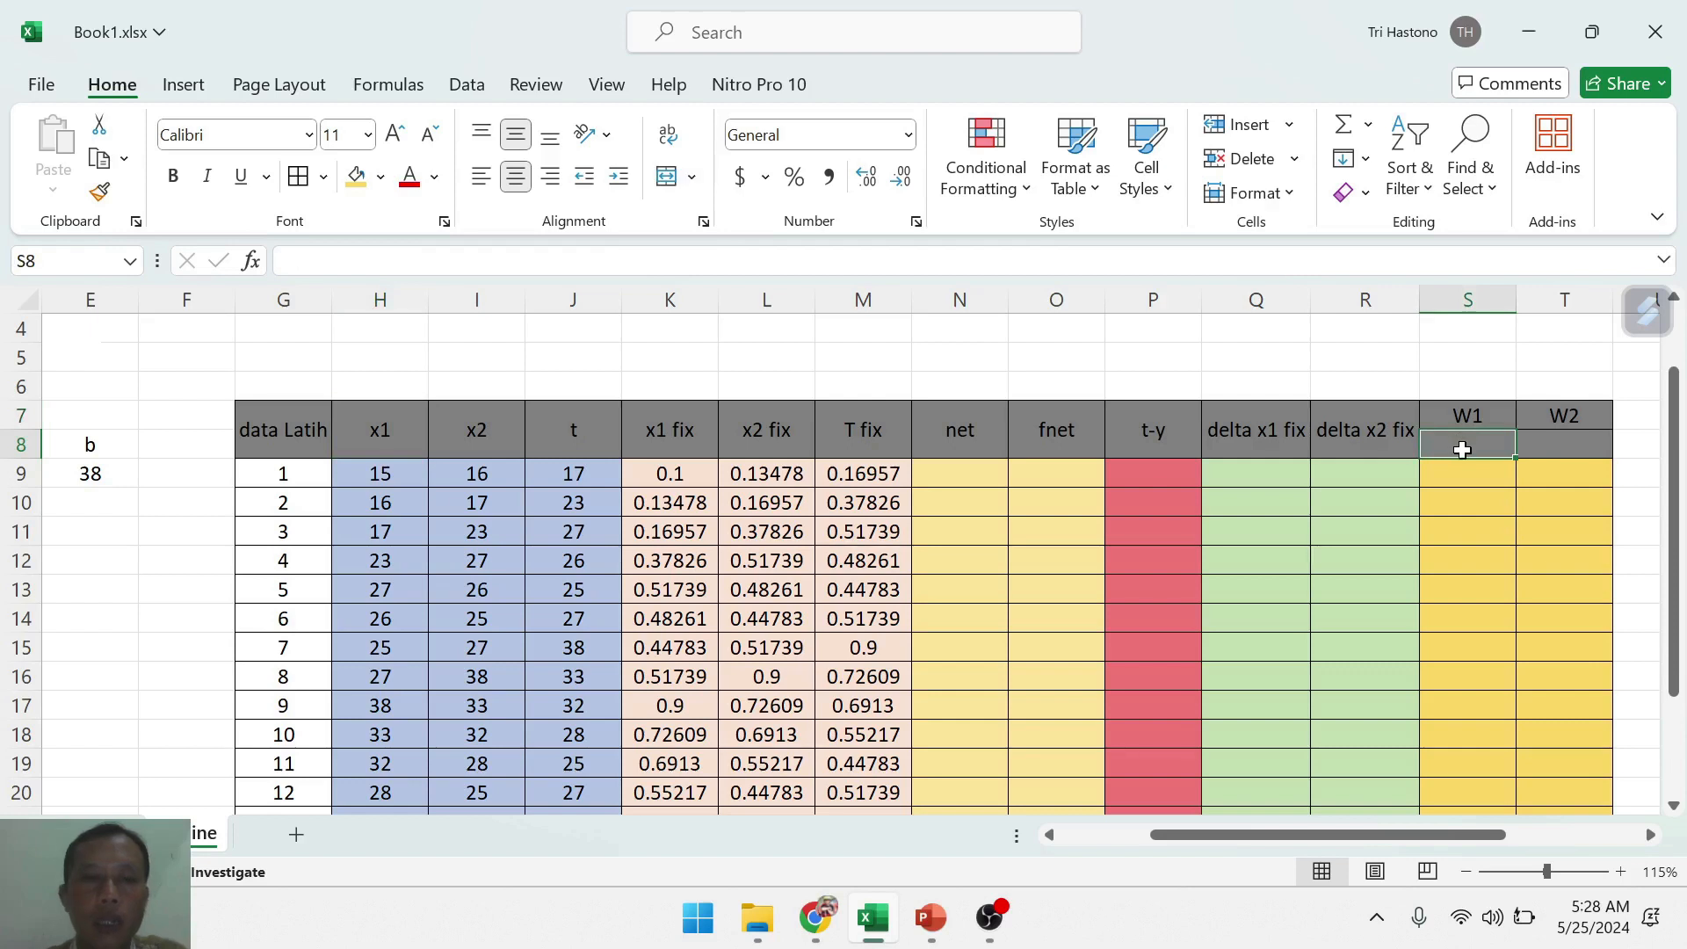
text(0)
key(Tab)
text(0)
key(Escape)
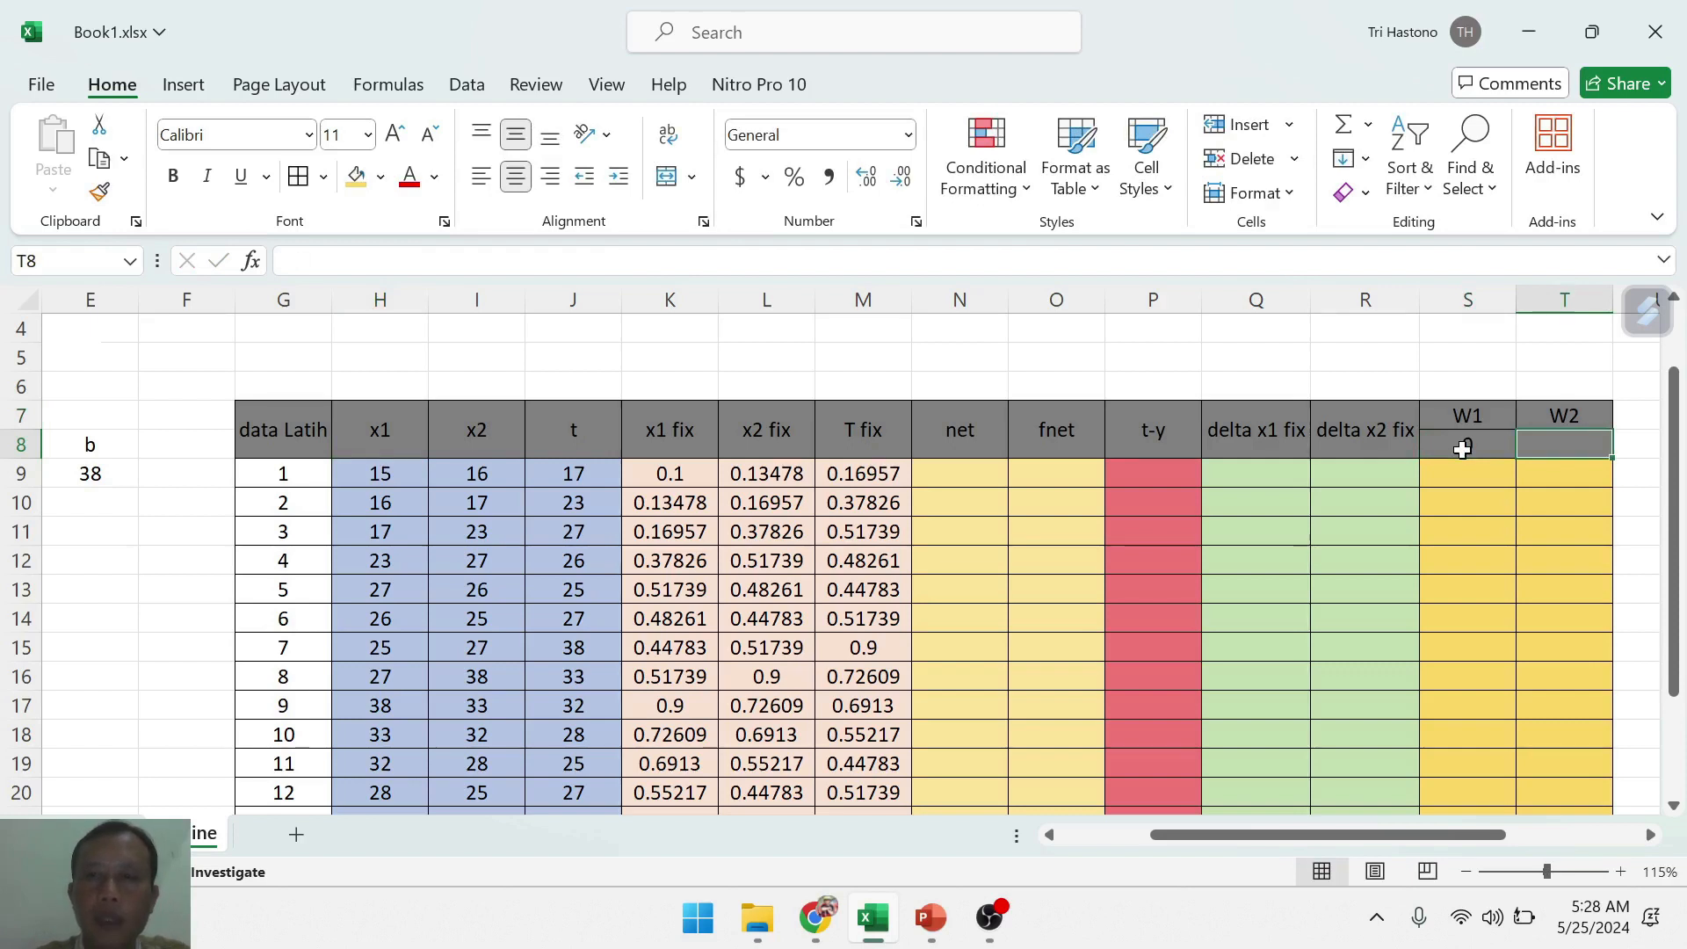
text(0)
key(Return)
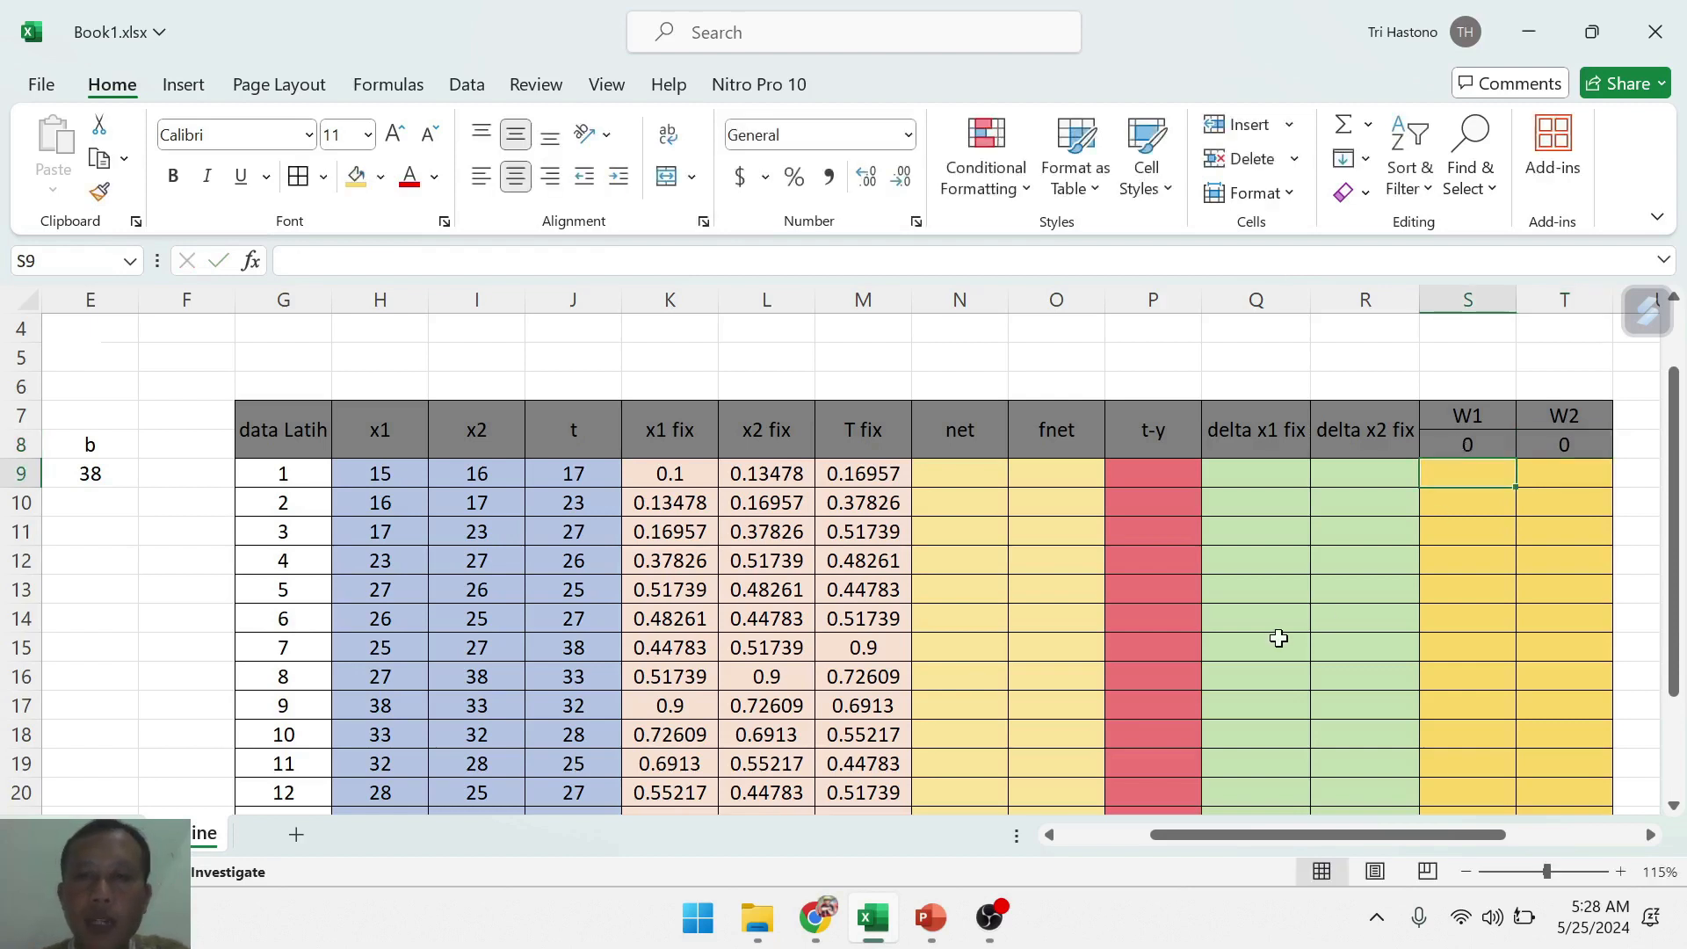
click(1483, 419)
click(1547, 417)
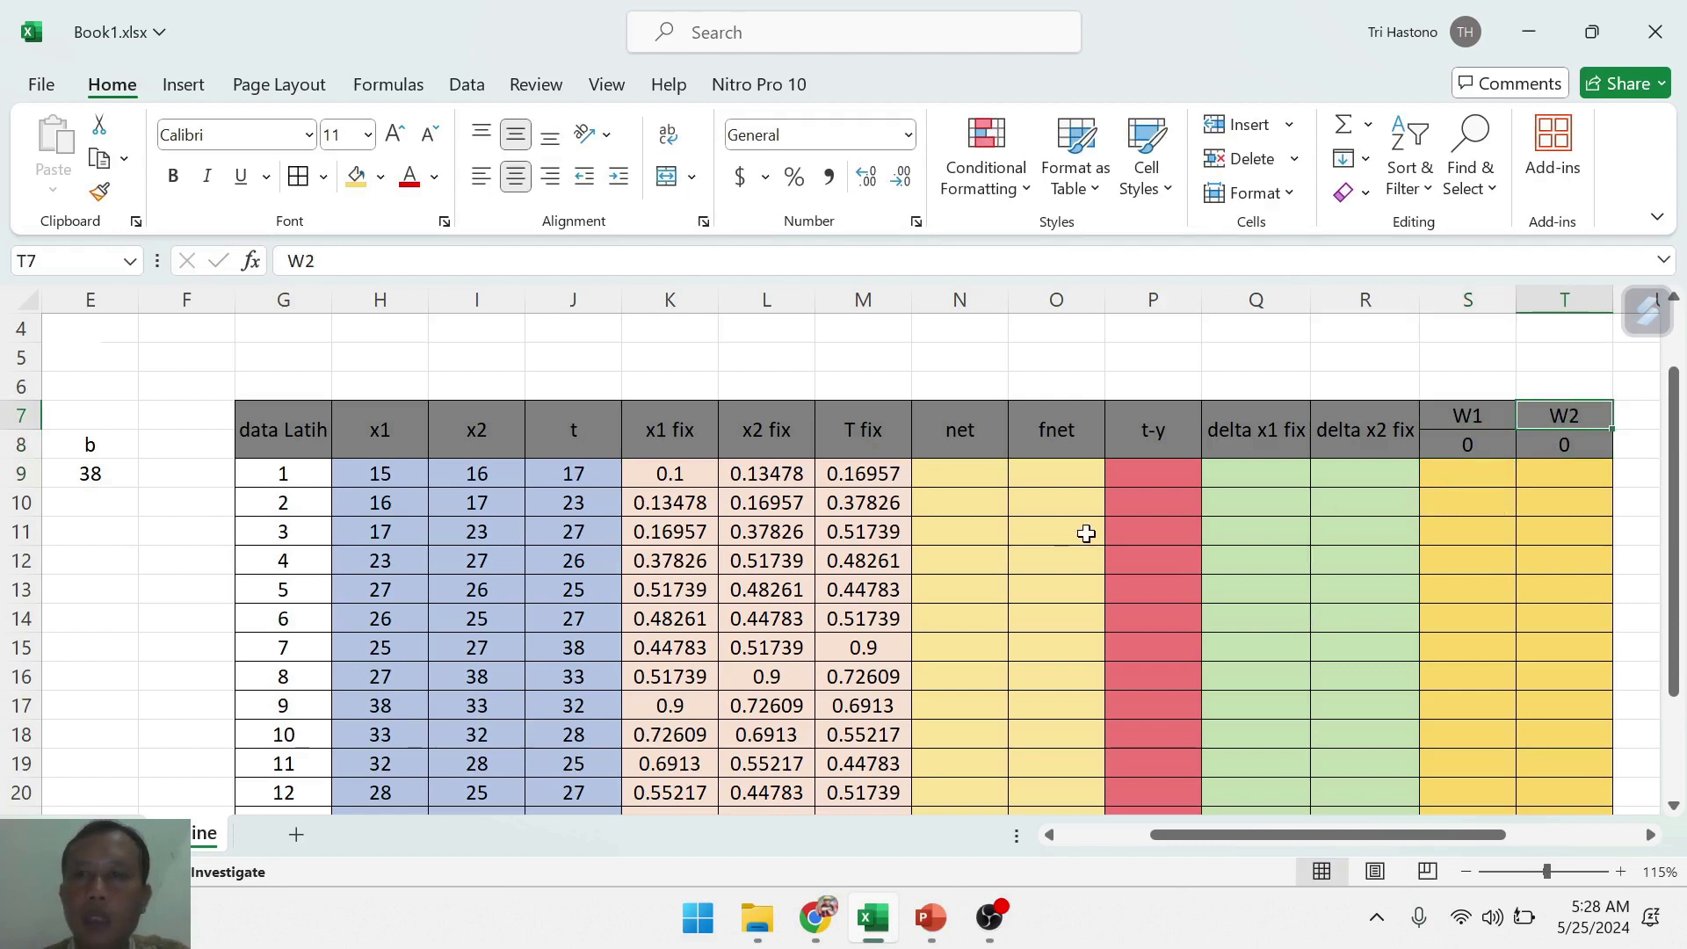
click(1492, 447)
click(1571, 448)
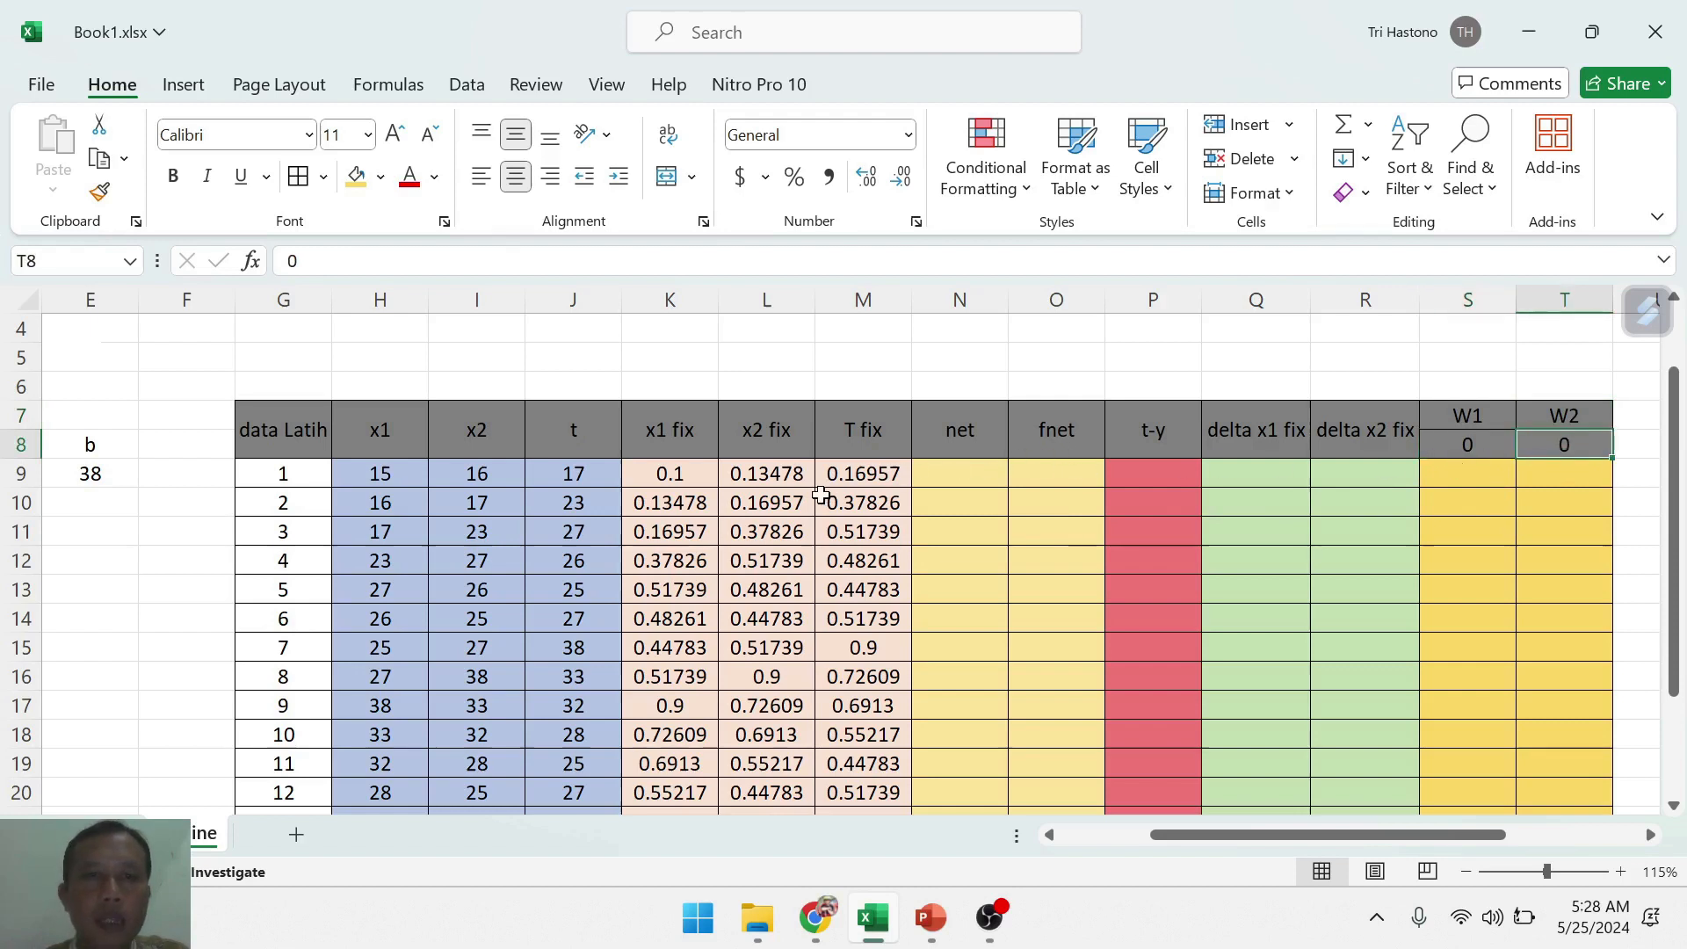
- Enter the label alpha in J5 and its value 0.01 in K5 above the table
click(578, 353)
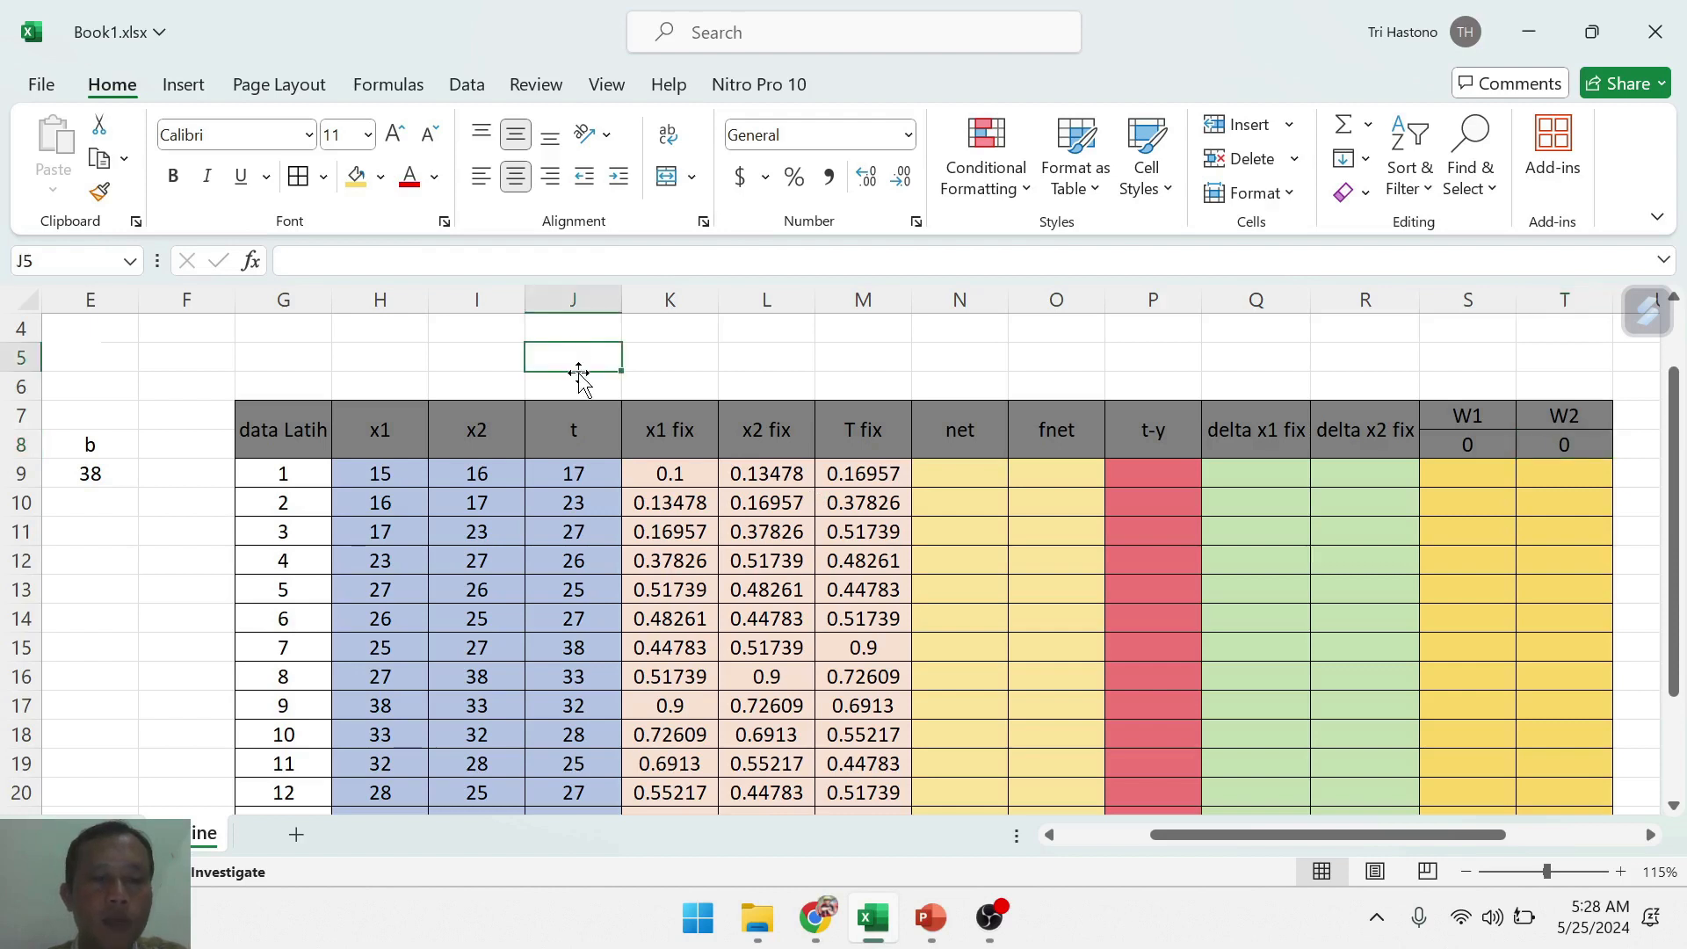
text(al)
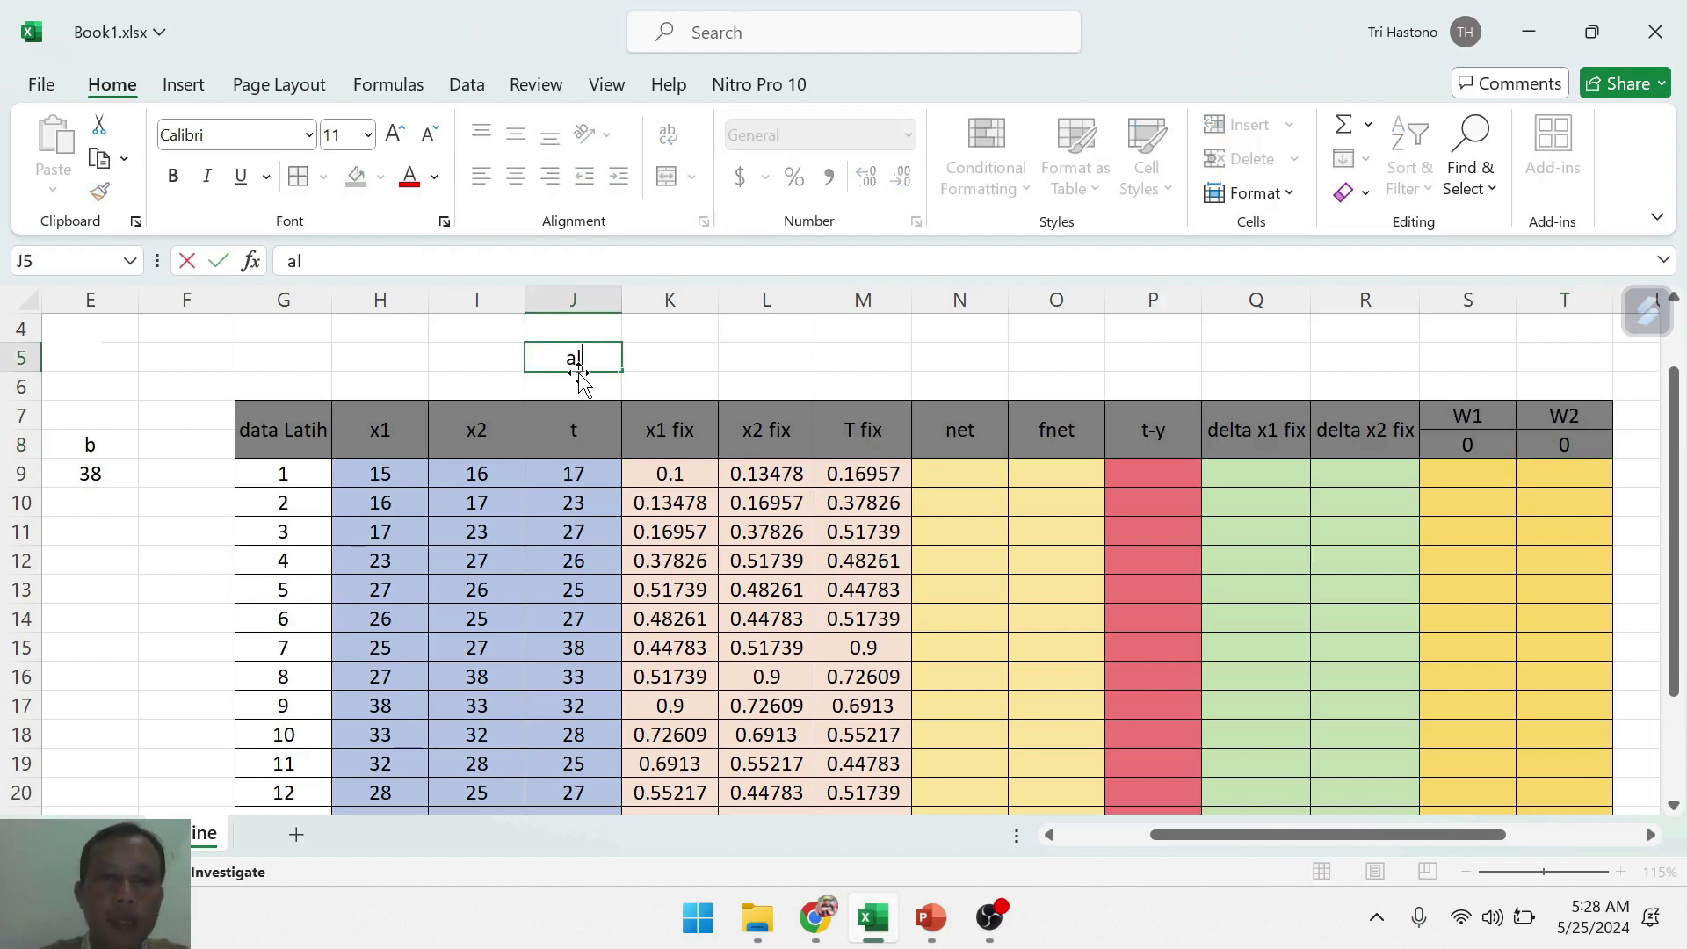
text(pha)
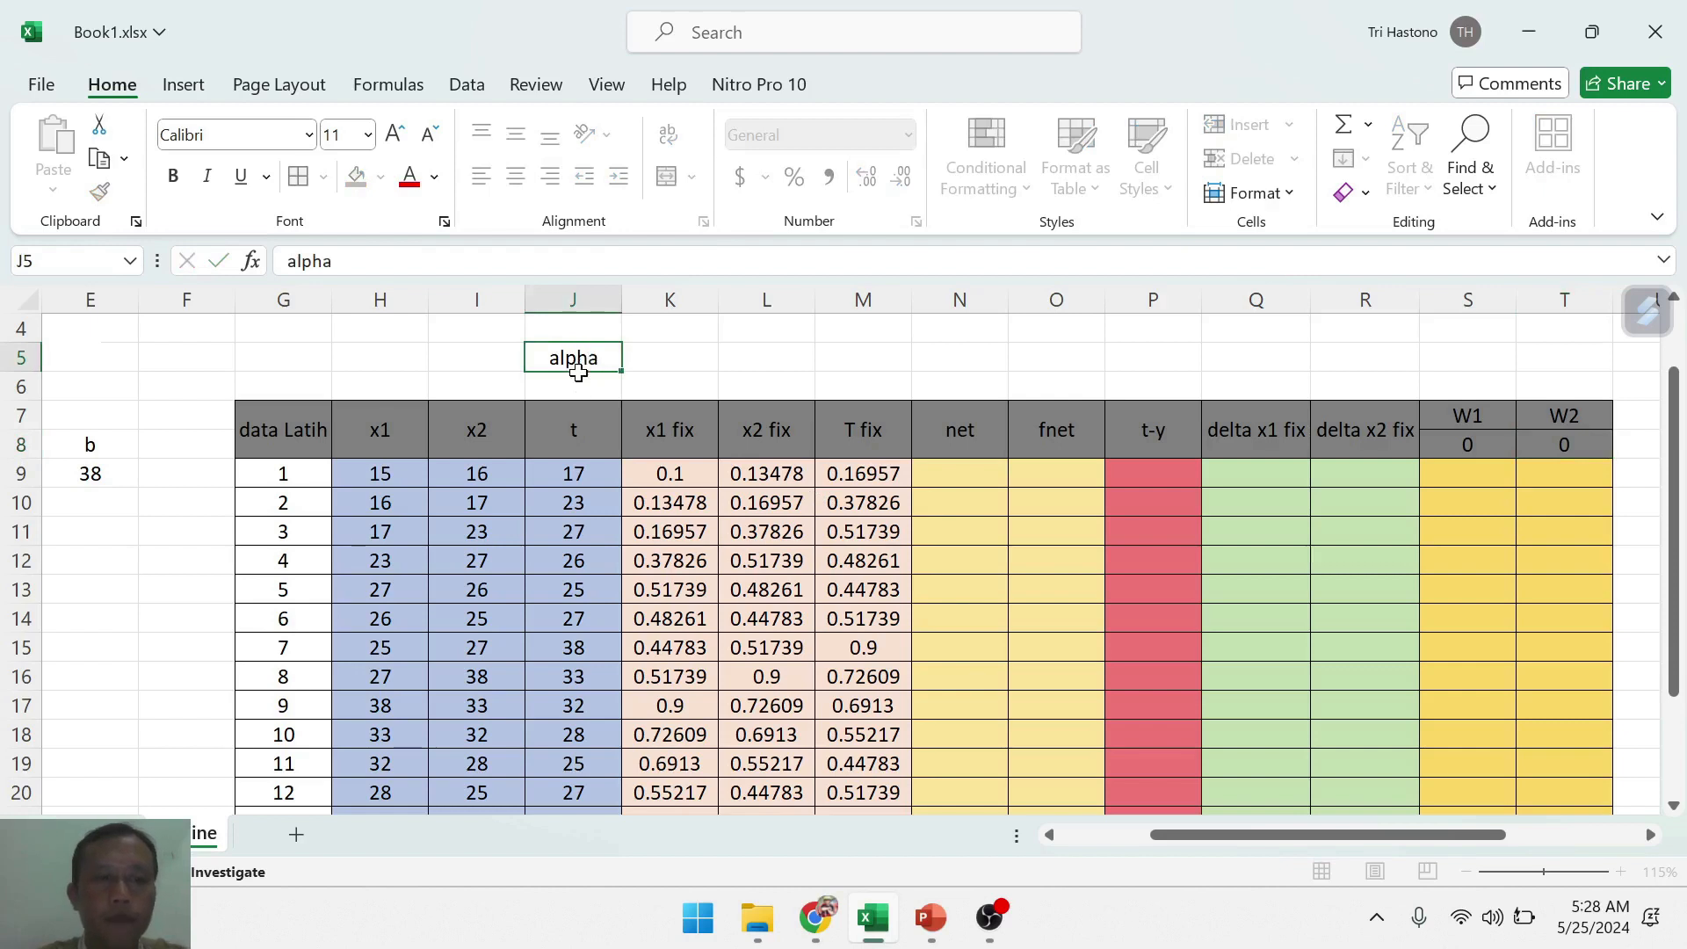
key(Tab)
text(0.01)
- Enter the label toleransi in J6 and its value 0.0001 in K6 below the alpha row
click(580, 380)
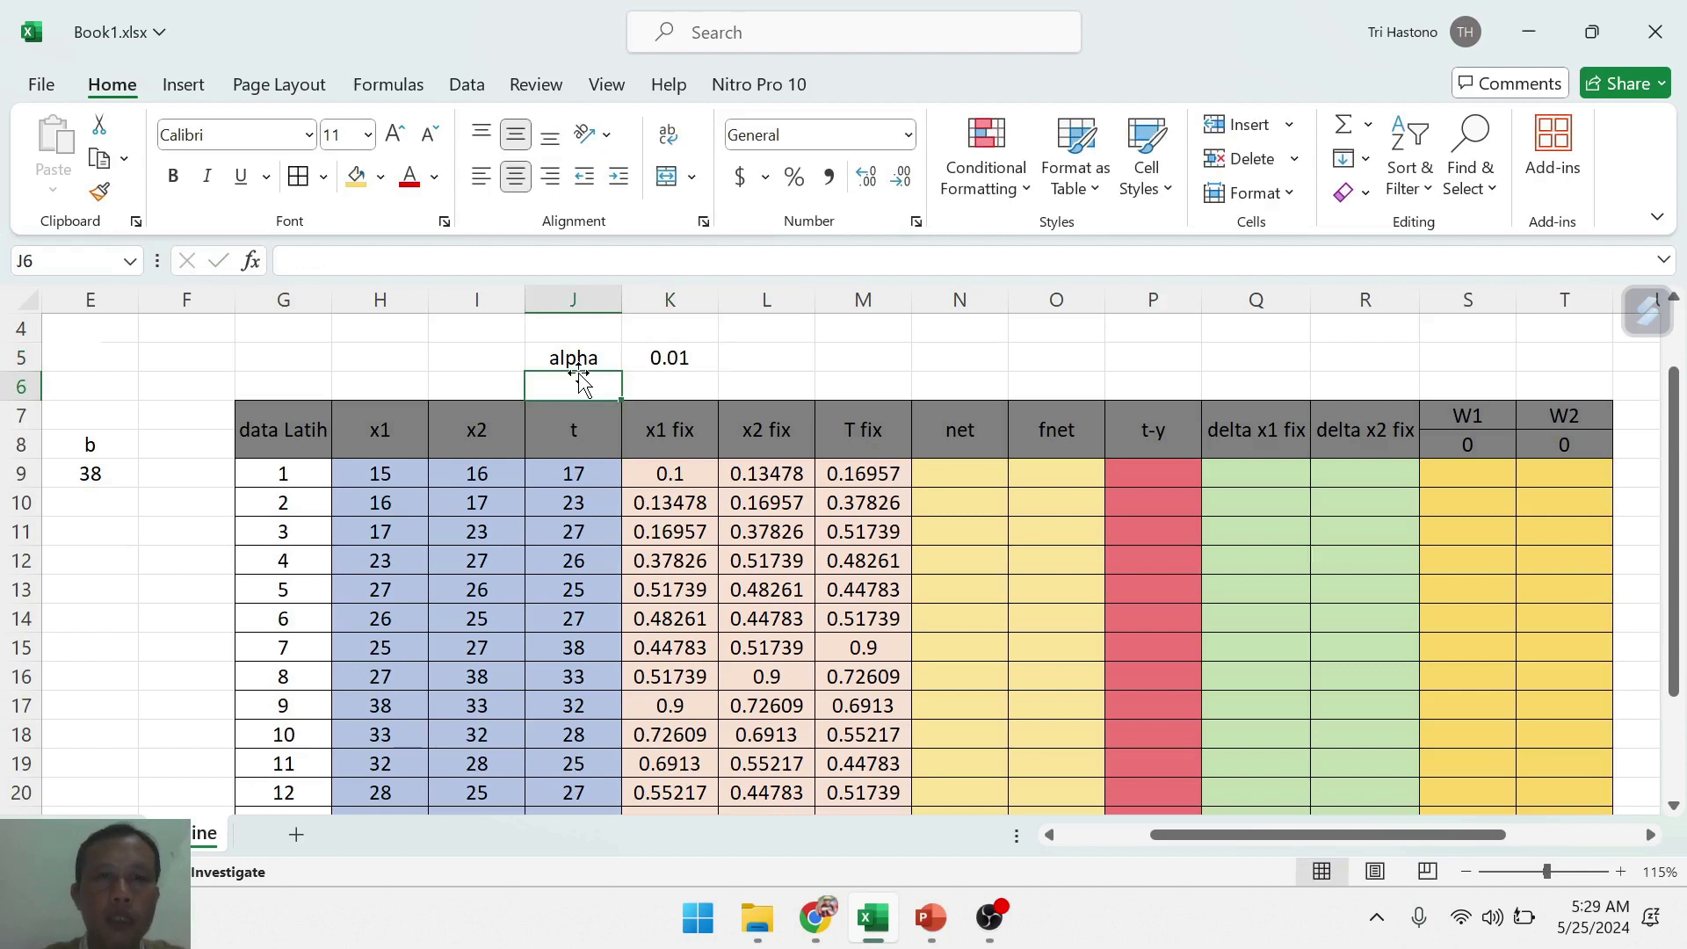
text(toler)
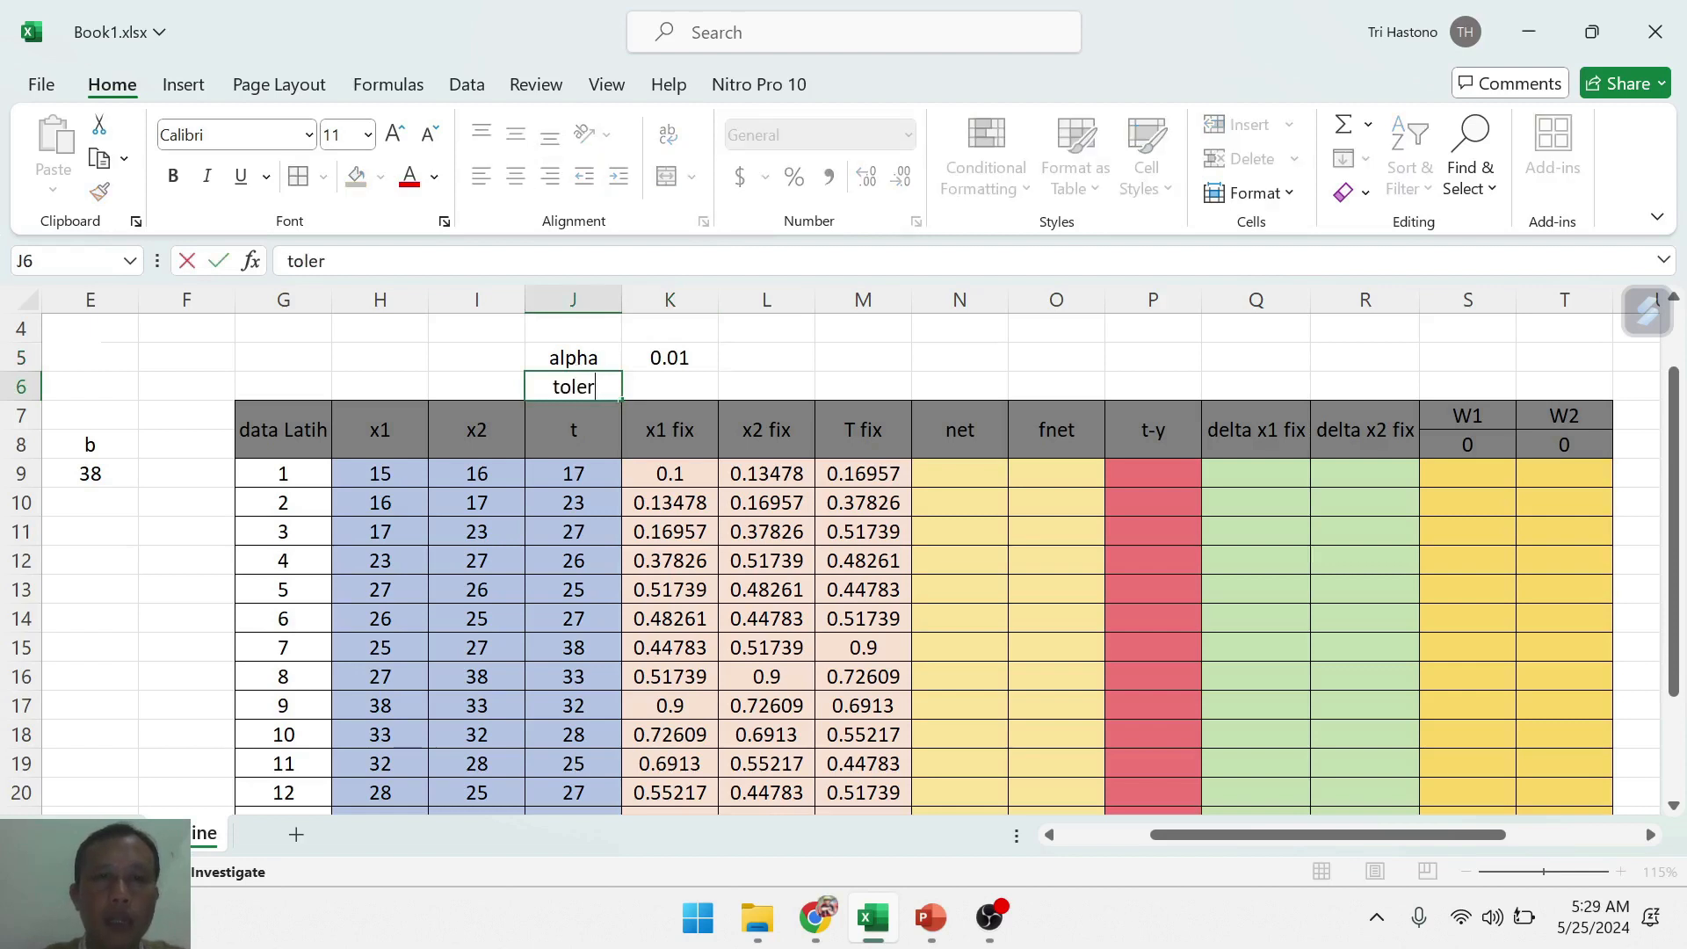
text(ansi)
key(Tab)
text(0.0001)
key(Return)
key(Left)
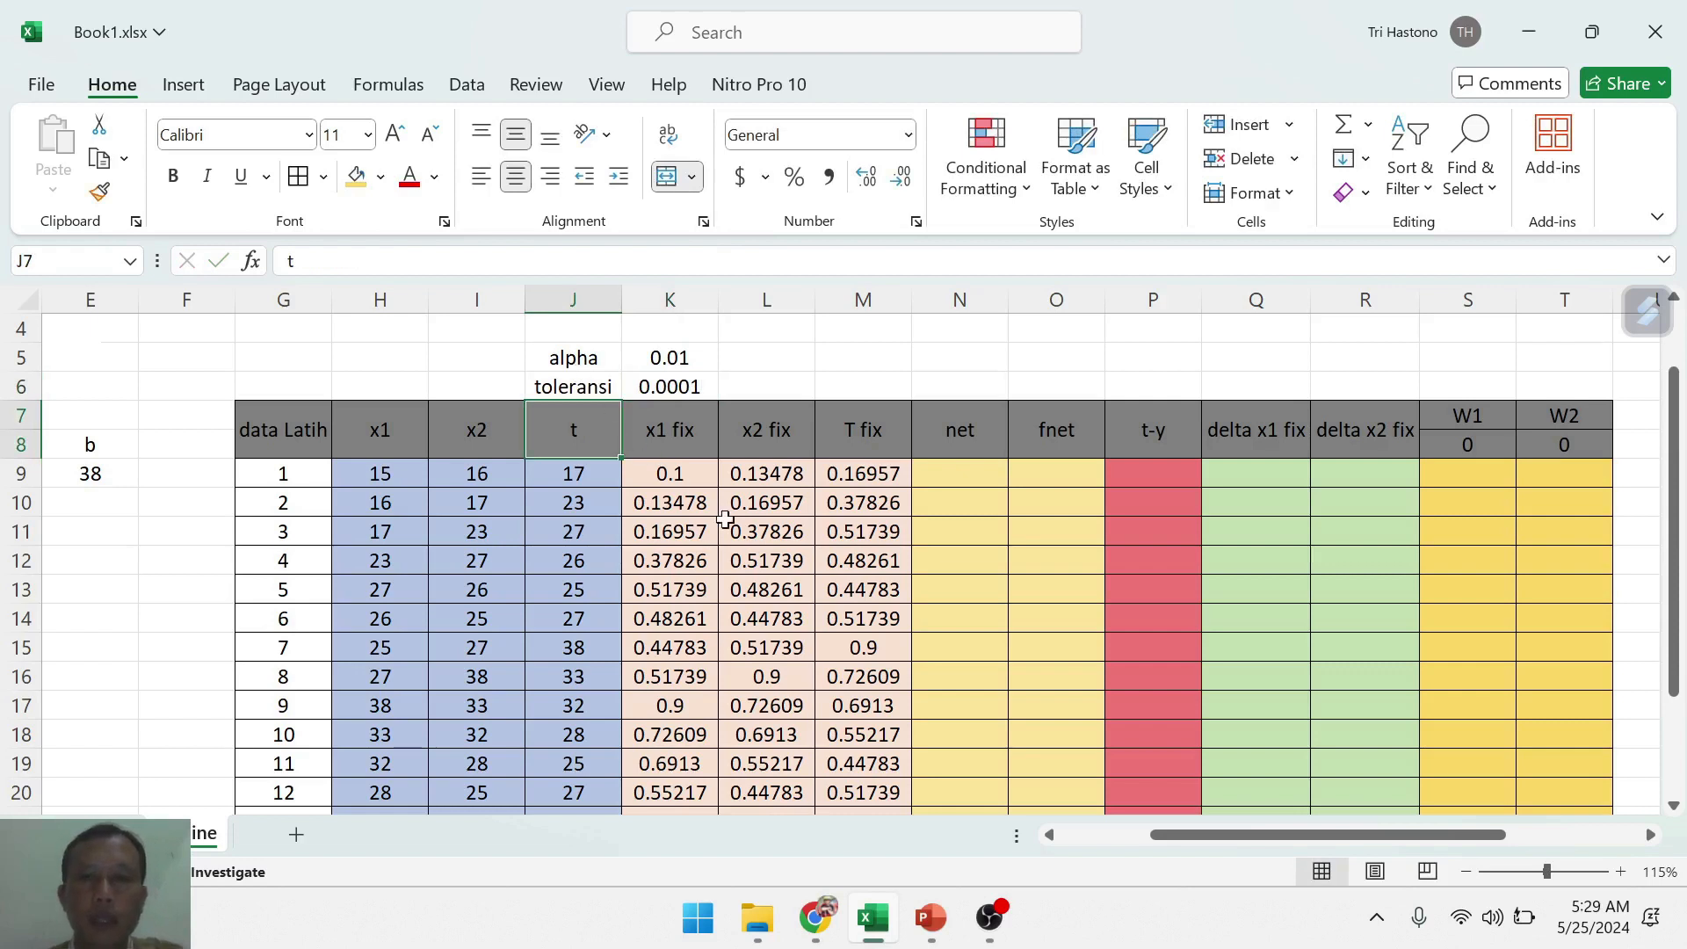
- Enter the net formula =(K9*S8)+(L9*T8) in N9, multiplying each fixed input by its initial weight and adding the products
click(1168, 591)
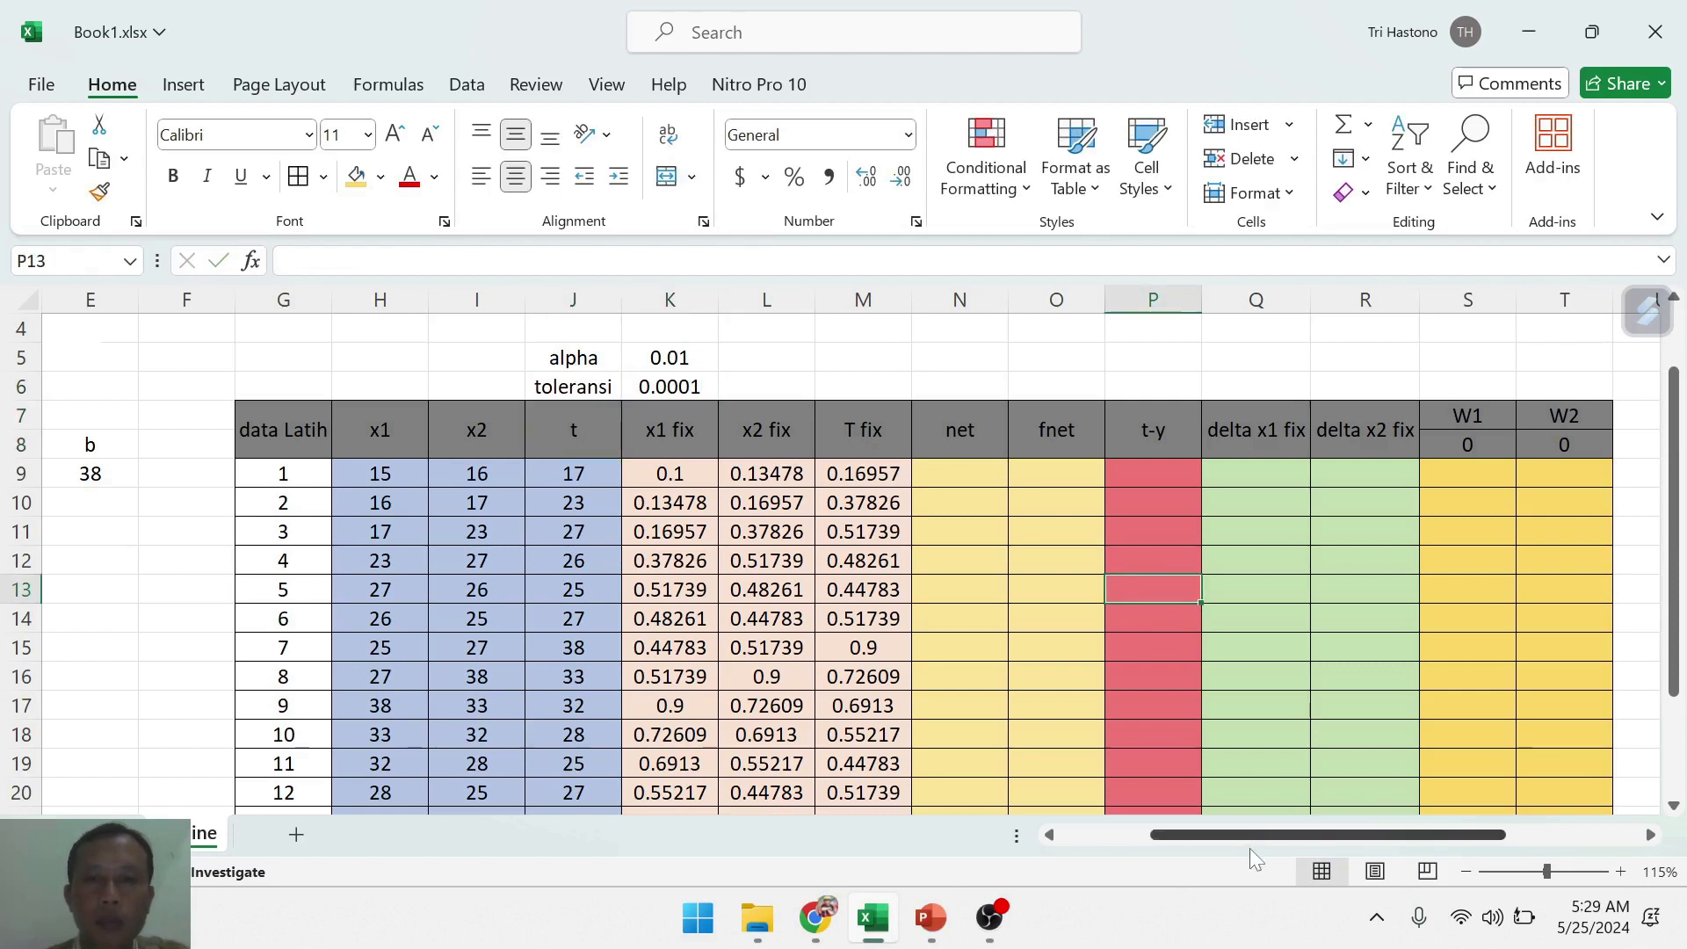
drag(1248, 845, 1214, 844)
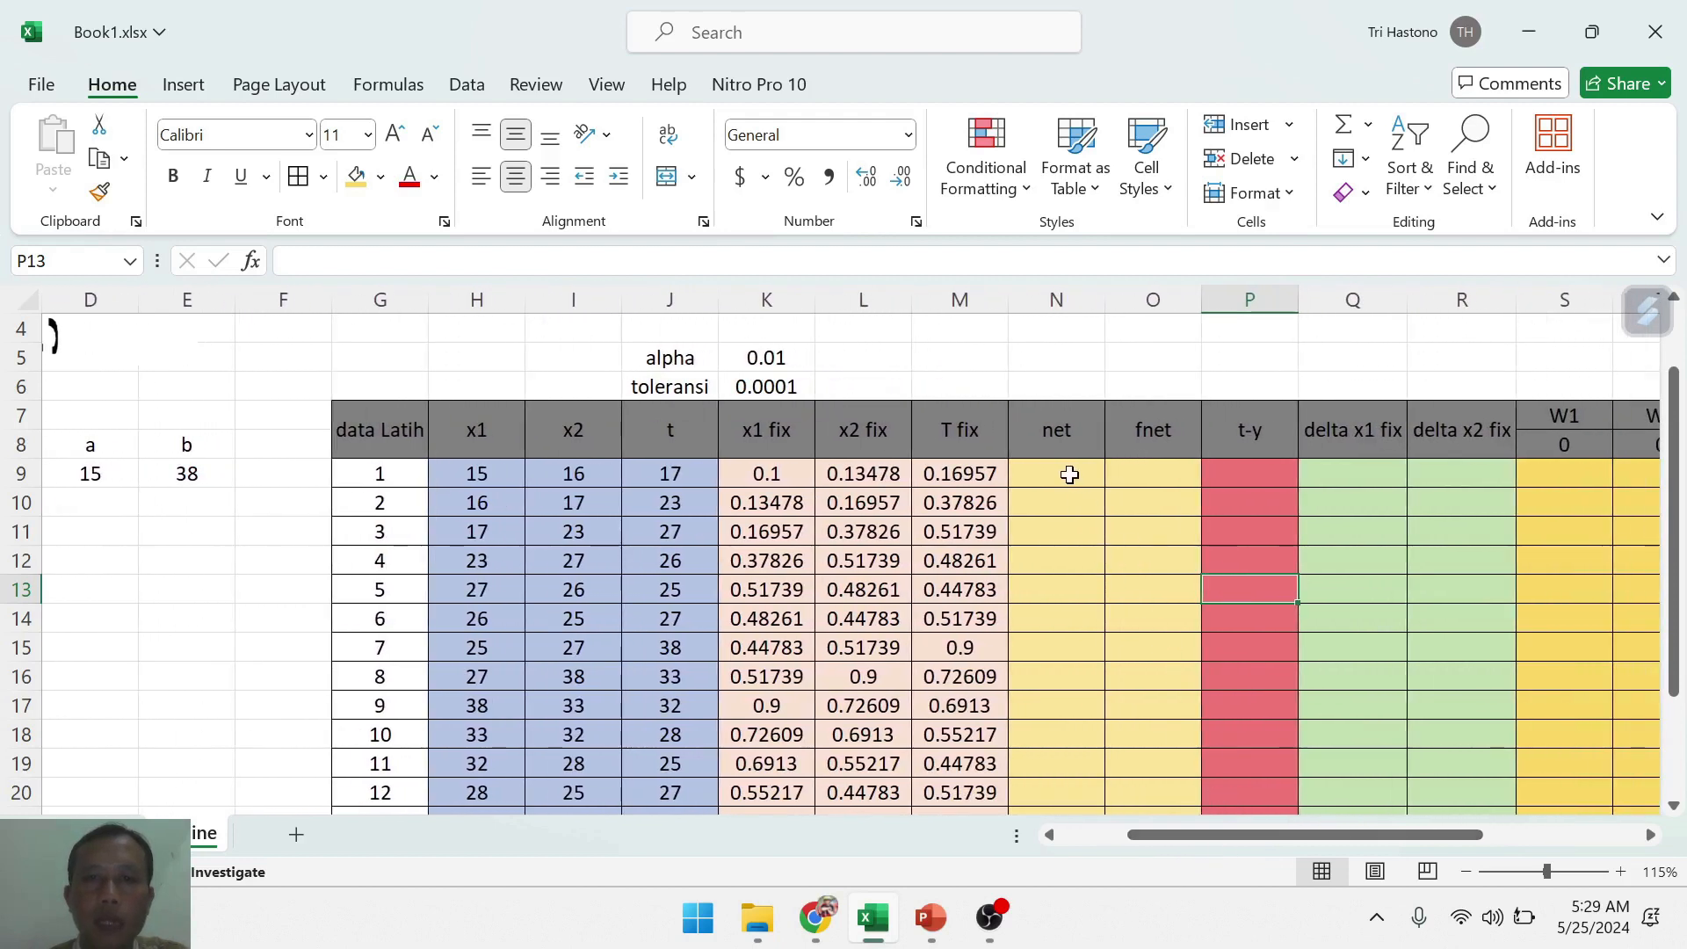
click(1070, 474)
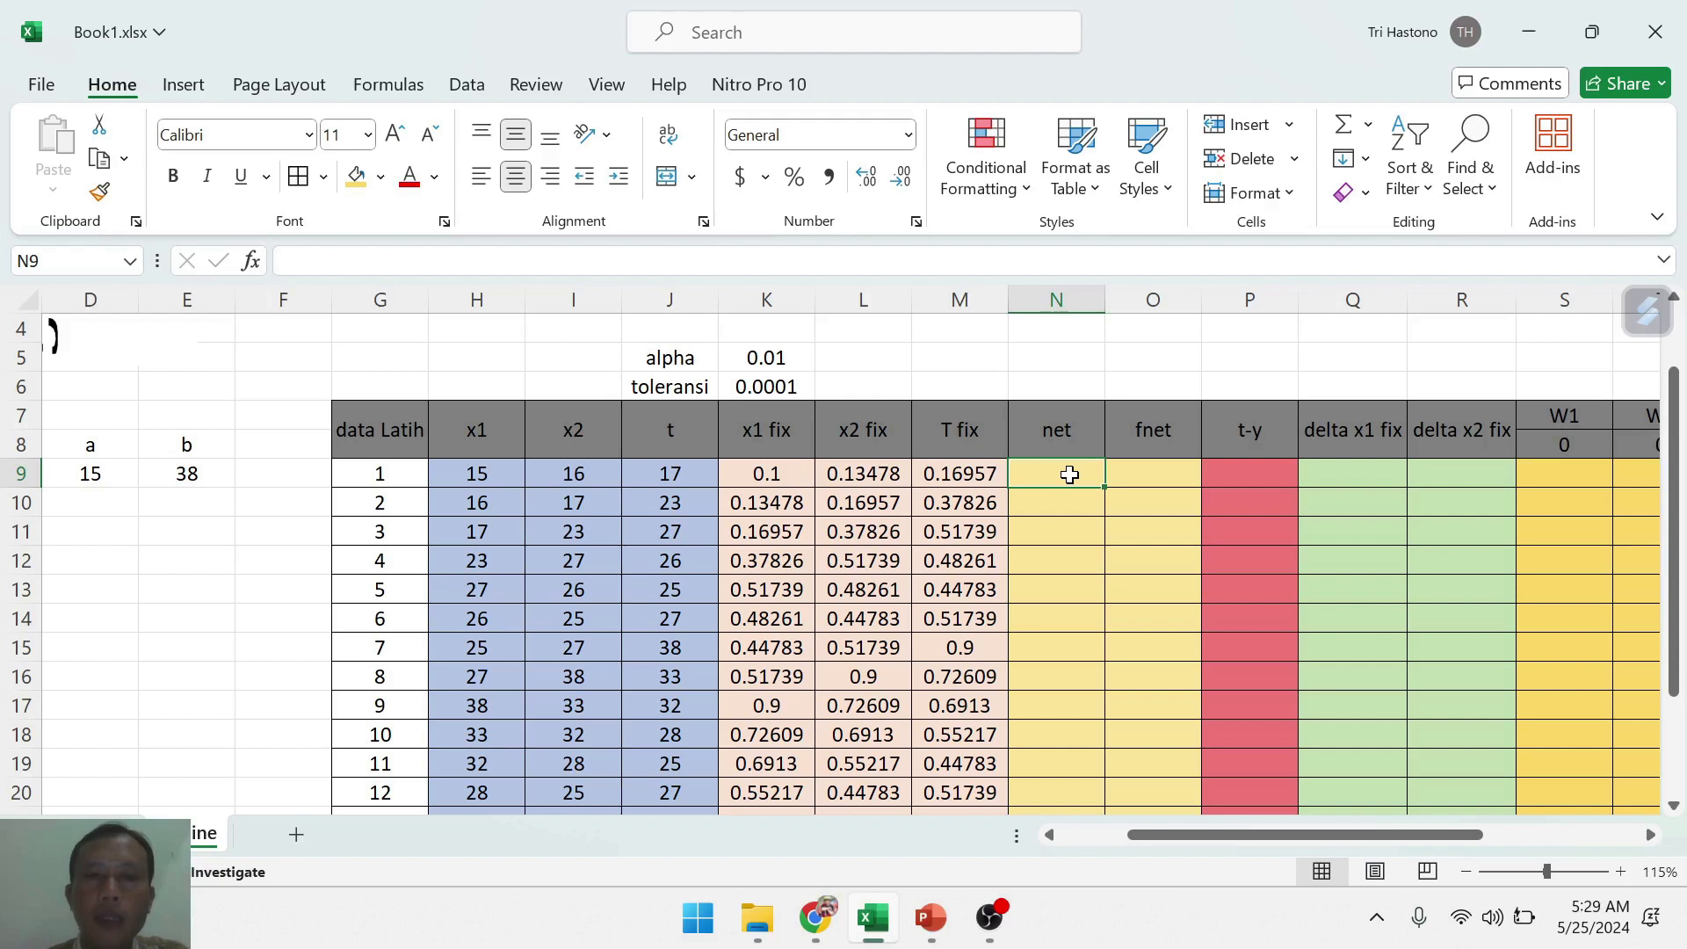
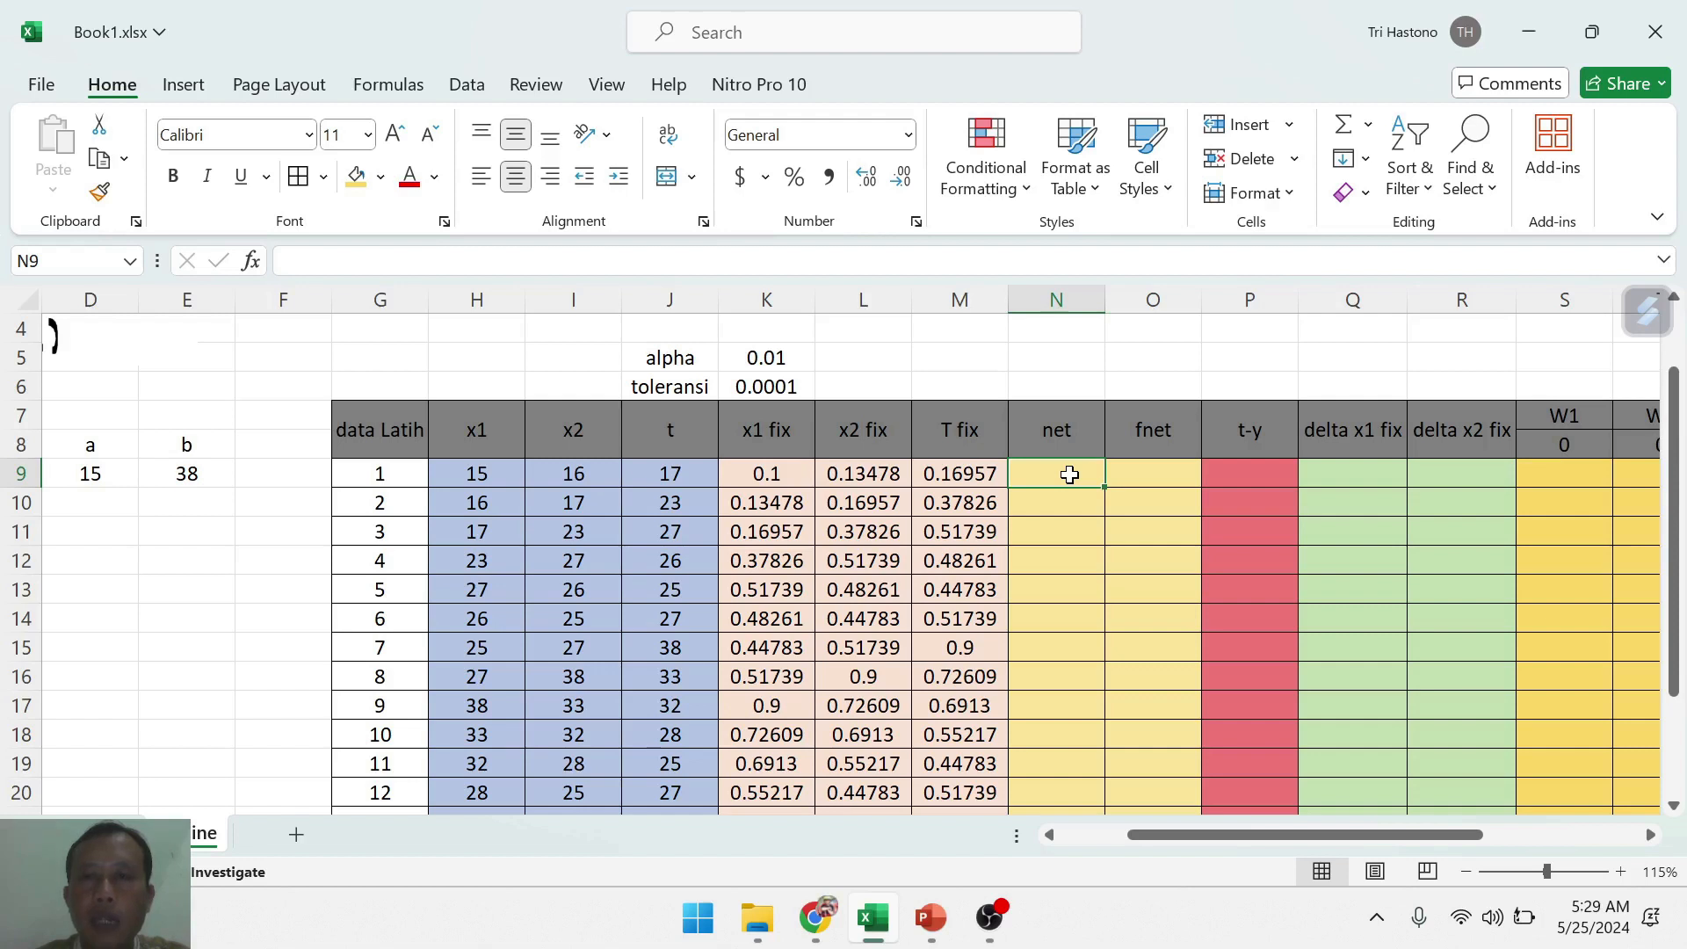
text(=)
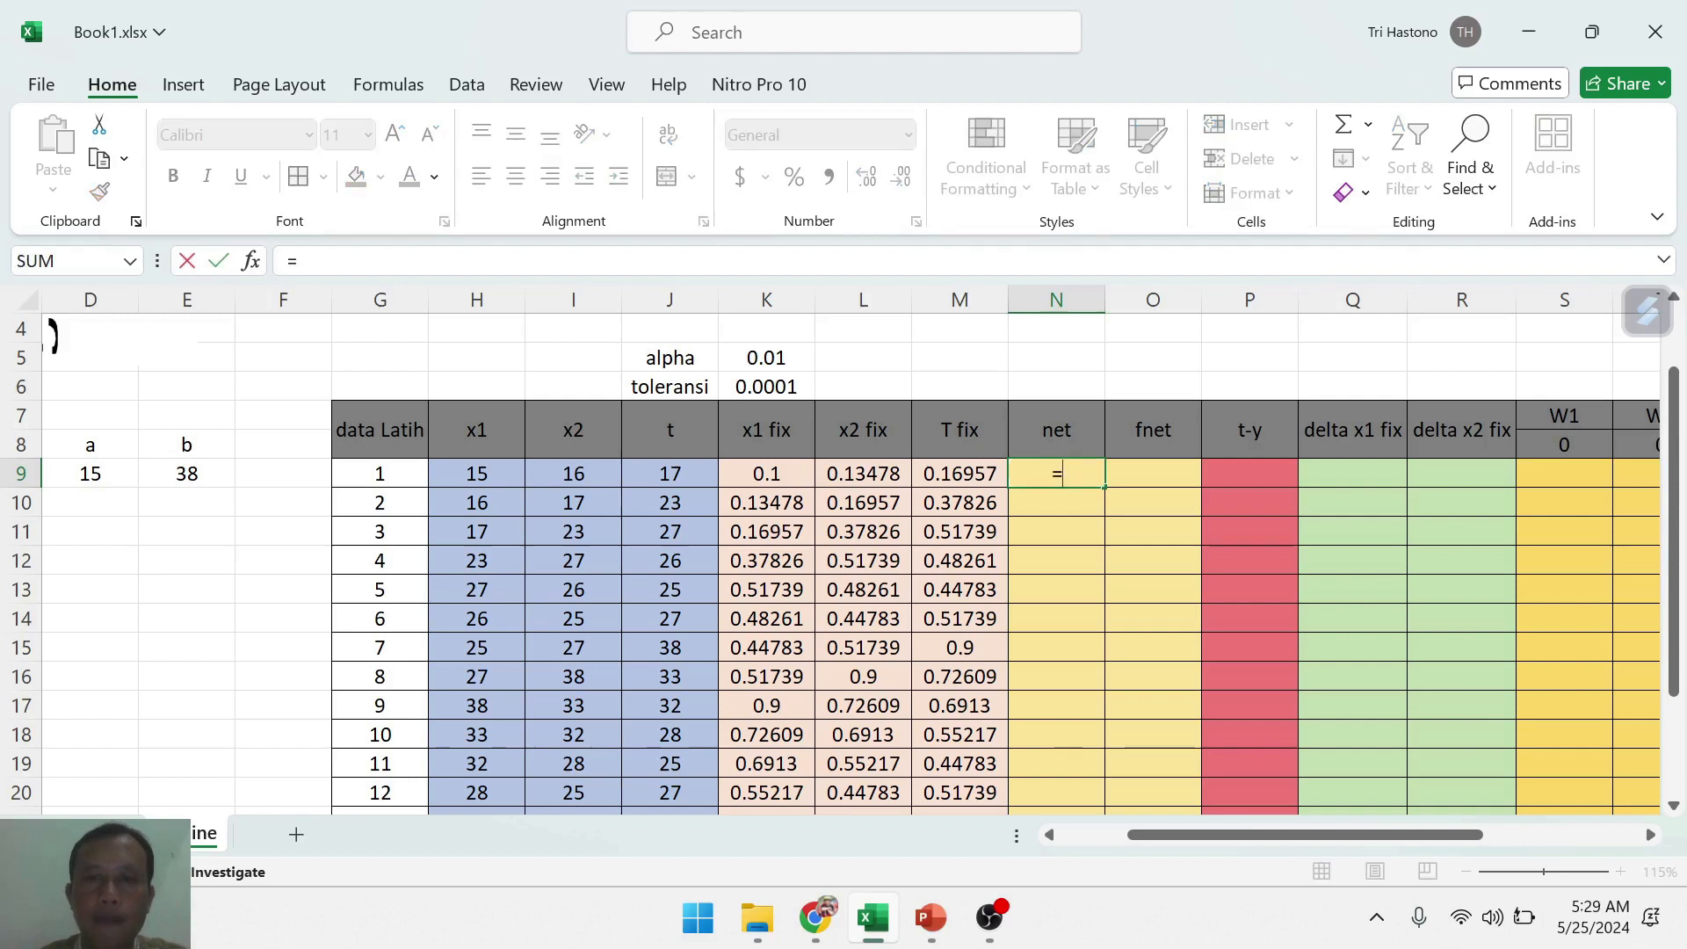
text(()
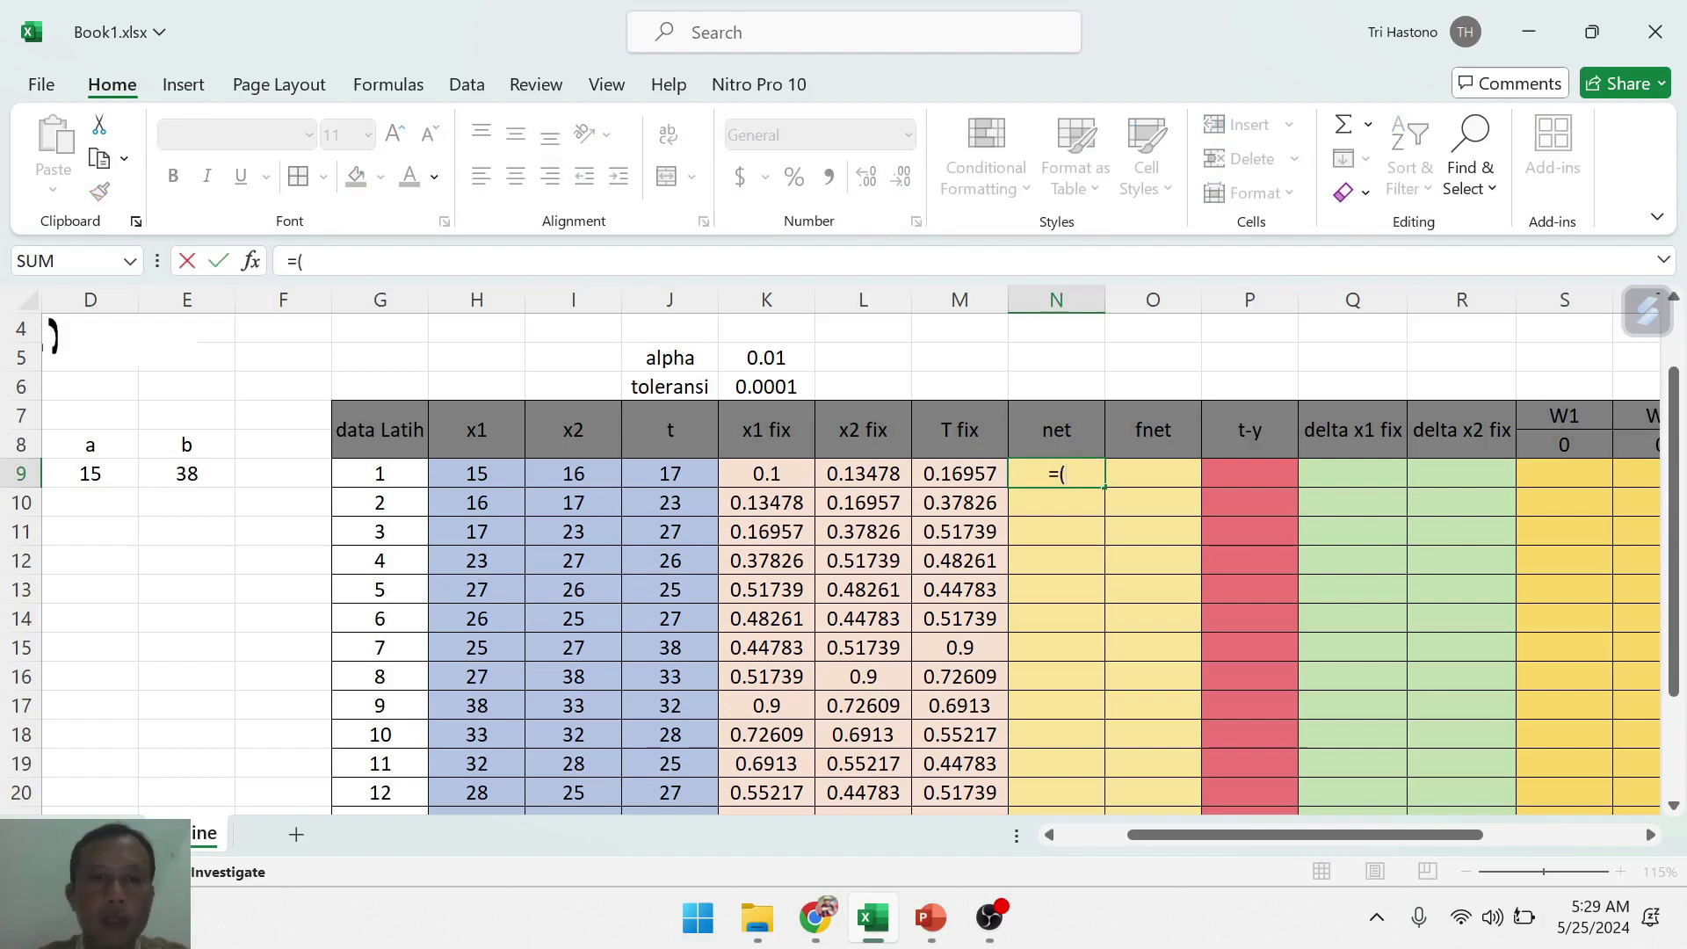
key(Left)
key(Left)
key(Left)
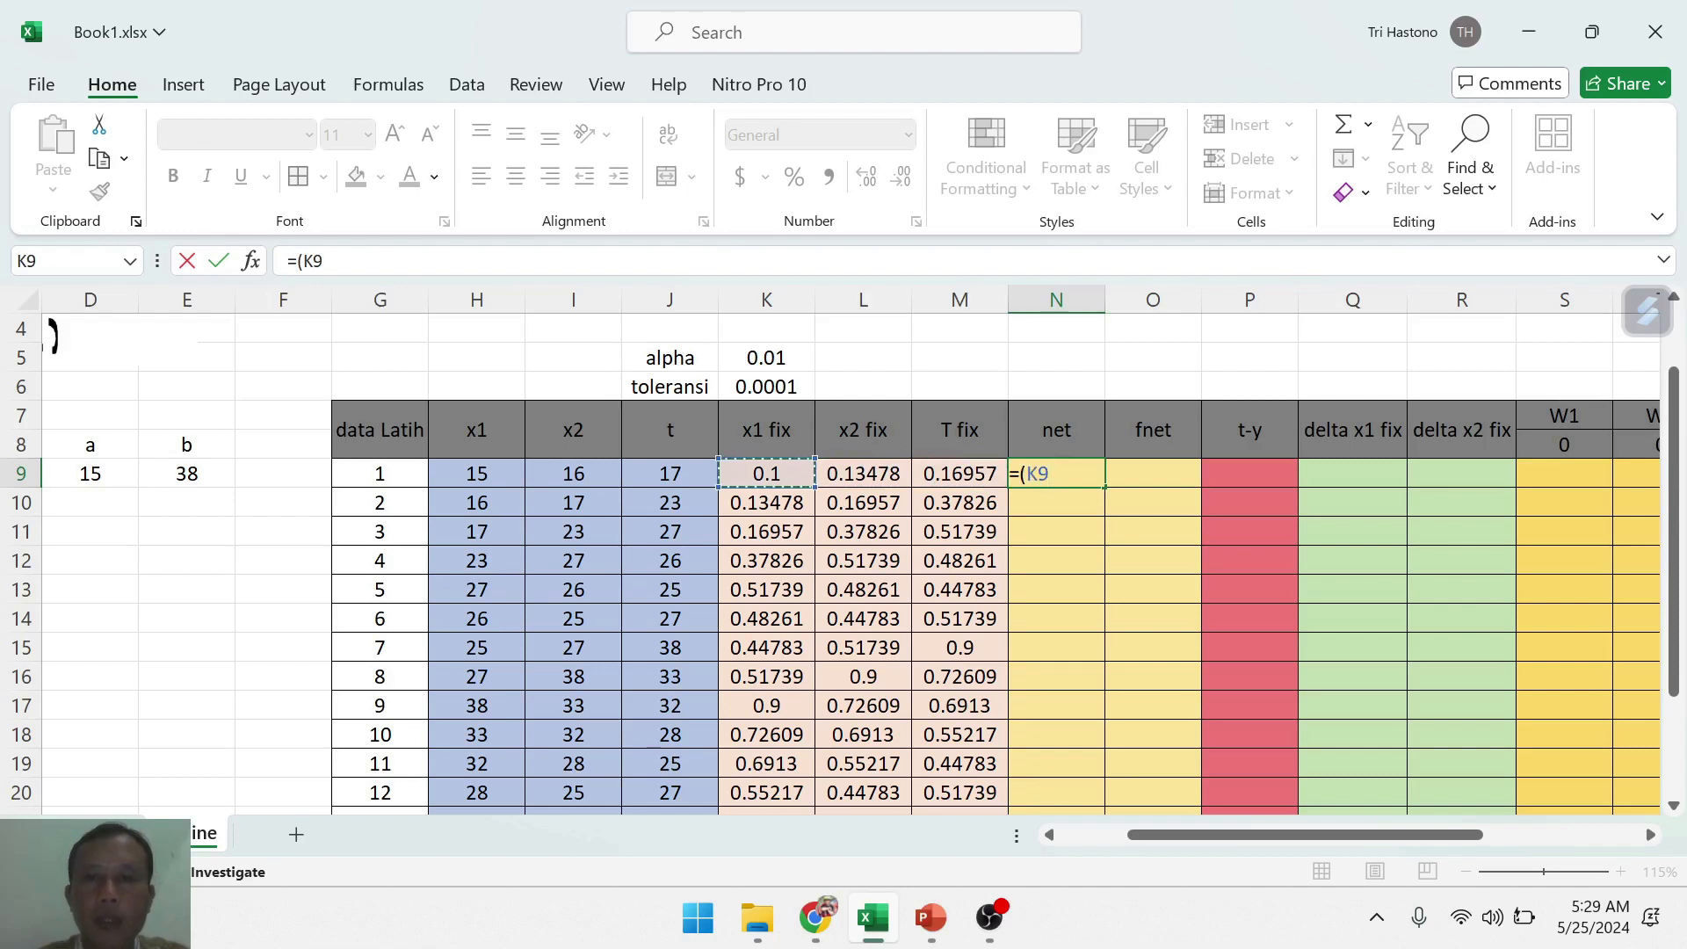
text(*)
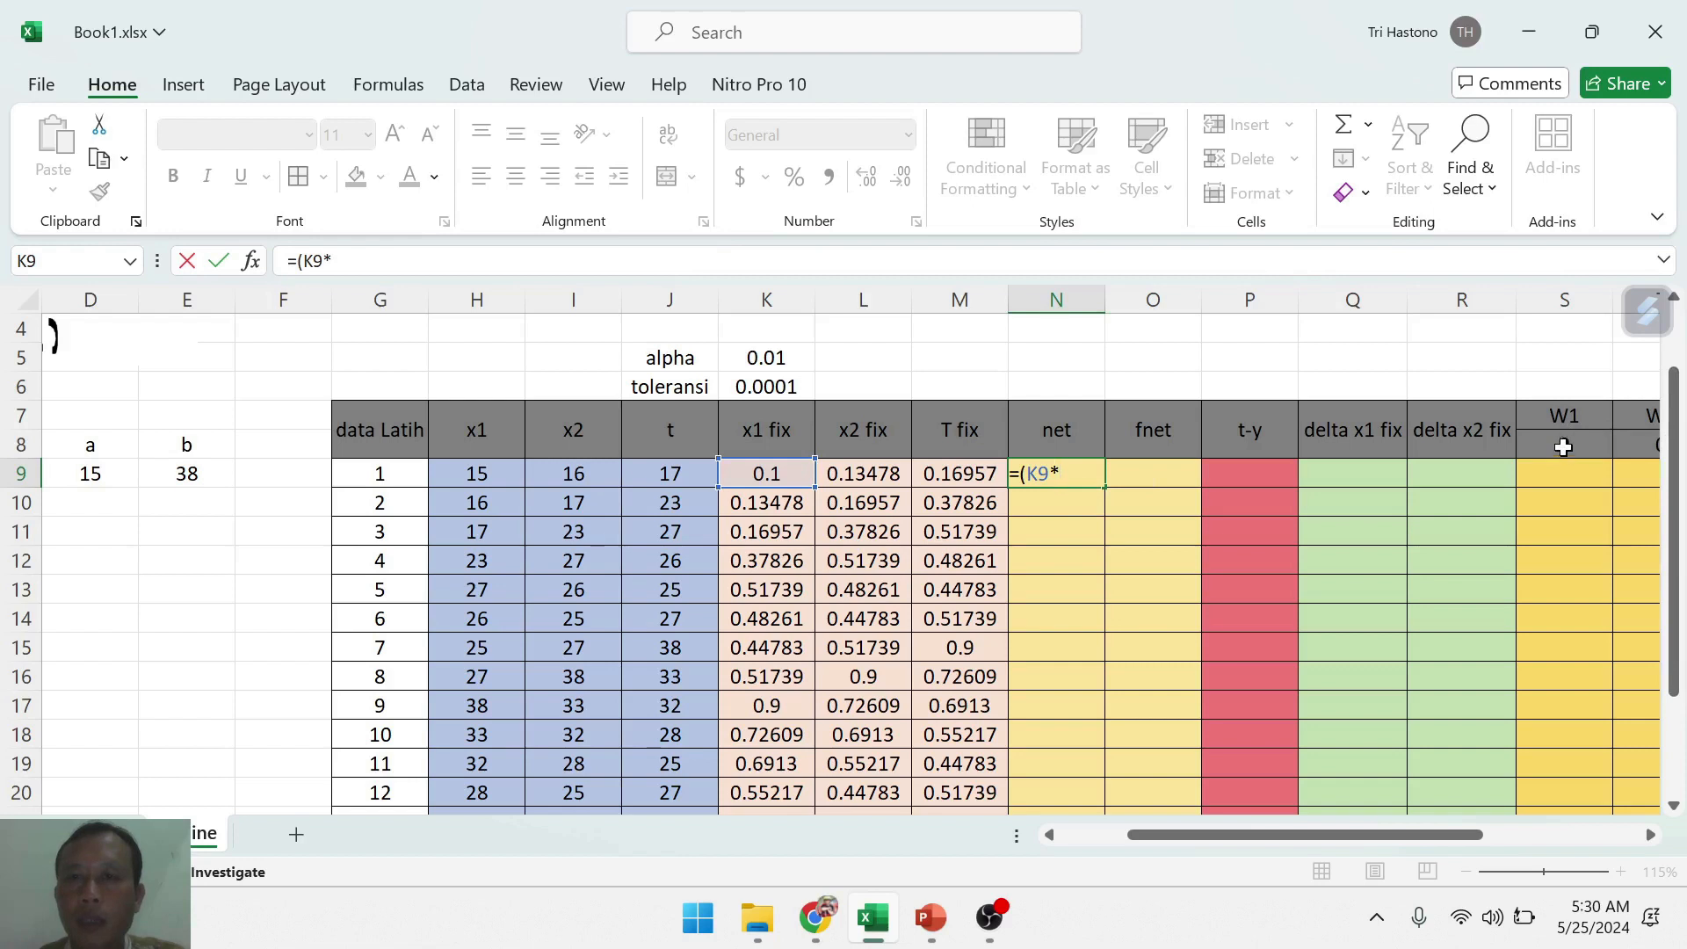
click(1564, 447)
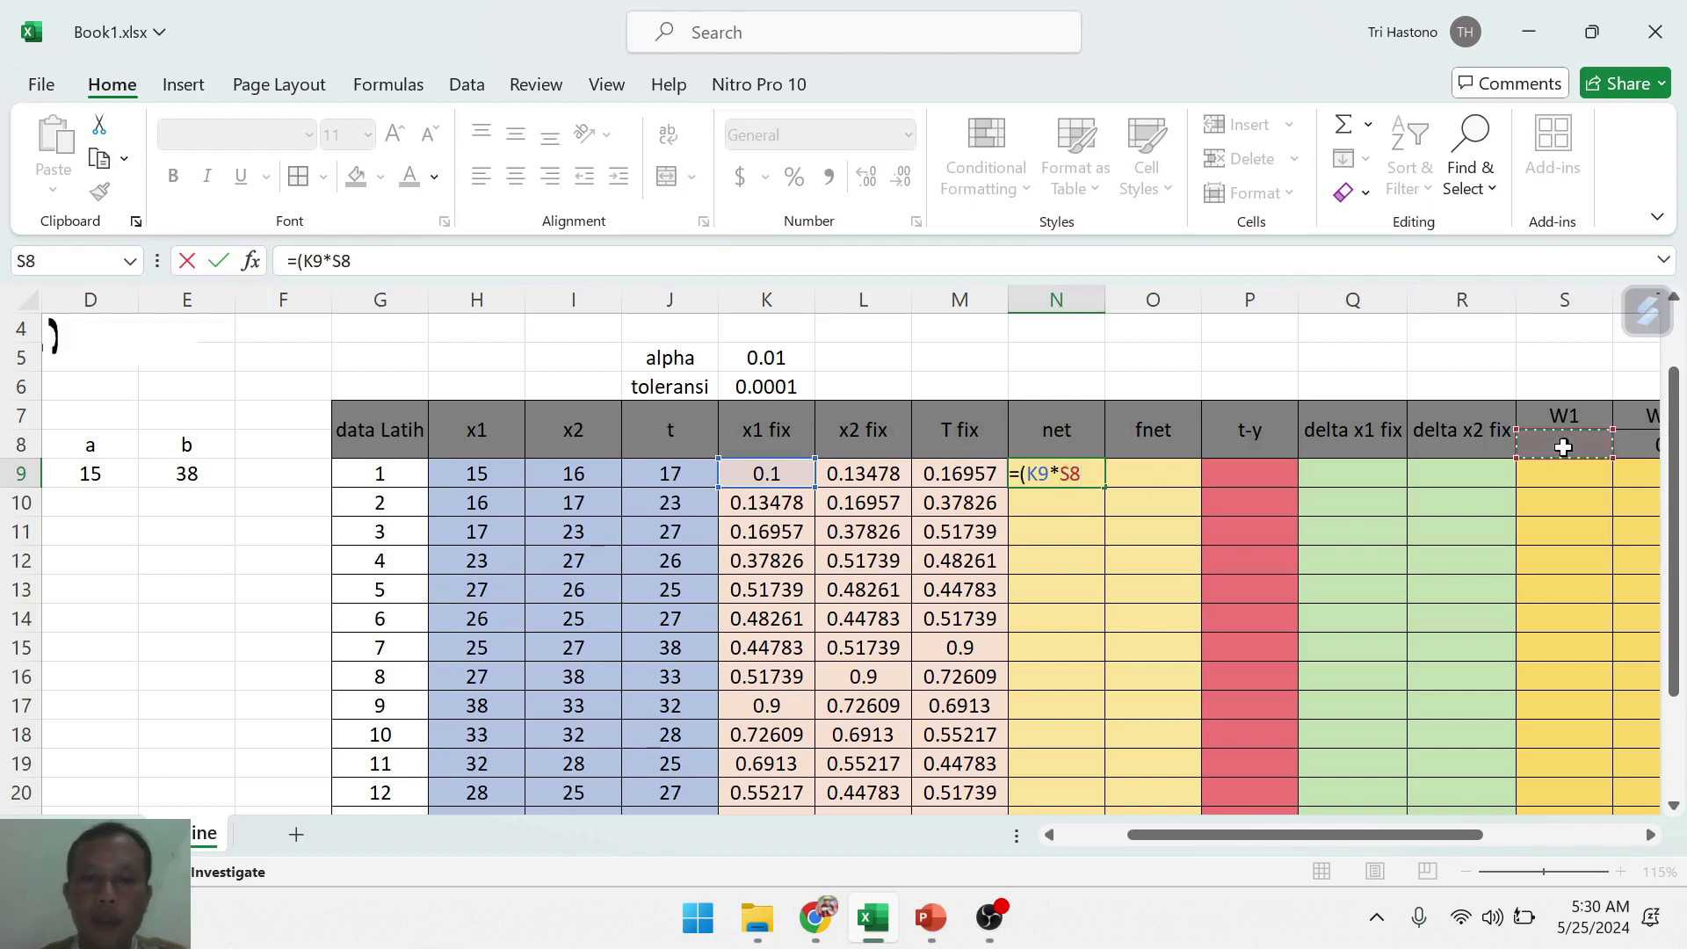
text()+)
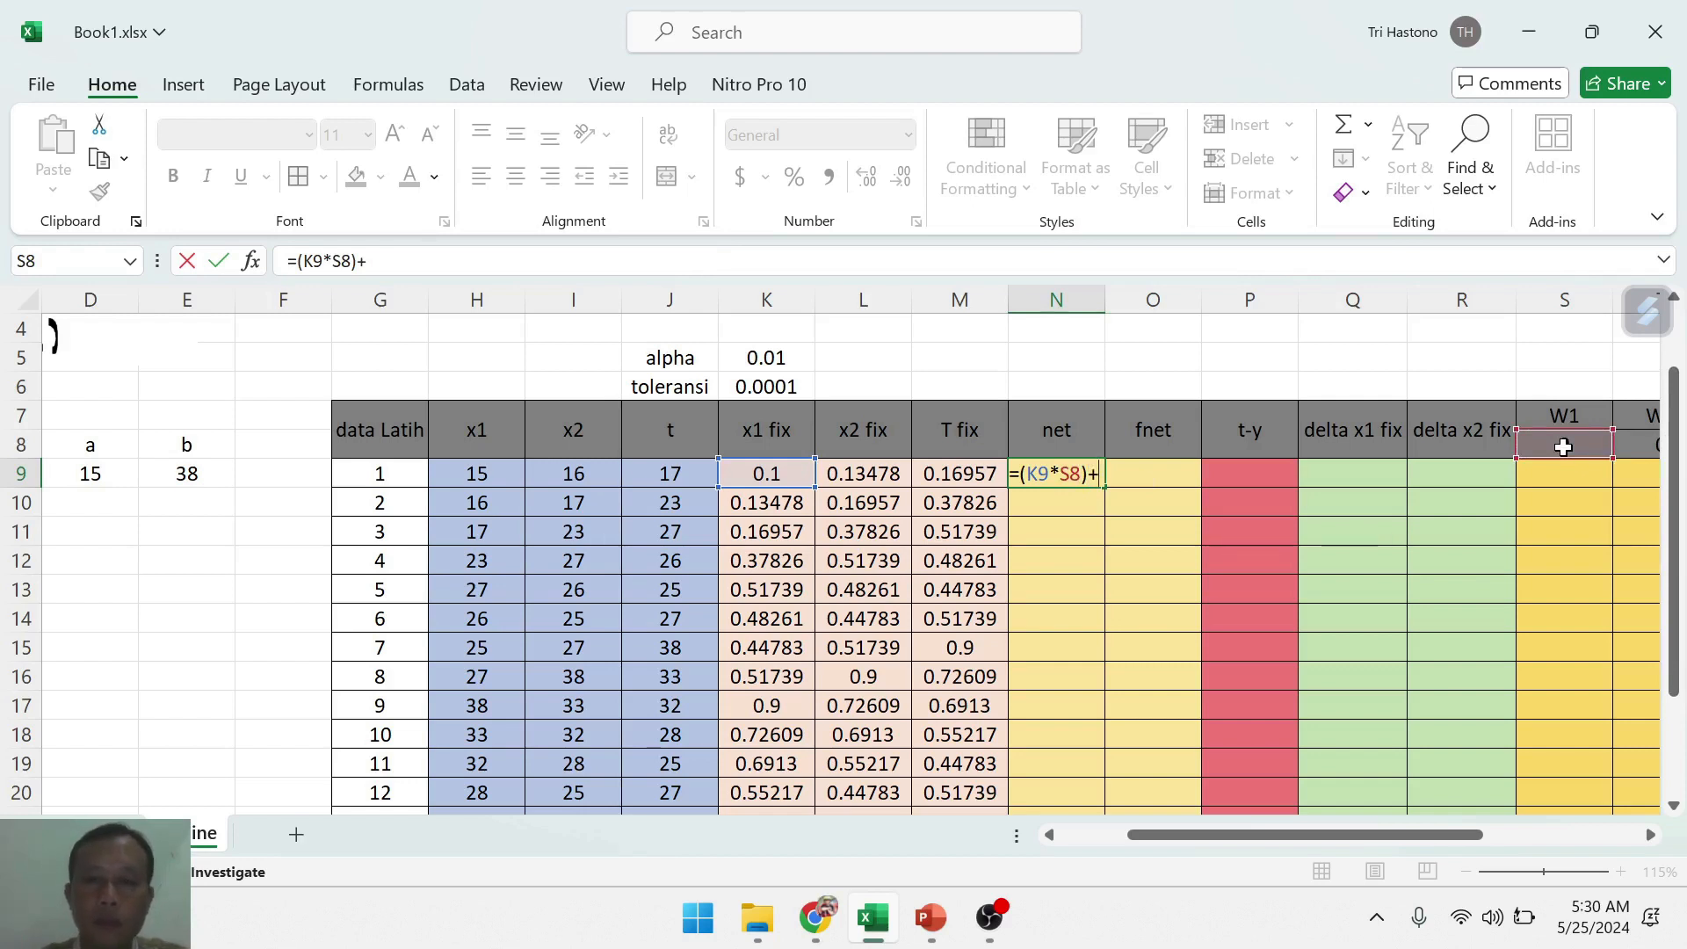
text(()
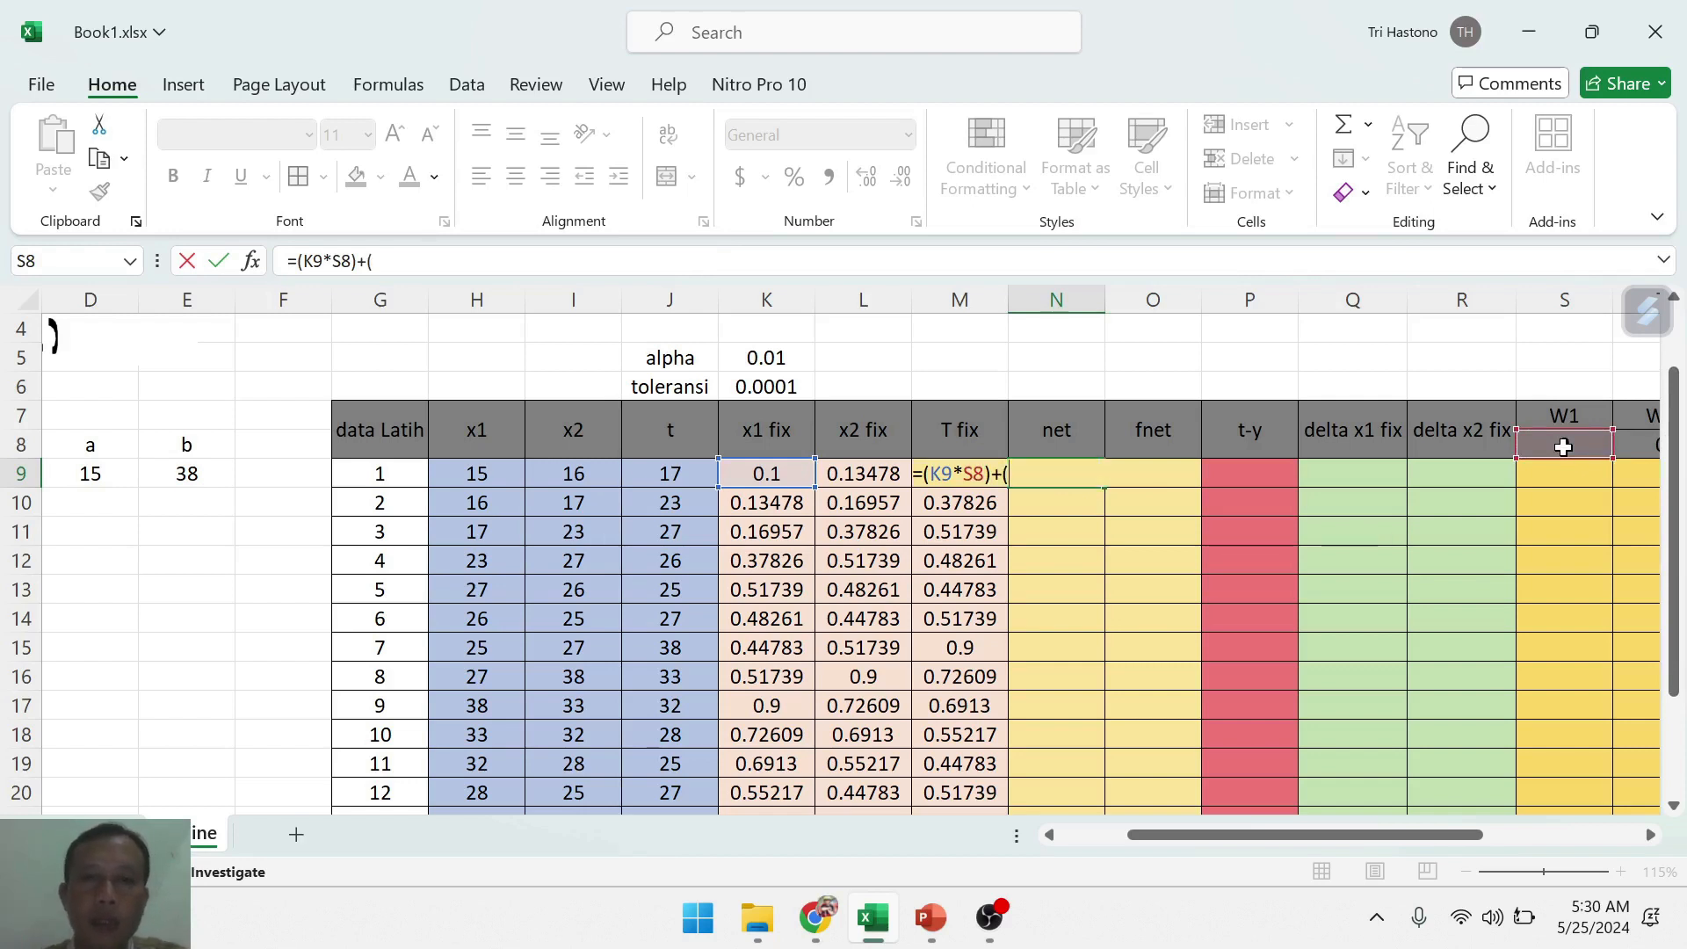
click(864, 470)
text(*)
click(1640, 444)
text())
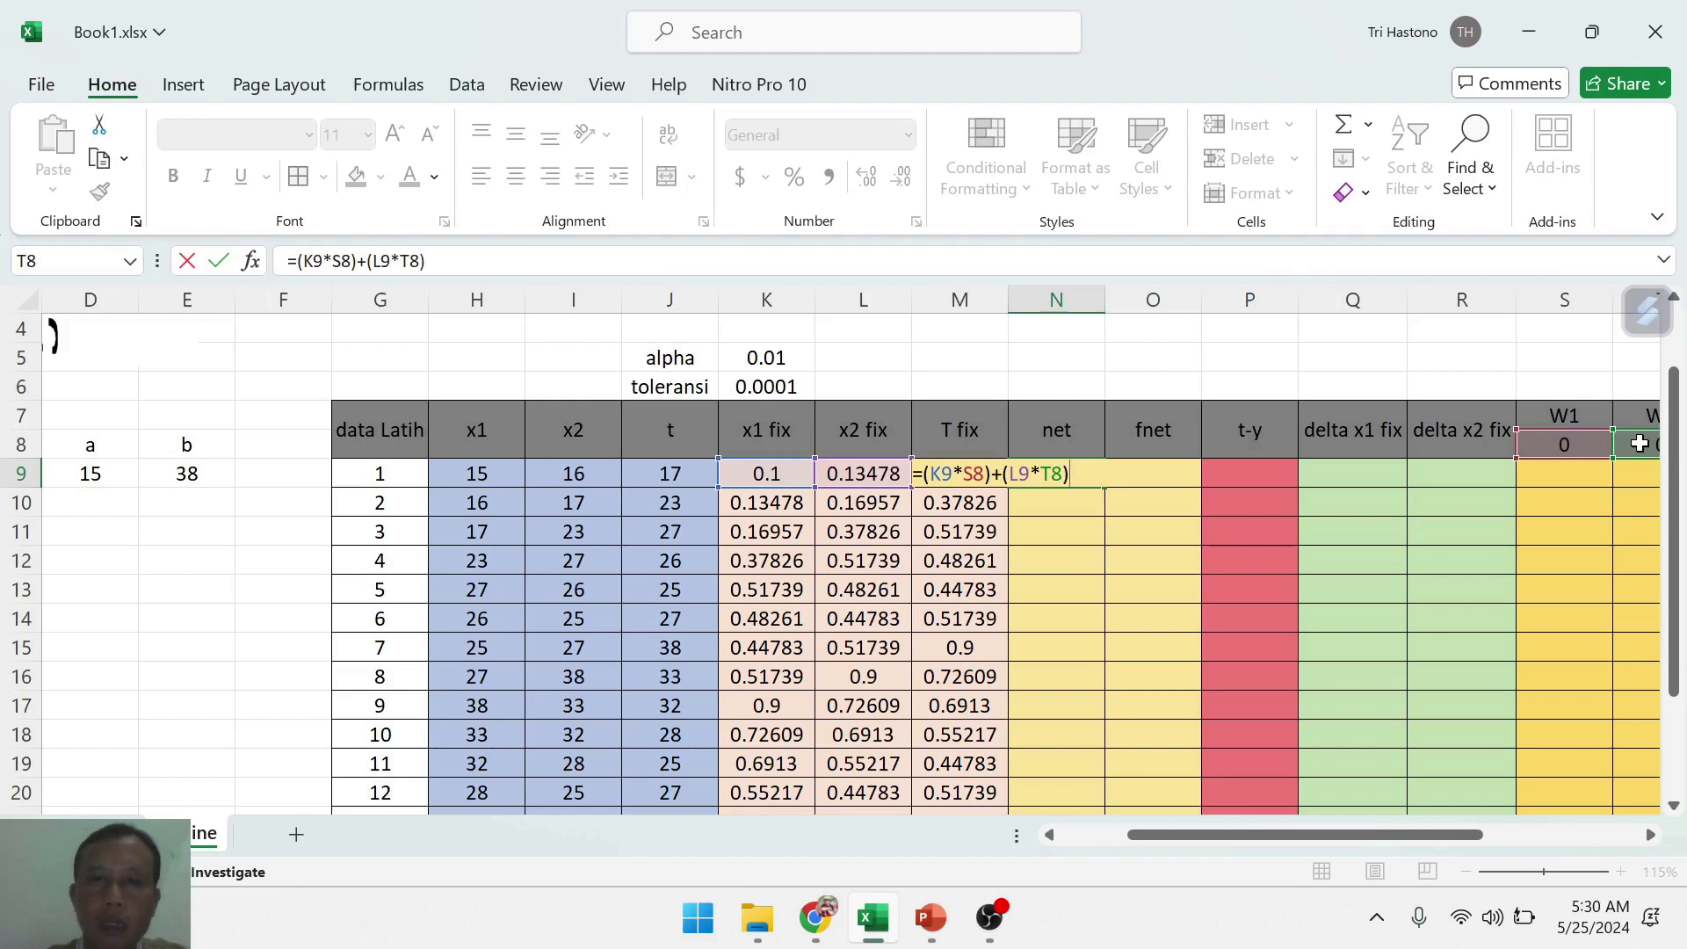
key(Return)
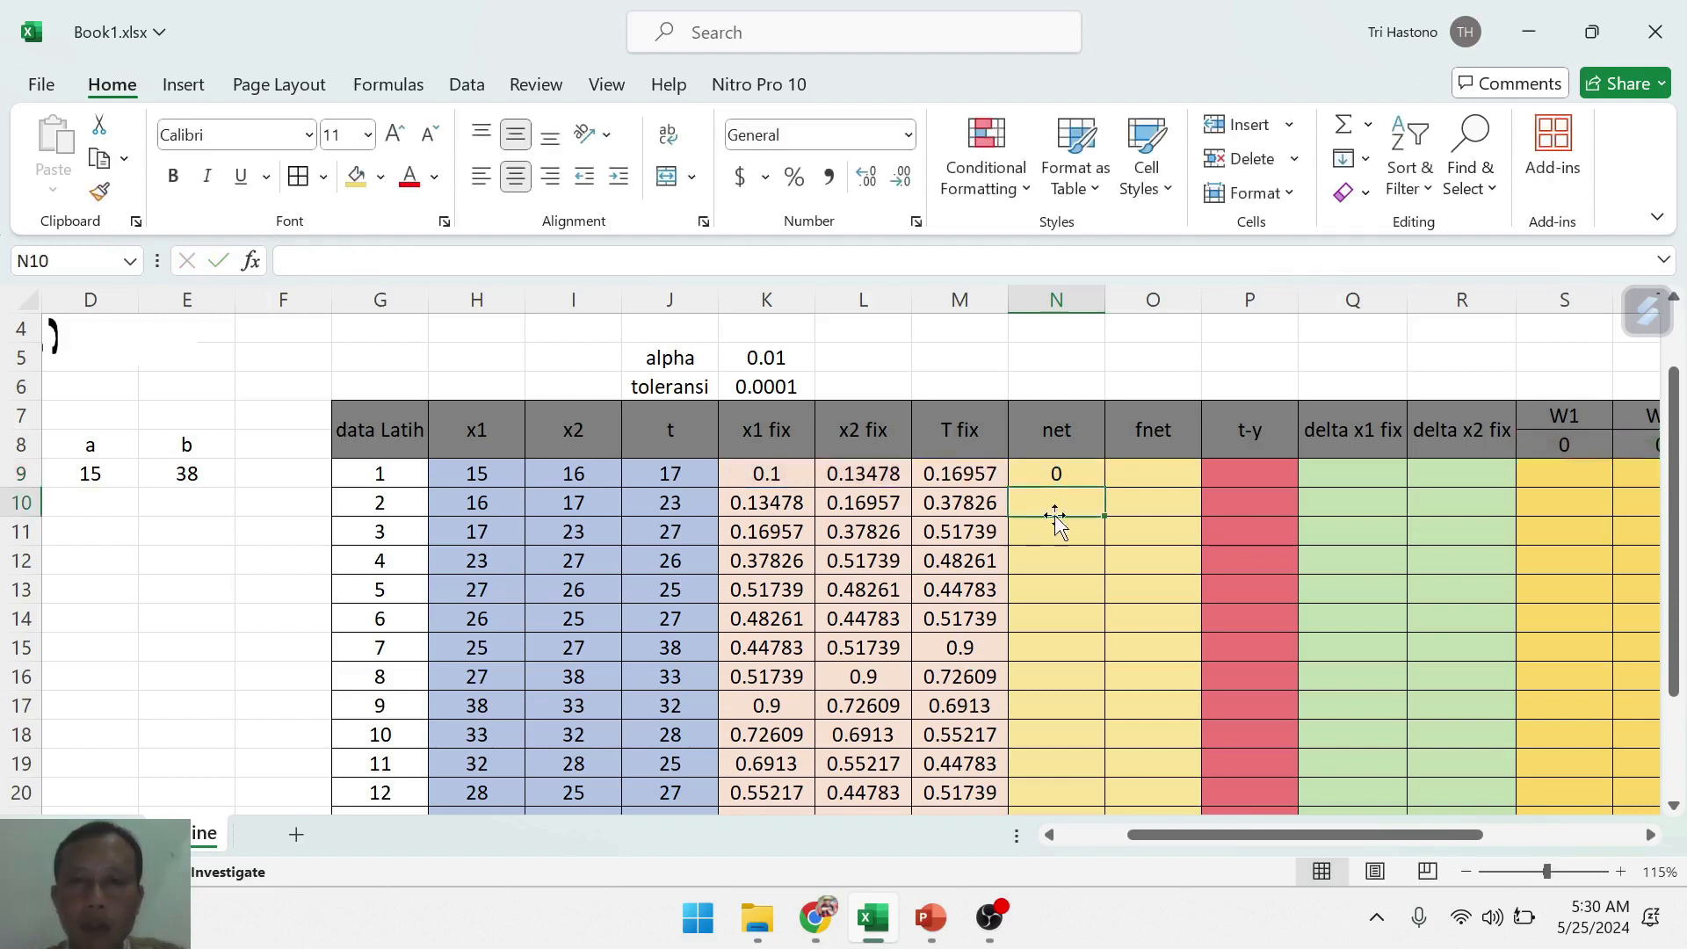
click(1063, 473)
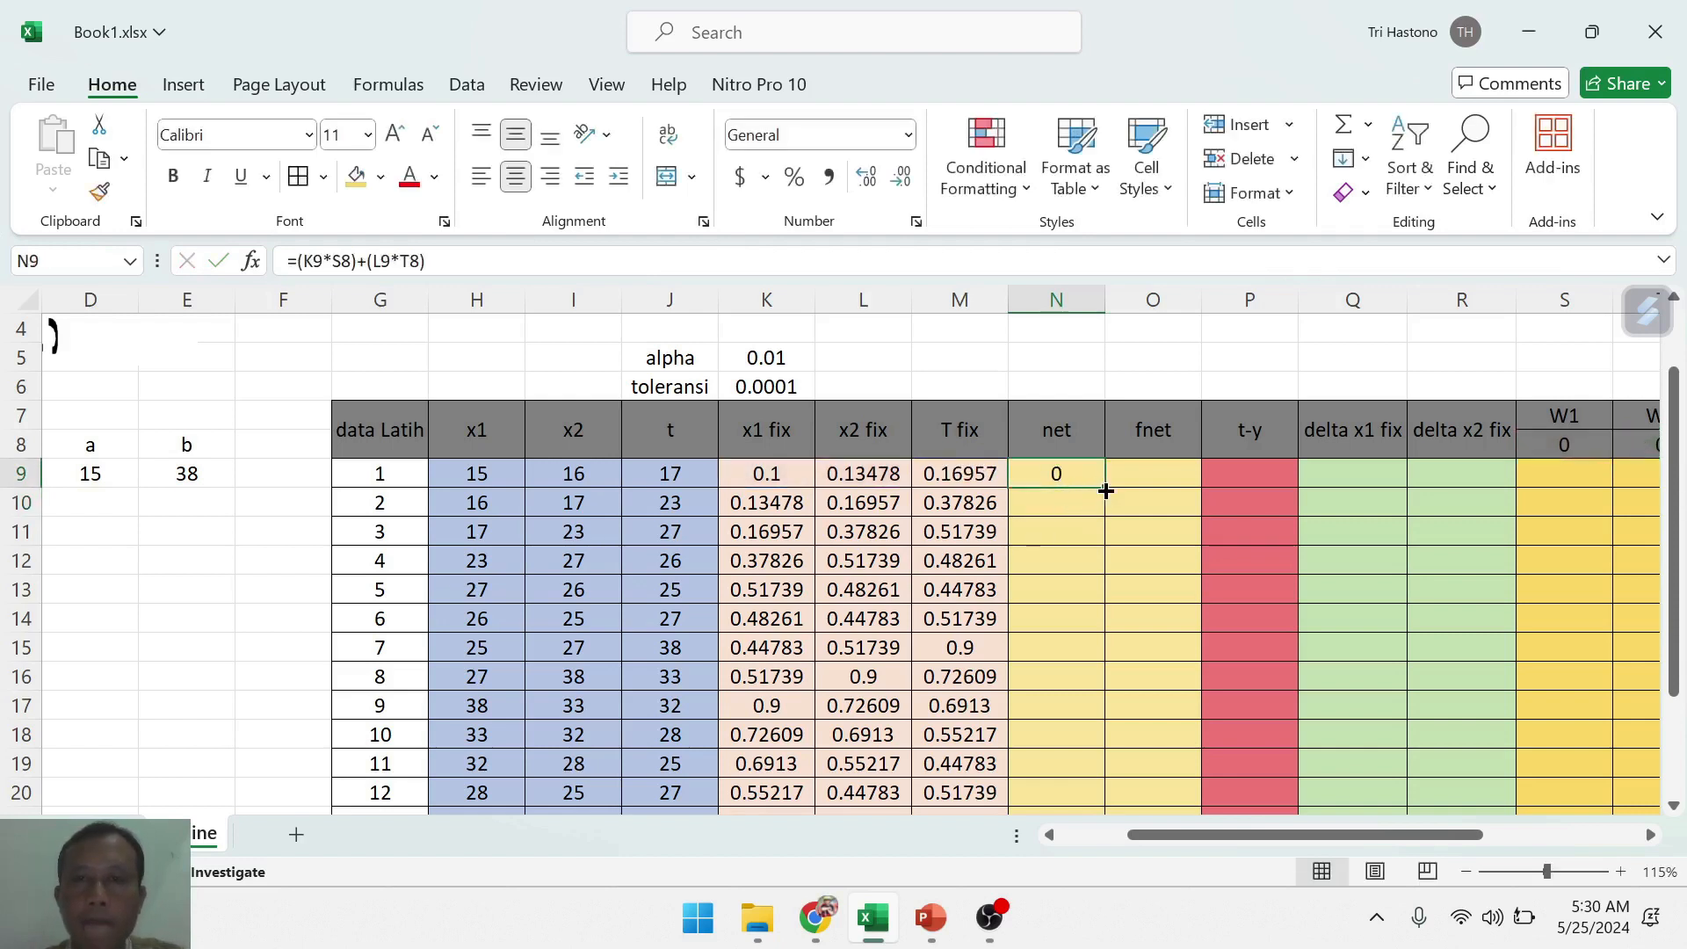
- Enter the fnet formula =N9 in O9 for the first training row
click(1161, 470)
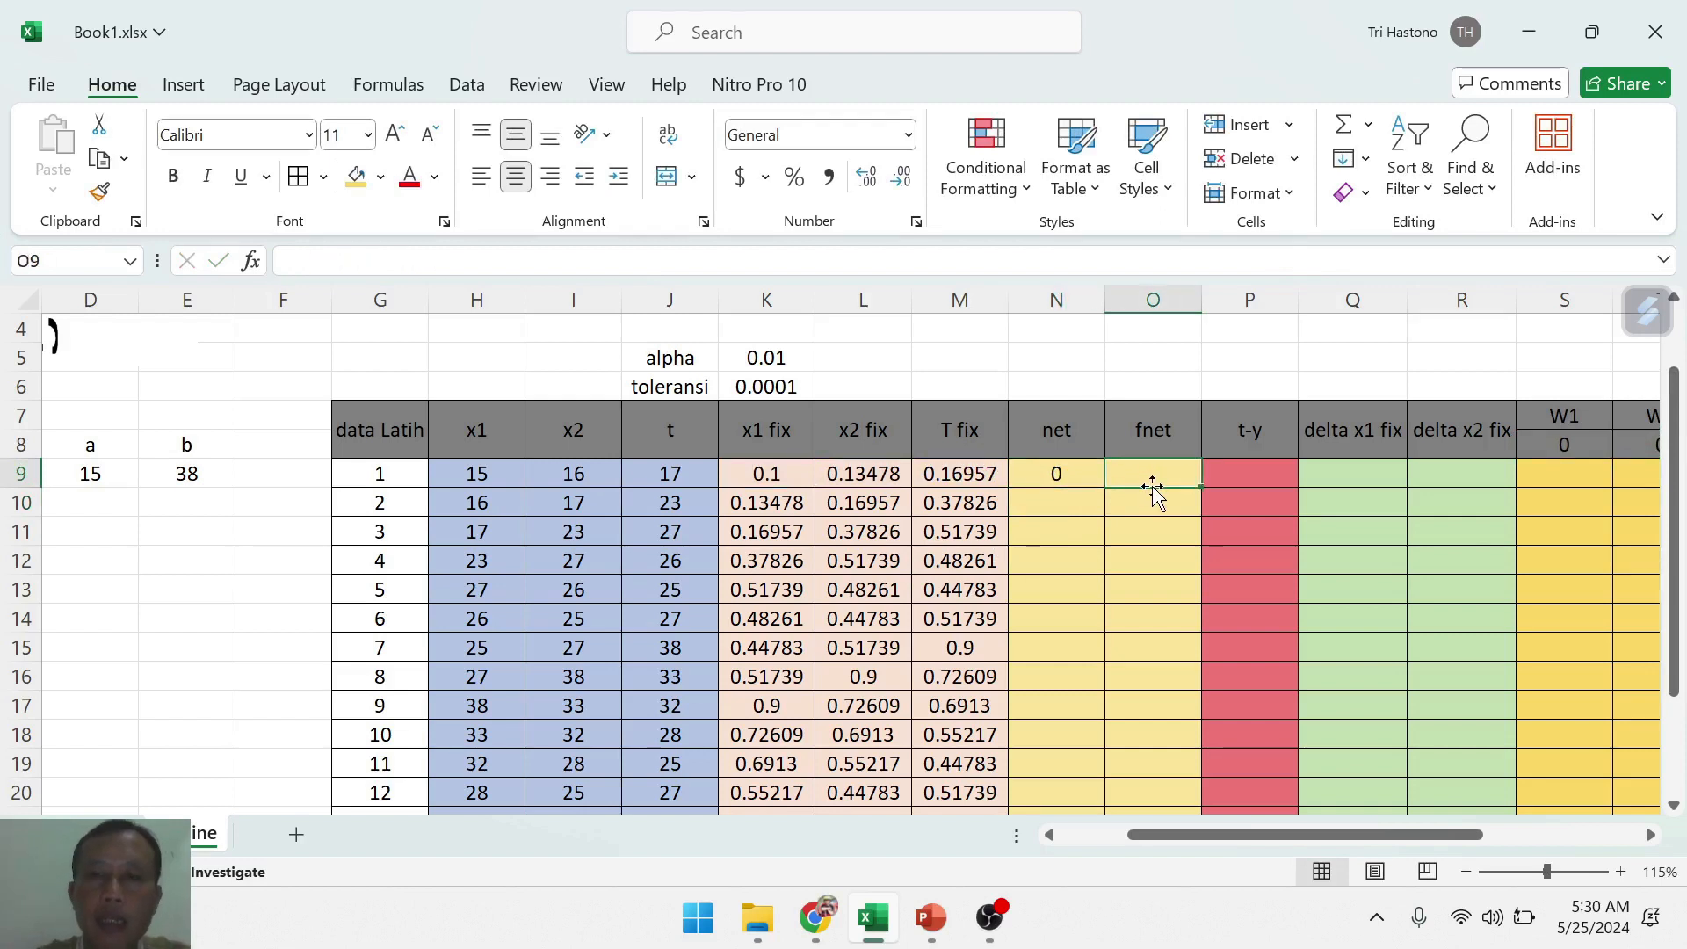
text(=)
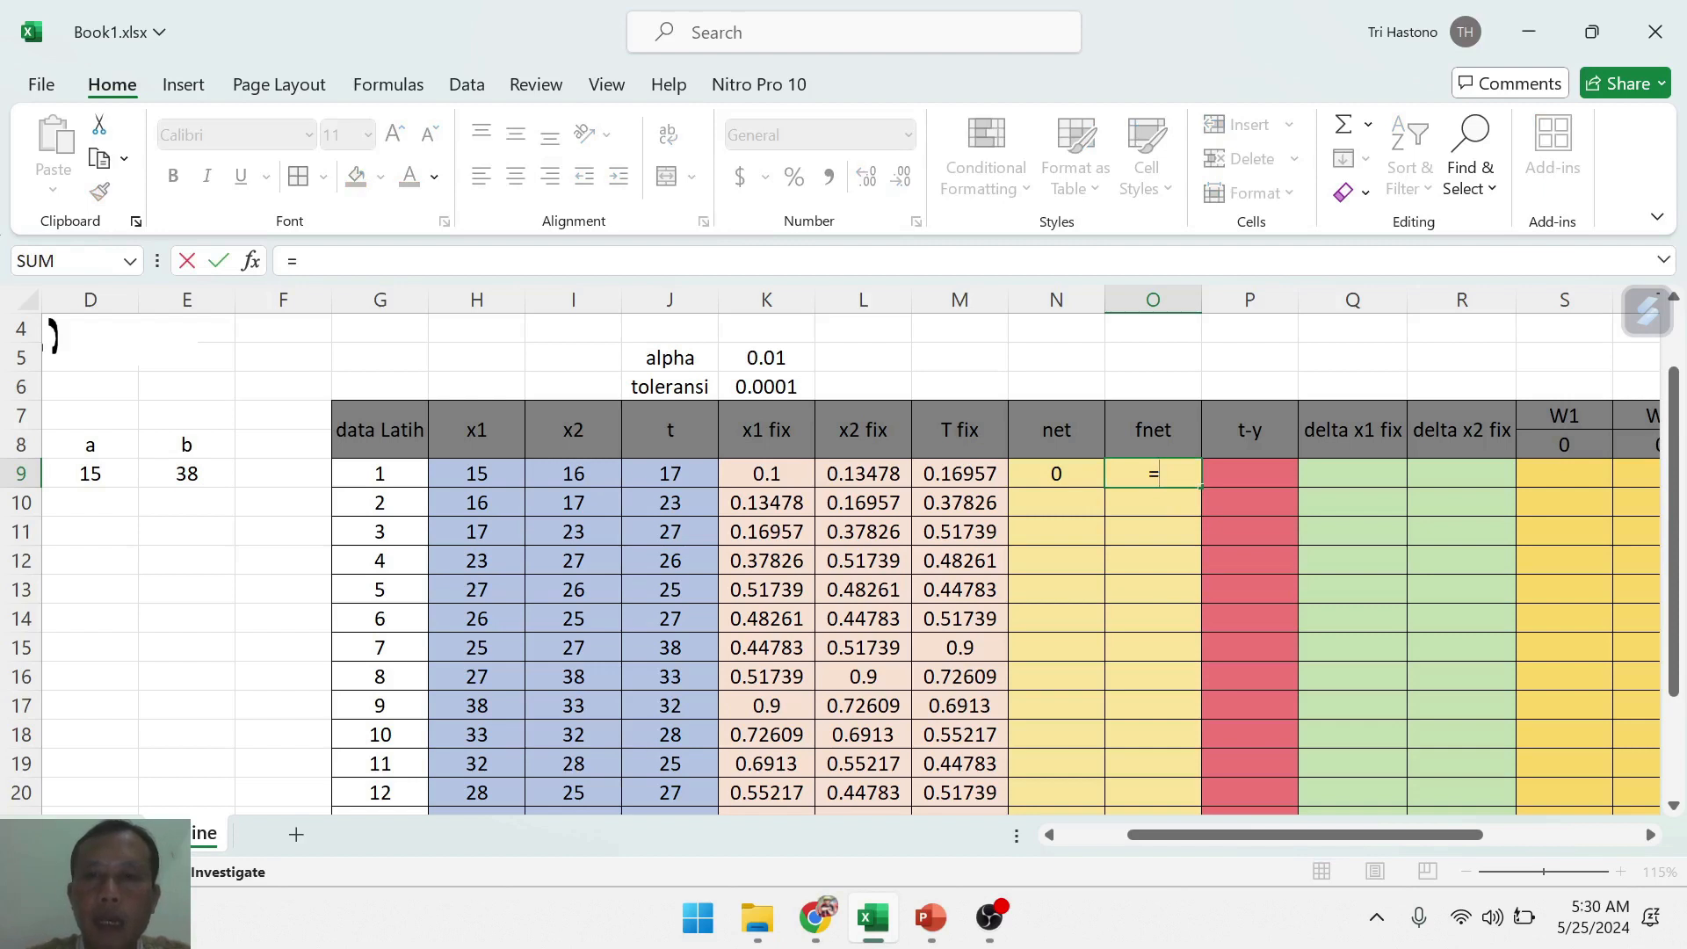
key(Left)
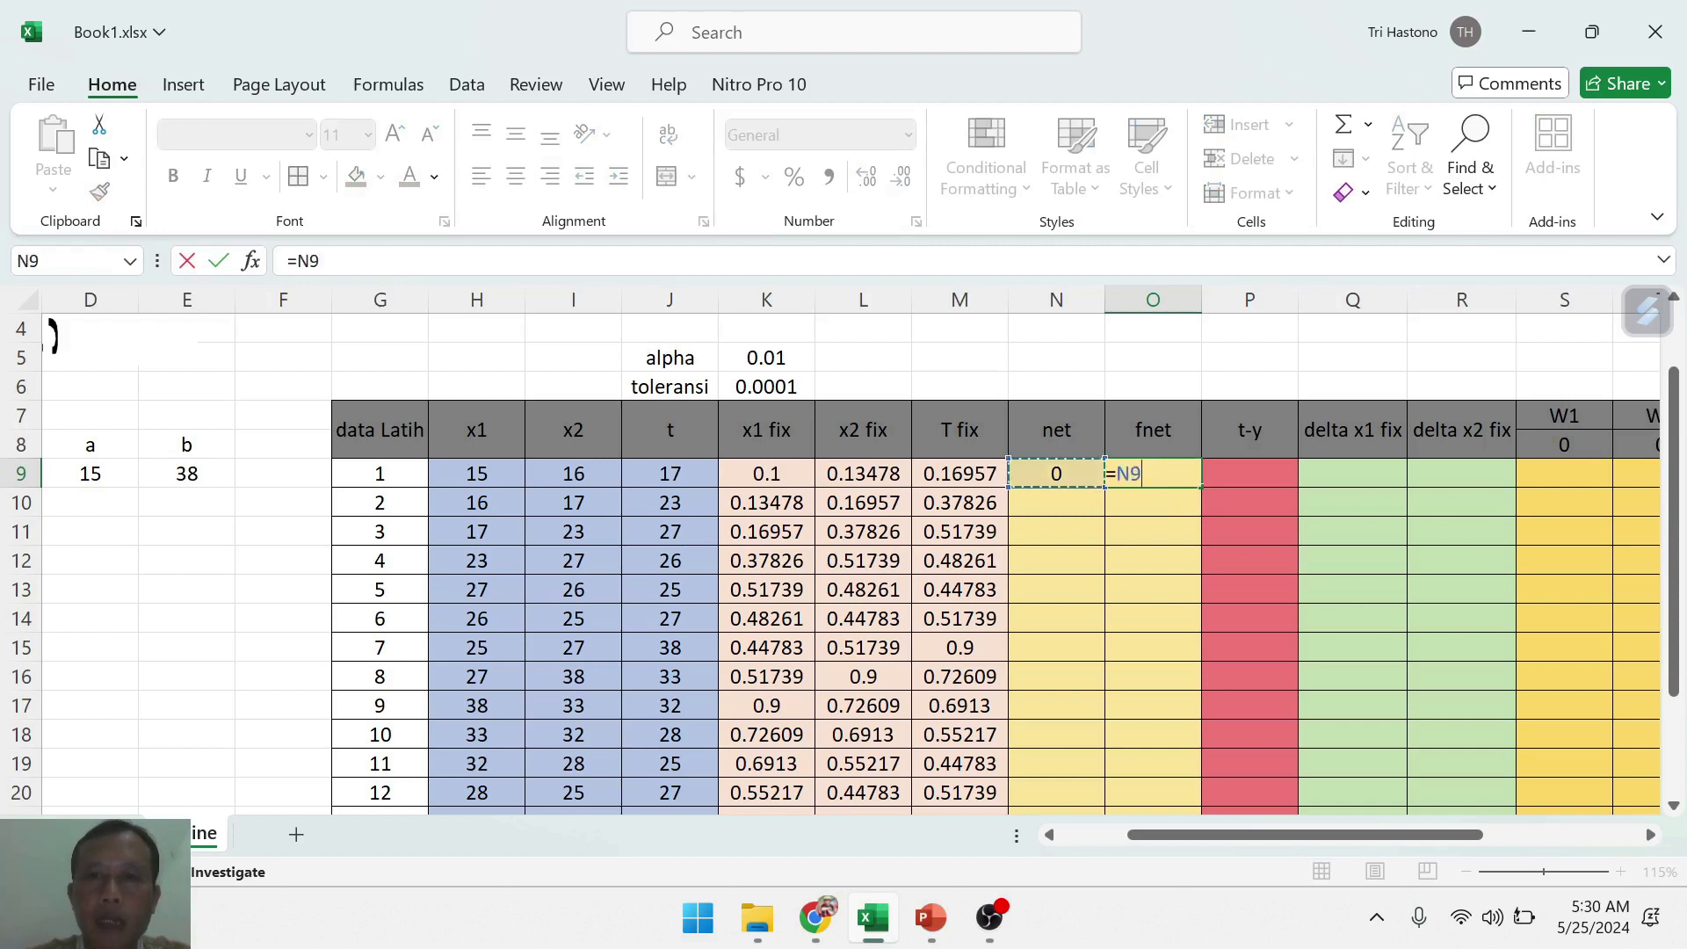
key(Return)
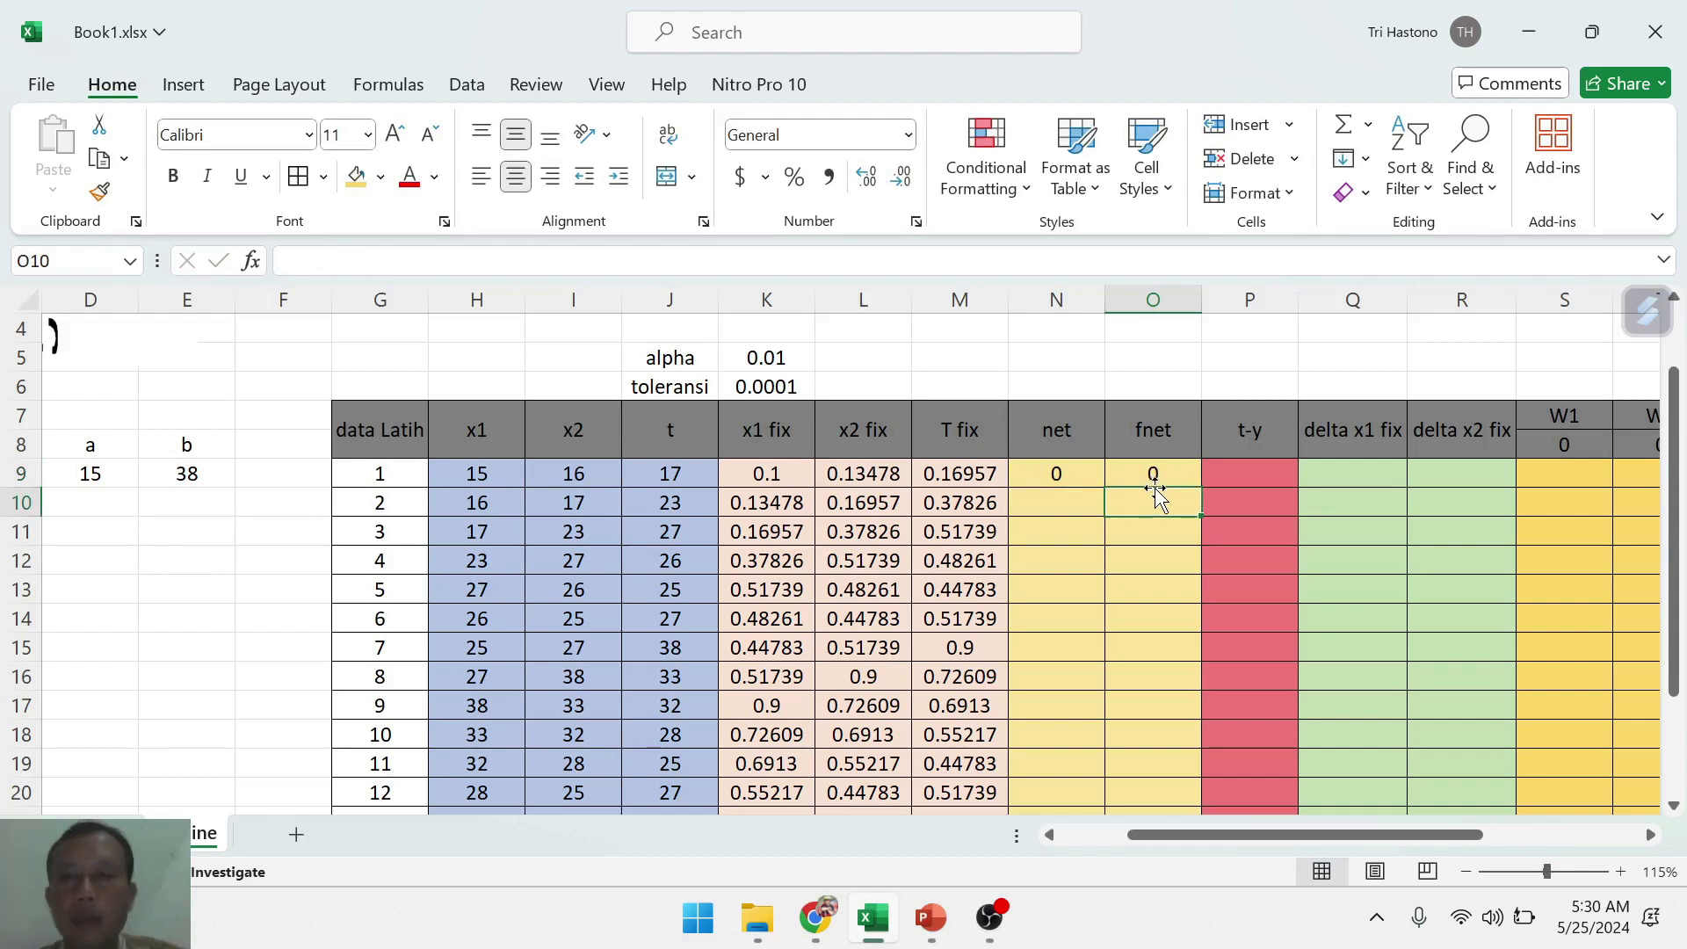
click(1152, 474)
- Enter the t-y formula =M9-N9 in P9 for the first training row
click(1243, 474)
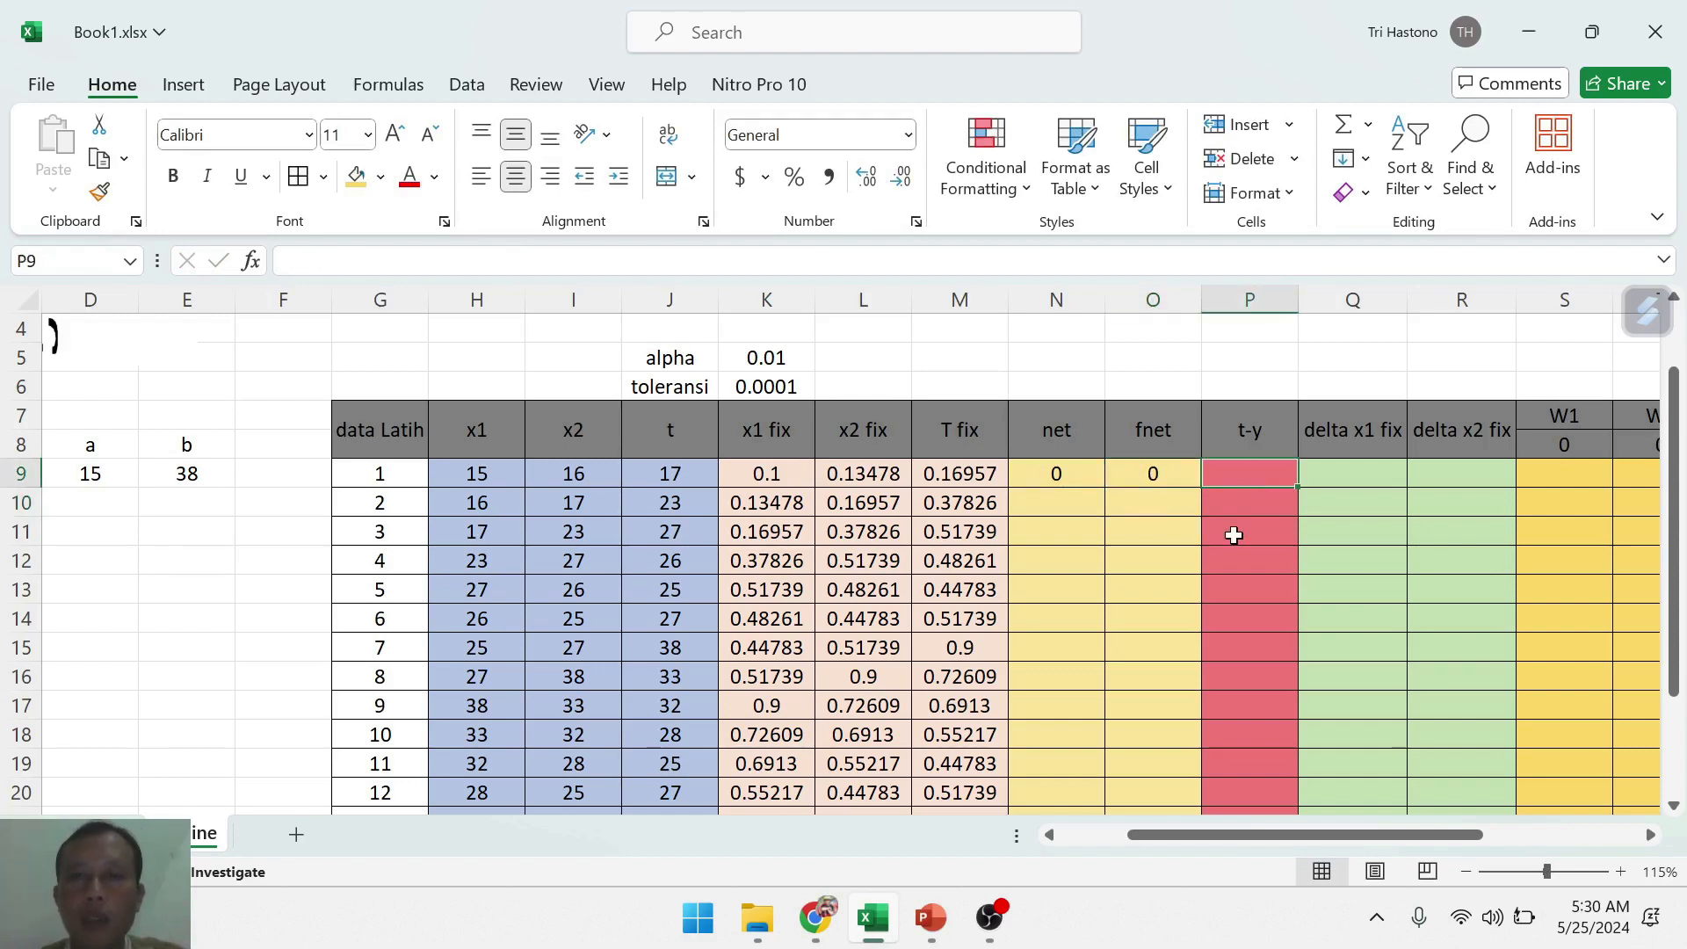
click(965, 473)
click(1040, 474)
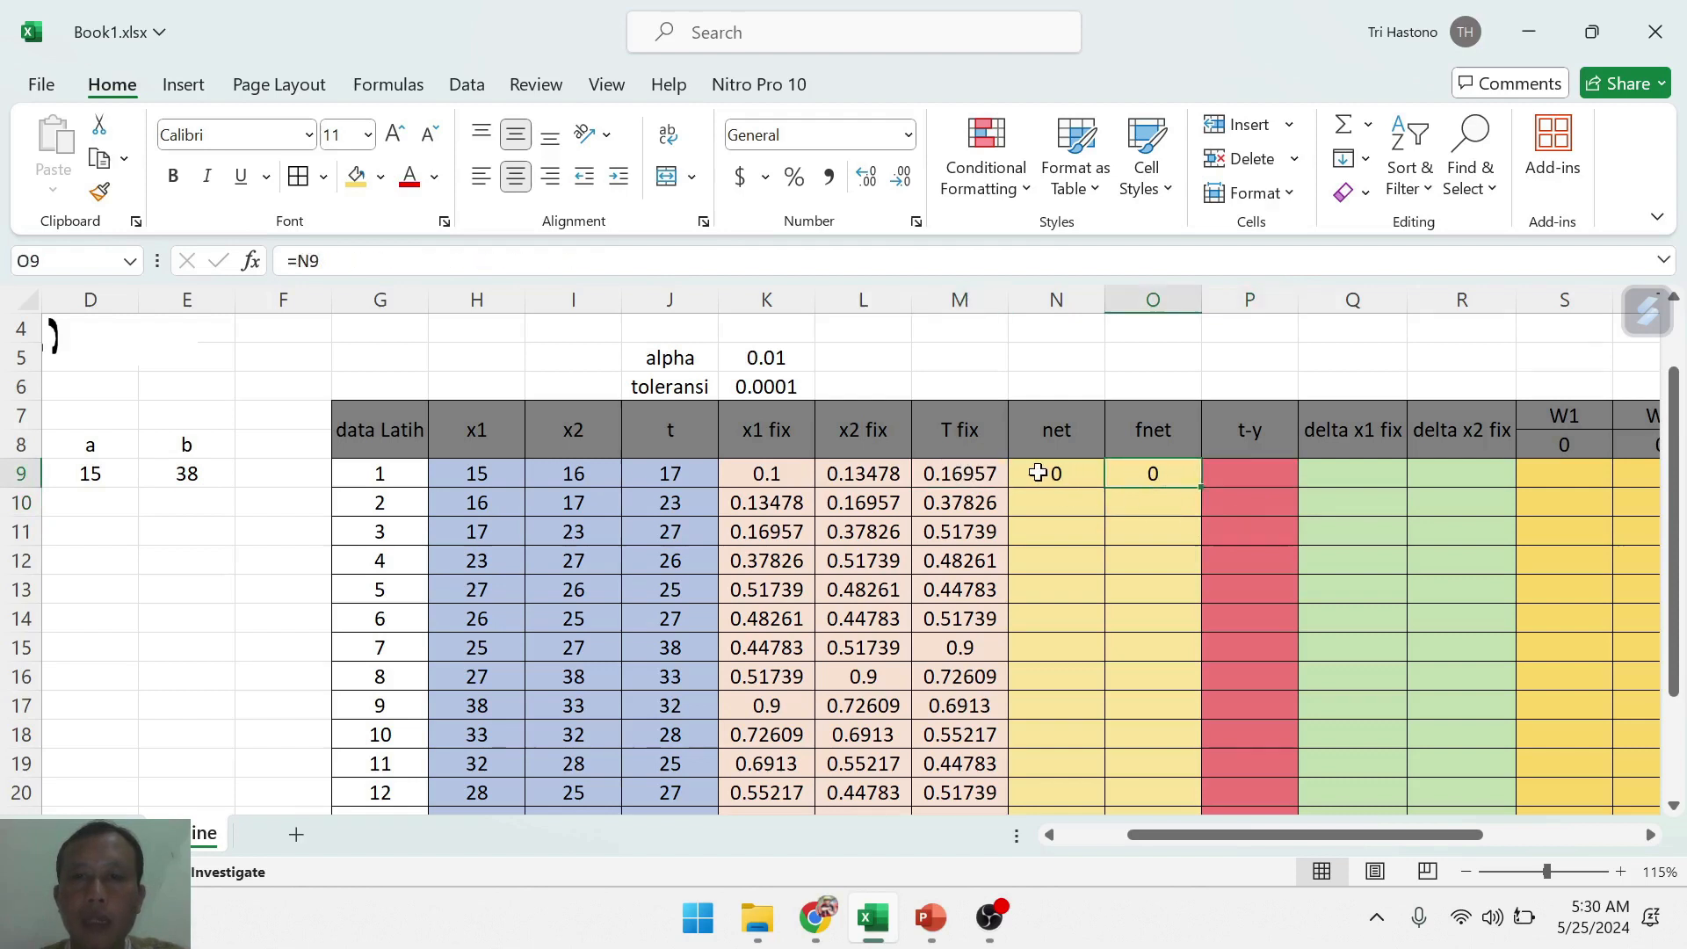
click(1233, 485)
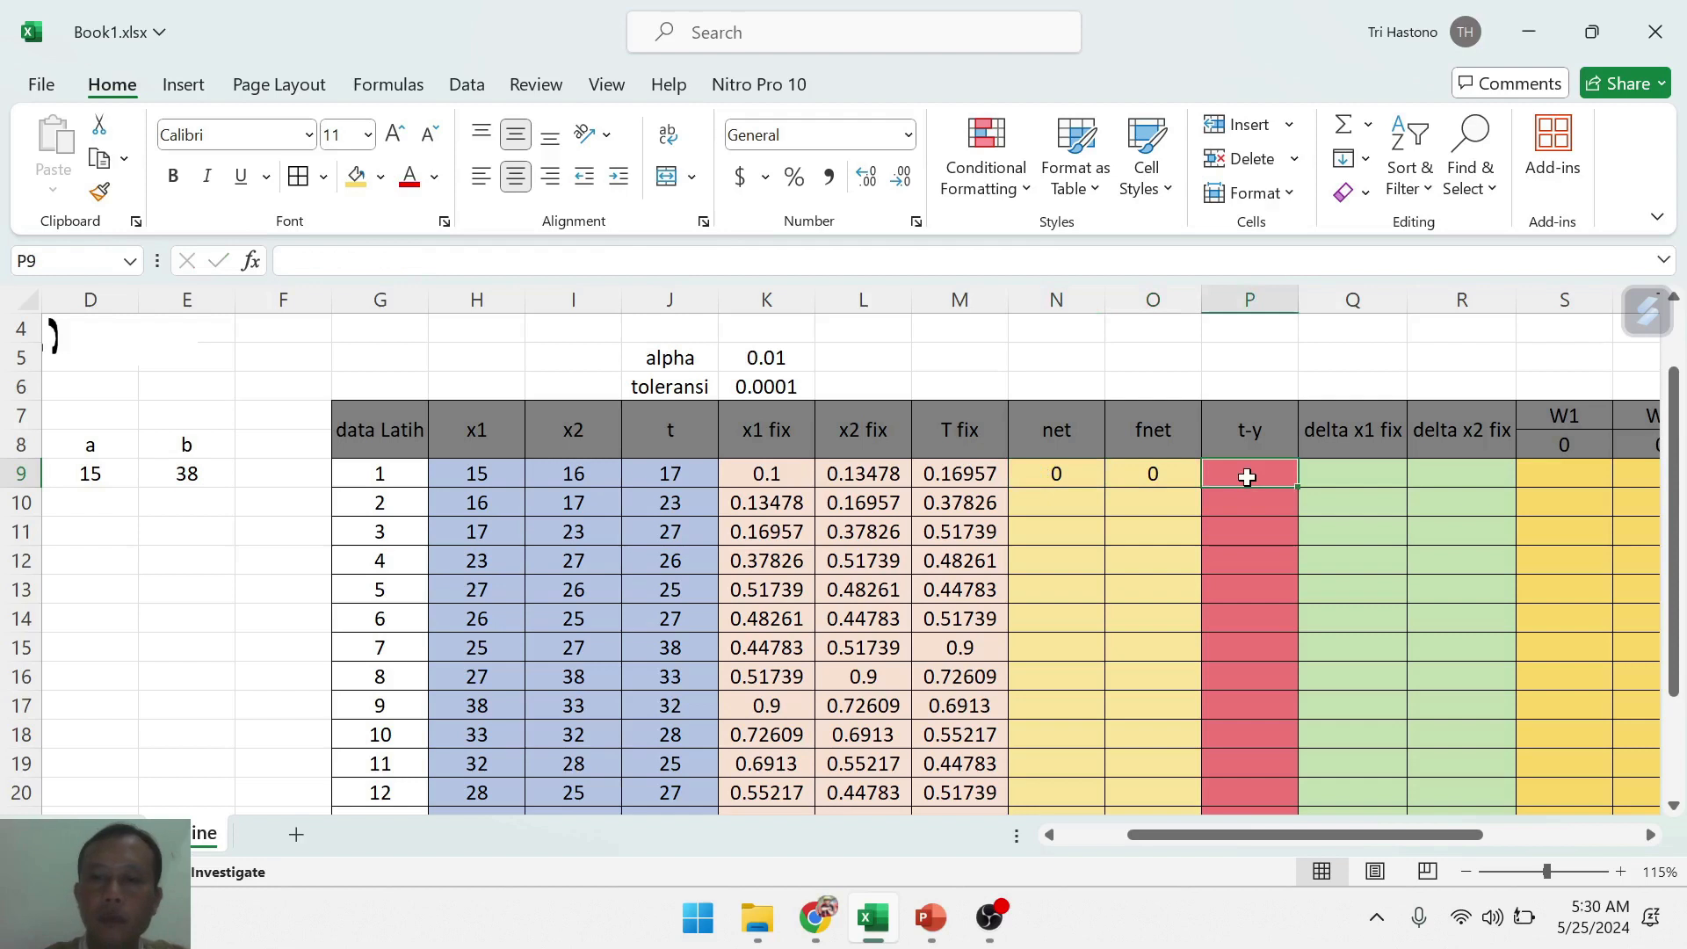
text(=)
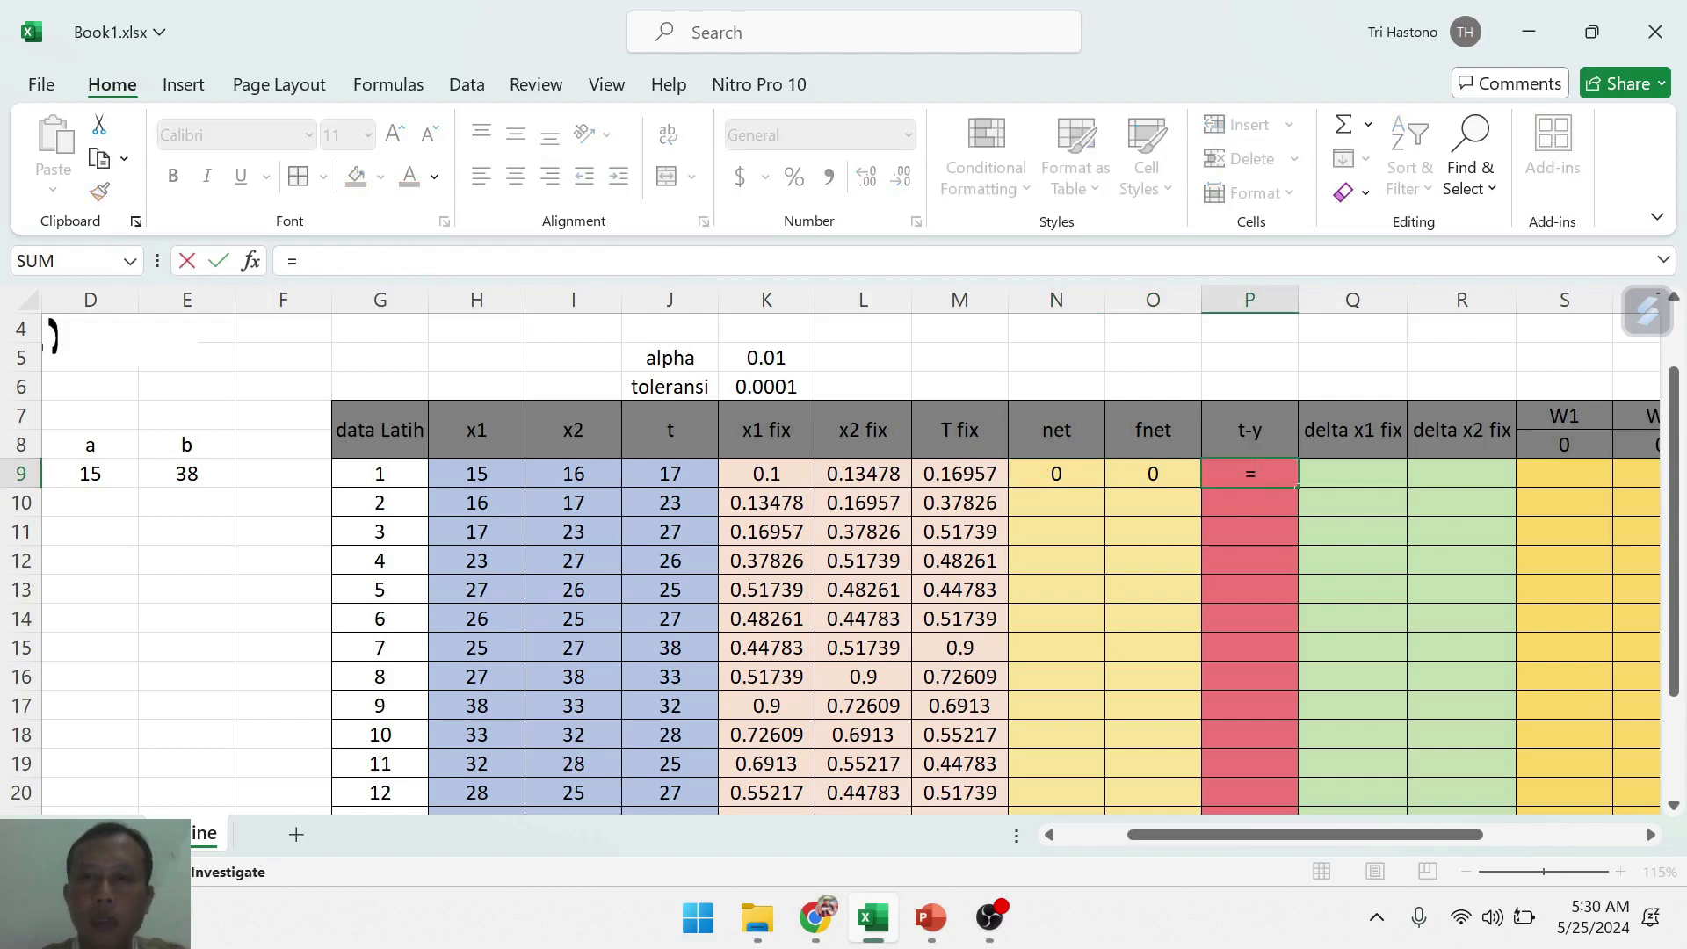
key(Left)
key(Left)
key(Left)
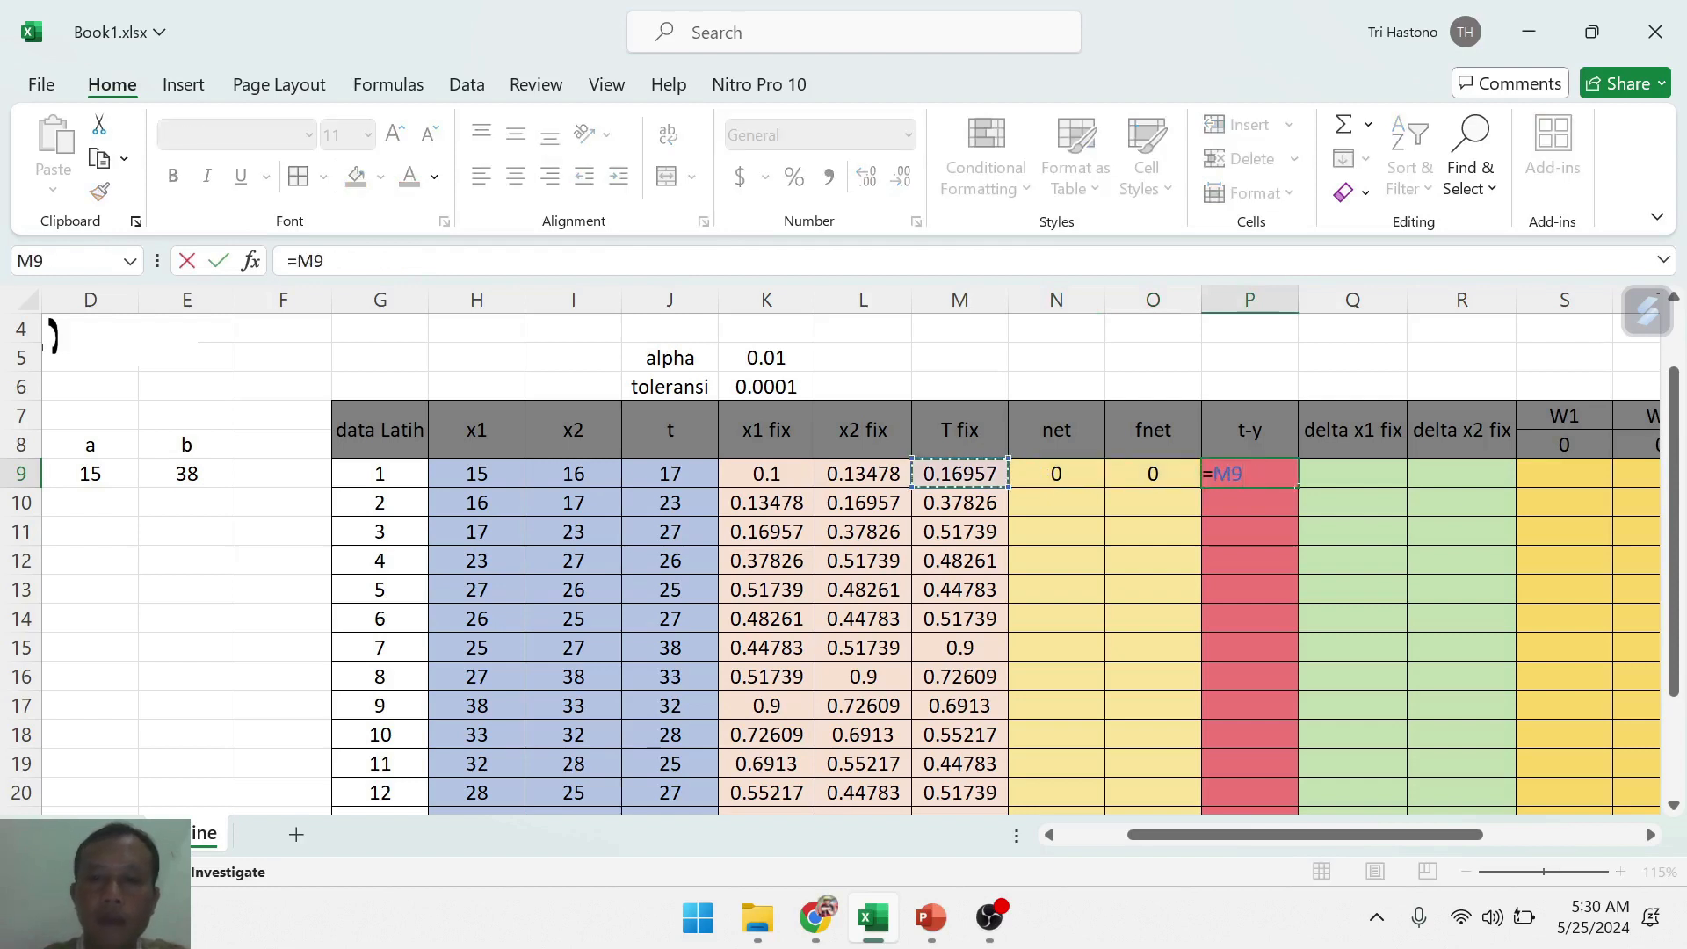
text(-)
key(Left)
key(Left)
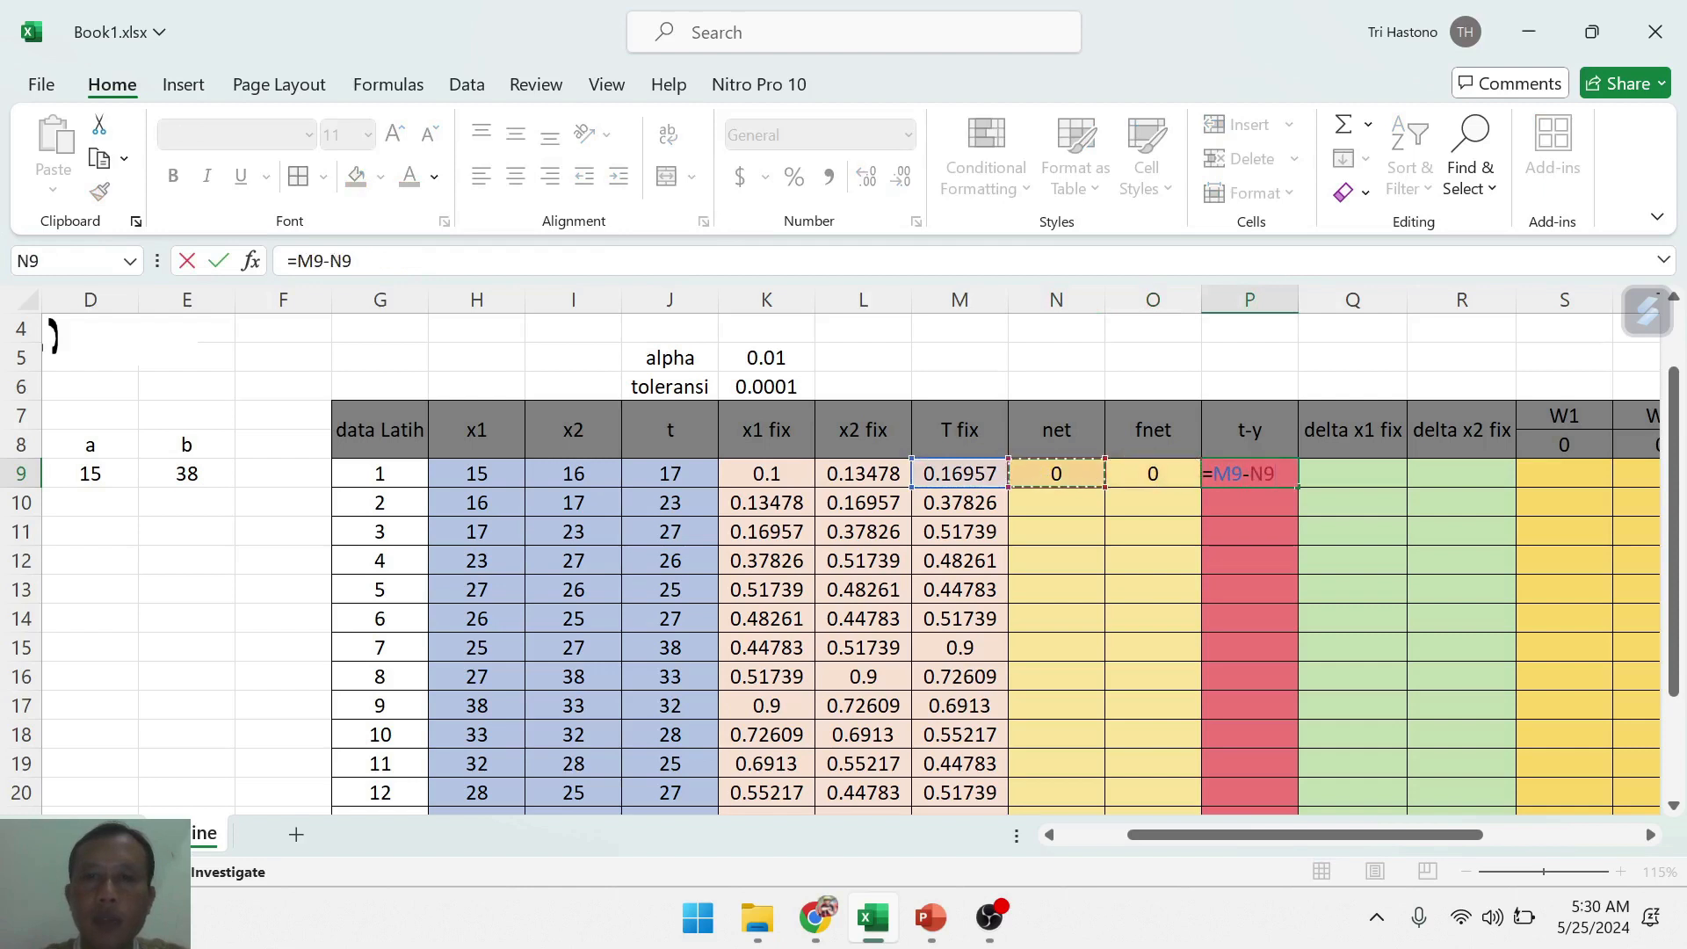
key(Return)
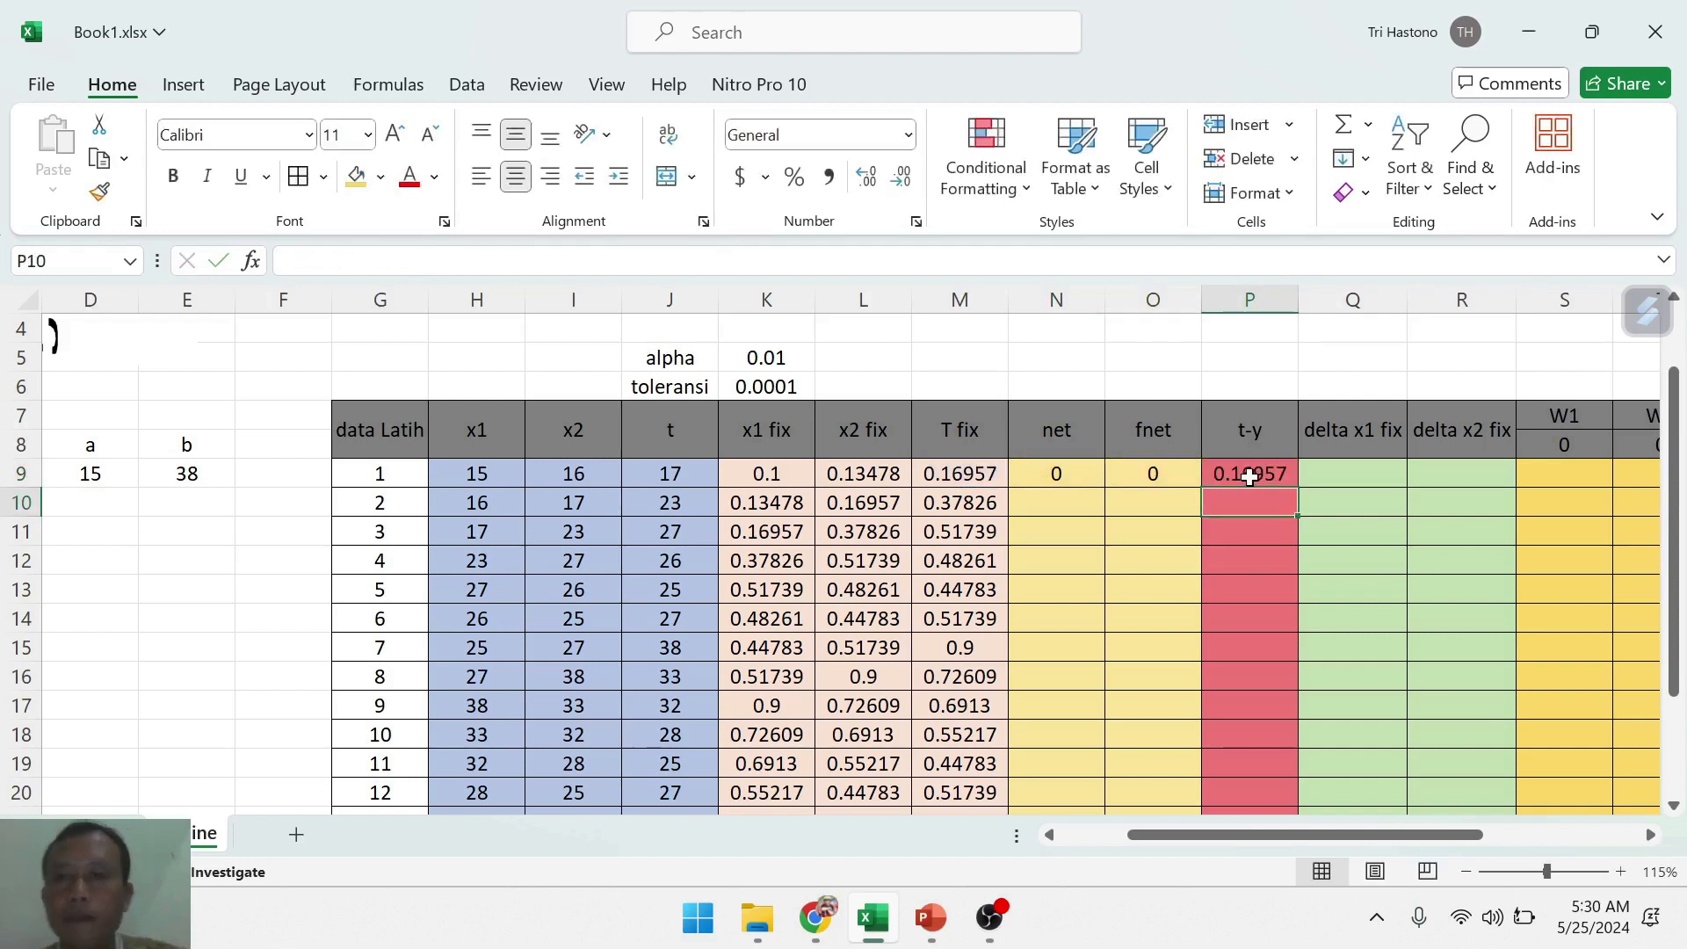
click(1280, 535)
click(1243, 473)
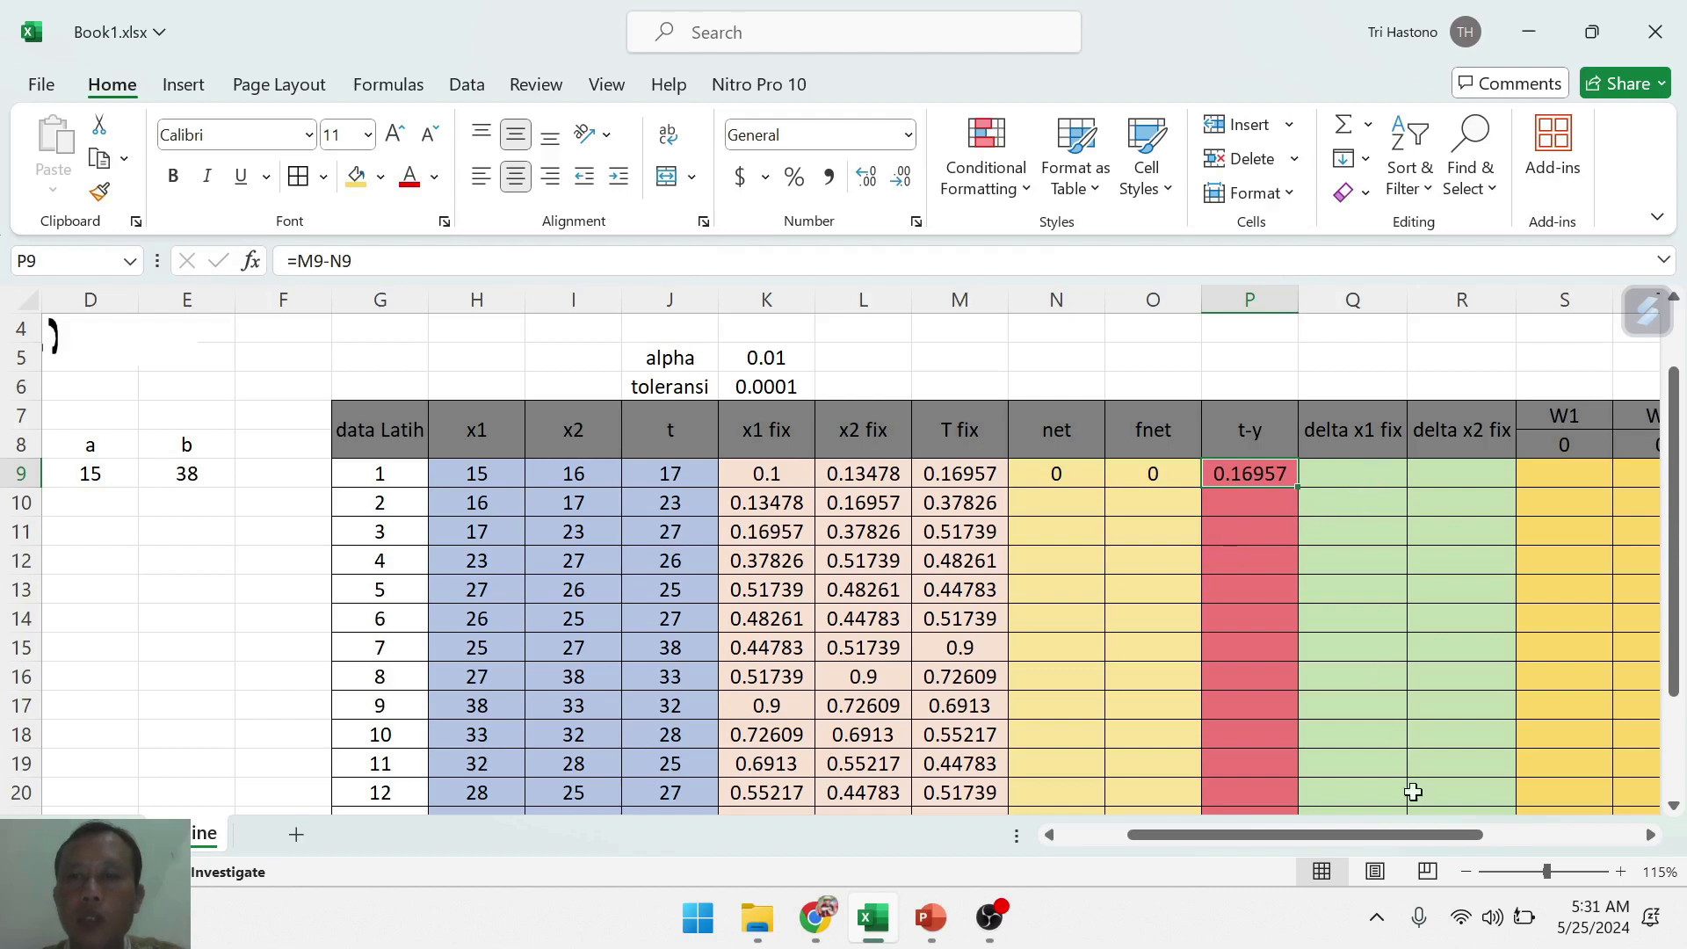
- Enter the delta x1 fix formula =$K$5*P9*K9 in Q9, multiplying the absolute alpha reference by t-y and x1 fix
drag(1406, 845, 1429, 845)
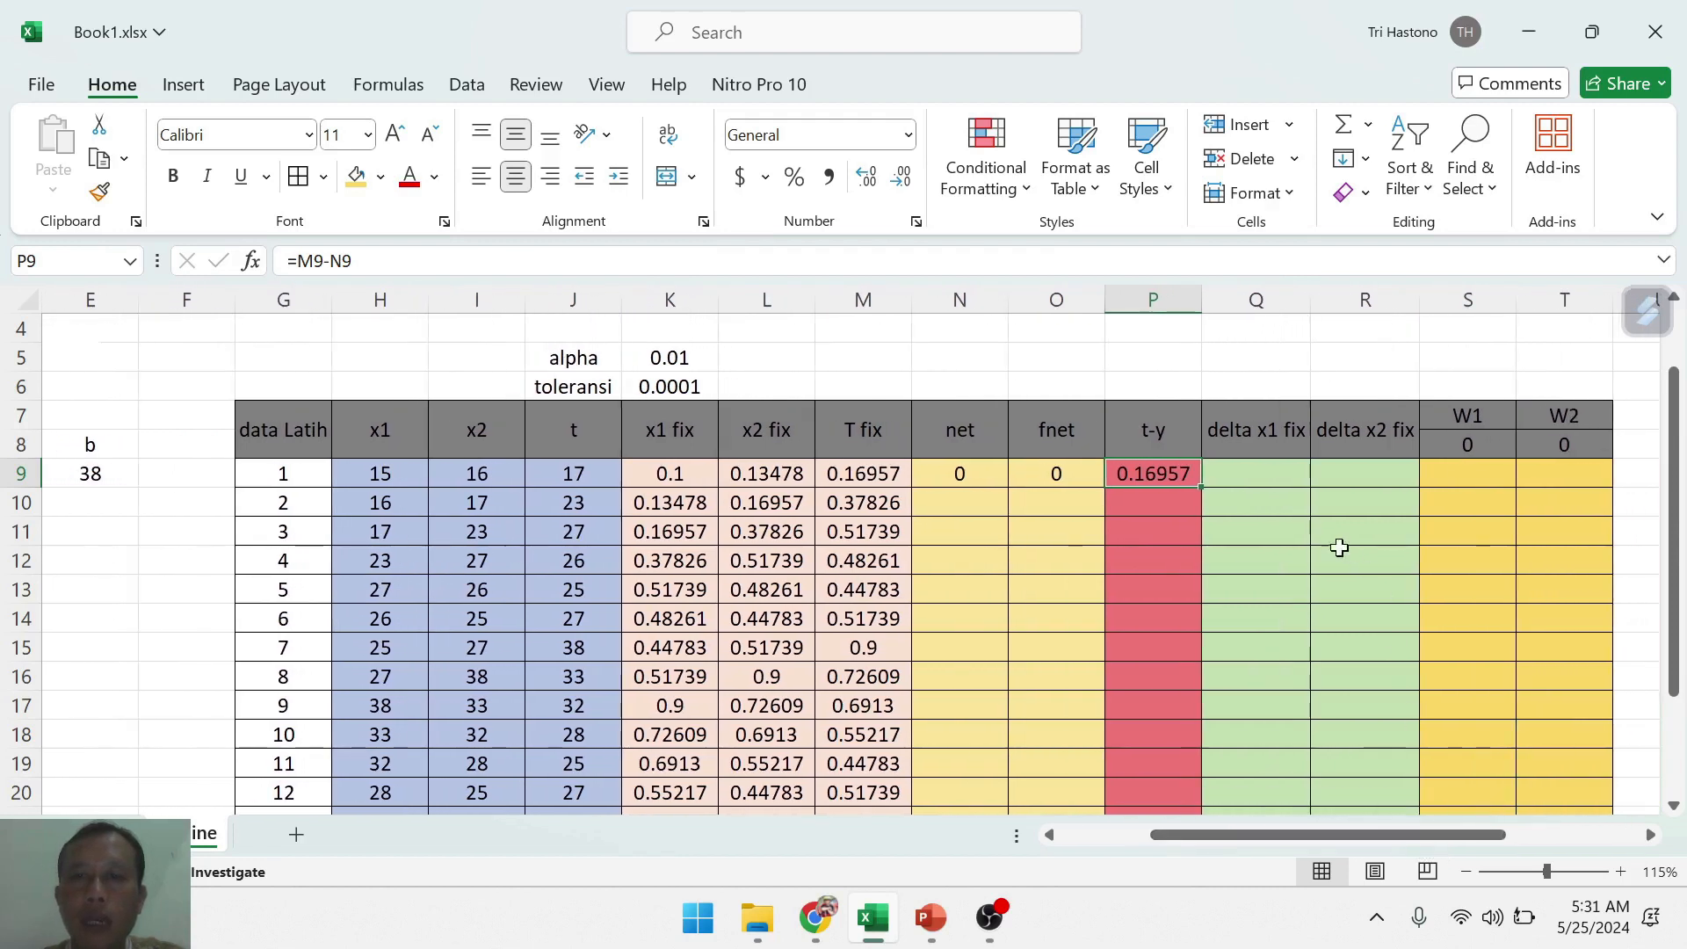
click(1260, 468)
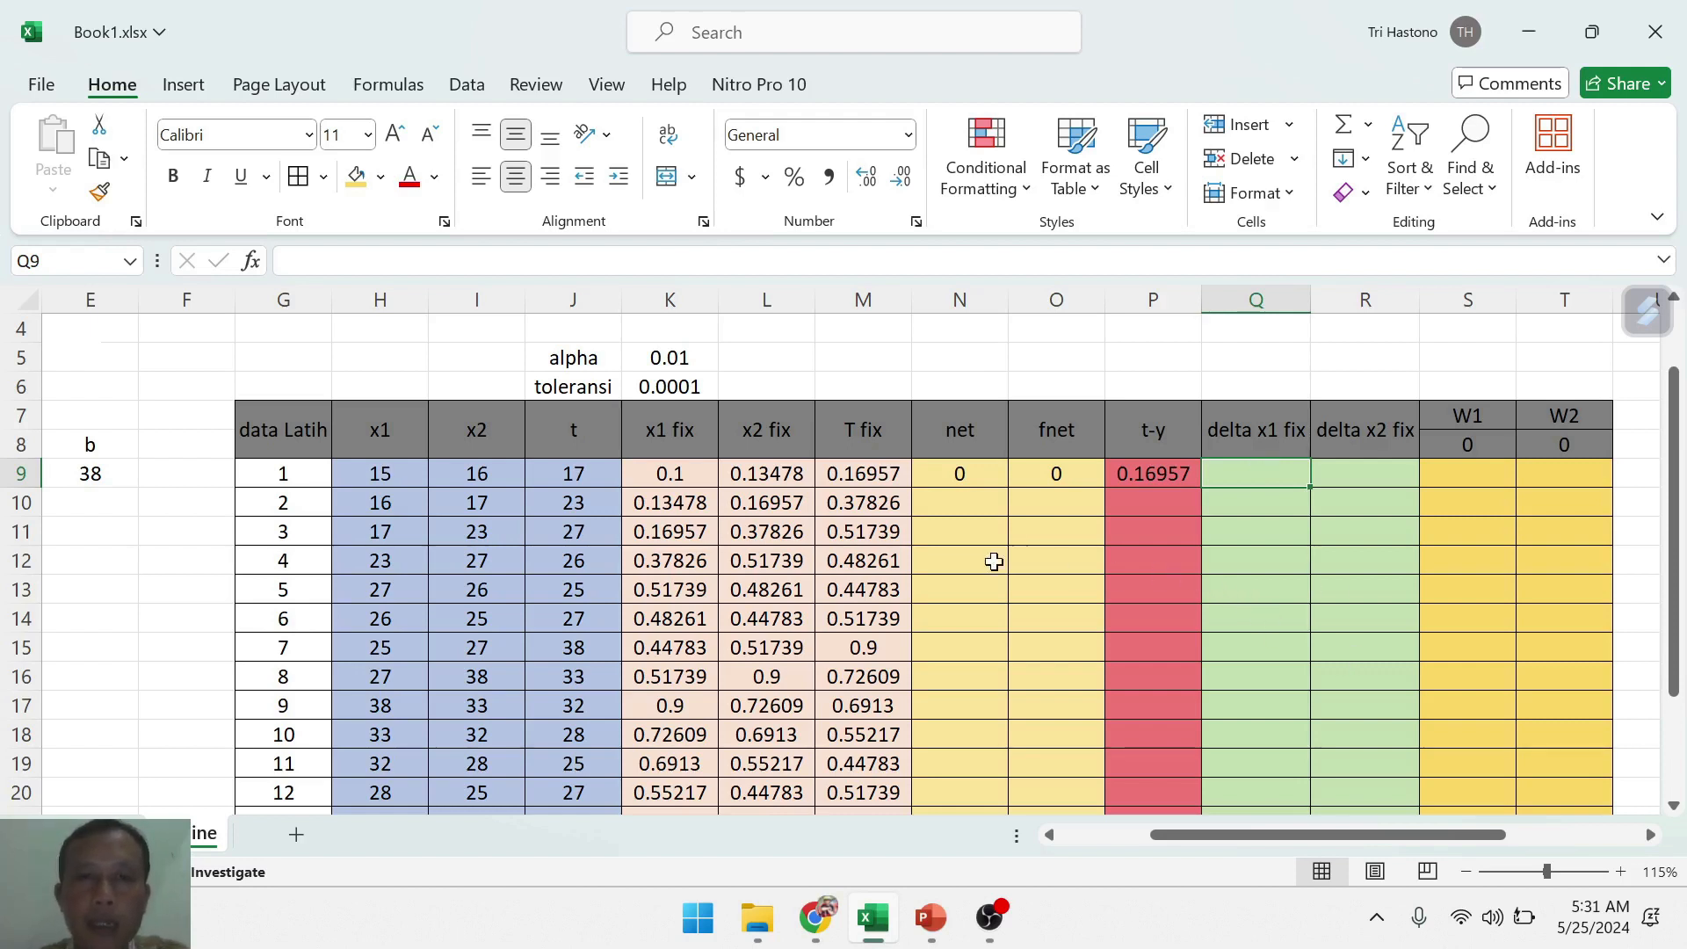
click(682, 474)
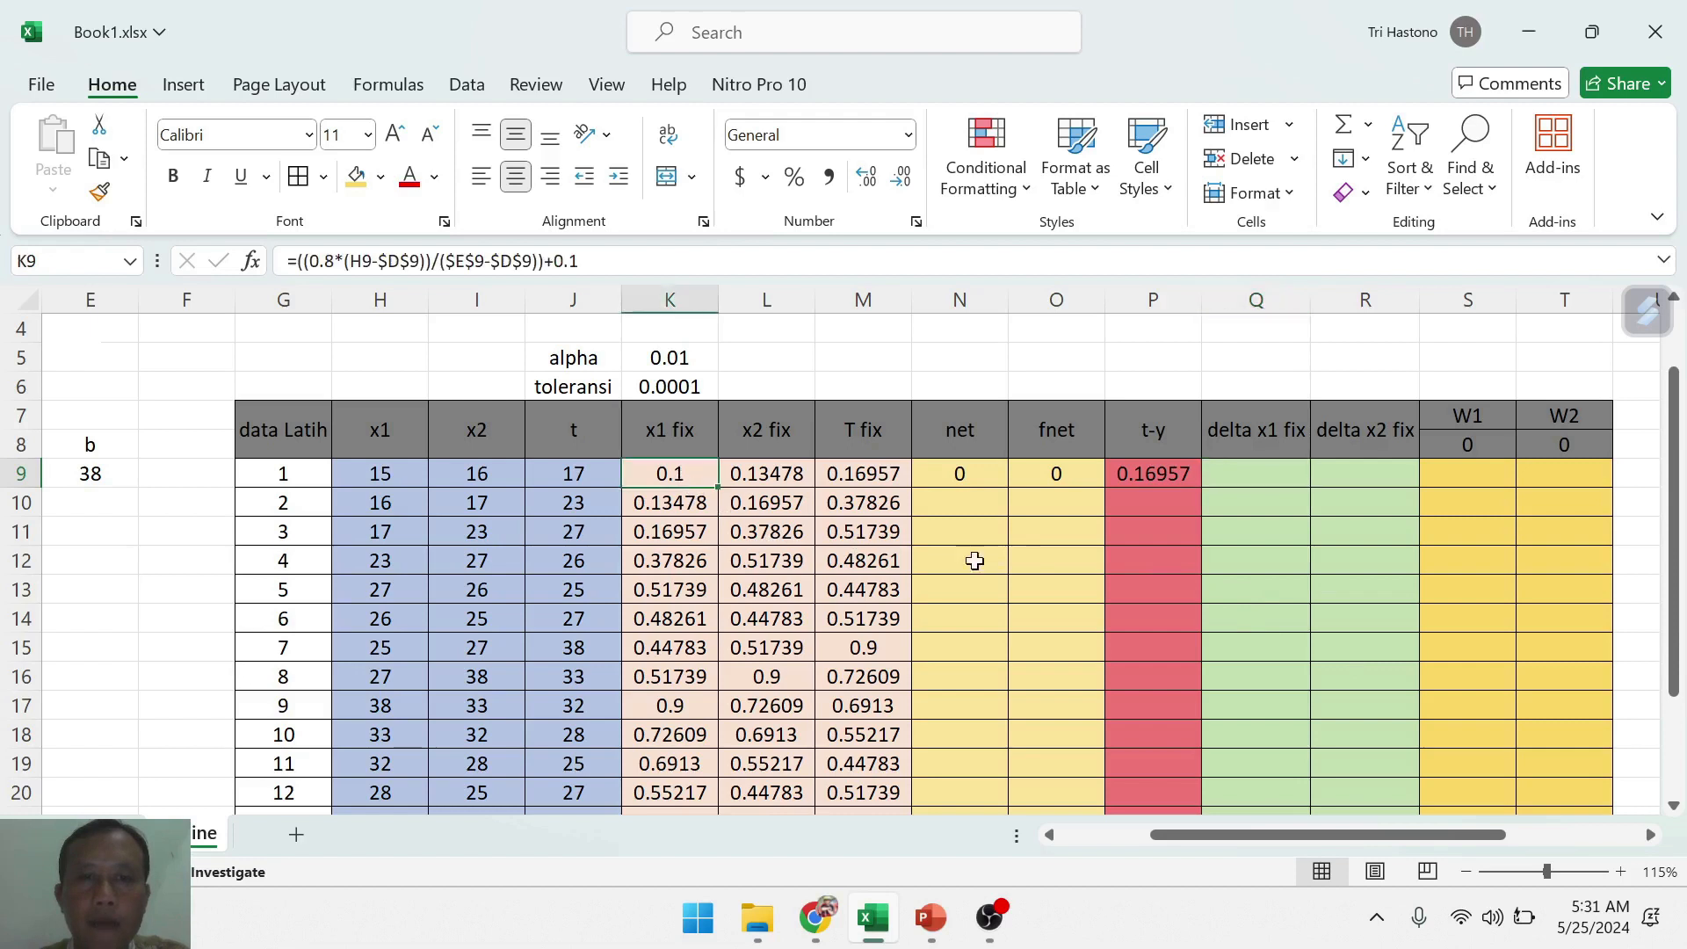
click(1191, 556)
click(1282, 475)
text(=)
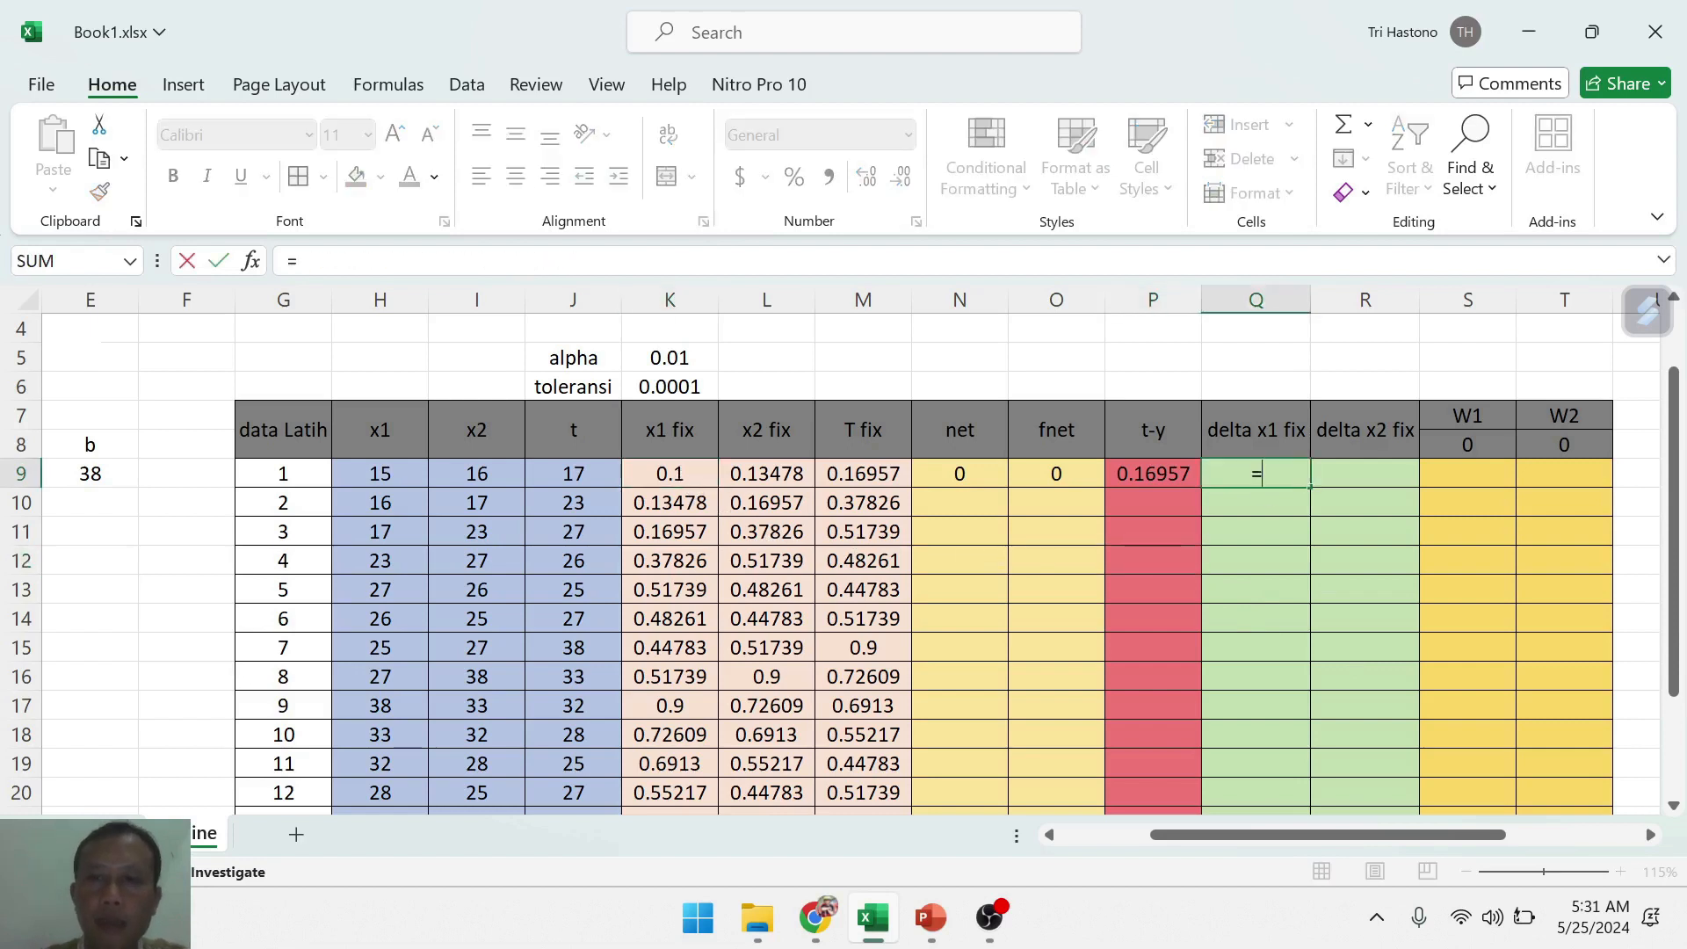
click(684, 358)
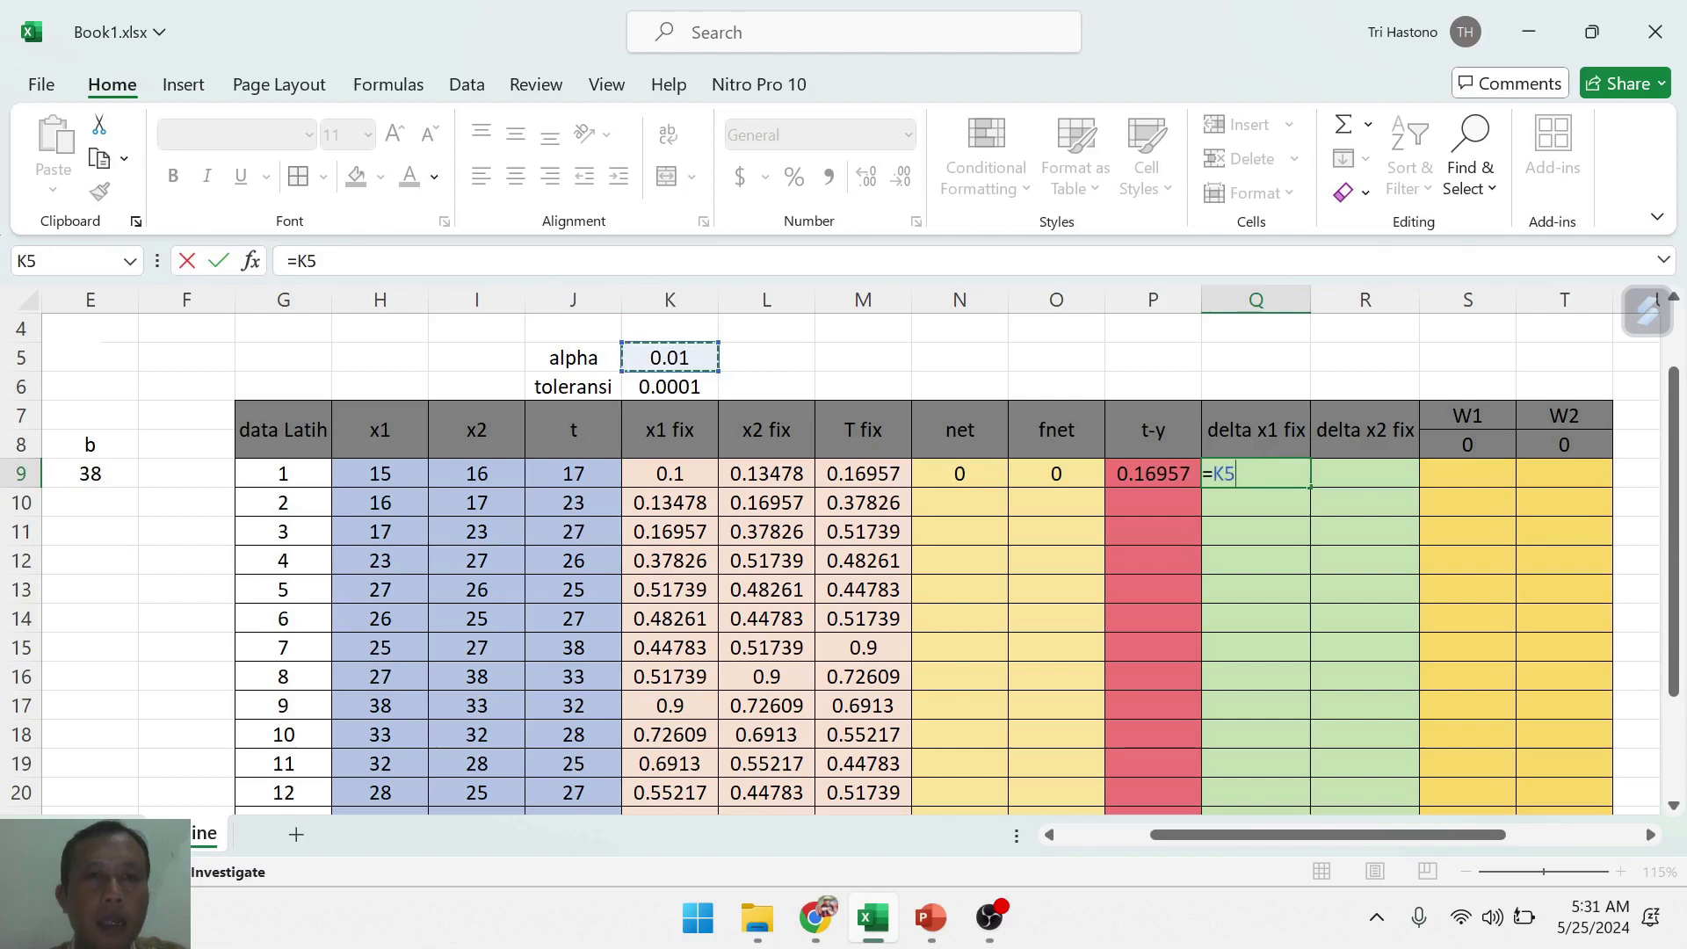
click(304, 264)
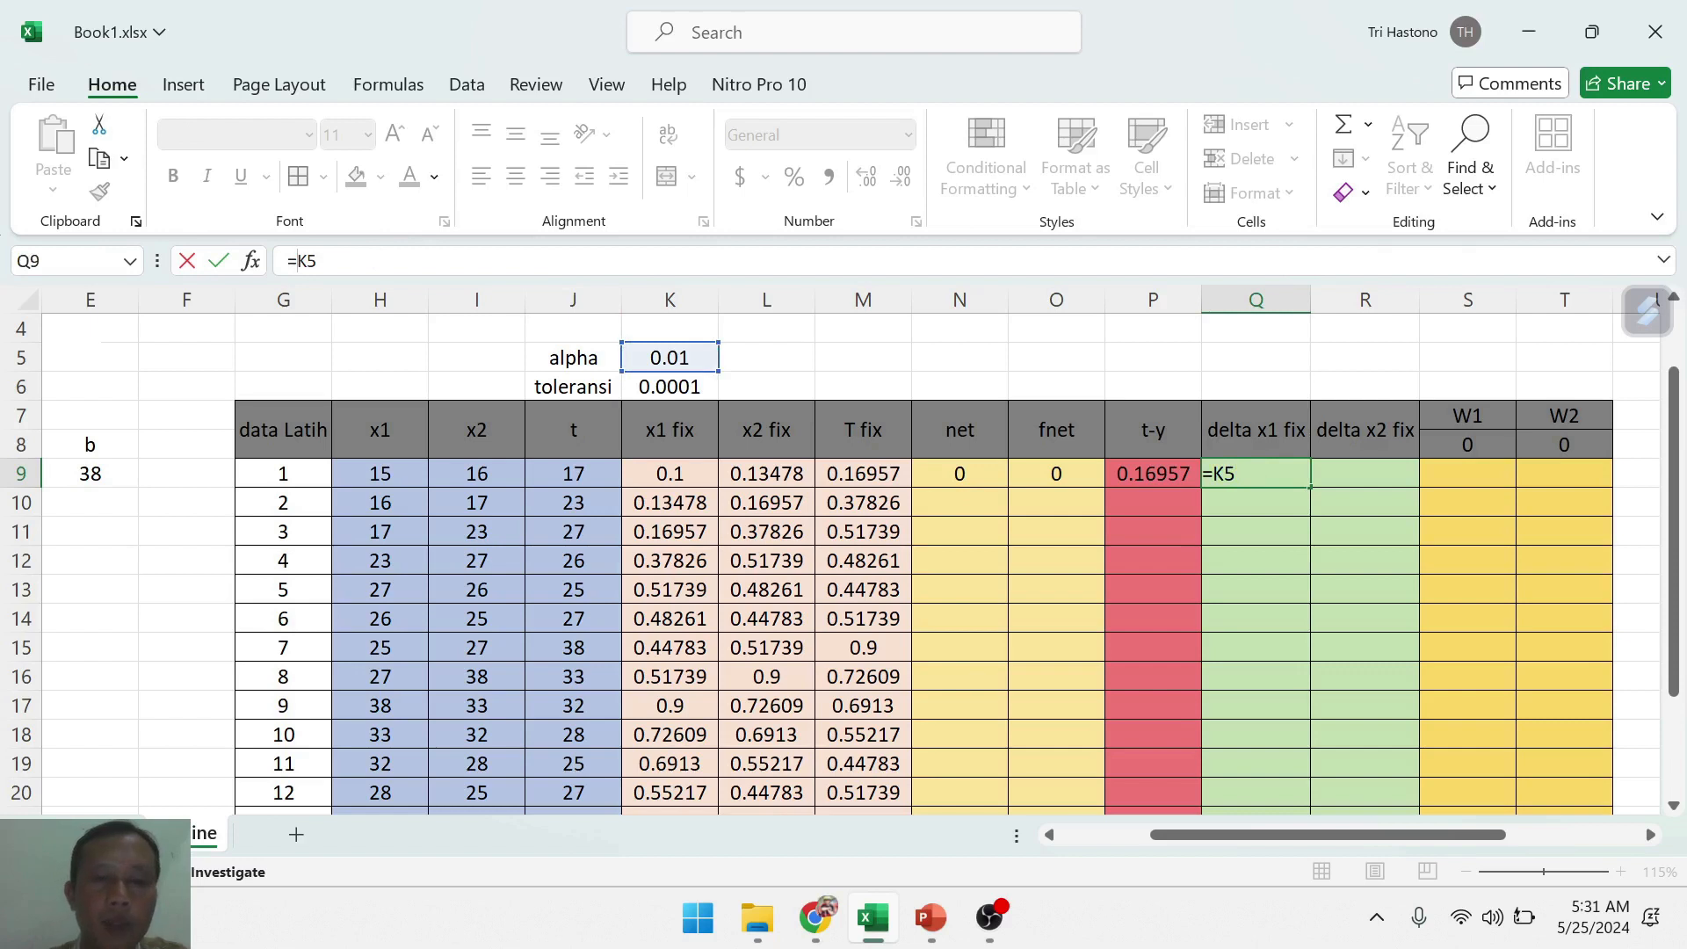
text($)
click(316, 261)
text($5*)
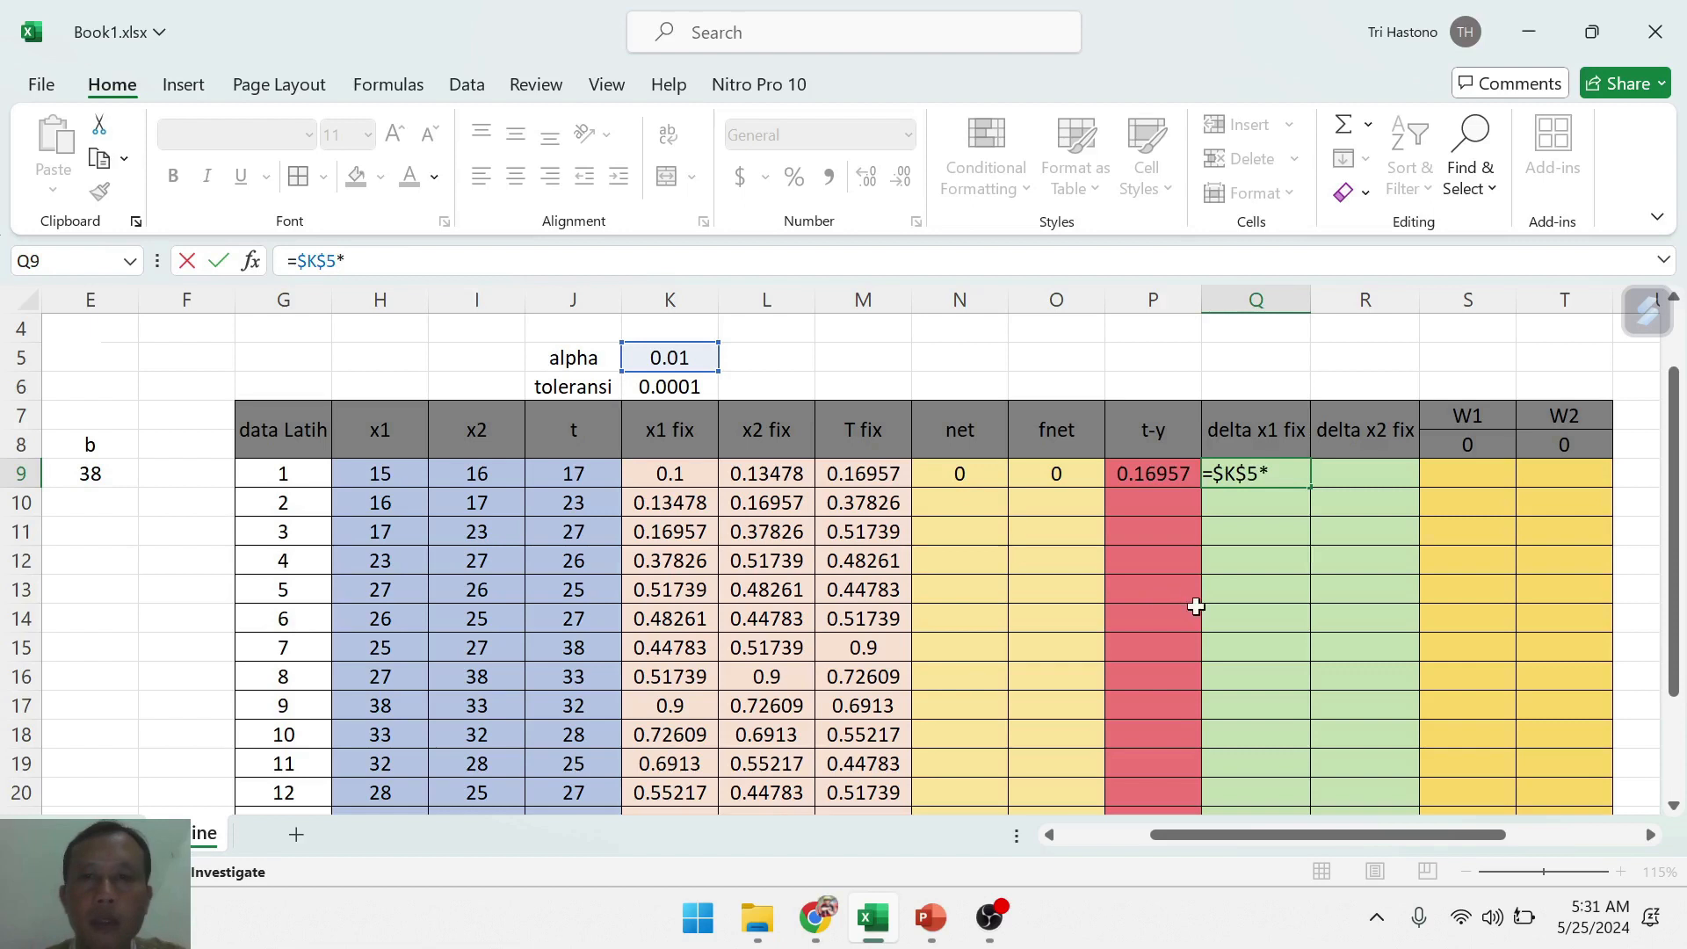
click(1157, 477)
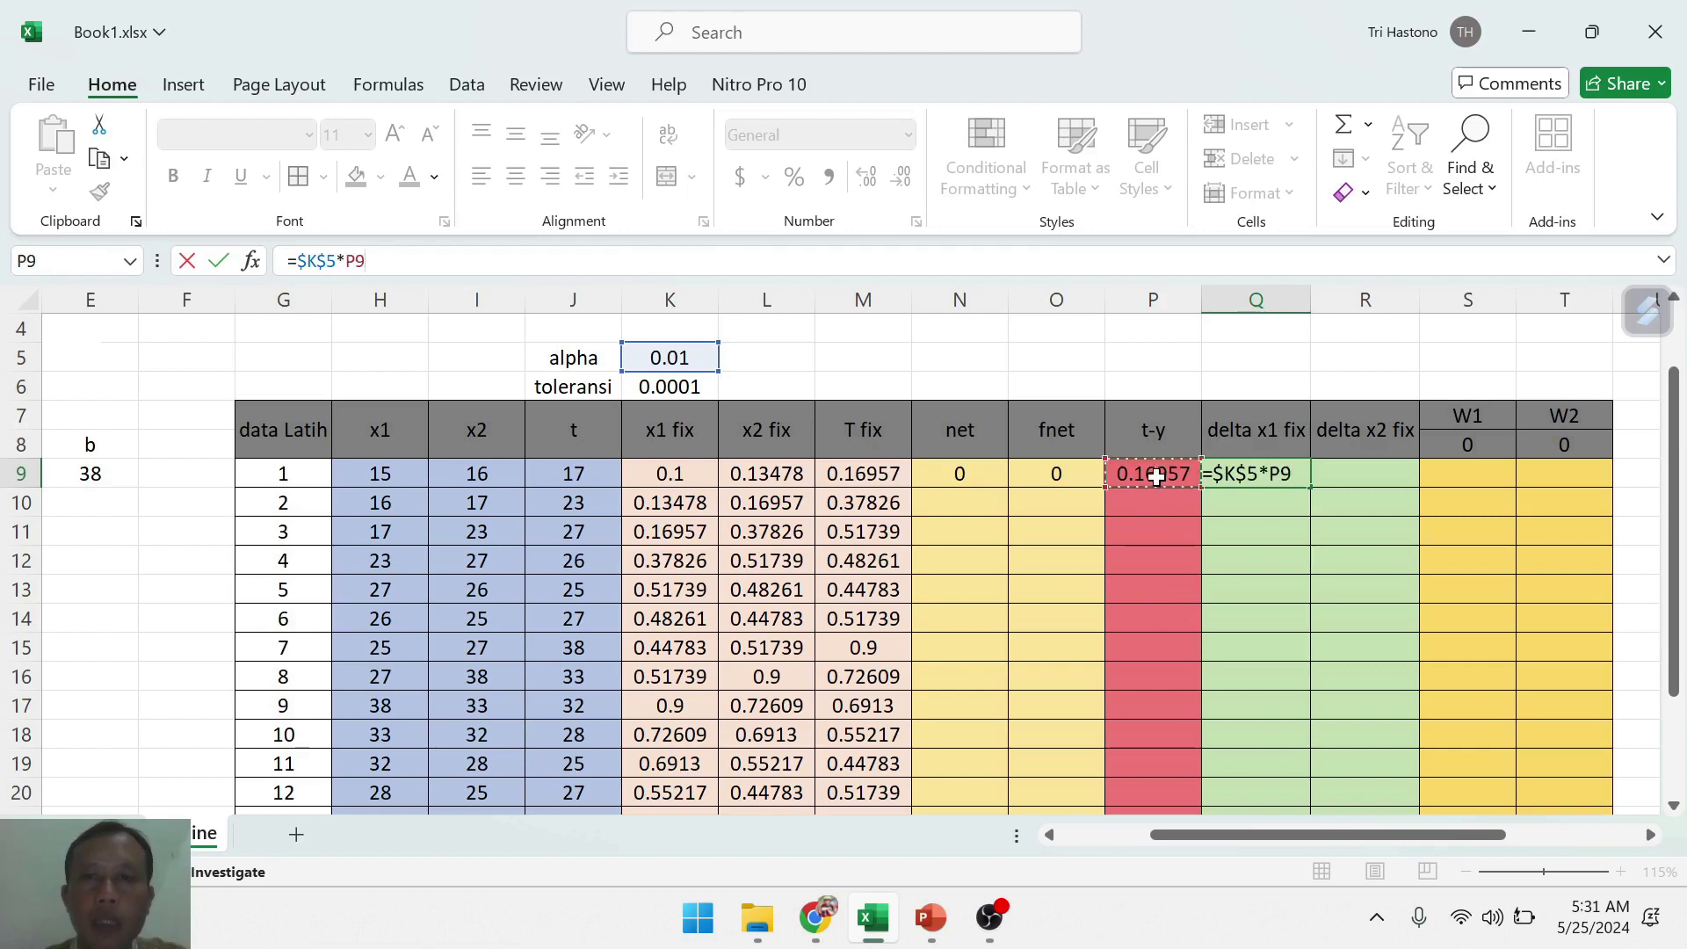
text(*)
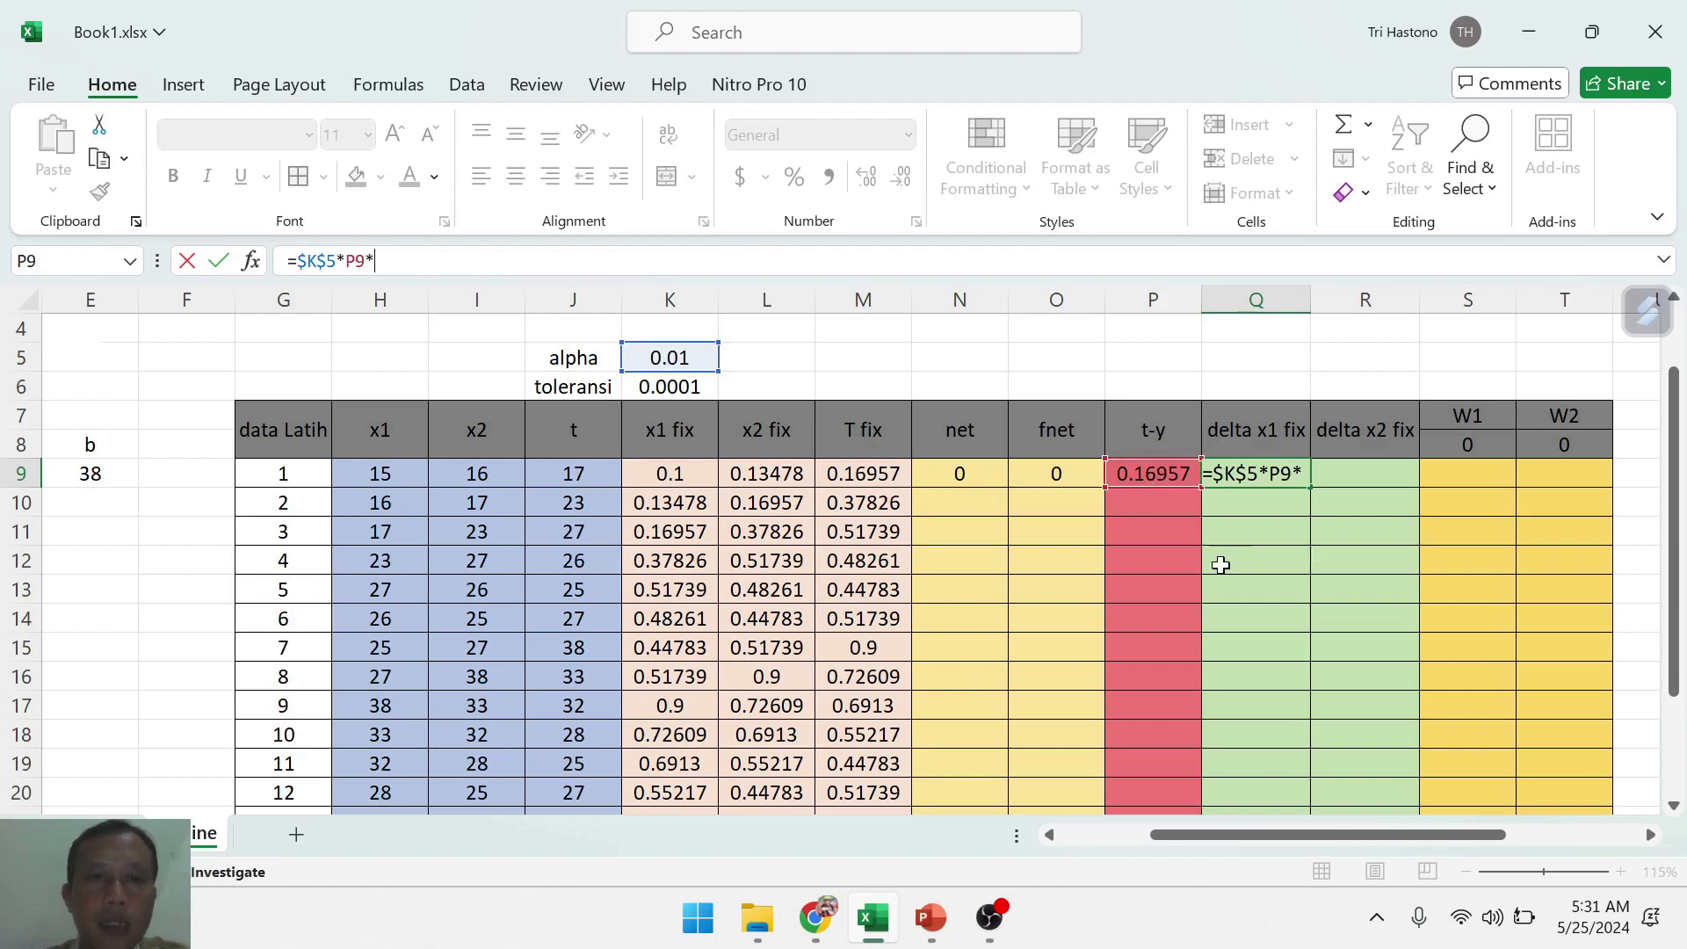
click(673, 475)
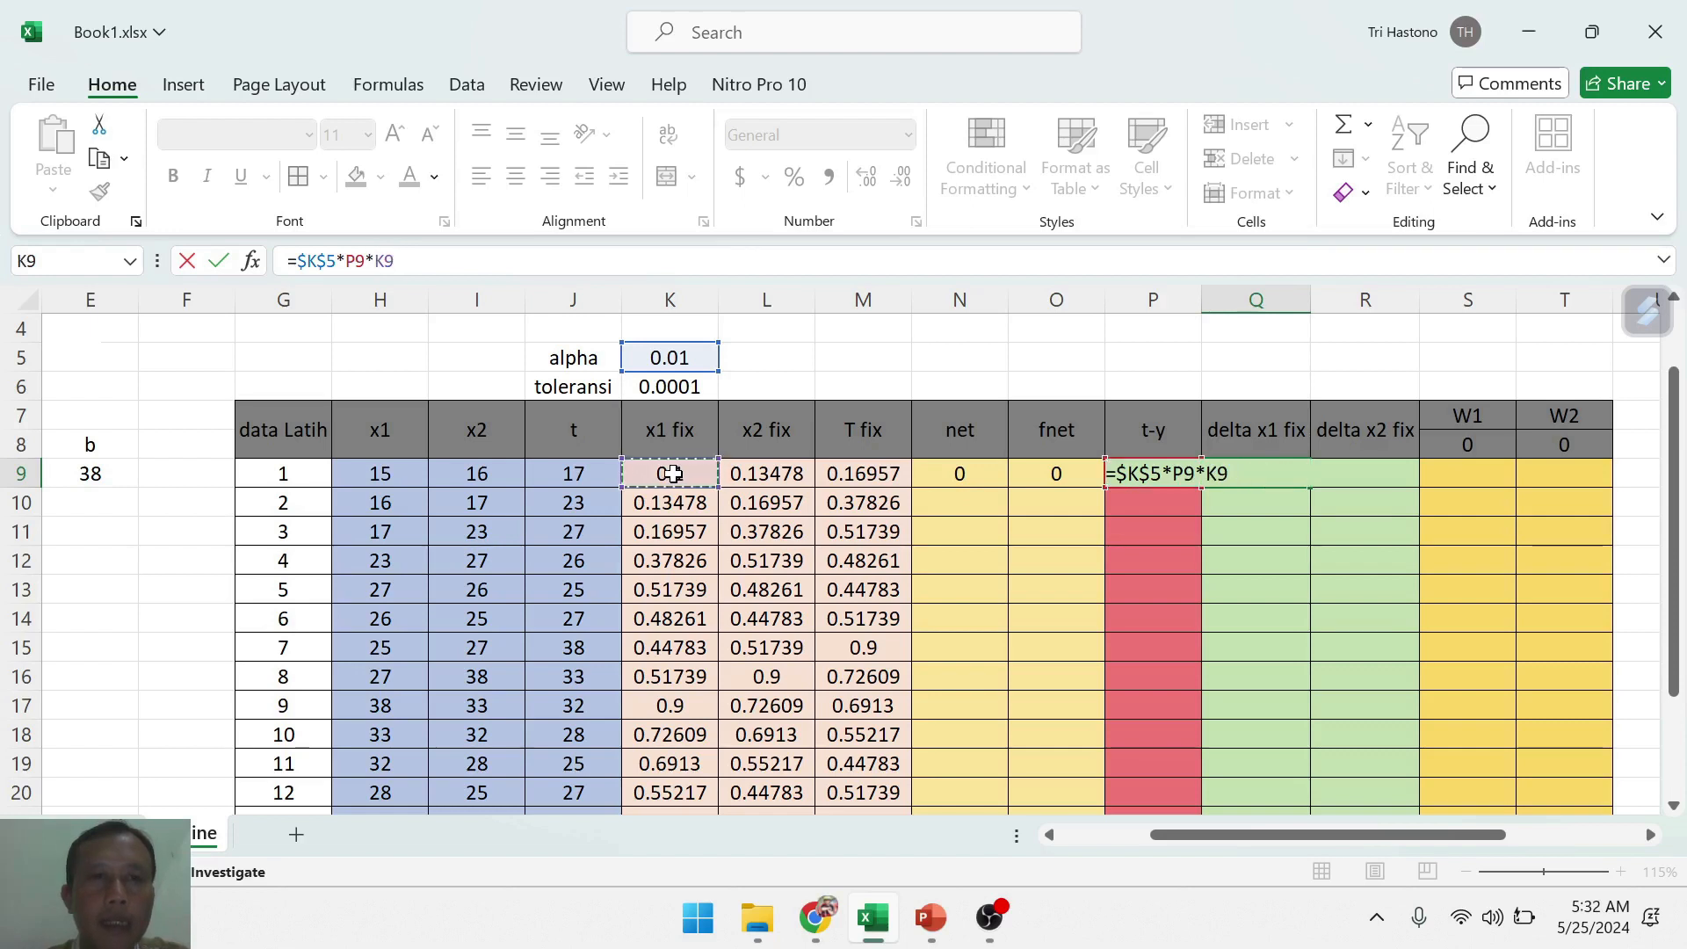
key(Return)
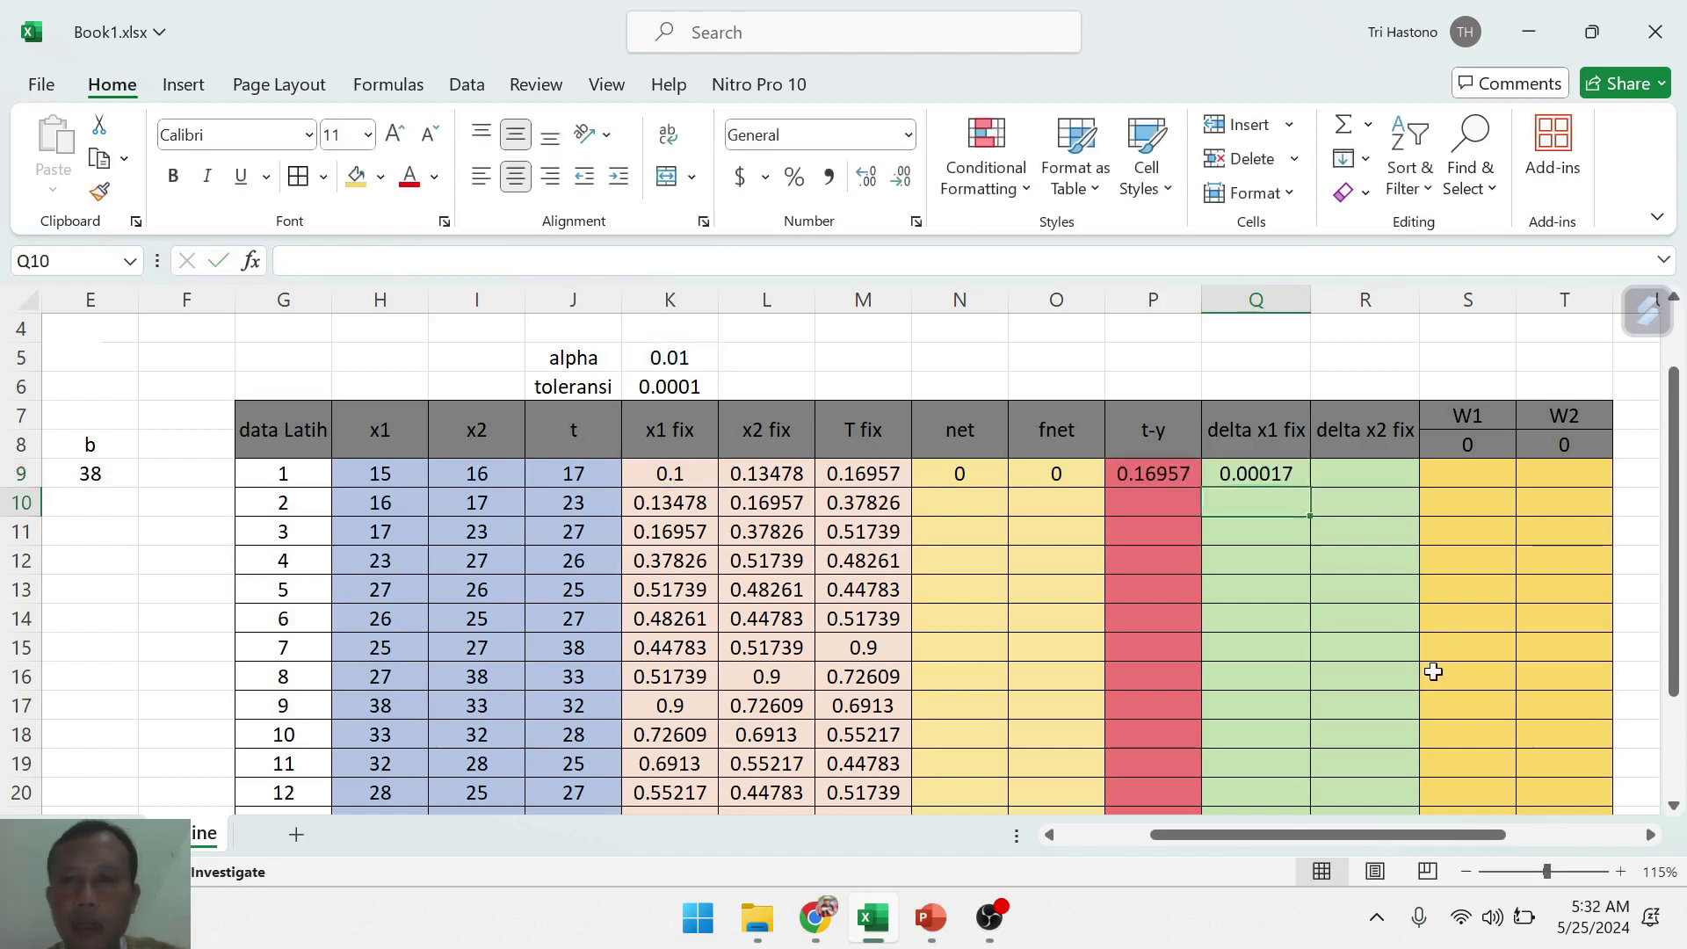
- Copy the formula text =$K$5*P9*K9 from Q9 into the delta x2 fix cell R9, keeping its references unchanged
click(1327, 549)
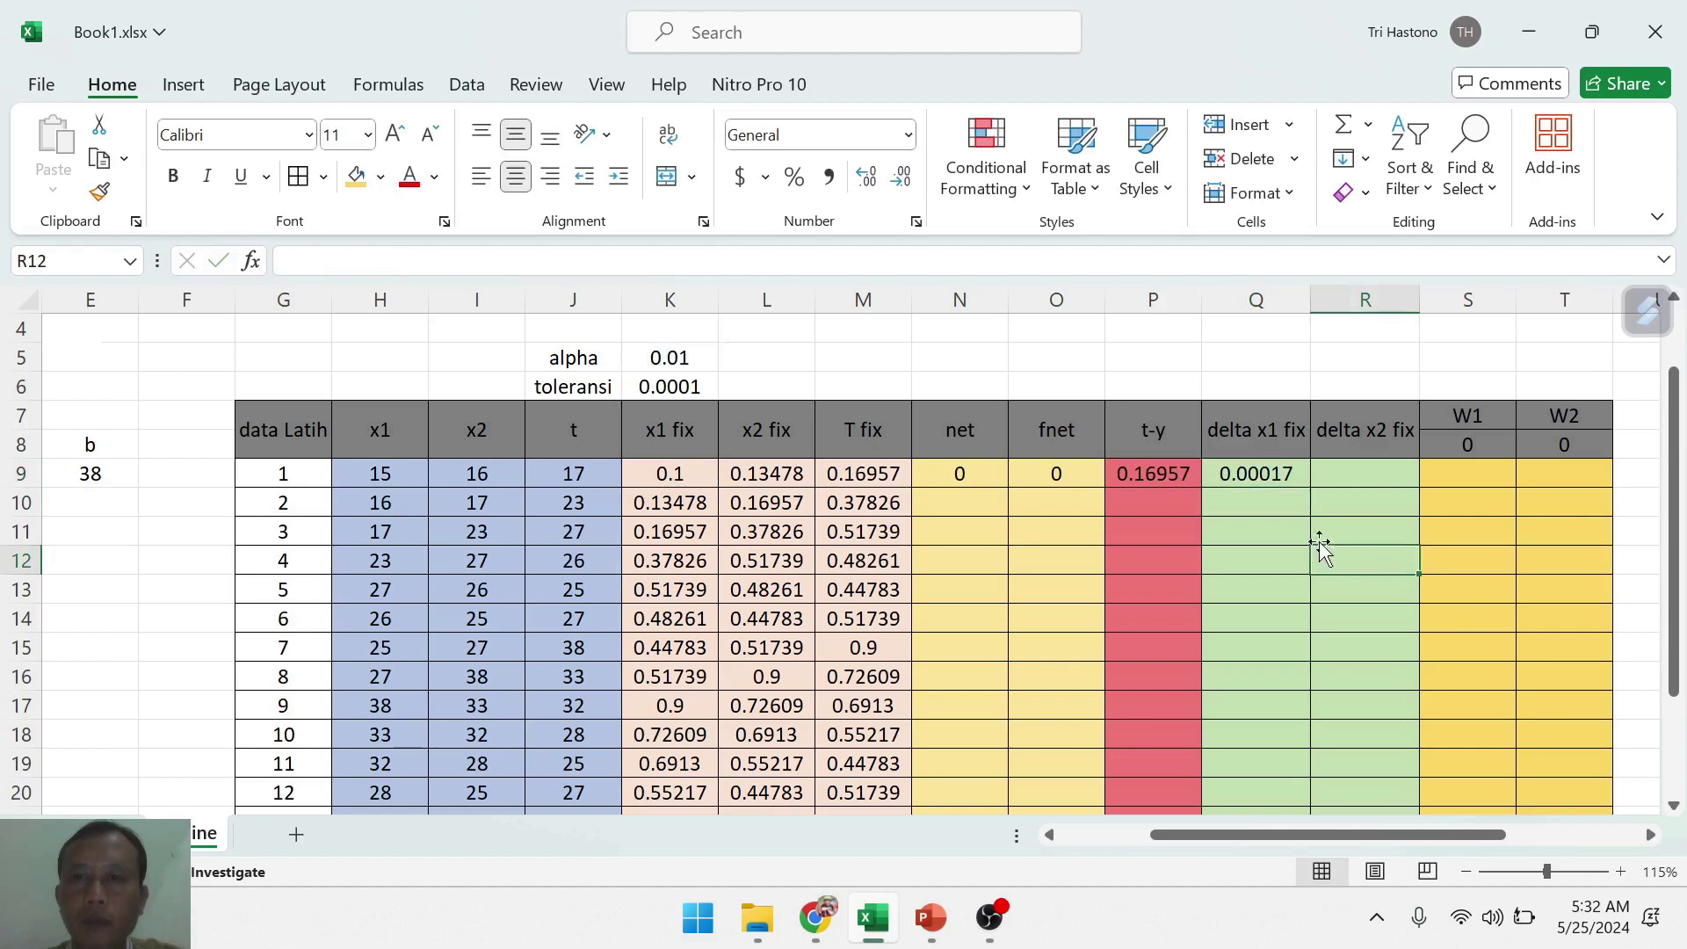
click(1268, 474)
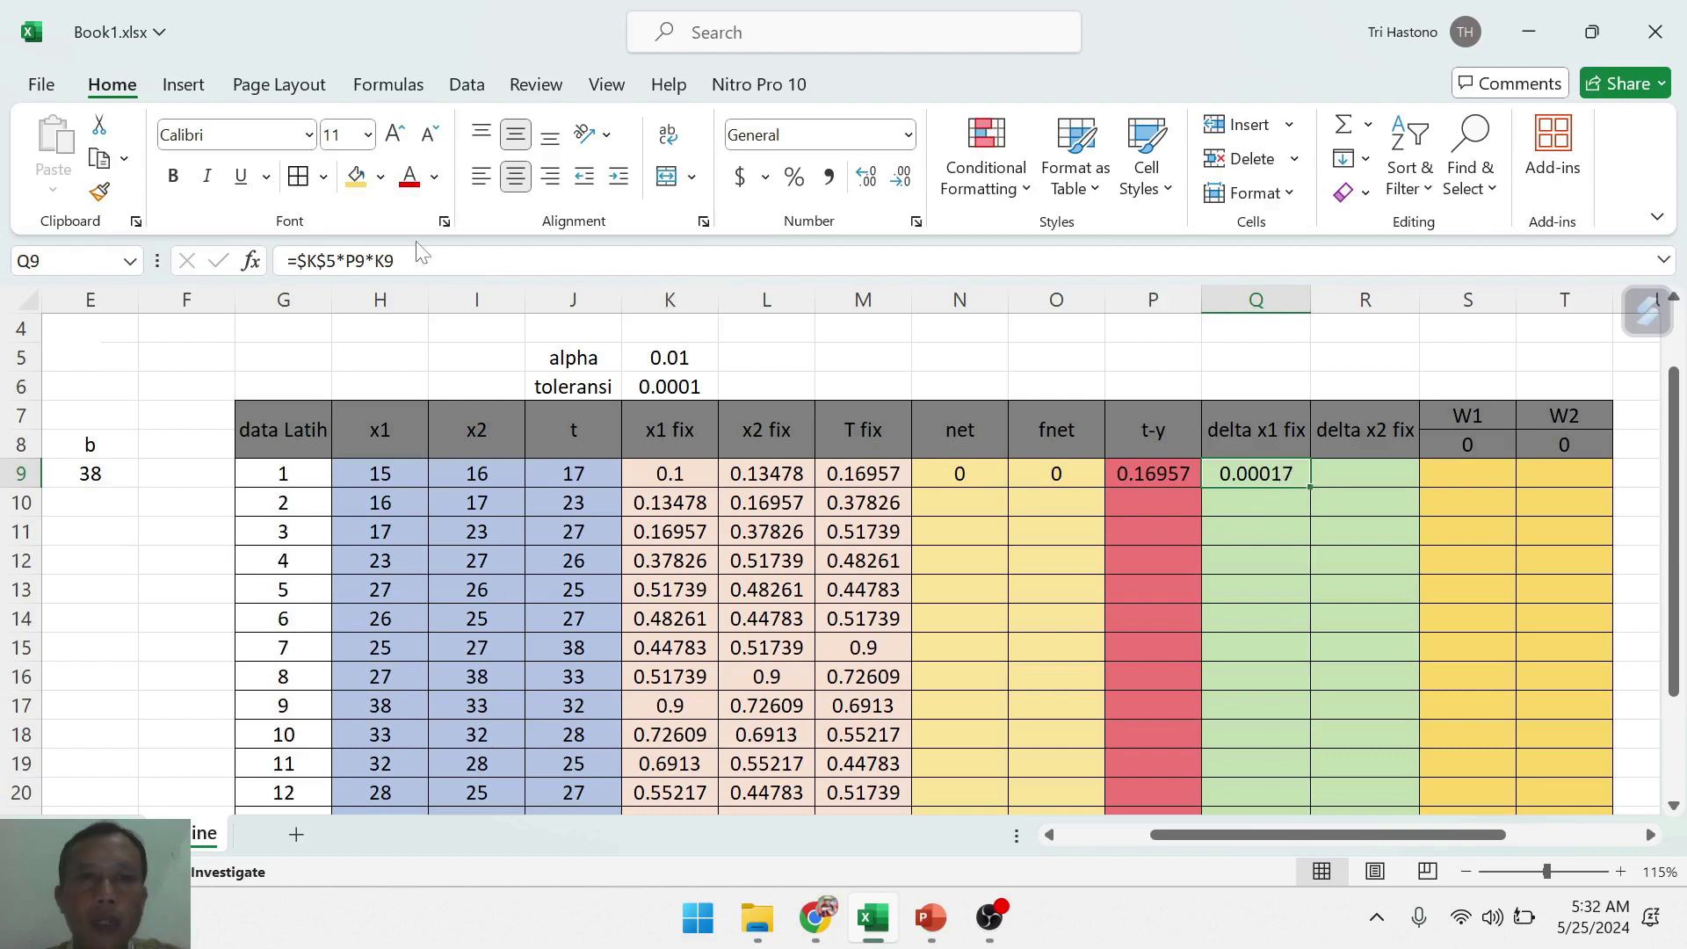
double_click(1279, 475)
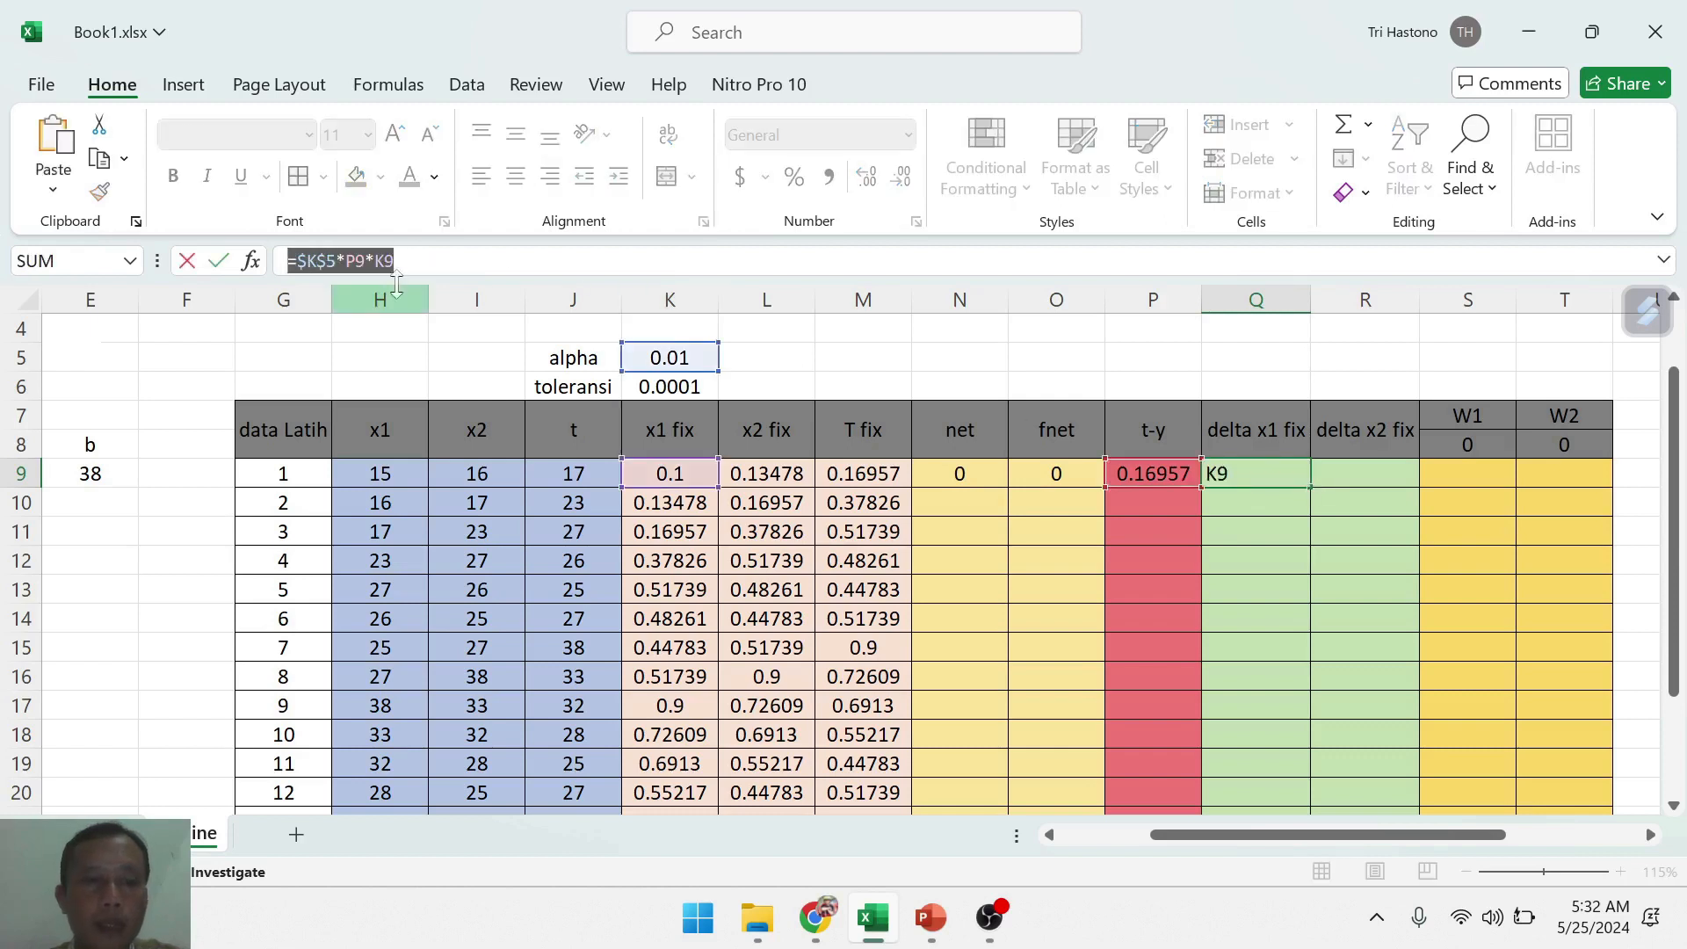
key(Escape)
click(1380, 475)
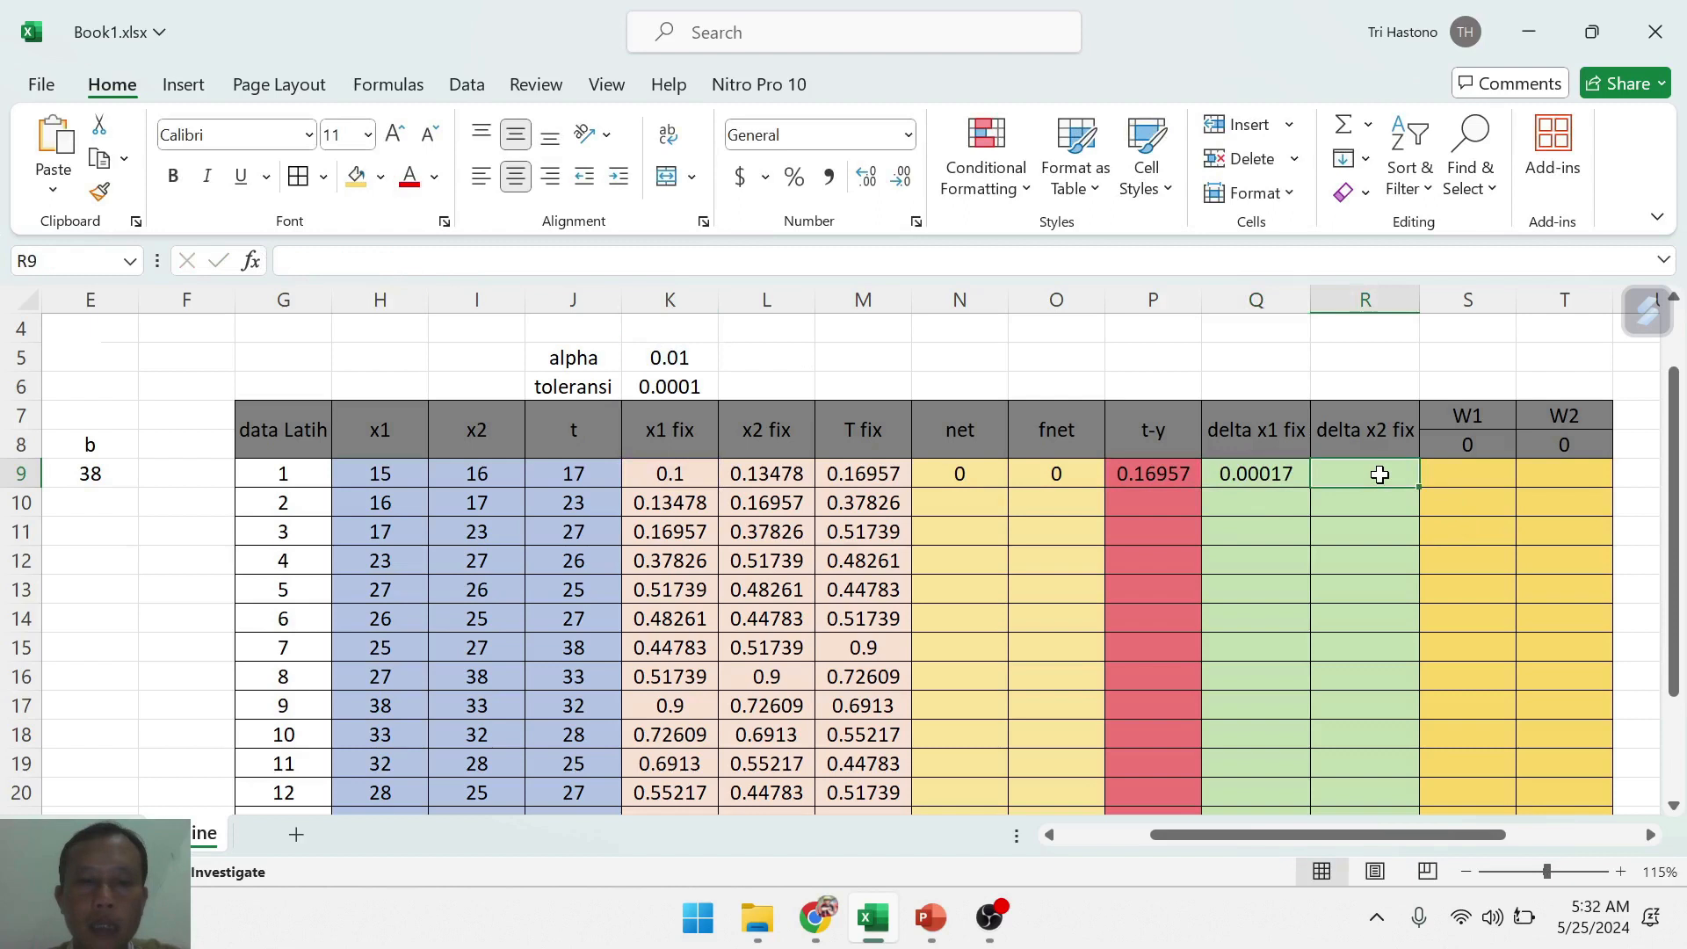
key(ctrl+v)
click(1356, 527)
click(1358, 475)
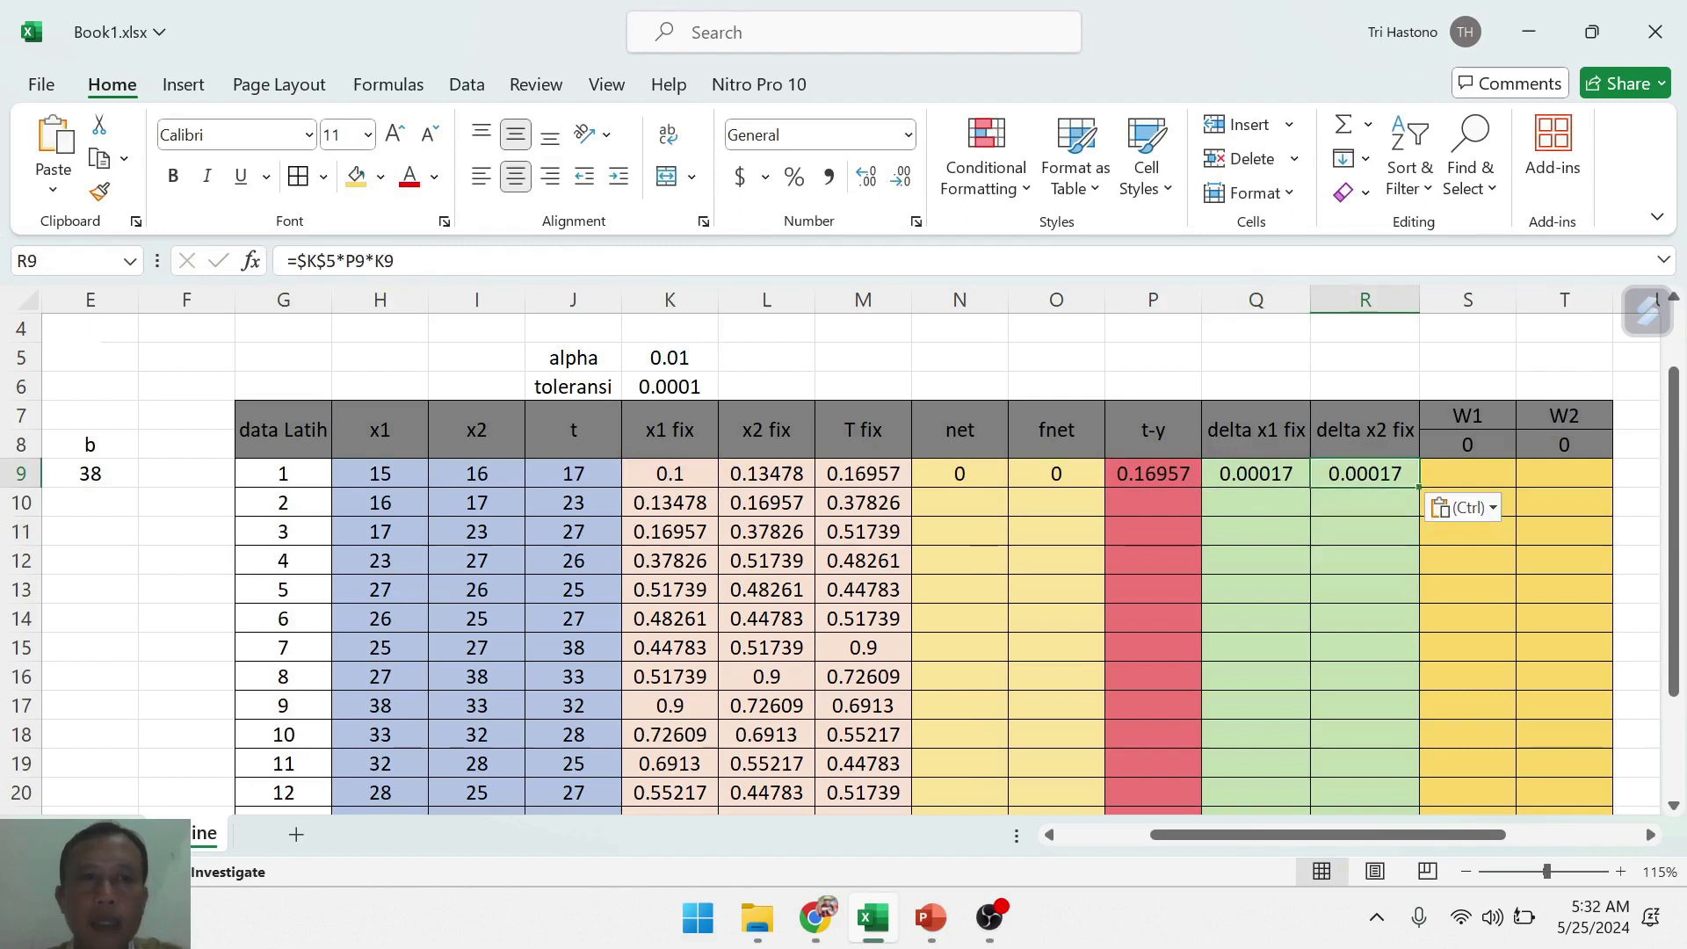
- Change the delta x2 fix formula in R9 to =$K$5*P9*L9 so it uses the x2 fix value
click(378, 262)
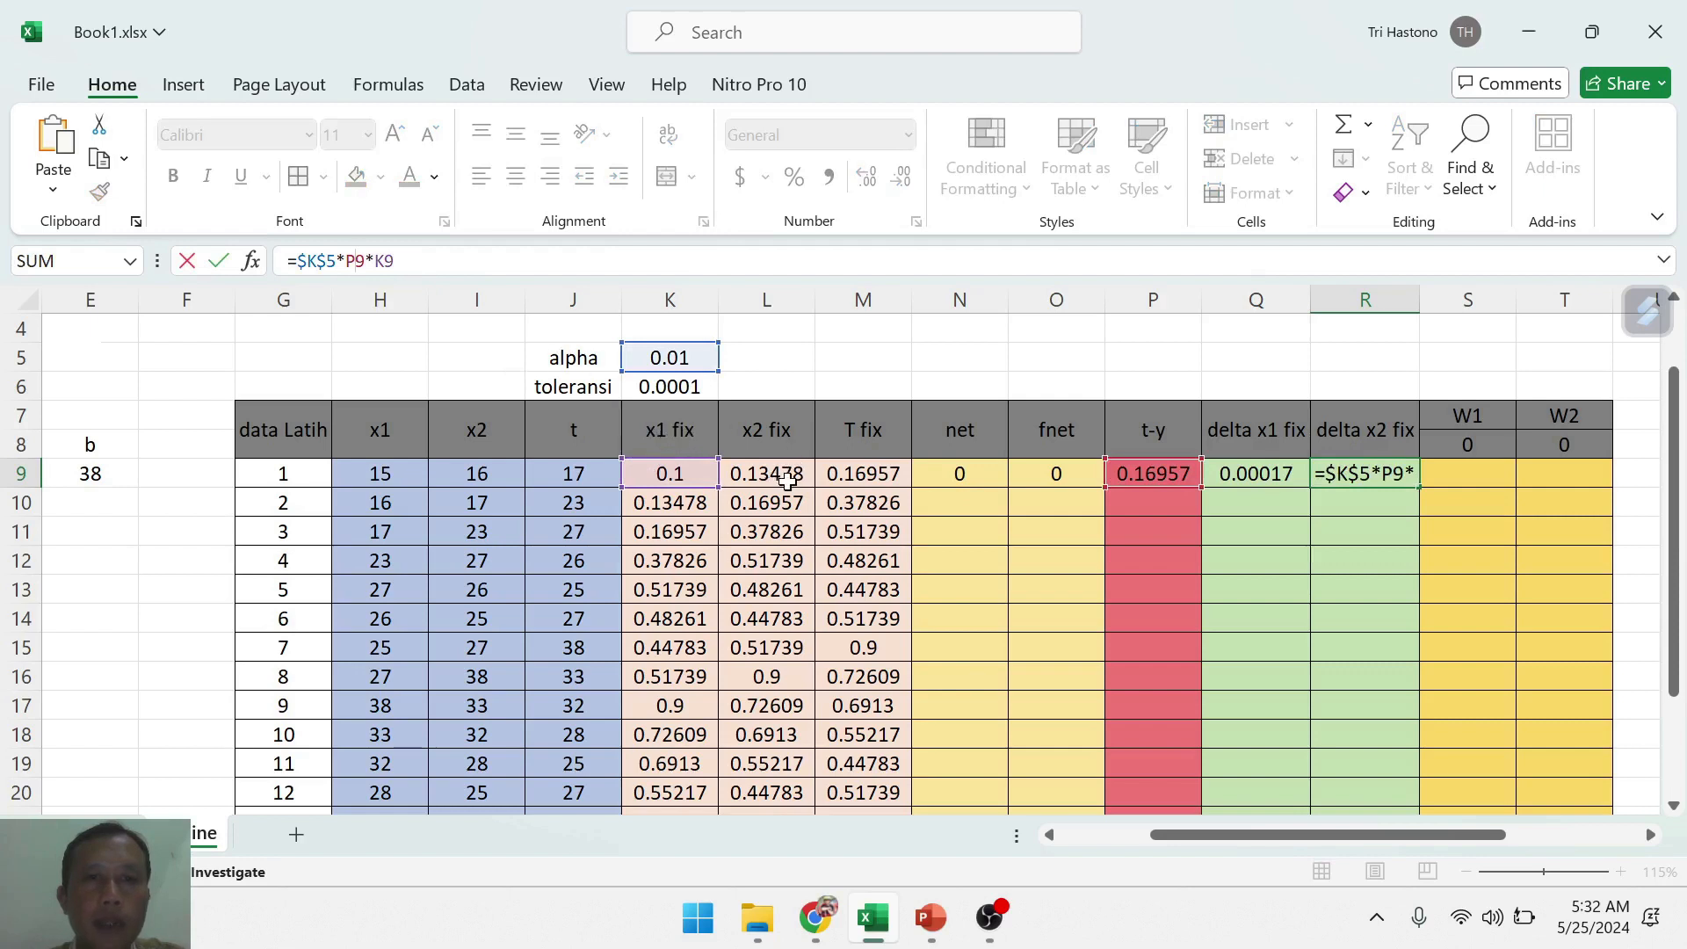
click(393, 261)
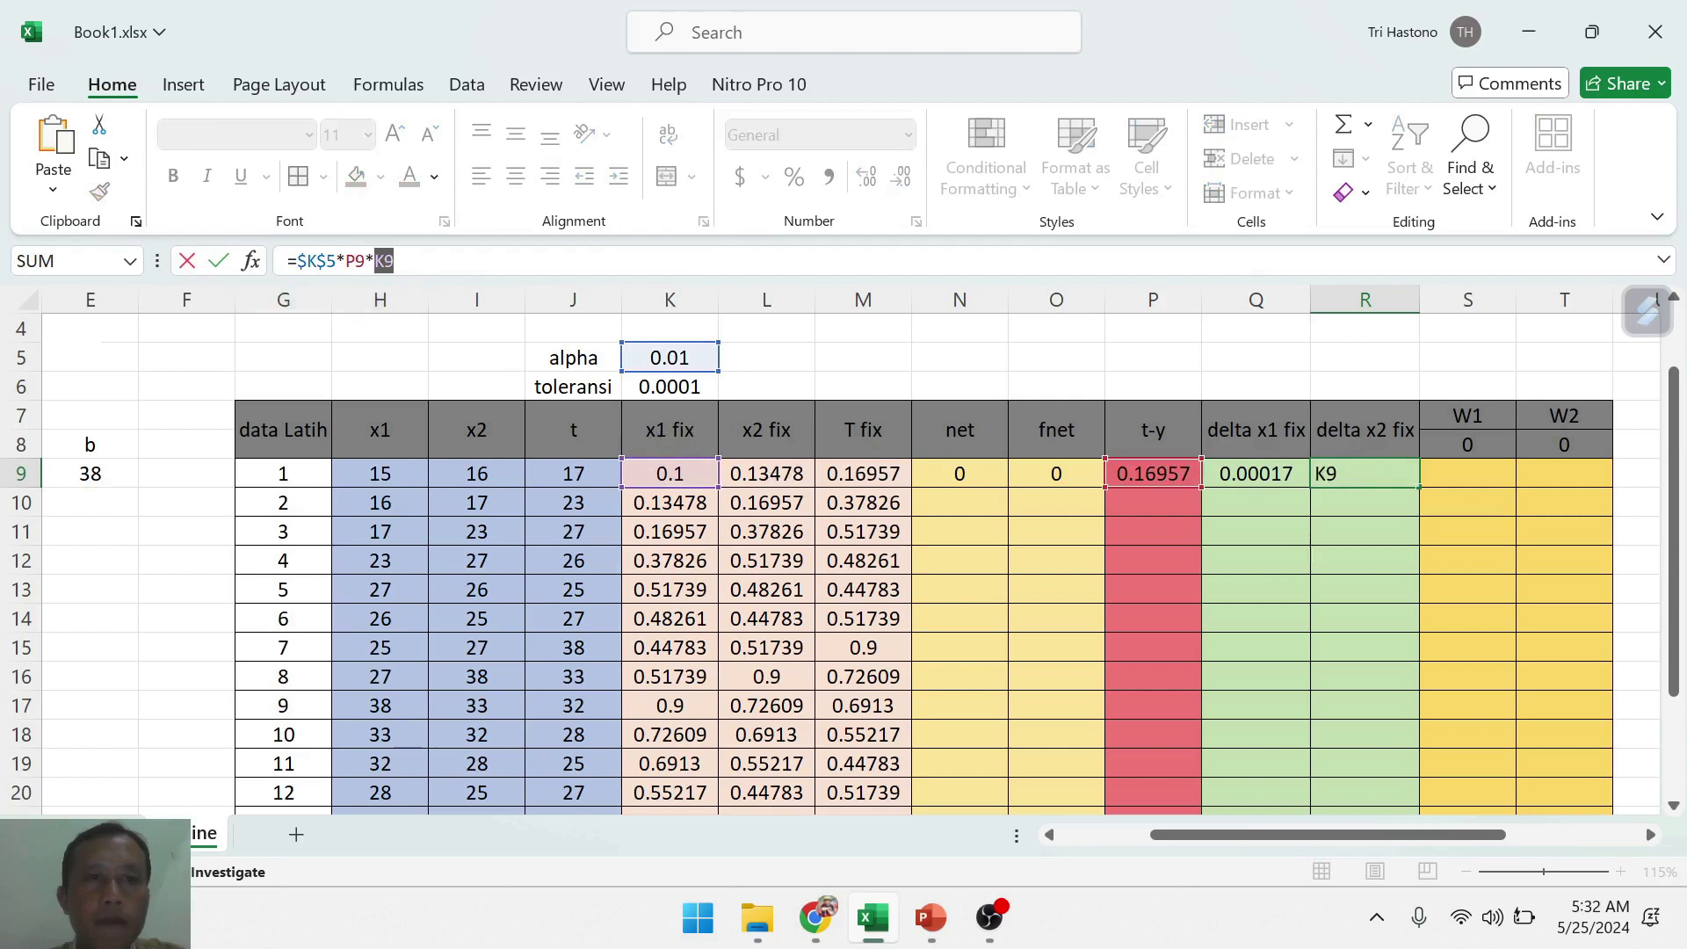
click(764, 475)
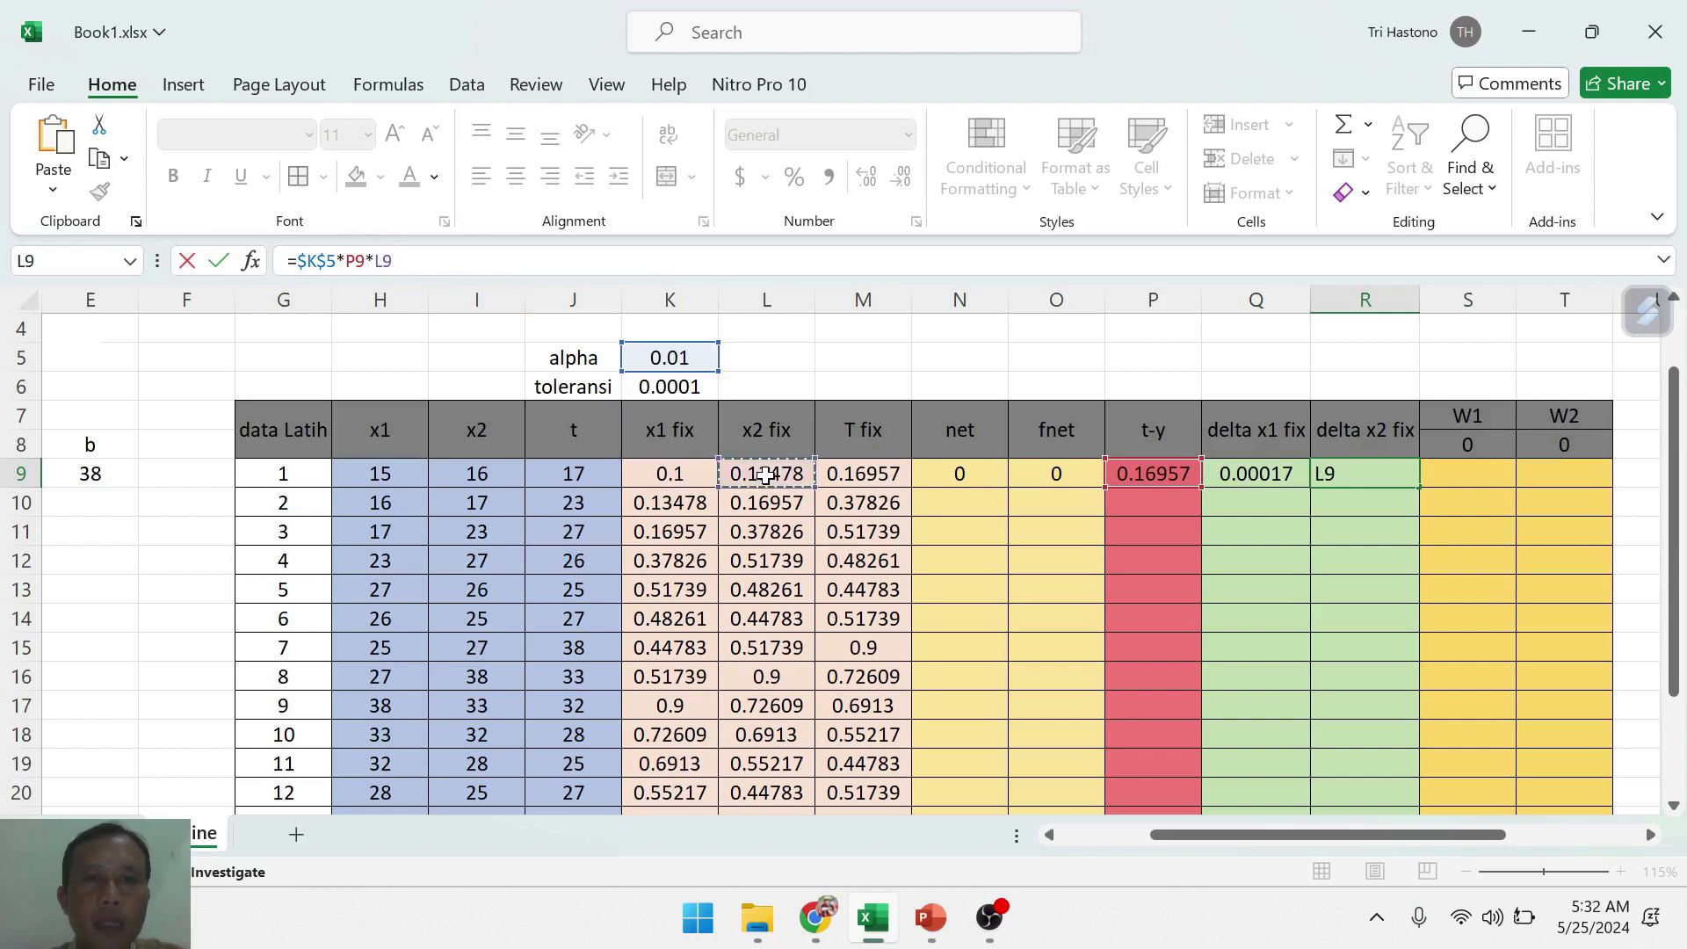
key(Return)
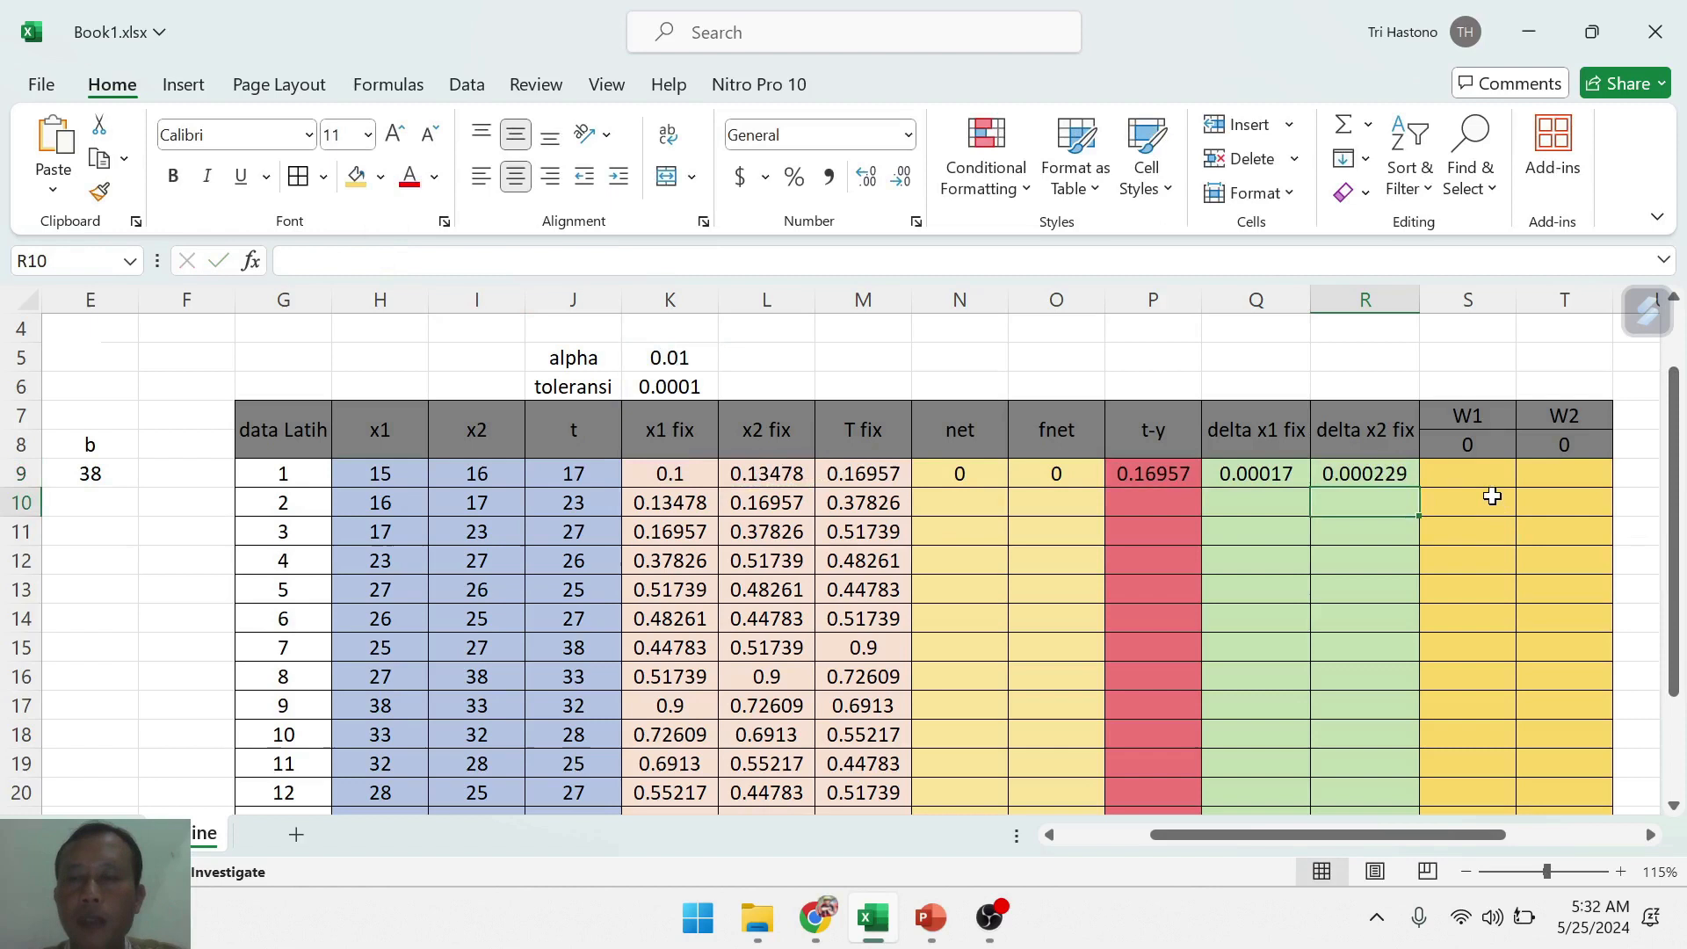
click(1454, 474)
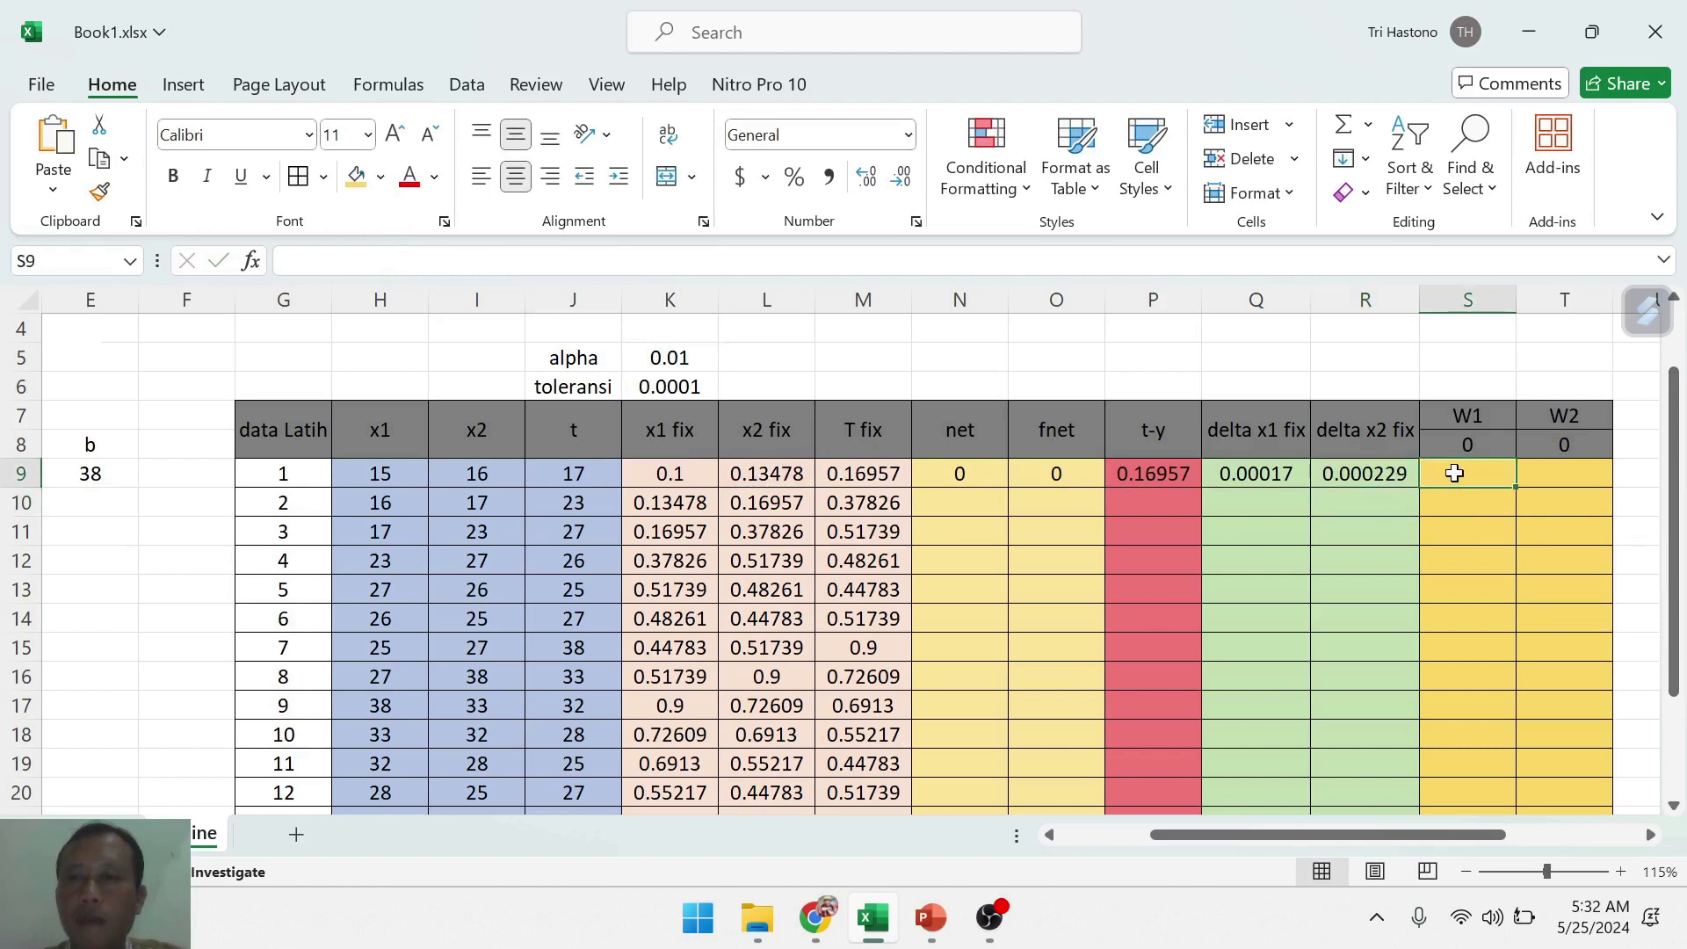
click(1369, 476)
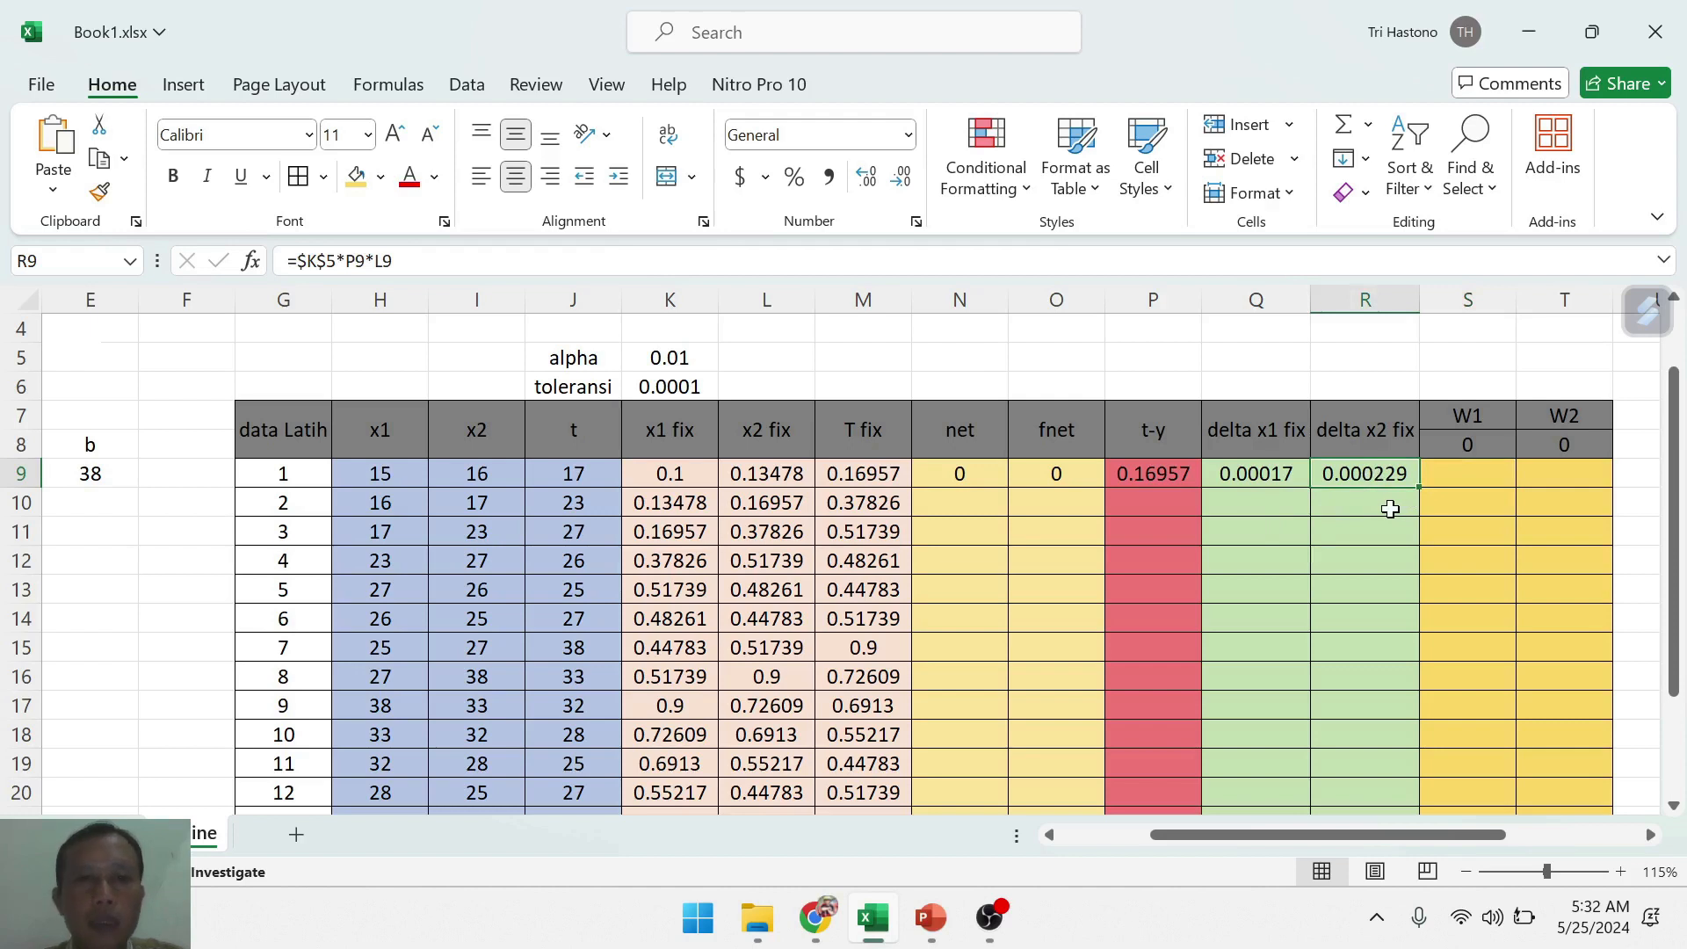
click(1468, 481)
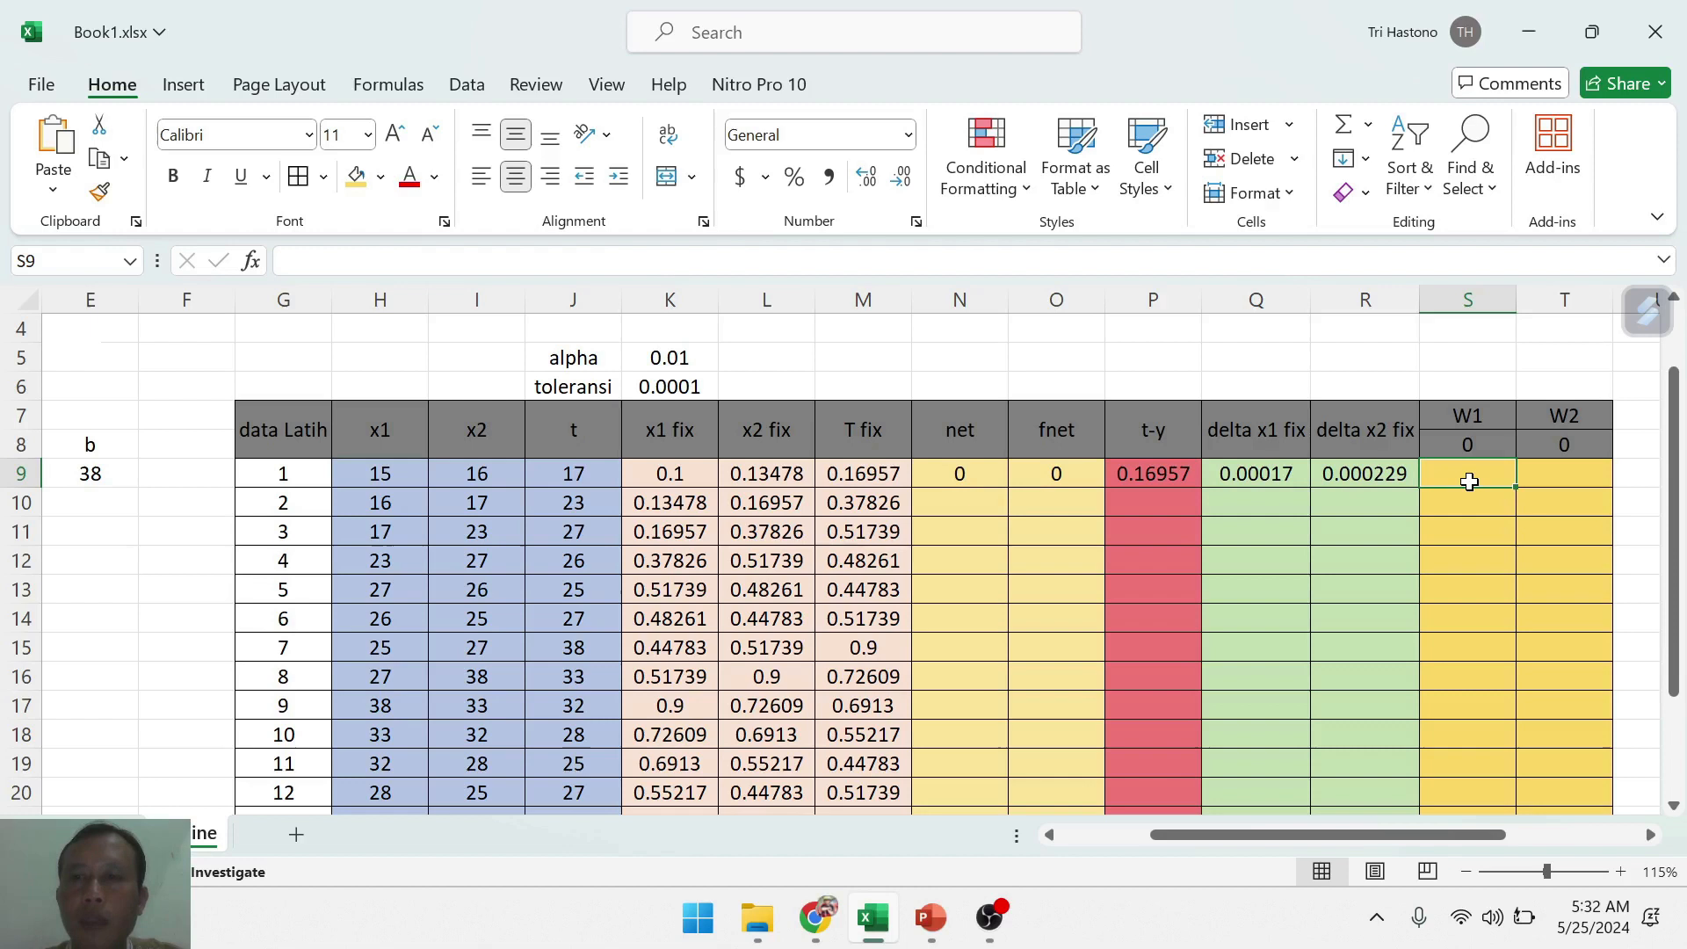
click(1476, 443)
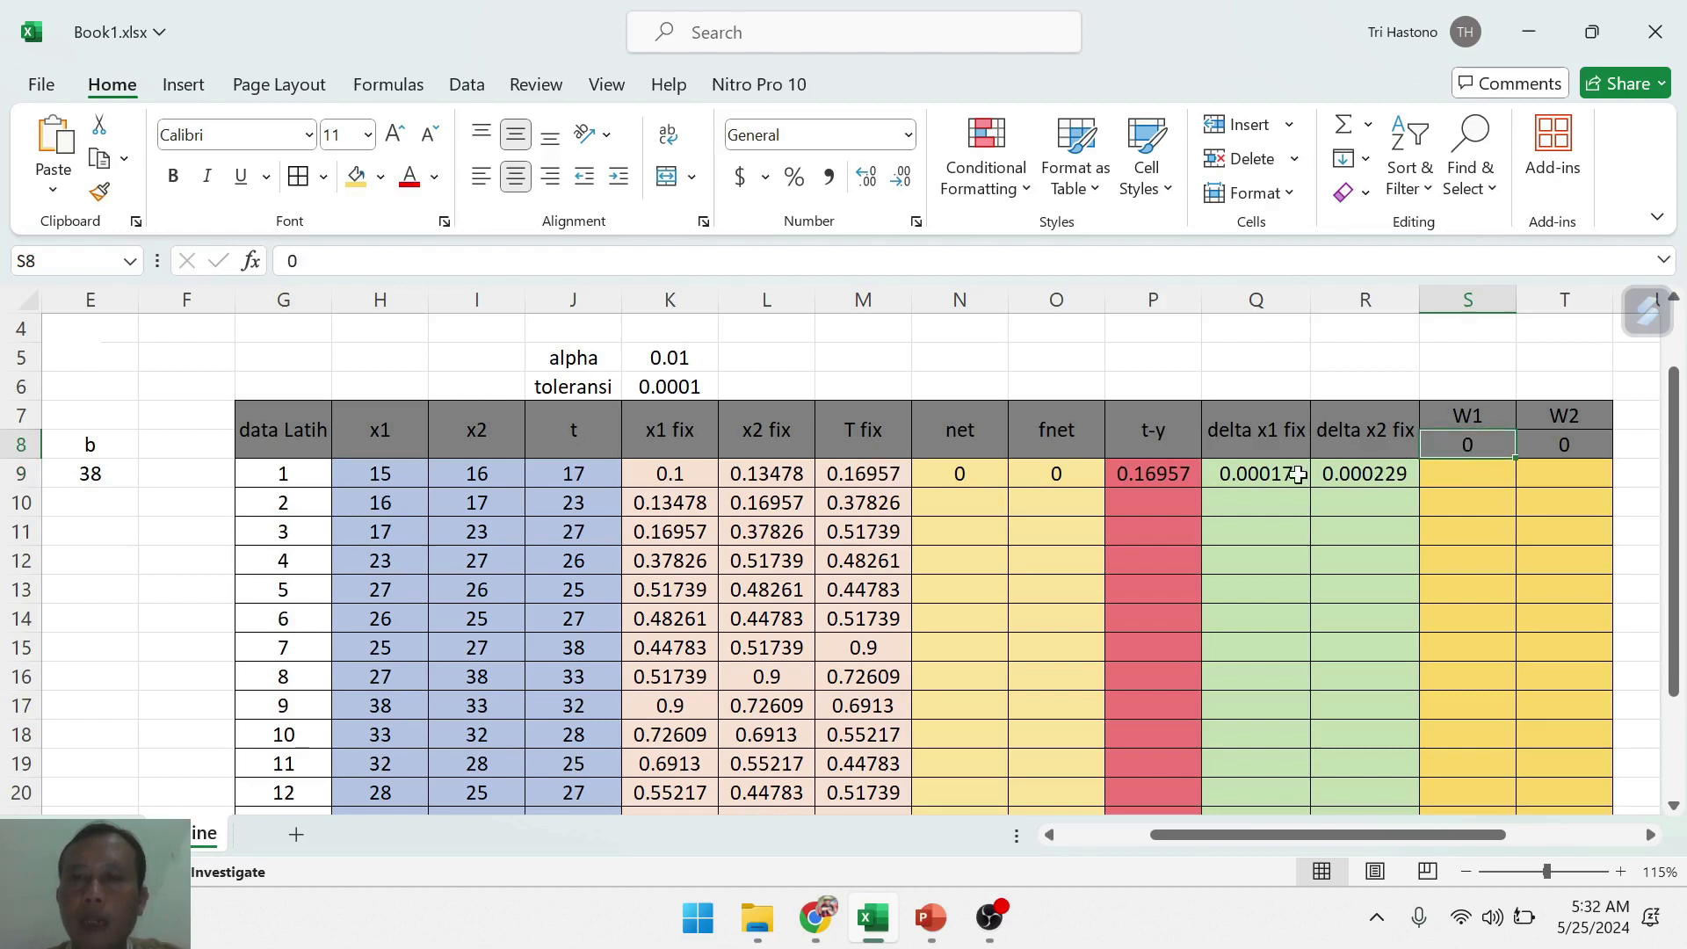
click(1265, 474)
click(1403, 521)
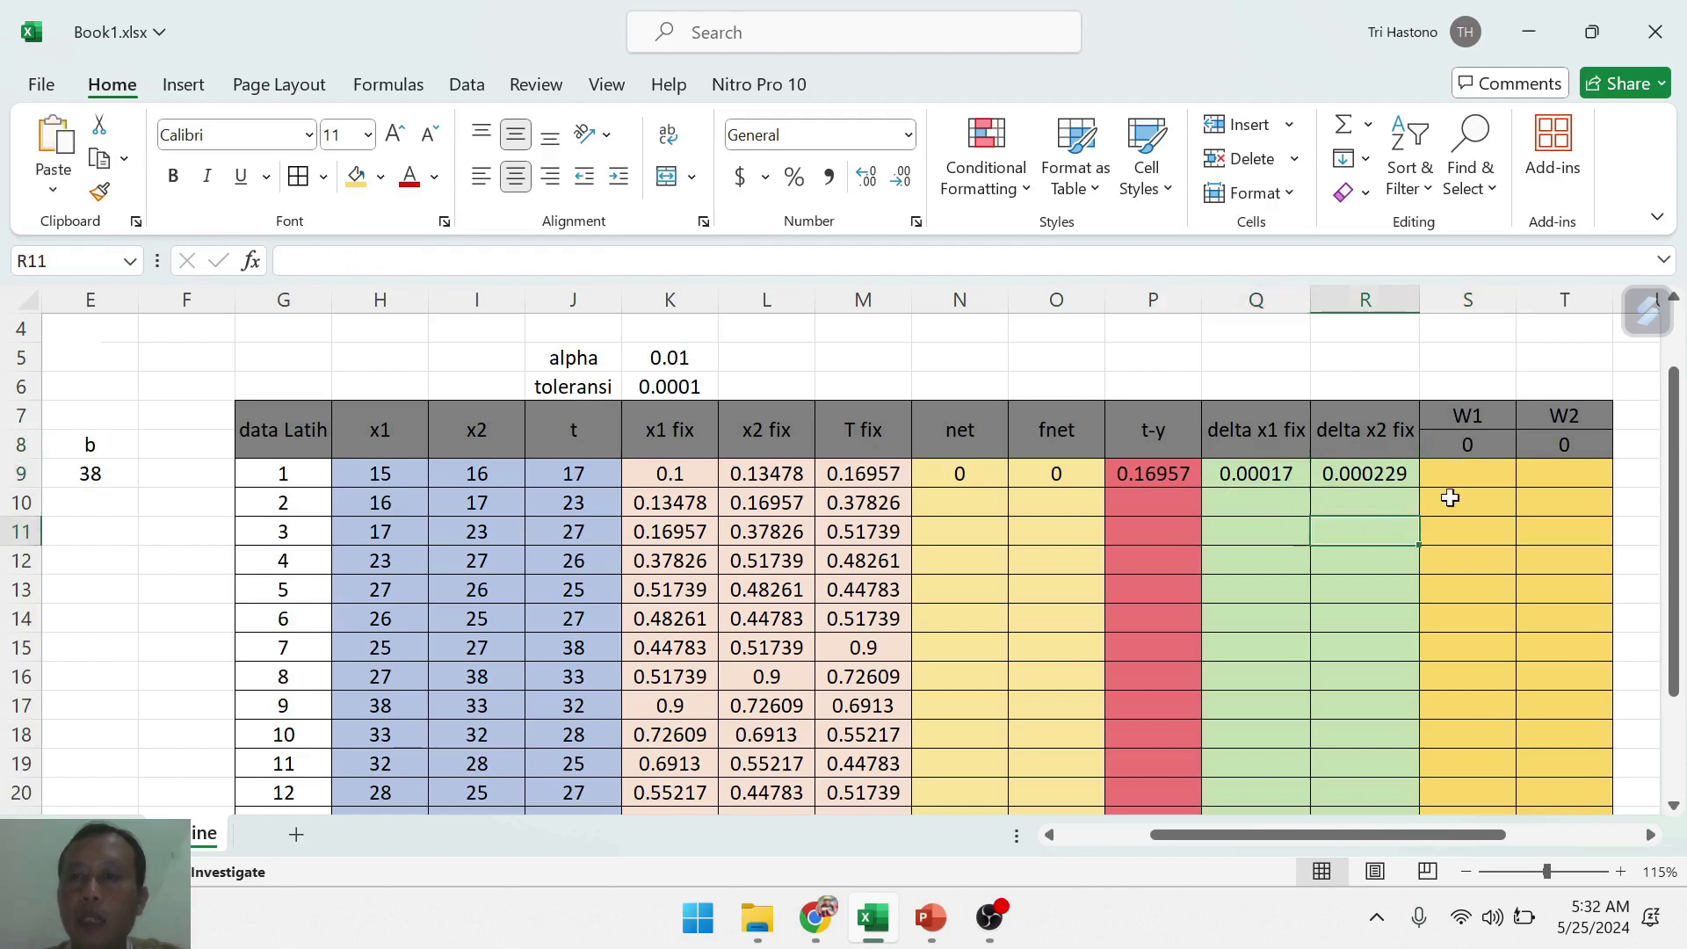
- Enter the formula =S8+Q9 in S9 to update W1 for the first training row
click(1475, 479)
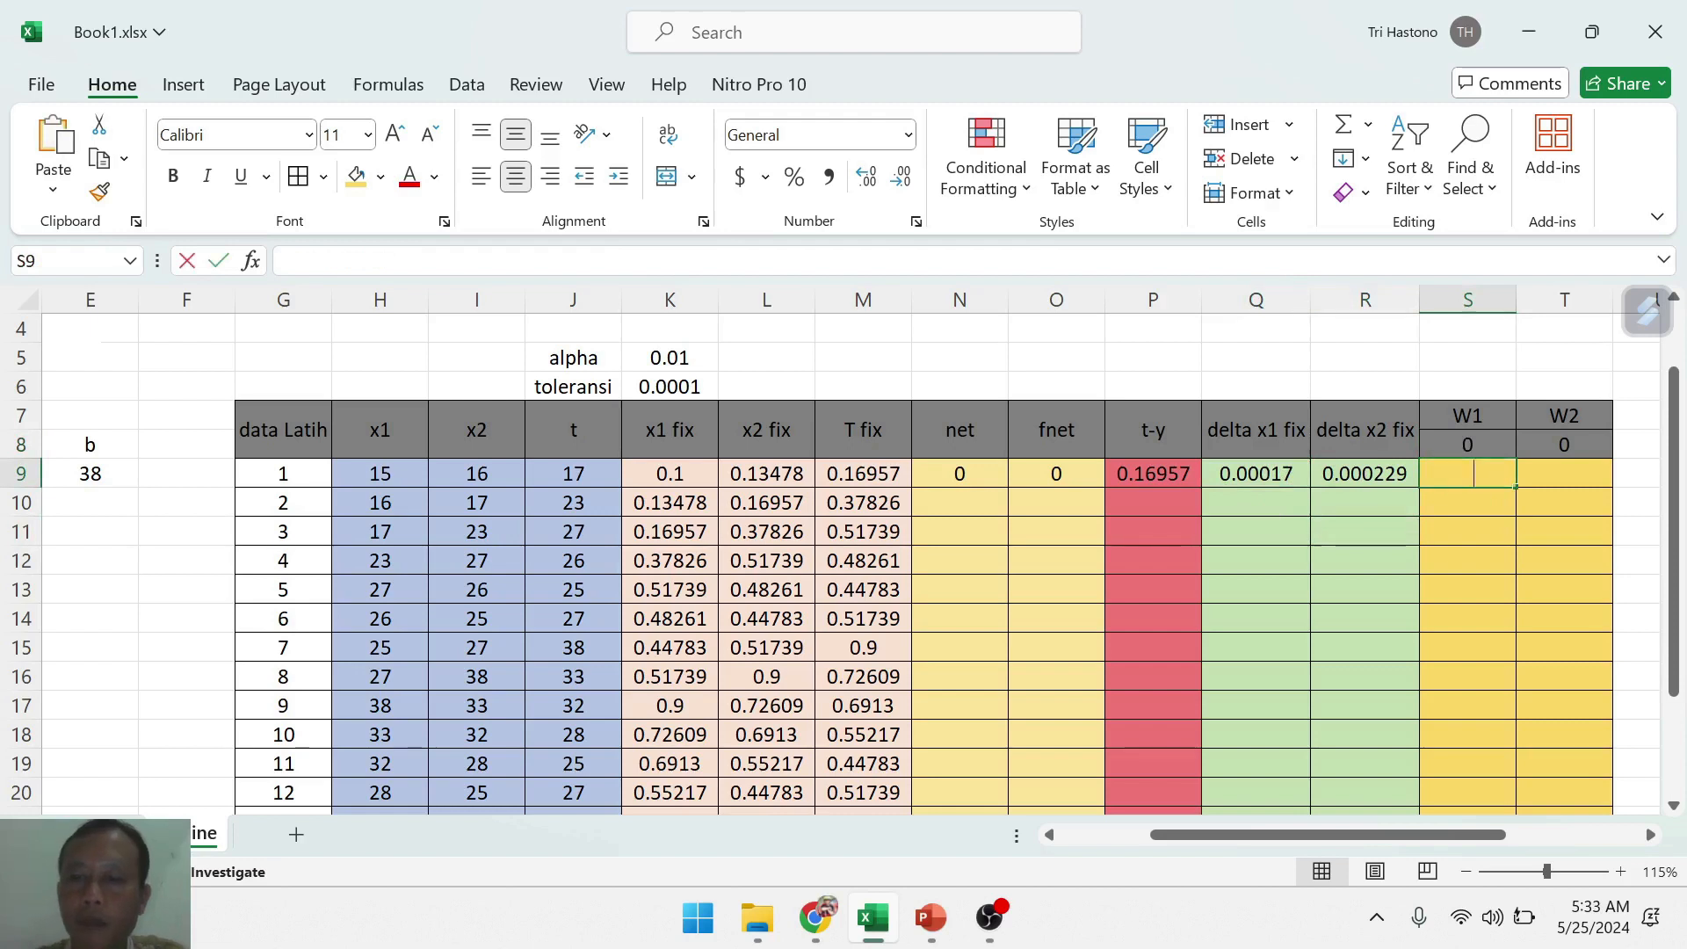
text(=)
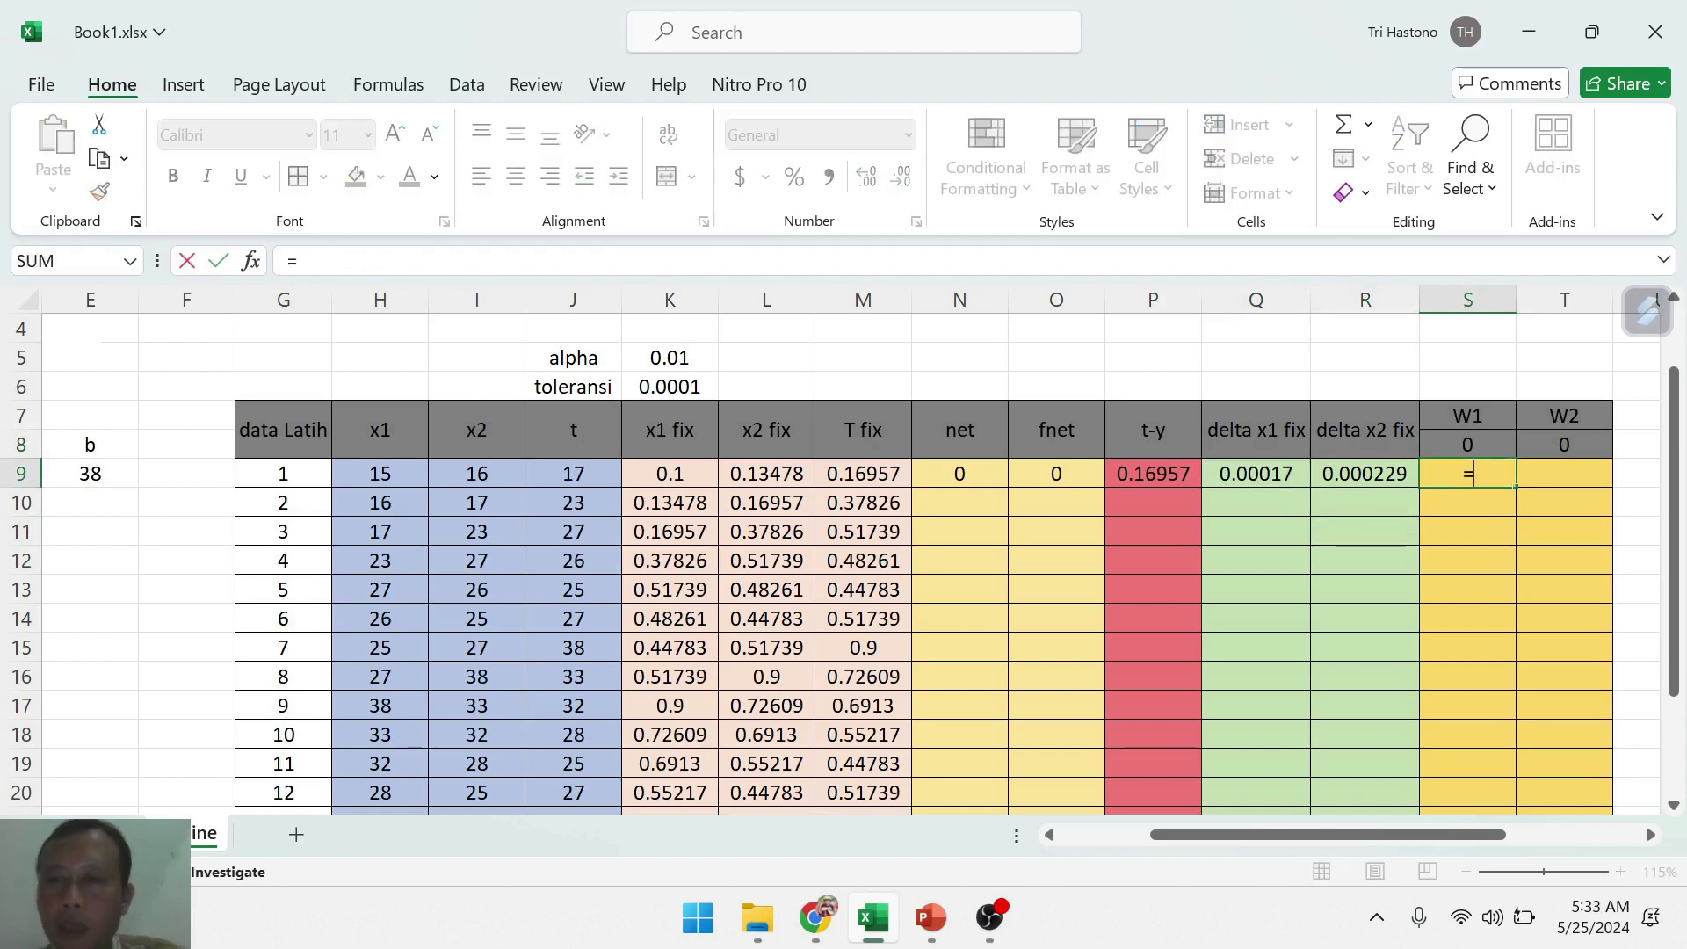
click(1490, 446)
text(+)
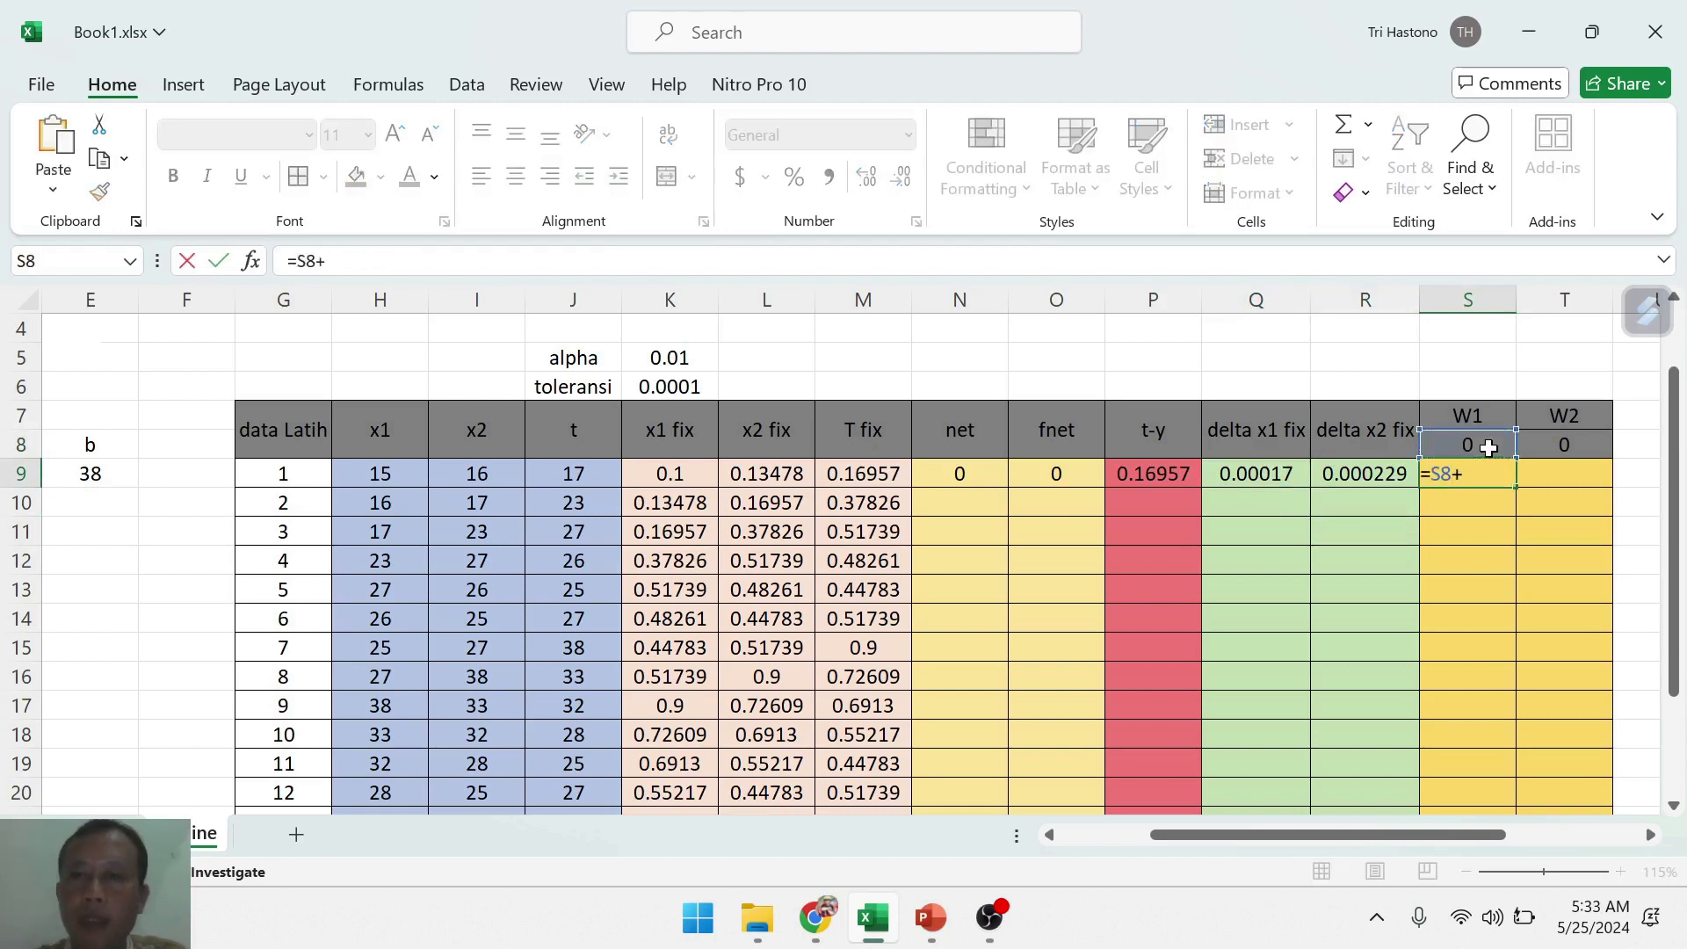
click(1261, 475)
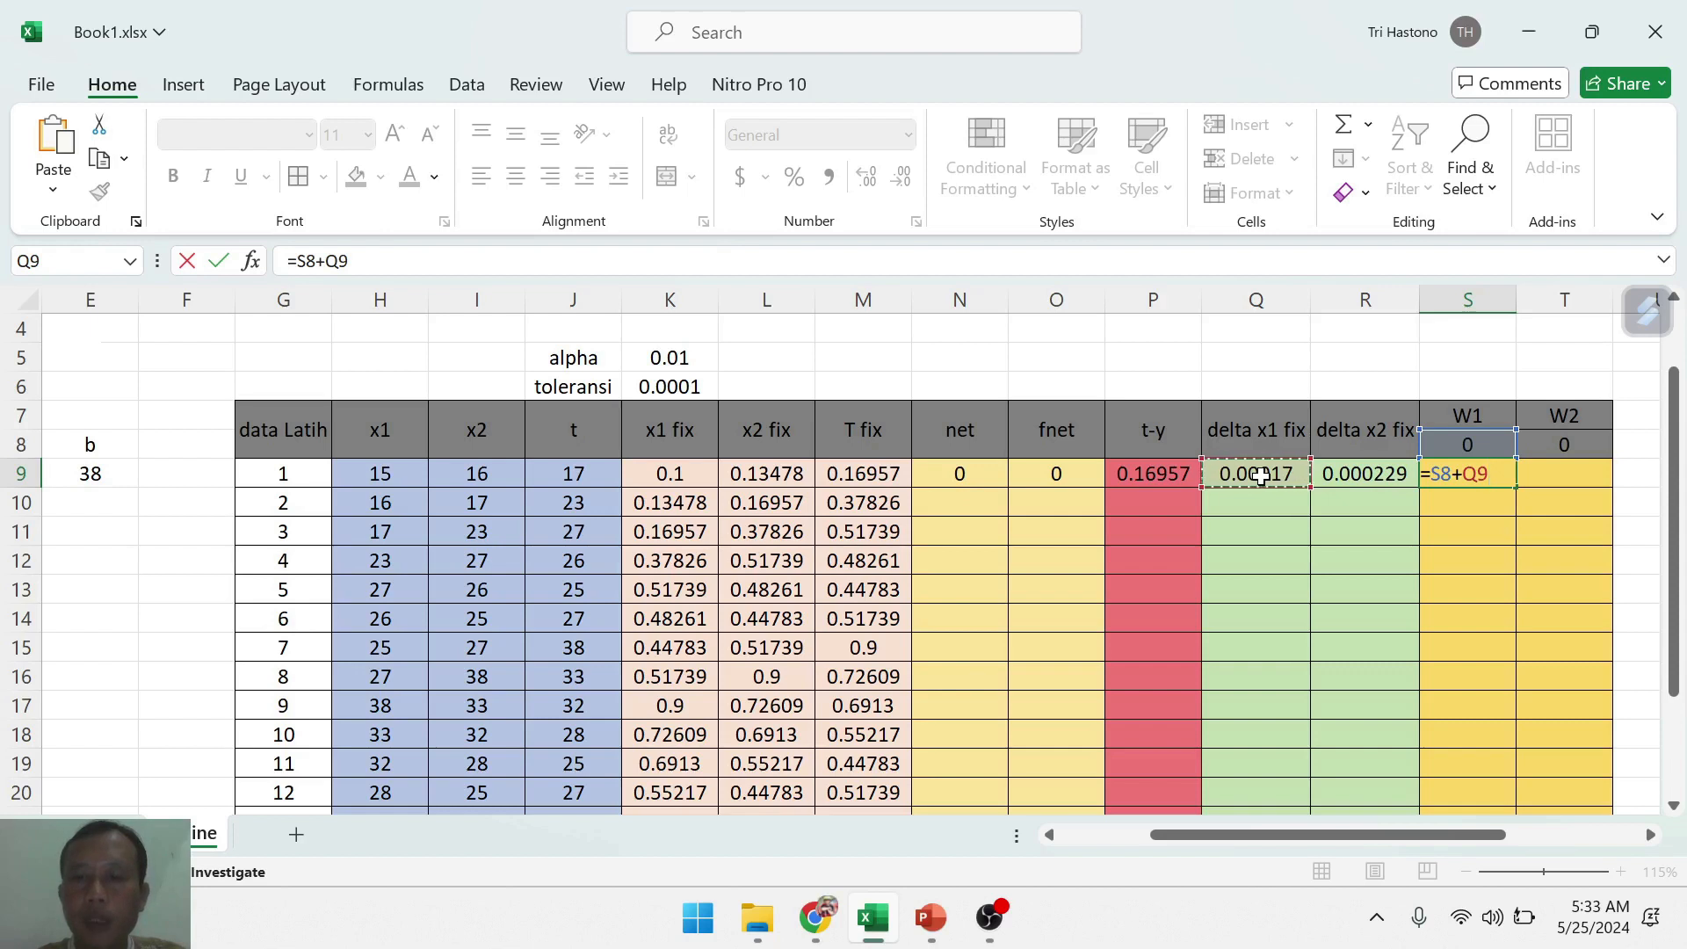
key(Return)
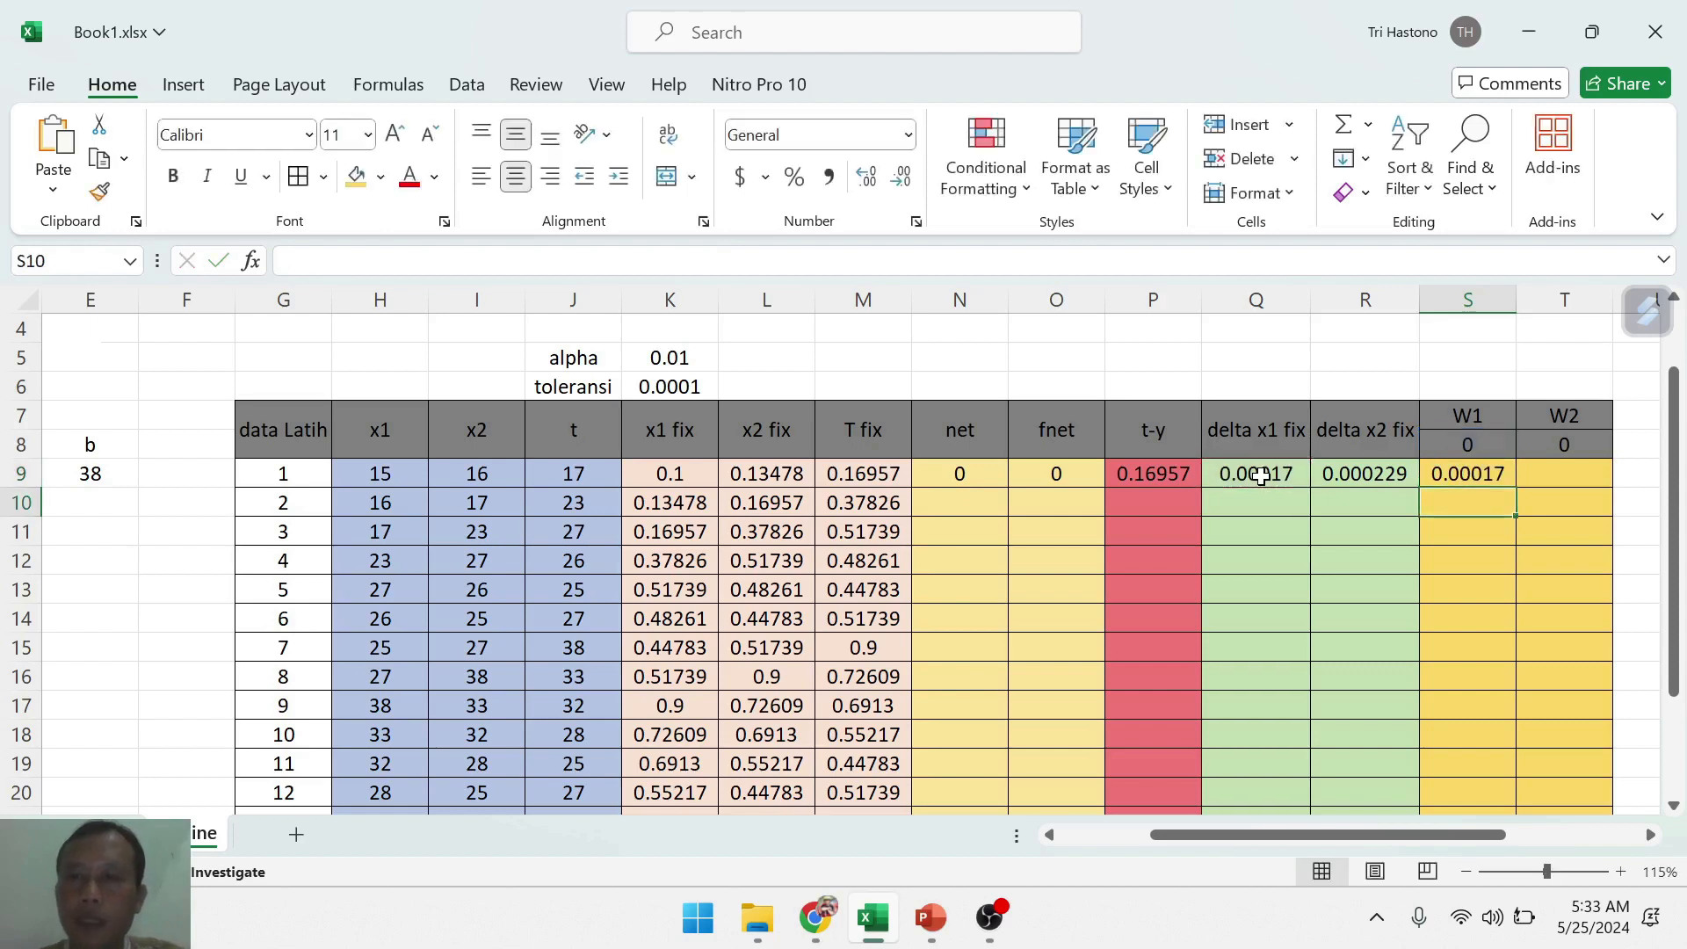
- Copy the W1 formula text =S8+Q9 from S9 unchanged into the W2 cell T9
click(1475, 476)
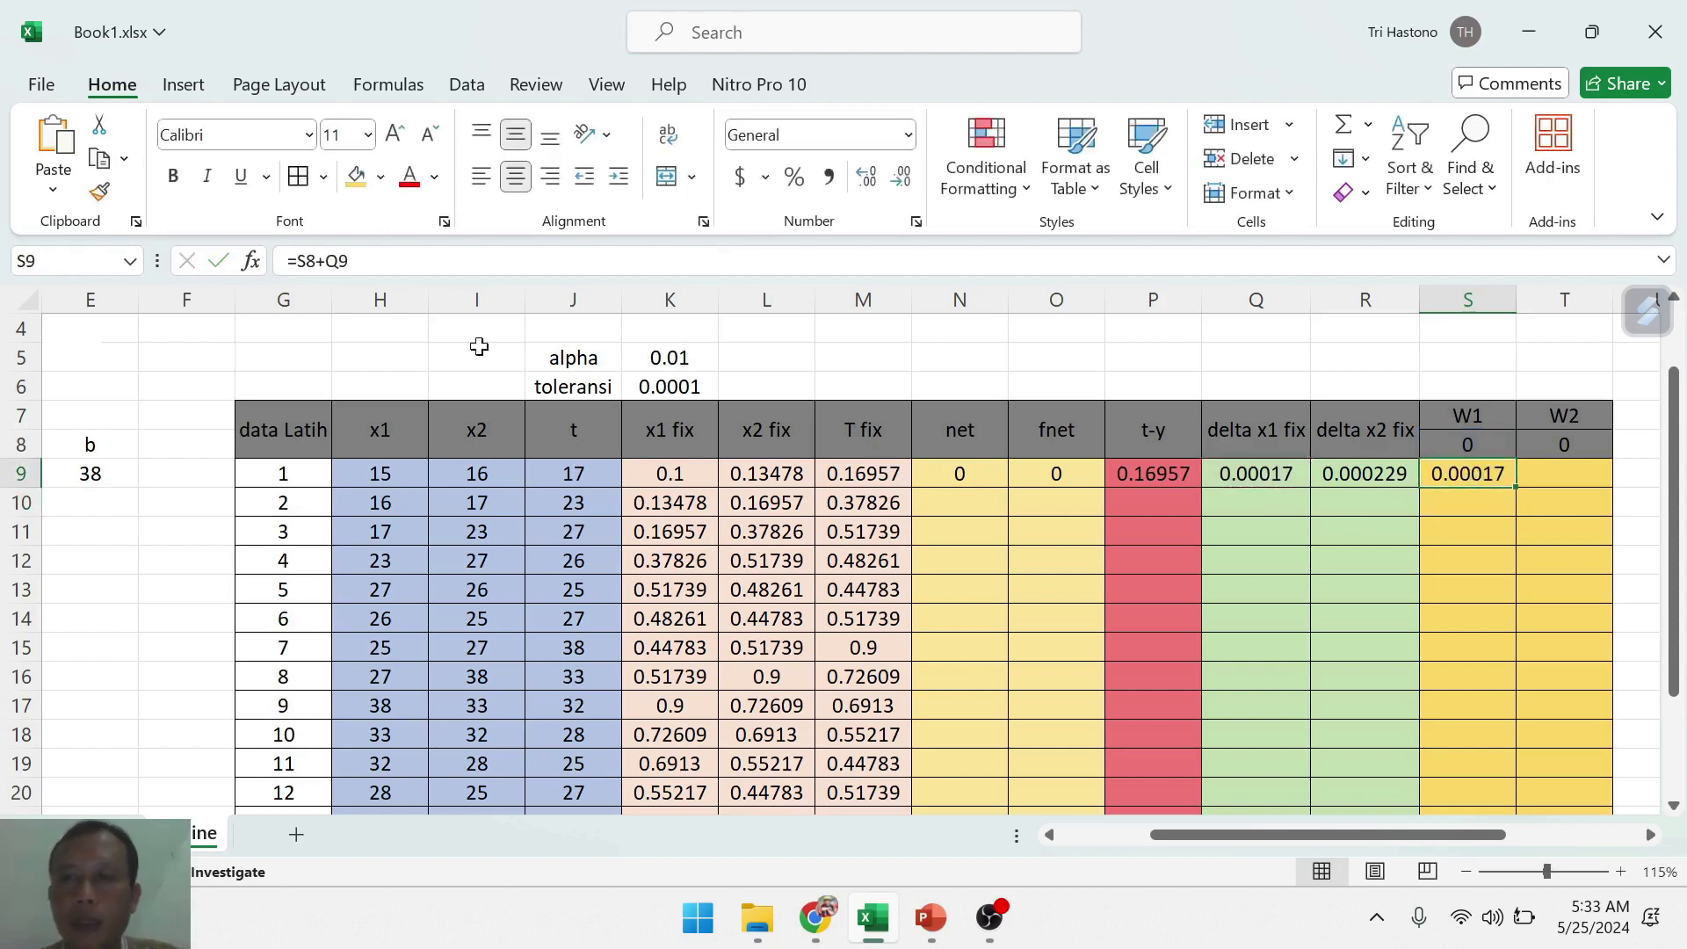
drag(348, 261, 287, 261)
key(Escape)
click(1551, 477)
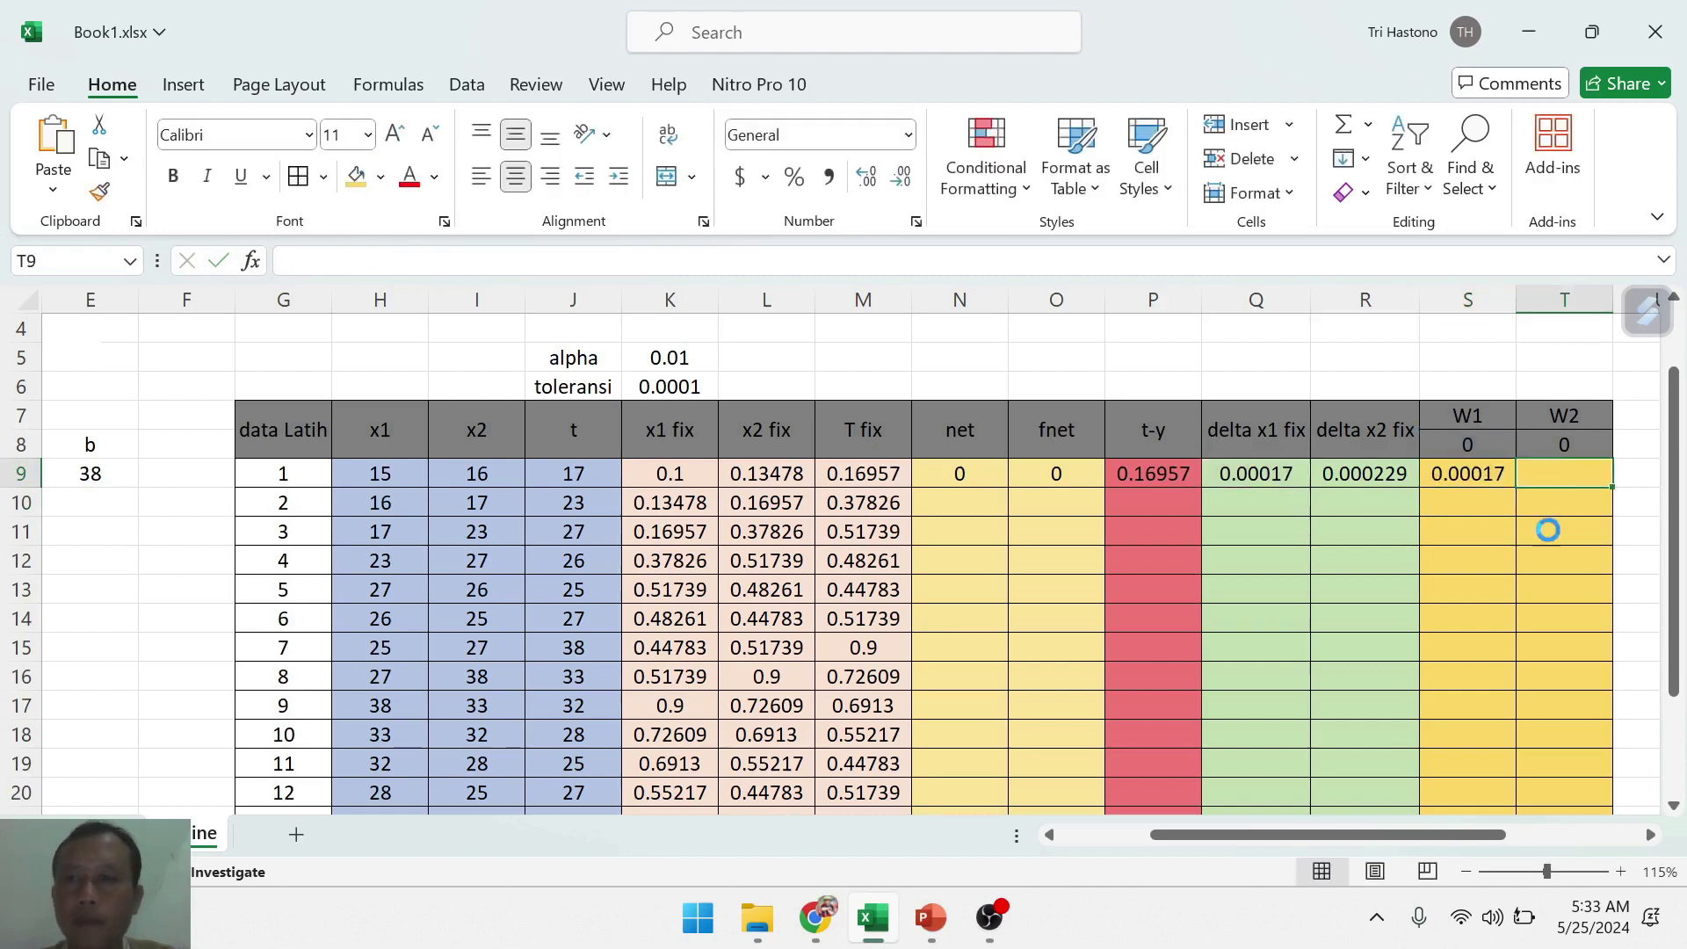
key(ctrl+v)
click(1505, 615)
click(1551, 475)
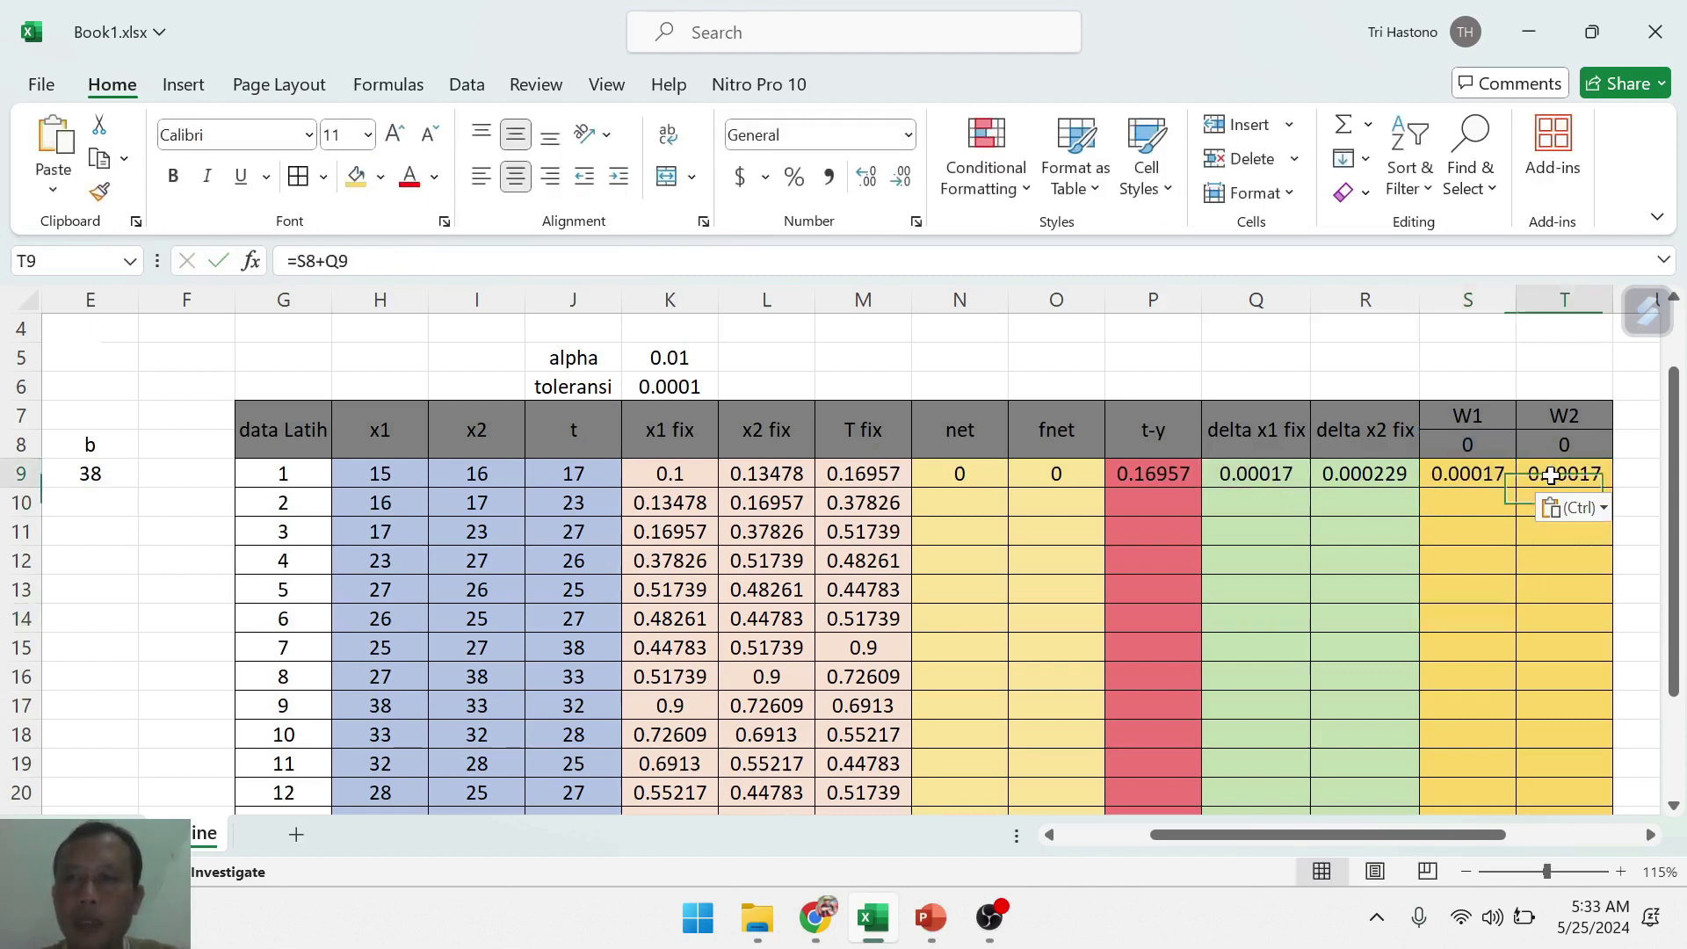
- Edit the W2 formula in T9 to =T8+R9, using the initial W2 weight and delta x2 fix
click(305, 261)
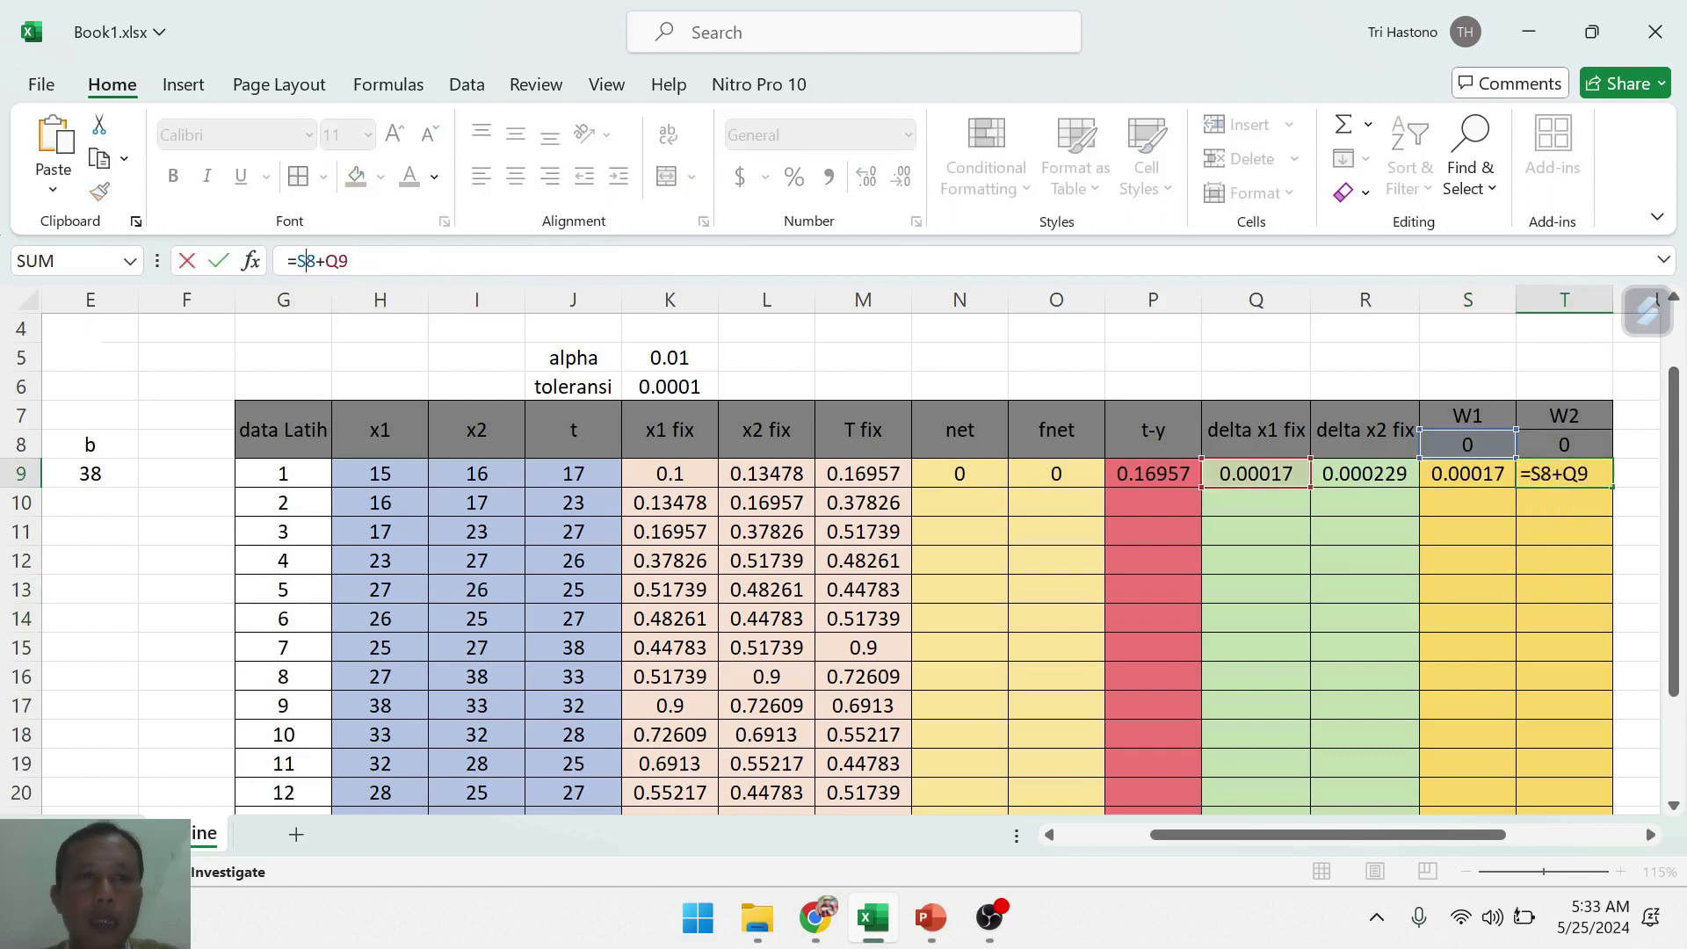
double_click(305, 261)
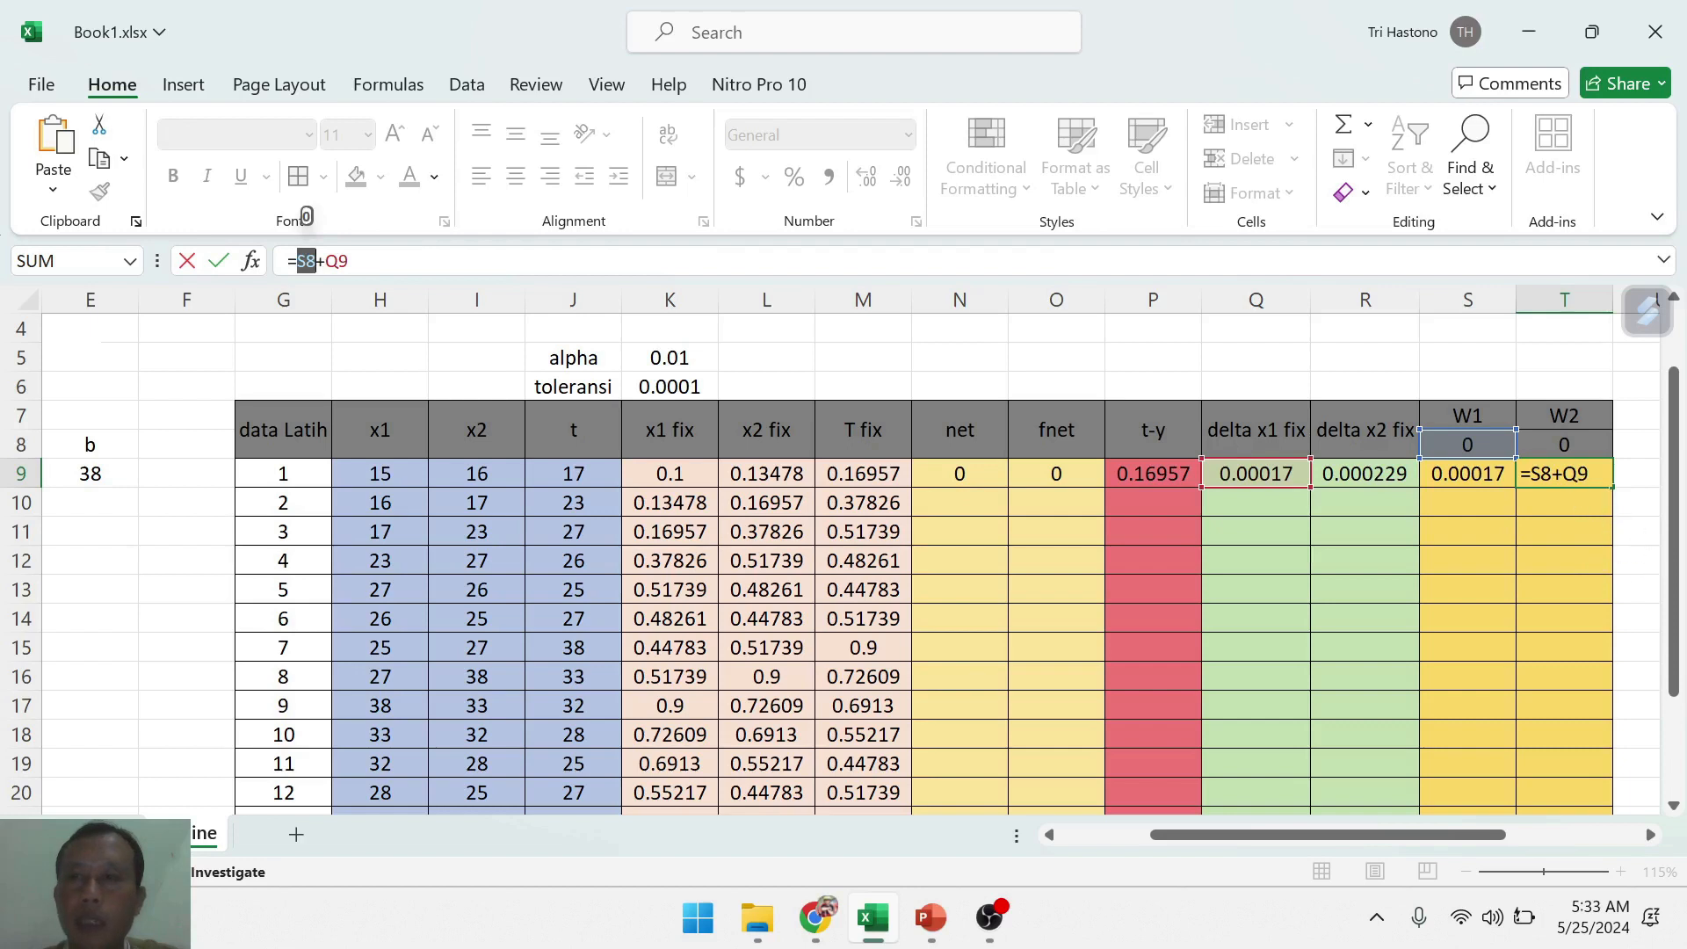
click(1567, 446)
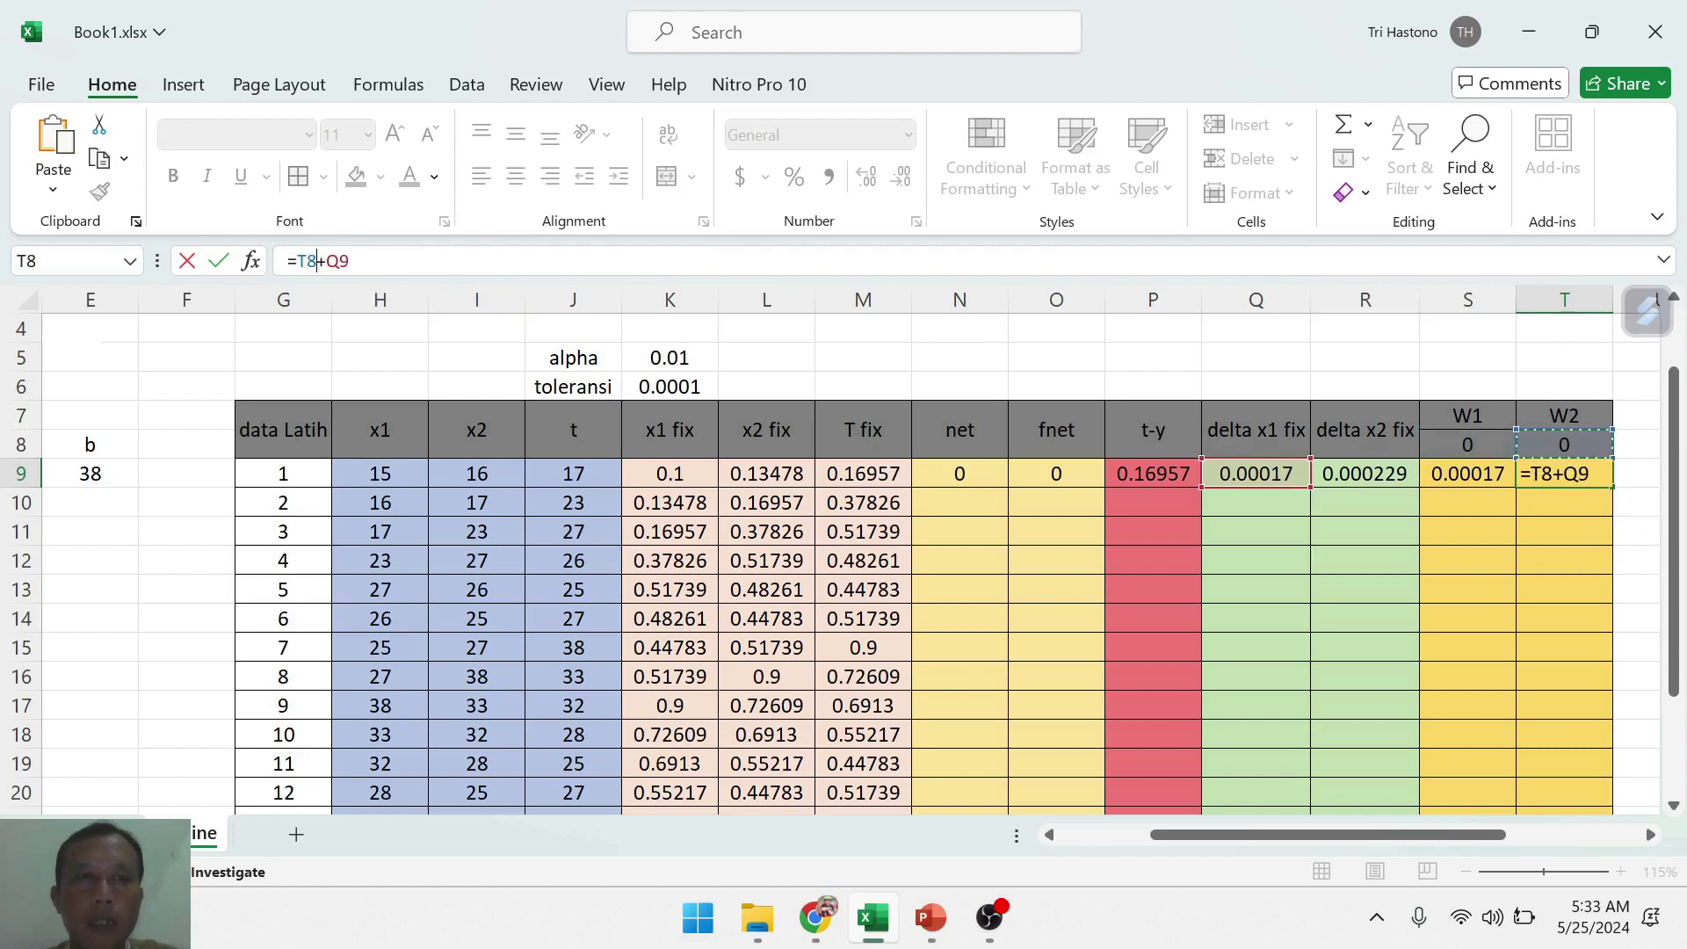
double_click(338, 261)
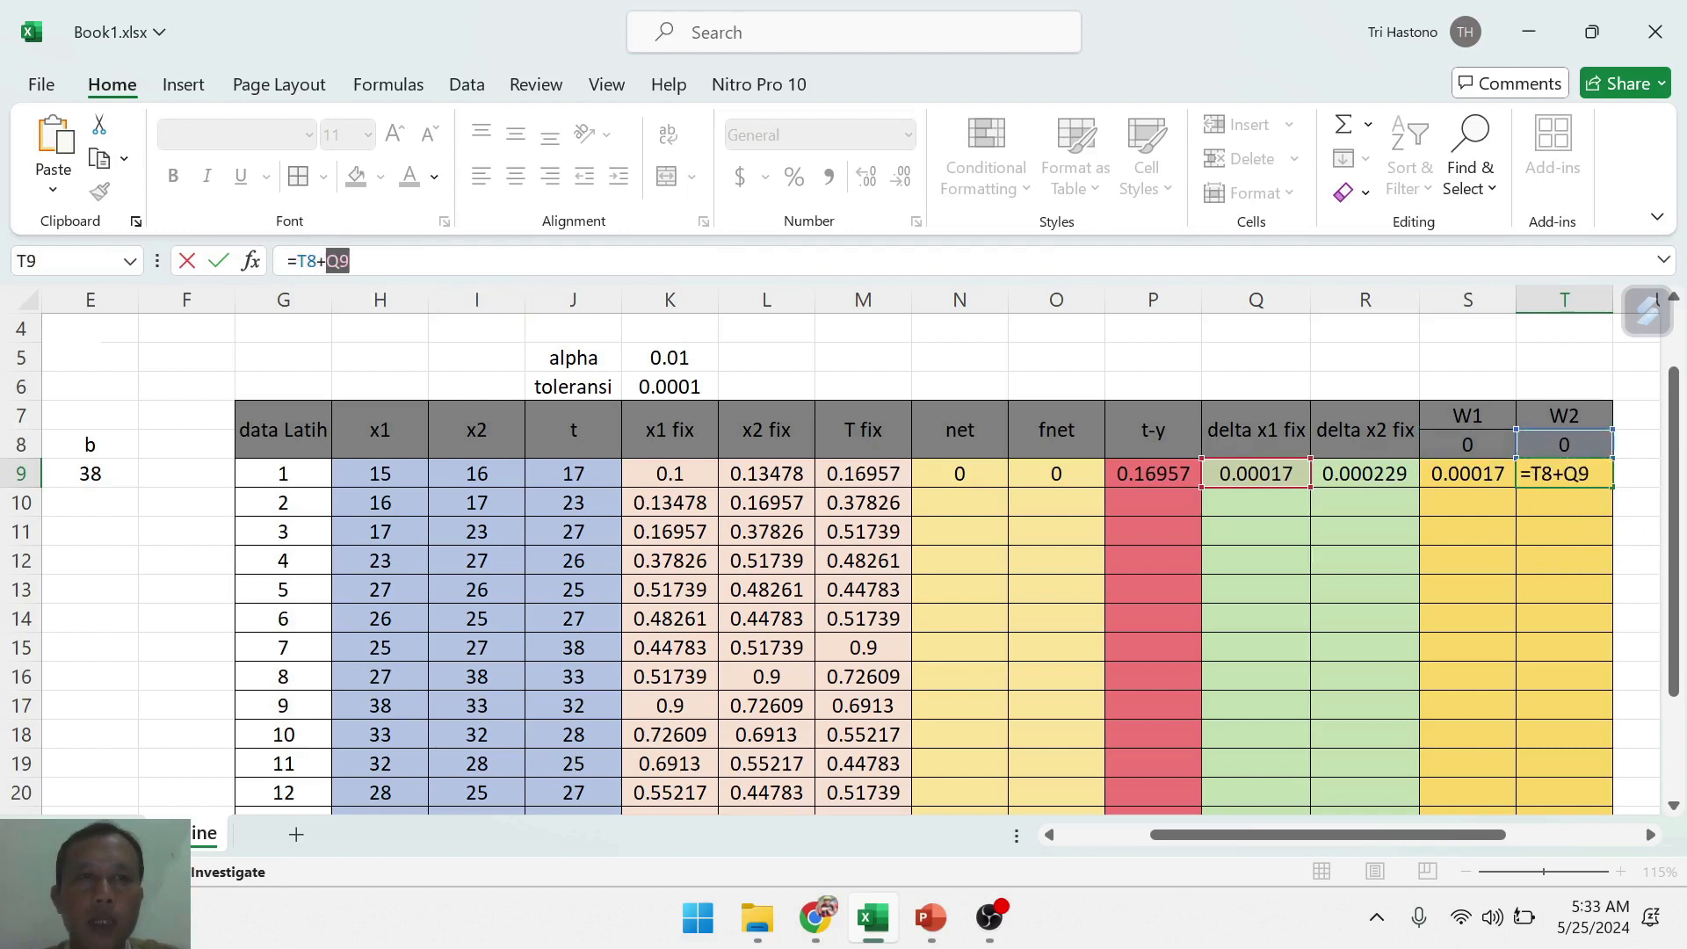
click(1382, 474)
key(Return)
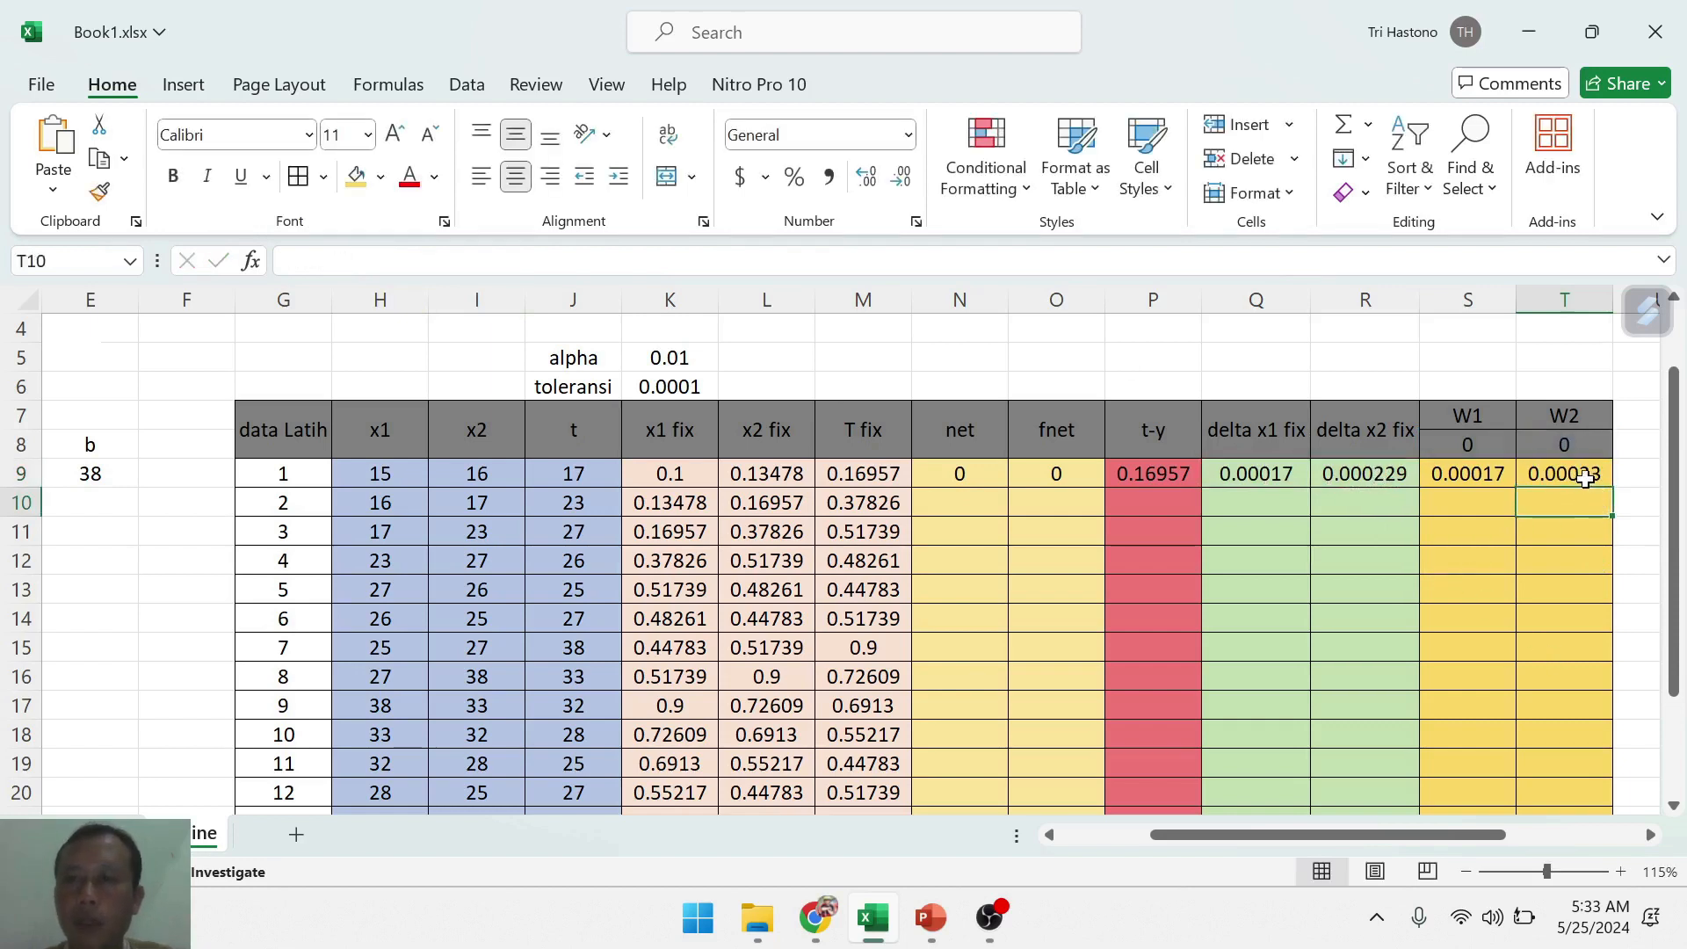
- Auto-fit the widths of columns T, R, Q and S so the full decimals of the deltas and weights show
double_click(1611, 297)
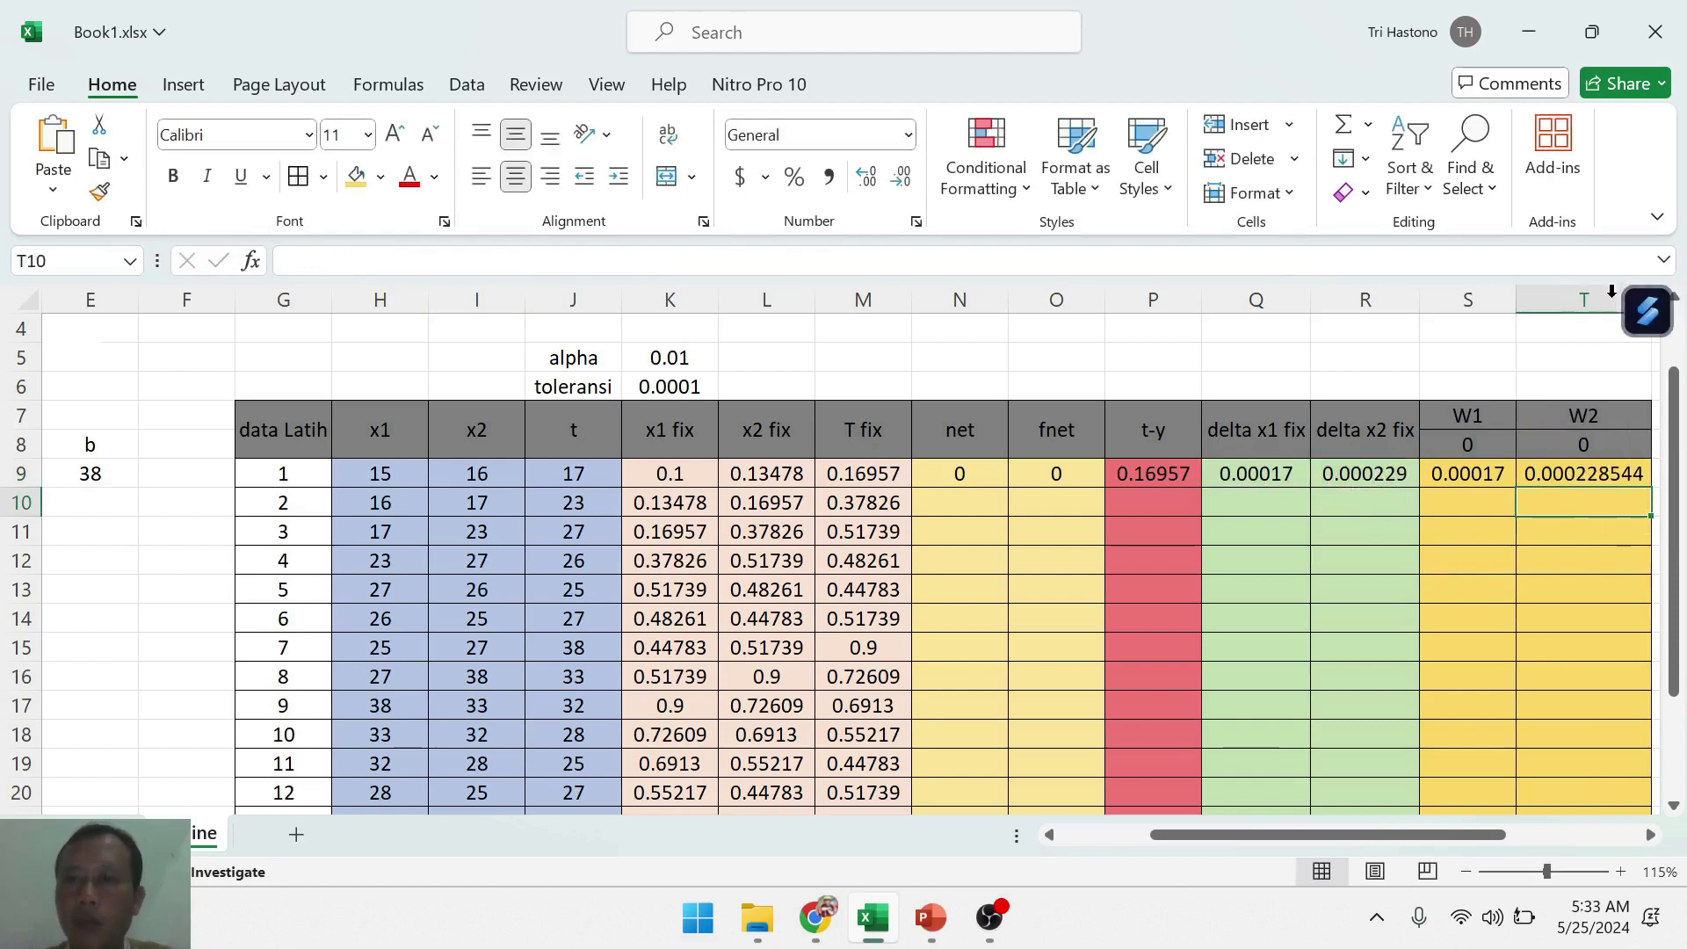
click(1545, 584)
click(1375, 475)
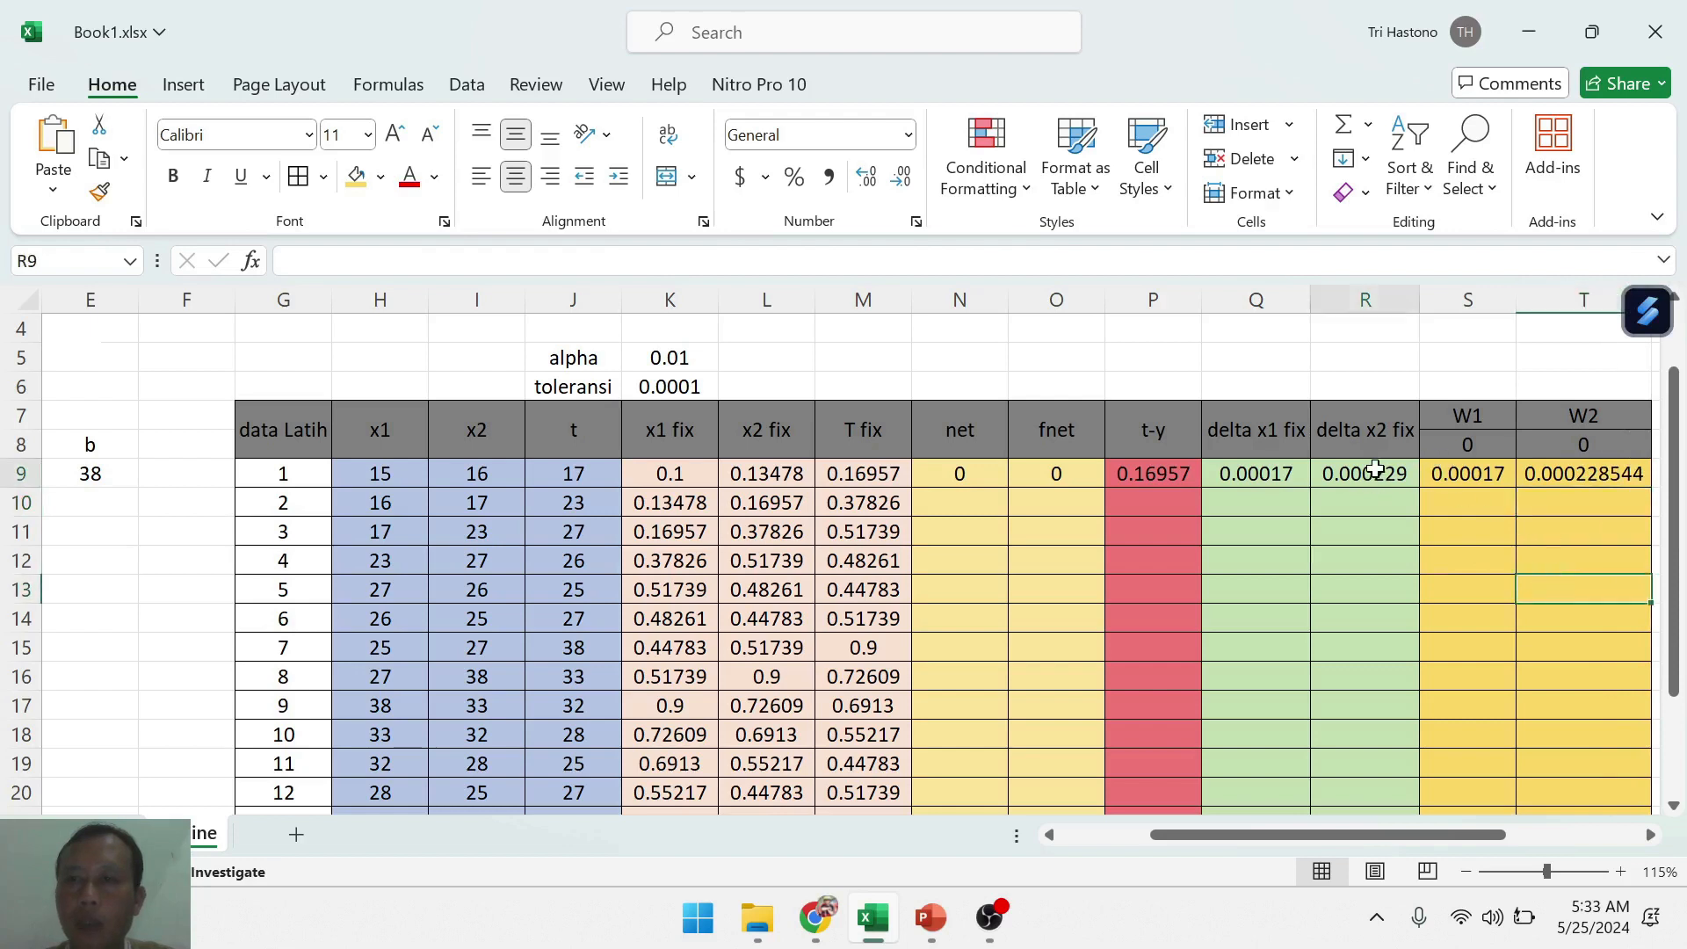
double_click(1419, 298)
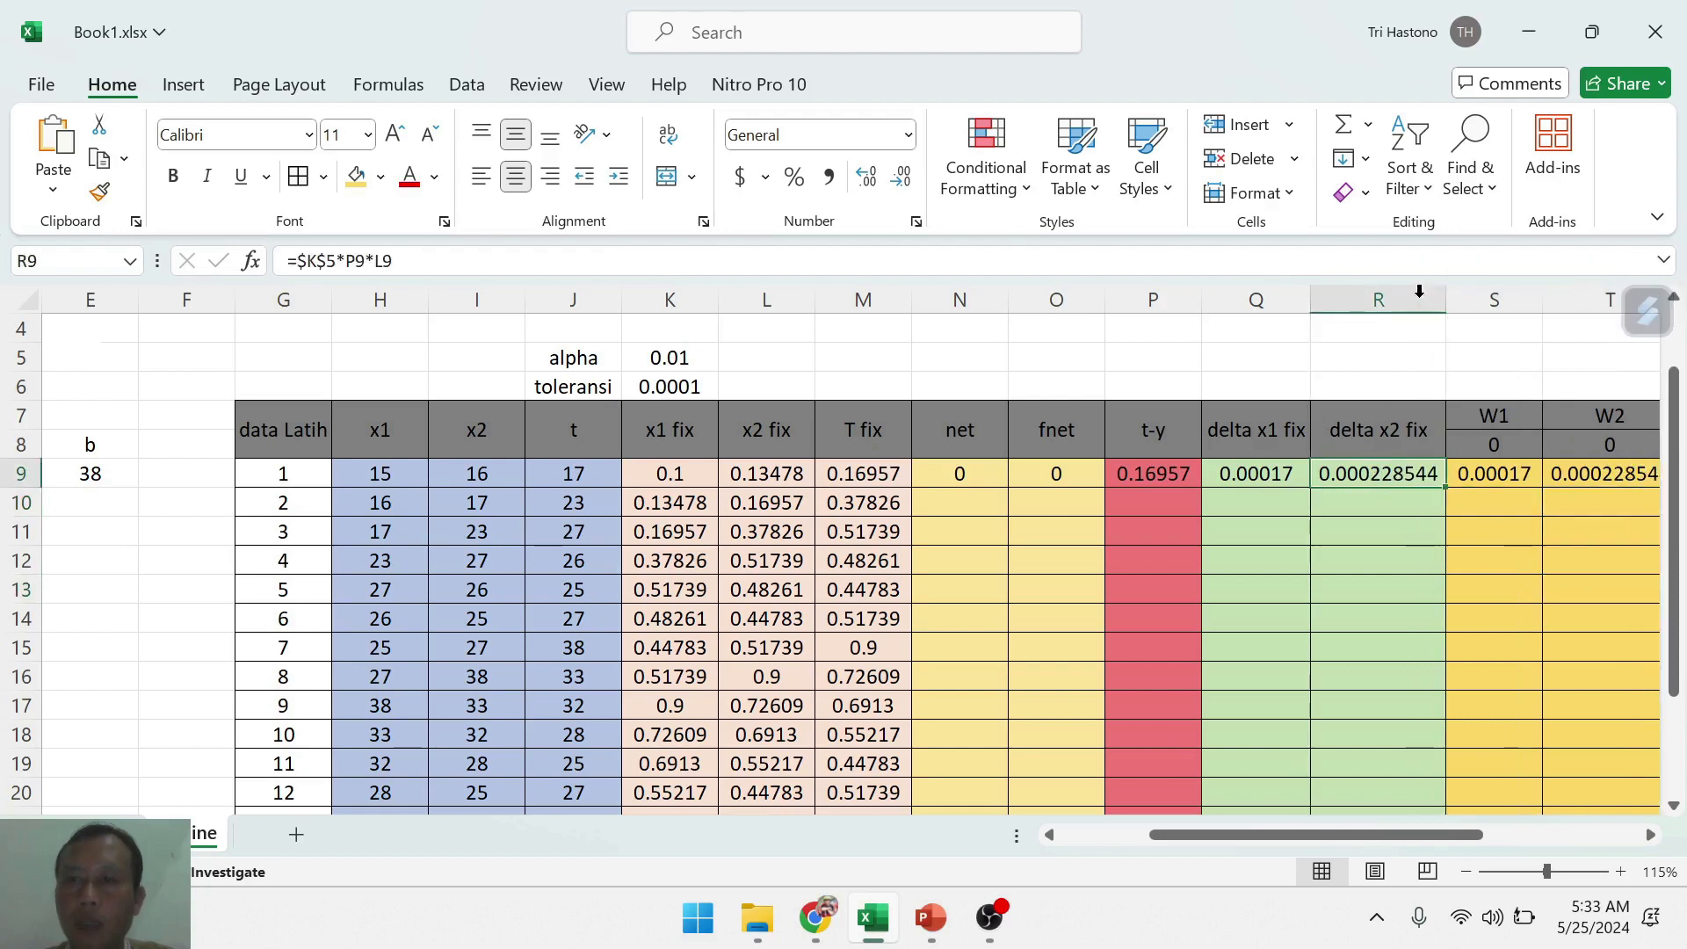
click(1386, 567)
click(1599, 472)
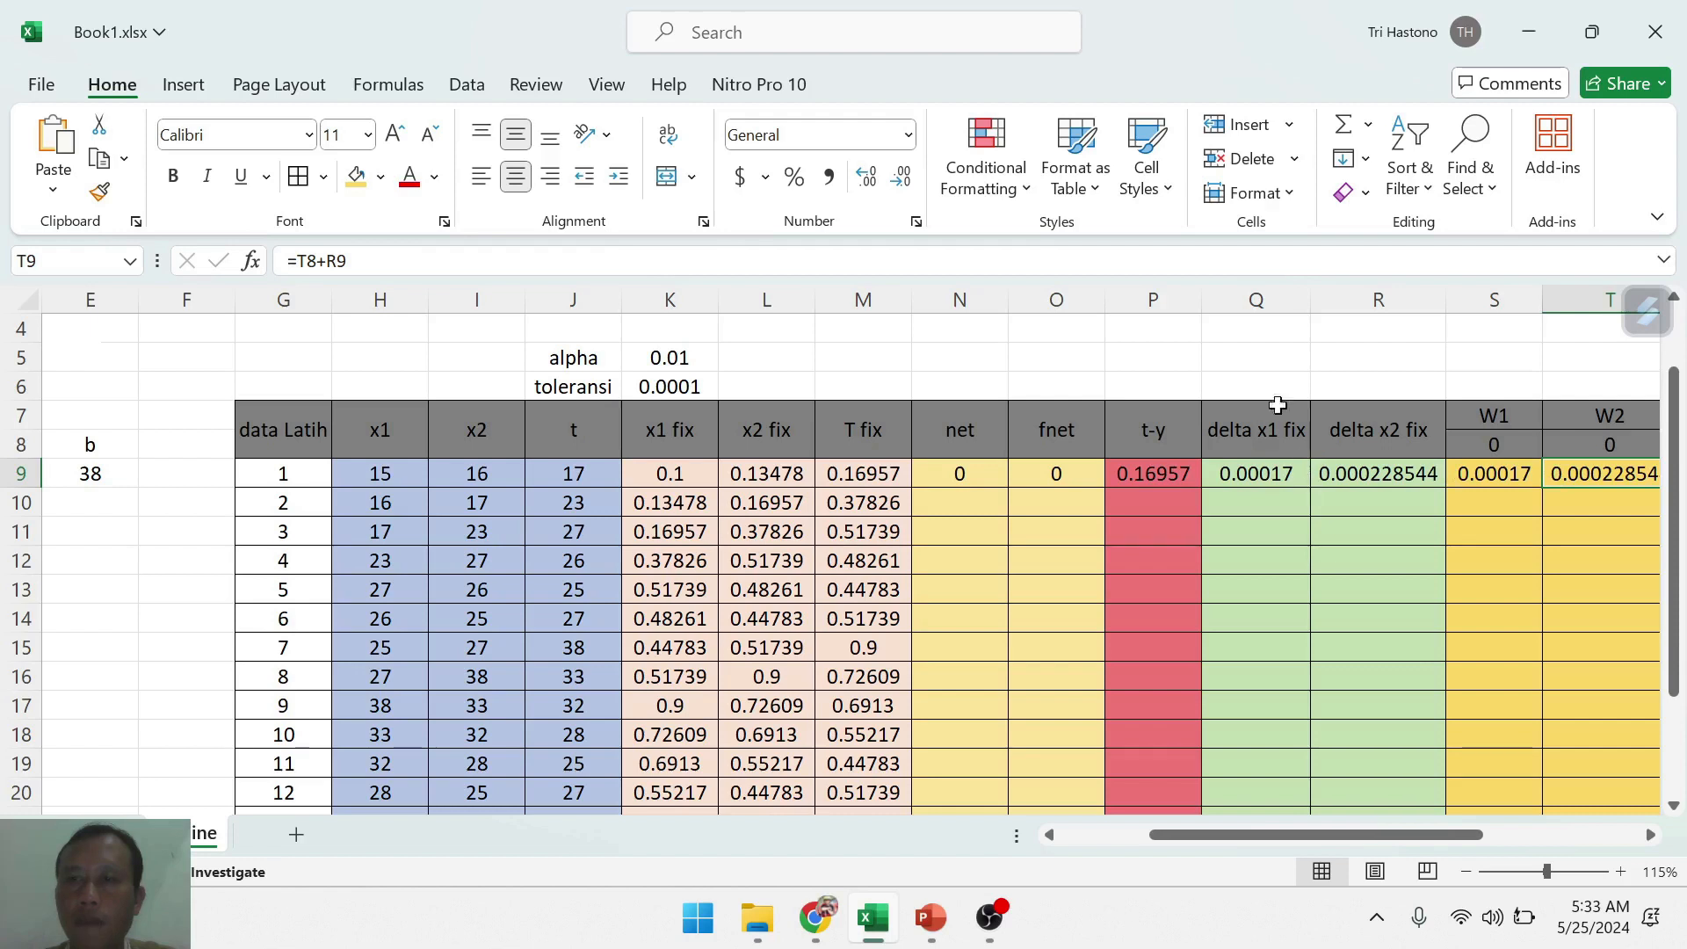
double_click(1311, 298)
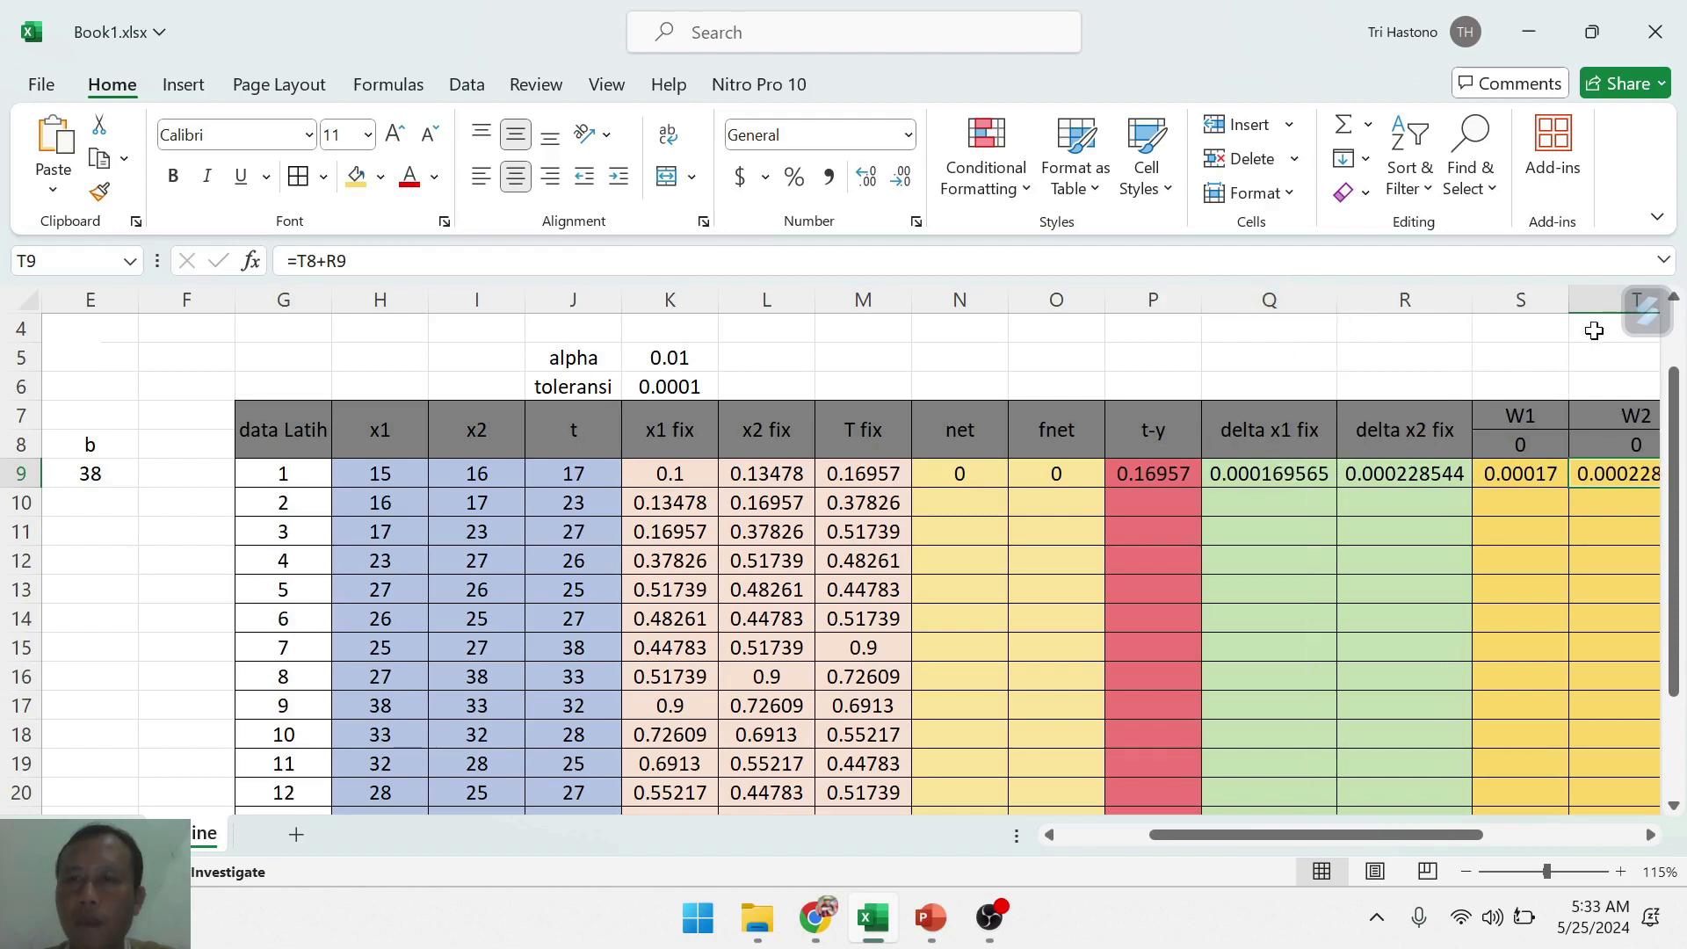
double_click(1570, 307)
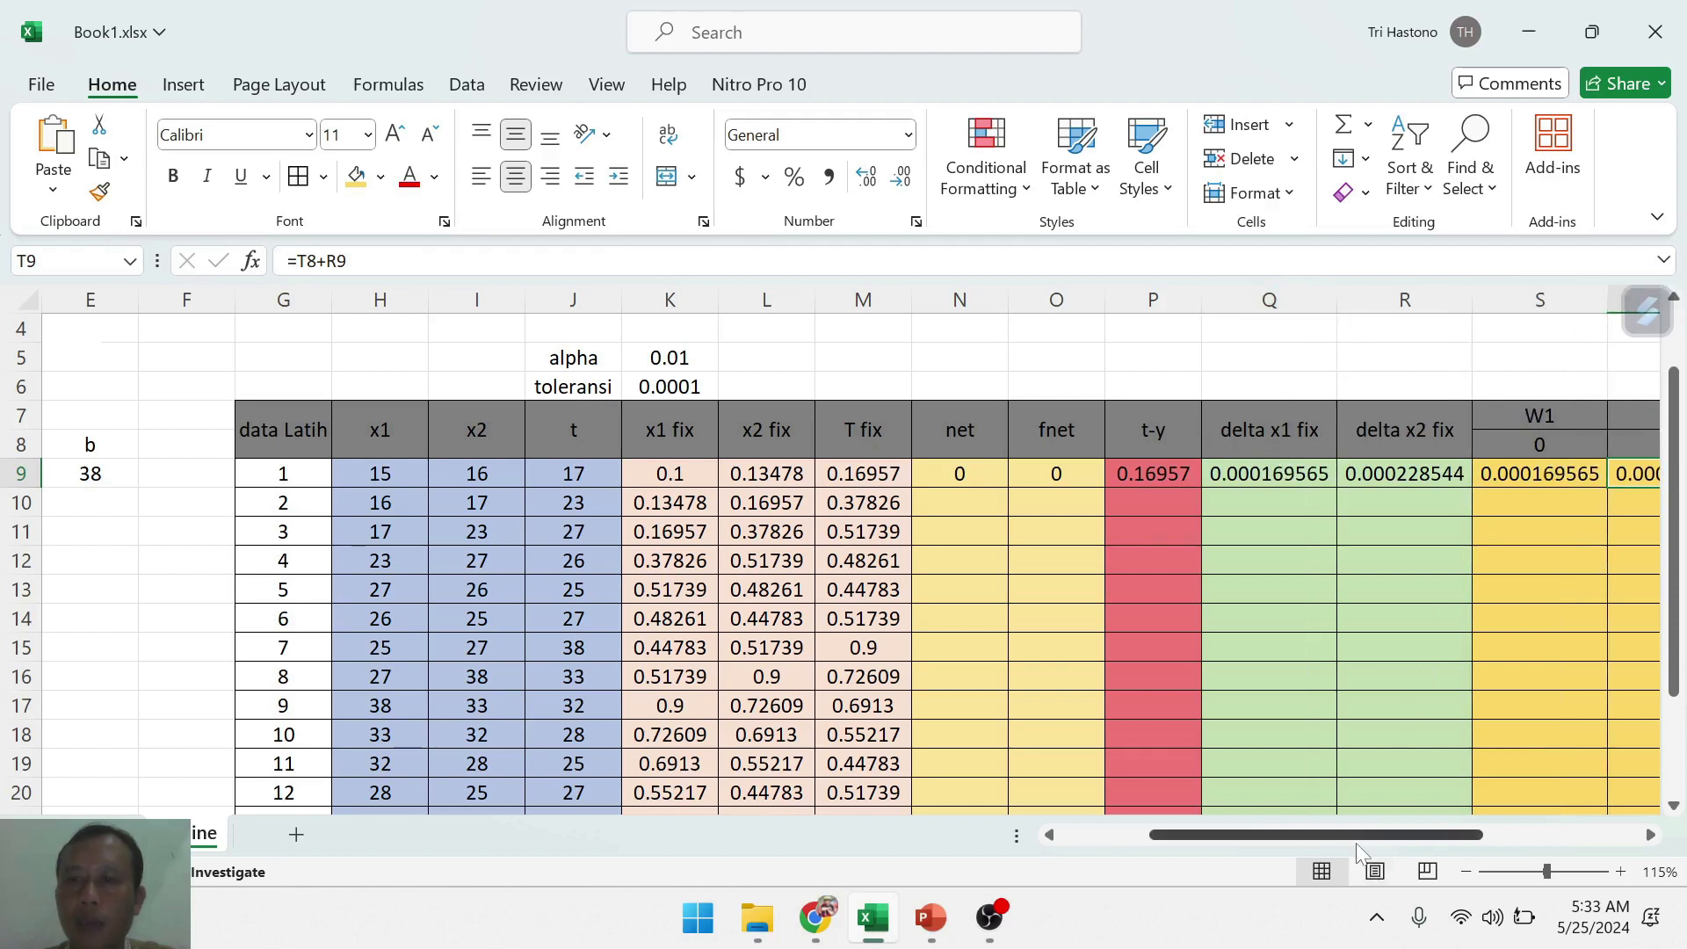
- Fill the row 9 formulas from net to W2 (N9:T9) down through training row 13 in row 21
drag(1345, 841, 1390, 836)
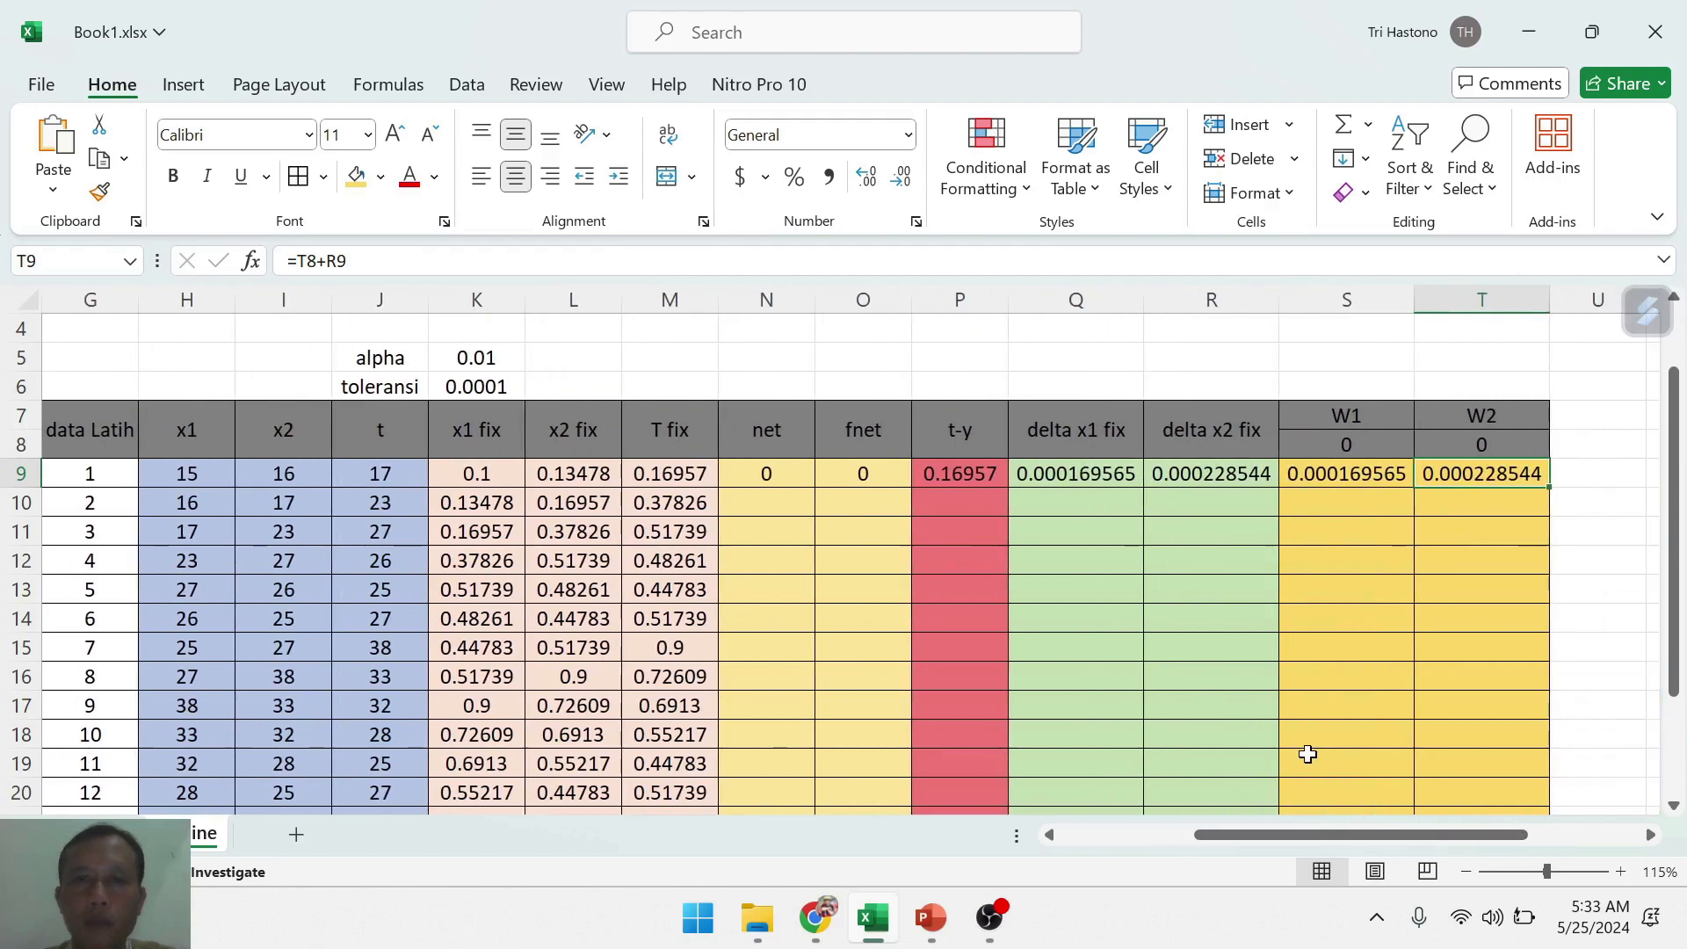
click(1356, 565)
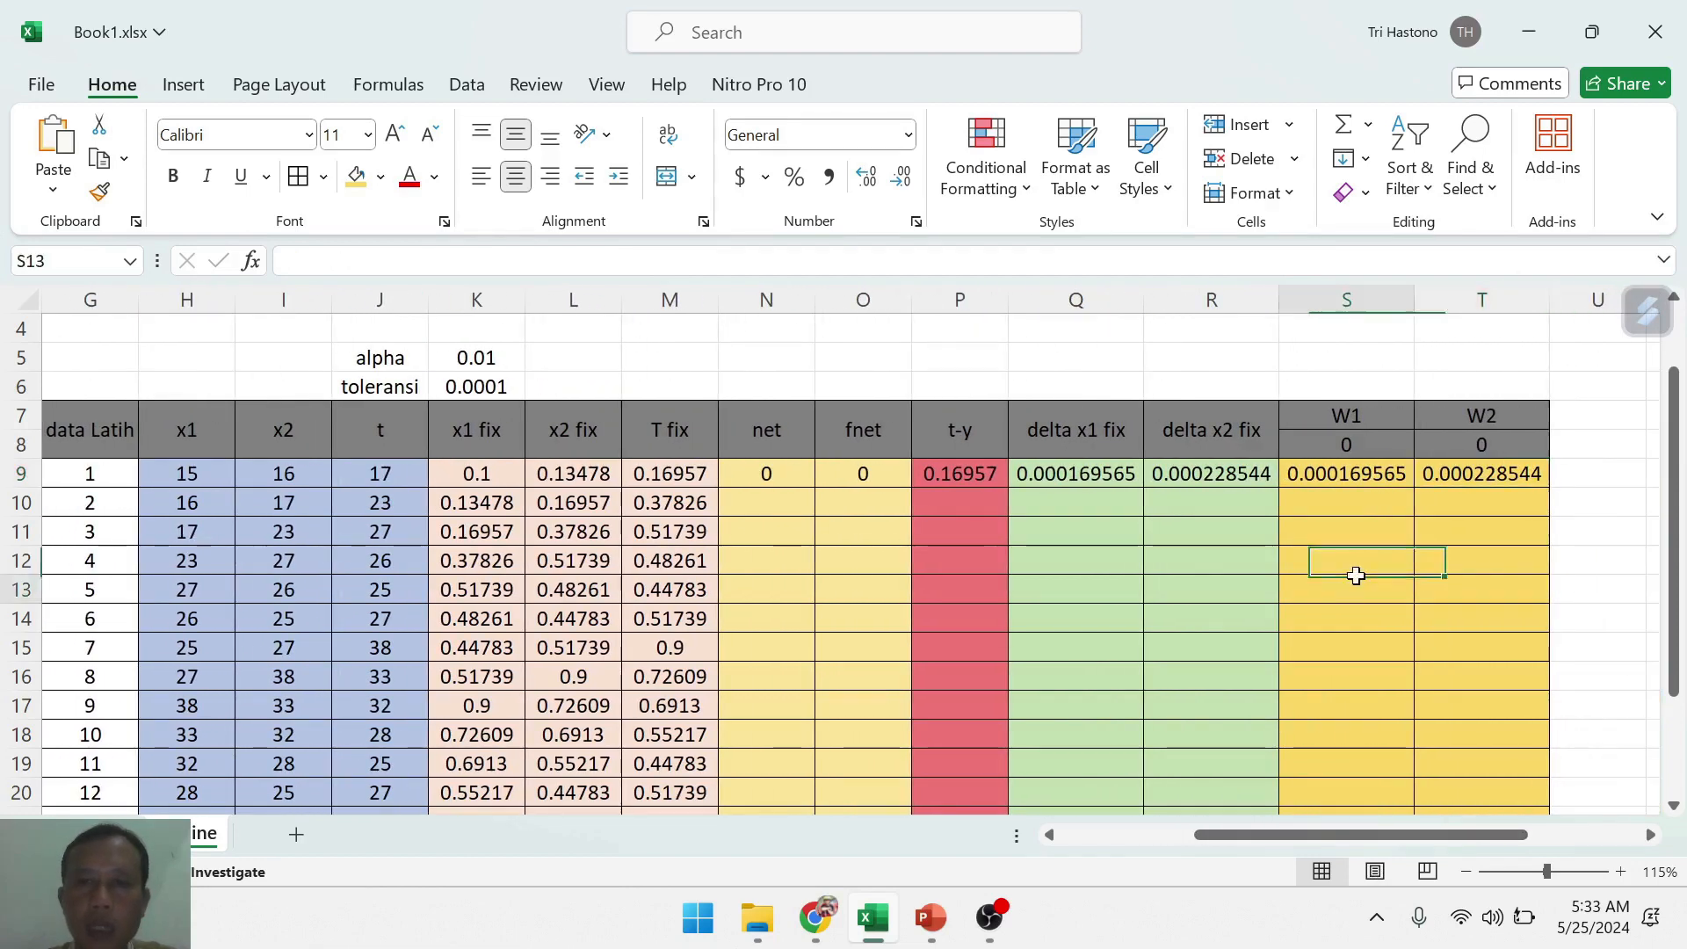
drag(753, 475, 1537, 478)
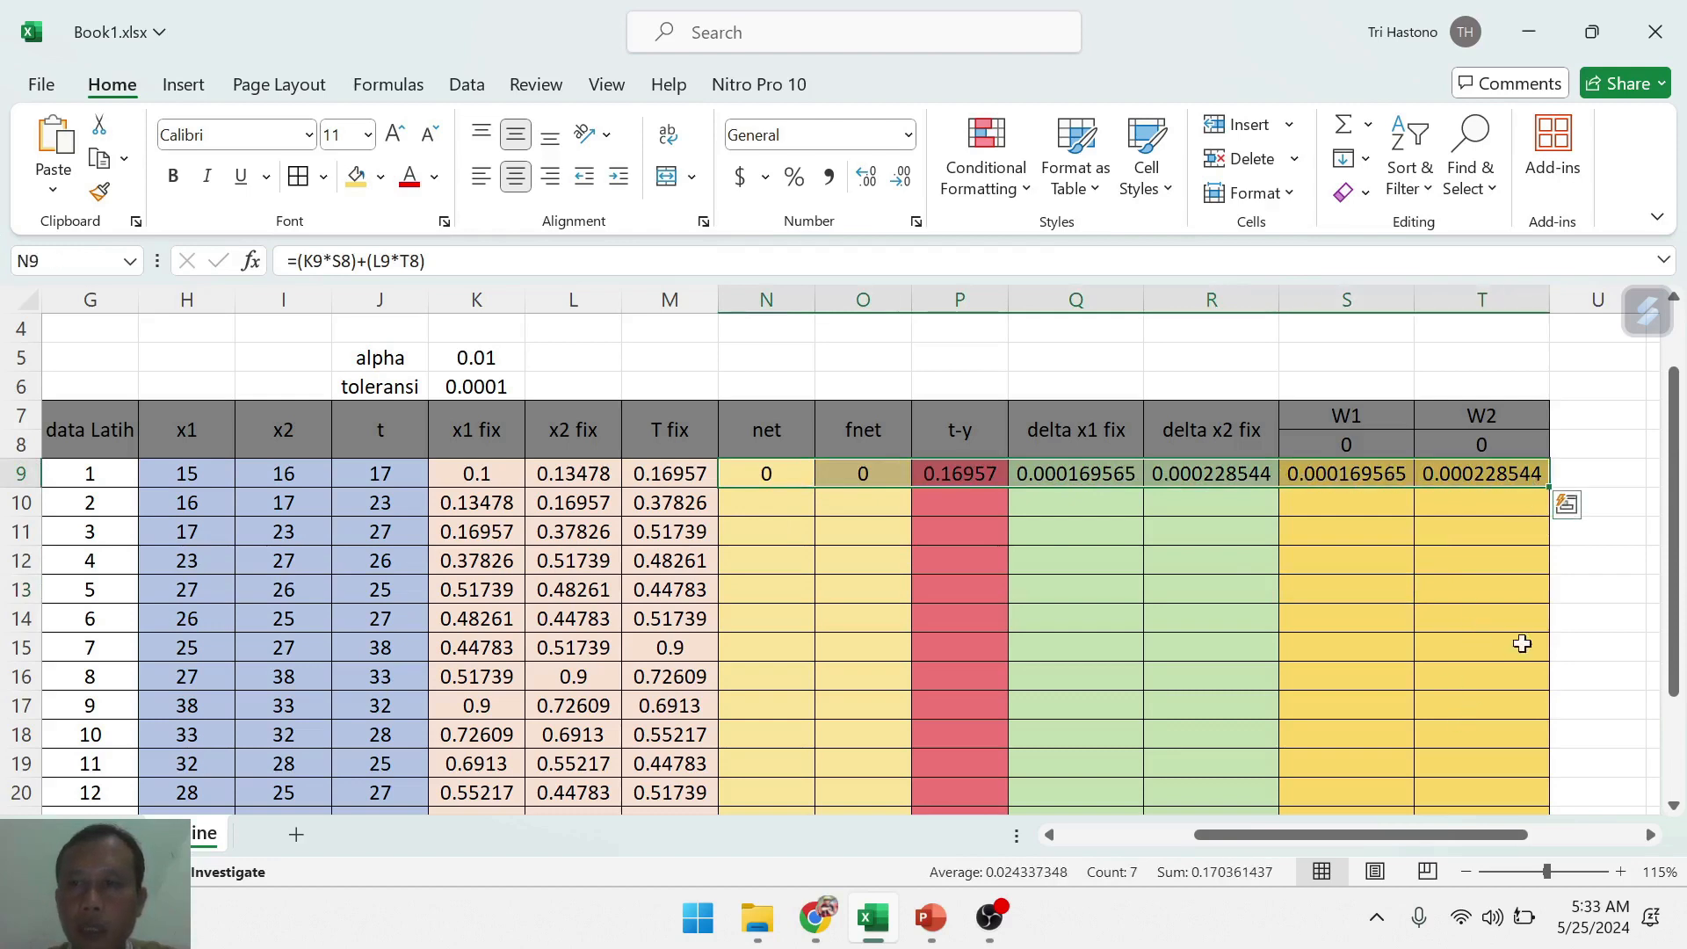
double_click(1552, 487)
scroll(1401, 654, down, 3)
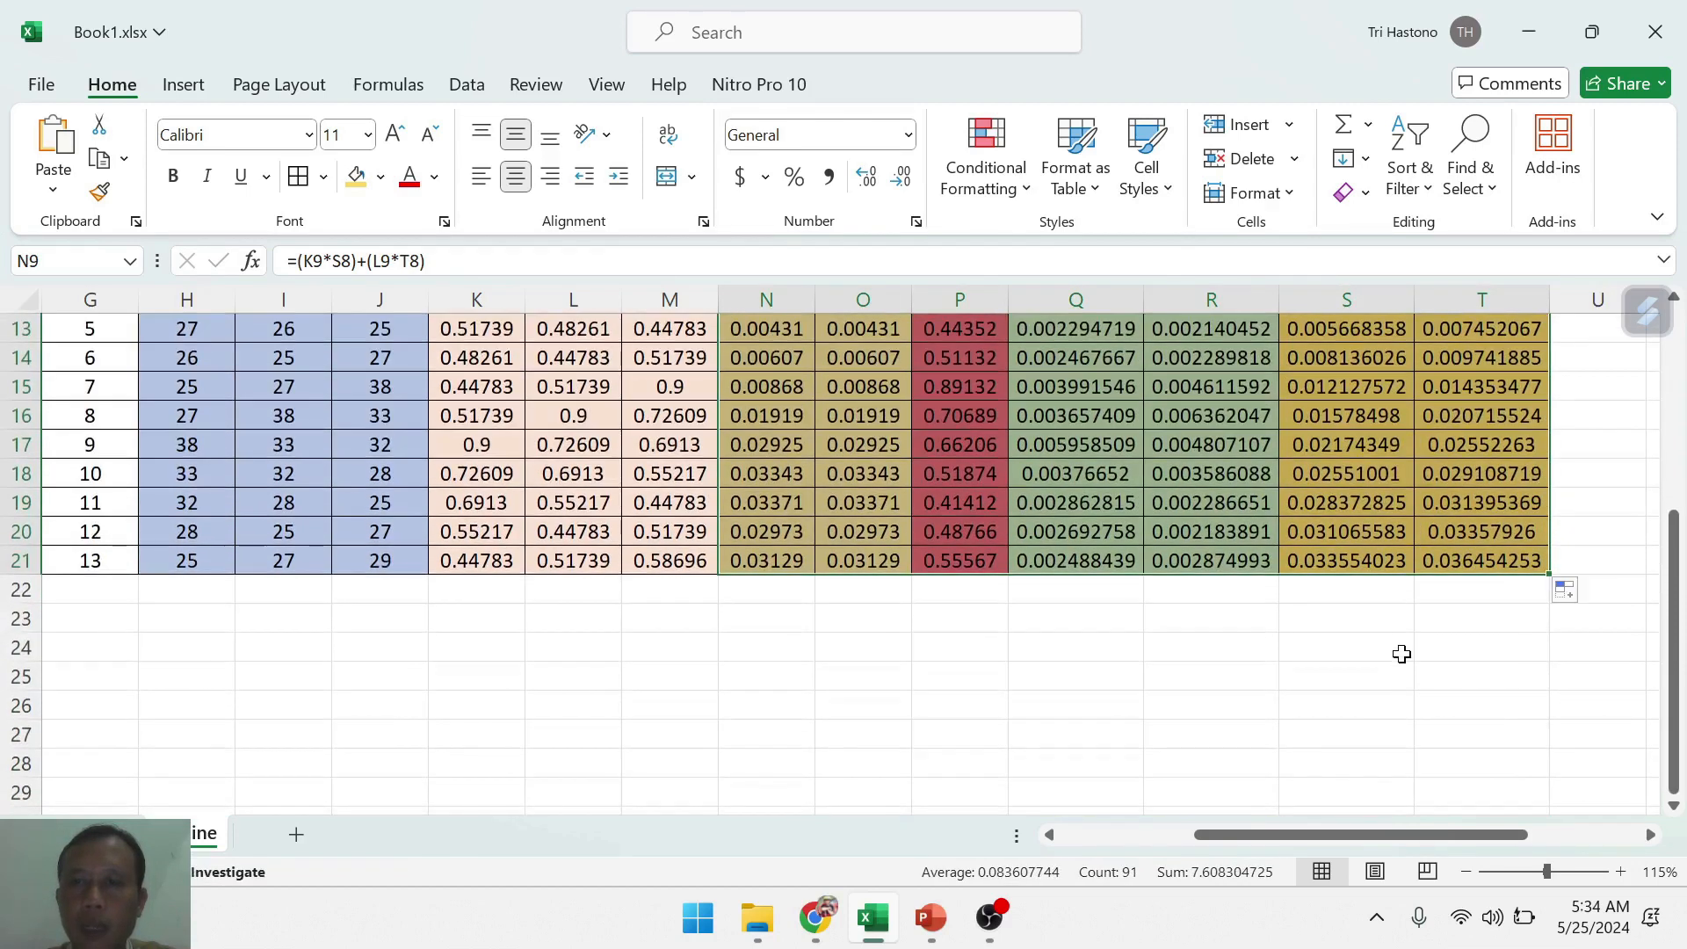
click(1402, 654)
drag(1356, 836, 1226, 836)
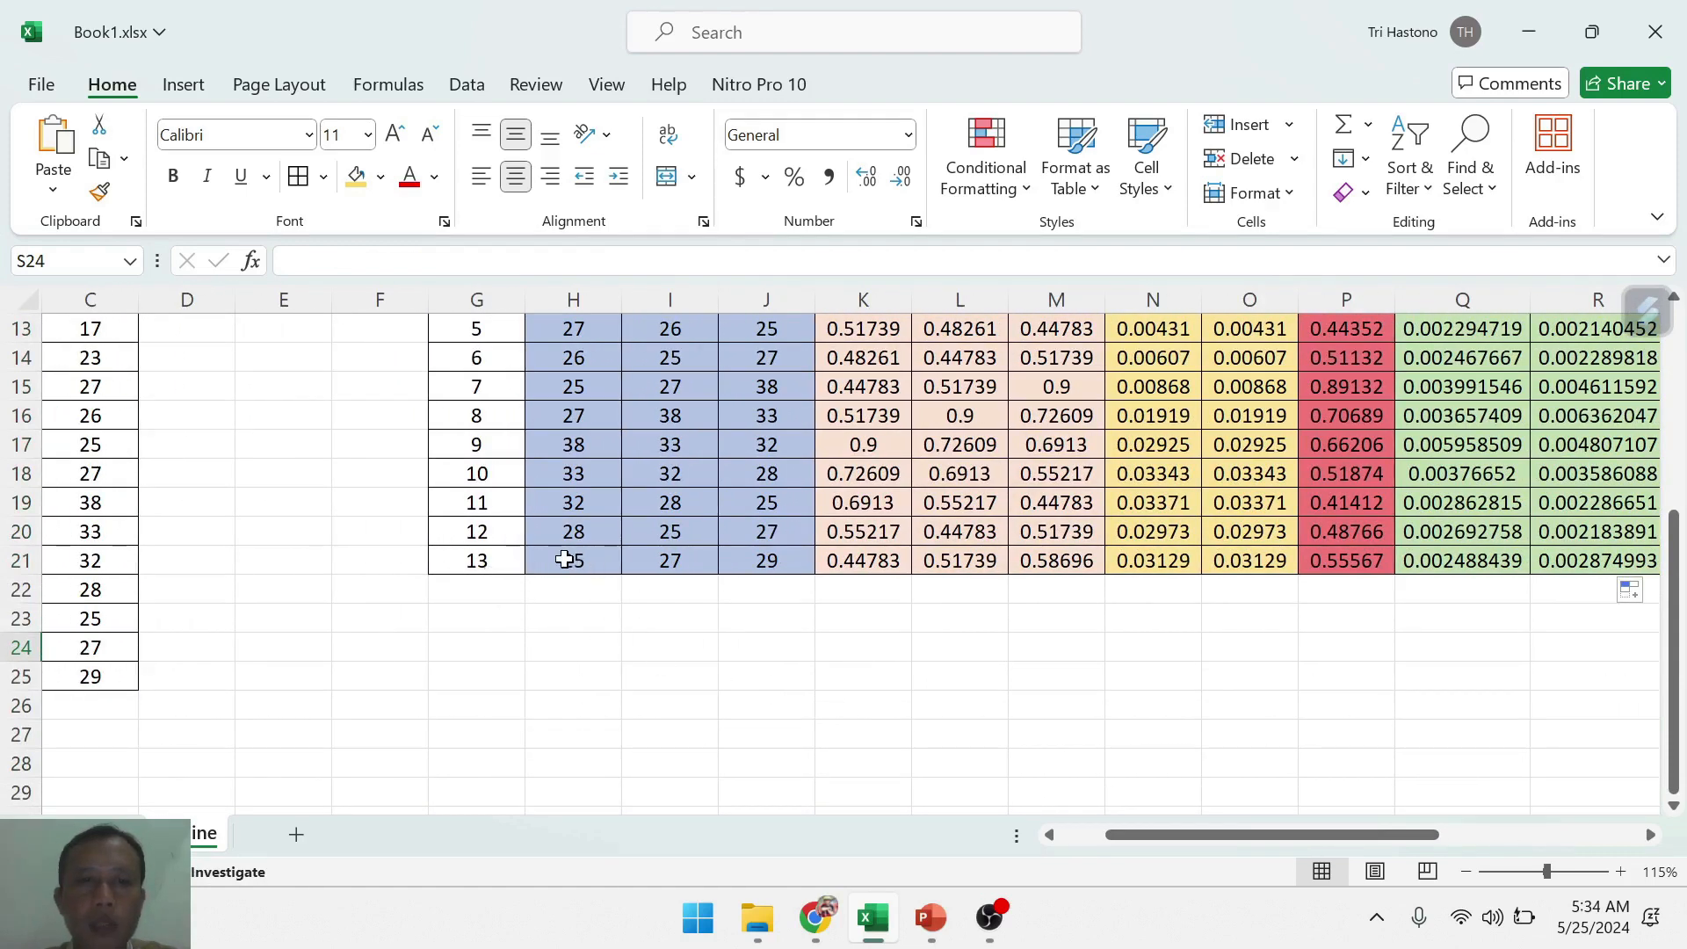
click(399, 565)
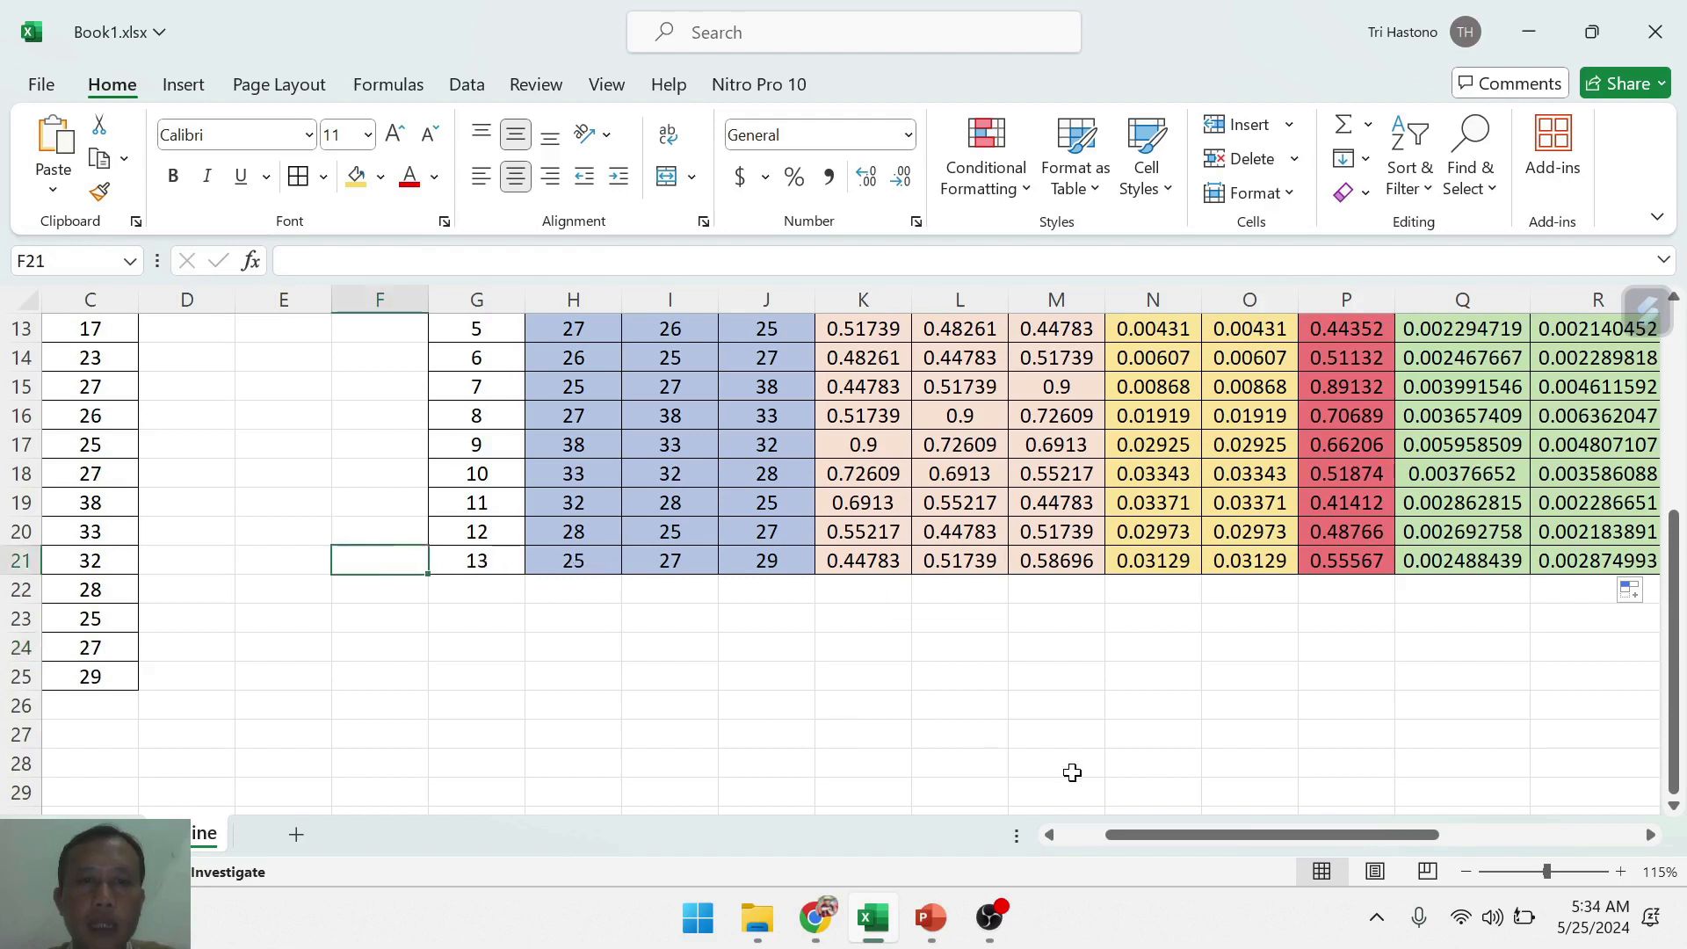
drag(1199, 844, 1293, 844)
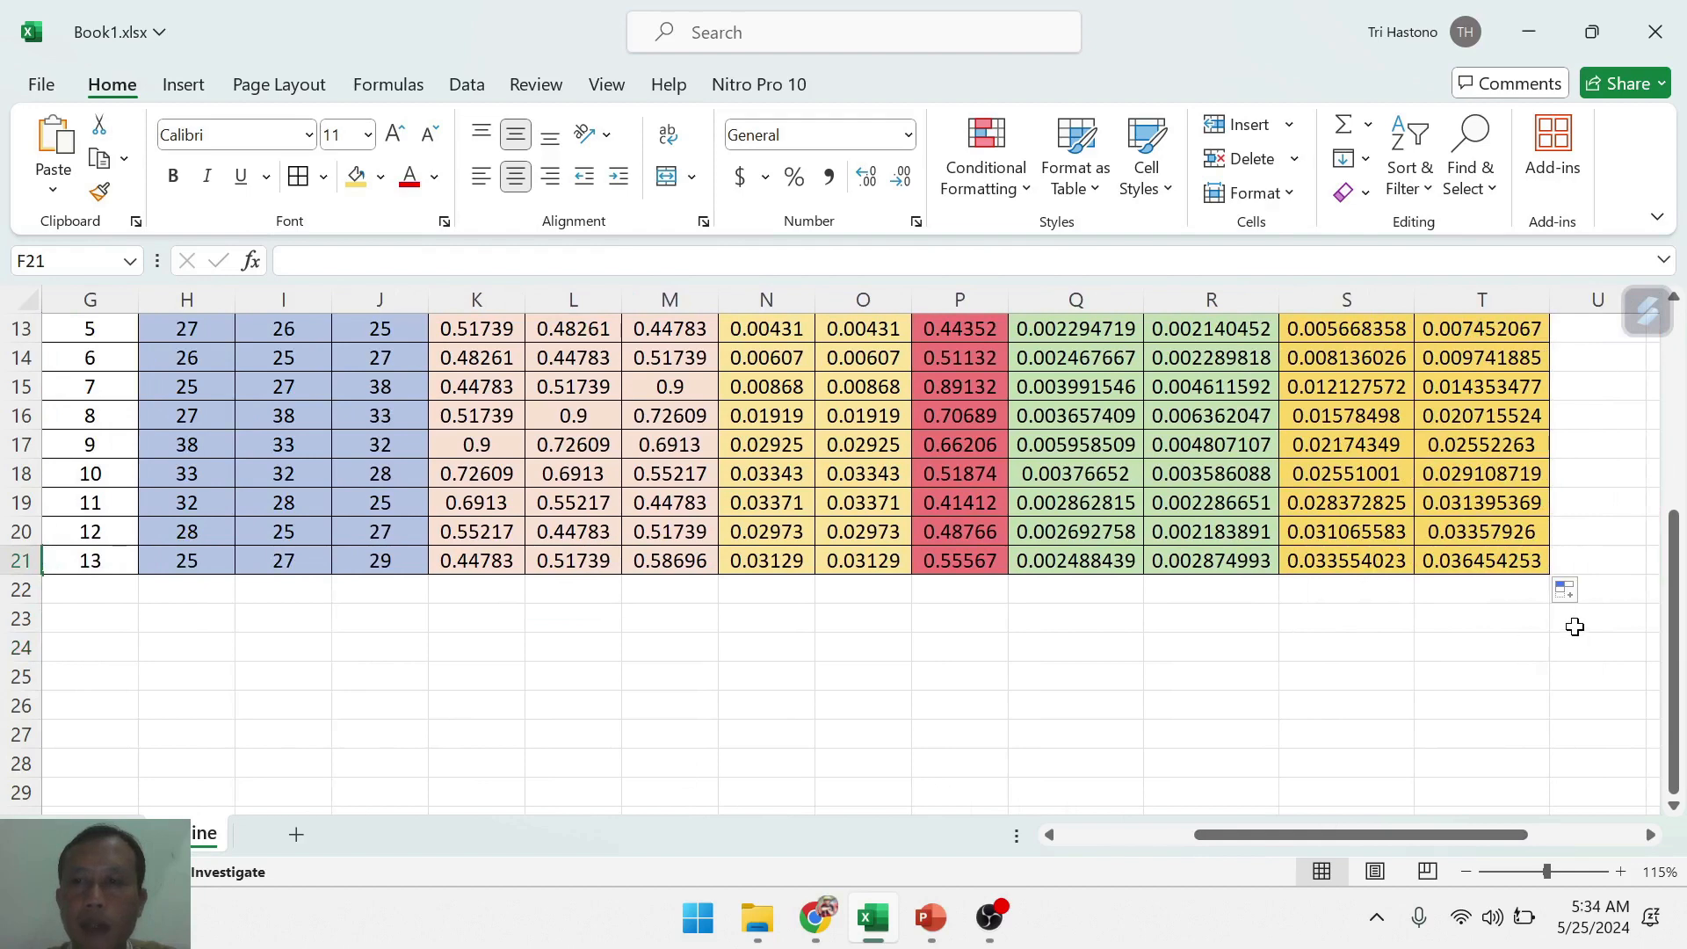
- Review the filled training table, checking the final W1 and W2 weights and both delta values of training row 13 in row 21
click(1587, 670)
scroll(1499, 677, up, 1)
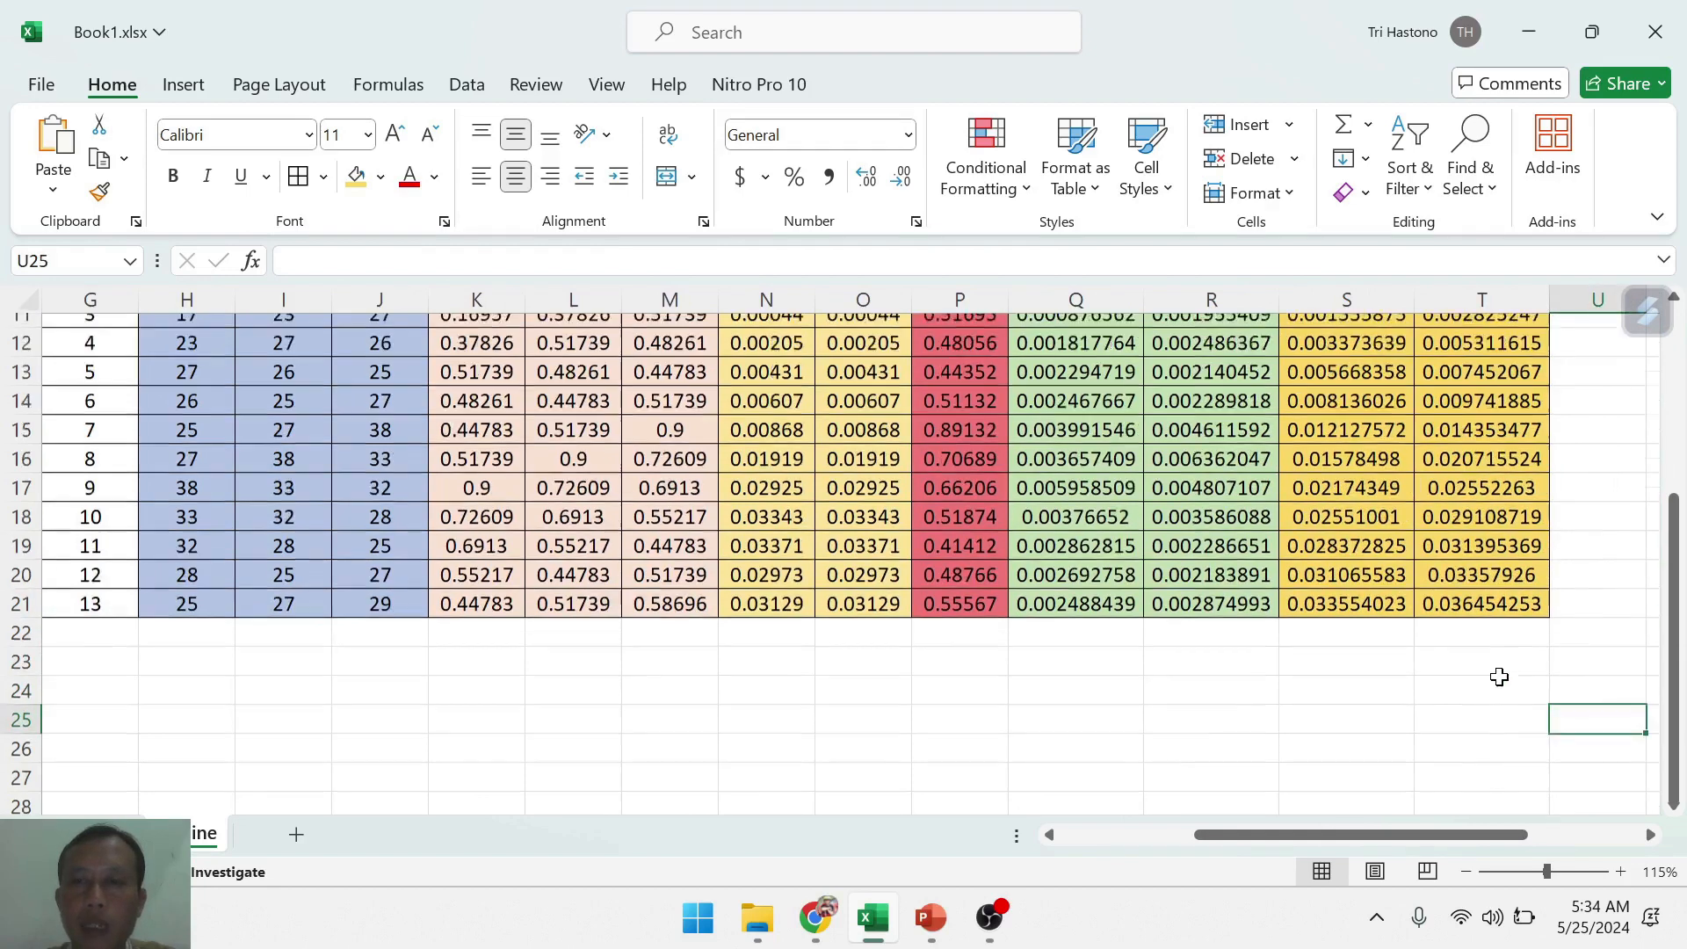
scroll(1499, 677, up, 3)
scroll(1500, 677, down, 2)
click(1333, 738)
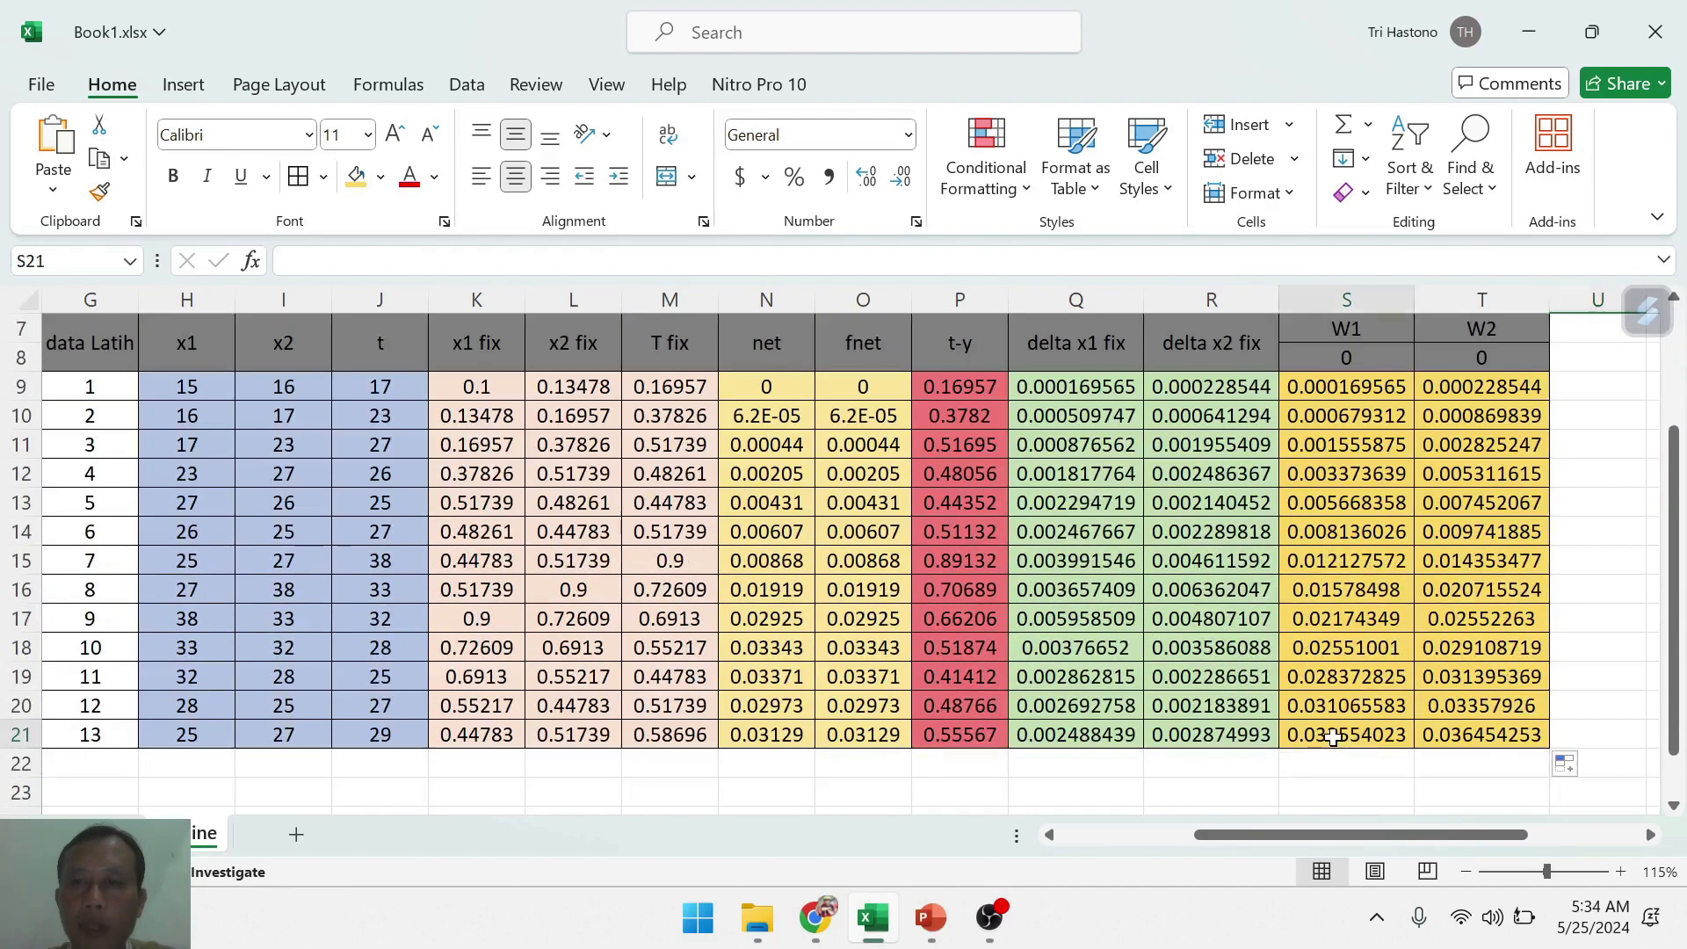
click(1460, 738)
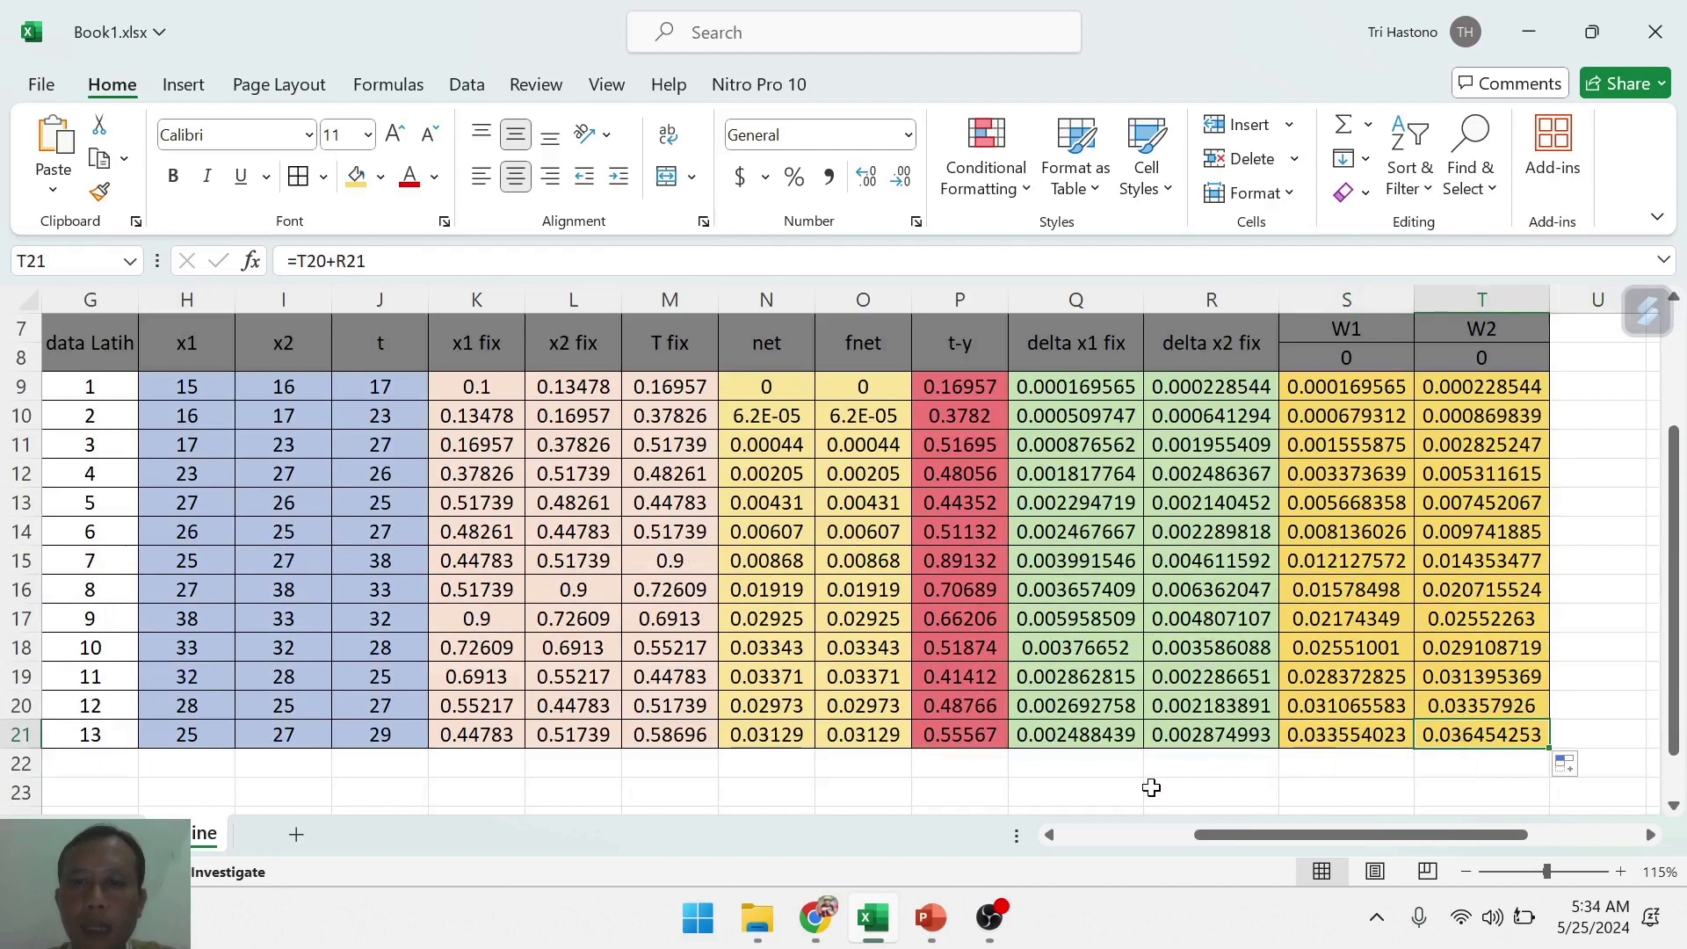
click(1032, 740)
drag(1134, 736, 1200, 734)
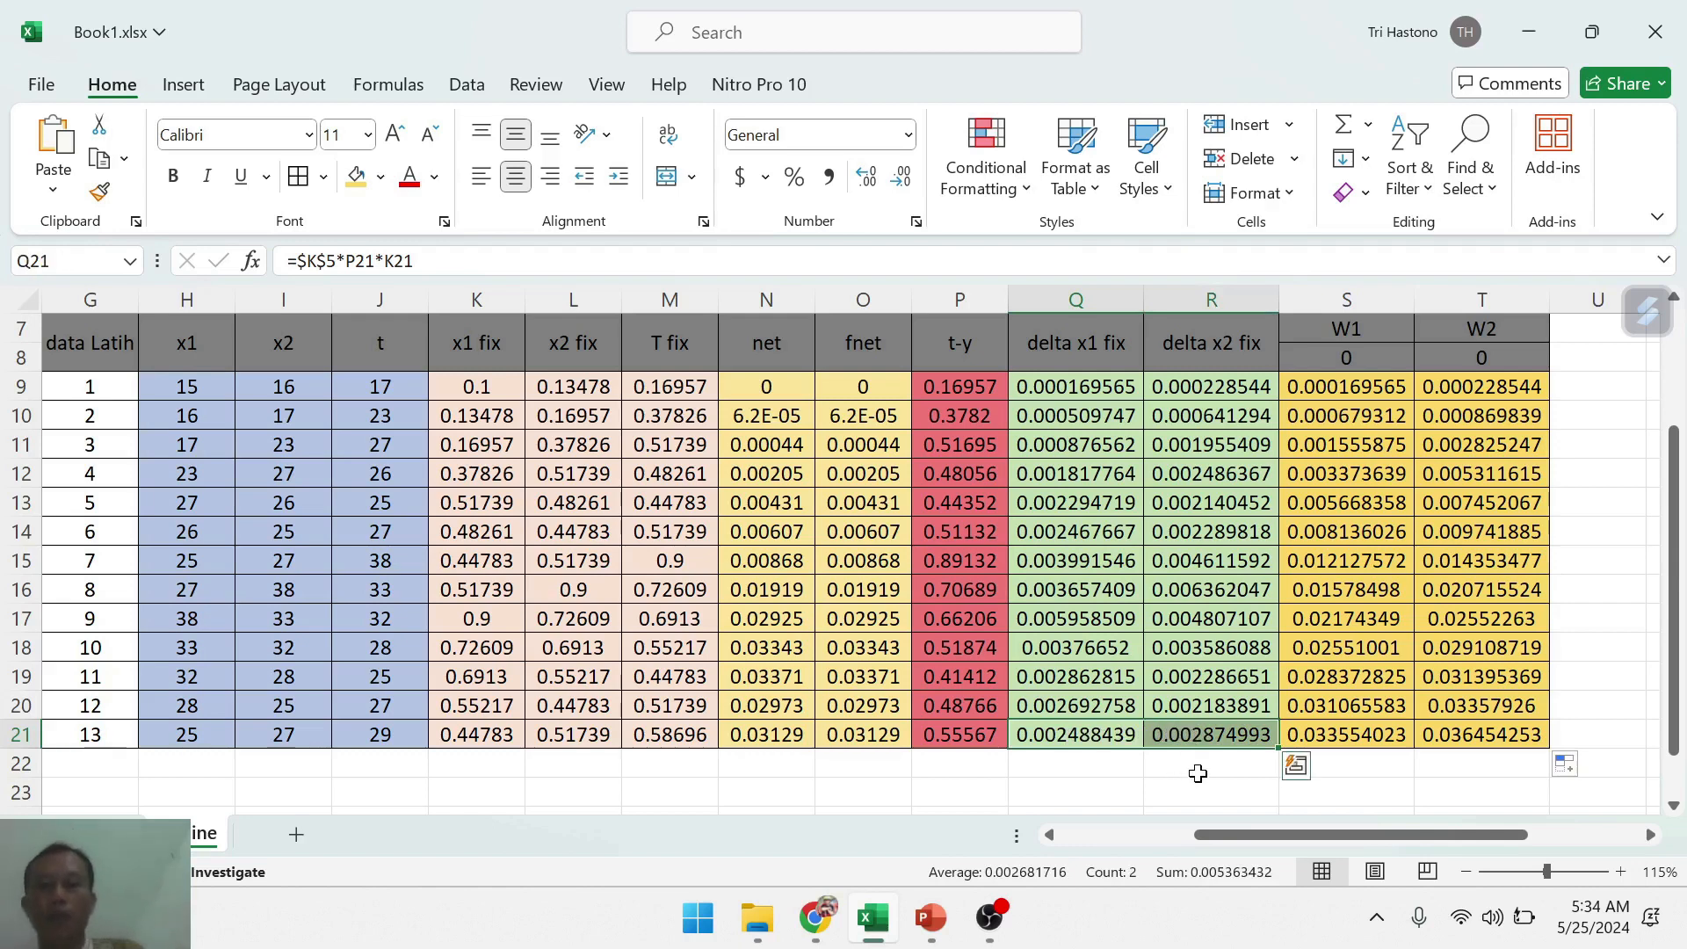
click(1173, 655)
click(1080, 738)
click(1195, 735)
- Enter =MAX(Q21:R21) in U21 to get the larger of the two deltas of training row 13
click(1608, 742)
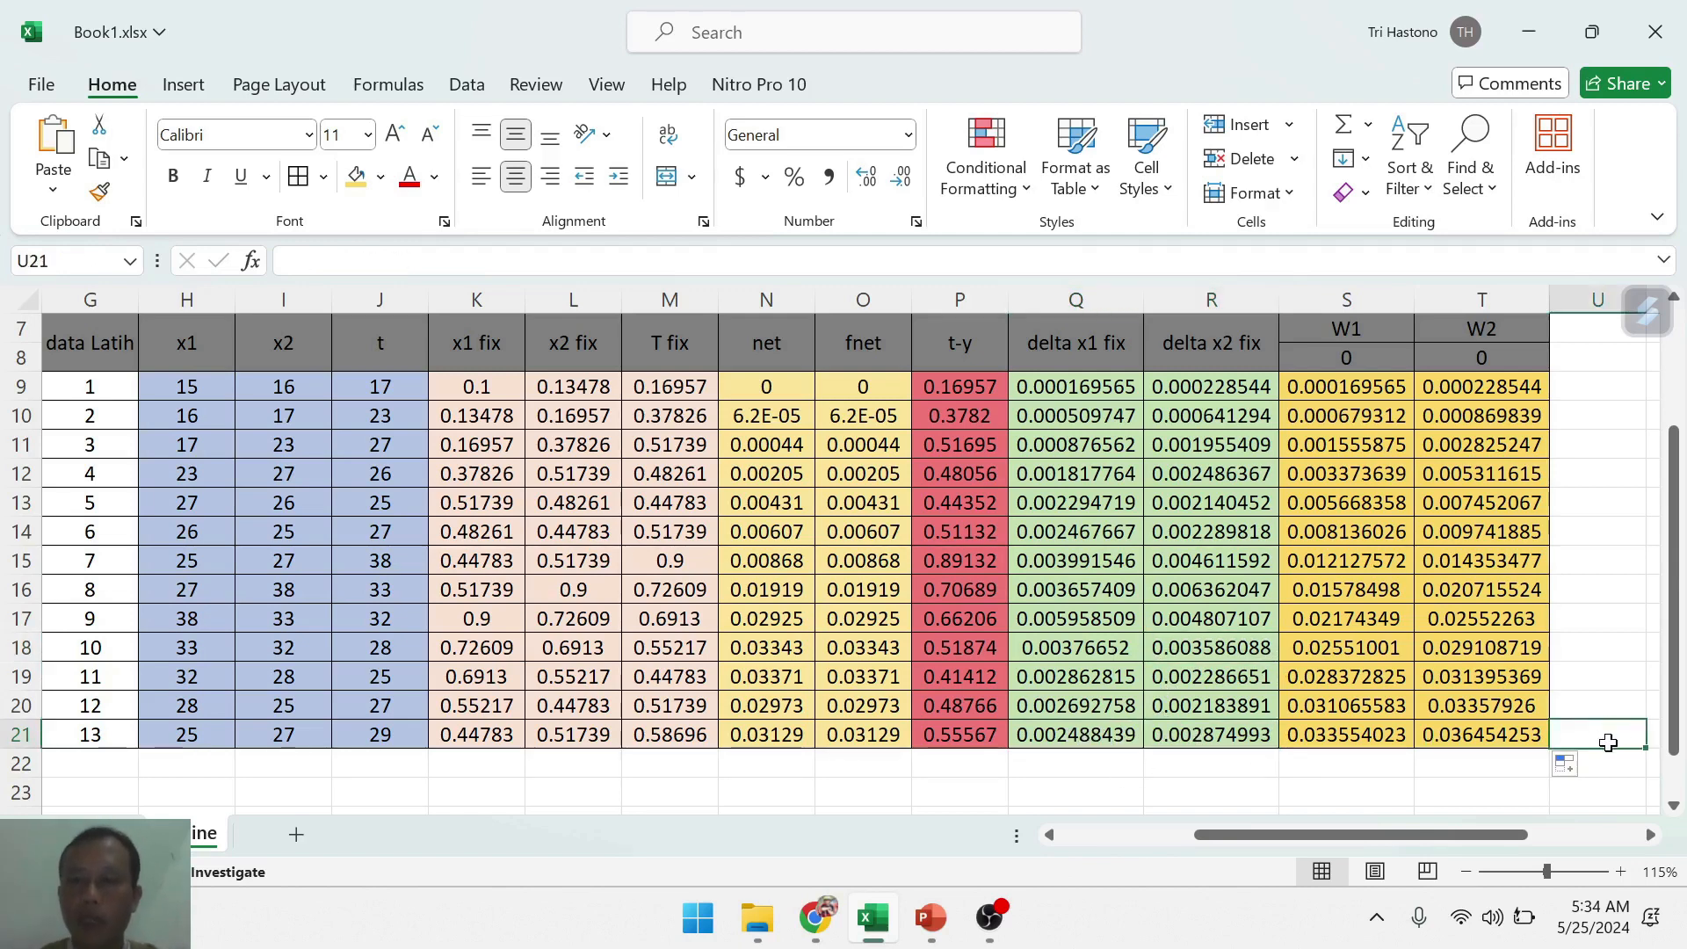
text(=ma)
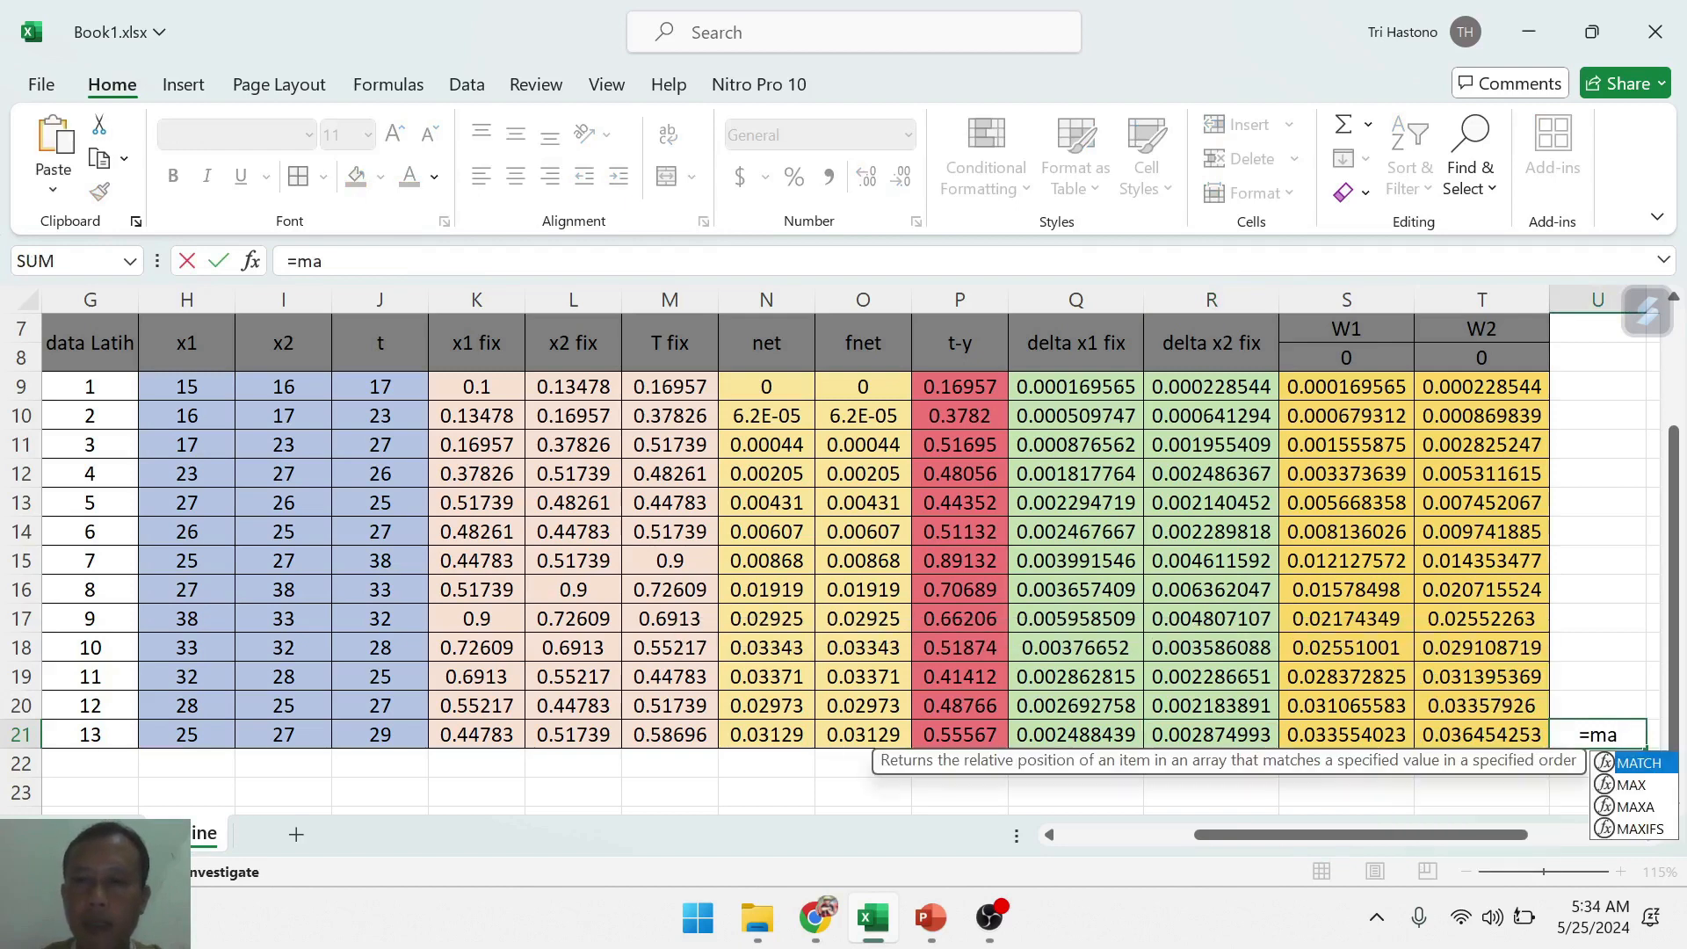
text(x)
key(Tab)
key(Left)
key(Left)
key(Left)
key(Left)
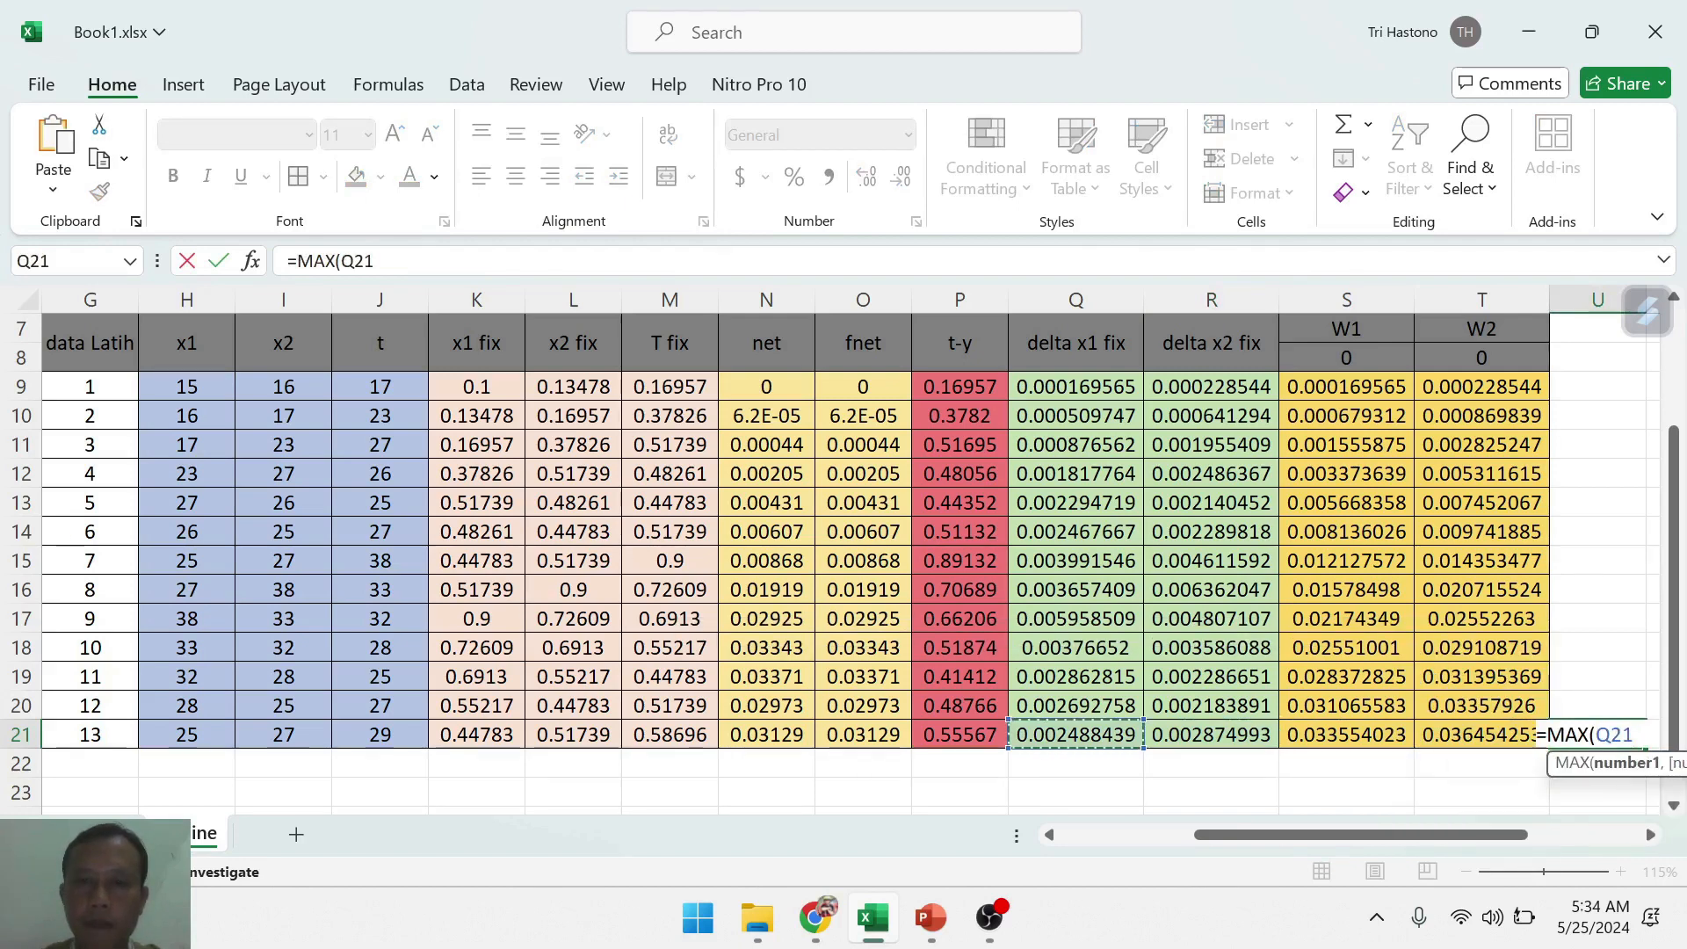
key(shift+Right)
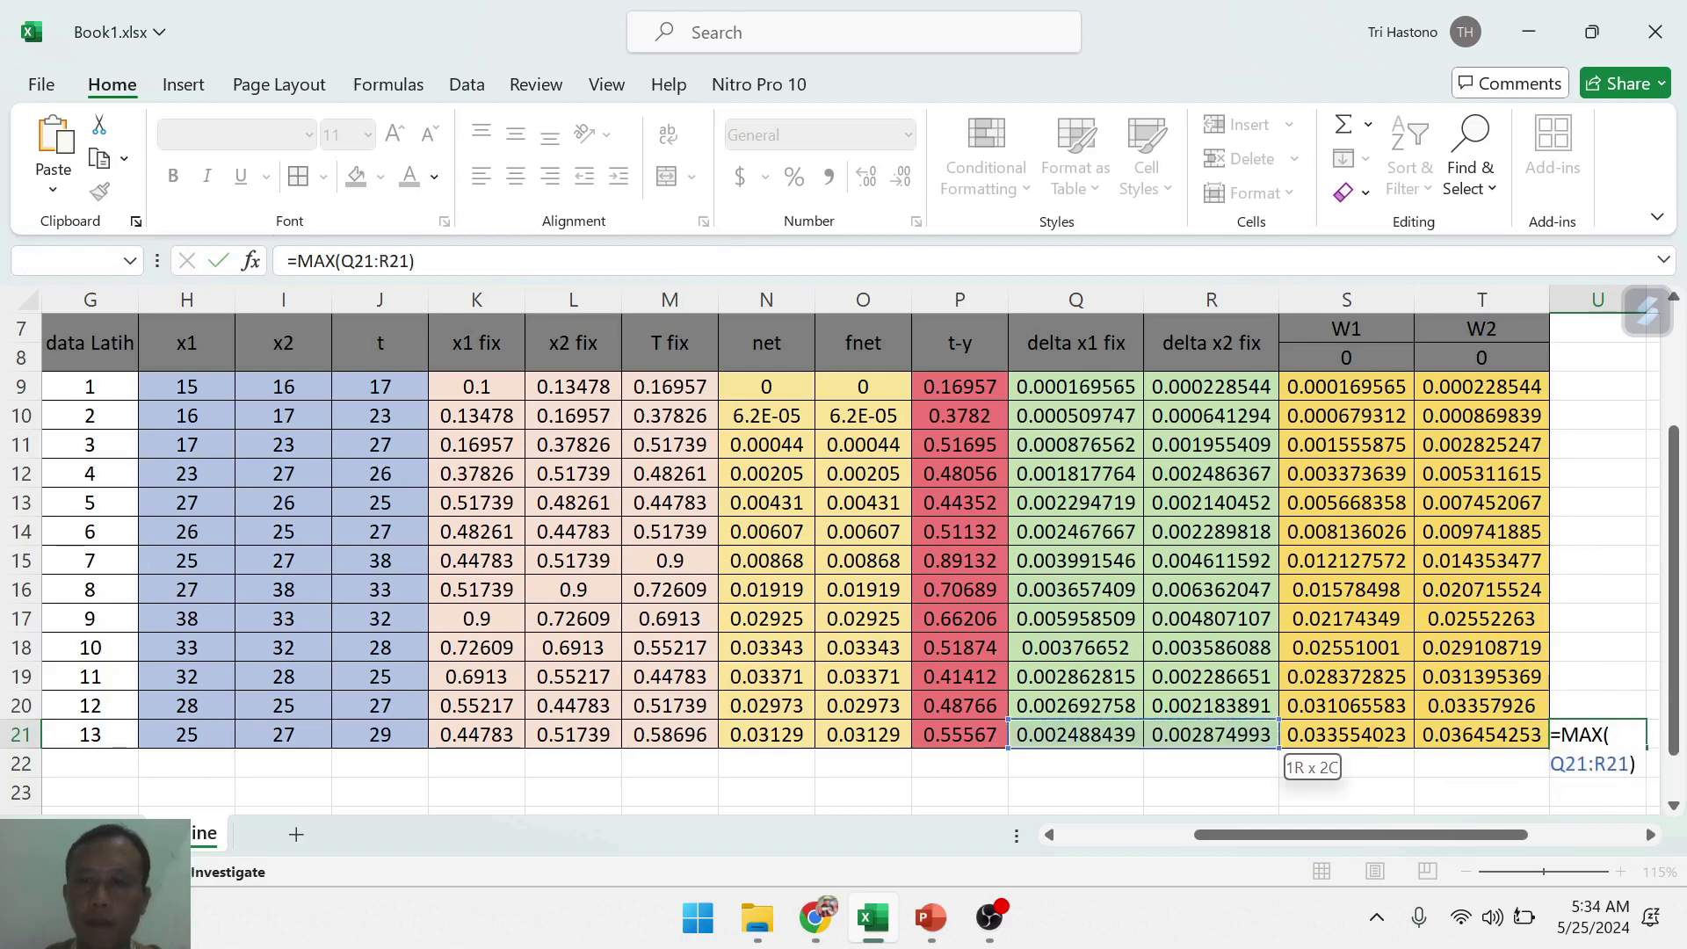
key(Return)
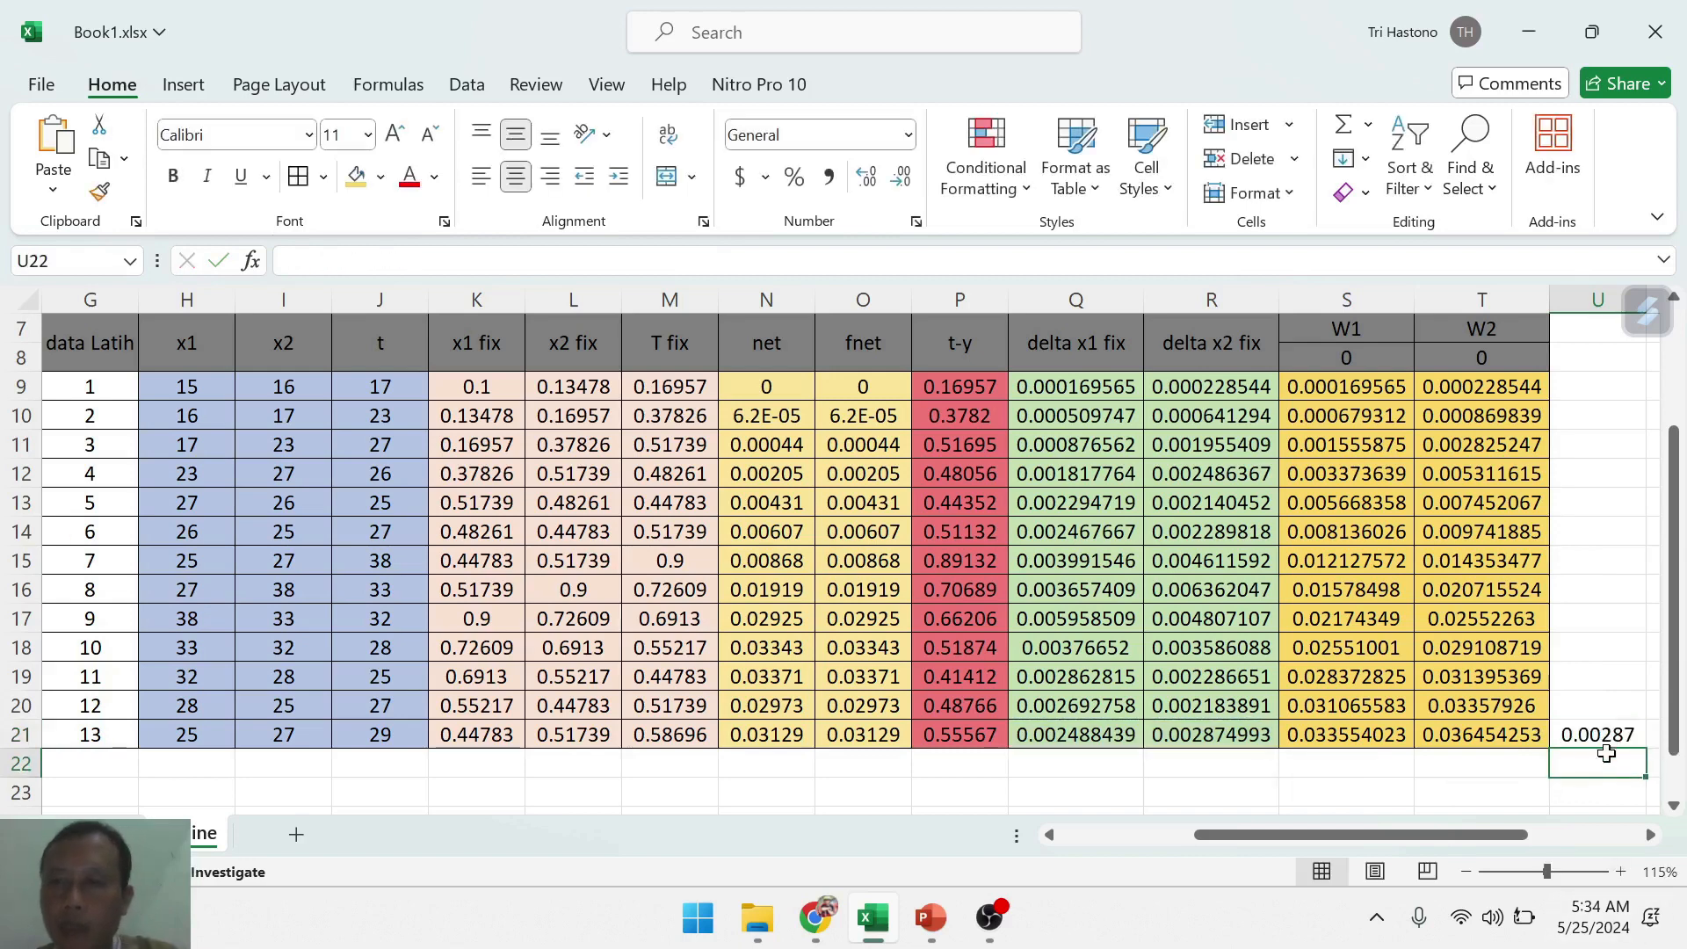
- Auto-fit the width of column U so the maximum delta in U21 shows all its decimals
click(1607, 738)
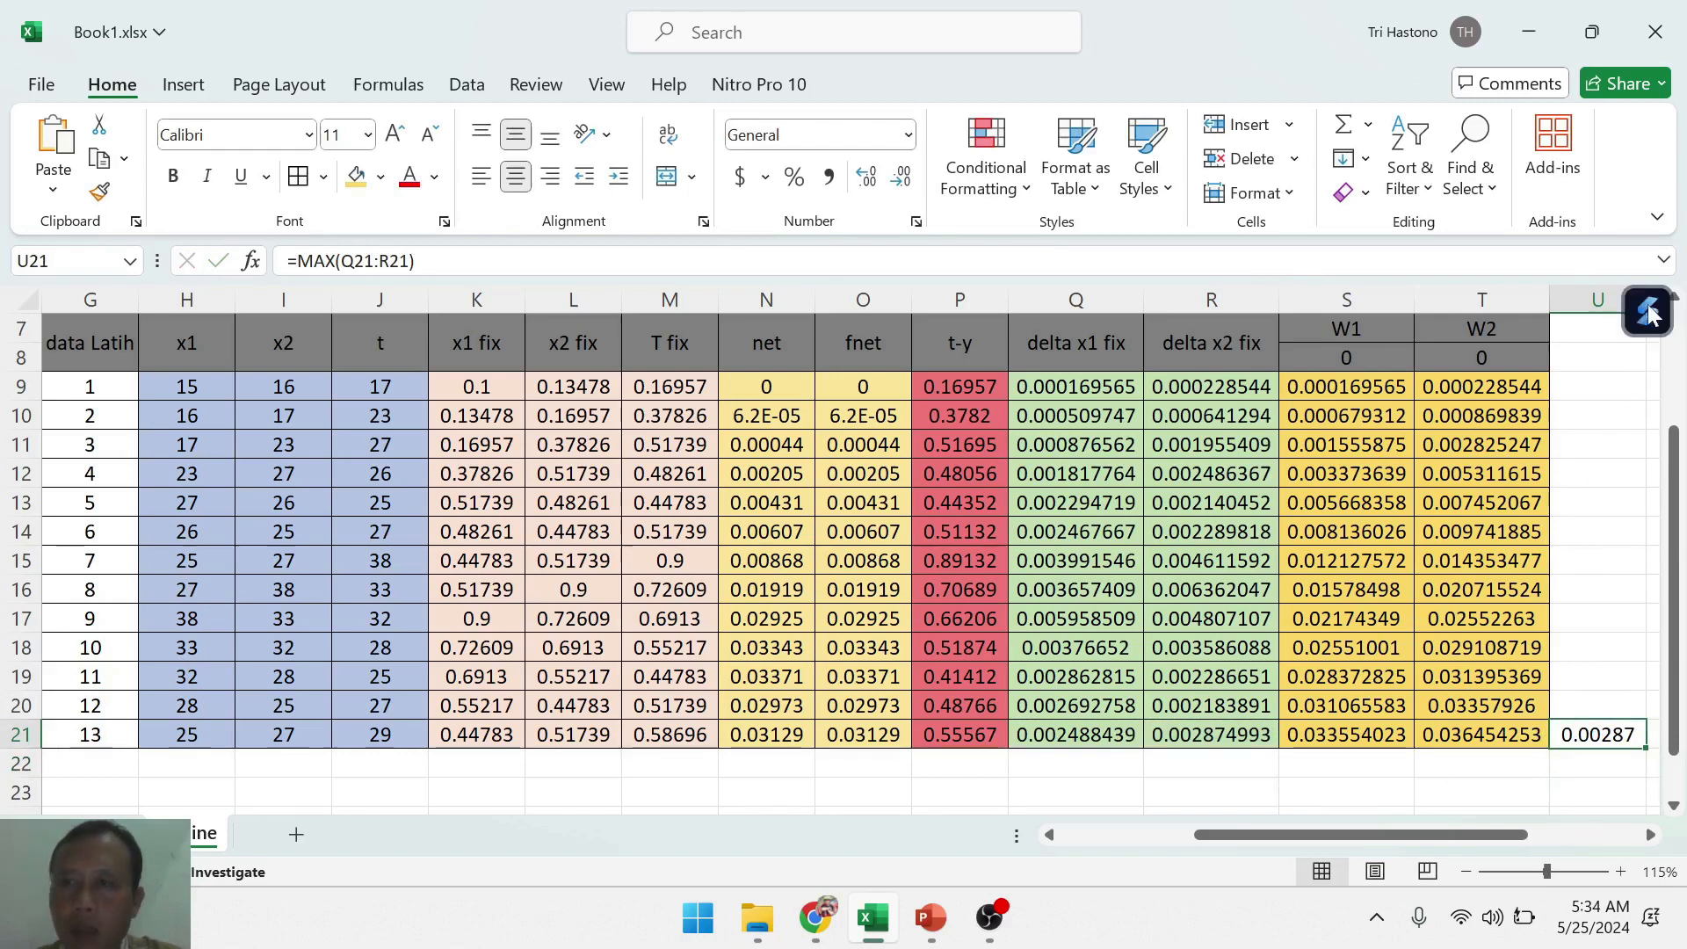
drag(1508, 839, 1533, 839)
double_click(1552, 297)
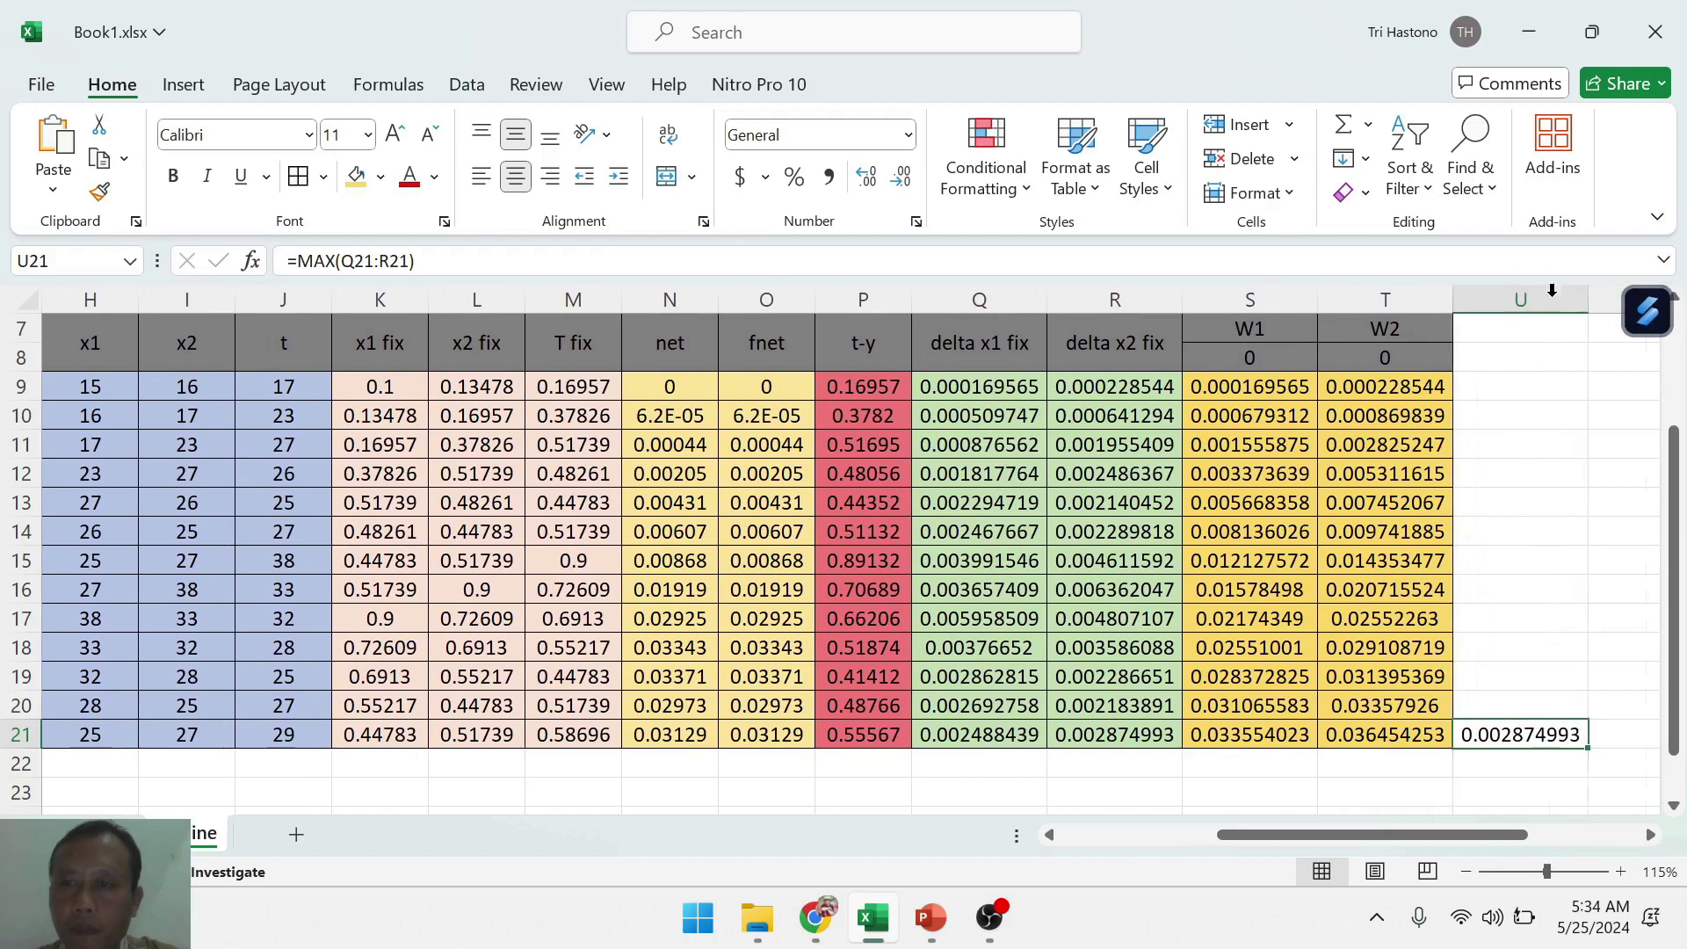
click(1522, 762)
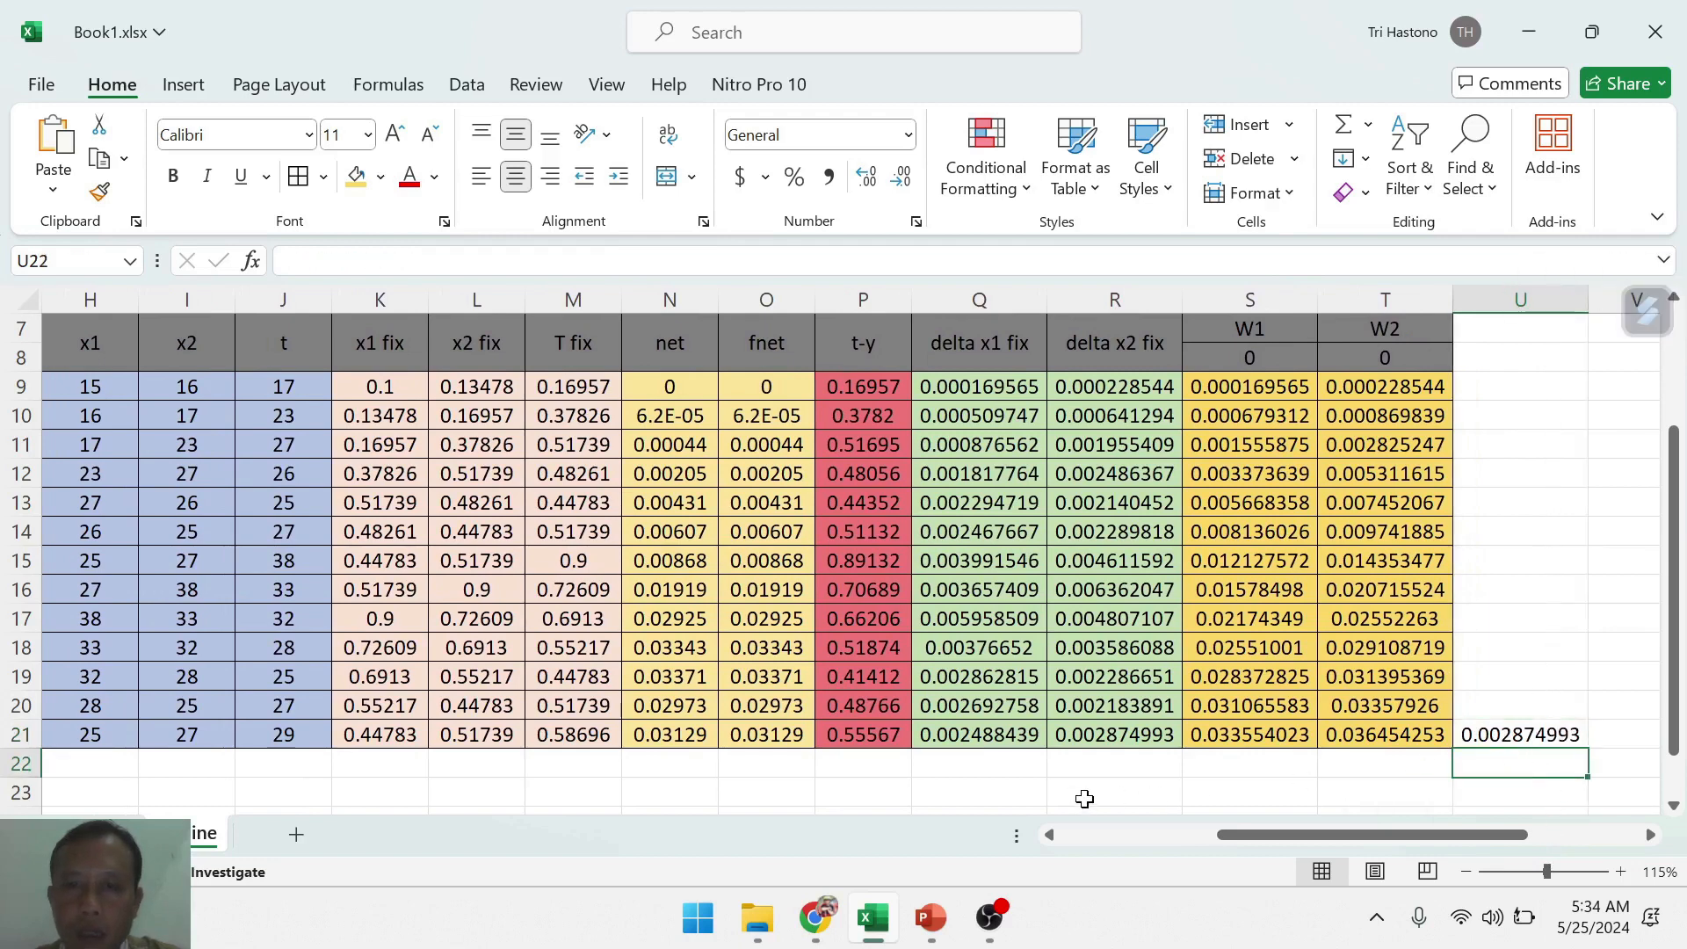
- Examine the MAX formula in U21 alongside the row 21 delta x2 fix and the final W1 and W2 weights
click(1112, 735)
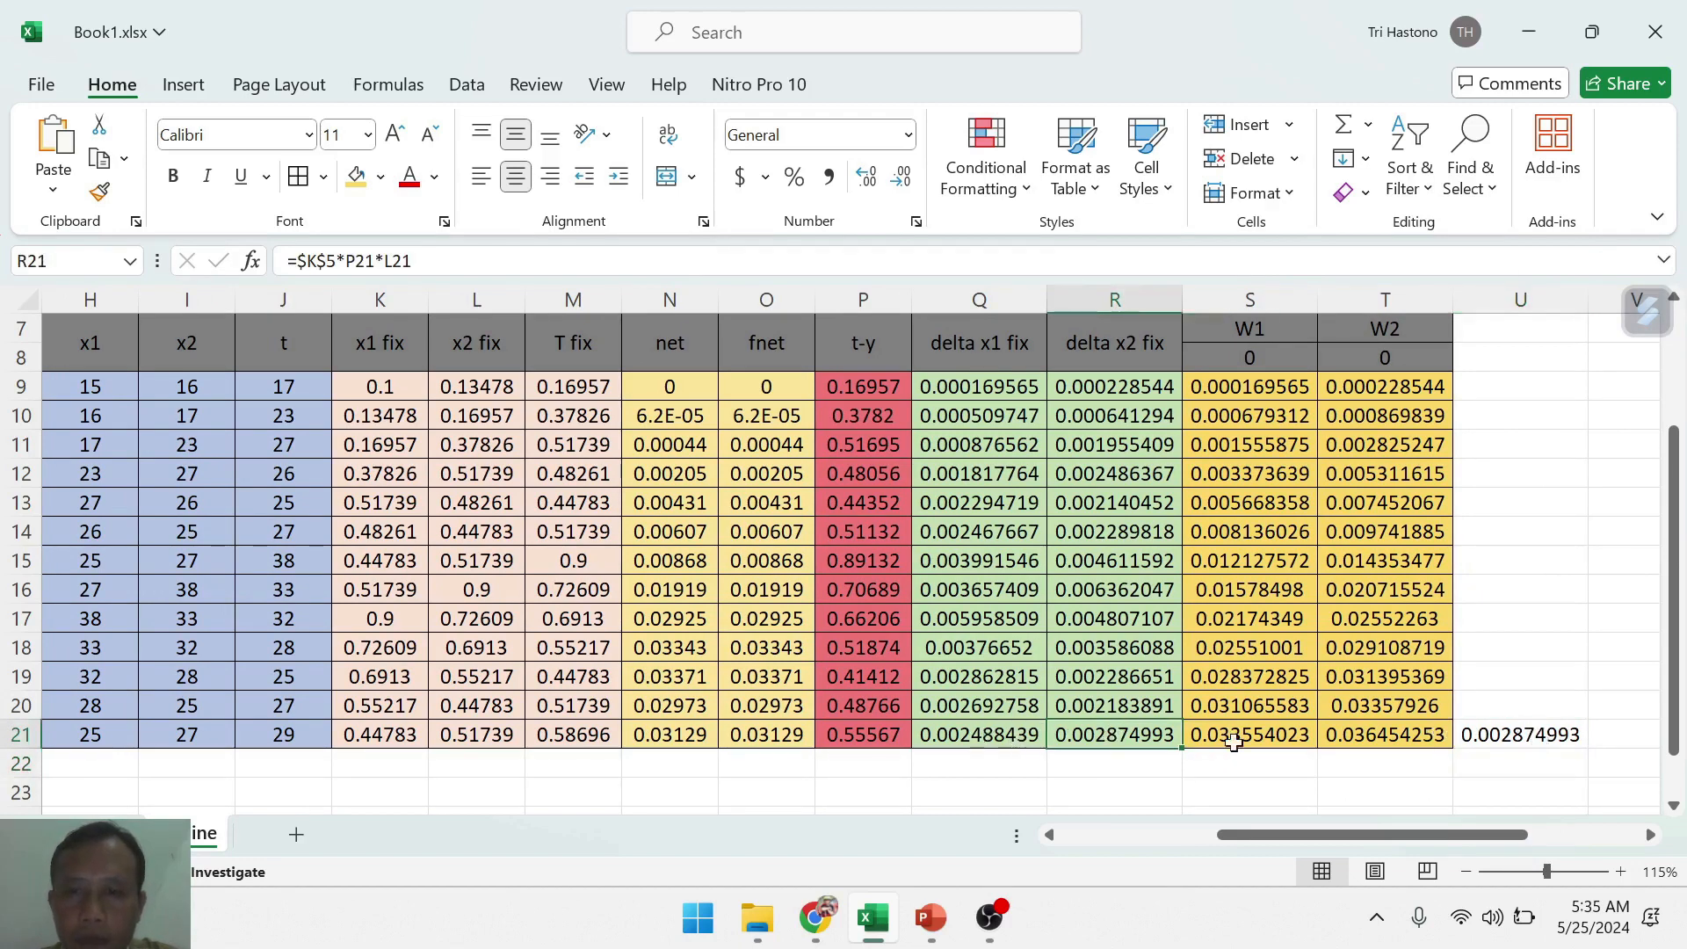
click(1491, 761)
click(1496, 732)
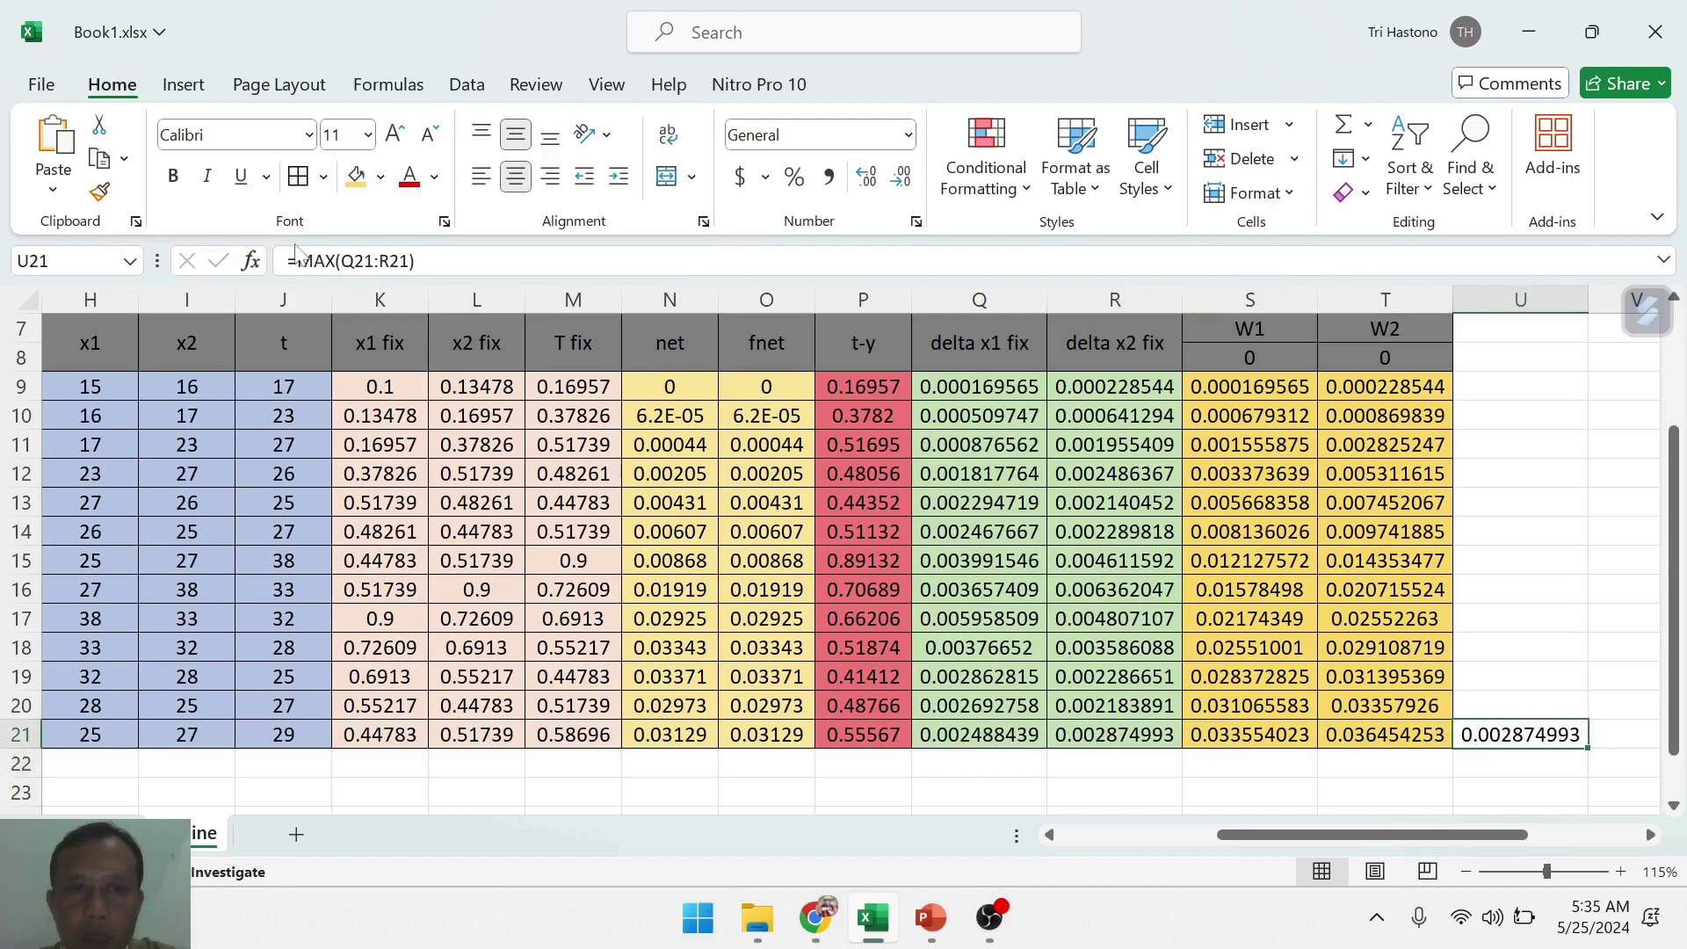
key(F2)
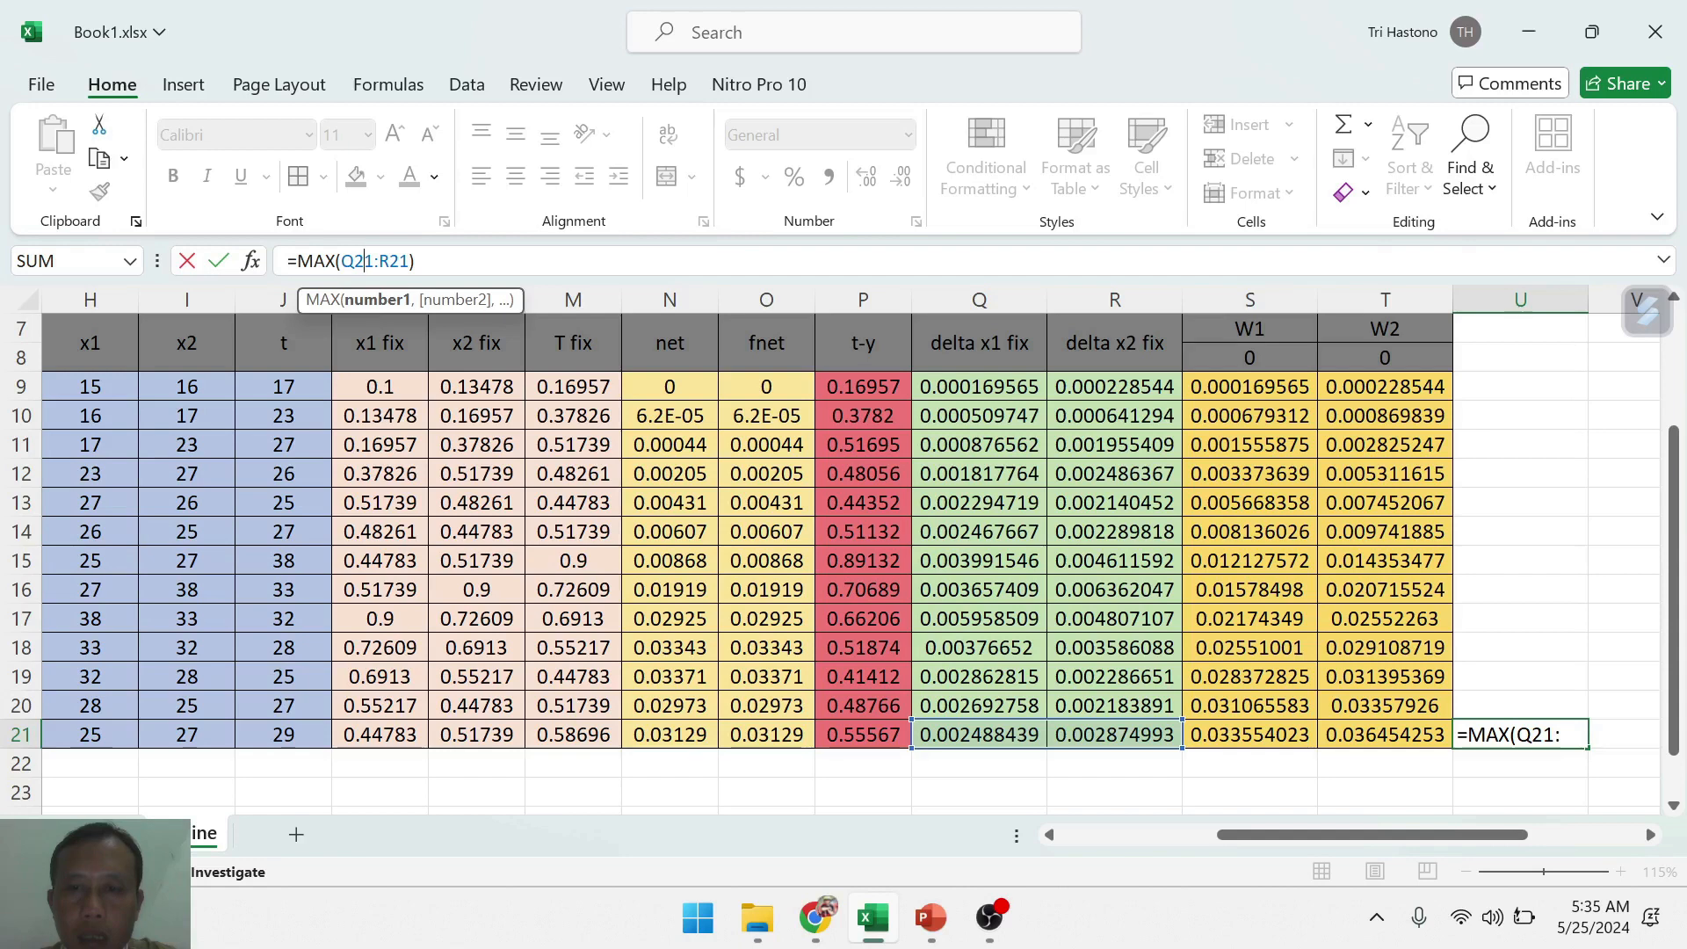
click(1573, 725)
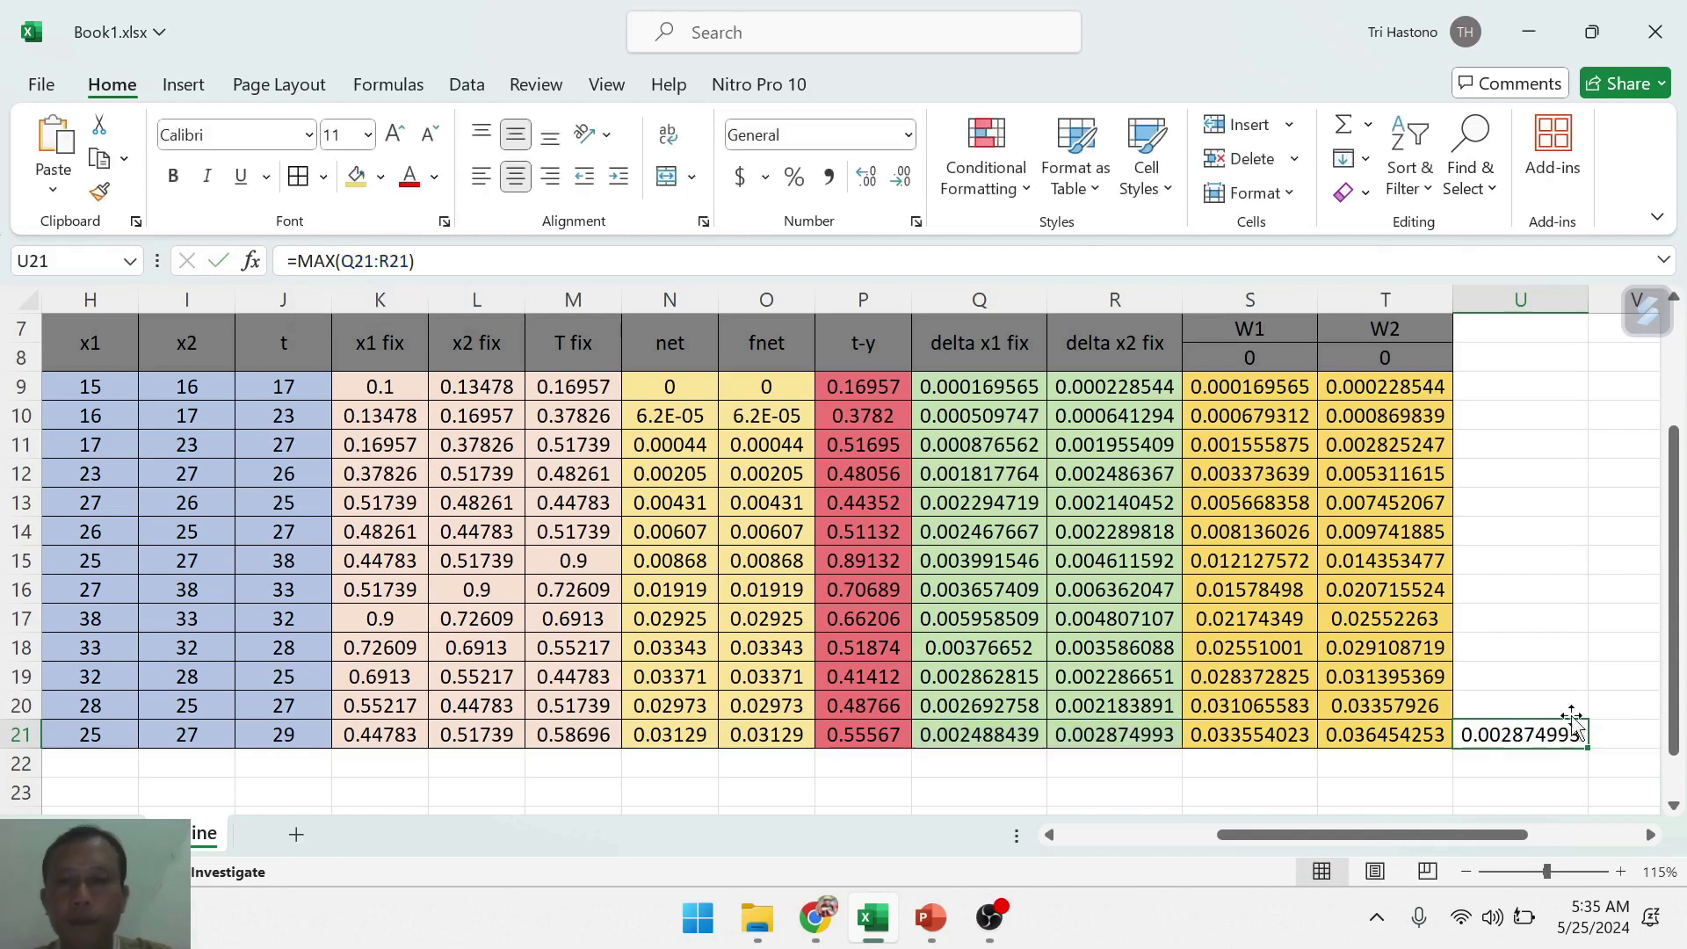
click(1619, 733)
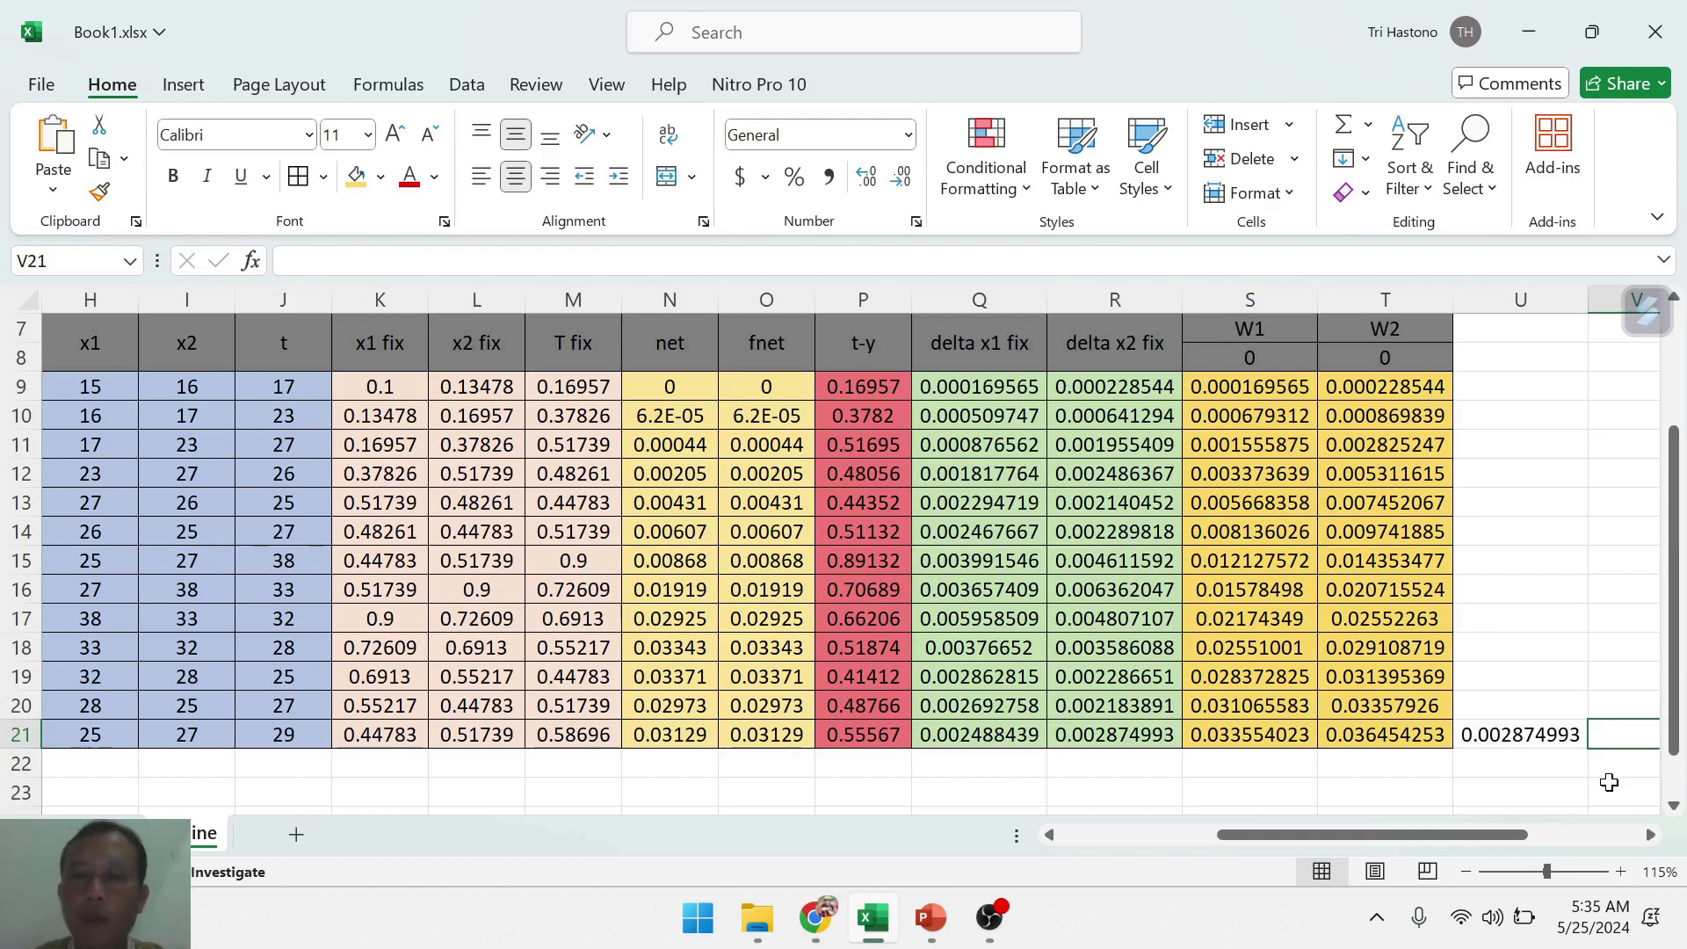
key(Left)
key(Left)
key(Left)
key(shift+Right)
key(shift+Right)
key(shift+Left)
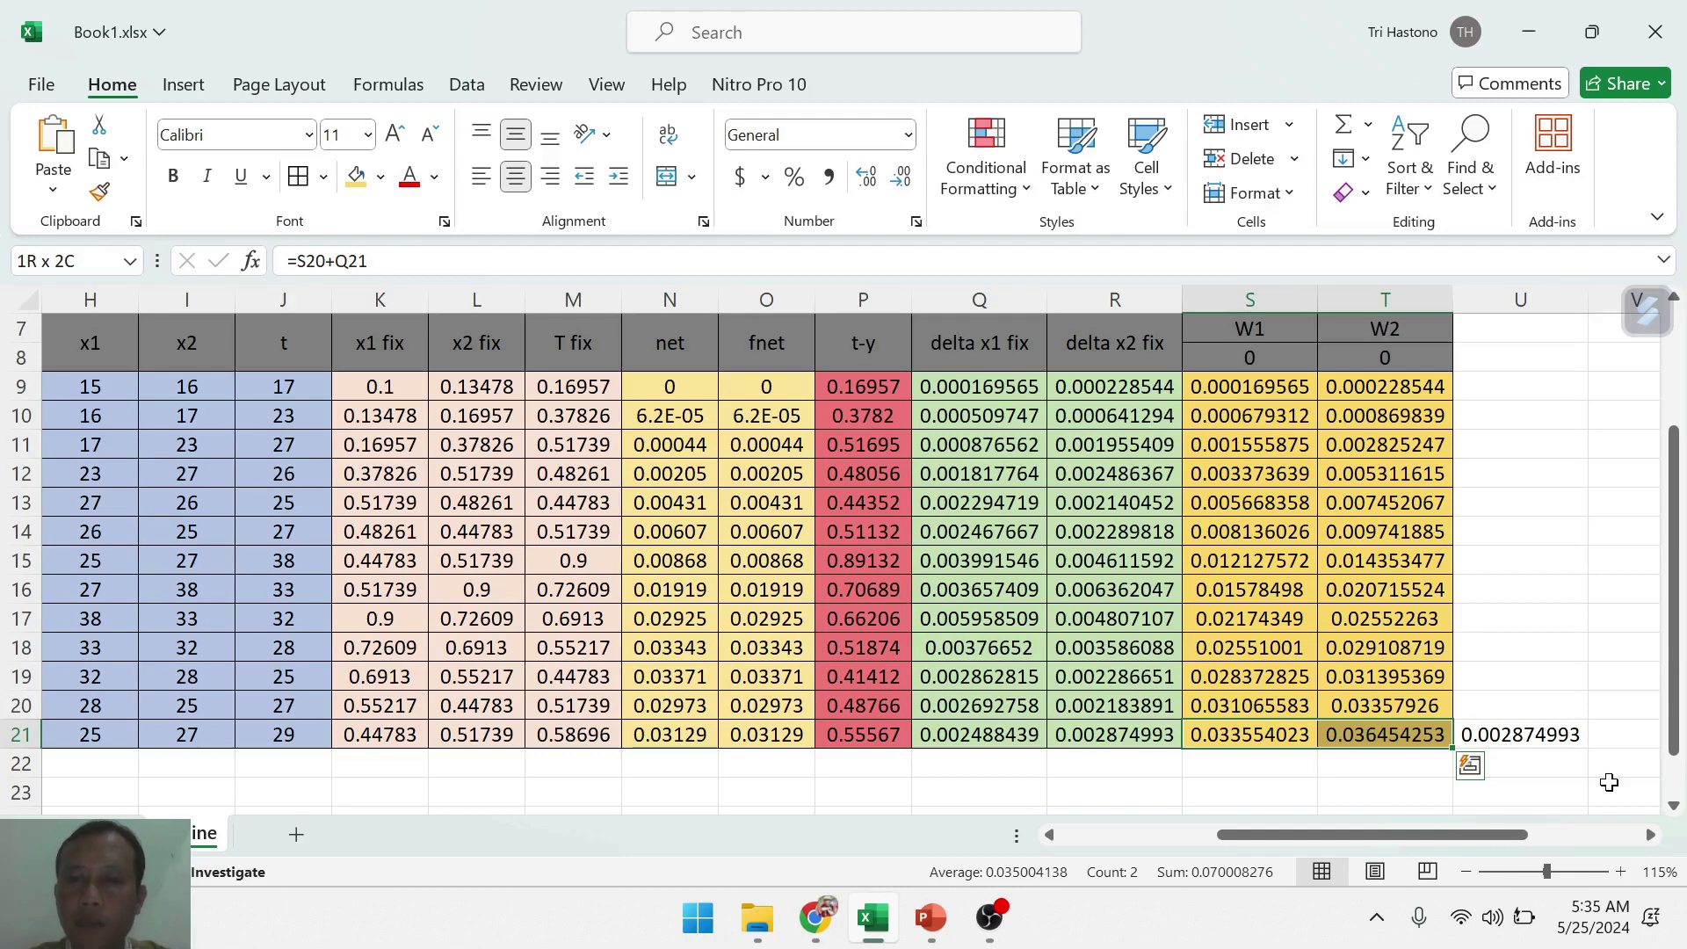
key(Right)
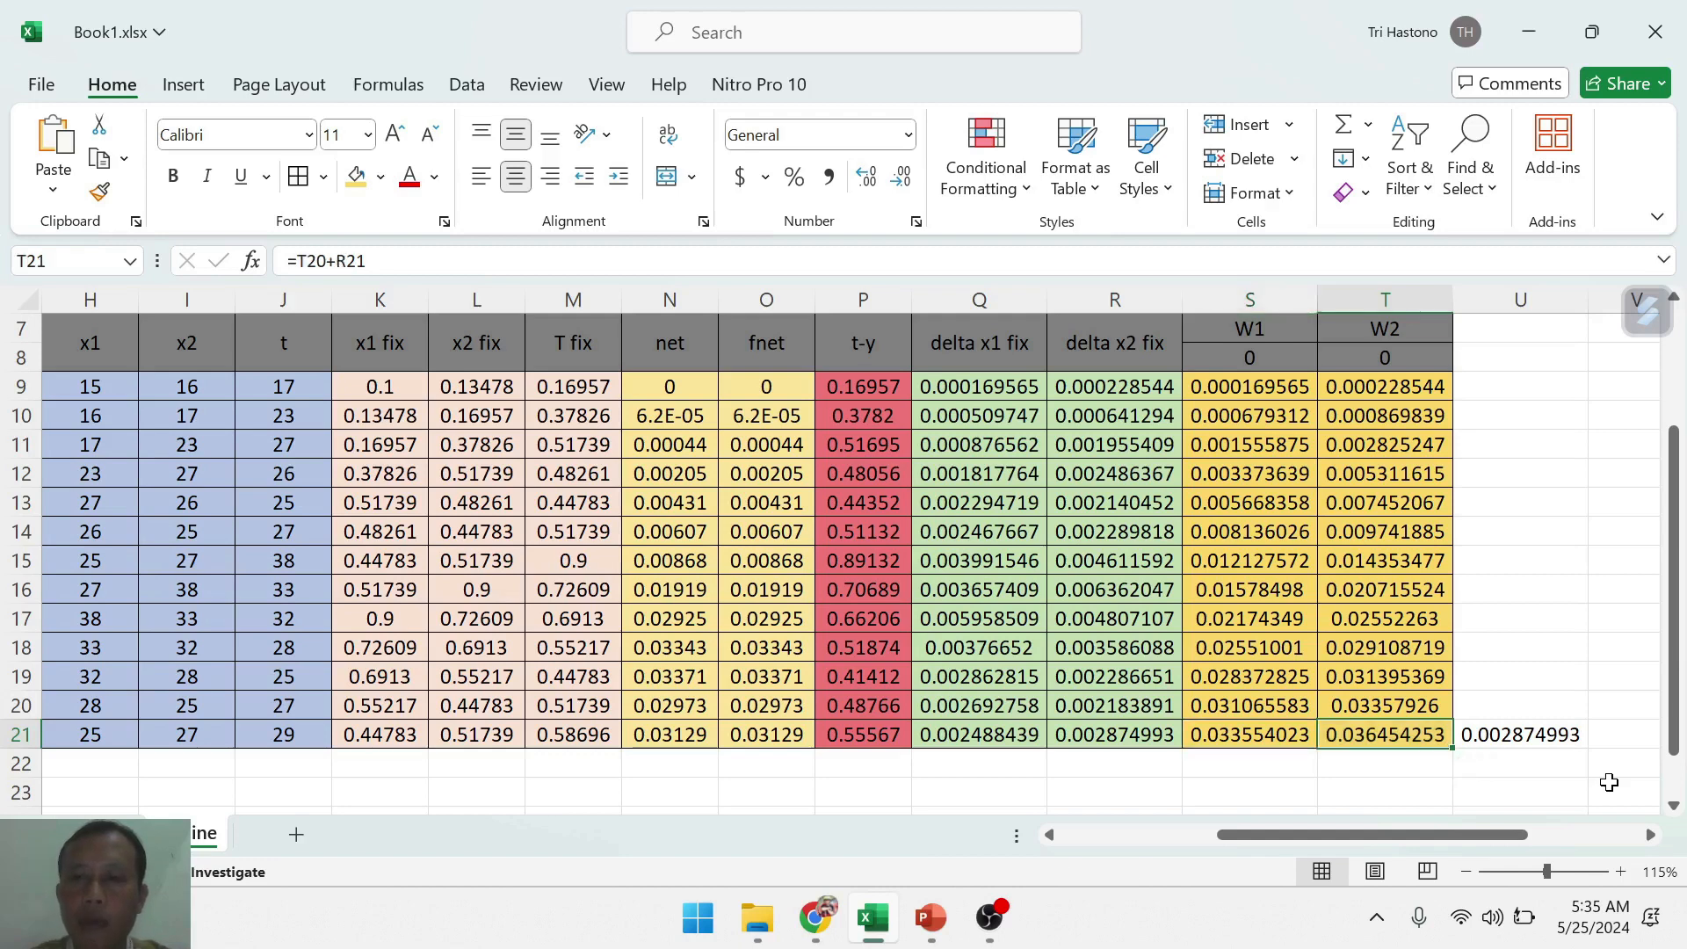
key(Right)
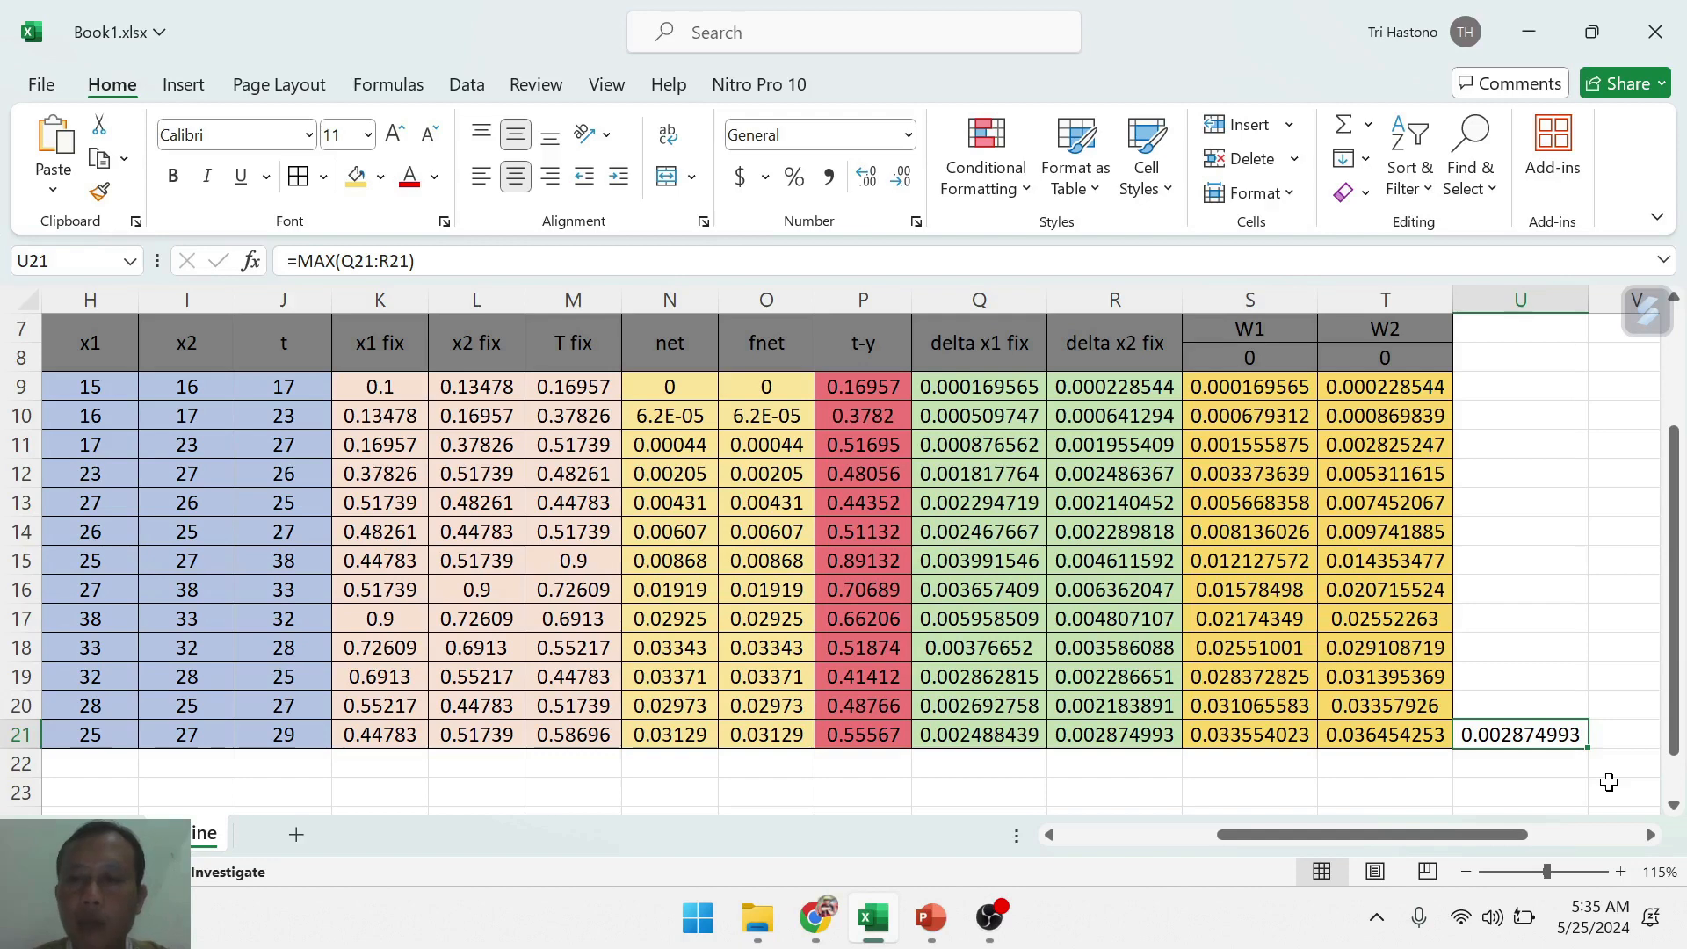
- Start an IF formula in V21 that tests whether the maximum delta is within the tolerance, U21<=K6
key(Right)
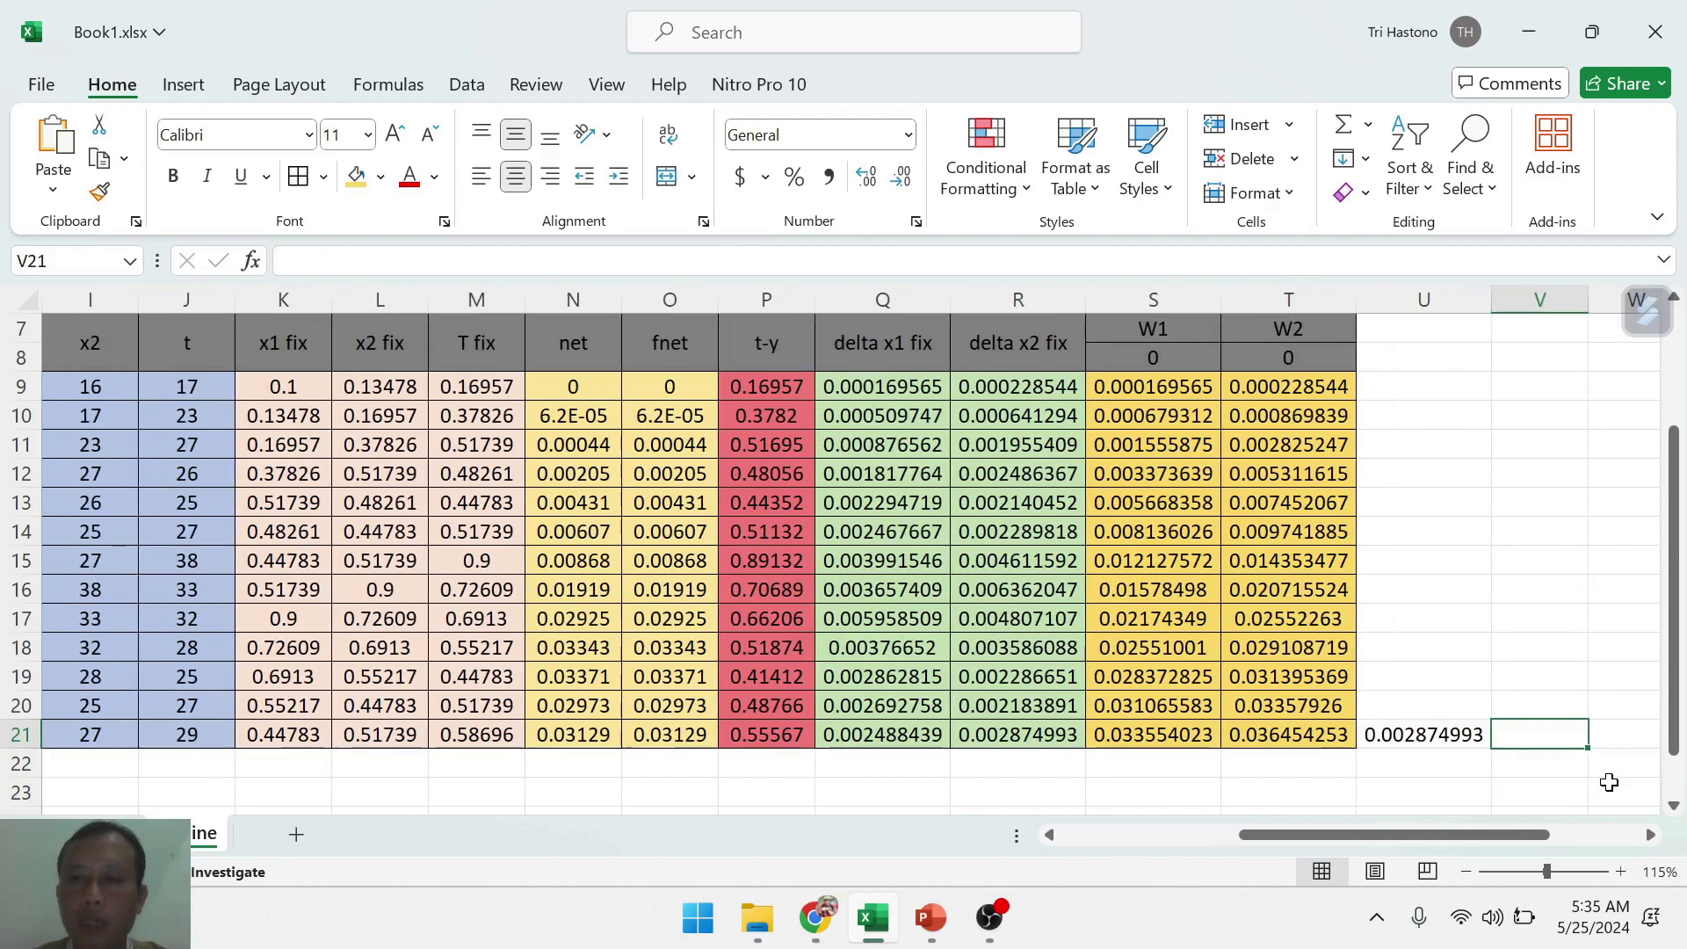
text(=)
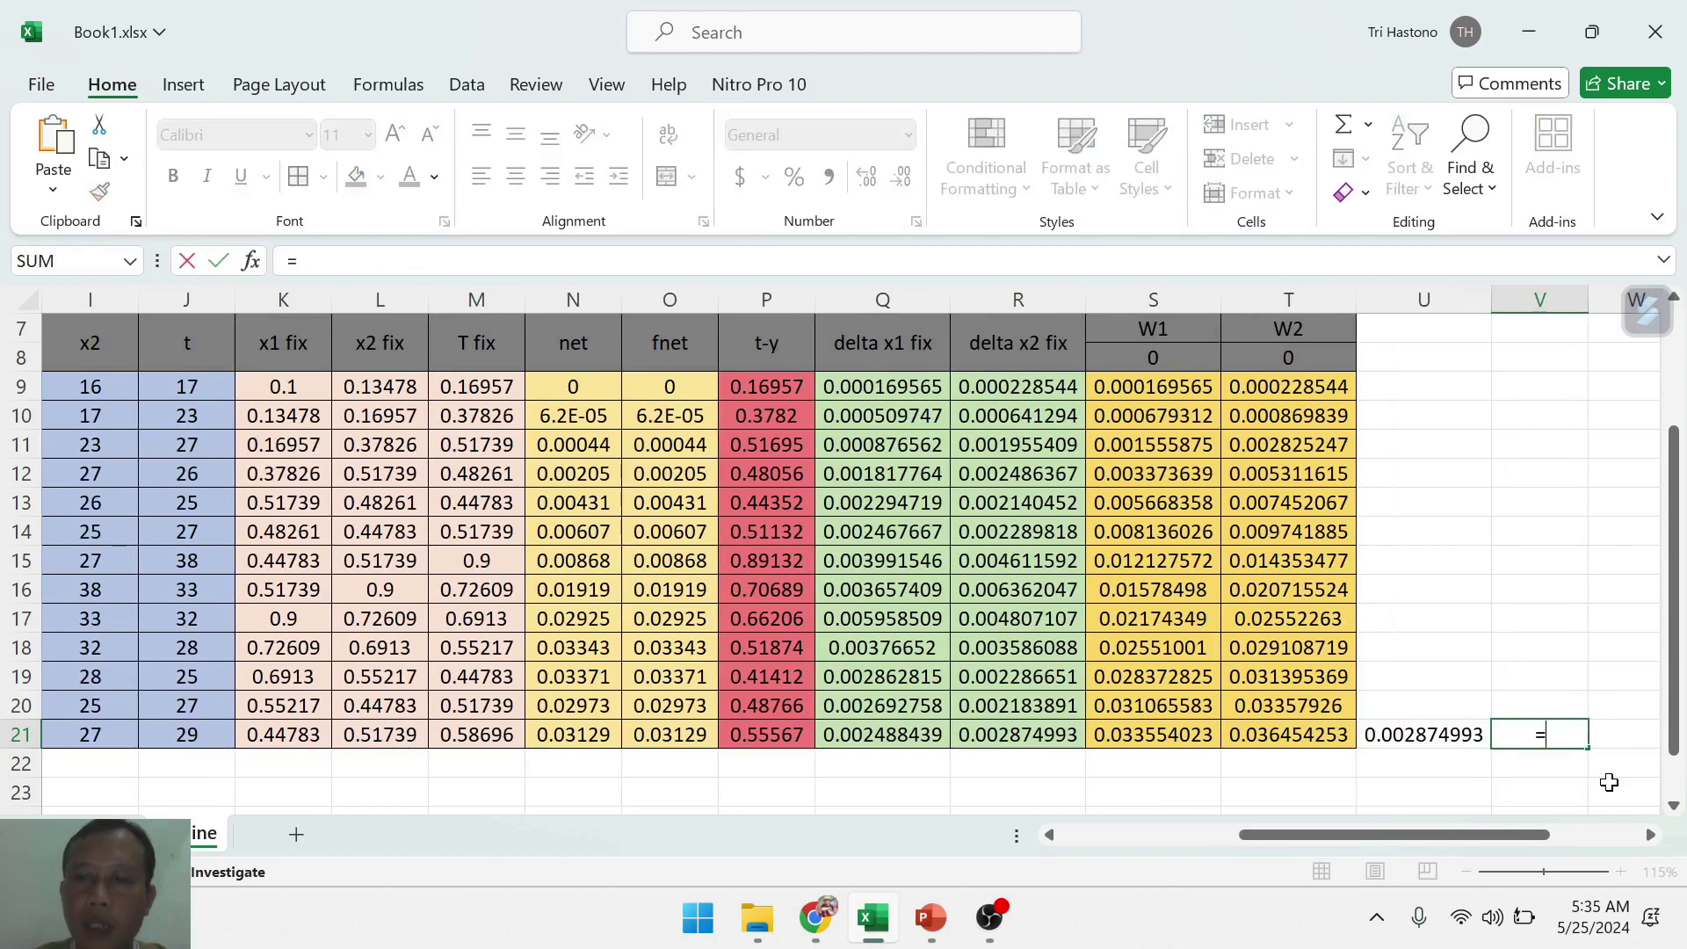
text(if)
key(Tab)
key(Left)
text(>)
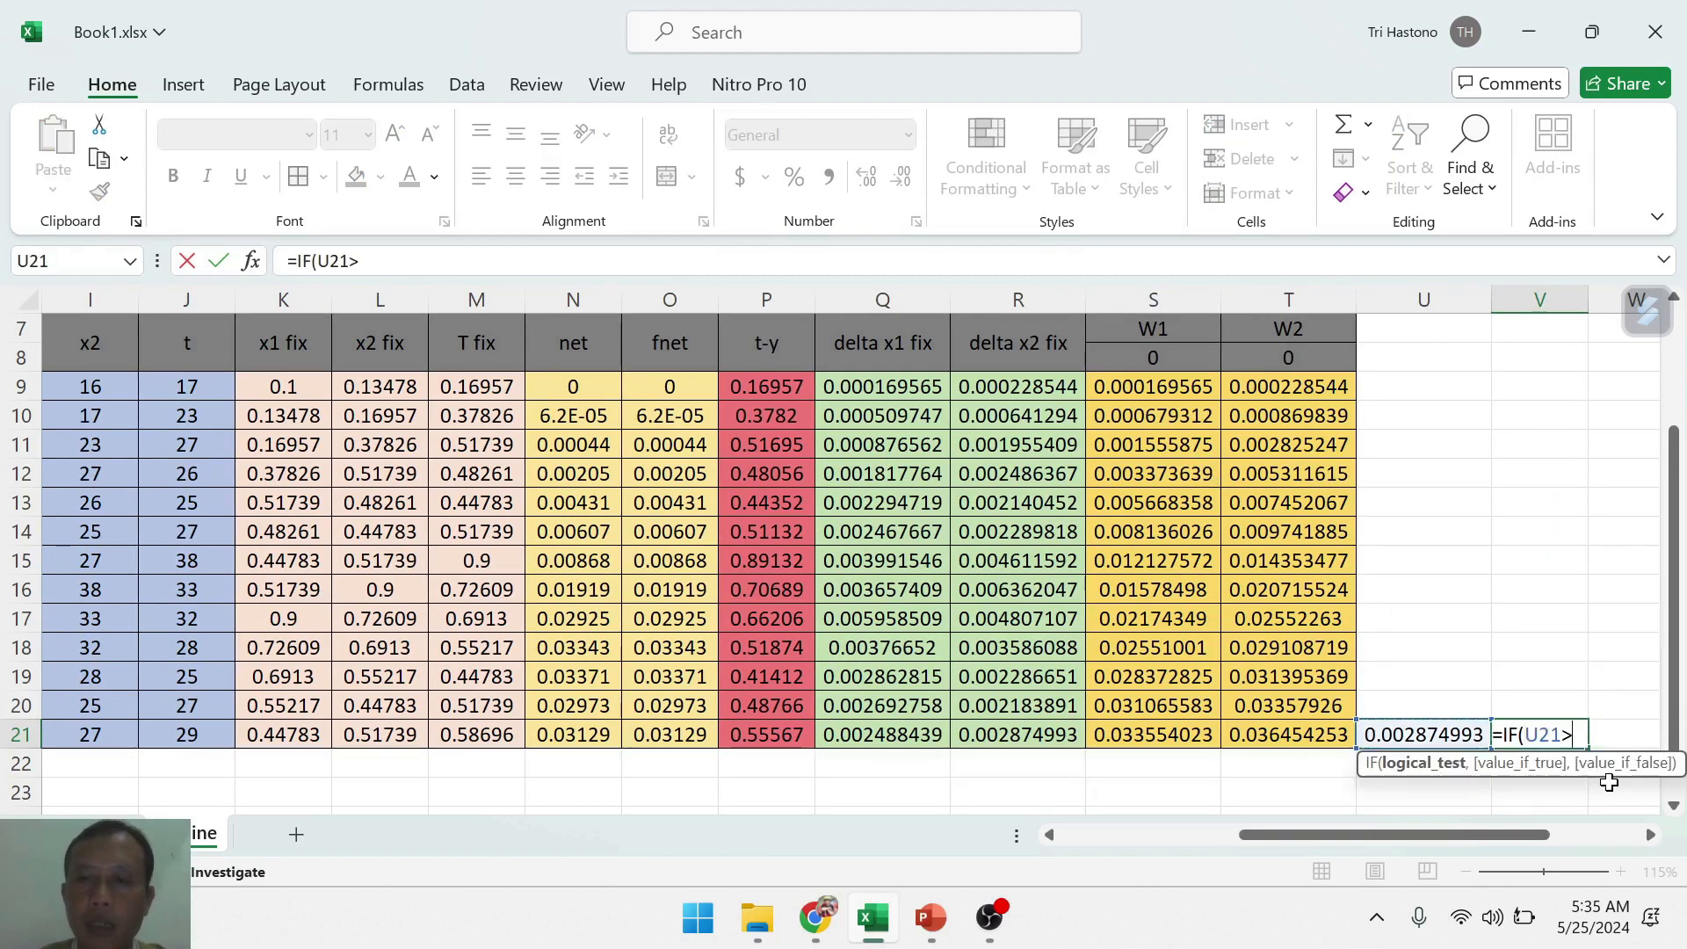
key(BackSpace)
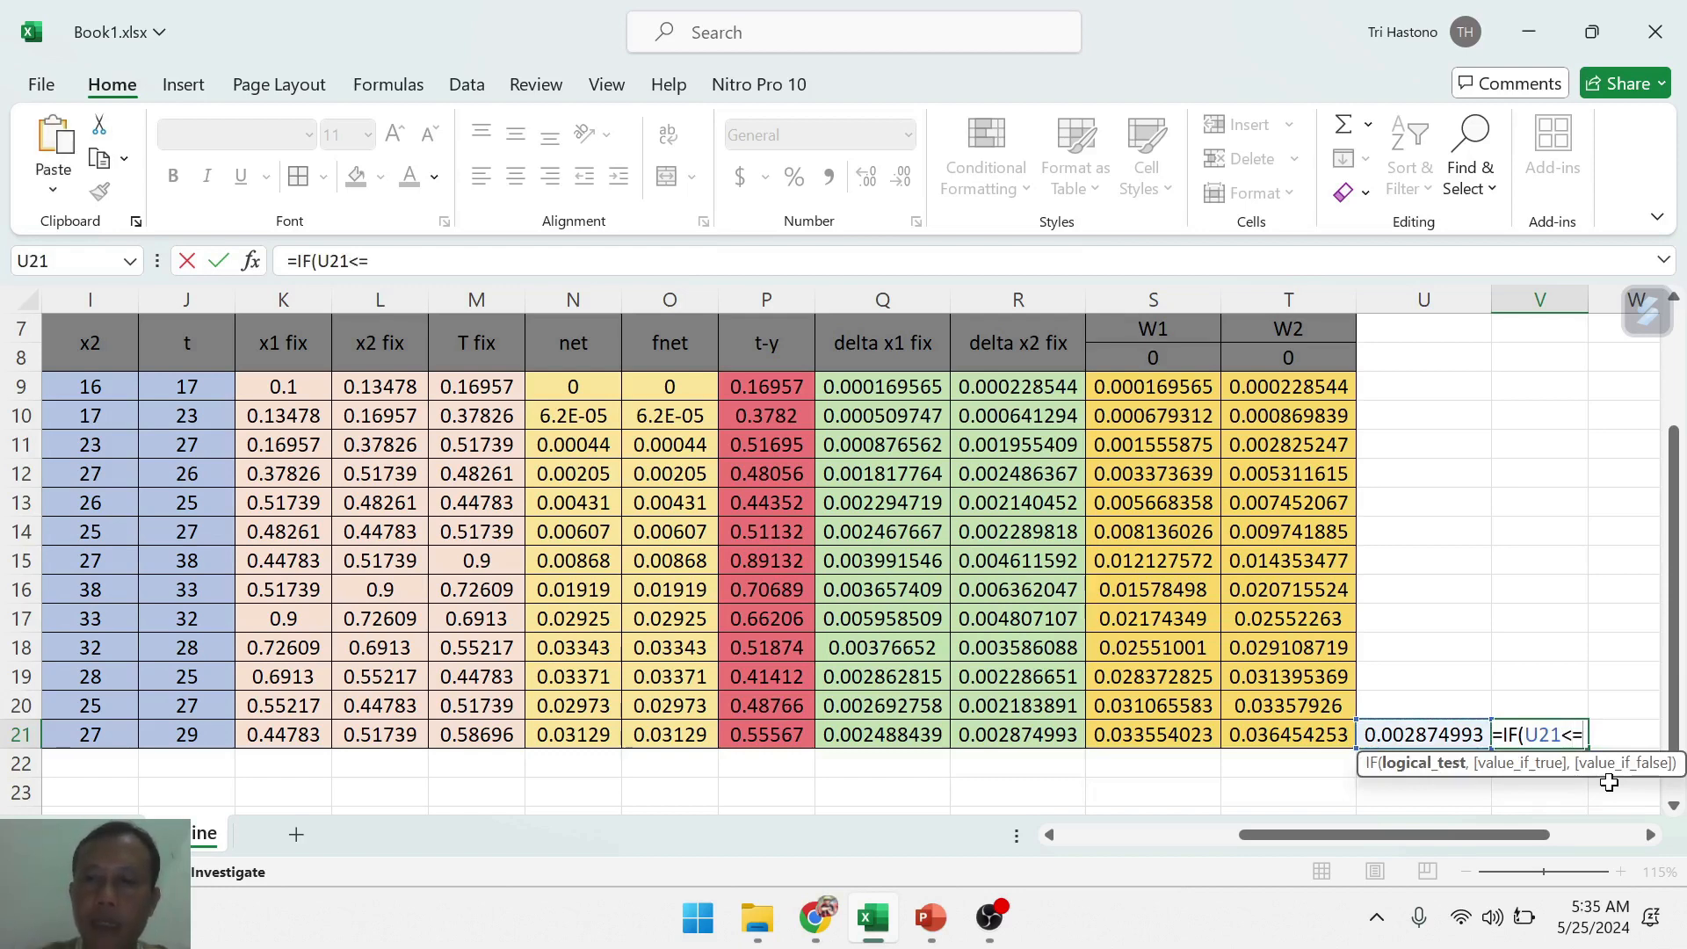
text(<=)
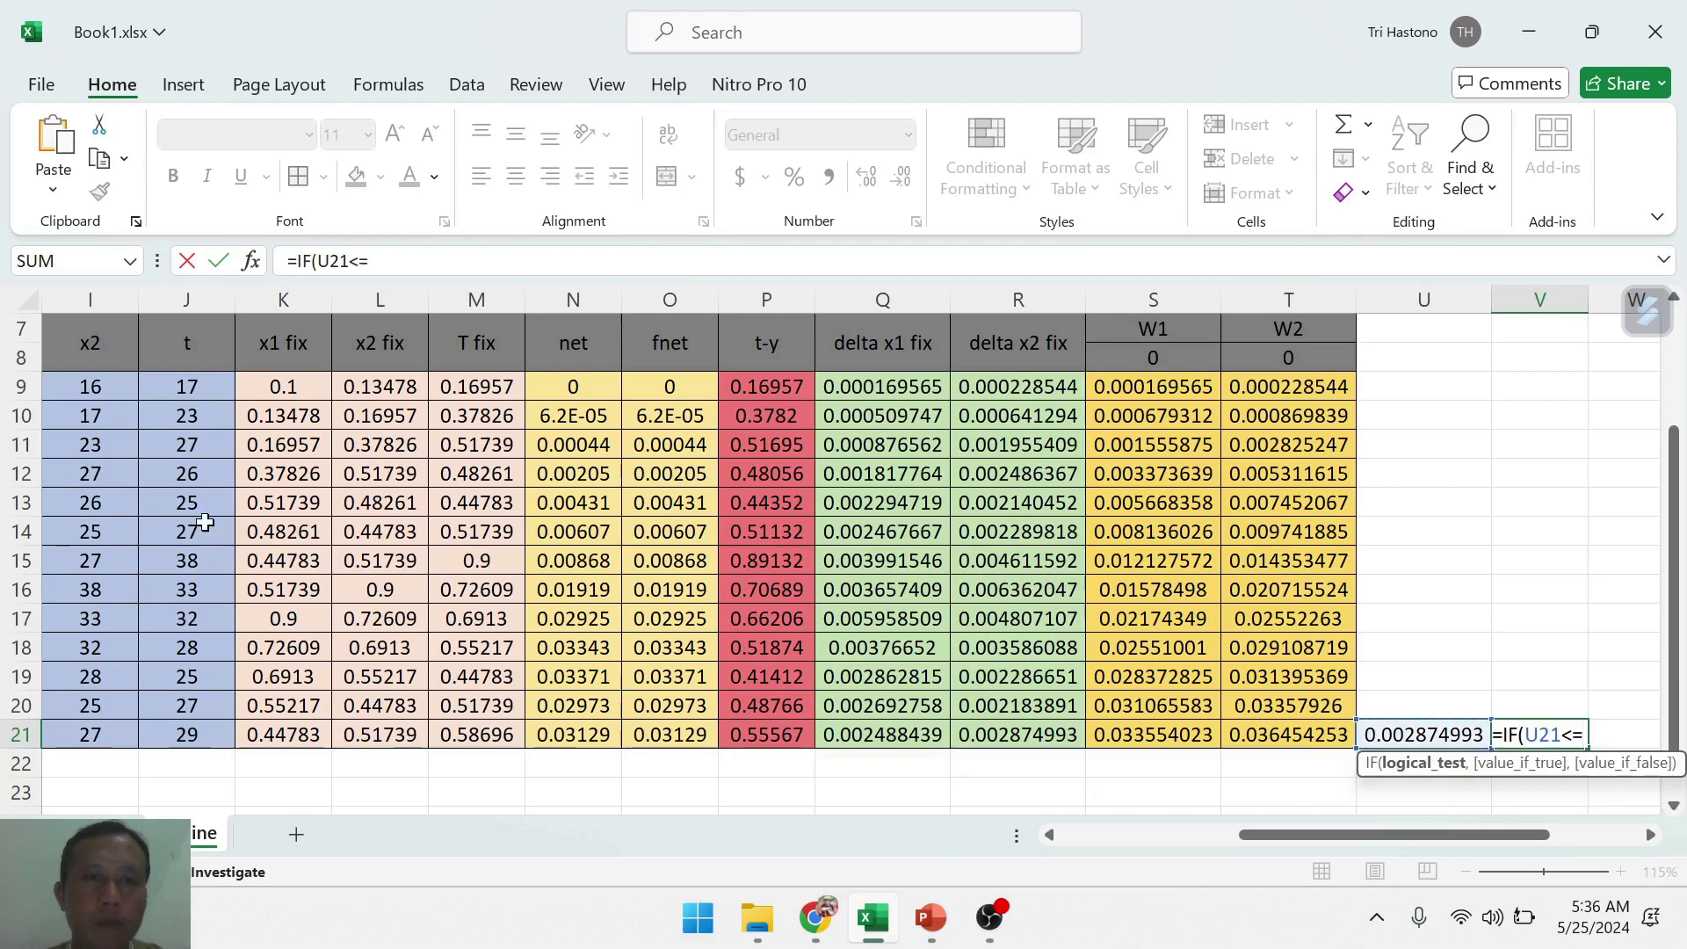
scroll(215, 518, up, 2)
click(283, 474)
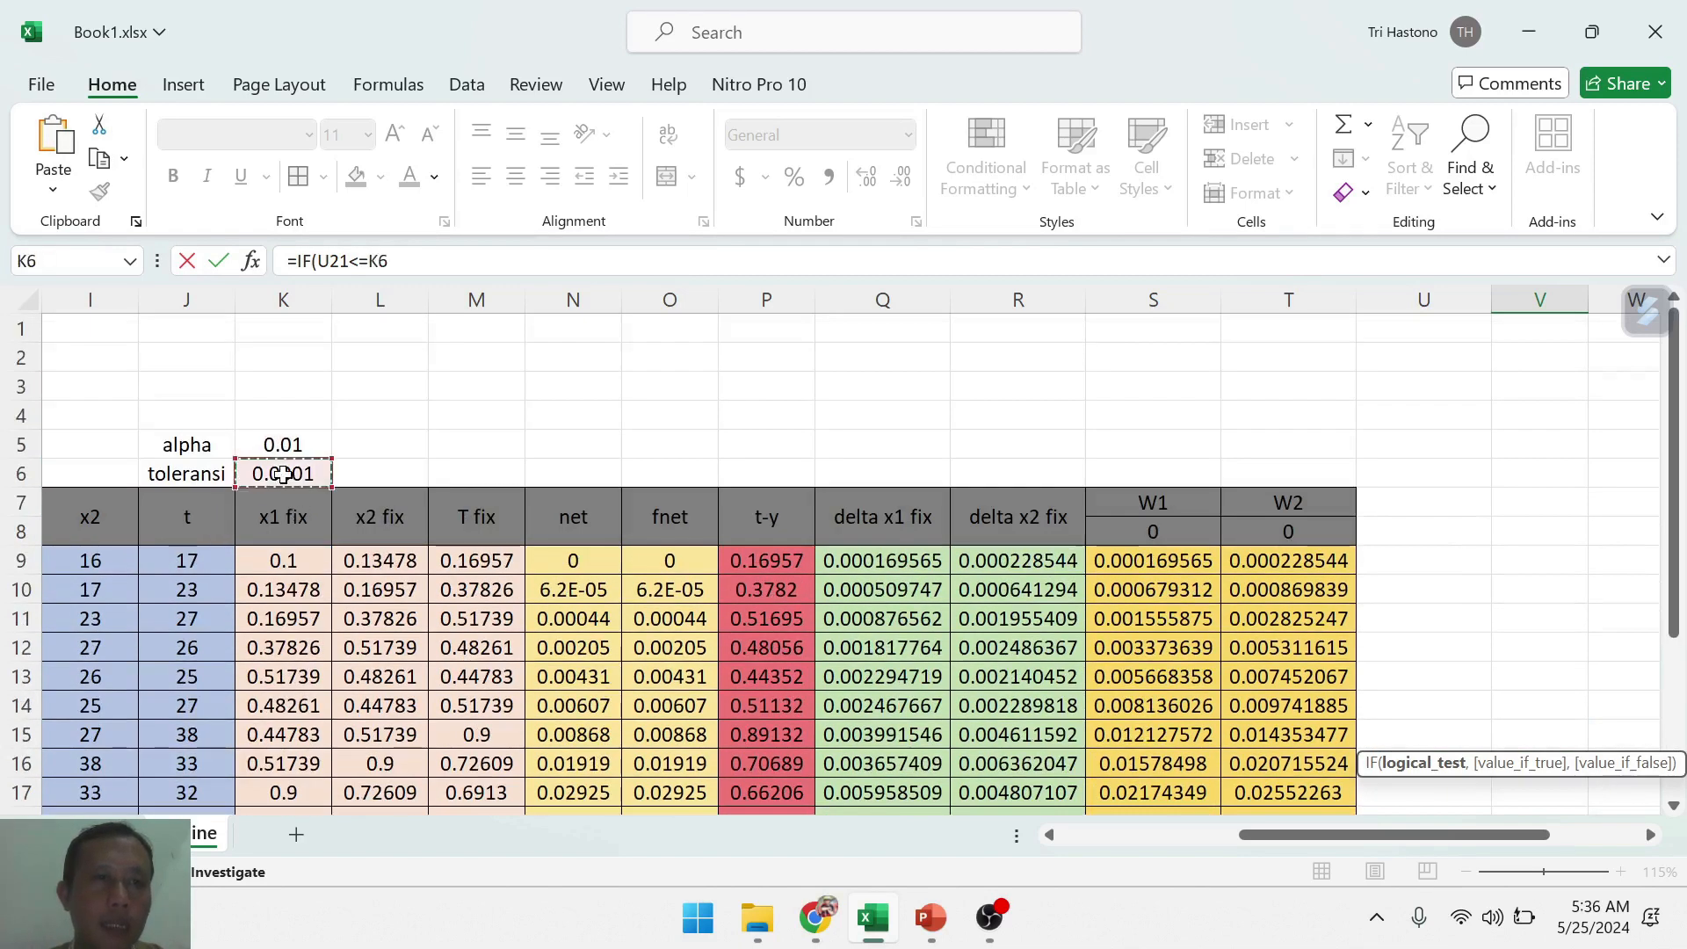
text(,)
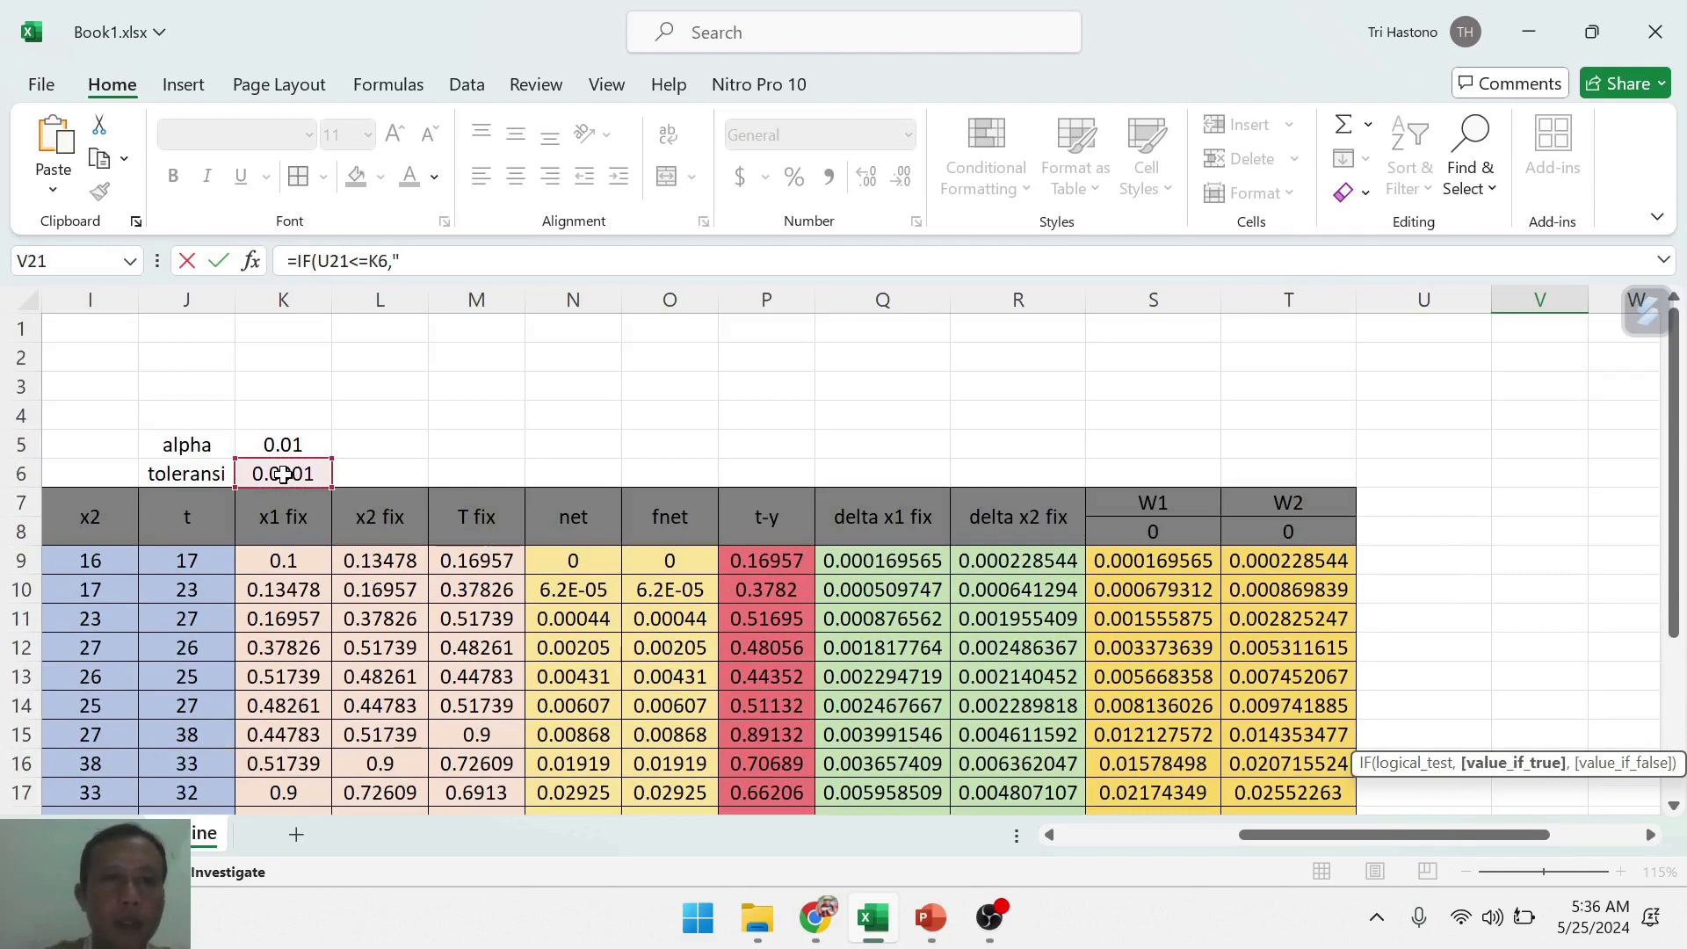
- Complete the V21 IF formula with "Bobot Sudah Ideal" as the true result and "Hitung Ulang" as the false result
text("Bobot Sudah Ideal)
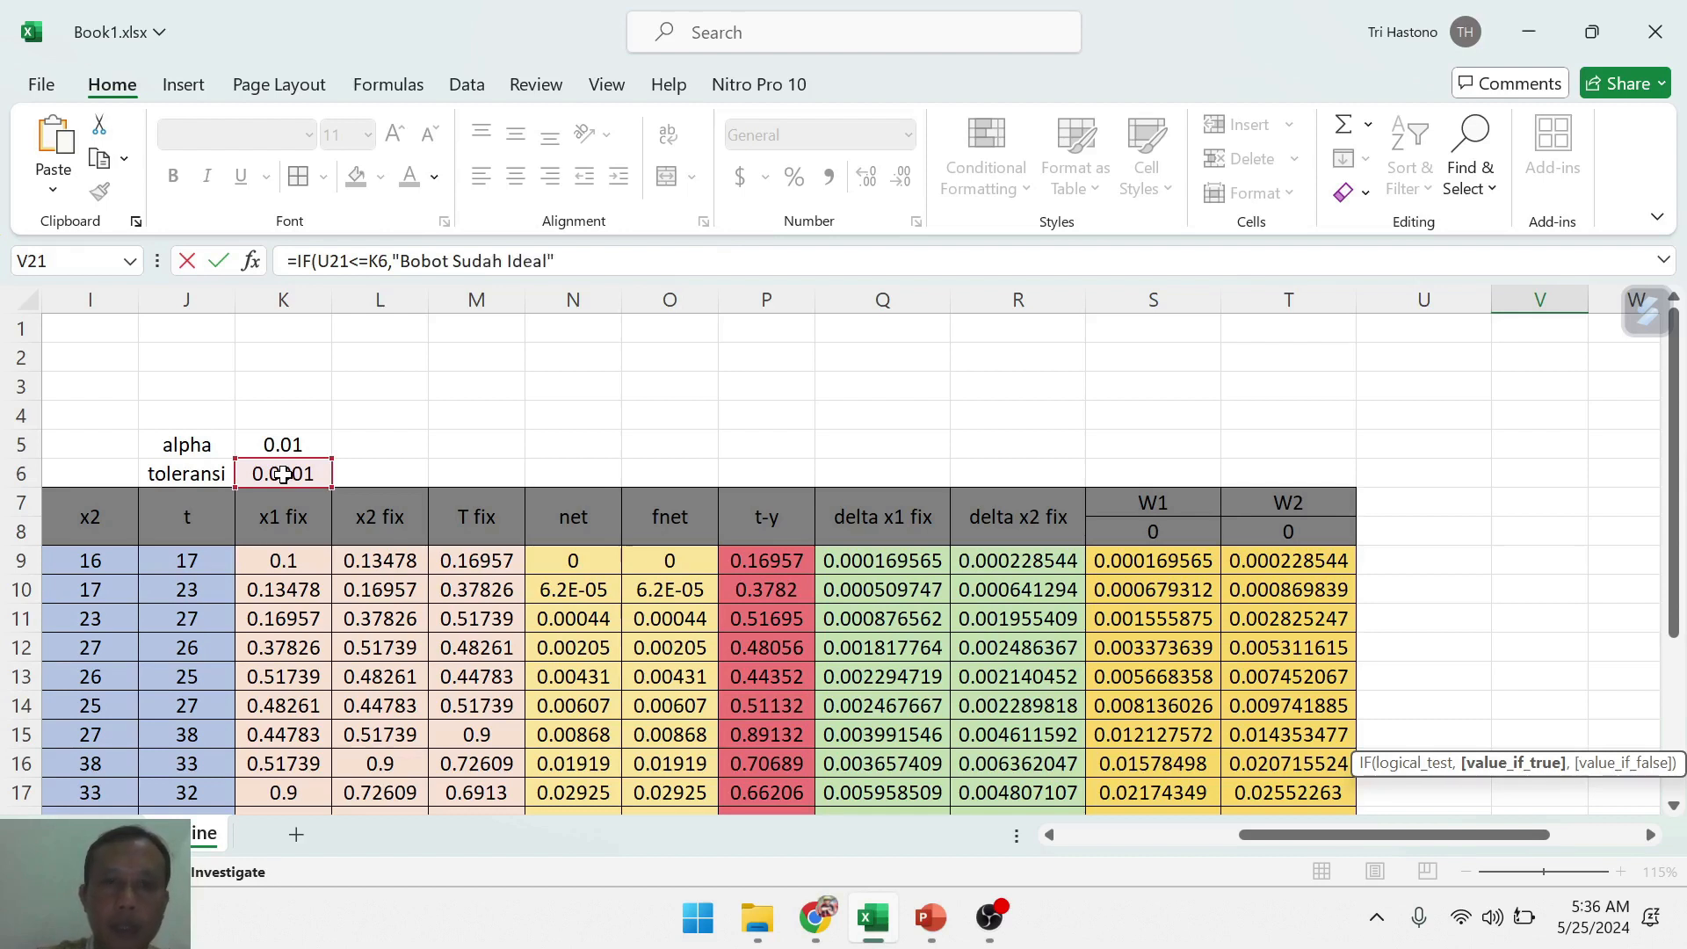
text(,)
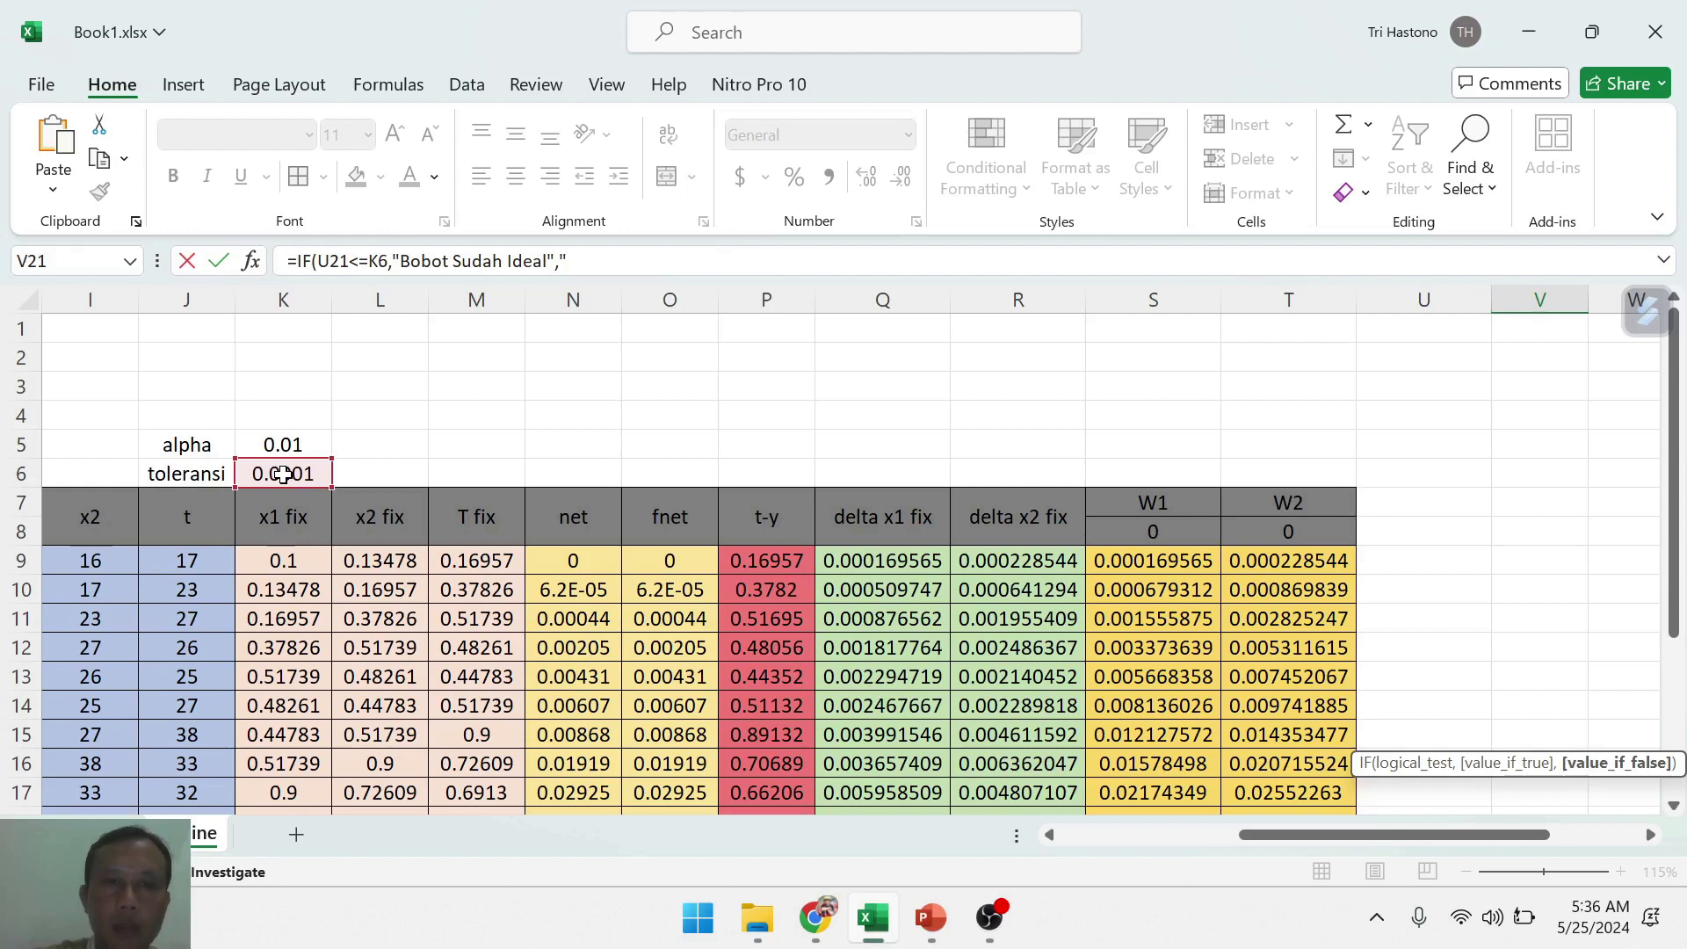
text(tung Ulang)
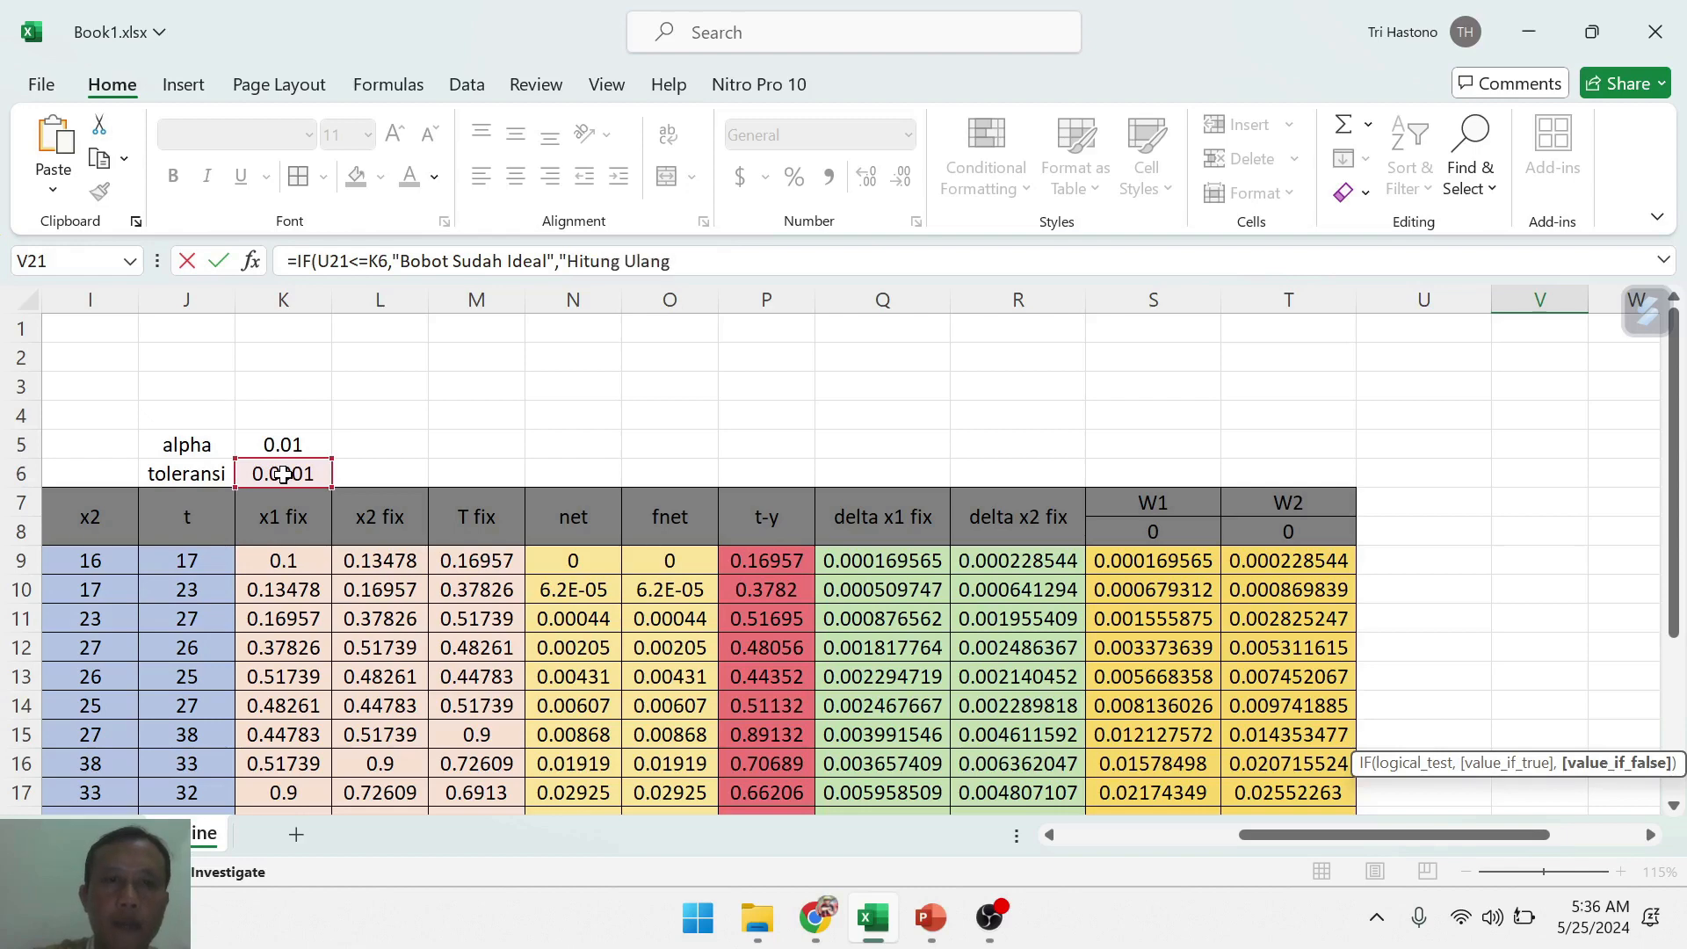
text())
key(Return)
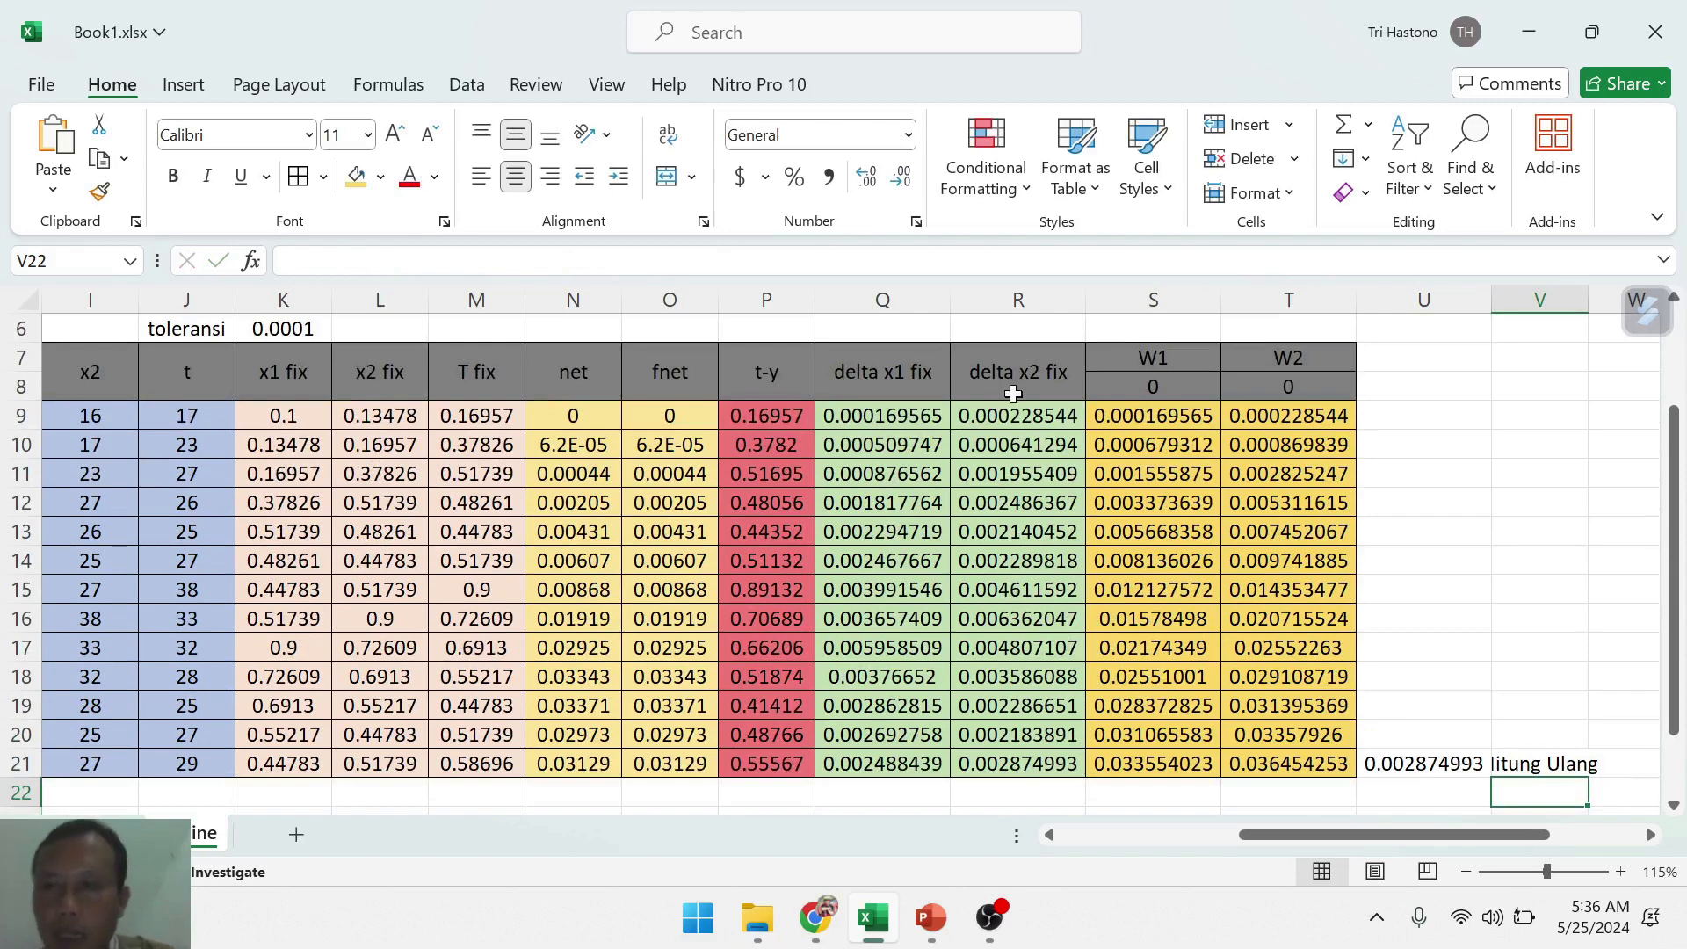
- Widen column V to fit the text in V21, and compare the maximum delta in U21 with the toleransi value in K6
drag(1588, 300, 1620, 300)
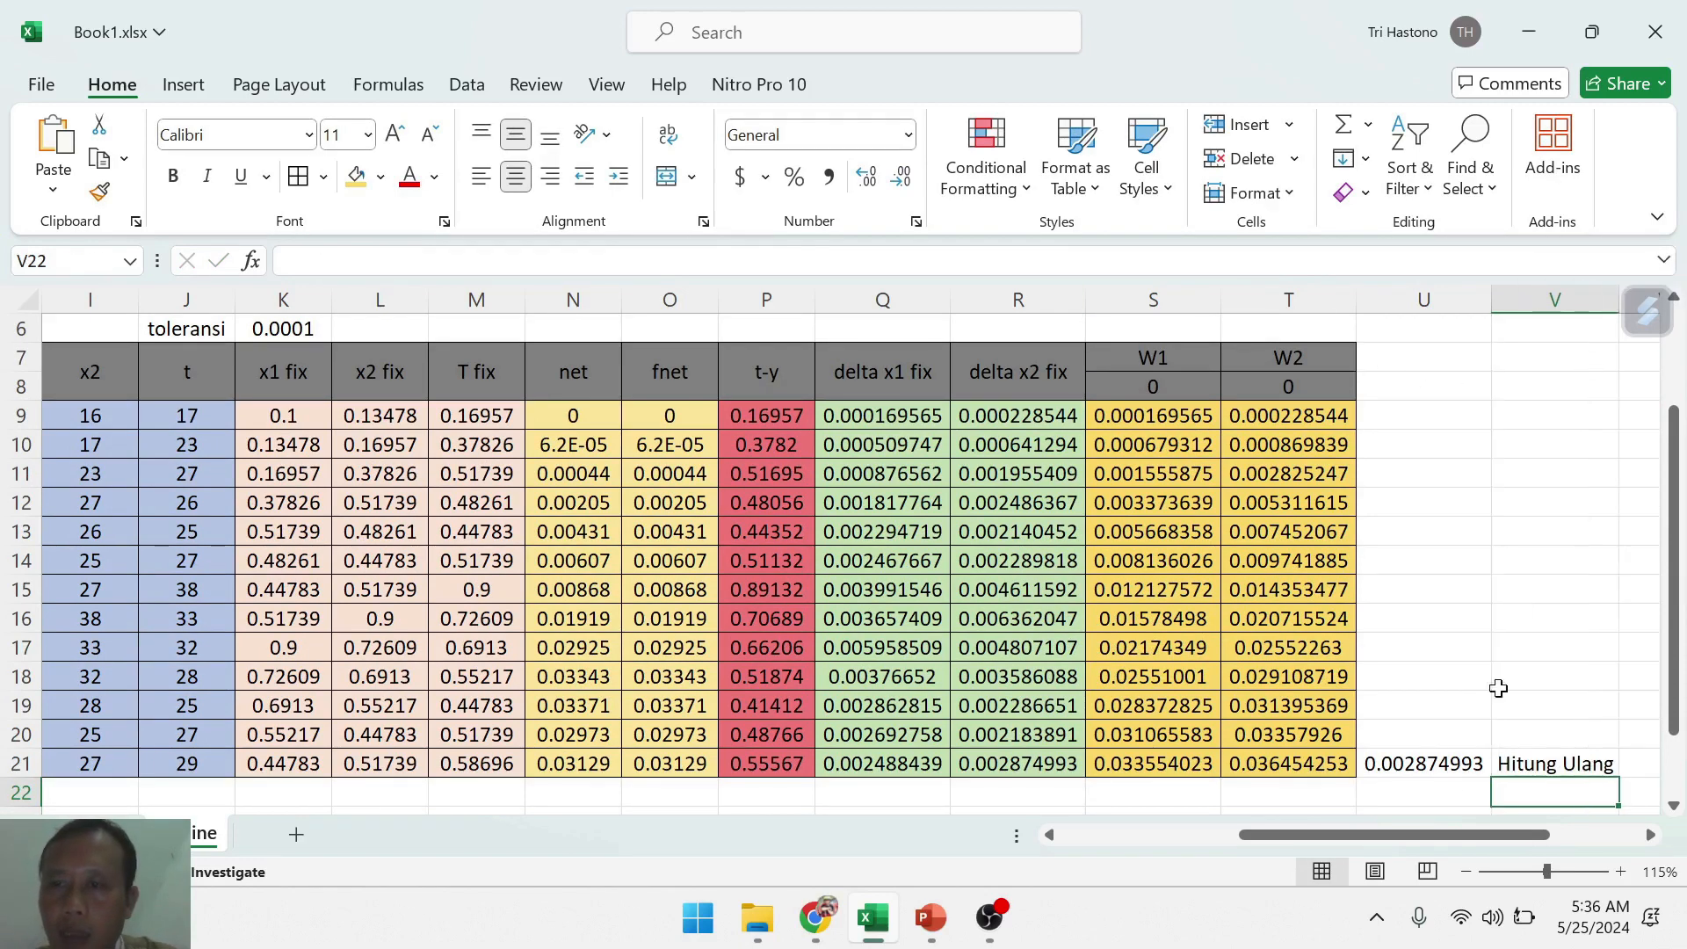
click(1546, 758)
click(1424, 764)
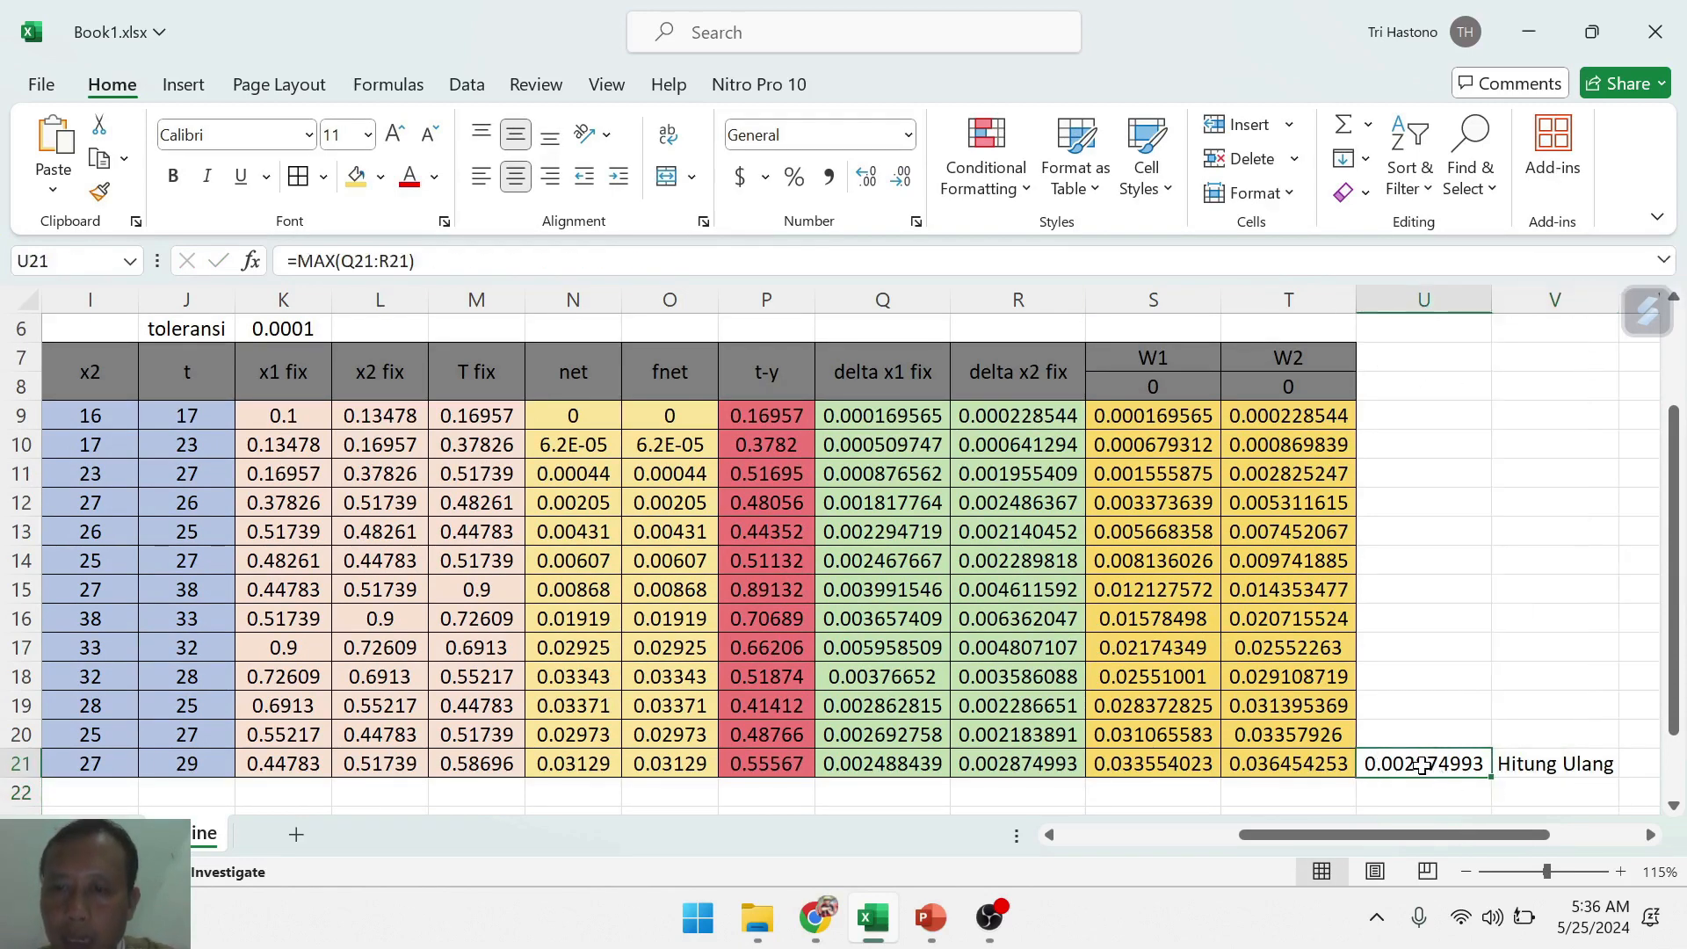
click(282, 332)
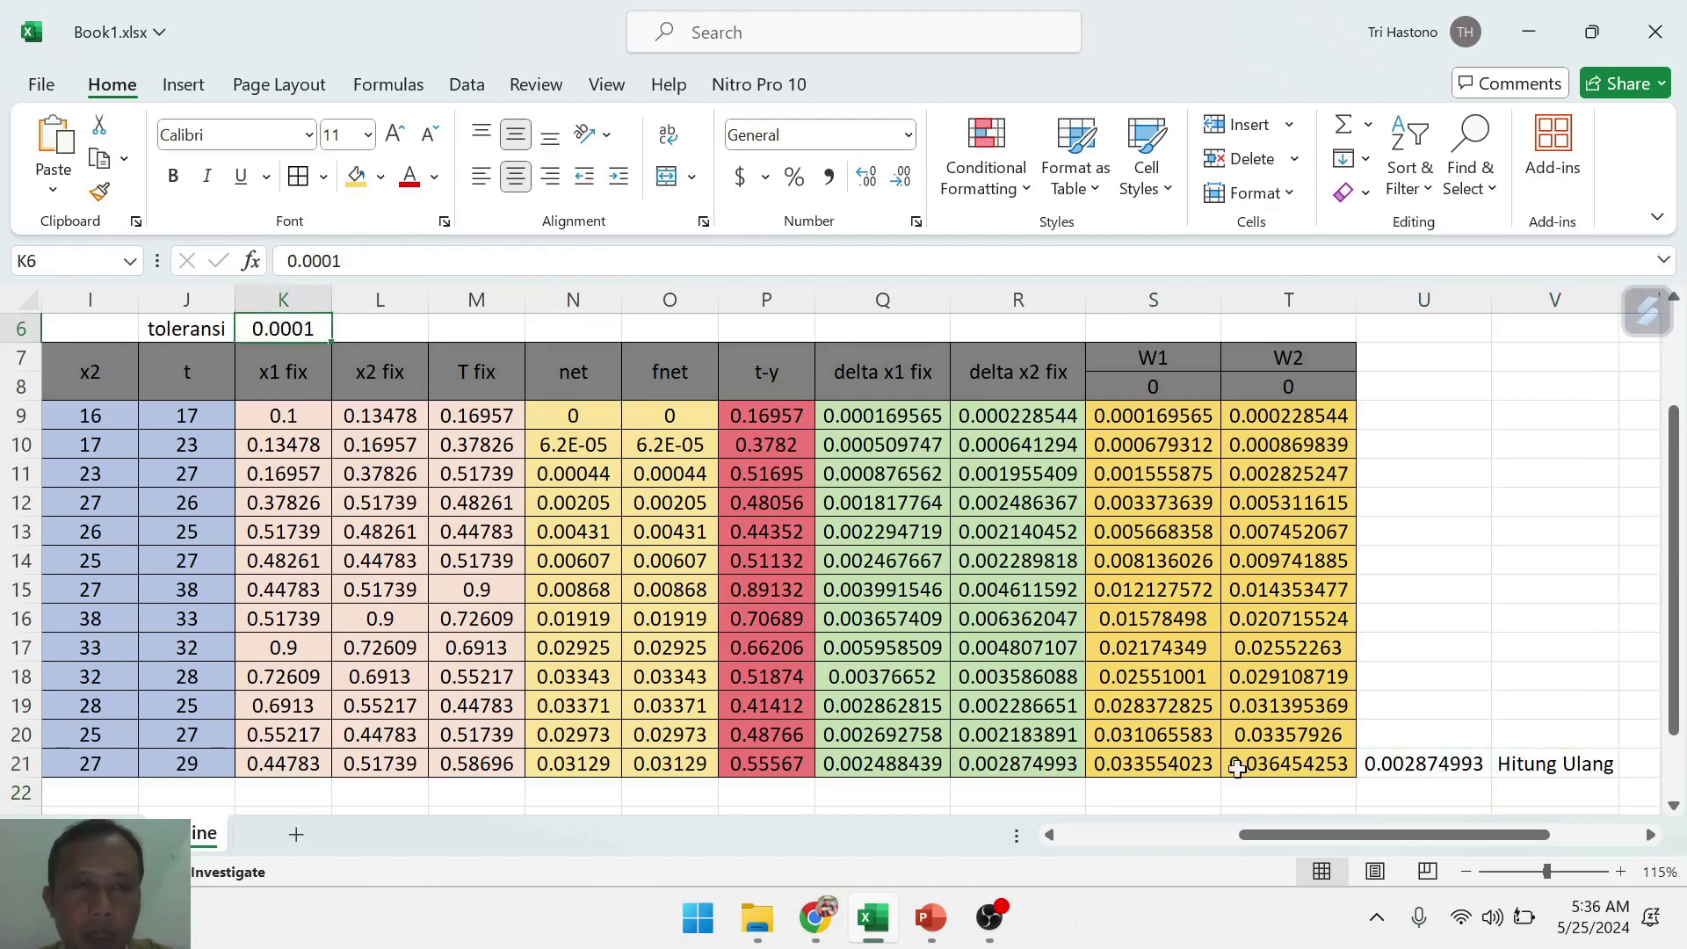
click(1442, 761)
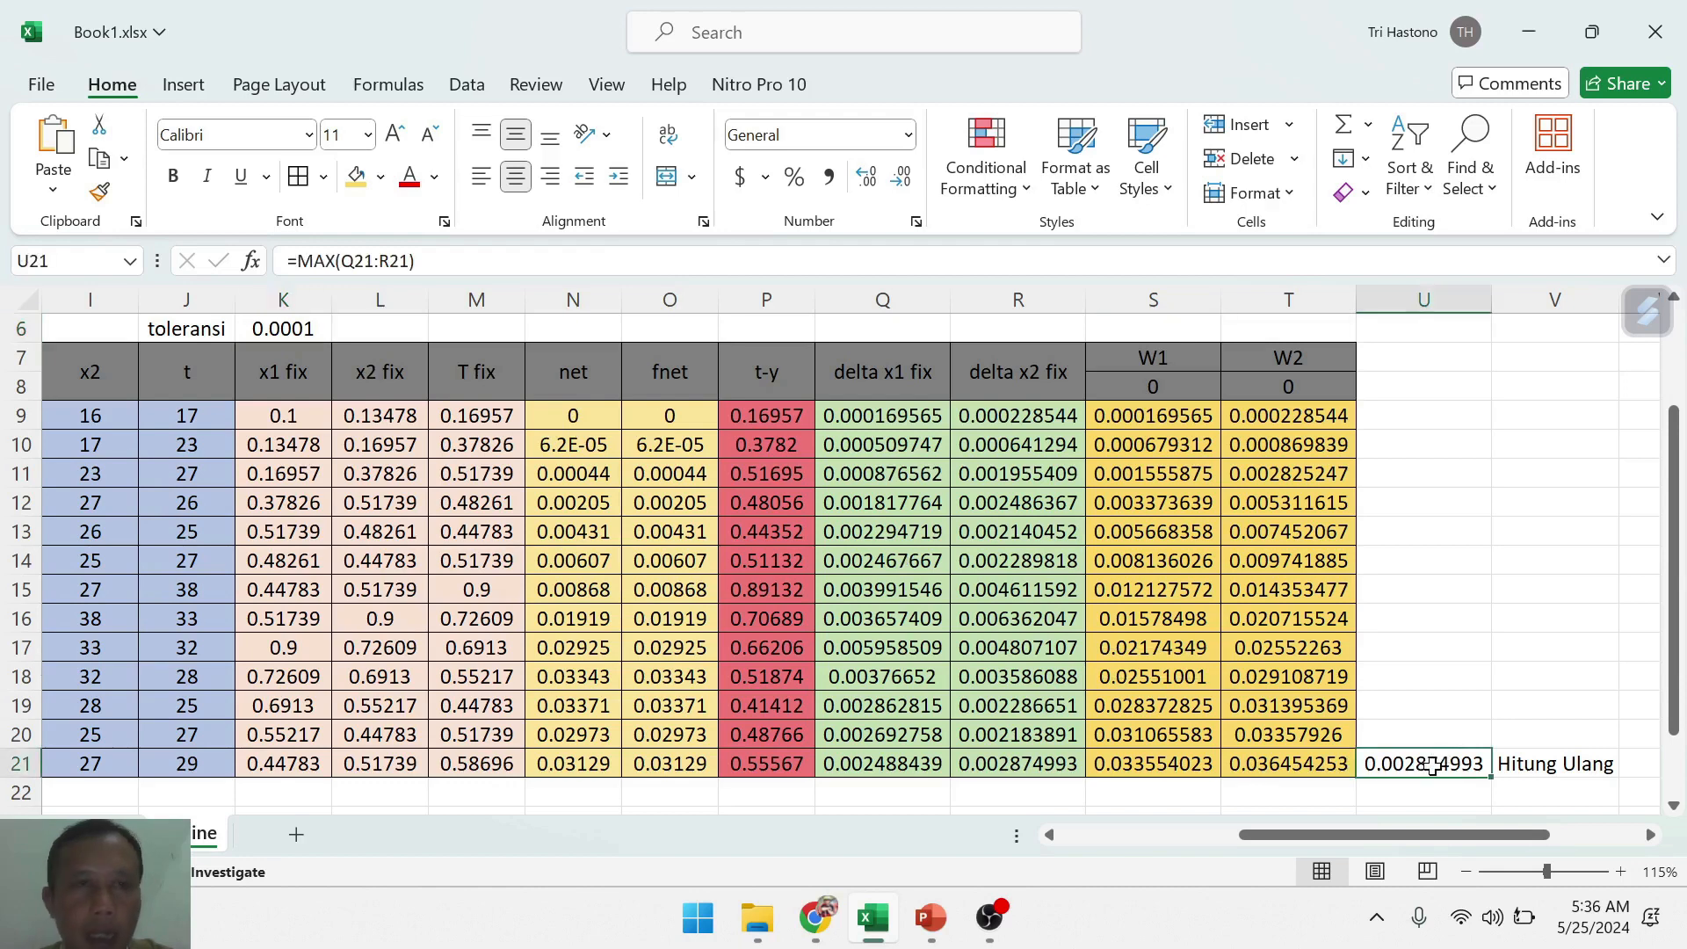
- Make the tolerance reference in the V21 IF formula absolute, as $K$6
click(1535, 767)
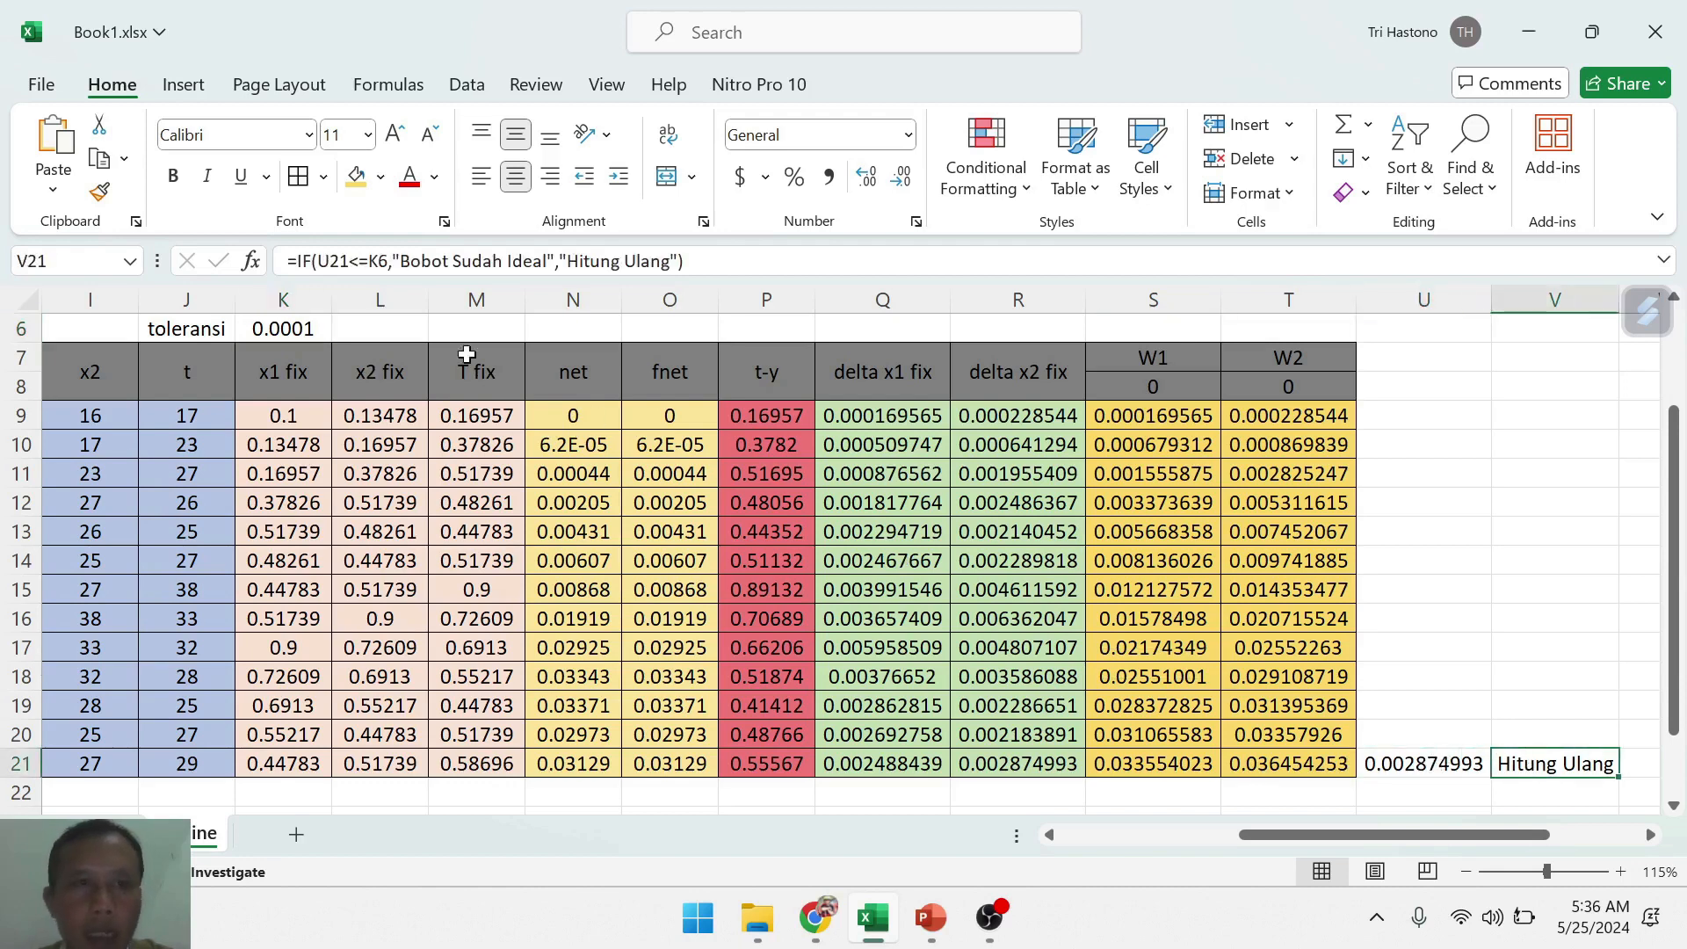
click(370, 261)
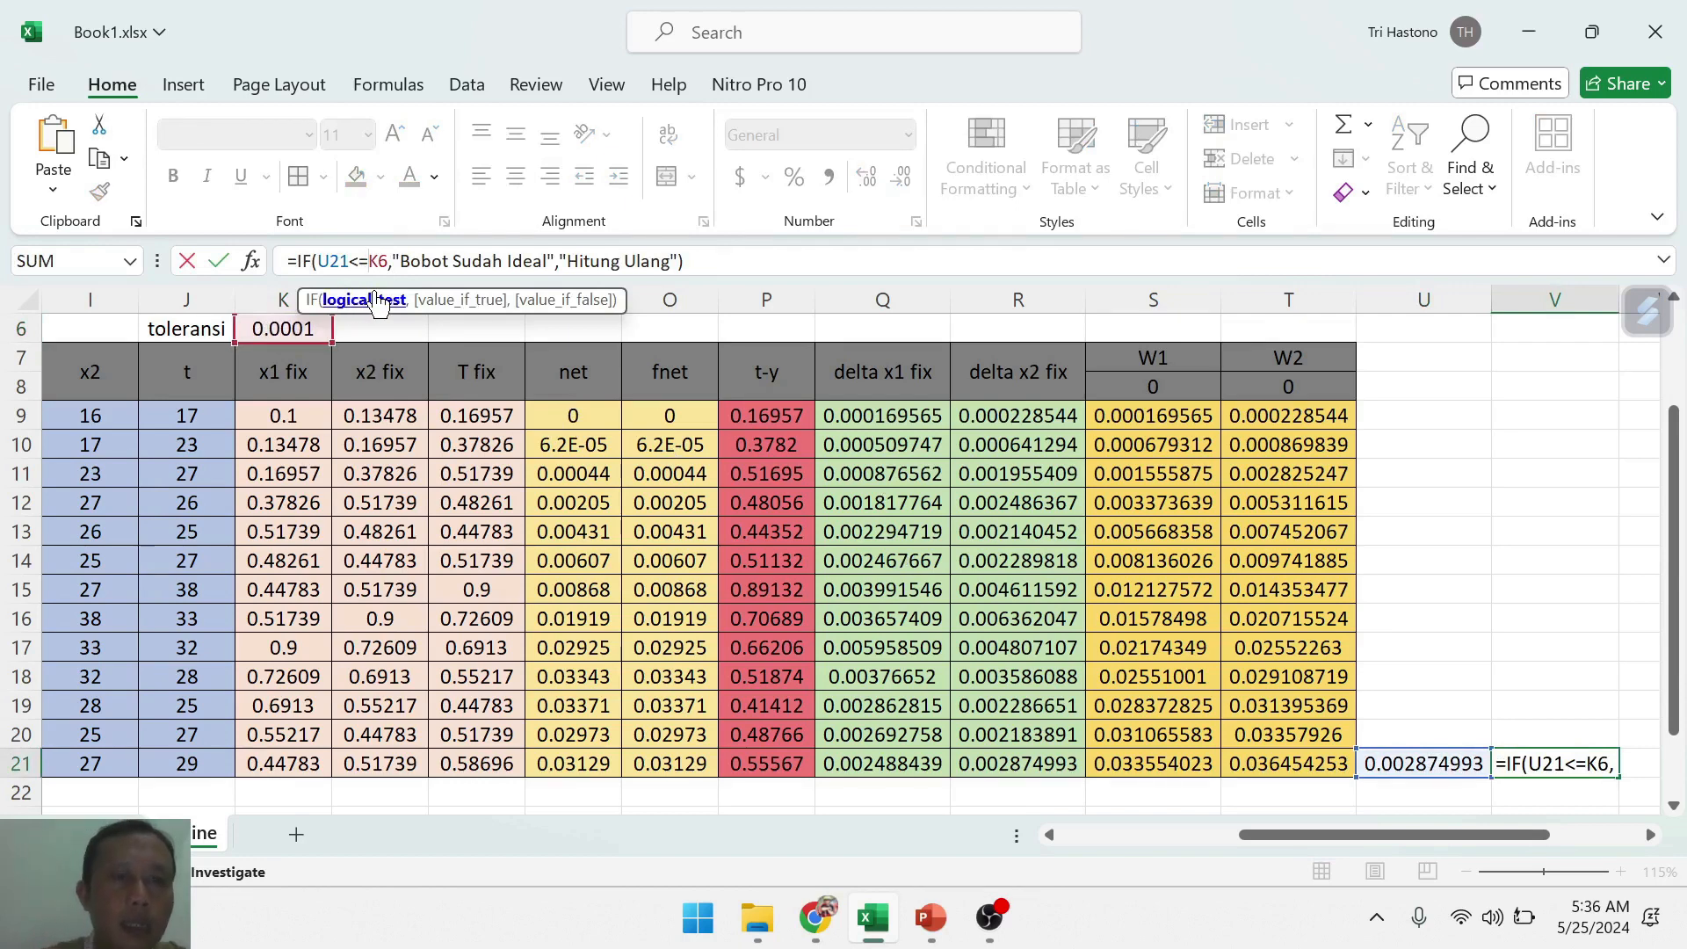
text($)
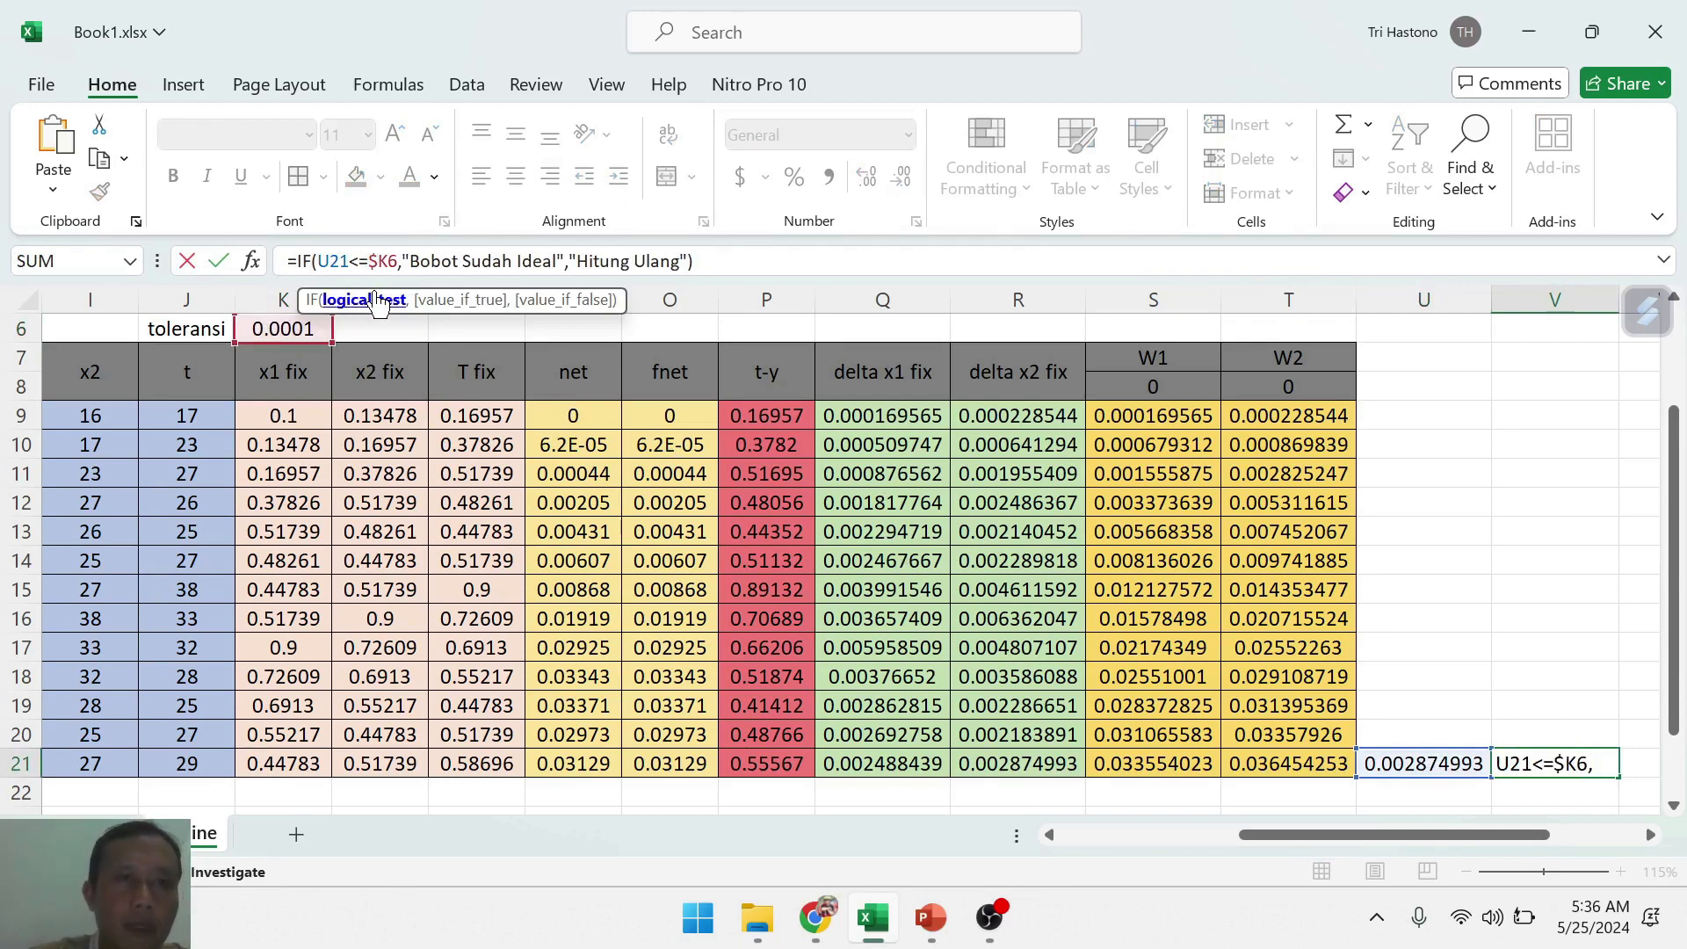
text($)
key(Return)
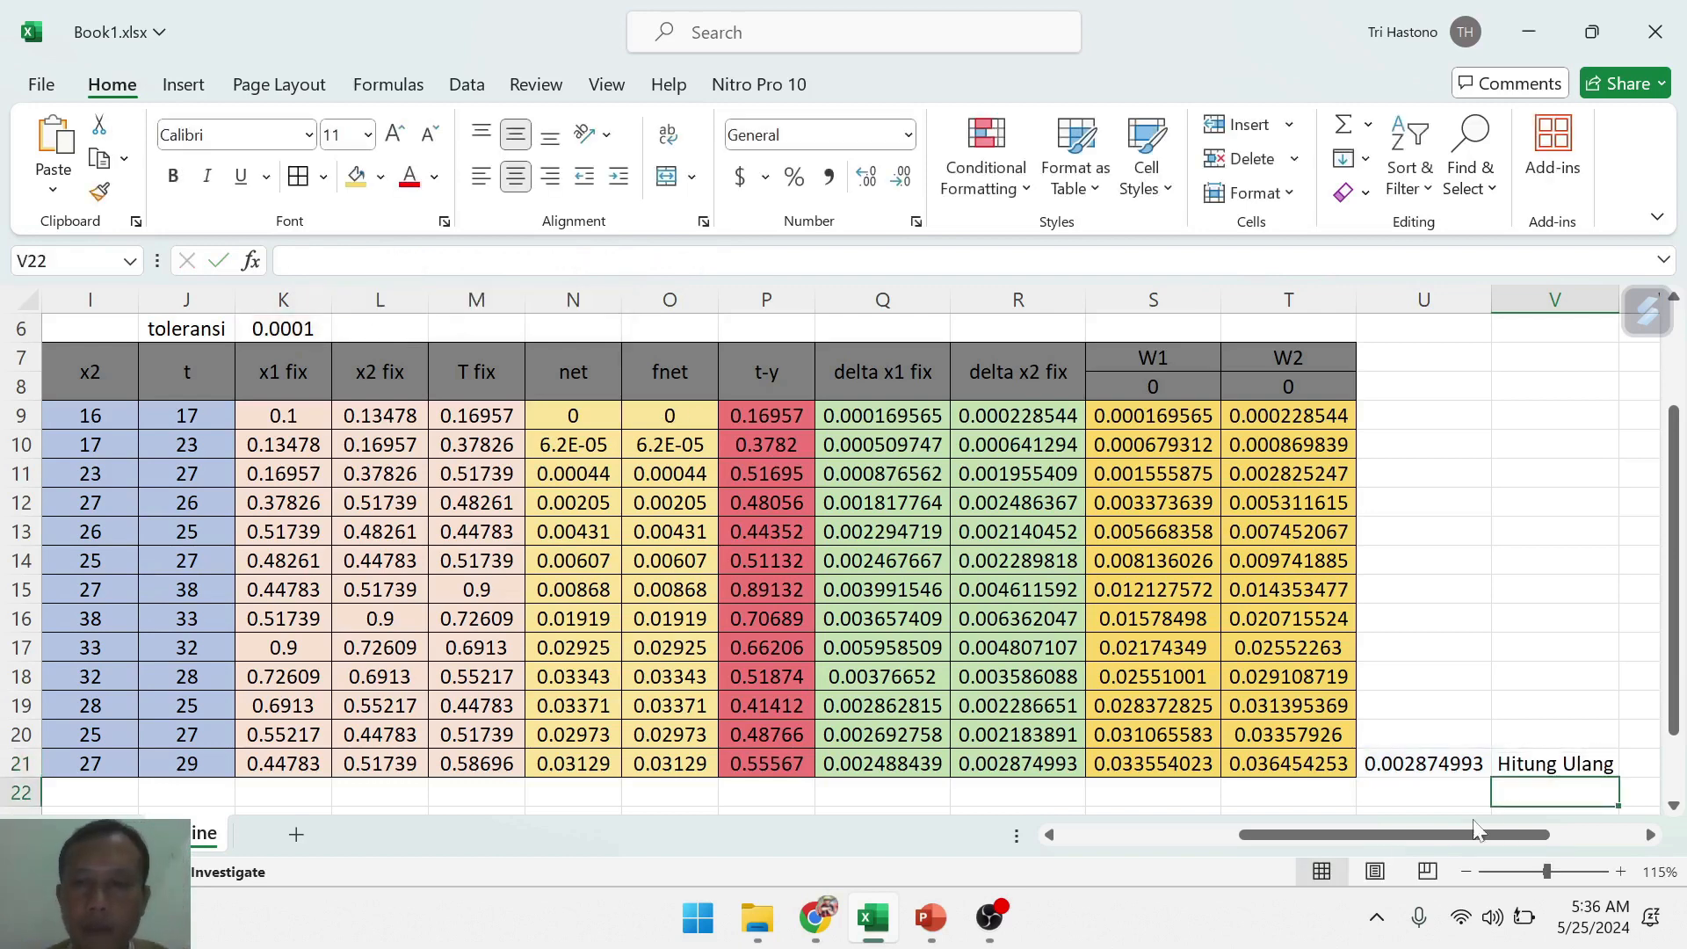
click(1545, 766)
- Copy the training data block G9:J21 and paste it directly below, starting at G22, for a second epoch
drag(1463, 841, 1285, 841)
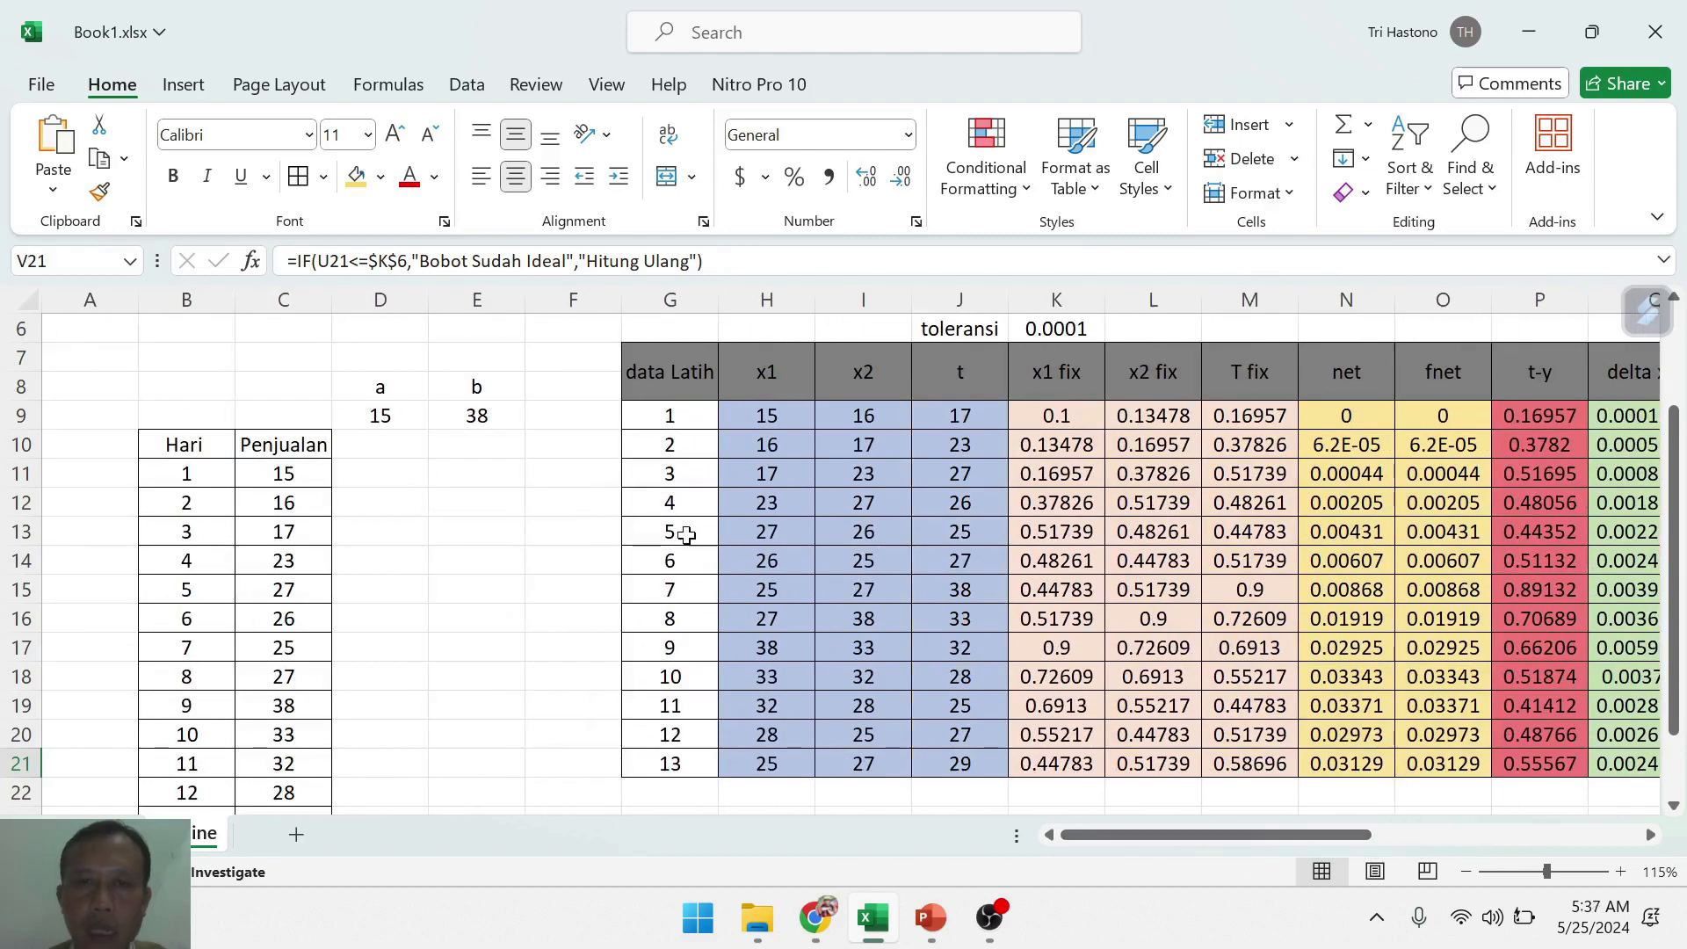
drag(649, 421, 982, 772)
key(ctrl+c)
scroll(878, 694, down, 2)
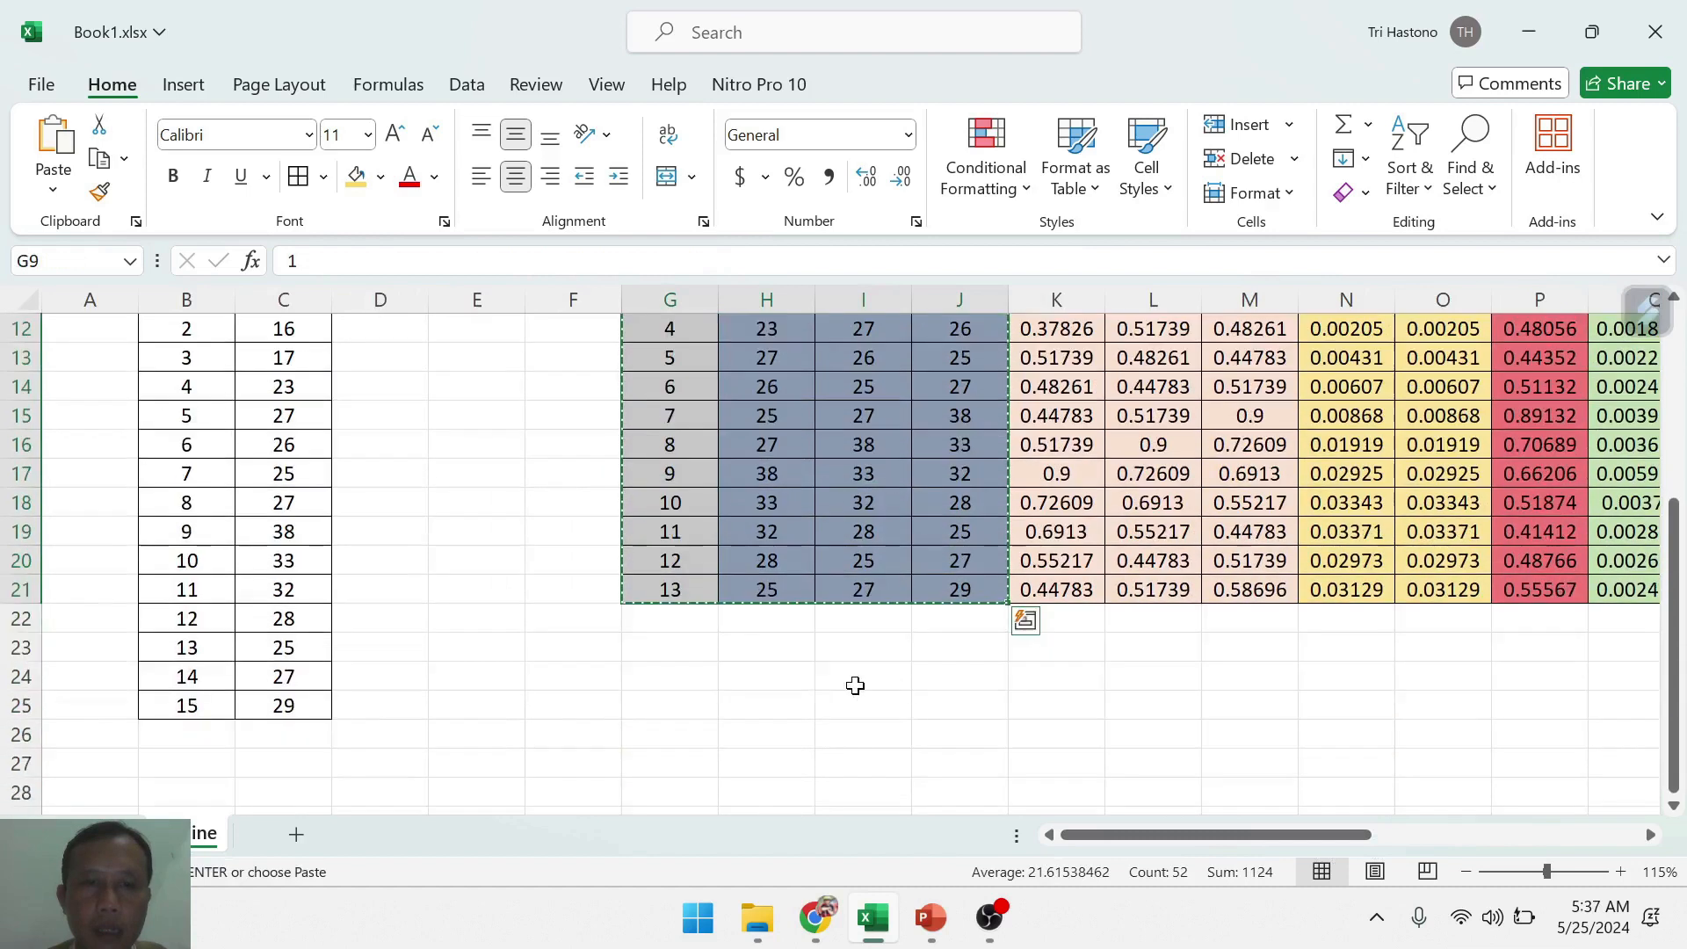
click(689, 625)
key(ctrl+v)
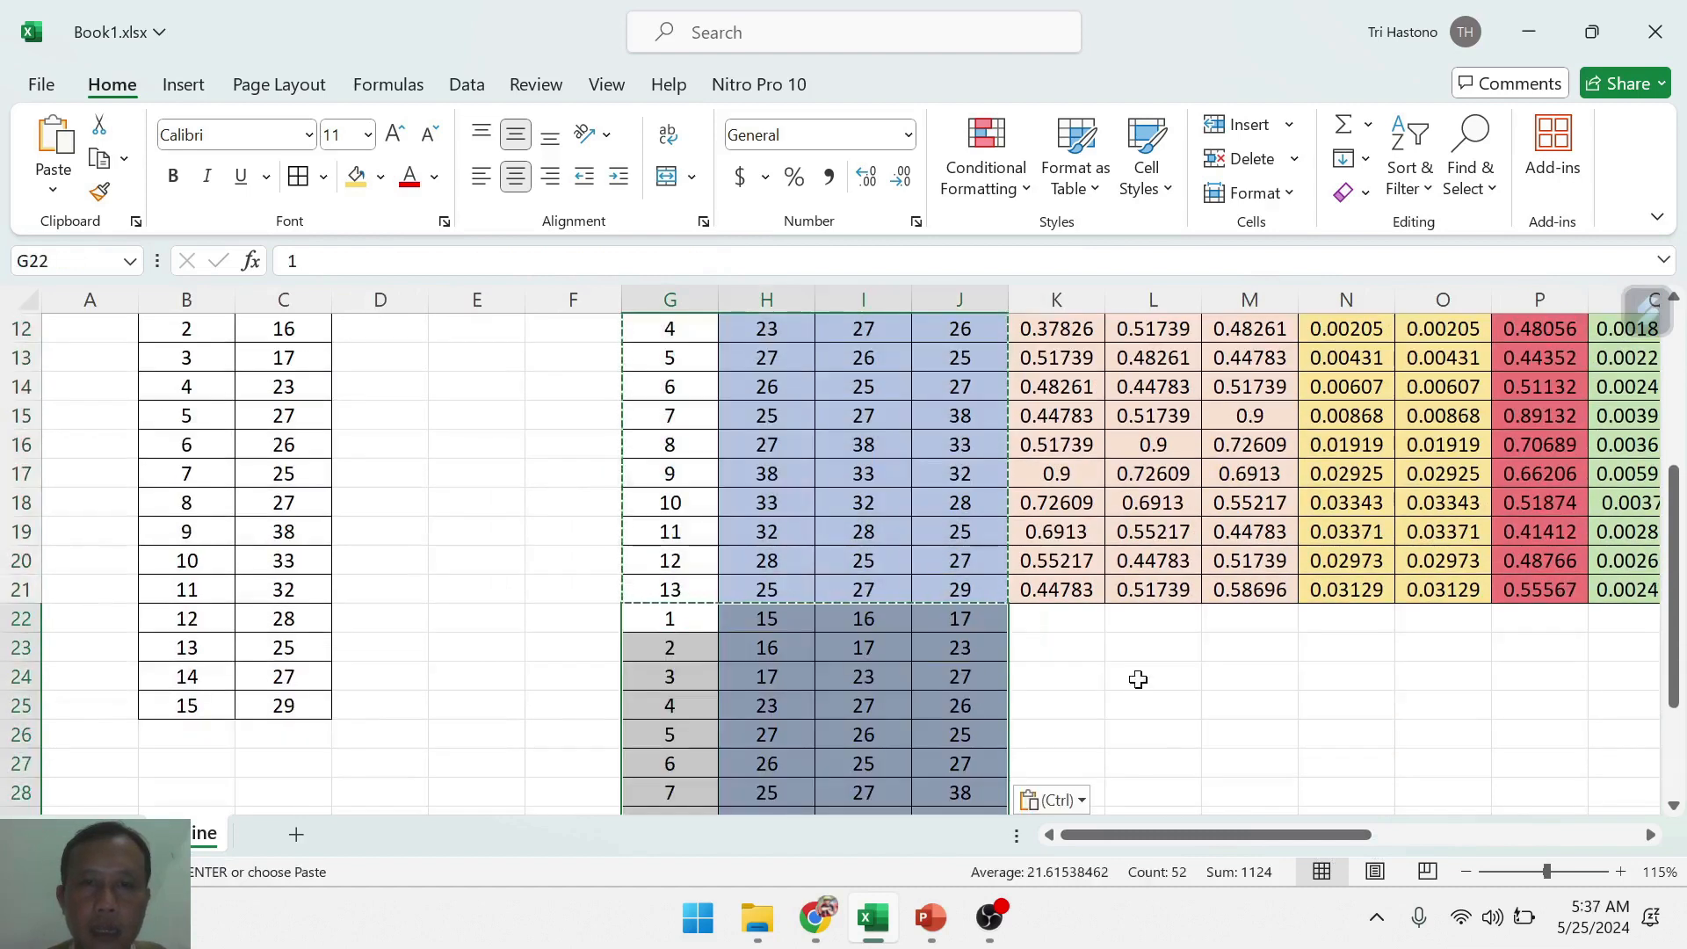
- Fill the x1, x2 and t cells of the second epoch, H22:J34, with light orange
click(1139, 680)
drag(768, 620, 961, 764)
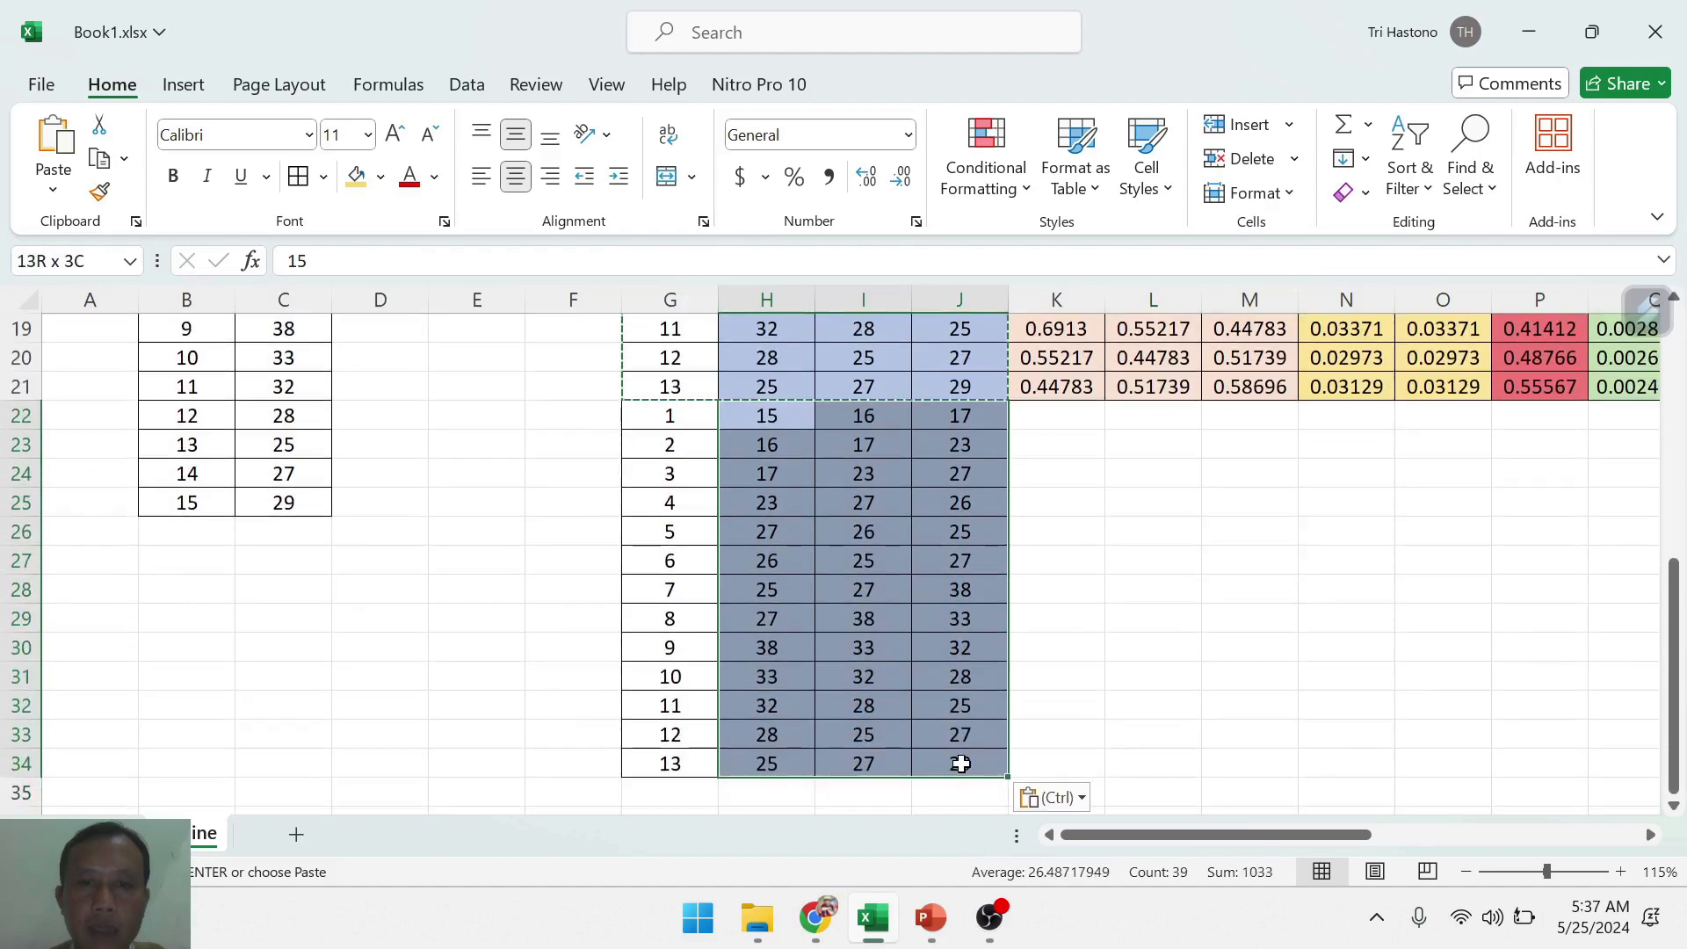
click(382, 185)
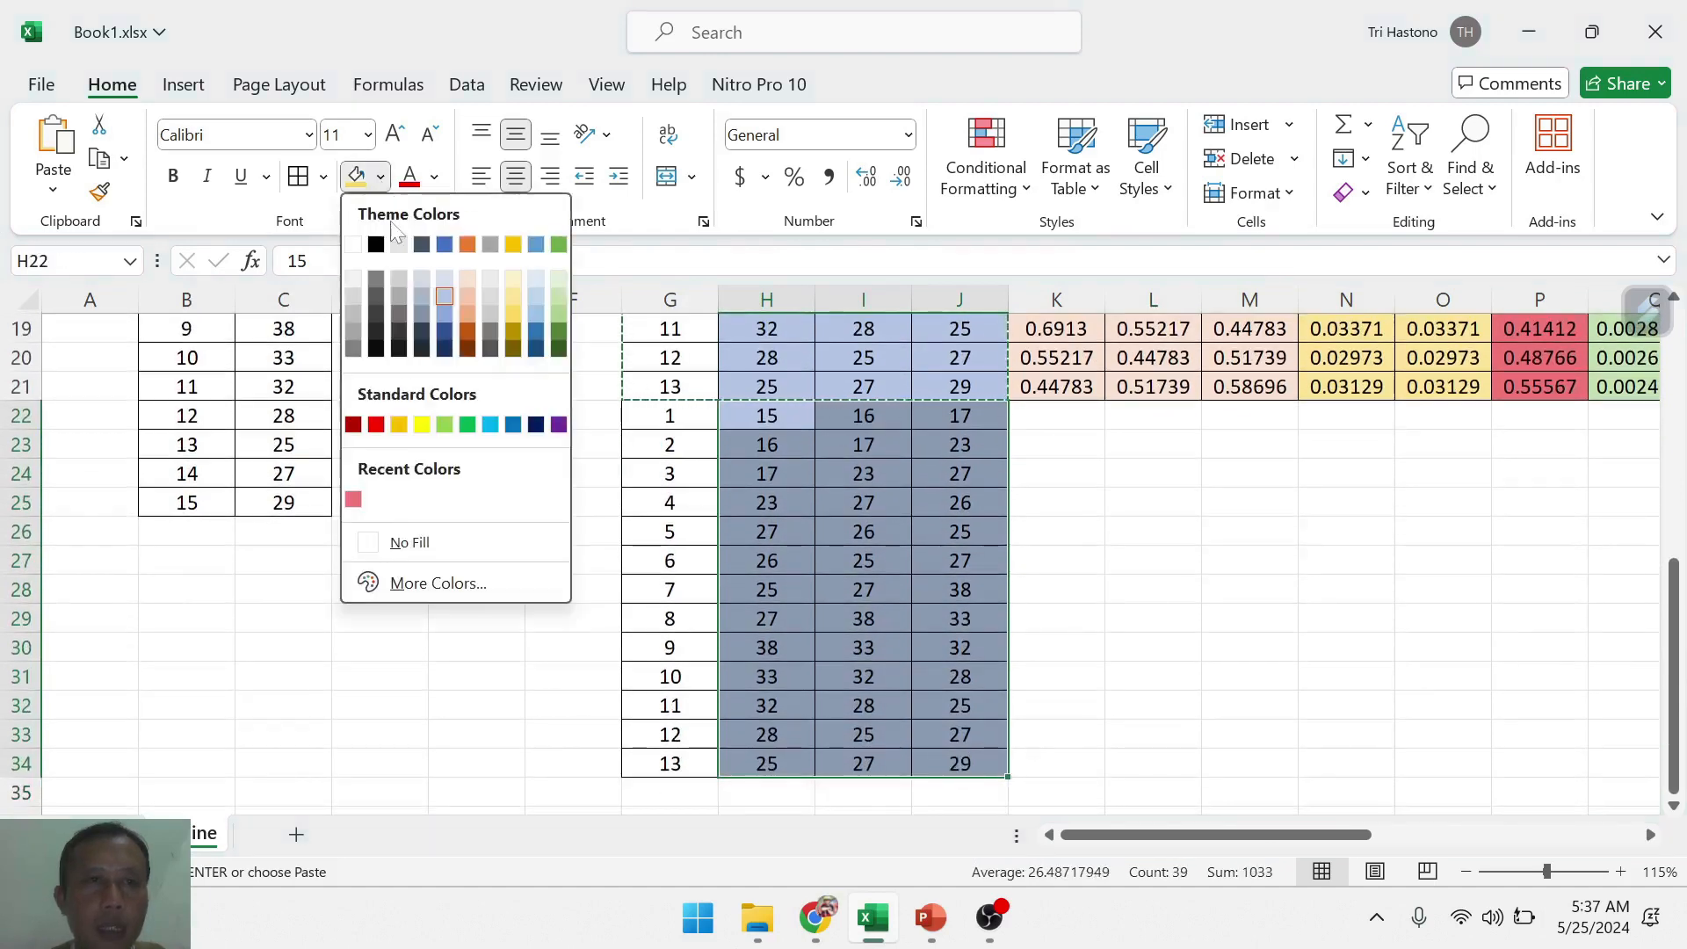
click(467, 298)
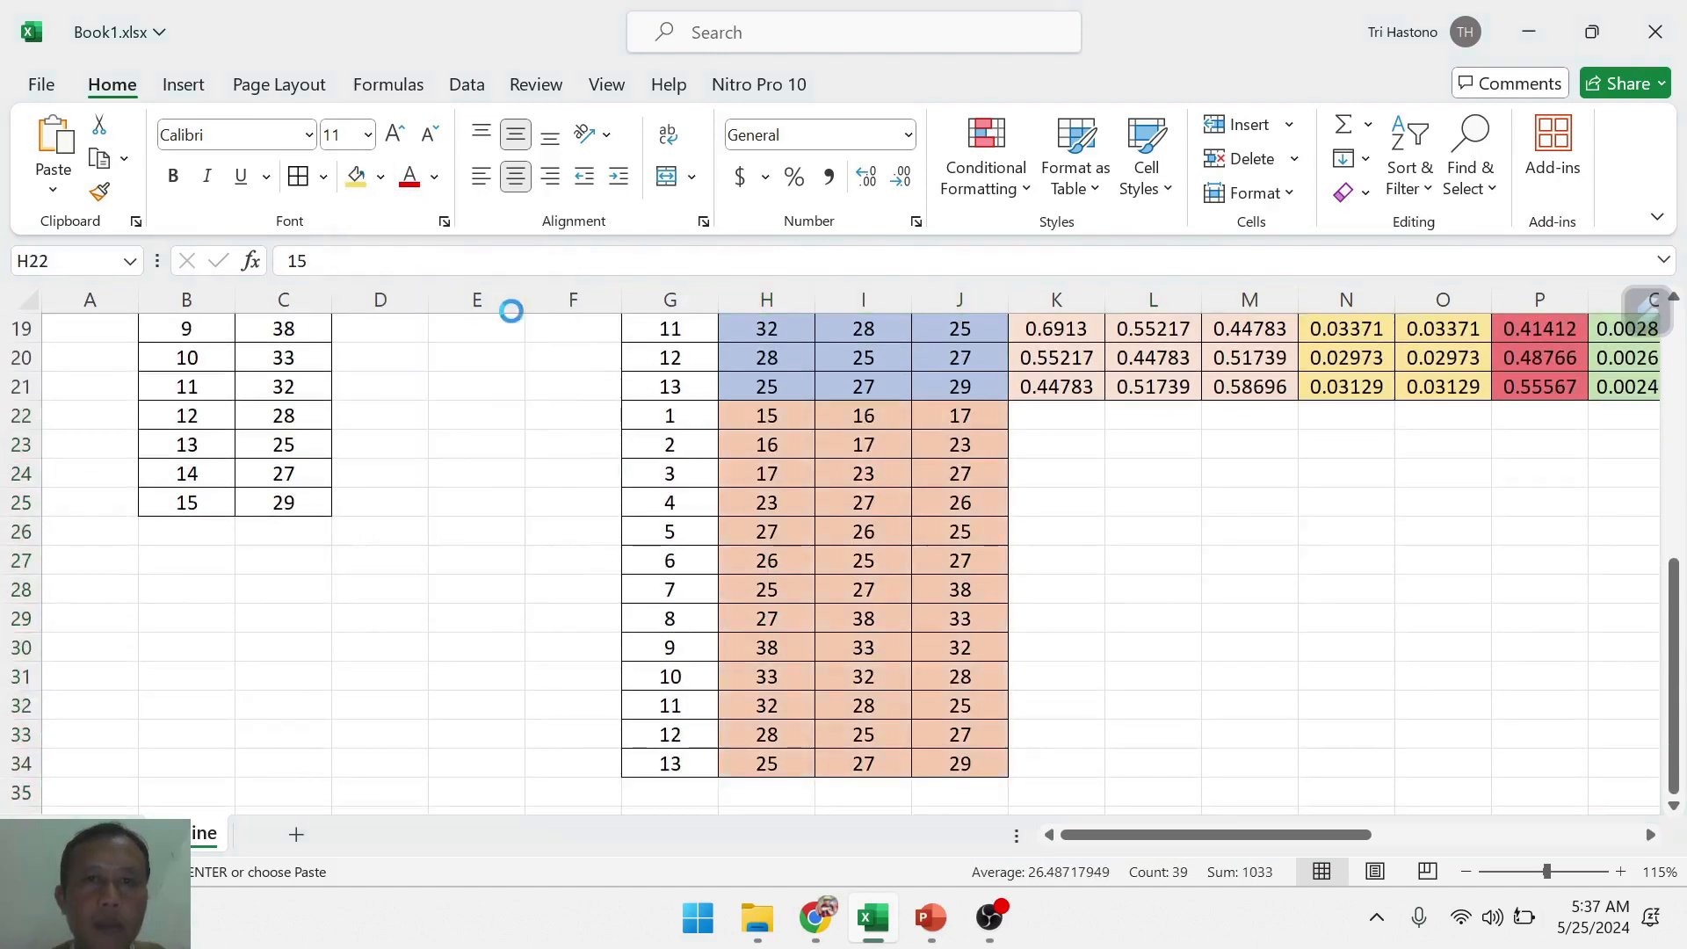
click(1326, 508)
- Fill the row 21 formulas in K21:V21 down to row 34 and check the result and final weights in row 34
drag(1264, 845, 1408, 841)
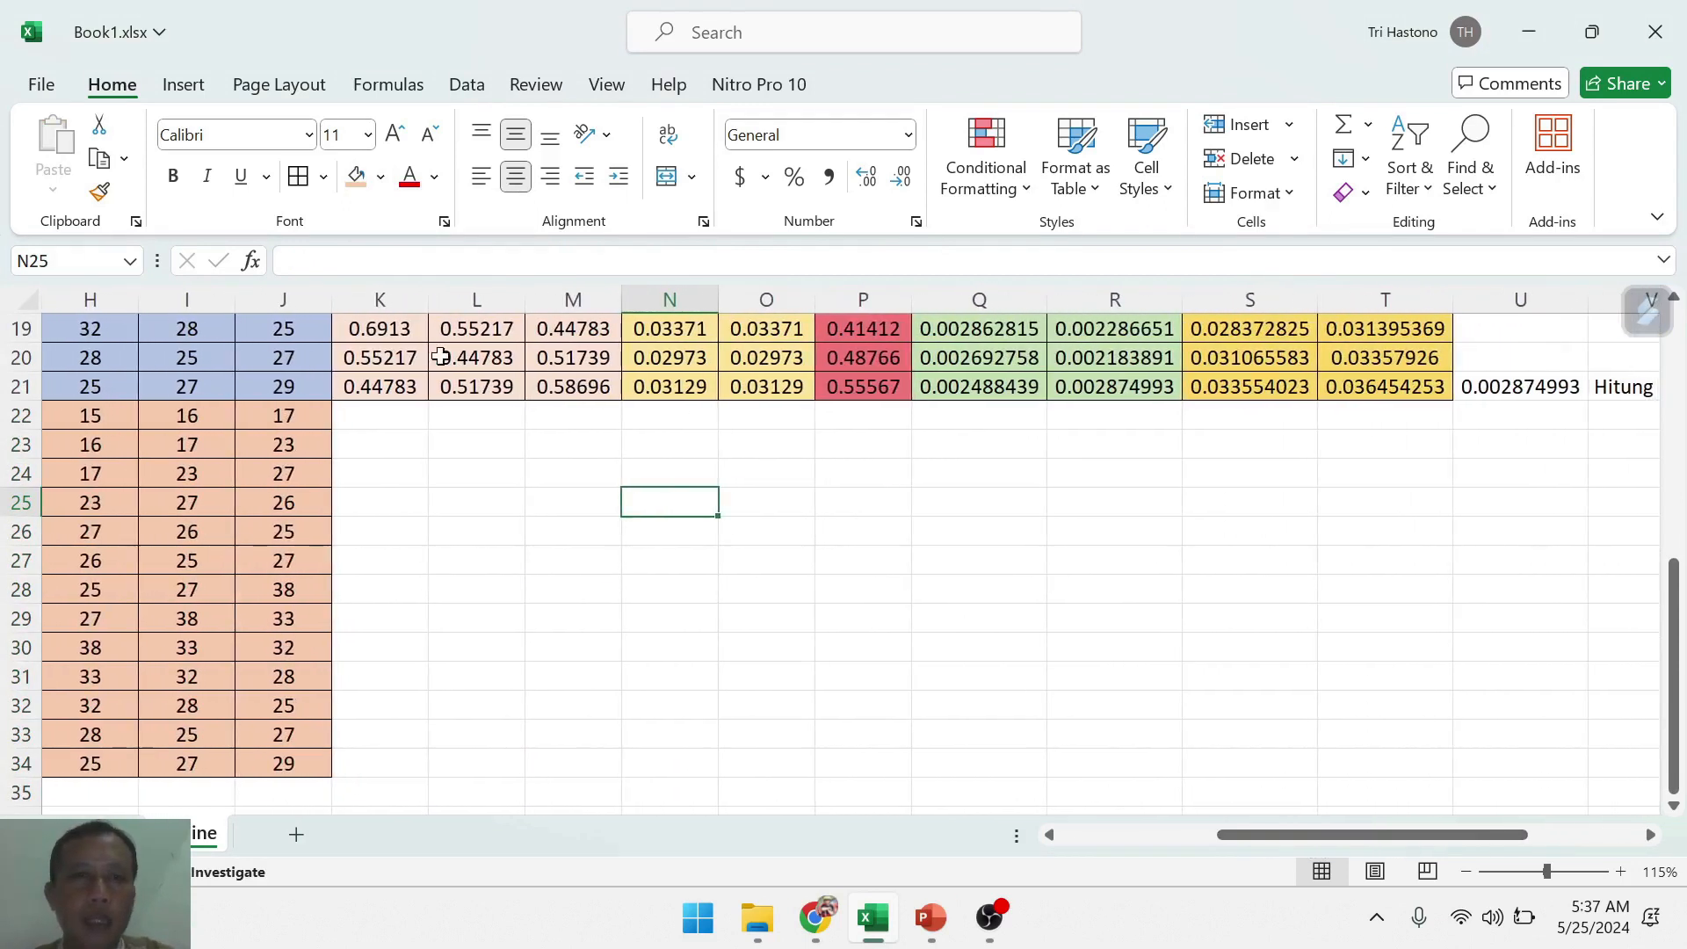
drag(357, 387, 1609, 389)
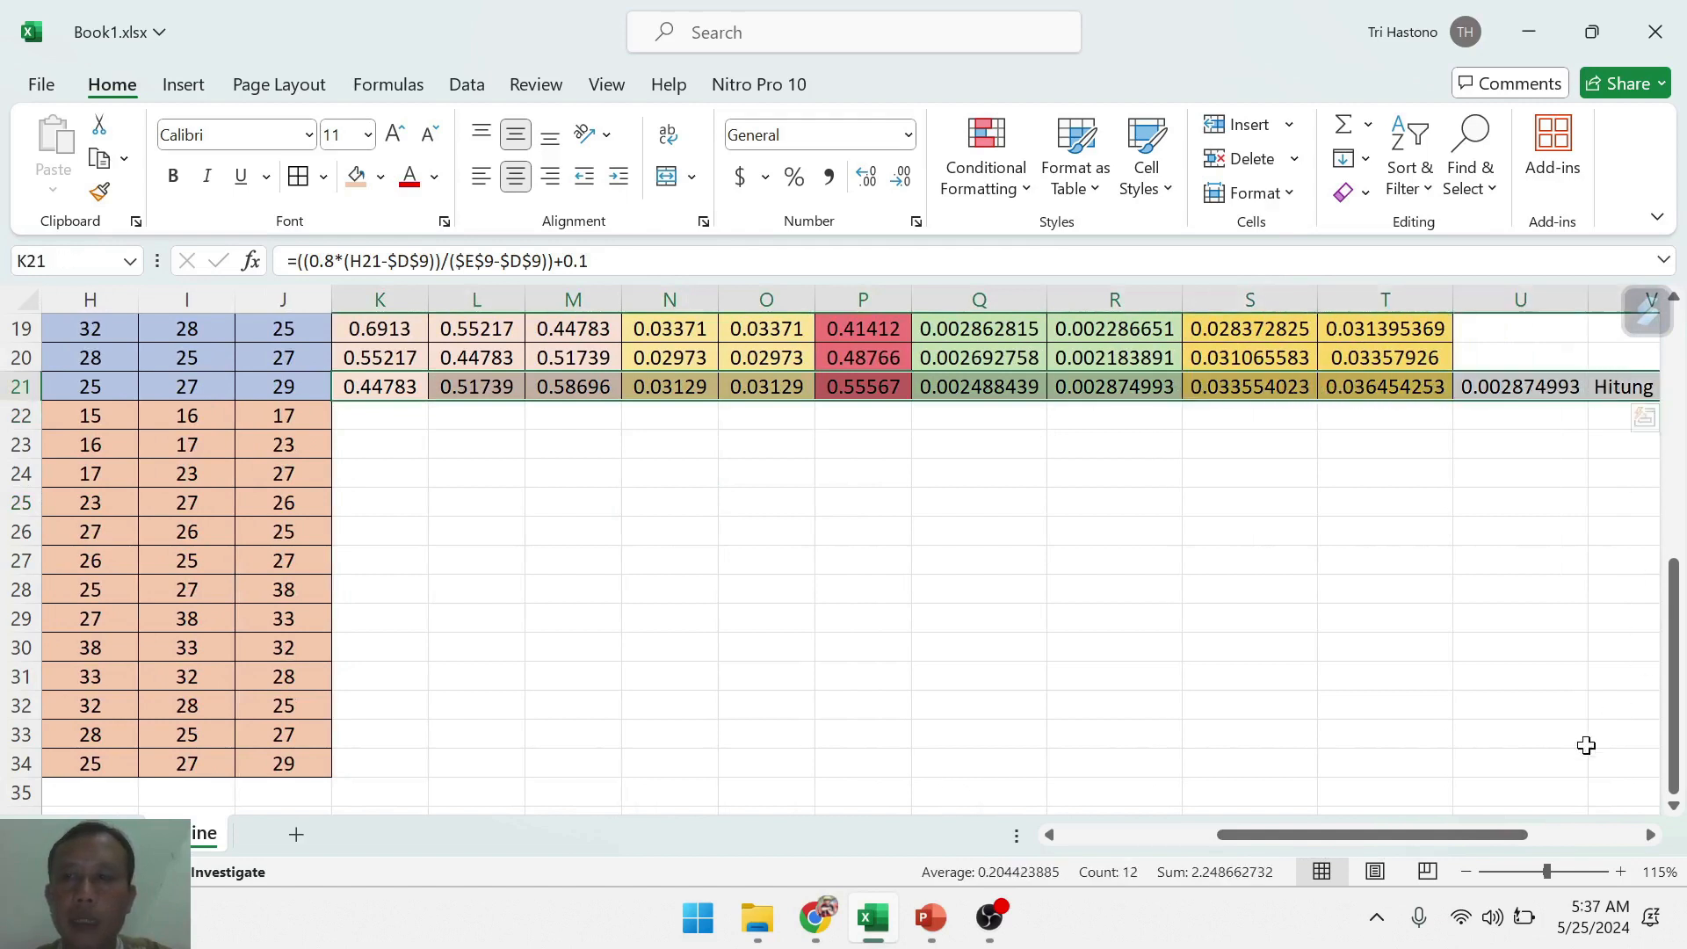
drag(1498, 839, 1565, 837)
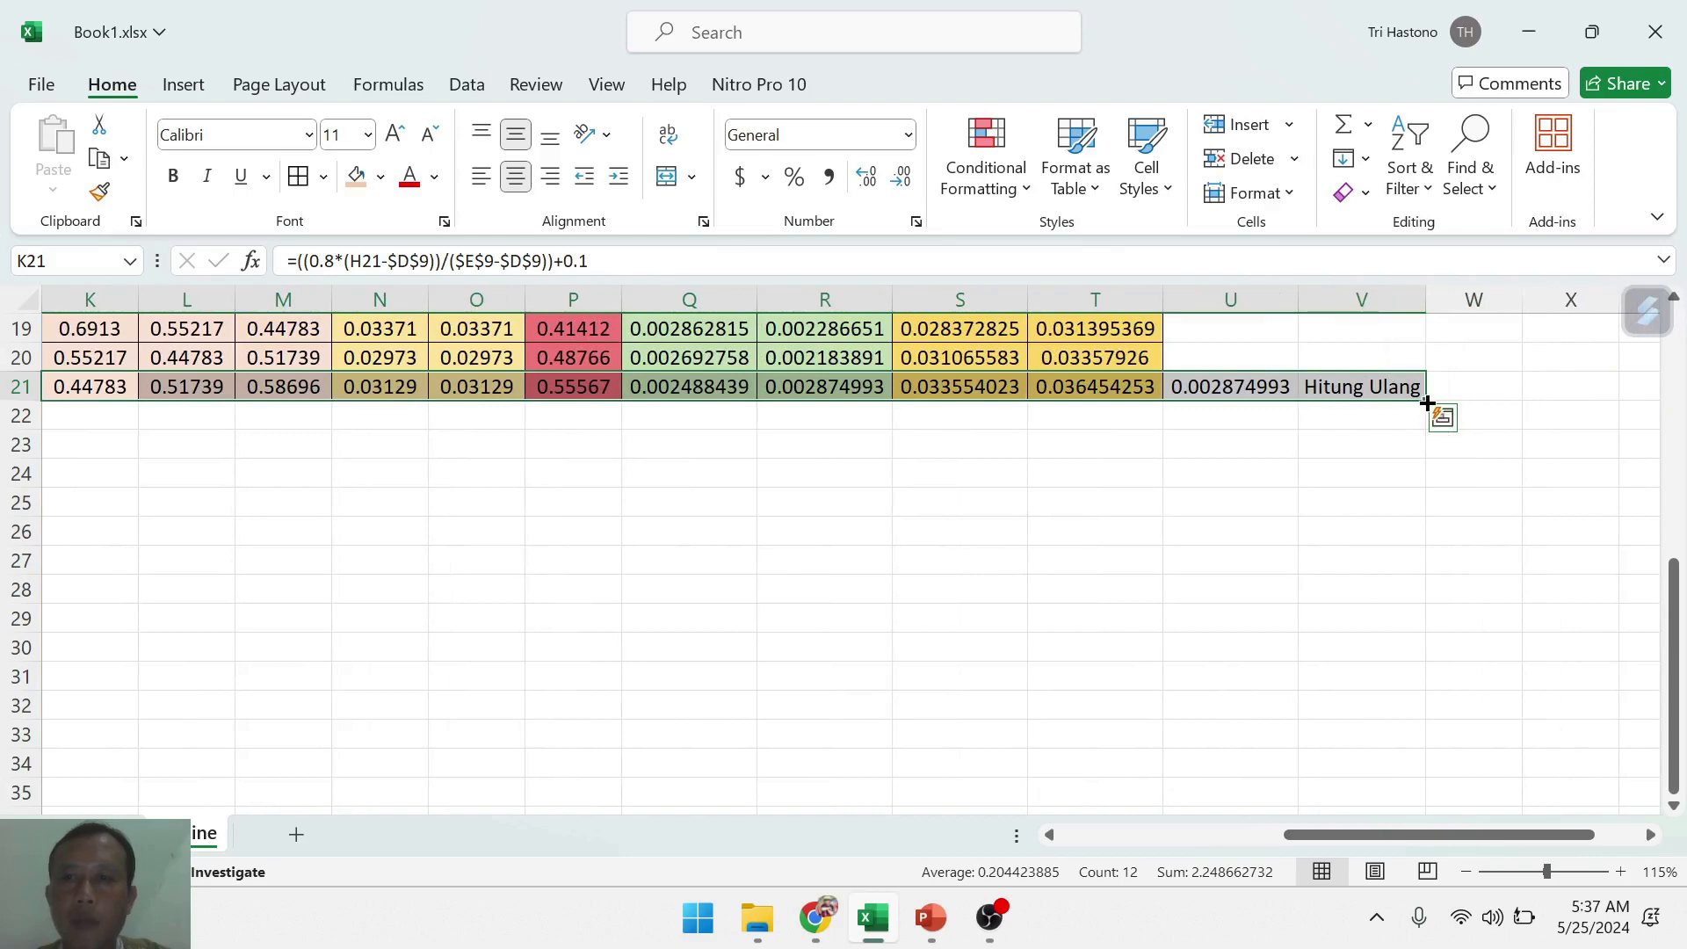
double_click(1427, 402)
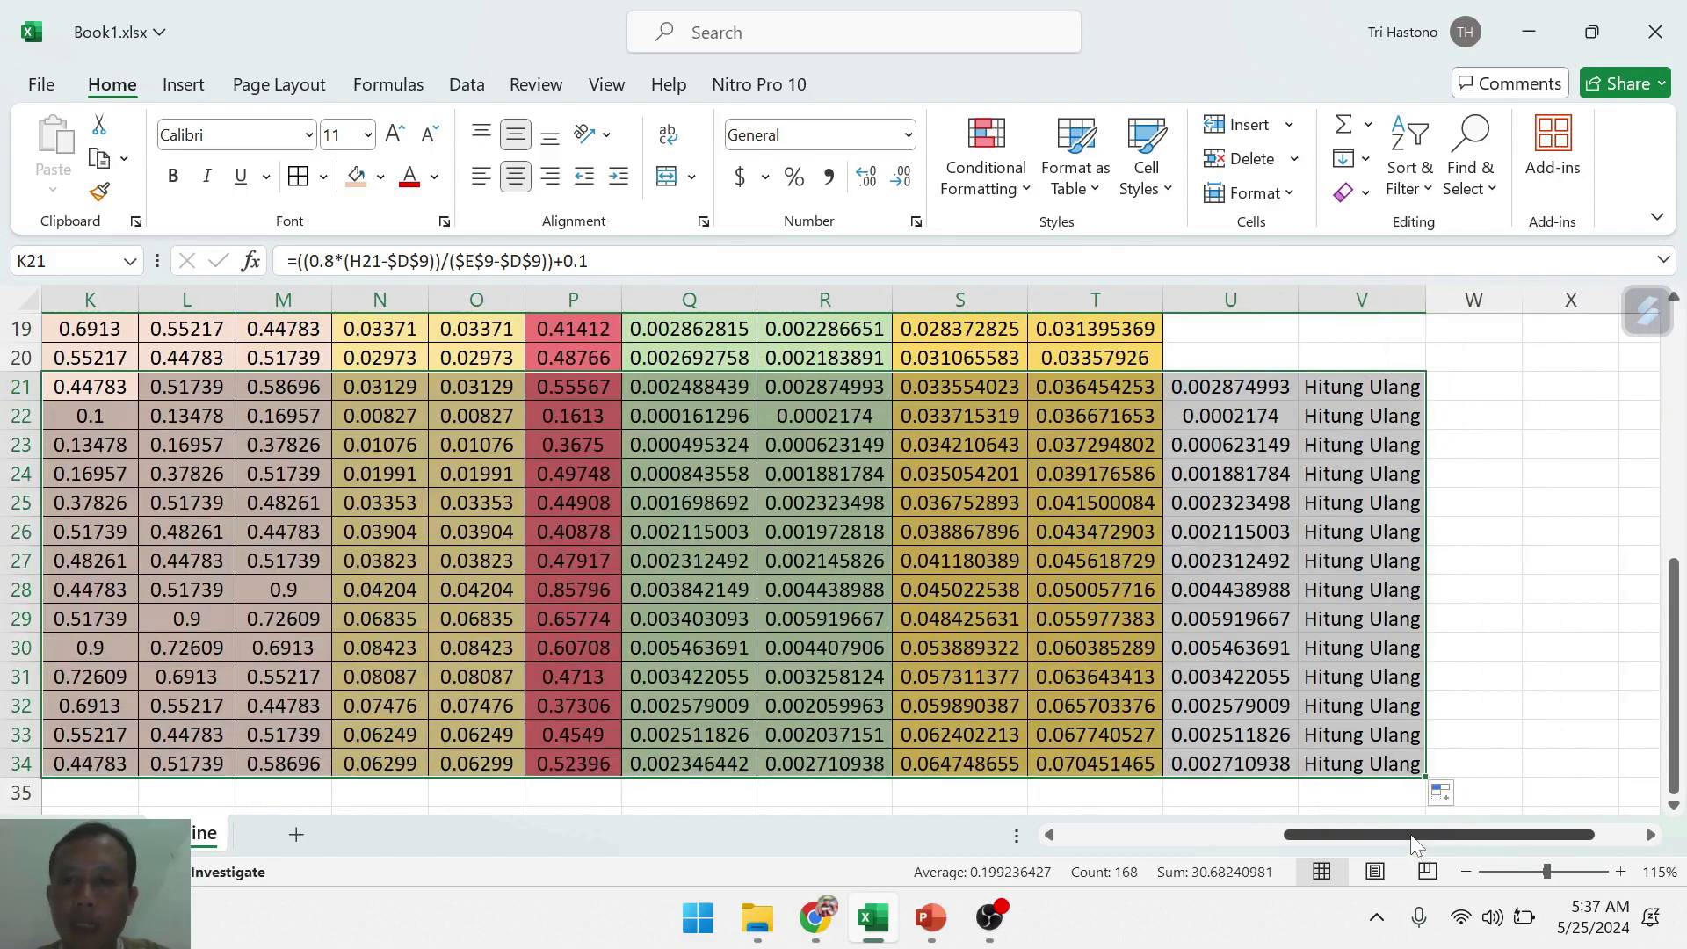
click(1368, 763)
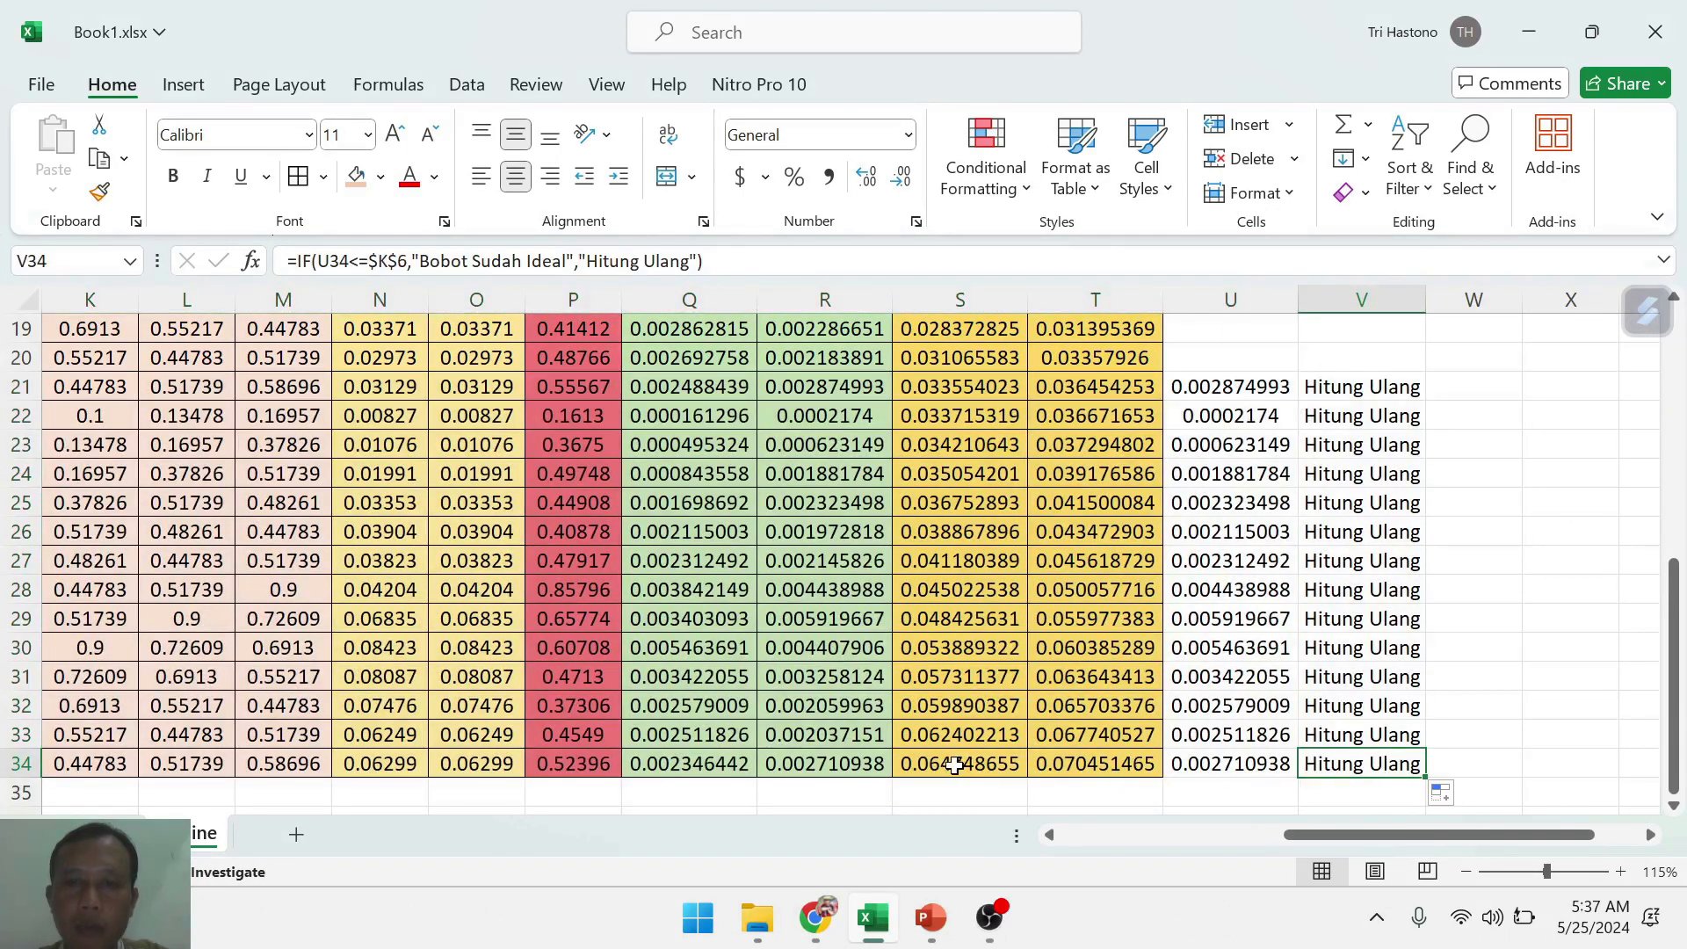
click(957, 765)
click(1076, 764)
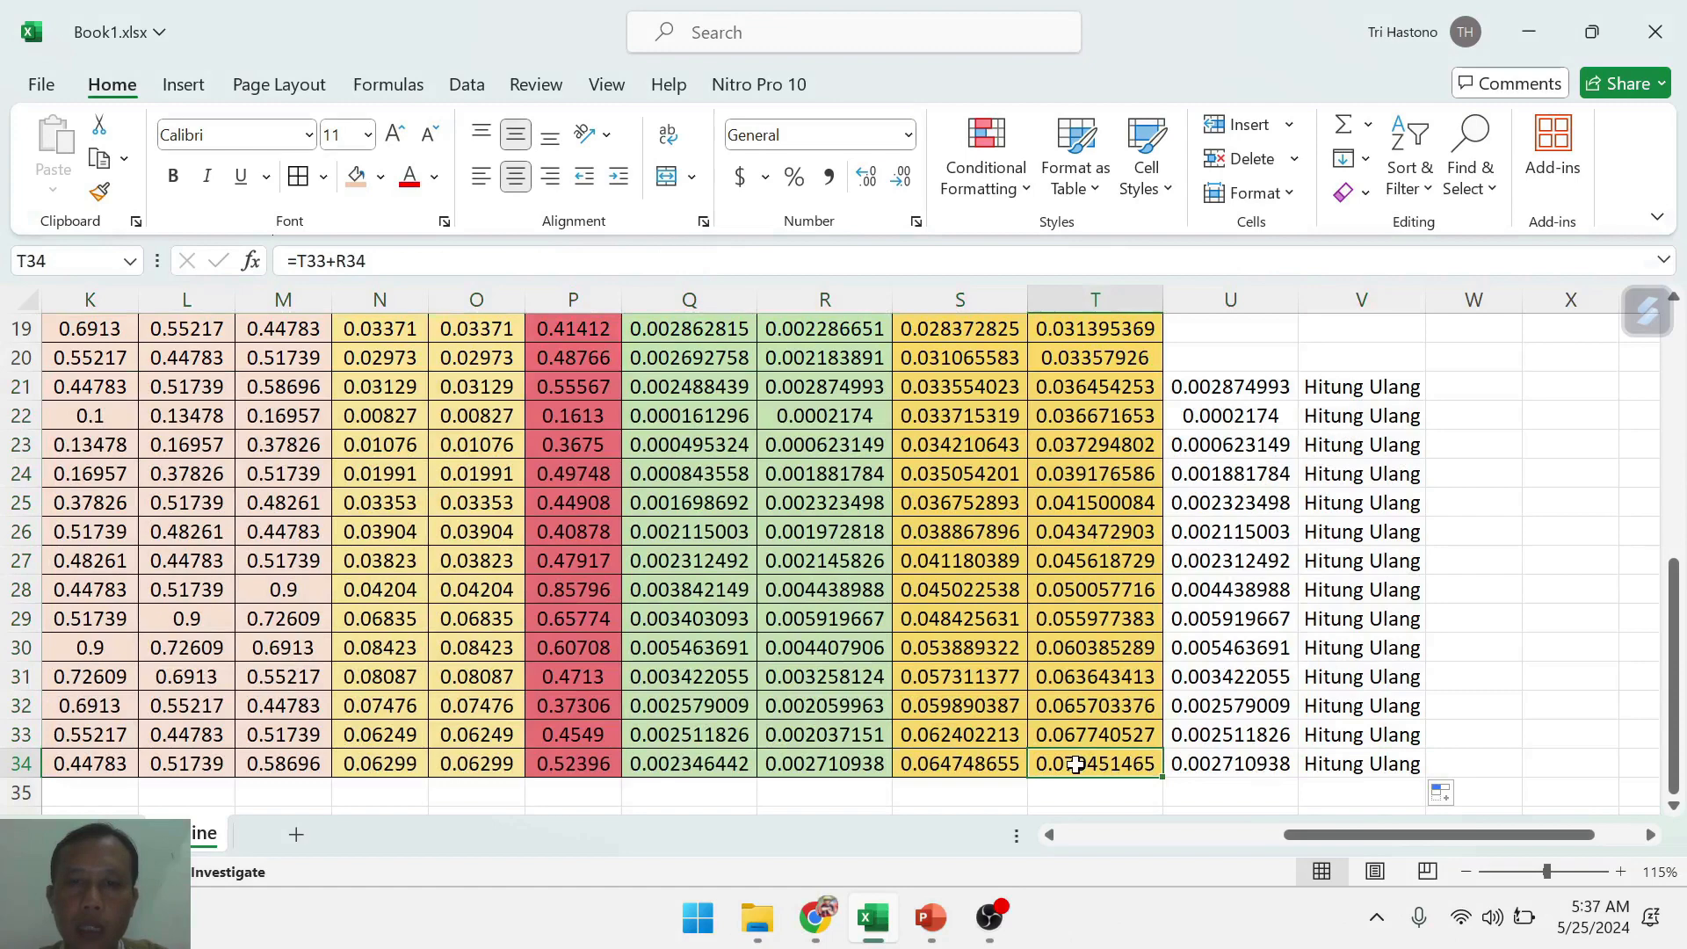
- Copy the two-epoch data block G9:J34 and paste it below the existing data, starting at G35
drag(1347, 840, 1102, 845)
scroll(930, 610, up, 6)
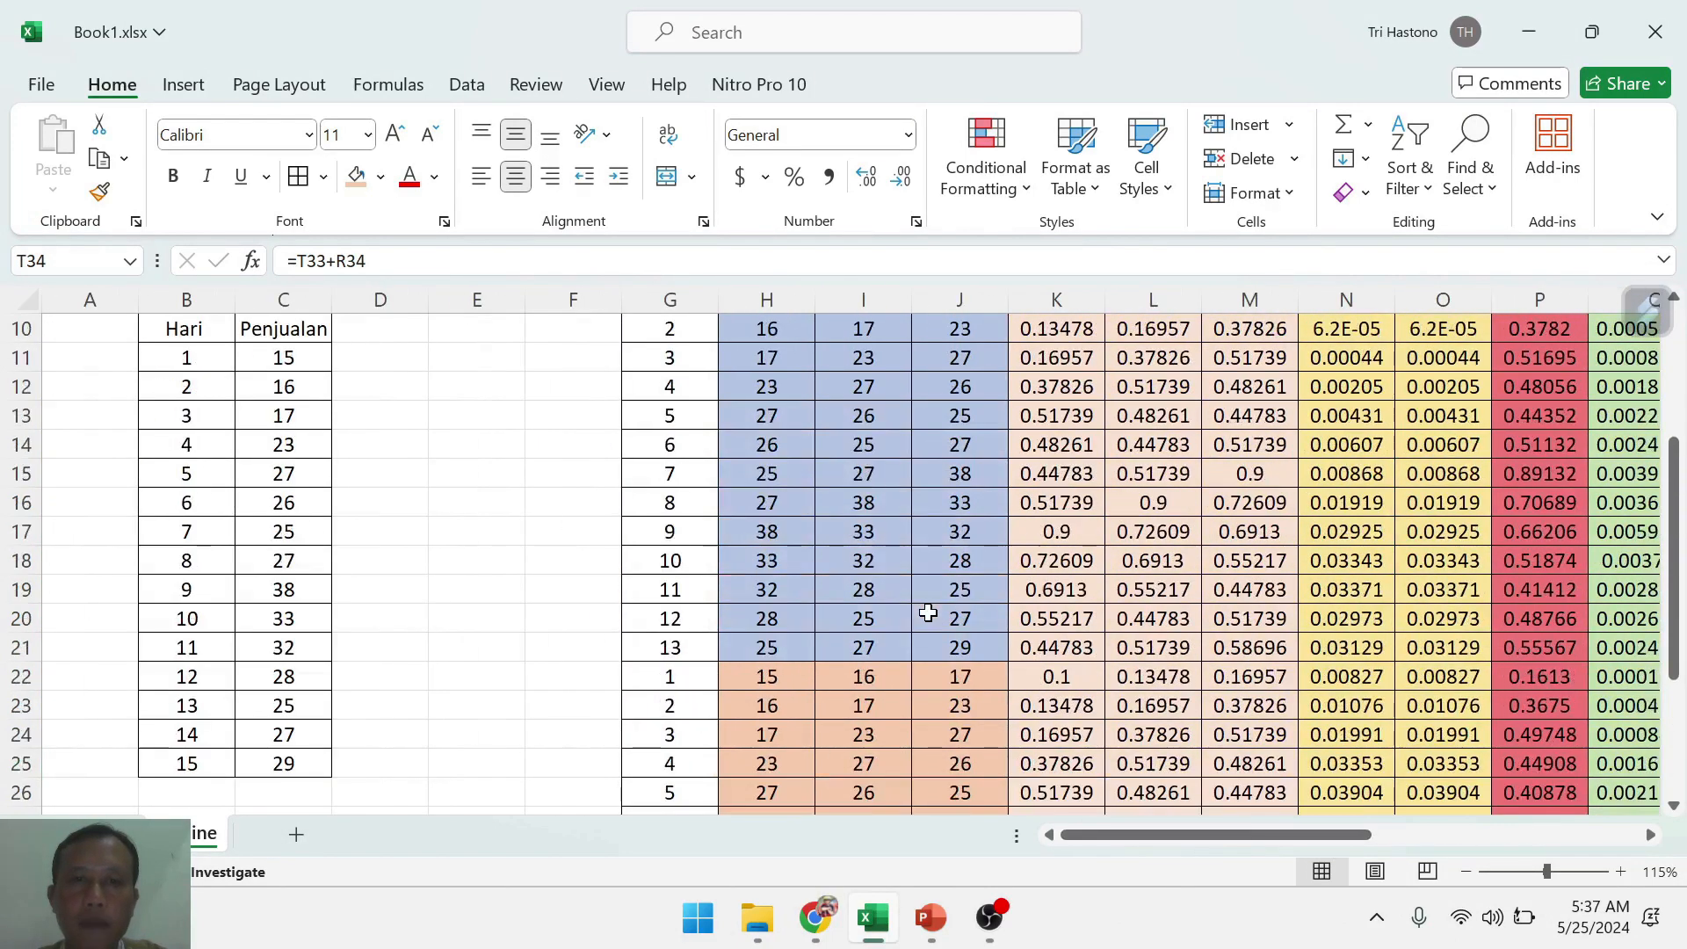
click(668, 564)
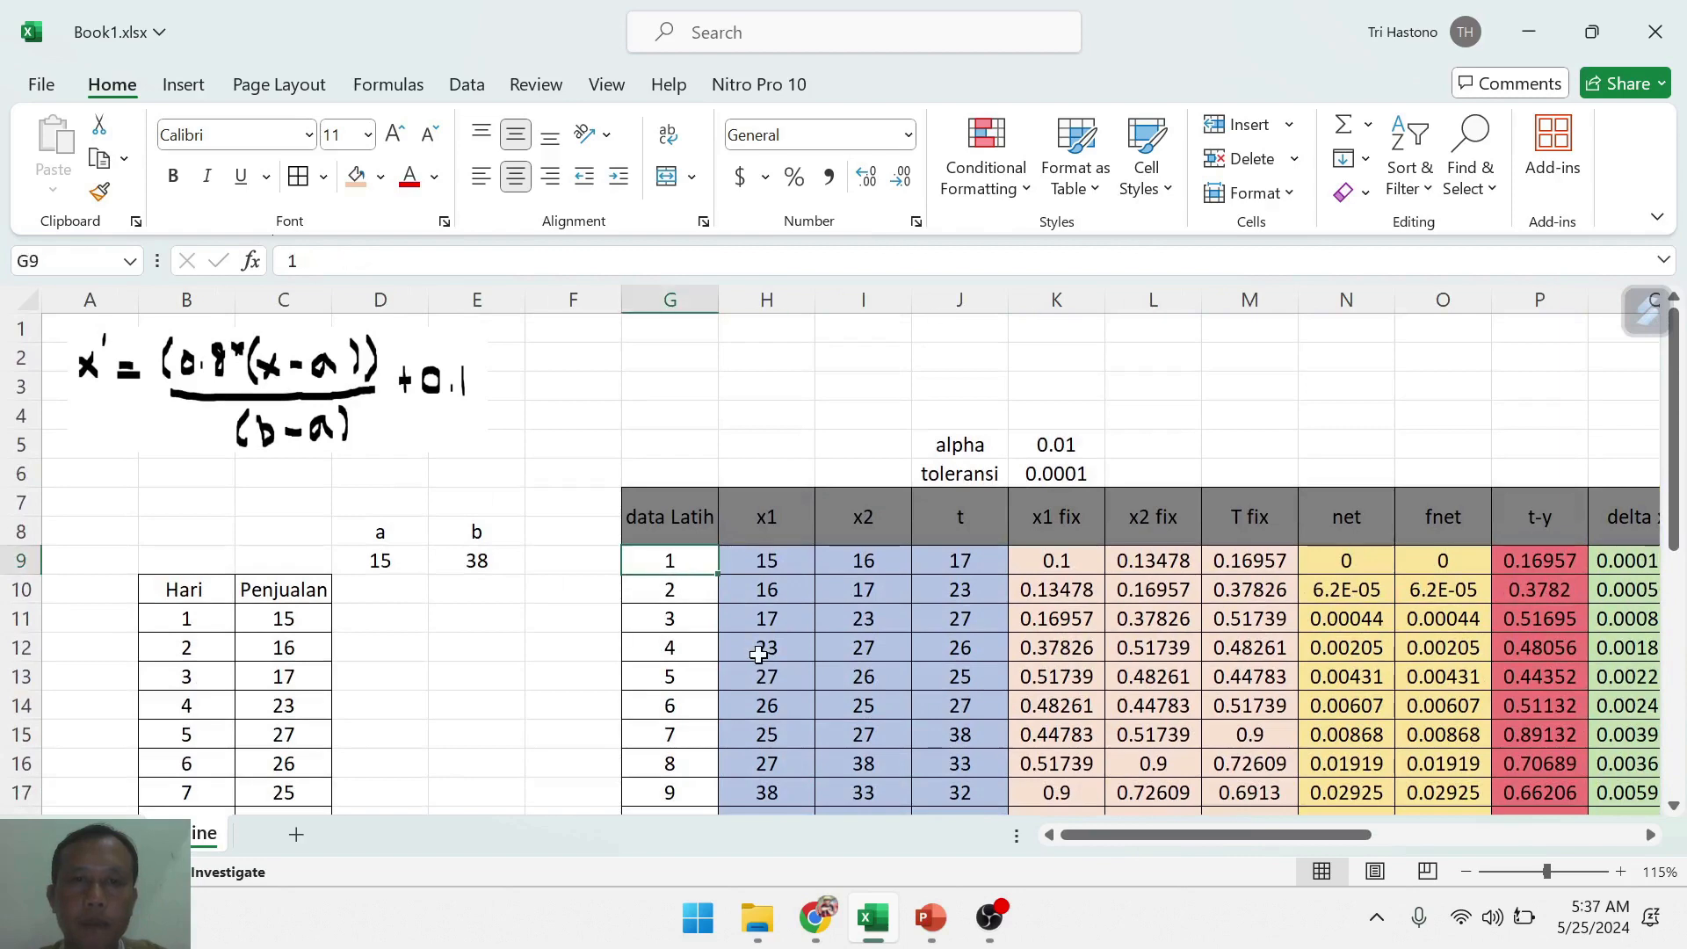
key(shift+Right)
key(shift+Right)
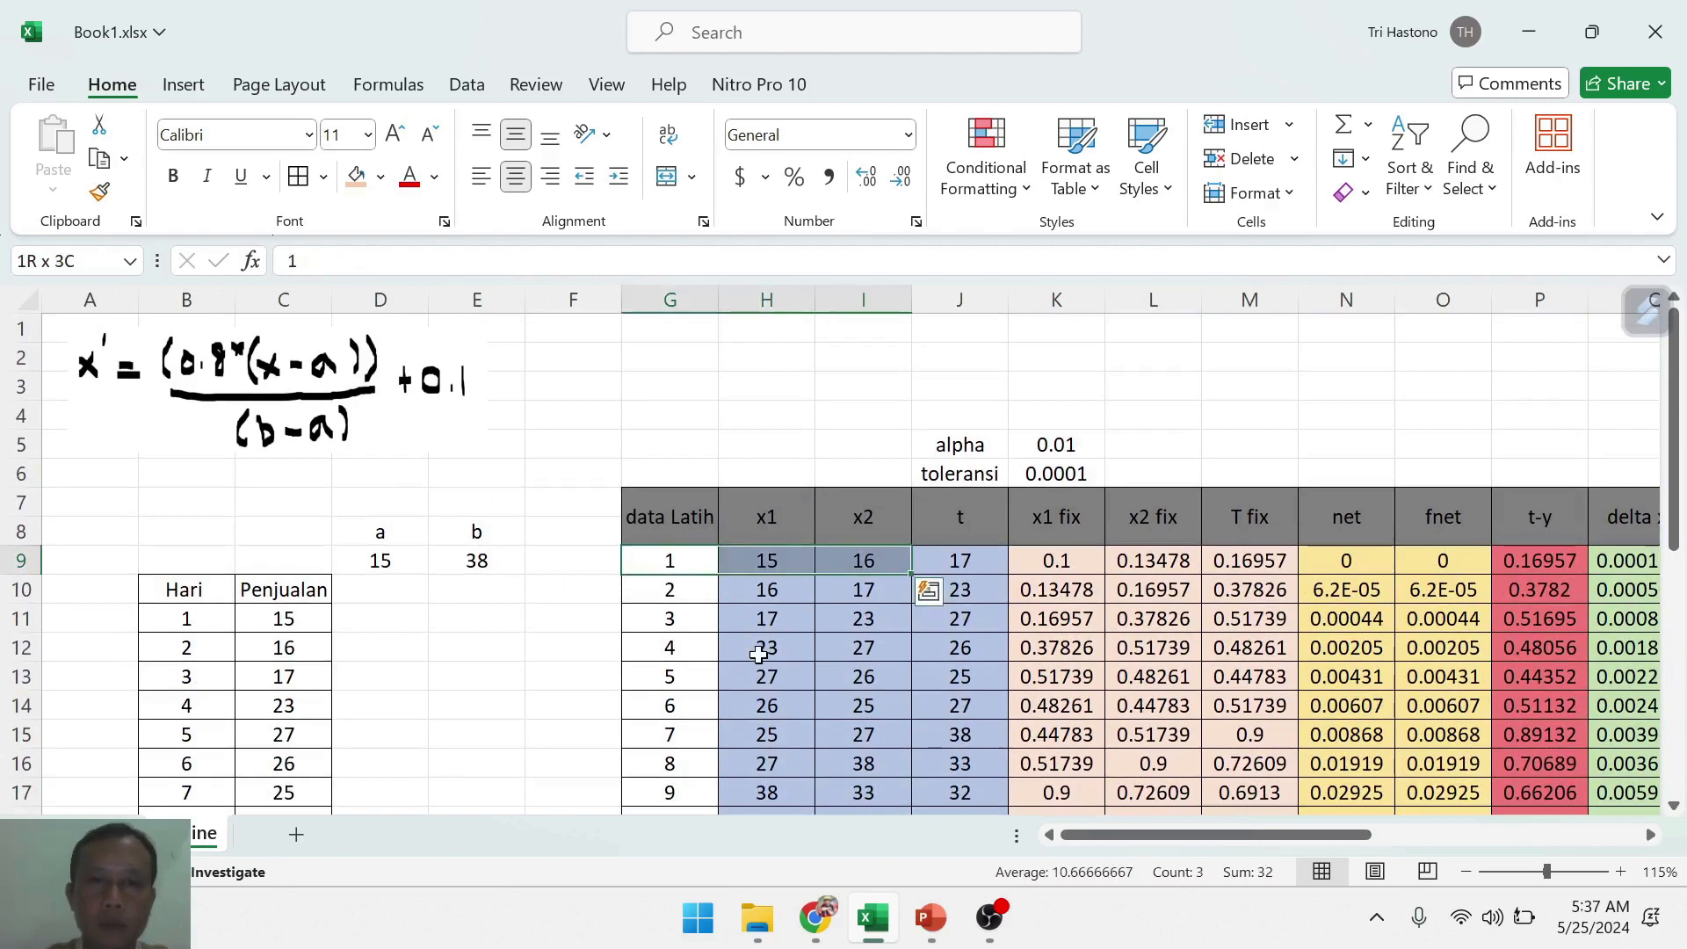
key(shift+Right)
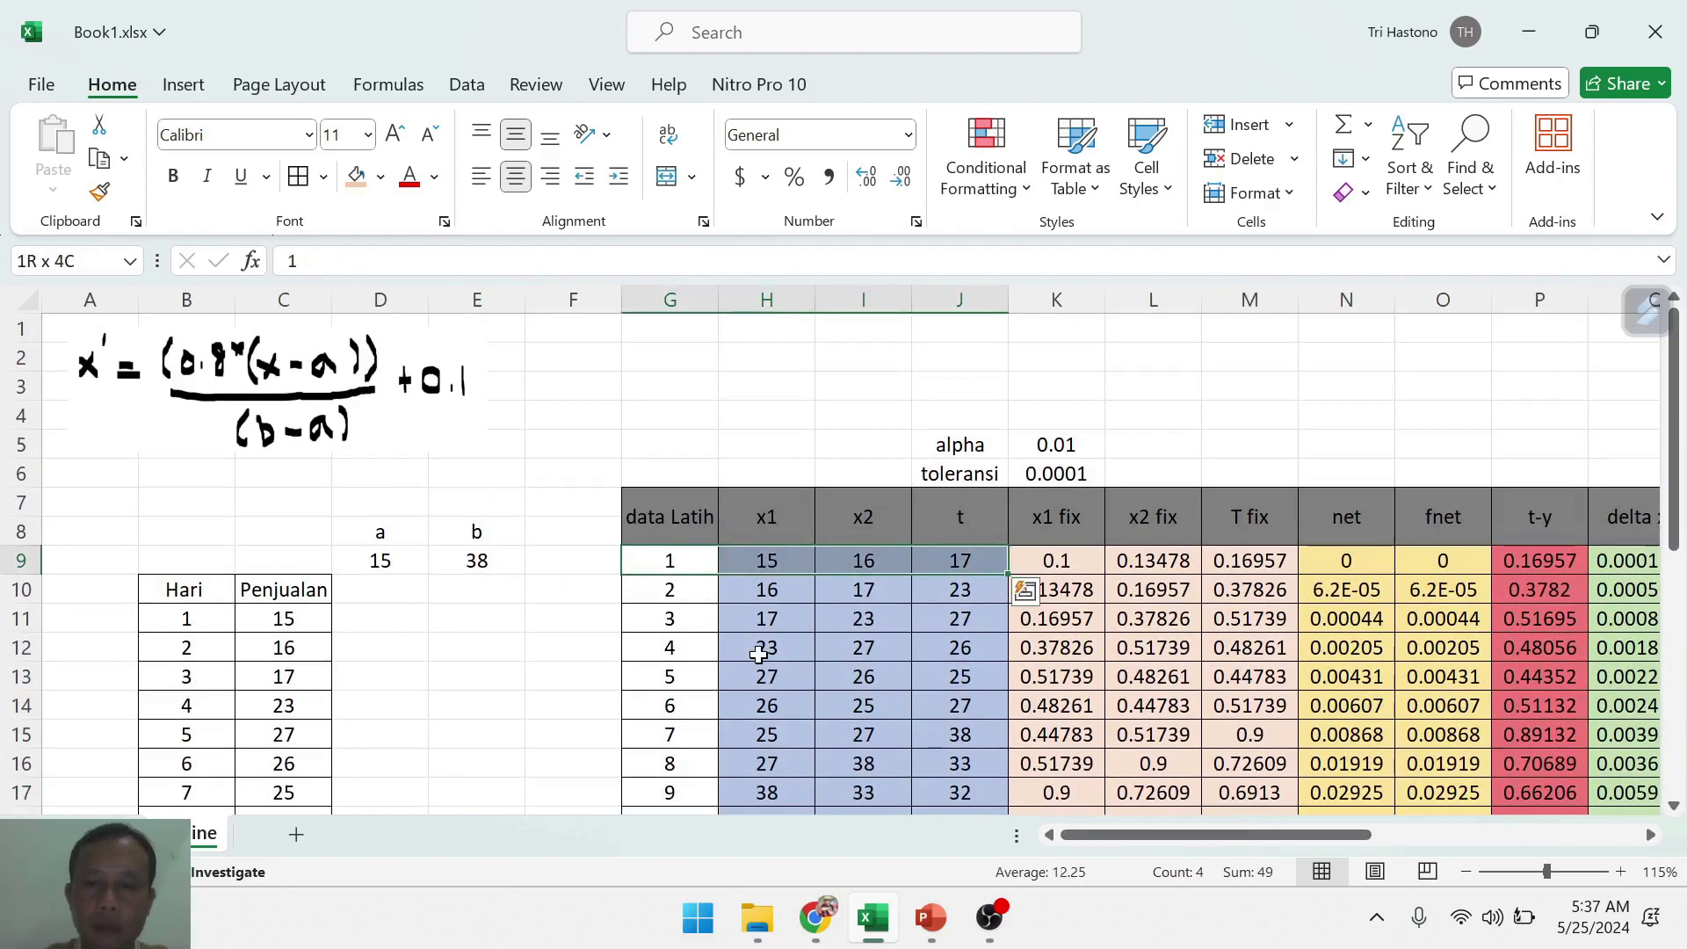
key(ctrl+shift+Down)
key(ctrl+c)
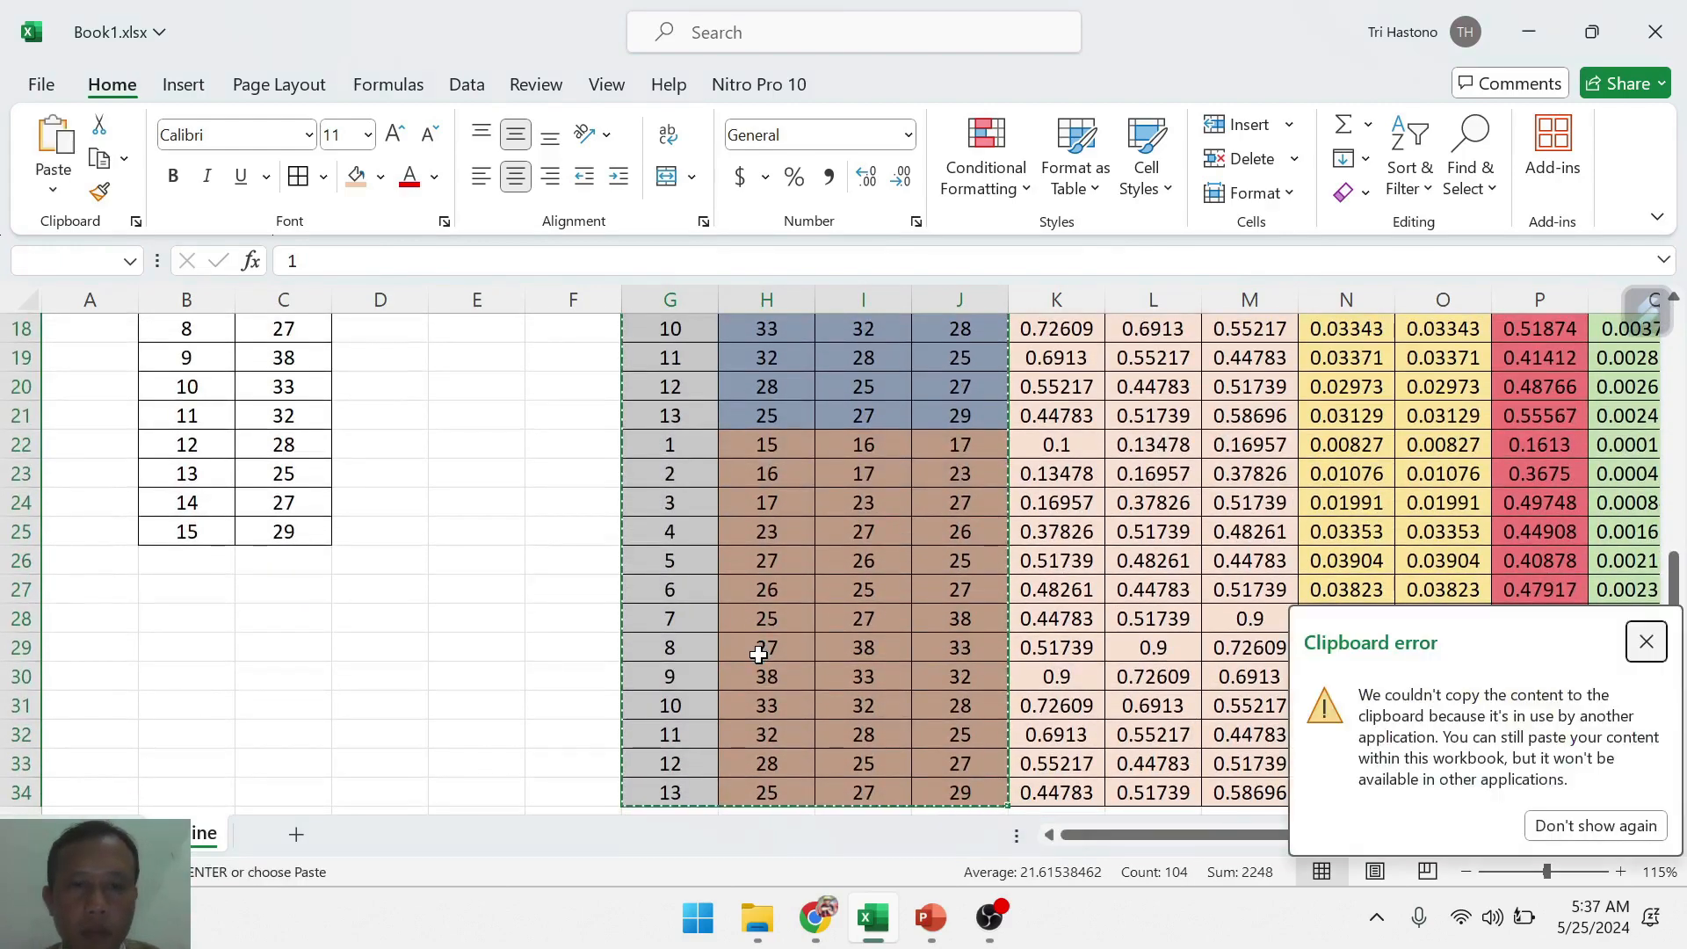
scroll(835, 585, down, 3)
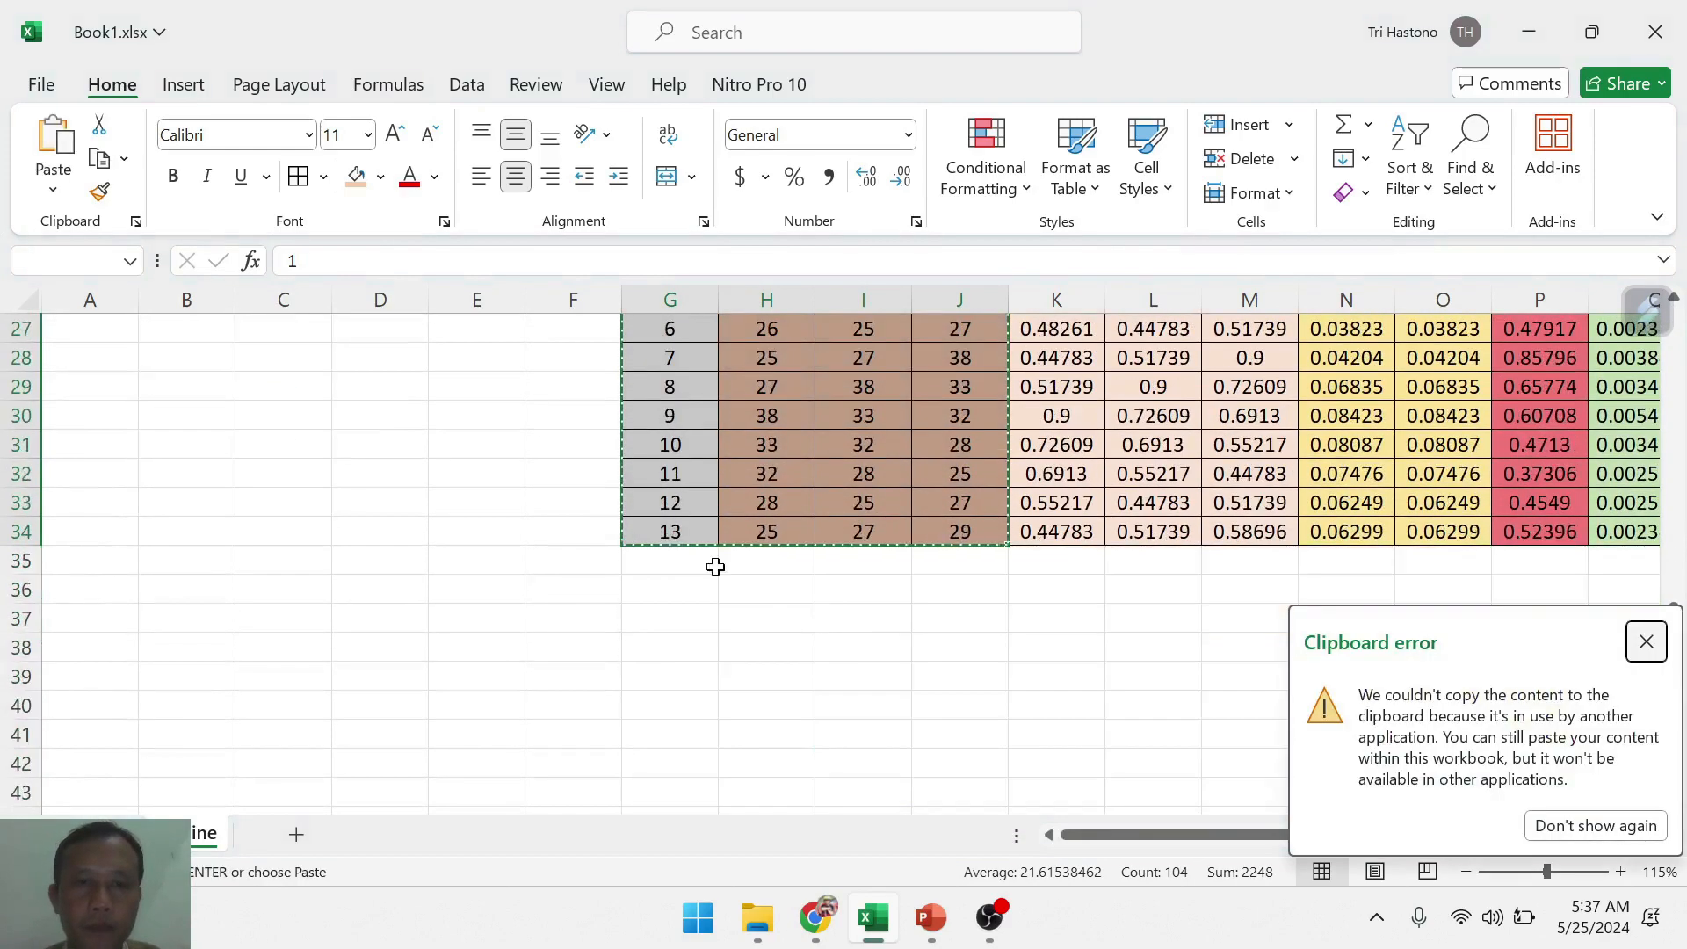
click(658, 563)
key(ctrl+v)
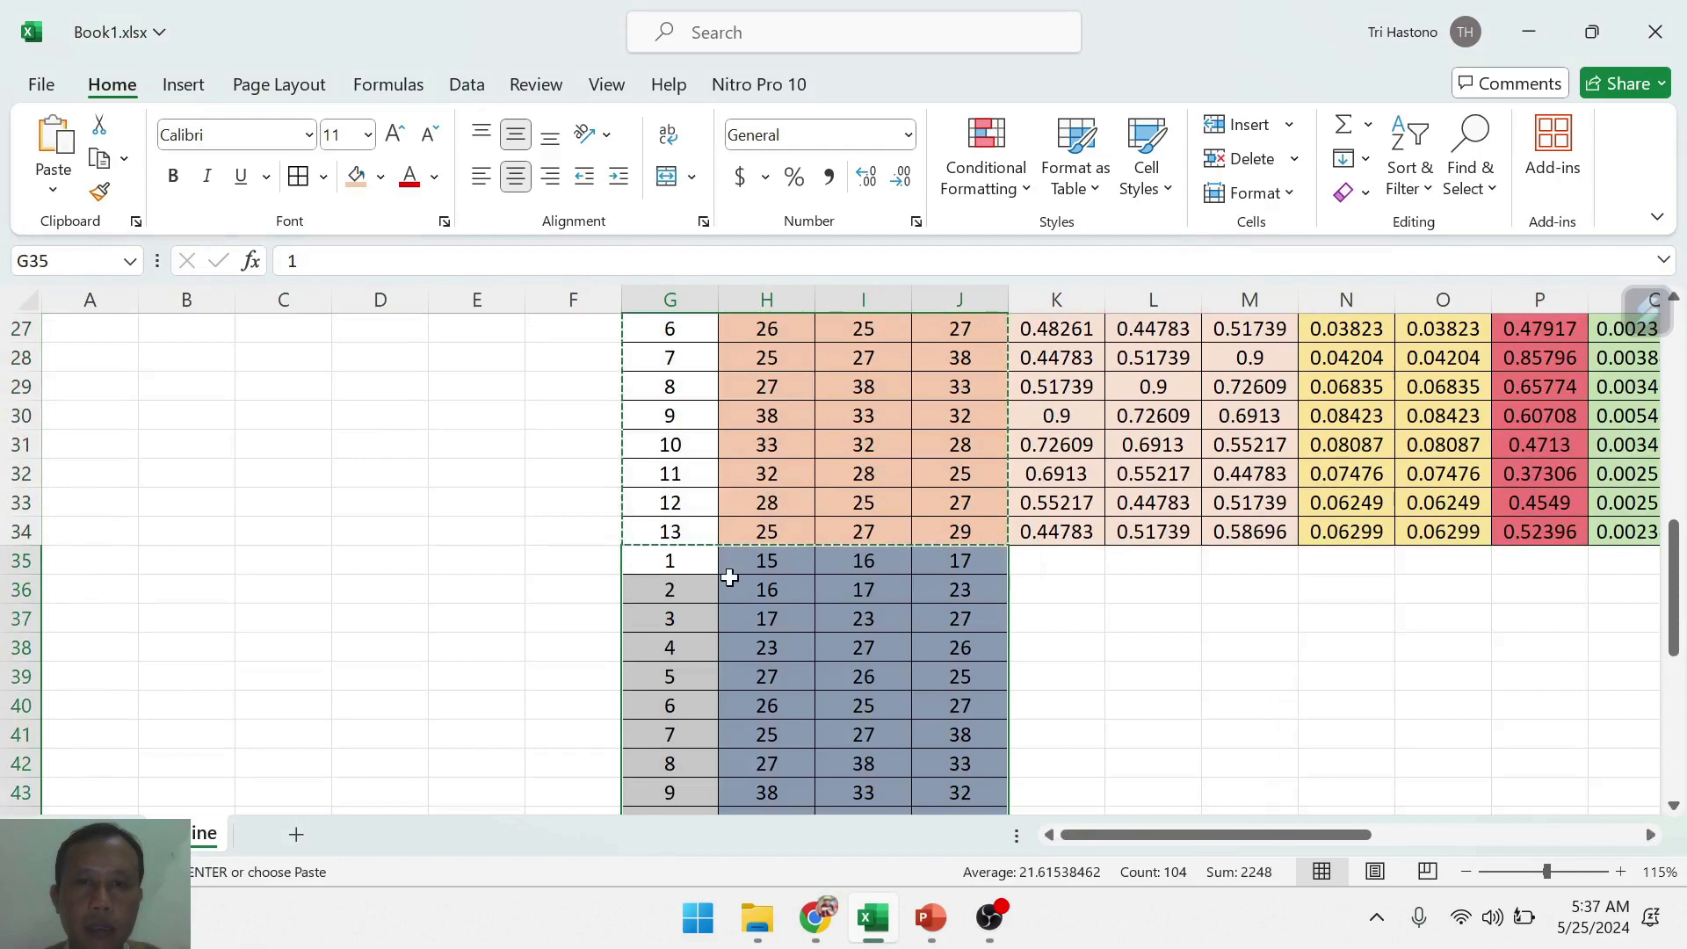
- Copy the extended data block G9:J60 and paste it below, starting at G61
scroll(730, 576, up, 9)
click(663, 569)
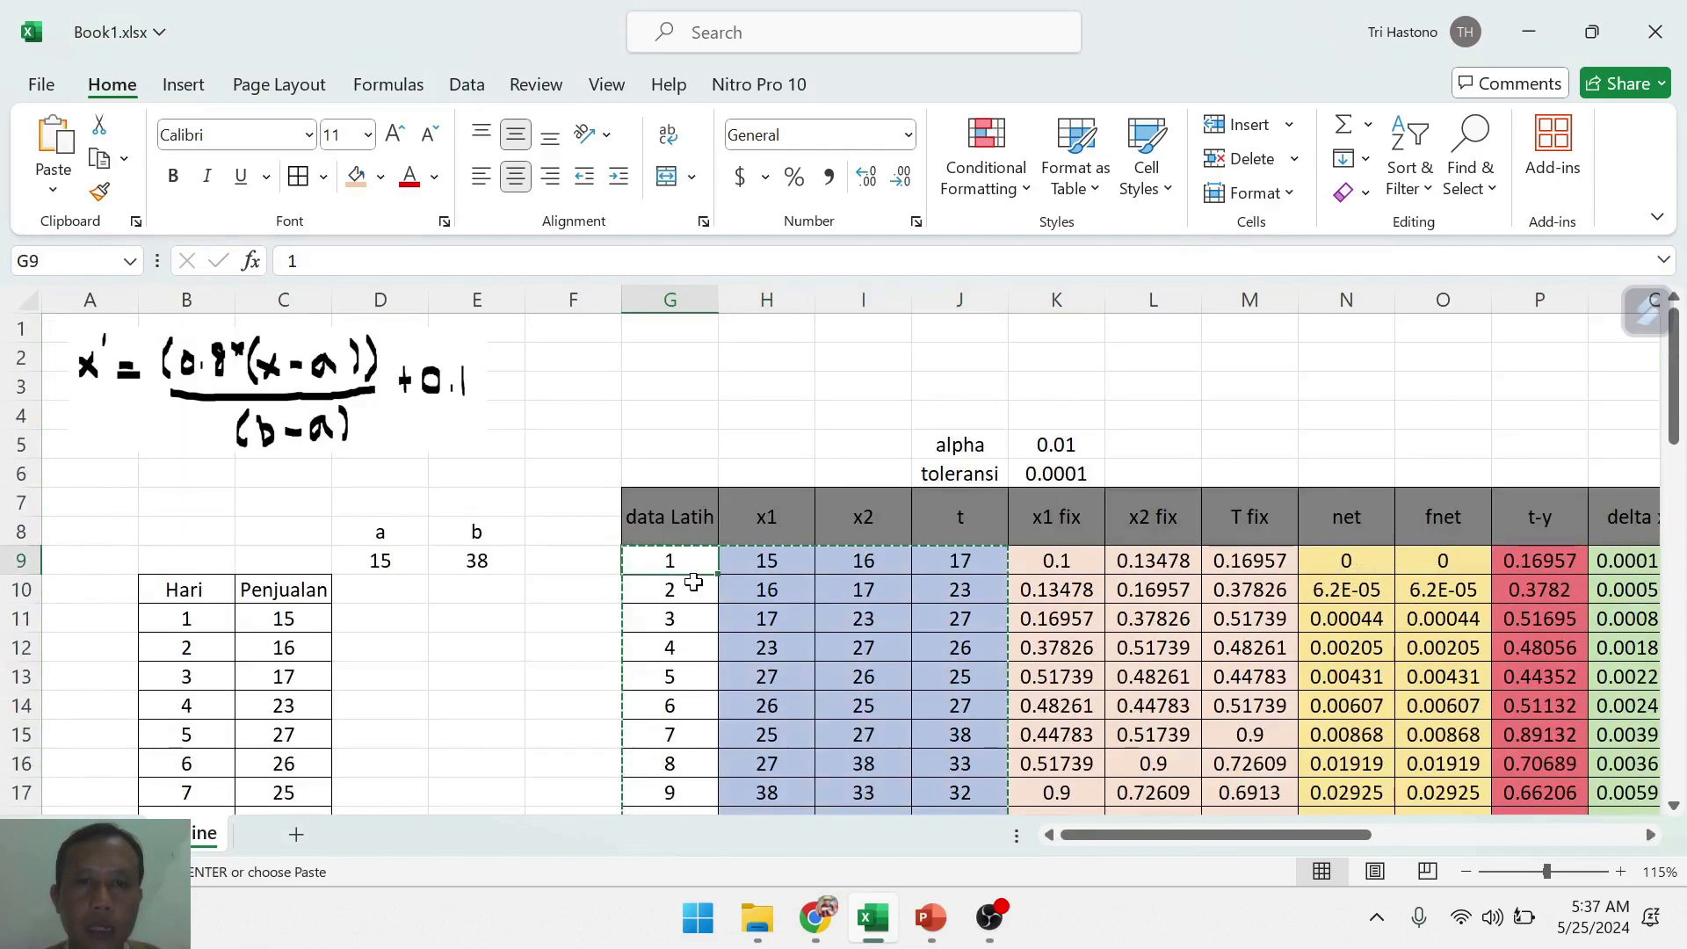
key(shift+Right)
key(shift+Right)
key(shift+Right)
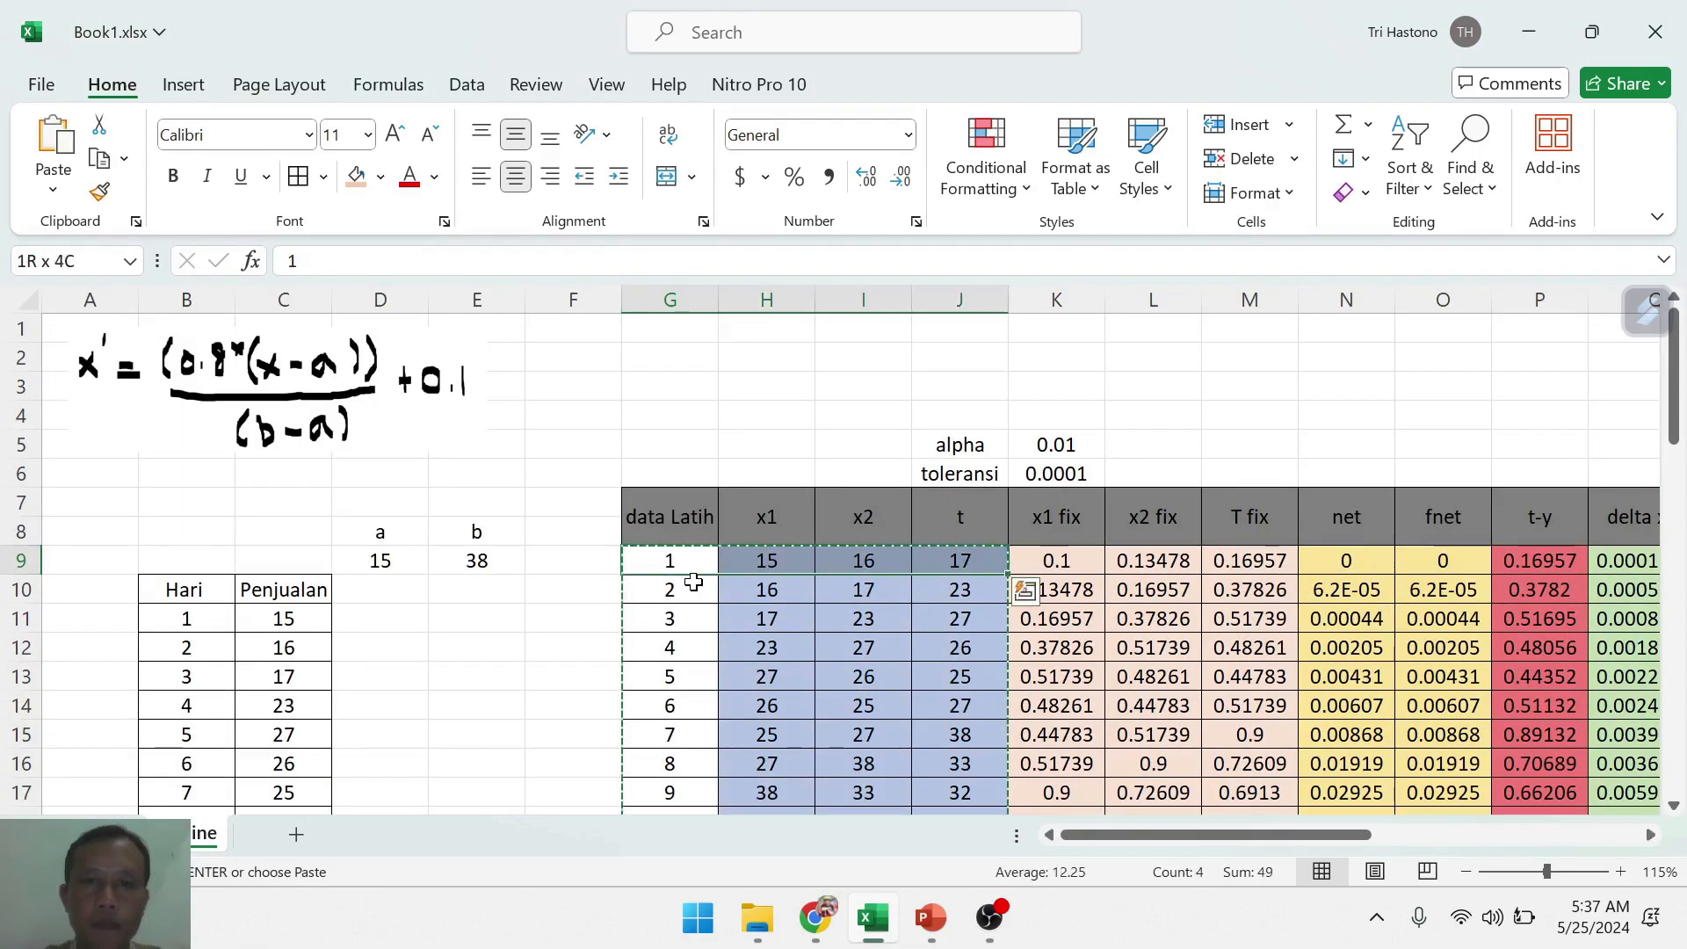
key(ctrl+shift+Down)
key(ctrl+c)
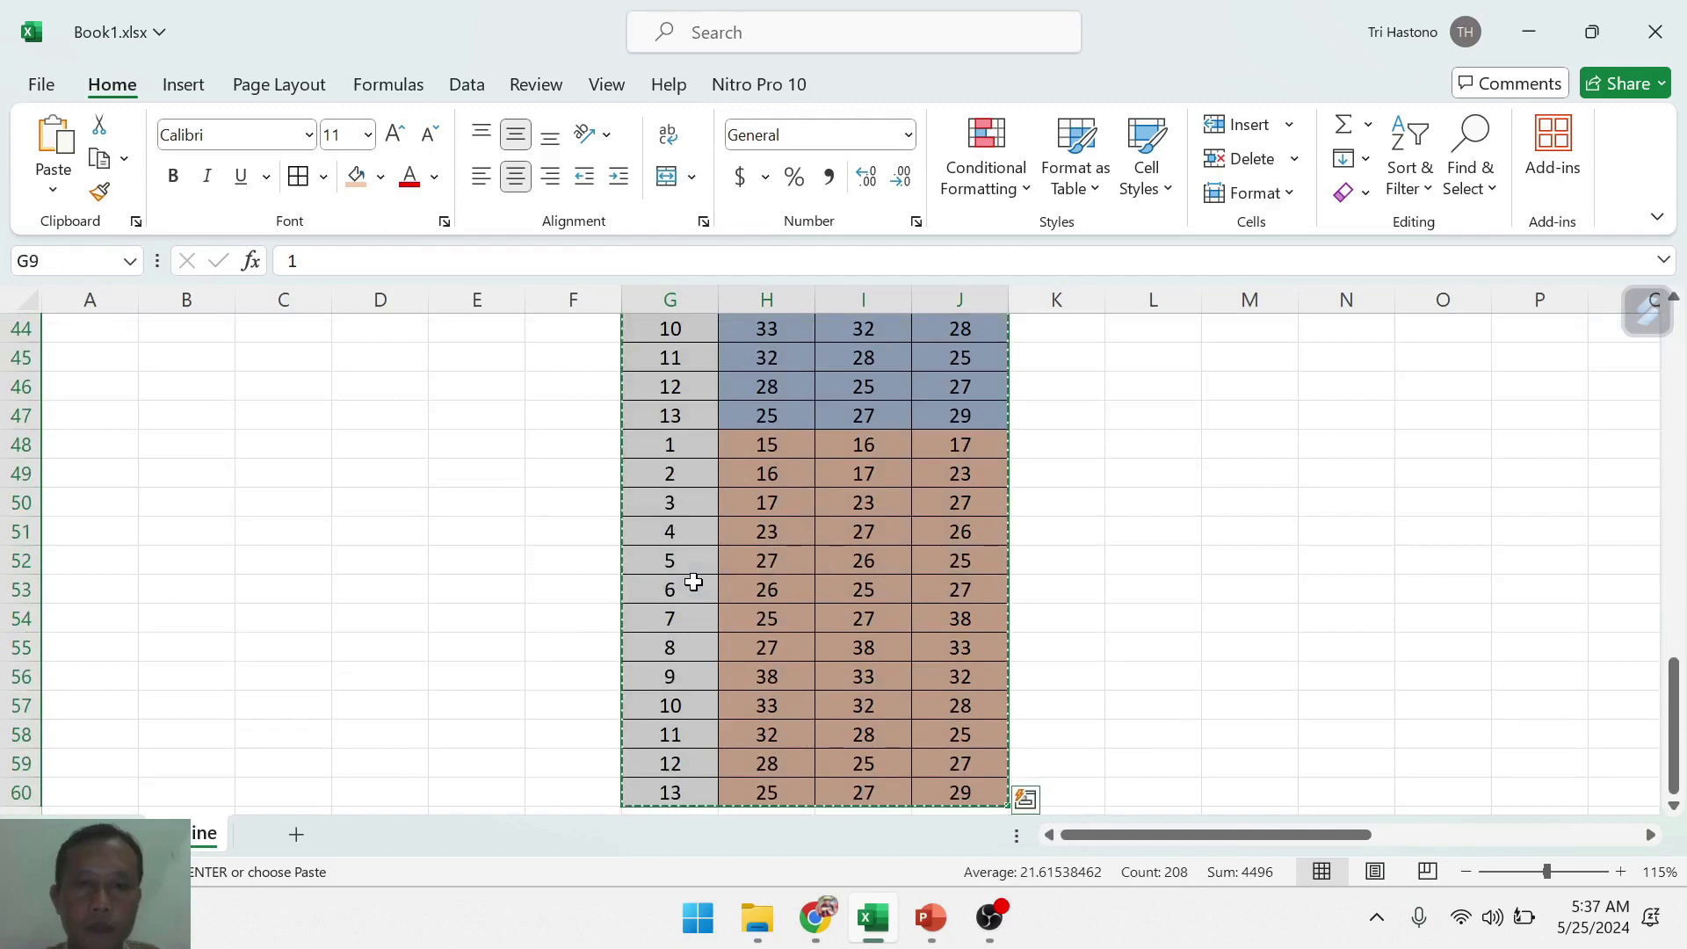
scroll(735, 595, down, 3)
click(674, 568)
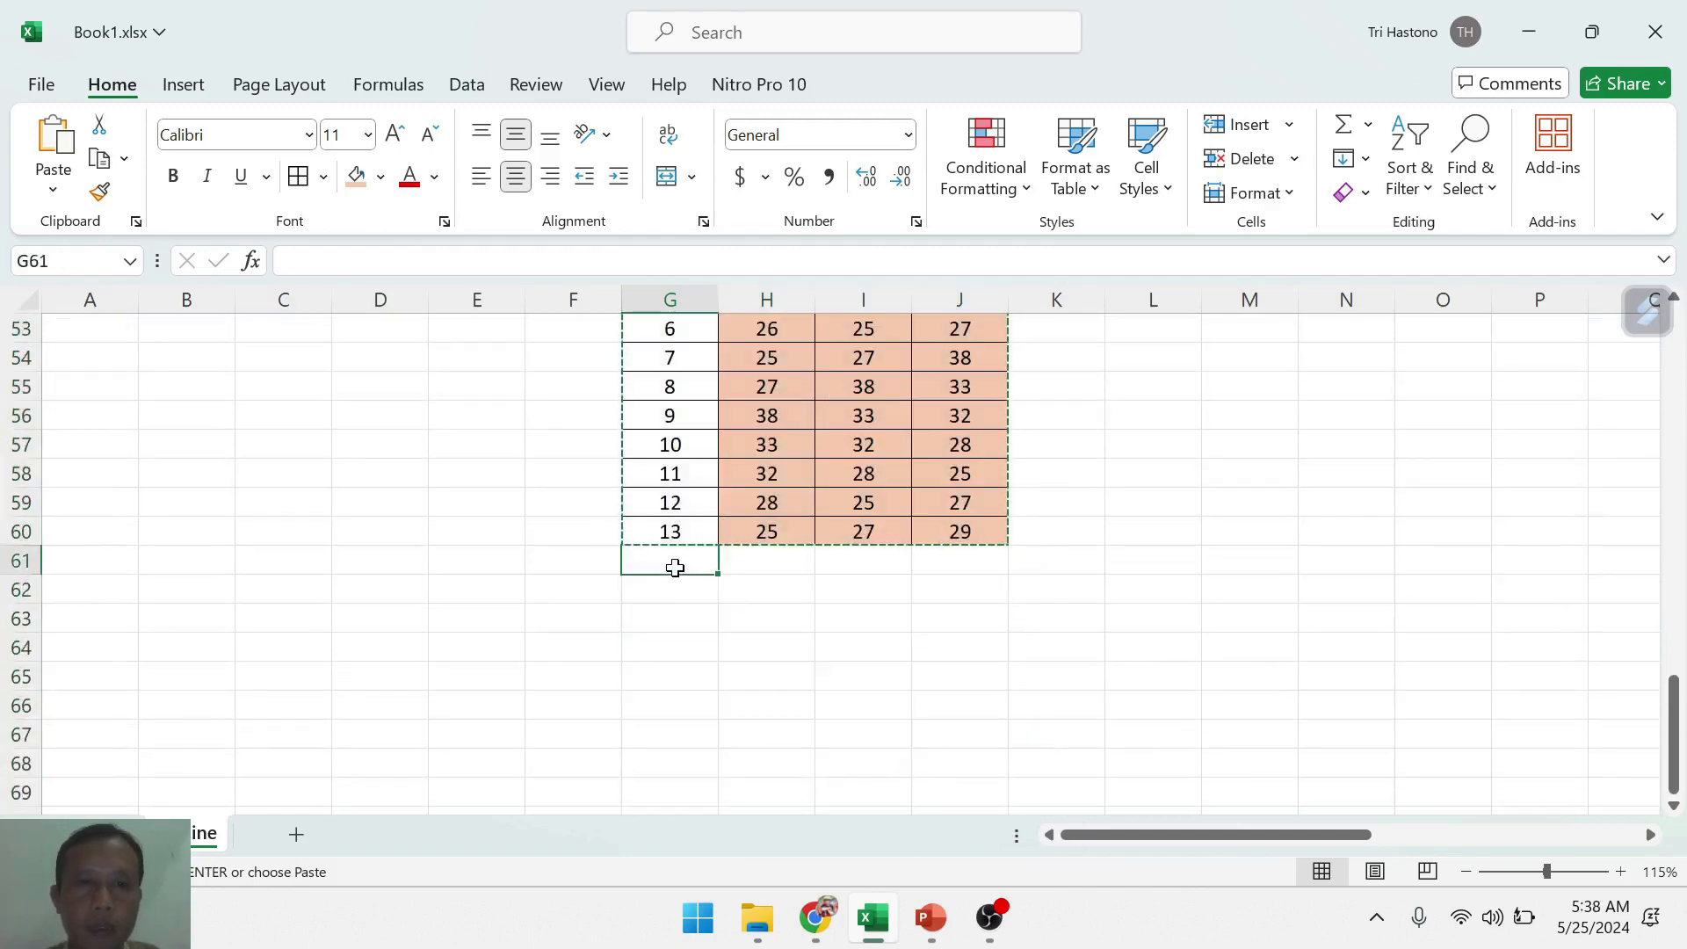
key(ctrl+v)
key(ctrl)
- Copy the data block G9:J112 and paste it below, starting at G113
scroll(1151, 381, up, 5)
scroll(1150, 381, up, 12)
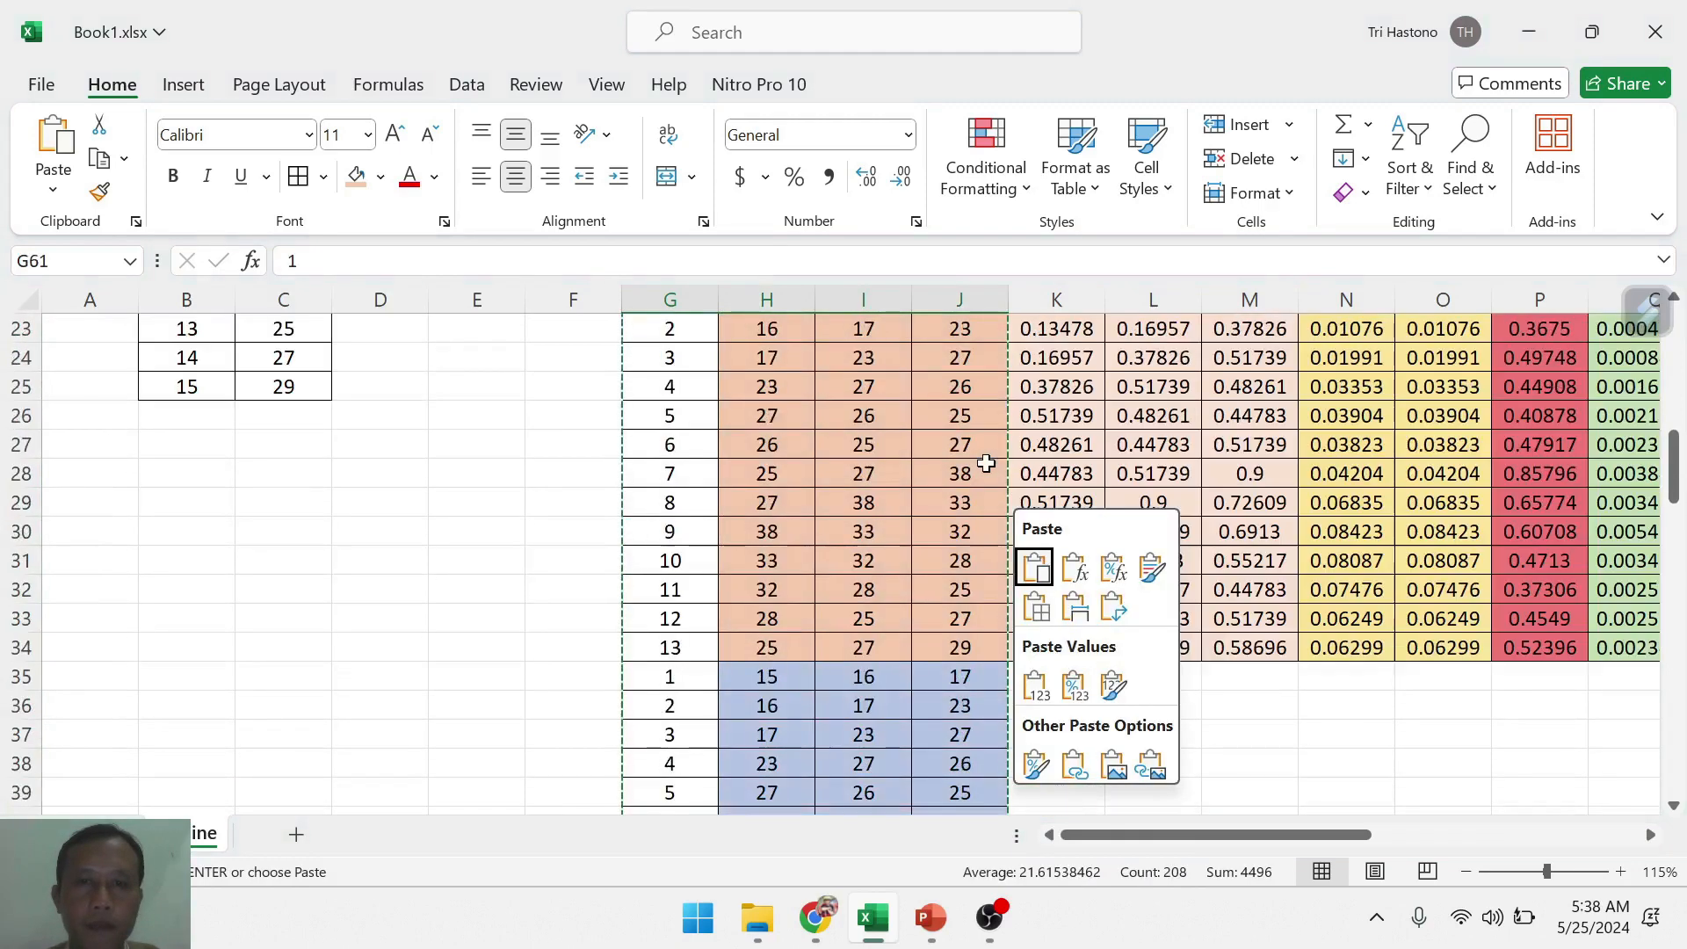
click(824, 596)
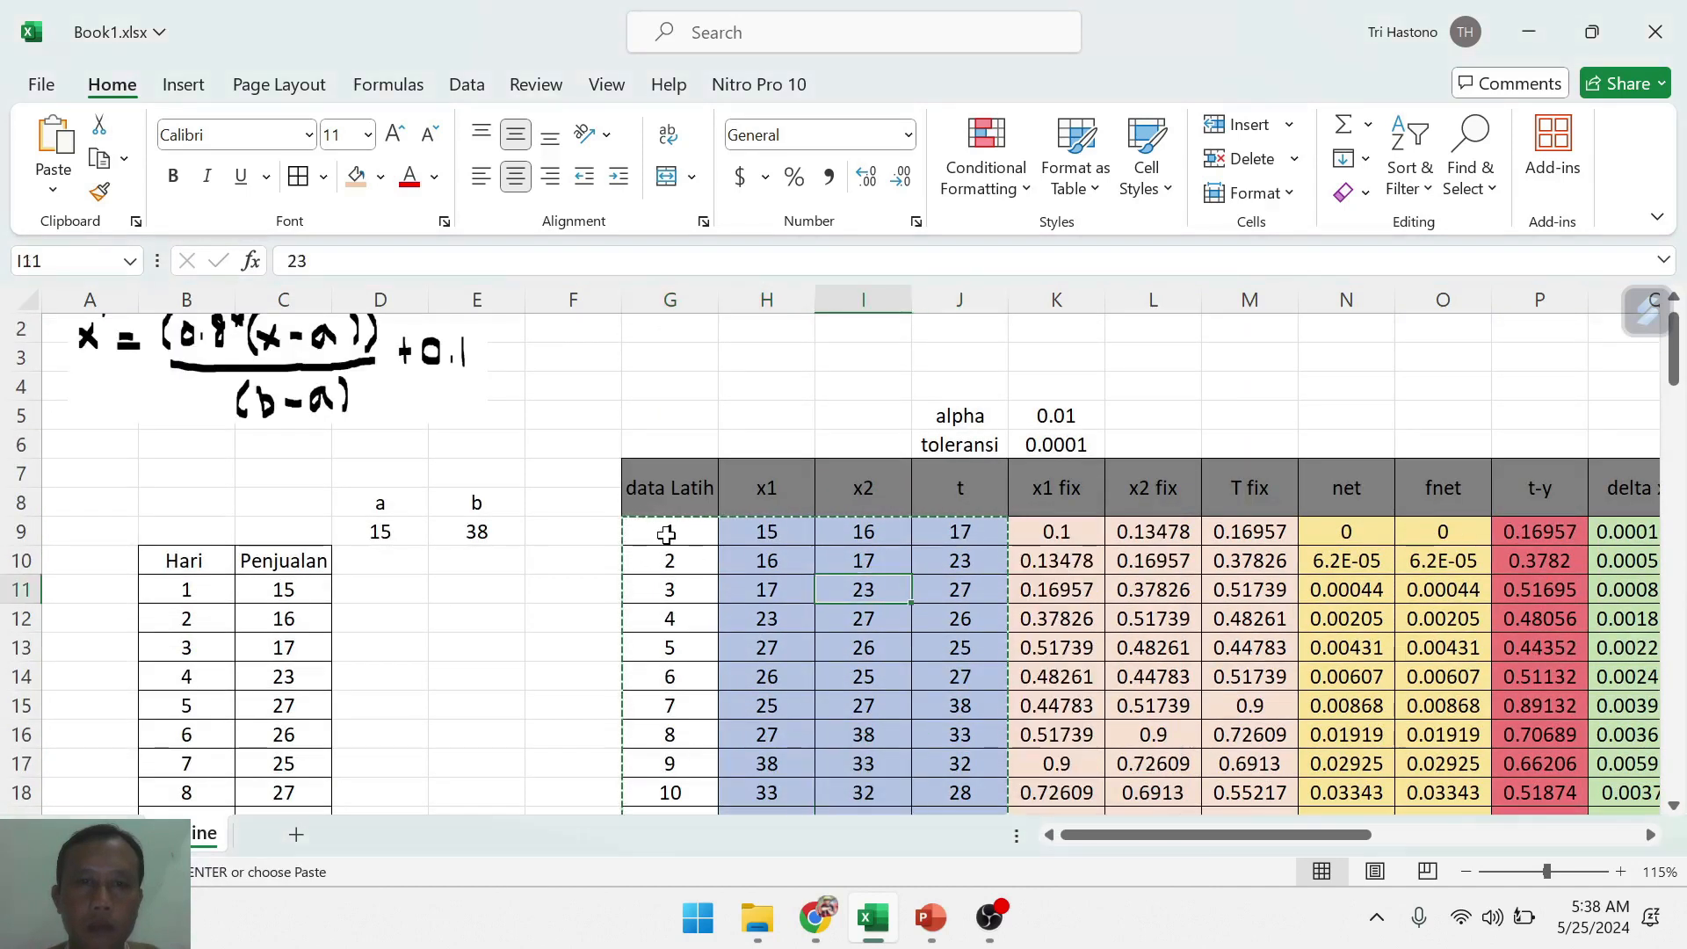
click(668, 533)
key(shift+Right)
key(shift+Right)
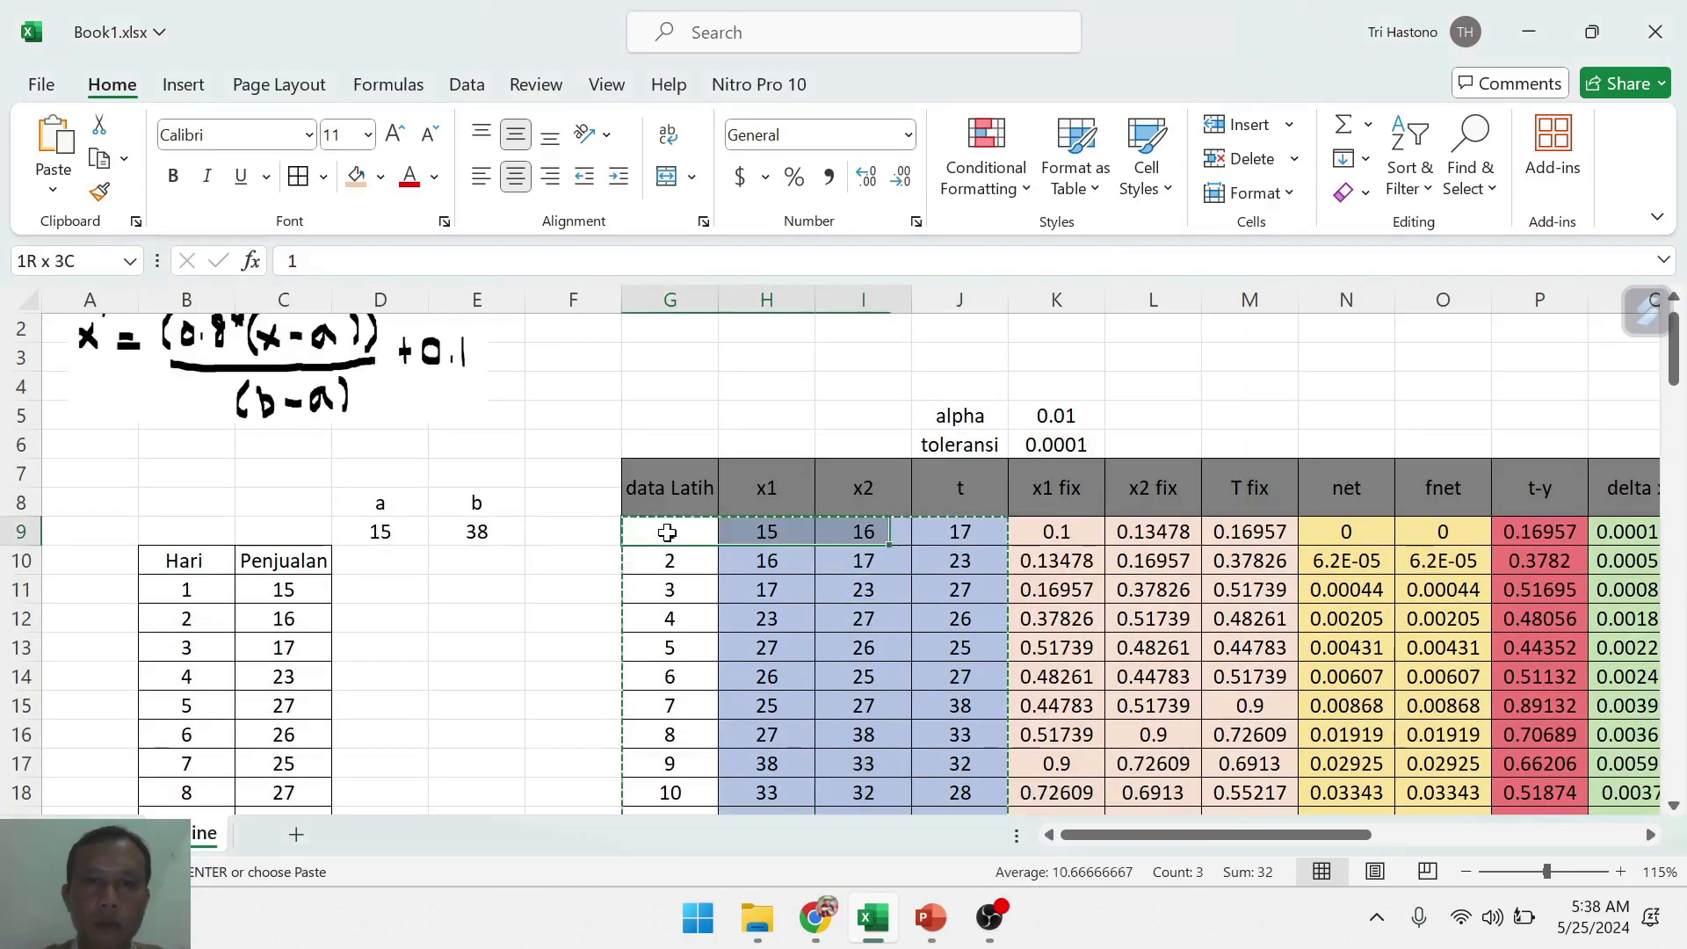
key(ctrl+shift+Down)
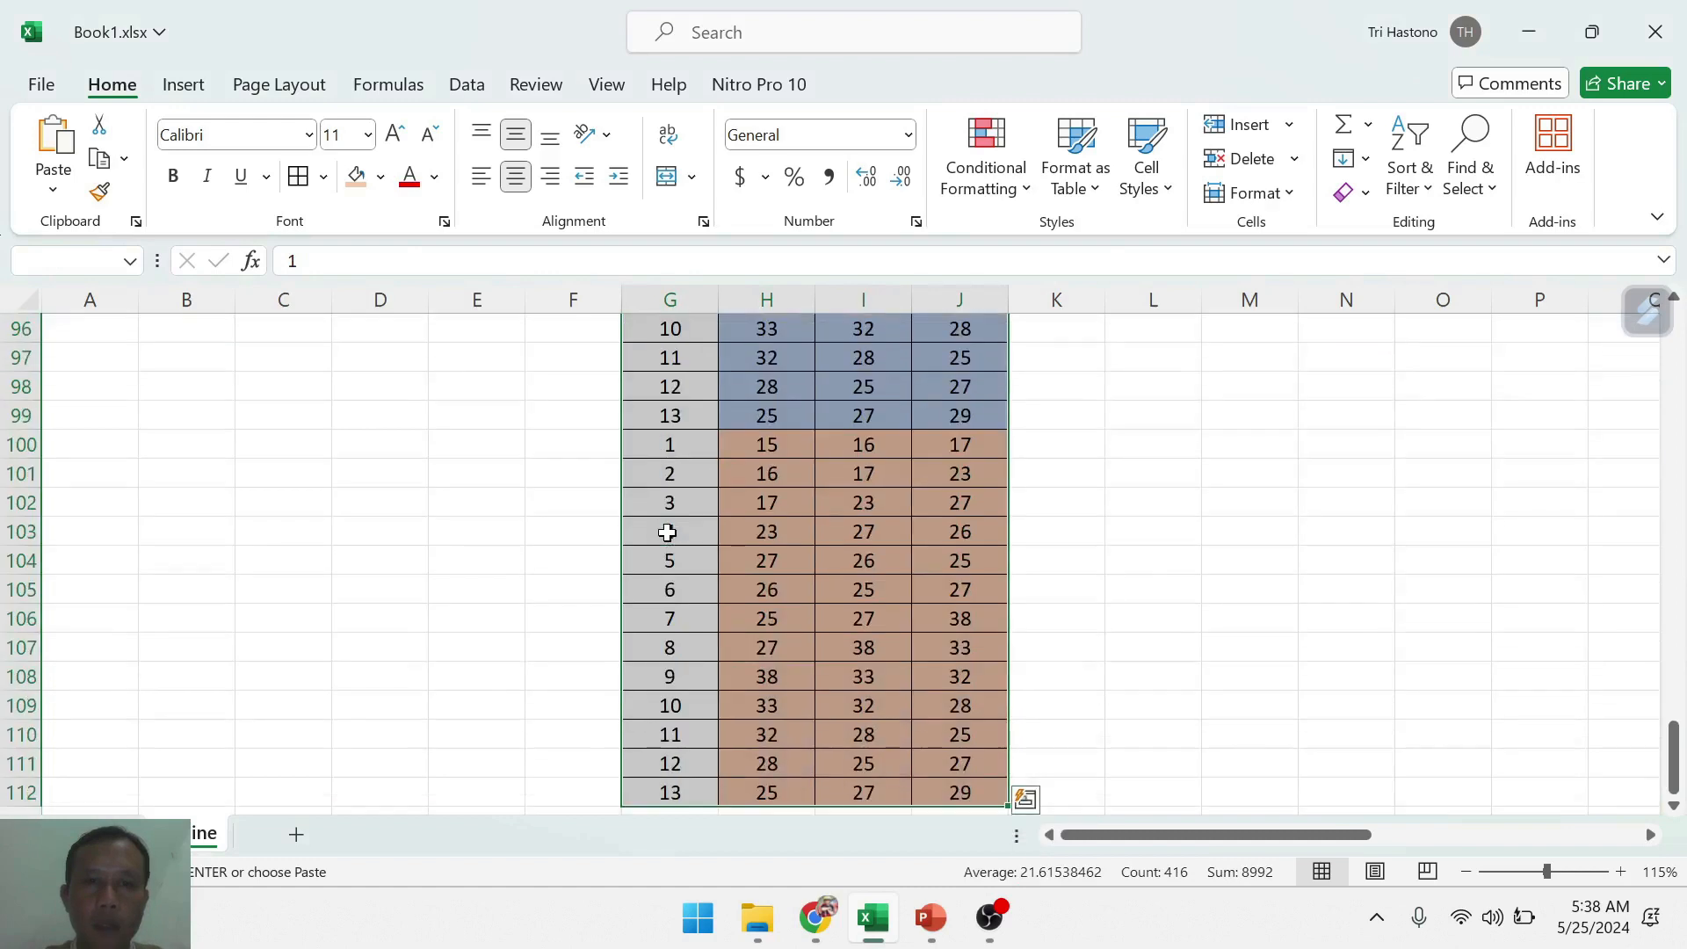
scroll(668, 533, down, 3)
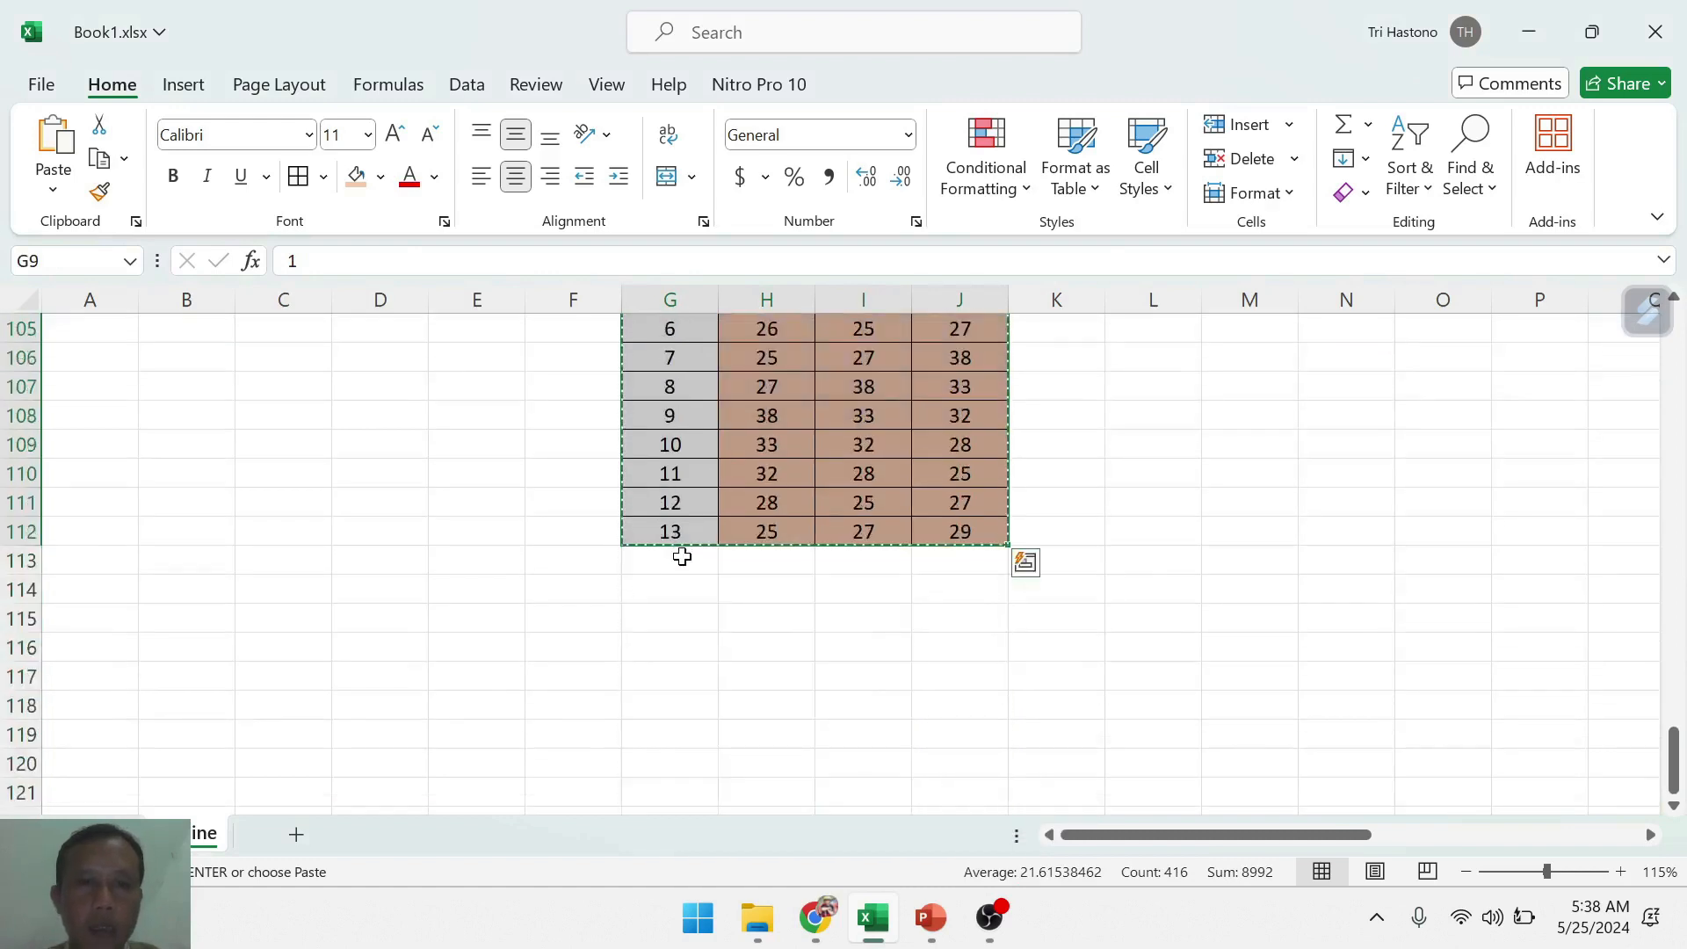
click(674, 563)
key(ctrl+v)
key(ctrl)
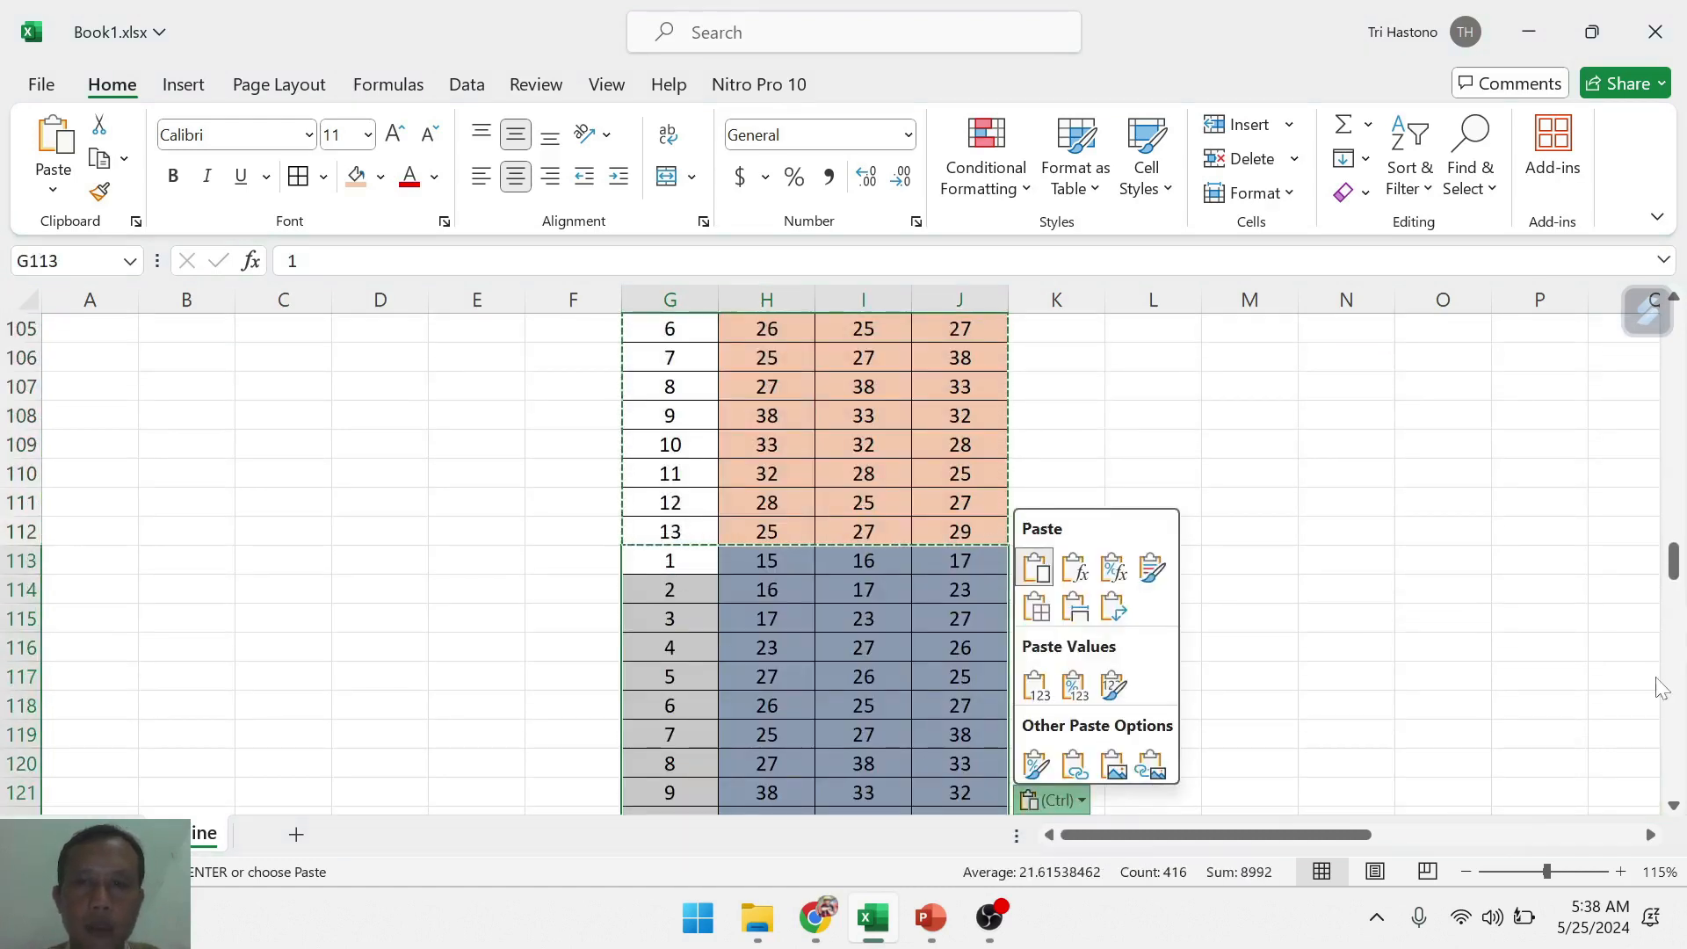
- Copy the data block G9:J216 and paste it directly below, starting at G217
drag(1677, 575, 1640, 344)
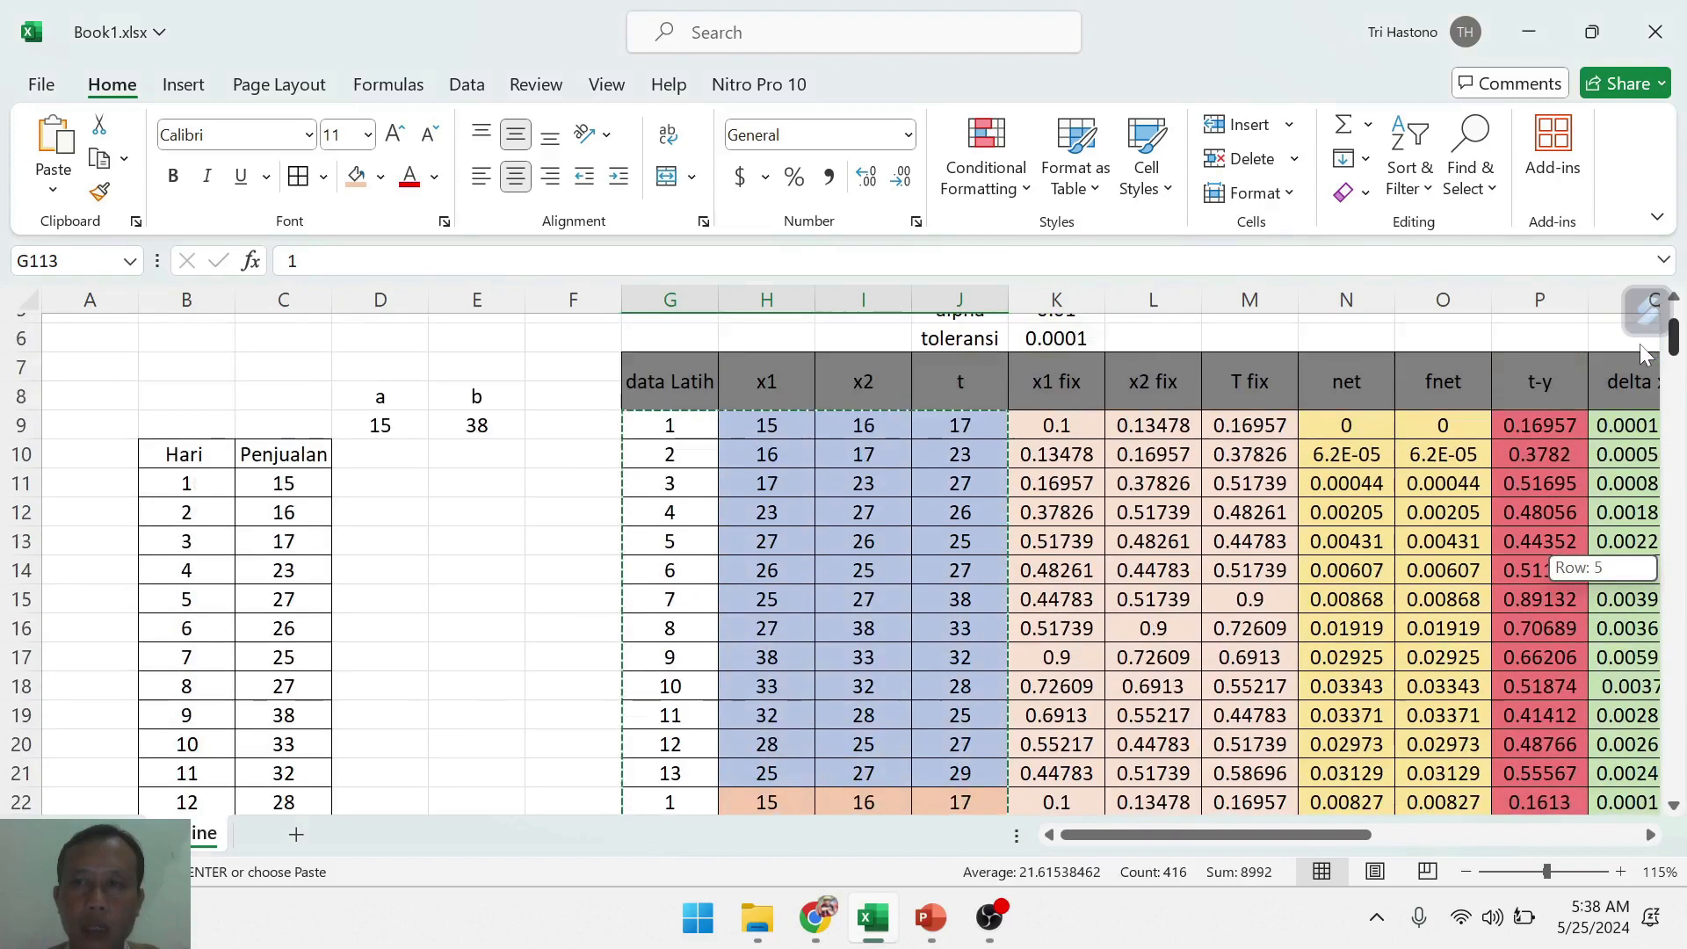
click(849, 493)
click(673, 412)
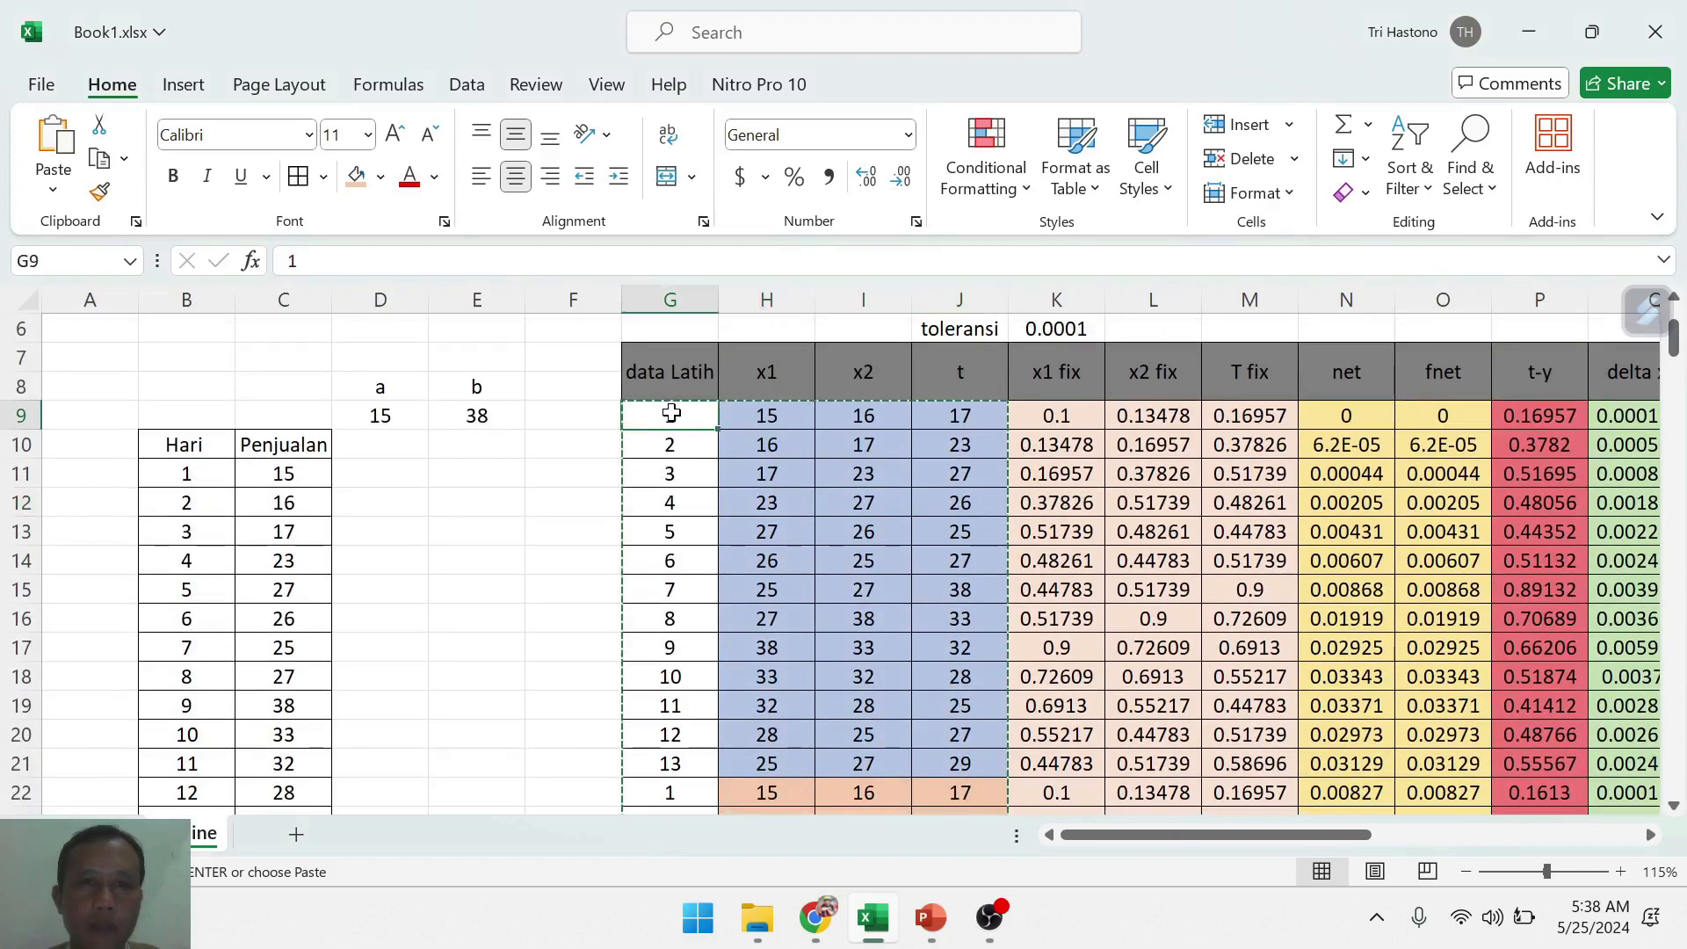
key(shift+Right)
key(shift+Right)
key(shift+Right)
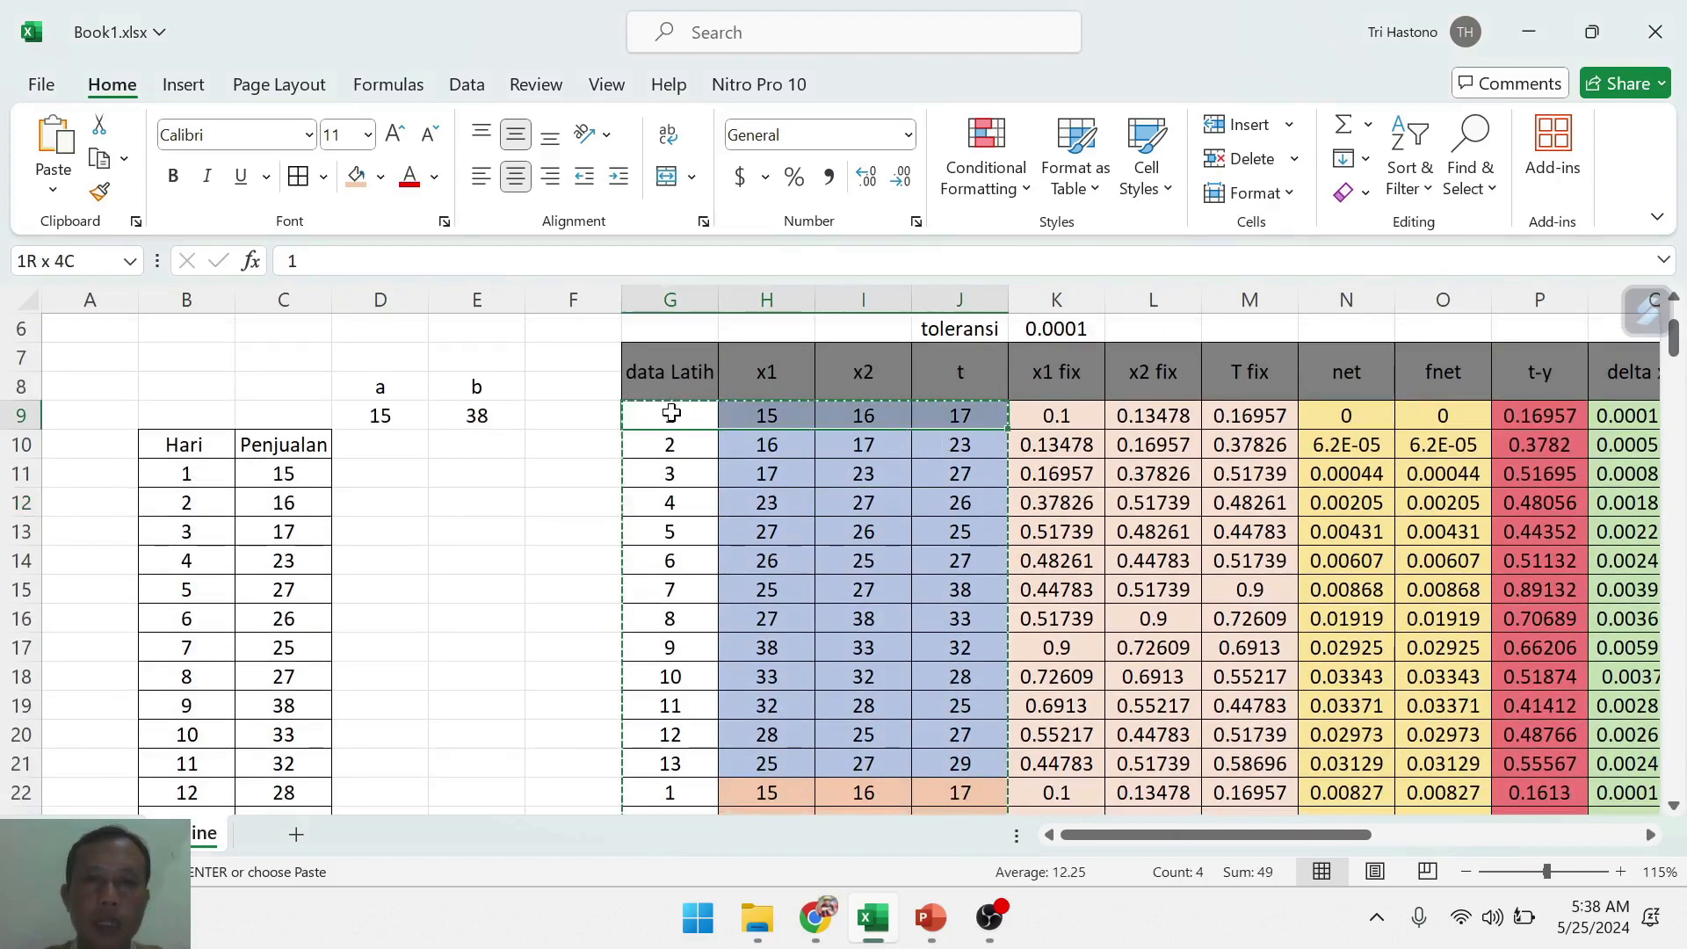
key(ctrl+shift+Down)
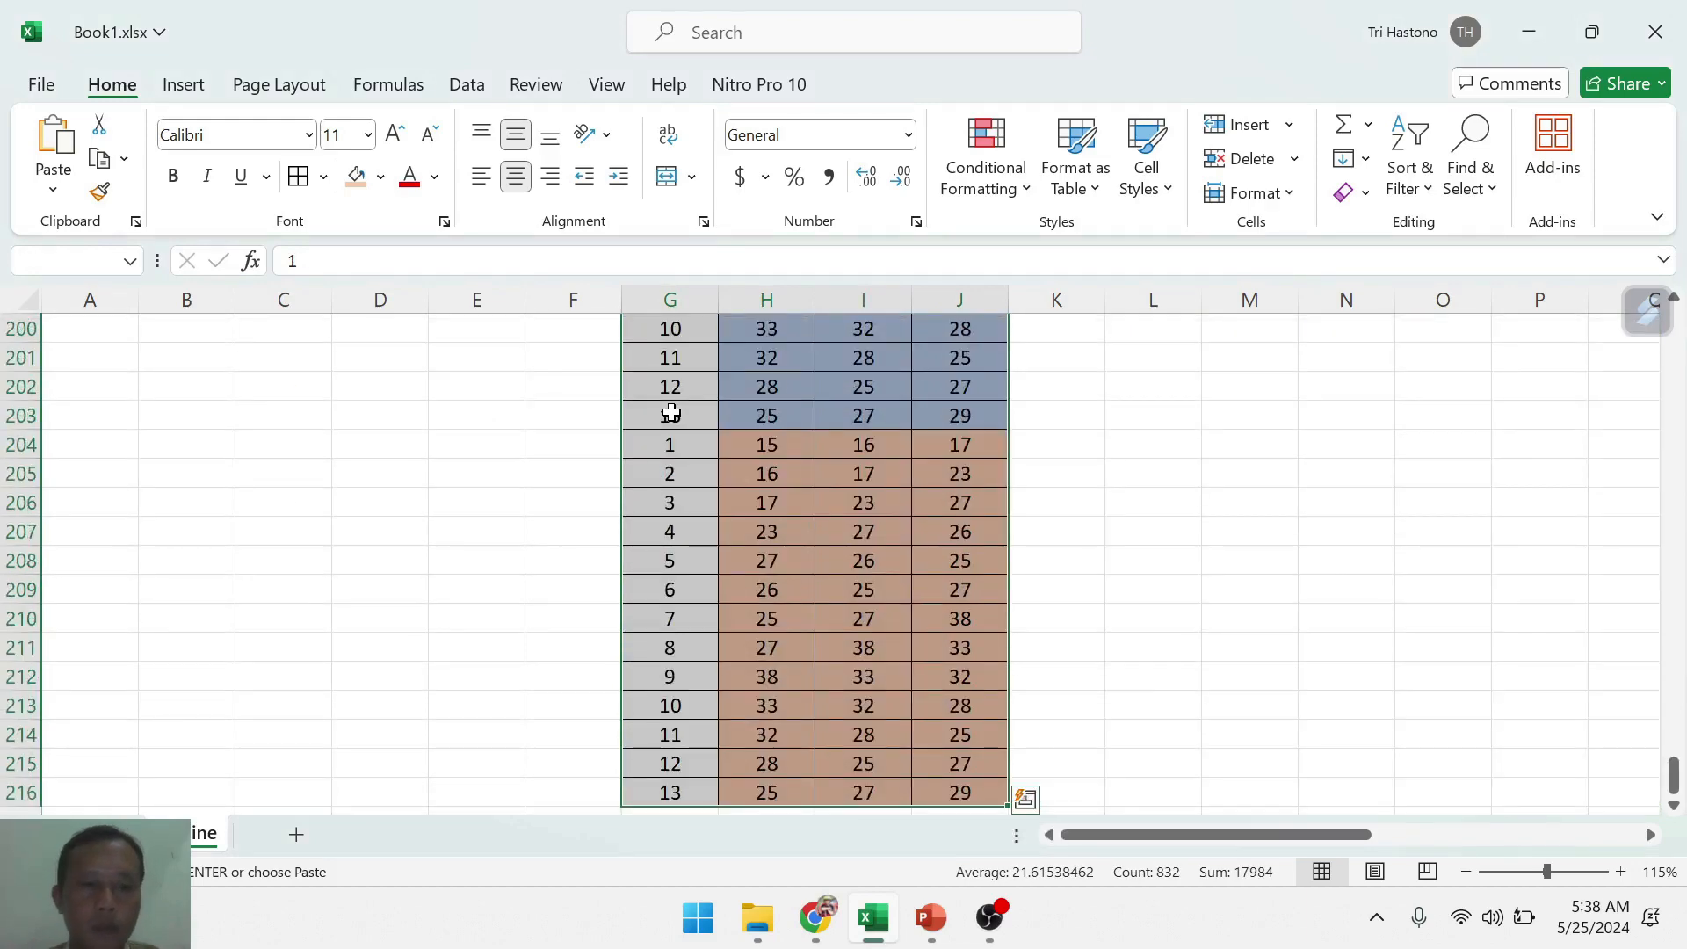
key(ctrl+c)
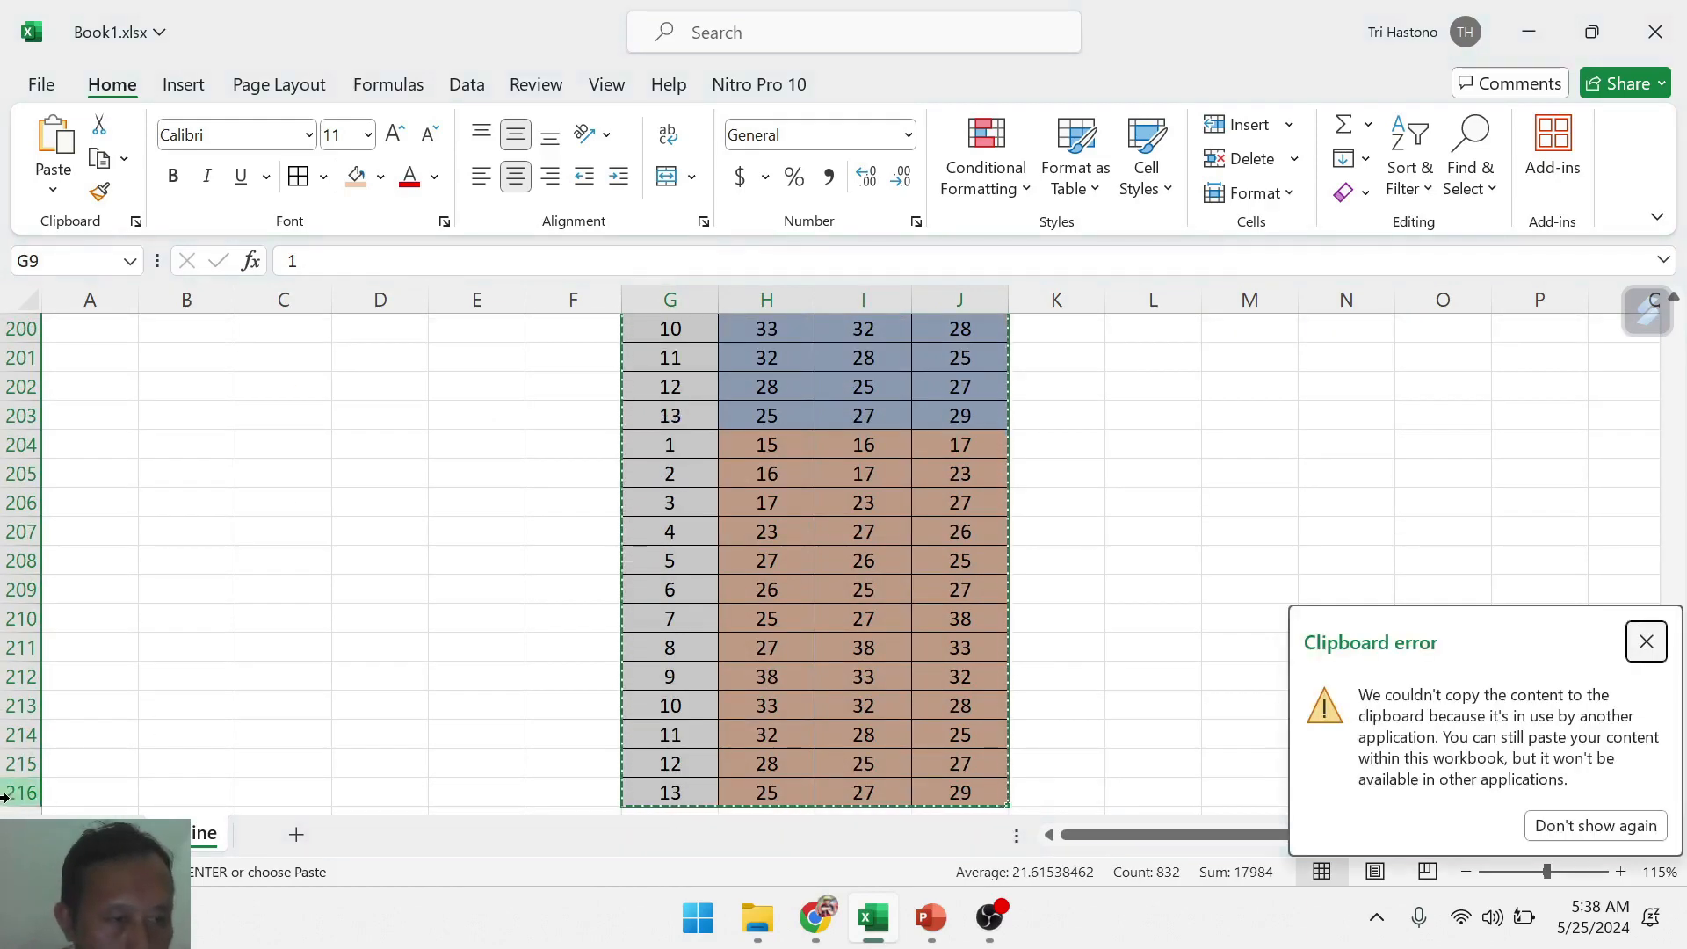
scroll(817, 732, down, 2)
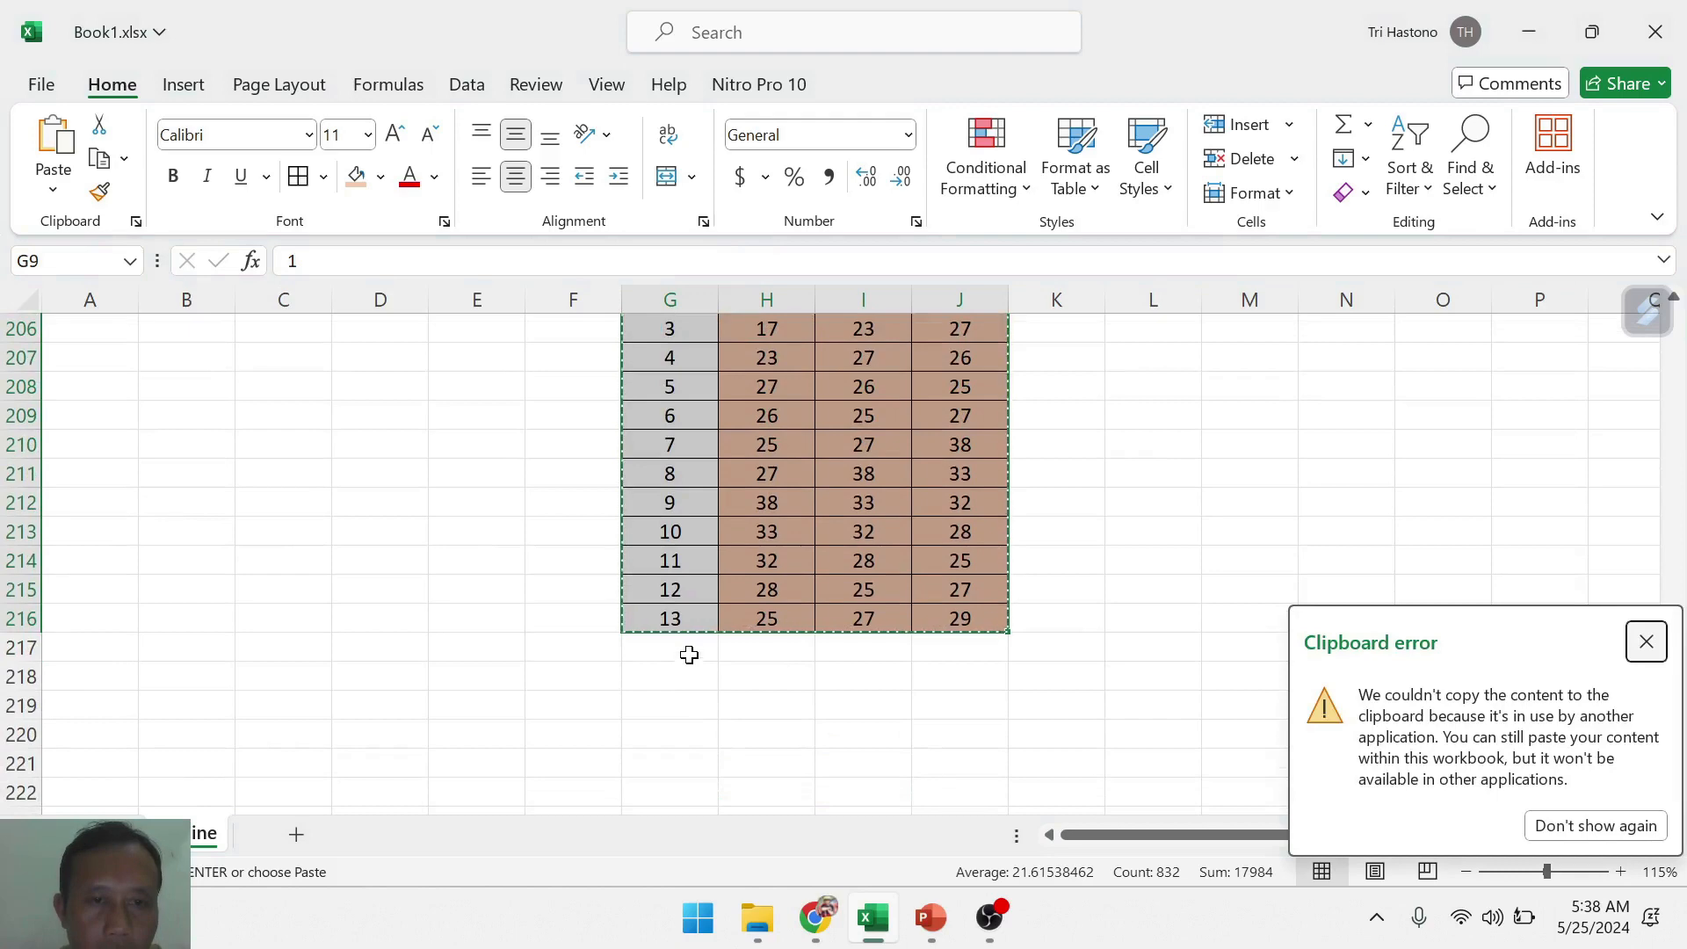
click(689, 654)
key(ctrl+v)
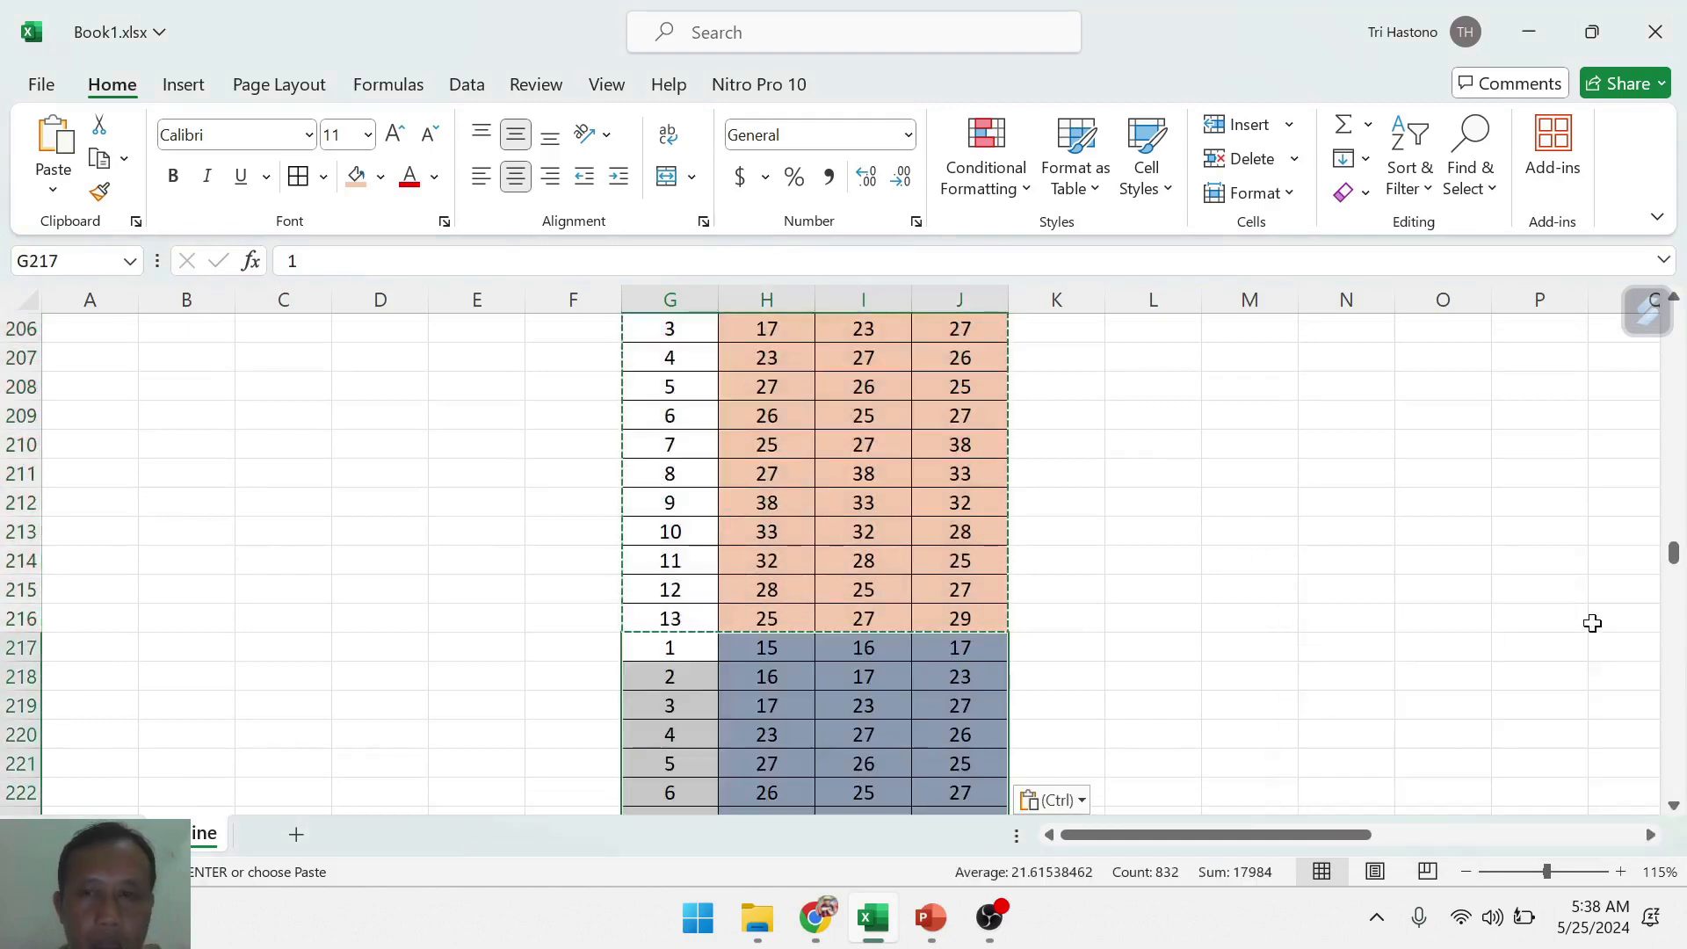
- Copy the data block G9:J424 and paste it directly below, starting at G425
drag(1674, 555, 1673, 312)
click(764, 643)
drag(746, 633, 670, 565)
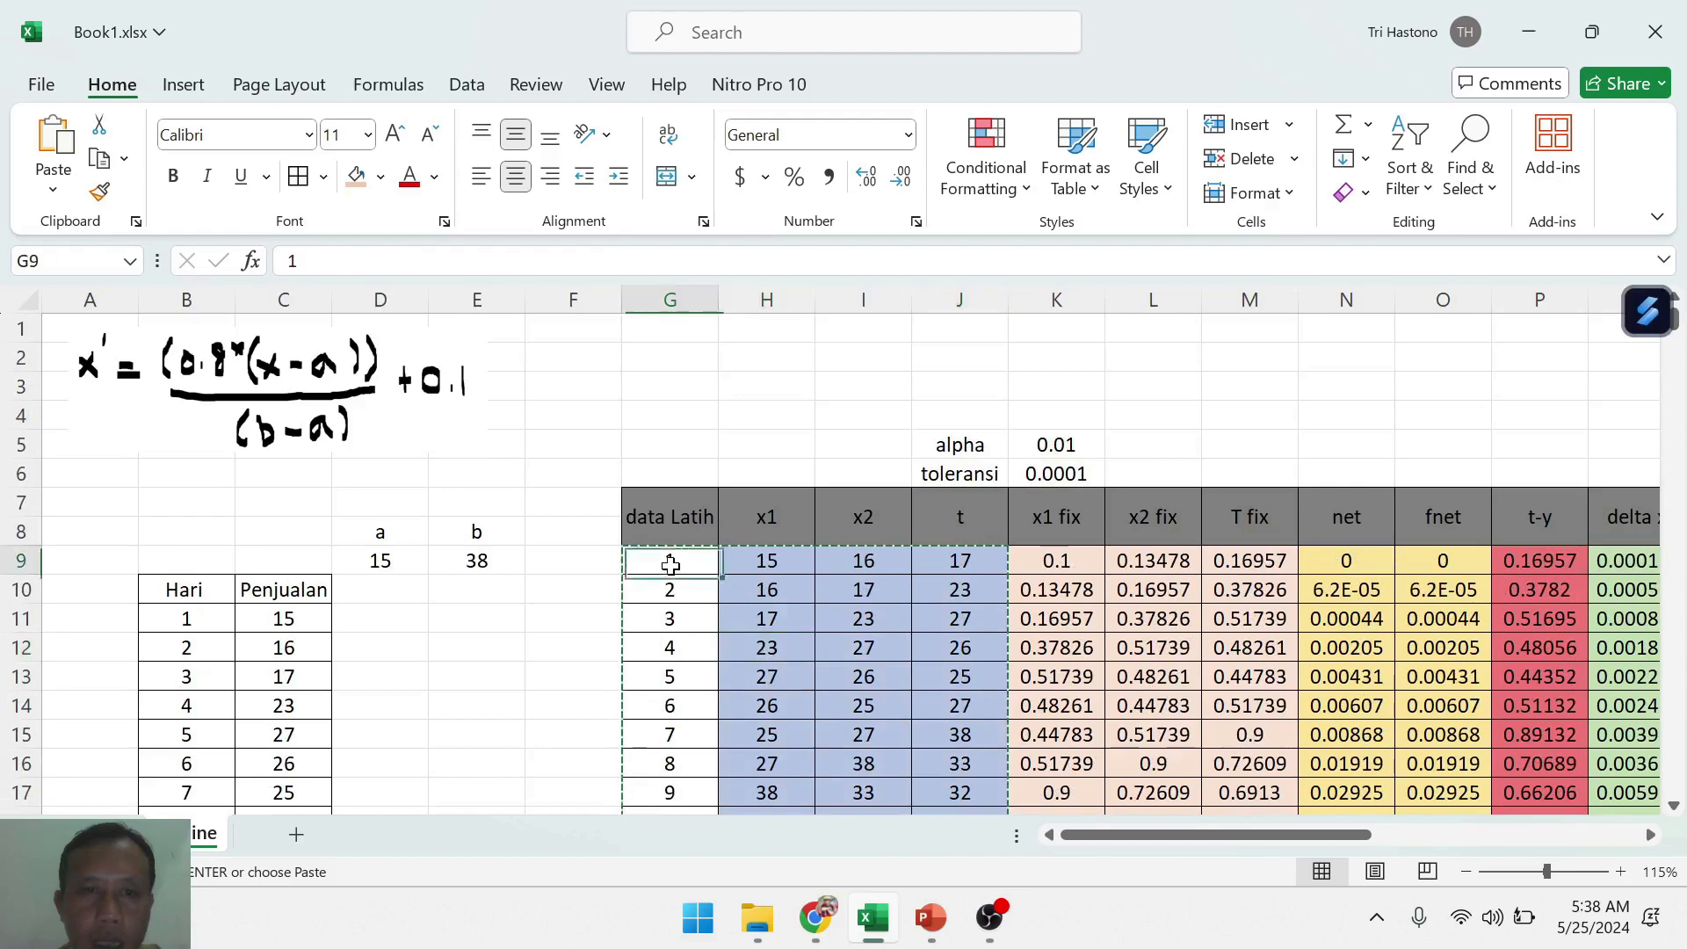
key(shift+Right)
key(shift+Right)
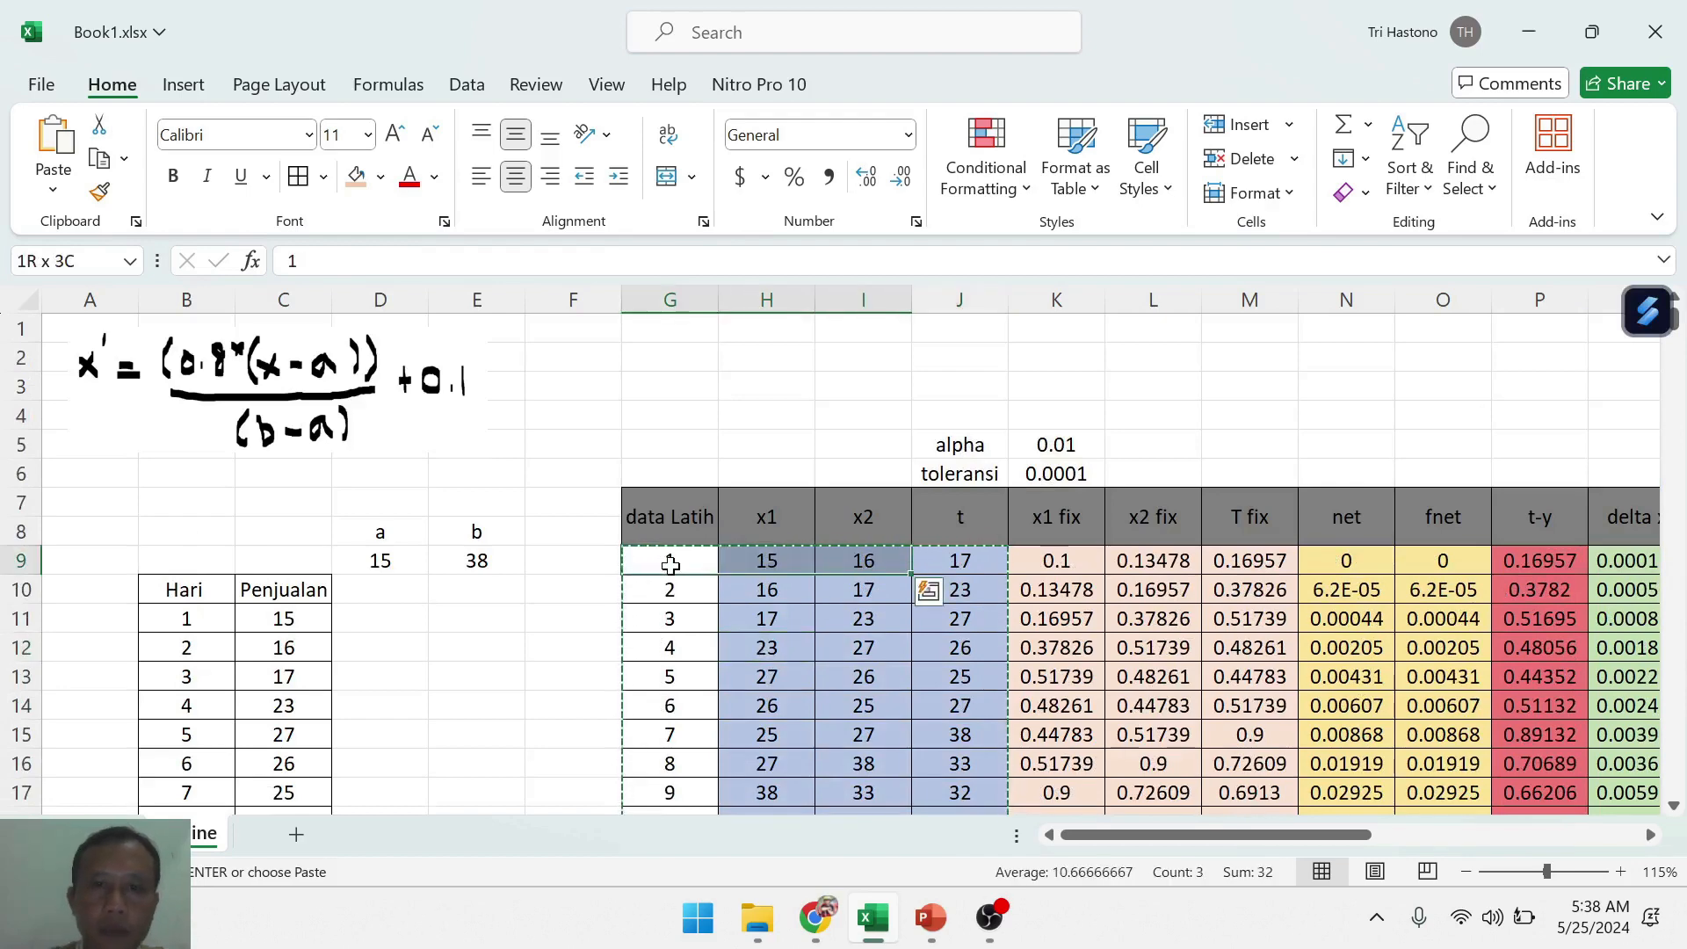
key(ctrl+shift+Down)
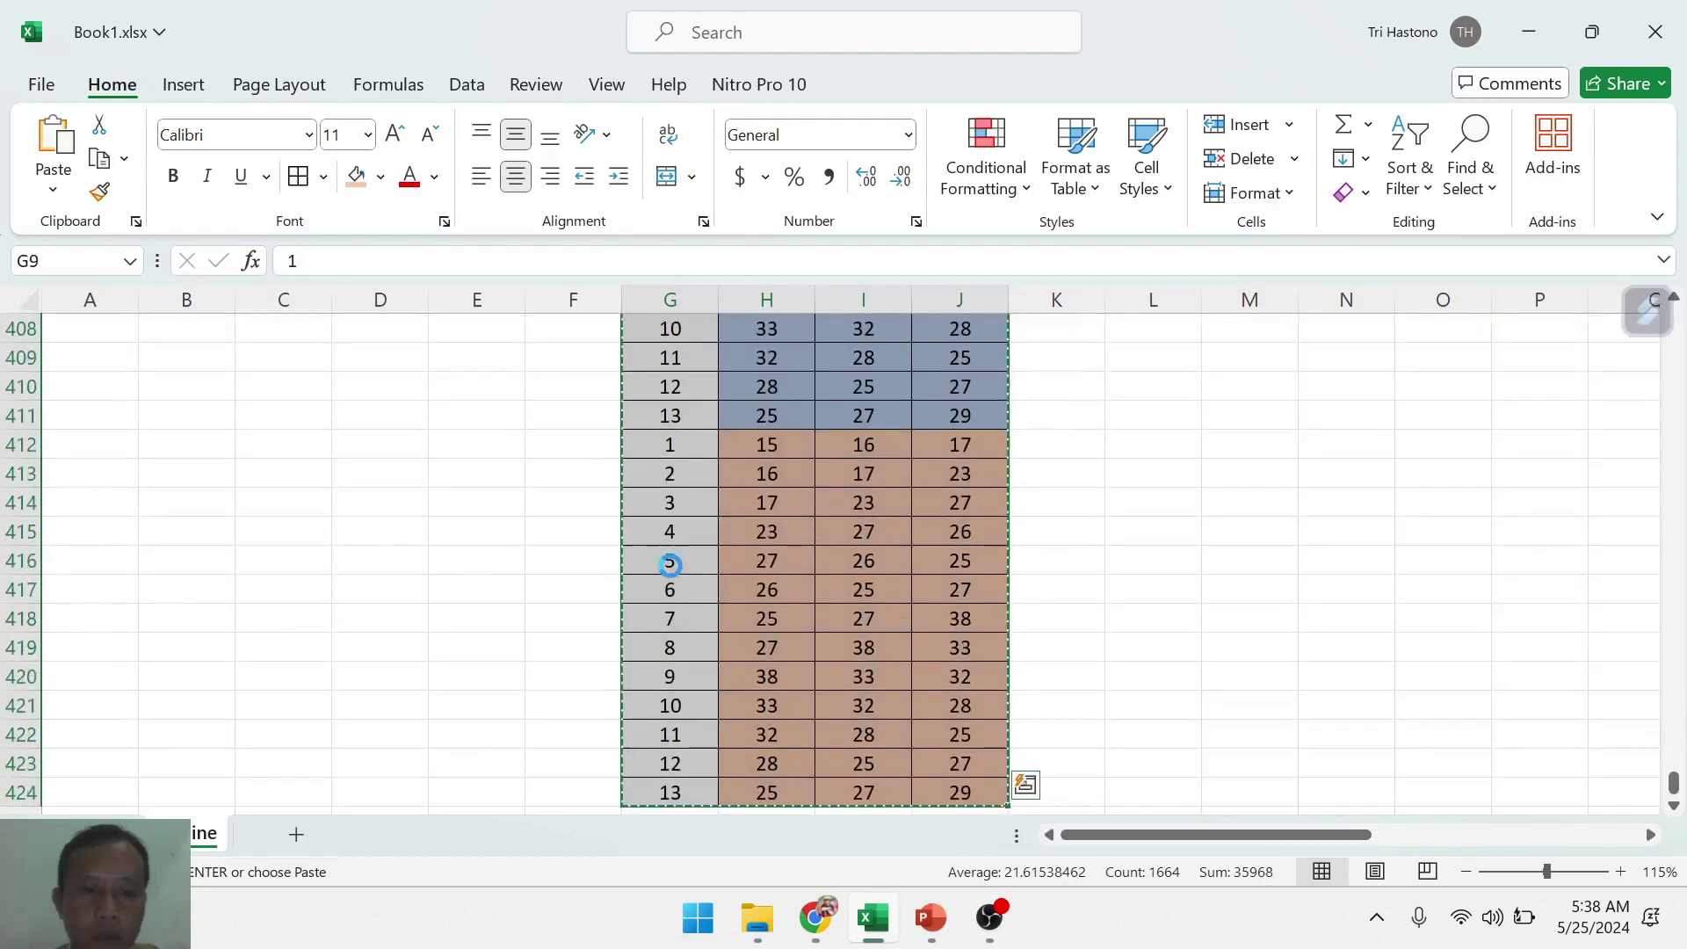
key(ctrl+c)
scroll(686, 582, down, 3)
click(670, 561)
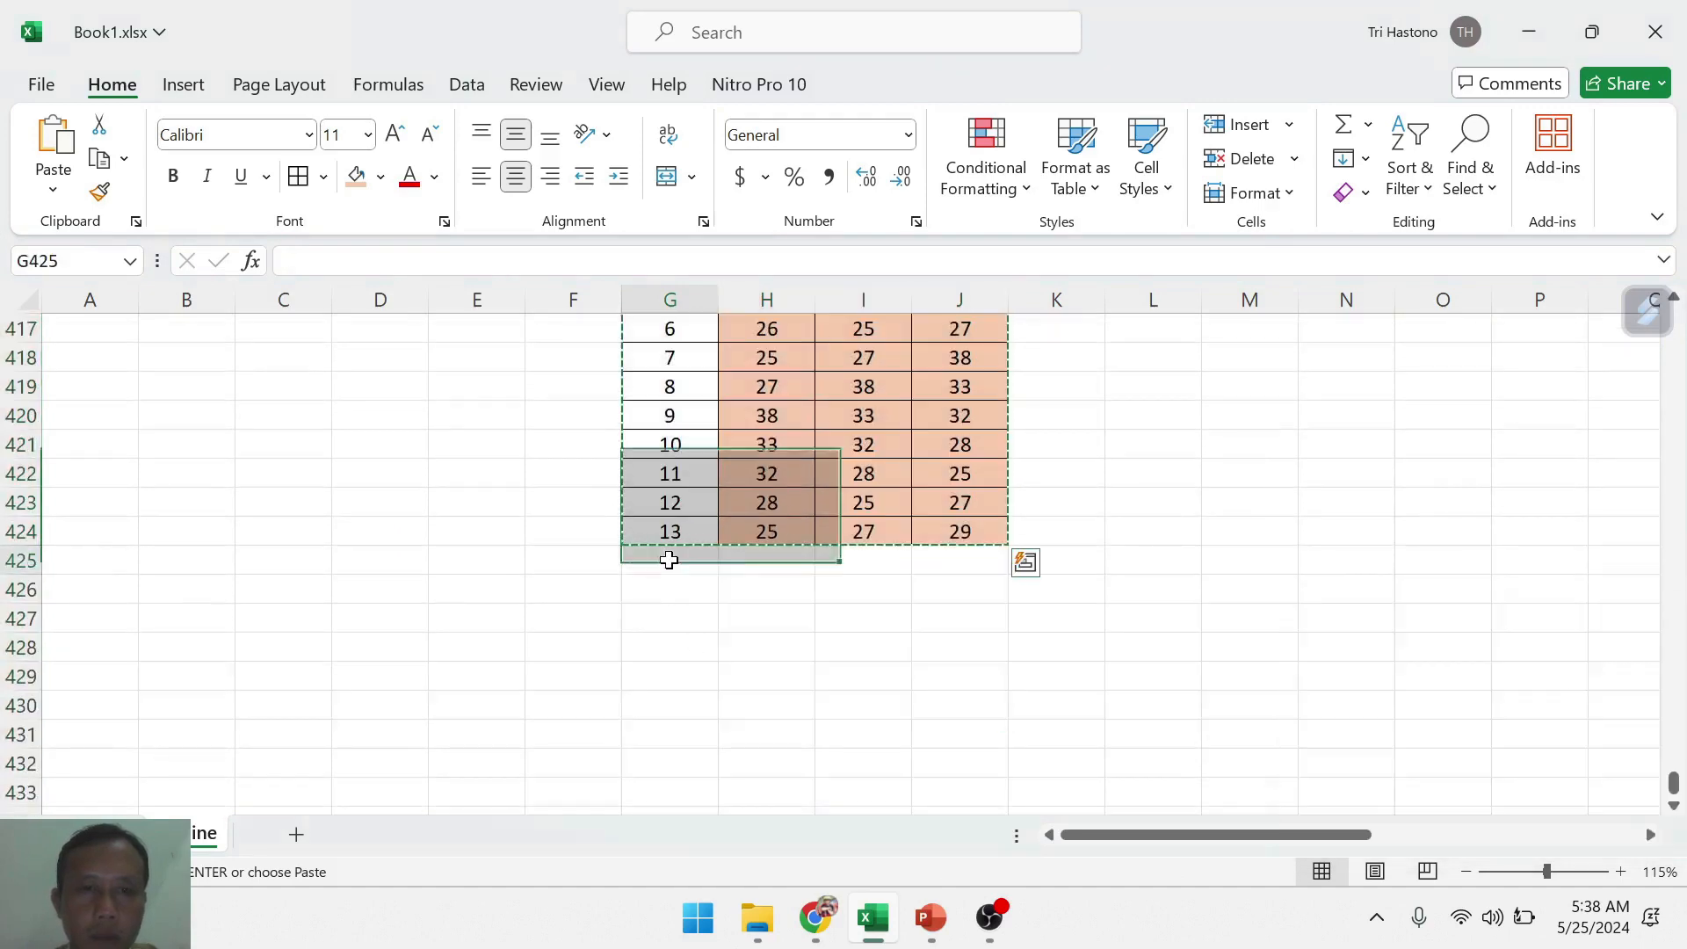
key(ctrl+v)
- Copy the data block G9:J840 and paste it directly below, starting at G841
scroll(969, 554, up, 11)
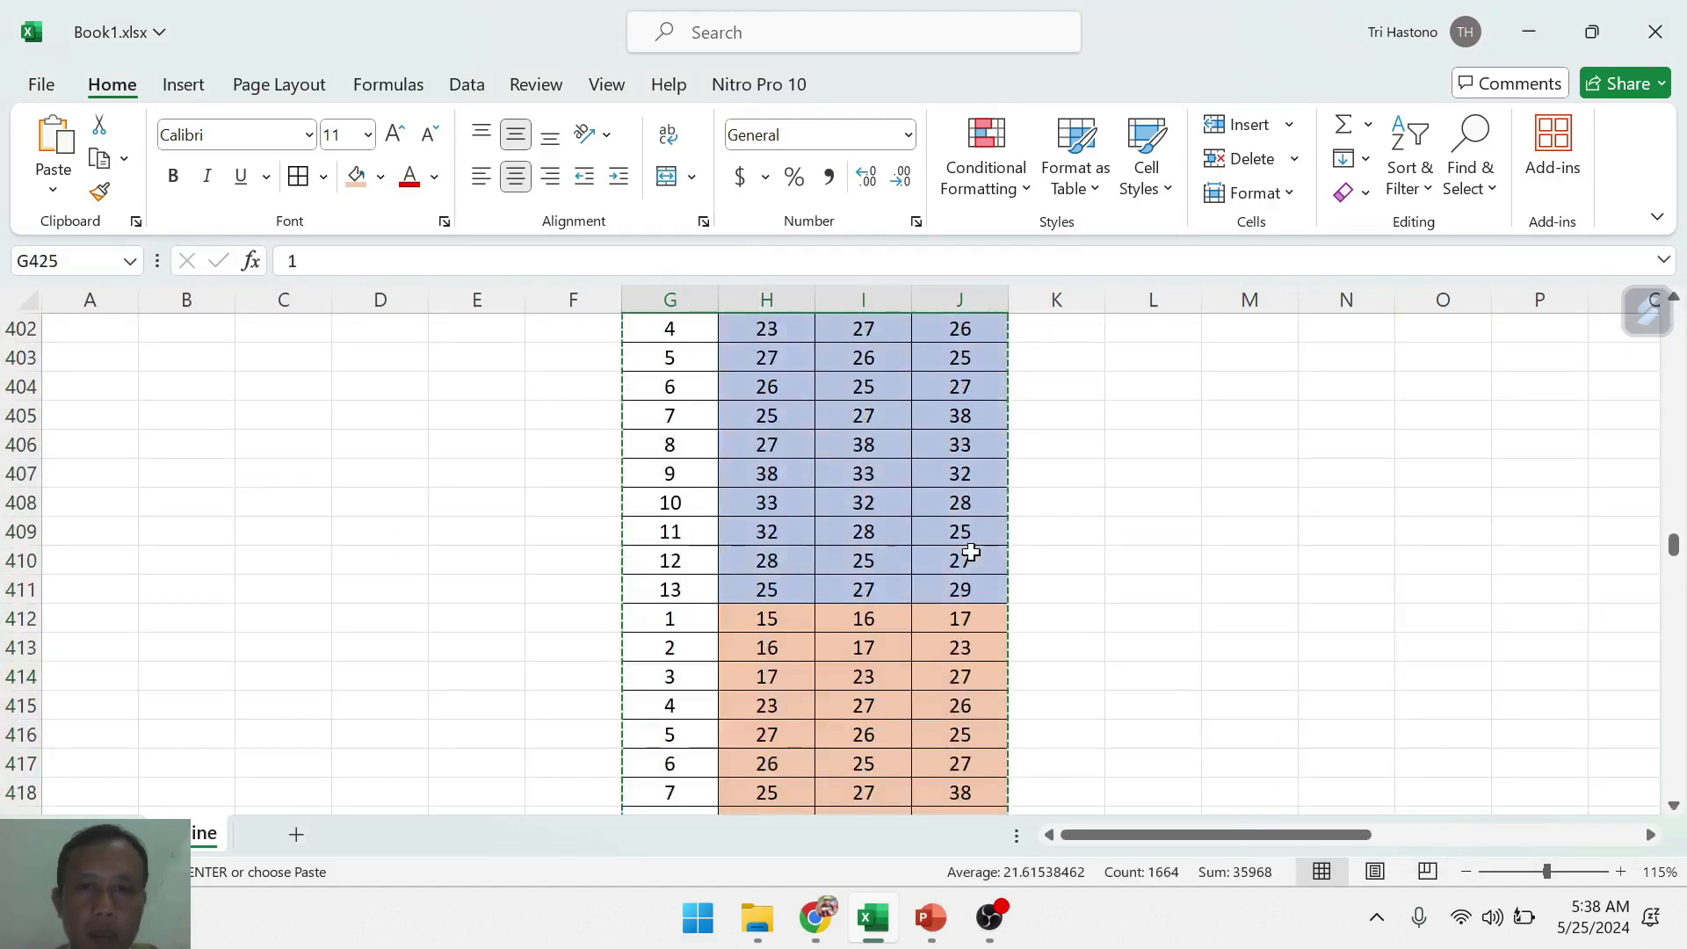
drag(1674, 538, 1669, 303)
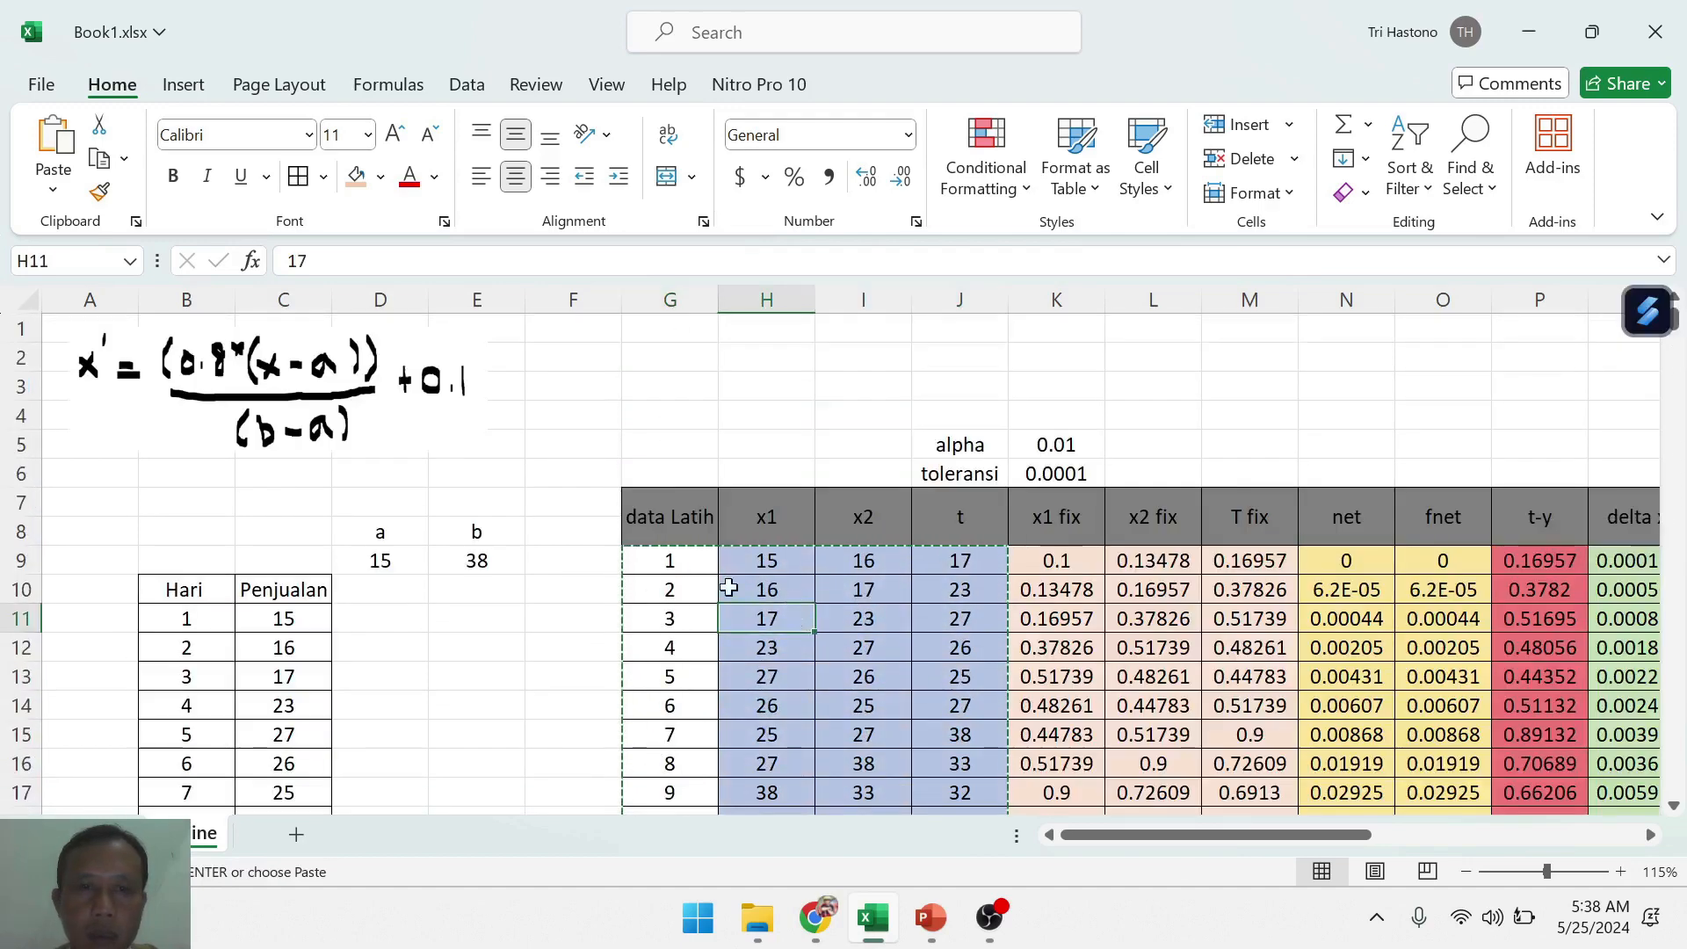
click(660, 561)
key(shift+Right)
key(shift+Right)
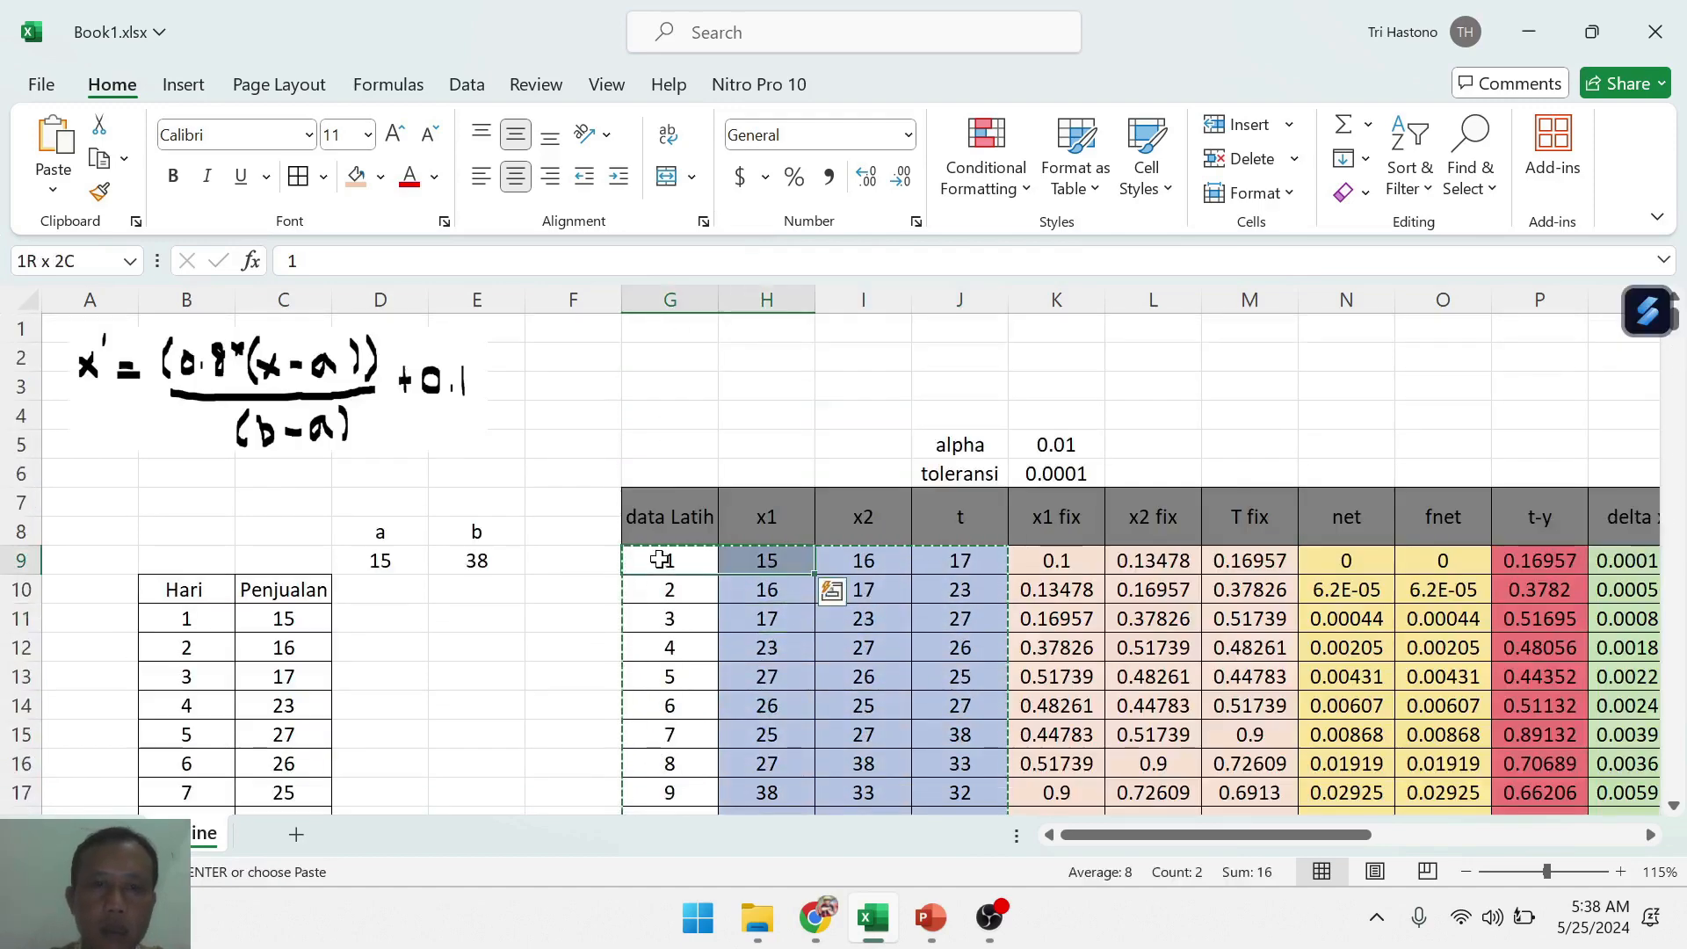
key(ctrl+shift+Down)
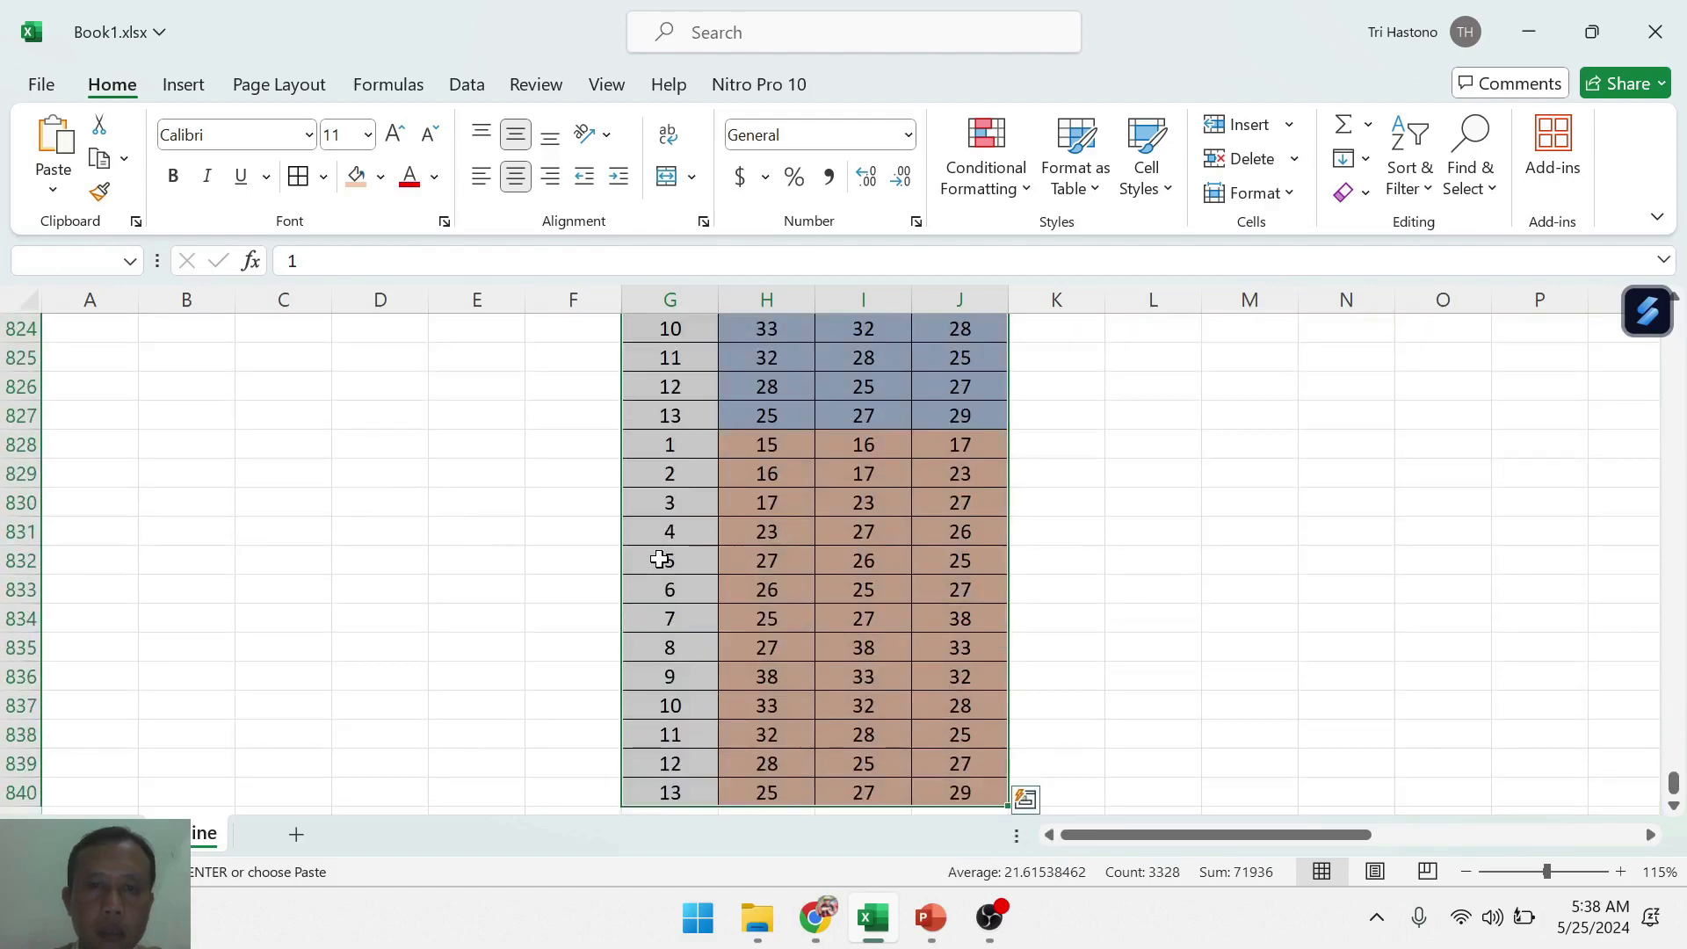
key(ctrl+c)
scroll(655, 684, down, 3)
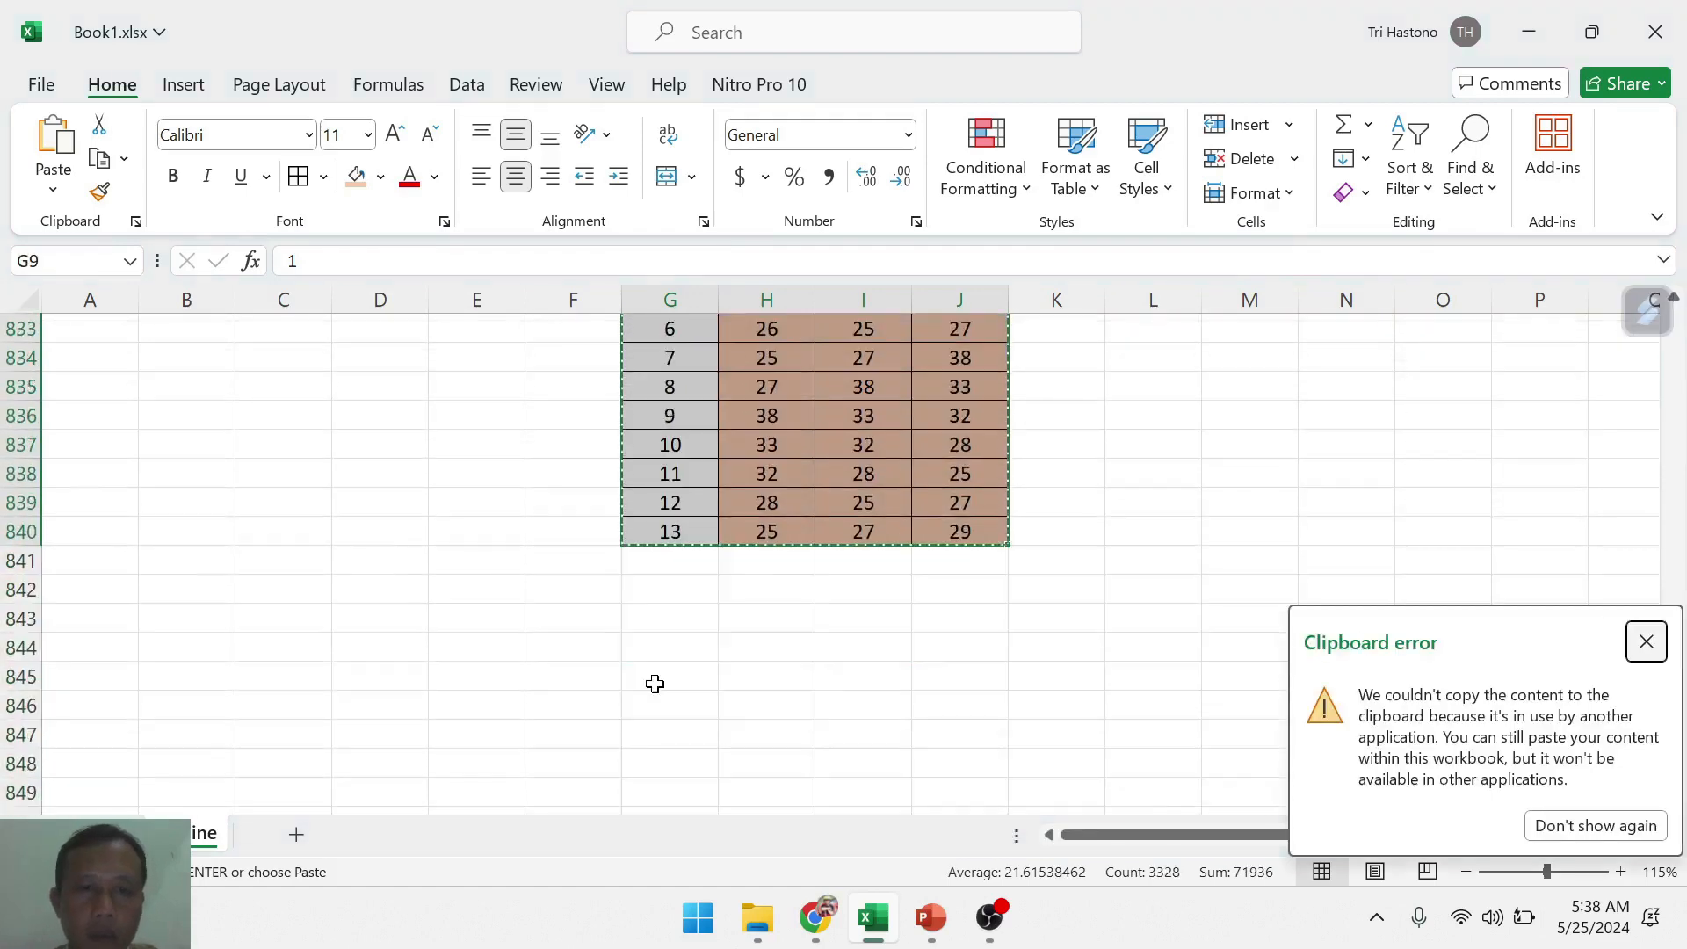
click(655, 568)
key(ctrl+v)
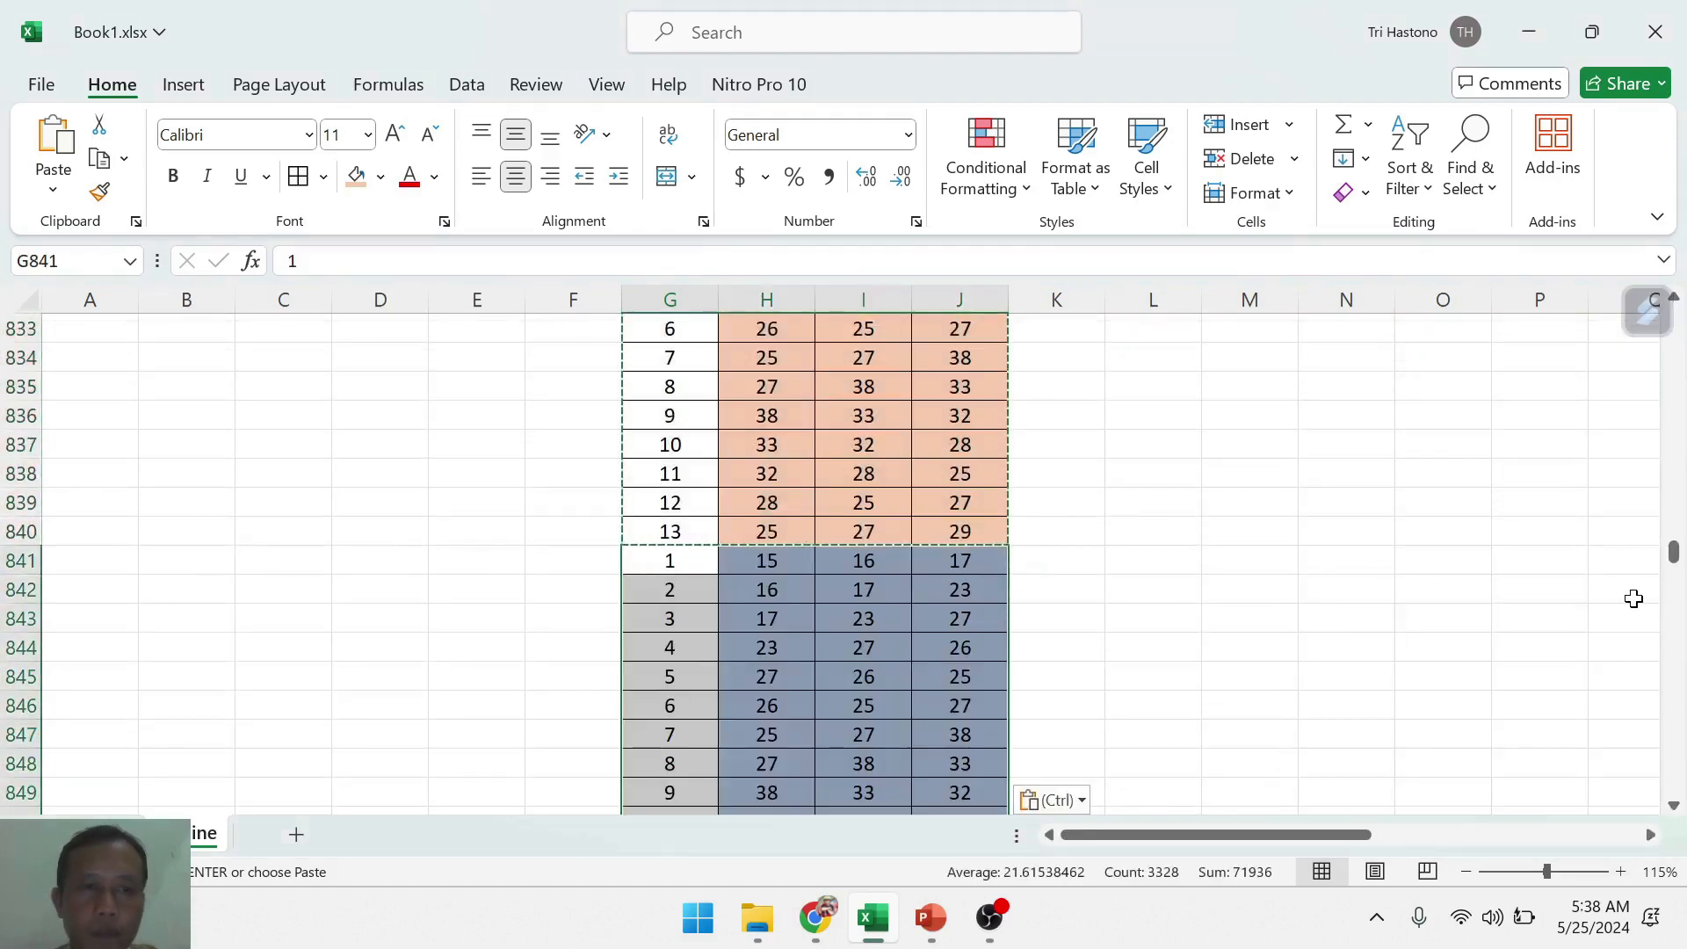
- Copy the data block G9:J1672 and paste it directly below, starting at G1673
drag(1674, 558, 1673, 318)
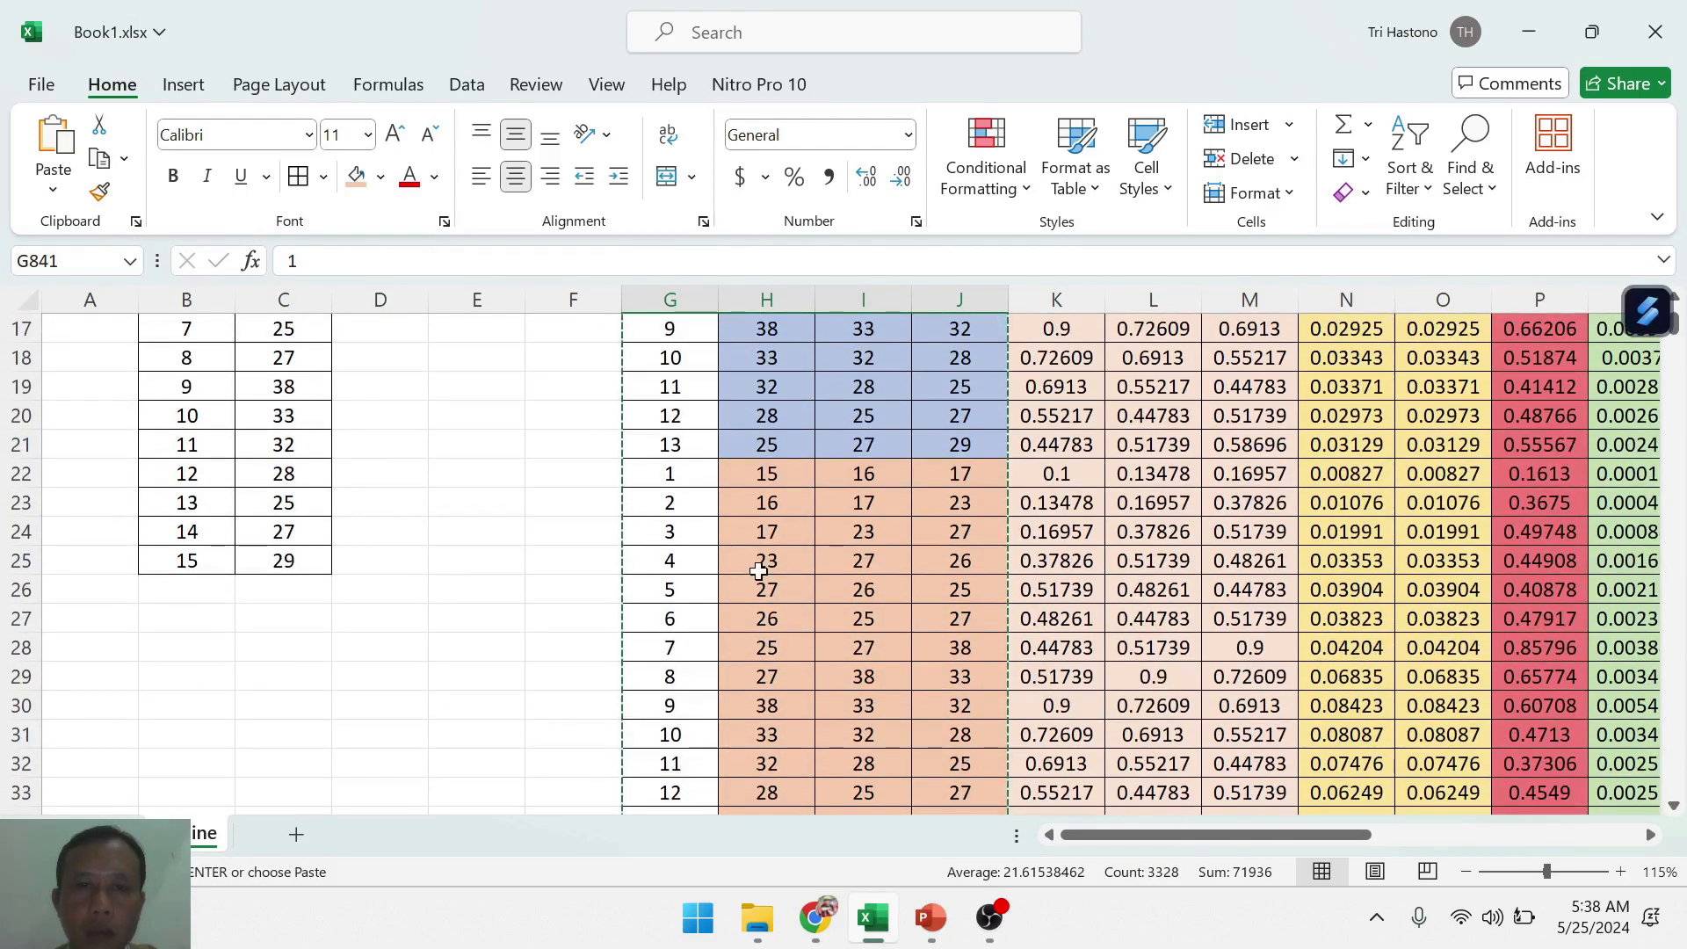
click(758, 571)
scroll(757, 557, up, 4)
drag(669, 444, 863, 444)
key(shift+Right)
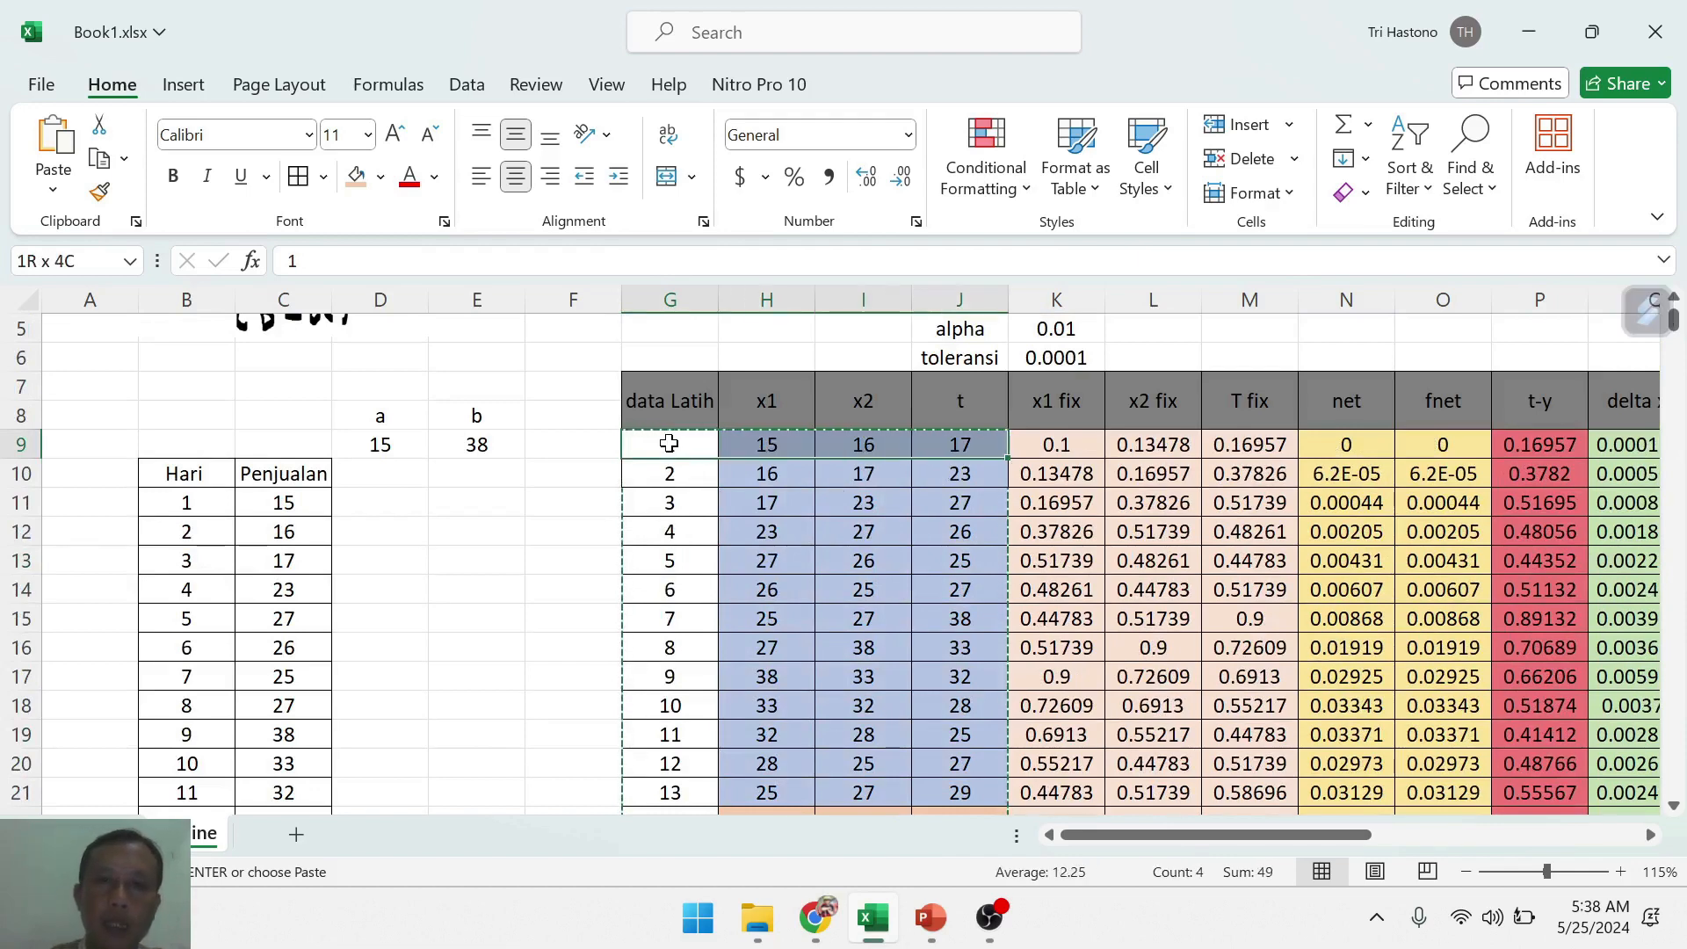
key(ctrl+shift+Down)
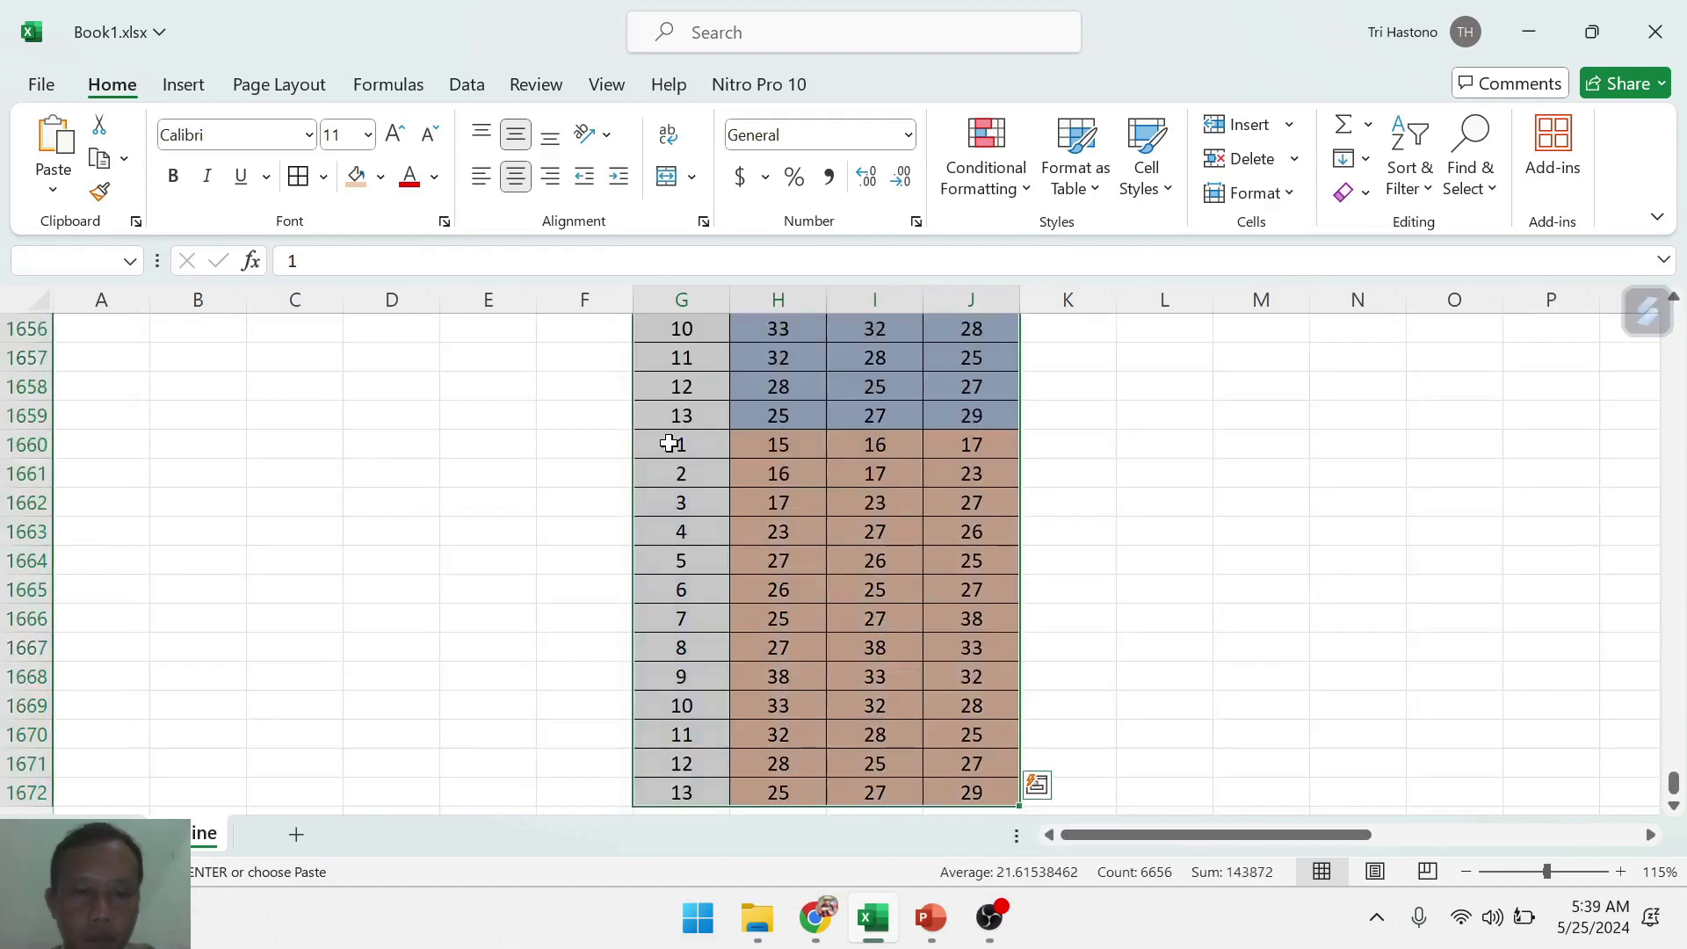
scroll(758, 624, down, 2)
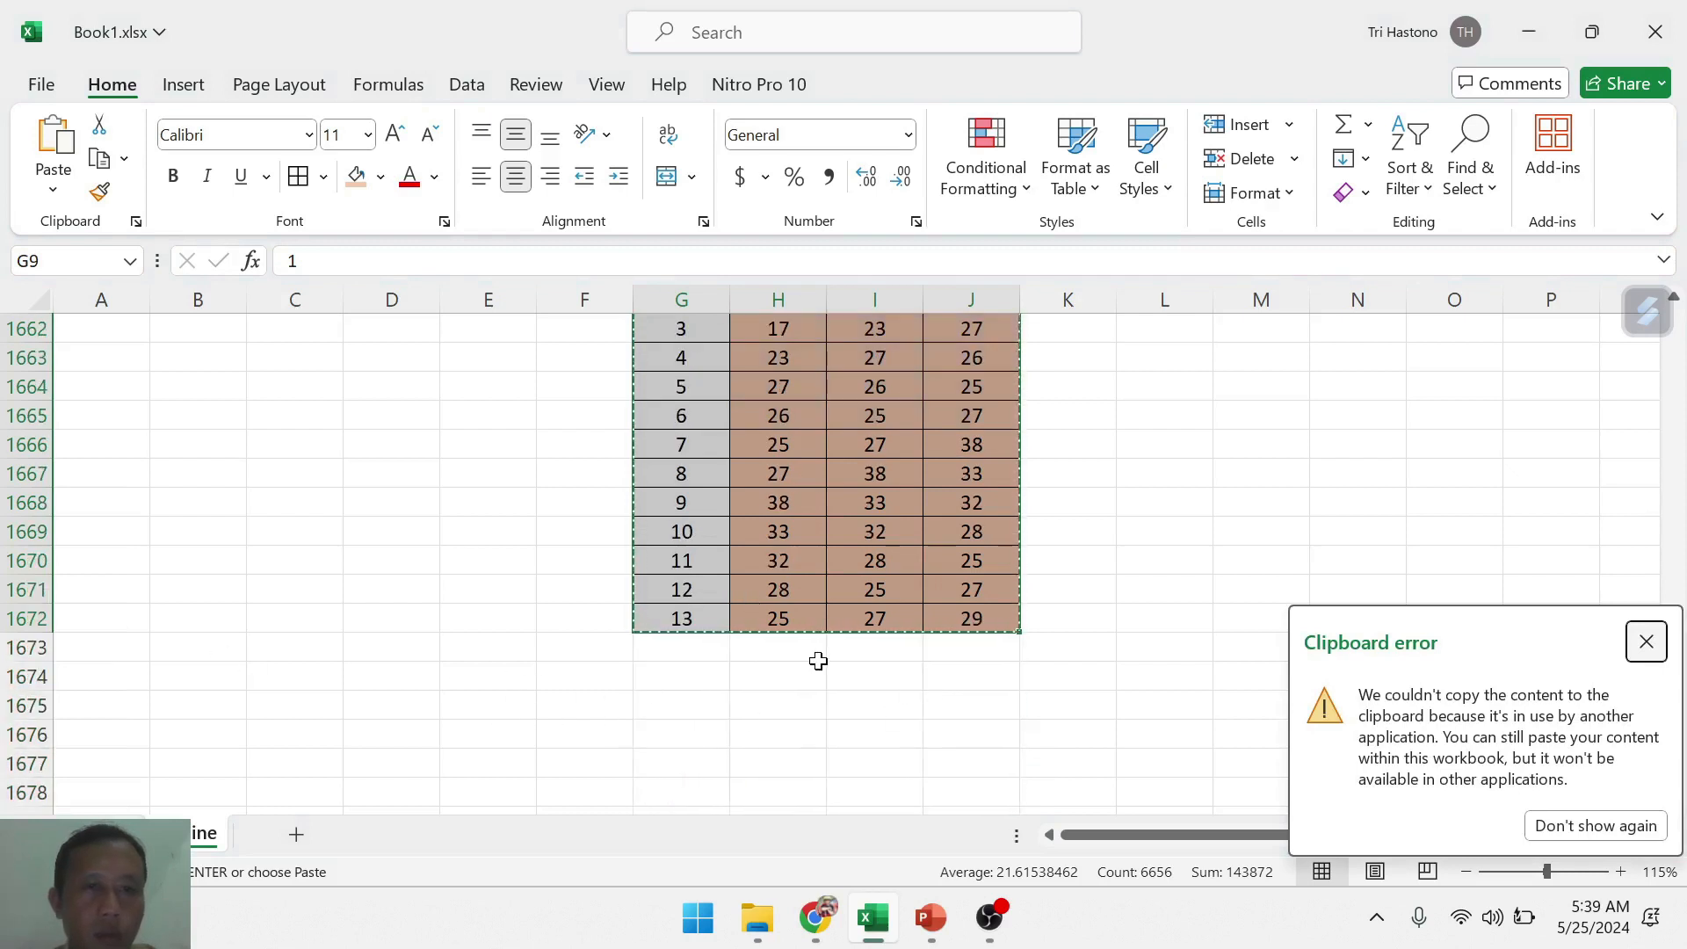
click(680, 658)
key(ctrl+v)
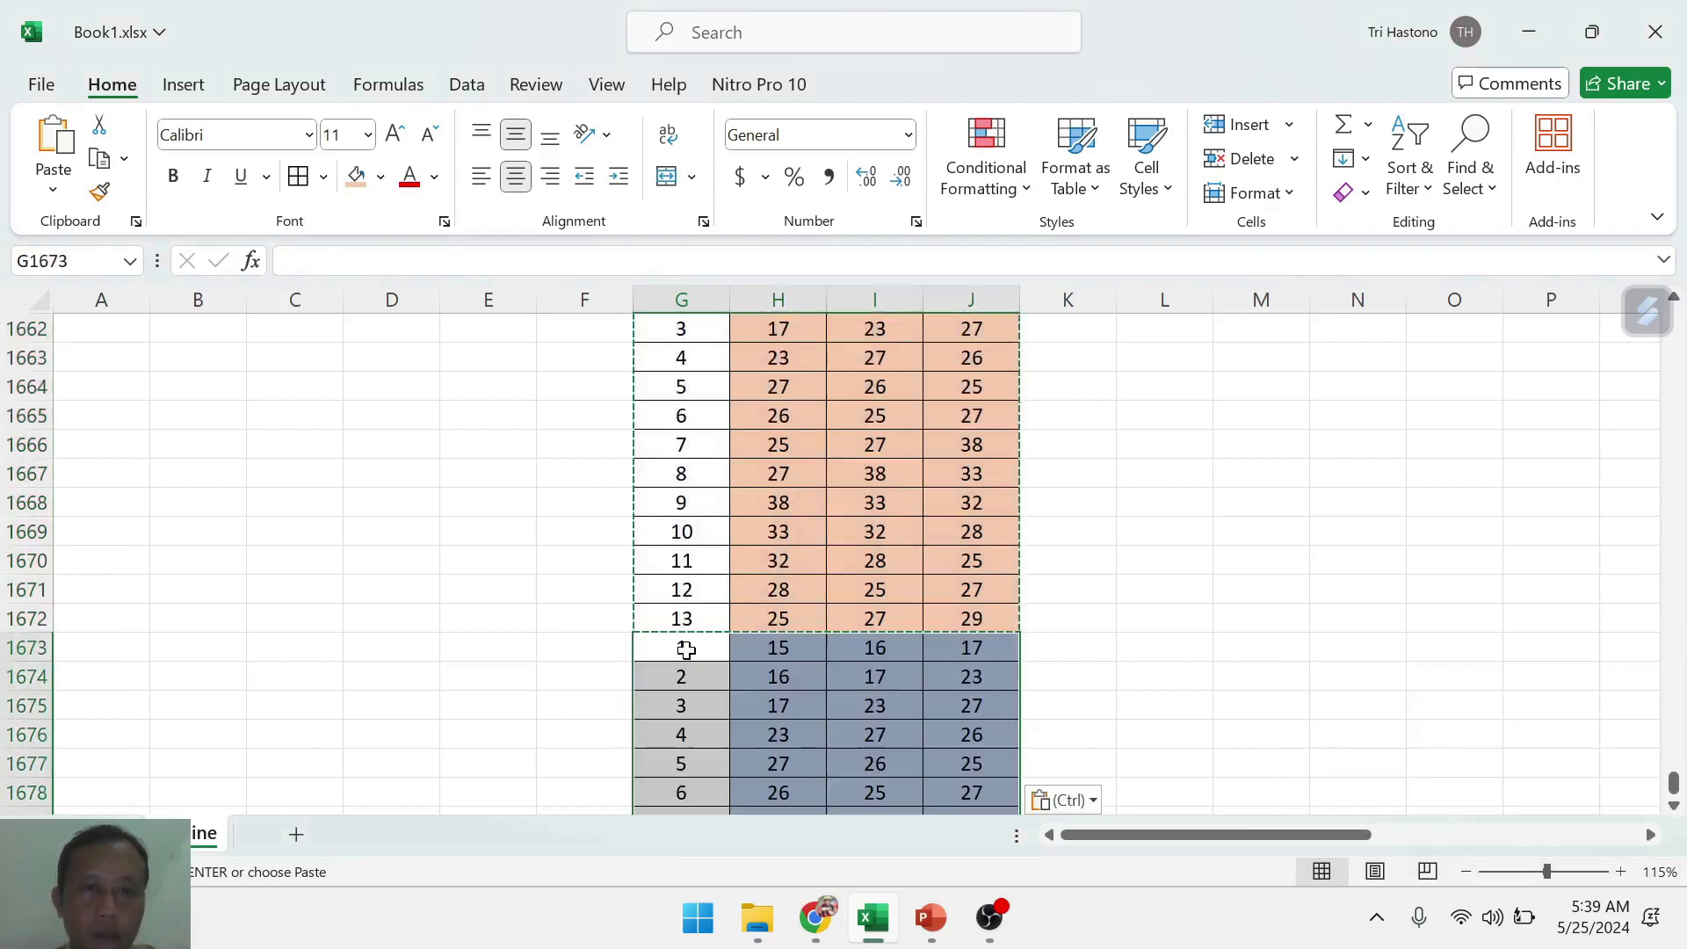
- Fill the row 34 formulas in K34:V34 down through the last row of the pasted training data
drag(1676, 561, 1678, 319)
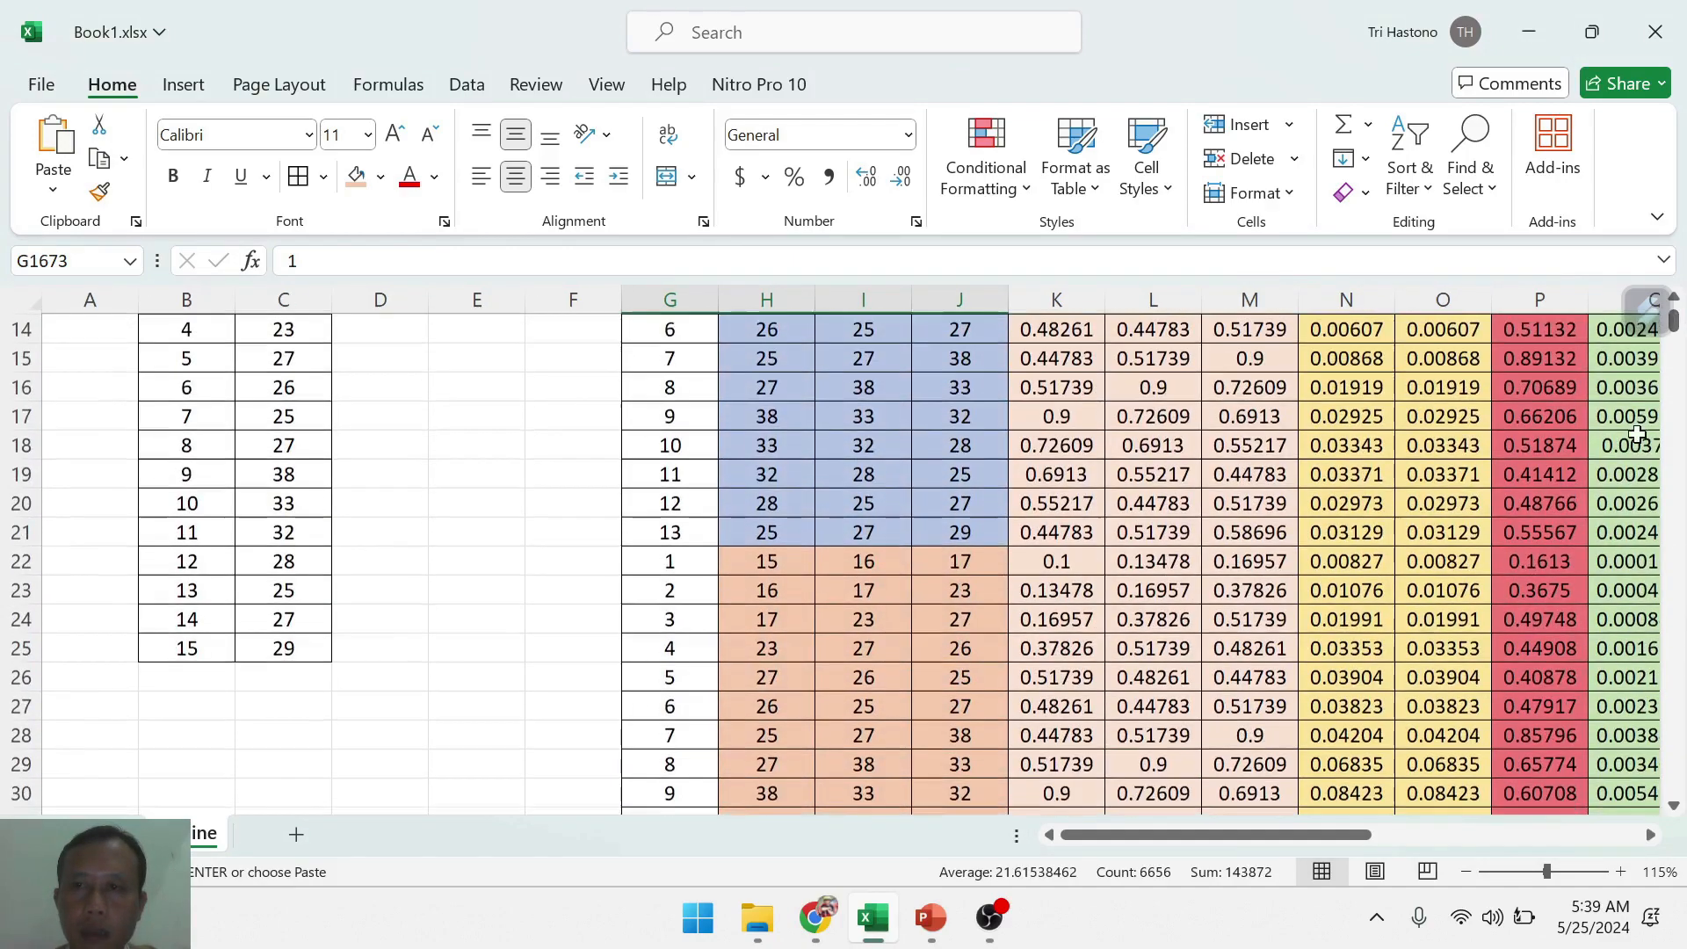
scroll(1266, 704, down, 4)
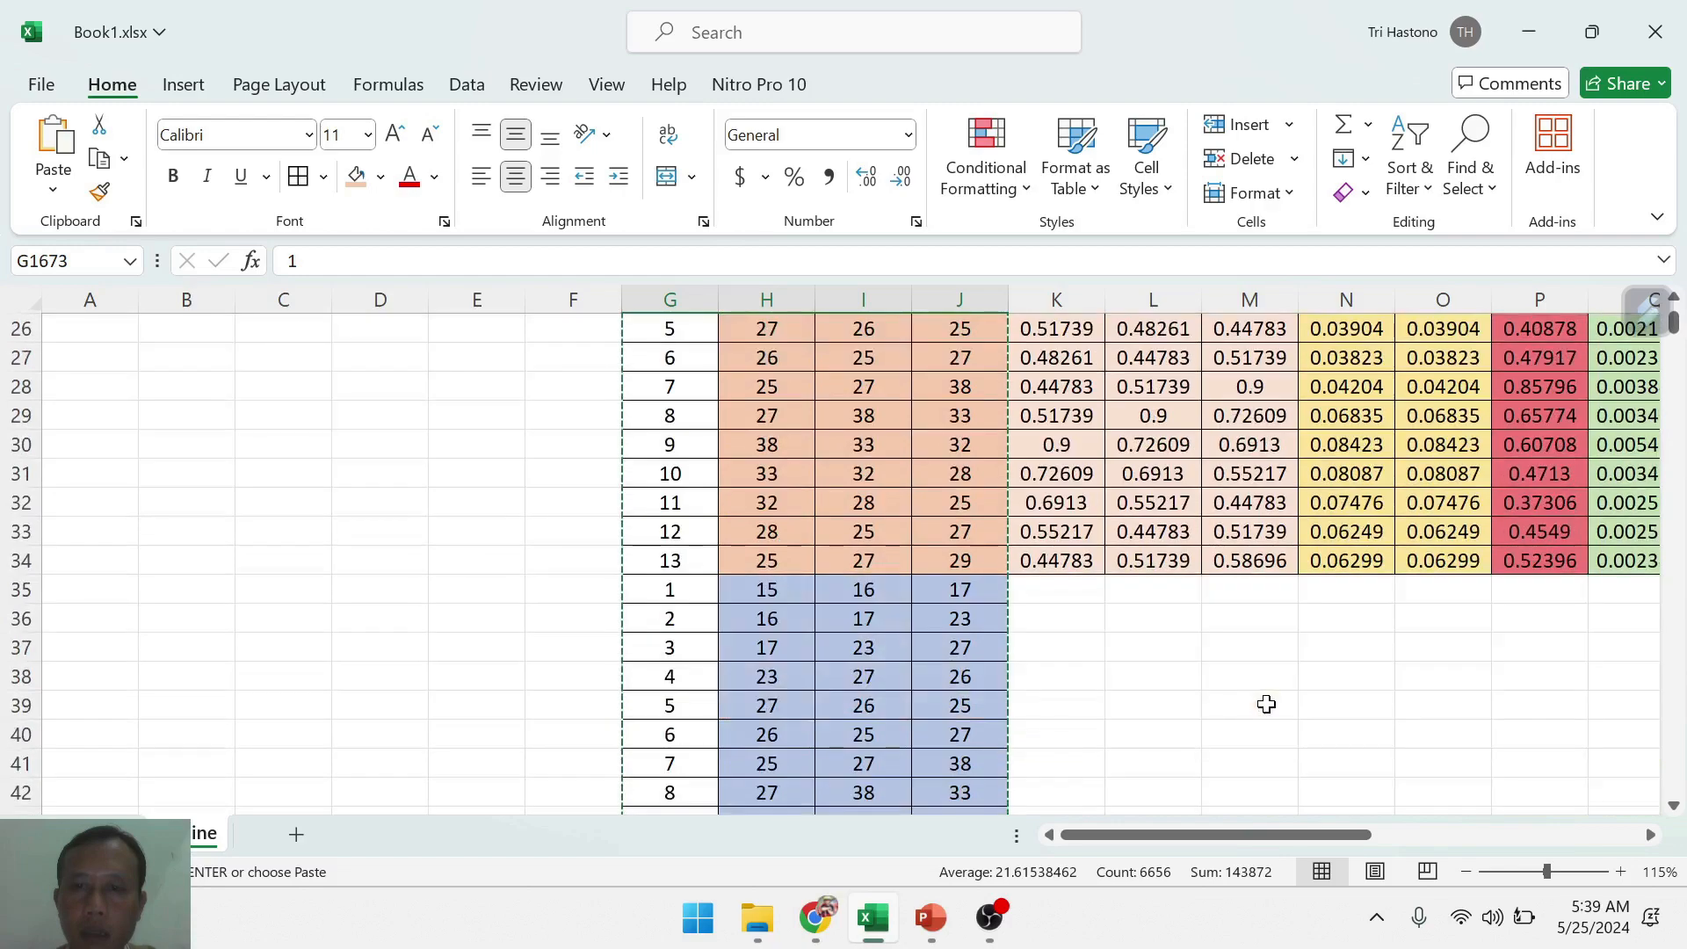
click(1051, 563)
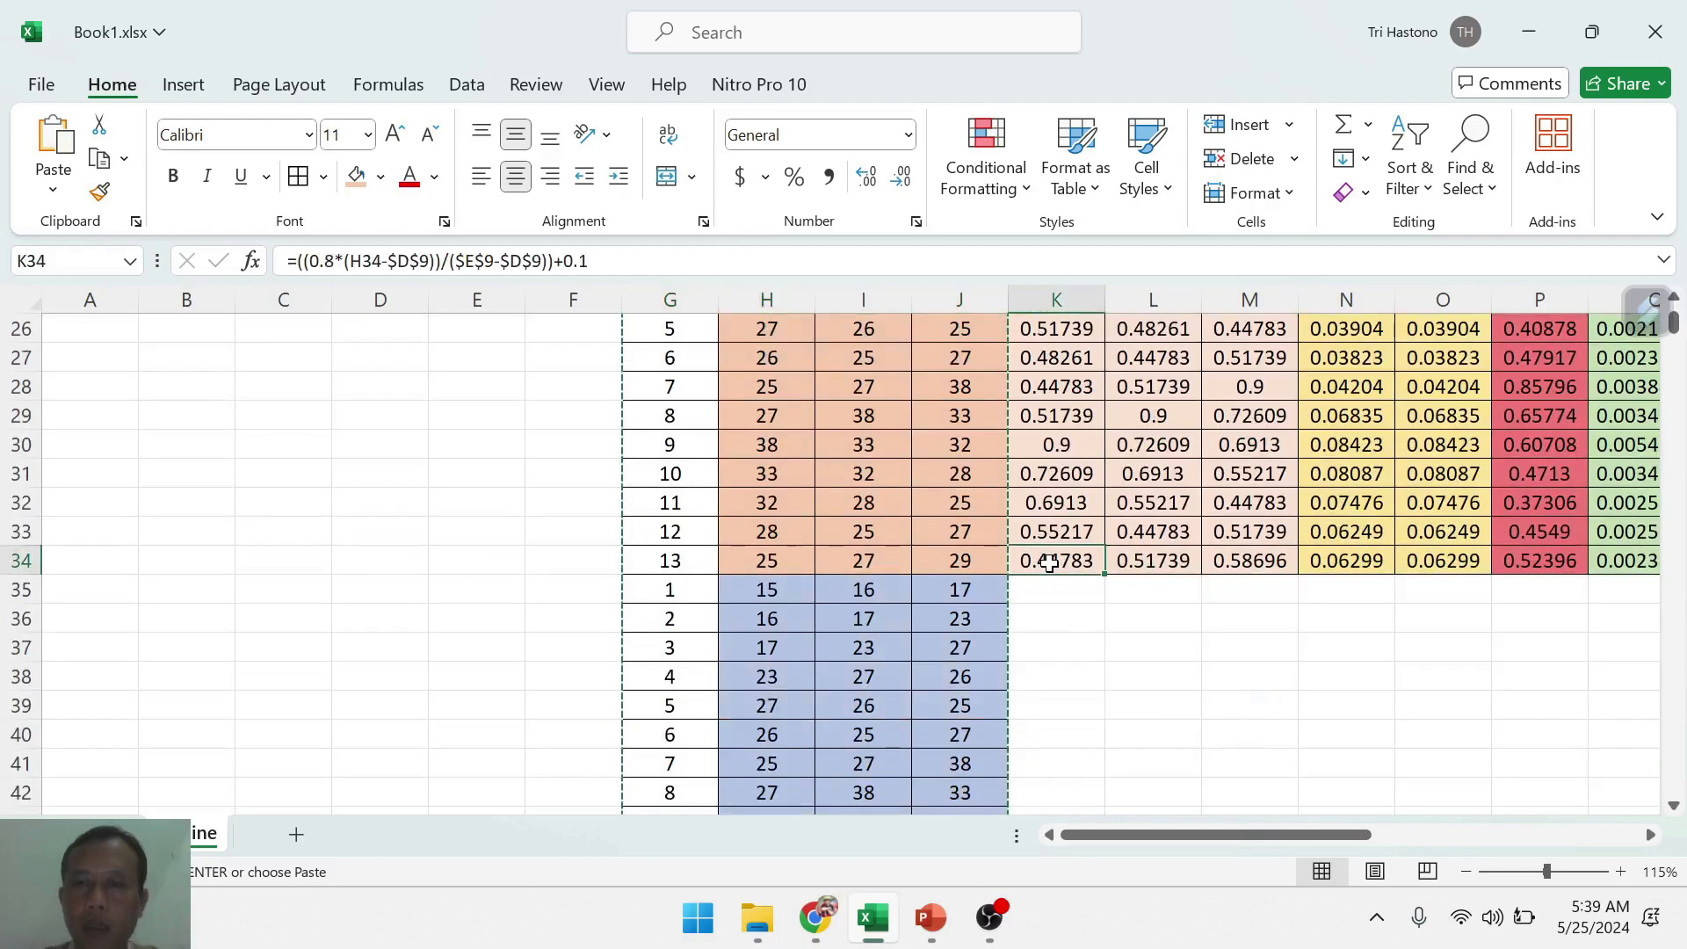
key(ctrl+shift+Right)
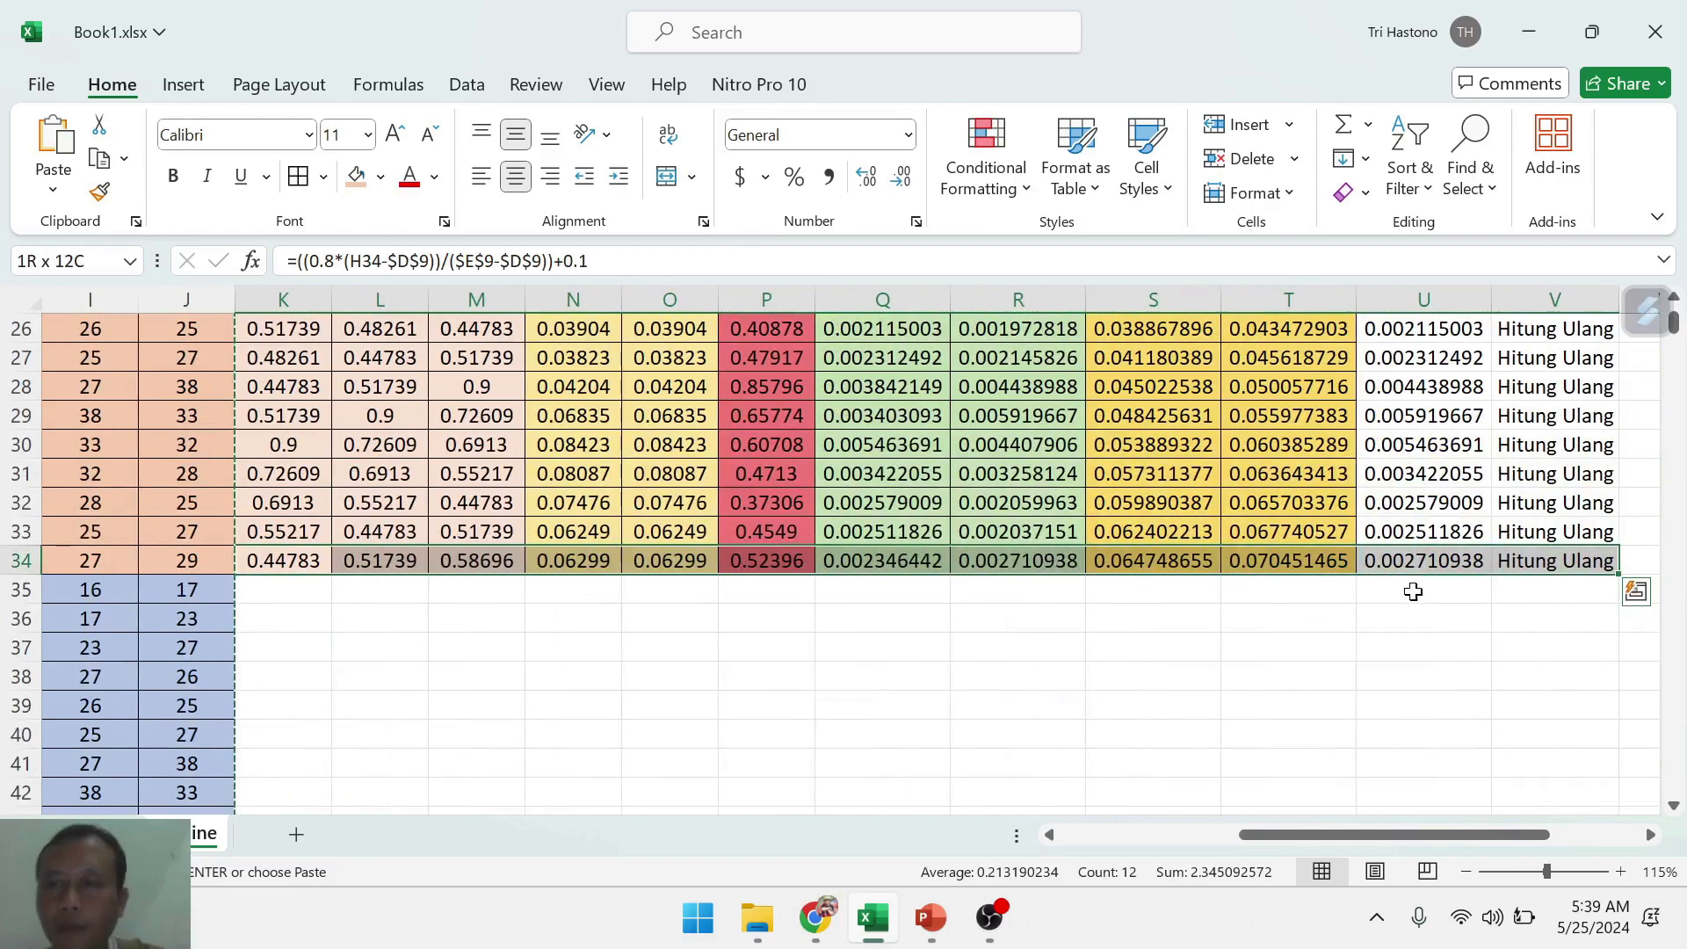
double_click(1621, 573)
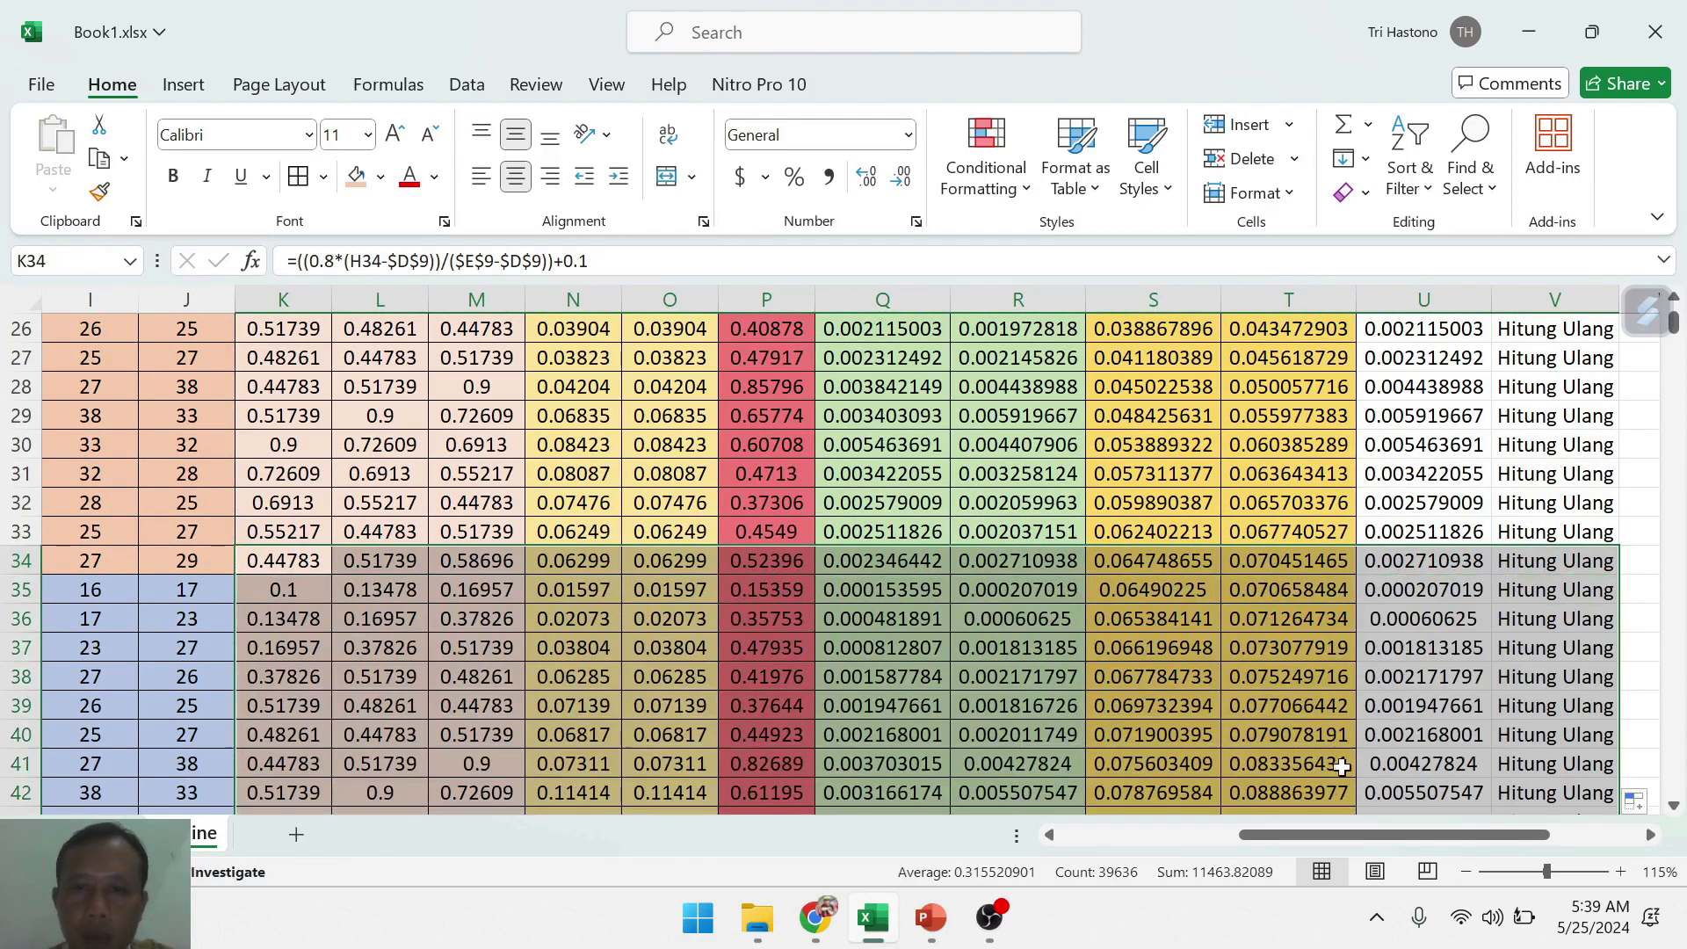
- Examine the filled calculation columns K to V, including the maximum delta and the Hitung Ulang status, across the first epochs
scroll(1352, 846, left, 5)
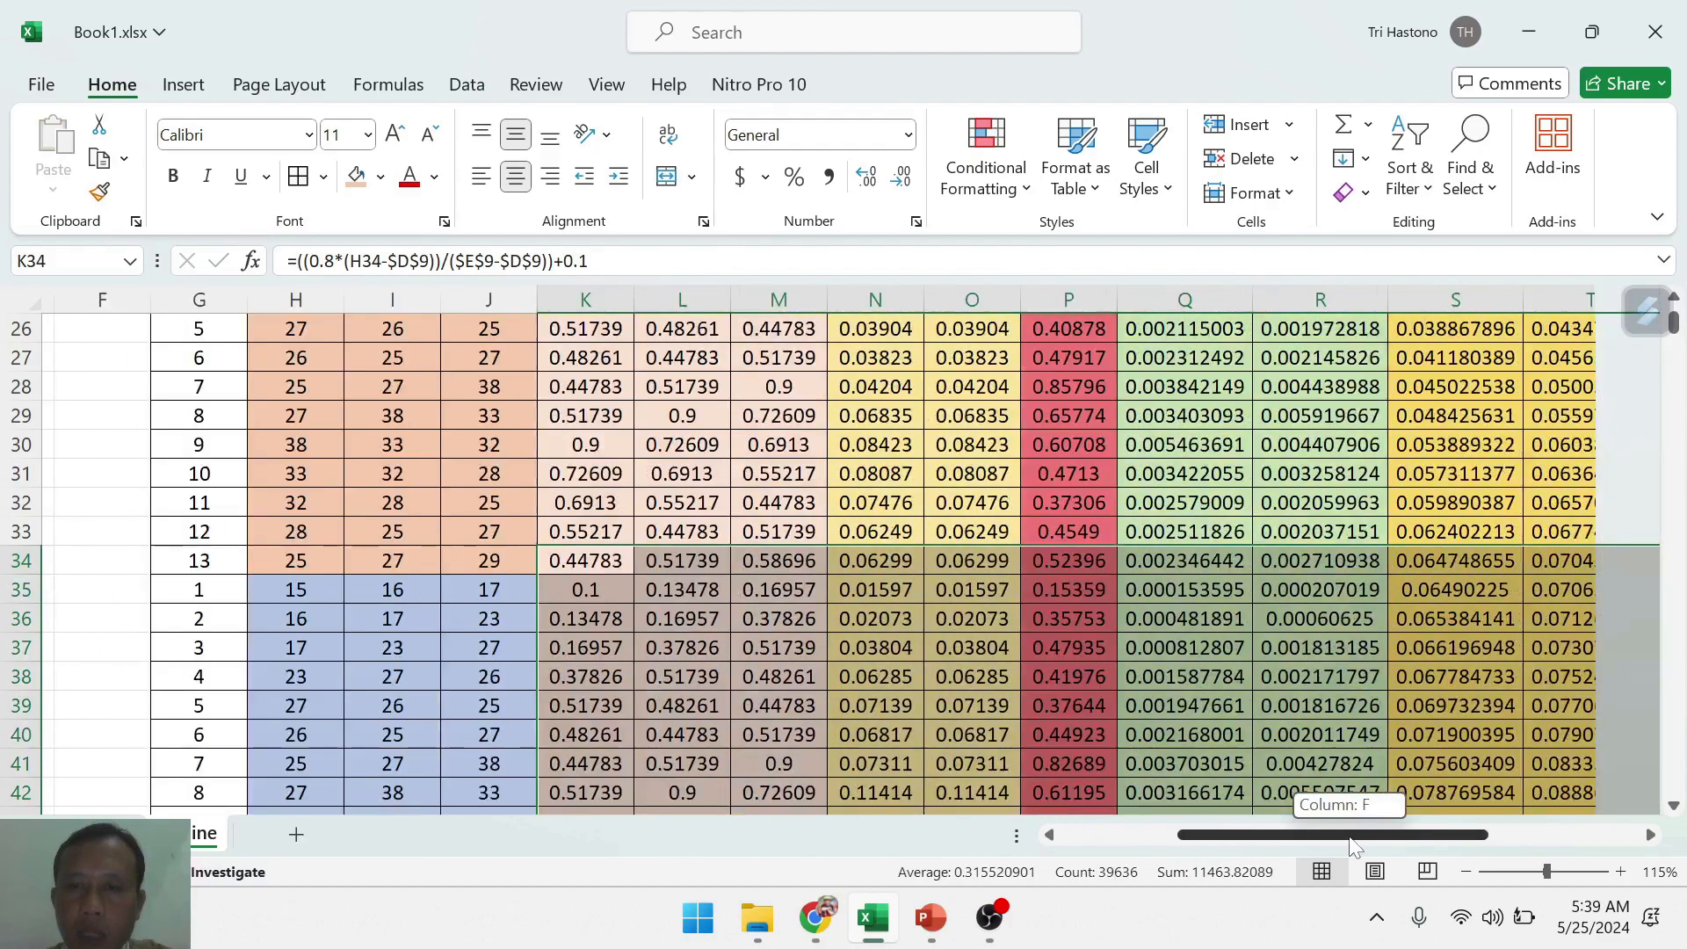
drag(1351, 845, 1436, 845)
scroll(1393, 644, down, 11)
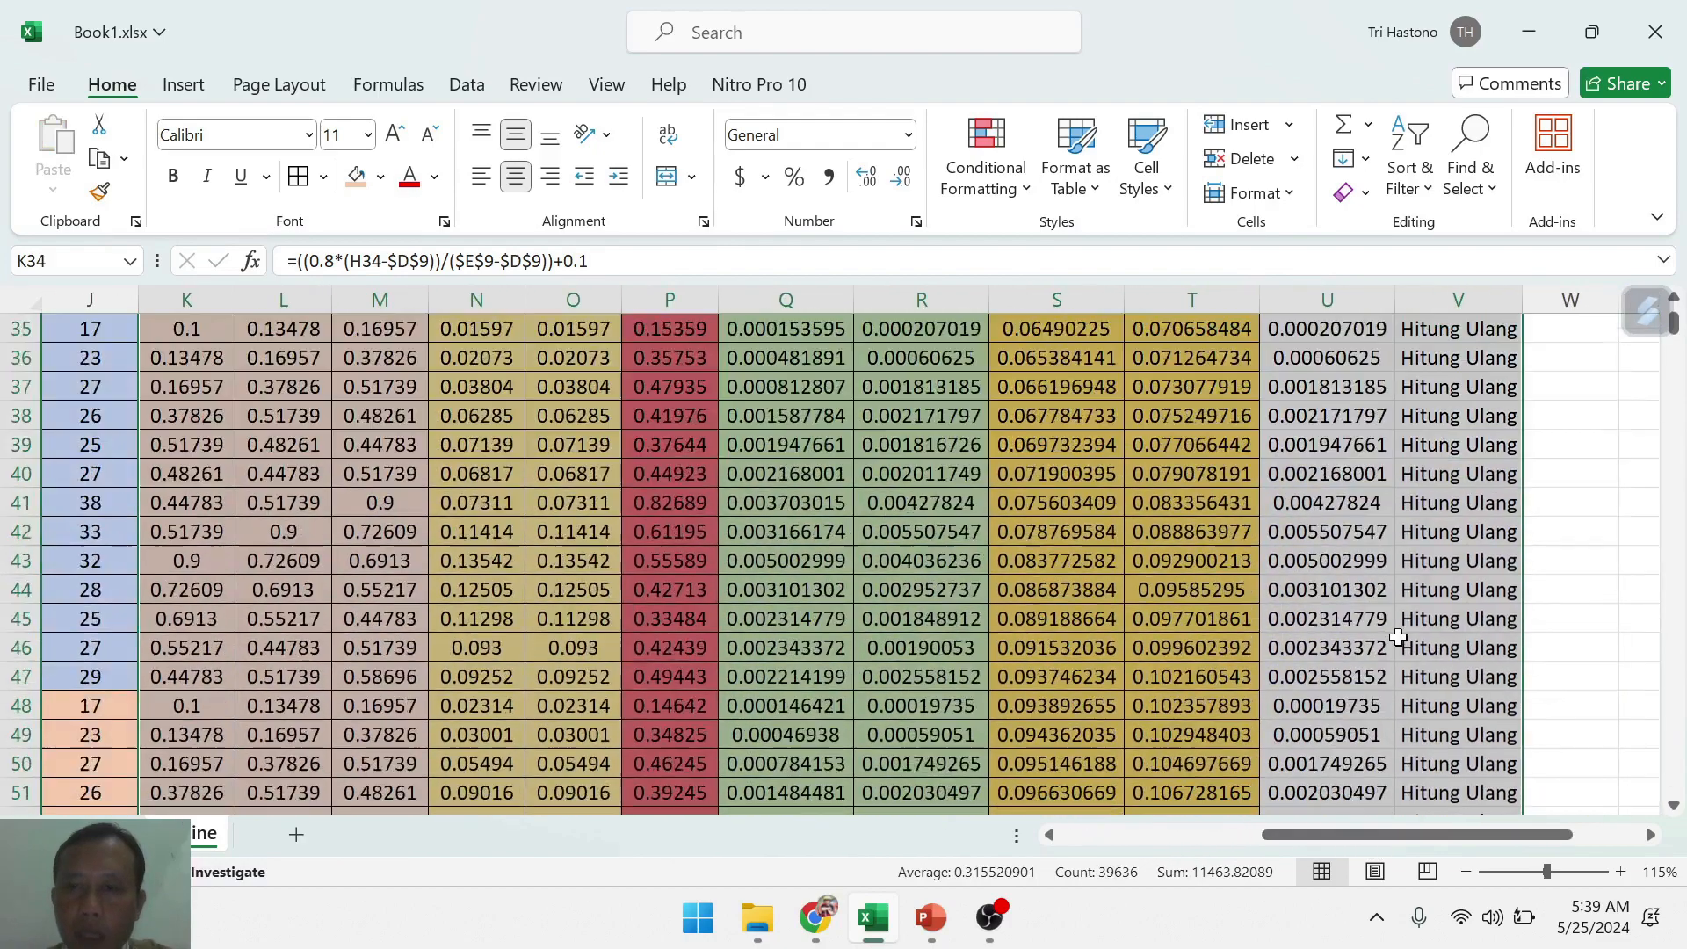
drag(1339, 841, 1131, 848)
scroll(818, 606, up, 15)
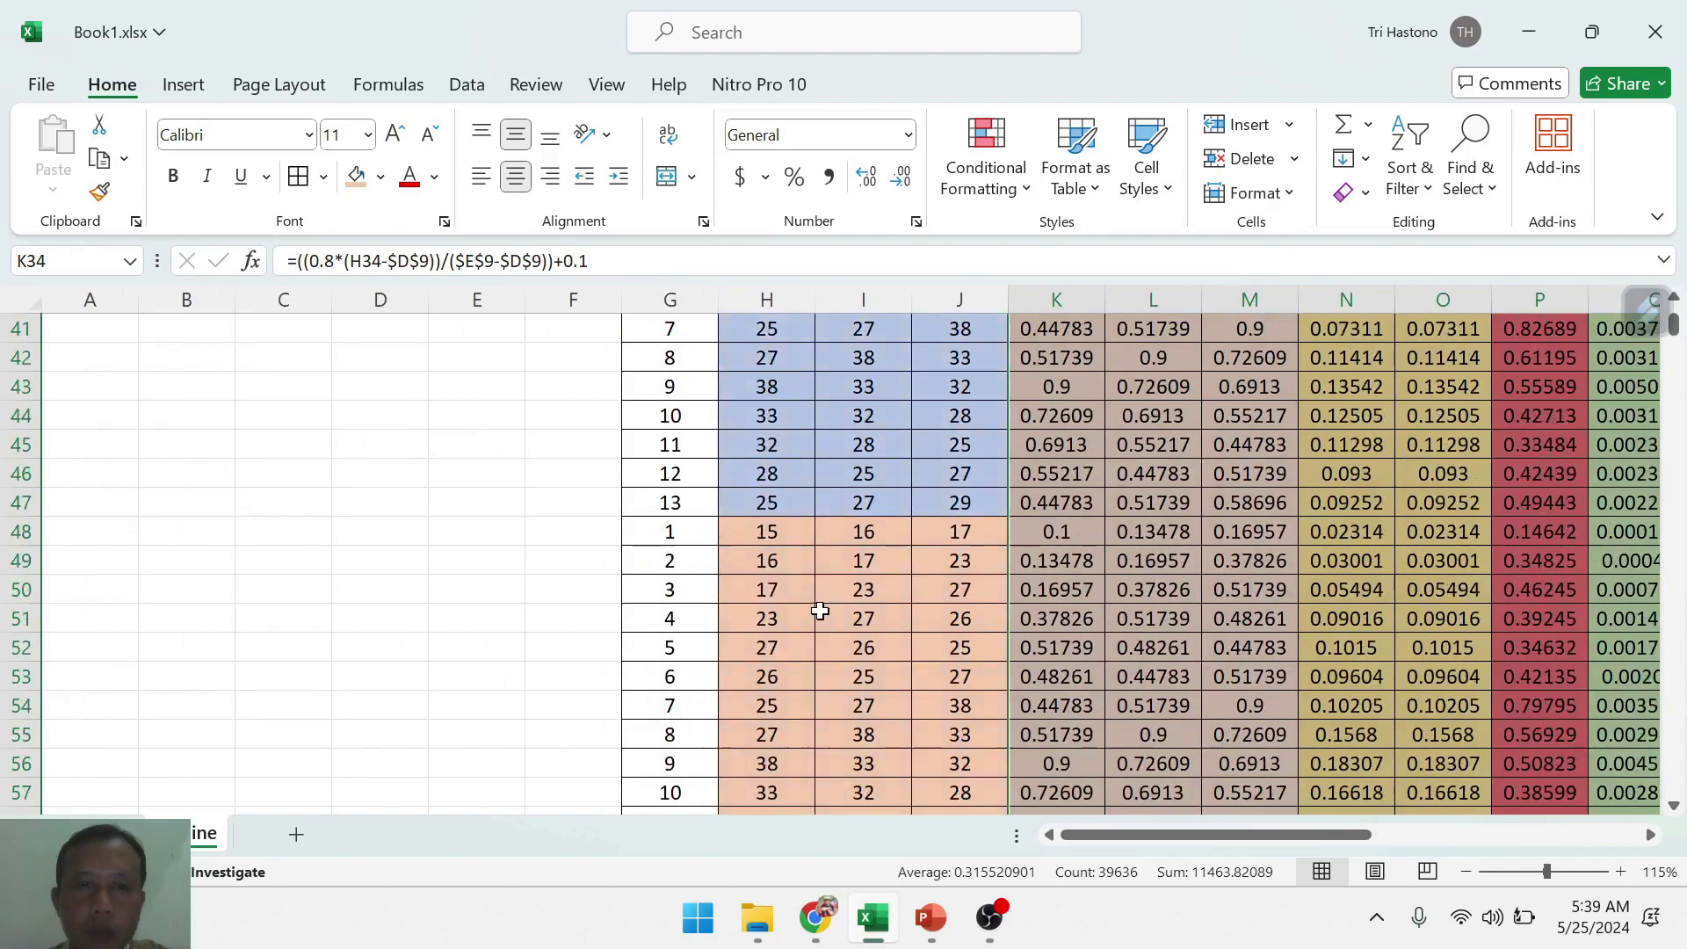
scroll(820, 603, up, 3)
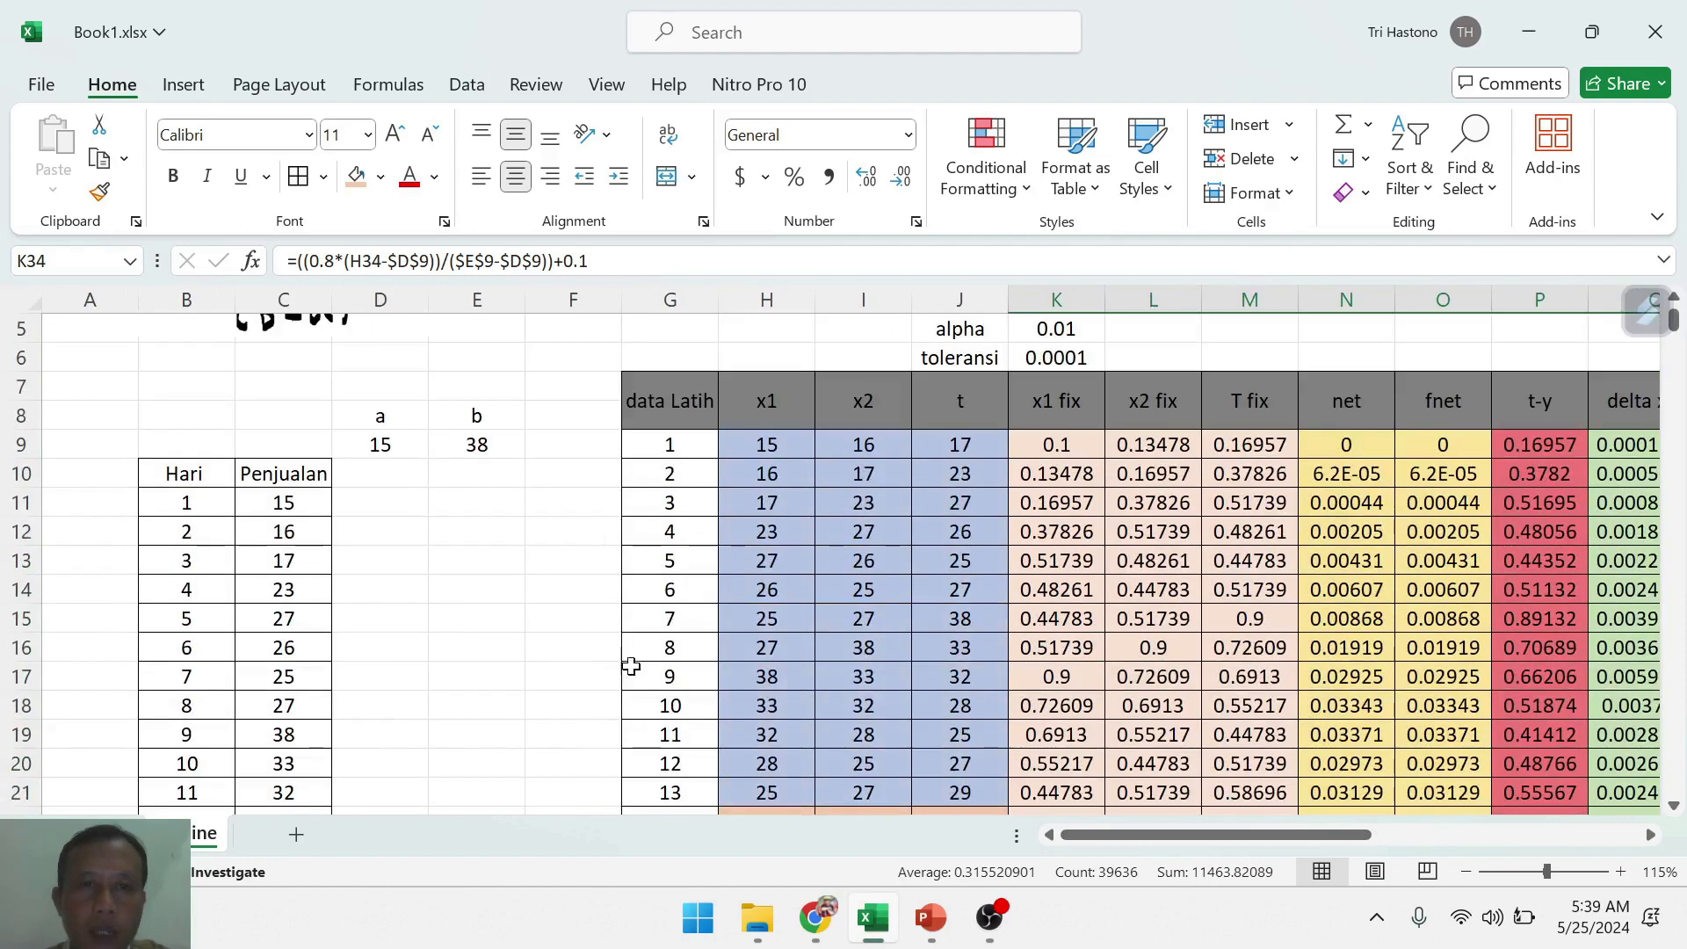
scroll(655, 708, down, 3)
scroll(665, 688, up, 6)
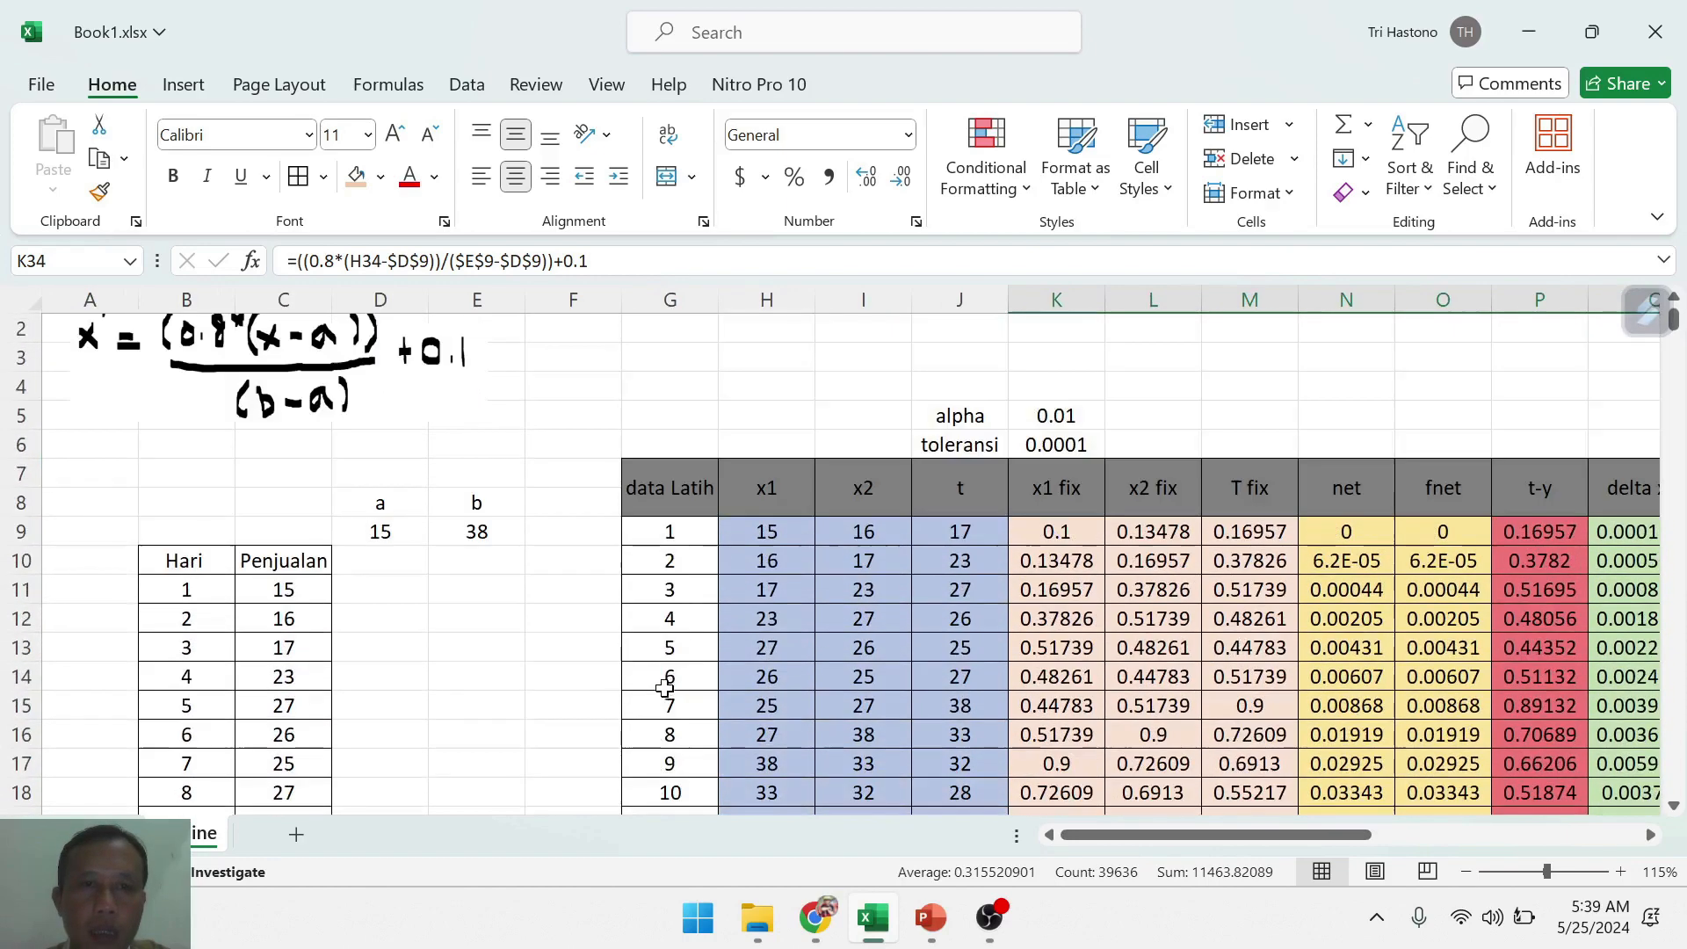
- Check the first epoch's data numbers in G9 to G21 and select the data Latih header in G7
click(681, 534)
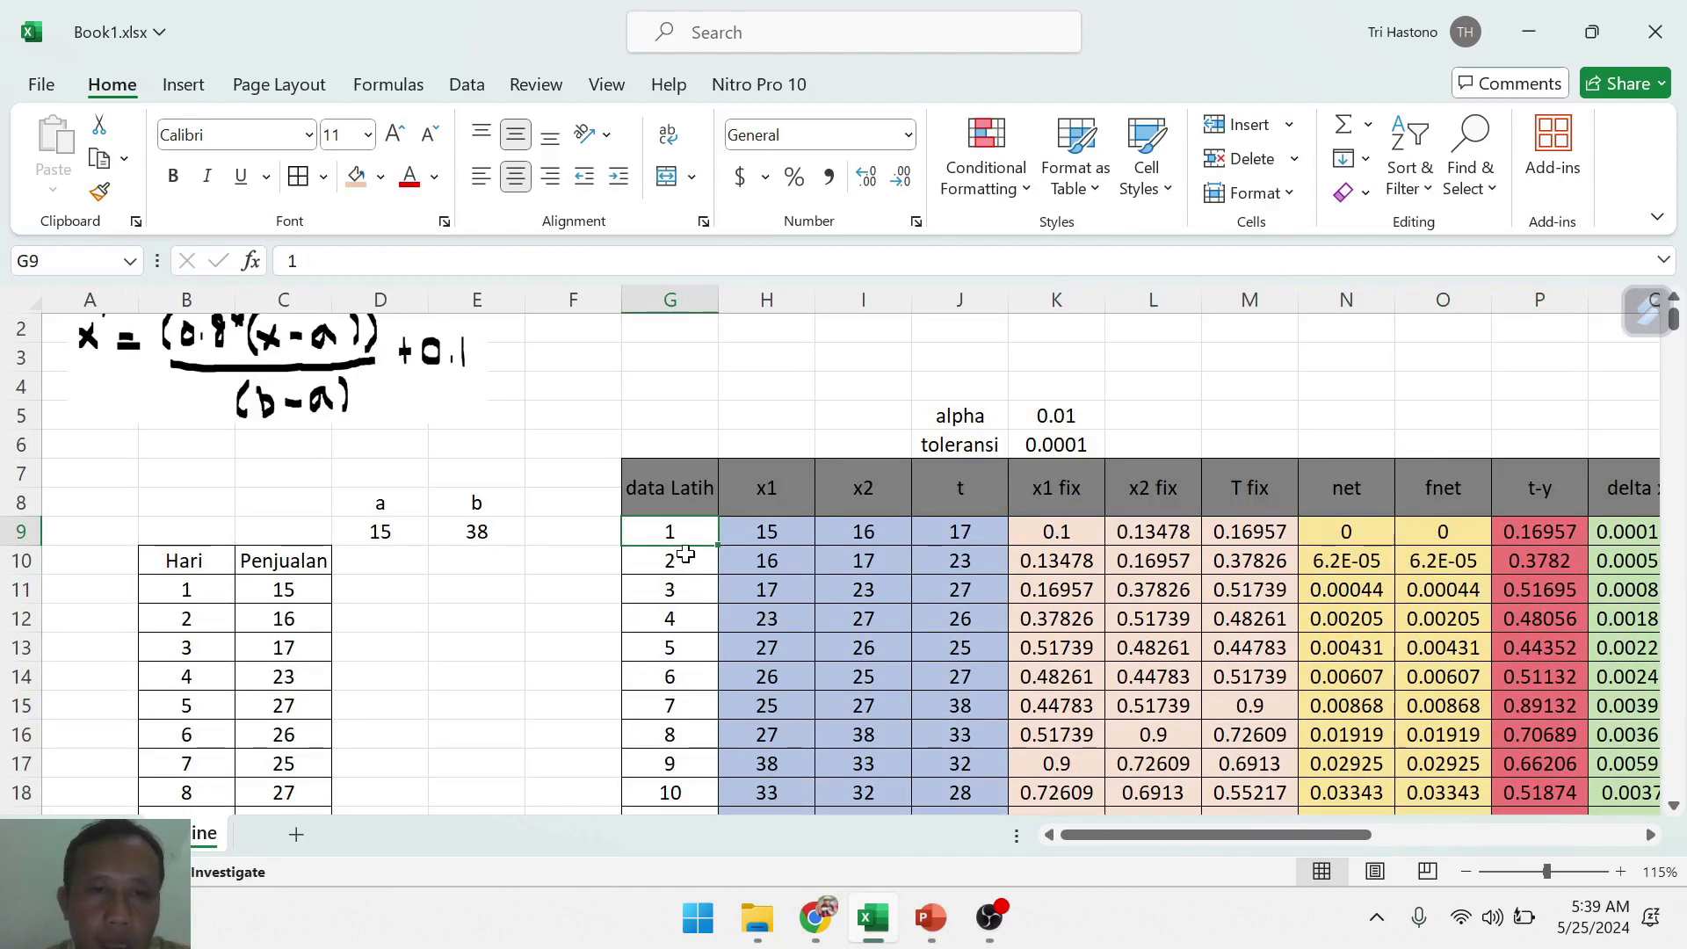
scroll(690, 633, down, 2)
click(694, 708)
scroll(705, 607, up, 3)
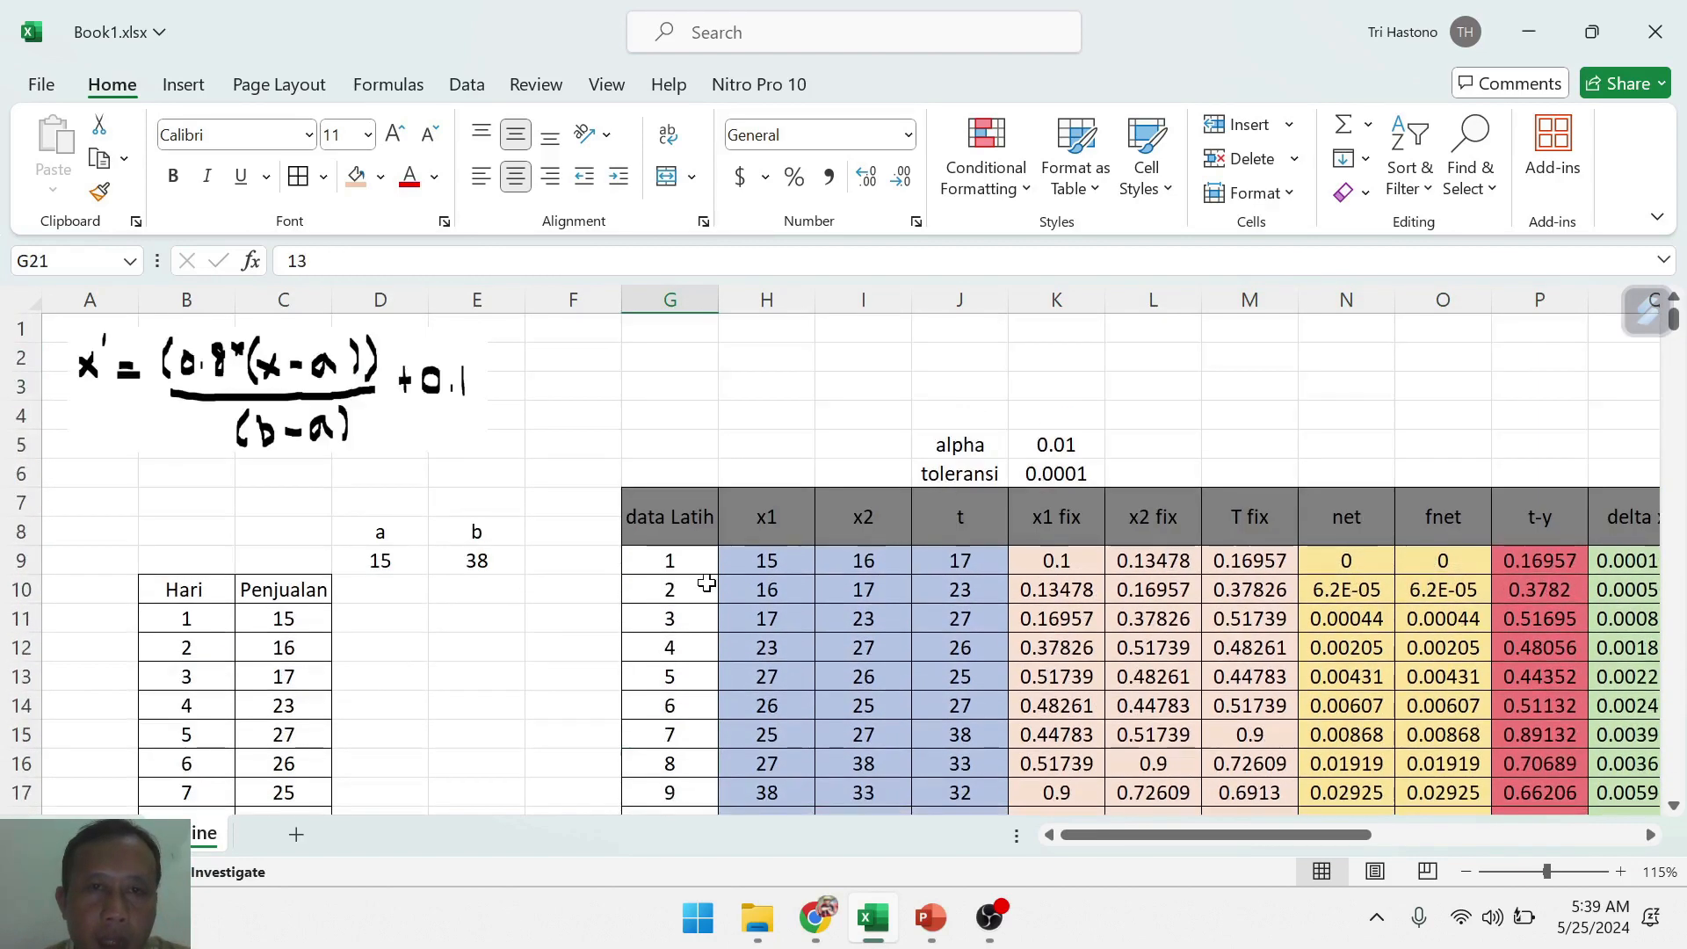
click(678, 519)
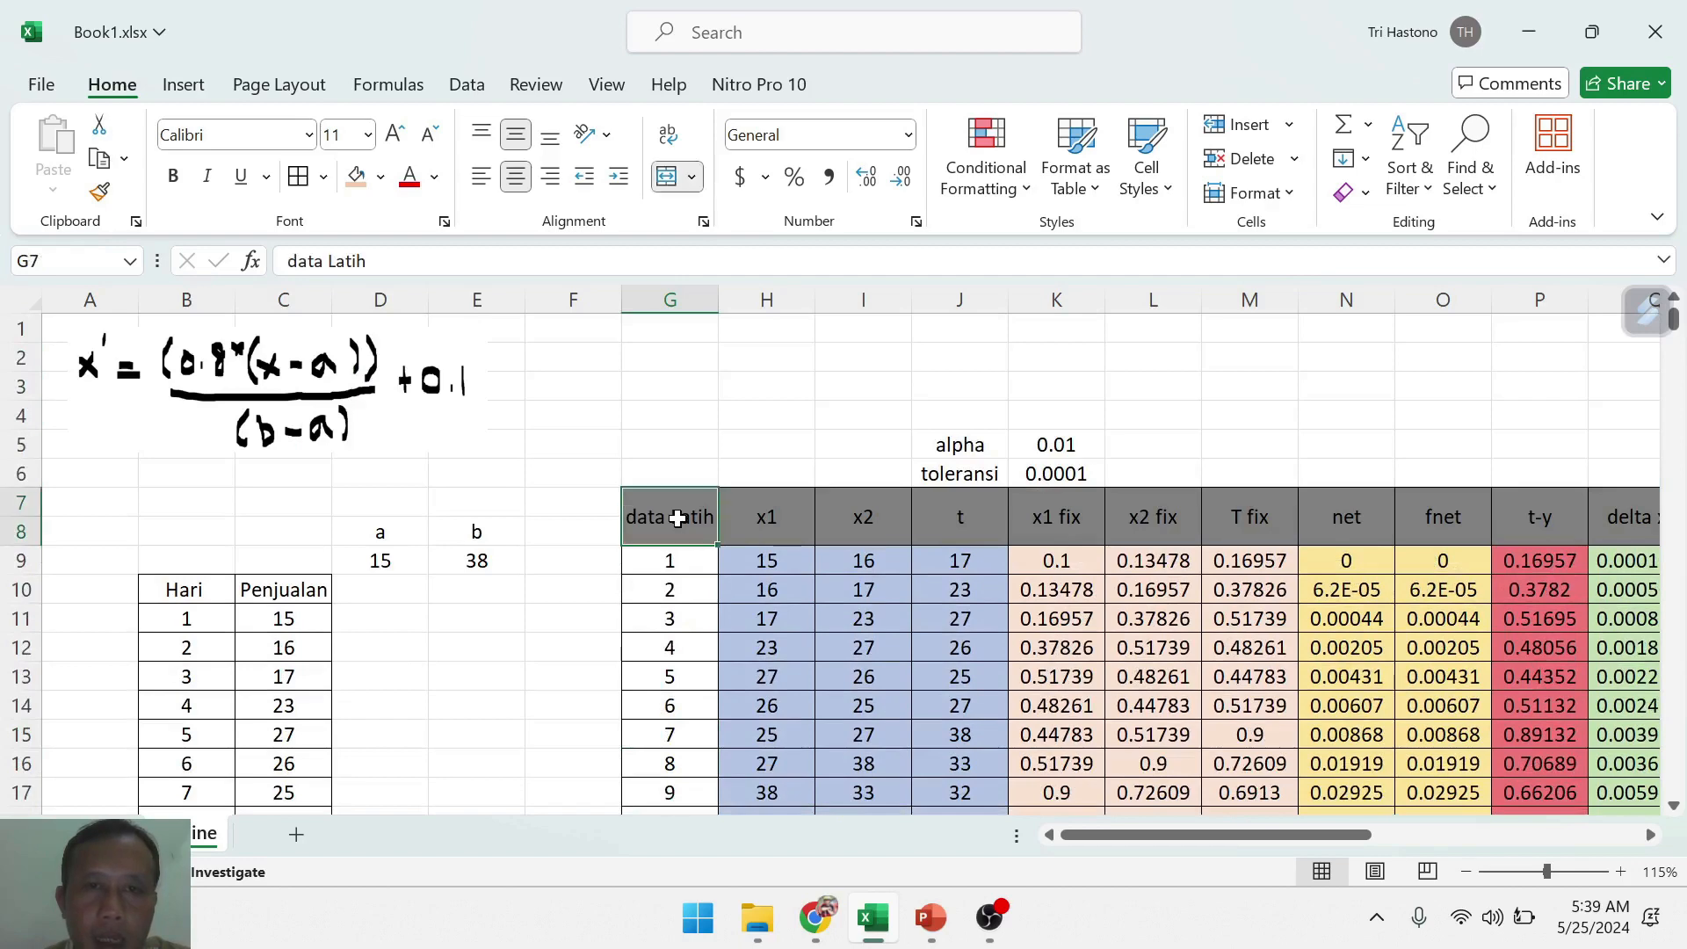
click(1429, 190)
click(1448, 349)
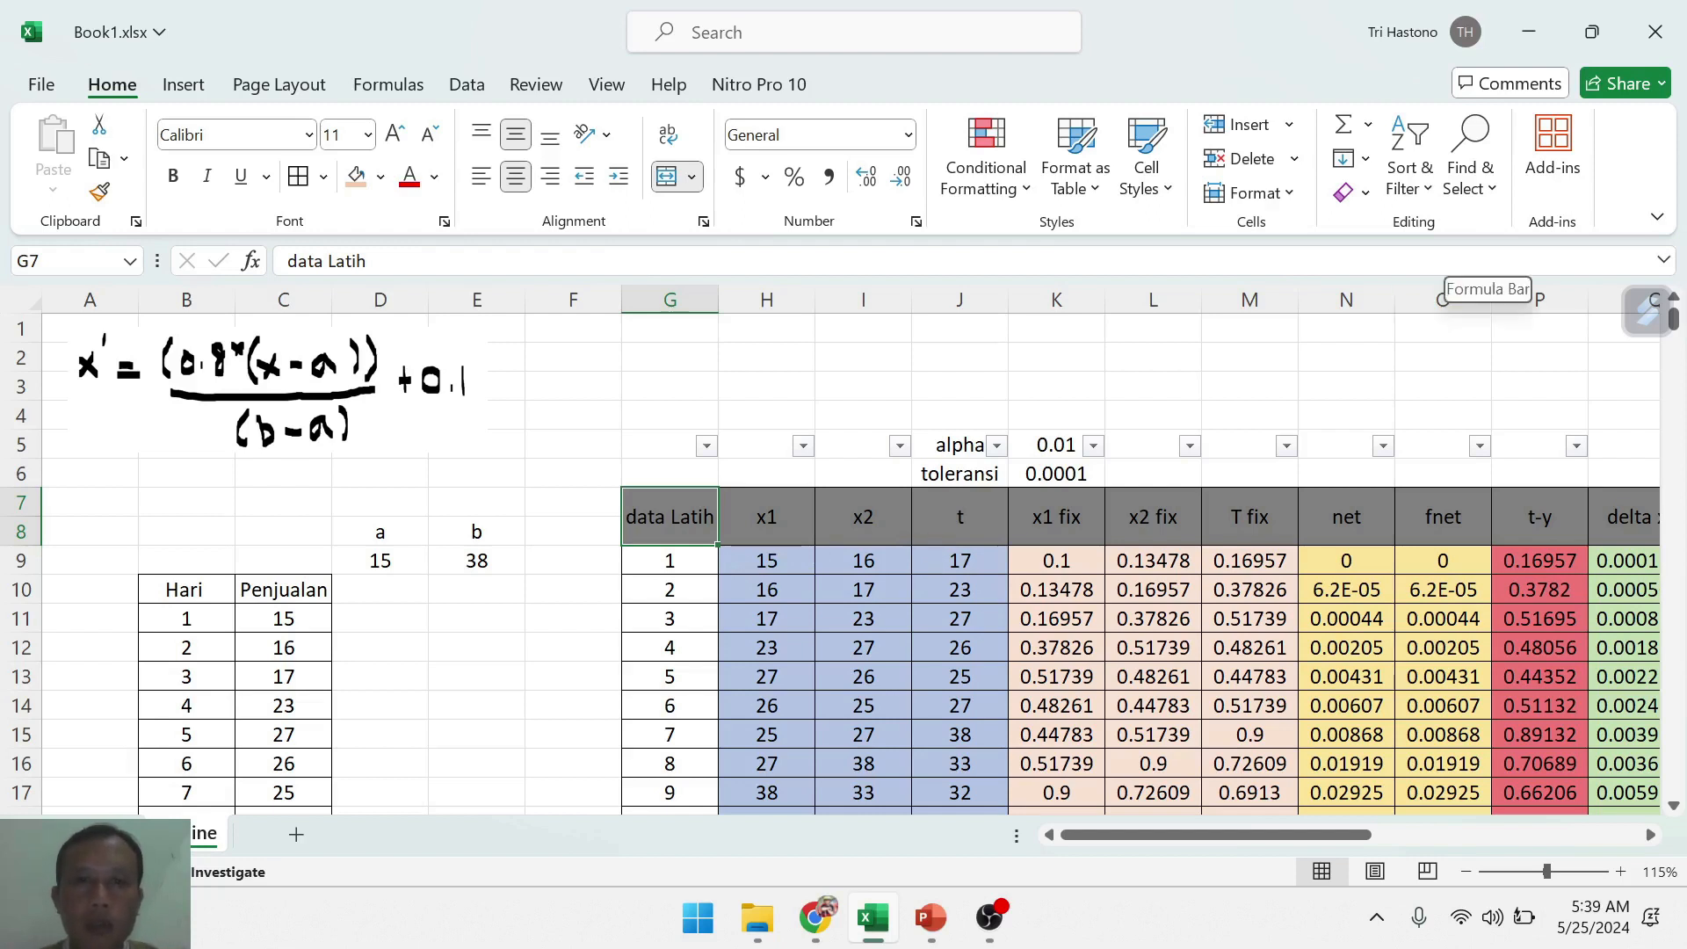
click(1485, 189)
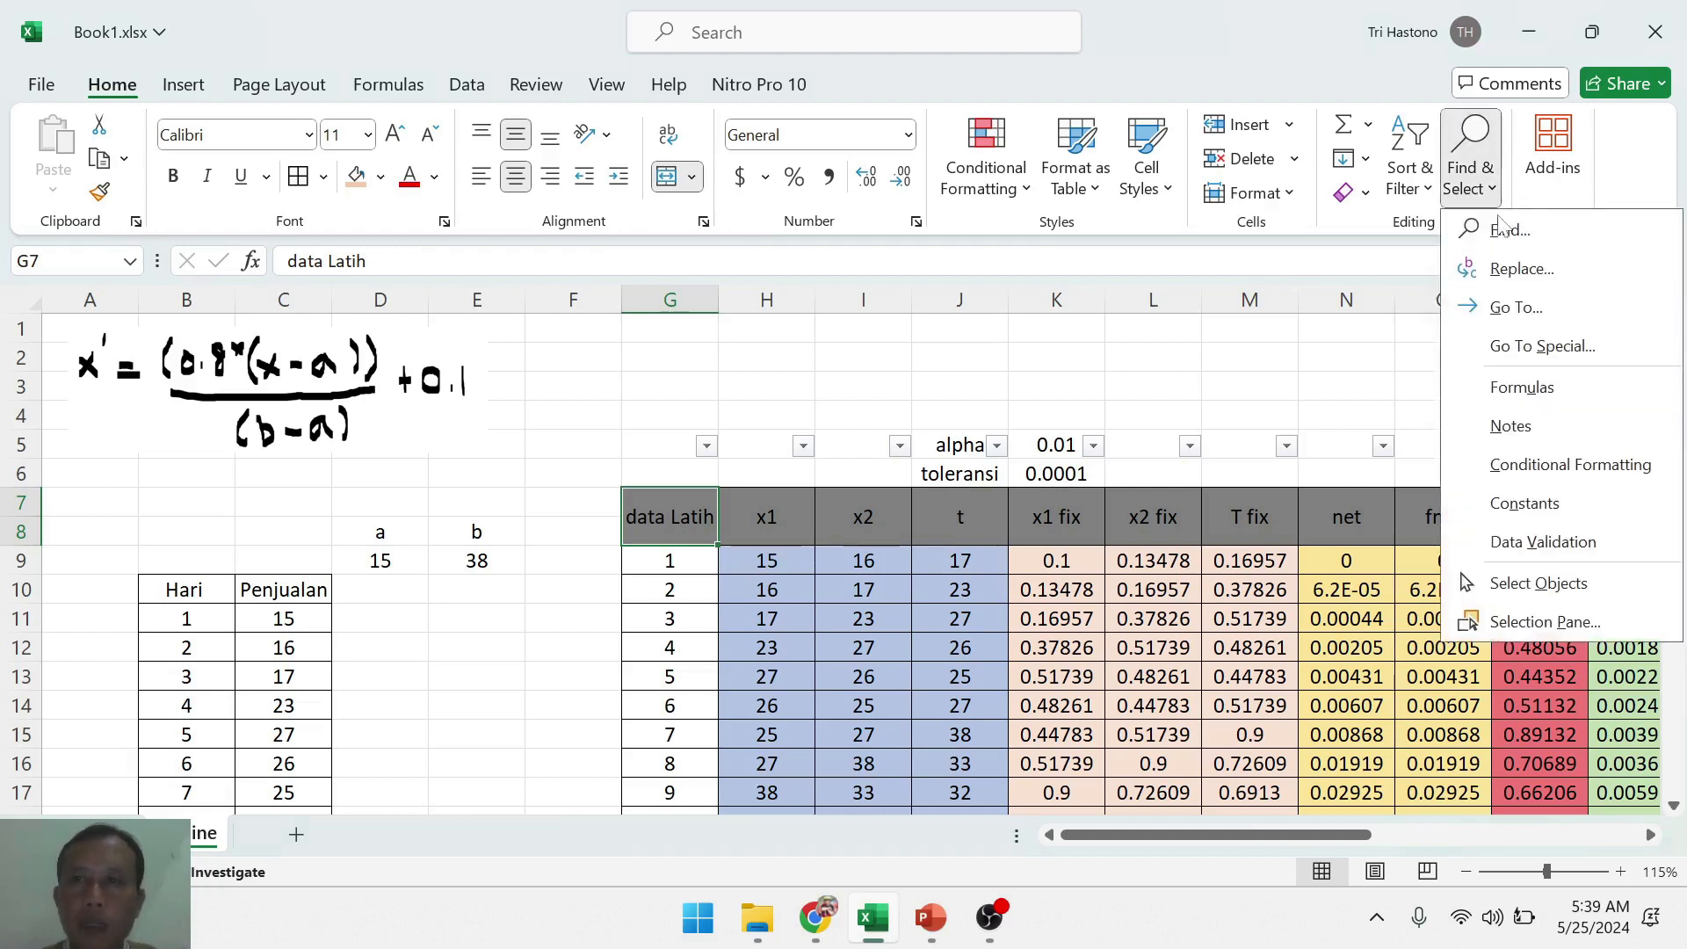
click(1428, 192)
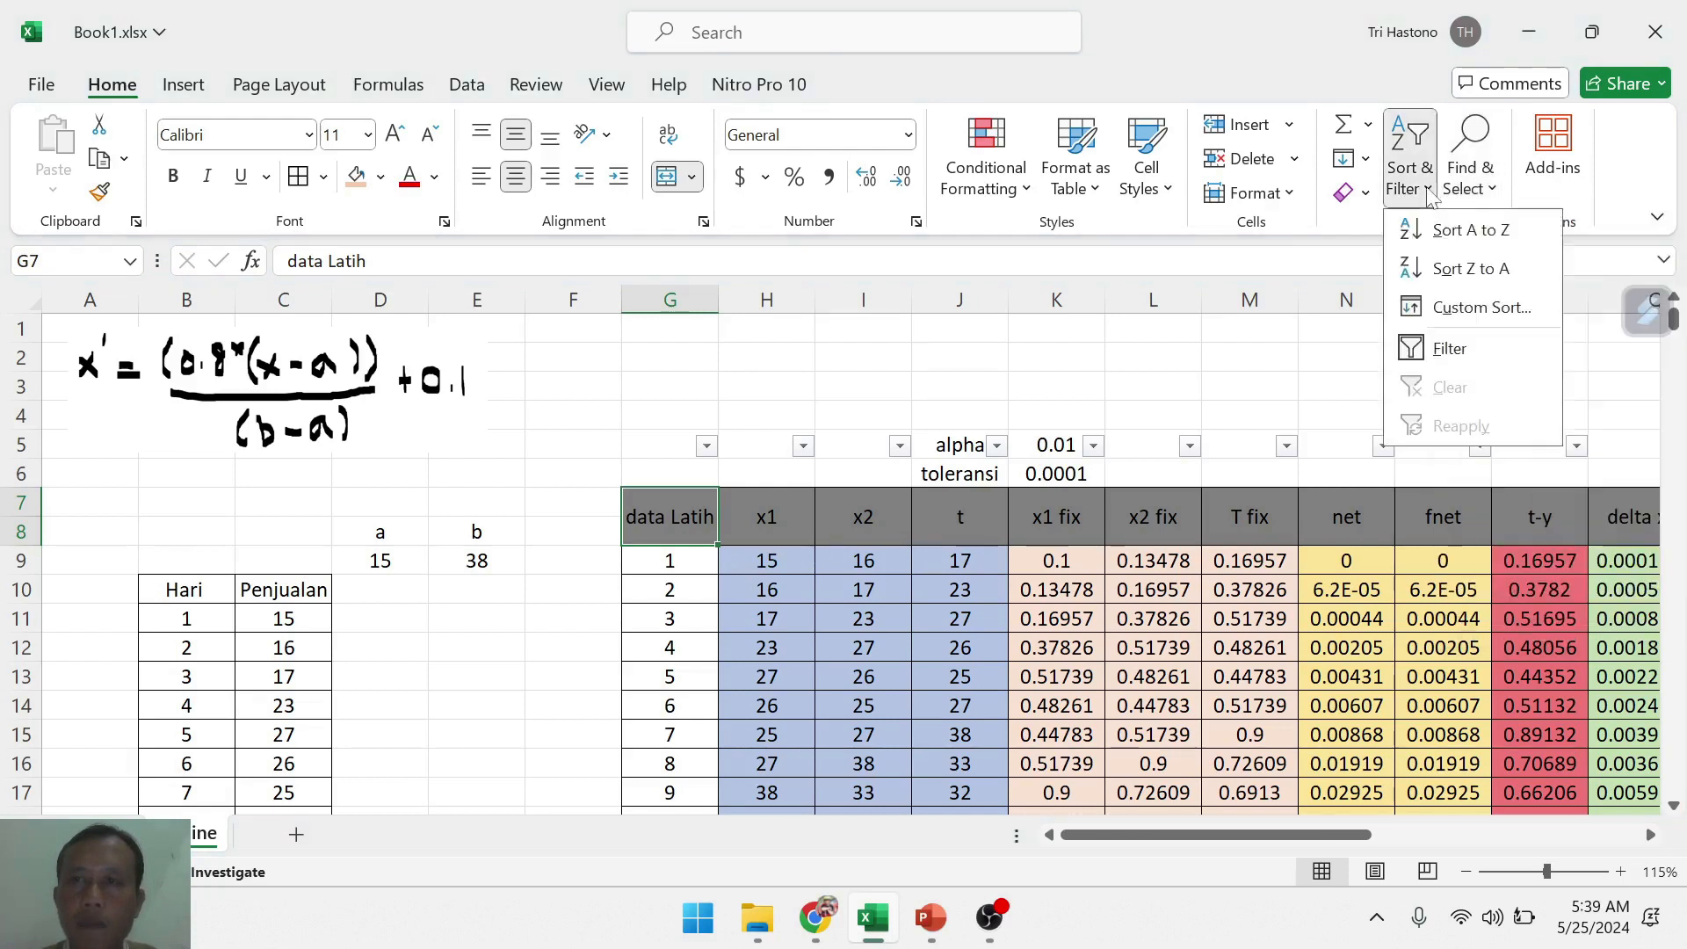
click(1421, 345)
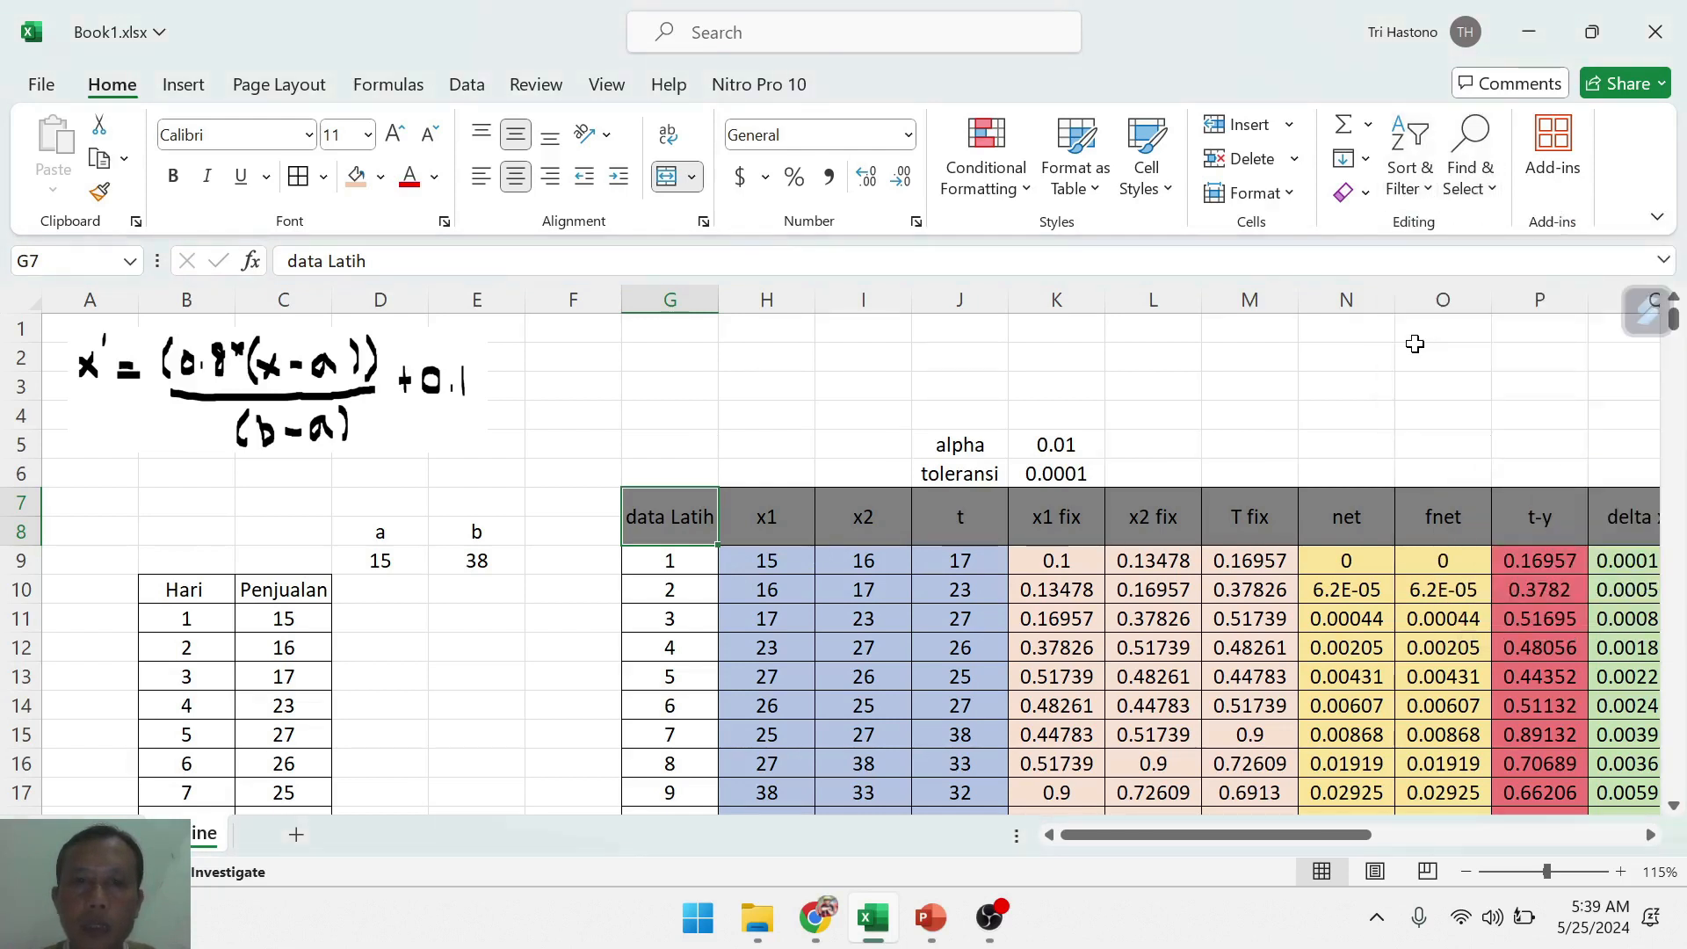
- Insert a blank row above the table header in row 7, separating it from the alpha and toleransi cells
click(859, 563)
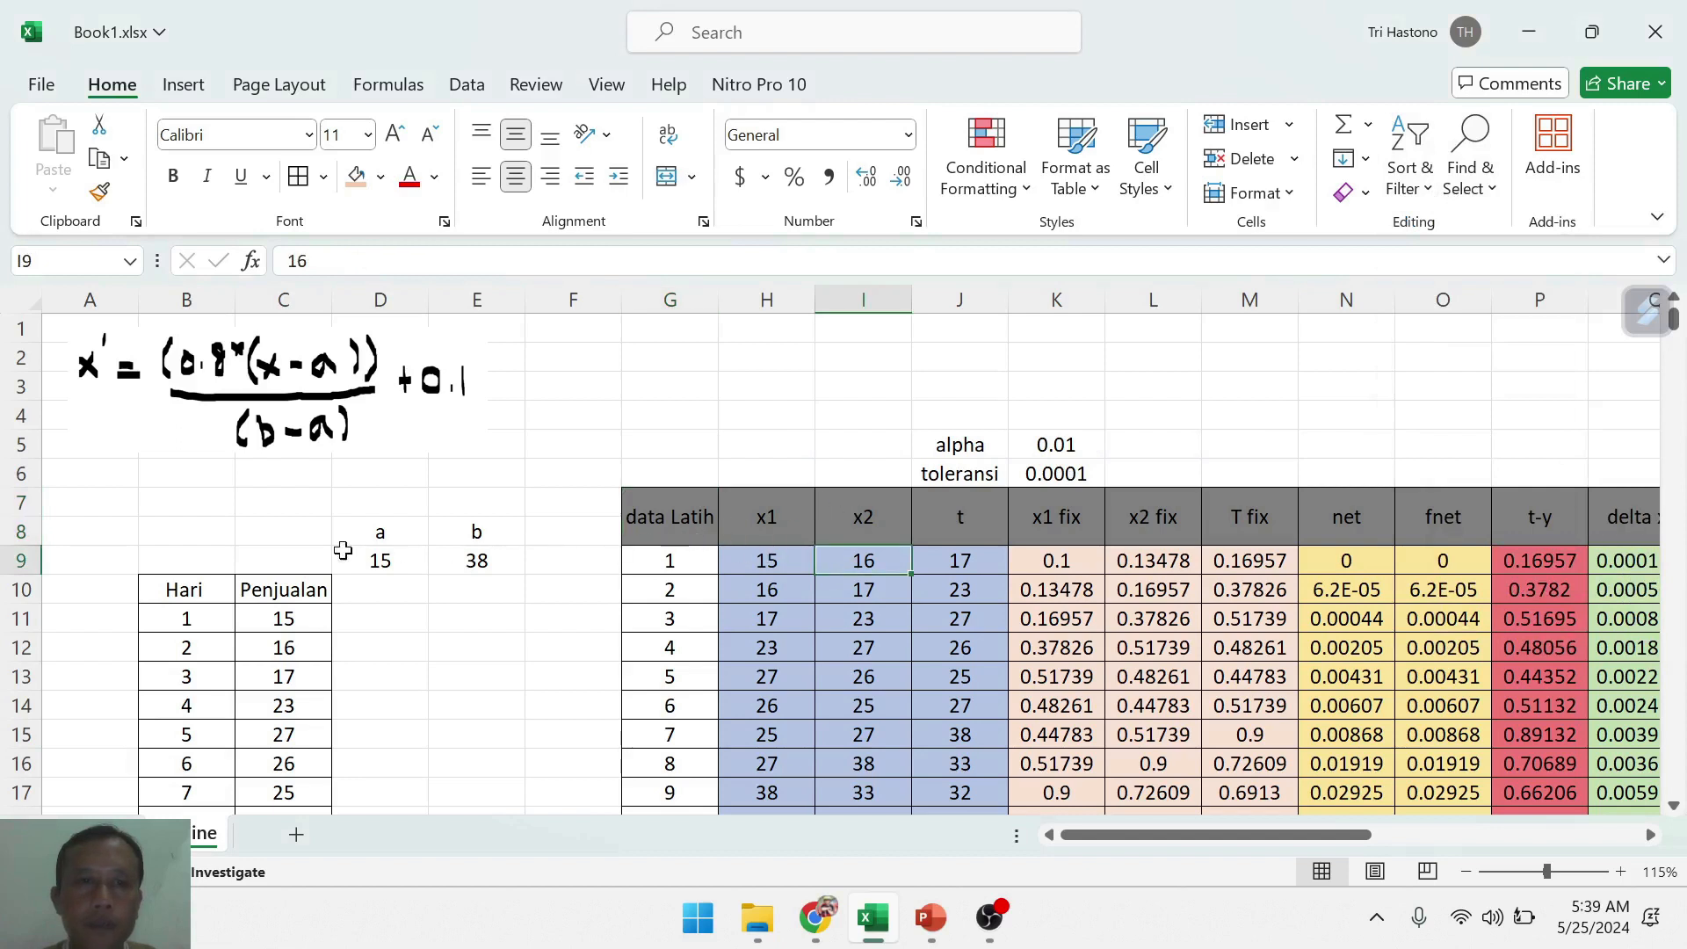
click(15, 502)
right_click(15, 502)
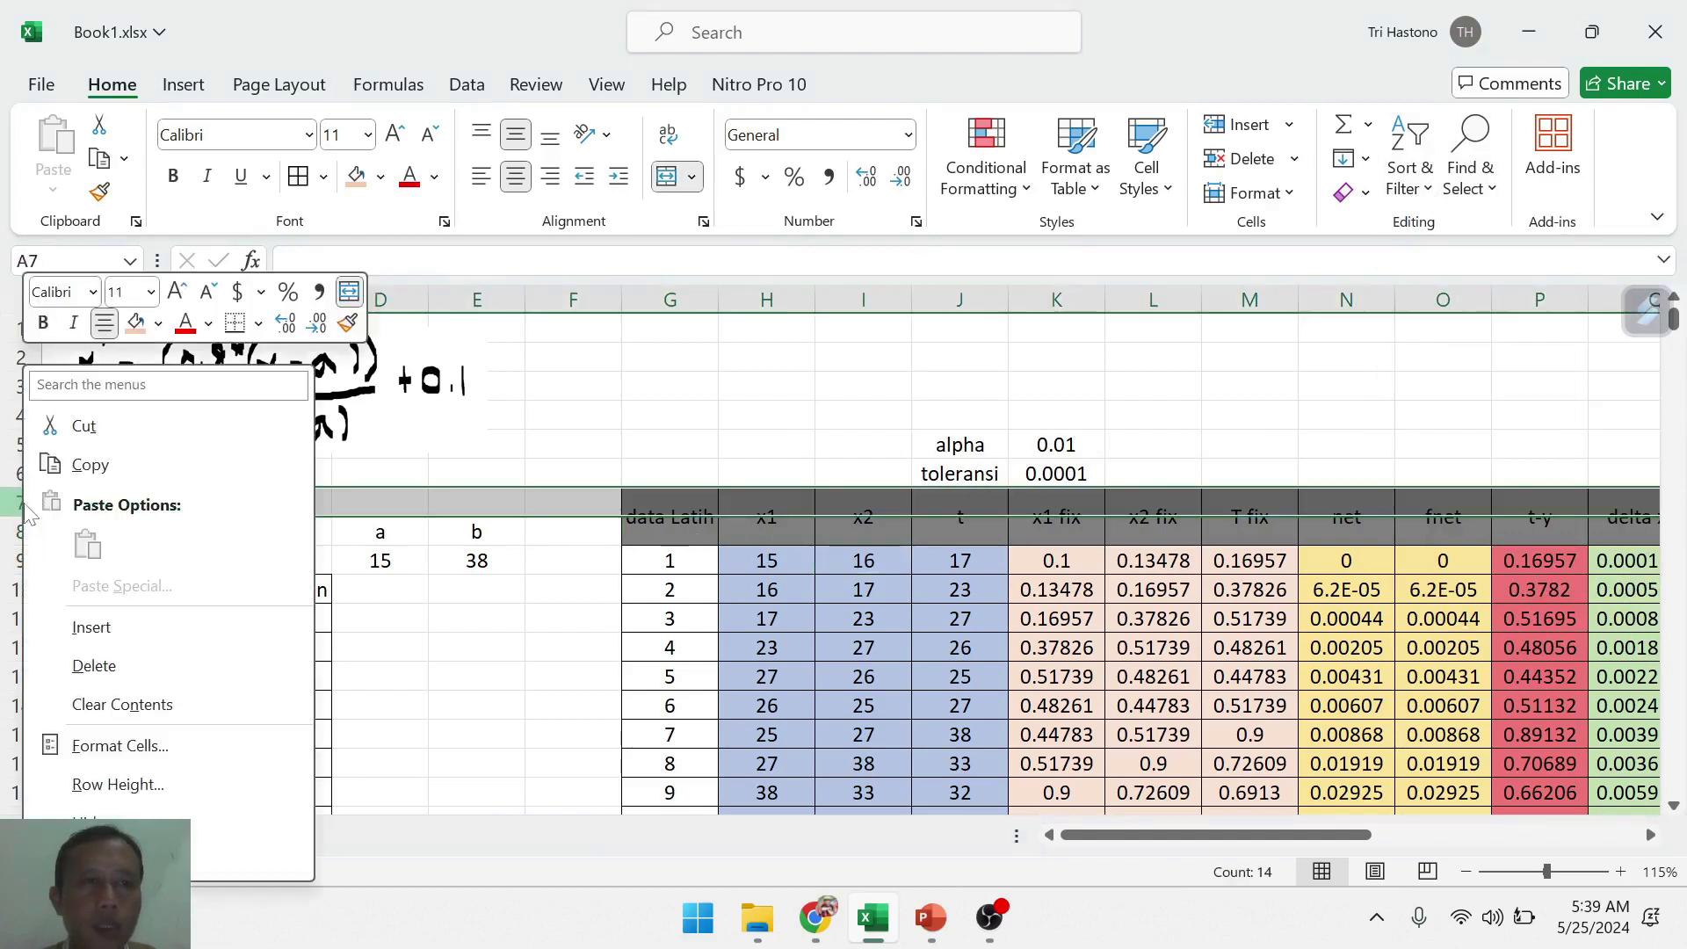
click(145, 617)
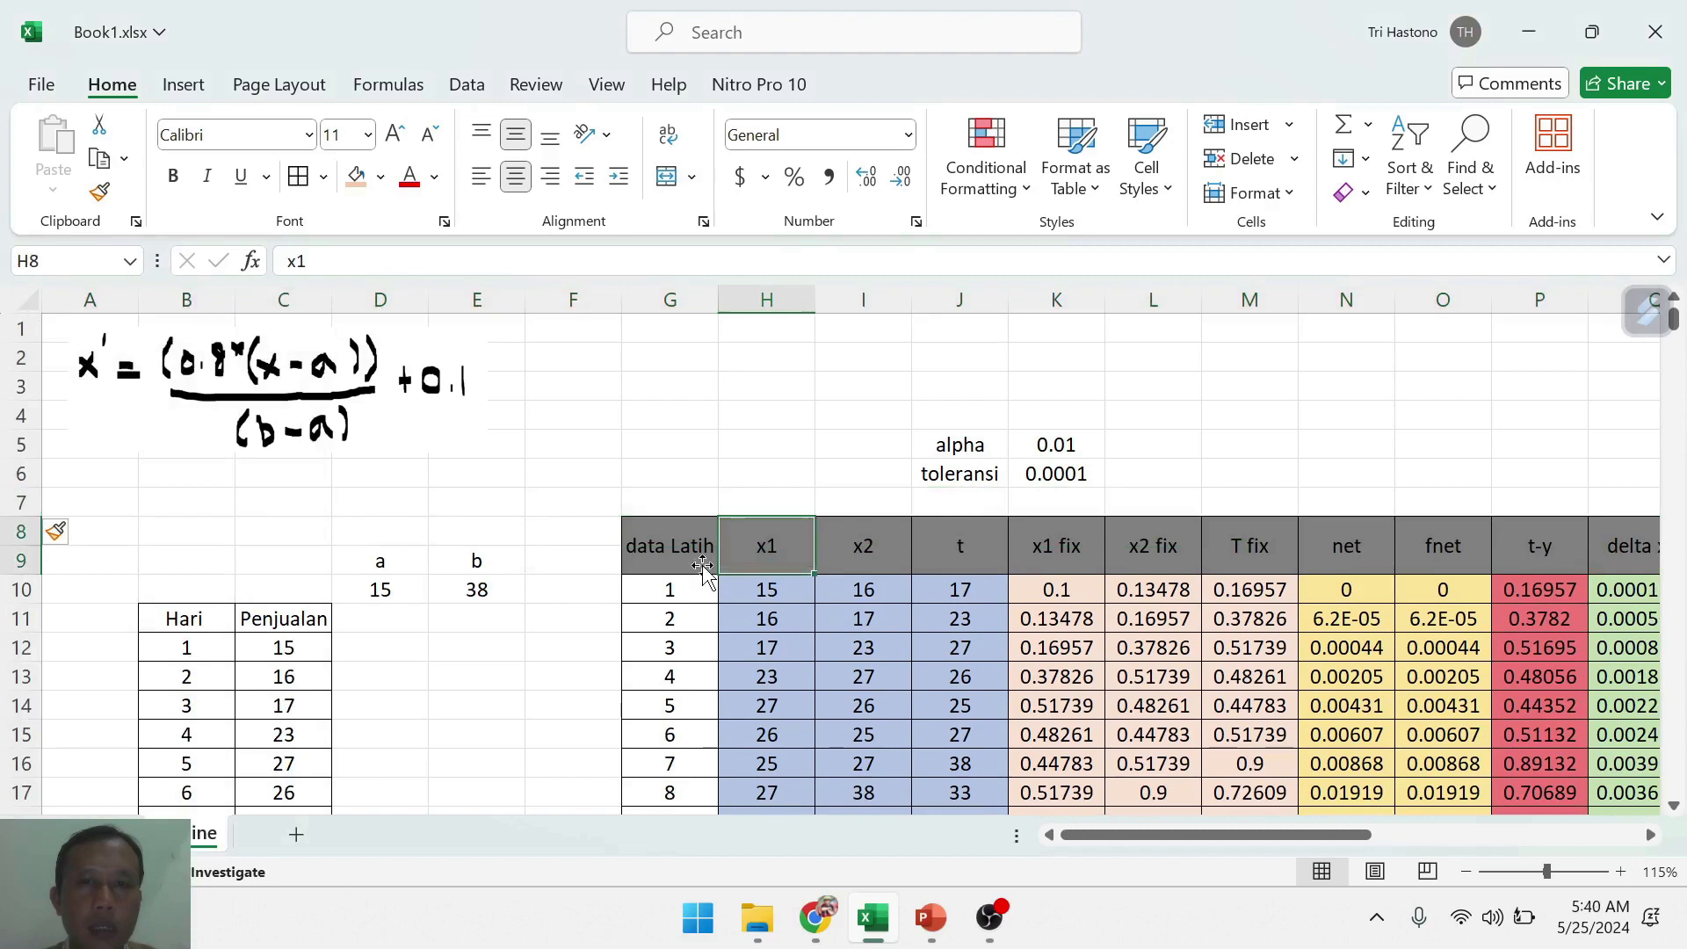
click(673, 550)
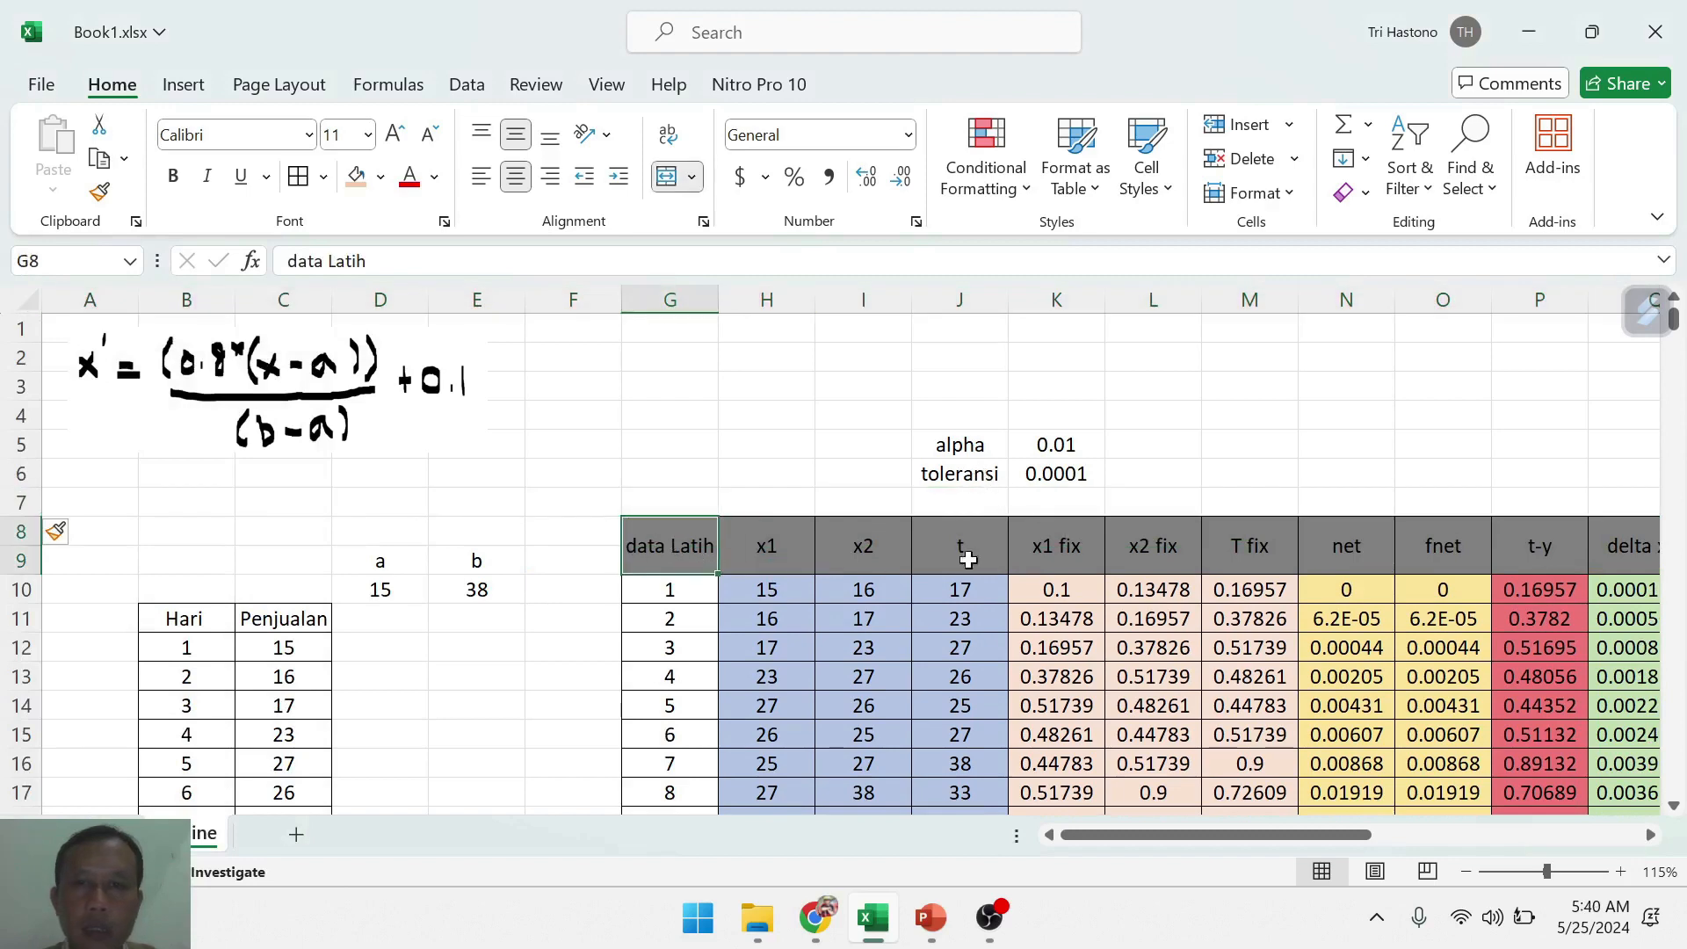
- Check the cell references in the net, delta x1 fix and W1 formulas of the first data row, N10, Q10 and S10
drag(1239, 843, 1325, 841)
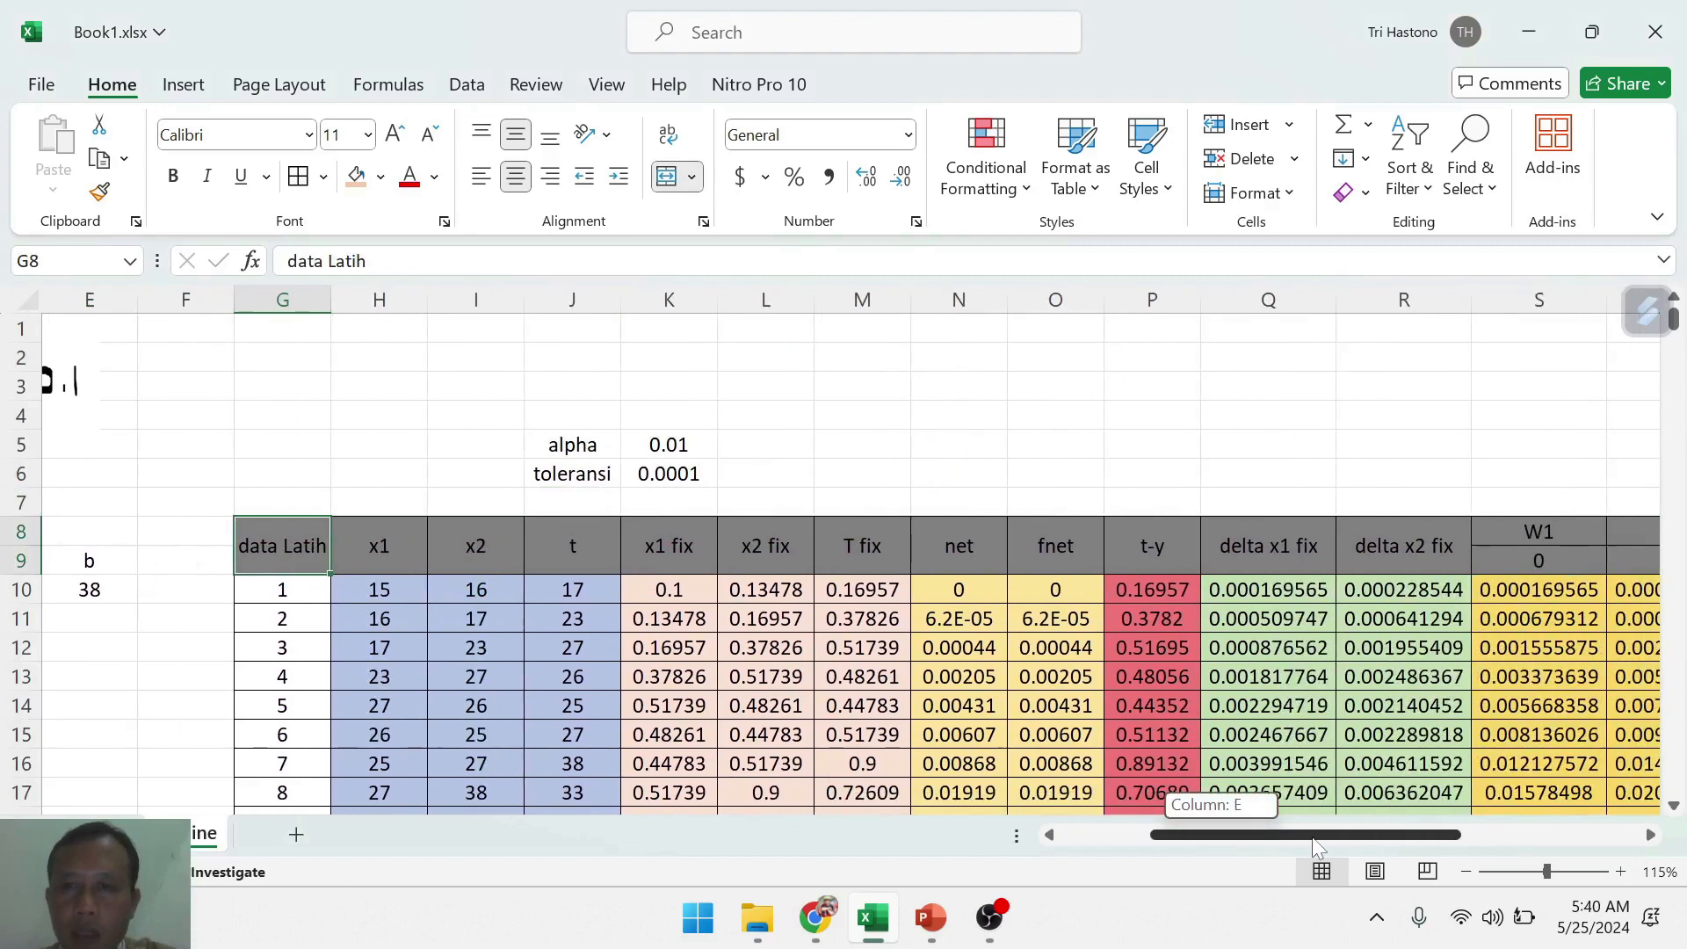
click(995, 594)
click(325, 261)
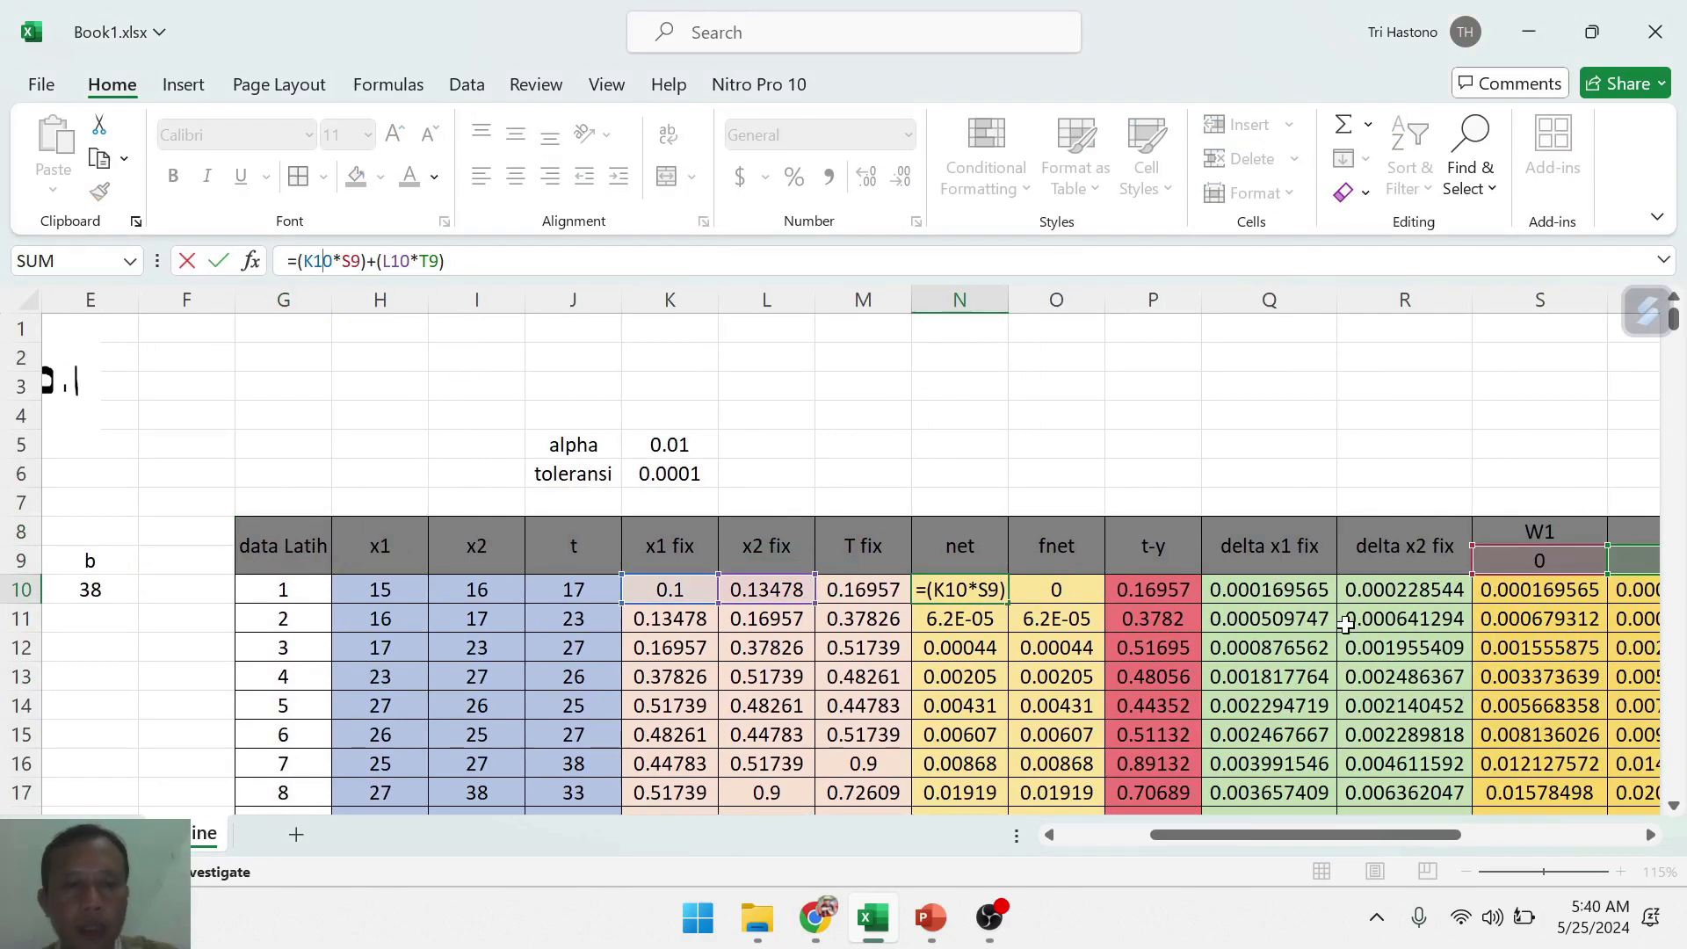
key(Escape)
click(1276, 594)
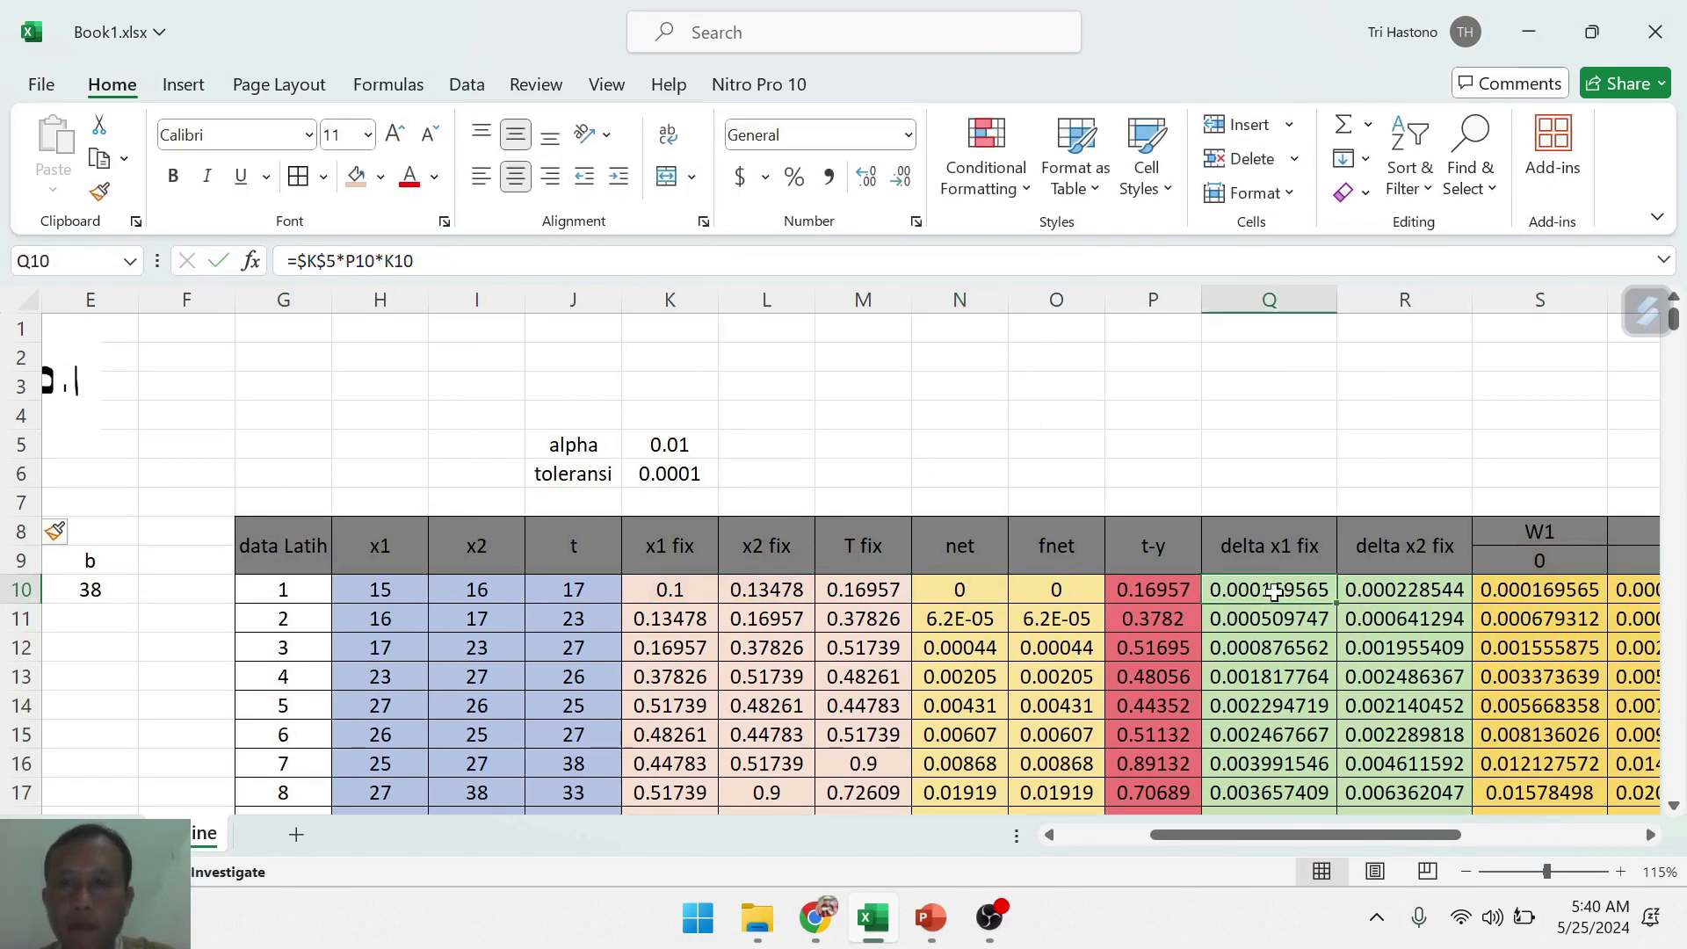
click(298, 261)
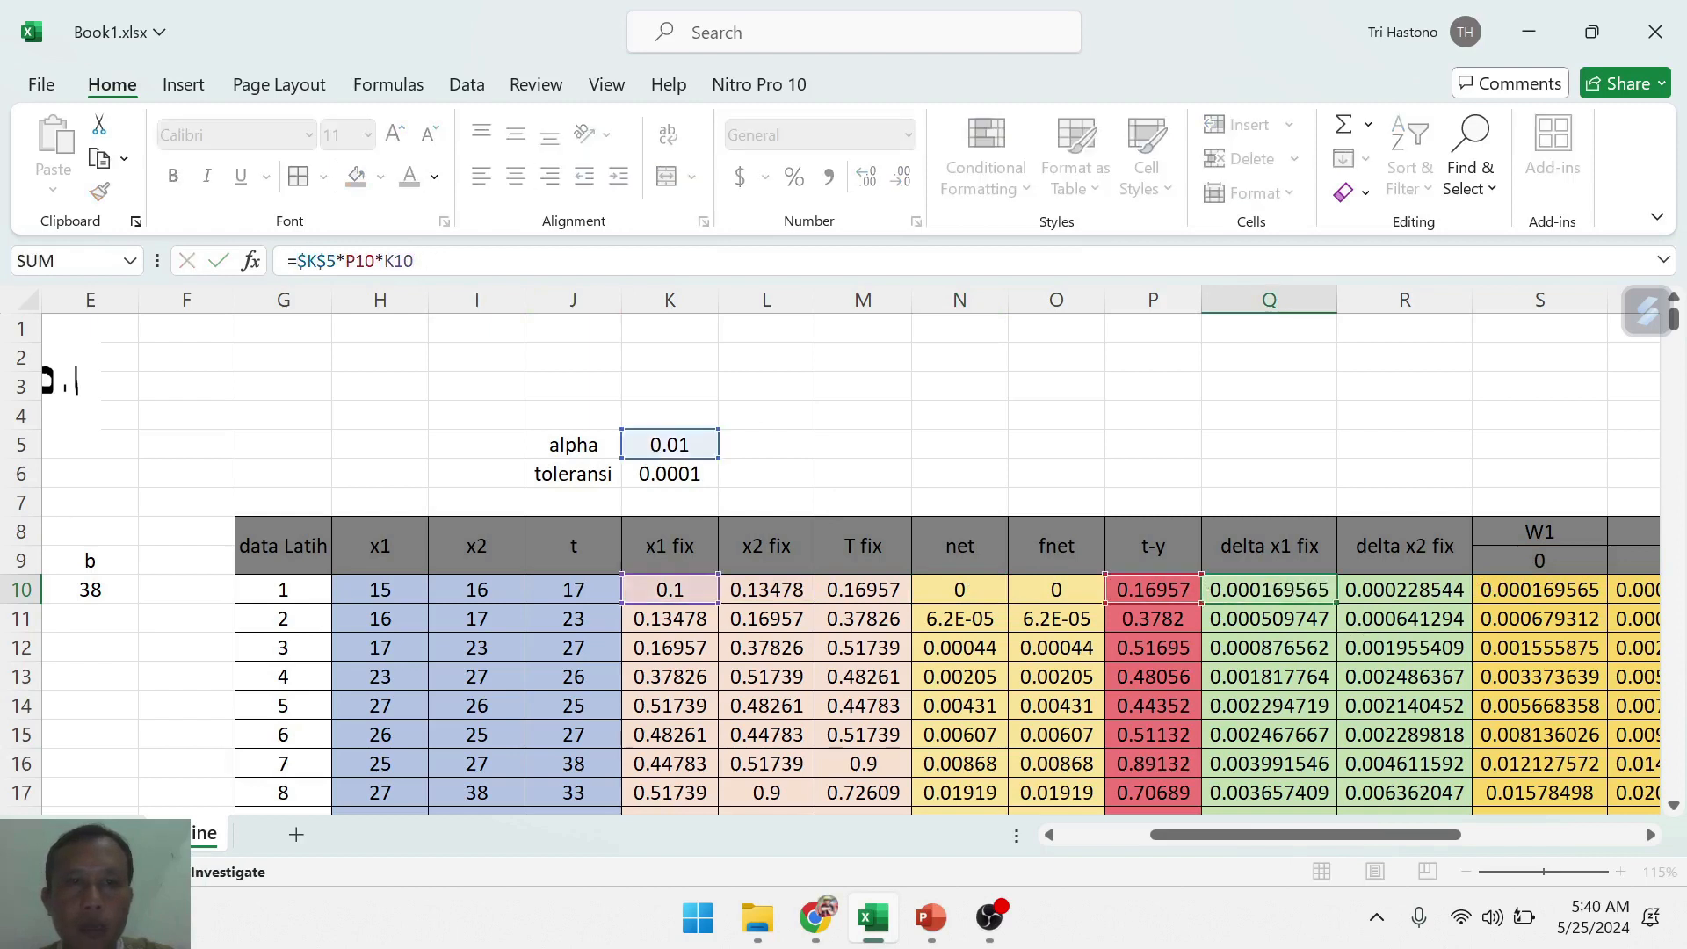
key(Escape)
click(1545, 598)
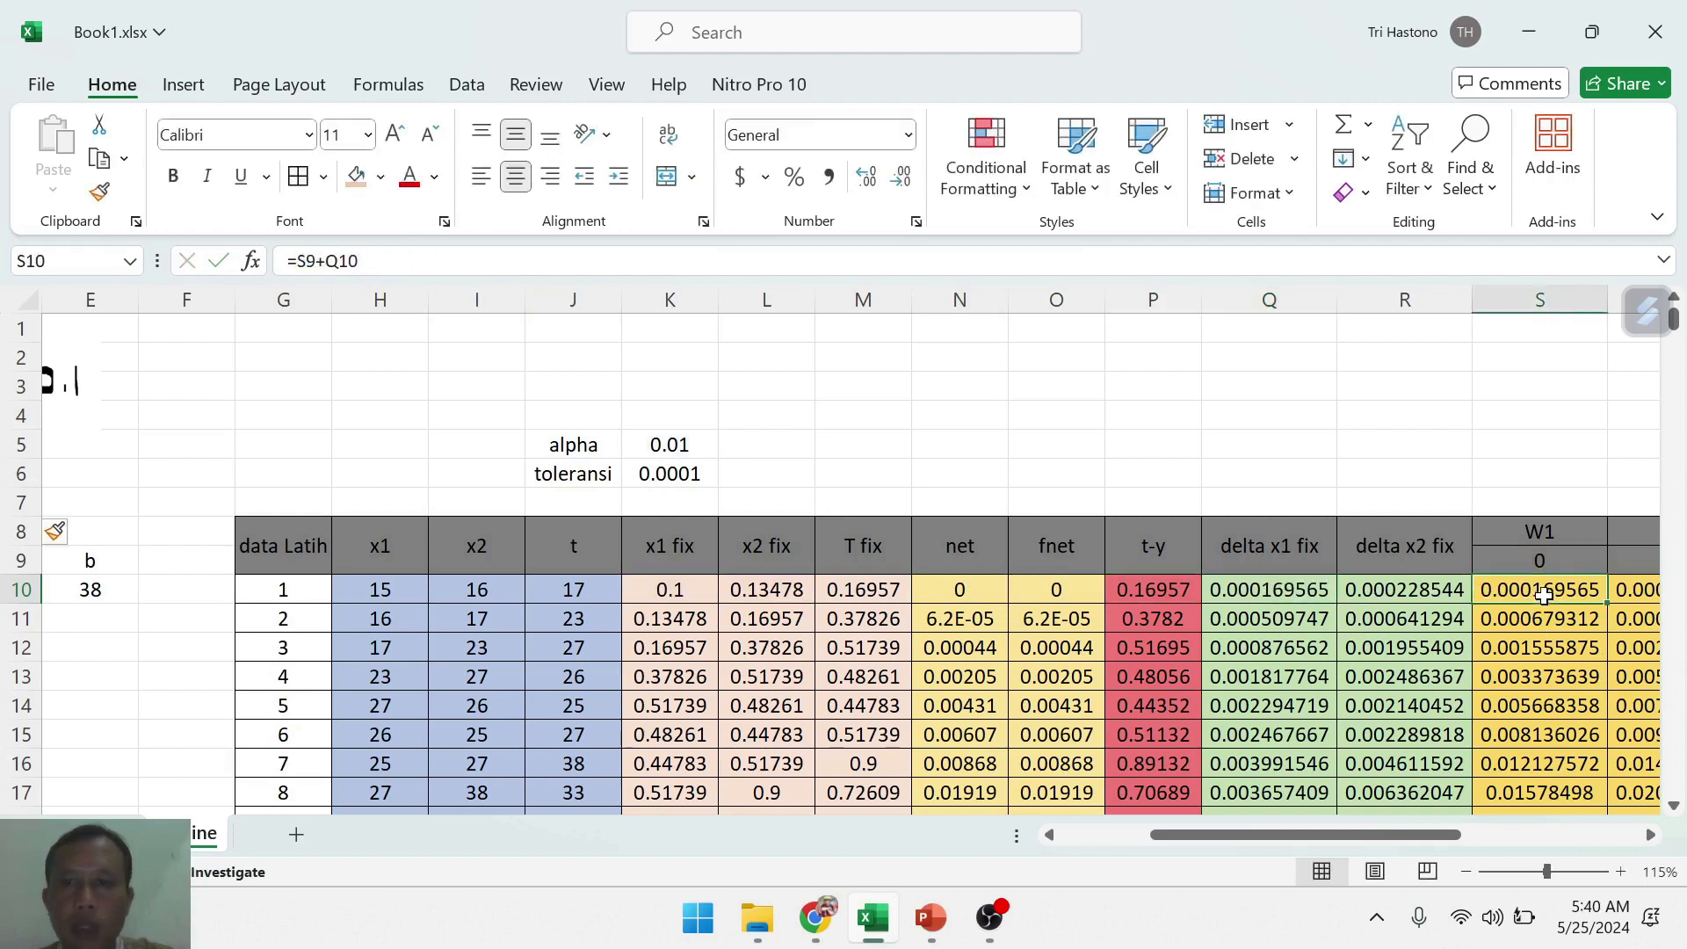
click(310, 261)
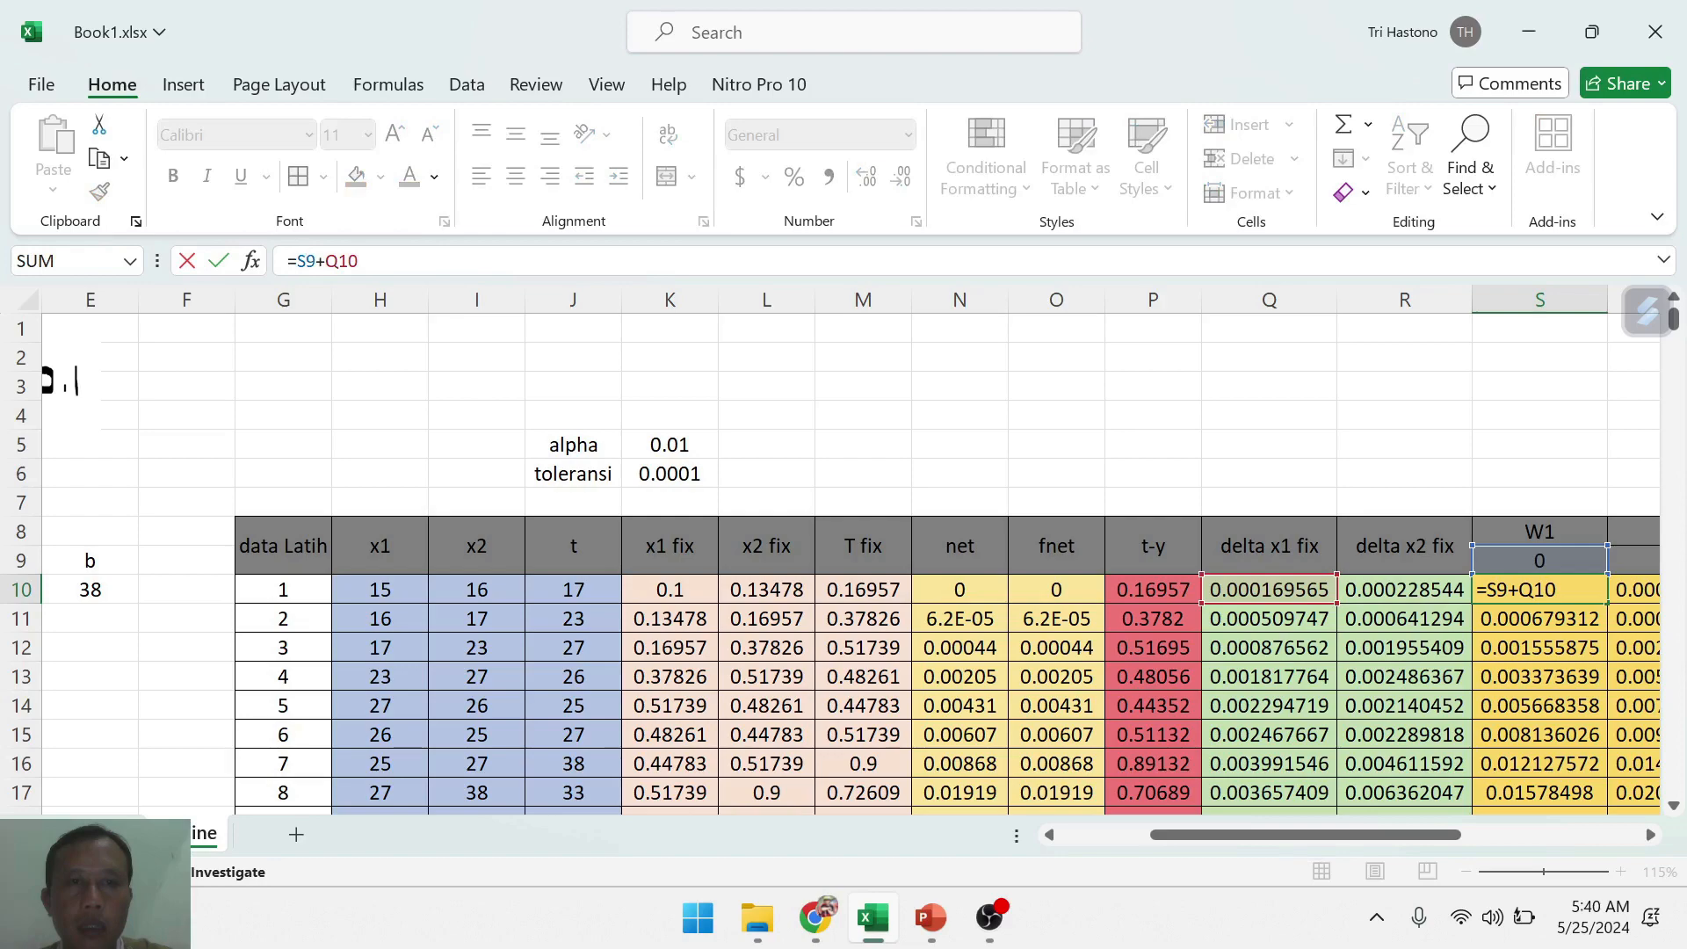
key(Escape)
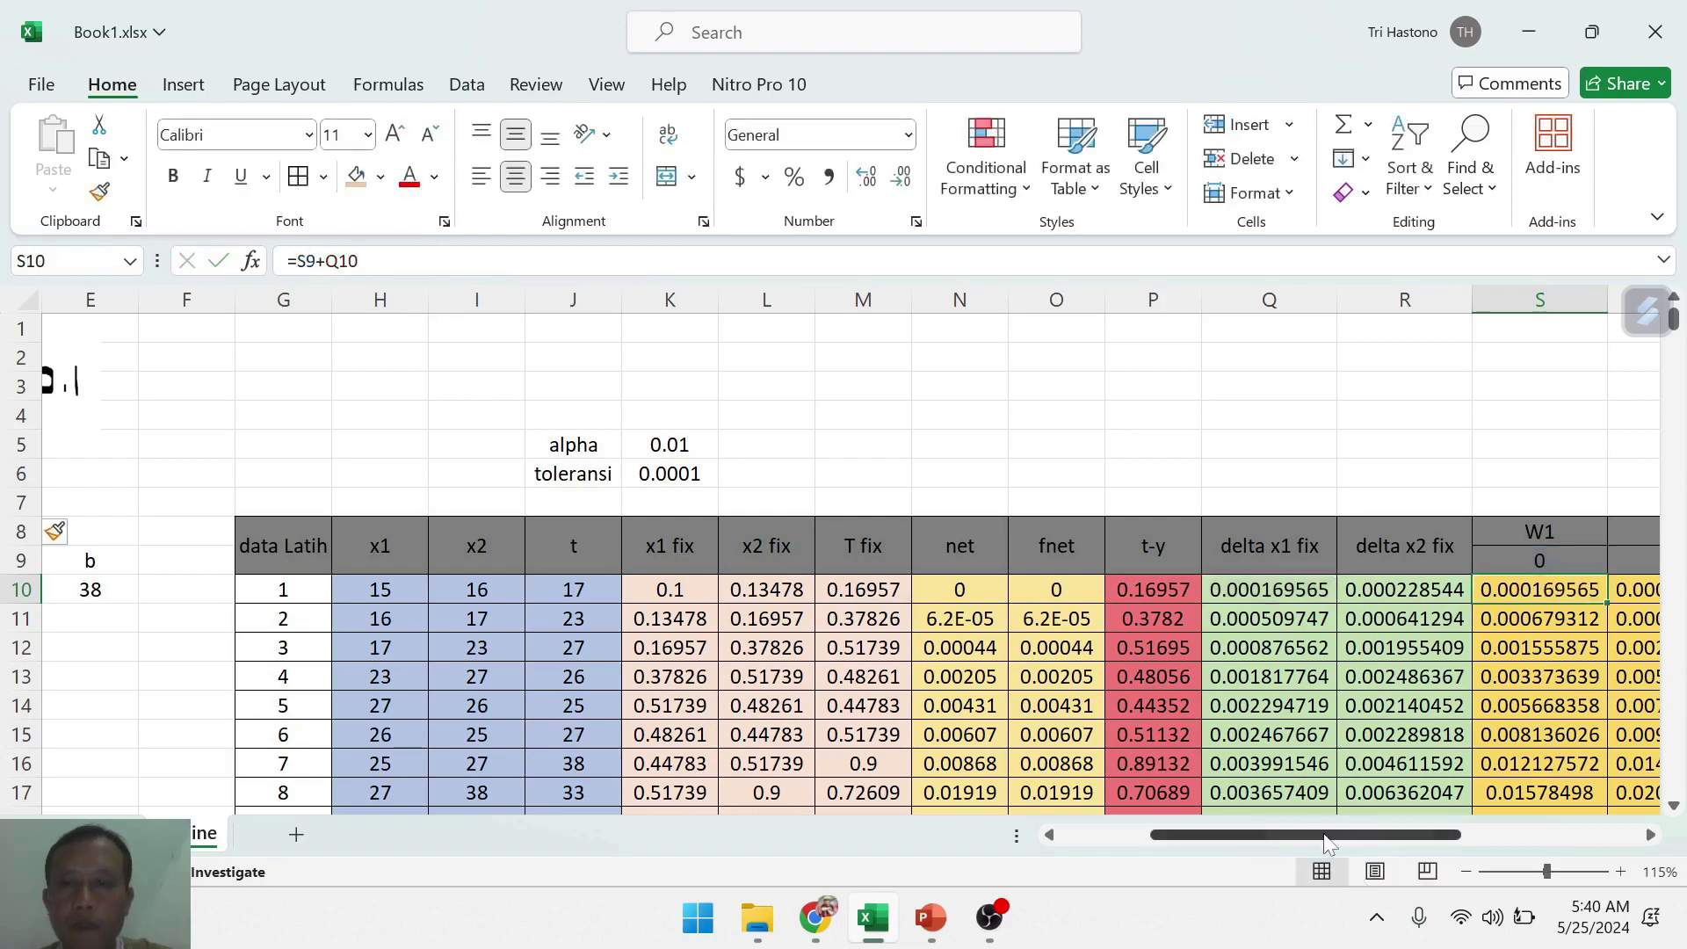
- Check the maximum delta formula in U22 and the tolerance IF formula in V22
drag(1329, 844, 1399, 846)
scroll(1467, 679, down, 5)
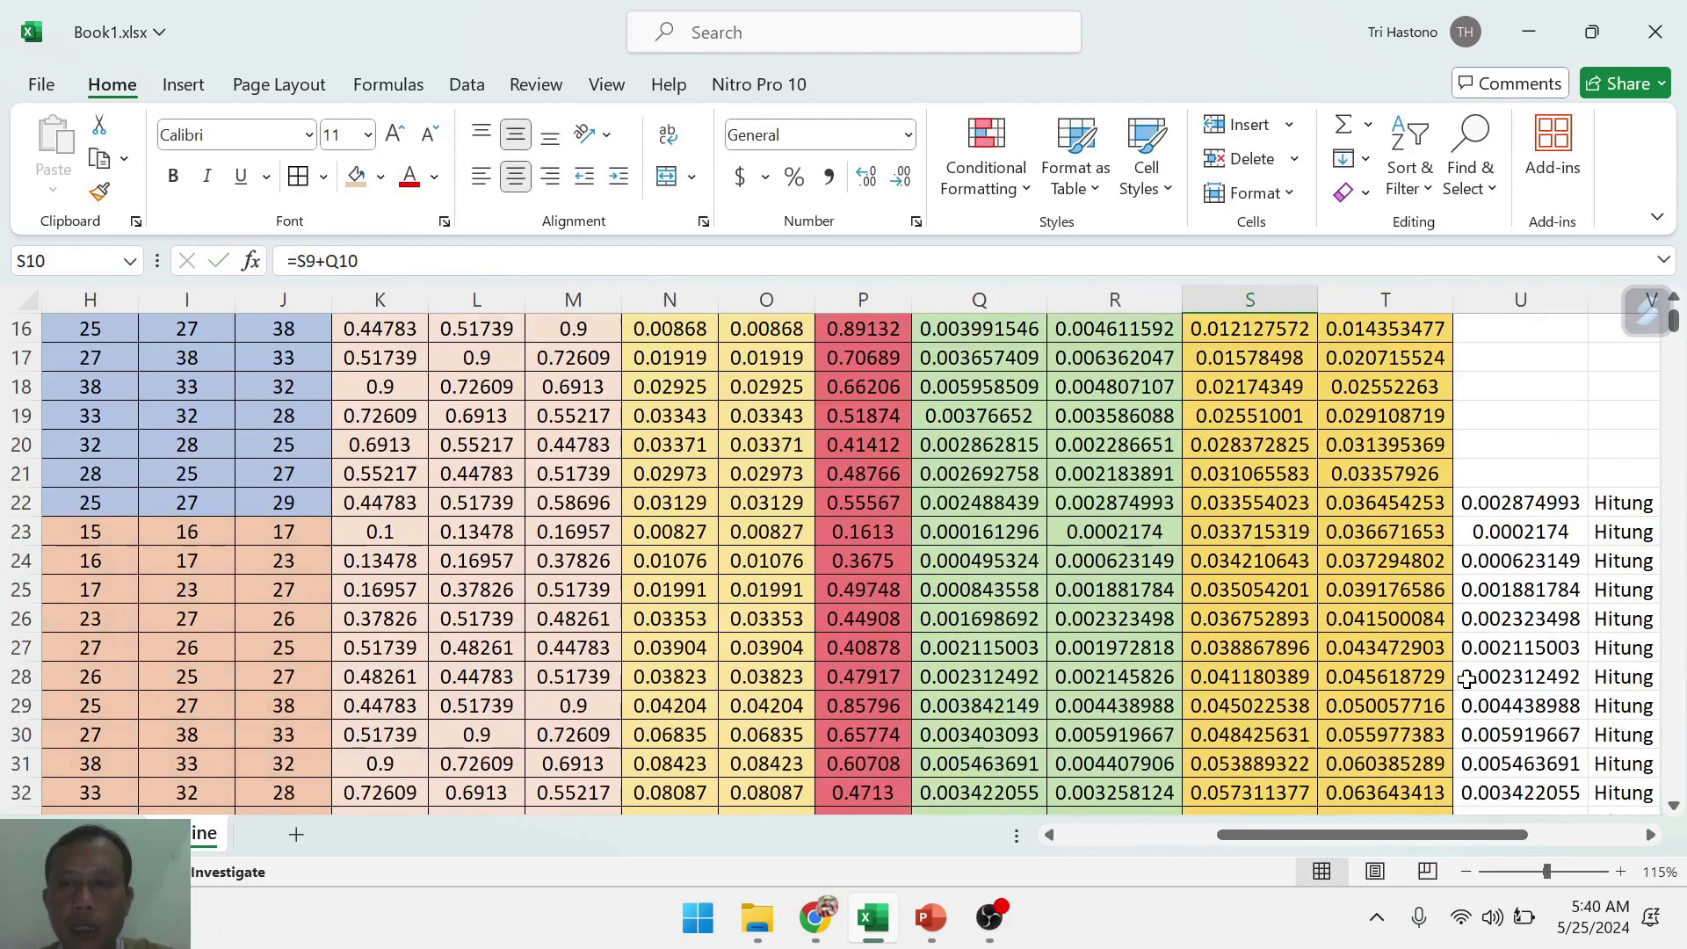
click(1521, 496)
scroll(1200, 679, up, 5)
scroll(1200, 679, down, 4)
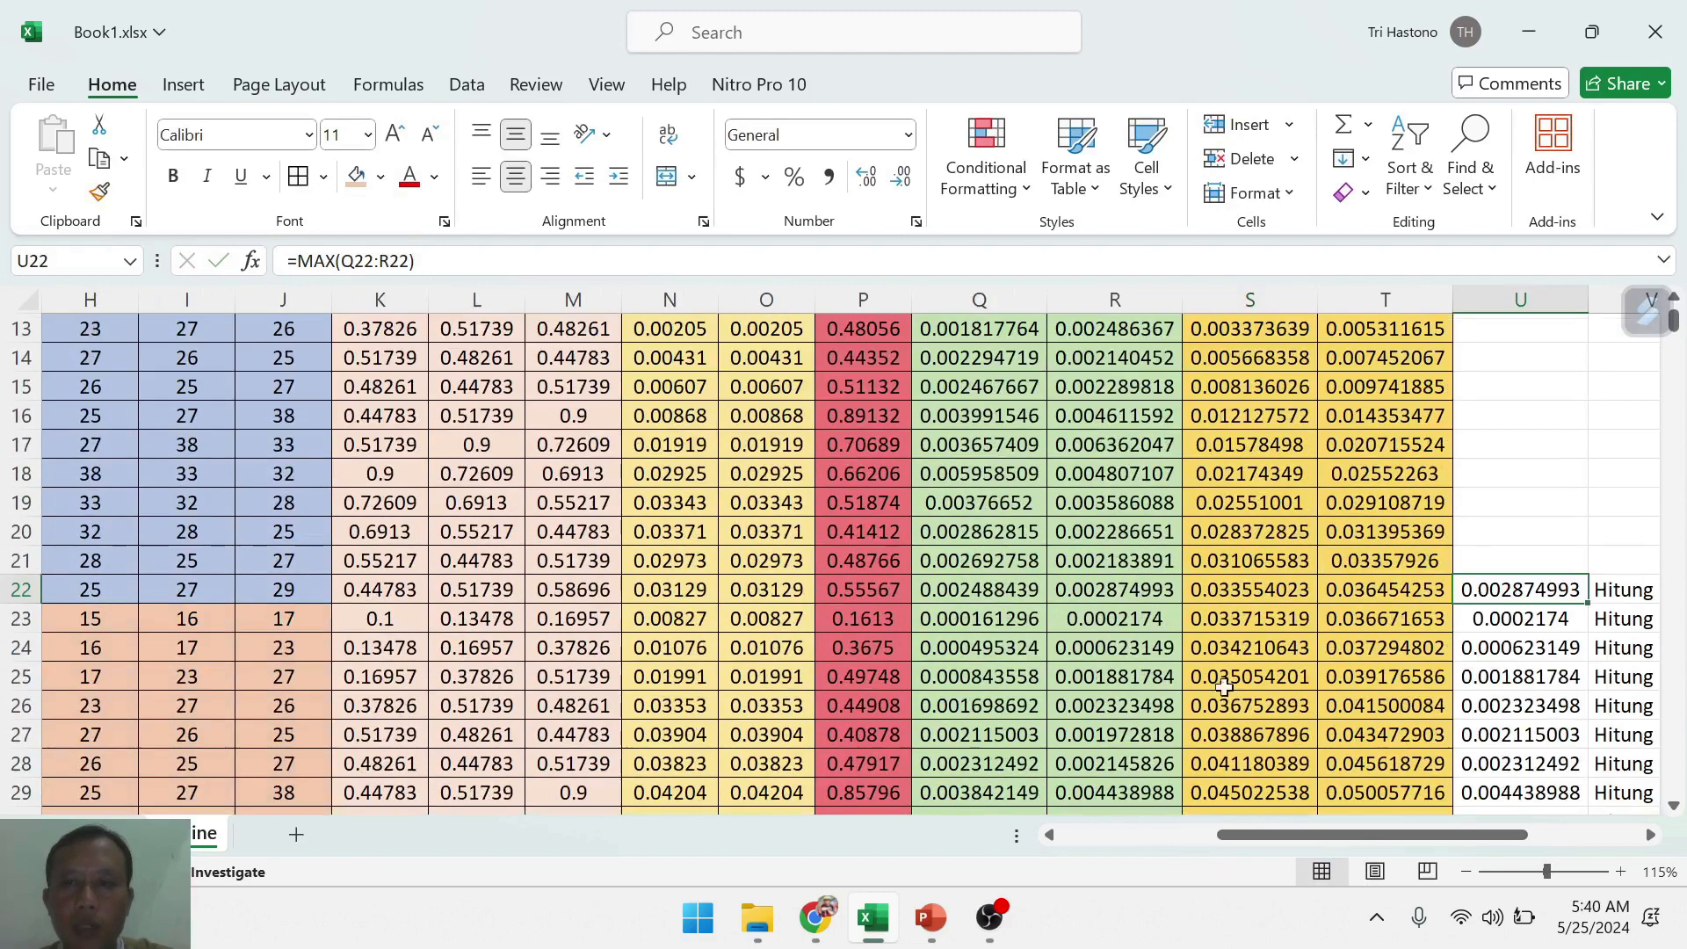
click(1626, 590)
drag(1346, 840, 1182, 842)
scroll(1173, 606, up, 4)
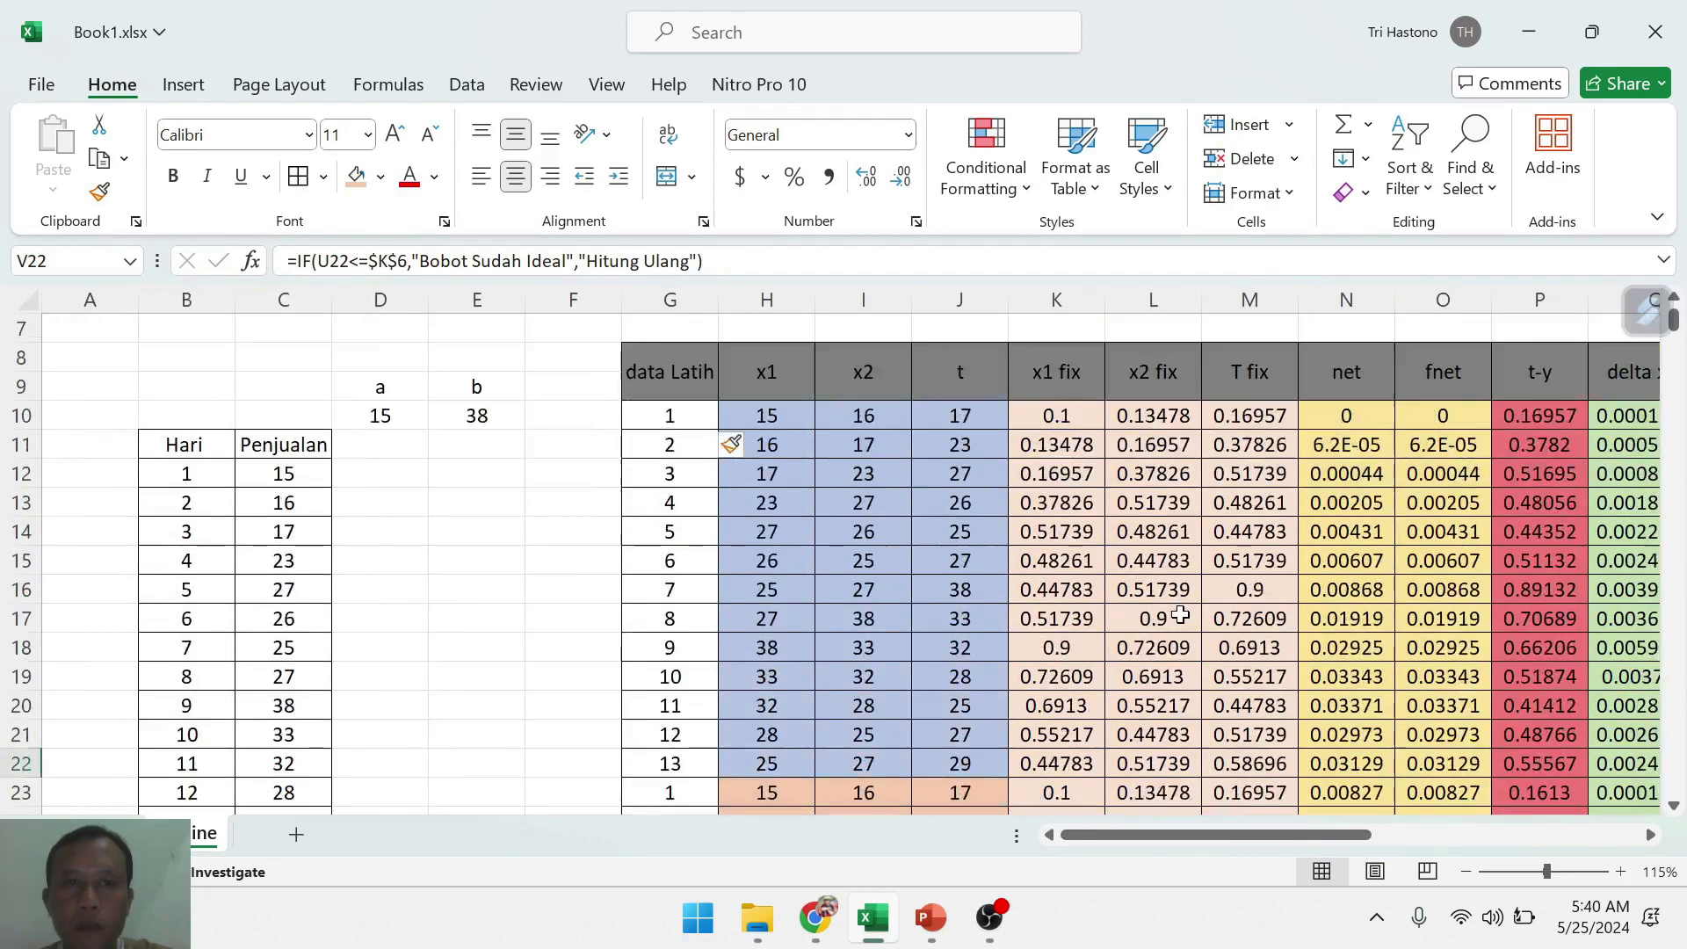
click(388, 261)
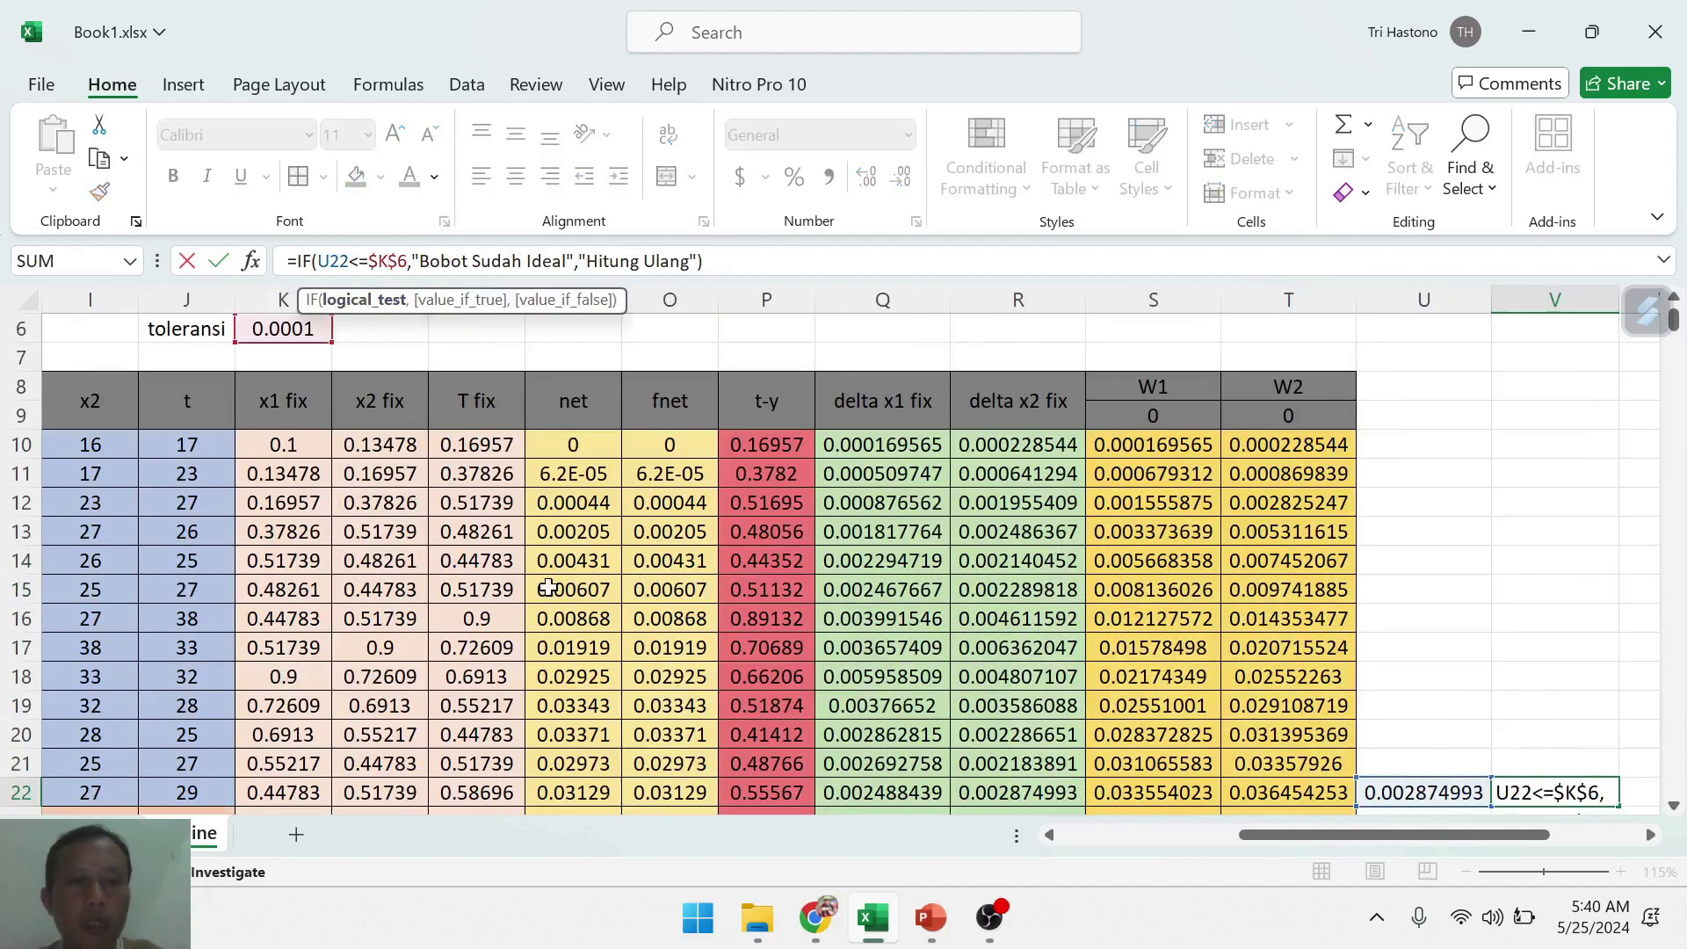
key(Escape)
click(1383, 545)
- Add filters to the training table from the data Latih header in G8 across to W2 and down to row 3337
drag(1397, 835, 1204, 849)
click(668, 447)
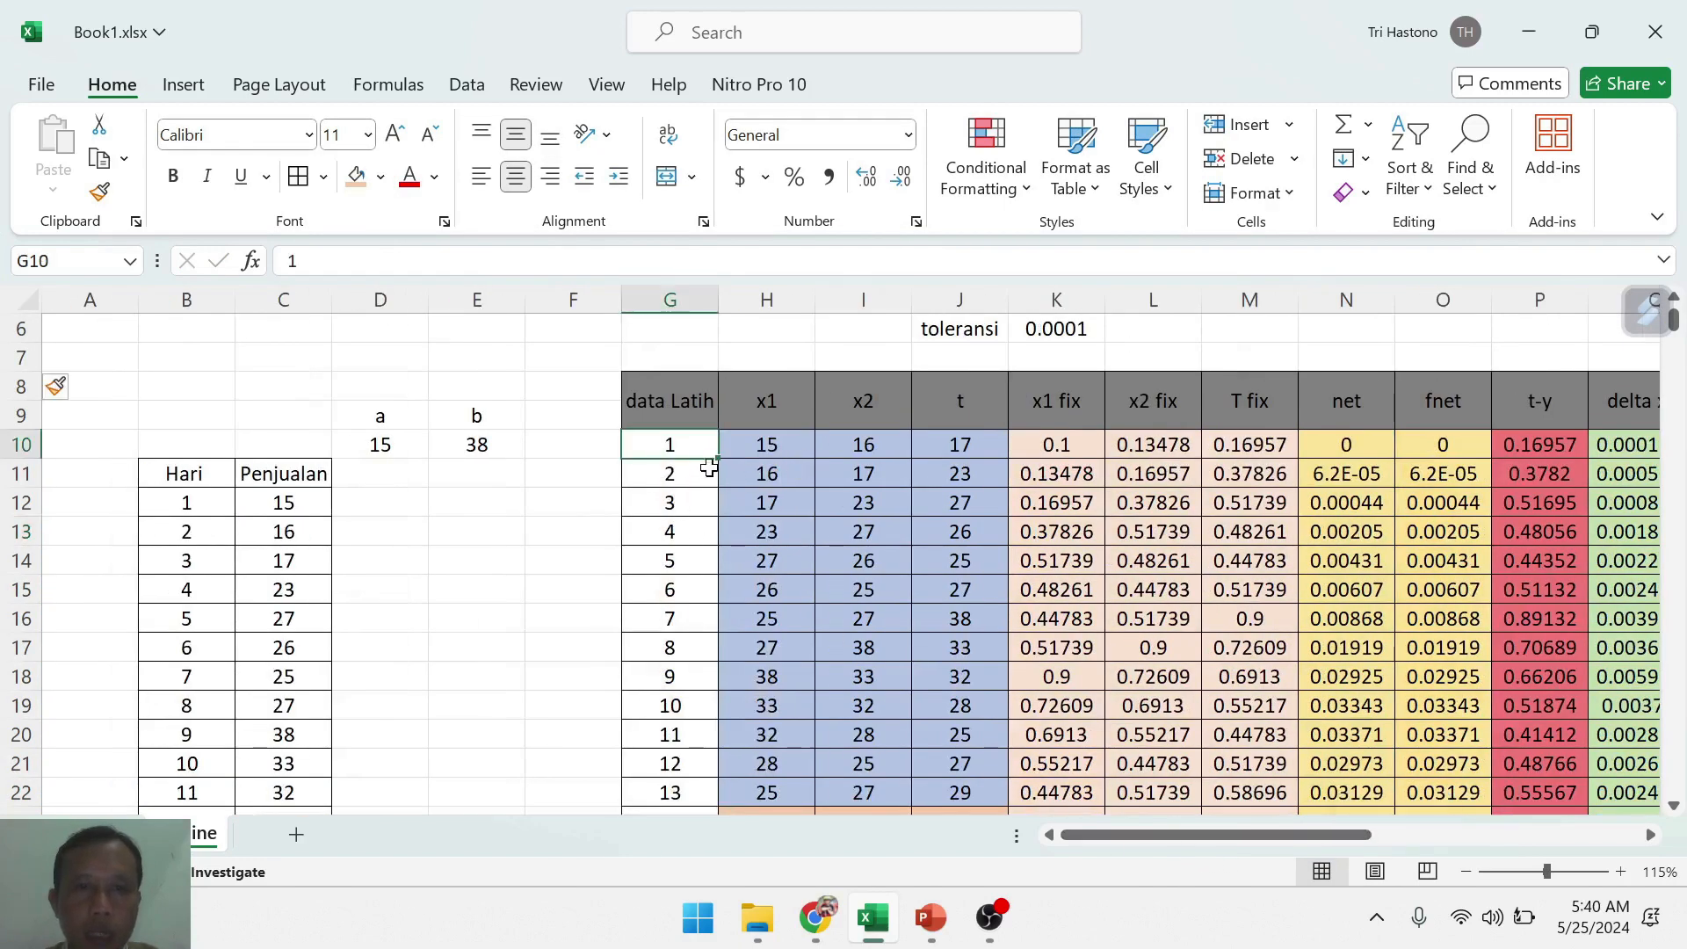
click(682, 418)
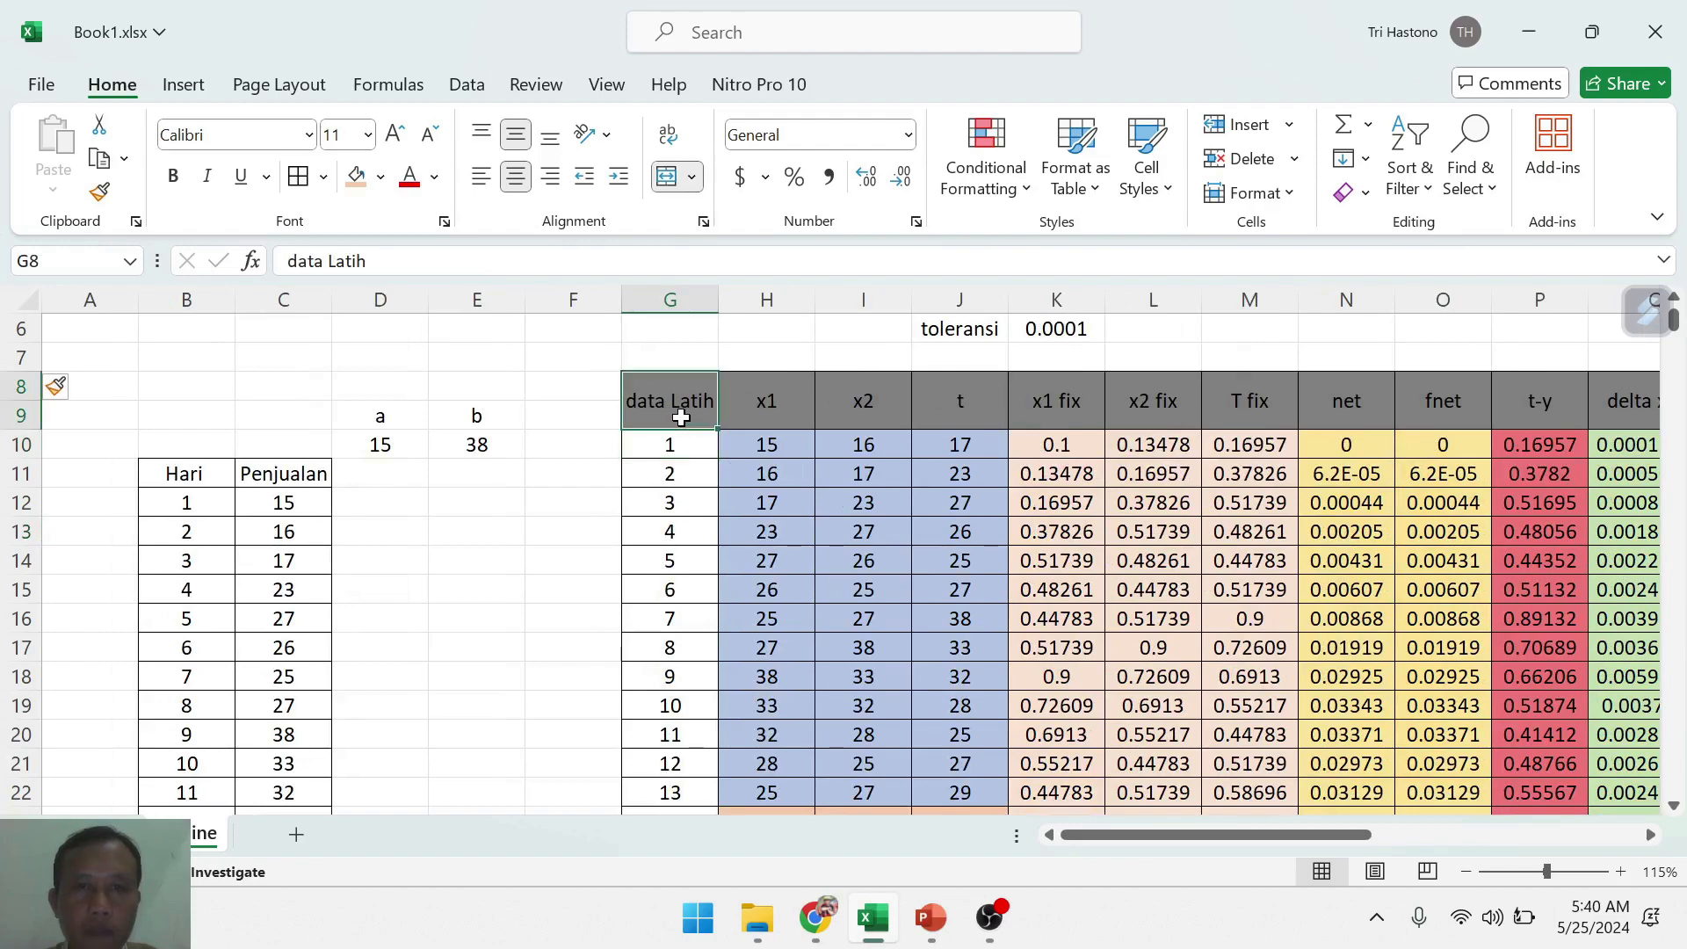
key(ctrl+shift+Right)
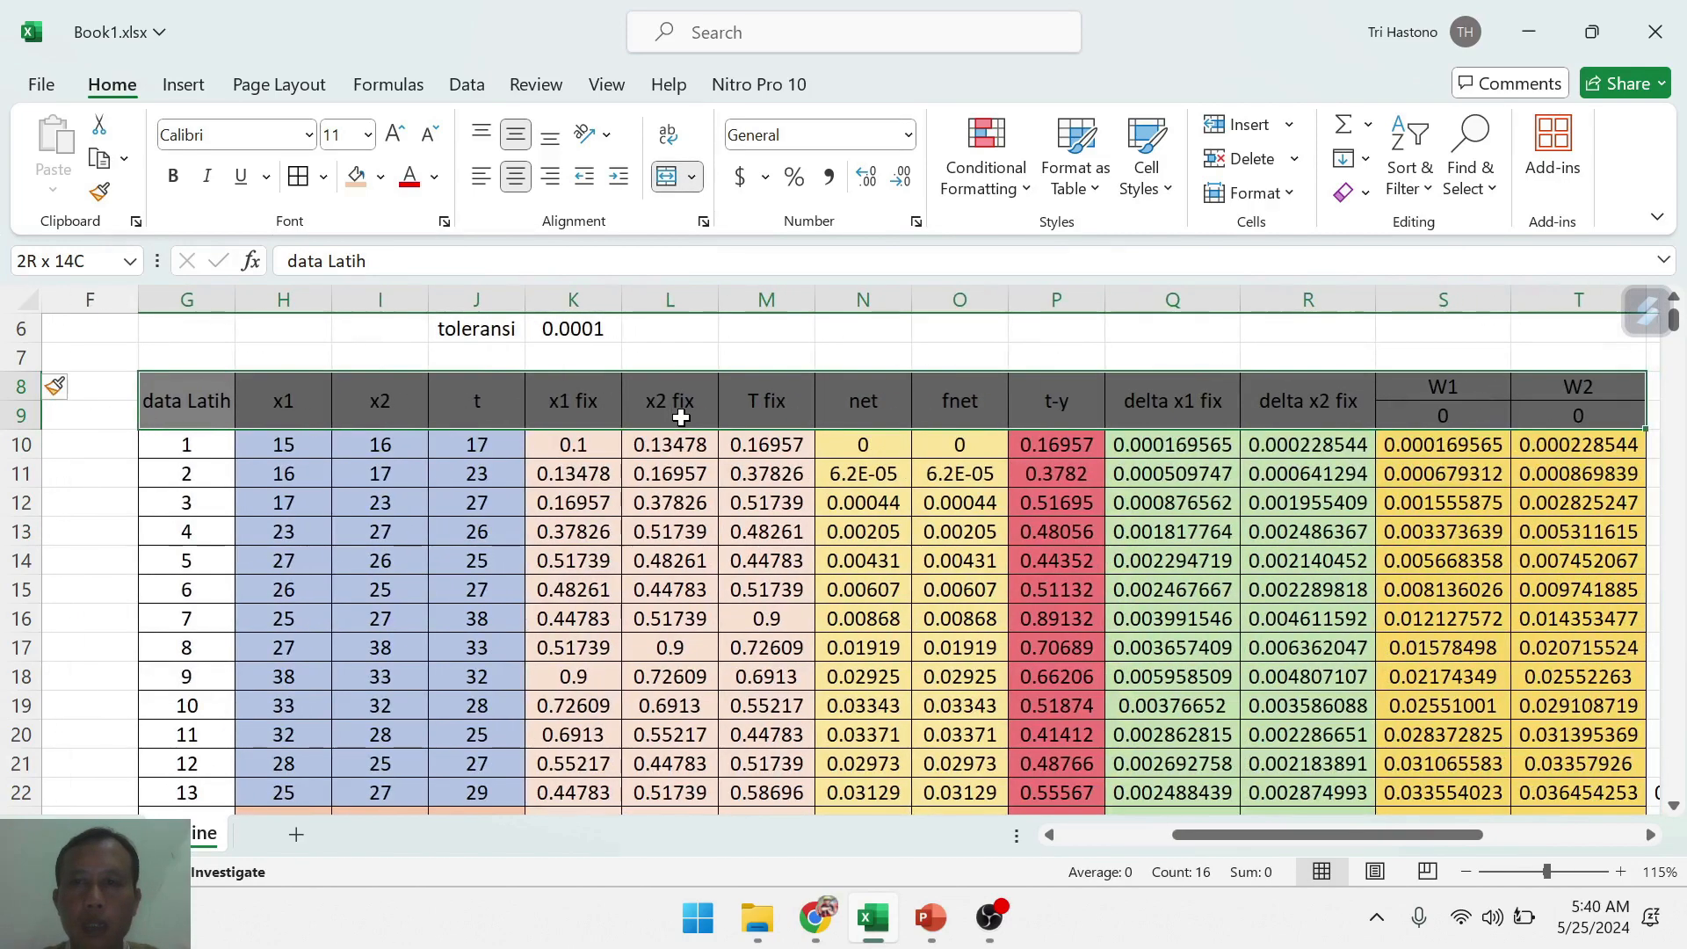
key(shift+Down)
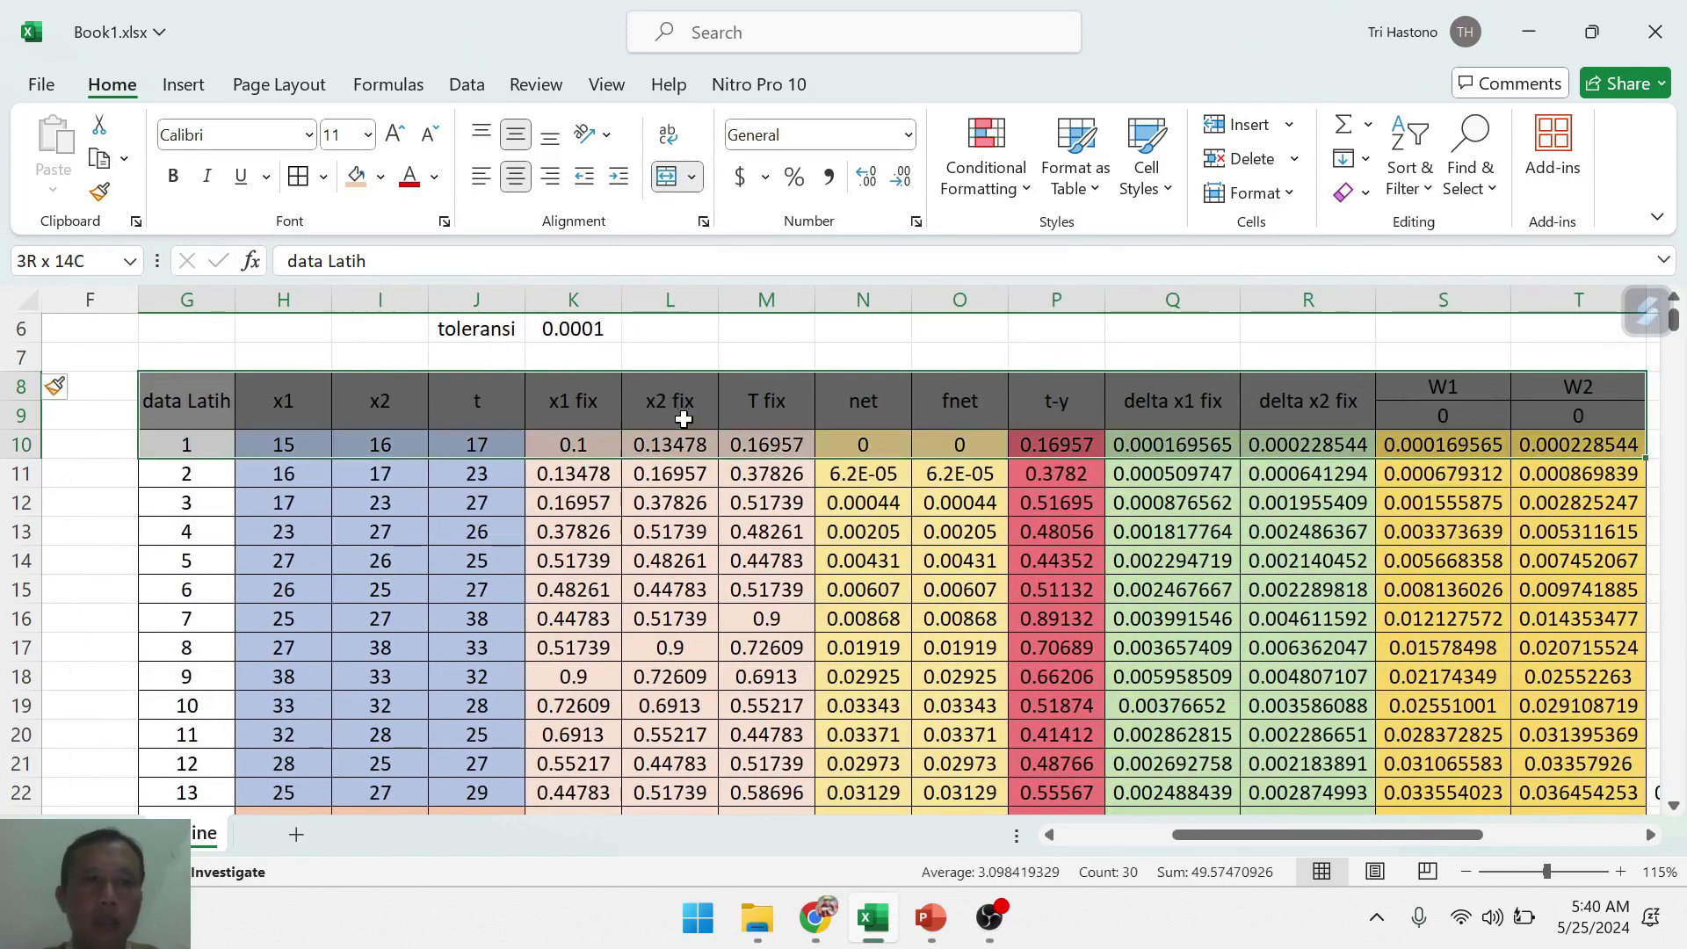
key(ctrl+shift+Down)
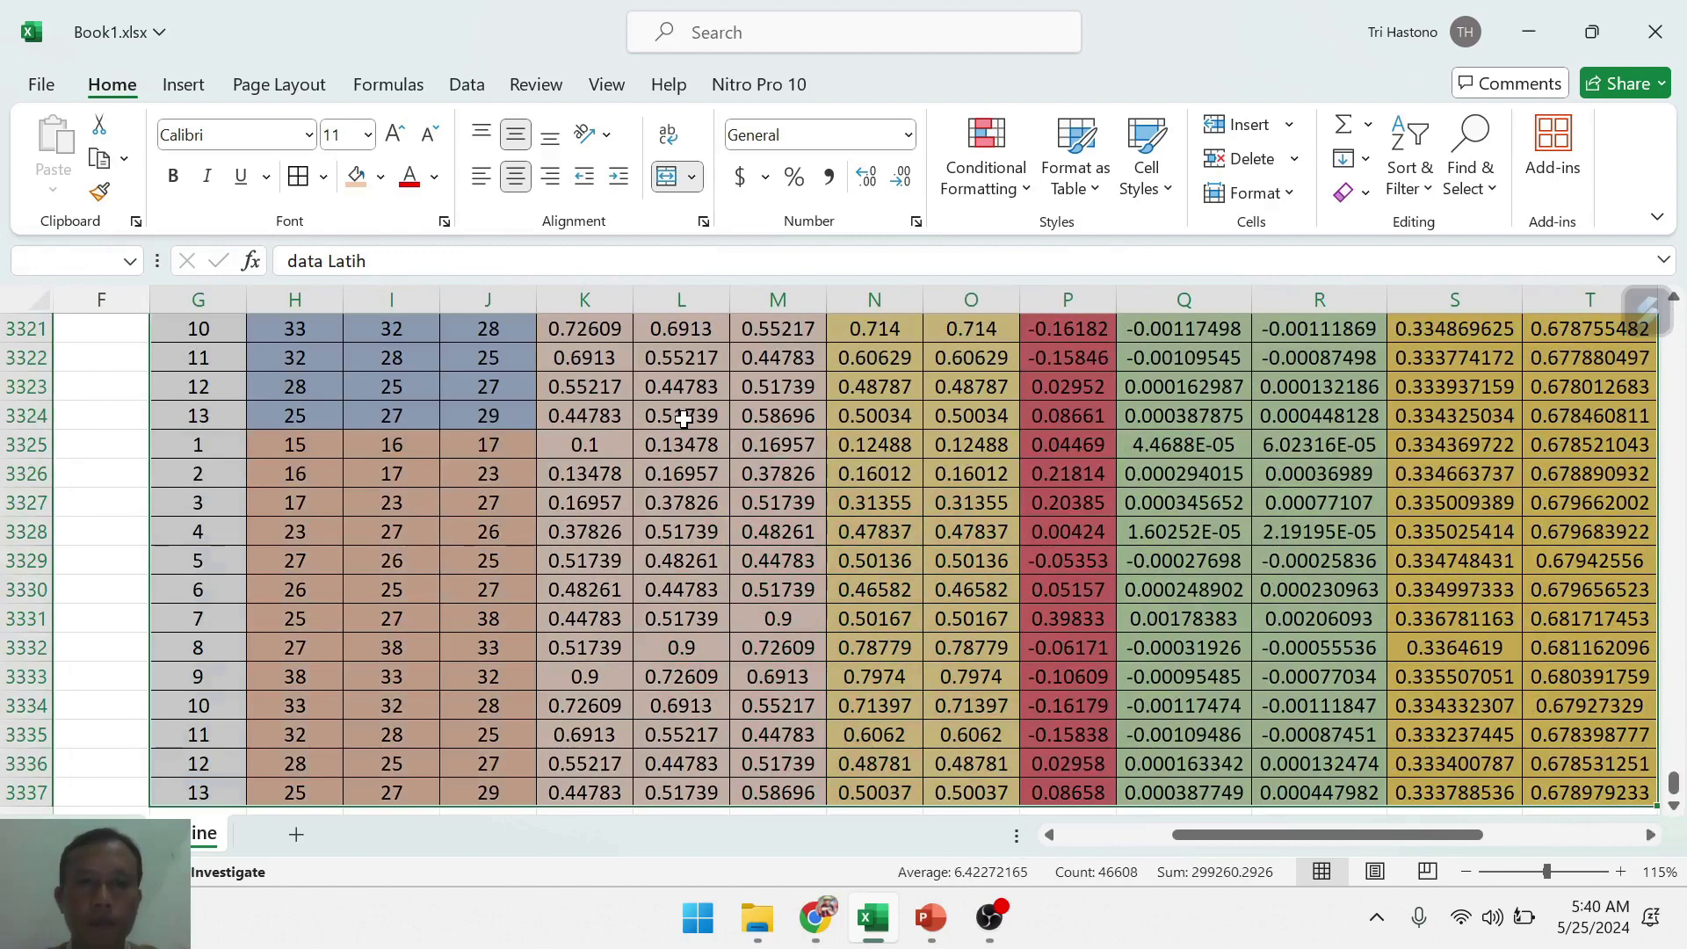
click(1411, 167)
click(1444, 349)
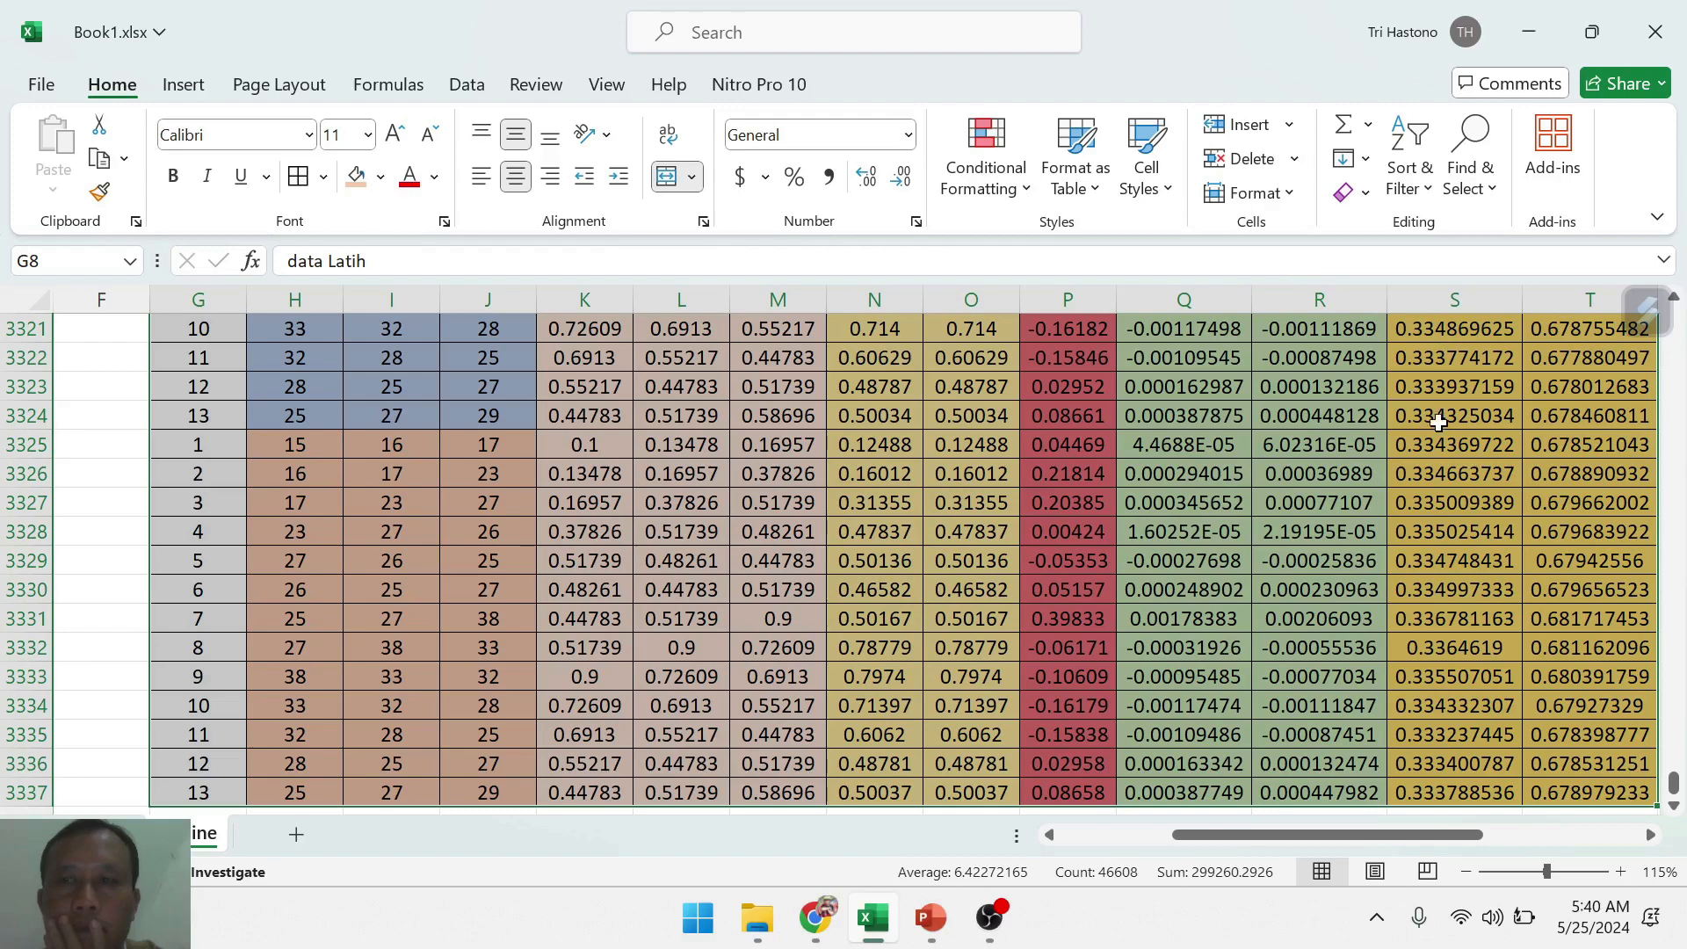
drag(1674, 782, 1675, 318)
click(479, 648)
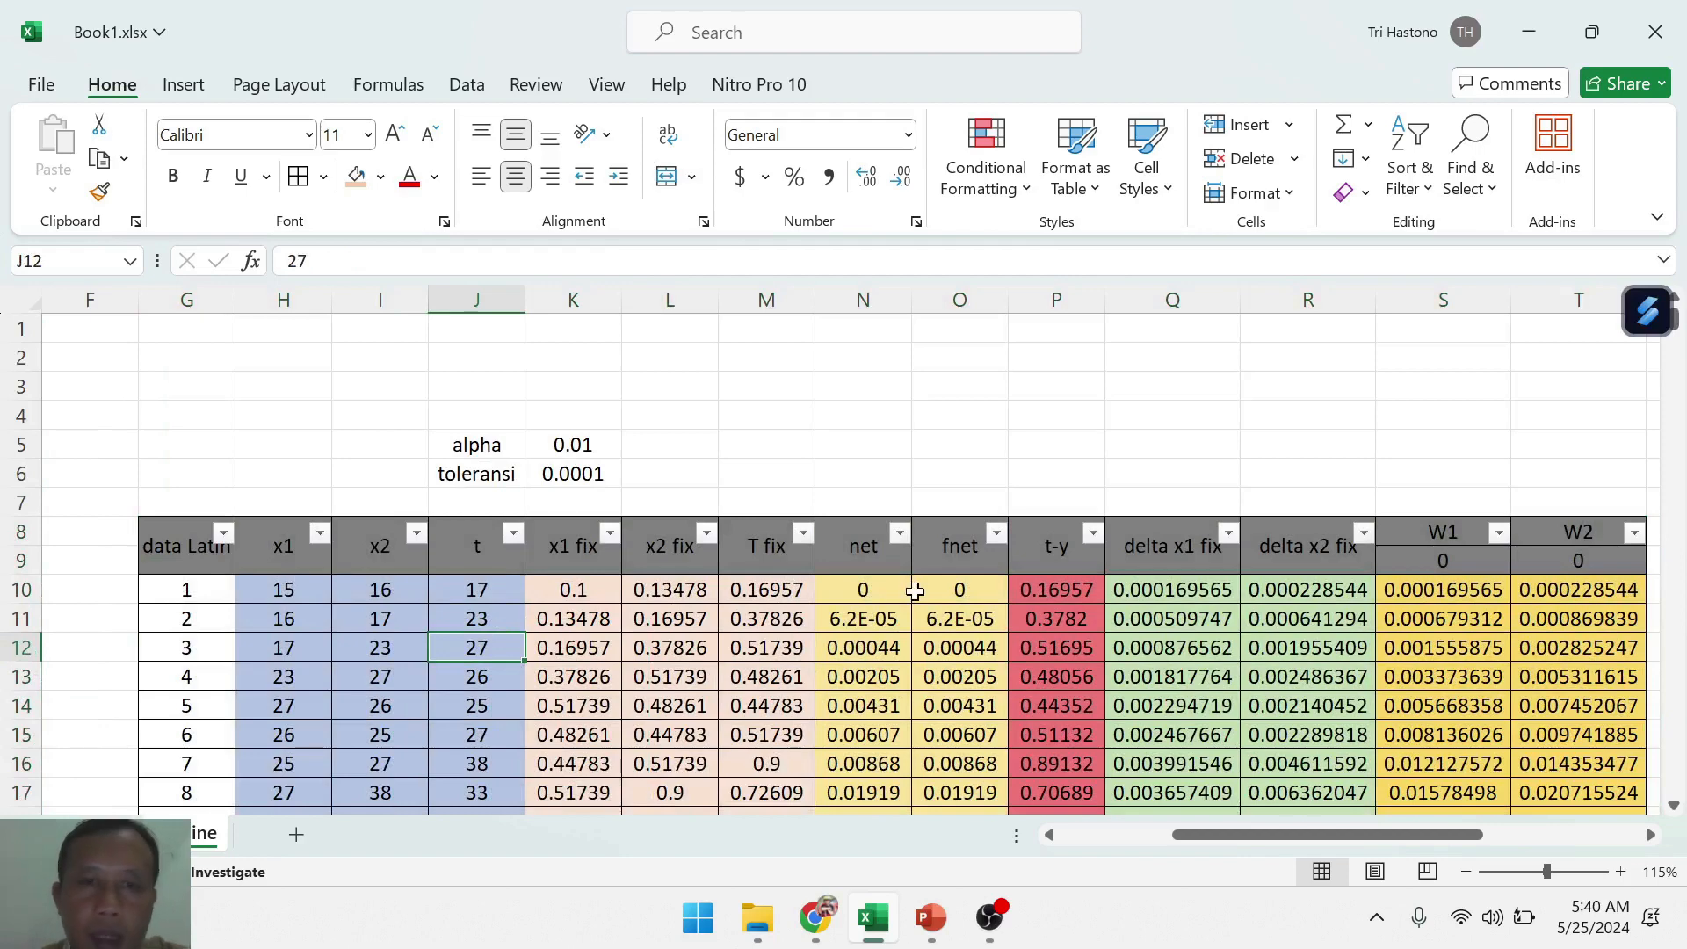
- Filter the data Latih column to show only the rows with value 13
scroll(915, 591, down, 2)
click(200, 765)
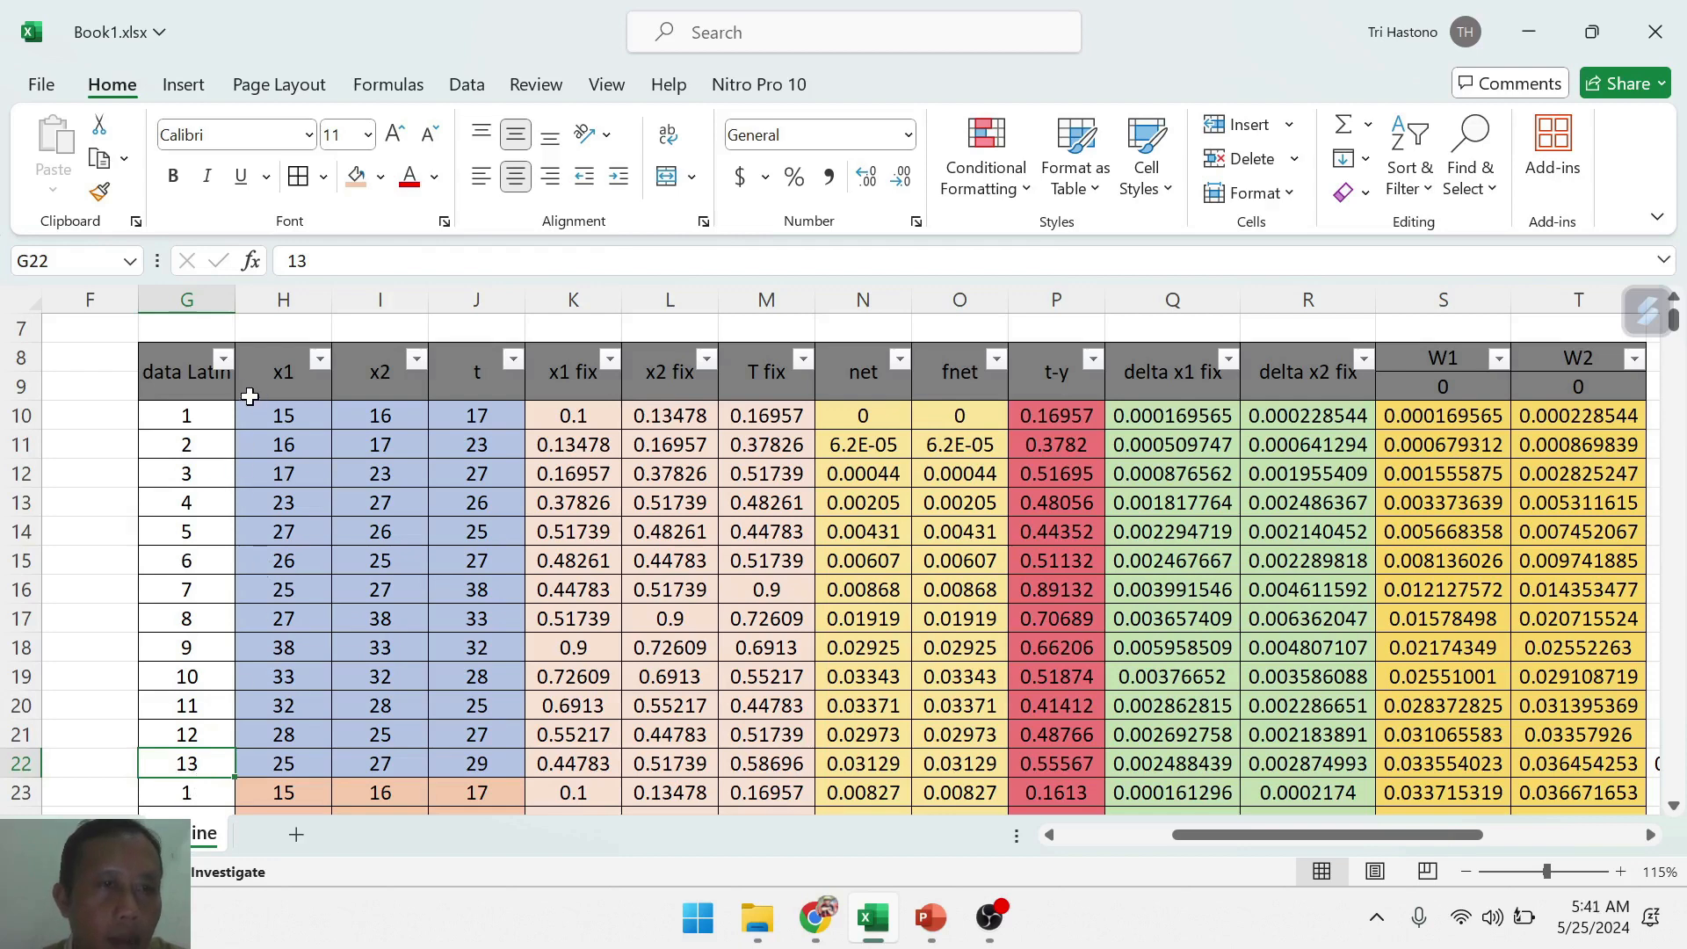
click(221, 361)
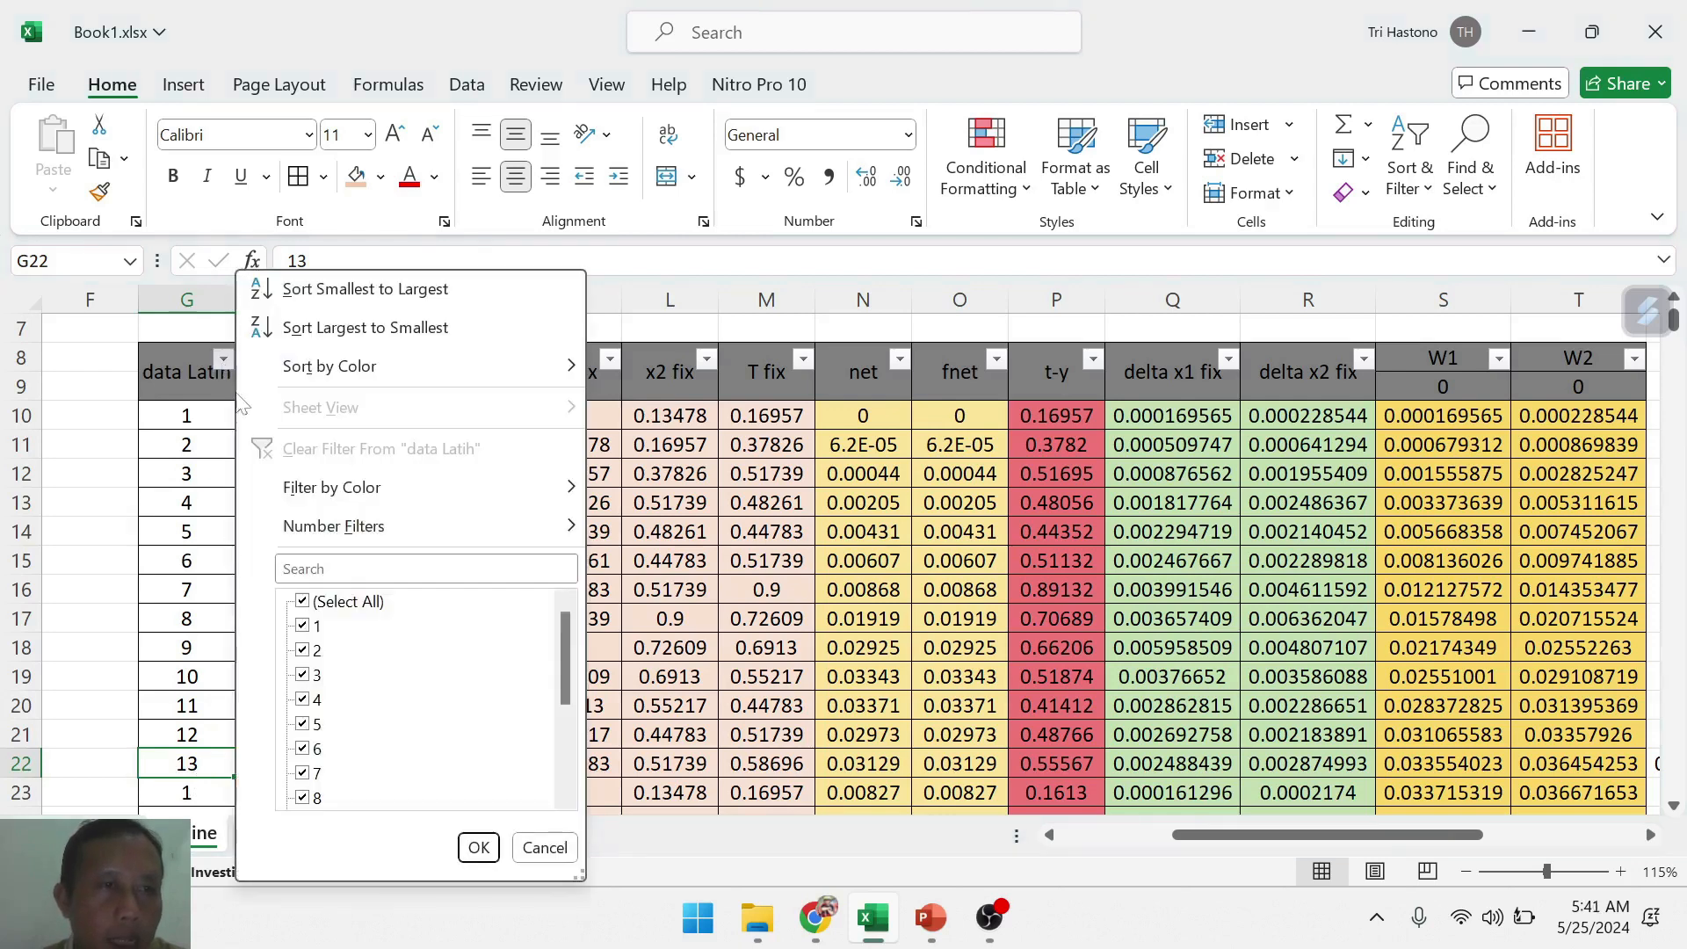
click(303, 602)
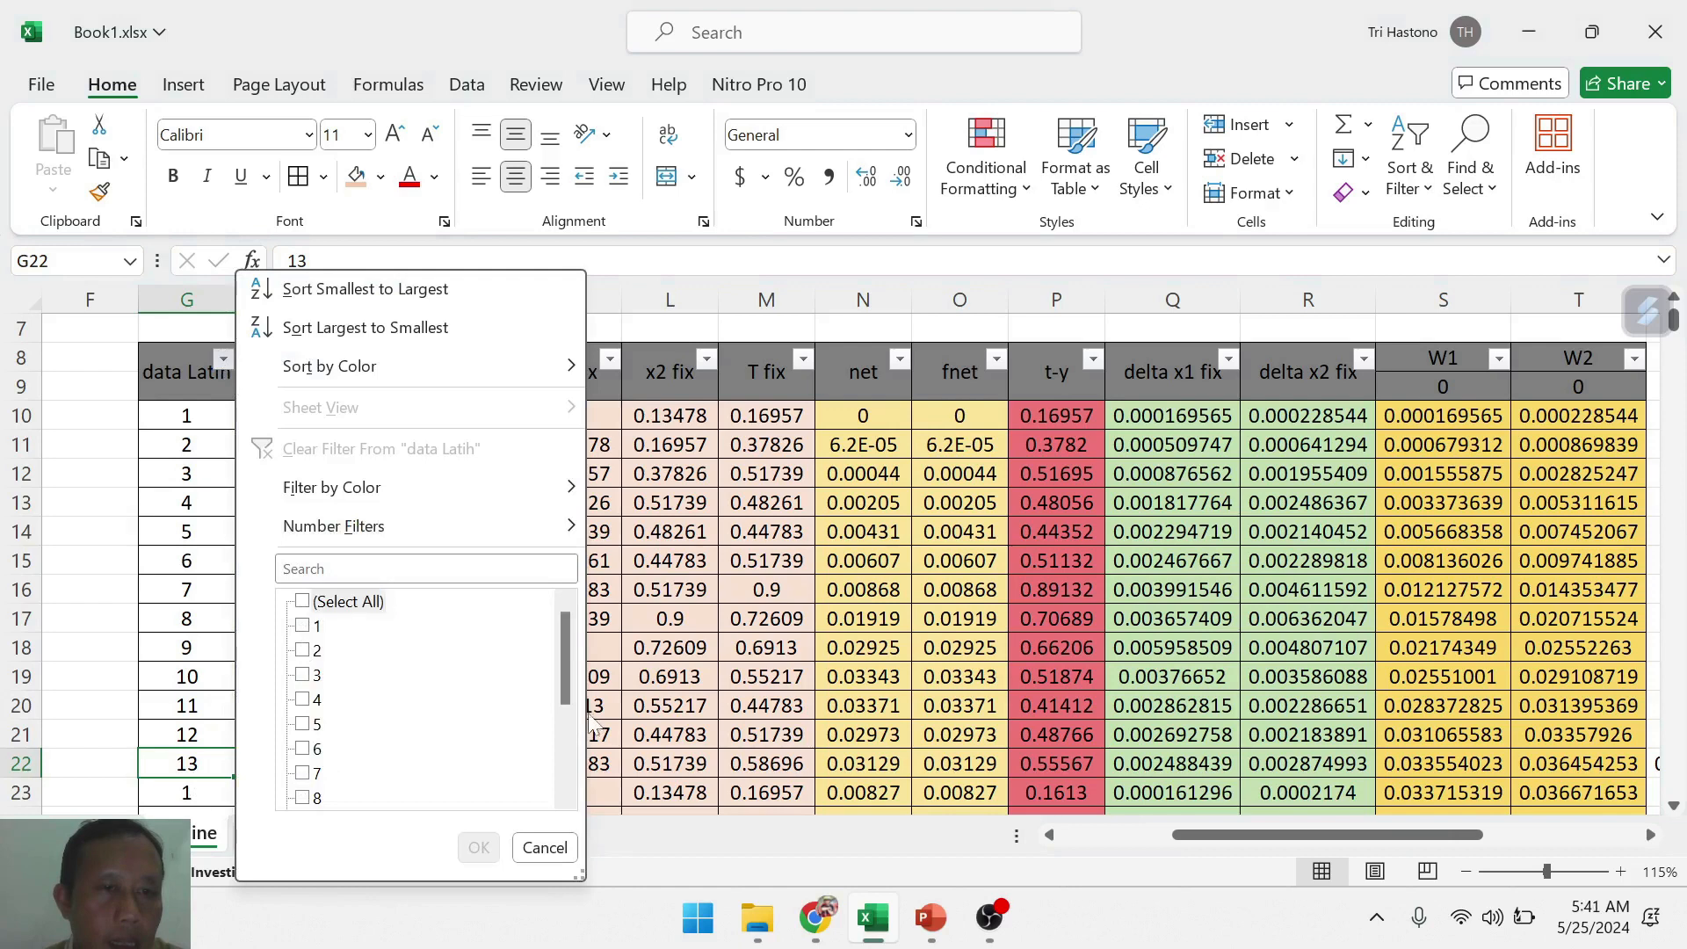
click(562, 716)
click(303, 749)
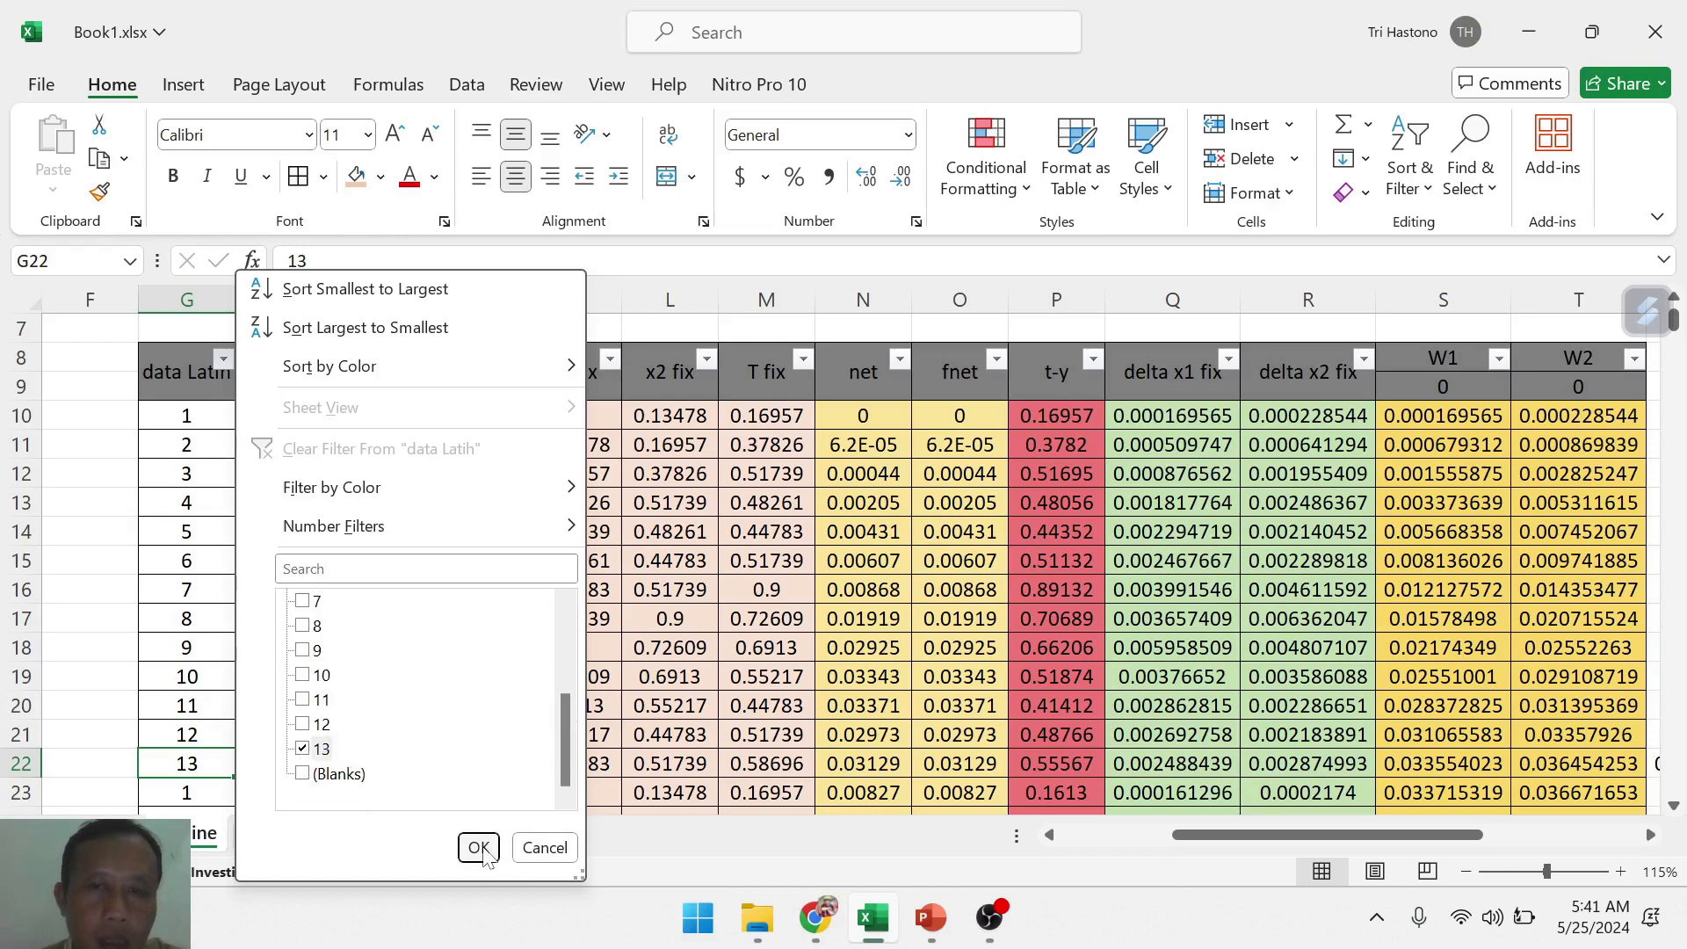
click(479, 848)
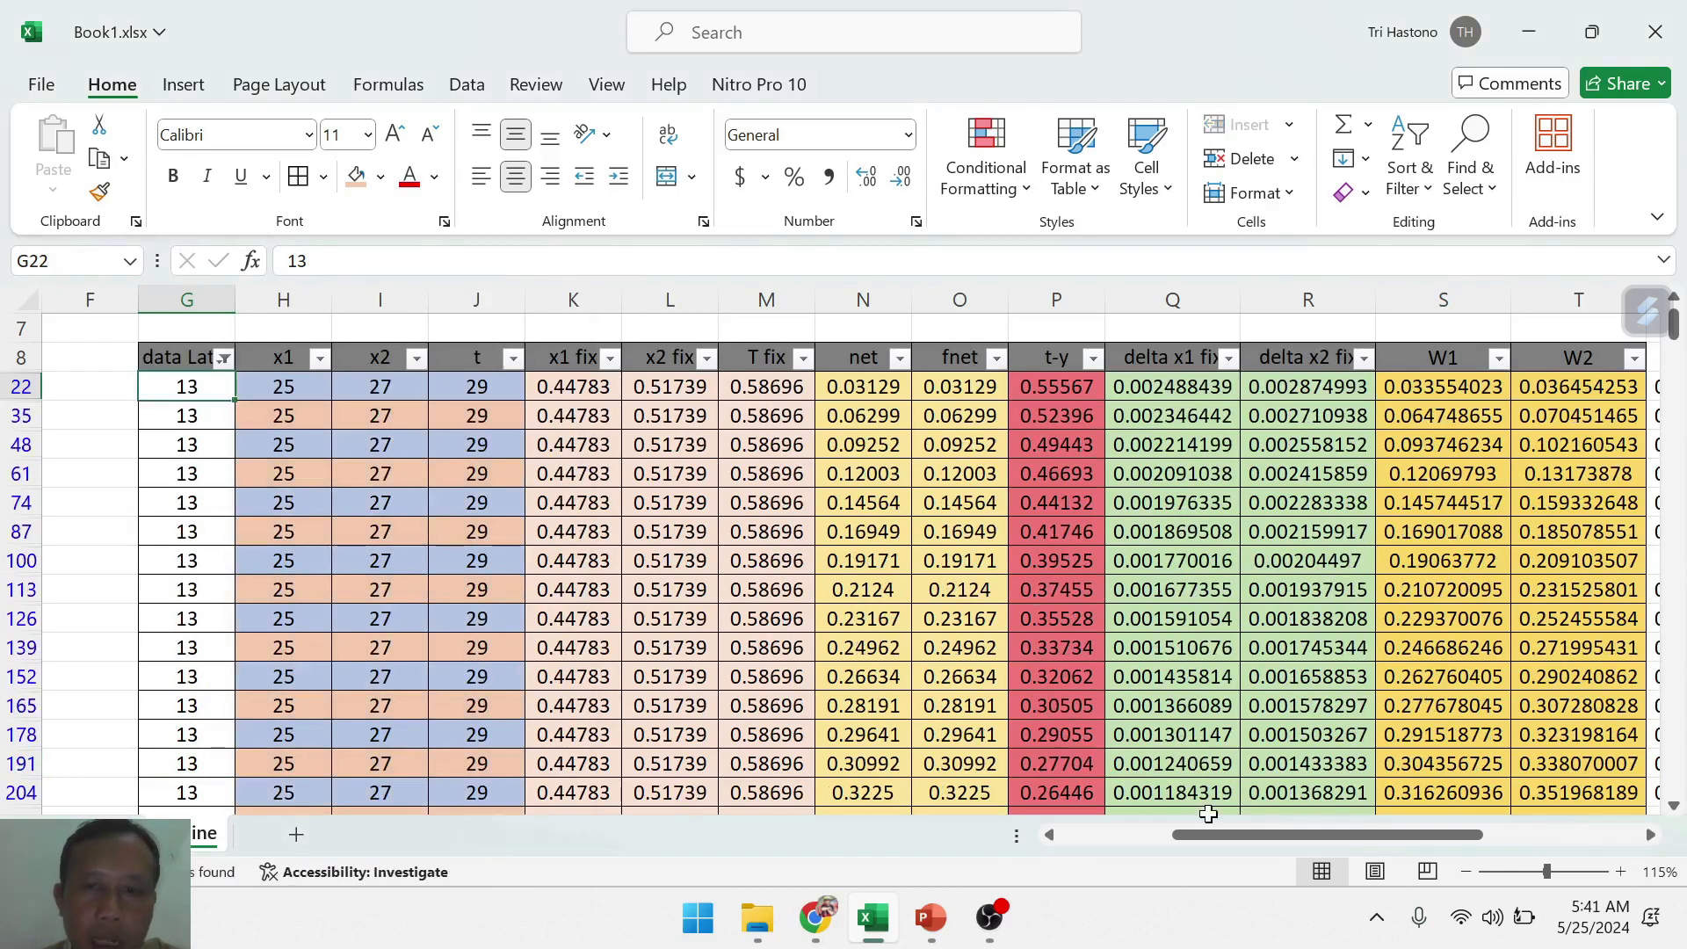
- Examine the filtered maximum delta and status columns U and V from the first epoch down to row 3337
drag(1228, 842, 1353, 841)
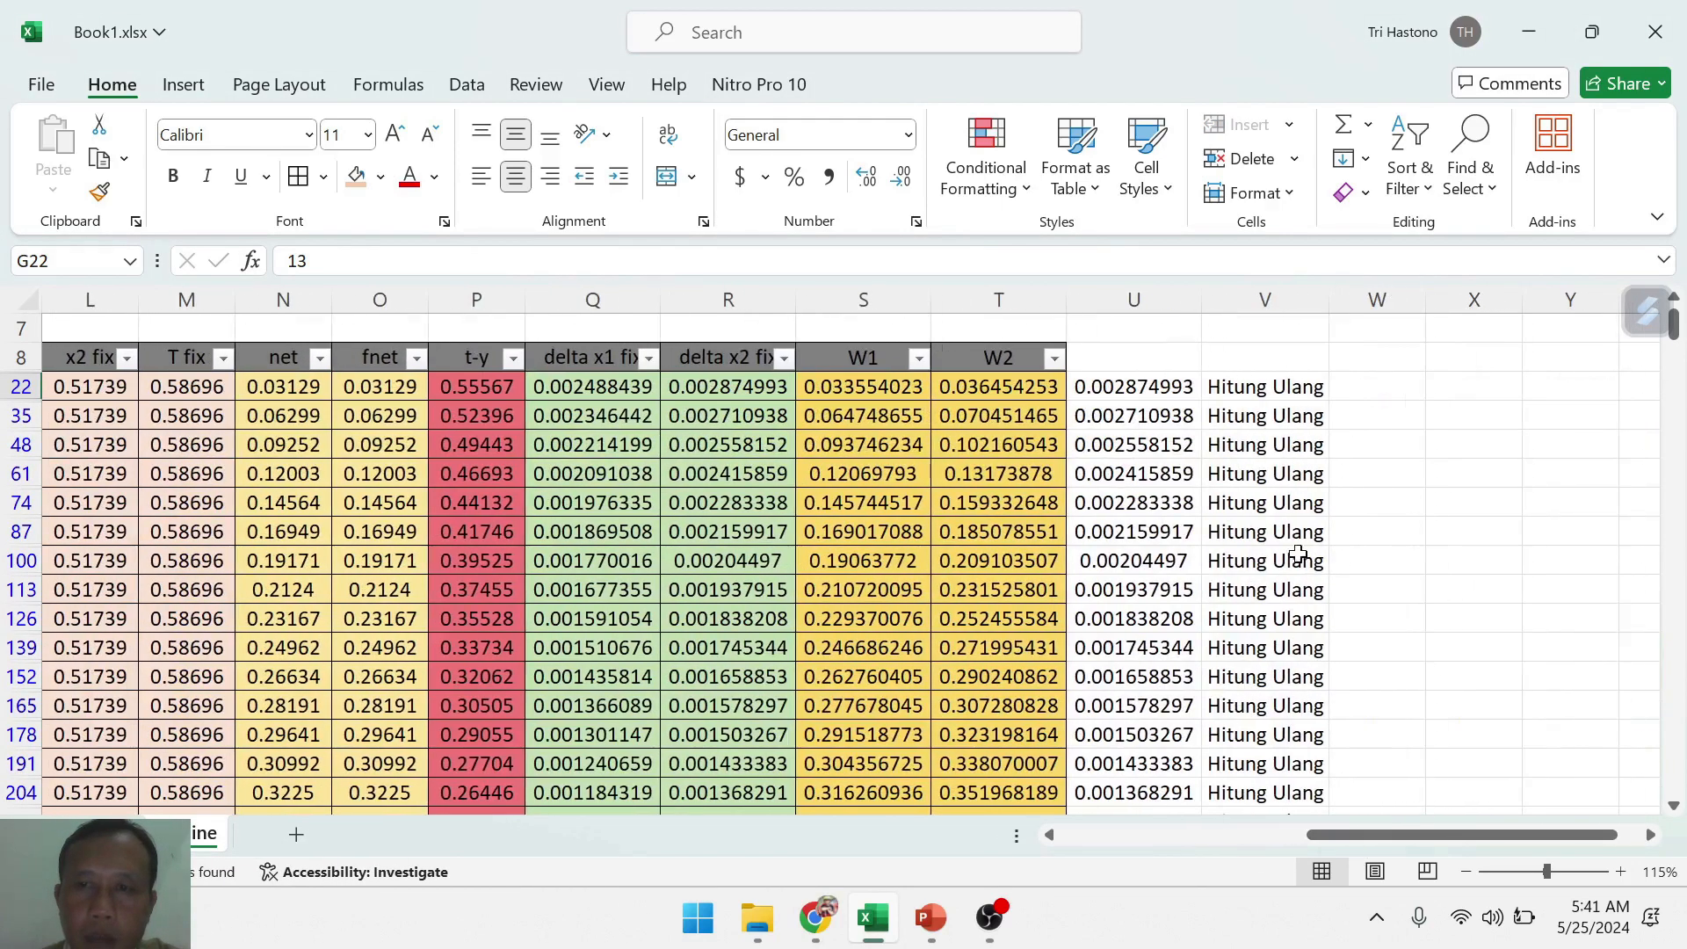
click(1289, 560)
drag(1371, 842, 1126, 842)
scroll(668, 641, down, 2)
scroll(674, 694, down, 7)
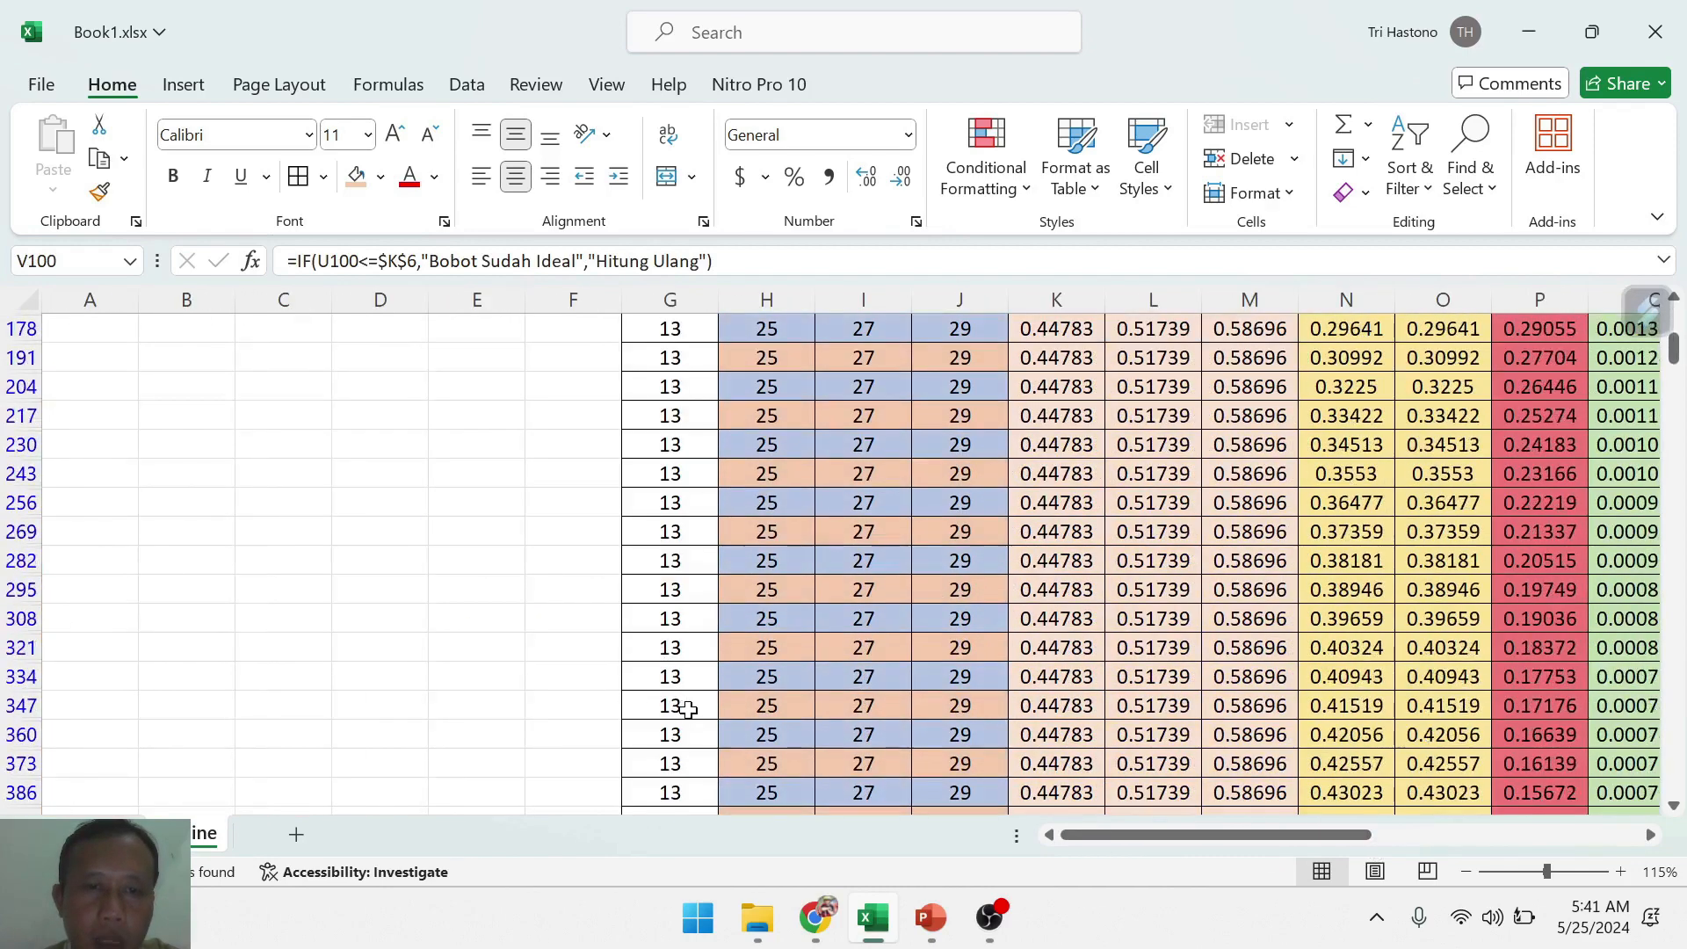
drag(1679, 391, 1646, 795)
drag(1284, 840, 1499, 842)
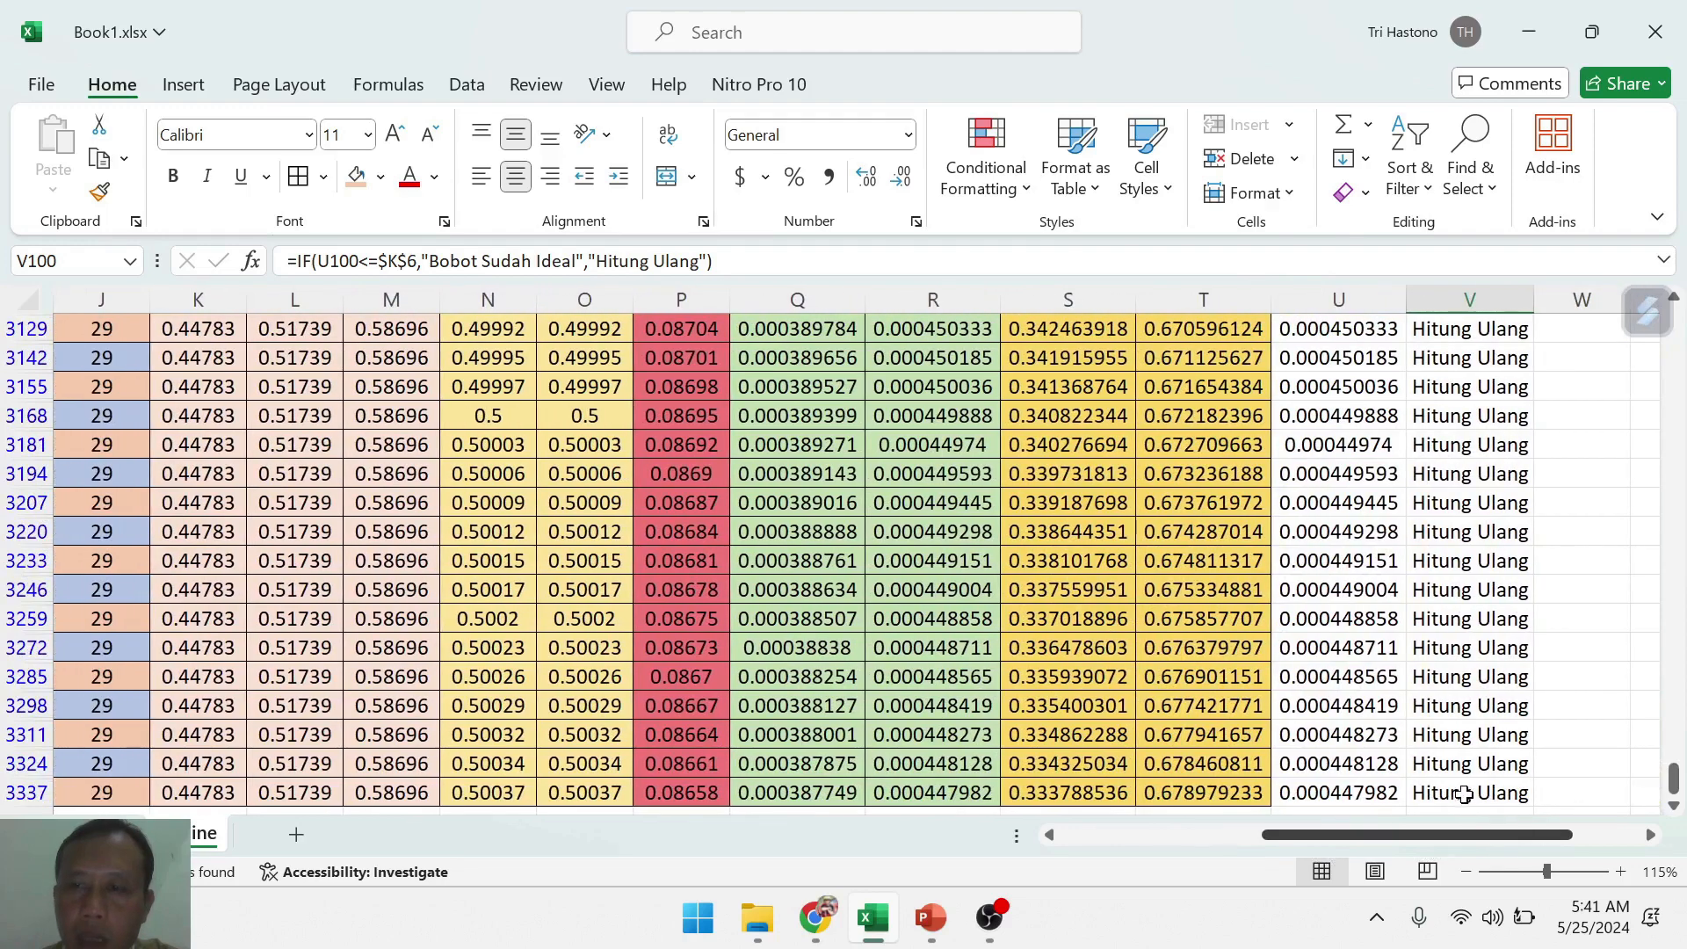
click(1478, 795)
drag(1450, 846, 1189, 845)
drag(1674, 791, 1674, 324)
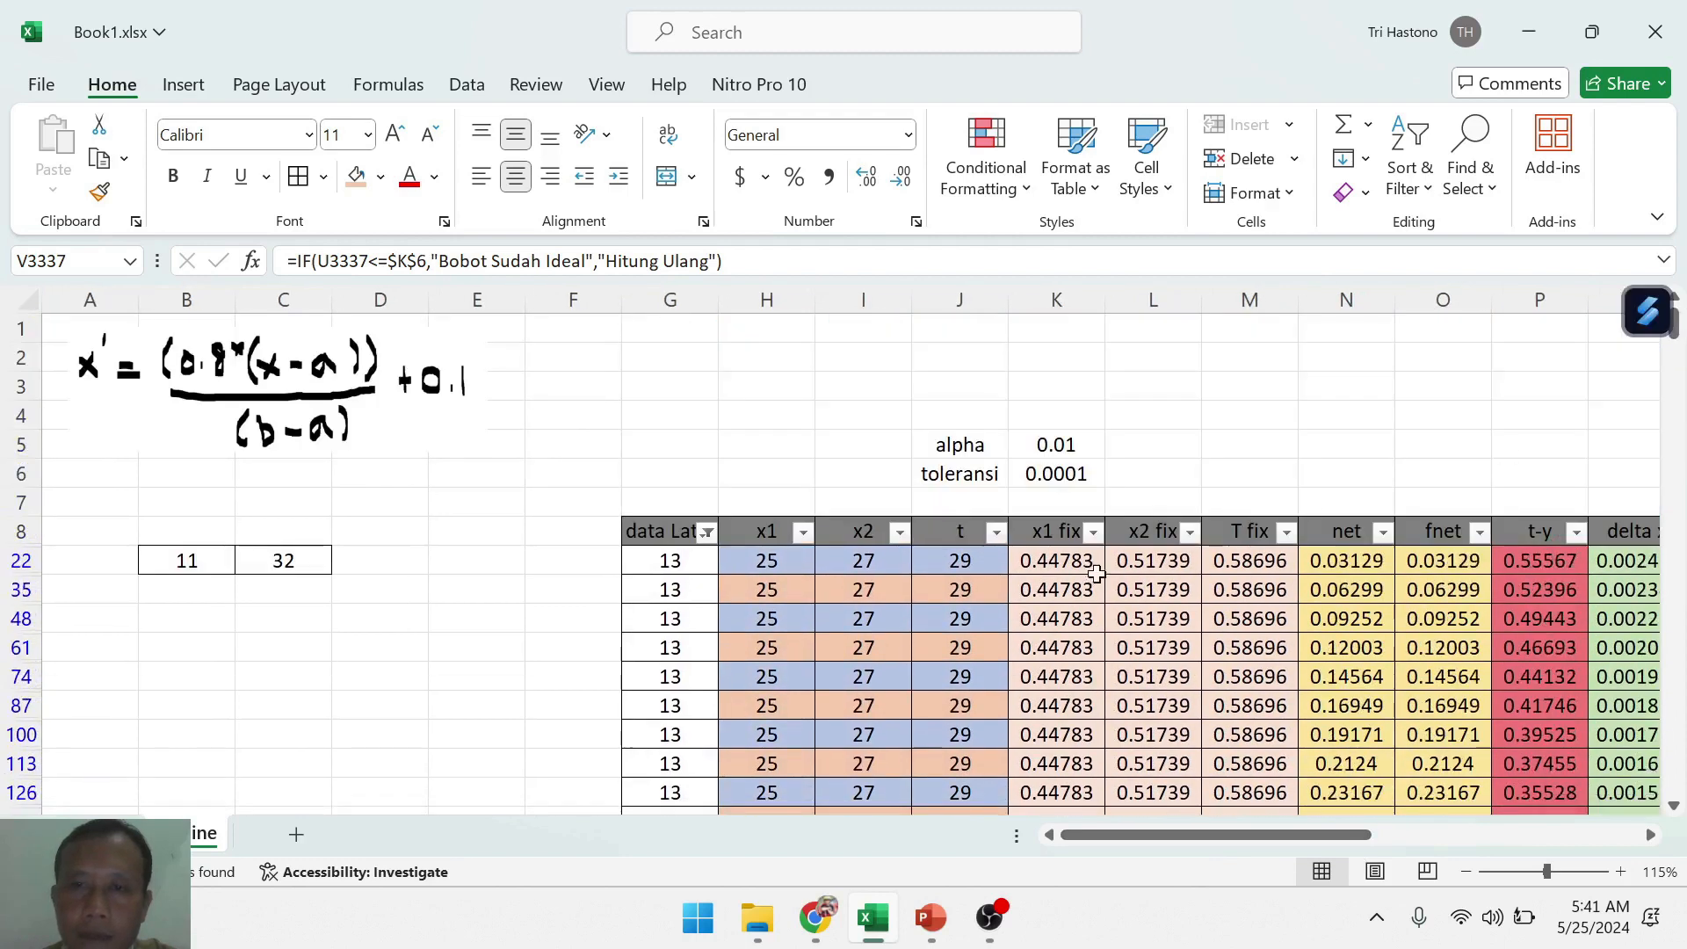
- Remove the filters from the training table so every row is shown again
click(1424, 184)
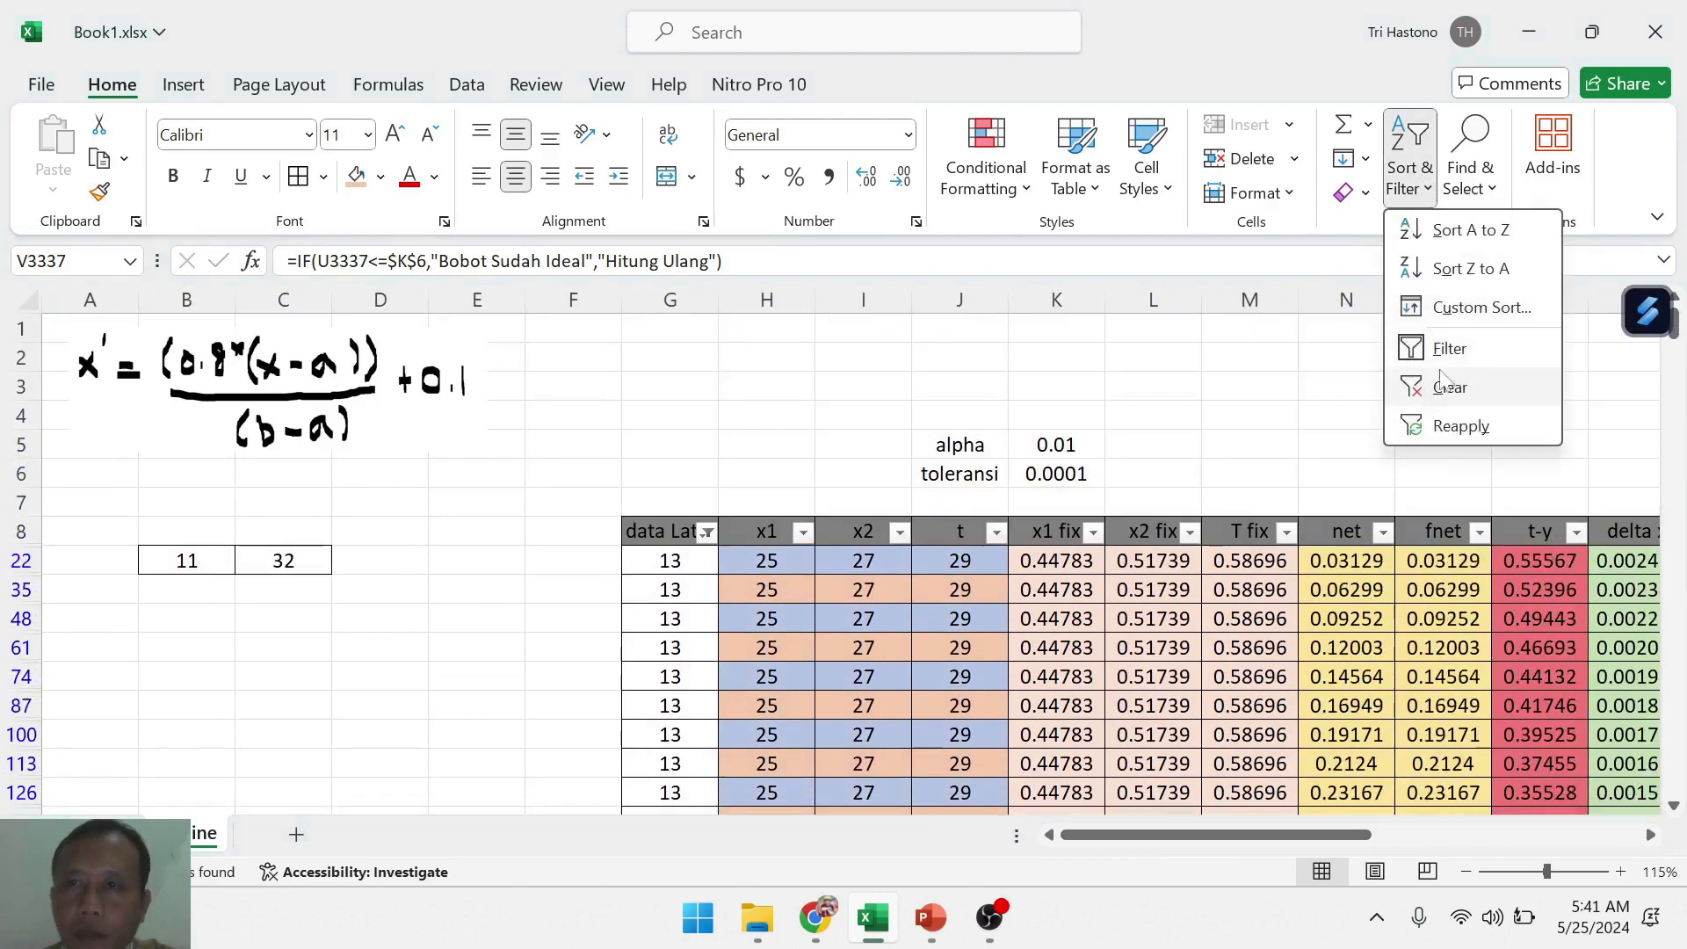
click(1446, 356)
click(948, 639)
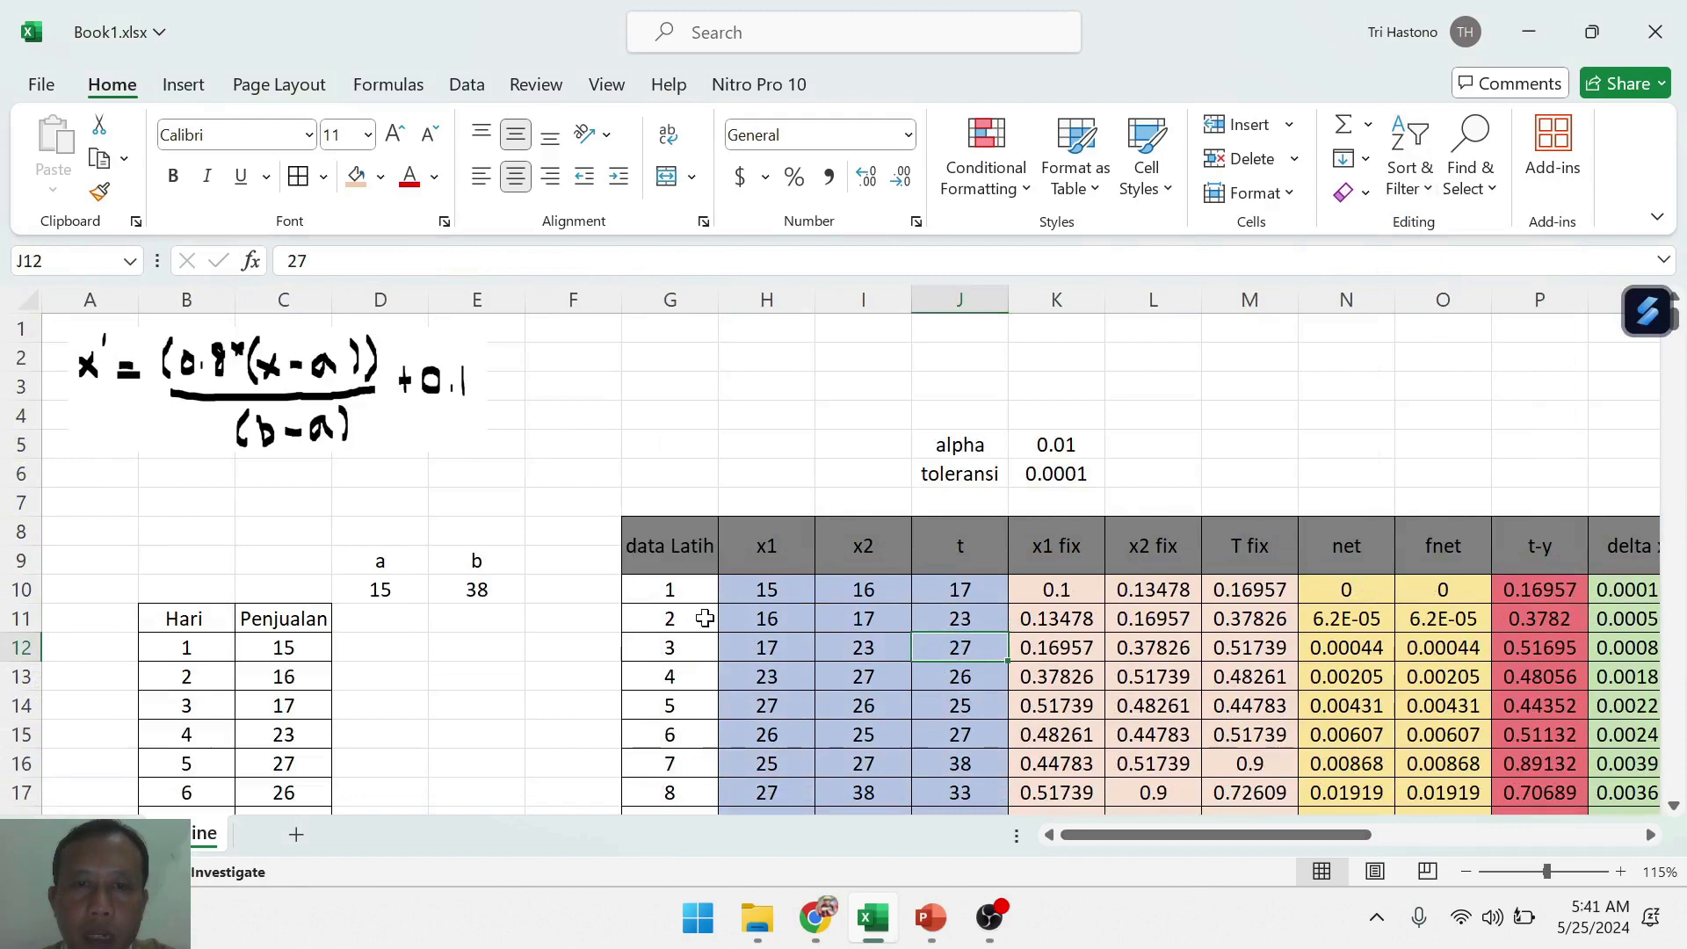
- Copy the training data in G10:J3337 and paste it directly below, starting at G3338
drag(662, 593, 964, 588)
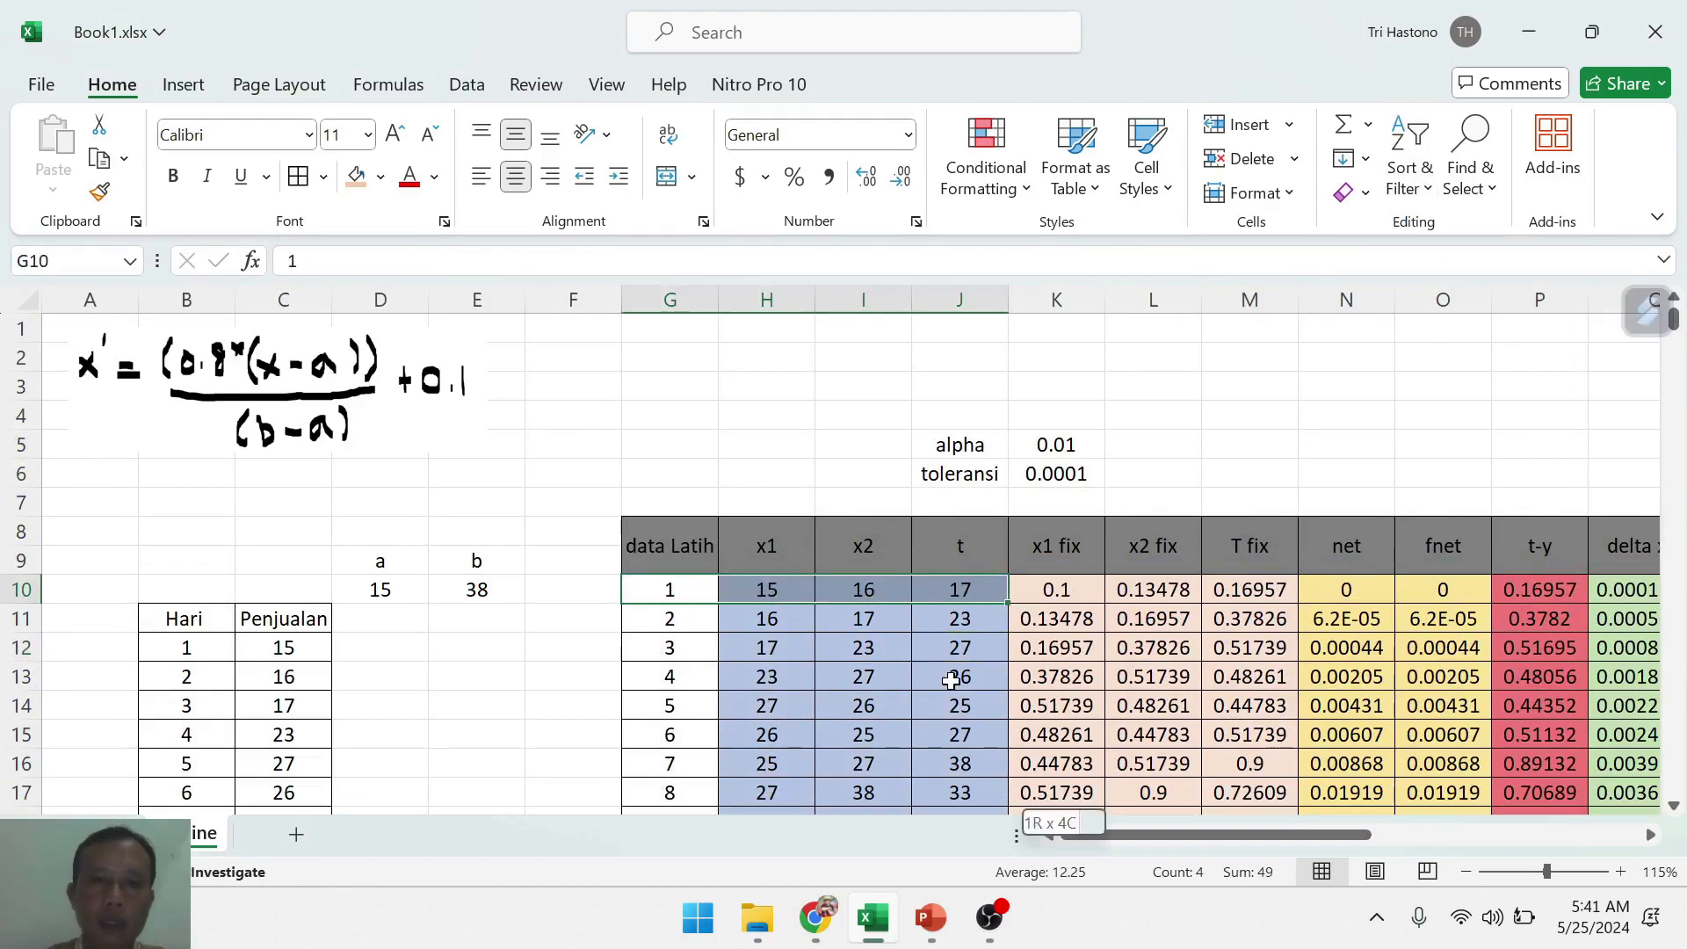
key(ctrl+shift+Down)
key(ctrl+c)
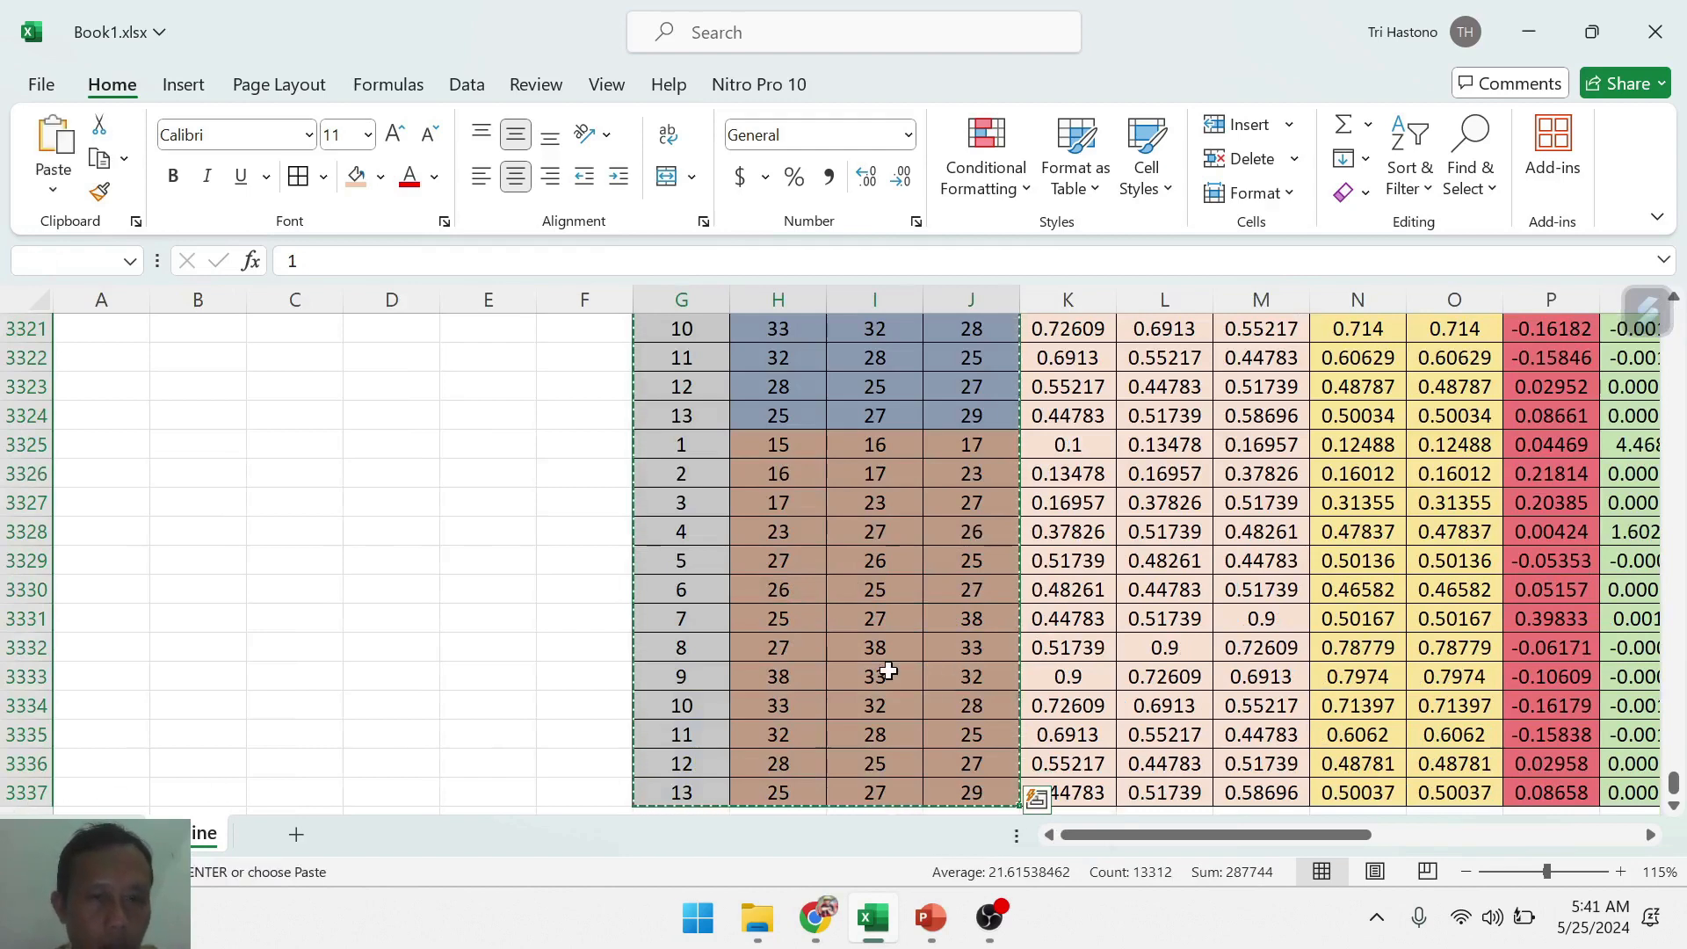
scroll(761, 677, down, 3)
click(677, 565)
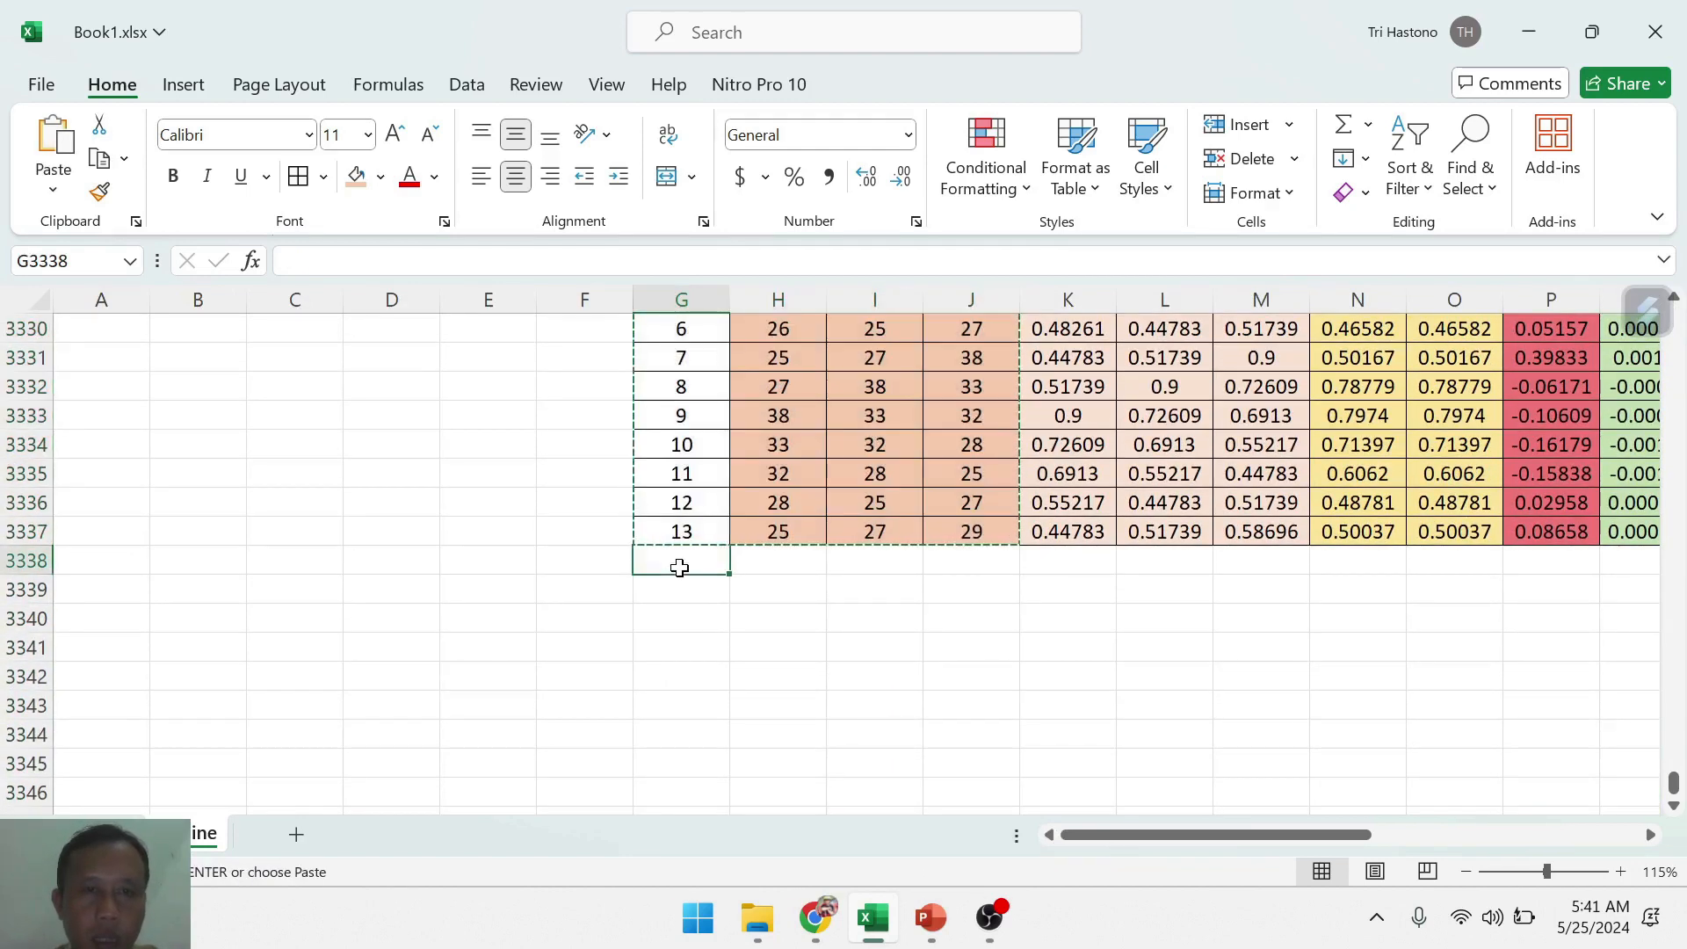
key(ctrl+v)
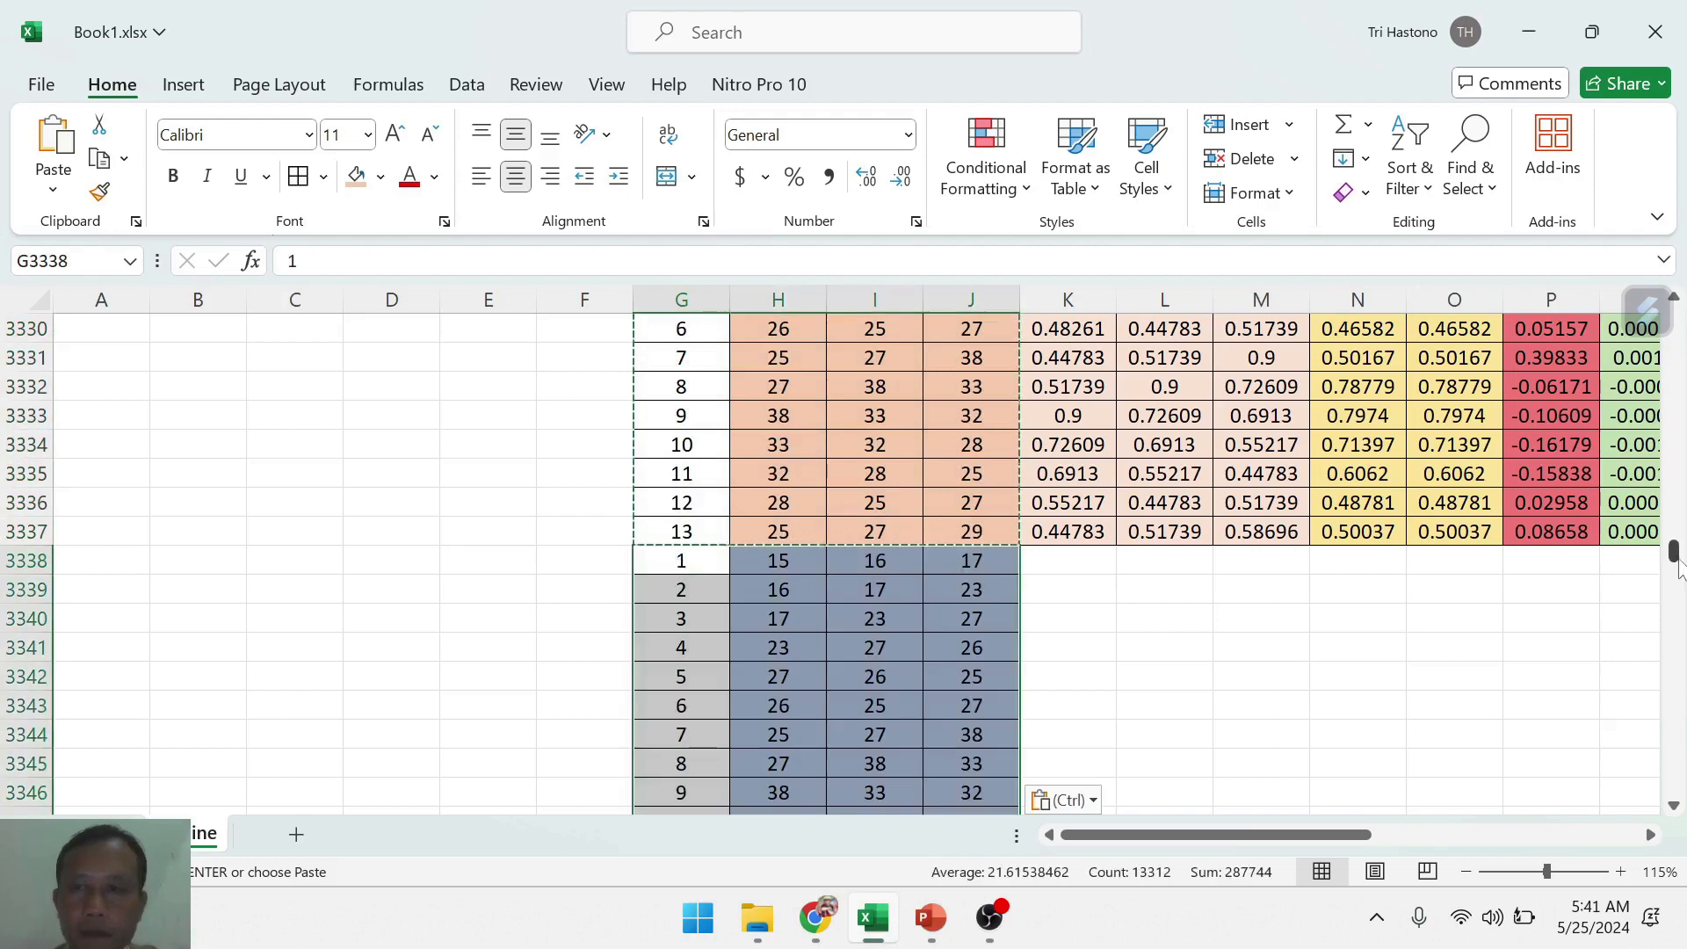
- Copy the training data in G10:J6665 and paste it directly below, starting at G6666
mouse_move(1678, 559)
mouse_down()
mouse_move(1676, 527)
mouse_move(1676, 545)
mouse_up()
click(821, 618)
click(653, 580)
click(686, 619)
click(672, 593)
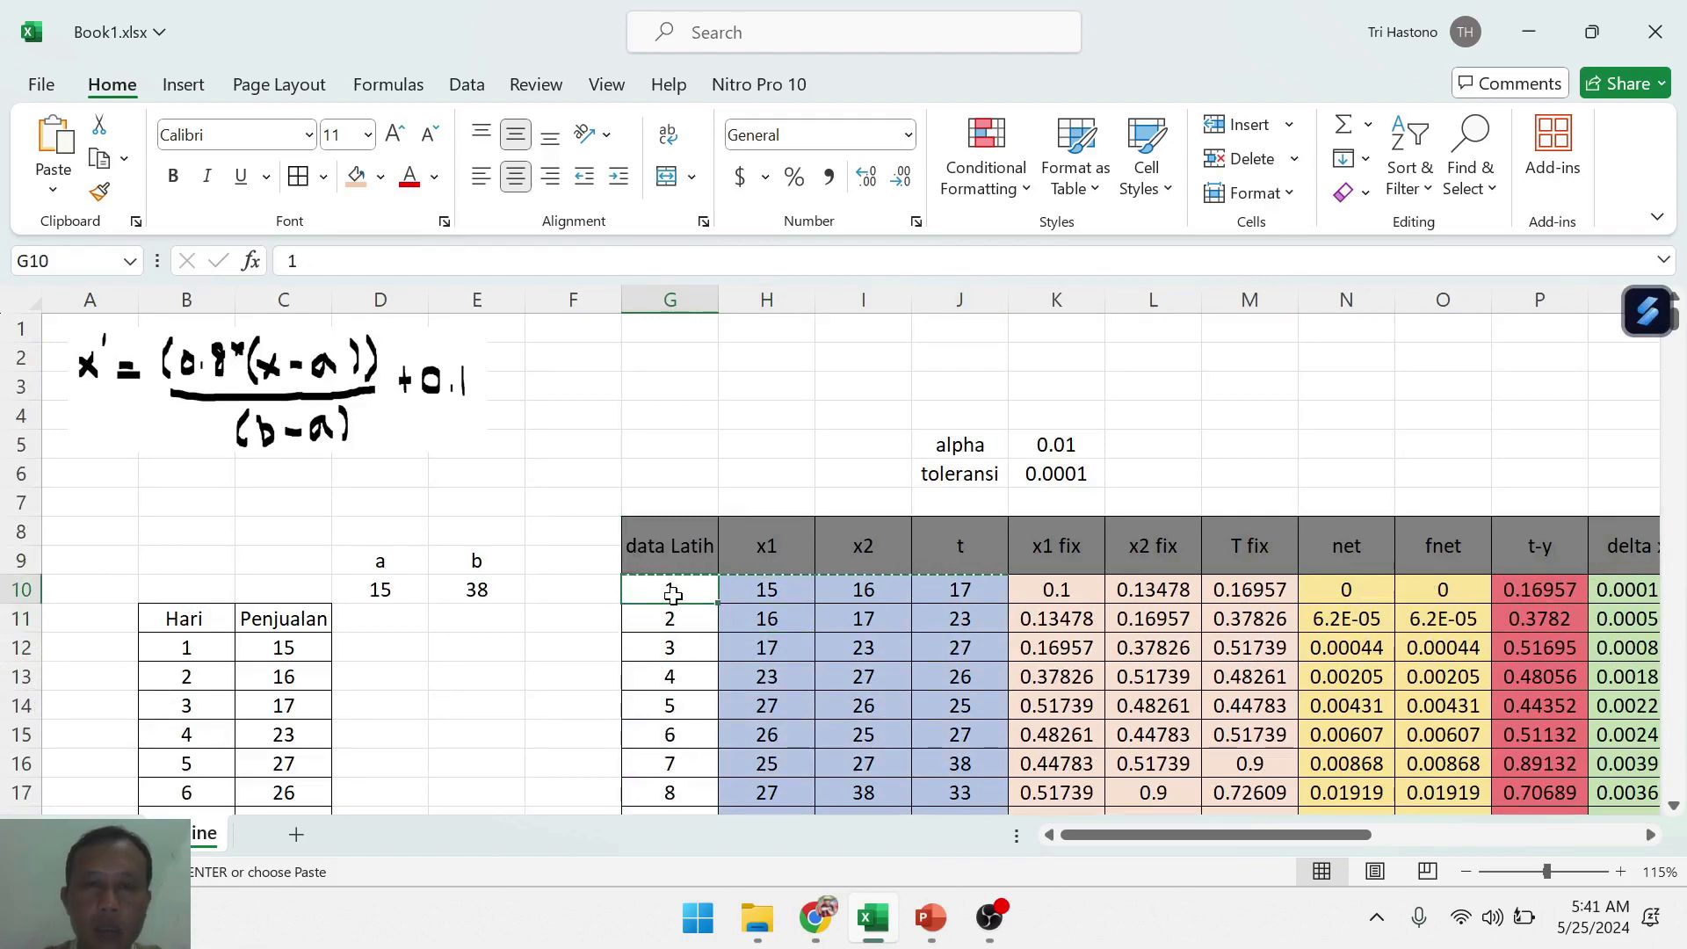
key(shift+Right)
key(shift+Right)
key(shift+Right)
key(ctrl+shift+Down)
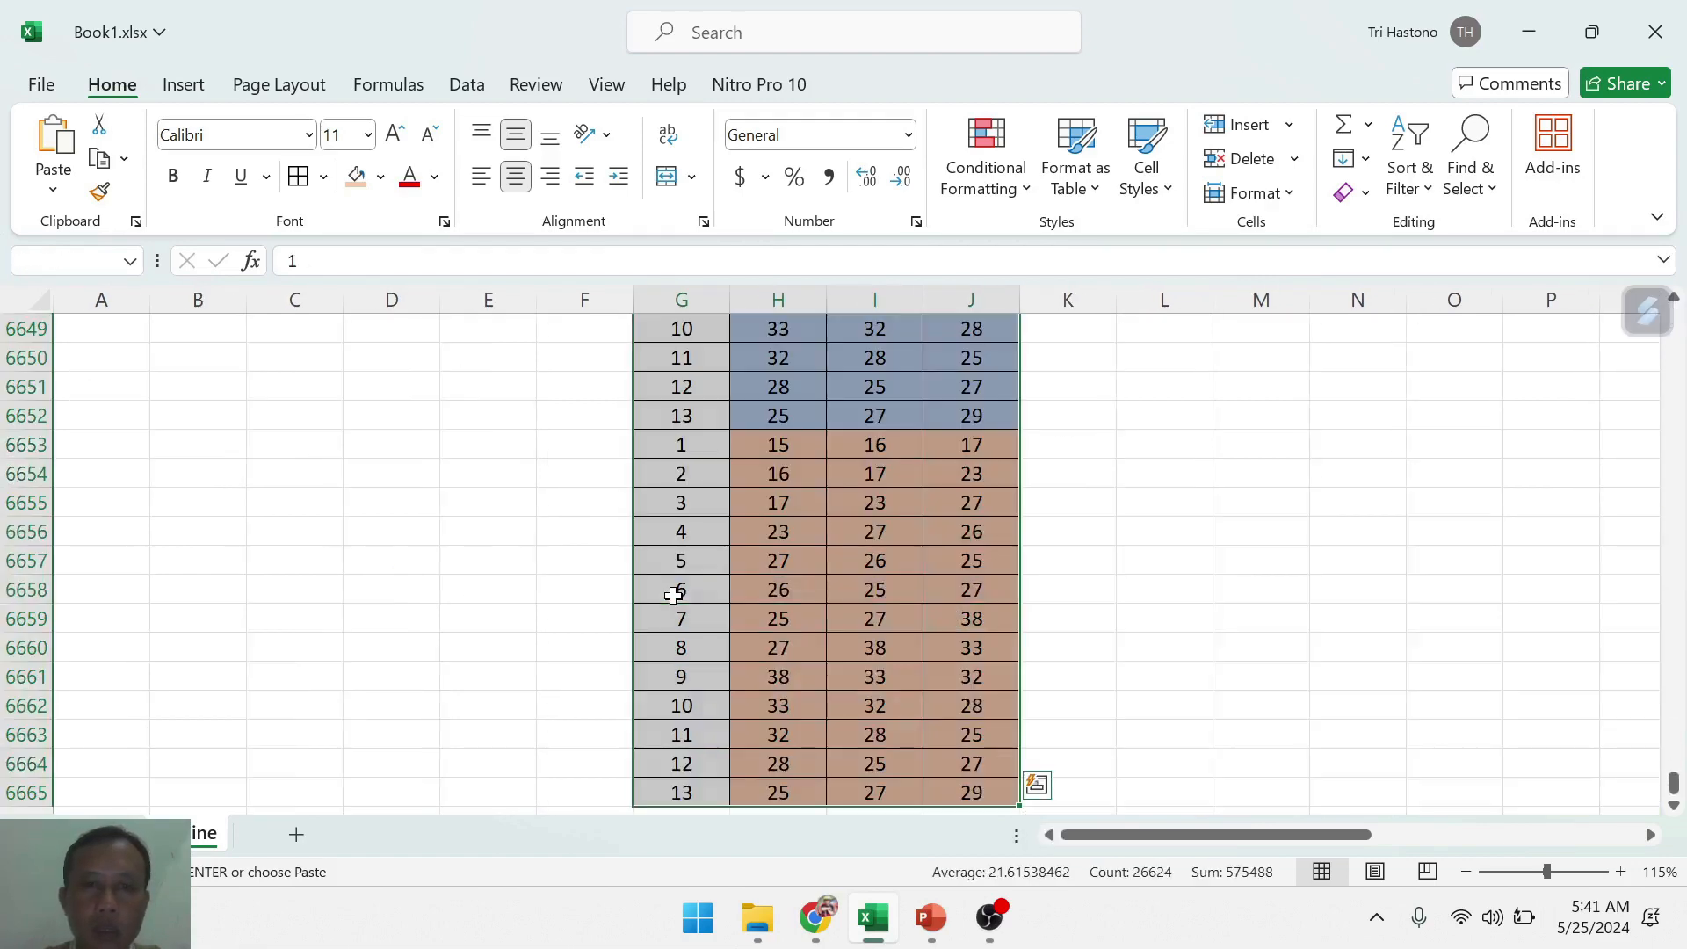
key(ctrl+c)
scroll(677, 598, down, 3)
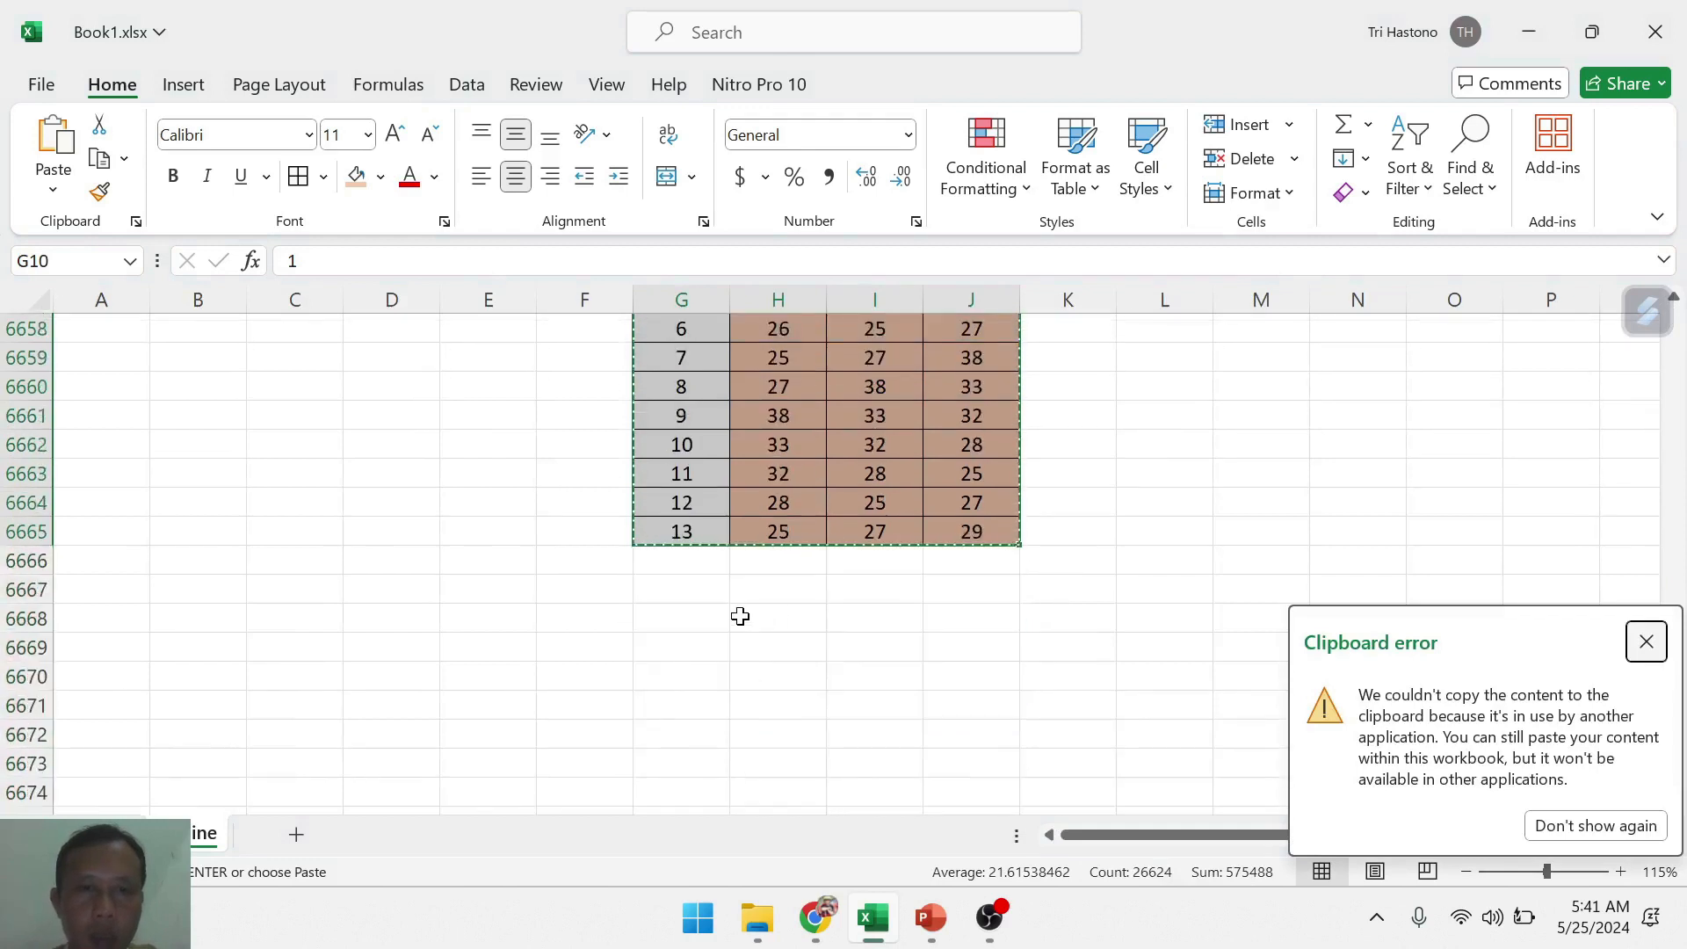
click(691, 571)
key(ctrl+v)
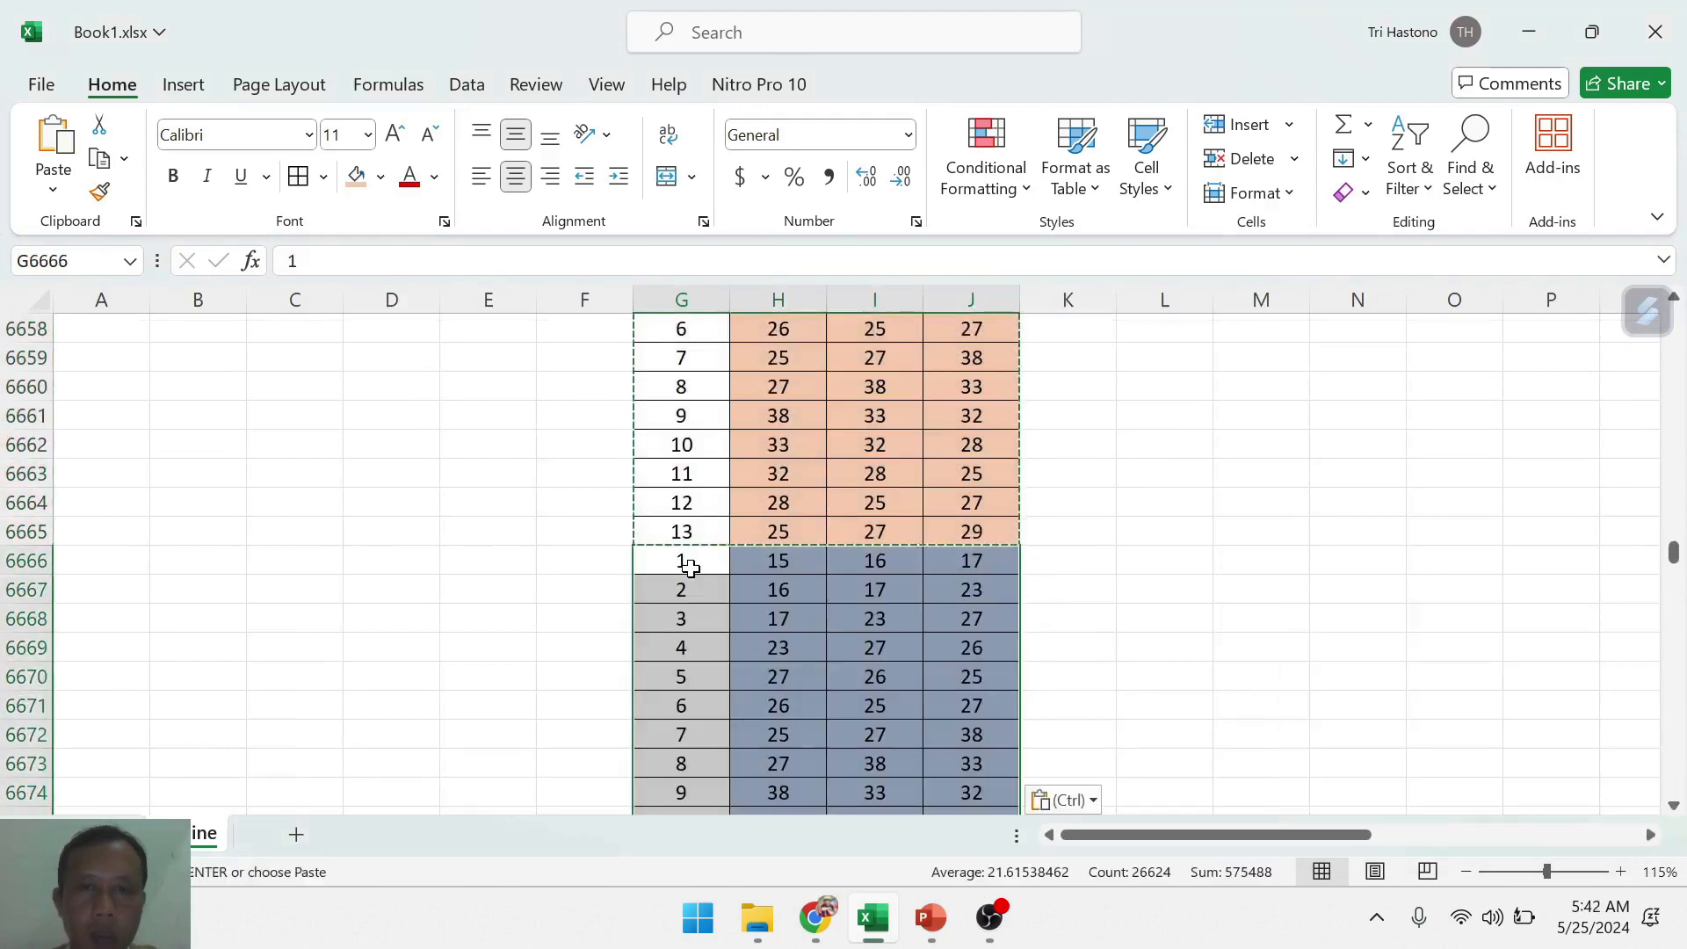
- Copy the training data in G10:J13321 and paste it directly below, starting at G13322
drag(1674, 576, 1675, 314)
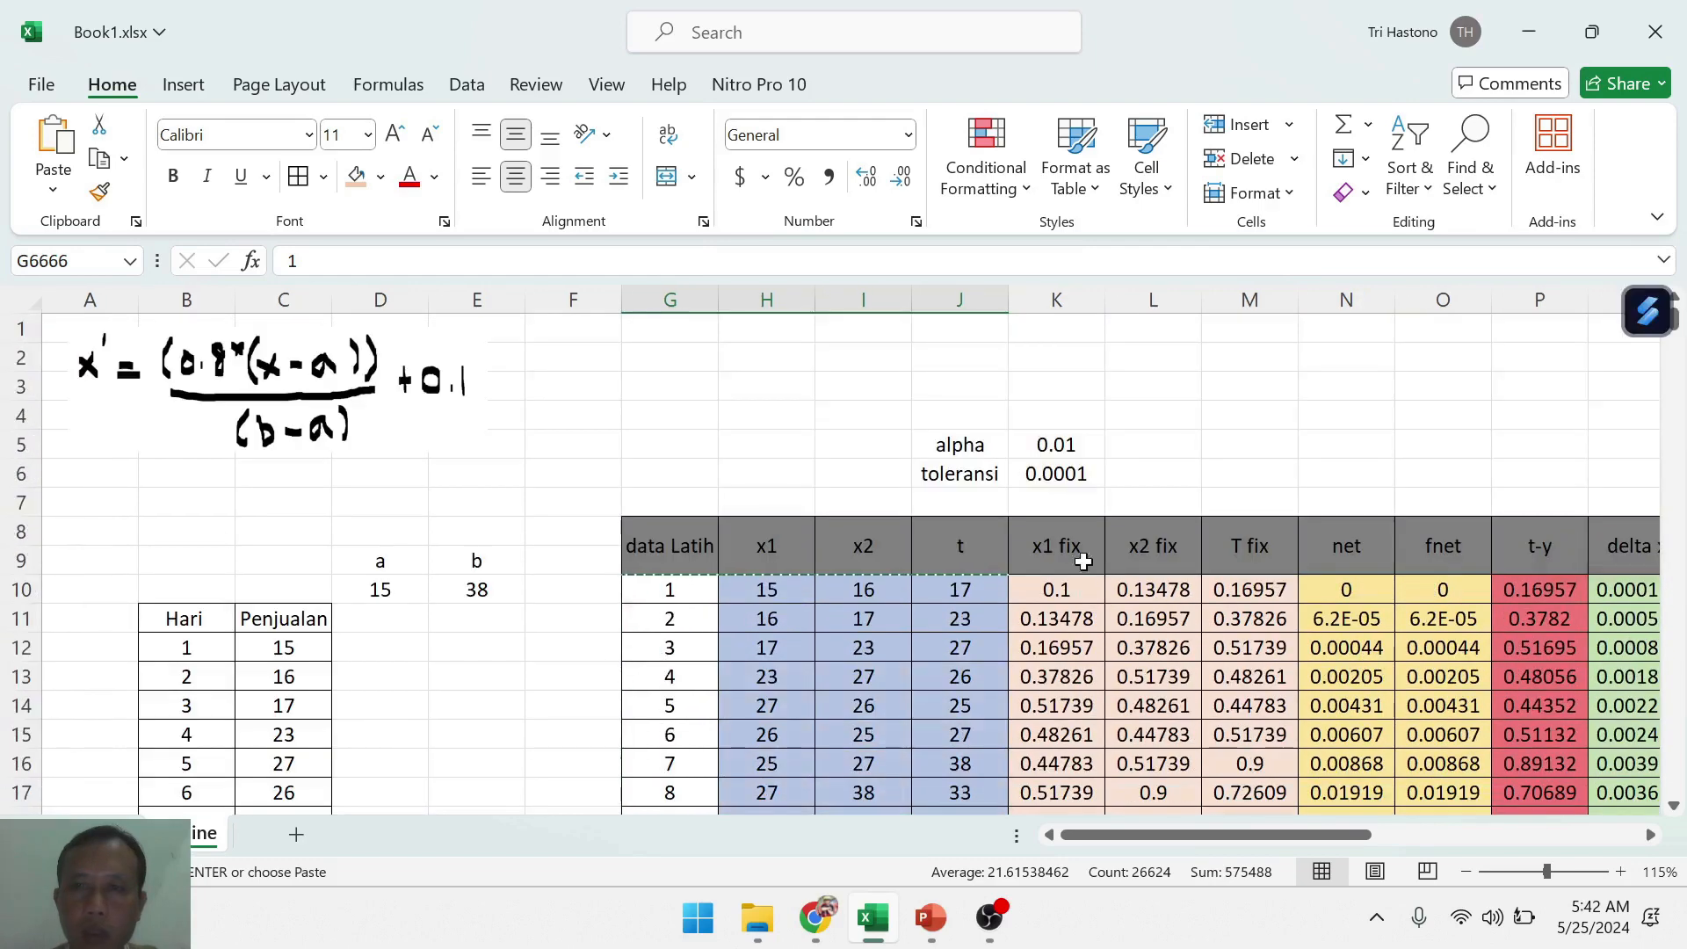
click(861, 629)
click(666, 587)
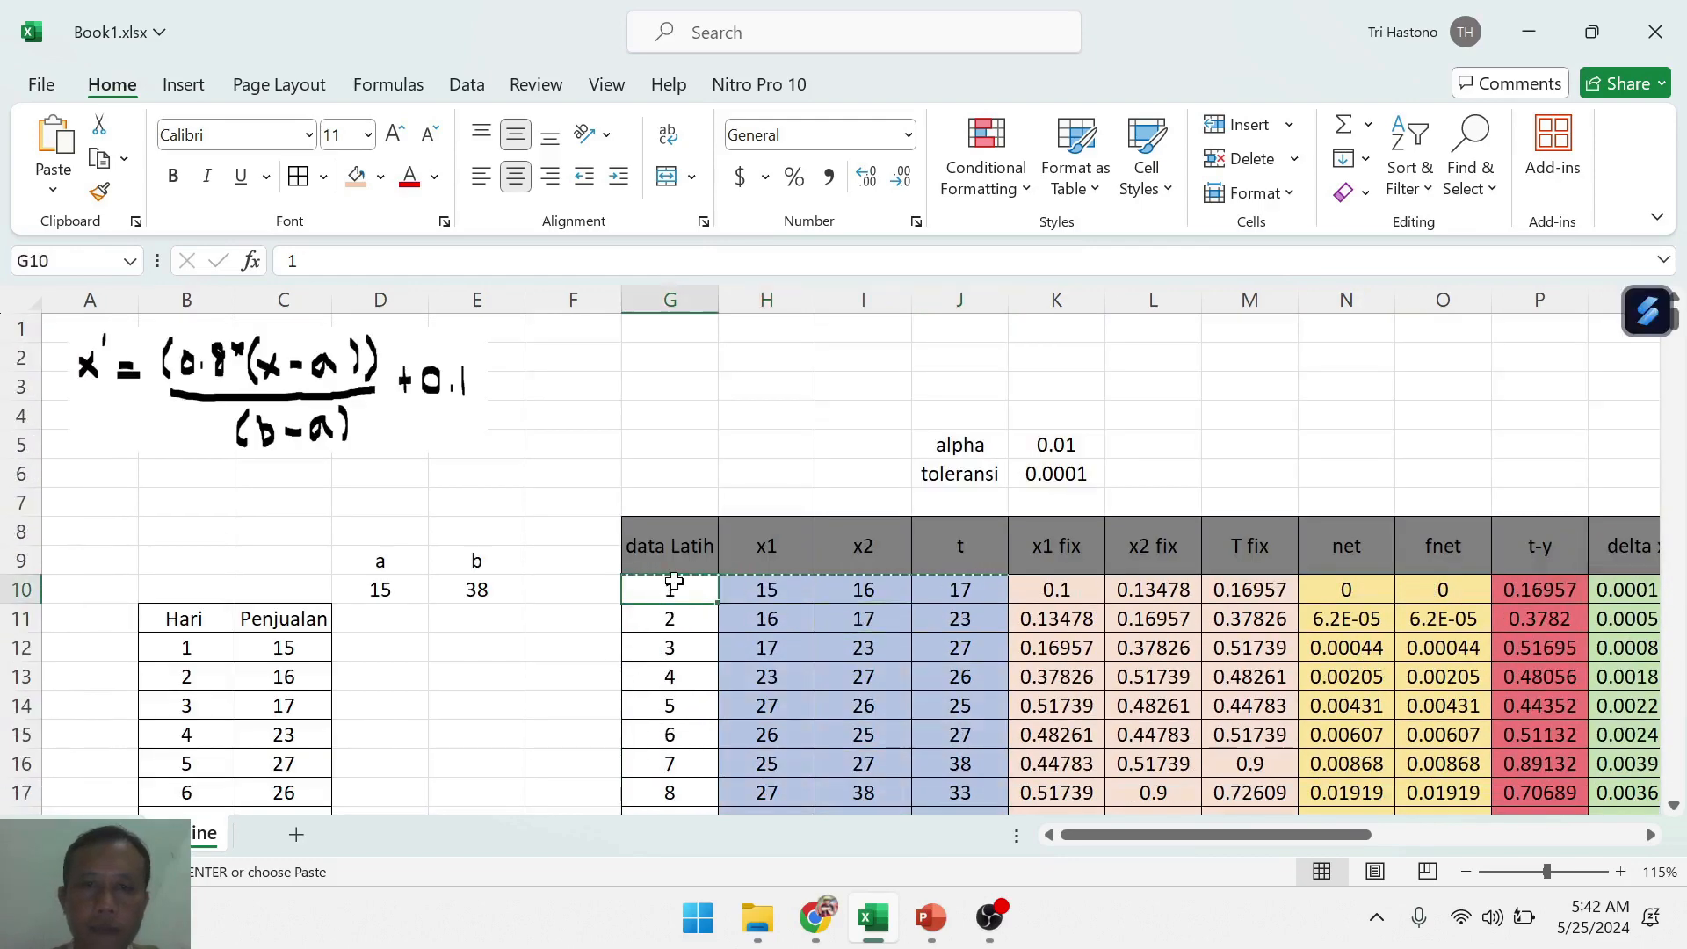
key(shift+Right)
key(shift+Right)
key(shift+Right)
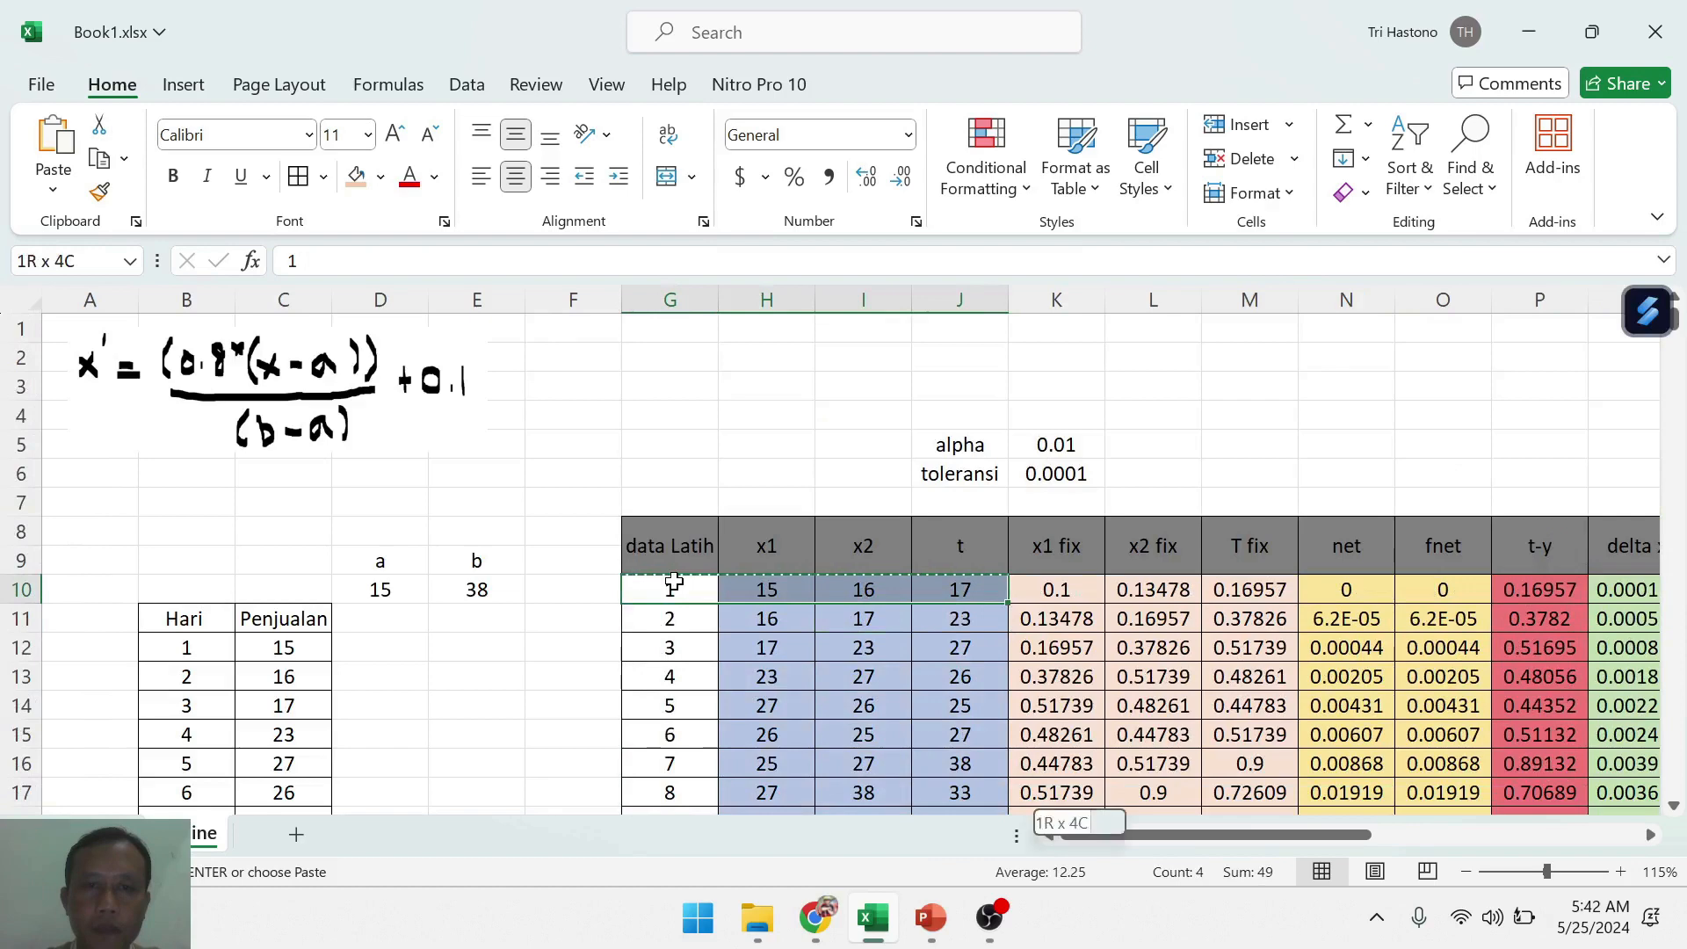
key(ctrl+shift+Down)
key(ctrl+c)
scroll(836, 659, down, 3)
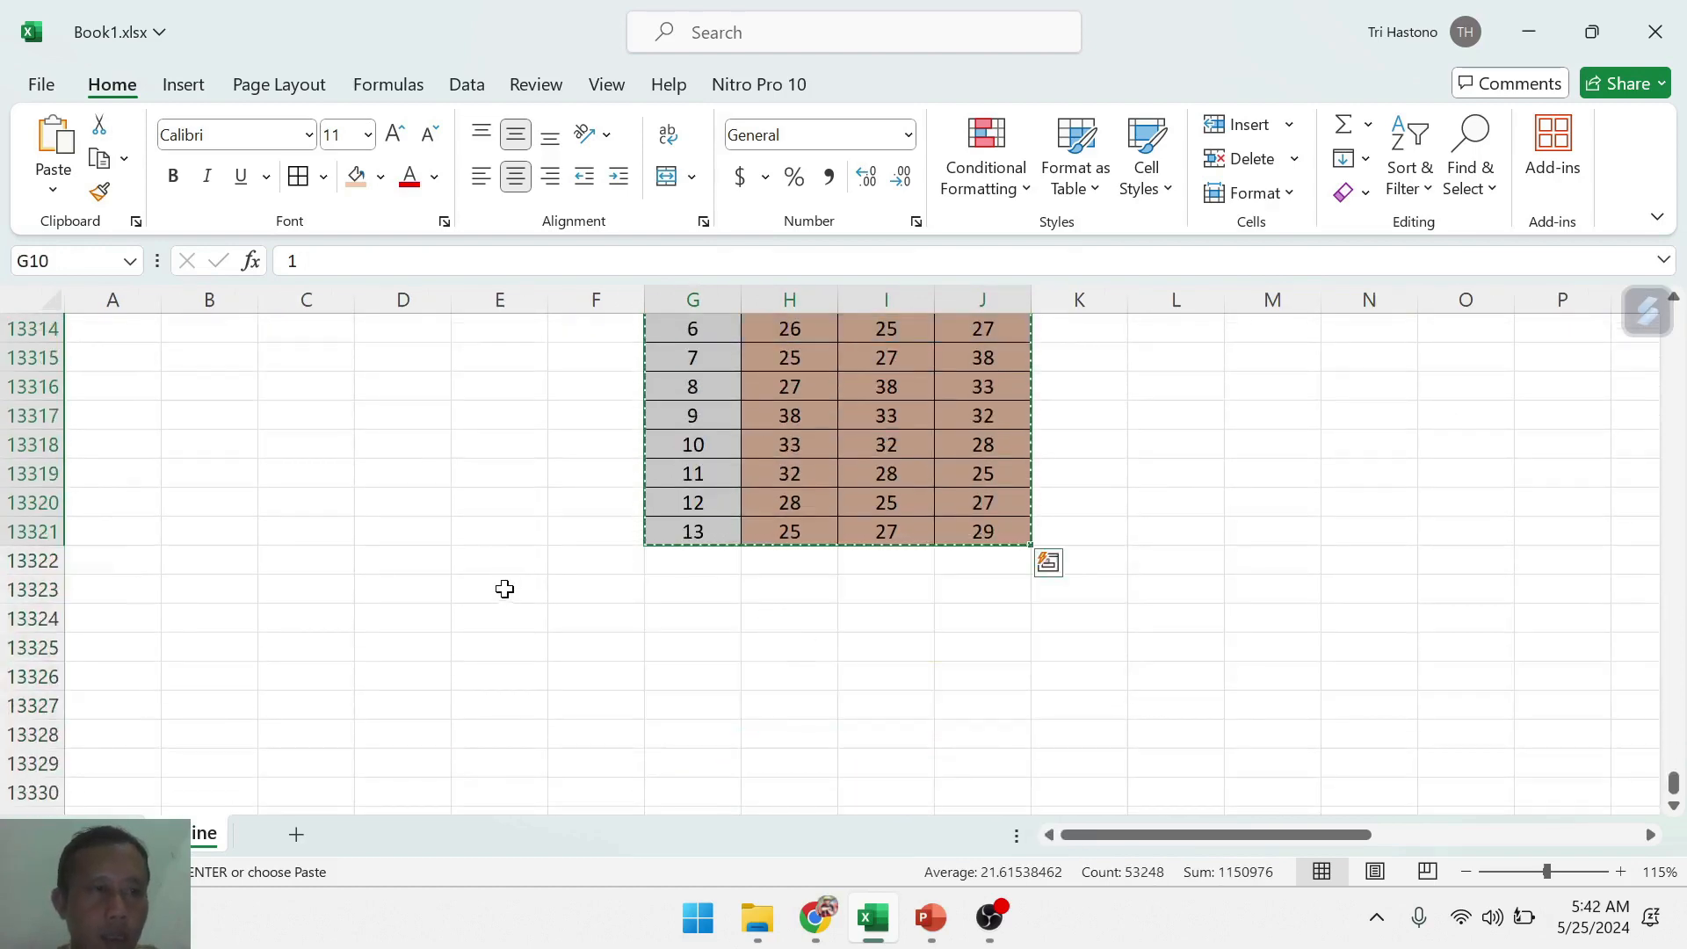
click(705, 565)
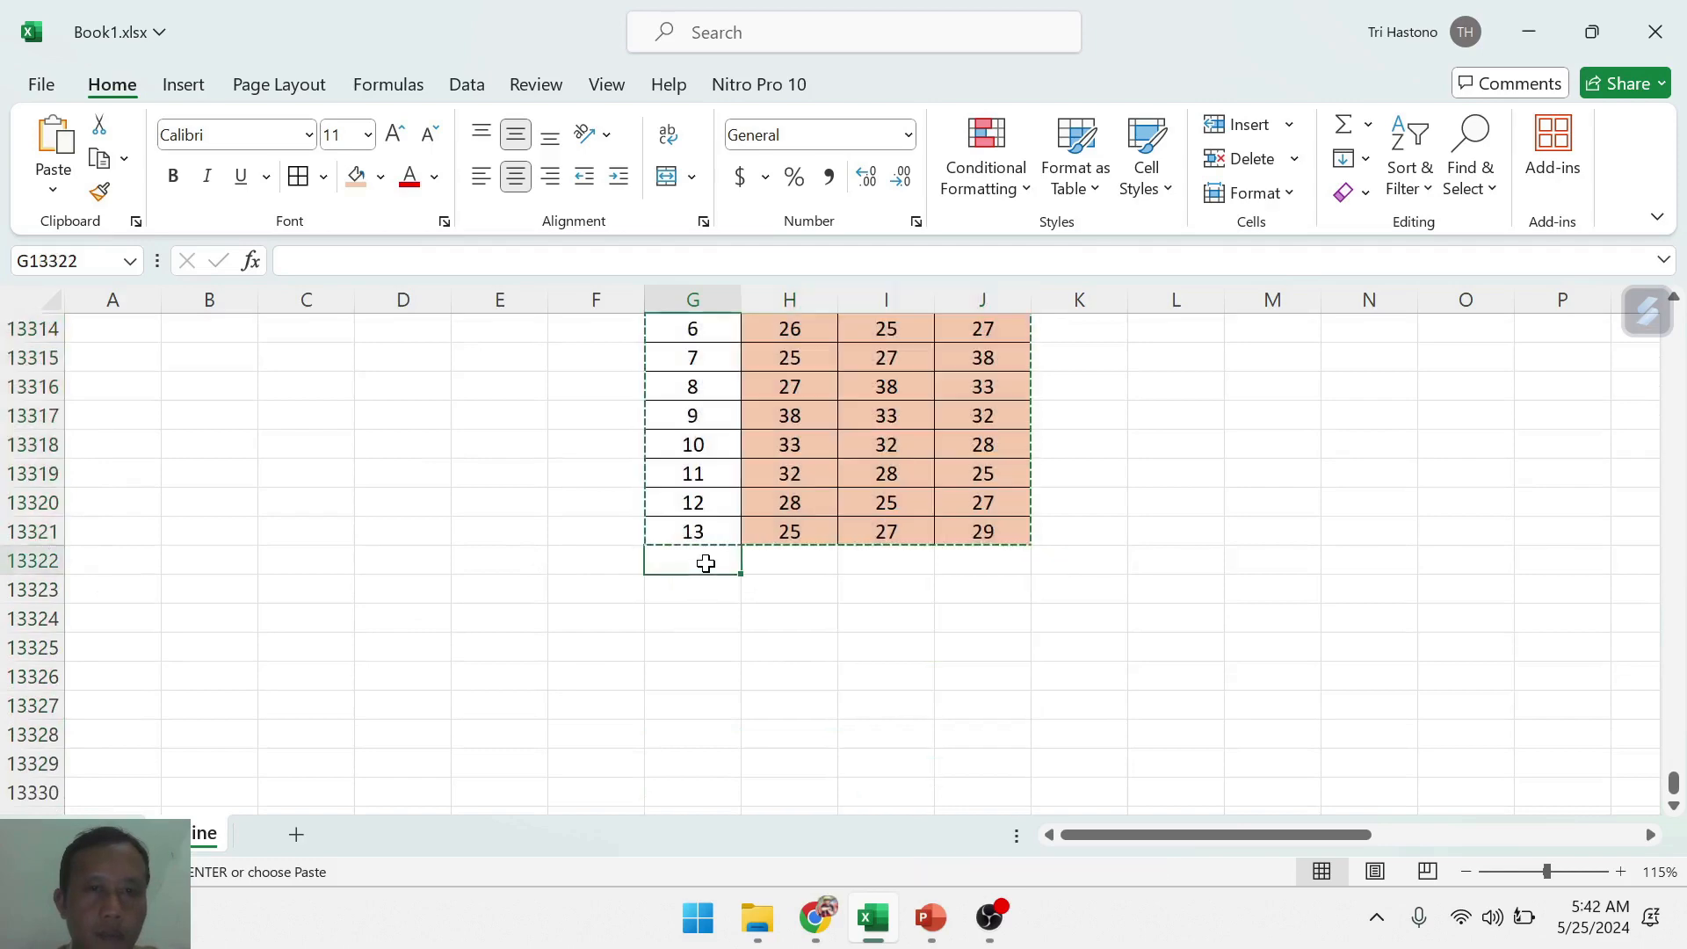
key(ctrl+v)
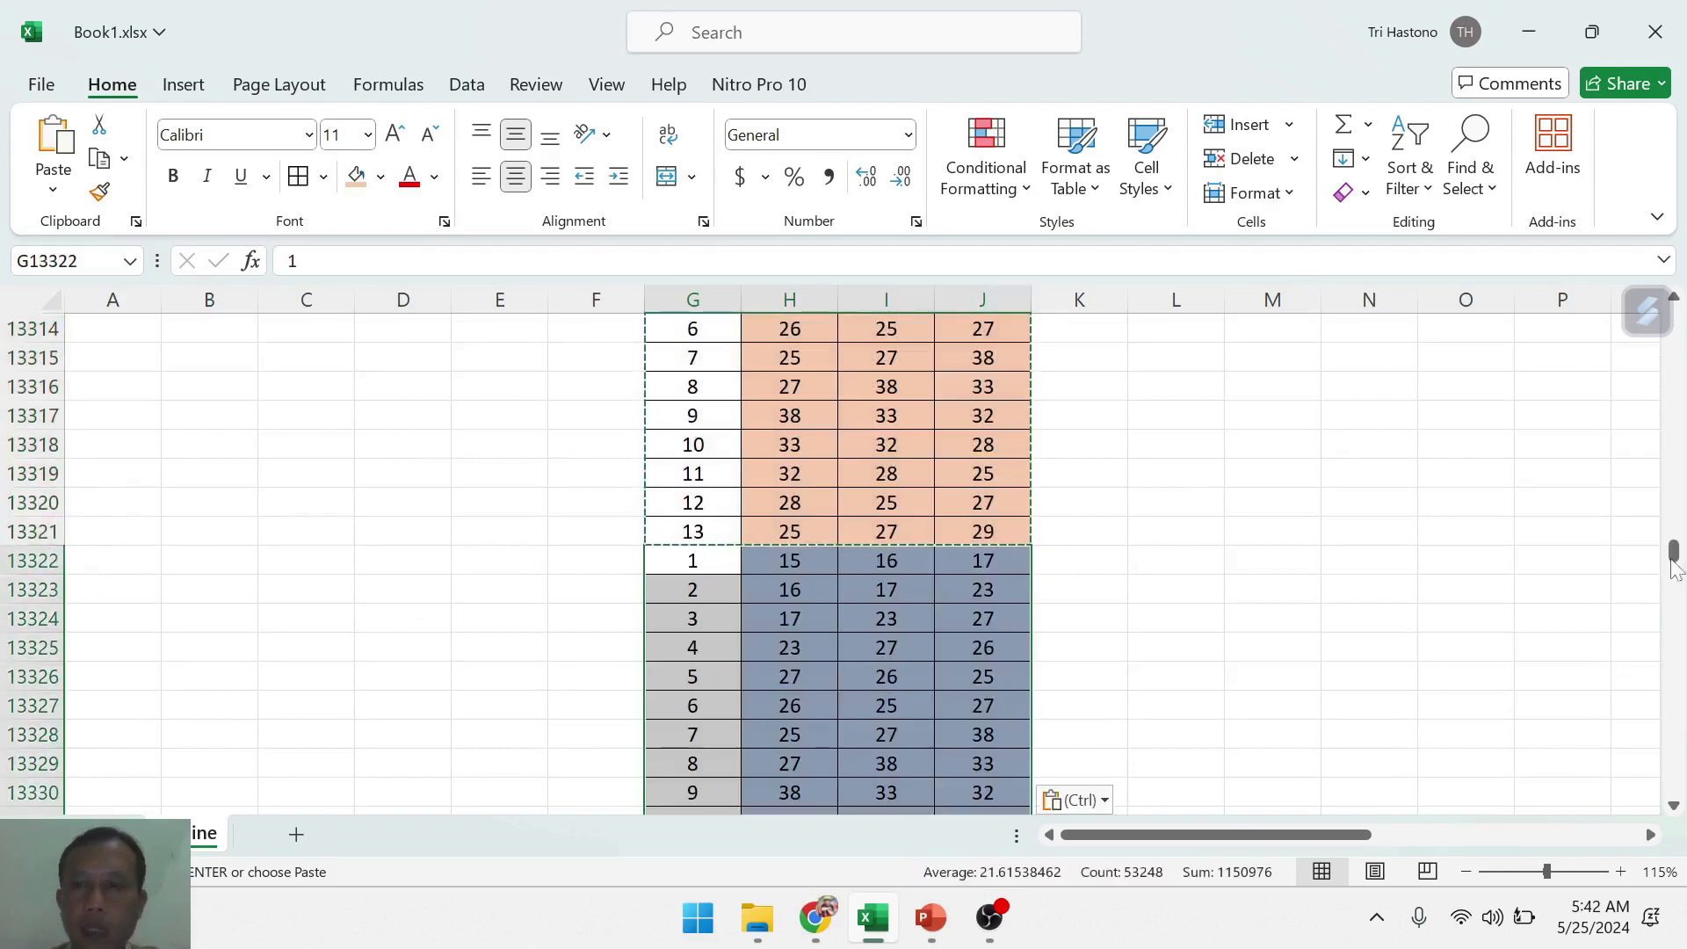
- Fill the formulas in K3337:V3337 down alongside all the newly pasted training rows
drag(1674, 555, 1674, 384)
scroll(1518, 557, down, 17)
scroll(1400, 649, down, 20)
scroll(1120, 572, up, 4)
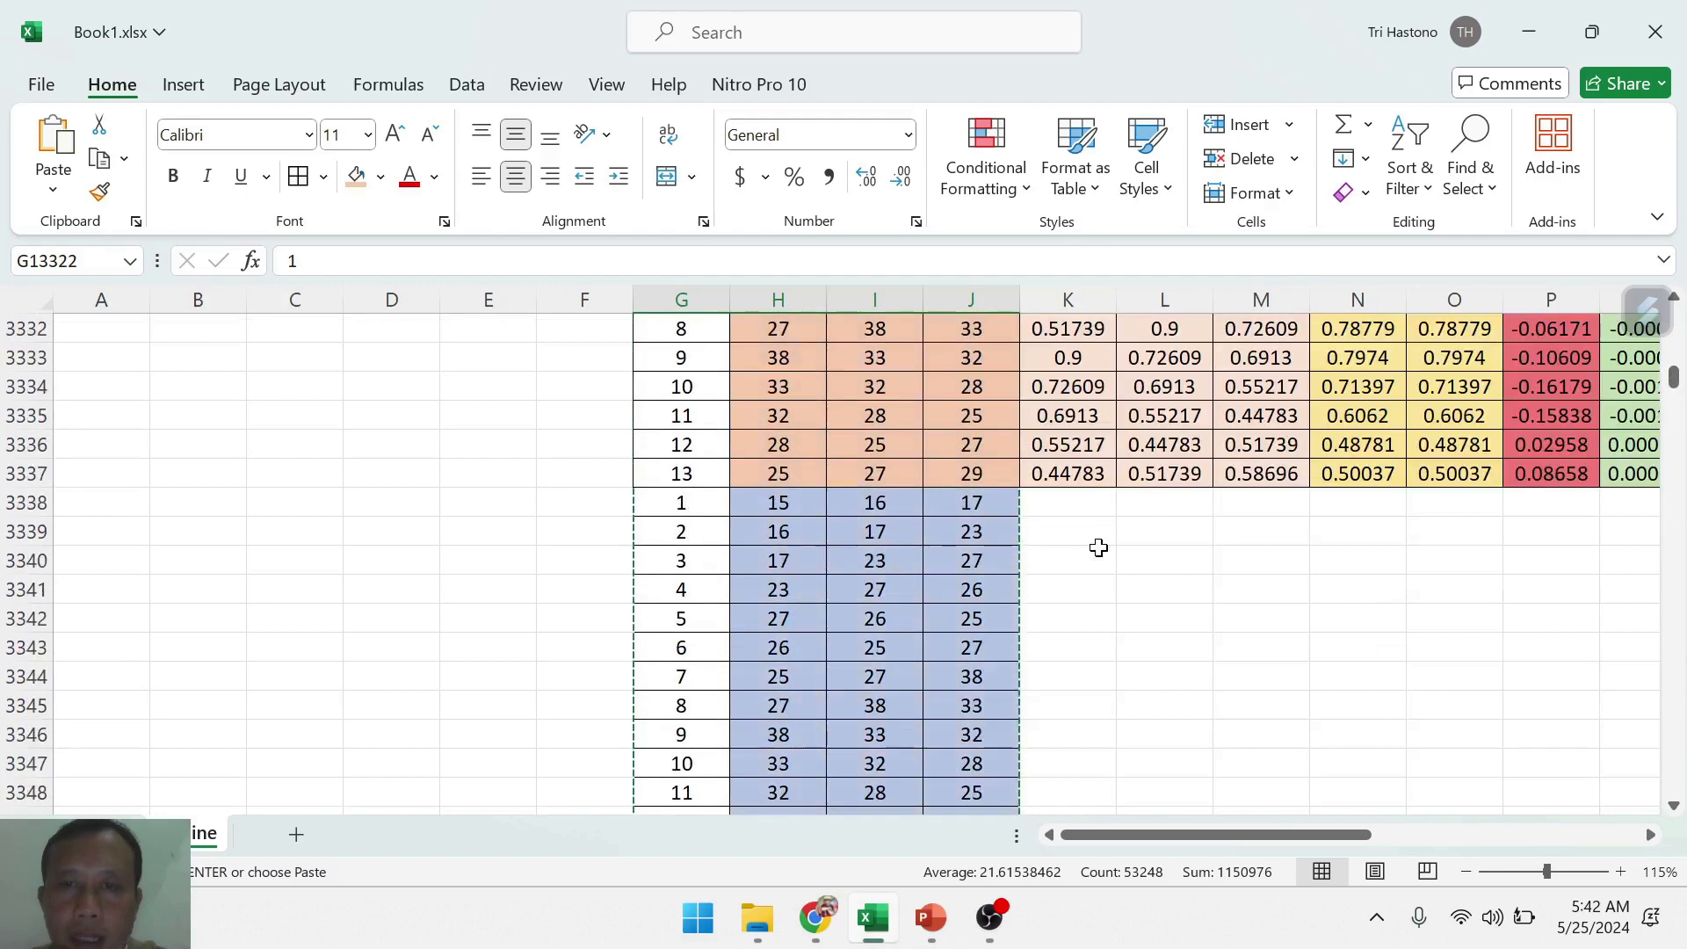
click(1055, 475)
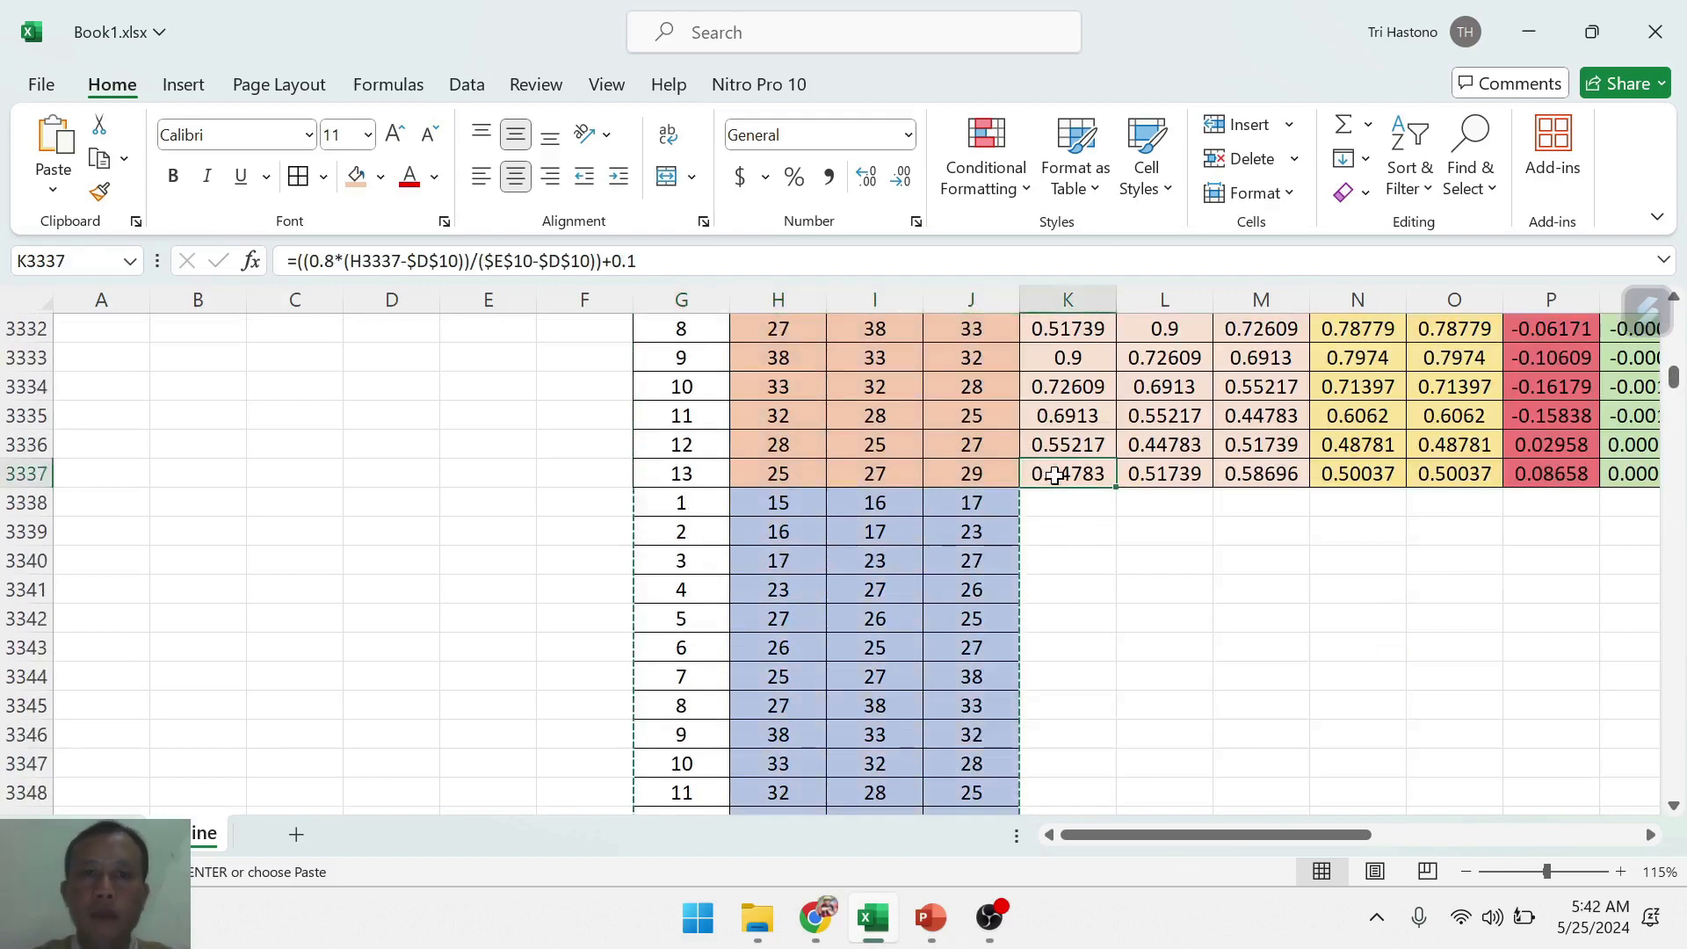
key(ctrl+shift+Right)
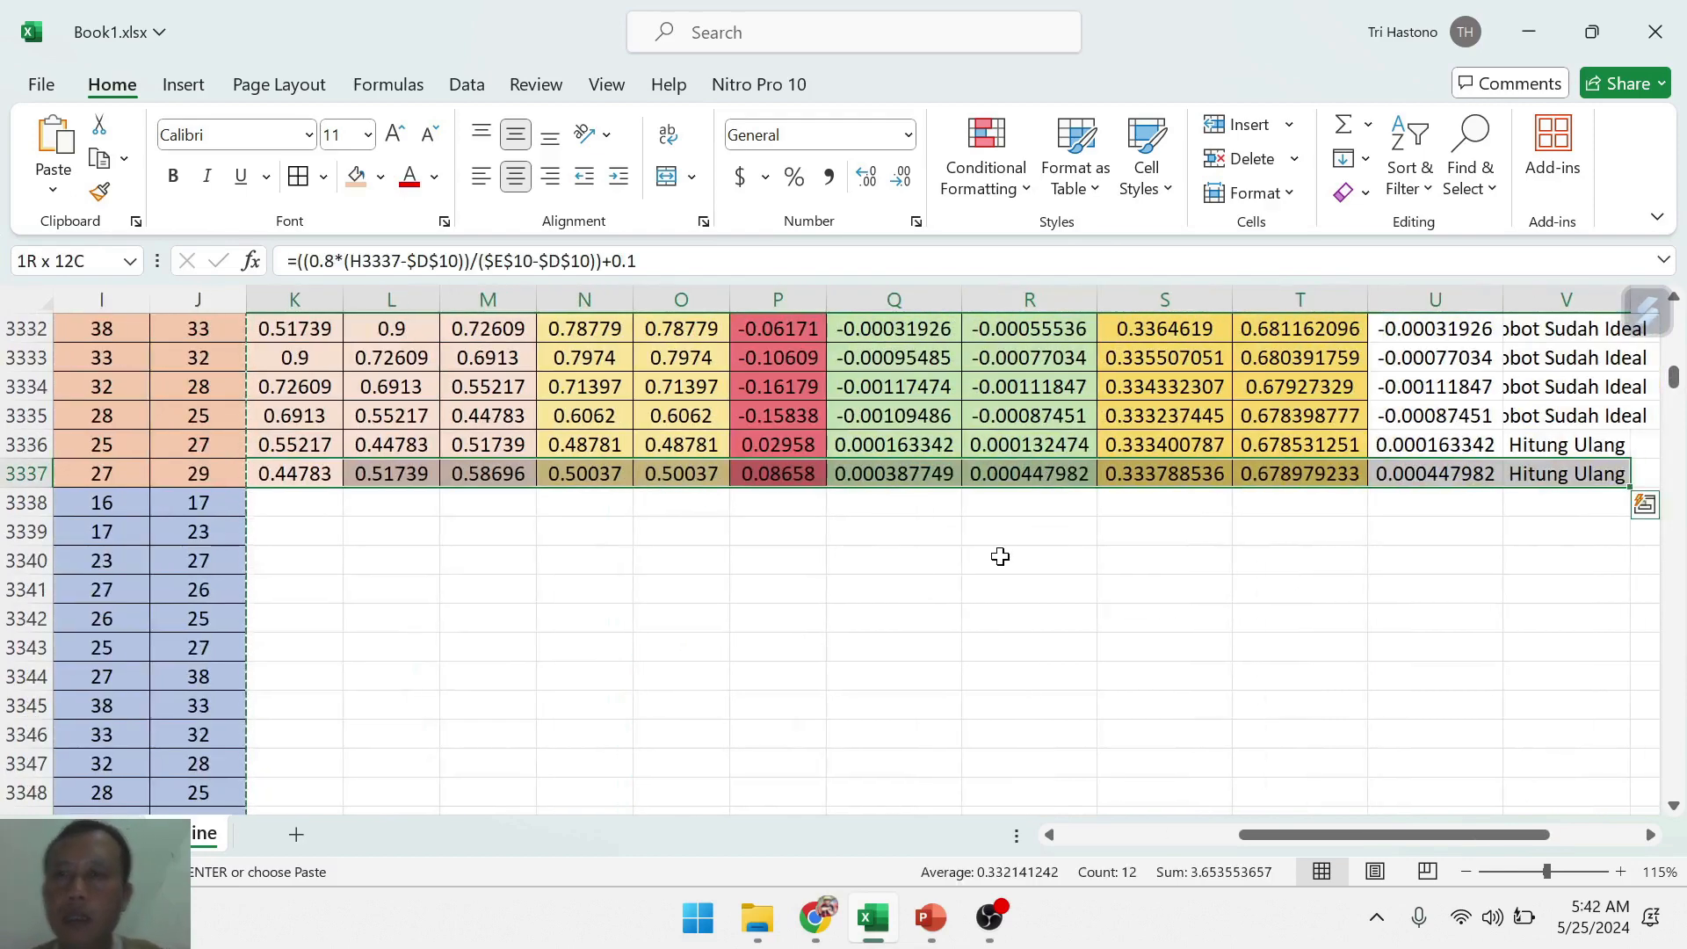
double_click(1633, 488)
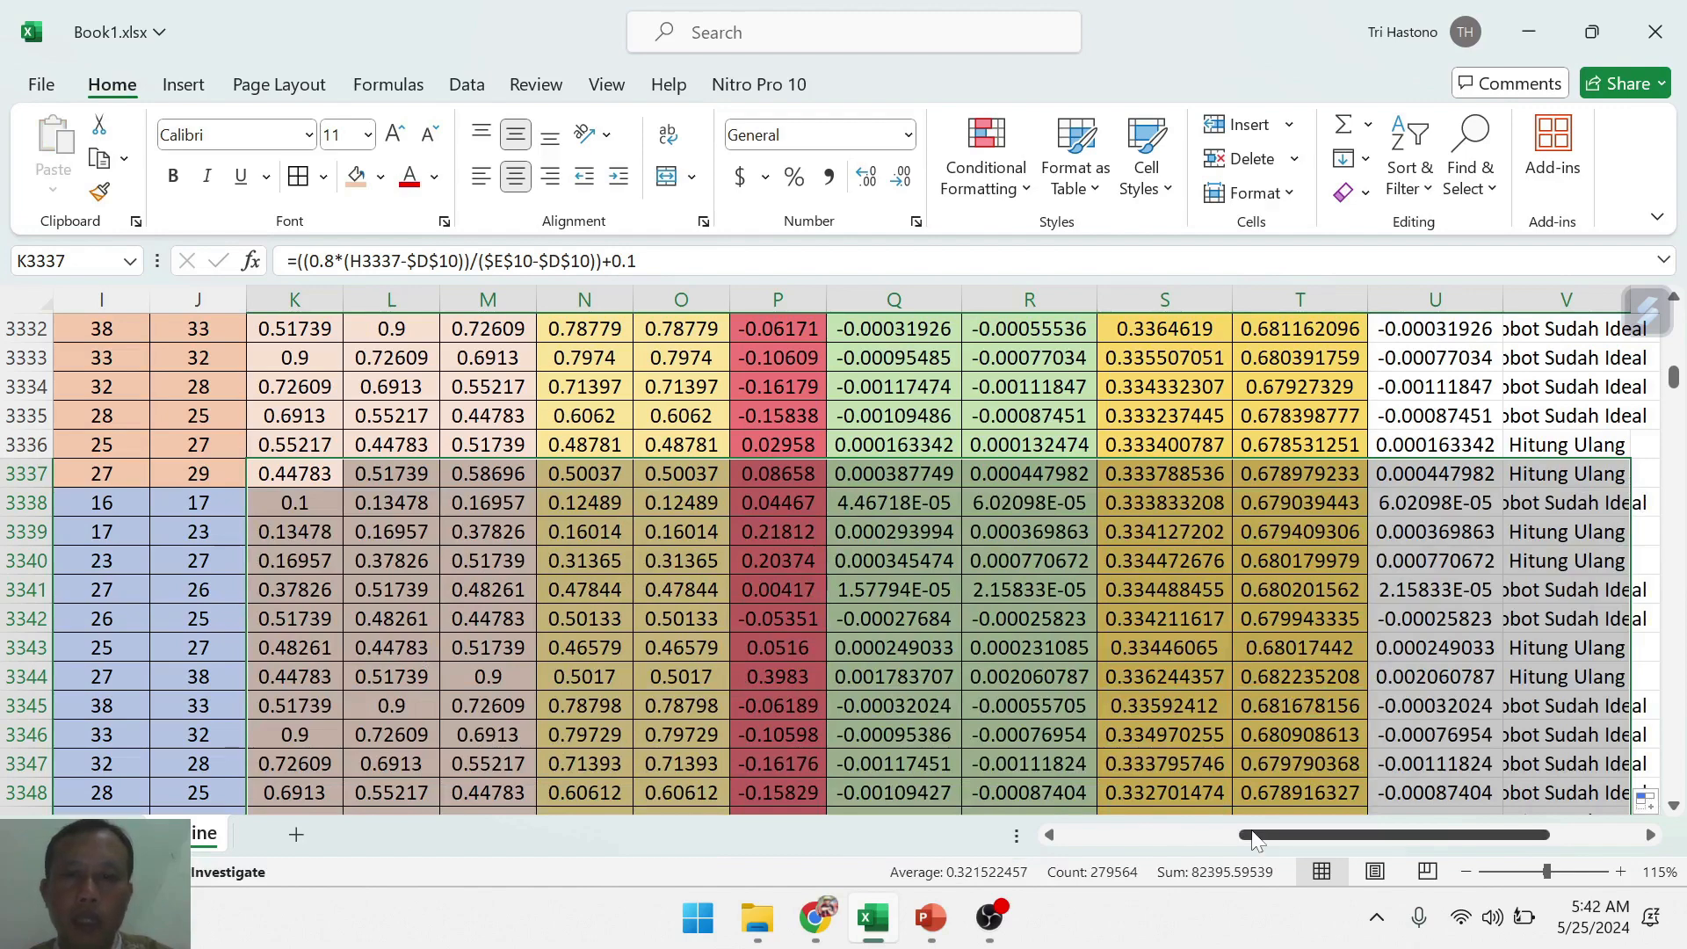
- Add filters to the training table again from the data Latih header in G8
drag(1246, 835, 1067, 835)
scroll(1013, 533, up, 2)
scroll(1012, 533, up, 1)
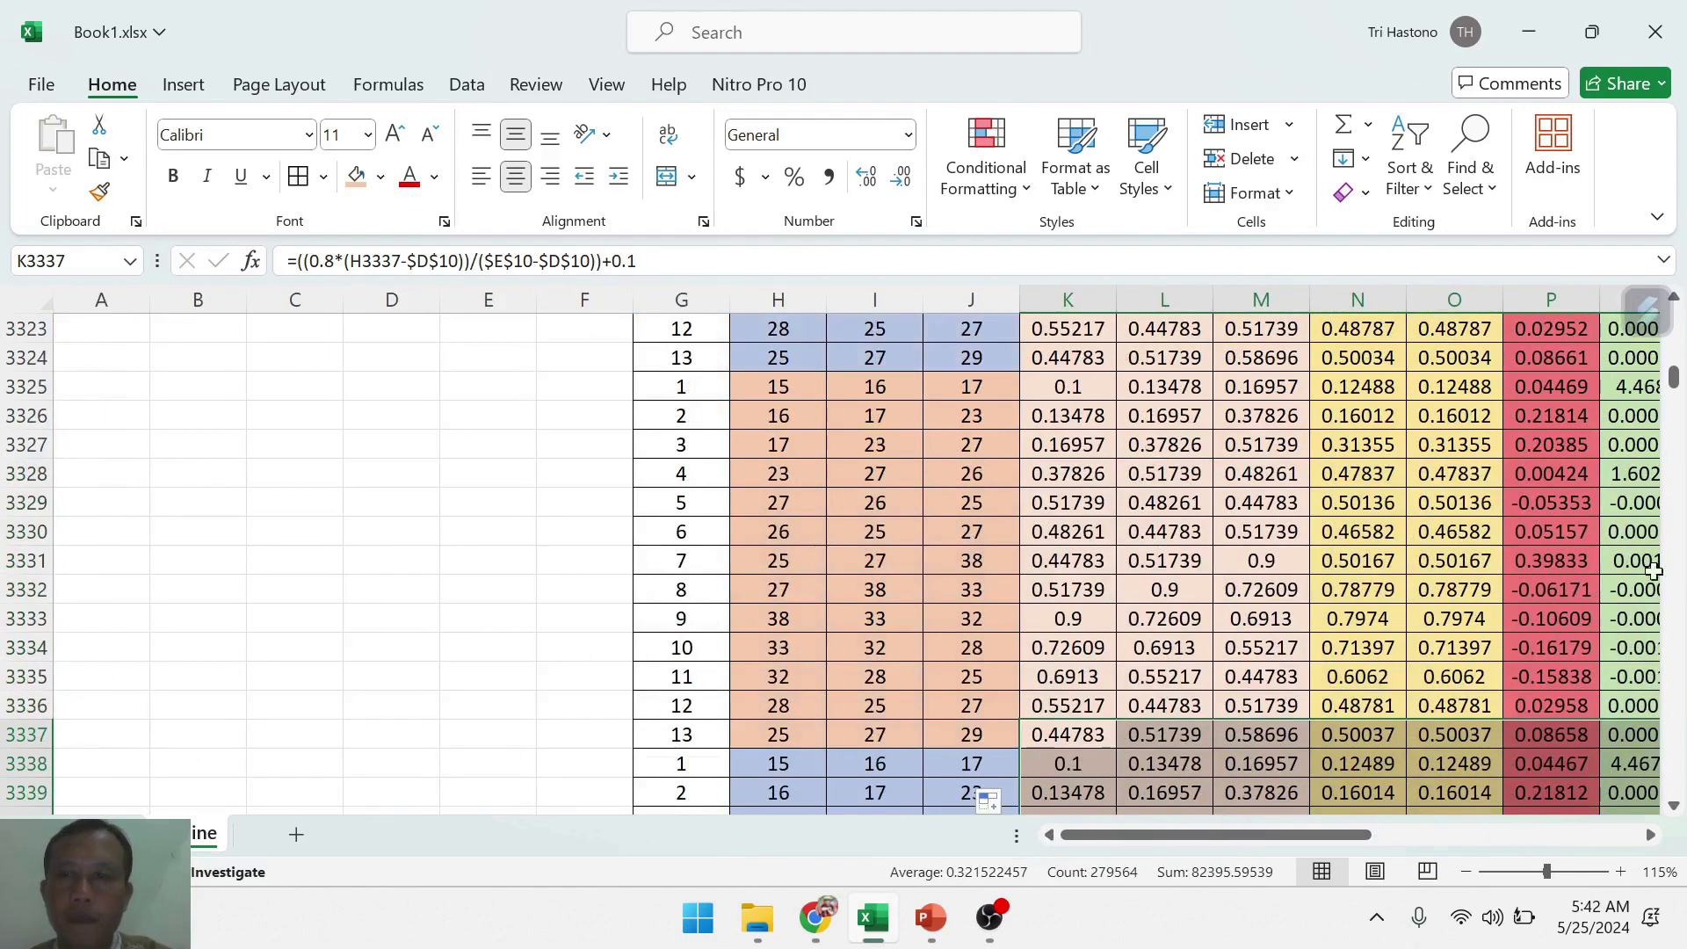
drag(1675, 386, 1674, 303)
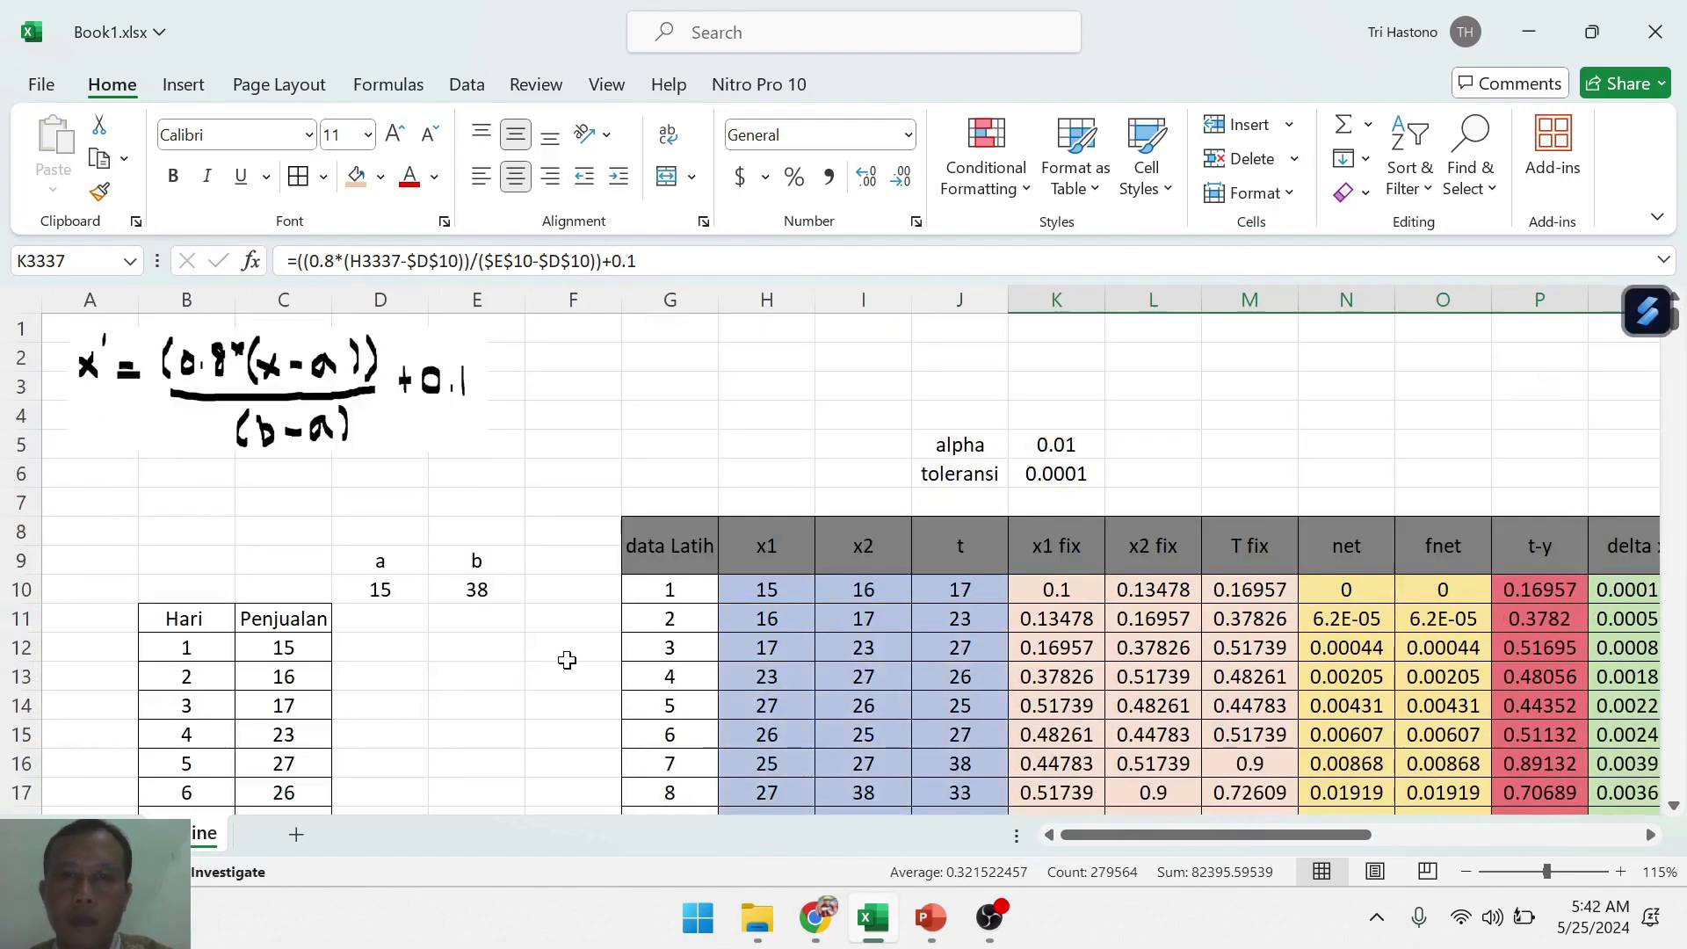
click(670, 555)
click(1410, 171)
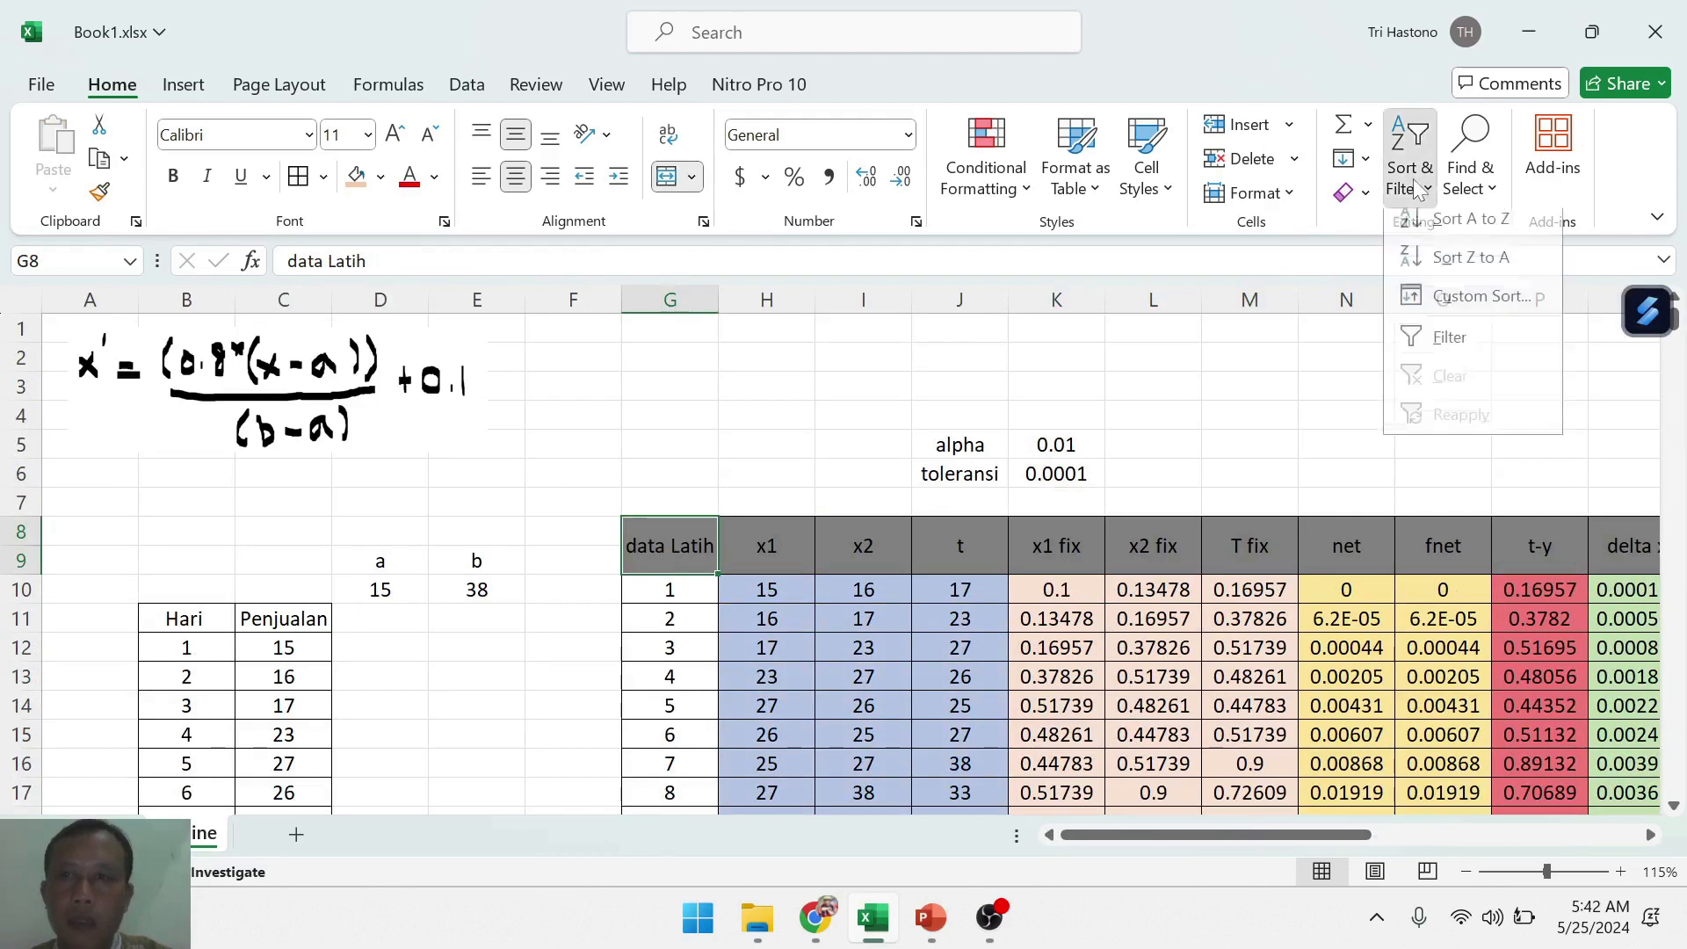
click(1492, 349)
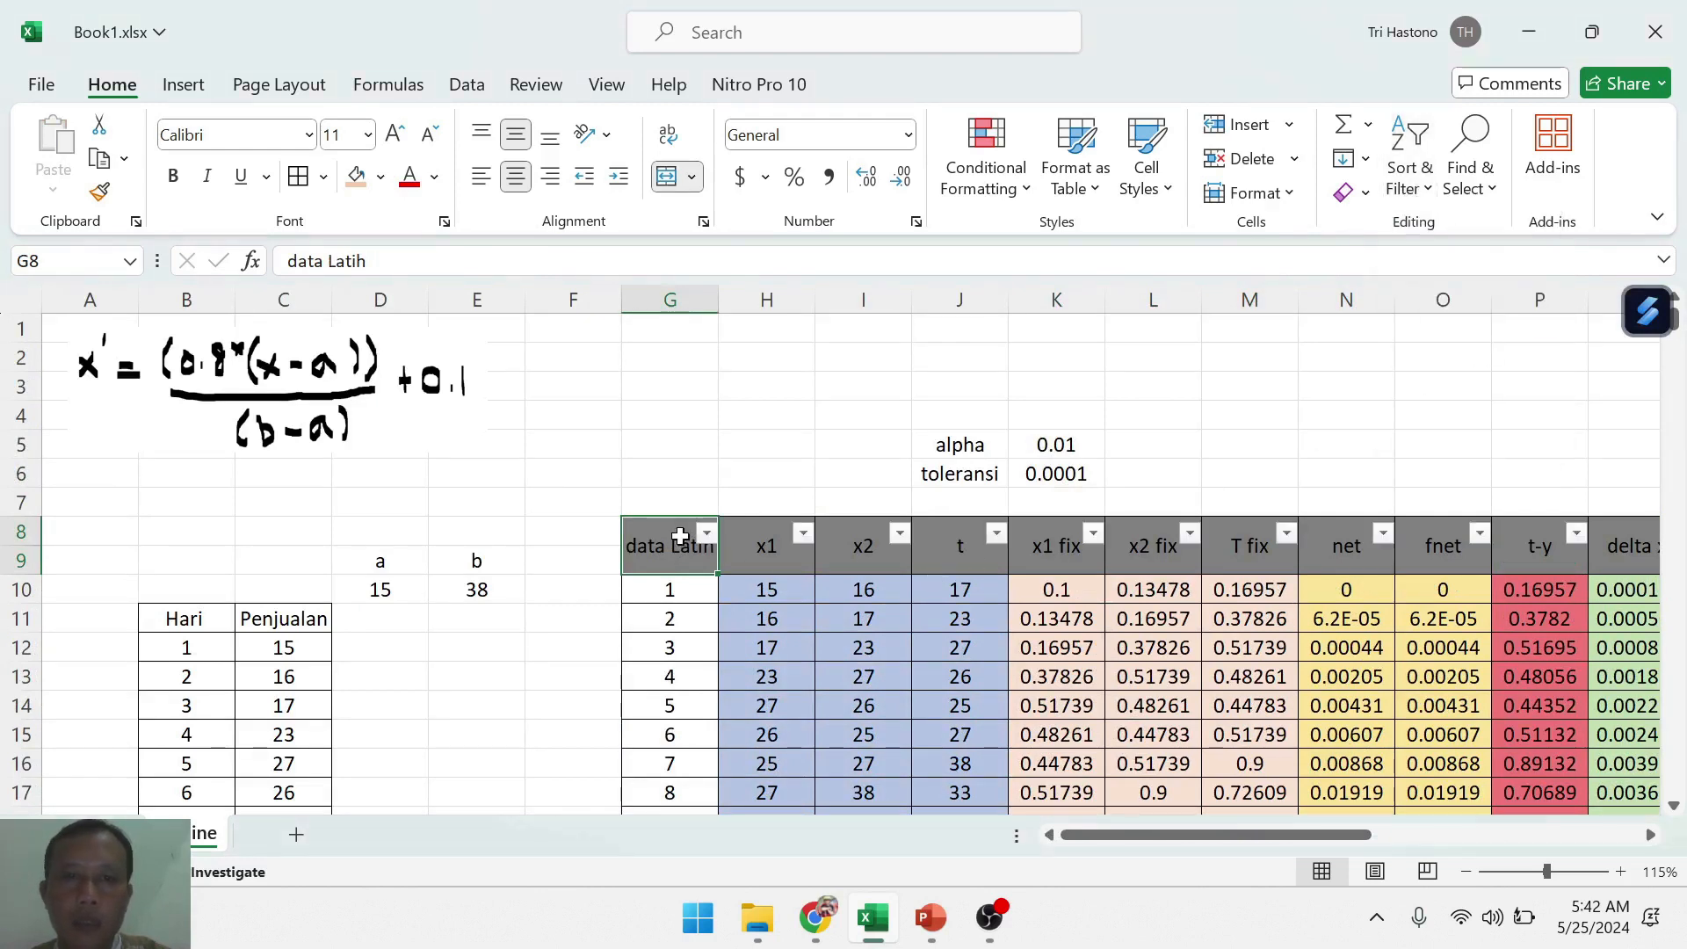
- Filter the data Latih column to show only the rows with value 13
click(707, 535)
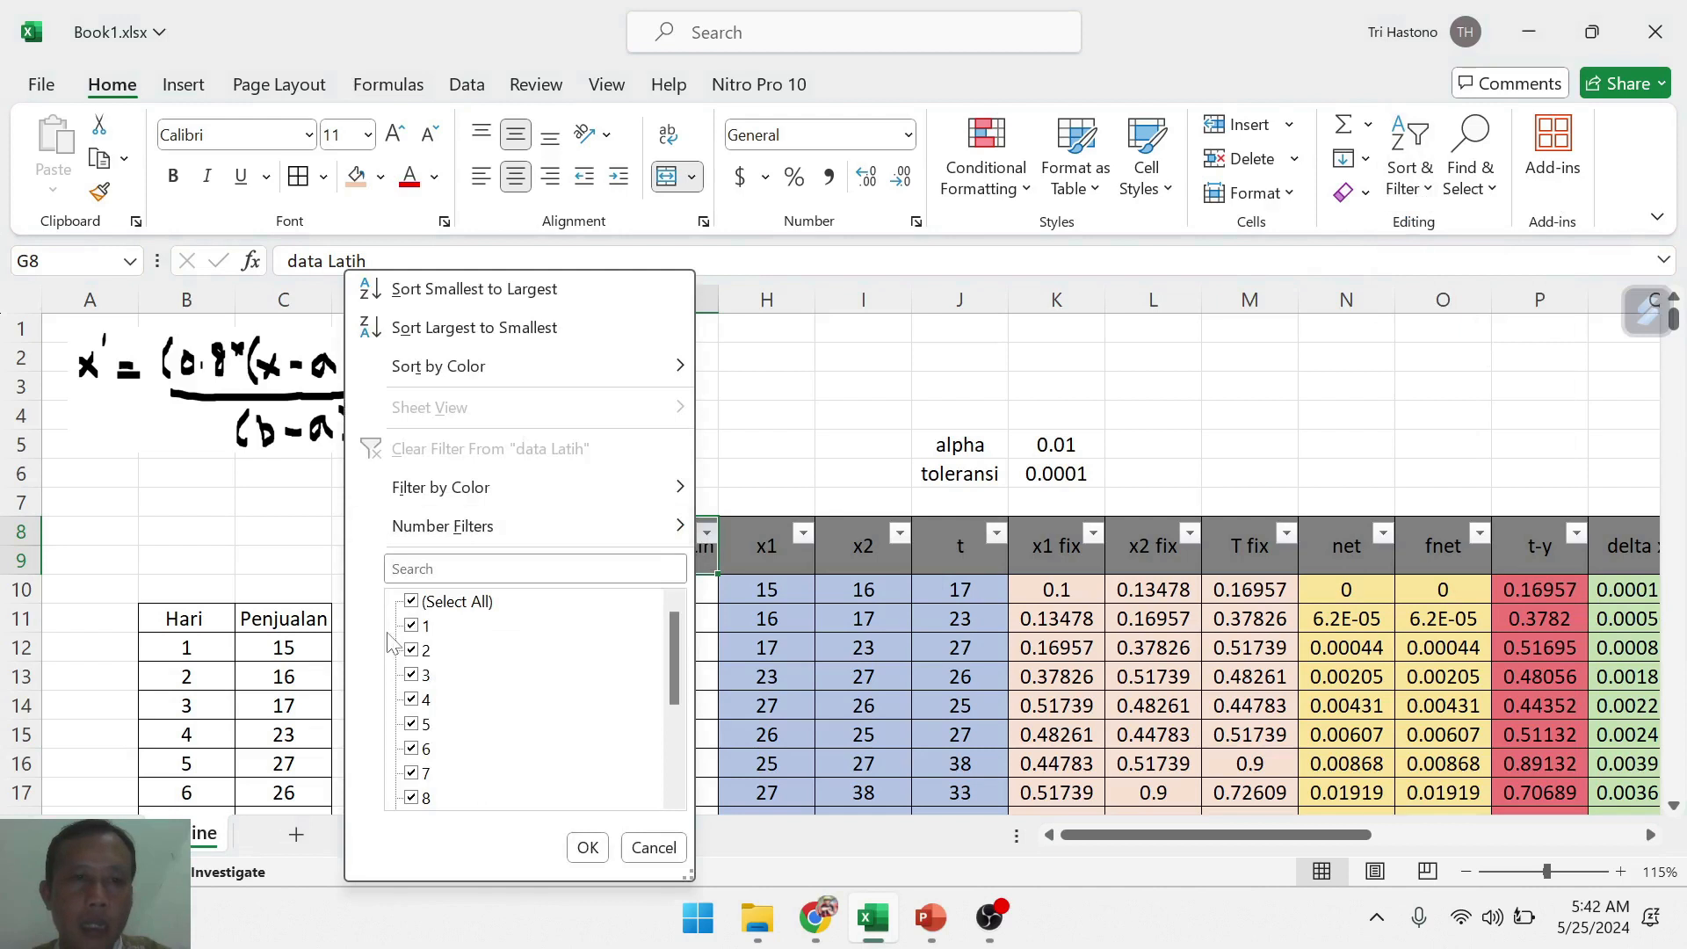
click(424, 605)
drag(673, 679, 642, 764)
click(412, 749)
click(587, 847)
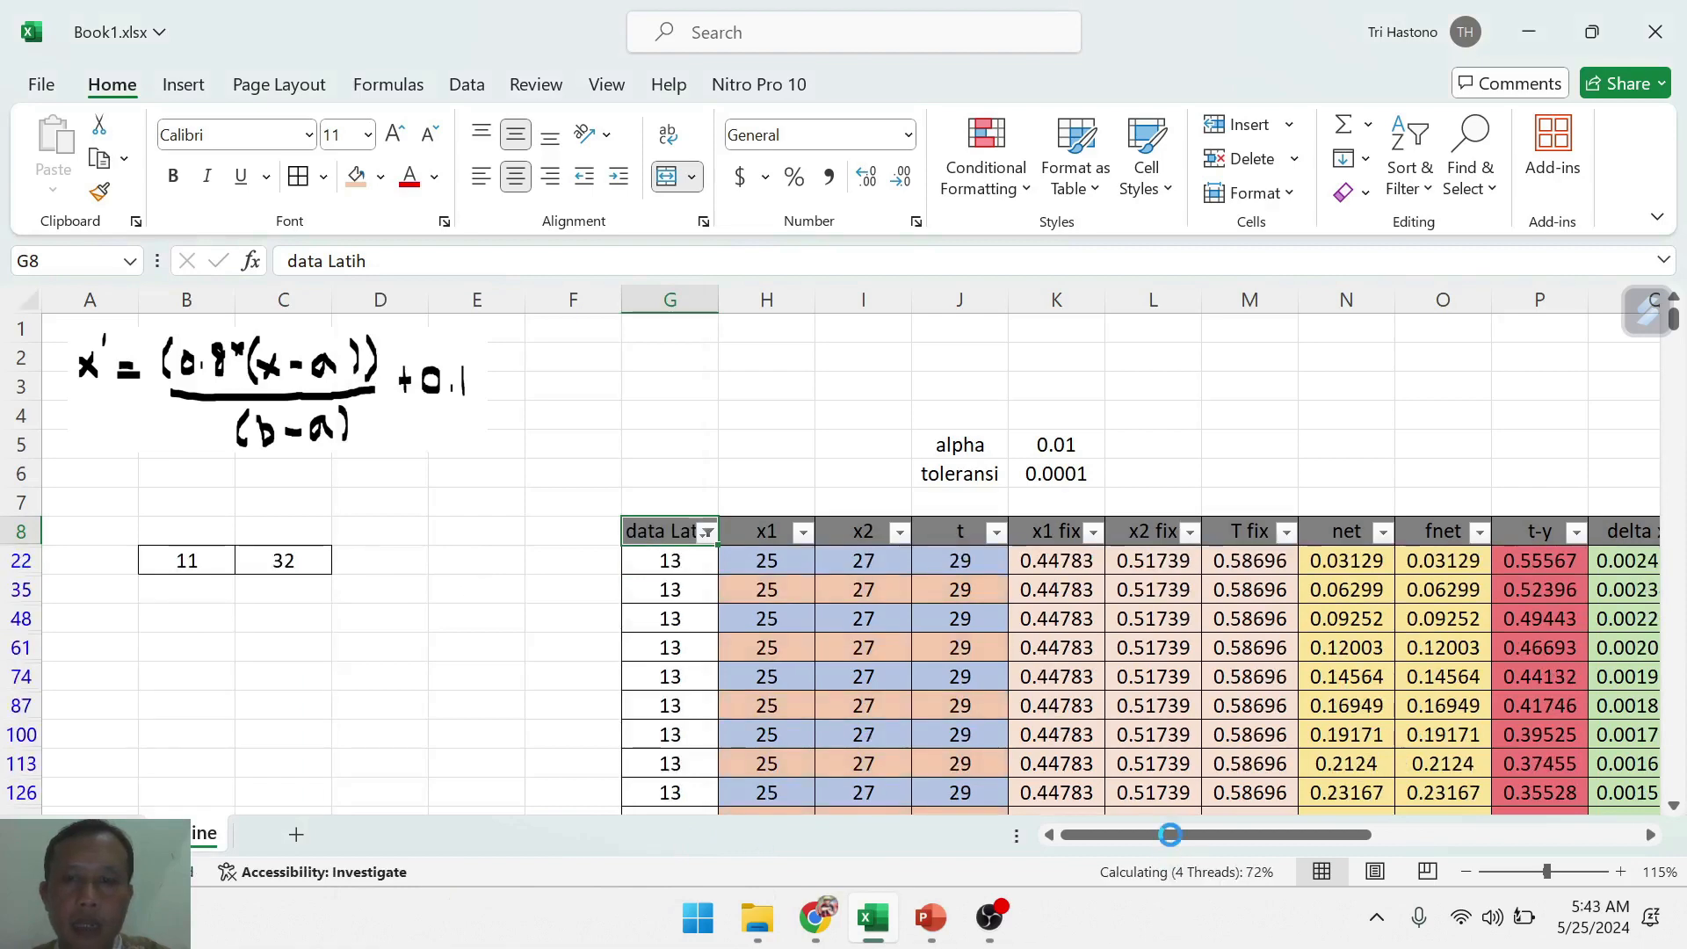
- Check the maximum delta and tolerance status in columns U and V of the last filtered row, 26633
drag(1170, 834, 1326, 834)
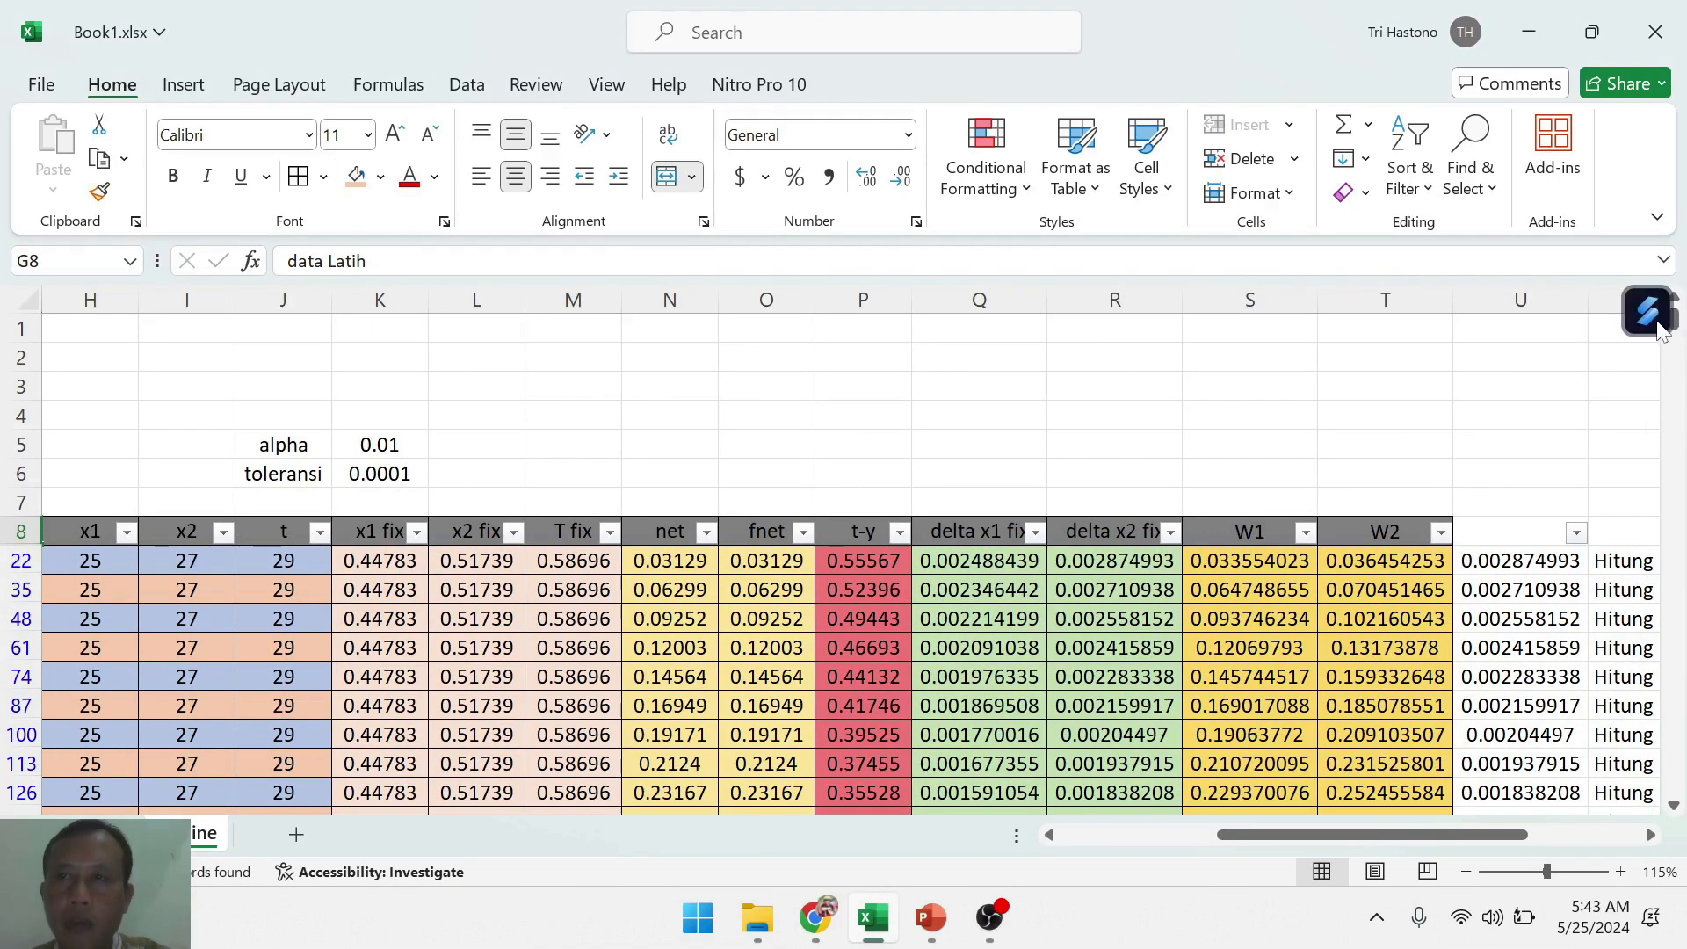
drag(1659, 327, 1204, 40)
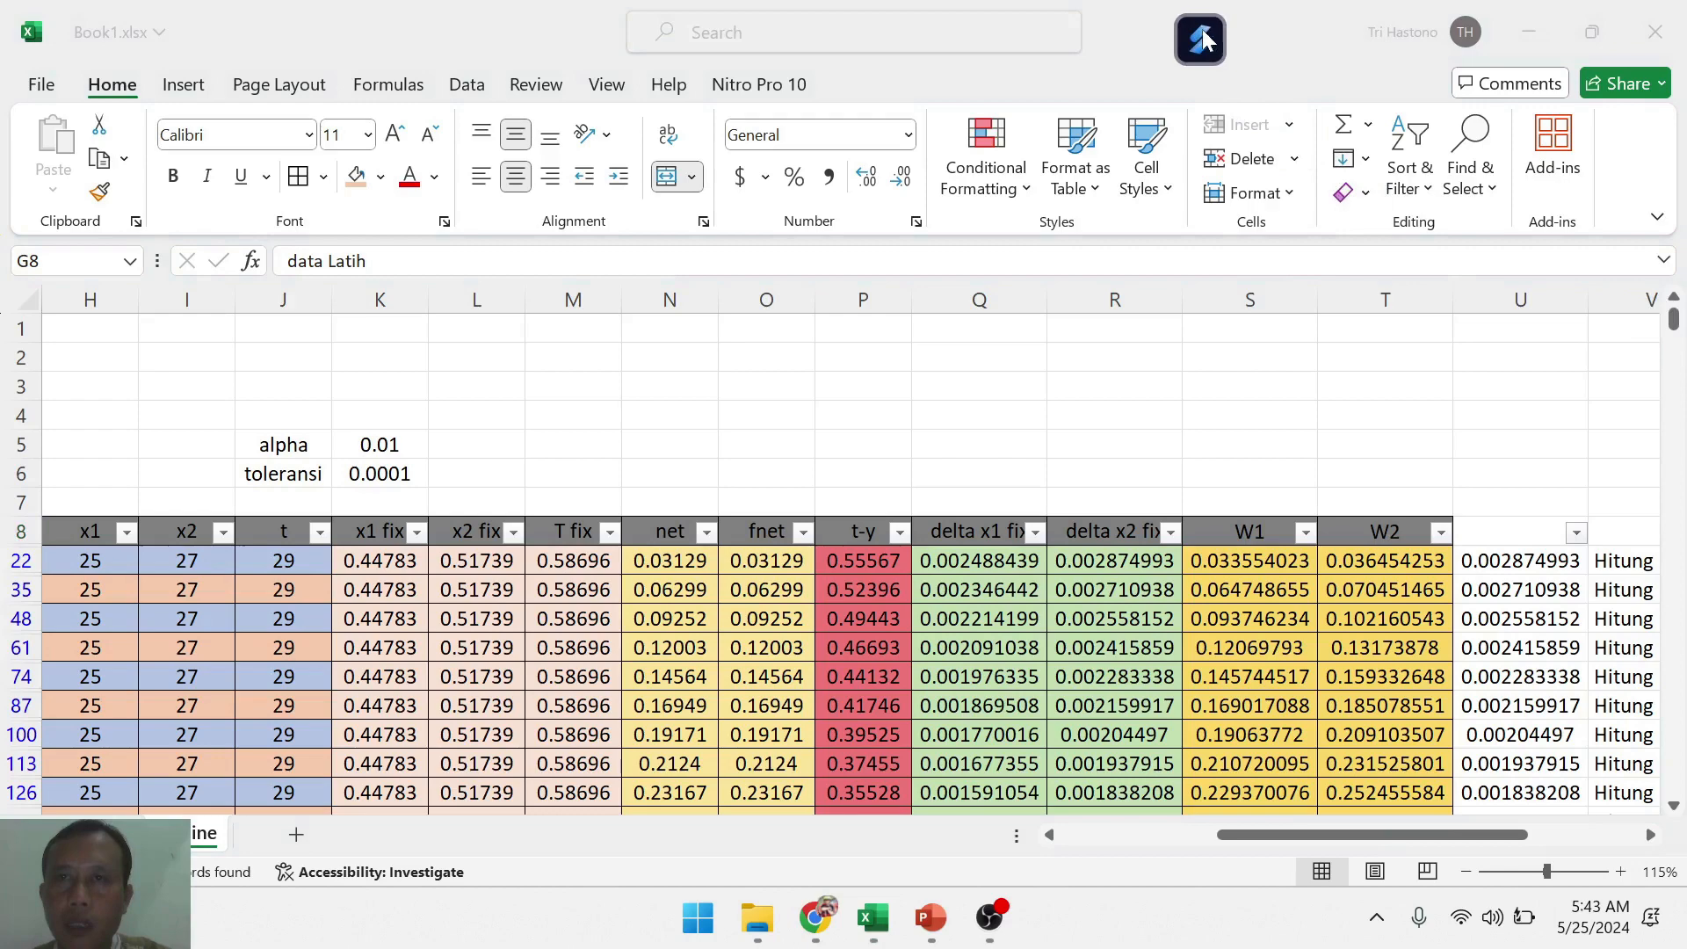
drag(1673, 326, 1679, 397)
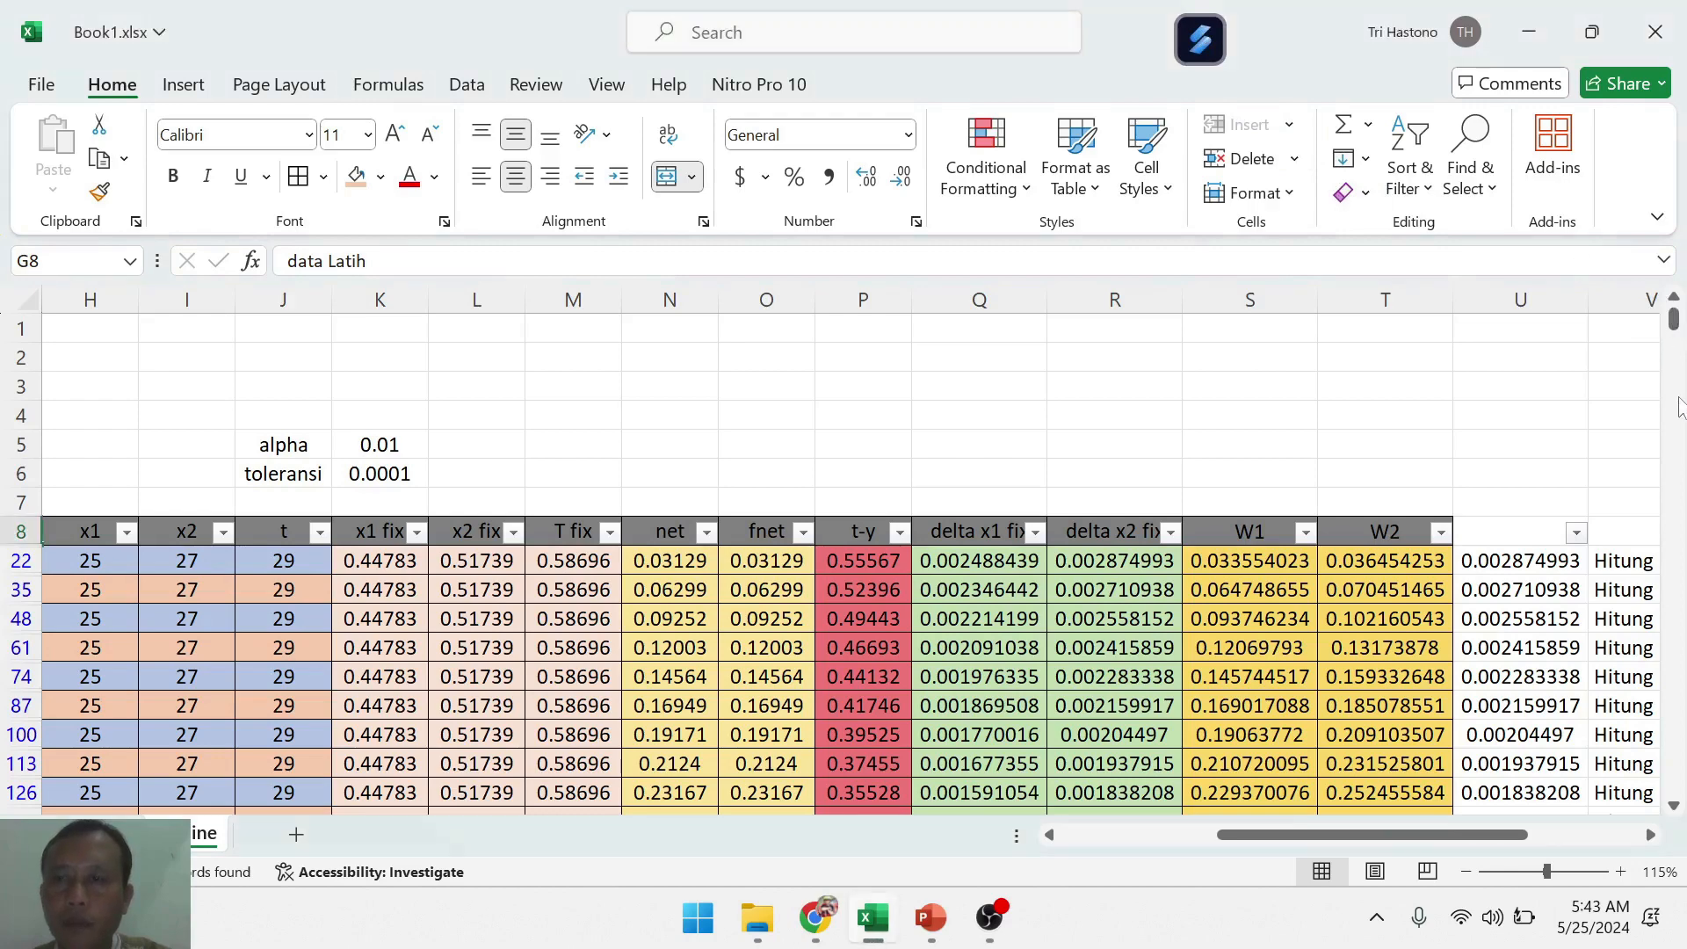
drag(1673, 327, 1647, 794)
drag(1462, 841, 1516, 841)
click(1349, 793)
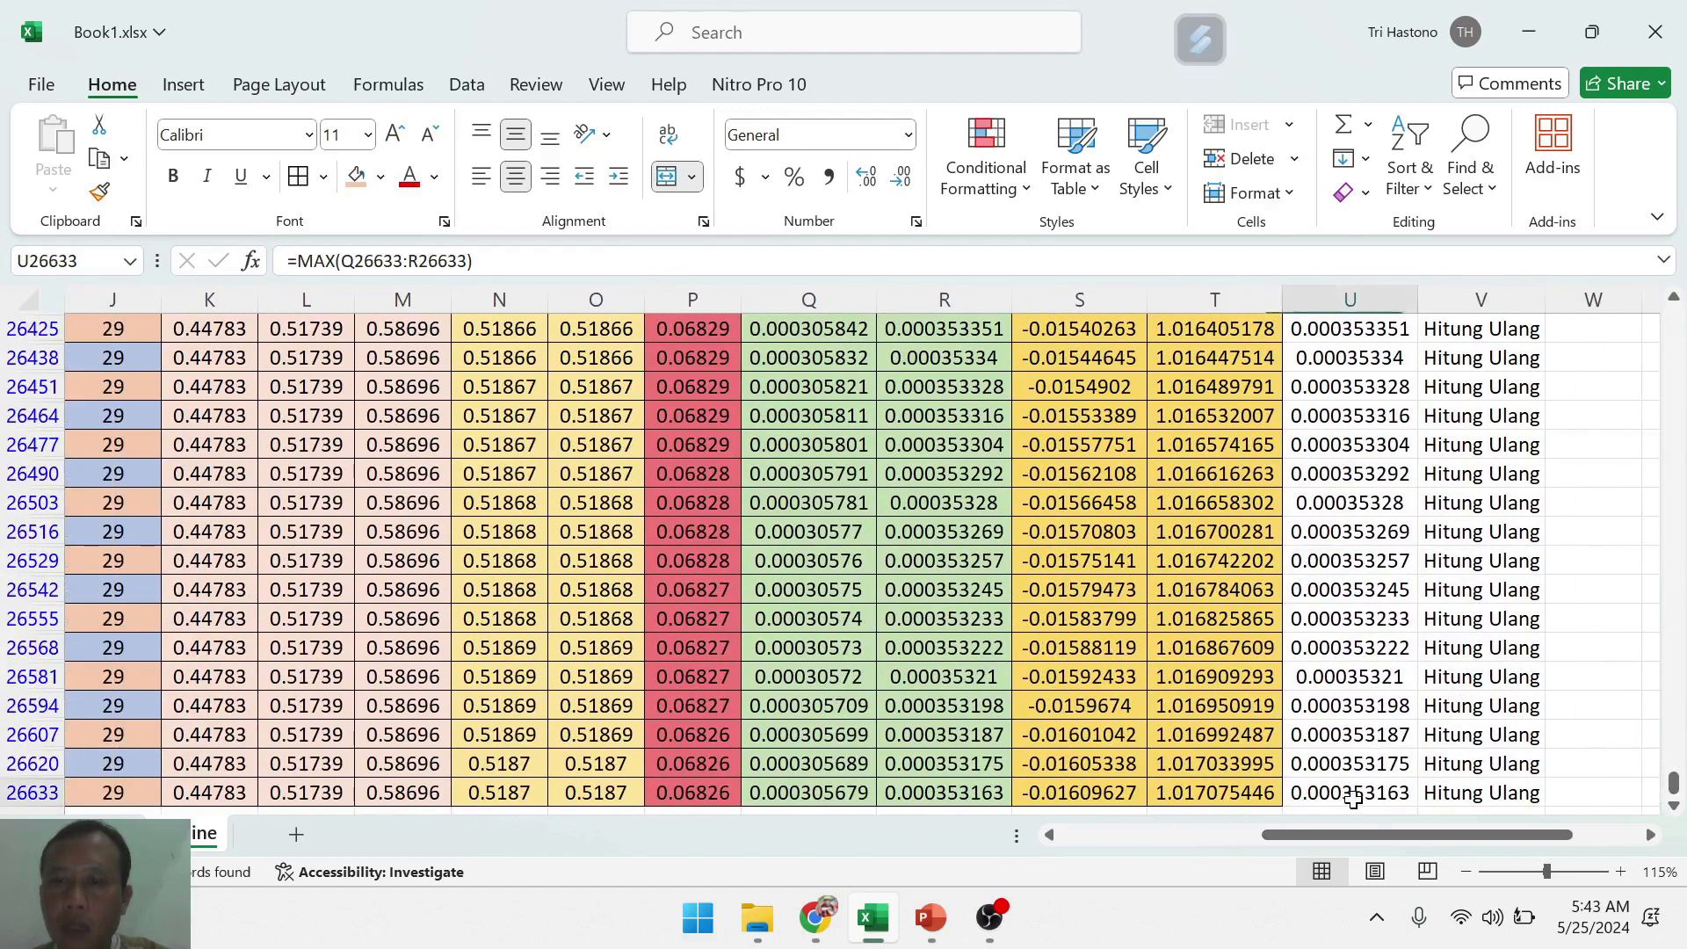
click(1487, 794)
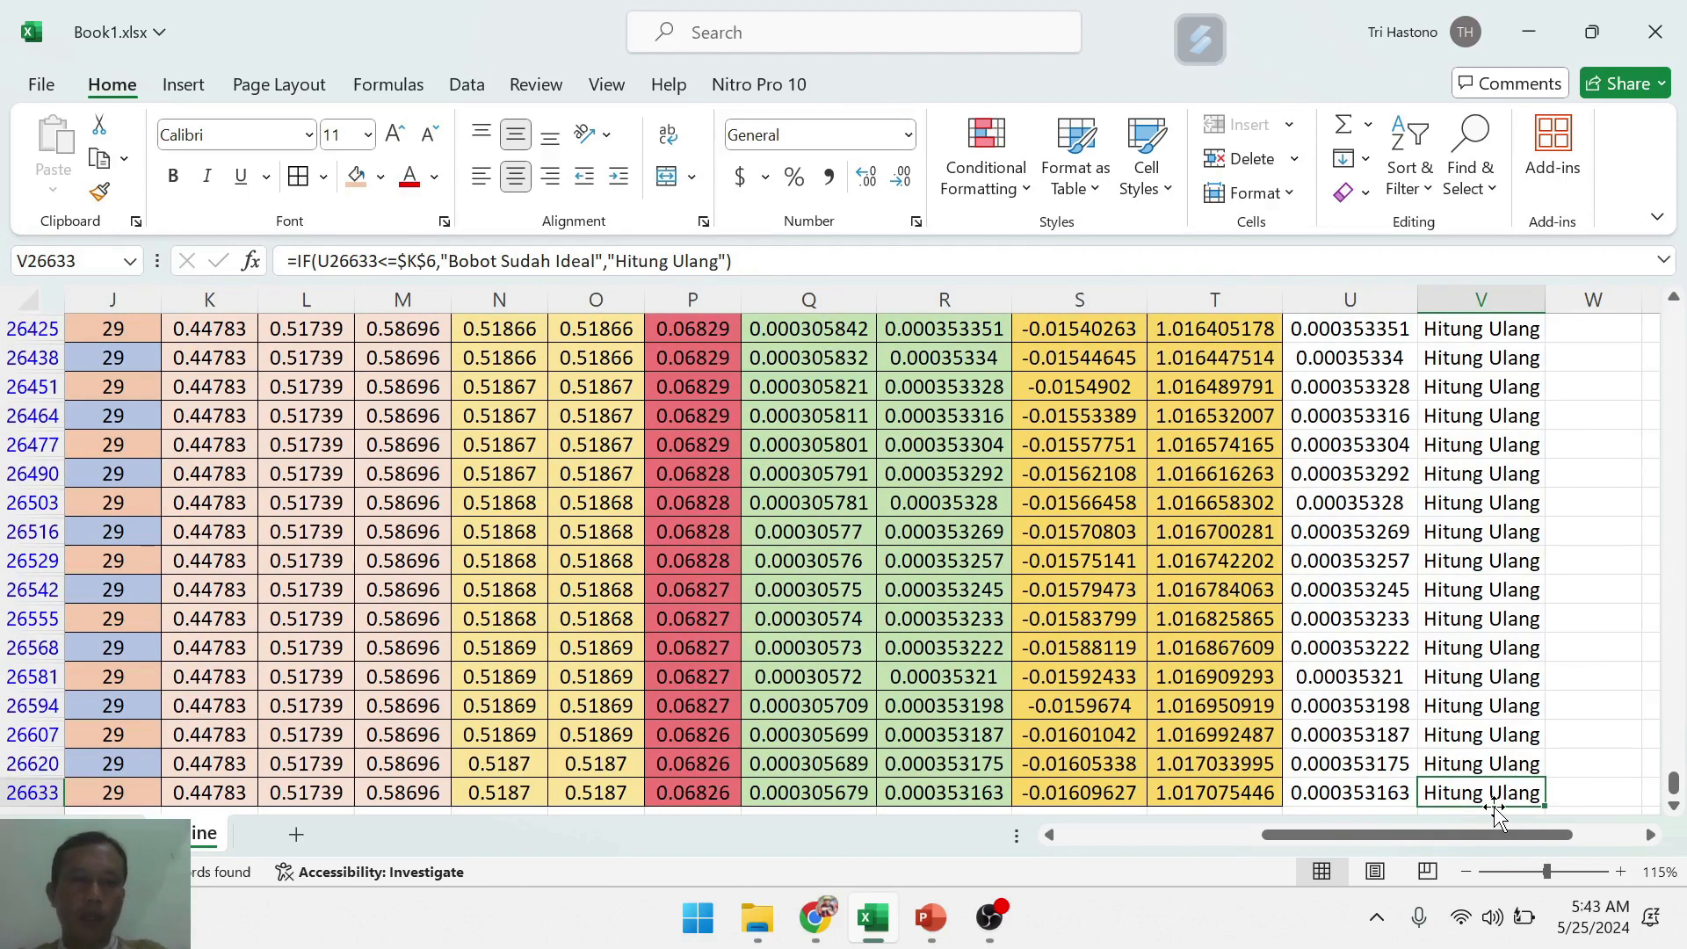
- Reset the data Latih filter to select all values
drag(1496, 835, 1292, 834)
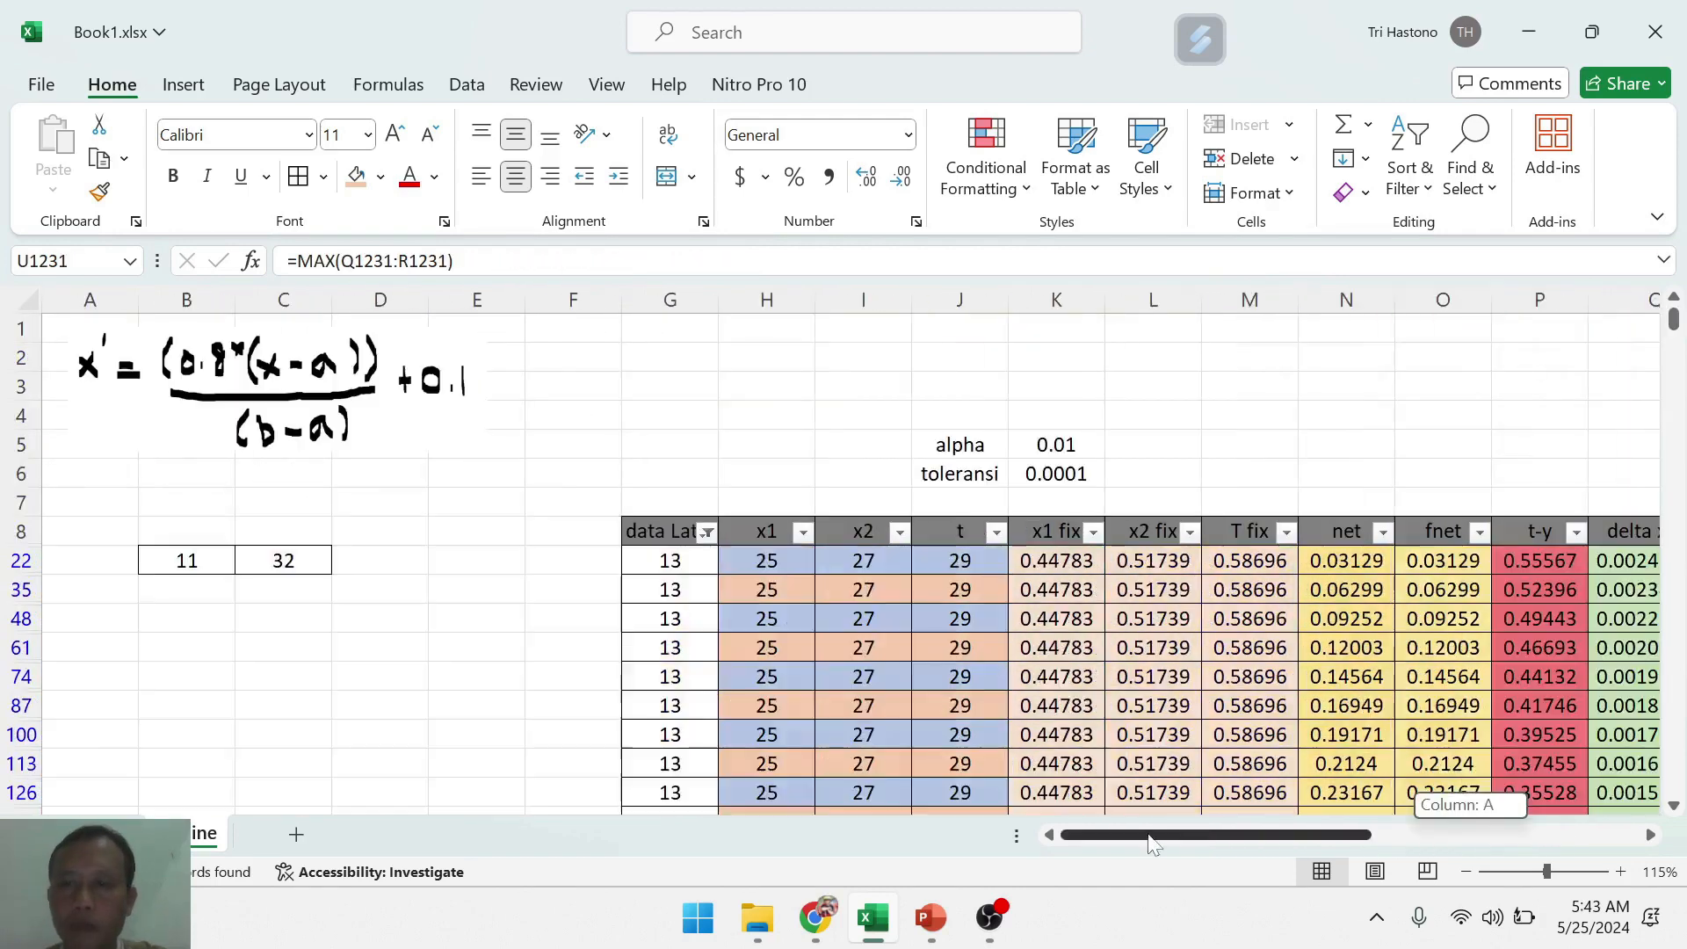
click(708, 535)
click(444, 603)
click(587, 847)
click(766, 734)
- Copy the training data in G10:J26633 and paste it directly below, starting at G26634
click(659, 590)
key(shift+Right)
key(shift+Right)
key(shift+Right)
key(ctrl+shift+Down)
key(ctrl+c)
scroll(708, 488, down, 4)
click(700, 474)
key(ctrl+v)
- Fill the formulas in K26633:V26633 down through row 53257
click(1067, 500)
click(1066, 446)
key(ctrl+shift+Right)
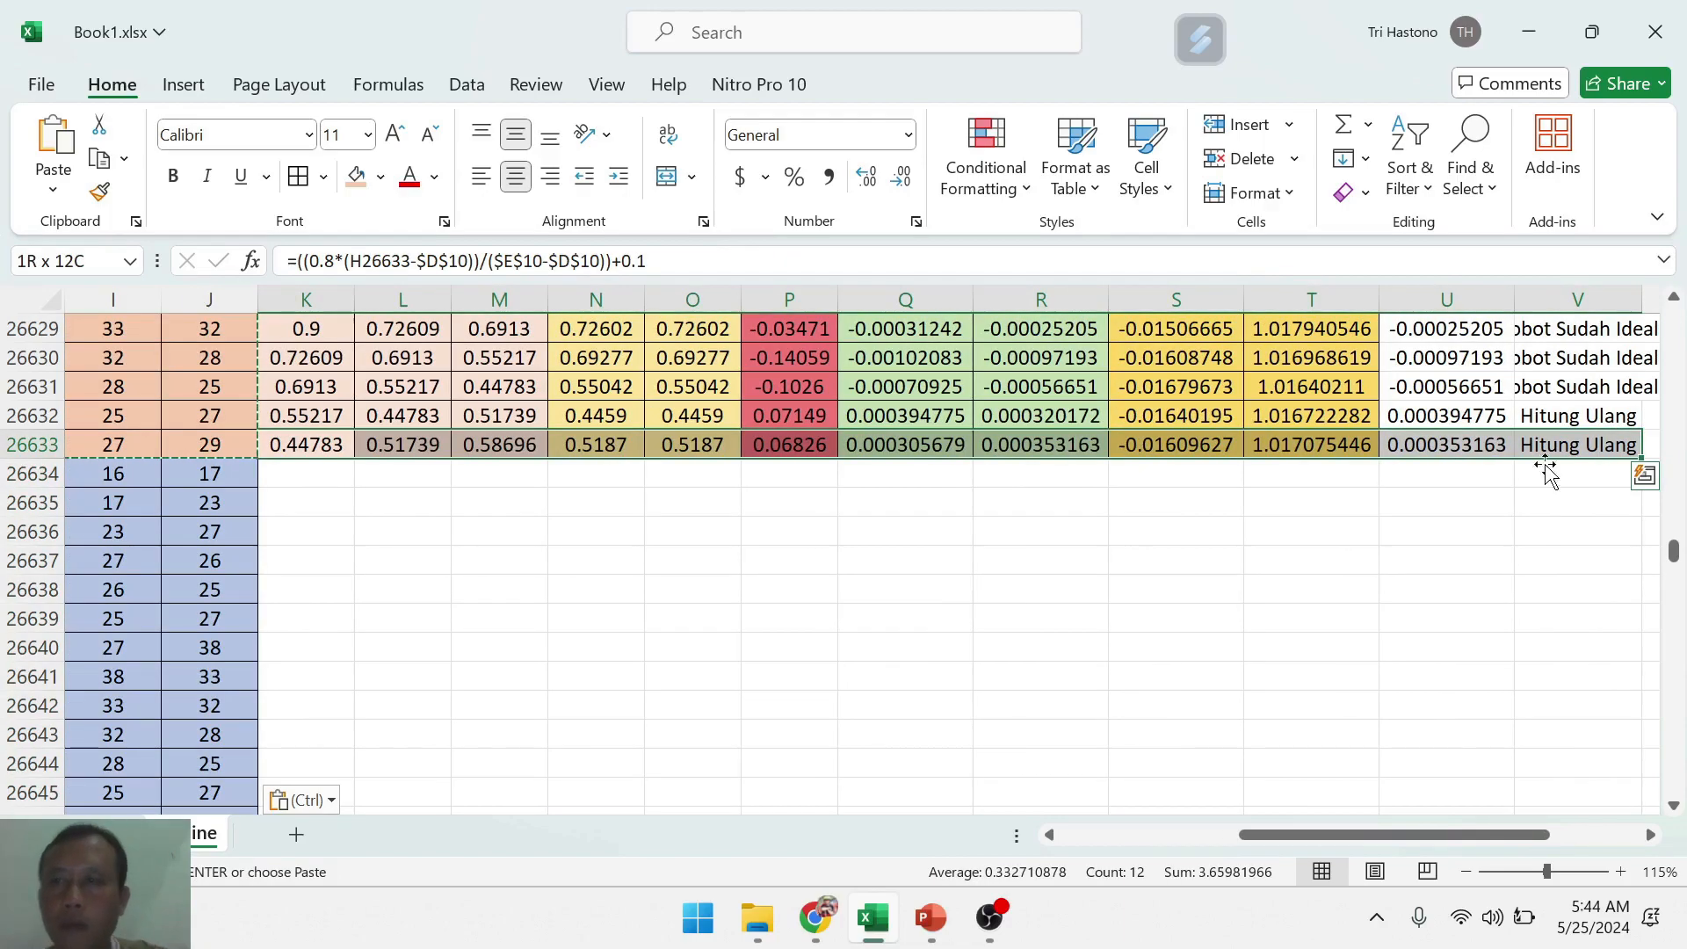
double_click(1643, 457)
drag(1674, 551, 1674, 786)
drag(1375, 835, 1186, 835)
drag(1675, 785, 1675, 315)
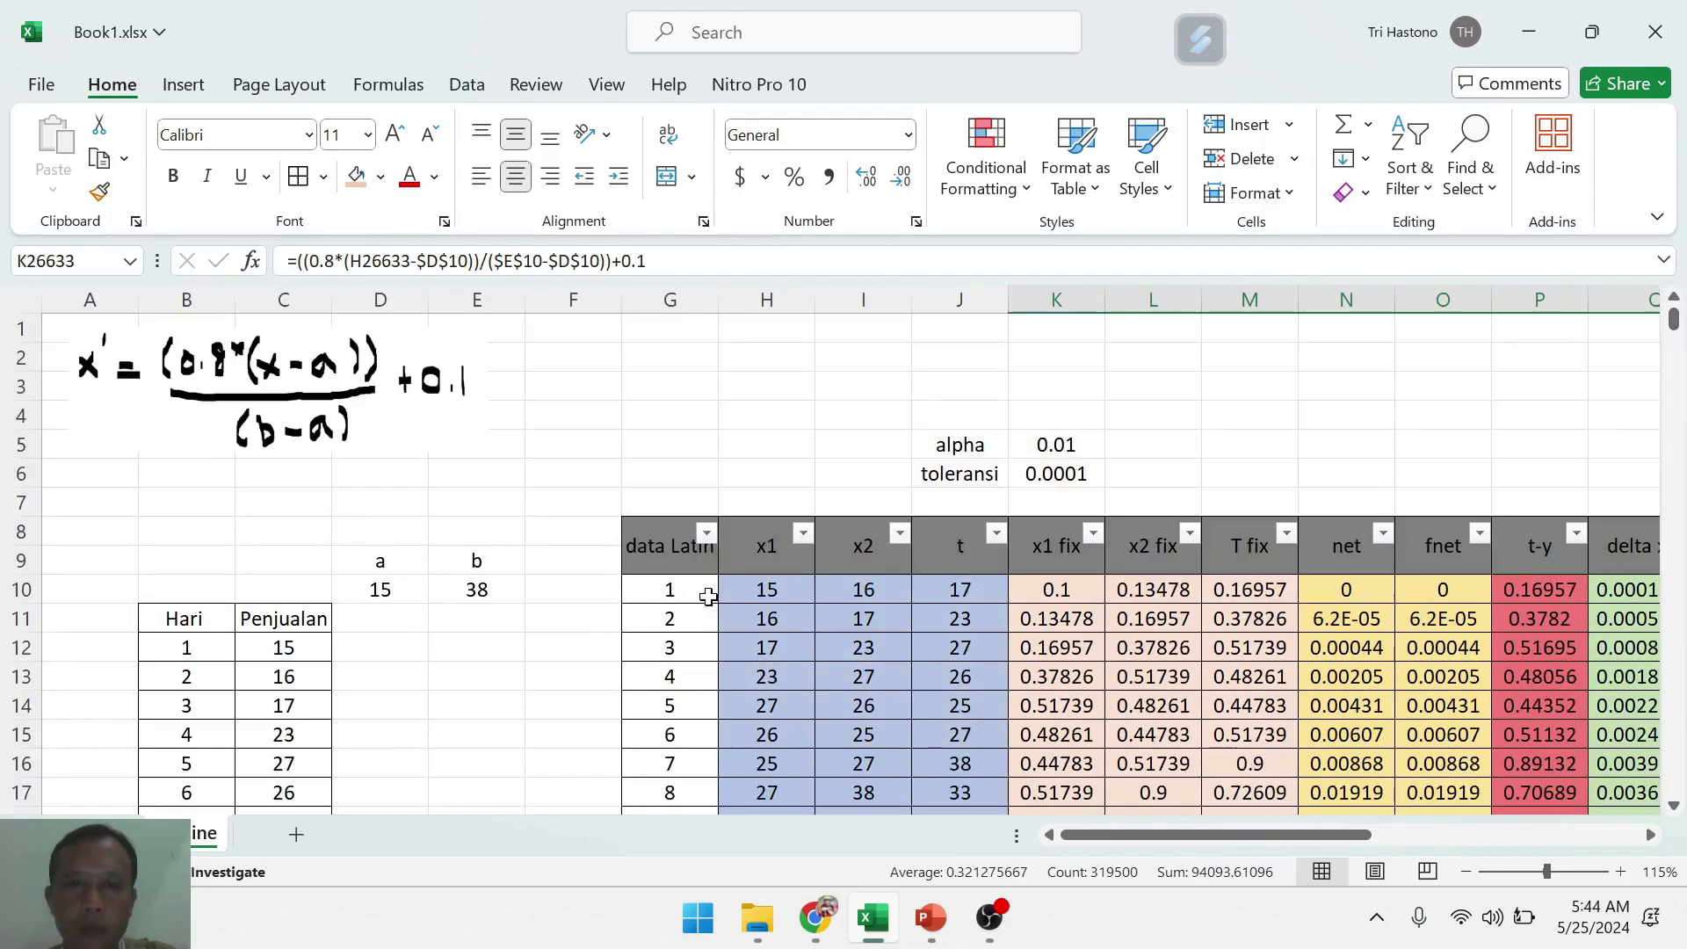
- Copy the training data in G10:J53257 and paste it directly below, starting at G53258
drag(694, 589, 957, 591)
key(ctrl+shift+Down)
key(ctrl+c)
scroll(938, 587, down, 4)
click(699, 474)
key(ctrl+v)
- Fill the formulas in K53257:V53257 down through row 106505
click(1069, 446)
key(ctrl+shift+Right)
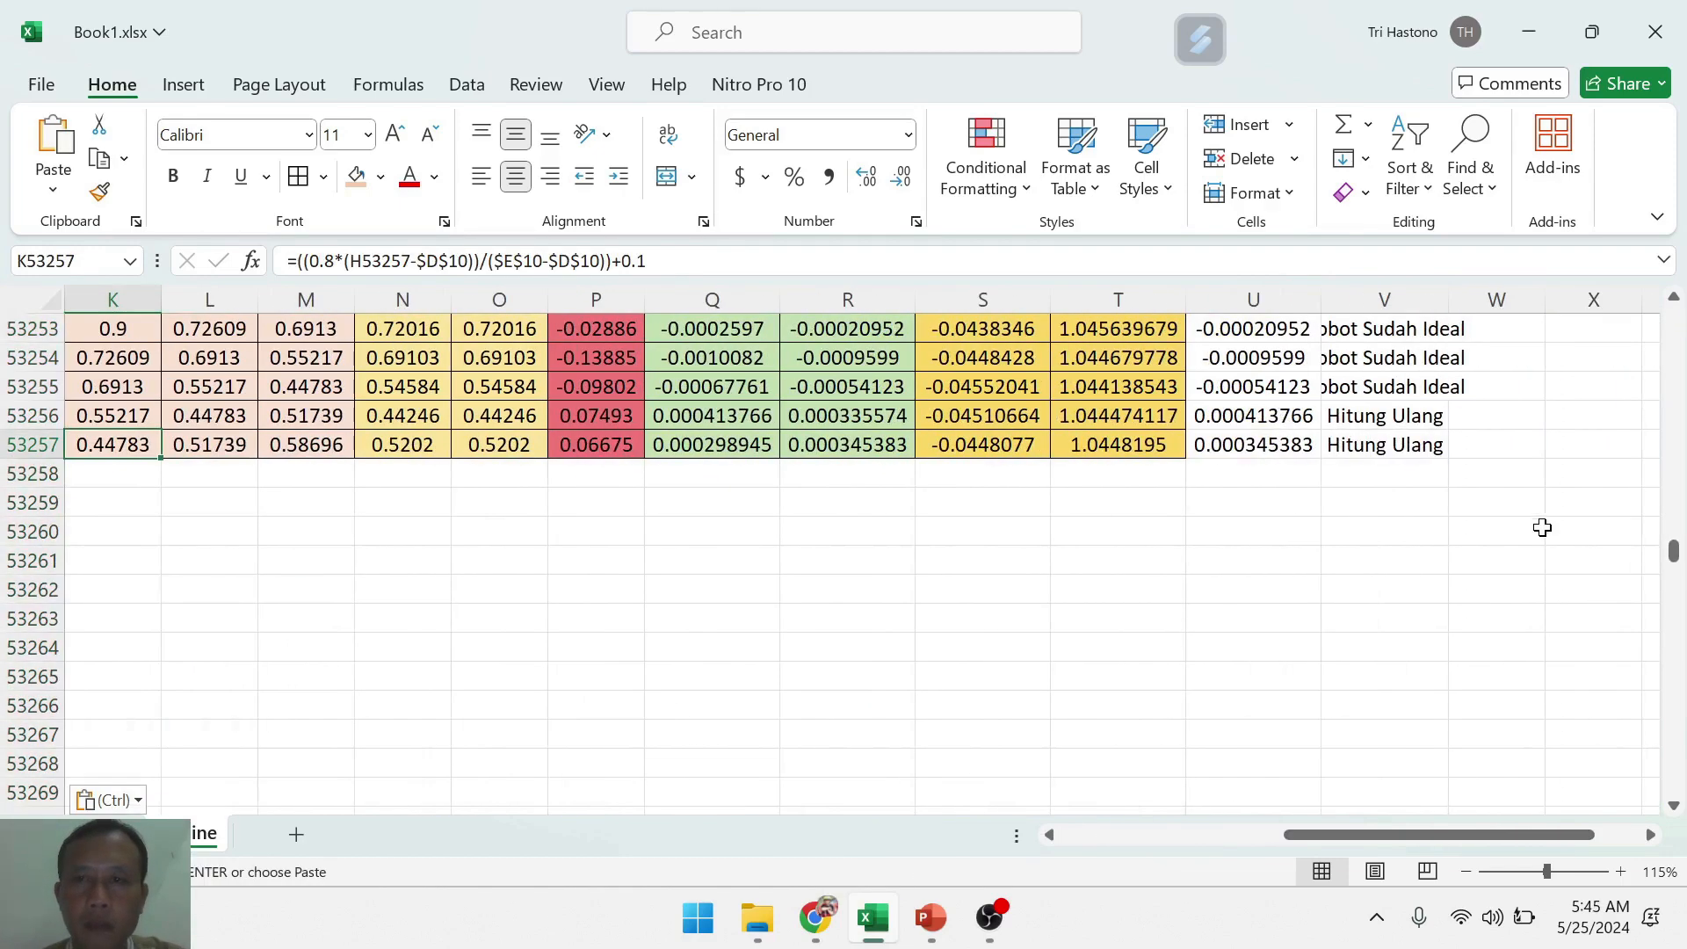
double_click(1450, 457)
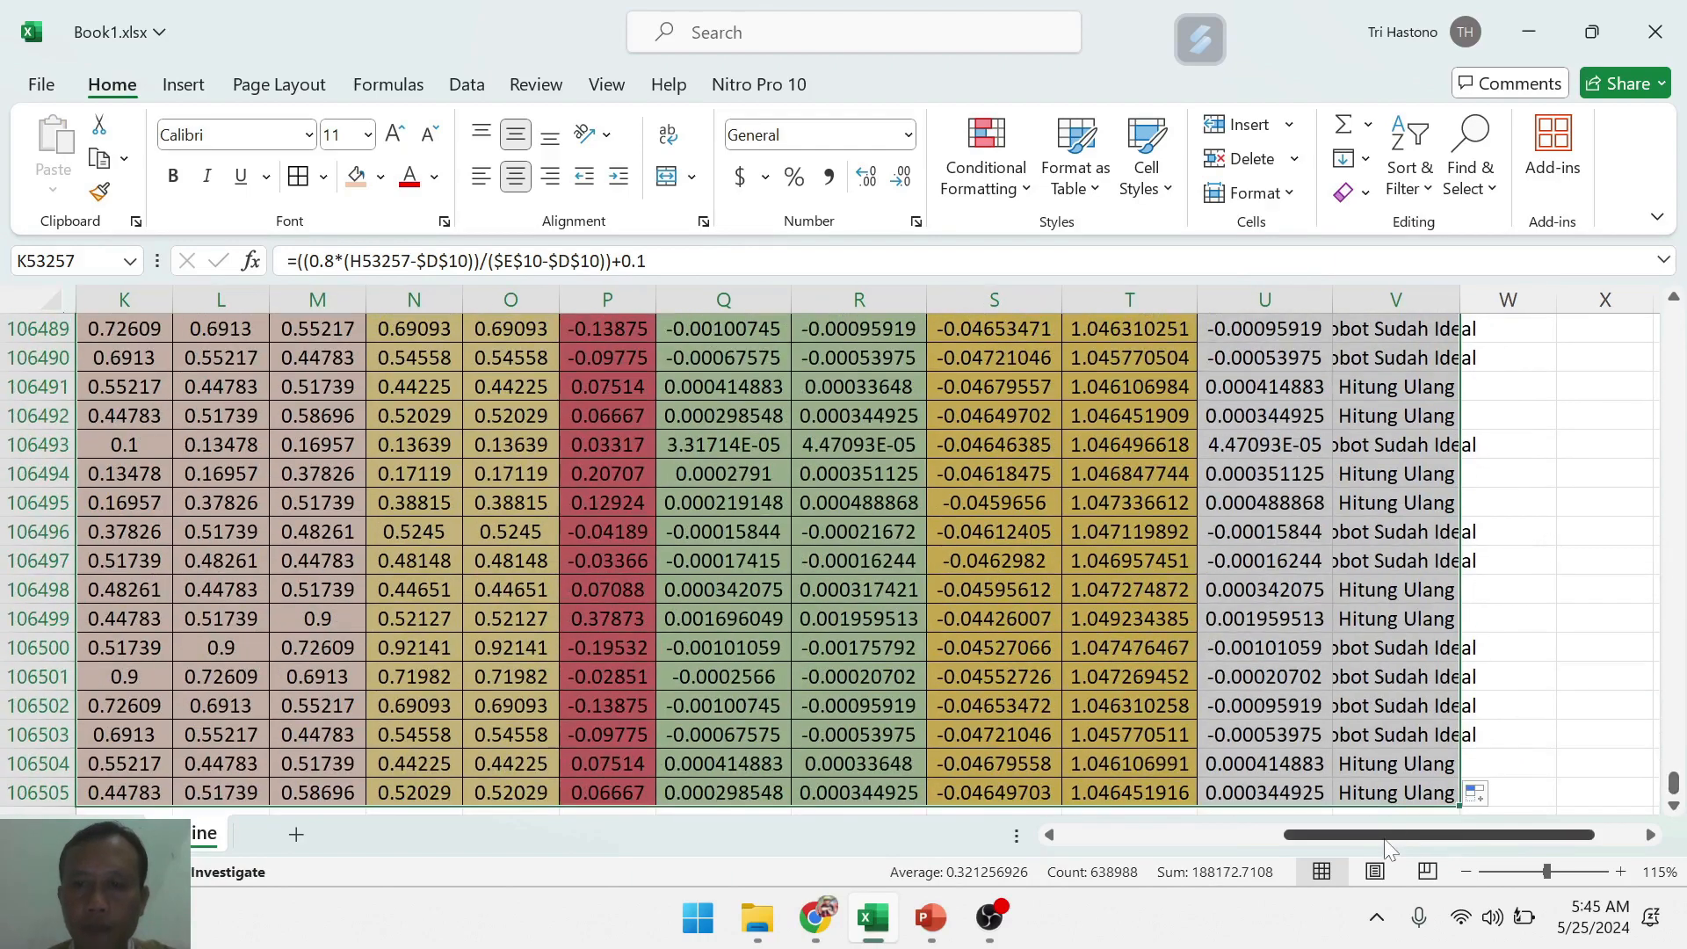
- Copy the training data in G10:J106505 and paste it directly below, starting at G106506
drag(1385, 840, 1153, 839)
drag(1674, 784, 1675, 314)
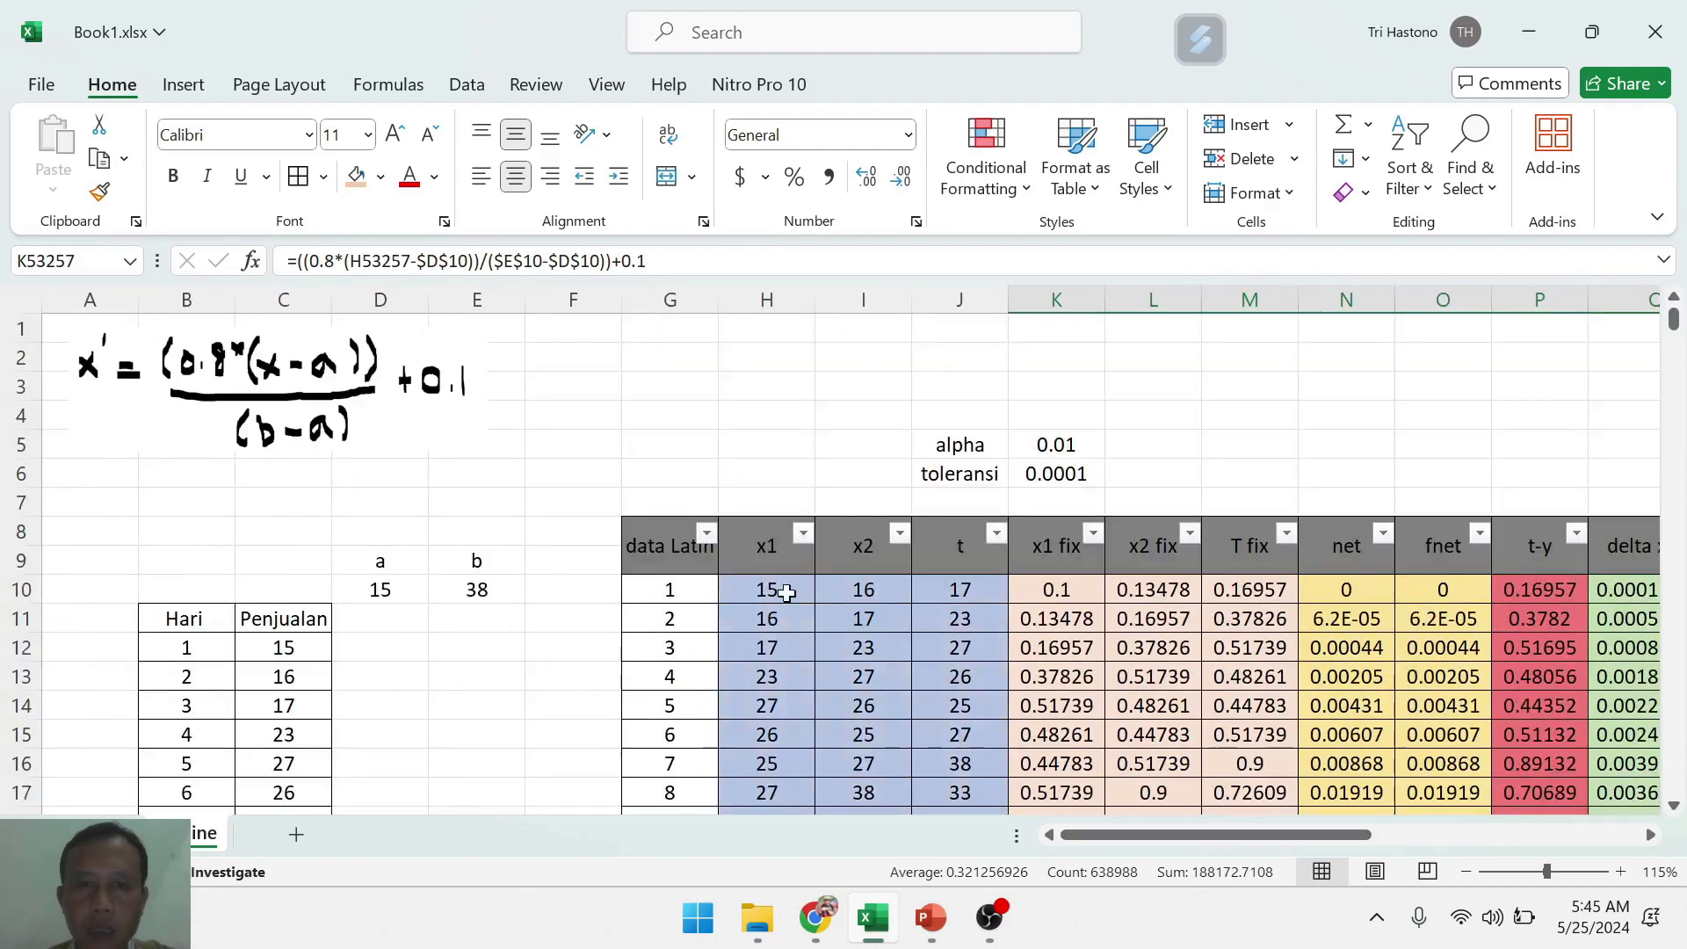
drag(699, 591, 951, 591)
key(ctrl+shift+Down)
key(ctrl+c)
scroll(914, 580, down, 4)
click(705, 474)
key(ctrl+v)
- Fill the formulas in K106505:V106505 down through row 213001
click(1077, 442)
key(ctrl+shift+Right)
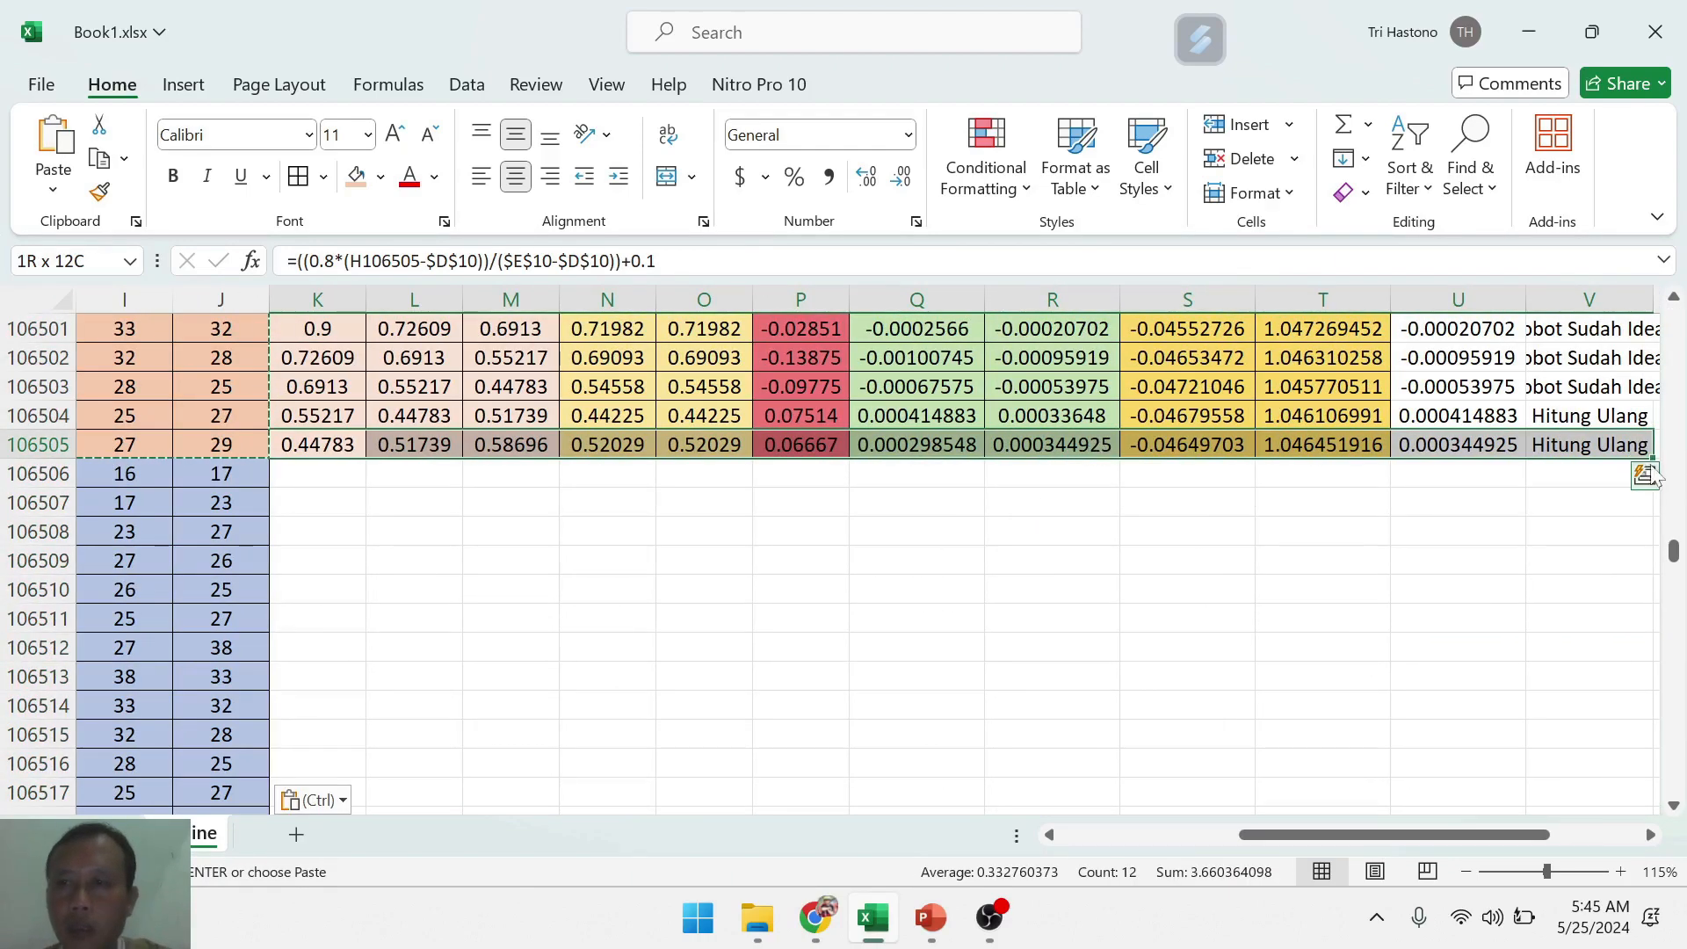
double_click(1654, 457)
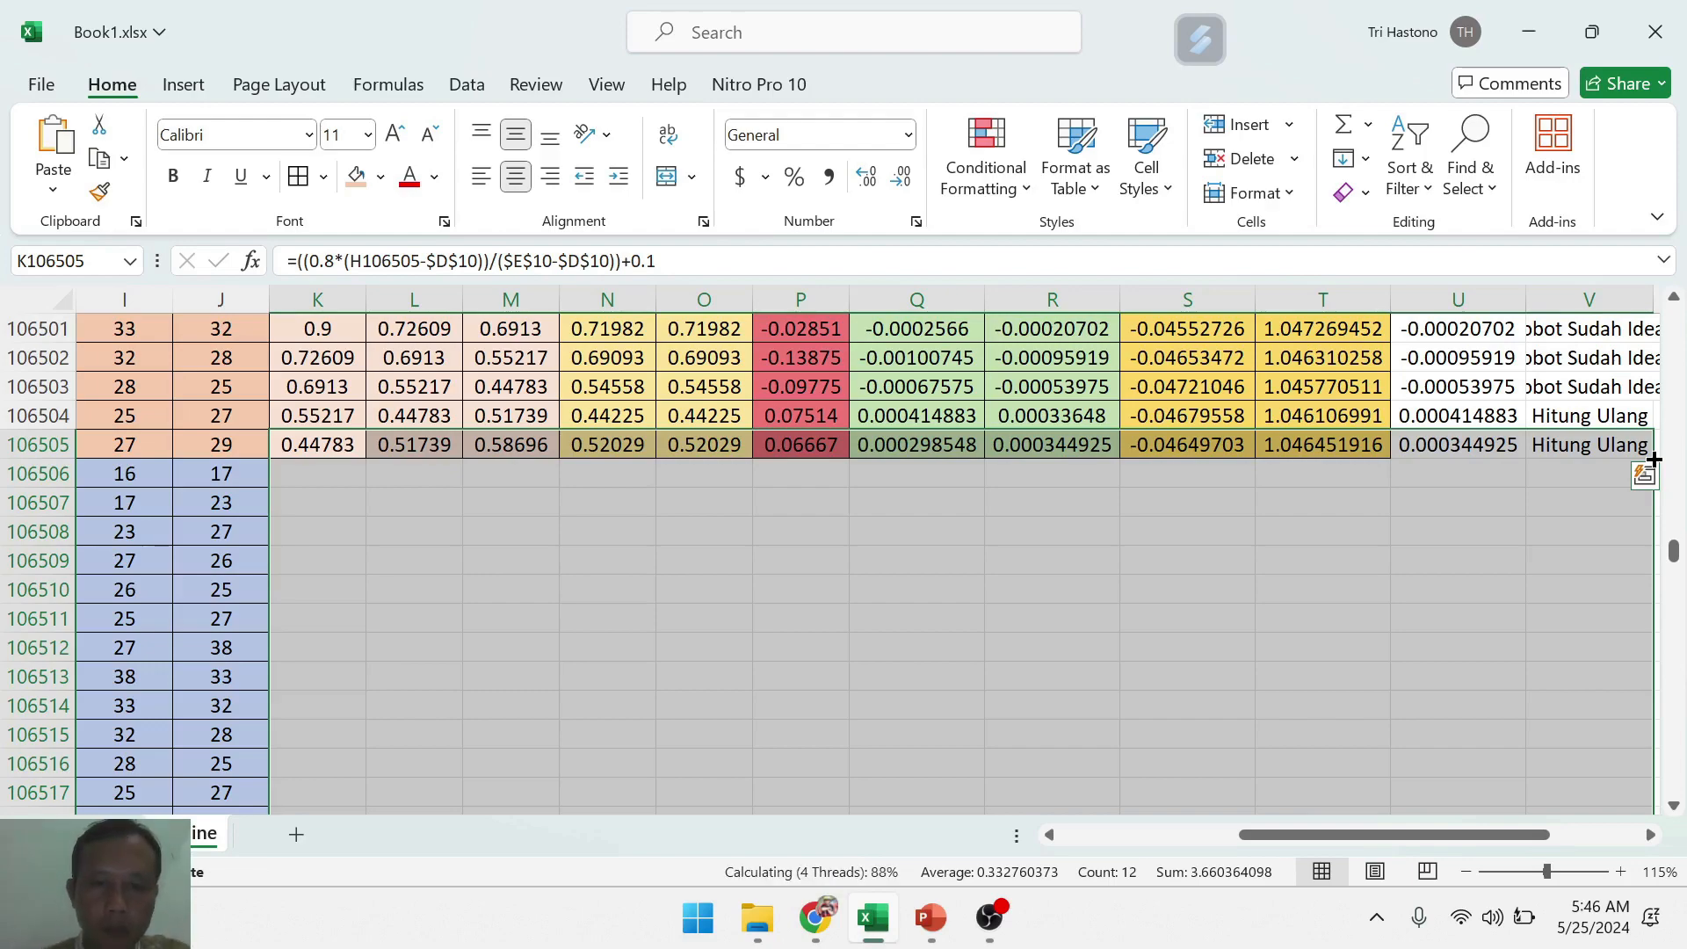
drag(1674, 551, 1674, 817)
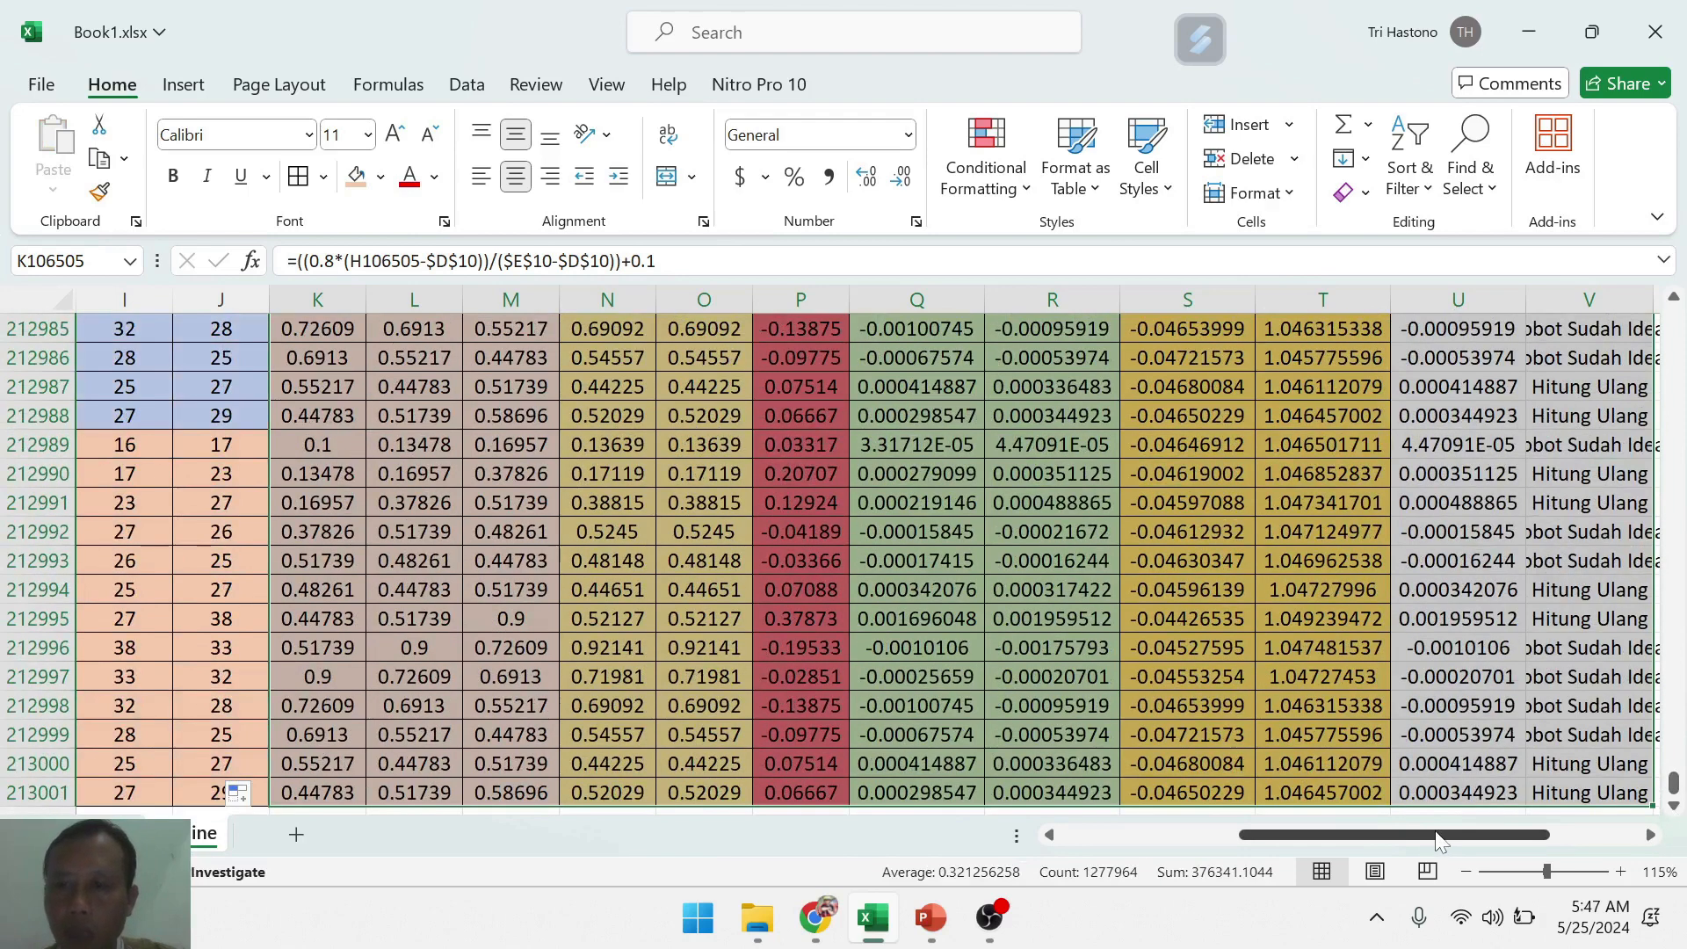
- Filter the data Latih column to show only the rows with value 13
drag(1426, 844, 1235, 839)
drag(1674, 781, 1674, 321)
click(708, 532)
drag(675, 650, 677, 769)
click(410, 749)
click(587, 847)
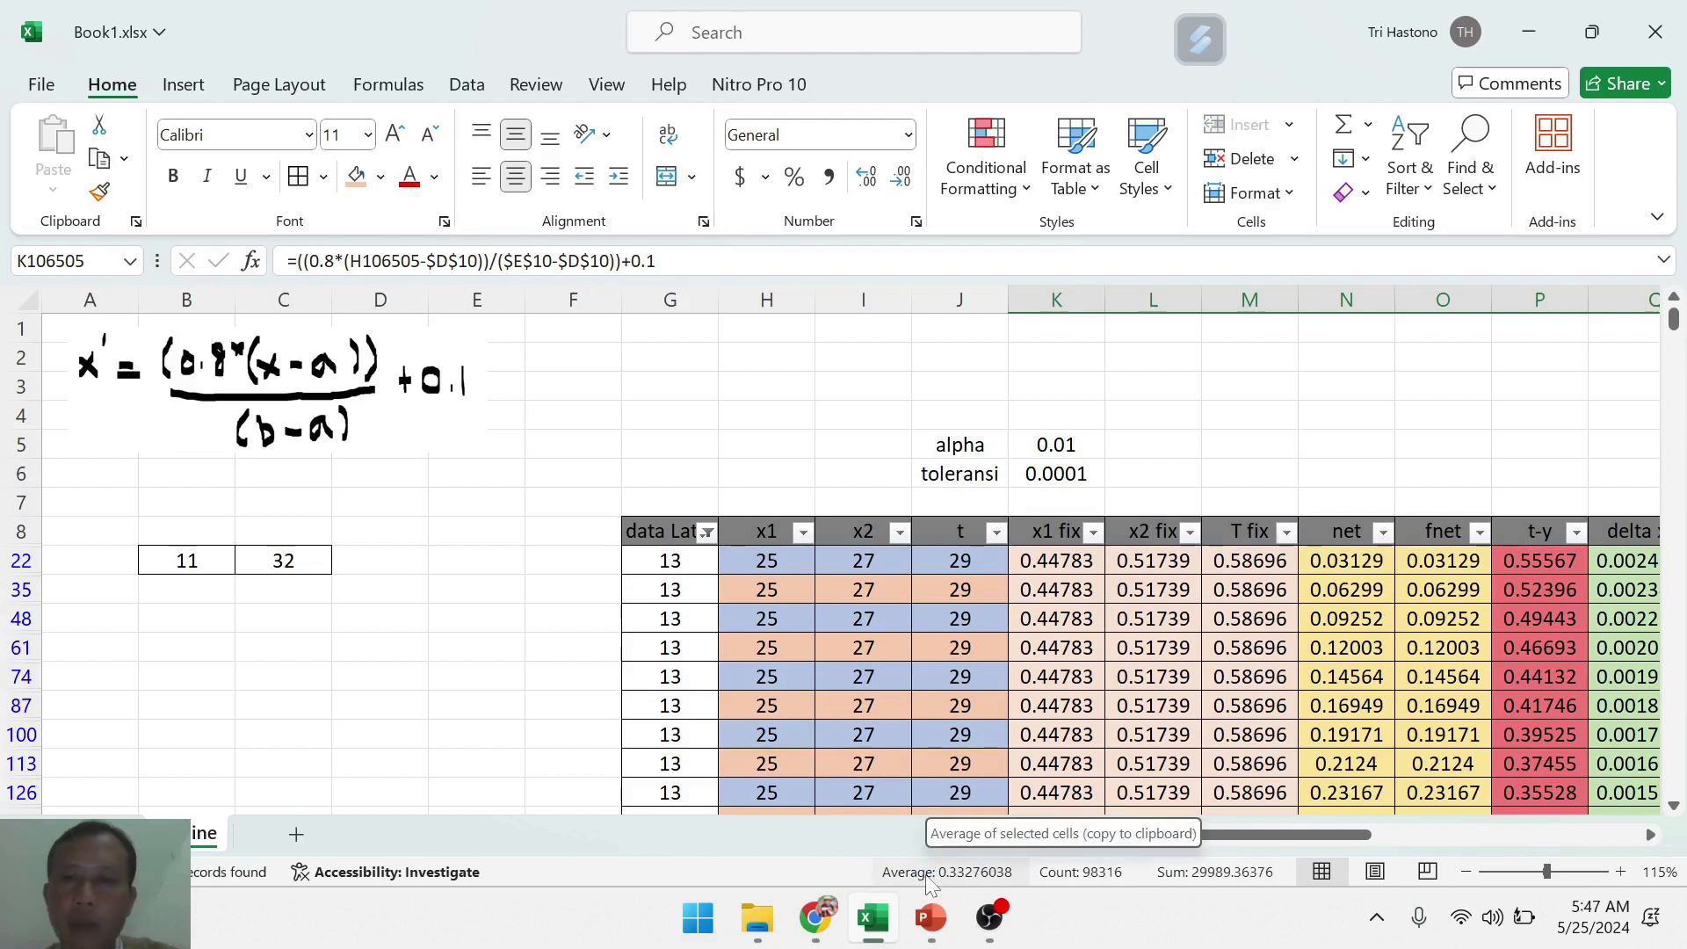
- Examine the maximum delta values in column U for the final epochs, from row 213001 upward
drag(1295, 840, 1529, 865)
drag(1675, 321, 1675, 786)
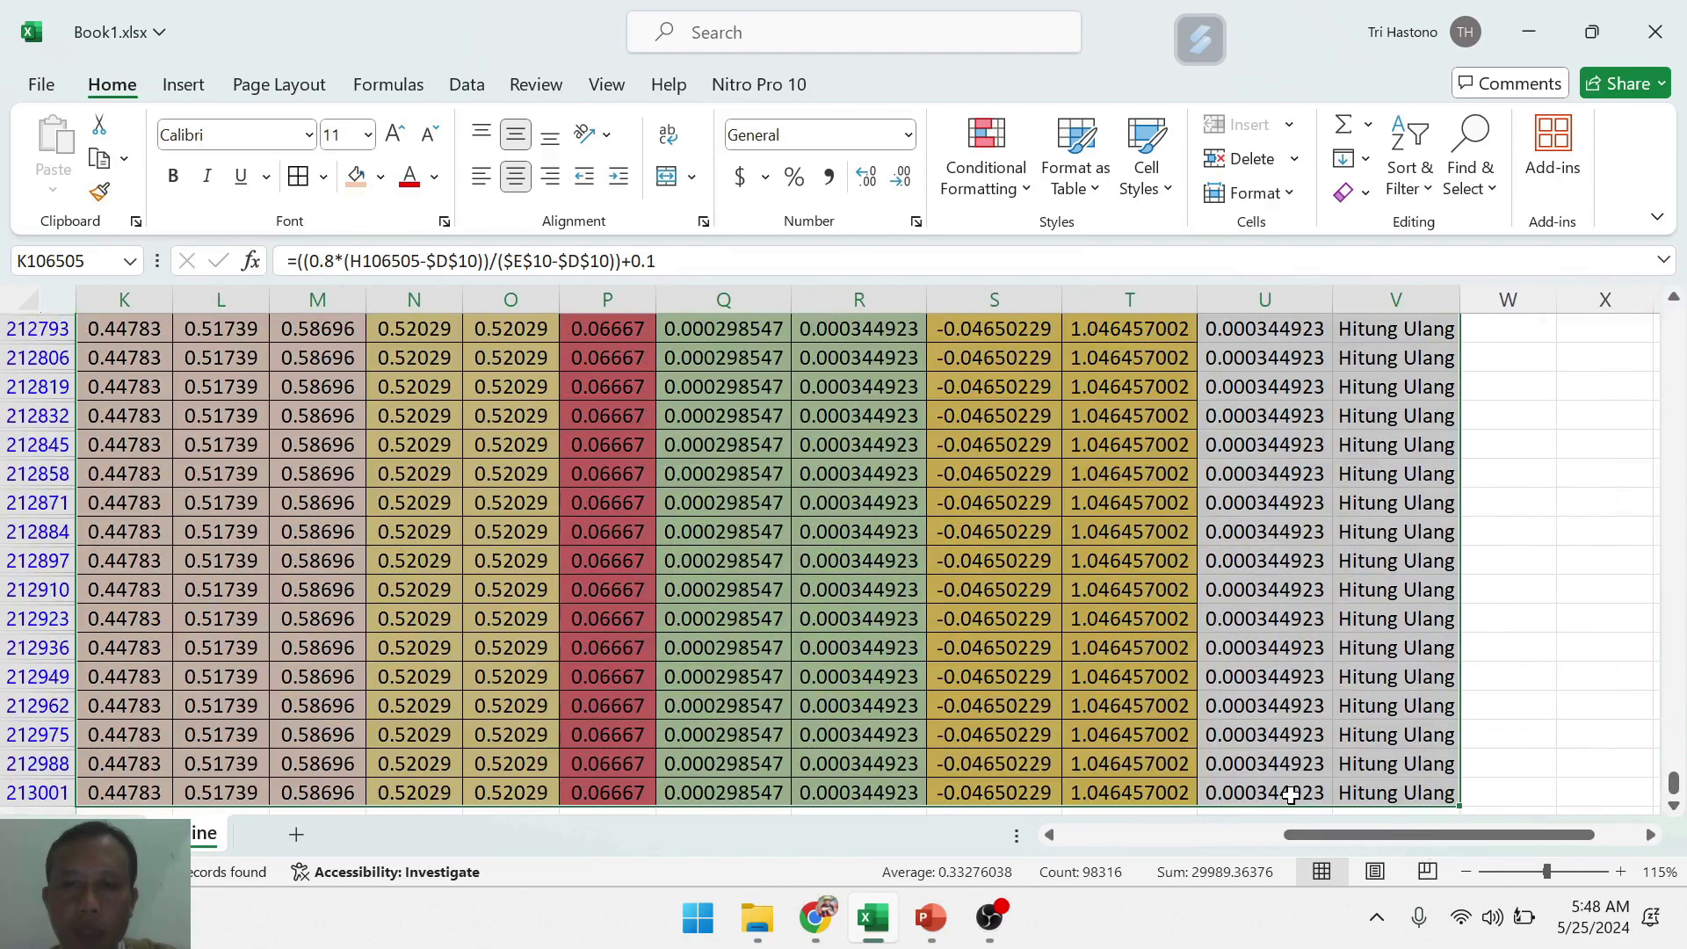
scroll(1301, 747, up, 2)
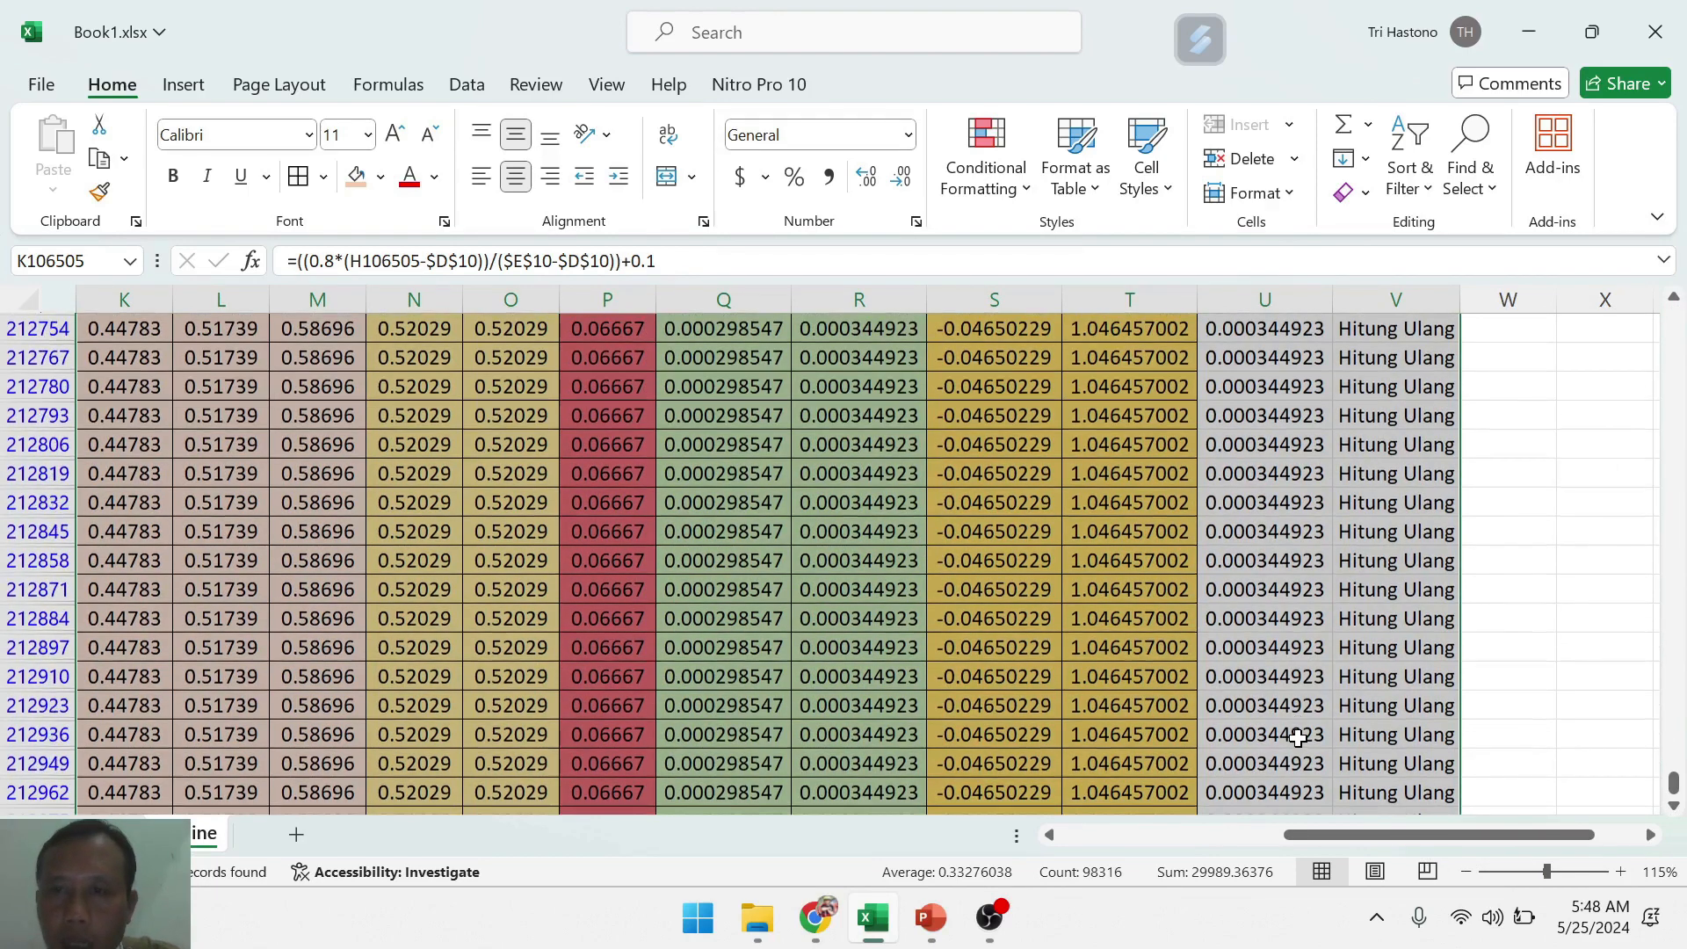
scroll(1319, 625, up, 4)
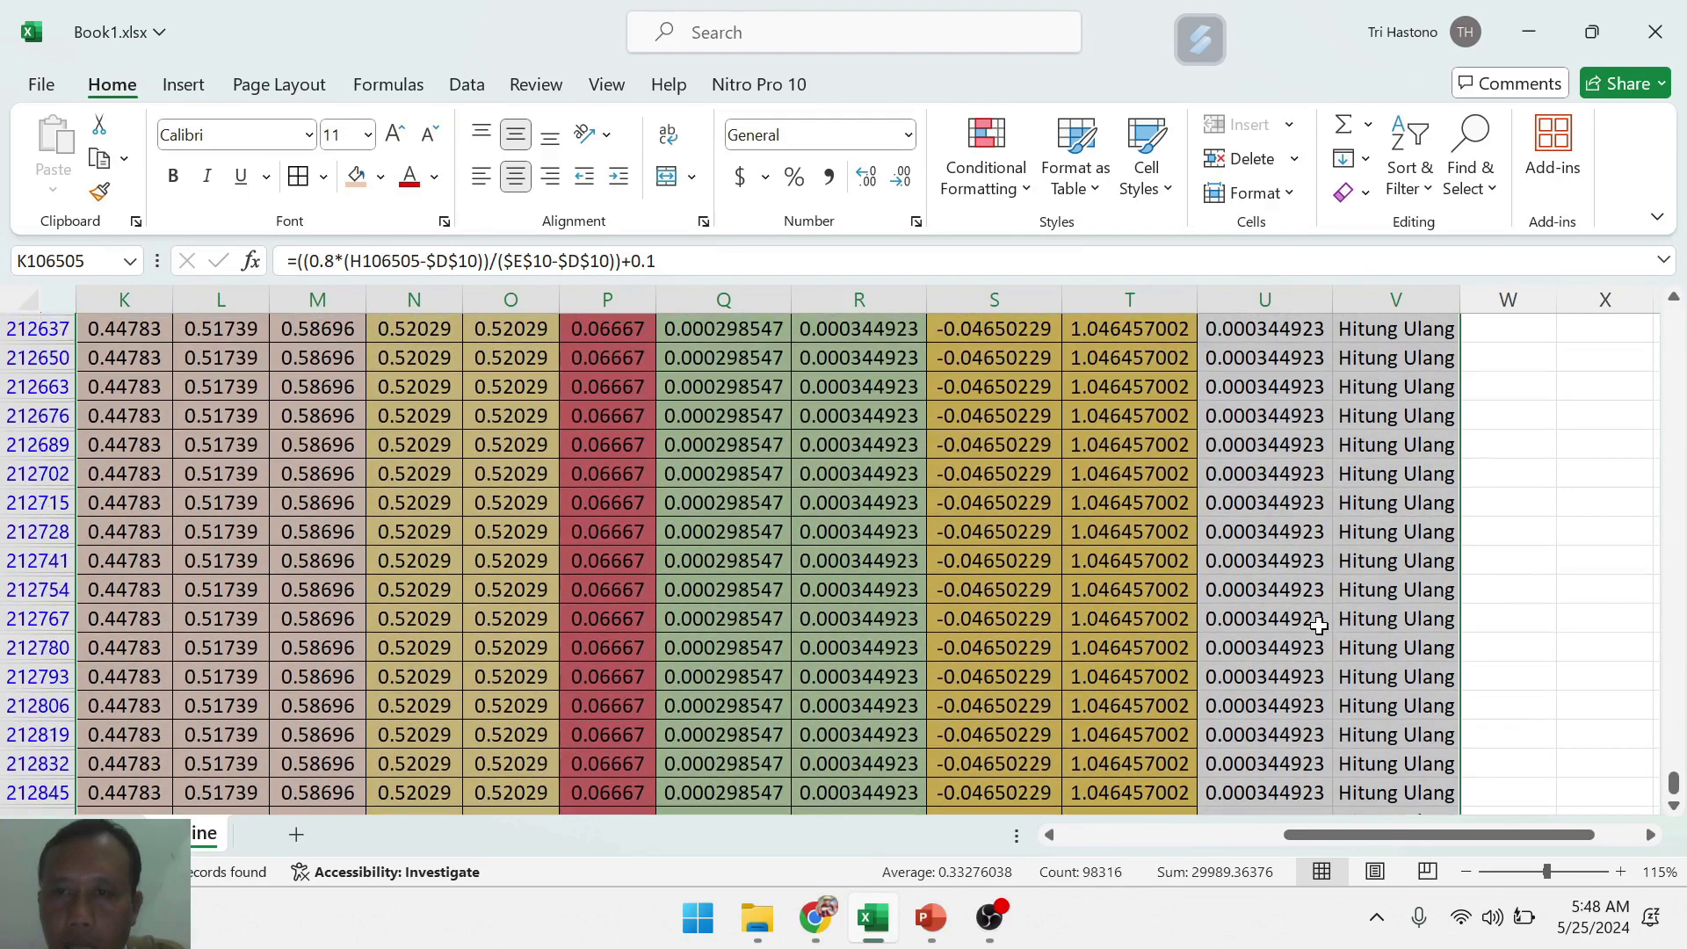
scroll(1318, 626, up, 3)
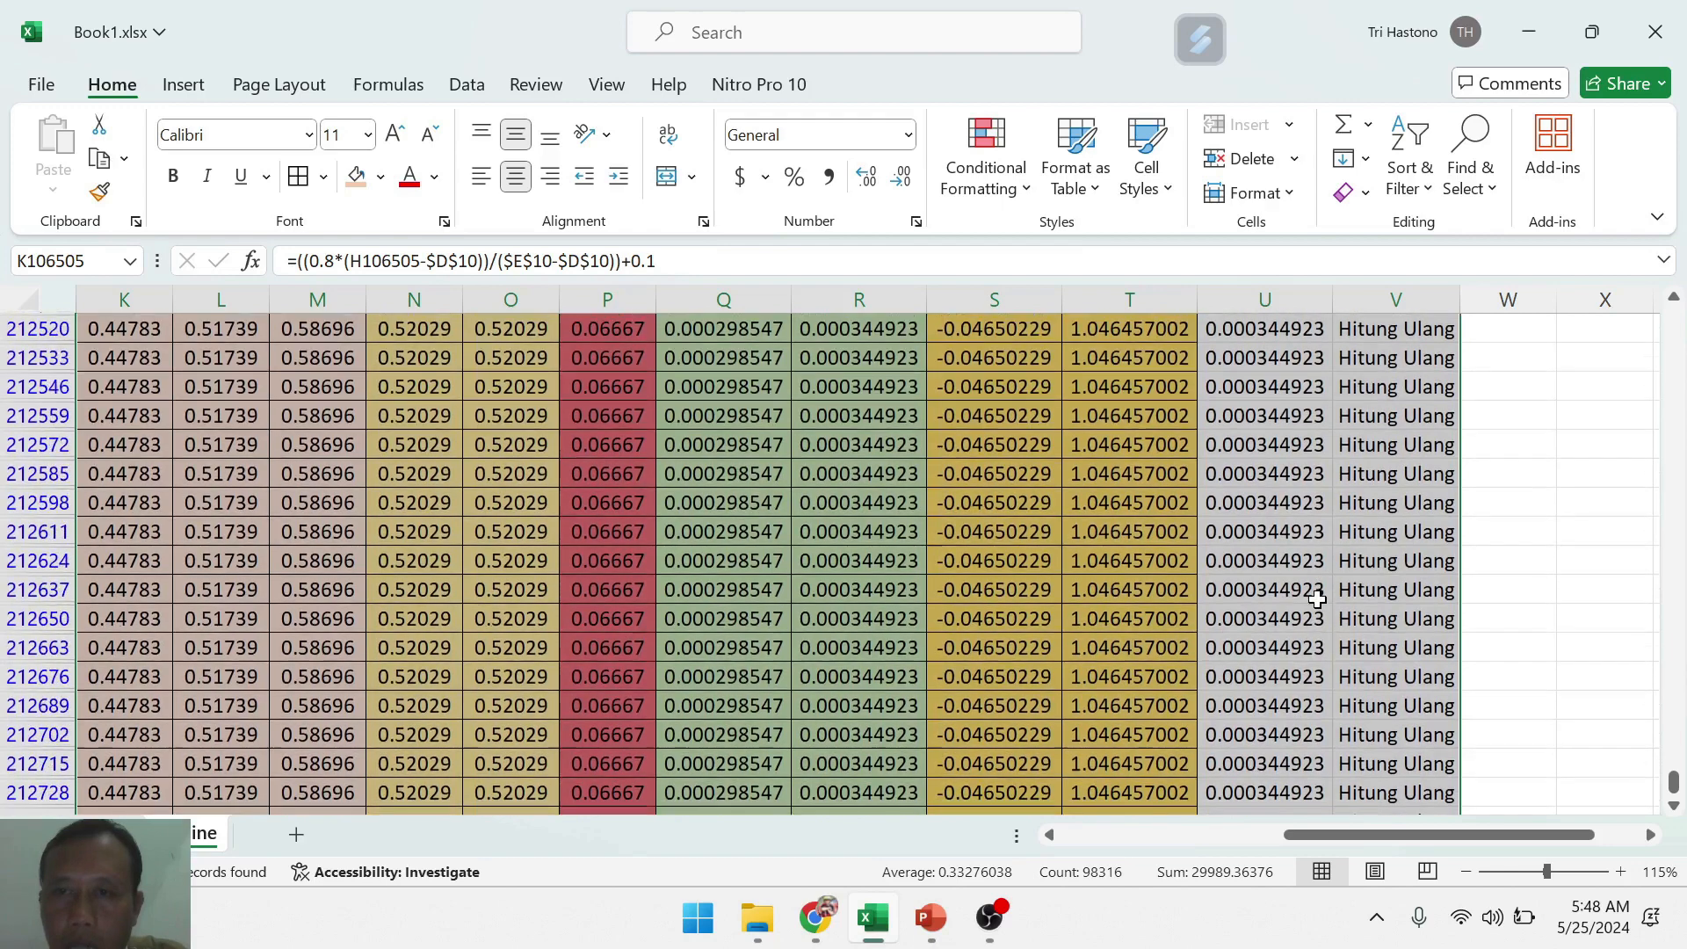
click(1271, 505)
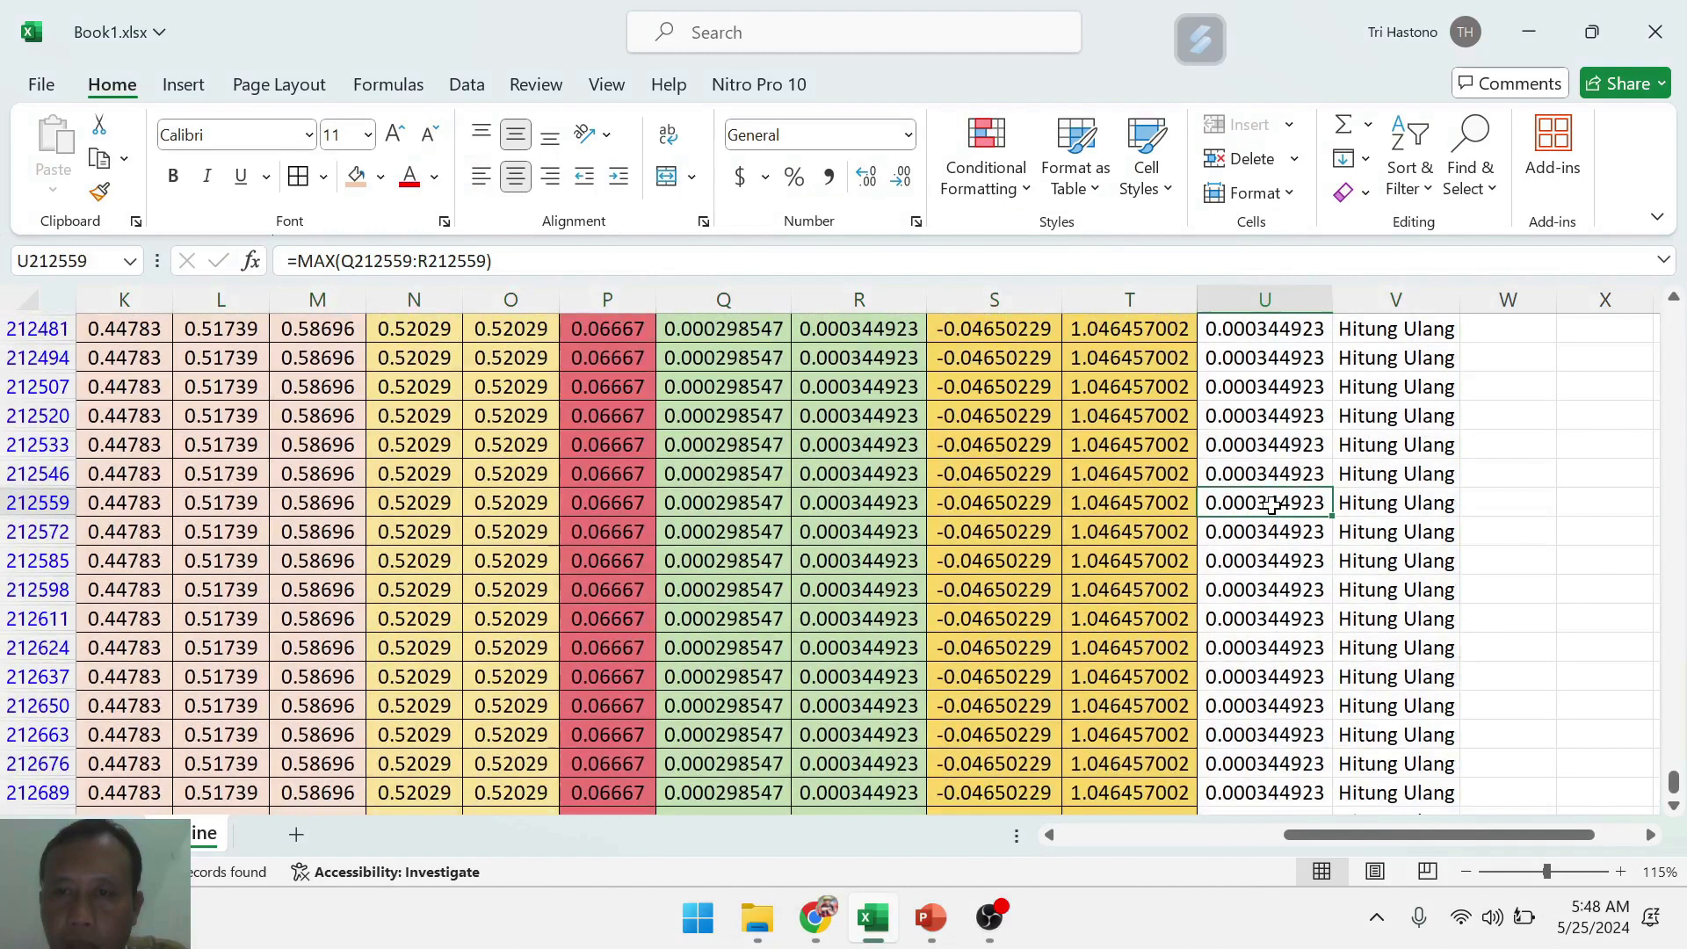
scroll(1274, 531, up, 4)
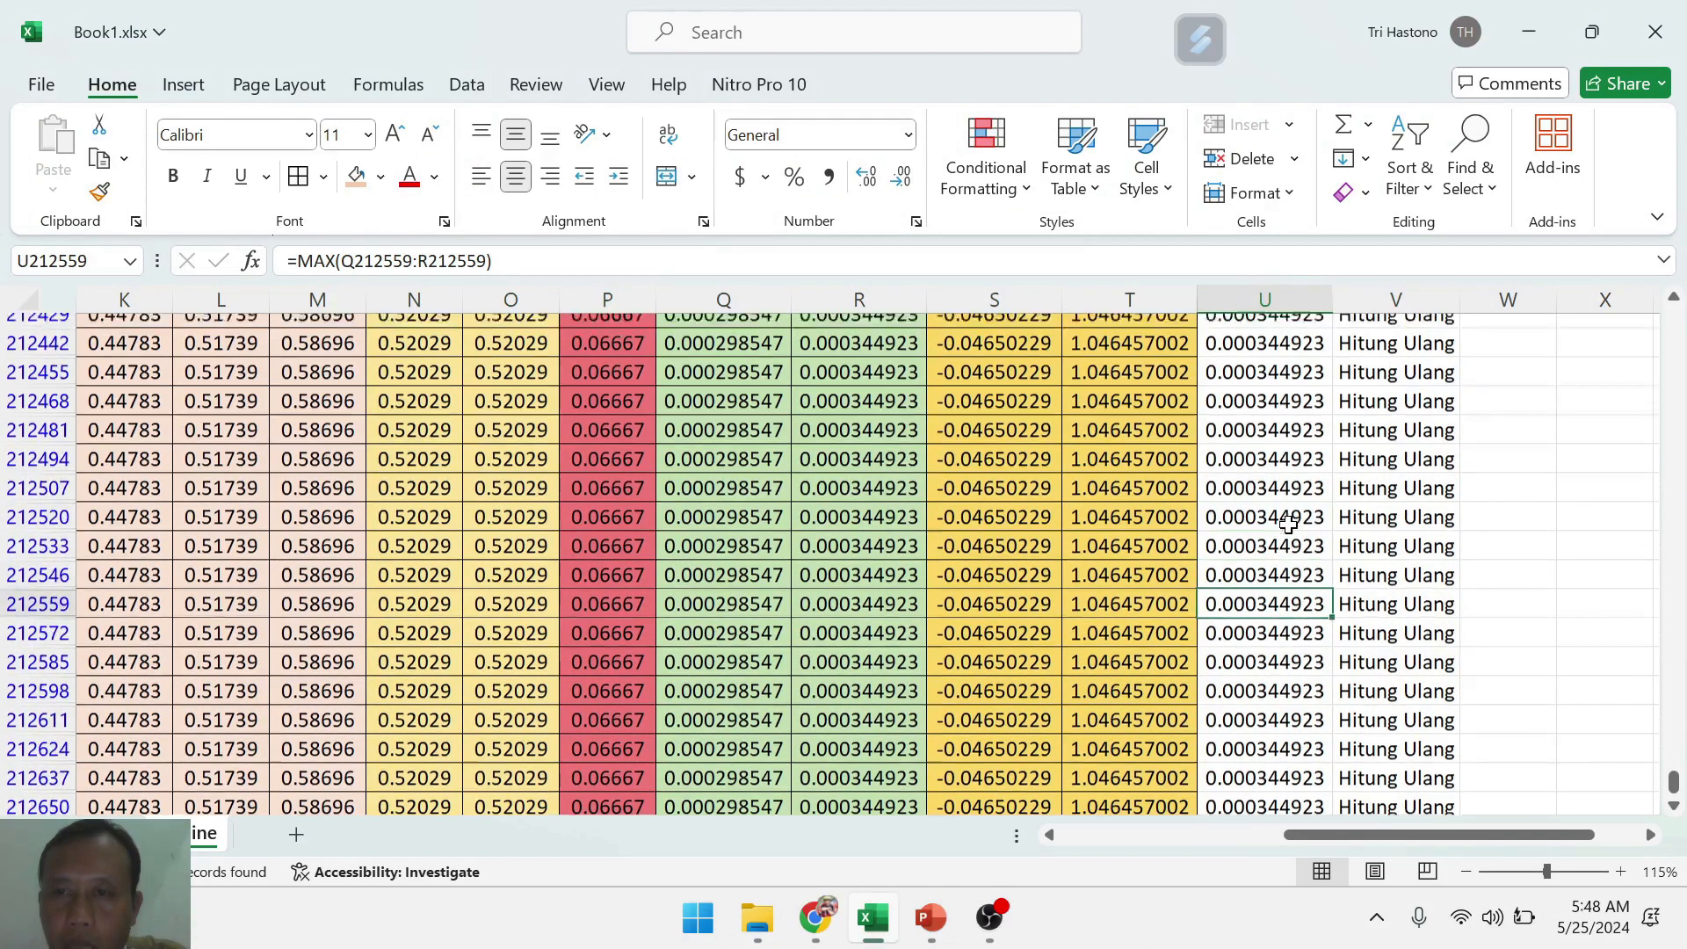
scroll(1476, 504, up, 1)
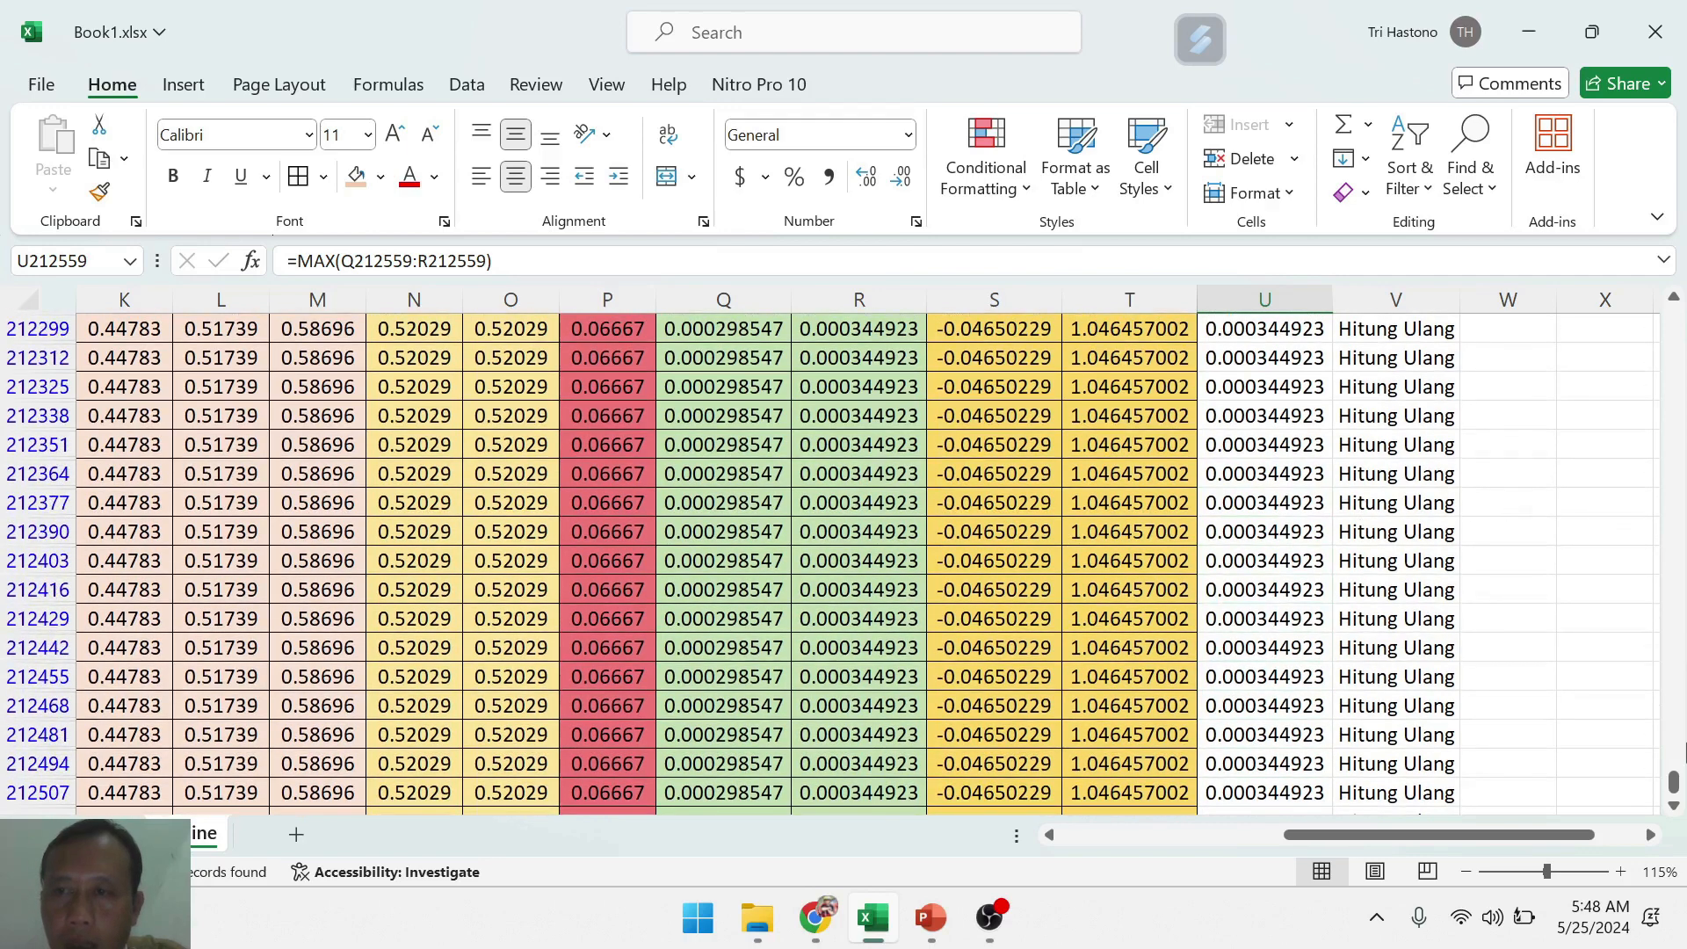
scroll(1289, 525, up, 3)
click(1257, 443)
scroll(1256, 445, up, 1)
scroll(1257, 446, up, 3)
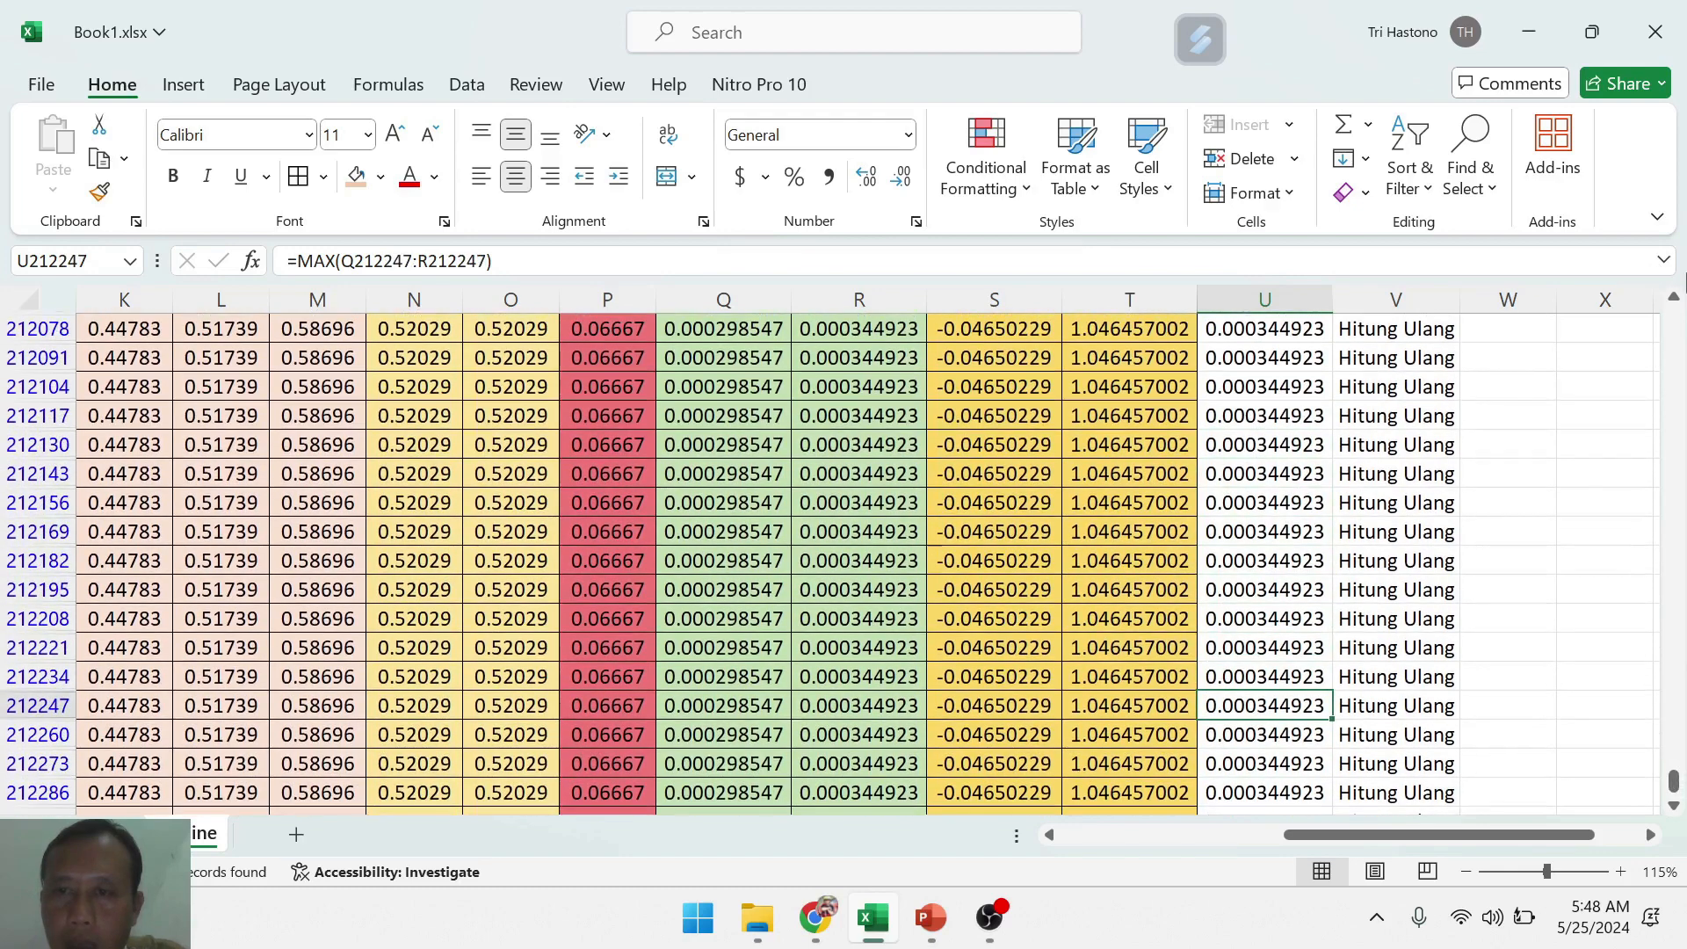
- Trace the maximum delta in column U back through earlier epochs to row 130633, looking for where it stops changing
drag(1682, 784, 1673, 747)
click(1260, 424)
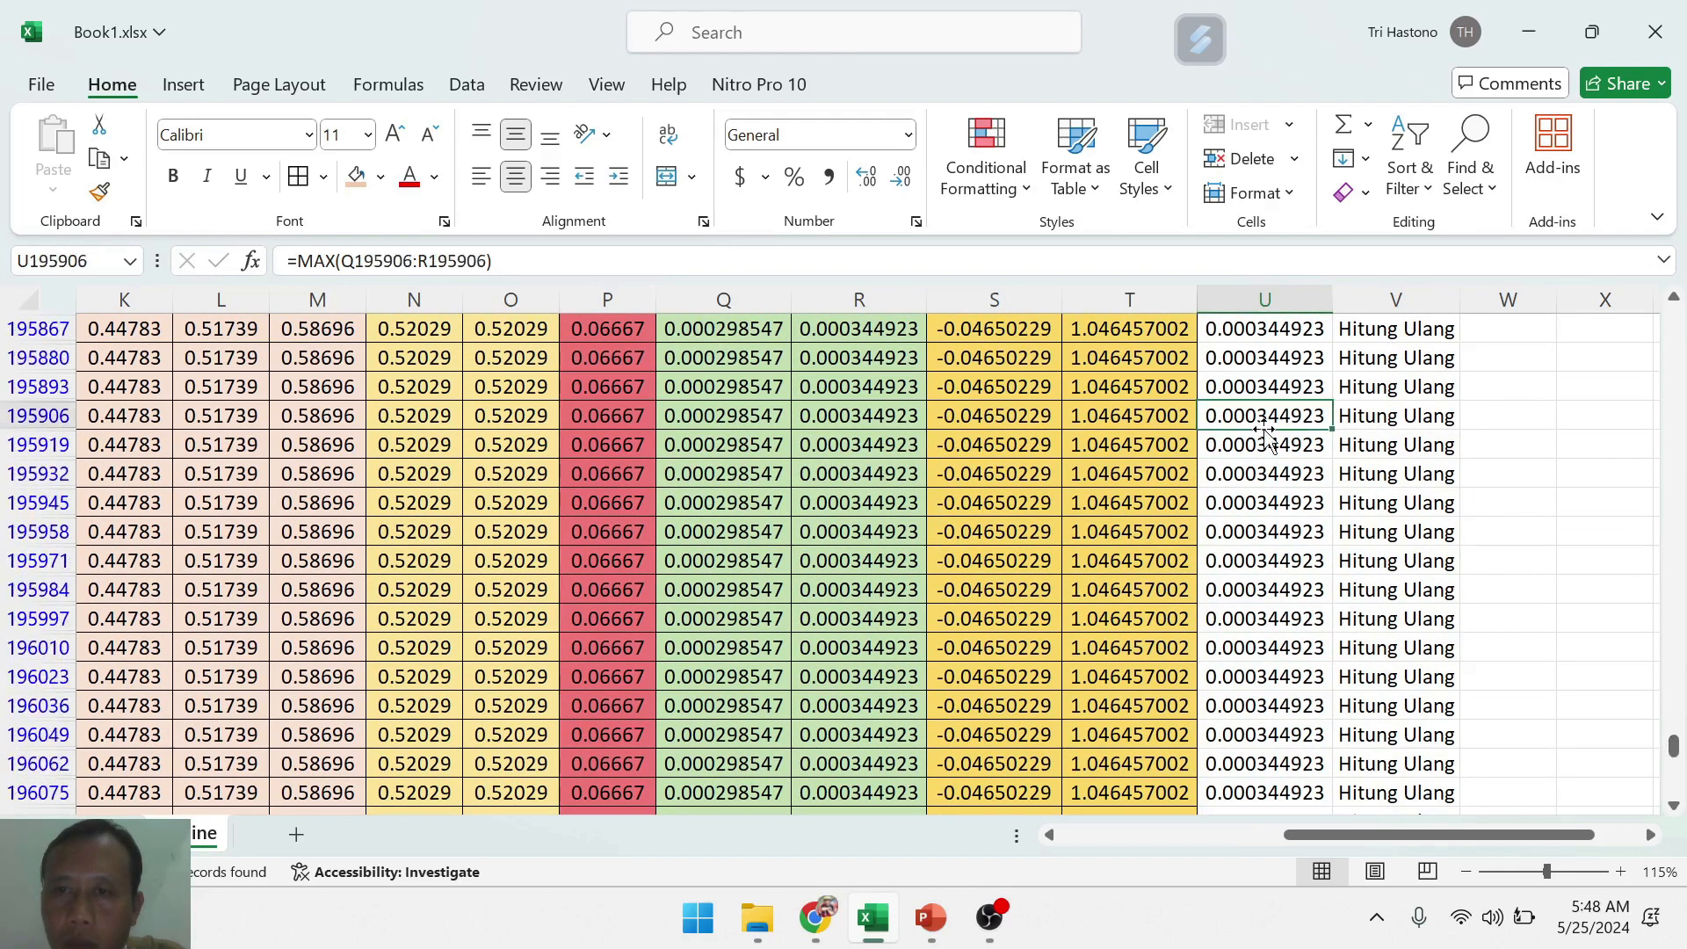
drag(1674, 745, 1674, 691)
click(1286, 503)
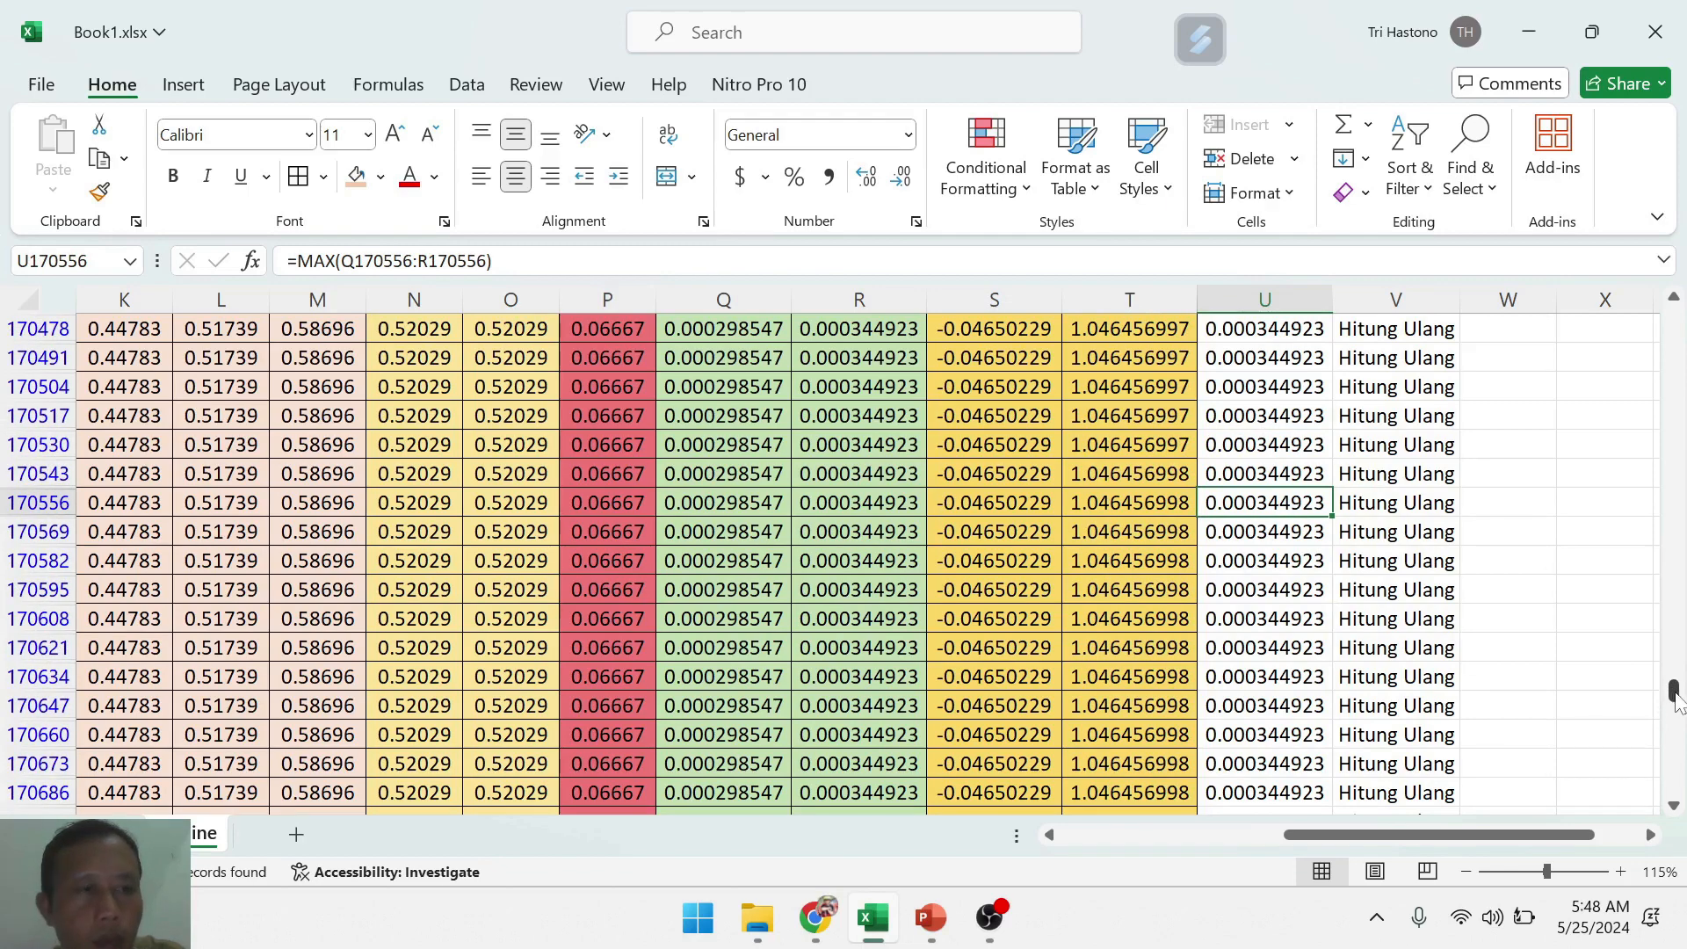
drag(1674, 697, 1680, 616)
click(1319, 530)
scroll(1313, 520, up, 3)
scroll(1306, 510, up, 3)
scroll(1309, 511, up, 3)
click(1294, 510)
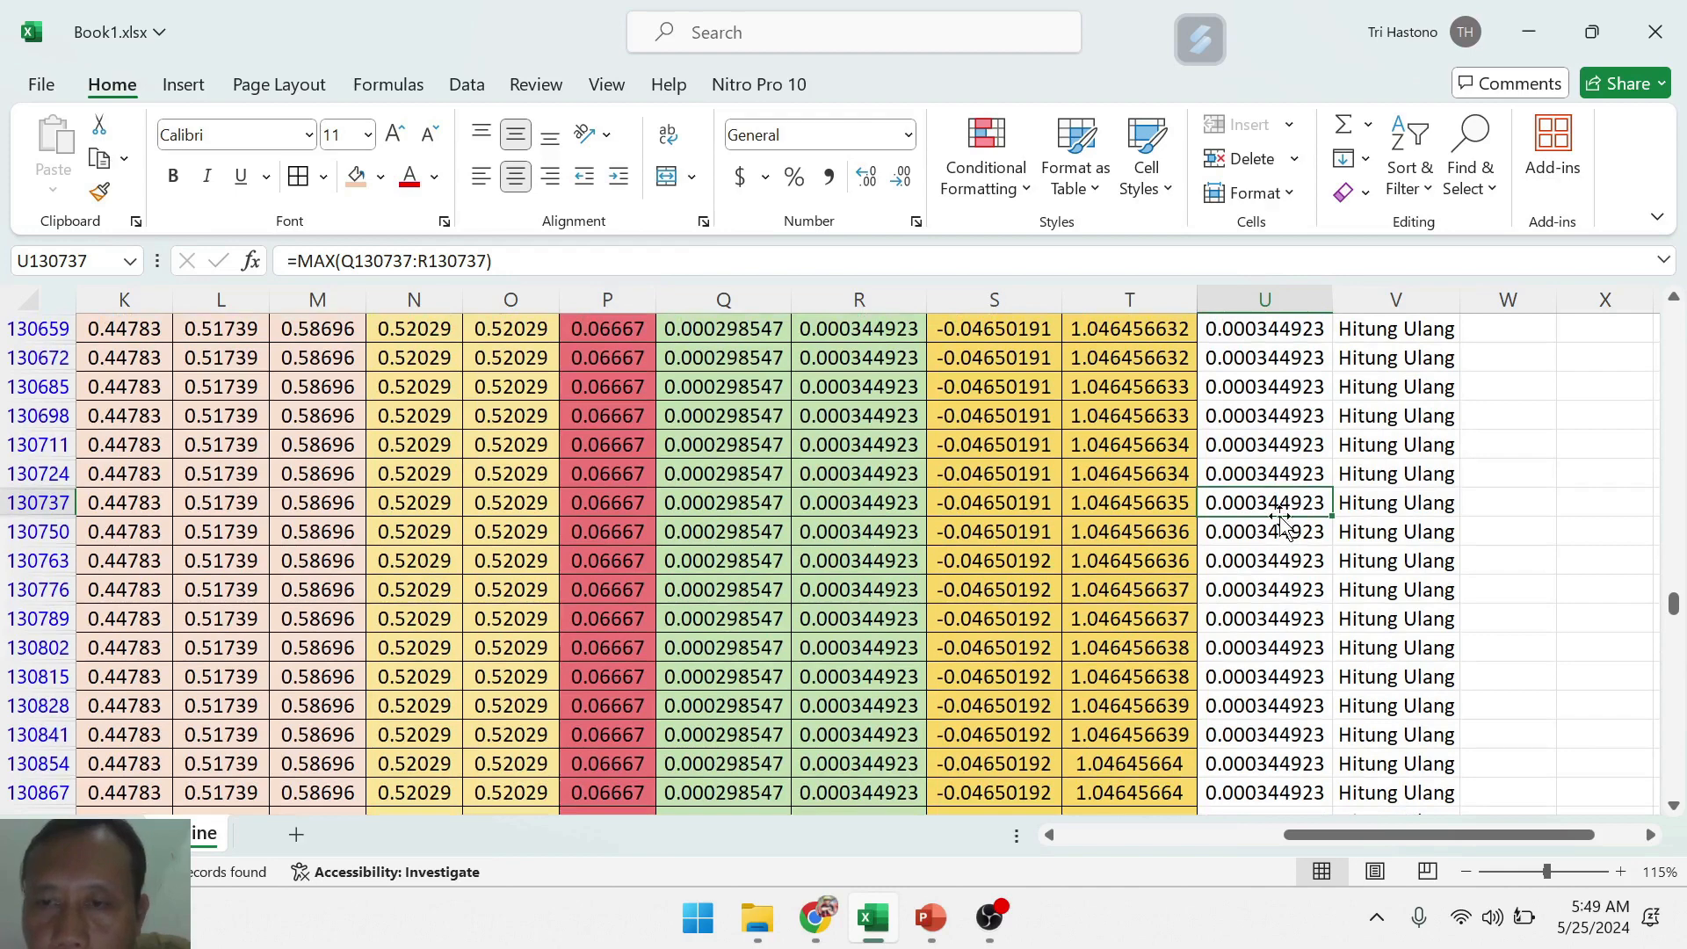
scroll(1295, 507, up, 1)
scroll(1295, 507, up, 1)
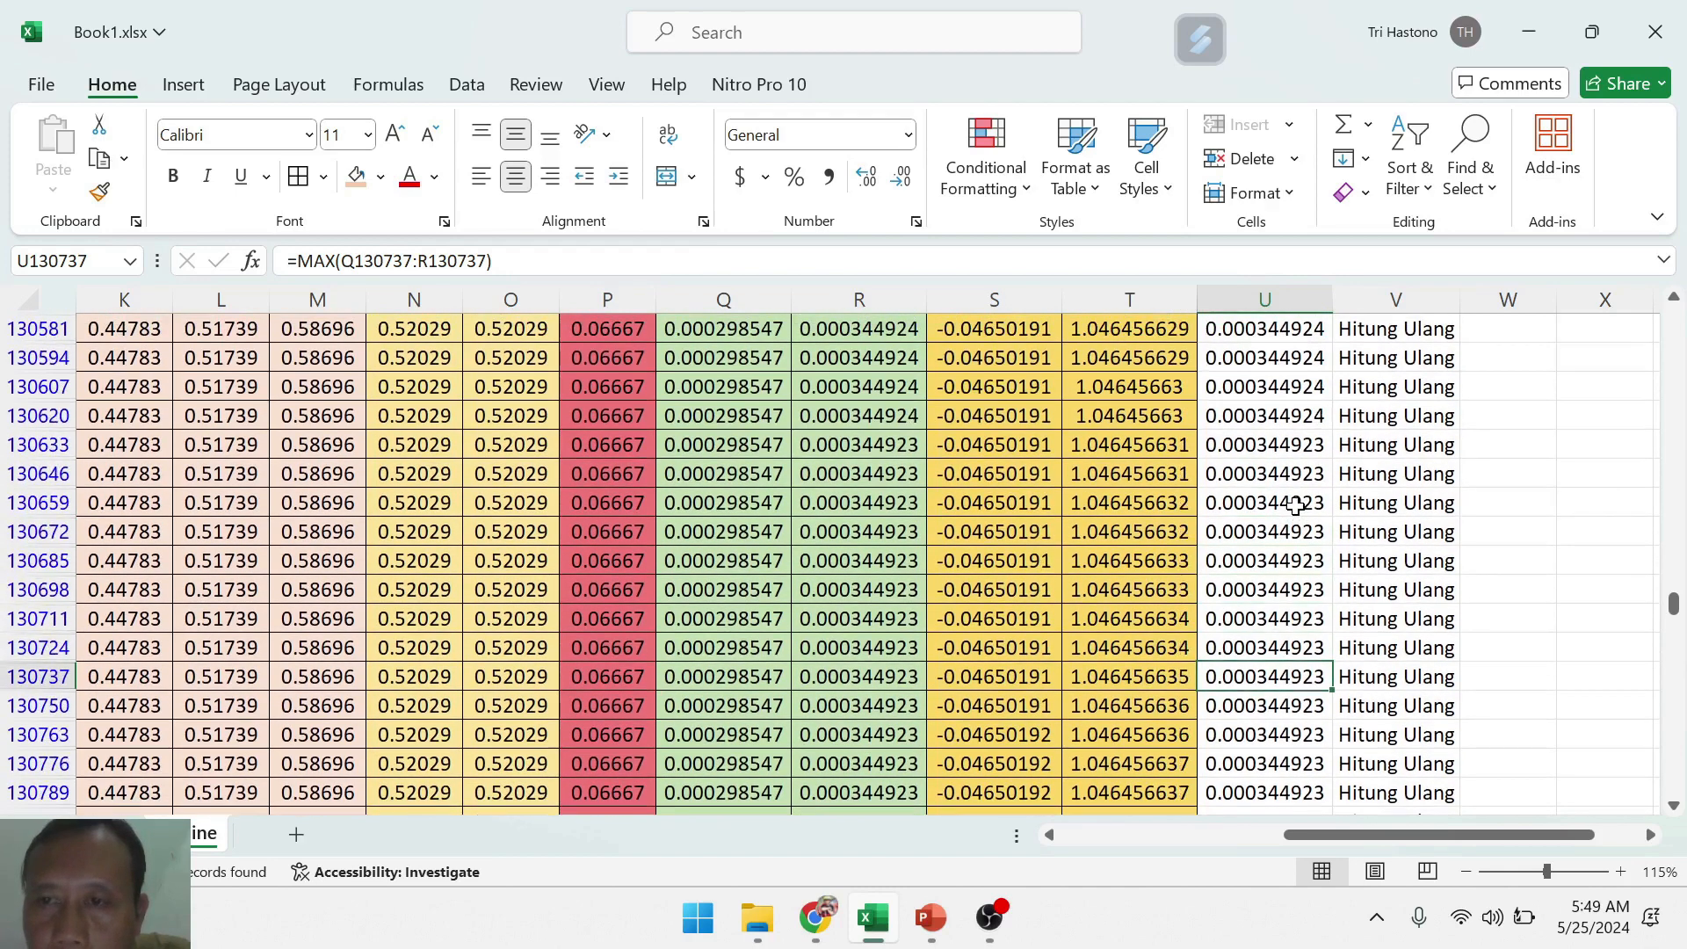
click(1304, 446)
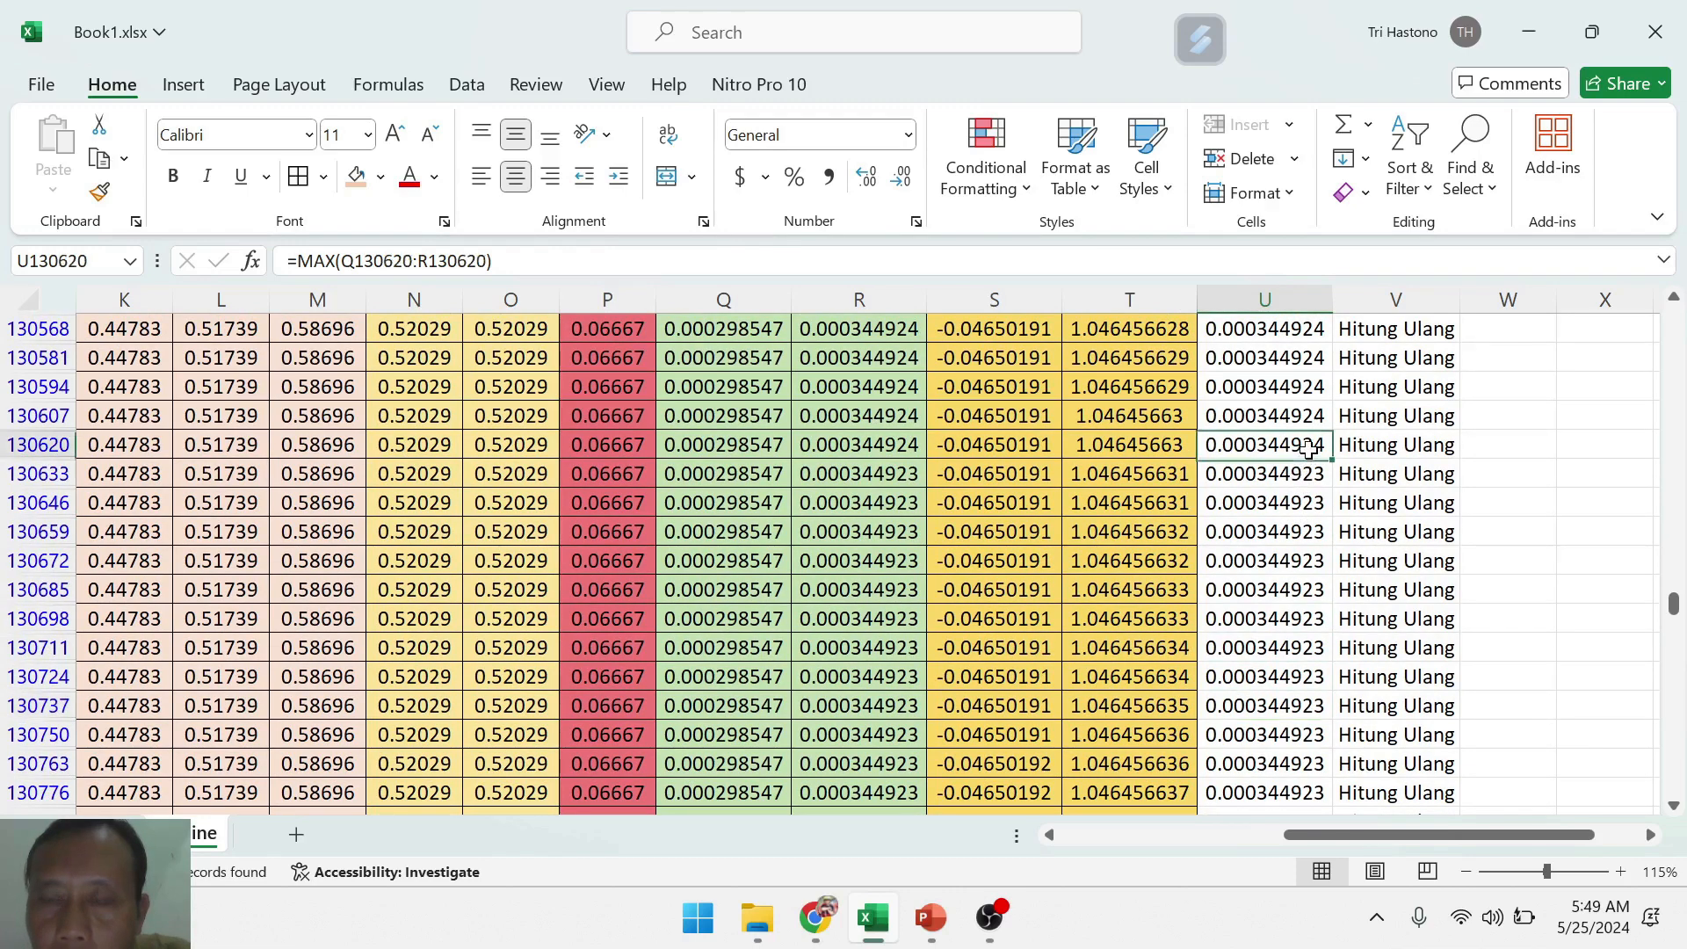
click(1302, 476)
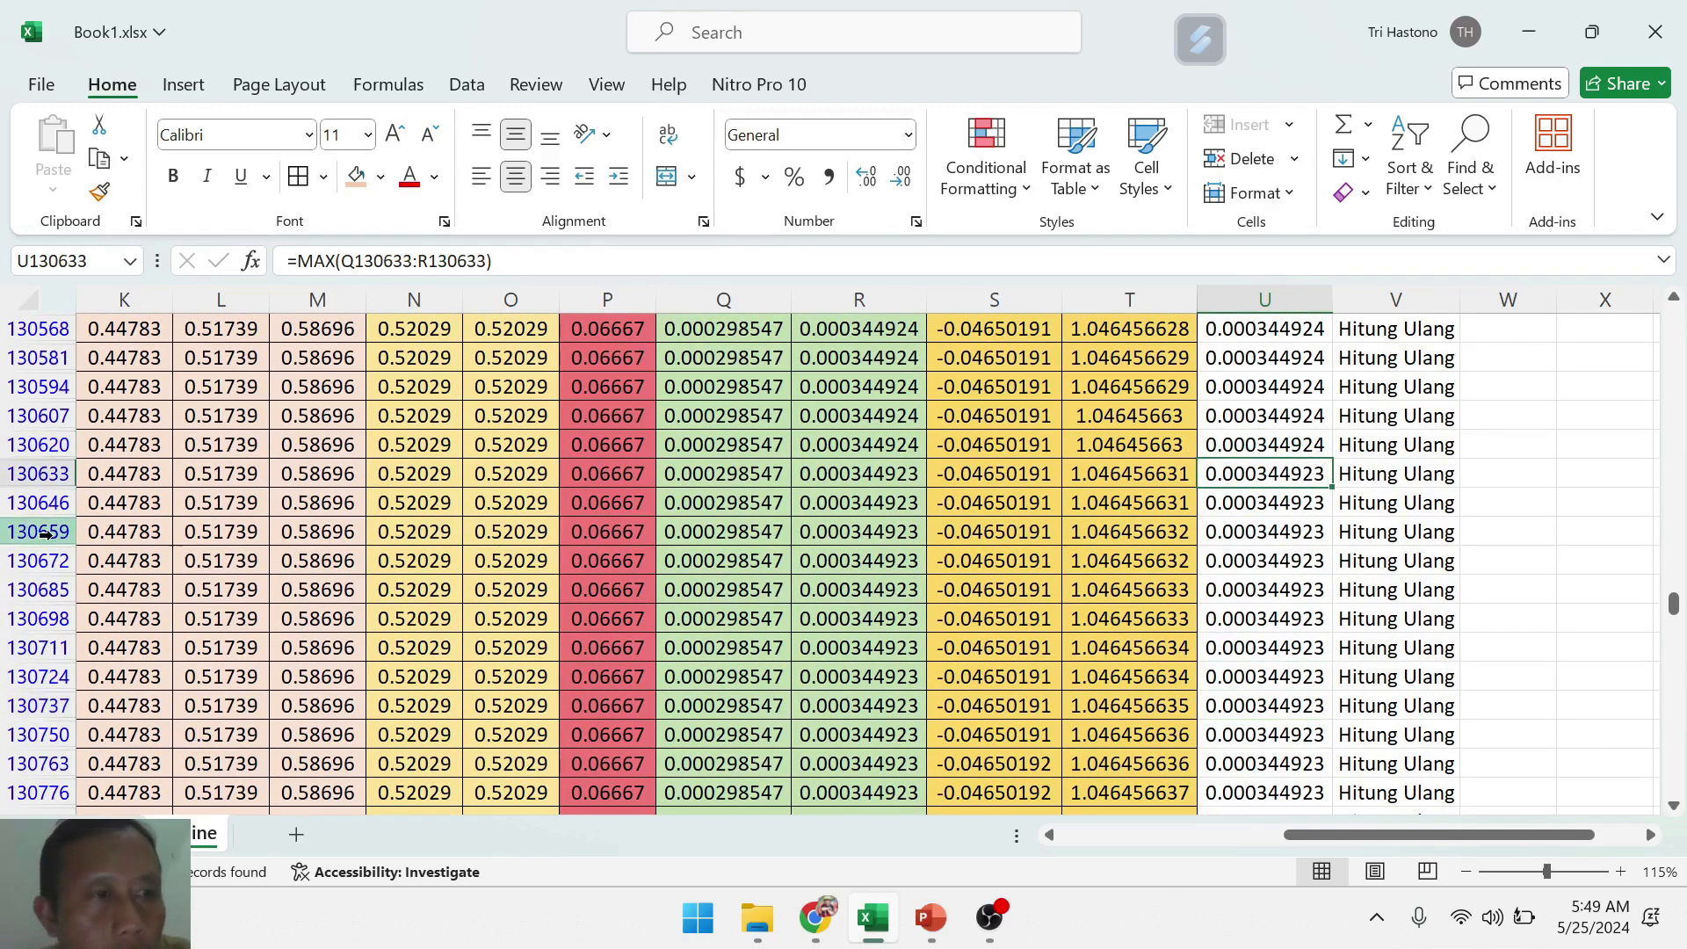
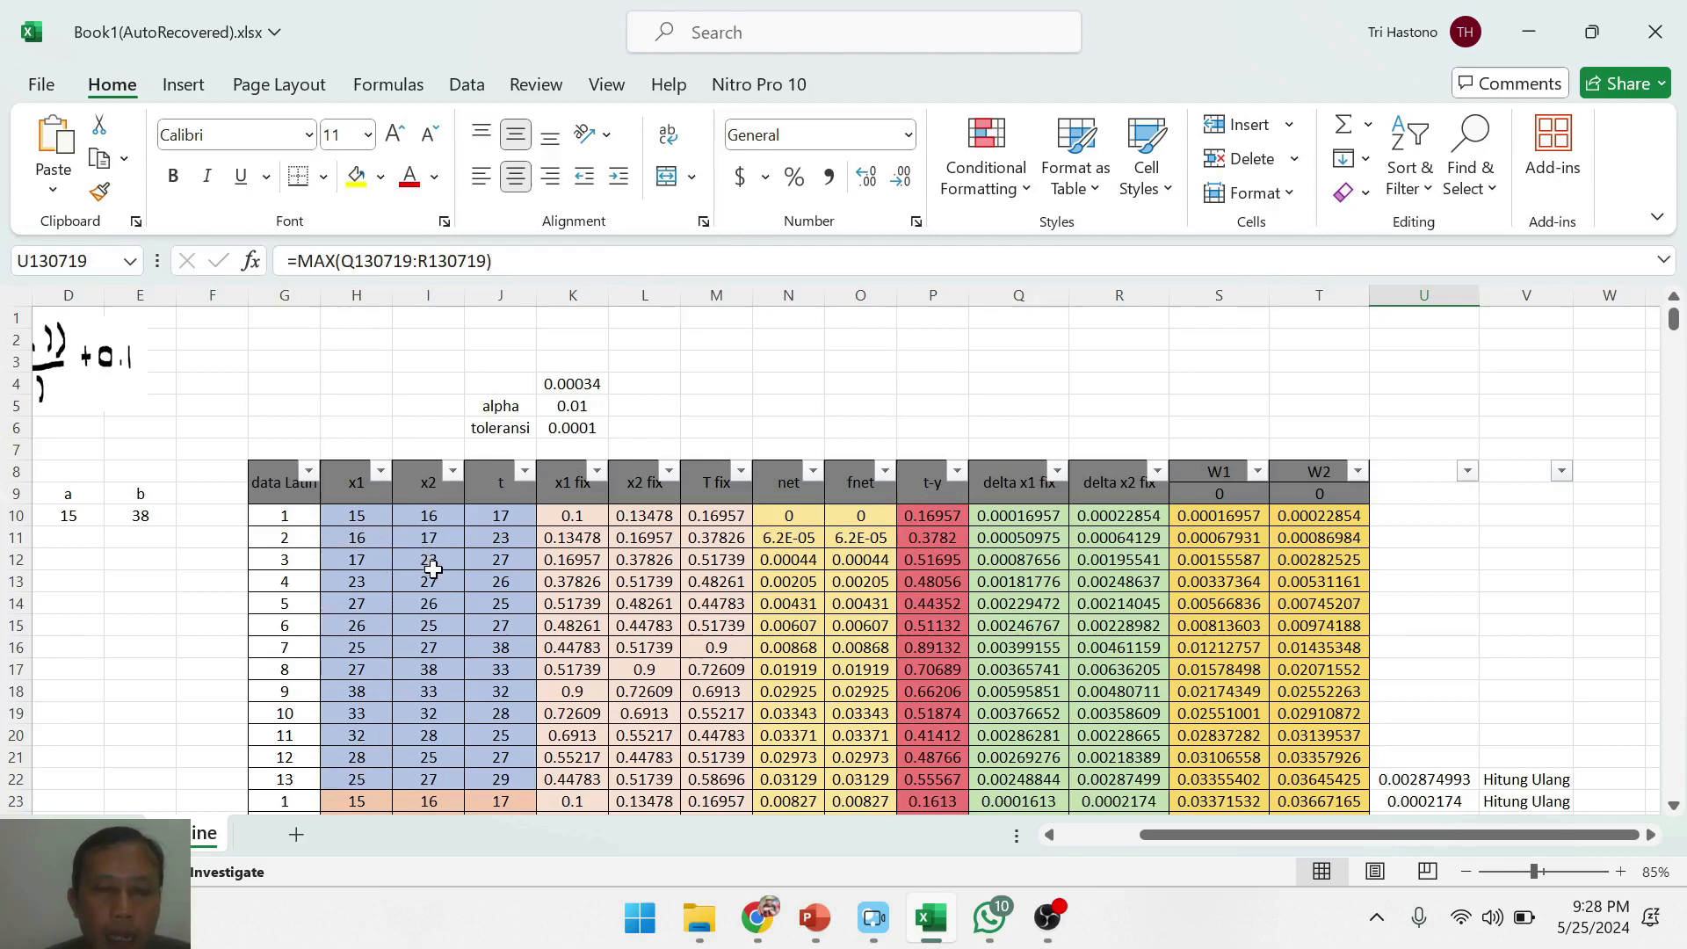
- Check the weight formulas in S18 and T18 and the tolerance in K6 of the recovered workbook
click(1238, 693)
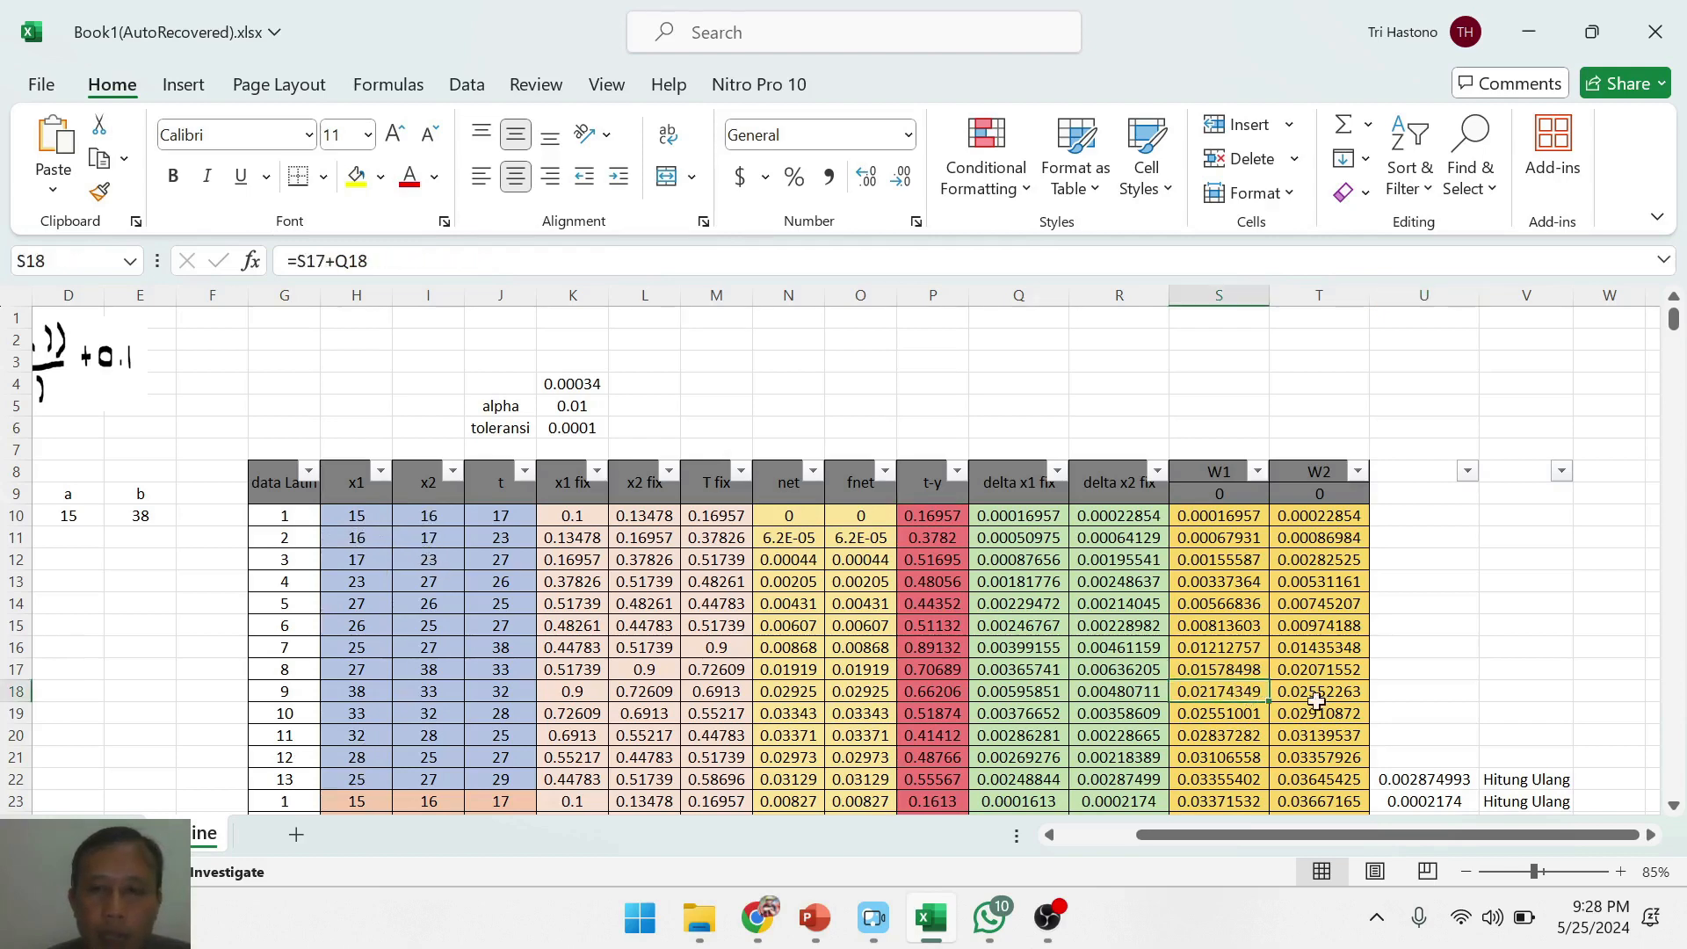
click(1337, 696)
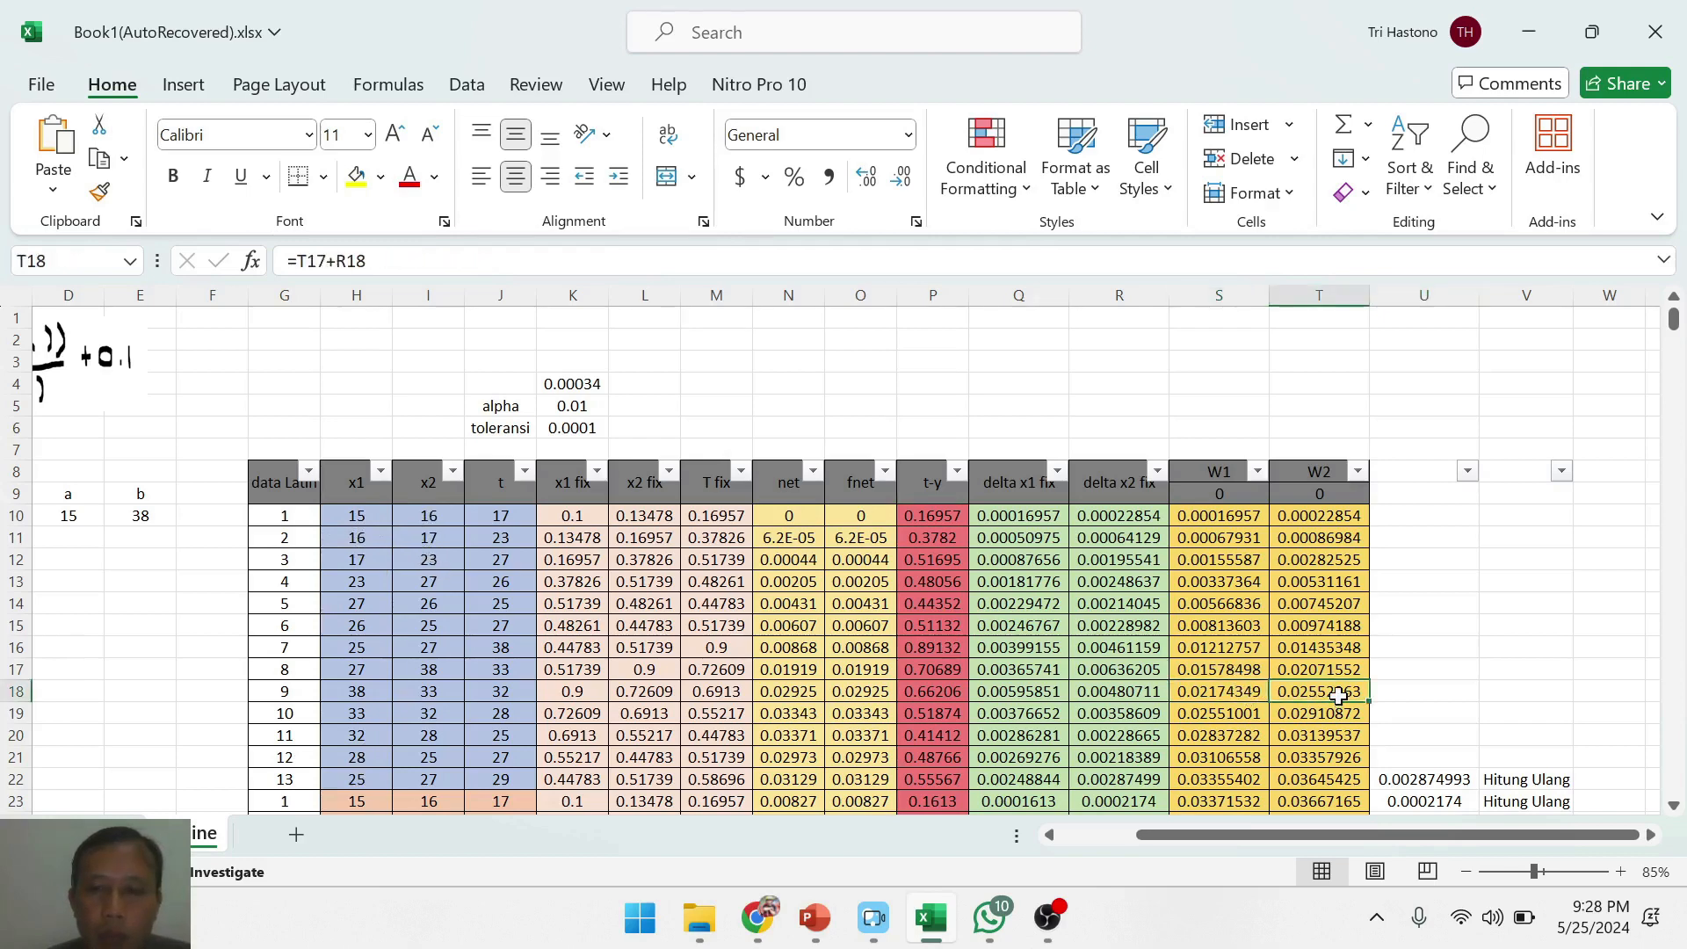
click(576, 430)
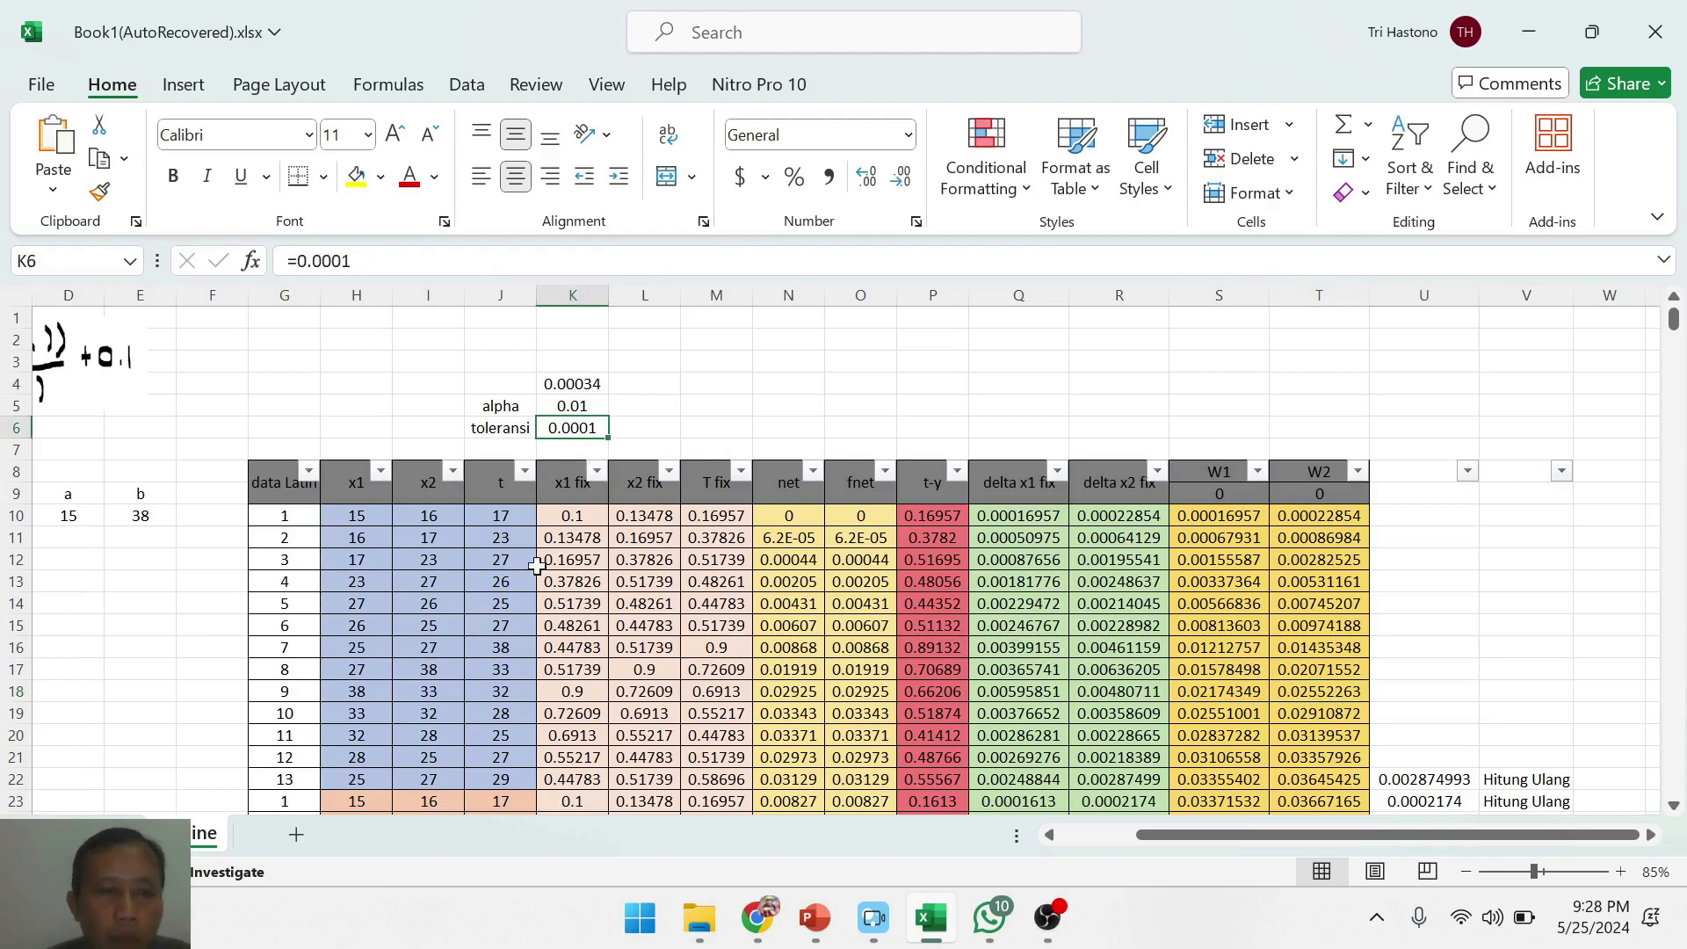
- Filter the recovered workbook's data Latih column to show only value 13
click(310, 472)
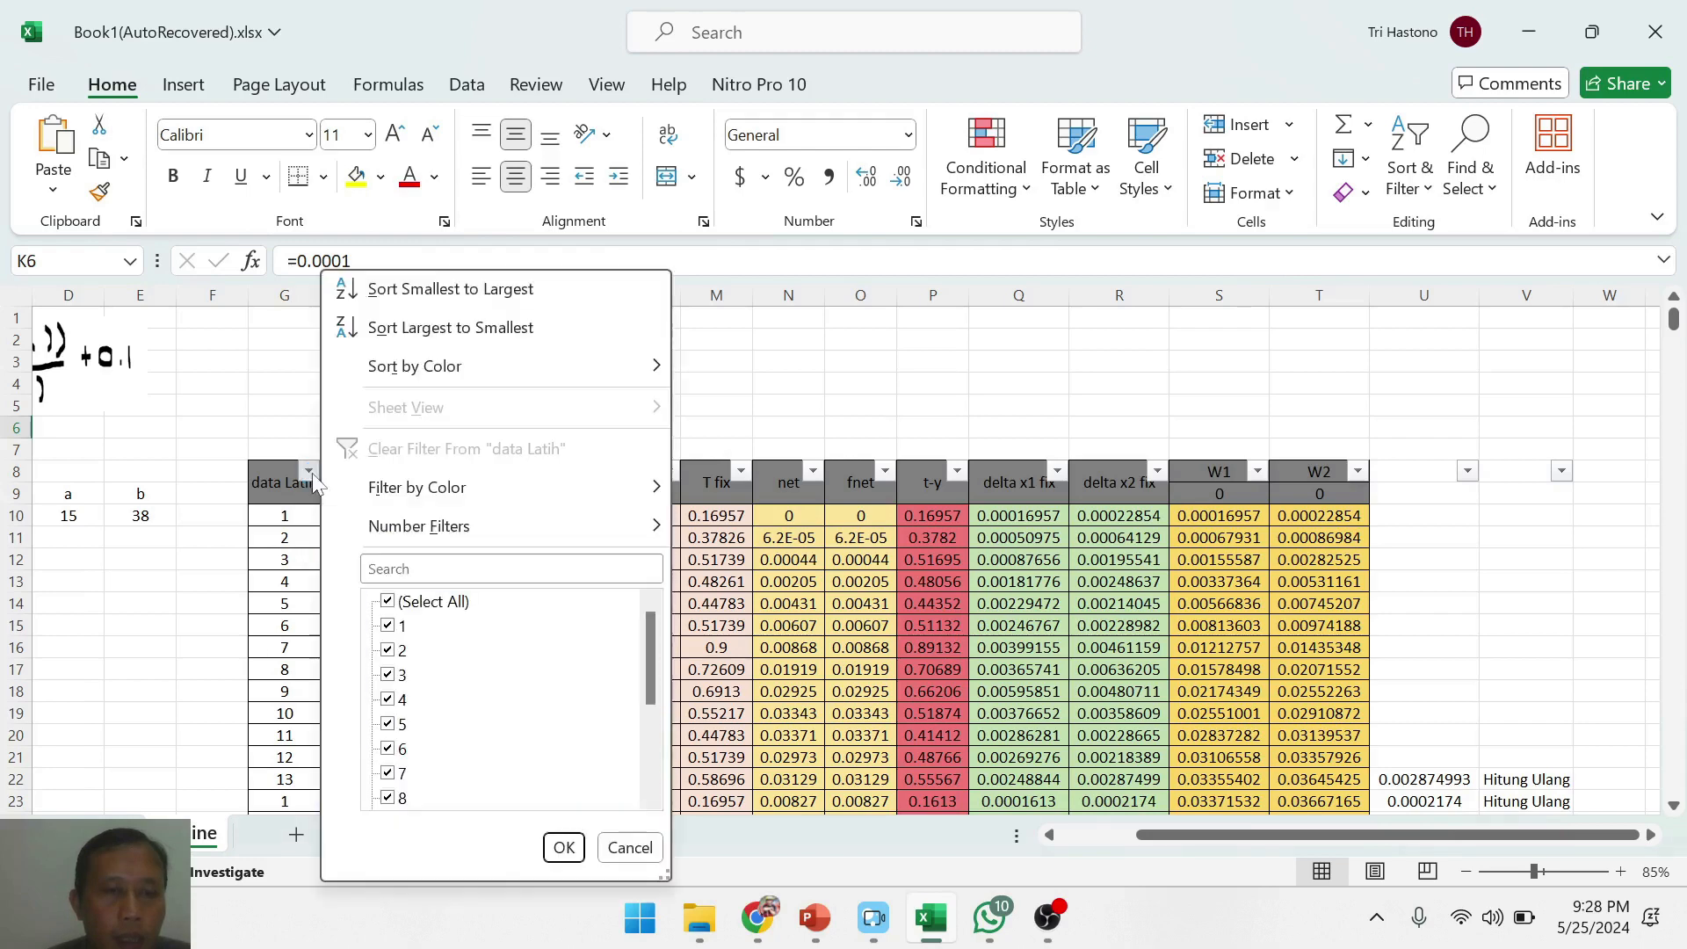
click(387, 601)
drag(652, 663, 642, 753)
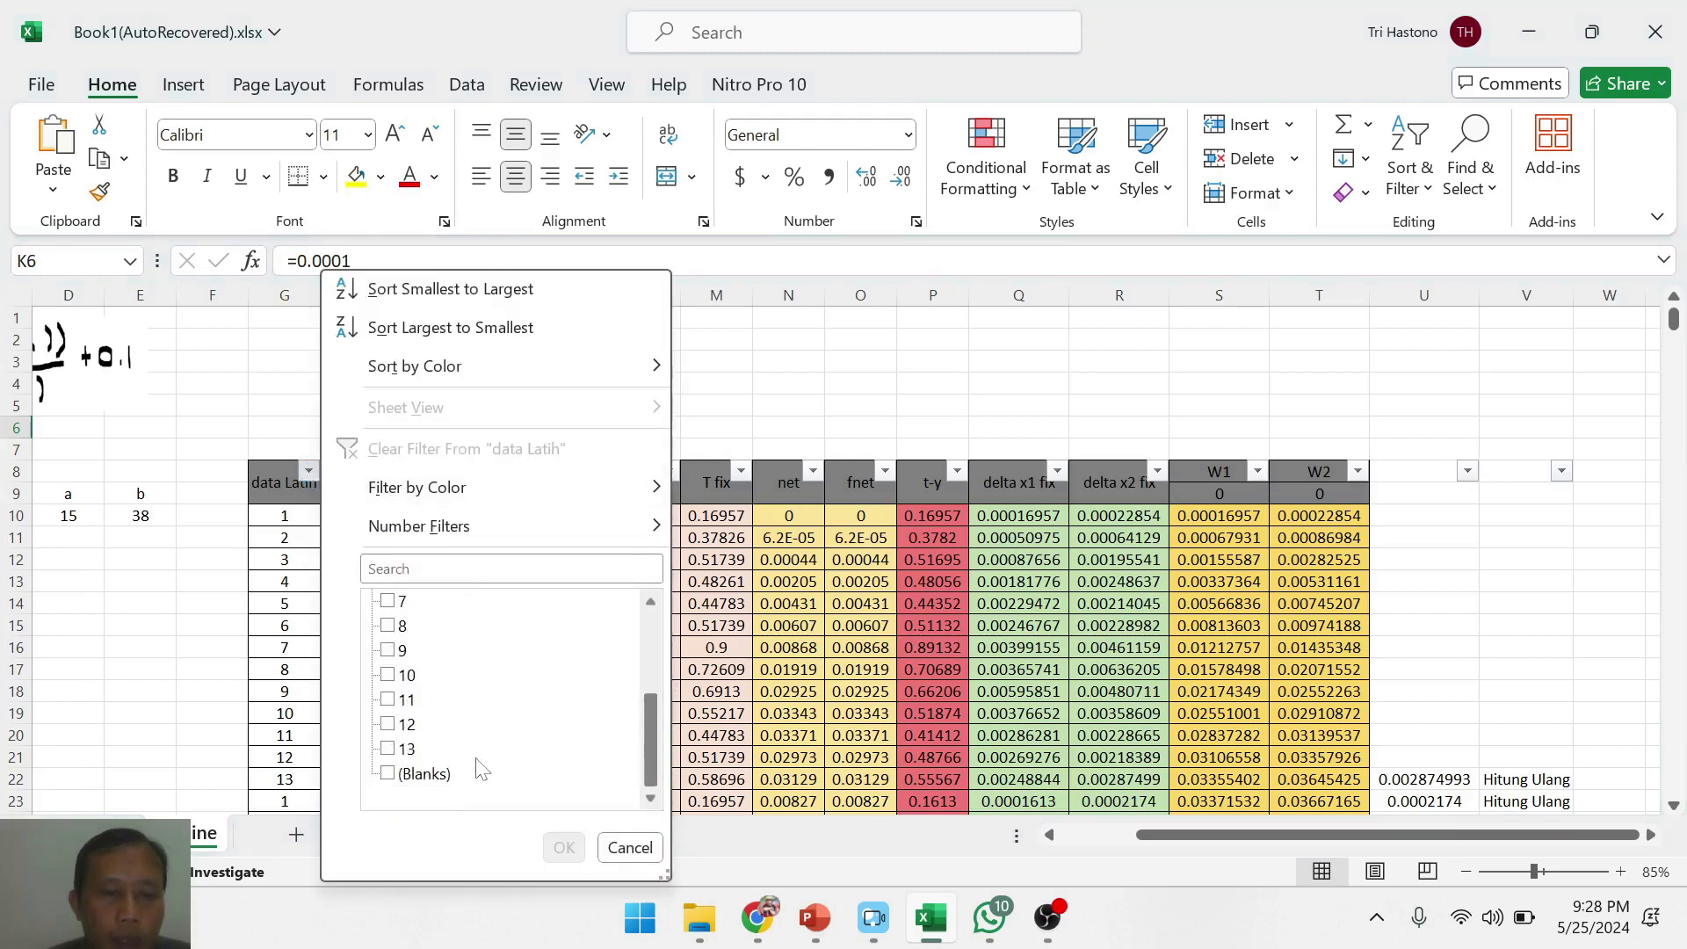
click(387, 749)
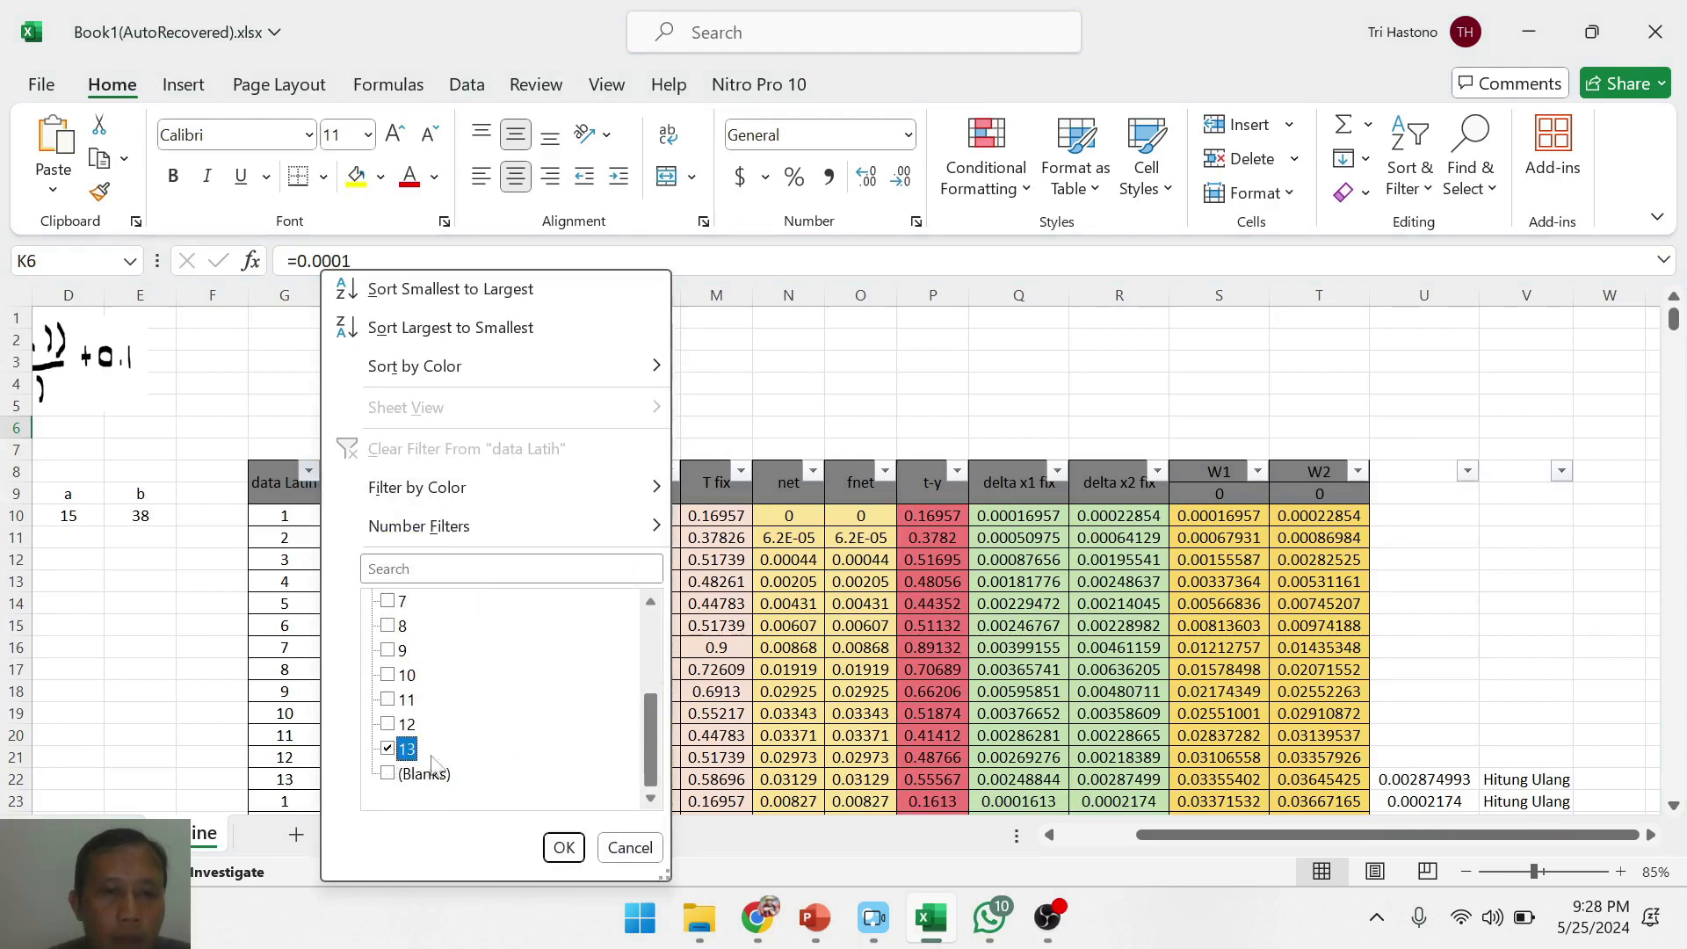
click(564, 849)
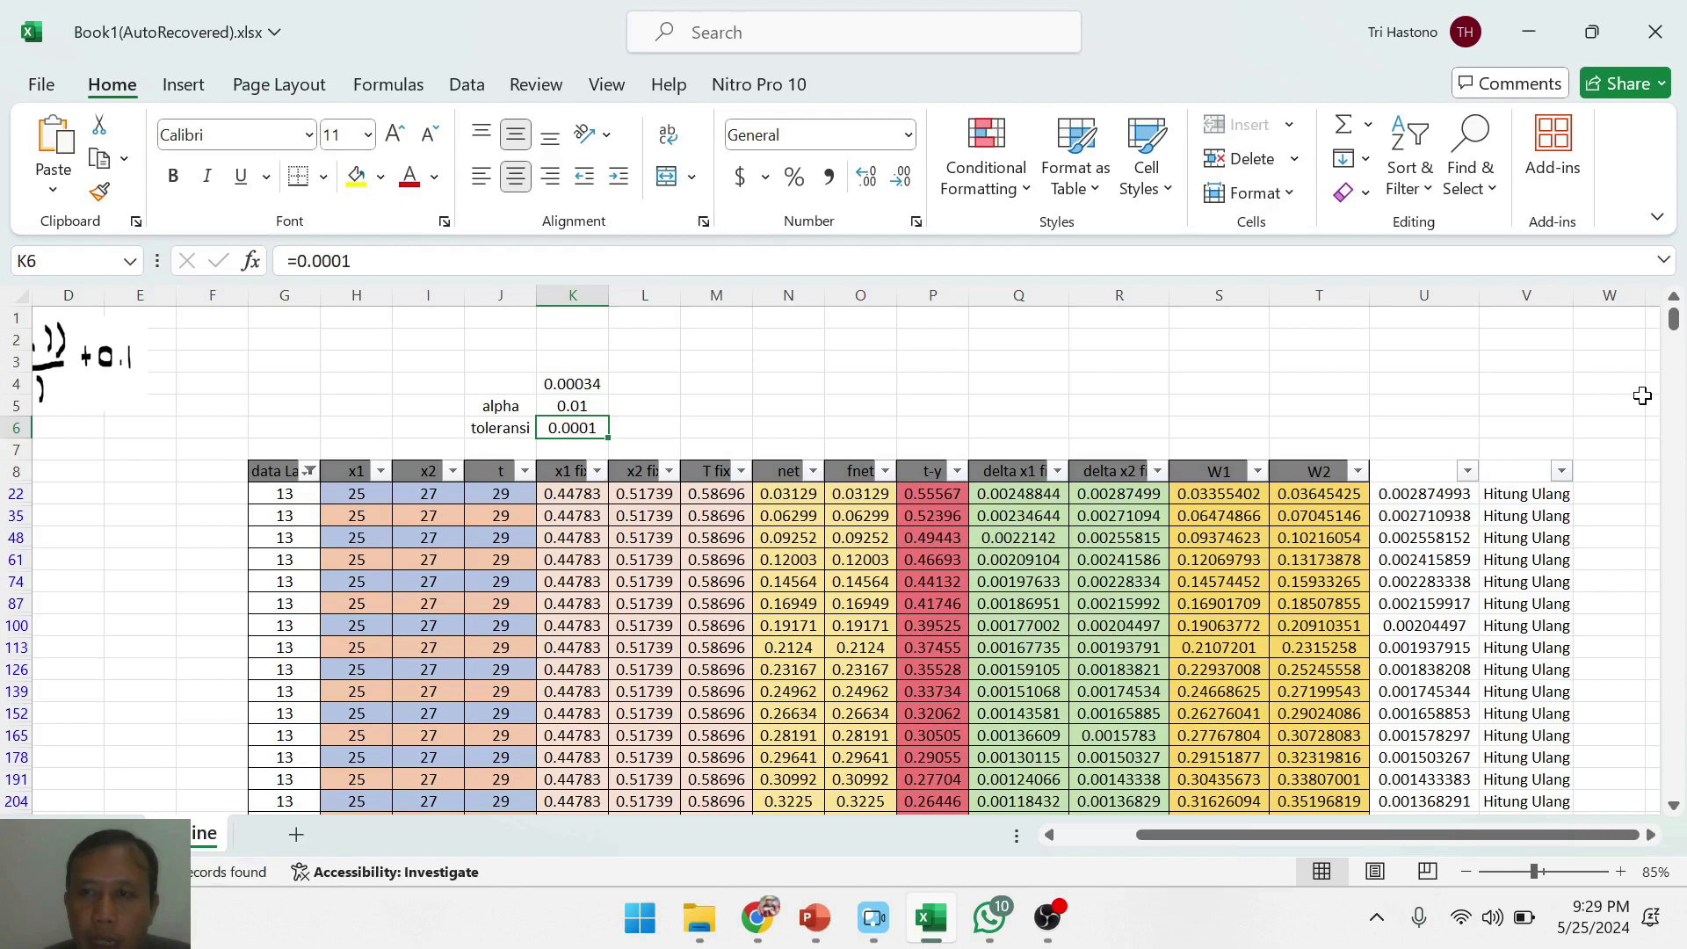
- Inspect the maximum delta formula for the last epoch in U261439
drag(1678, 334, 1668, 386)
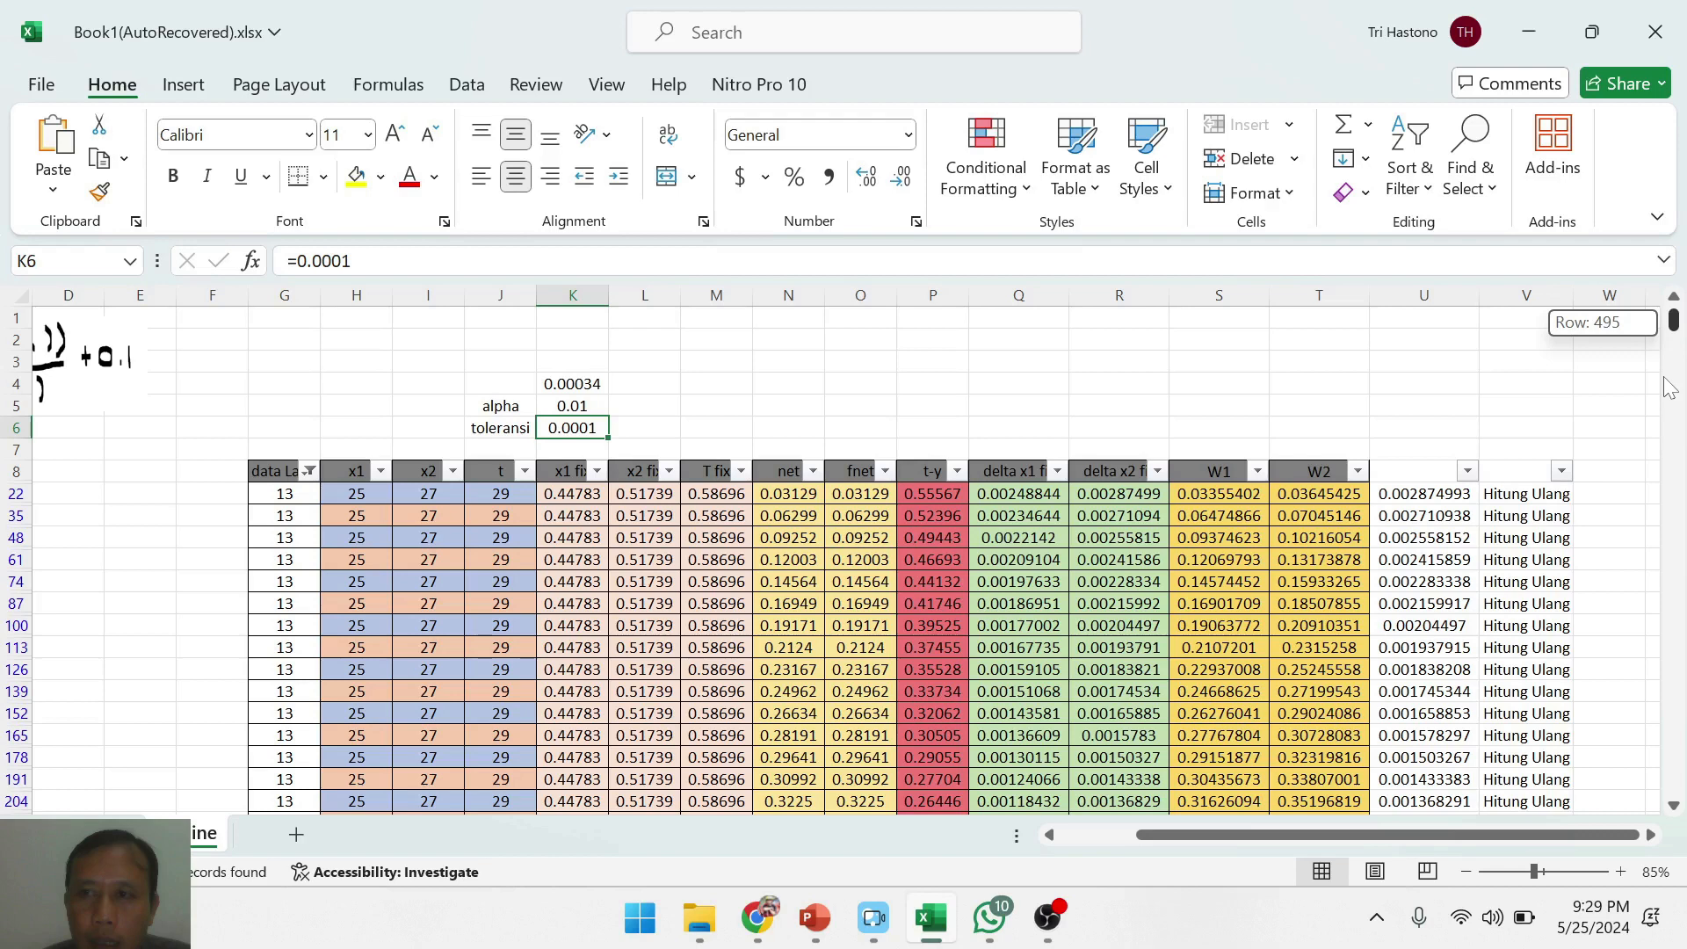
drag(1668, 387, 1673, 782)
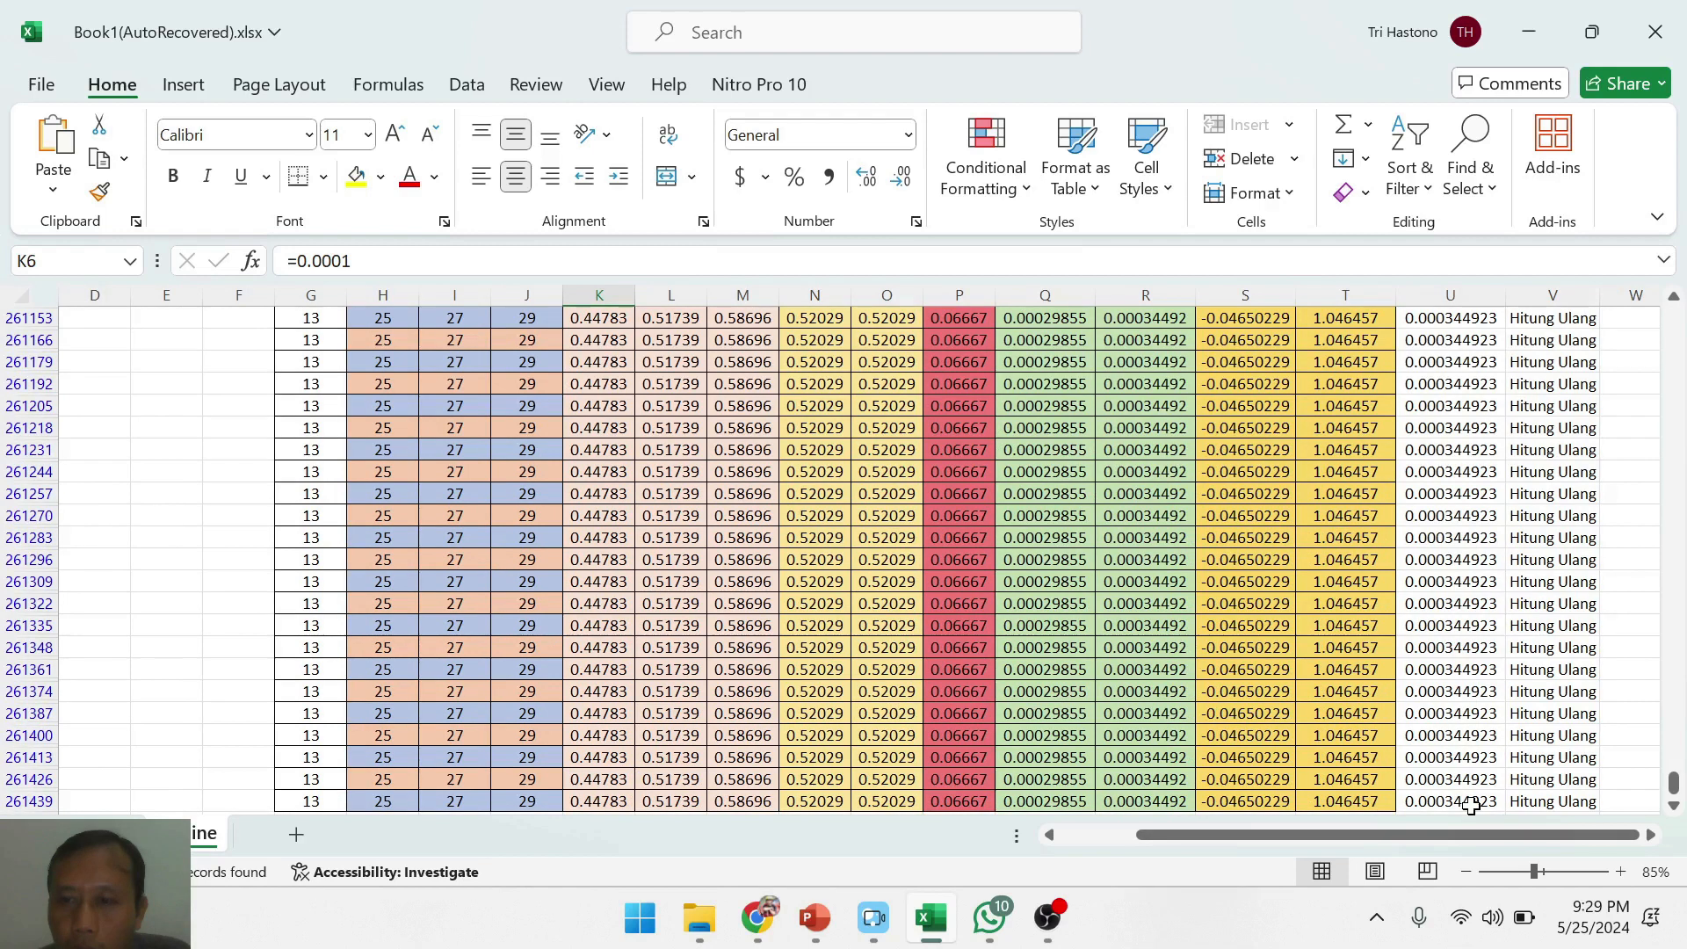
click(1472, 801)
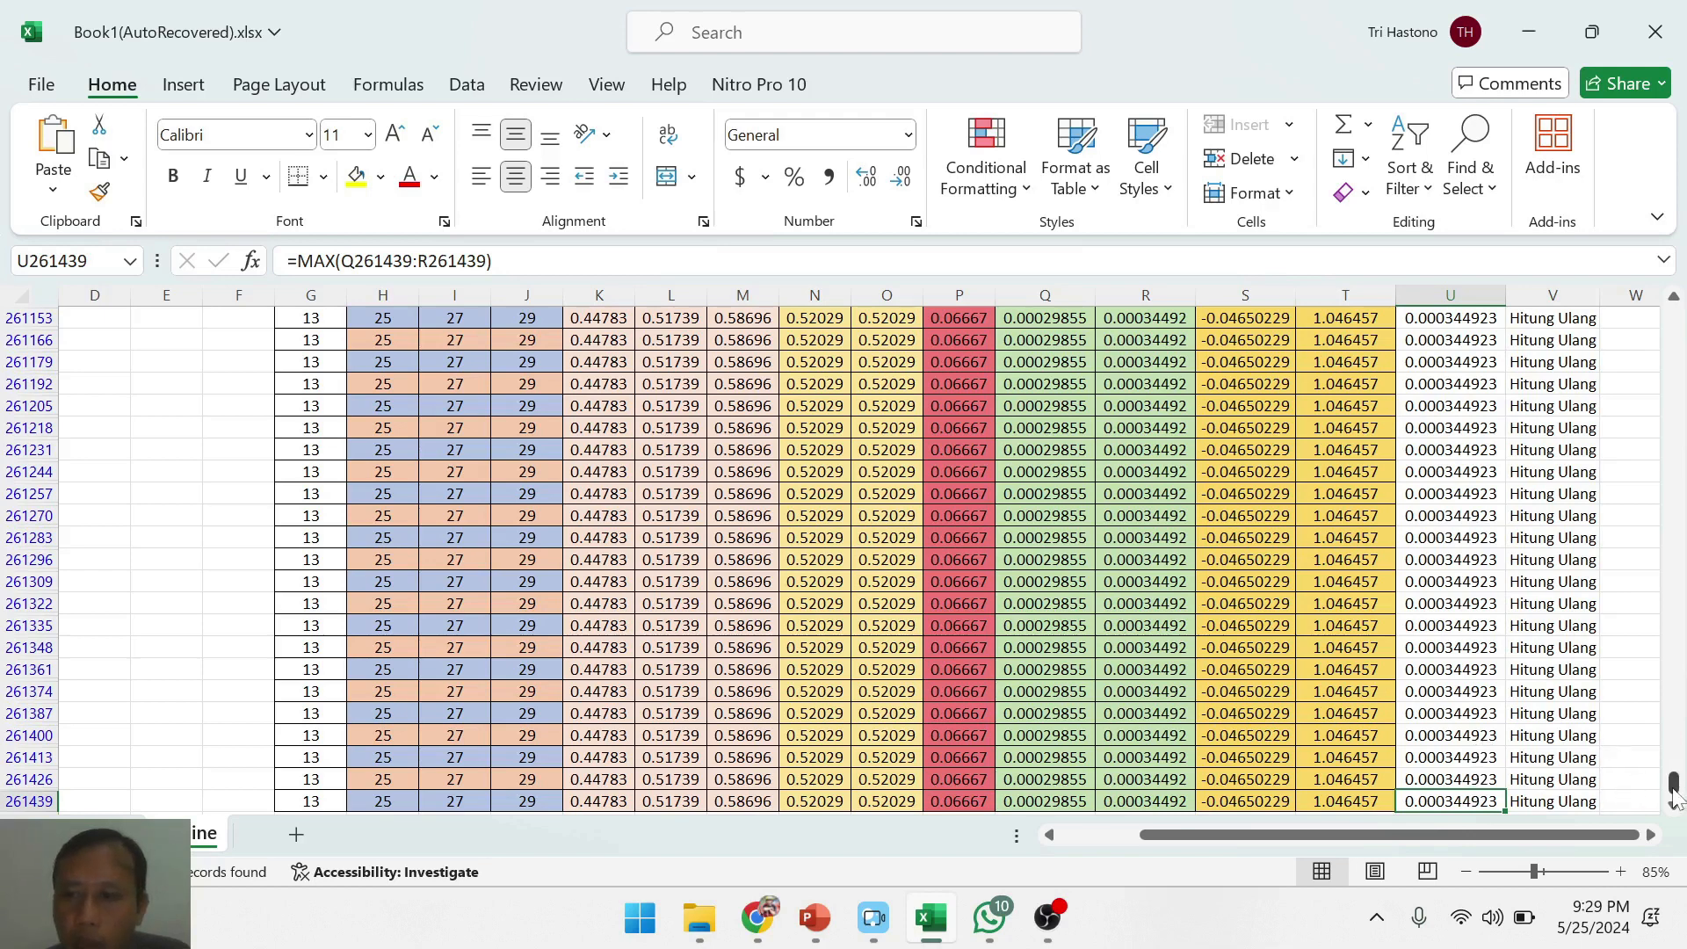
- Examine the maximum delta values in column U and the weights in columns S and T from row 133337 back to row 131868
drag(1674, 795, 1436, 652)
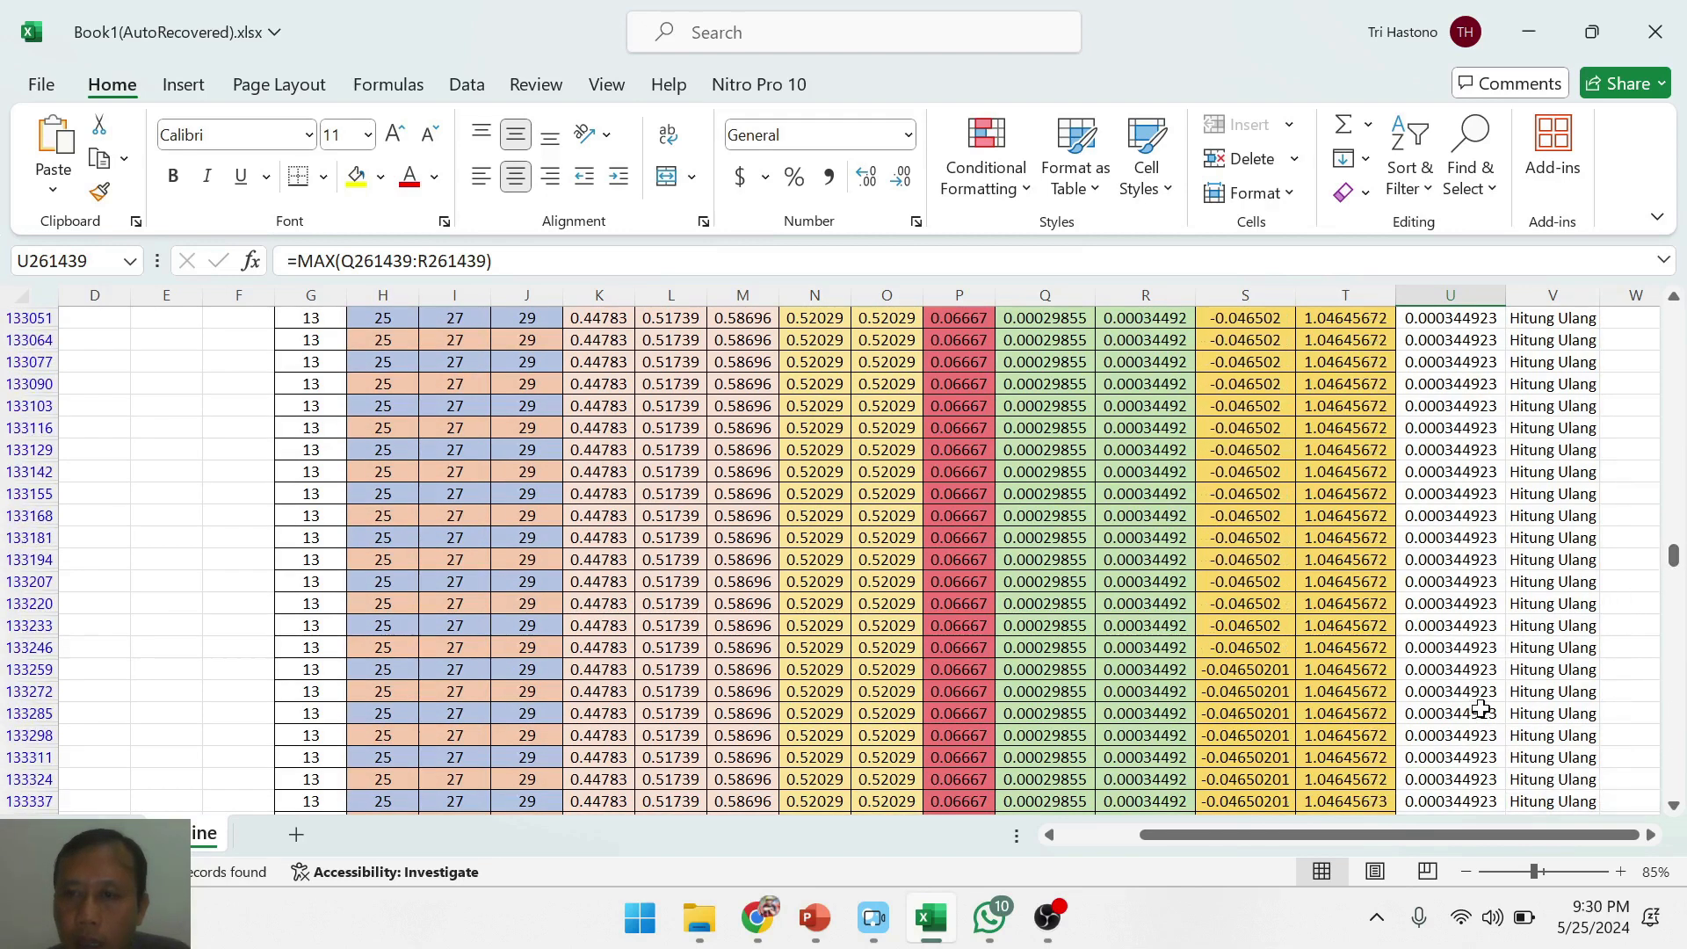
scroll(1487, 696, up, 2)
scroll(1487, 693, up, 3)
scroll(1490, 606, up, 2)
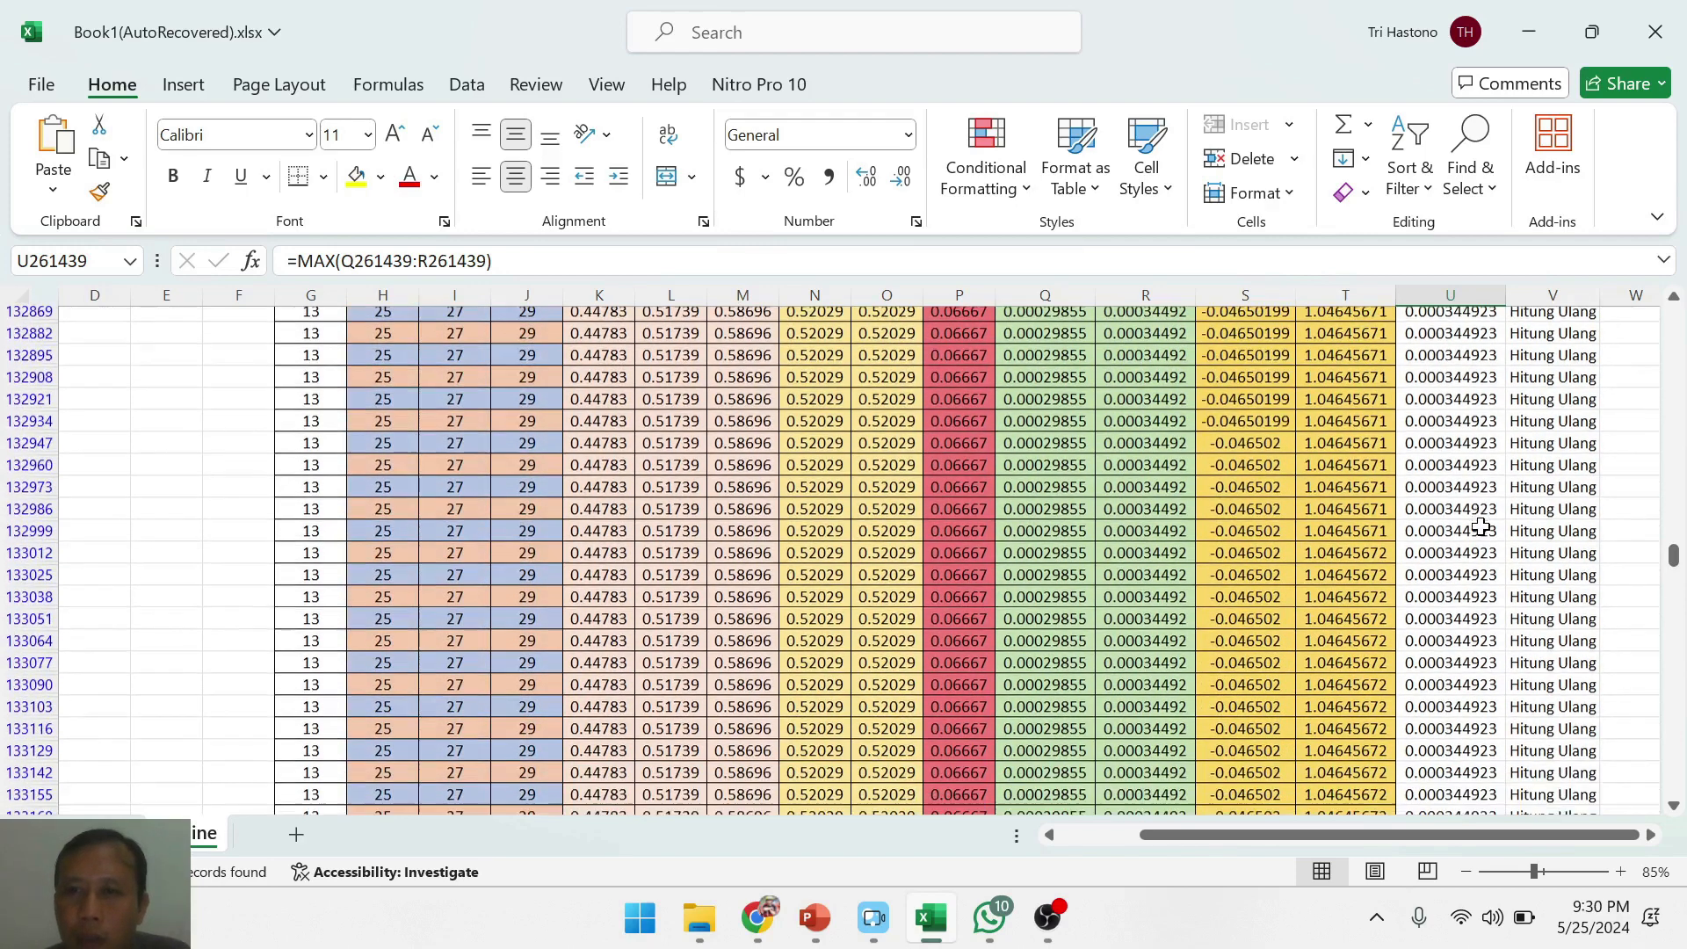
scroll(1483, 527, up, 4)
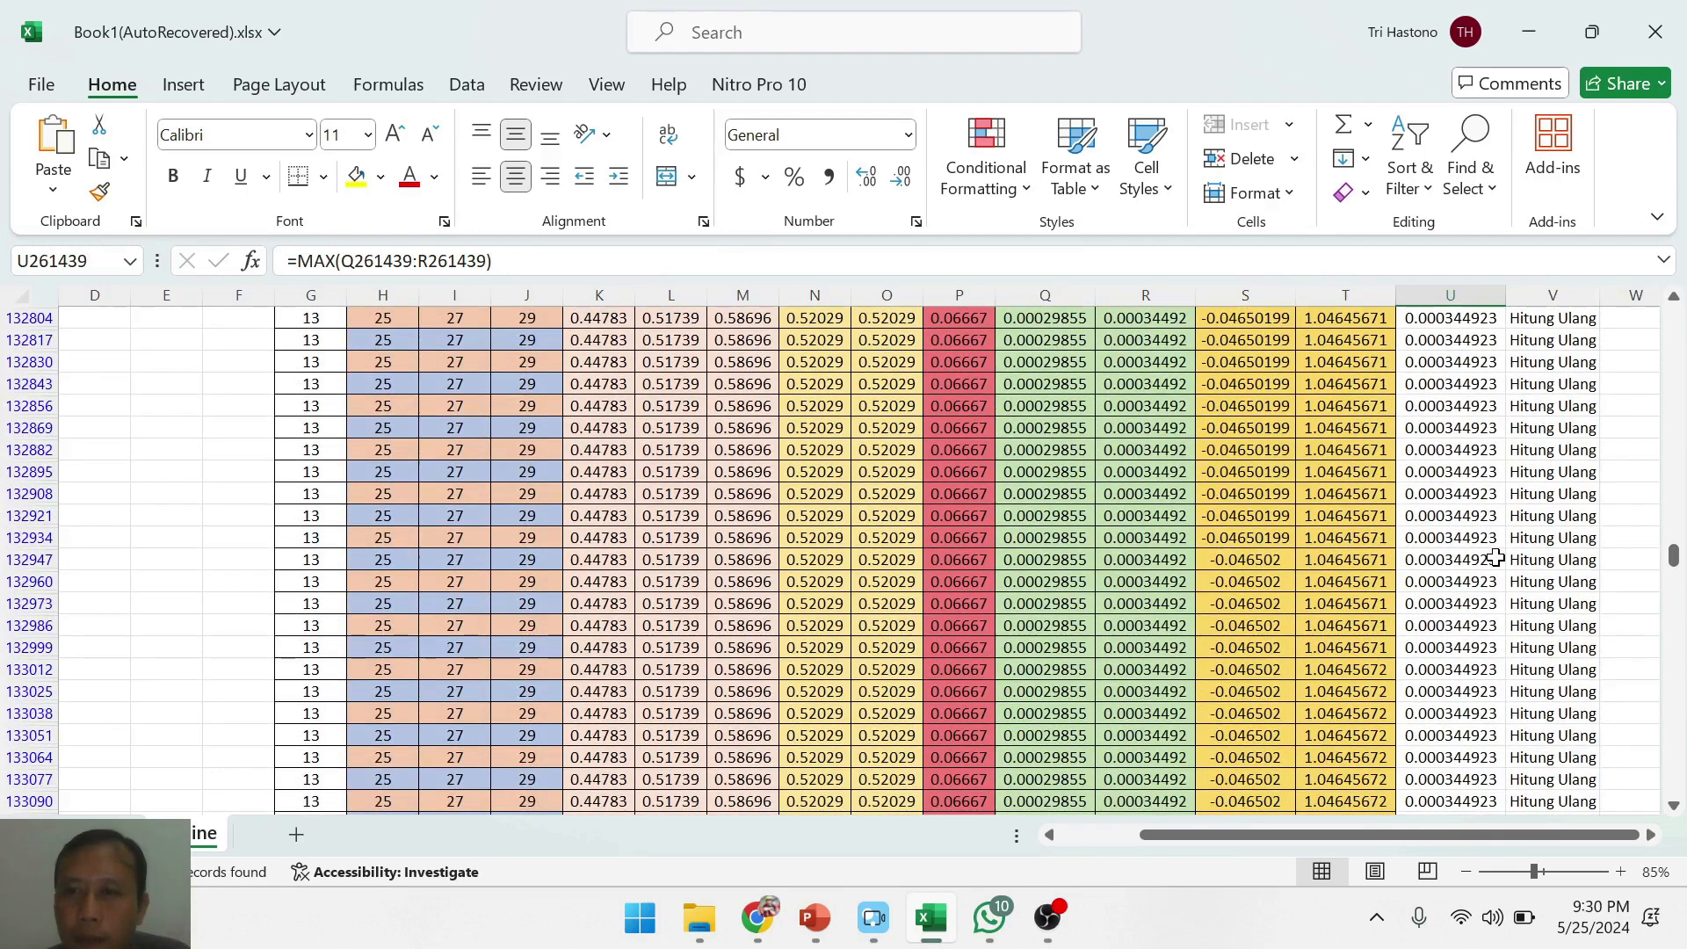
scroll(1503, 532, up, 4)
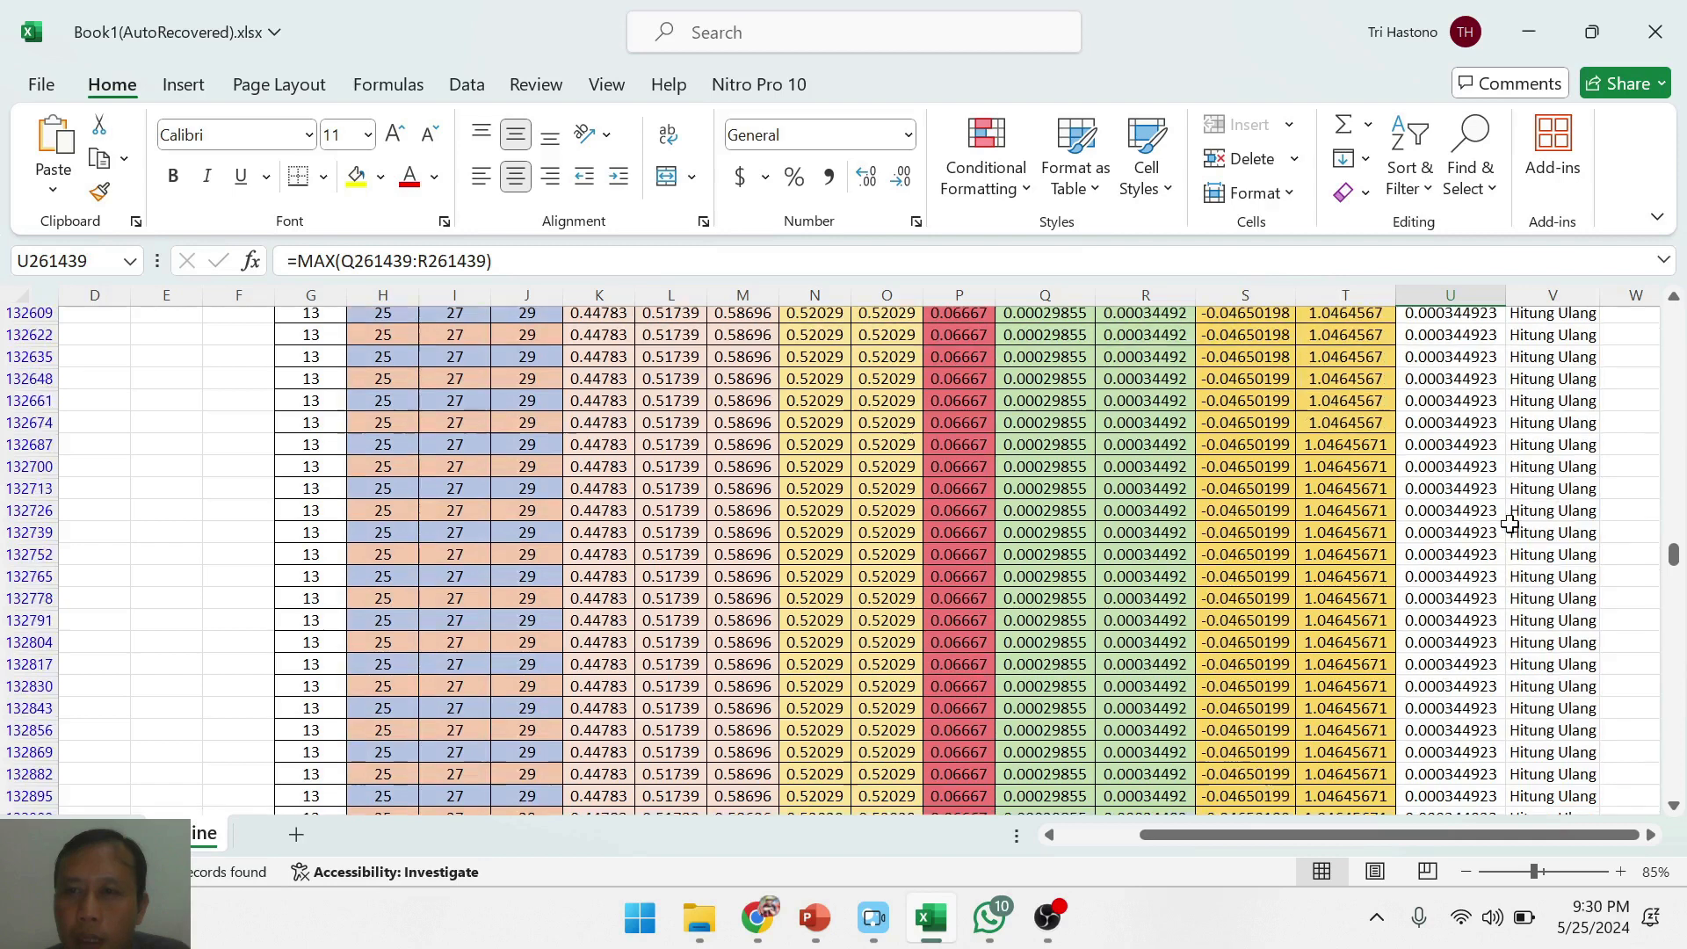
scroll(1510, 521, up, 4)
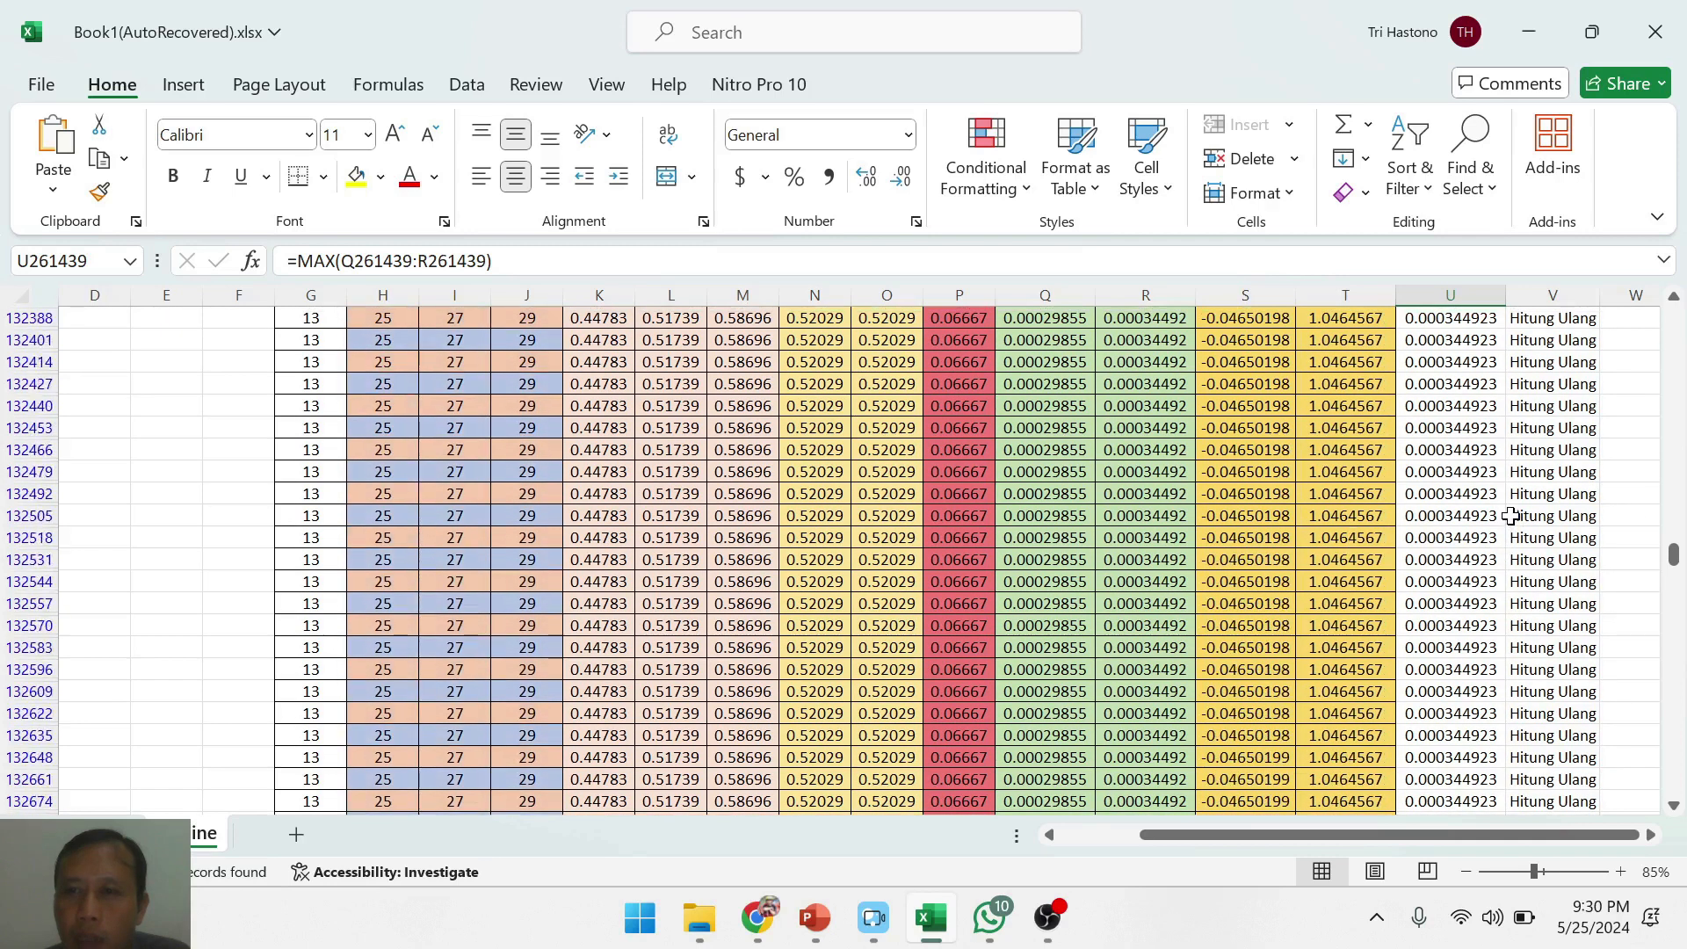
scroll(1510, 516, up, 3)
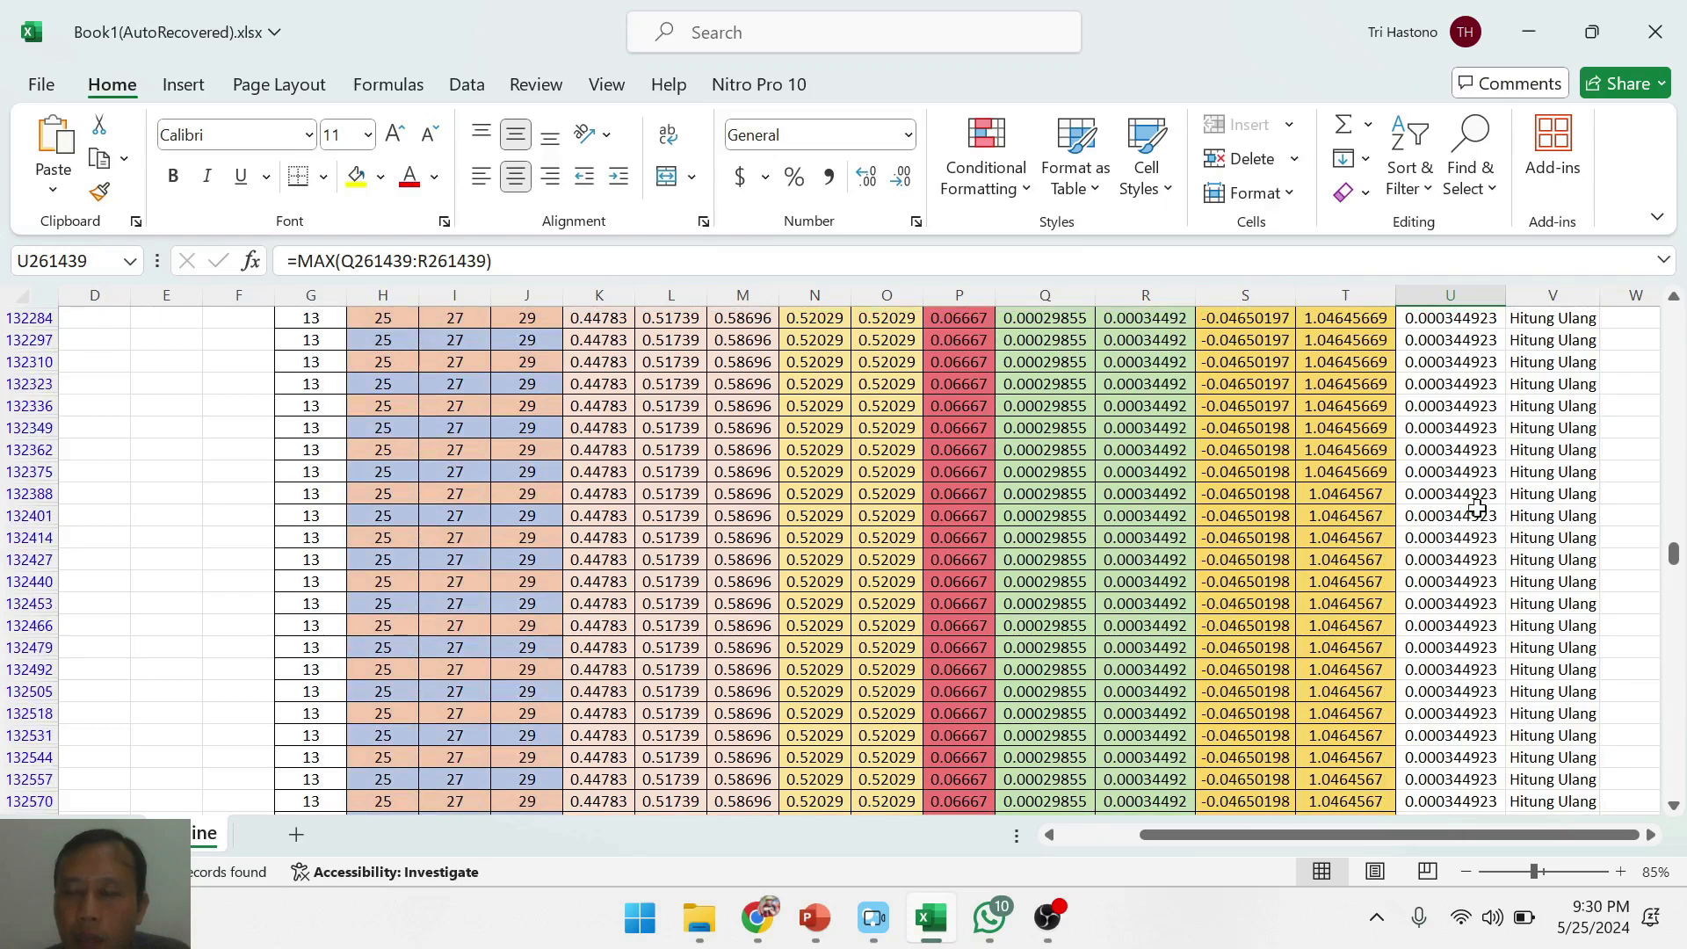
scroll(1481, 501, up, 4)
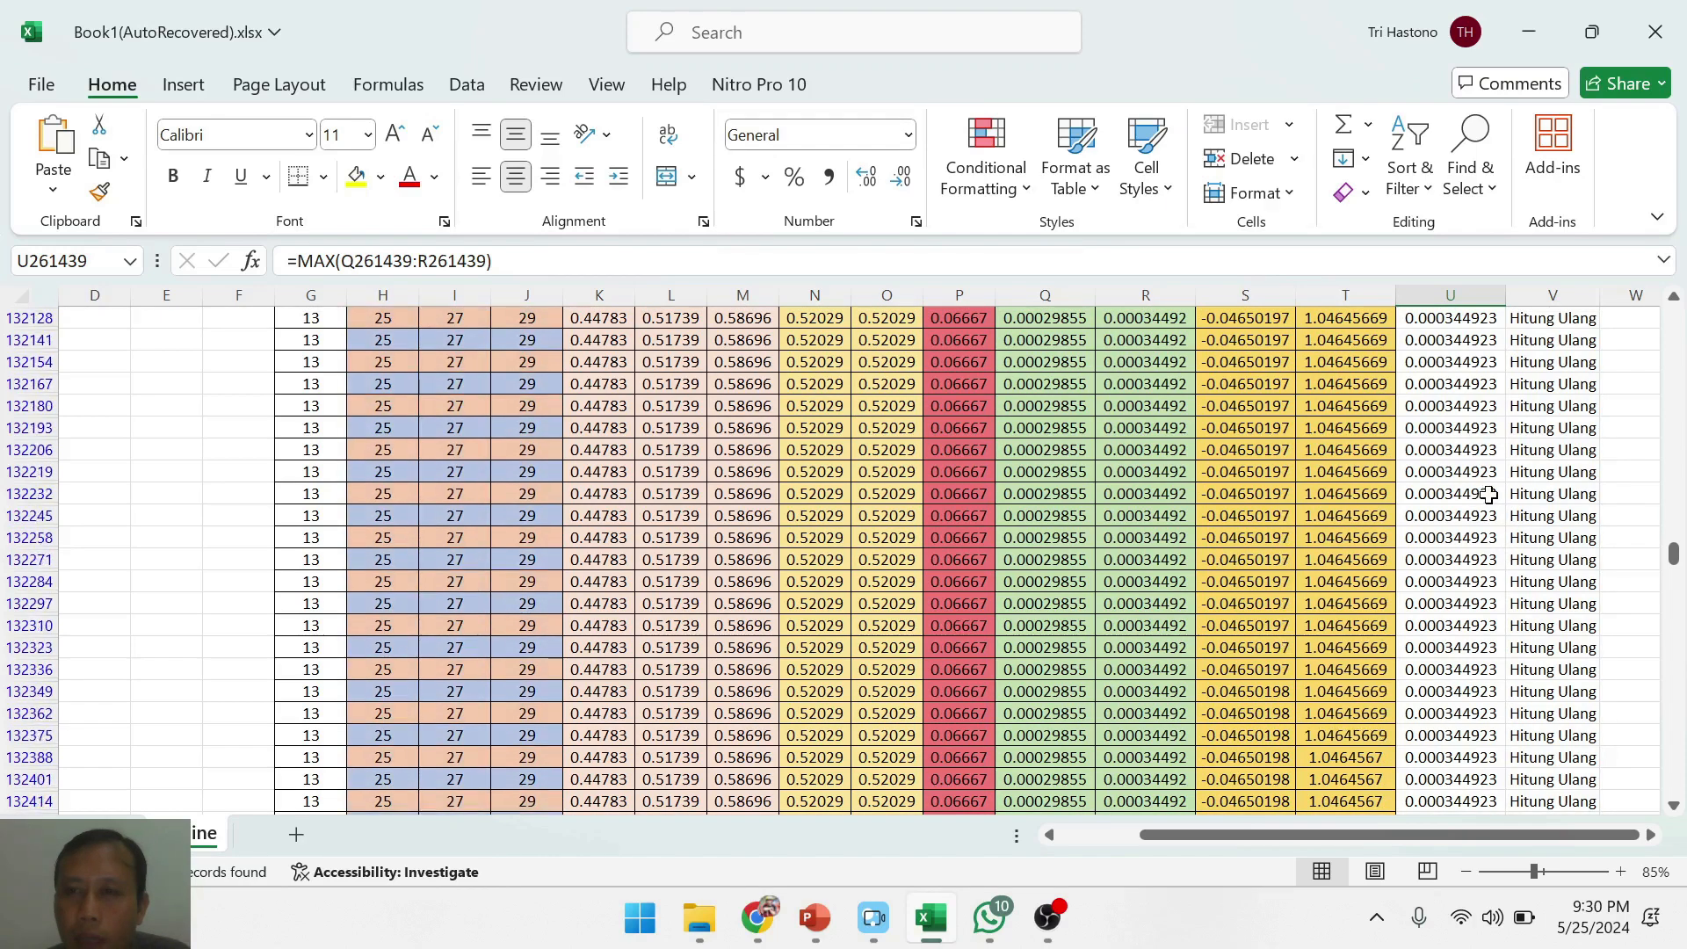
scroll(1488, 495, up, 2)
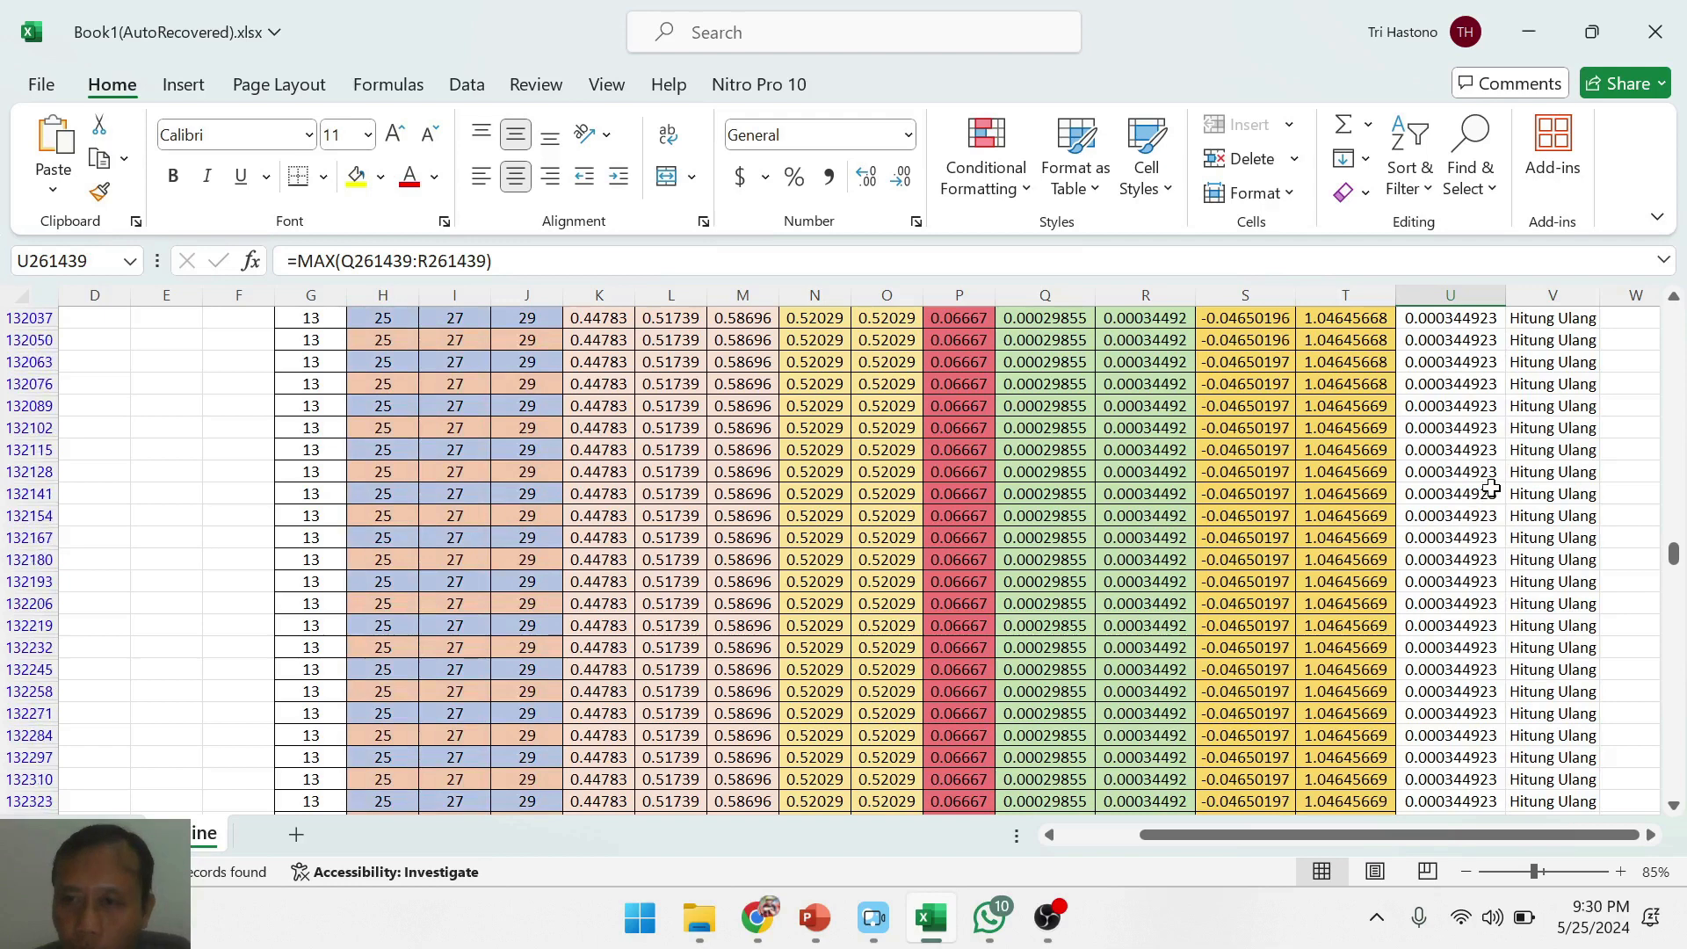
scroll(1491, 489, up, 2)
scroll(1491, 489, up, 3)
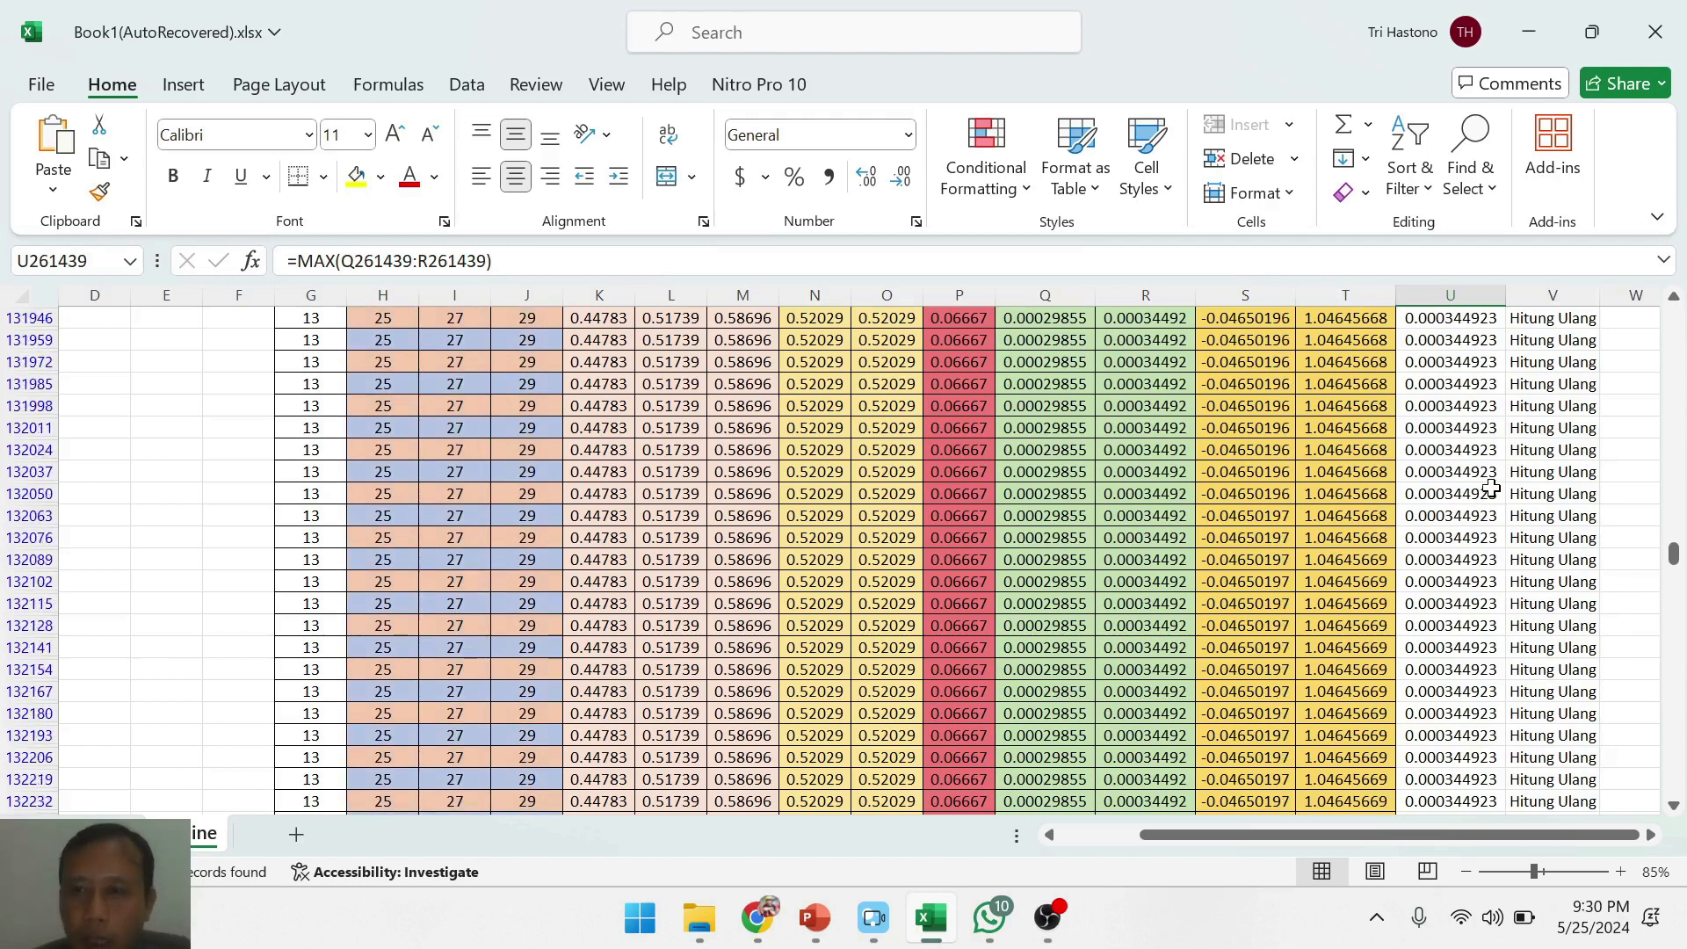
scroll(1492, 490, up, 1)
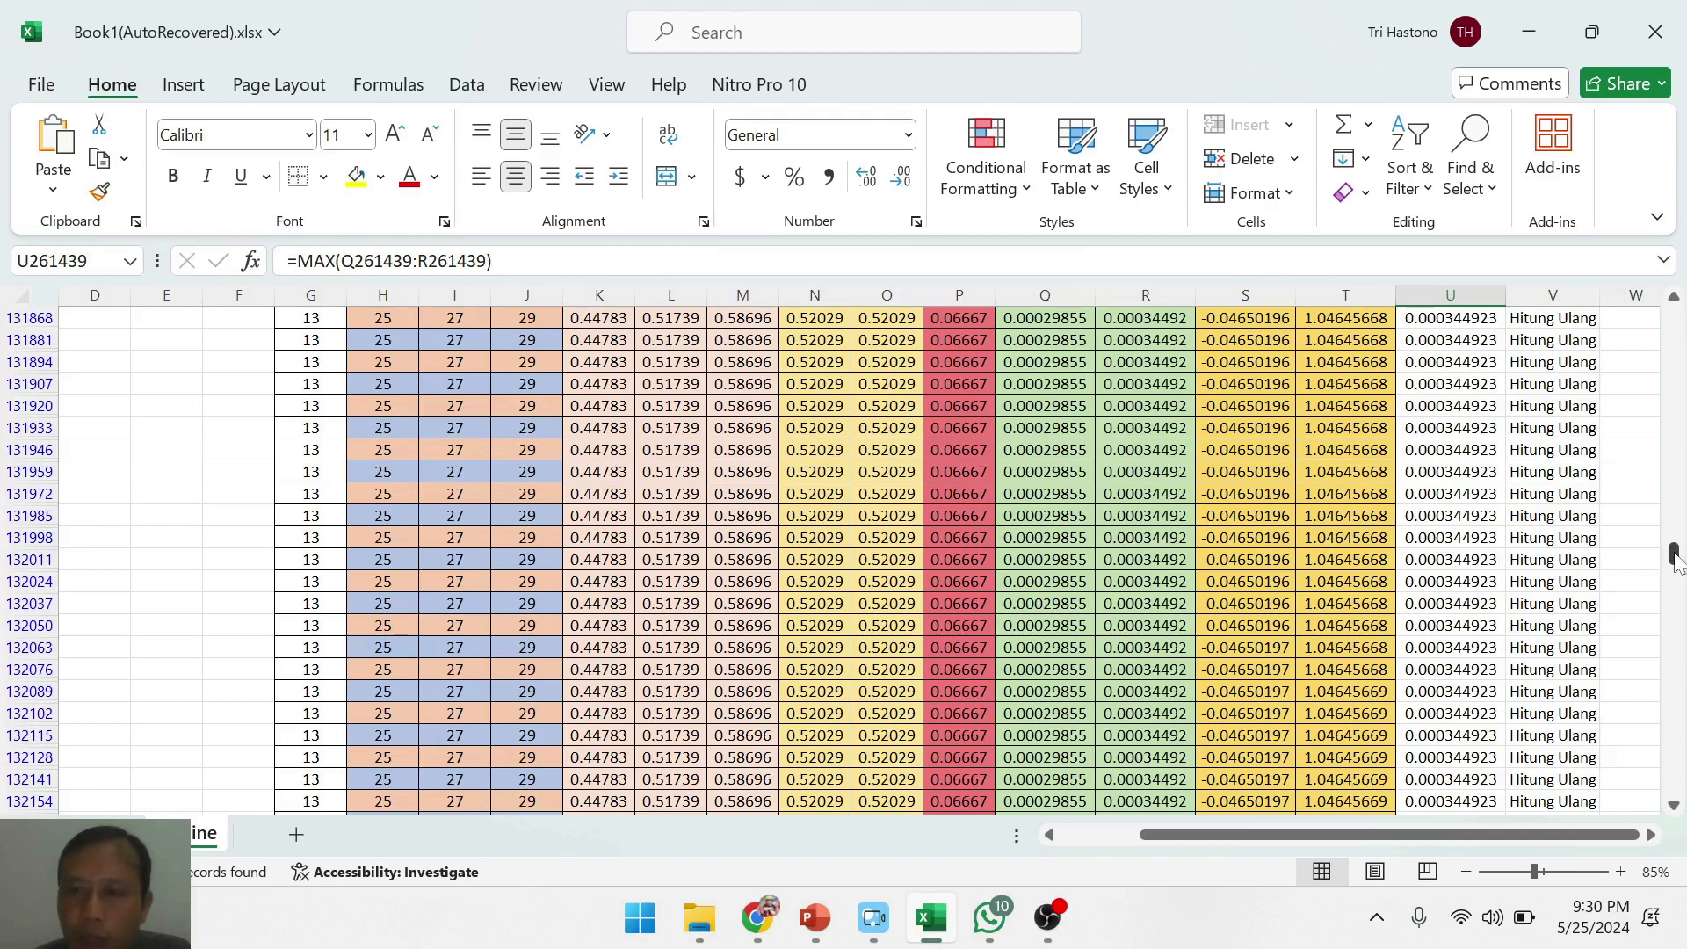
- Show all training rows again by selecting every value in the data Latih filter
drag(1676, 560, 1672, 298)
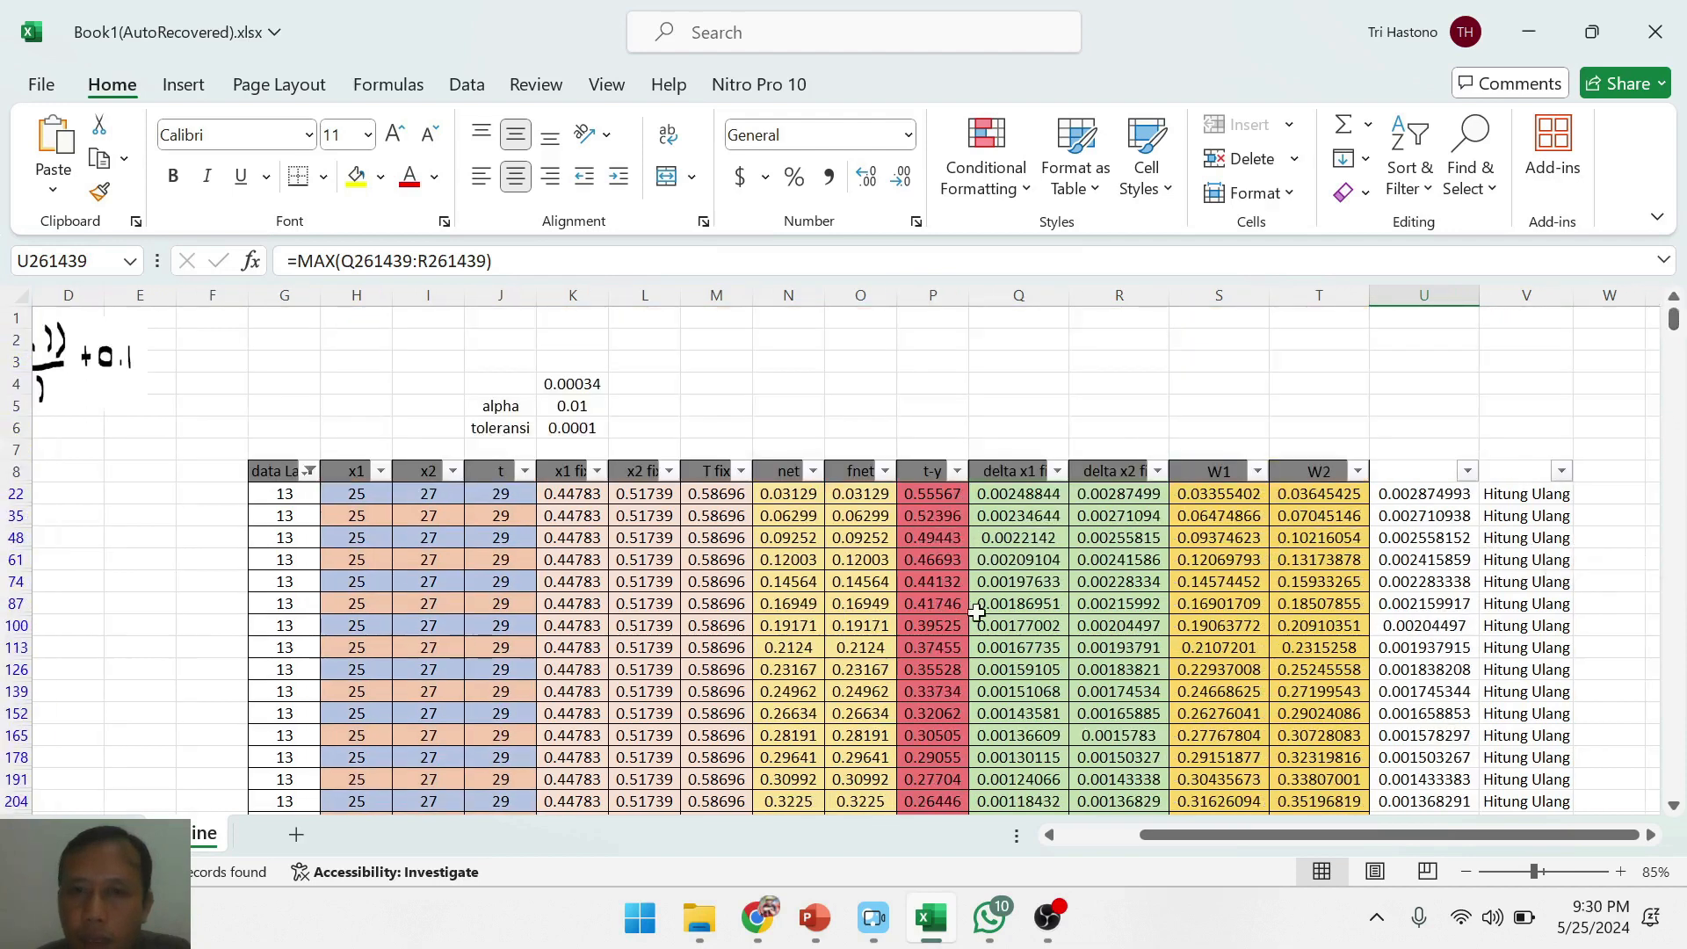
click(311, 472)
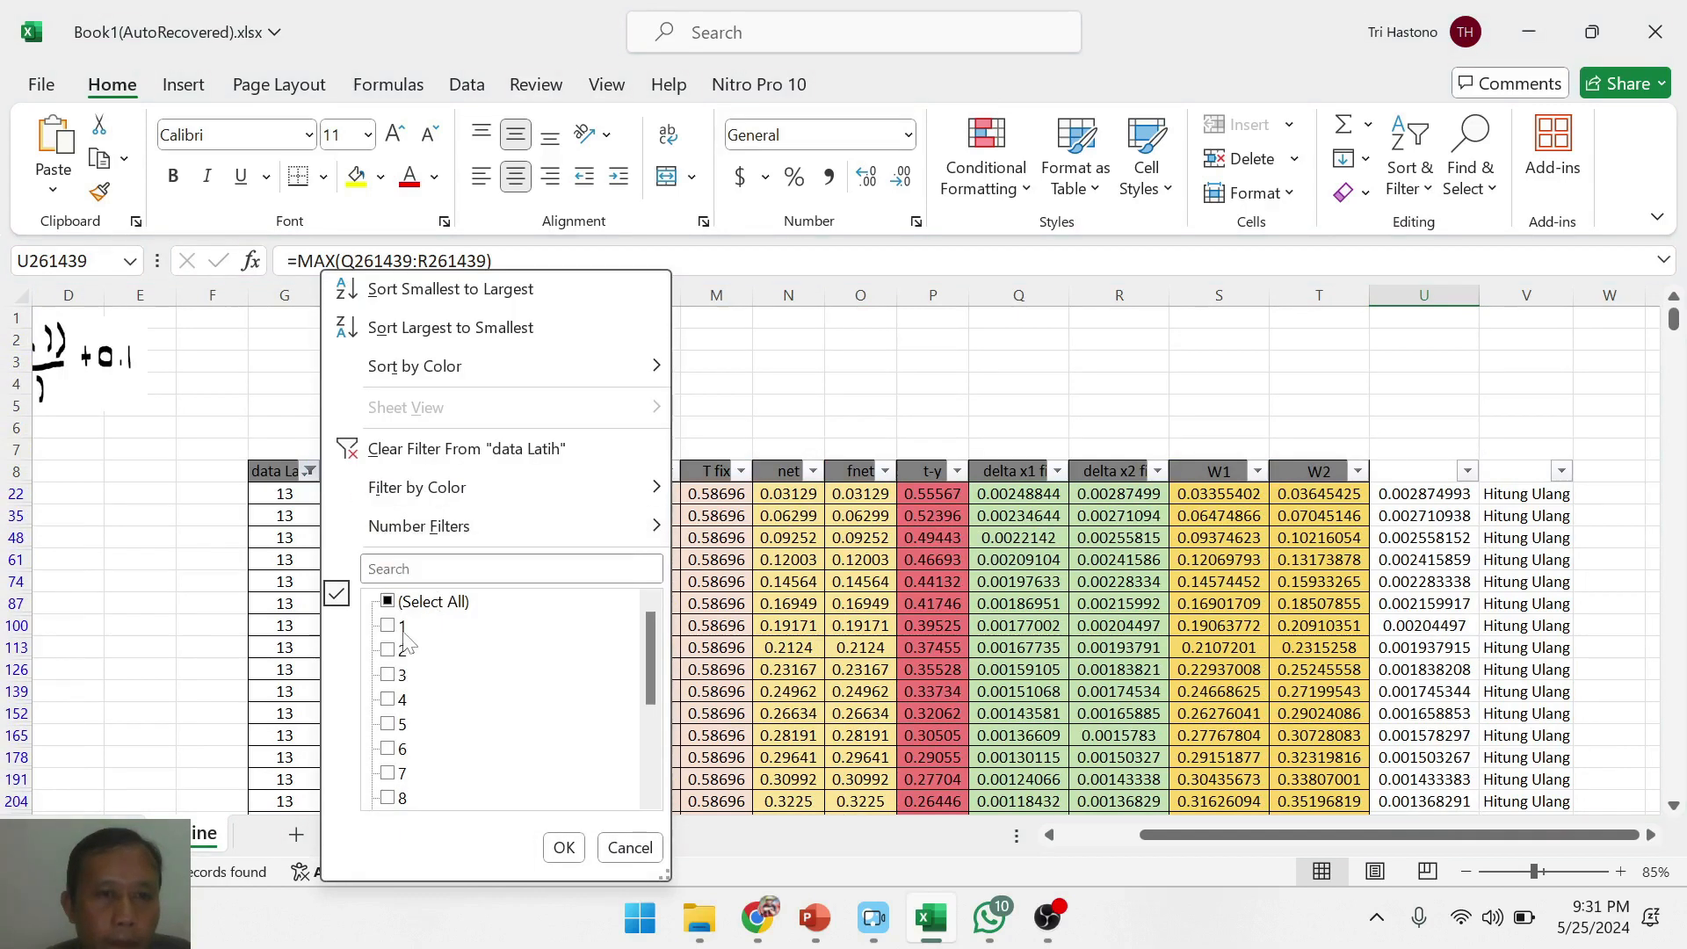
click(387, 602)
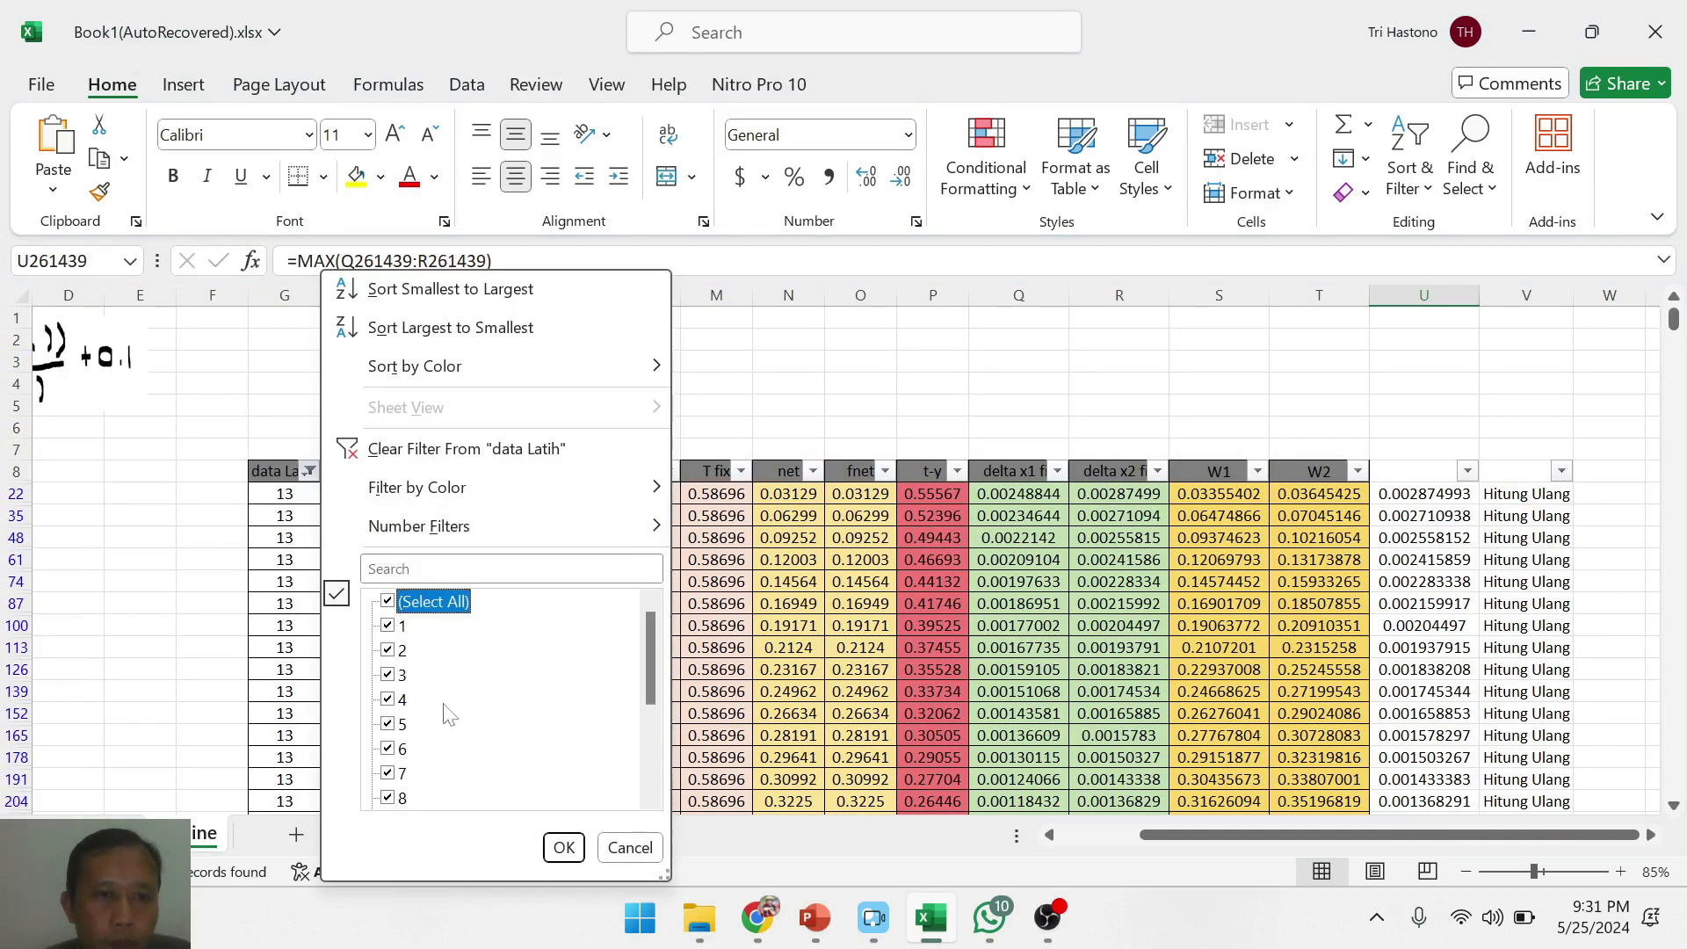
click(564, 848)
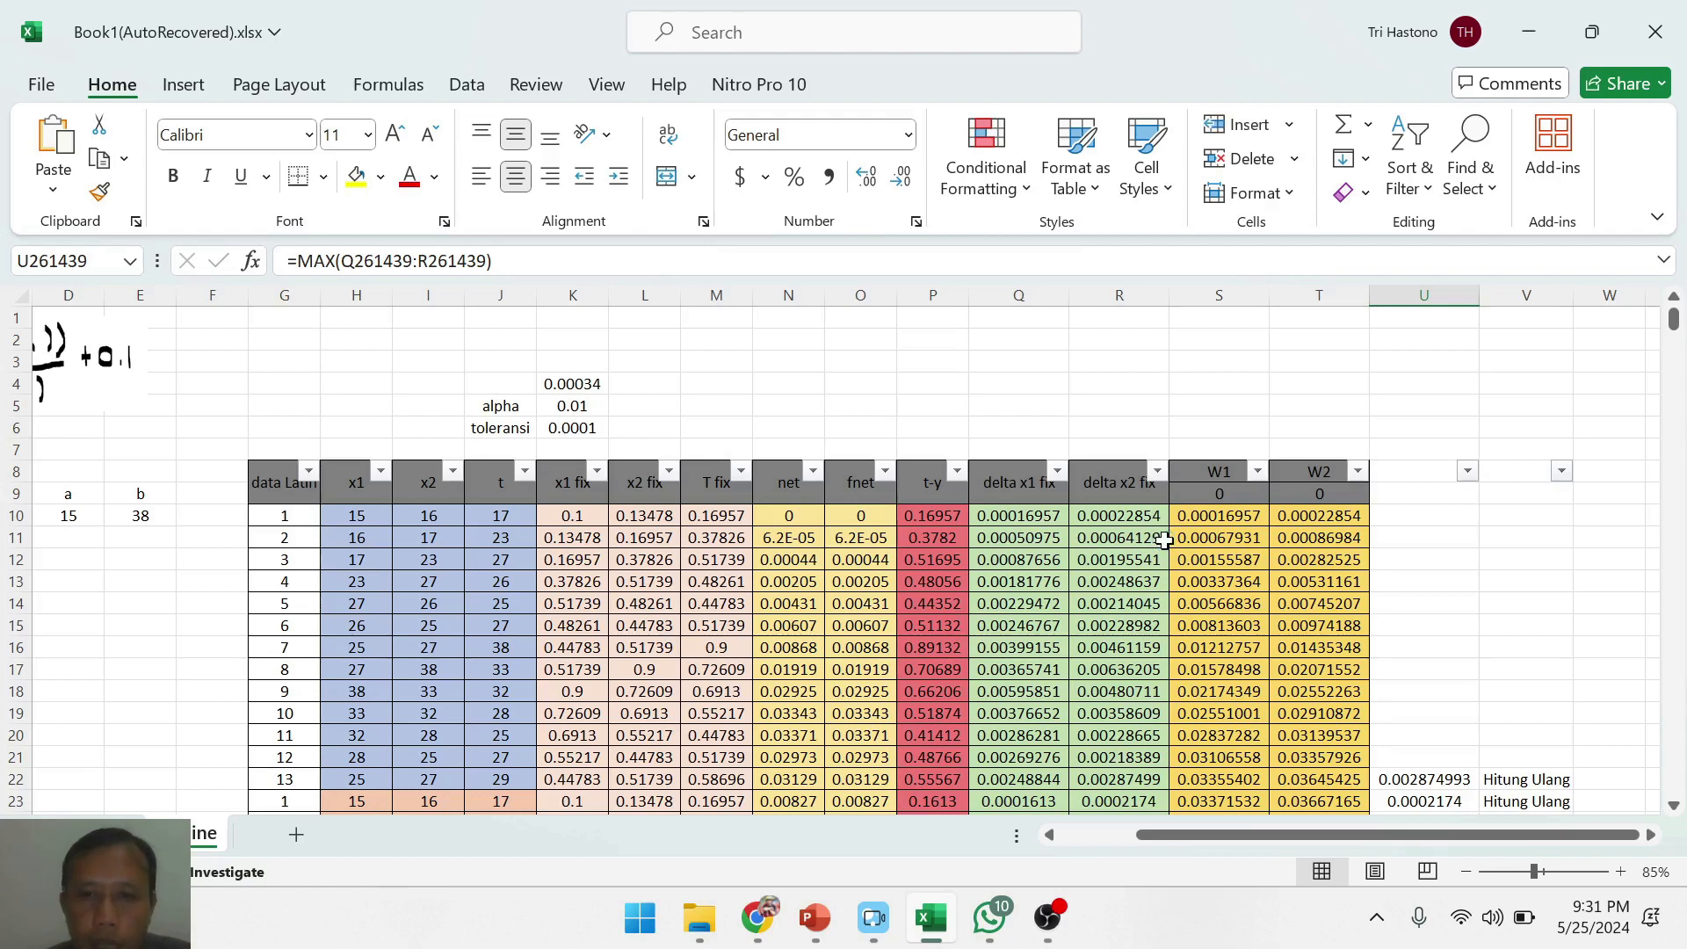
- Filter the data Latih column to show only each epoch's last row, value 13
click(308, 473)
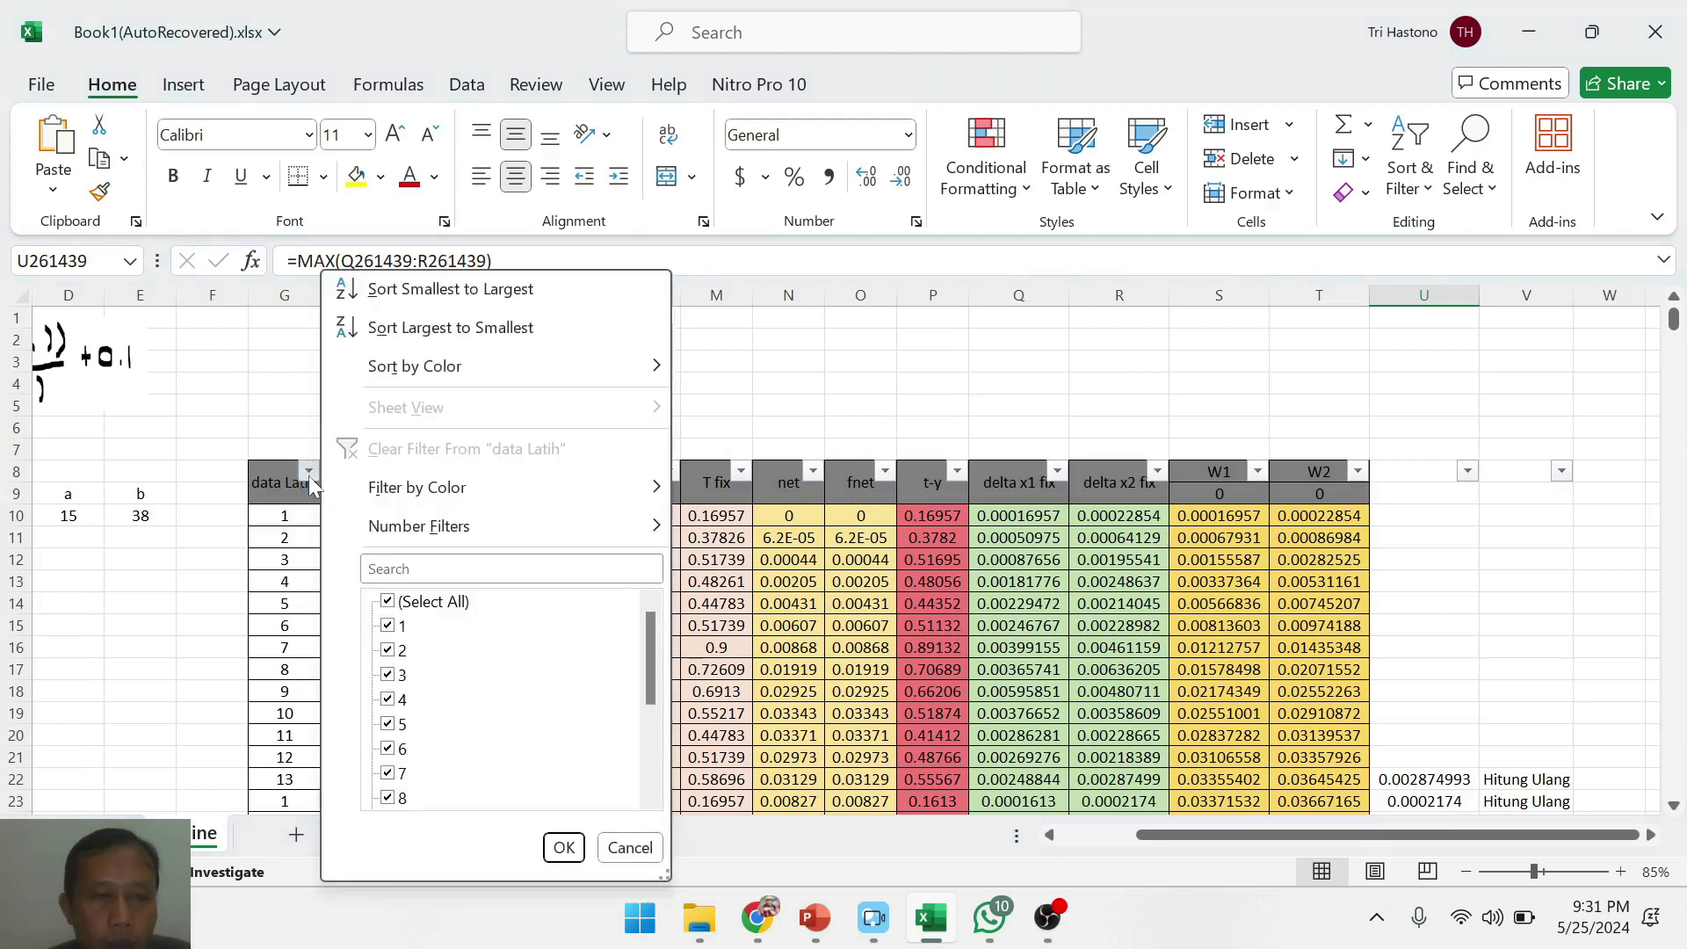
click(389, 606)
drag(655, 681, 651, 789)
click(387, 748)
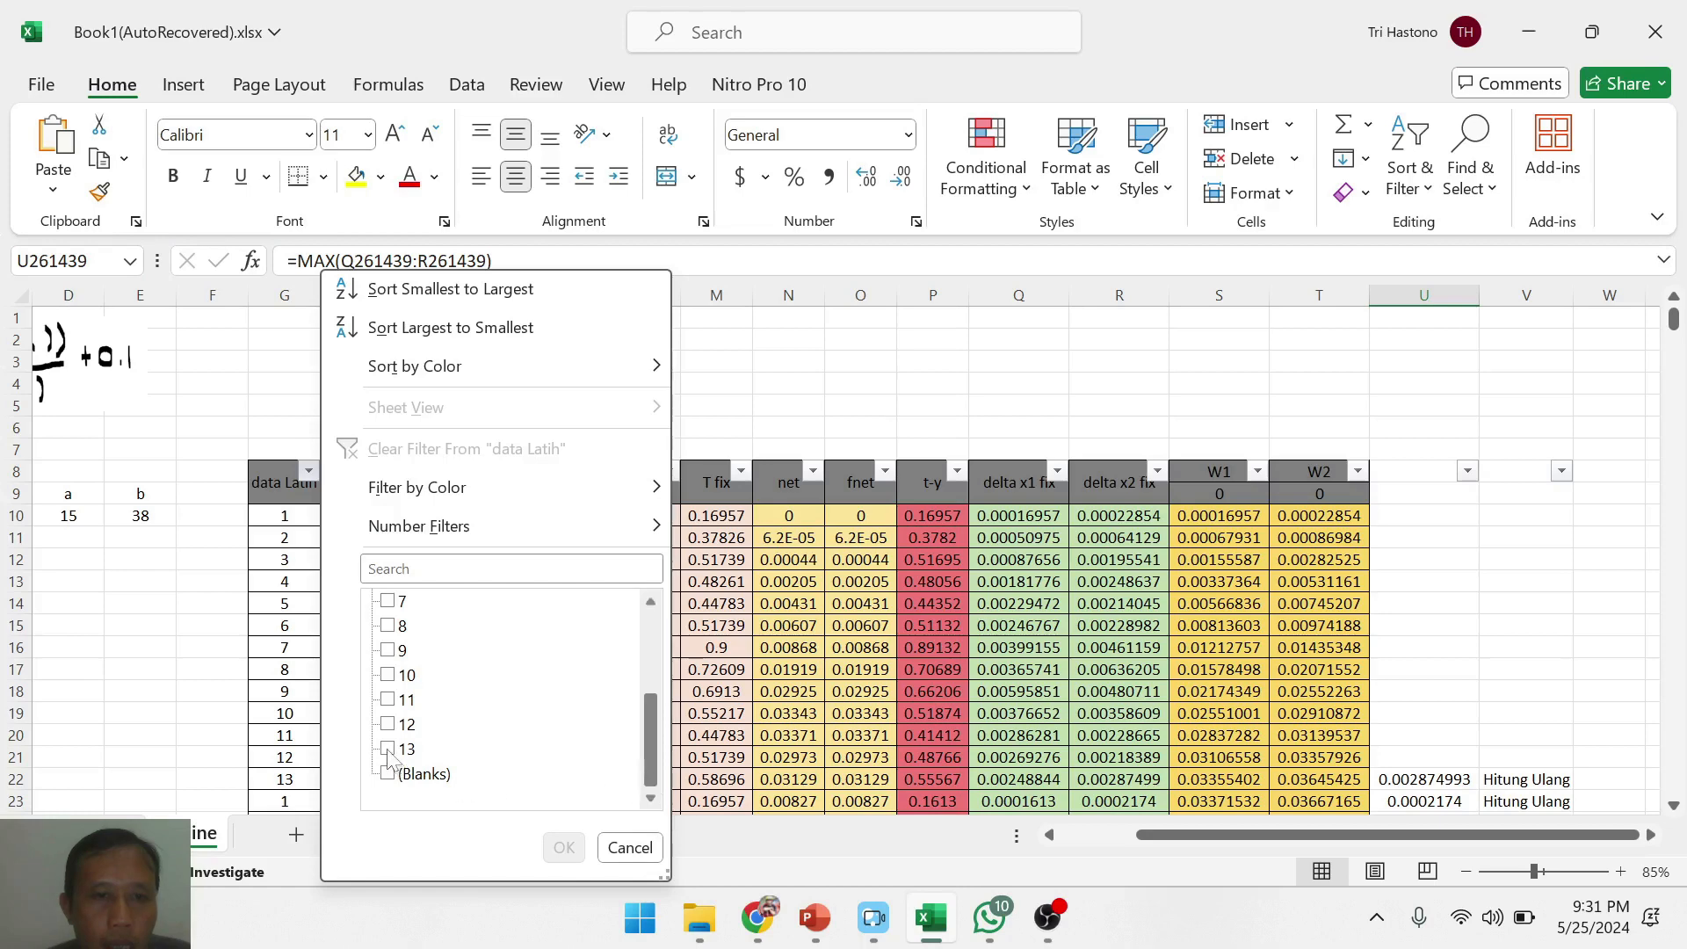
click(563, 848)
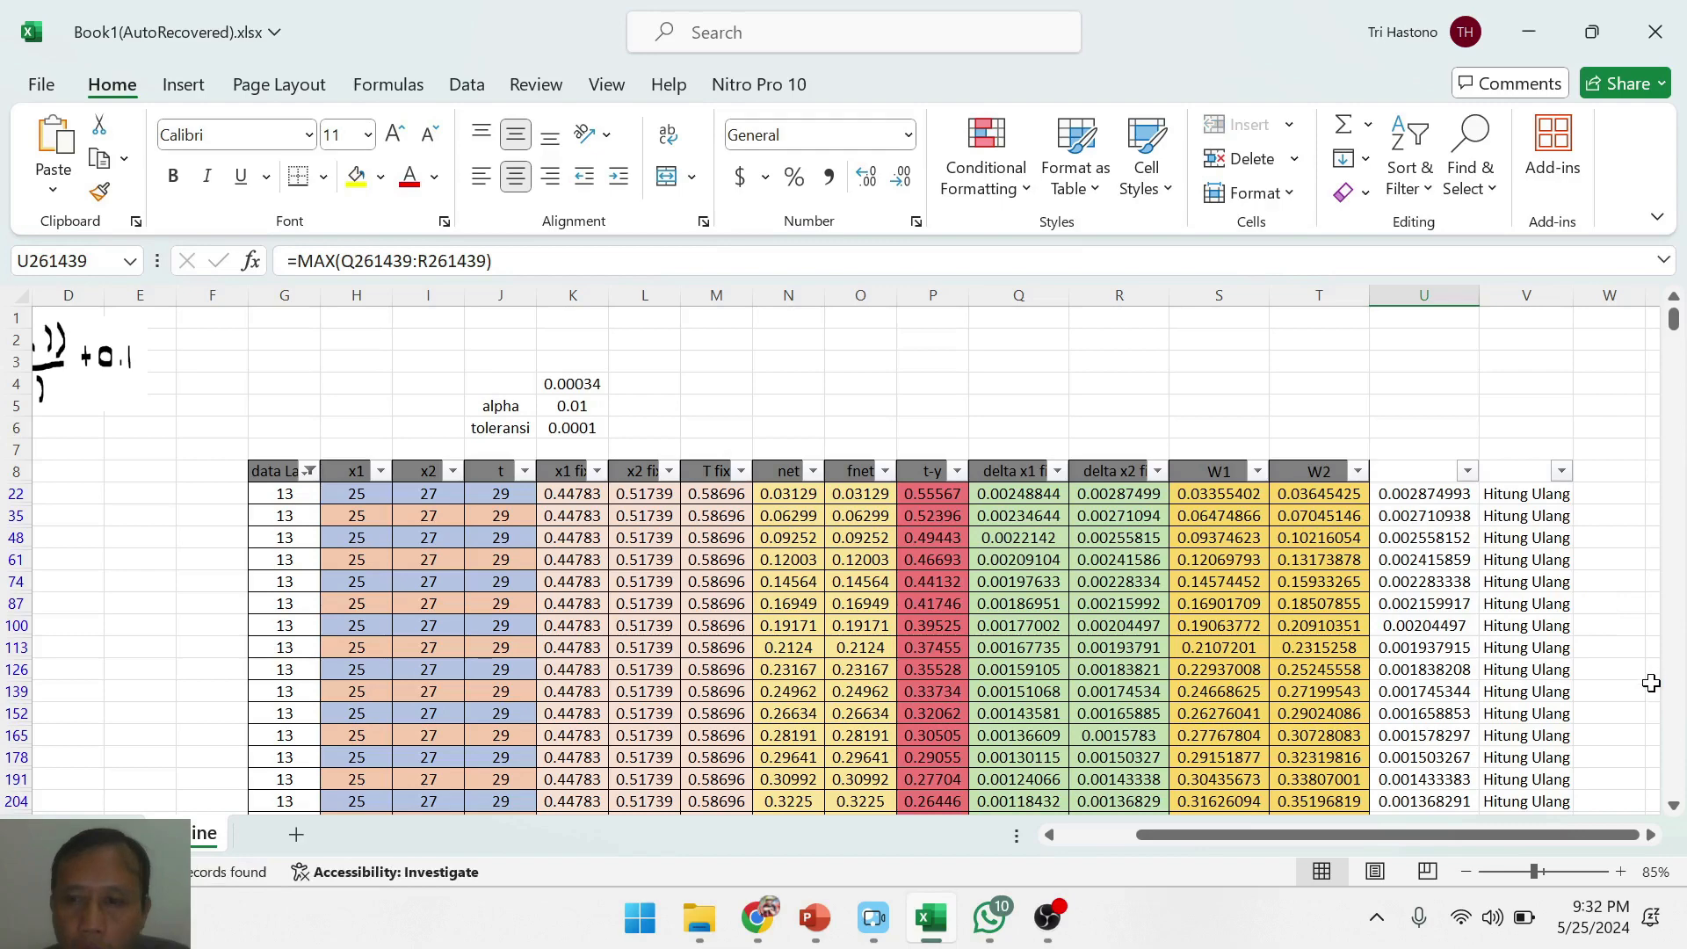
- Search column U from row 127604 downward for the epoch where the maximum delta stops changing, and select U130633
drag(1674, 323, 1675, 546)
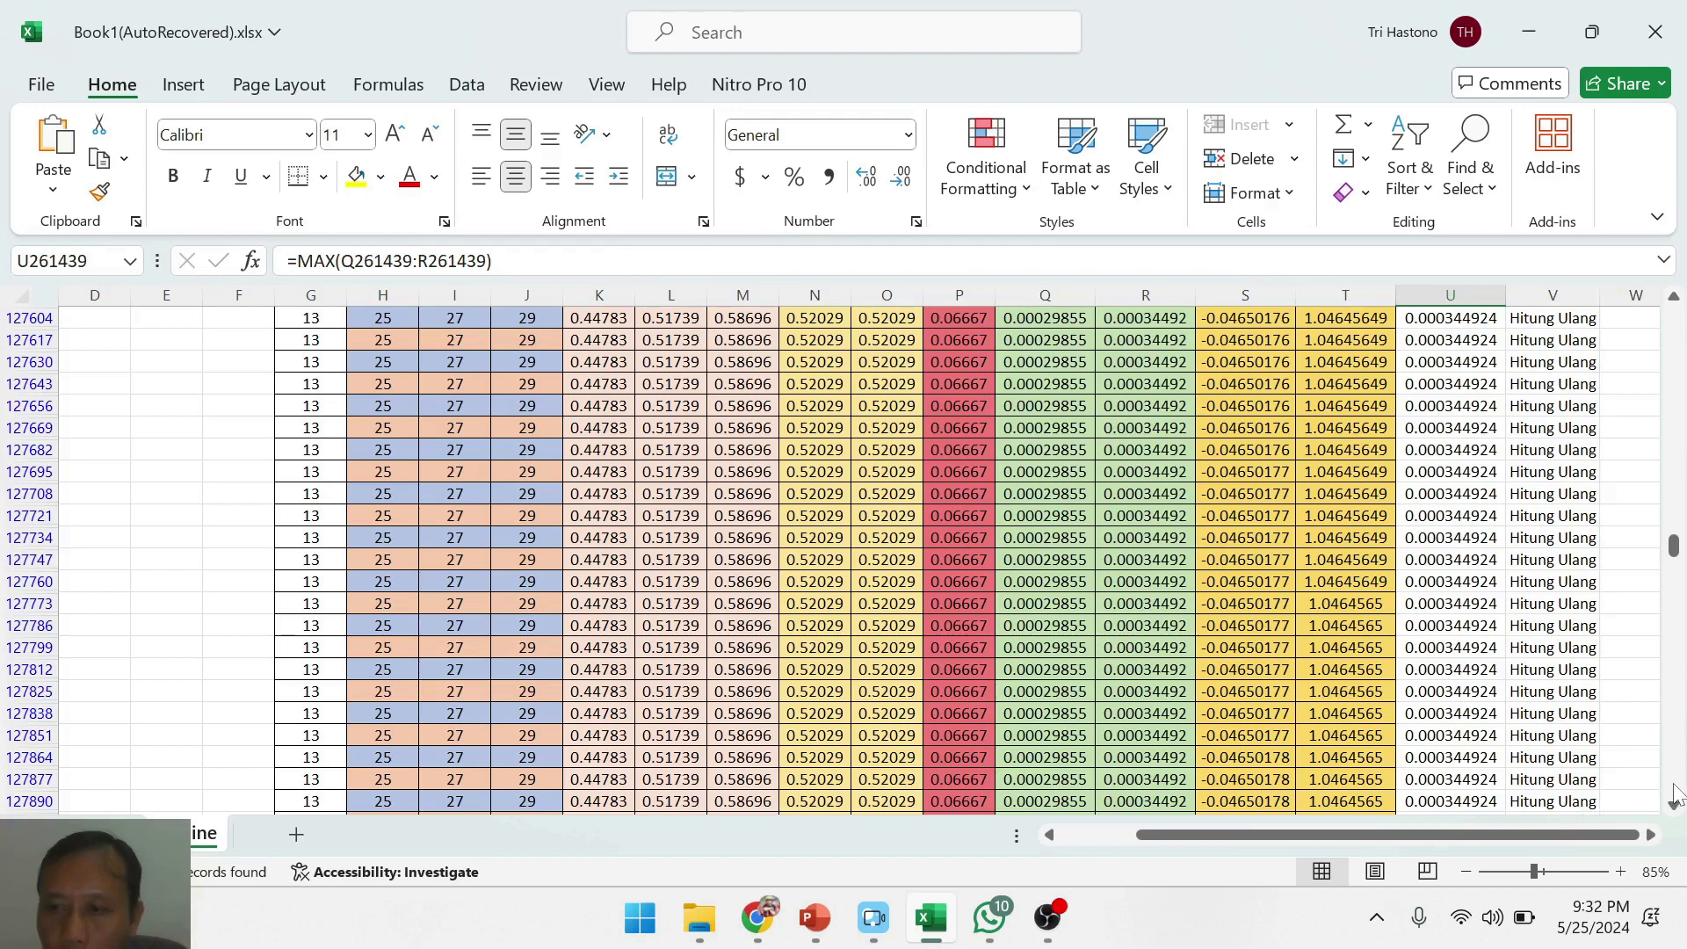
scroll(1674, 798, down, 10)
scroll(1674, 798, down, 13)
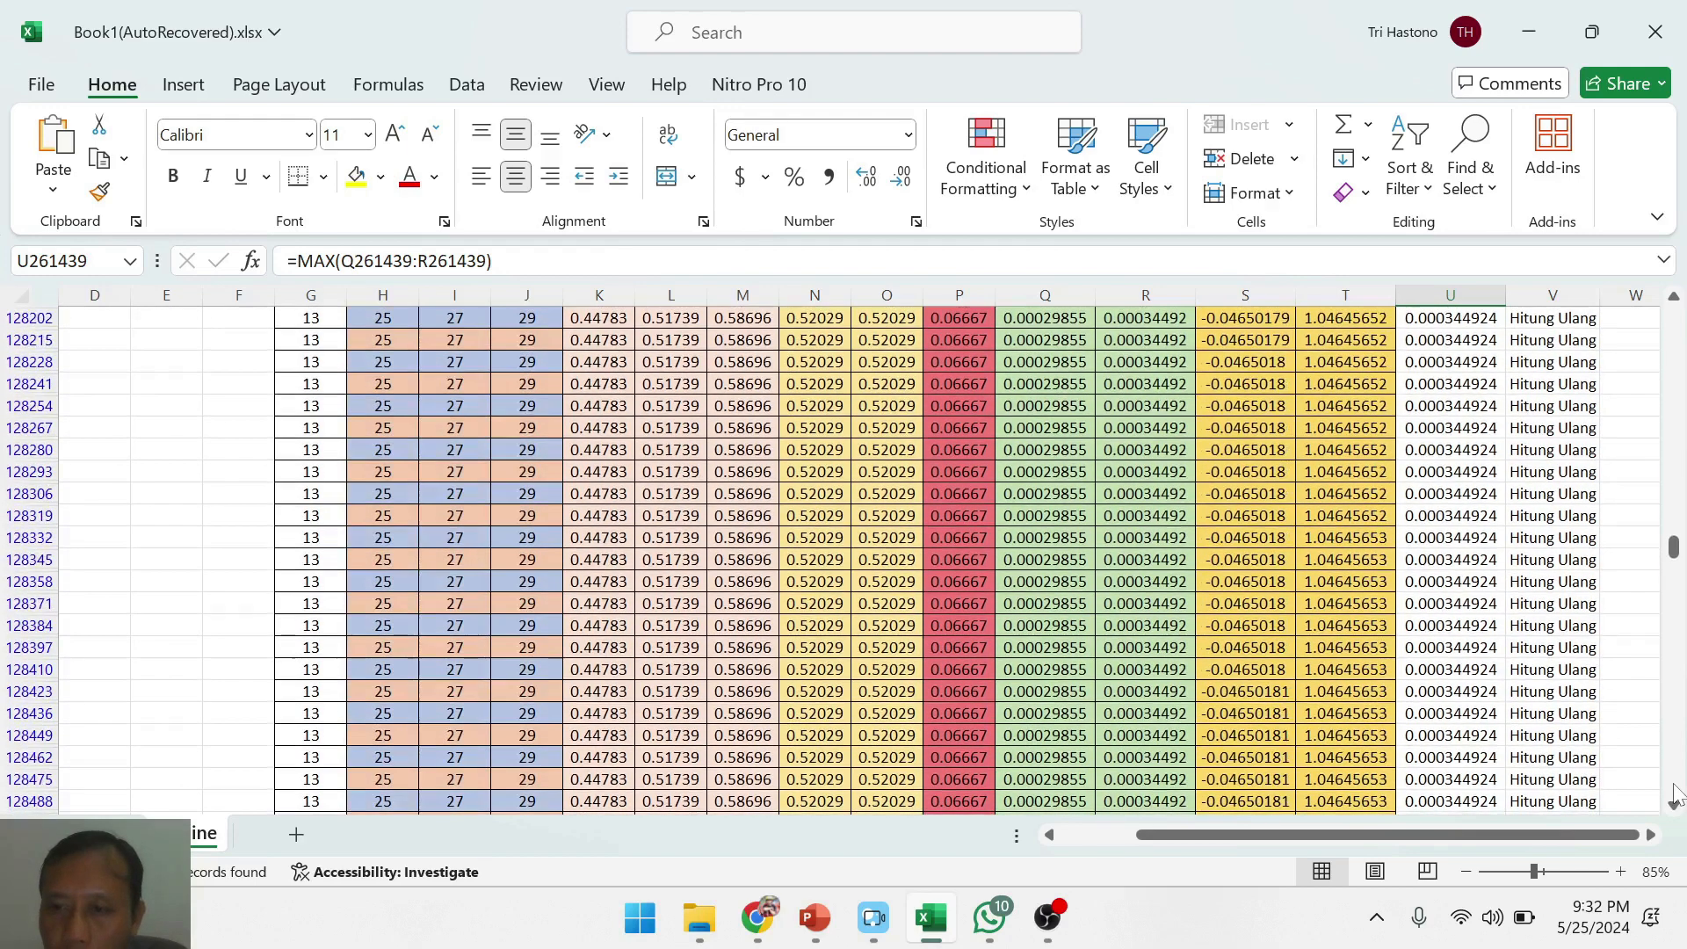
scroll(1674, 795, down, 20)
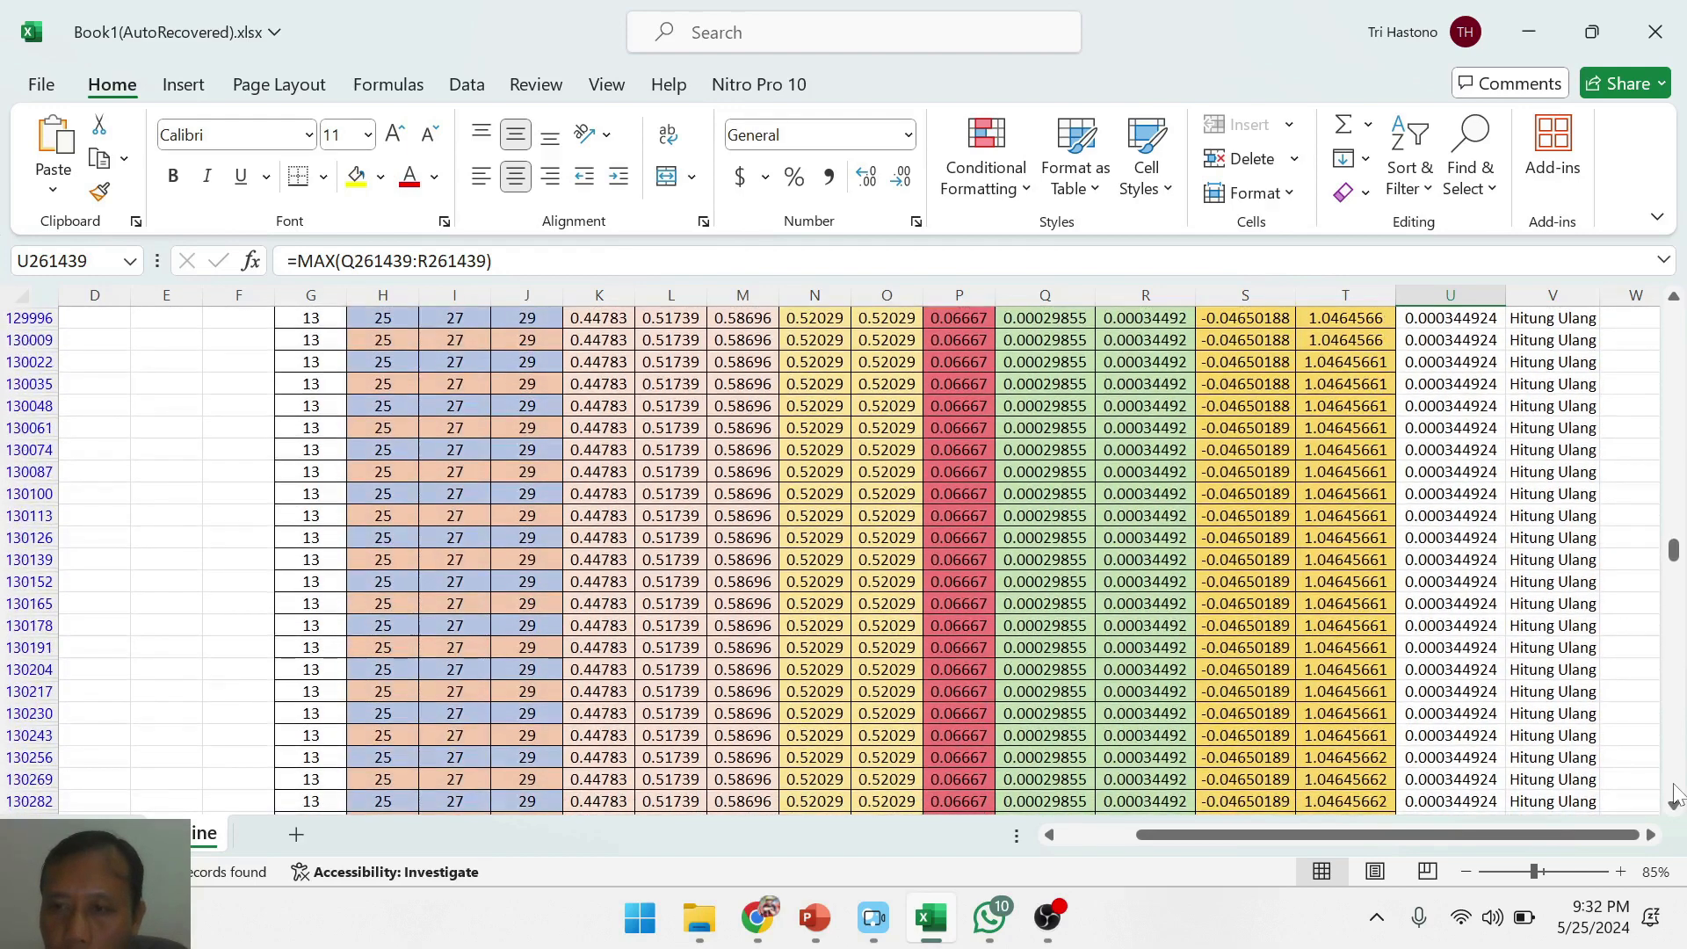
scroll(1674, 795, down, 15)
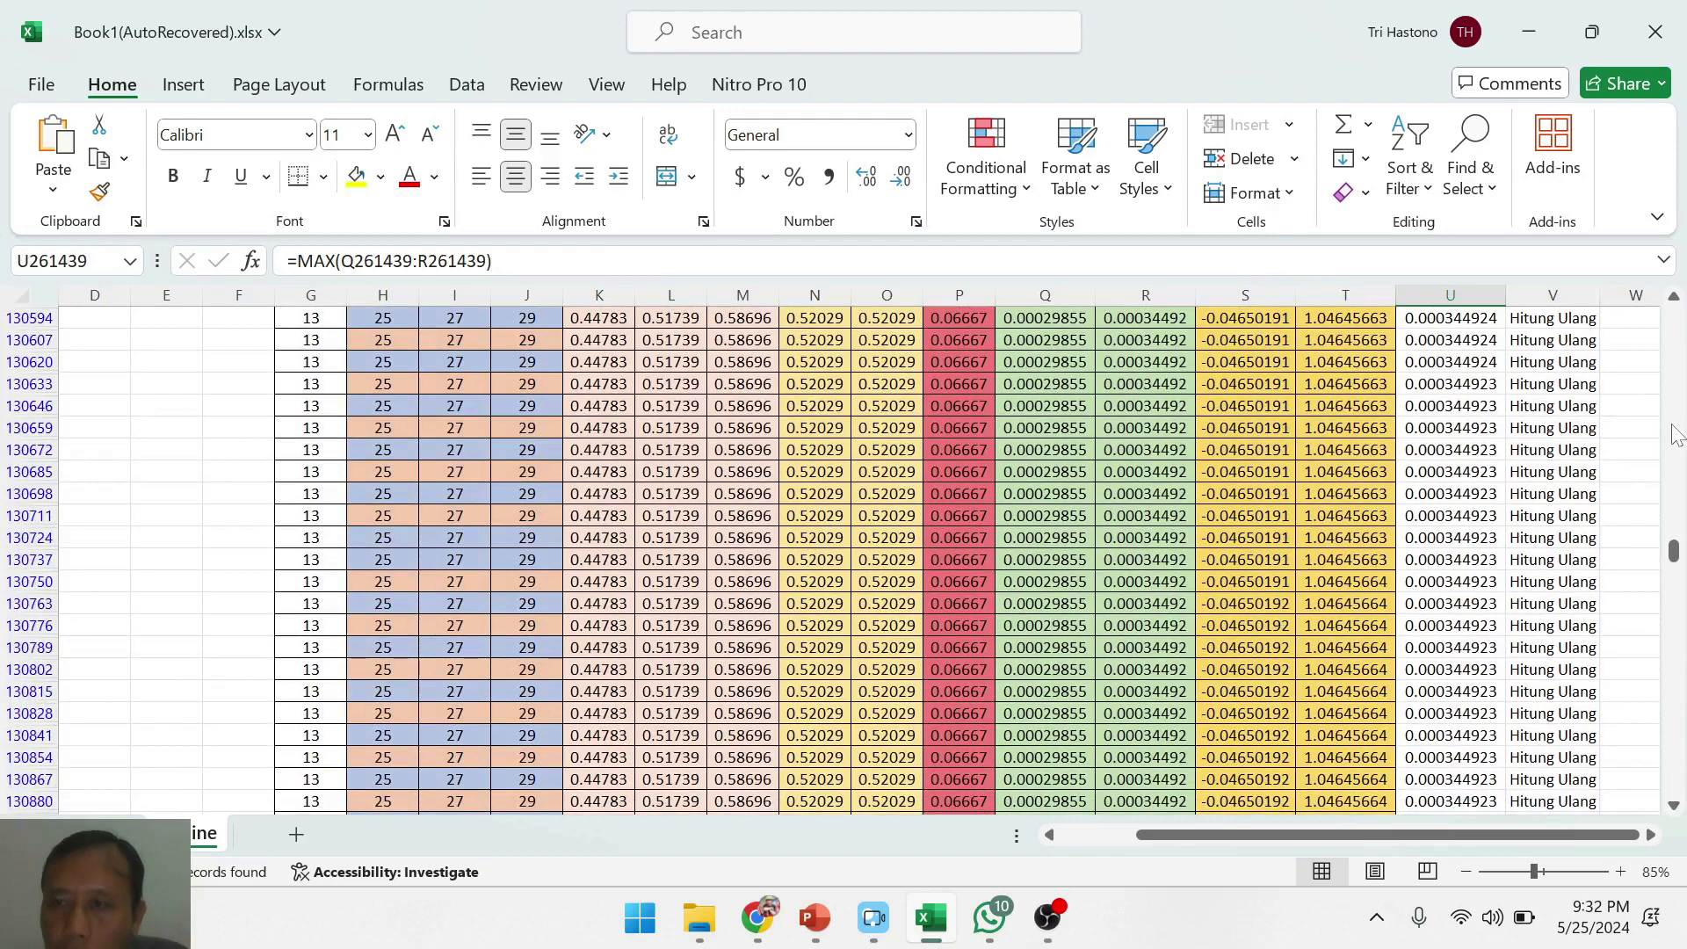
scroll(1637, 774, up, 8)
scroll(1637, 774, down, 8)
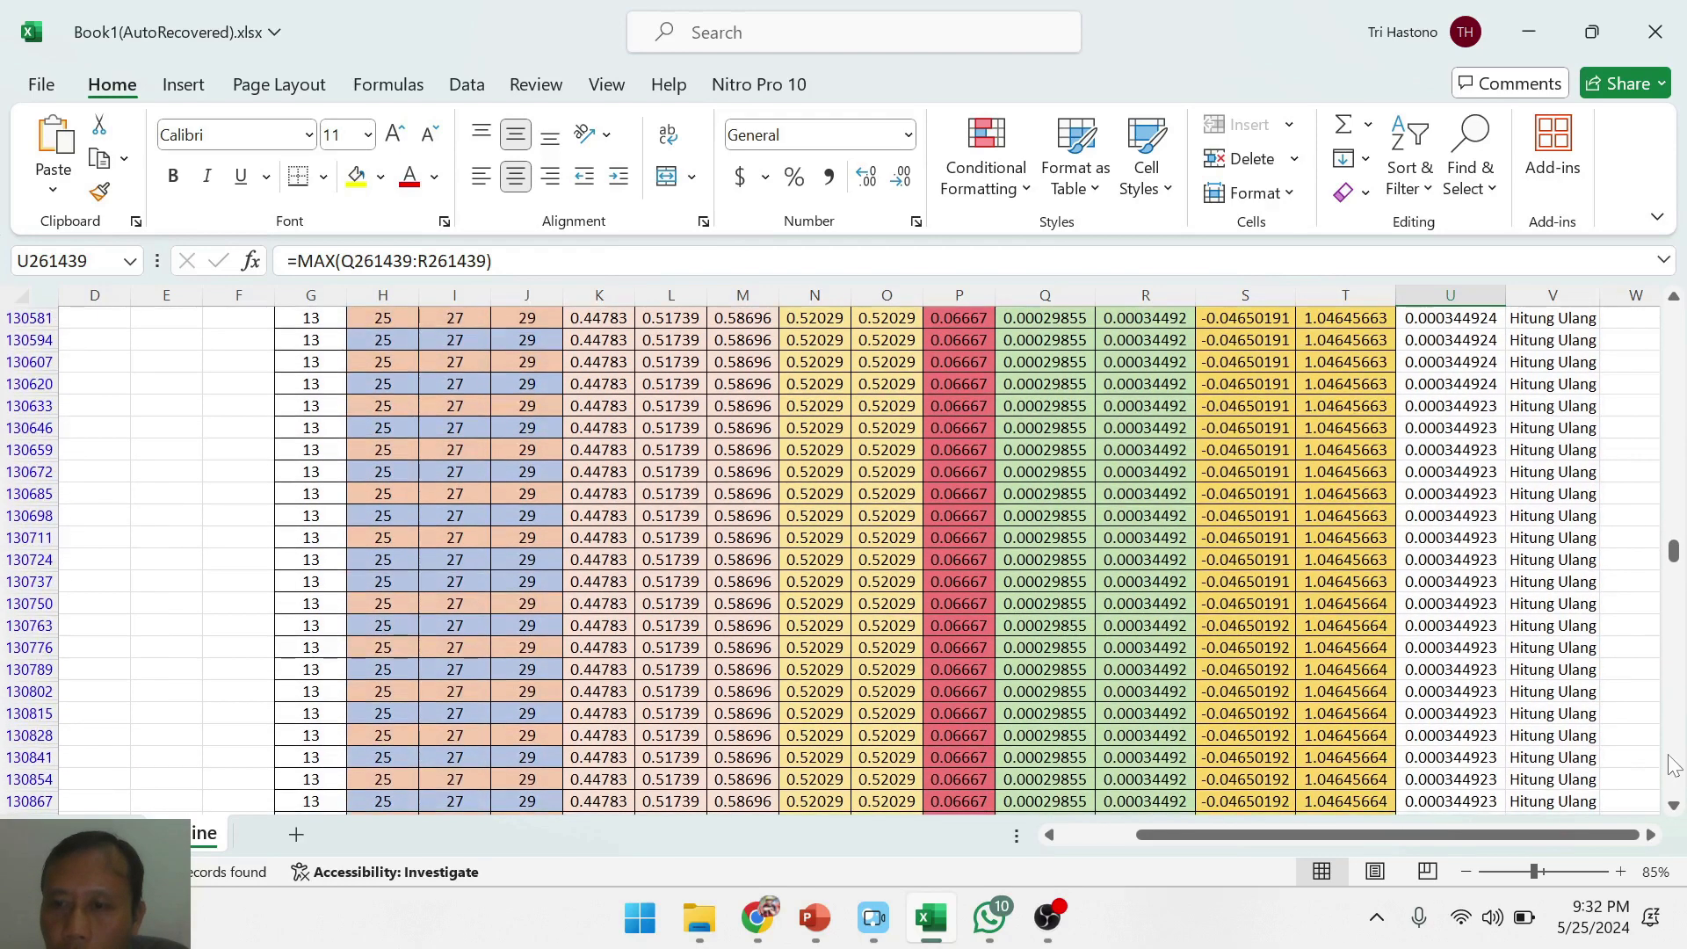
click(1466, 407)
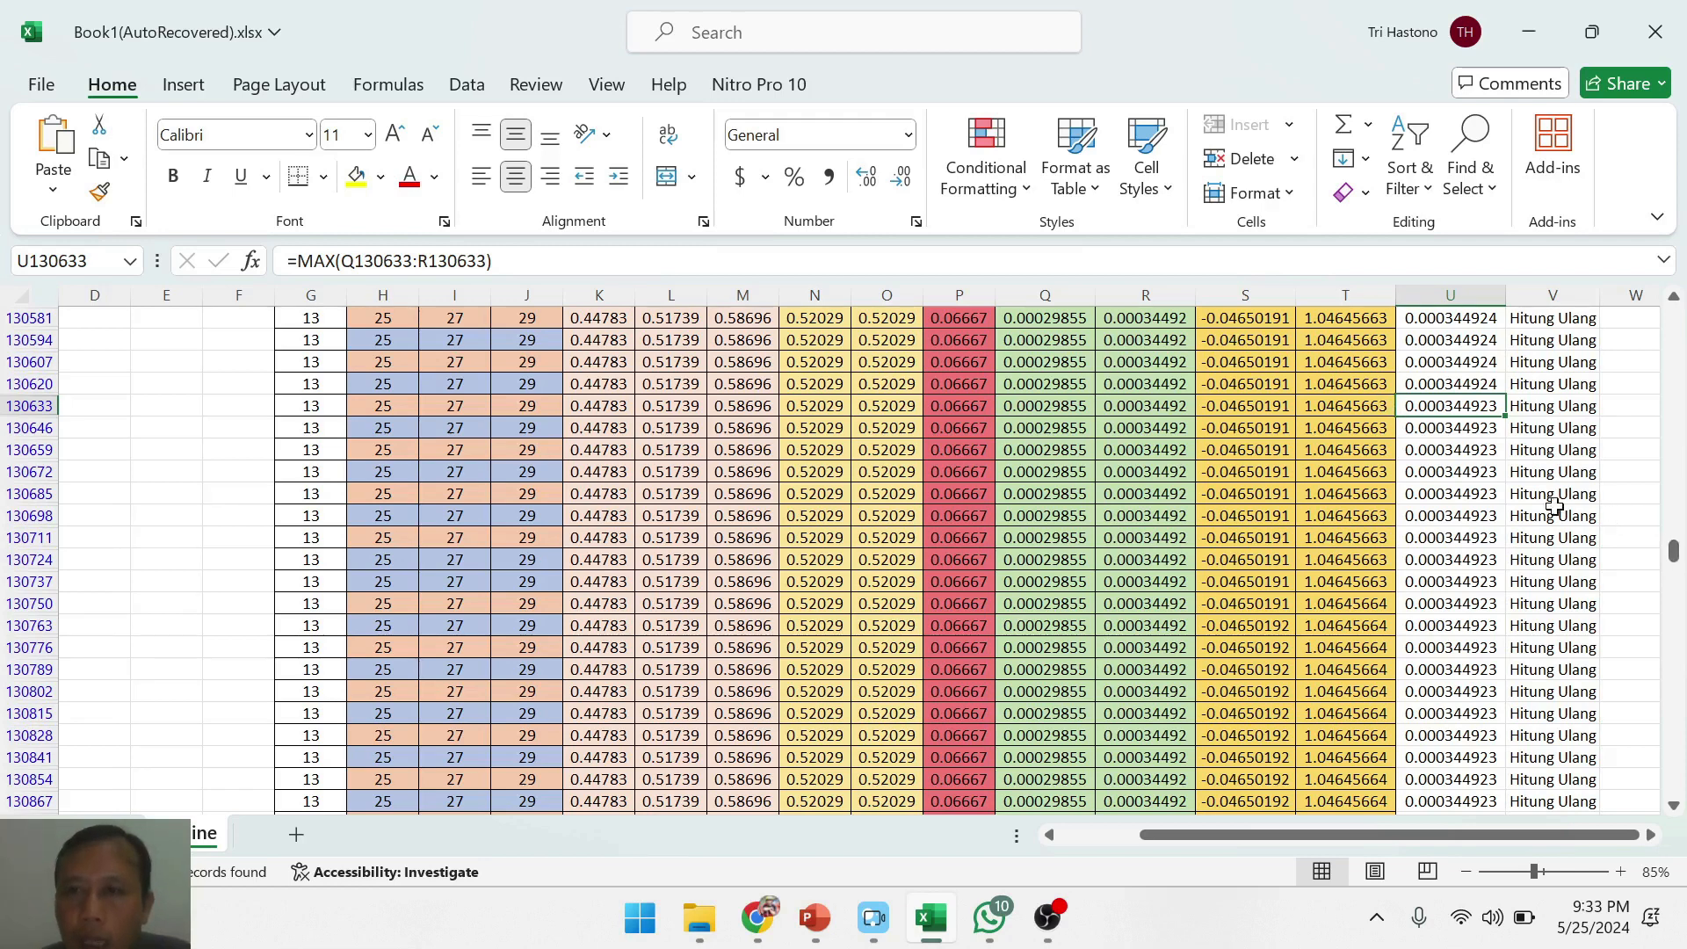
- Copy the maximum delta in U130633 and start pasting it into K4 above the alpha value
click(1459, 427)
click(1465, 408)
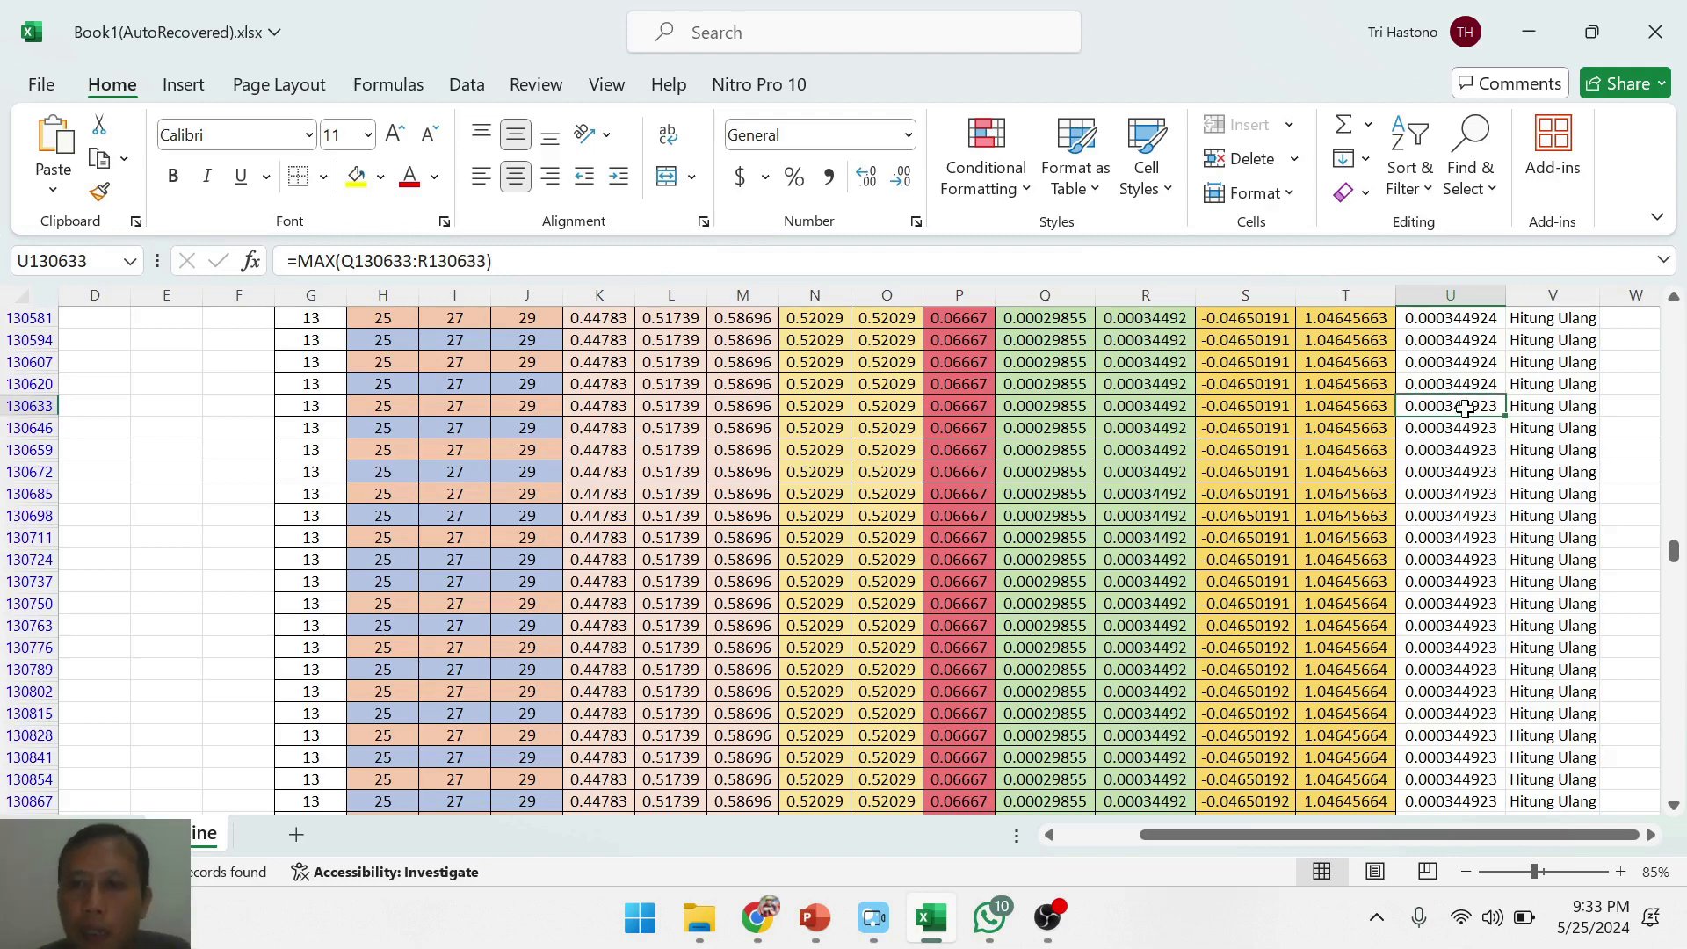
right_click(1465, 407)
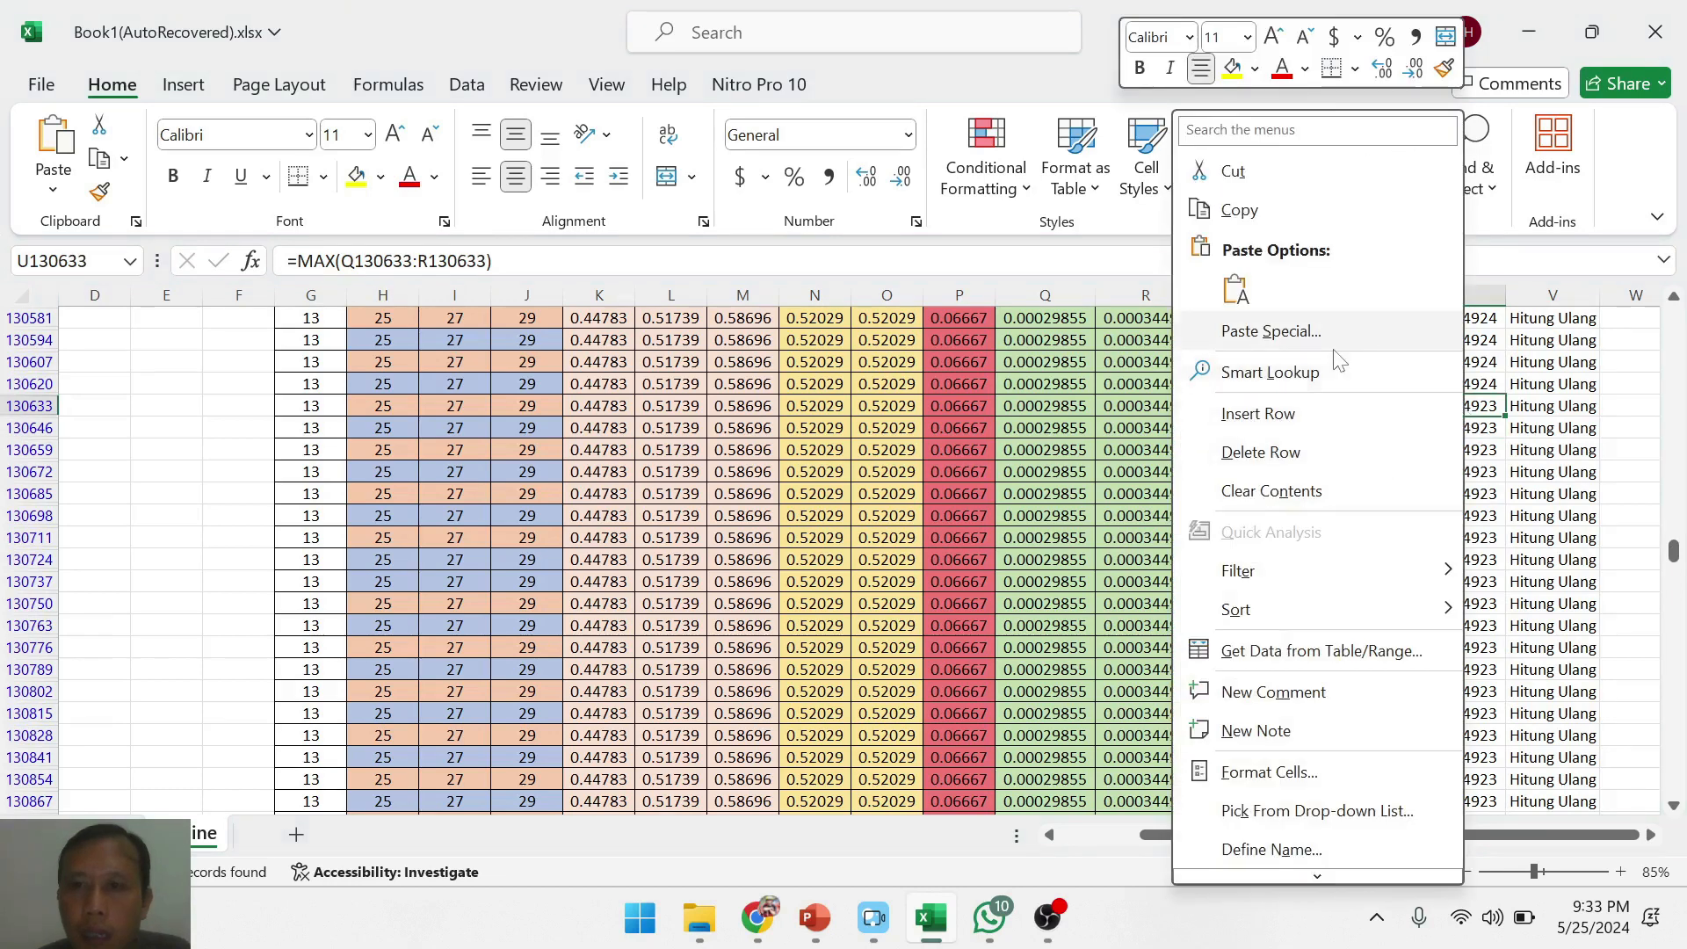
click(1292, 216)
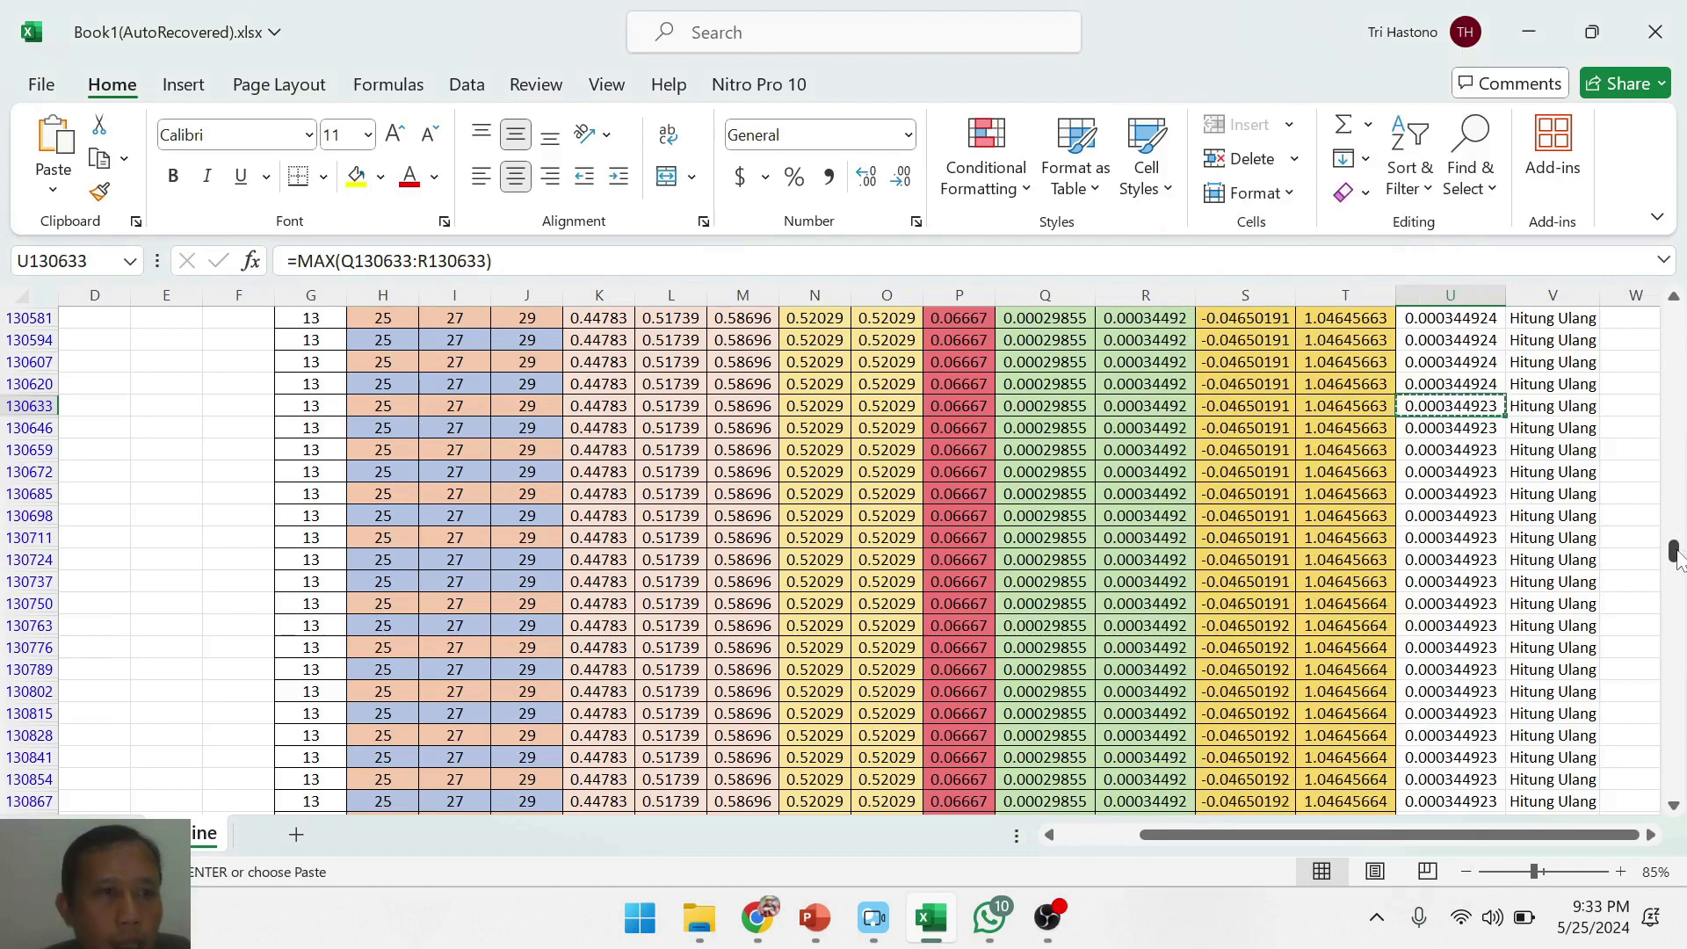
drag(1674, 552, 1674, 312)
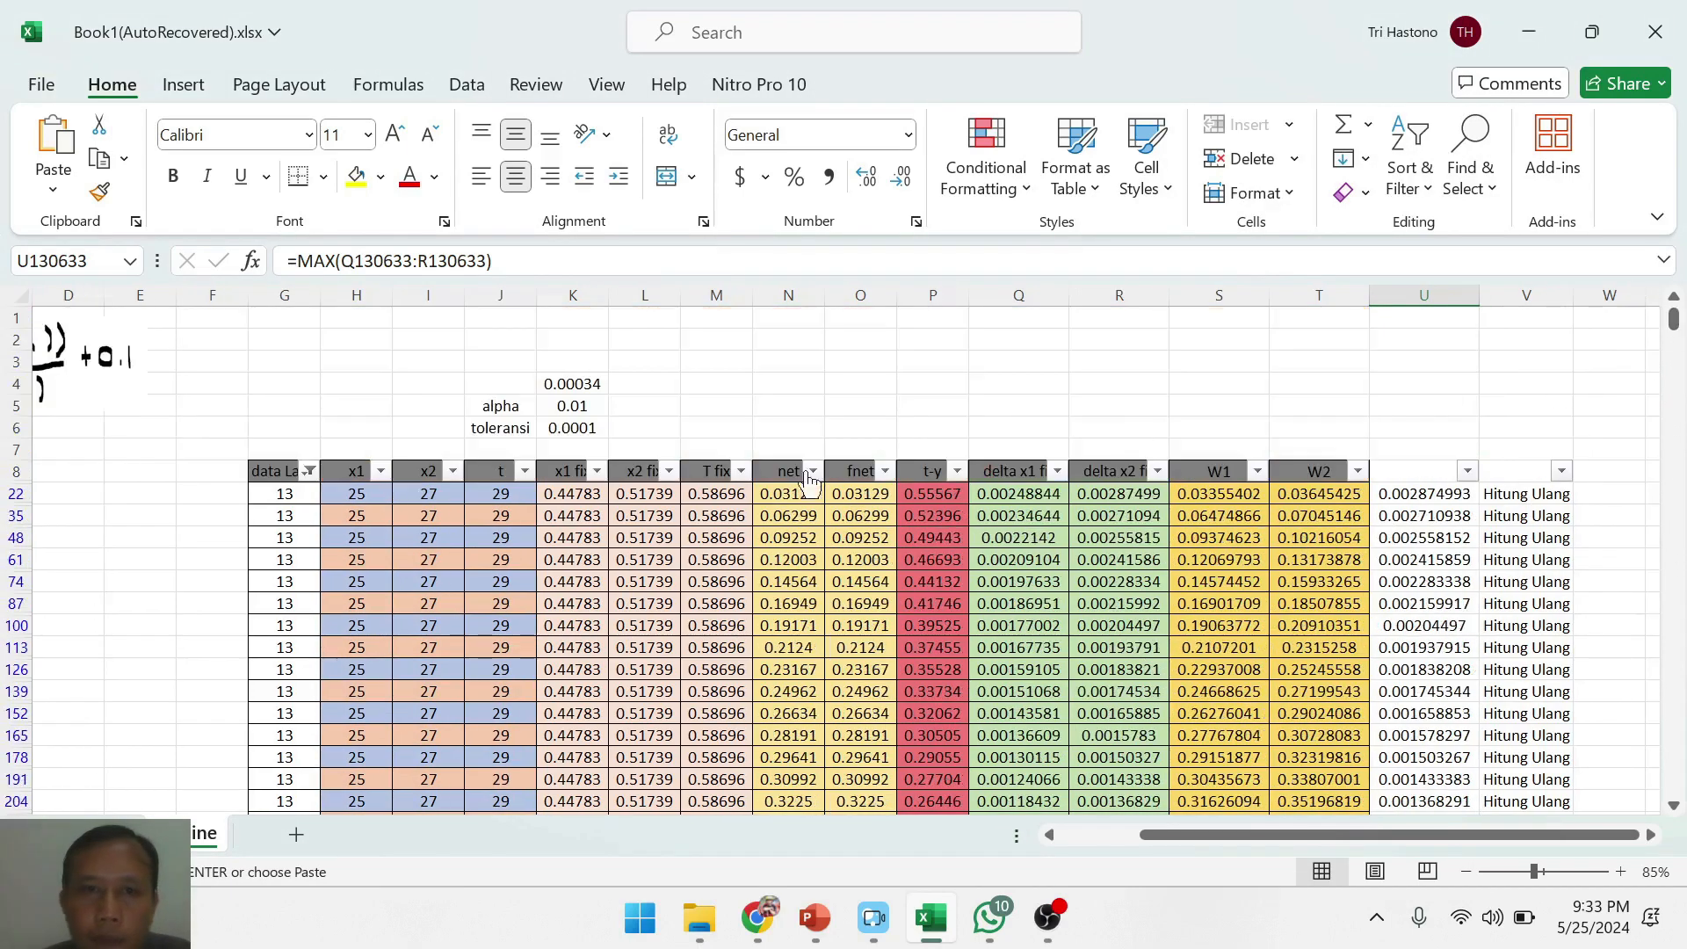
click(582, 384)
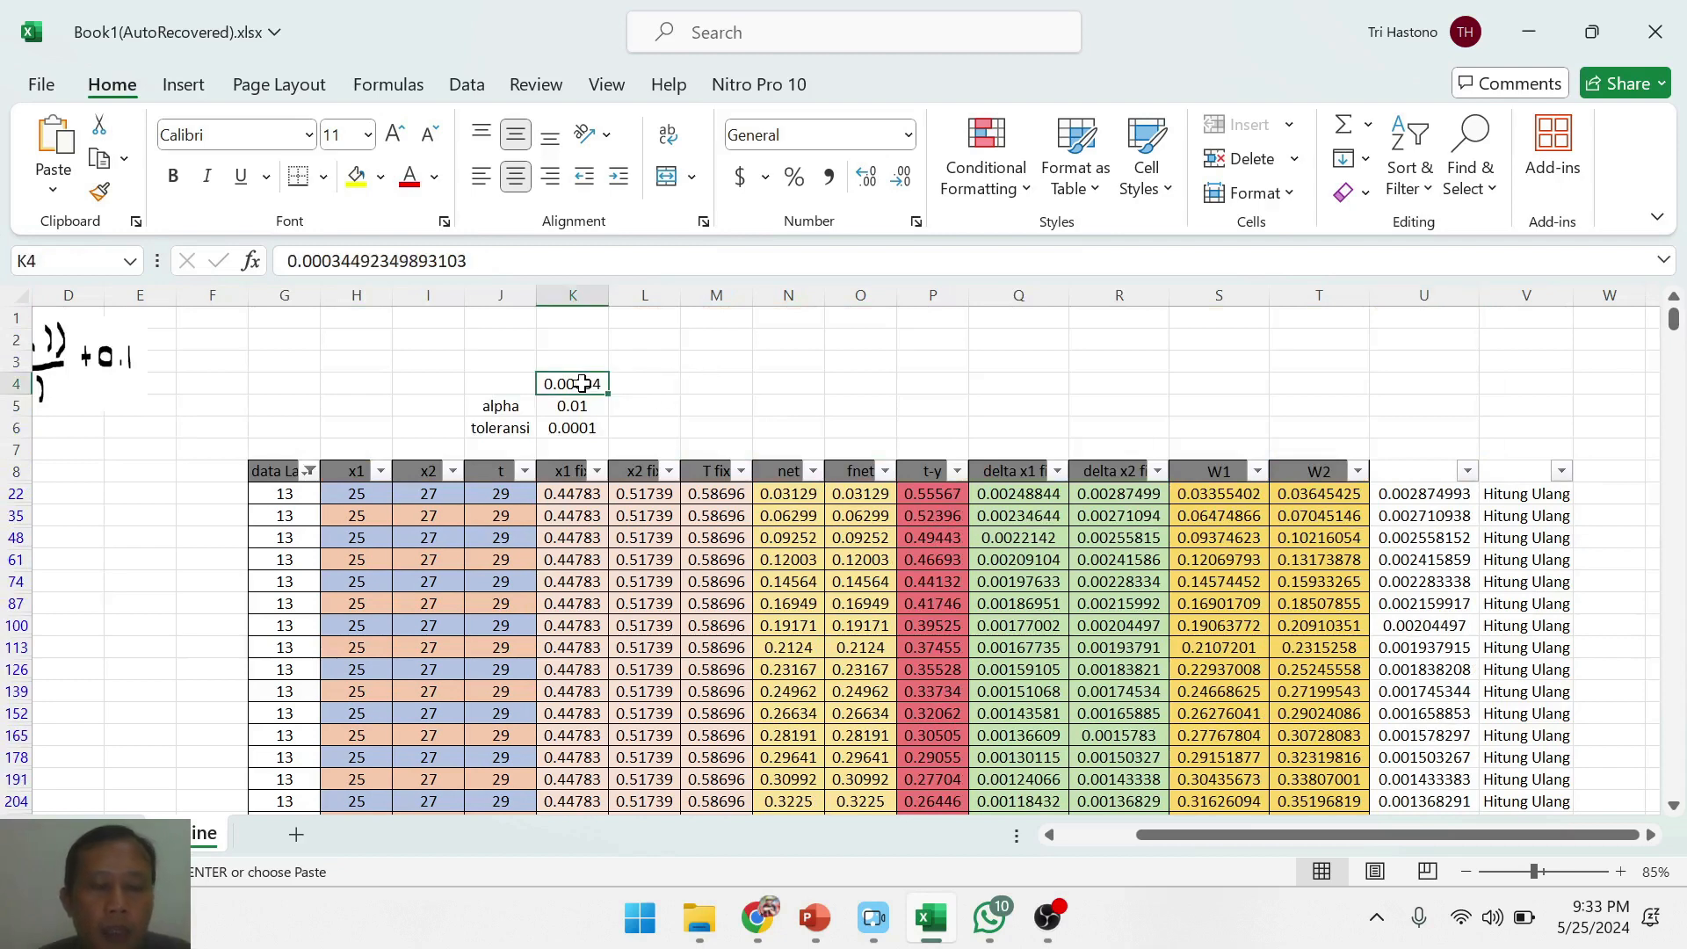
right_click(582, 384)
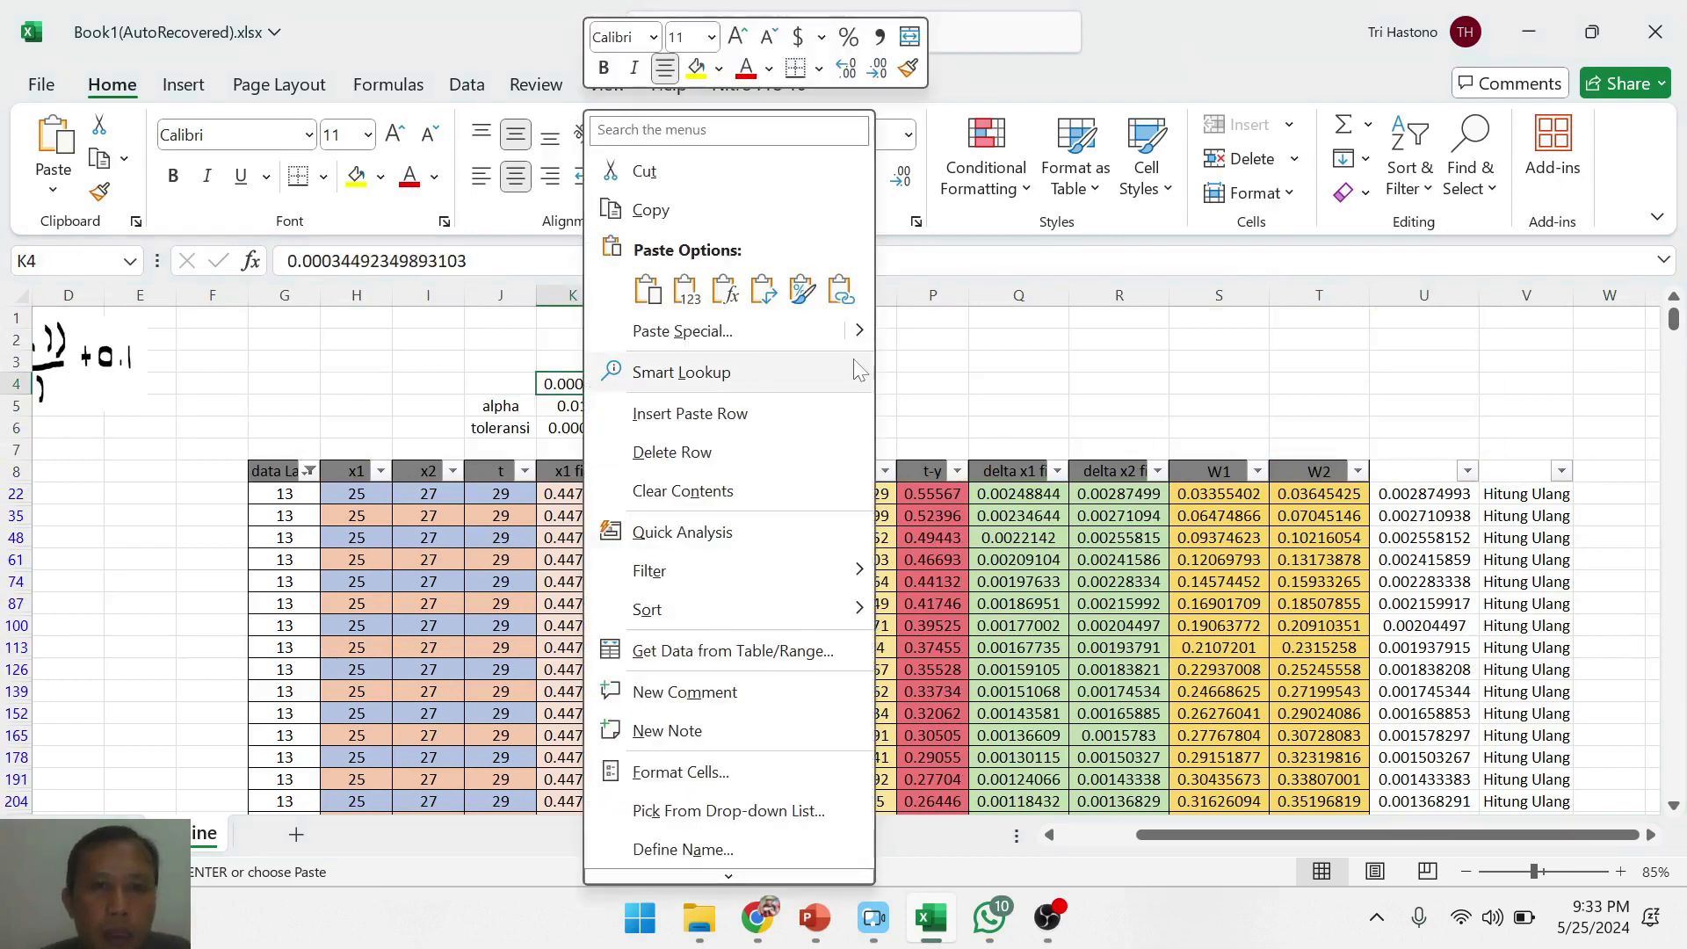
- Paste the copied delta result into cell K4 as a plain value using Paste Special
mouse_move(859, 334)
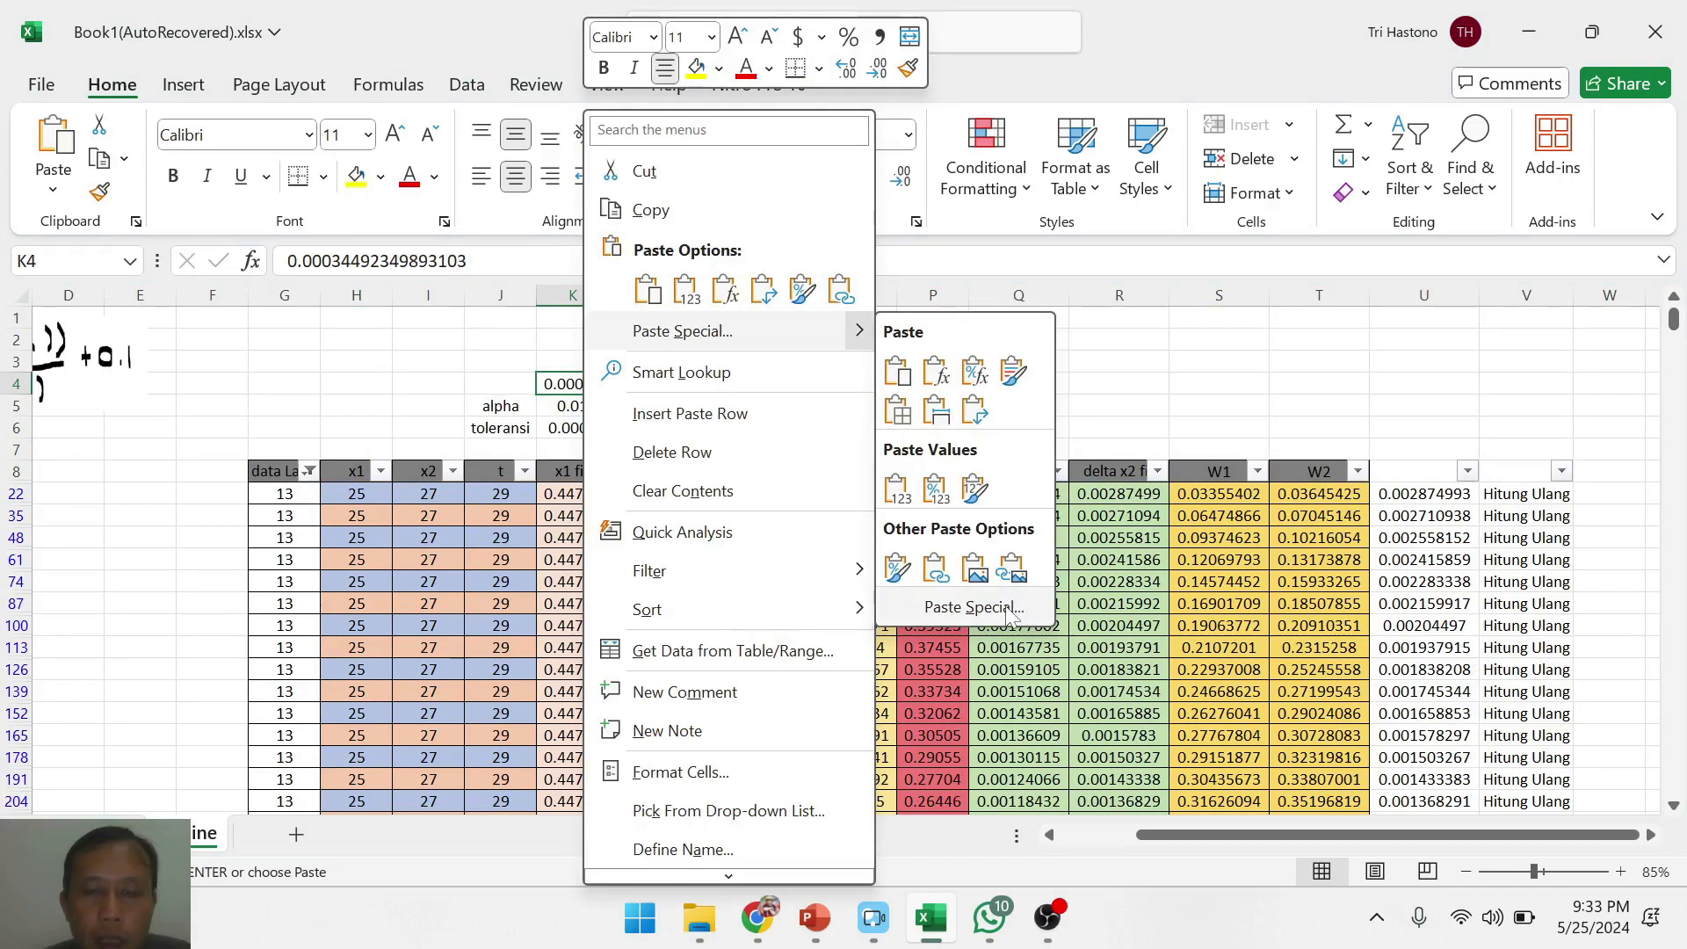
click(974, 606)
click(775, 550)
click(1131, 835)
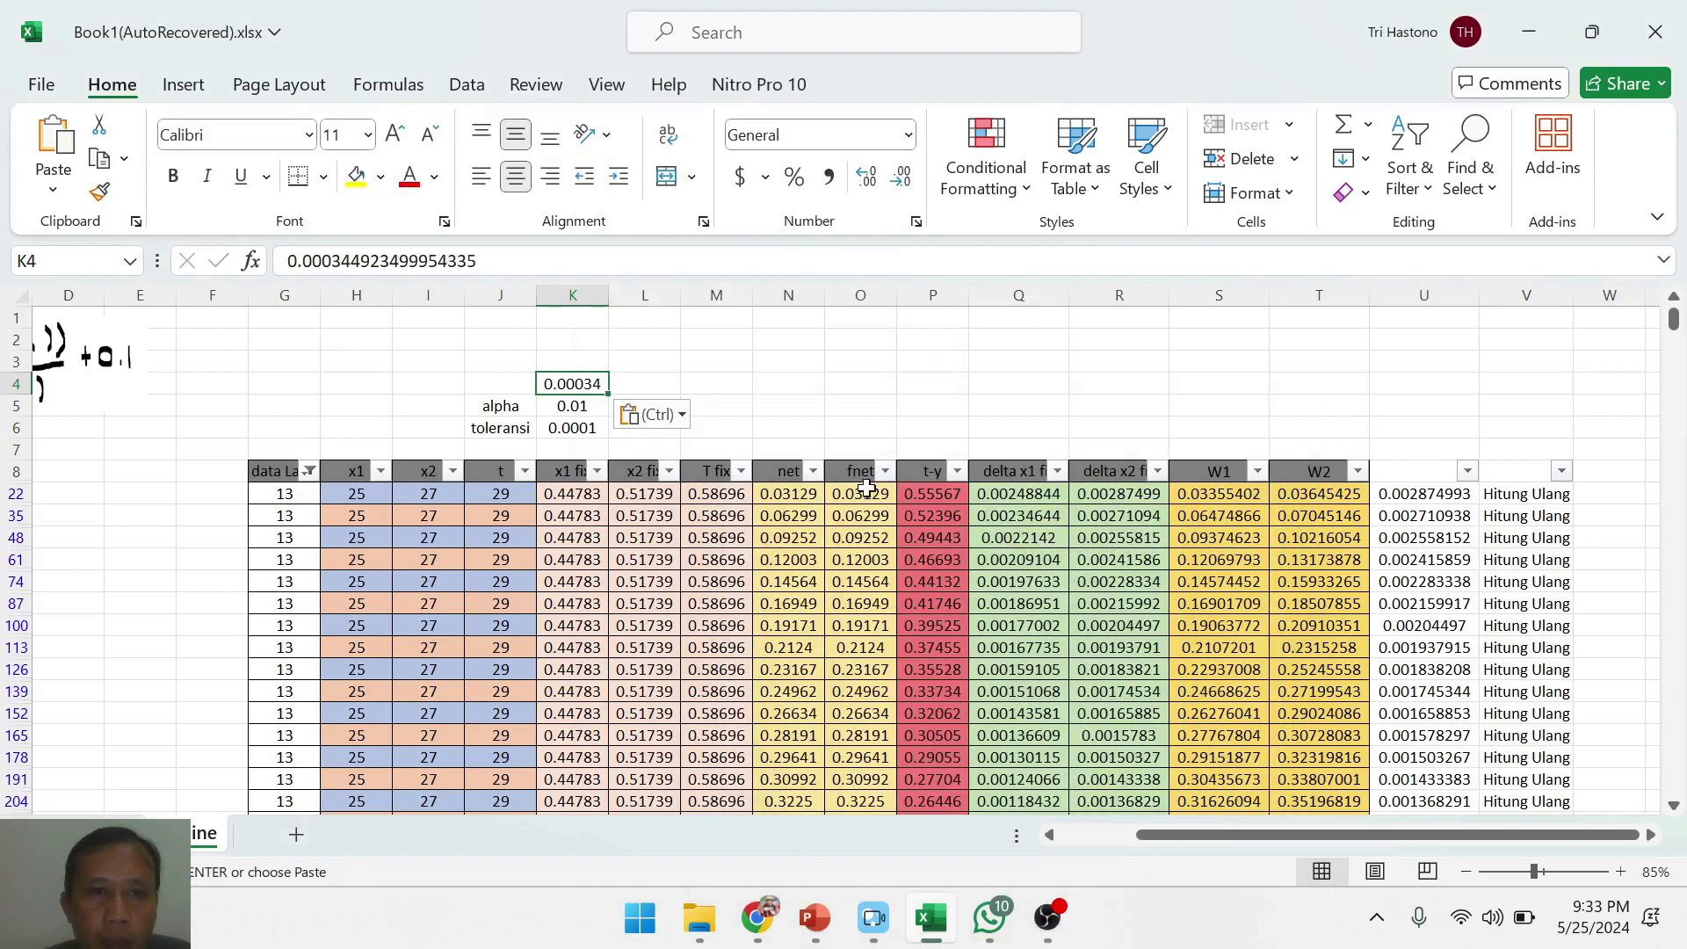
click(766, 385)
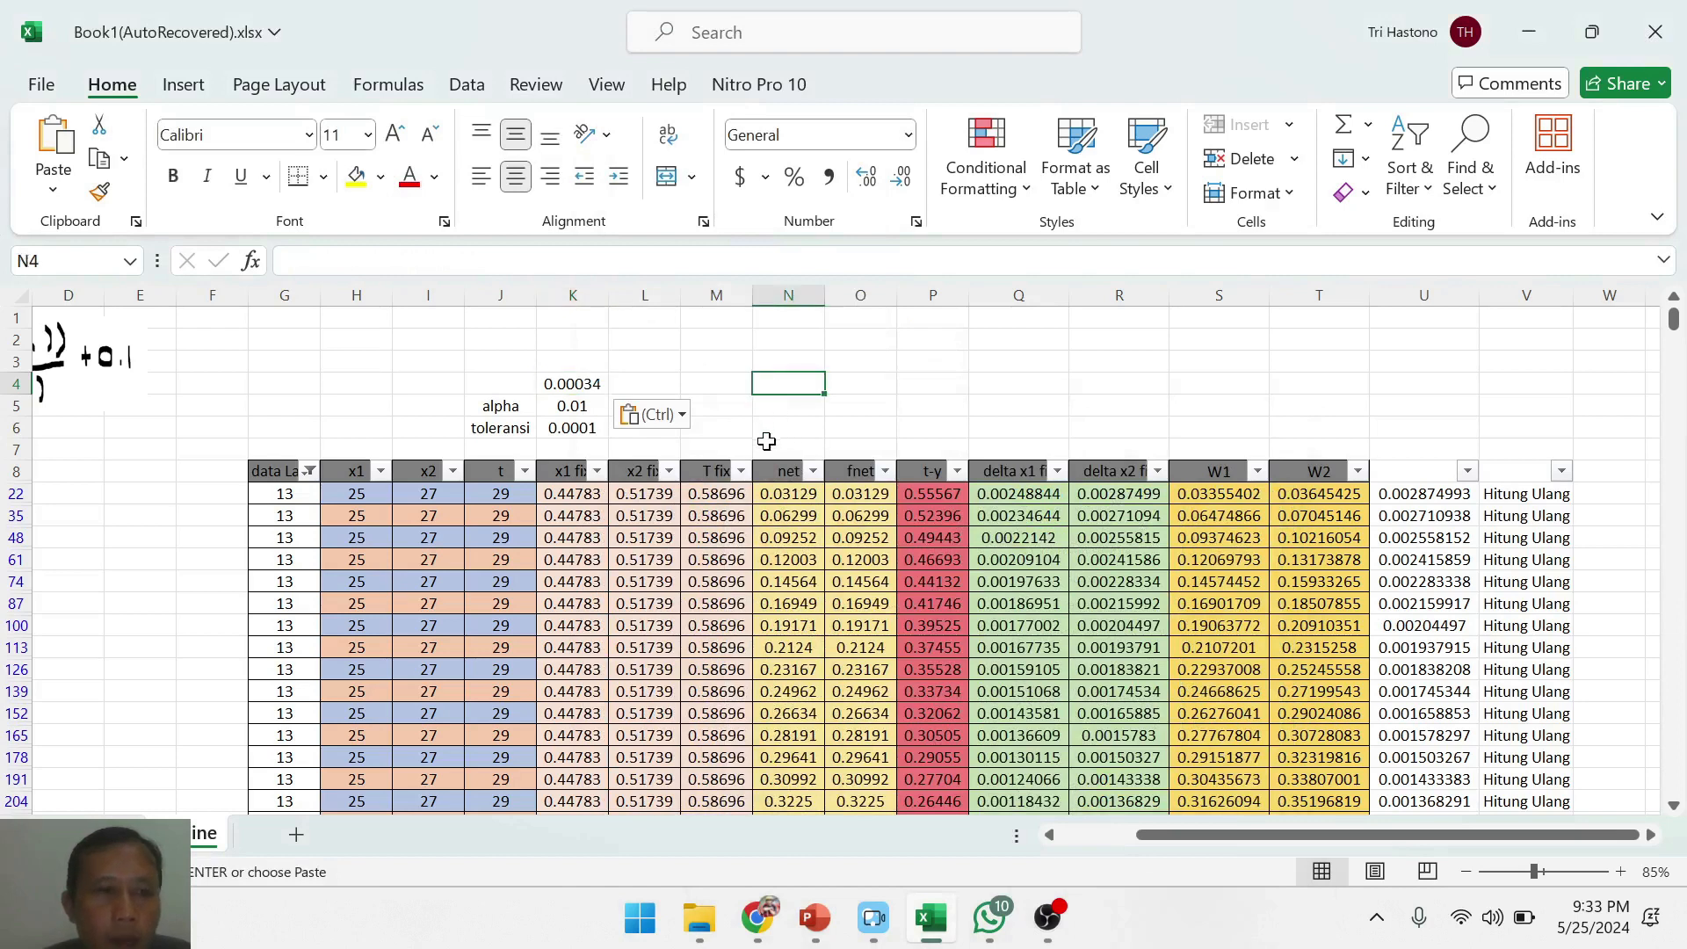
- Go directly to cell N103633 in the filtered training table
click(44, 261)
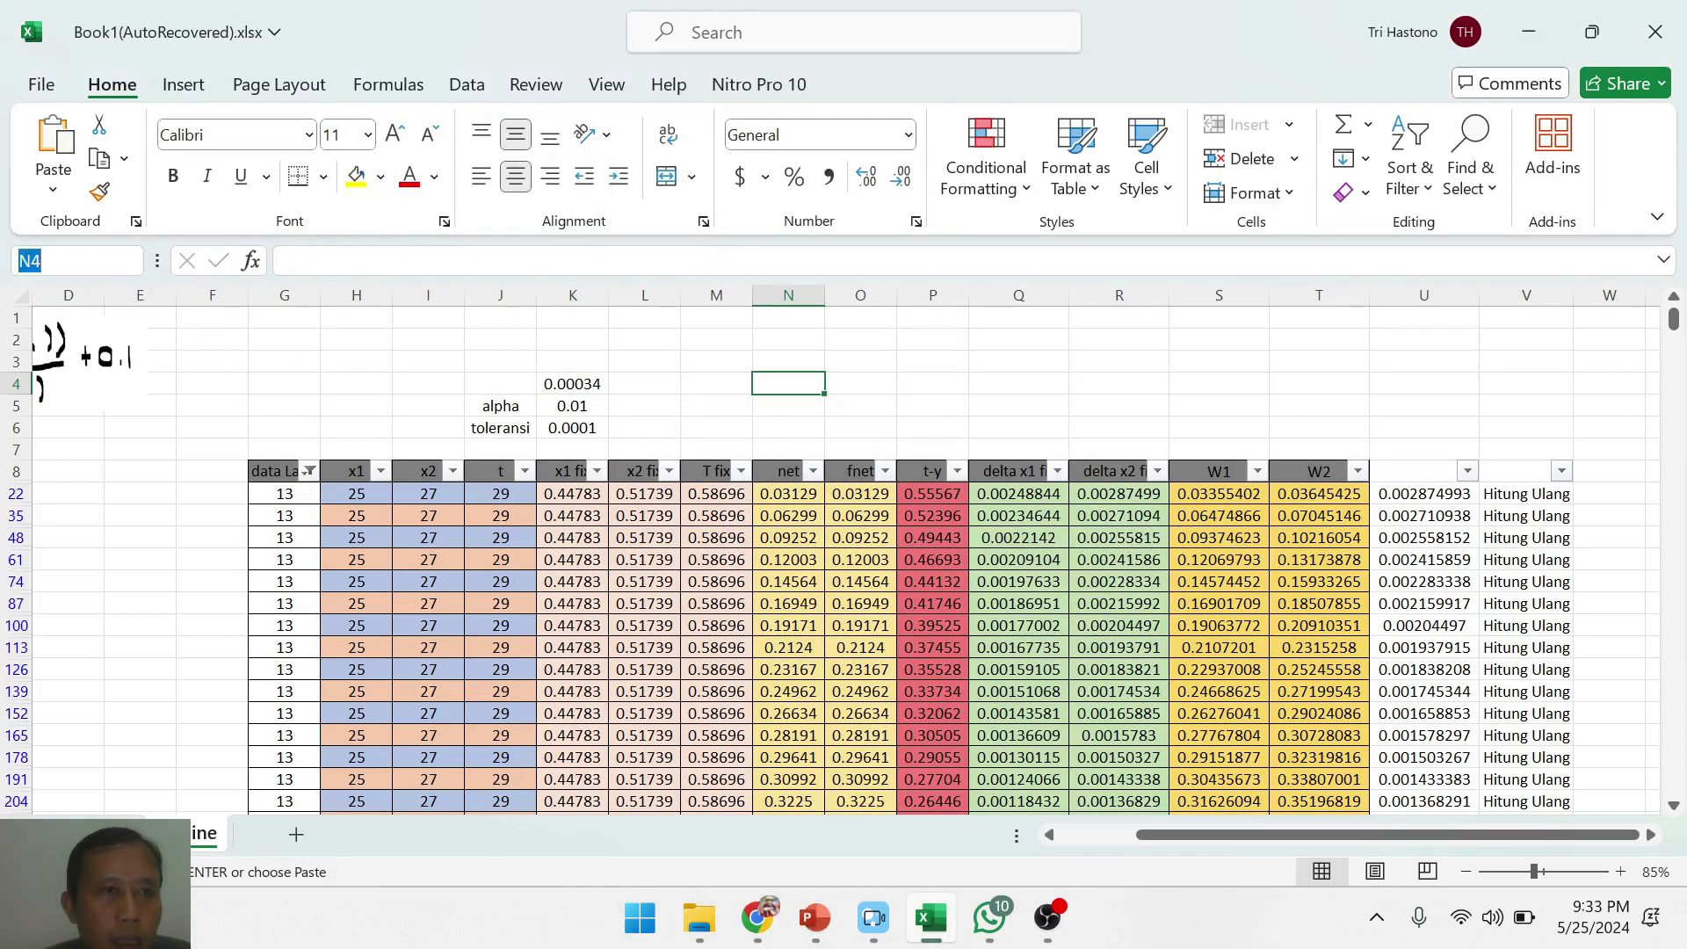
click(44, 261)
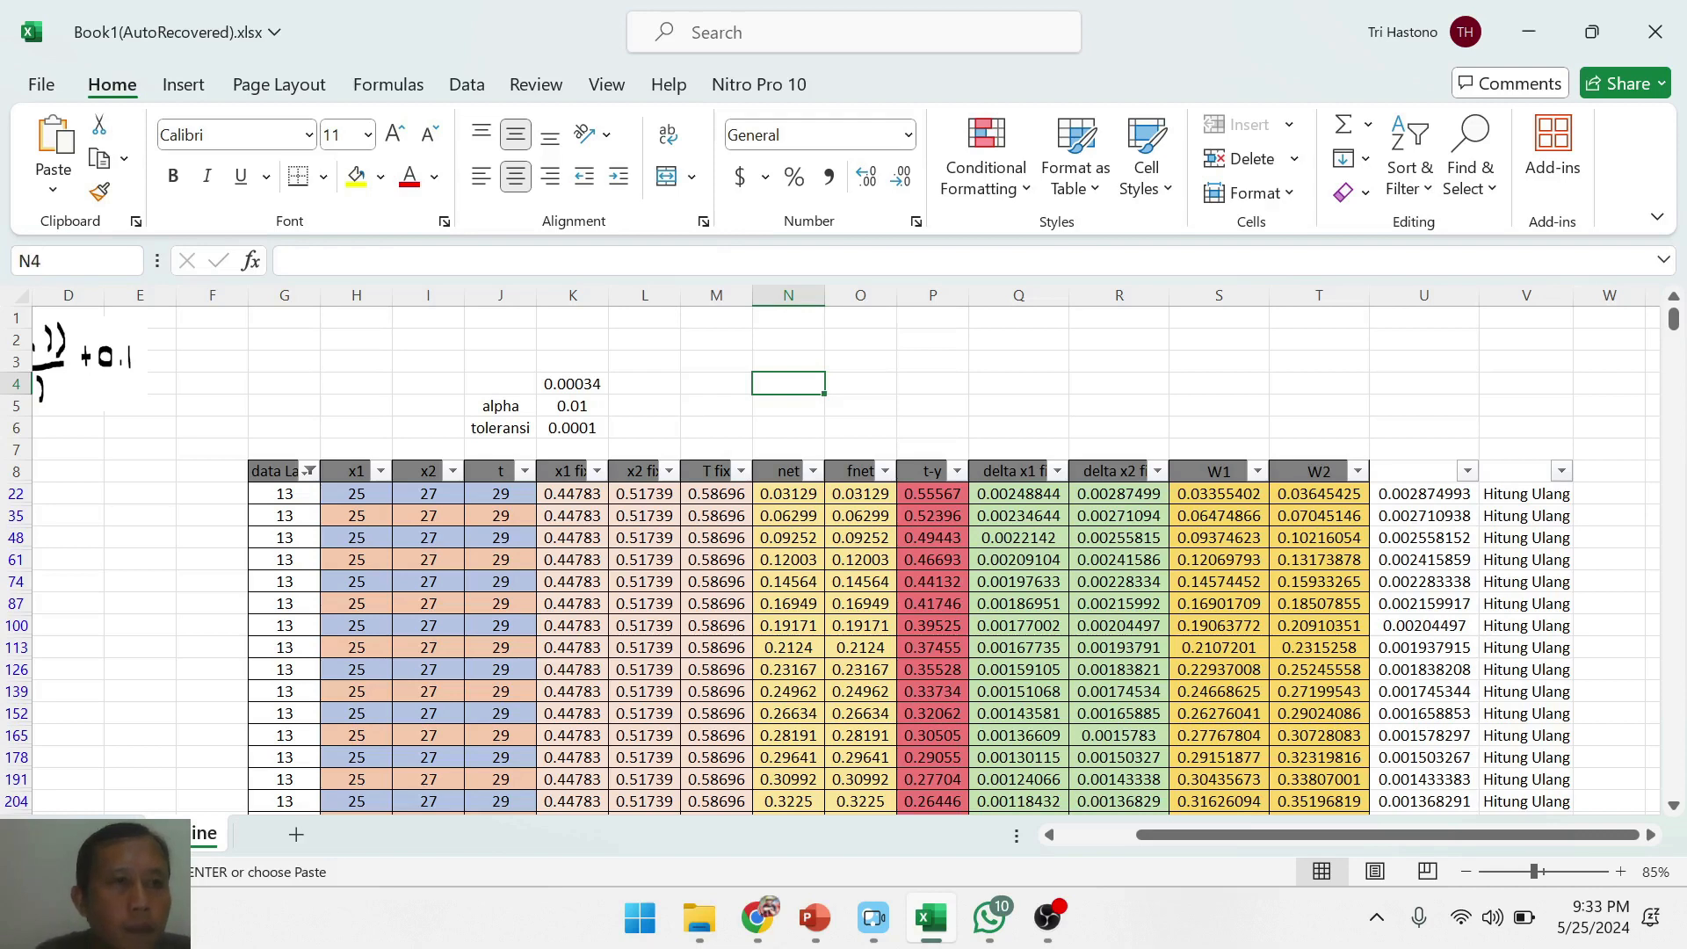
text(10)
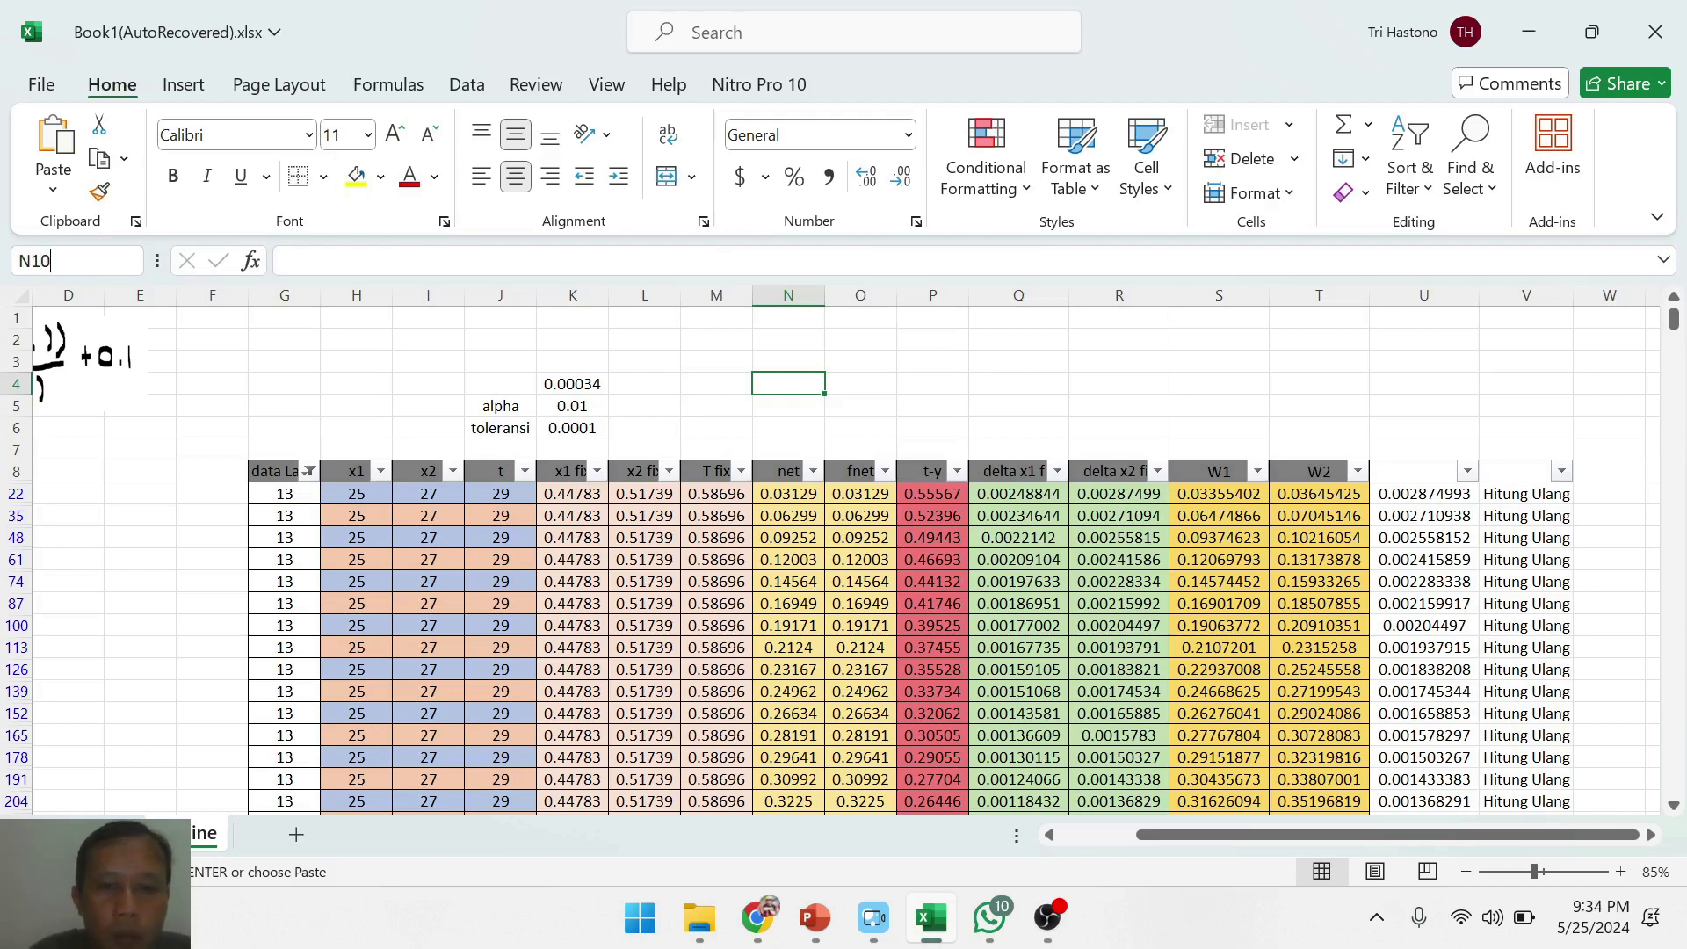
text(3633)
key(Return)
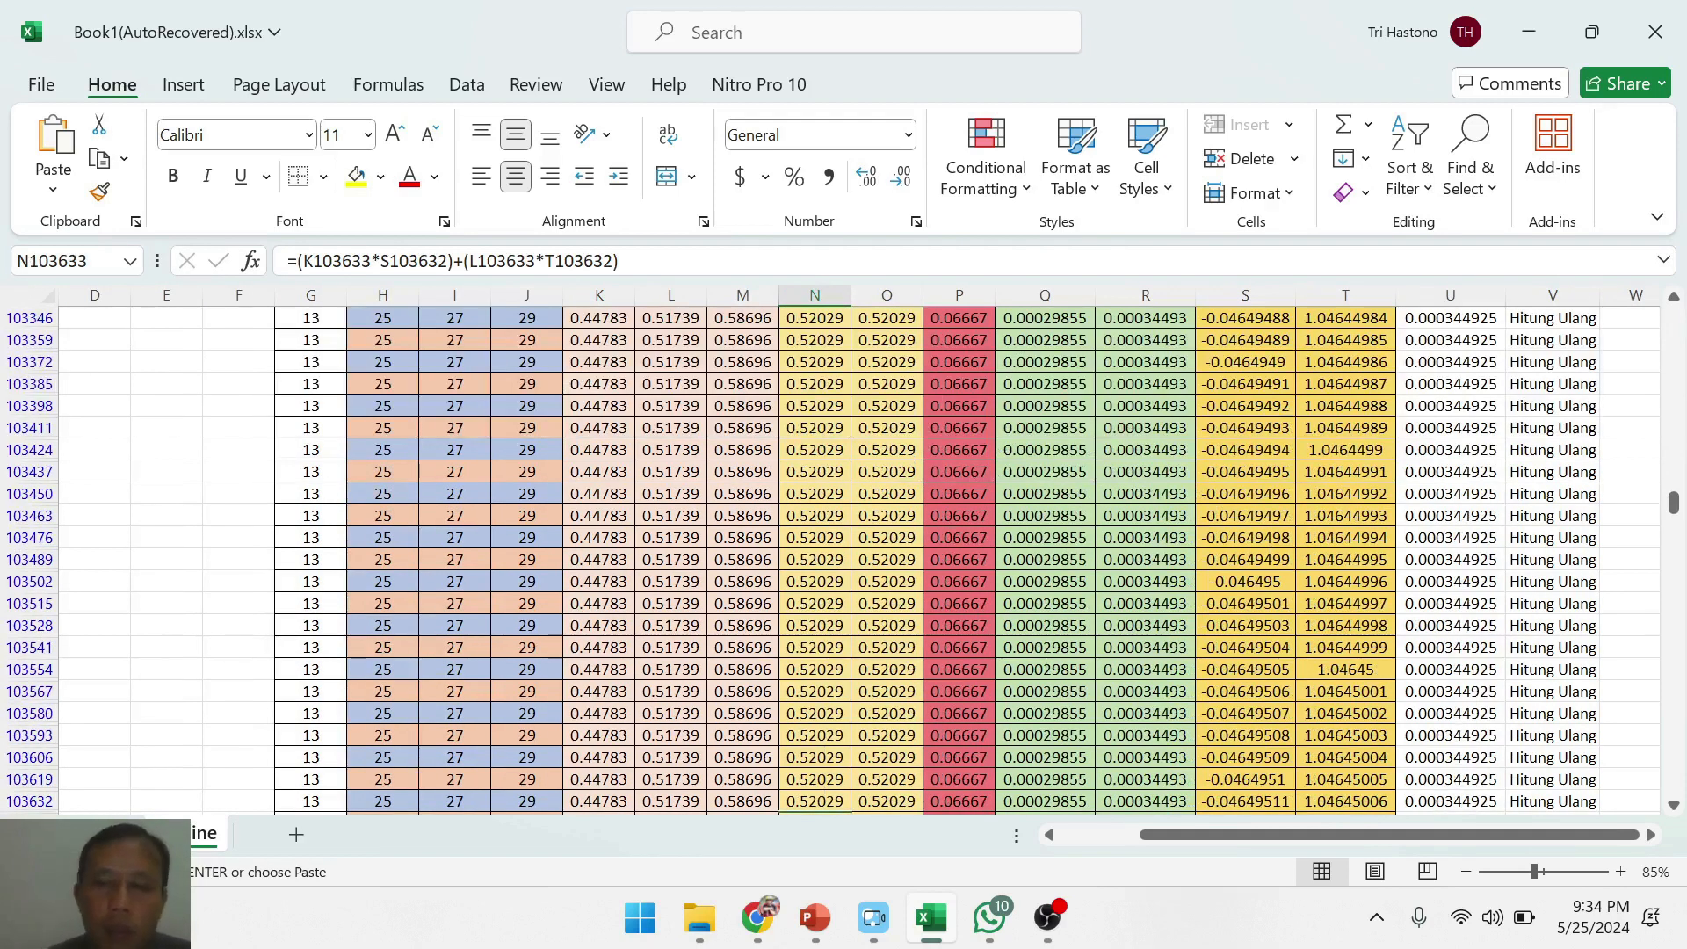
- Reset the filter on the data Latih column to include all training data numbers
drag(1672, 514, 1675, 304)
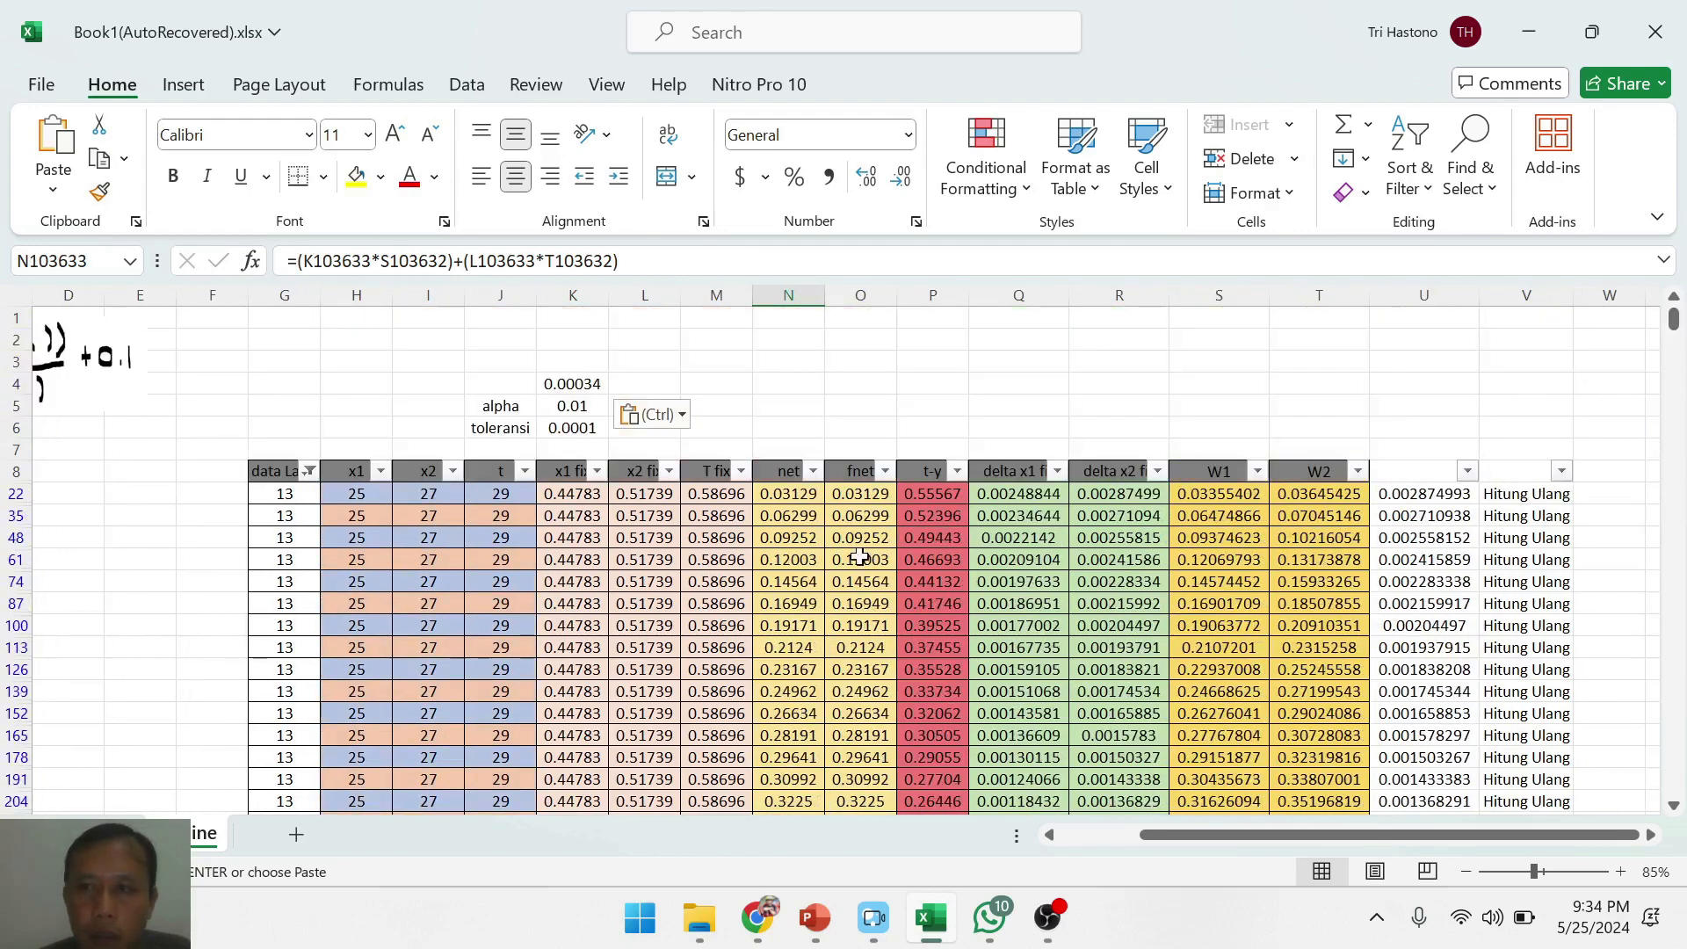
click(310, 472)
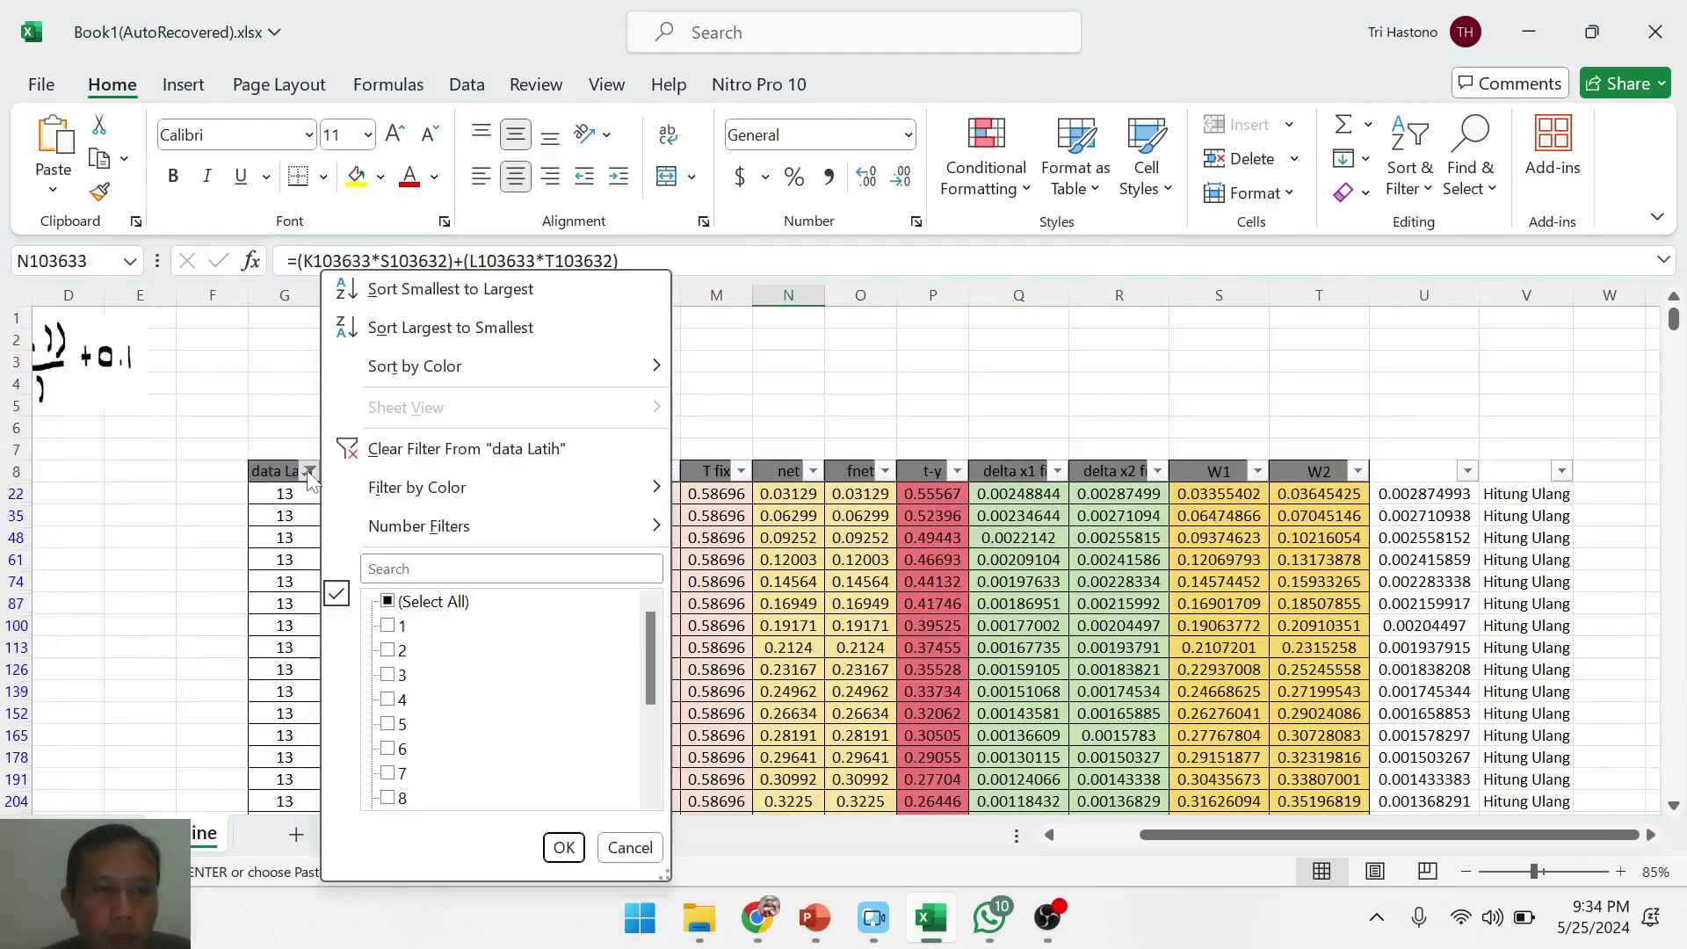
click(388, 607)
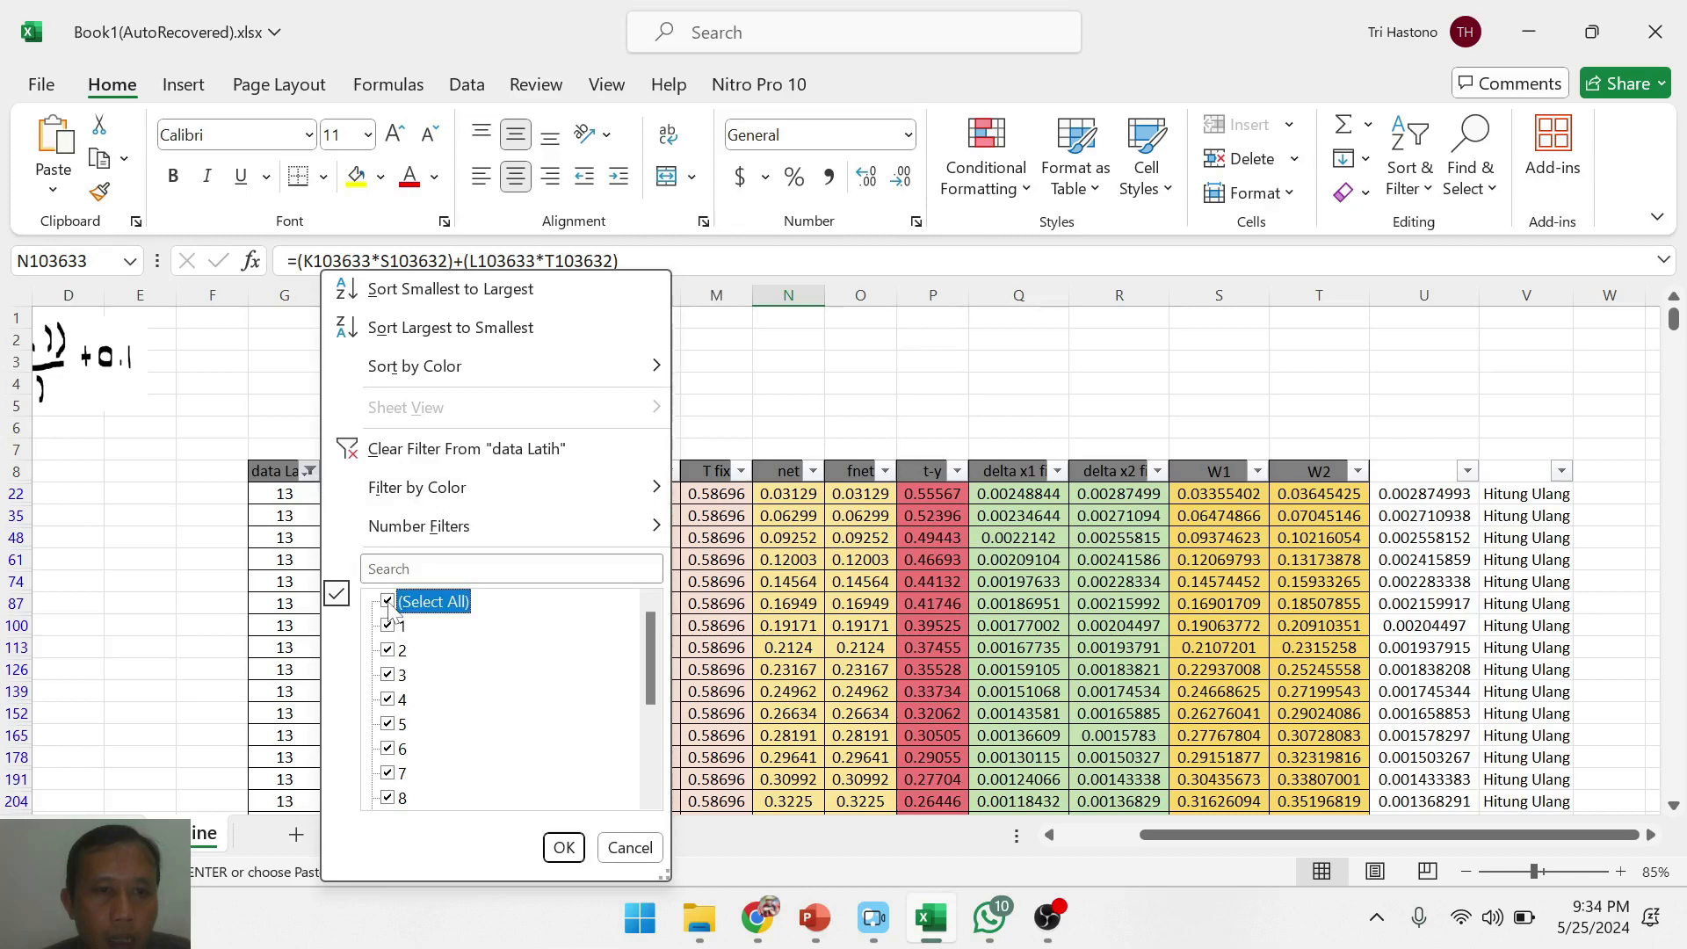
click(562, 847)
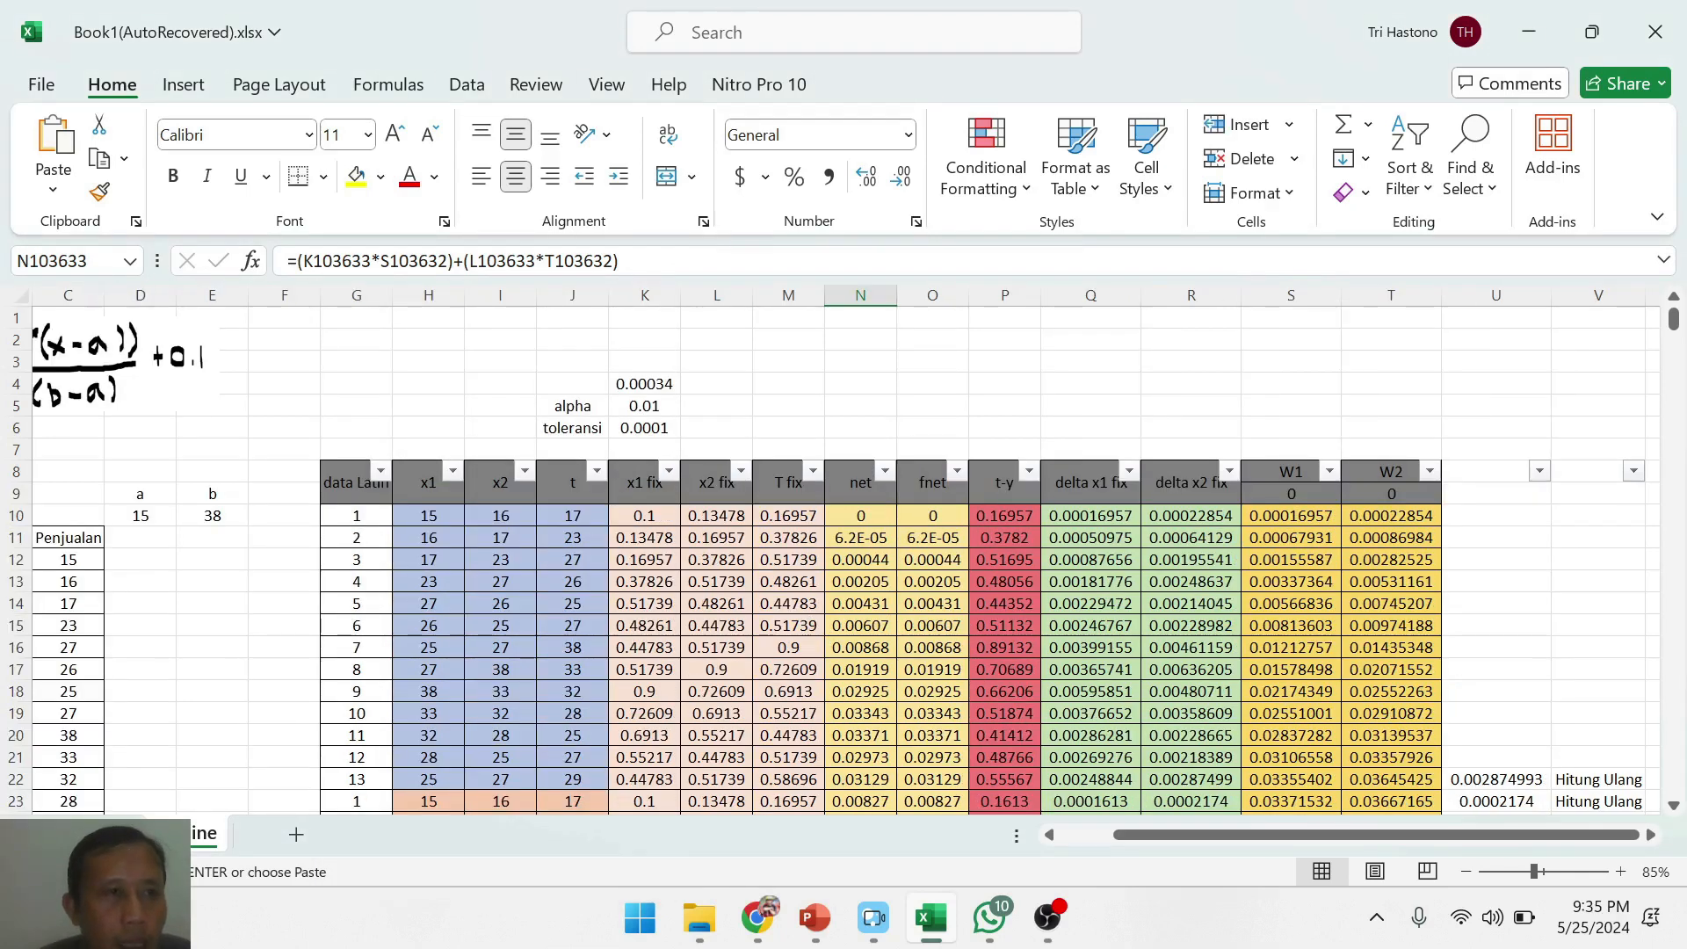
- Return to row 103633 and inspect the column U maximum-delta formulas in U103633 and U103645
click(66, 261)
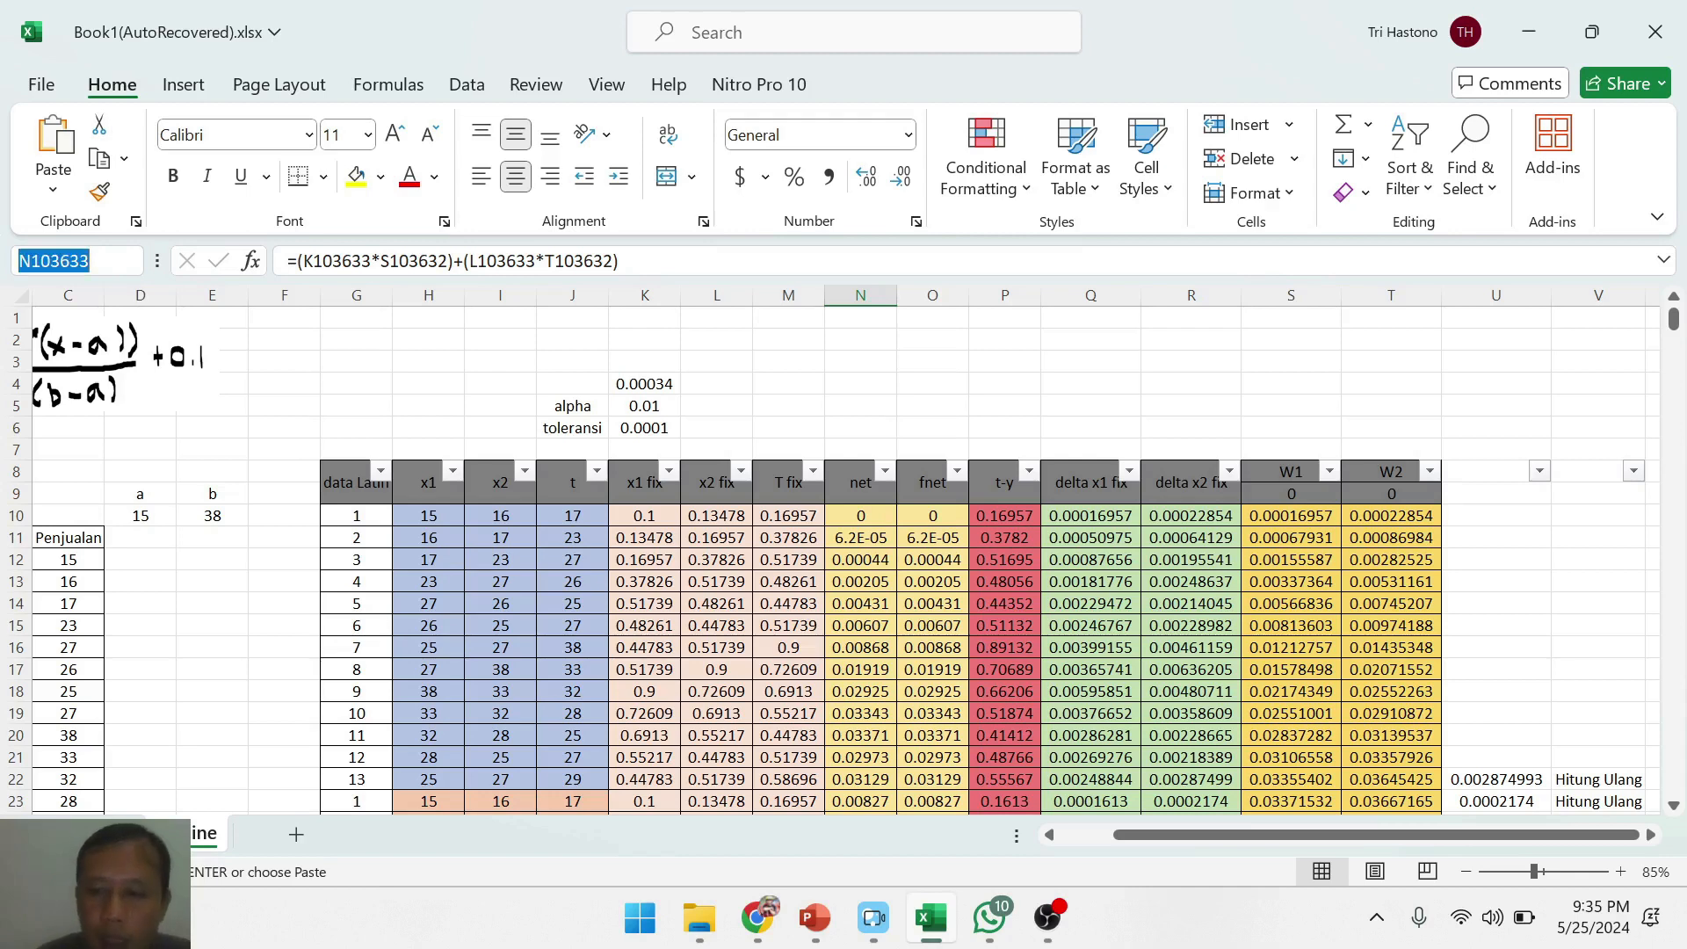
key(Return)
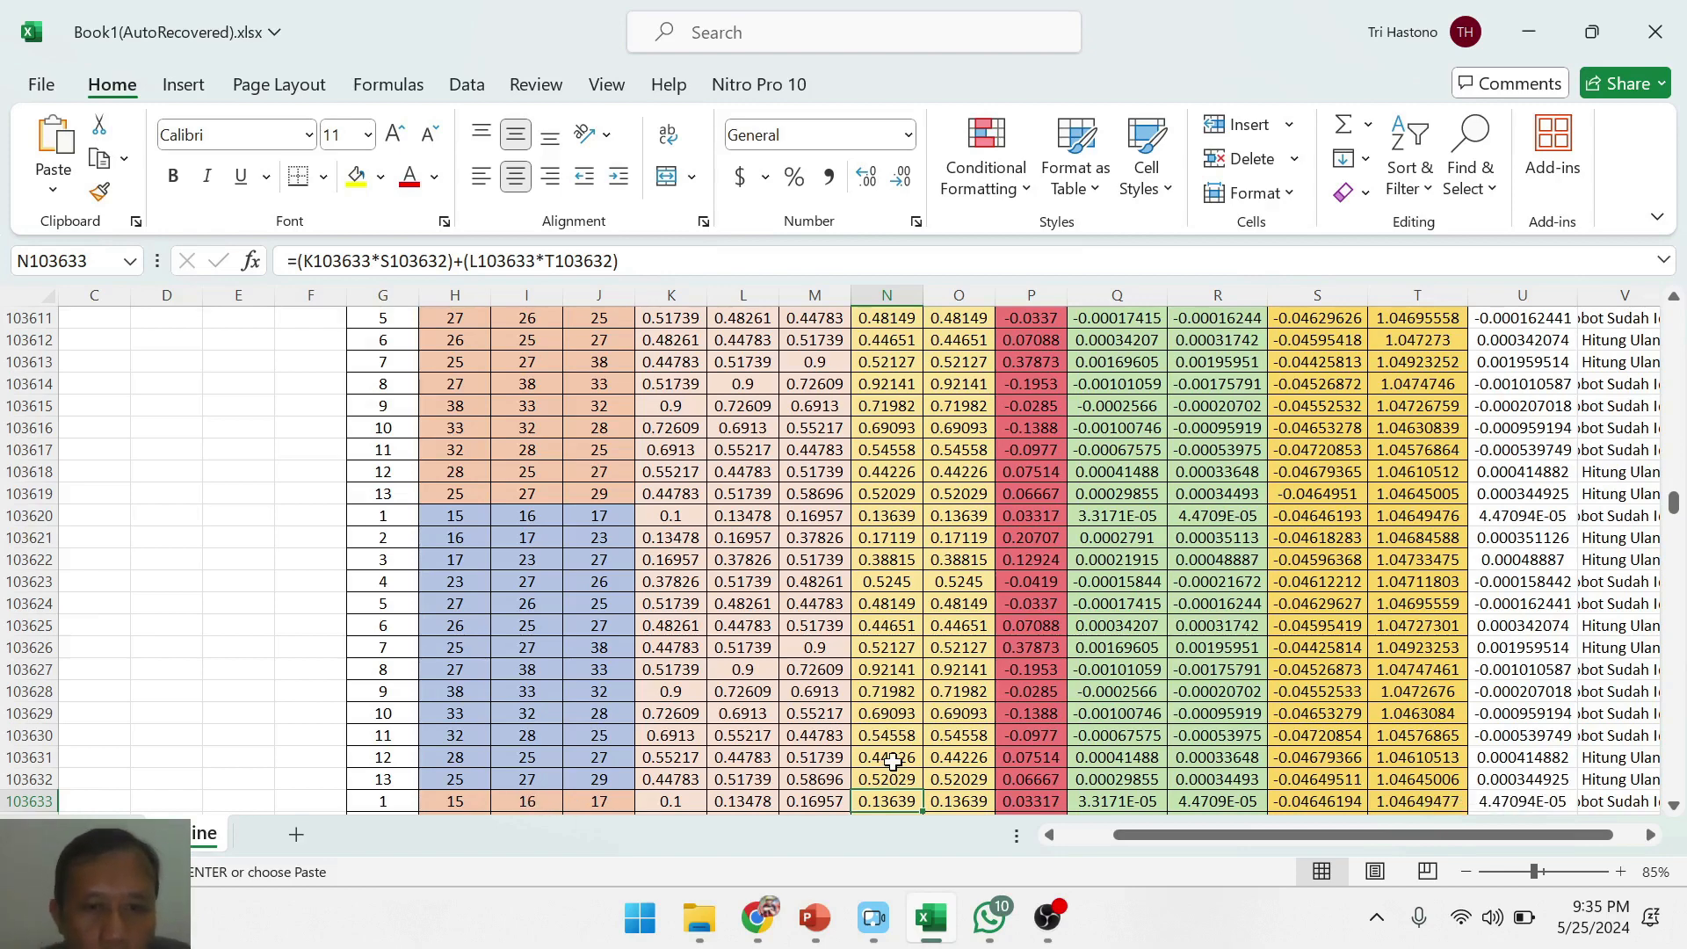
scroll(892, 762, down, 1)
click(1538, 739)
scroll(1538, 738, down, 6)
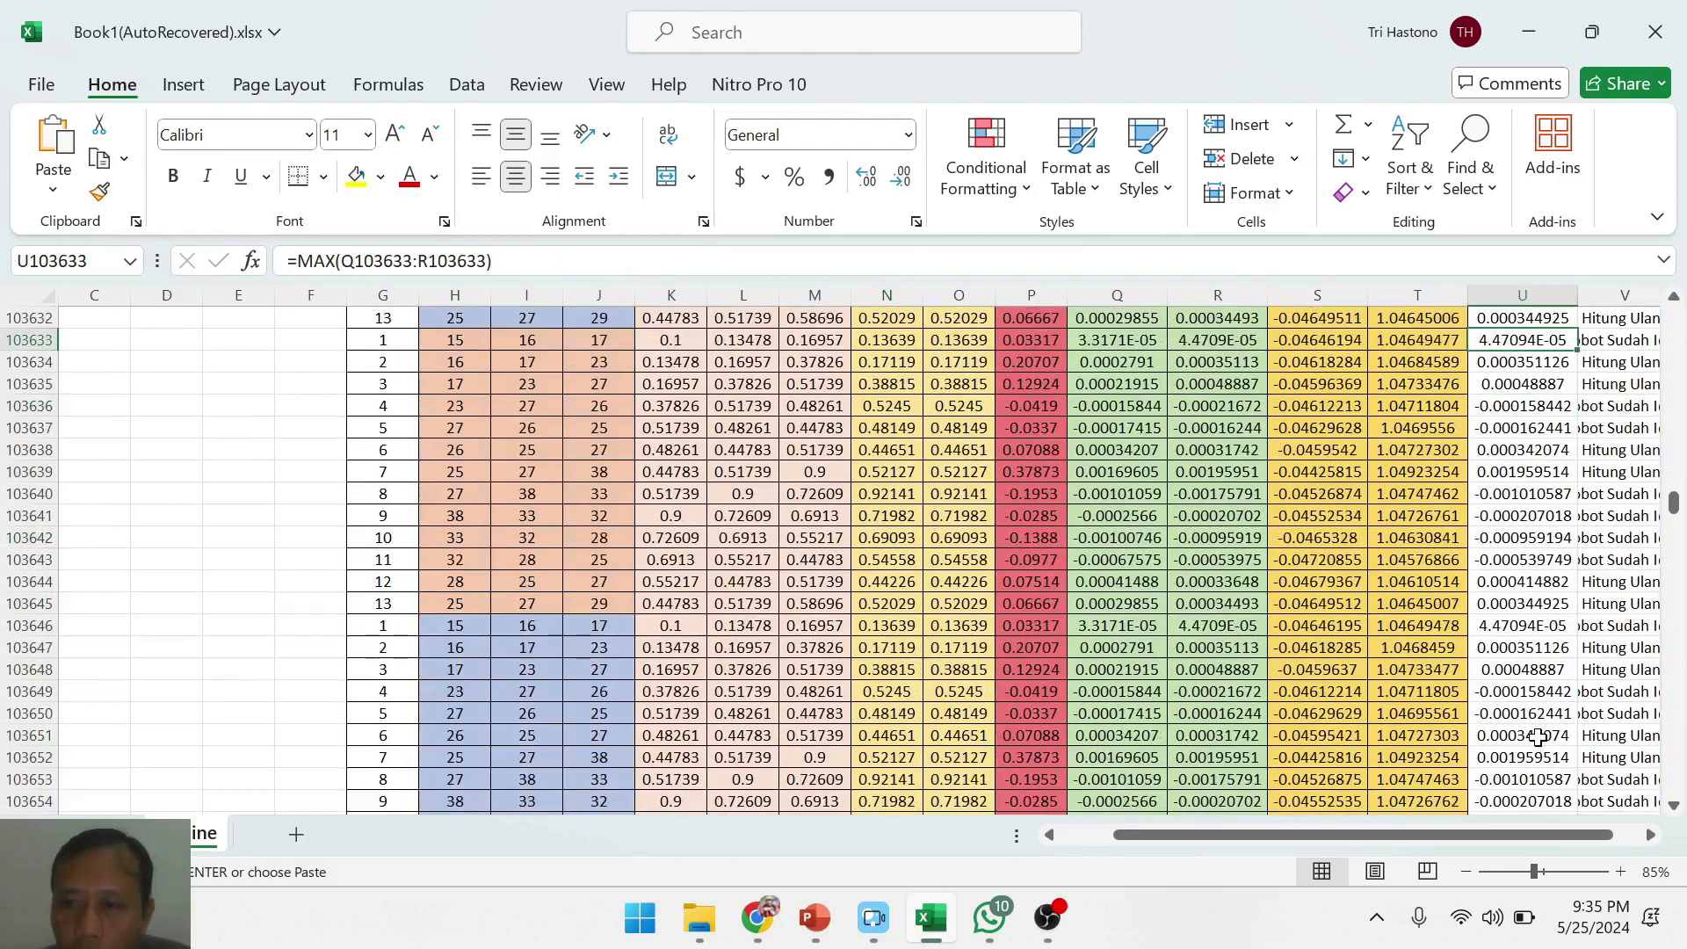
click(1551, 607)
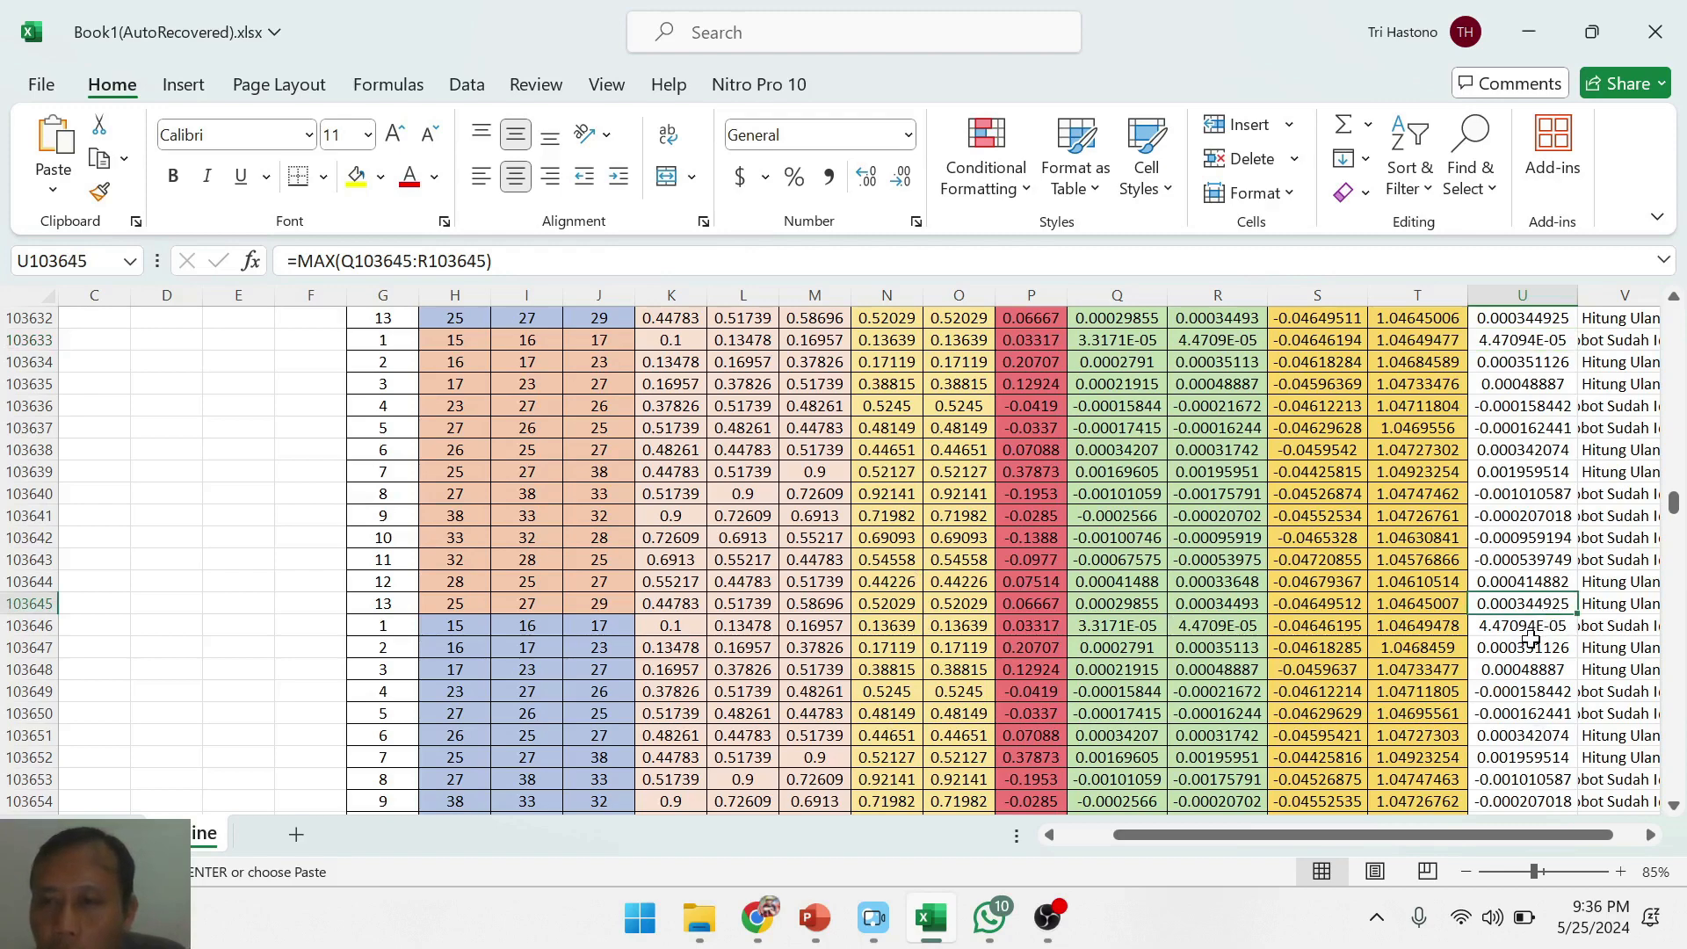
- Compare the column U maximum delta for training data 13 across the following epochs, including U104009, U104126 and U104542
scroll(1547, 716, down, 15)
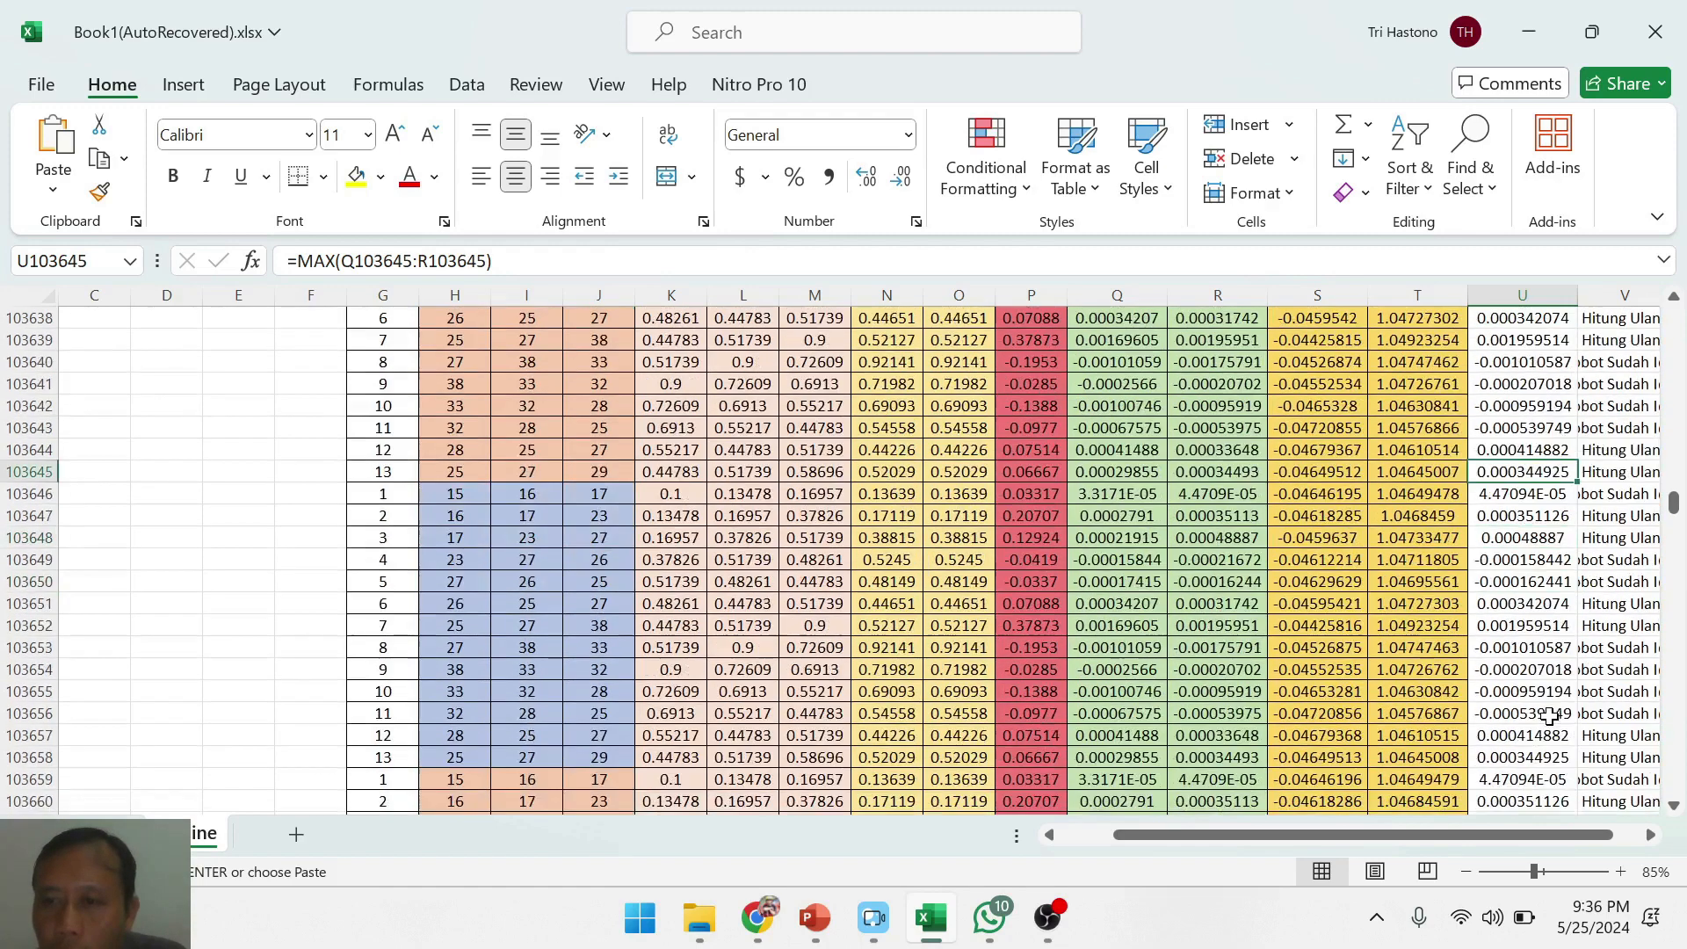
scroll(1555, 713, down, 20)
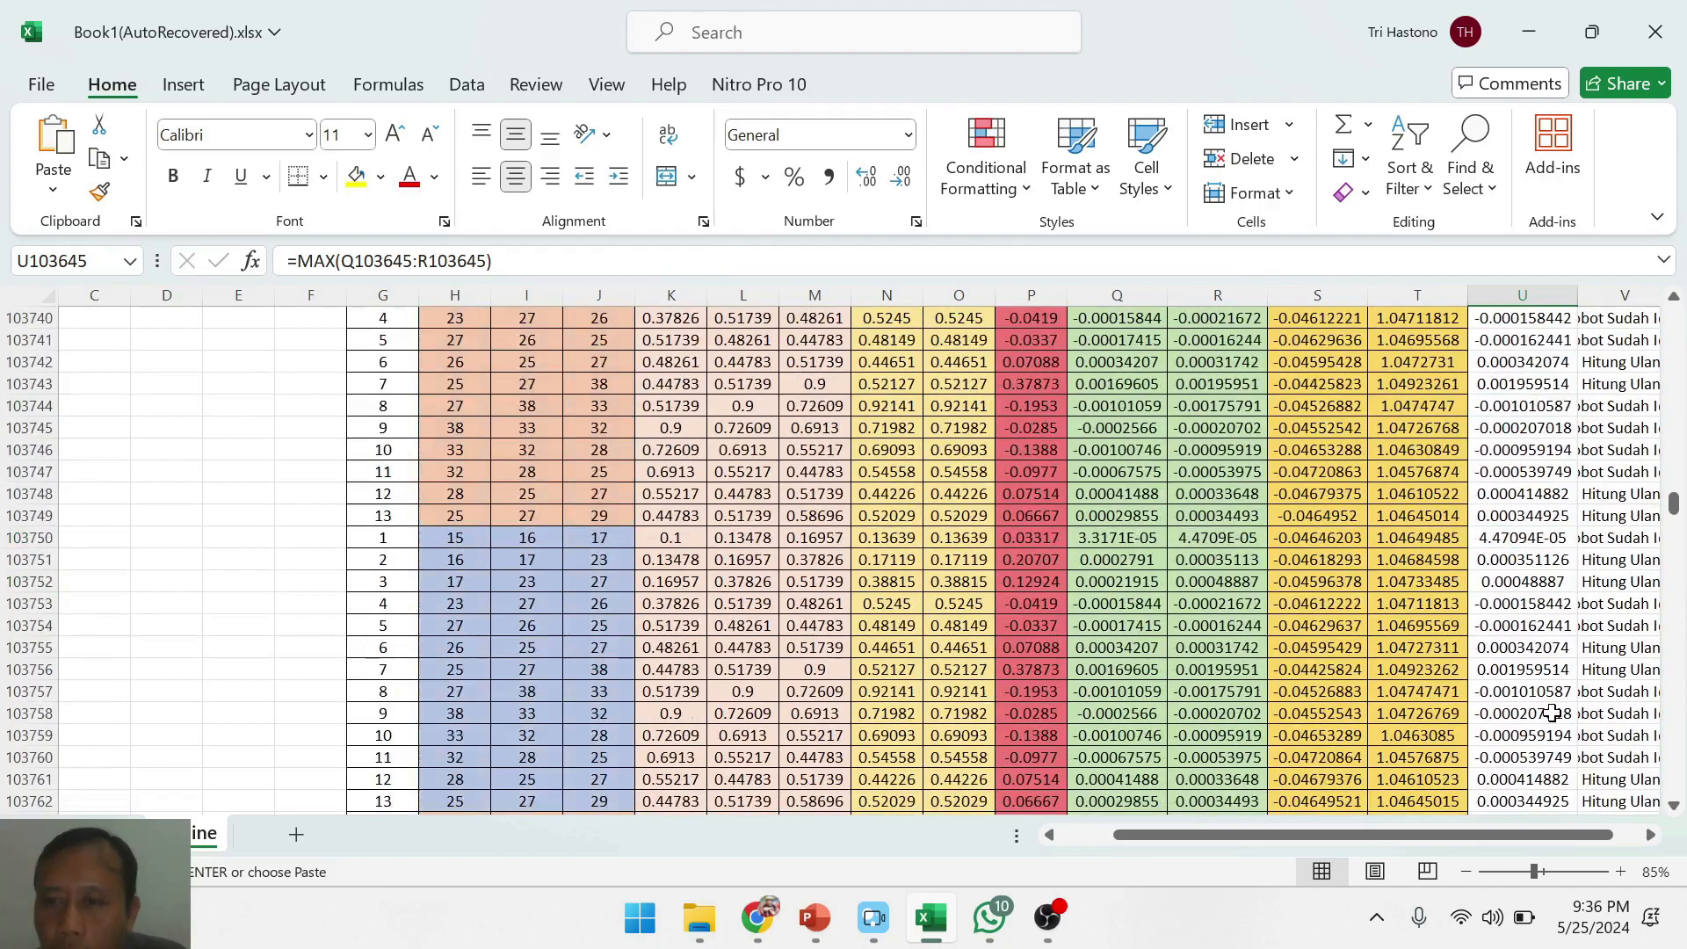
scroll(1551, 711, down, 20)
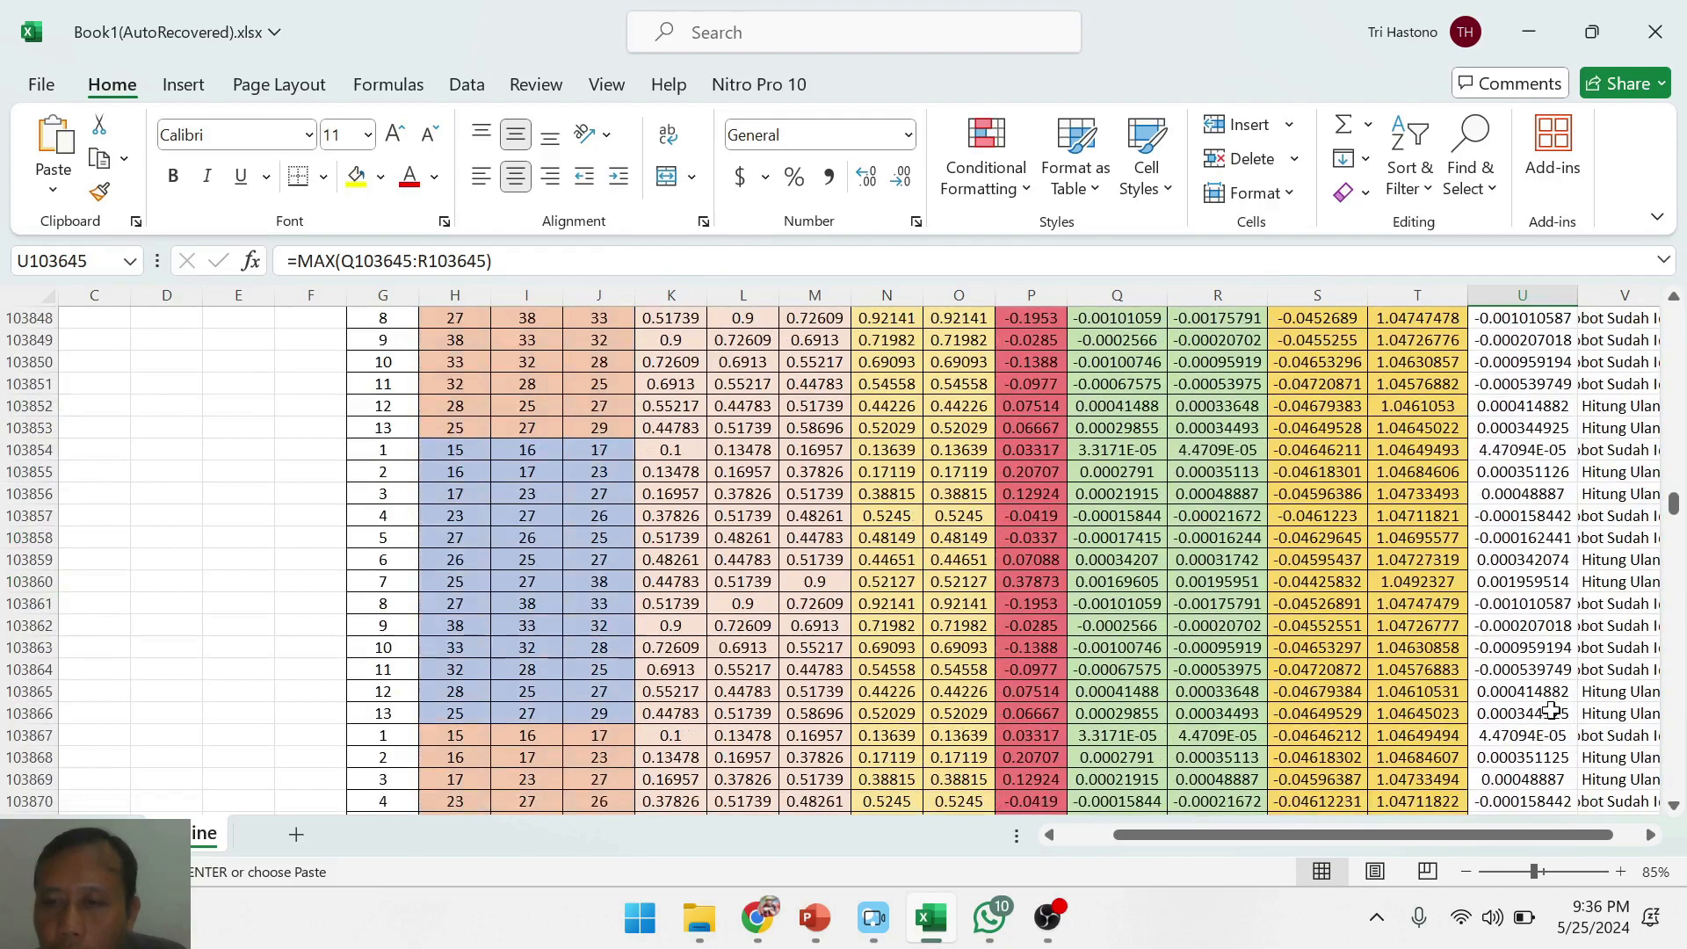
scroll(1555, 708, down, 17)
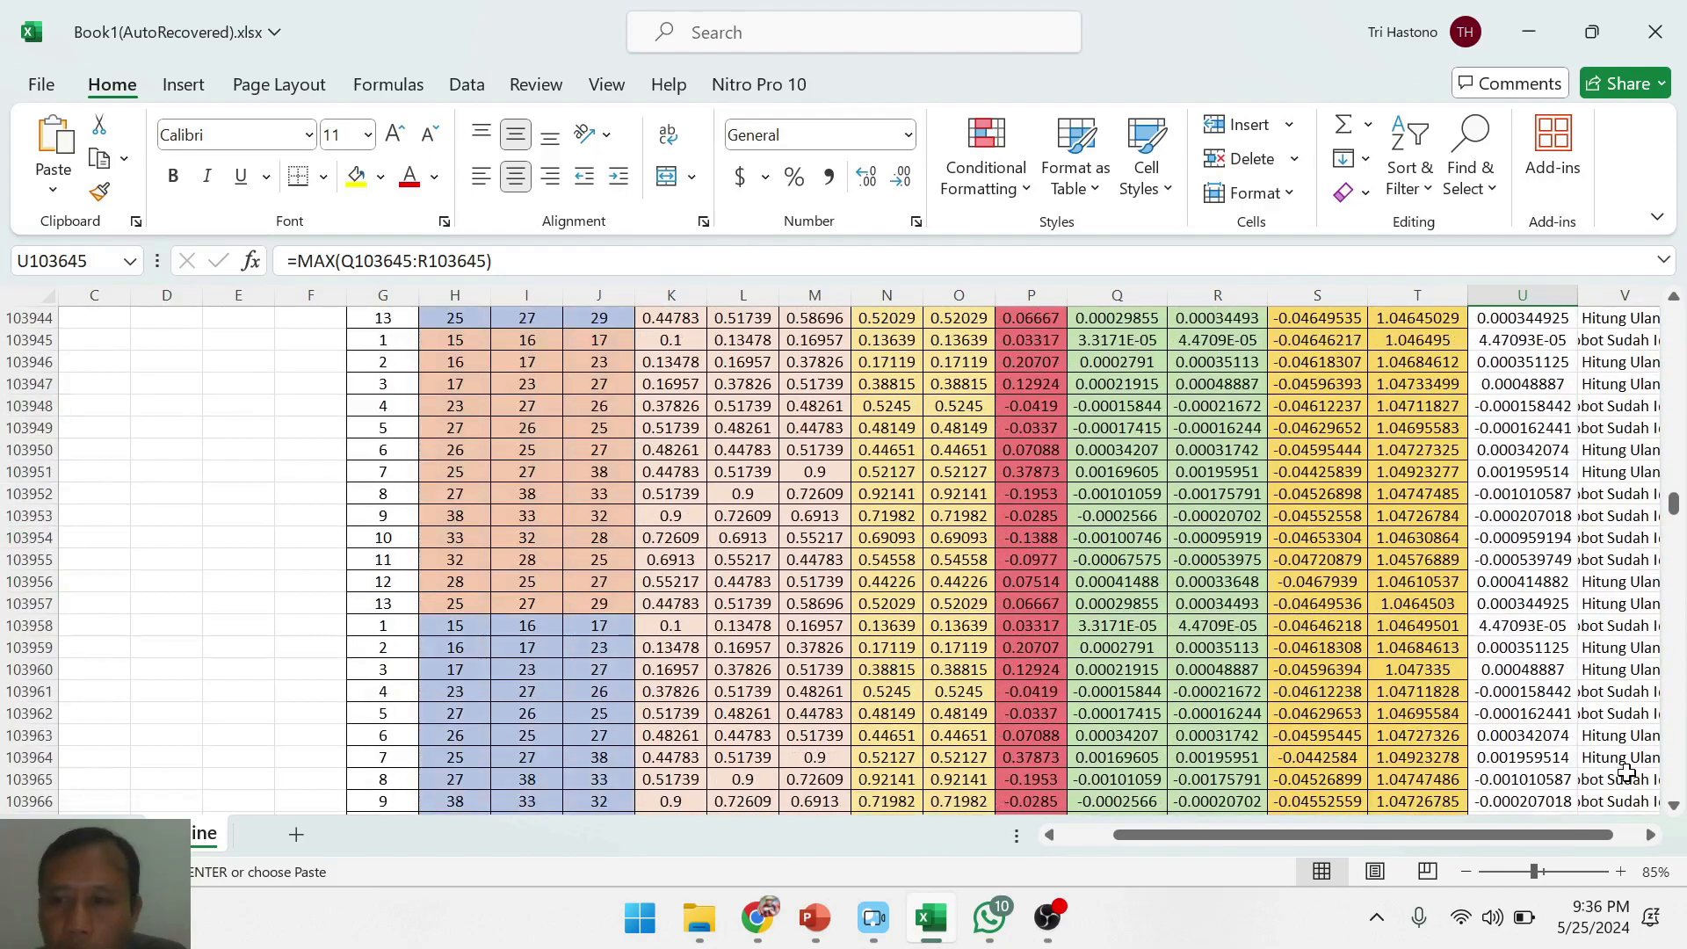
scroll(1555, 720, down, 15)
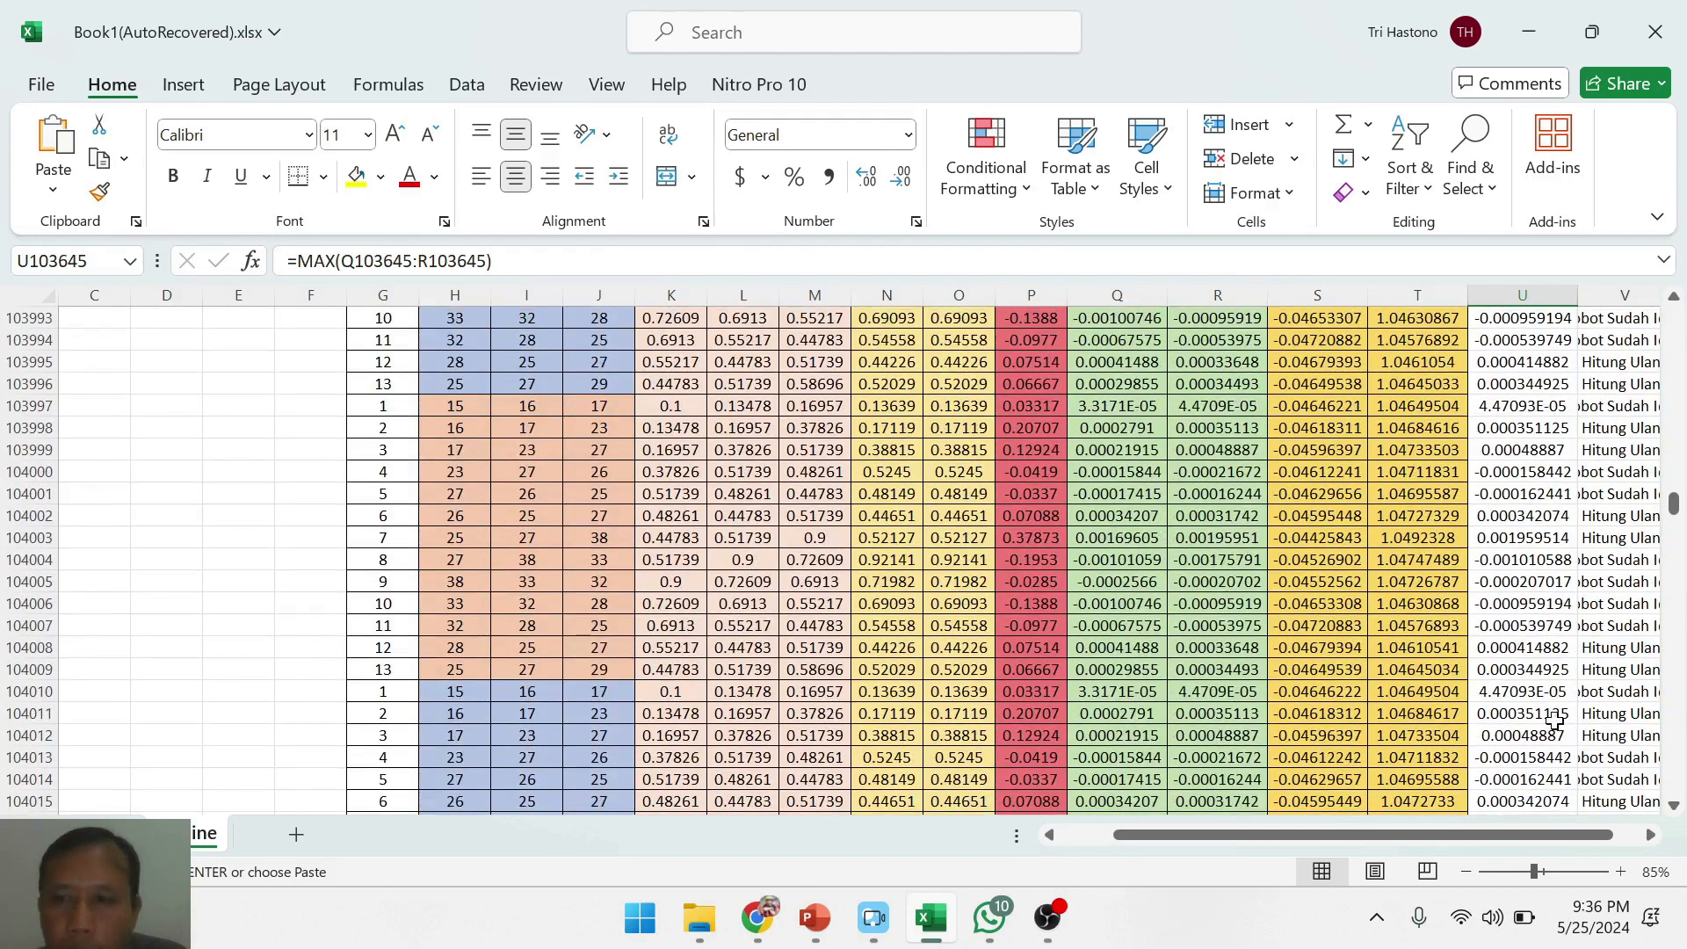
click(1546, 672)
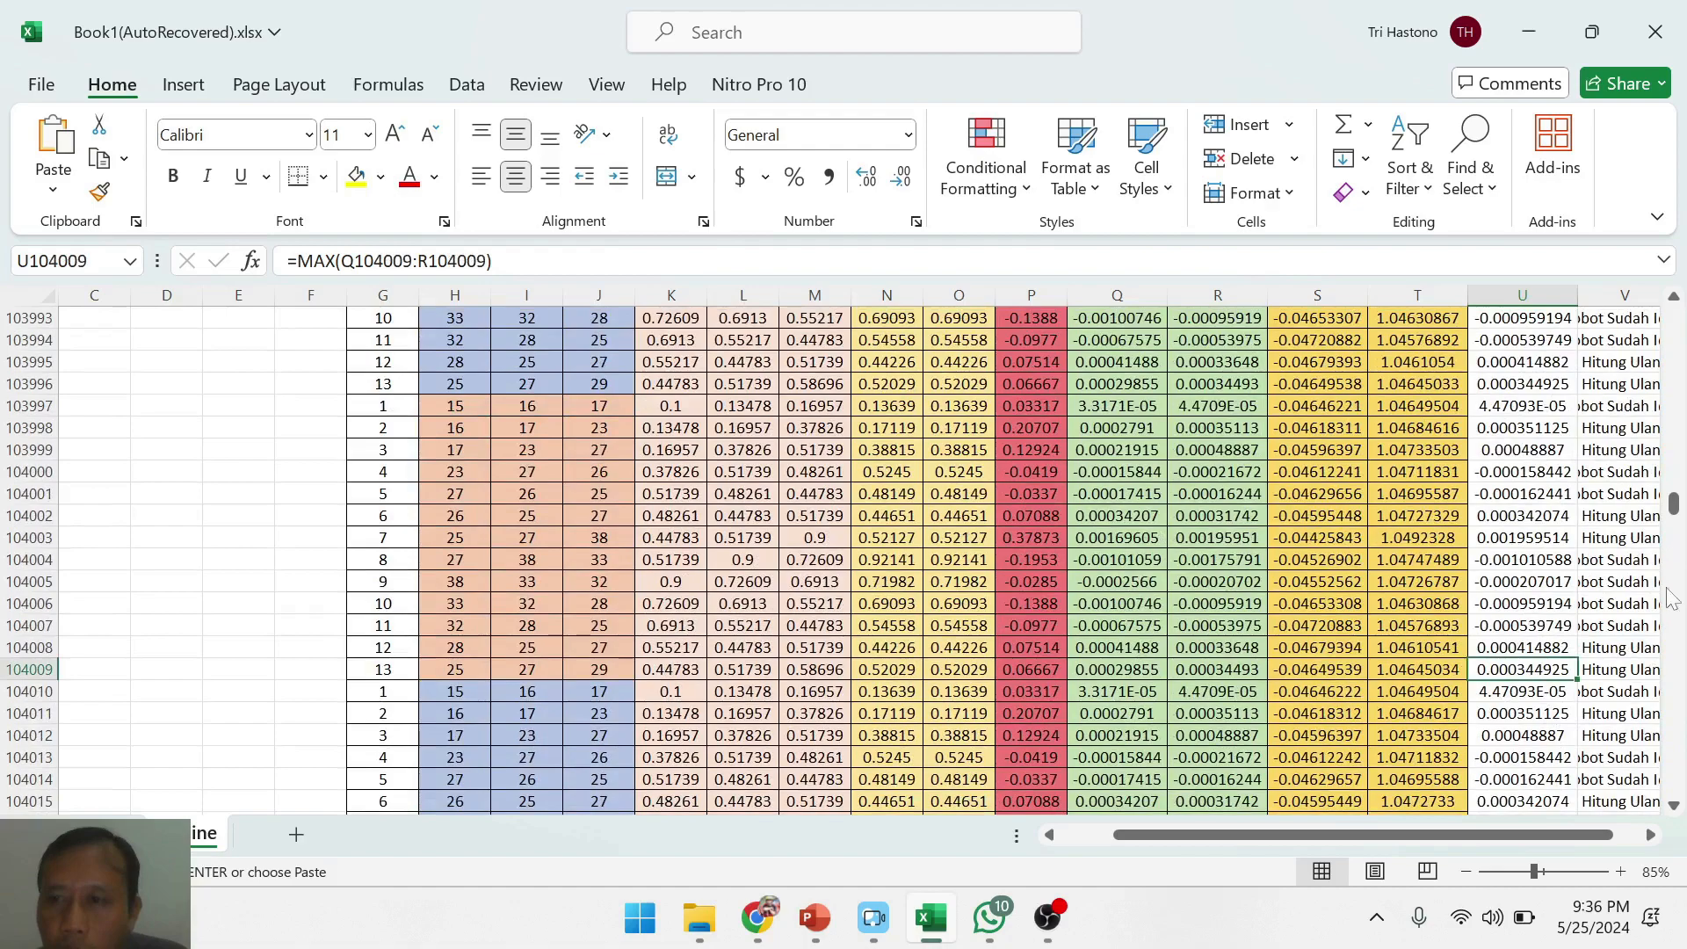
click(1675, 735)
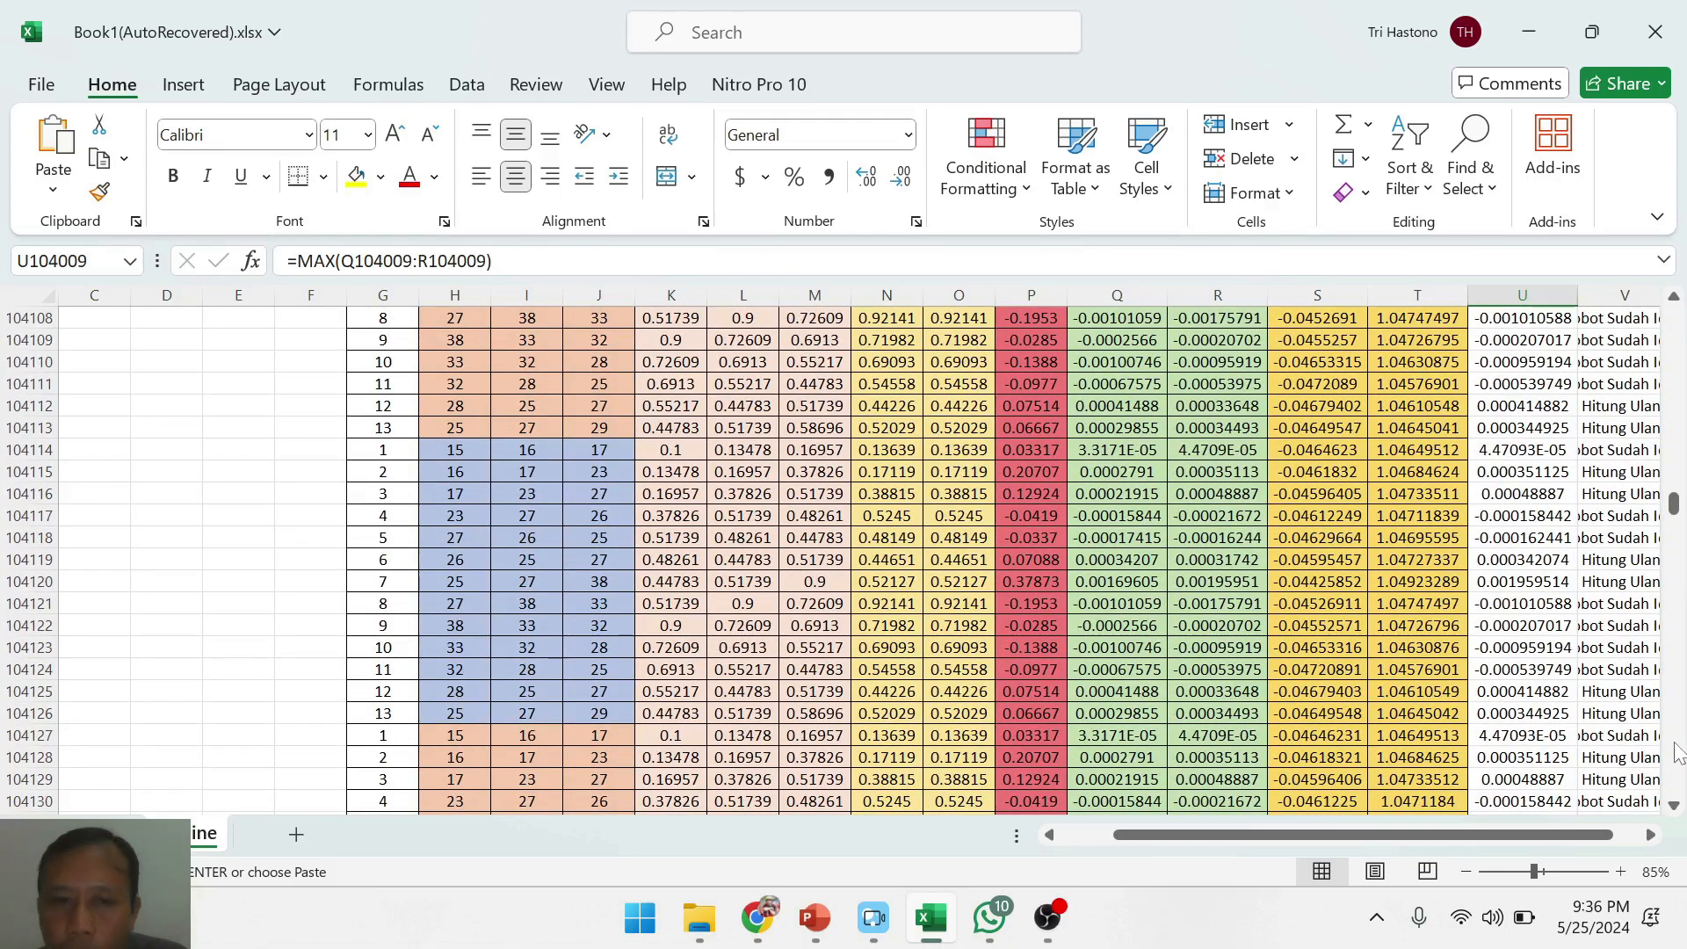
click(1519, 714)
click(1674, 764)
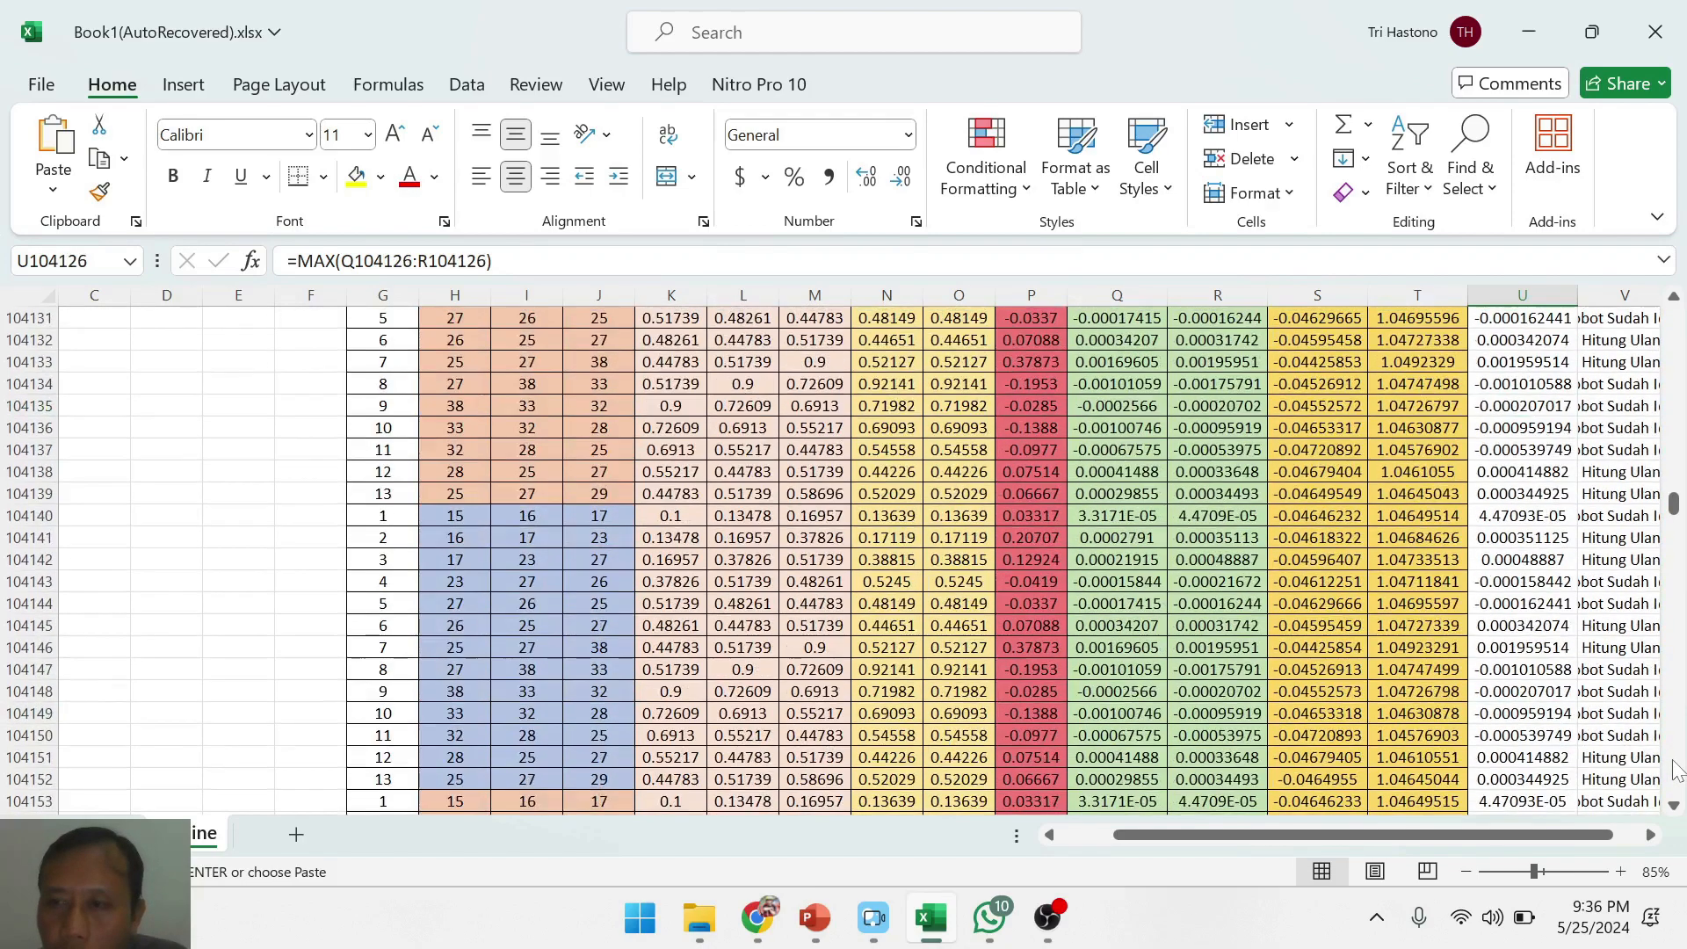
click(1673, 761)
click(1673, 762)
click(1673, 762)
click(1673, 762)
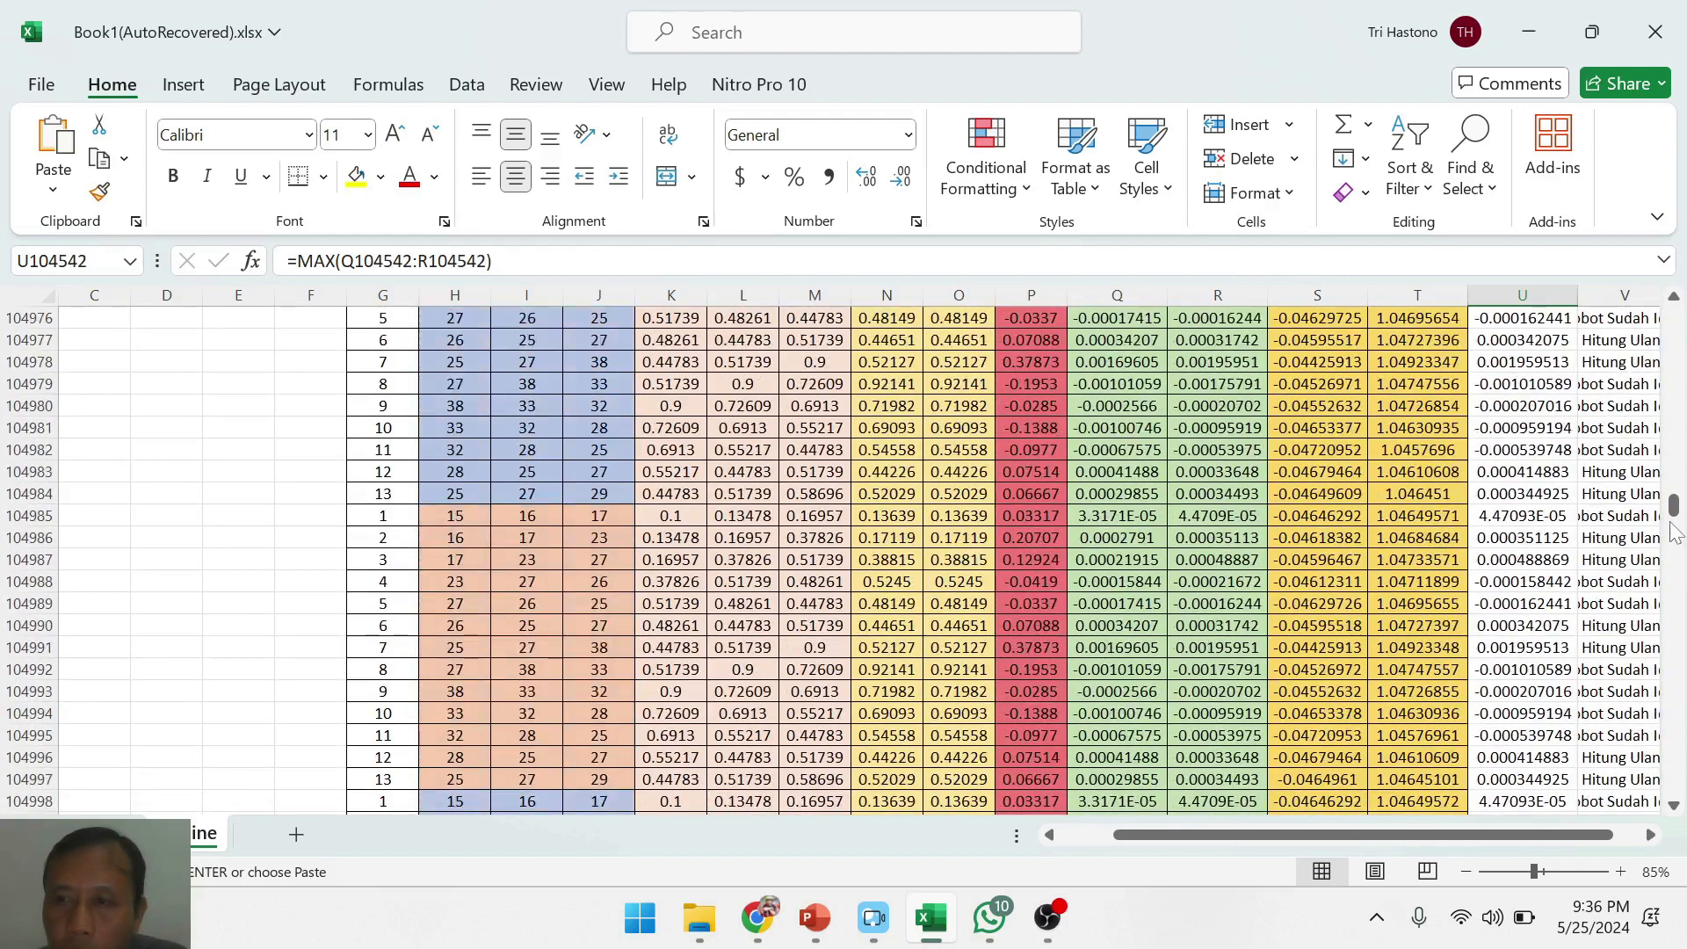
- Inspect the maximum delta in U261439 at the end of the table and the epochs just above it
drag(1673, 505, 1661, 790)
click(1548, 804)
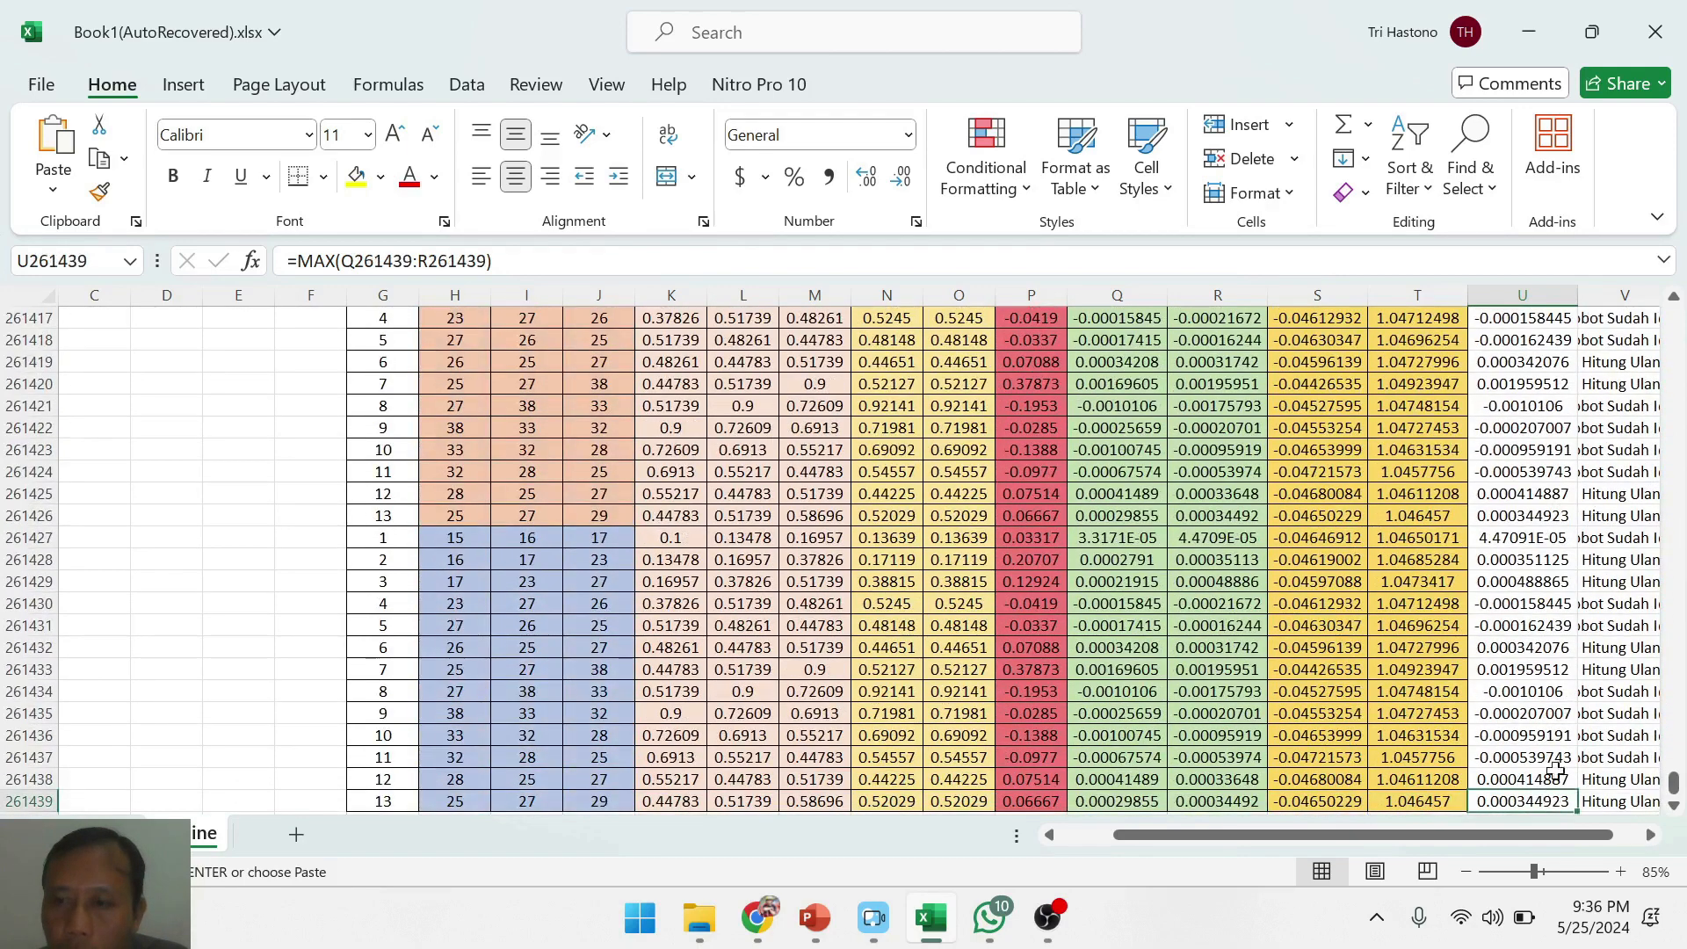
scroll(1526, 615, up, 20)
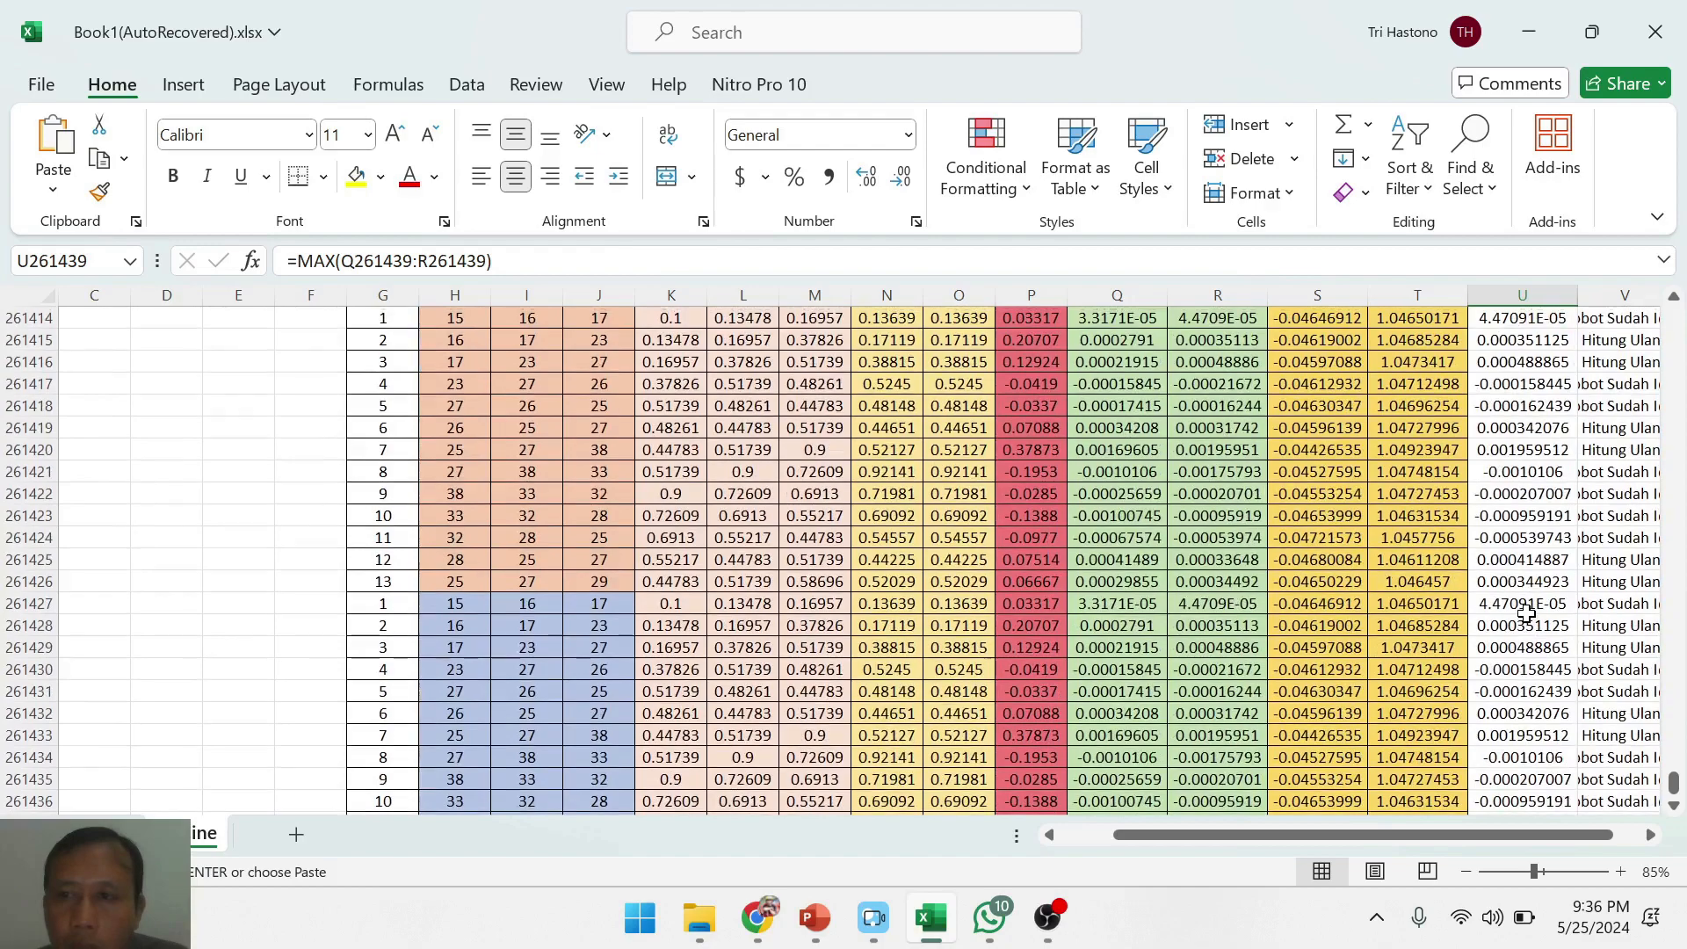
scroll(1520, 609, up, 20)
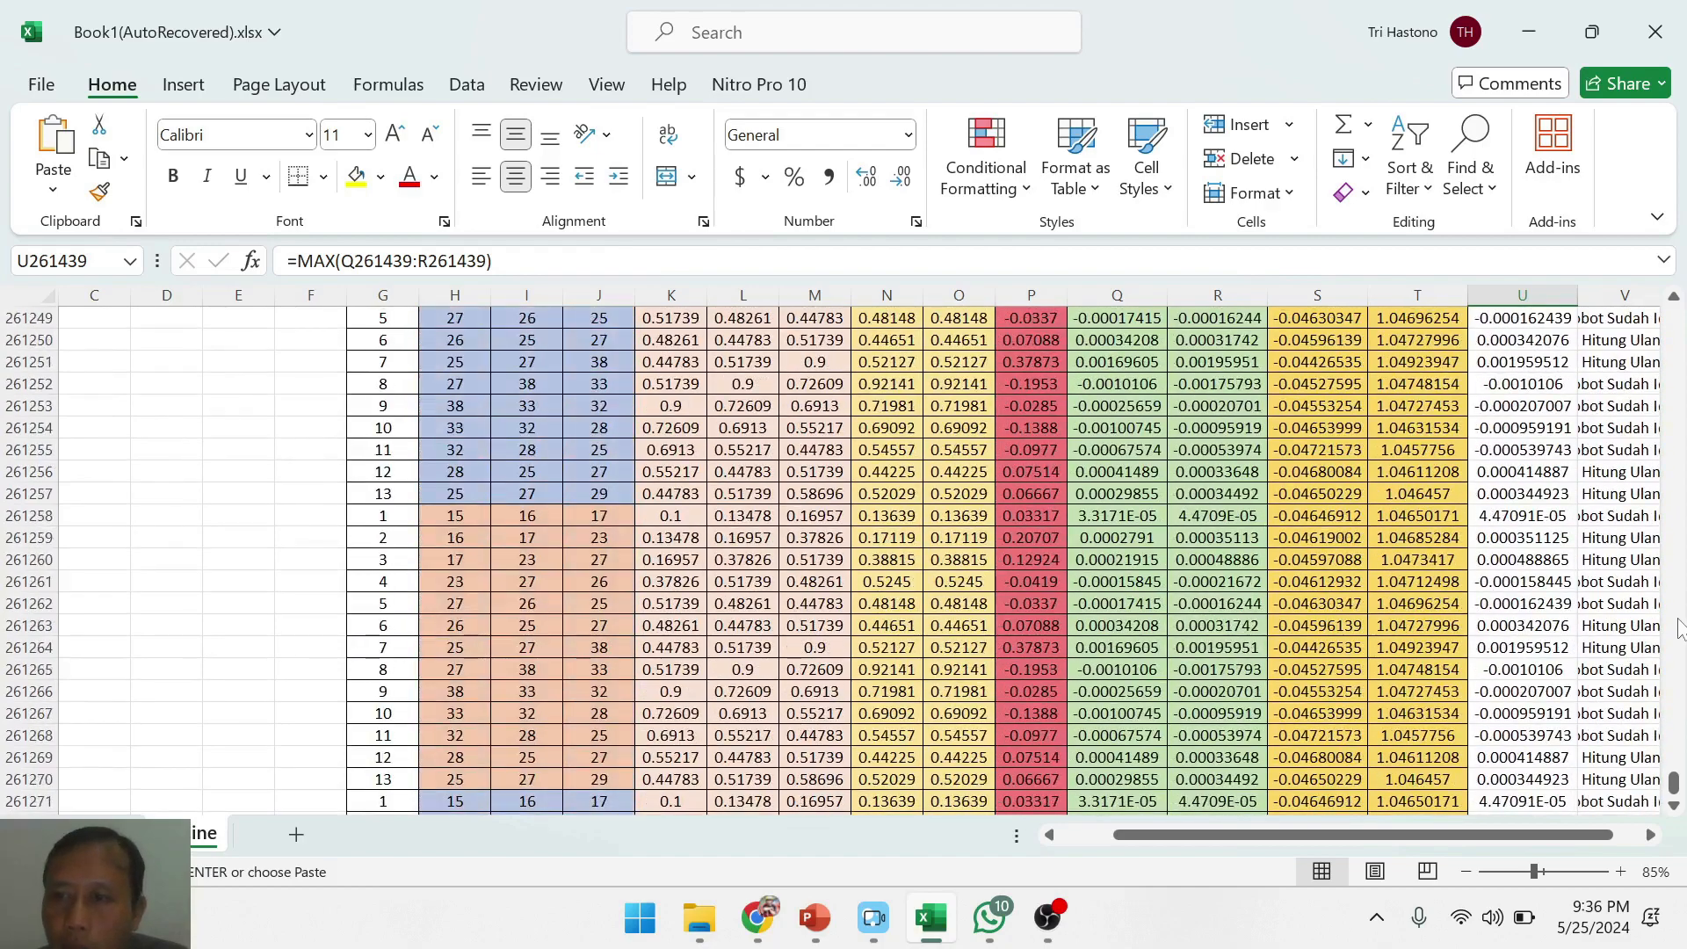
scroll(1674, 629, up, 15)
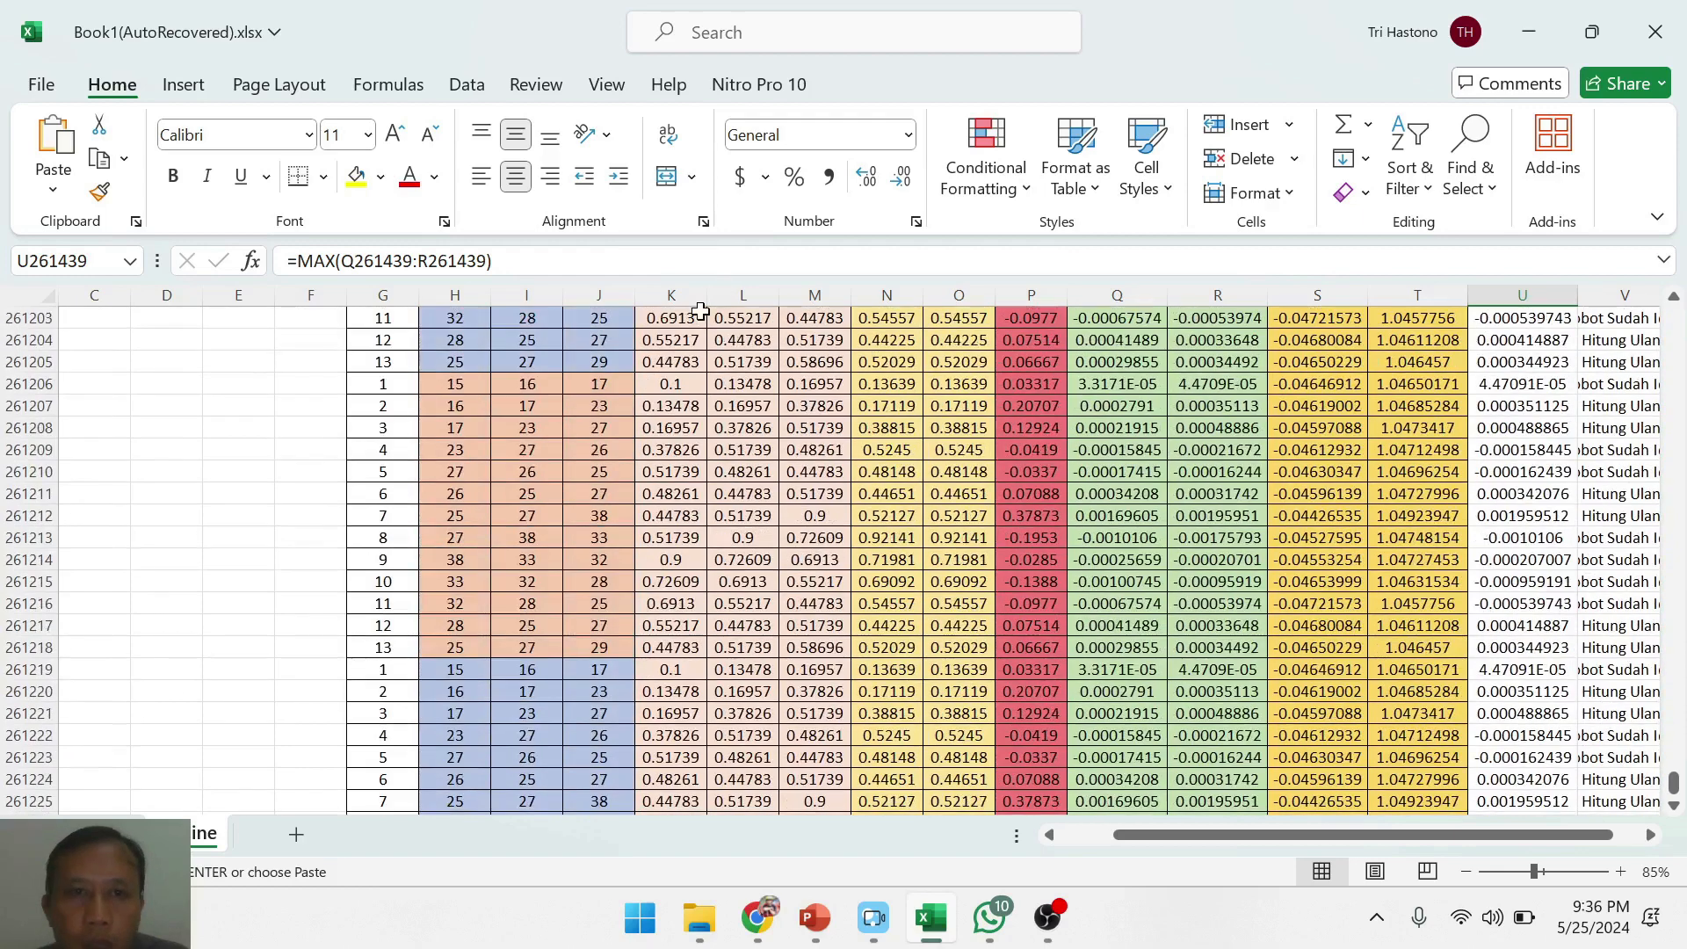
- Hide columns K through T so the column U maximums sit beside the training inputs
mouse_move(682, 292)
mouse_down()
mouse_move(1432, 305)
mouse_move(1415, 299)
mouse_up()
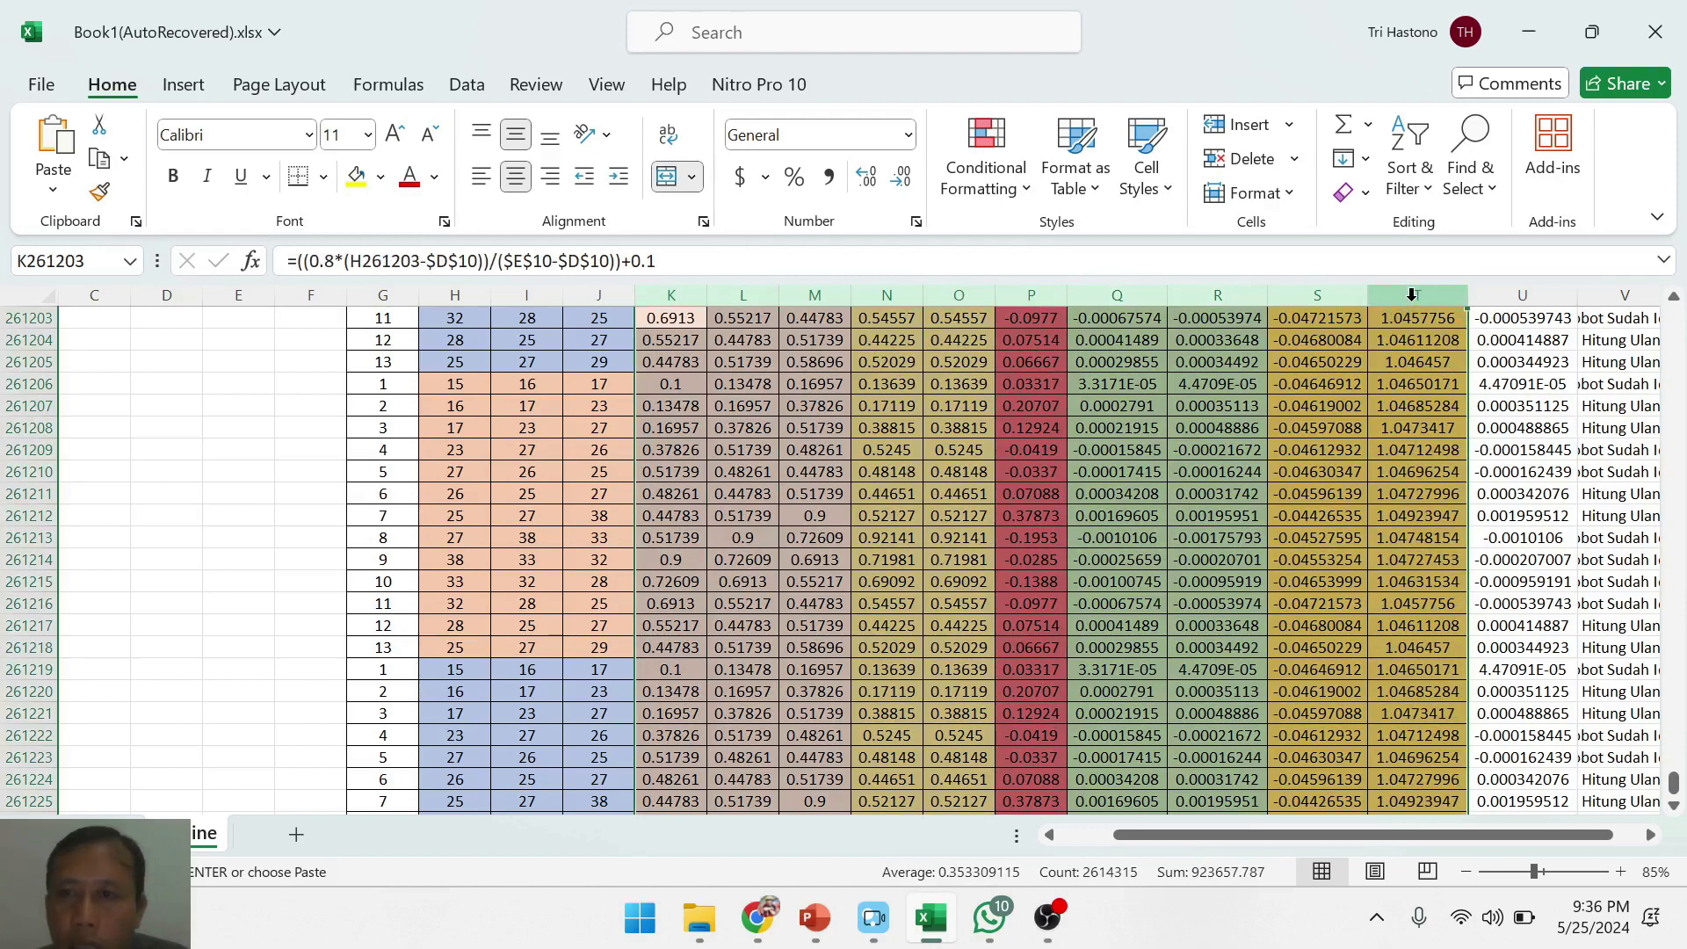
right_click(1413, 296)
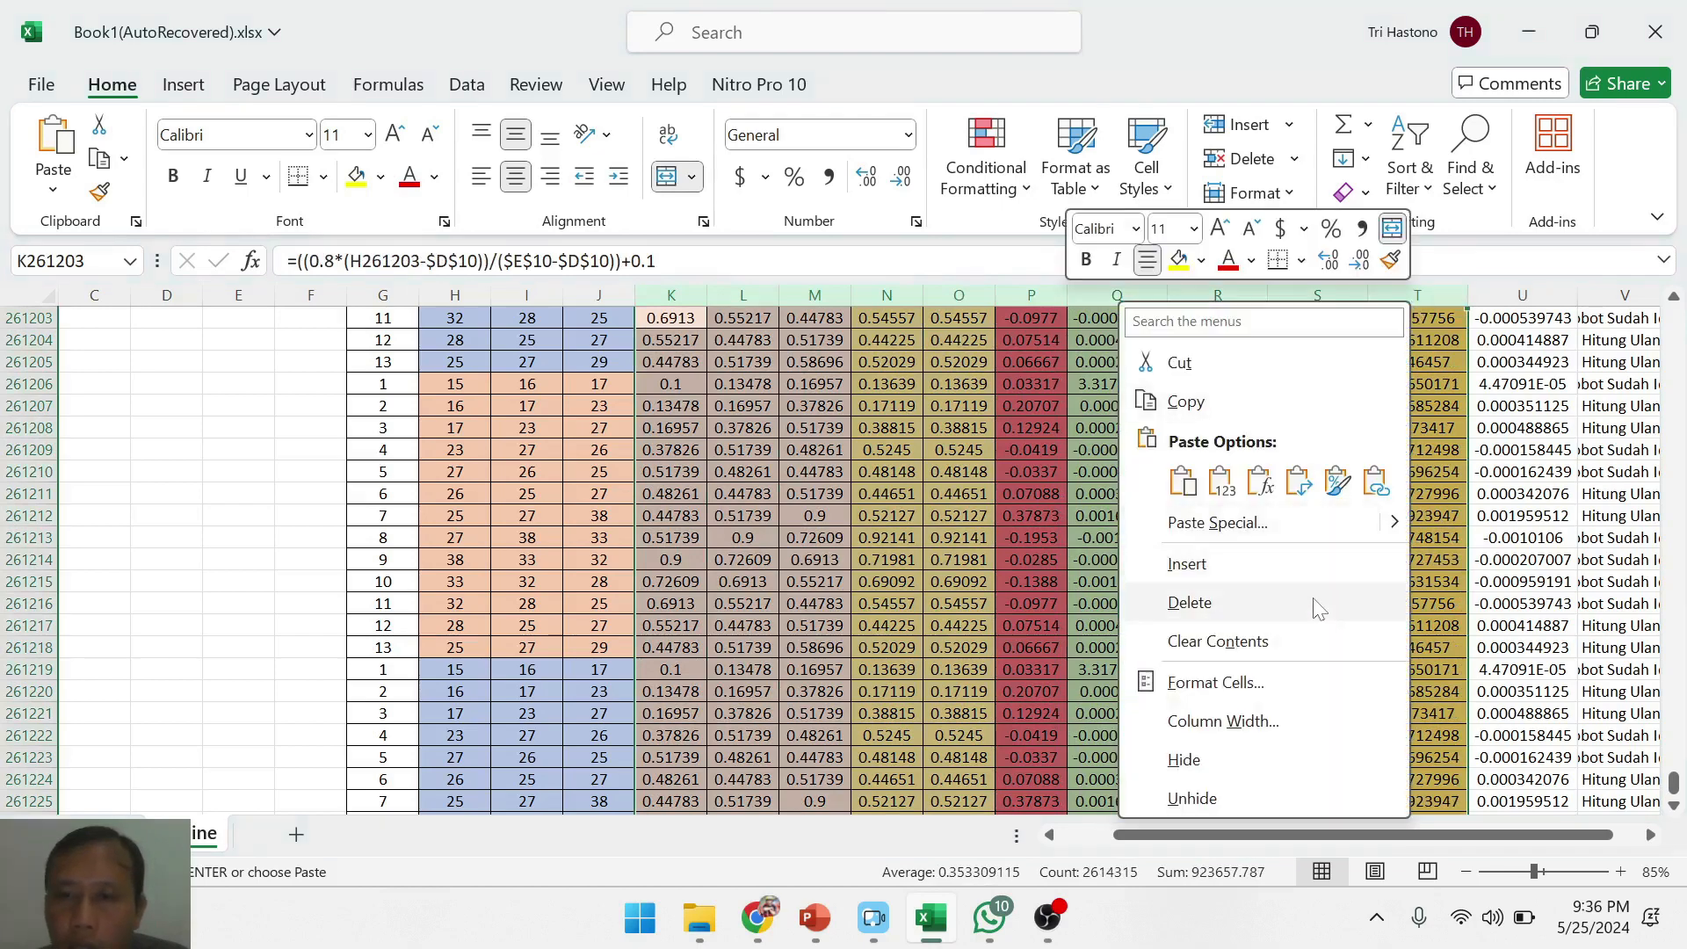
click(1268, 761)
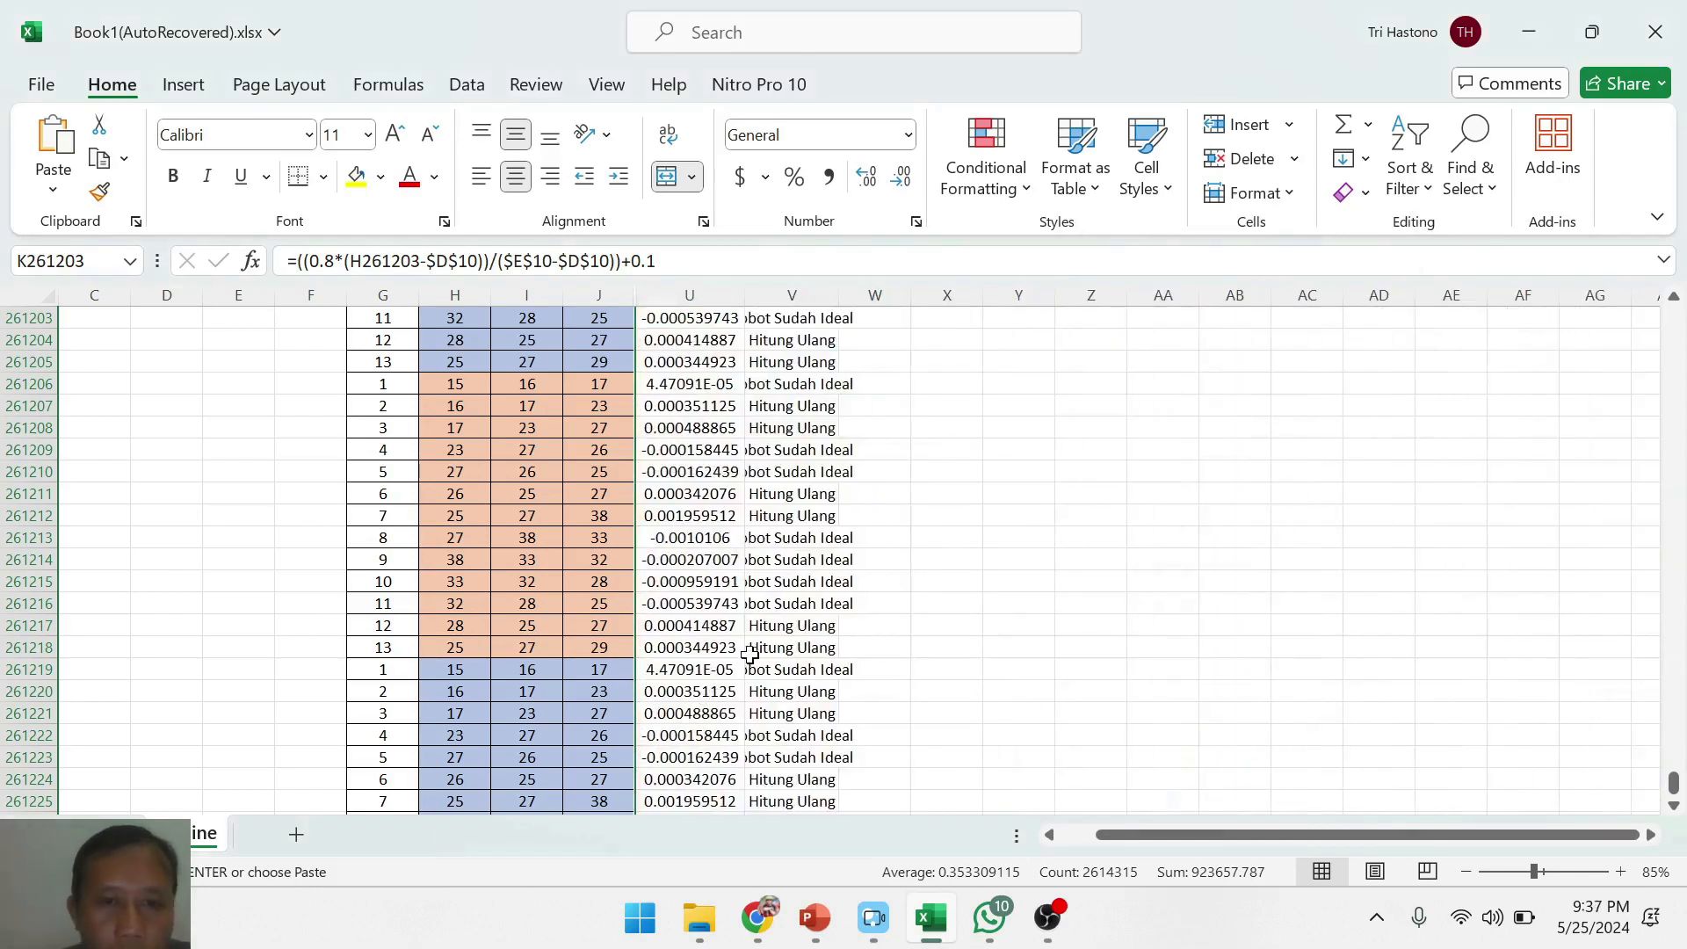
- Examine the column U maximum deltas for training data 13 in earlier epochs, including U261218 and U260776
click(699, 650)
scroll(672, 646, up, 6)
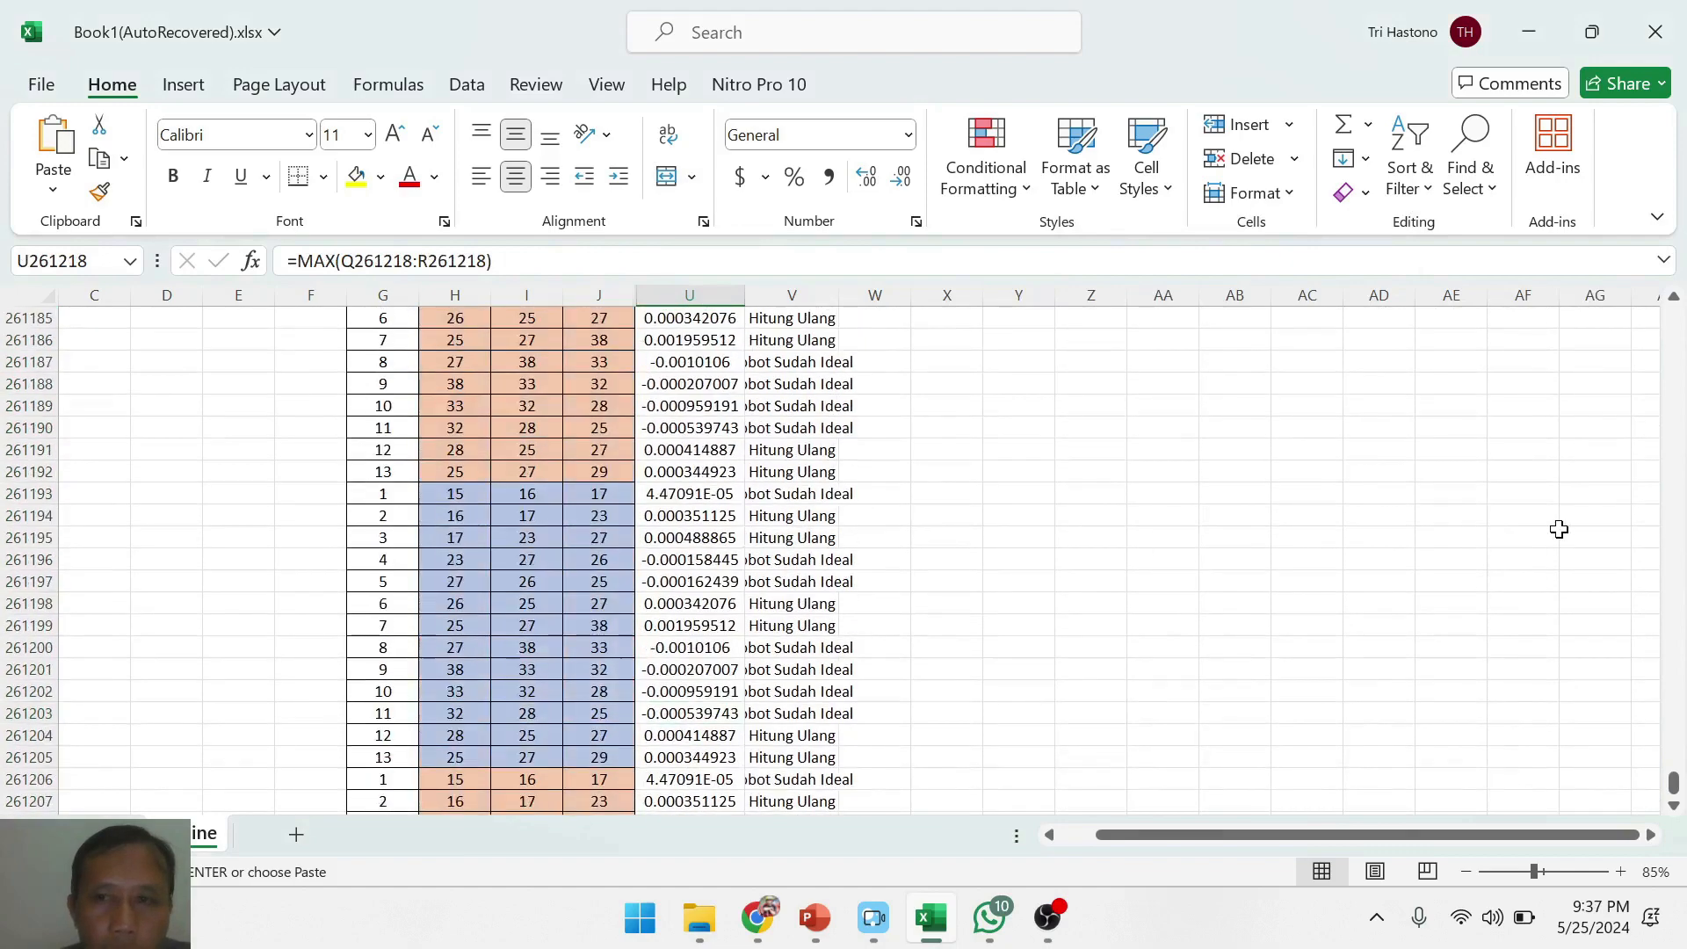
click(1674, 523)
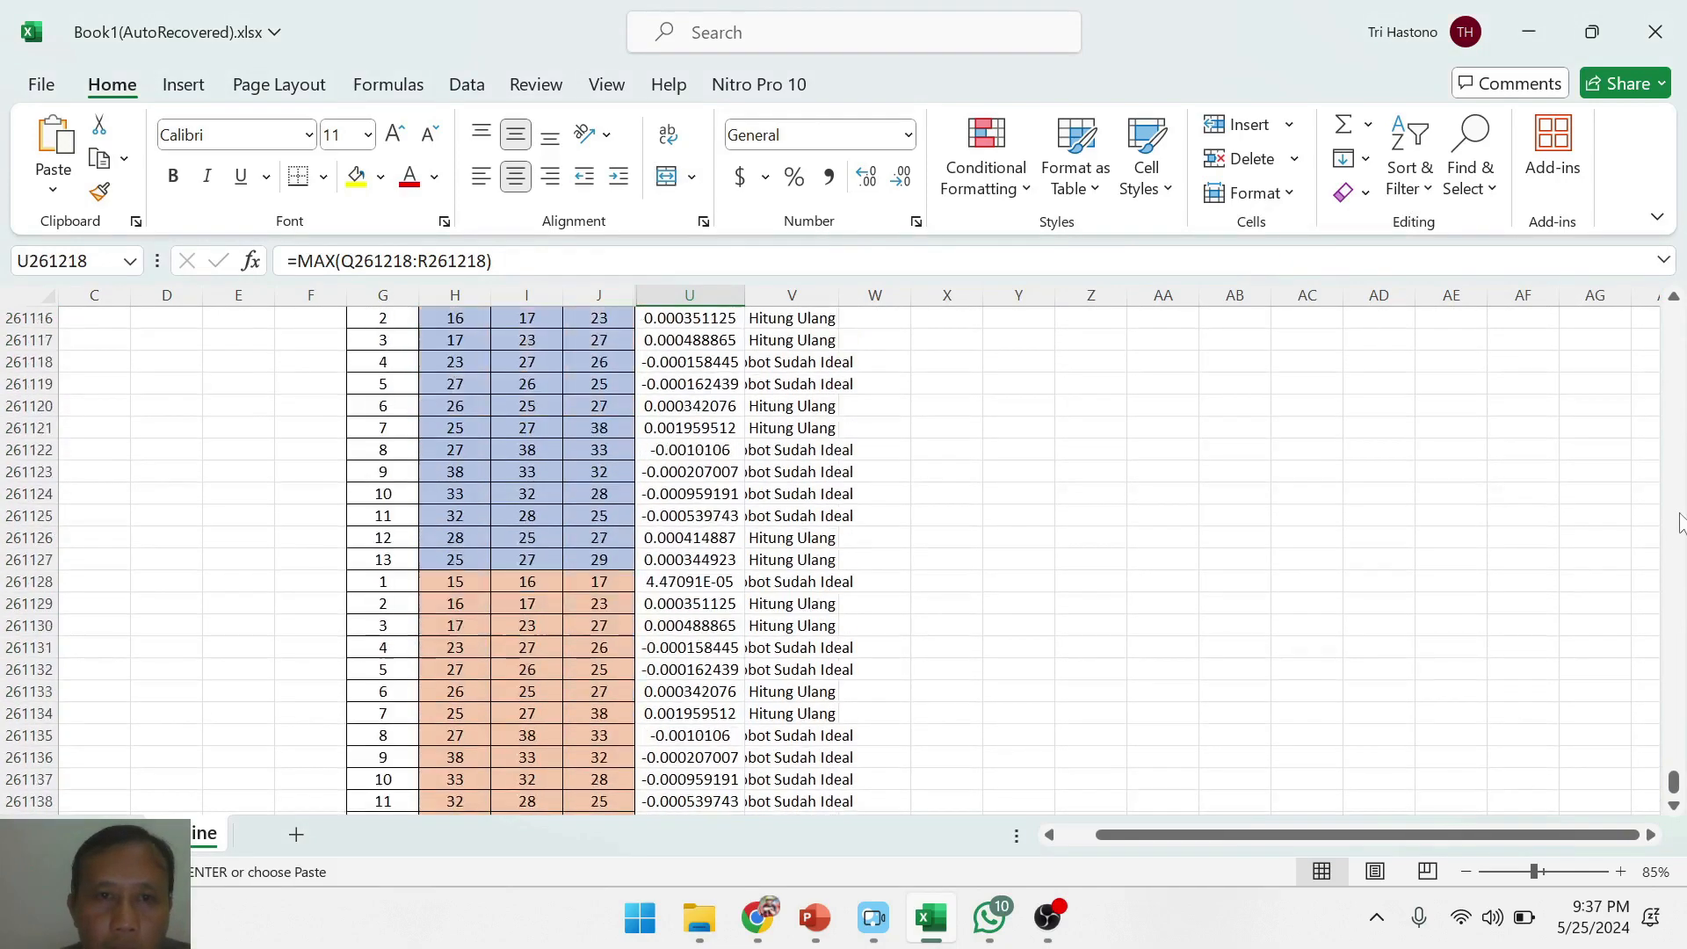
click(1679, 522)
click(713, 428)
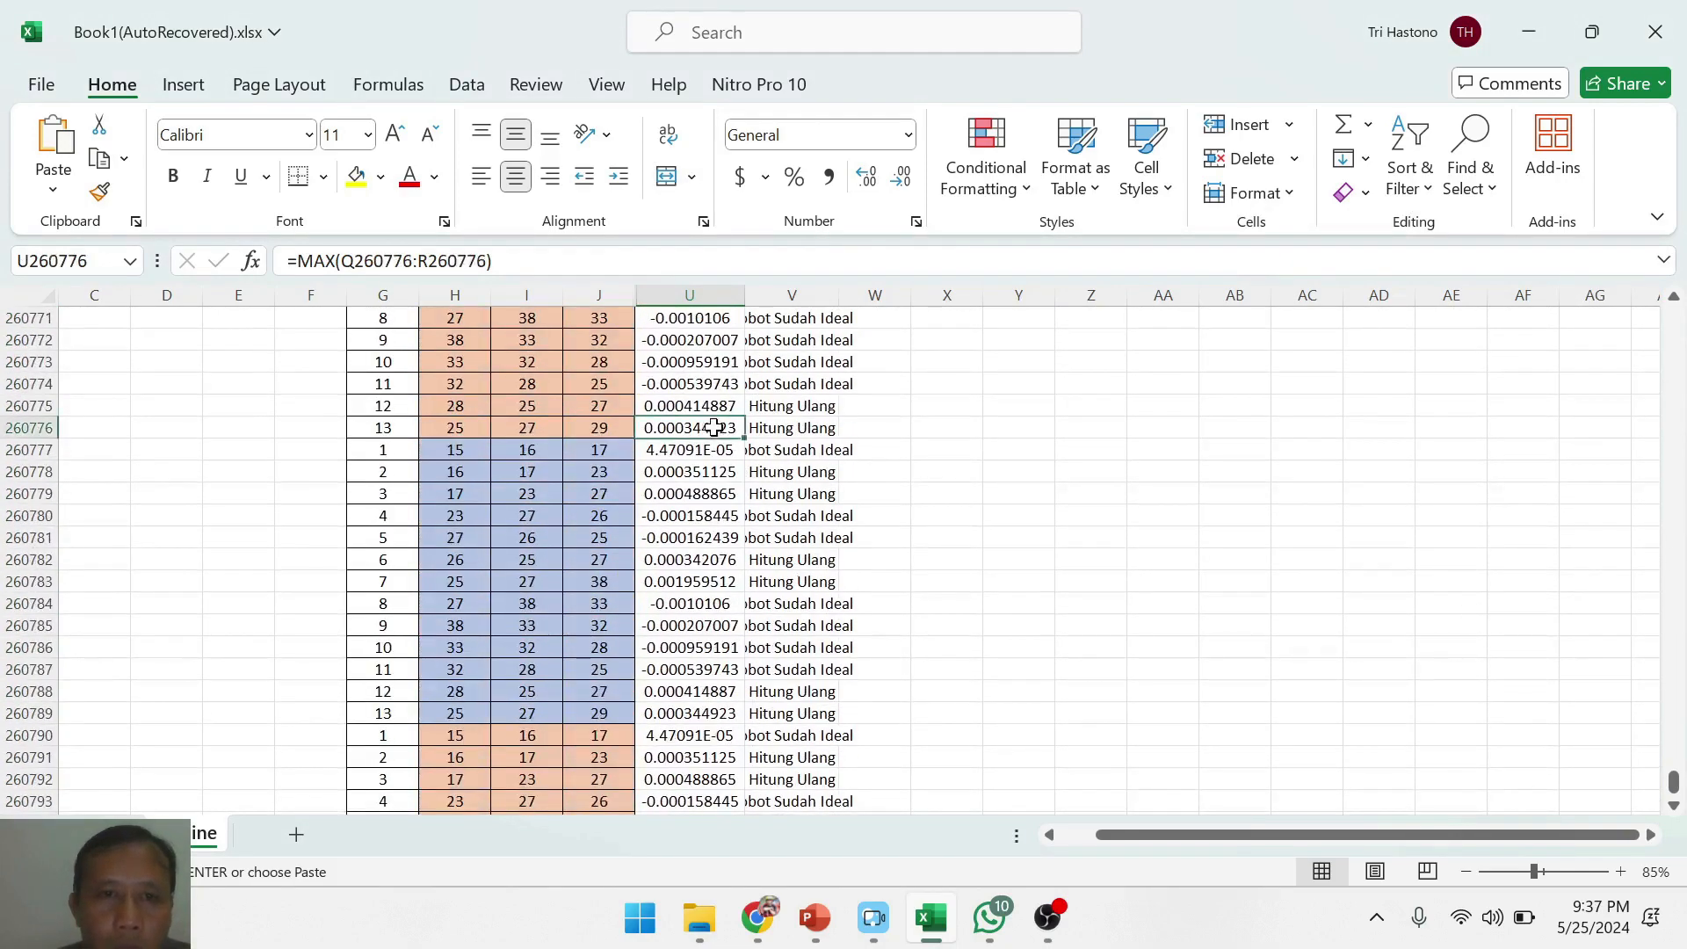
drag(1674, 782, 1673, 644)
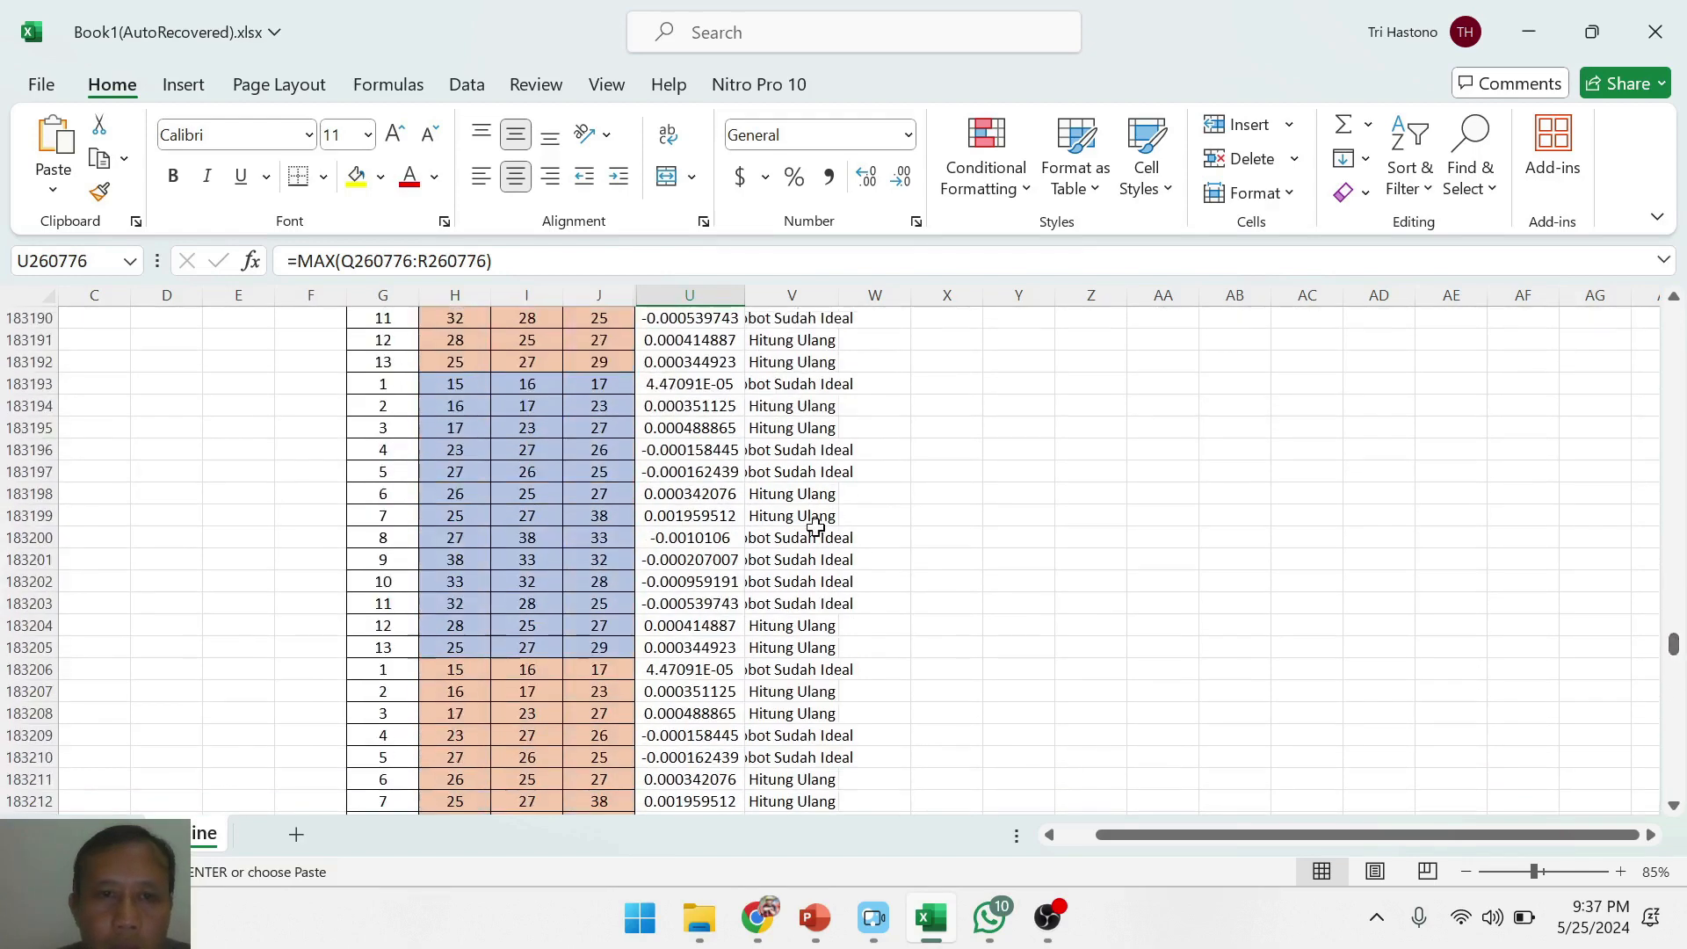
- Examine the column U maximum deltas for training data 13 in earlier epochs, including U116359 and U116450
click(712, 364)
drag(1676, 644, 1673, 525)
click(715, 497)
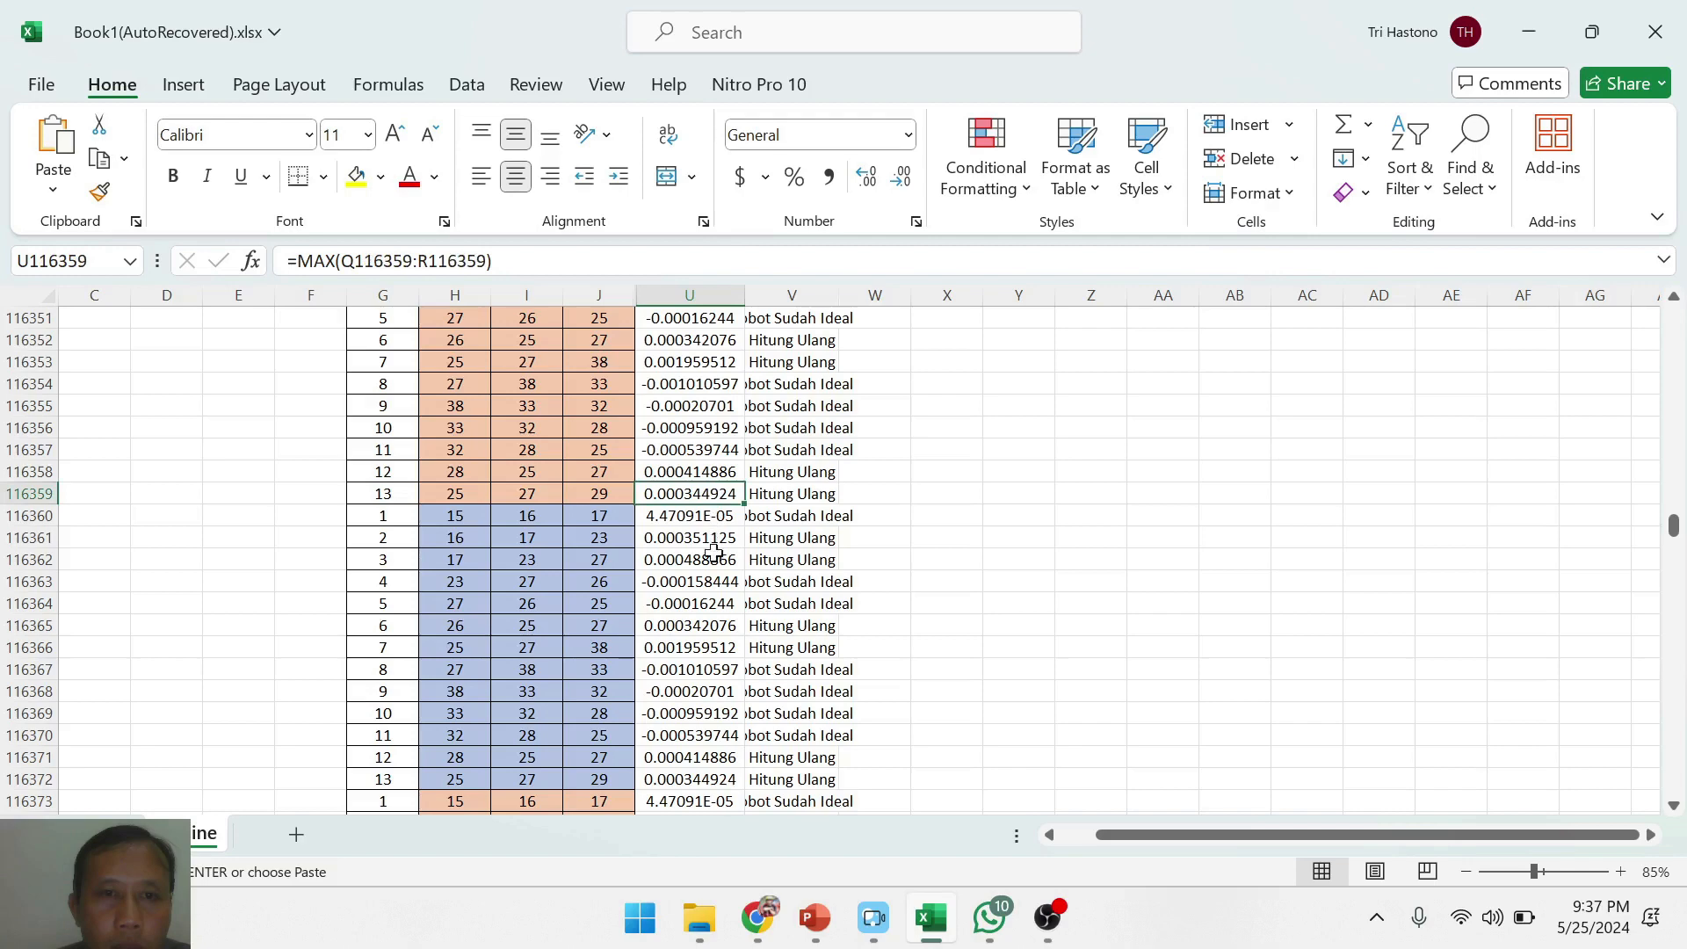
scroll(715, 553, down, 20)
click(712, 648)
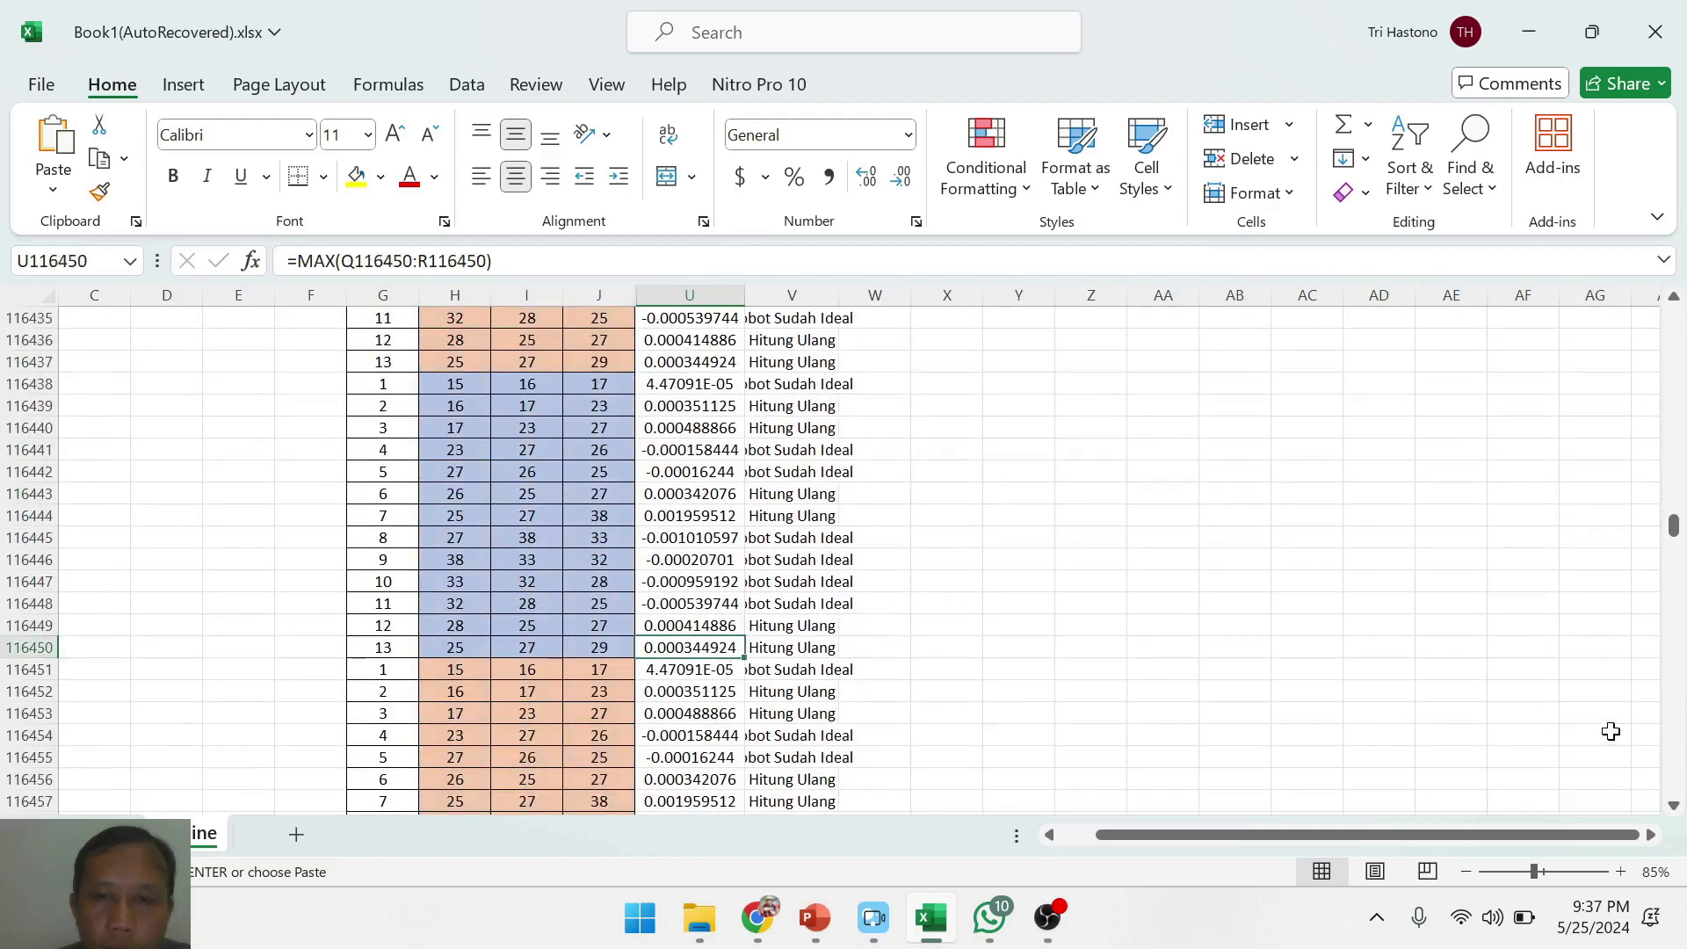
- Compare the column U maximum deltas for training data 13 across the epochs from row 116450 down to about row 117030
click(1675, 774)
click(1675, 773)
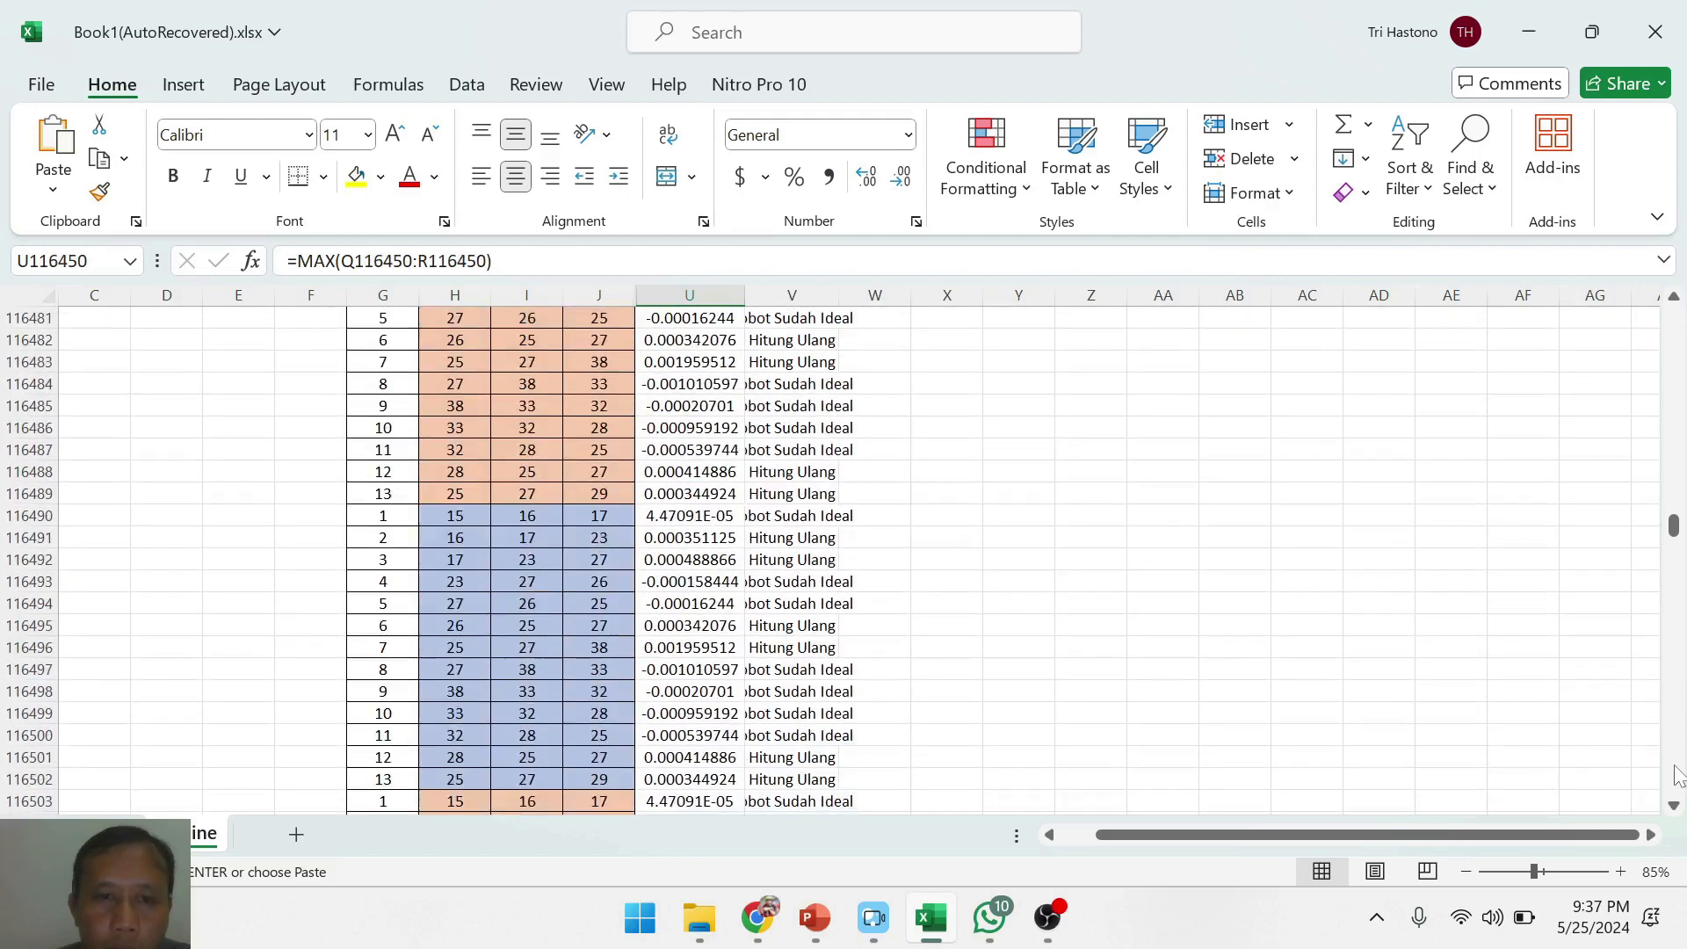
click(1675, 773)
click(1675, 774)
click(1675, 773)
click(1675, 774)
click(1675, 774)
click(1675, 773)
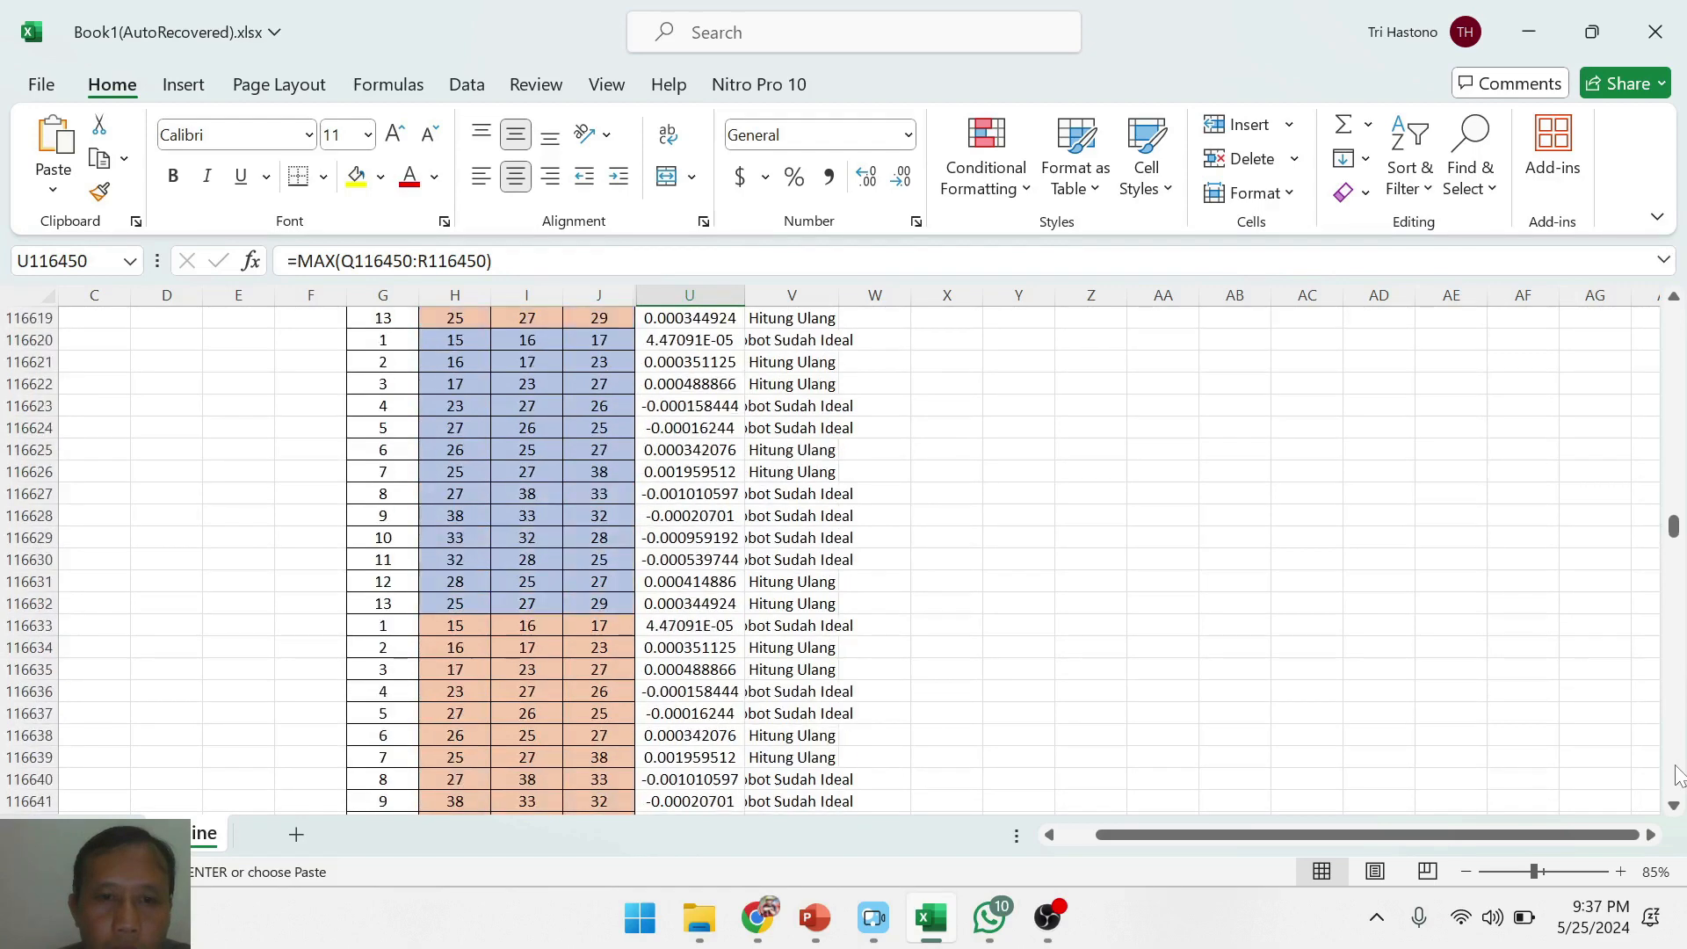
click(1675, 774)
click(1675, 773)
click(1675, 773)
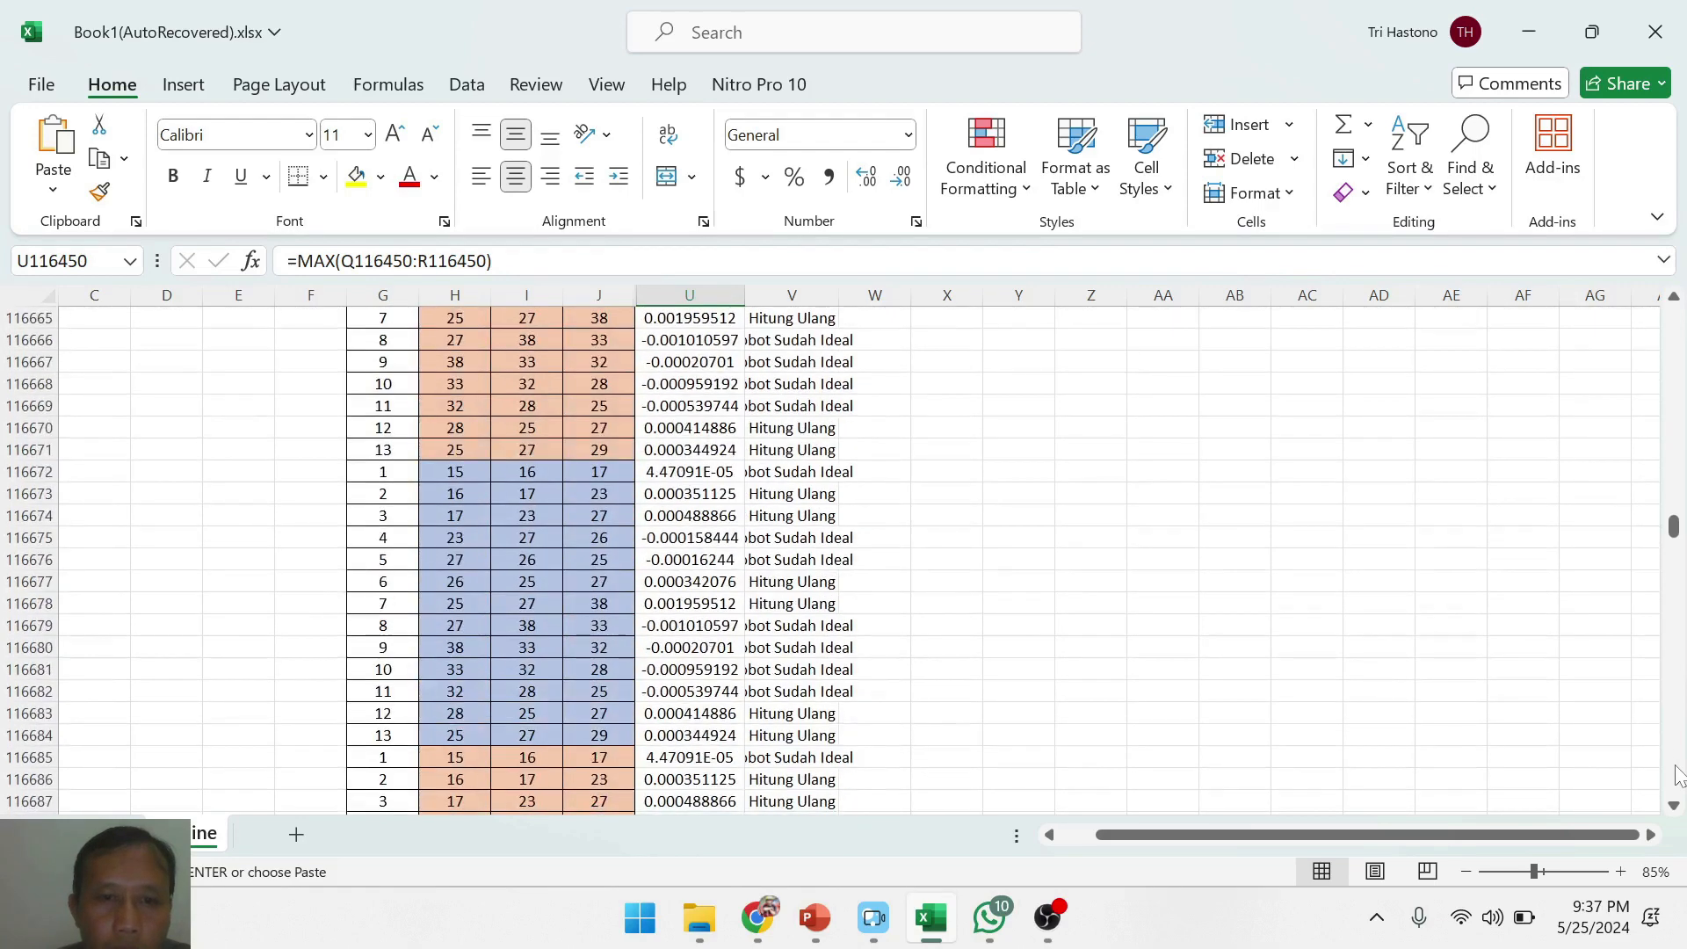
click(1675, 774)
click(1675, 774)
click(1675, 774)
click(1675, 773)
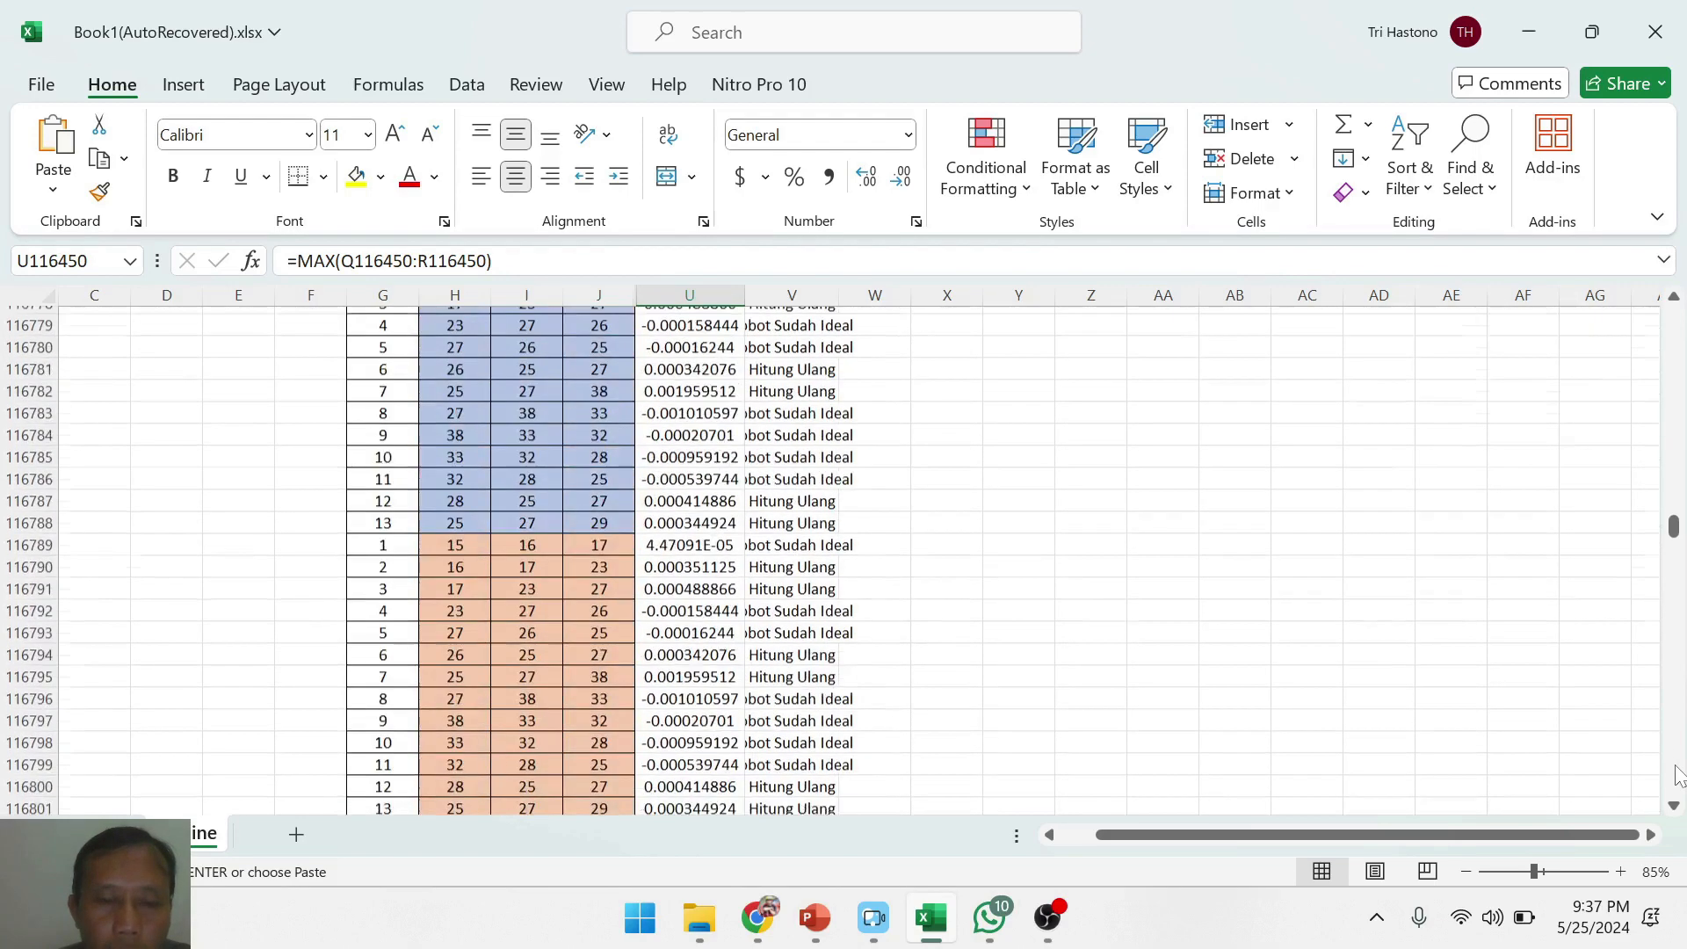
click(1675, 773)
click(1675, 773)
click(1675, 773)
click(1675, 774)
click(1675, 773)
click(1675, 773)
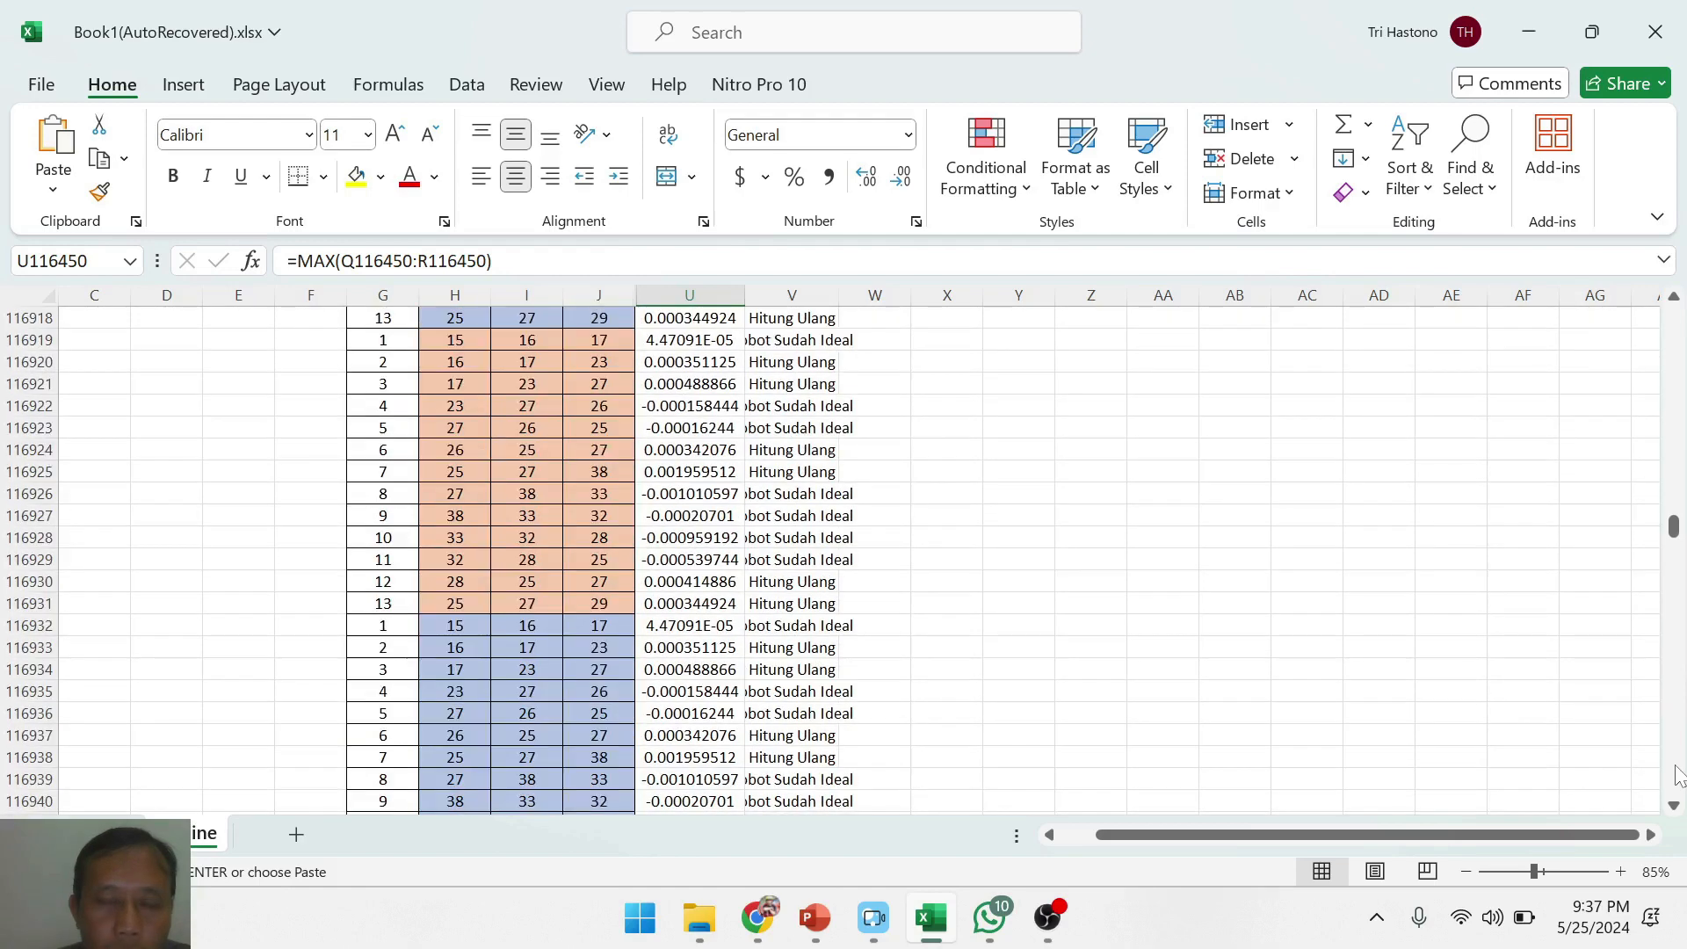
click(1675, 773)
click(1675, 773)
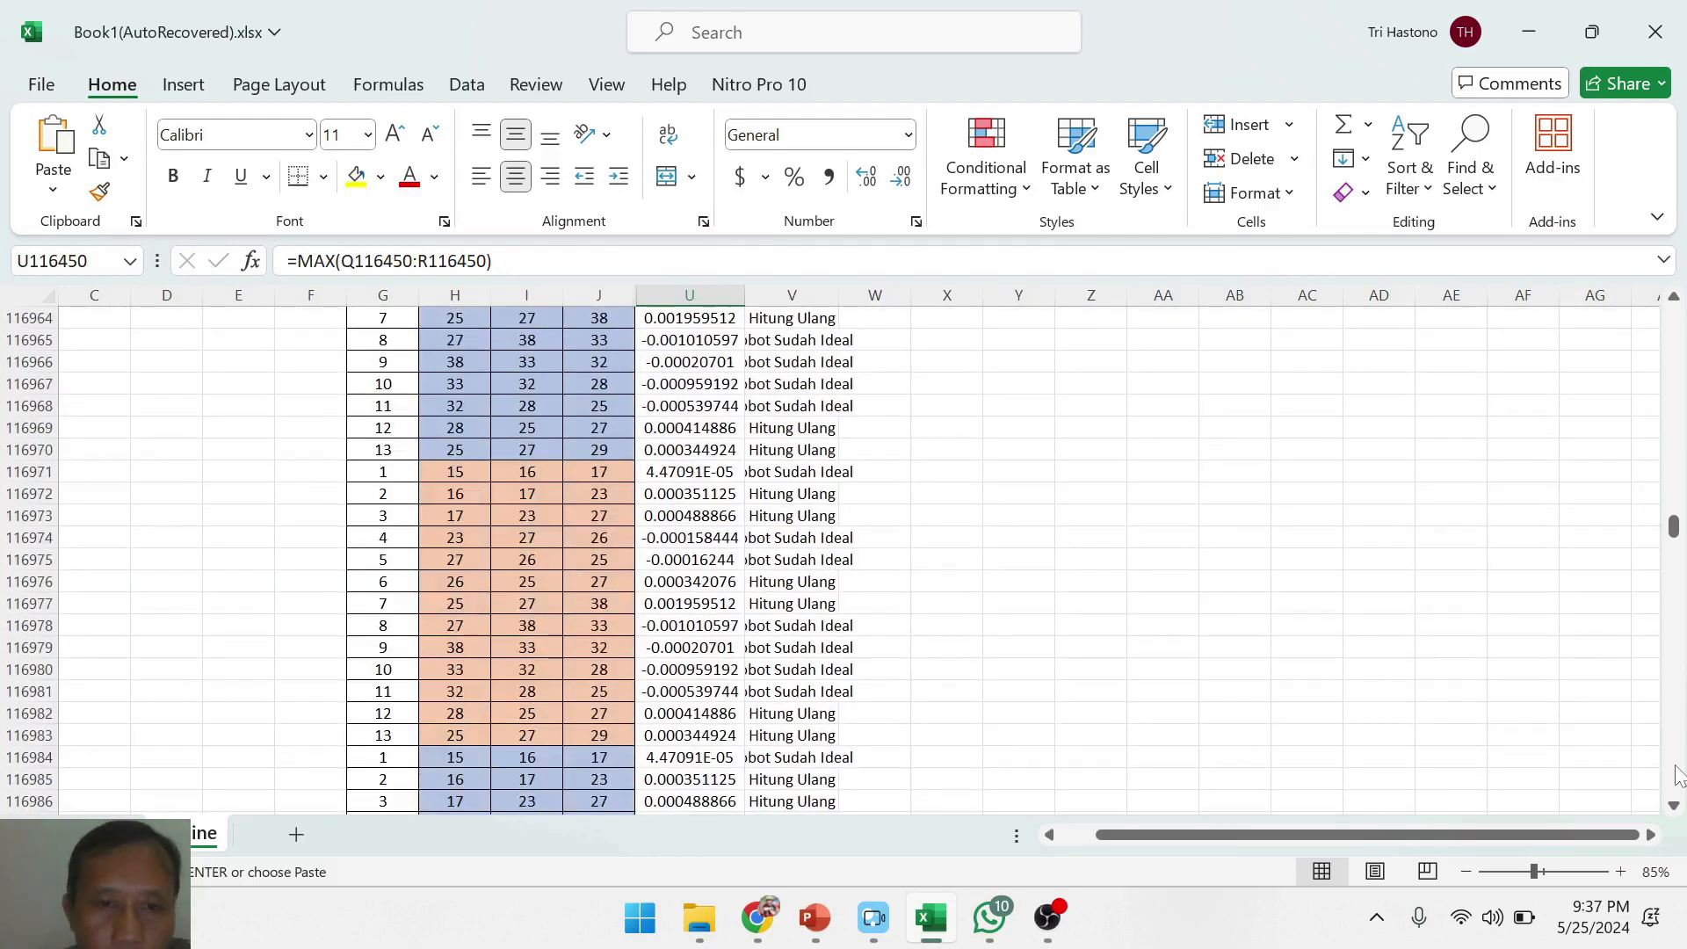
click(1675, 769)
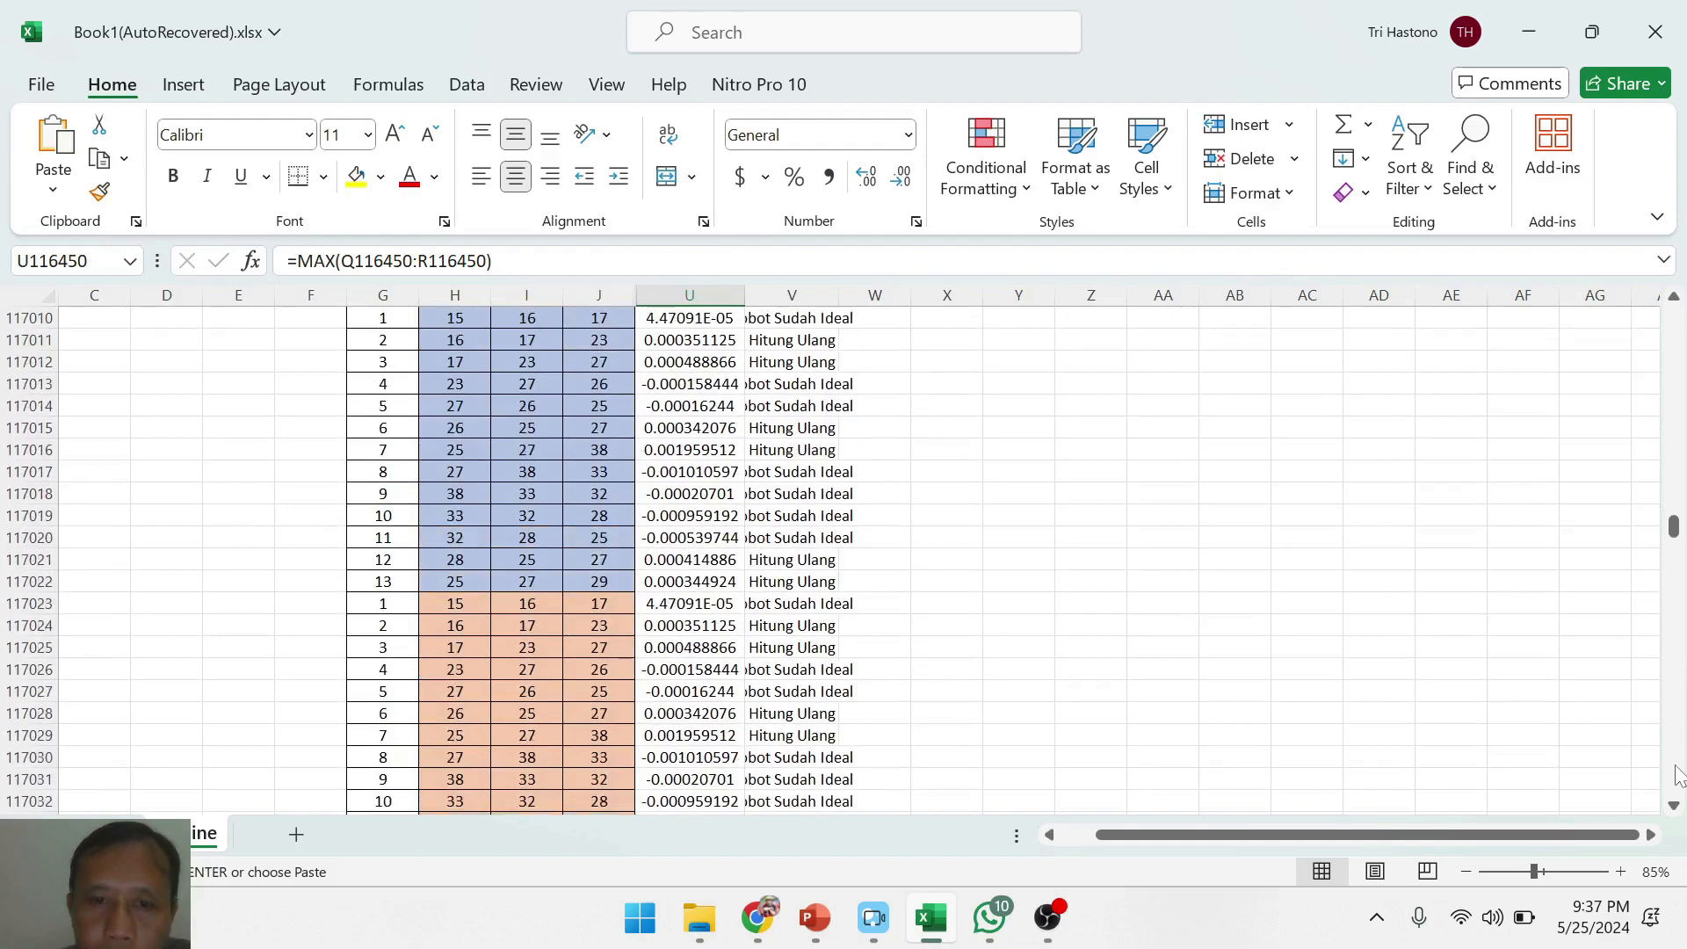
- Inspect the column U maximum delta for training data 13 much further down the table, in U202016
click(690, 428)
drag(1674, 527, 1675, 678)
click(689, 735)
click(728, 582)
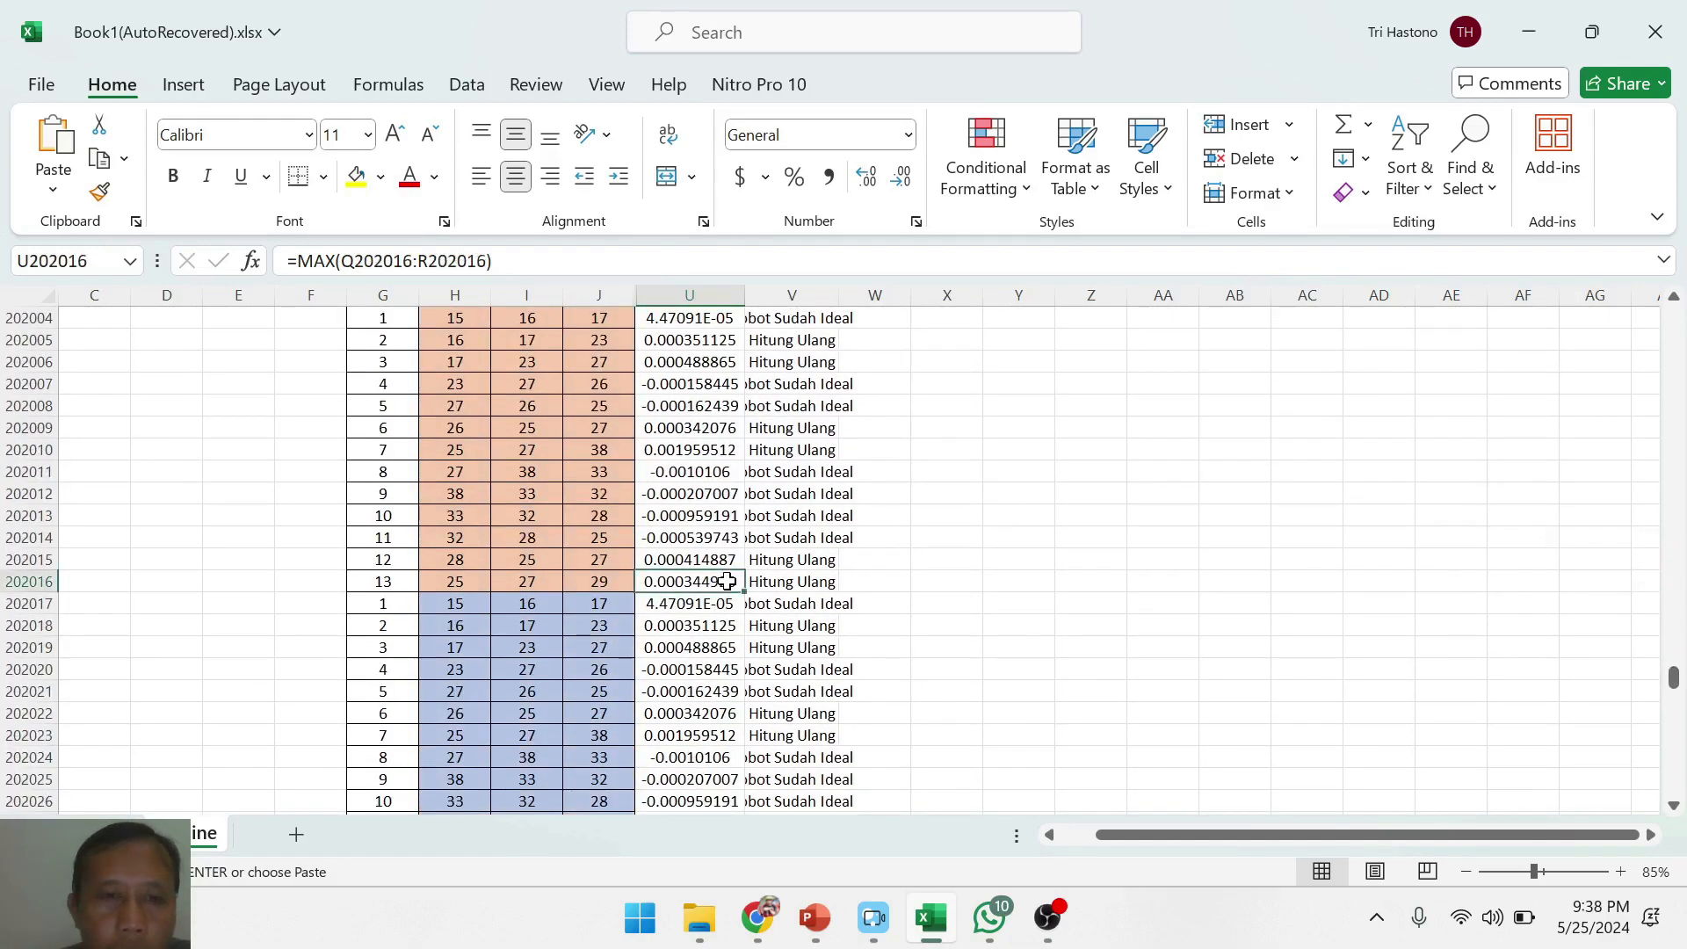
- Delete all rows from row 202017 to the end of the training table
click(12, 604)
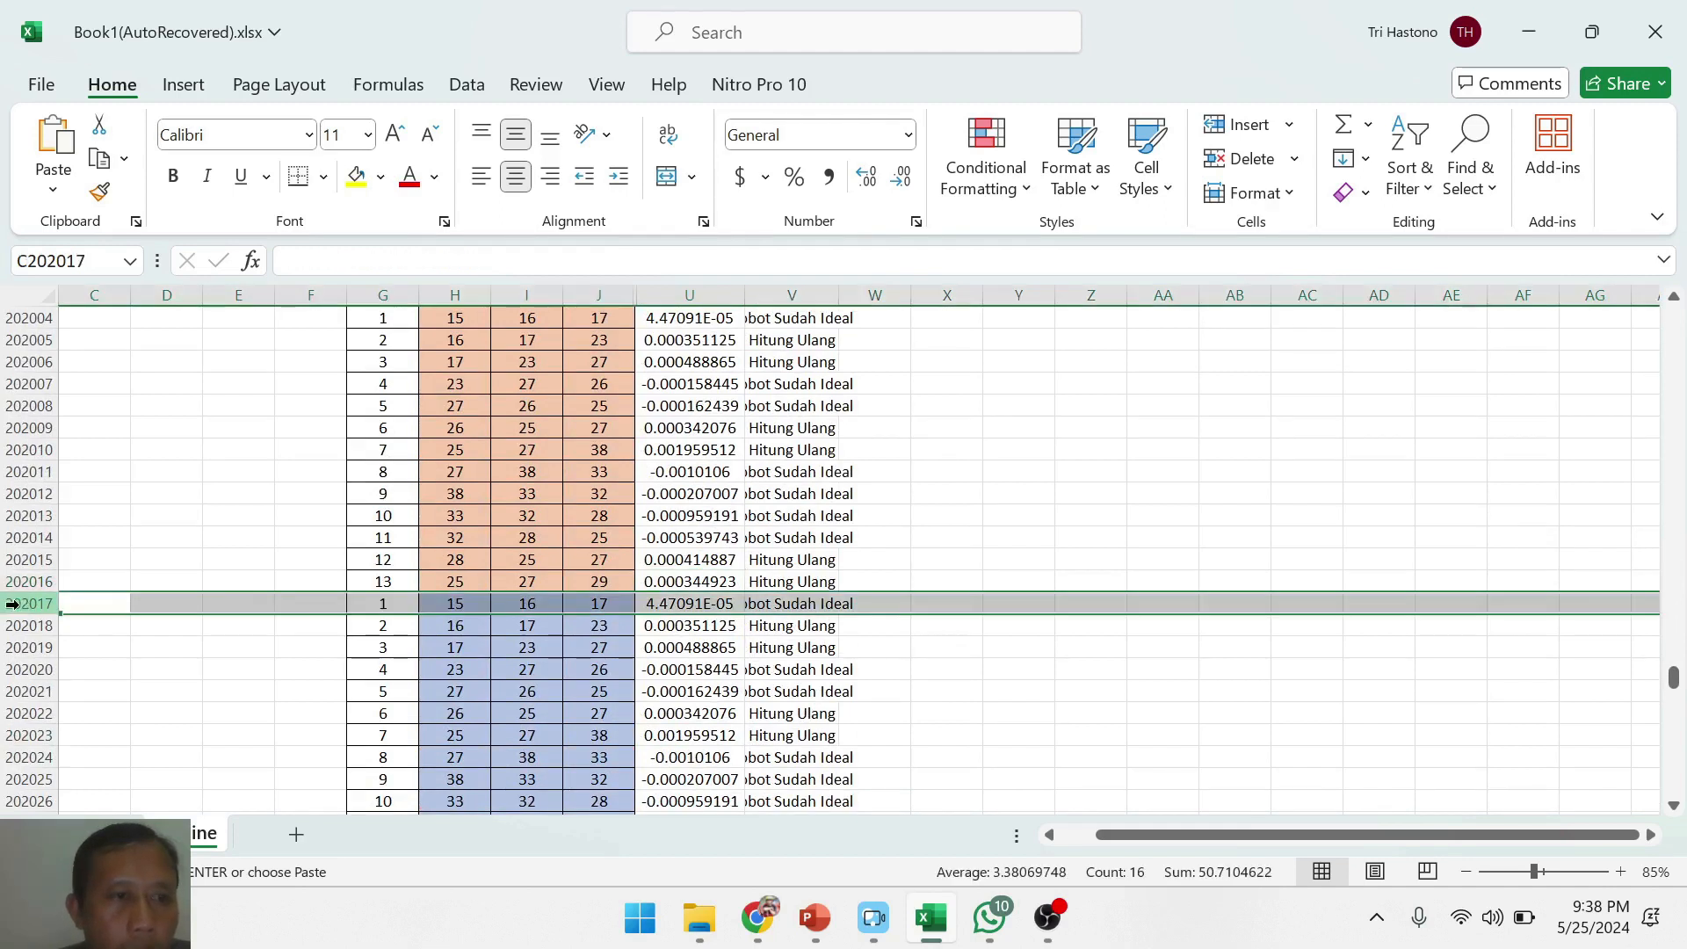
drag(1677, 681, 1678, 801)
shift+click(24, 801)
right_click(24, 801)
click(157, 592)
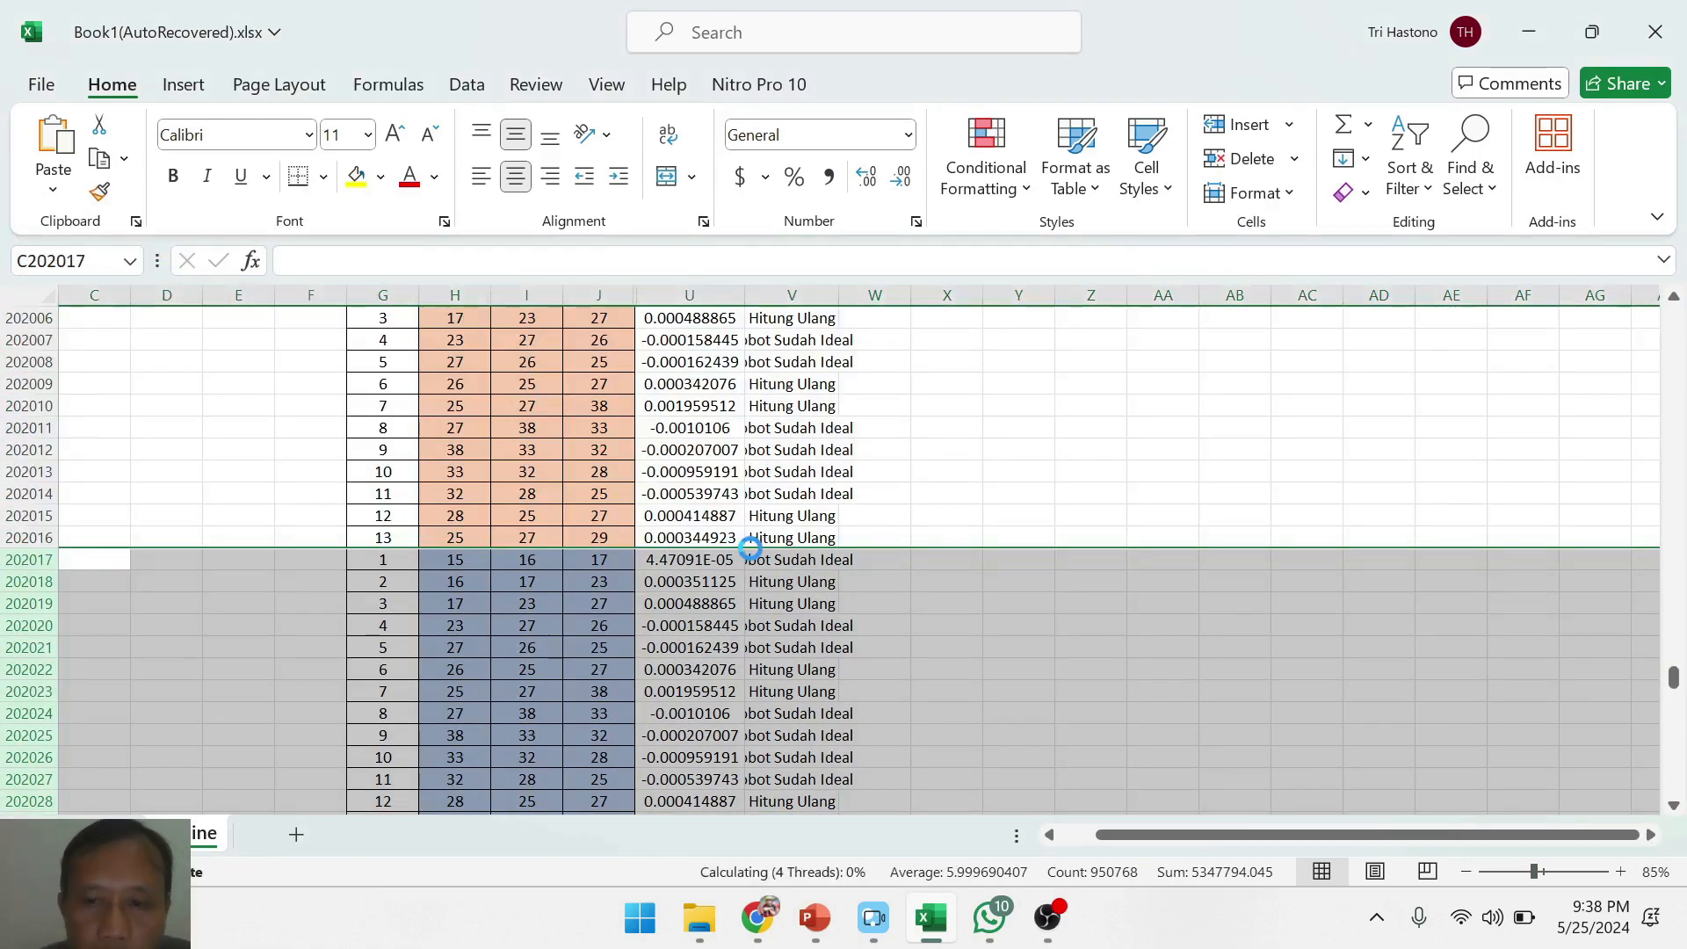
- Examine the training data 13 maximum deltas in the epochs above the new table end, including U201548, U201327 and U200976
click(1678, 392)
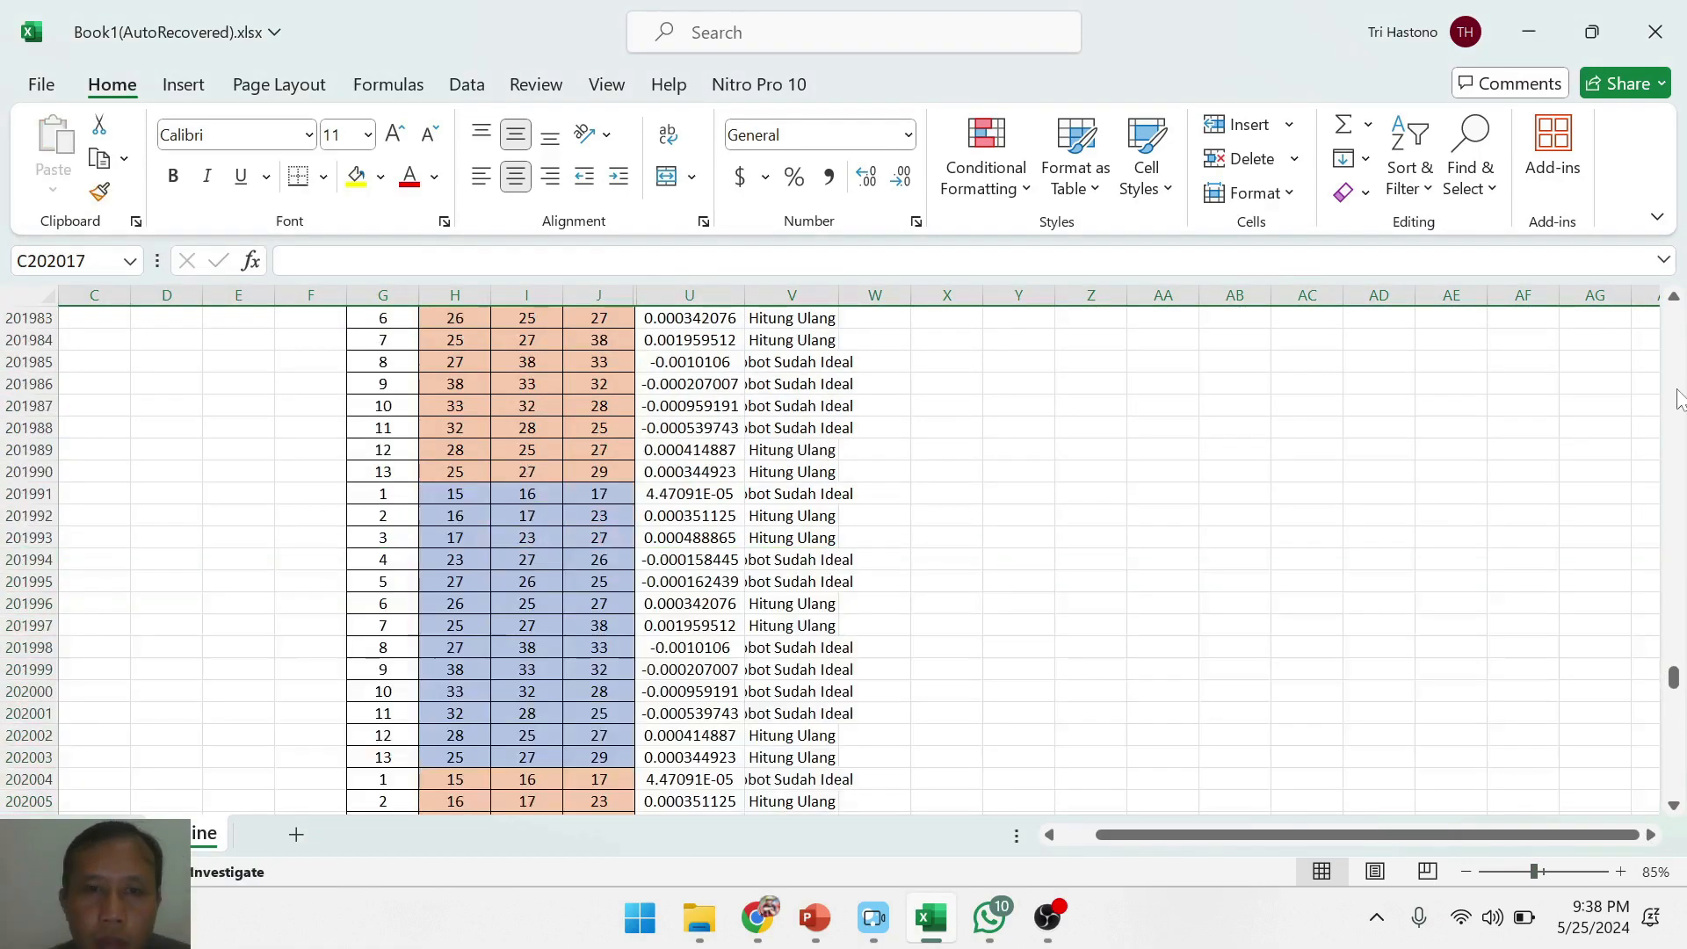
click(1678, 393)
click(1678, 393)
click(1679, 399)
click(1680, 399)
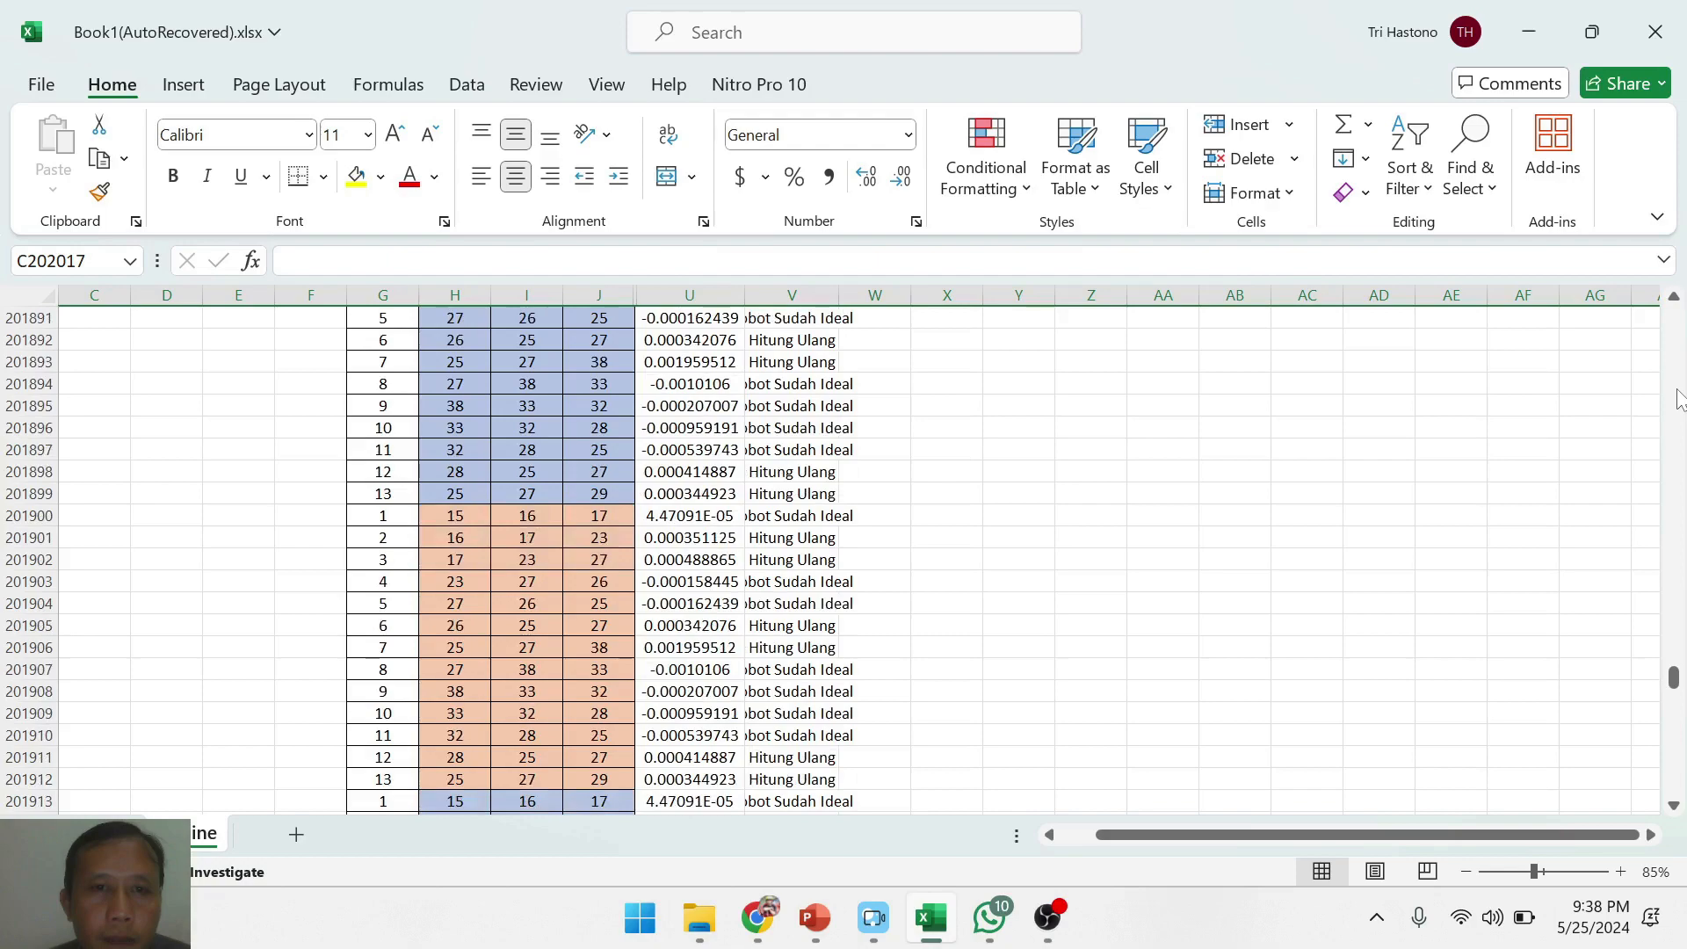
click(1679, 396)
click(706, 361)
click(1676, 384)
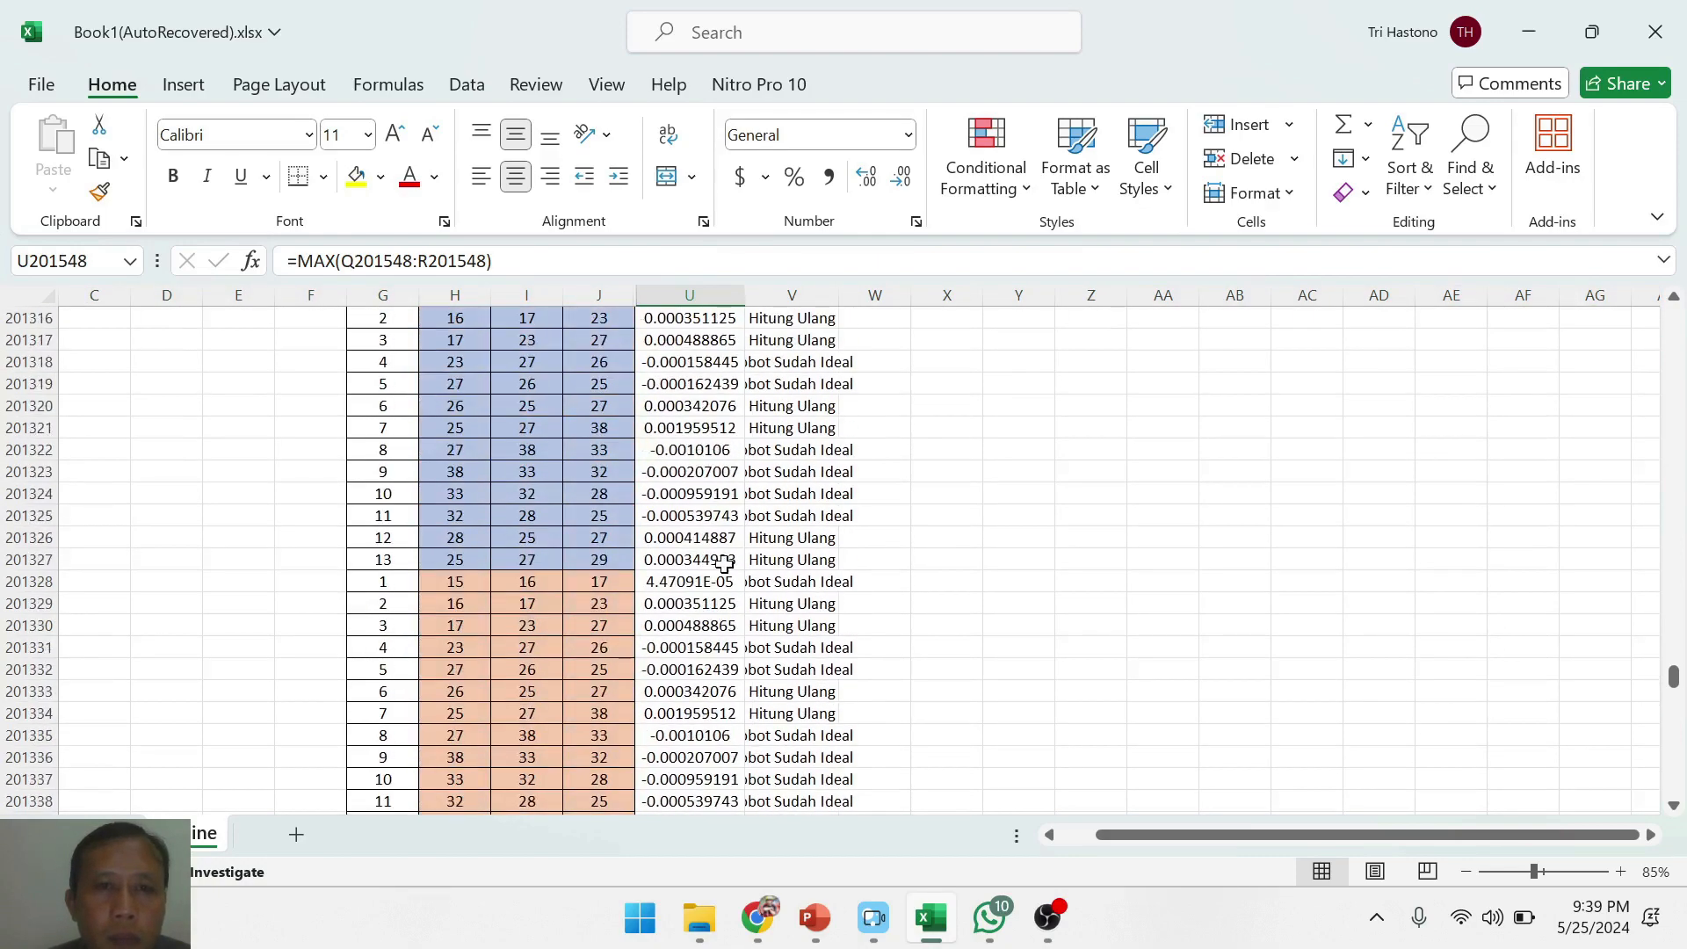
click(724, 563)
click(1673, 404)
click(710, 429)
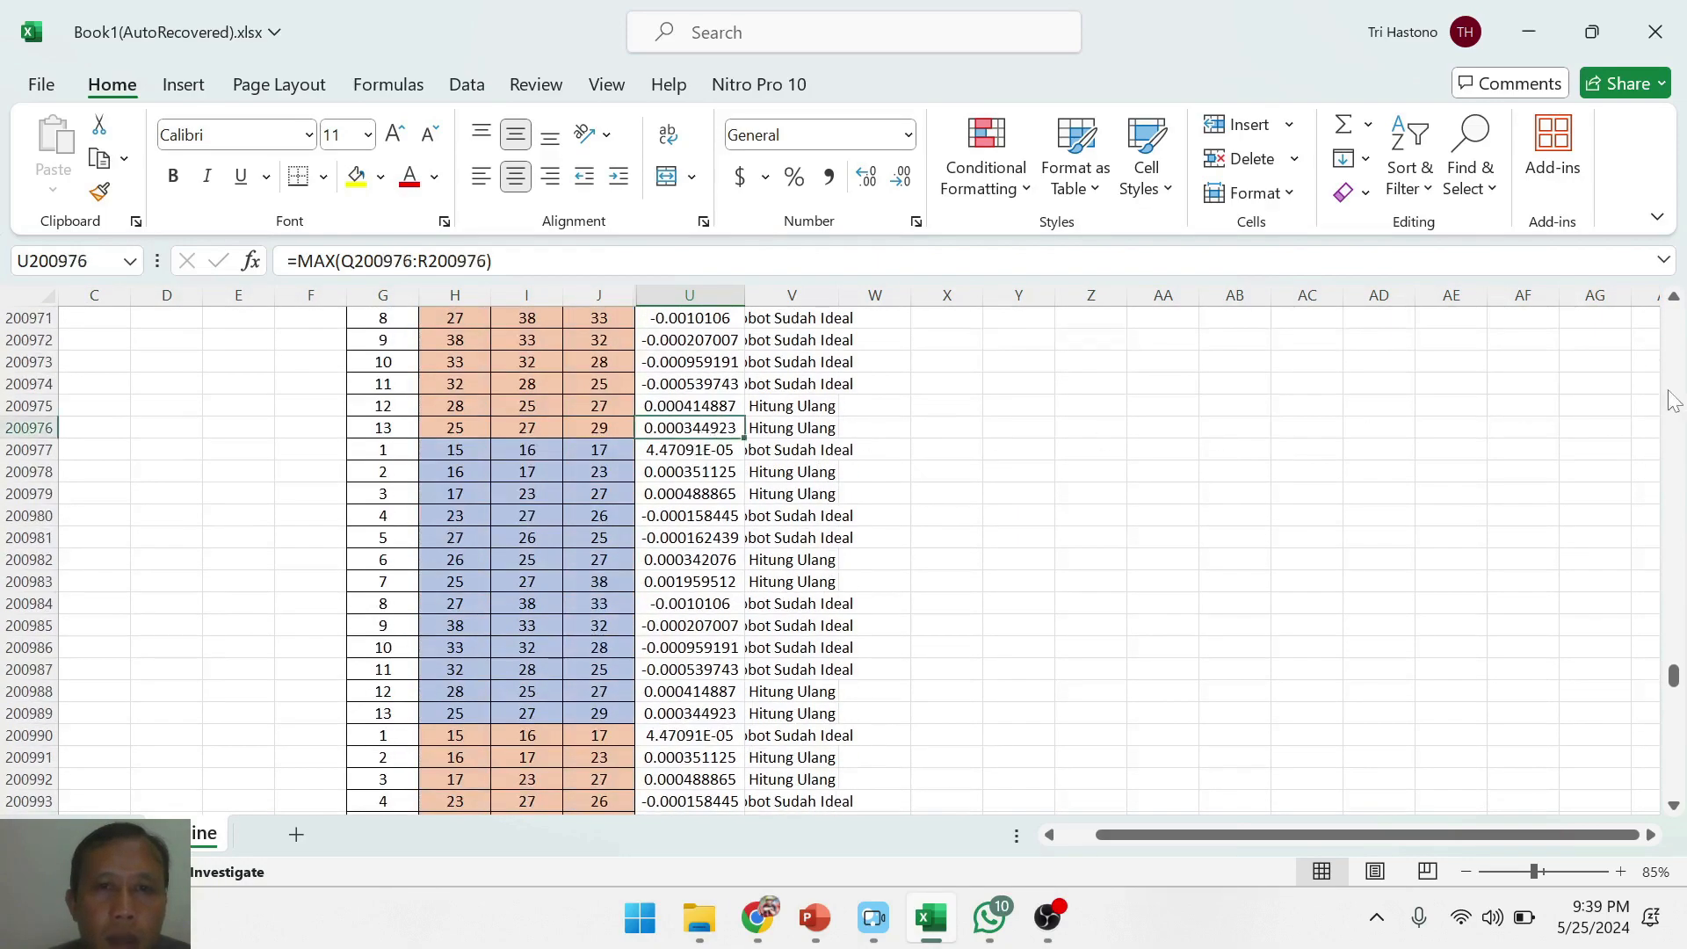
click(1674, 368)
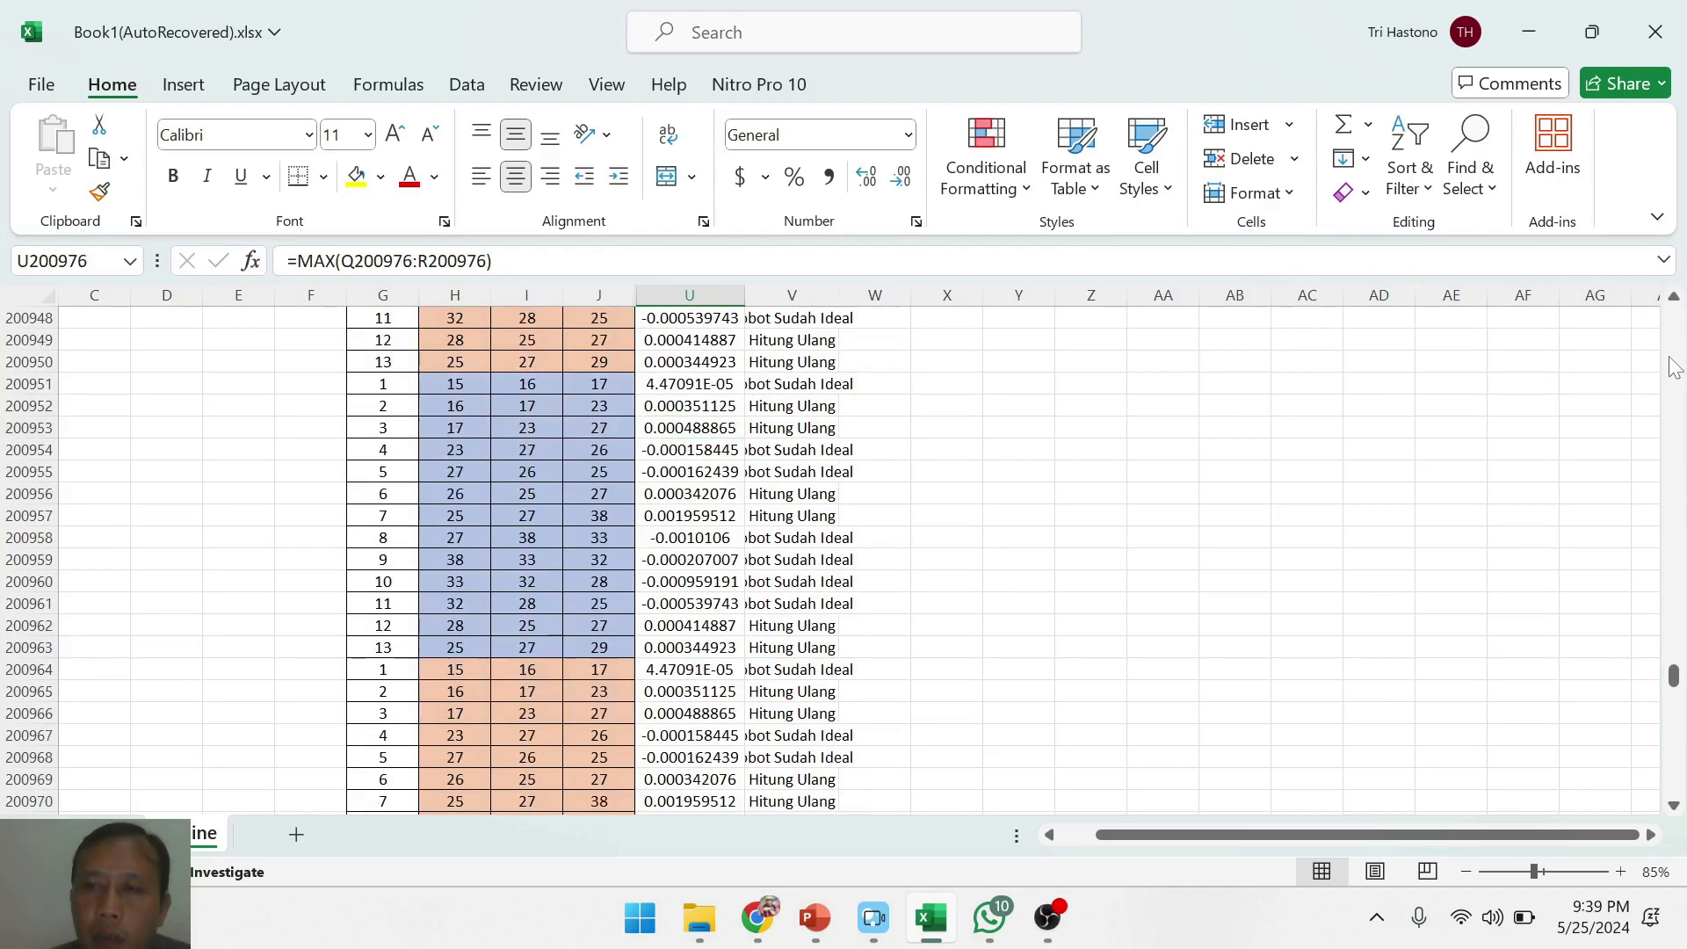
drag(1673, 368, 1673, 369)
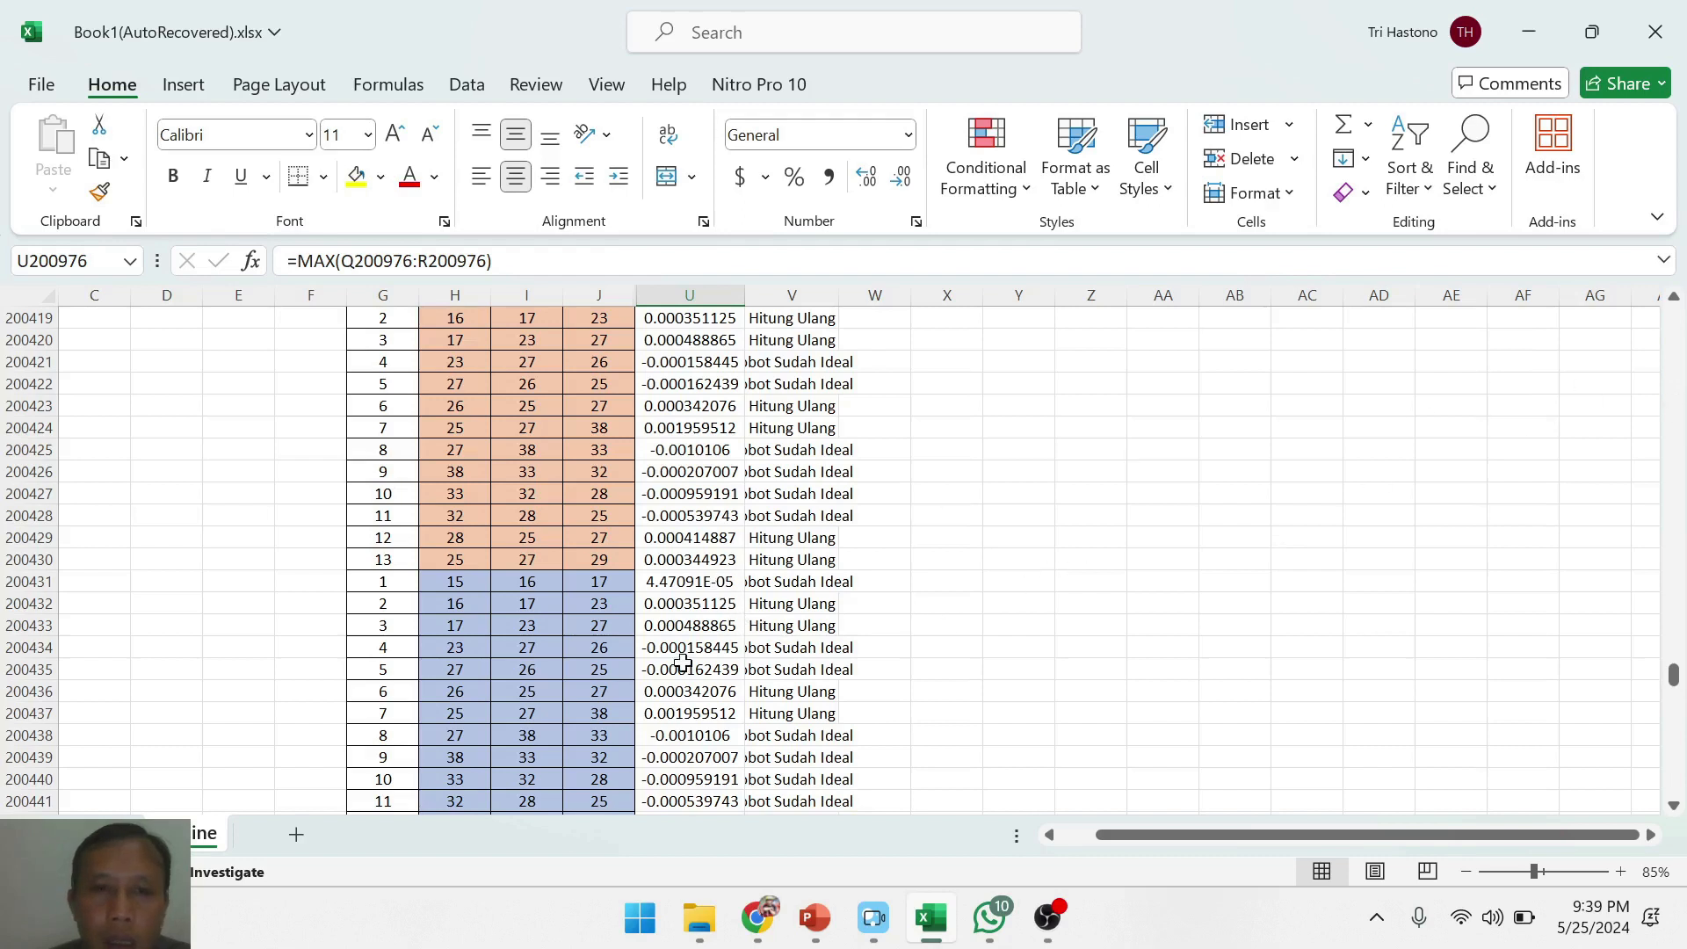
- Delete all rows from row 200431 to the end of the table and save the workbook
click(24, 582)
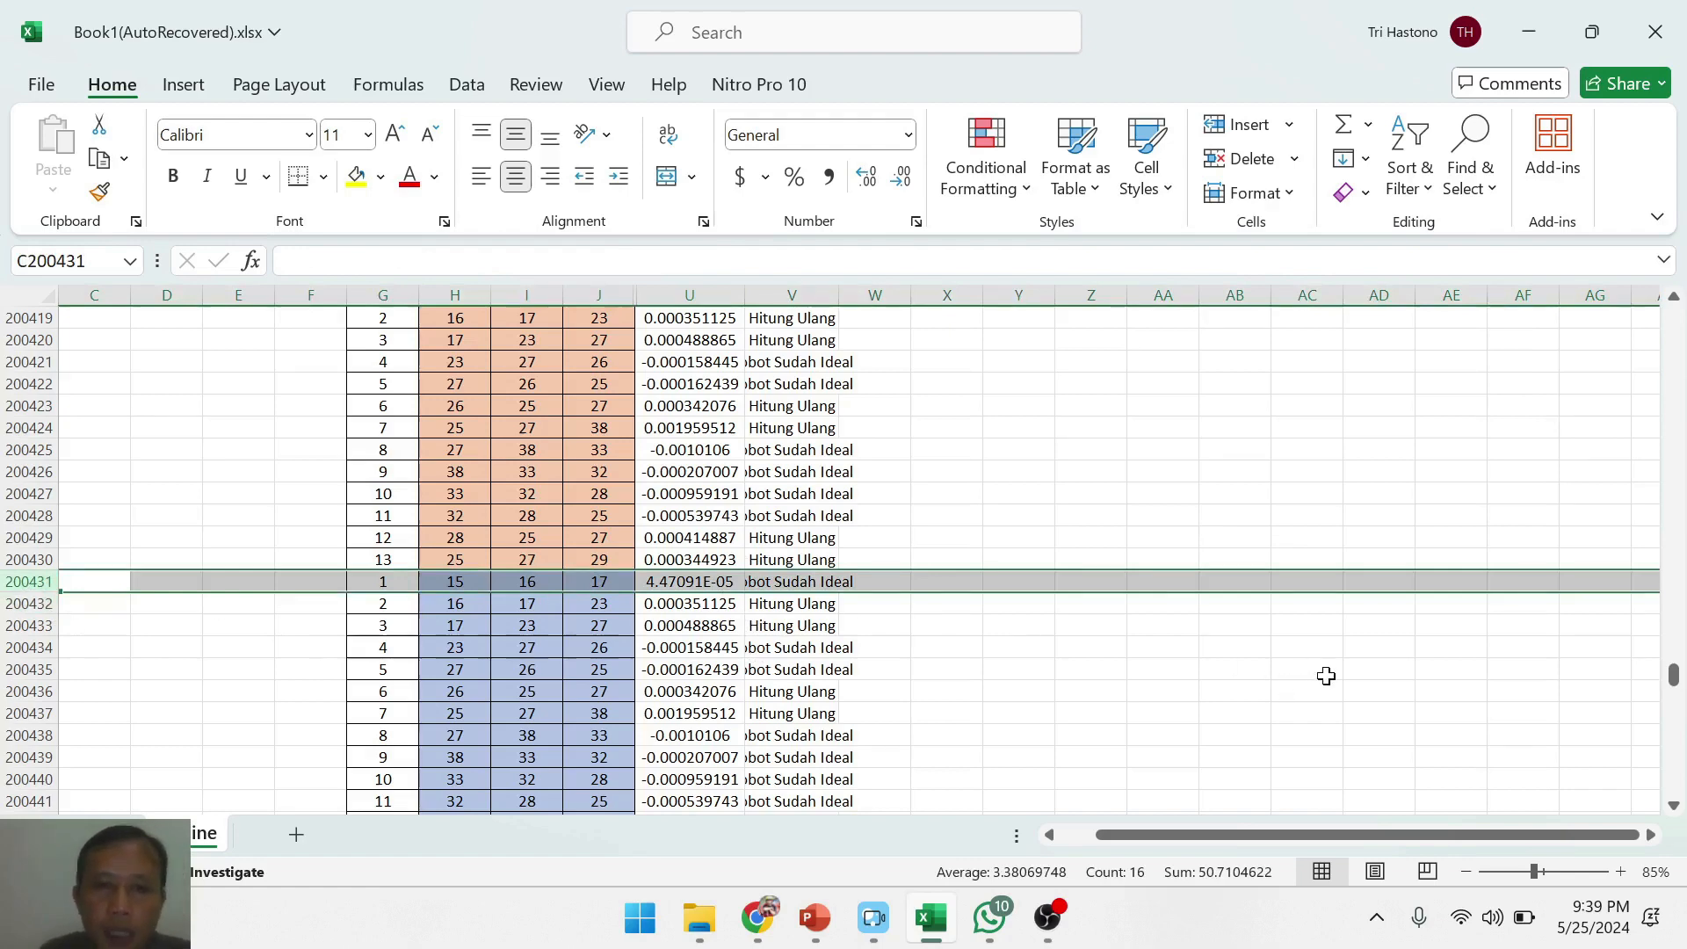
drag(1673, 676, 1666, 826)
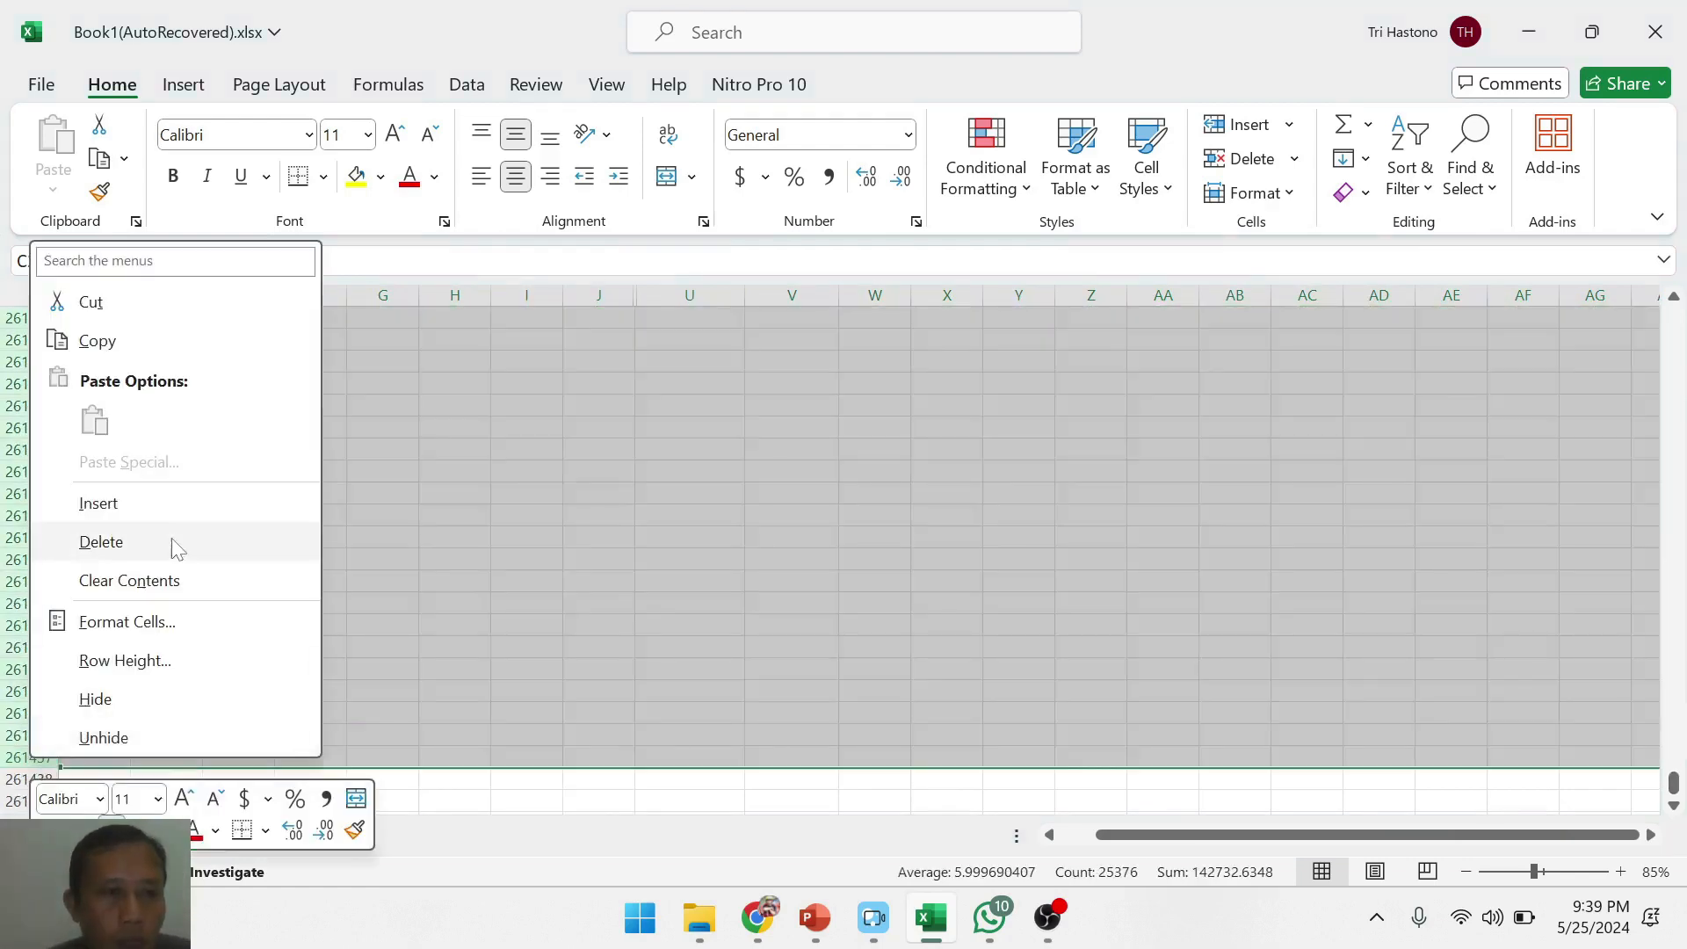
click(255, 549)
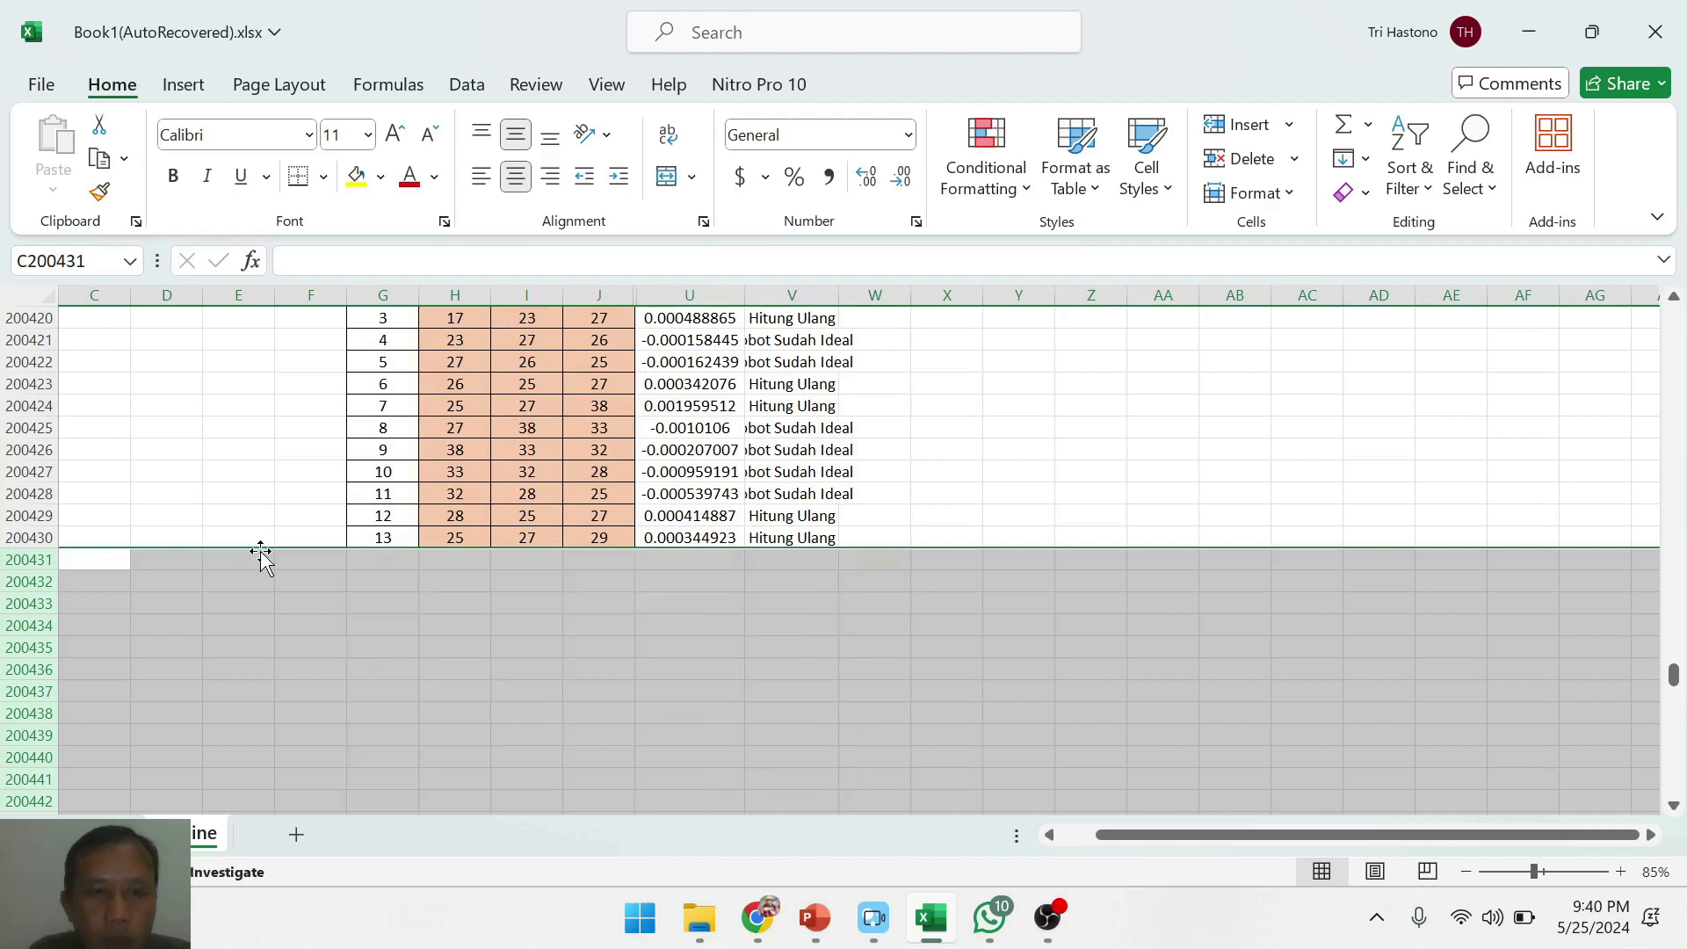
click(195, 446)
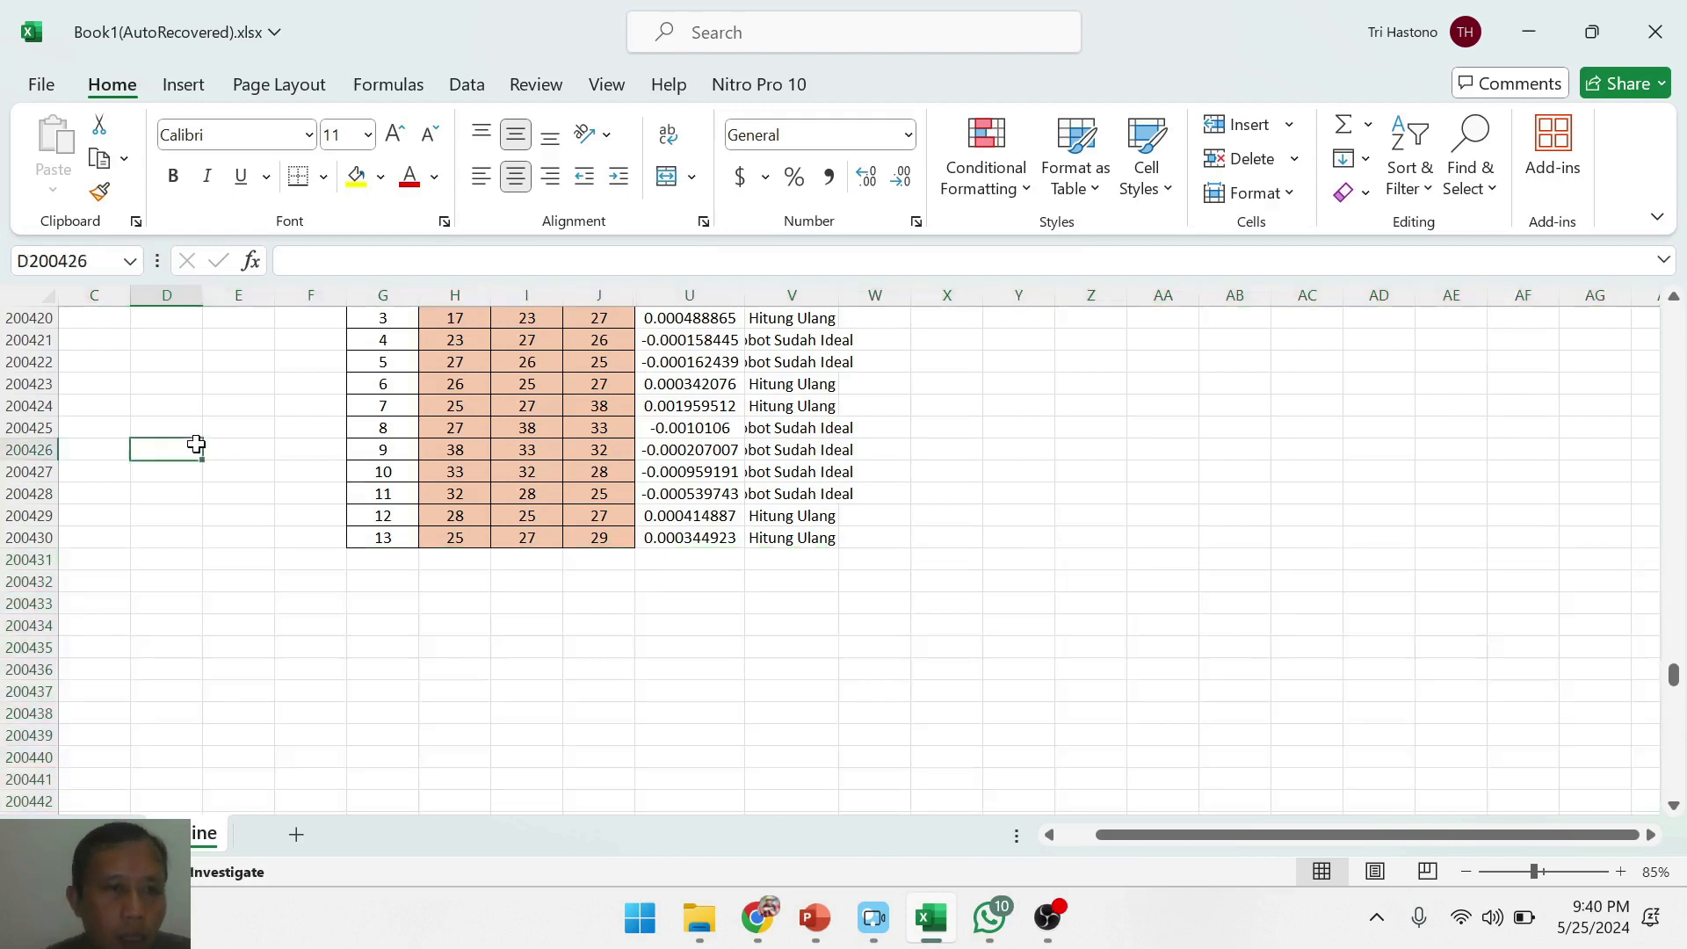
key(ctrl+s)
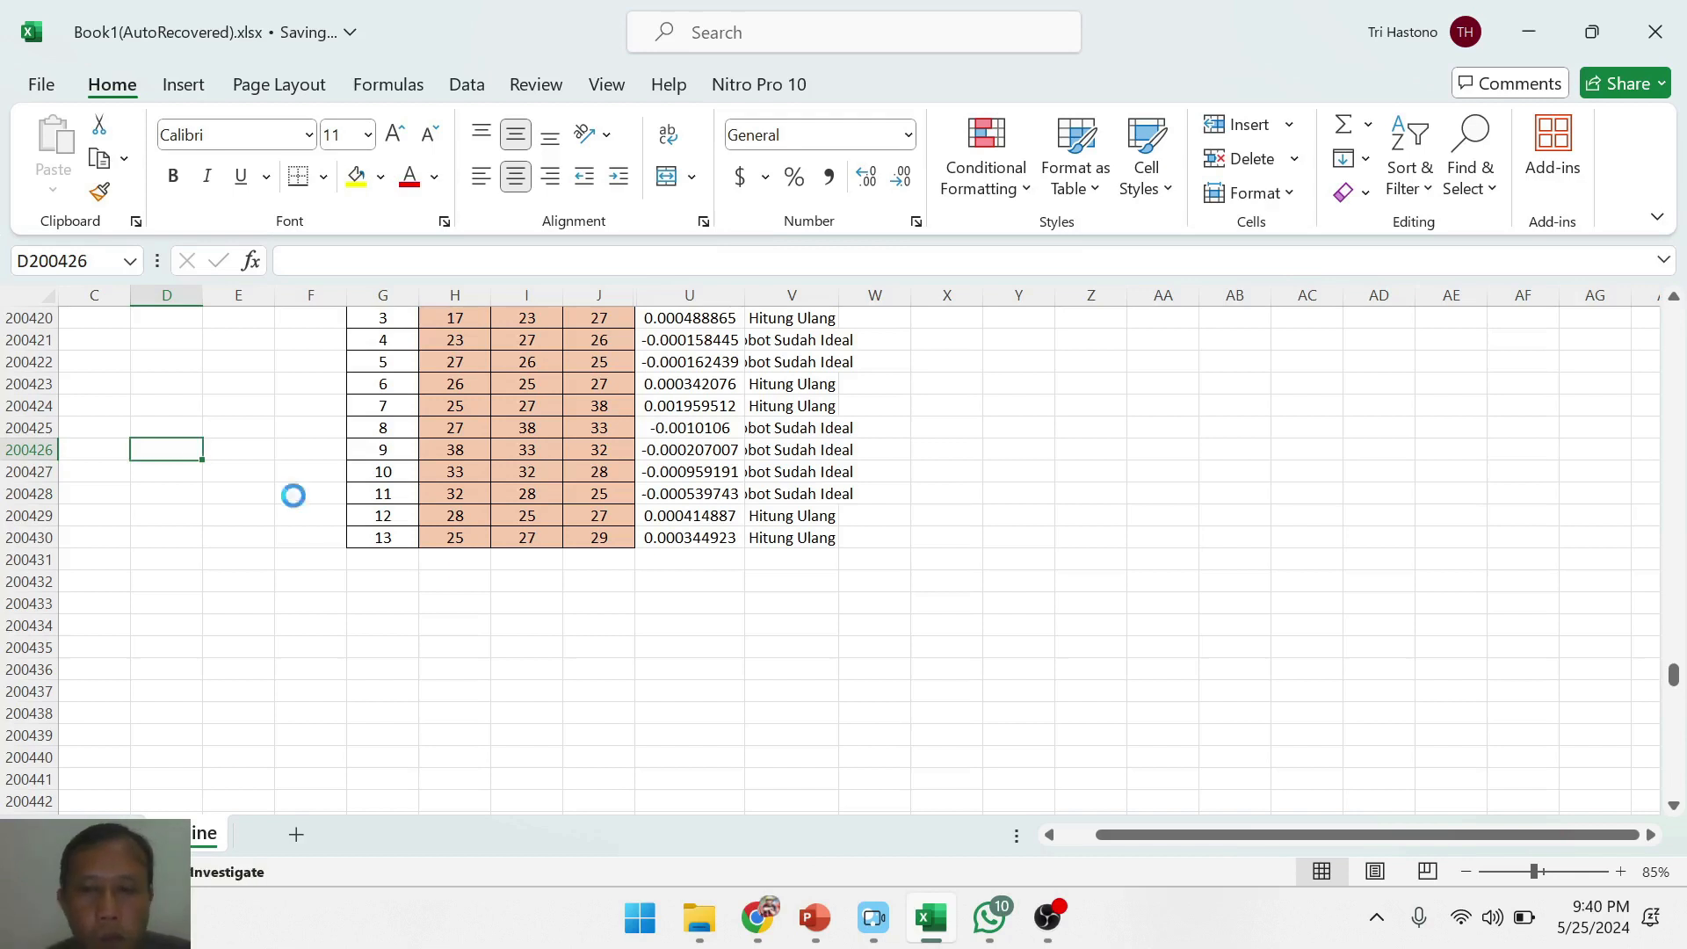
click(527, 580)
- Copy the final maximum delta from U200430 and paste it as a value into H3
click(682, 537)
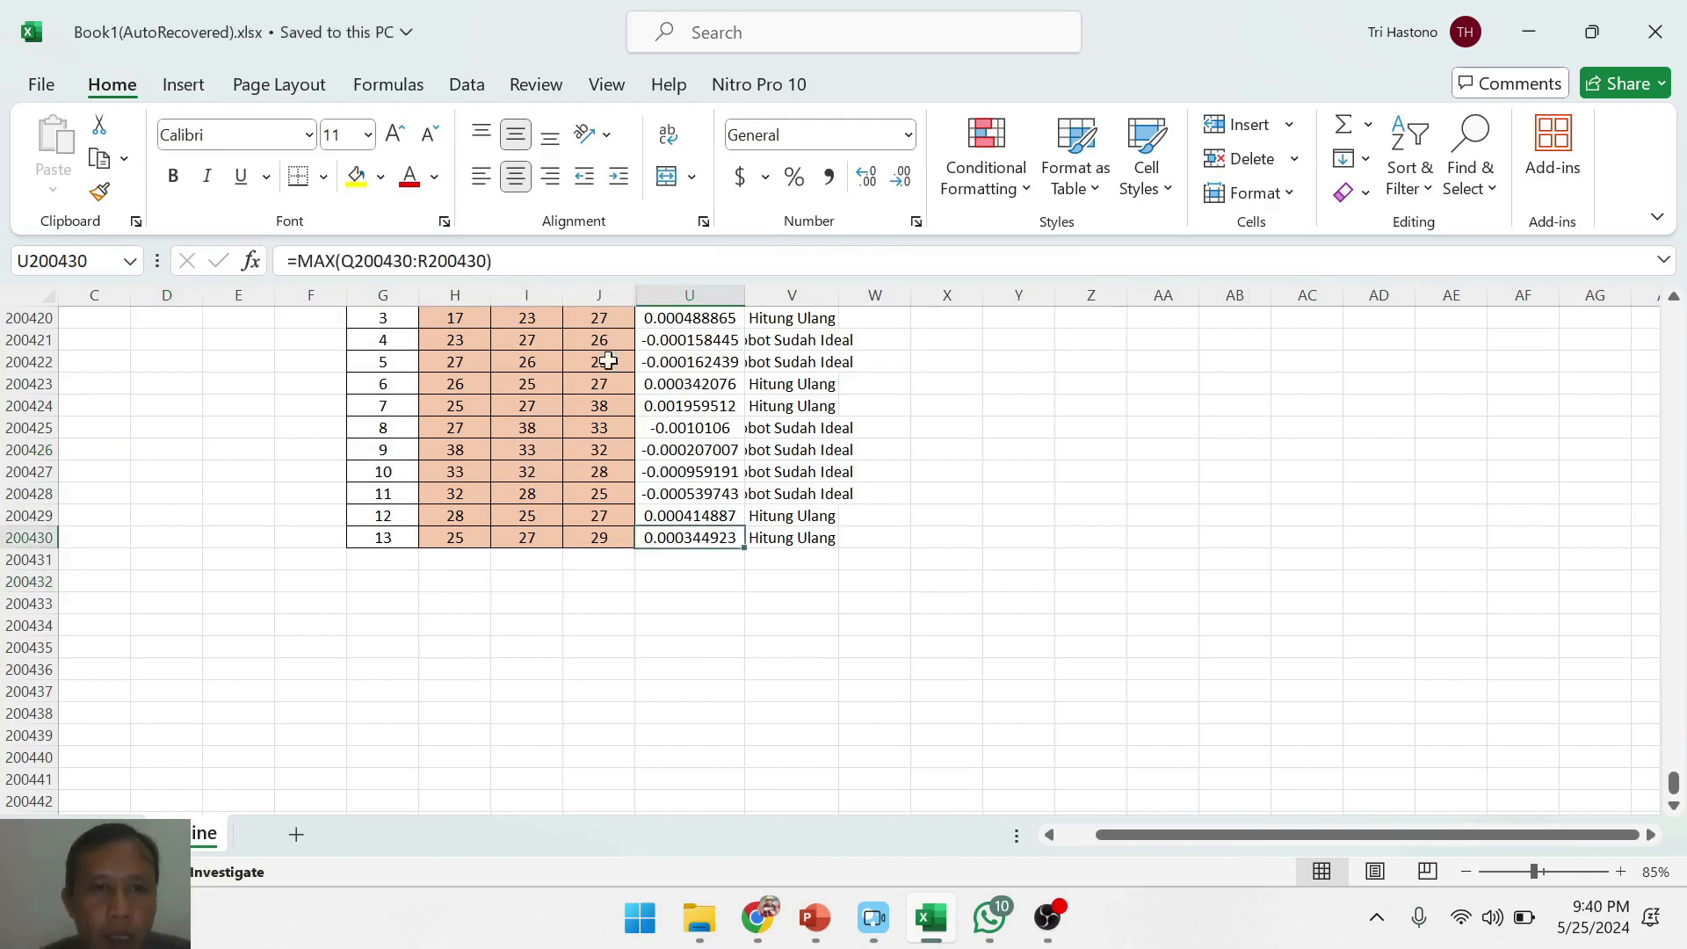
key(ctrl+c)
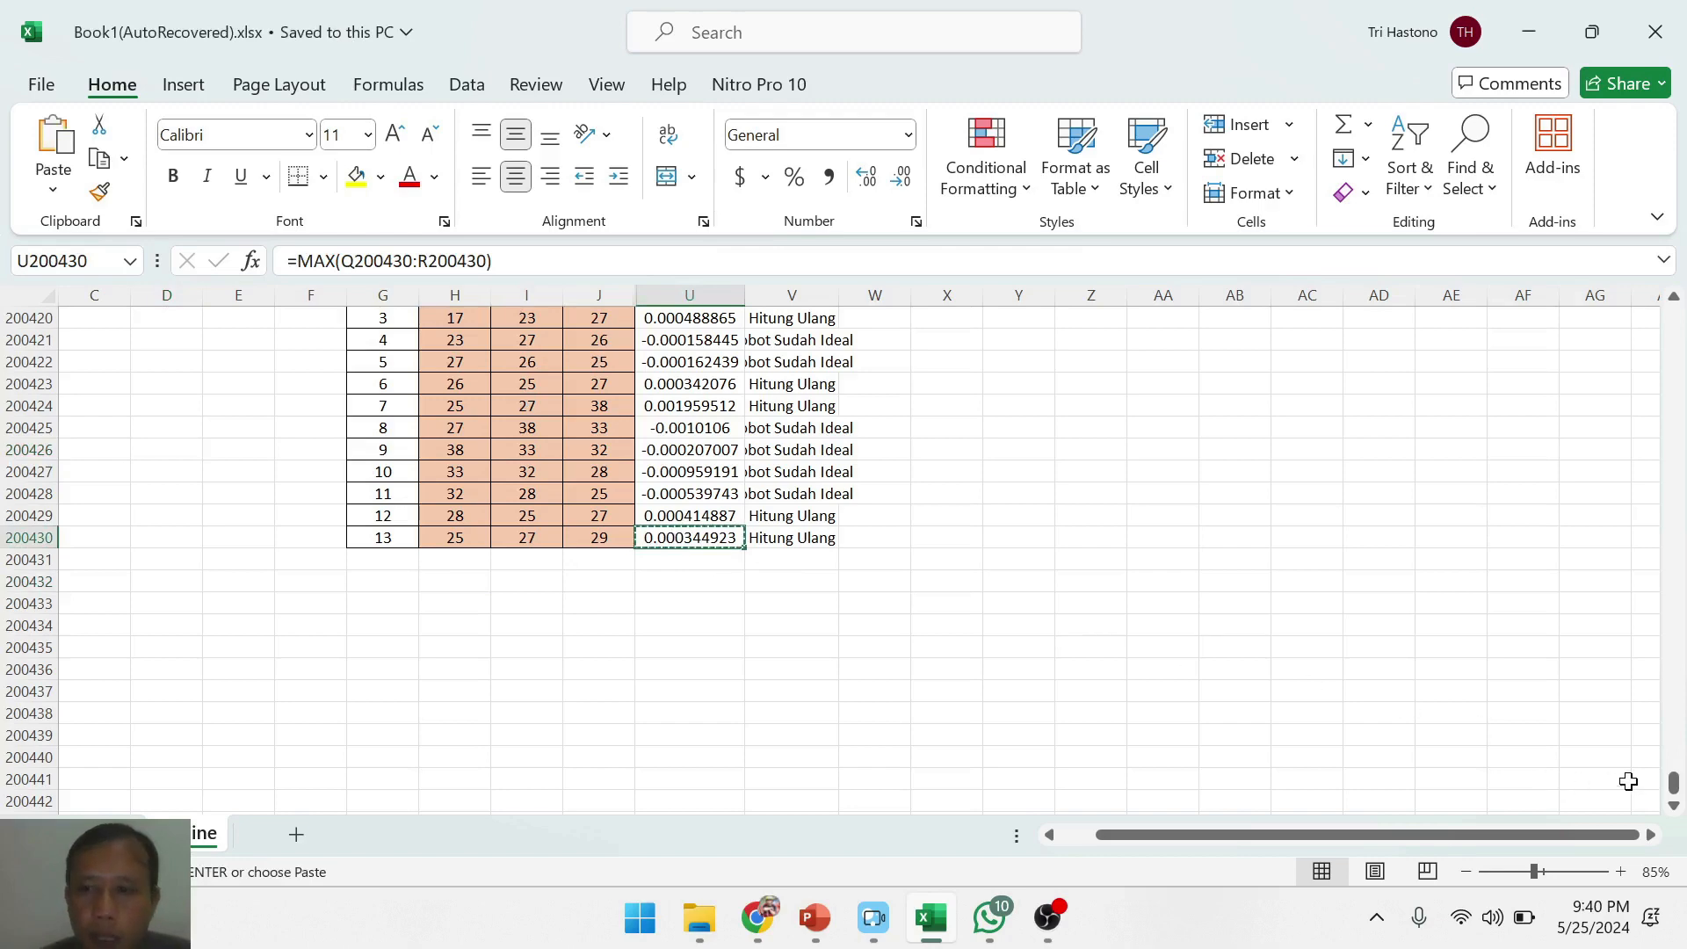
drag(1672, 781, 1673, 301)
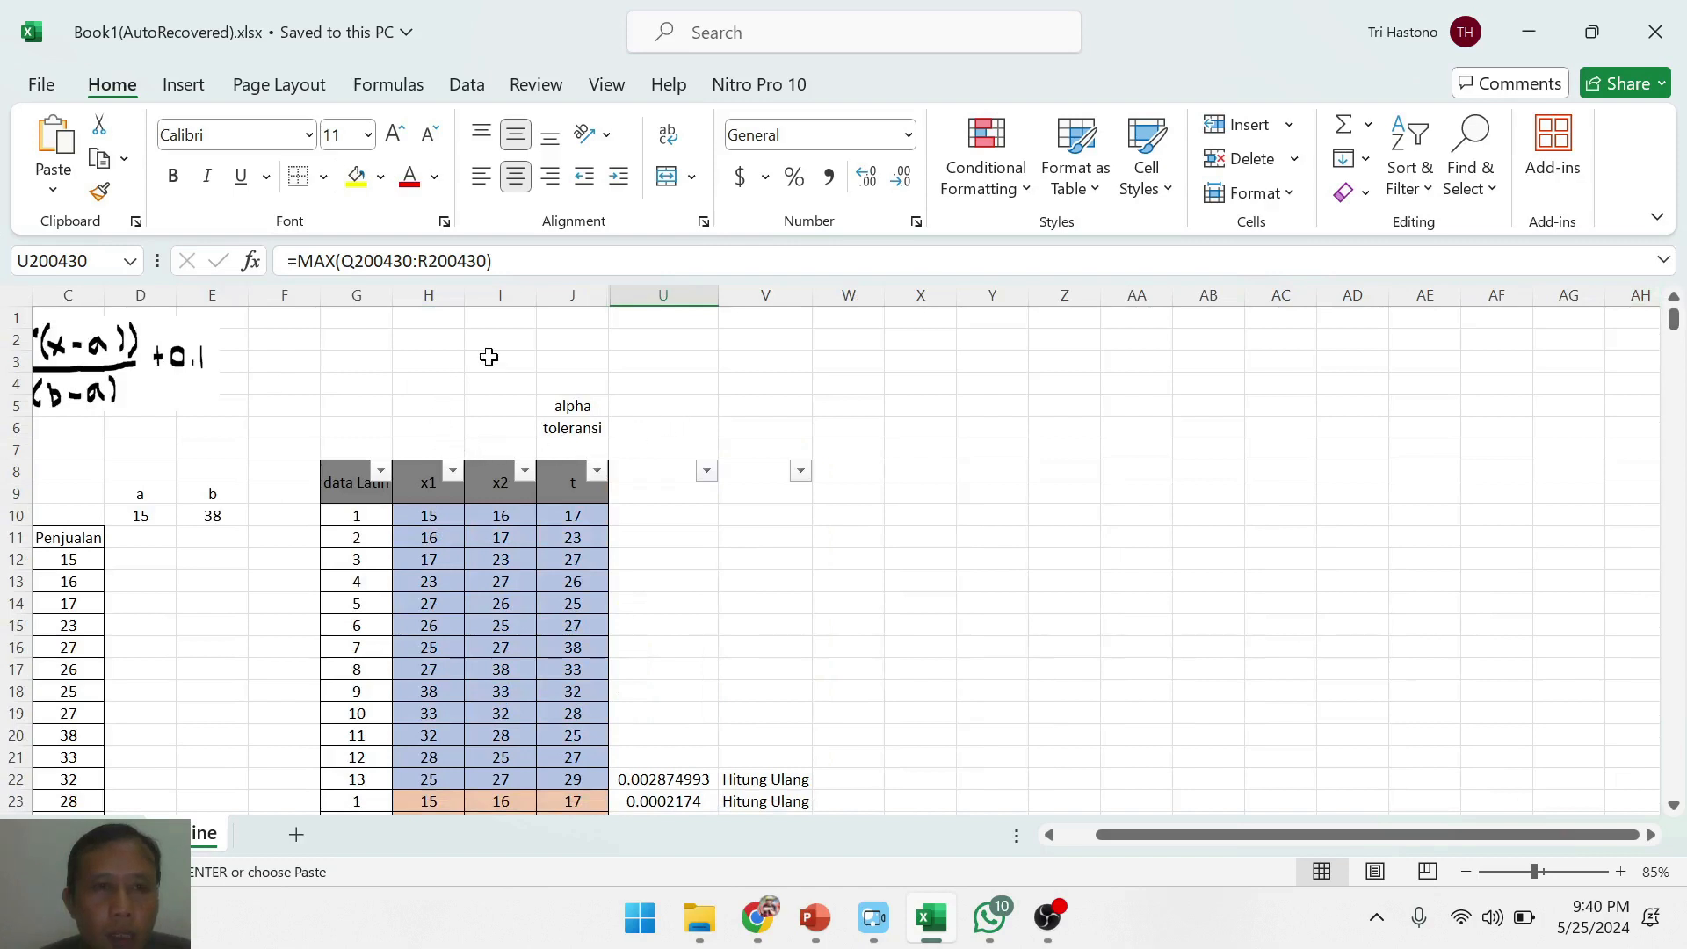
click(430, 364)
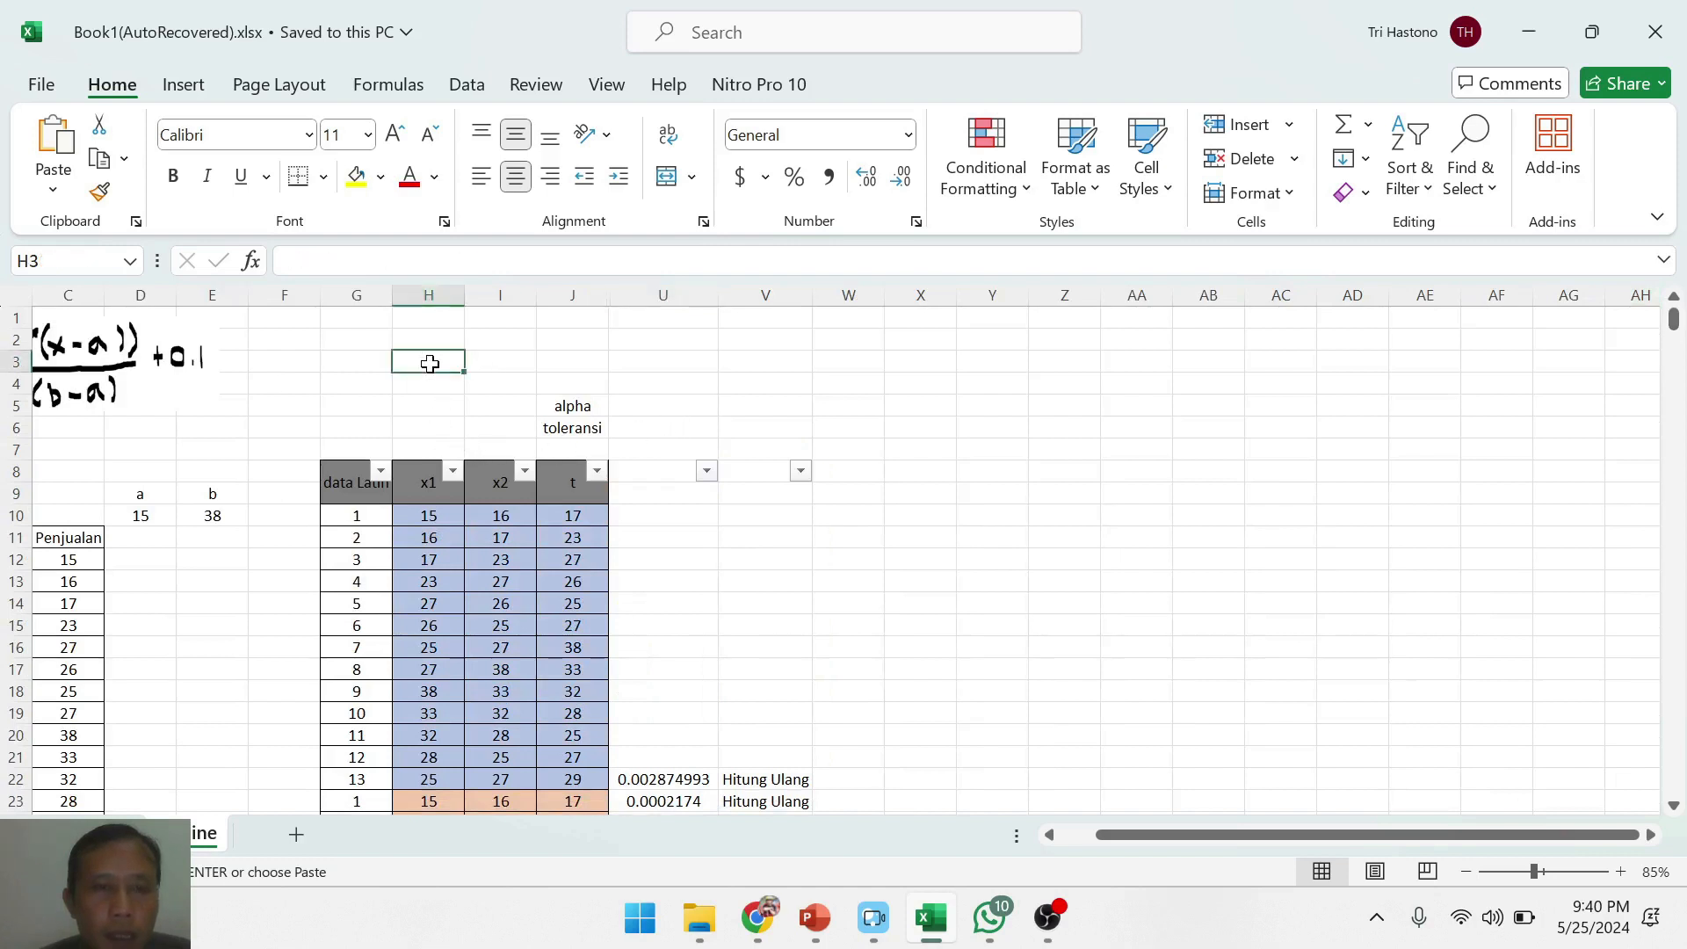
right_click(429, 364)
mouse_move(703, 333)
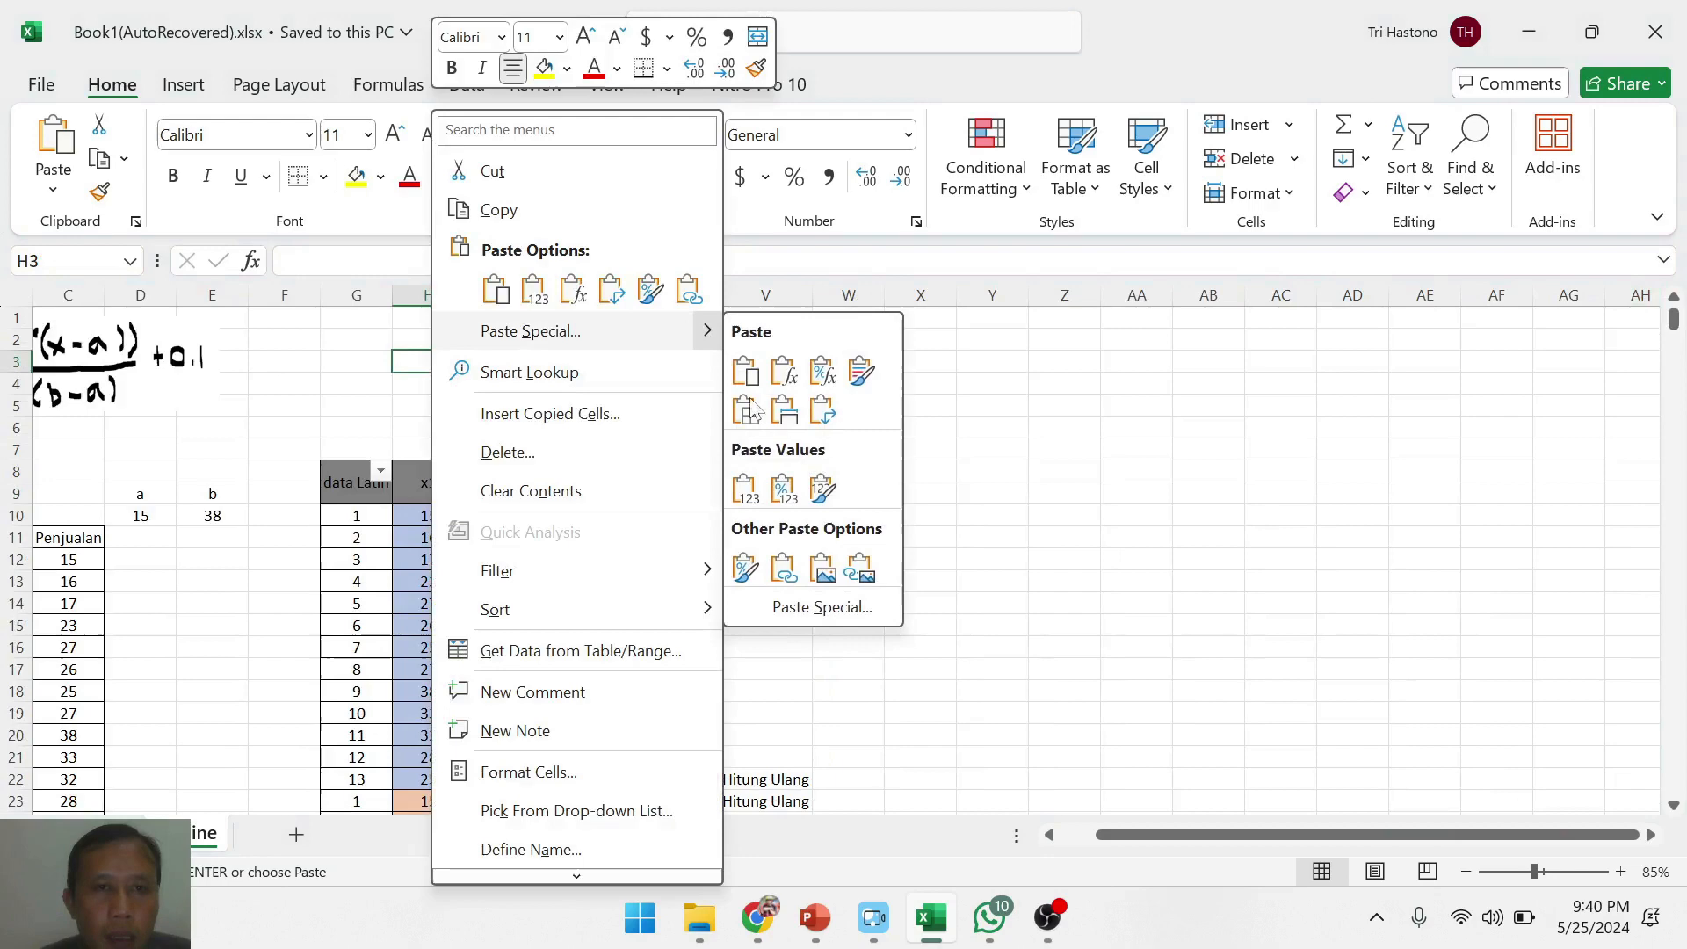
click(821, 606)
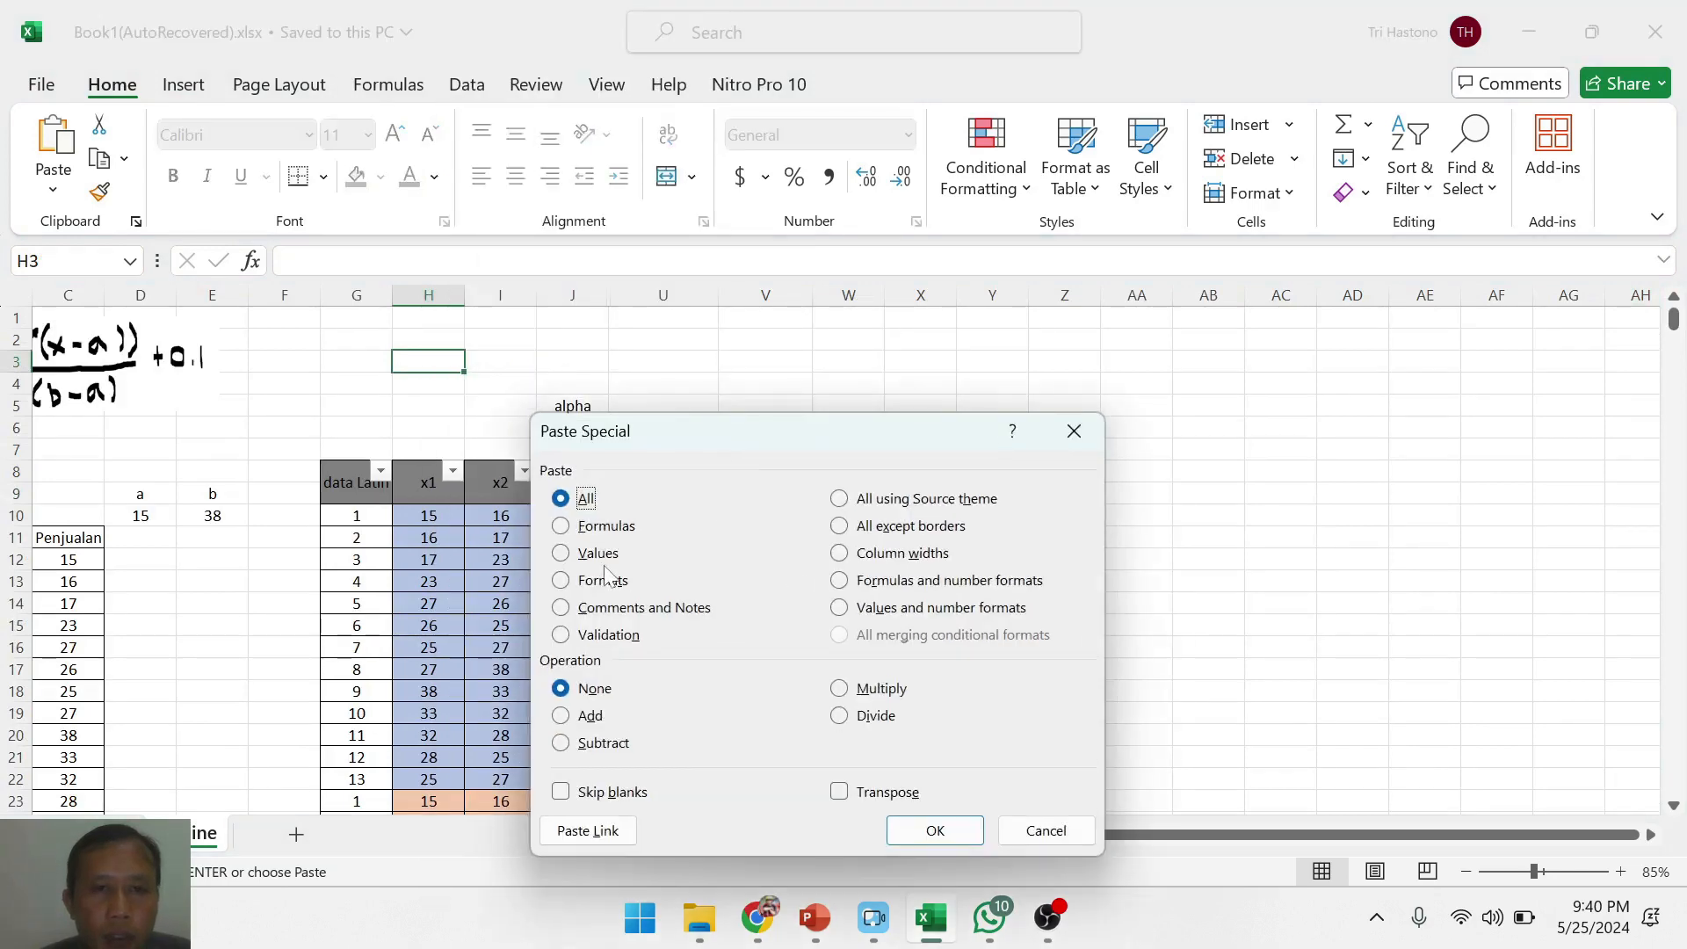
click(587, 554)
click(935, 831)
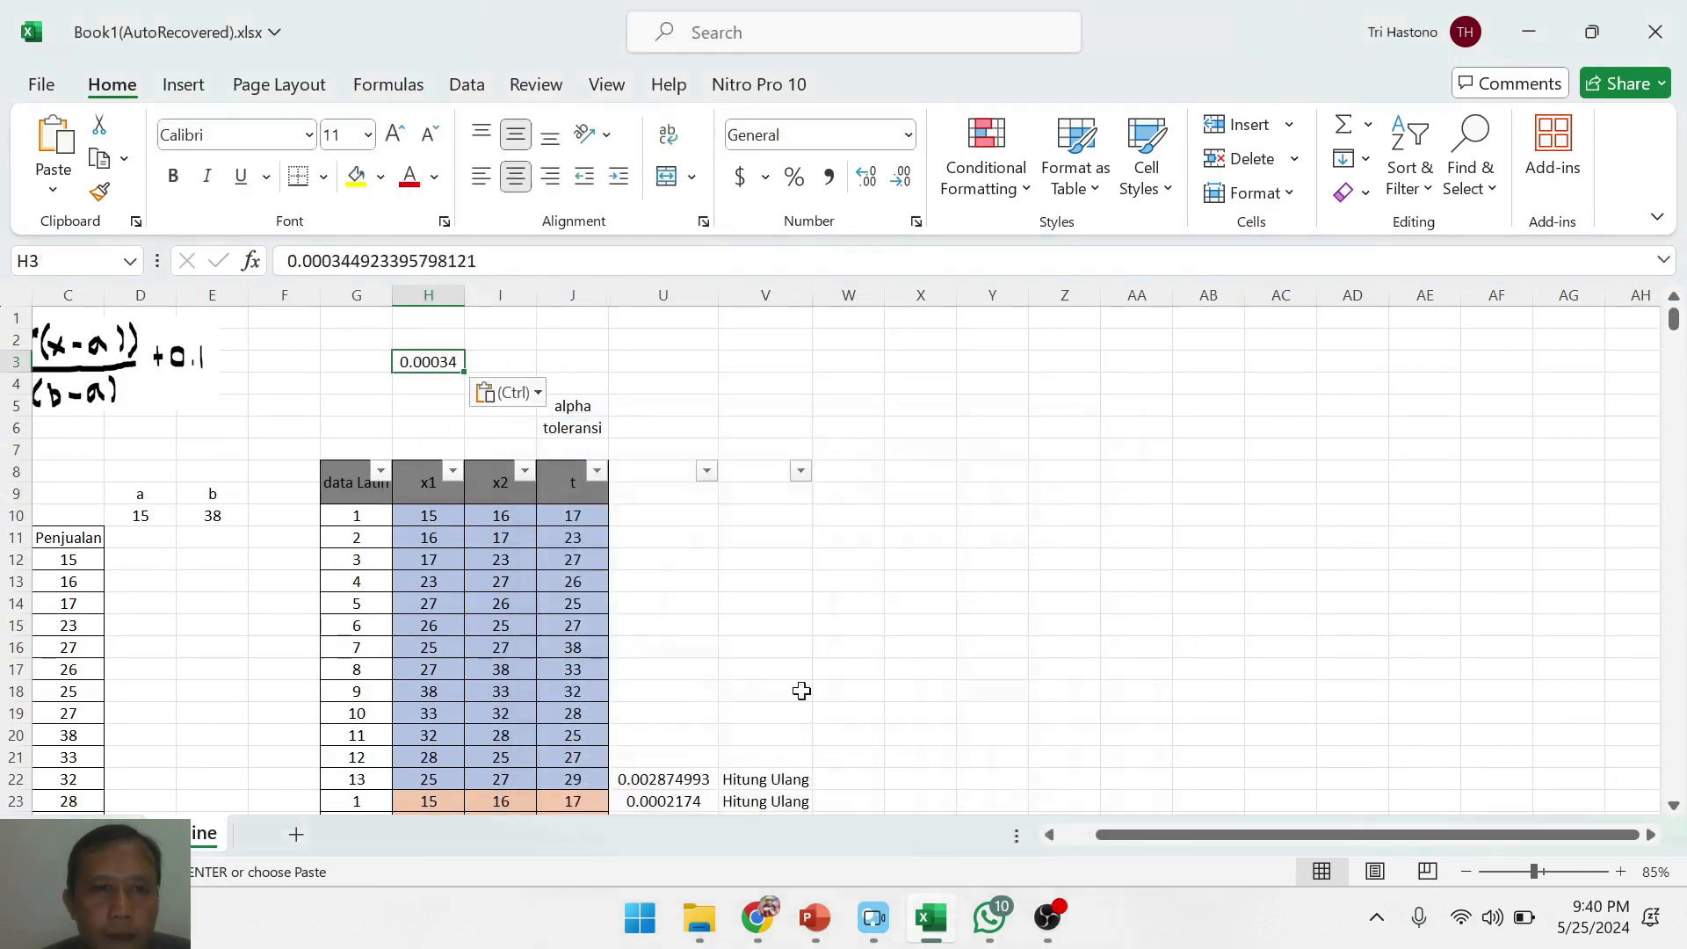
- Label the pasted value by entering "max dlt fix" in H2
click(424, 341)
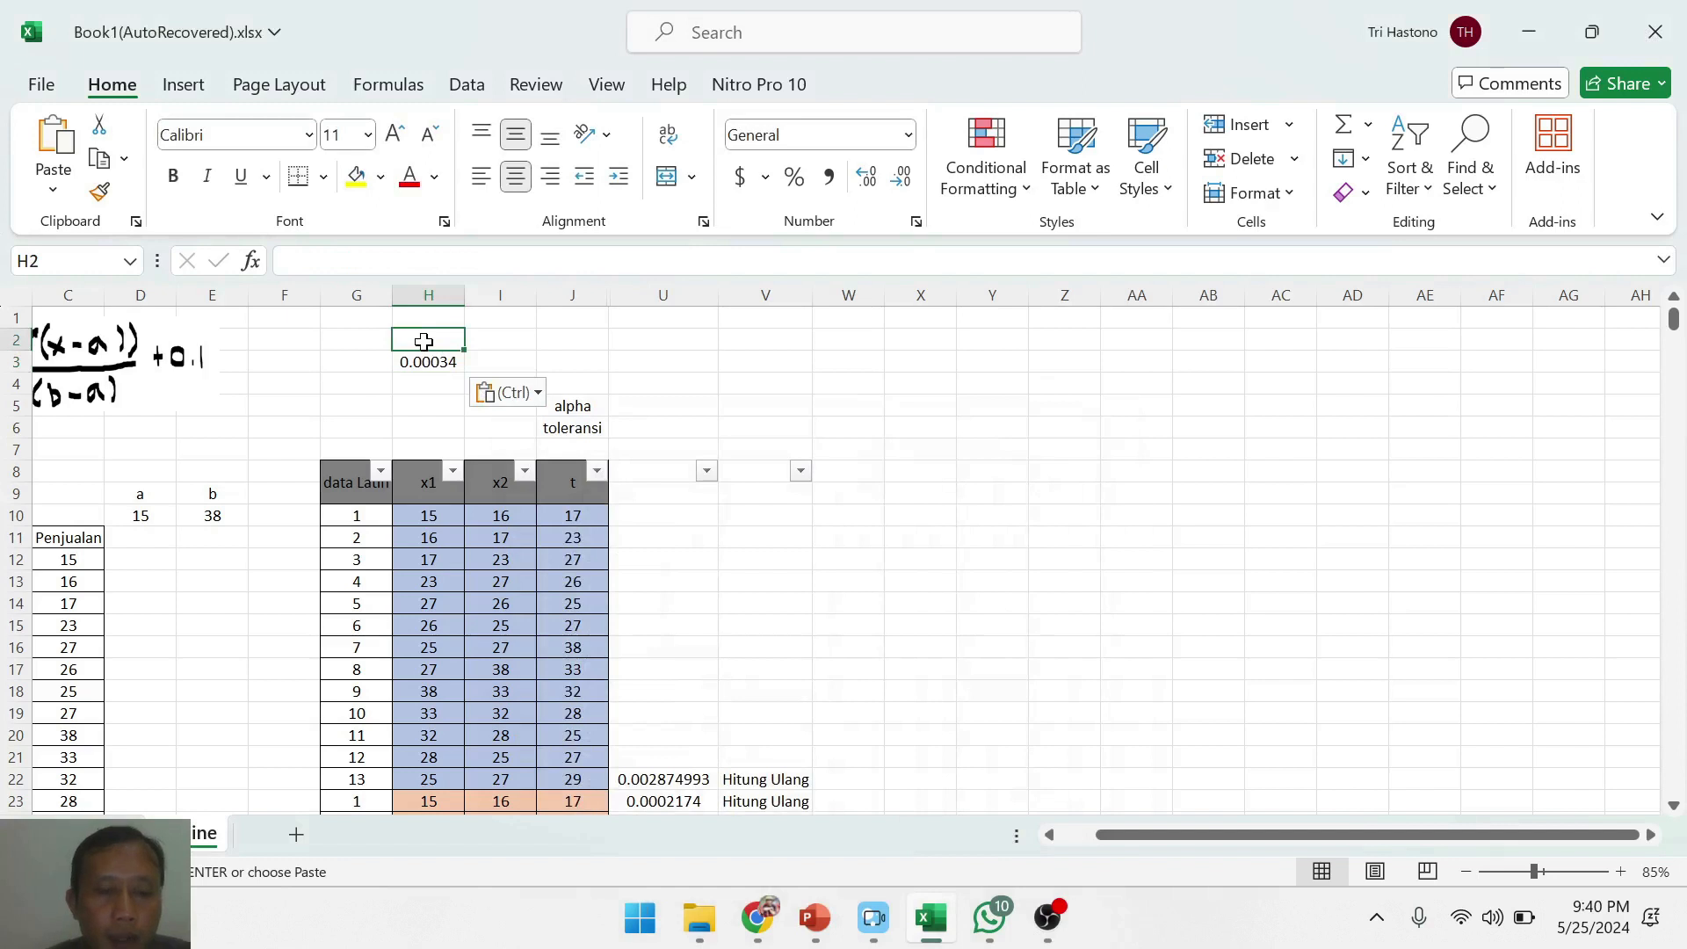
text(fix)
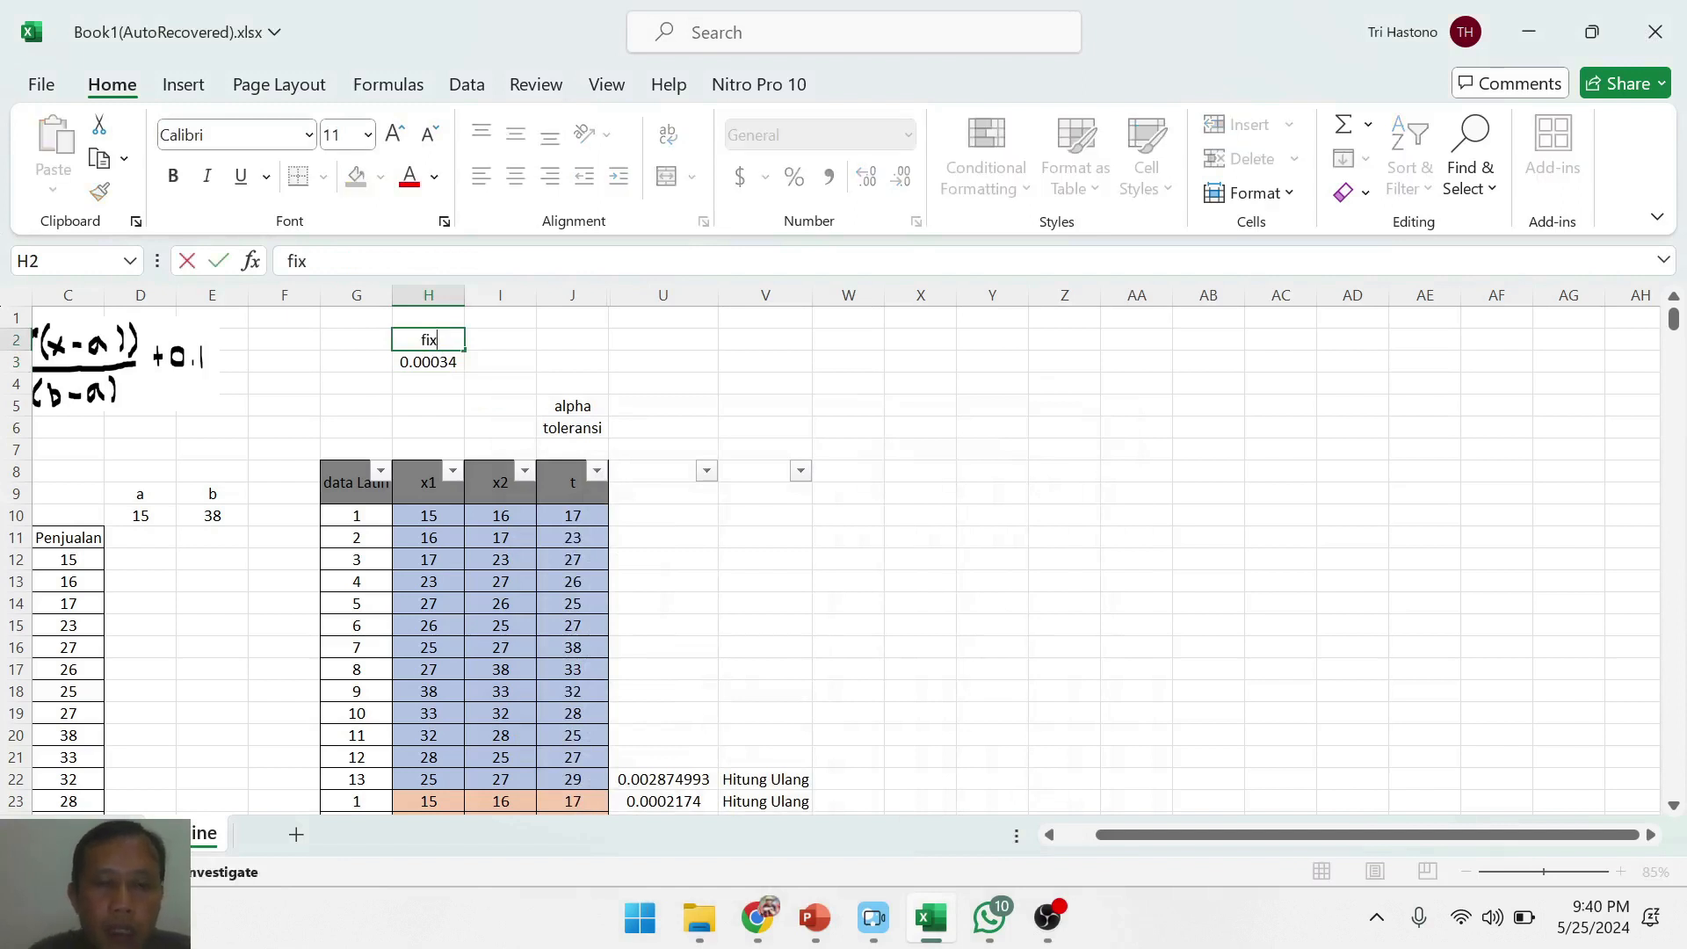
key(BackSpace)
text(de)
key(BackSpace)
key(BackSpace)
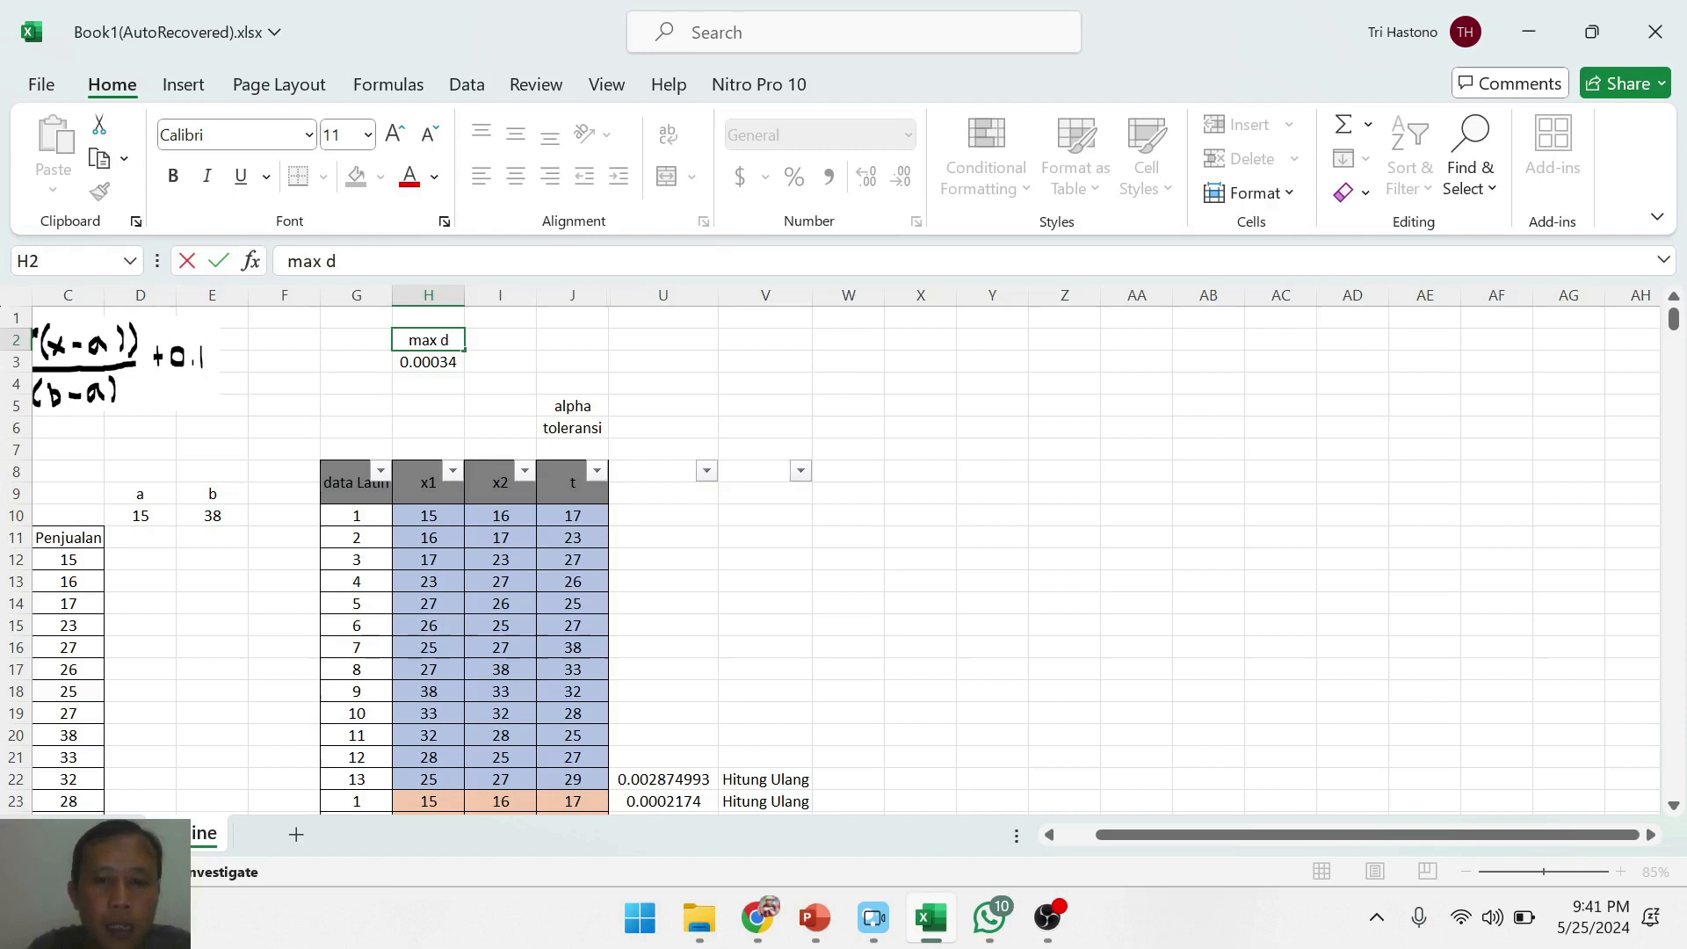
text(ix)
key(Return)
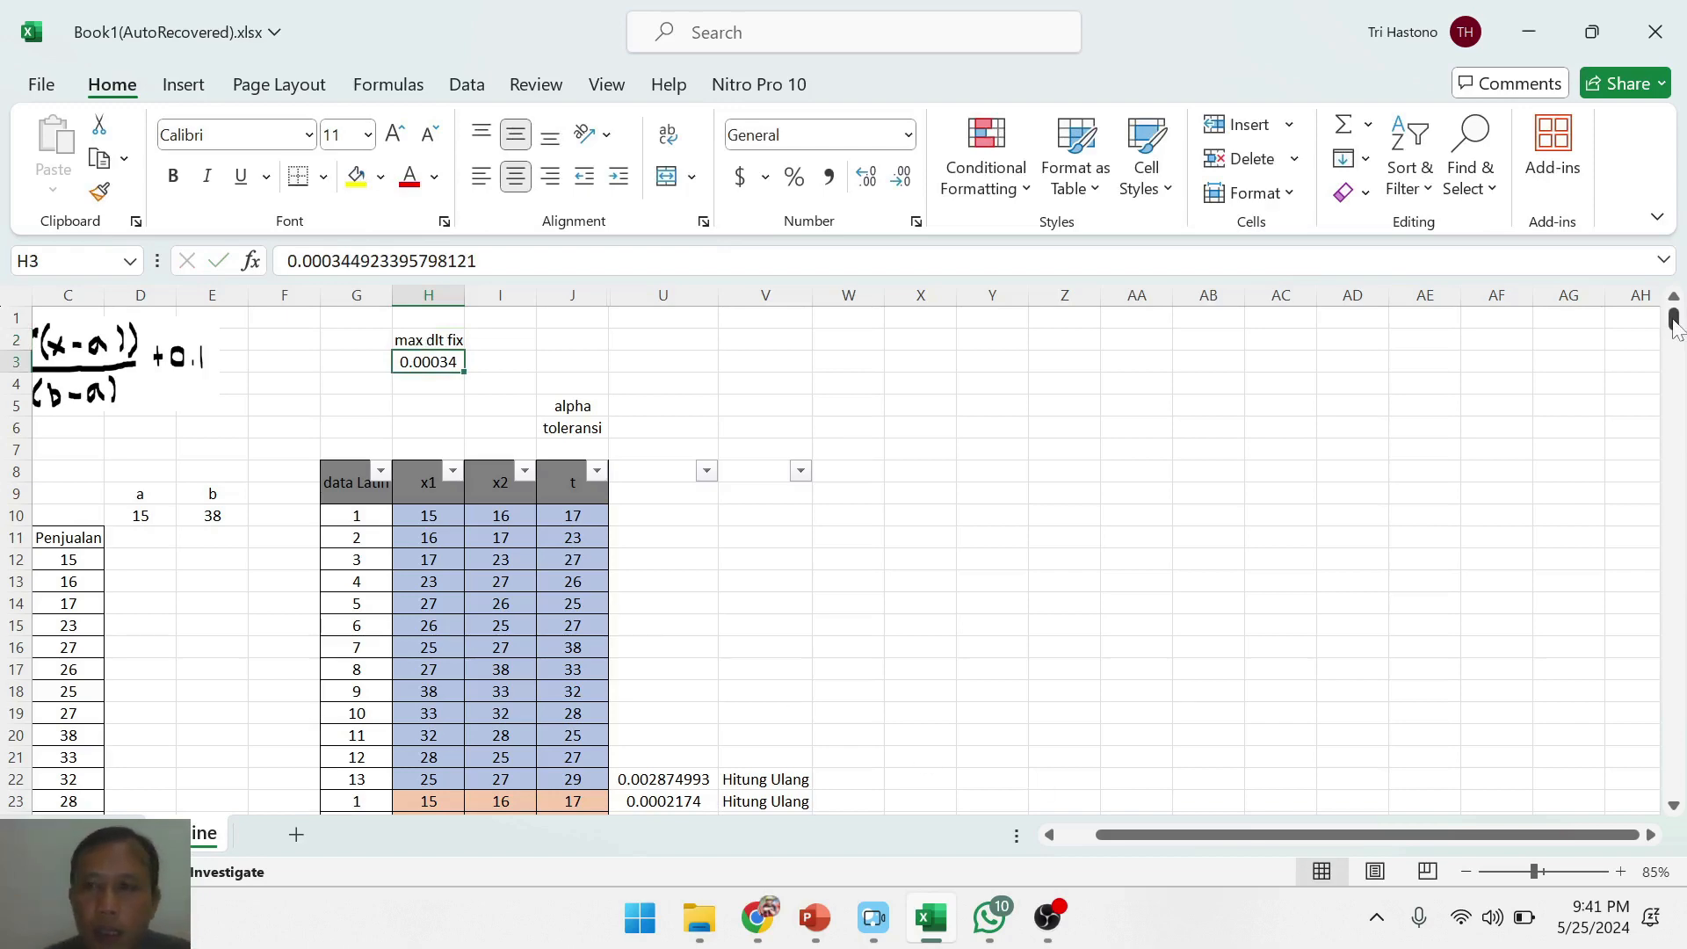
- Examine the training data 13 maximum deltas in the epochs around rows 115774 to 115852, including U115774 and U115800
drag(1674, 325, 1672, 745)
scroll(884, 671, down, 12)
click(703, 517)
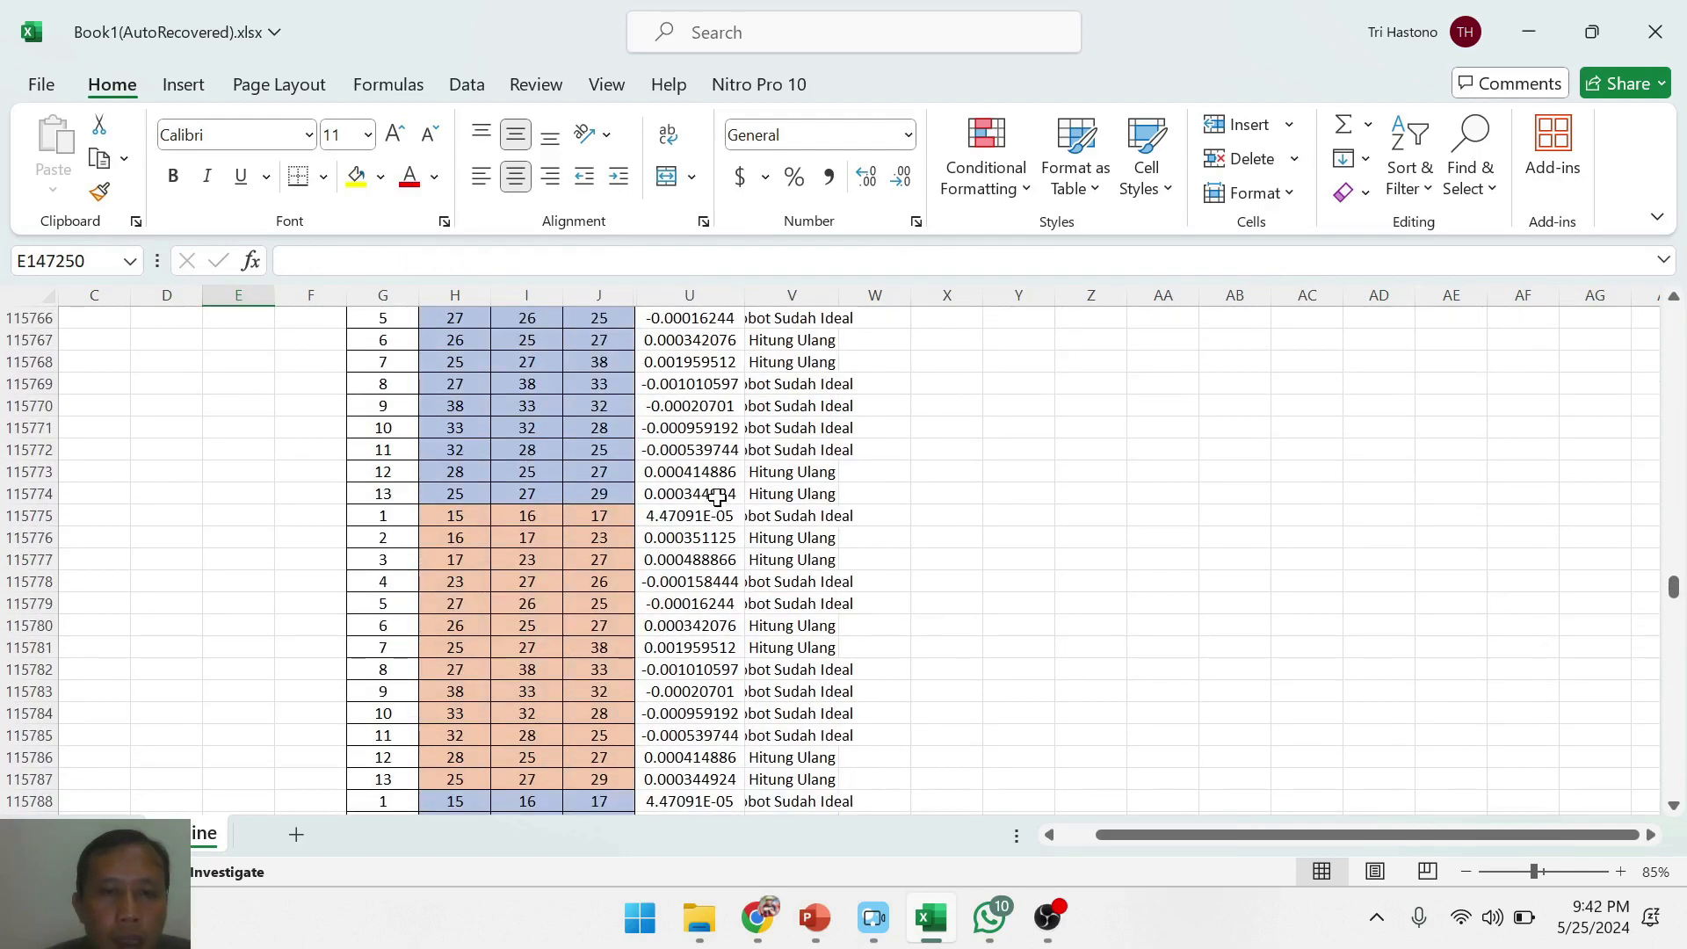
click(715, 493)
scroll(710, 703, down, 5)
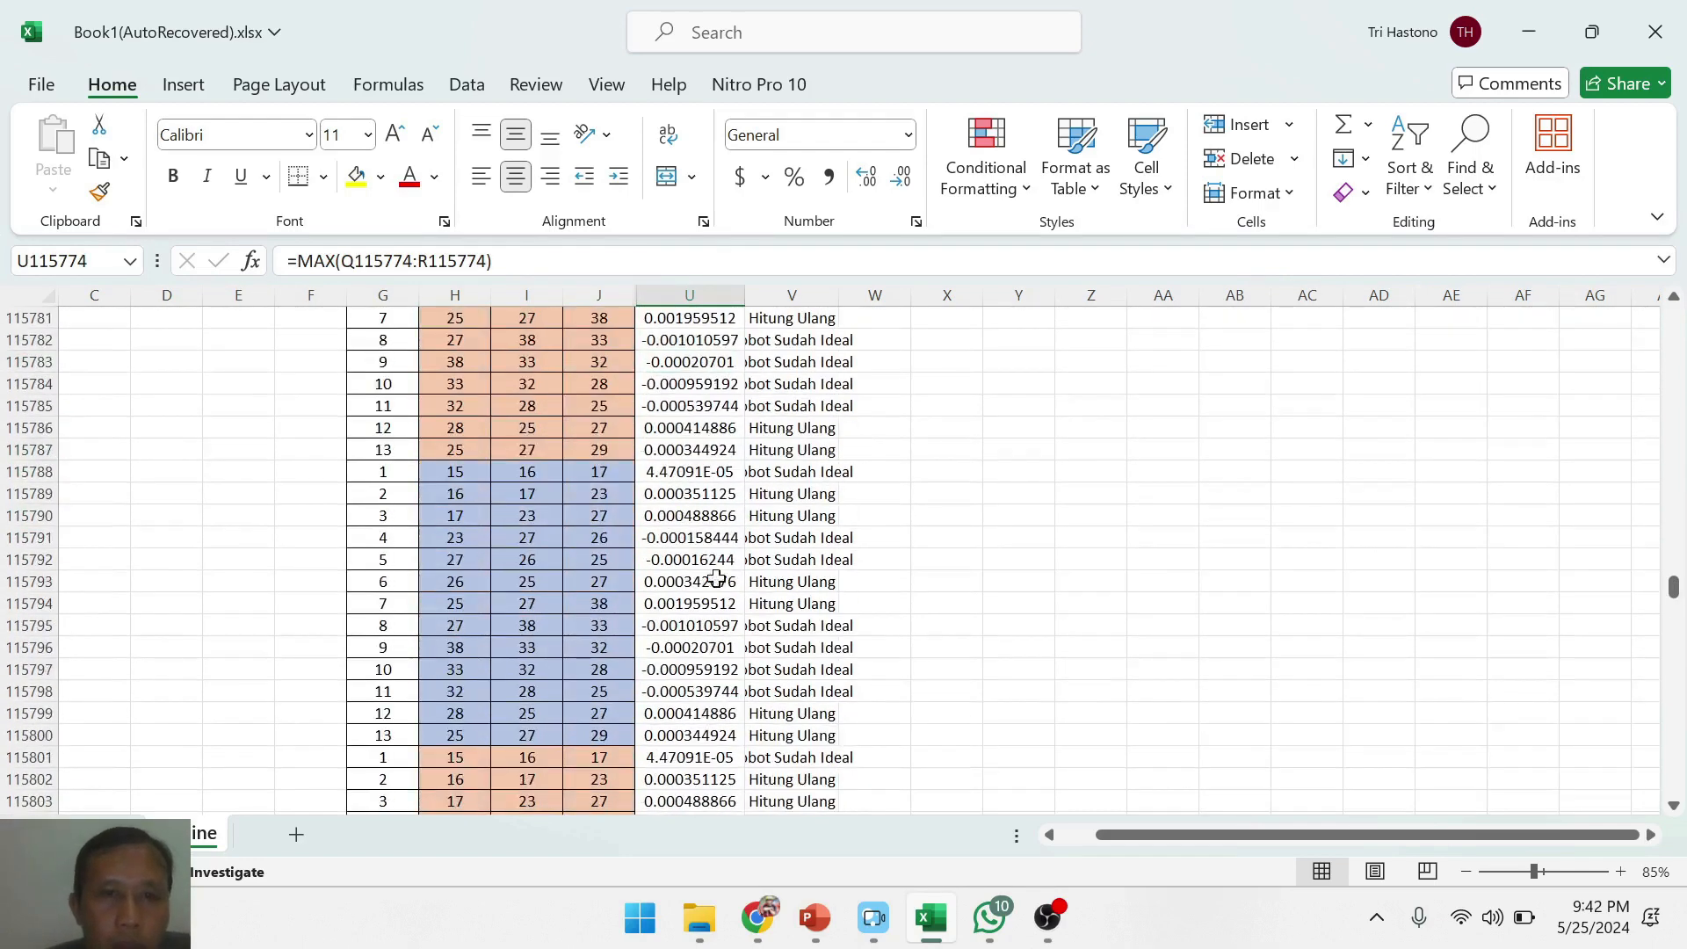
scroll(718, 613, down, 4)
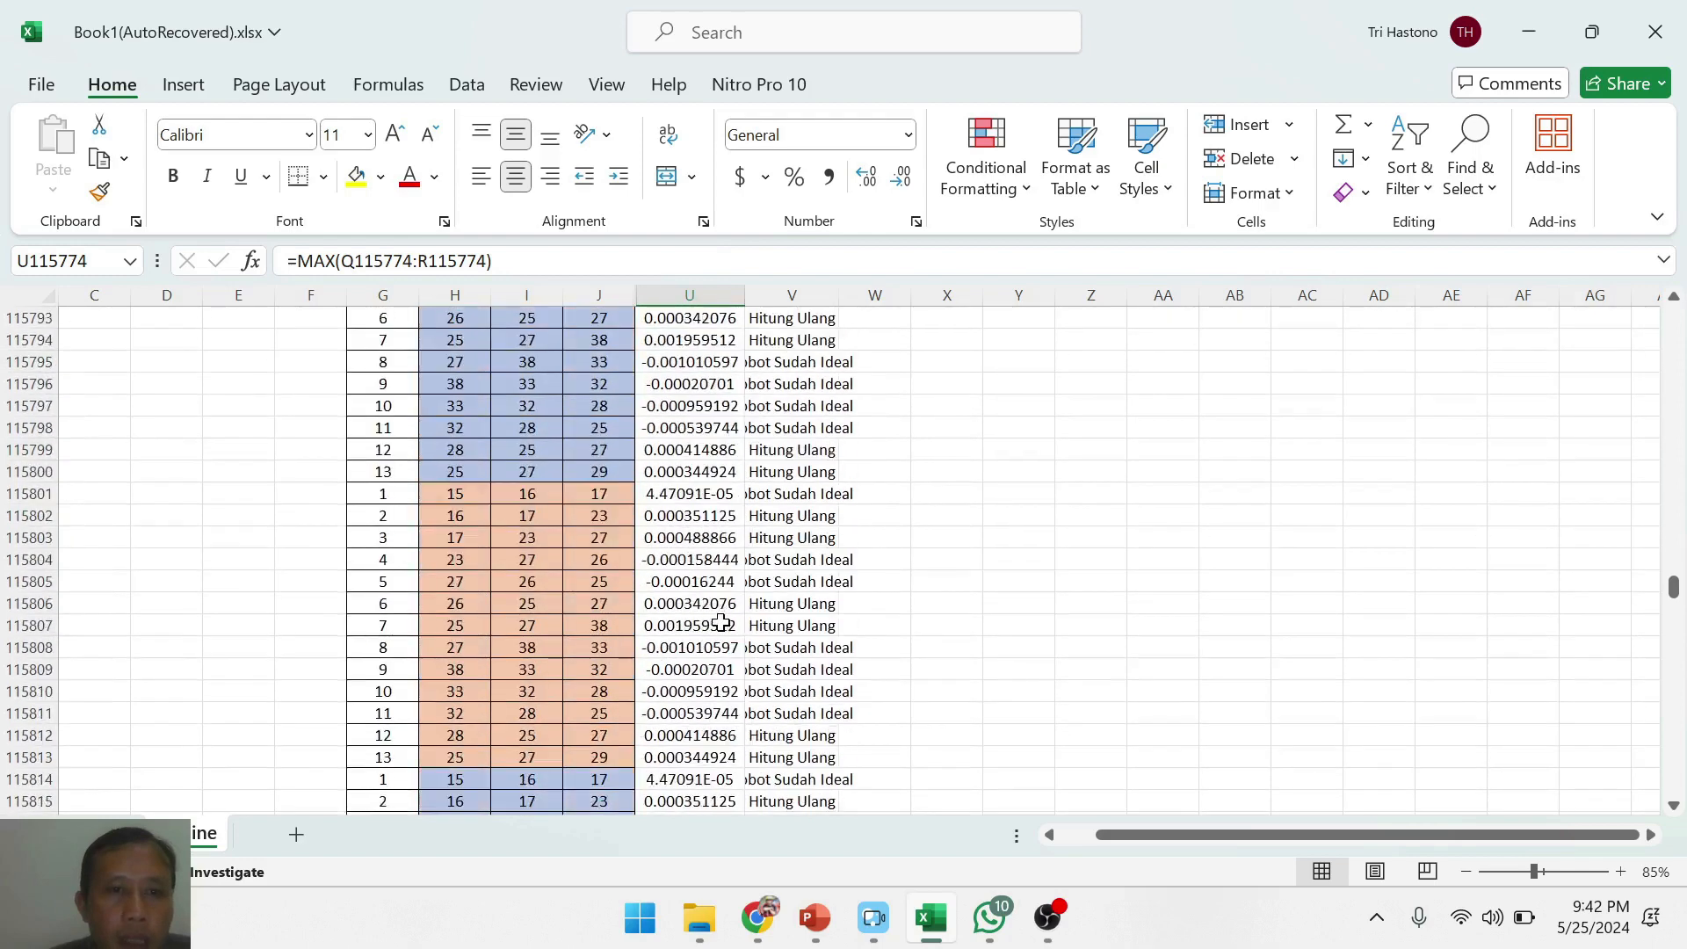
click(726, 472)
scroll(720, 694, down, 13)
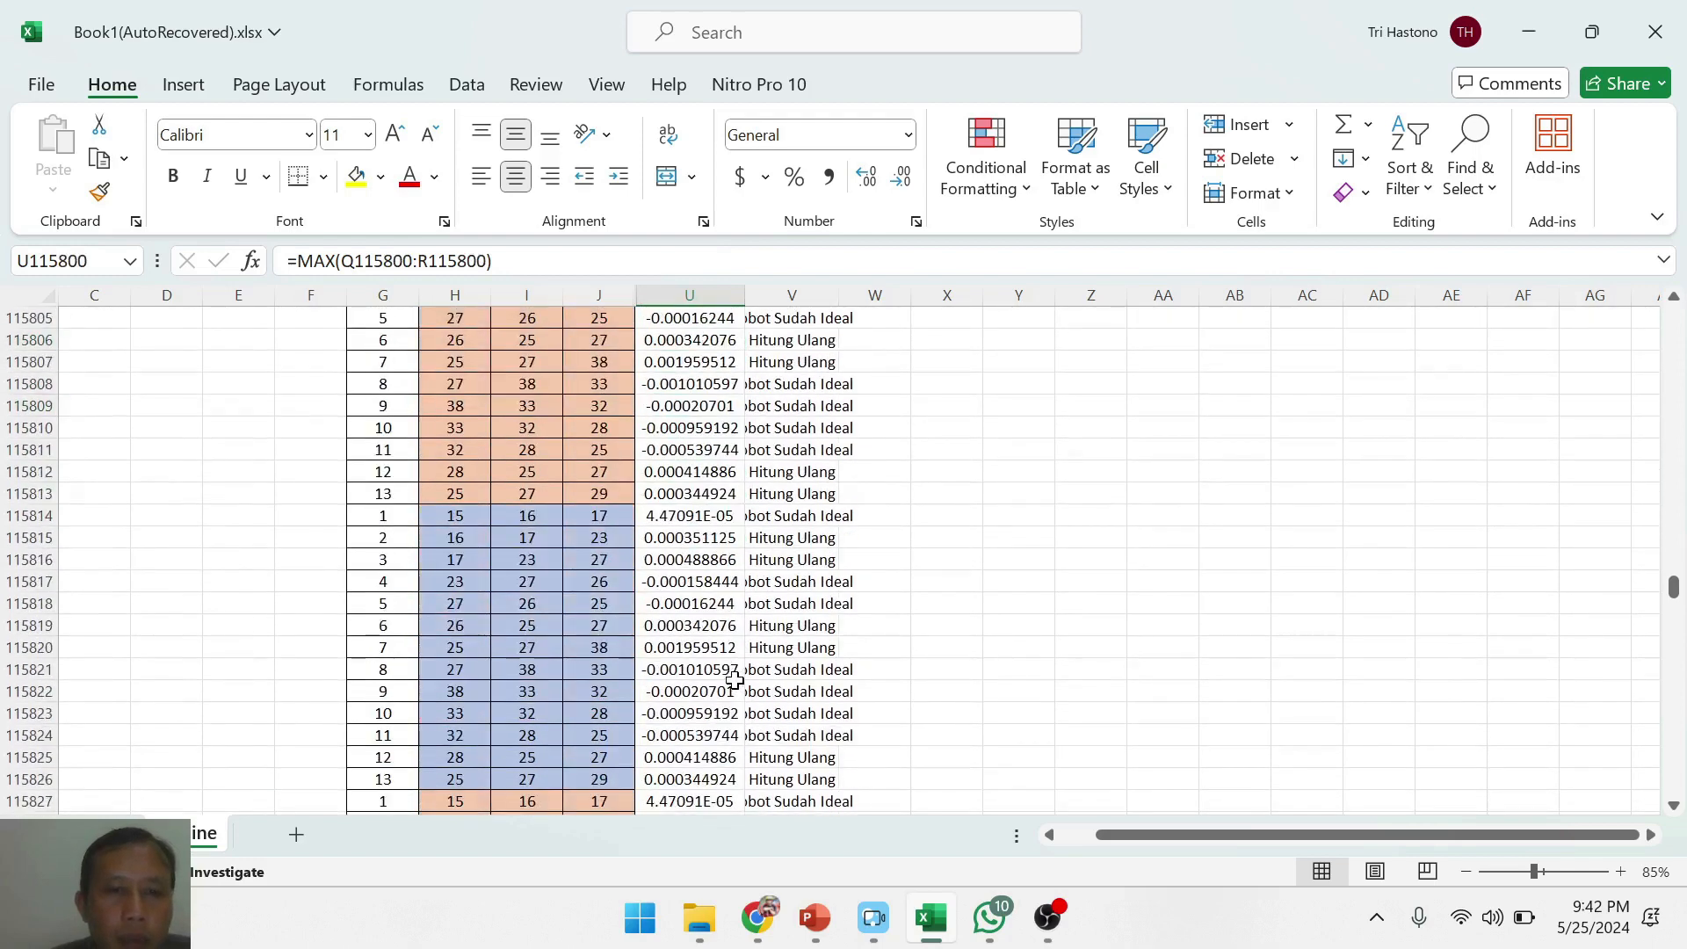
scroll(717, 726, down, 20)
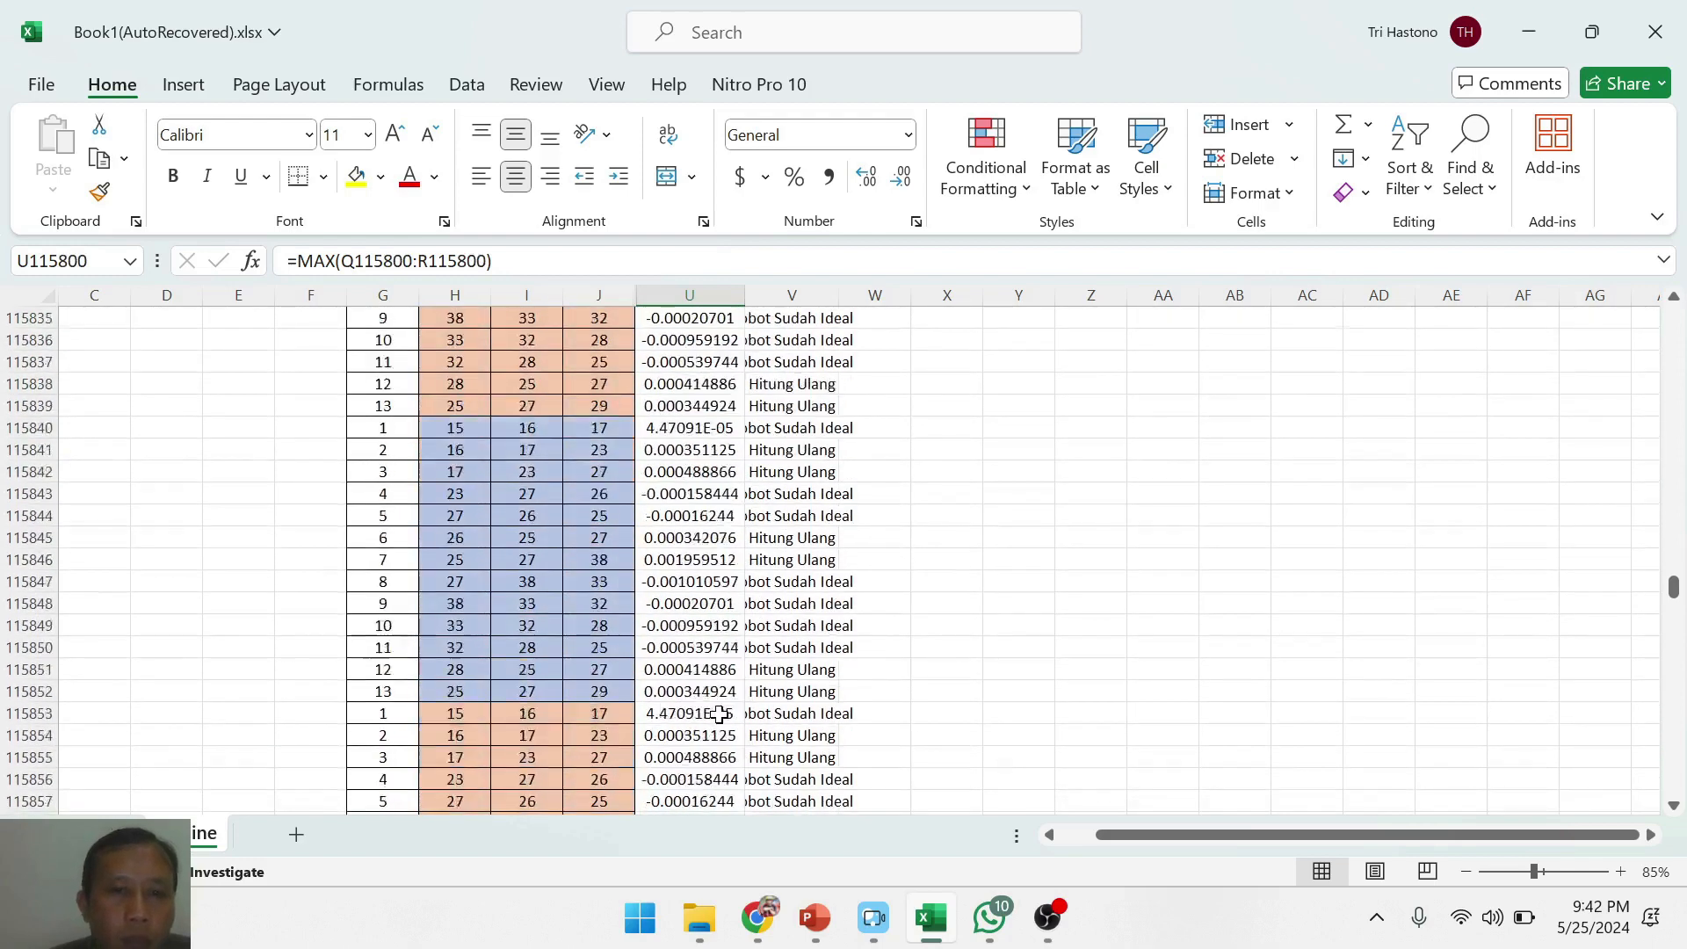
- Compare the training data 13 maximum deltas in U131712, U131699, U131686 and U130633 to find where the value settles
drag(1673, 608, 1676, 647)
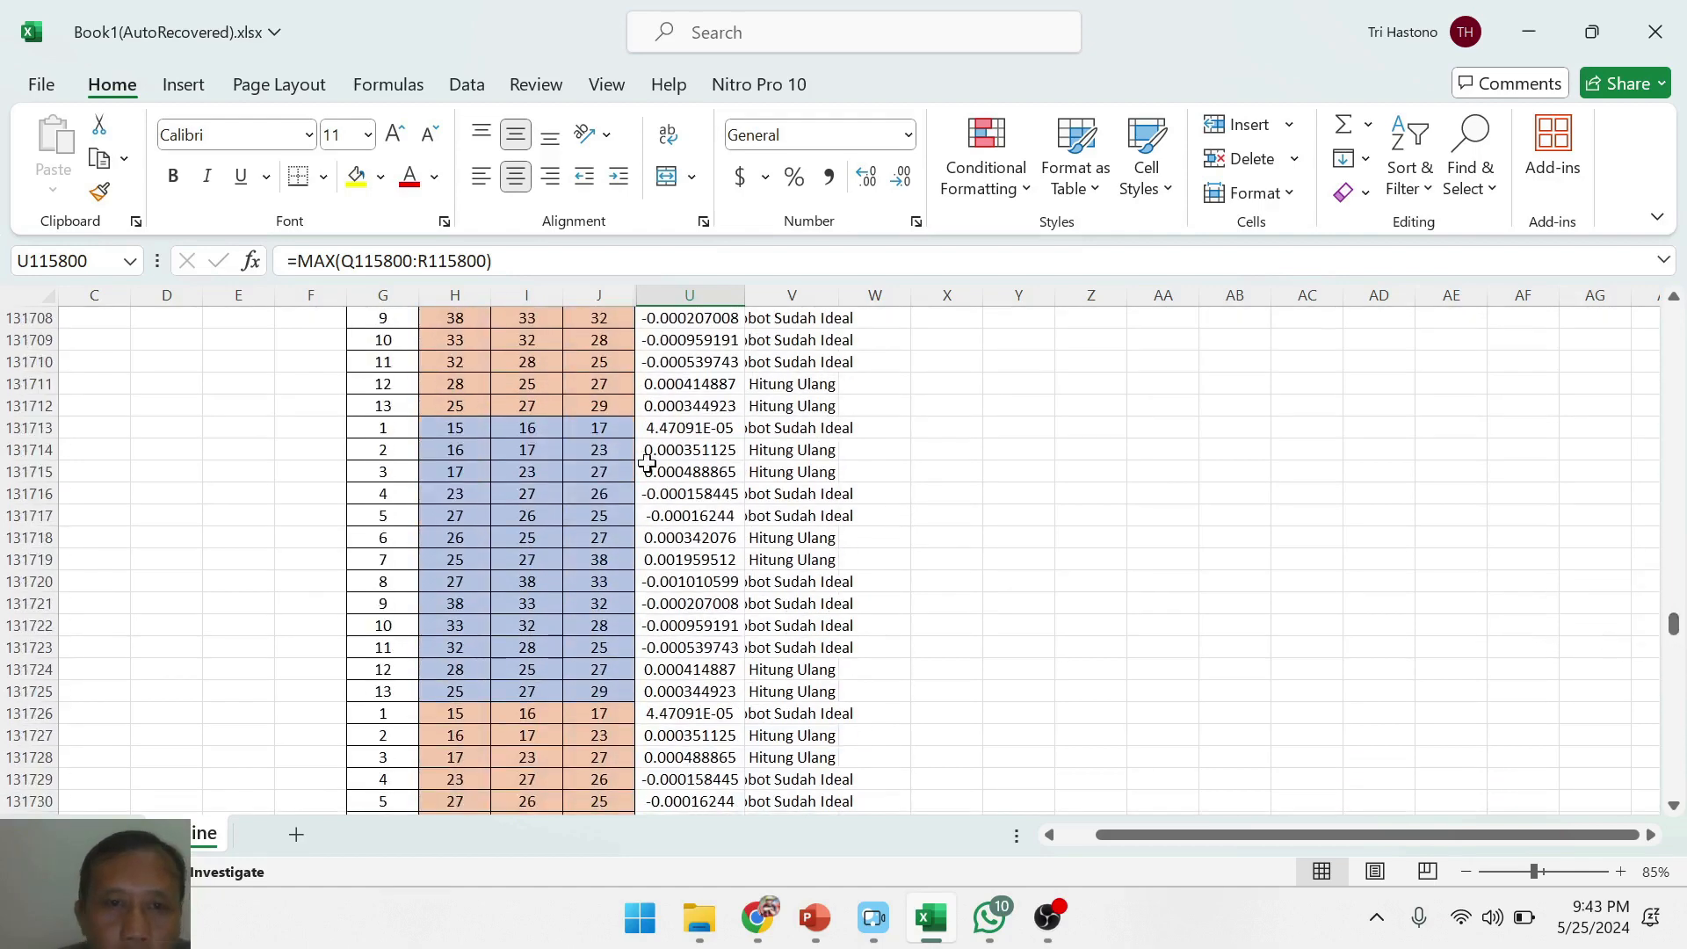
click(695, 408)
scroll(658, 493, up, 9)
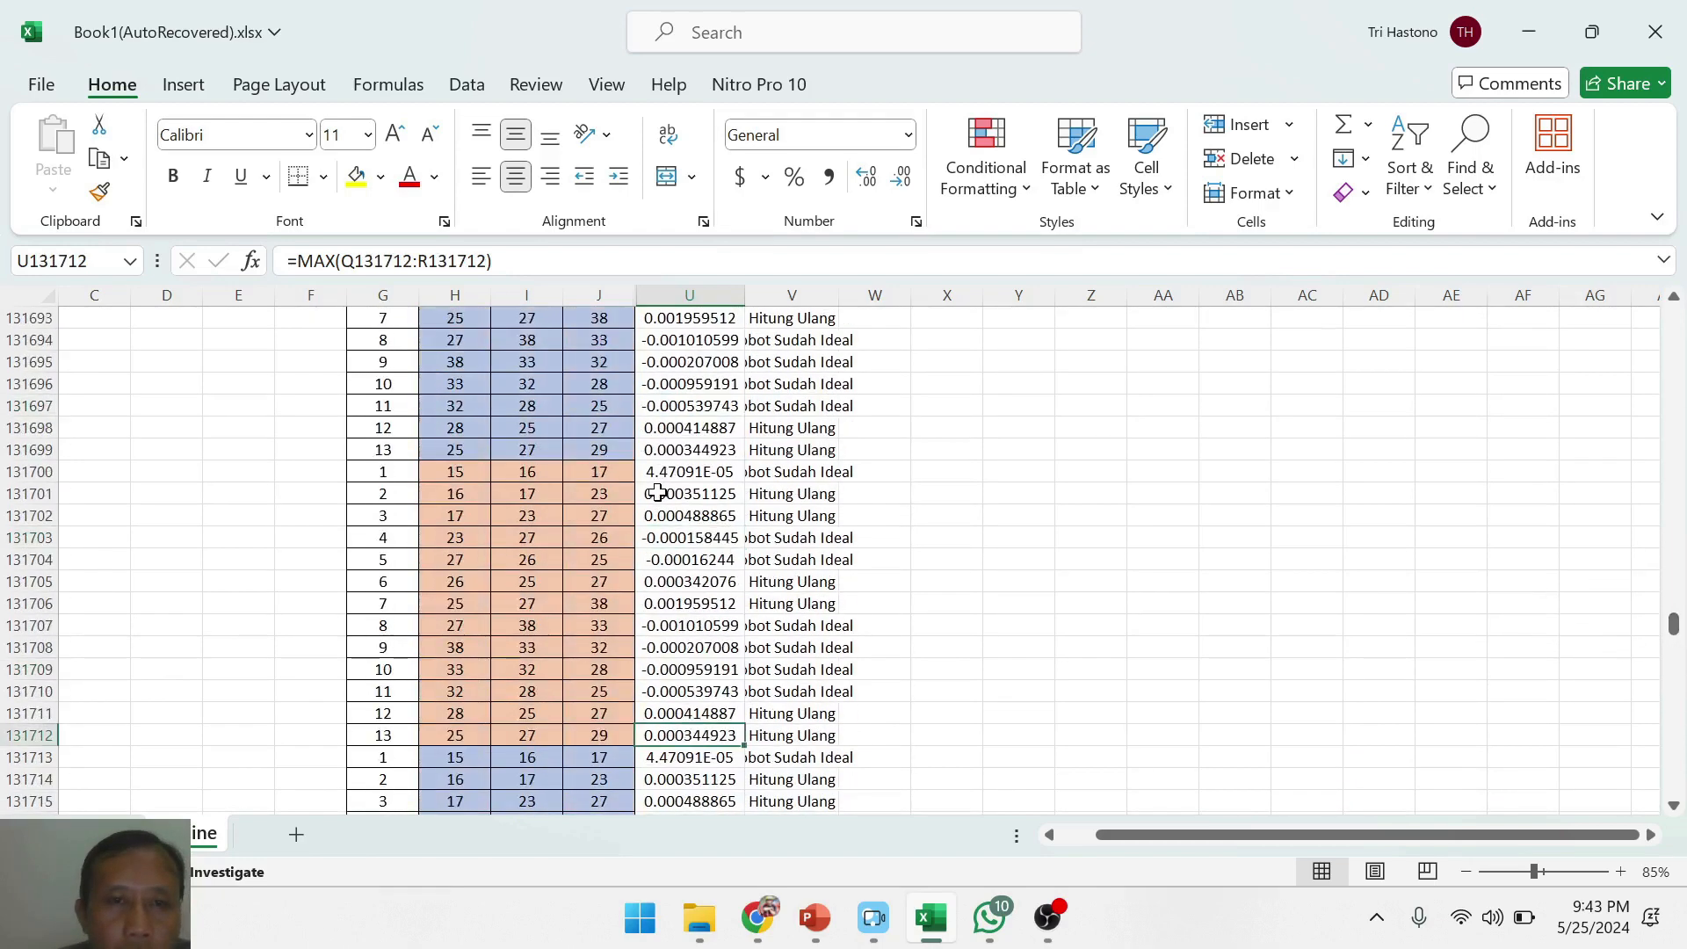
click(739, 719)
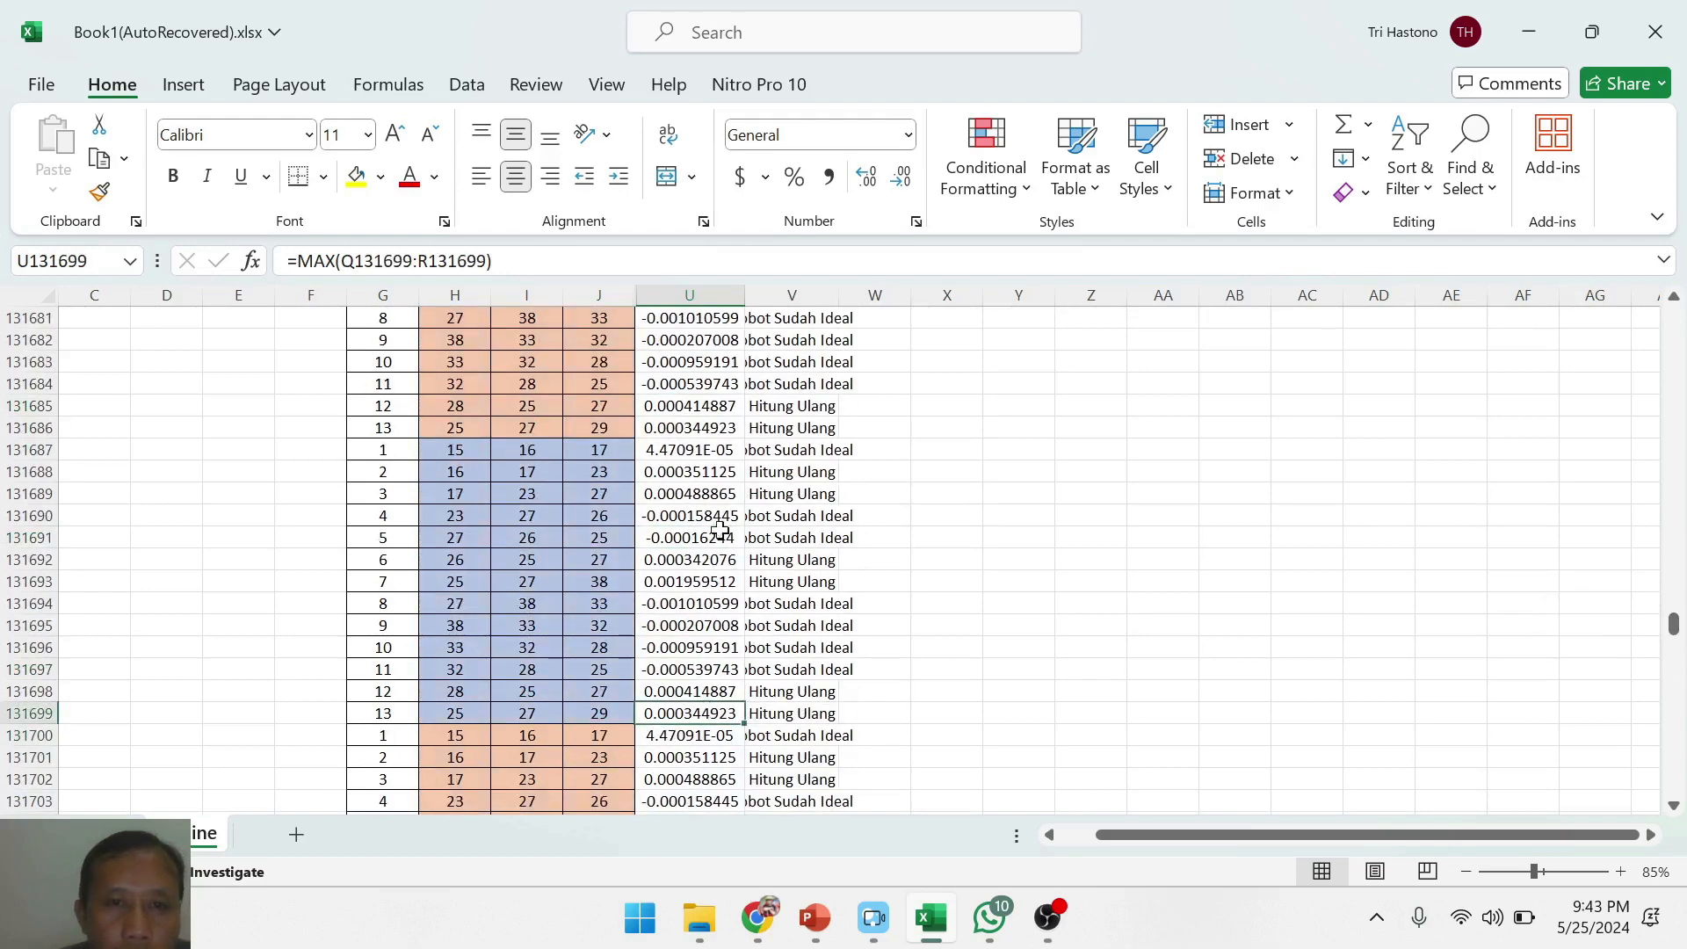
click(726, 429)
scroll(703, 540, up, 11)
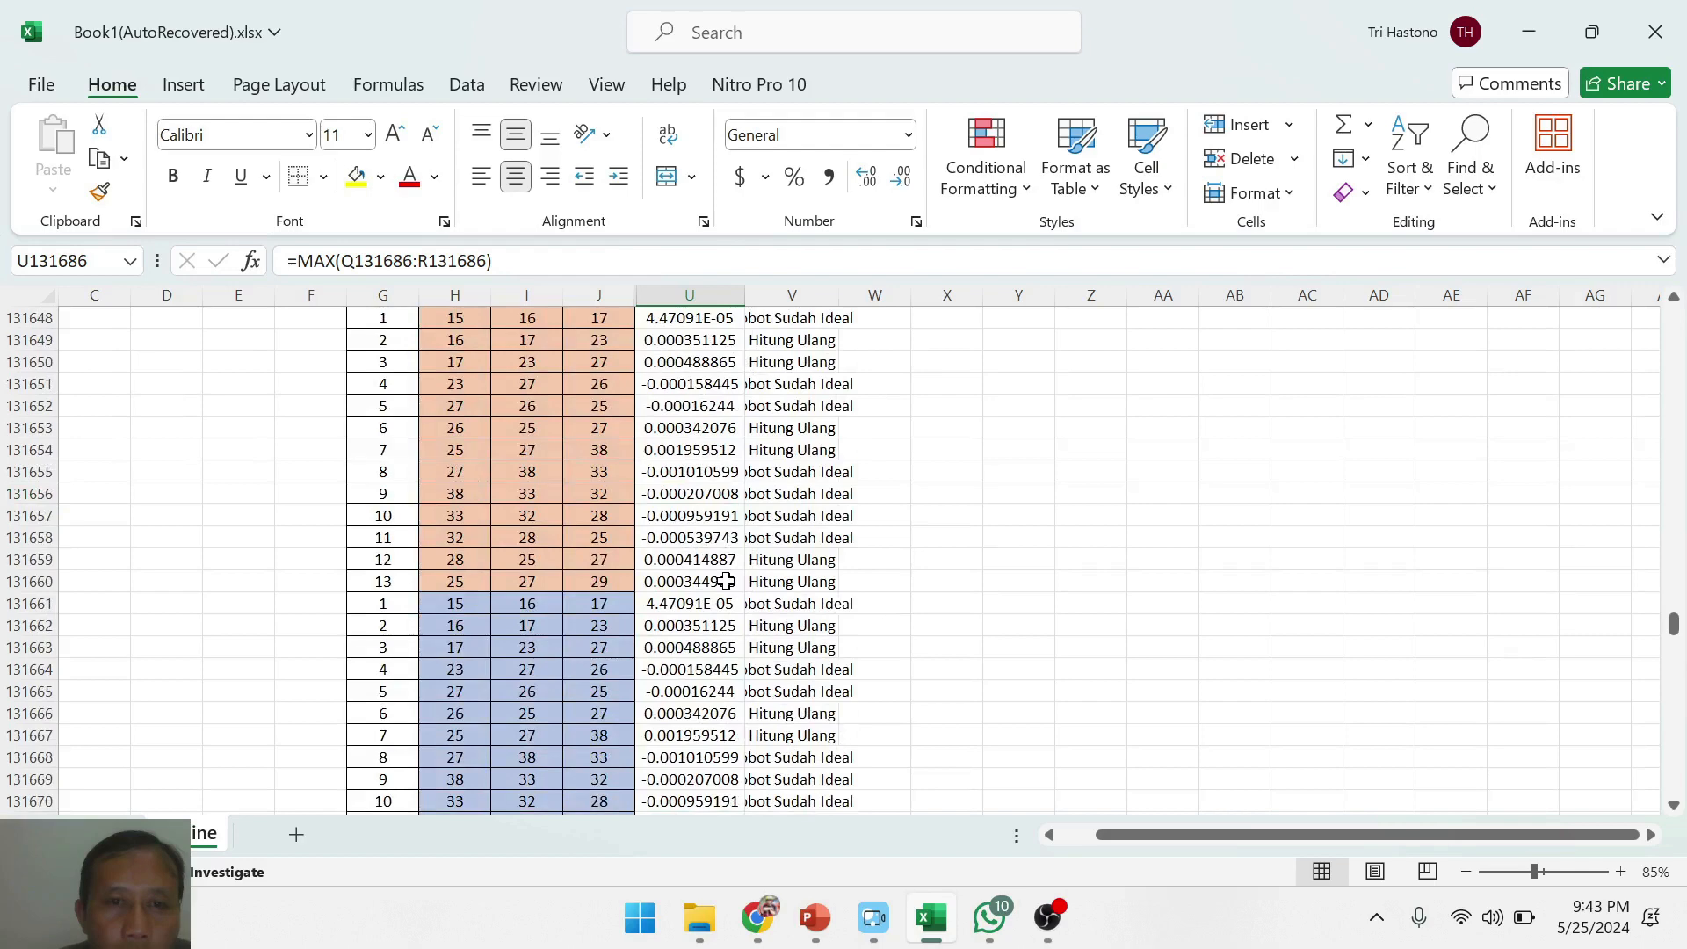
scroll(726, 581, up, 6)
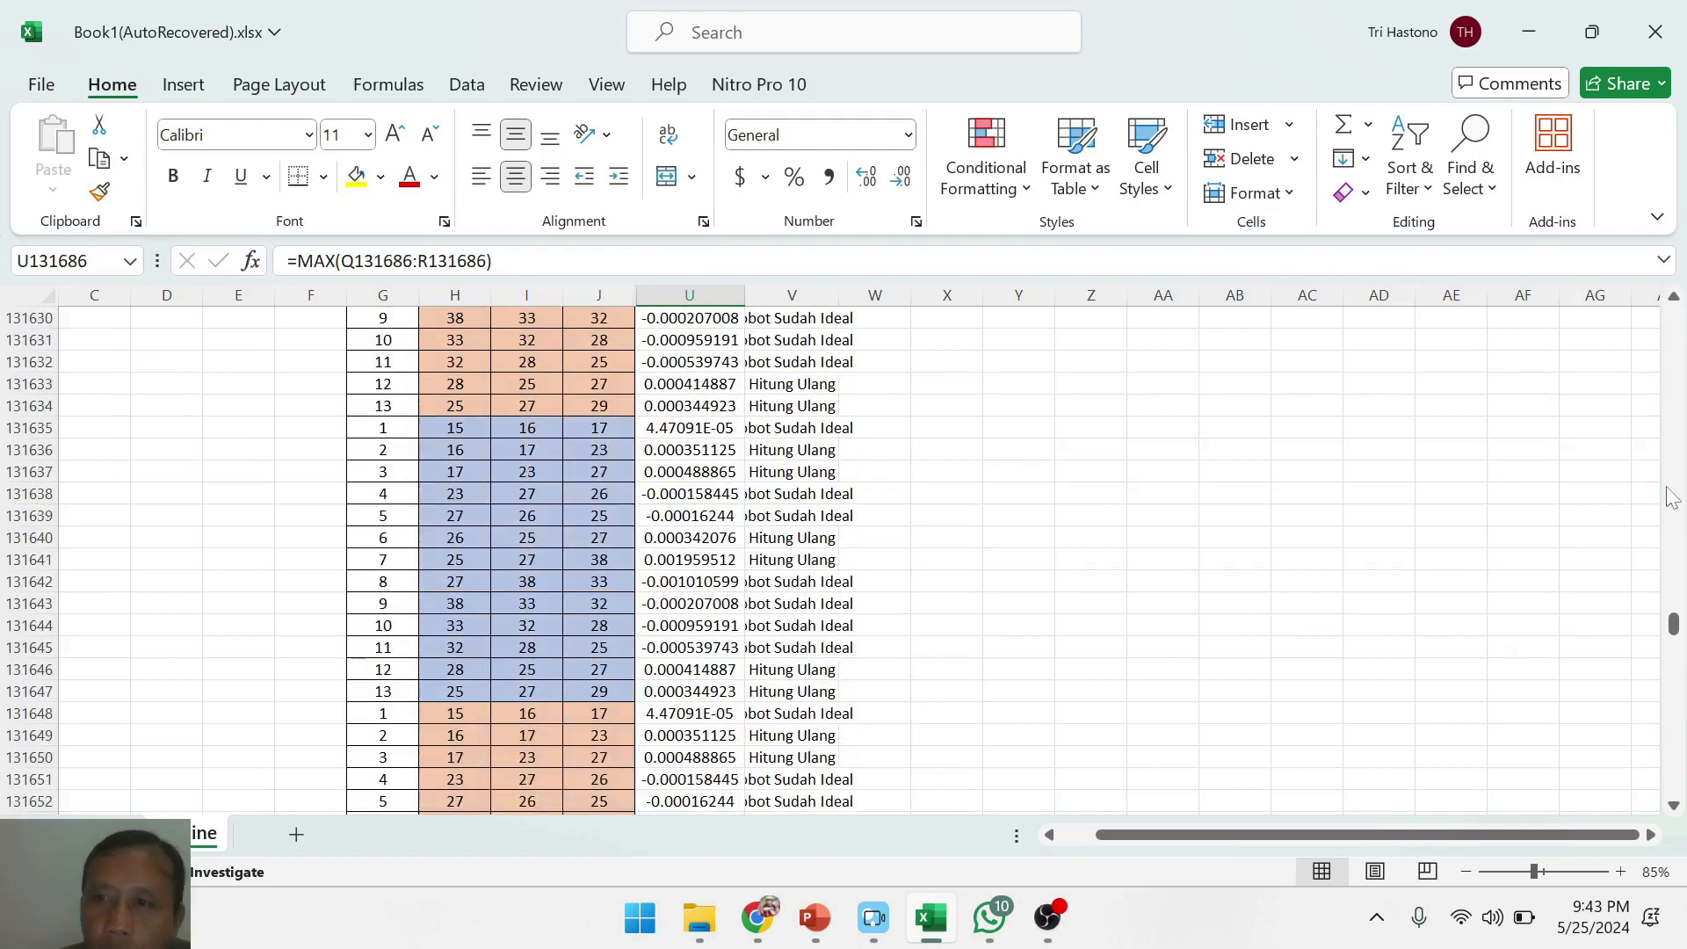
drag(1675, 624, 1675, 621)
click(1675, 758)
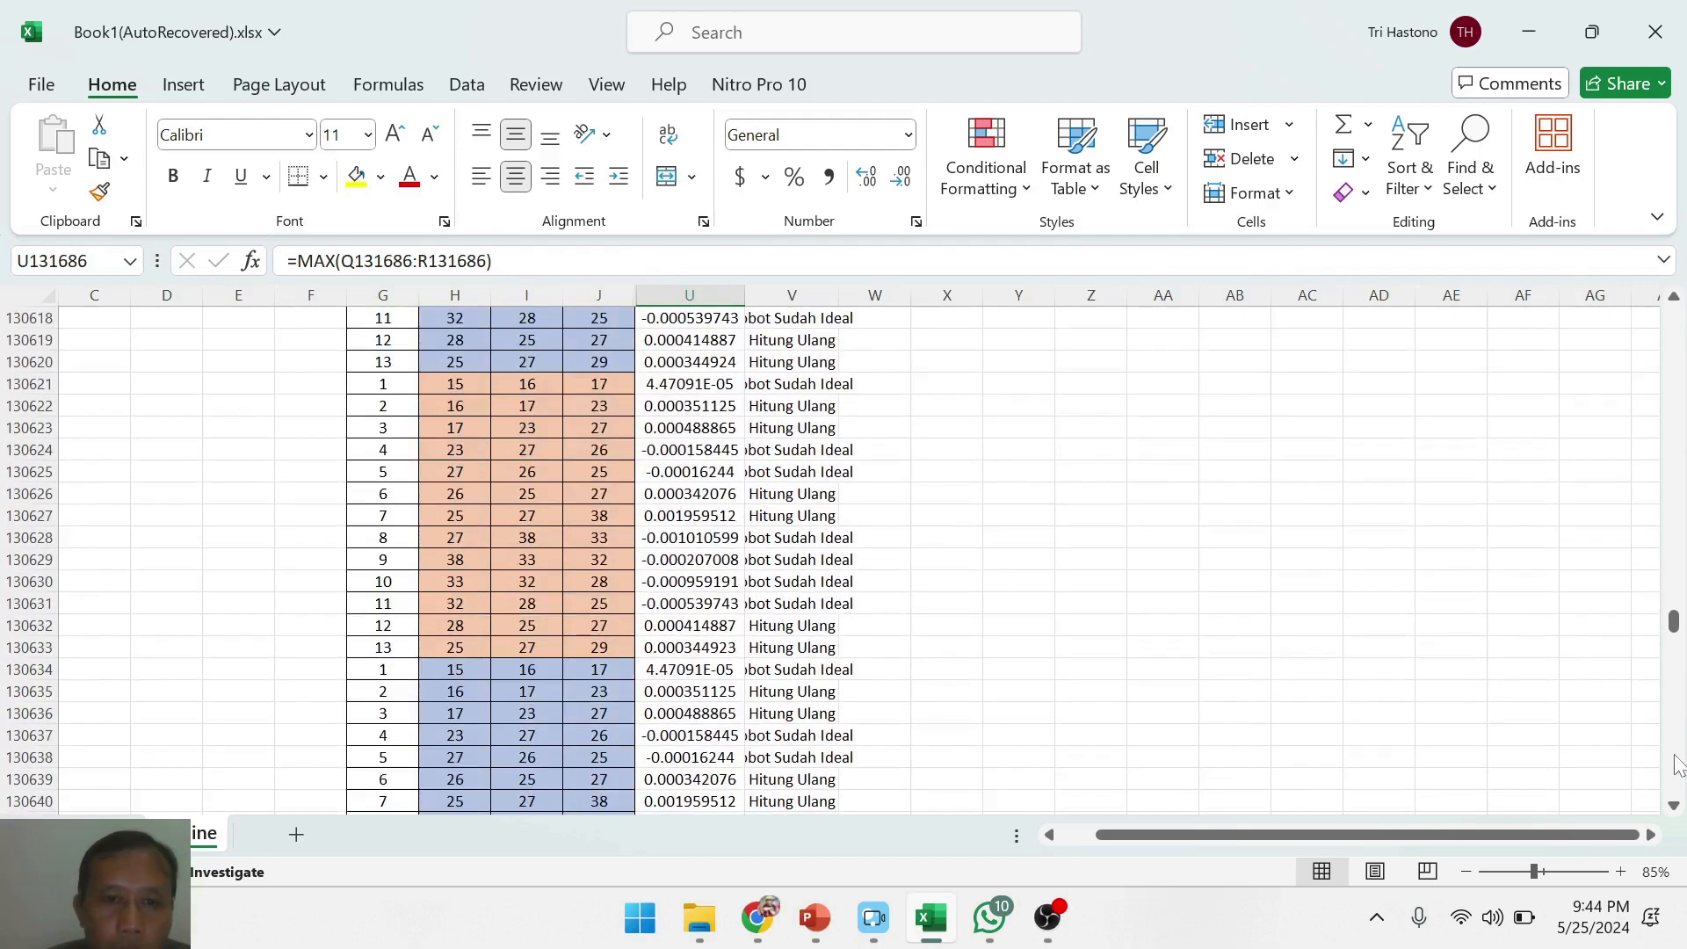
click(693, 651)
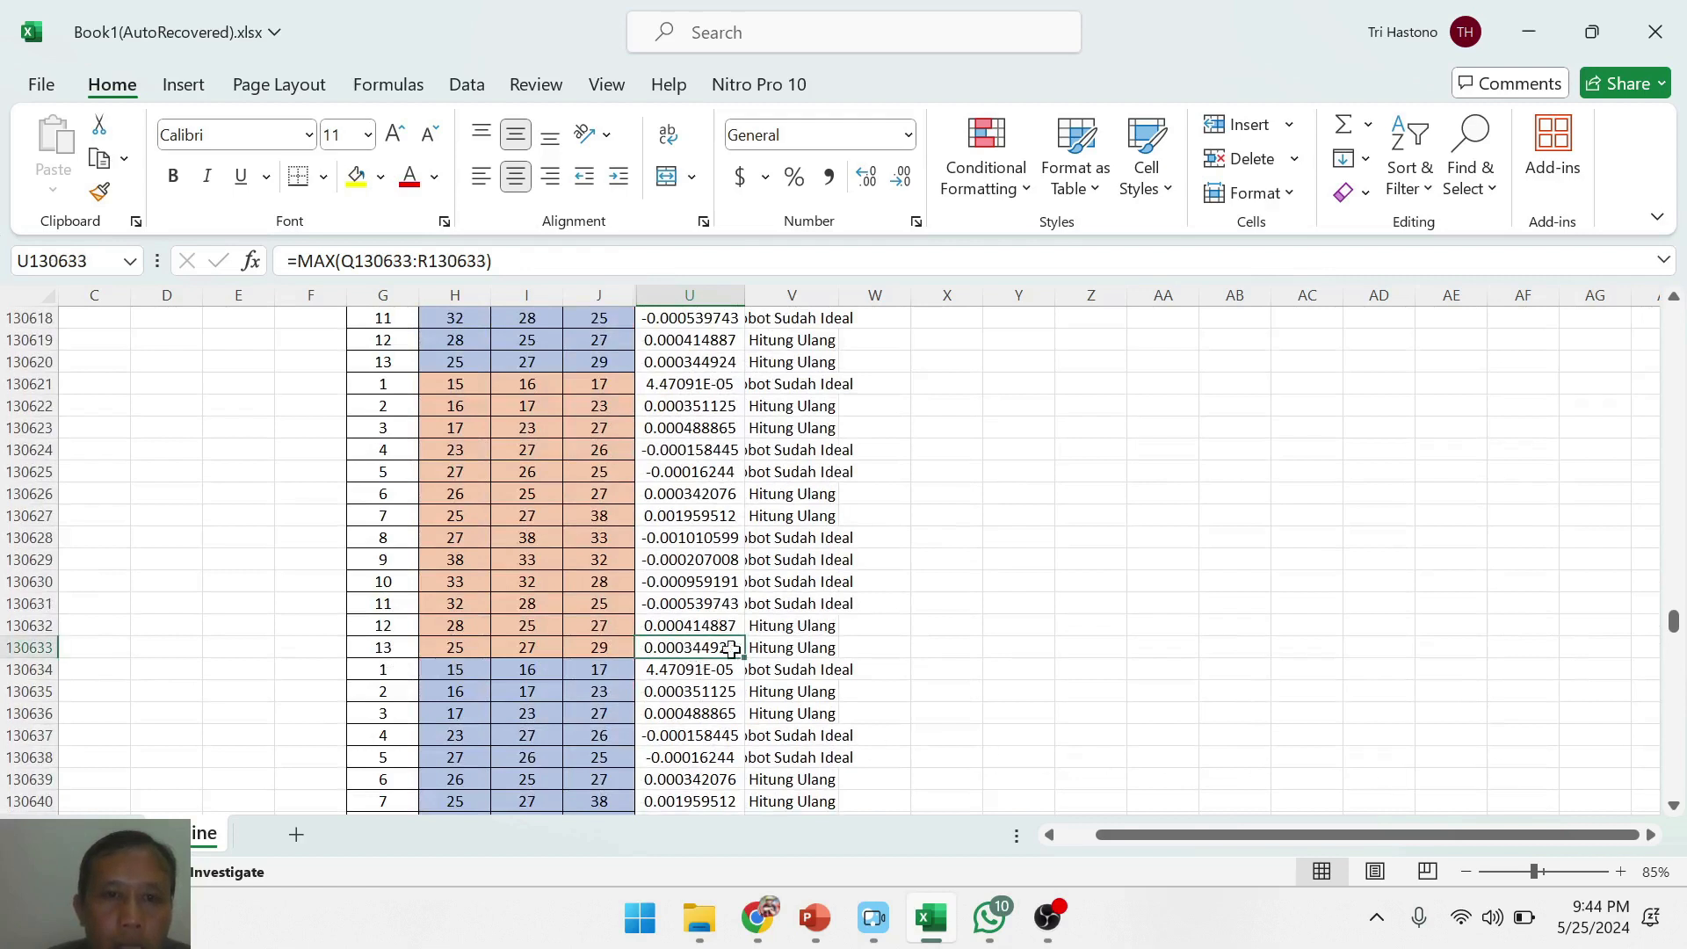
- Delete all rows from row 130634 through row 200049 and save the workbook
click(371, 672)
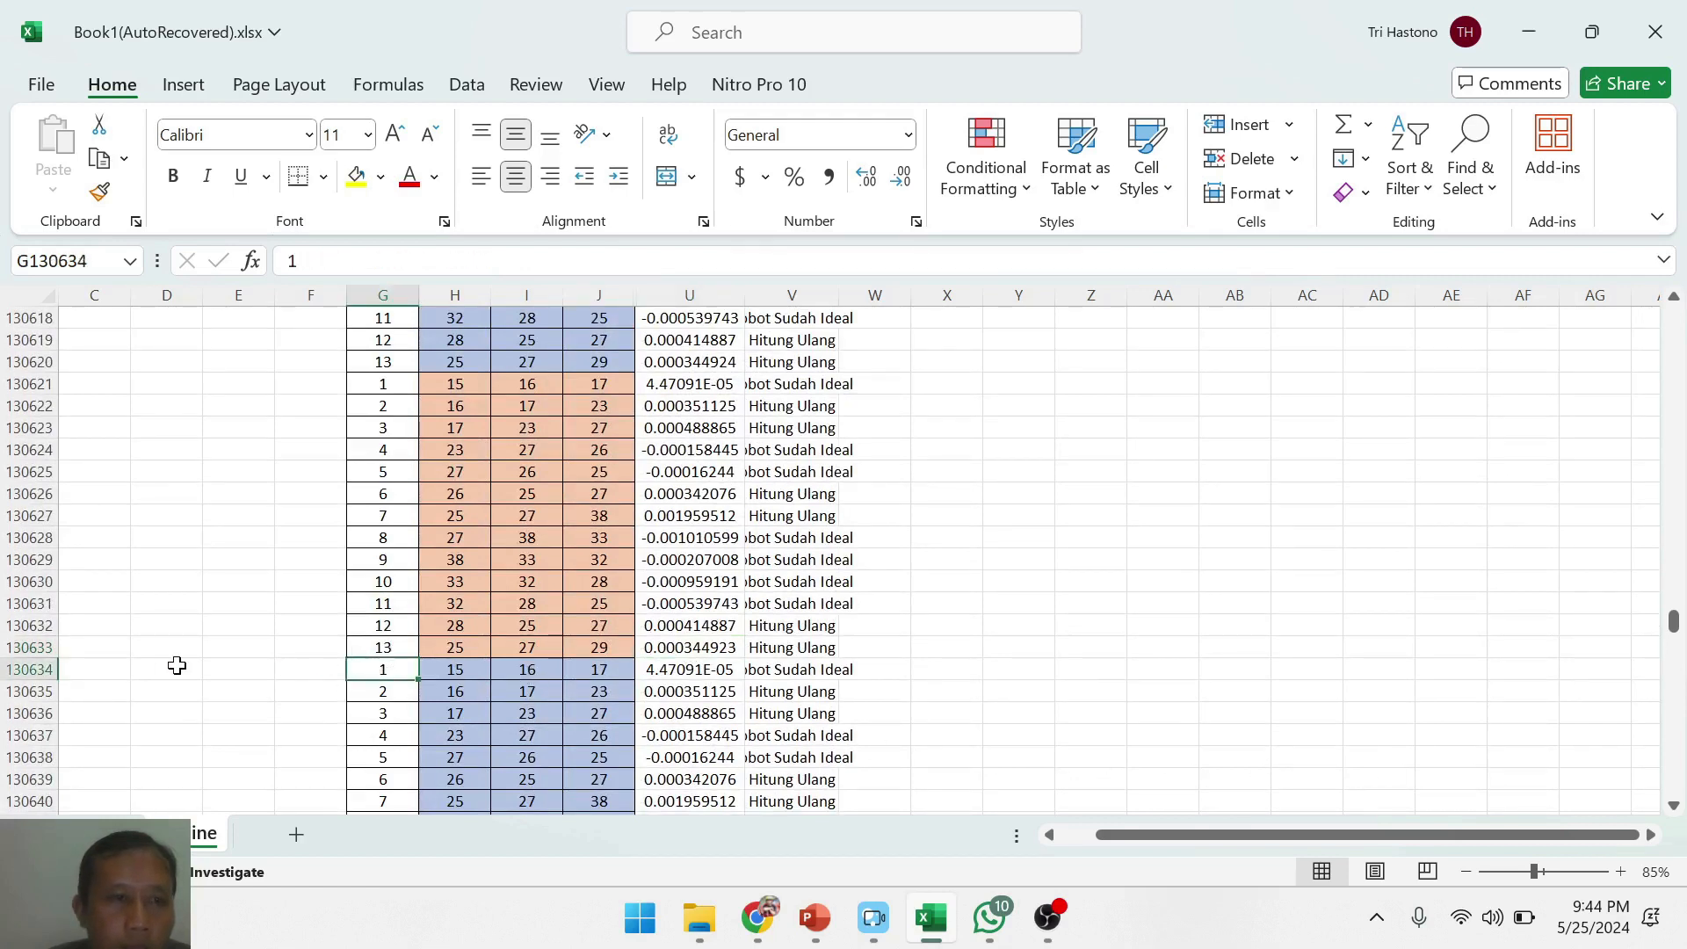
click(27, 670)
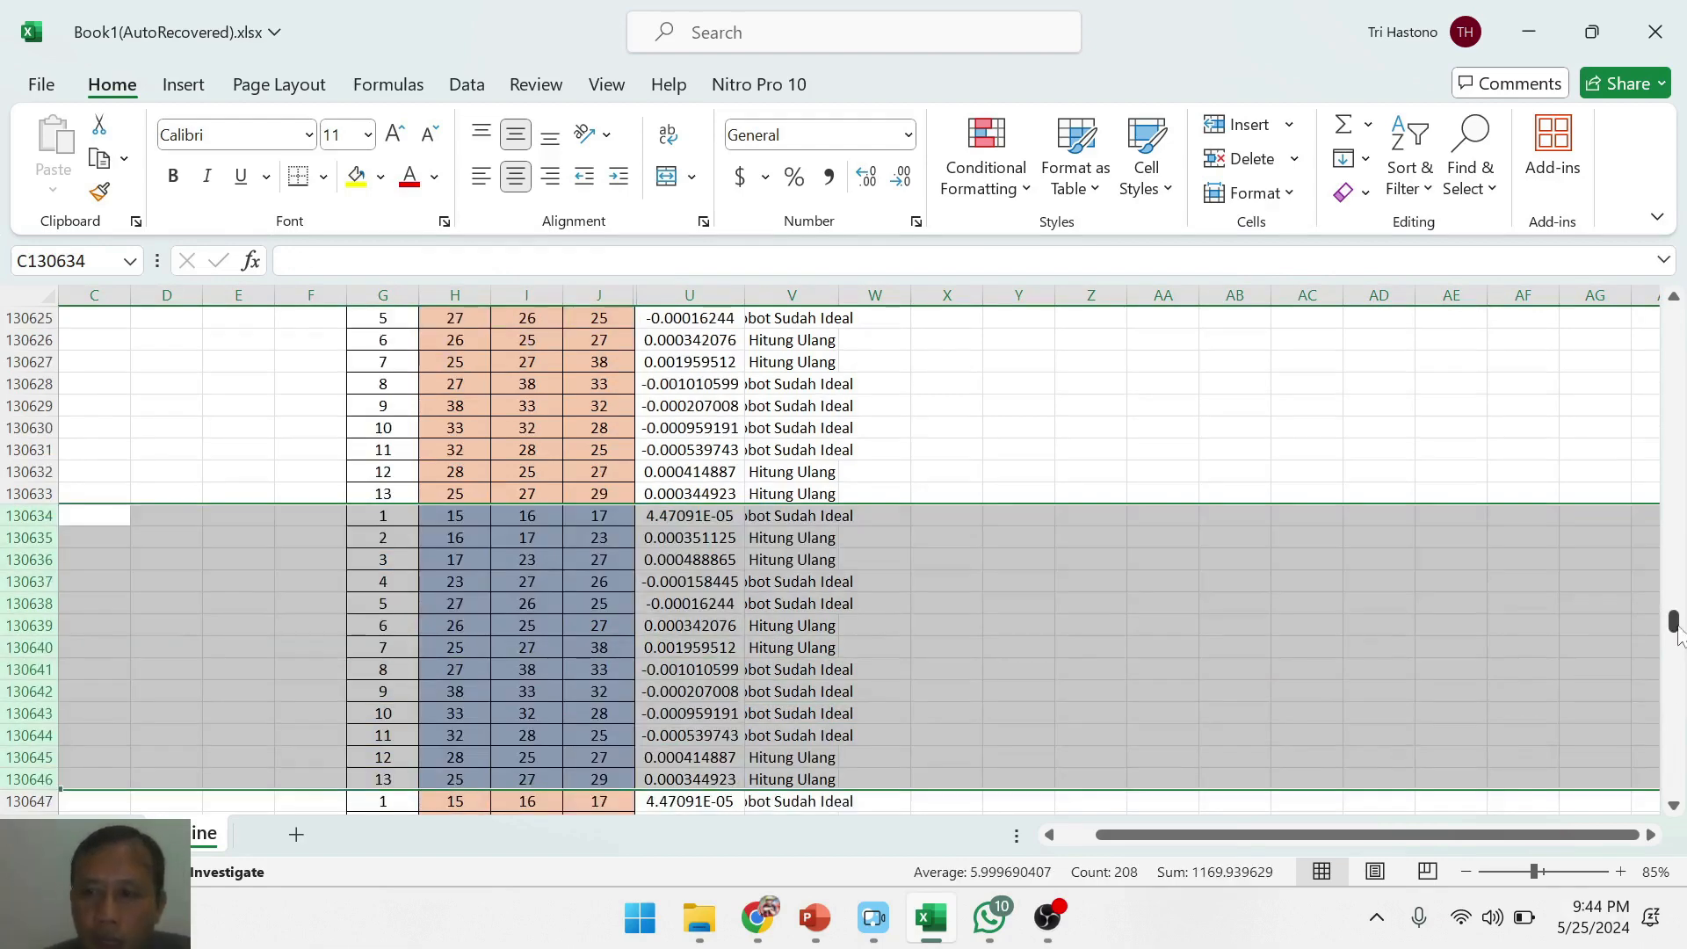
drag(1677, 633, 1674, 638)
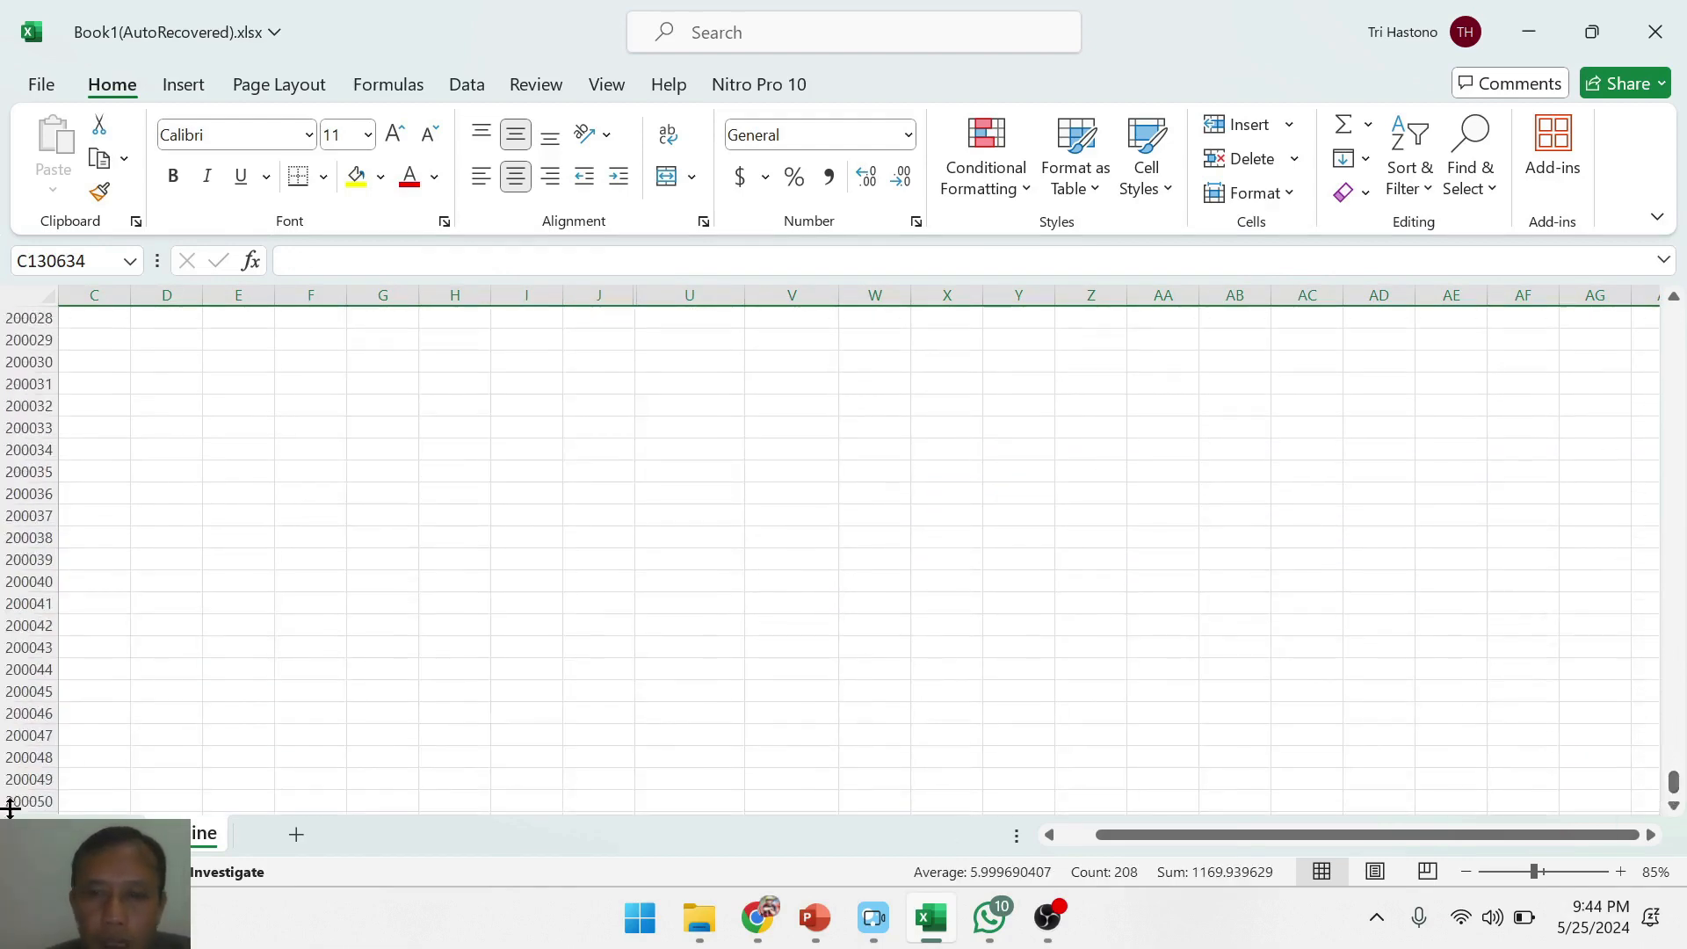
shift+click(19, 778)
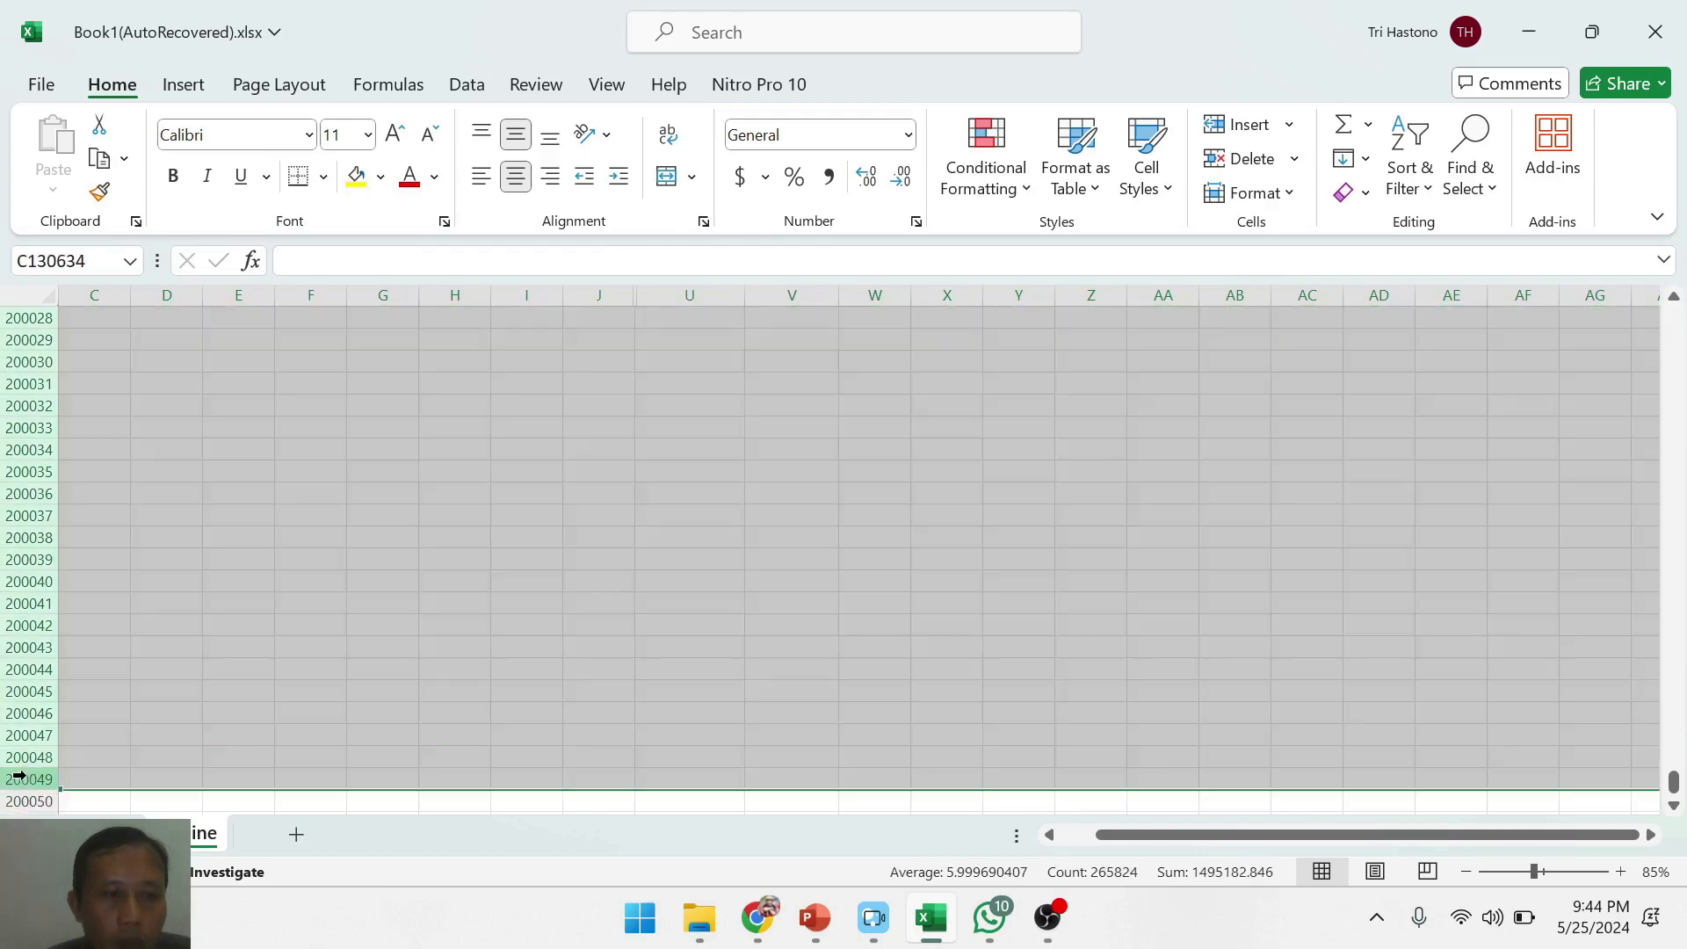
right_click(19, 778)
click(196, 557)
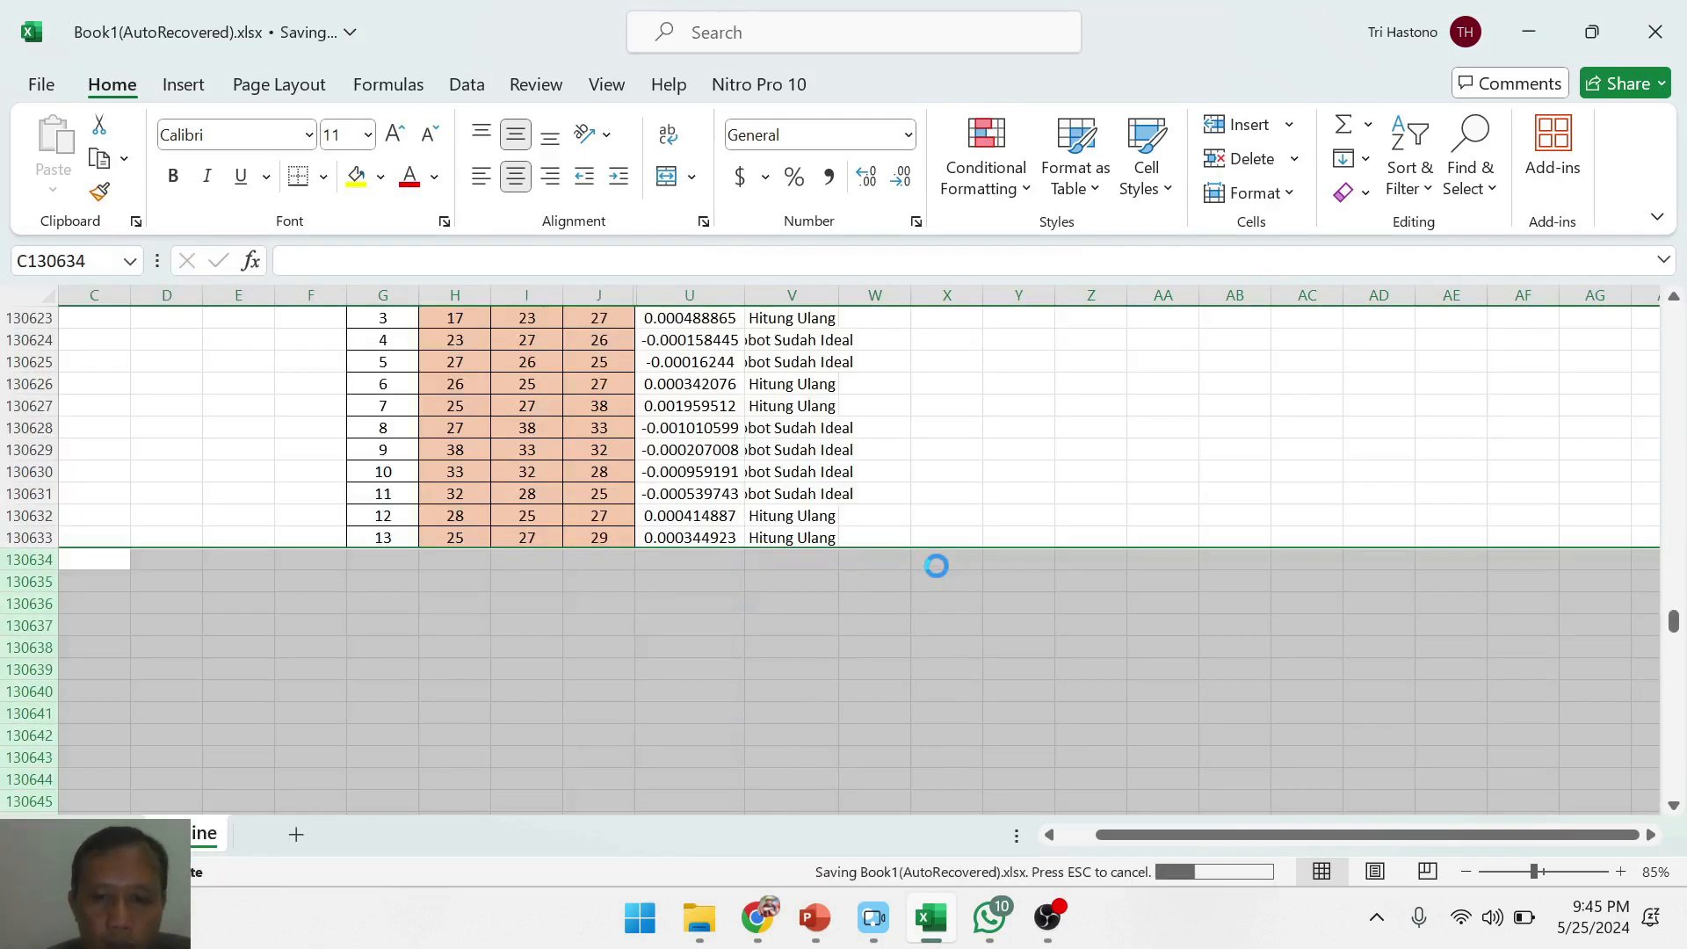
click(945, 496)
- Unhide the hidden columns between J and U at the beginning of the training table
drag(1673, 621, 1666, 341)
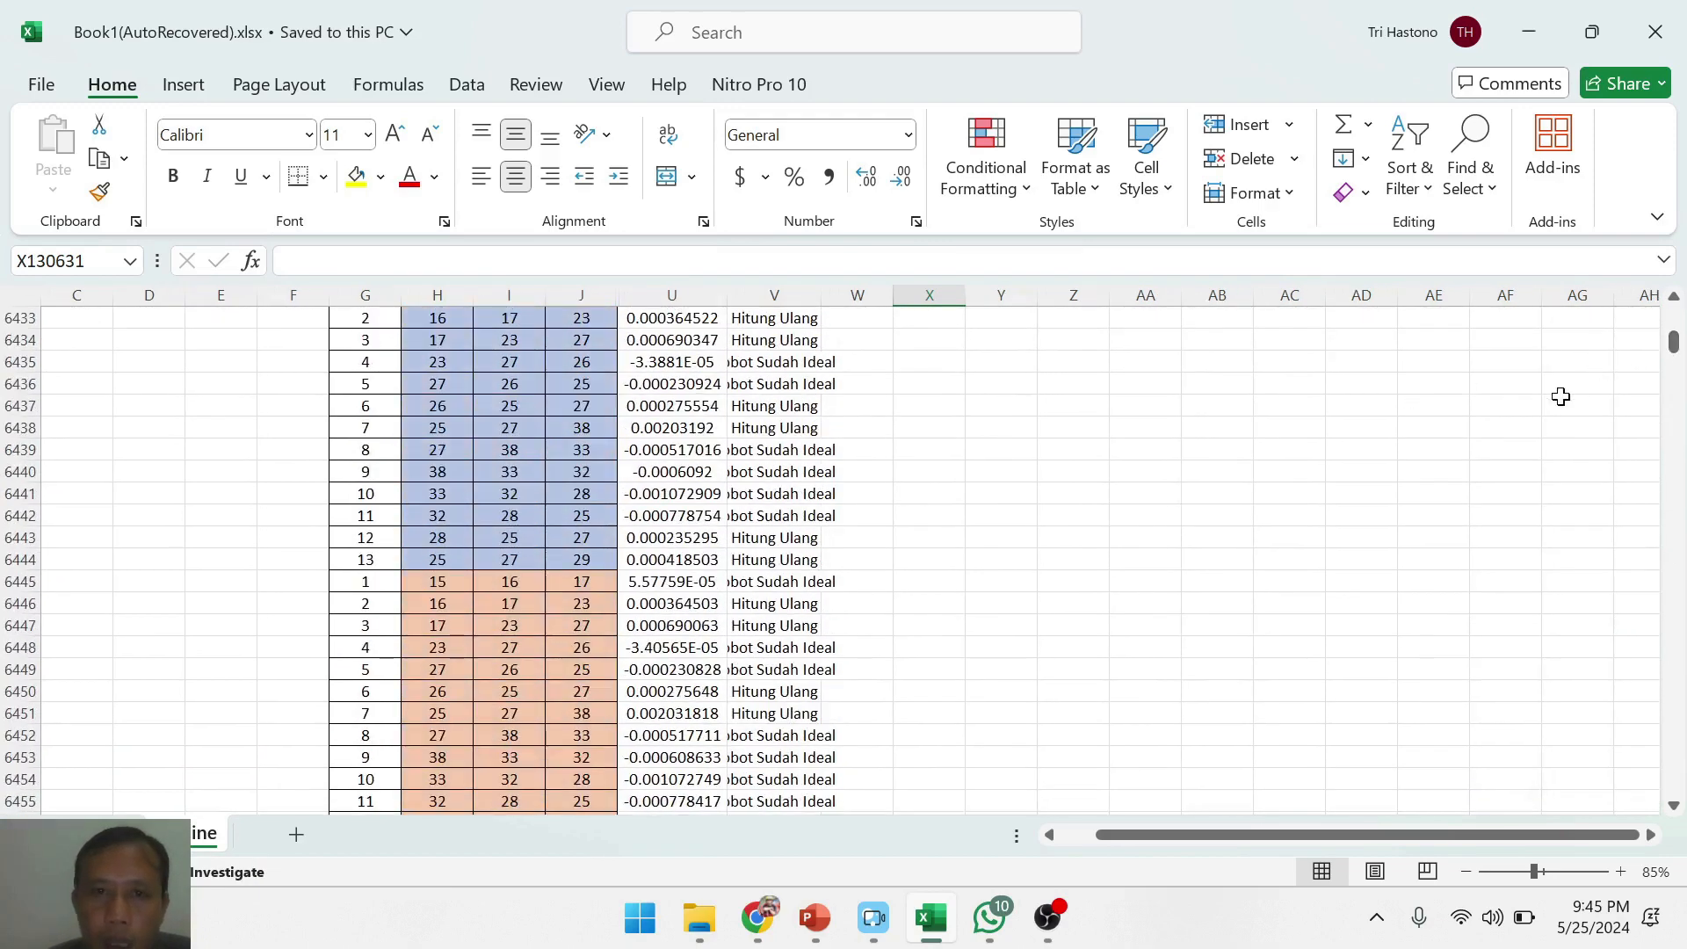
drag(1678, 350, 1674, 317)
drag(567, 295, 664, 295)
right_click(663, 295)
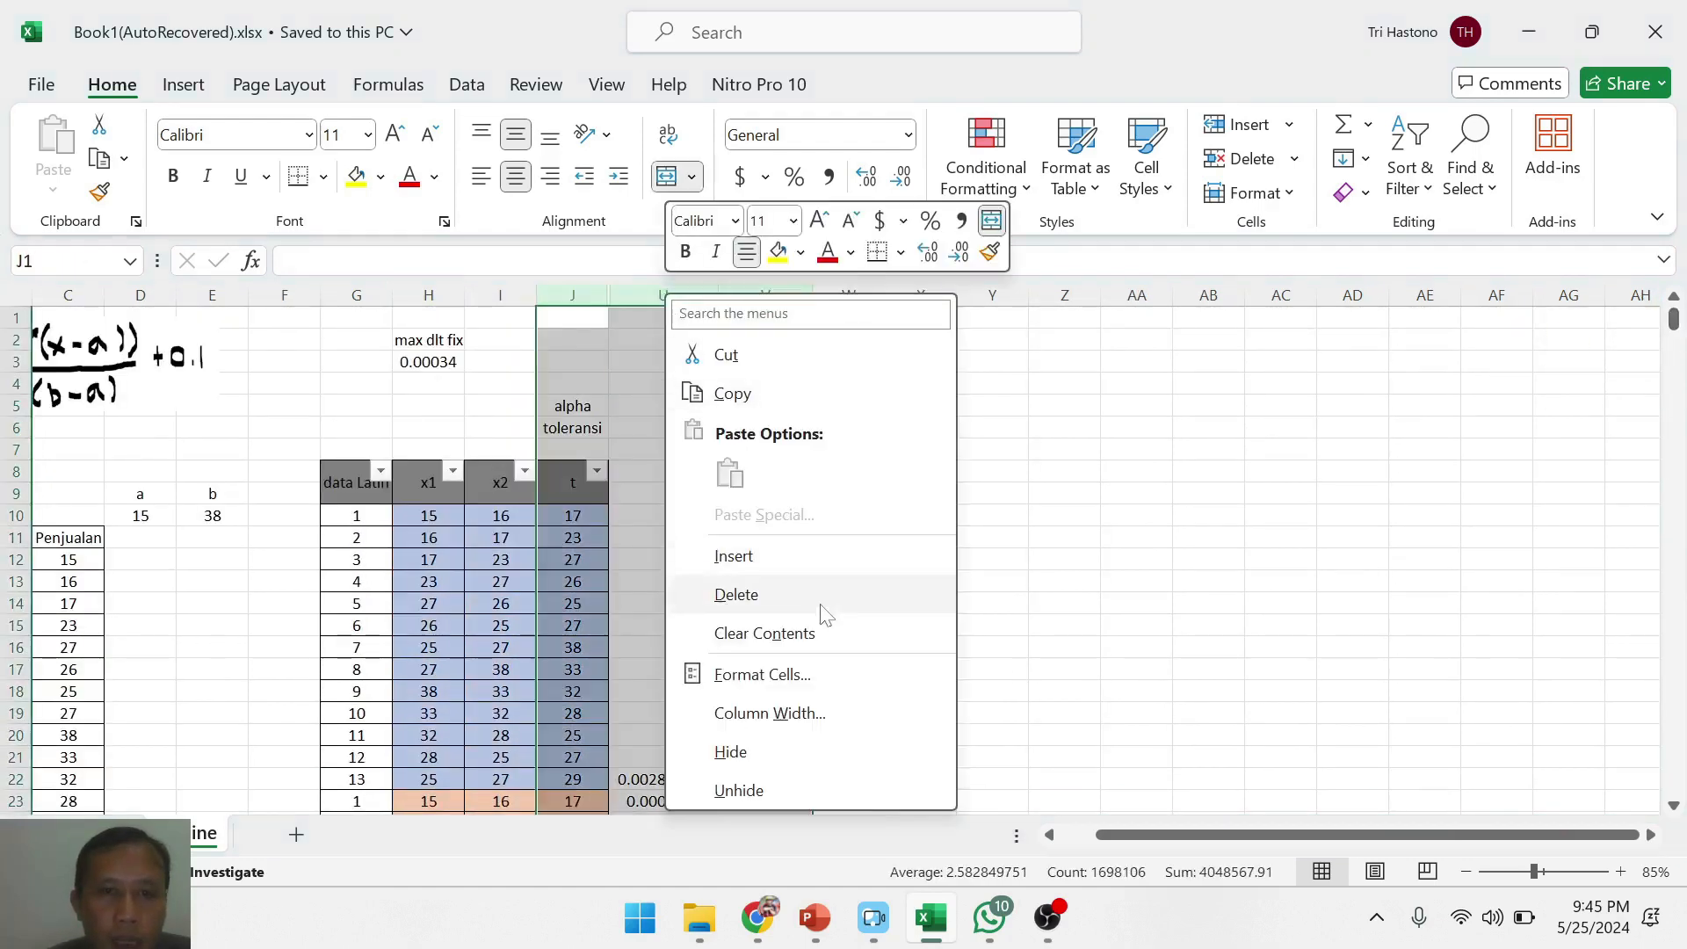
click(810, 790)
click(722, 695)
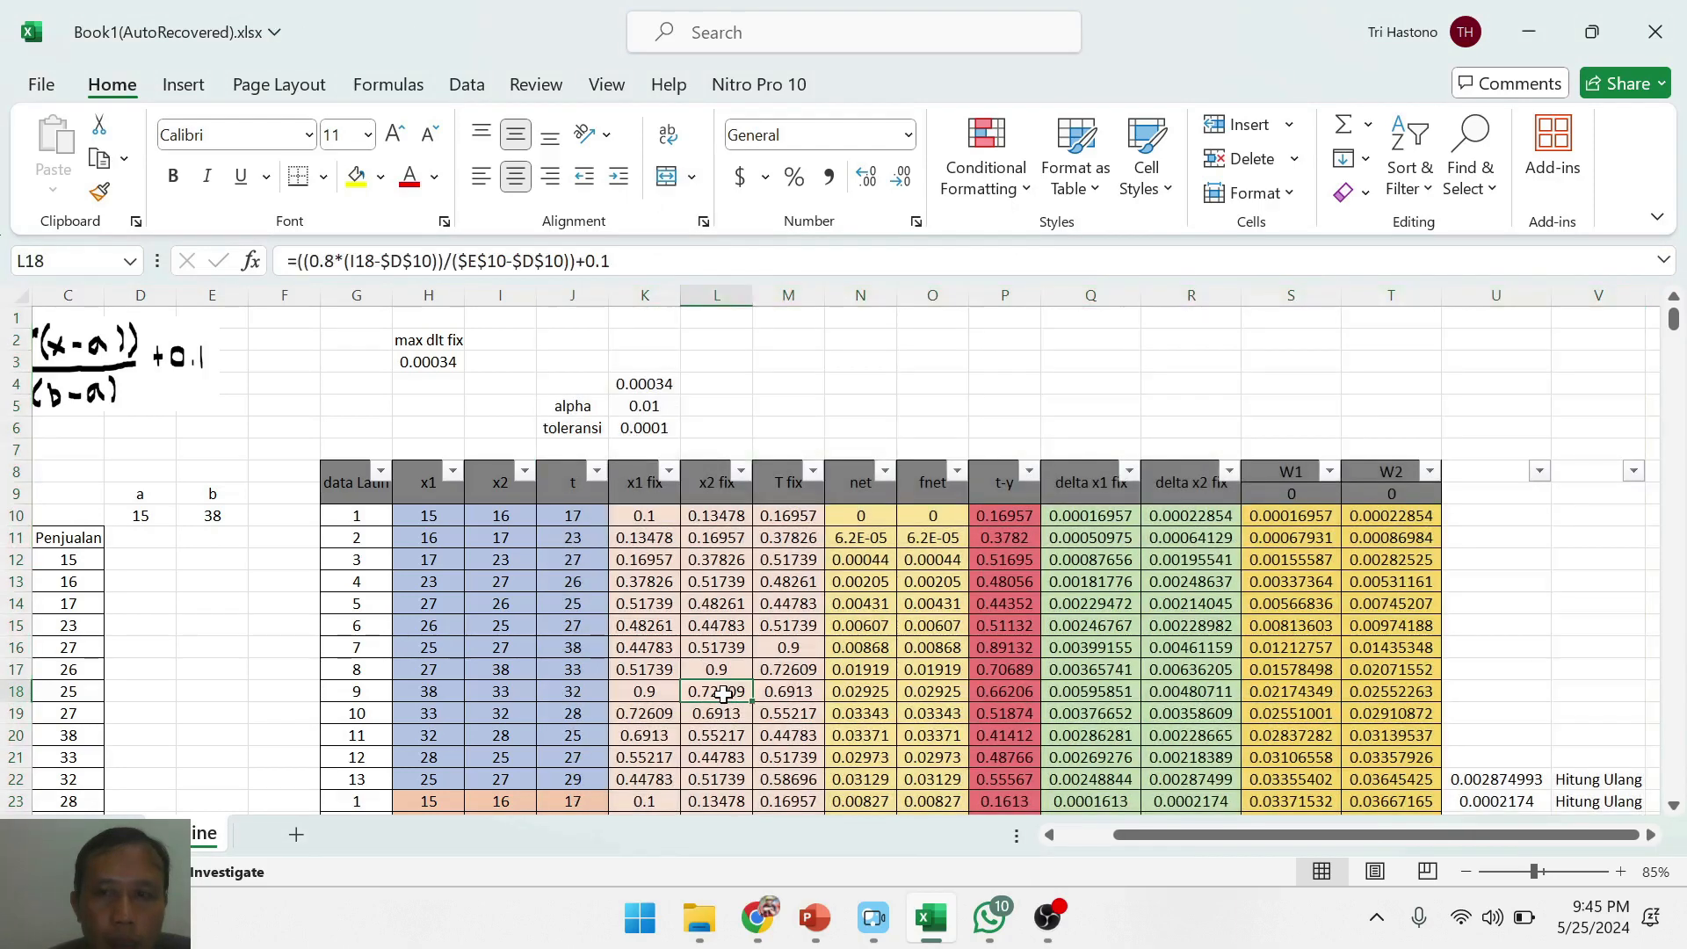
- Merge and center F10:F22 beside the first epoch and enter 1 as its number
drag(289, 520, 297, 747)
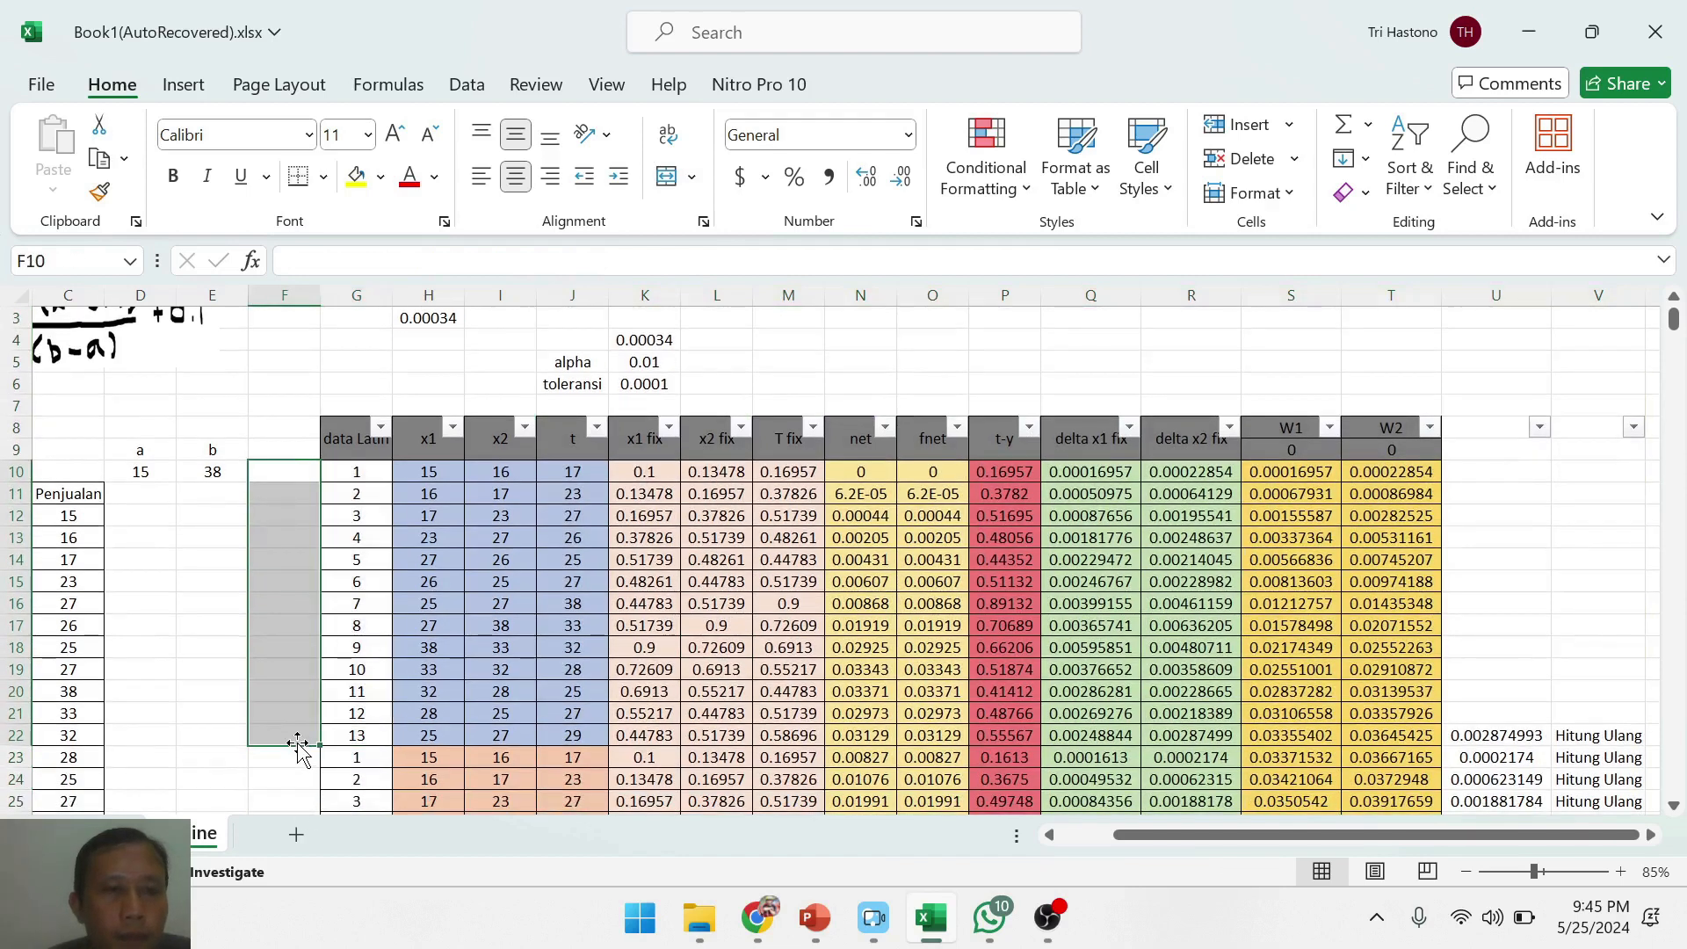
click(665, 177)
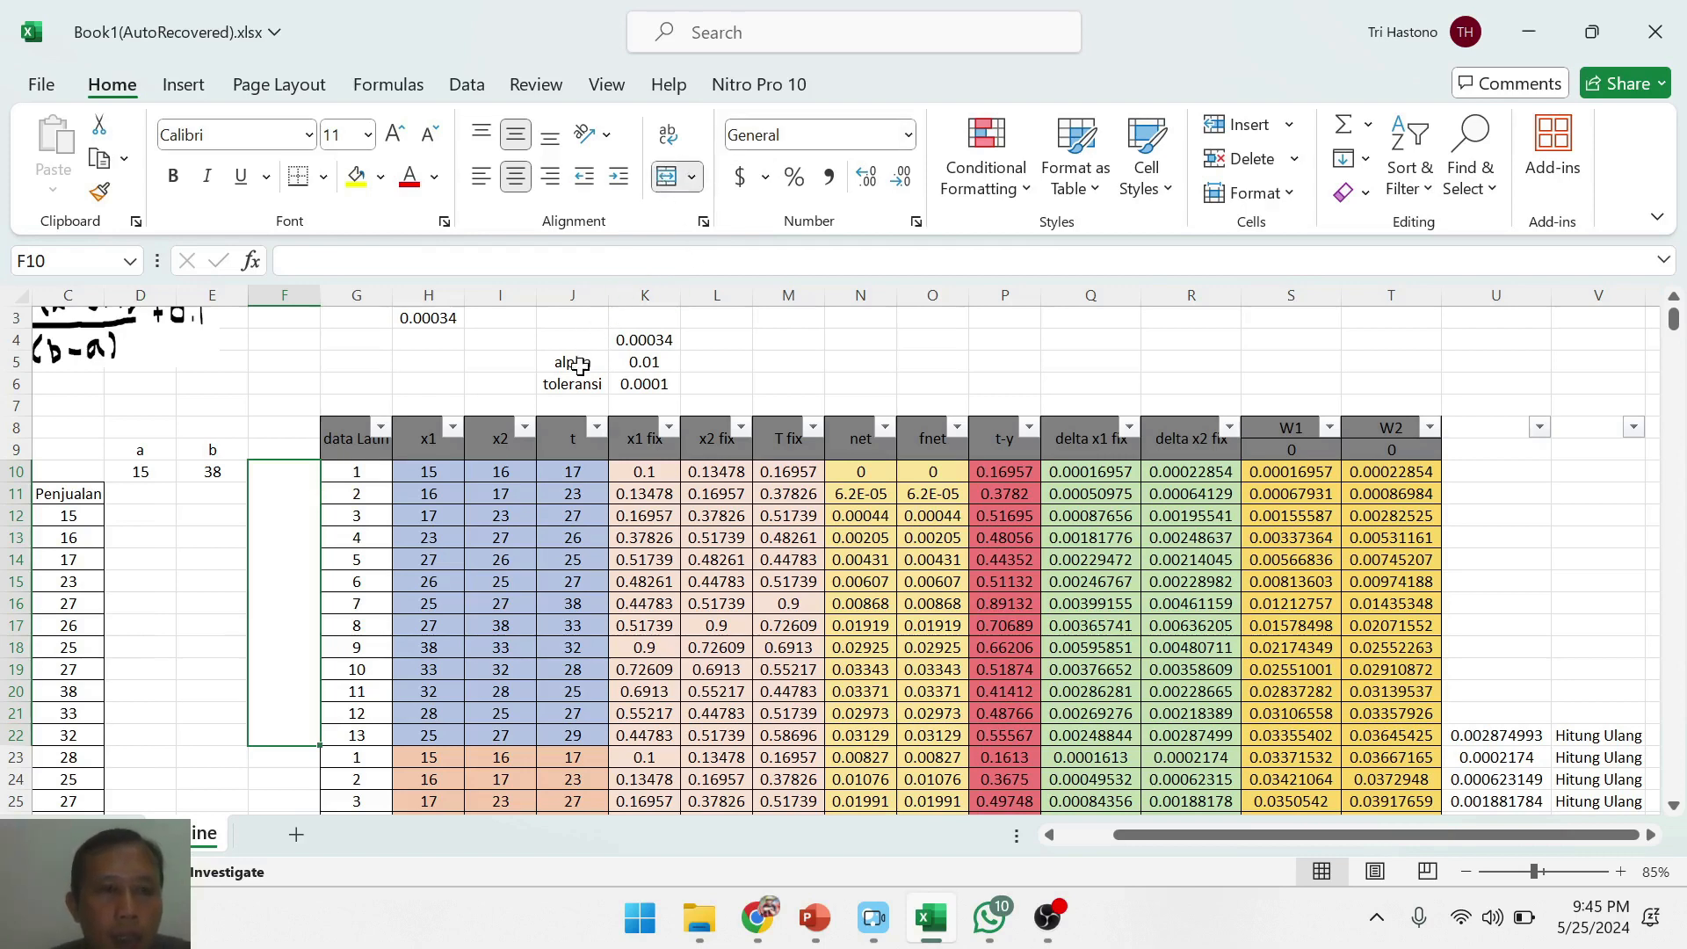
text(1)
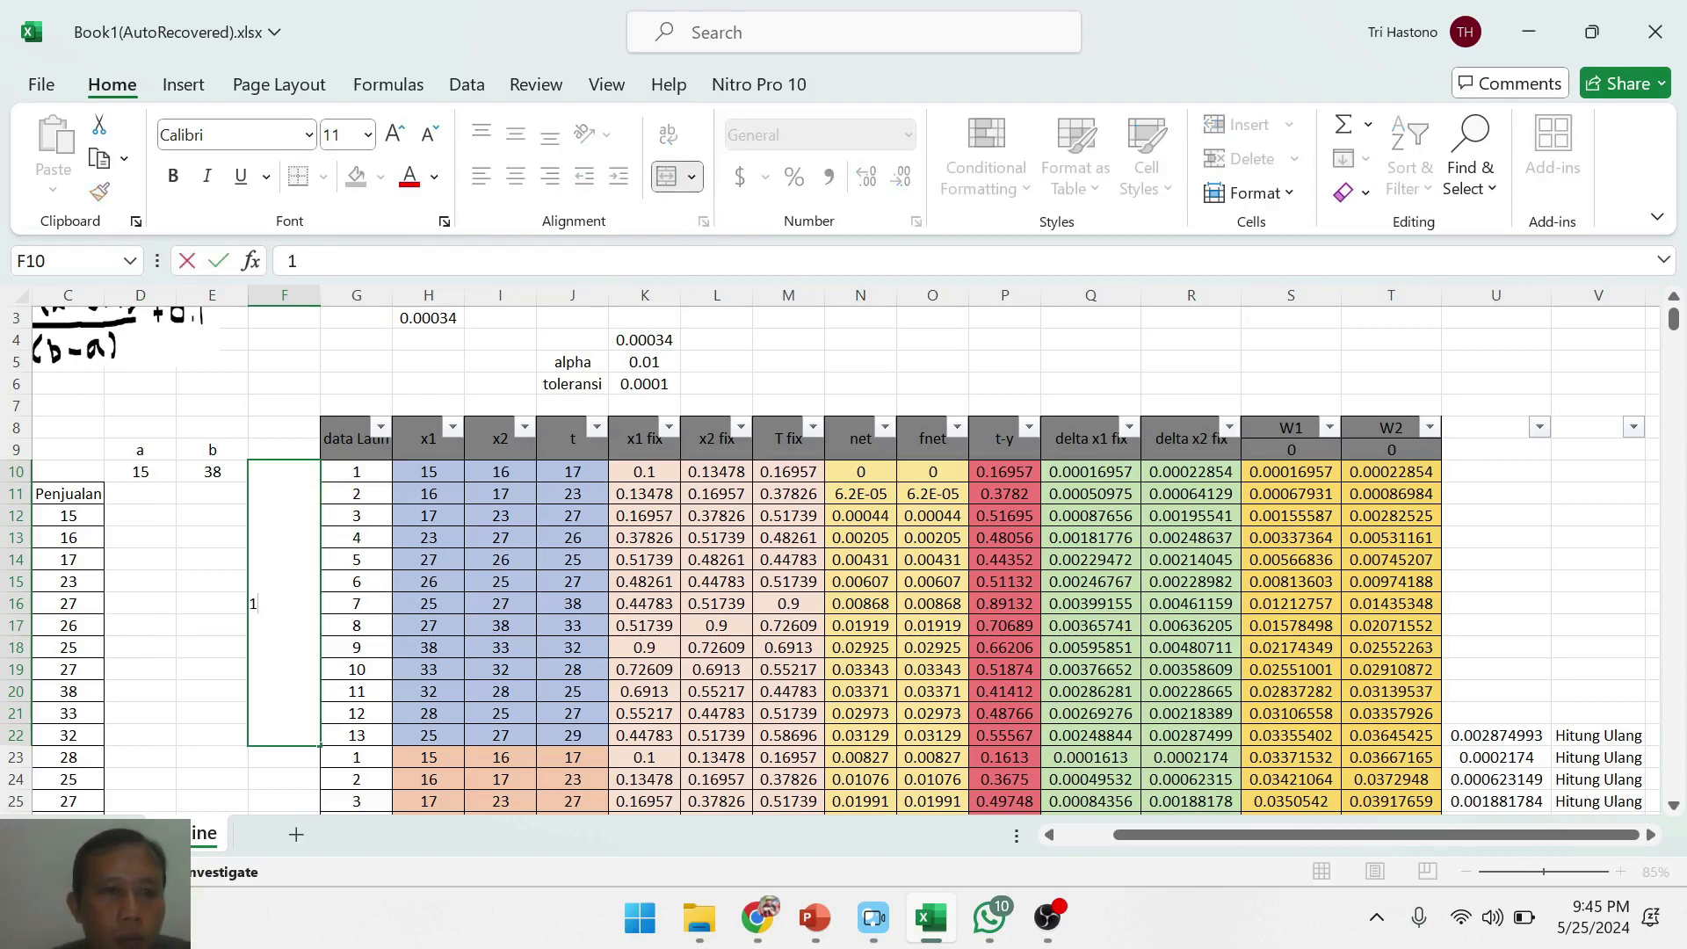
click(993, 545)
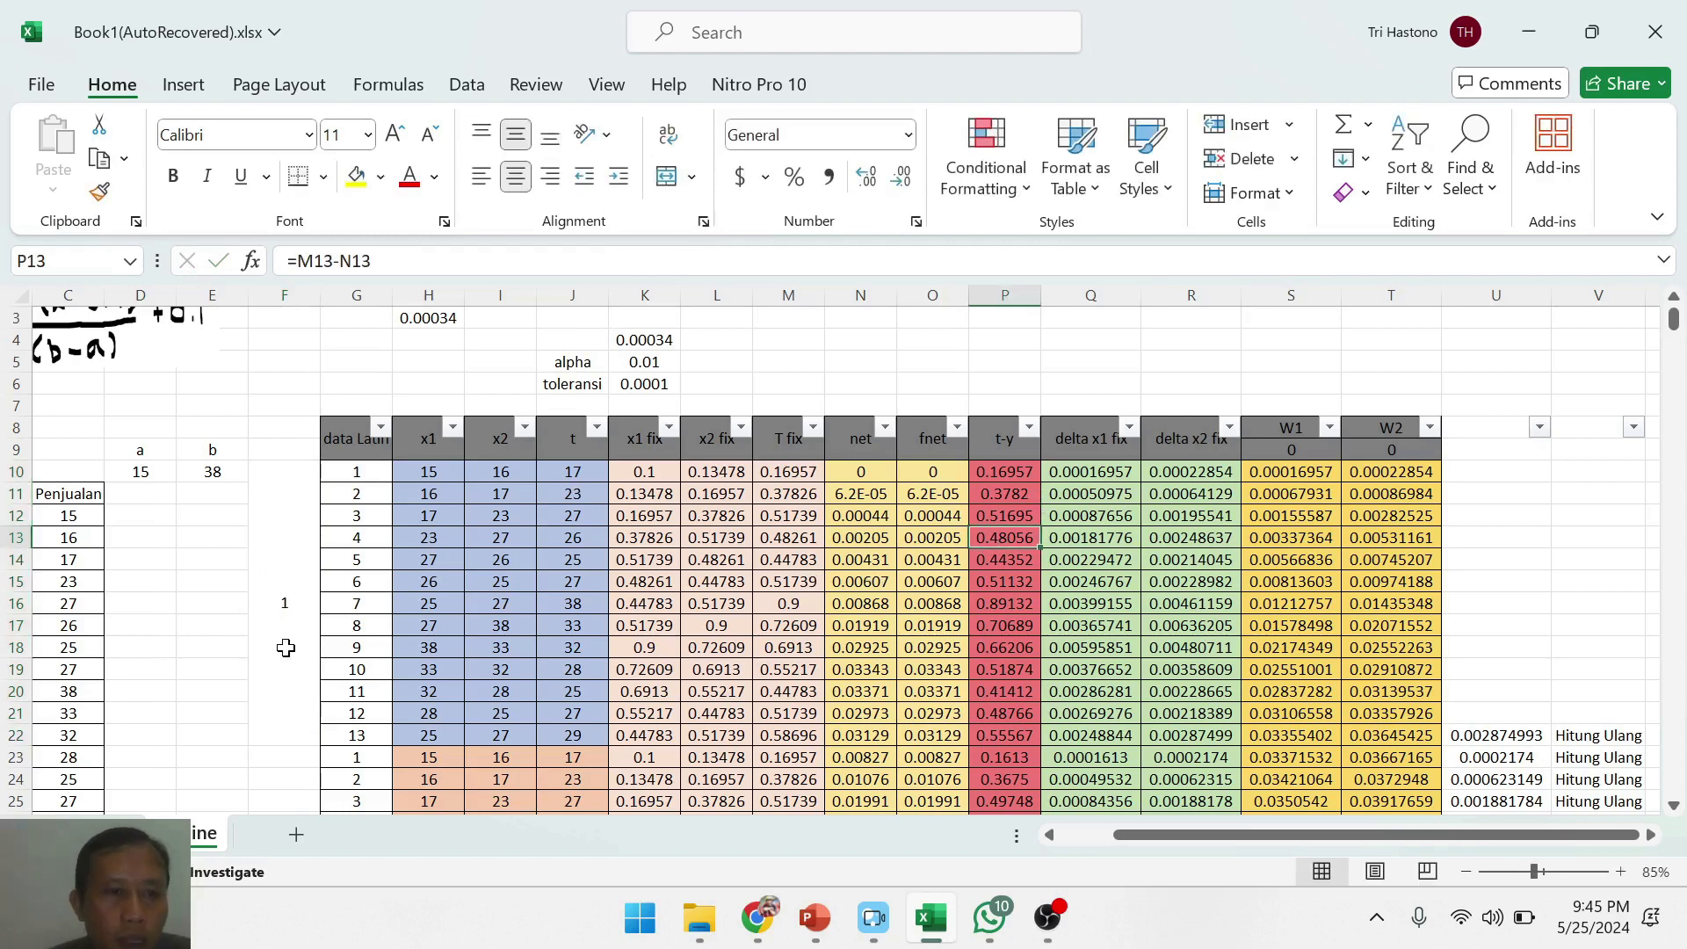
- Fill the merged epoch number from F10 down as an ascending series to the last training row, 130633
click(284, 650)
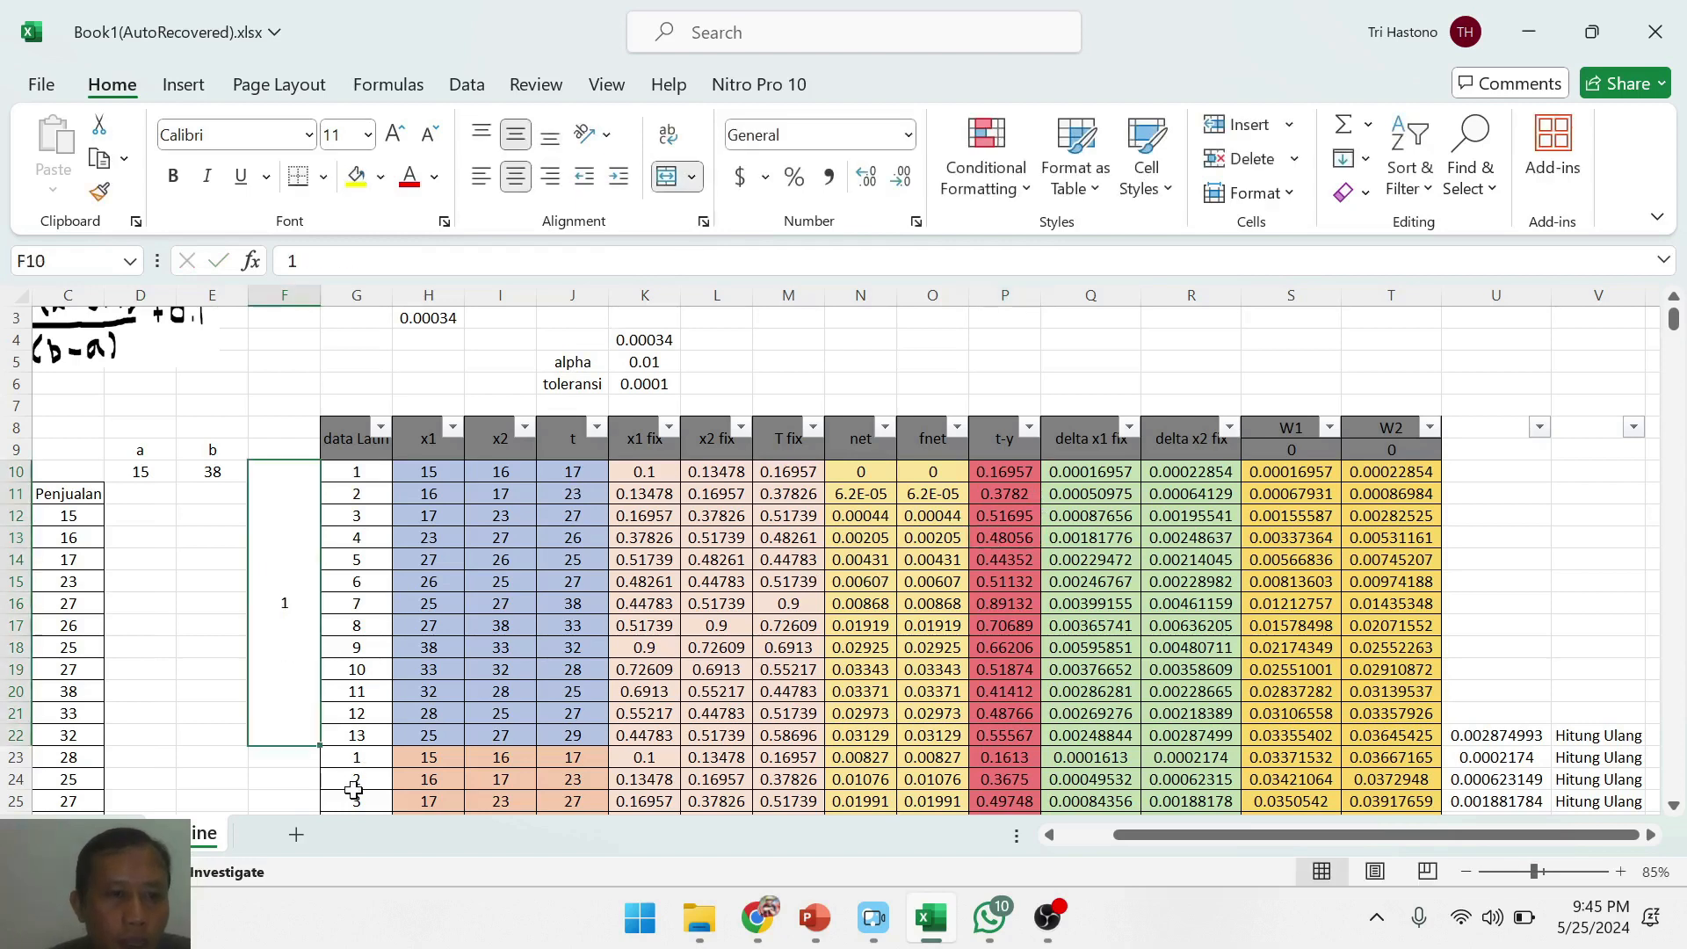
double_click(318, 747)
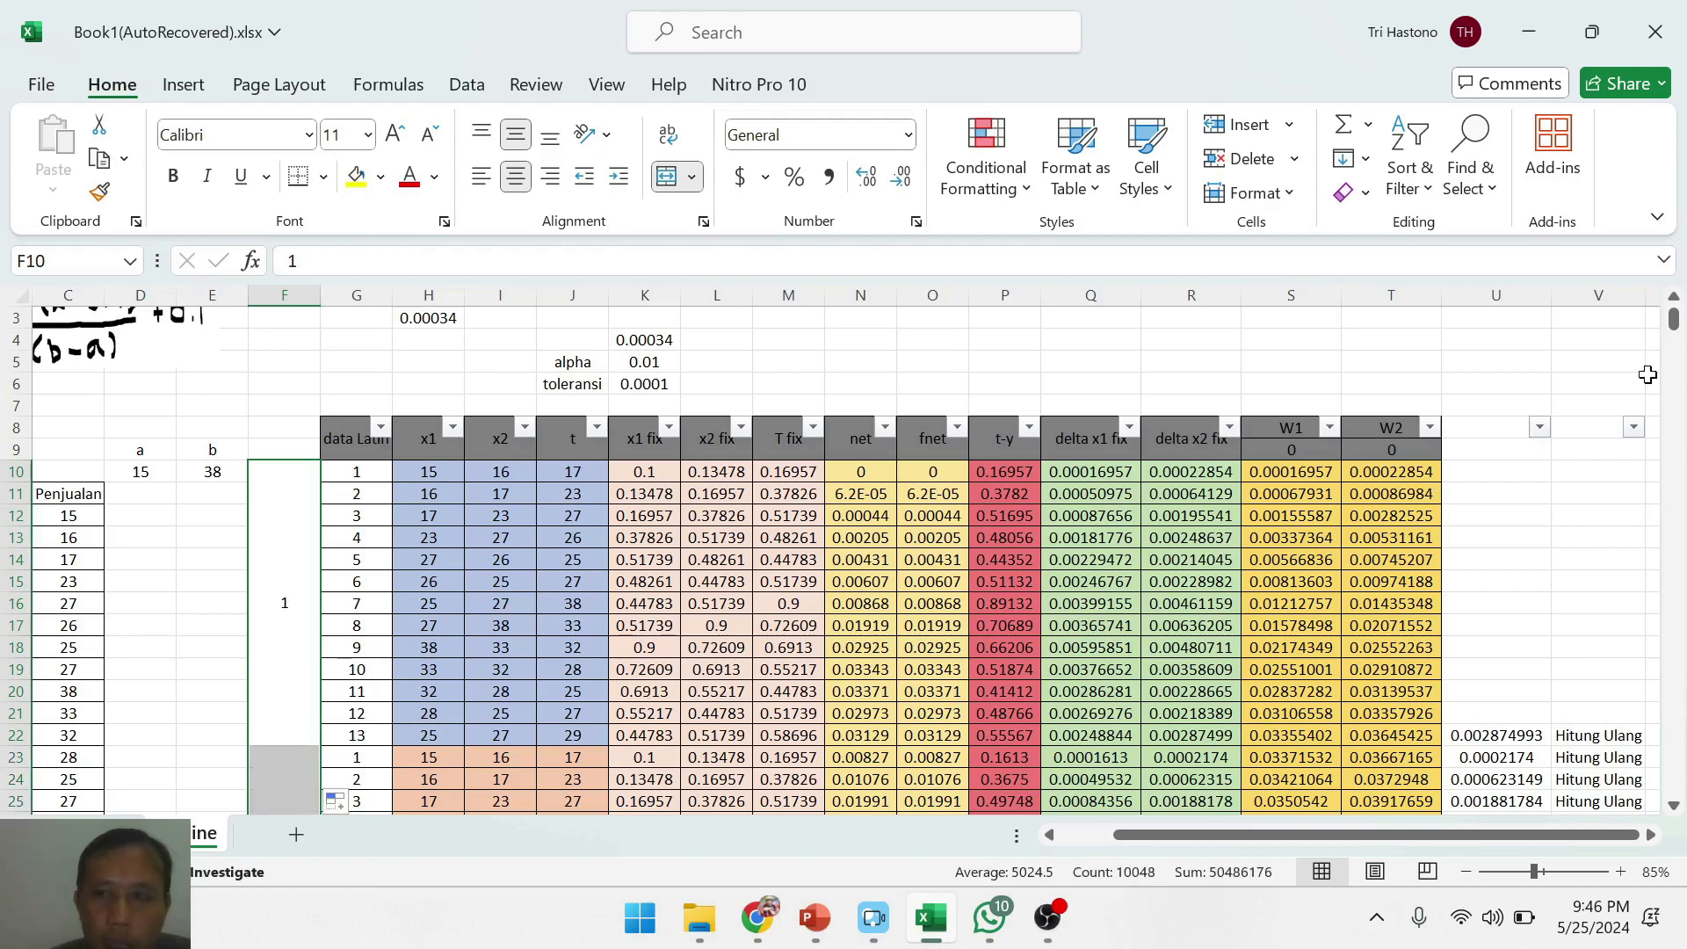
drag(1677, 339, 1629, 798)
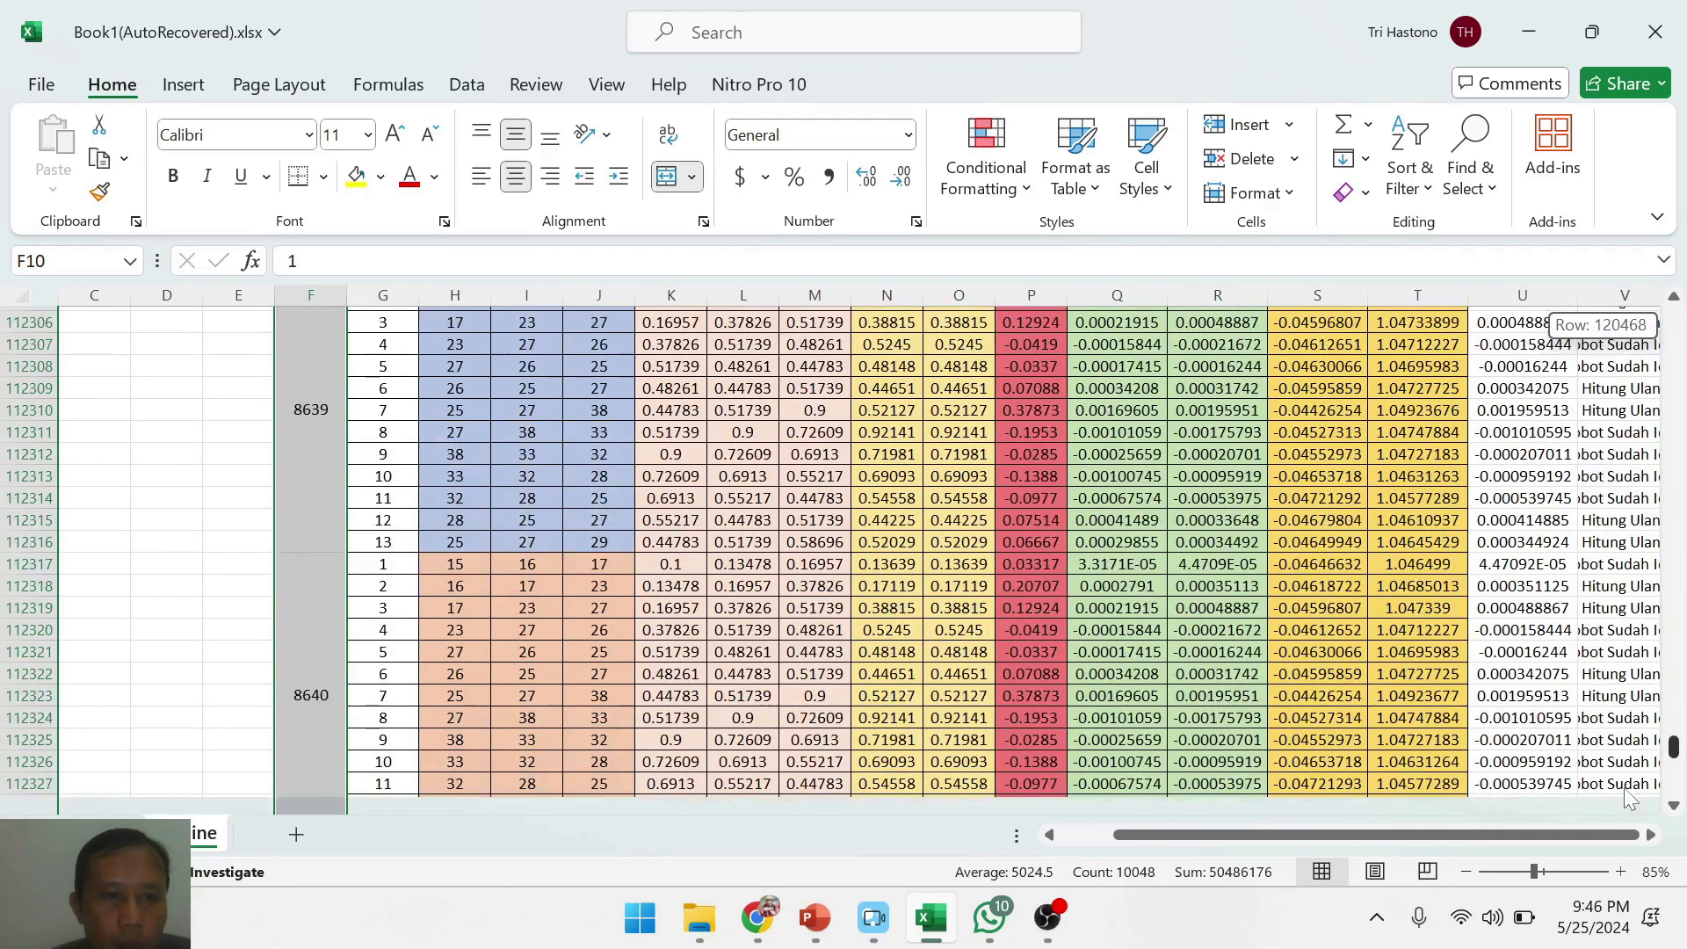
drag(1628, 798, 1630, 818)
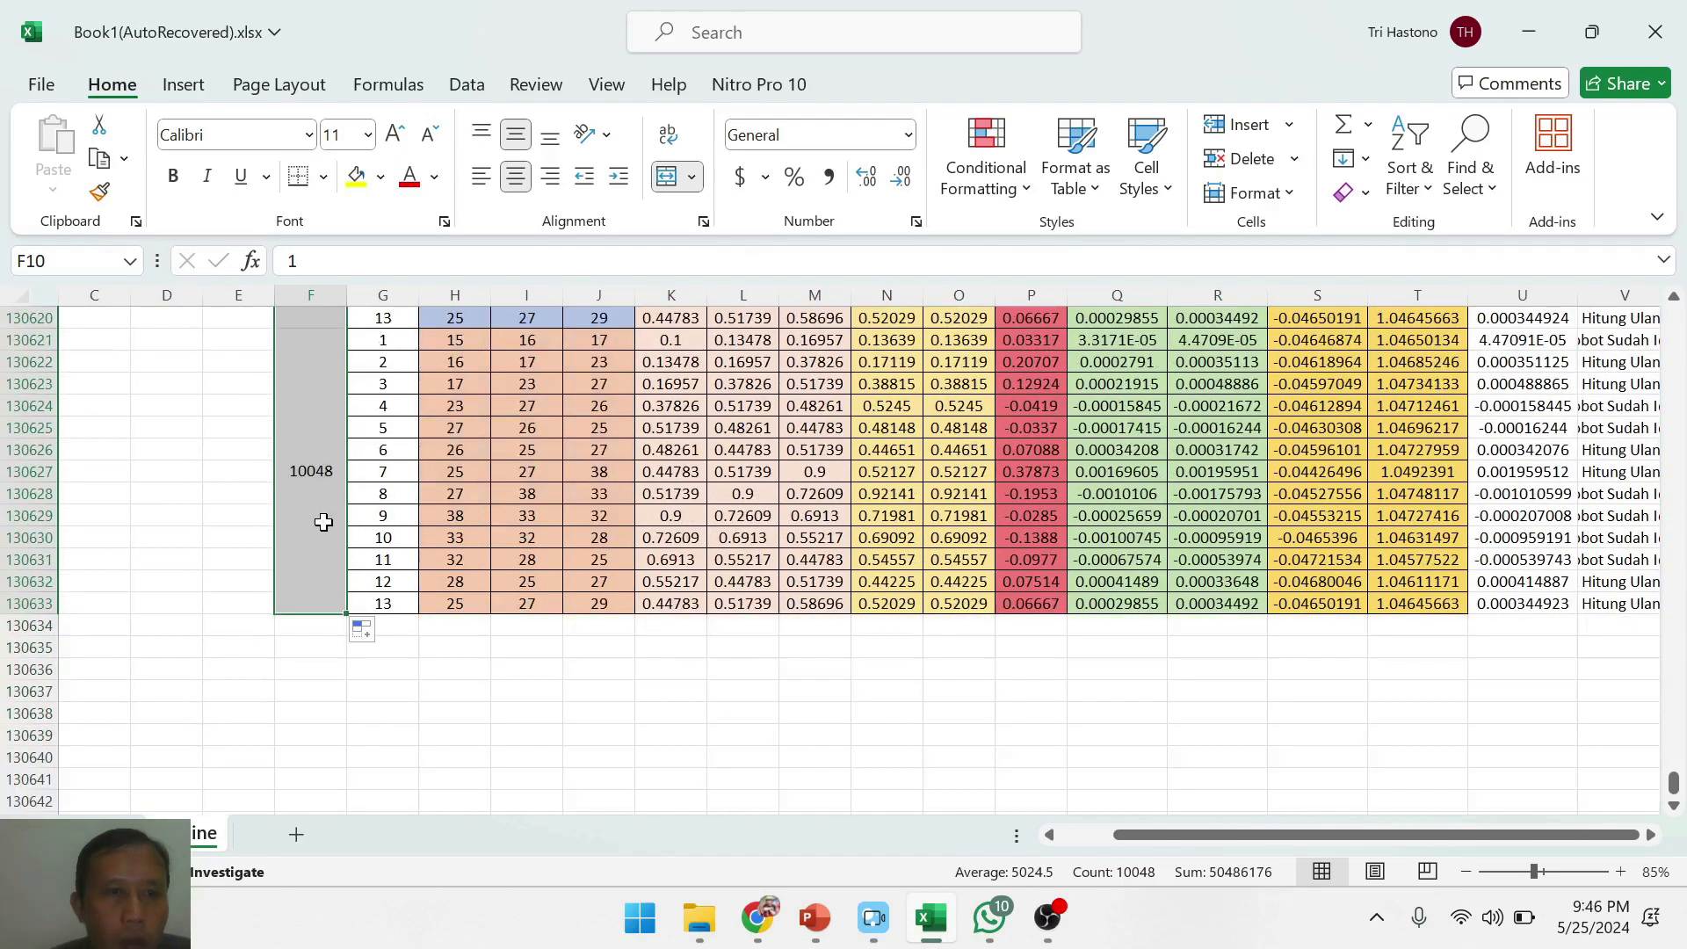
click(323, 522)
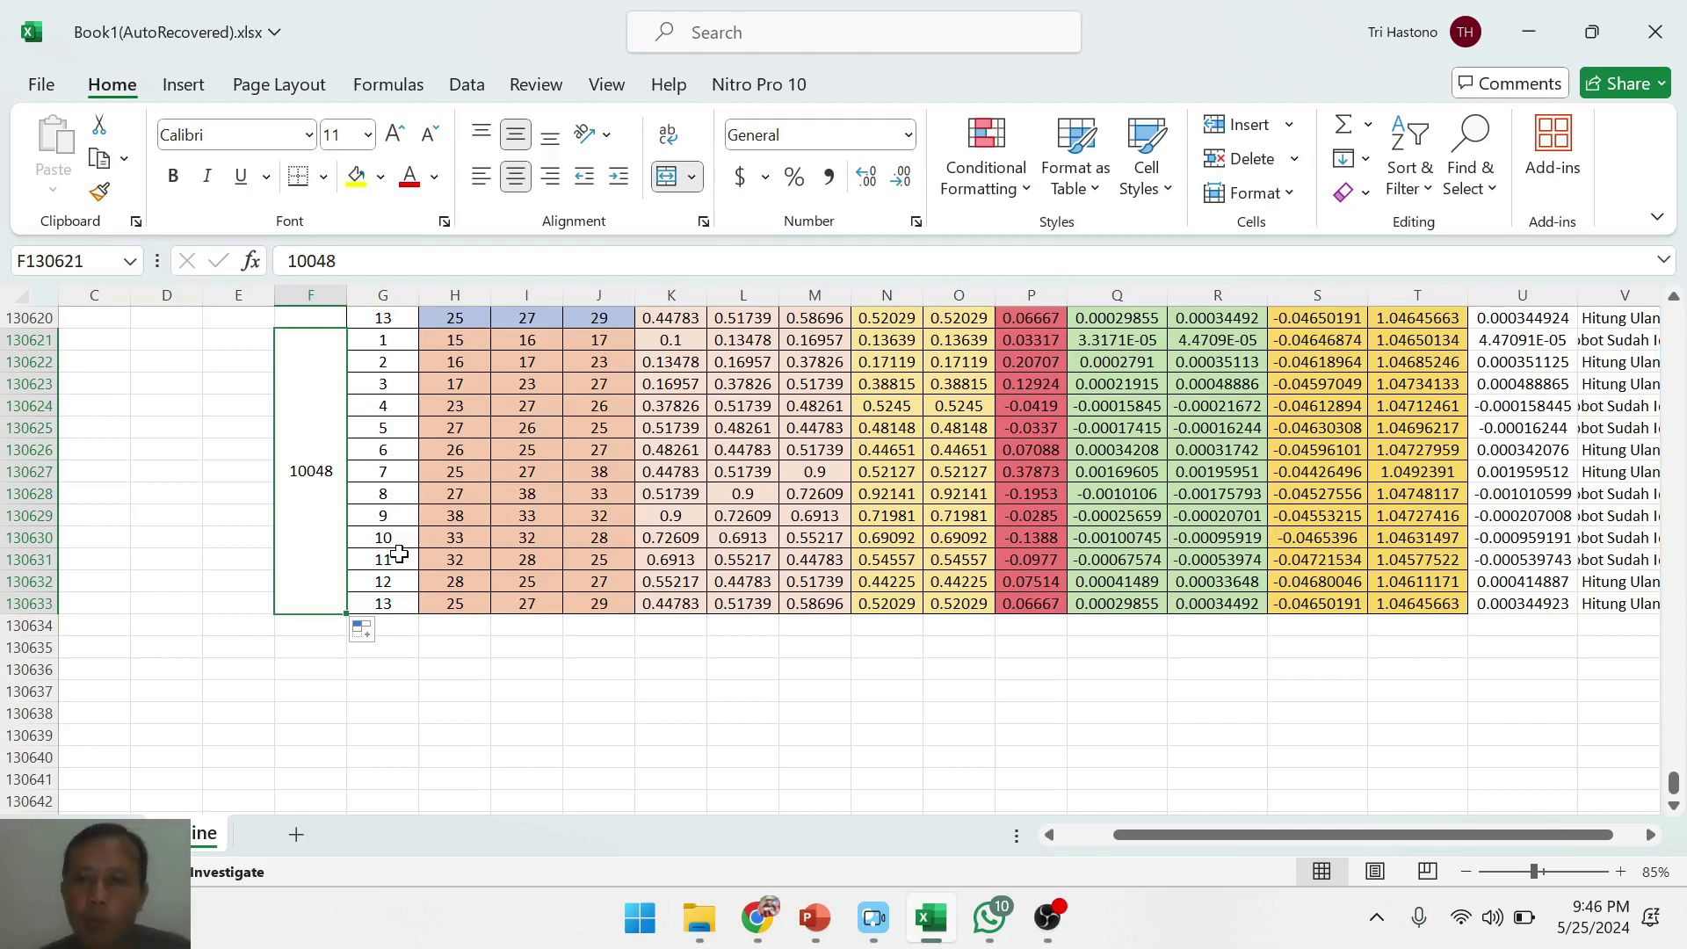
- Check the final W1 and W2 weights in S130633 and T130633, and save the workbook
click(1318, 604)
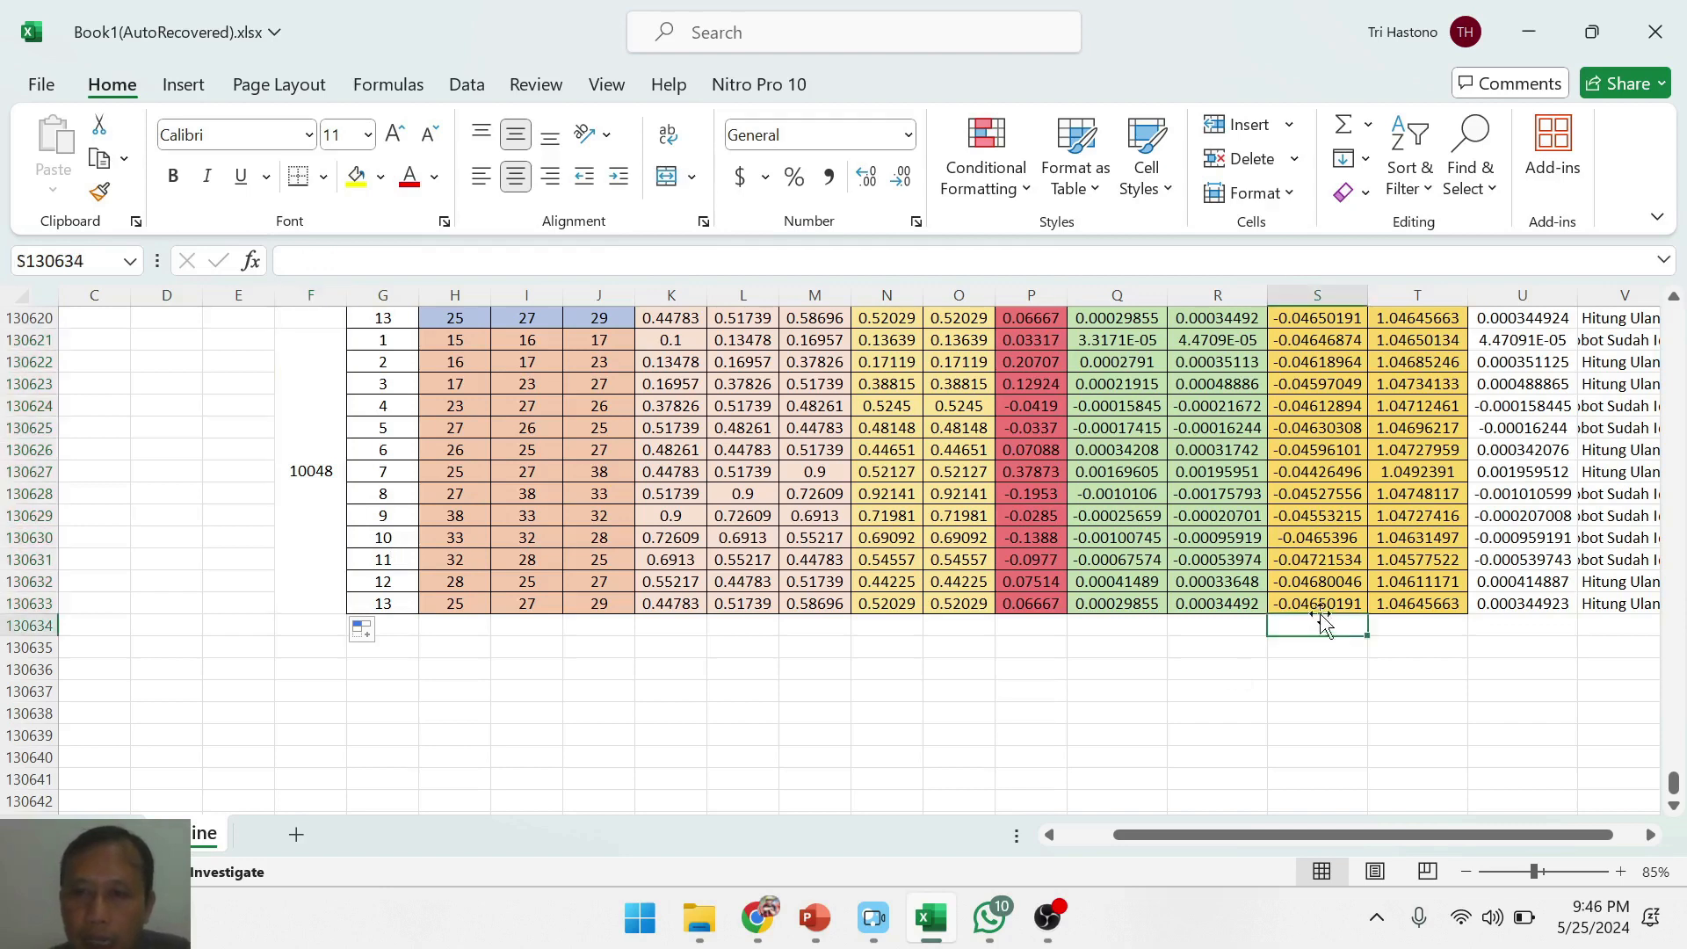
click(1406, 607)
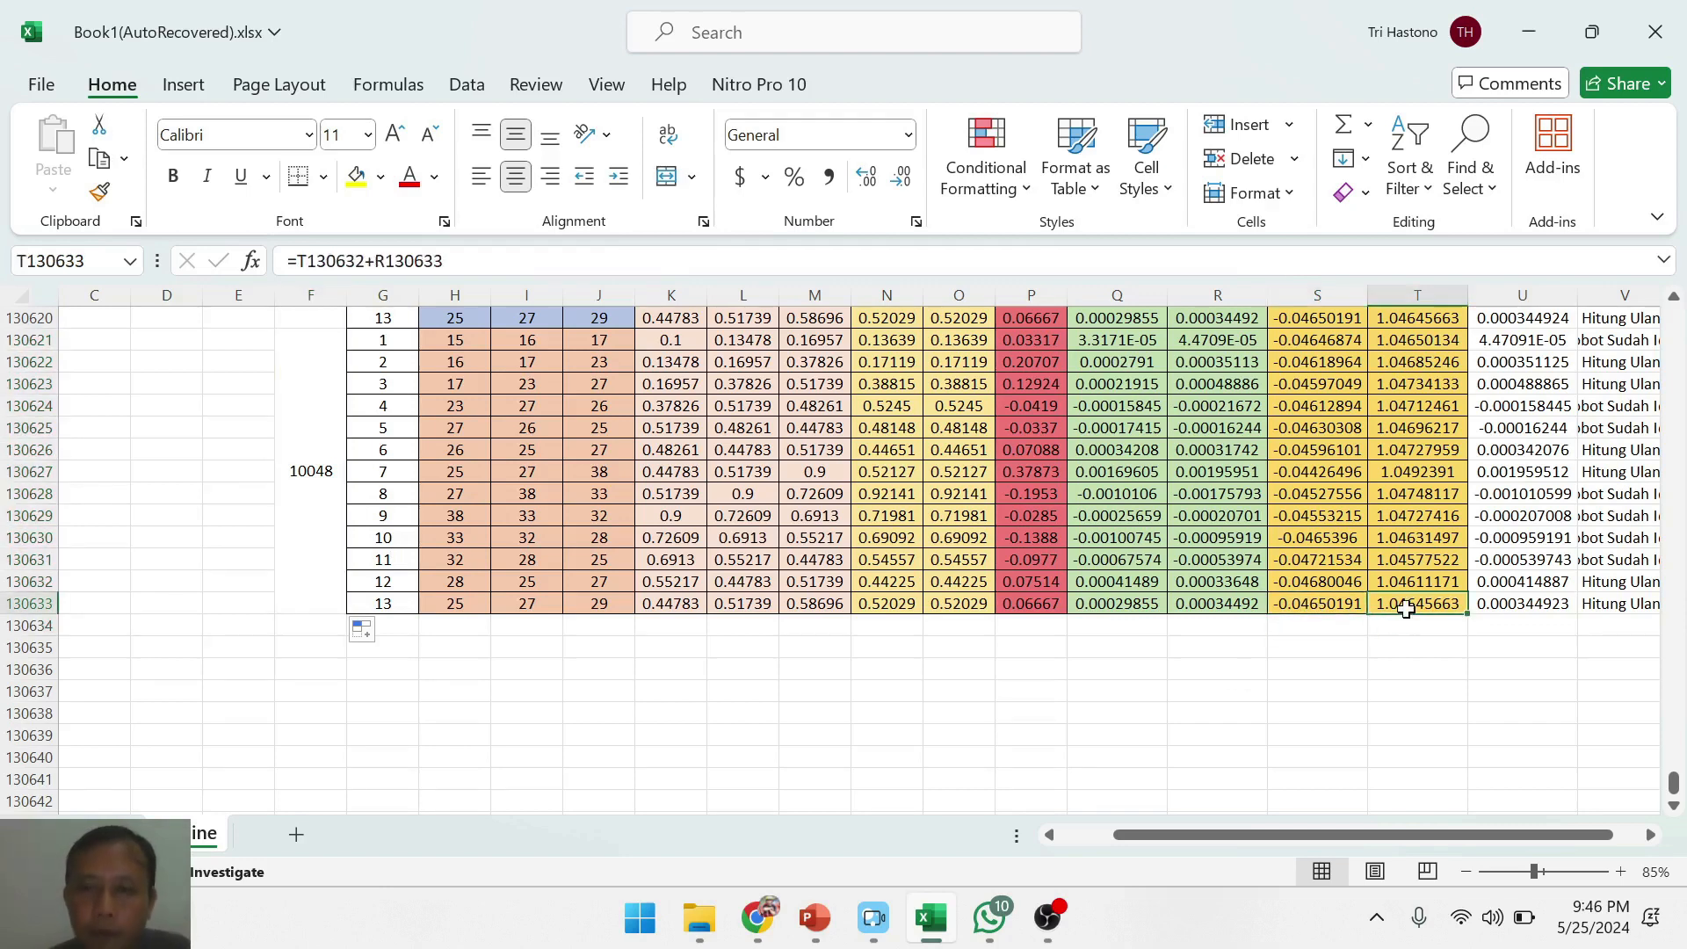
key(ctrl+s)
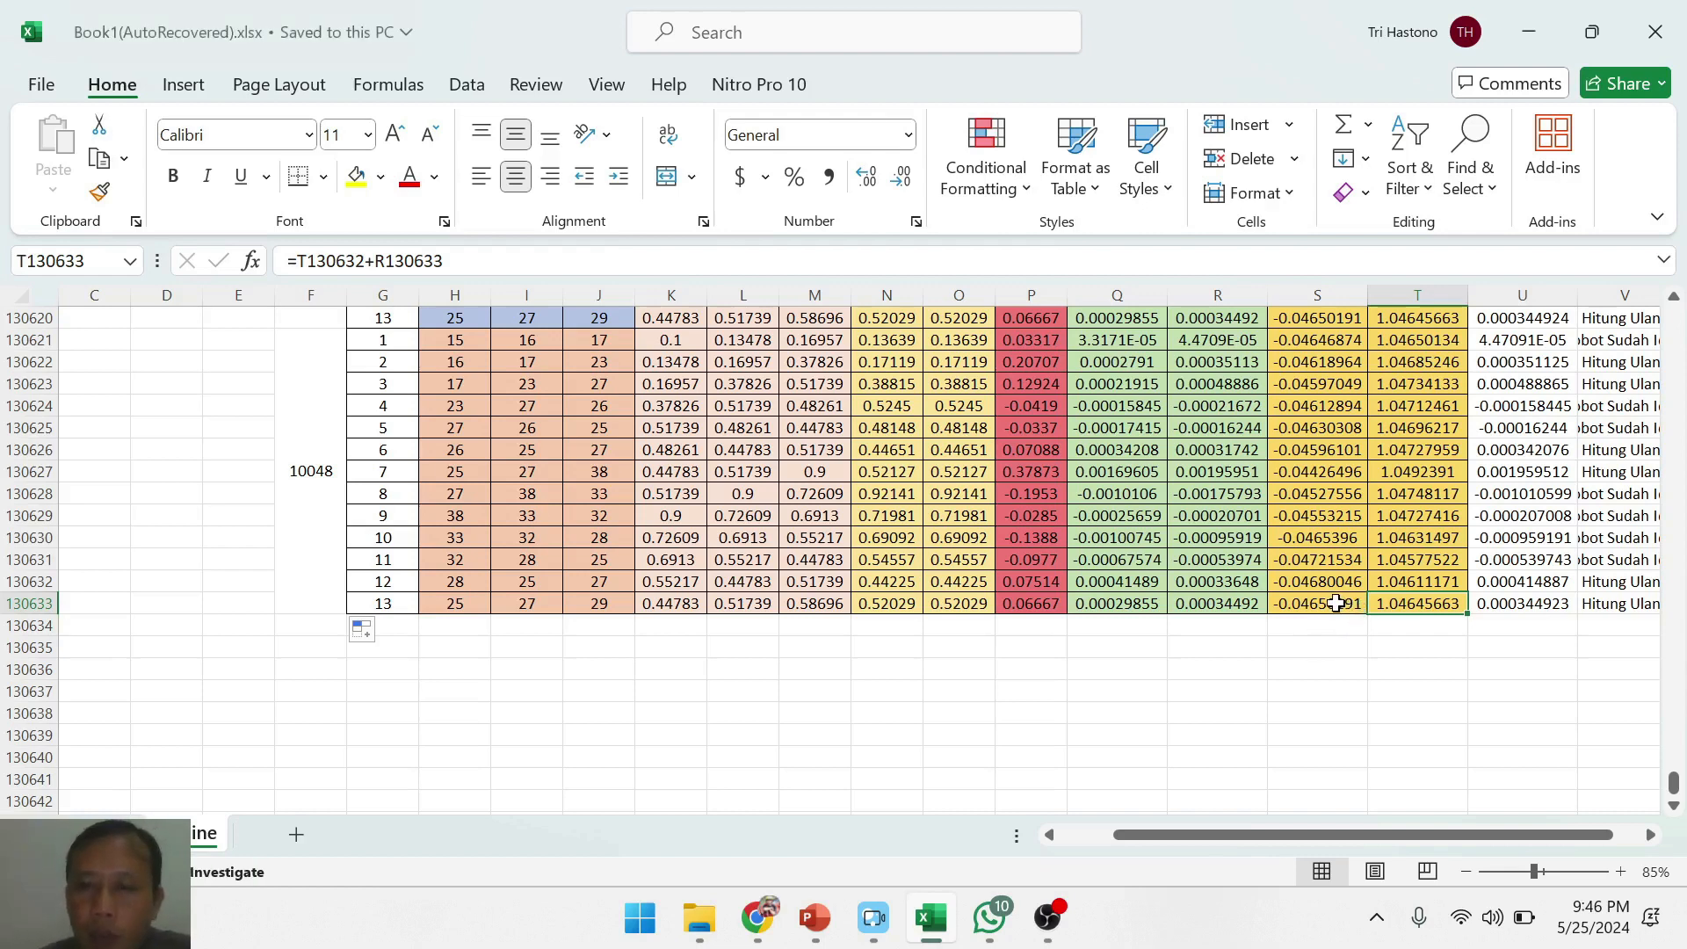
click(1333, 603)
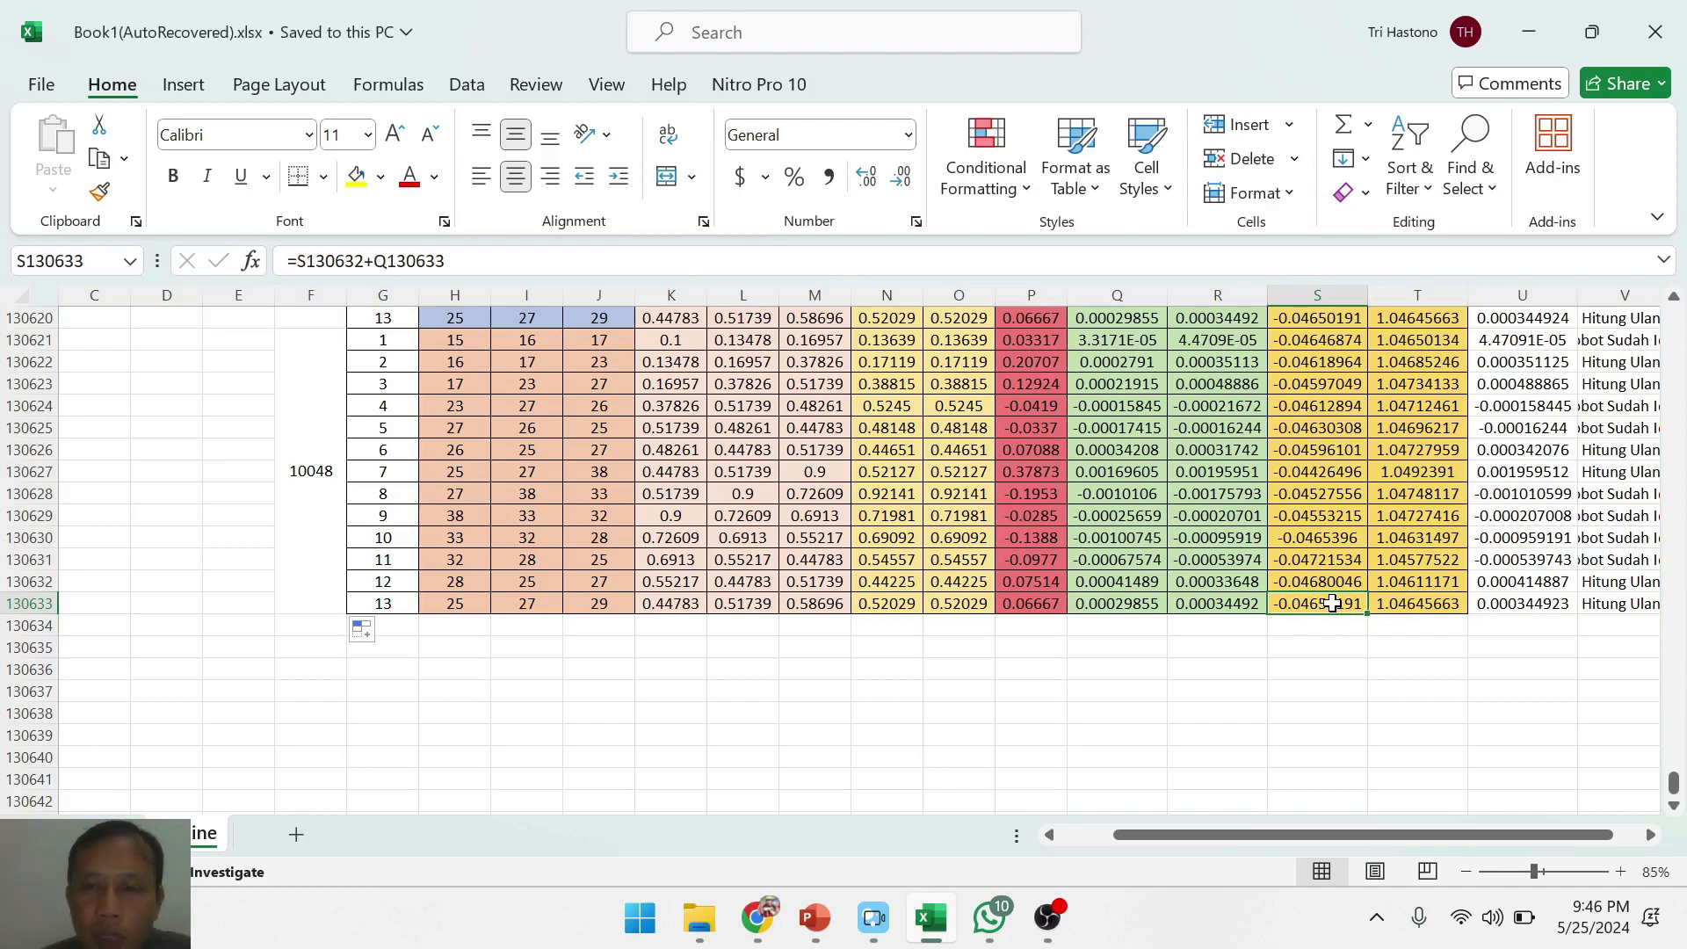
click(1443, 605)
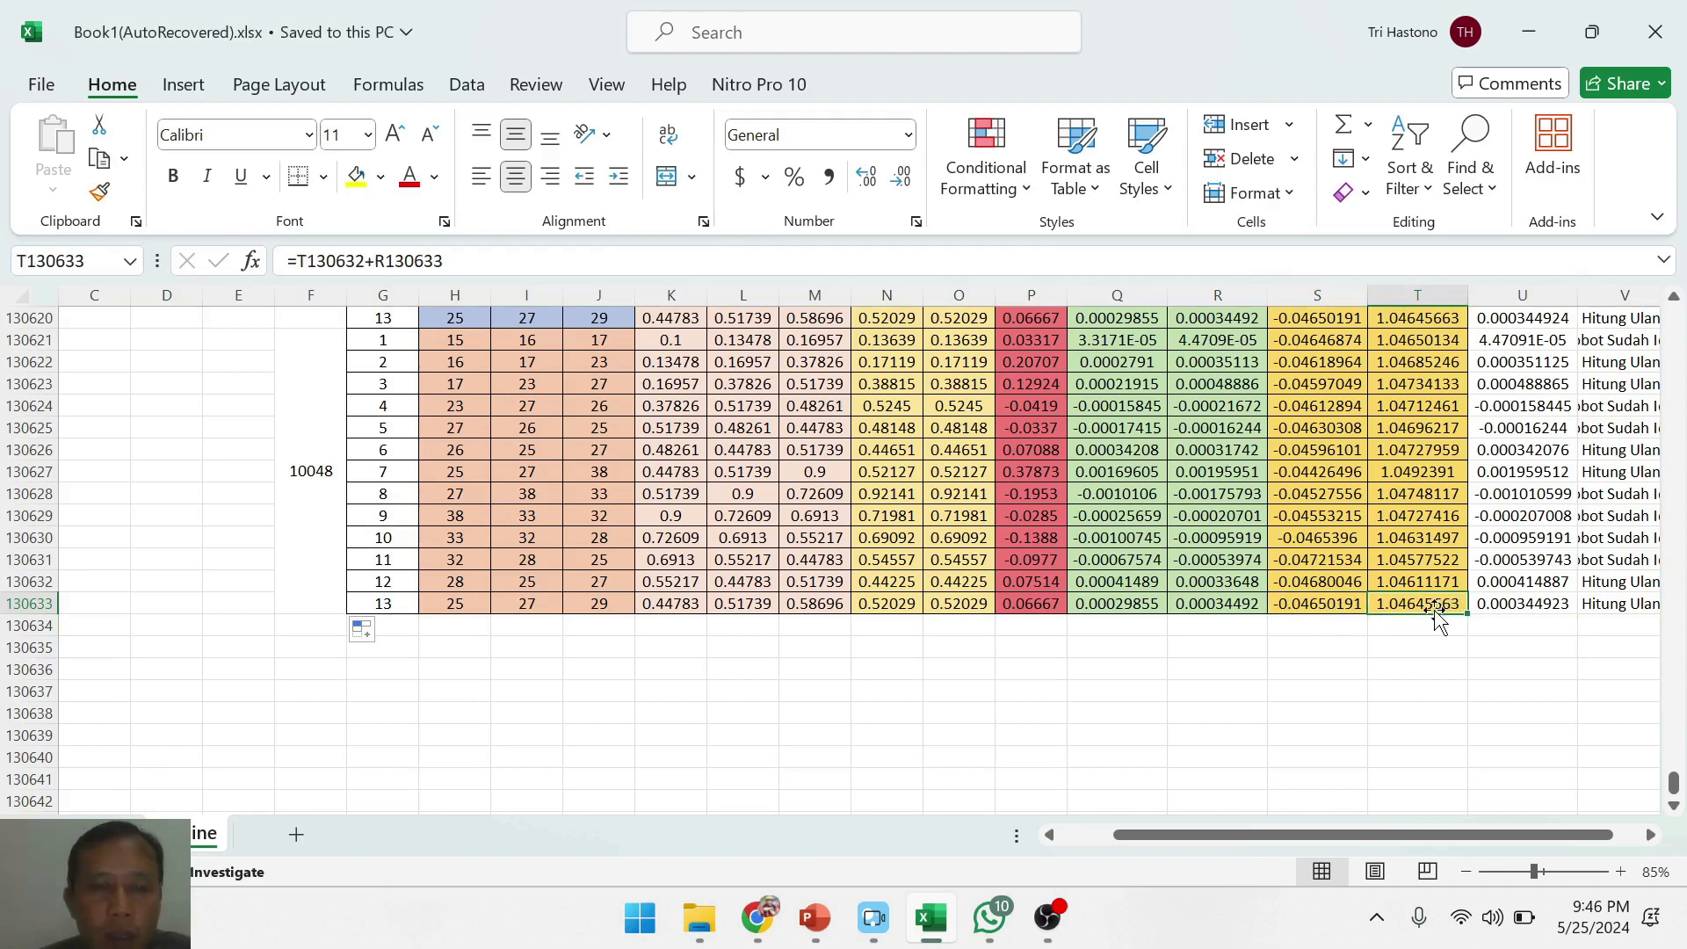
click(531, 603)
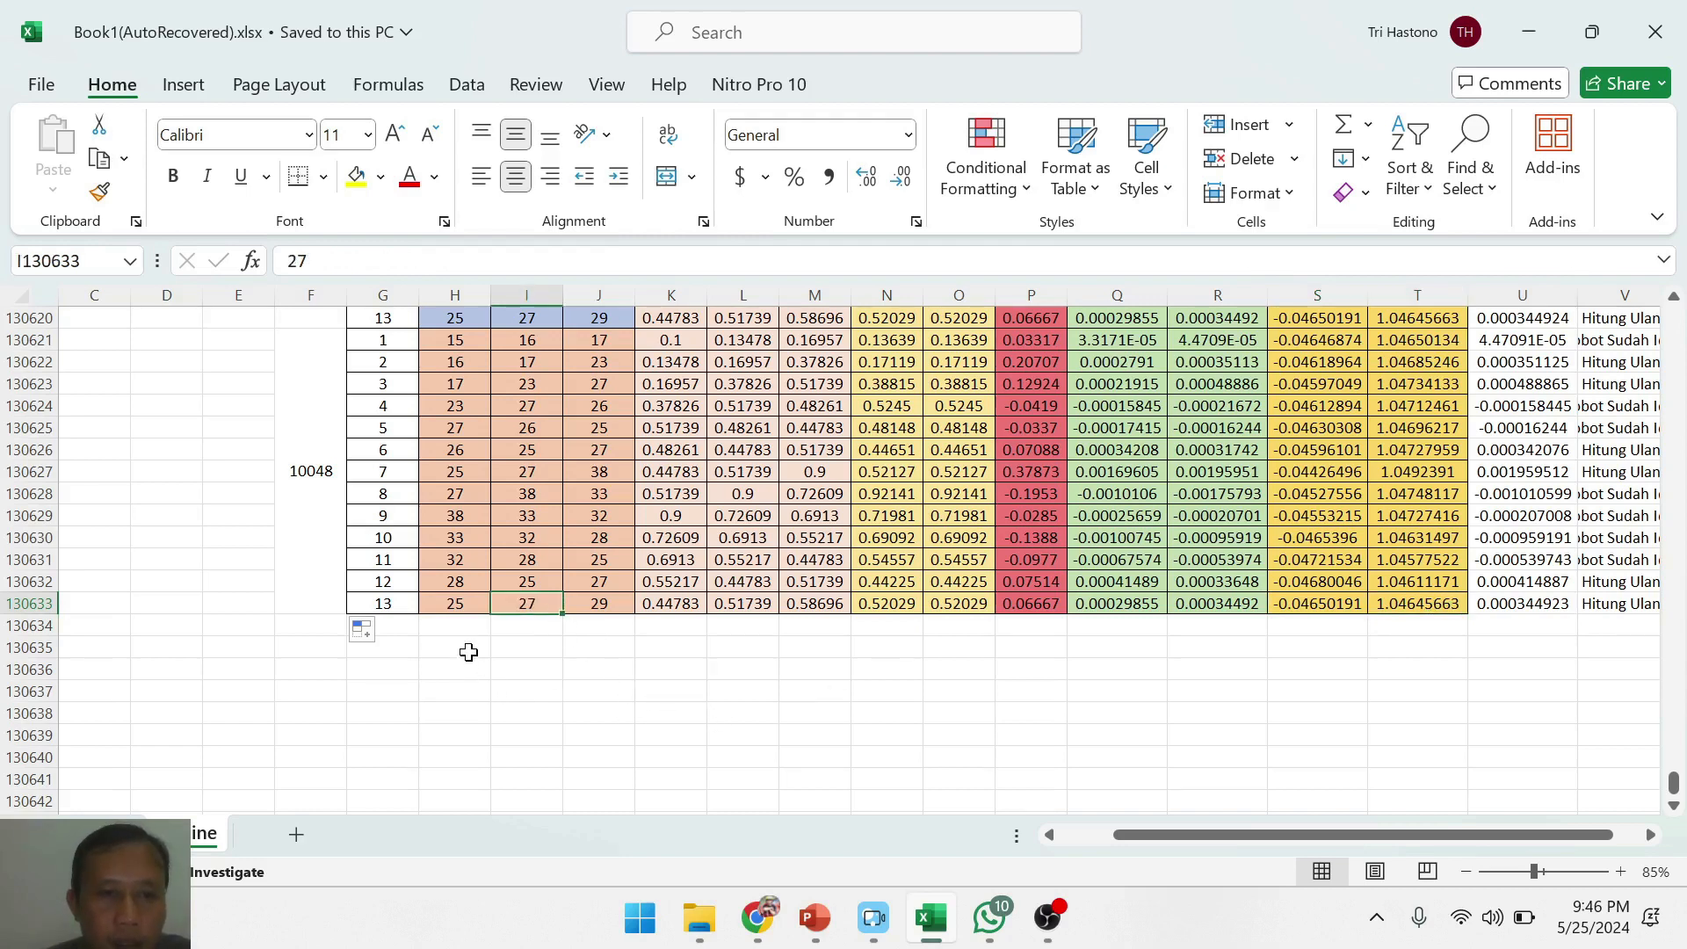
- Copy the last epoch's row numbers and x1, x2 and t data from G130621:J130633 to a new block starting at G130638
scroll(466, 648, up, 2)
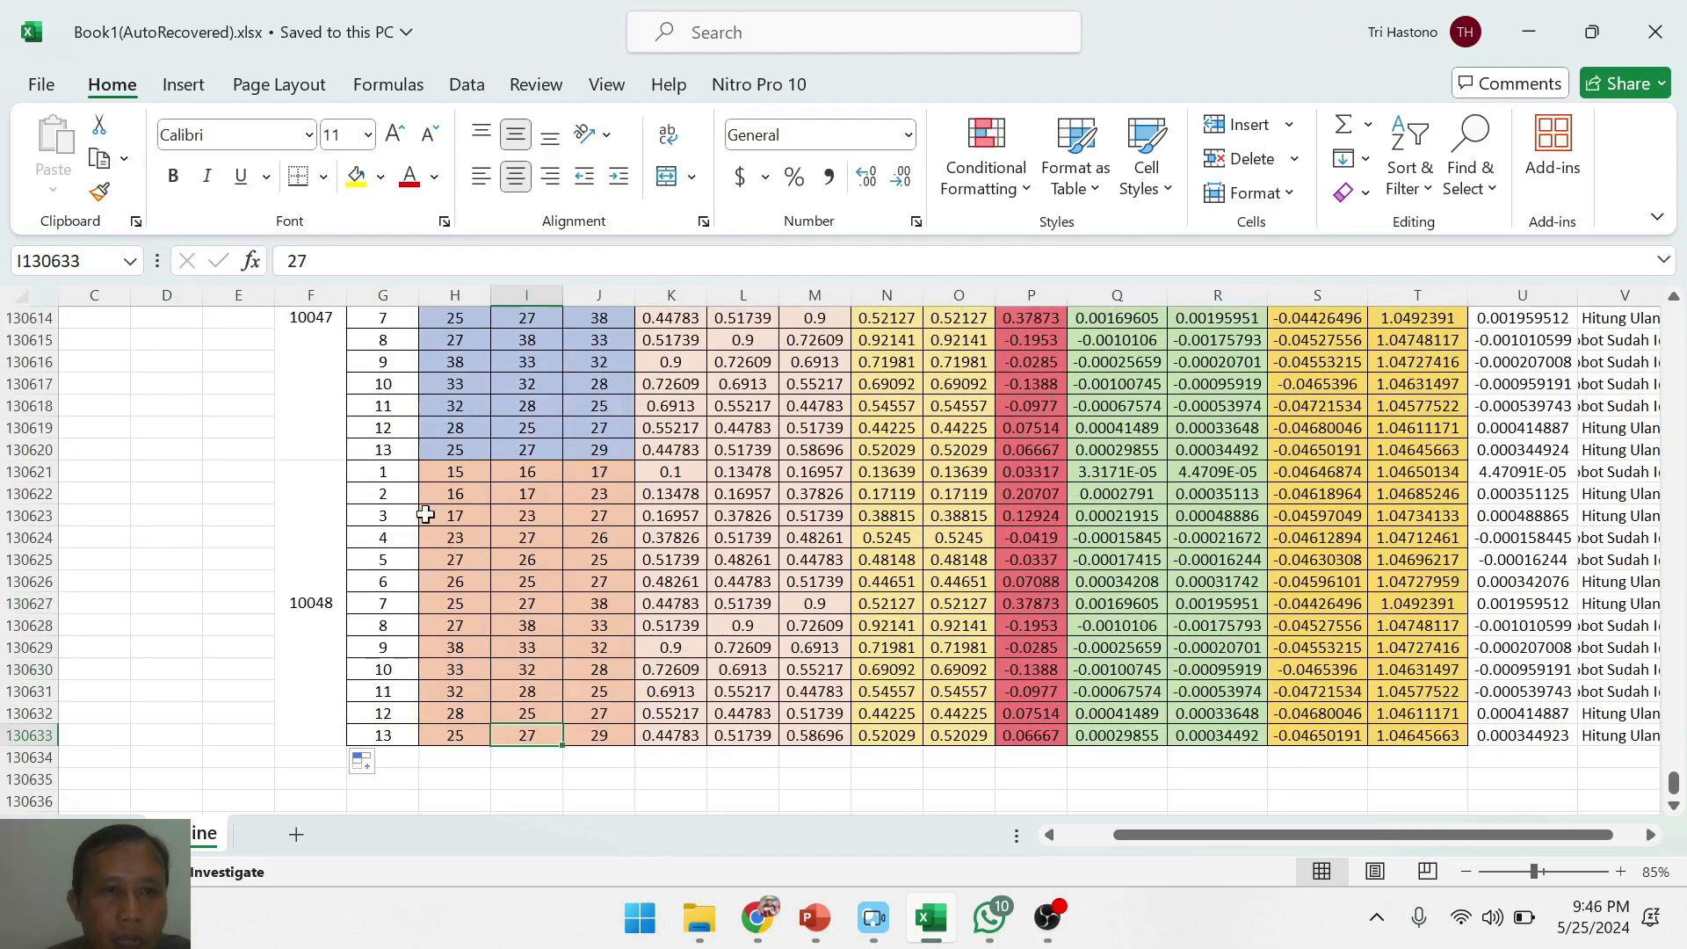
click(379, 473)
drag(447, 474, 601, 740)
key(ctrl+c)
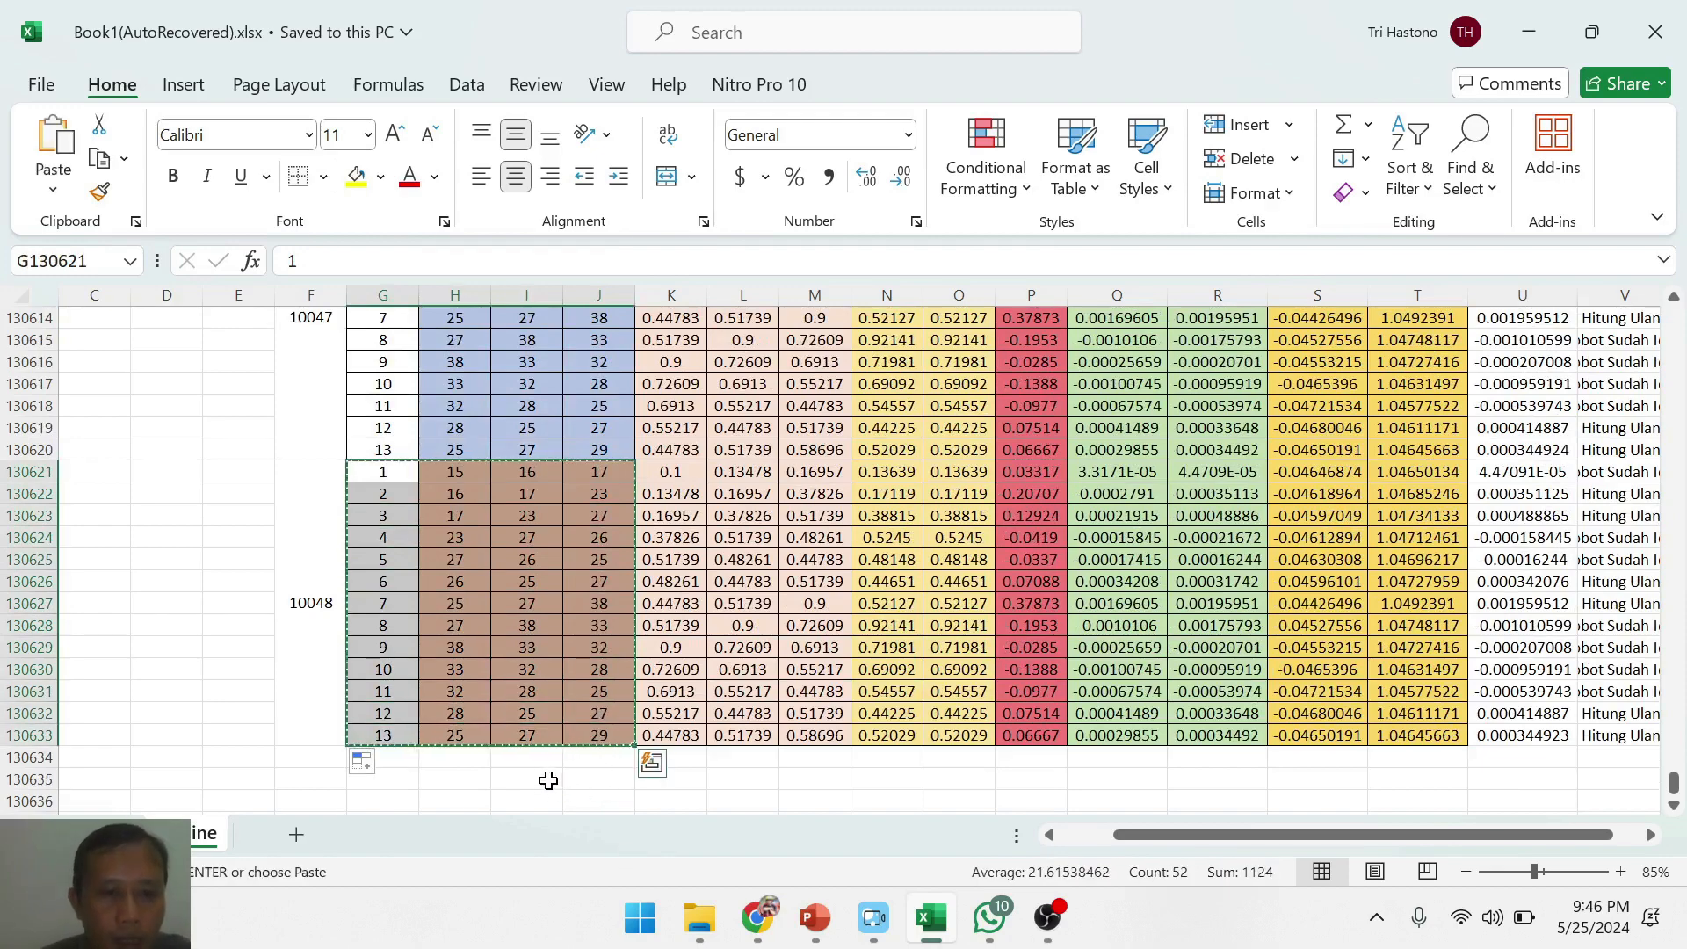
scroll(550, 765, down, 3)
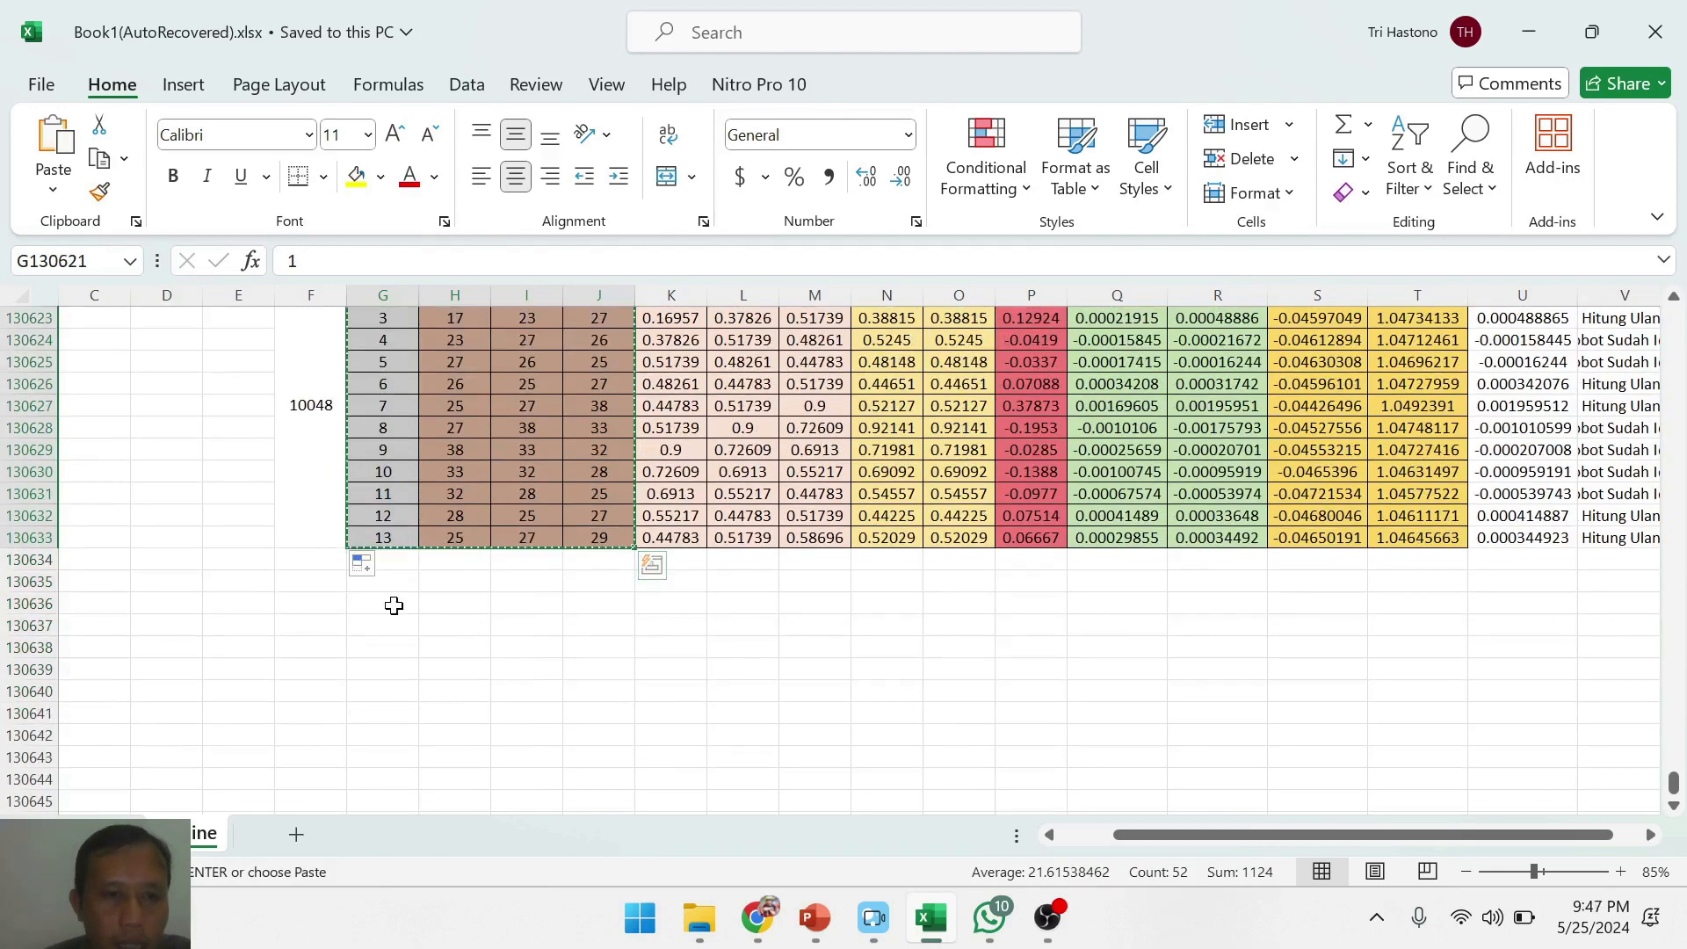
click(385, 649)
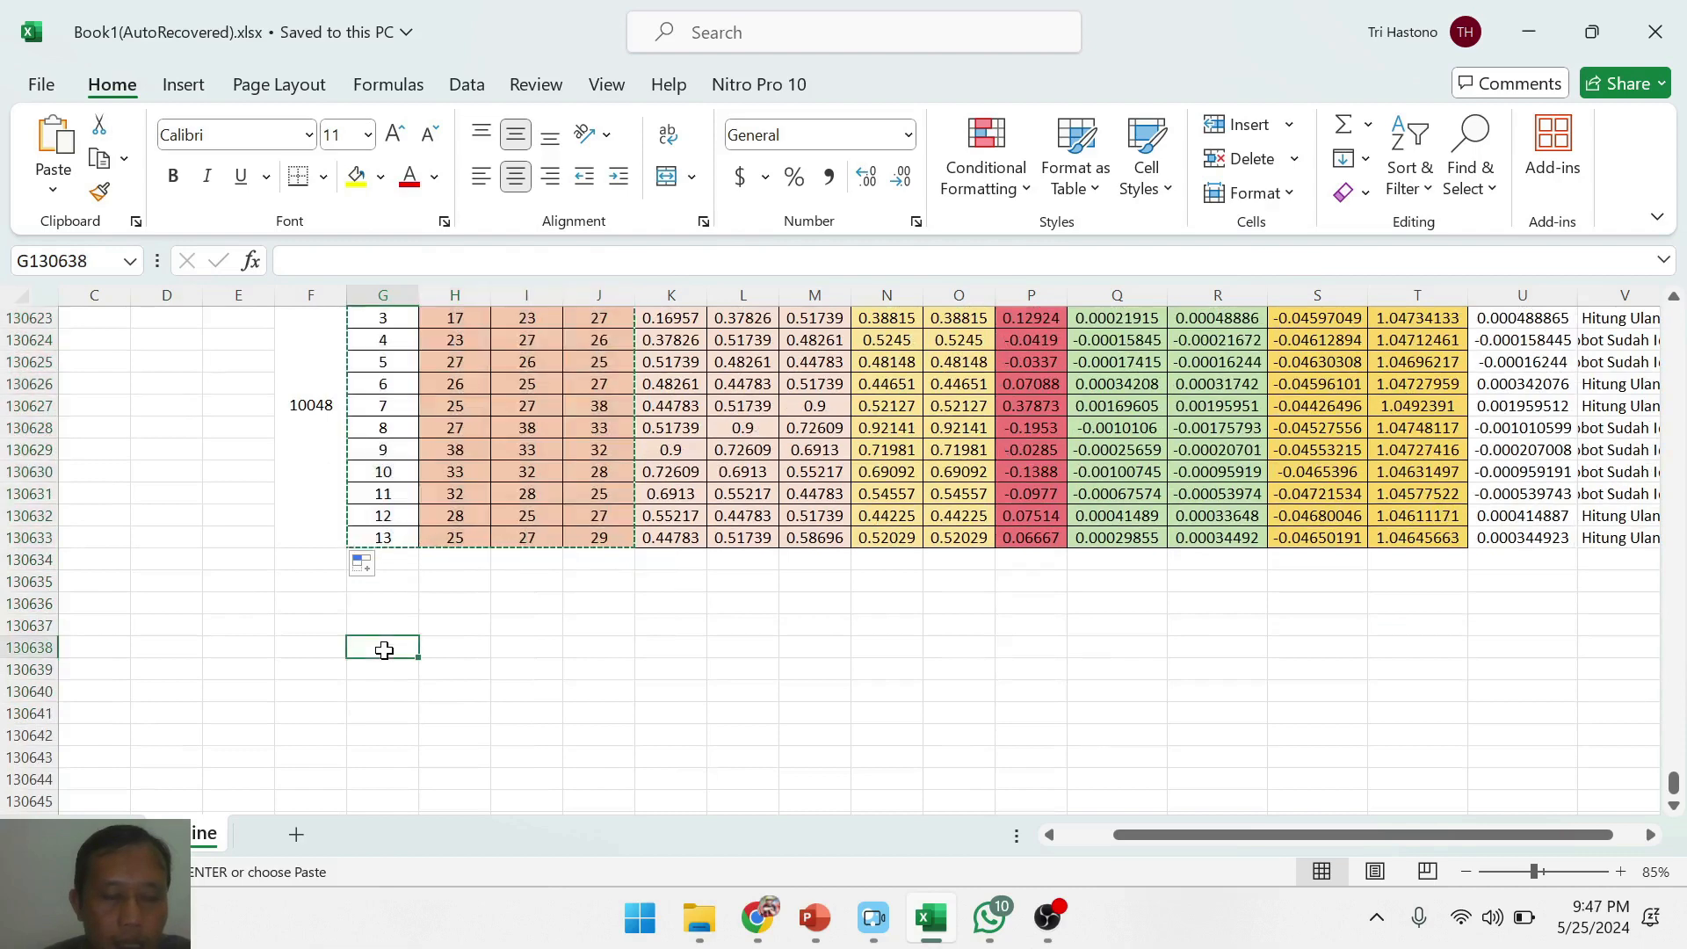
key(ctrl+v)
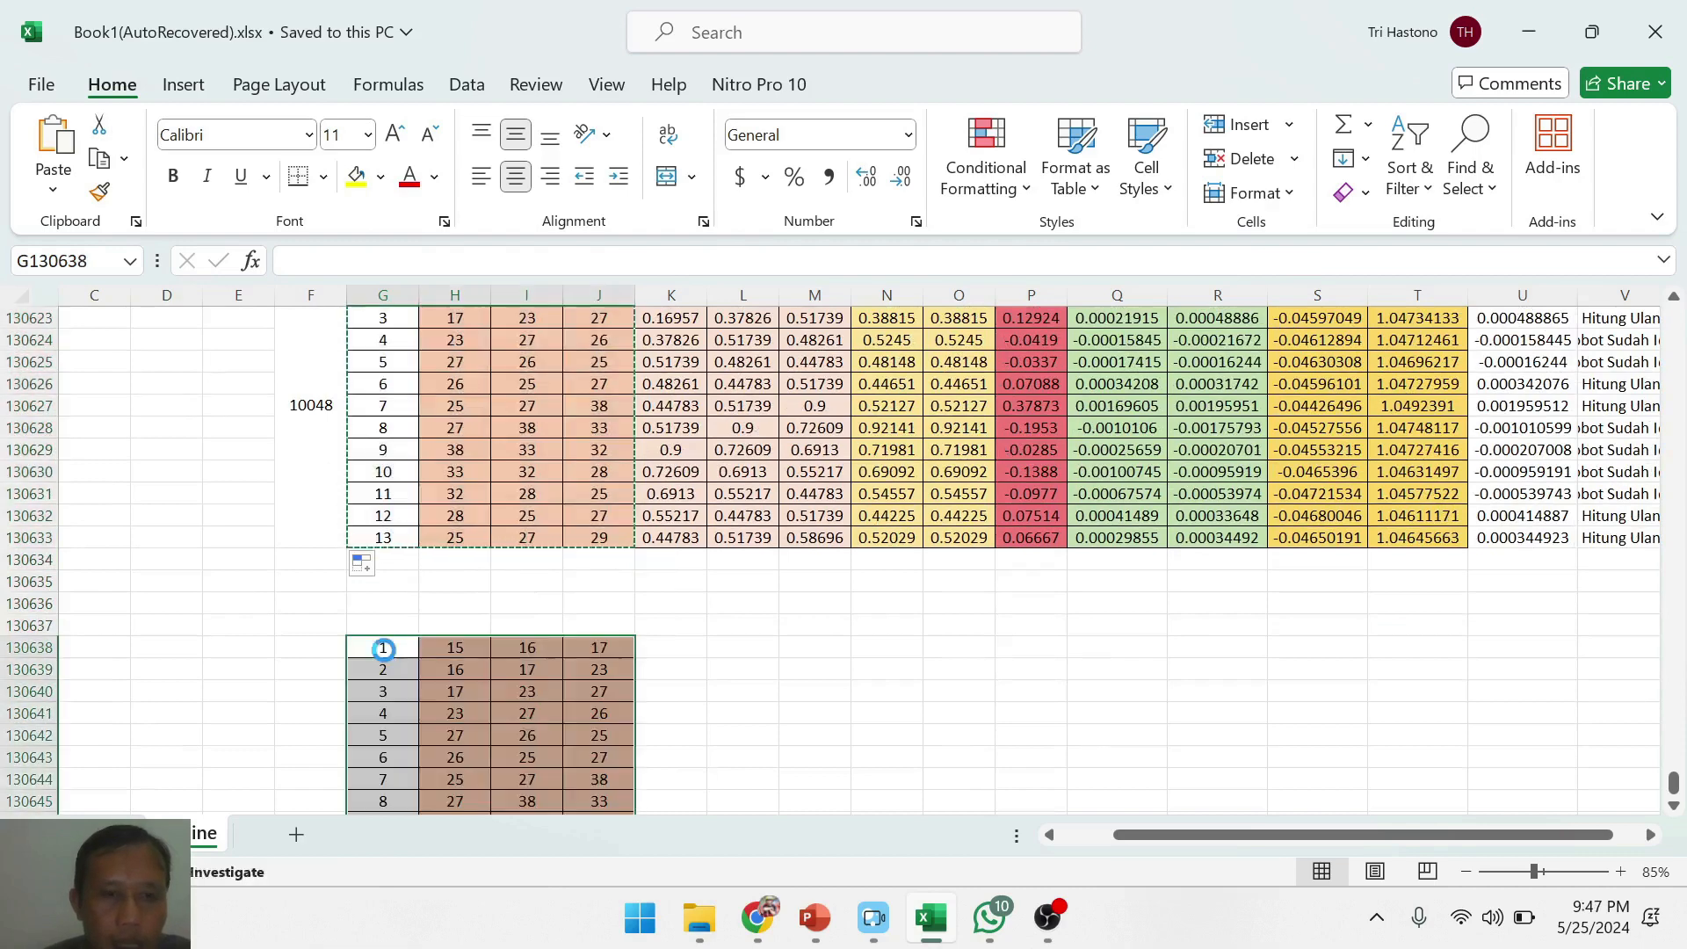
click(795, 659)
scroll(773, 650, down, 2)
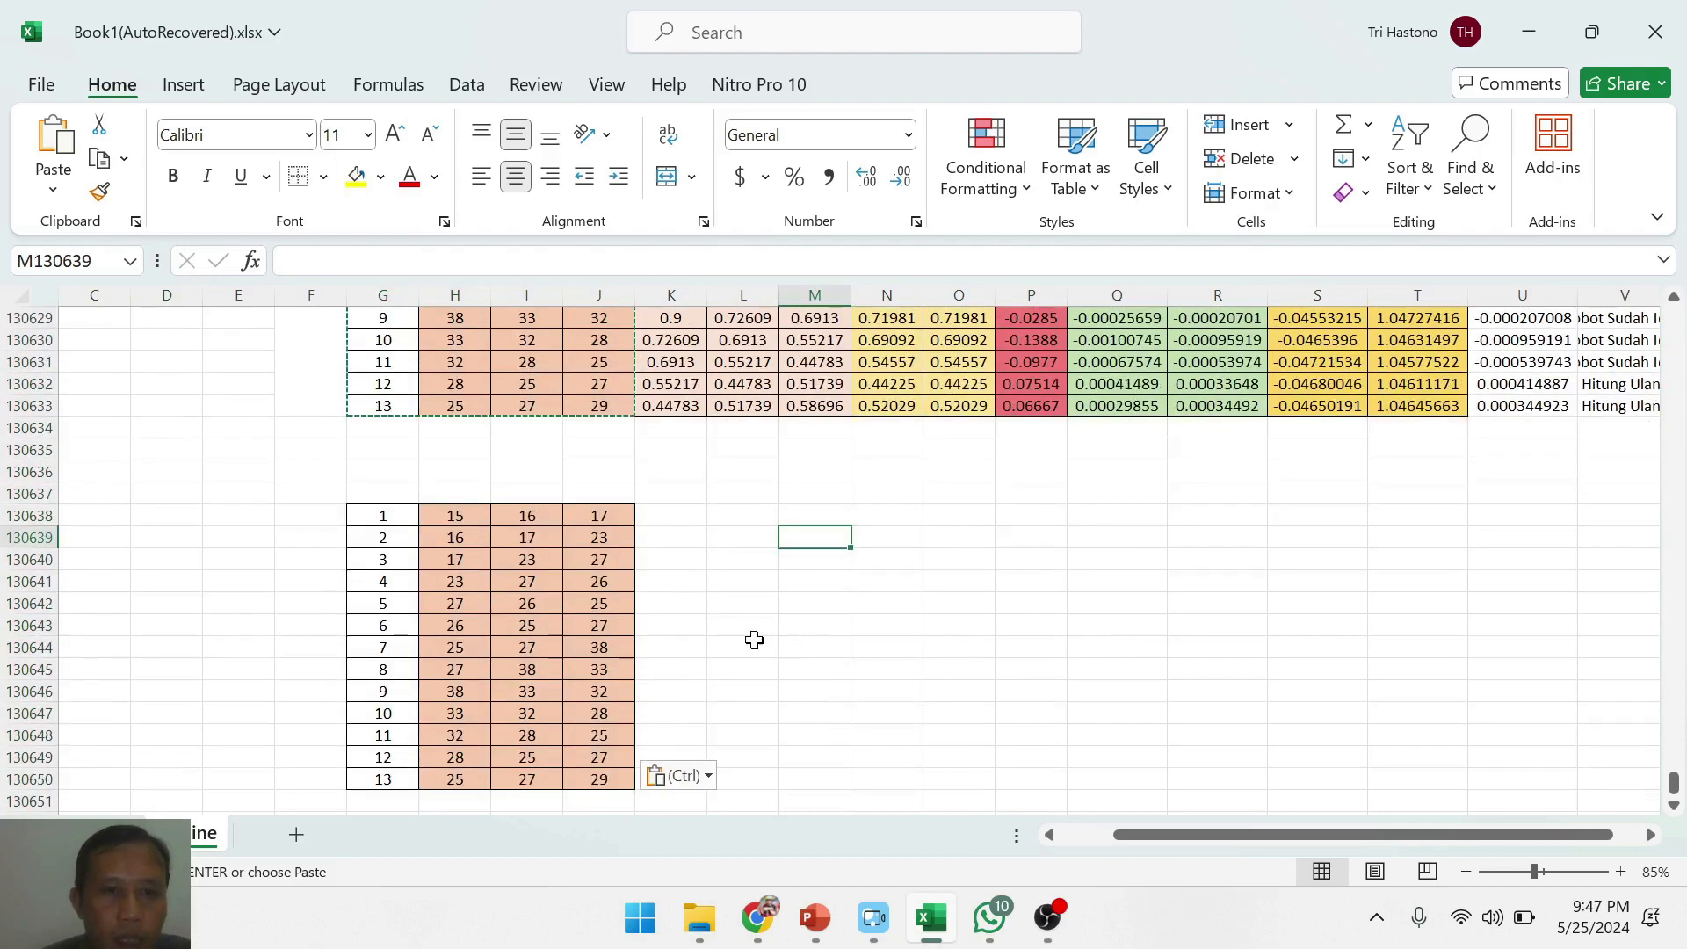
- Copy the normalization formulas from K130633:M130633 to the new block's first row, starting at K130638
scroll(492, 466, up, 3)
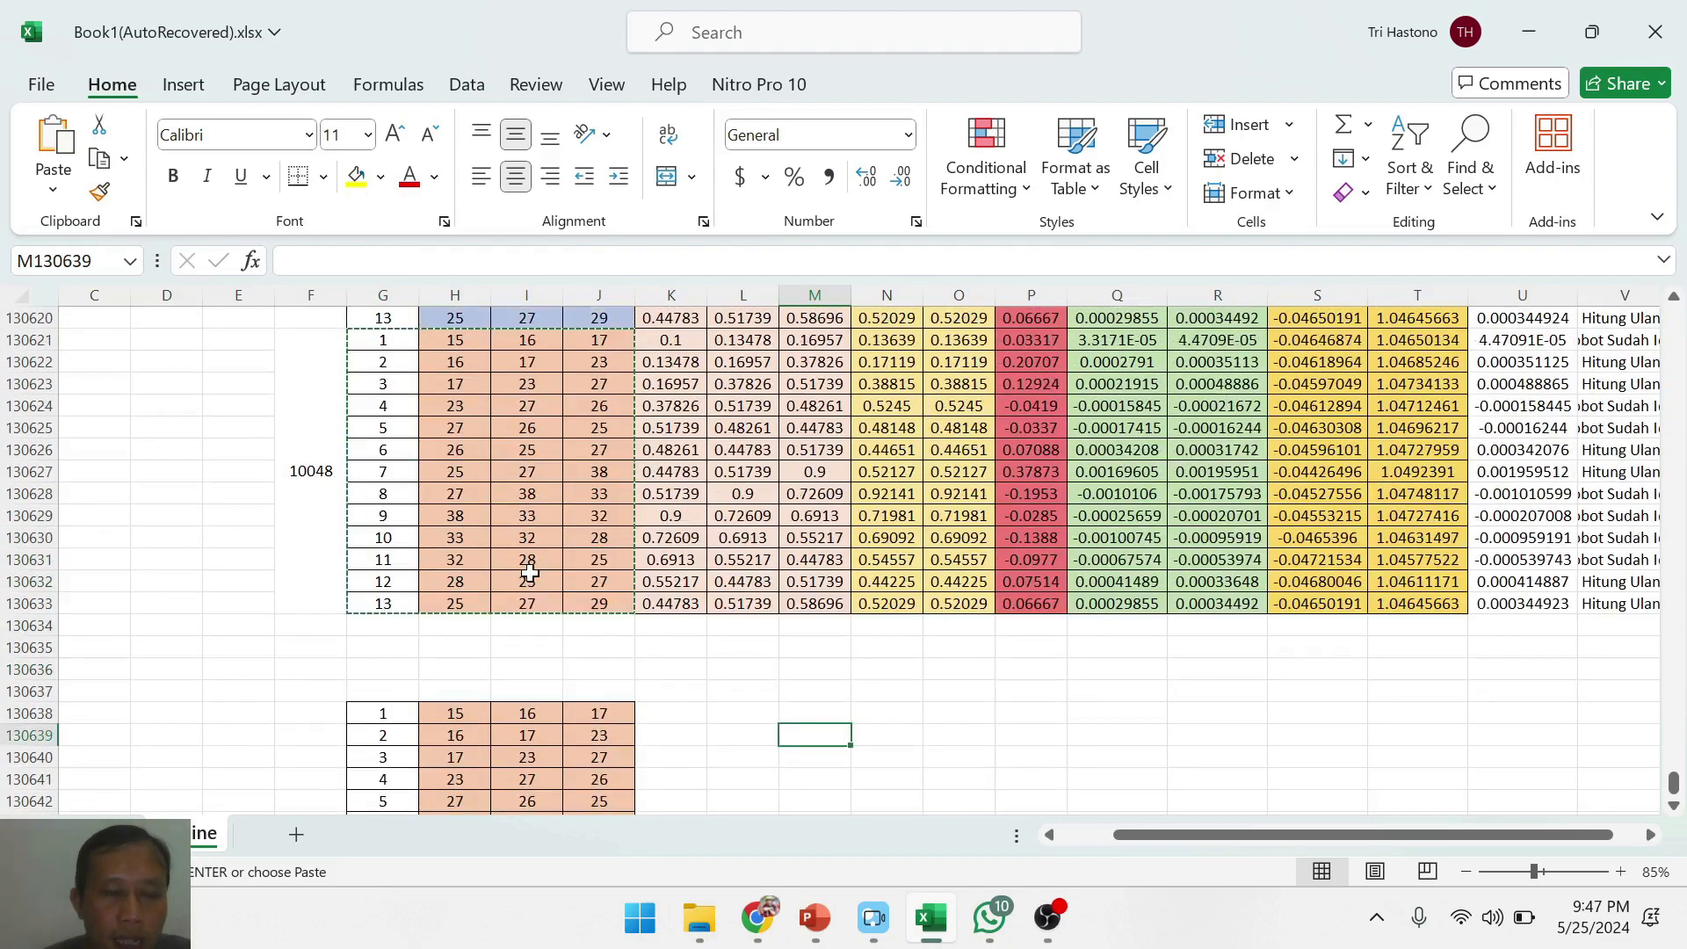
scroll(651, 632, down, 3)
click(685, 600)
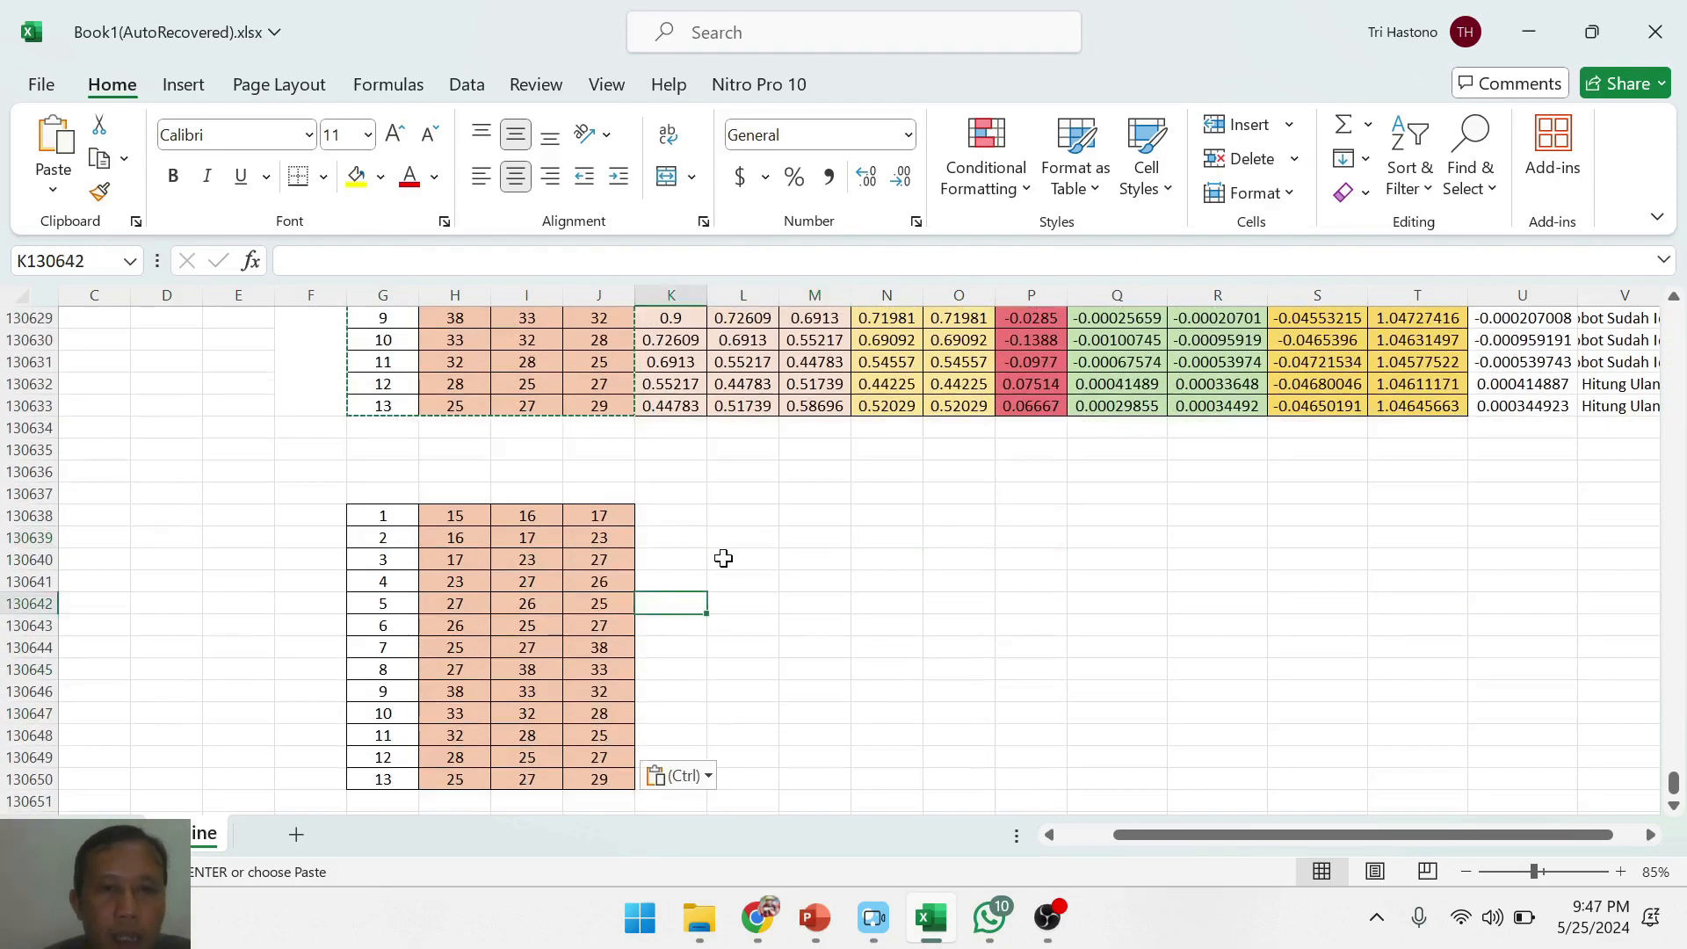
scroll(703, 580, up, 2)
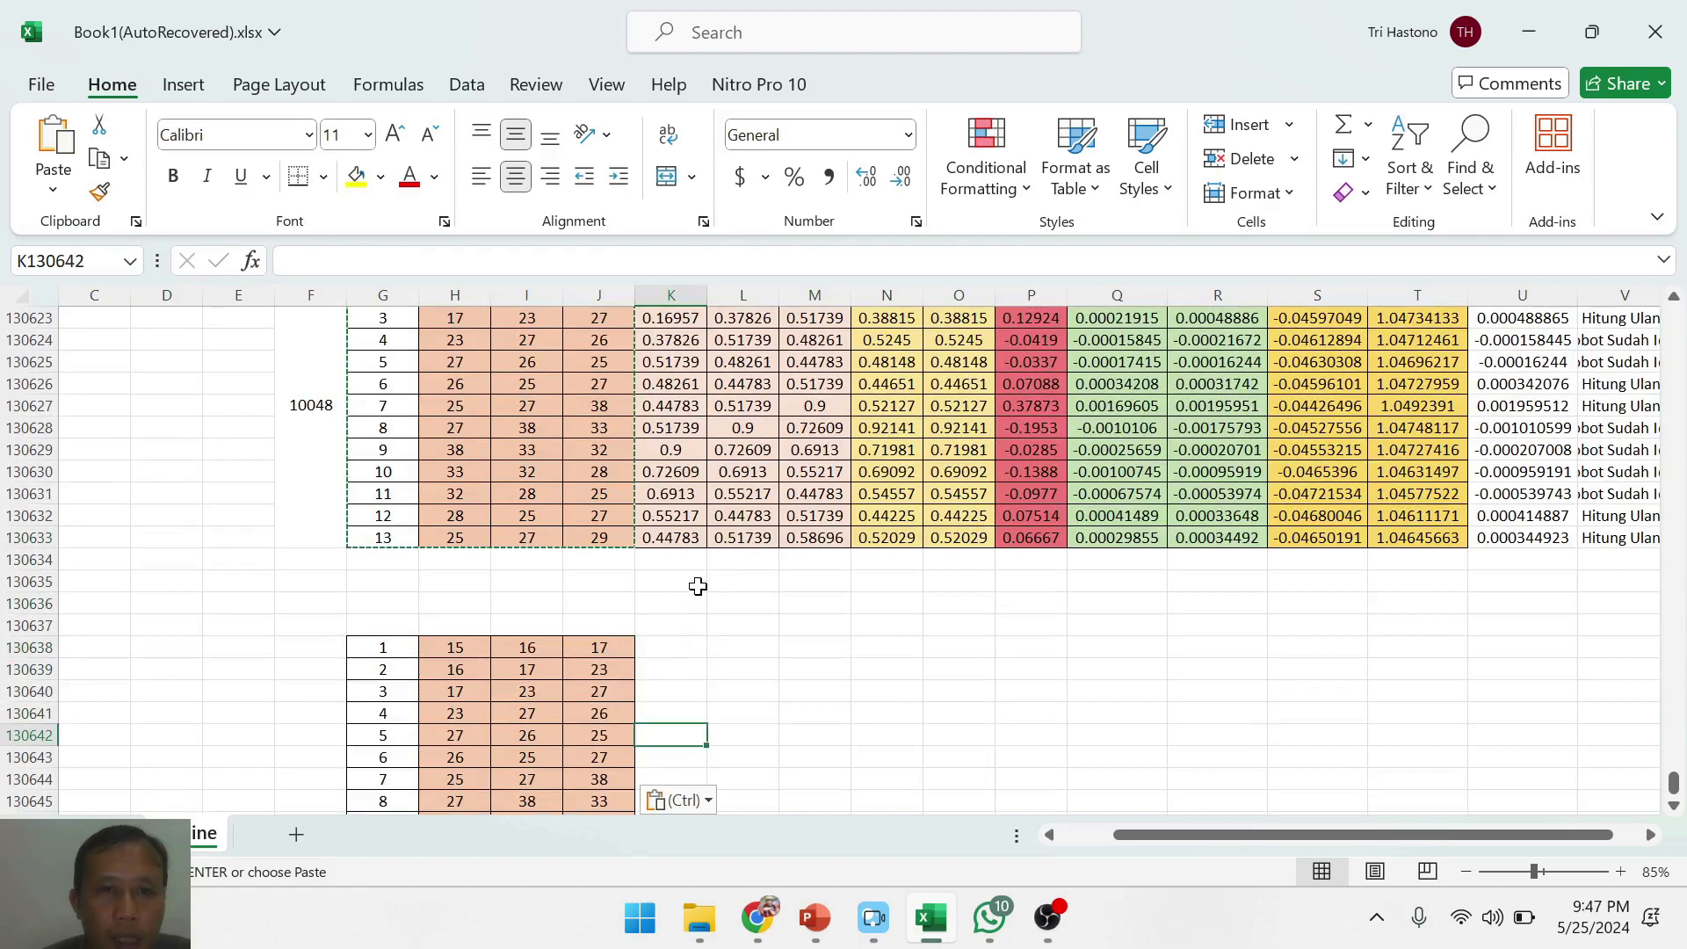
click(668, 649)
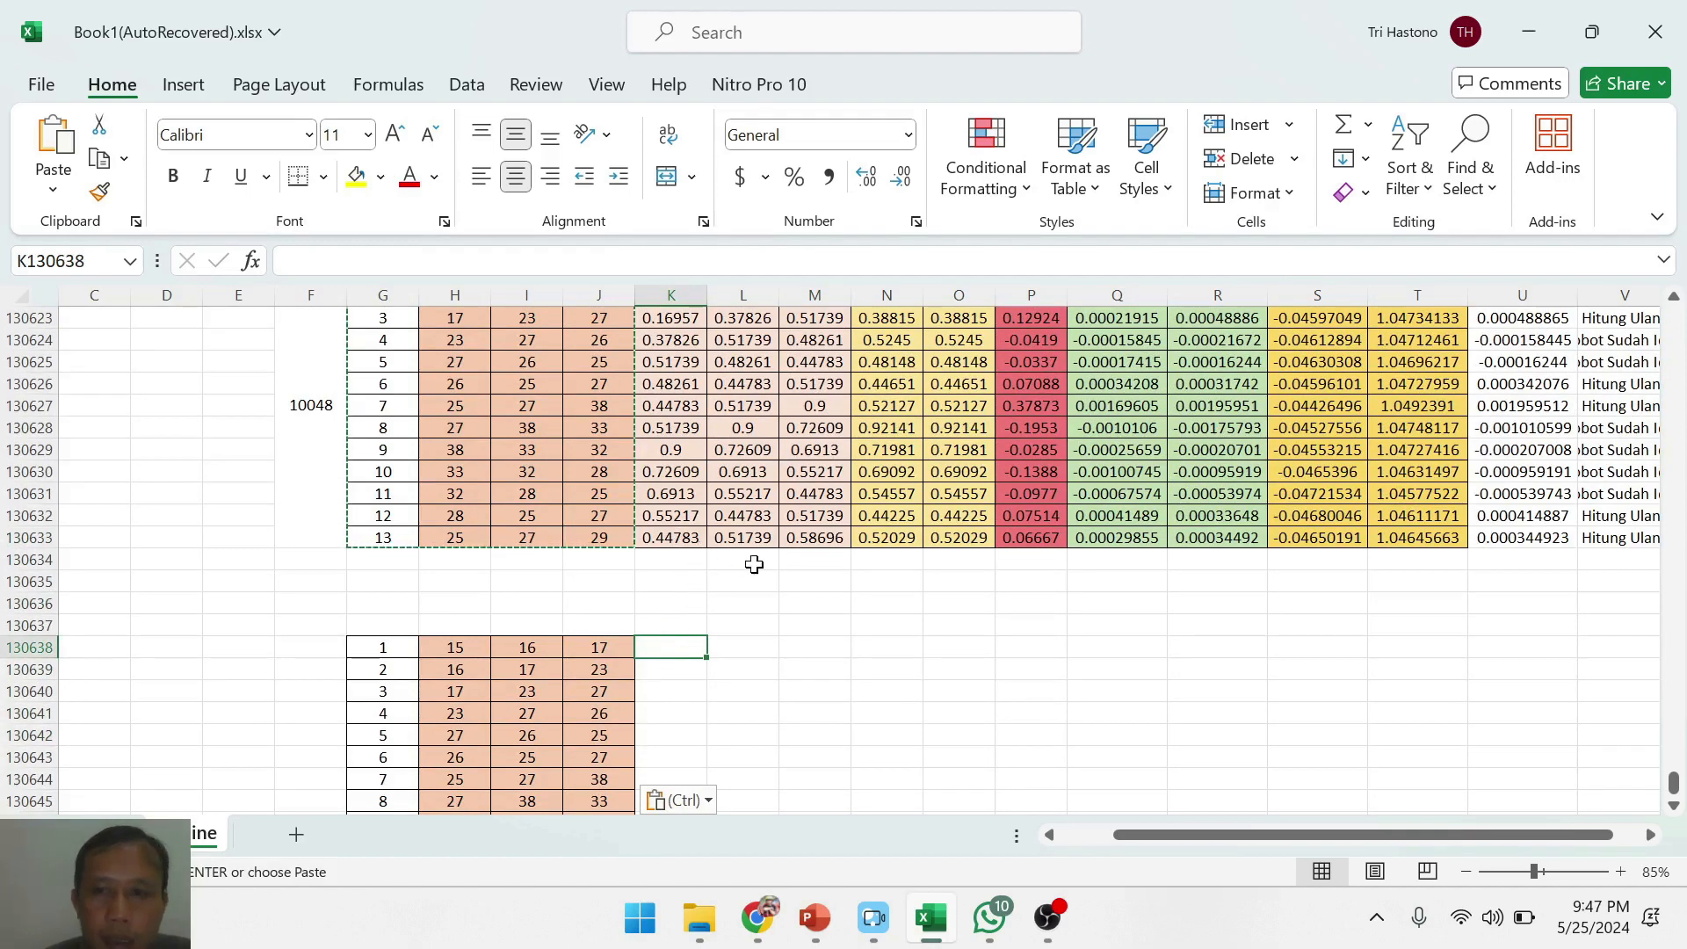
drag(690, 538, 815, 538)
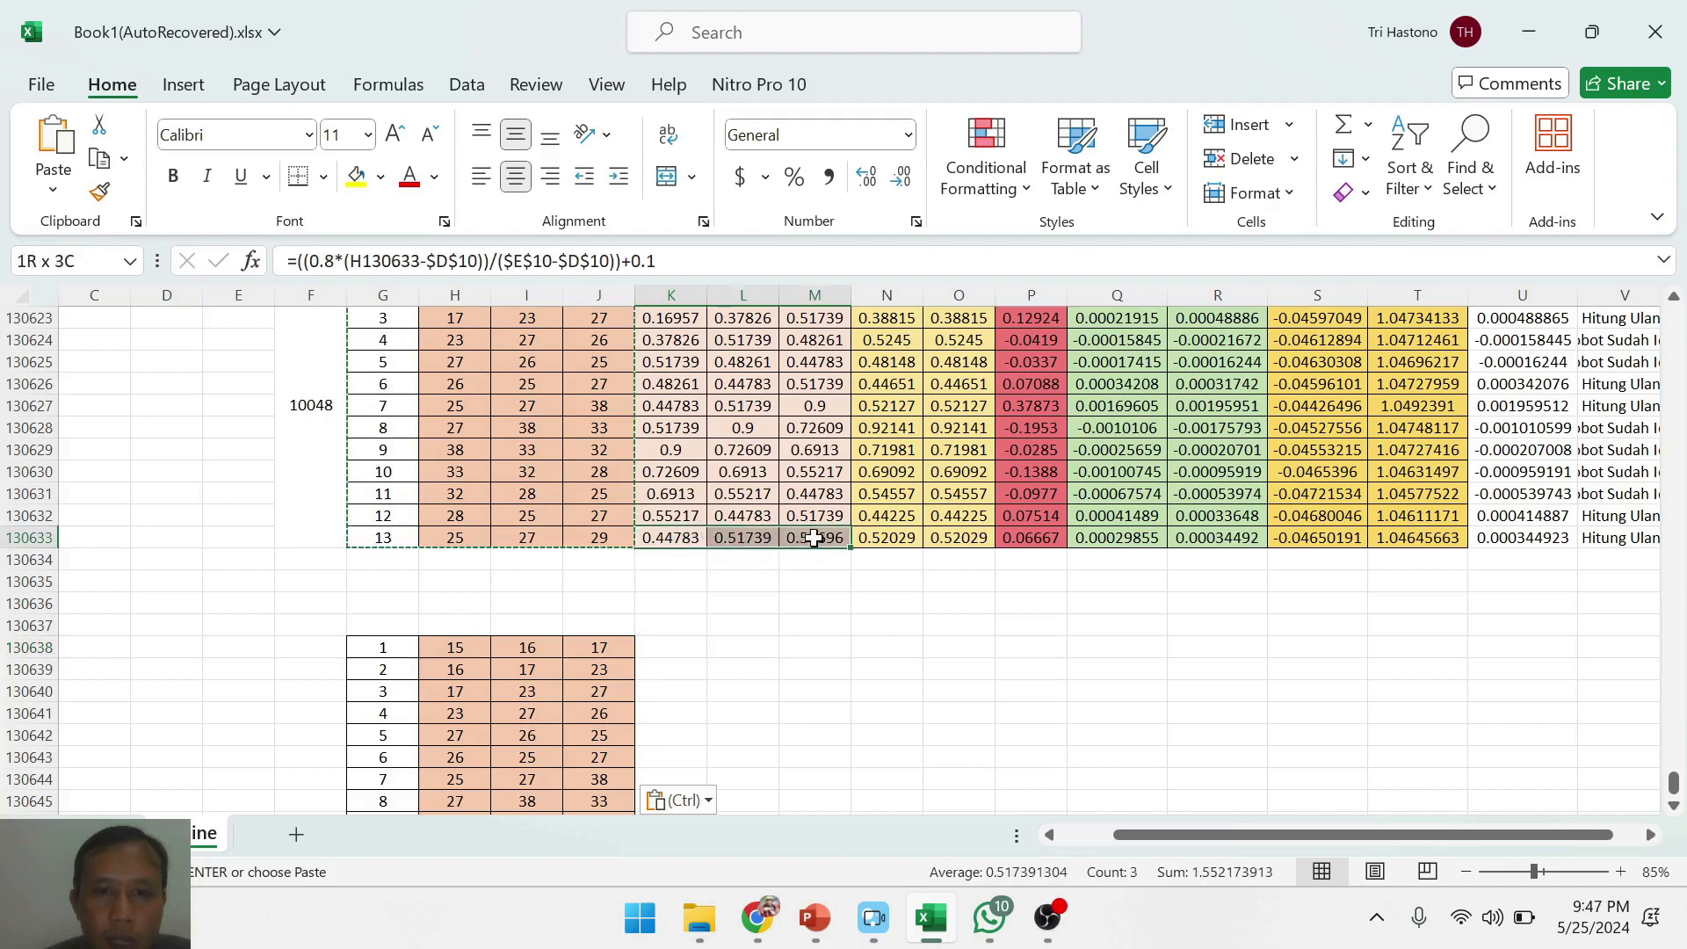
key(ctrl+c)
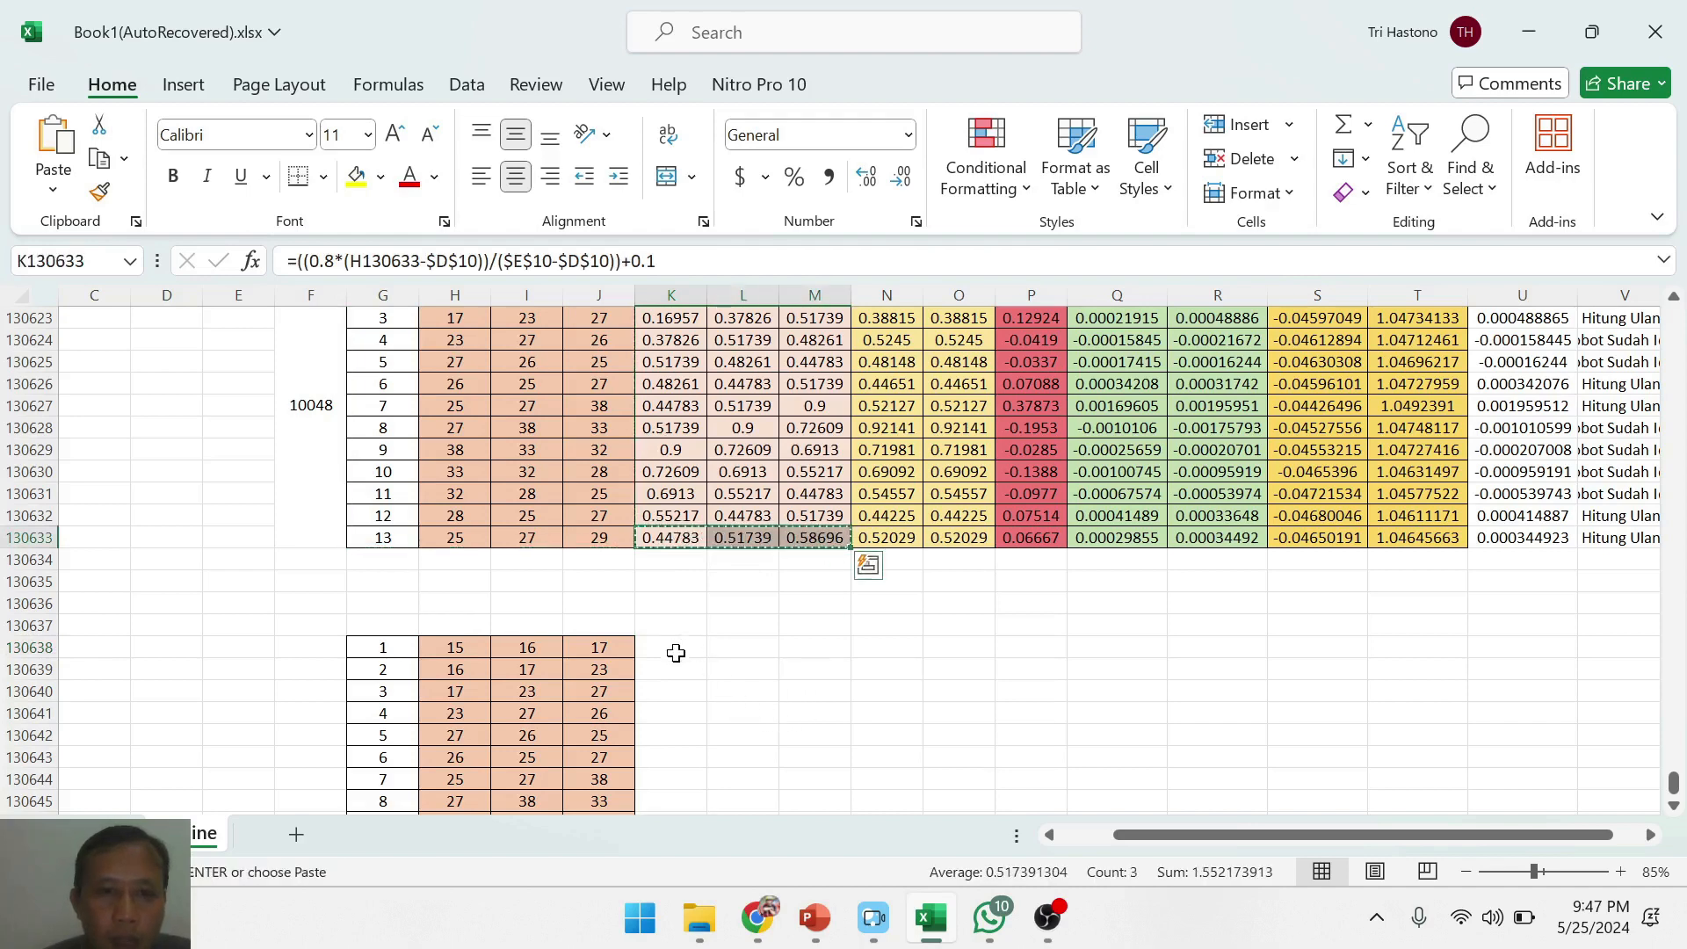
click(675, 651)
key(ctrl+v)
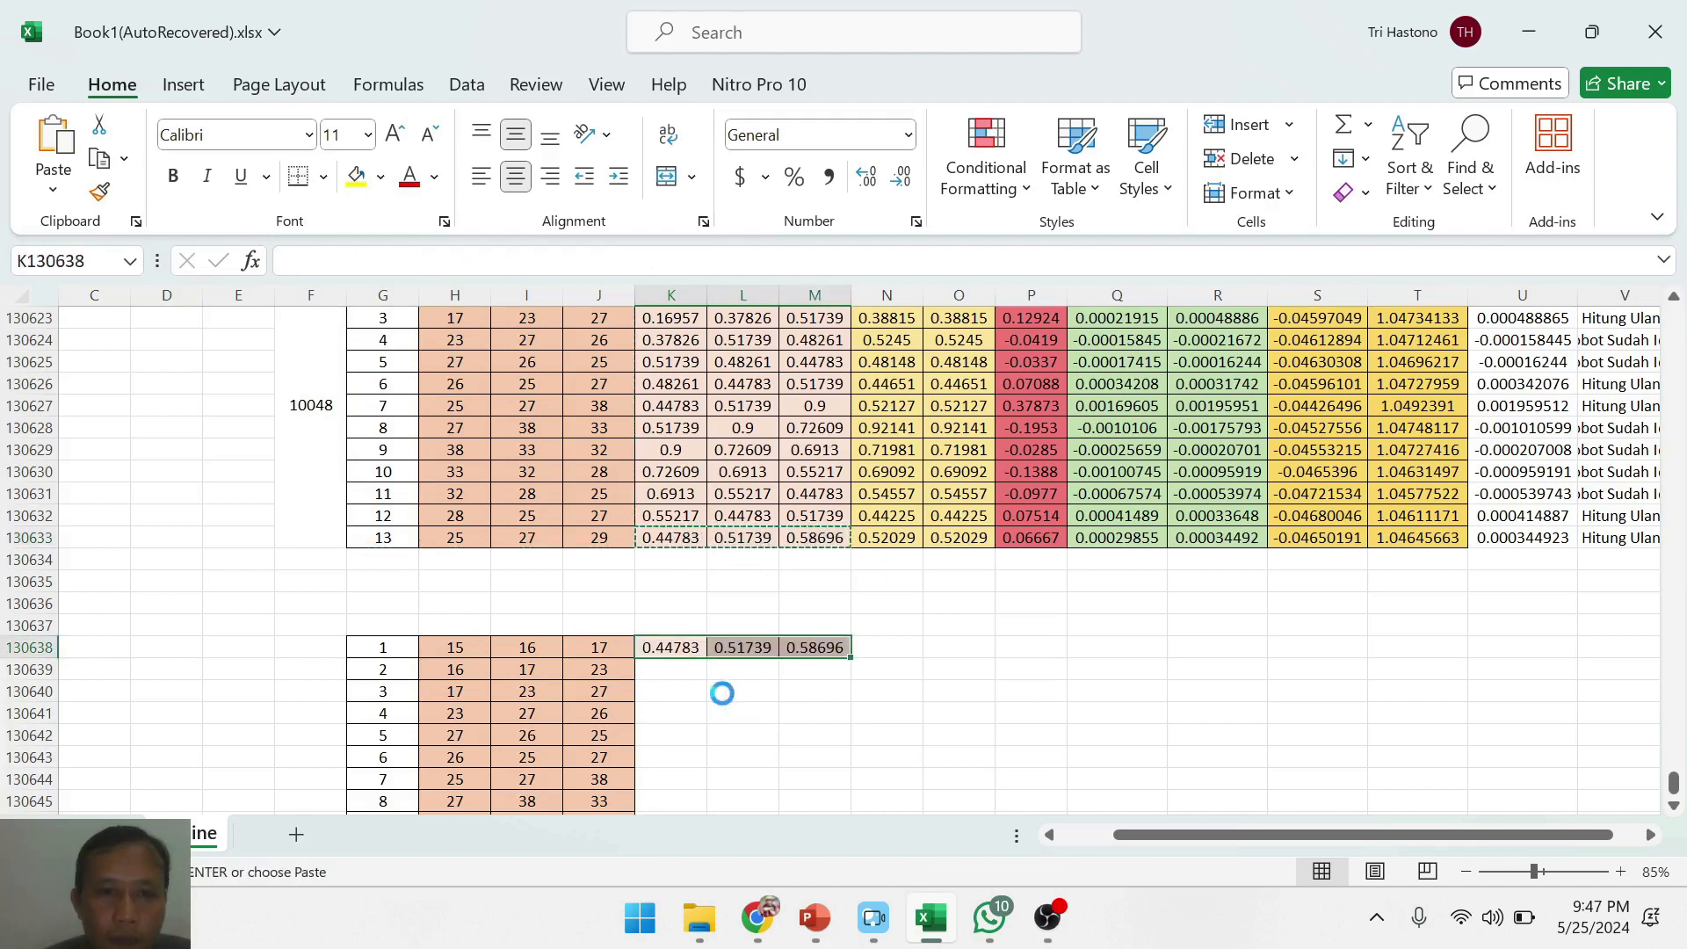
click(751, 730)
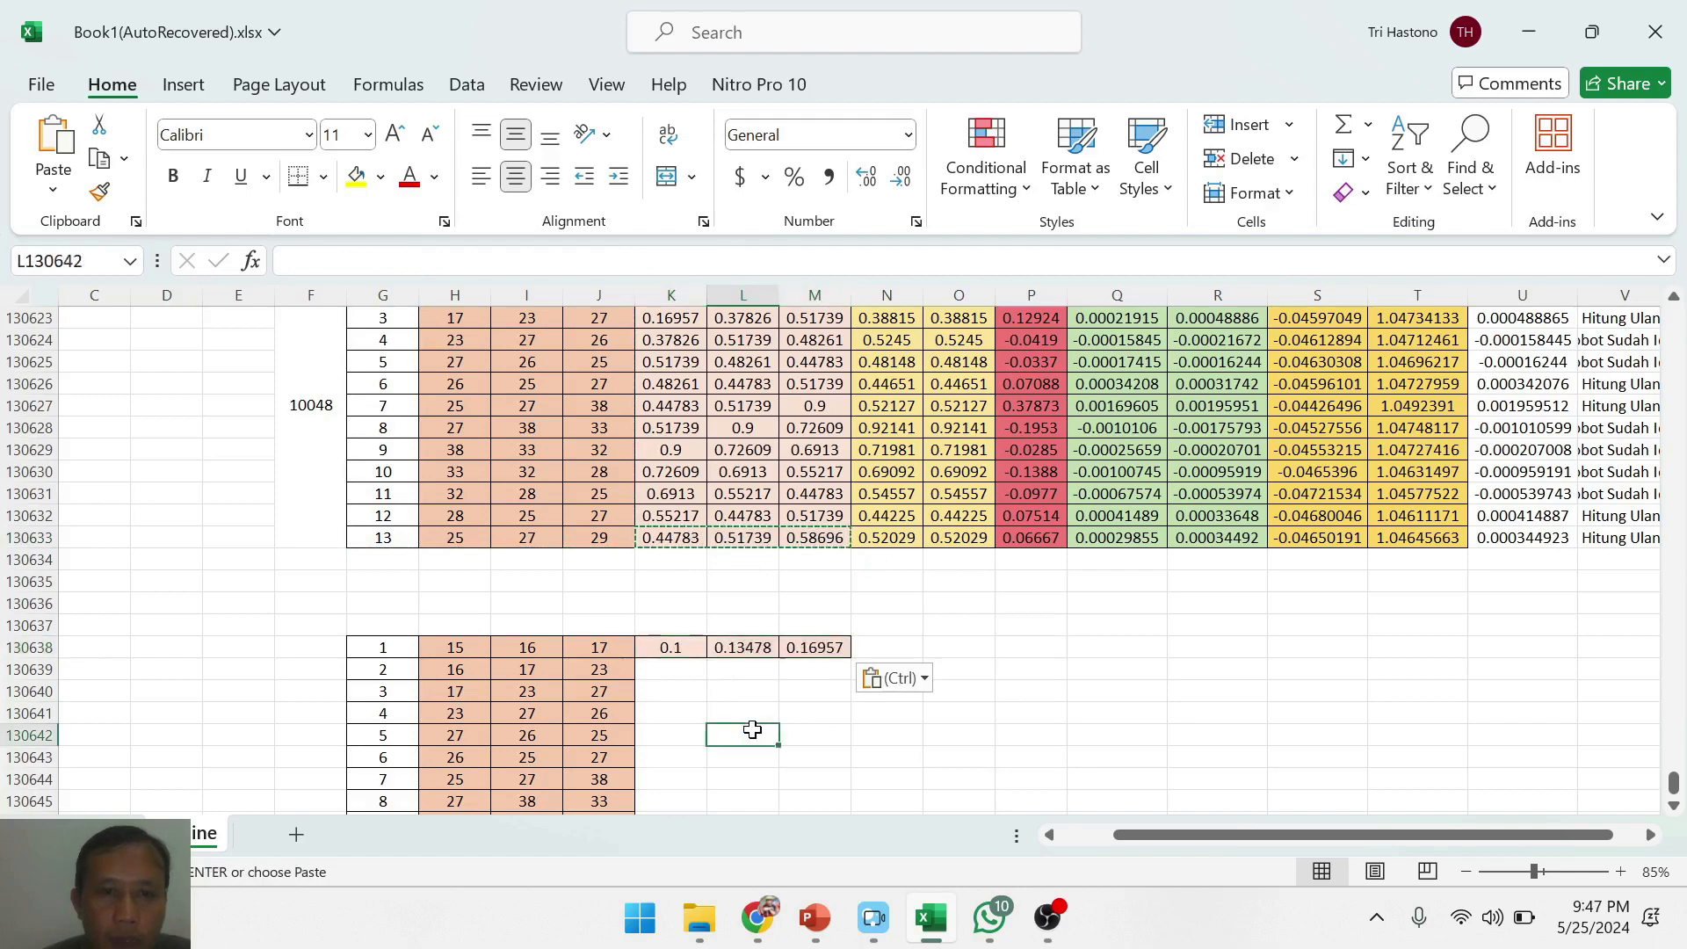
- Check the cell references in the normalization formulas of K130638, L130638 and M130638
click(679, 649)
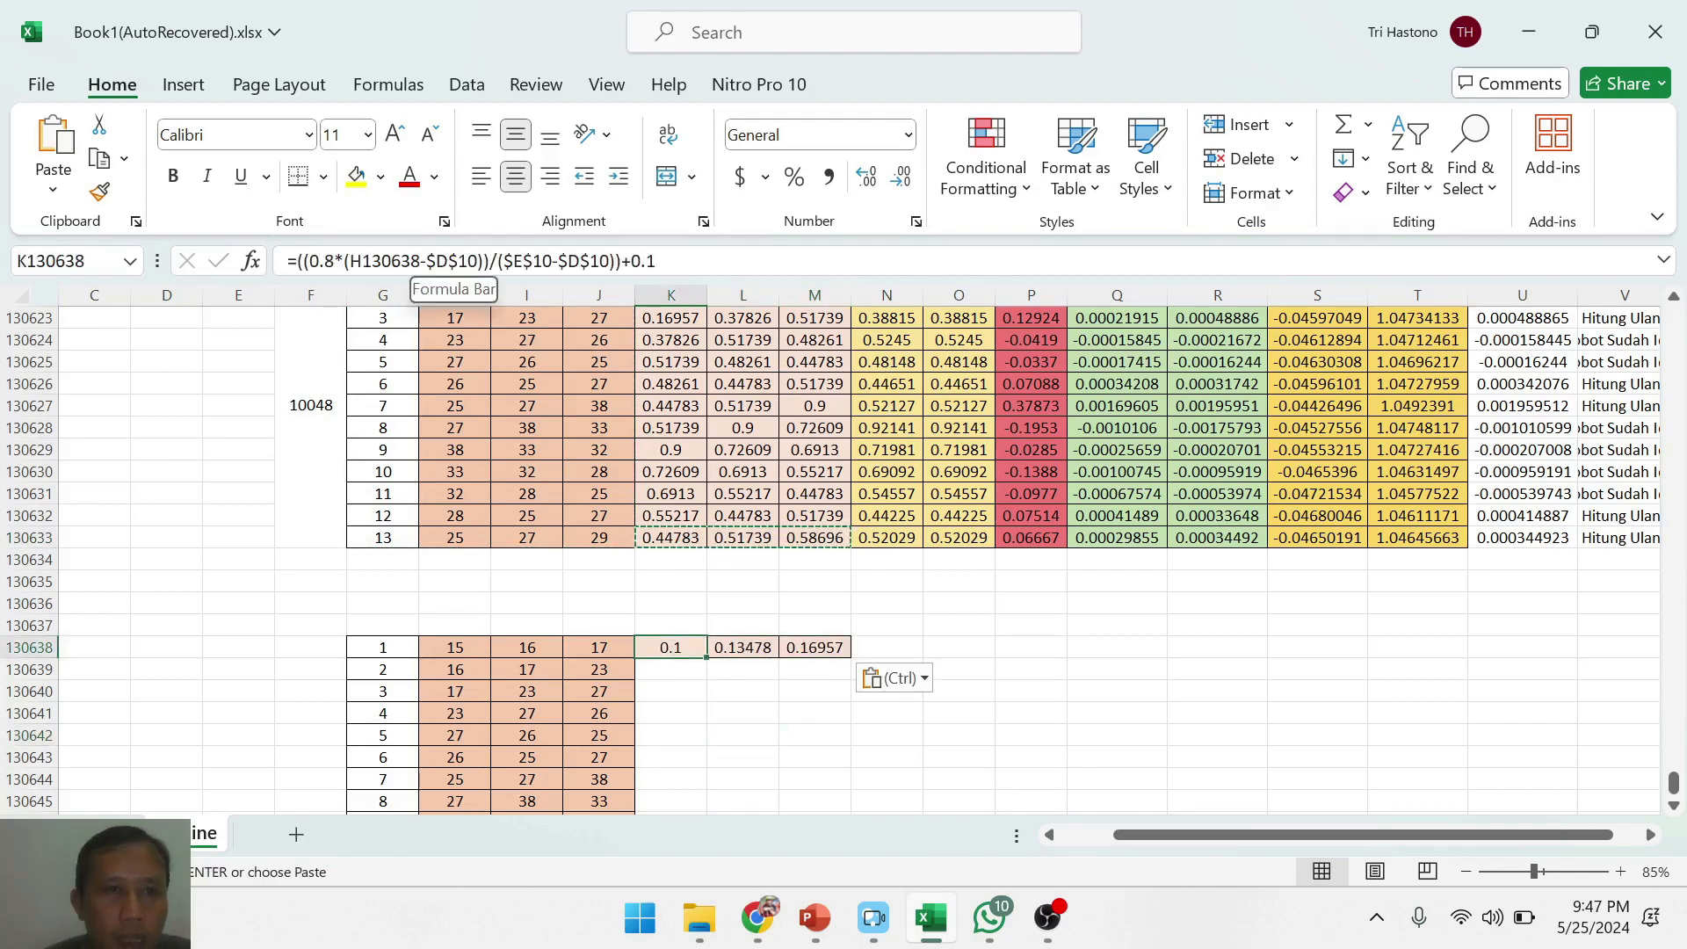
click(492, 261)
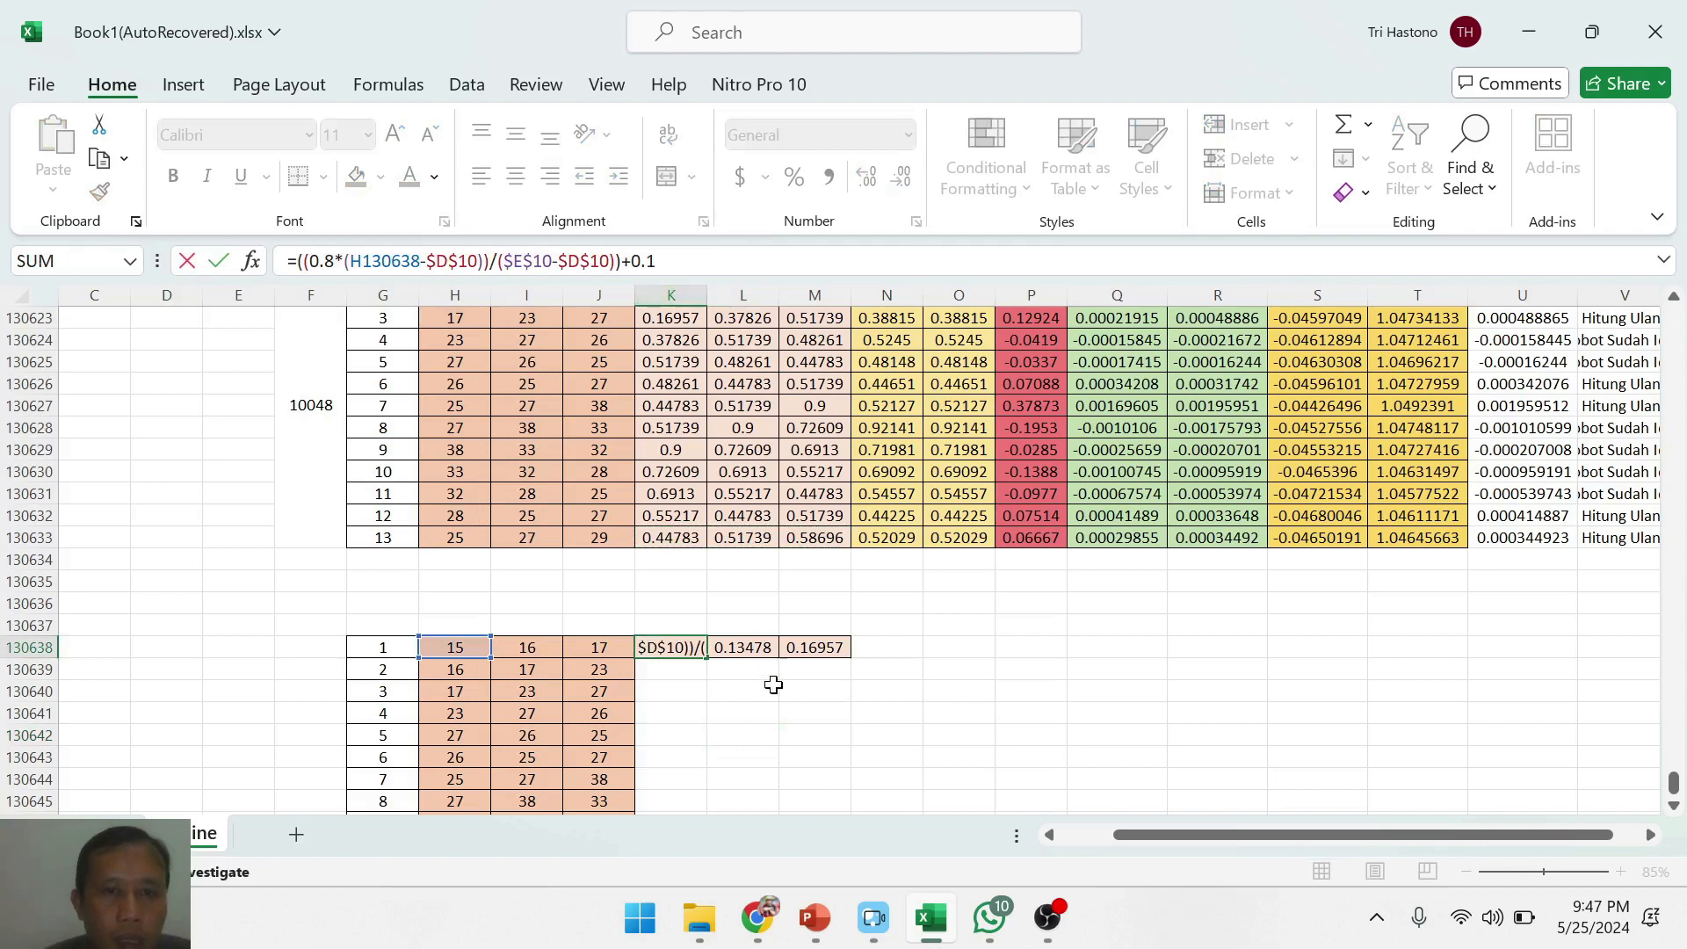
key(Return)
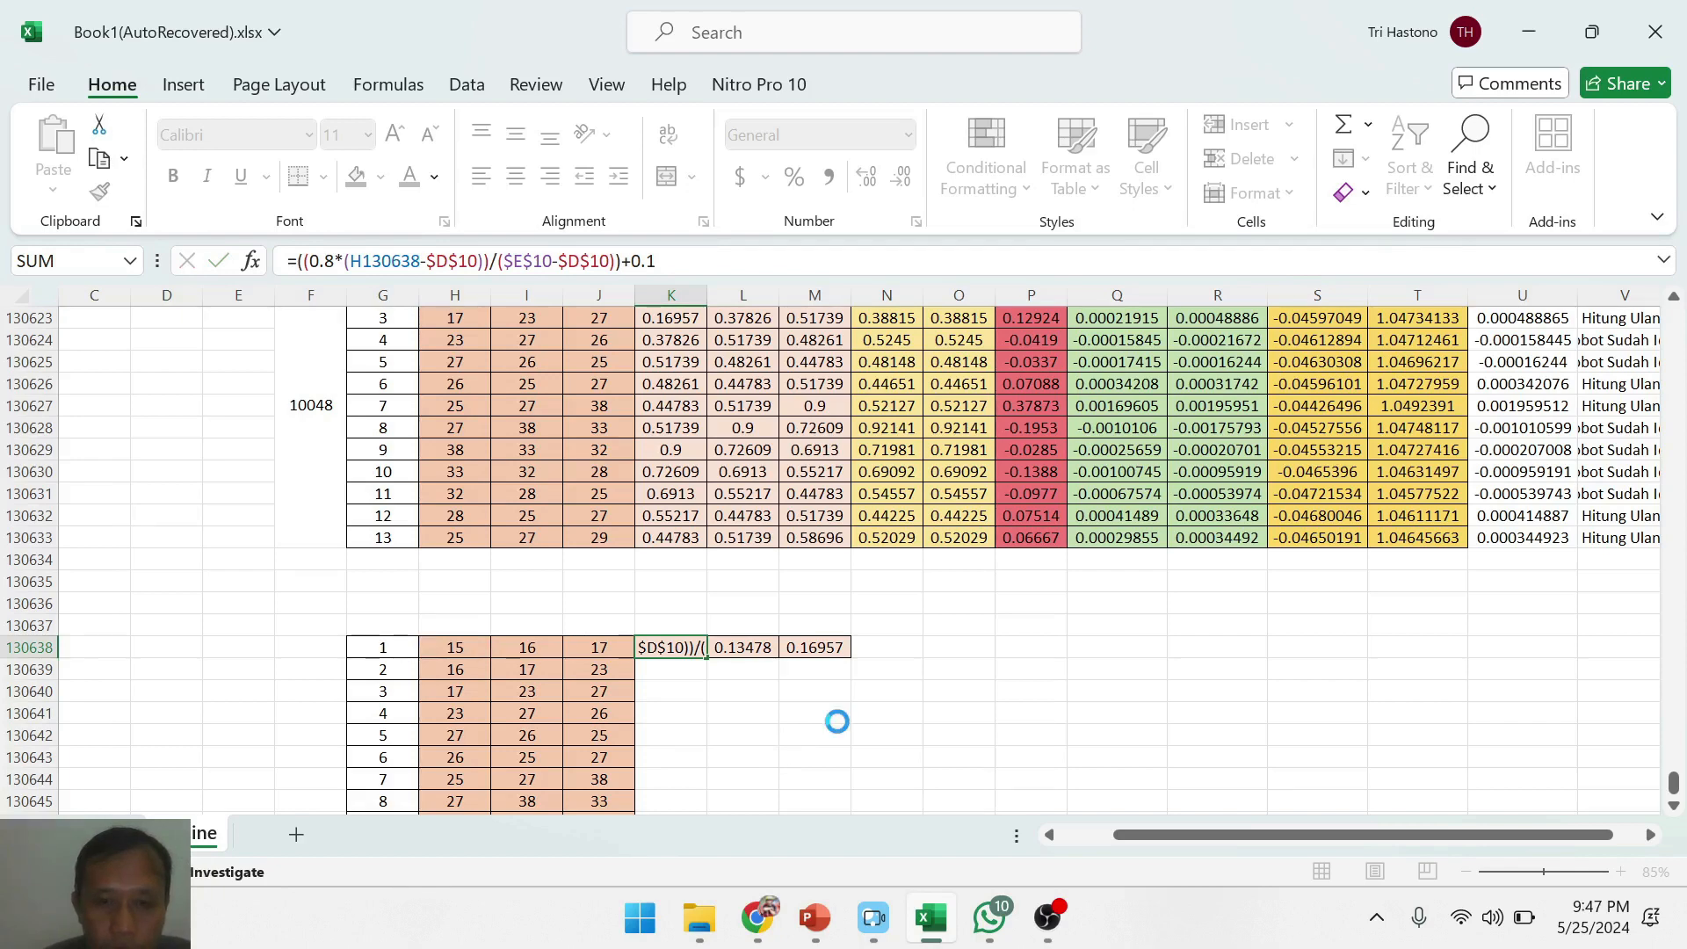
key(Return)
click(836, 716)
click(741, 646)
click(398, 262)
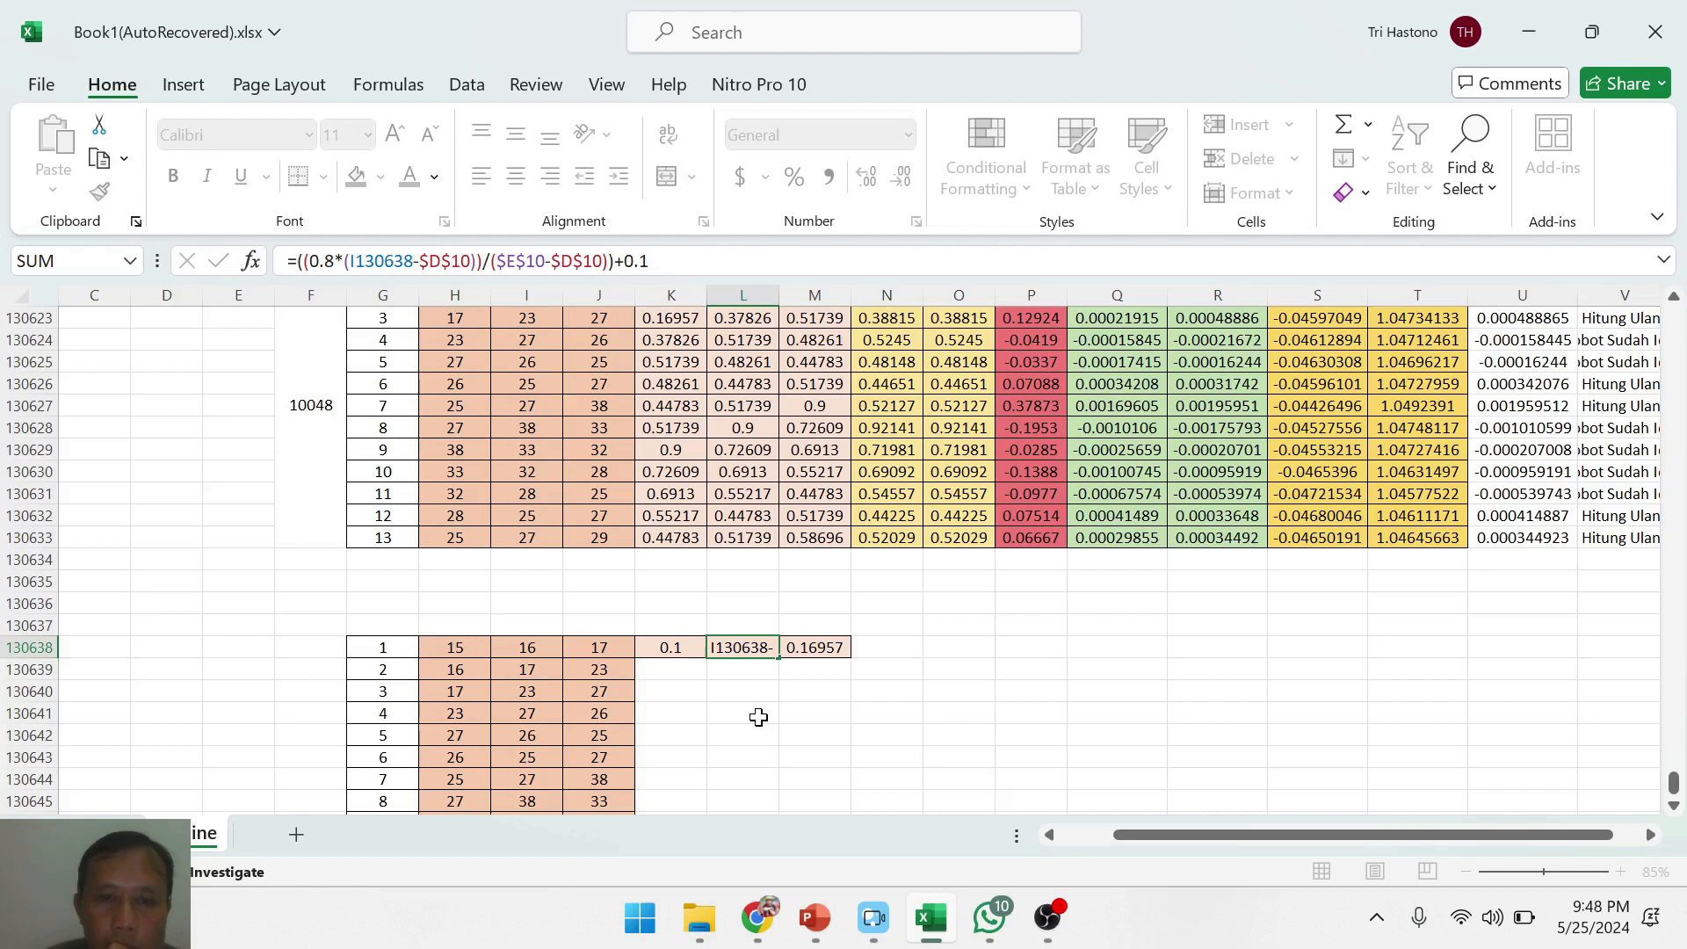
key(Return)
click(759, 718)
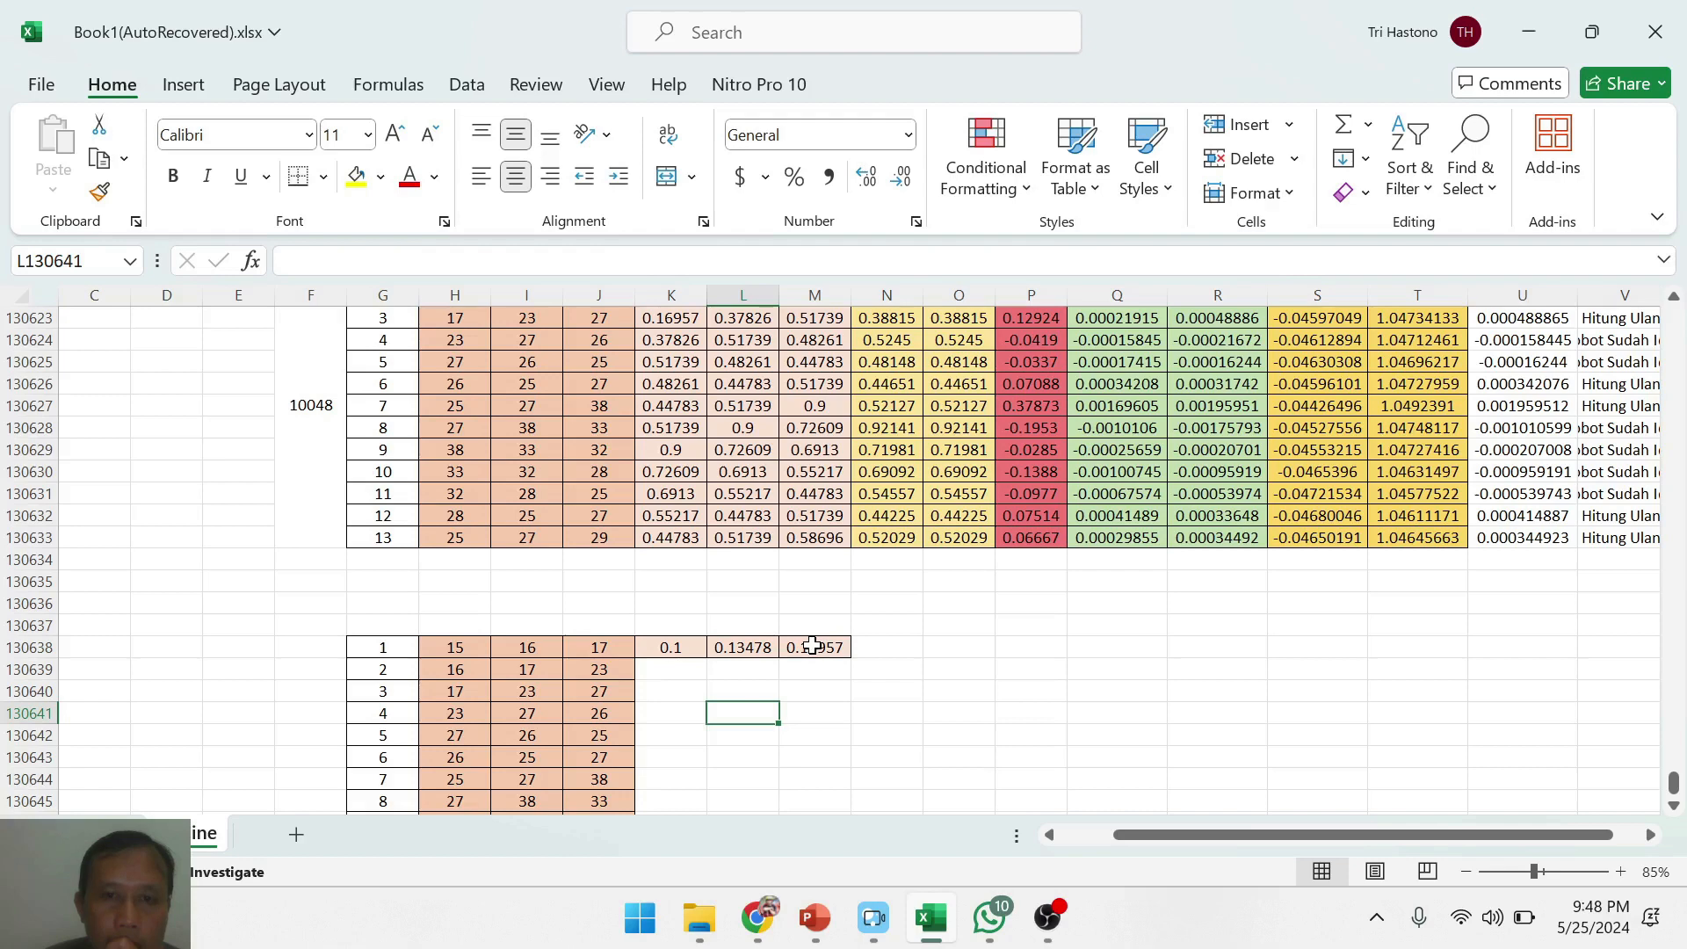
click(812, 646)
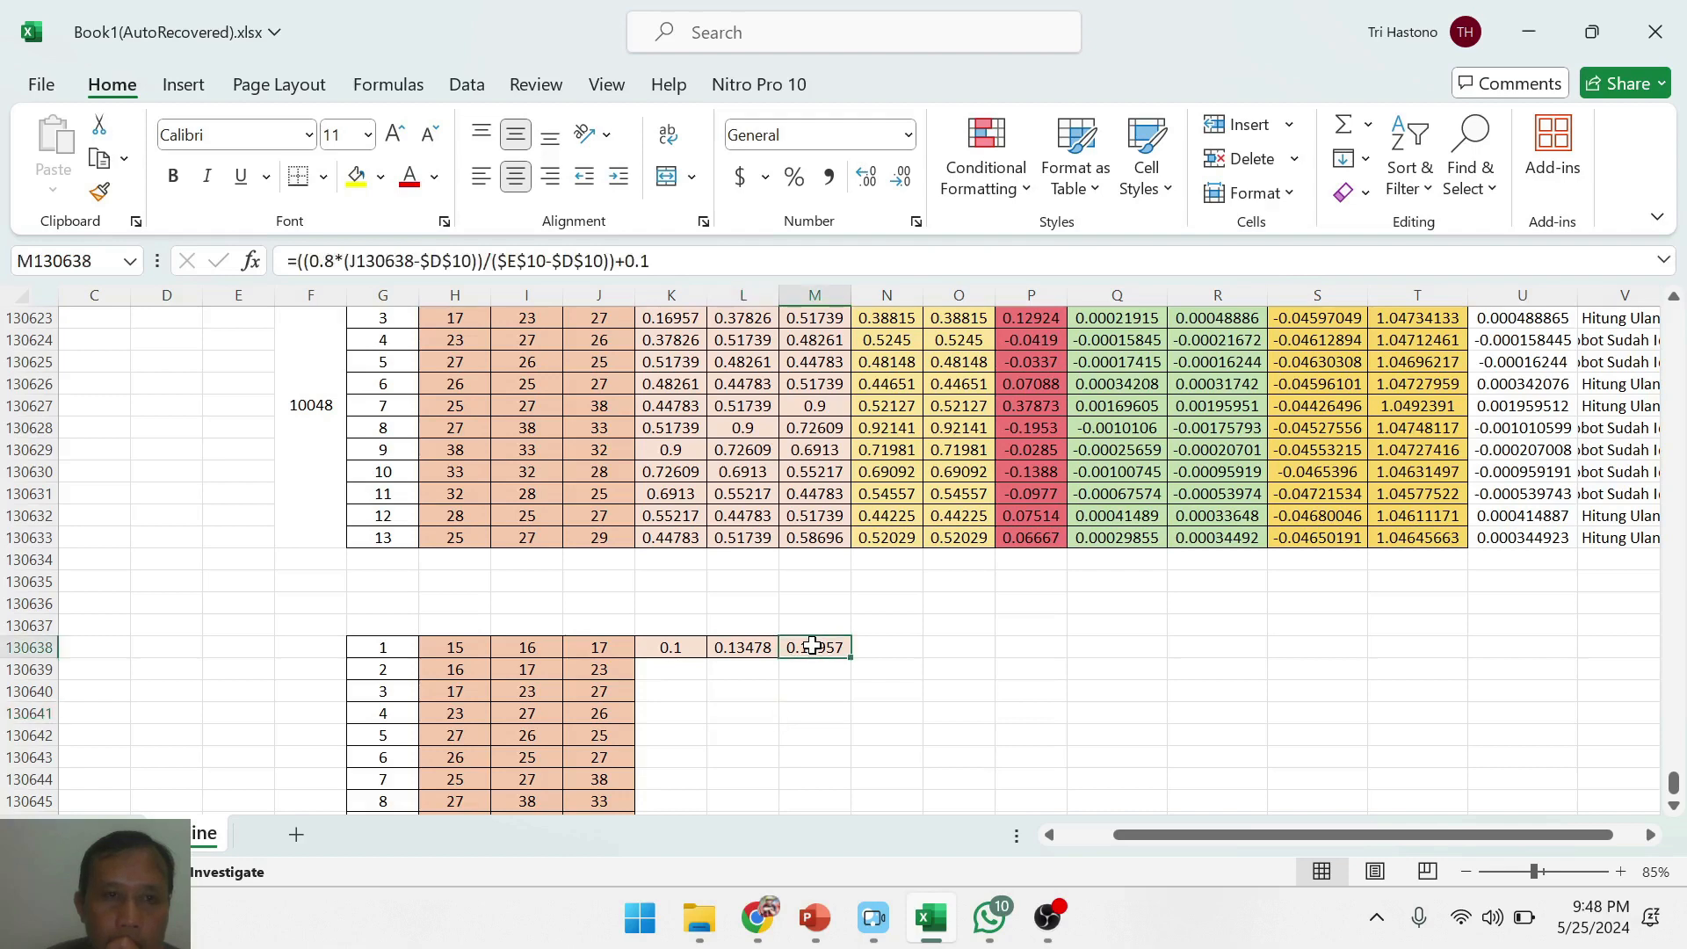
click(386, 261)
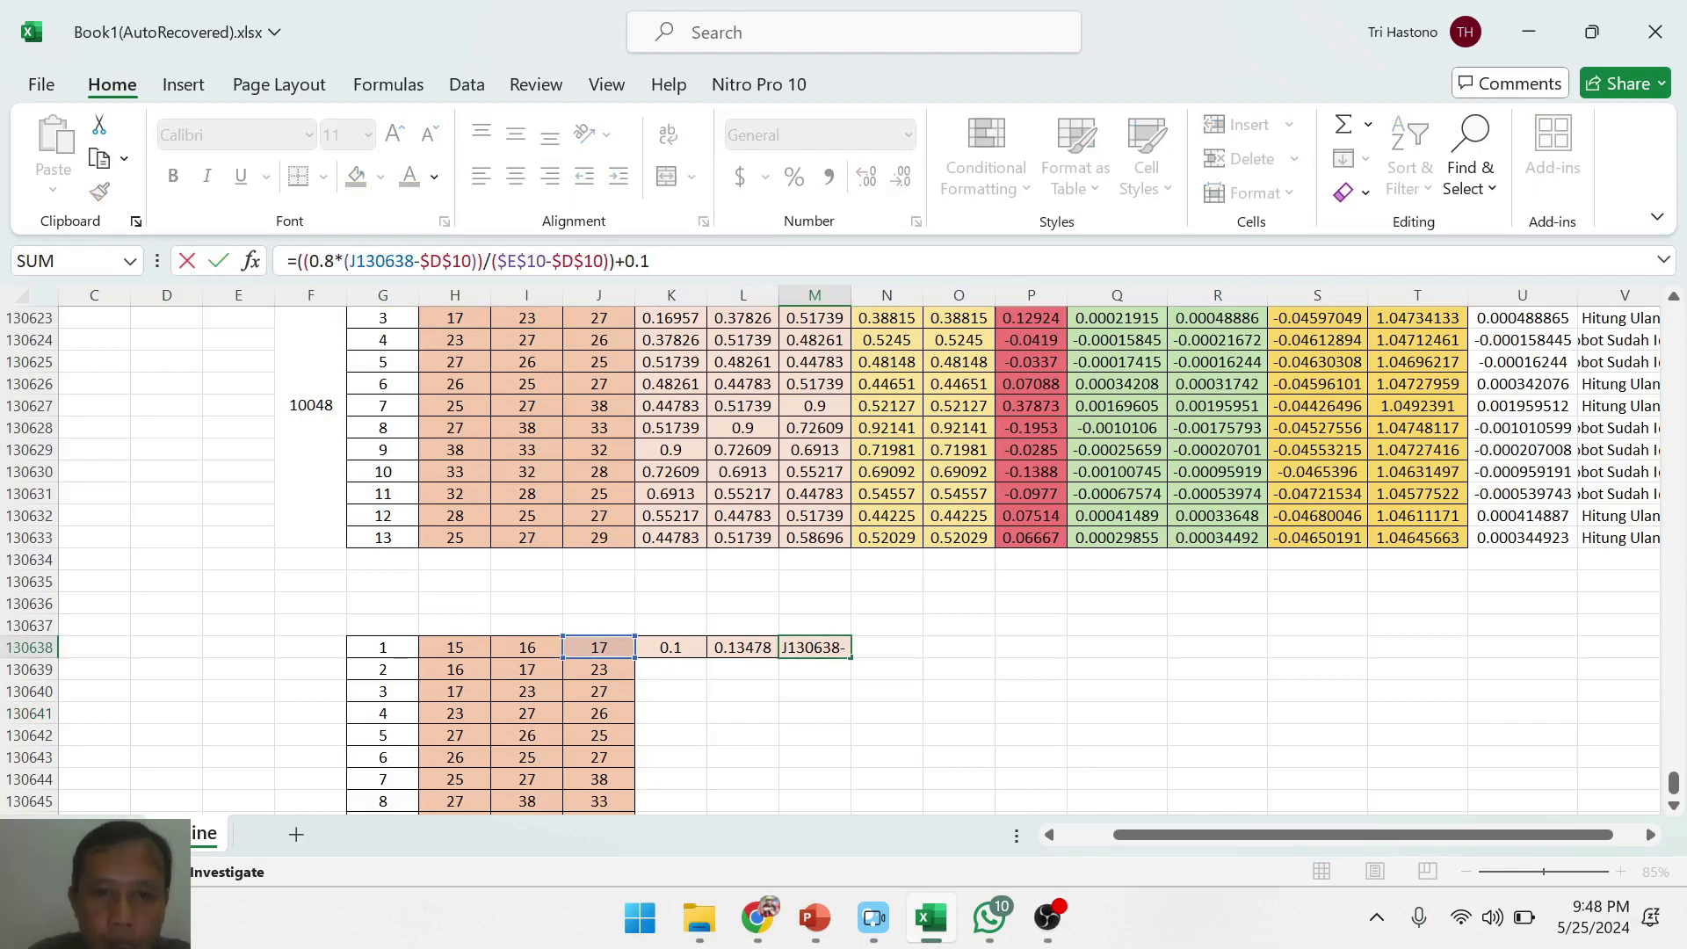
key(Return)
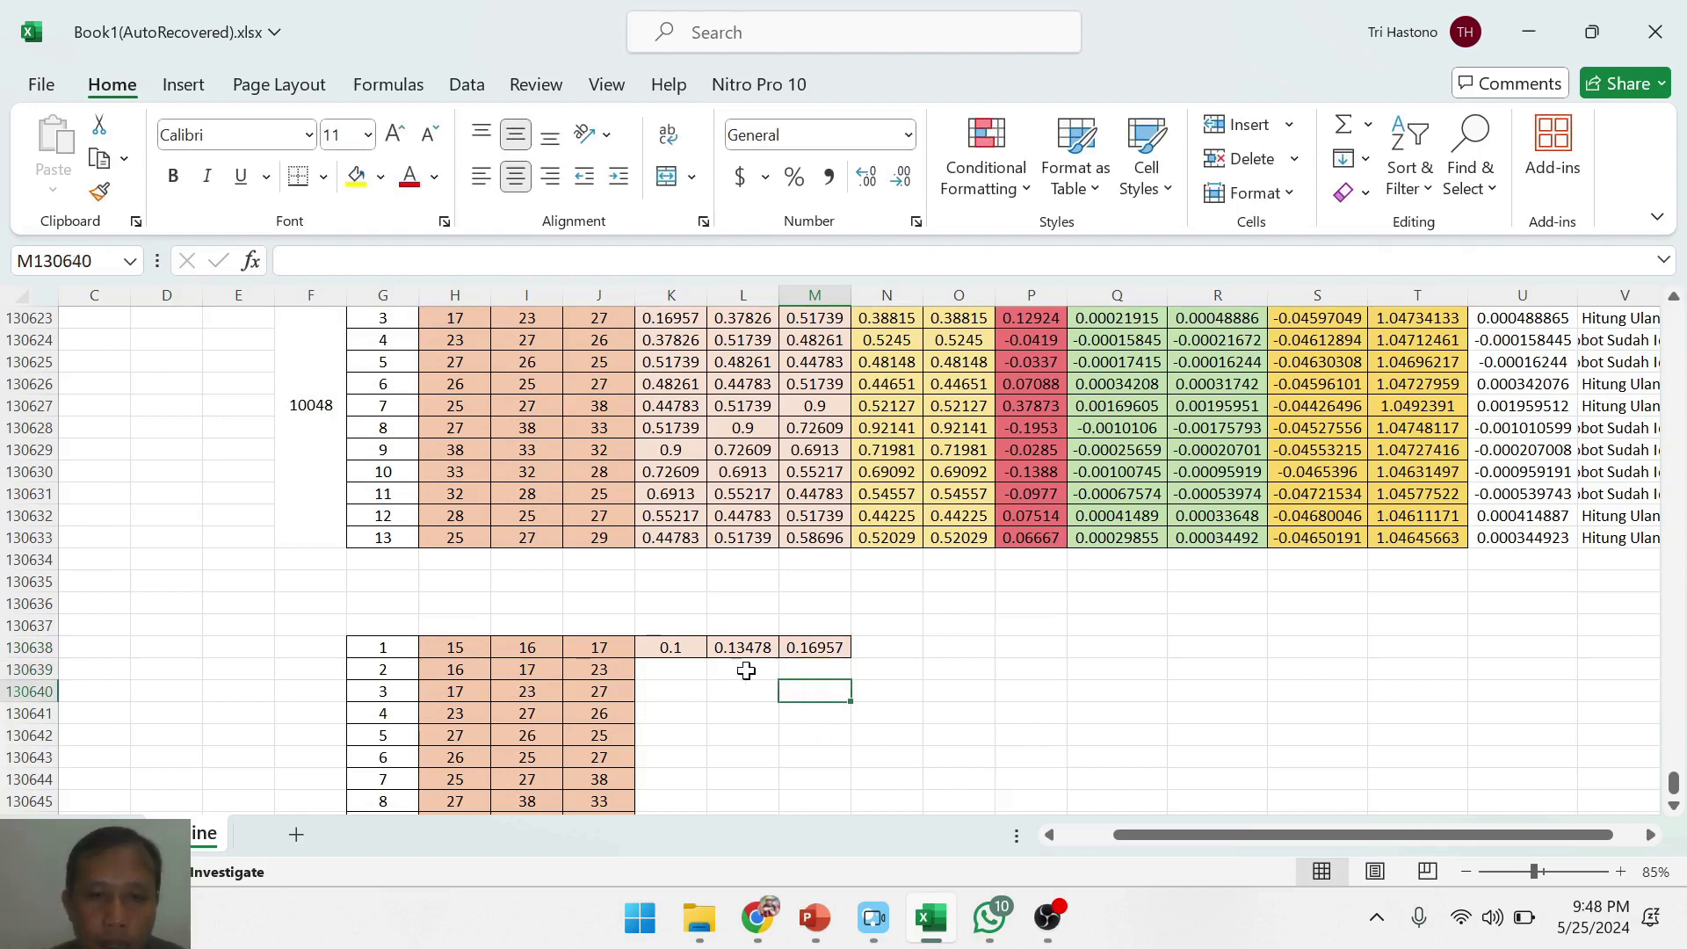
- Fill the K130638:M130638 formulas down to row 130650 and check the normalized 0.9 cells against their source values
drag(667, 646, 826, 646)
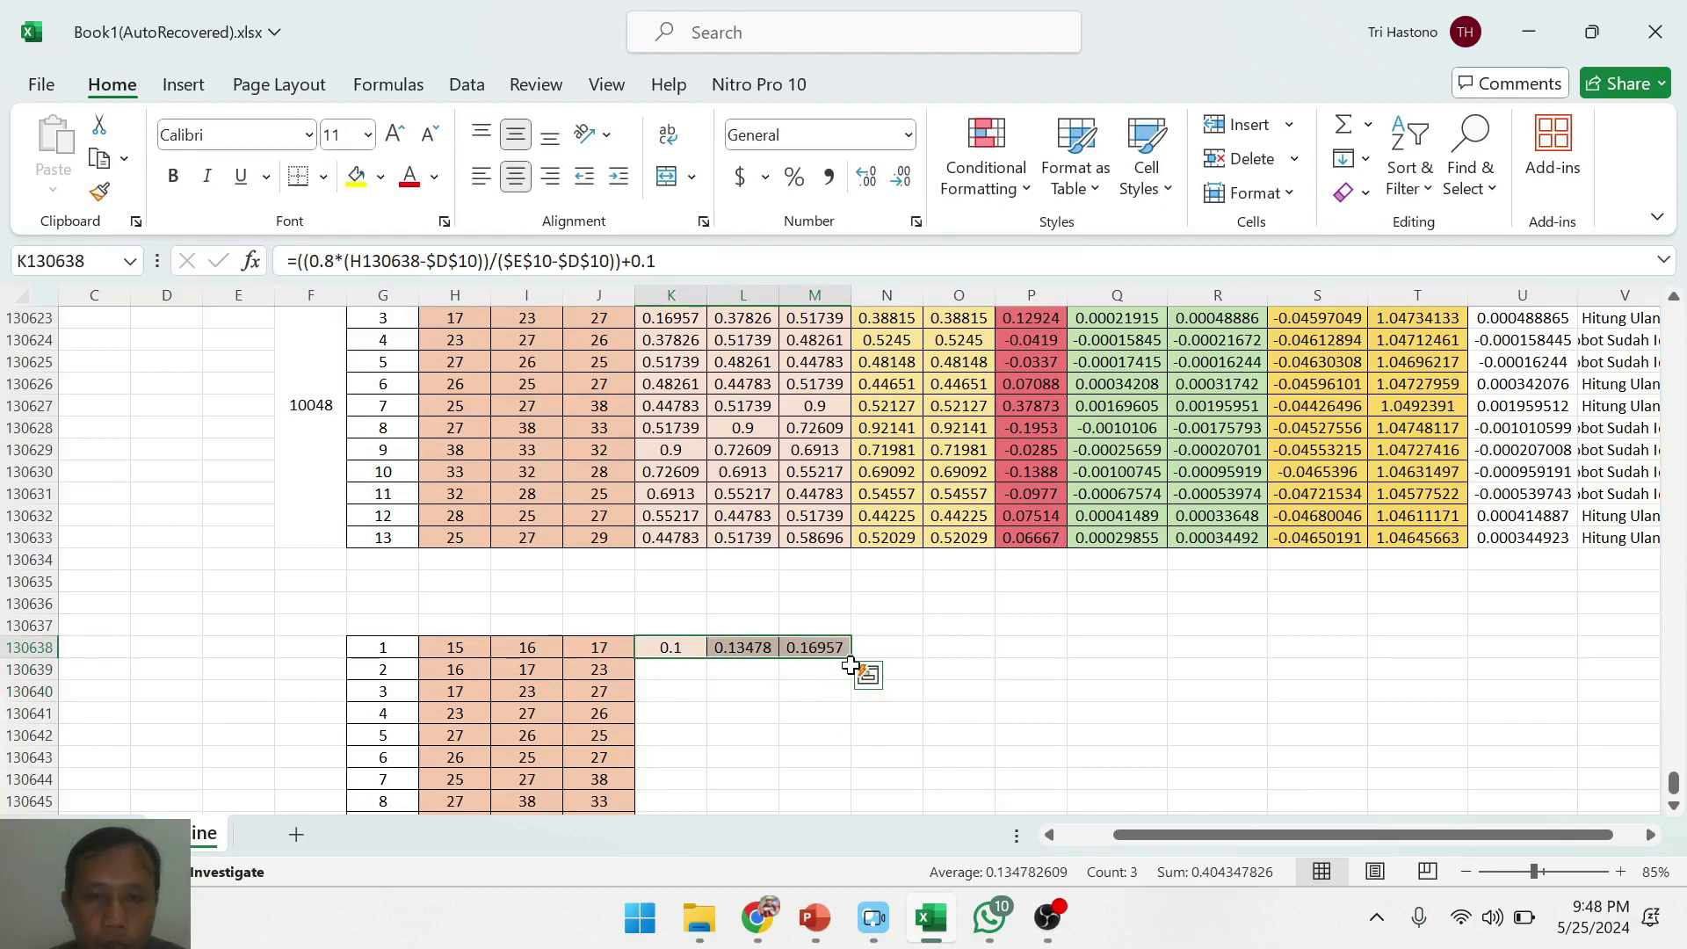
double_click(851, 659)
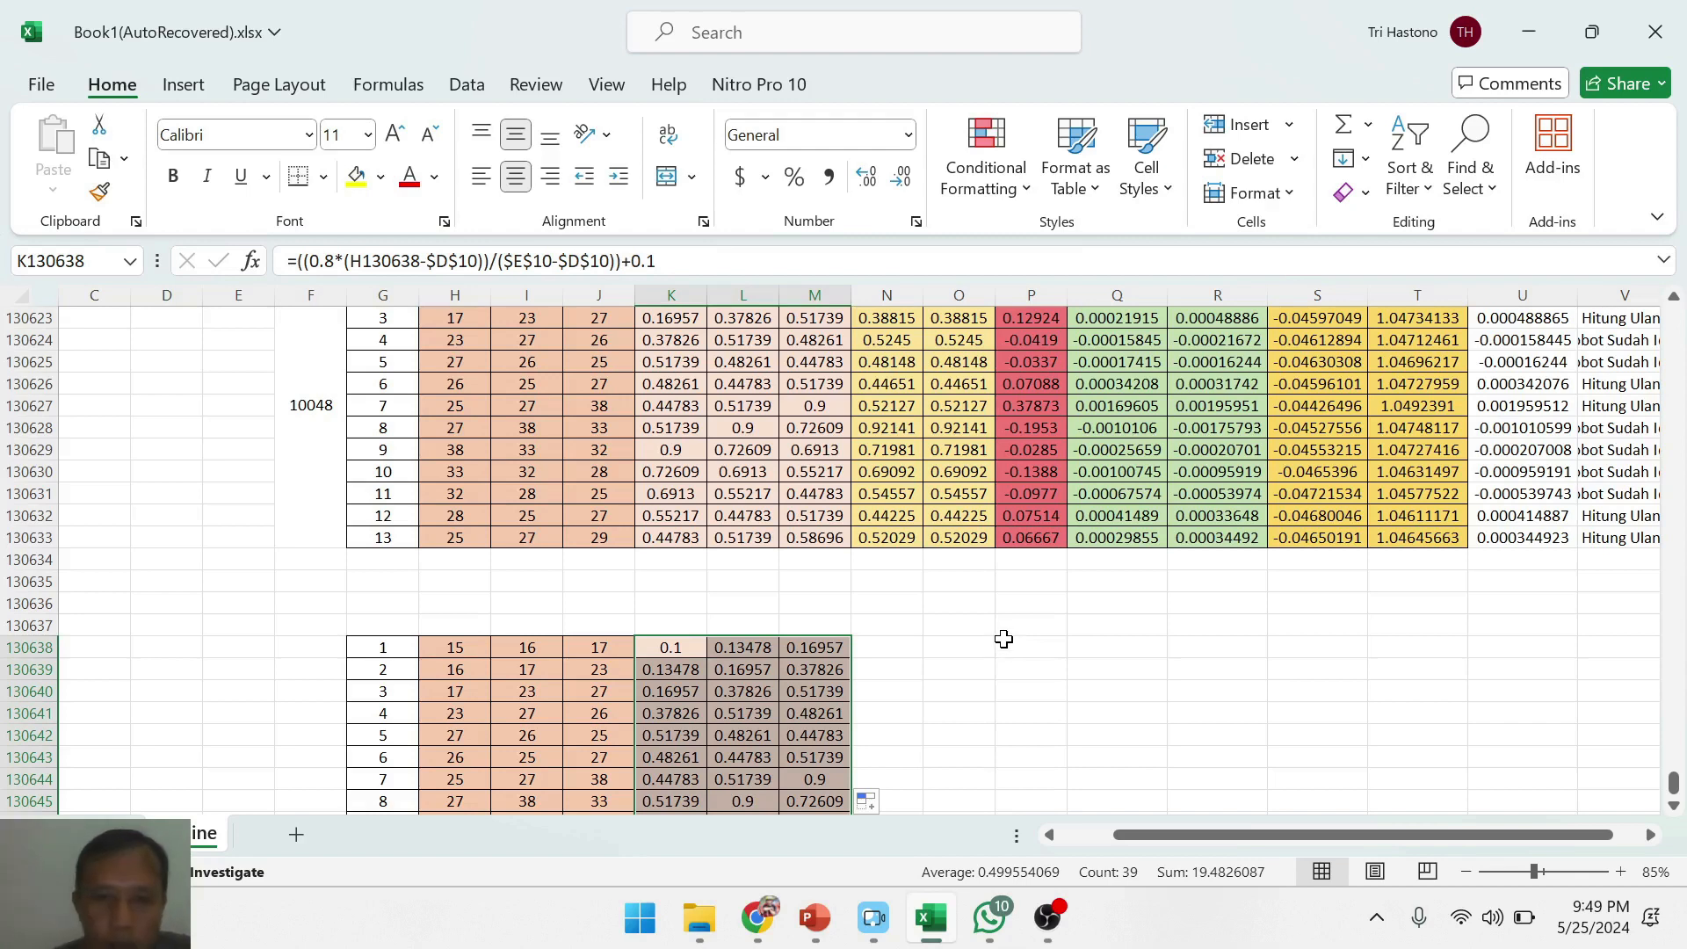
click(954, 672)
scroll(956, 674, down, 1)
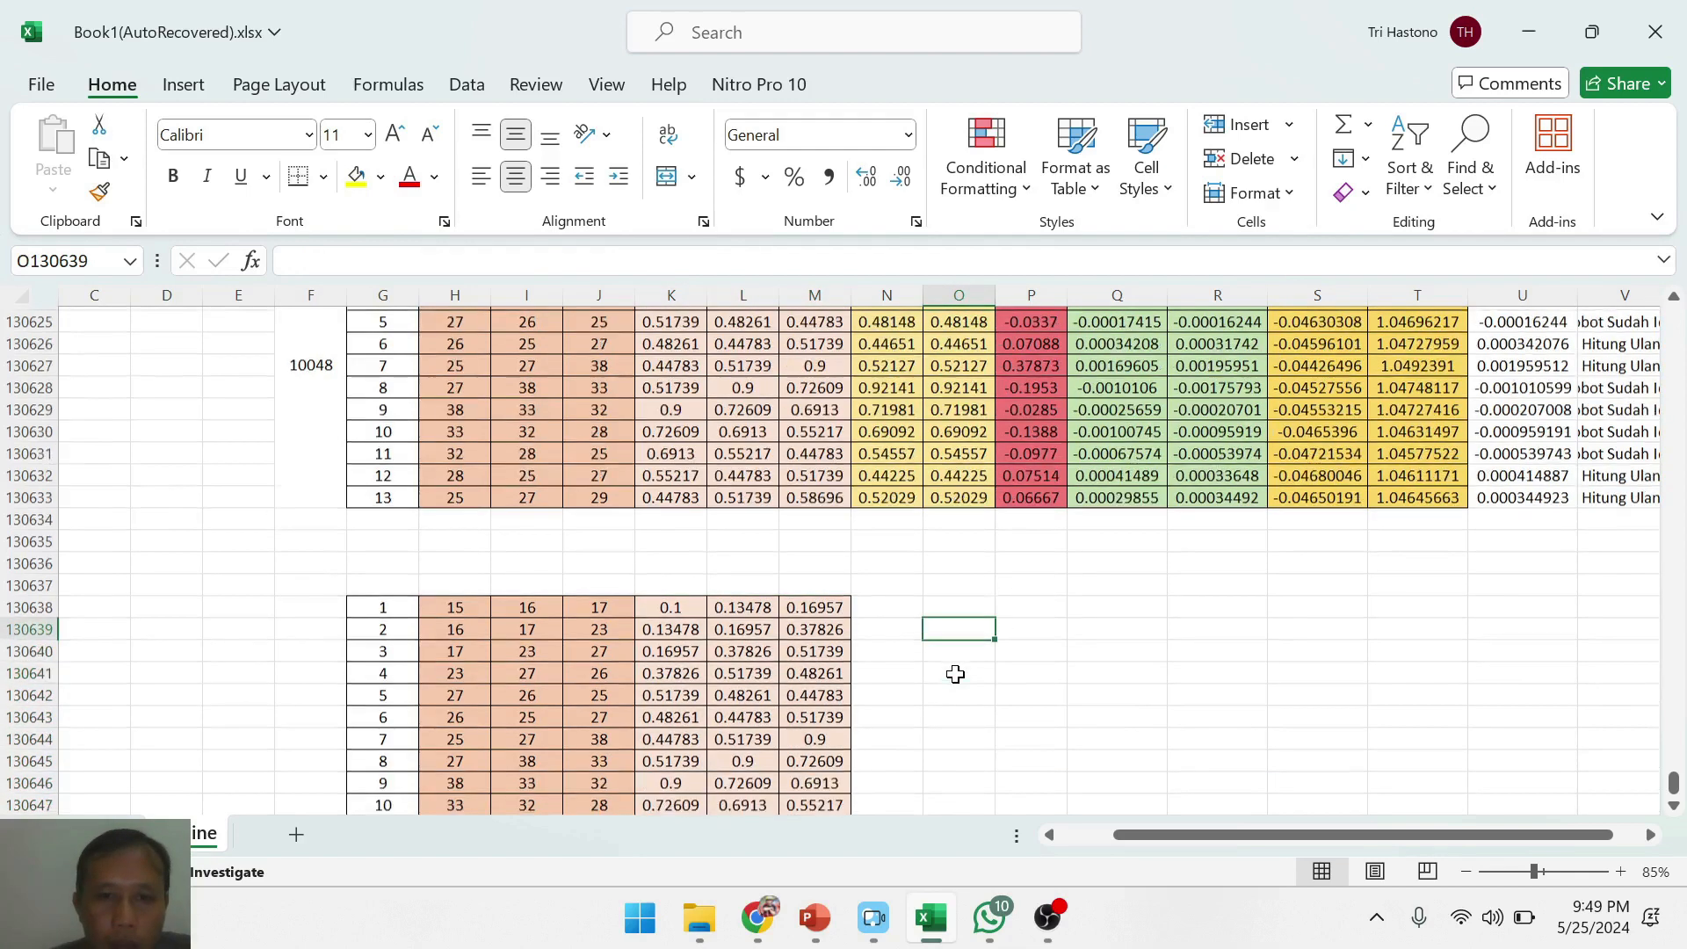
scroll(773, 778, down, 1)
click(677, 695)
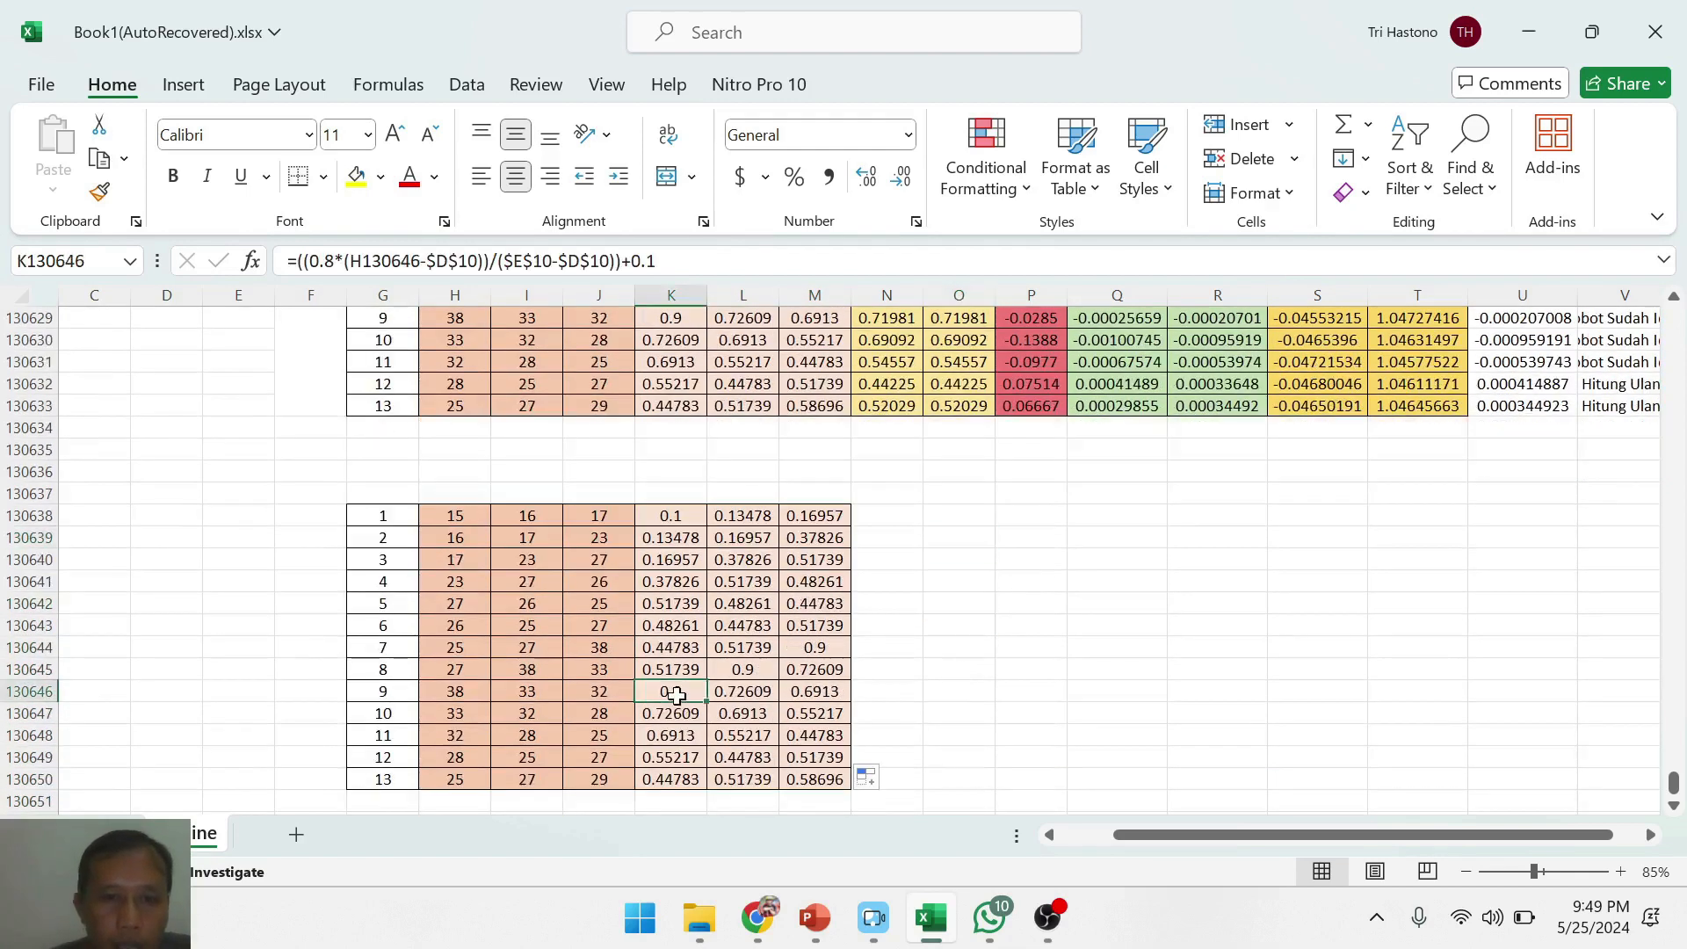
click(450, 696)
click(528, 673)
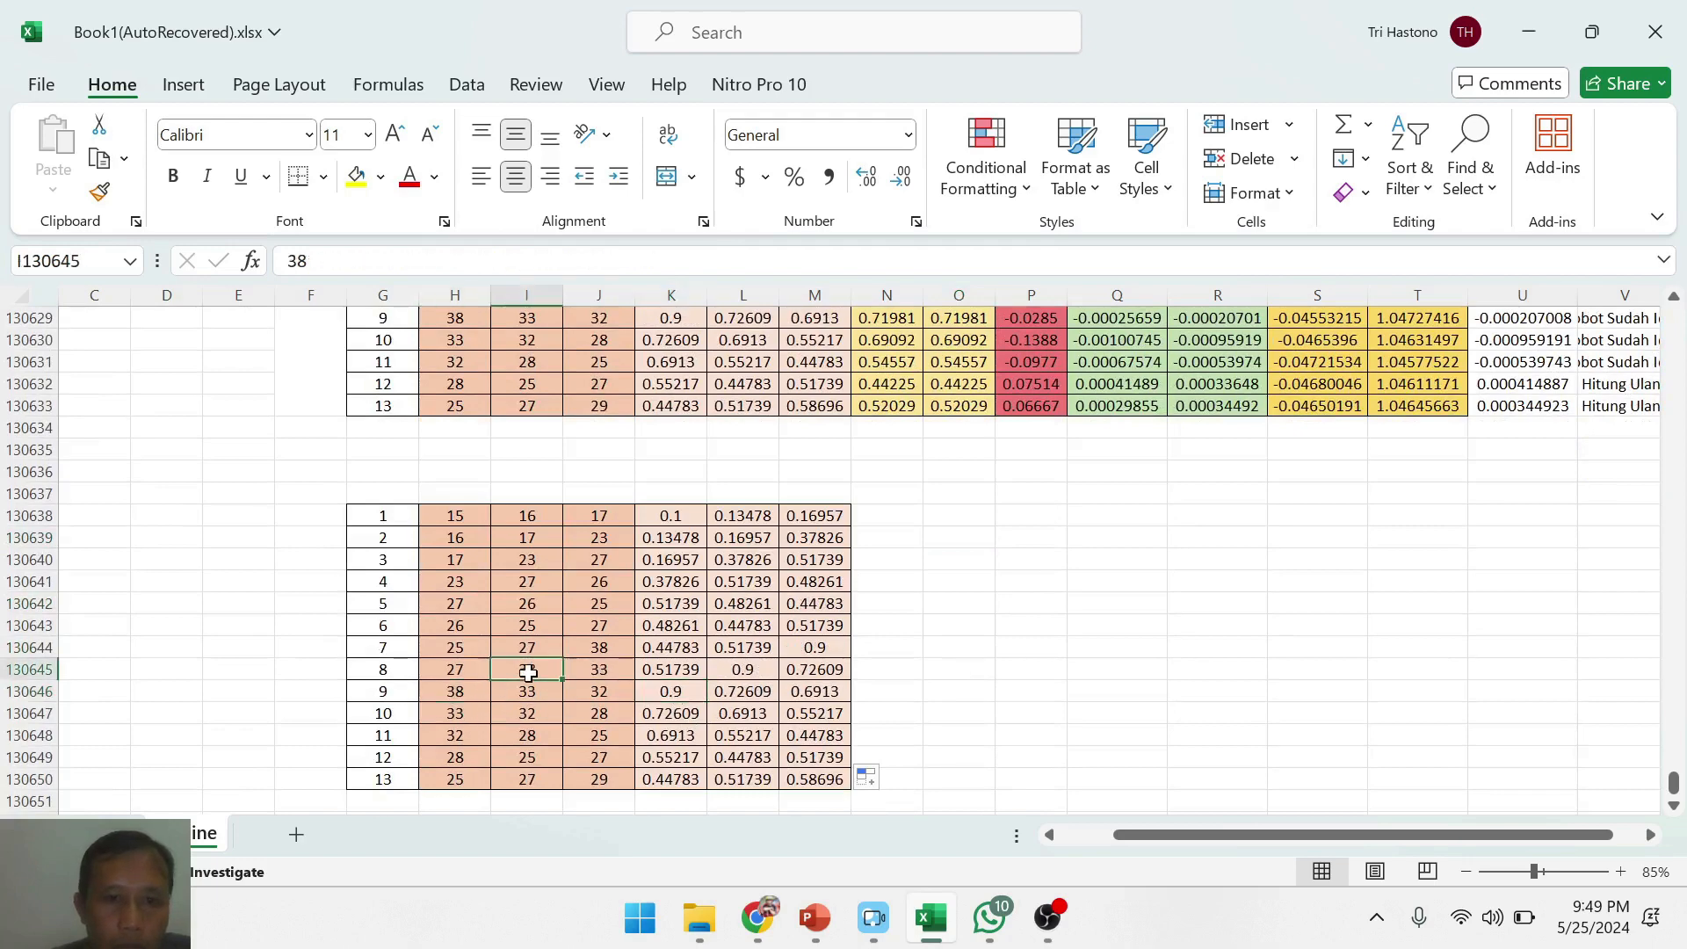
click(816, 647)
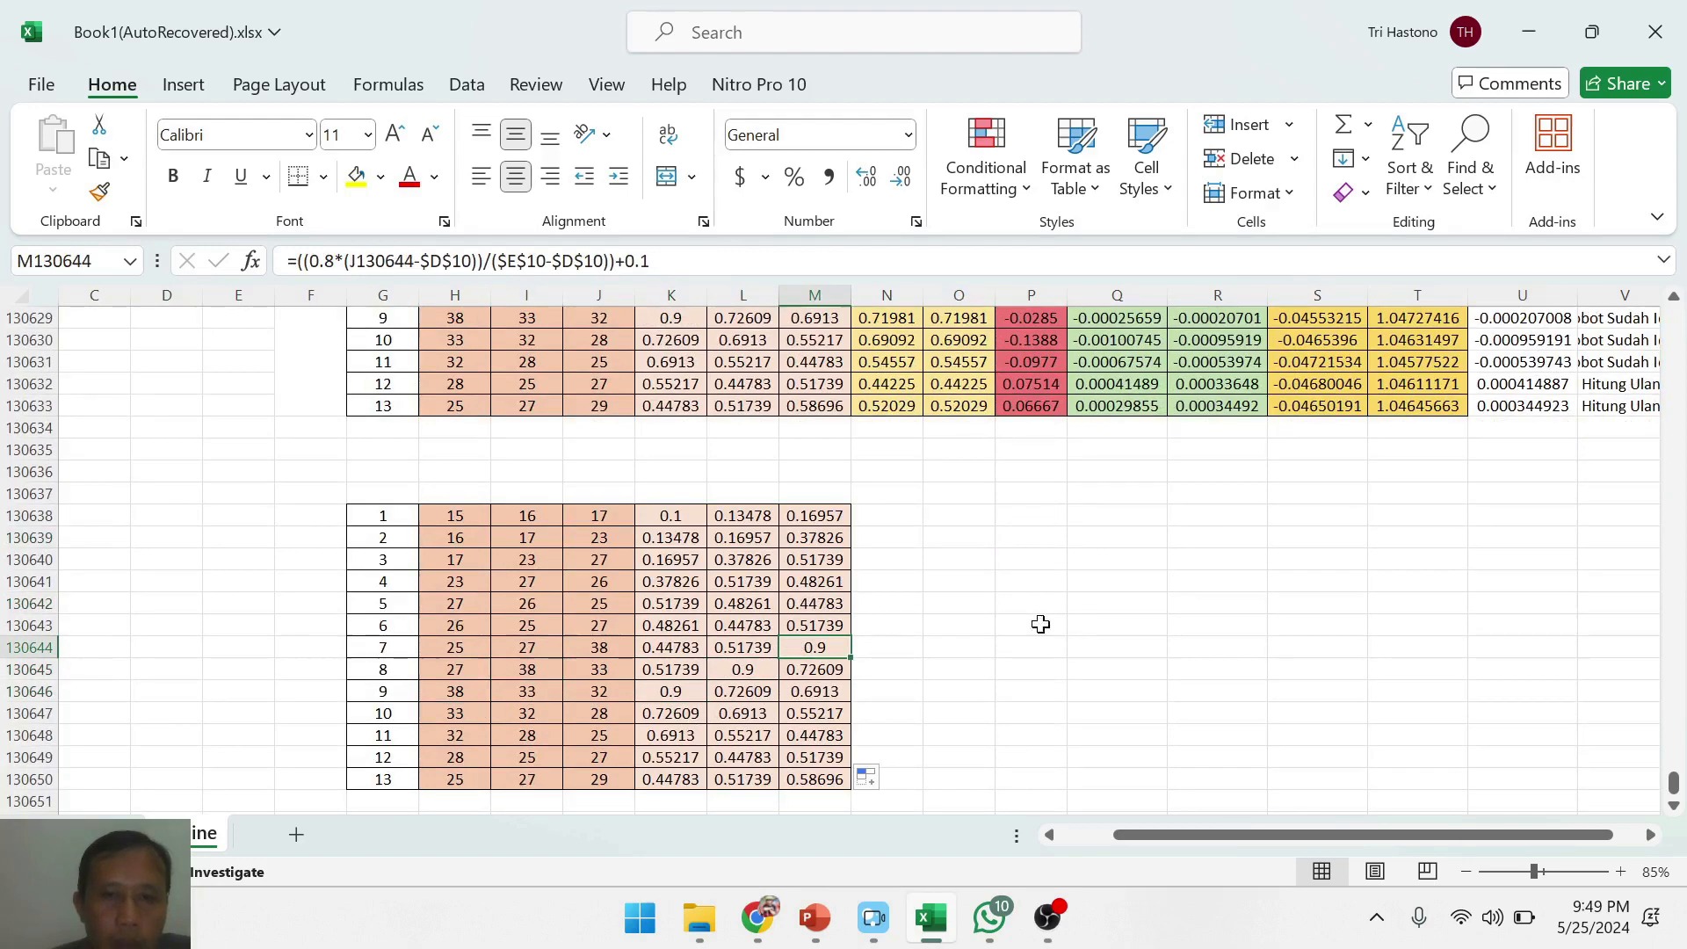
click(930, 644)
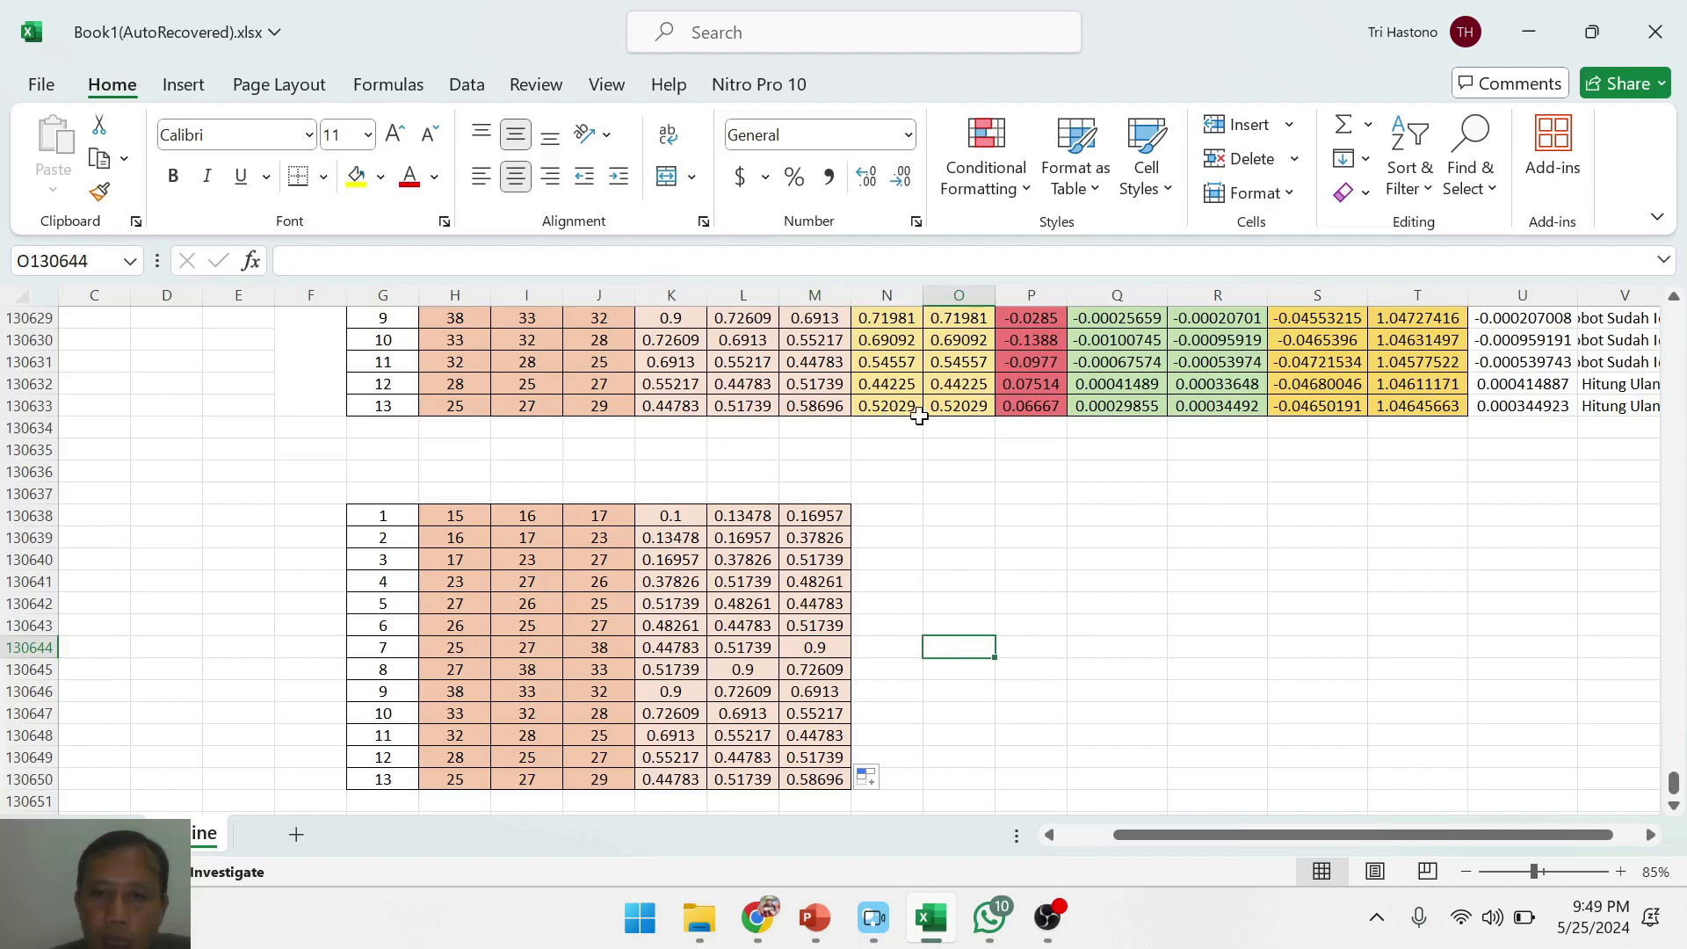
- Copy the net, fnet and t-y formulas from N130633:P130633 to the new block's first row, starting at N130638
click(890, 398)
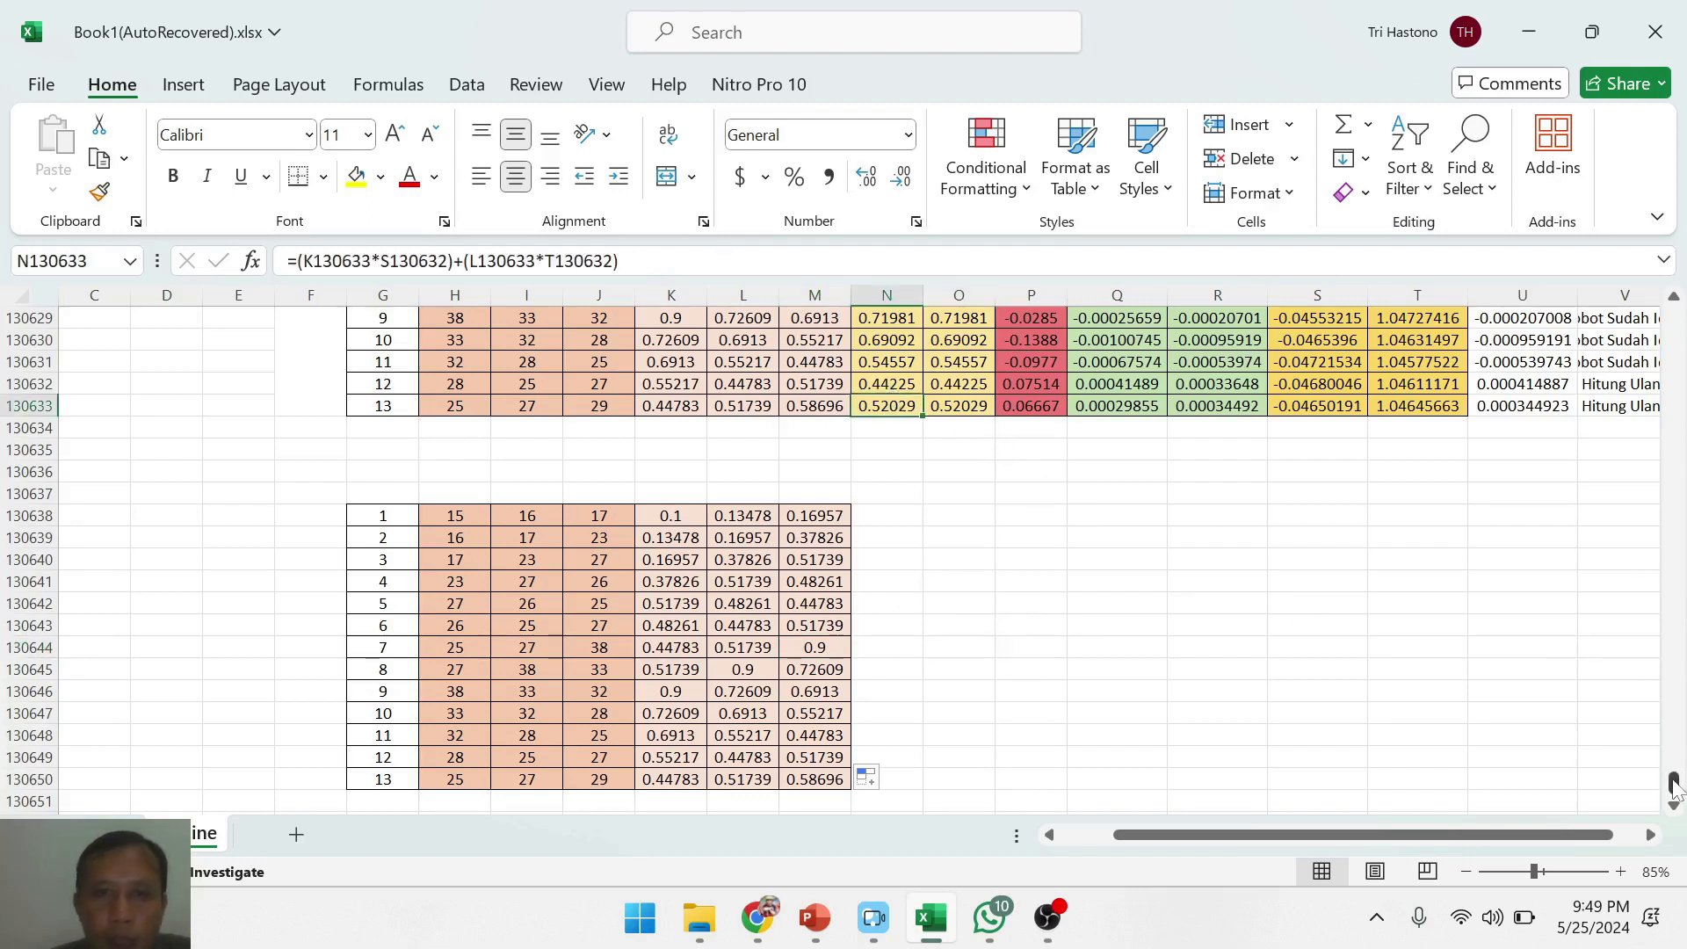
drag(1672, 789, 1672, 303)
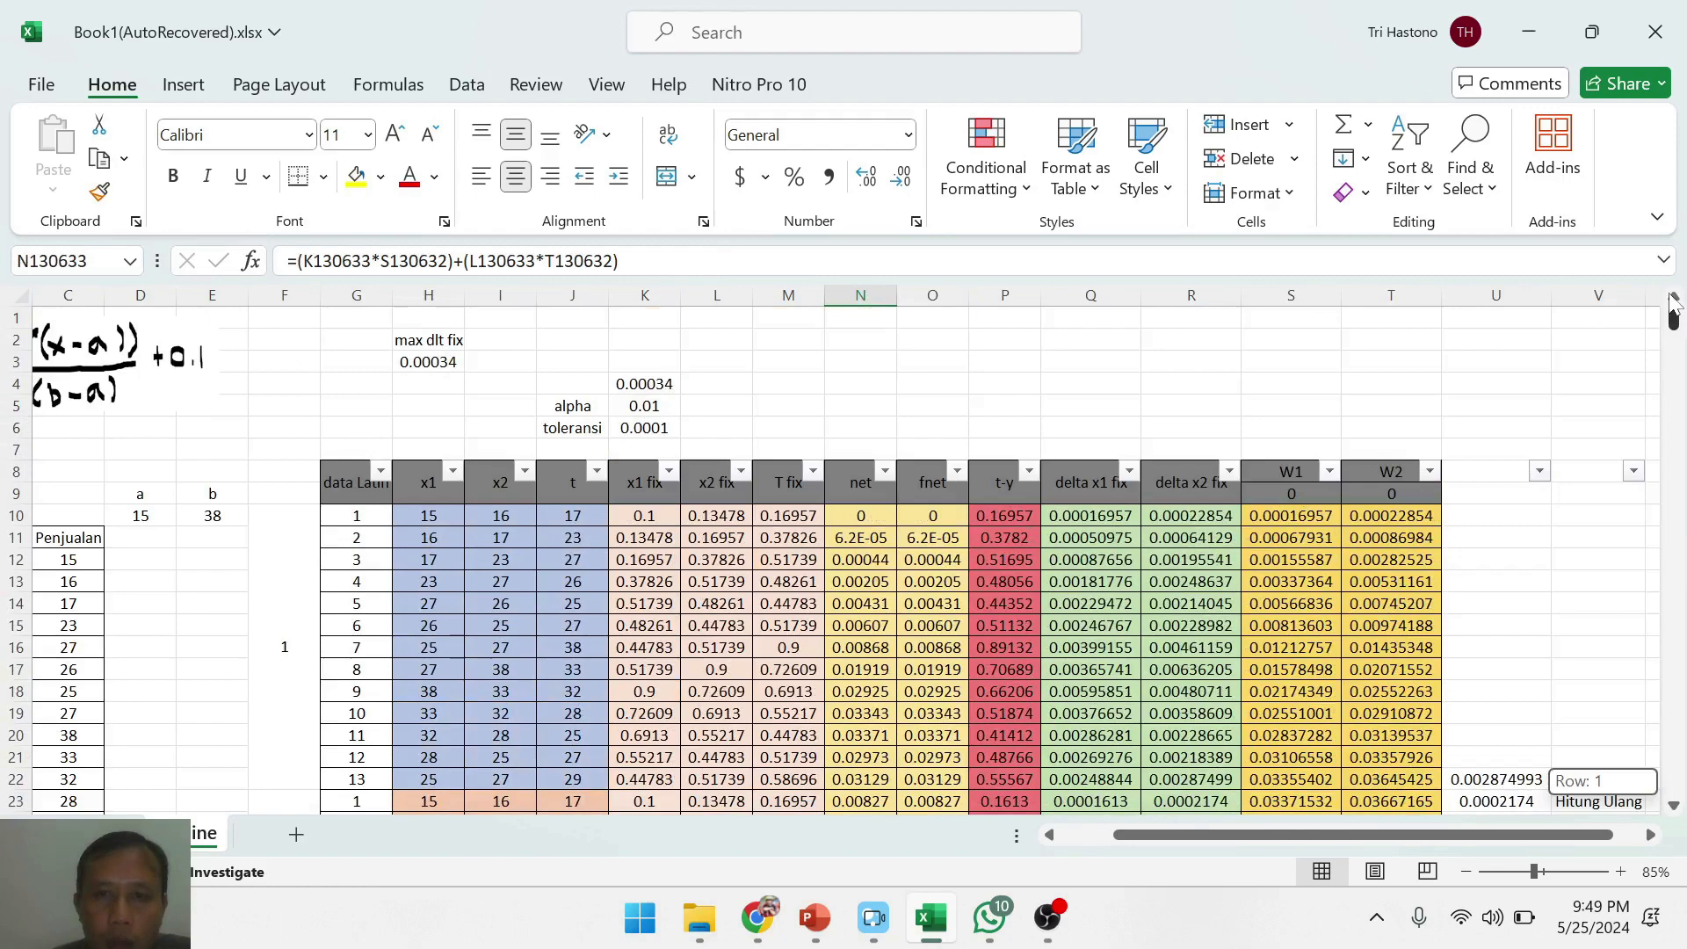
drag(1673, 303, 1649, 801)
click(1034, 513)
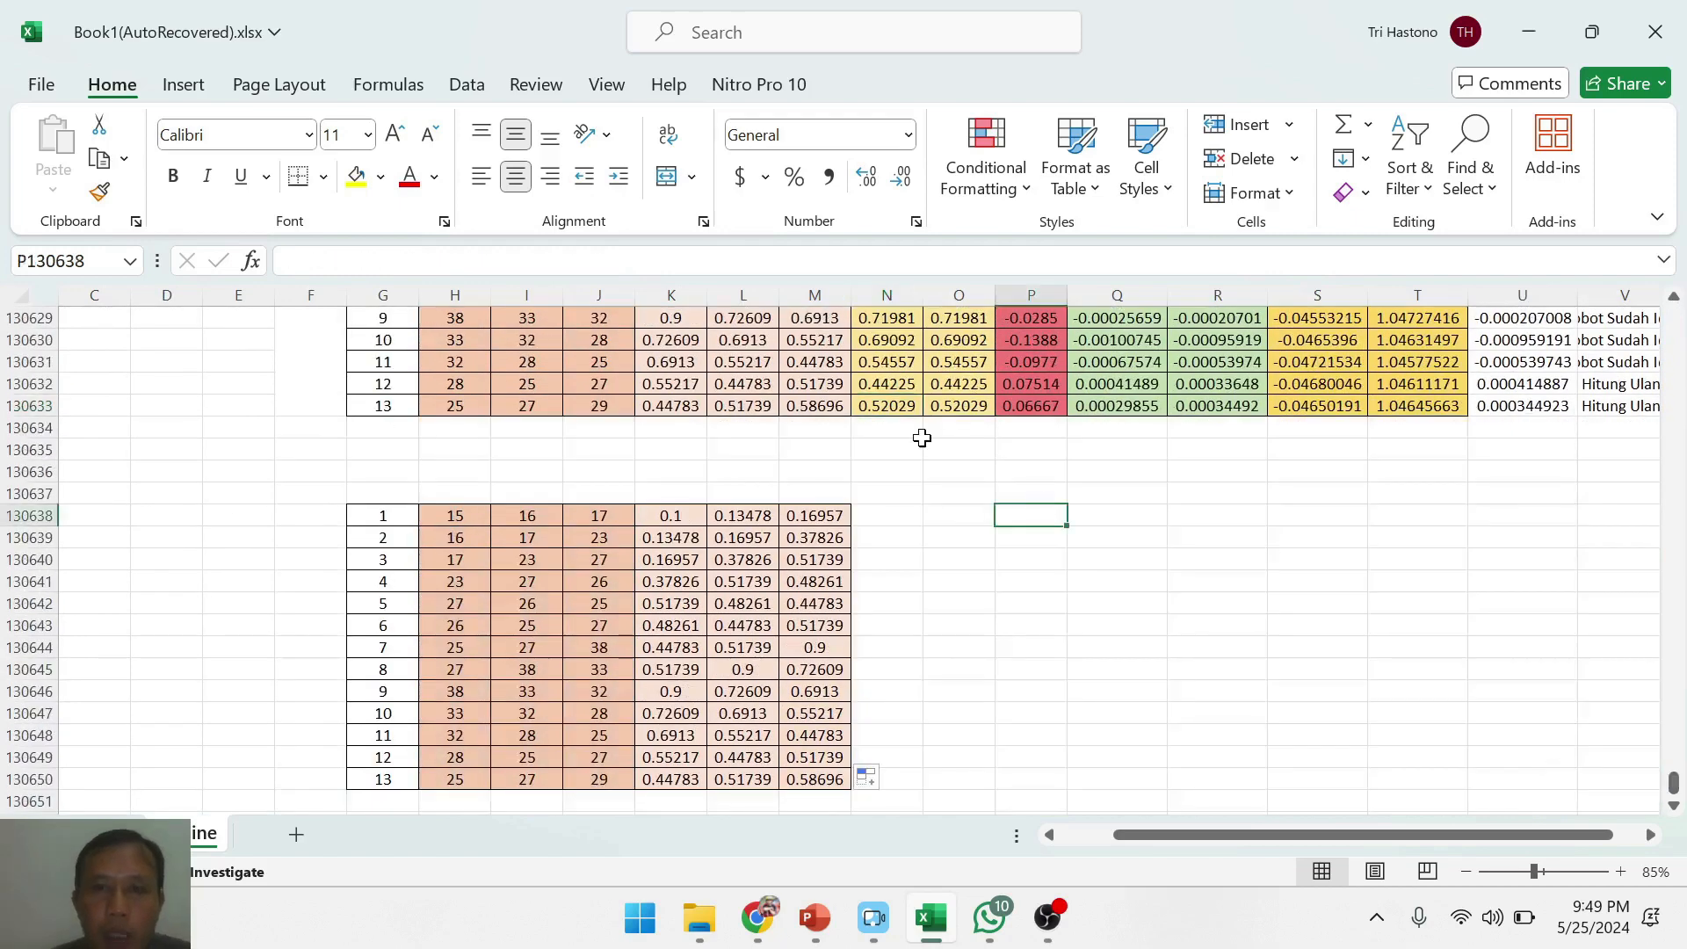
drag(877, 407, 1030, 409)
key(ctrl+c)
click(894, 519)
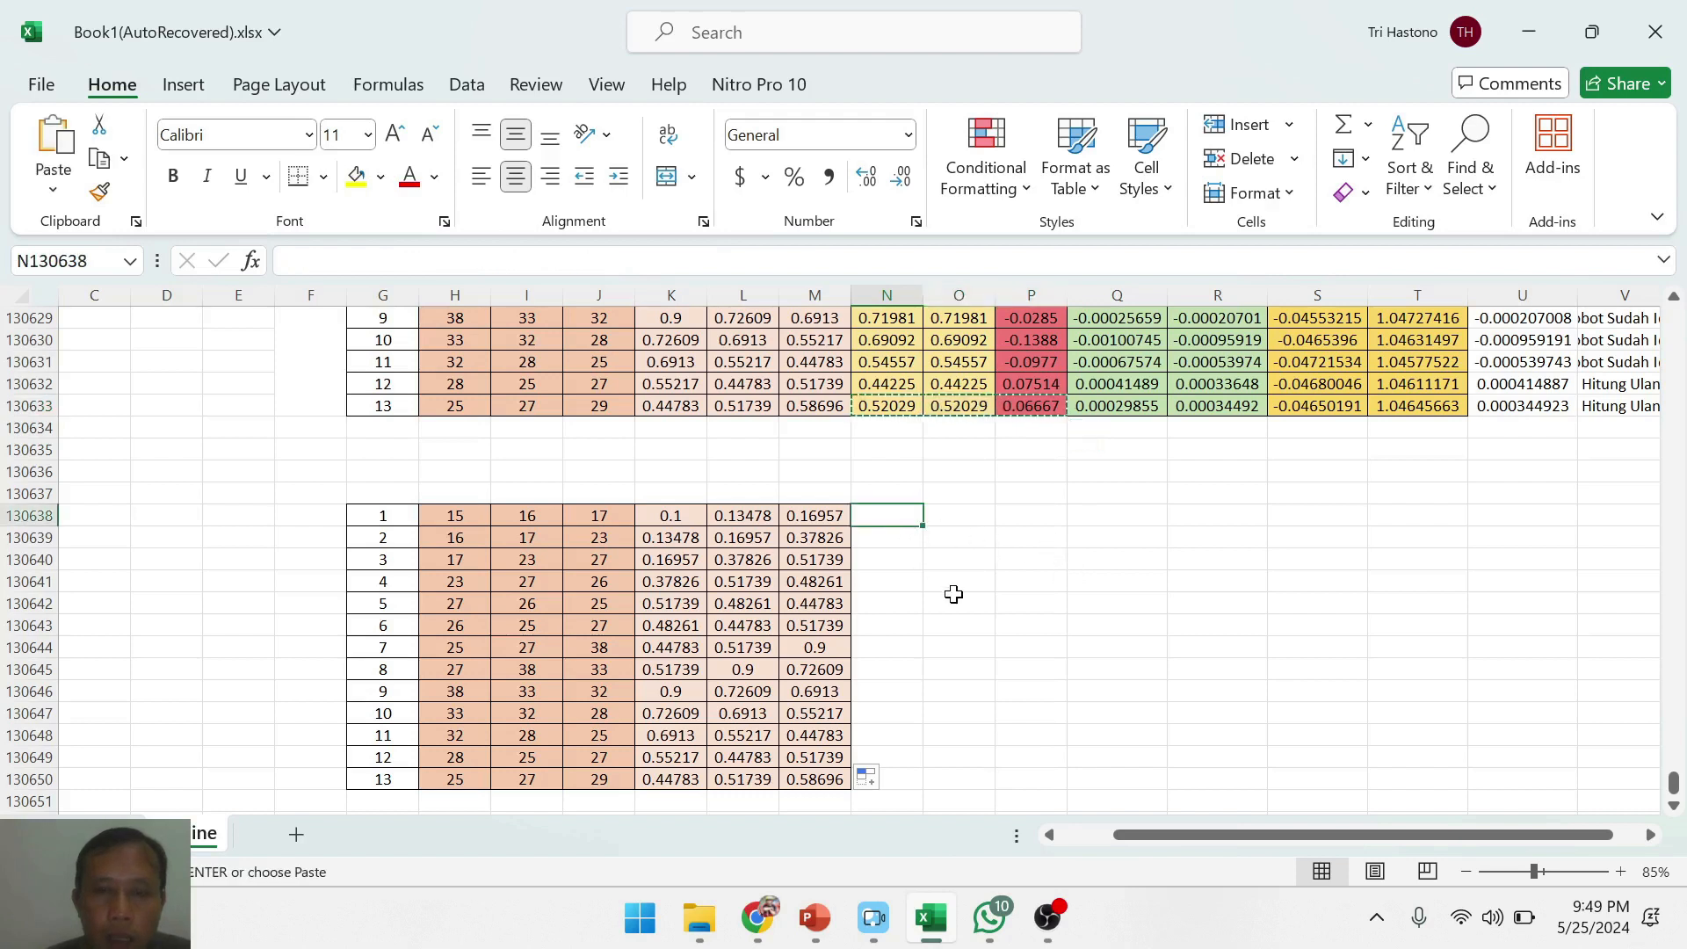
key(ctrl+v)
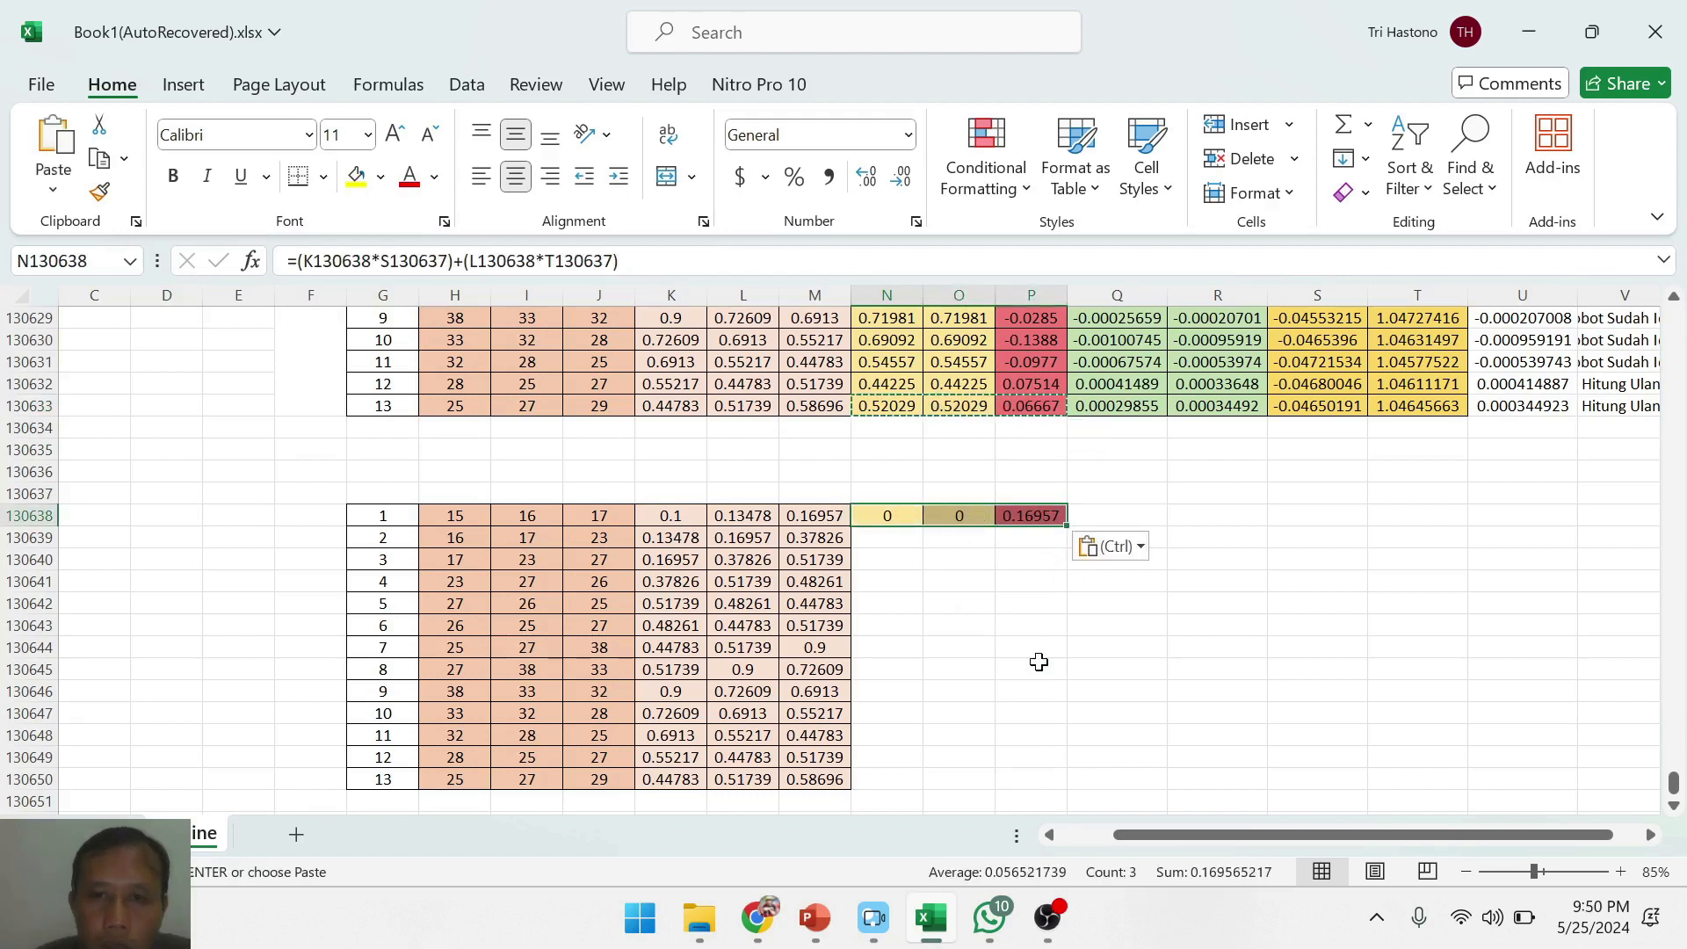
click(1038, 662)
click(898, 517)
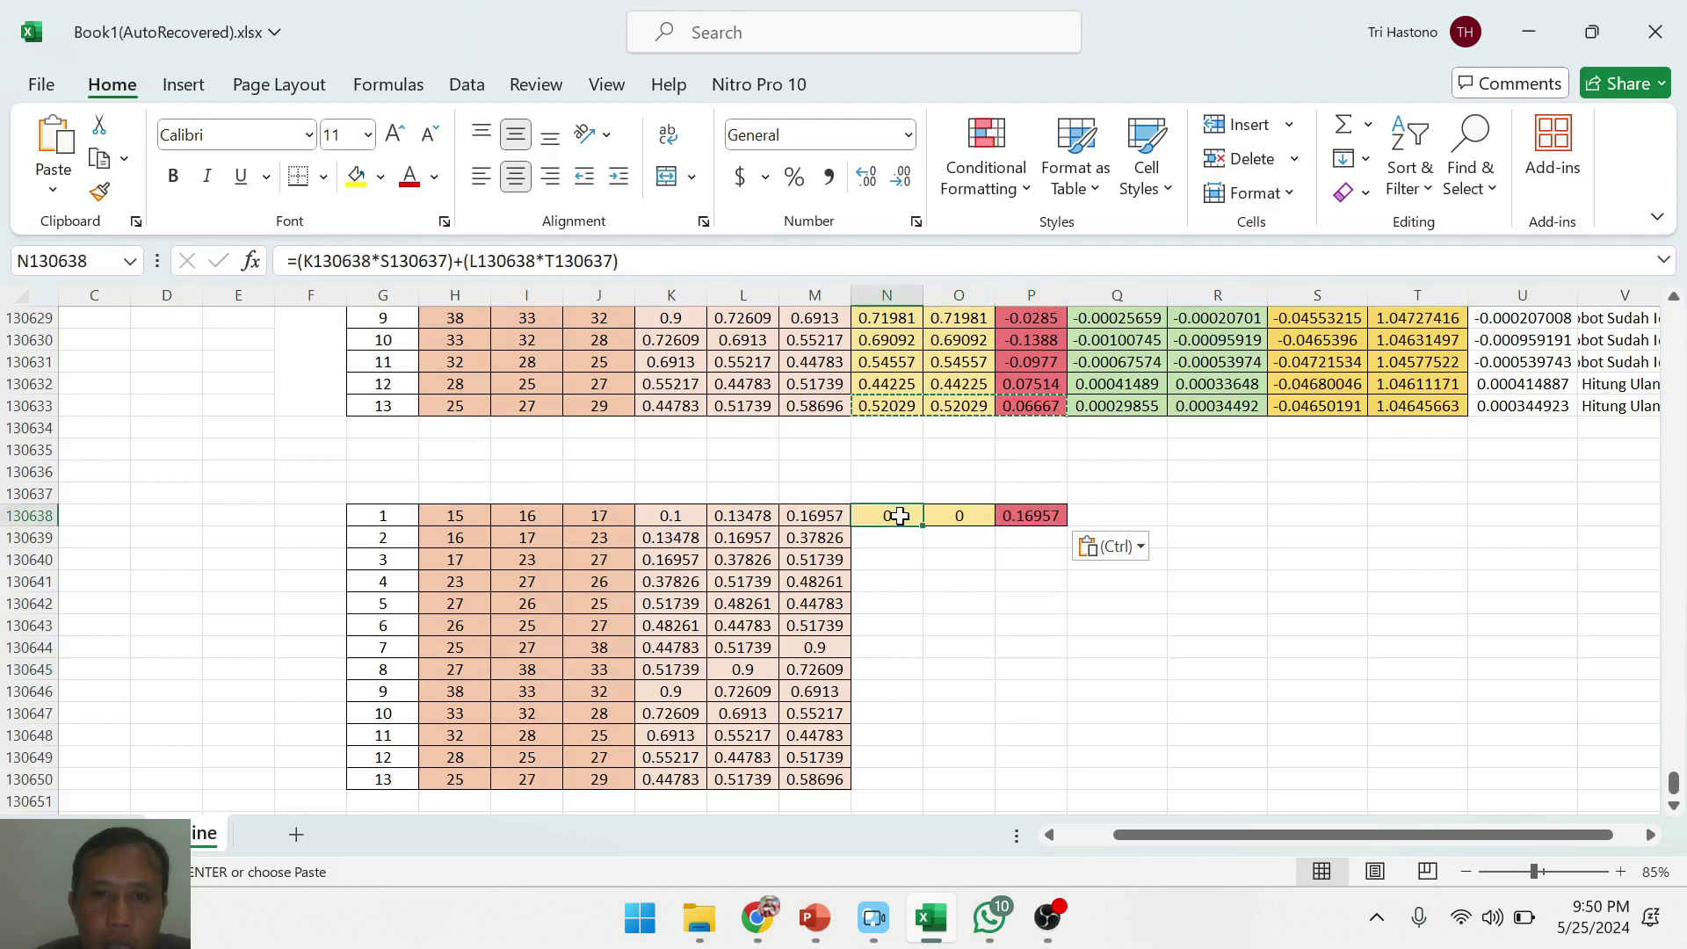
- Replace S130637 in the N130638 net formula with the absolute reference $S$130633, the final W1 weight
click(332, 261)
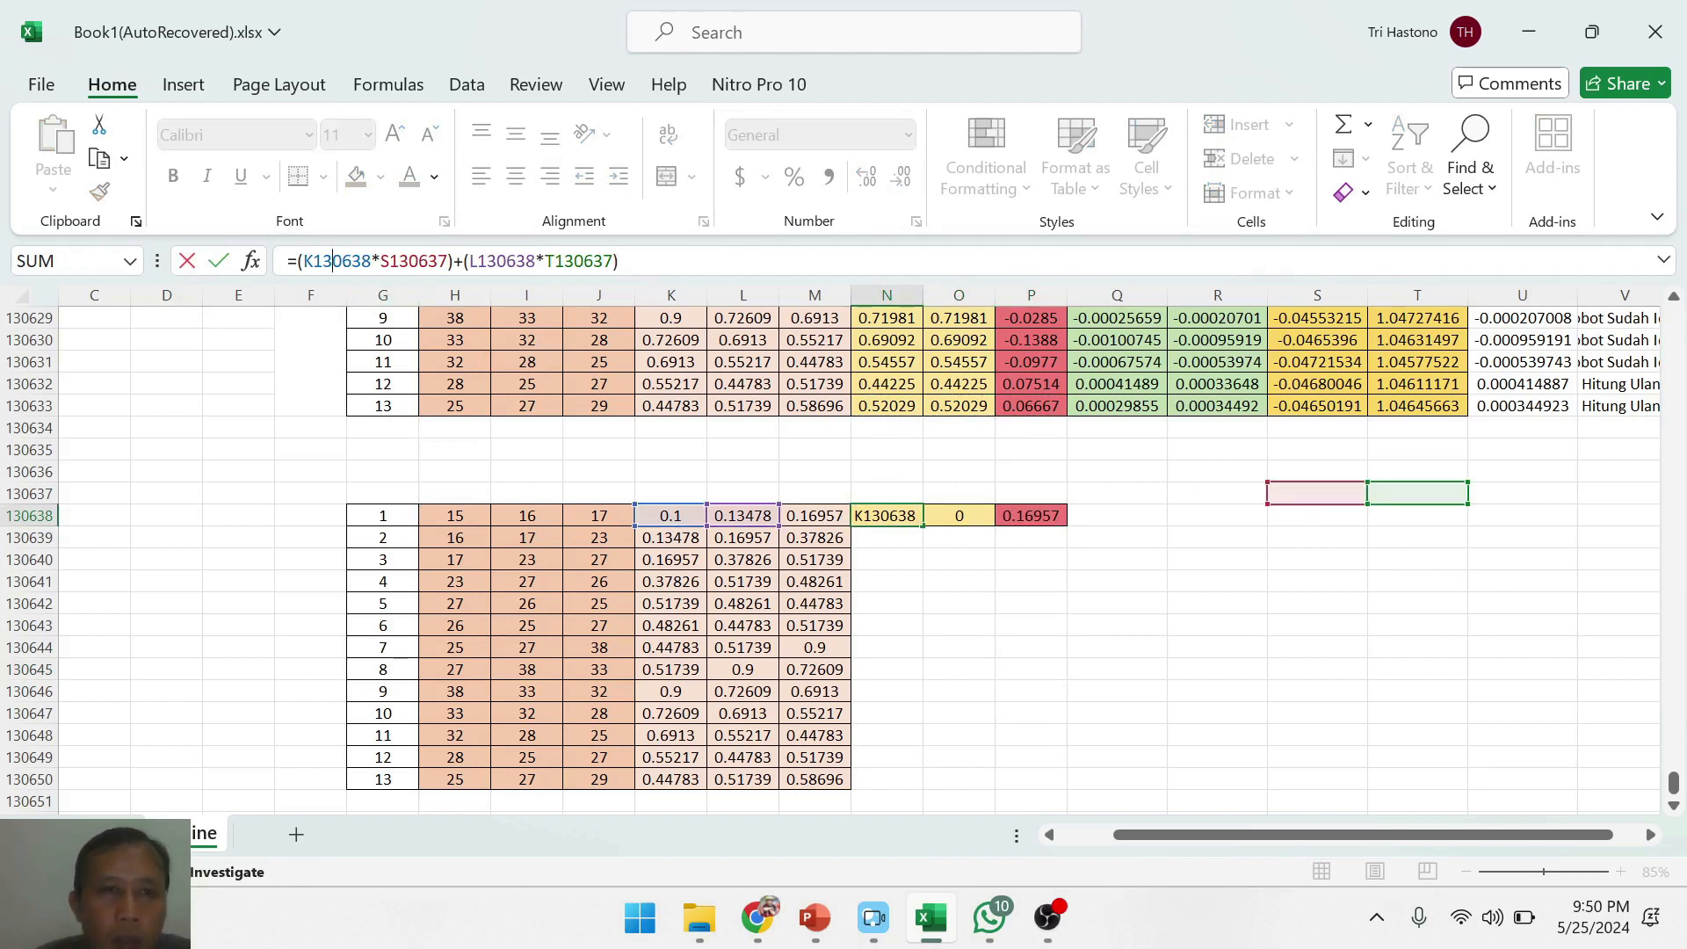
double_click(414, 261)
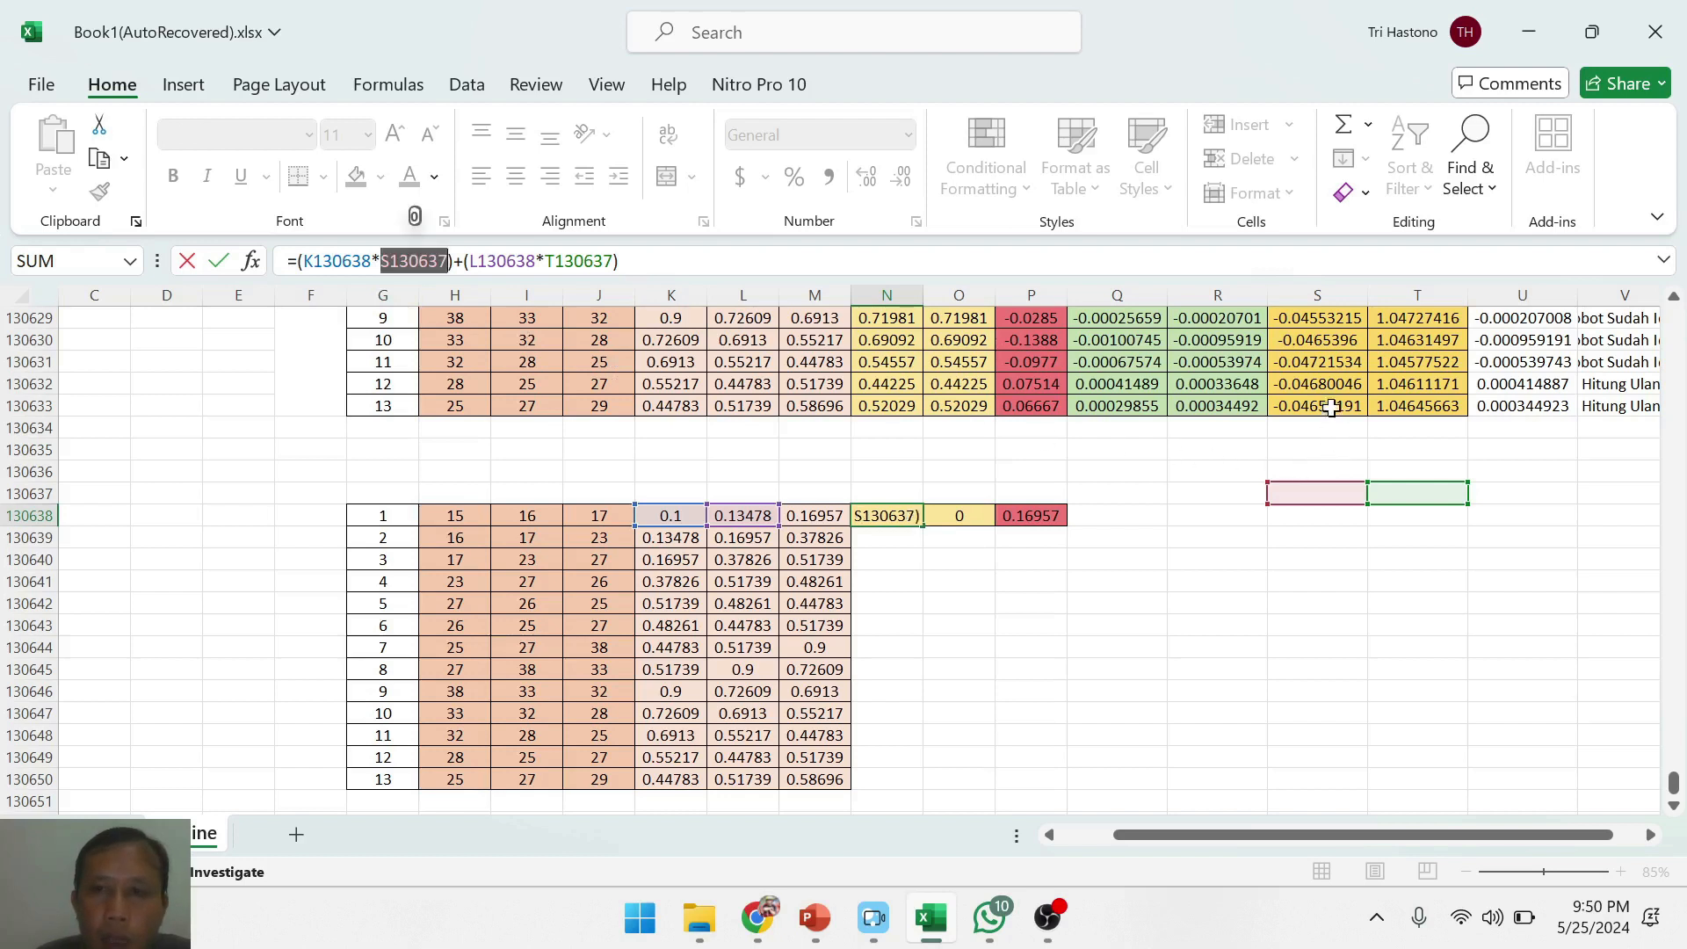
click(1338, 405)
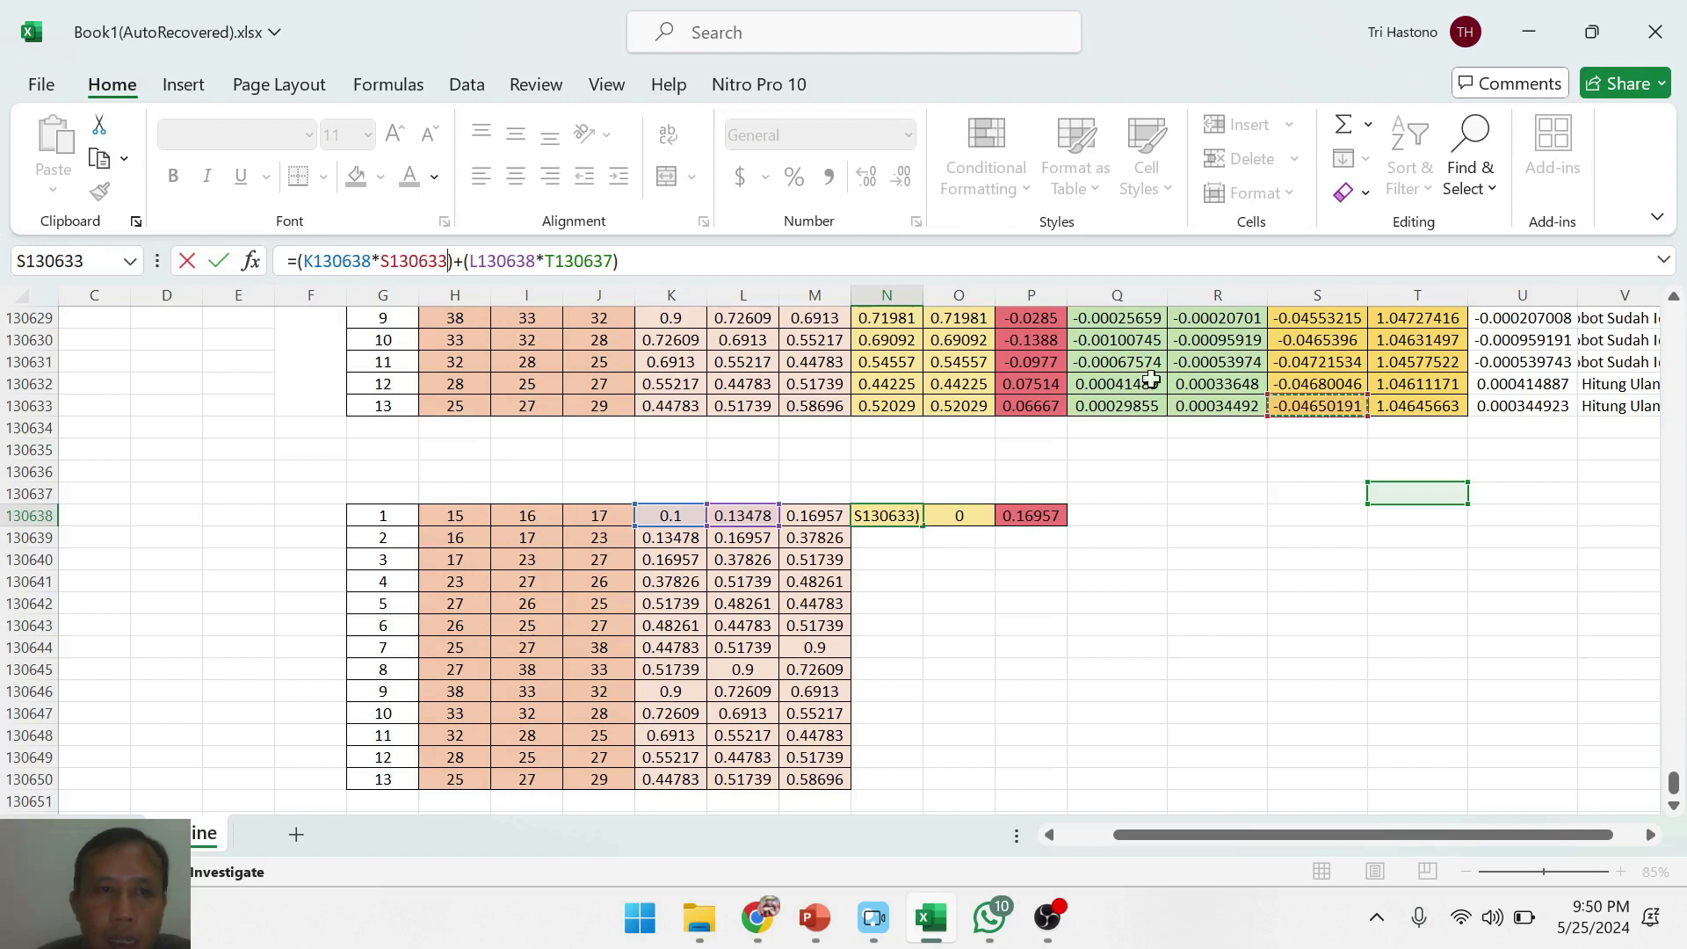
click(380, 261)
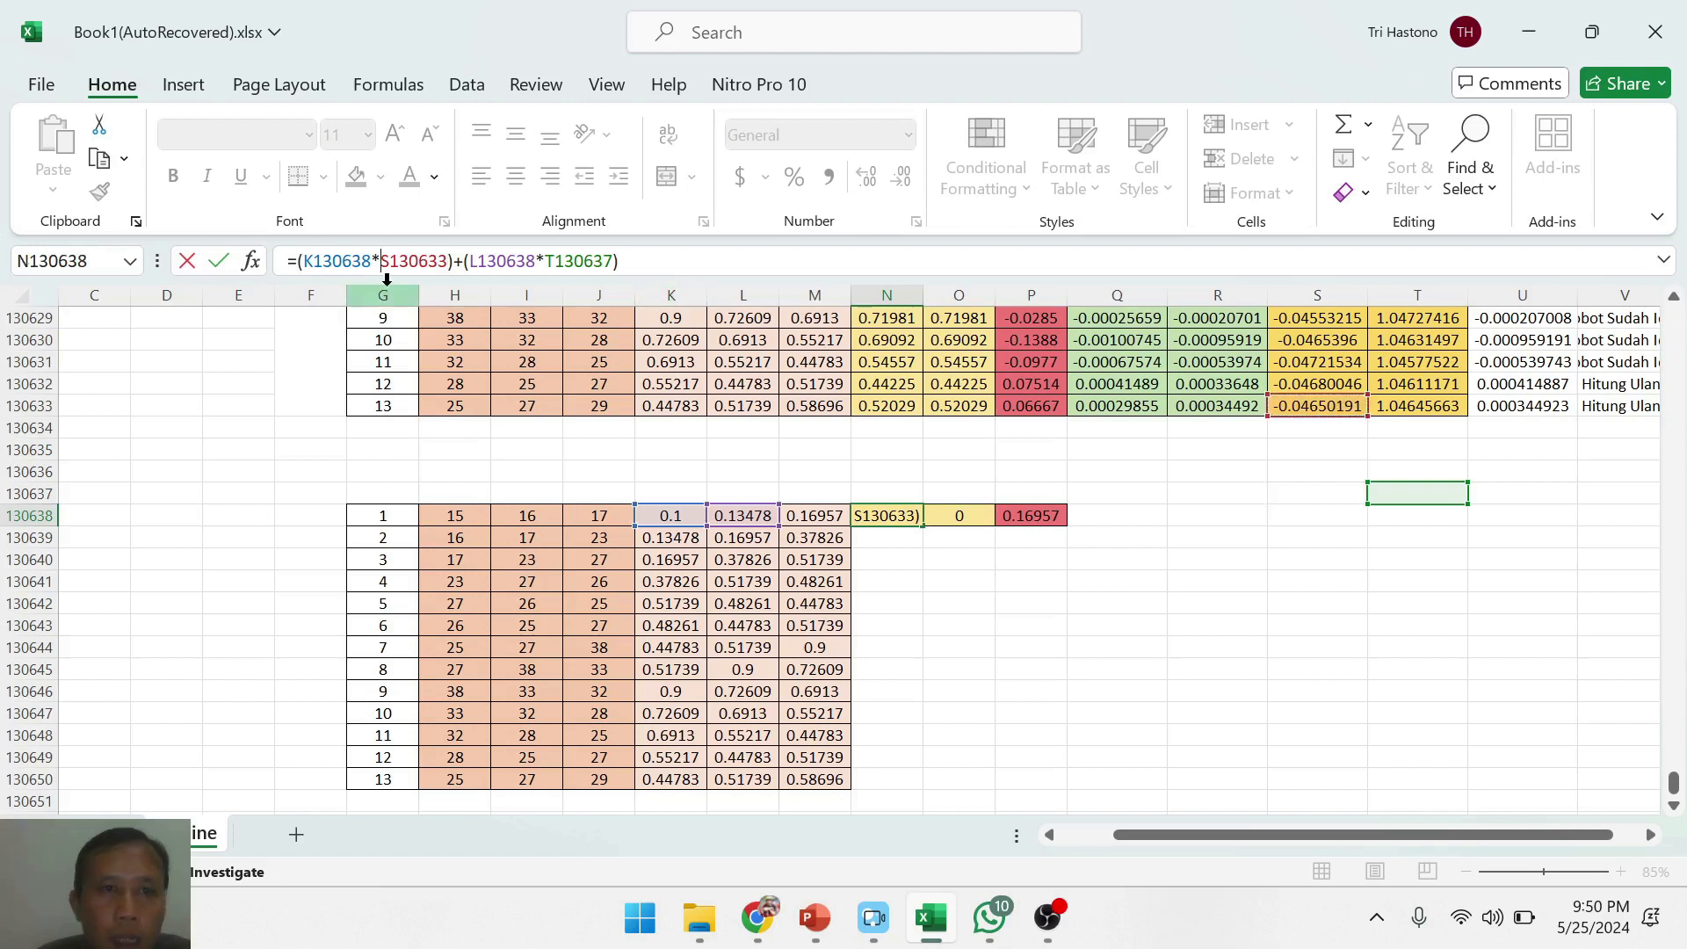
text($)
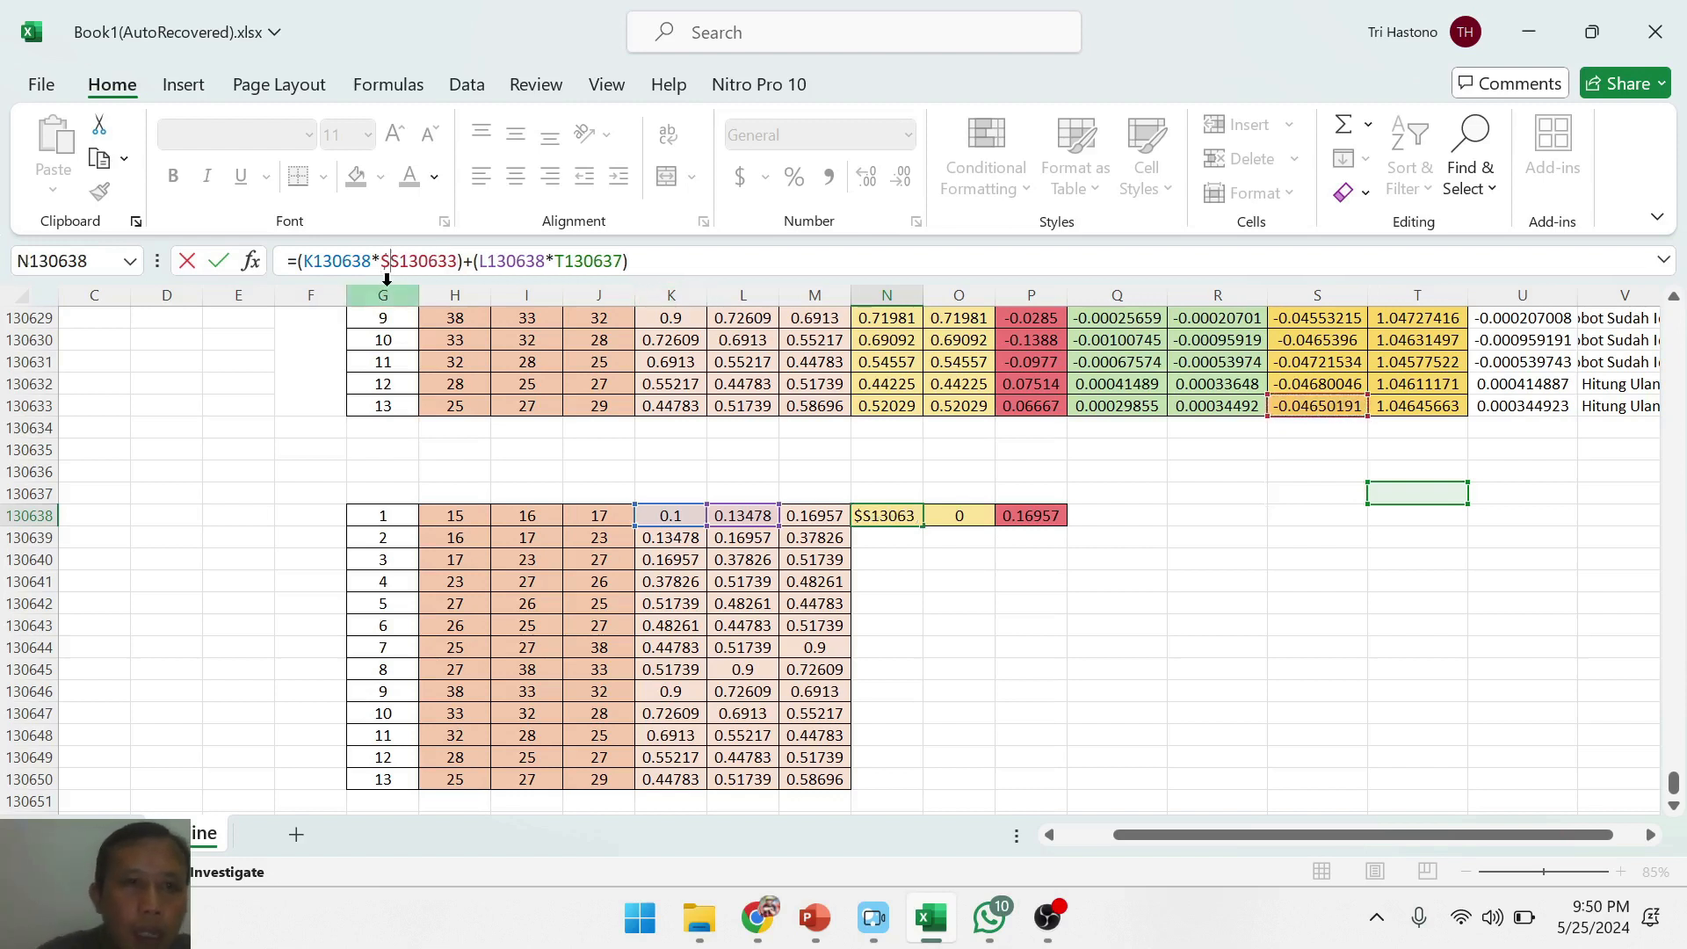
key(Right)
text($)
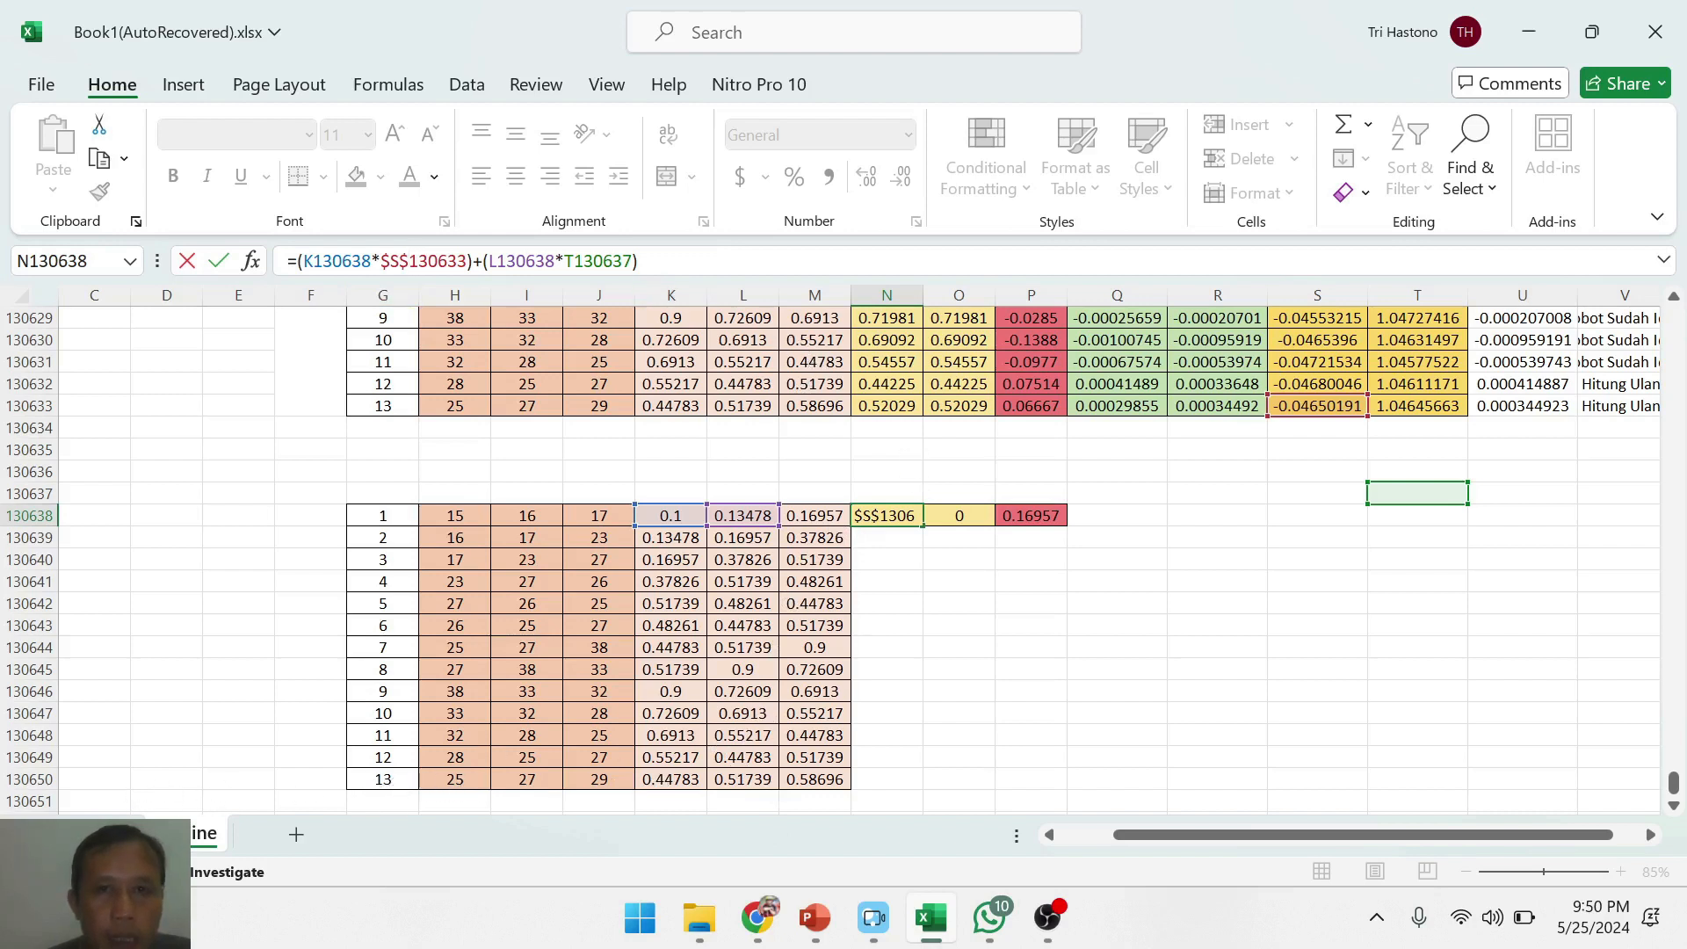
- Replace T130637 in the N130638 net formula with the absolute reference $T$130633, the final W2 weight
click(517, 261)
double_click(597, 261)
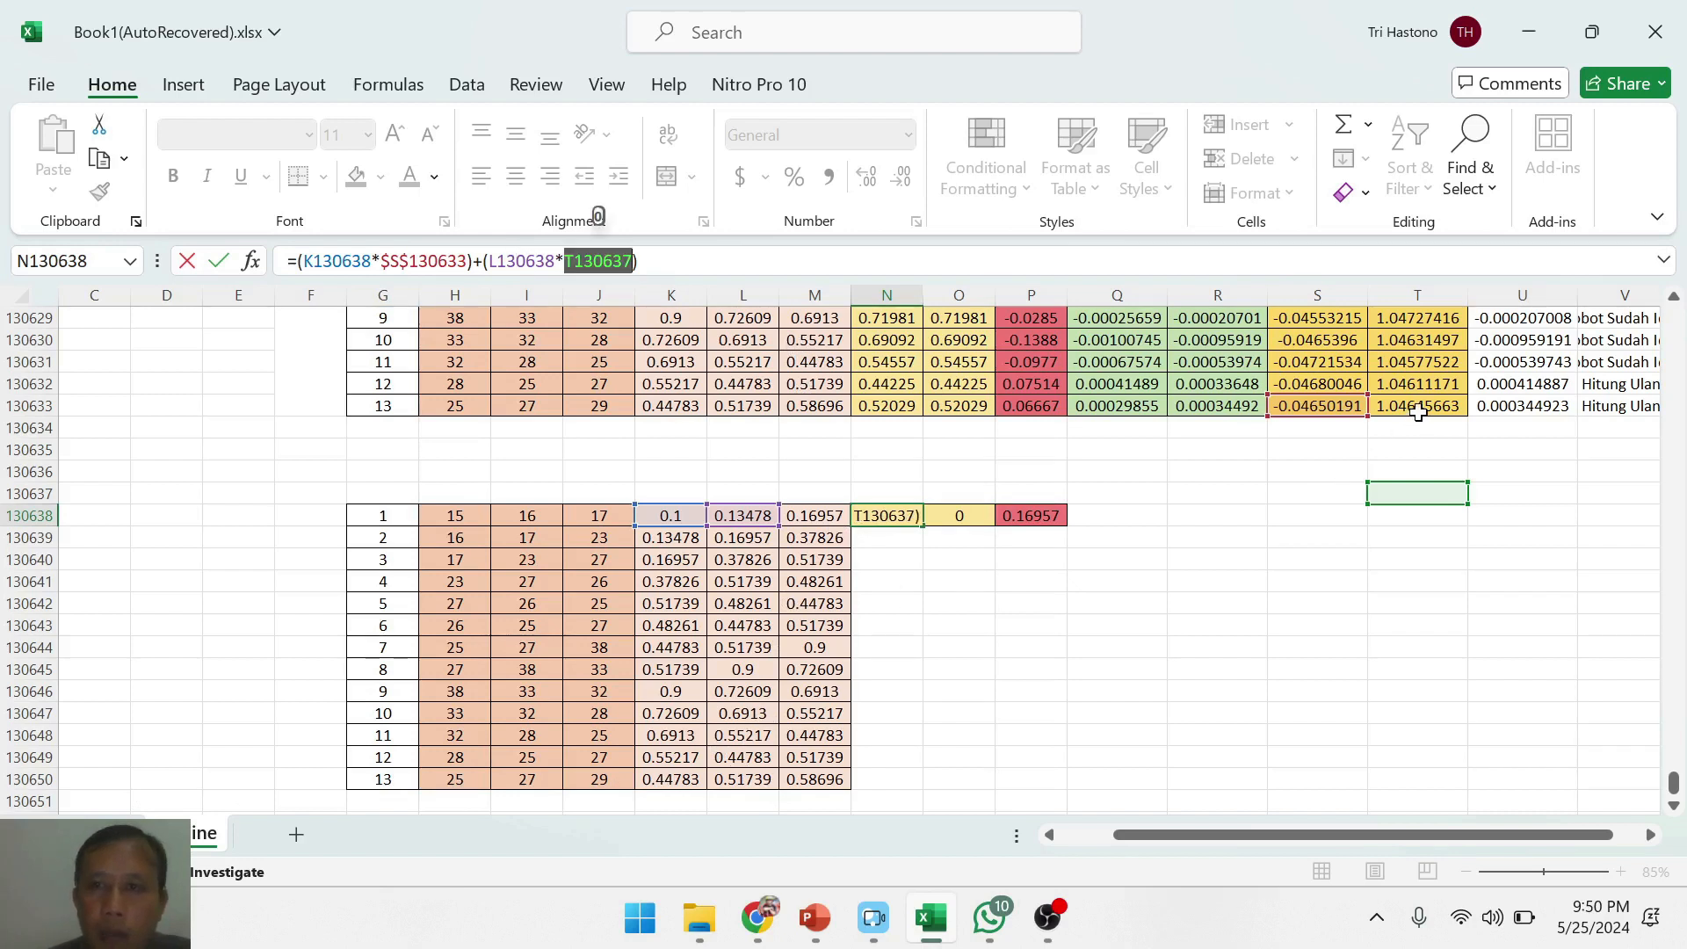
click(1423, 406)
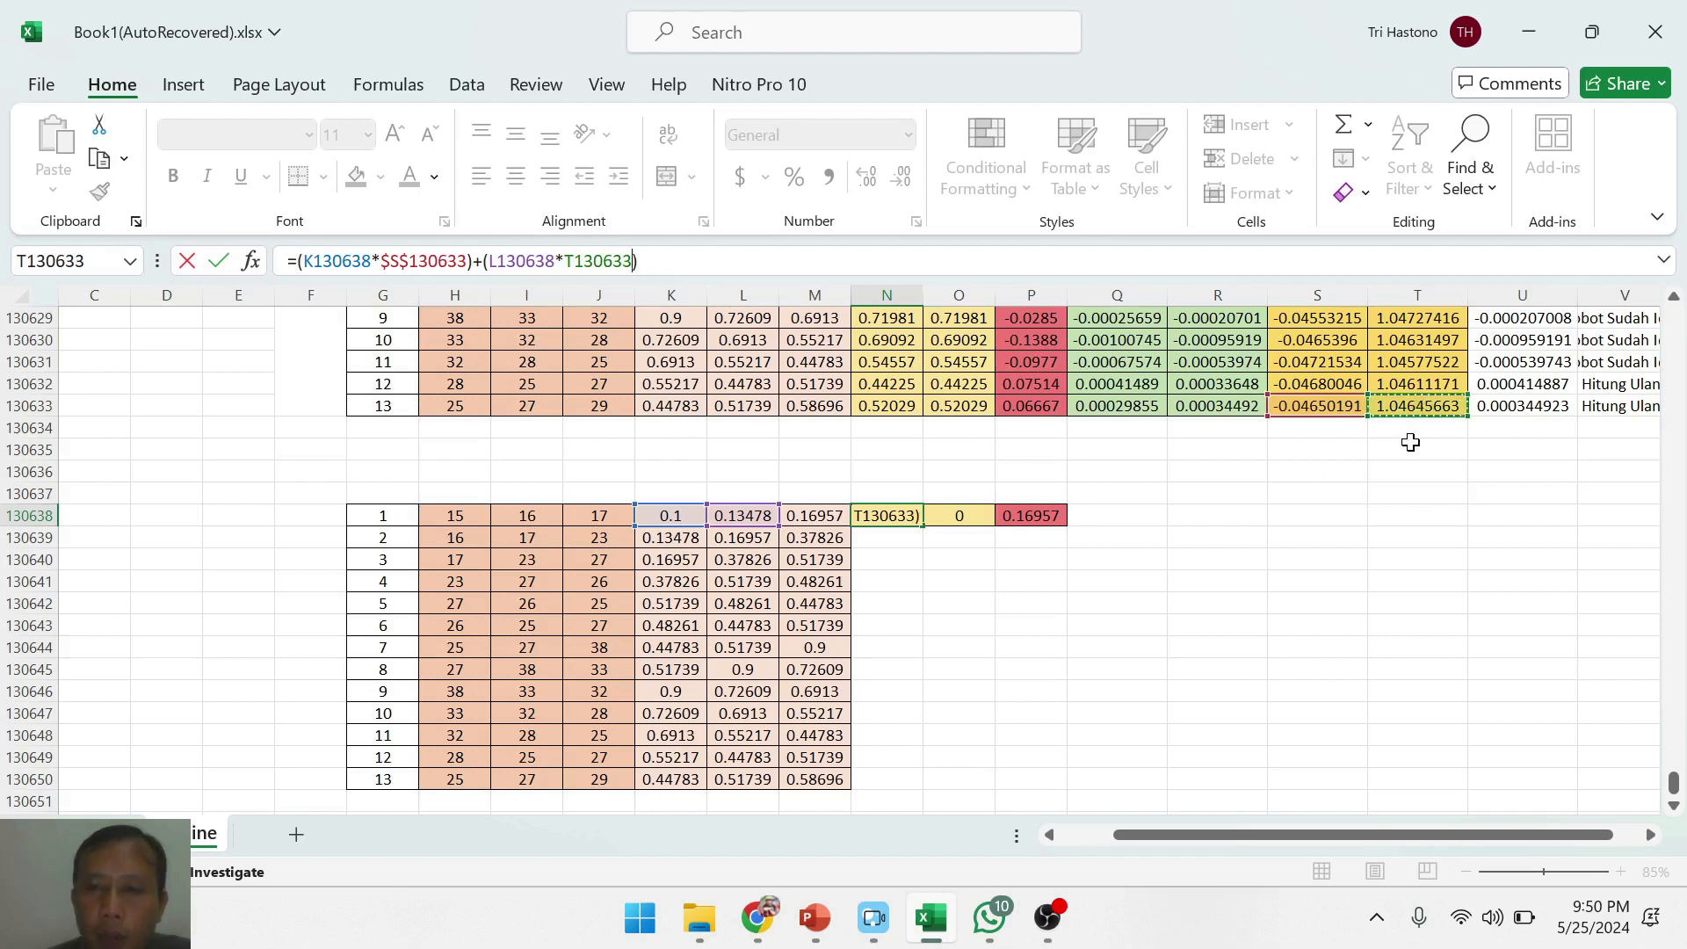
click(565, 261)
text($)
key(Right)
text($)
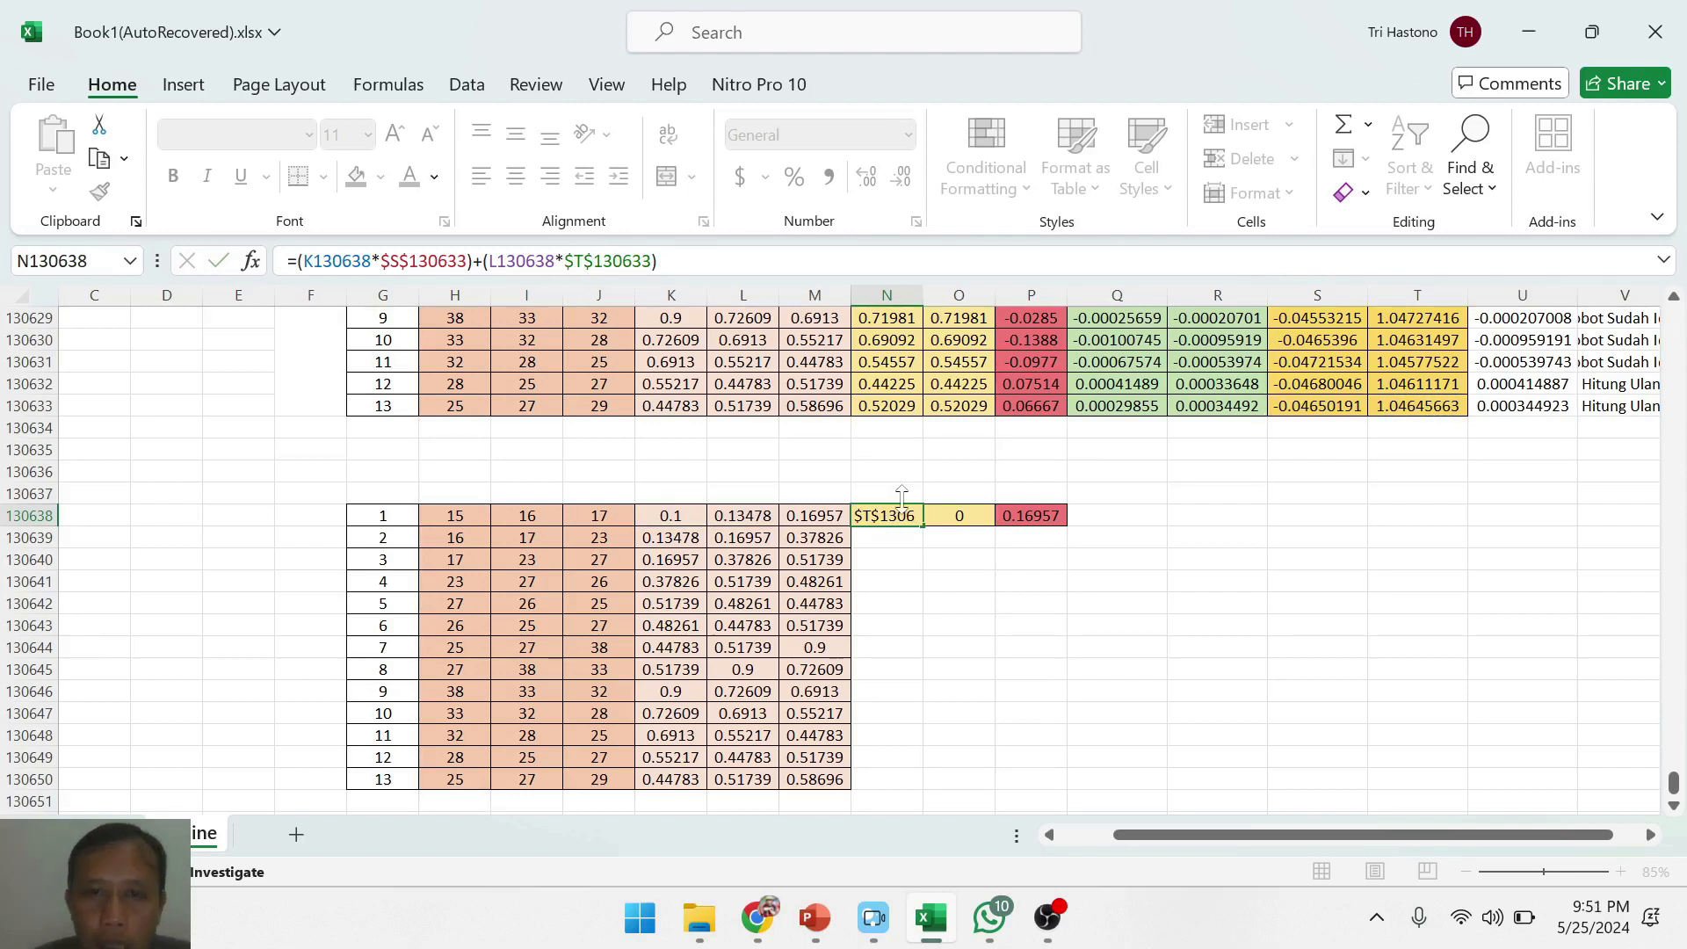
key(Return)
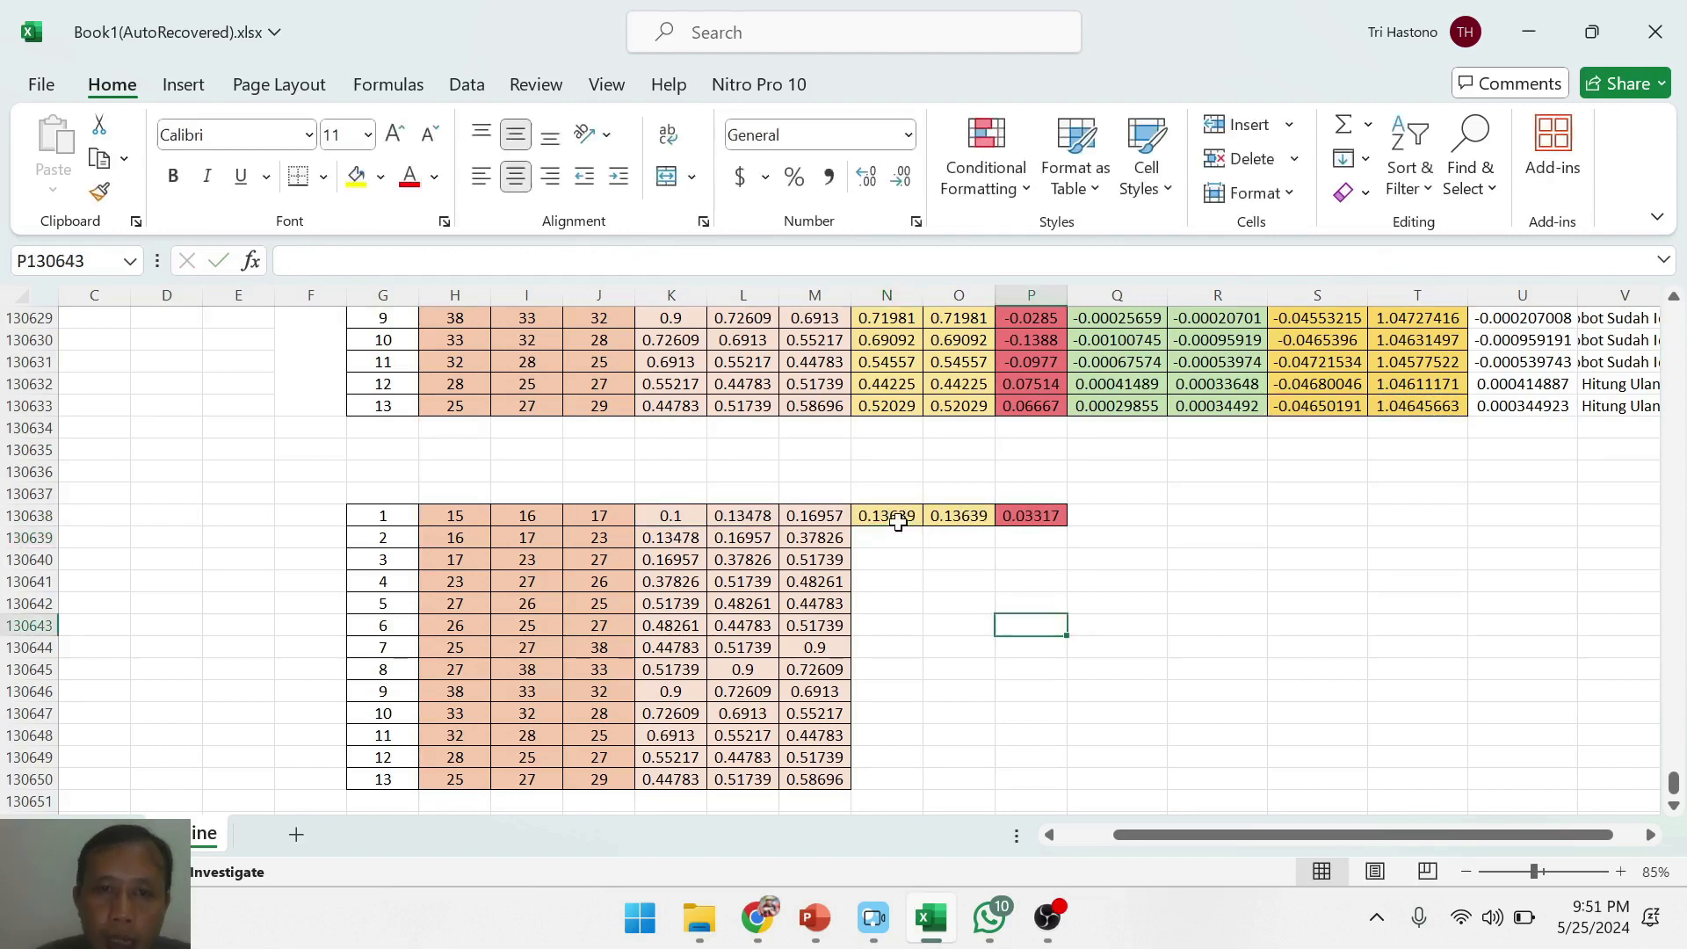
- Check the net, fnet and t-y formulas in N130638, O130638 and P130638
click(892, 519)
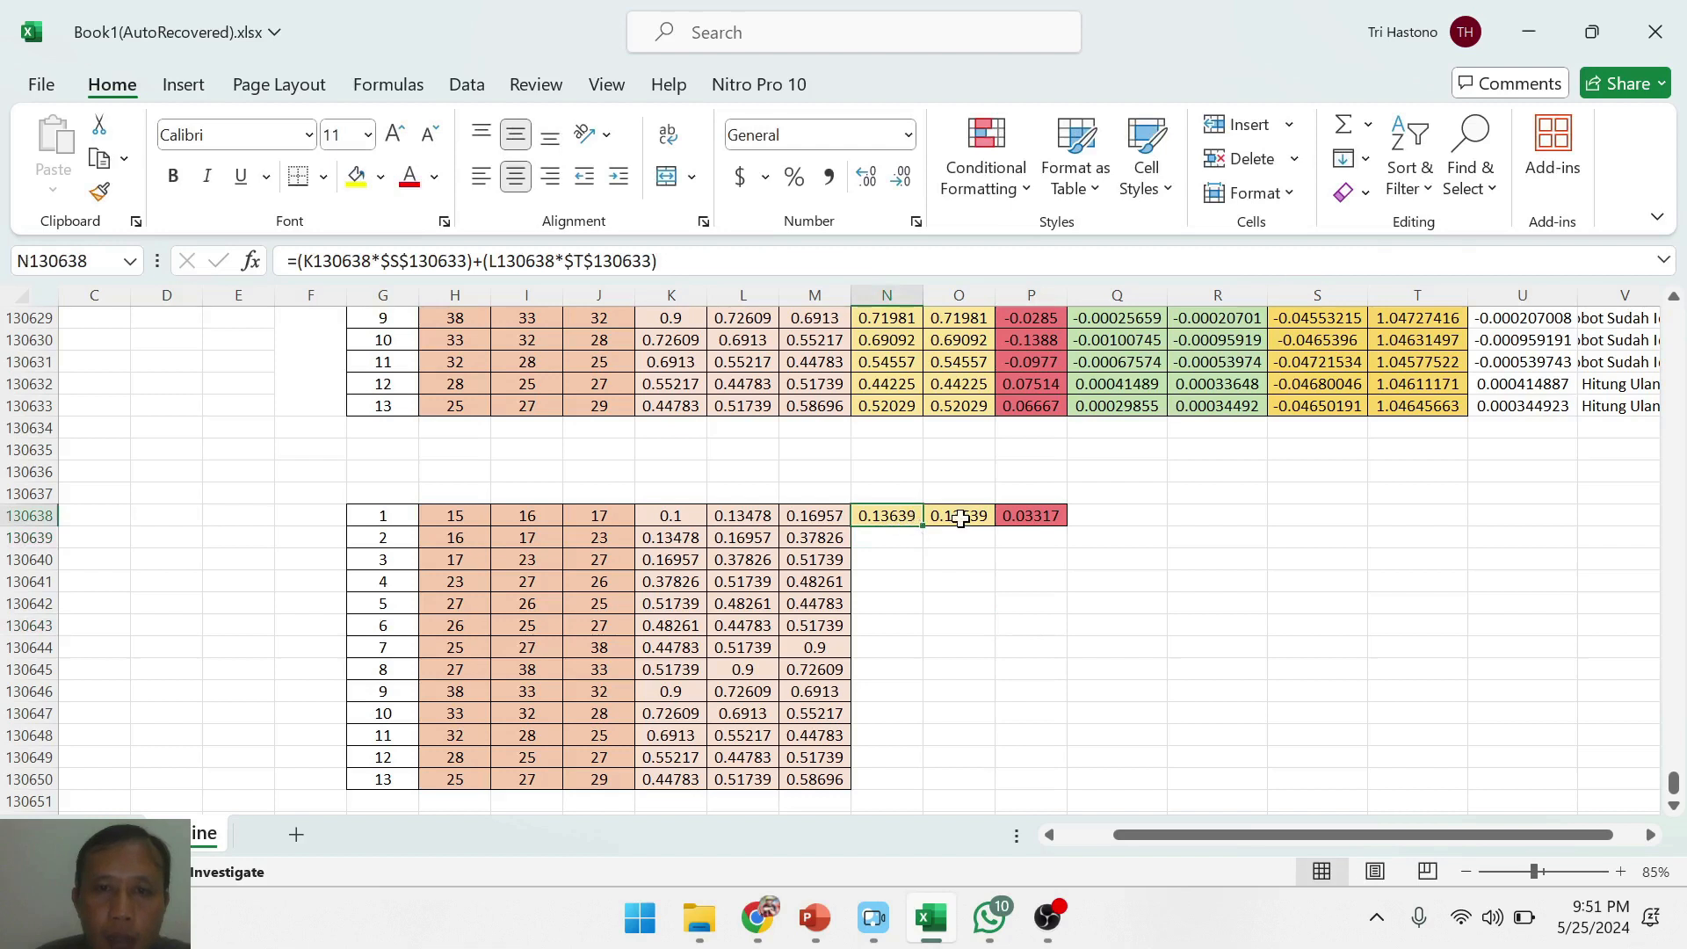
click(960, 519)
click(1029, 520)
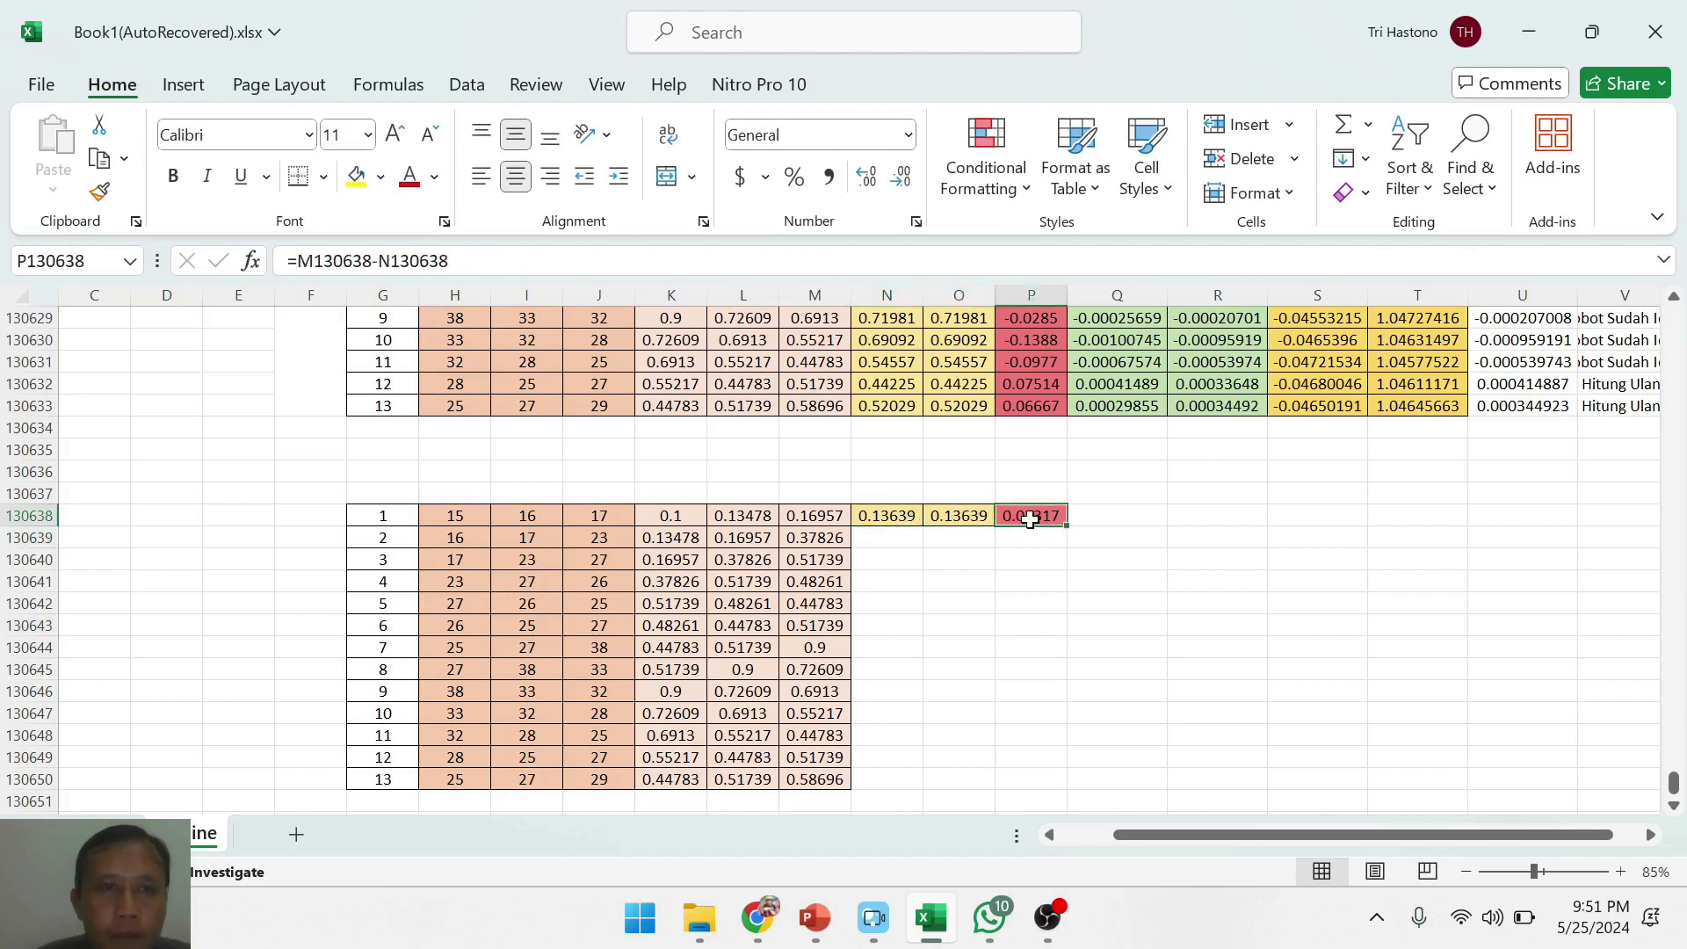
double_click(1017, 515)
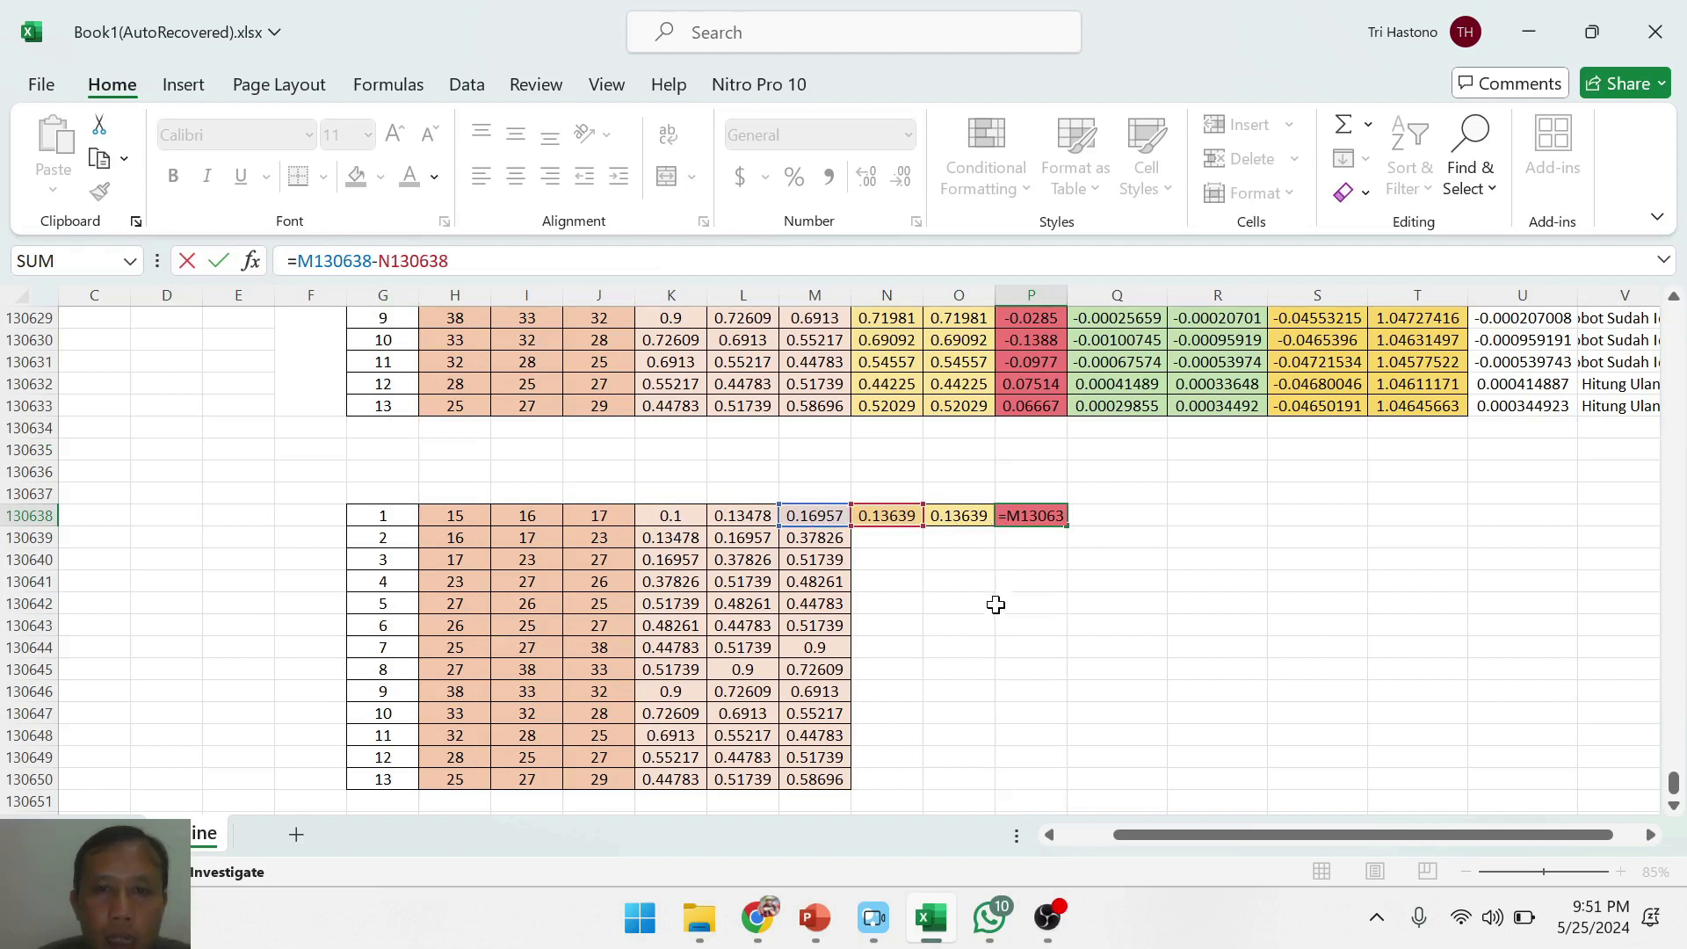
key(Return)
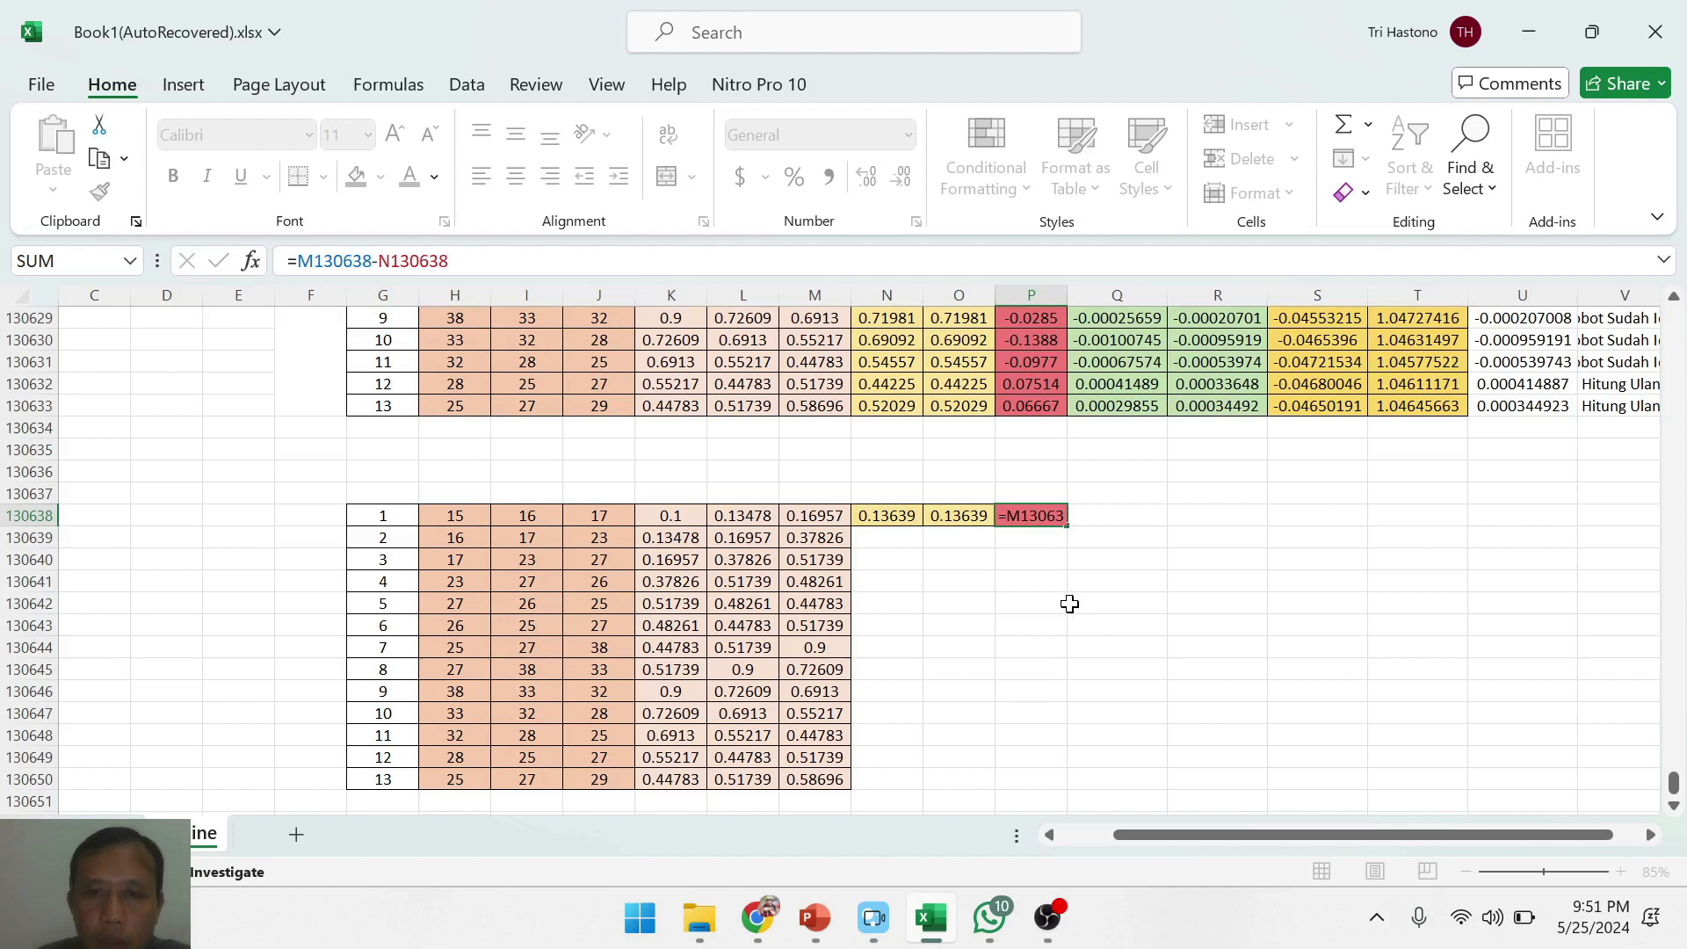
click(1070, 604)
- Fill the N130638:P130638 formulas down to row 130650
drag(878, 516, 1050, 519)
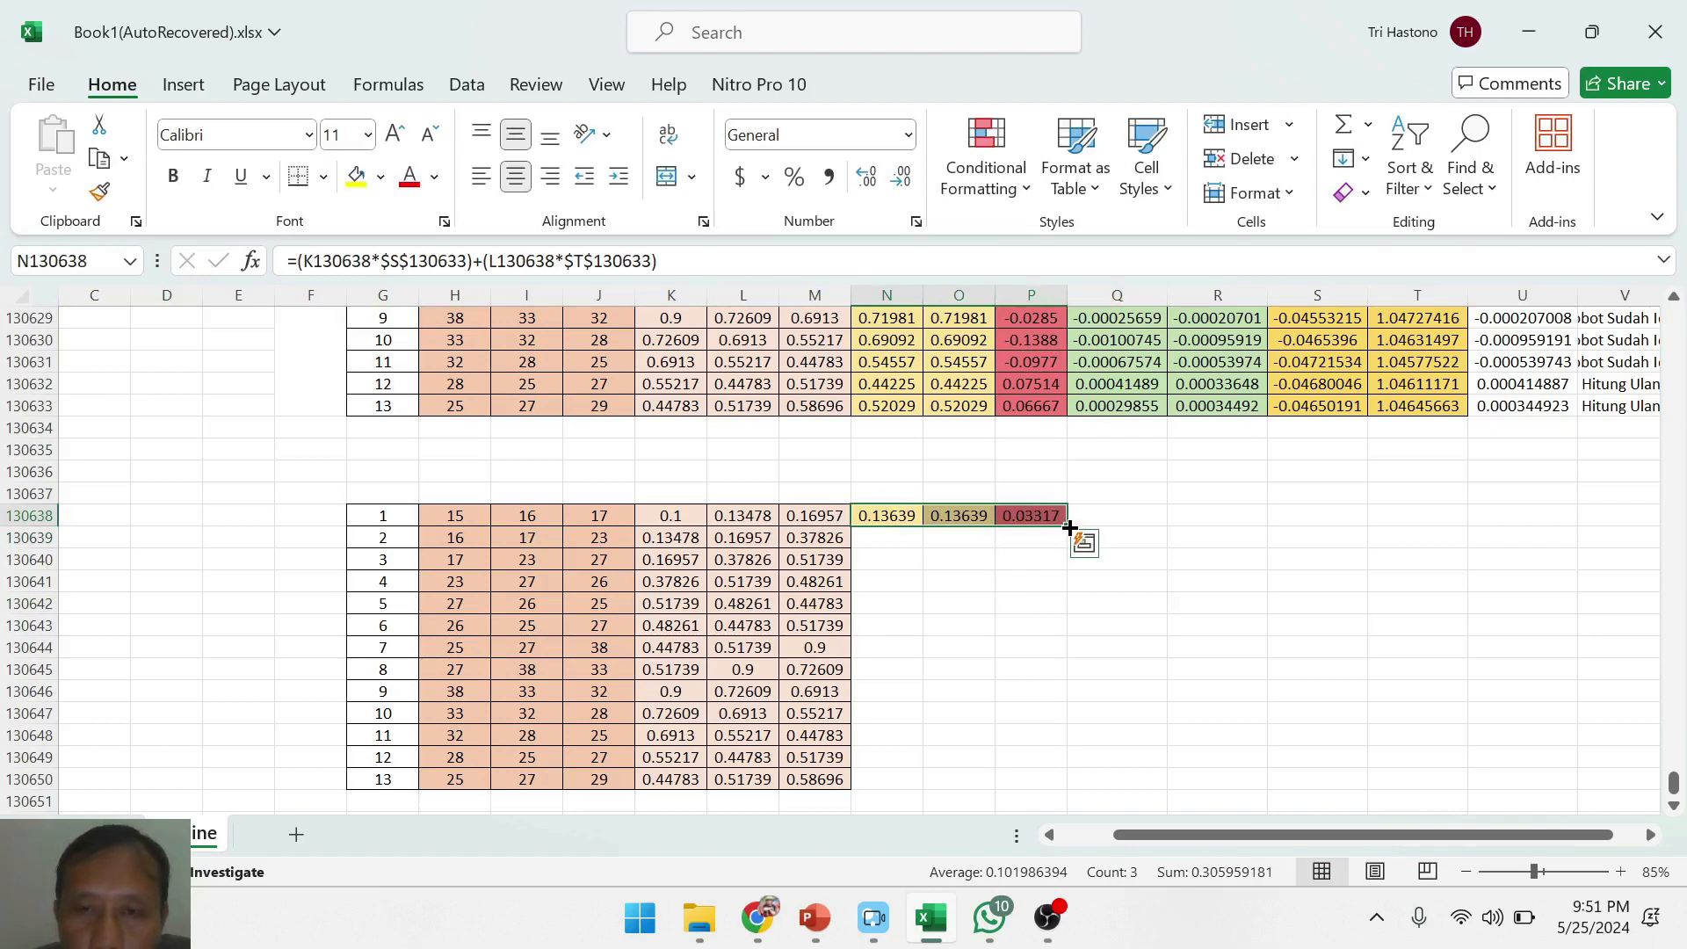
double_click(1068, 524)
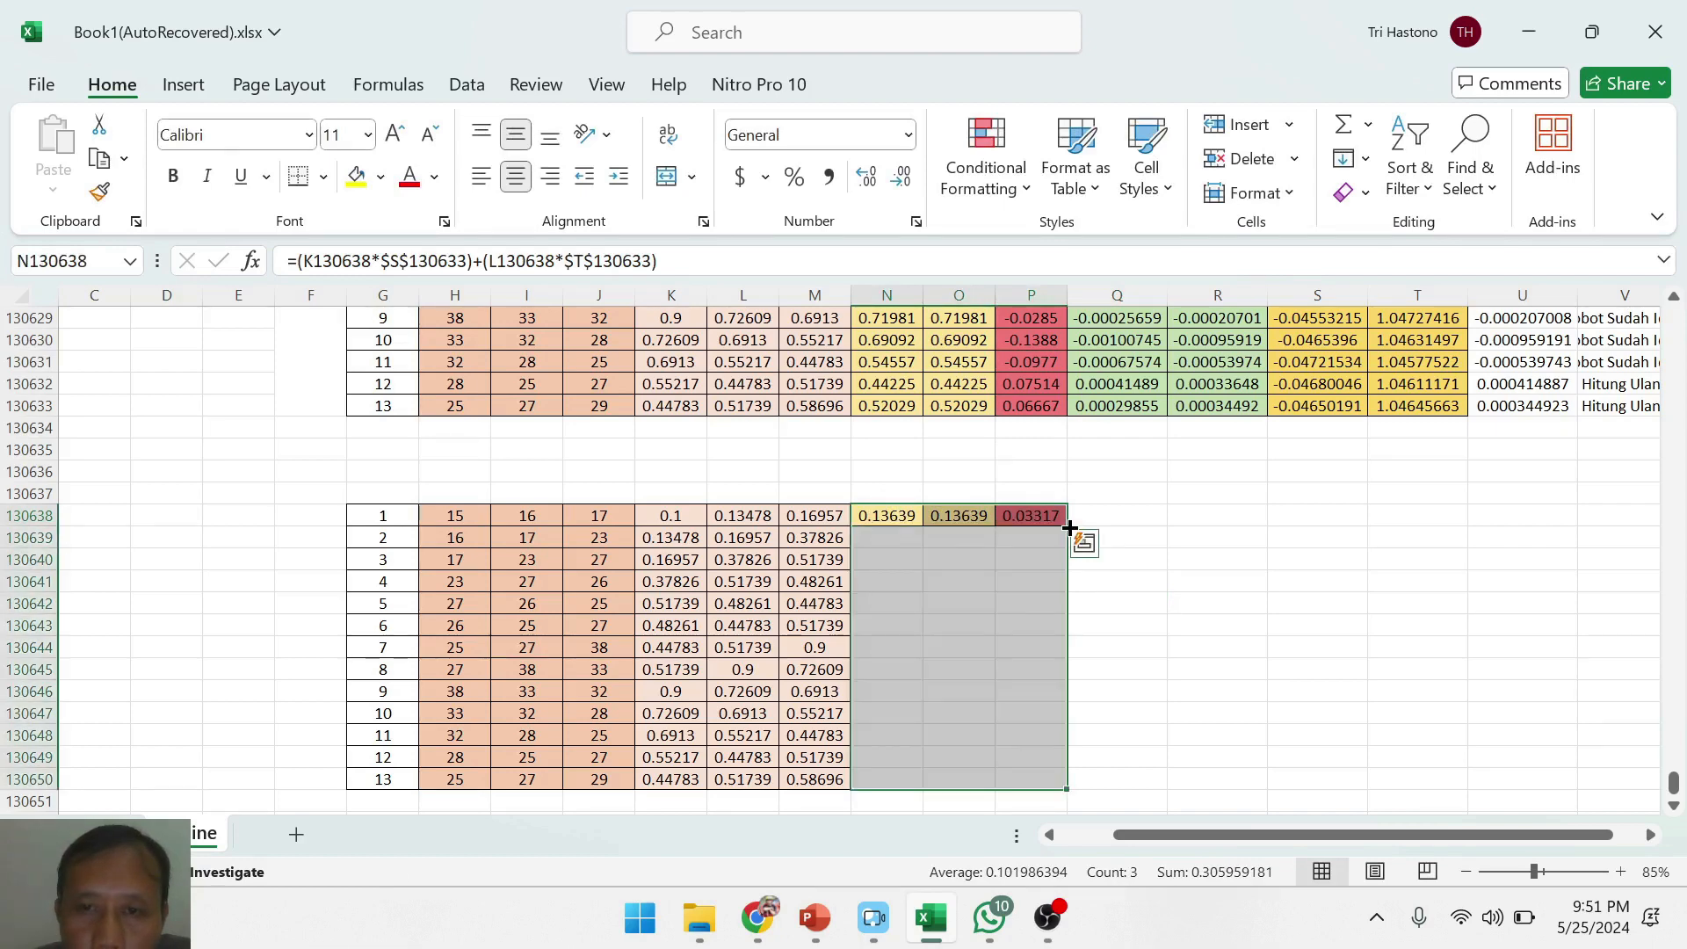
click(1202, 579)
click(897, 513)
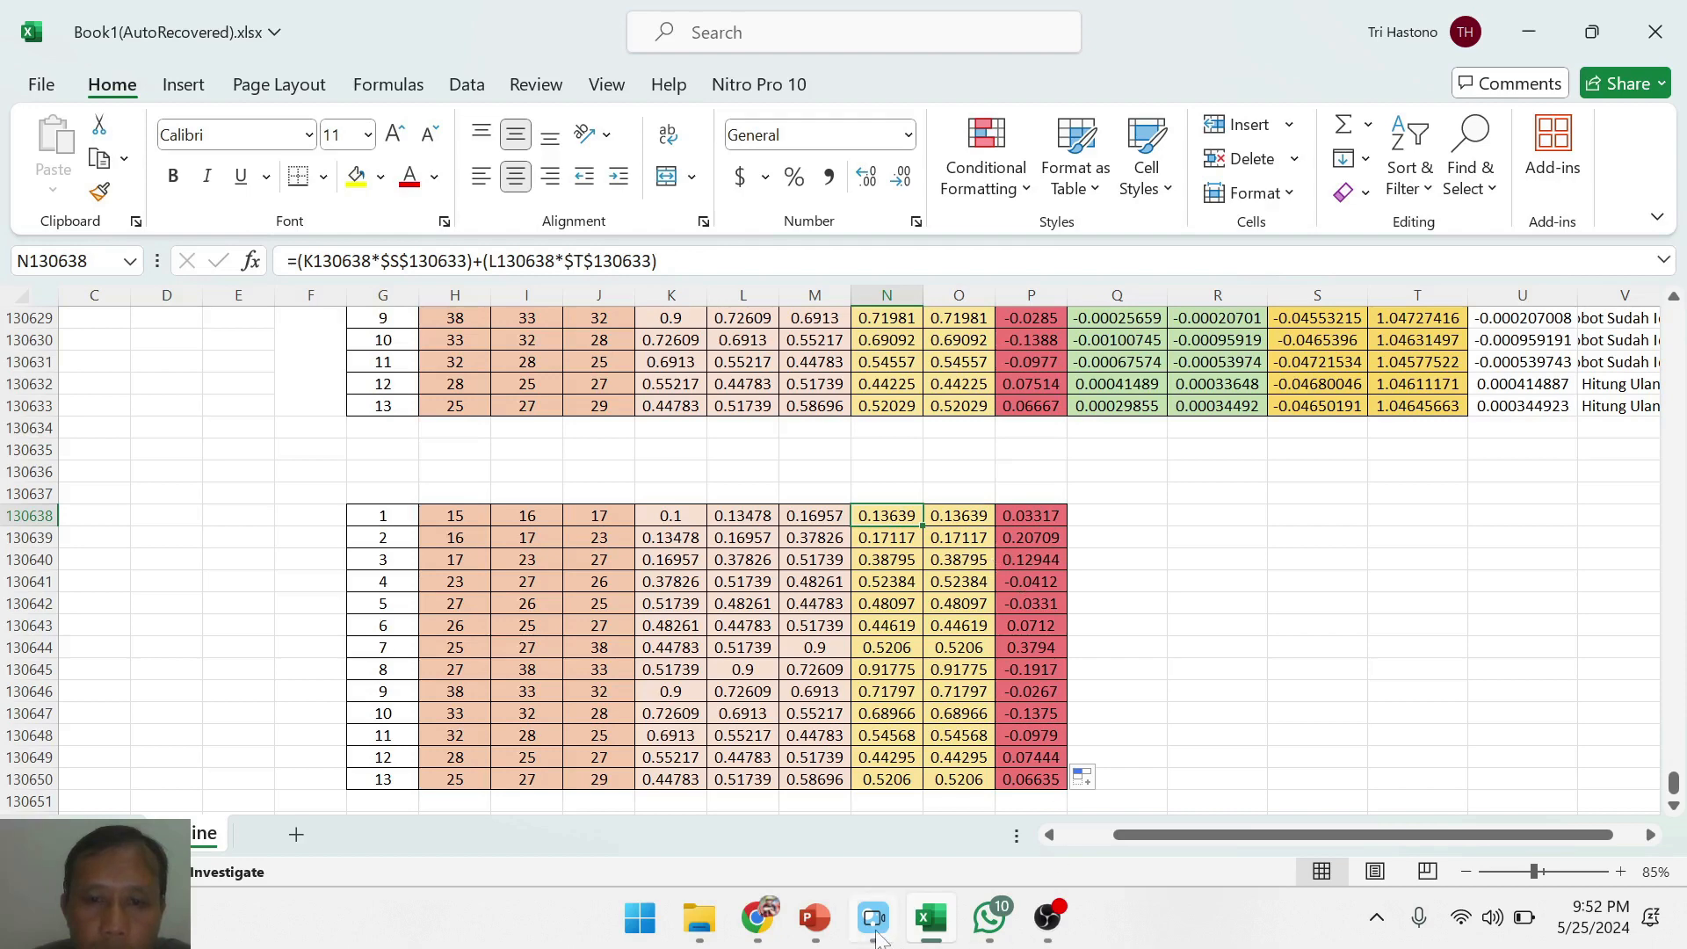
- Switch to the PowerPoint slide show and erase the handwritten notes around the x' normalization formula, keeping the formula itself
mouse_move(835, 923)
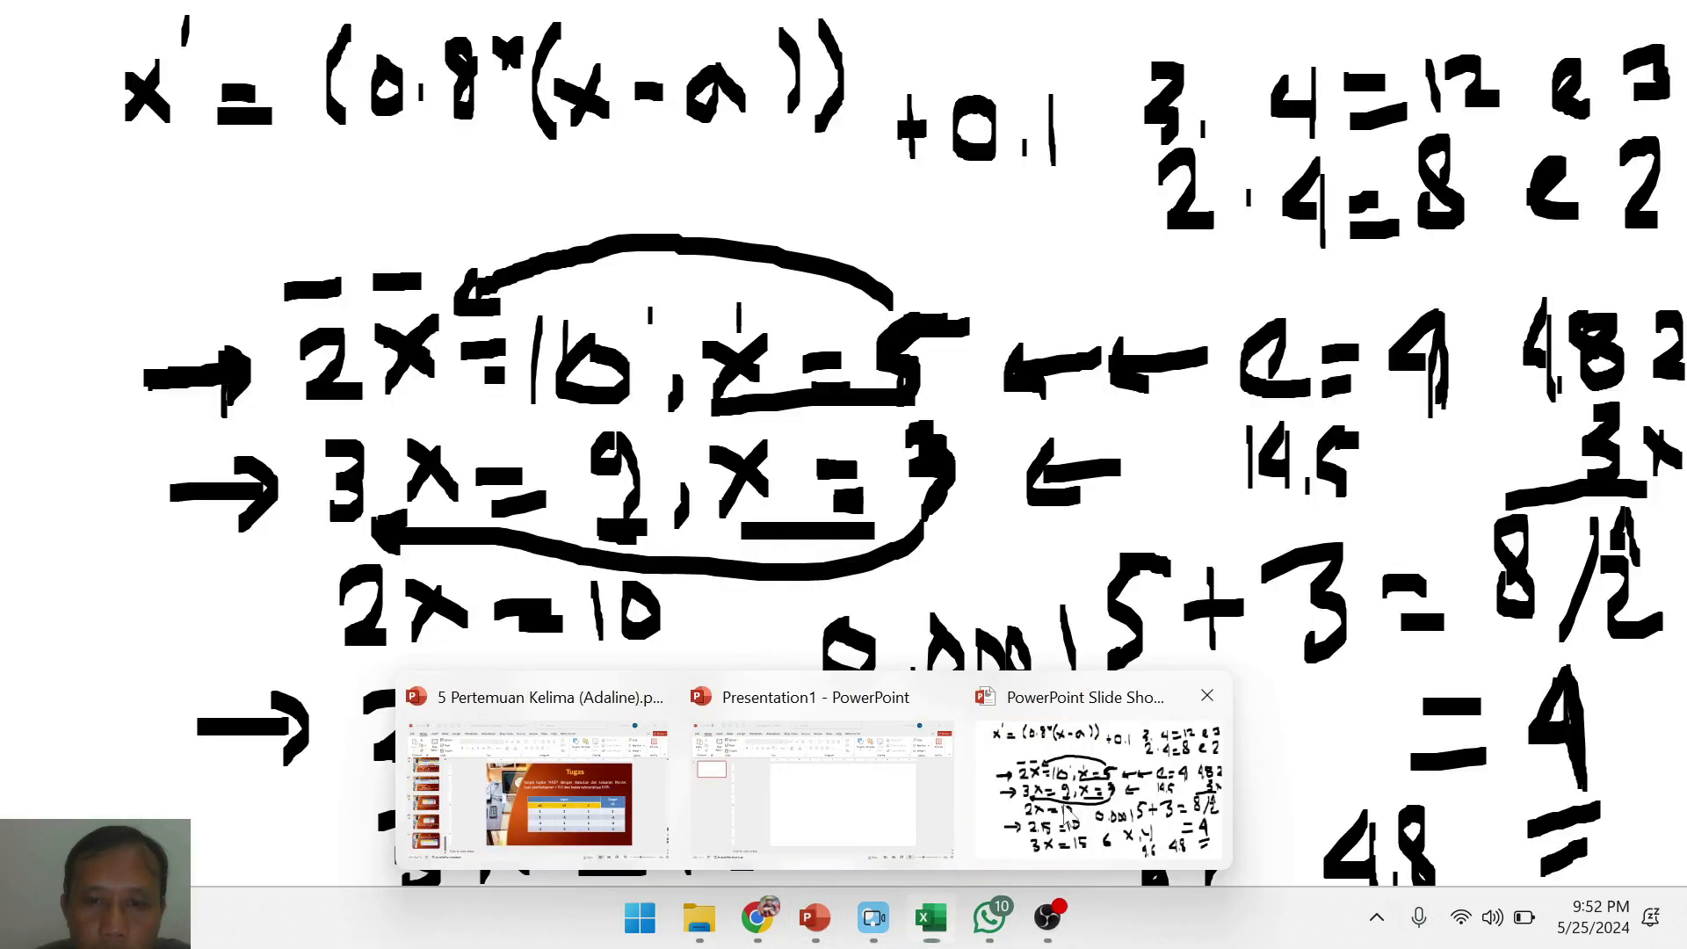
click(1064, 808)
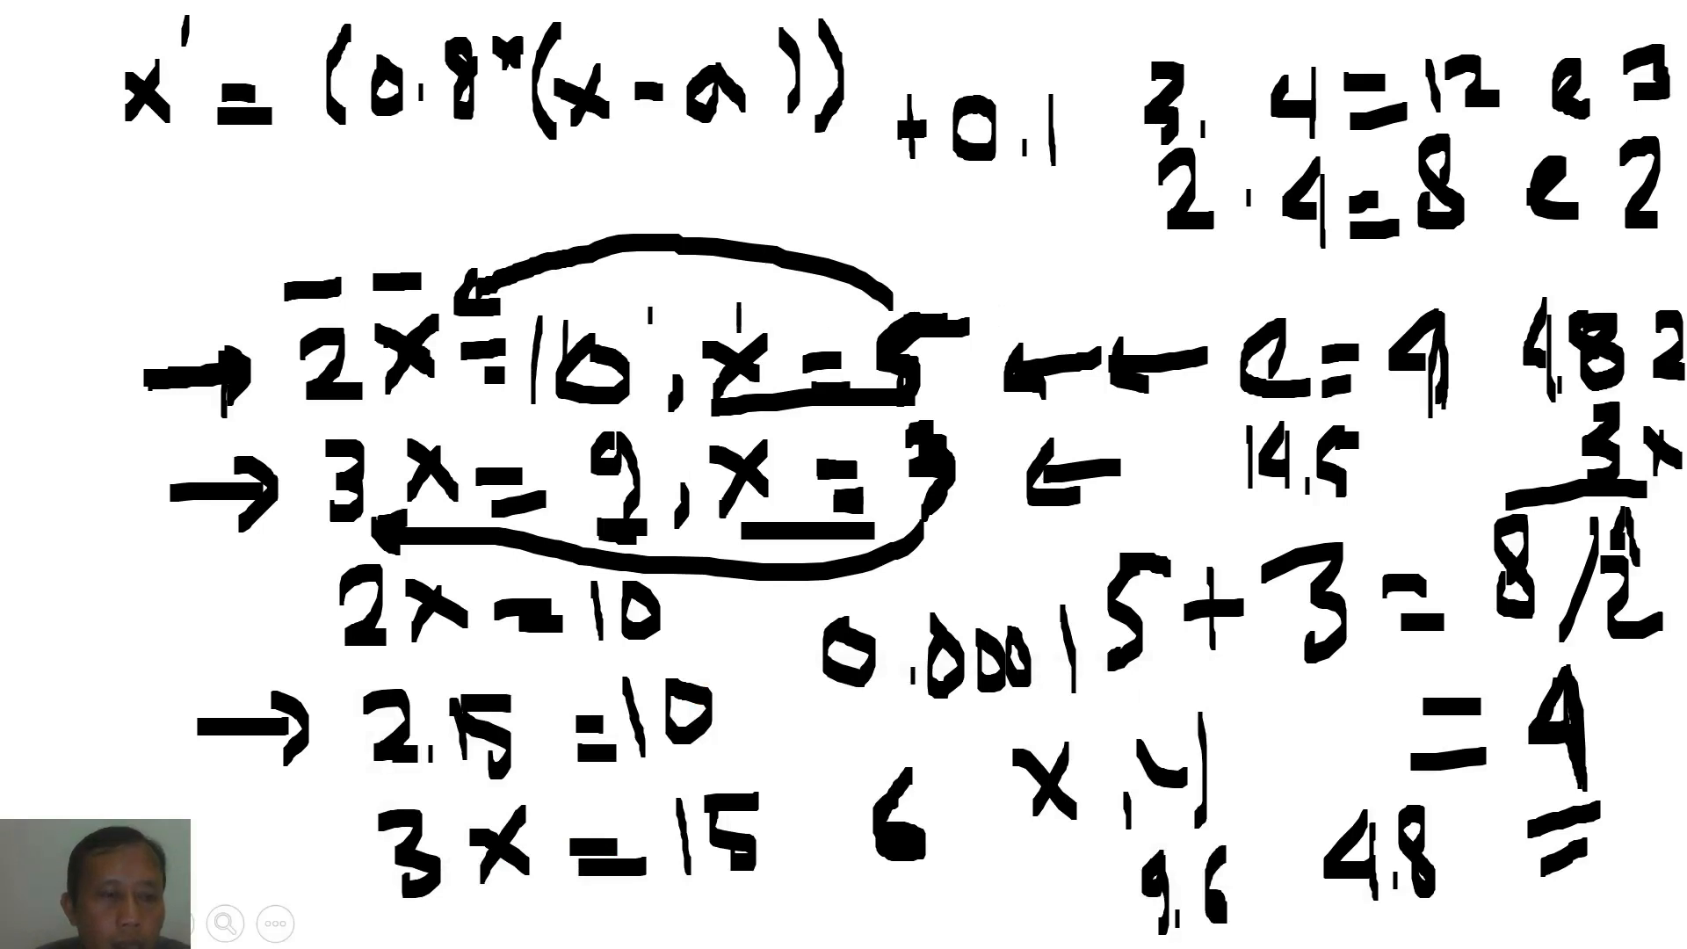
click(125, 923)
click(124, 786)
click(290, 286)
click(403, 285)
mouse_move(402, 284)
mouse_down()
mouse_move(716, 236)
mouse_move(127, 352)
mouse_move(186, 397)
mouse_move(422, 409)
mouse_move(1205, 158)
mouse_move(1494, 176)
mouse_move(1336, 633)
mouse_move(1127, 767)
mouse_move(601, 567)
mouse_move(1073, 474)
mouse_up()
key(ctrl+p)
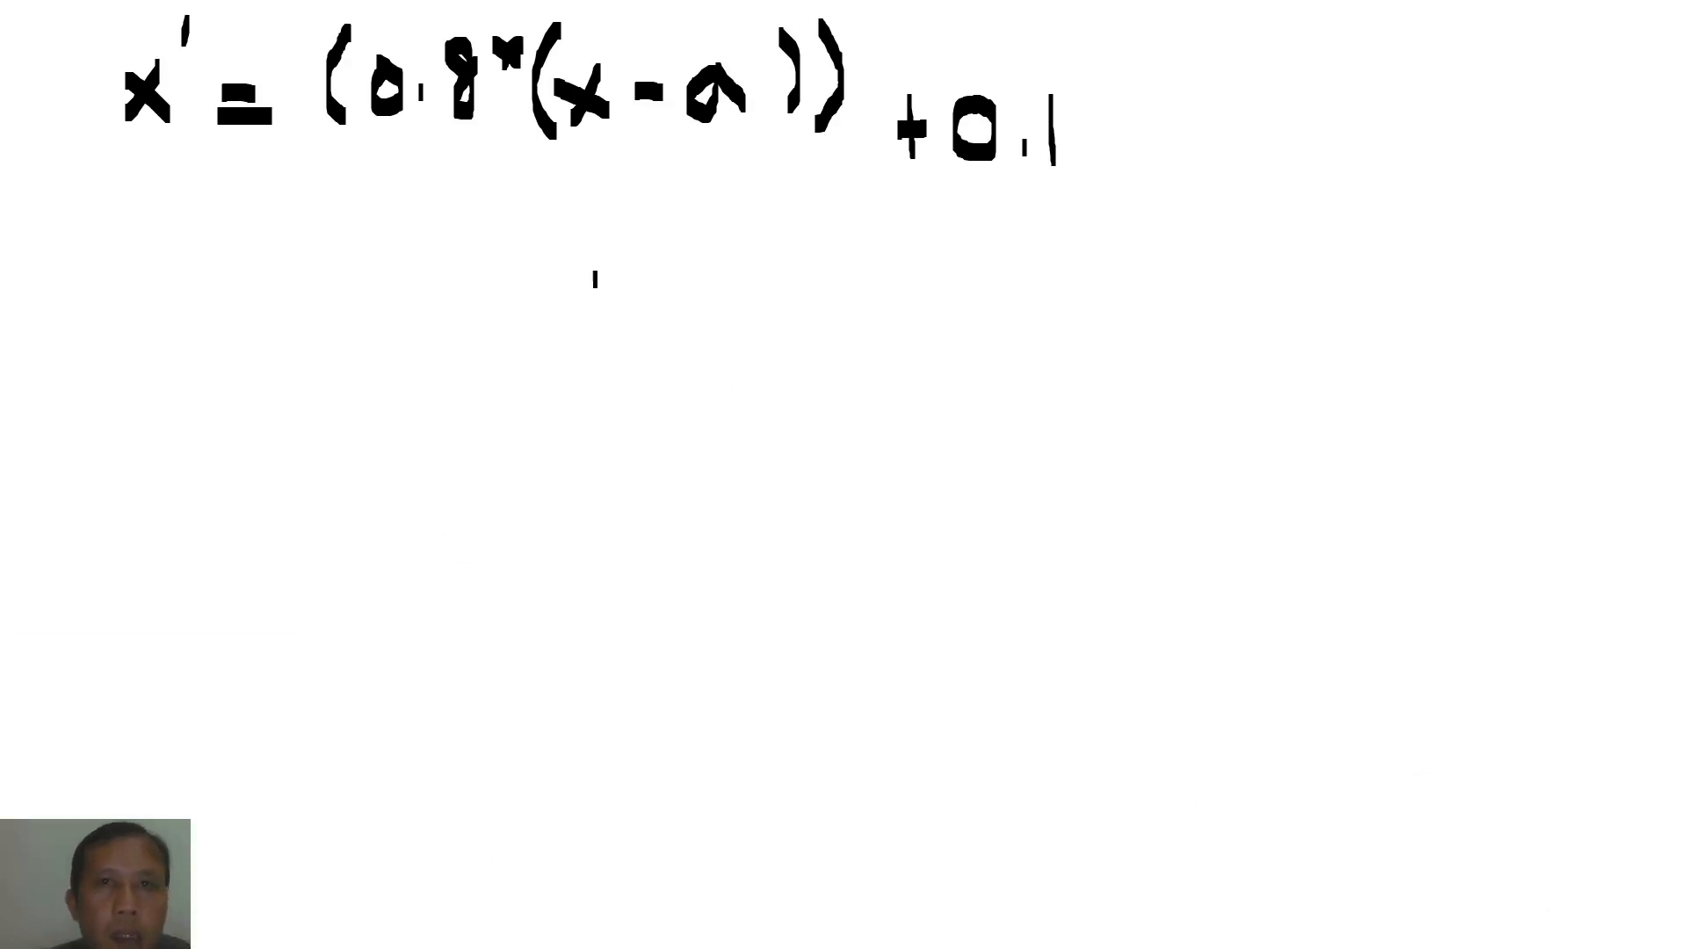
- Draw a fraction line with the denominator (b - a) under 0.8*(x - a), and an arrow pointing at x
drag(340, 167, 823, 158)
mouse_move(466, 180)
mouse_down()
mouse_move(453, 246)
mouse_move(494, 261)
mouse_up()
mouse_move(510, 196)
mouse_down()
mouse_move(516, 261)
mouse_move(519, 225)
mouse_move(522, 259)
mouse_move(631, 231)
mouse_move(660, 255)
mouse_move(691, 210)
mouse_move(704, 263)
mouse_up()
drag(730, 189, 732, 265)
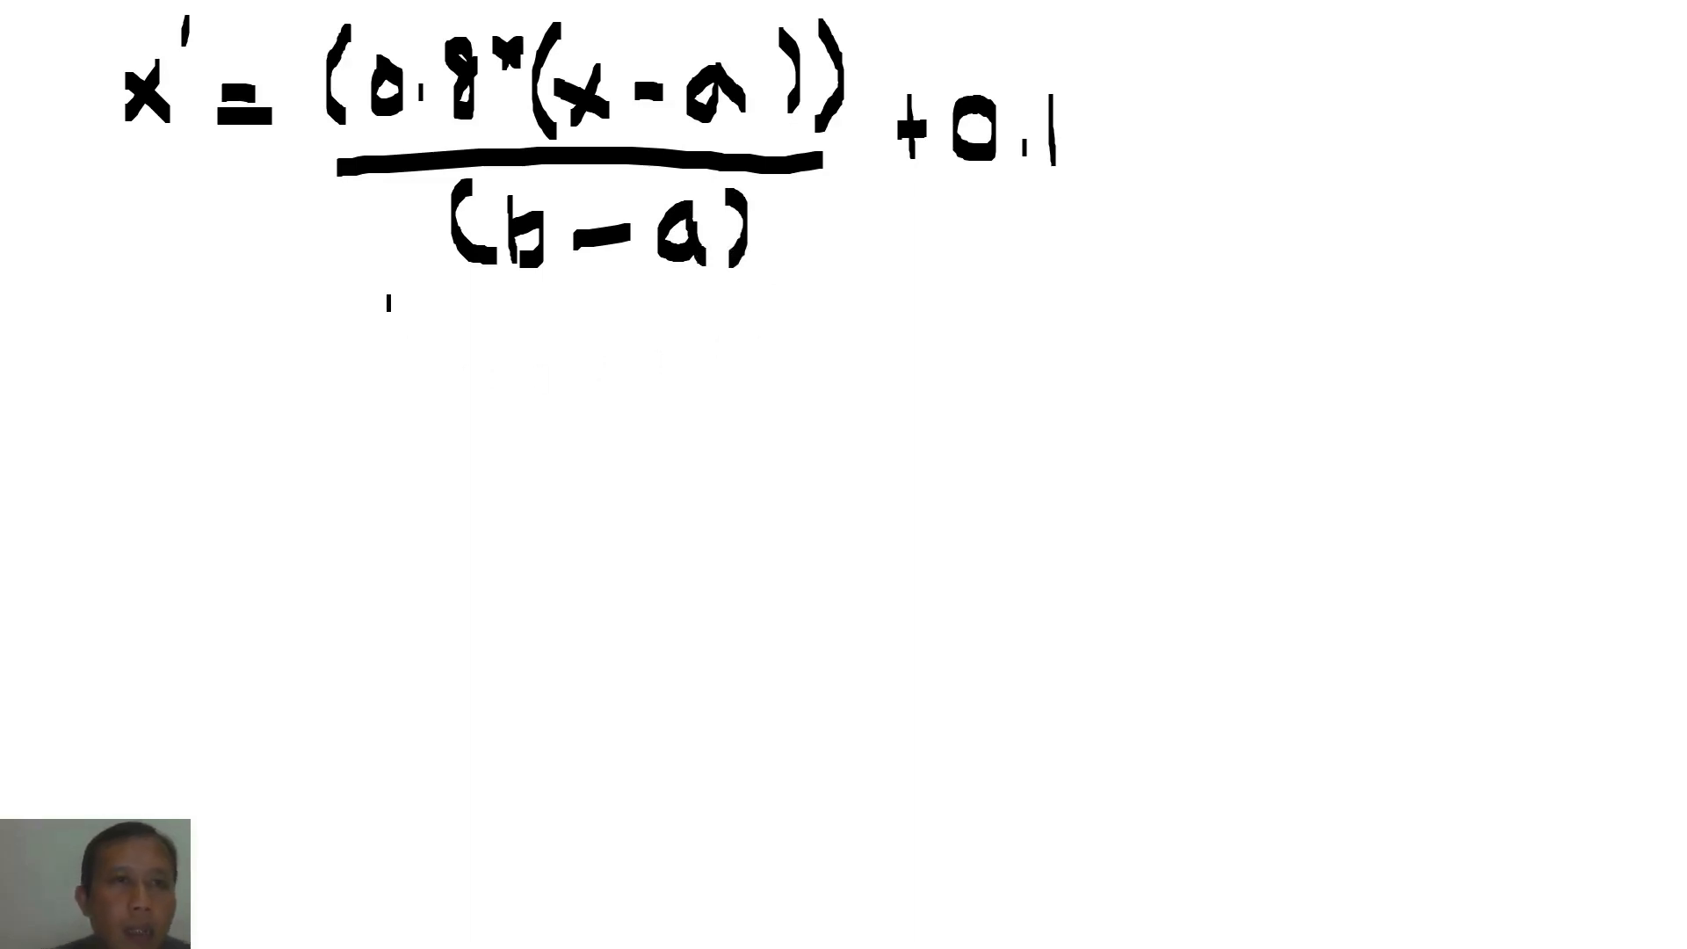
drag(607, 8, 595, 47)
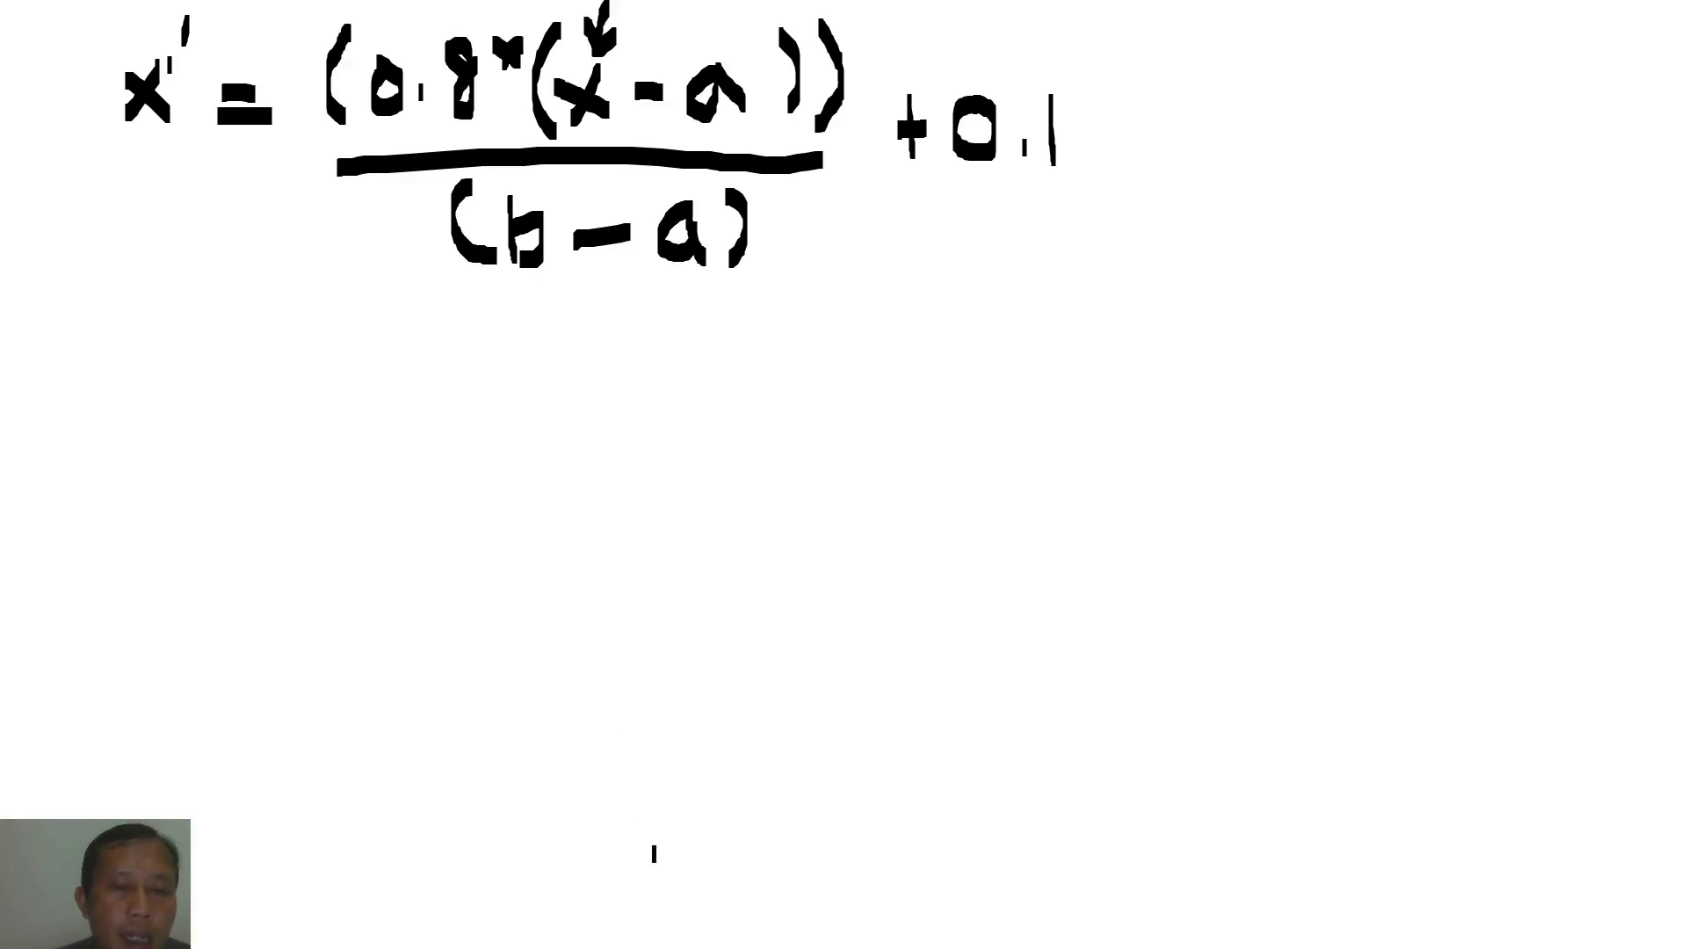
- Switch back to the Excel workbook and examine the net value in N130638 and the source data in H130638:J130638
key(super)
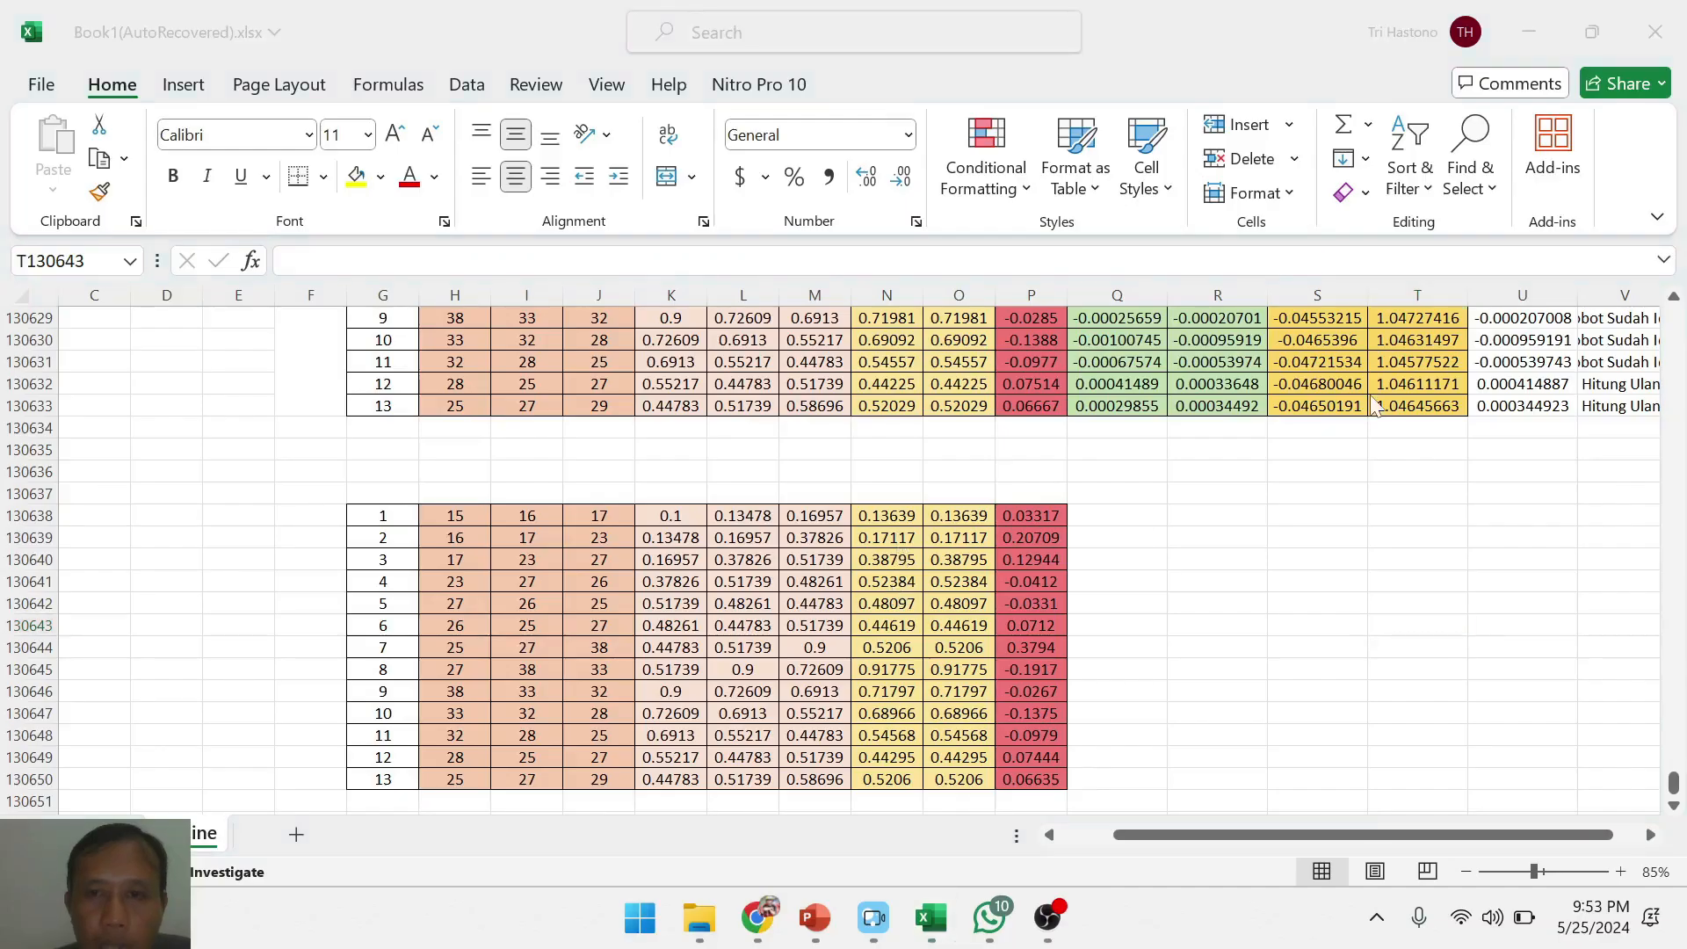
click(893, 521)
click(893, 521)
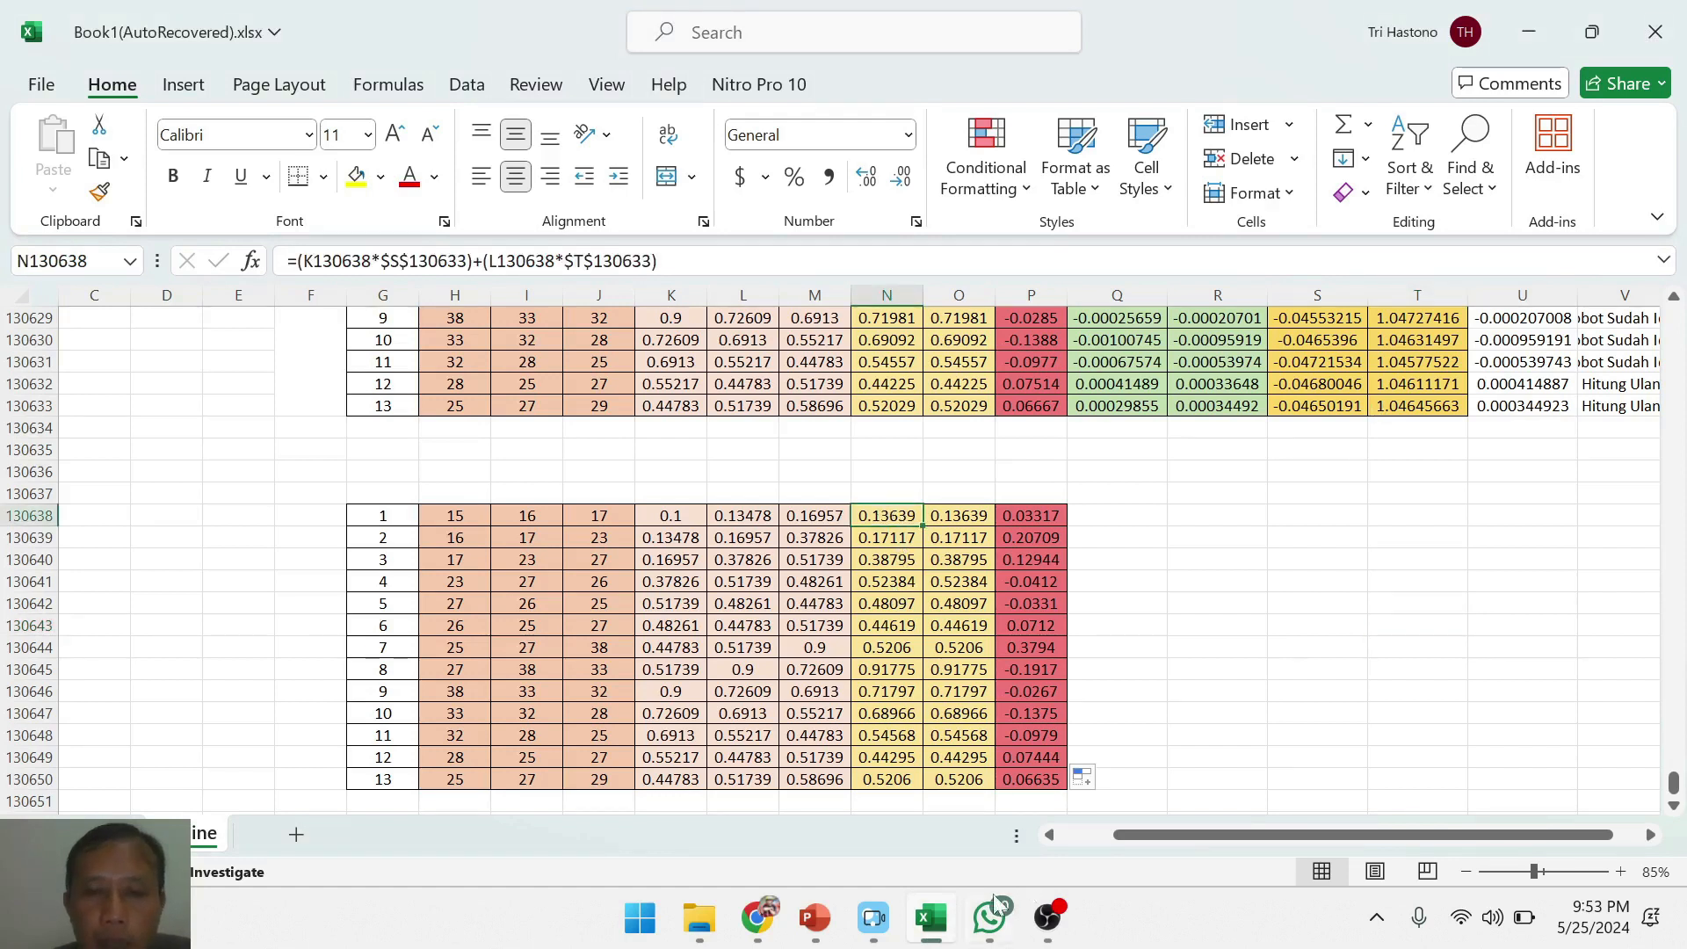
click(453, 519)
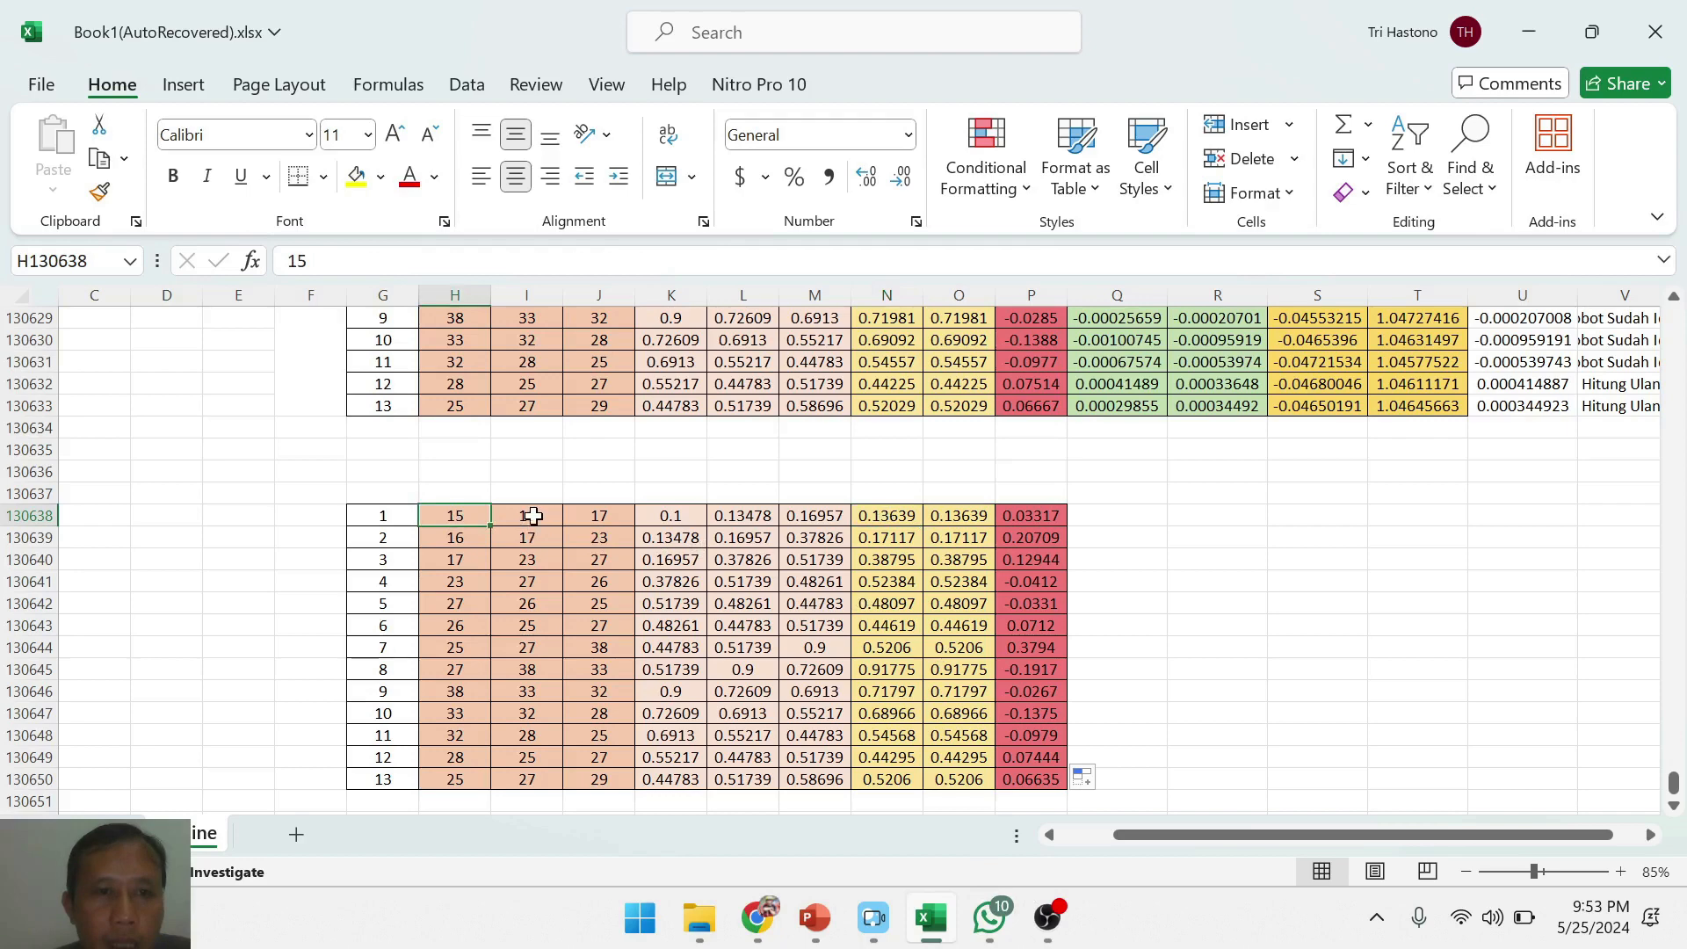
click(538, 523)
click(606, 522)
mouse_move(918, 928)
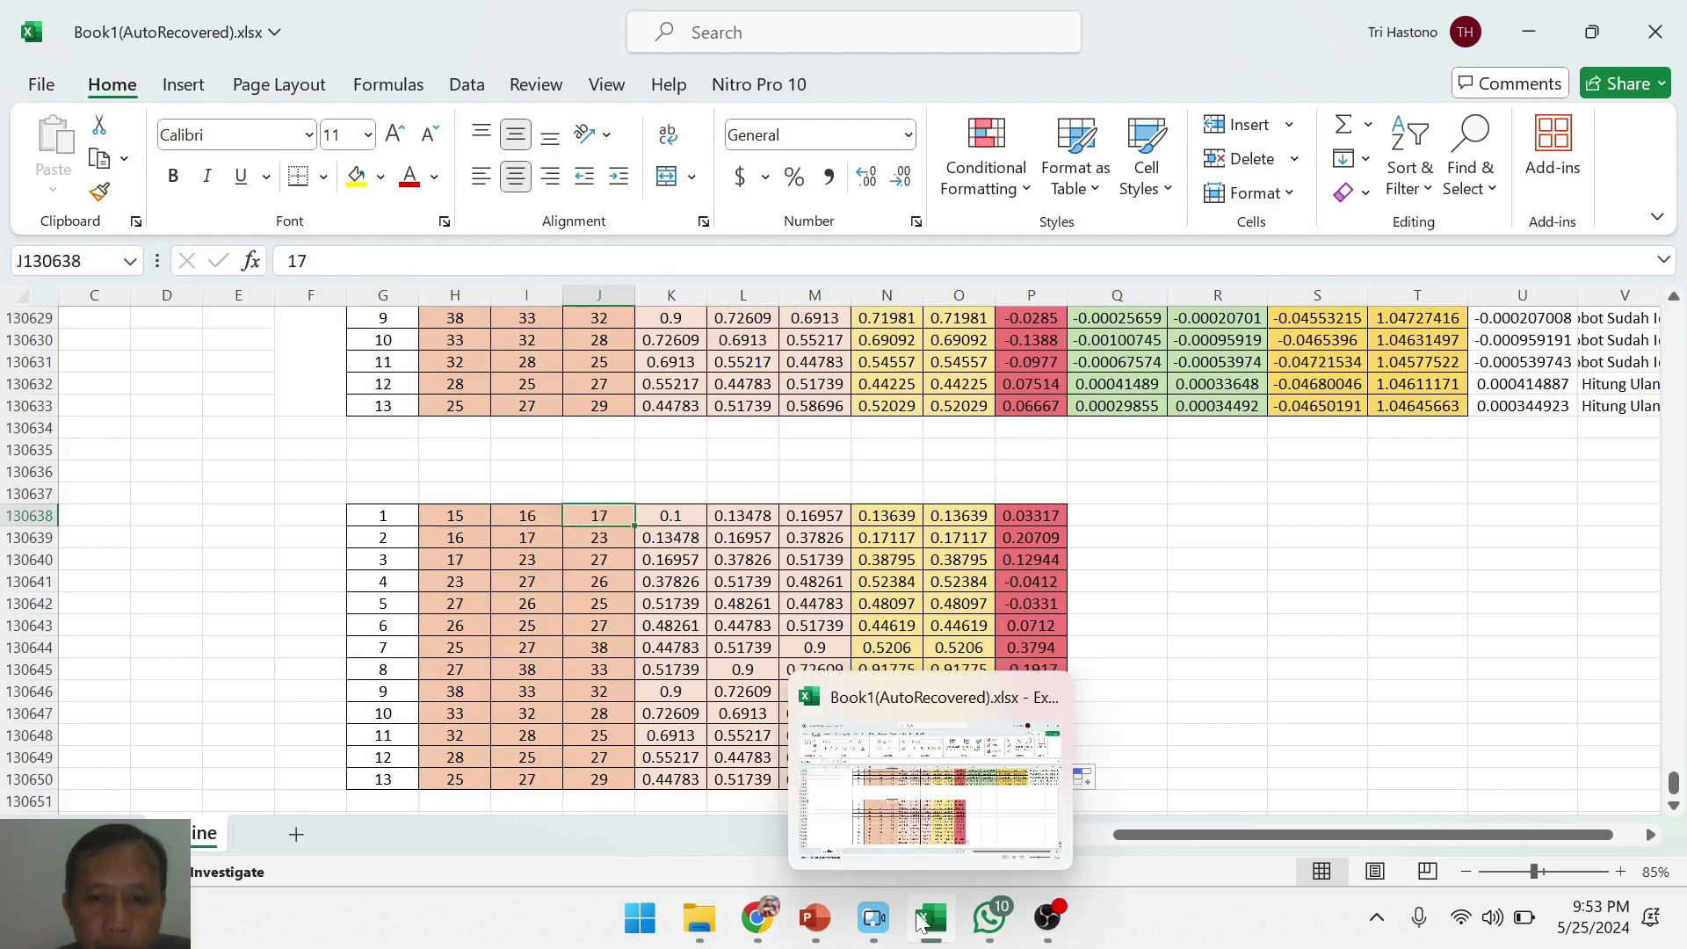
click(1002, 811)
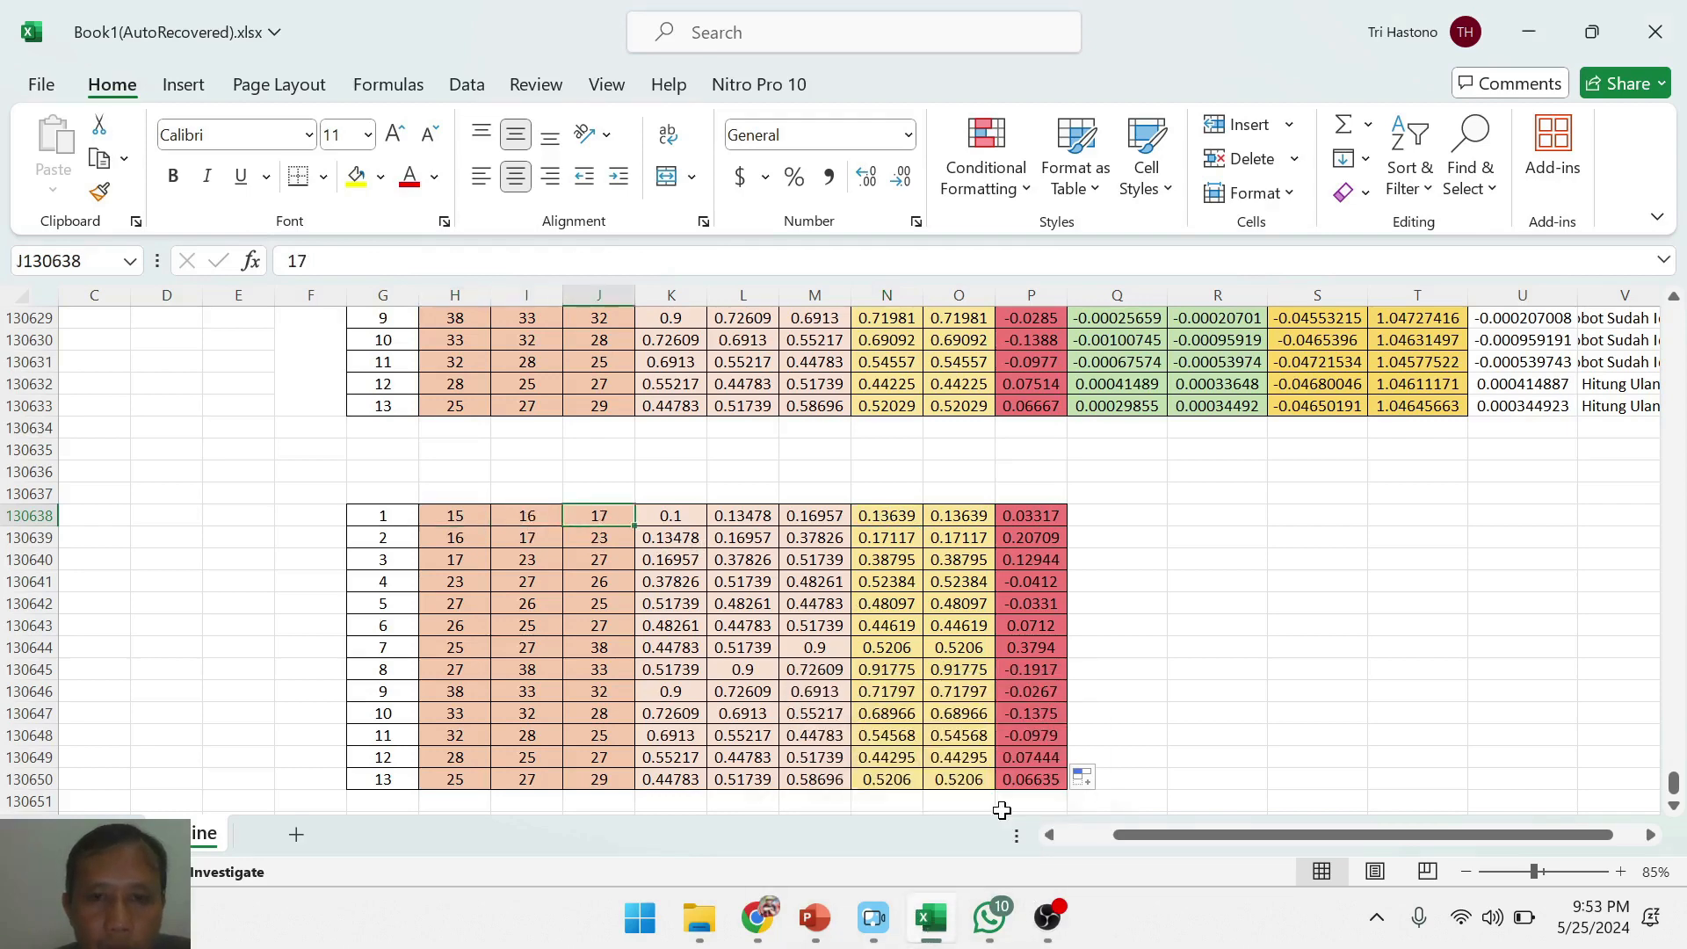
- Return to the PowerPoint slide show and mark the 0.1 term, its plus sign and the equals sign in the normalization formula
mouse_move(828, 926)
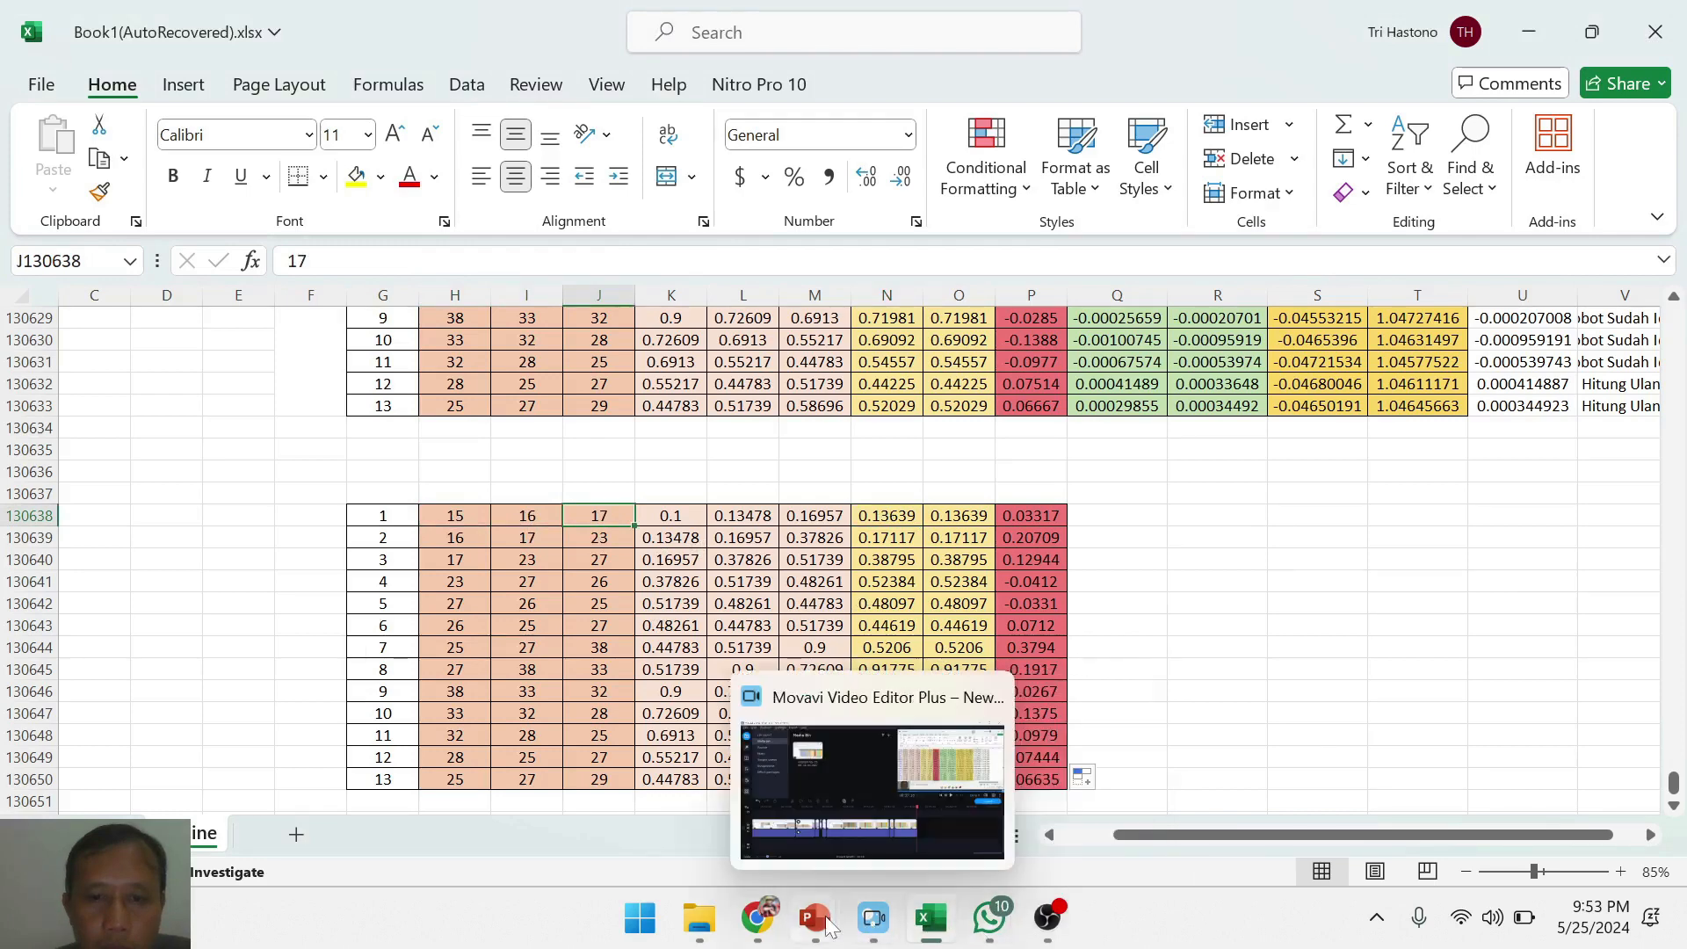
click(1025, 819)
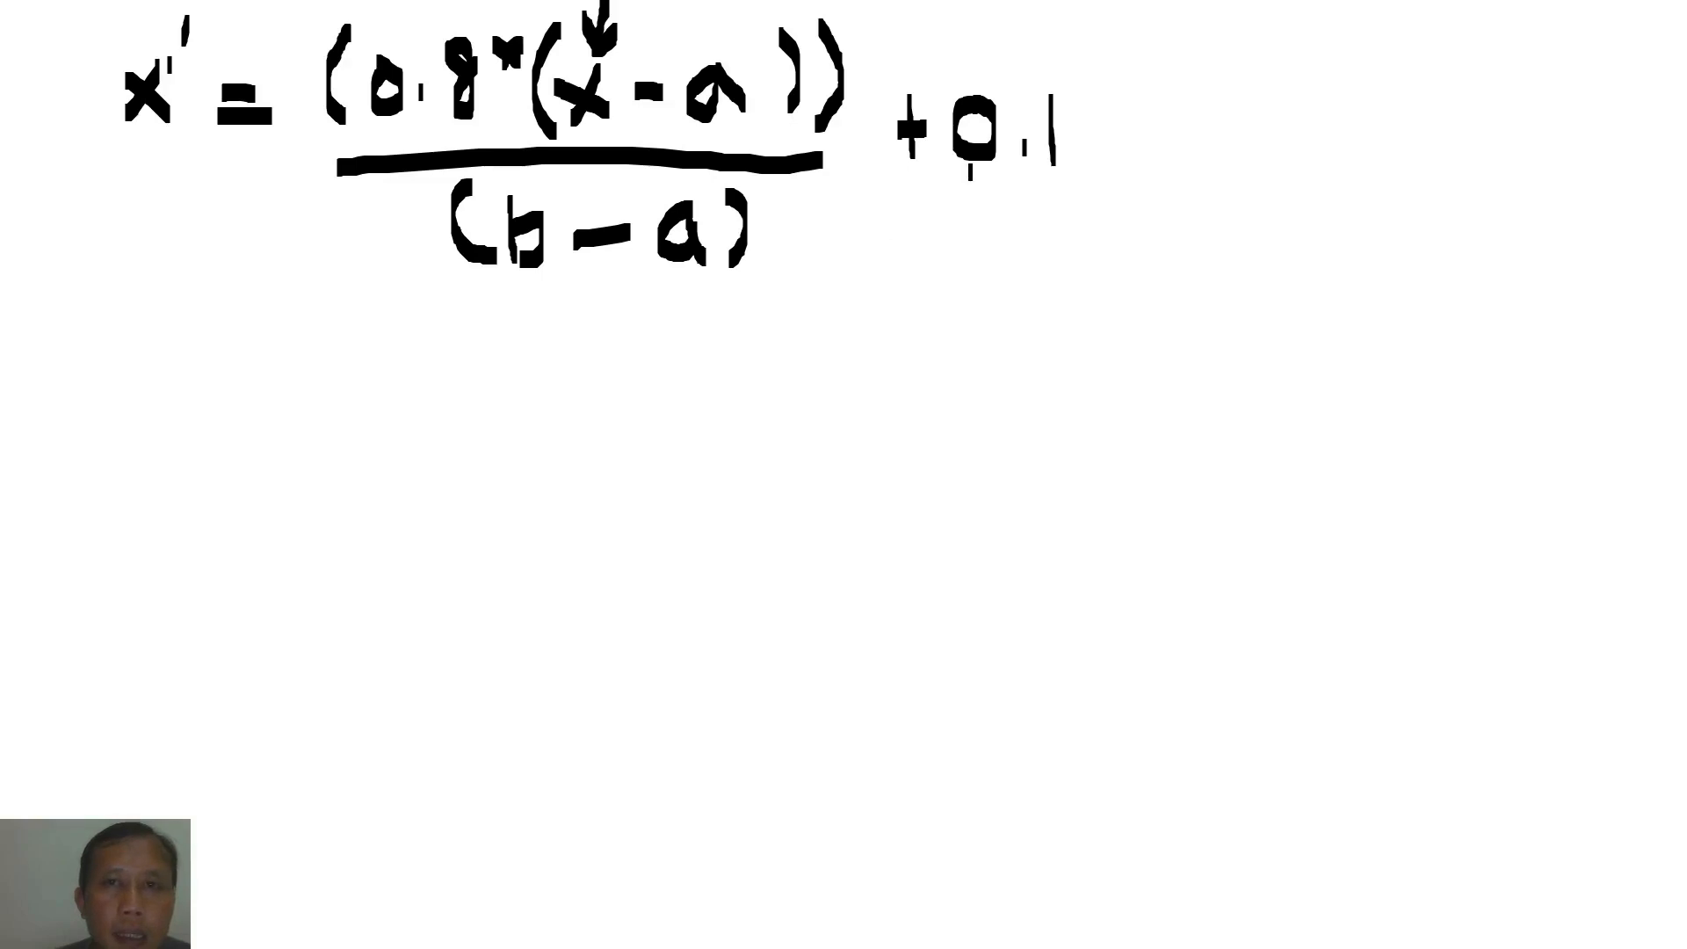
drag(950, 81, 1053, 65)
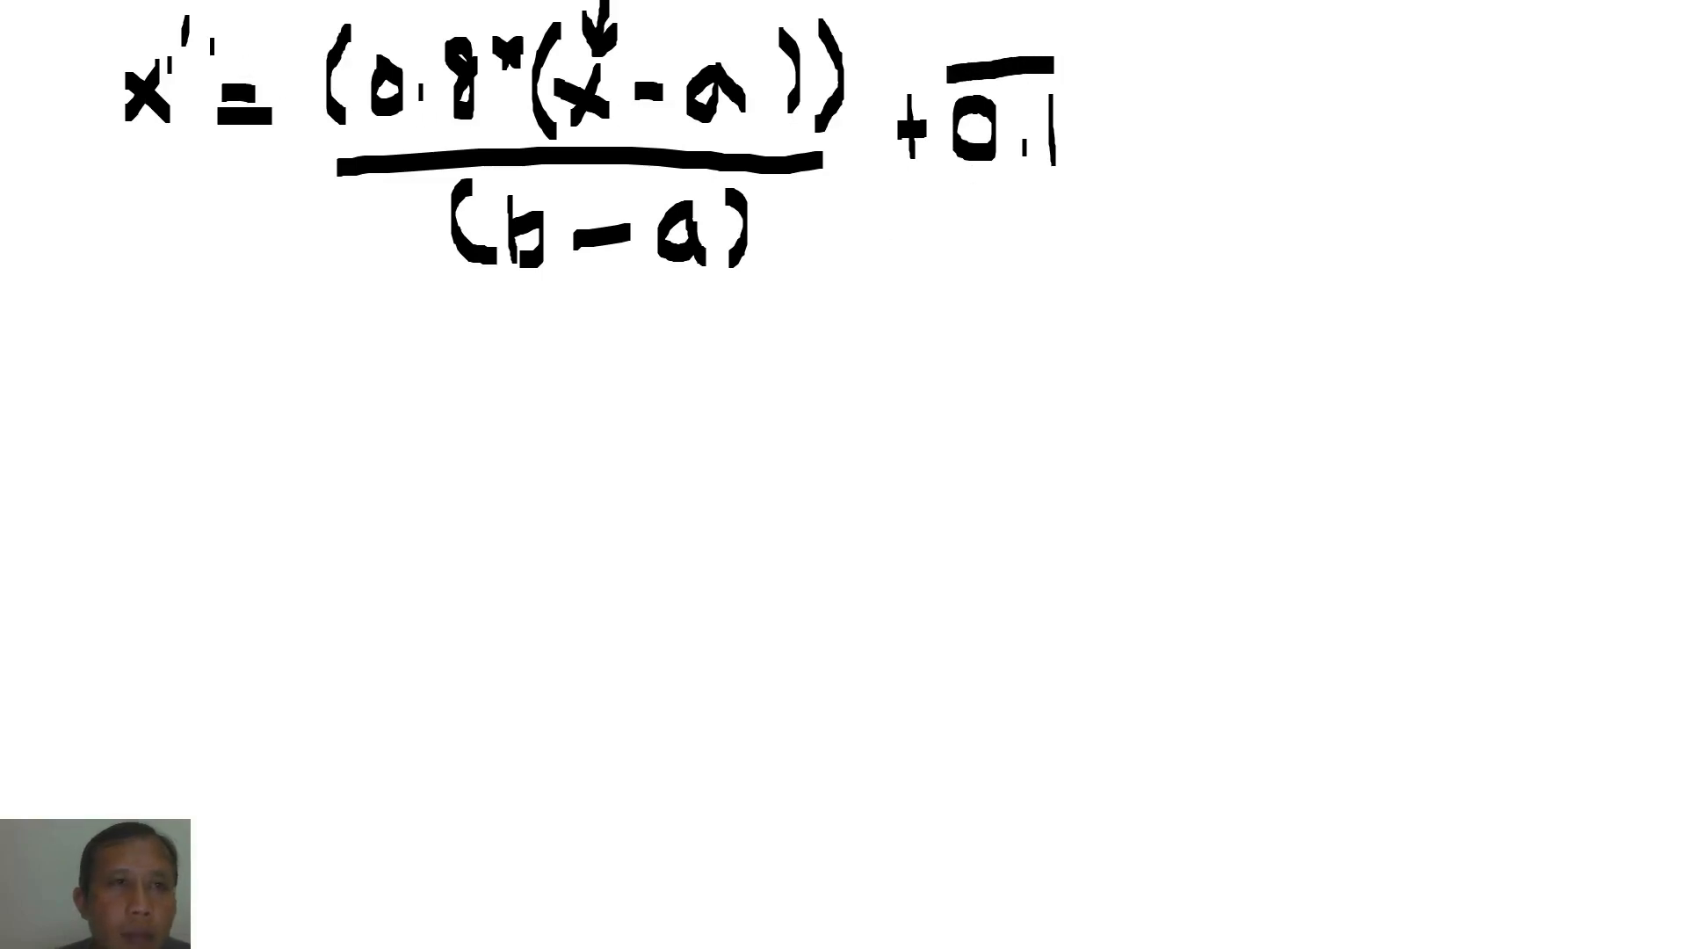
mouse_move(229, 28)
mouse_down()
mouse_move(216, 67)
mouse_move(220, 24)
mouse_move(243, 51)
mouse_up()
drag(902, 176, 924, 182)
mouse_move(230, 48)
mouse_down()
mouse_move(242, 8)
mouse_move(226, 40)
mouse_up()
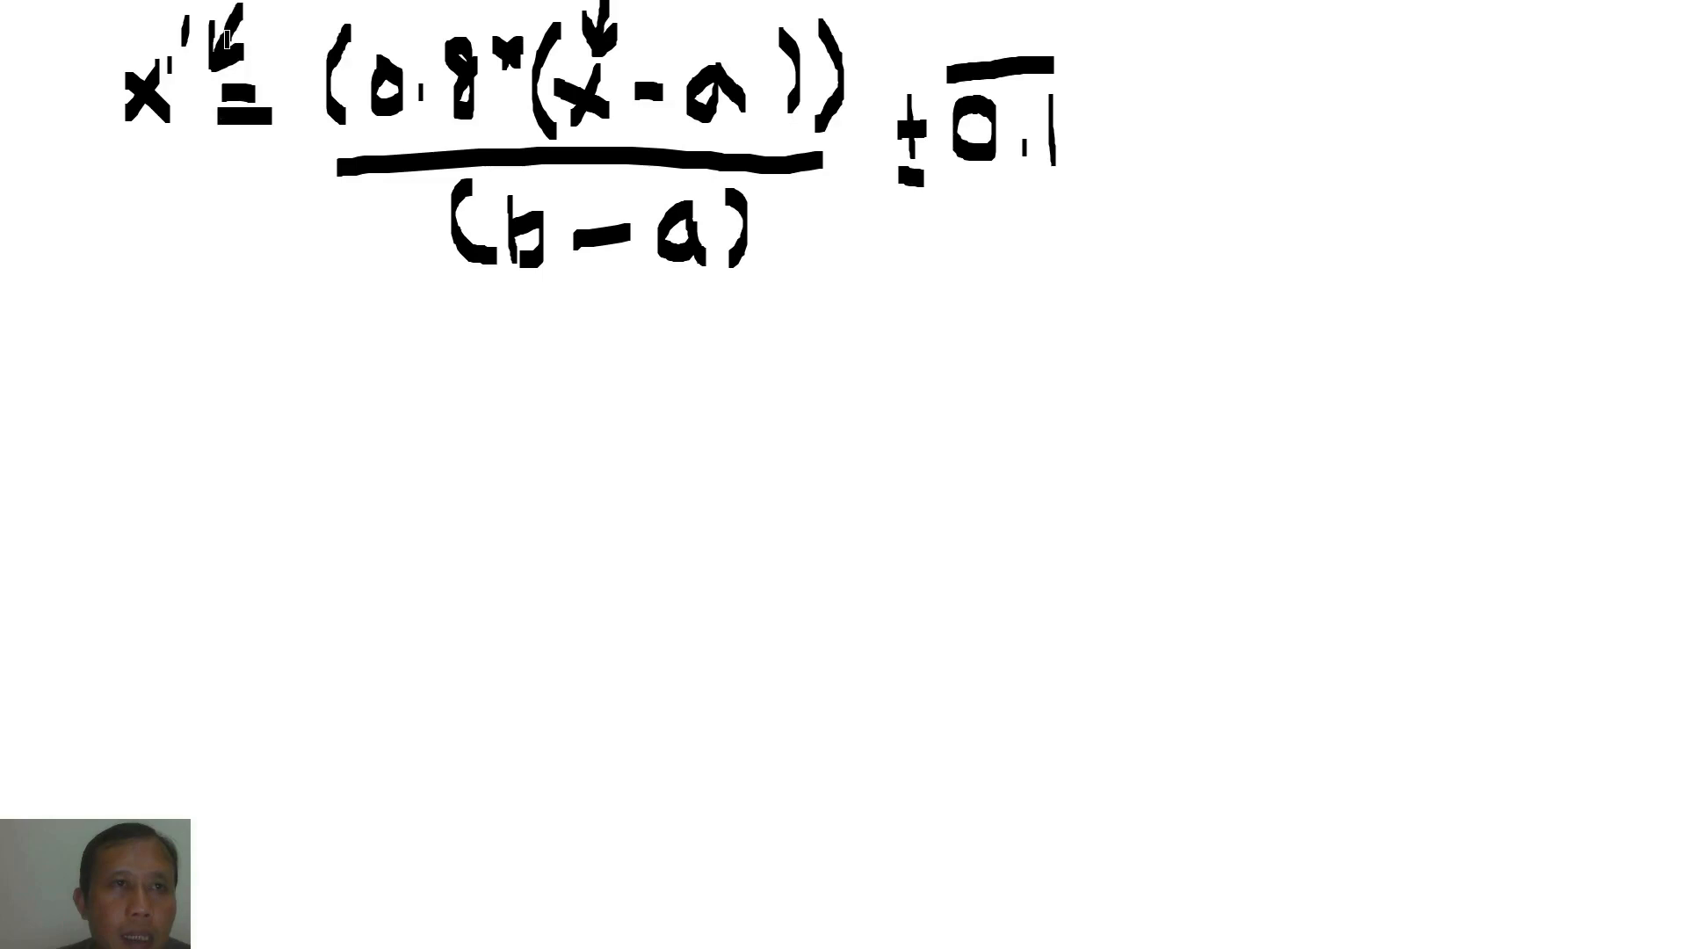
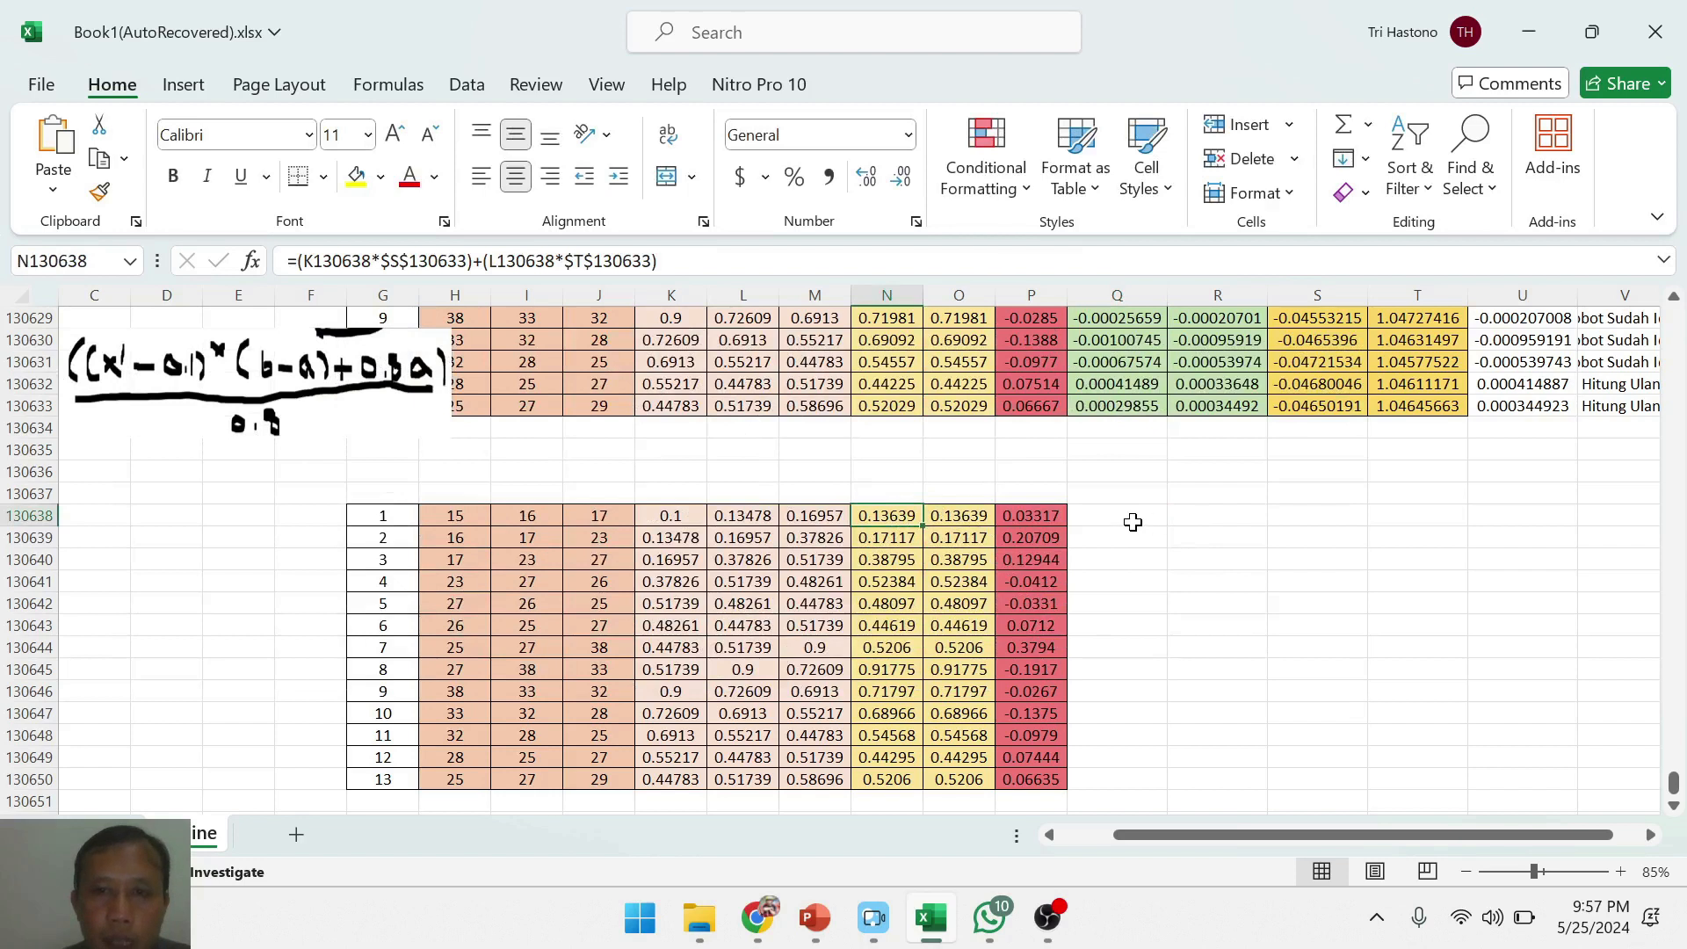
- Start a denormalization formula in Q130638 with the first net value minus 0.1 as a multiplied term: =(N130638-0.1)*(
click(890, 521)
click(1324, 411)
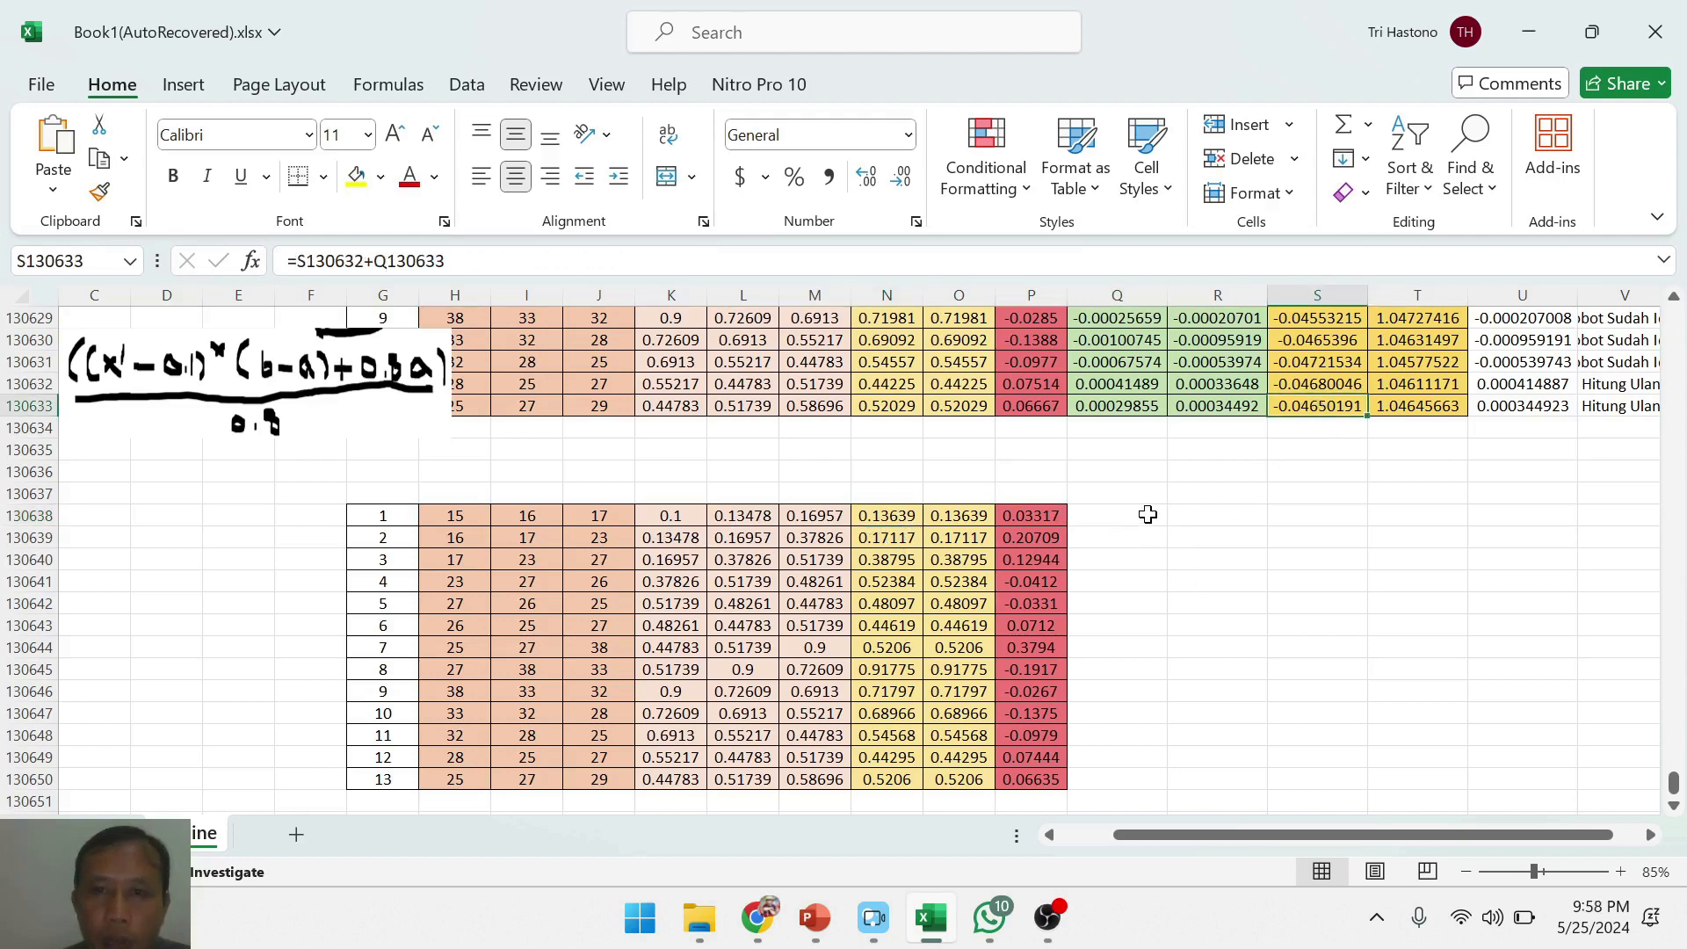
click(1145, 515)
text(=()
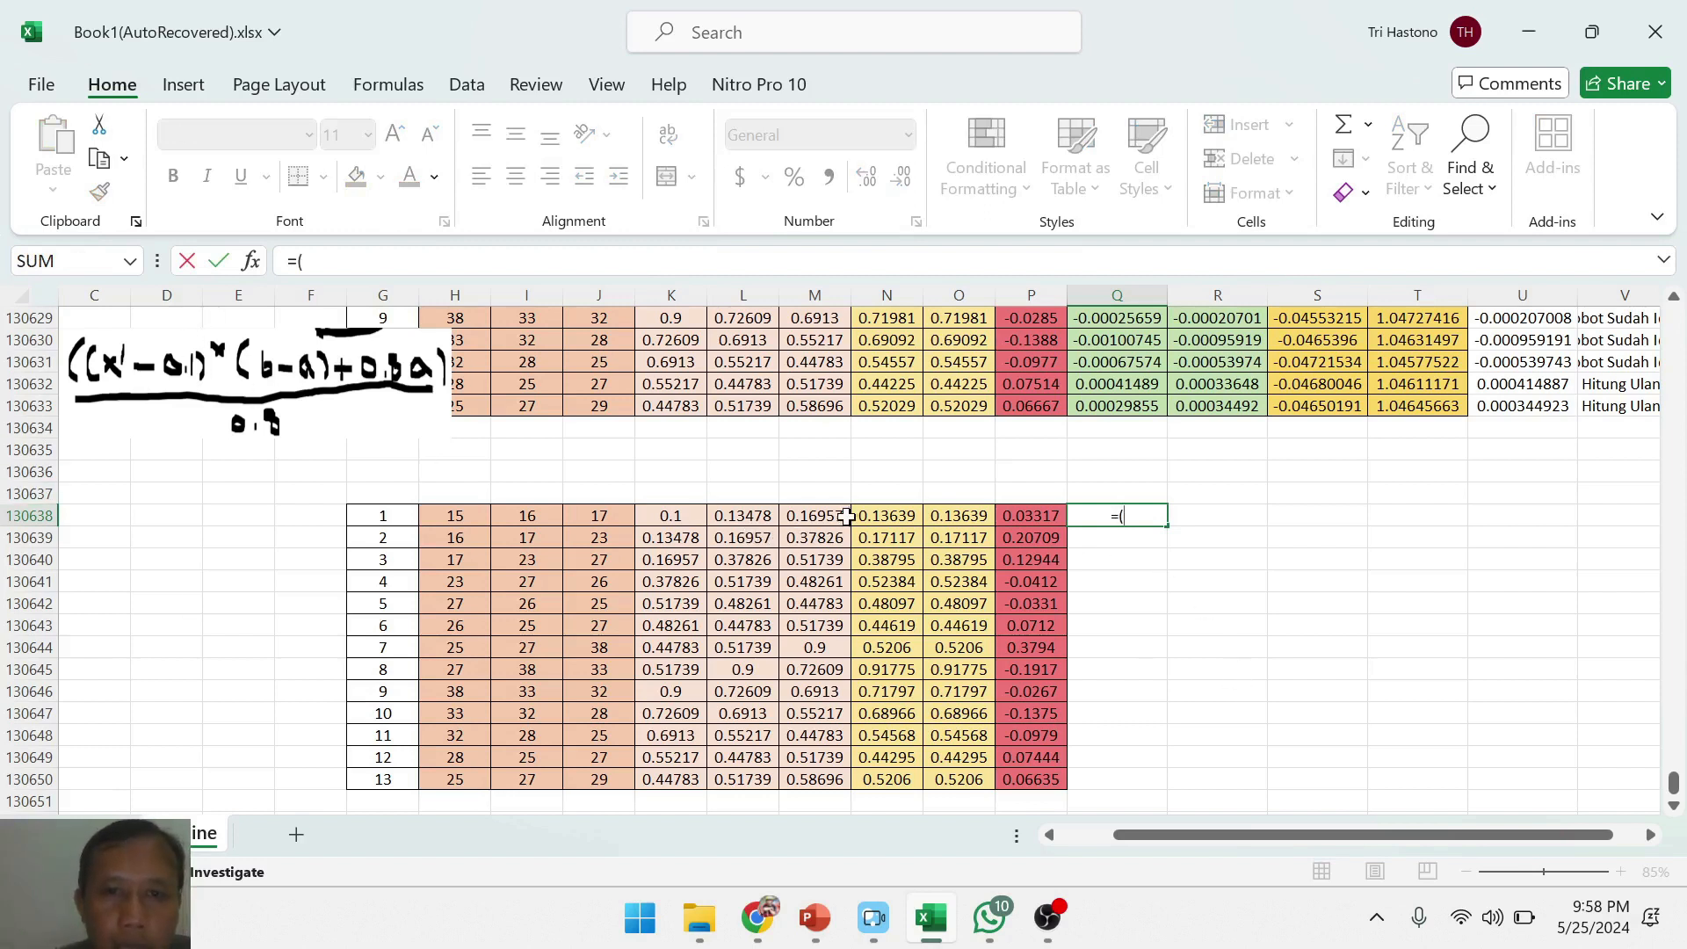
click(885, 518)
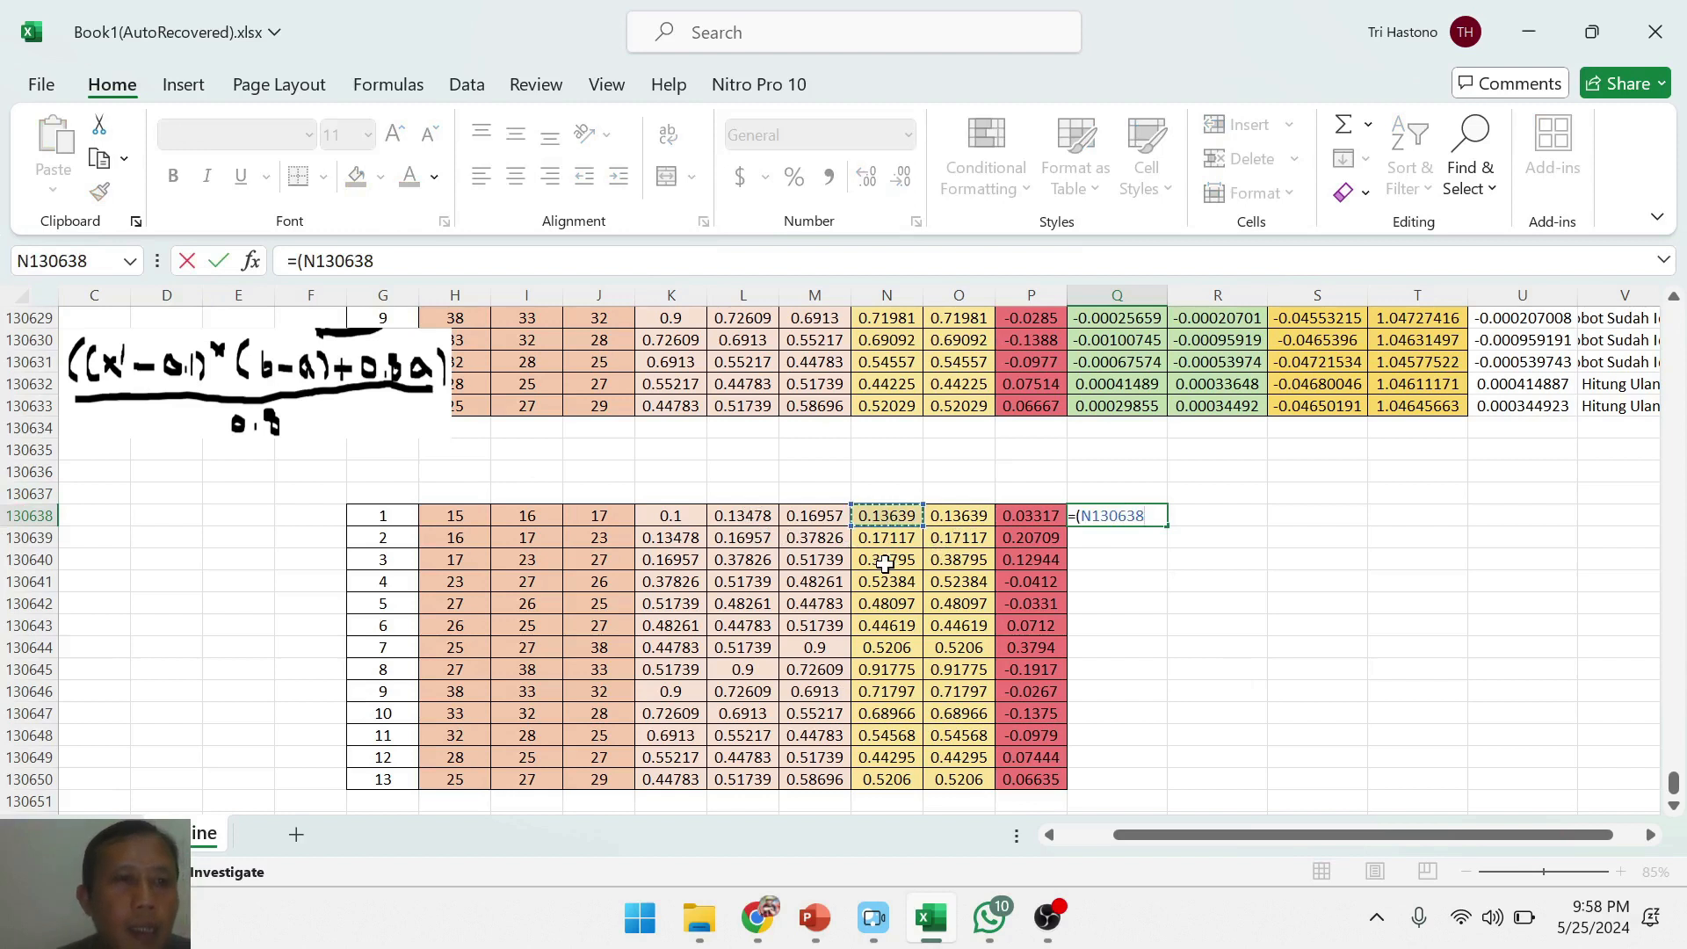
text(-0.1)*()
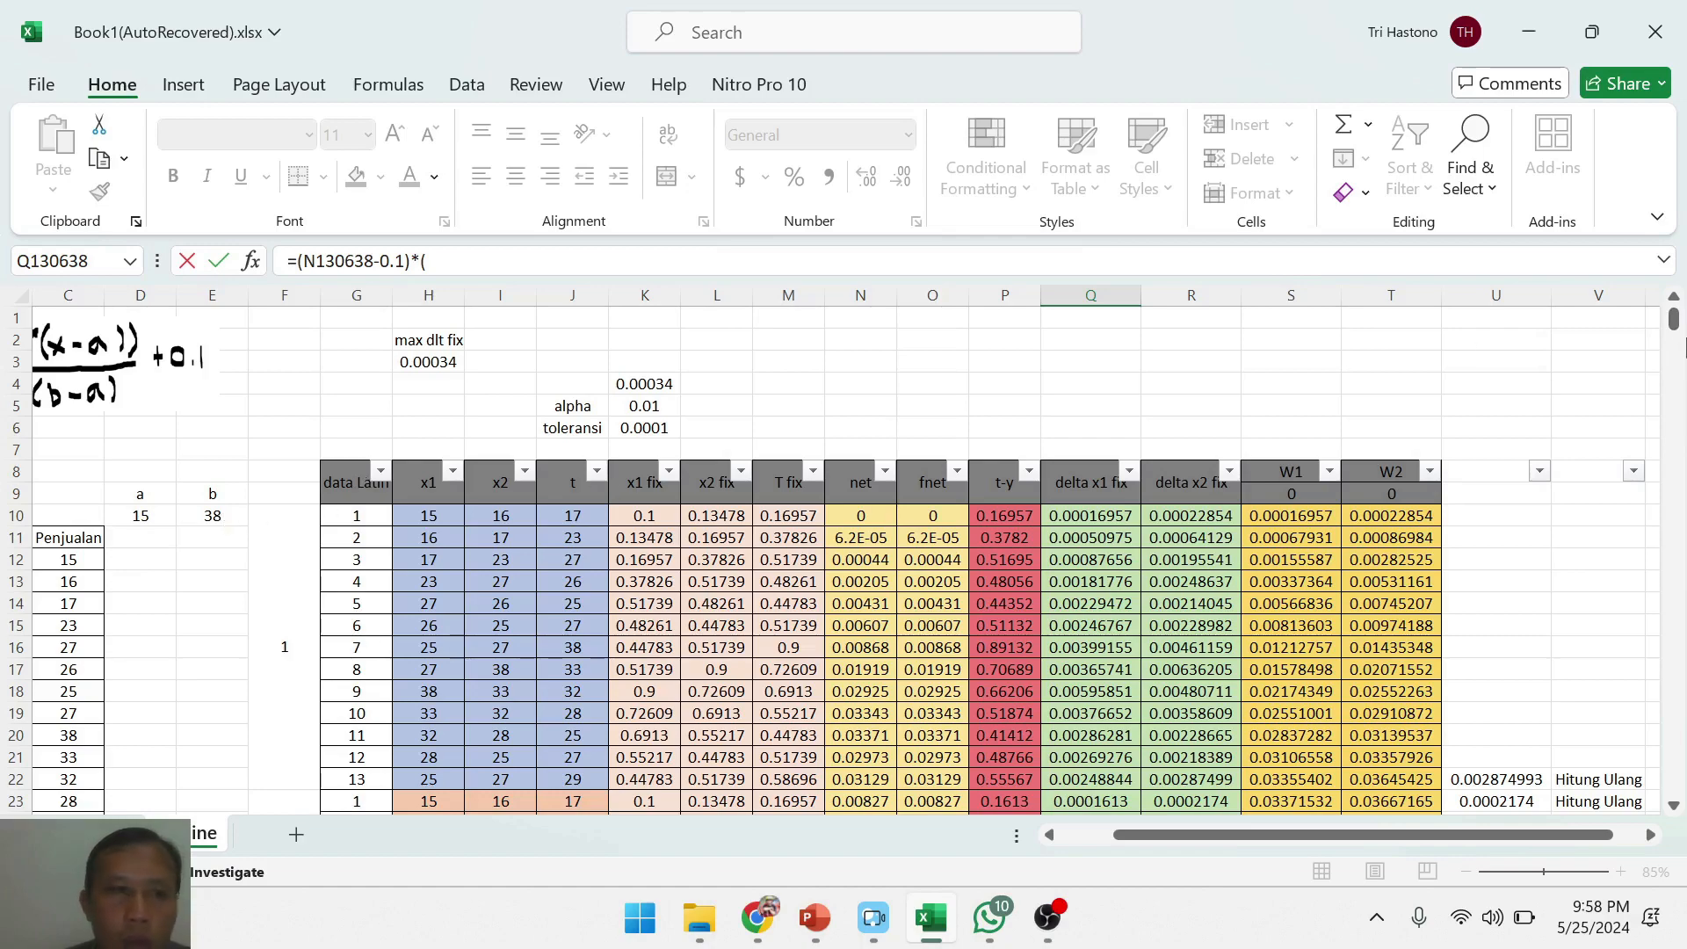
- Multiply the term by the absolute range ($E$10-$D$10) and enclose the whole product in parentheses
drag(1674, 322, 1666, 775)
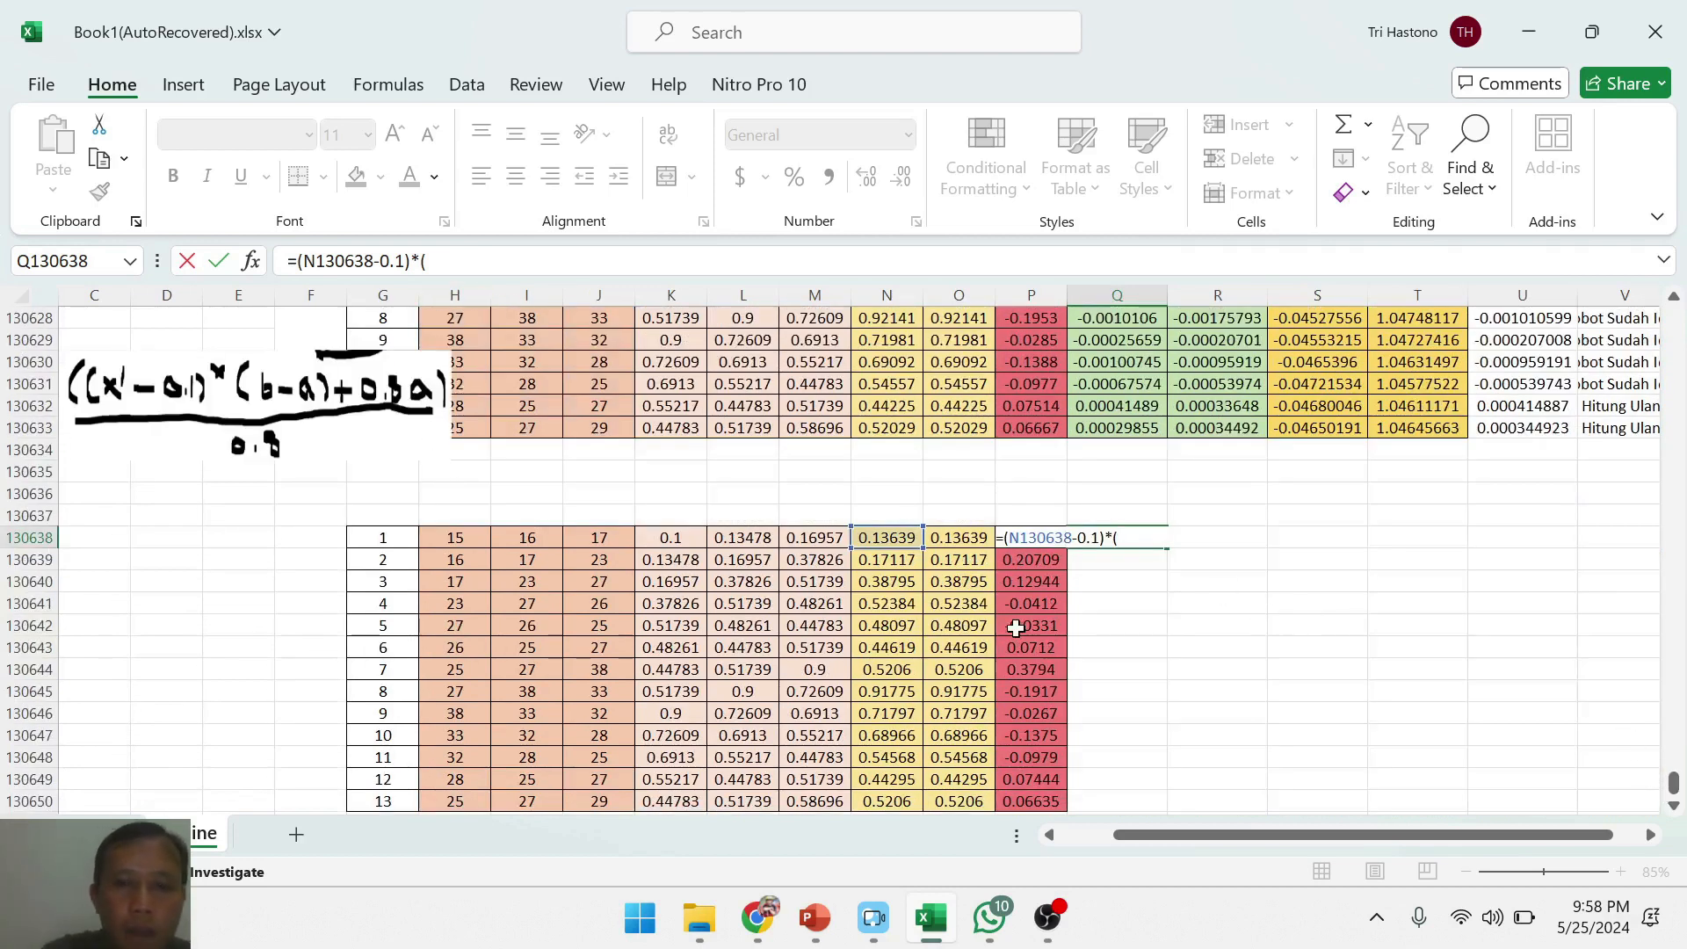
text($)
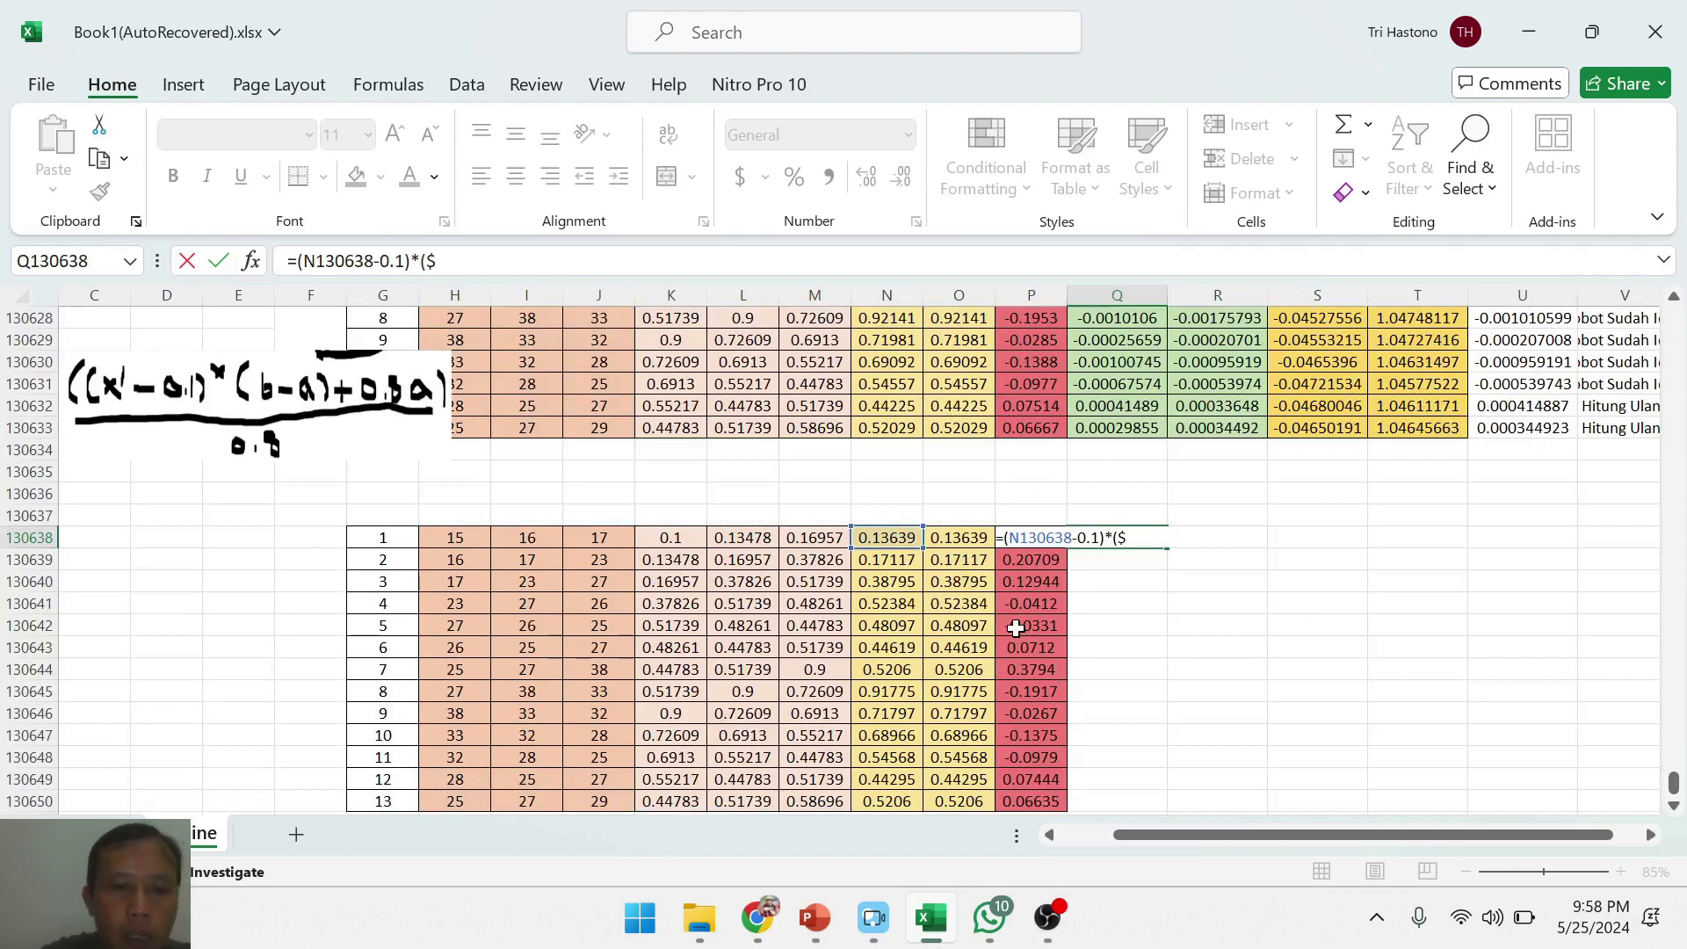
text(E)
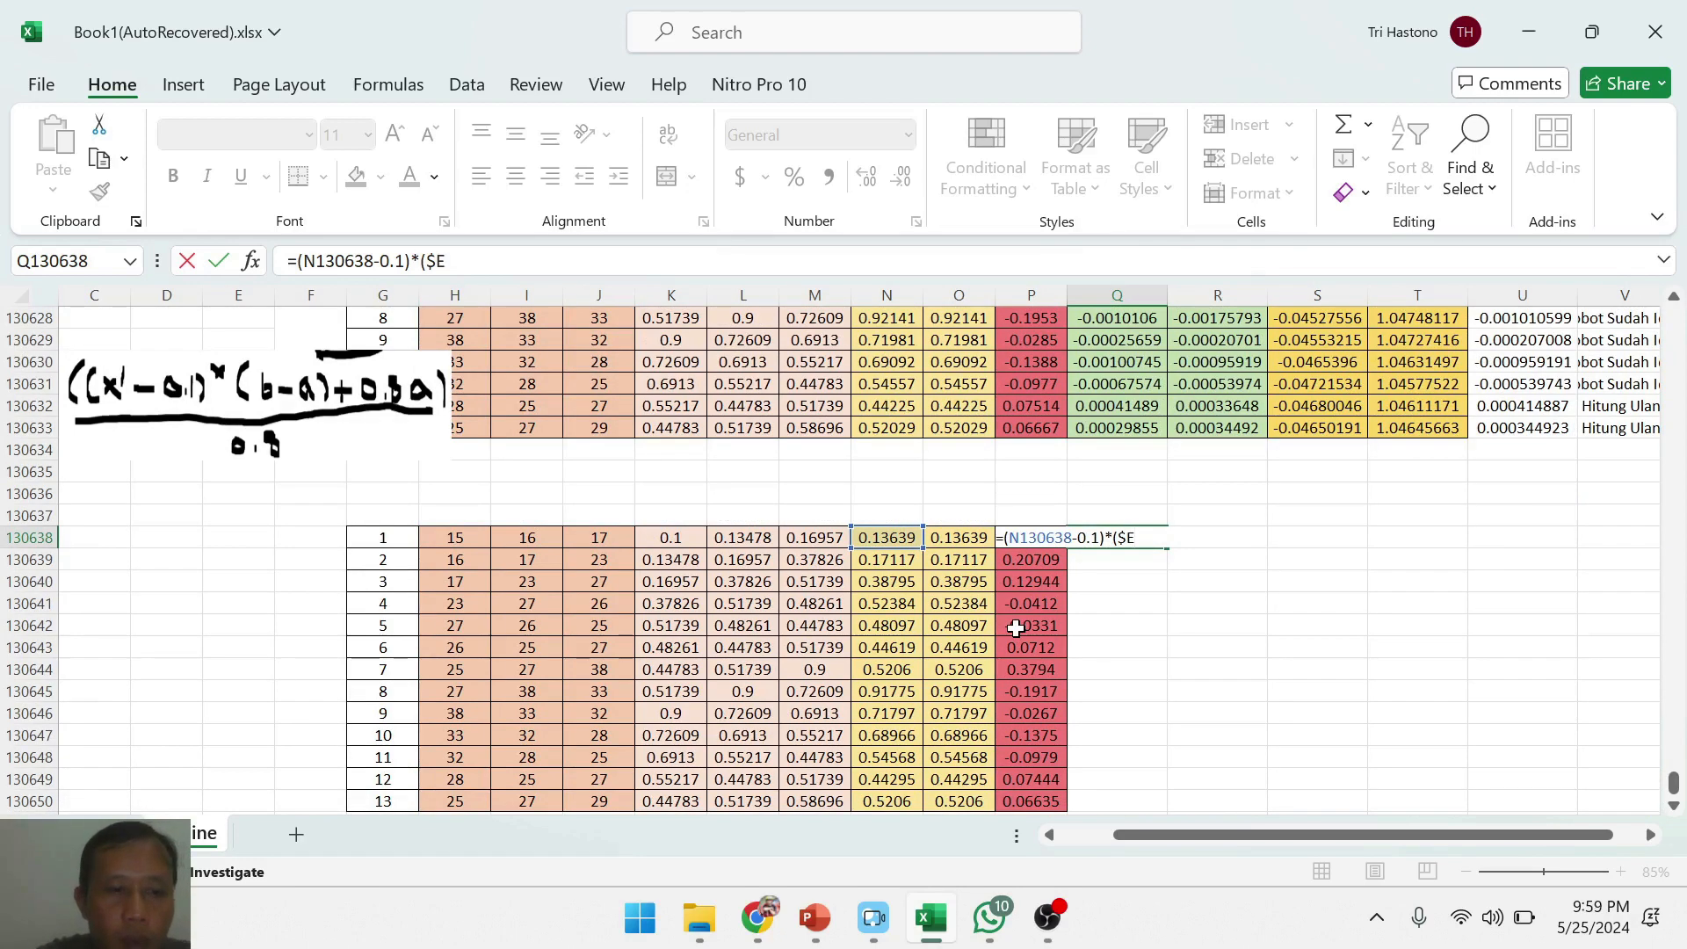
text($10)
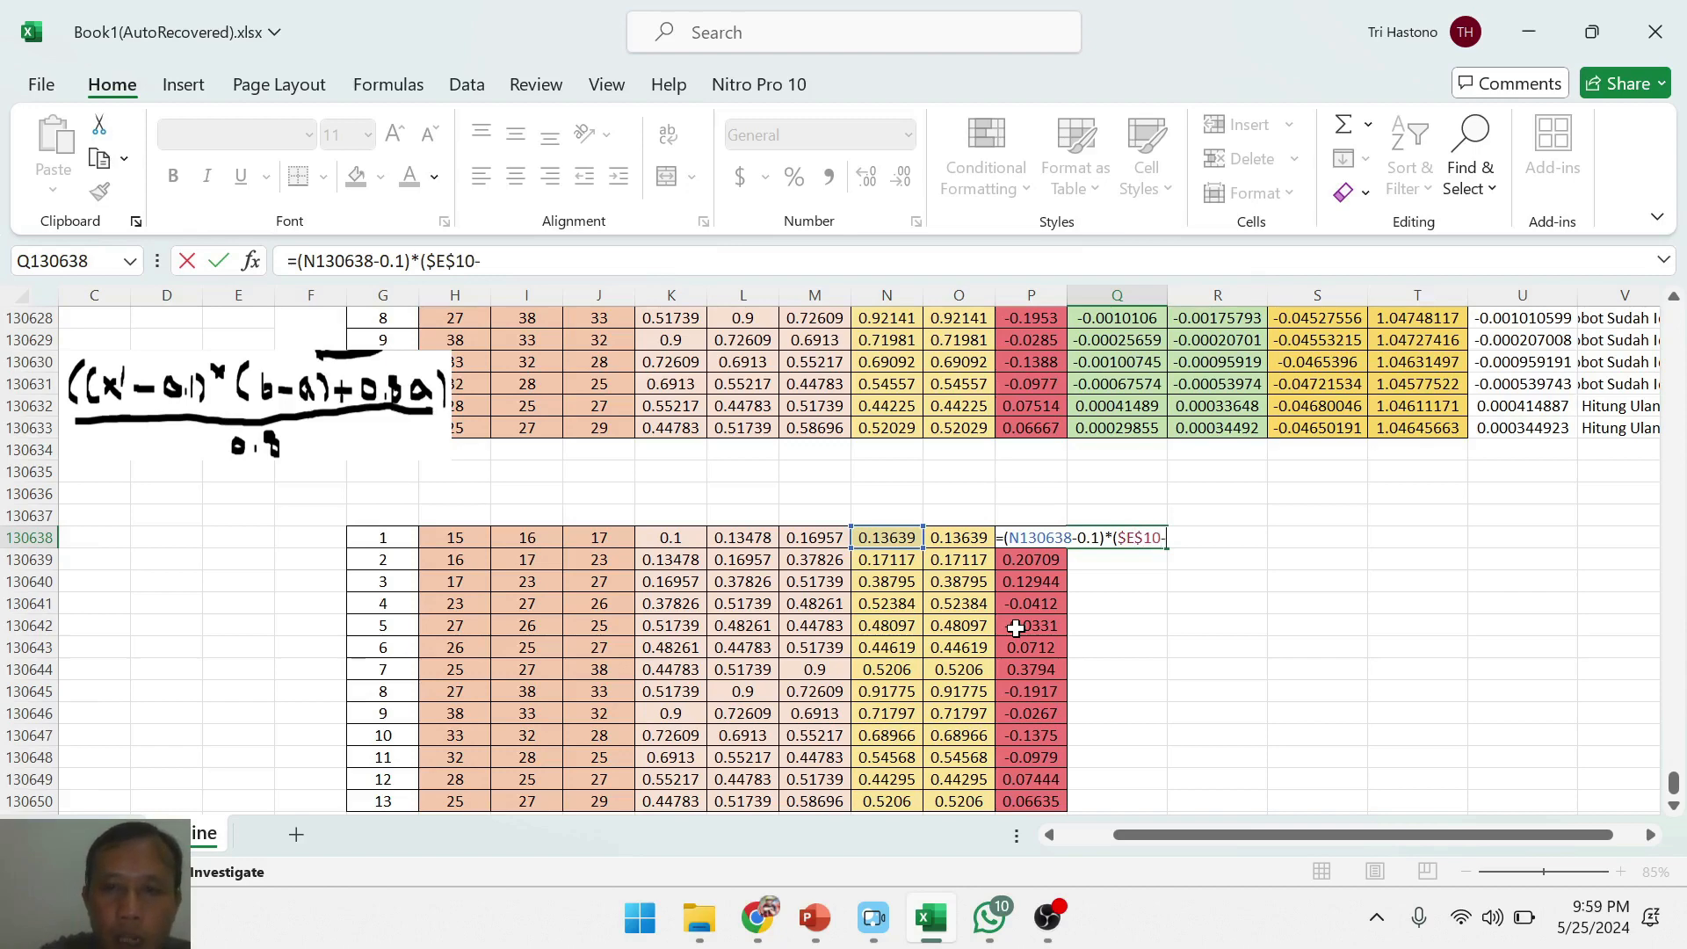
text(-$)
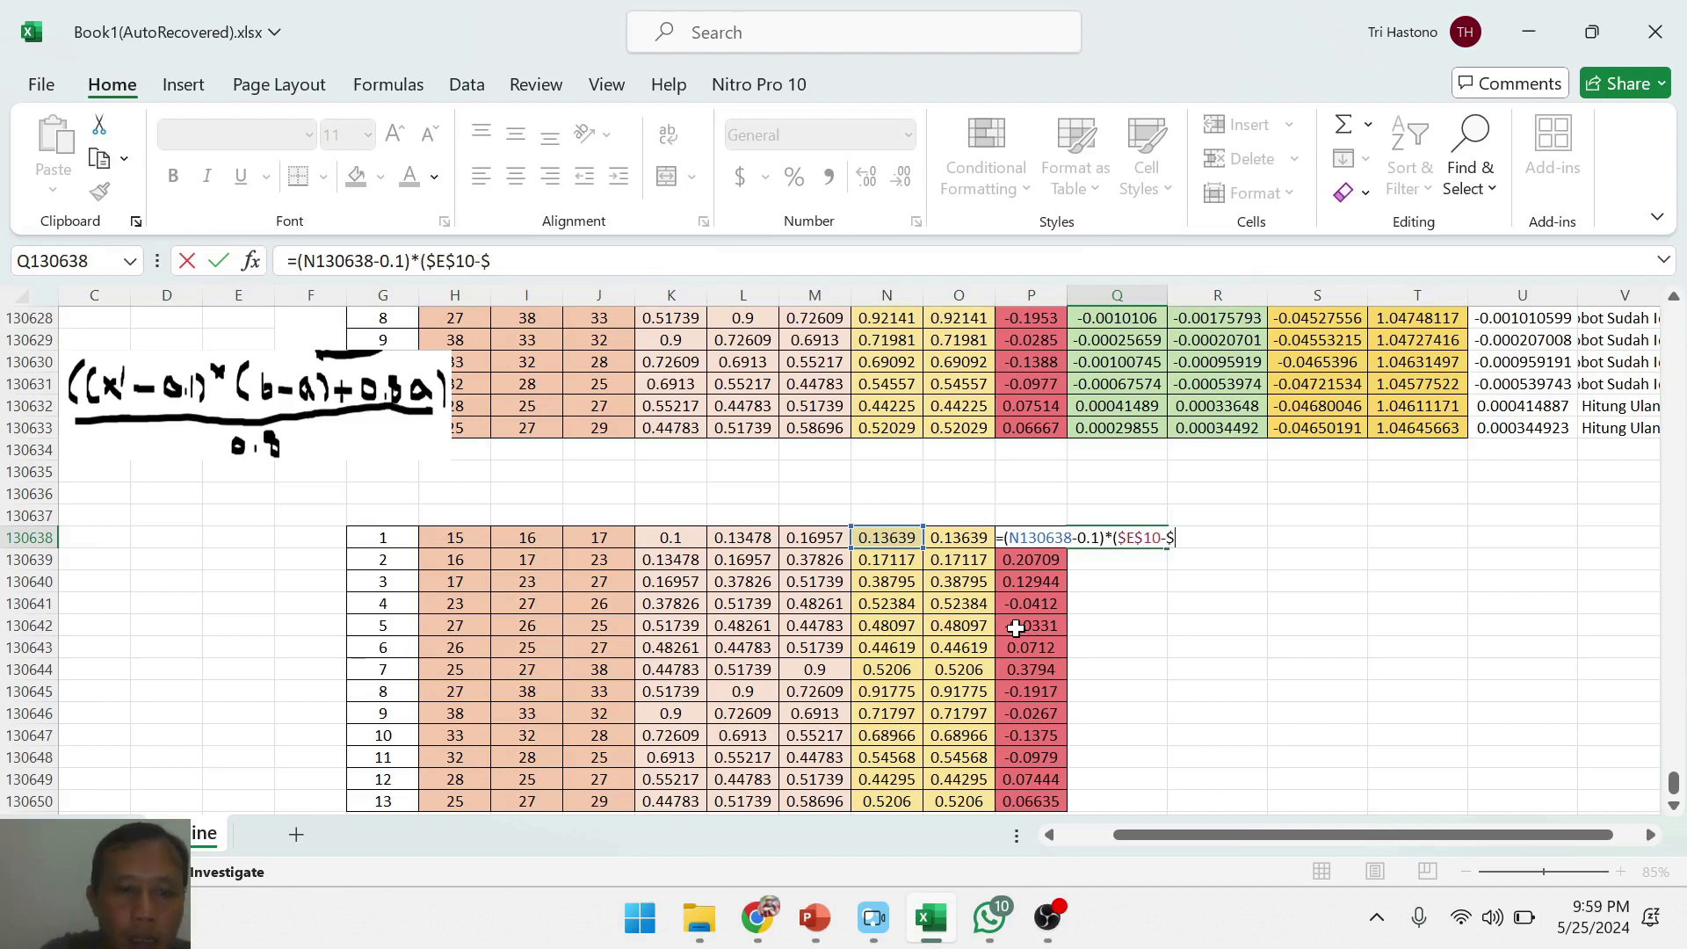
text(D$10))
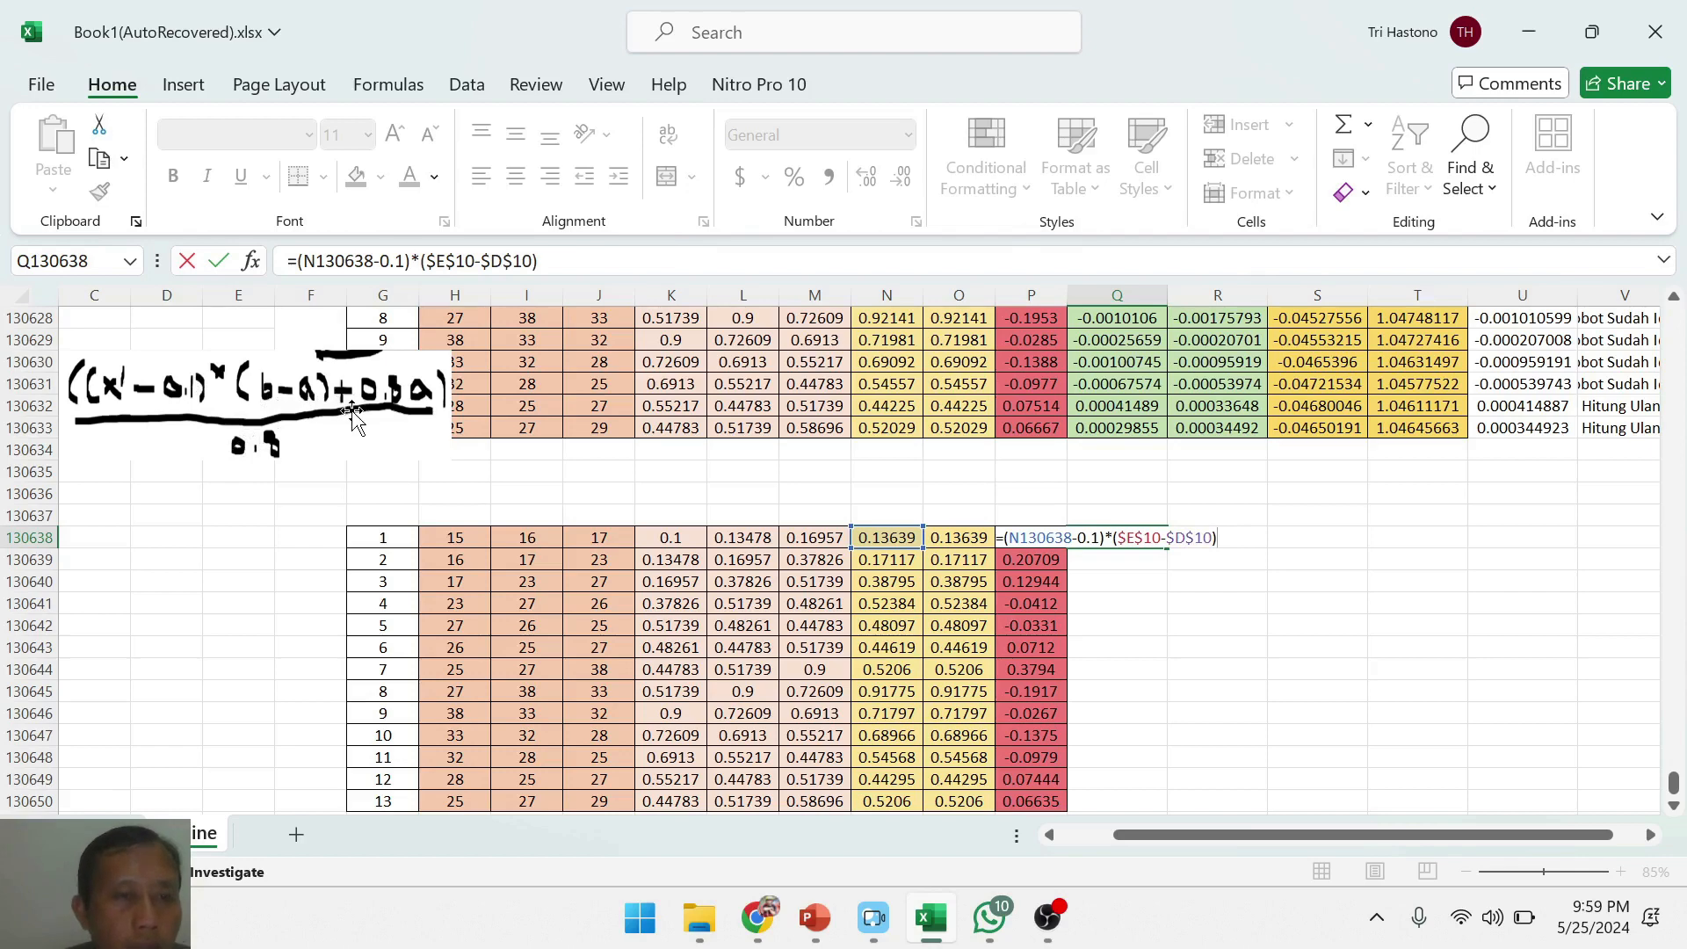
text())
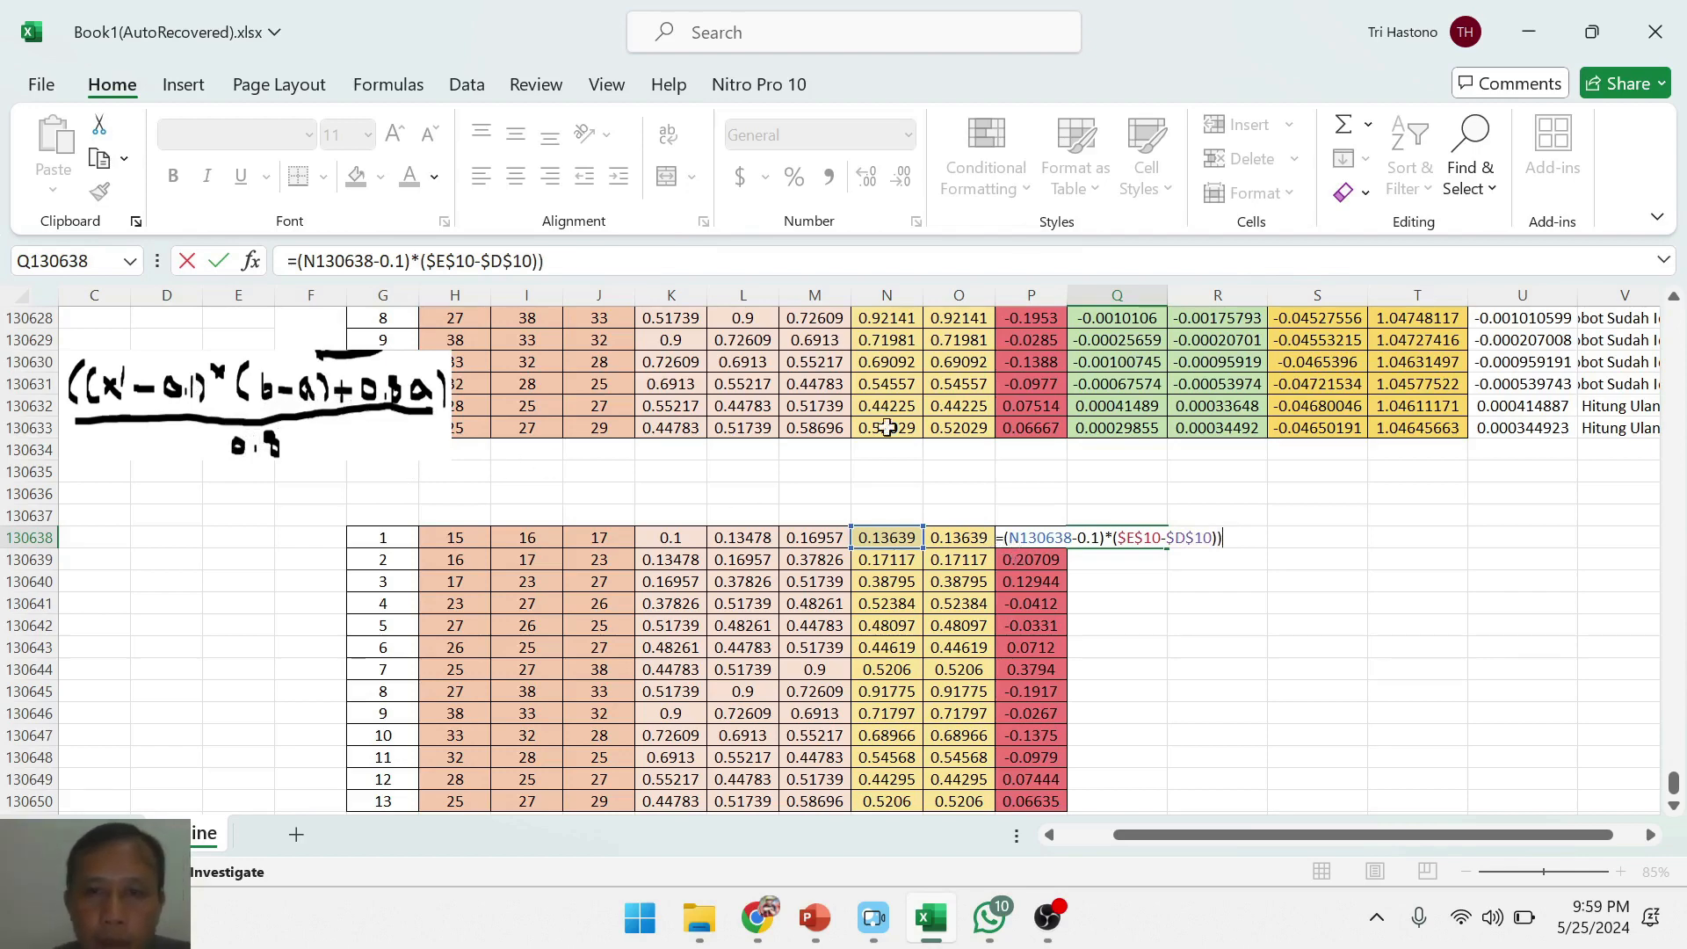
click(296, 262)
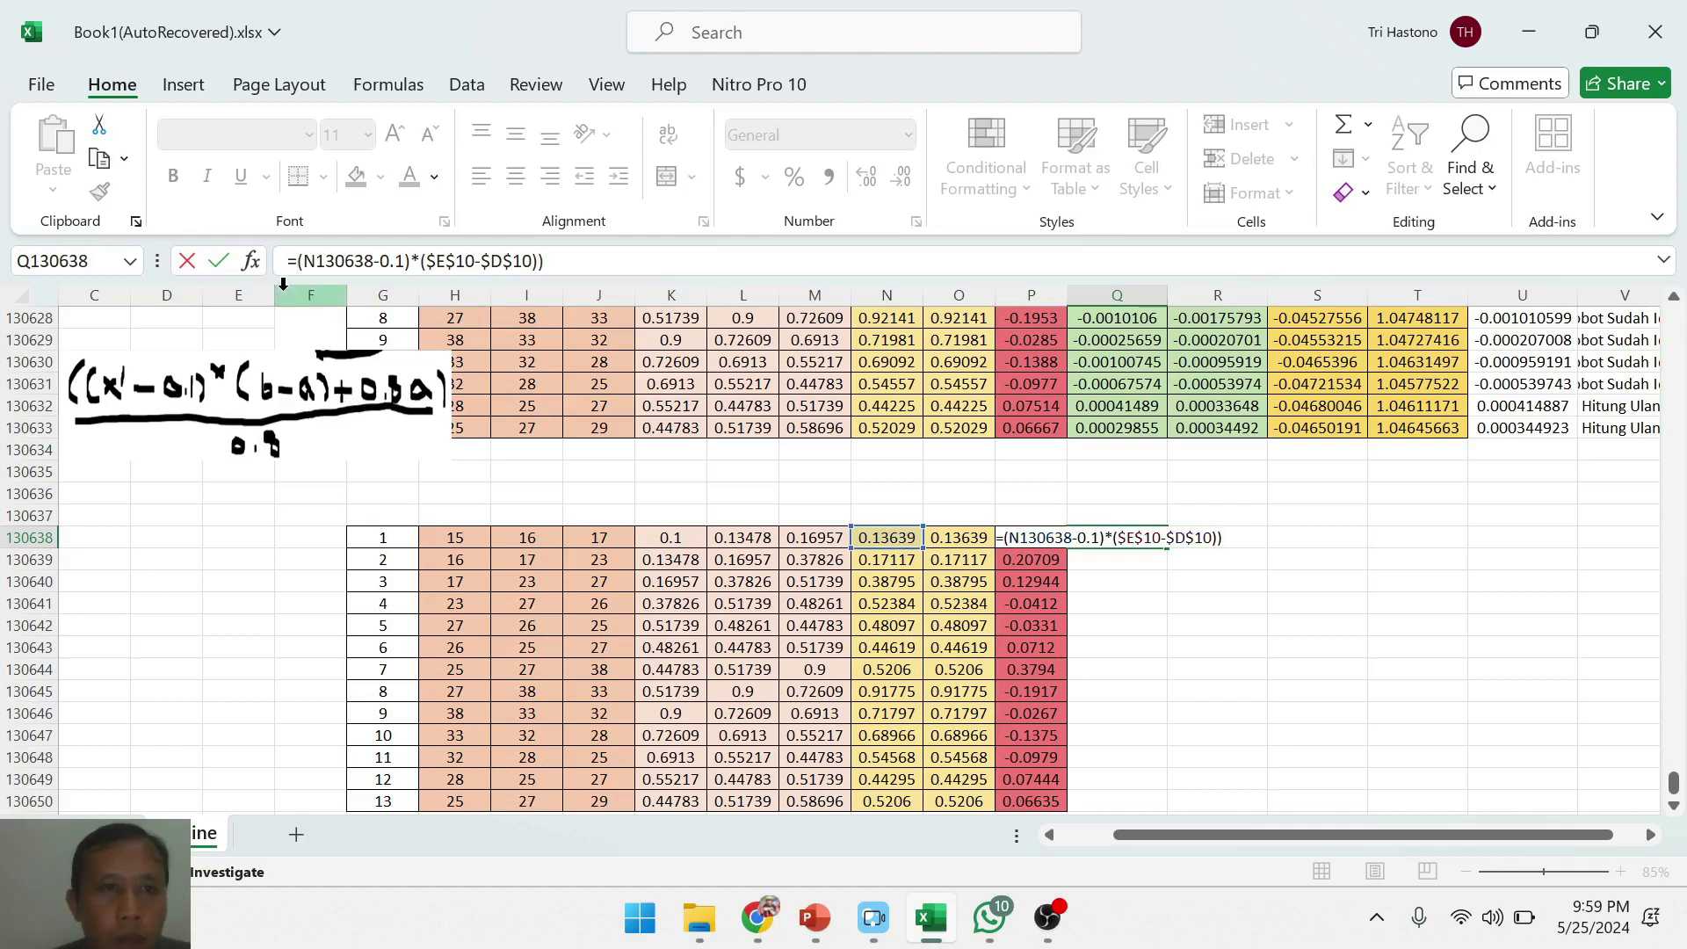
text(()
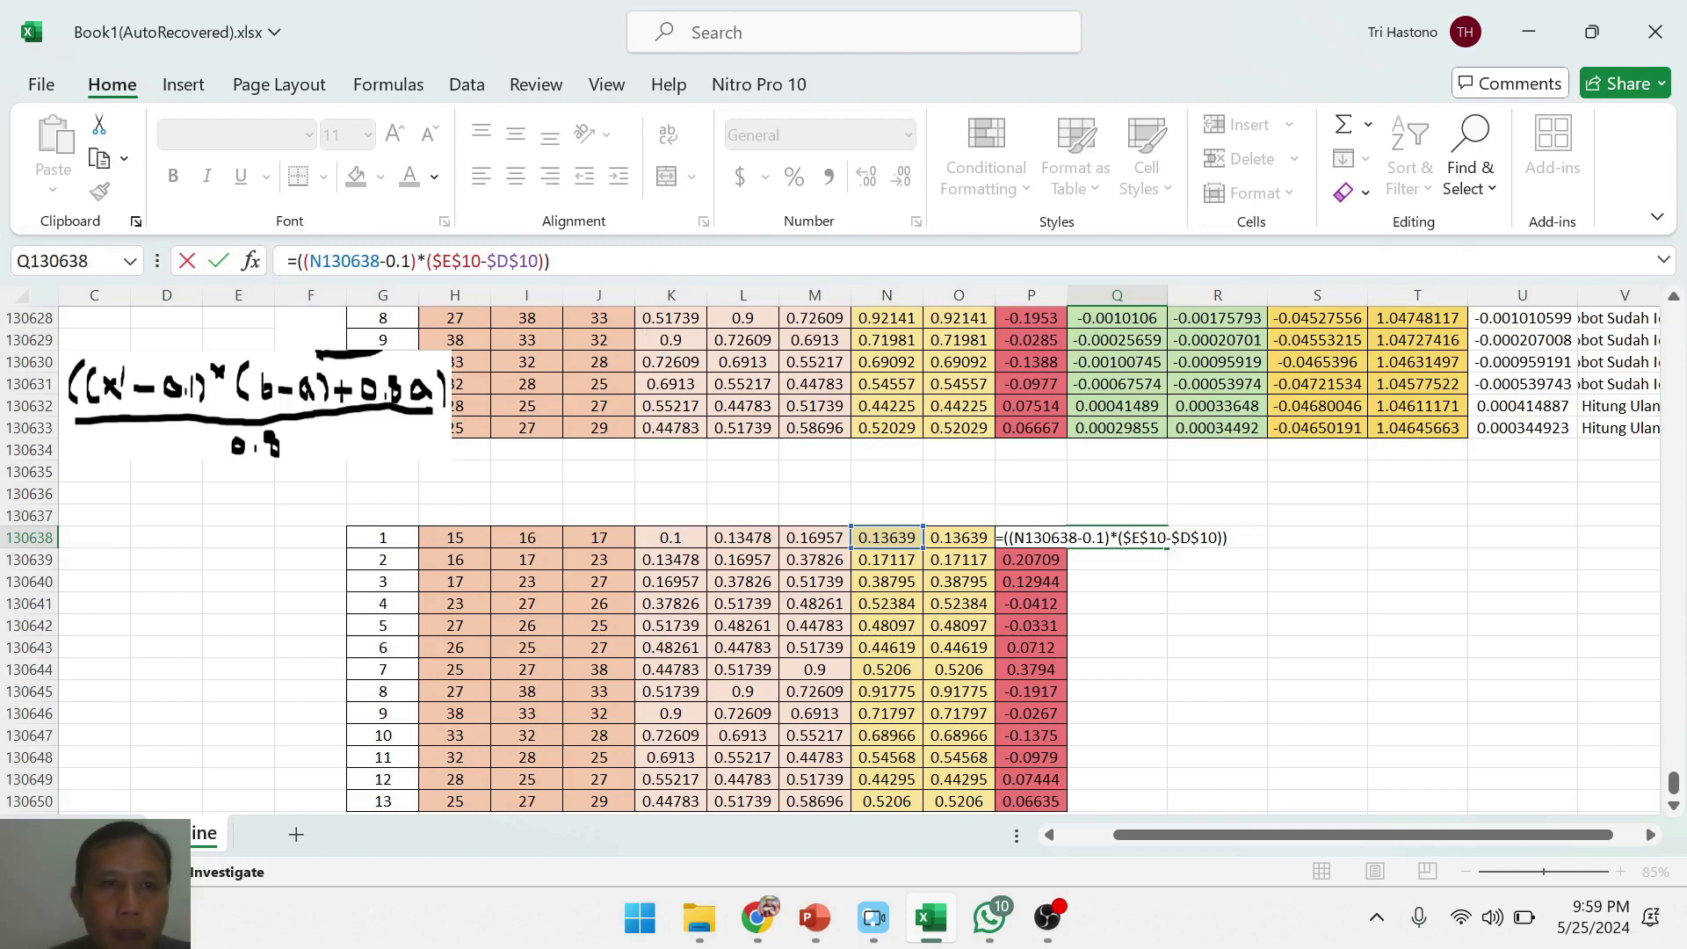
- Add the term (0.8*$D$10) to the product in the Q130638 formula
text(+)
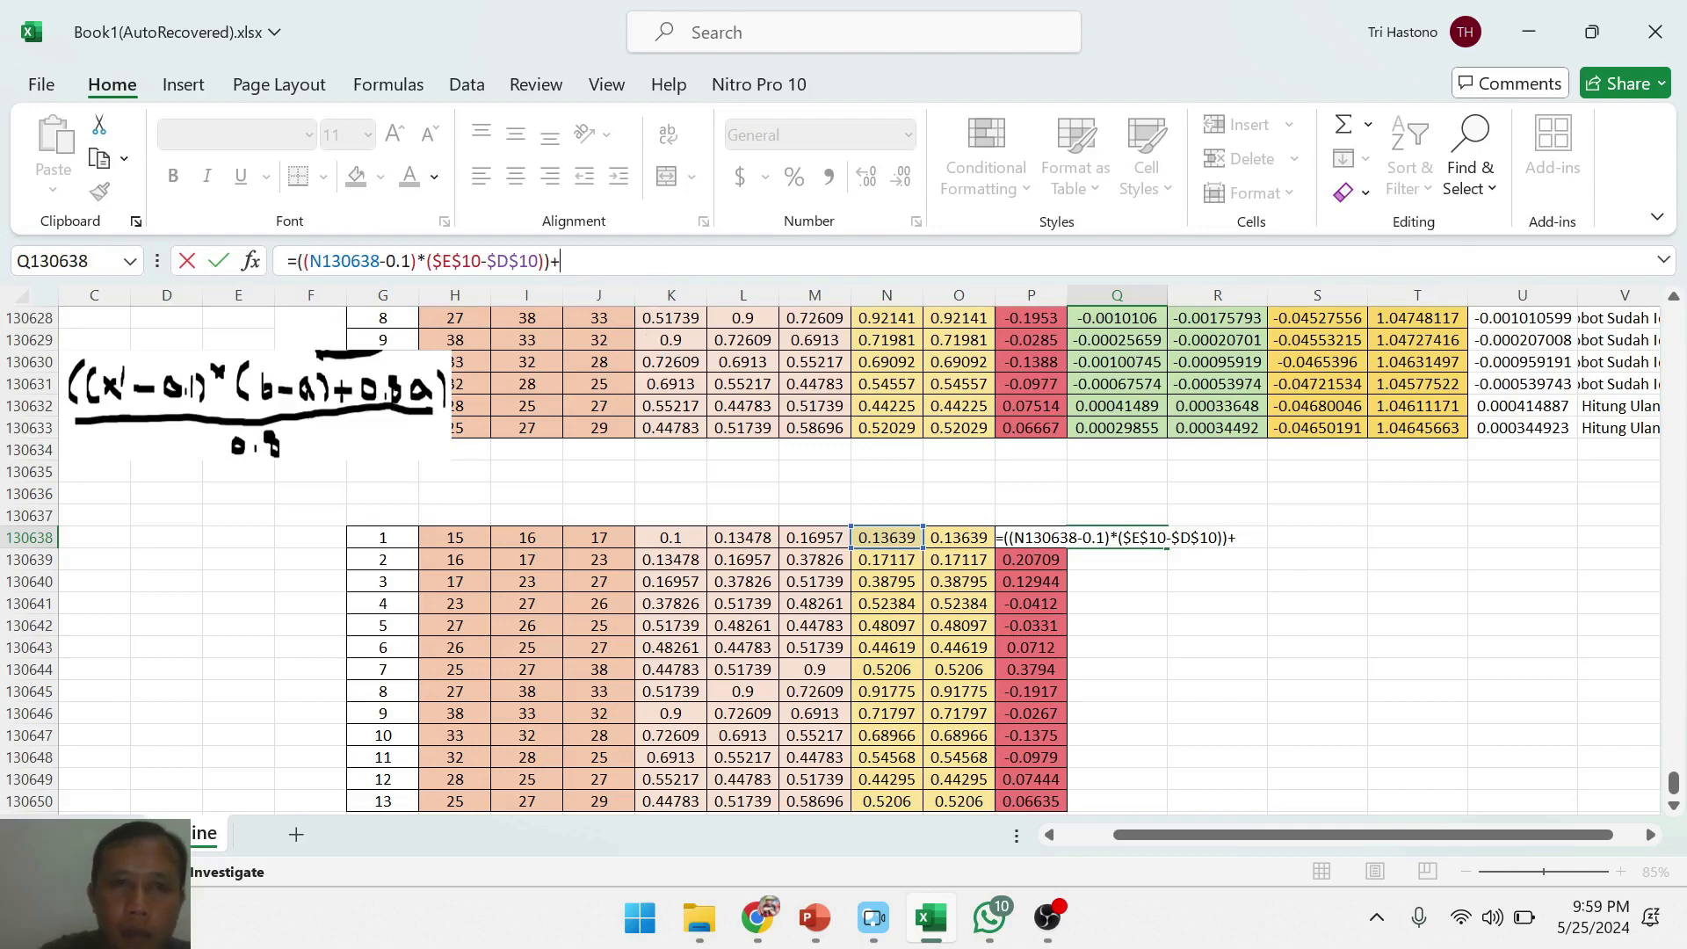
text(()
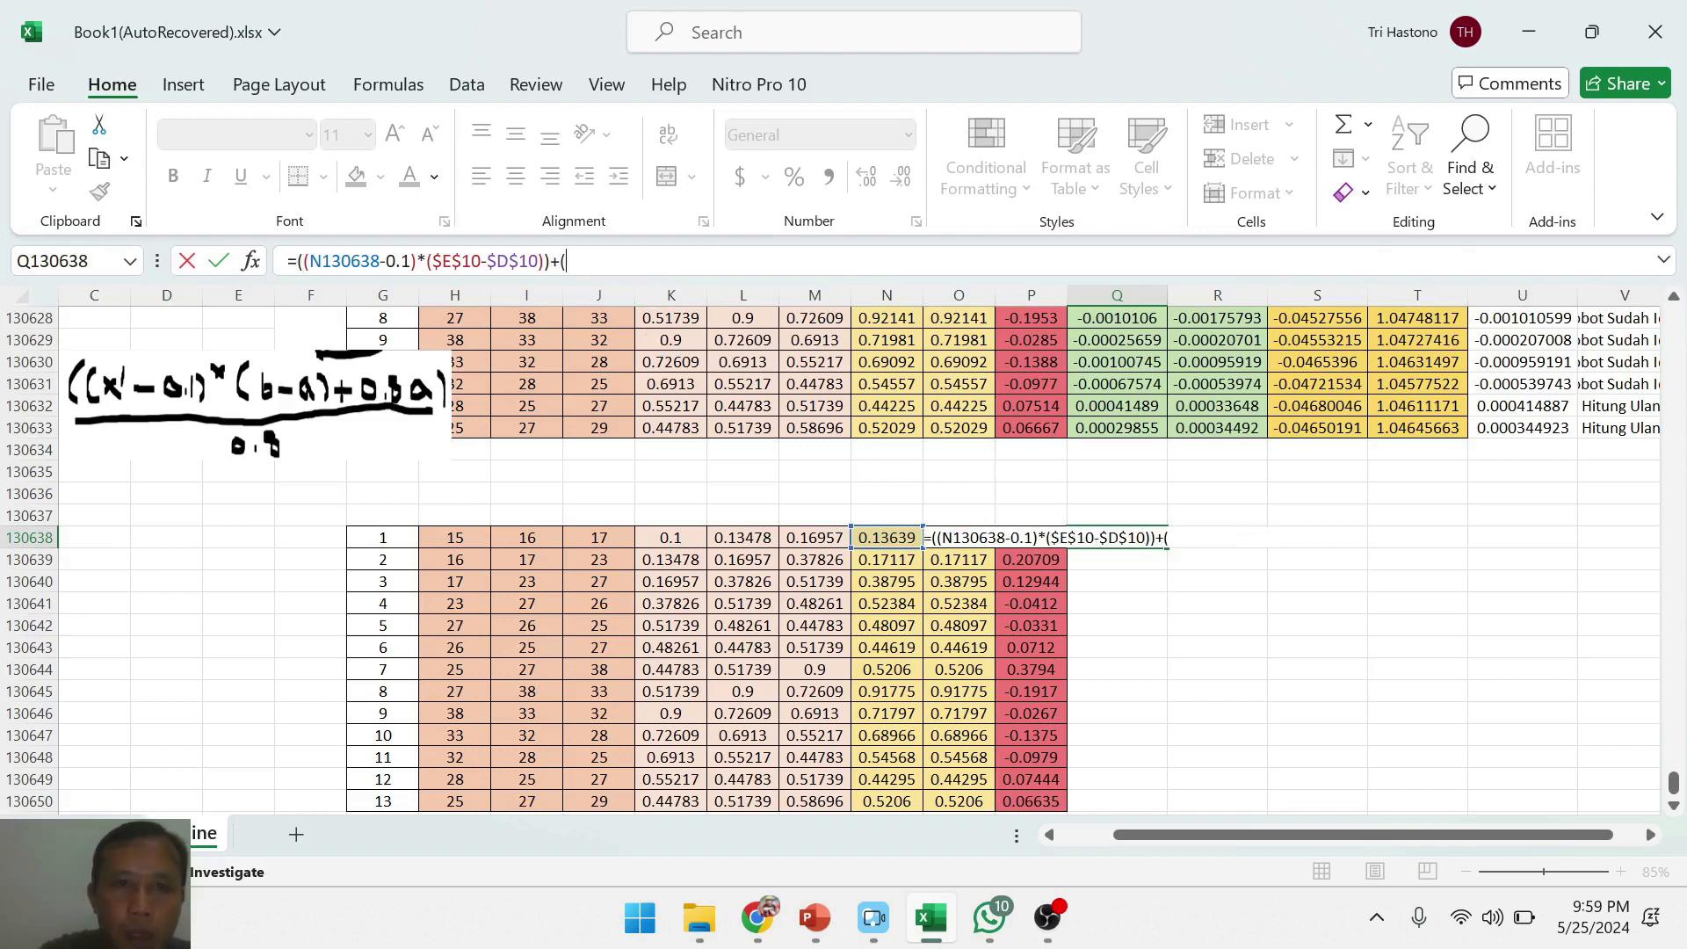
text(0.8)
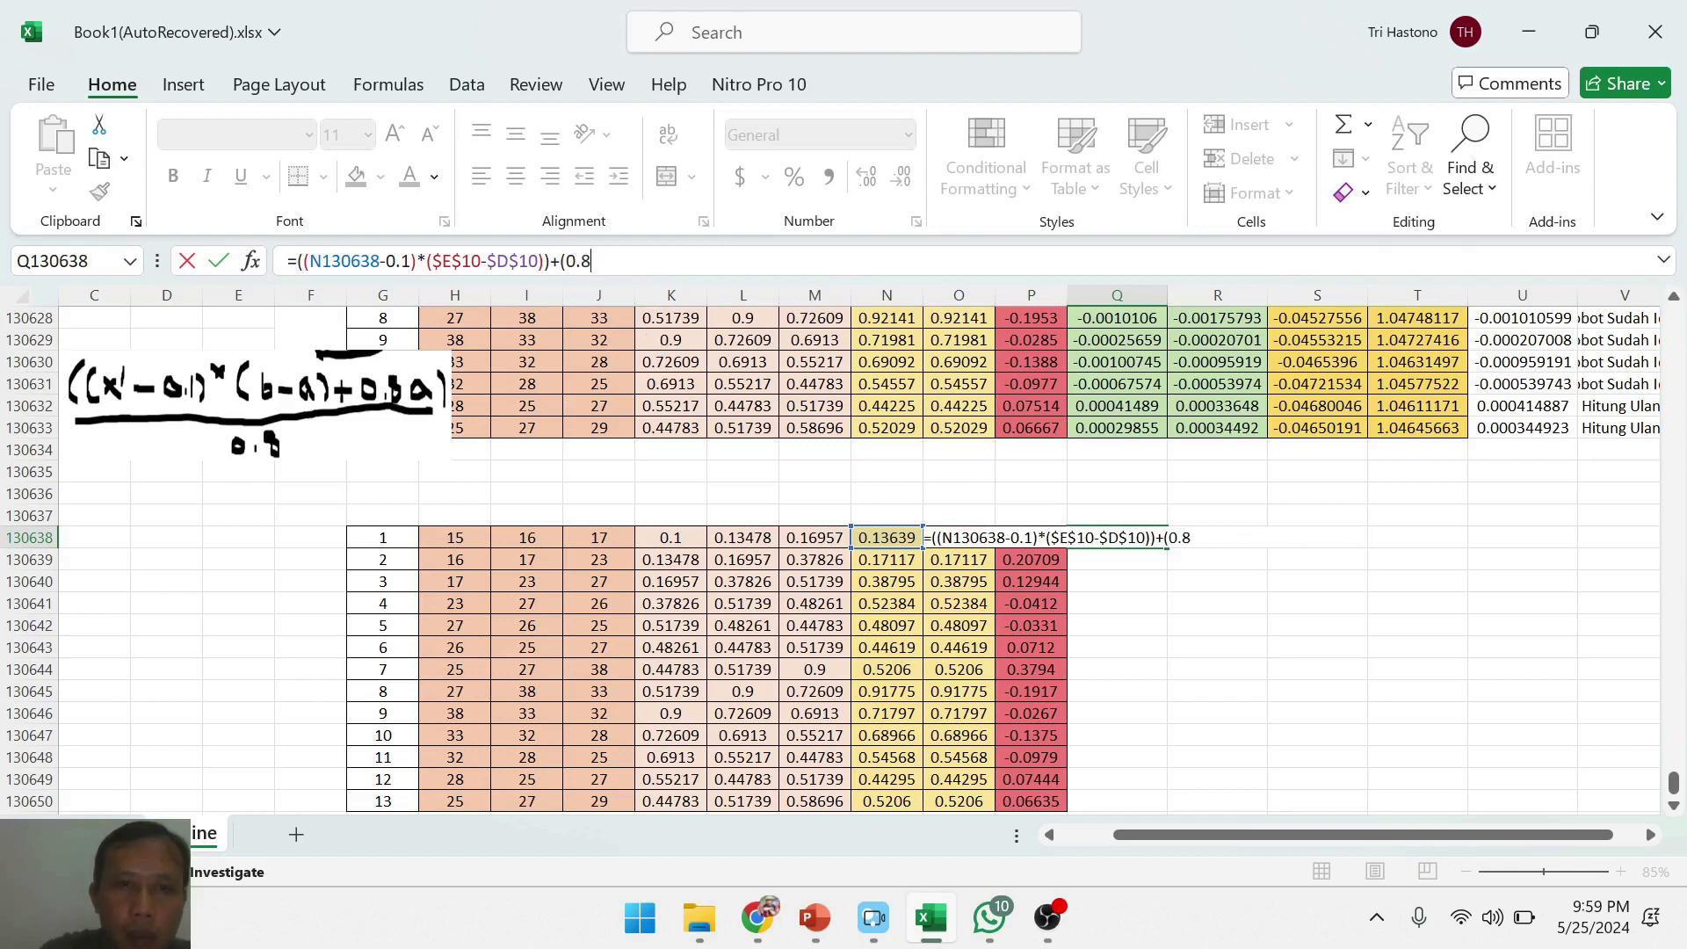
text(*)
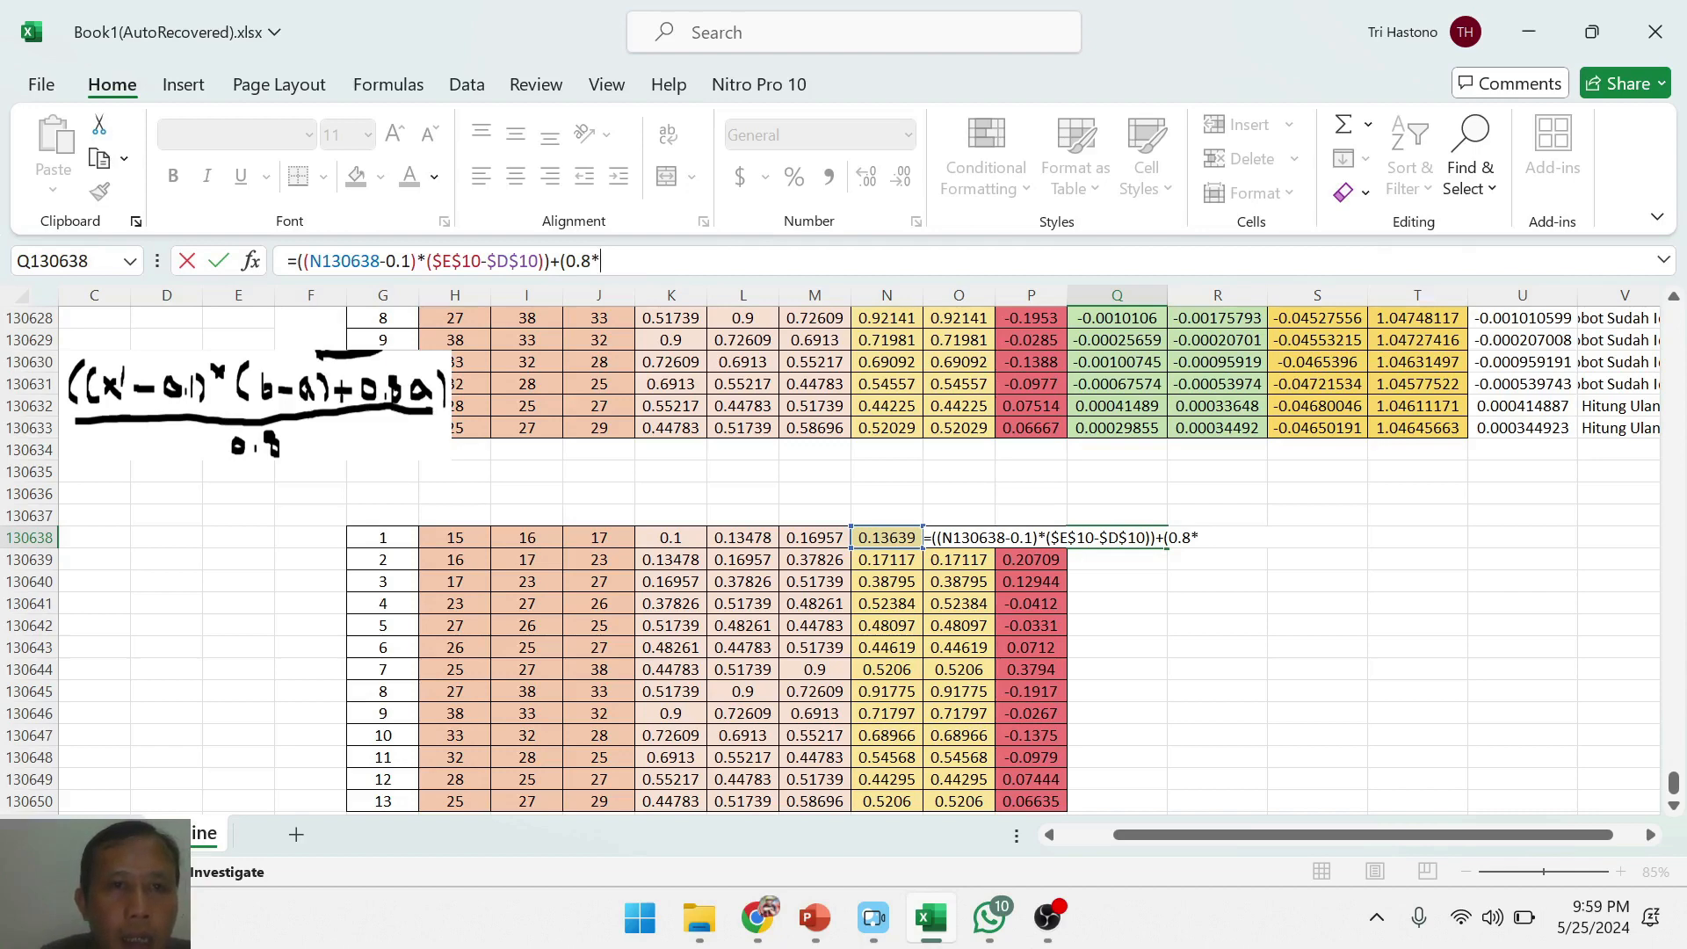
text($D$)
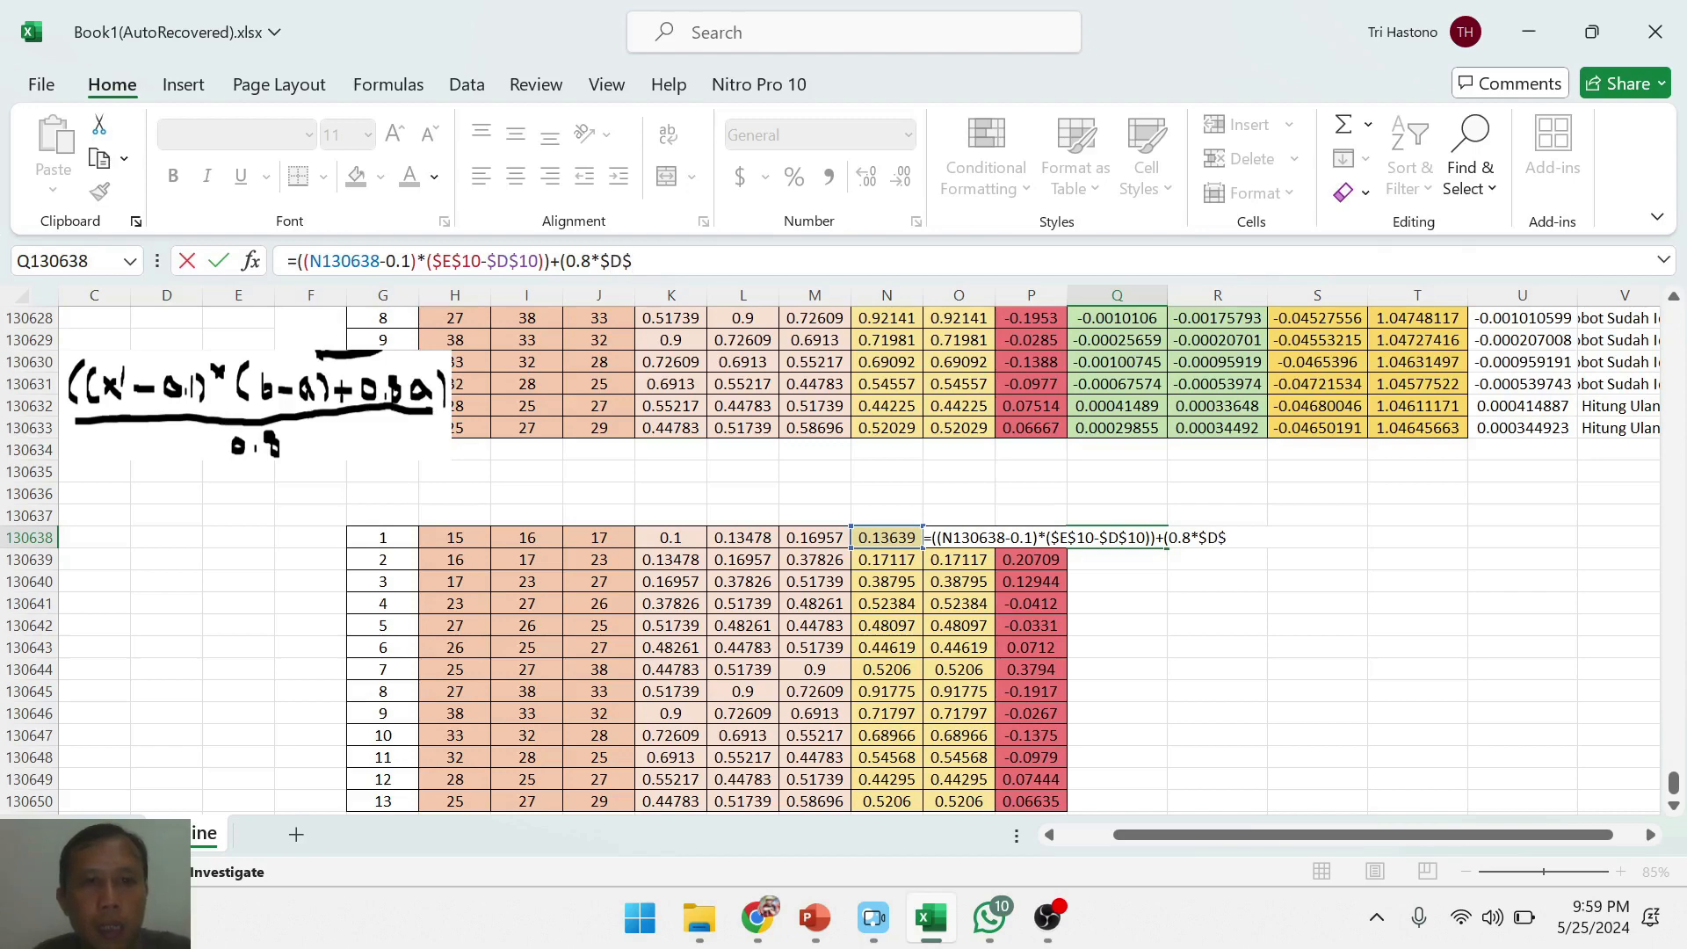
text(10))
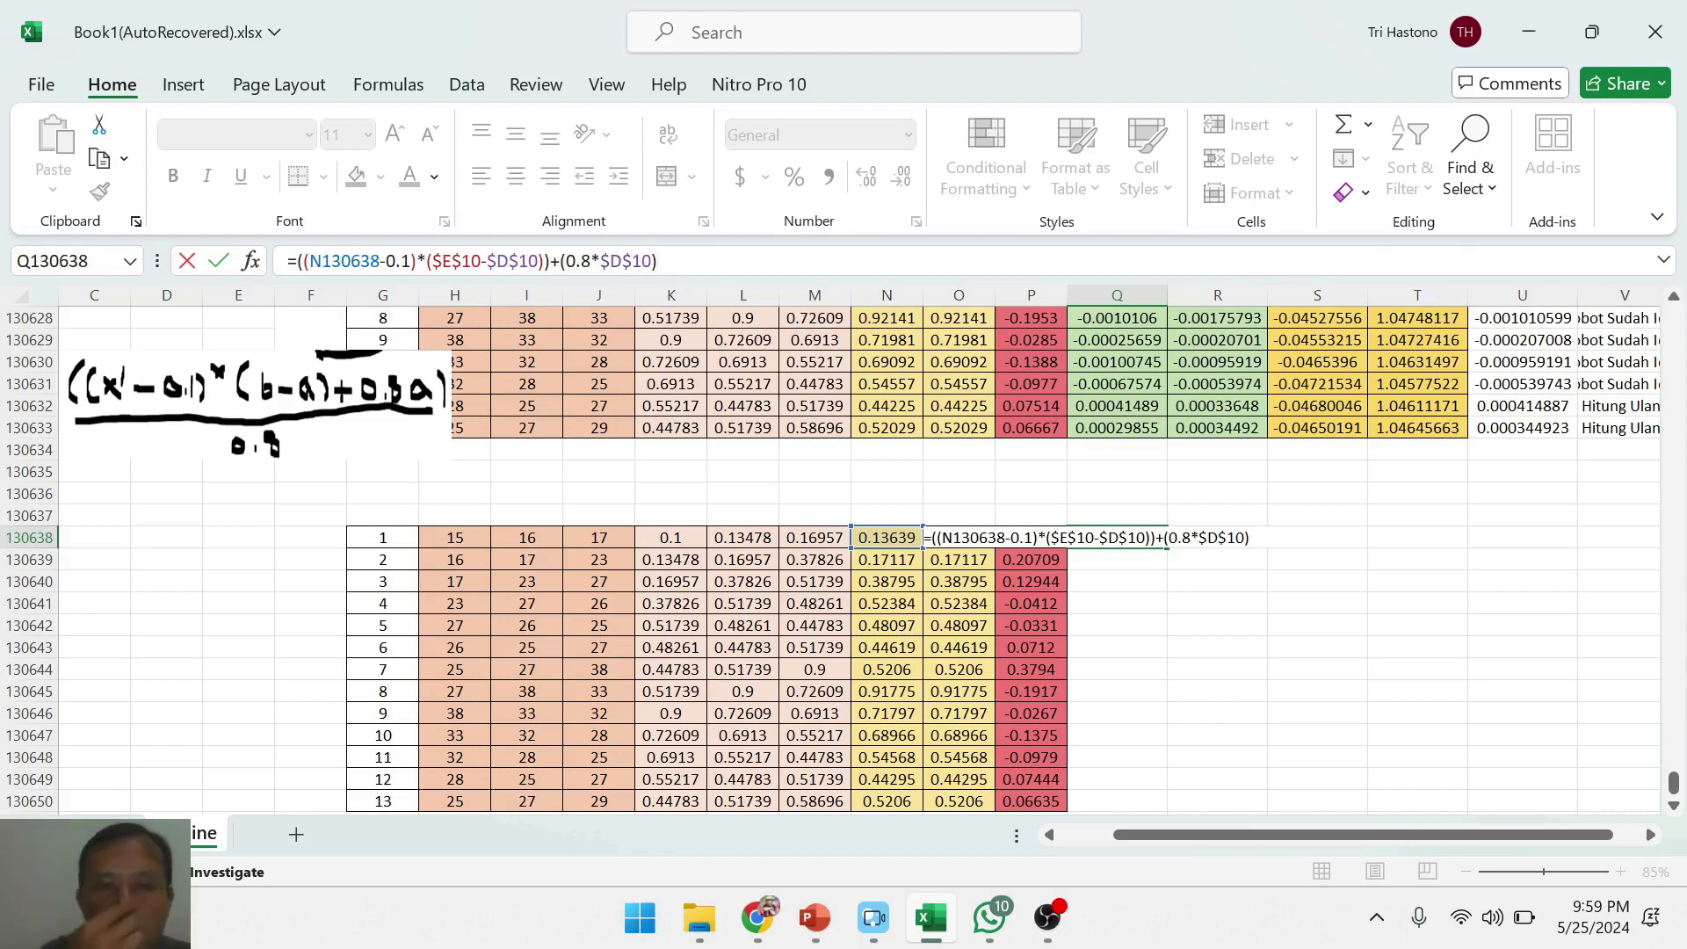
- Enclose the sum in parentheses, divide it by 0.8, and enter the formula =(((N130638-0.1)*($E$10-$D$10))+(0.8*$D$10))/0.8 in Q130638
text()+)
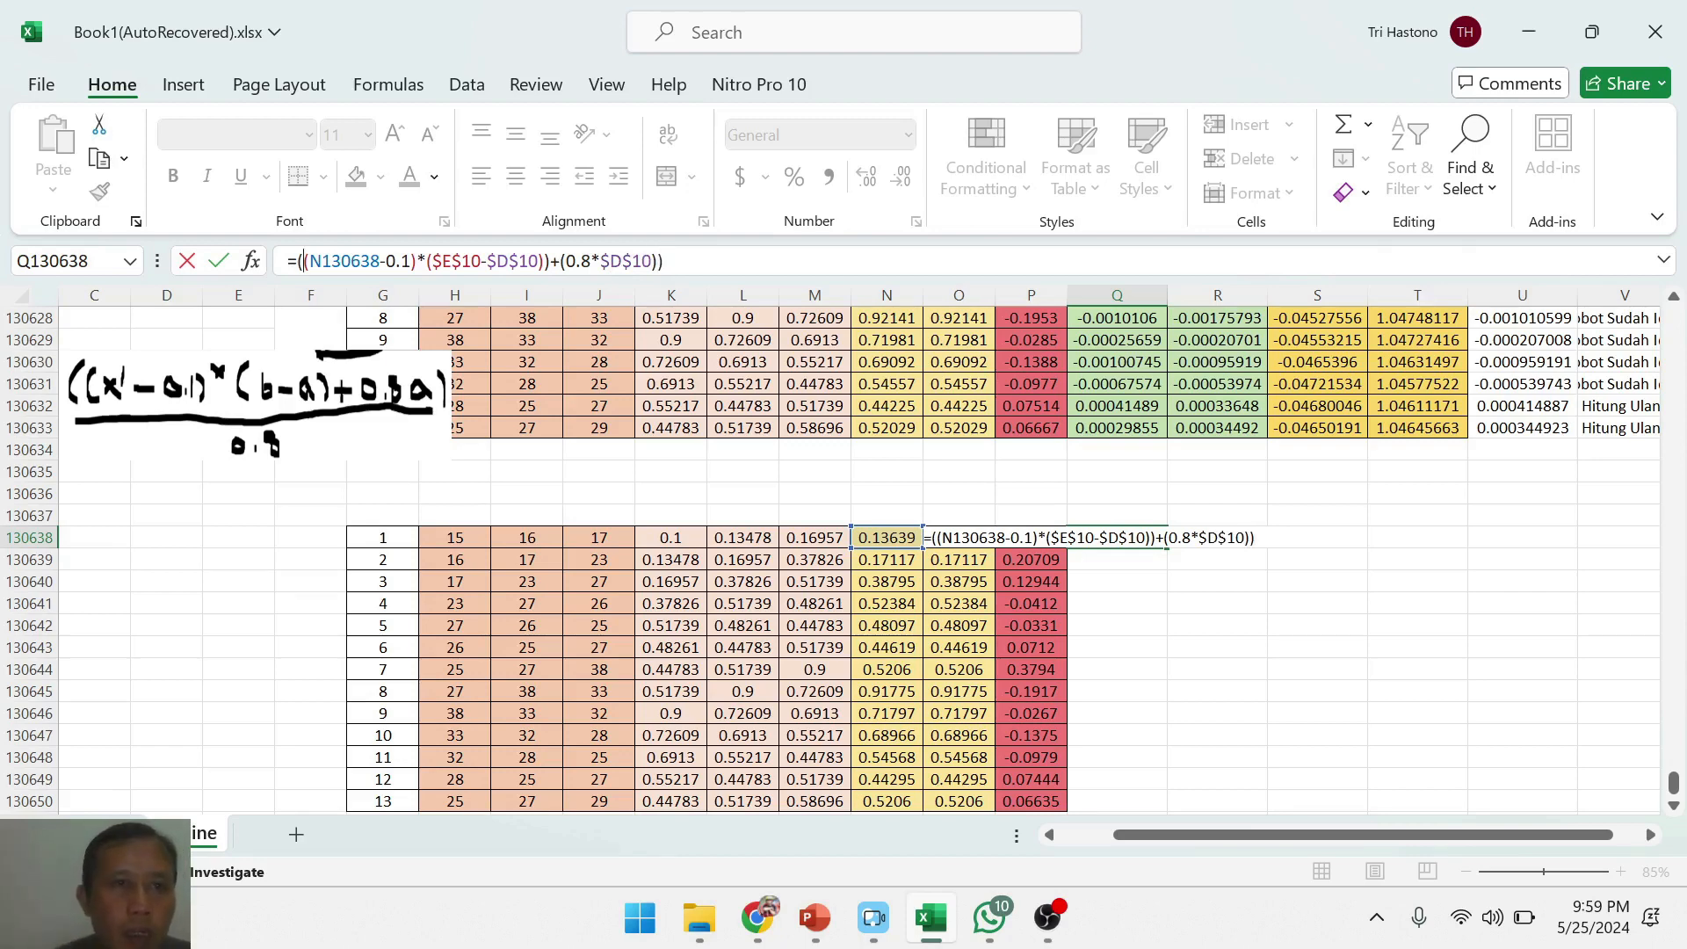
text((0.8*$D$10)))
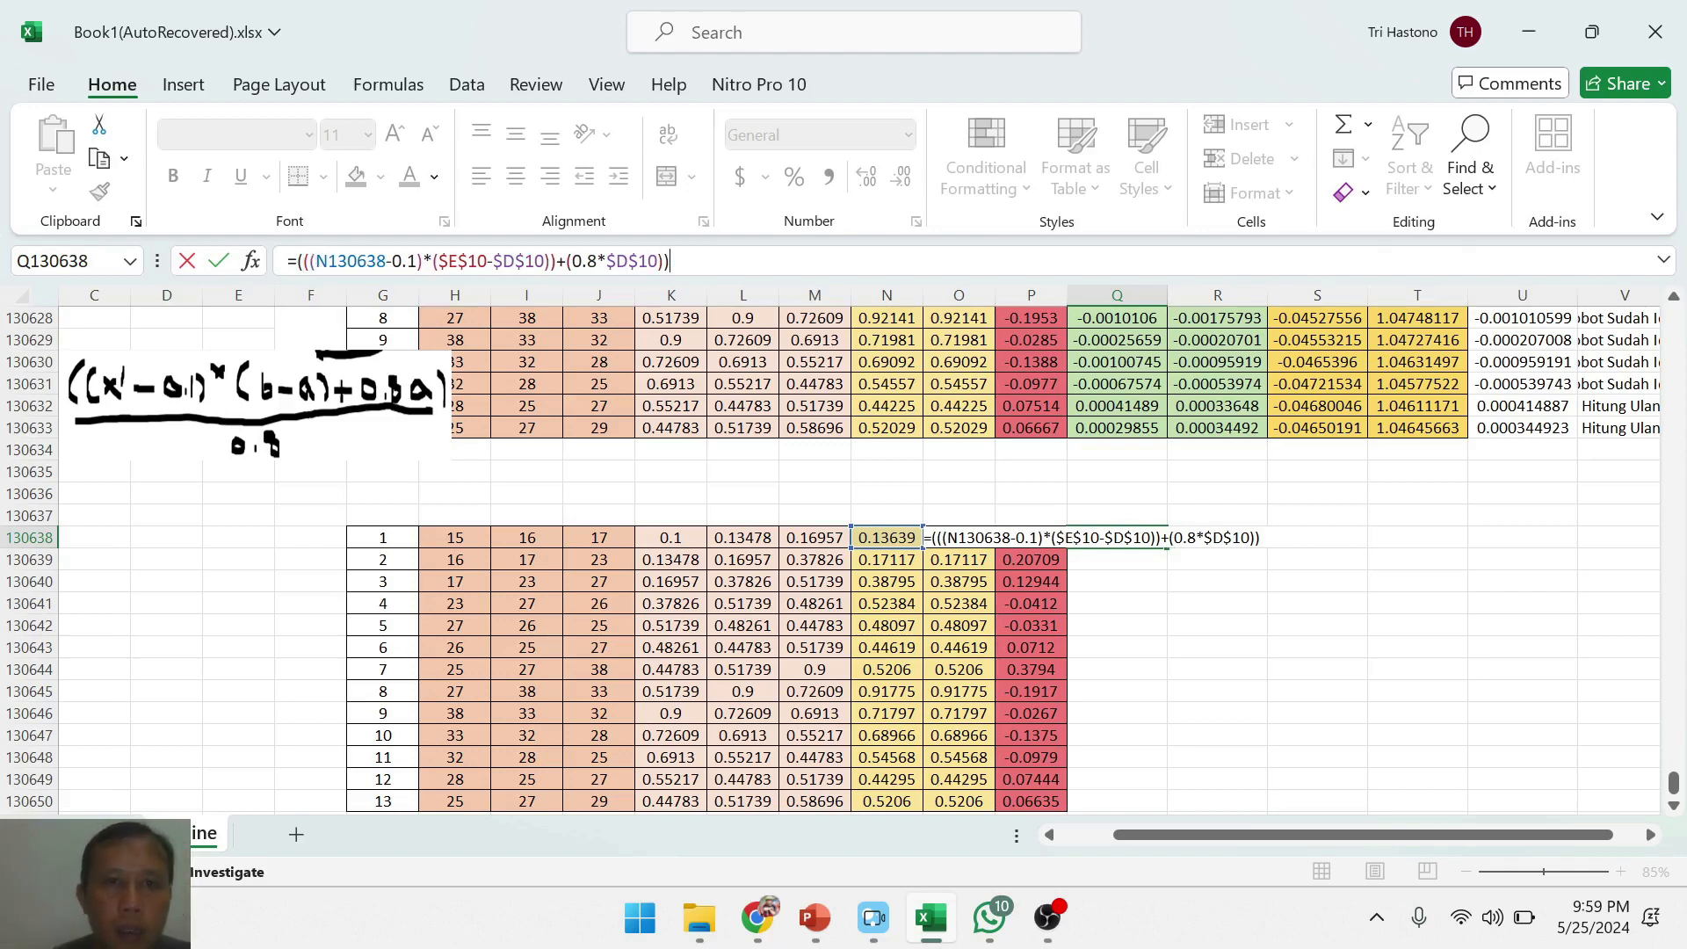
text(/)
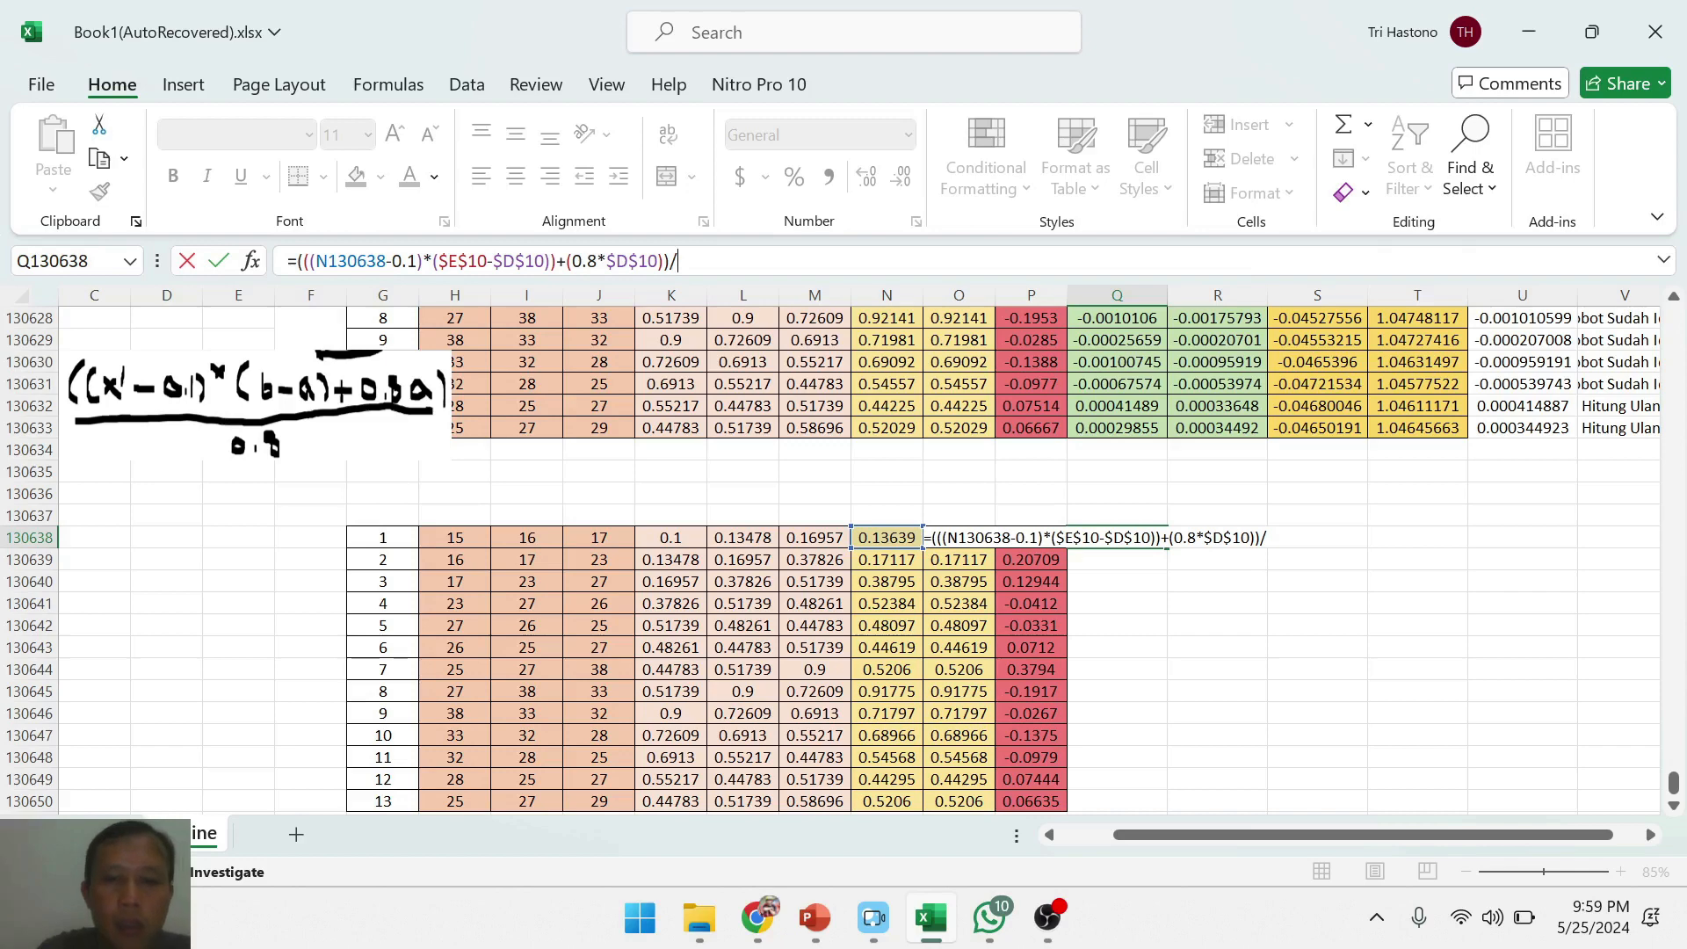
text(0)
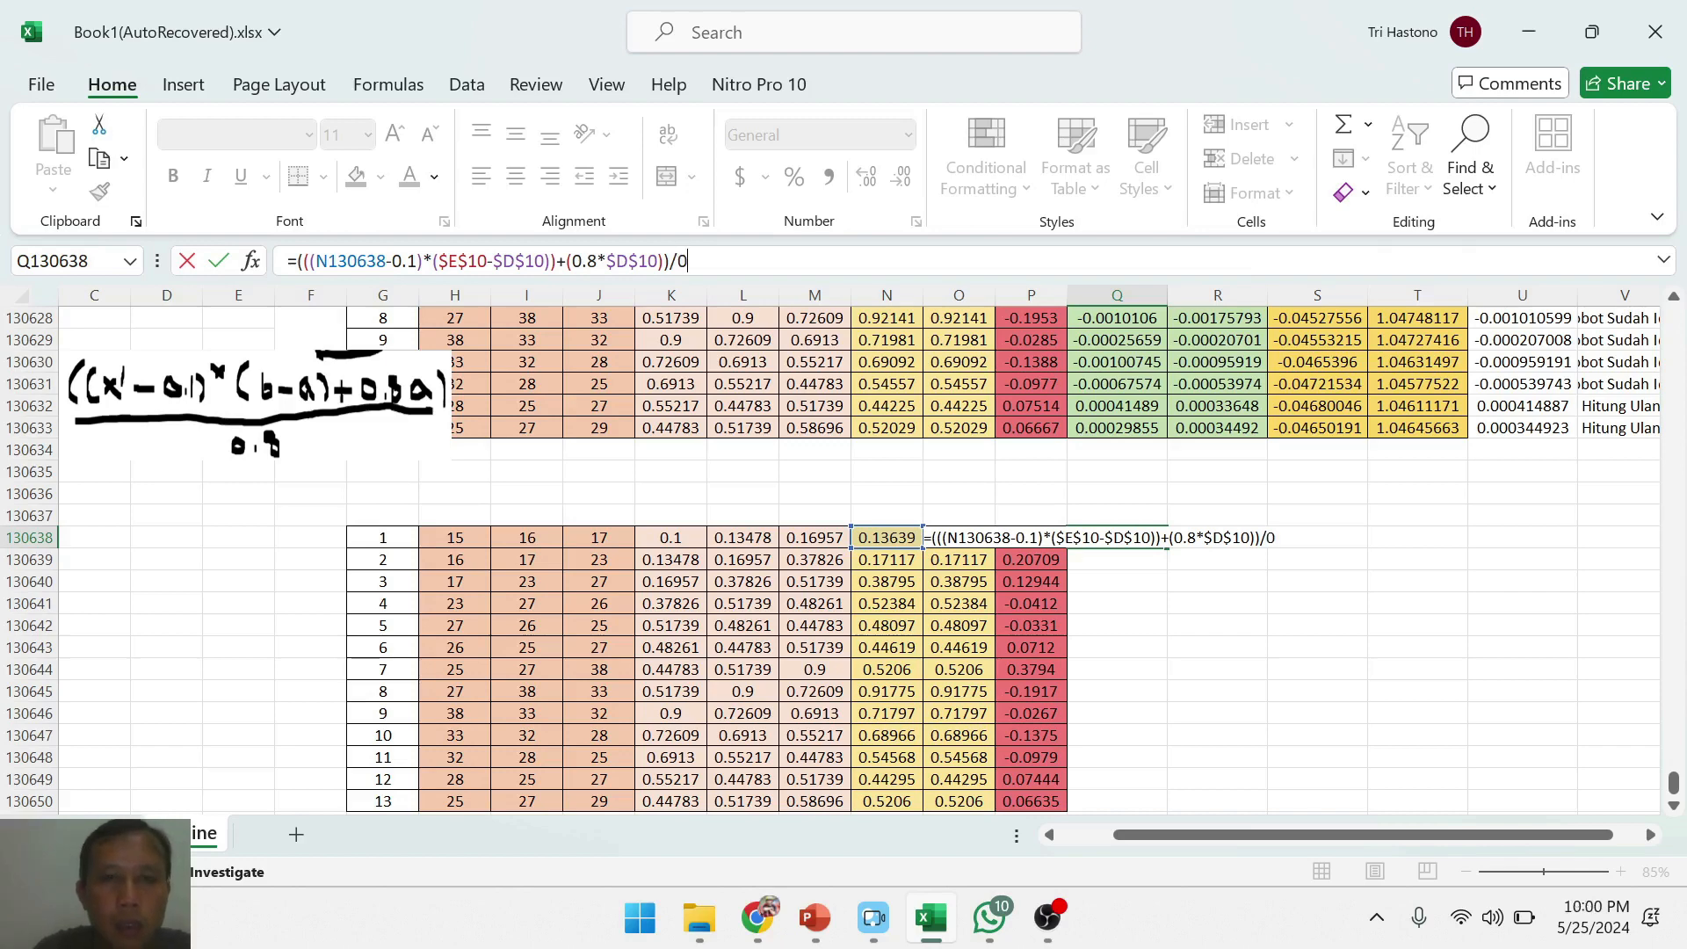
text(.8)
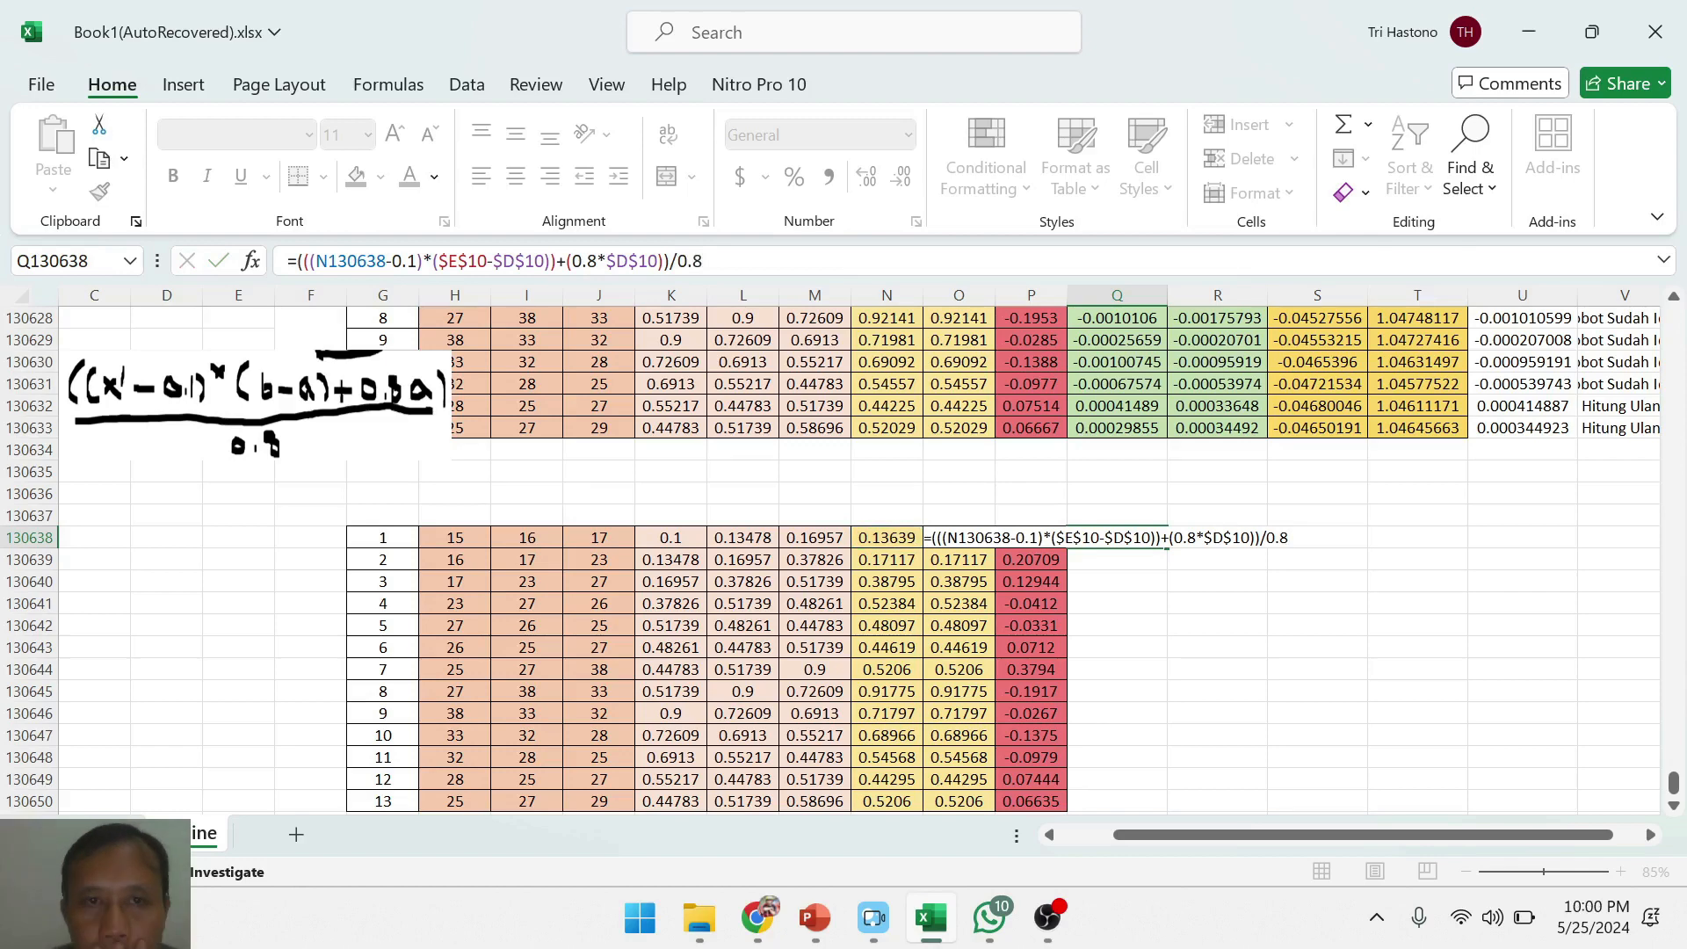
key(Return)
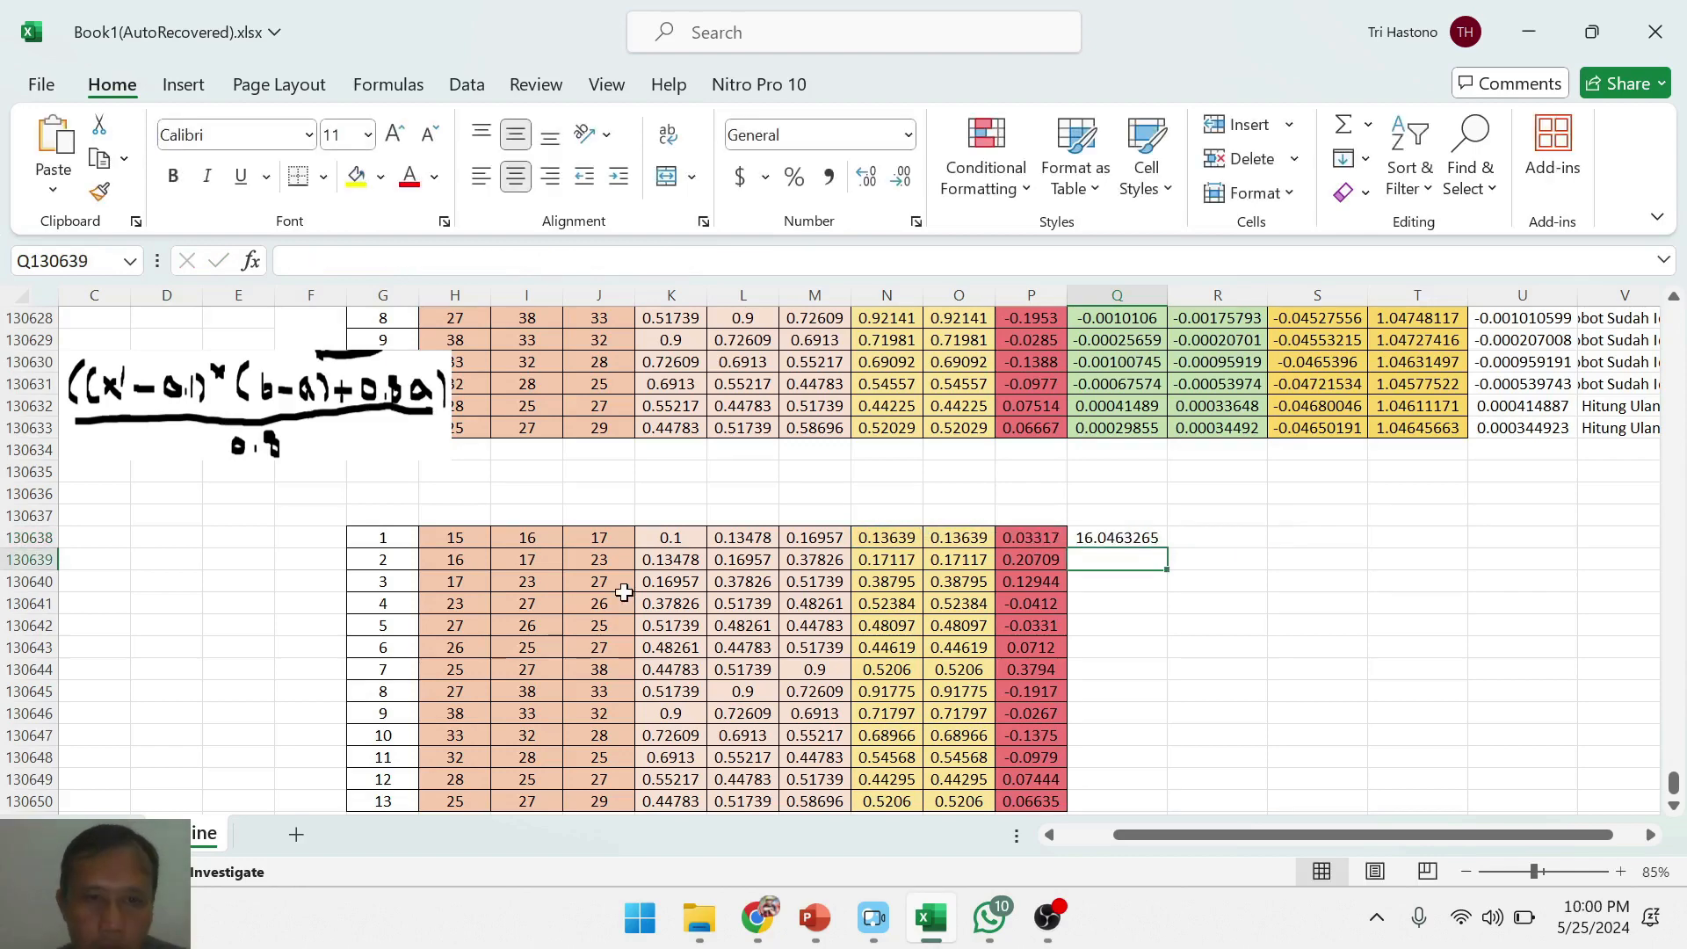
- Label the target column T in J130637 and the denormalized net column Net Konversi in Q130637
click(612, 539)
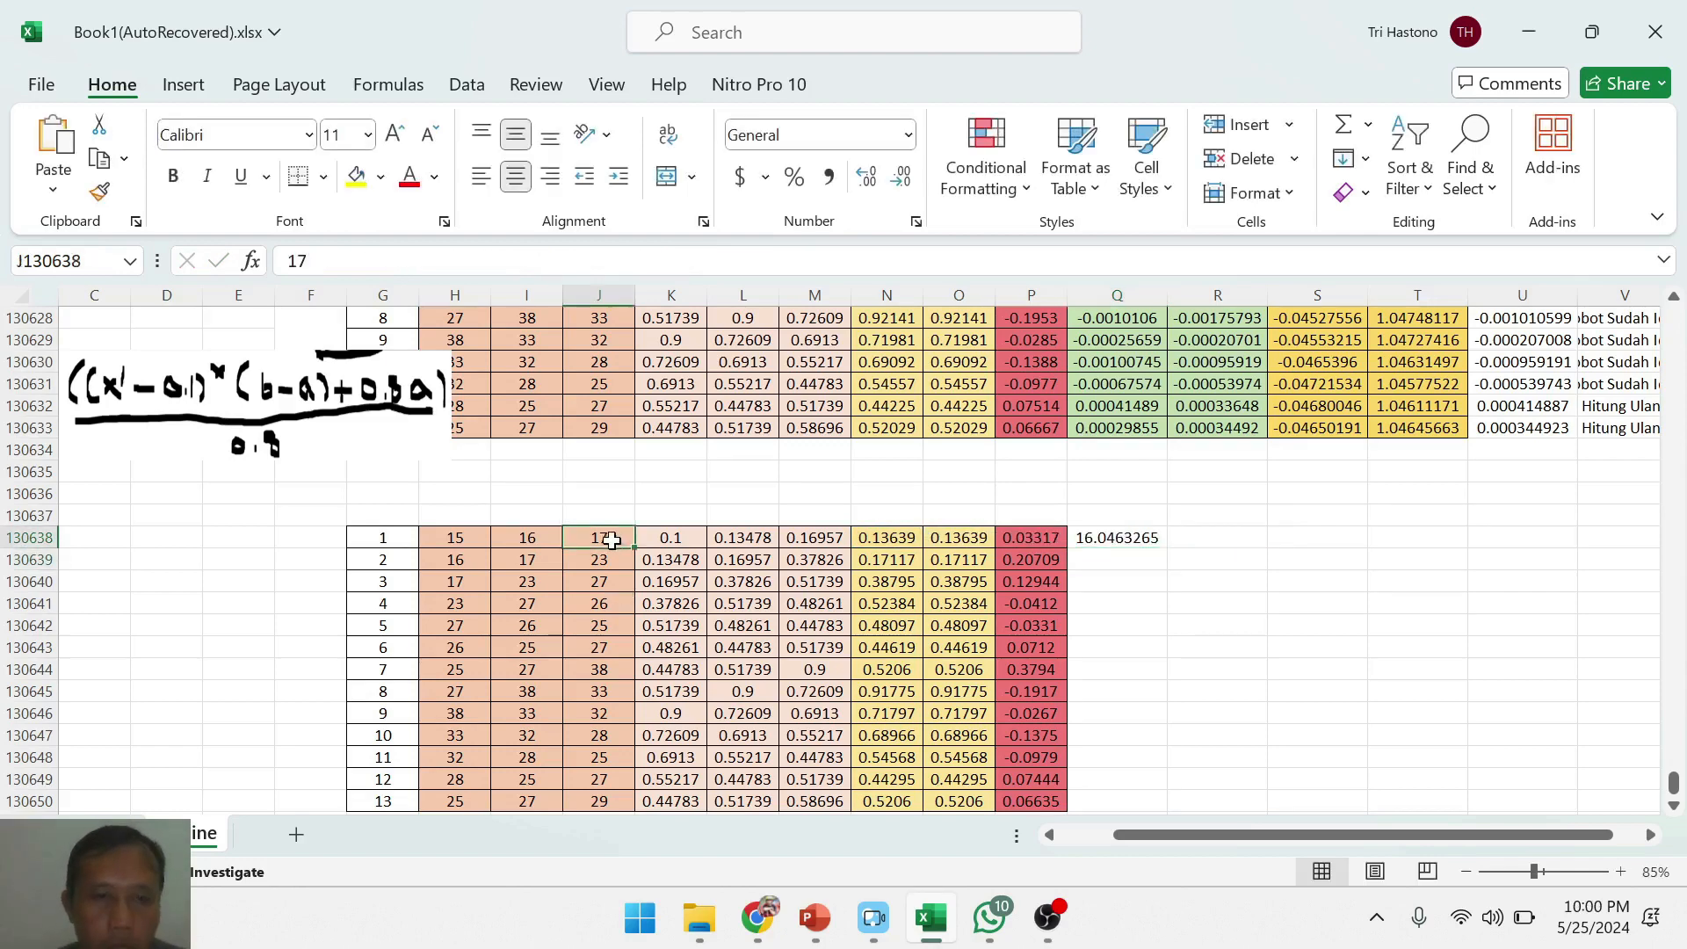
click(603, 518)
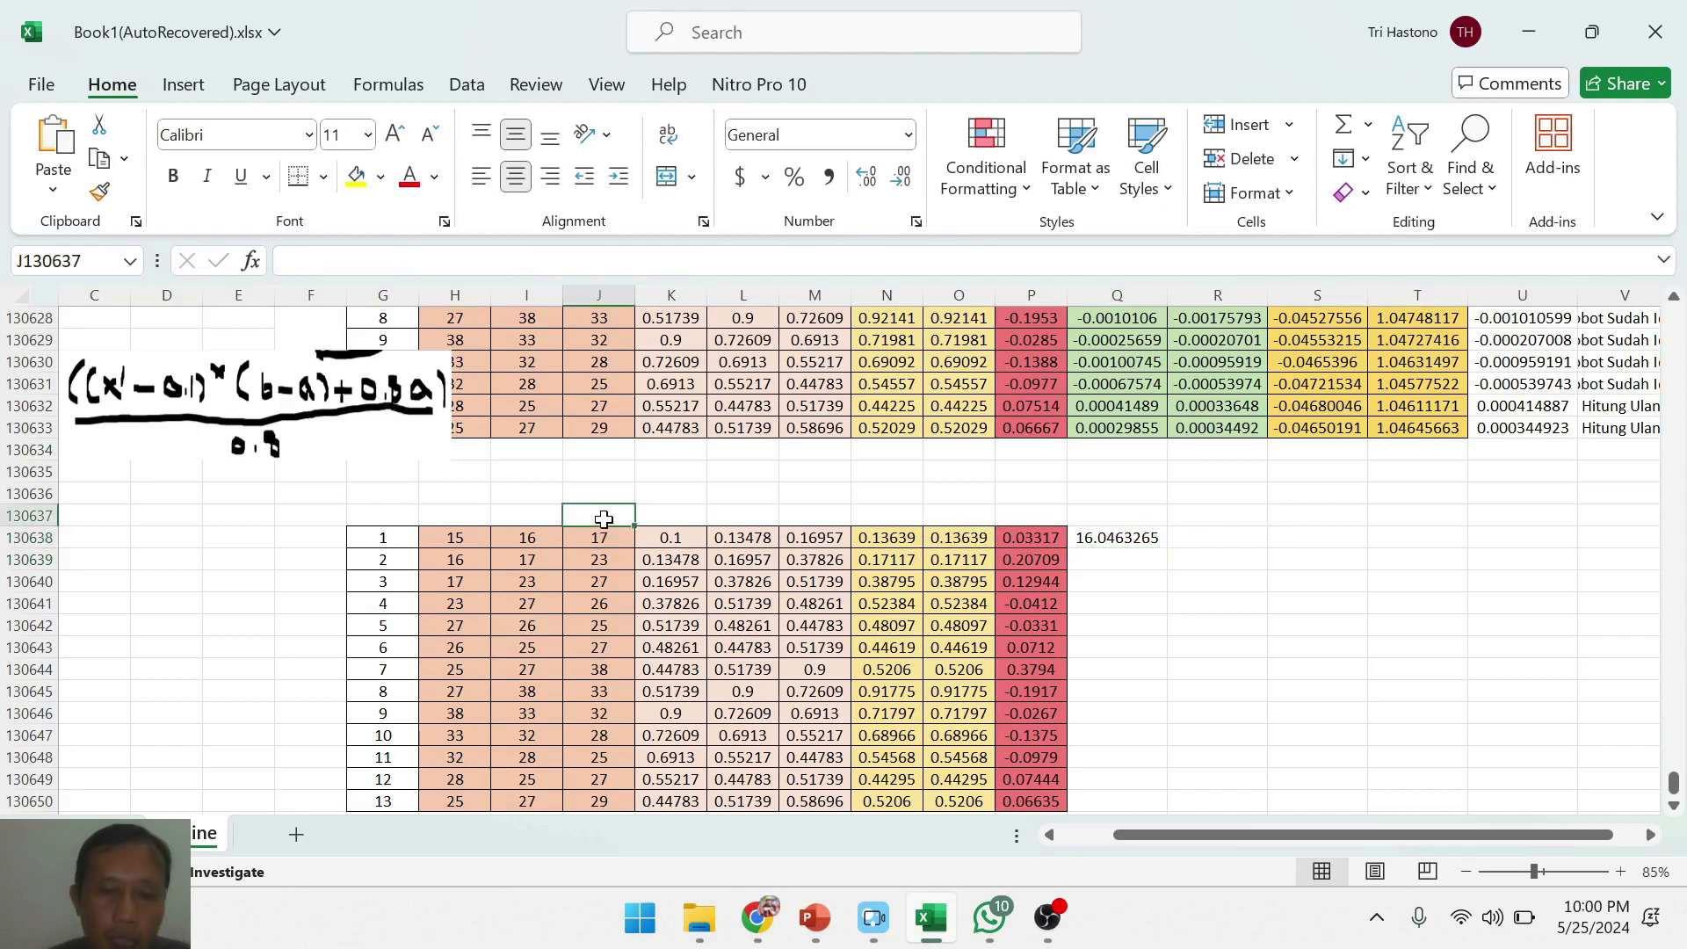
text(T)
key(Return)
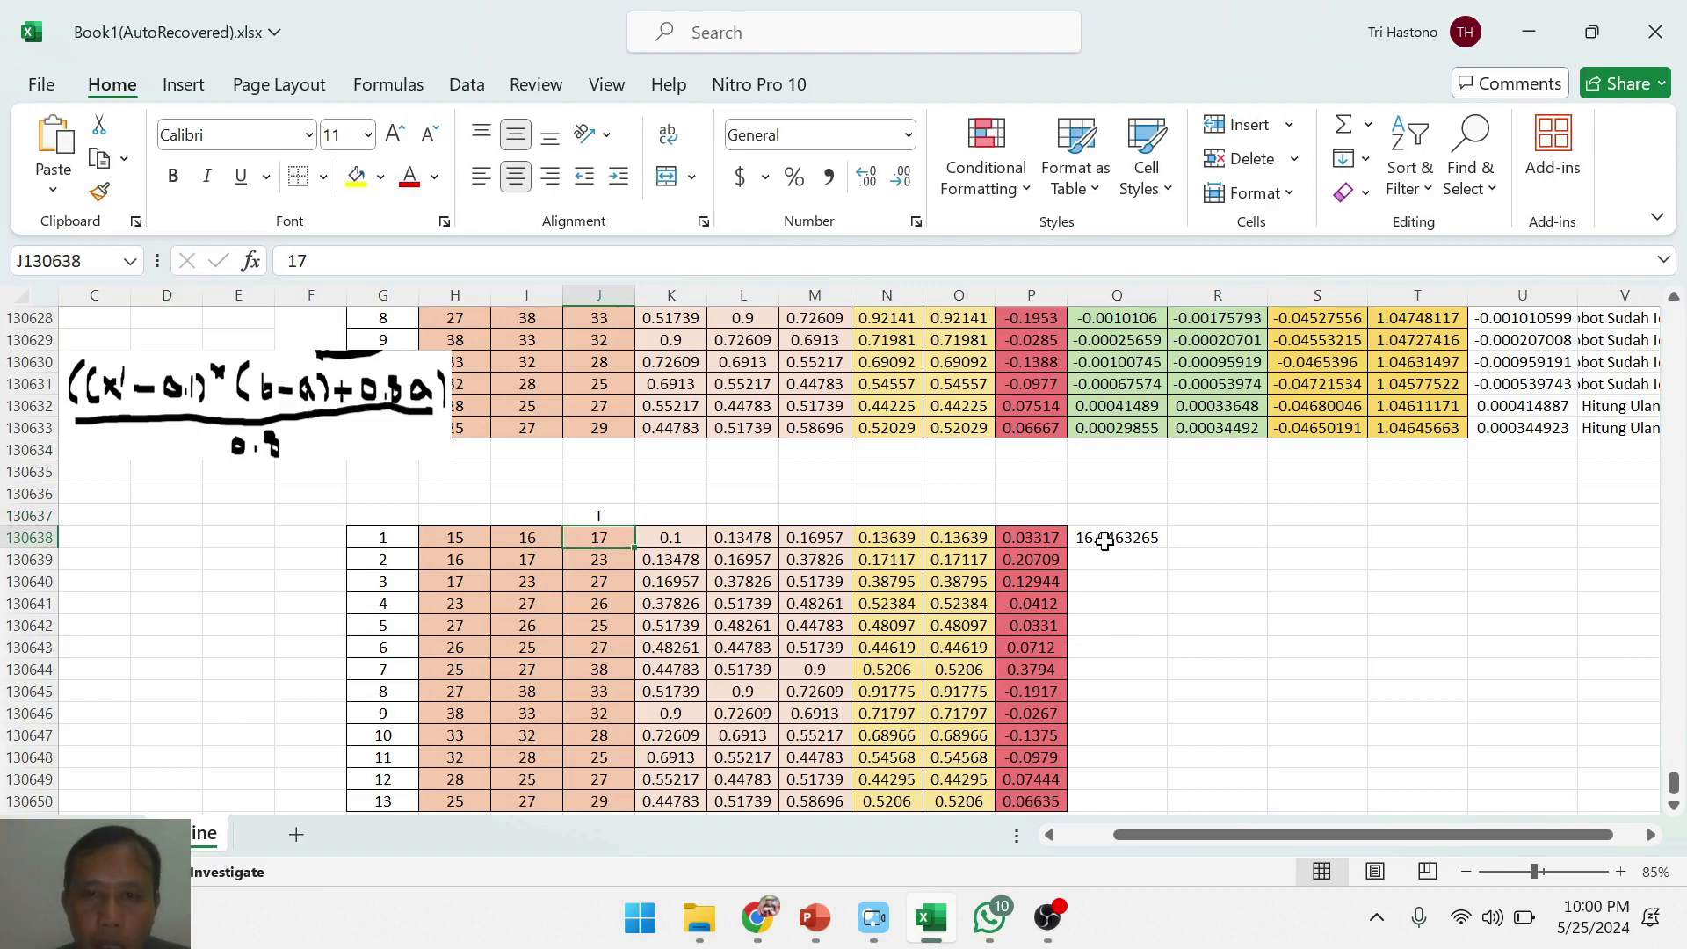
click(1110, 513)
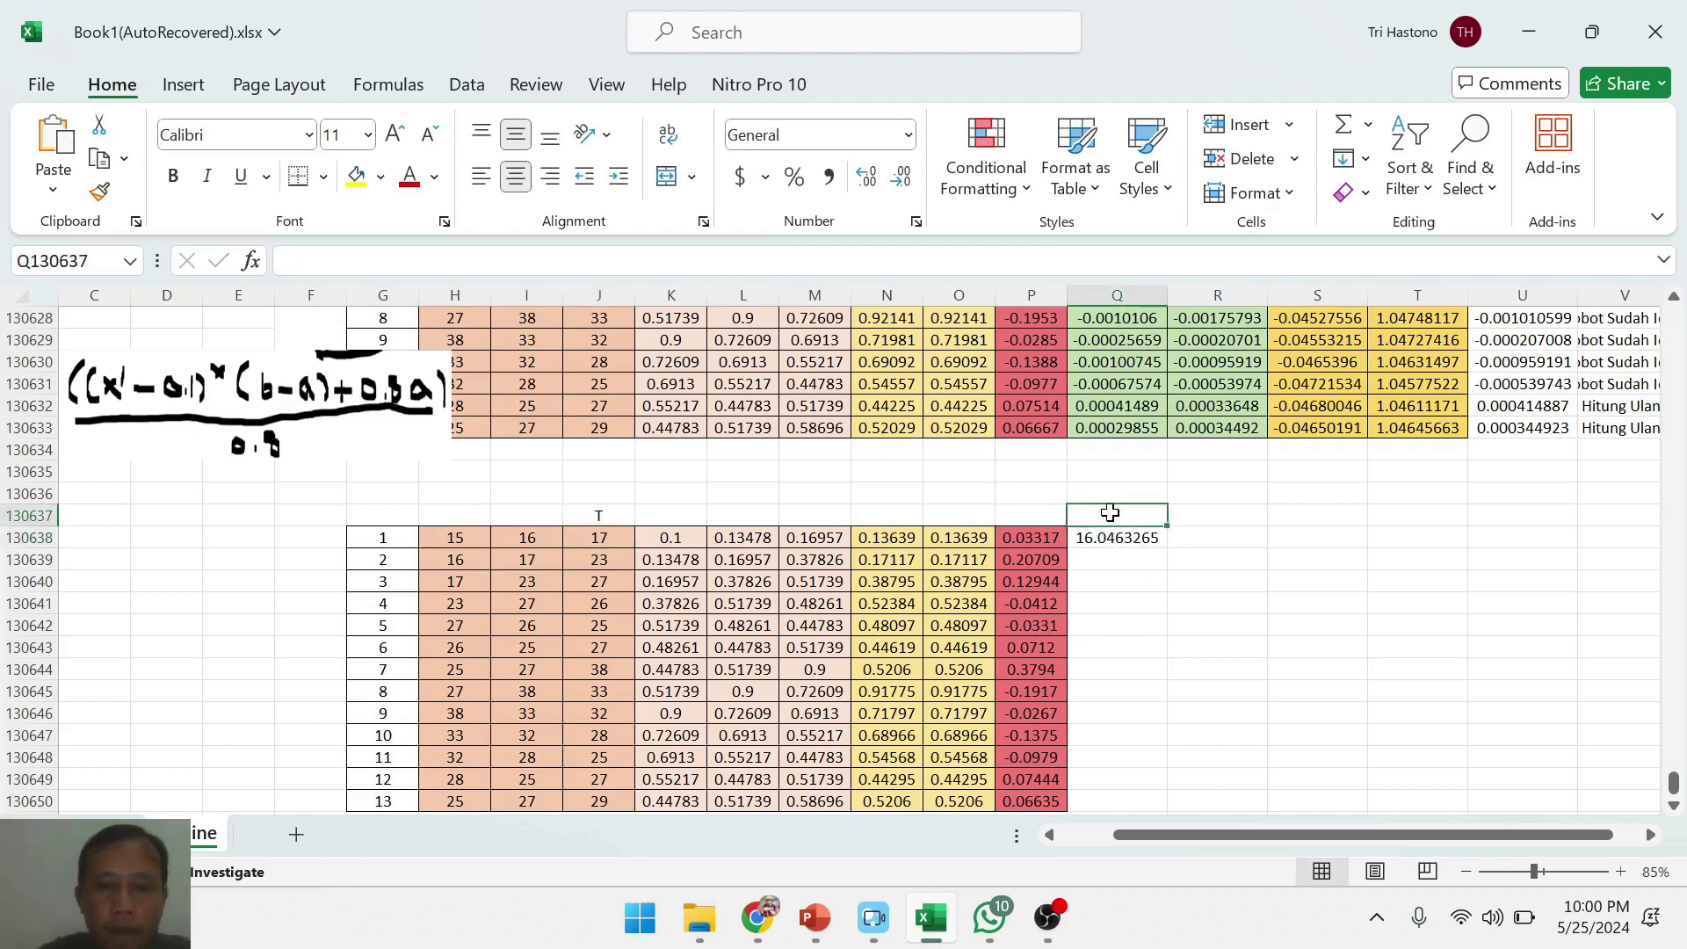
text(Net)
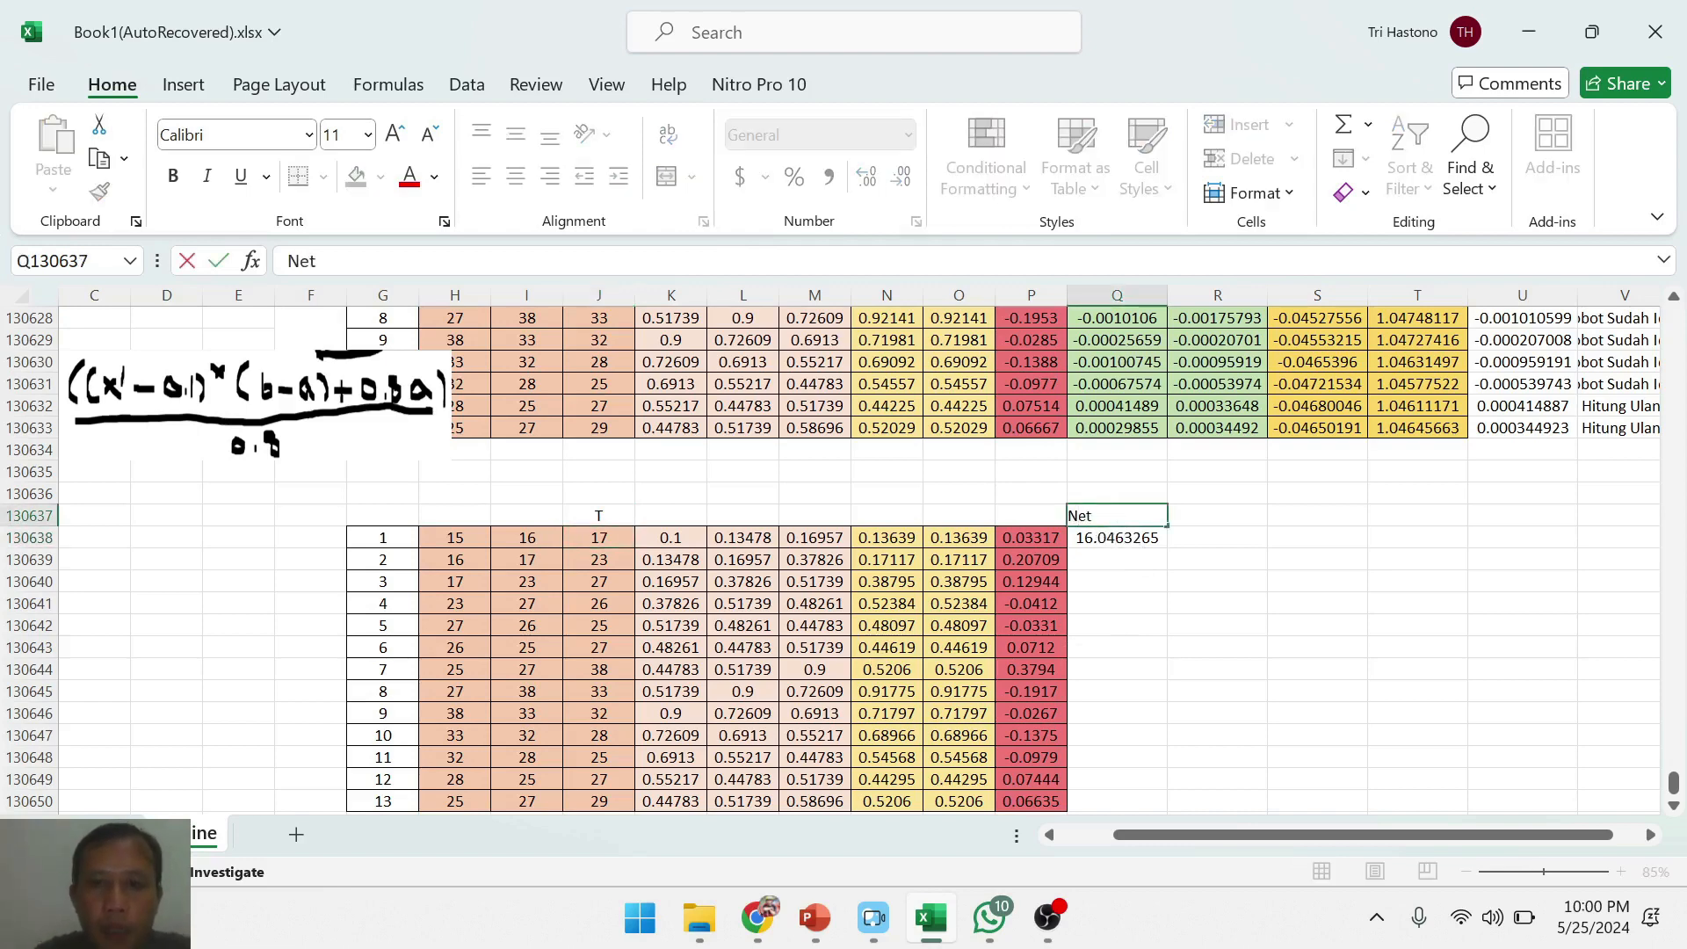
text( Konversi)
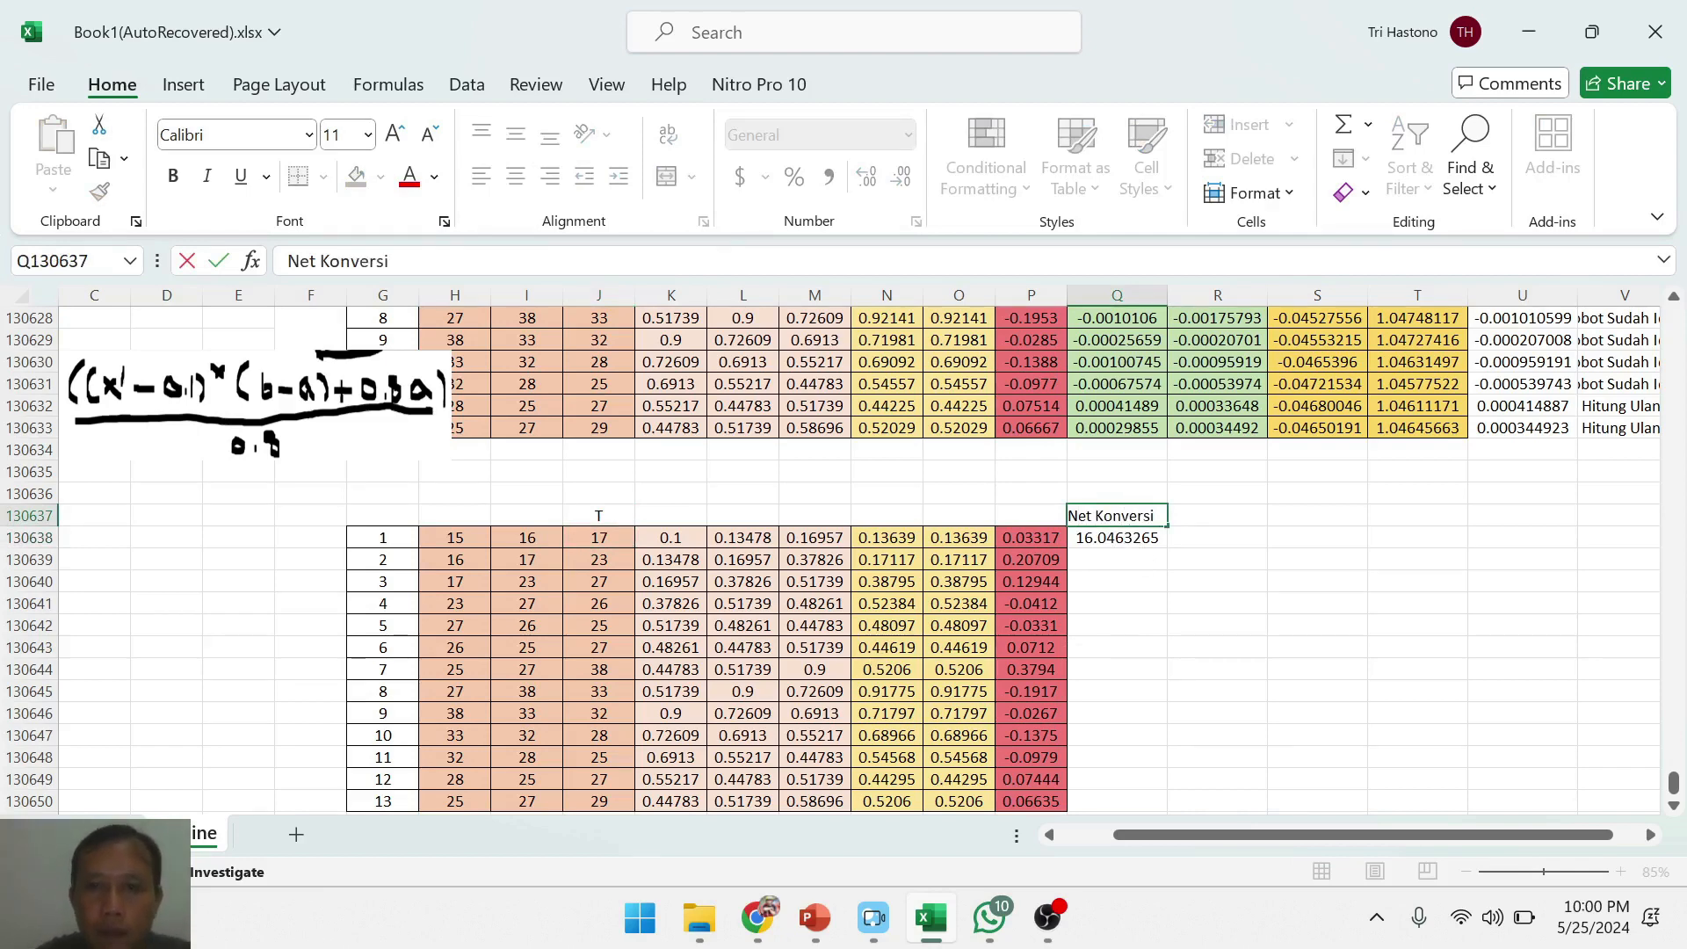
key(Return)
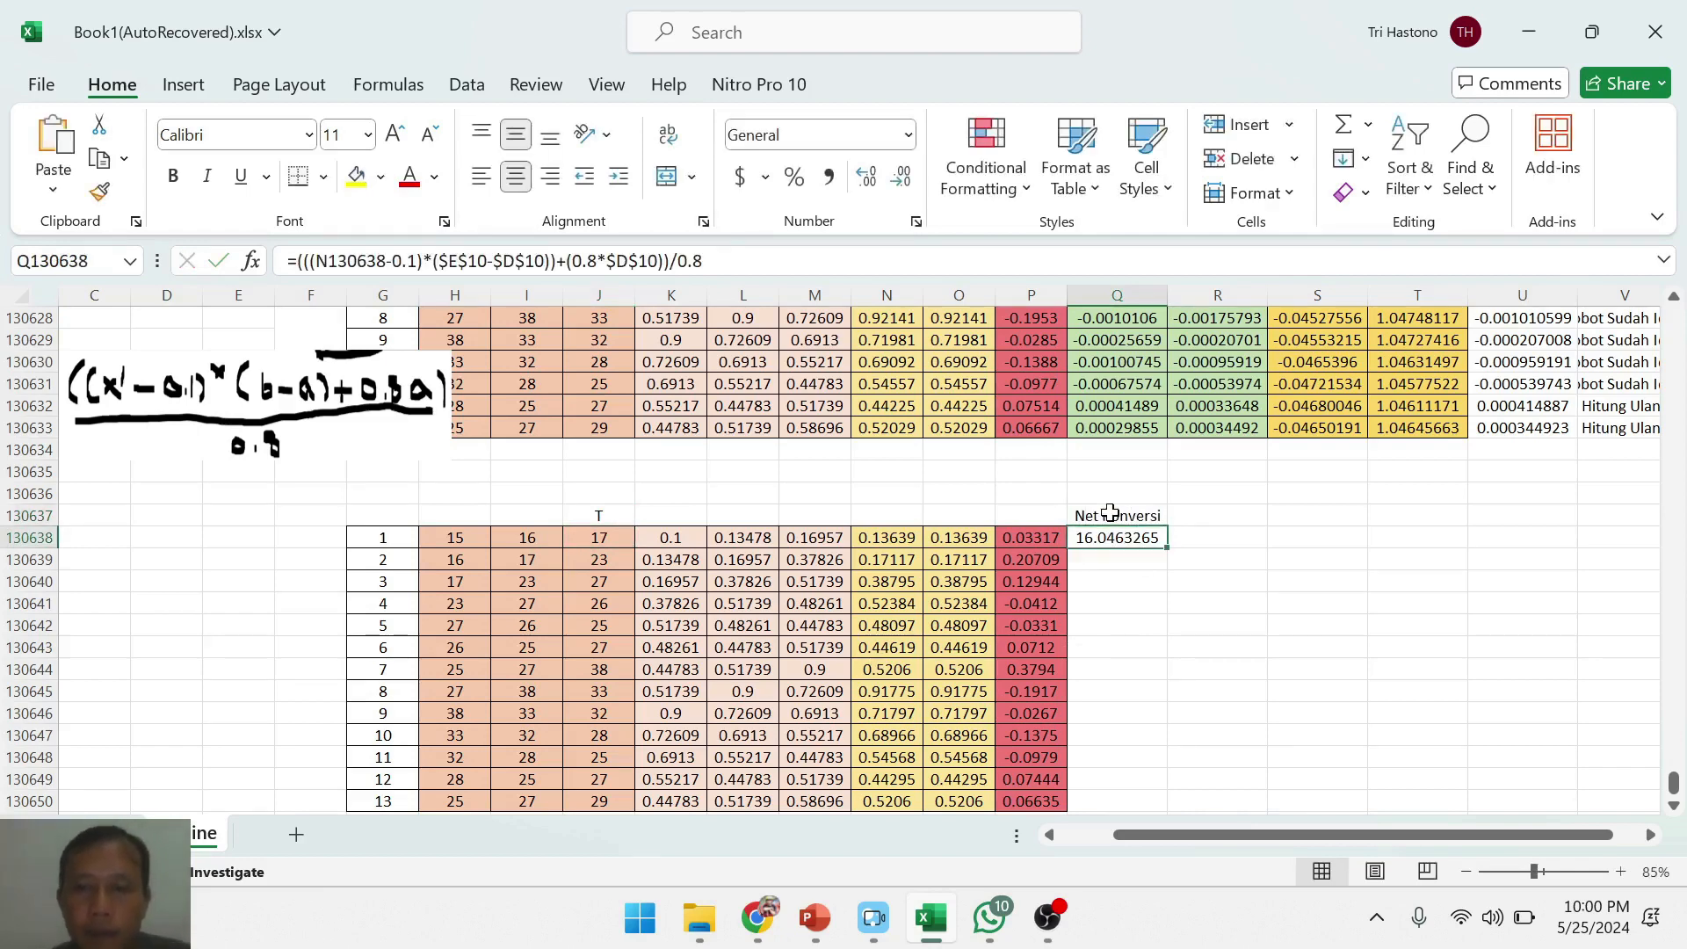
- Fill the Q130638 formula down through Q130650 for all 13 rows
click(1117, 605)
click(1147, 538)
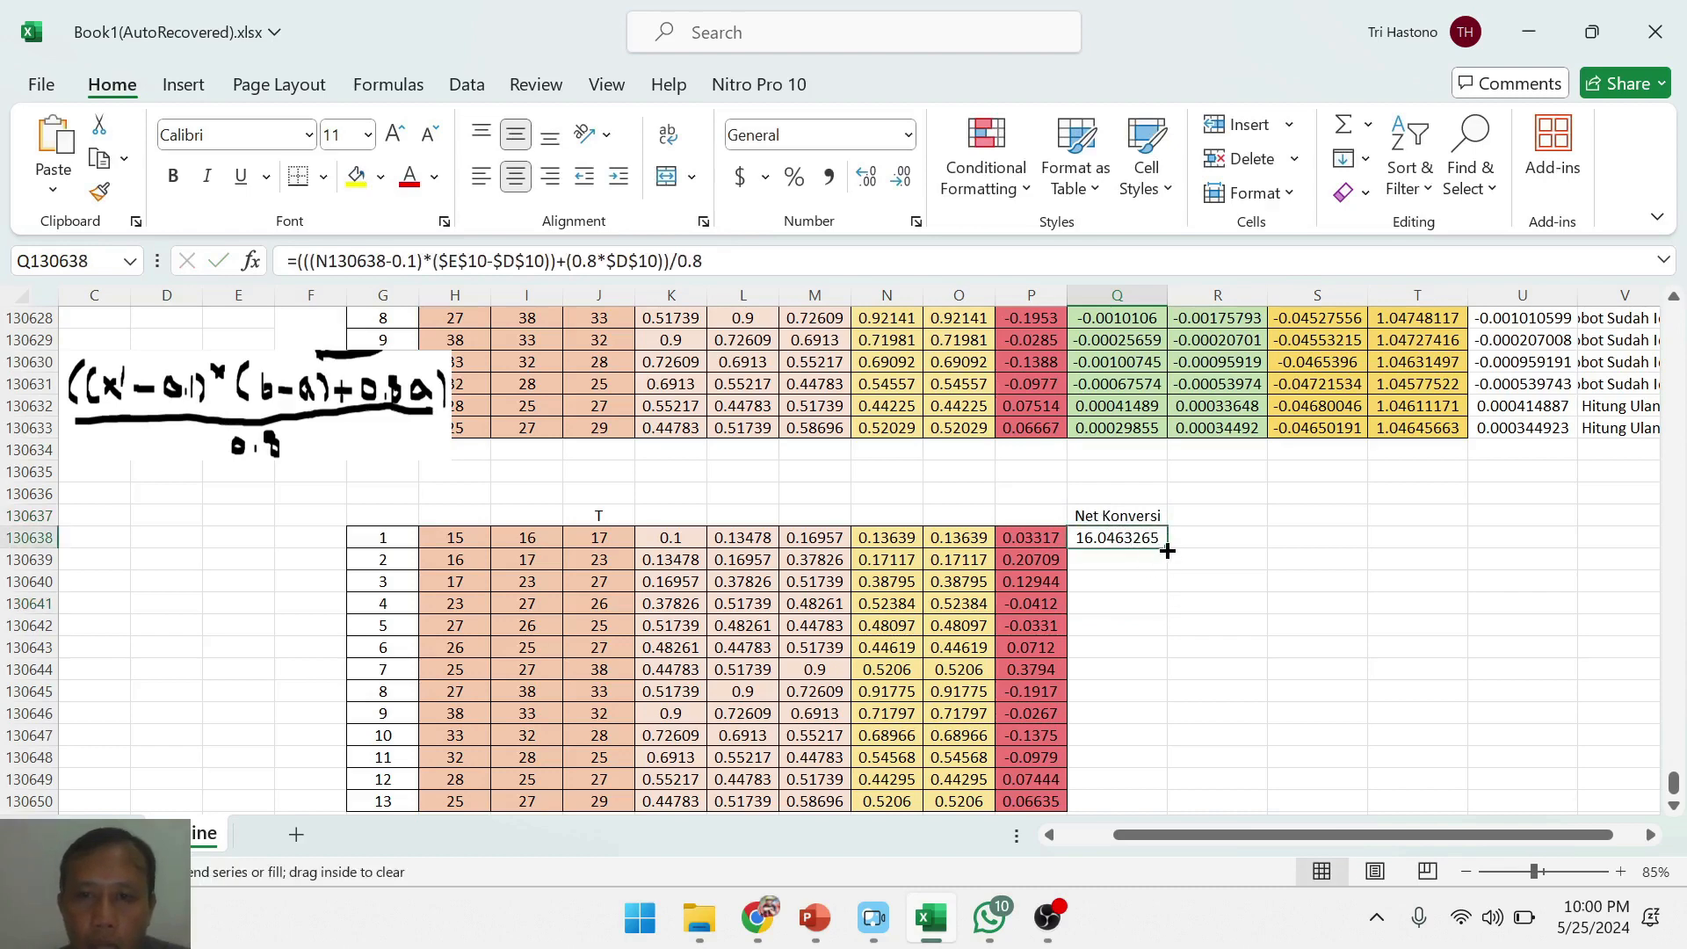
double_click(1167, 547)
click(1221, 692)
- Enter =J130638-Q130638 in R130638 to subtract the denormalized net value from the target
click(1226, 539)
text(=)
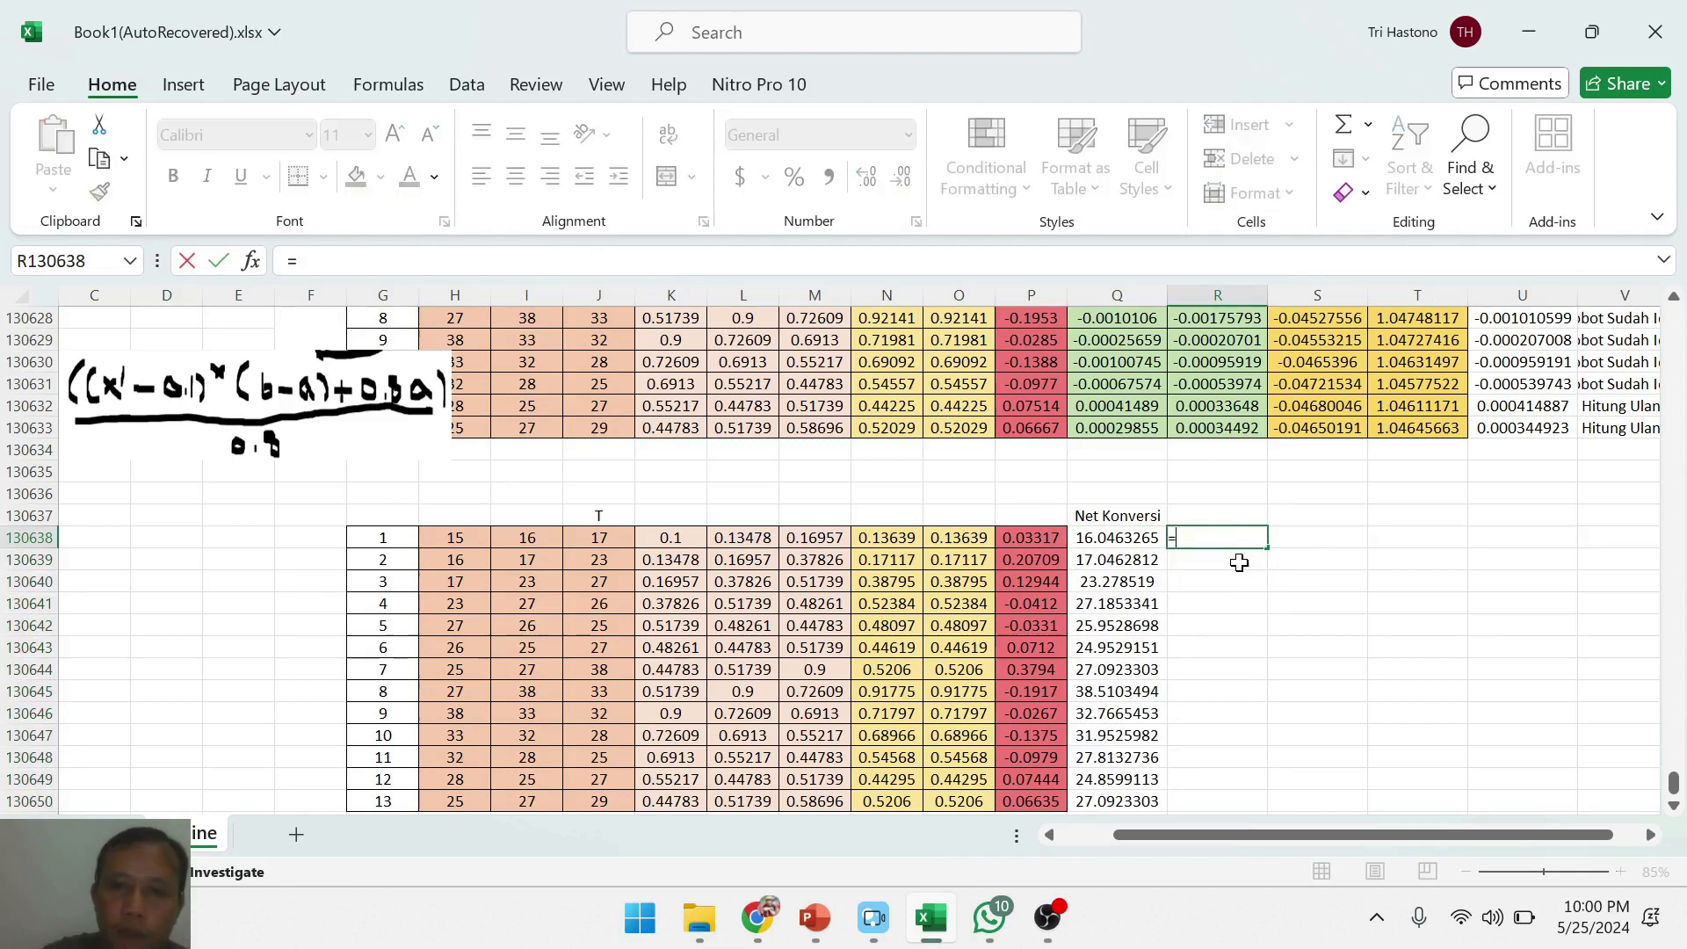
key(Left)
key(Left)
key(Left)
key(Left)
key(Left)
key(Left)
key(Left)
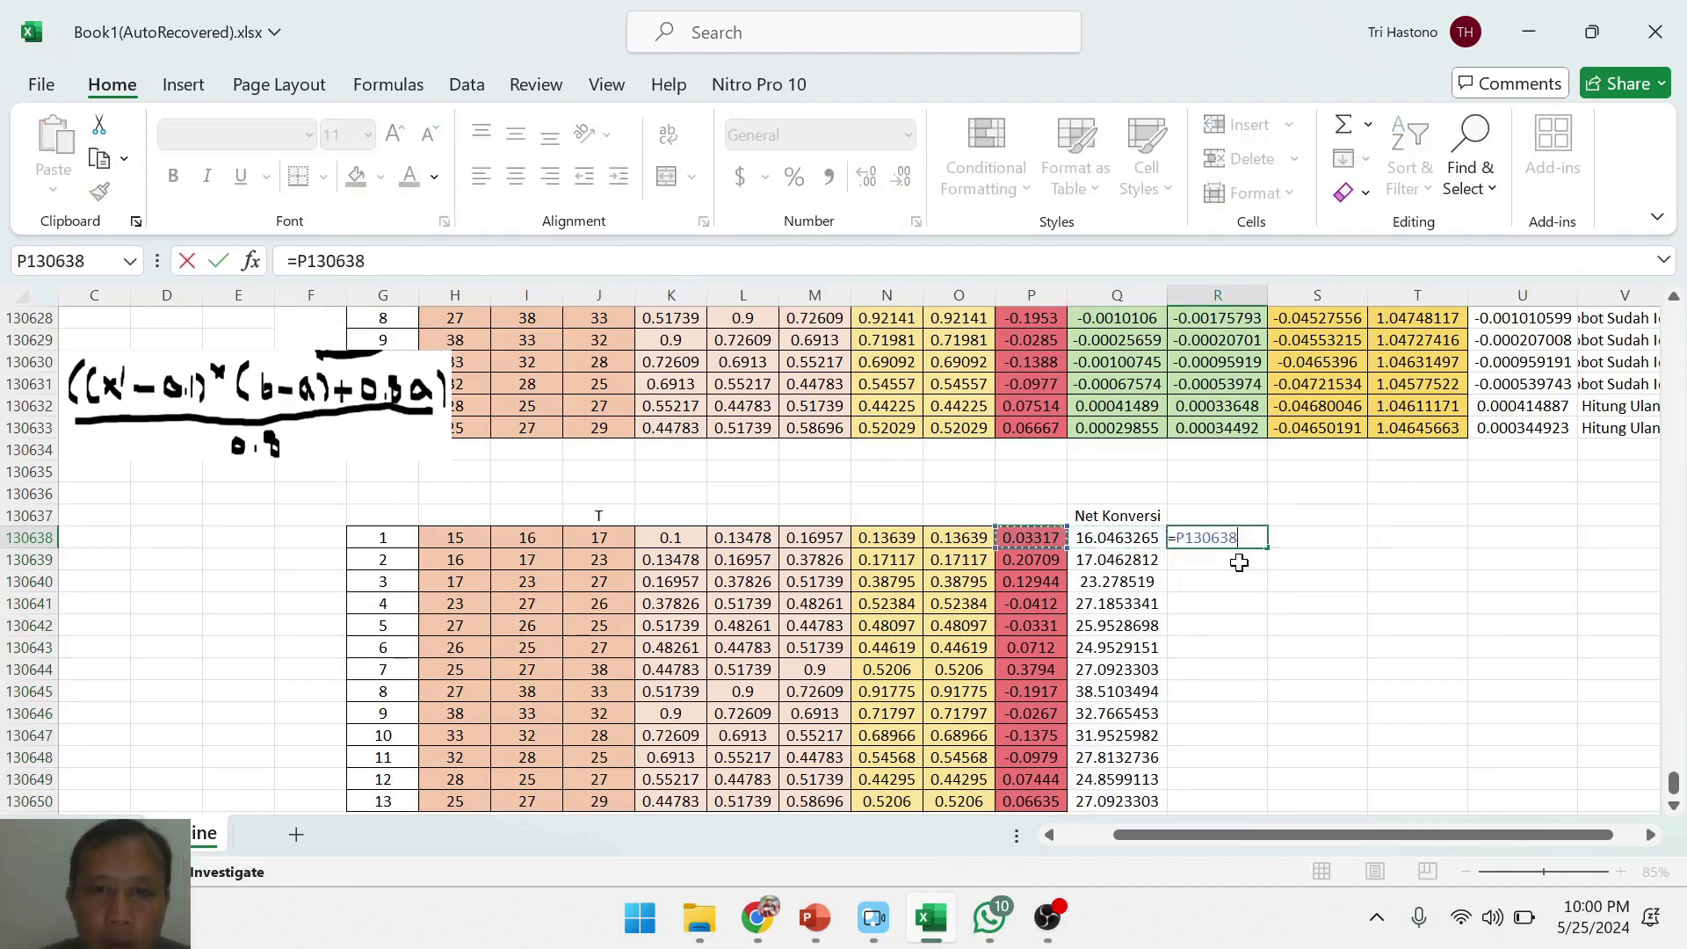
key(Left)
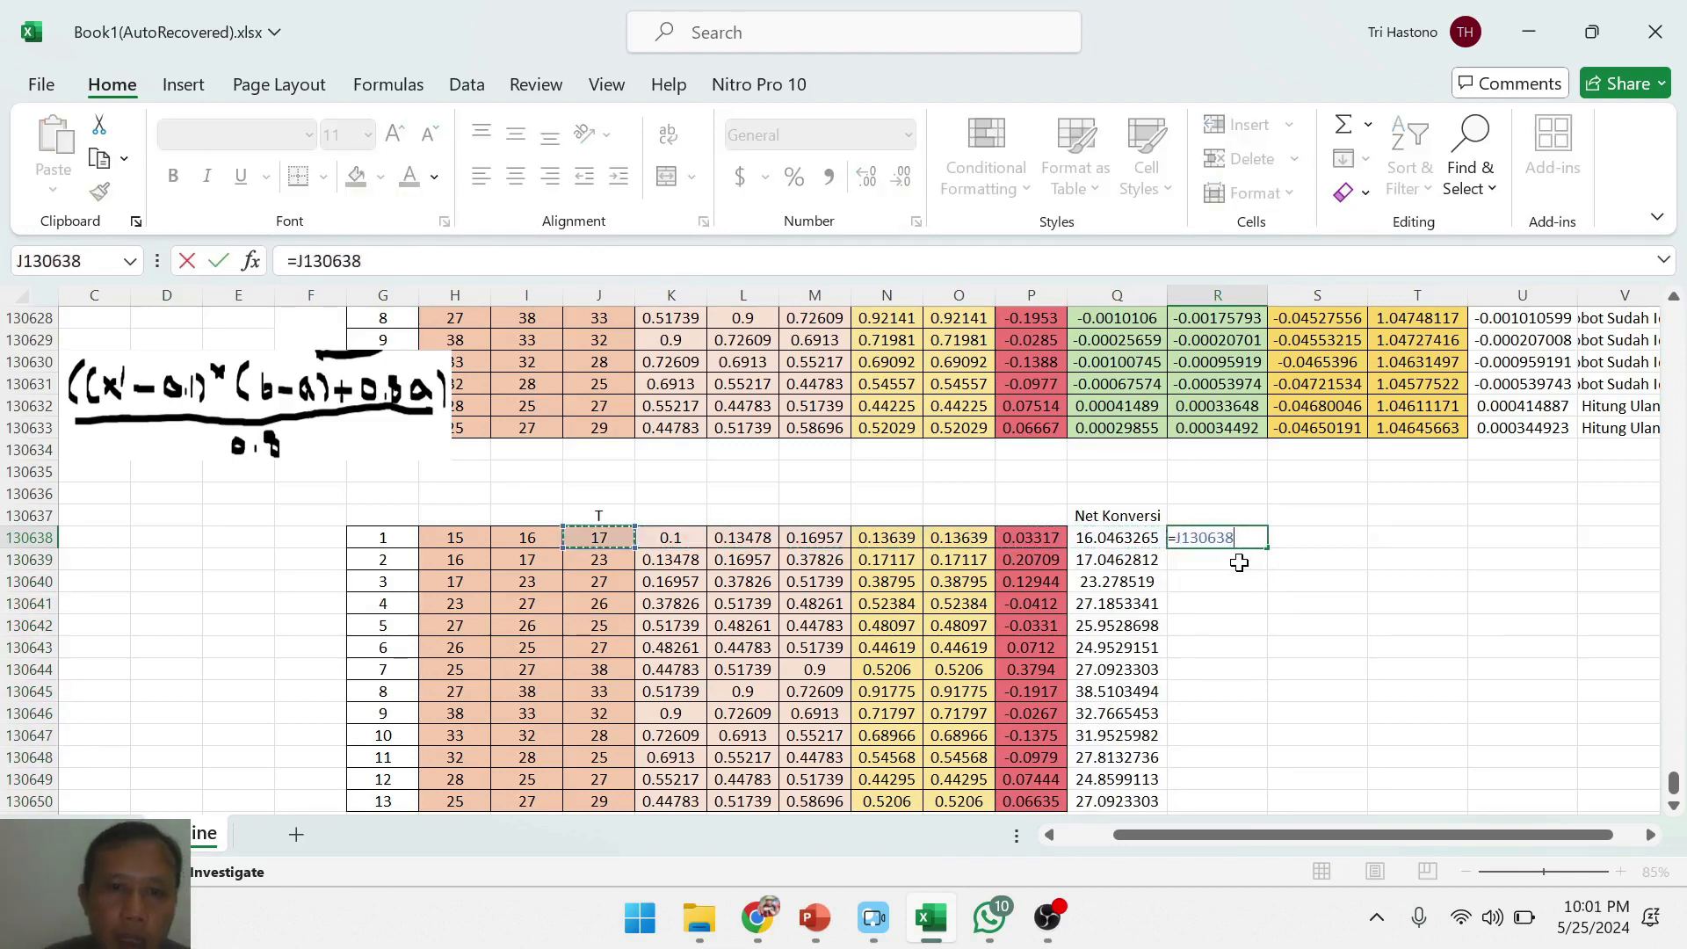
text(-)
key(Left)
key(Return)
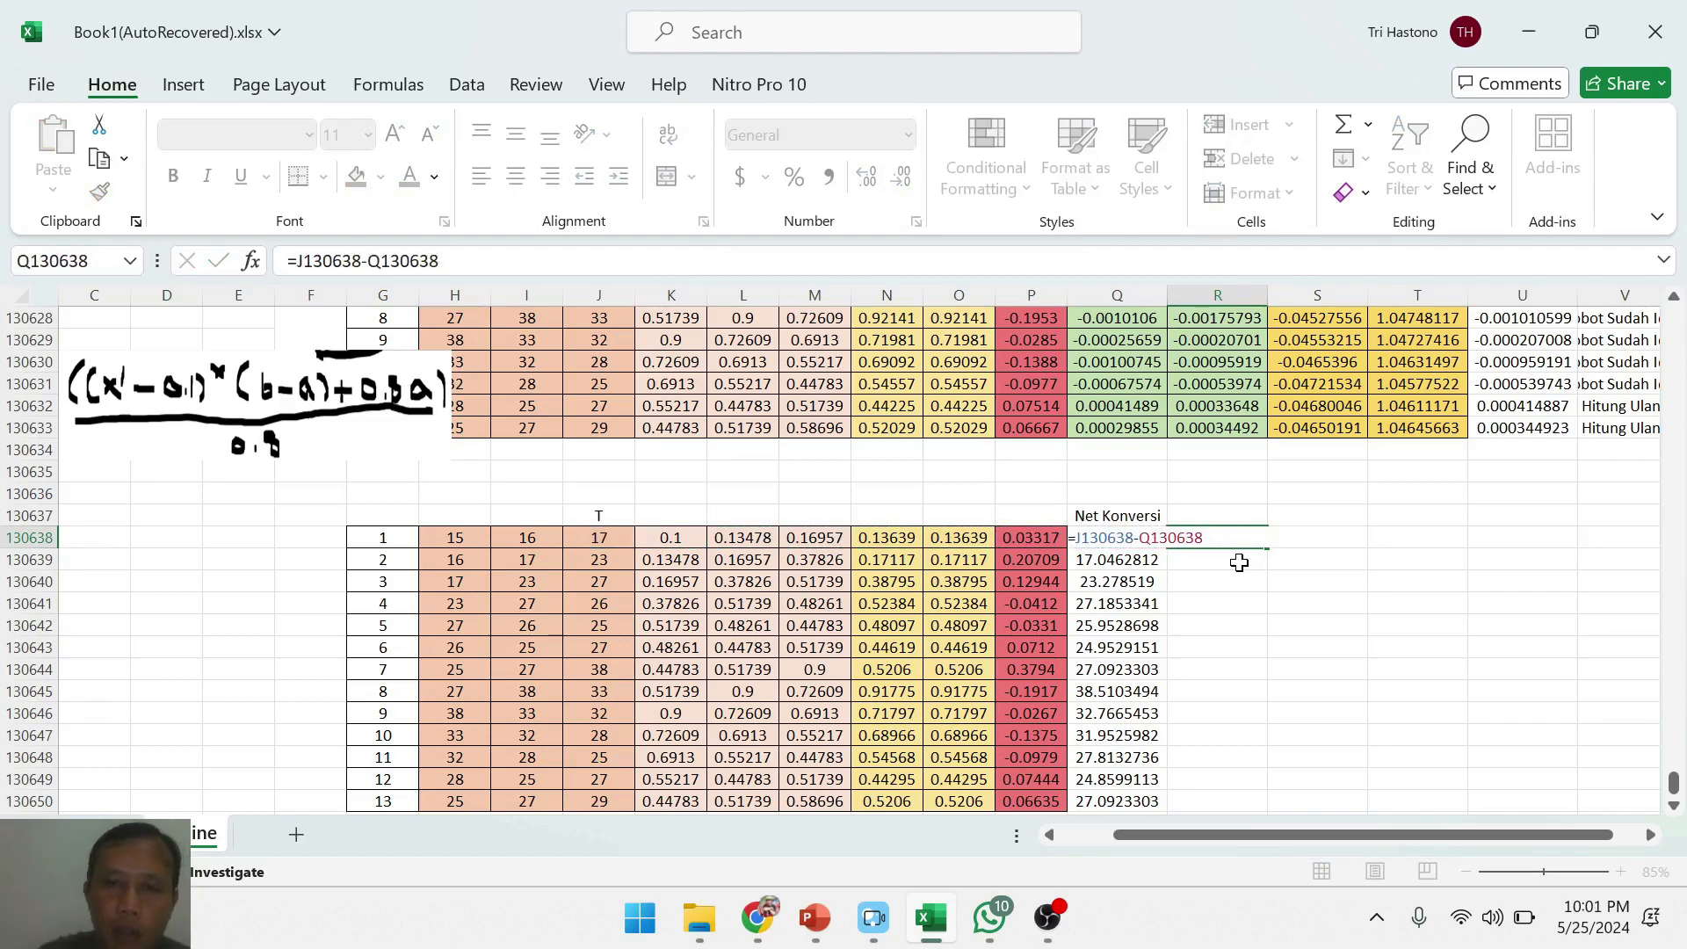
- Fill the R130638 difference formula down through R130650 for all 13 rows
click(1292, 602)
click(1217, 539)
double_click(1270, 554)
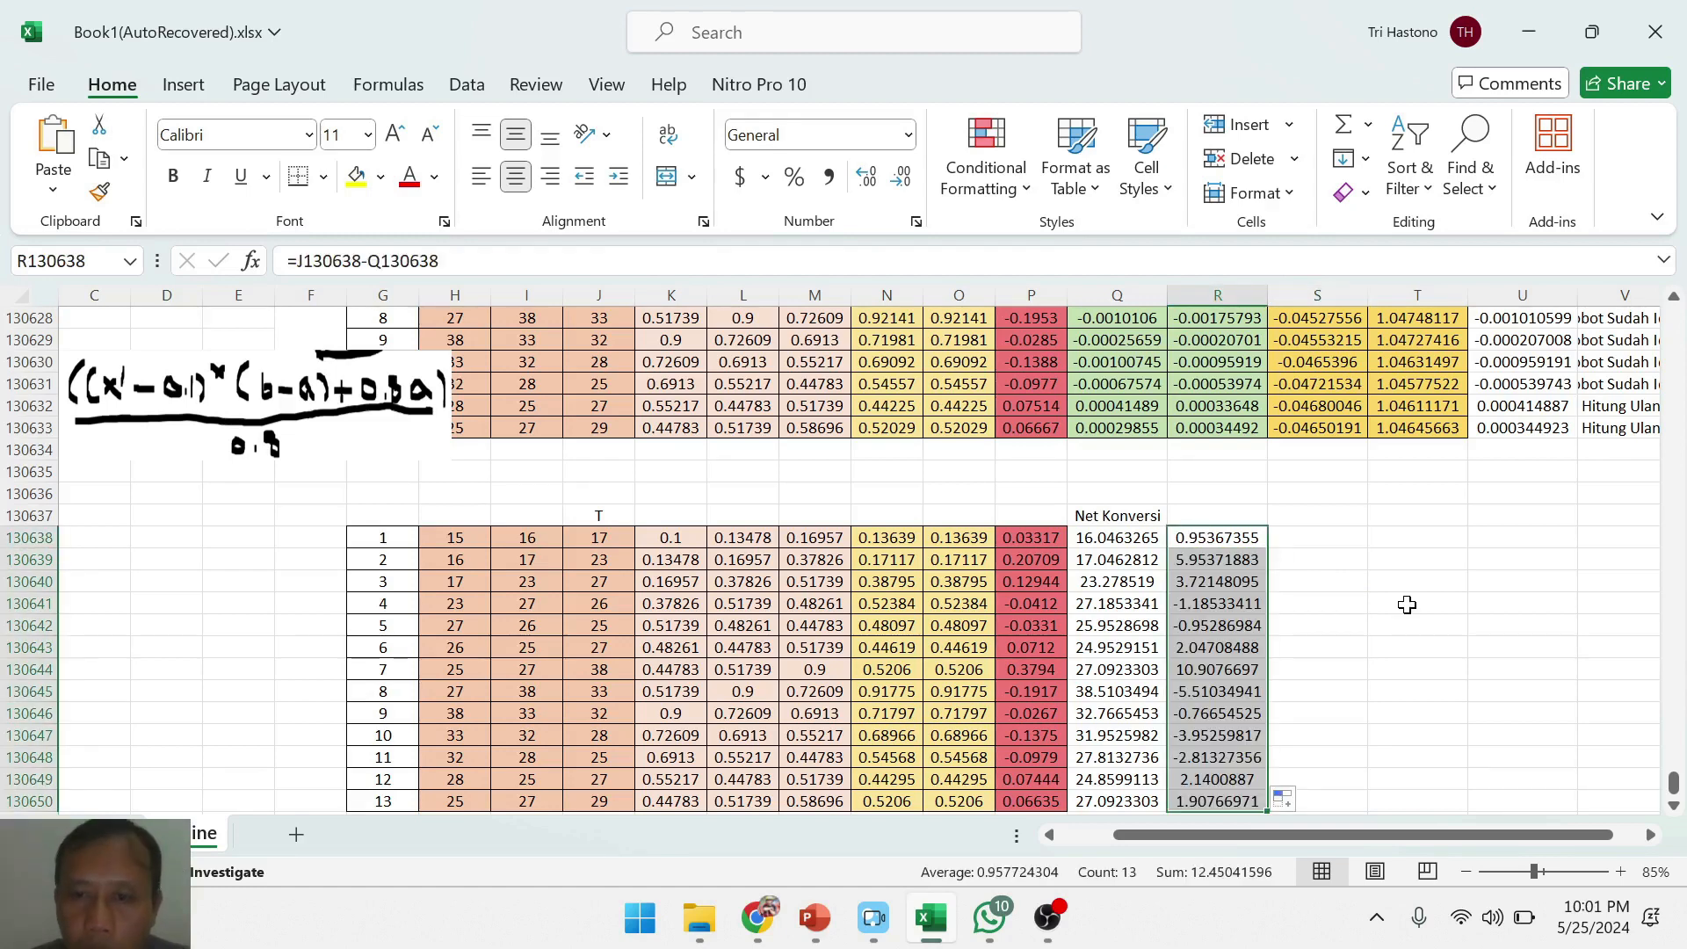
click(1445, 669)
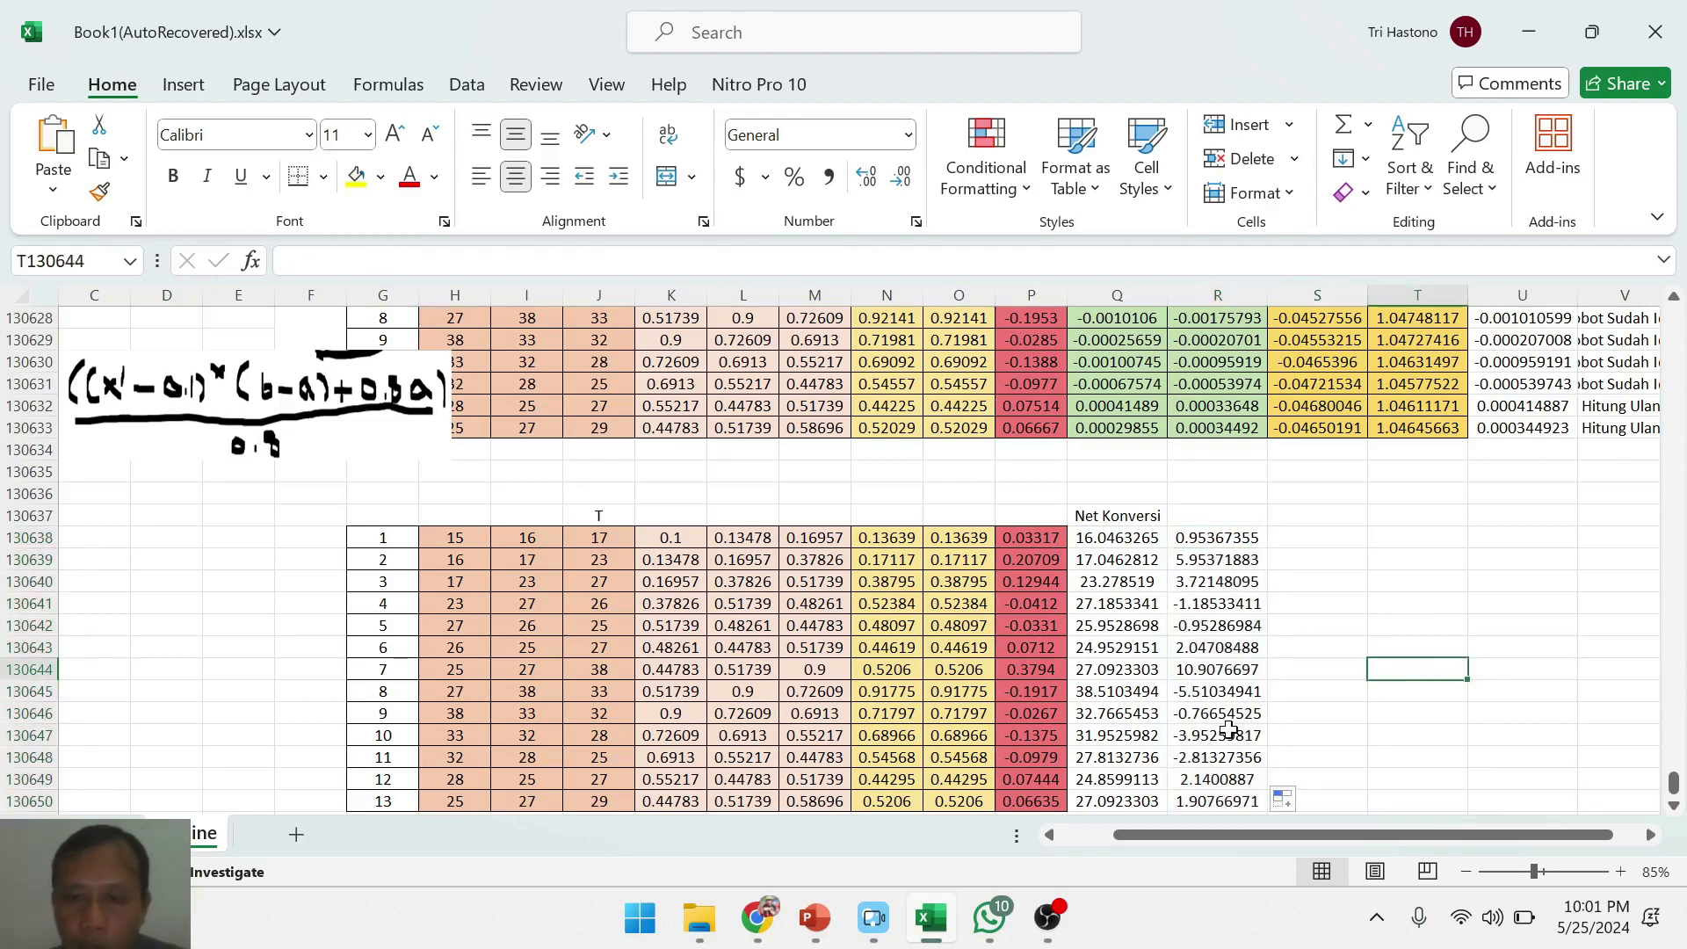
click(1211, 676)
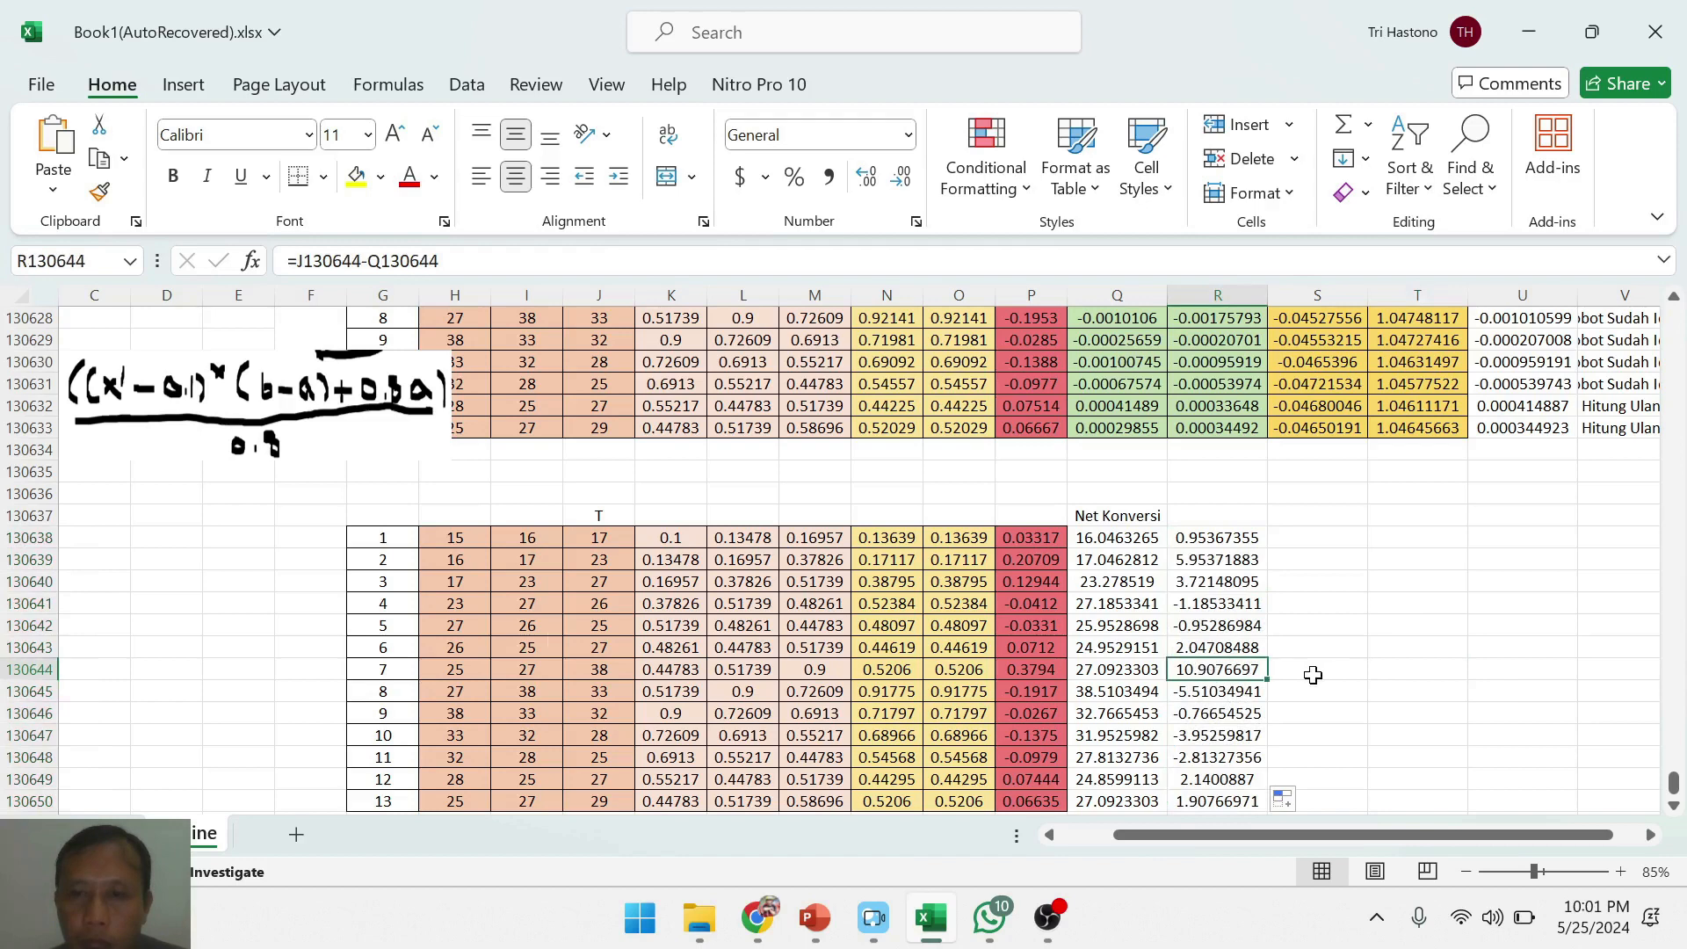
- Calculate the average of the differences in T130650 with =AVERAGE(R130638:R130650)
scroll(1342, 668, down, 1)
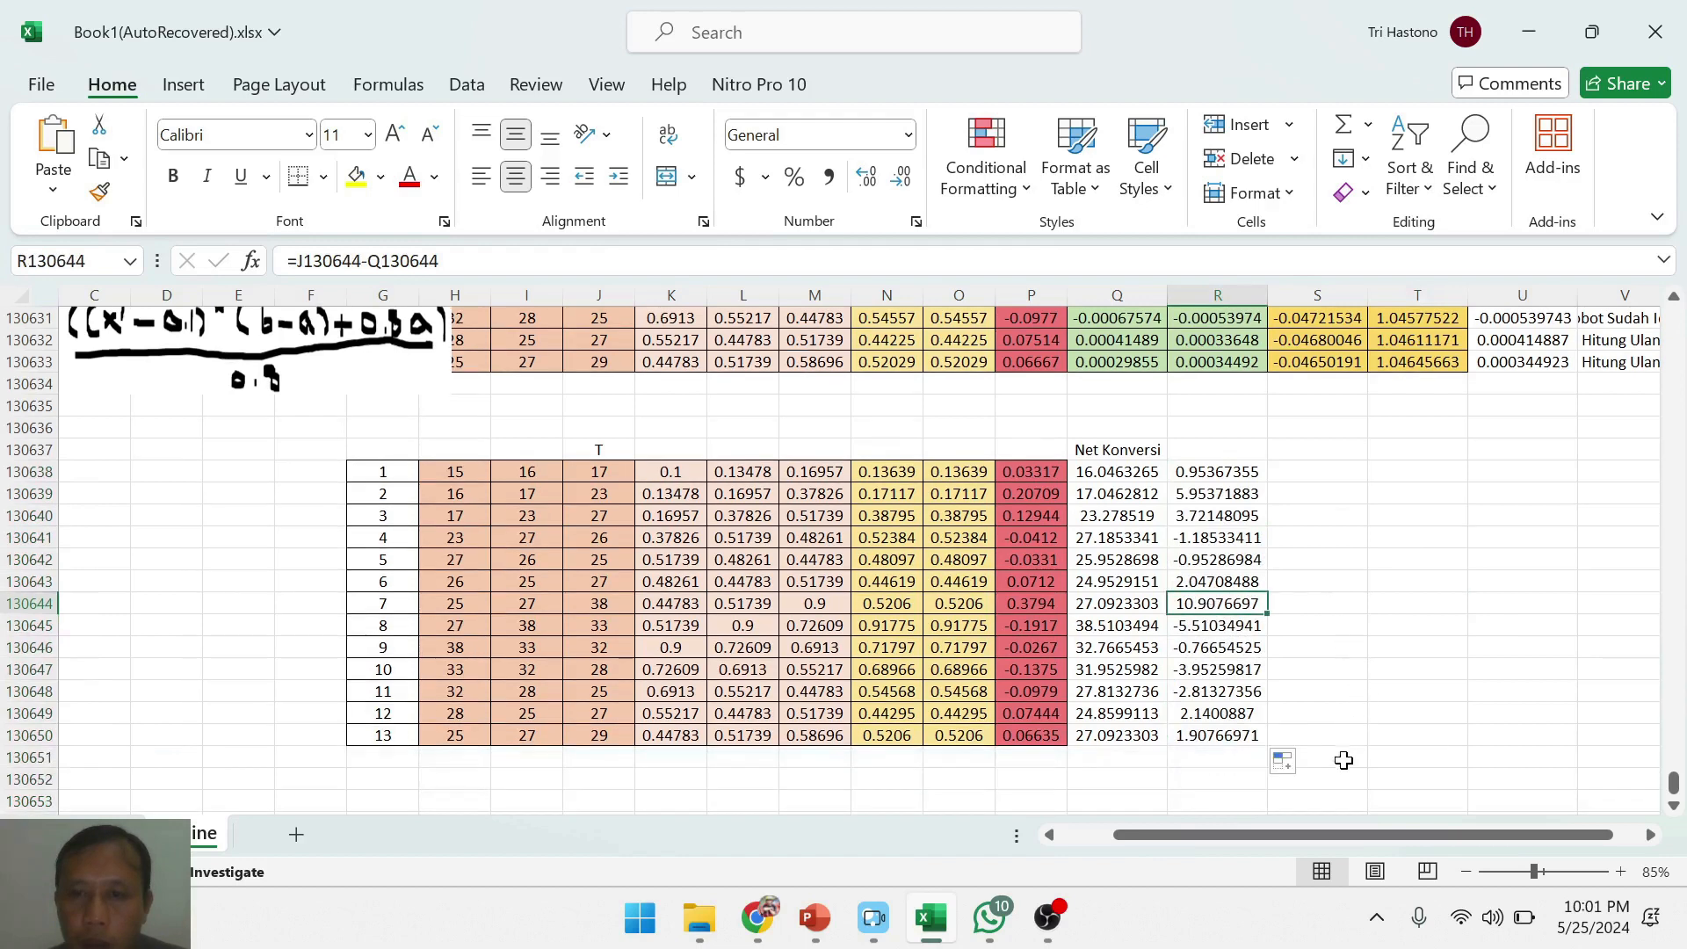
click(1411, 741)
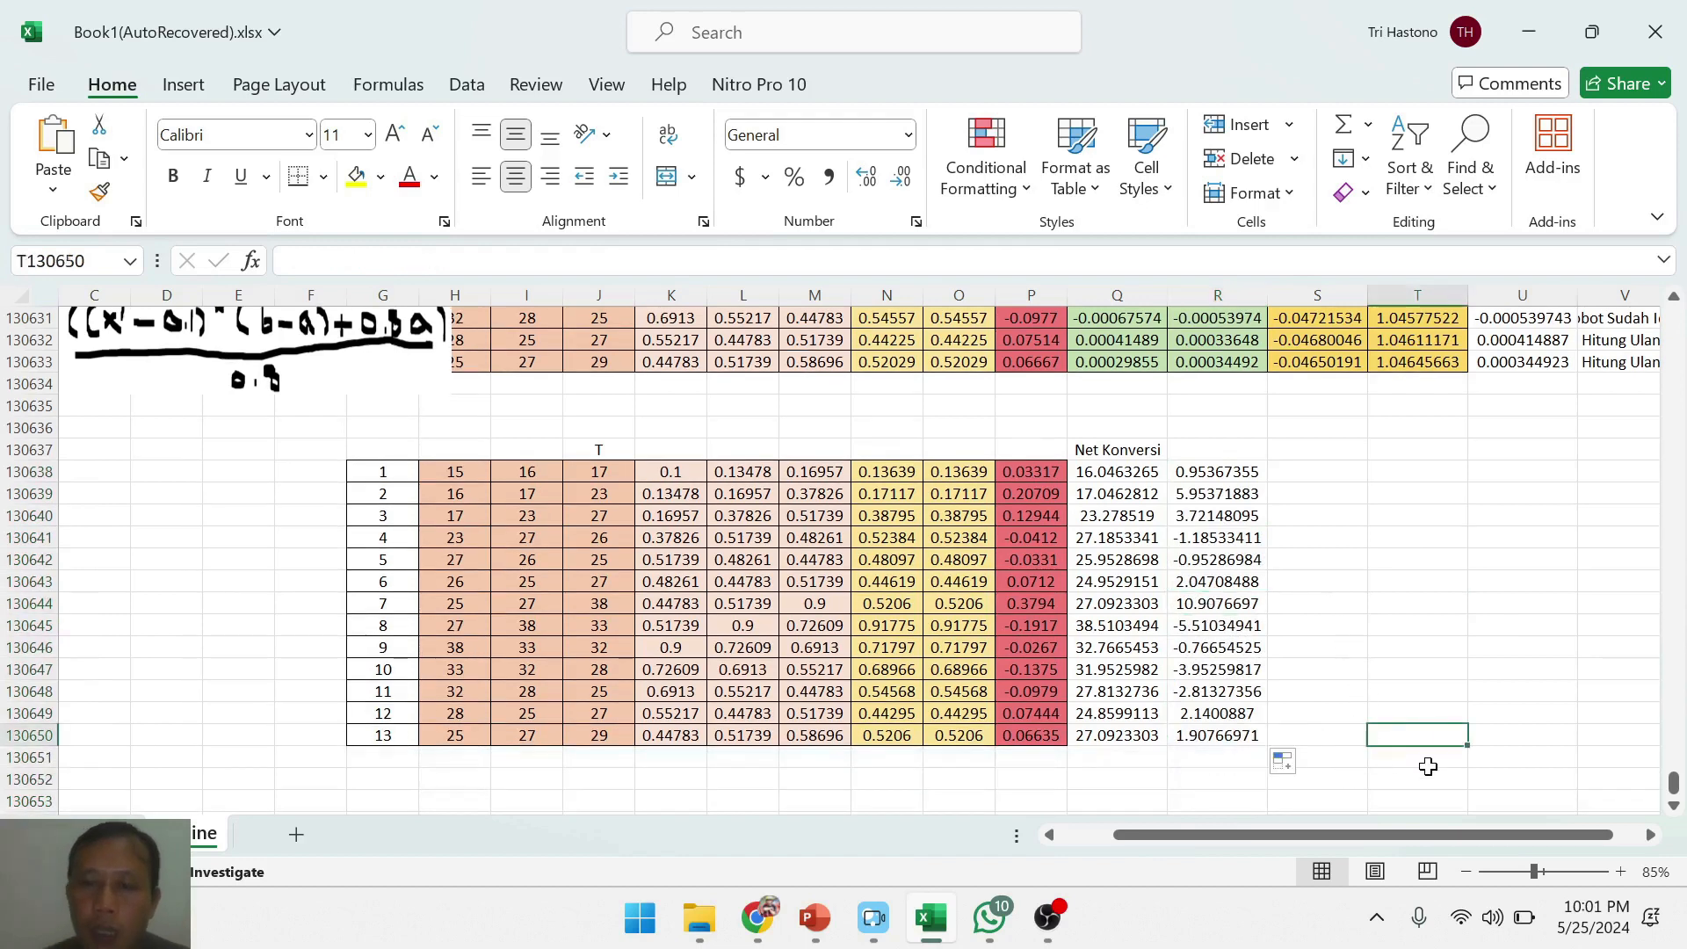
text(=)
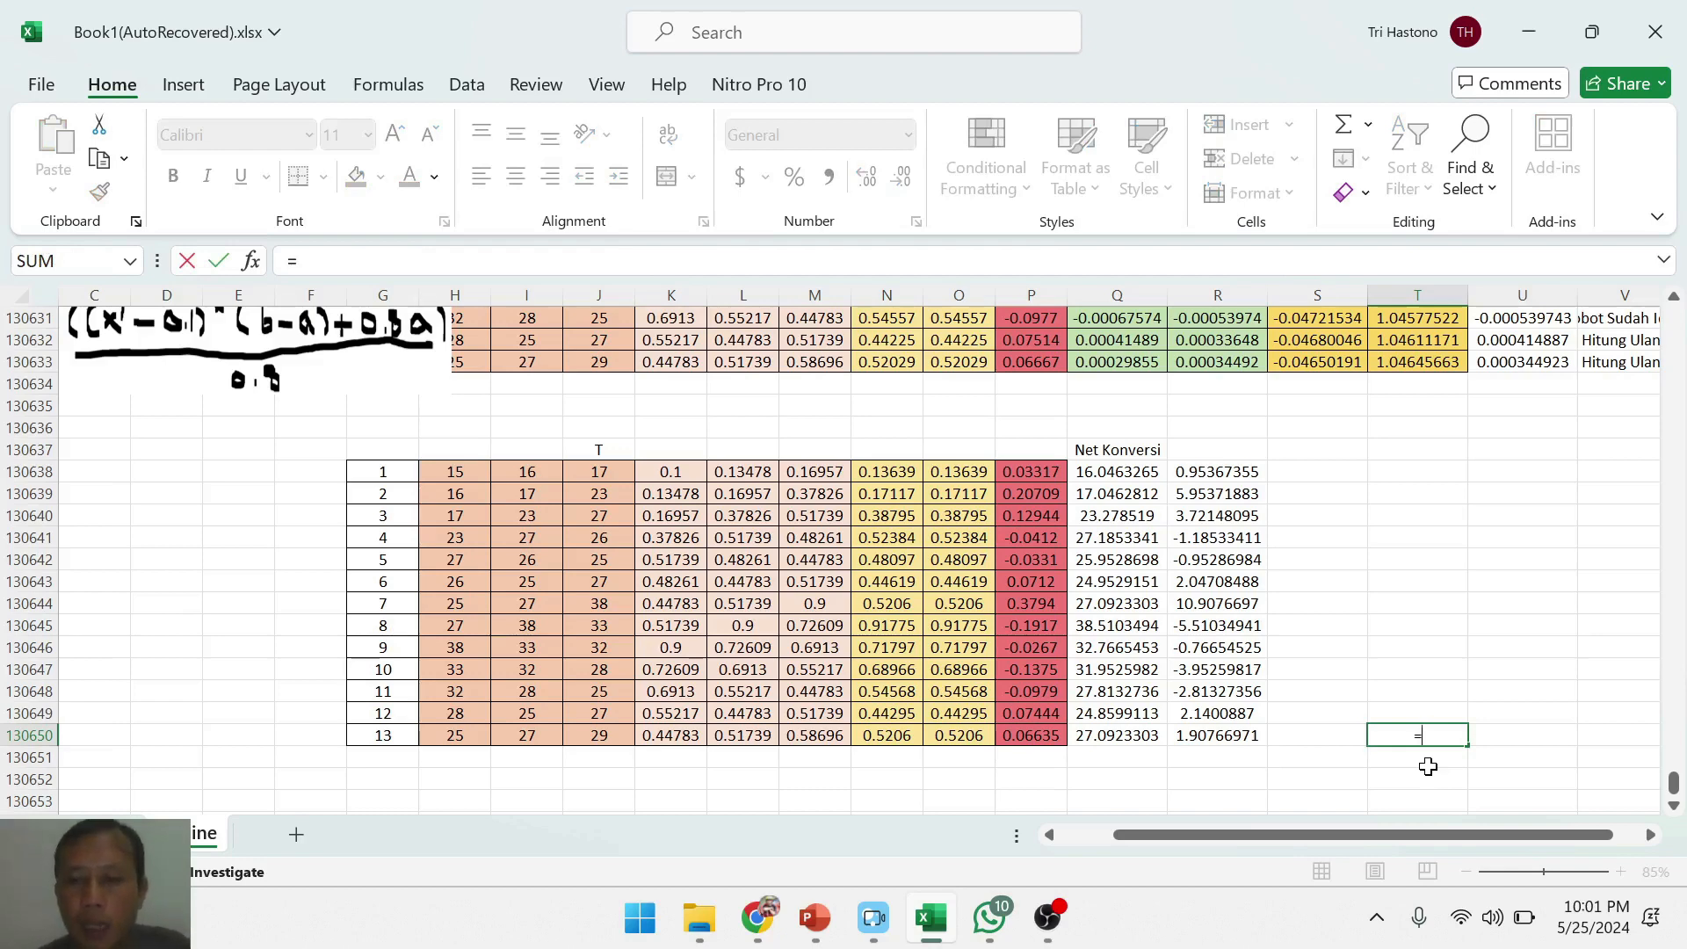
text(av)
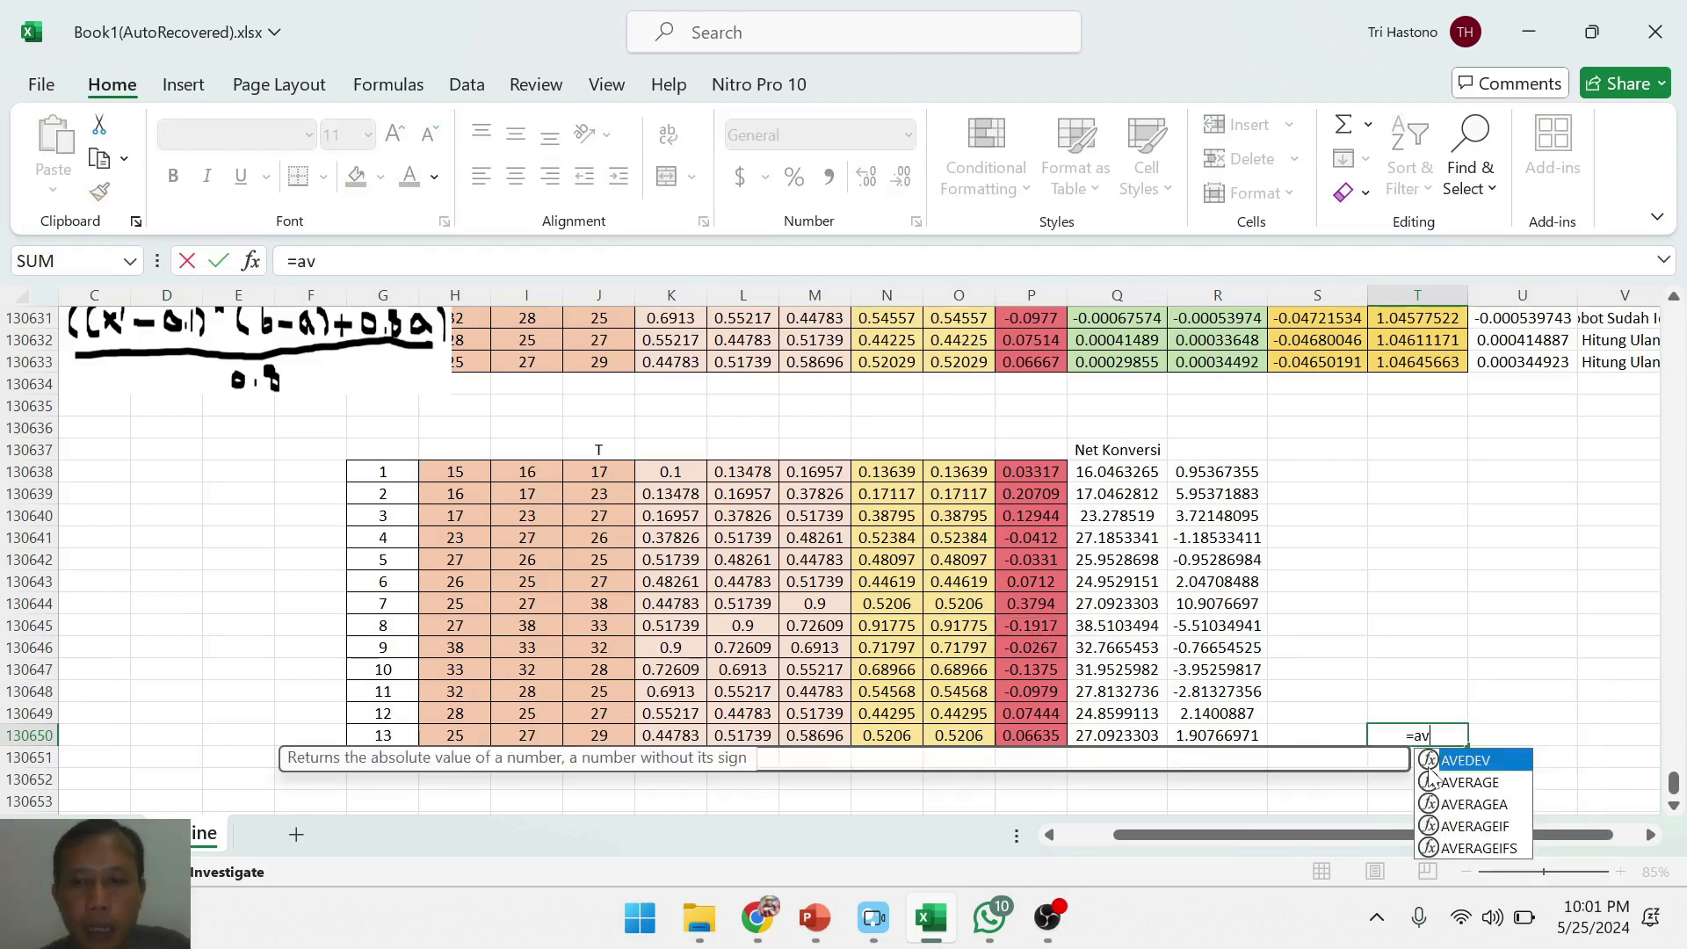
double_click(1441, 782)
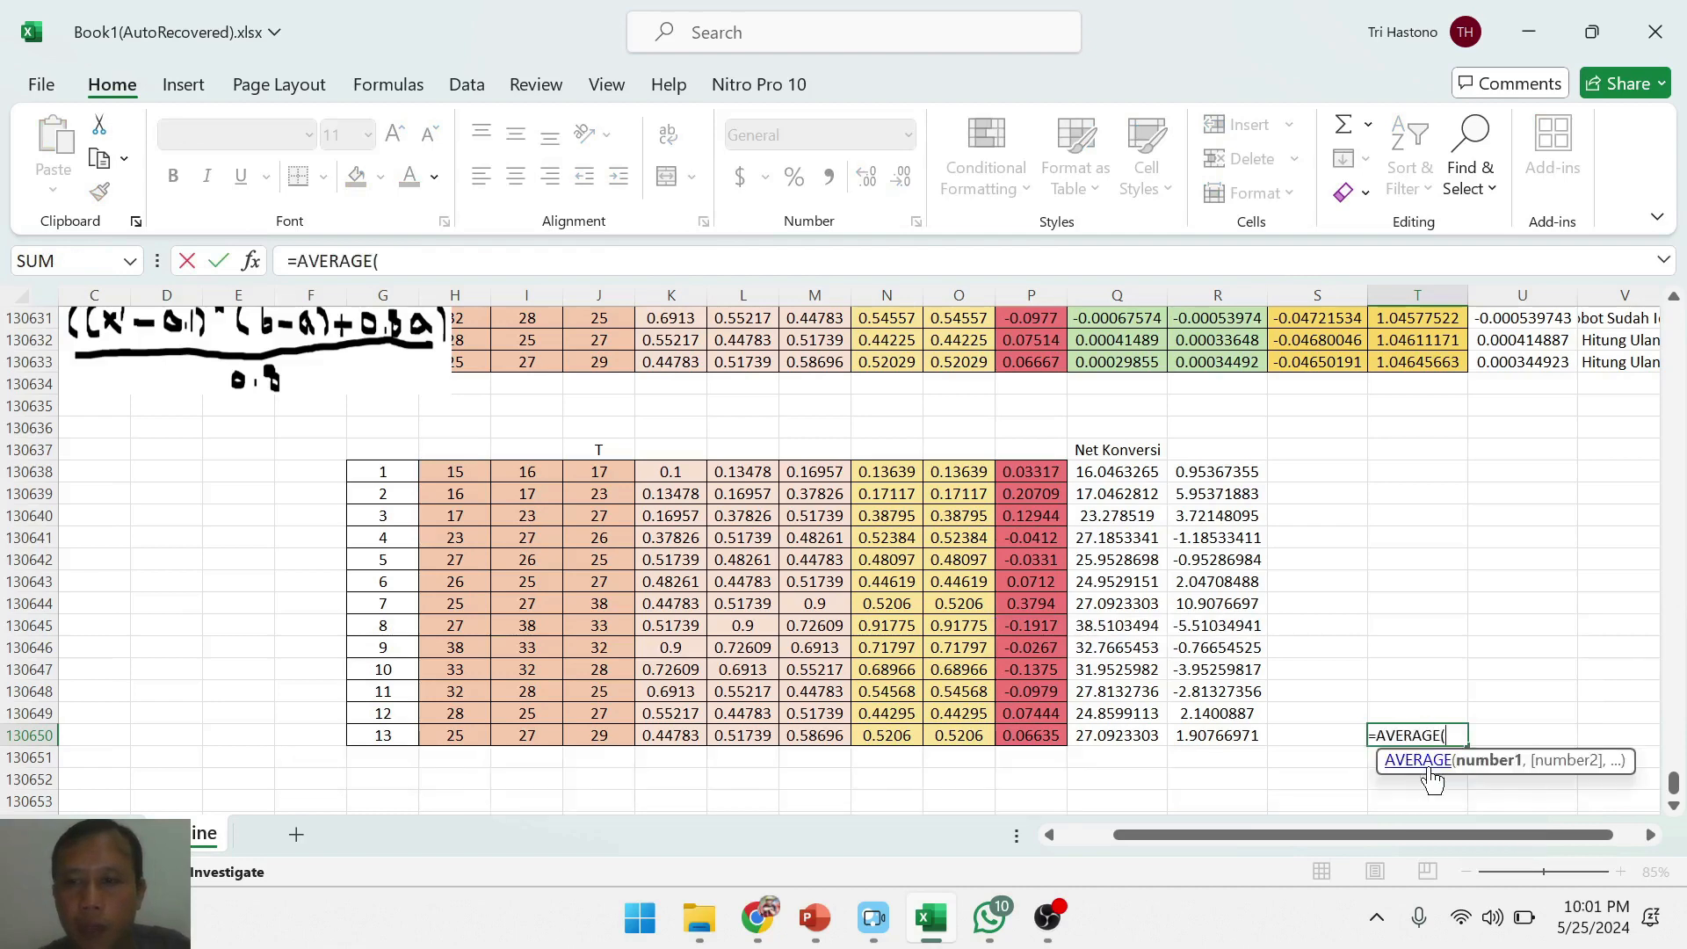
key(Left)
key(Left)
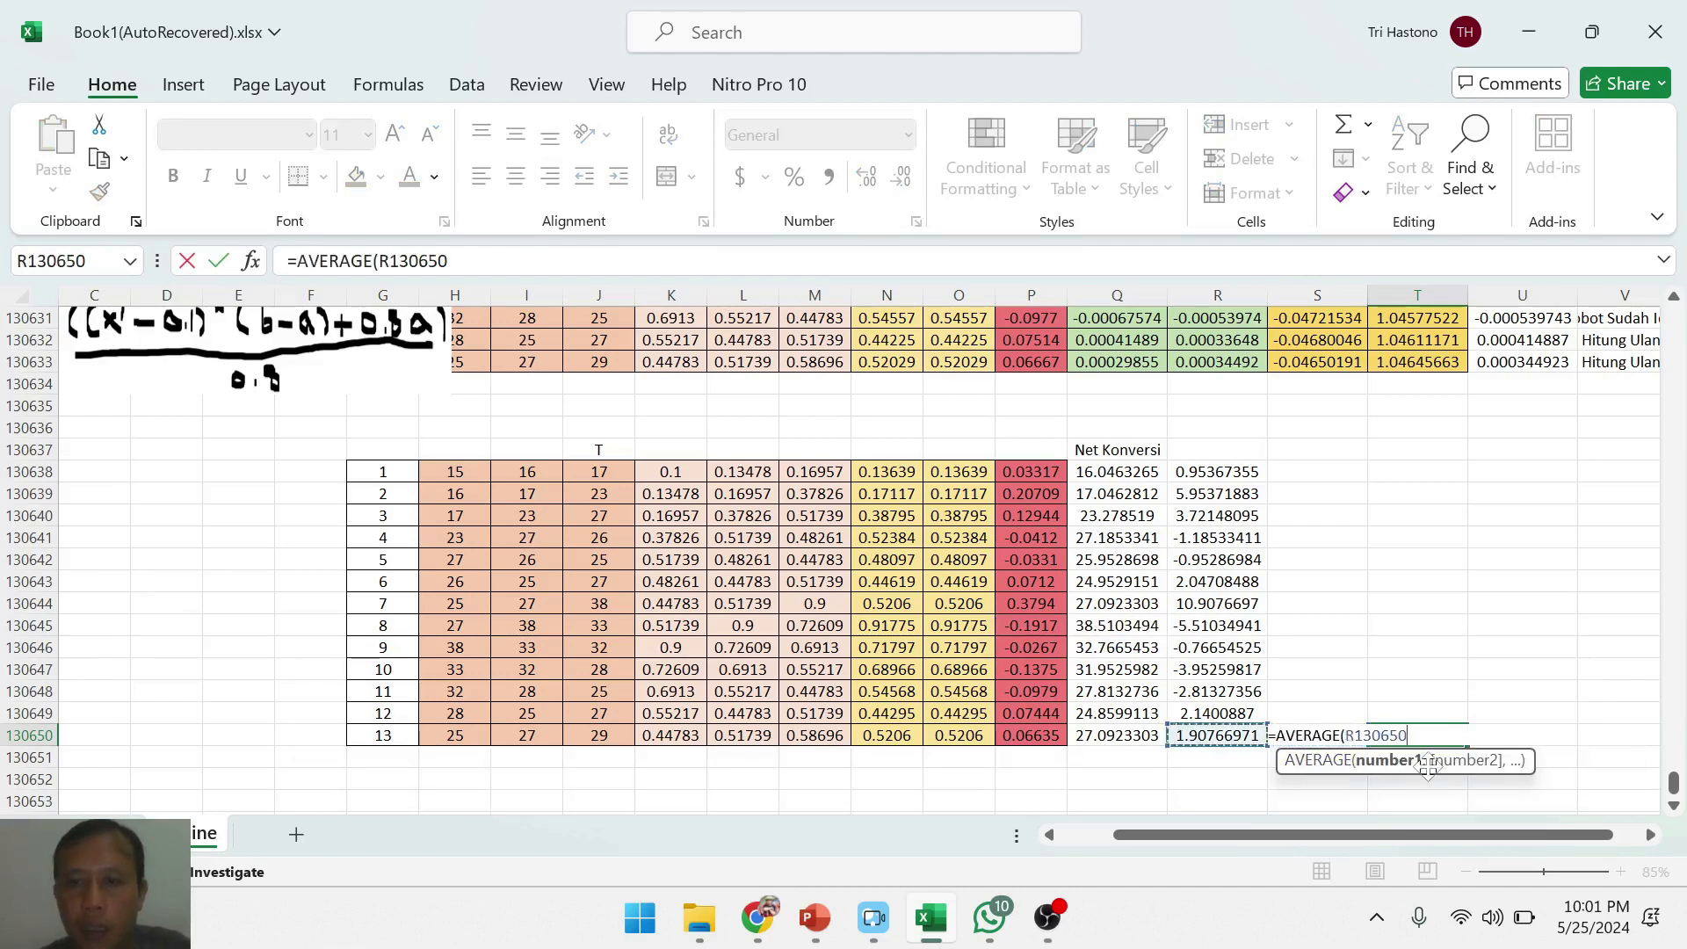
key(ctrl+shift+Up)
text())
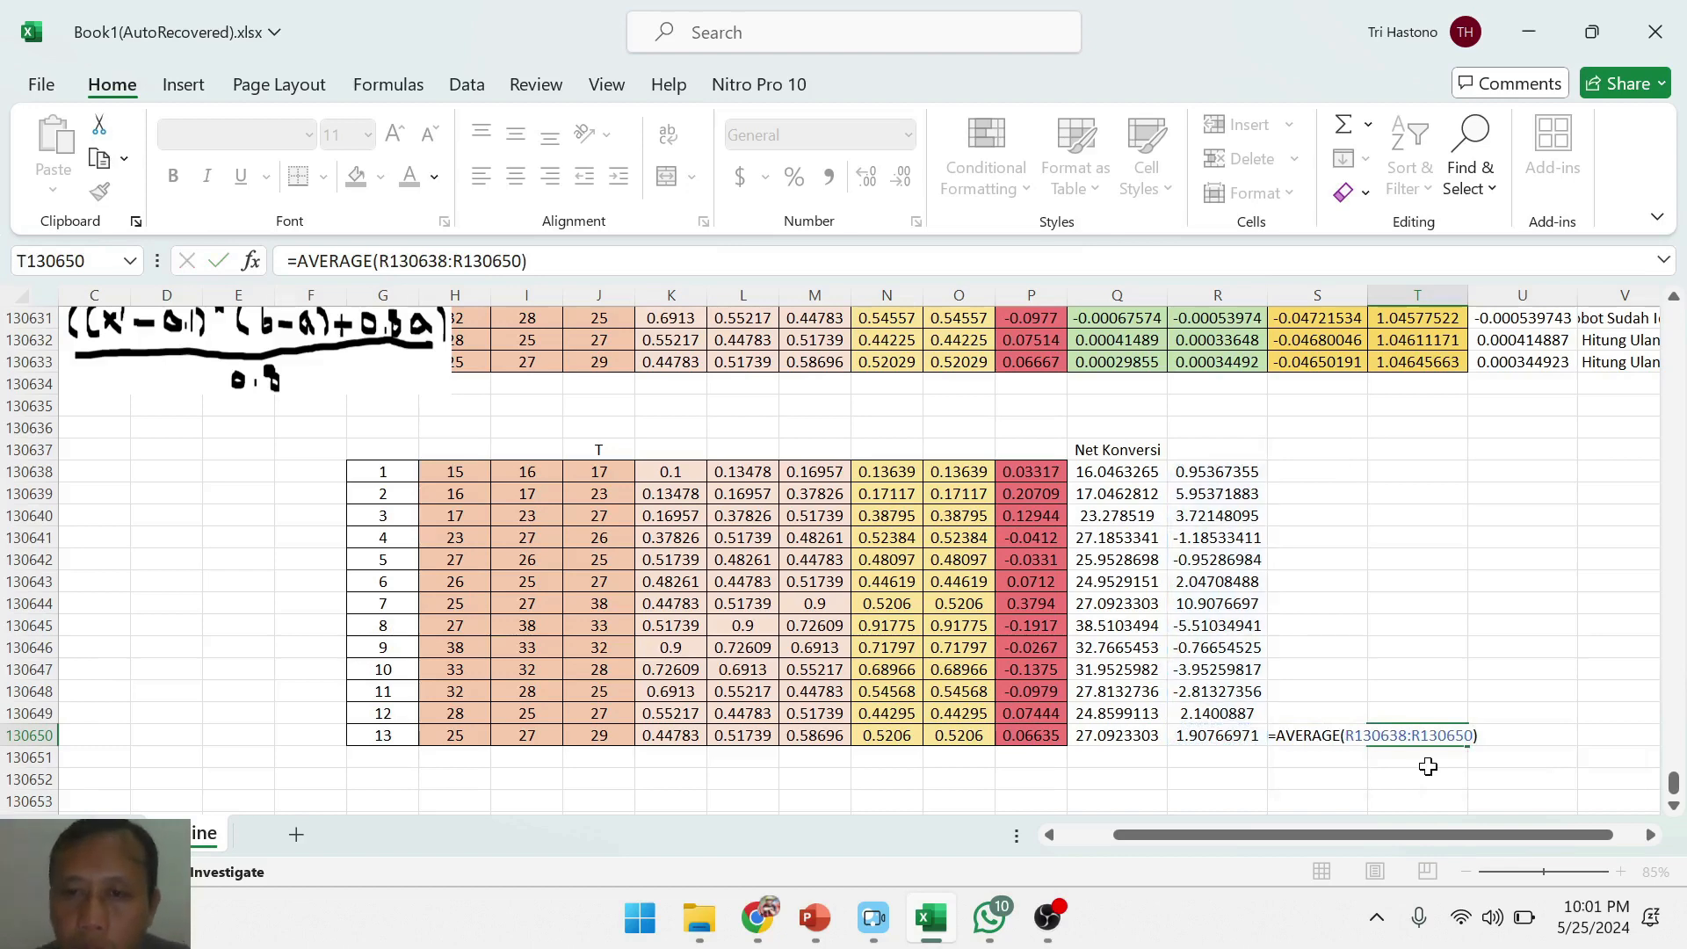
key(Return)
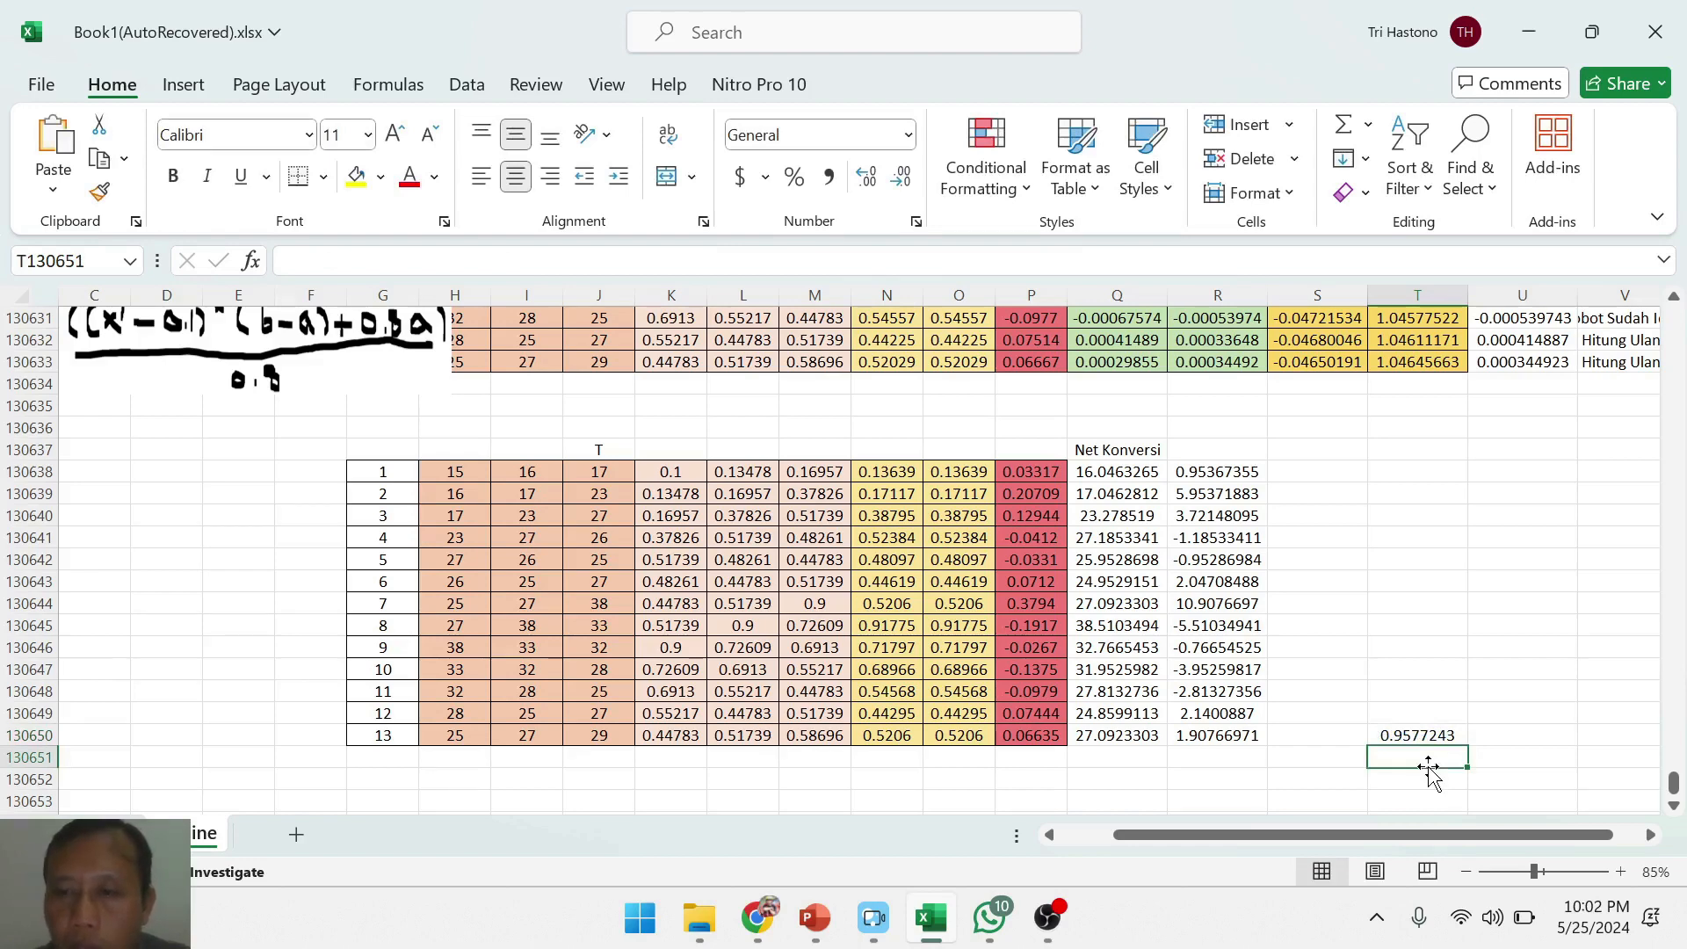
- Multiply the average by 100 in U130650 with the formula =T130650*100
key(Up)
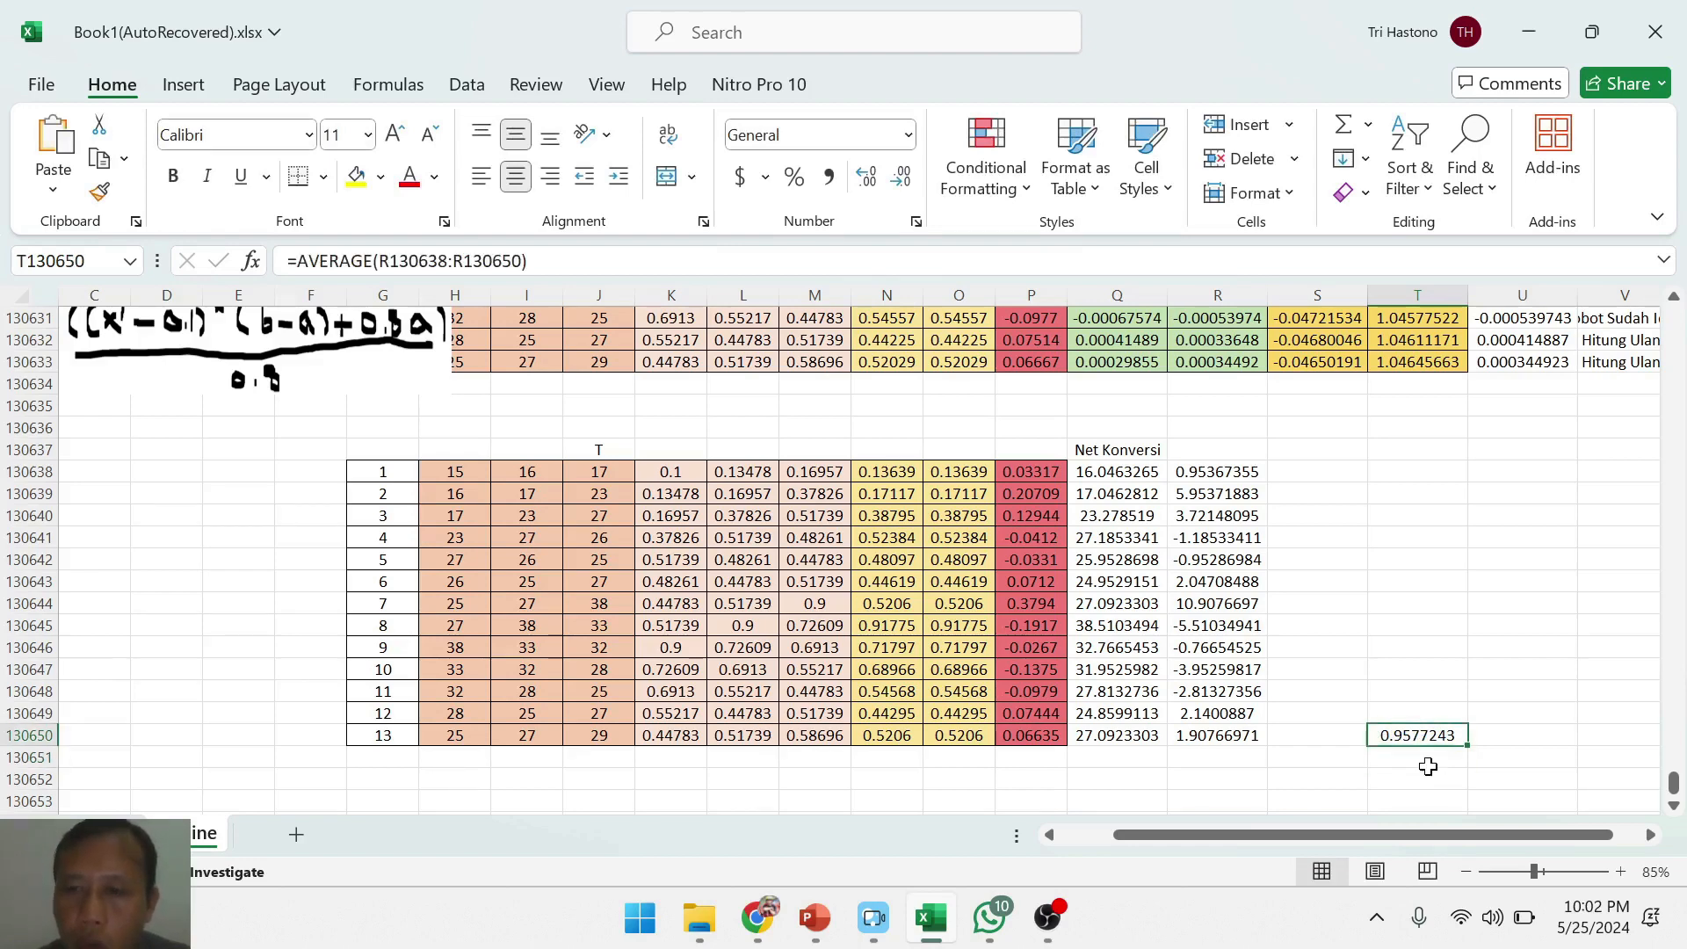
key(Right)
text(=)
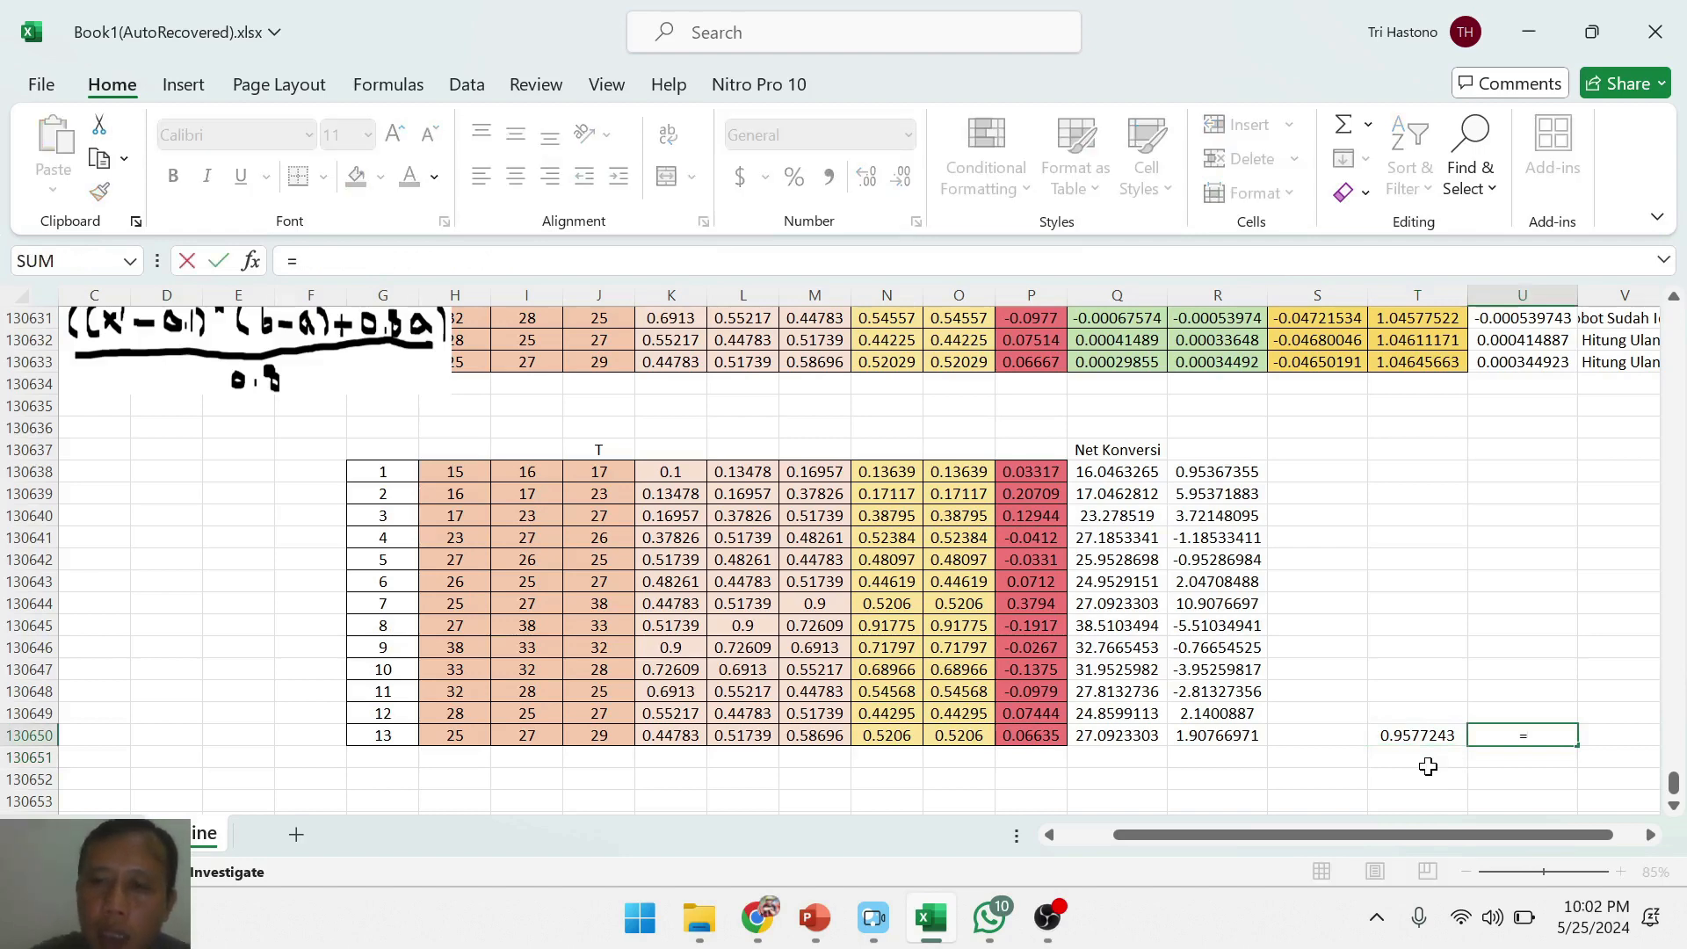
key(Left)
text(*100)
key(Return)
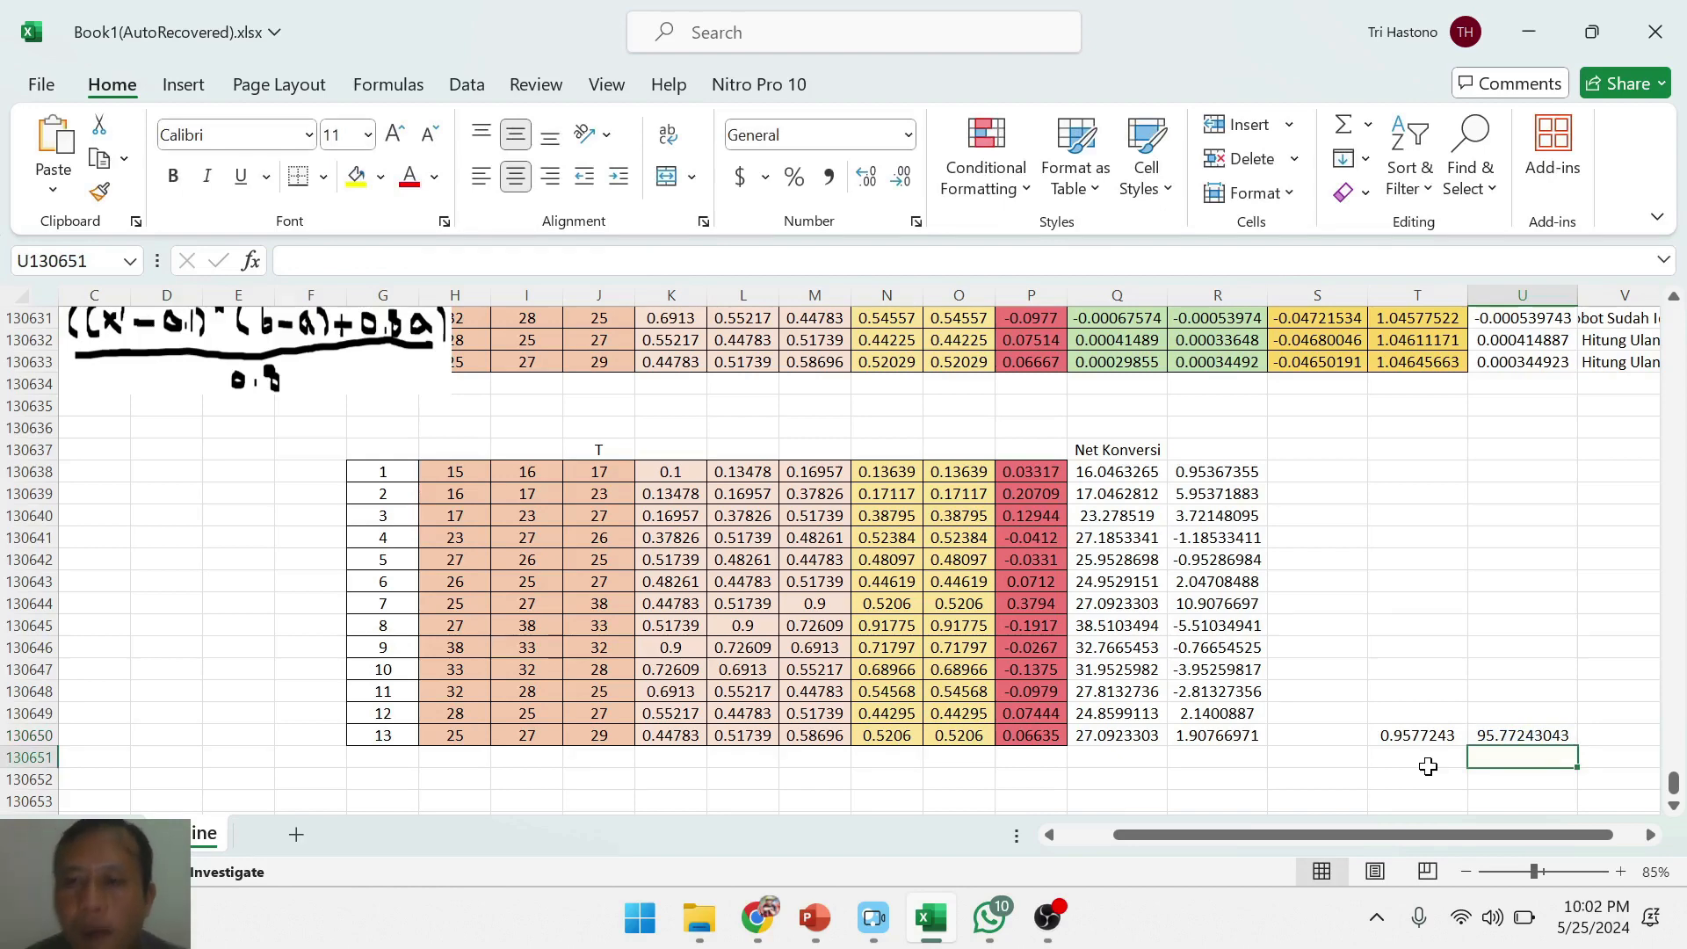
- Delete the multiplied value in U130650 and the average formula in T130650
key(Up)
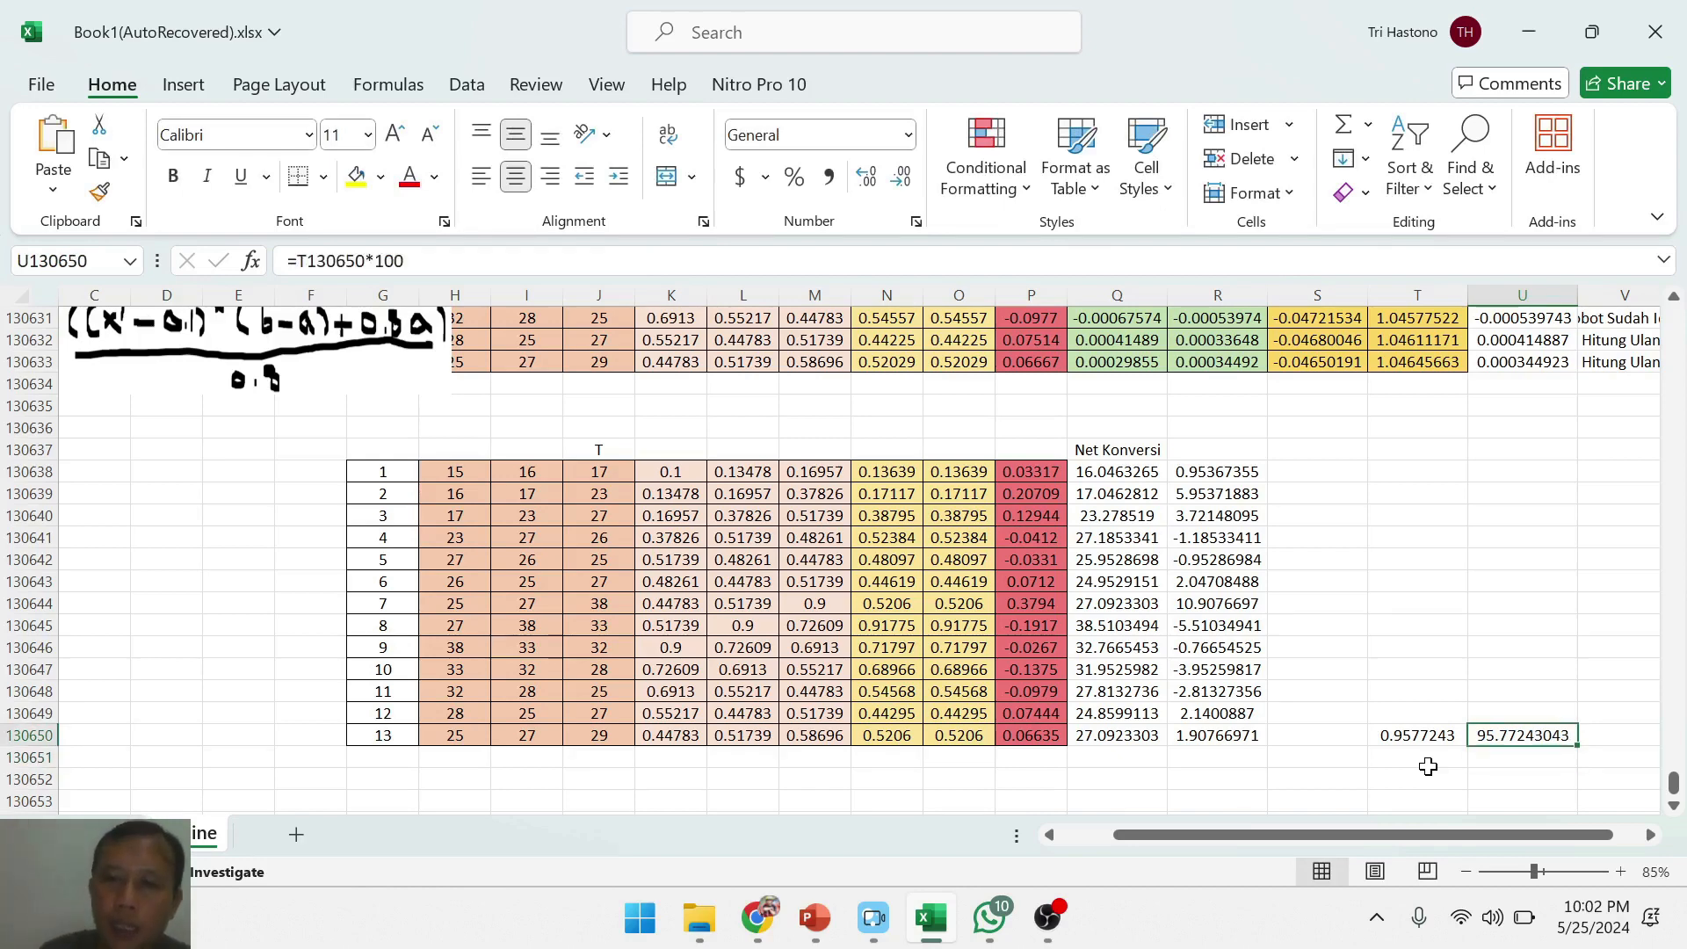
key(Delete)
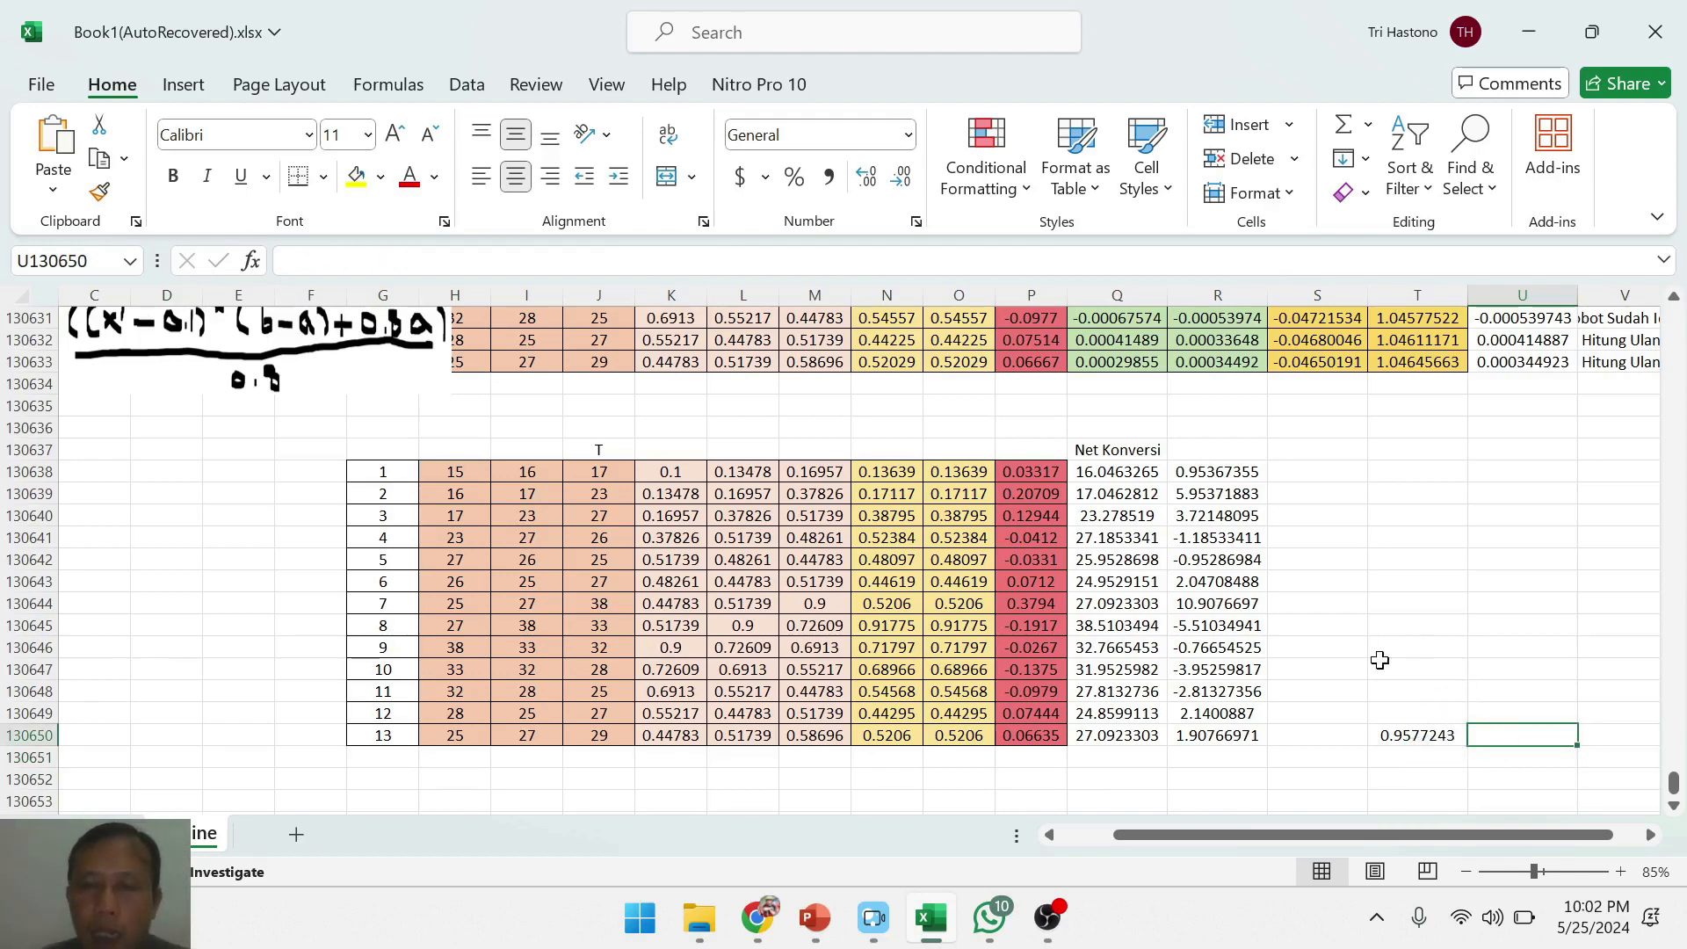
click(1421, 740)
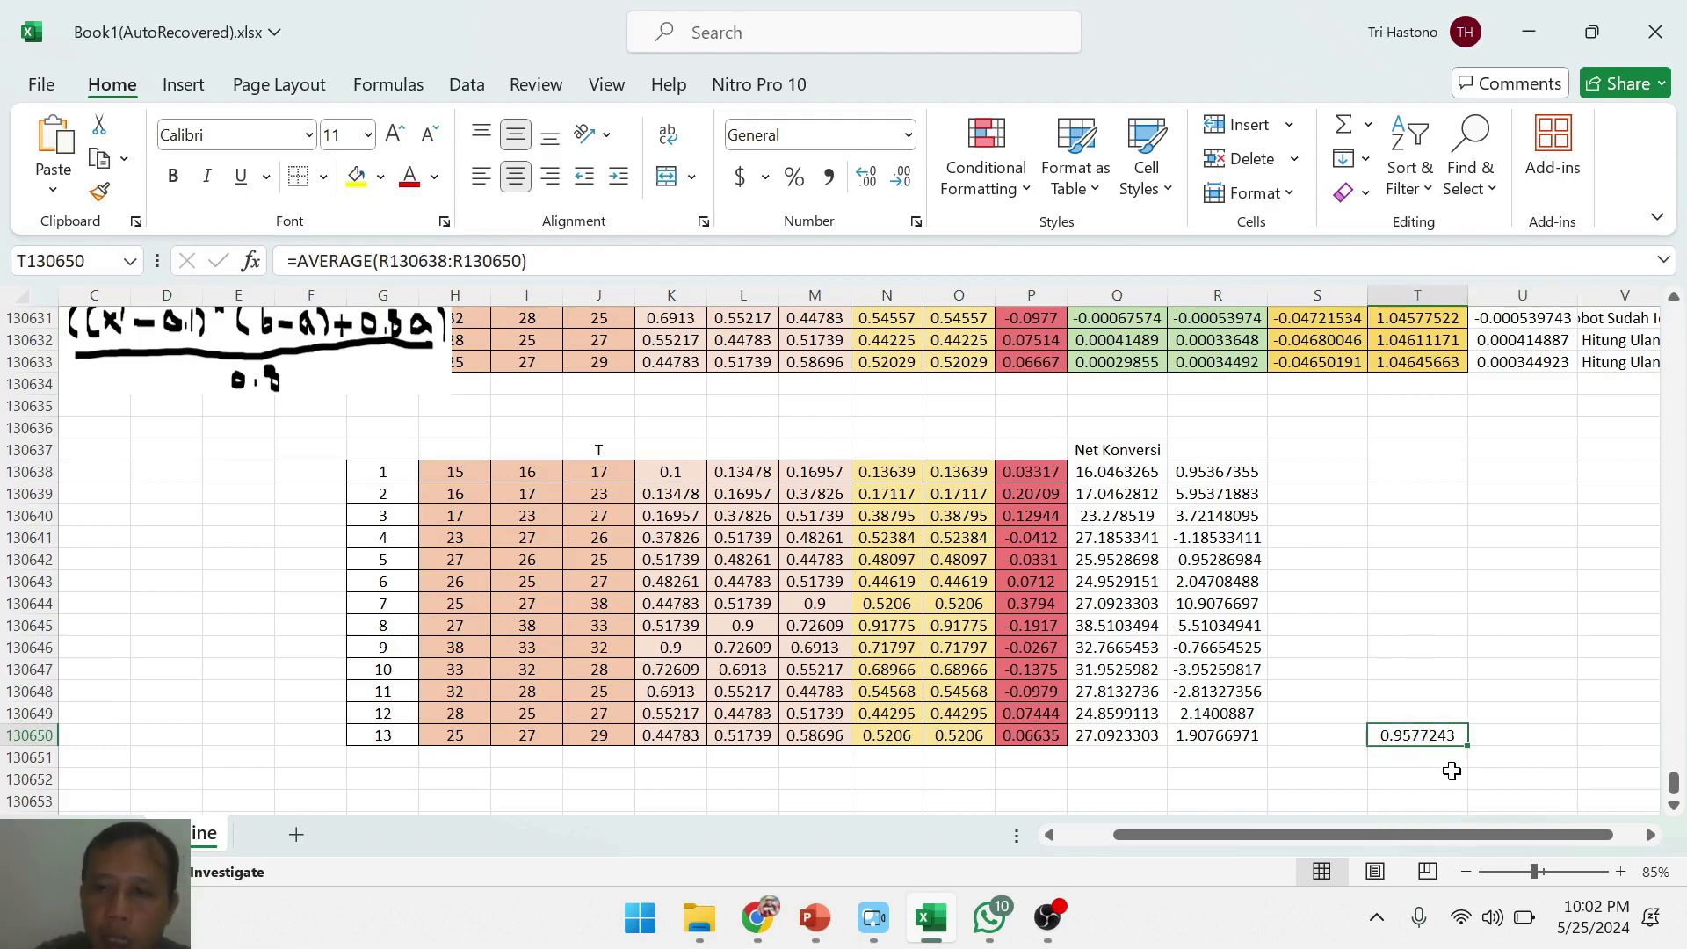
key(Delete)
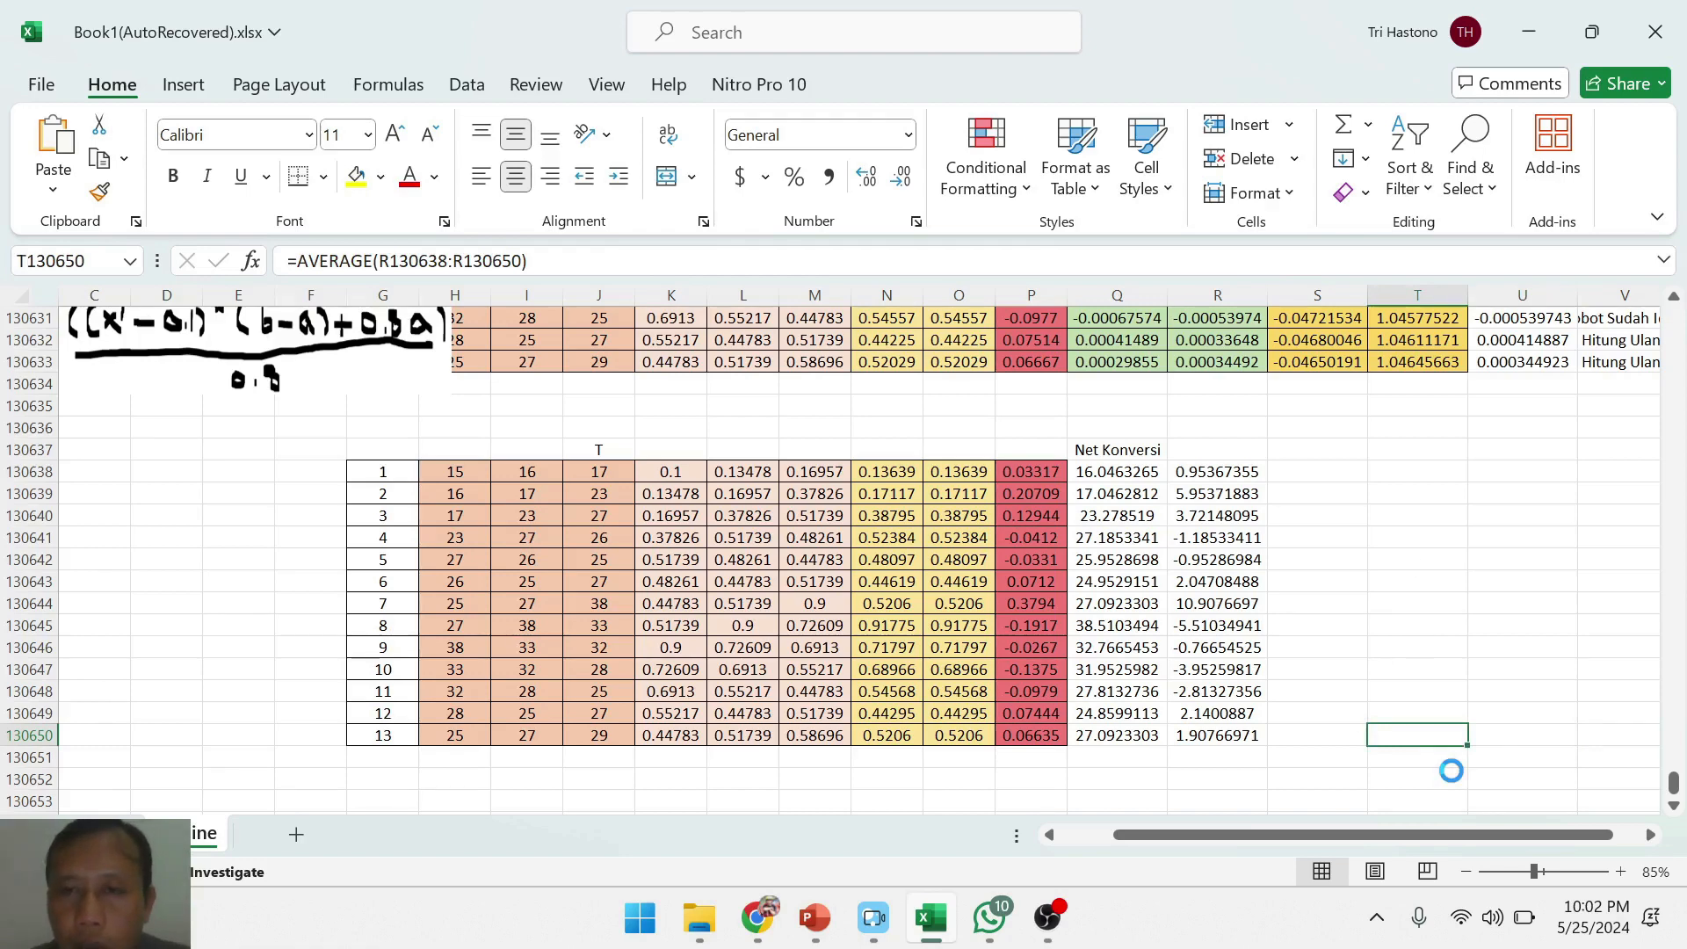
- Square the first row's difference in S130638 with the formula =R130638^2
key(Up)
key(Up)
key(Up)
key(Up)
key(Up)
key(Up)
key(Up)
key(Up)
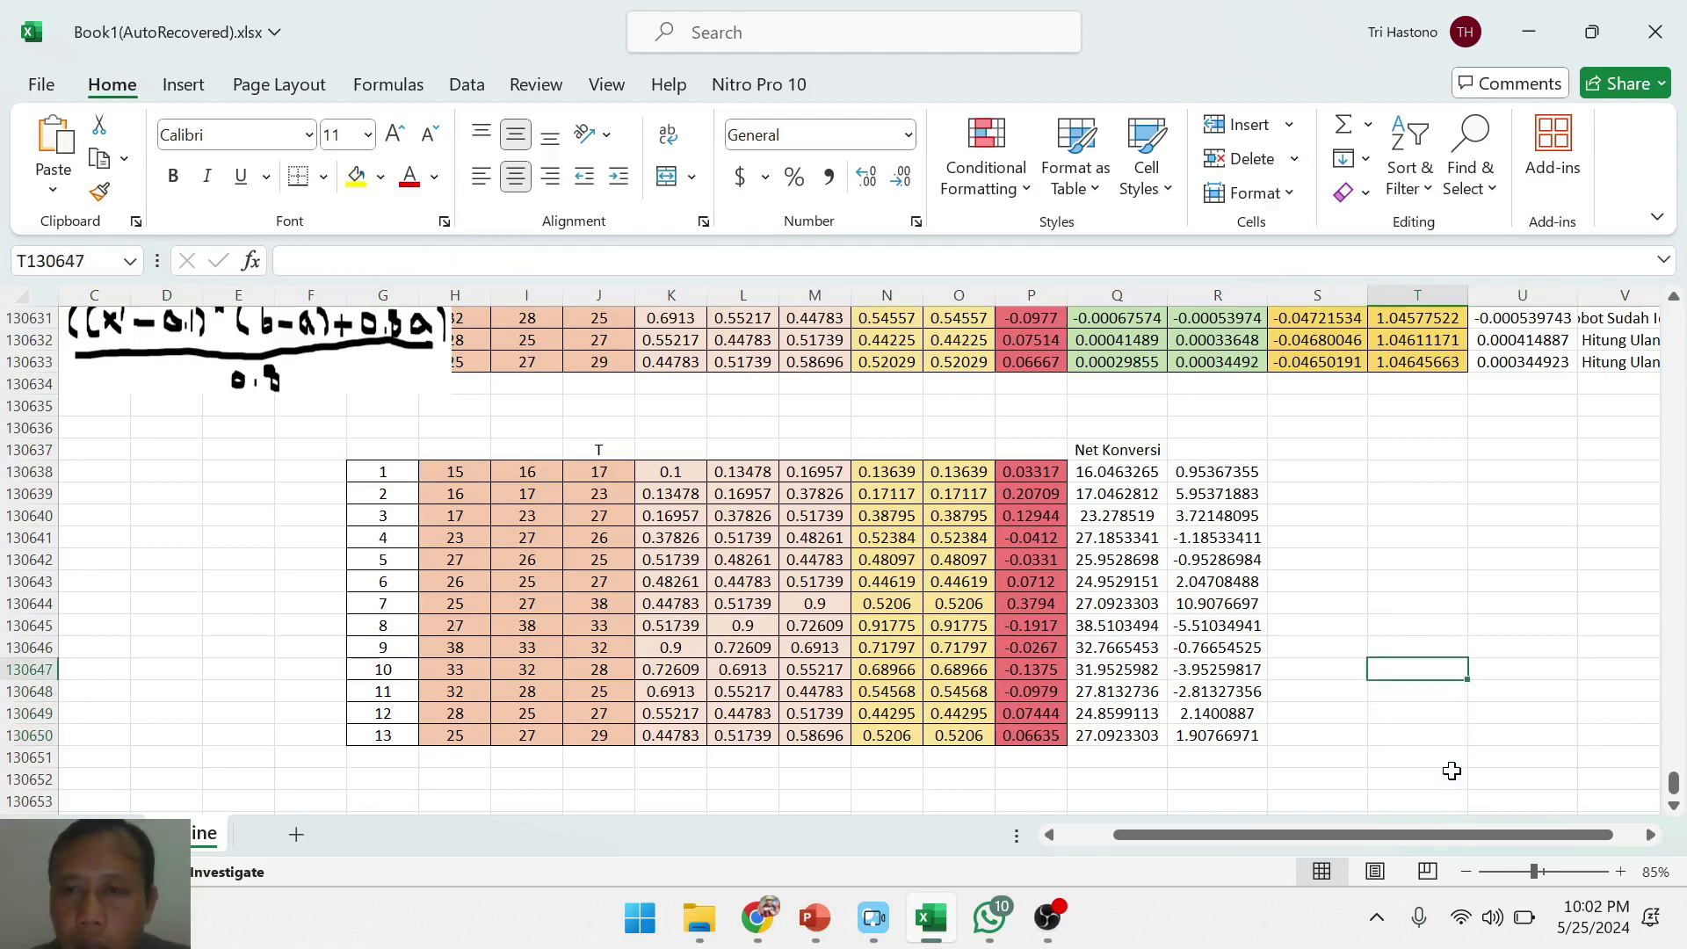
key(Up)
key(Up)
key(Up)
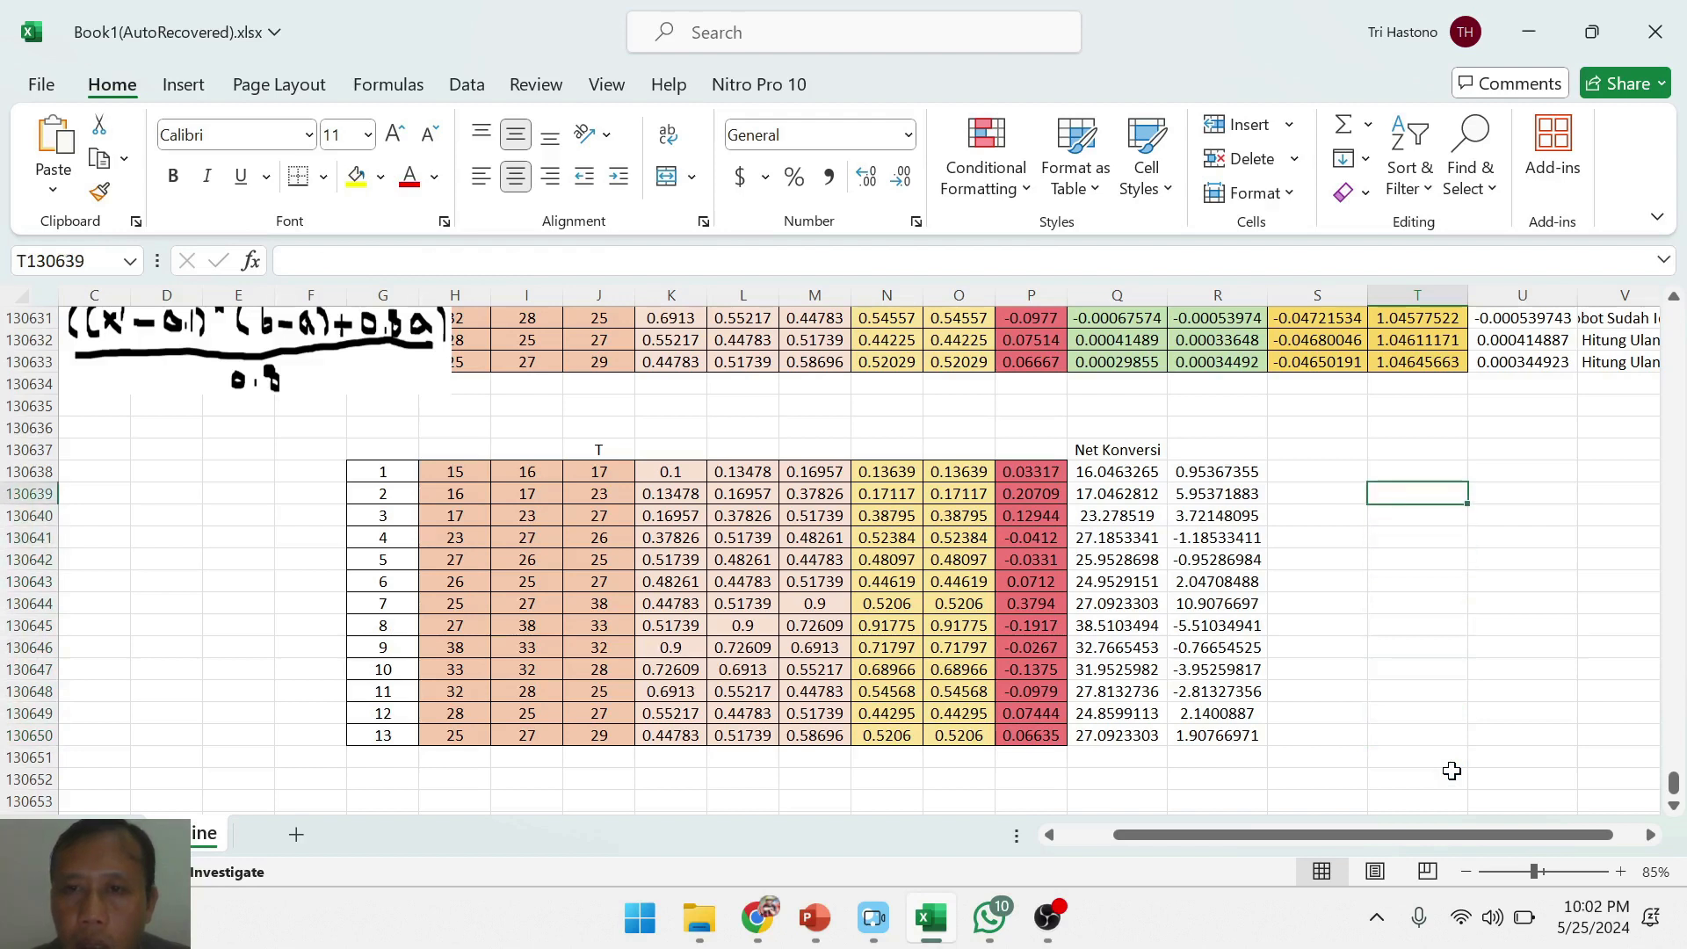
key(Left)
key(Left)
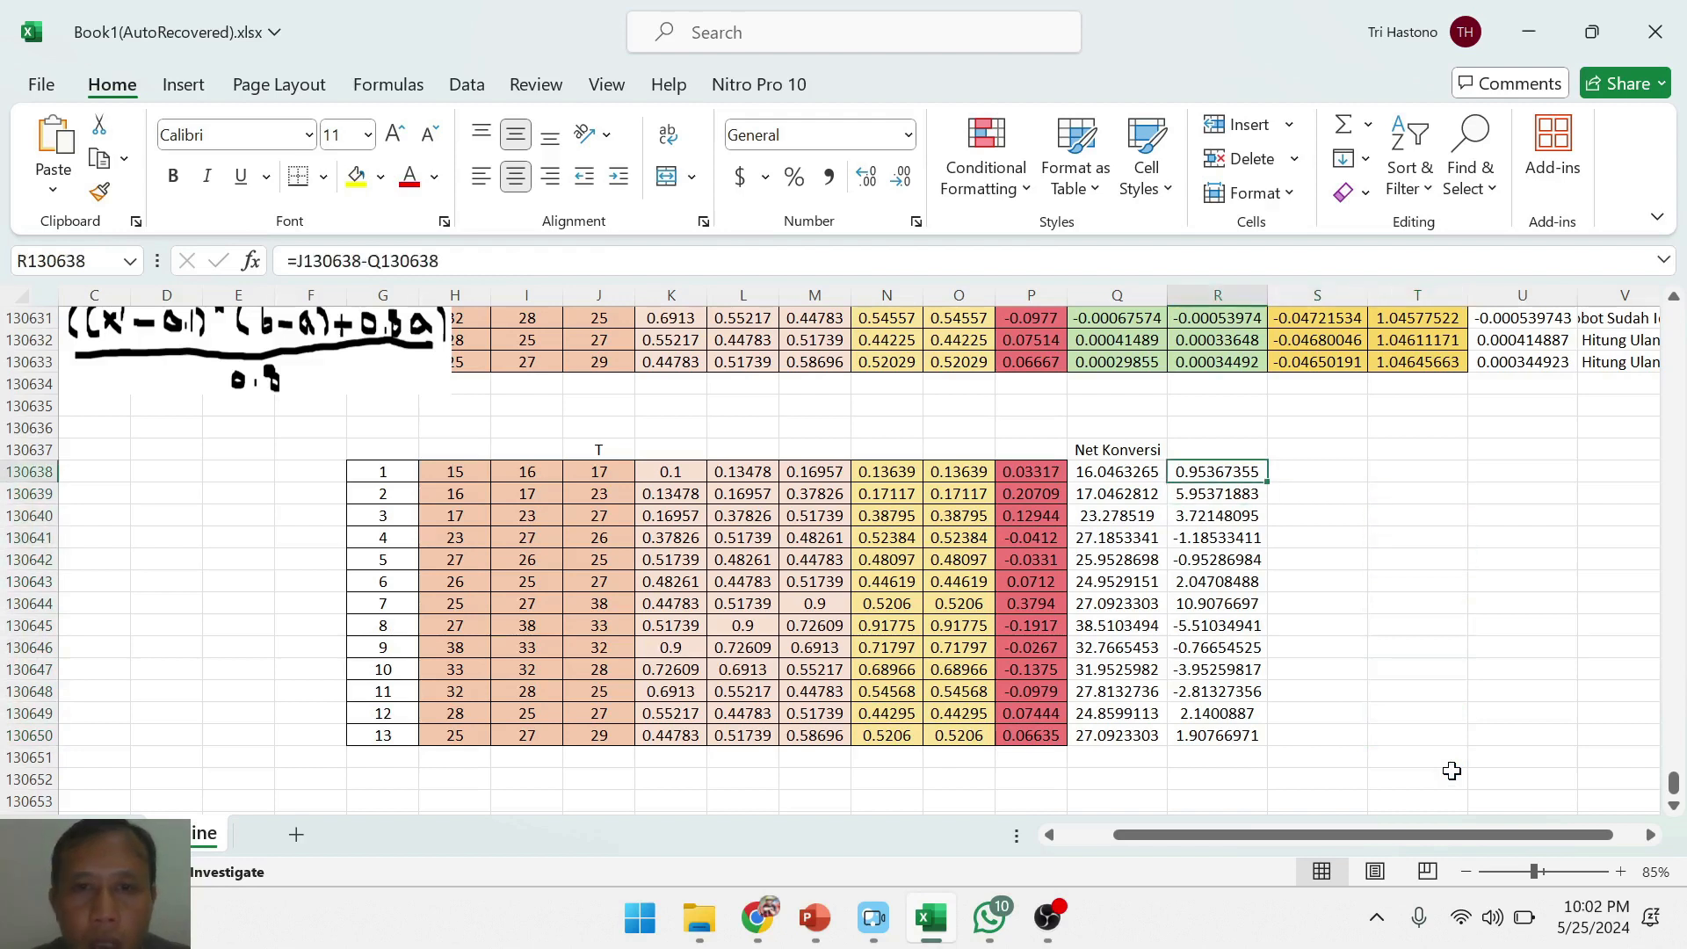
key(Right)
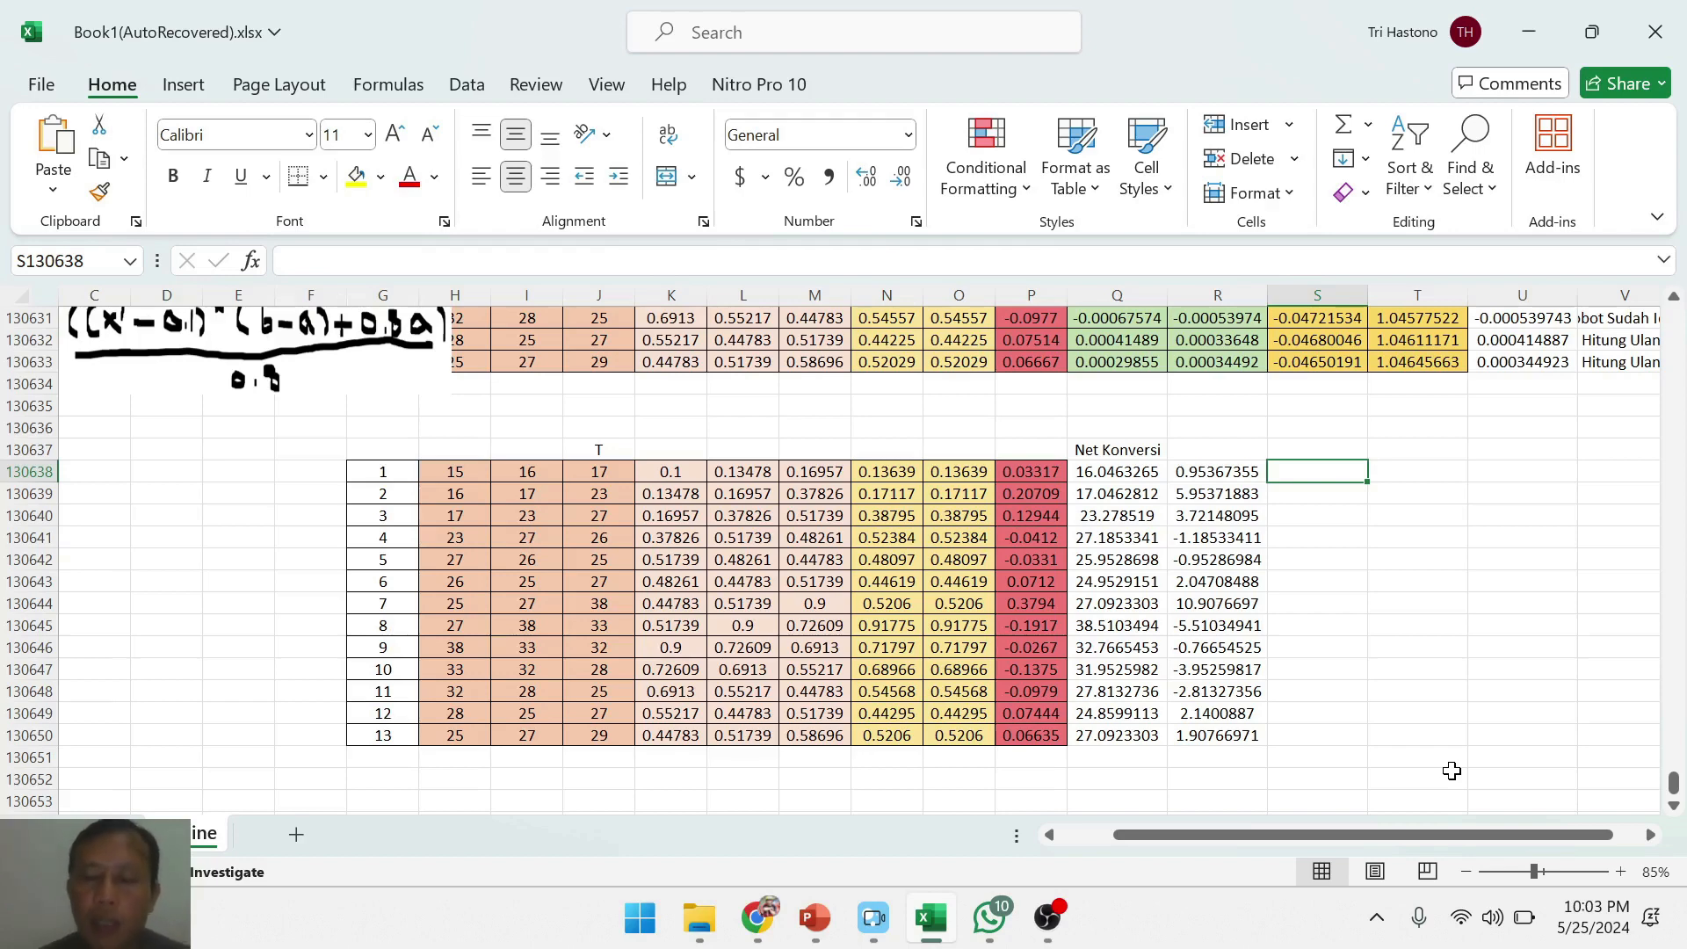
text(=)
key(Left)
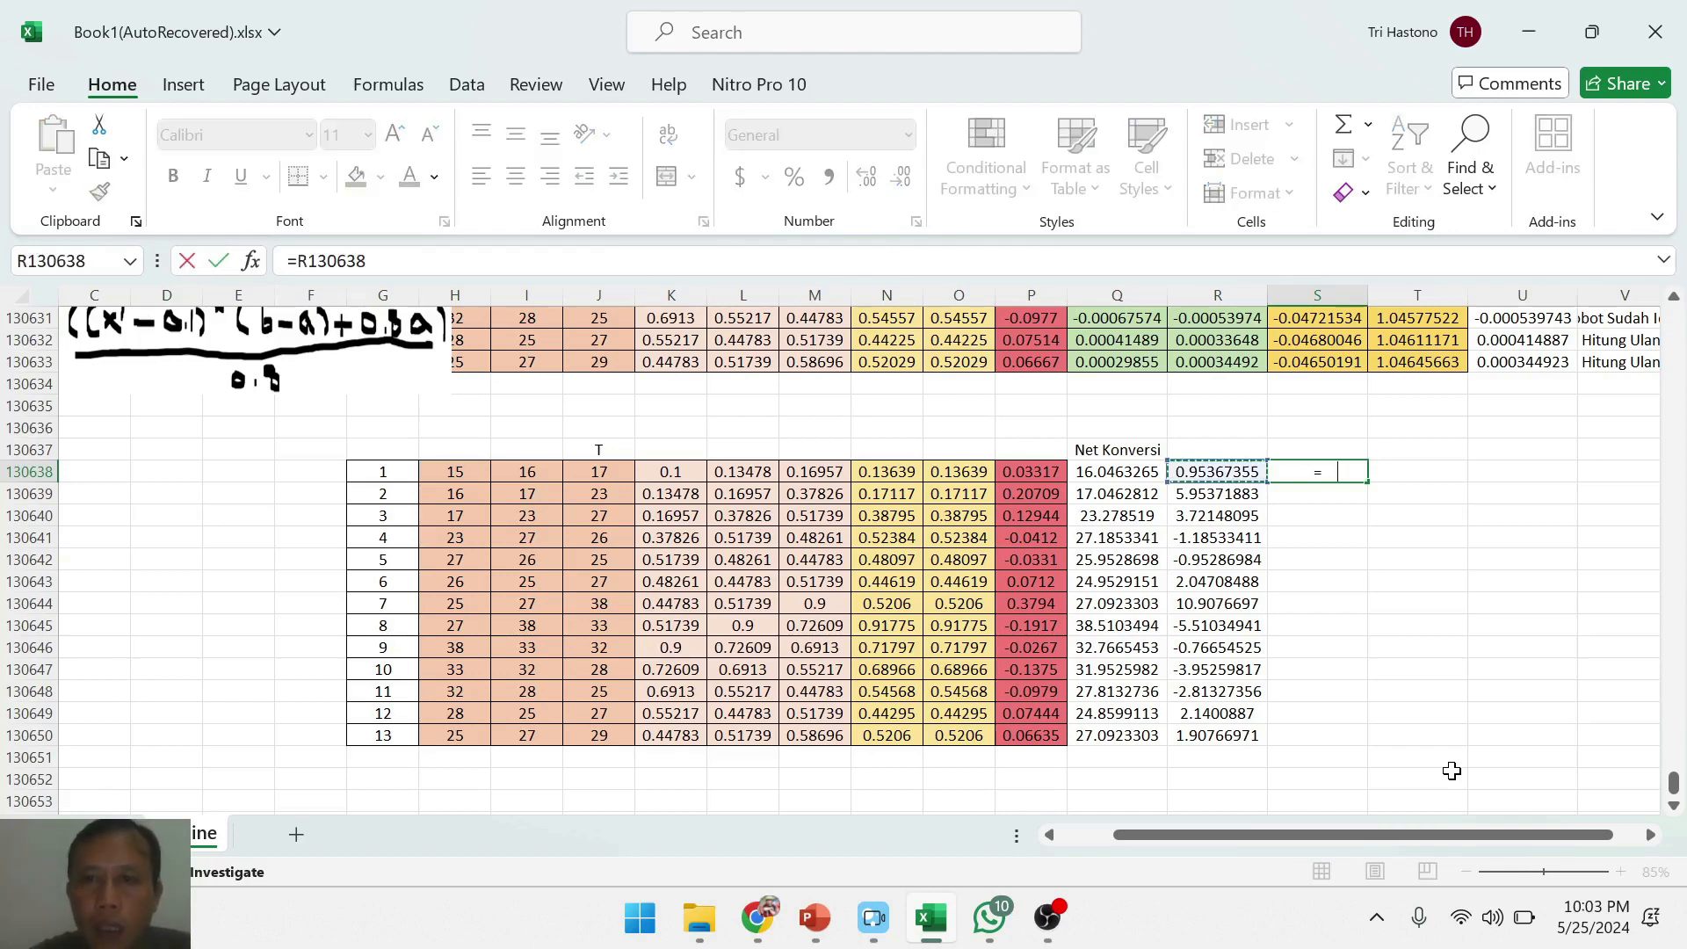
text(^)
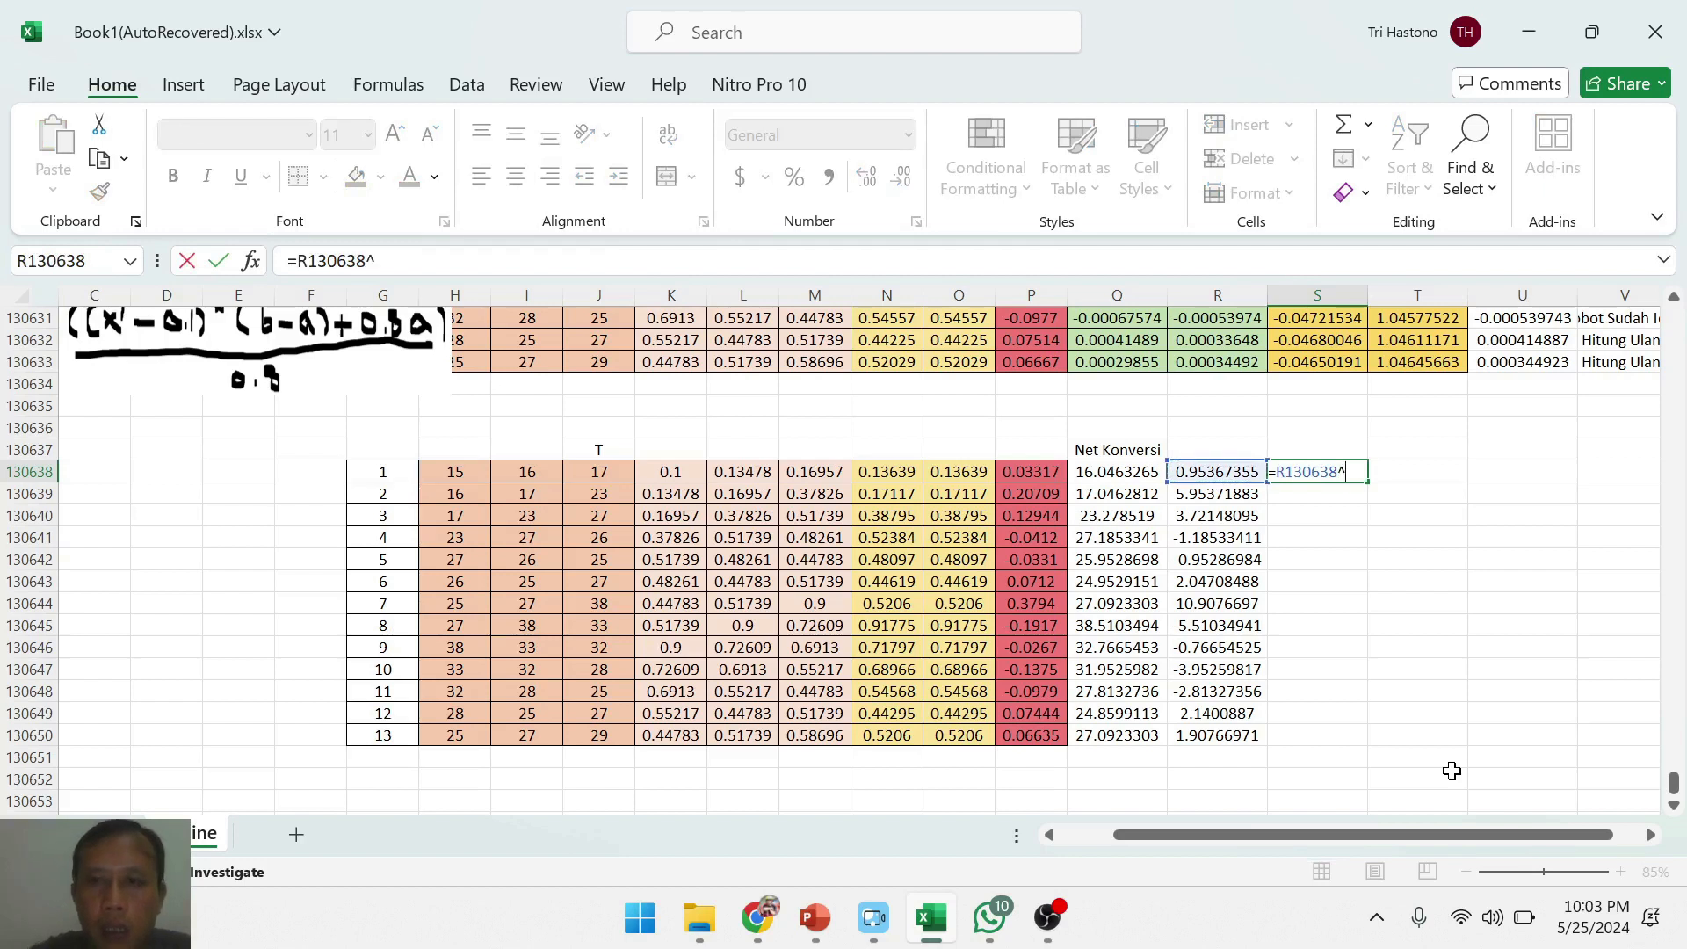
text(2)
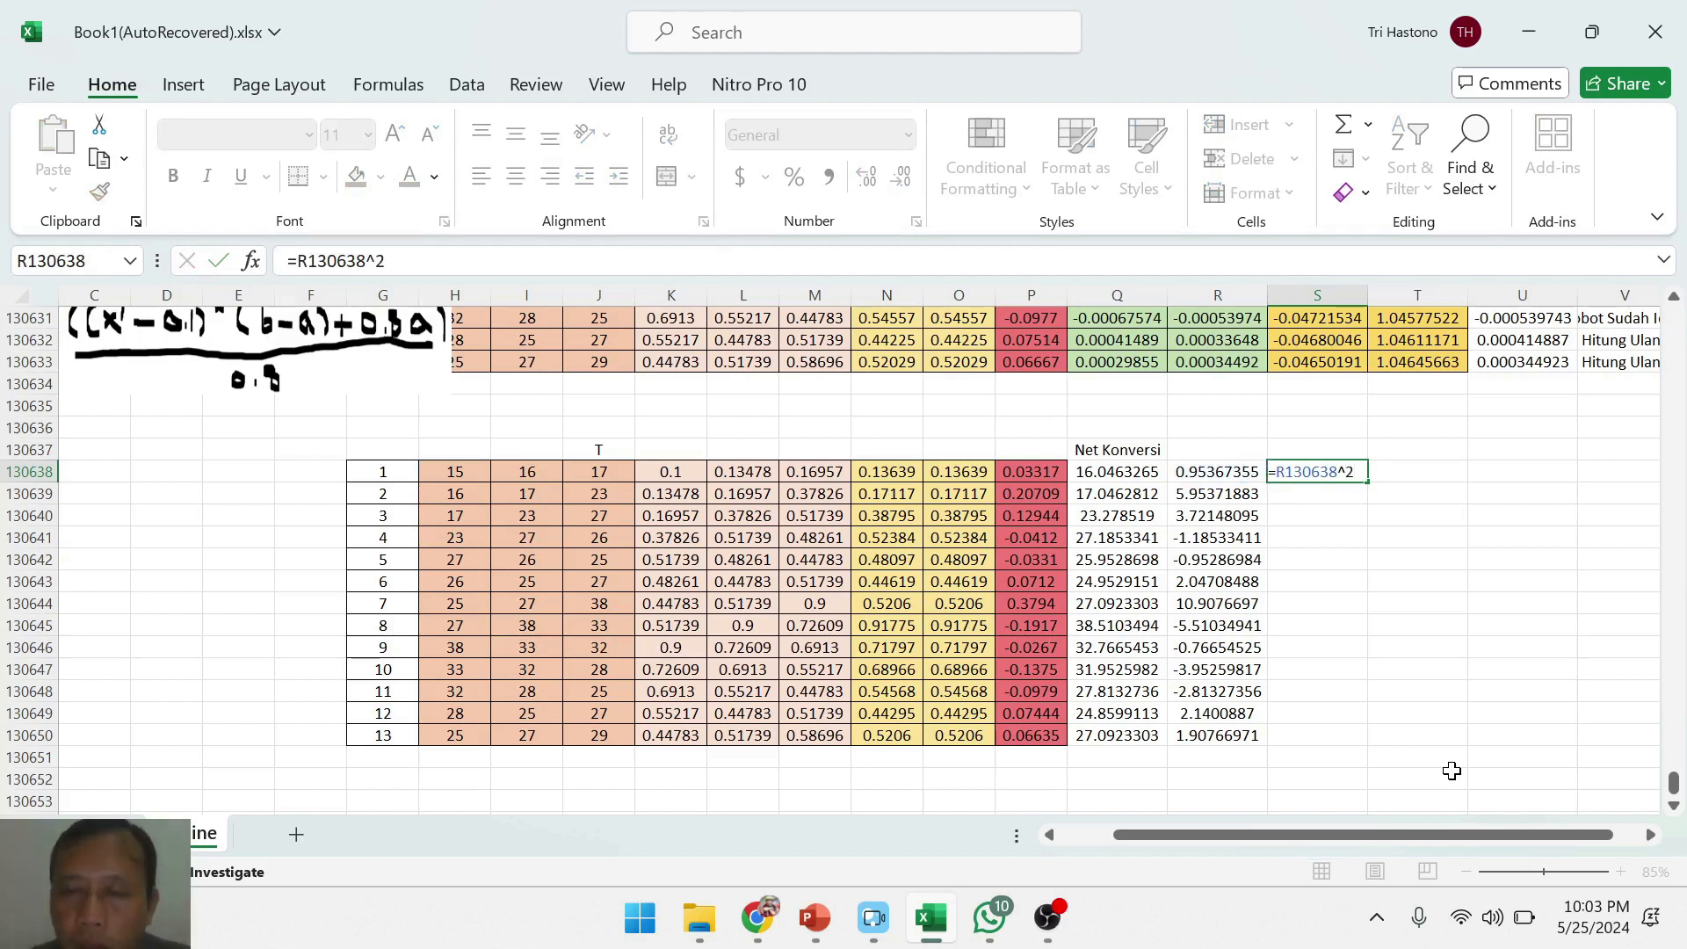
key(Return)
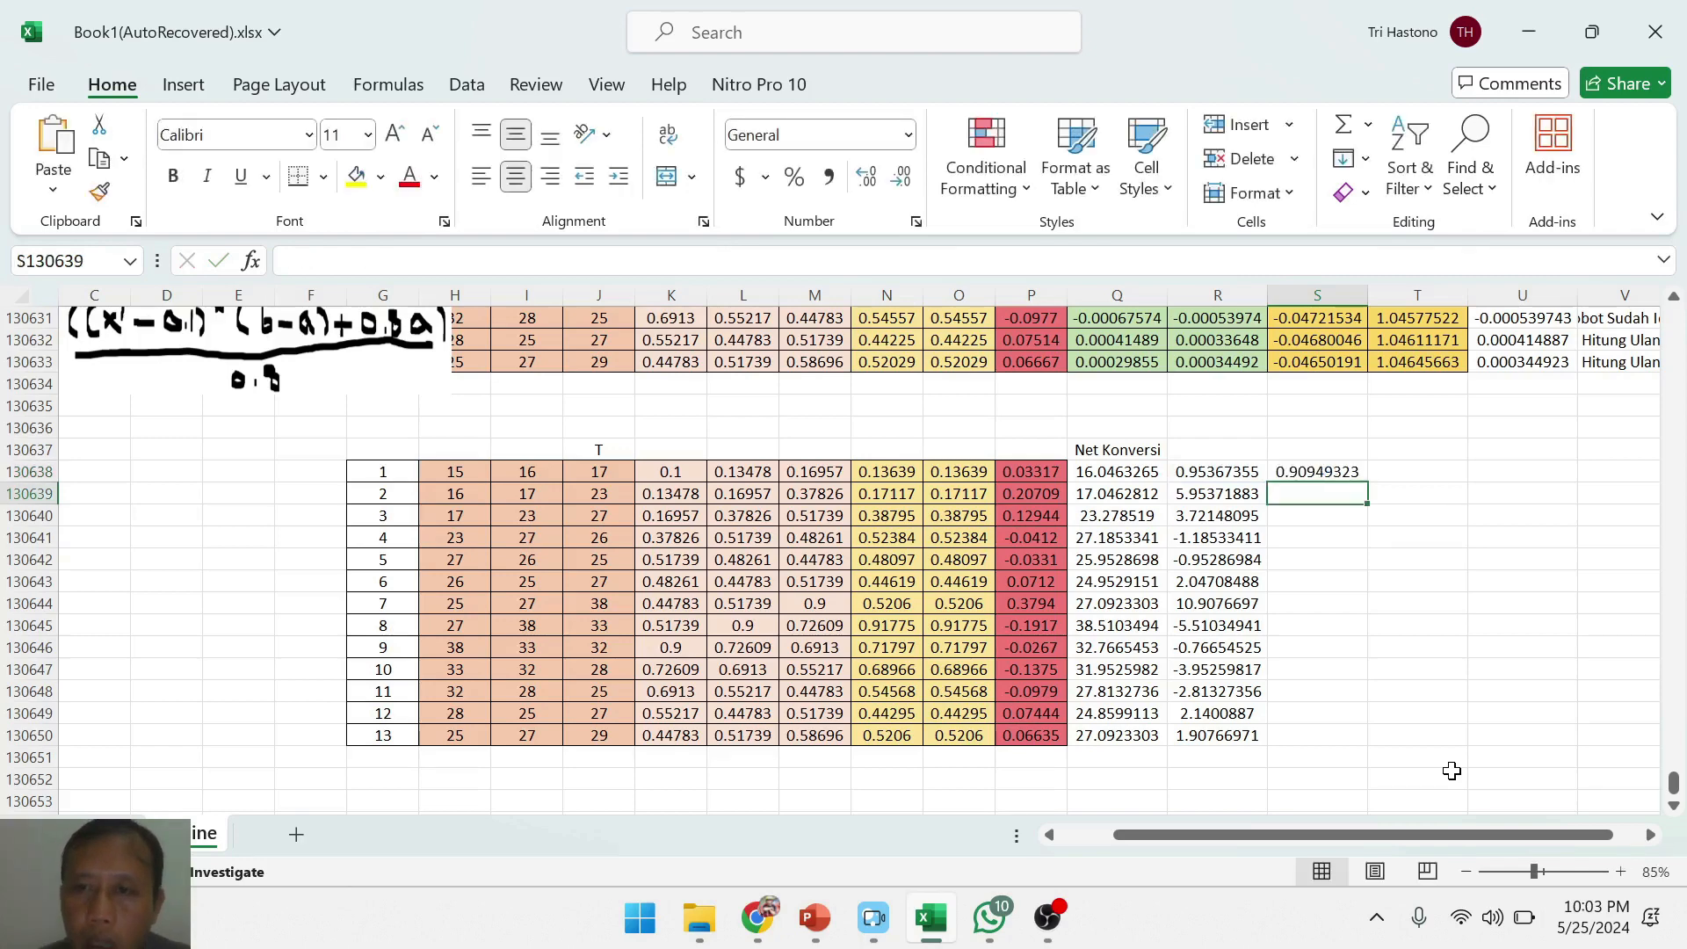
- Fill the squared-difference formula from S130638 down through S130650
click(1347, 471)
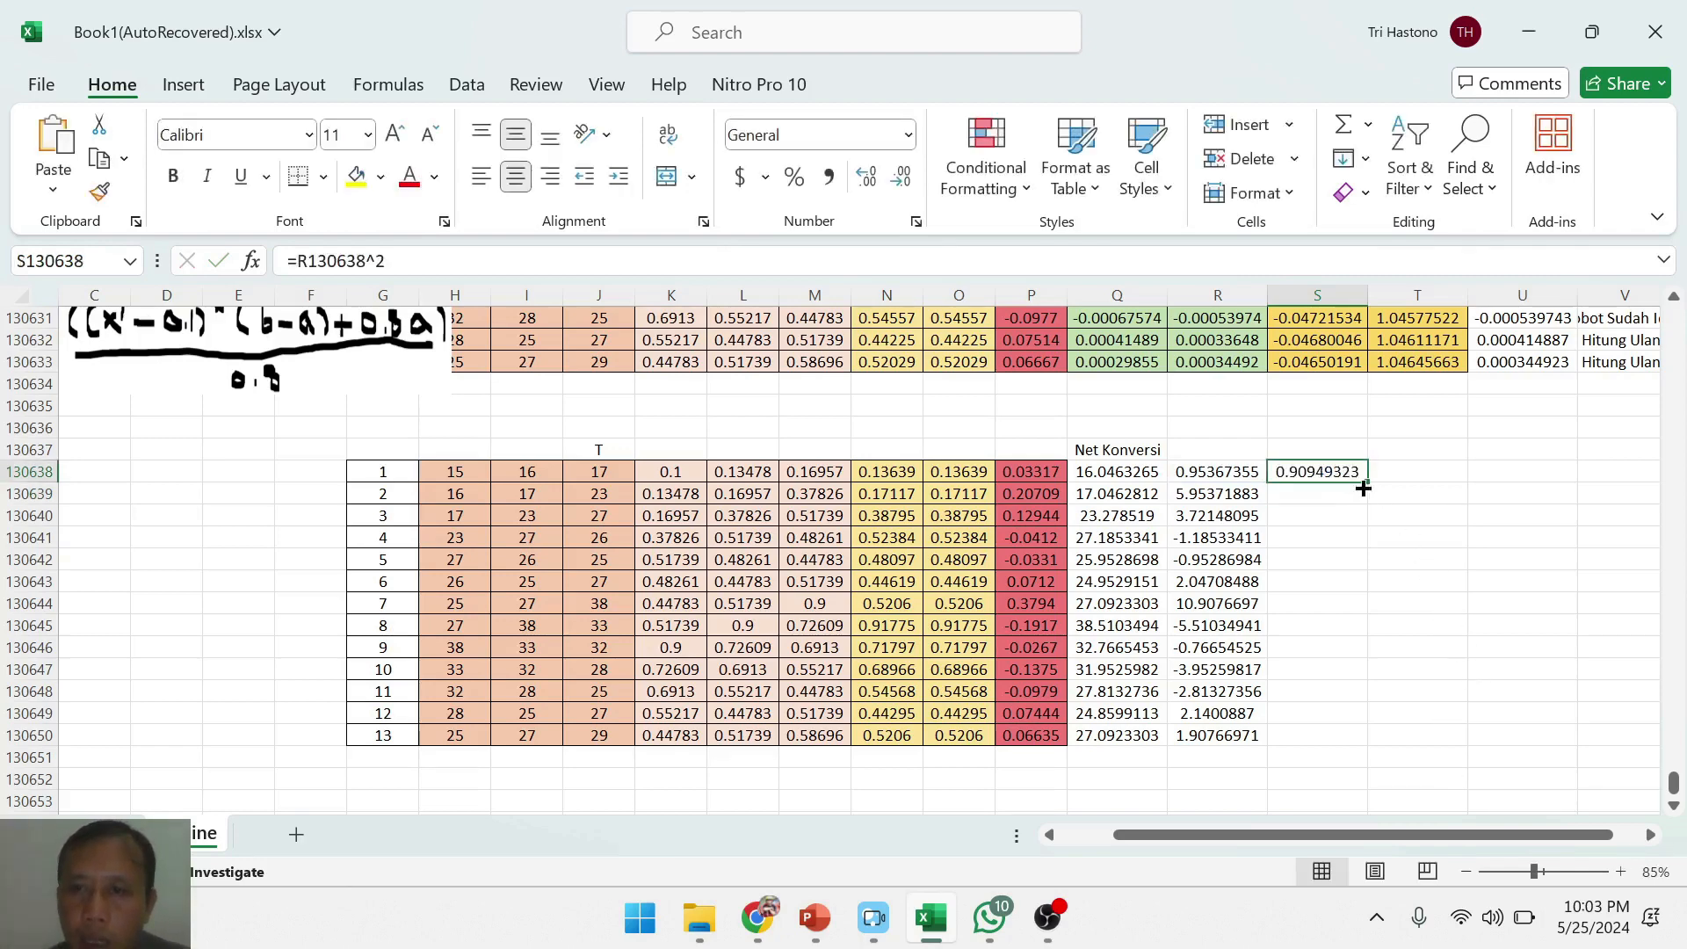
double_click(1369, 482)
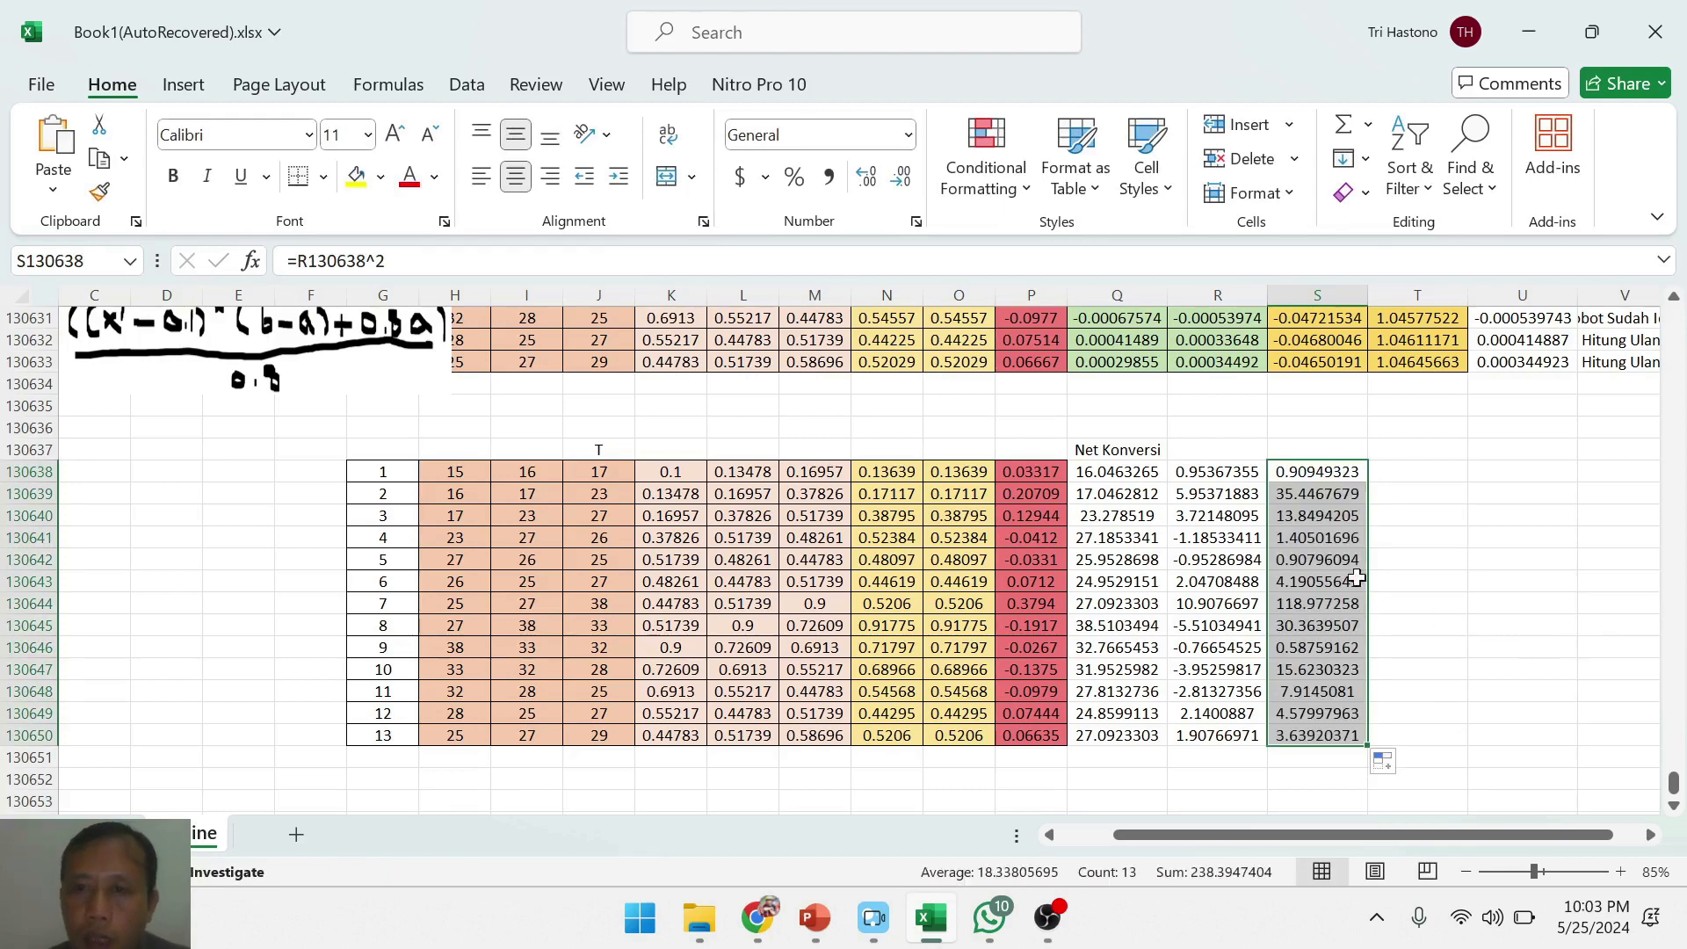
click(1334, 540)
click(1342, 473)
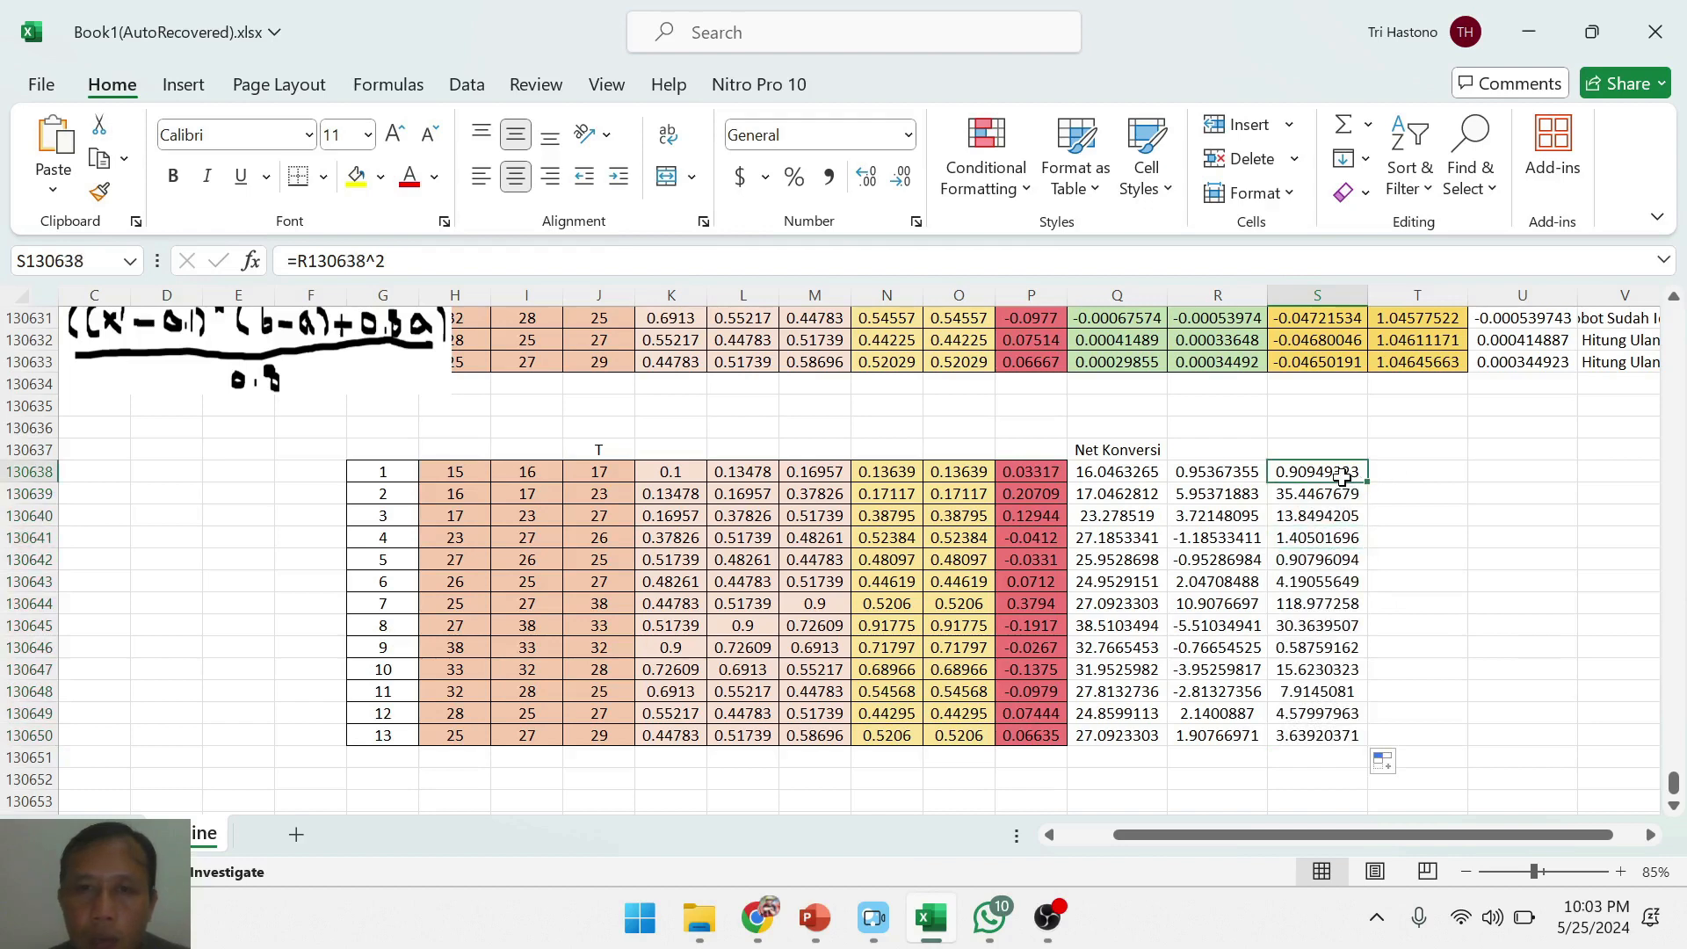
- Total the squared differences in S130651 with the formula =SUM(S130638:S130650)
click(1442, 476)
click(1320, 757)
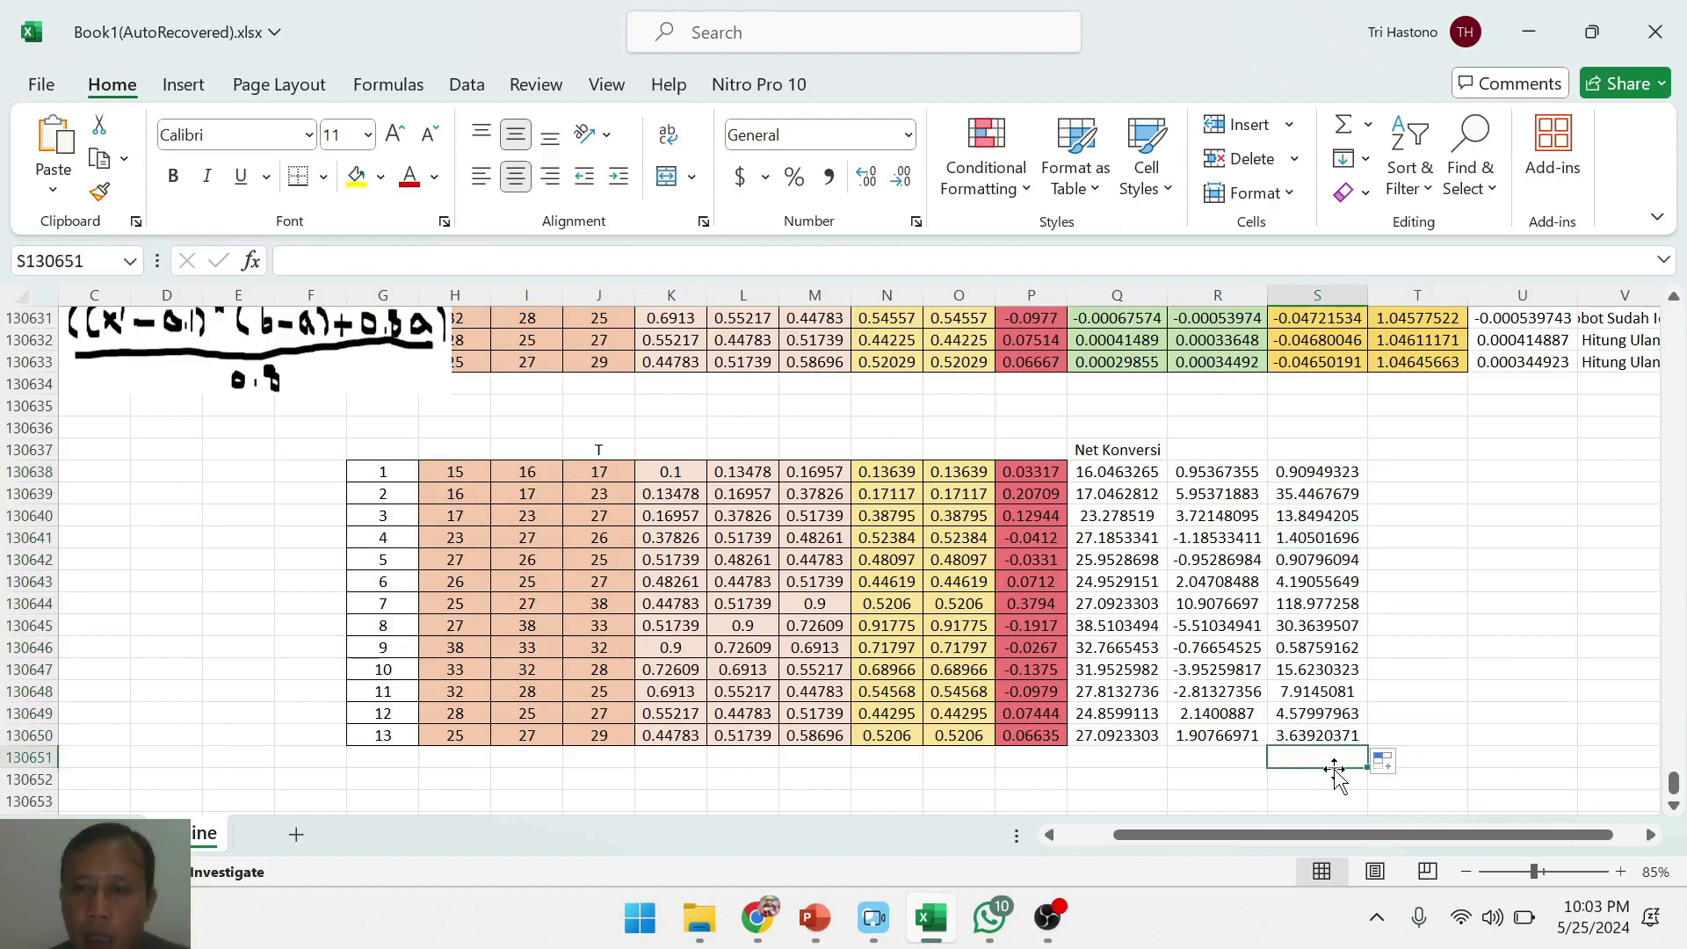
text(=sum()
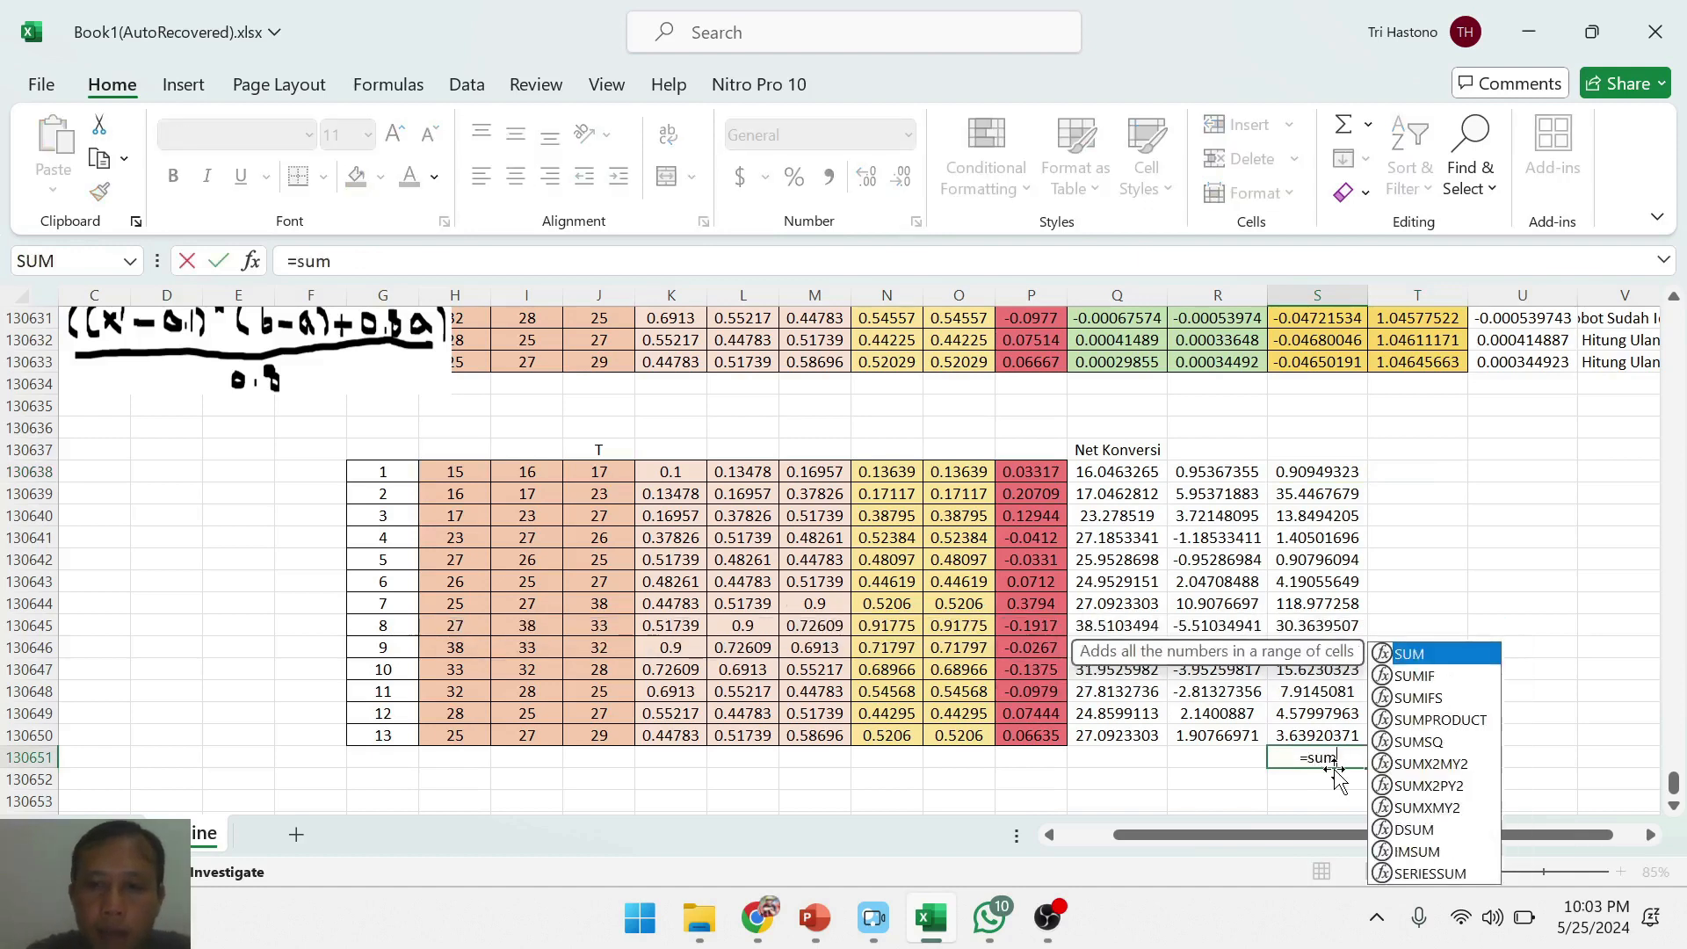
key(Up)
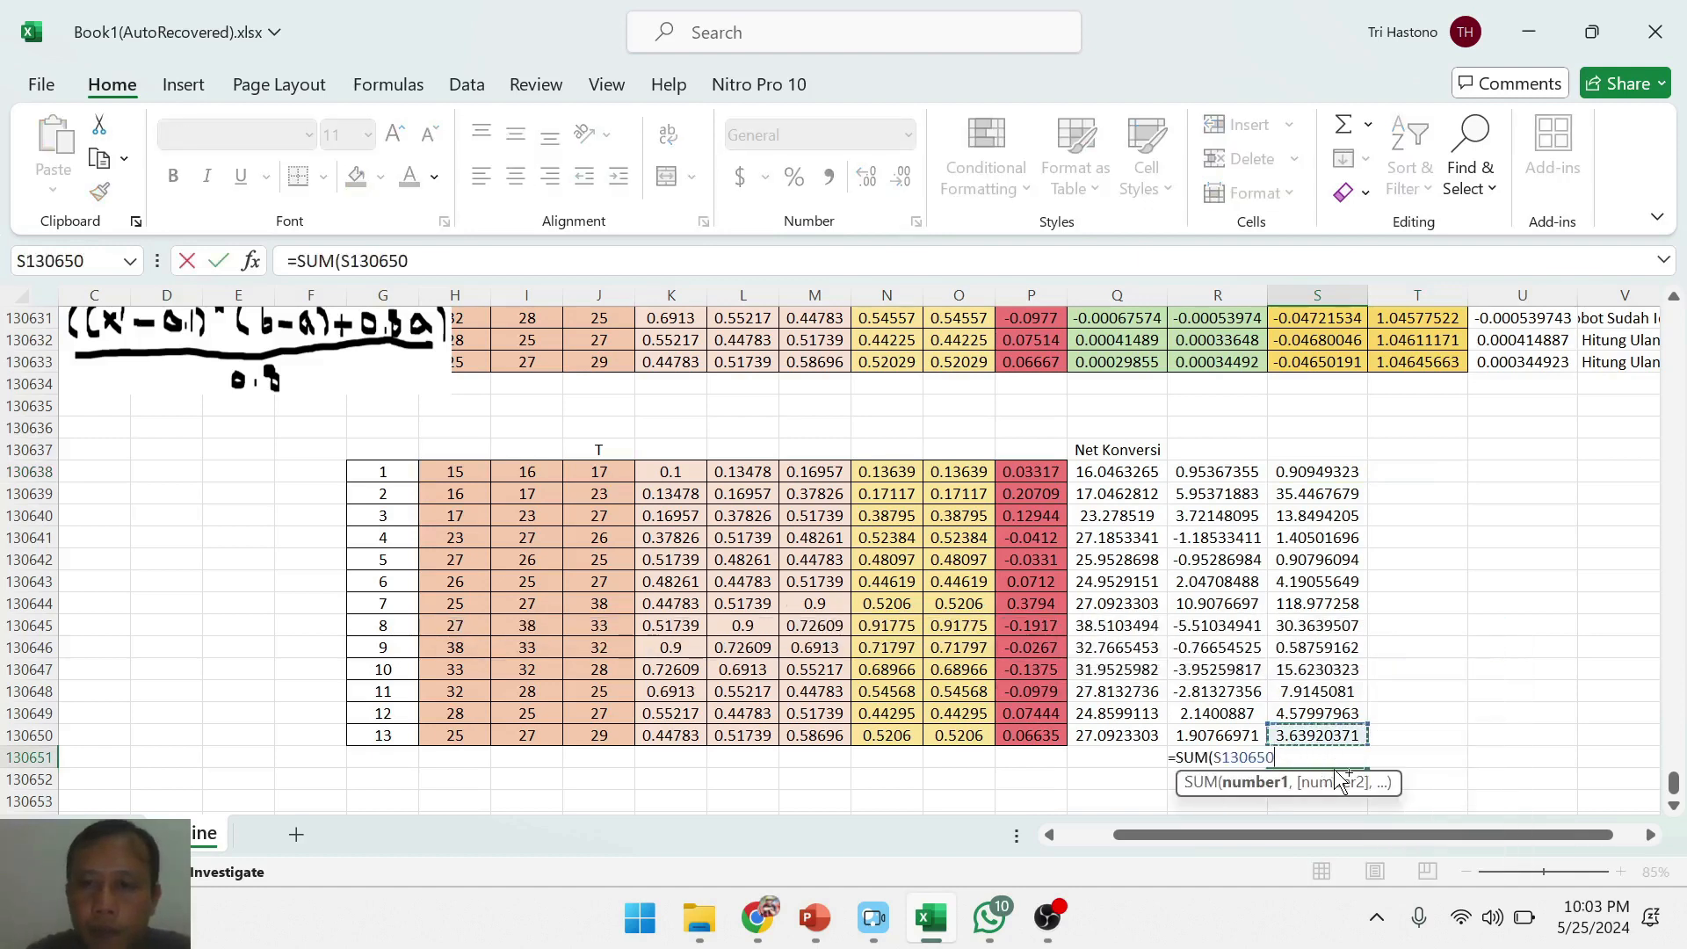
key(ctrl+shift+Up)
text())
key(Return)
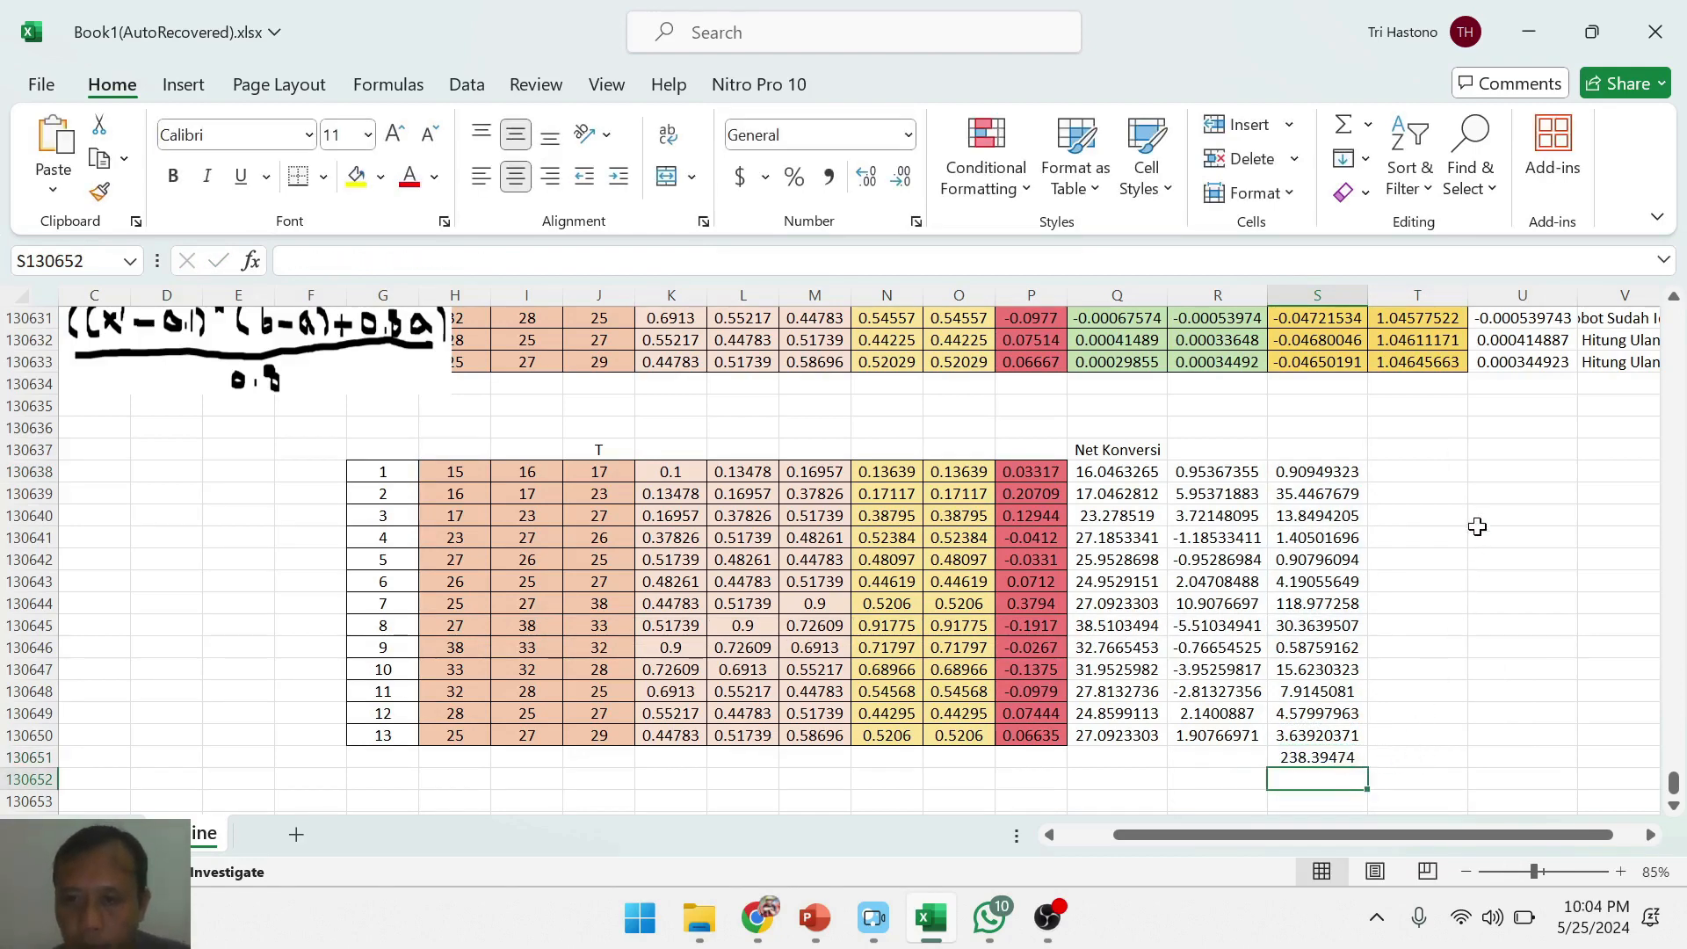
- Compute the mean squared error in T130651 with the formula =S130651/COUNTA(S130638:S130650)
click(1437, 754)
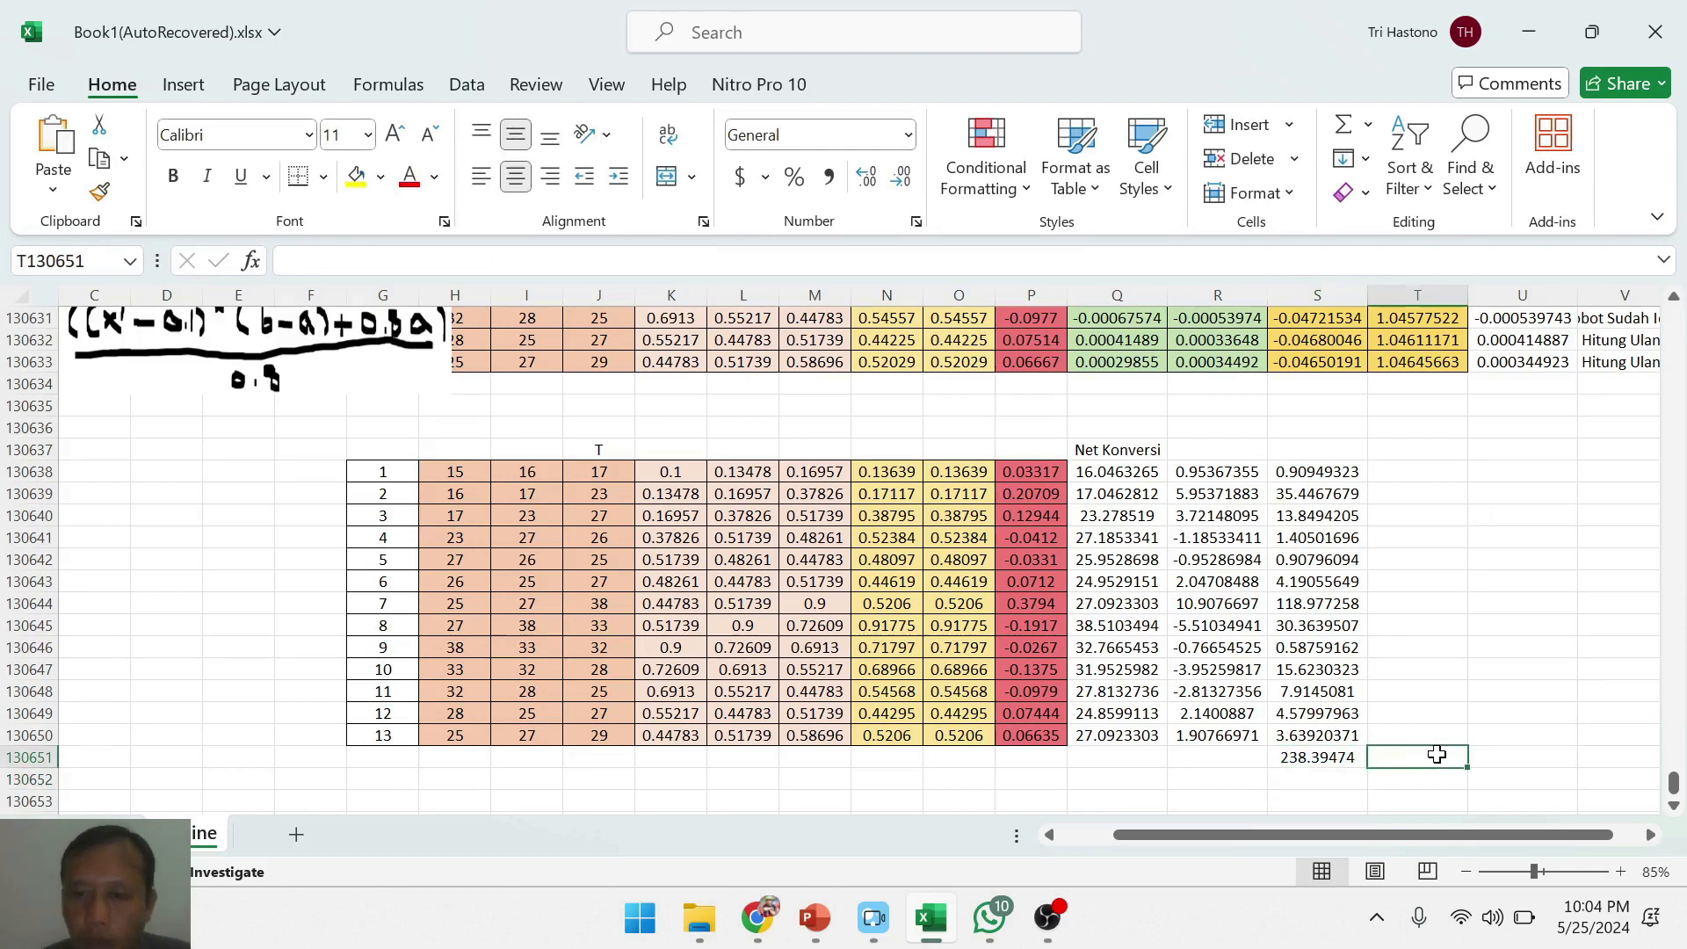
text(=)
click(1317, 757)
text(/cou)
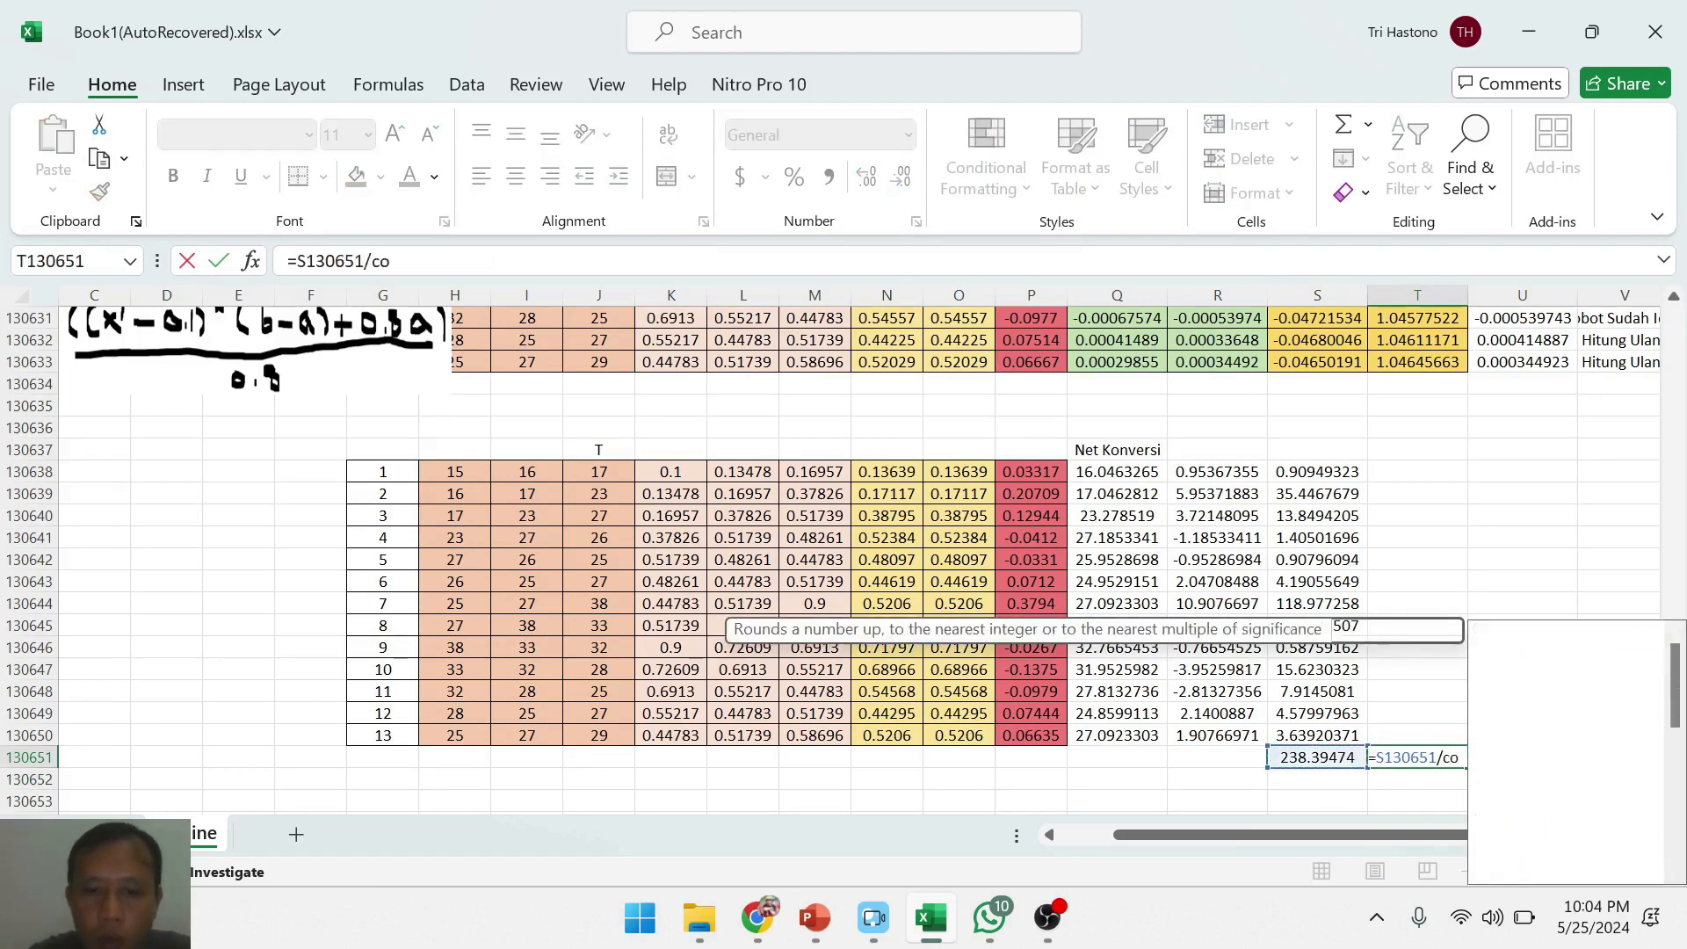
key(Down)
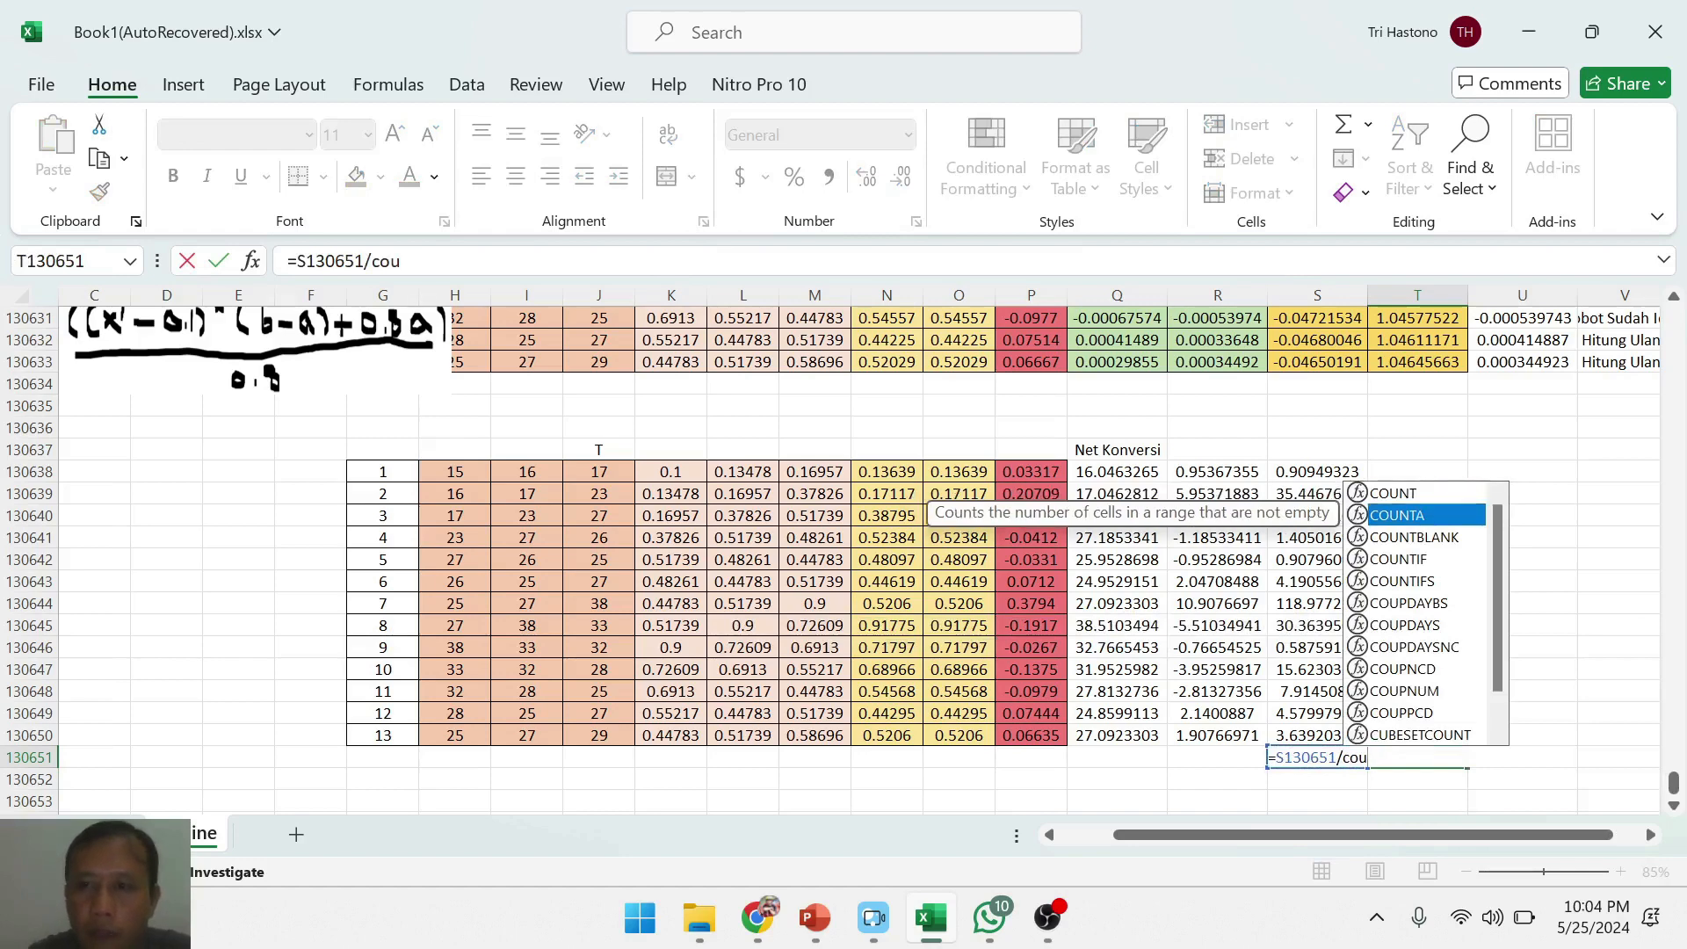
key(Tab)
key(Up)
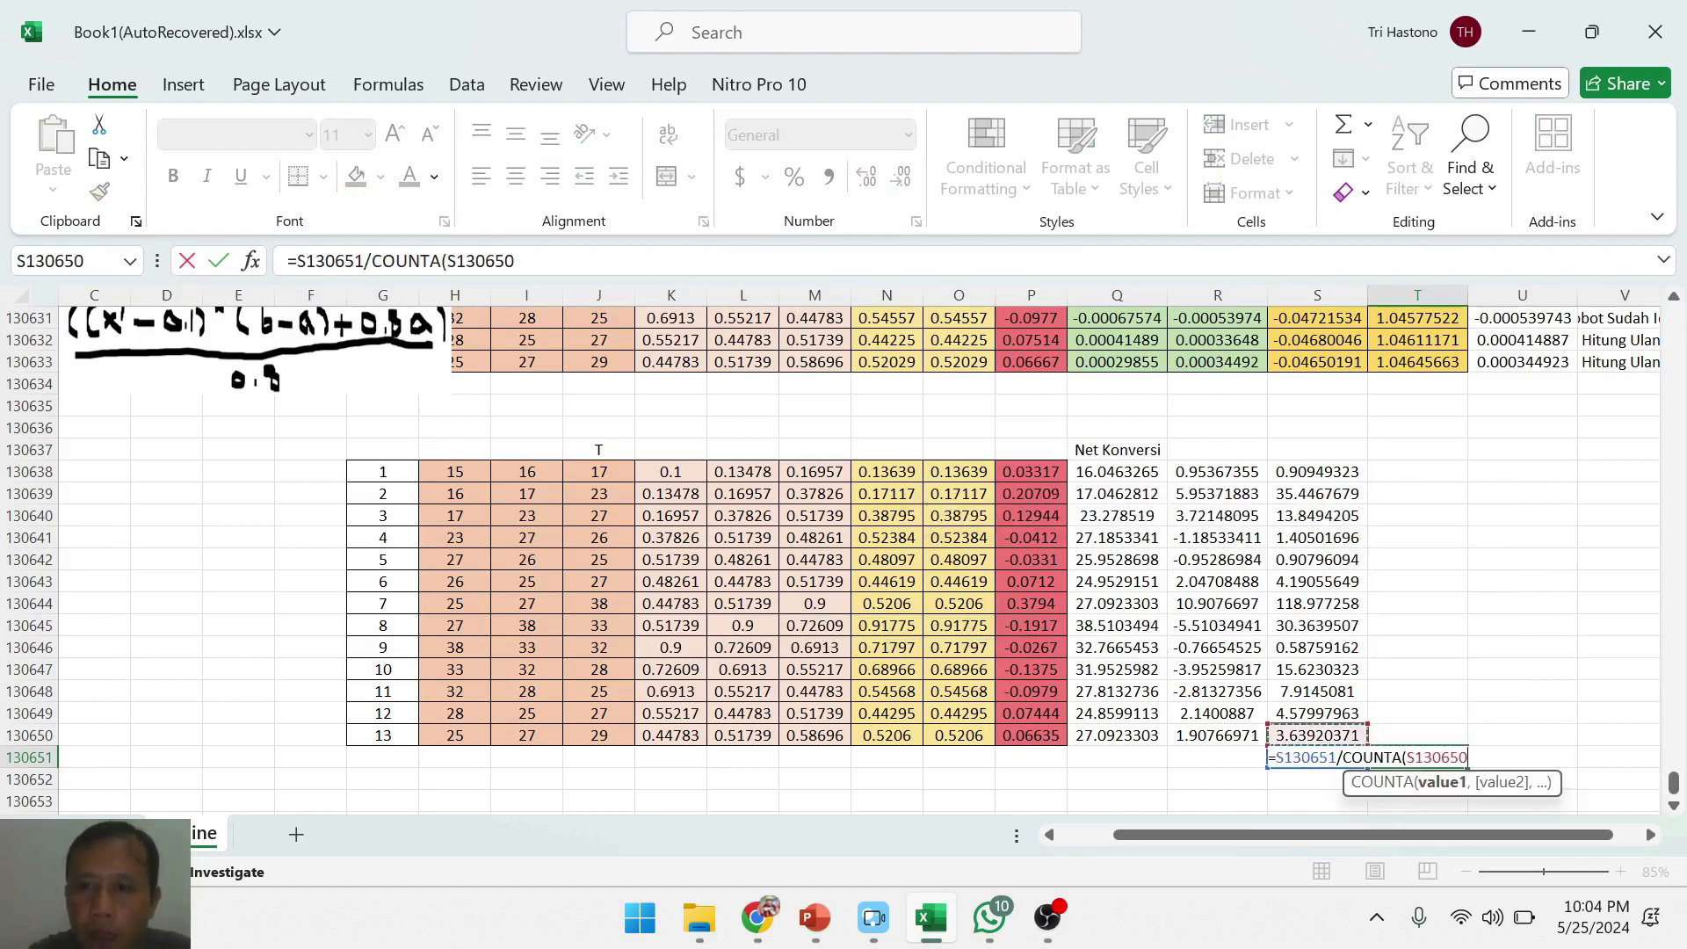
key(ctrl+shift+Up)
text())
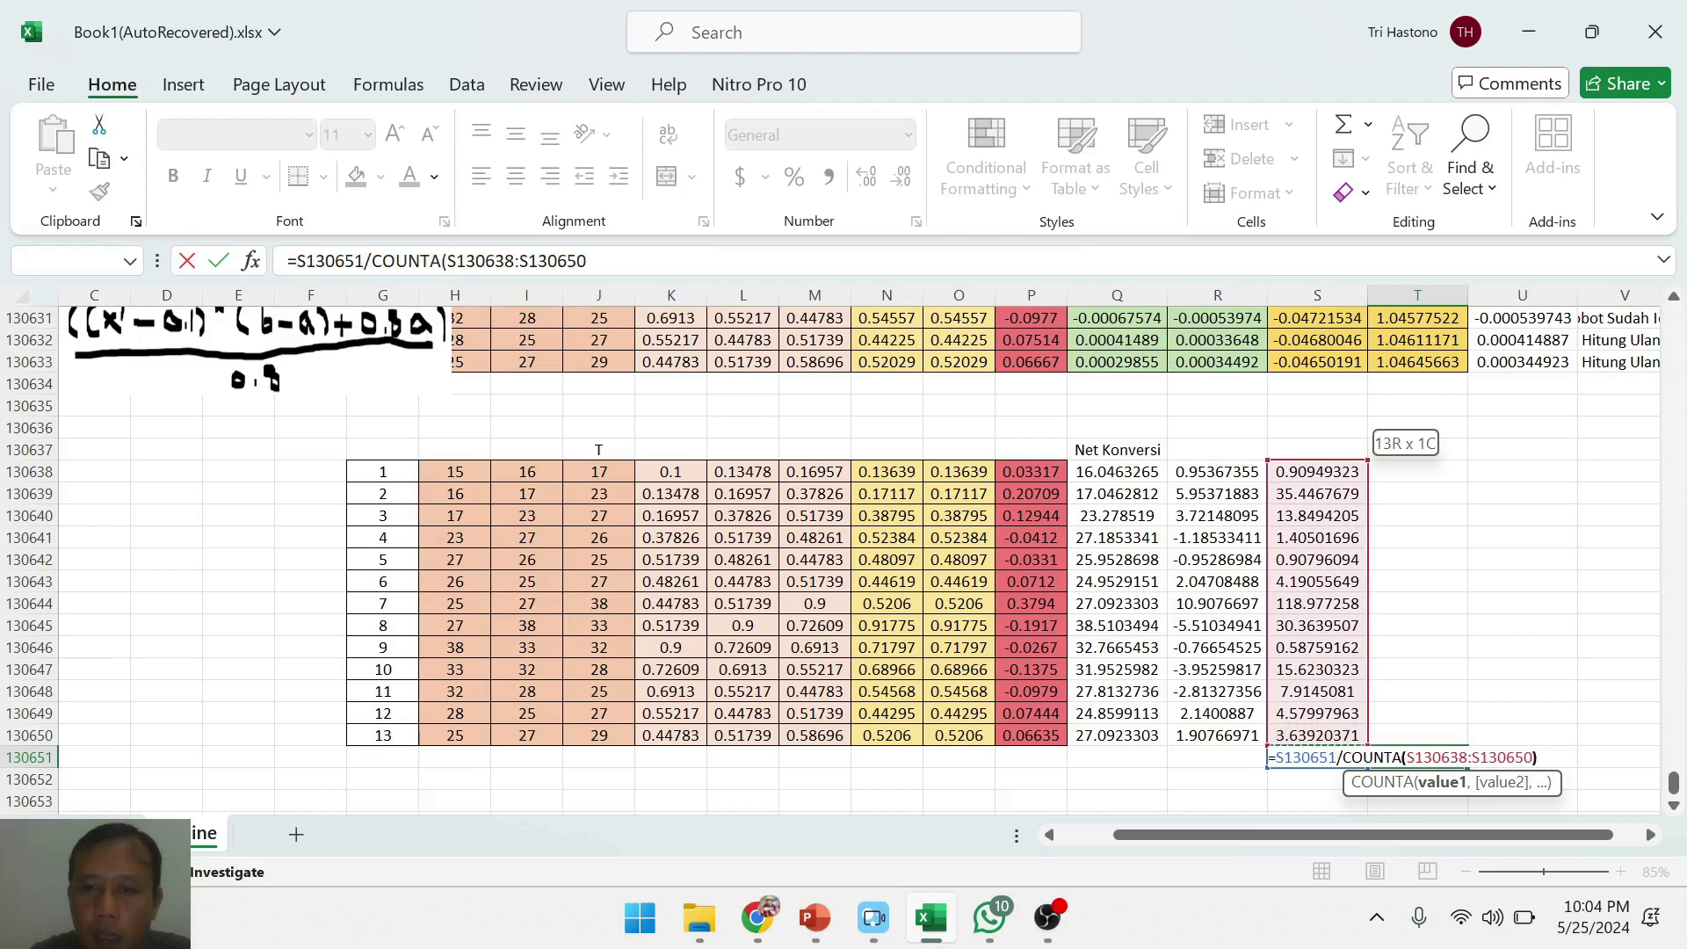
key(Return)
- Take the square root of the mean squared error in U130651 with the formula =SQRT(T130651)
key(Up)
key(Right)
text(=)
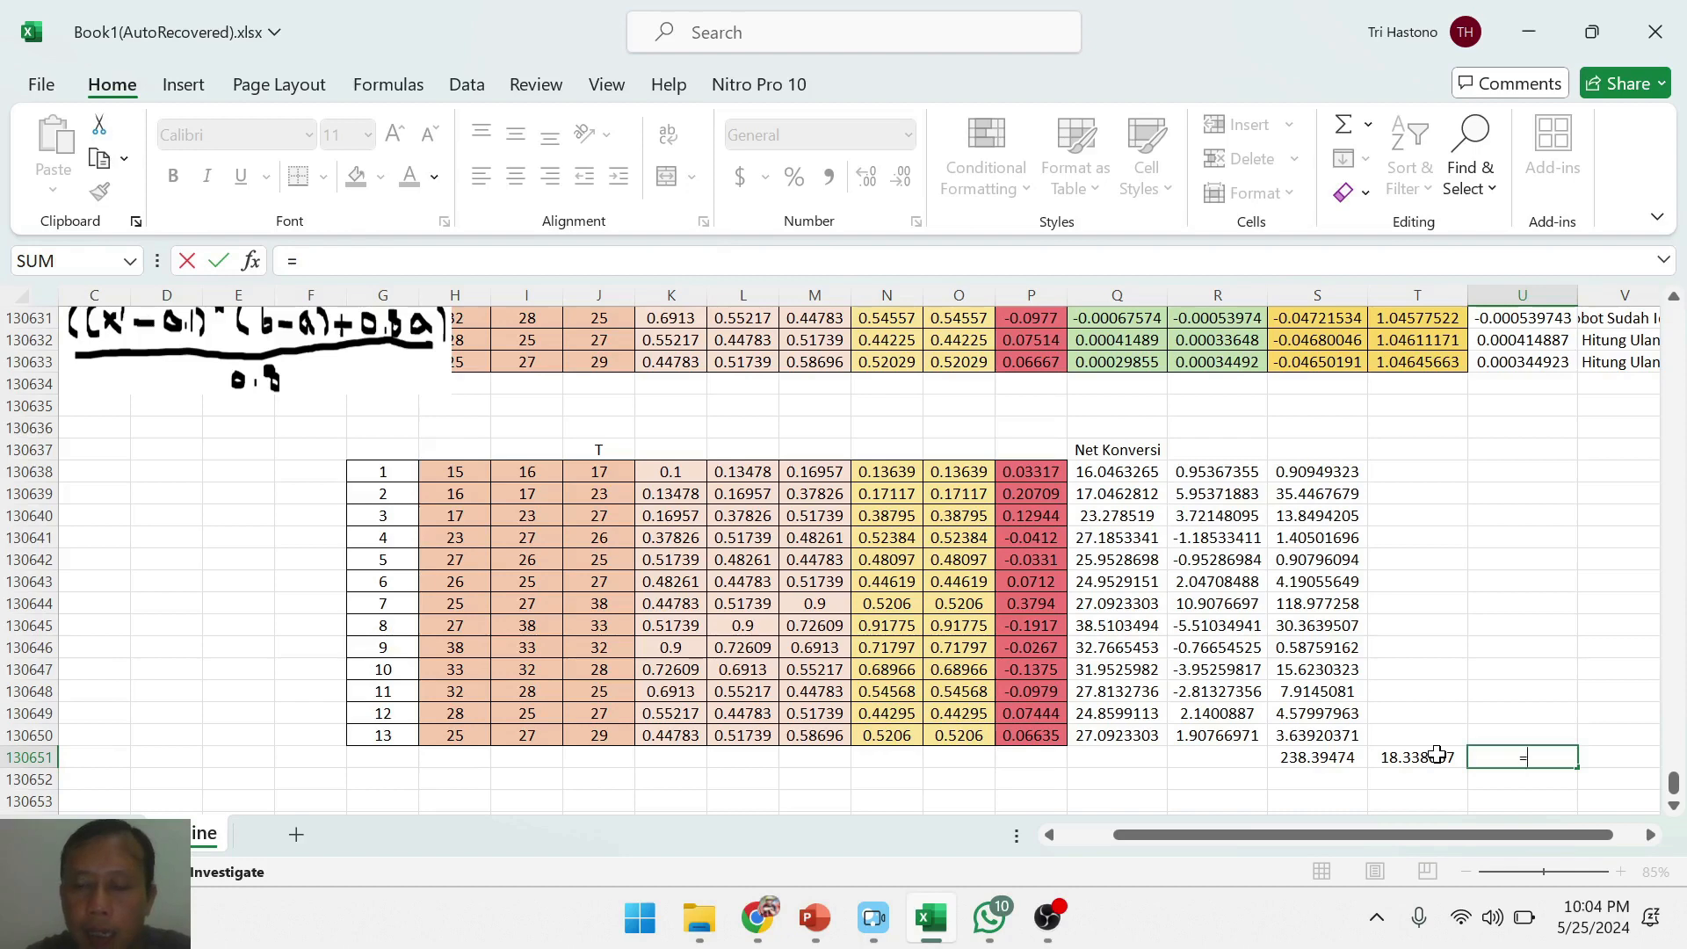
text(SQRT()
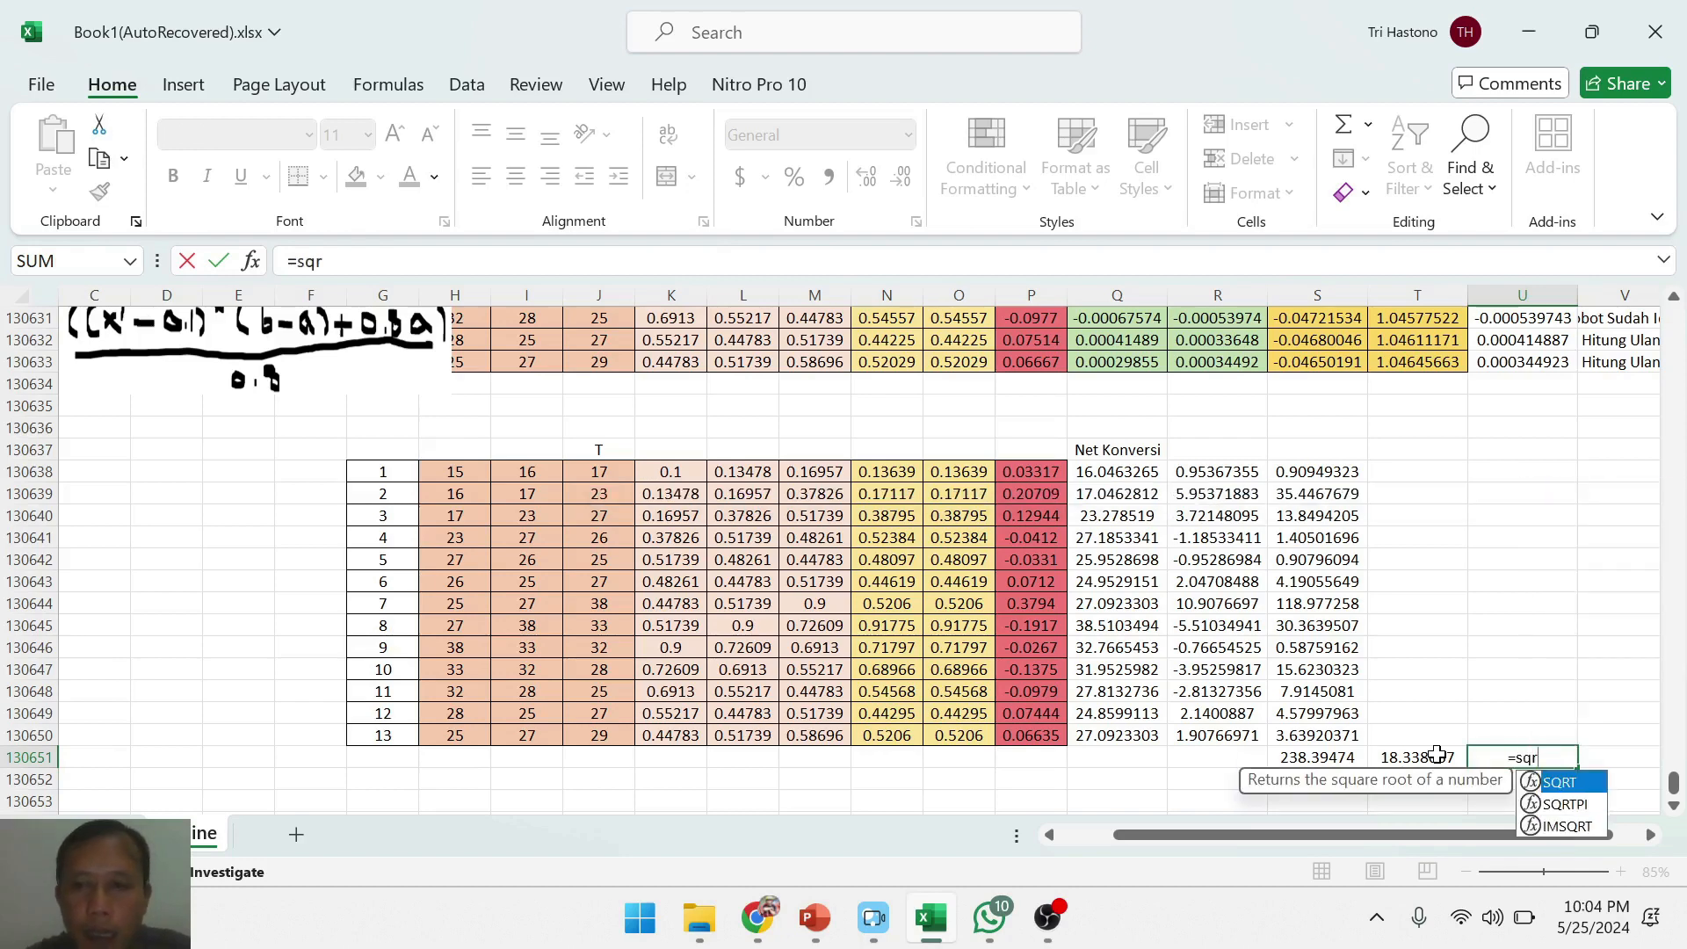
click(1437, 756)
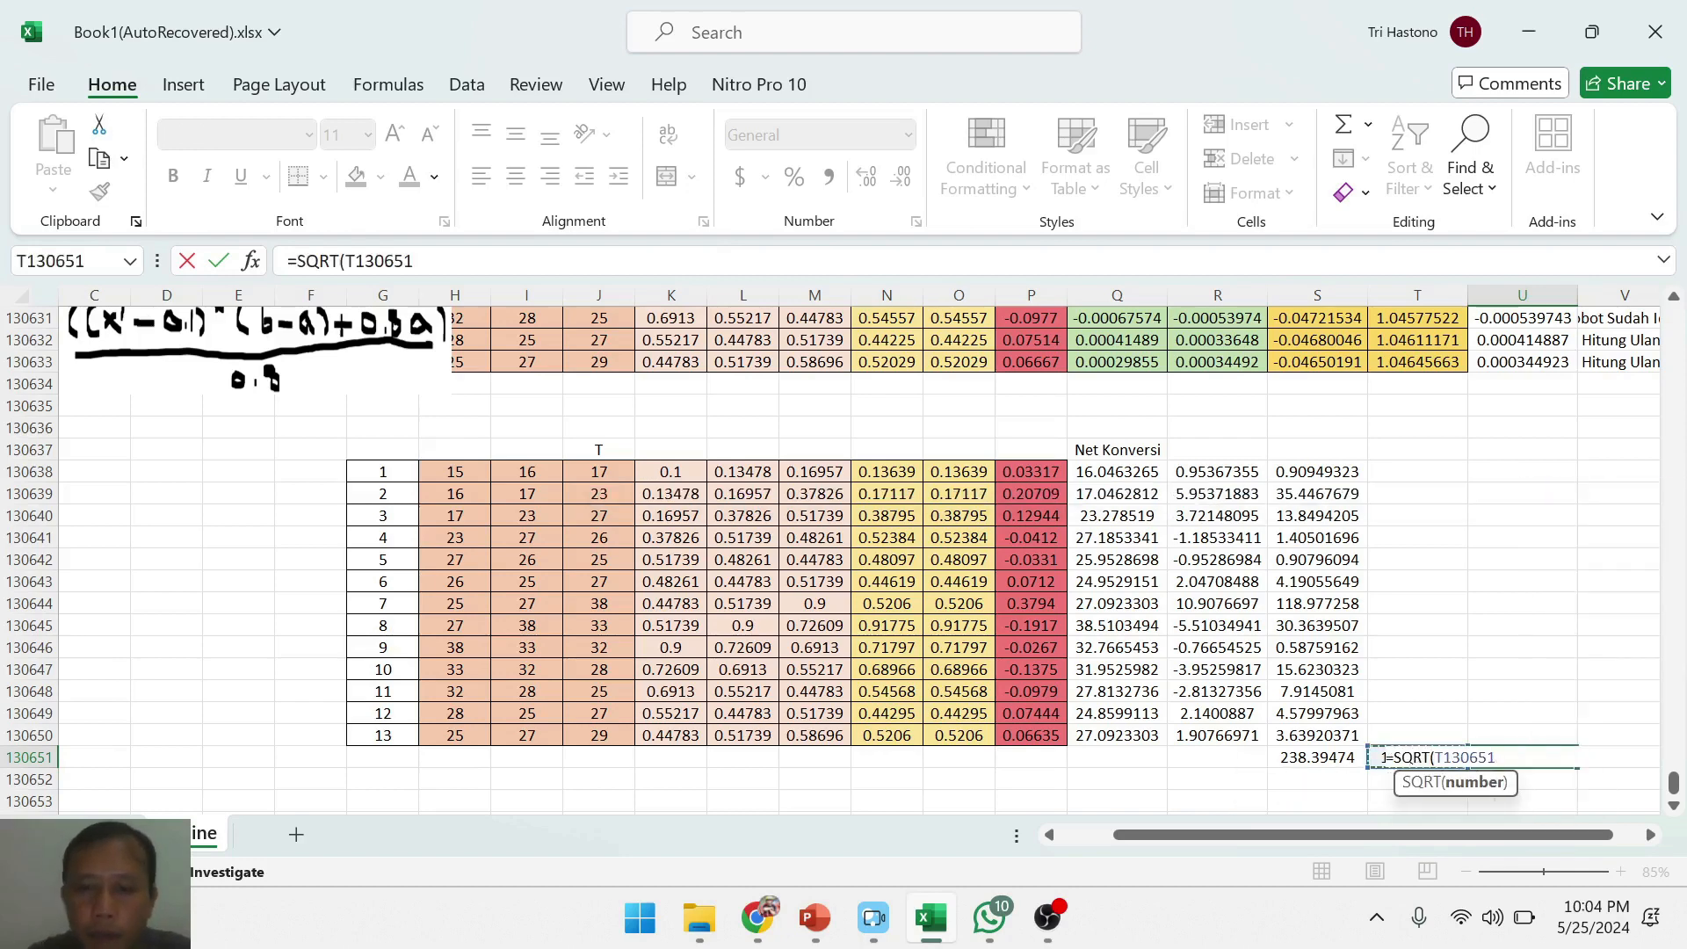
text())
key(Return)
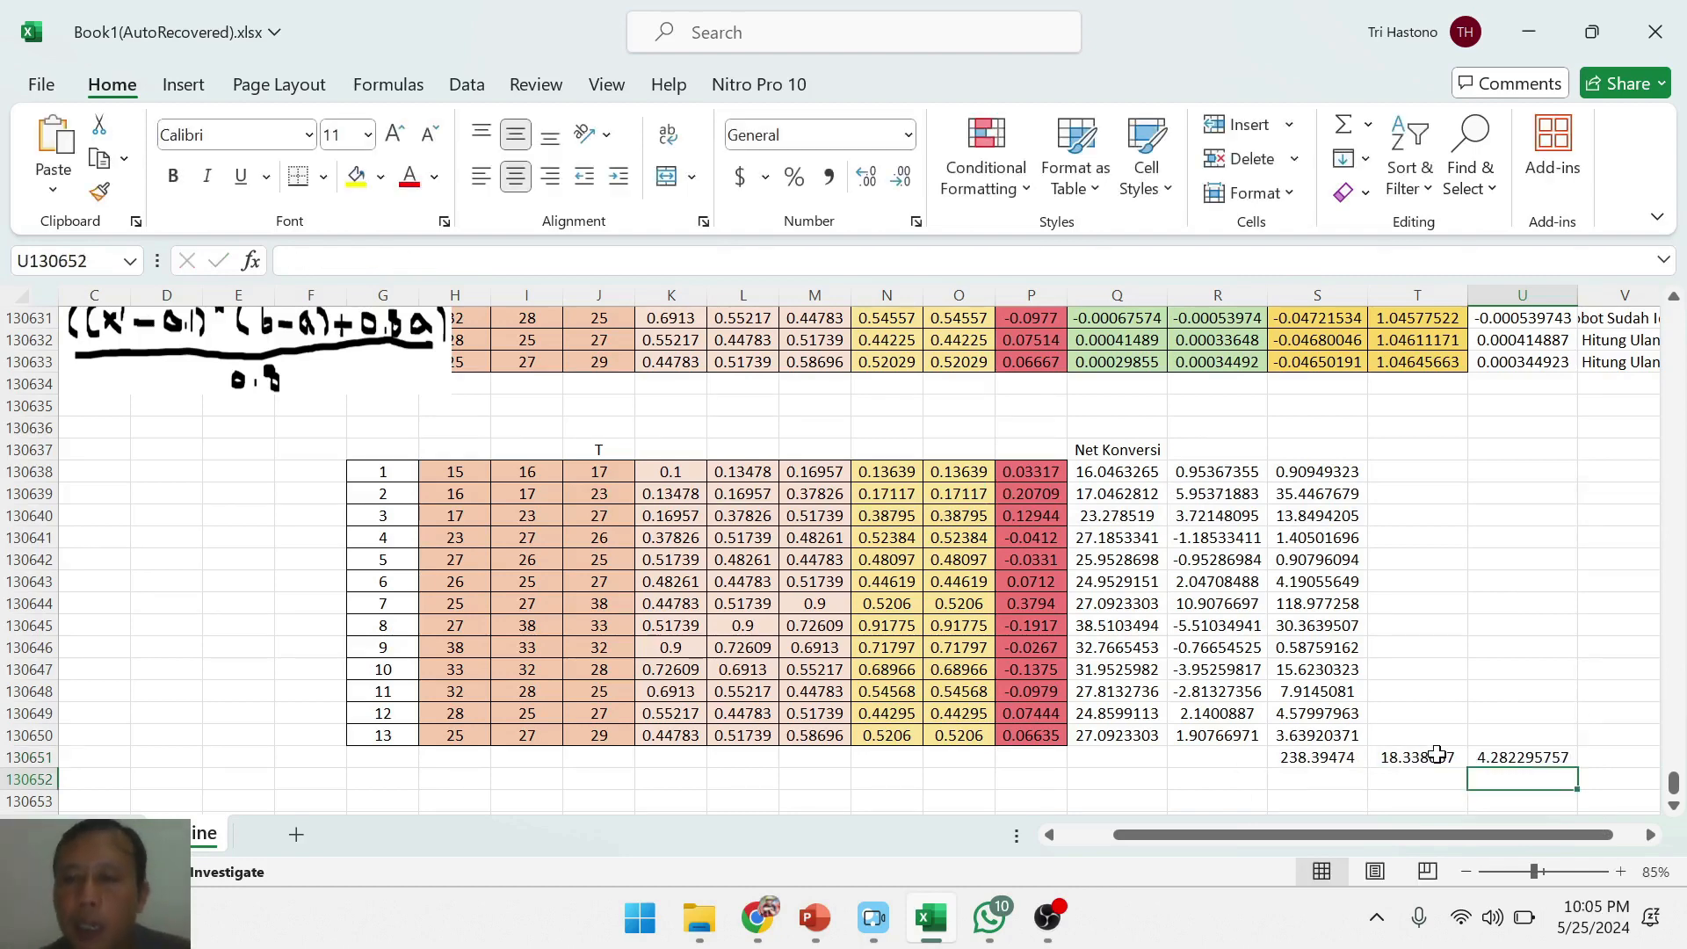
- Copy the values 27 and 29 from I130650:J130650 into H130651:I130651 as the inputs of a new row
key(Up)
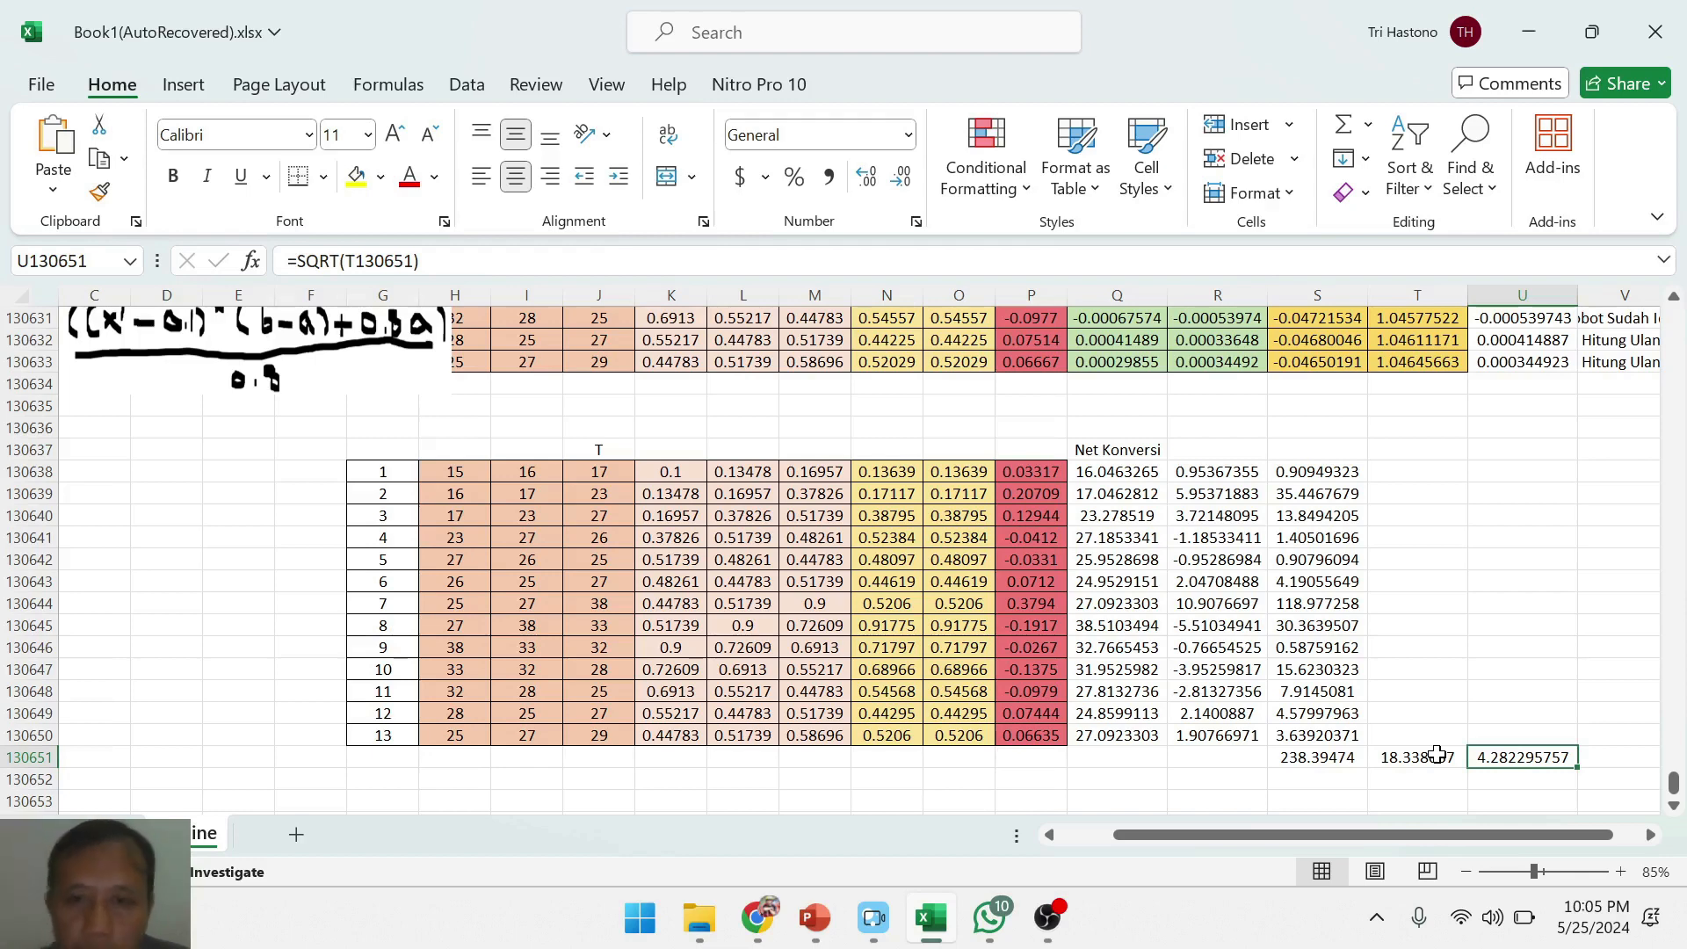
key(Left)
key(Left)
key(Left)
key(Left)
key(Left)
key(Left)
key(Left)
key(Left)
key(Left)
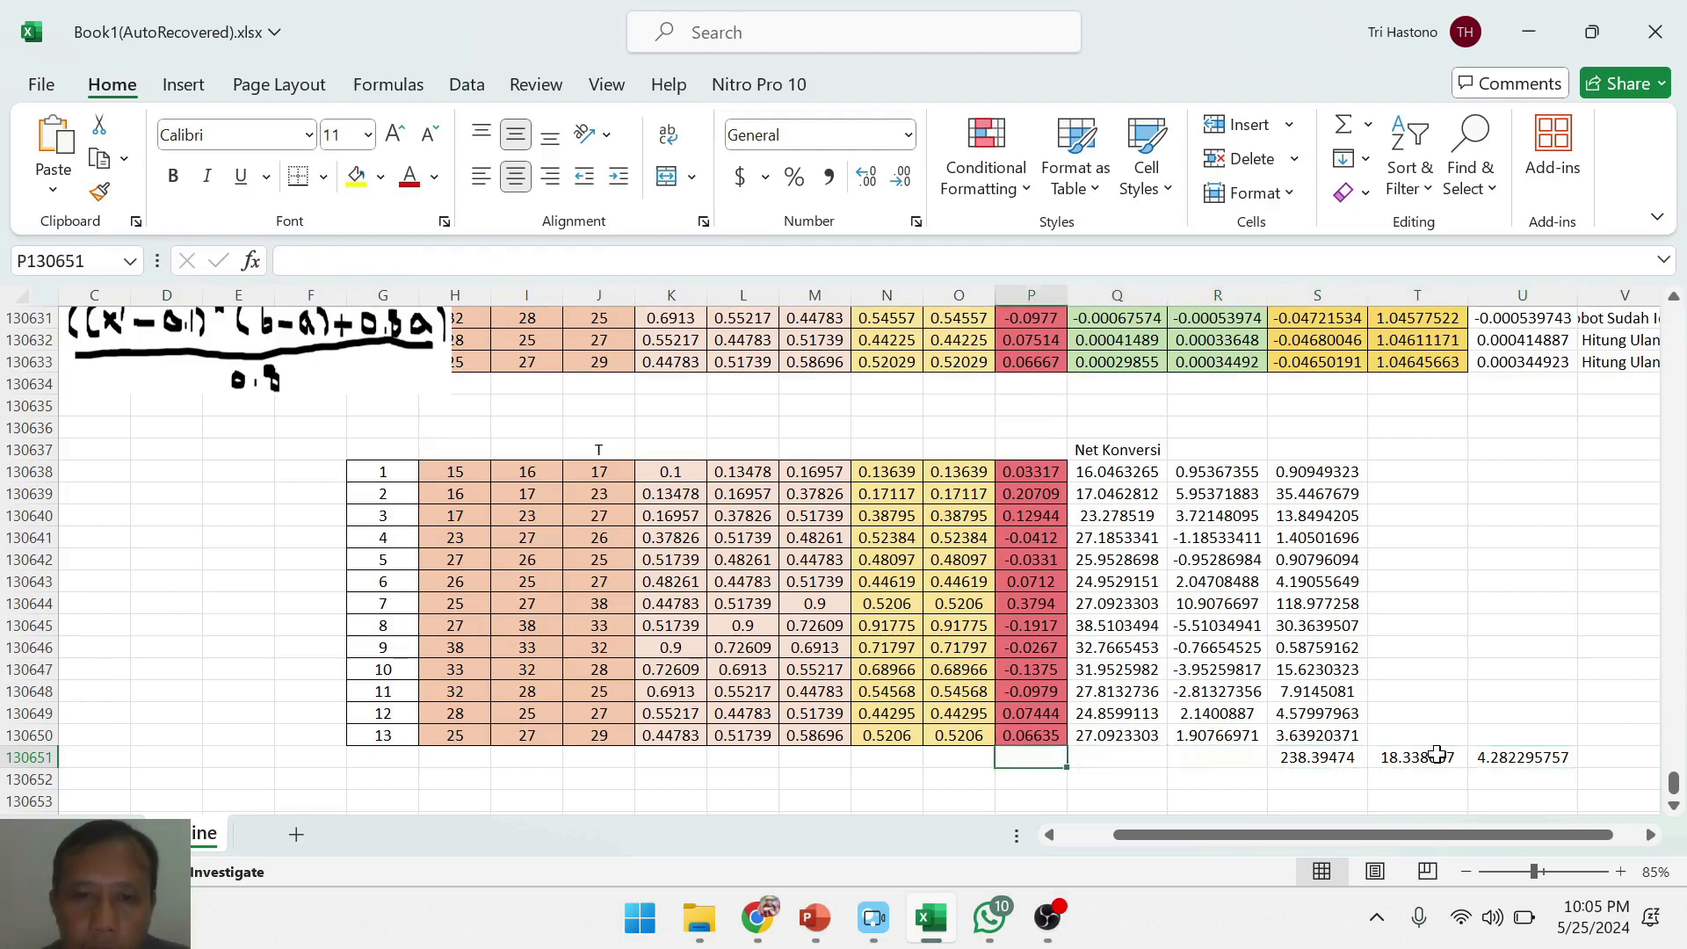
key(Left)
key(Left)
key(Left)
key(Left)
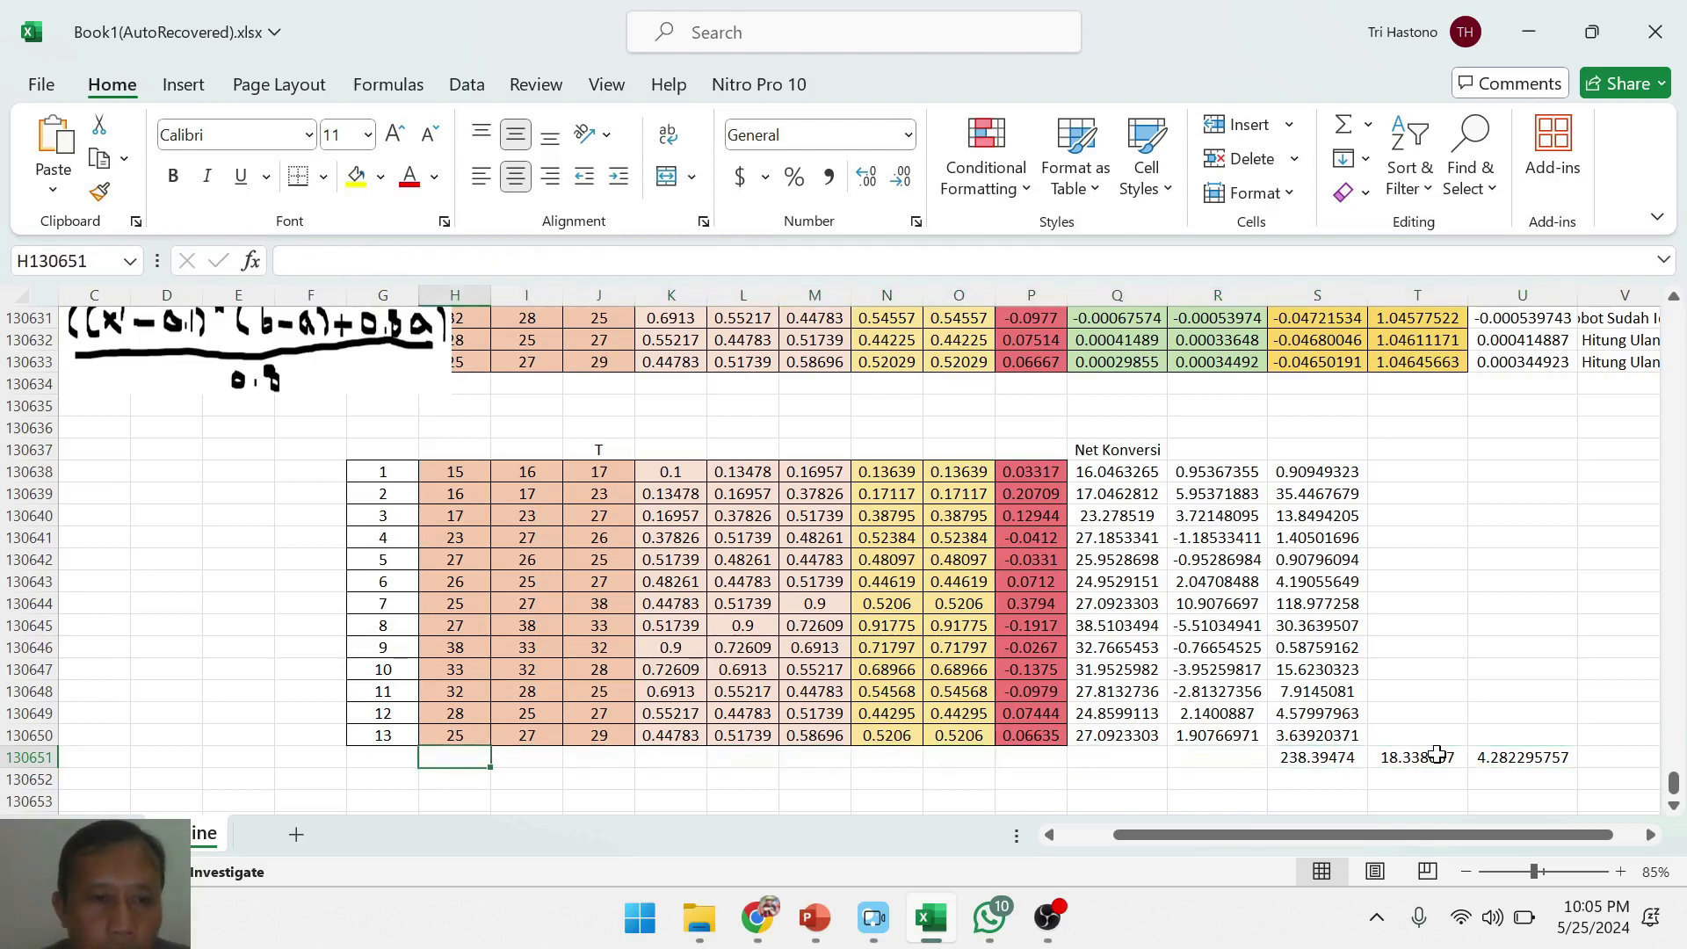
key(Up)
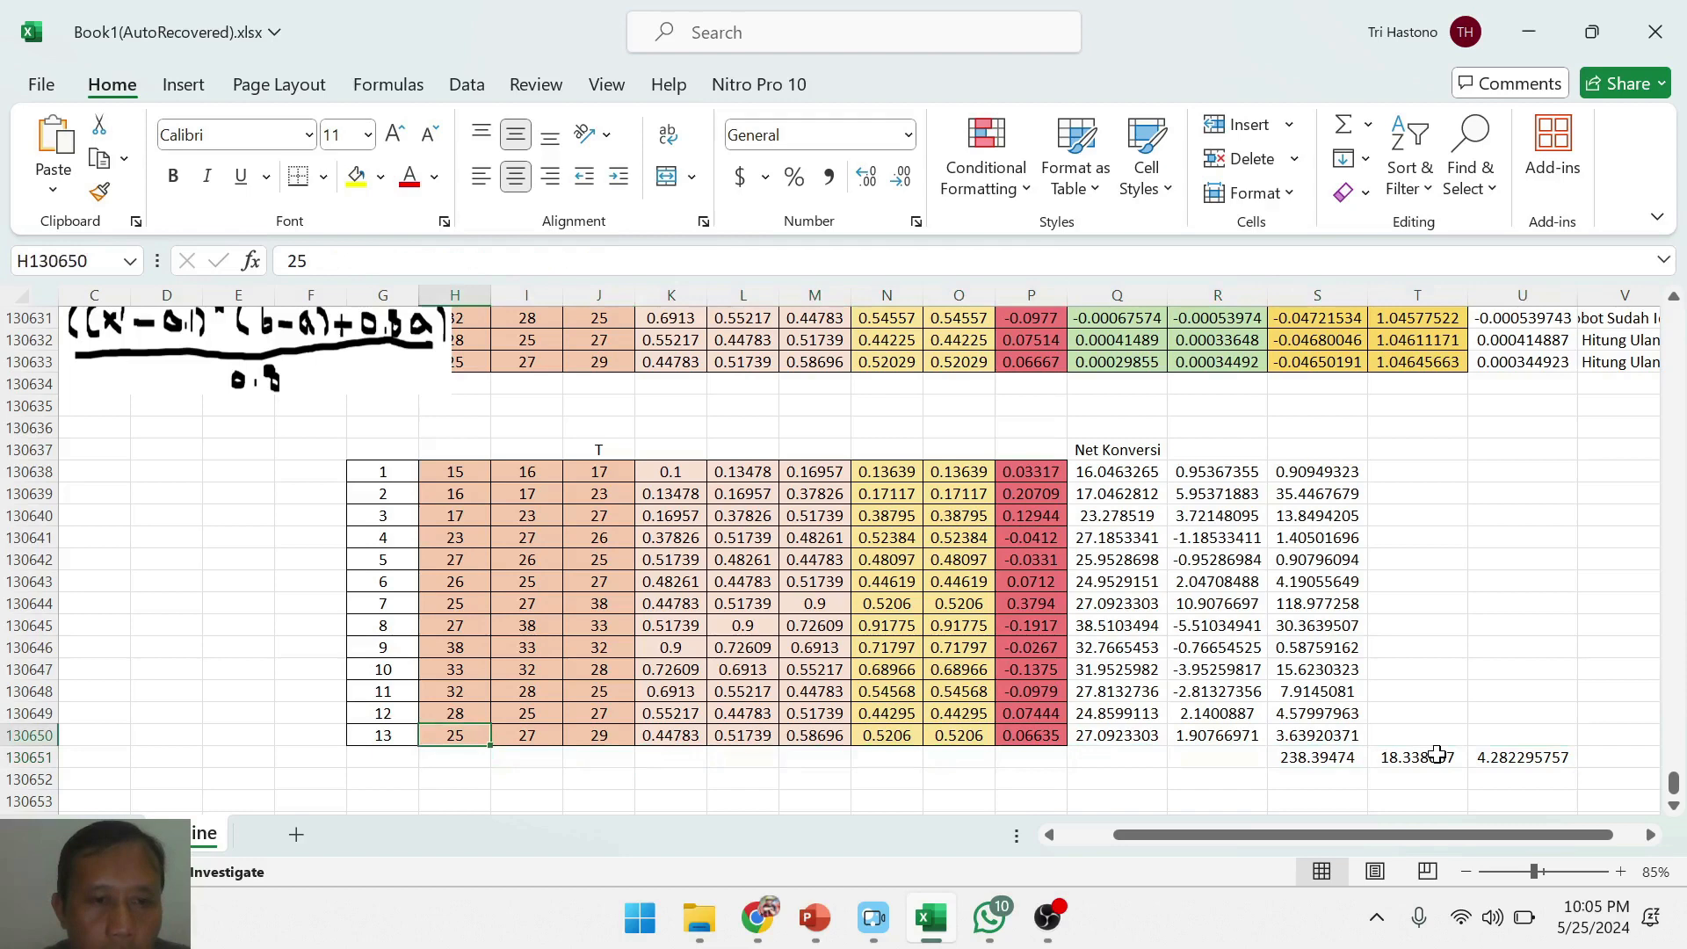
key(Down)
key(Left)
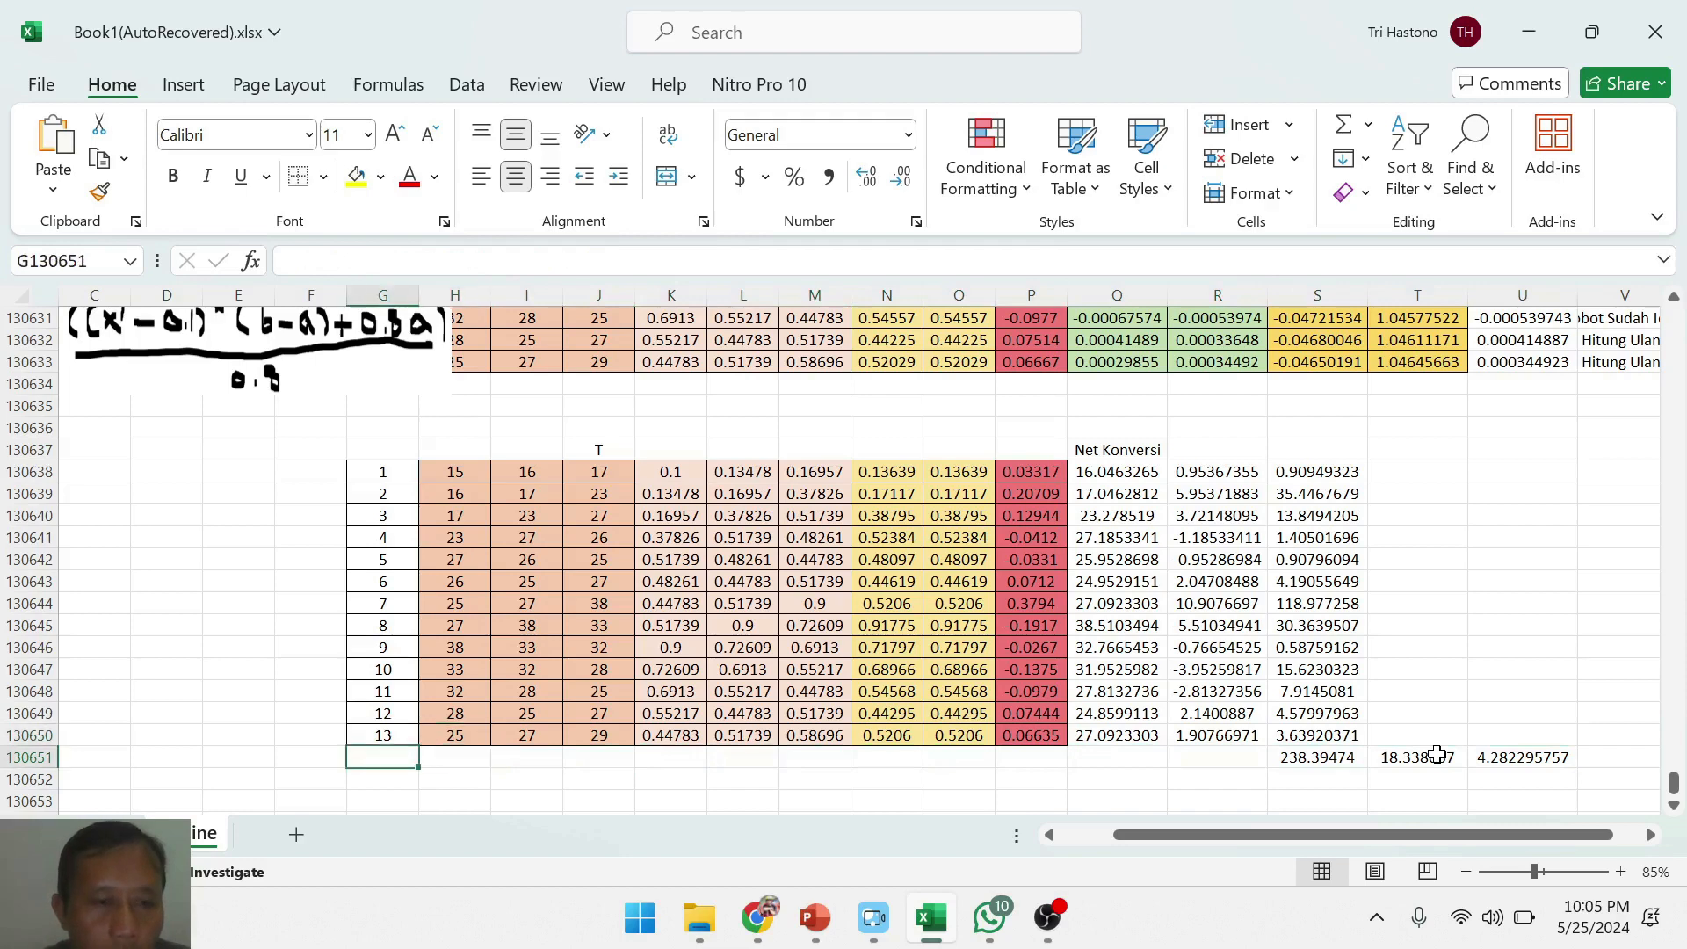
key(Right)
key(Right)
key(Up)
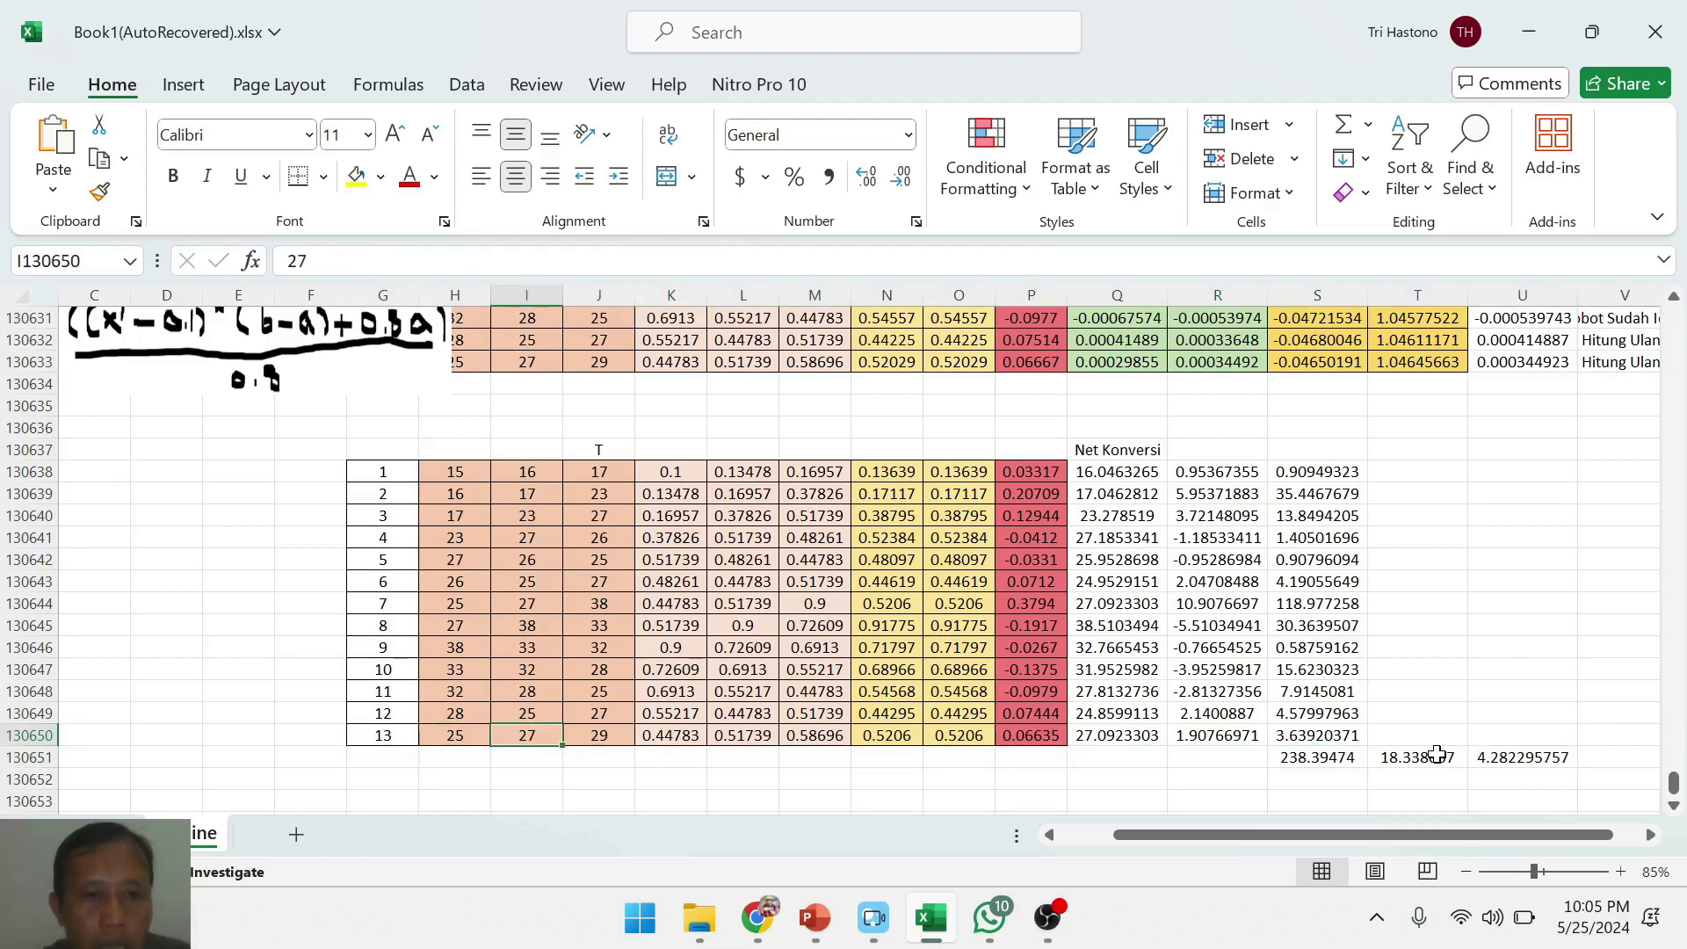
key(shift+Right)
key(ctrl+c)
key(Down)
key(Left)
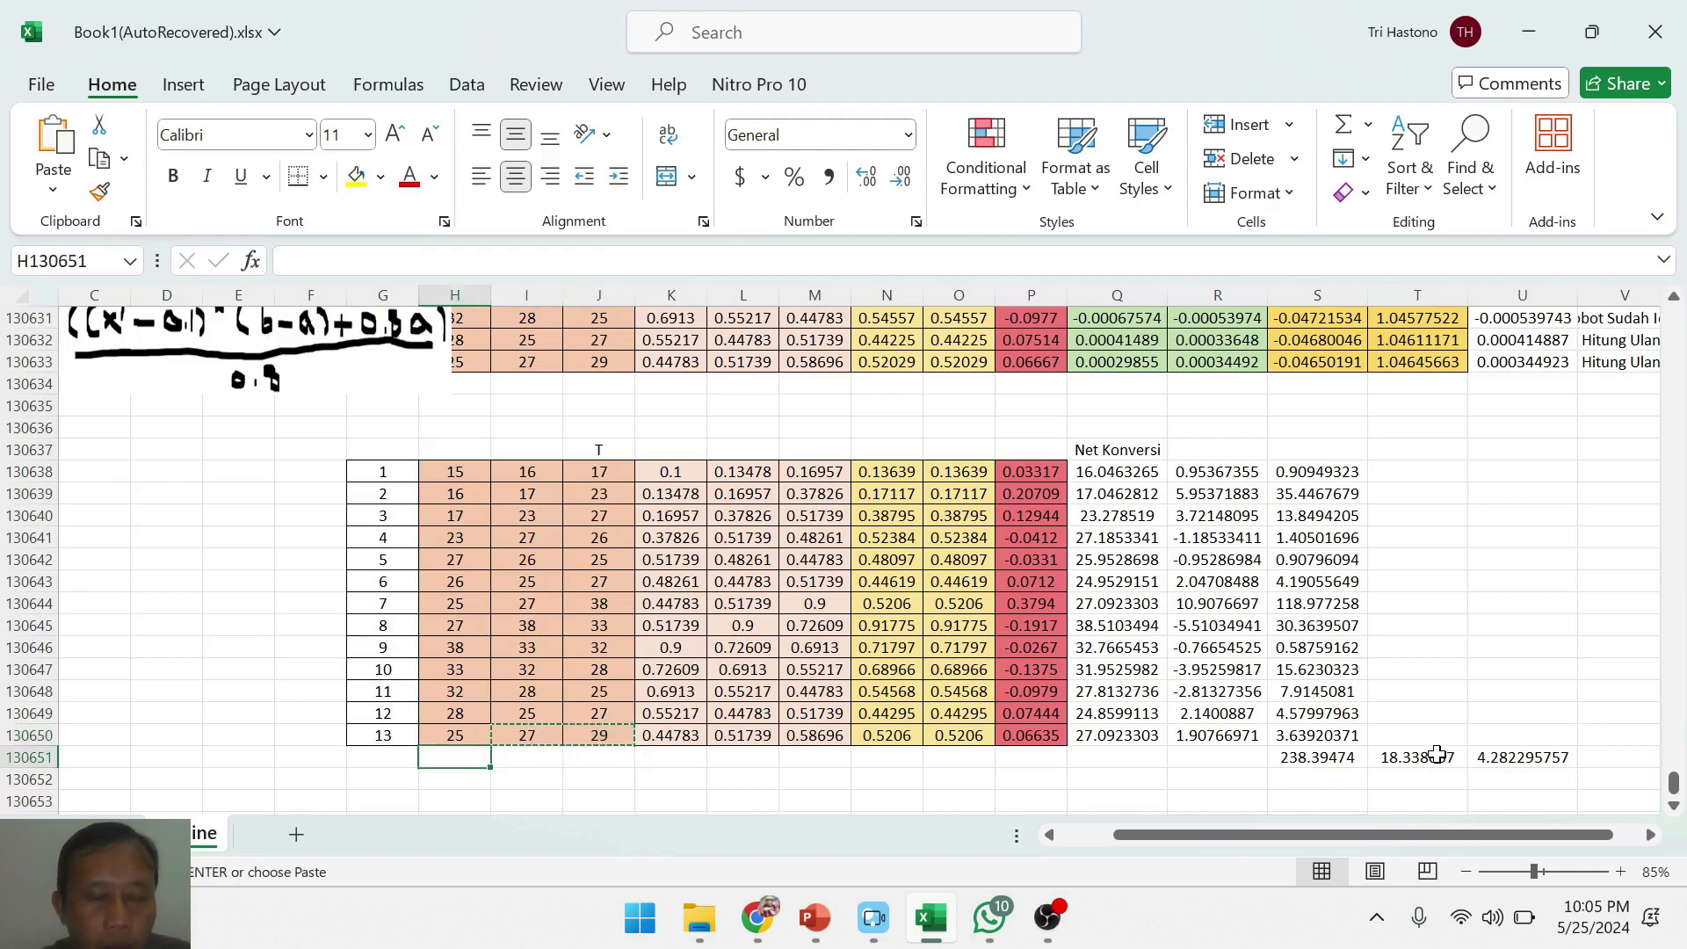
key(ctrl+v)
- Number the new row 14 in G130651
key(Left)
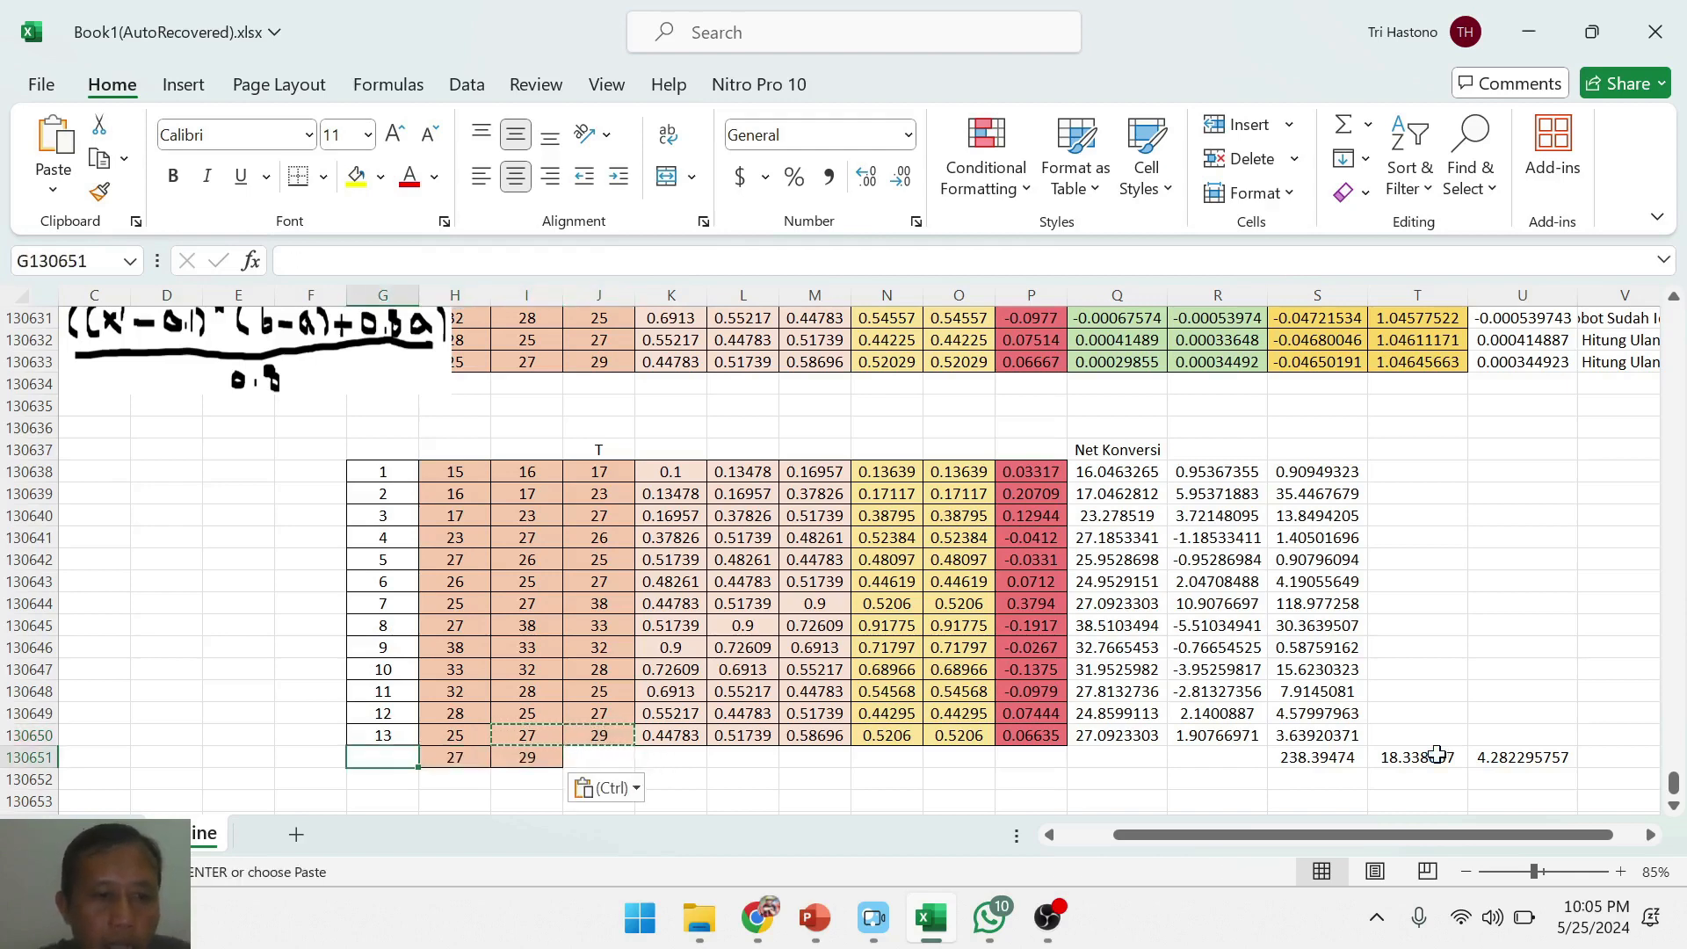
key(Escape)
text(14)
key(Return)
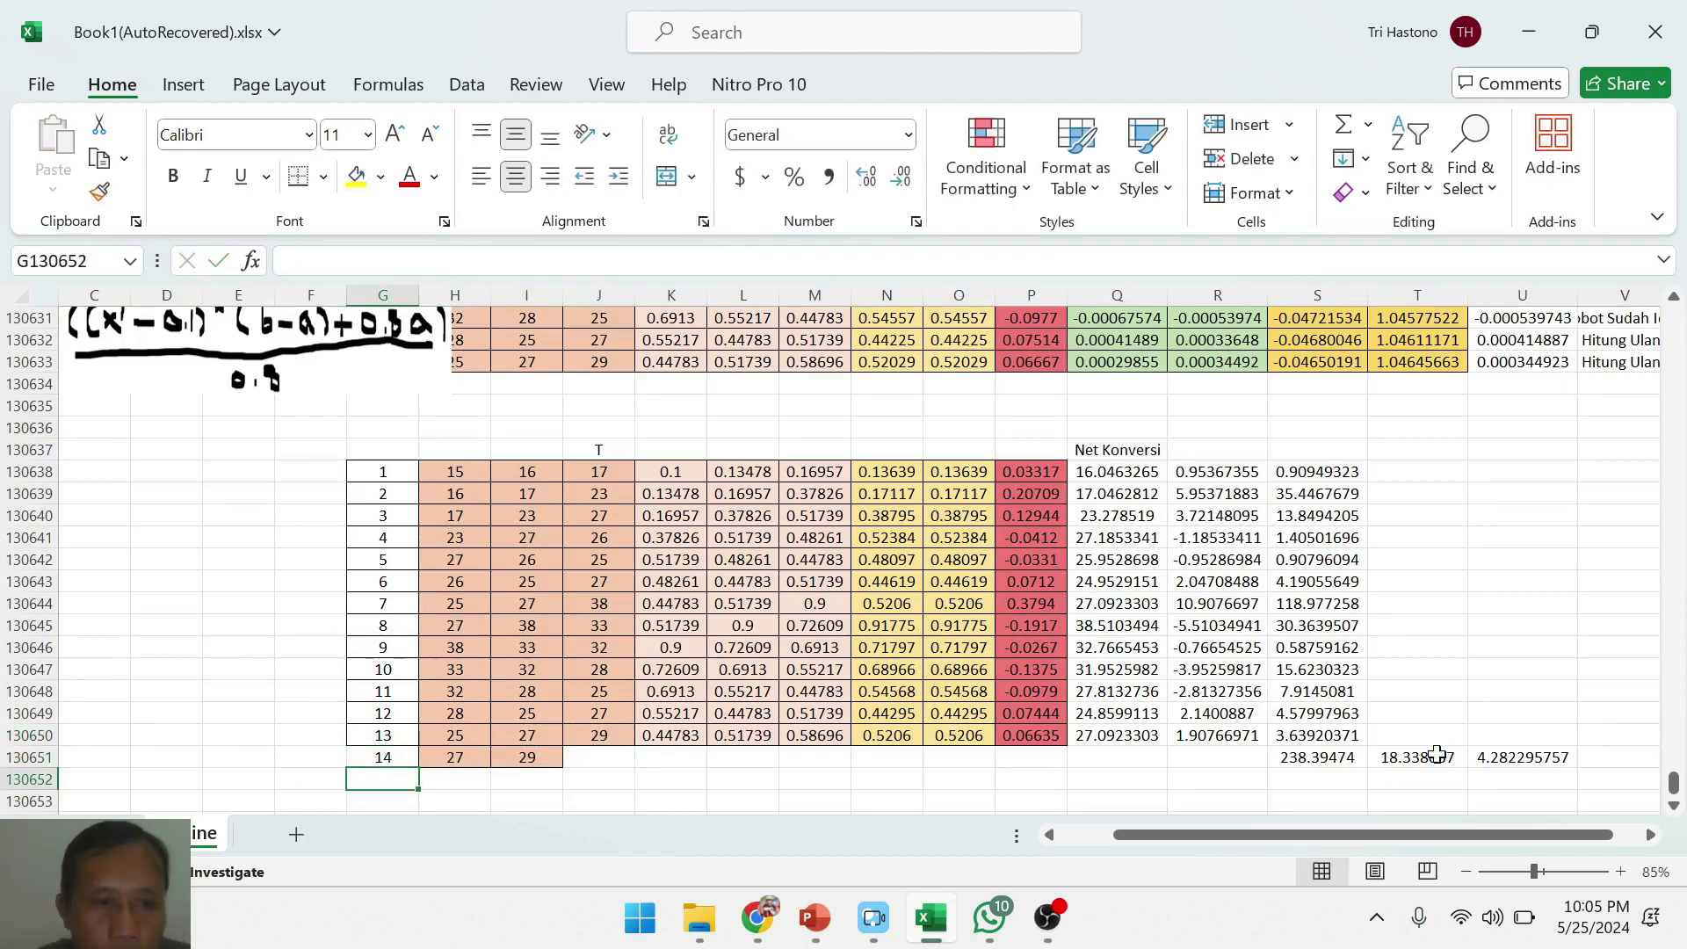
- Fill the normalization formula from K130650 down to K130651 and across to L130651 for row 14's two inputs
key(Up)
key(Right)
key(Right)
key(Right)
key(Right)
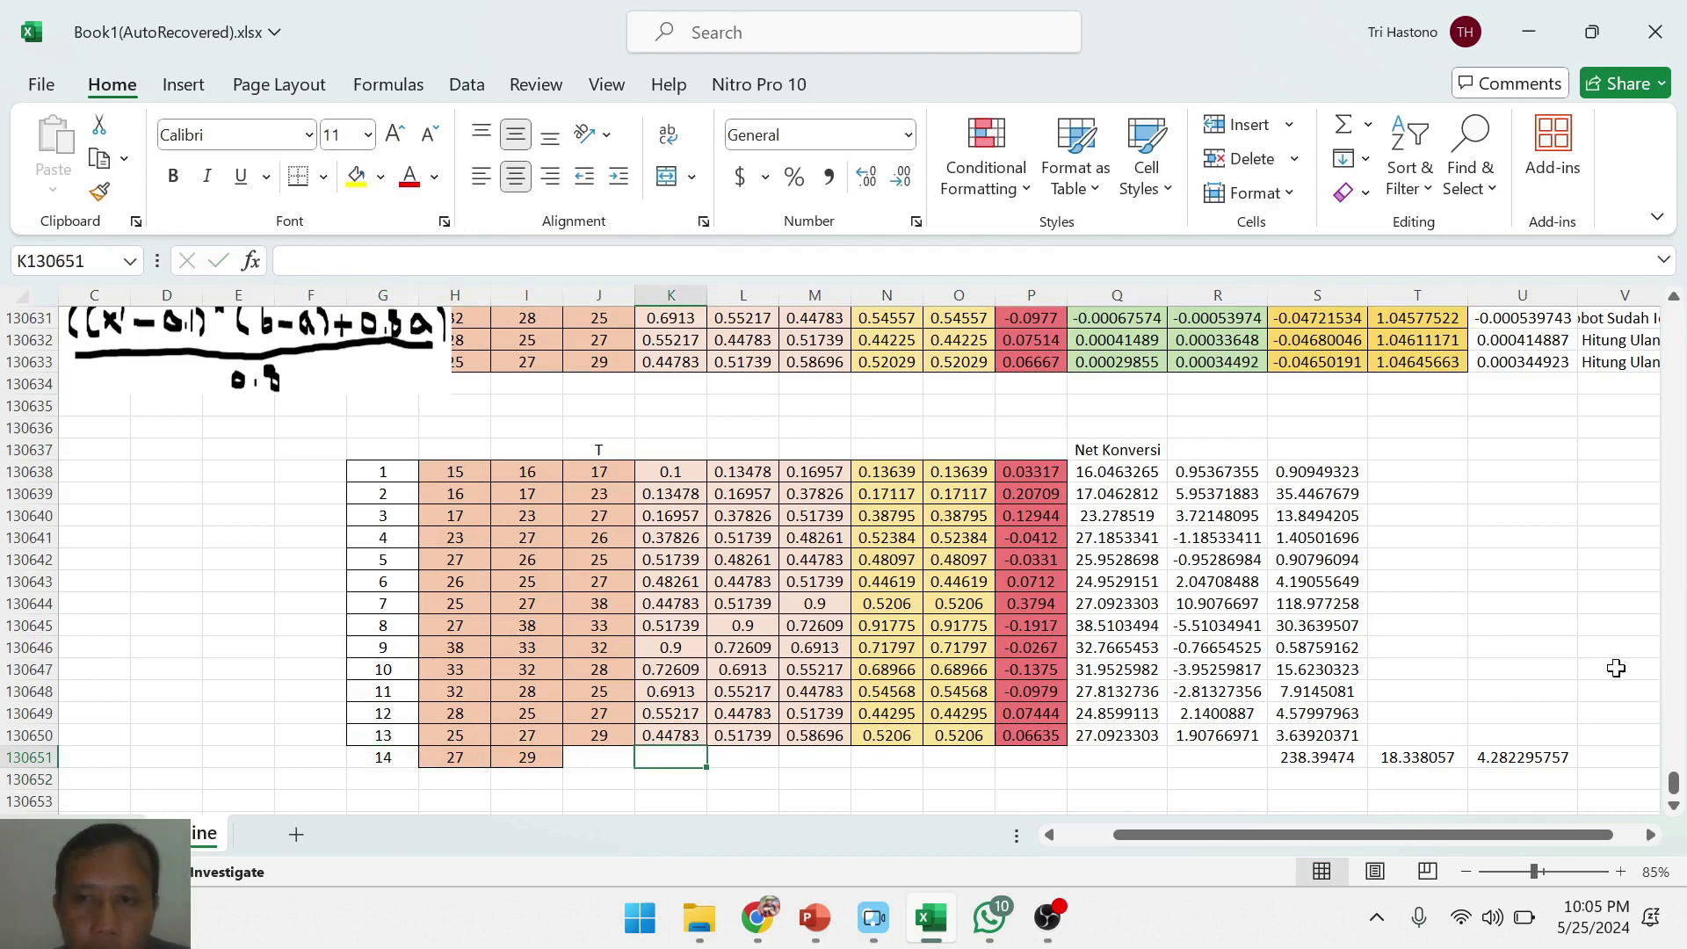
click(699, 739)
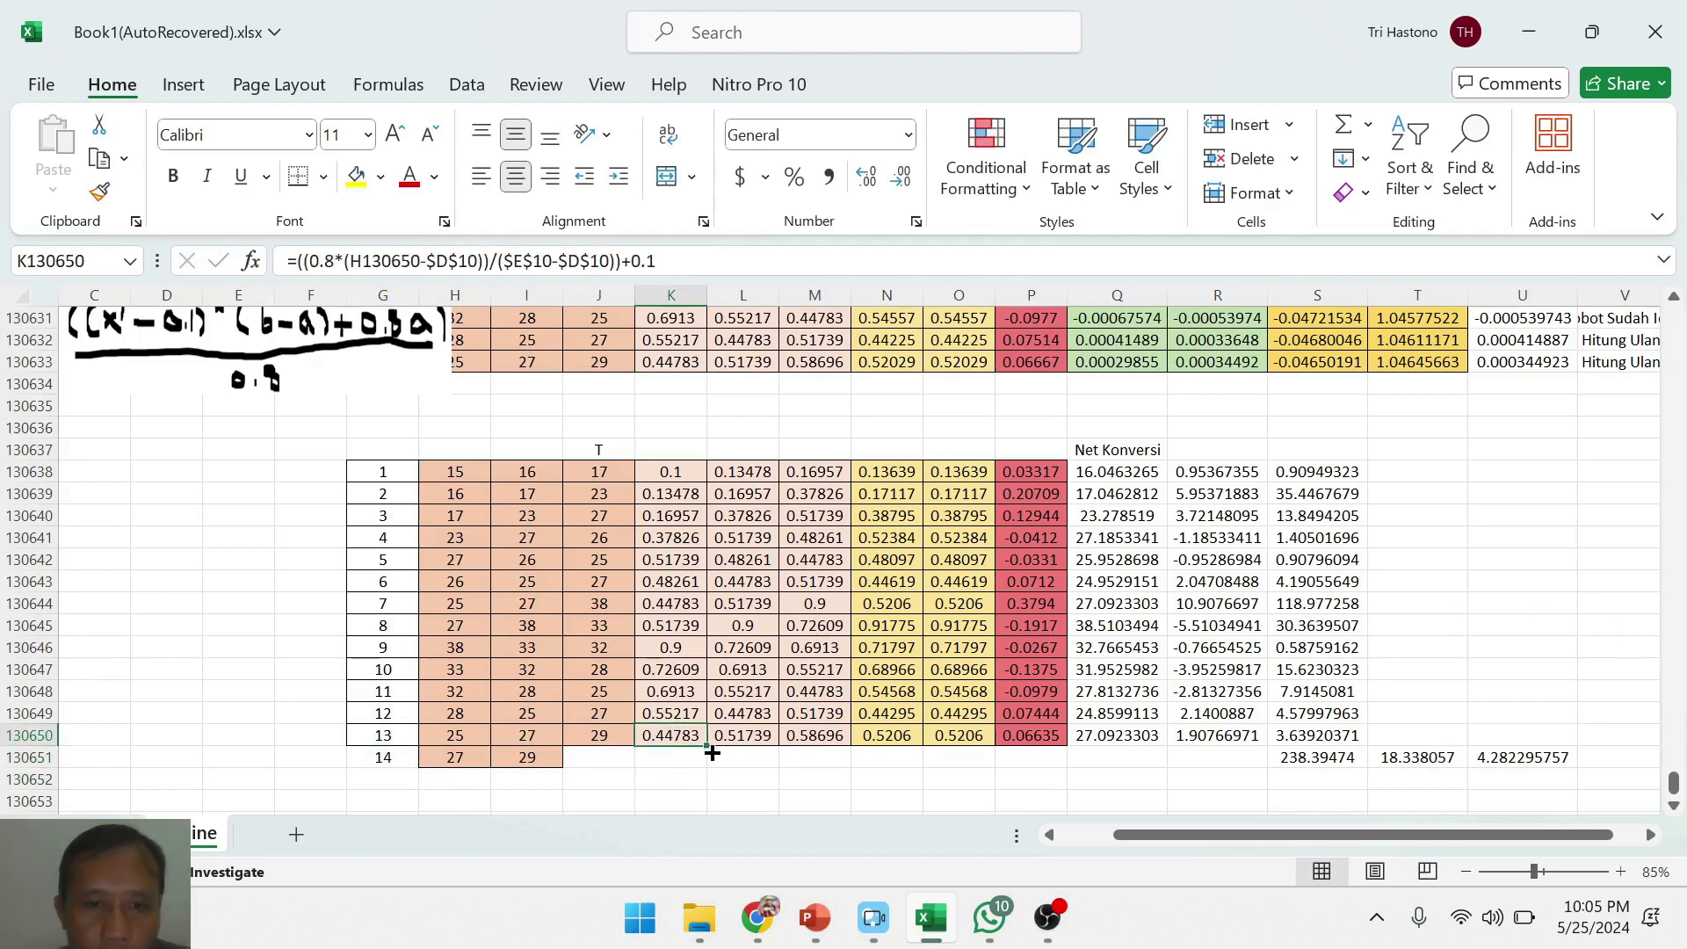
mouse_move(706, 747)
mouse_down()
mouse_move(703, 765)
mouse_move(762, 784)
mouse_up()
click(754, 761)
click(672, 761)
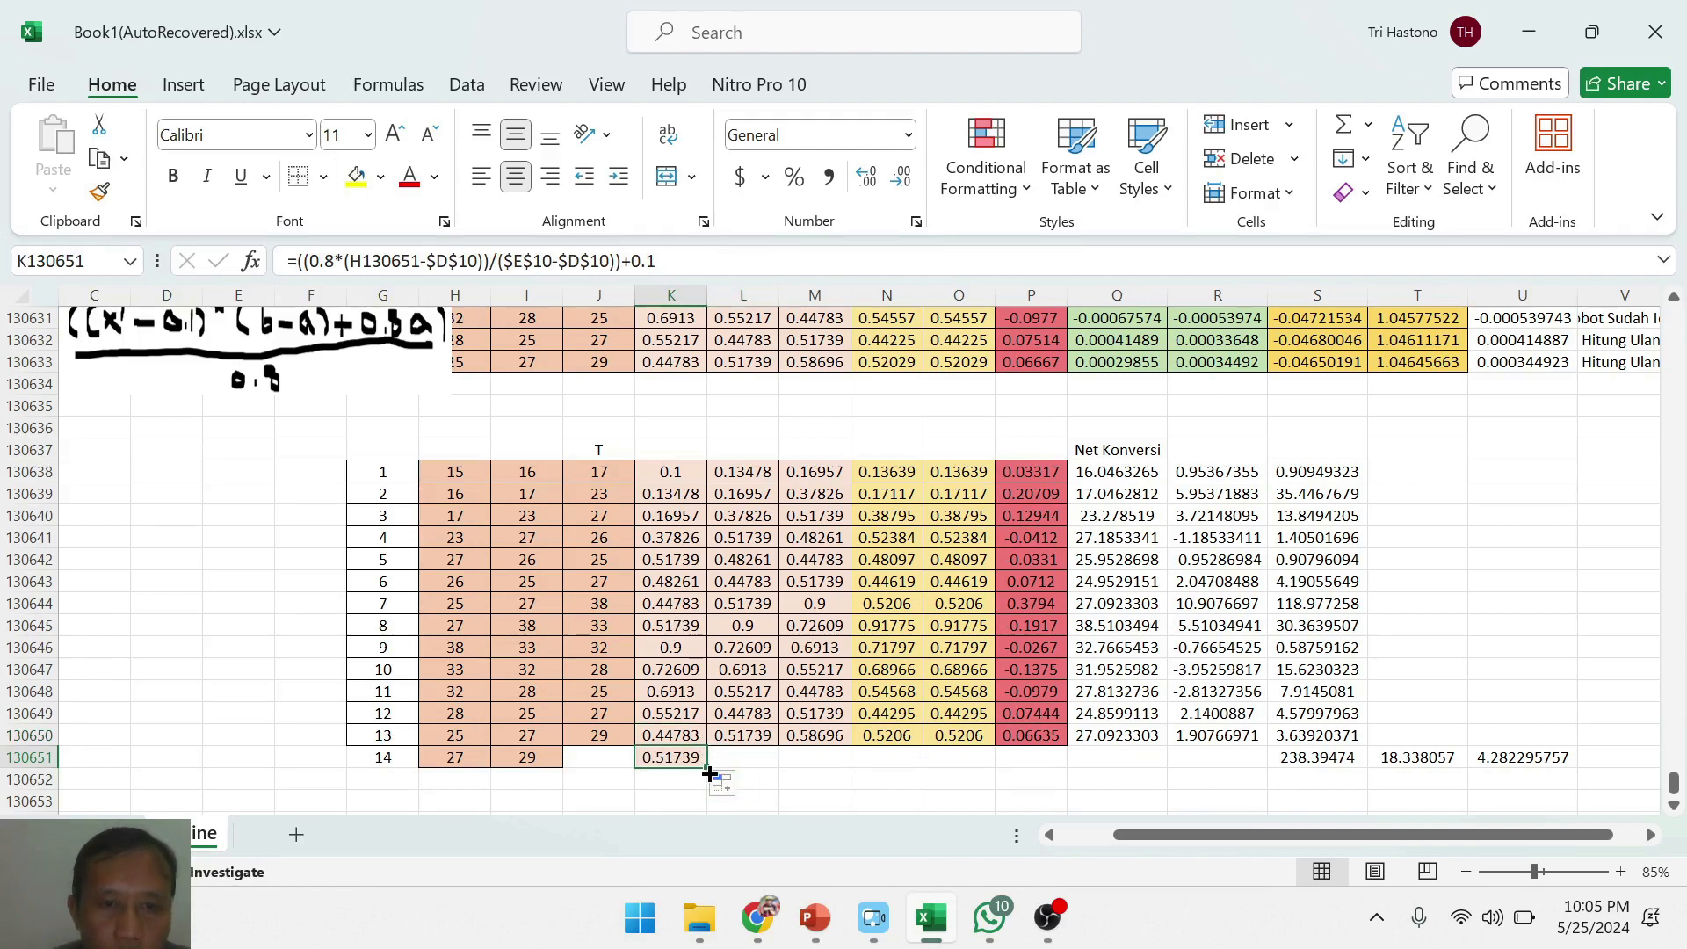
drag(708, 773, 755, 757)
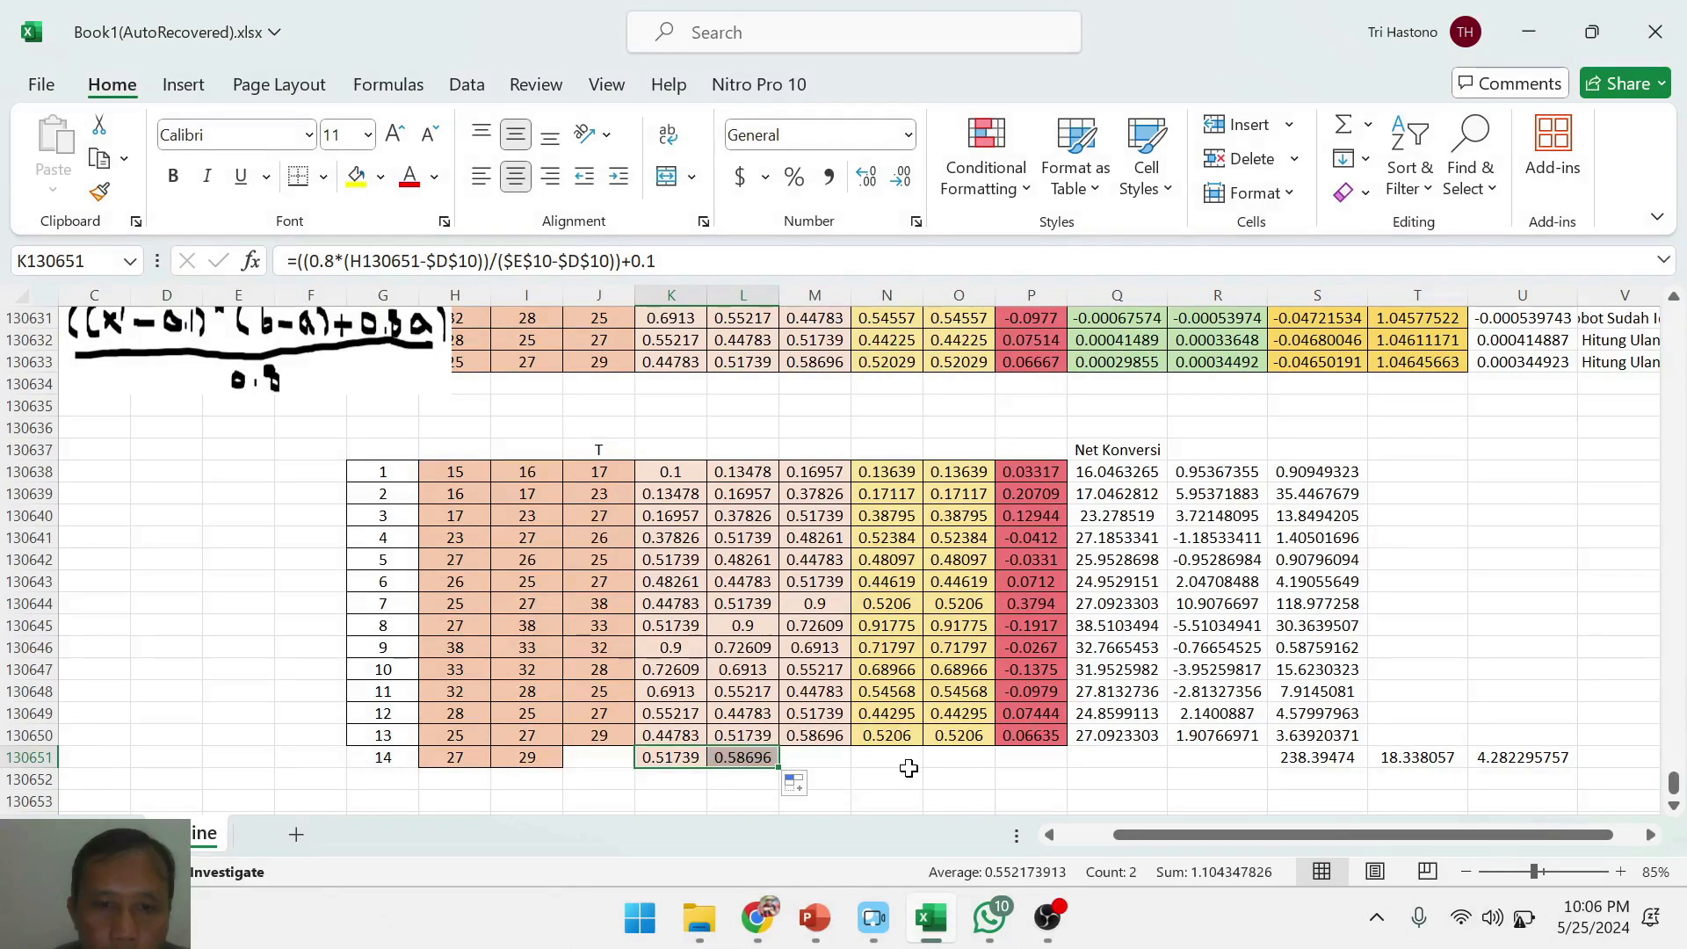
- Fill the net formula from N130650 down to N130651 and check its input and weight references
click(908, 765)
click(914, 737)
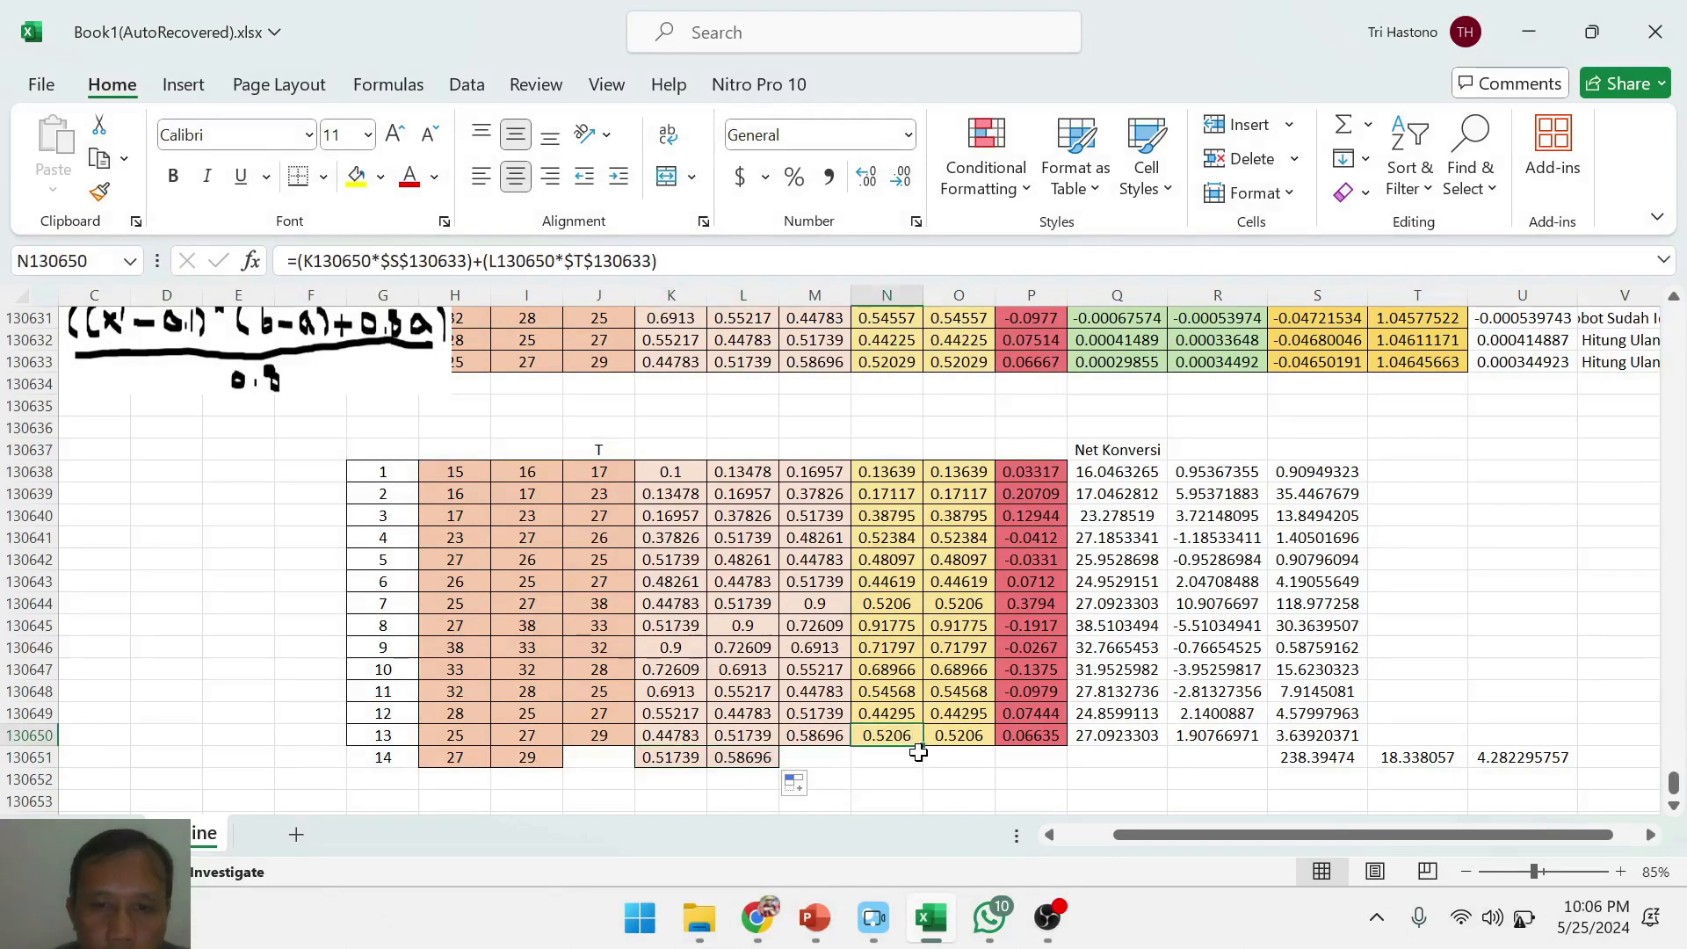
drag(920, 747, 923, 763)
click(1011, 780)
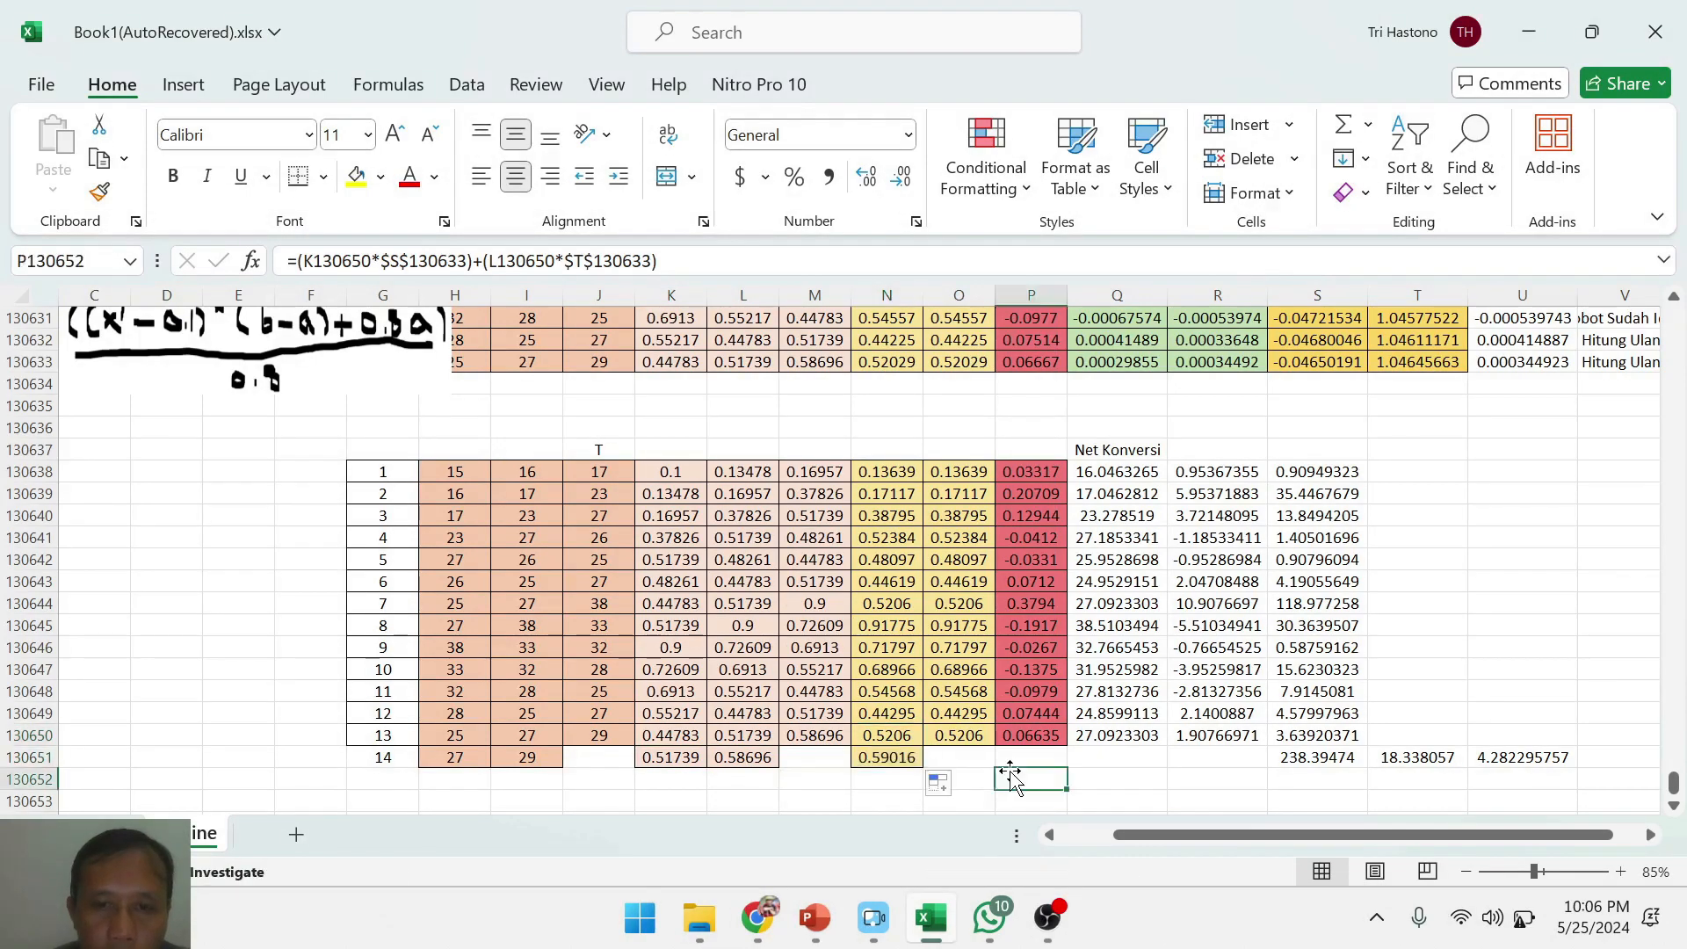
click(905, 761)
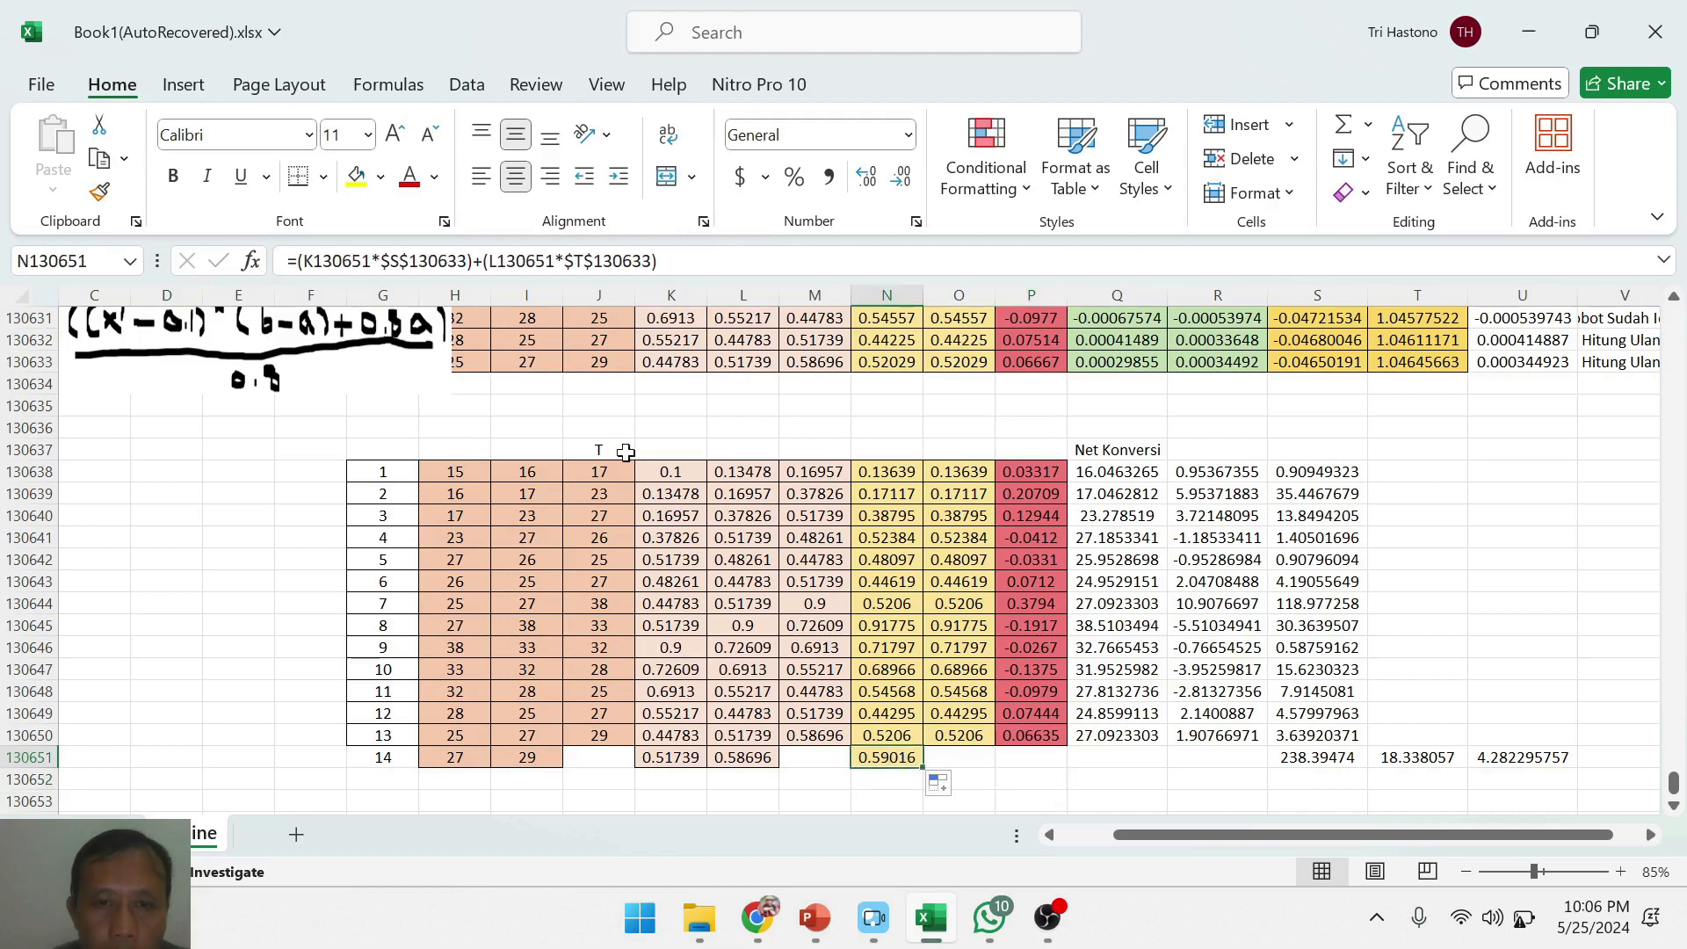
click(385, 263)
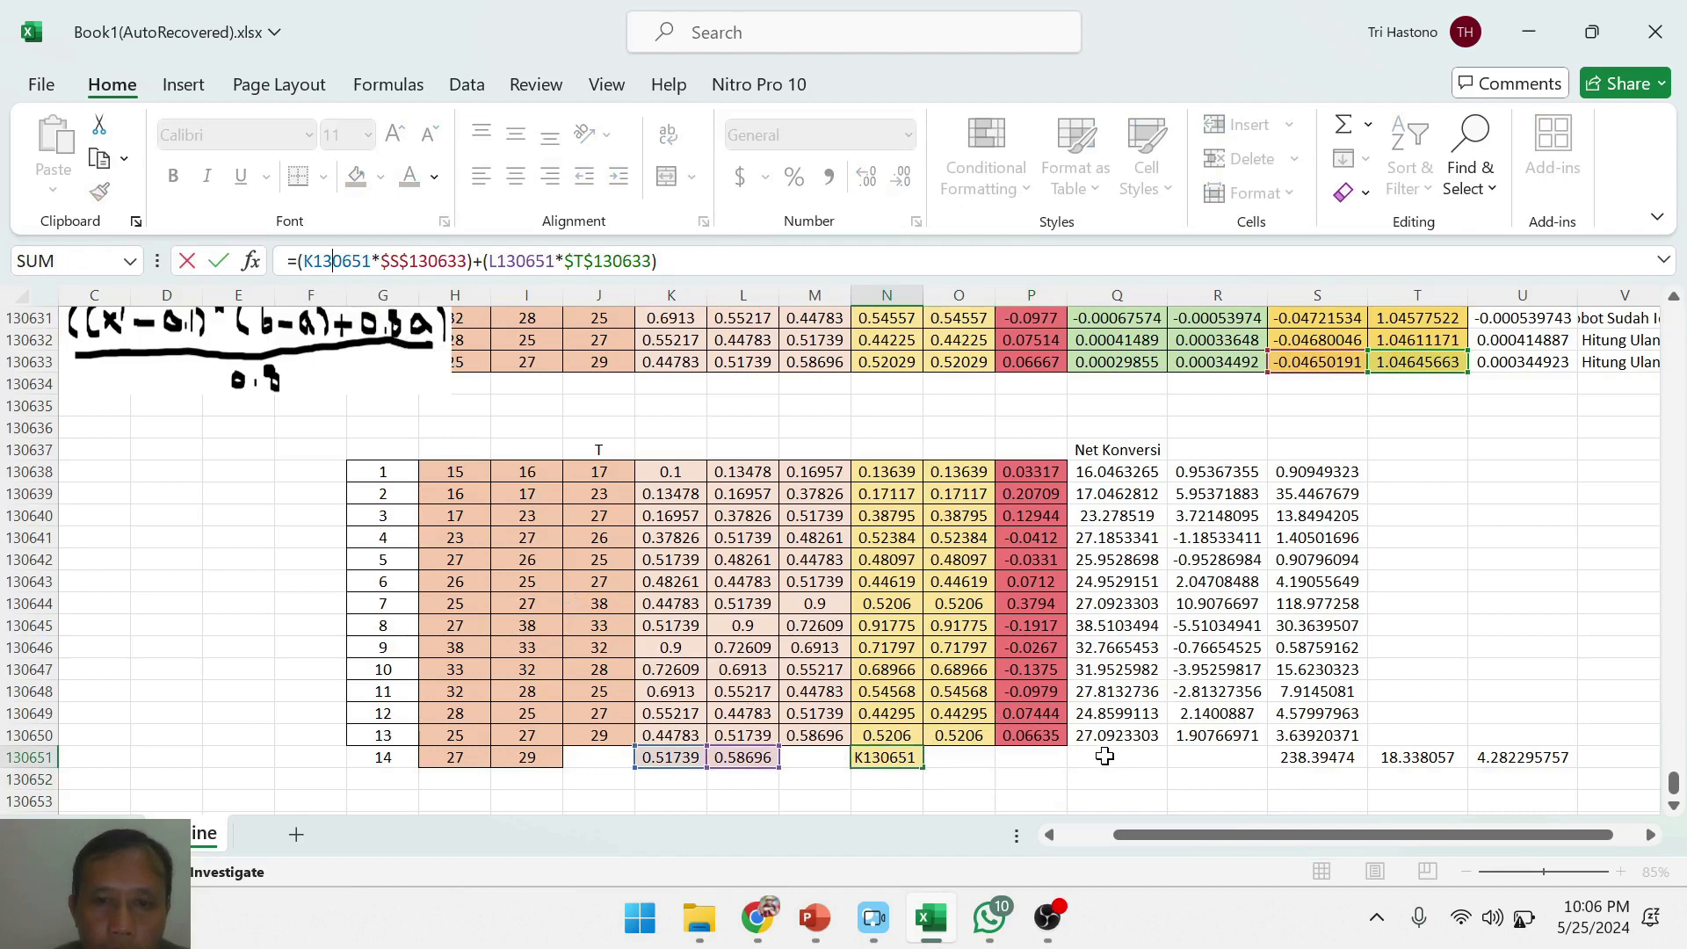
key(Return)
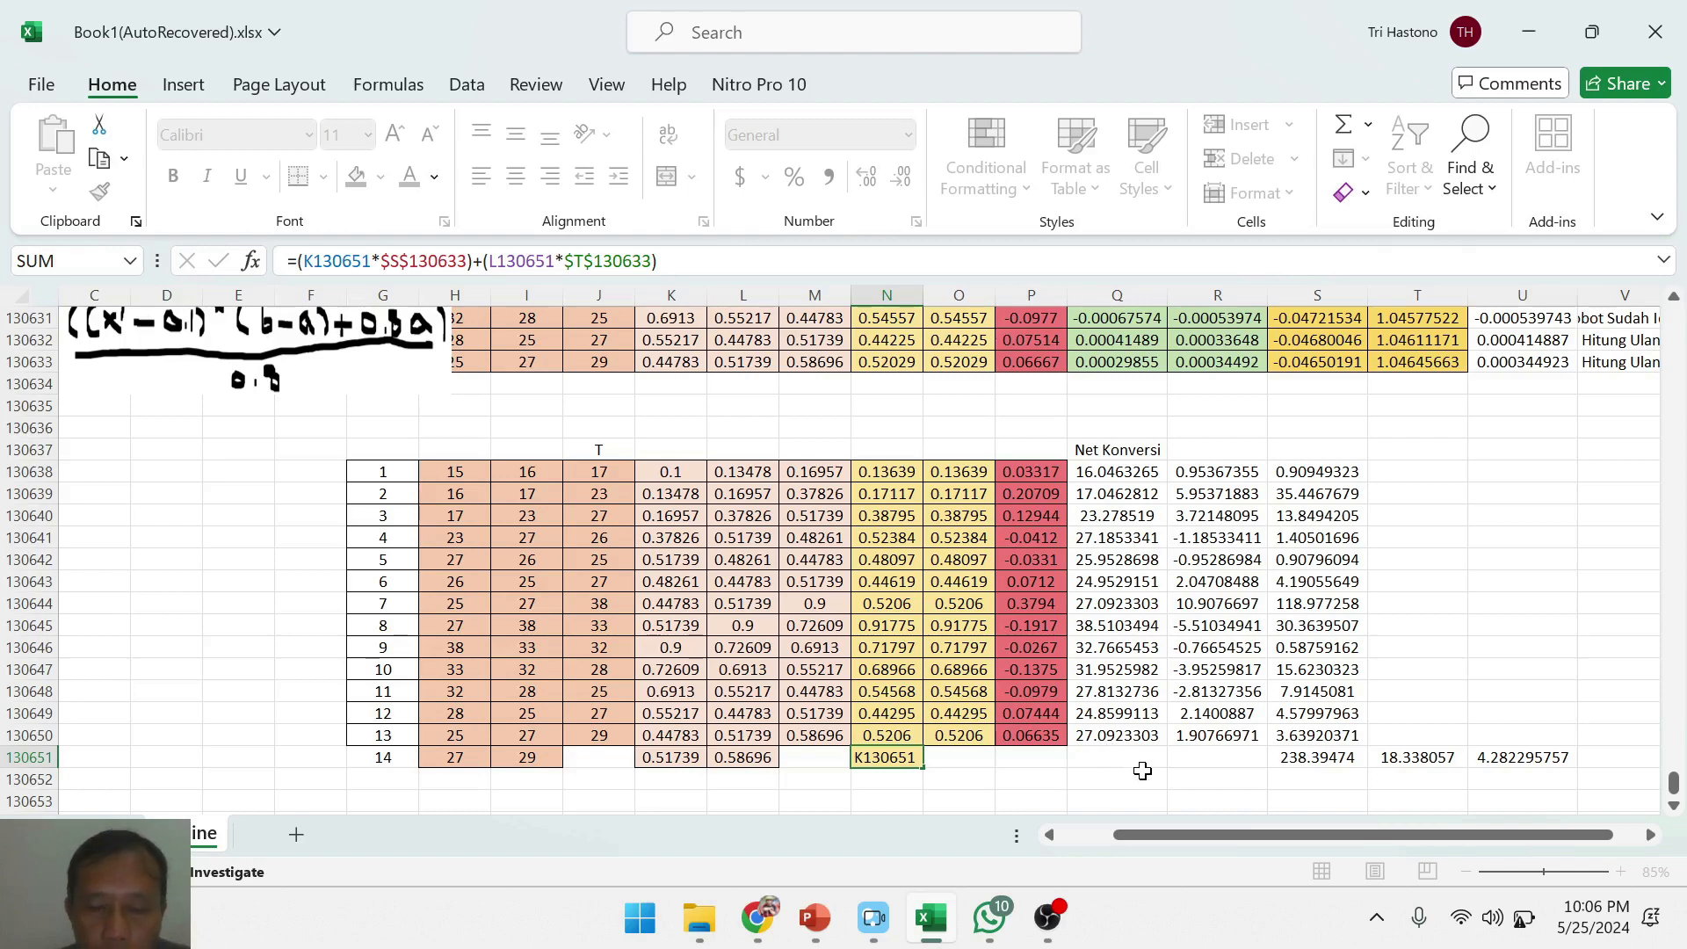
- Fill the Net Konversi denormalization formula from Q130650 down to Q130651 to convert row 14's predicted net output
click(1125, 735)
drag(1167, 746, 1111, 777)
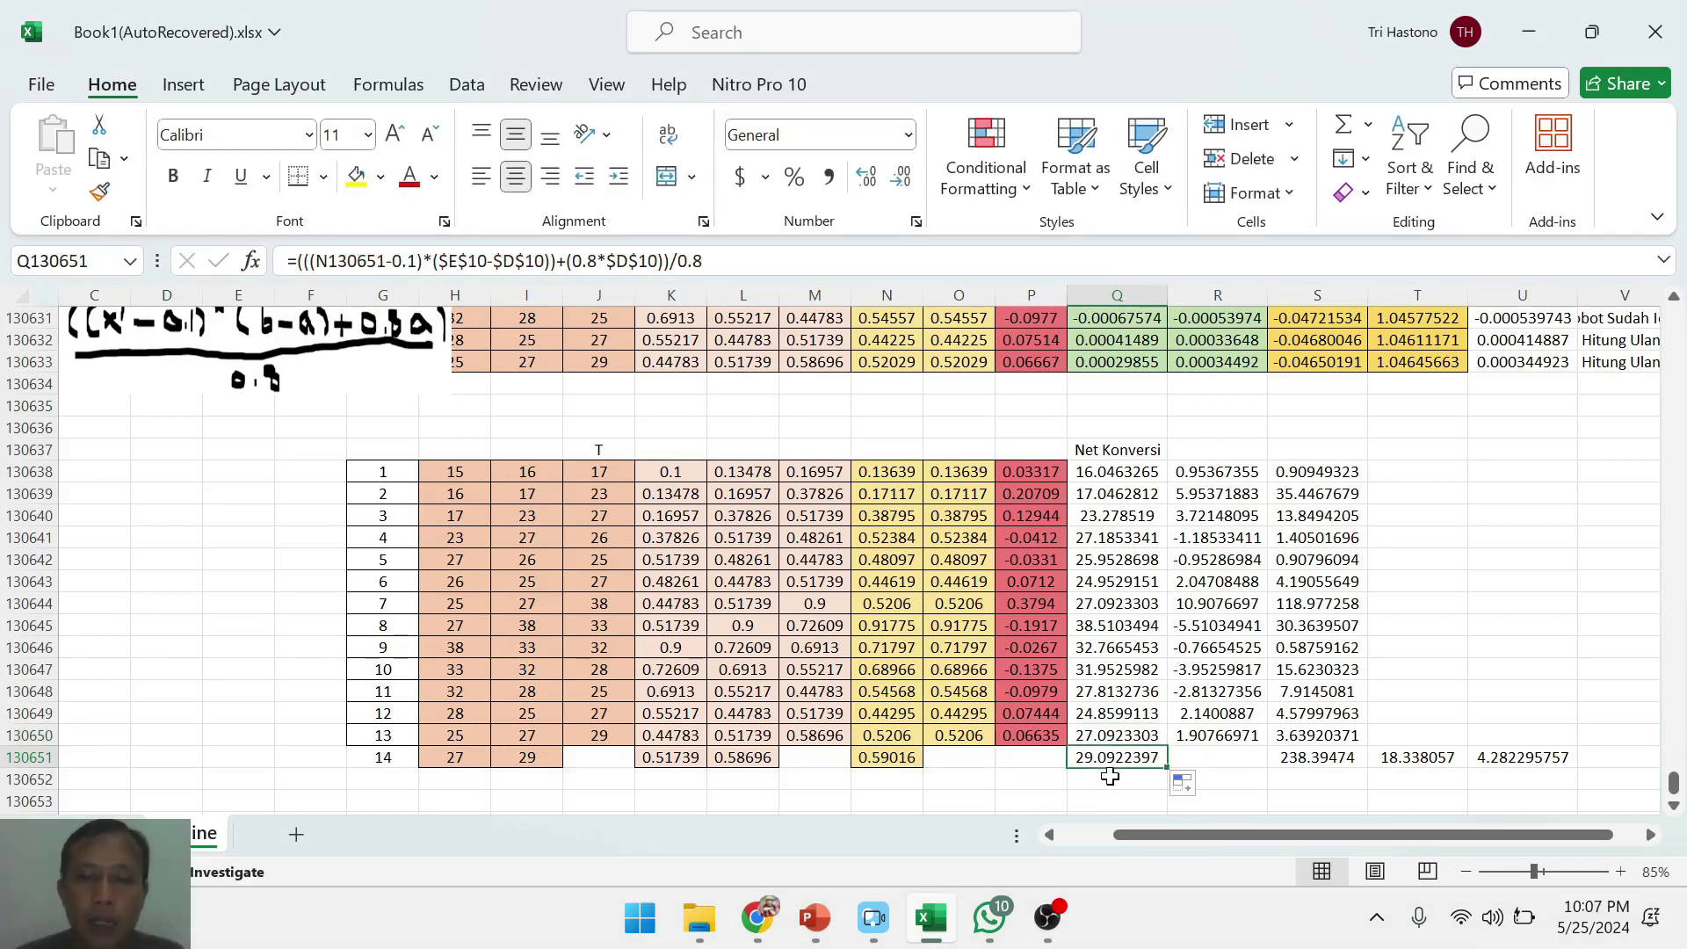